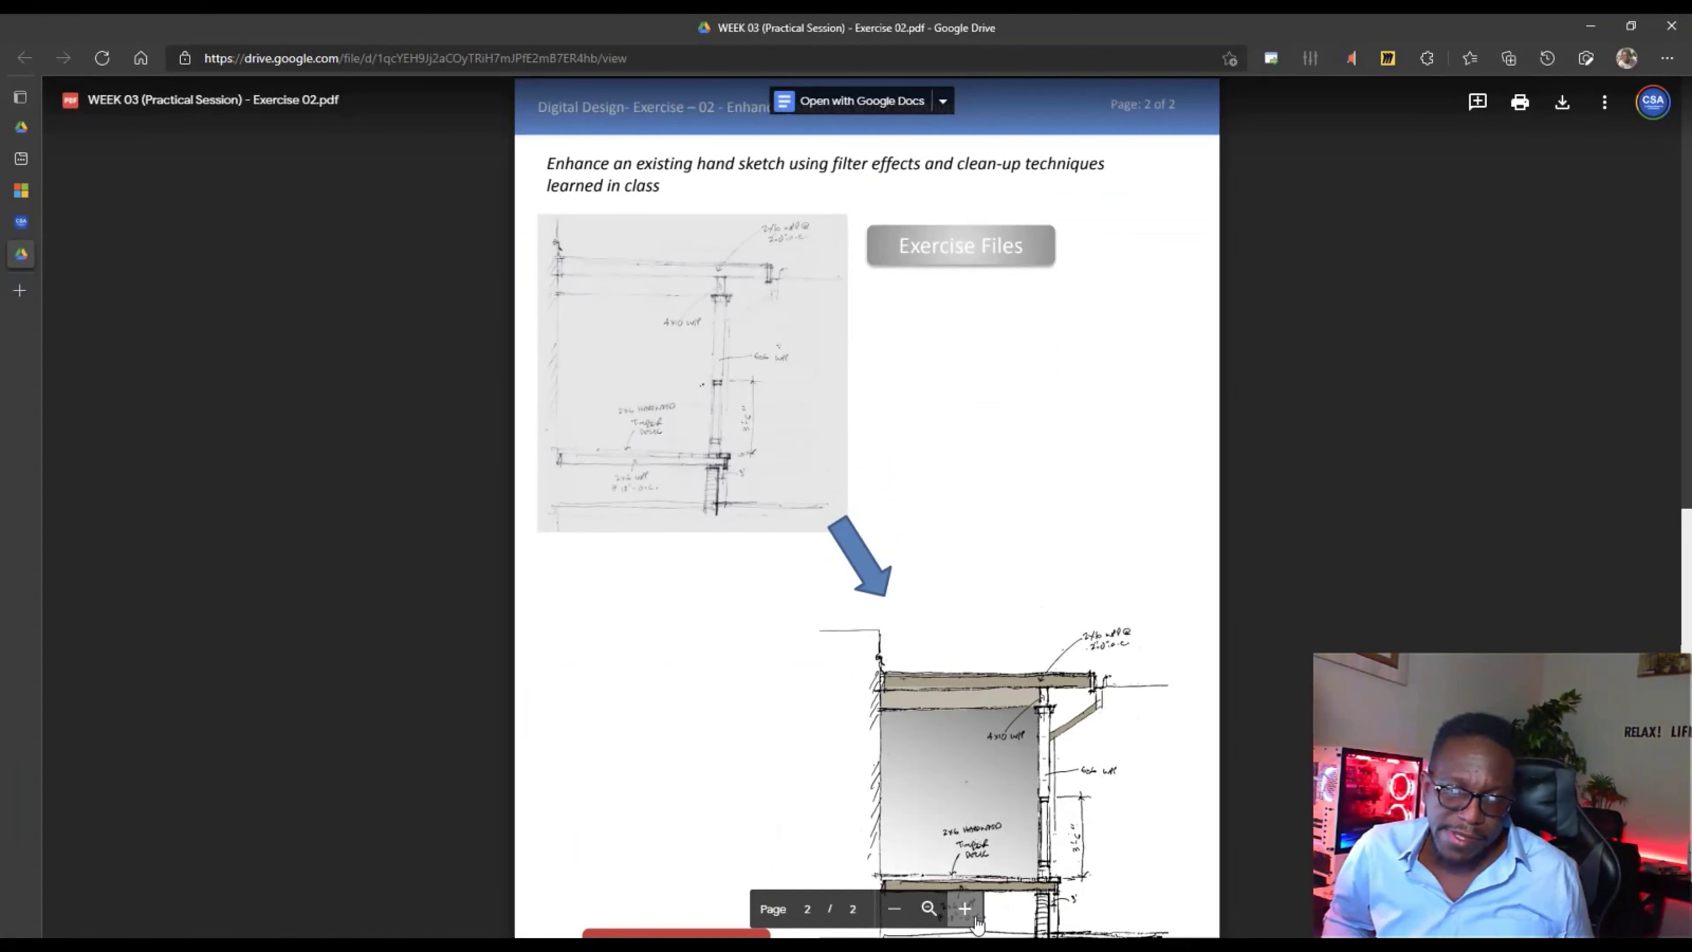
Review the Exercise 02 sketch brief, download Scanned sketch.jpg from the Exercise 02 Files folder and open it.
click(976, 920)
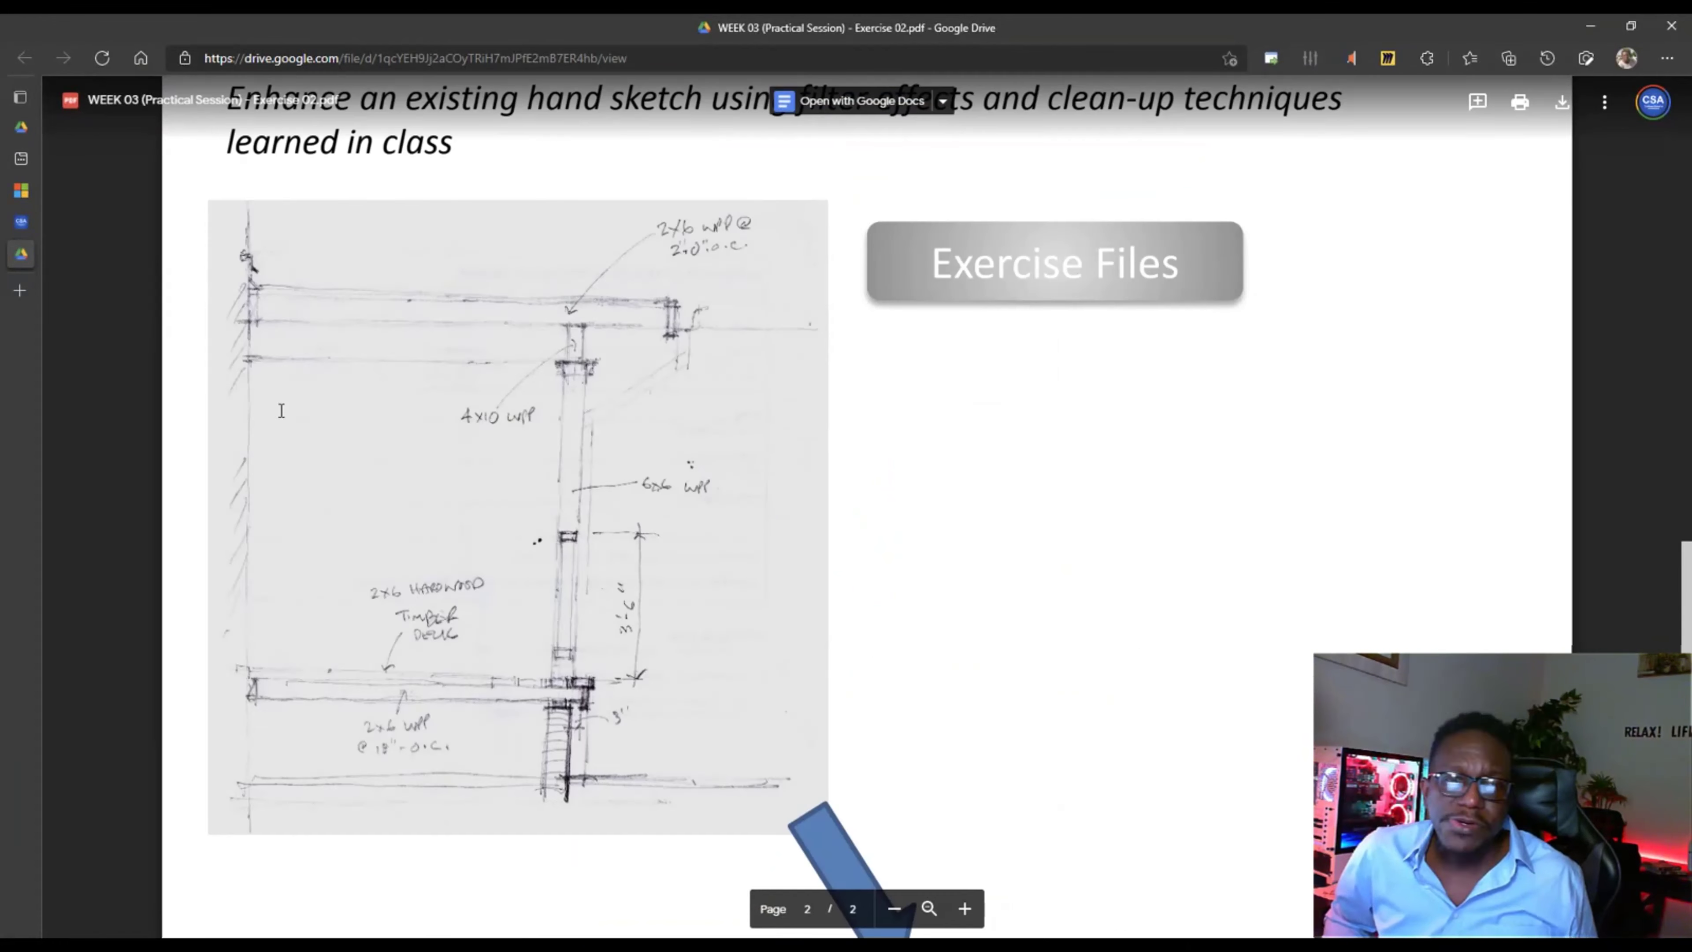
scroll(403, 394, down, 3)
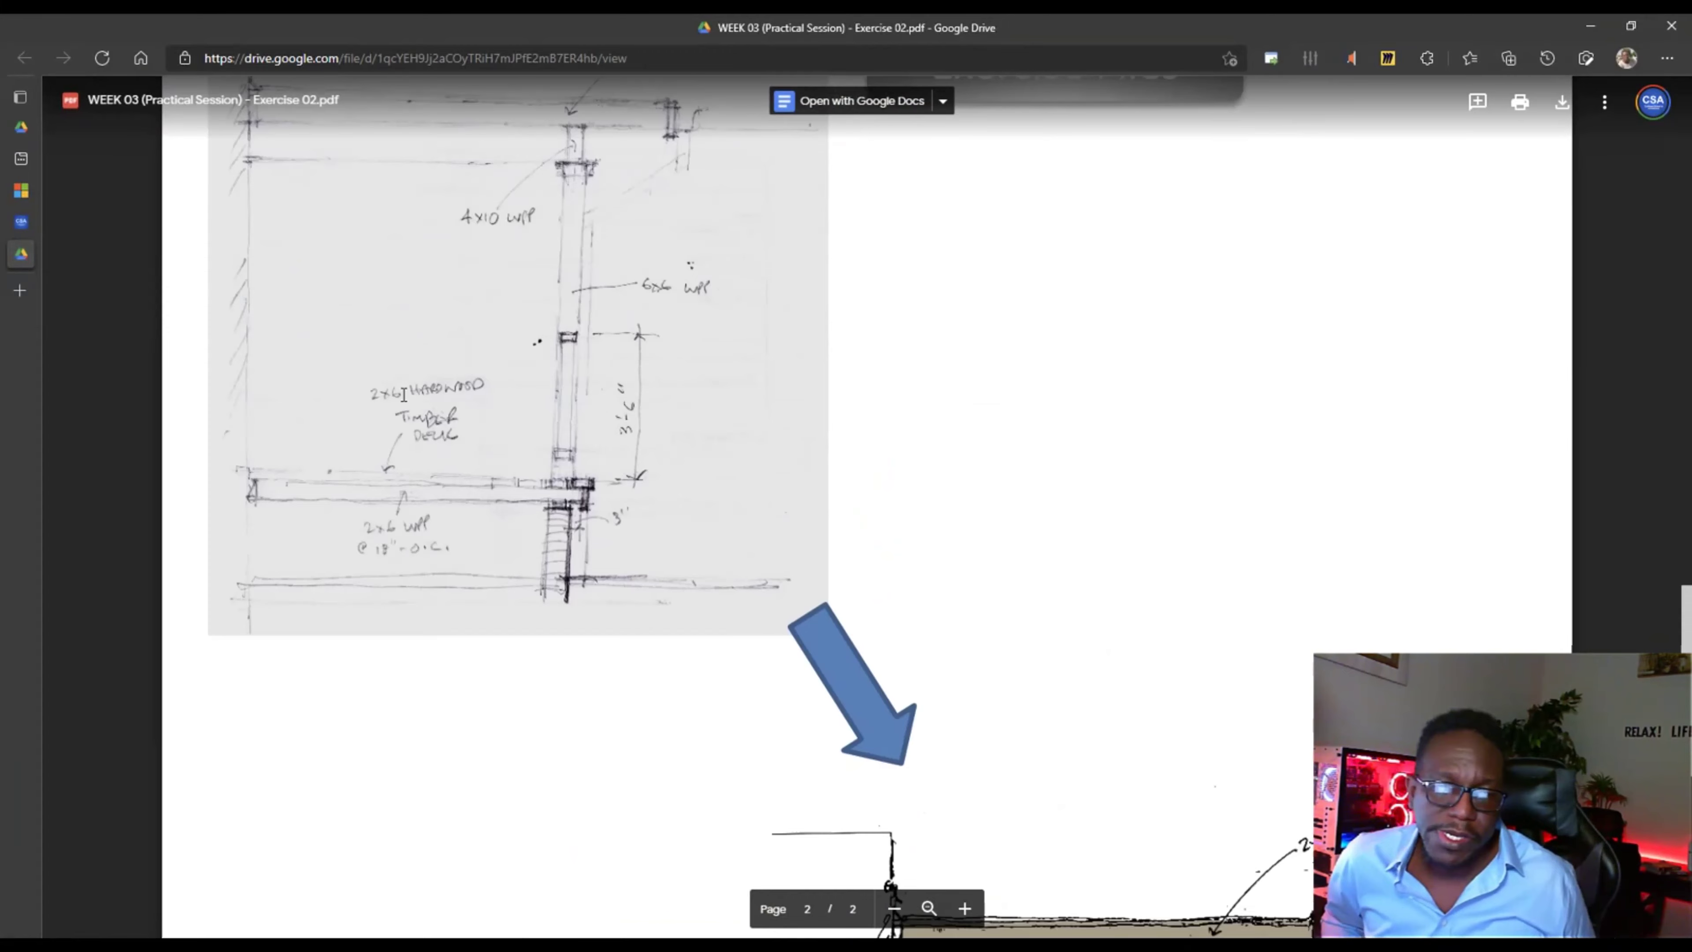
scroll(404, 393, down, 10)
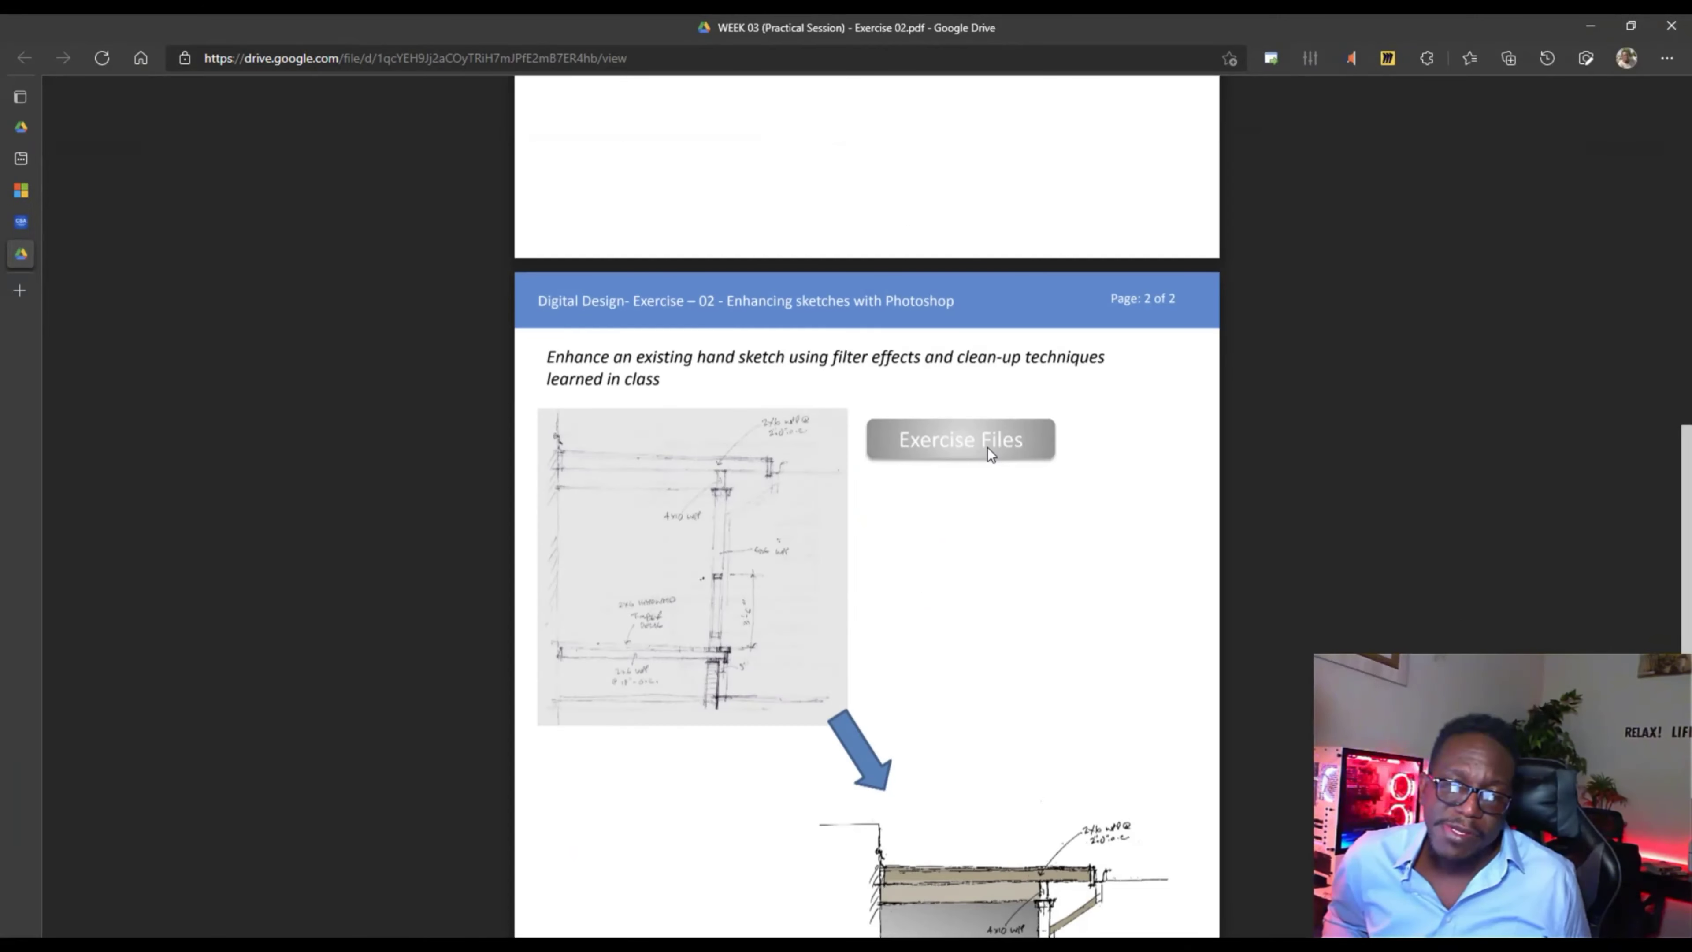
right_click(405, 279)
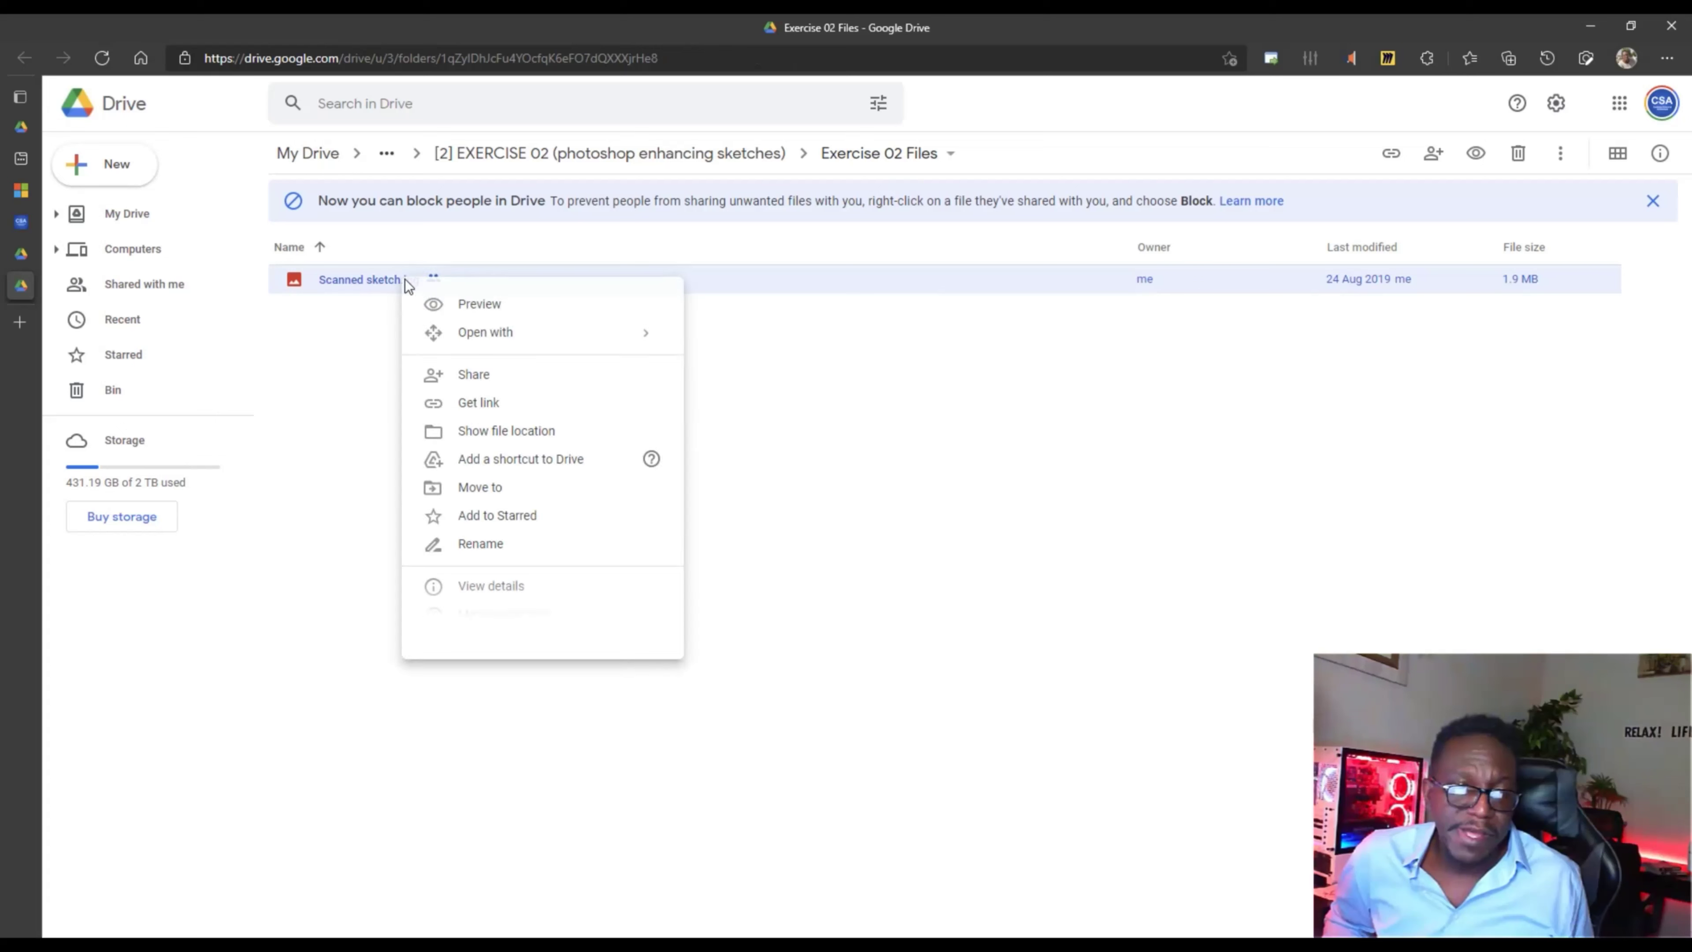
click(462, 699)
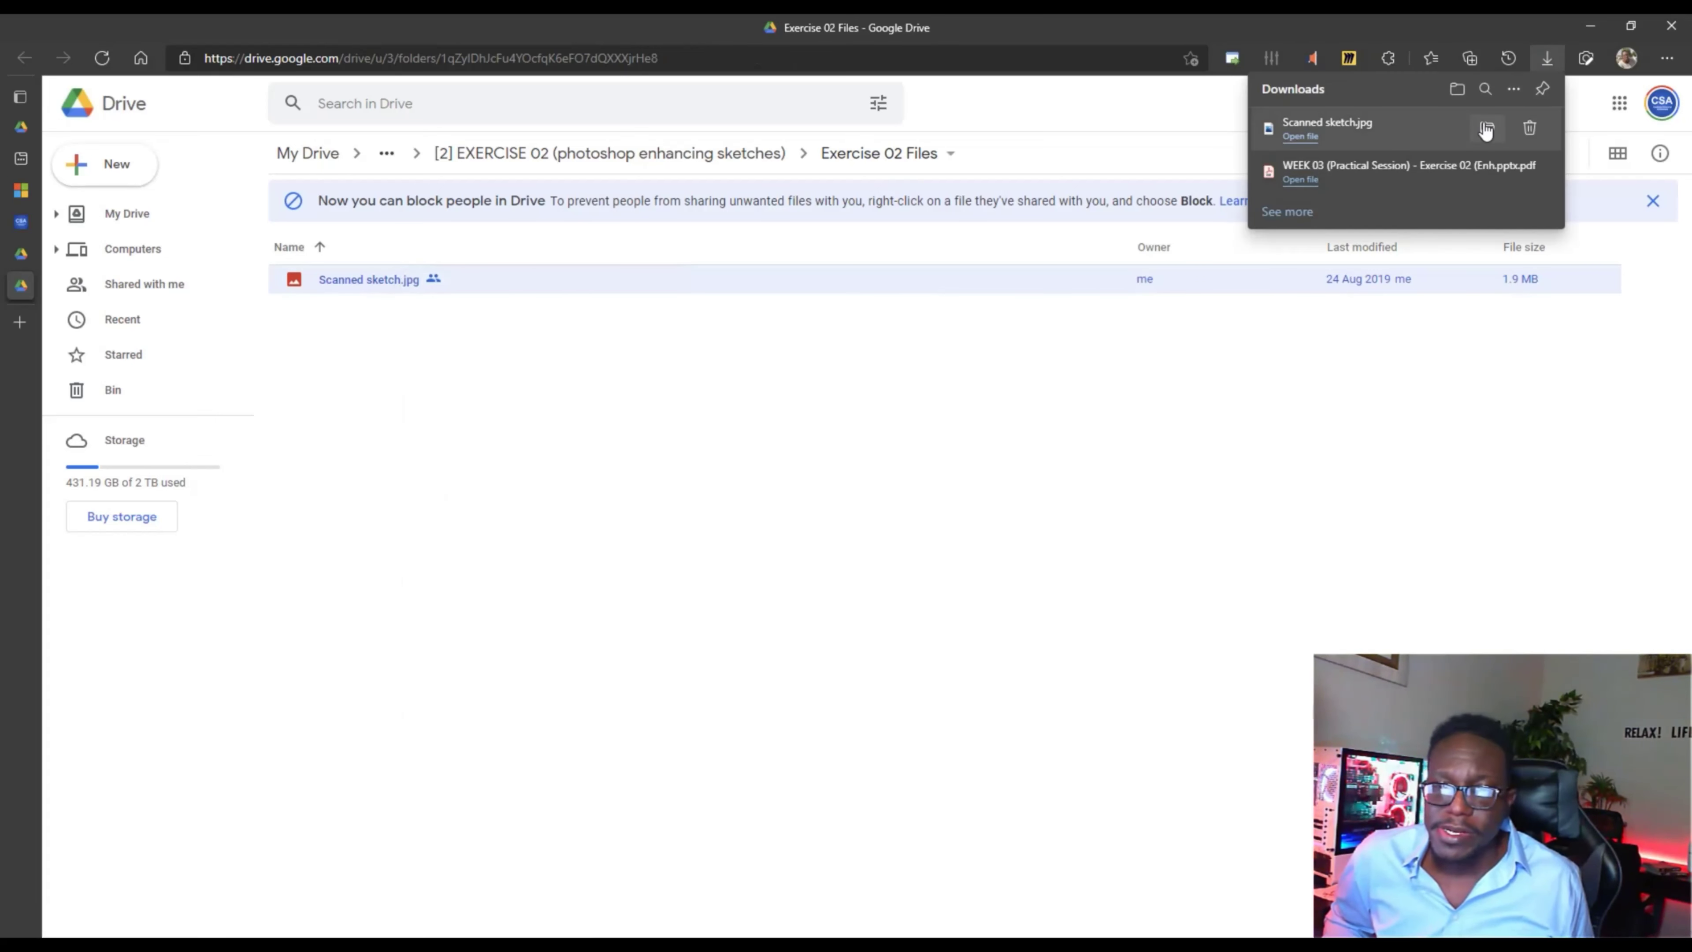
click(1301, 136)
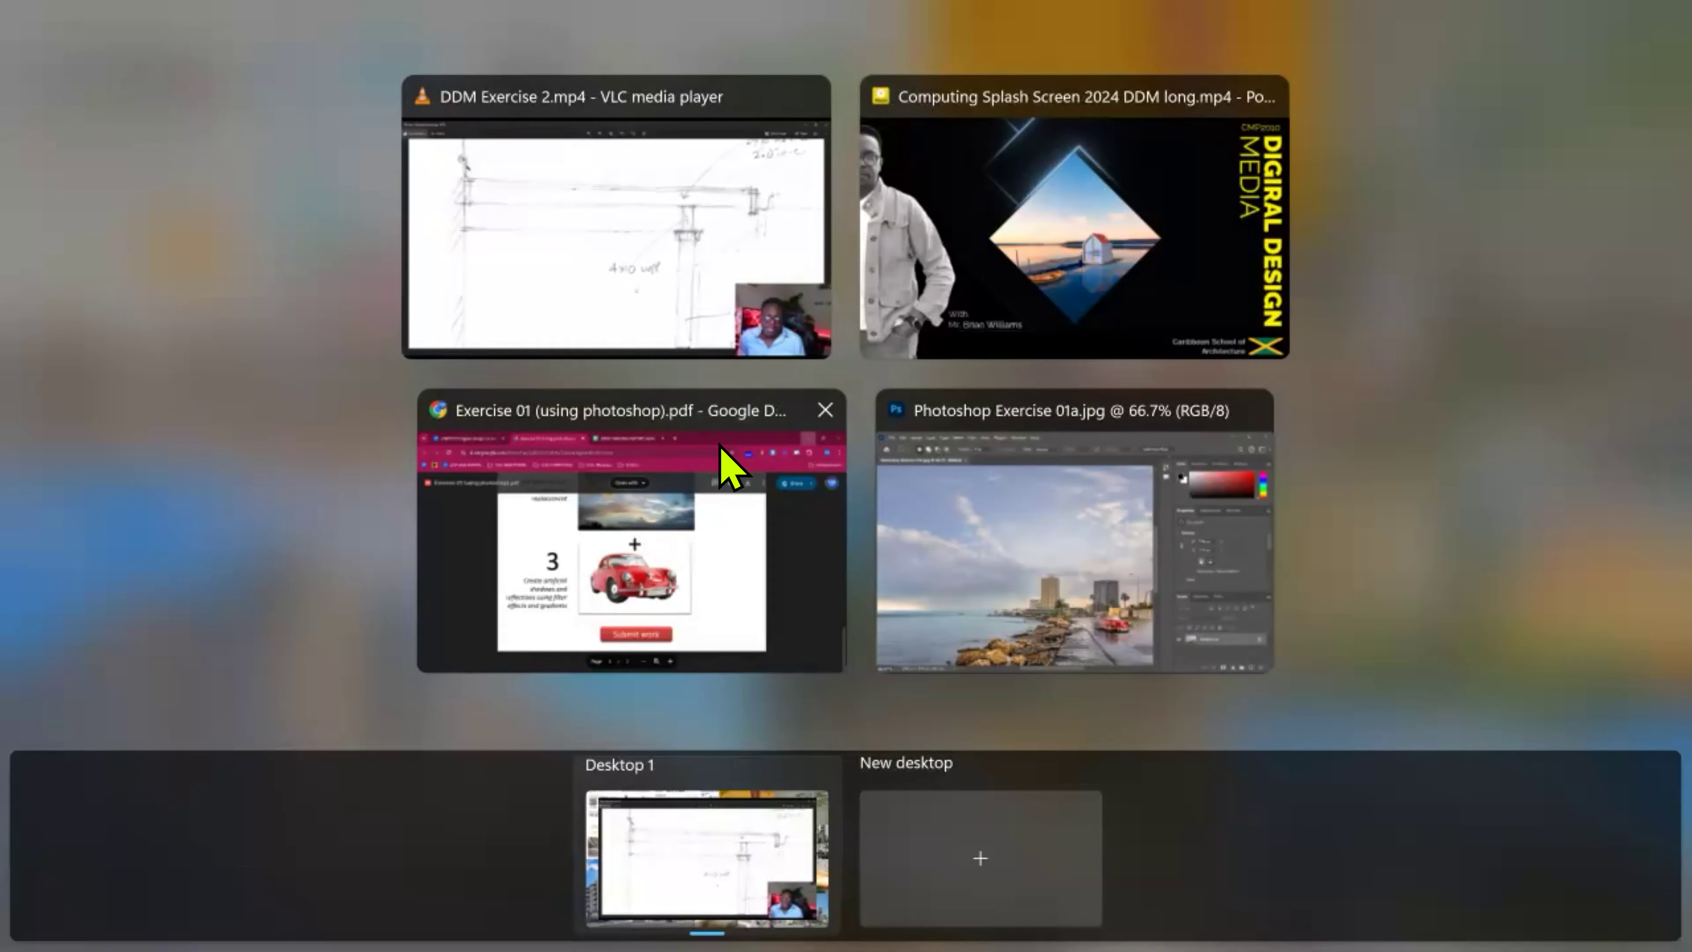
Switch to Google Chrome and display the CMP2010 Digital Design course page in full screen.
key(super+Tab)
click(756, 436)
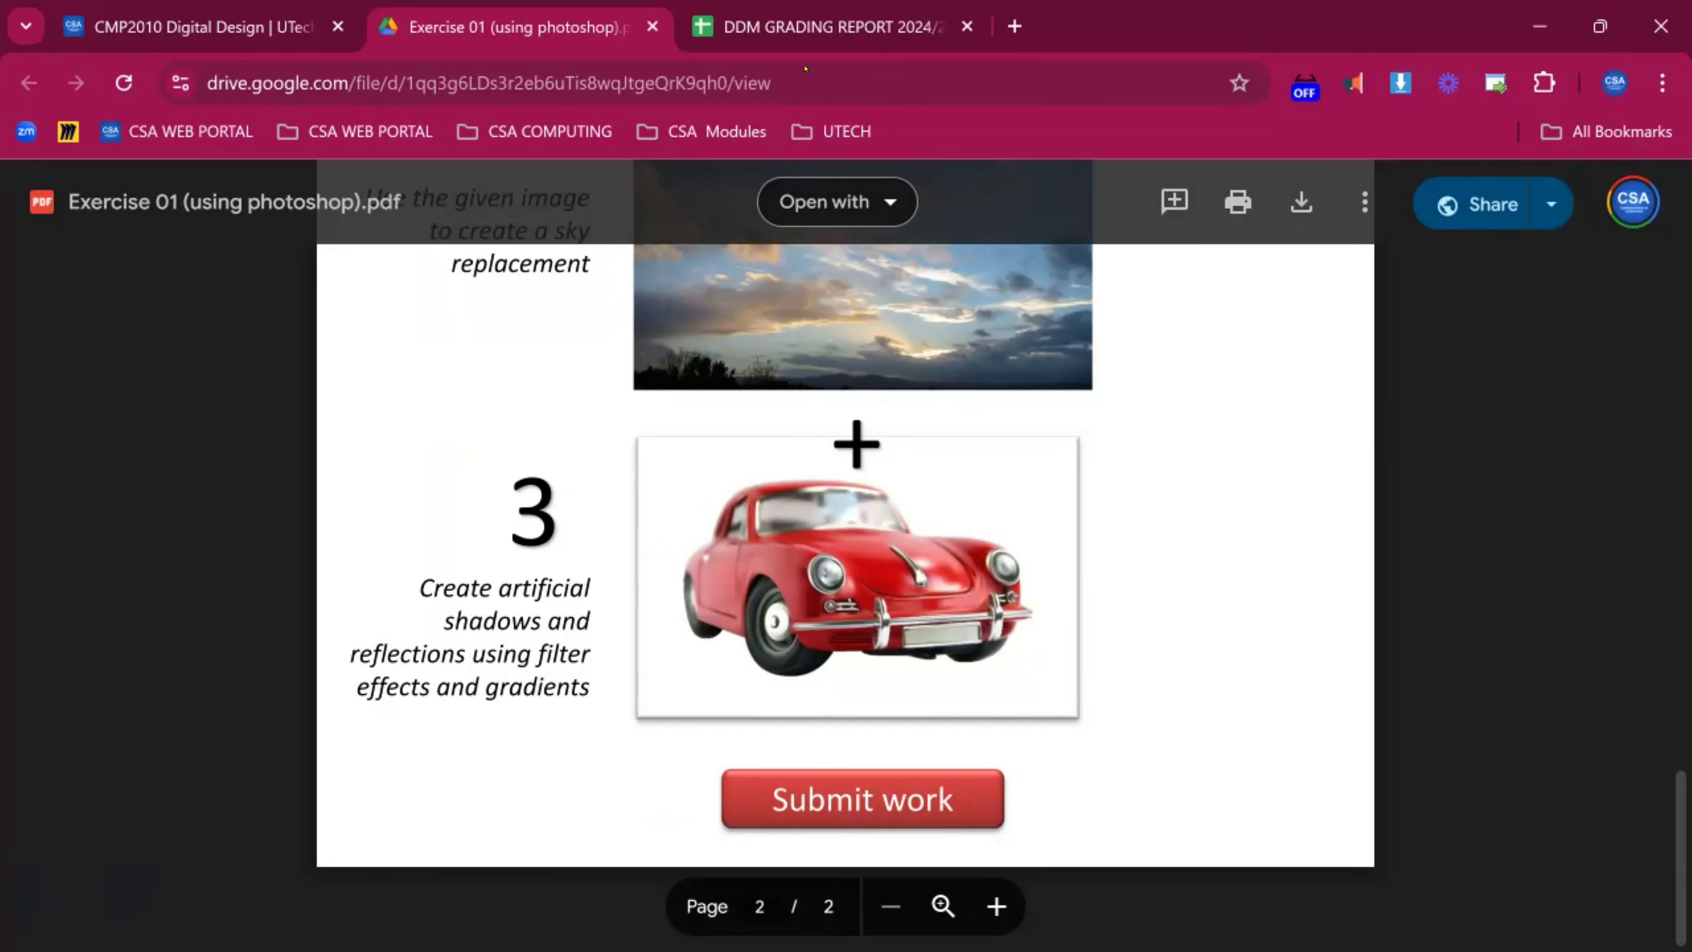
scroll(1136, 385, up, 1)
scroll(1136, 384, up, 10)
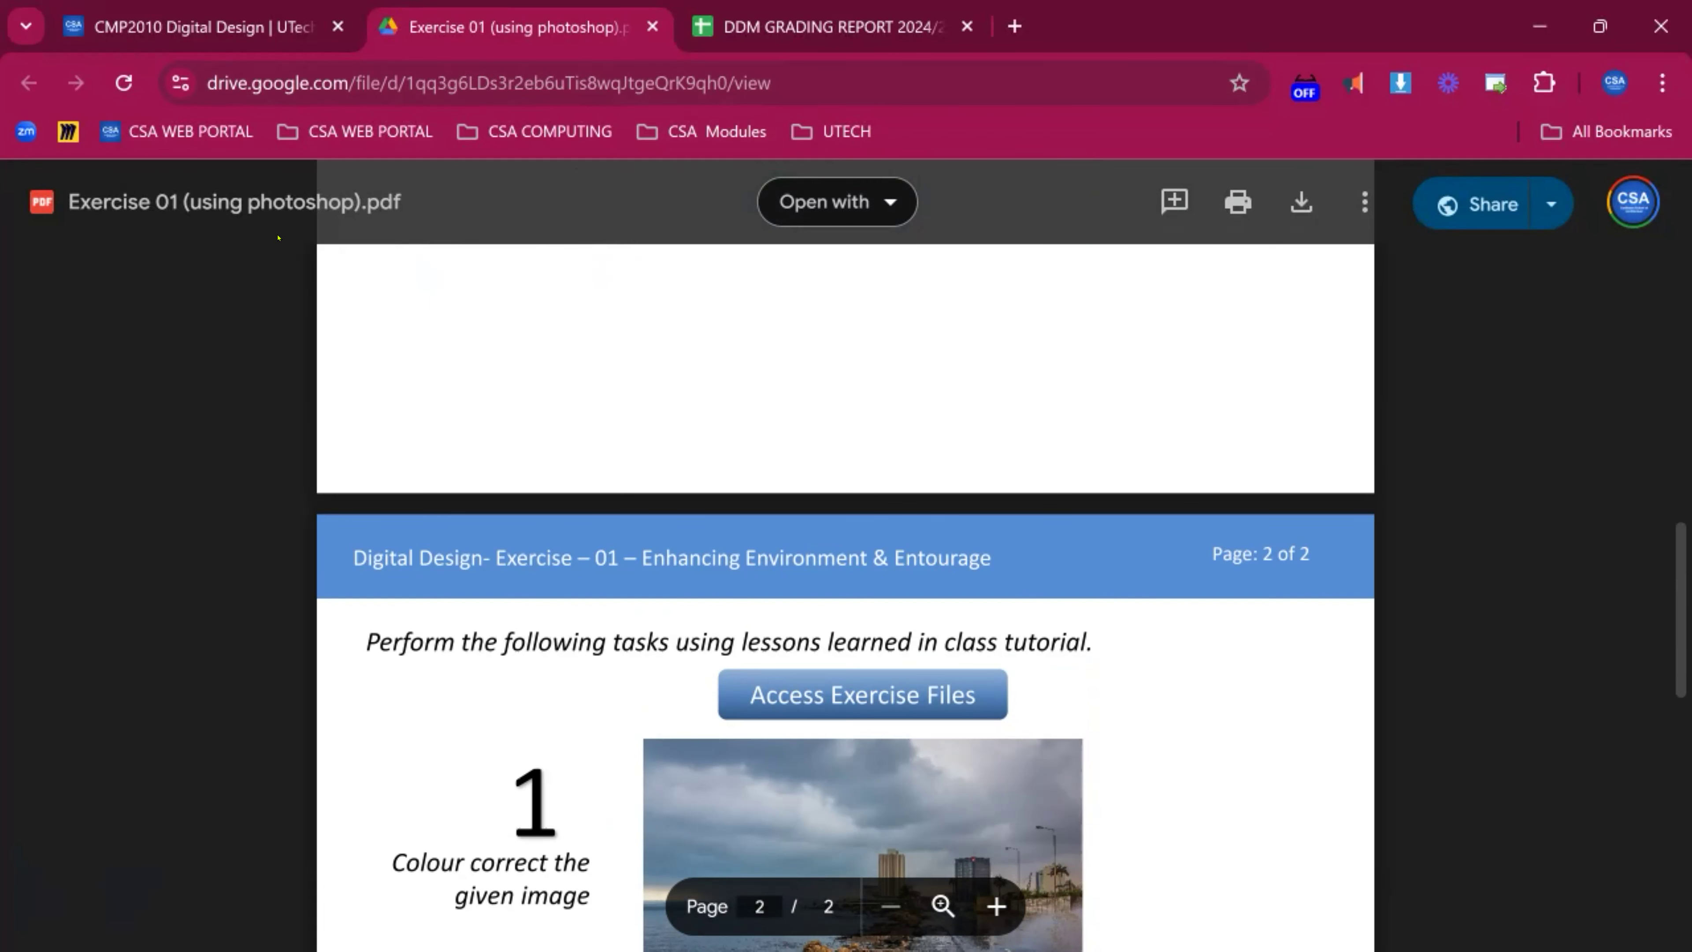
click(267, 45)
key(F11)
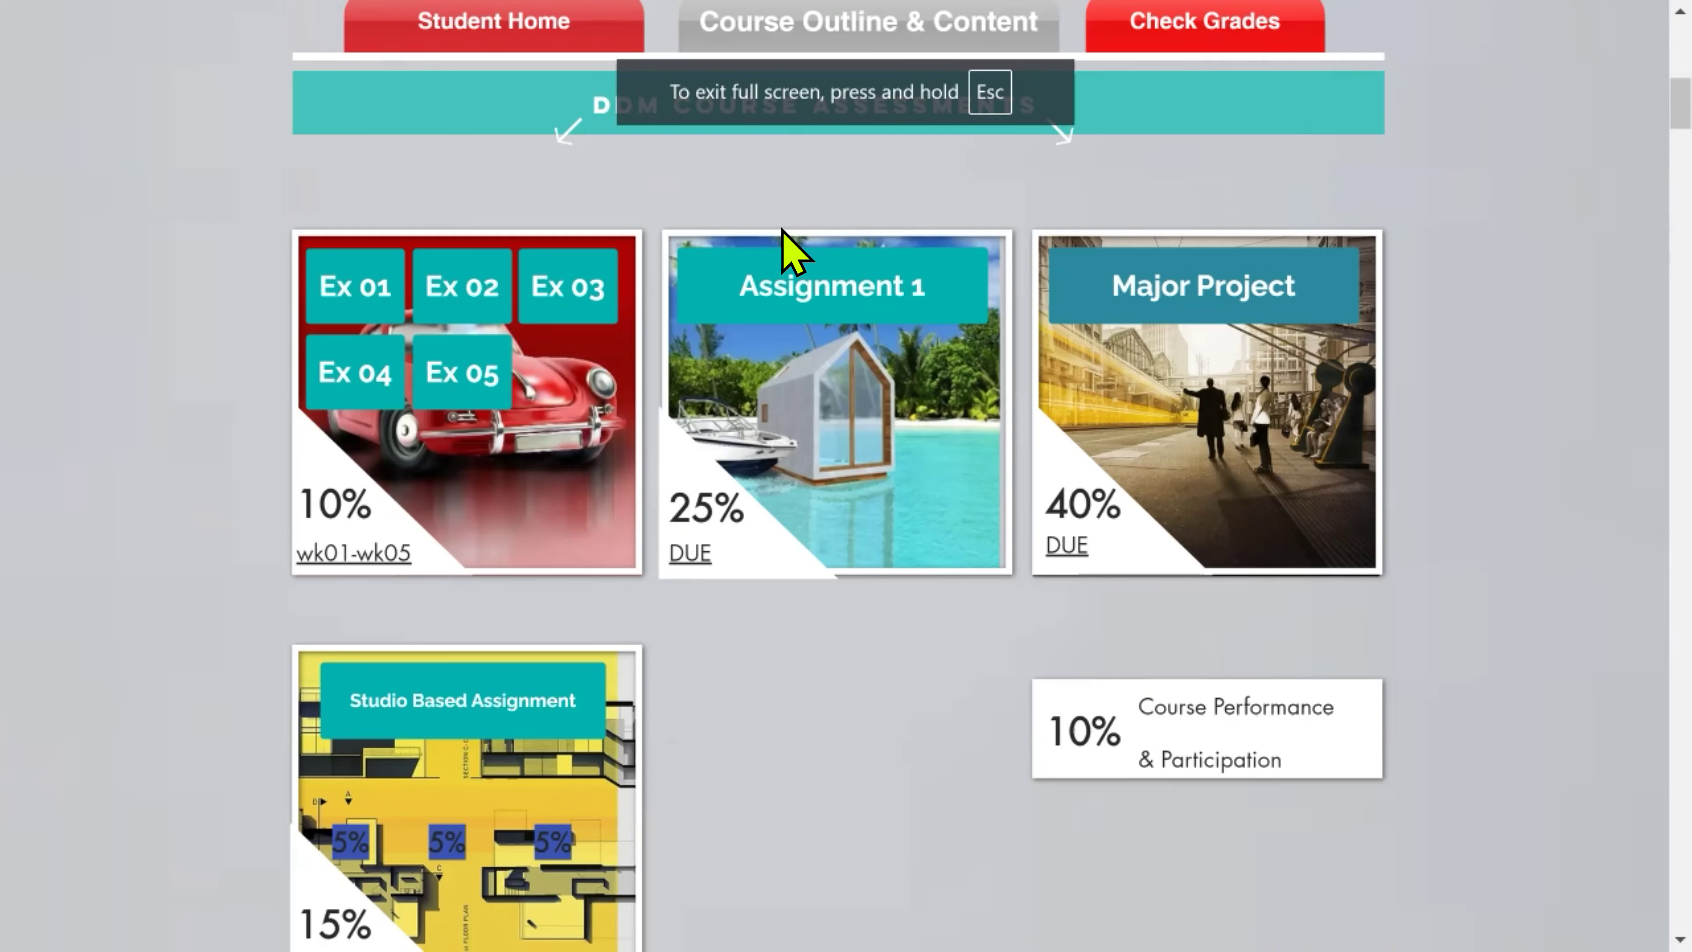
Open the Ex 02 brief from the course assessments and look through its two pages.
scroll(513, 433, up, 2)
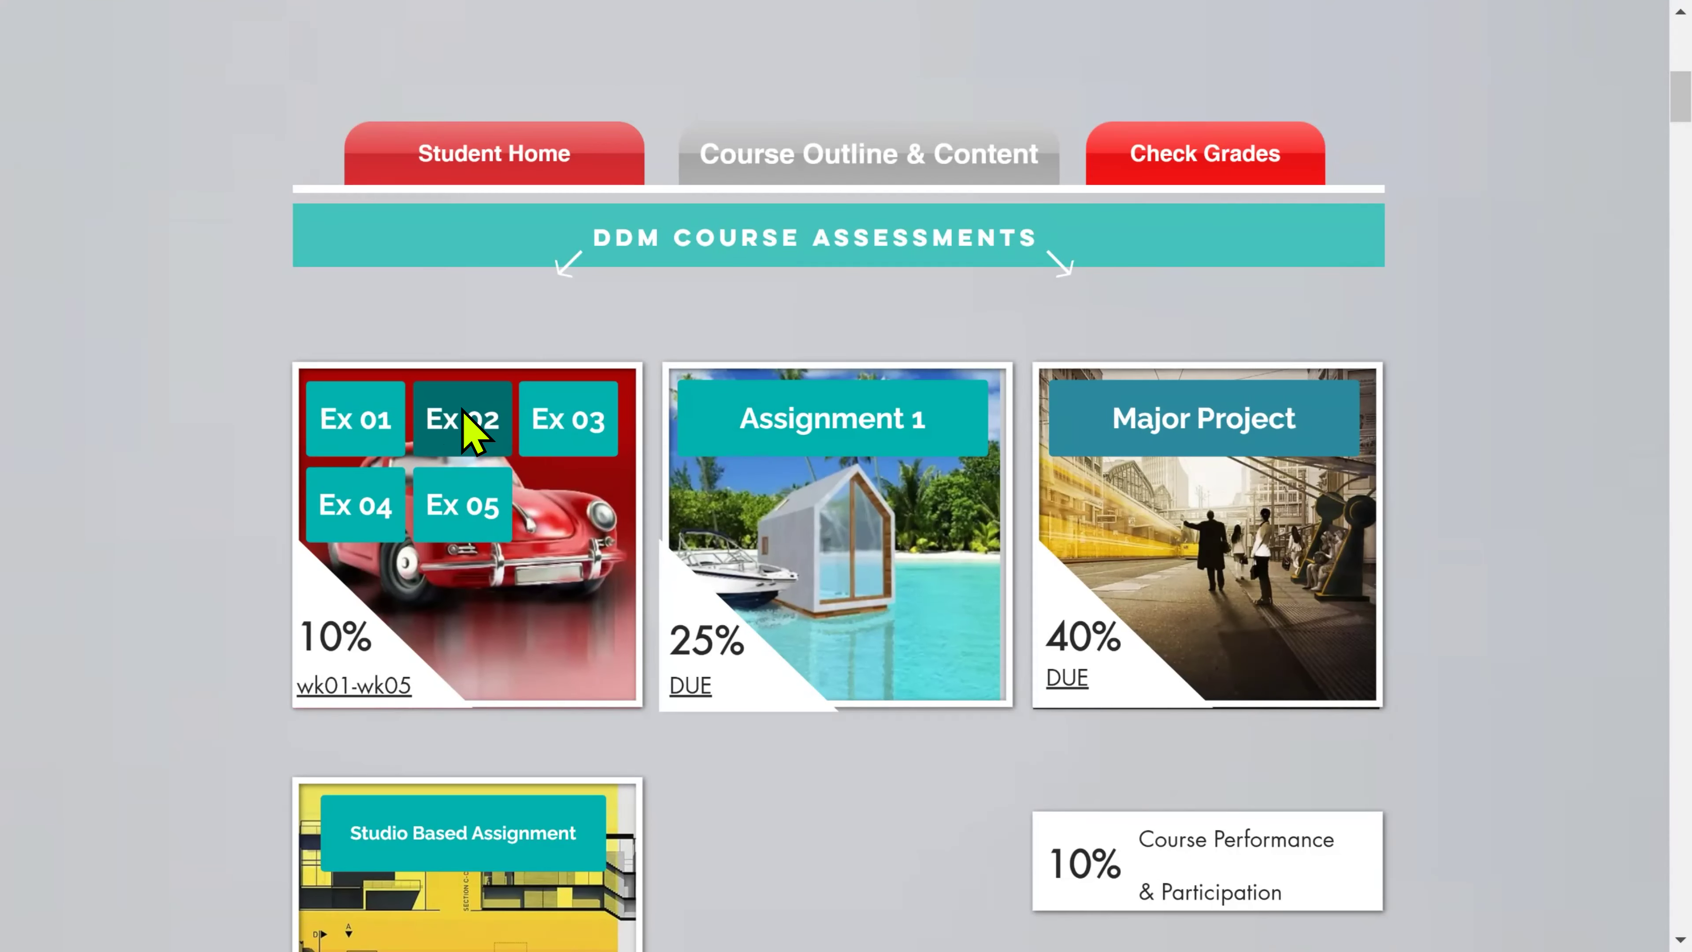
click(466, 423)
scroll(861, 385, down, 12)
scroll(915, 380, down, 2)
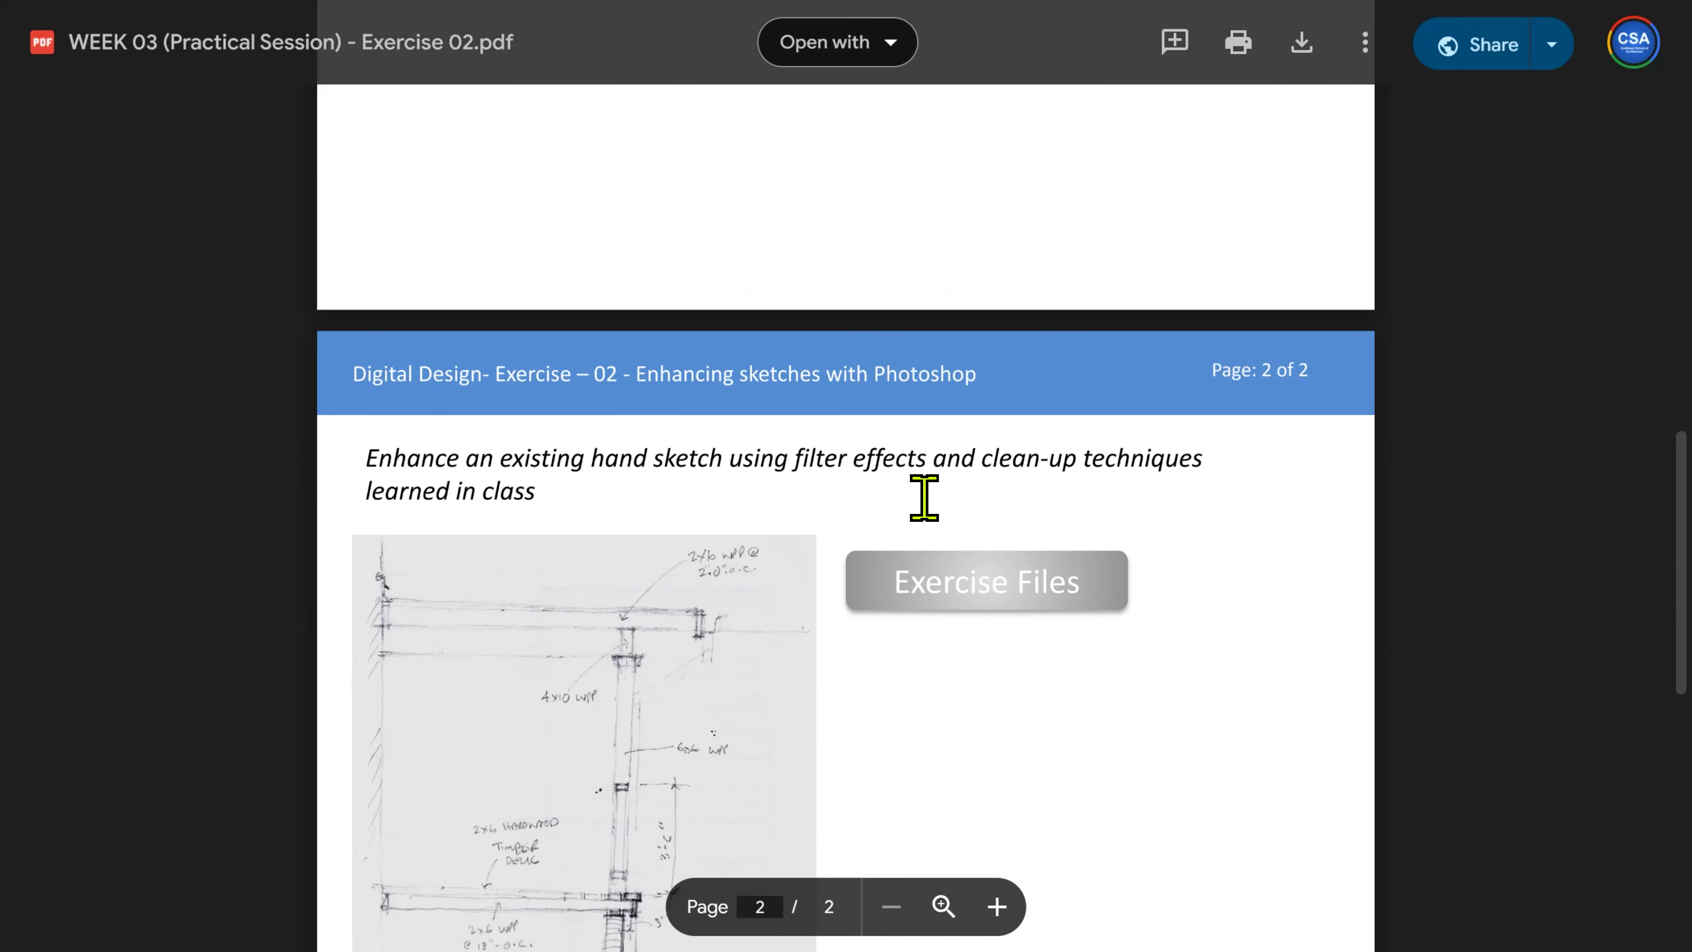
scroll(953, 586, up, 15)
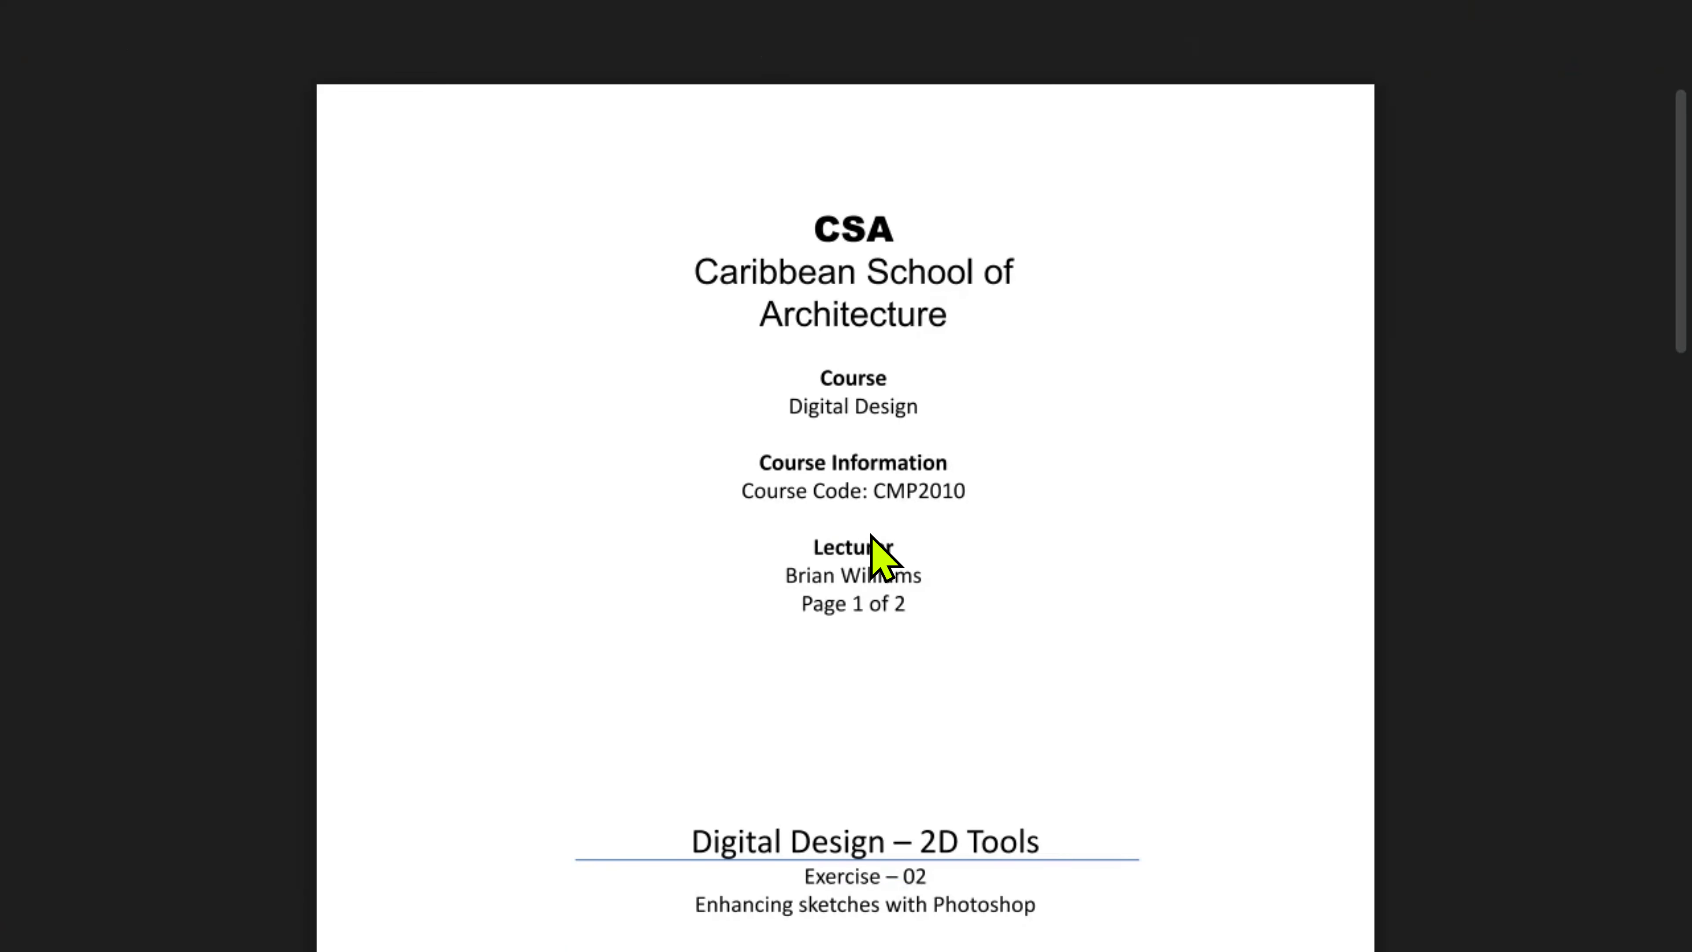
Return to the lesson video in VLC media player and examine the scanned sketch's roof, post and deck details.
key(super+Tab)
click(977, 320)
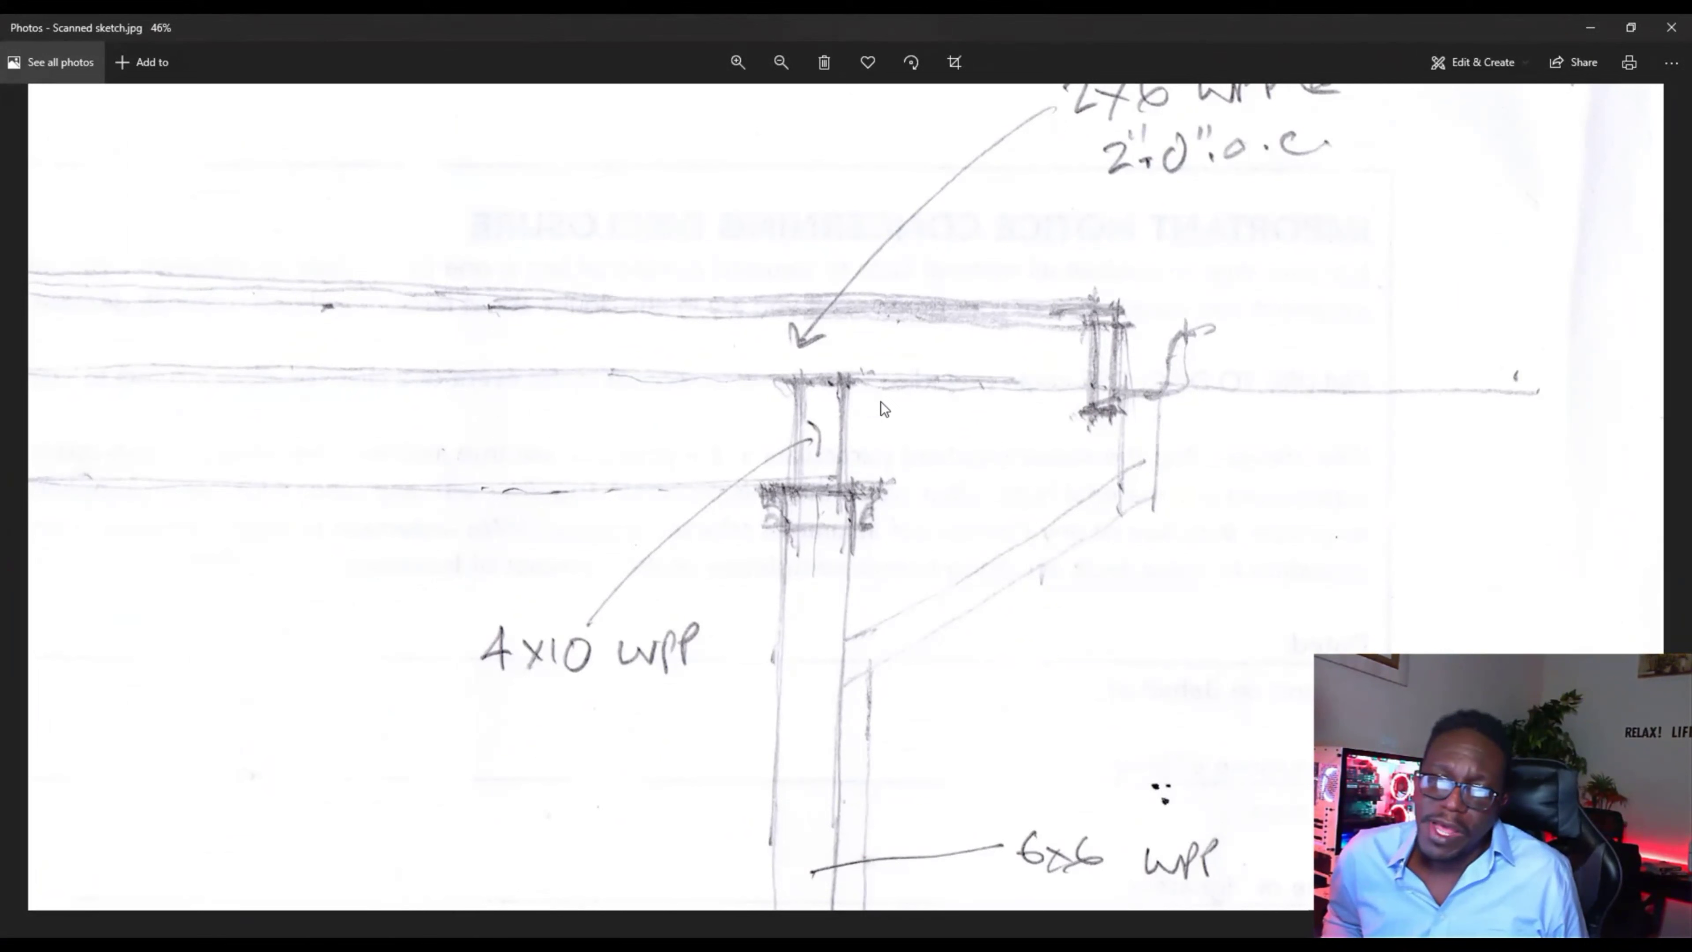
scroll(881, 401, down, 2)
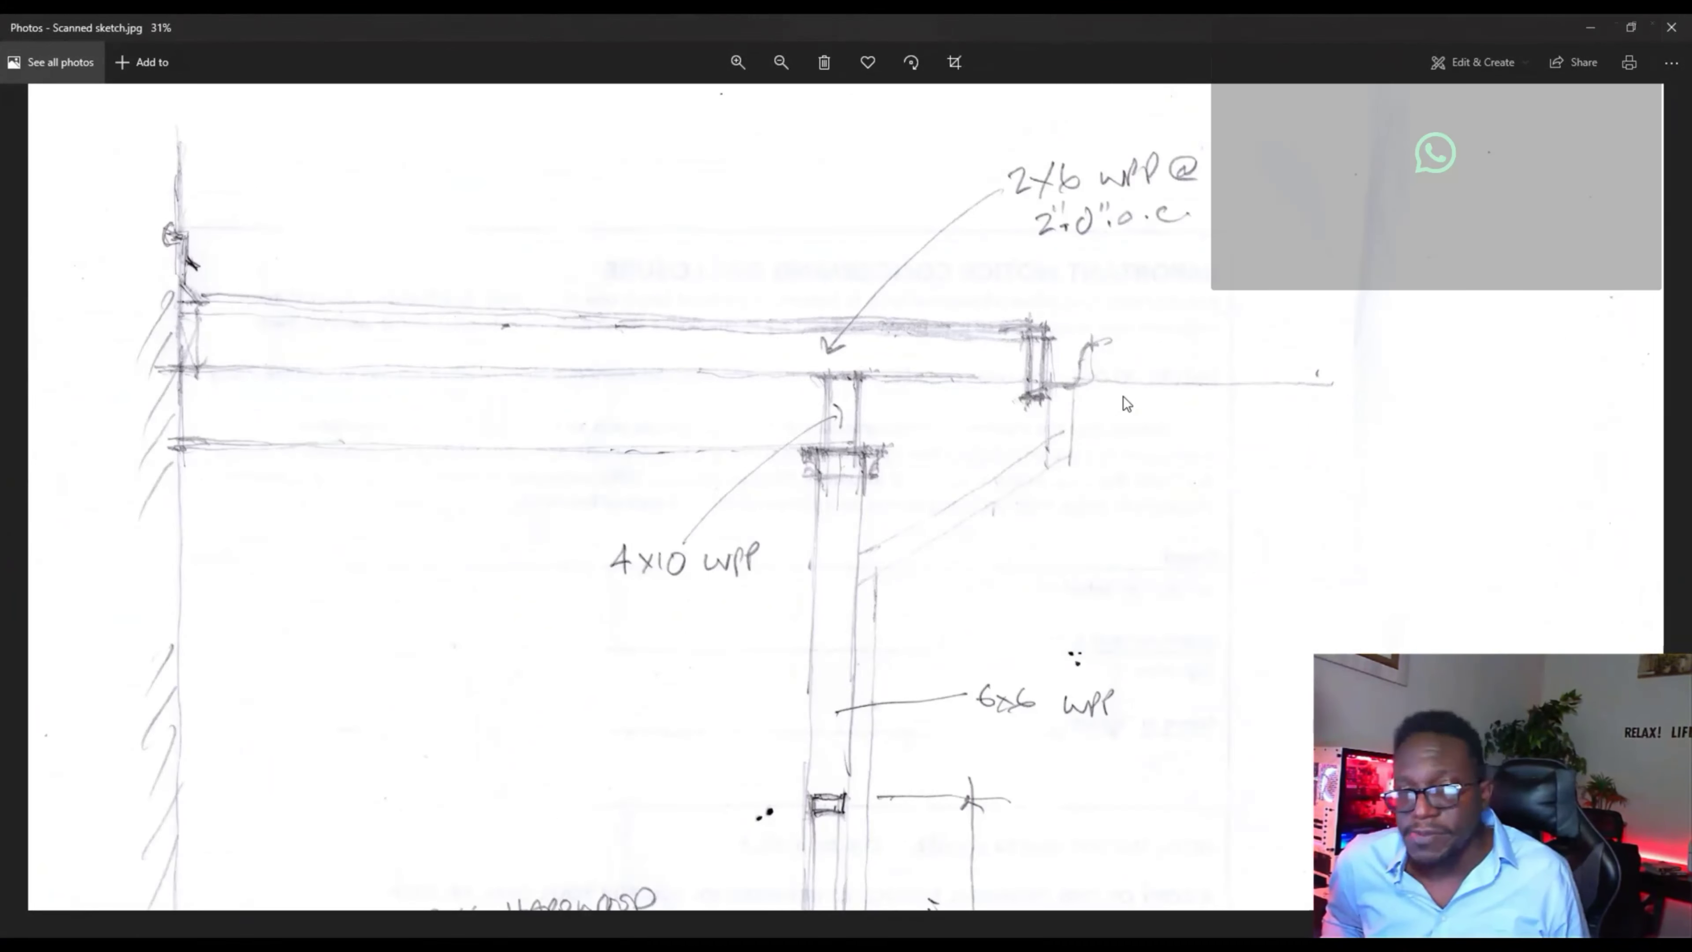
click(1612, 273)
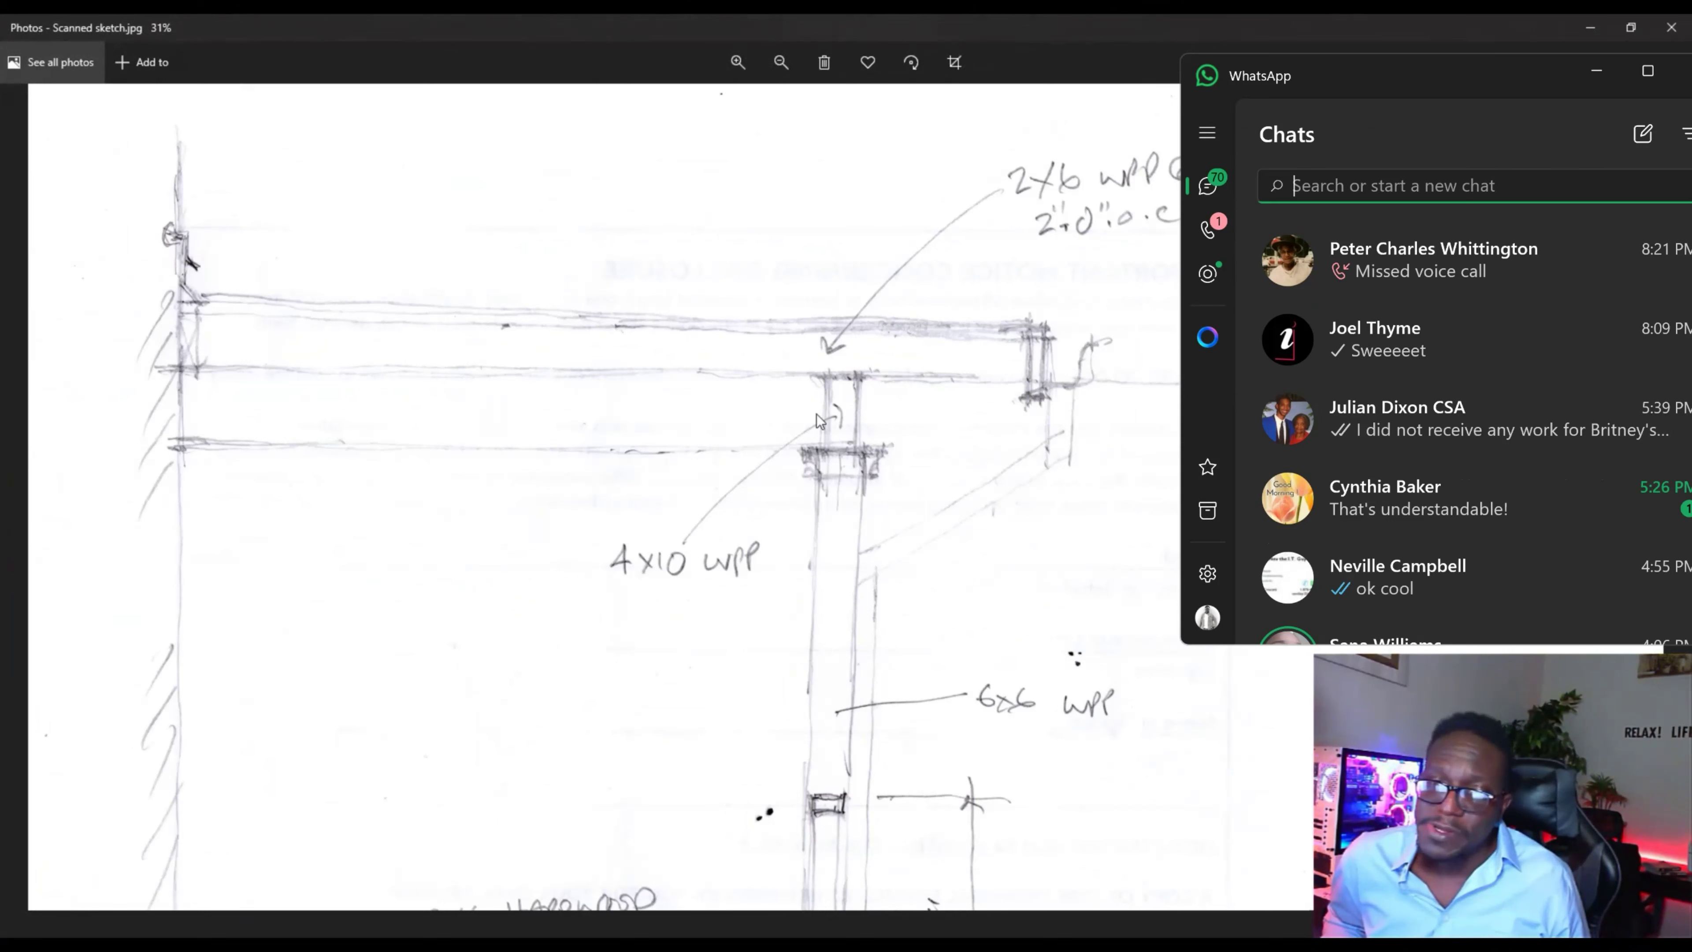
click(816, 414)
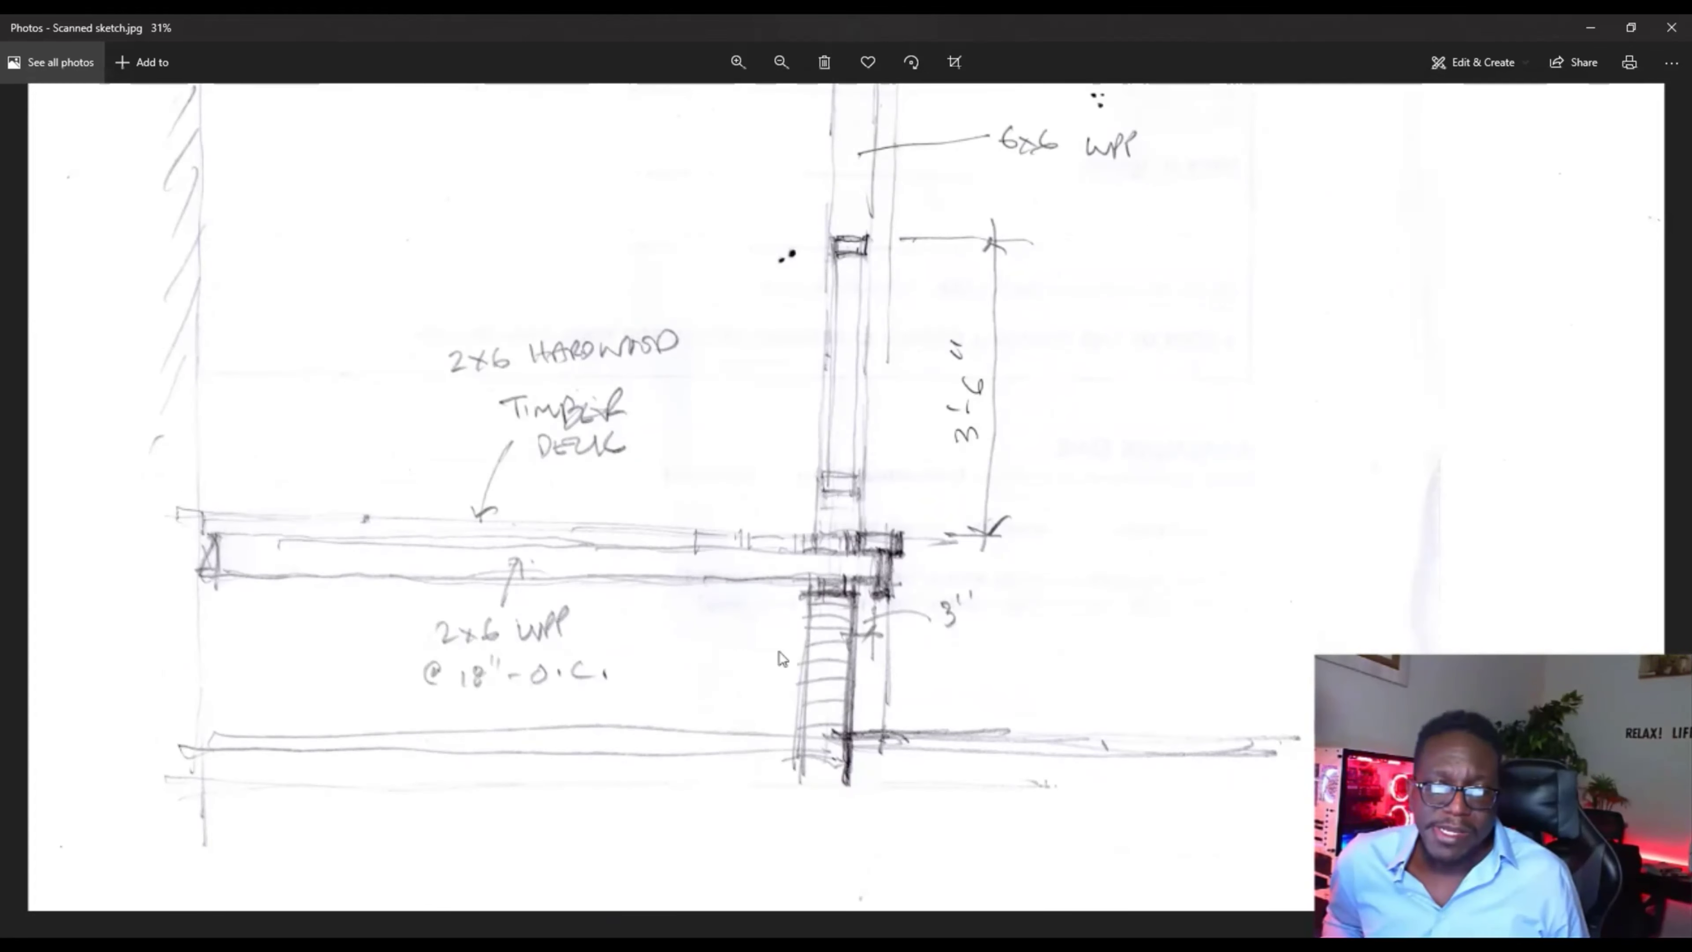
scroll(792, 762, down, 1)
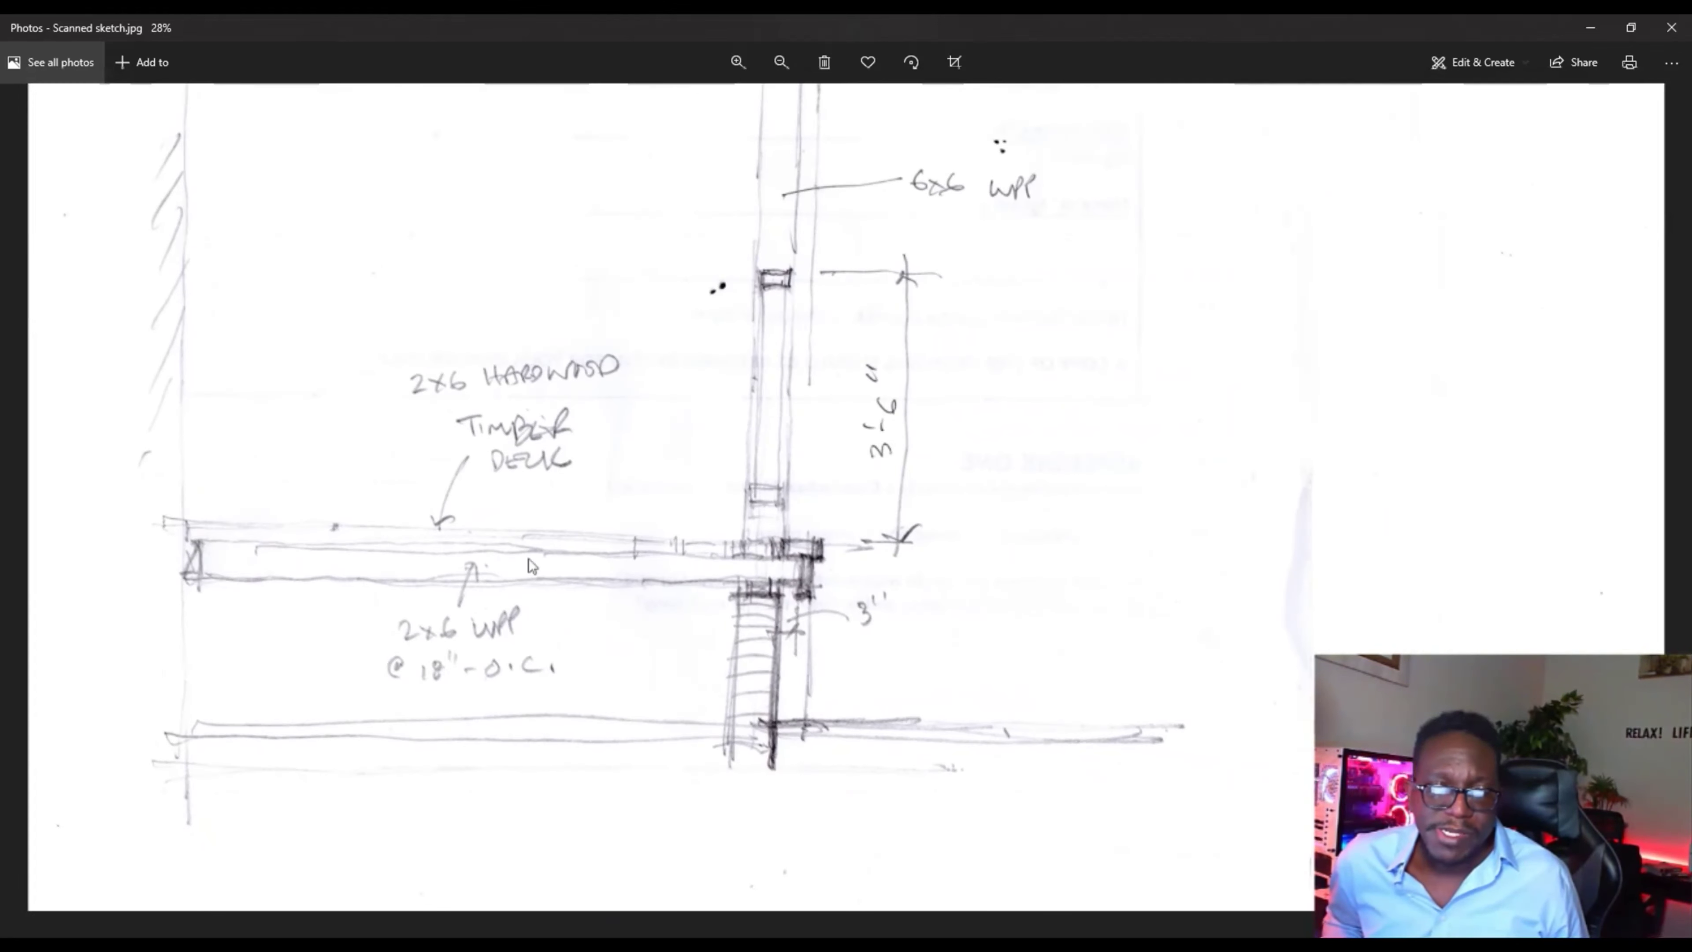
scroll(714, 725, down, 3)
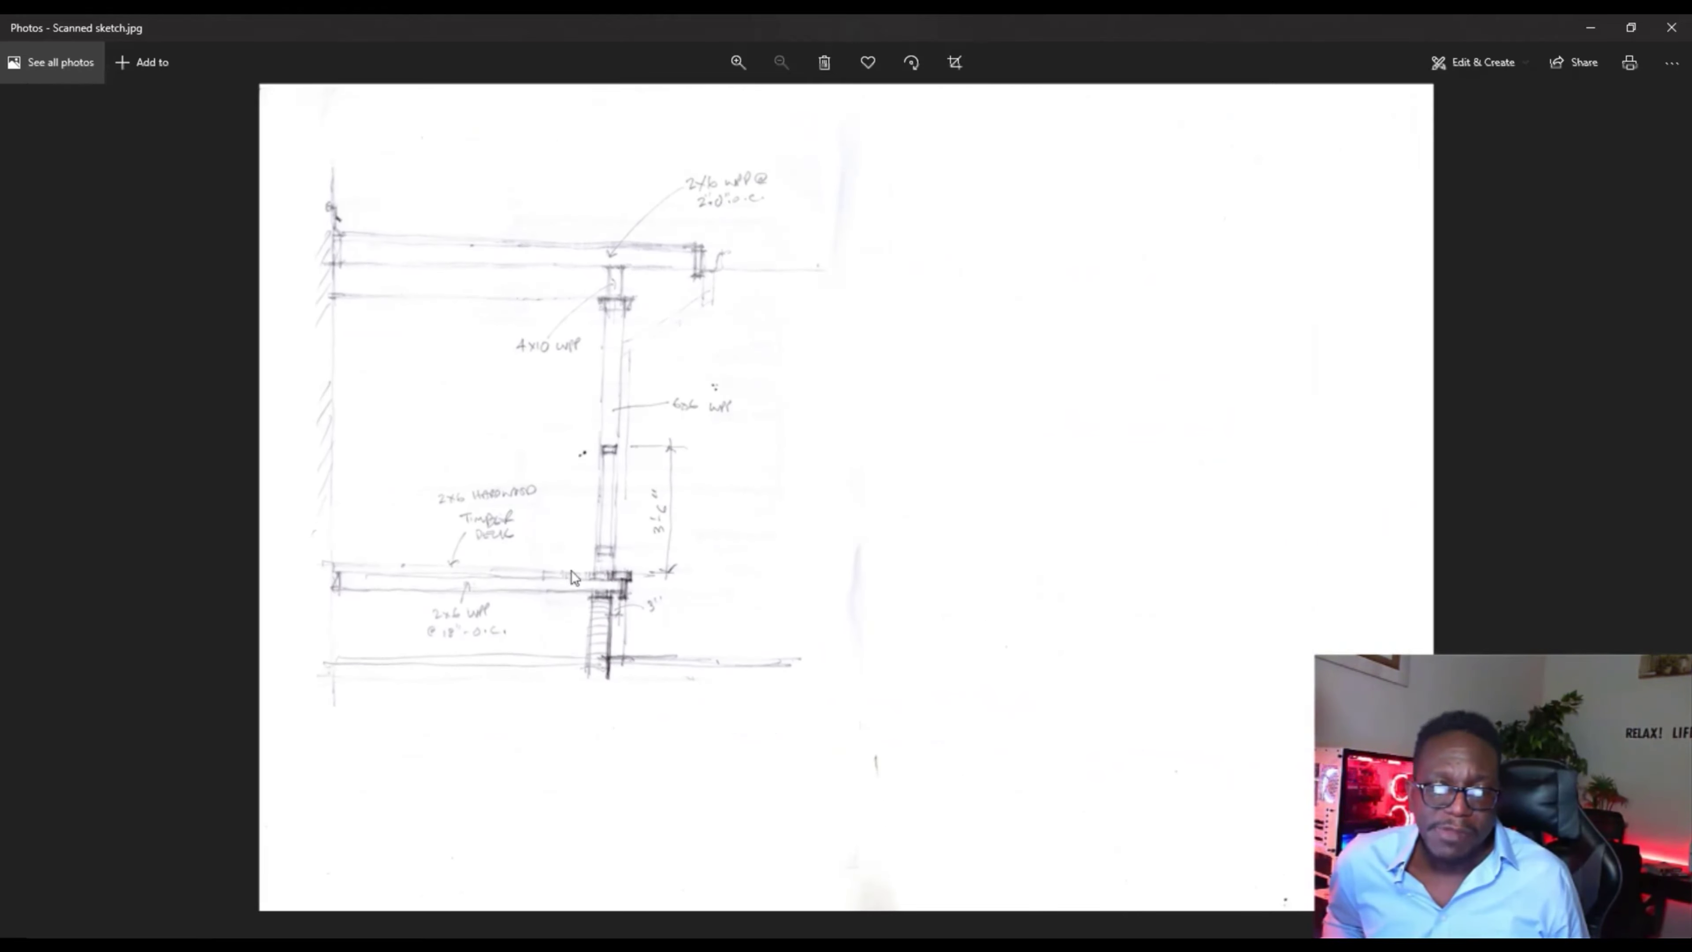
scroll(471, 400, up, 3)
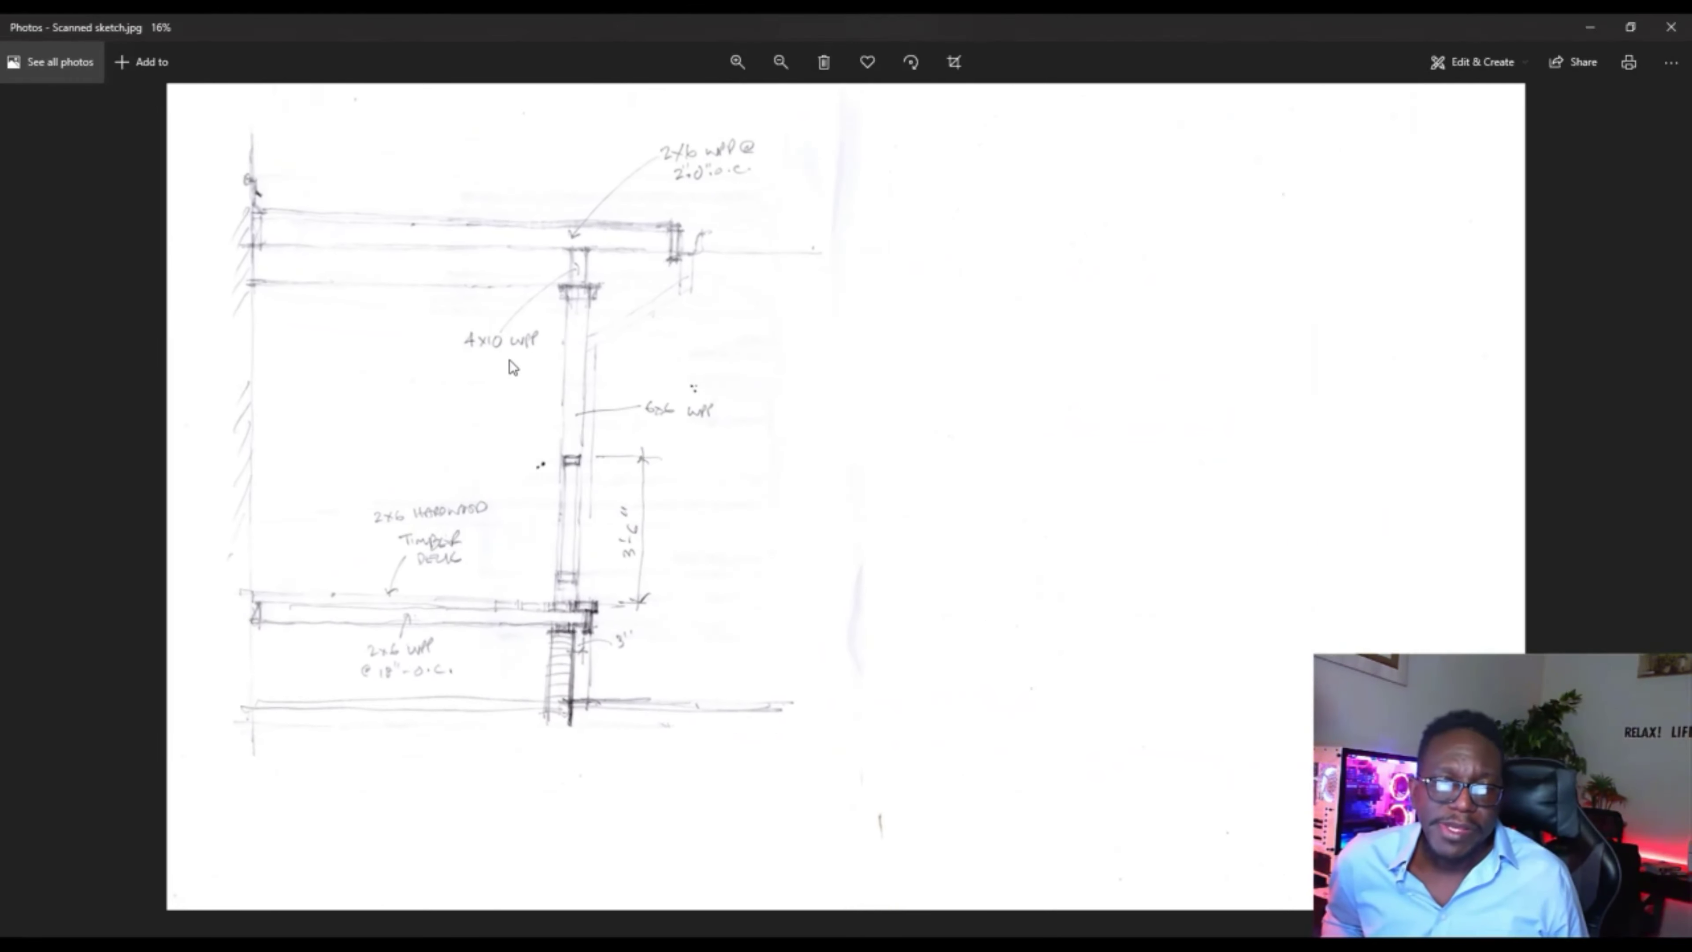
drag(509, 342, 512, 408)
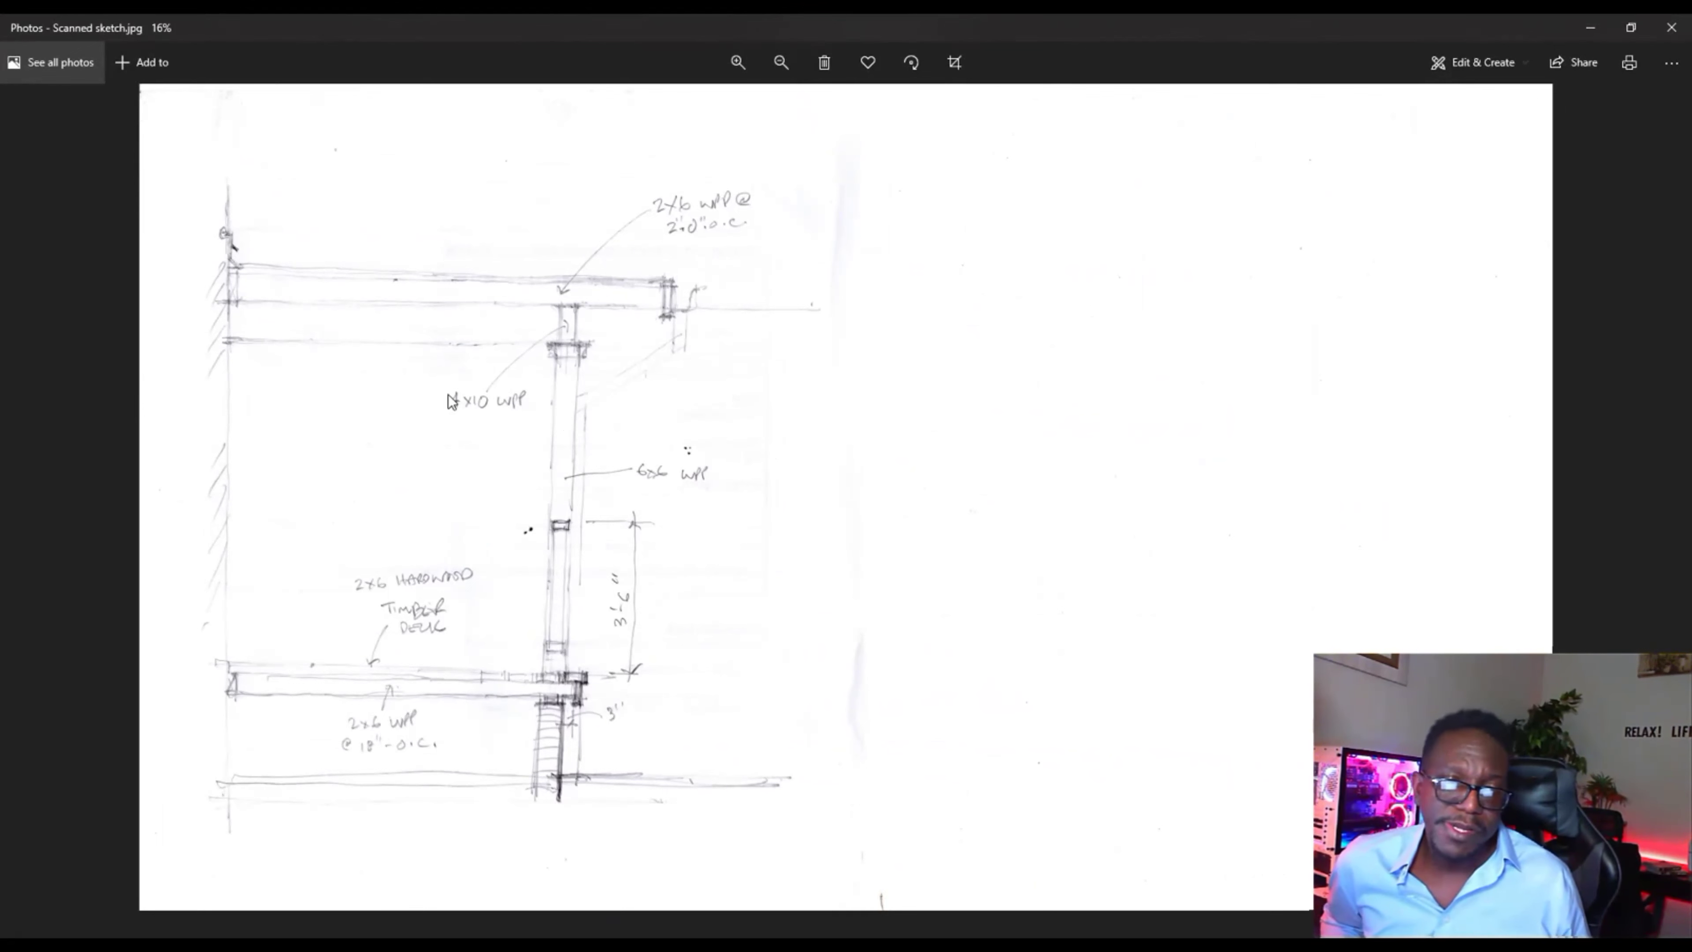
Minimize the sketch viewer, switch to Photoshop and apply the DDM workspace.
click(1590, 29)
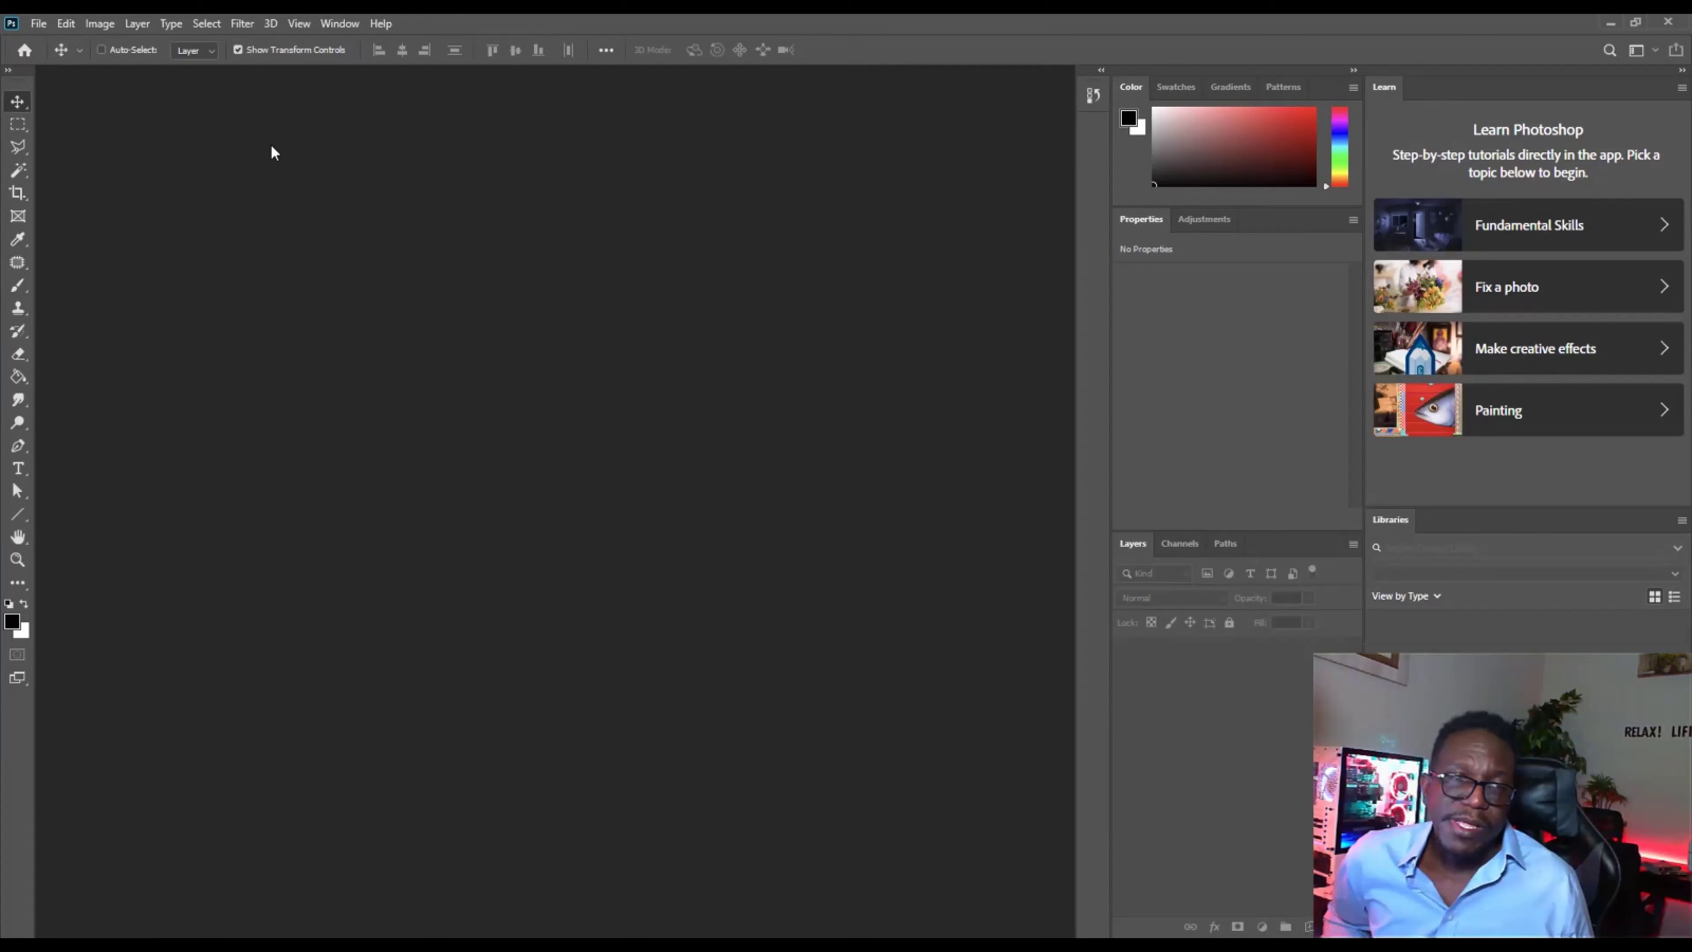
click(331, 29)
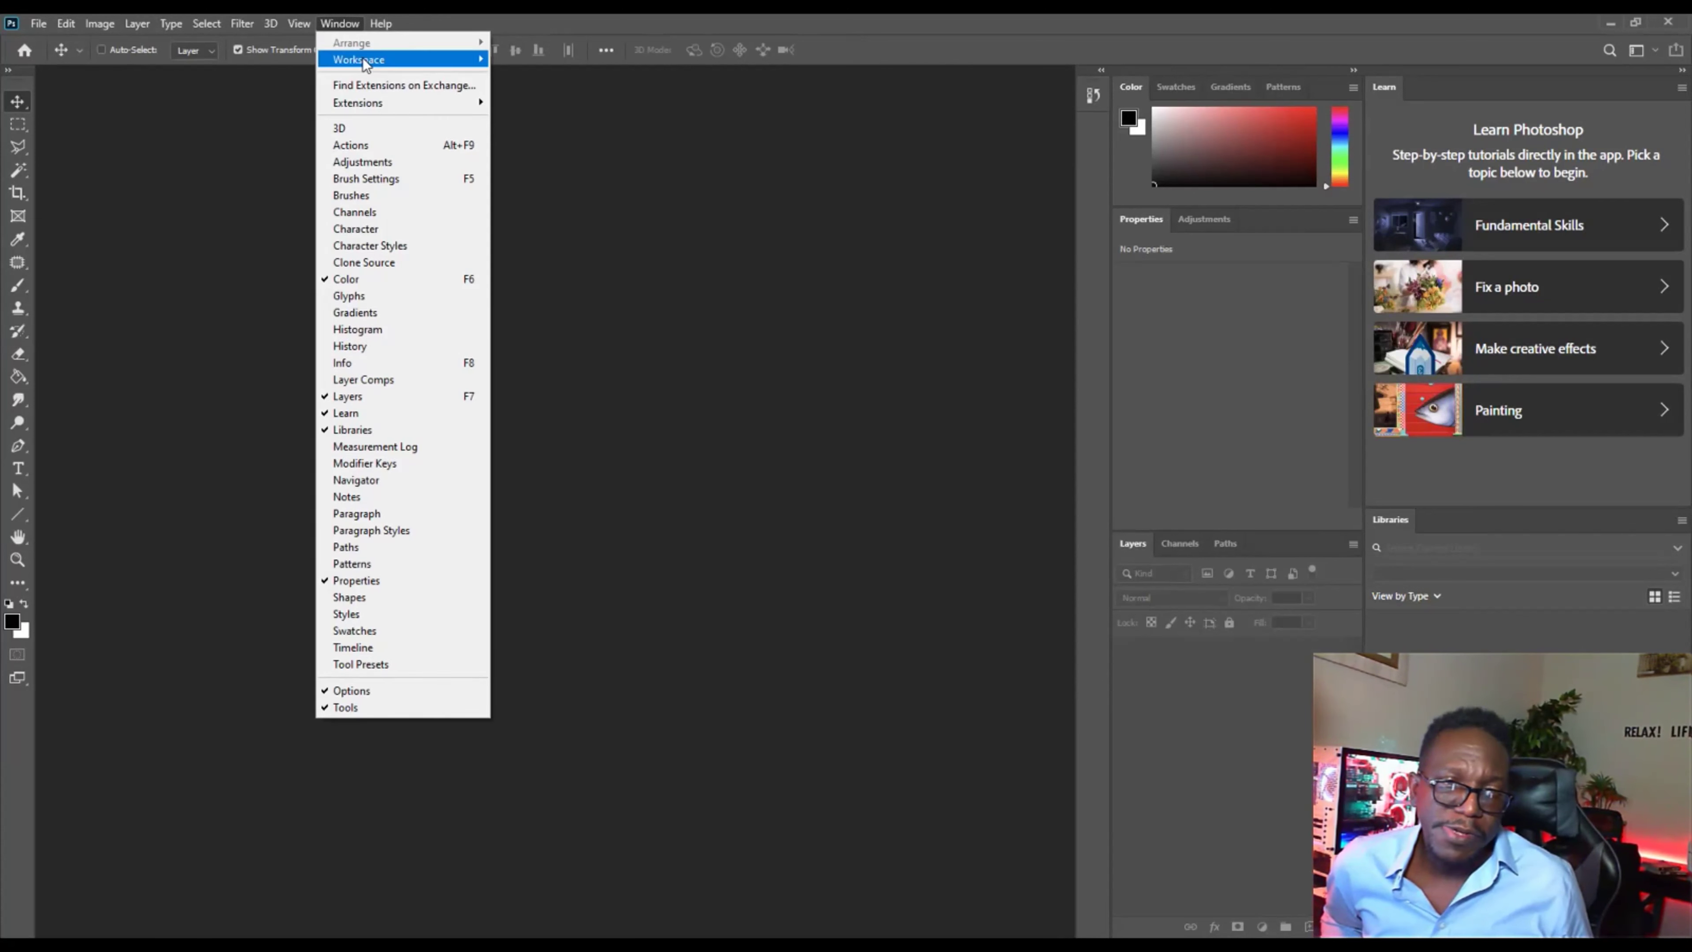
mouse_move(365, 61)
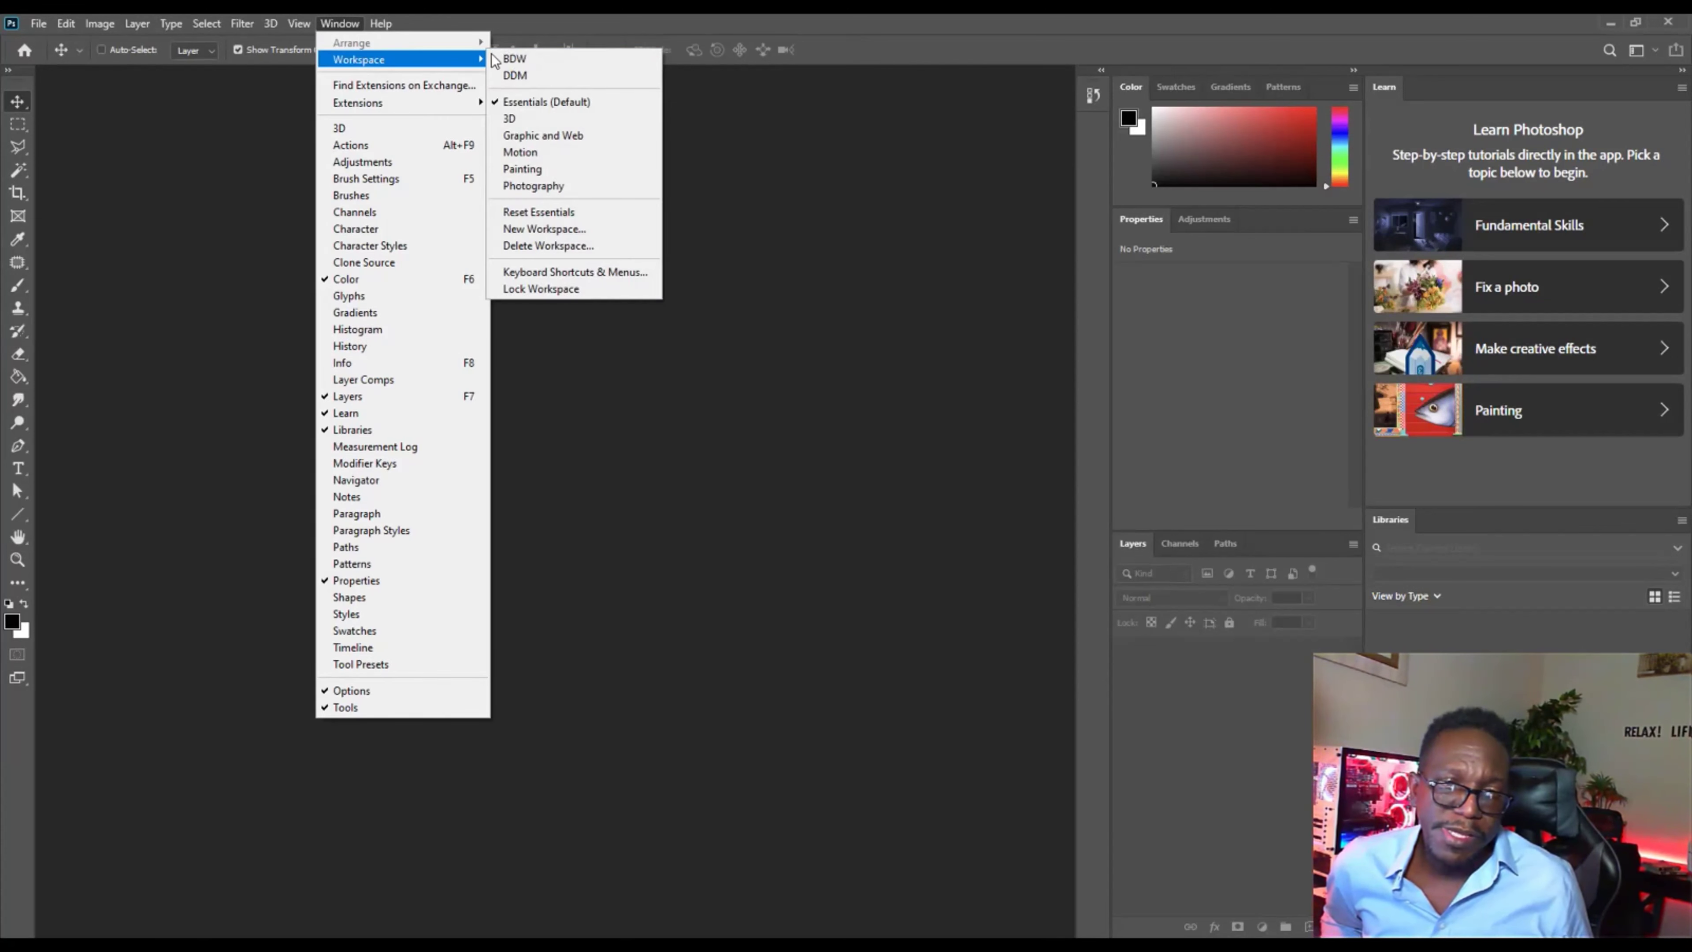
click(538, 75)
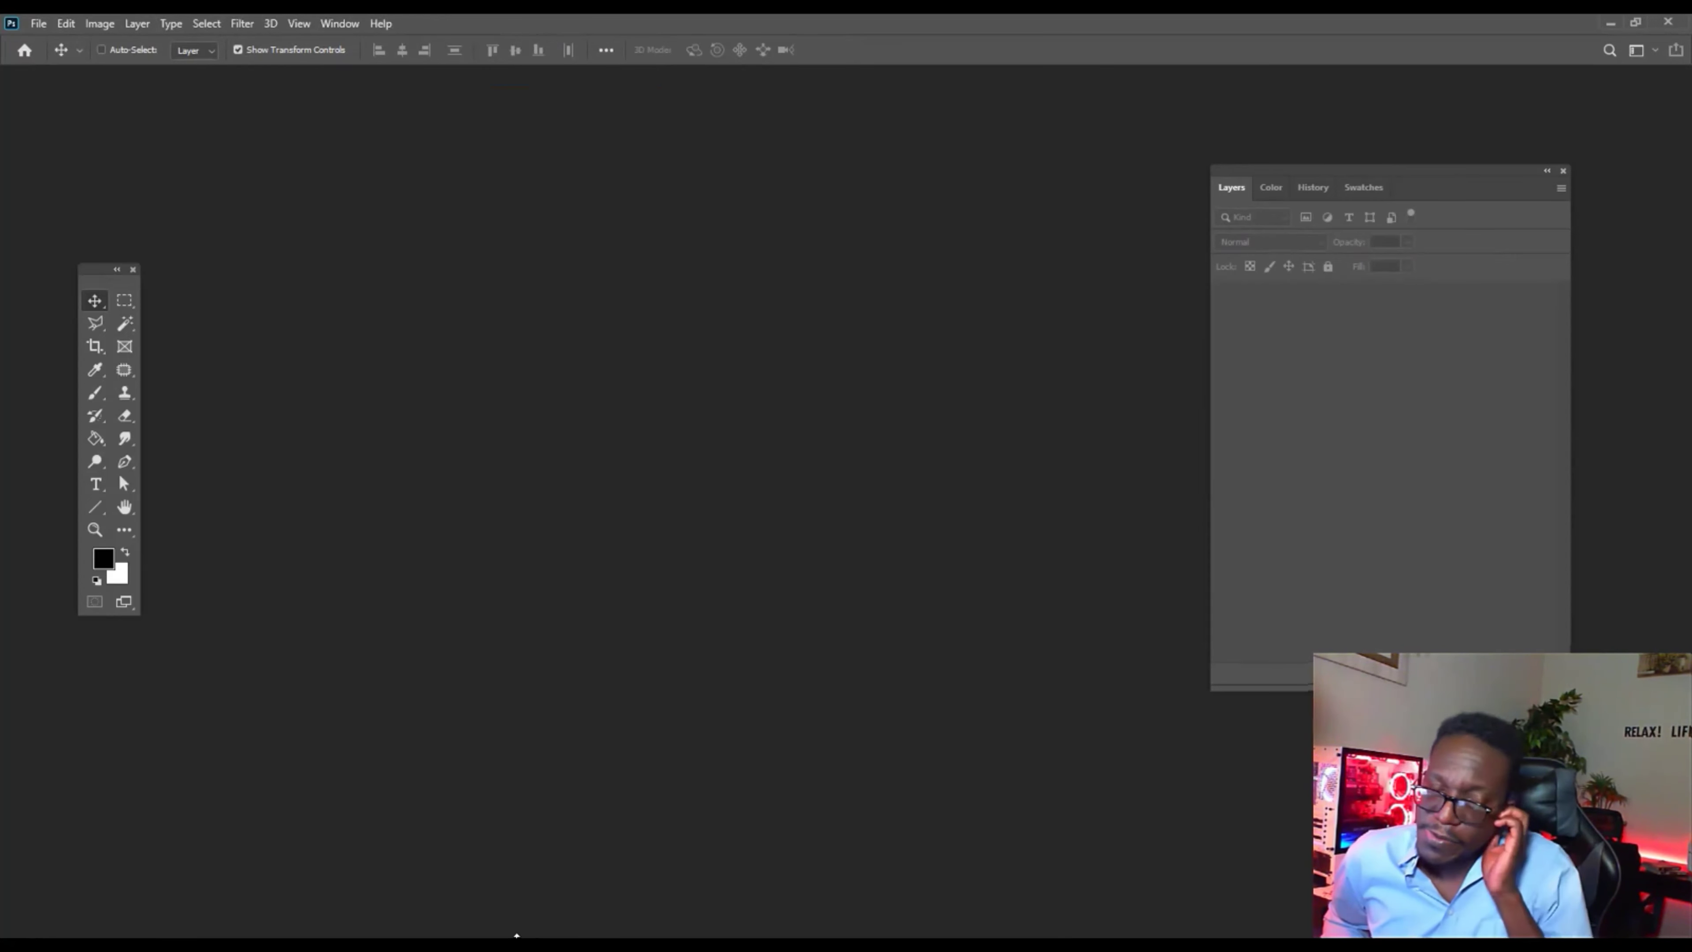
Open Scanned sketch.jpg directly as a Photoshop document, view the whole page and close it.
mouse_move(504, 945)
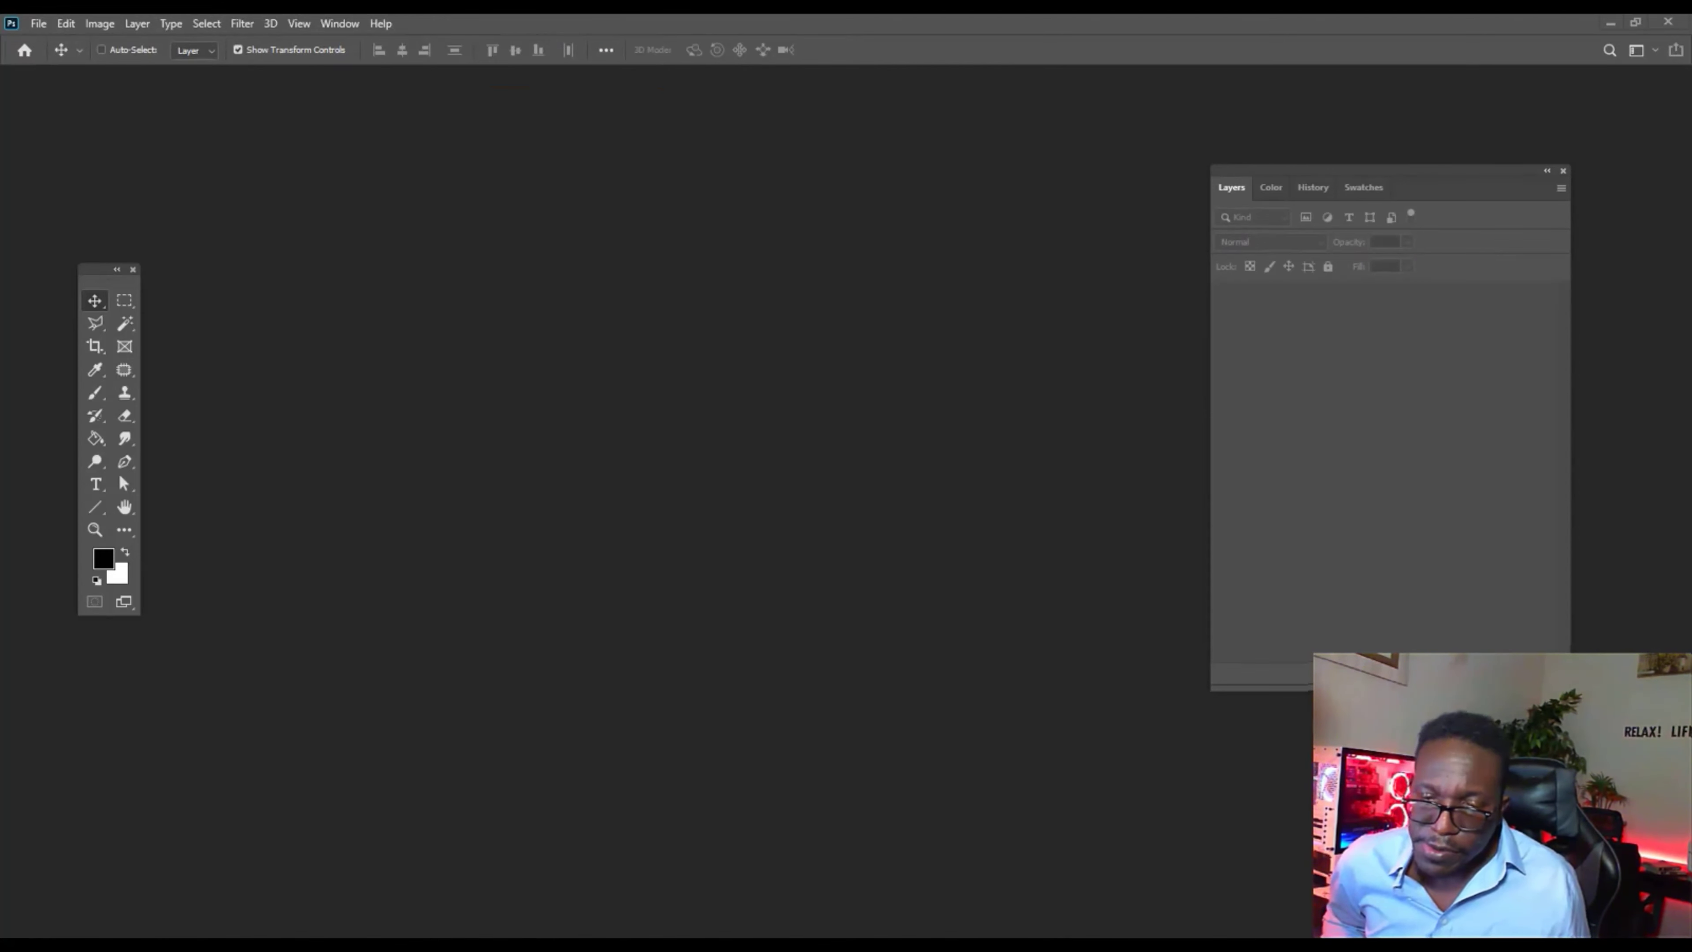
mouse_move(968, 700)
mouse_down()
mouse_move(805, 483)
mouse_move(942, 291)
mouse_move(912, 315)
mouse_up()
mouse_move(822, 456)
mouse_down()
mouse_move(170, 302)
mouse_move(276, 344)
mouse_up()
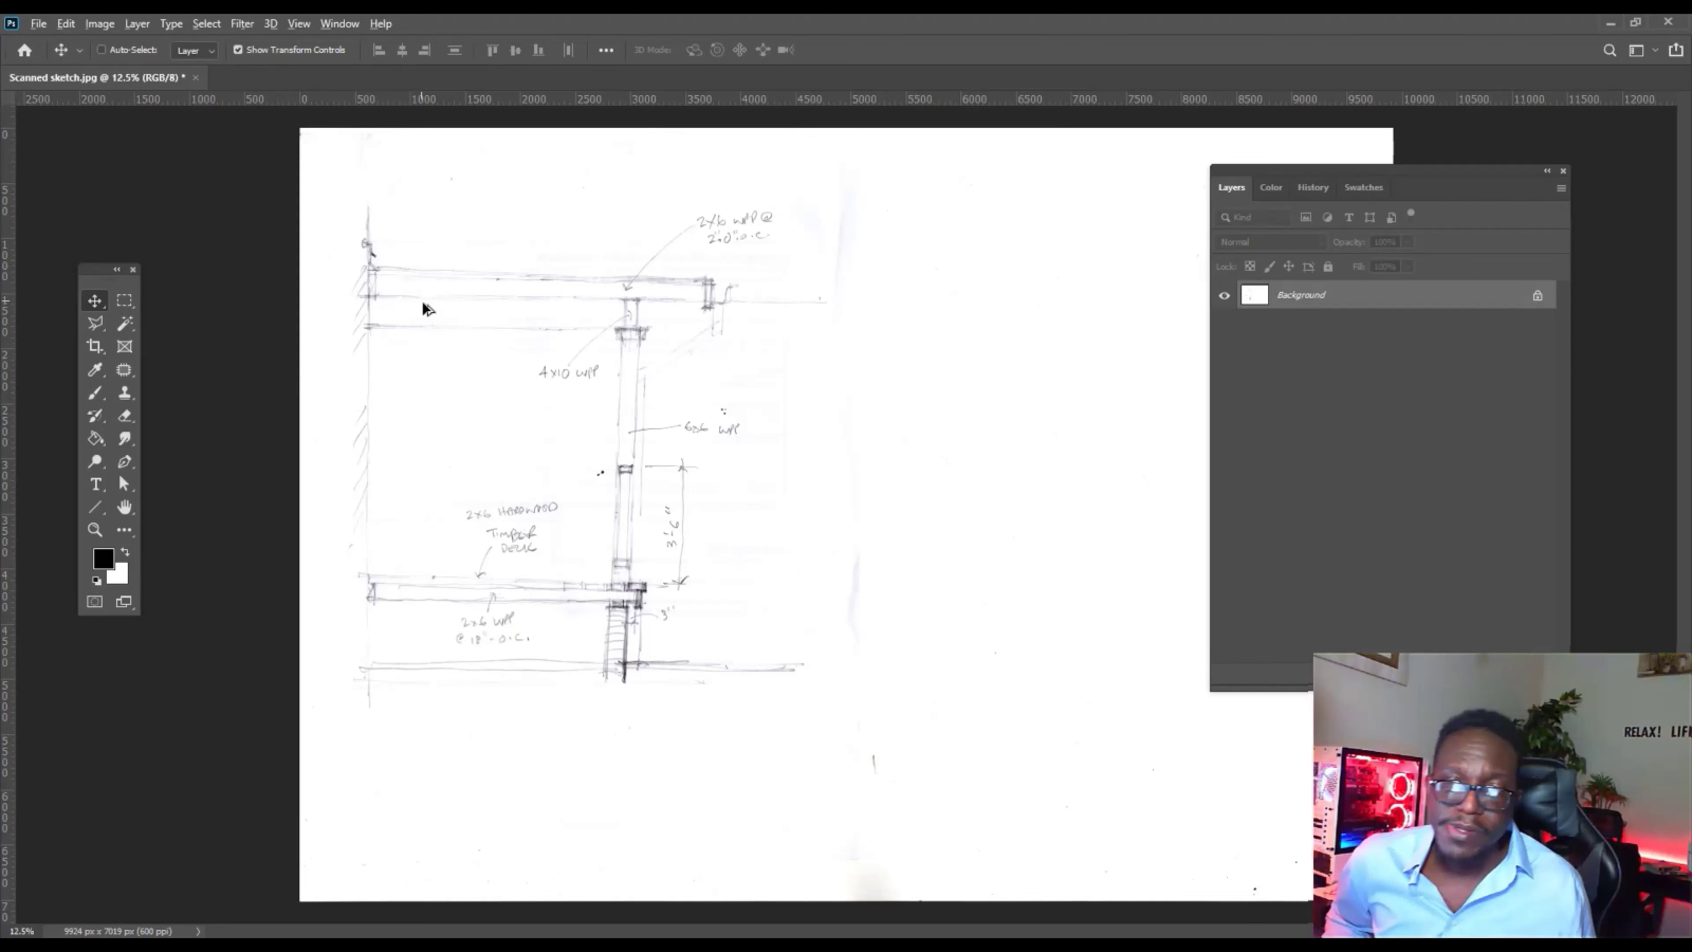
scroll(427, 308, down, 2)
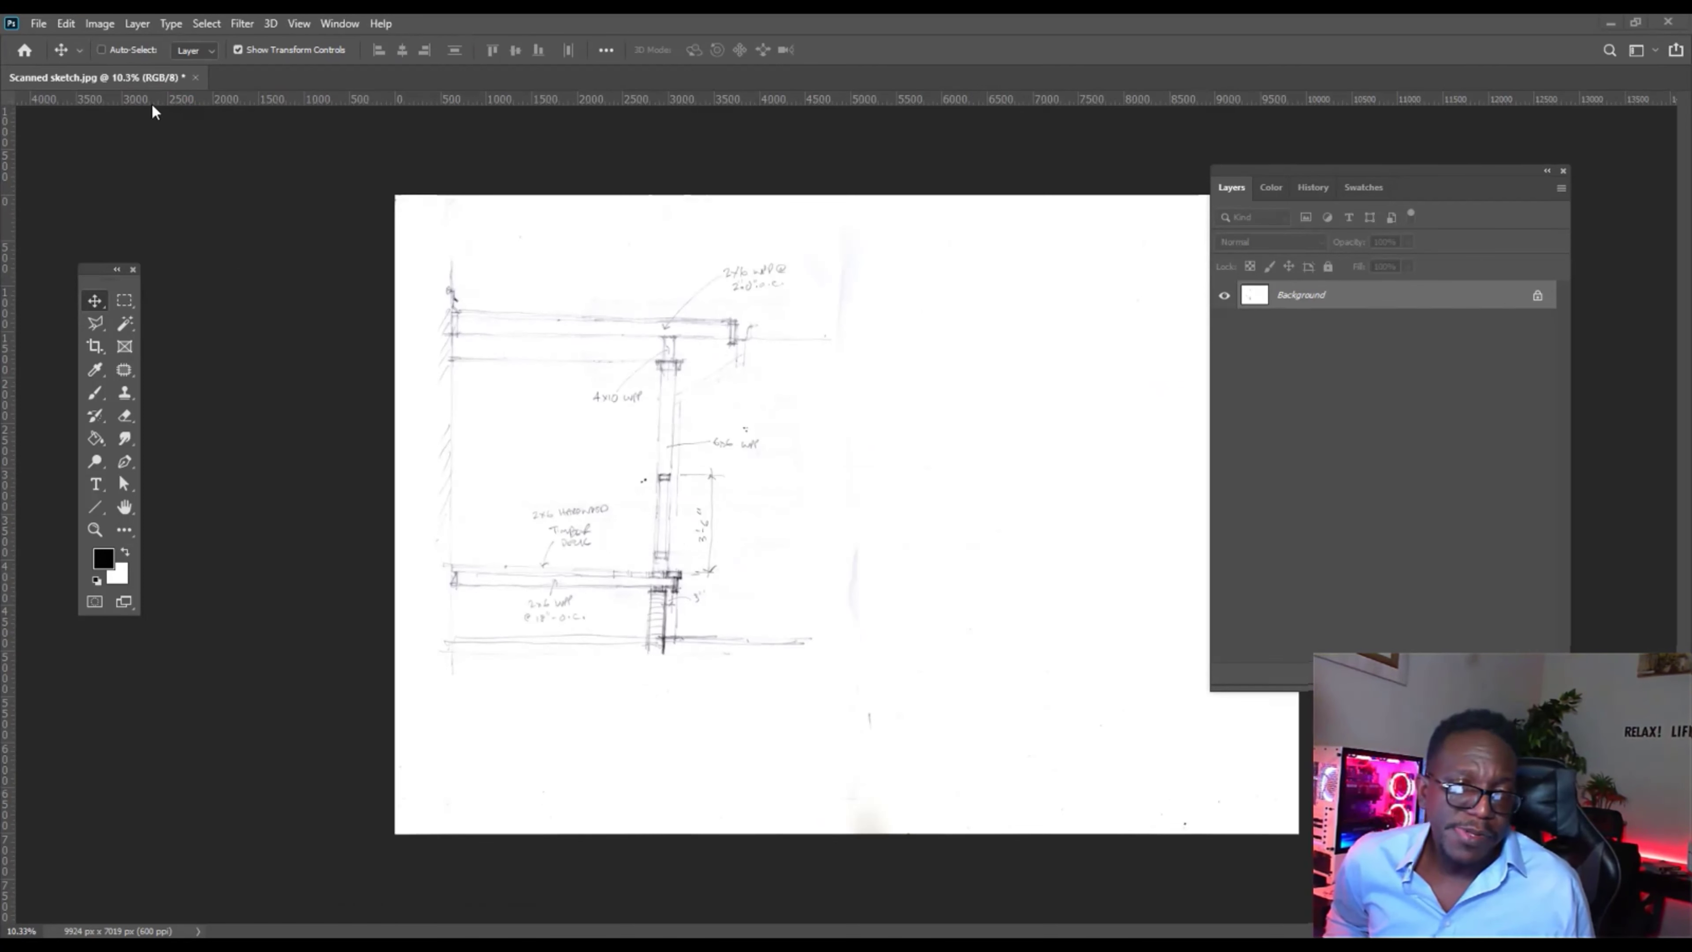
click(196, 78)
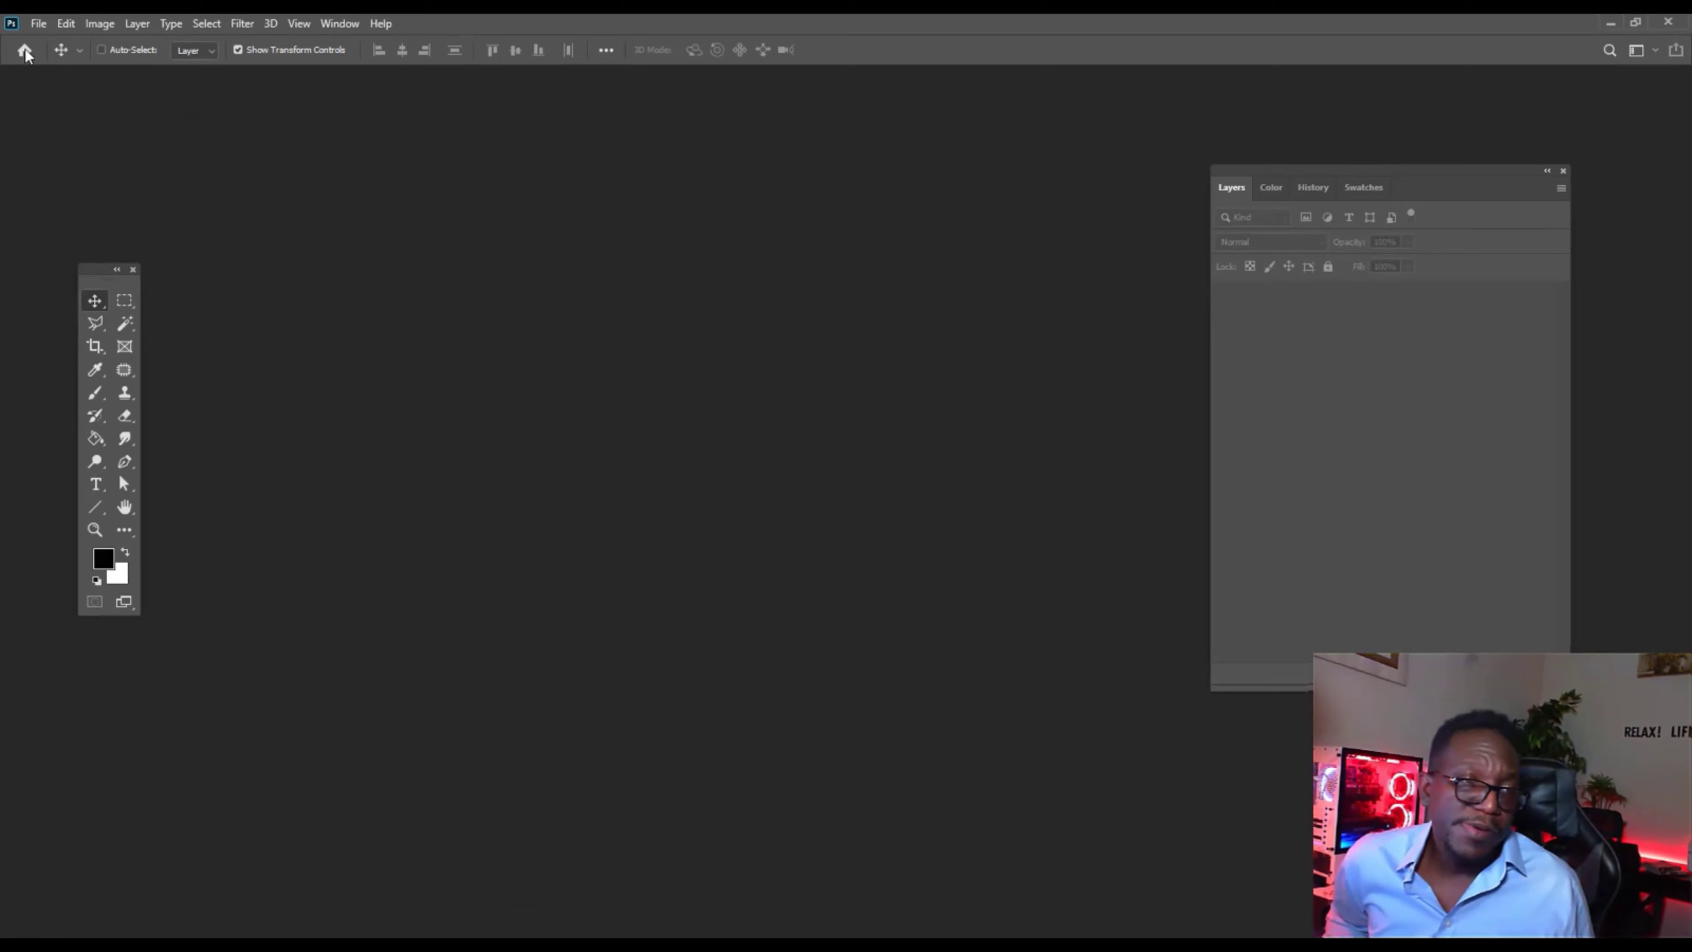
Start a new document and name it Enhanced Sketch.
click(58, 25)
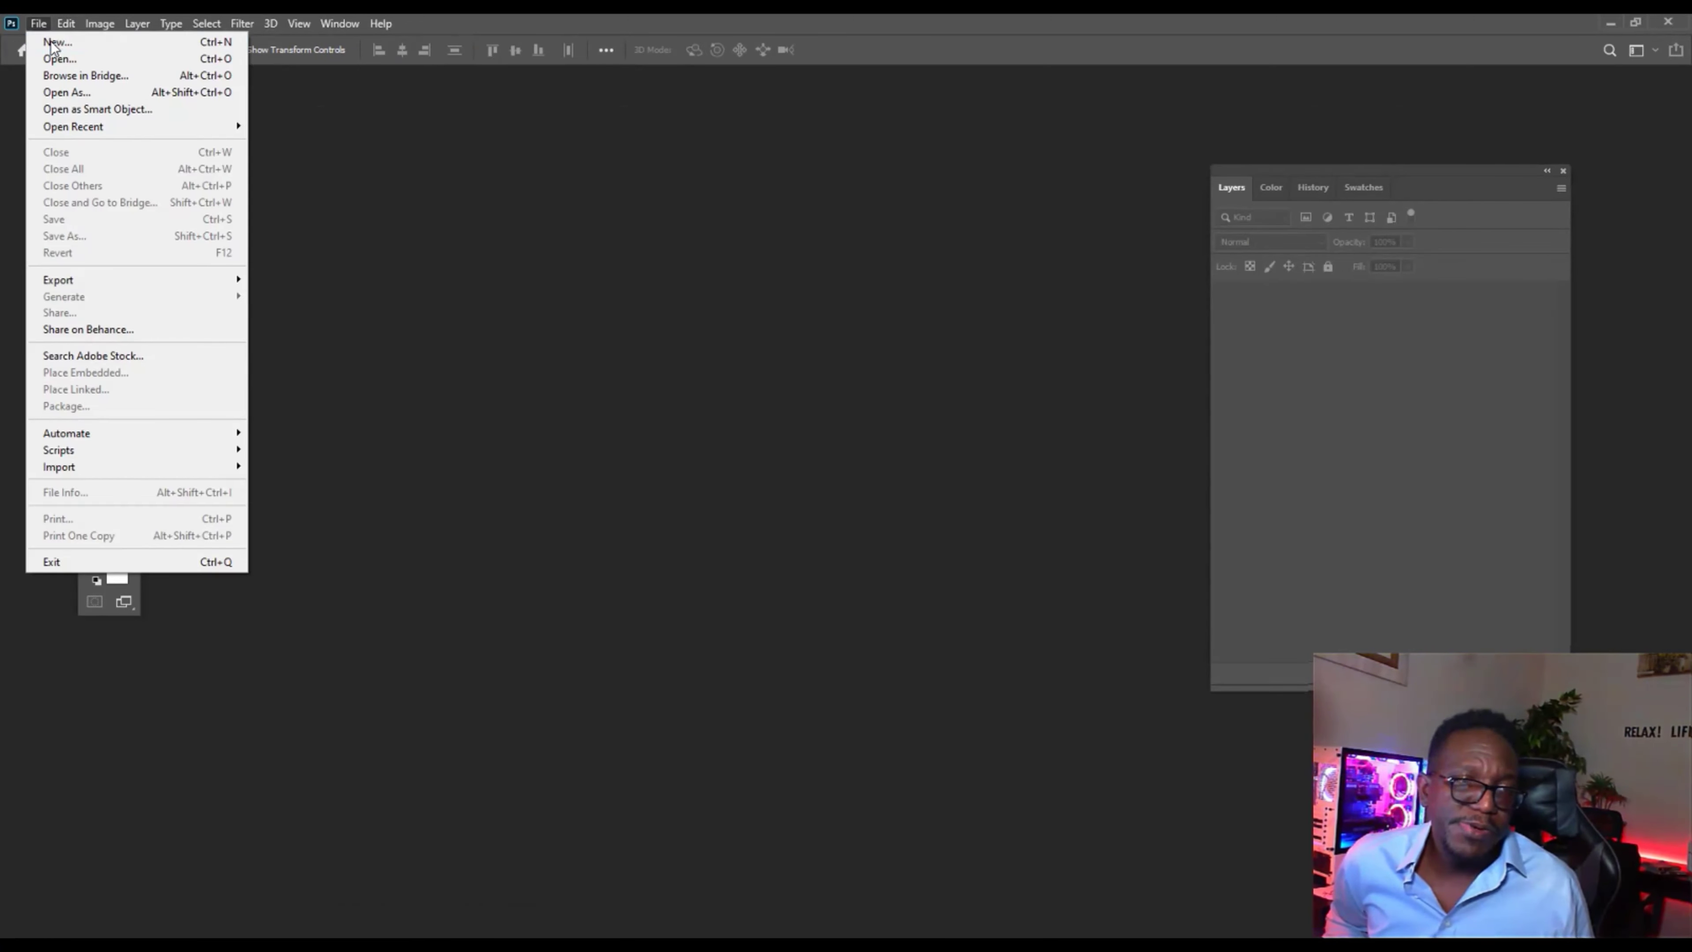
click(66, 42)
drag(878, 235, 637, 287)
click(791, 299)
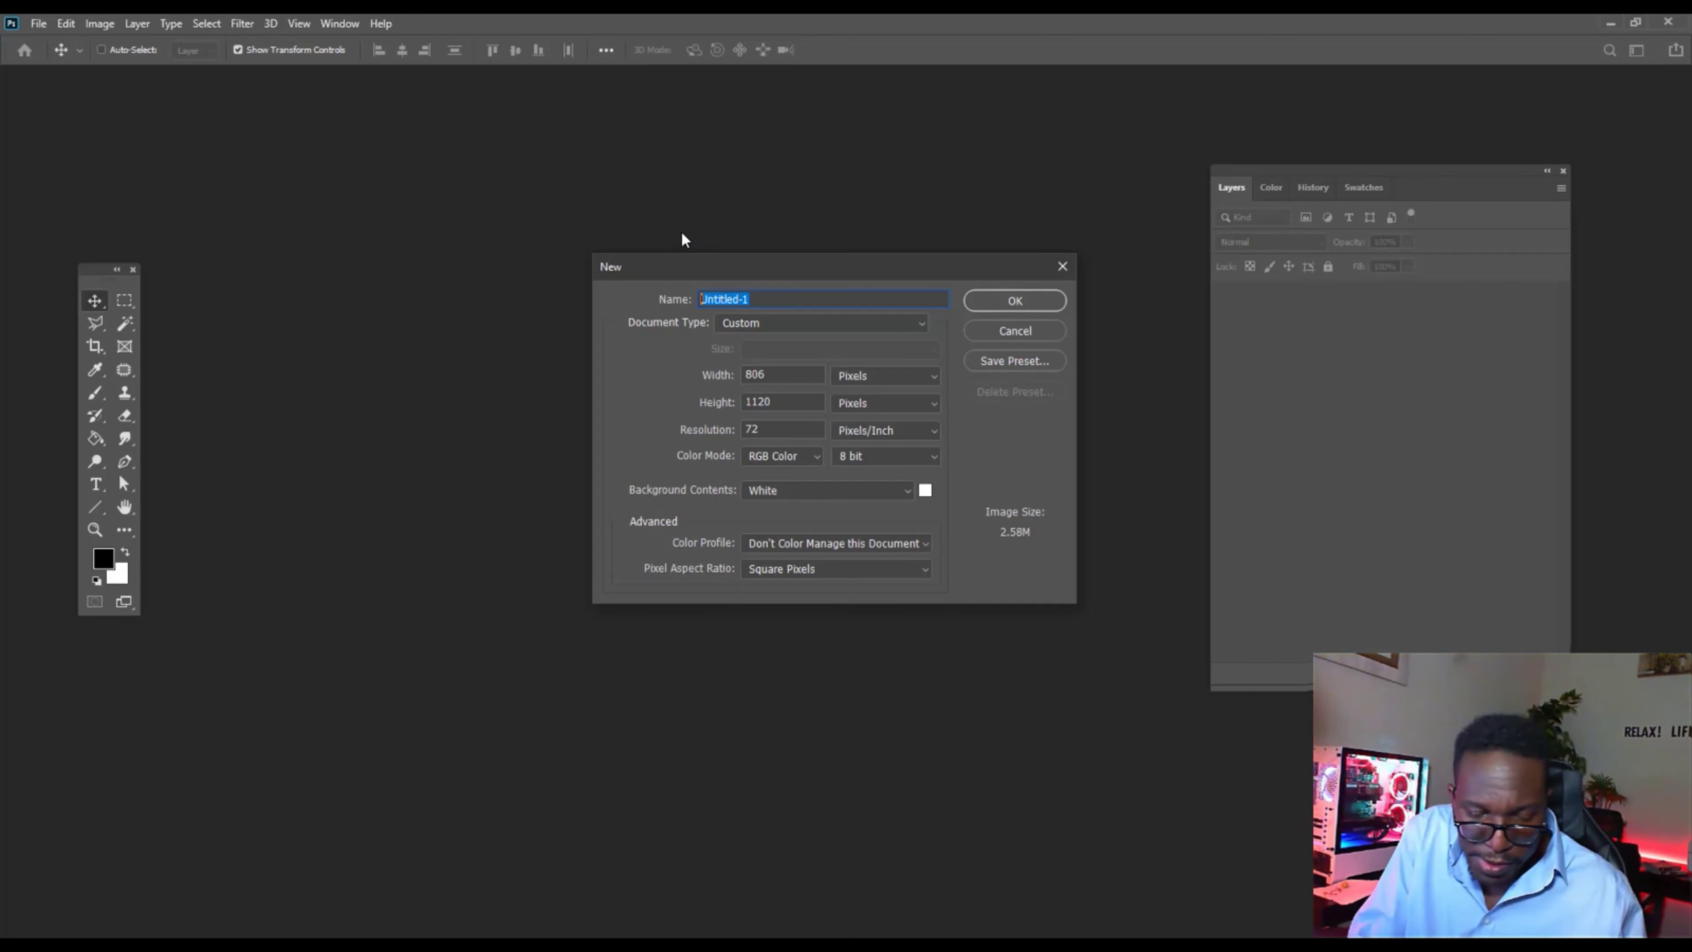
key(BackSpace)
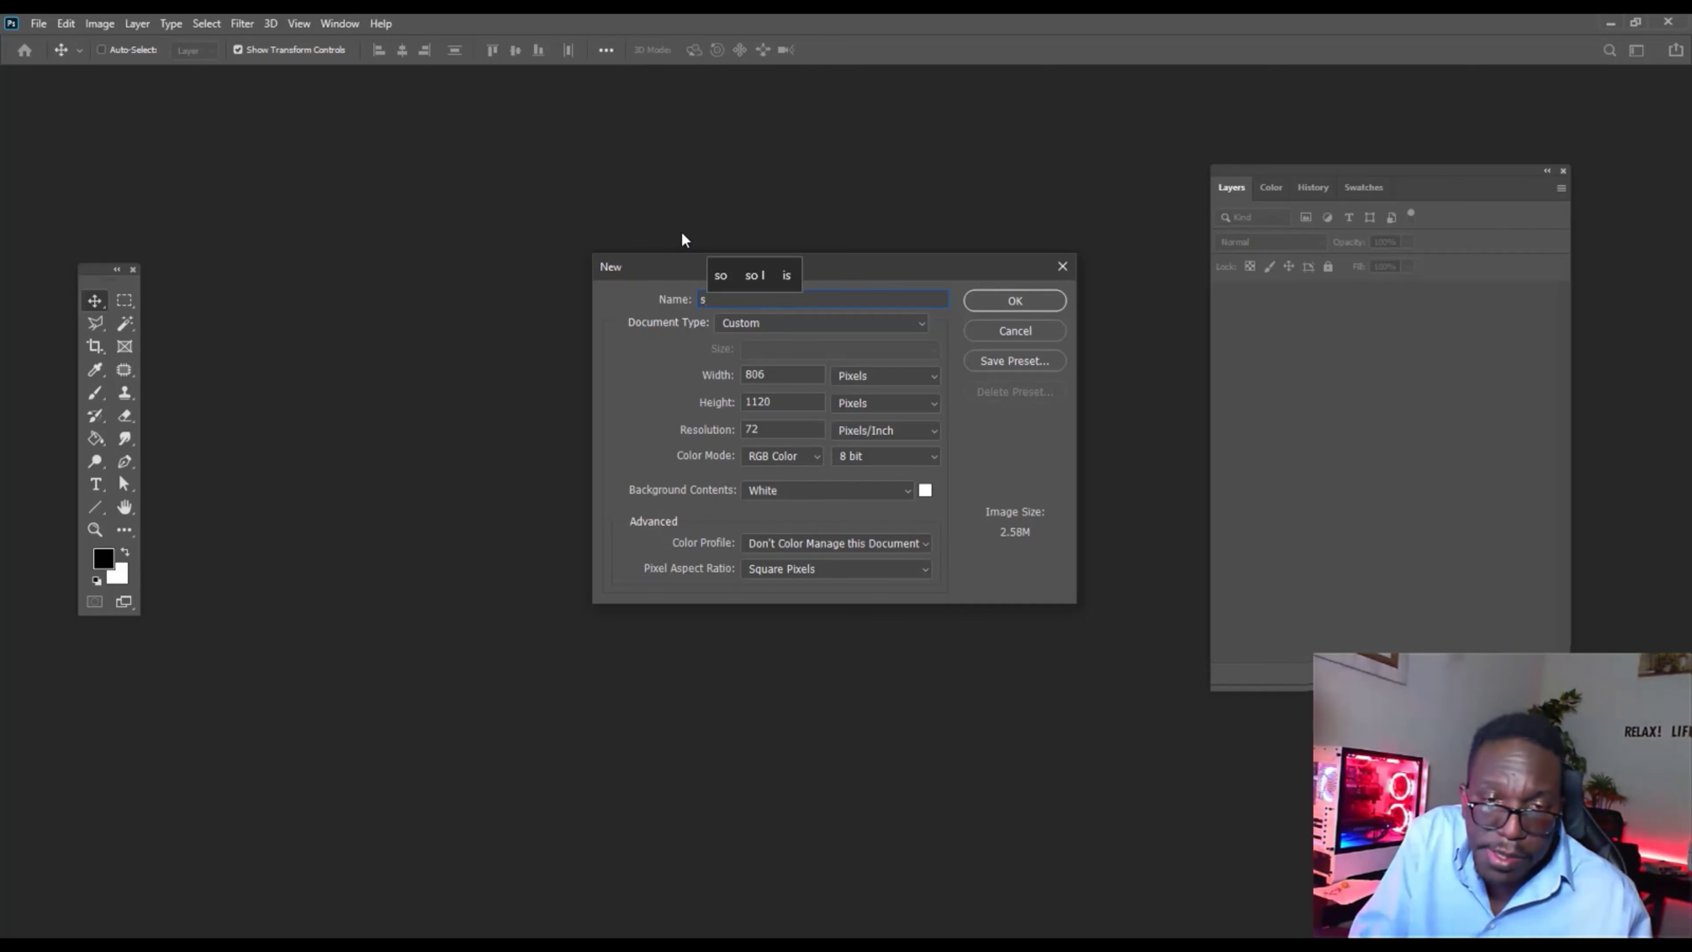
text(eNHANCED)
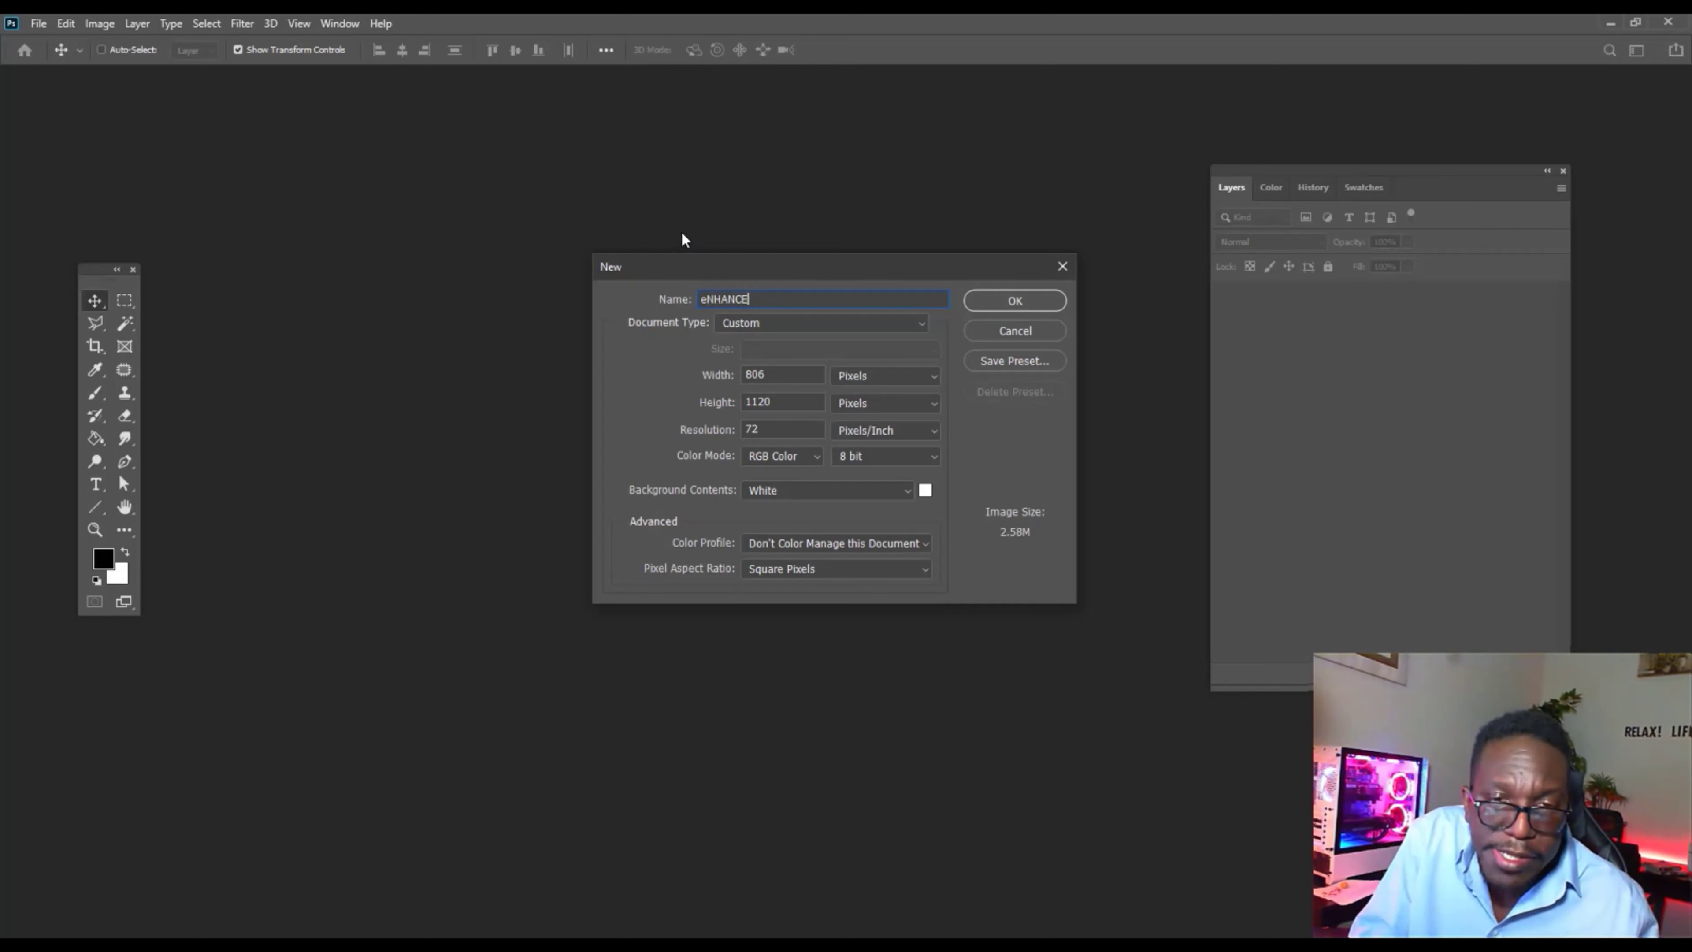
key(ctrl+a)
key(BackSpace)
text(Enhanc)
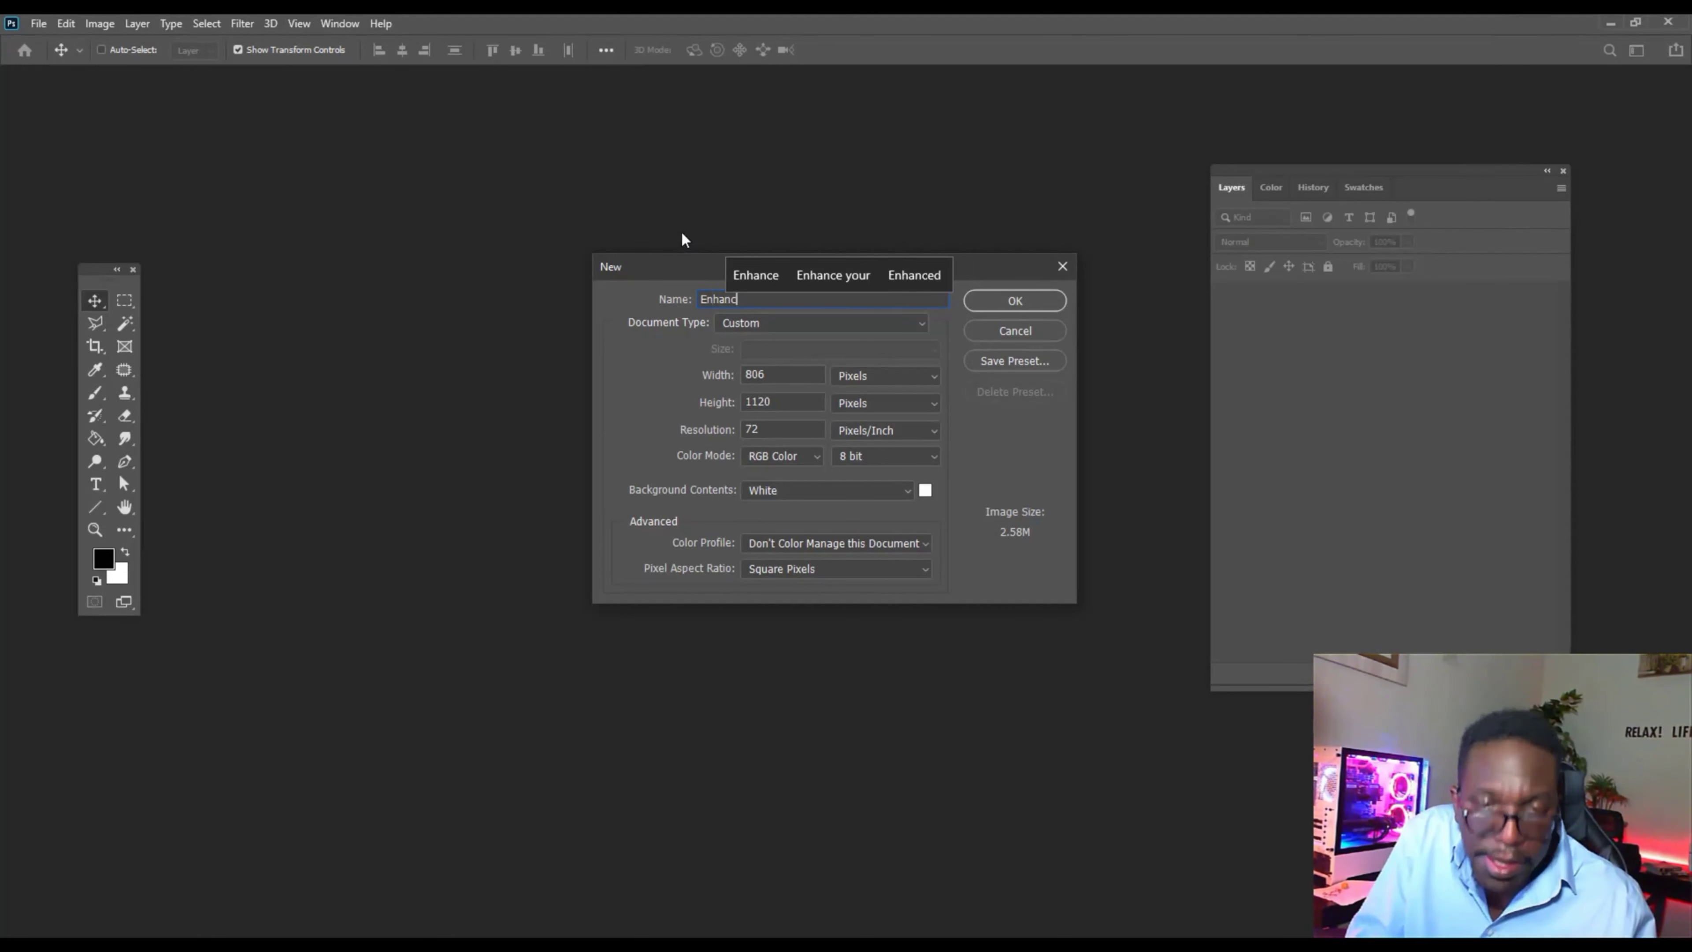
text(ed Sketch)
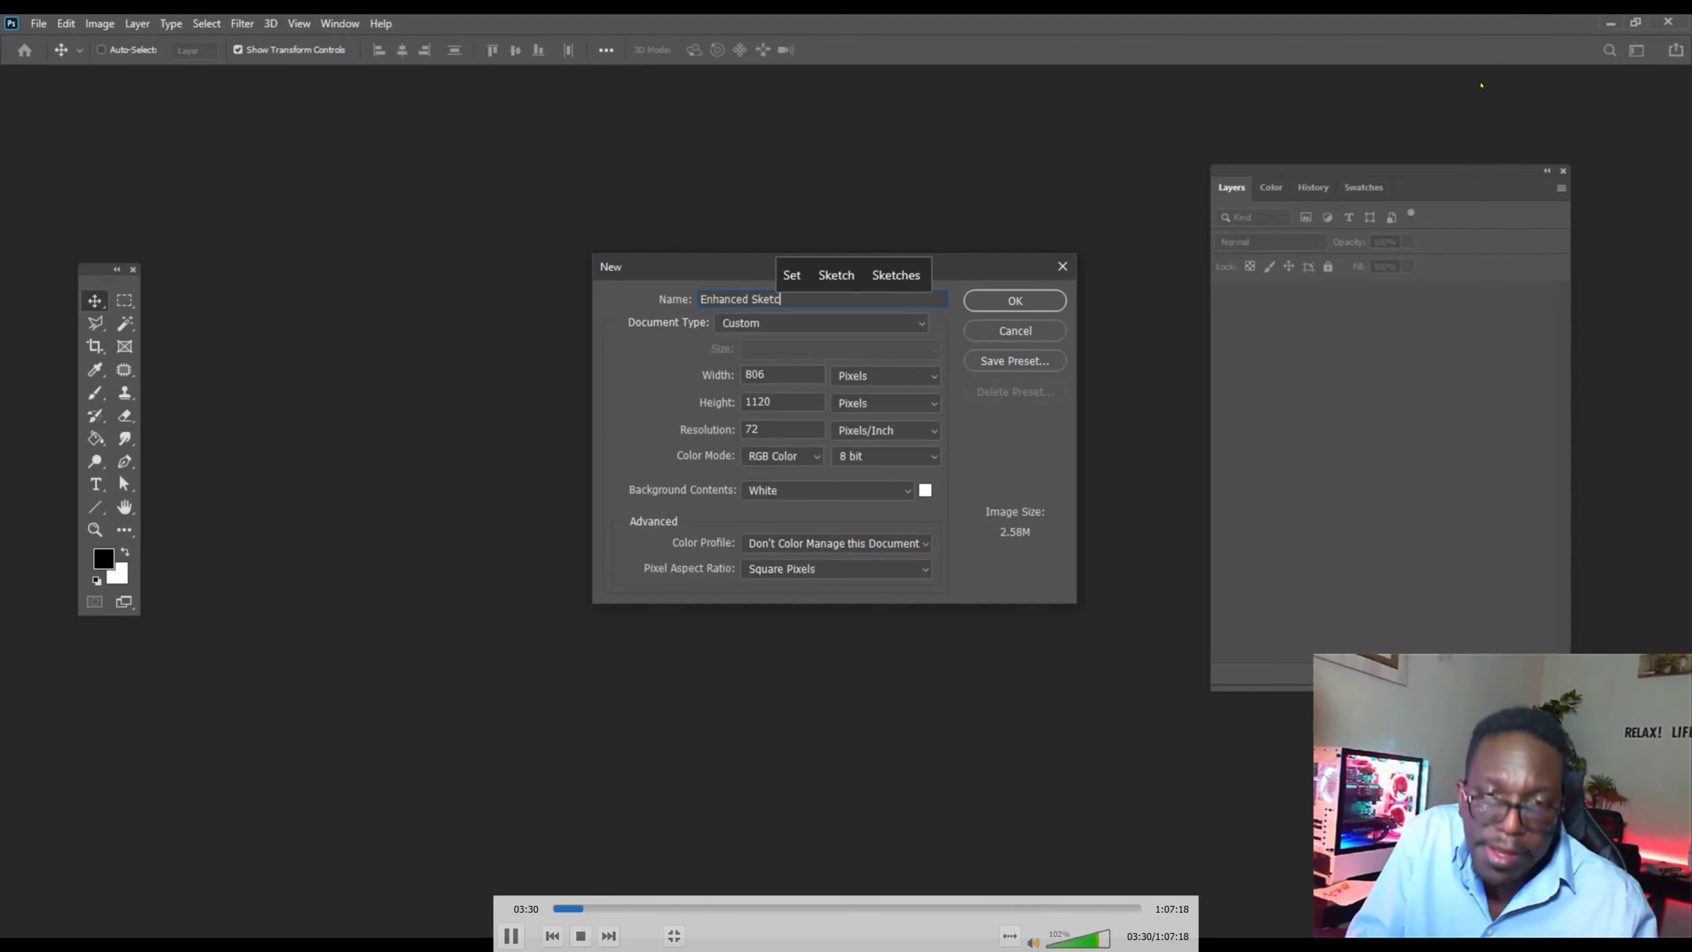
Set the document type to U.S. Paper, Letter size at 8.5 x 11 inches and 300 pixels/inch, and create the document.
click(855, 325)
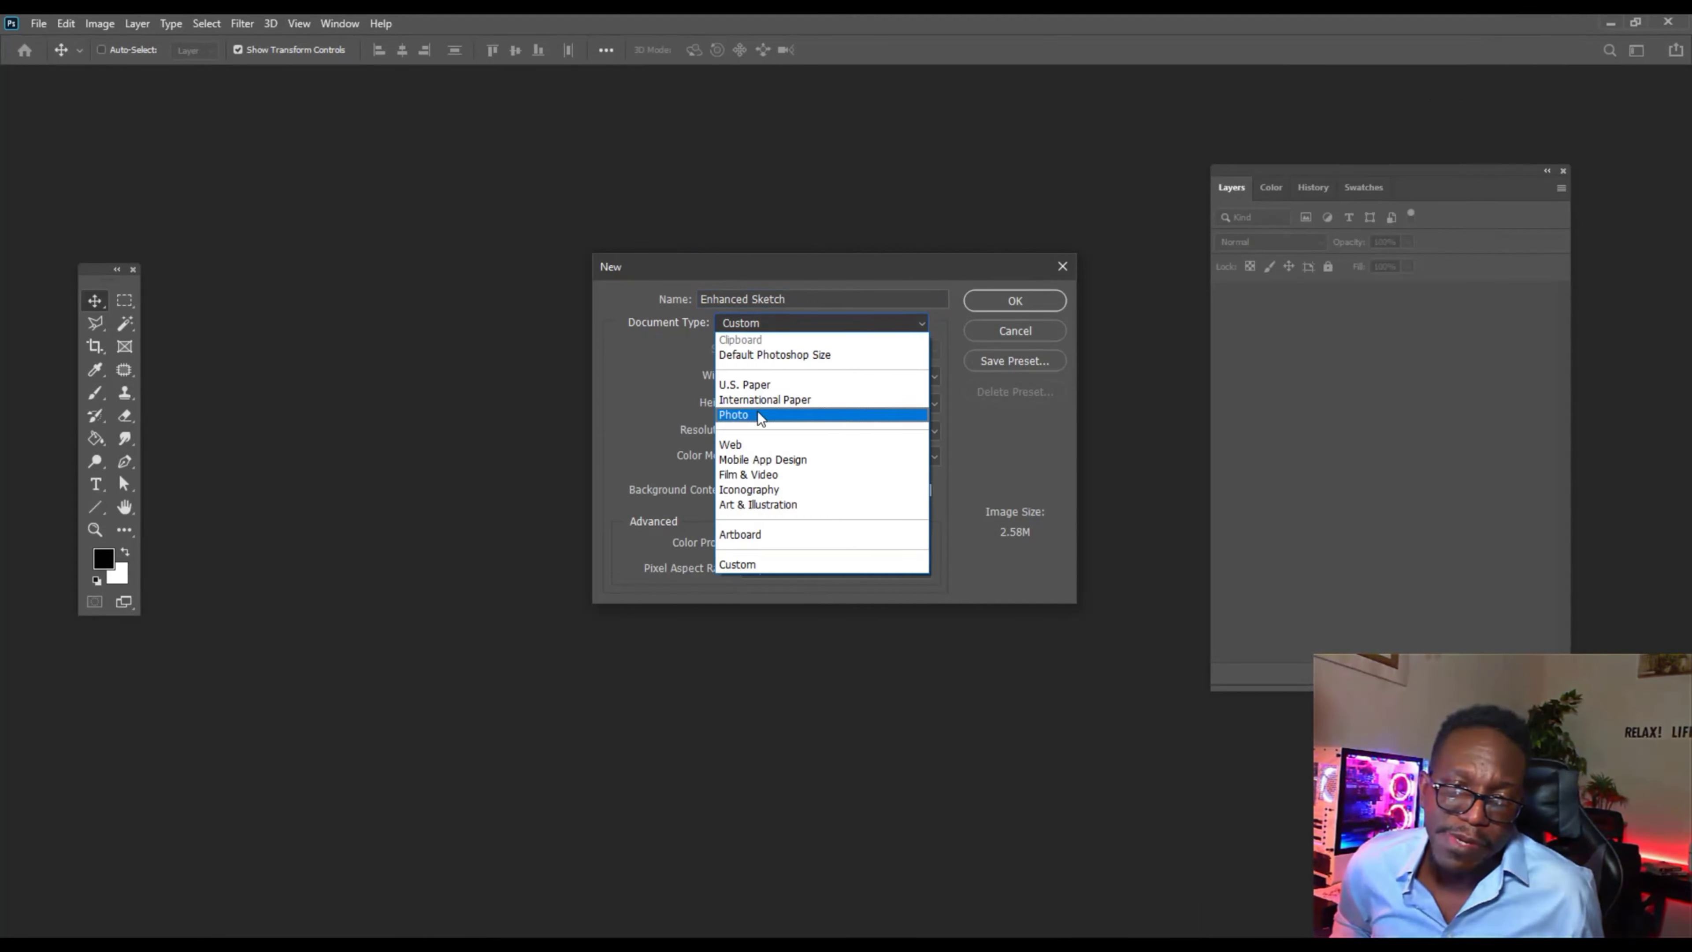
click(786, 386)
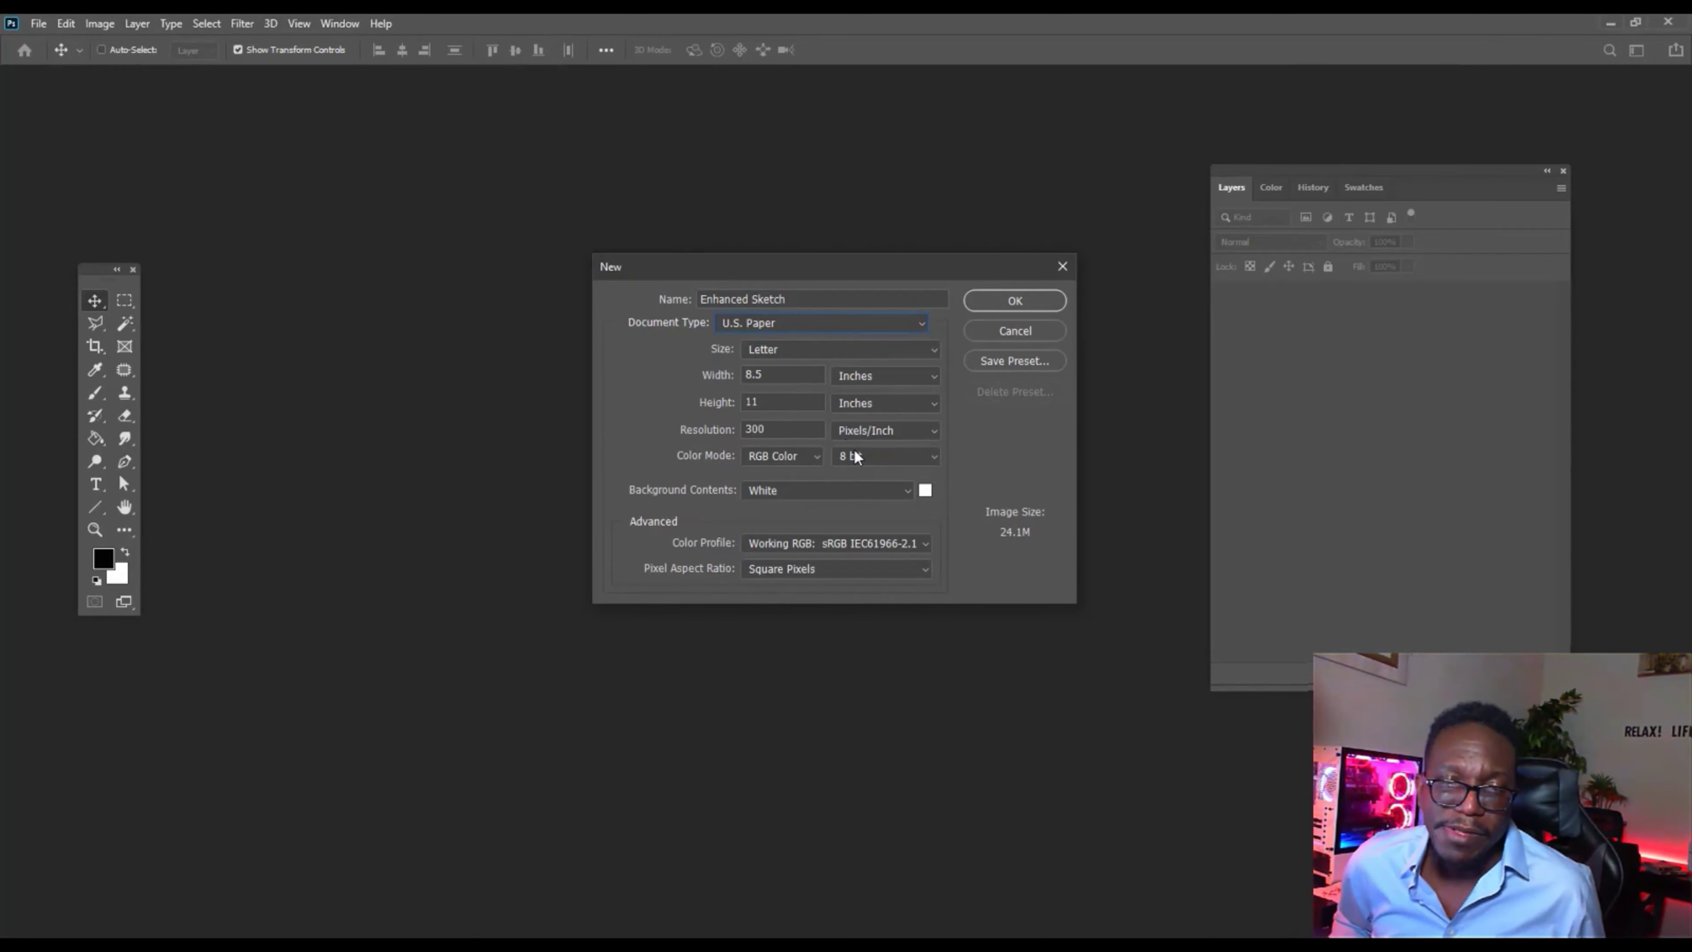
click(1006, 302)
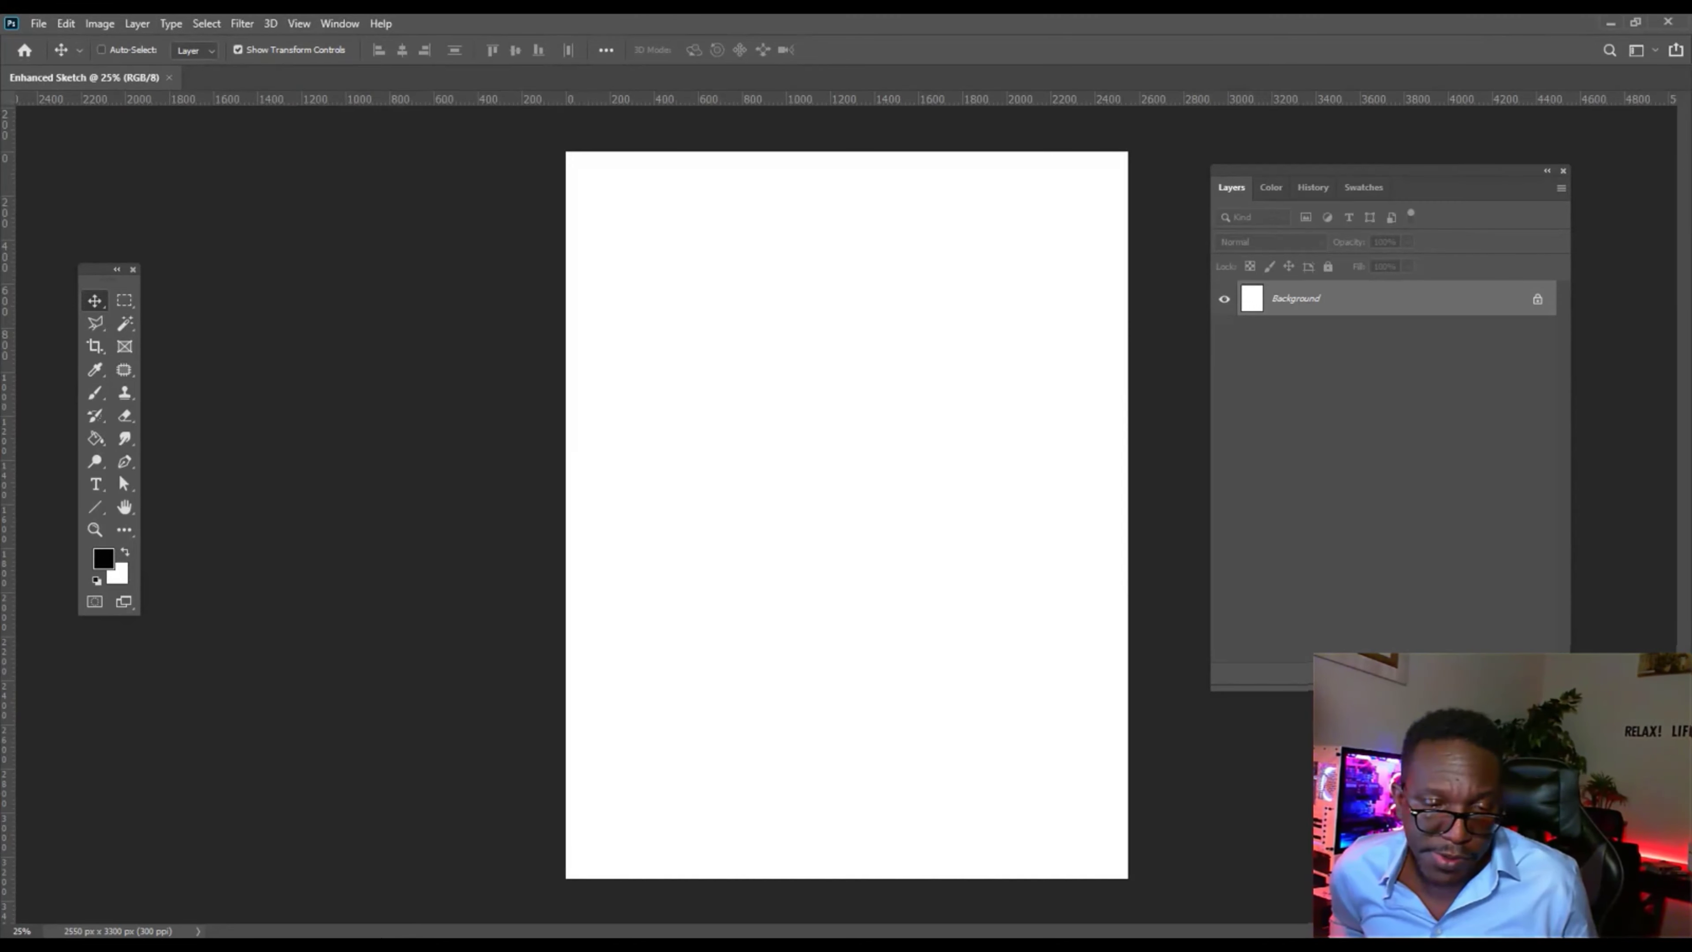
Place Scanned sketch.jpg from the Downloads folder onto the Enhanced Sketch page.
mouse_move(537, 881)
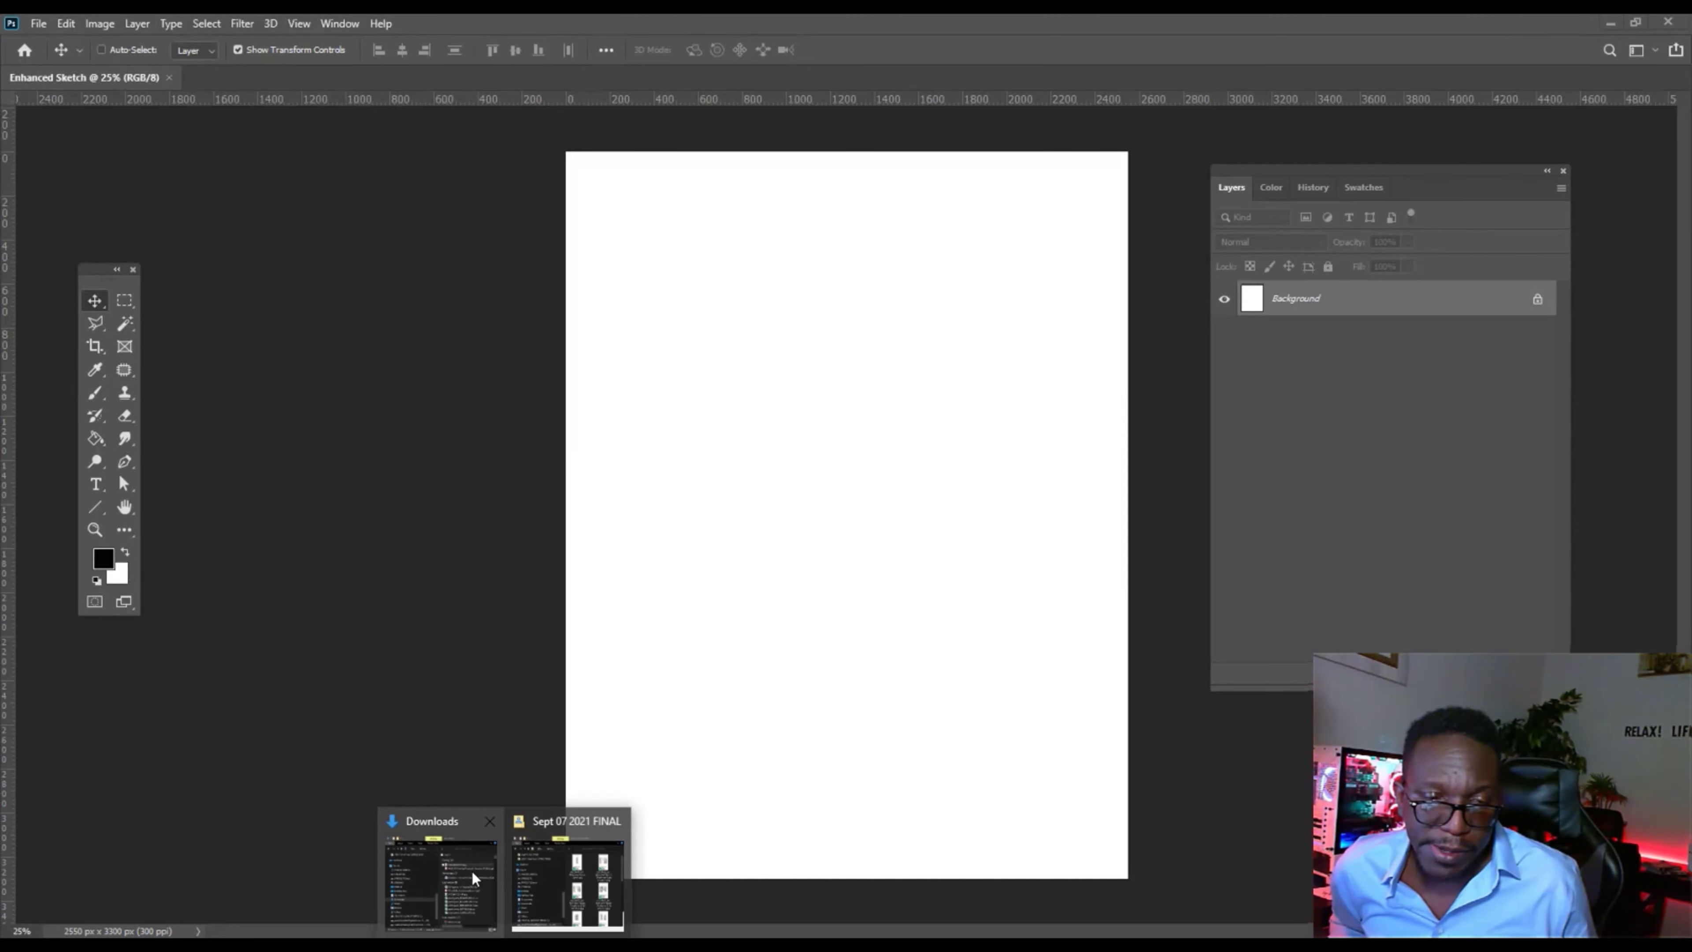
click(459, 866)
drag(853, 321, 526, 234)
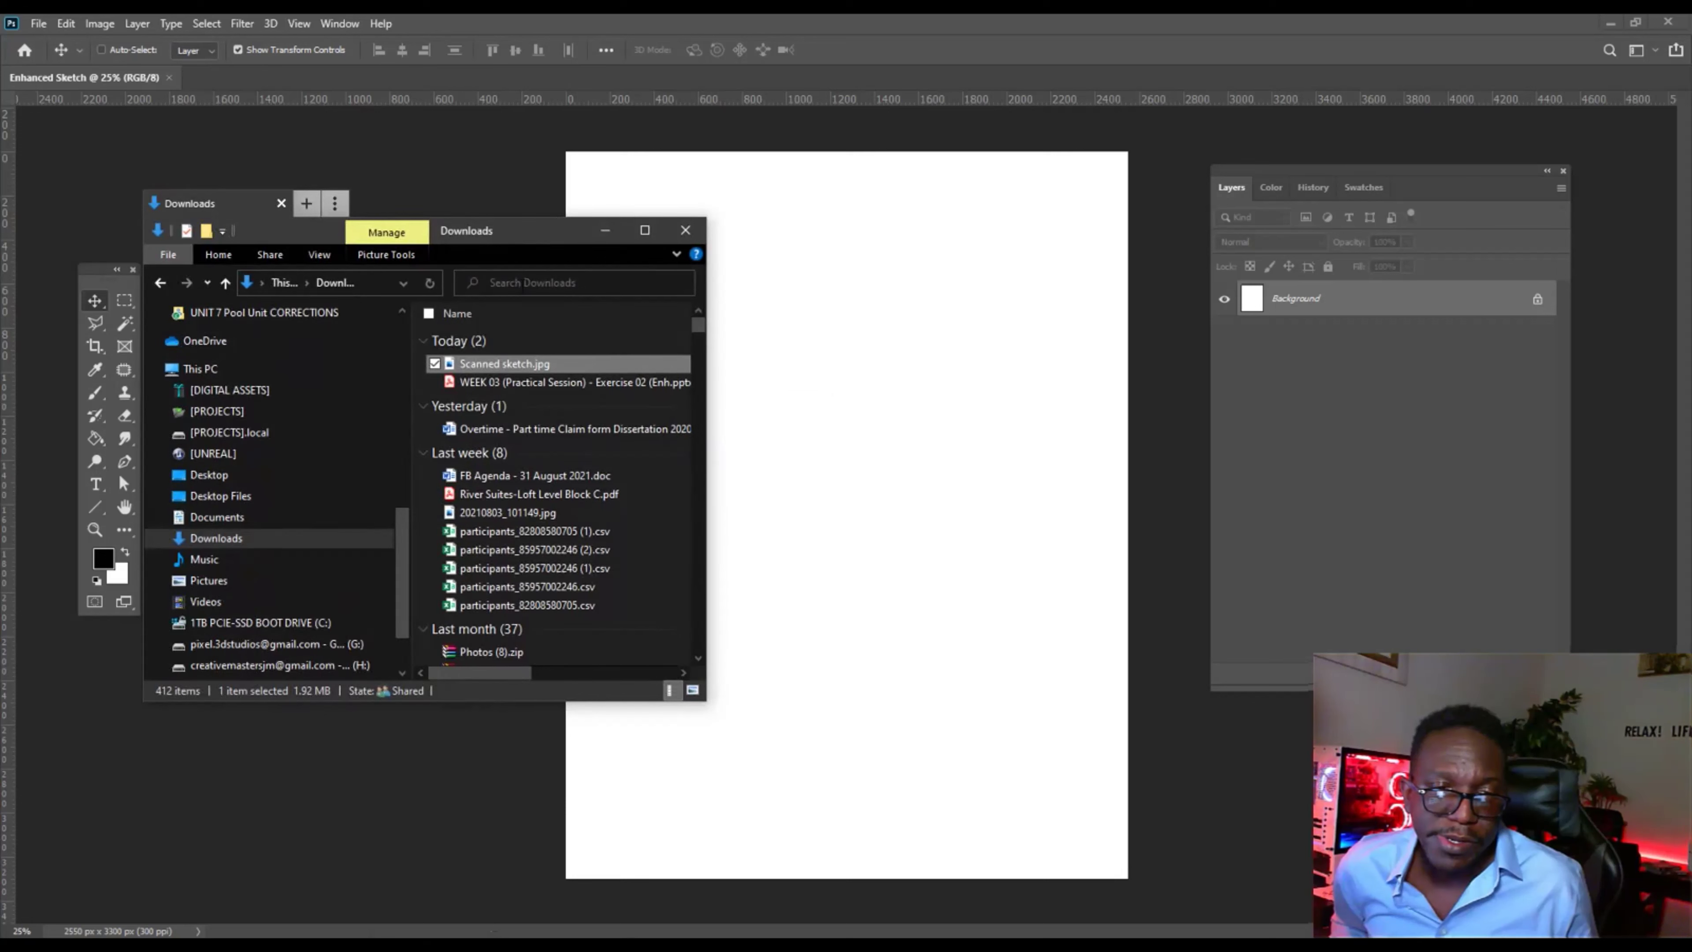
drag(486, 364, 850, 367)
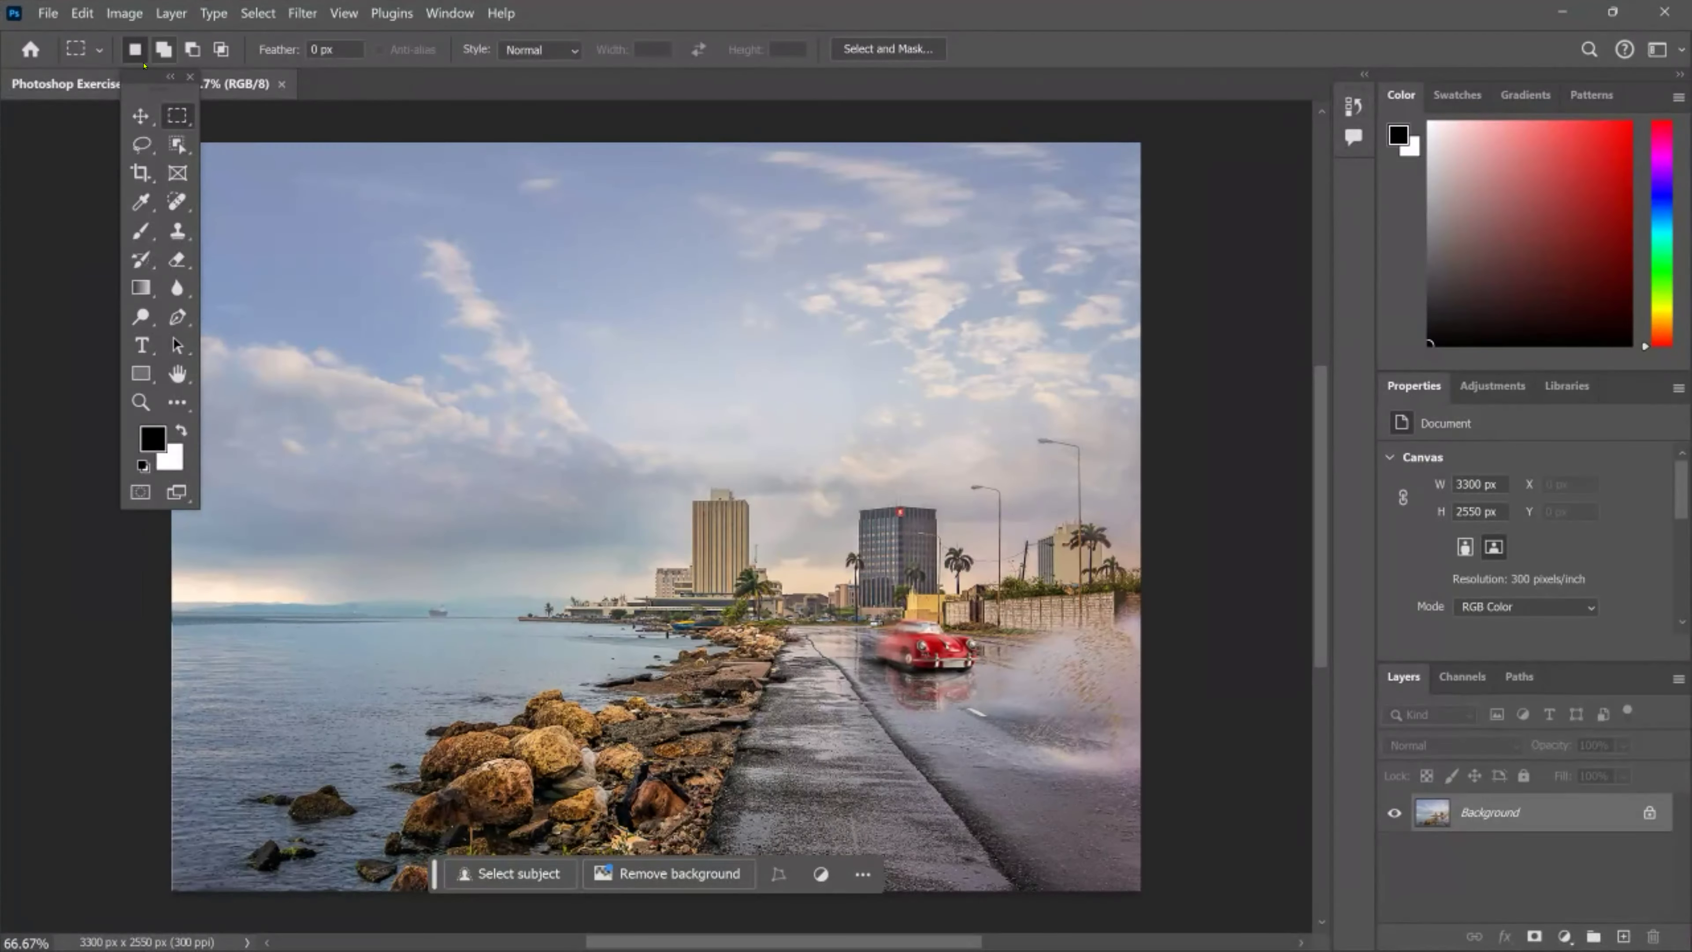
Create a portrait document from the Letter print preset, 8.5 x 11 inches at 300 pixels/inch, alongside Photoshop Exercise 01a.jpg.
drag(153, 75, 94, 239)
click(48, 14)
click(66, 39)
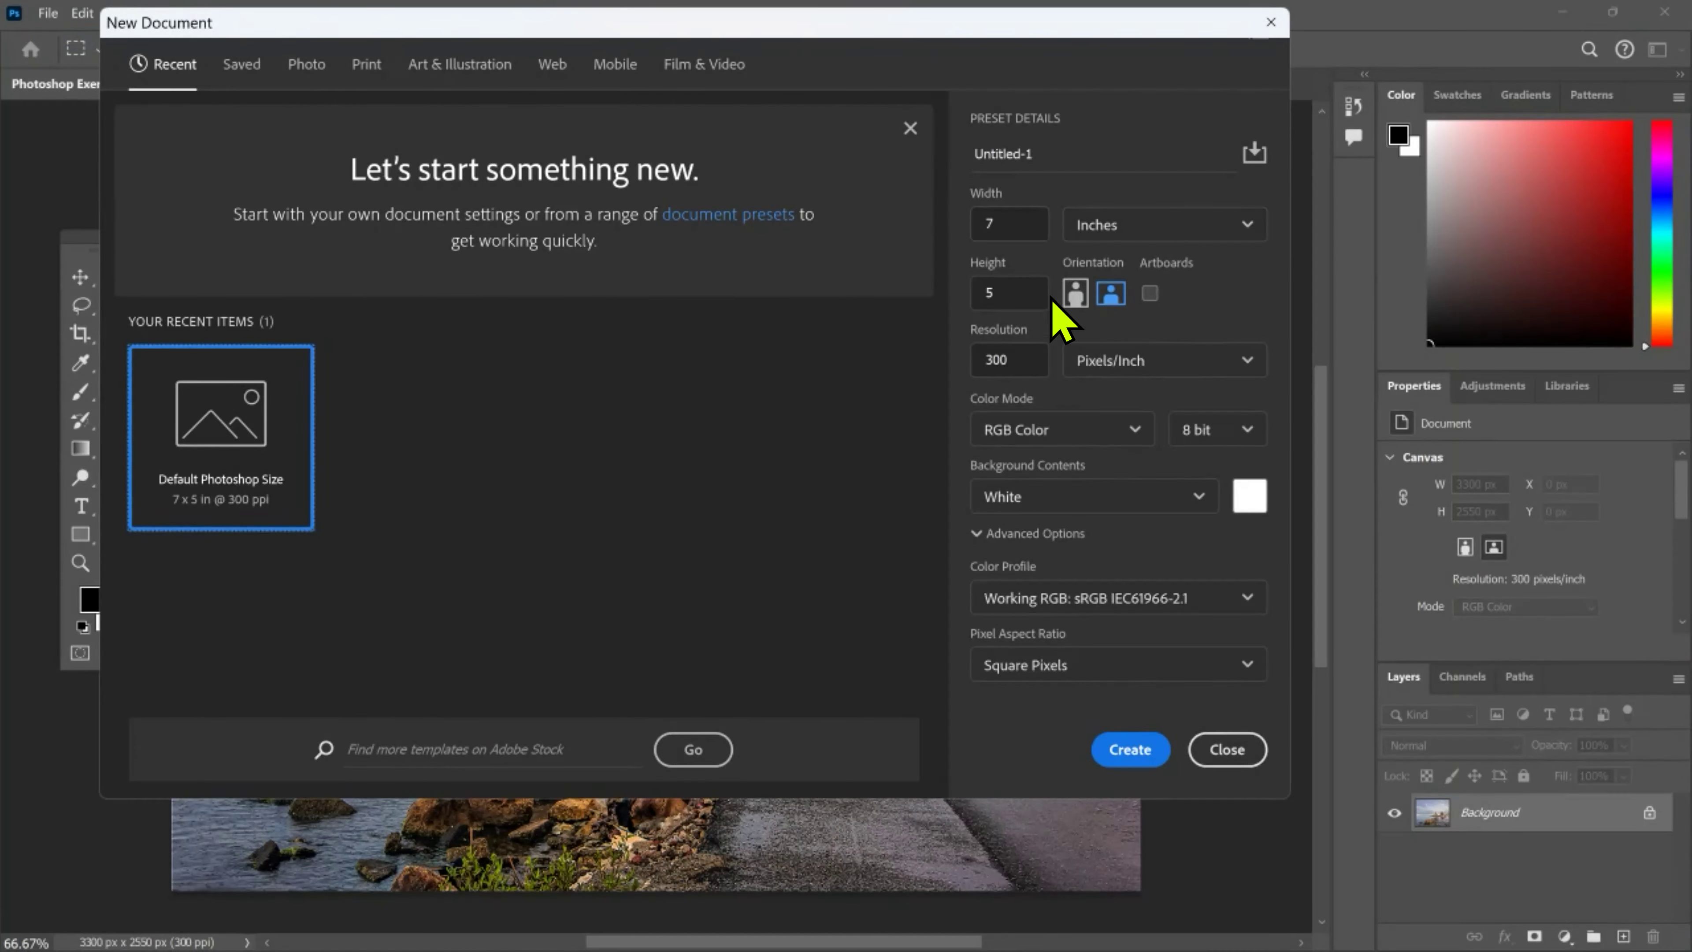
click(1077, 294)
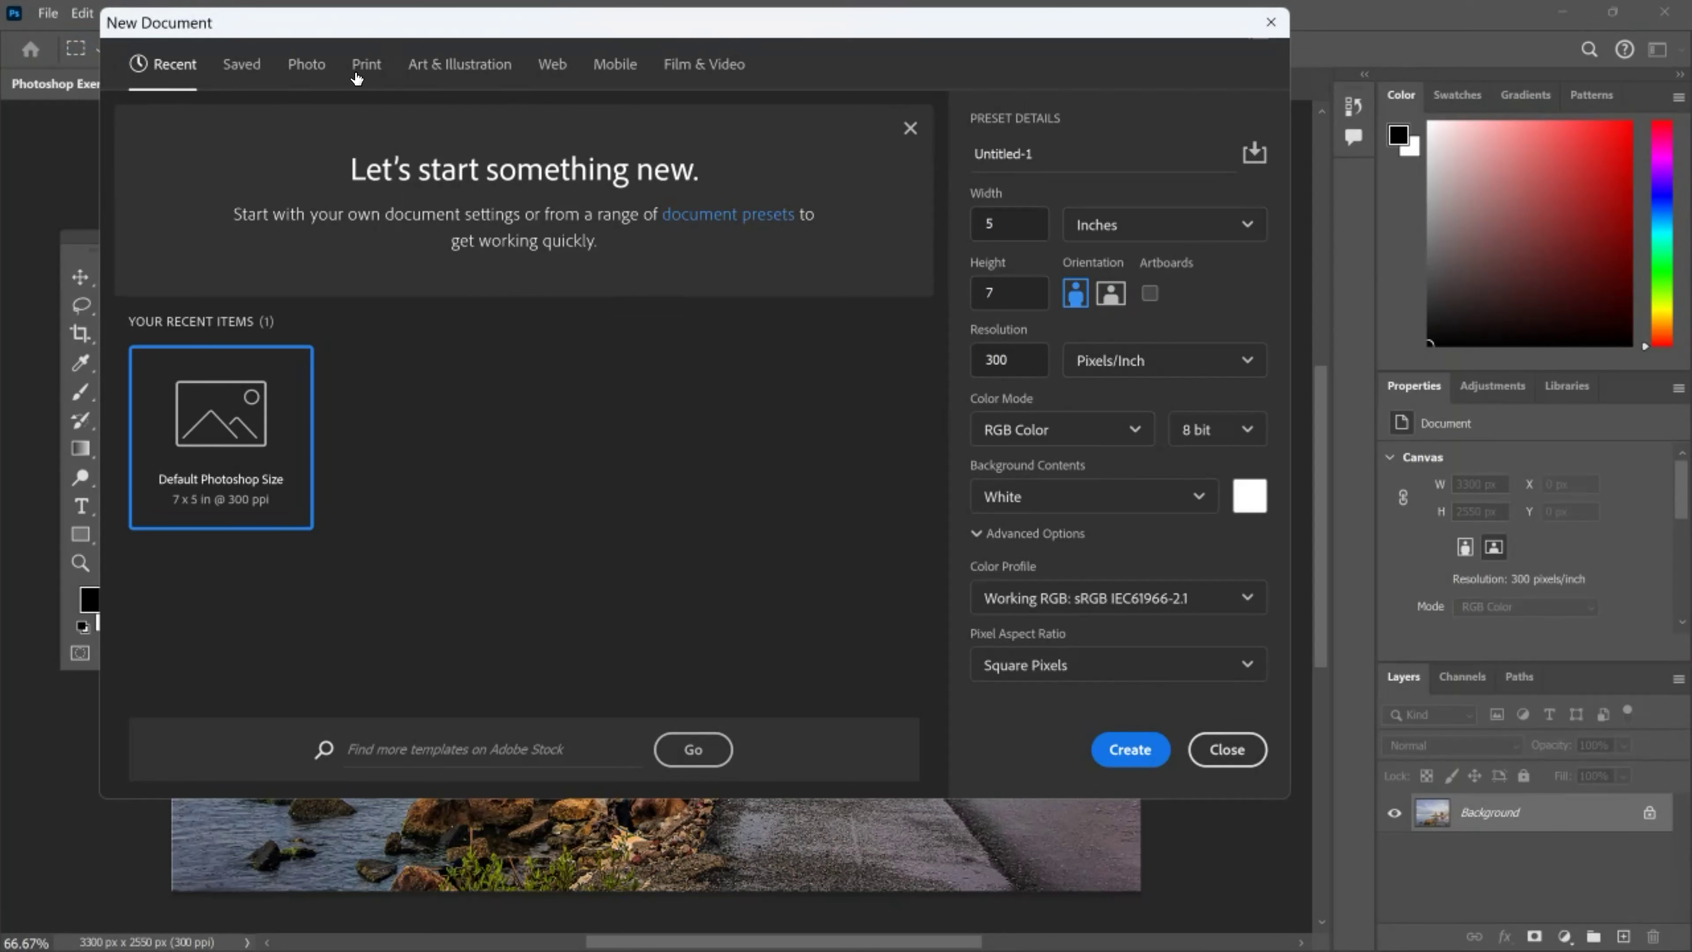
click(366, 64)
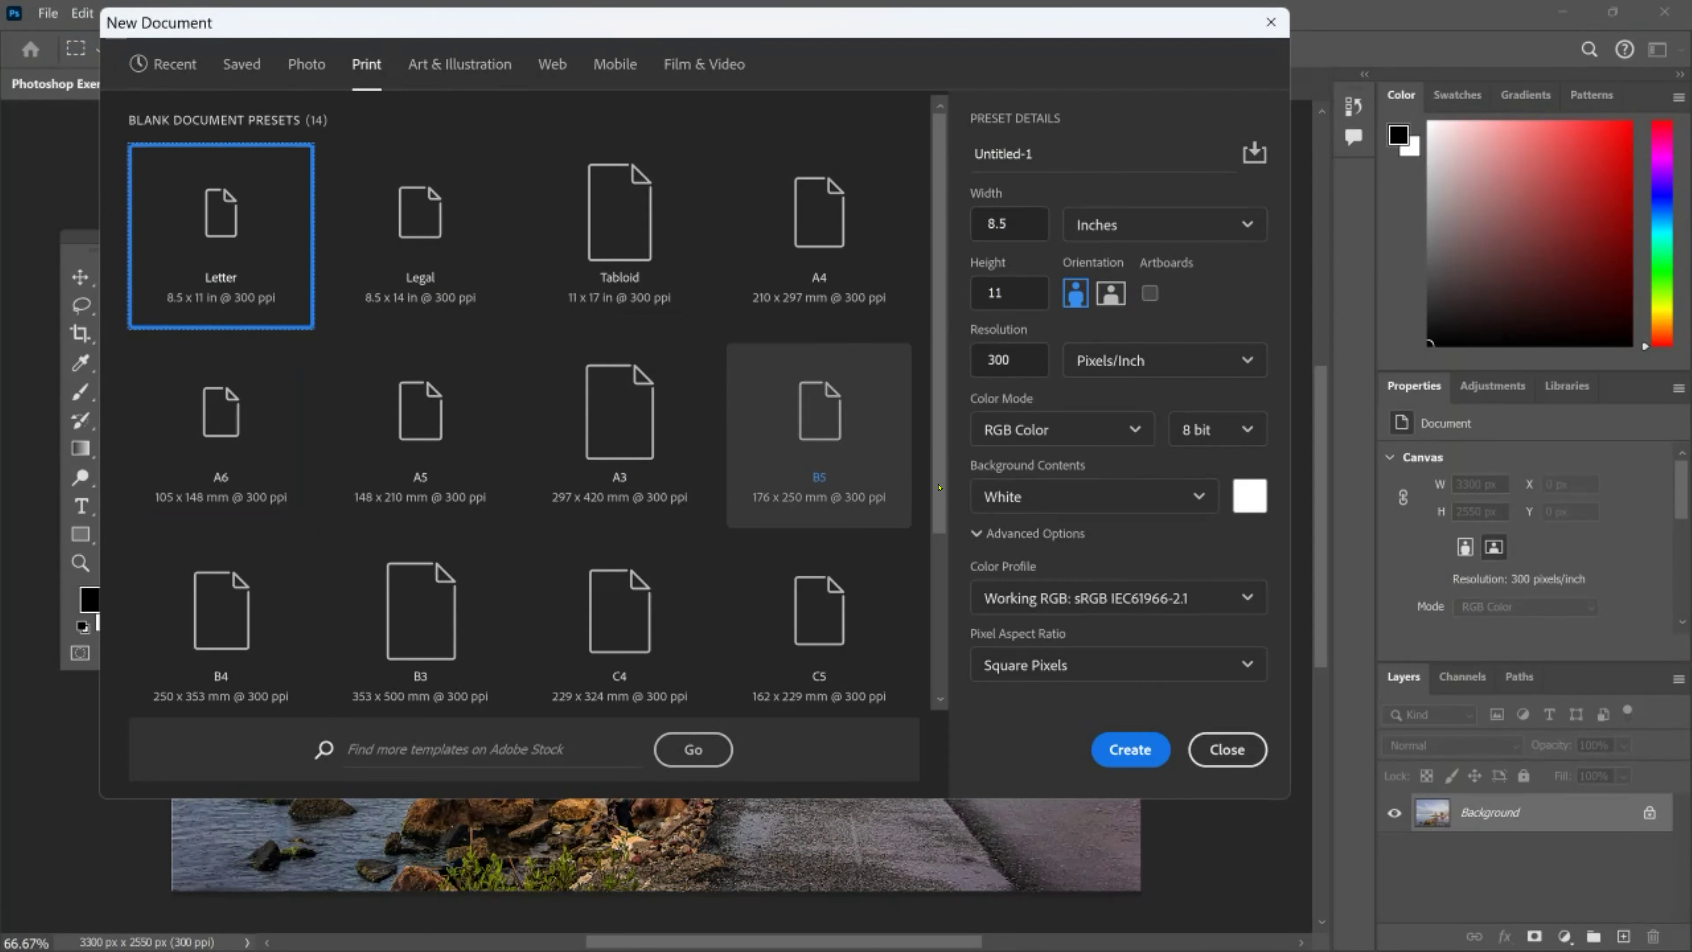
click(1001, 219)
key(Tab)
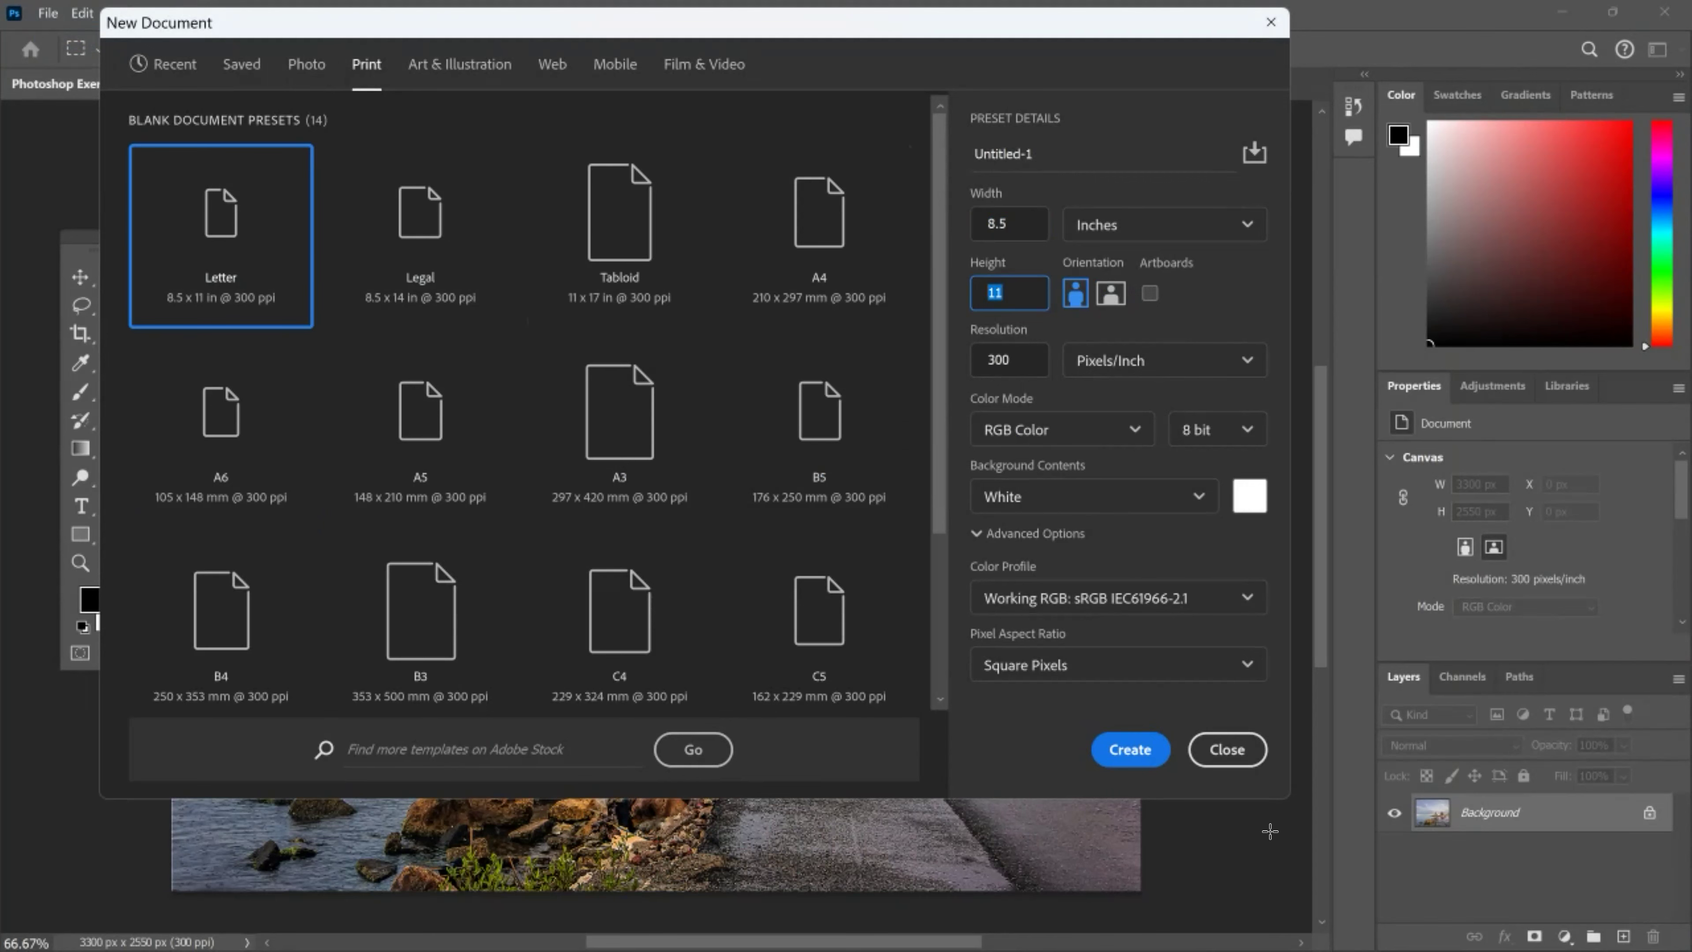
click(1130, 753)
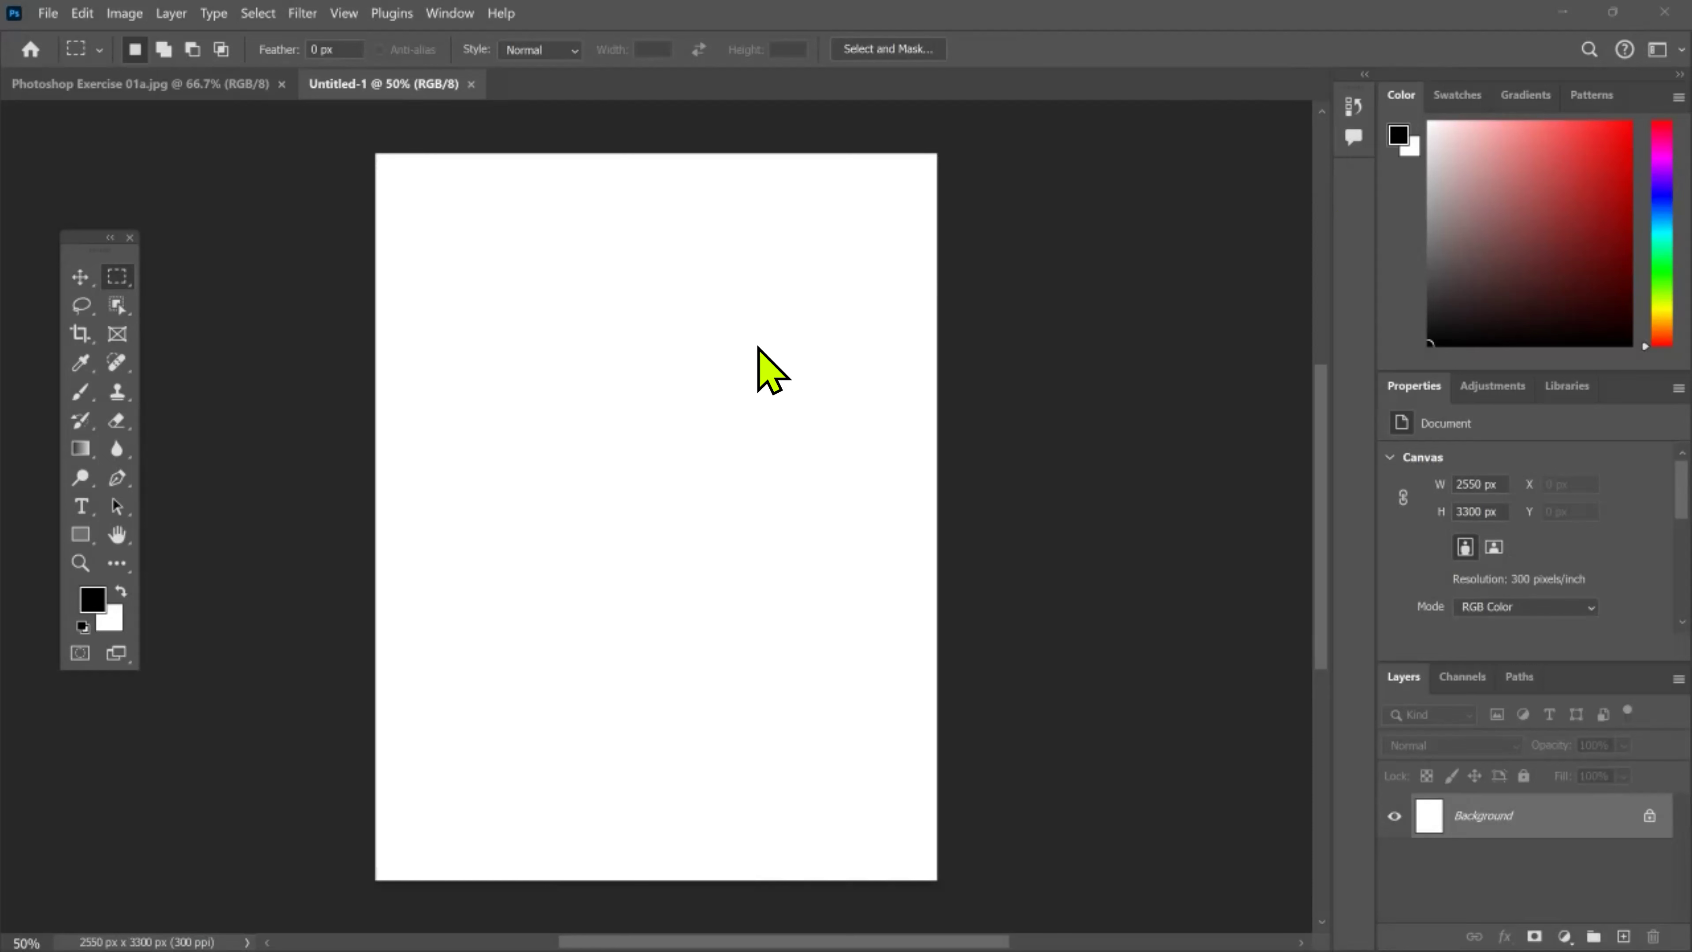
Switch back to the lesson video in VLC media player, commit the placed Scanned sketch and fit the whole page in view.
key(super+Tab)
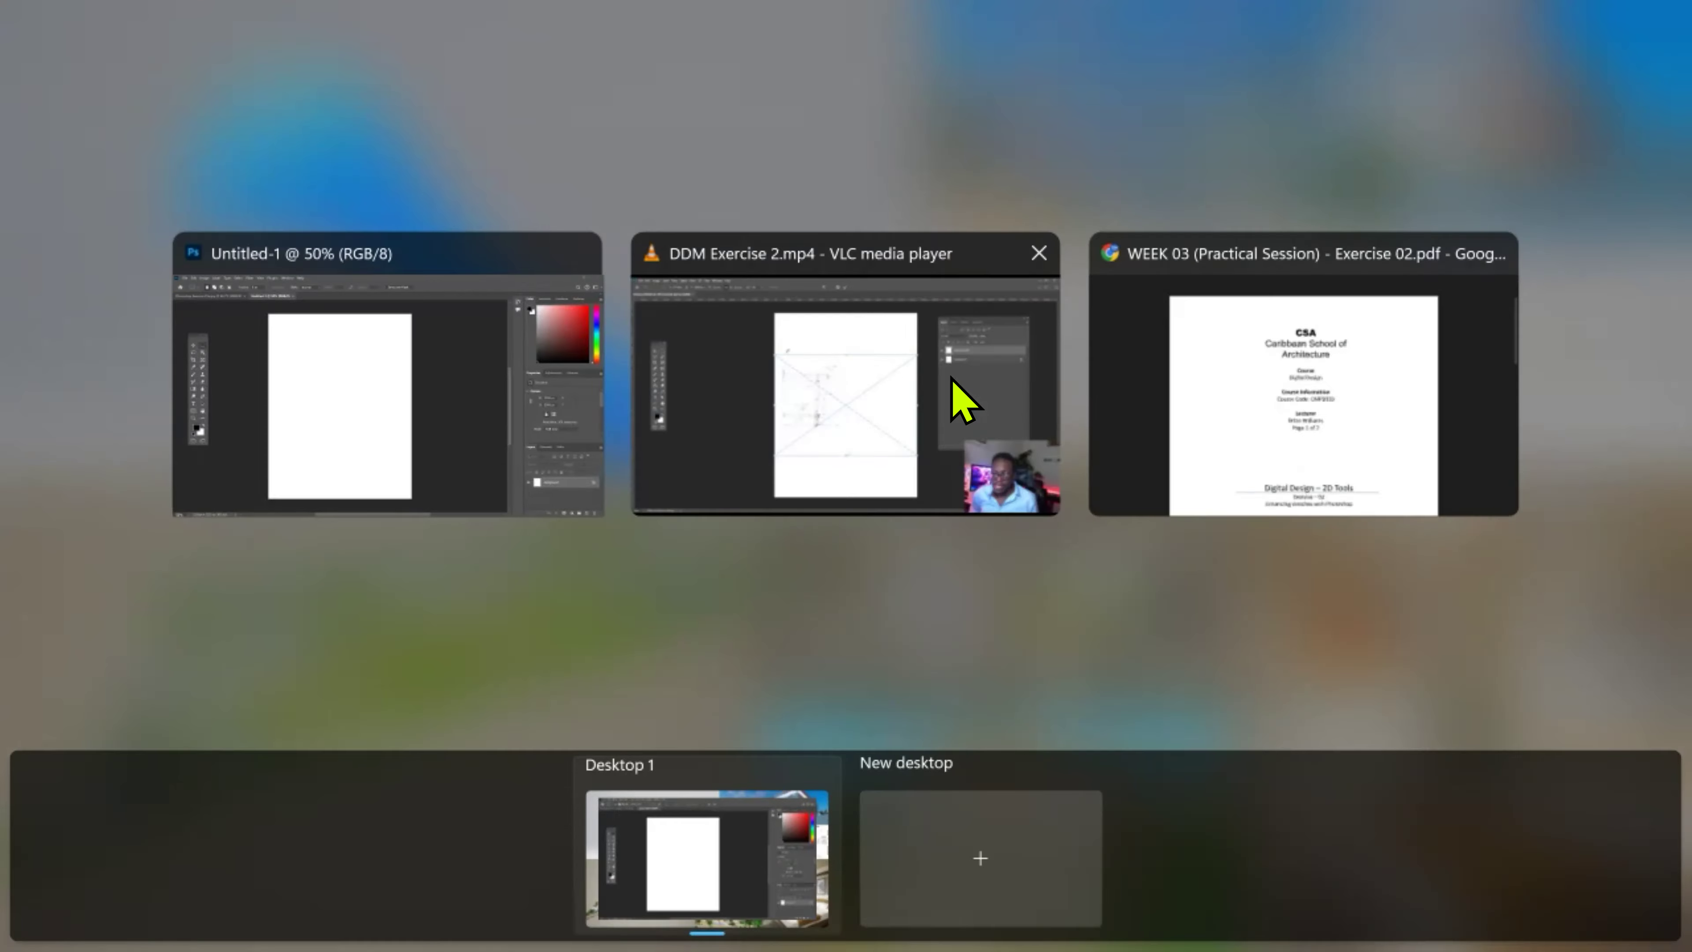
click(898, 433)
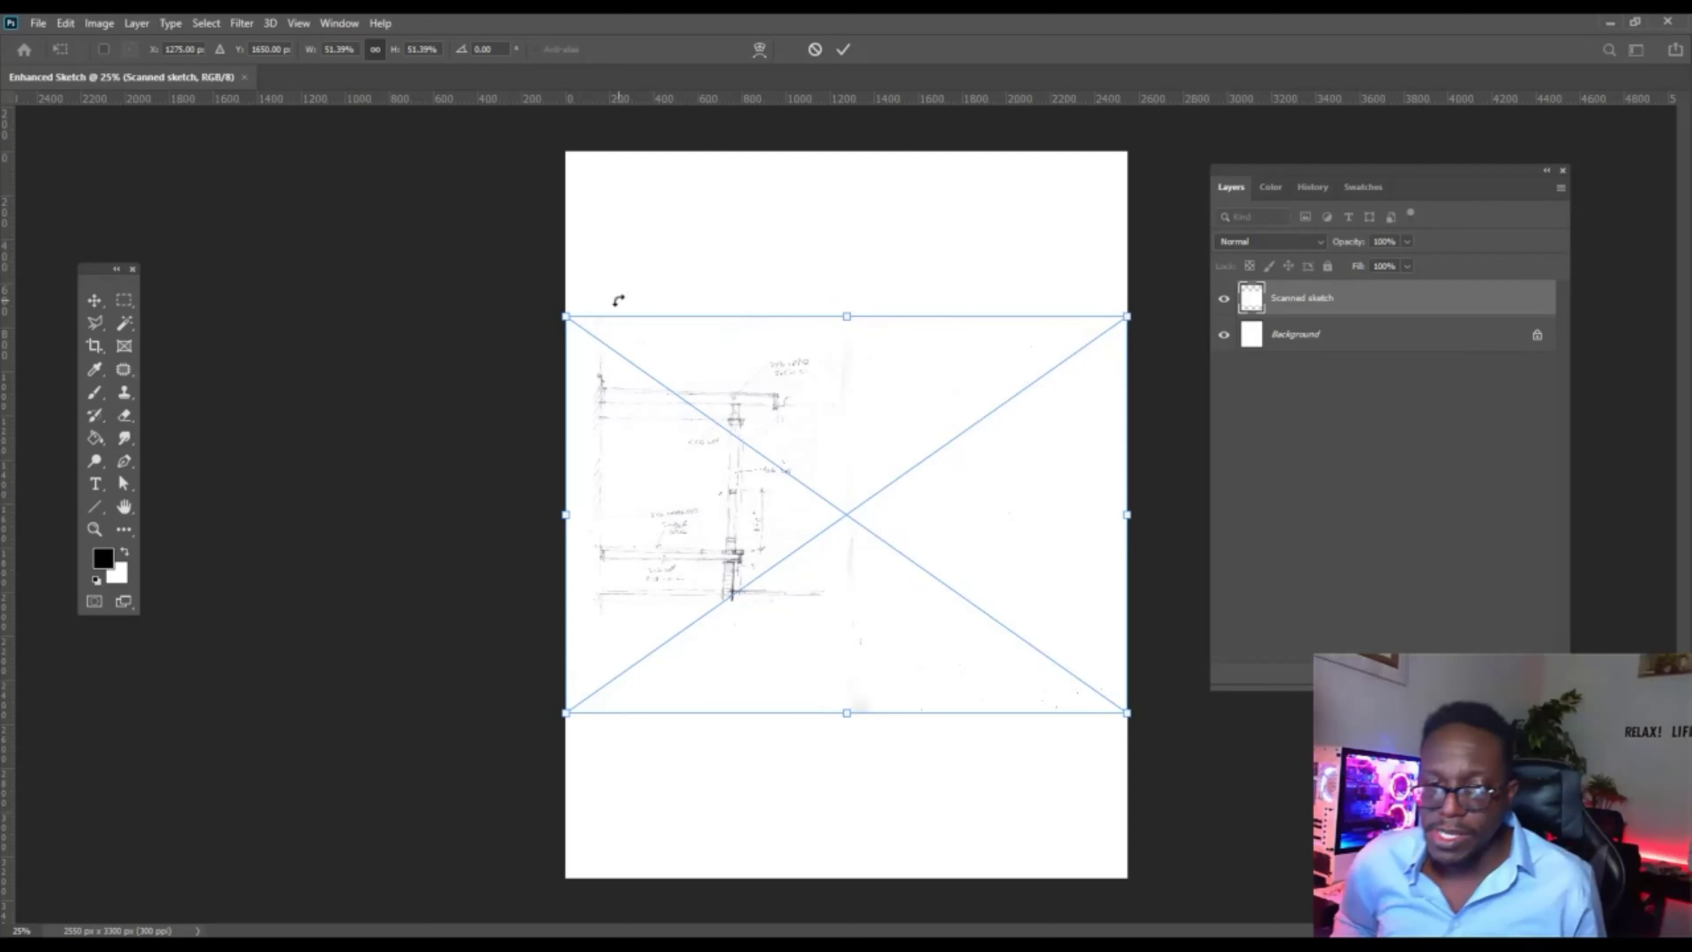
click(567, 581)
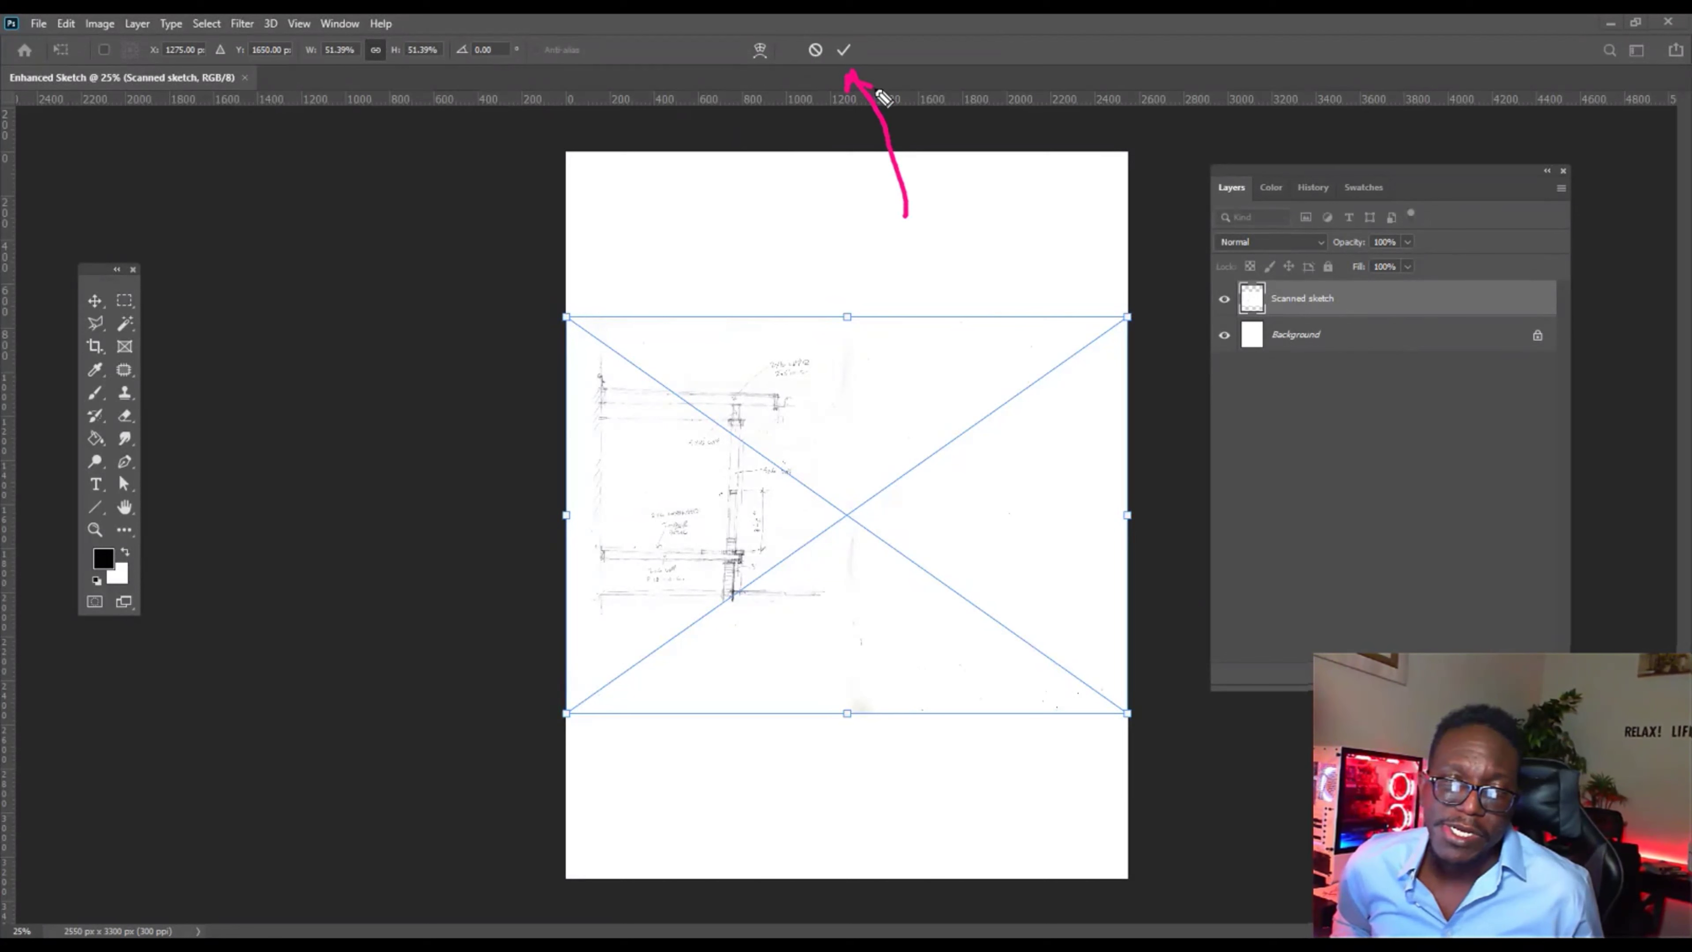
click(843, 49)
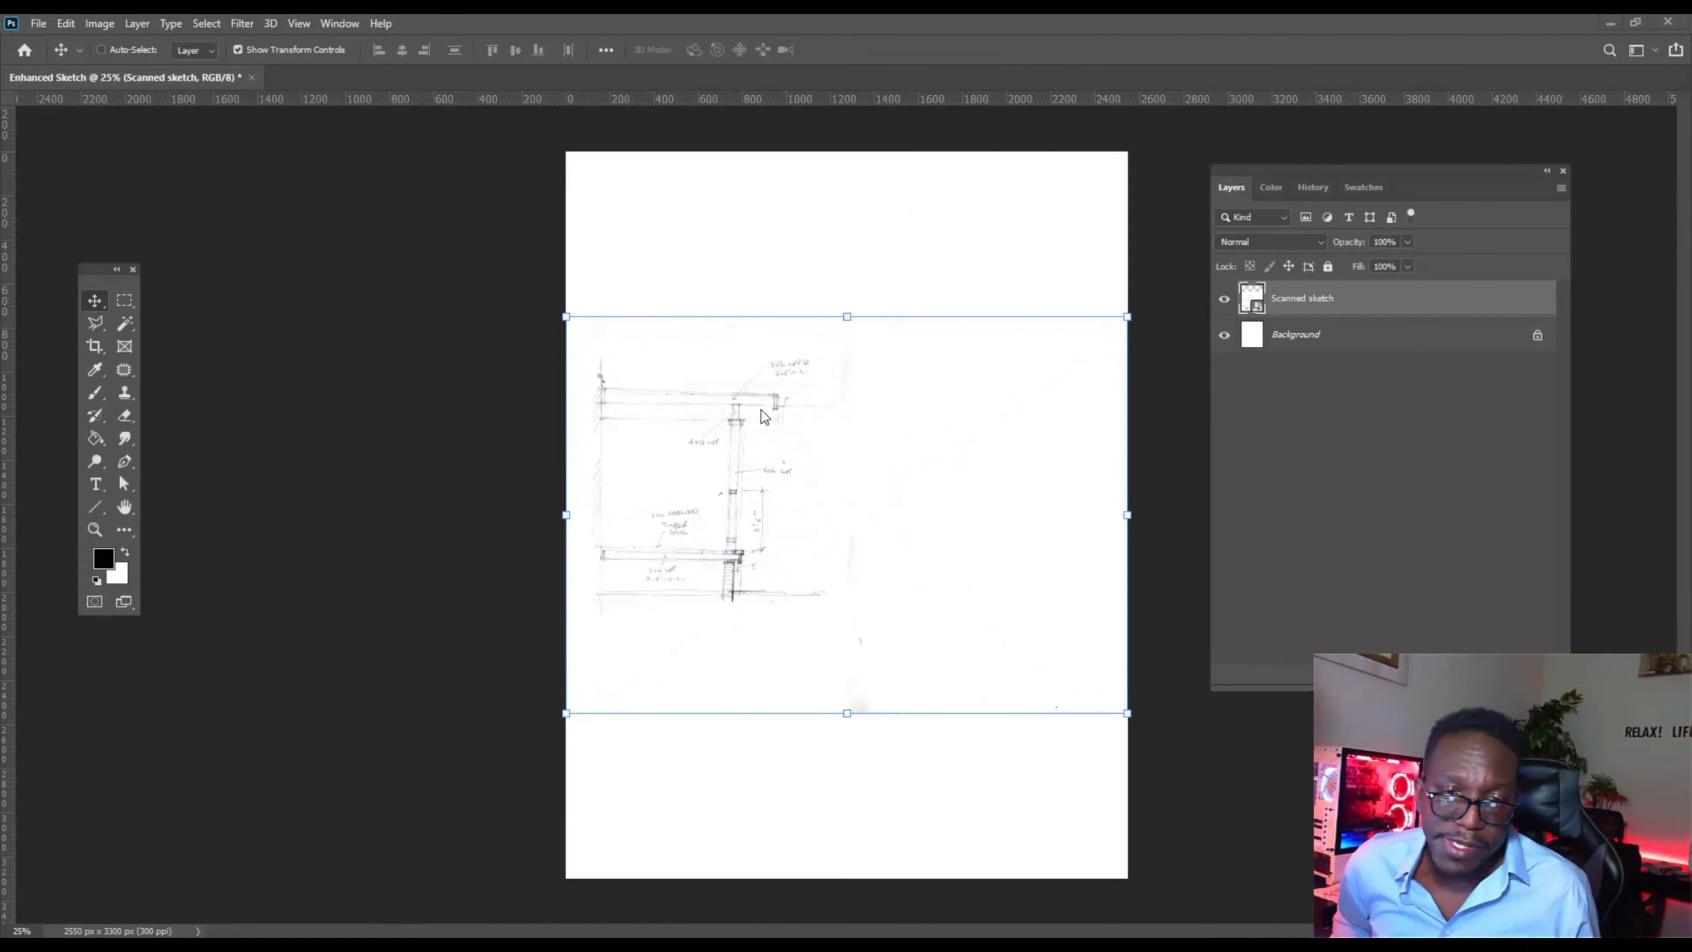
key(ctrl+0)
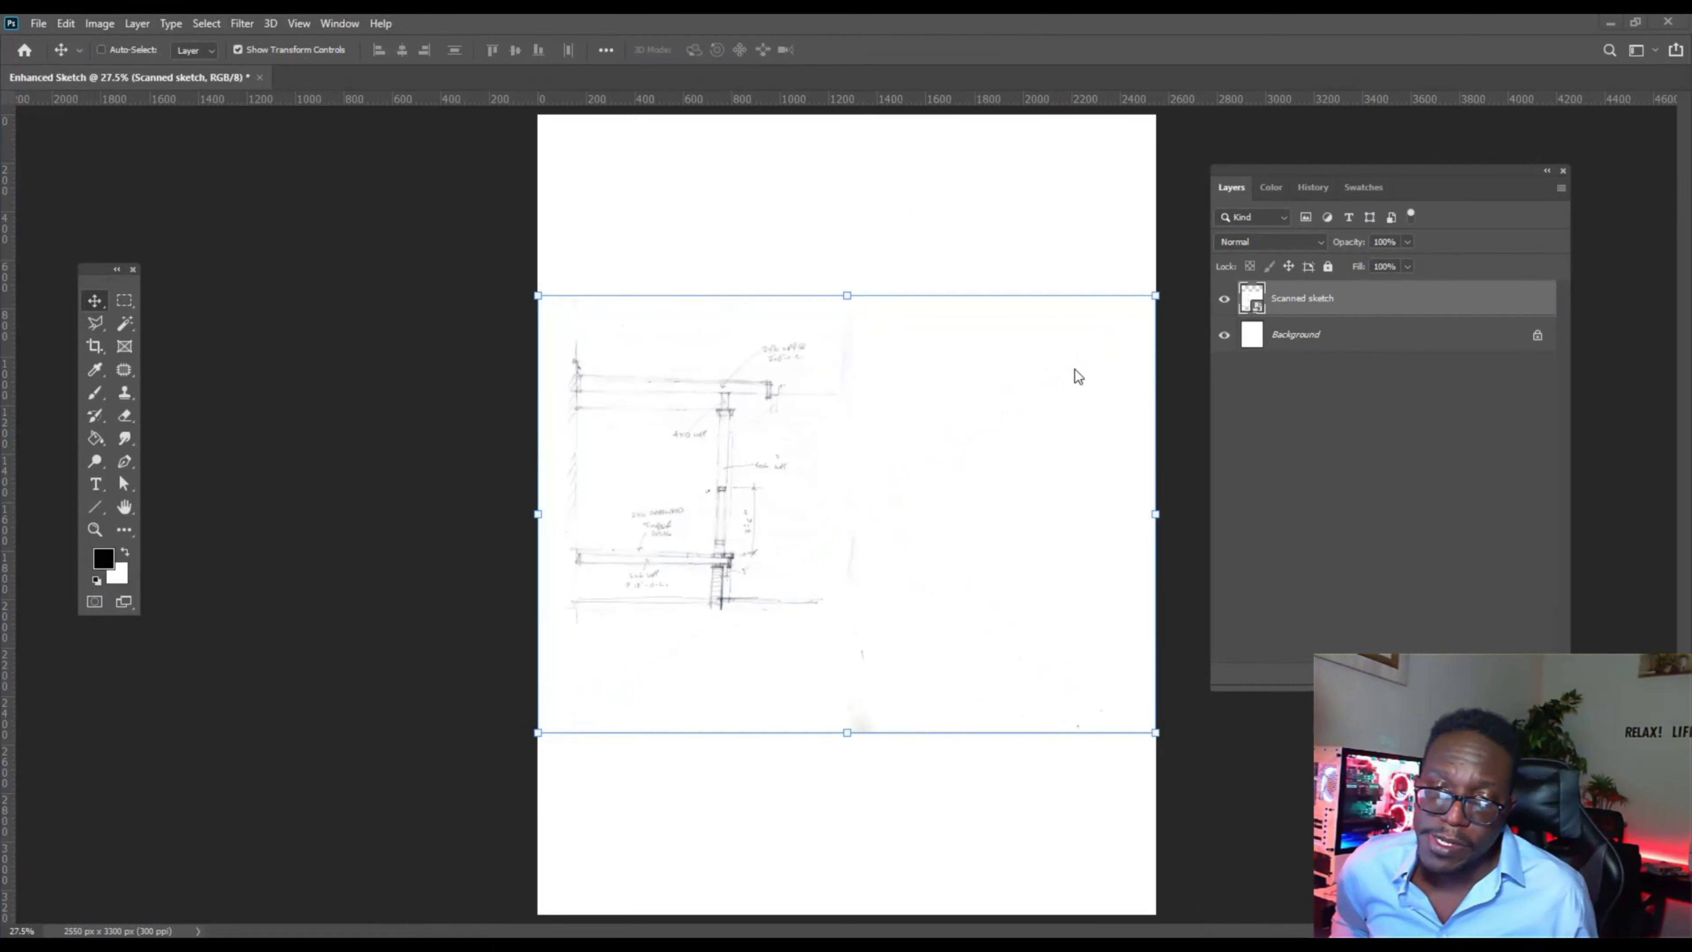
mouse_move(1016, 380)
mouse_down()
mouse_move(1193, 310)
mouse_move(1186, 330)
mouse_up()
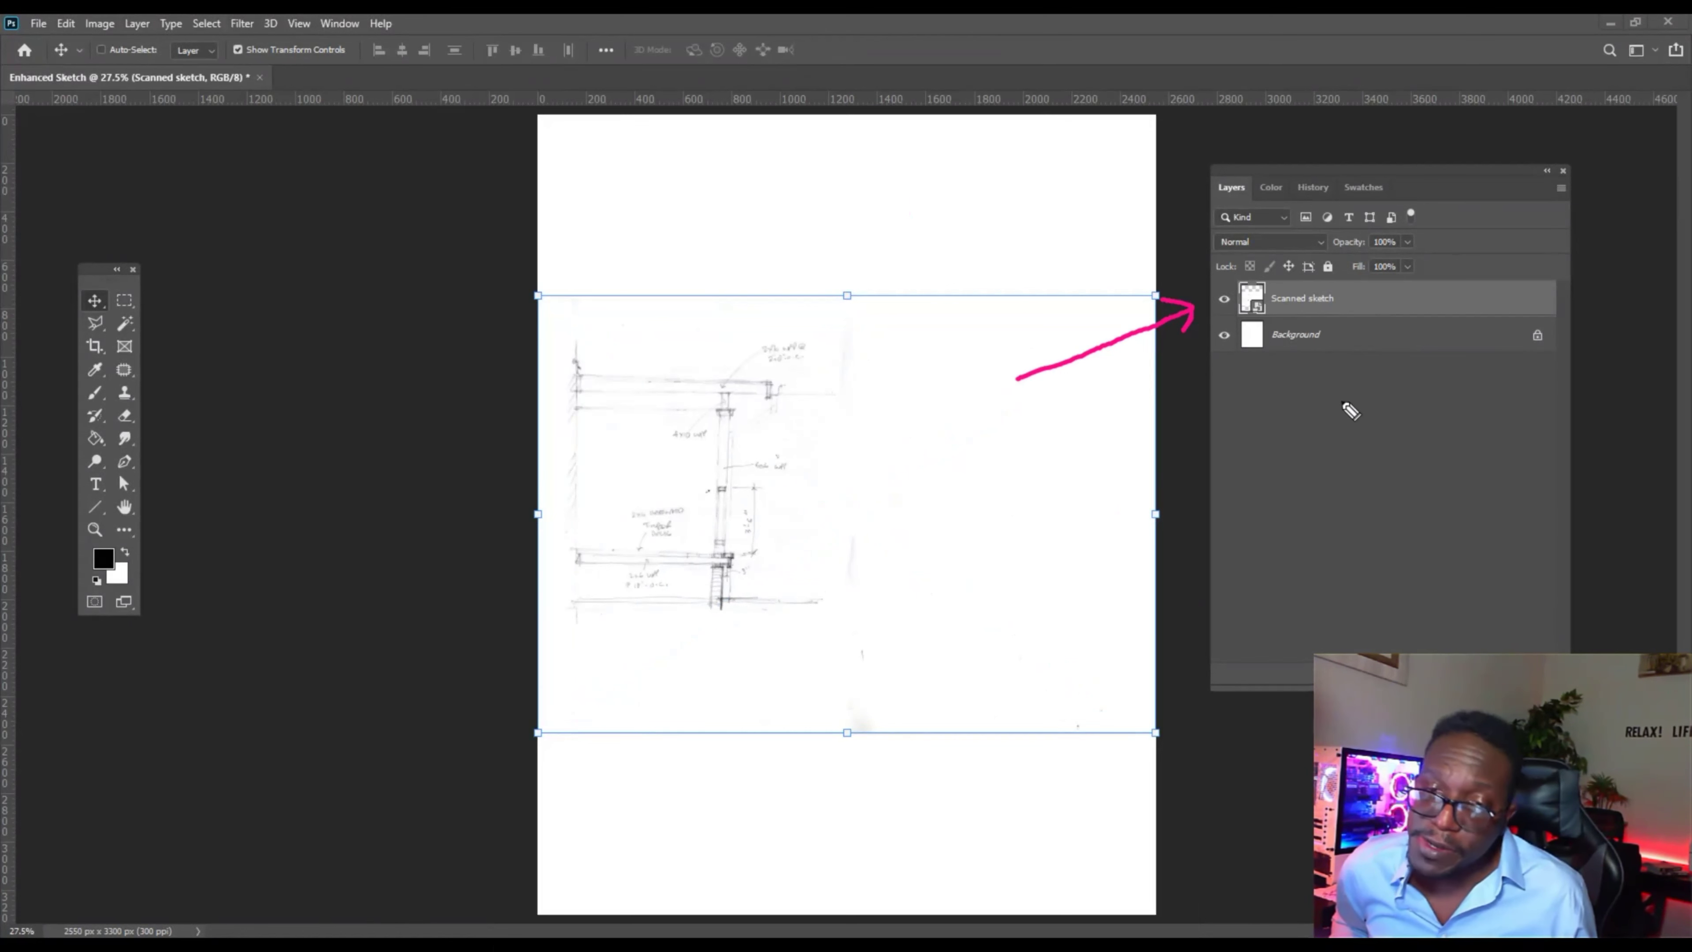
drag(1323, 395, 1268, 318)
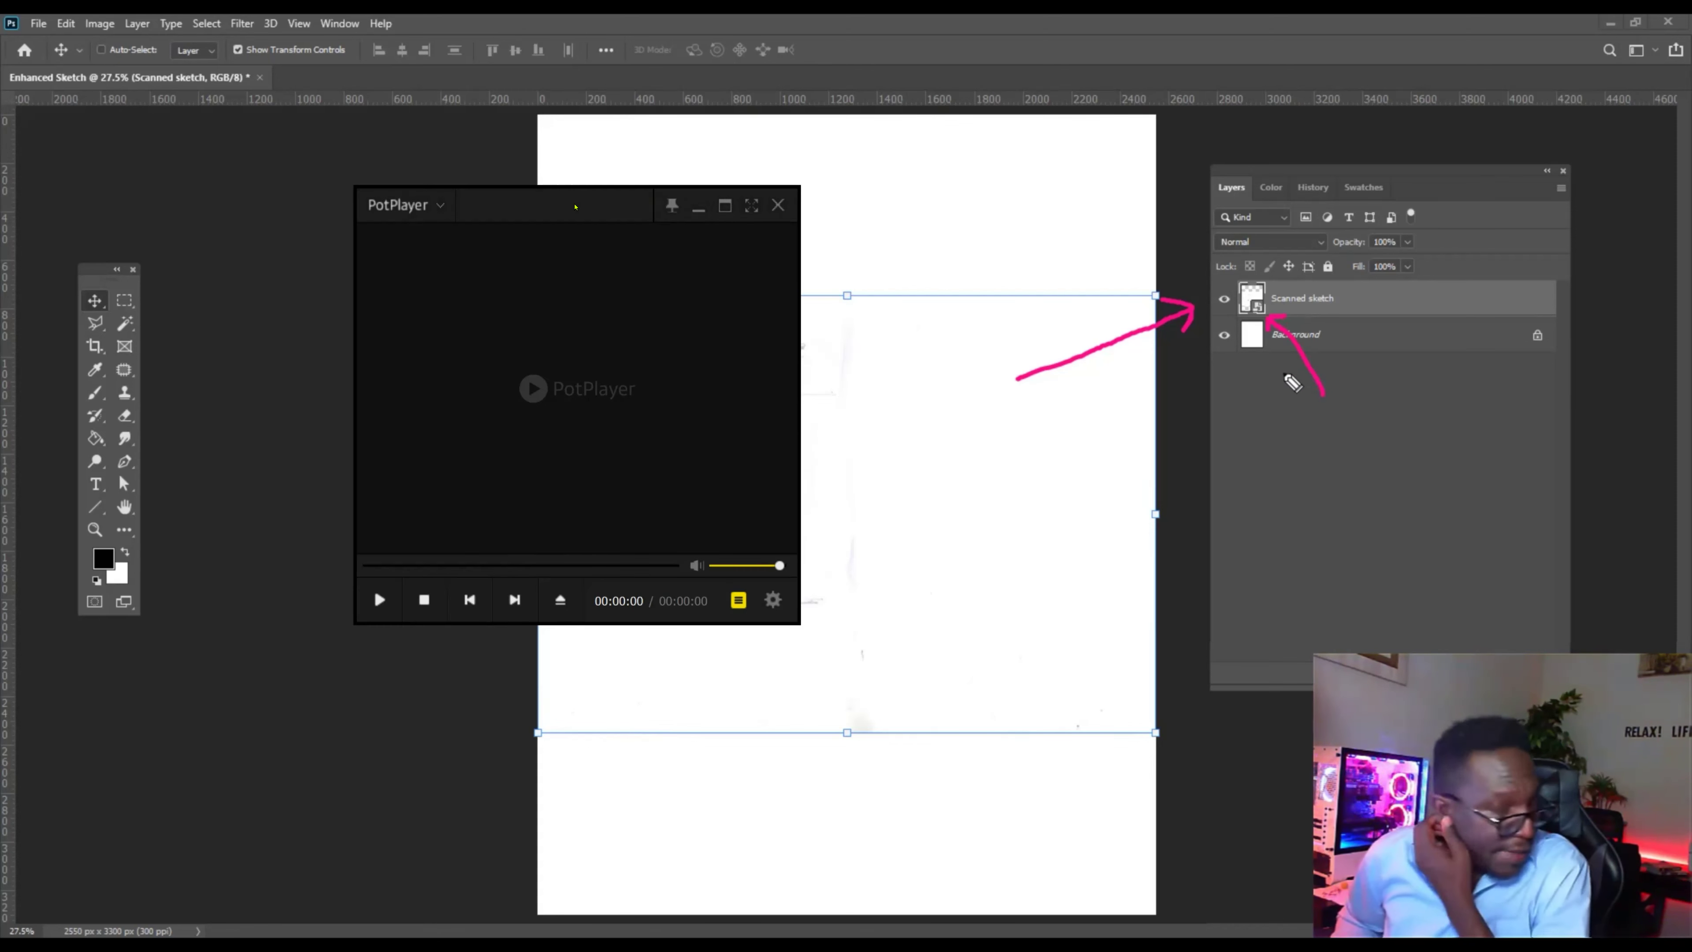
drag(567, 211, 896, 420)
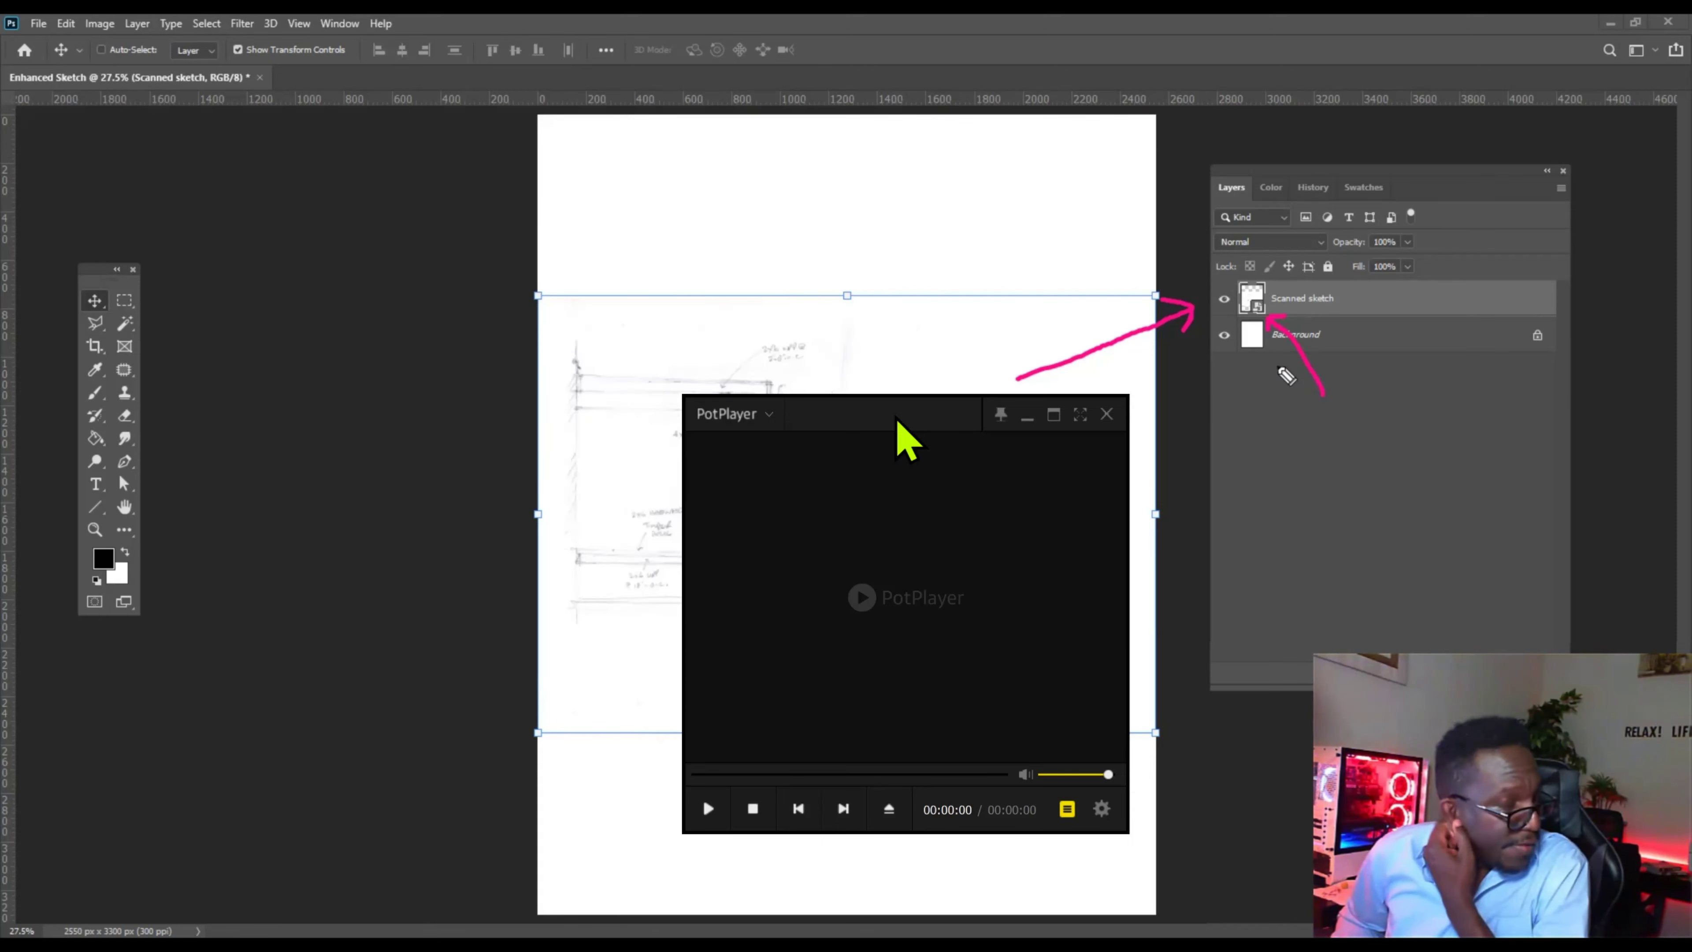
key(alt+F4)
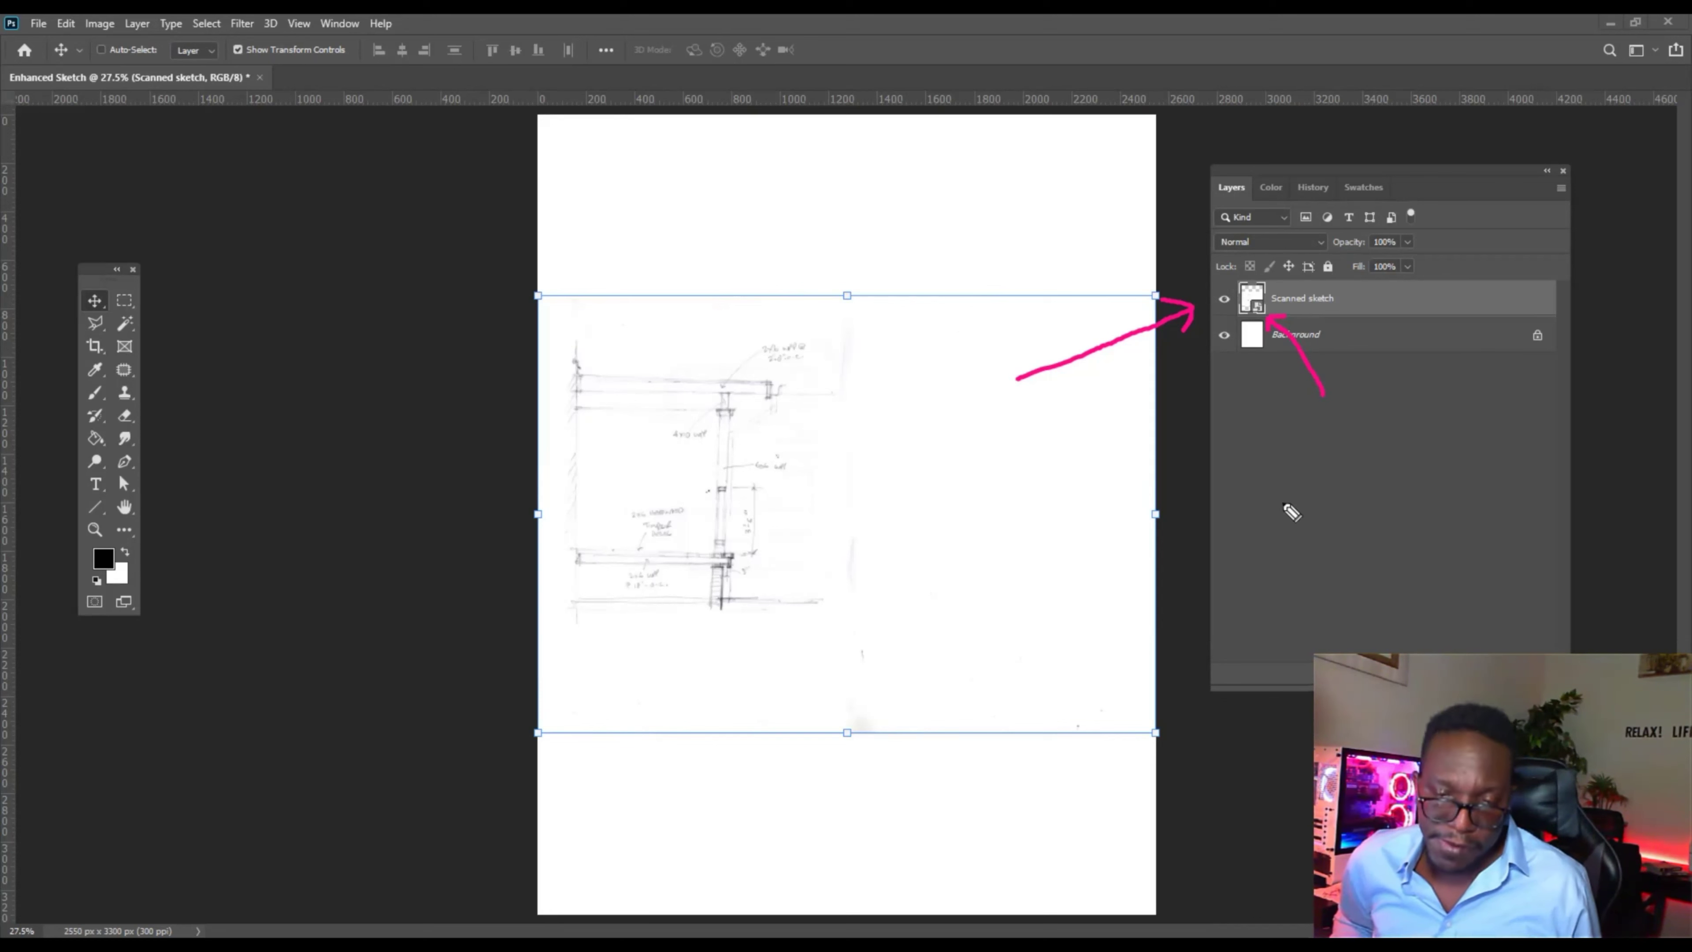
key(Escape)
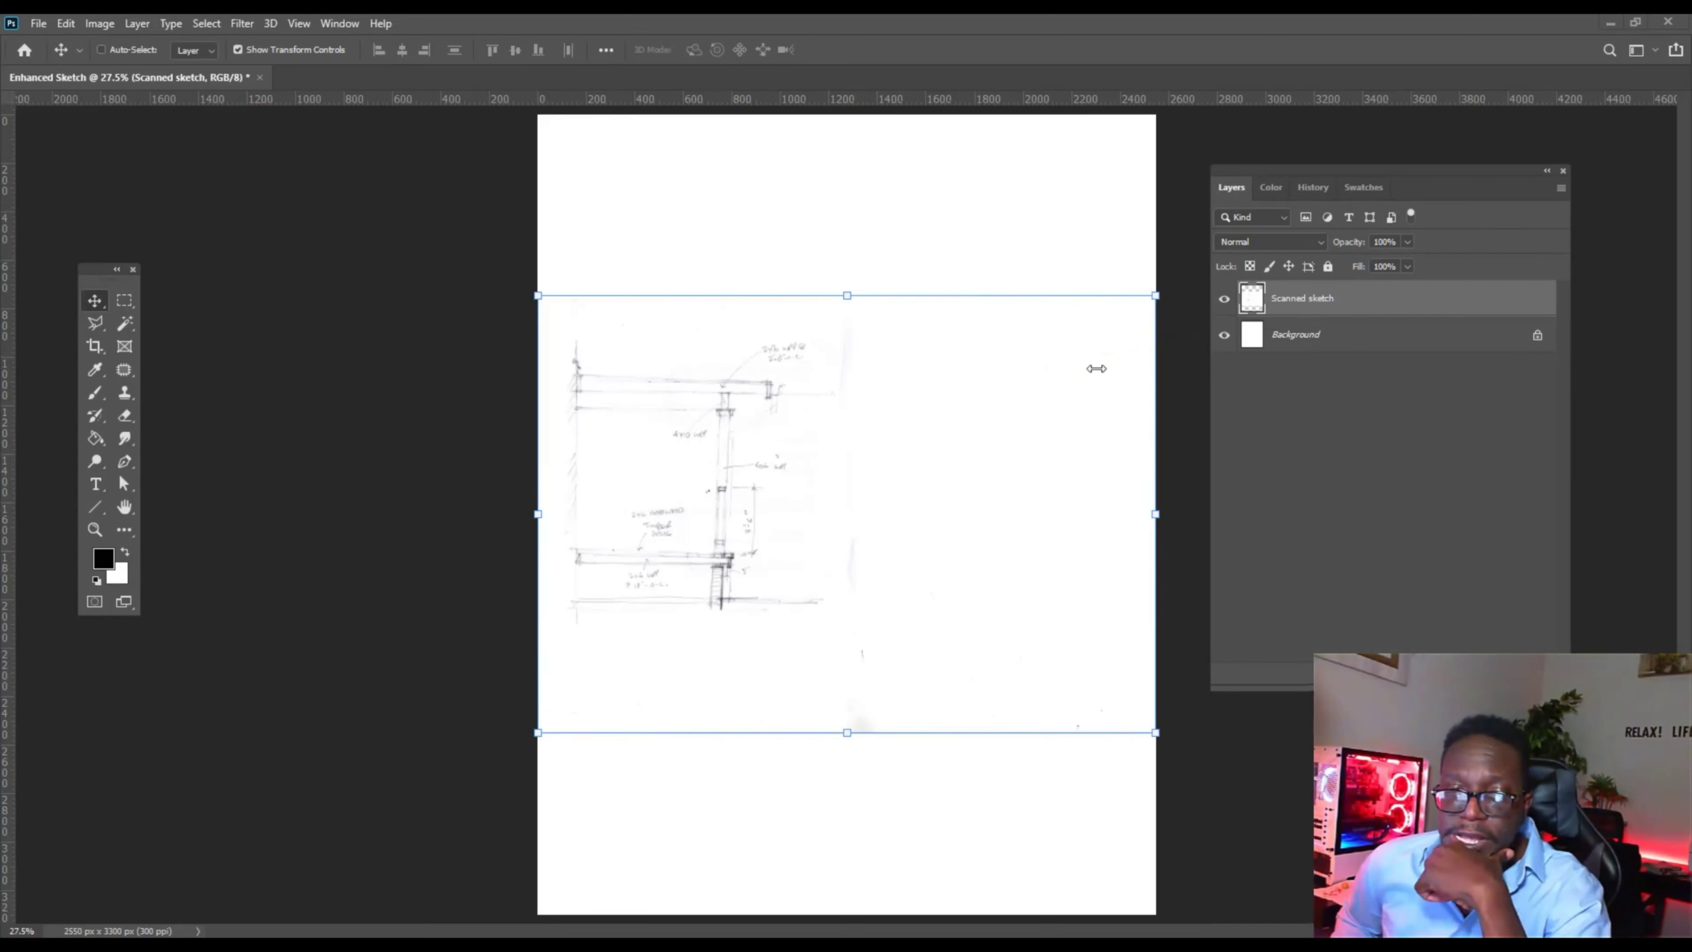
Hide the Background layer to expose the transparent areas above and below the scanned sketch.
mouse_move(1069, 360)
mouse_down()
mouse_move(1204, 341)
mouse_move(1173, 374)
mouse_move(1202, 350)
mouse_move(1167, 333)
mouse_up()
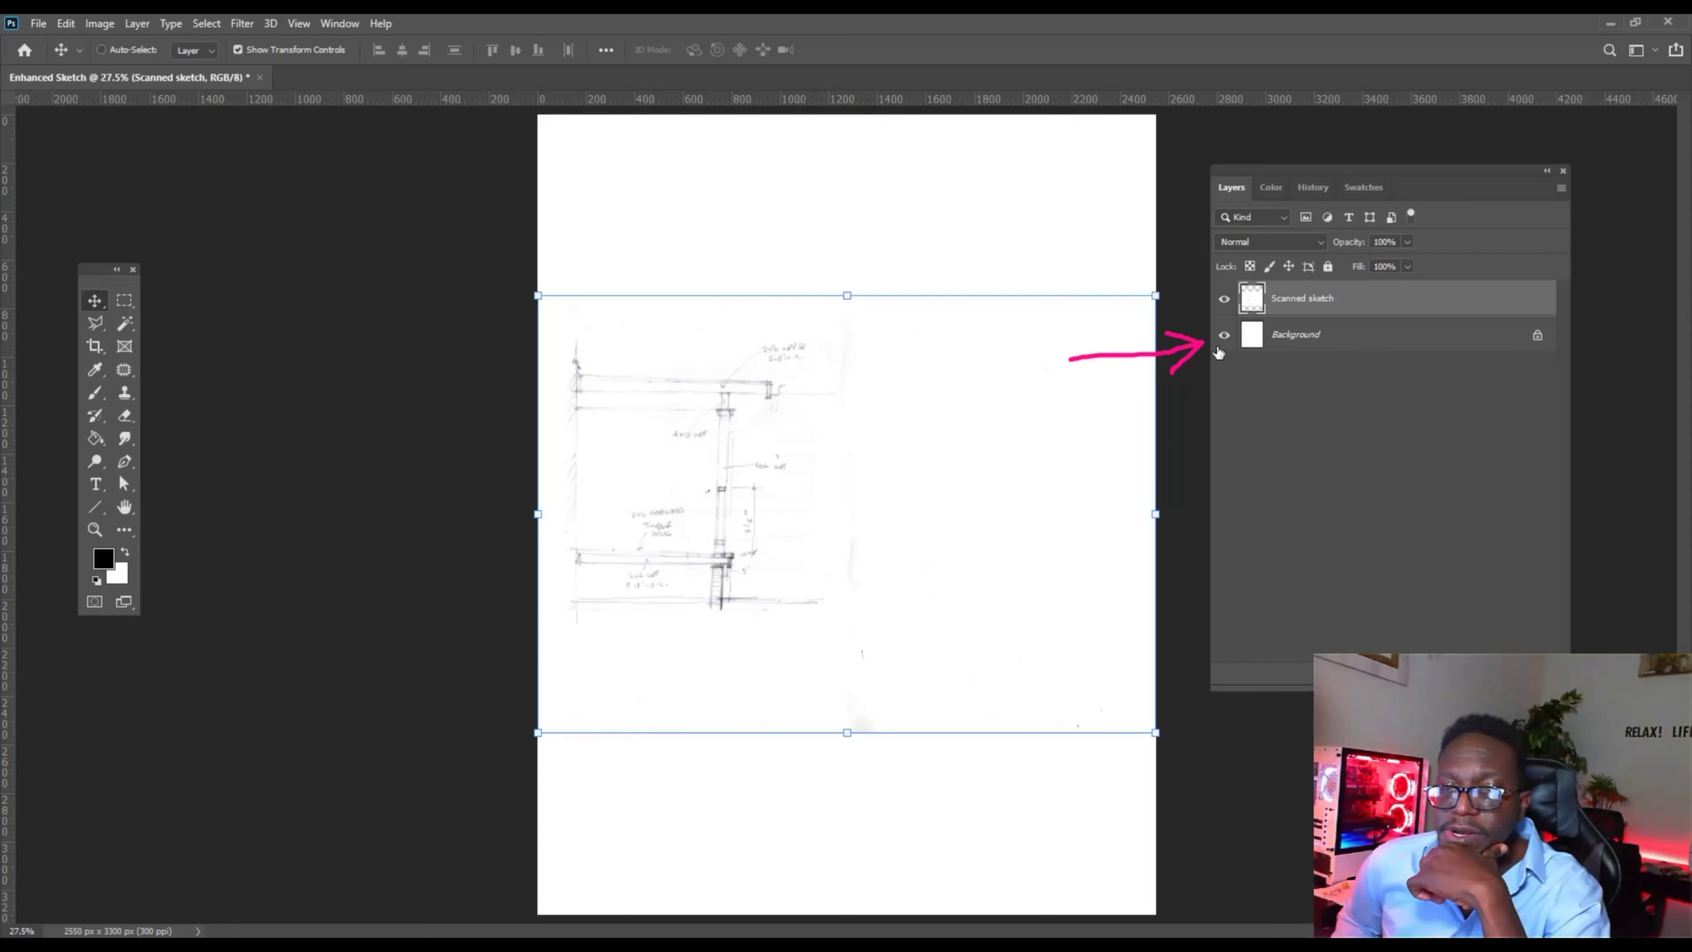
click(1224, 336)
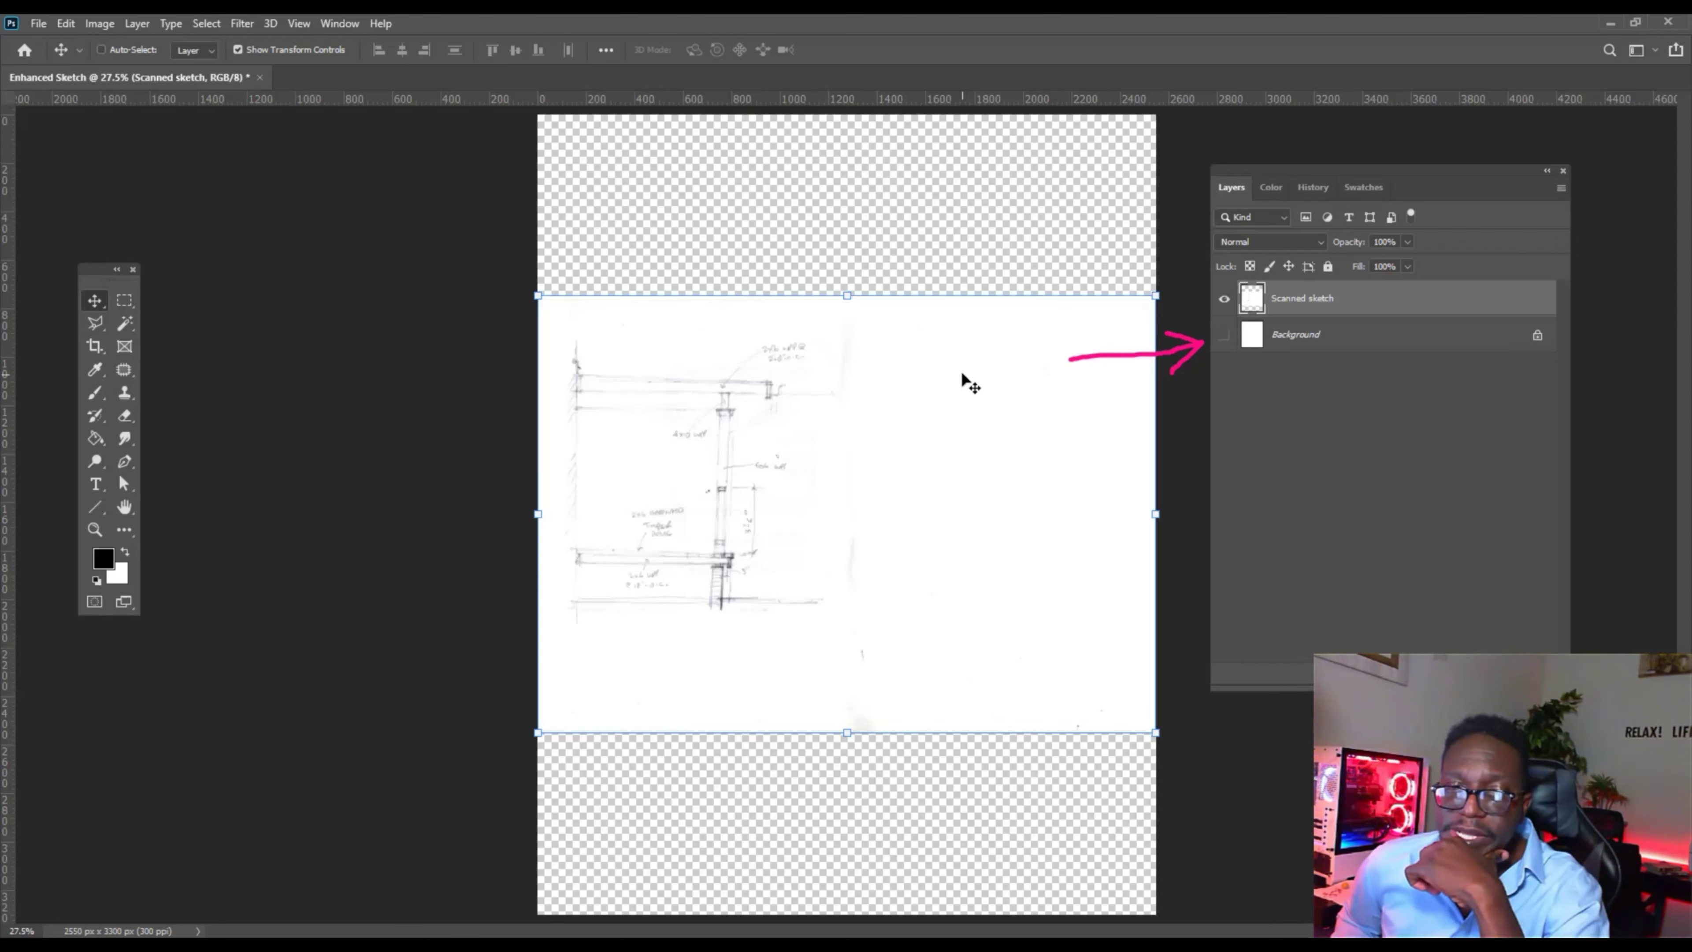
mouse_move(813, 267)
mouse_down()
mouse_move(808, 198)
mouse_move(856, 222)
mouse_up()
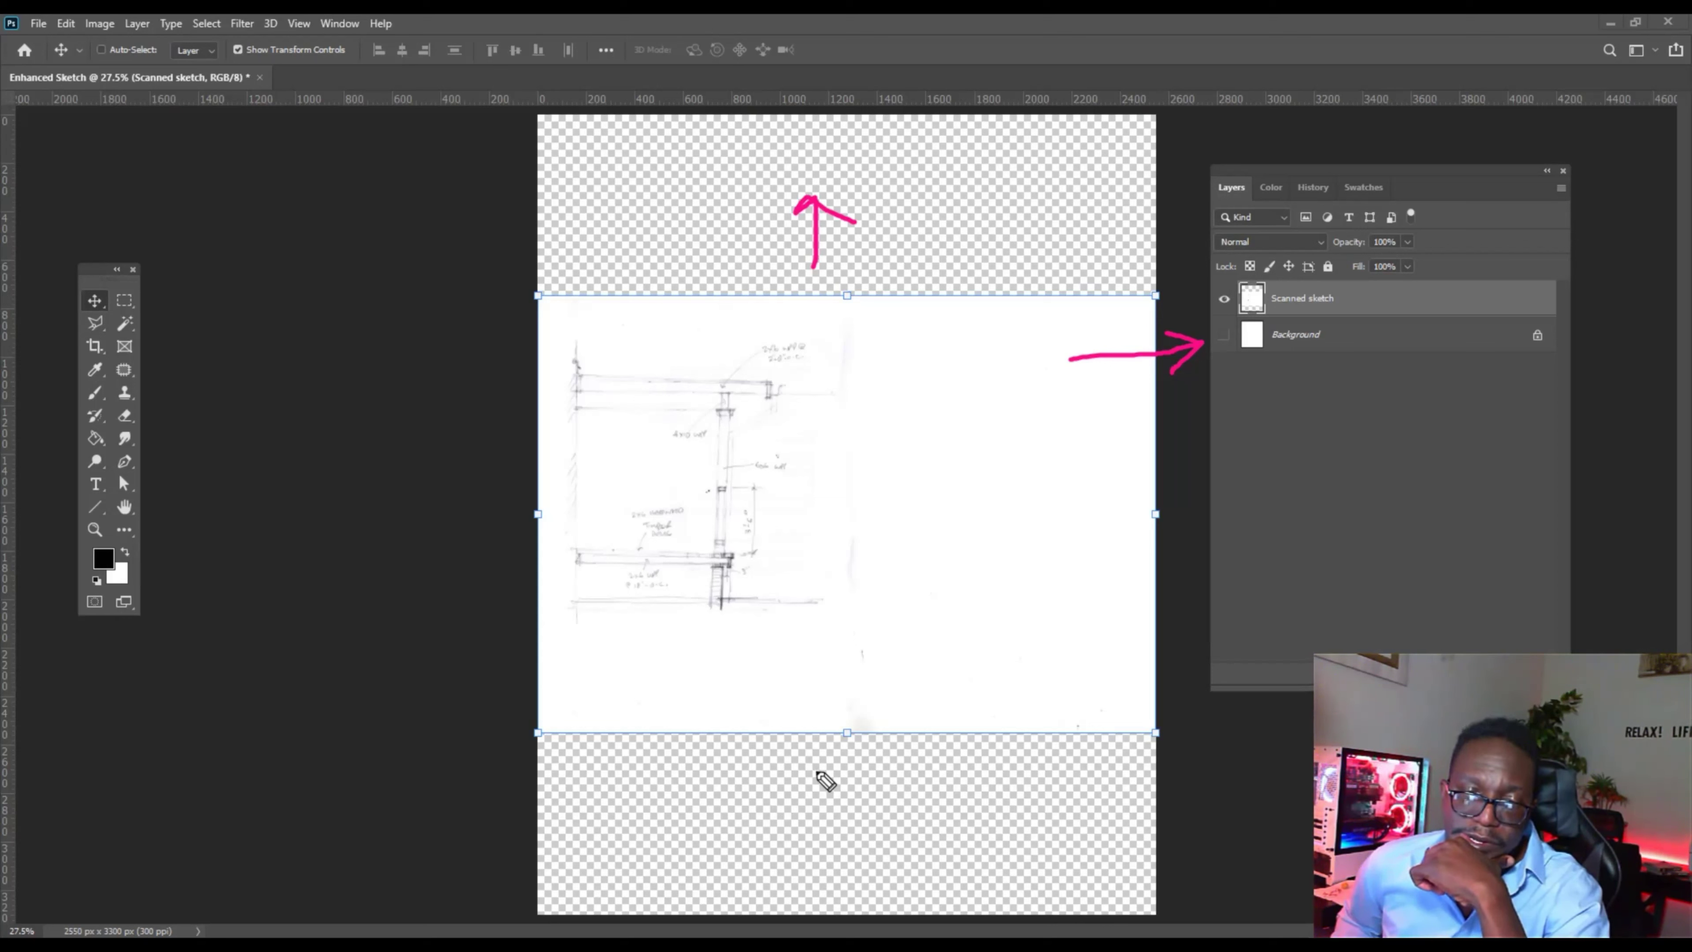
mouse_move(841, 756)
mouse_down()
mouse_move(801, 813)
mouse_move(829, 803)
mouse_up()
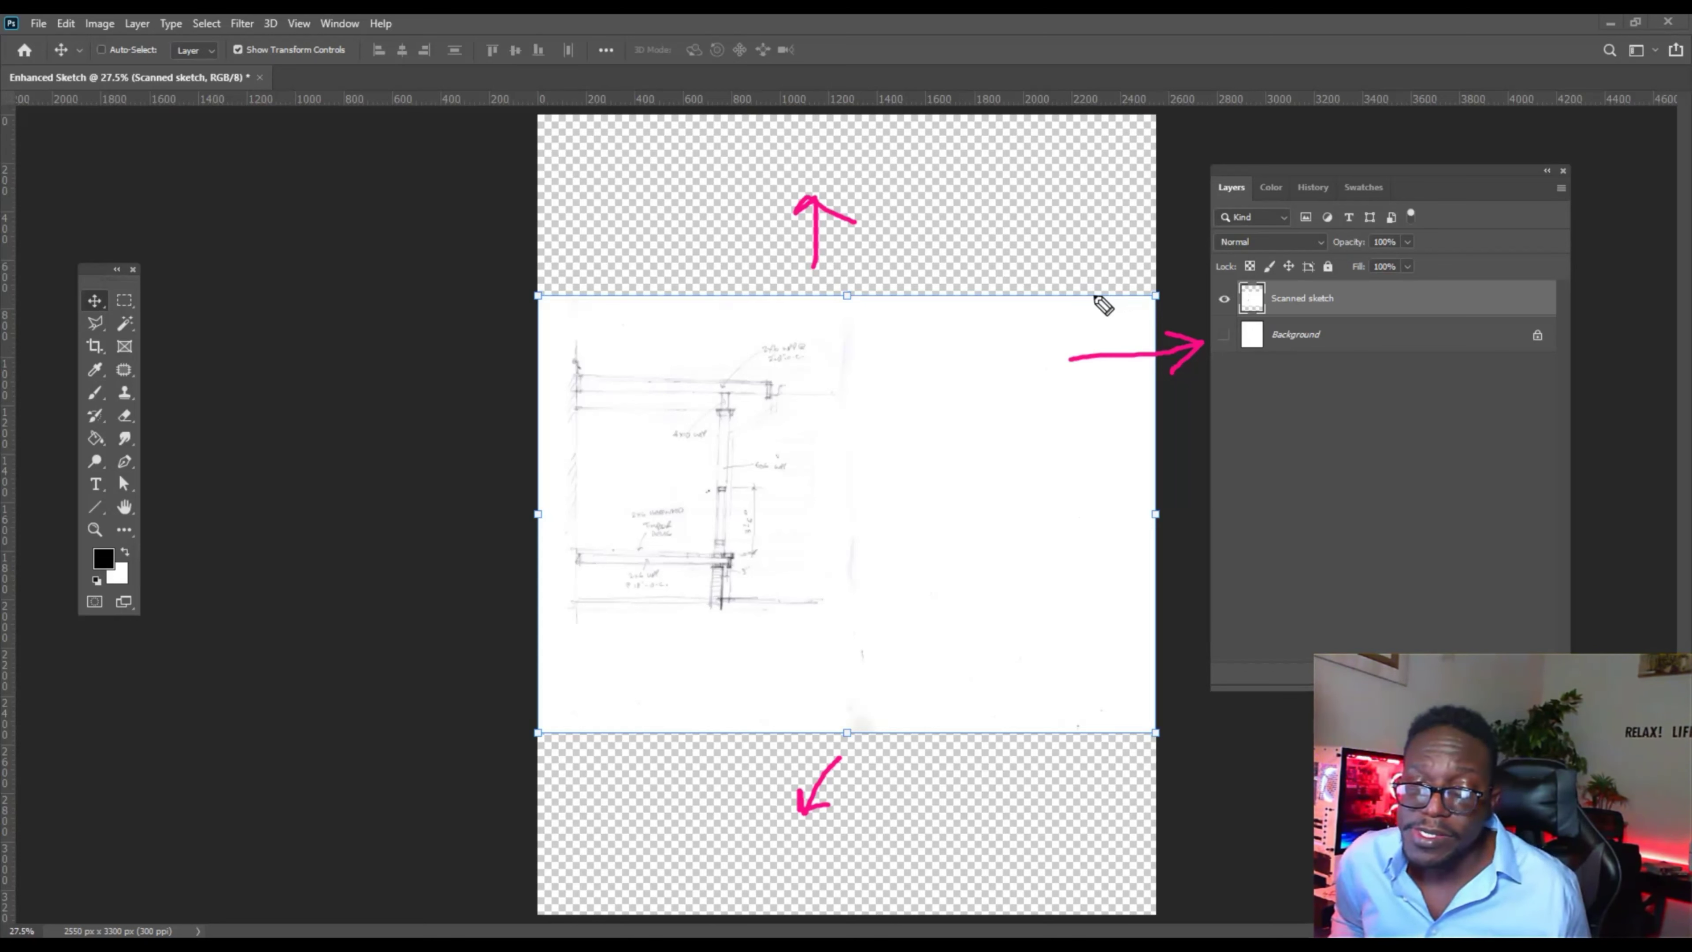
mouse_move(1355, 303)
mouse_down()
mouse_move(1248, 286)
mouse_move(1308, 315)
mouse_move(1356, 298)
mouse_up()
key(Escape)
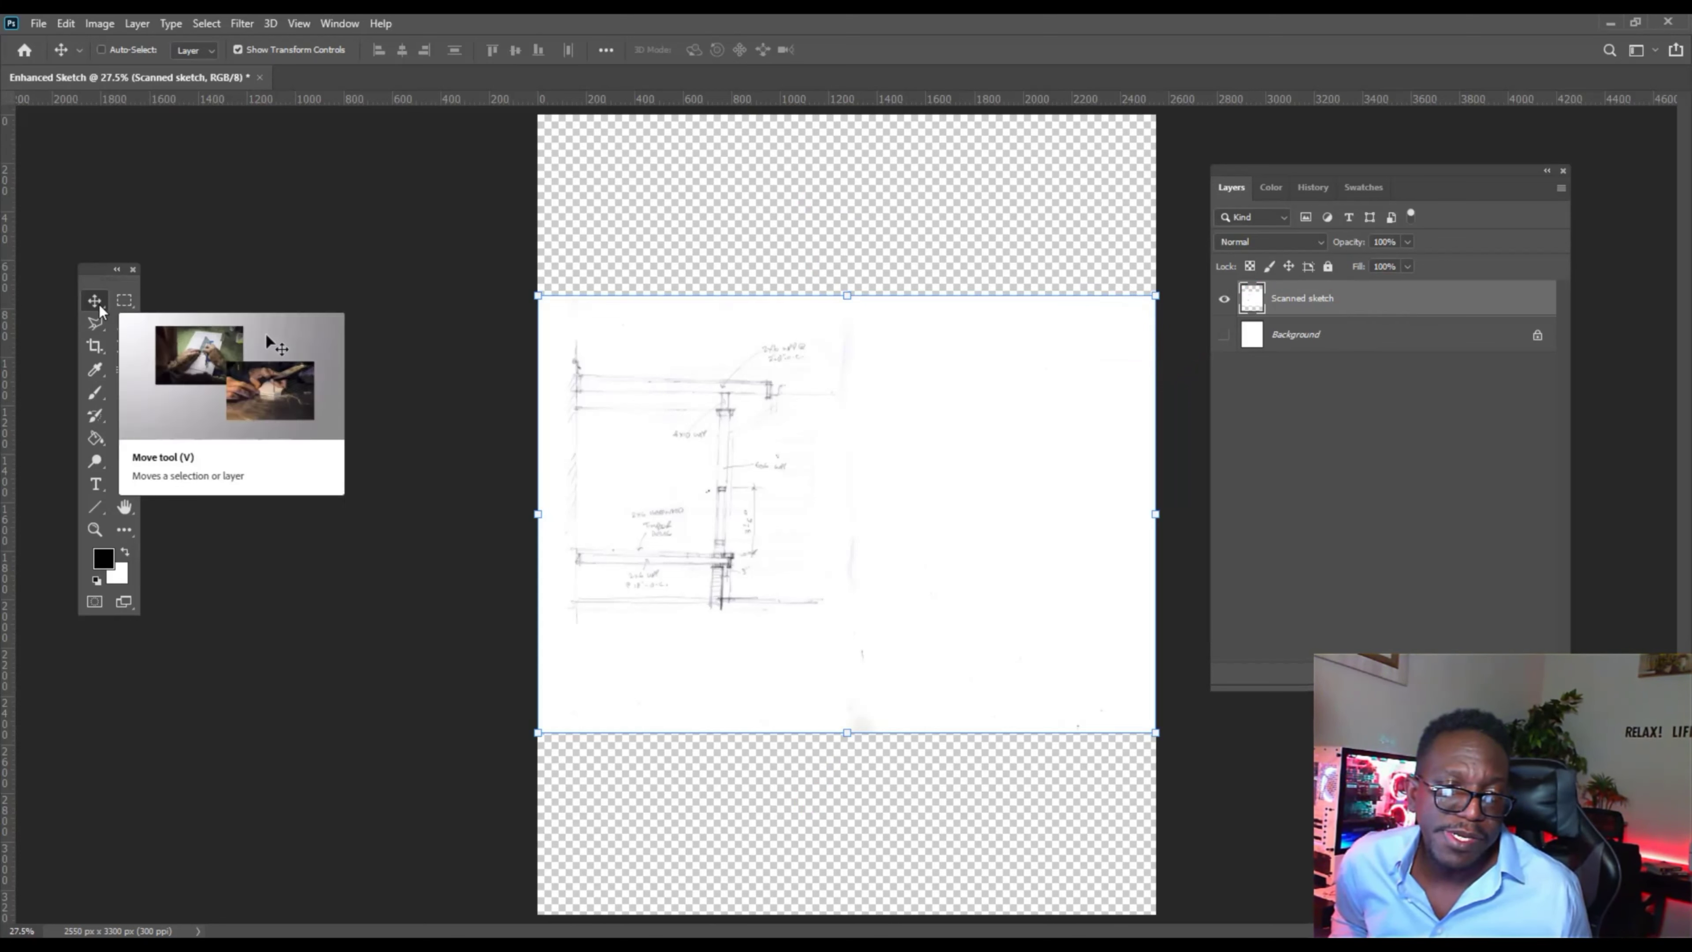
Move the Scanned sketch layer slightly up the page, scale it down proportionally to just inside the page width and commit the transform.
mouse_move(962, 424)
mouse_down()
mouse_move(949, 455)
mouse_move(804, 490)
mouse_move(790, 392)
mouse_move(954, 352)
mouse_move(1036, 436)
mouse_move(981, 532)
mouse_move(770, 454)
mouse_move(928, 373)
mouse_move(869, 438)
mouse_move(963, 400)
mouse_up()
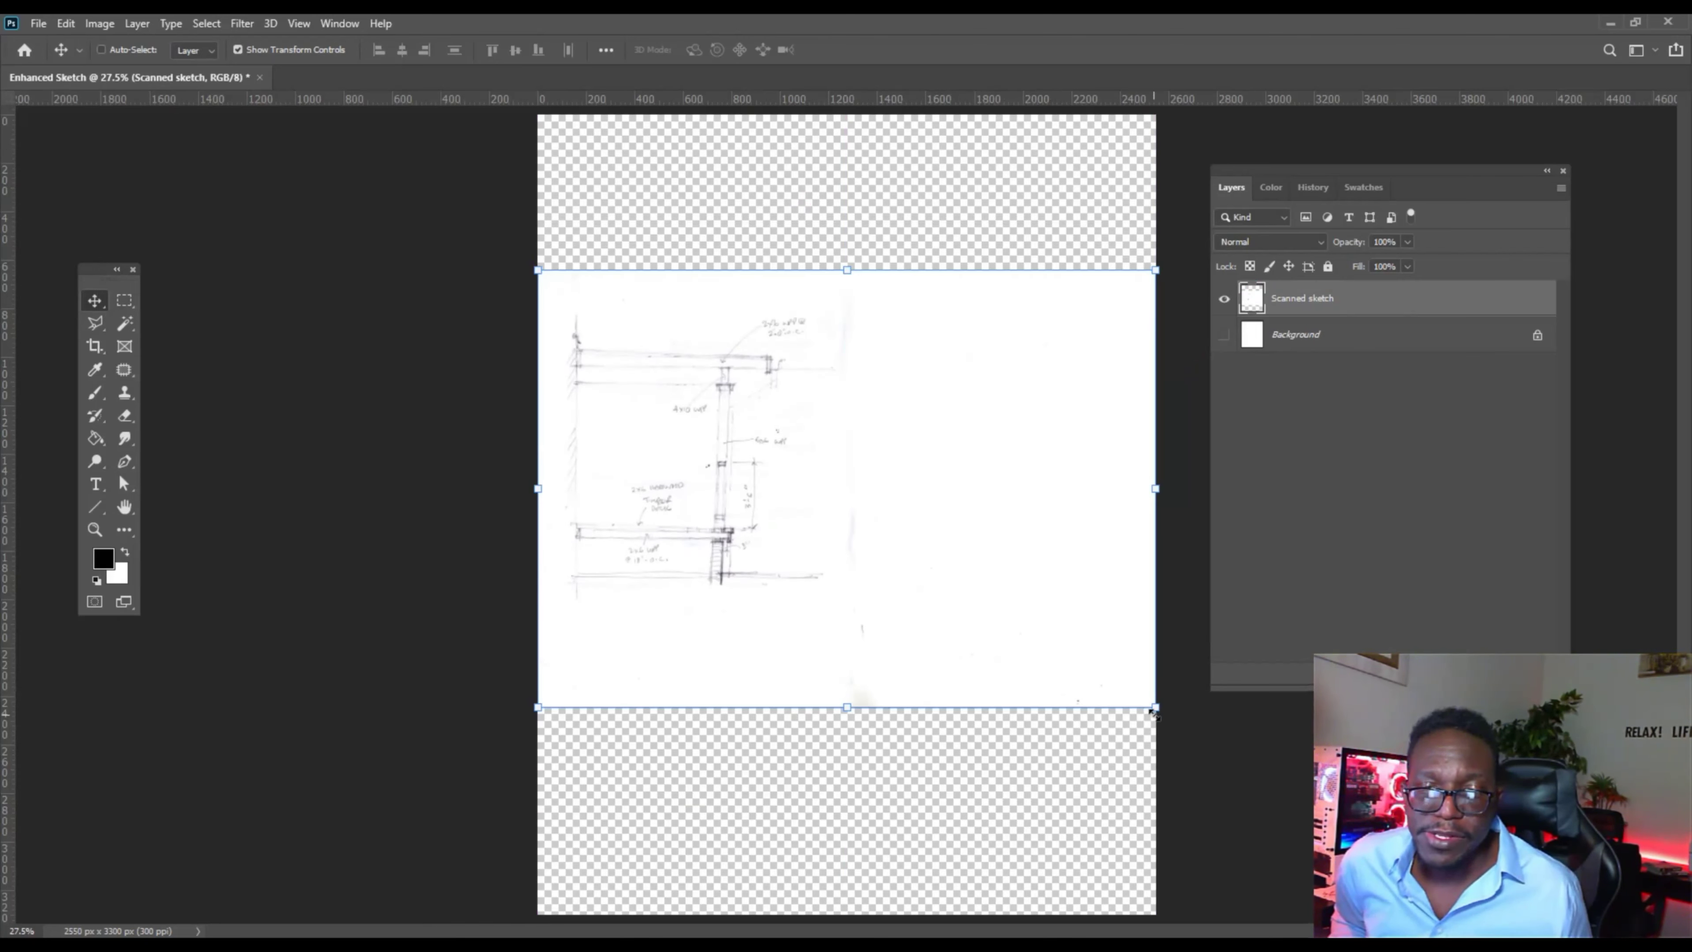
mouse_move(1155, 708)
mouse_down()
mouse_move(1106, 654)
mouse_move(1042, 623)
mouse_move(1005, 637)
mouse_move(937, 574)
mouse_move(971, 662)
mouse_move(1092, 798)
mouse_move(1040, 753)
mouse_move(1012, 760)
mouse_move(1068, 805)
mouse_move(1050, 791)
mouse_up()
drag(916, 627, 931, 635)
click(872, 49)
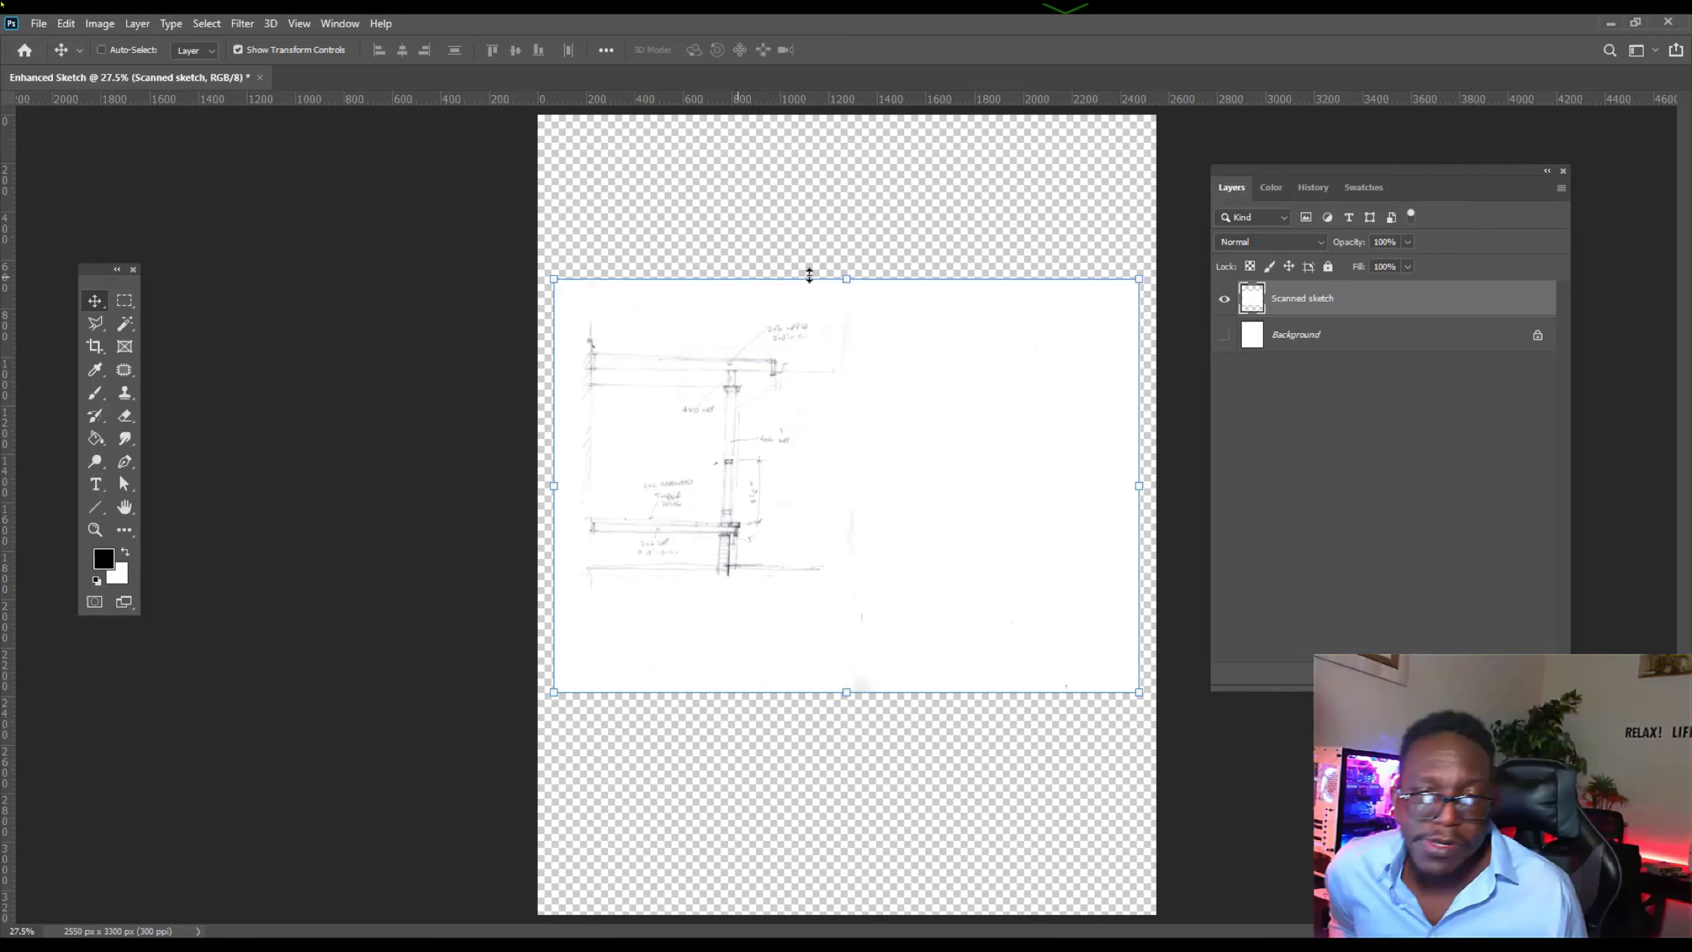
key(super+Tab)
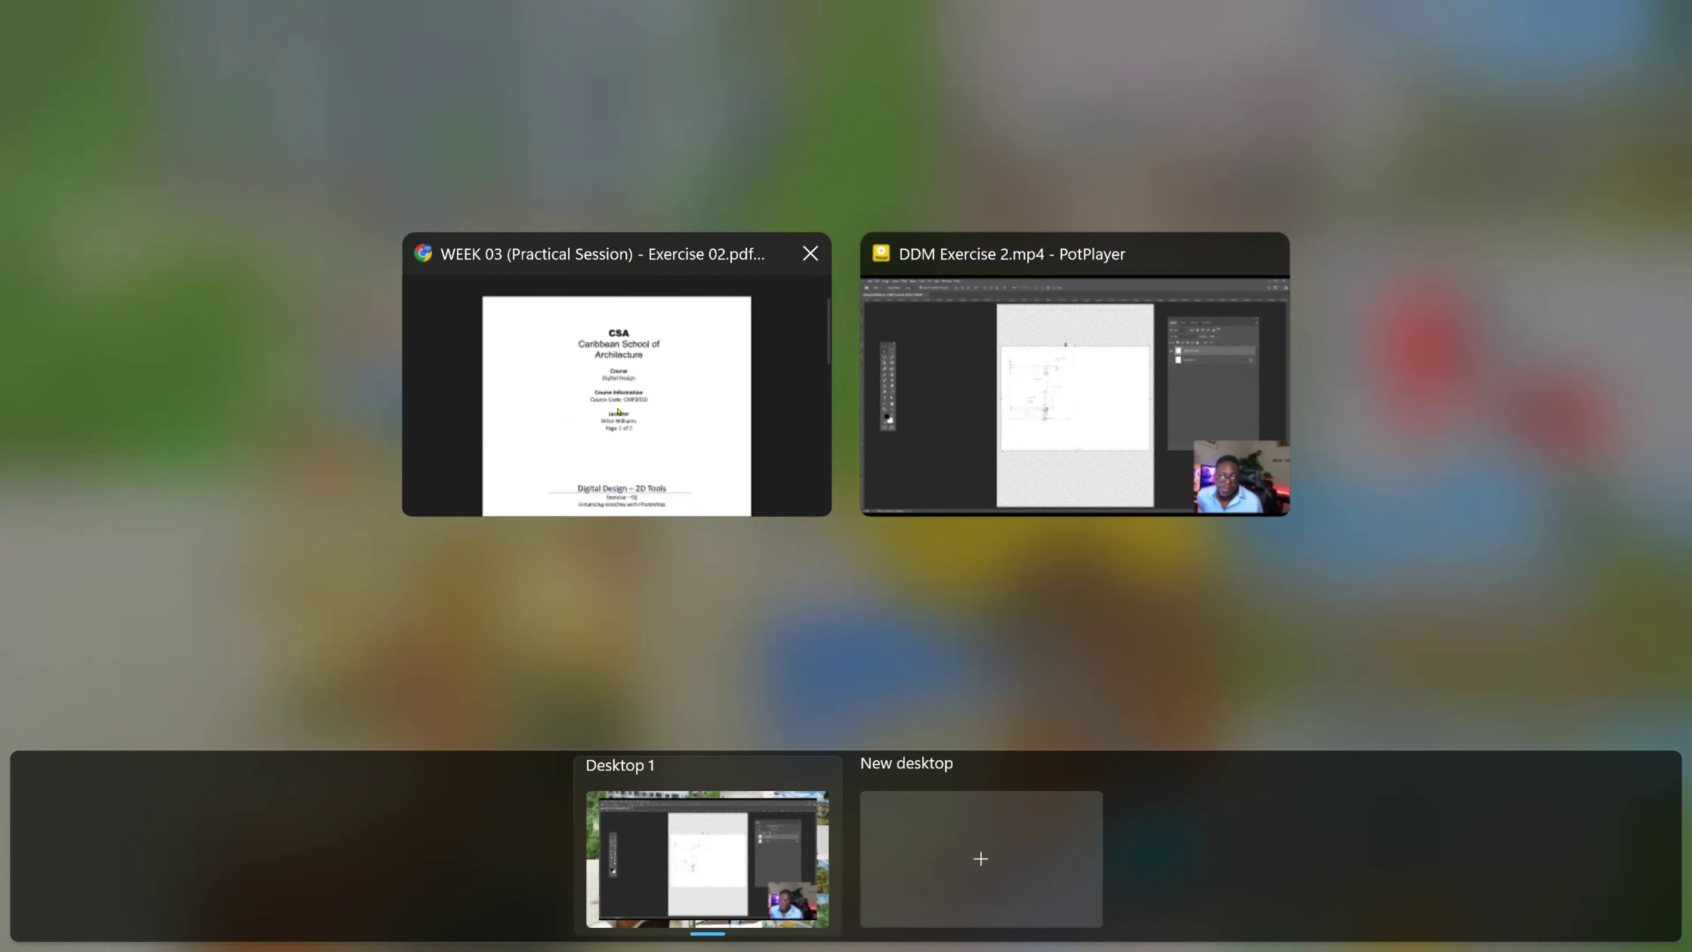
key(Return)
key(alt+Tab)
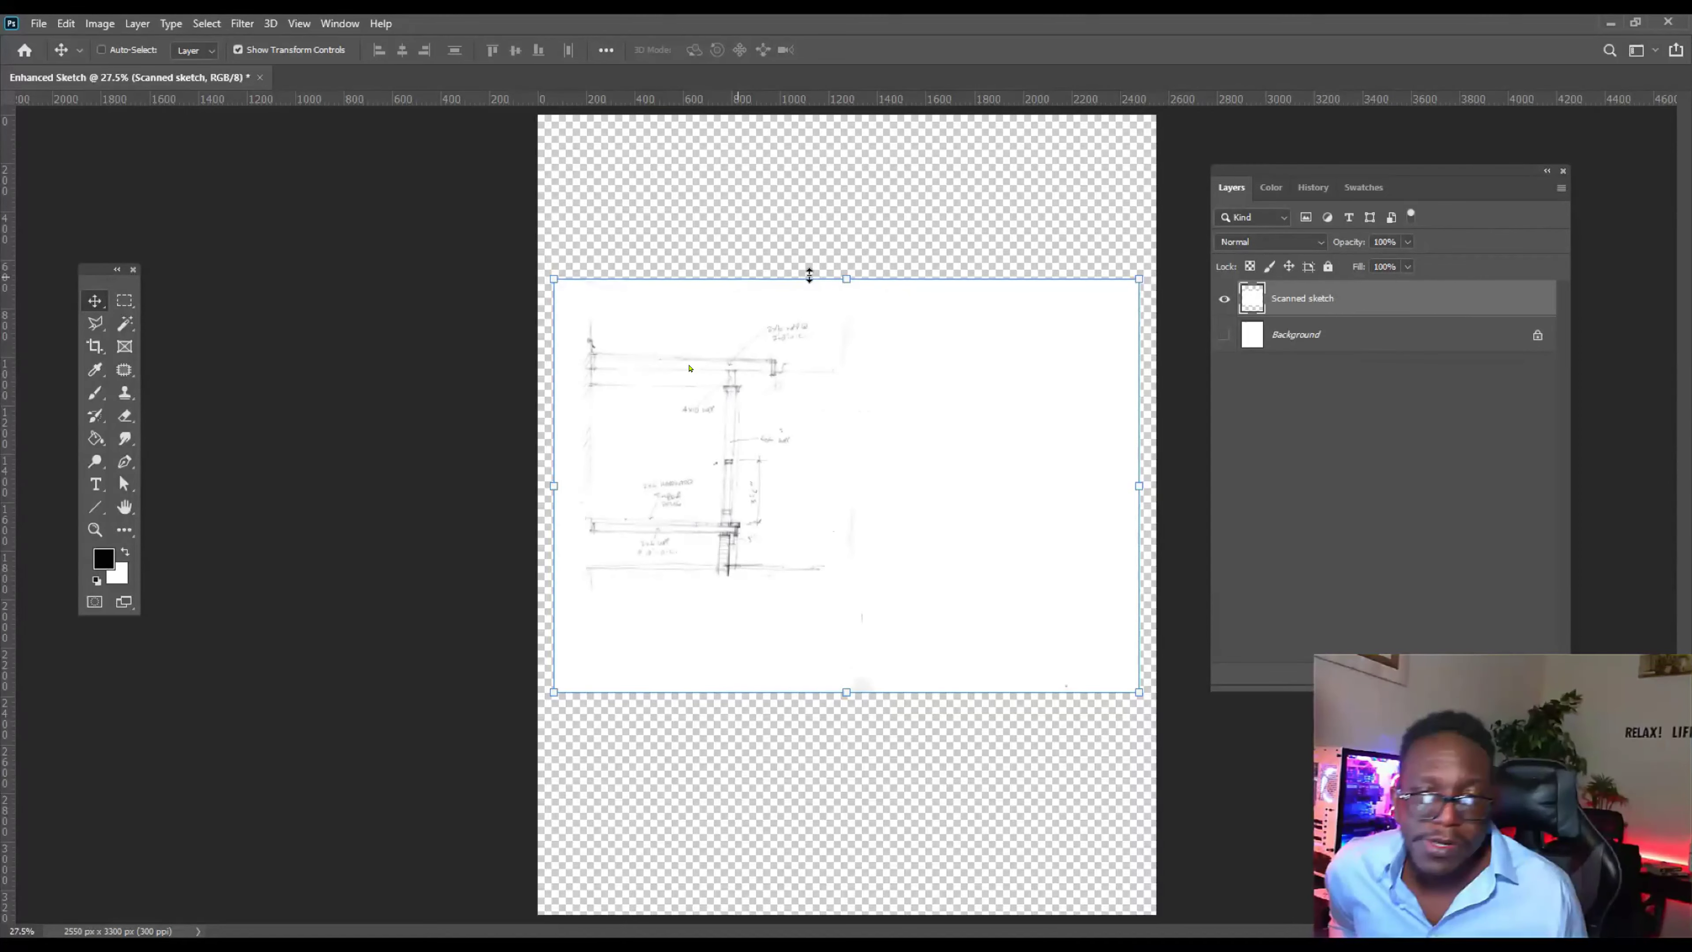
key(super+Tab)
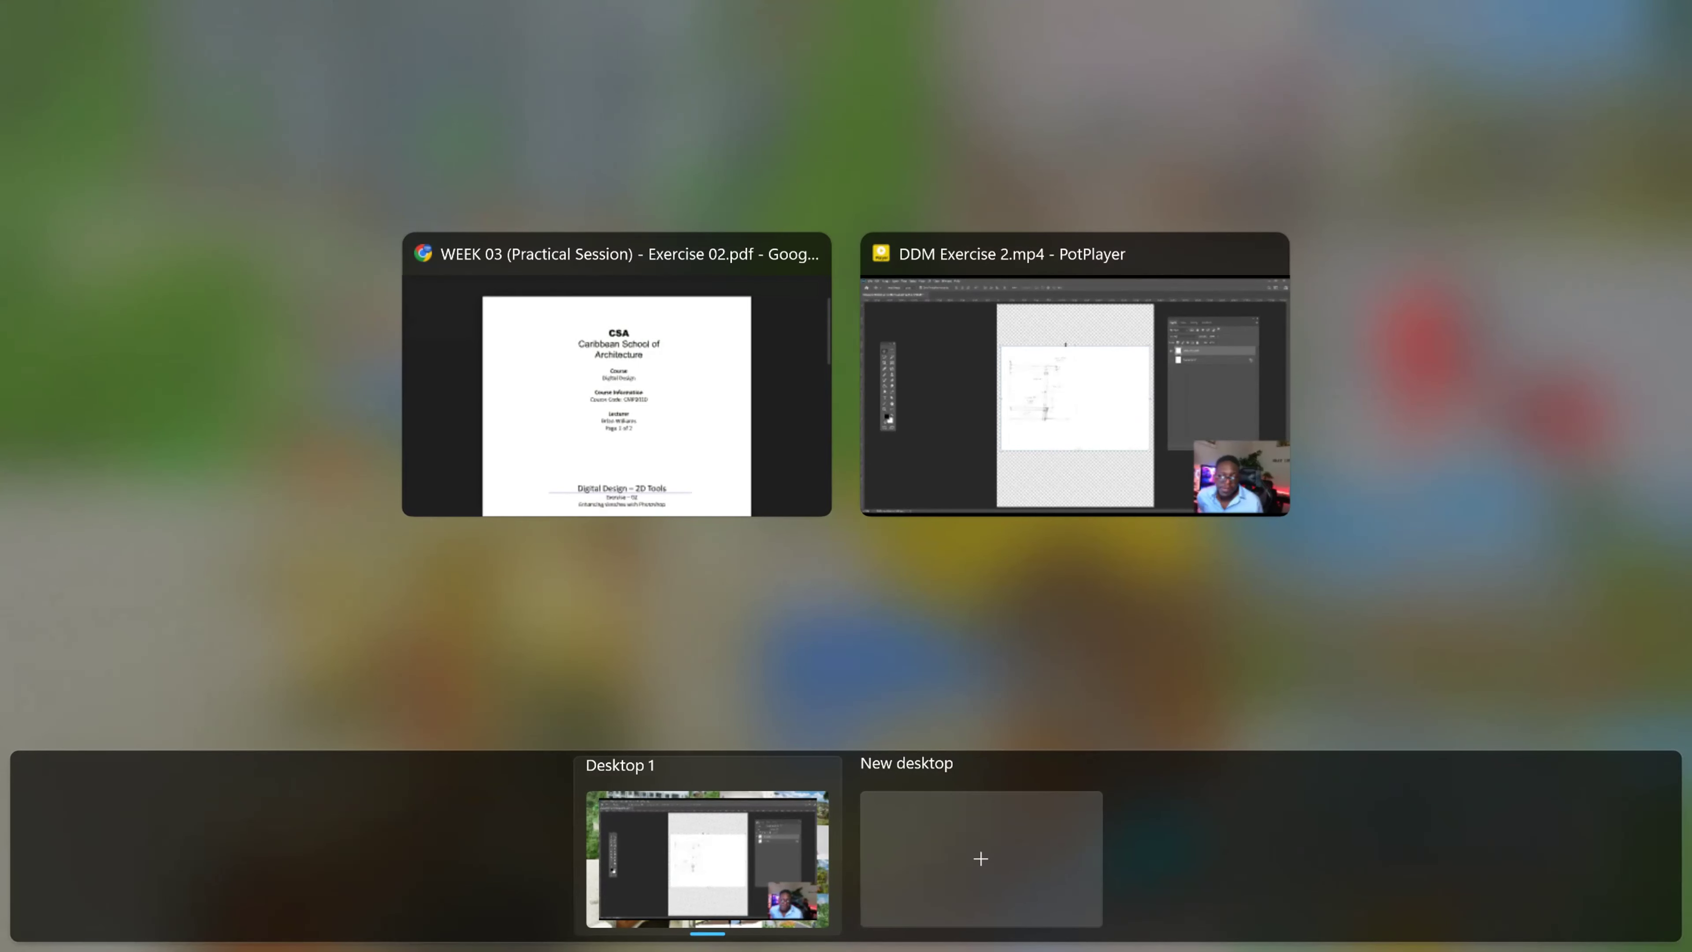
key(Escape)
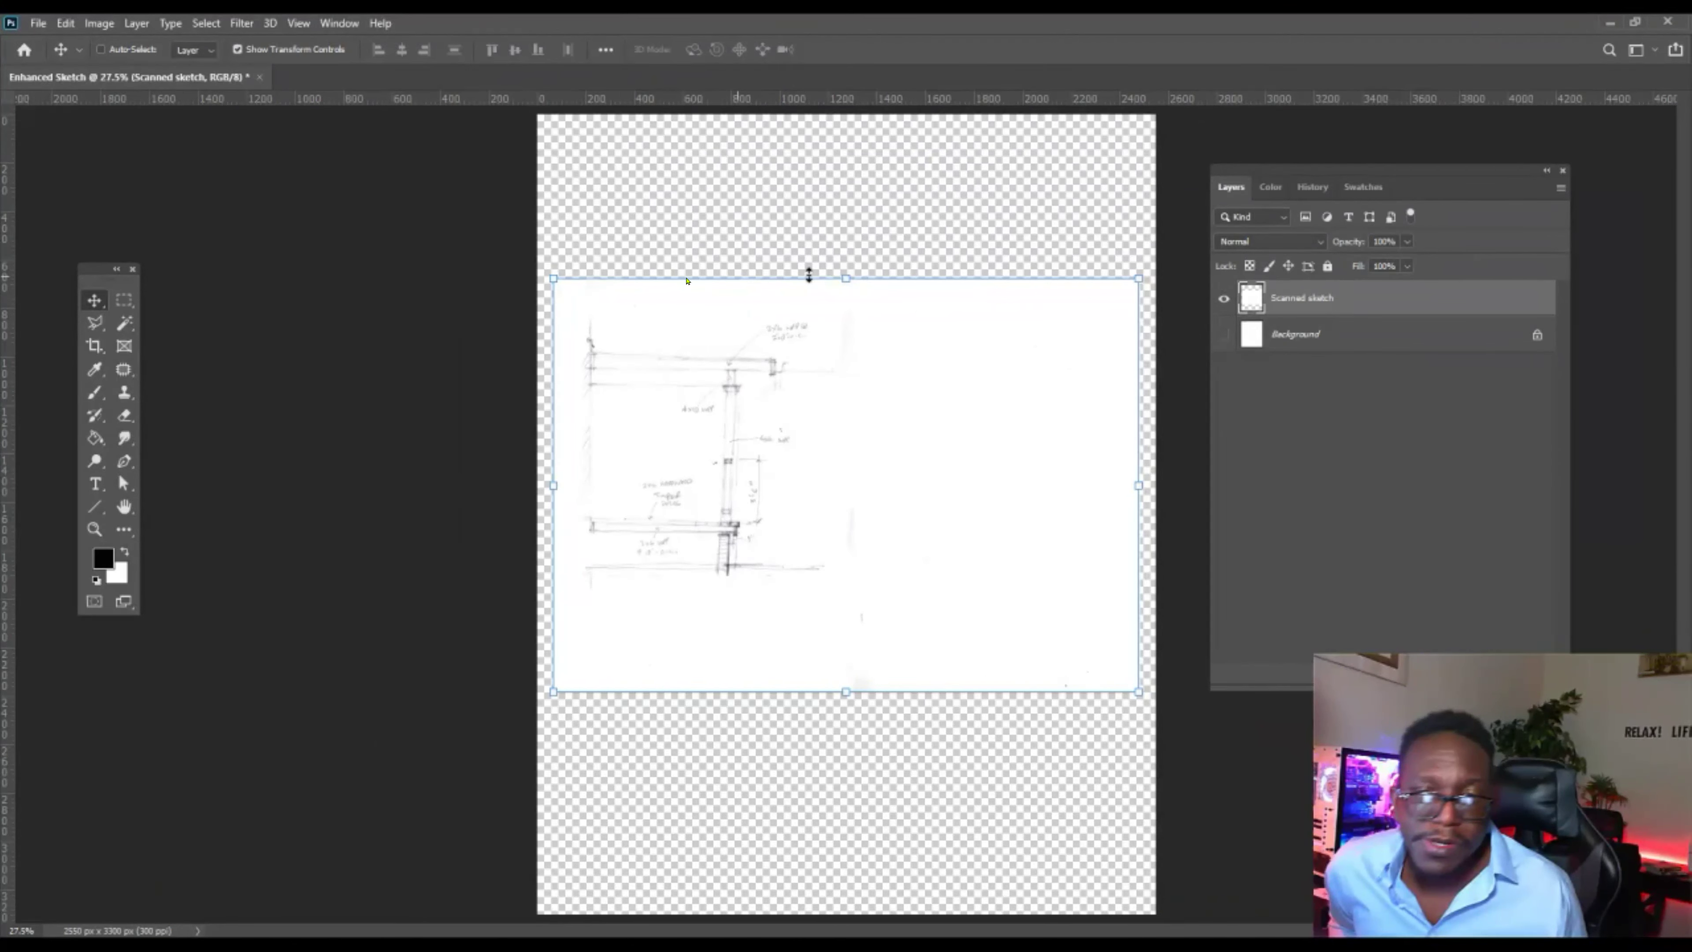
Pause the lesson video, switch to Chrome and select the web address of the Digital Design course page.
click(1341, 157)
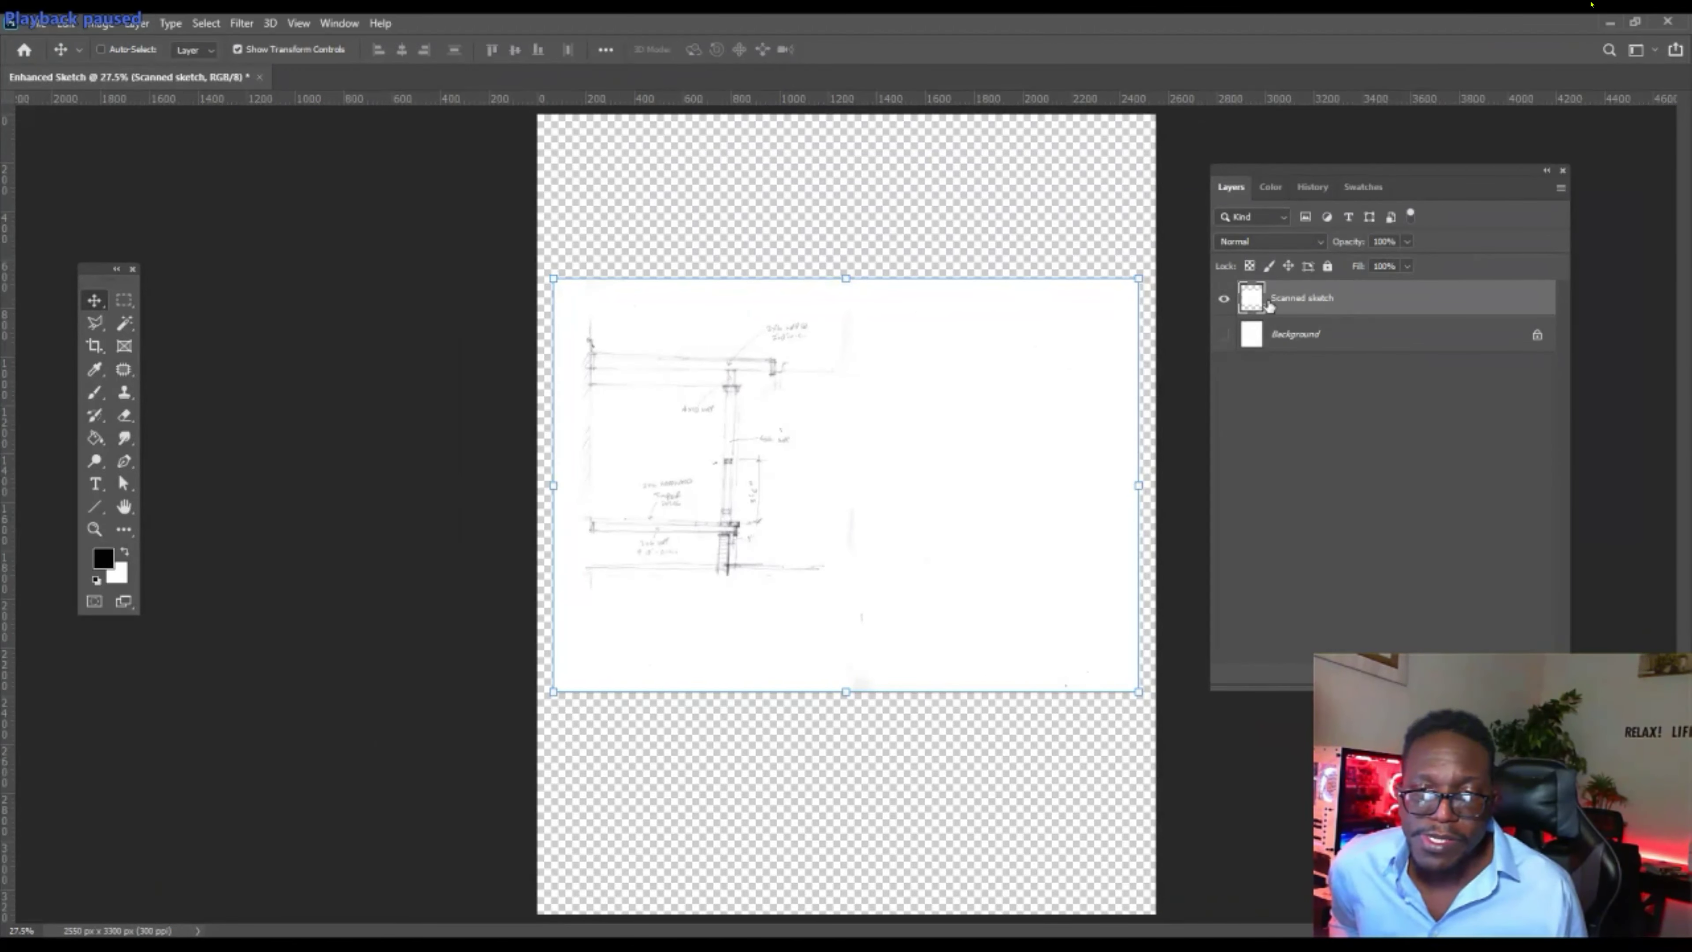
key(super+Tab)
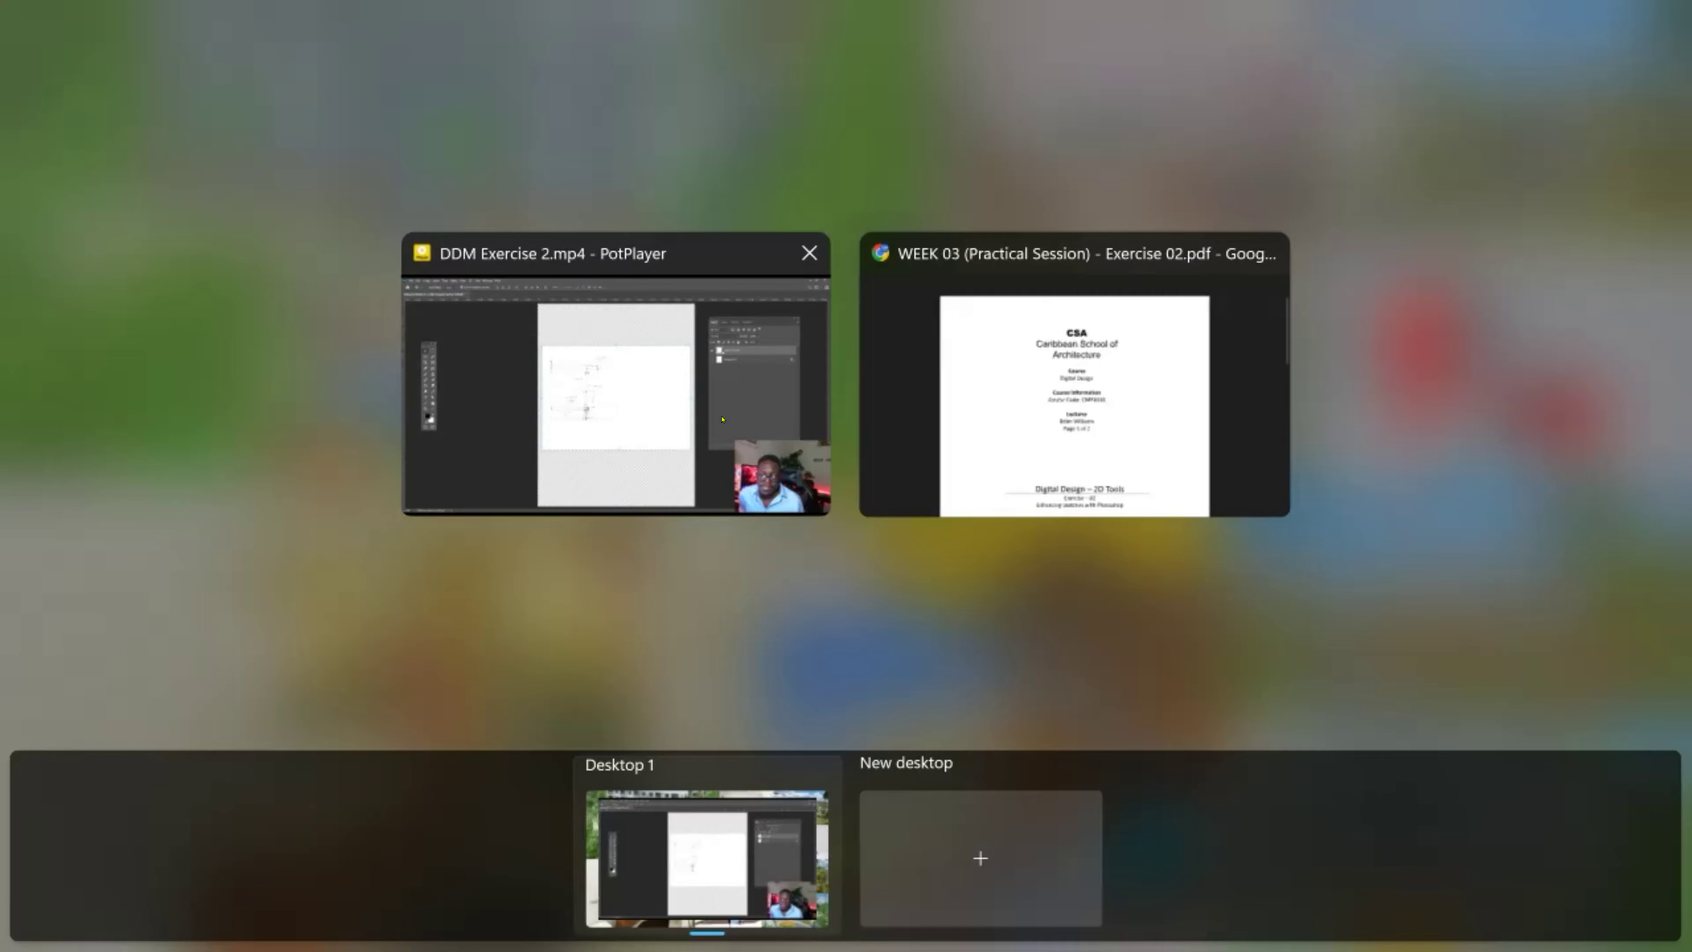
click(1132, 400)
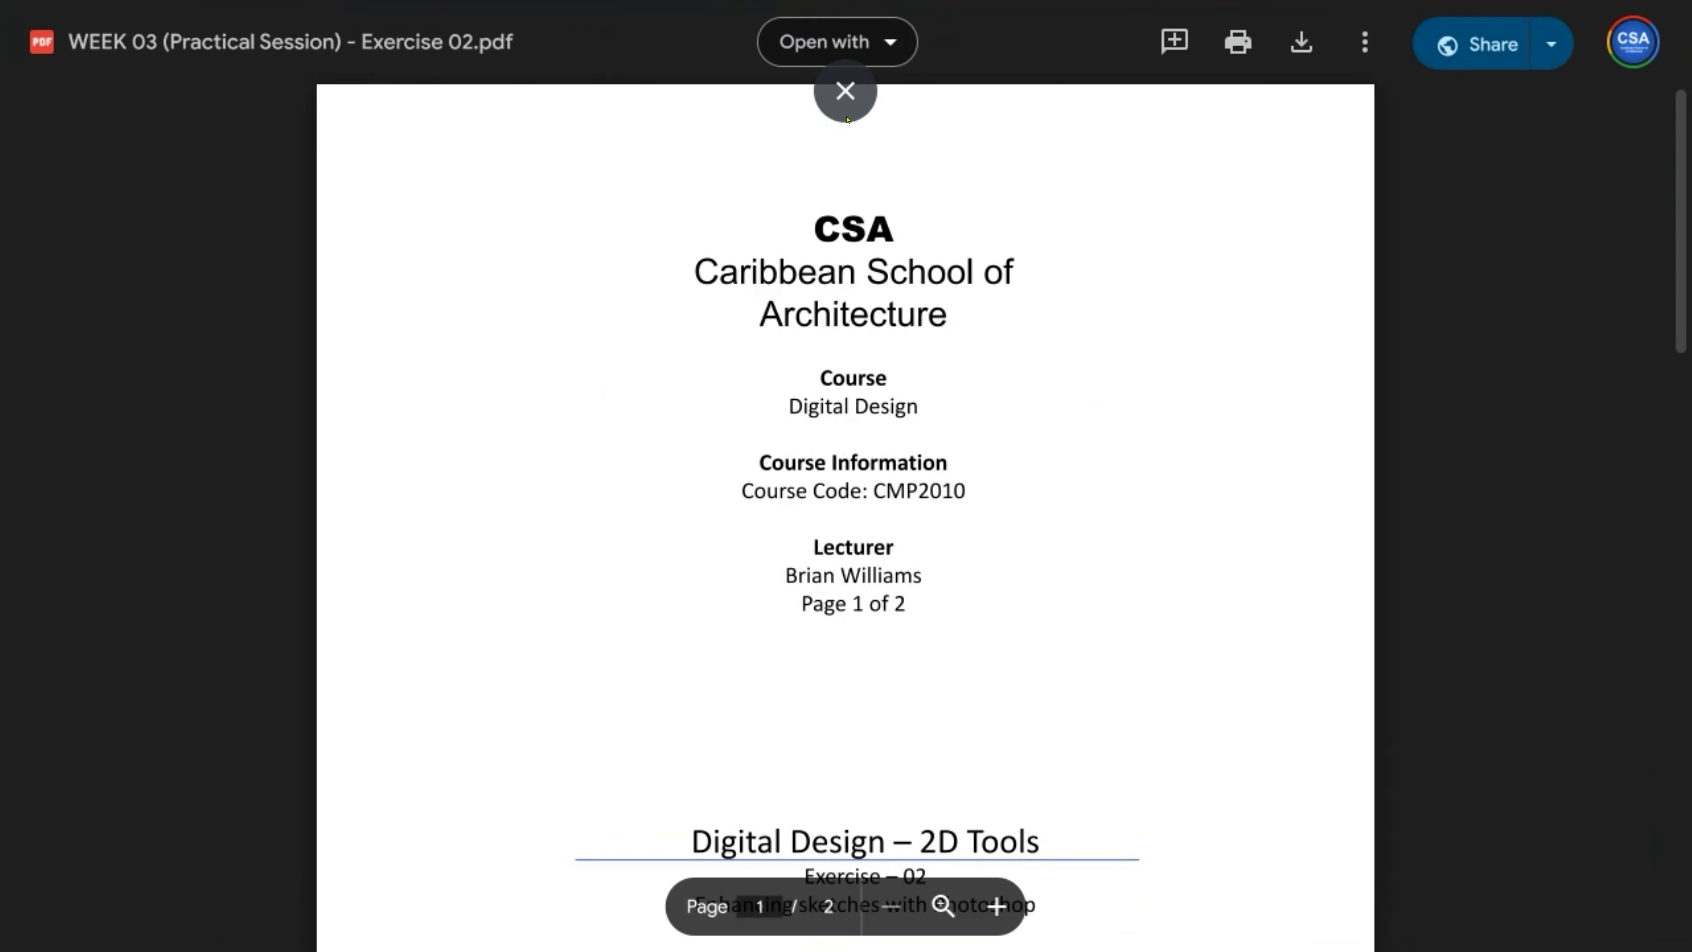
click(845, 94)
click(124, 28)
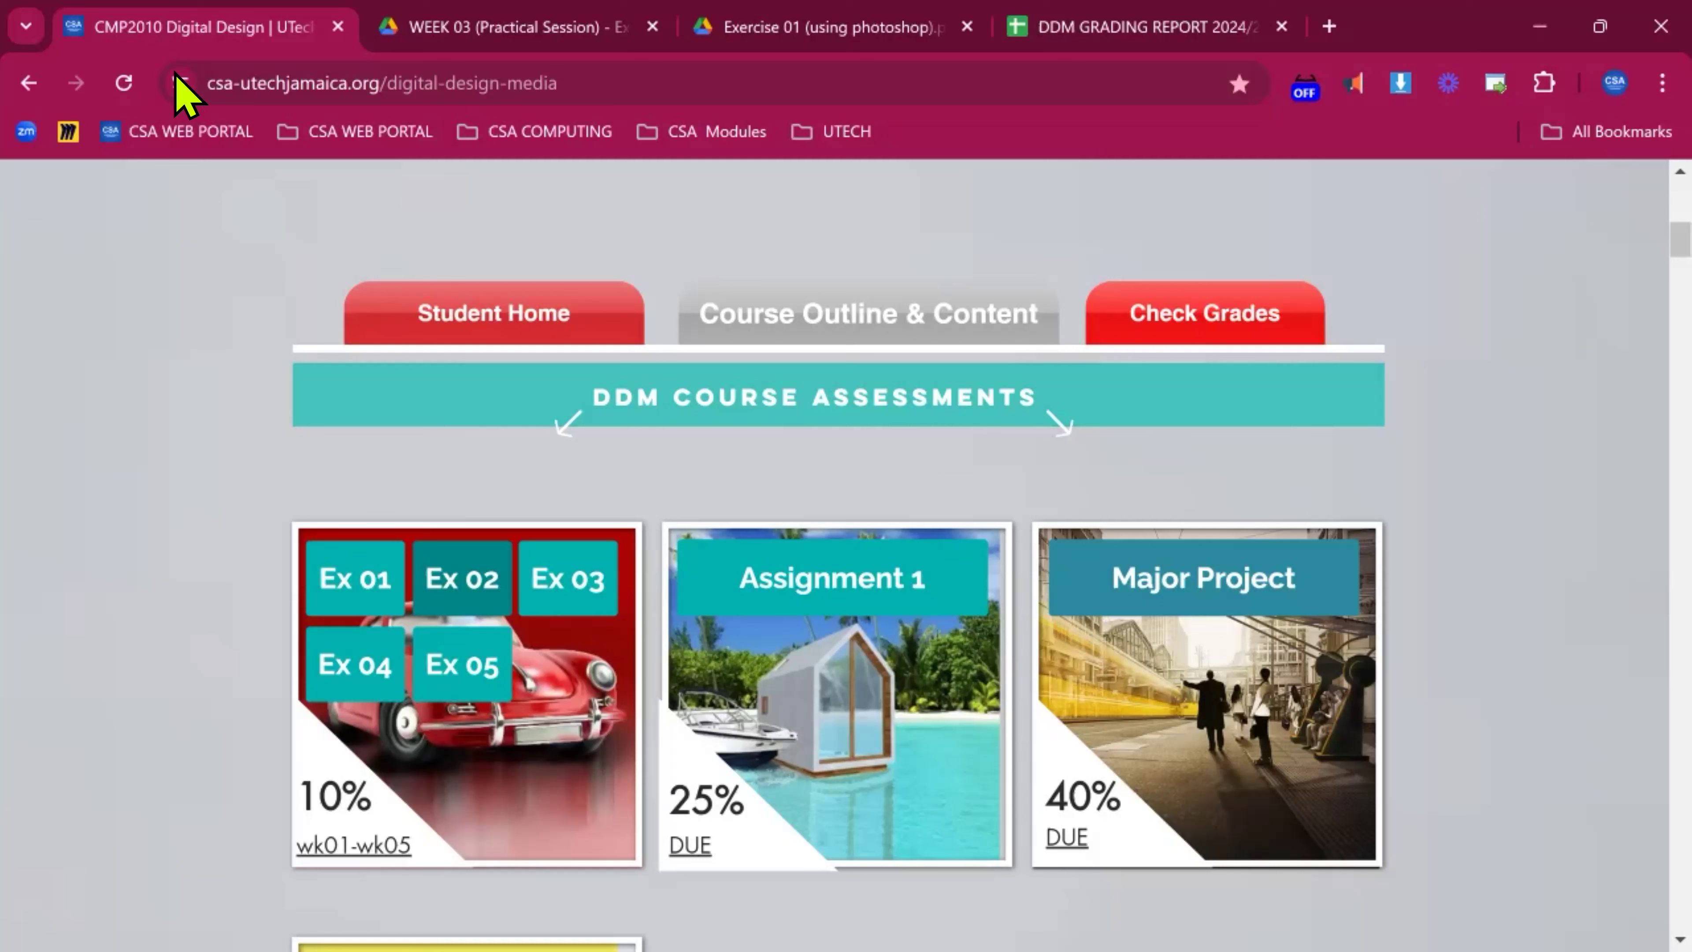
click(482, 88)
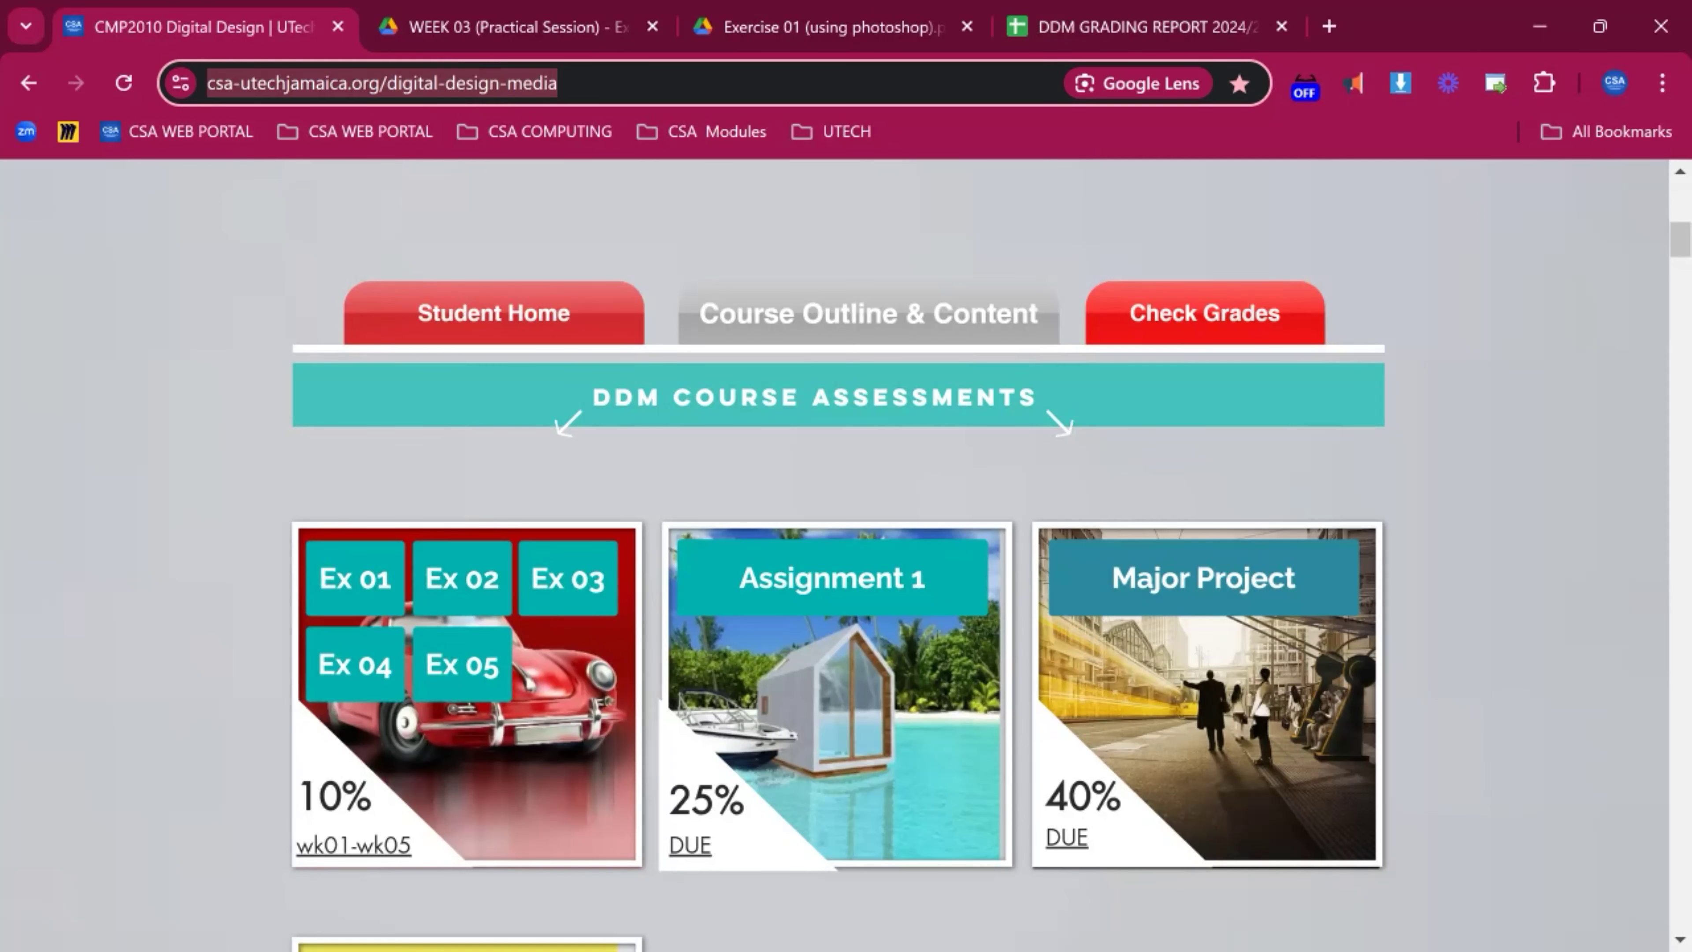
key(alt+Tab)
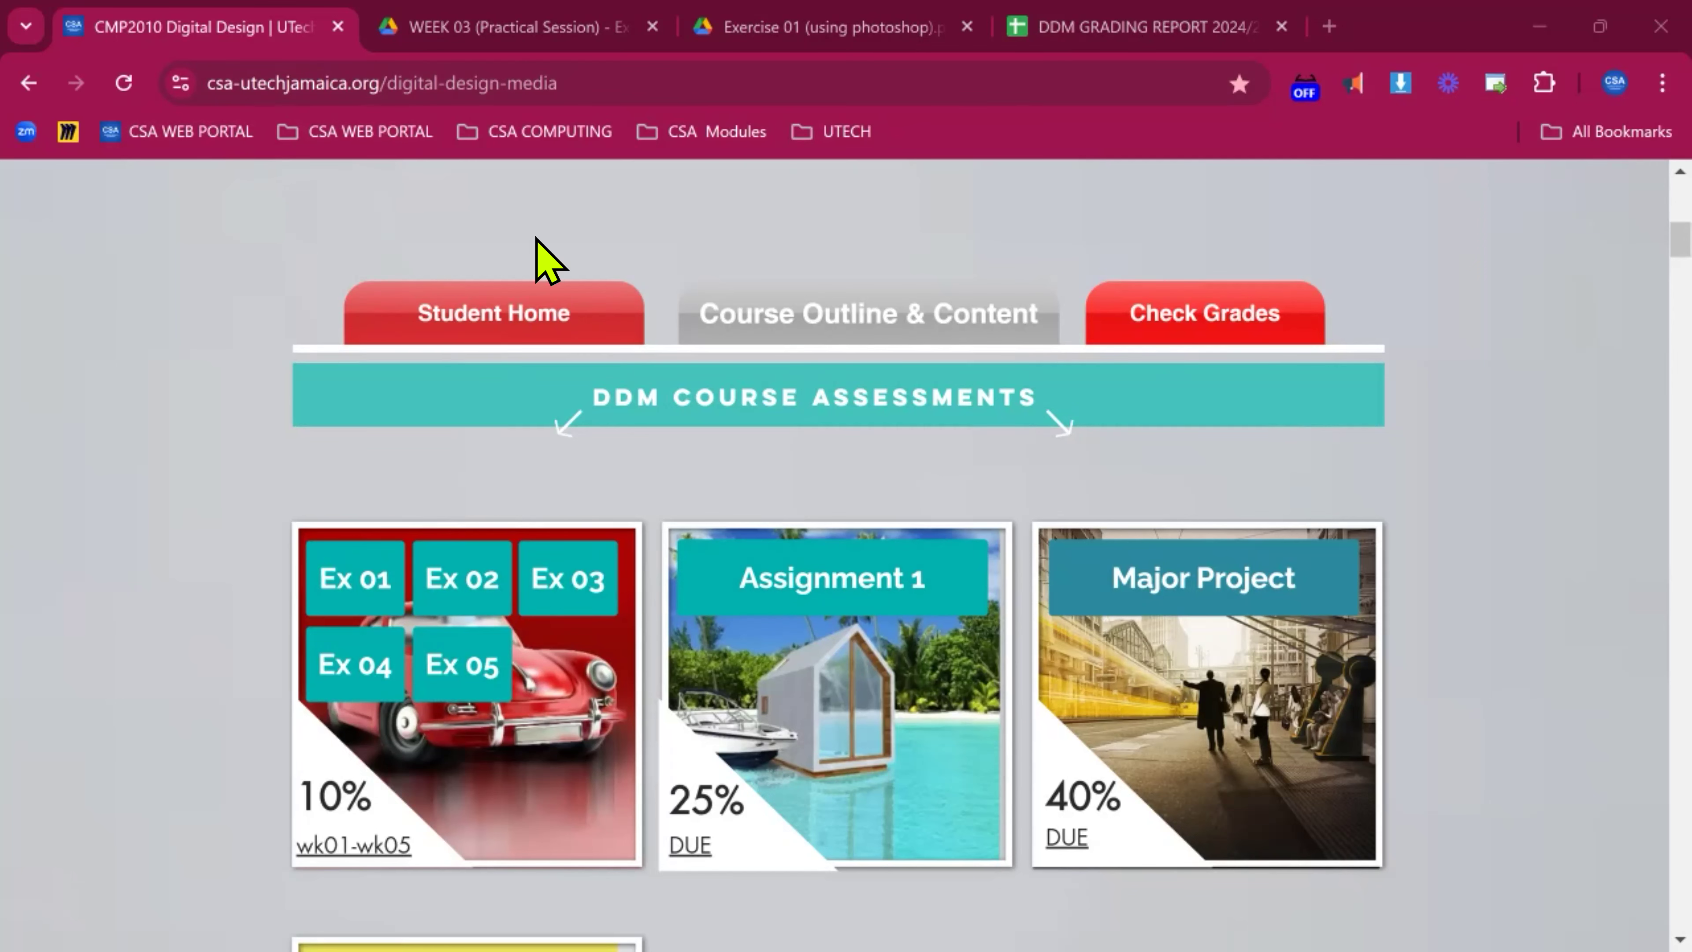
Examine the Digital Design Media course timeline through Week 6 and return to the assessments further down the page.
scroll(643, 333, up, 6)
scroll(643, 335, up, 5)
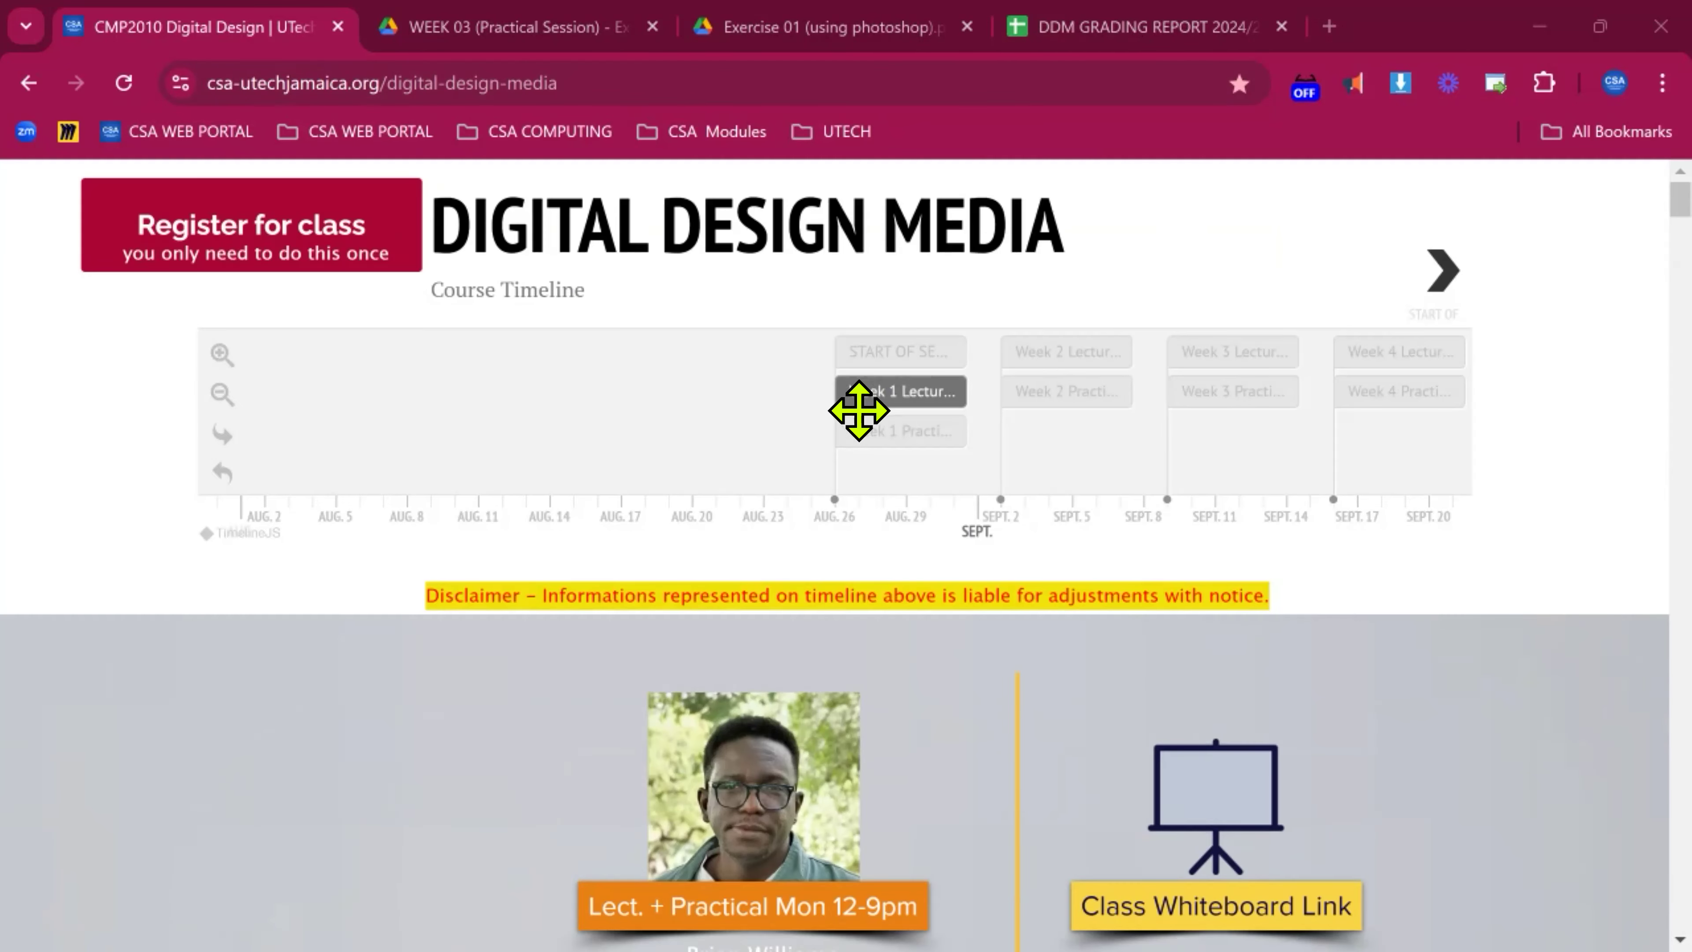
drag(819, 438, 706, 393)
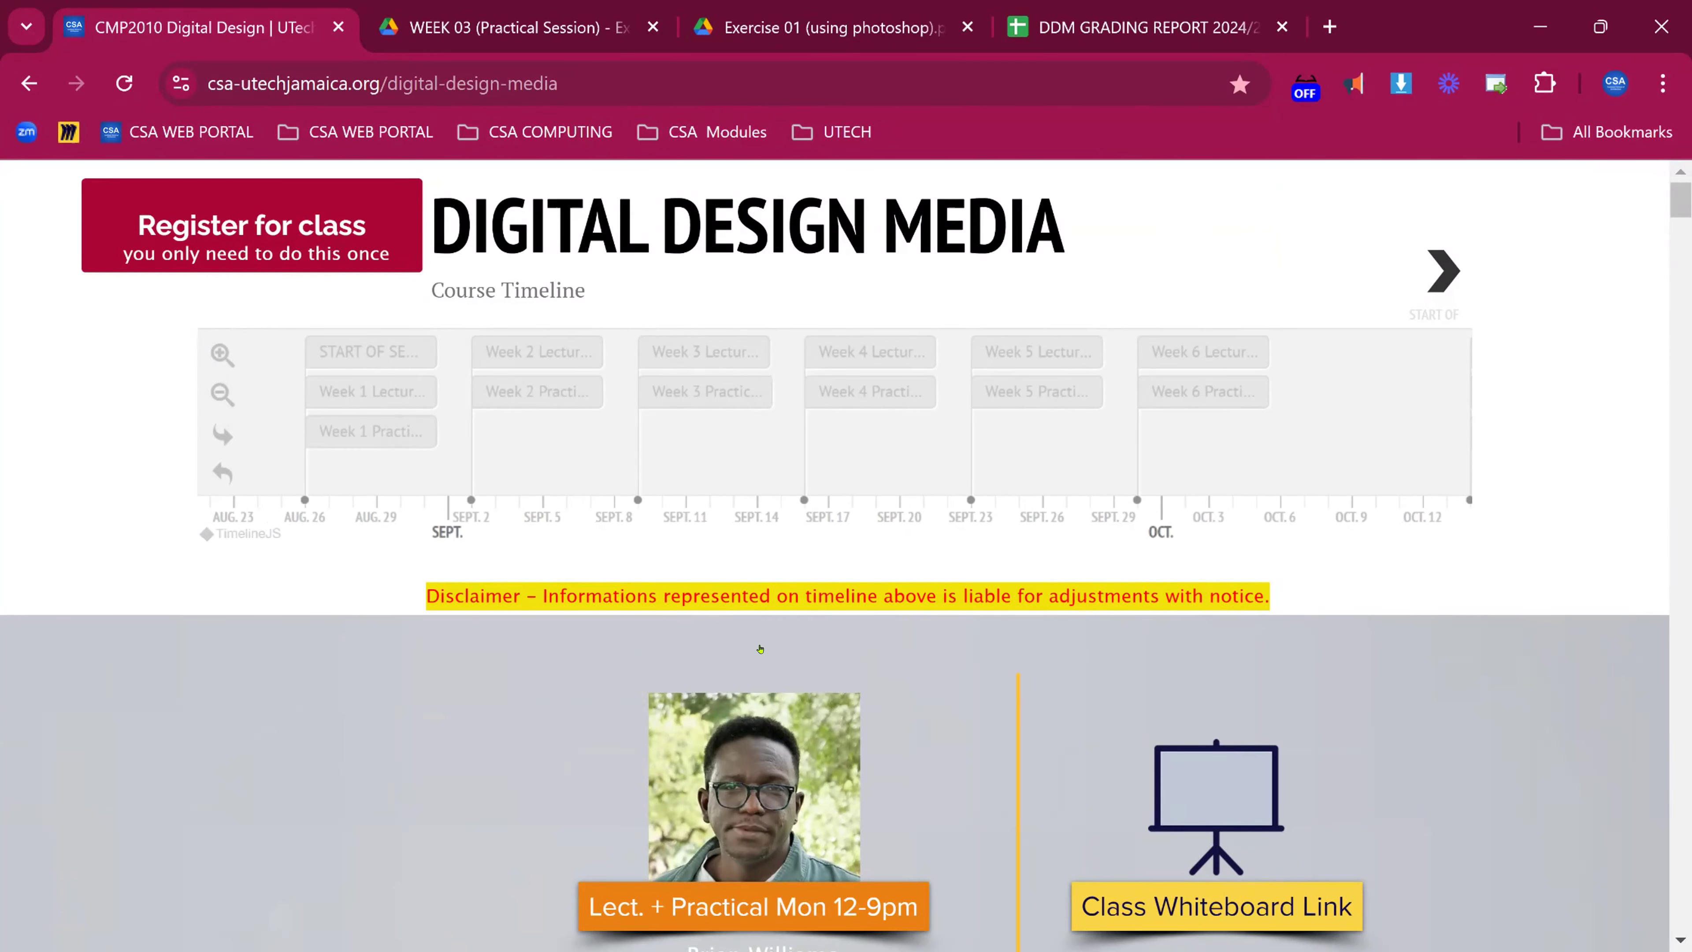
scroll(1332, 640, down, 3)
scroll(1332, 633, down, 7)
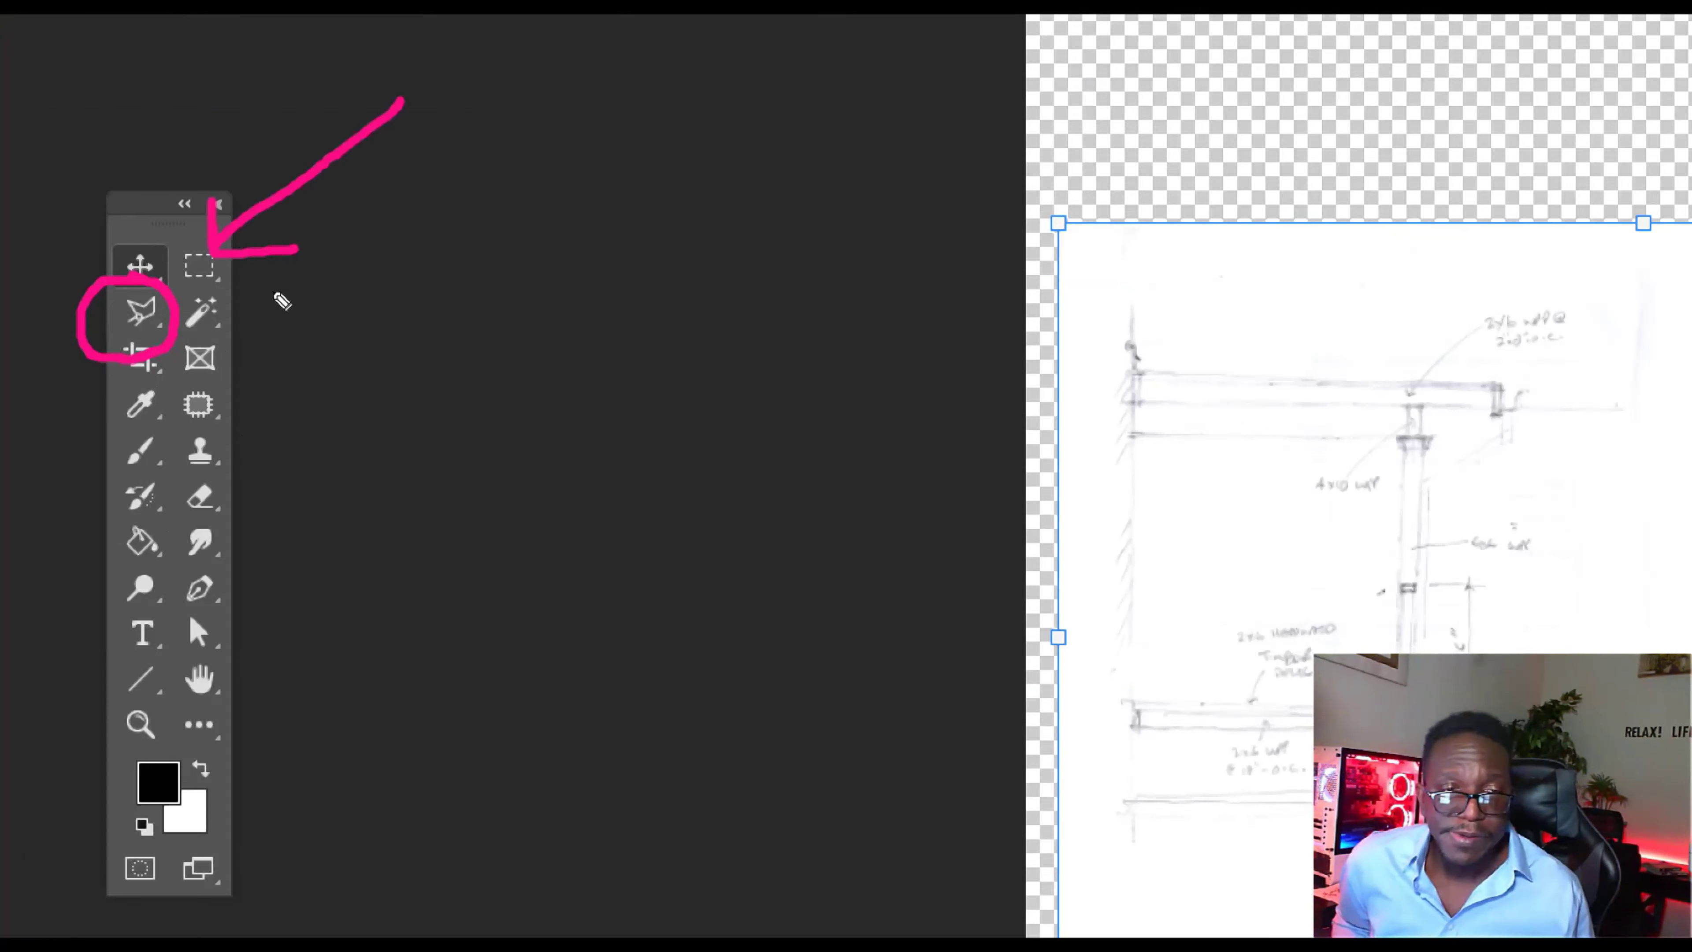
Select the drawn detail on the Scanned sketch layer with the Rectangular Marquee tool and copy-paste it onto a new layer.
key(m)
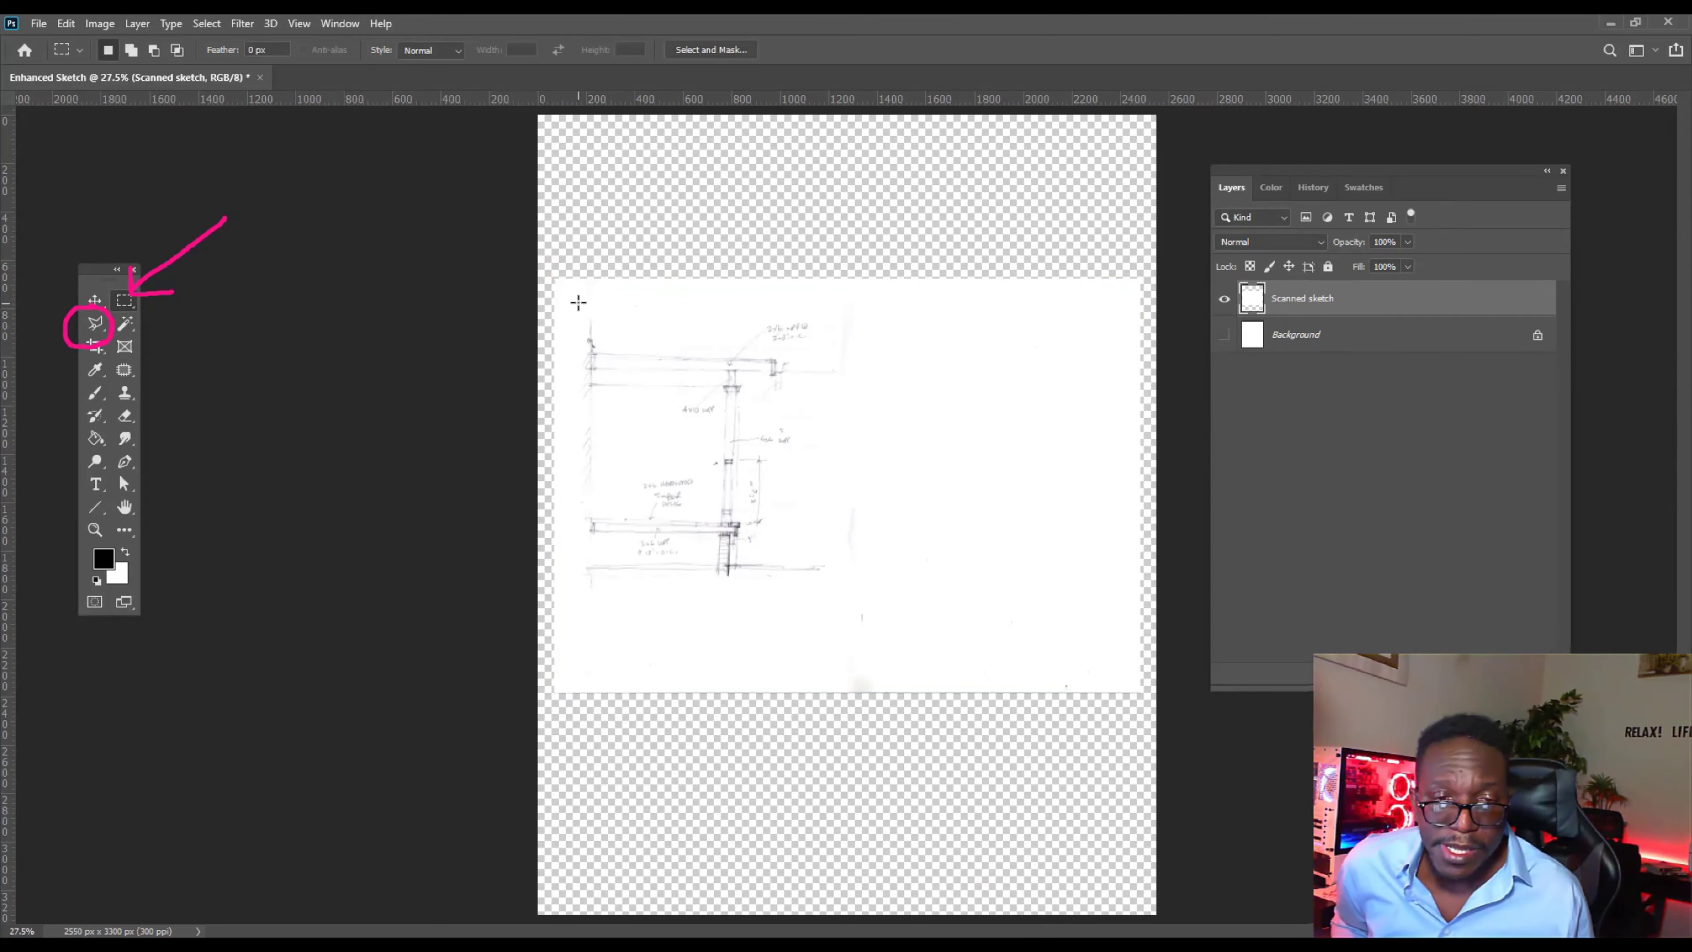
mouse_move(576, 295)
mouse_down()
mouse_move(633, 391)
mouse_move(802, 534)
mouse_move(830, 605)
mouse_up()
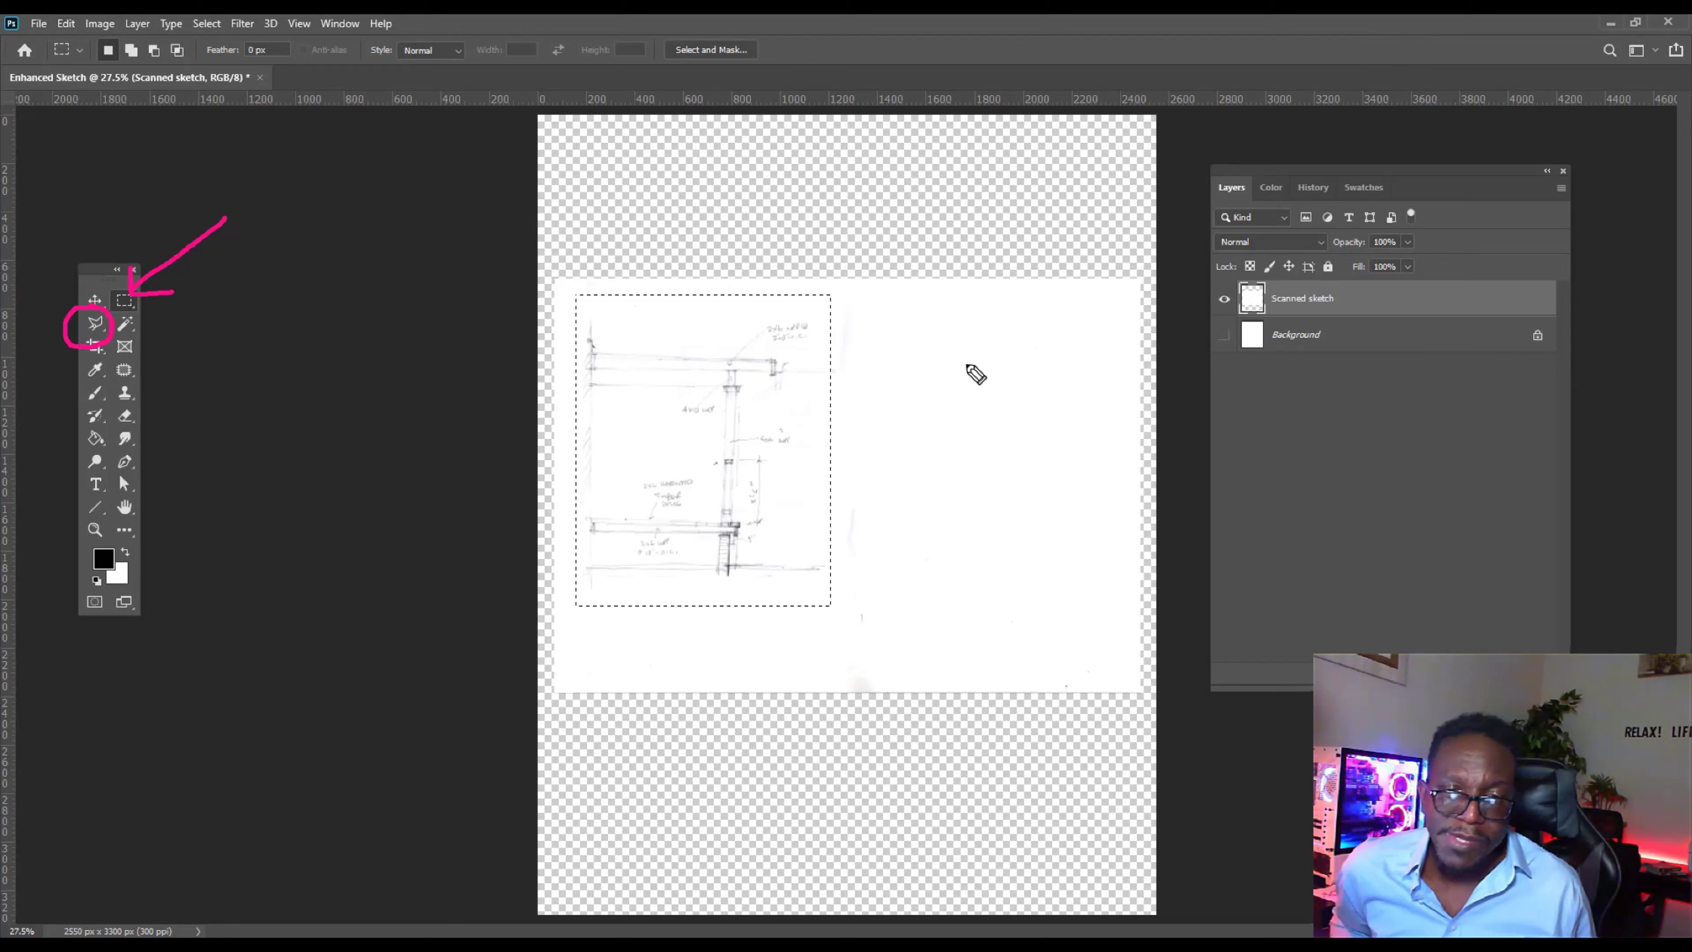
key(ctrl+d)
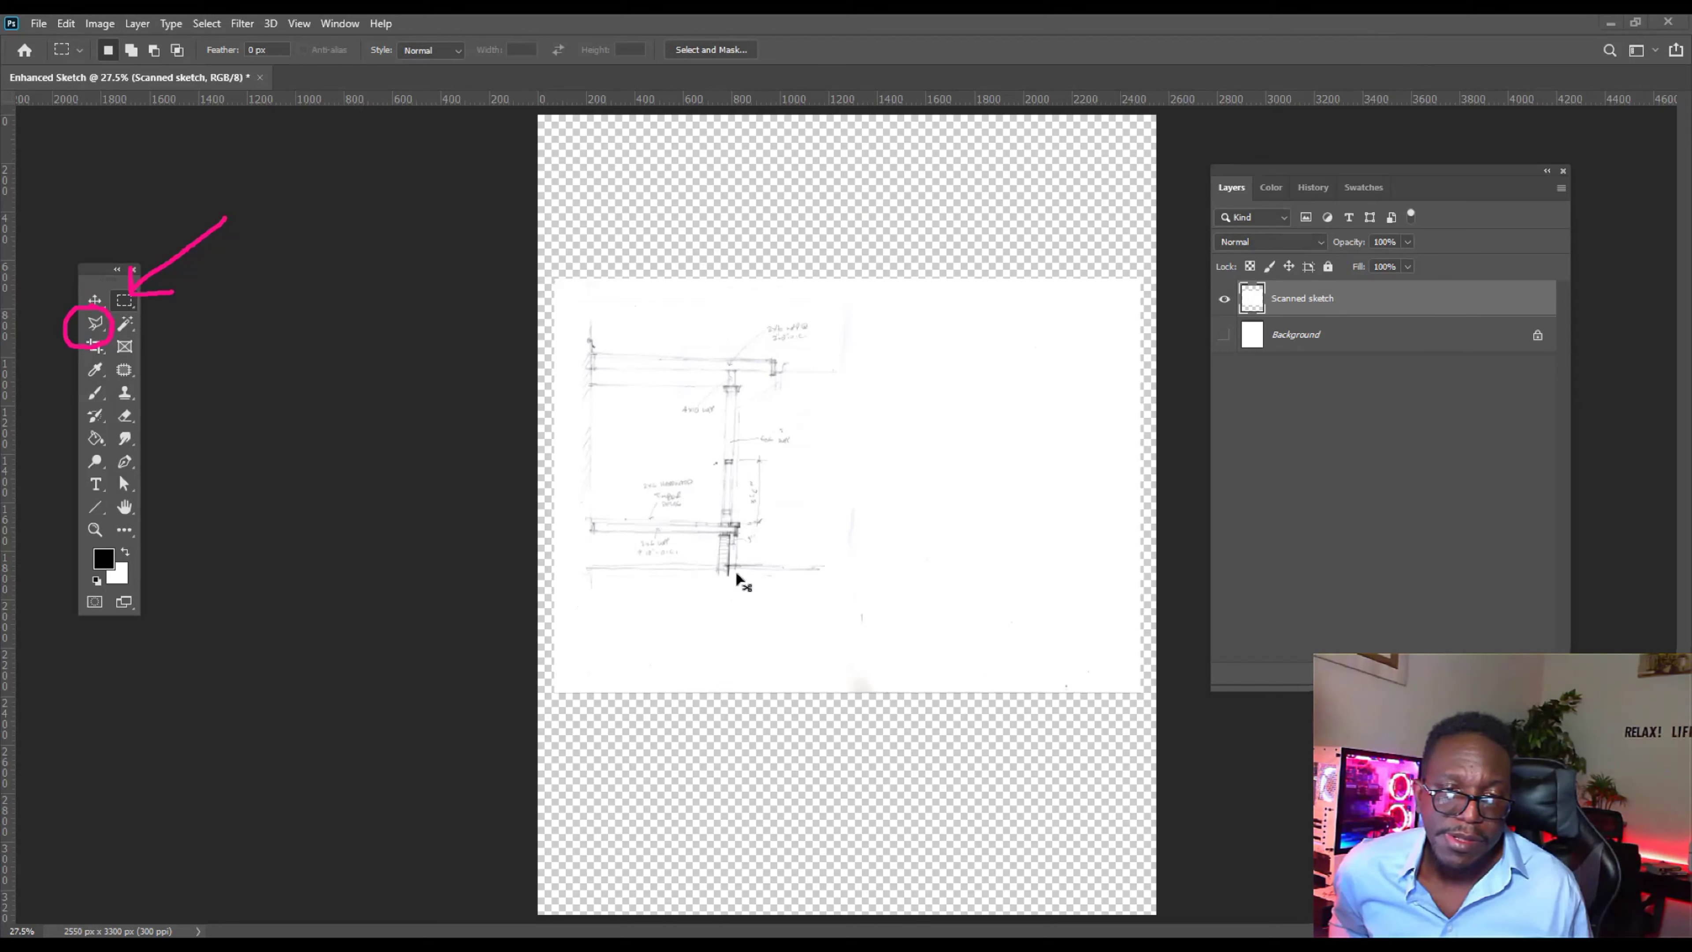
key(ctrl+z)
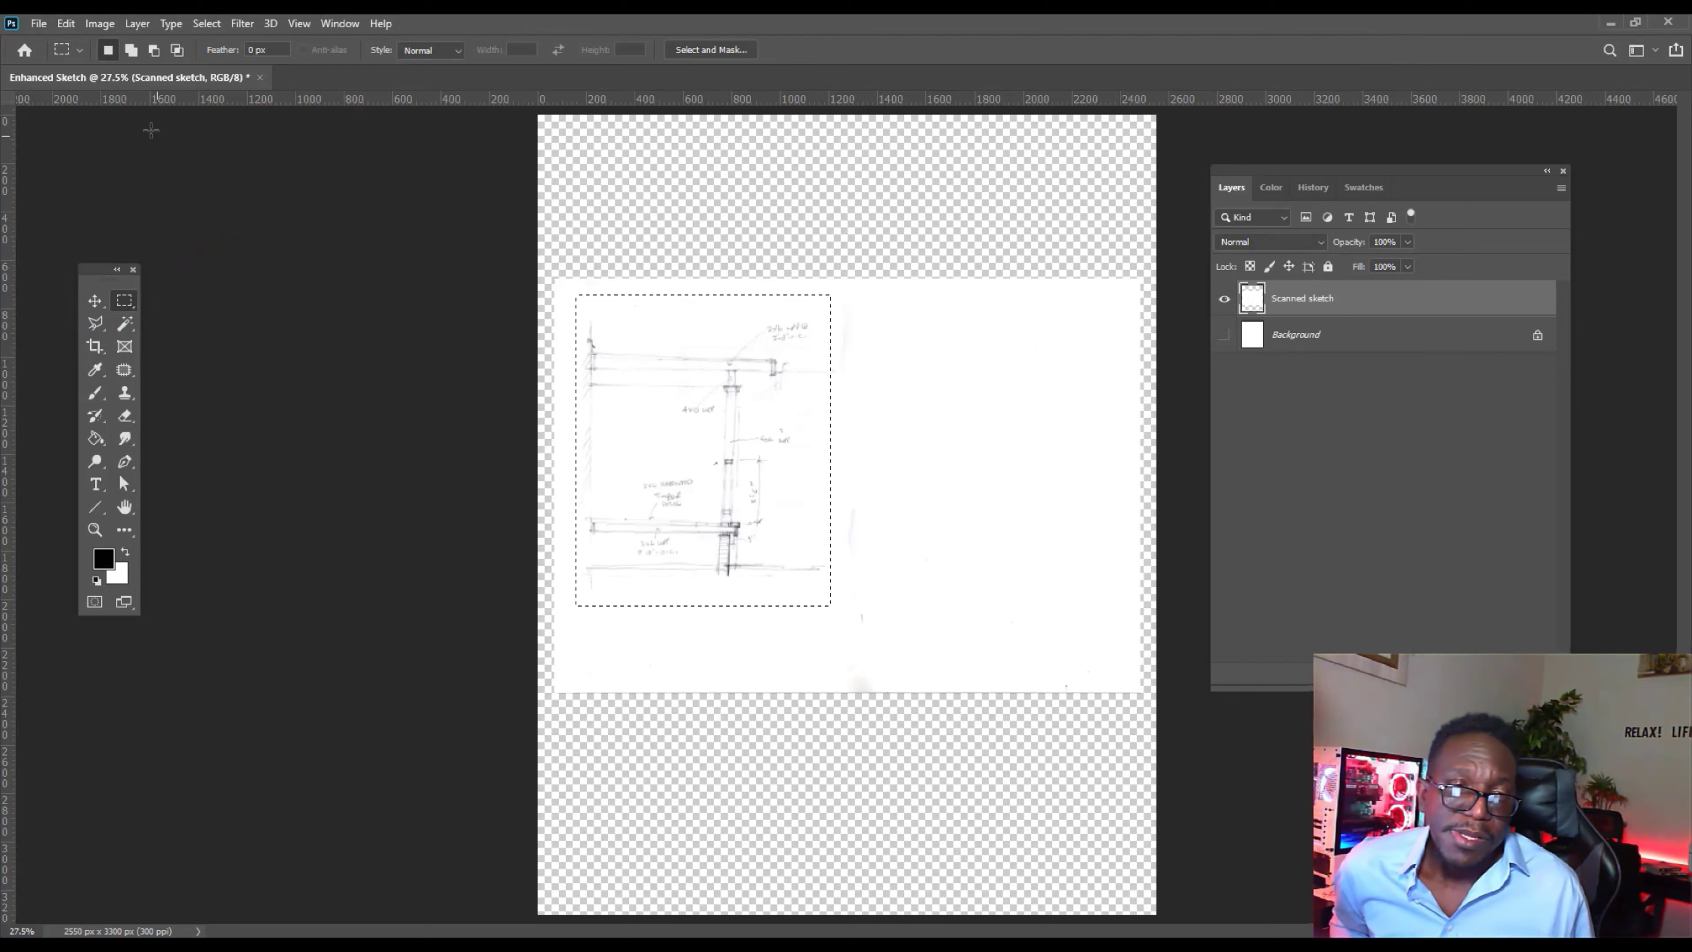
click(64, 25)
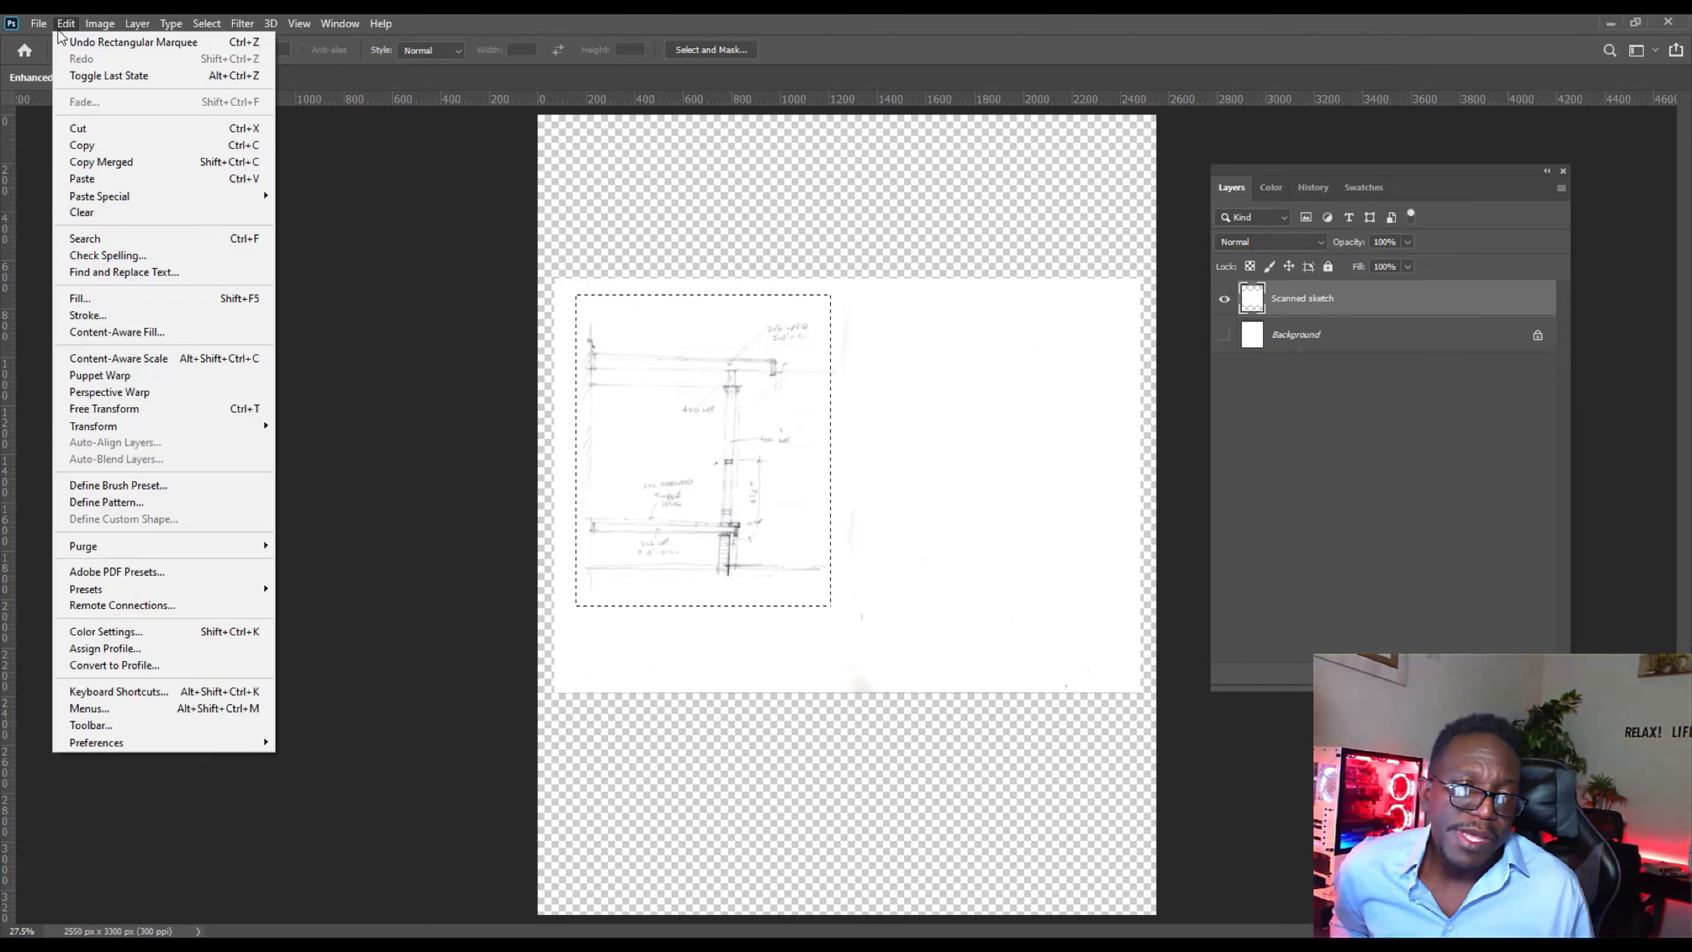
click(83, 178)
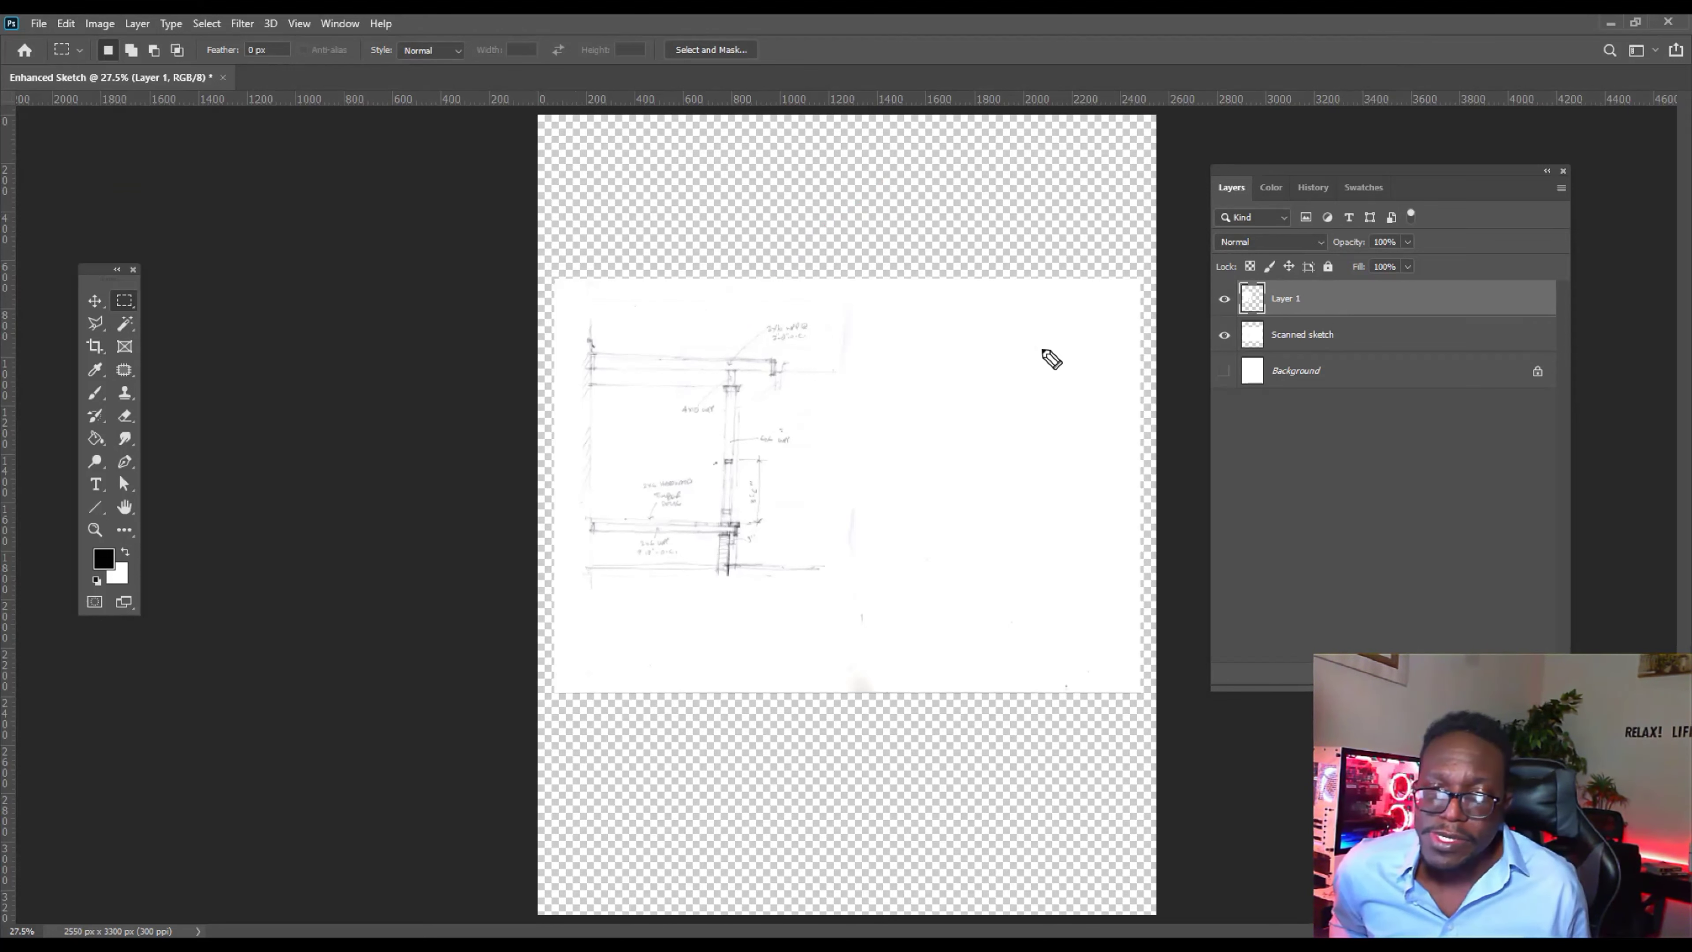
Hide the Scanned sketch layer so that only the pasted drawing on Layer 1 is shown.
mouse_move(984, 343)
mouse_down()
mouse_move(1198, 301)
mouse_move(1192, 325)
mouse_up()
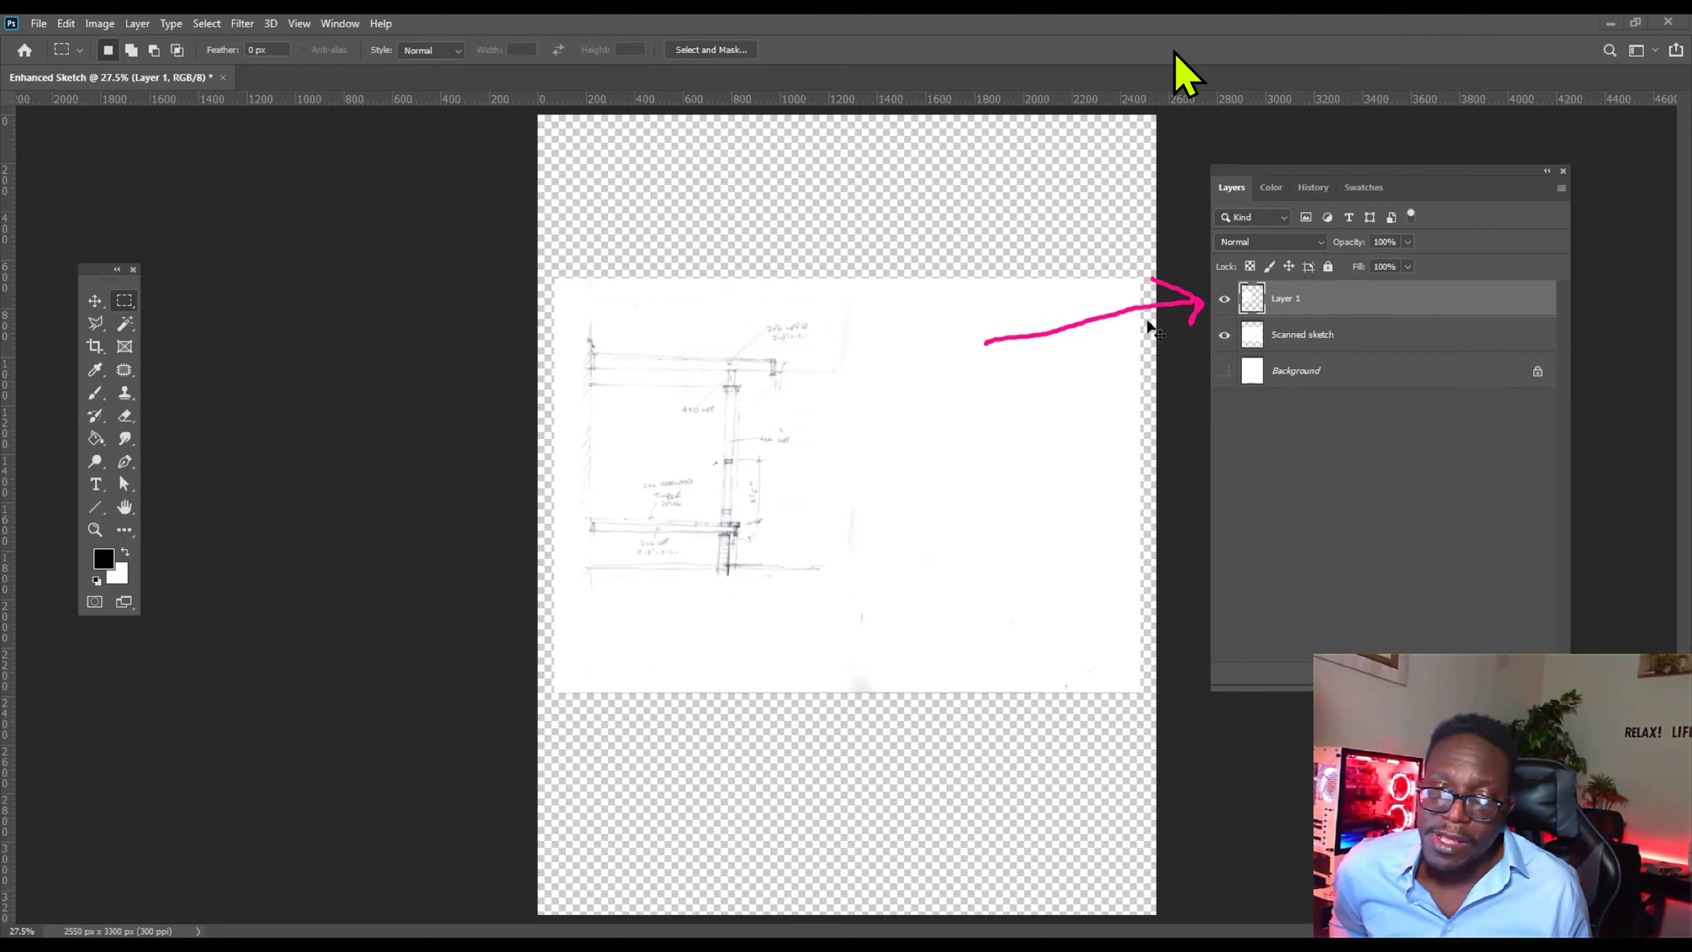
key(z)
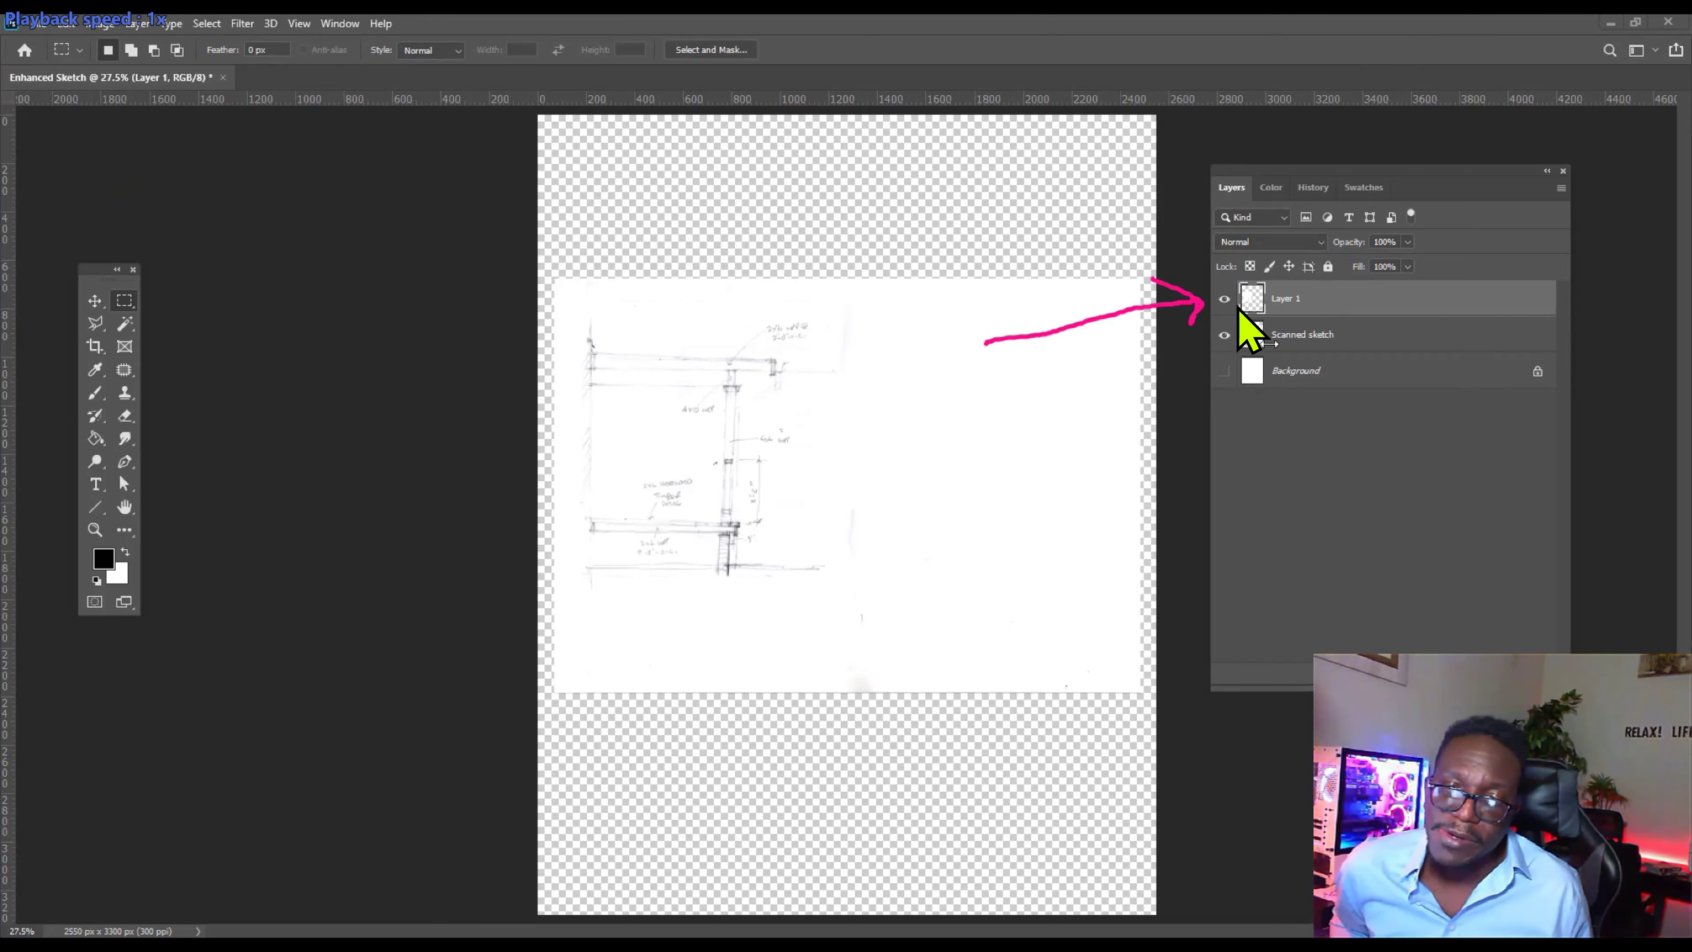
click(1225, 338)
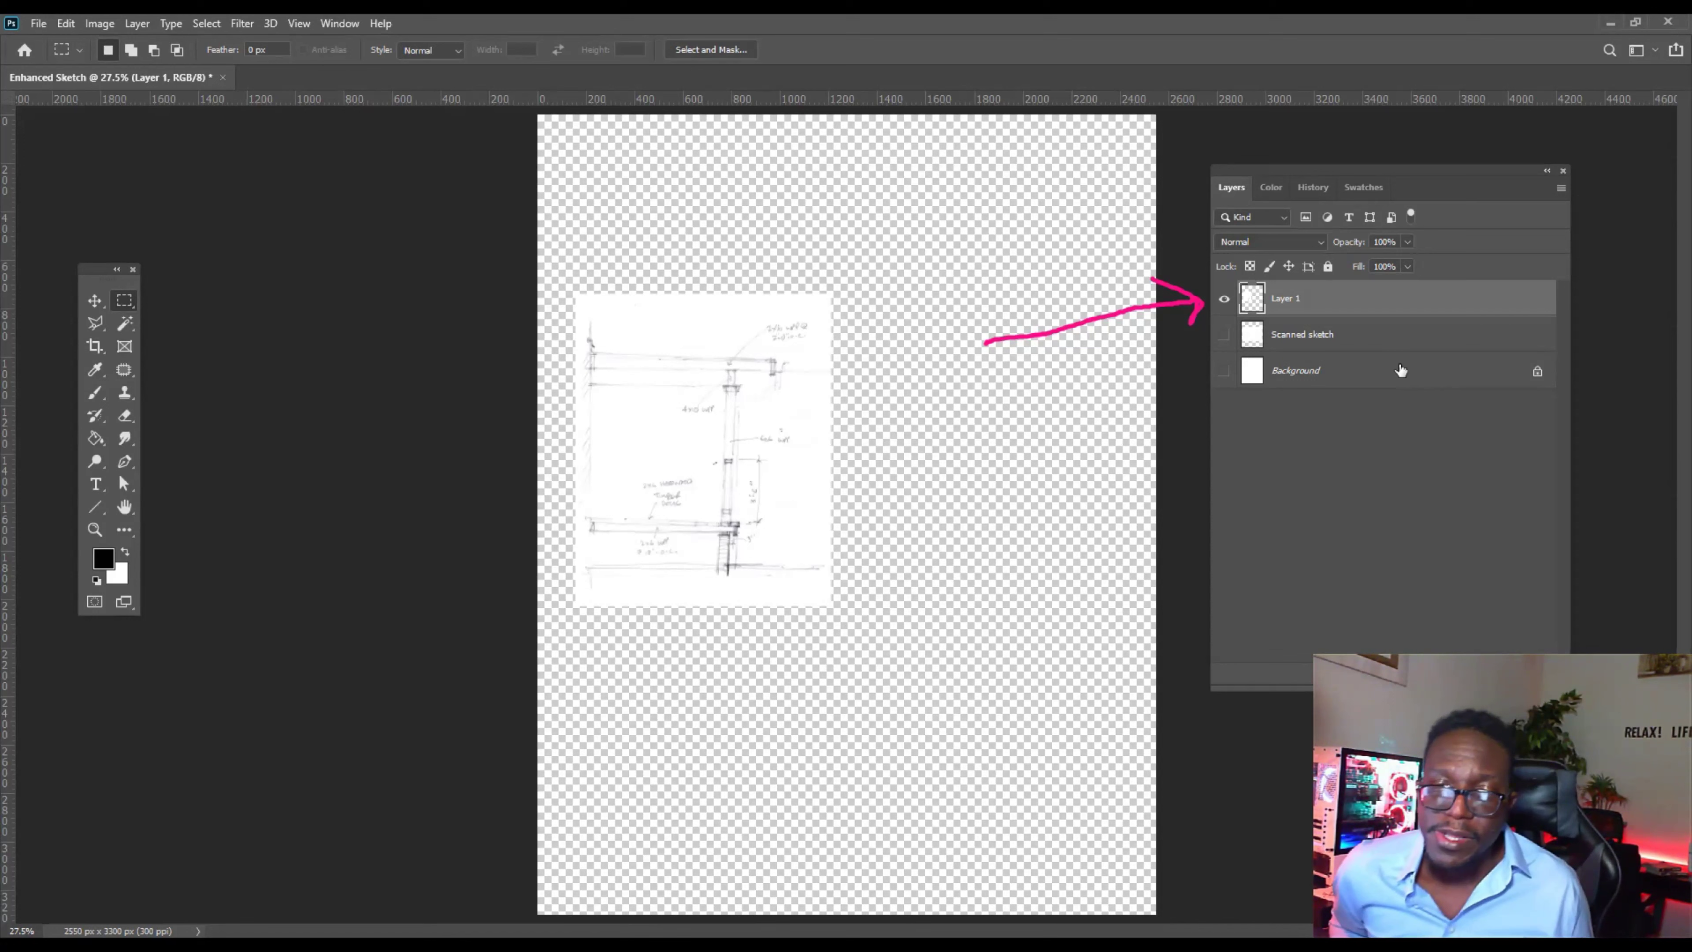
click(1224, 335)
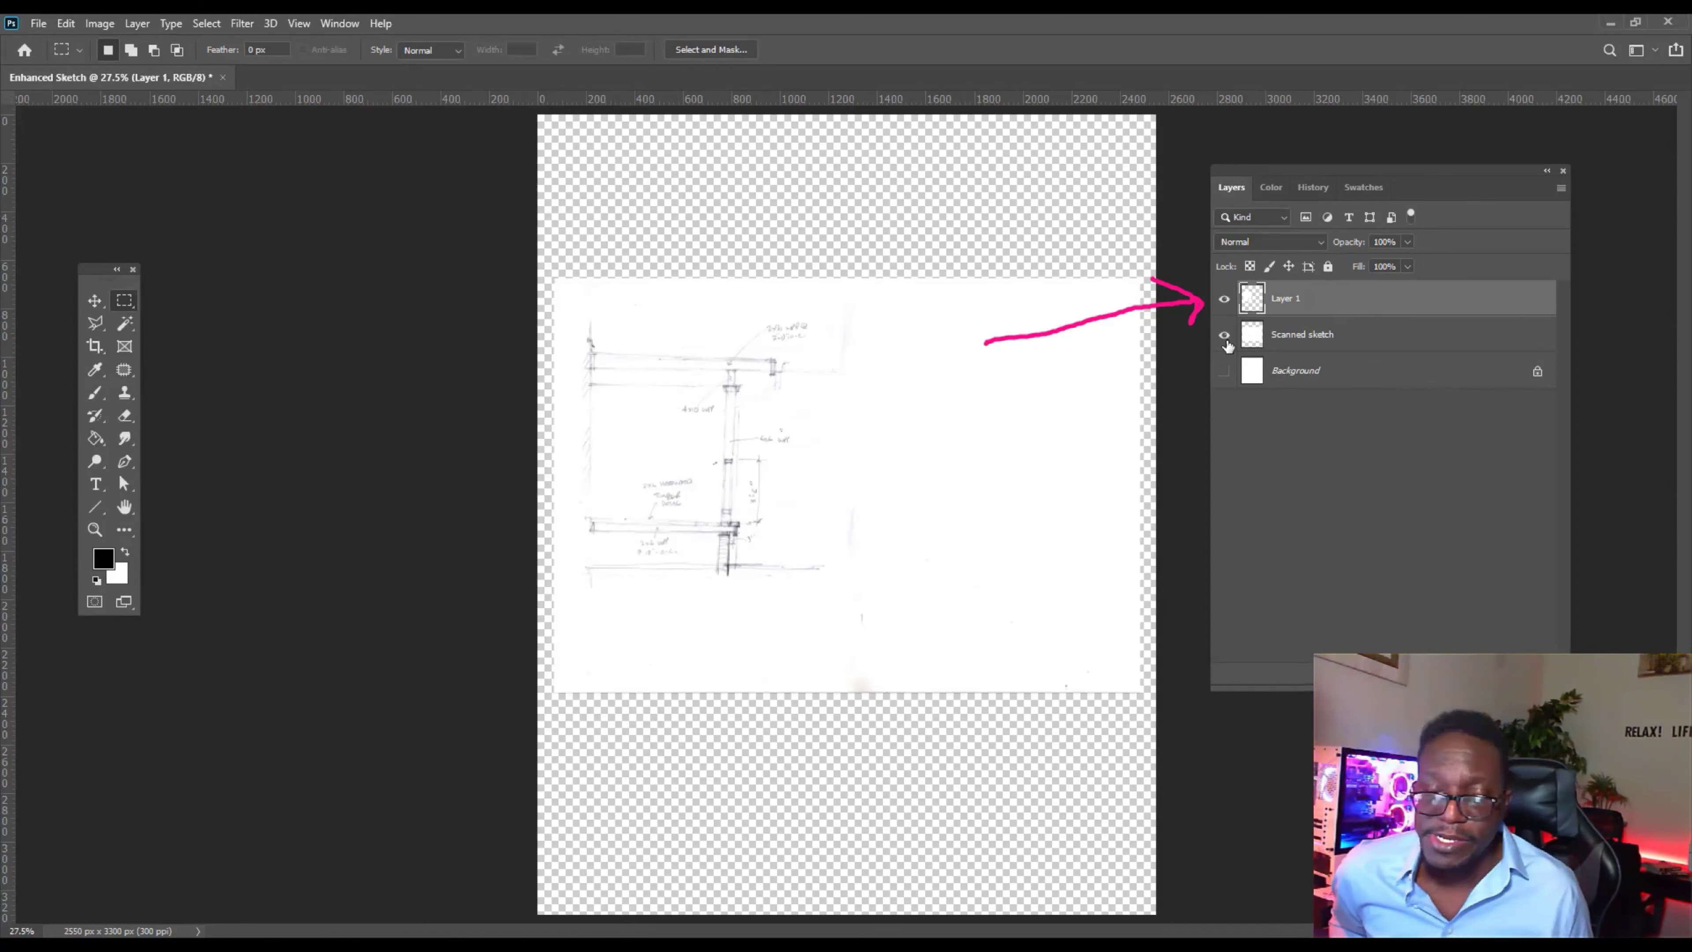
click(1228, 339)
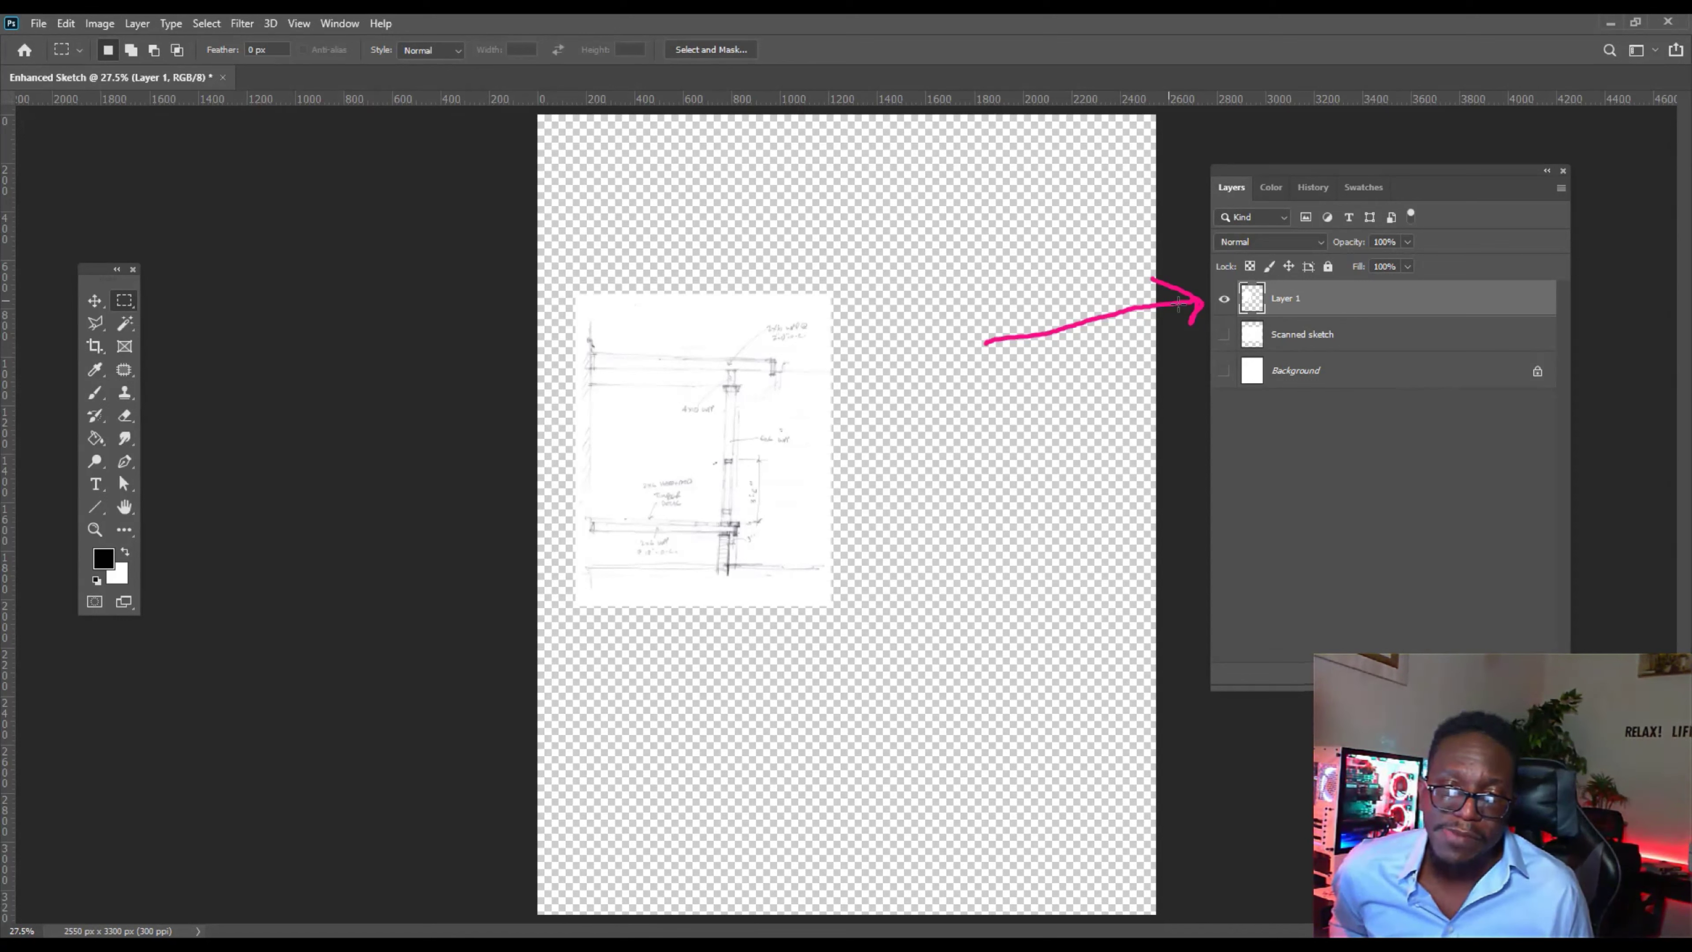
Rename Layer 1 as Extracted Sketch.
double_click(1289, 300)
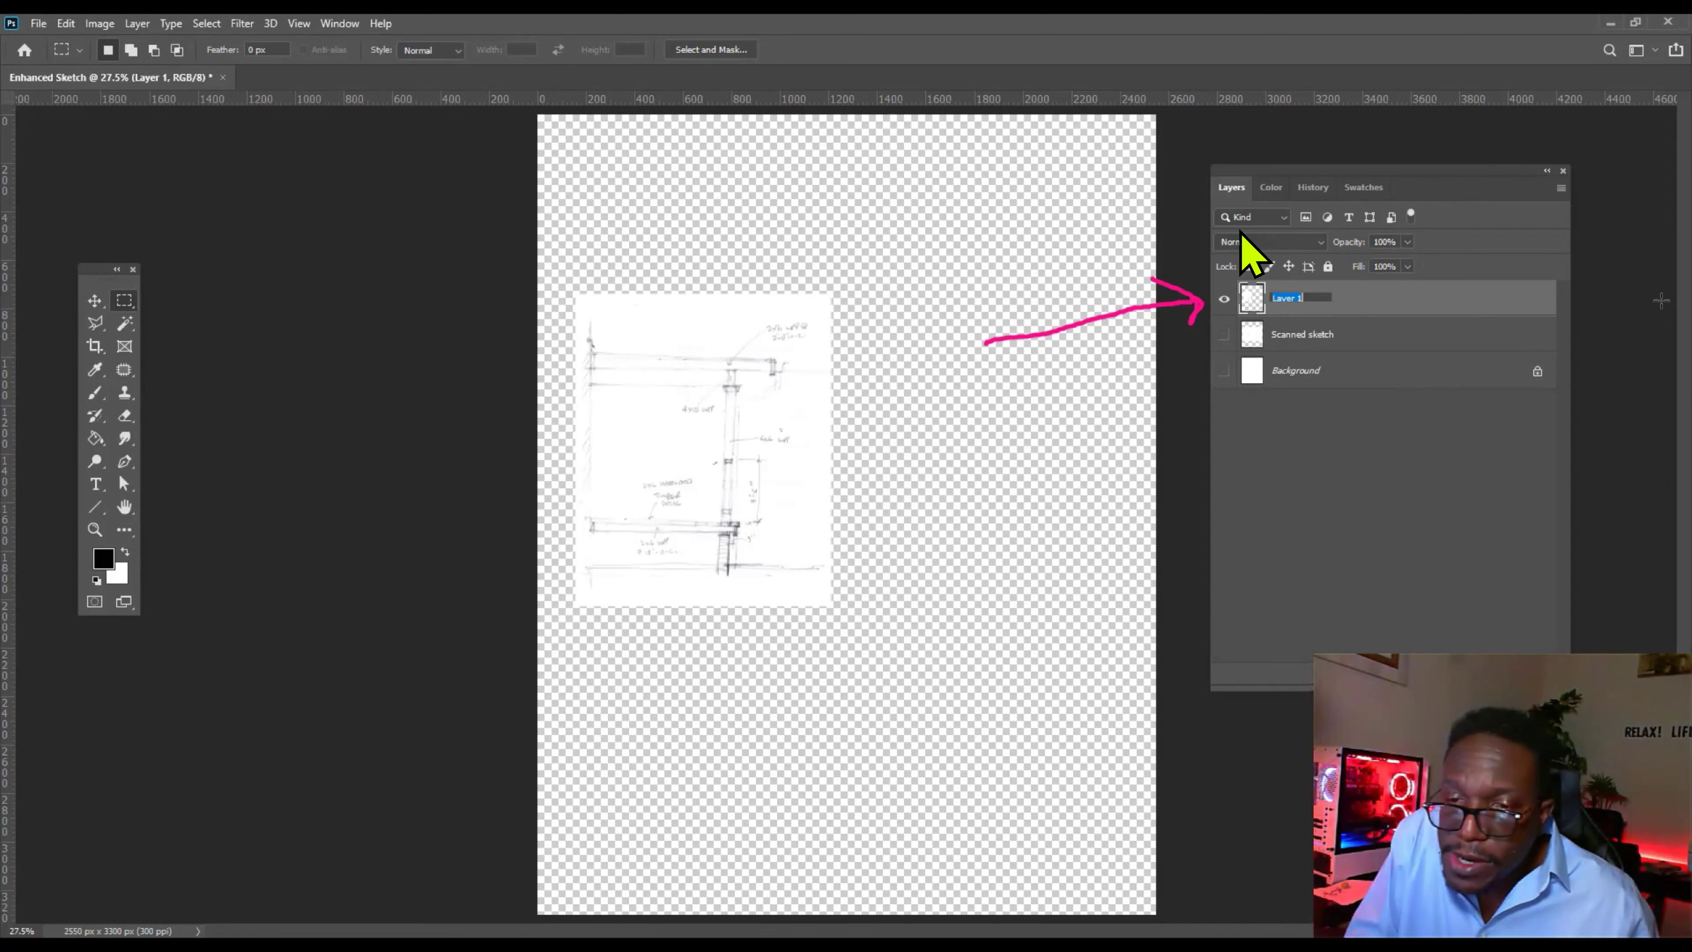
text(Ext)
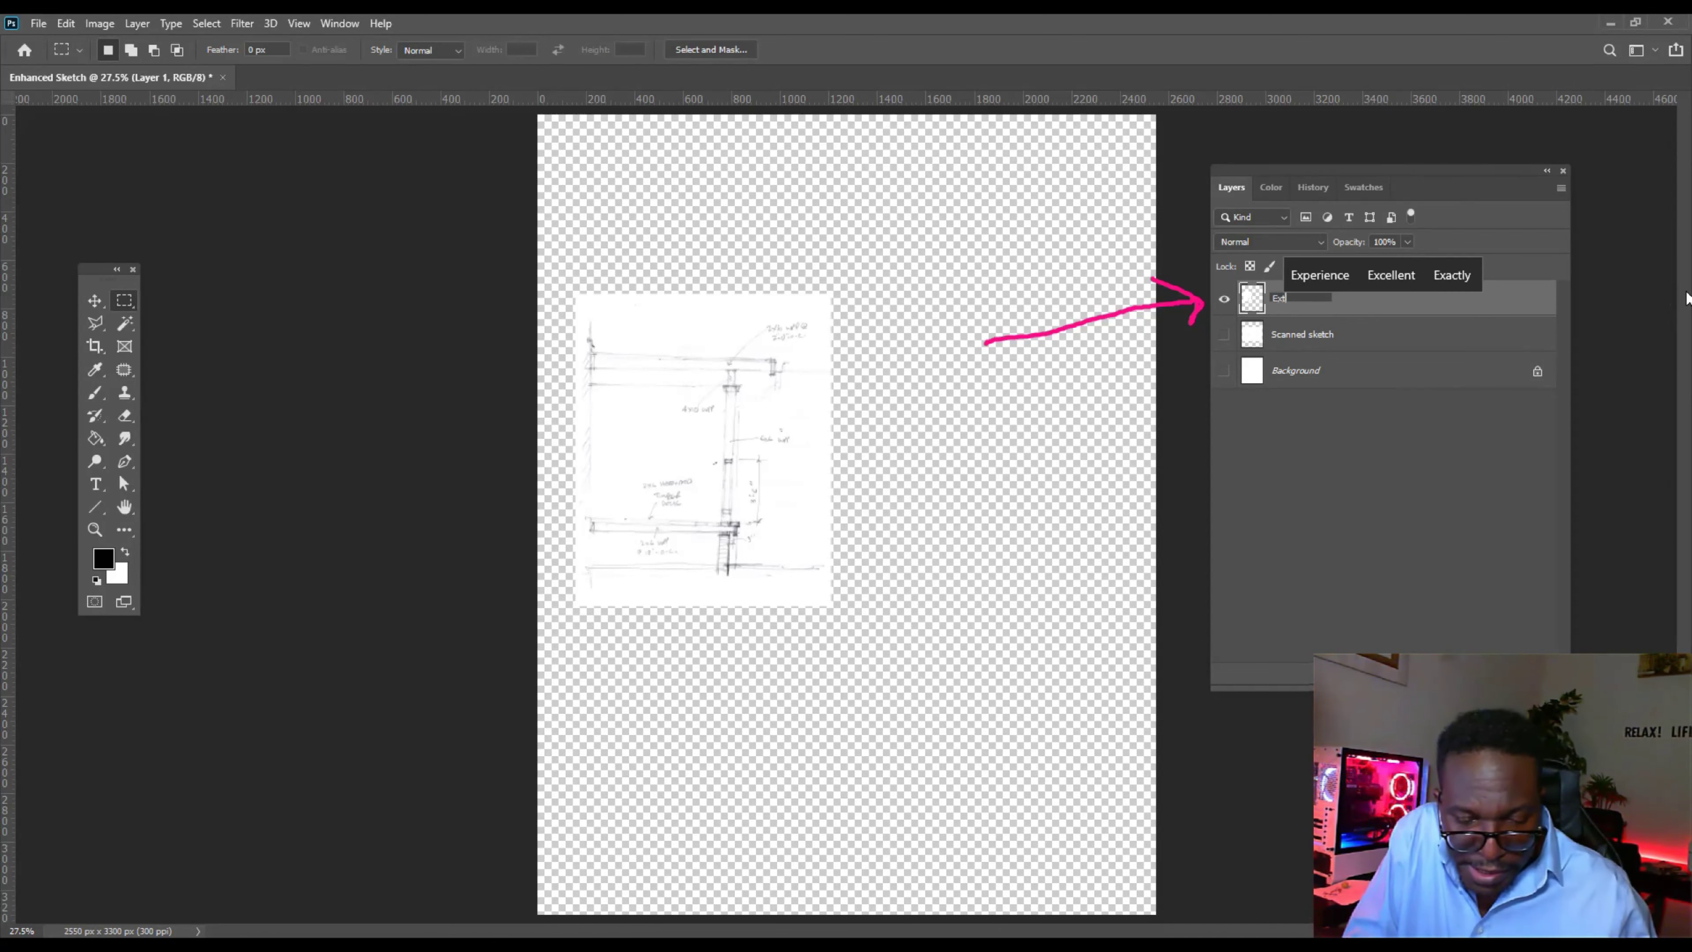
text(racted )
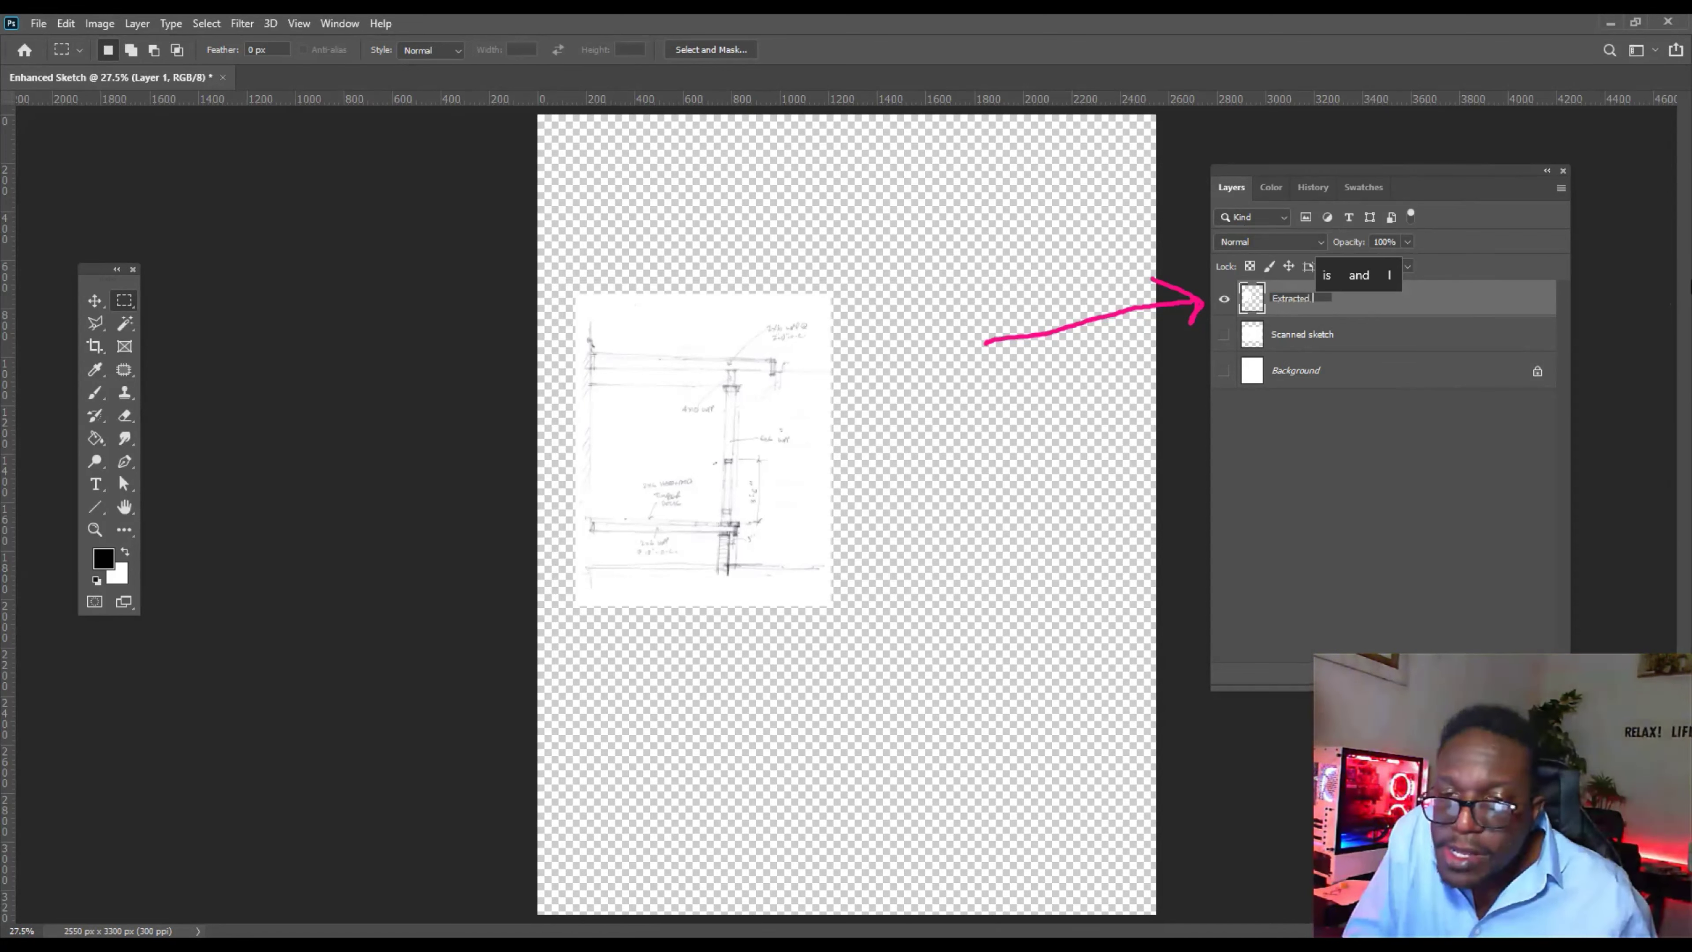
text(Sketch)
key(Return)
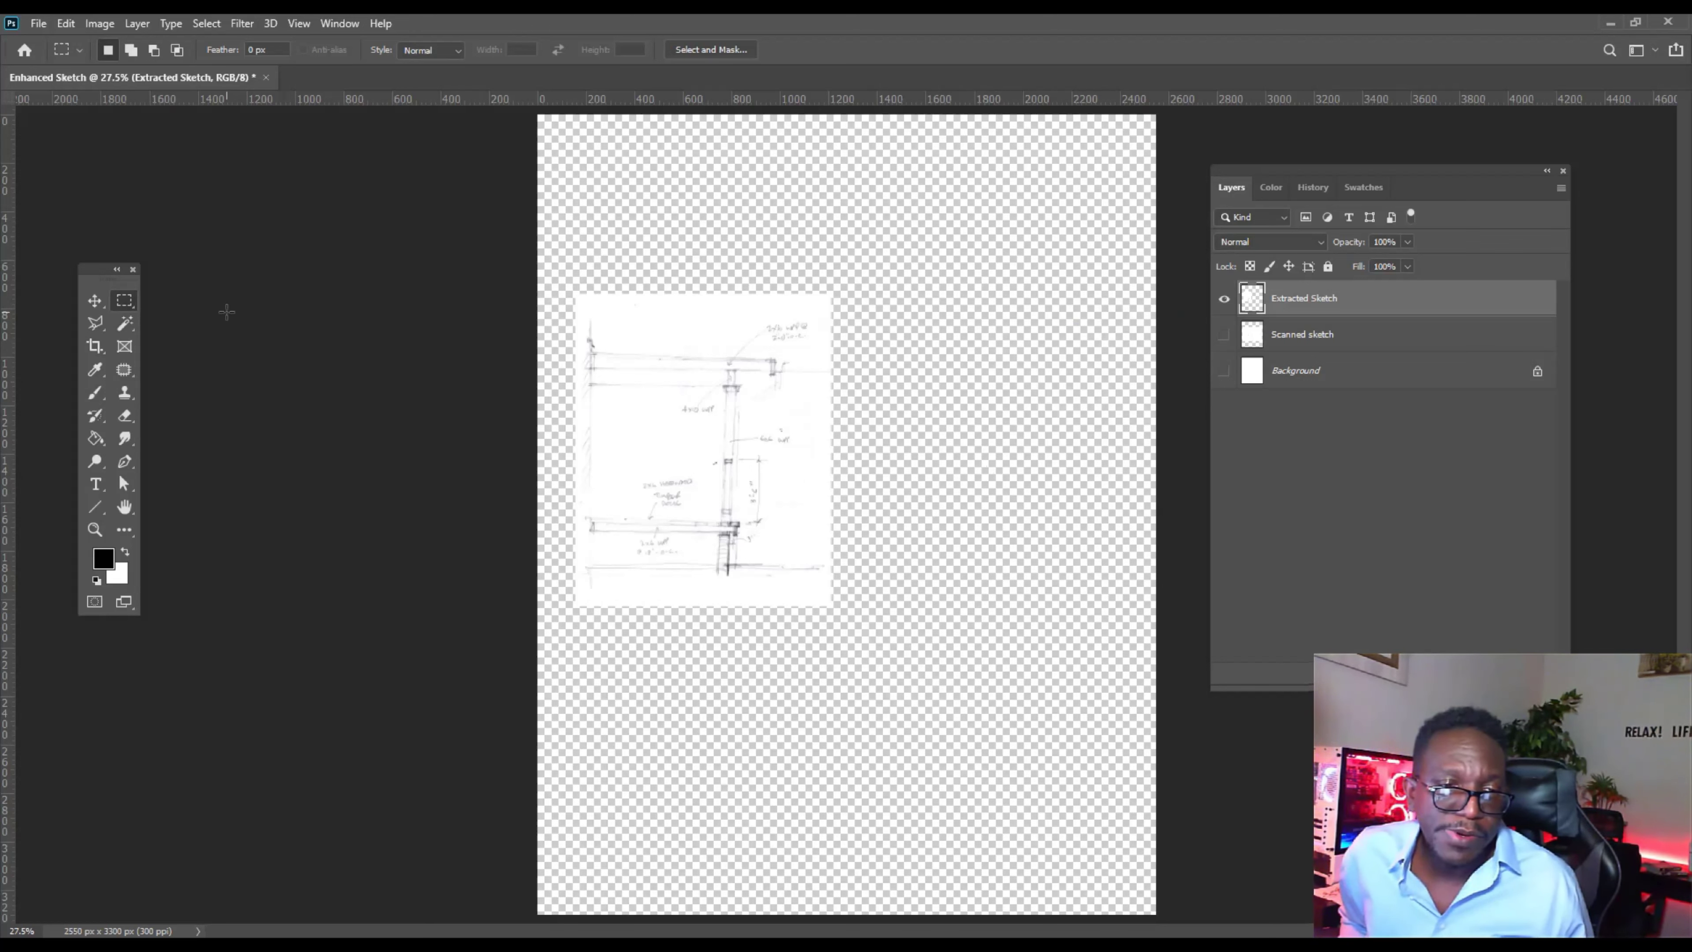
Scale the Extracted Sketch layer up proportionally to about 220.87%, position it just inside the page width and commit the transform.
mouse_move(303, 176)
mouse_down()
mouse_move(216, 179)
mouse_move(128, 224)
mouse_move(121, 269)
mouse_up()
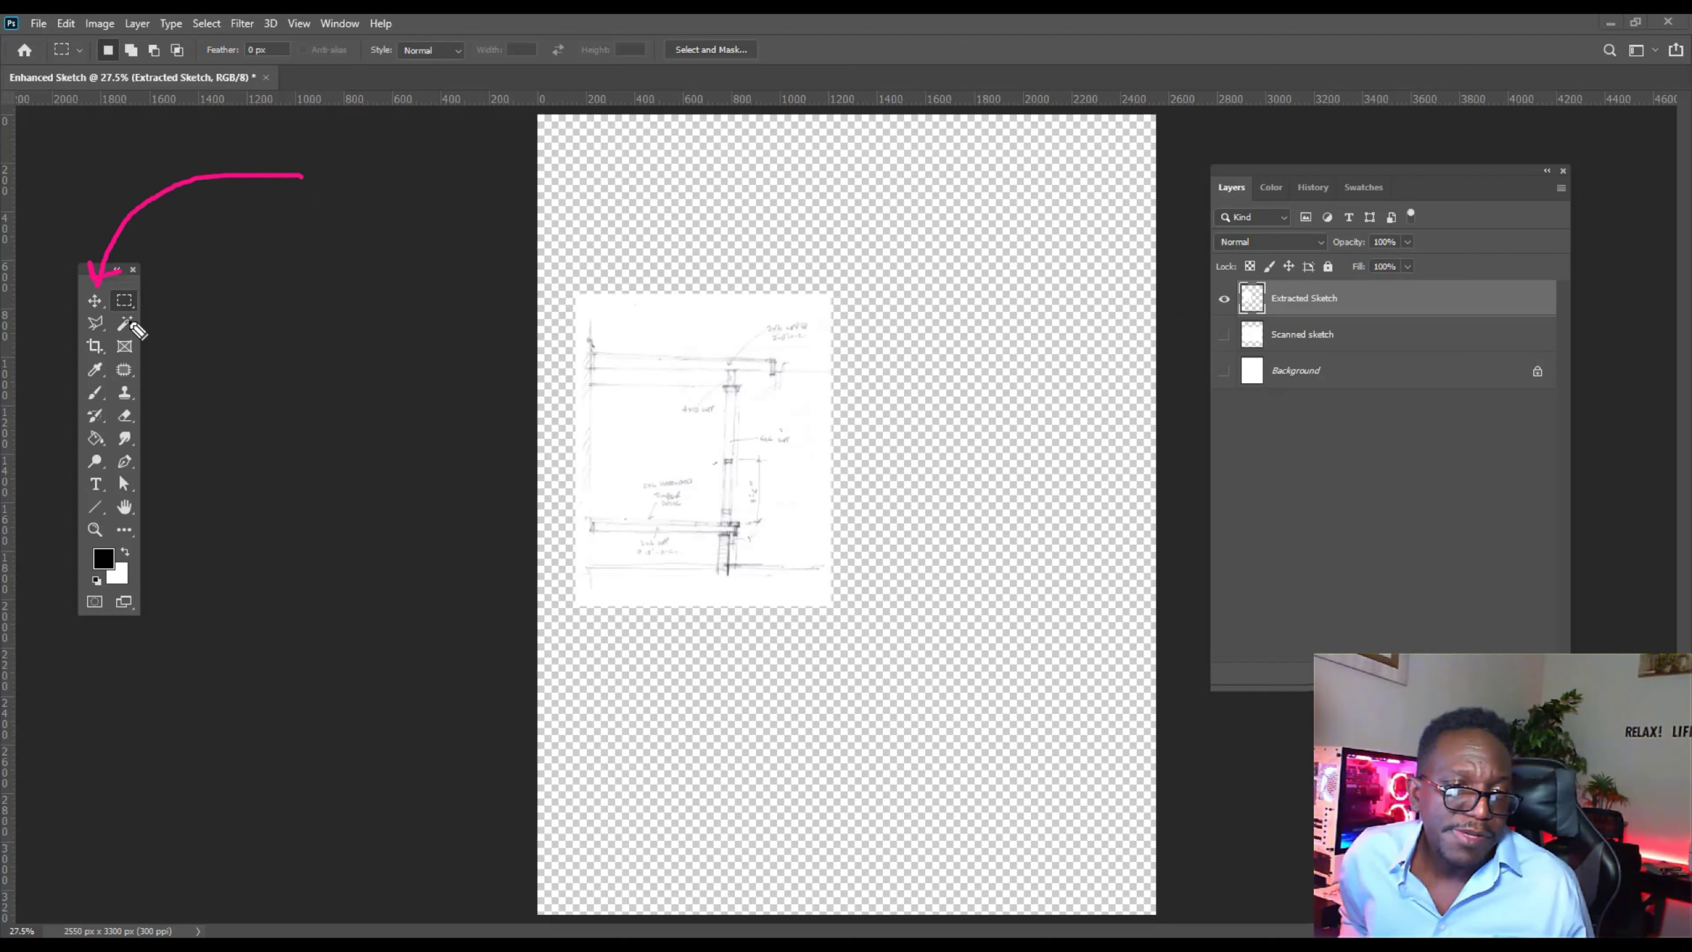
click(94, 301)
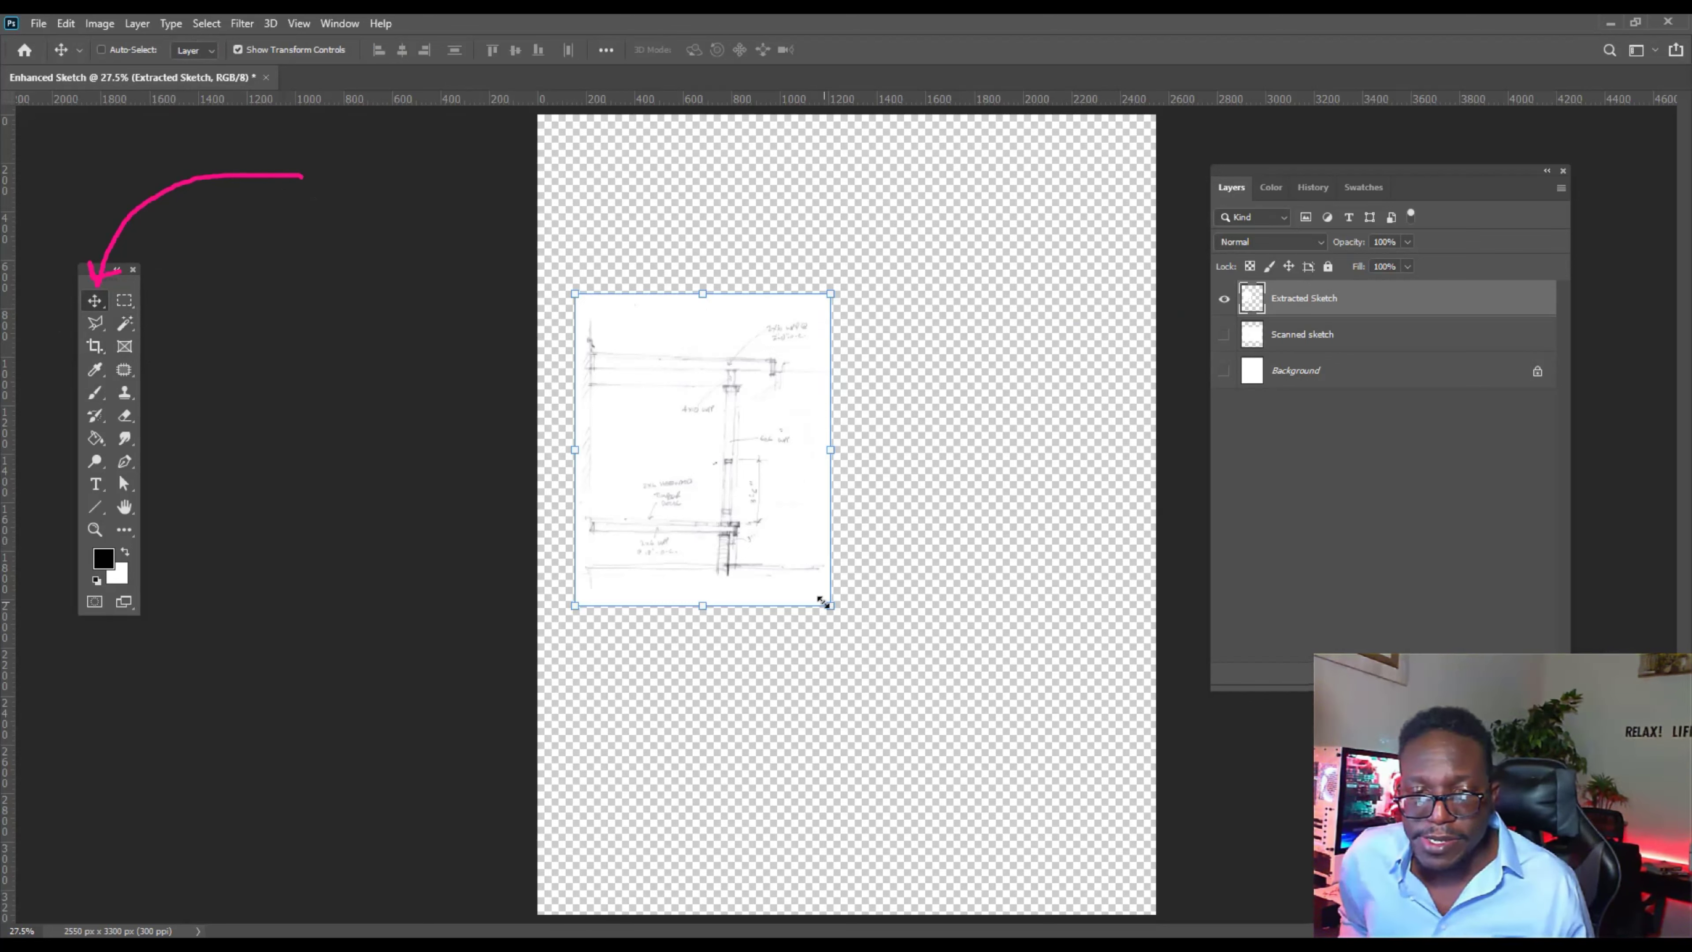
drag(830, 605, 1078, 784)
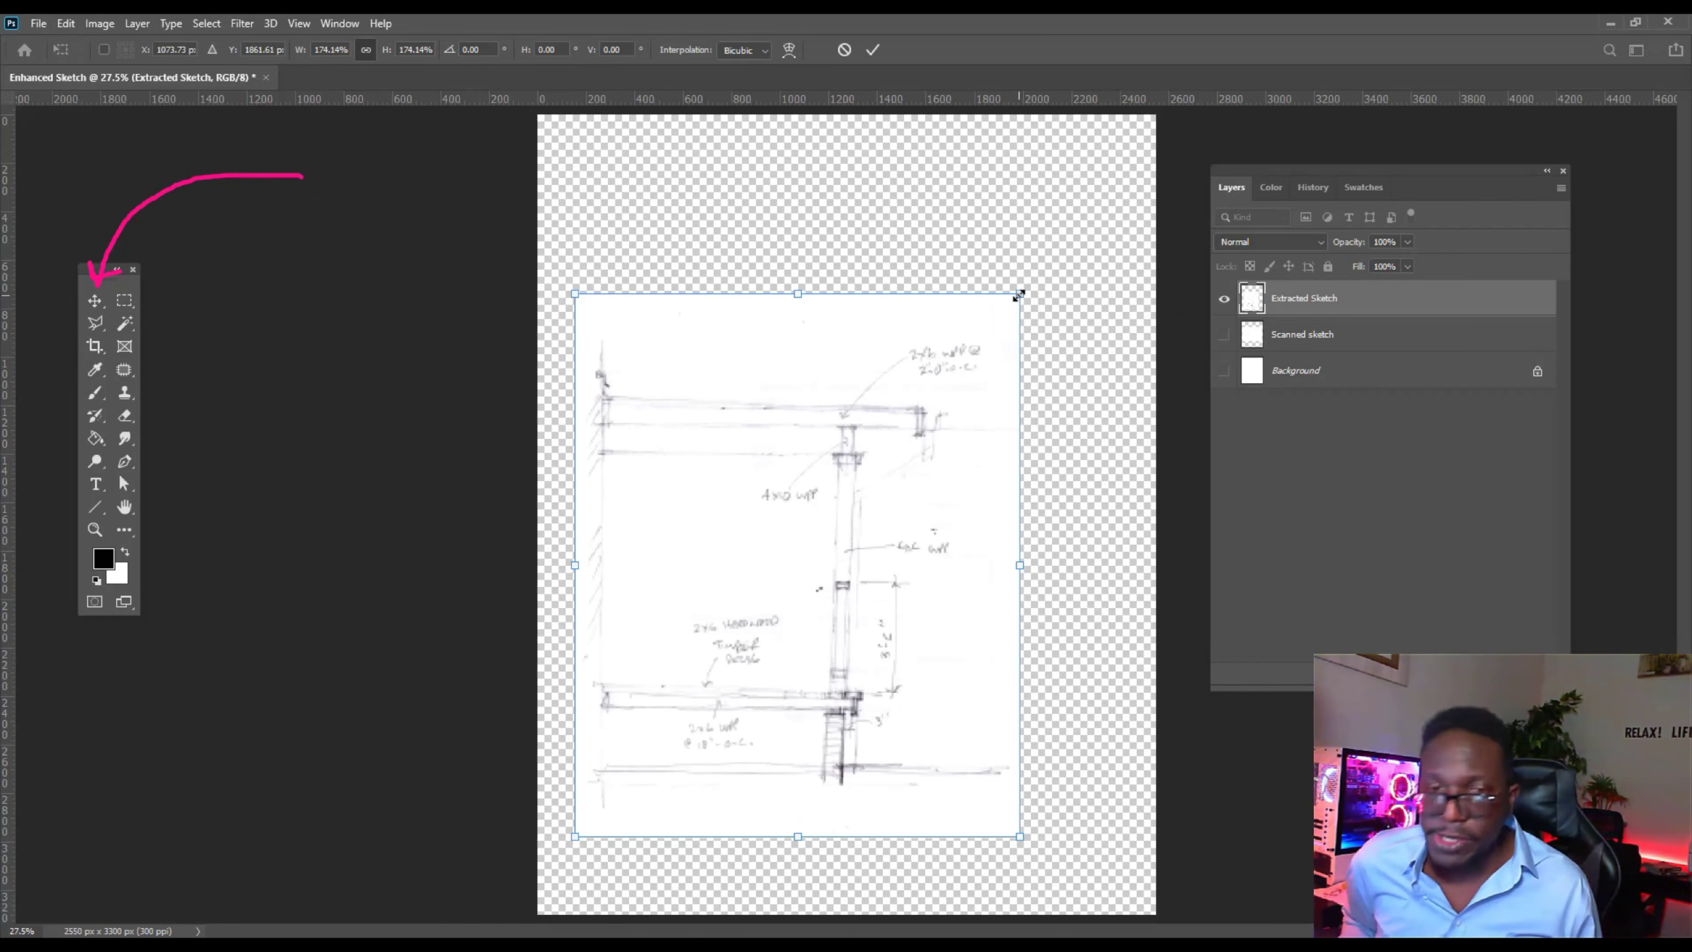
drag(1021, 293, 1188, 197)
drag(967, 393, 962, 372)
drag(1127, 824, 1132, 830)
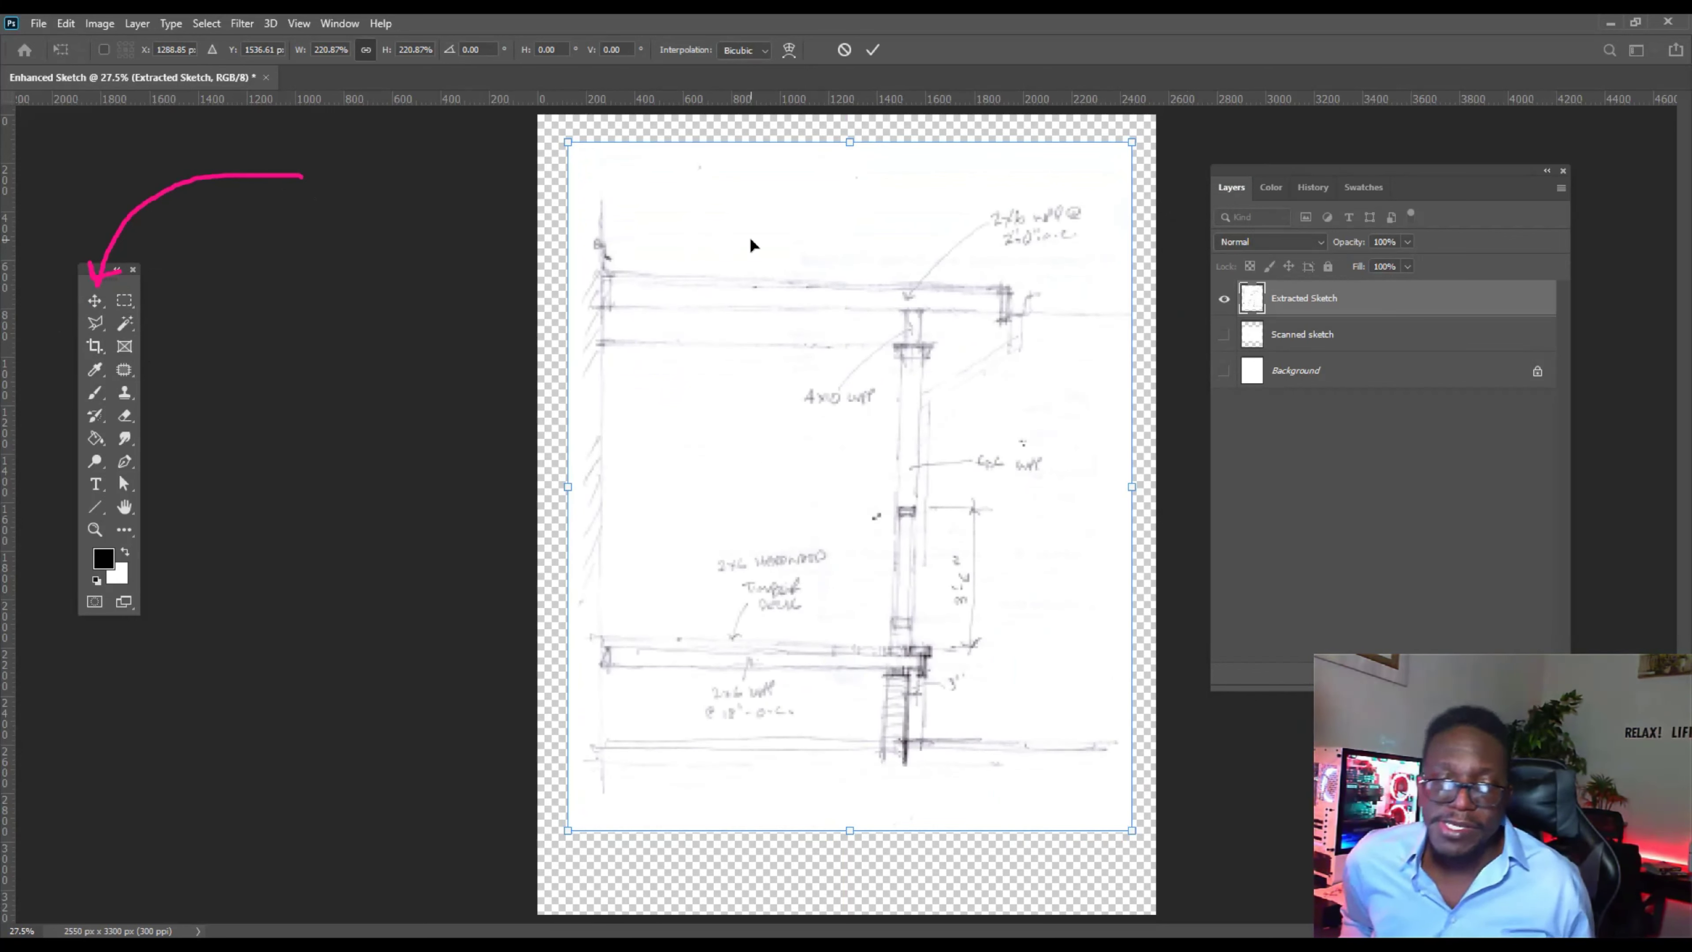
click(874, 50)
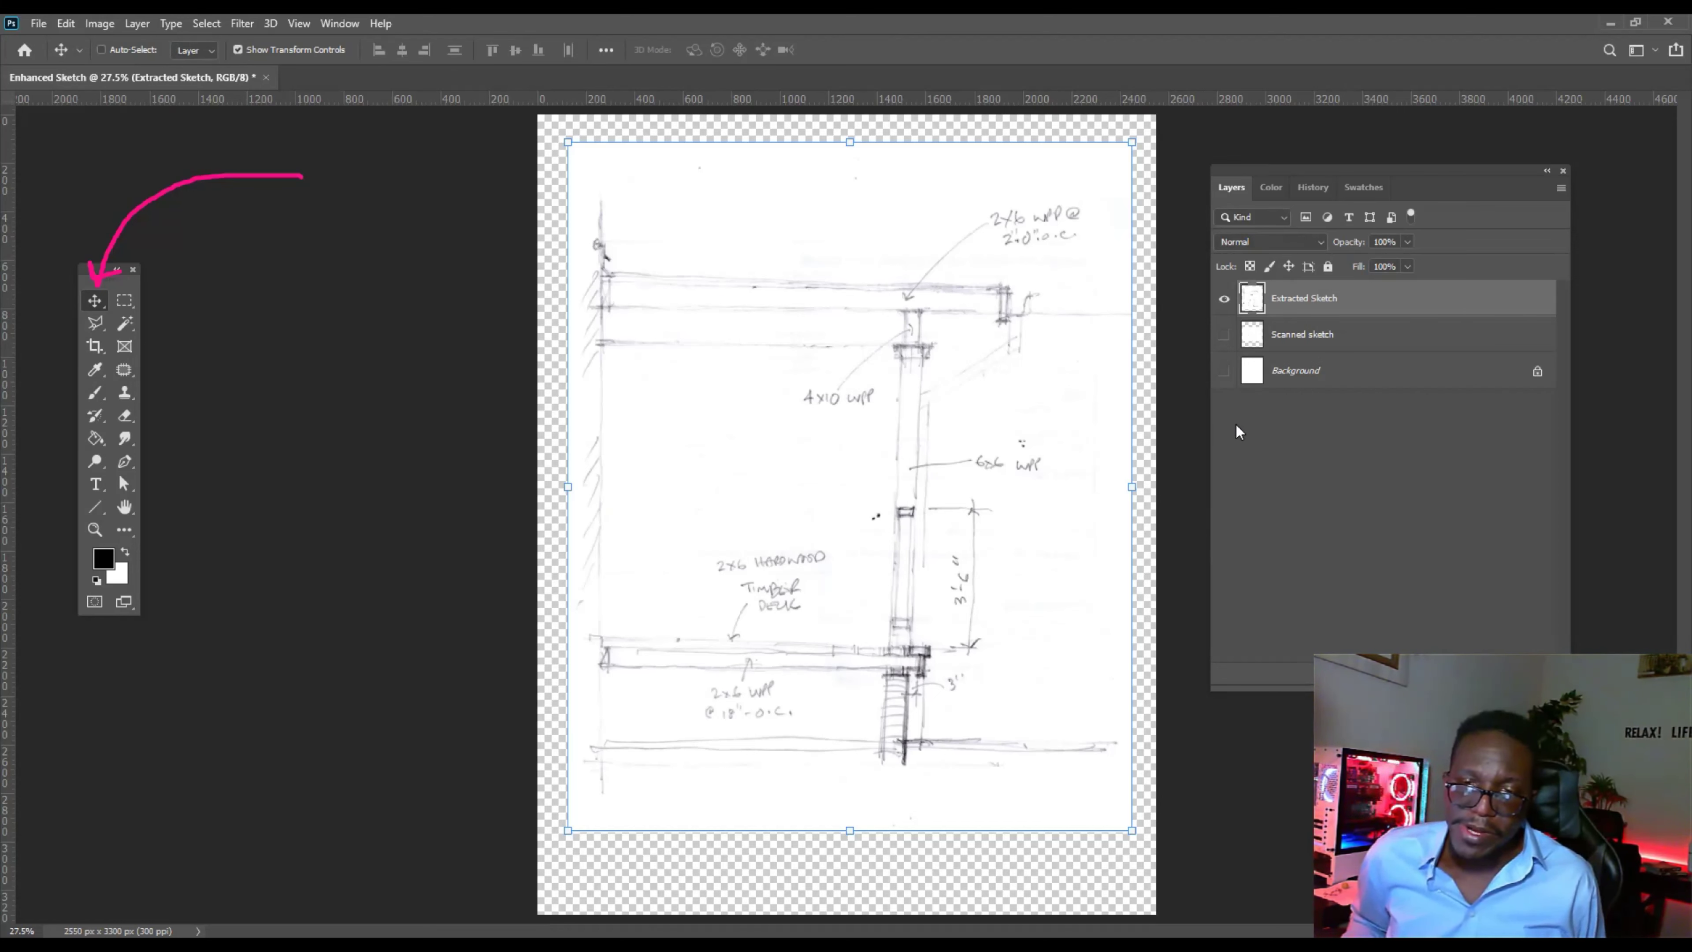
Show the Background layer behind the extracted sketch, leaving the Scanned sketch layer hidden.
click(1229, 374)
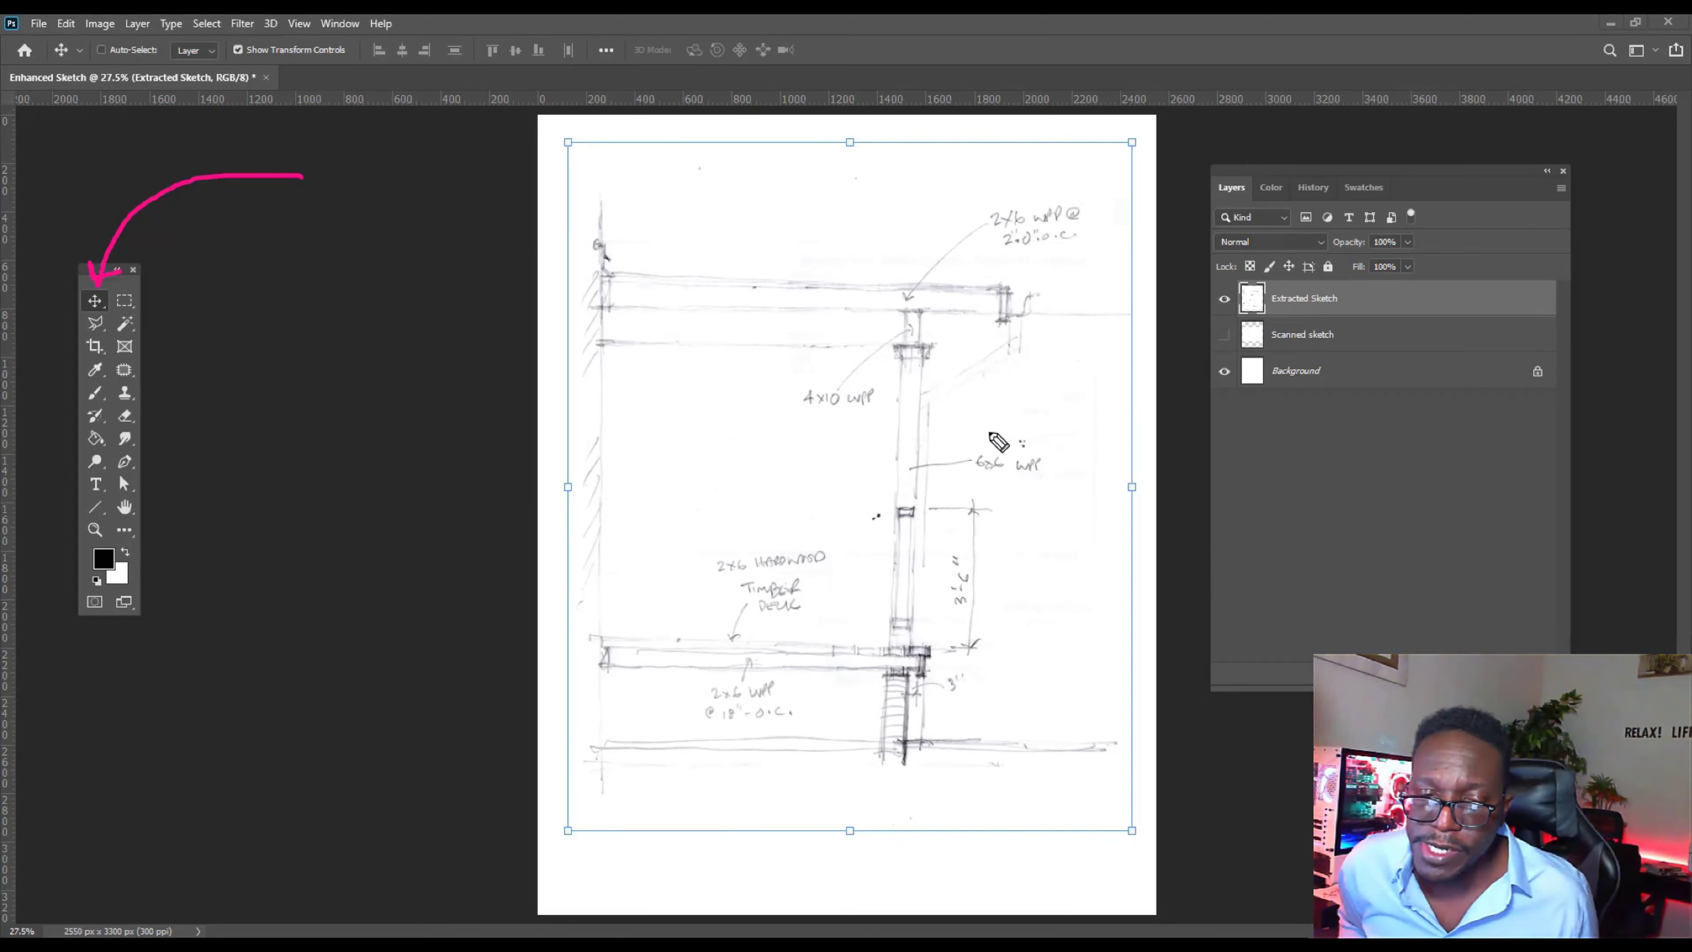
mouse_move(988, 427)
mouse_down()
mouse_move(1089, 366)
mouse_move(1218, 339)
mouse_up()
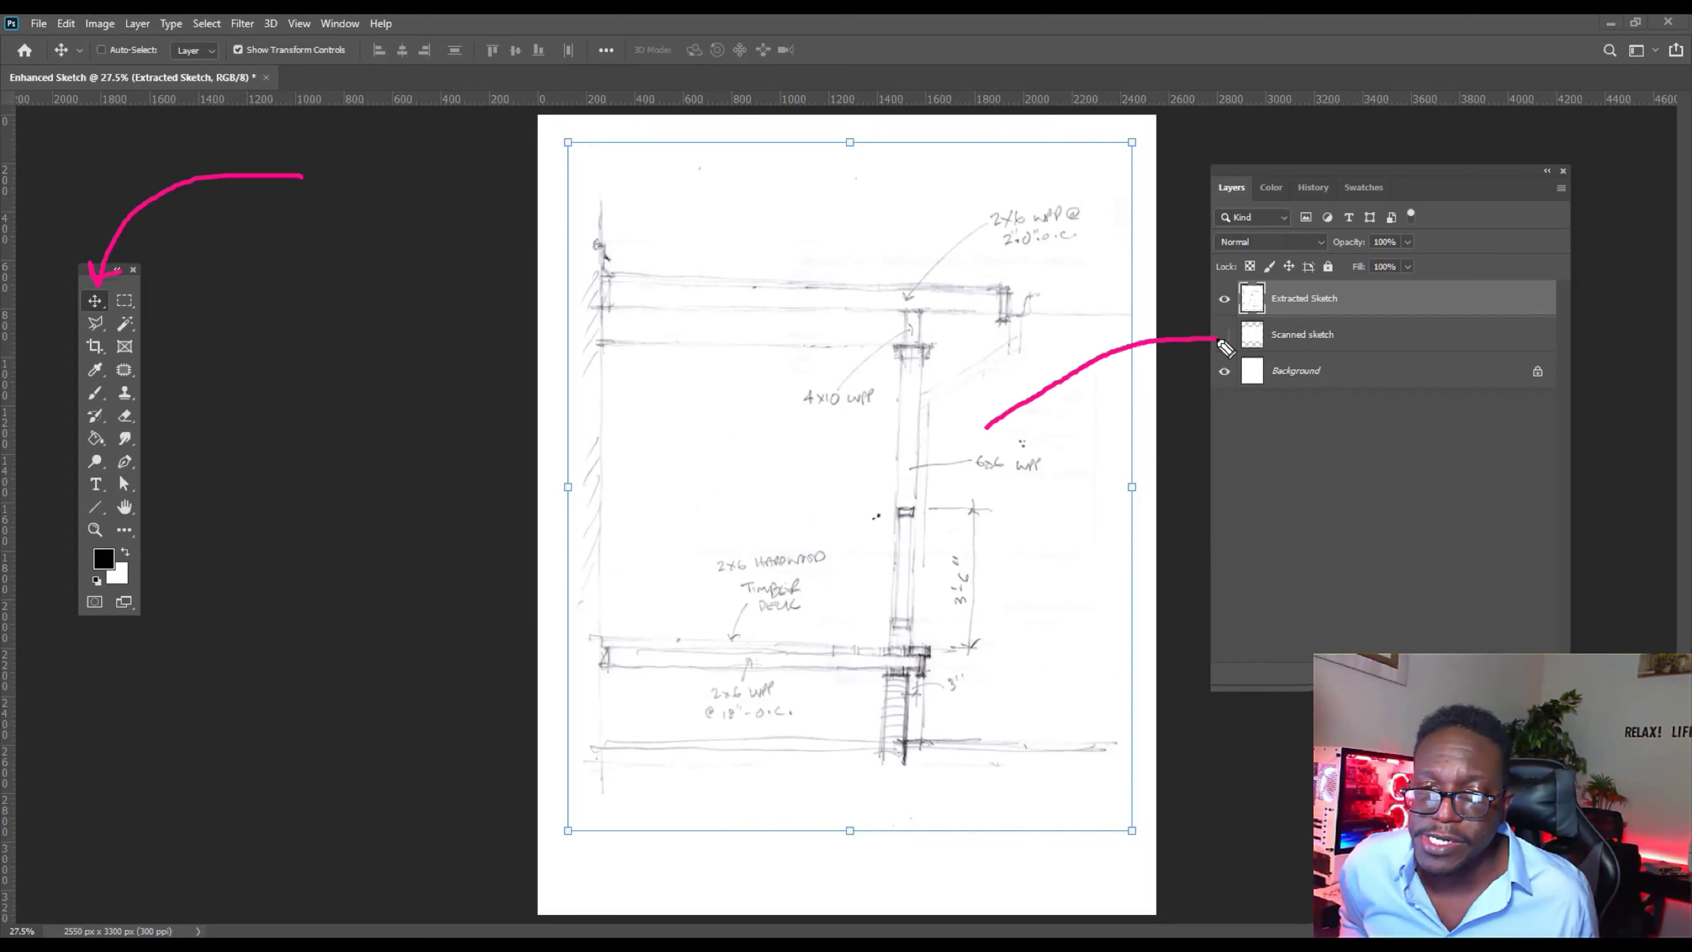
Delete the Scanned sketch layer and make the Extracted Sketch layer active.
drag(1185, 325, 1193, 361)
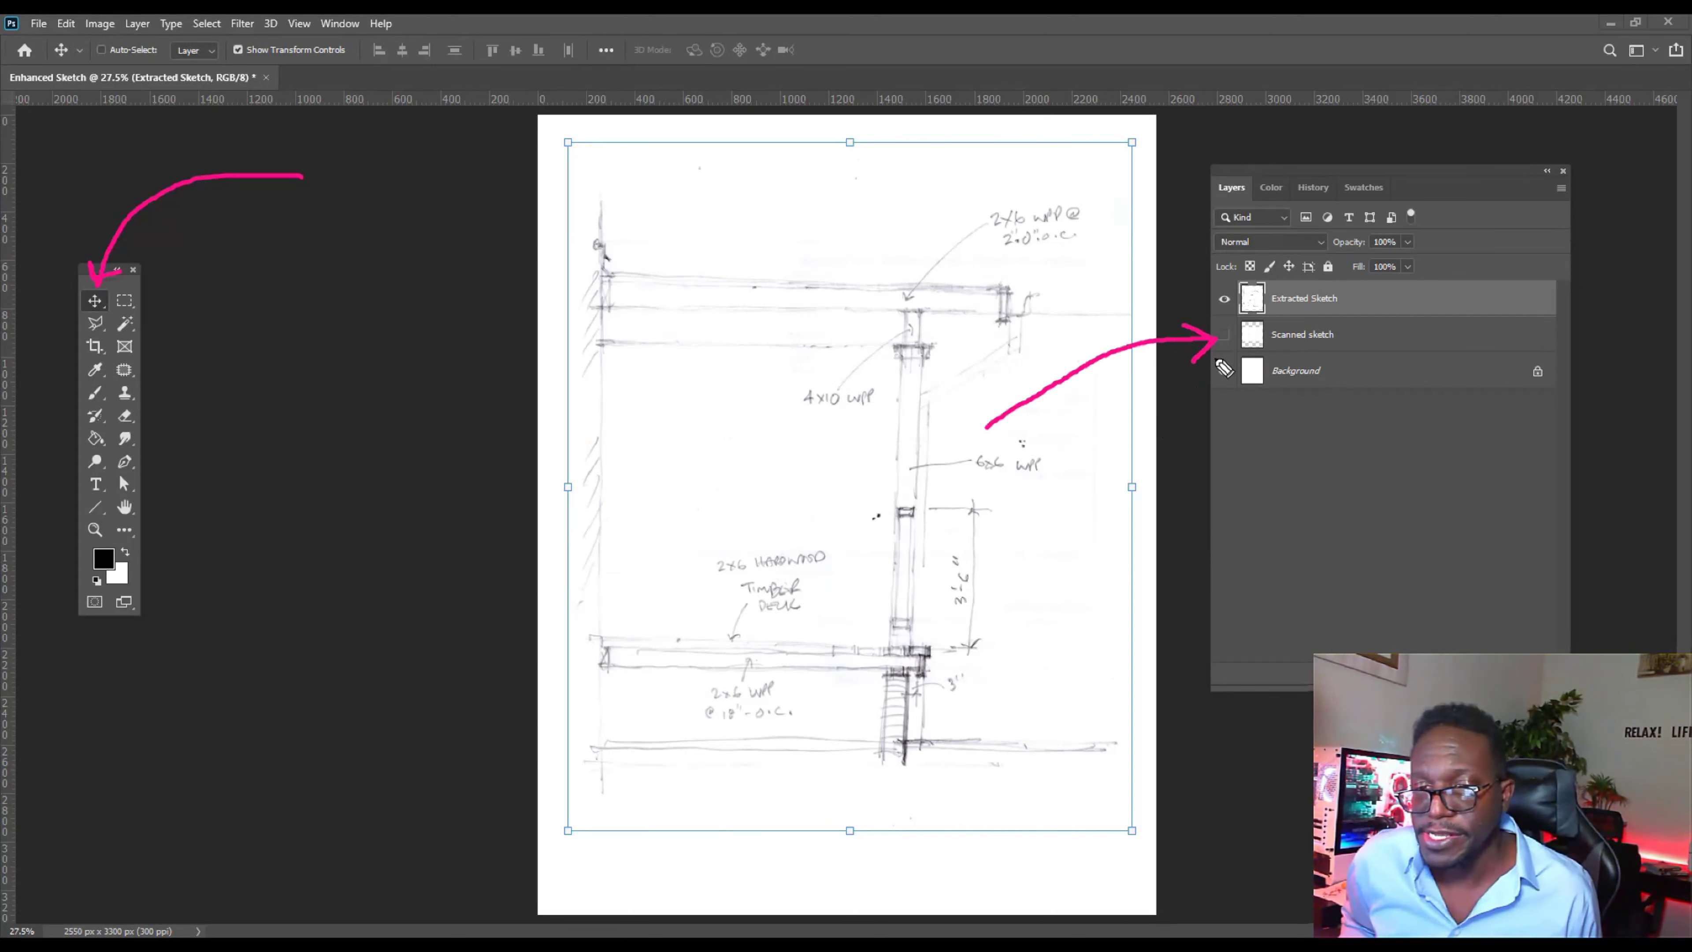
mouse_move(1402, 336)
mouse_down()
mouse_move(1533, 472)
mouse_move(1543, 650)
mouse_move(1563, 637)
mouse_up()
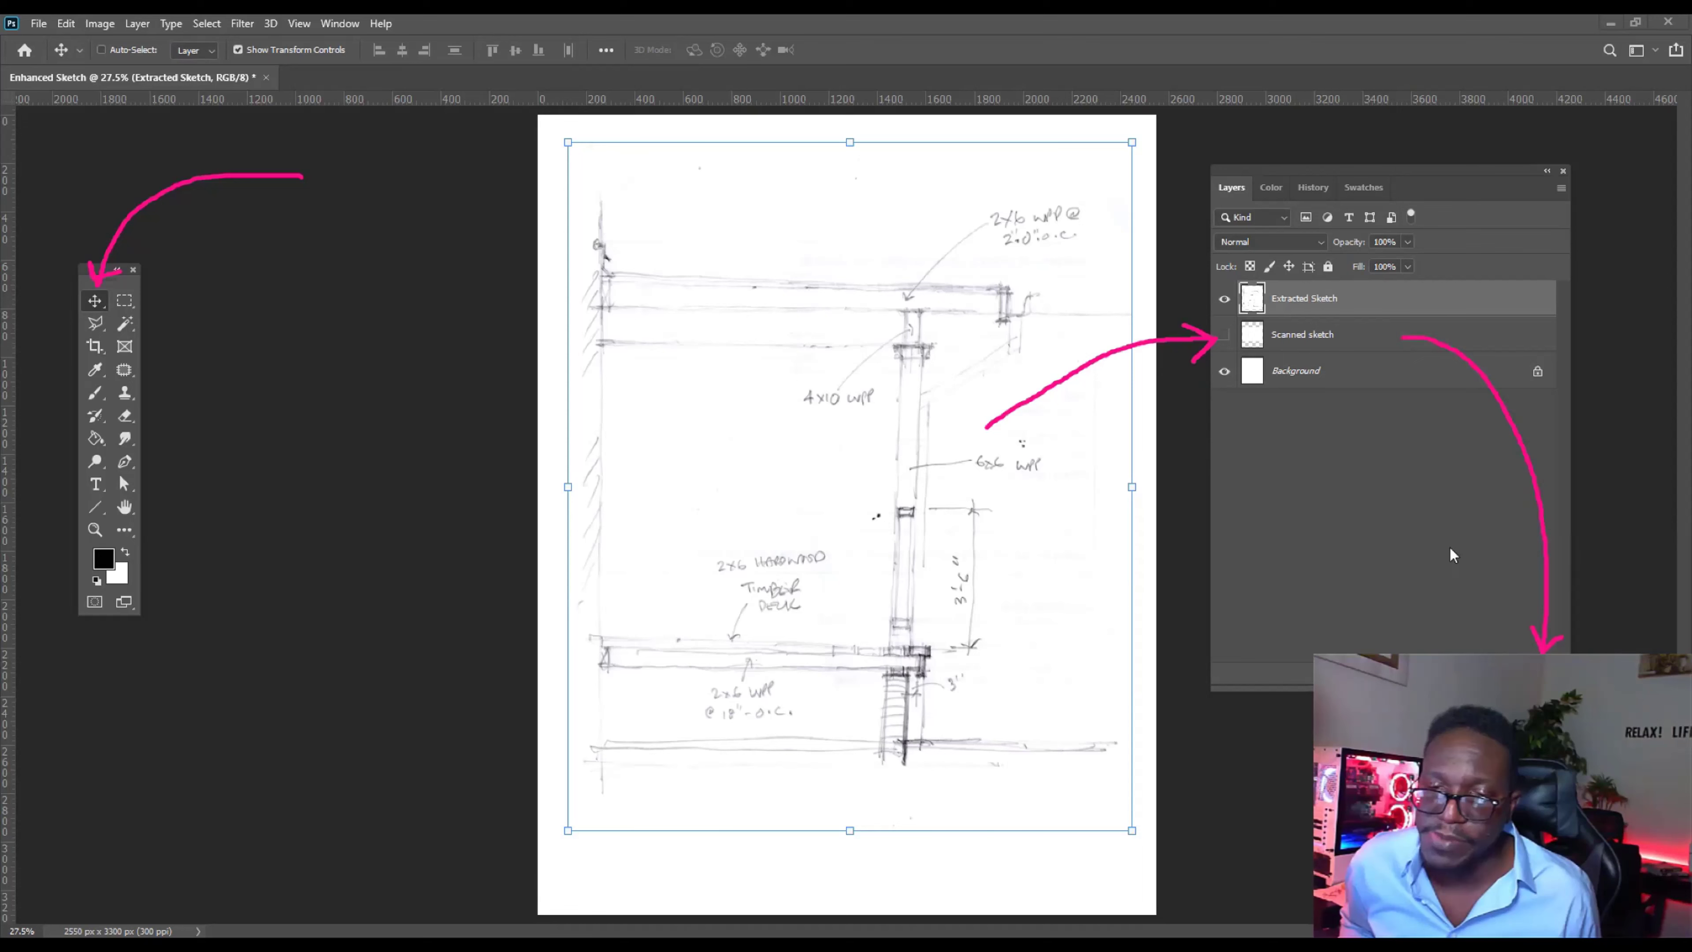
key(Escape)
click(1361, 337)
key(Delete)
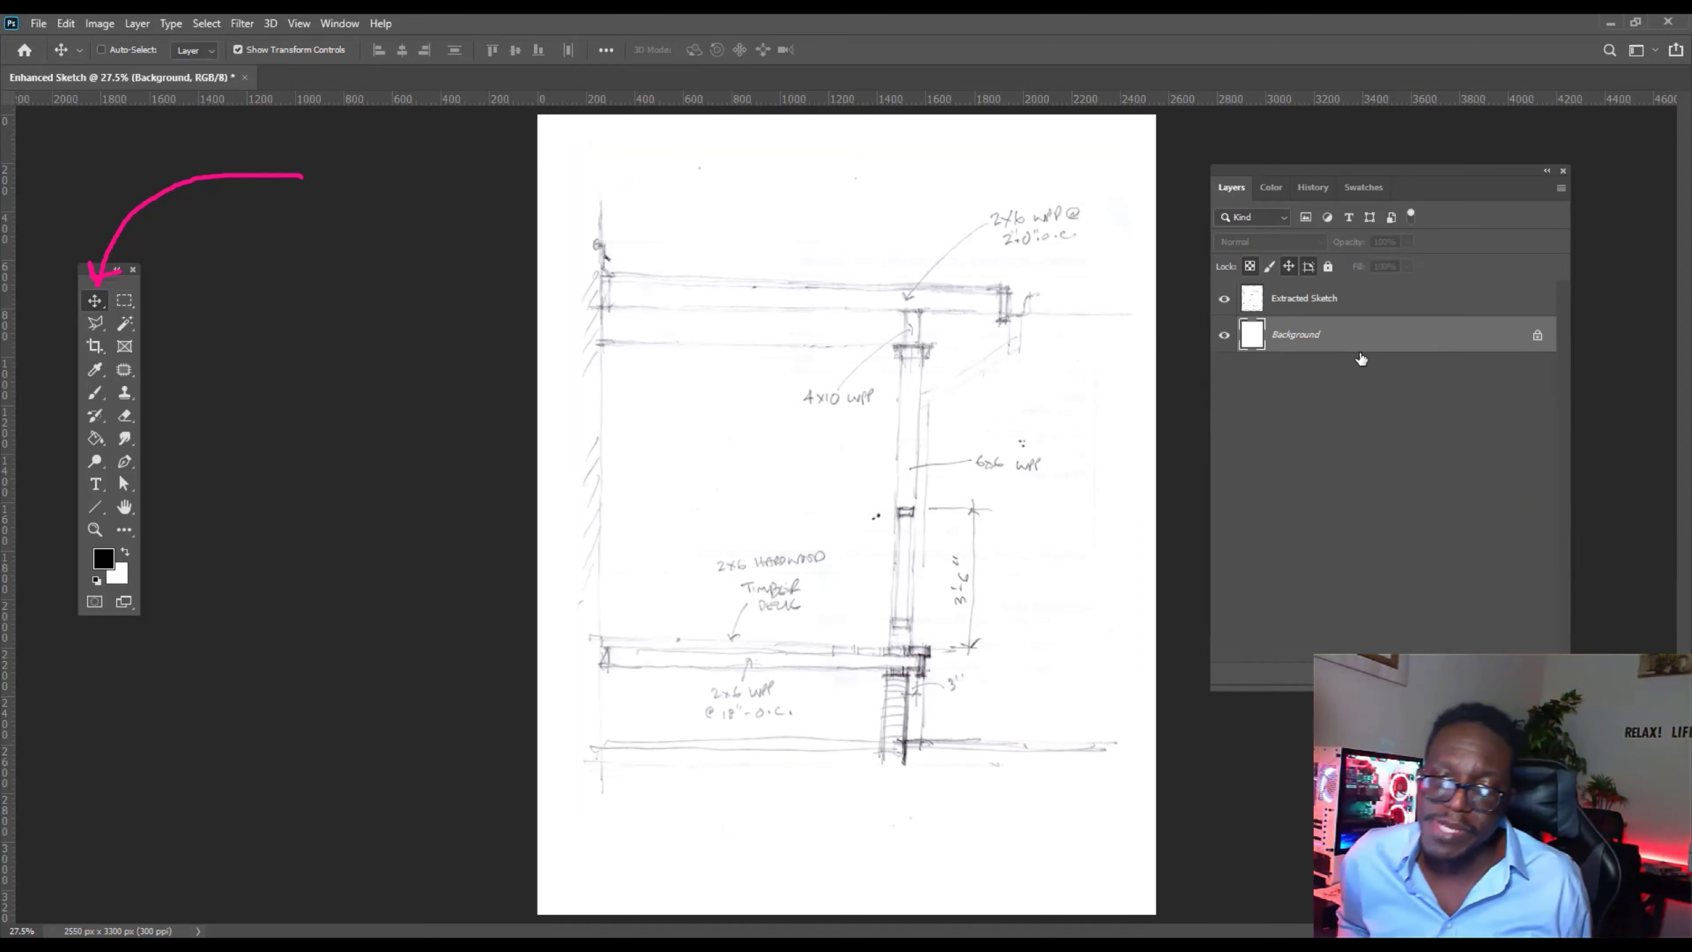
key(alt+bracketright)
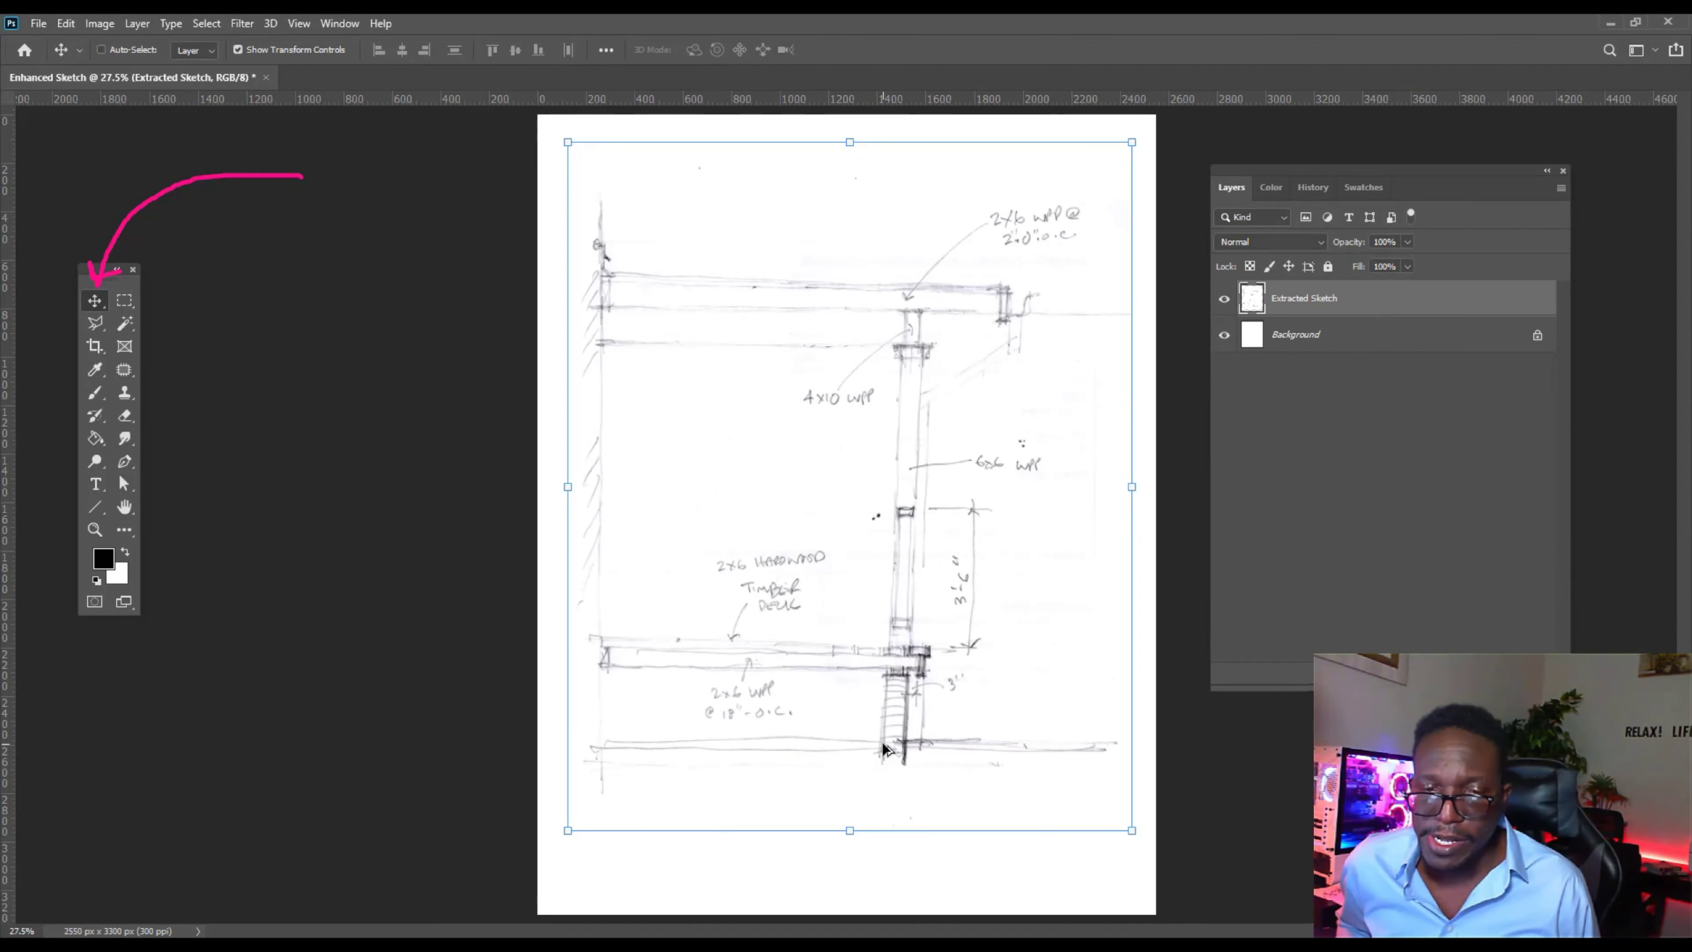
scroll(909, 706, up, 2)
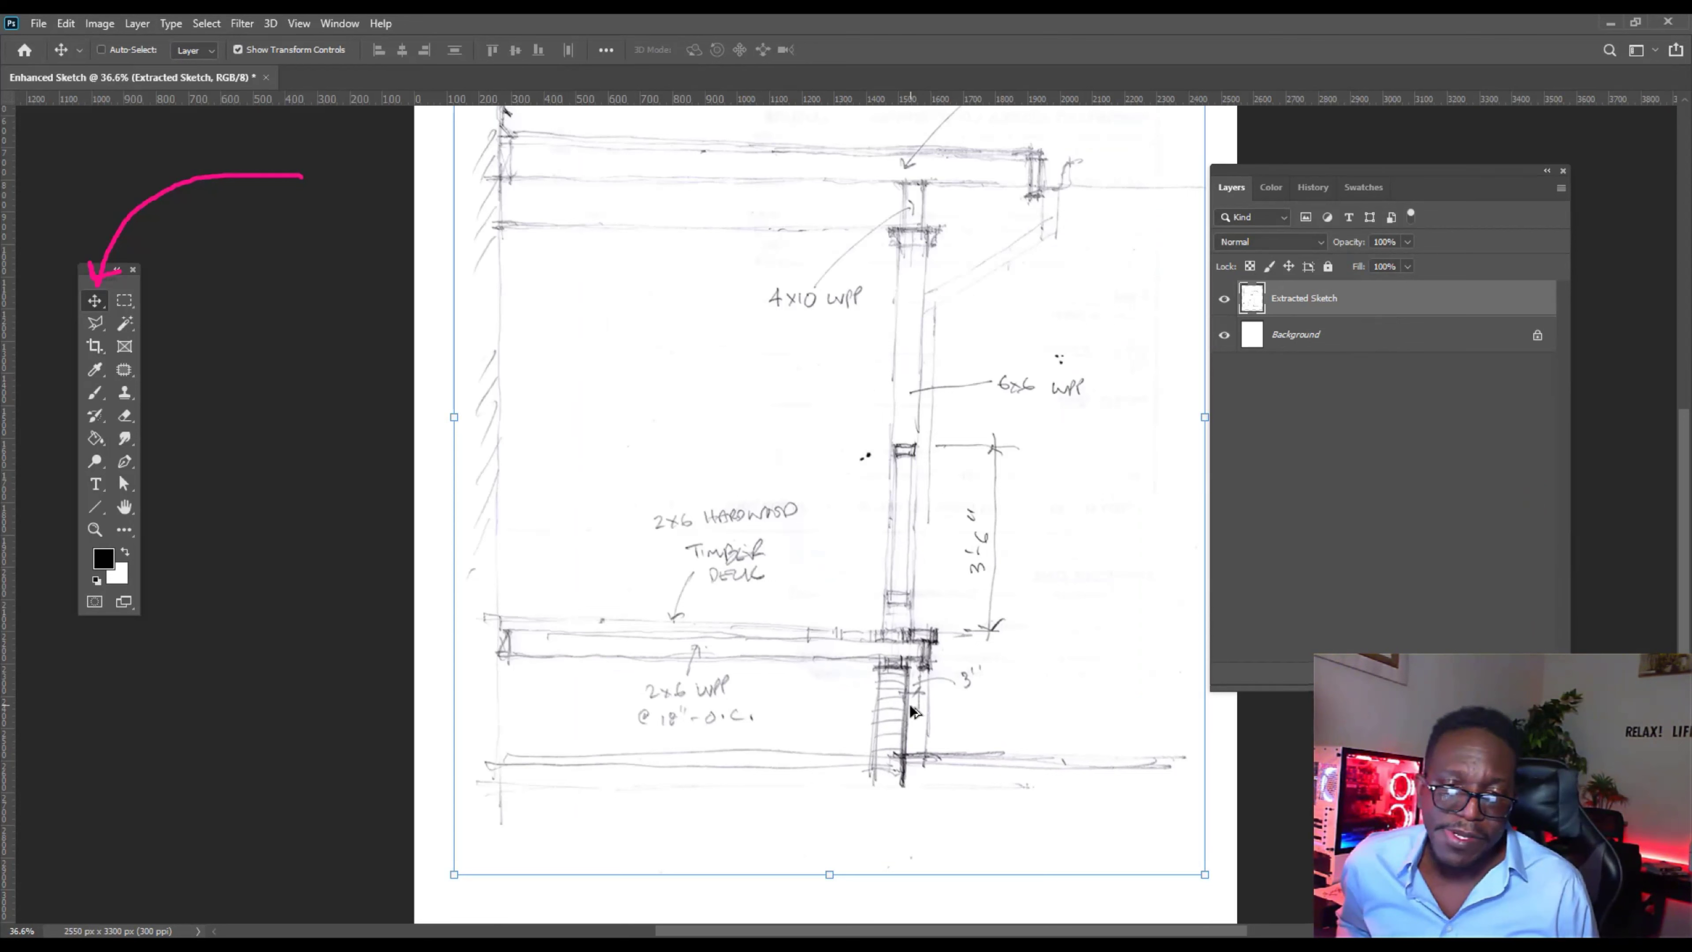
scroll(909, 704, down, 2)
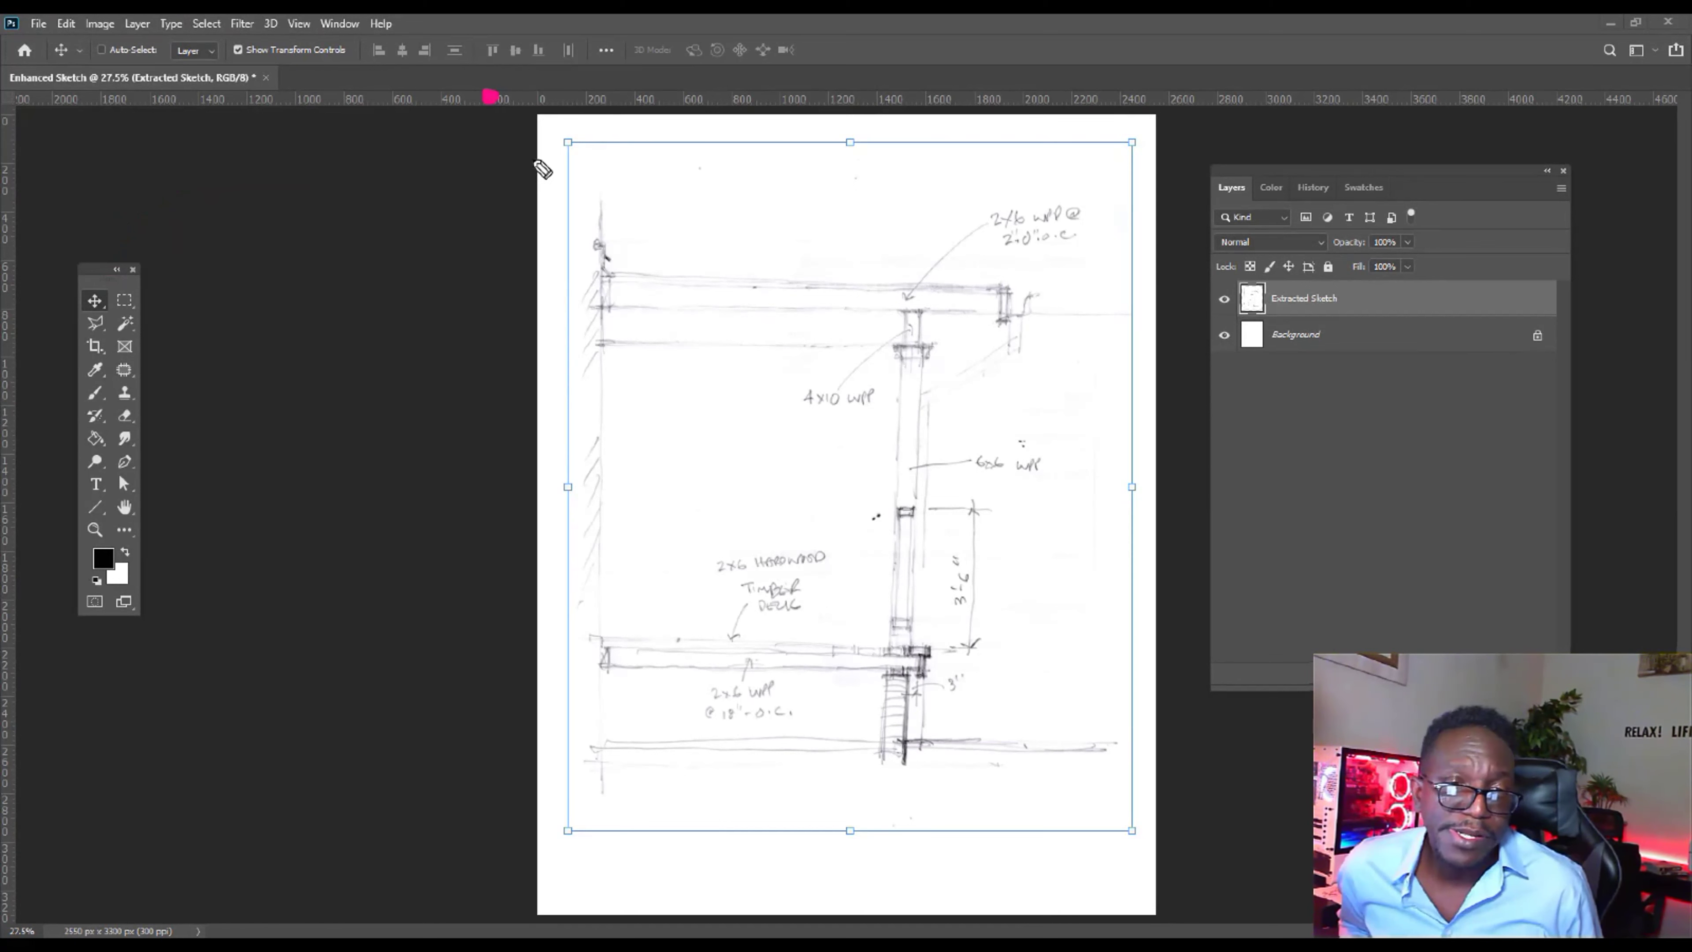
mouse_move(220, 310)
mouse_down()
mouse_move(219, 124)
mouse_move(234, 151)
mouse_up()
drag(871, 366, 859, 140)
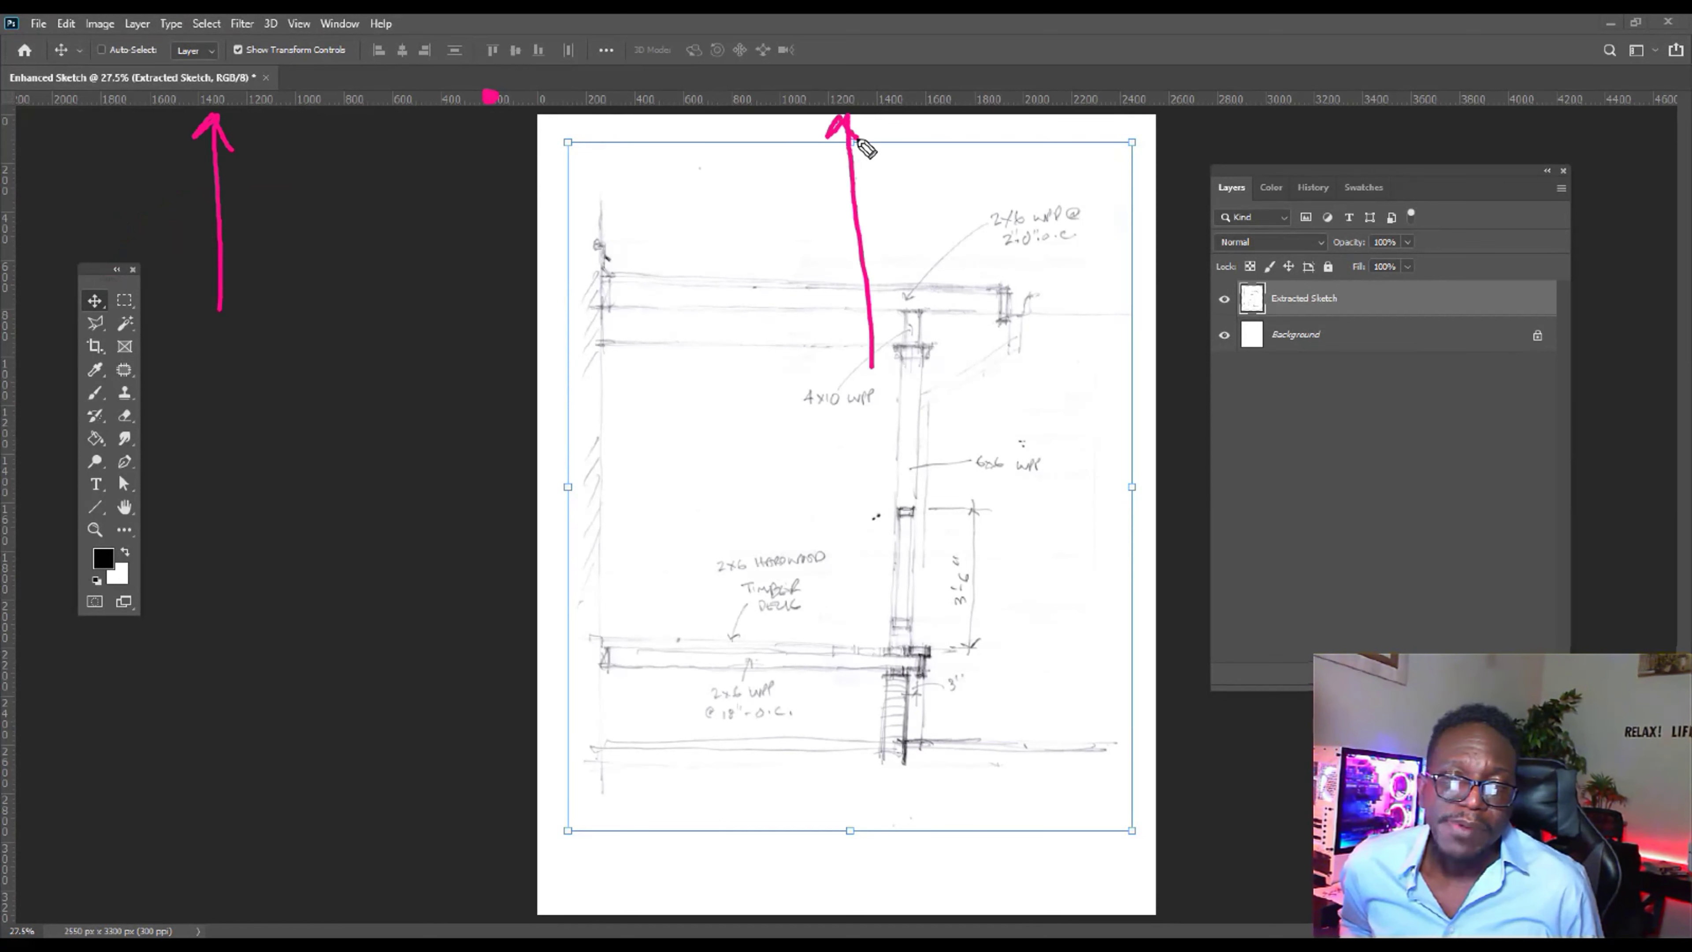
mouse_move(288, 712)
mouse_down()
mouse_move(3, 704)
mouse_move(56, 733)
mouse_move(14, 700)
mouse_move(49, 653)
mouse_up()
mouse_move(154, 333)
mouse_down()
mouse_move(244, 337)
mouse_move(24, 328)
mouse_move(56, 309)
mouse_up()
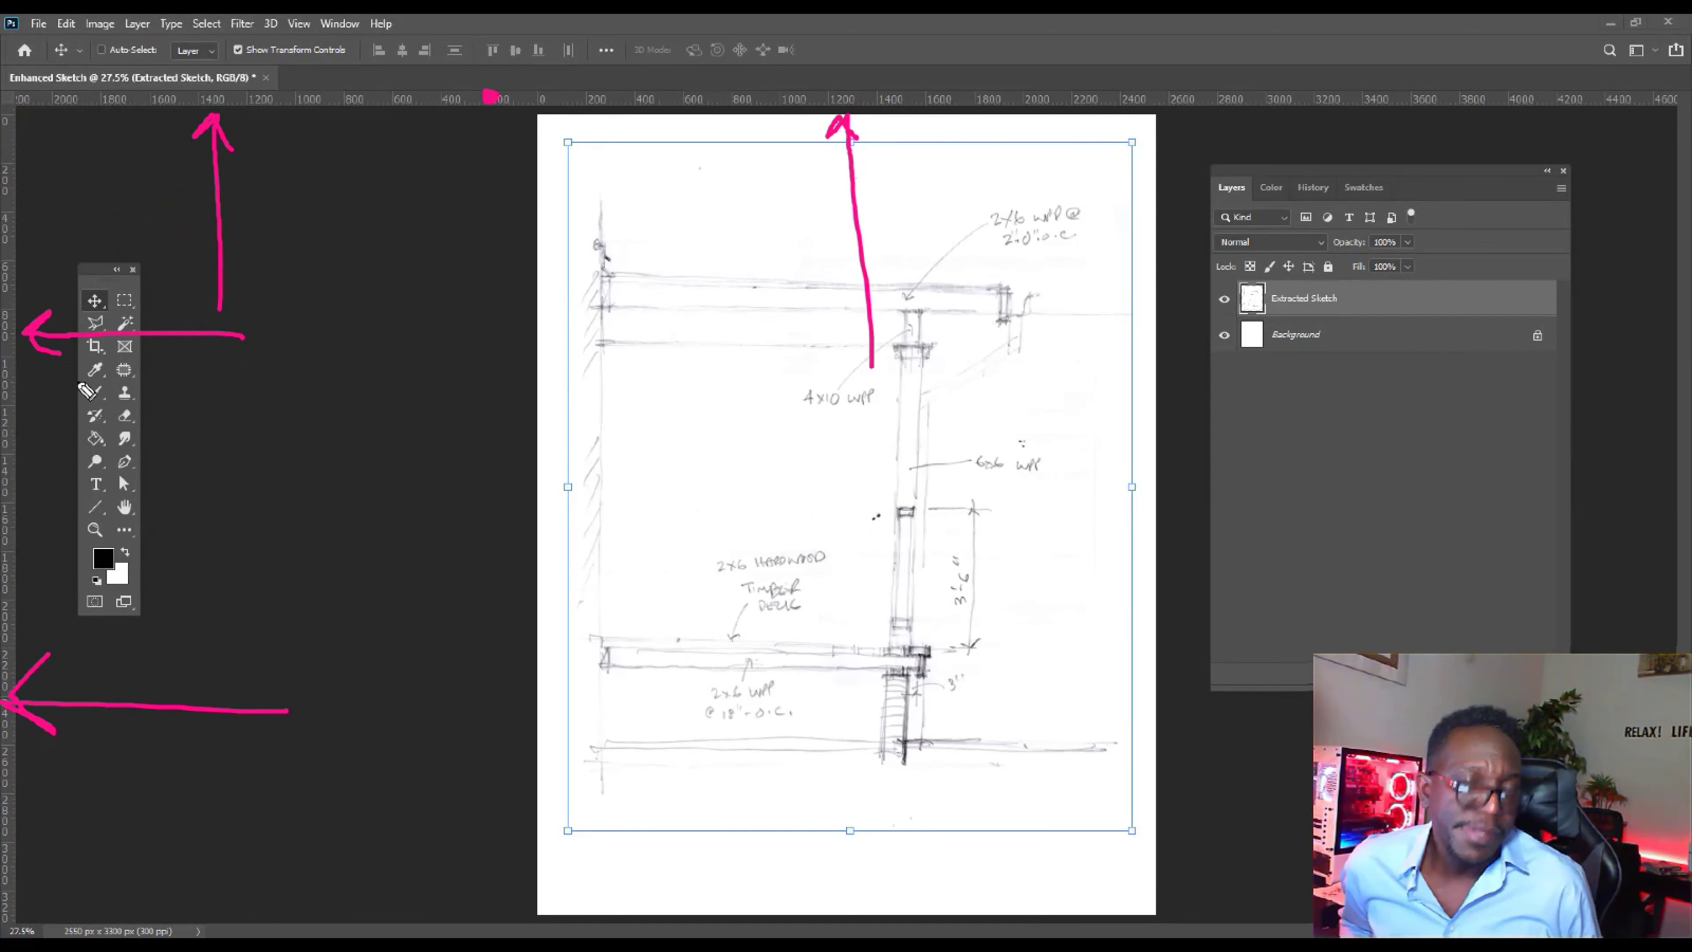
key(ctrl+z)
key(ctrl+z)
drag(469, 95, 503, 88)
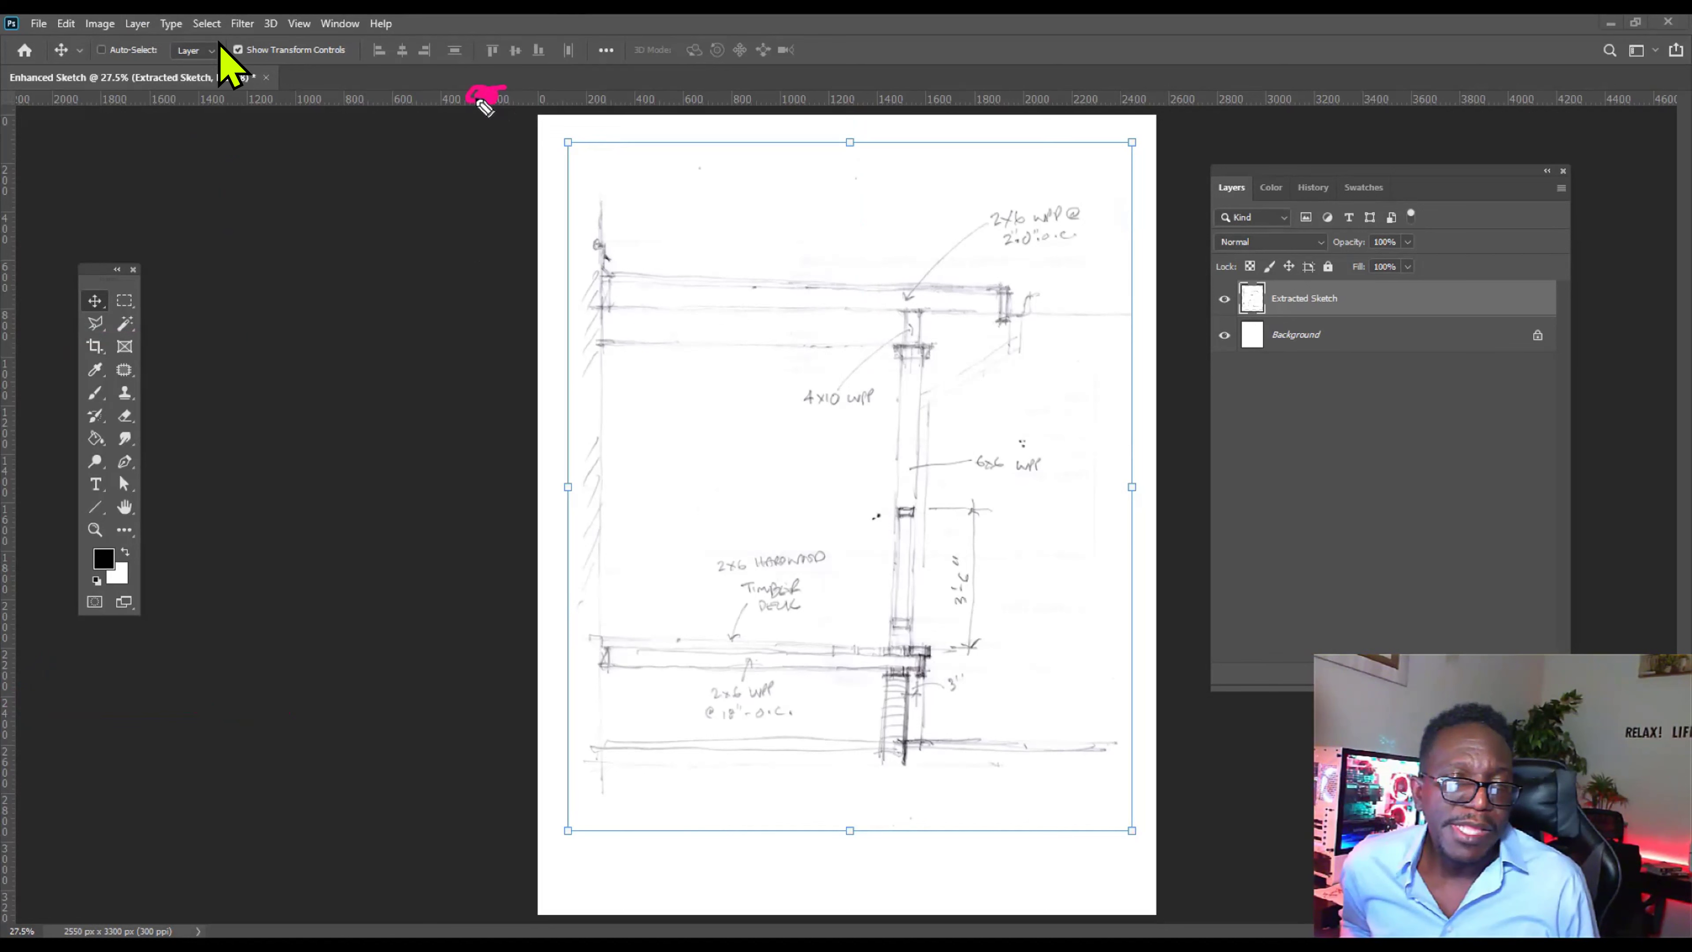
mouse_move(477, 105)
mouse_down()
mouse_move(460, 433)
mouse_move(424, 391)
mouse_move(457, 434)
mouse_move(490, 396)
mouse_up()
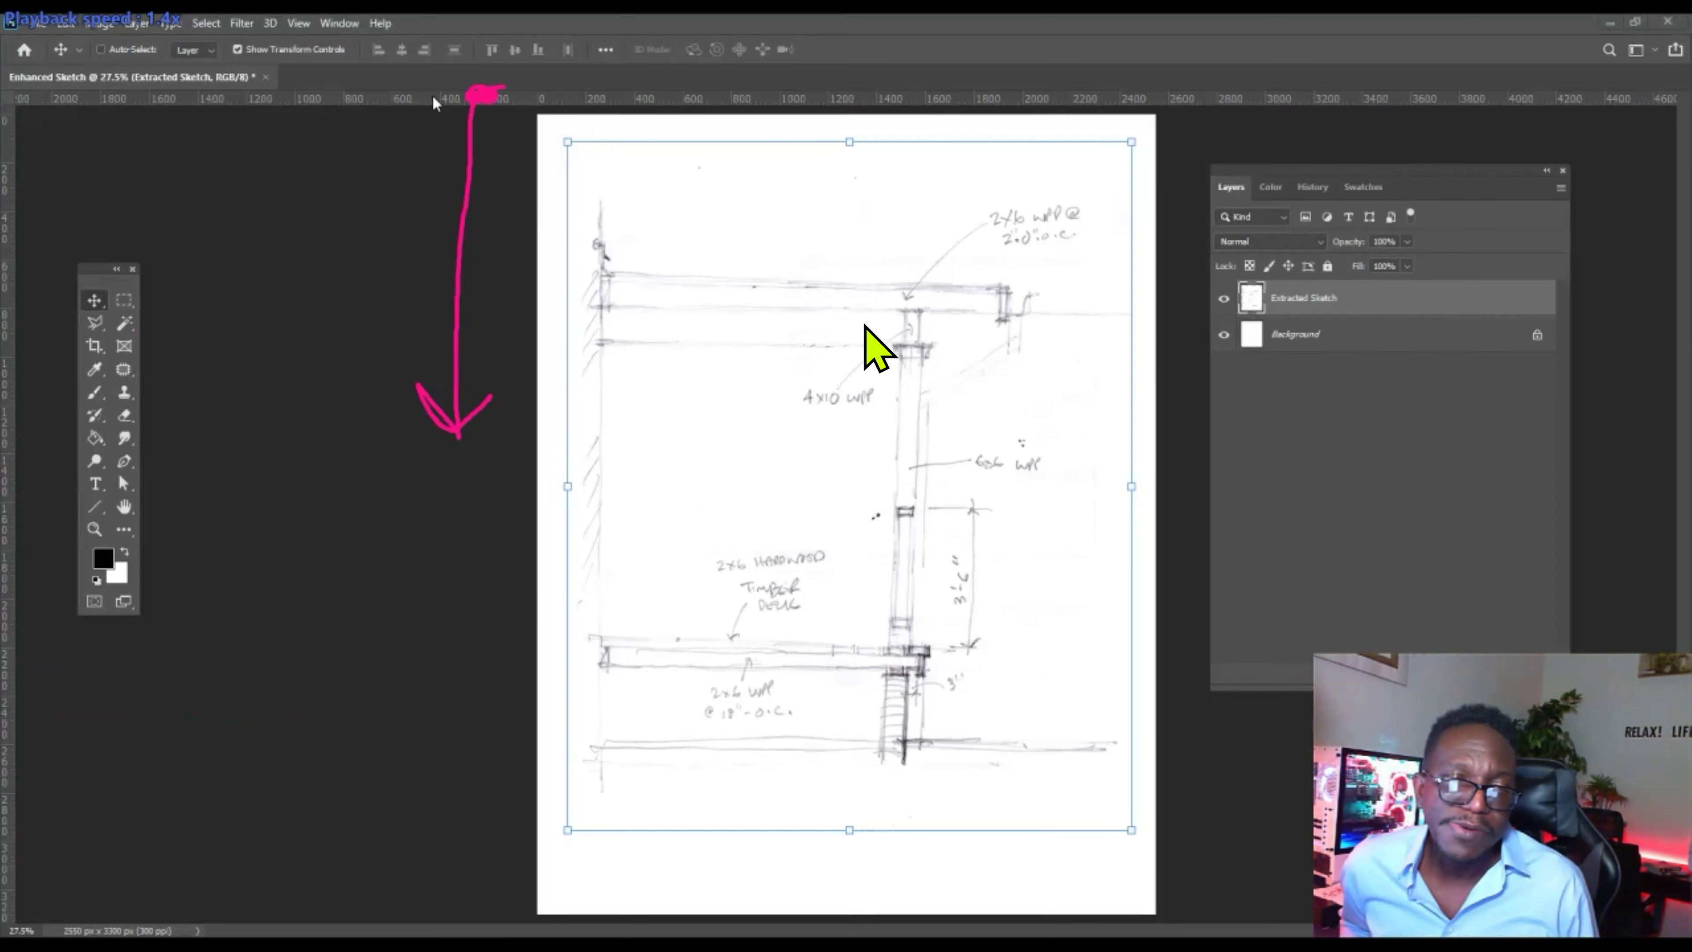
Place horizontal guides along the upper beam, deck and ground line, and vertical guides along the post and the wall line.
drag(422, 101, 433, 283)
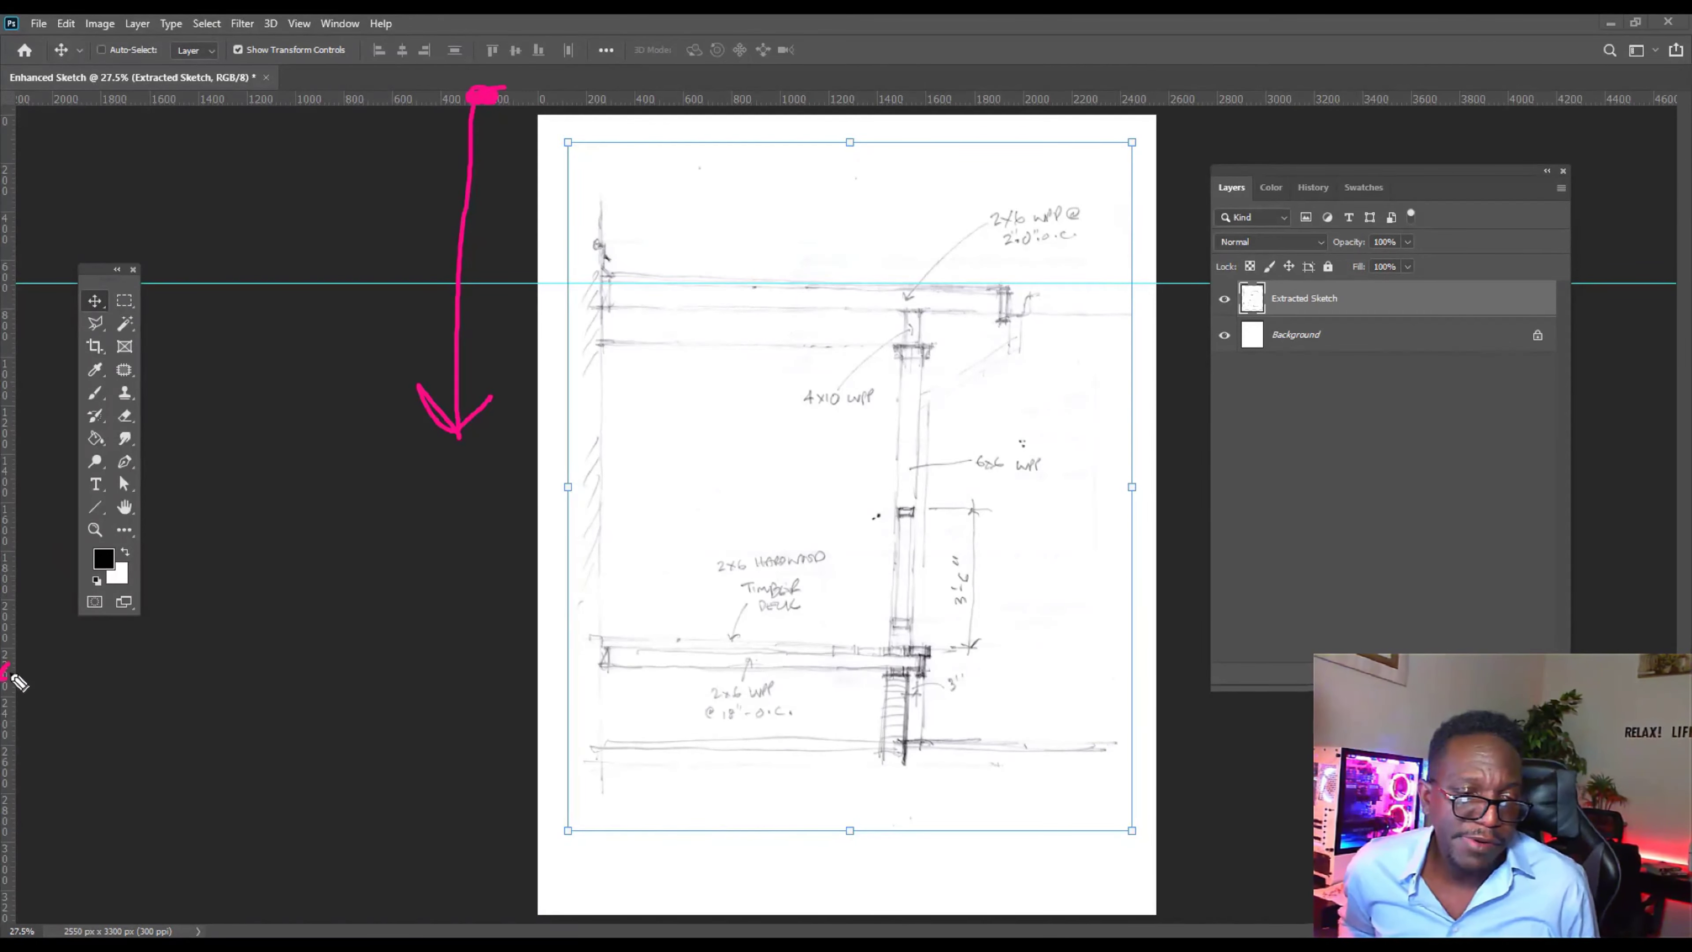
mouse_move(8, 672)
mouse_down()
mouse_move(392, 664)
mouse_move(314, 693)
mouse_move(376, 665)
mouse_move(295, 629)
mouse_up()
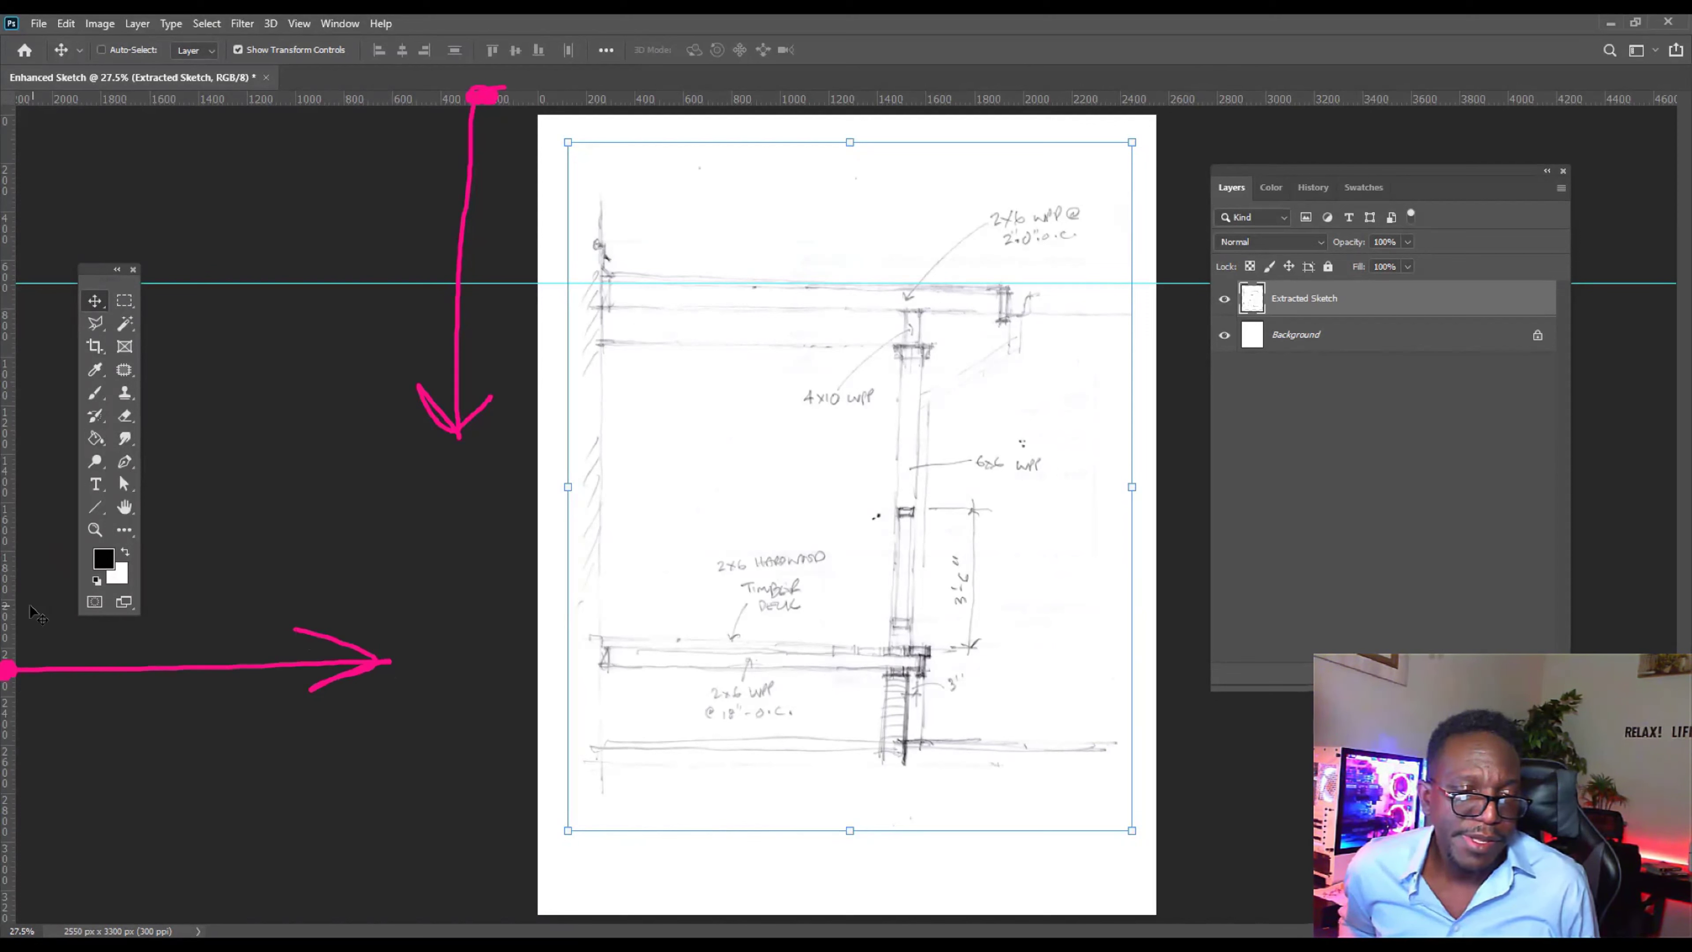
drag(11, 616, 901, 608)
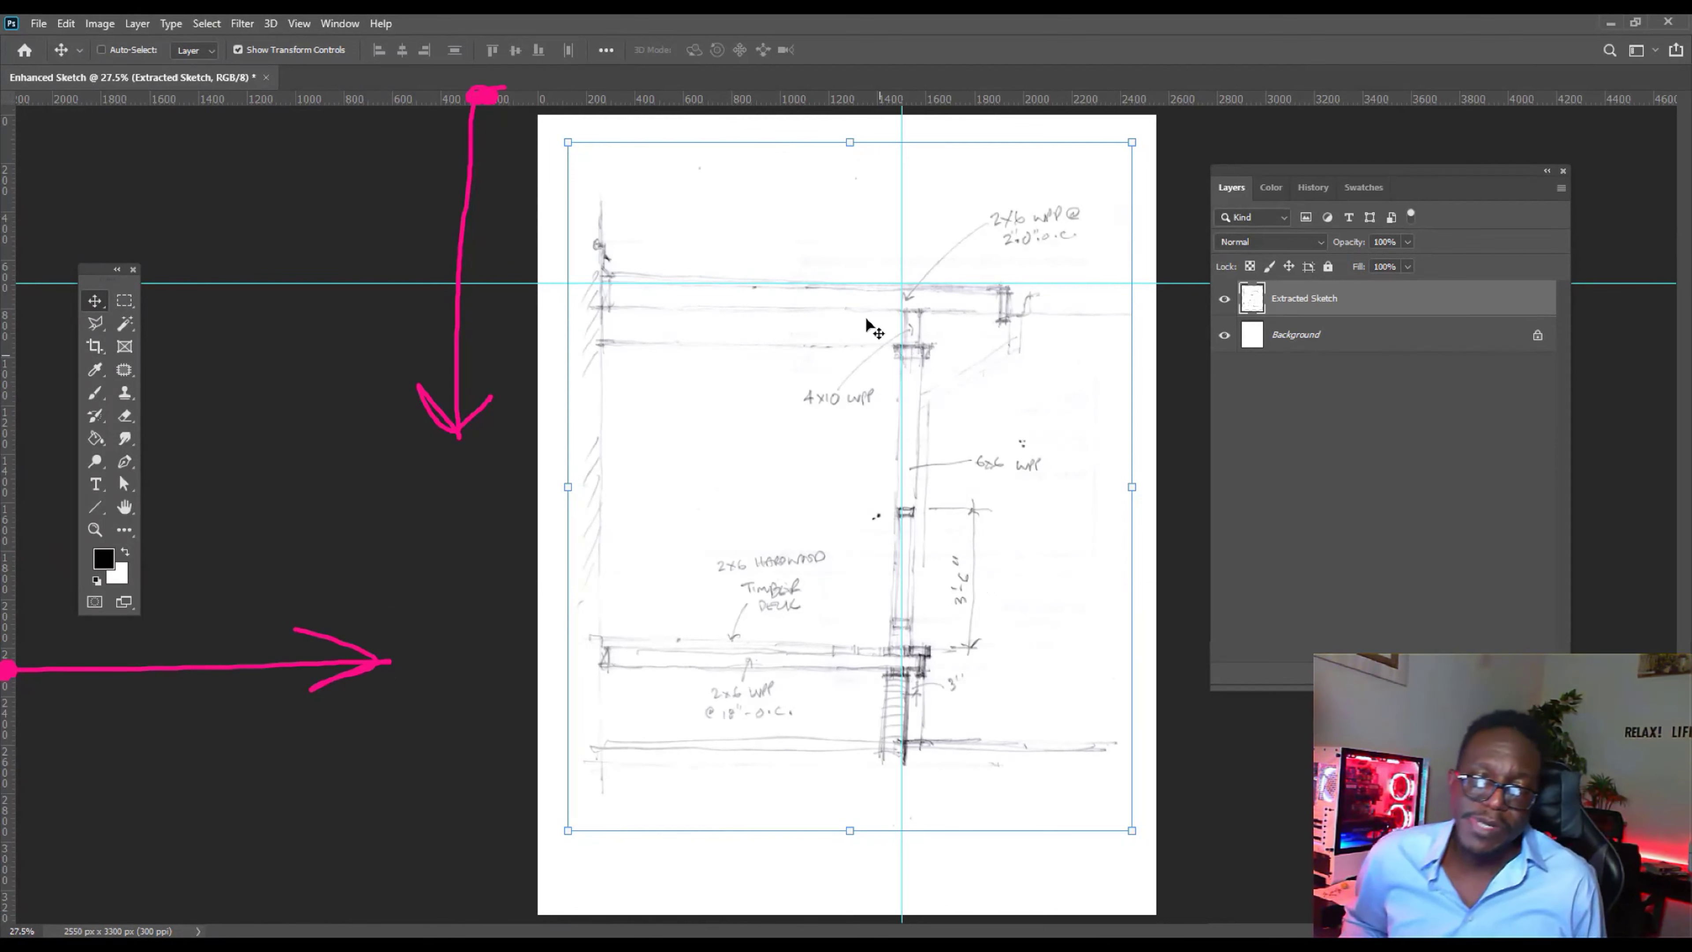
drag(945, 107, 957, 649)
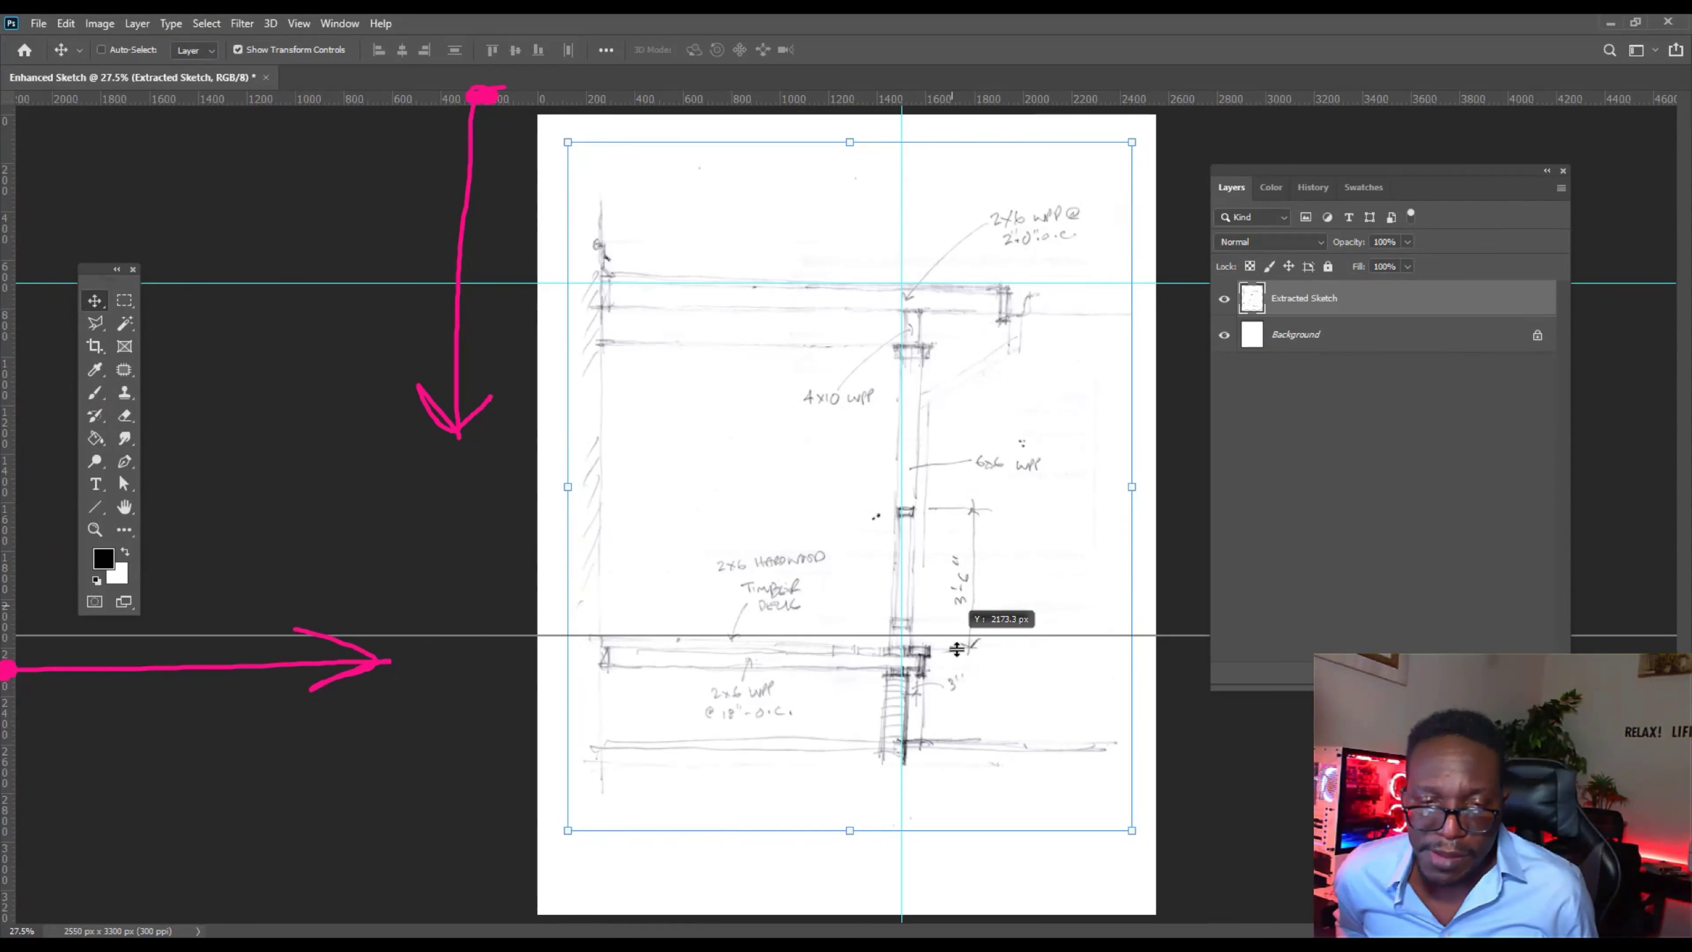
drag(957, 649, 959, 656)
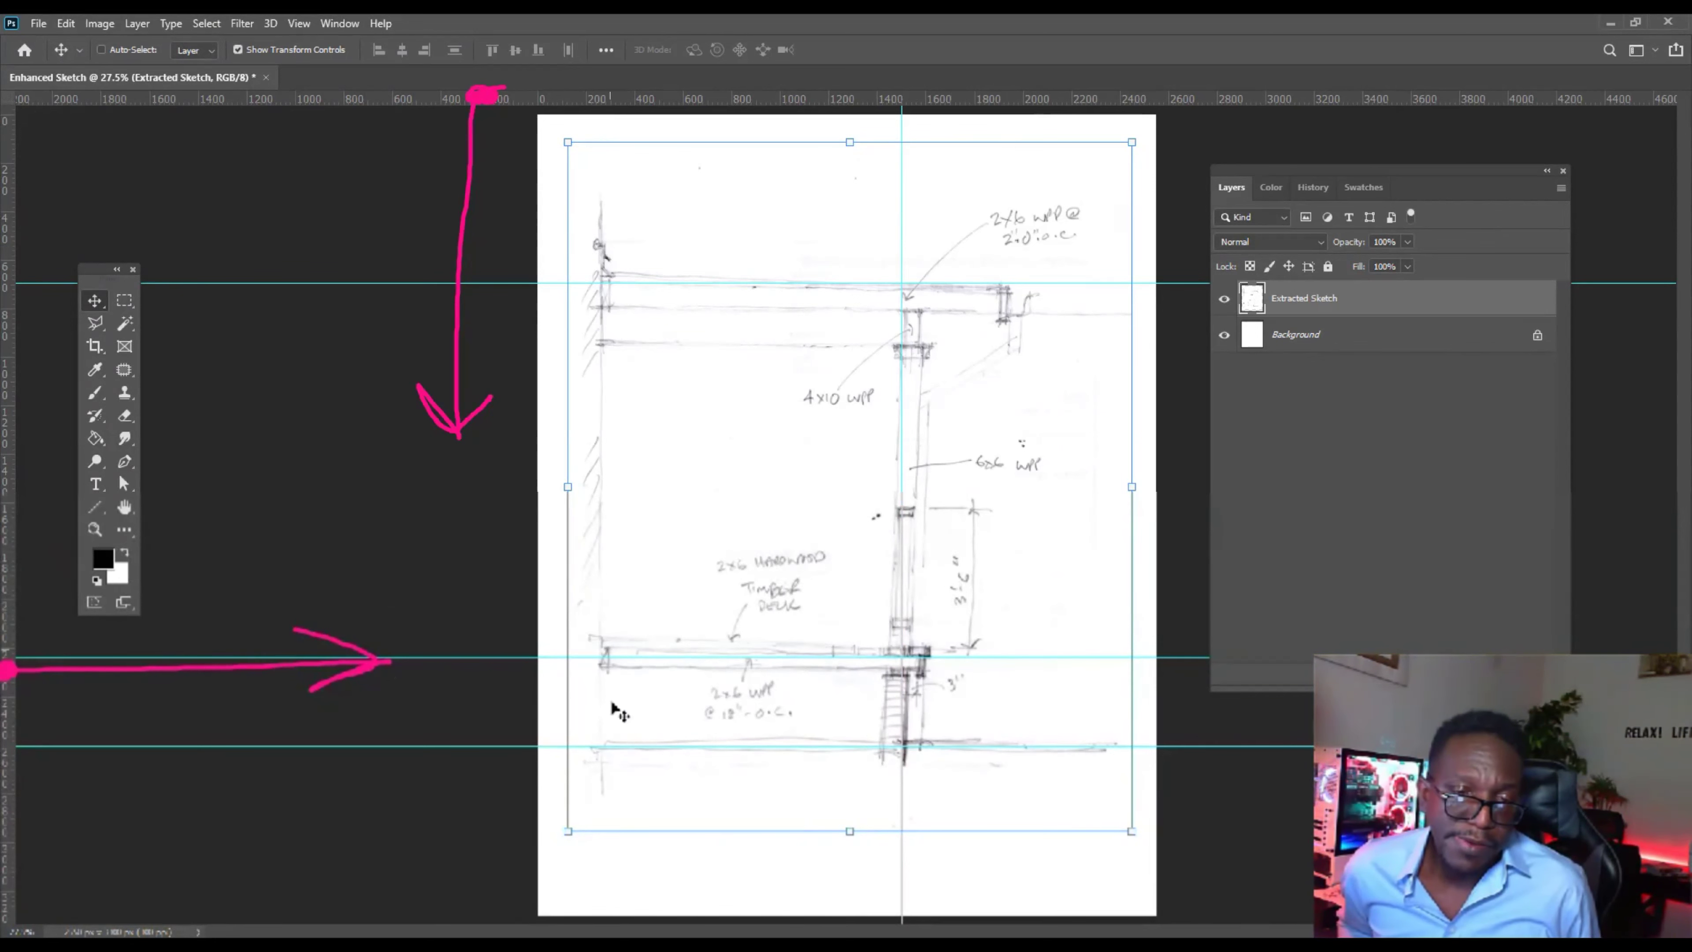
mouse_move(8, 493)
mouse_down()
mouse_move(639, 493)
mouse_move(600, 493)
mouse_up()
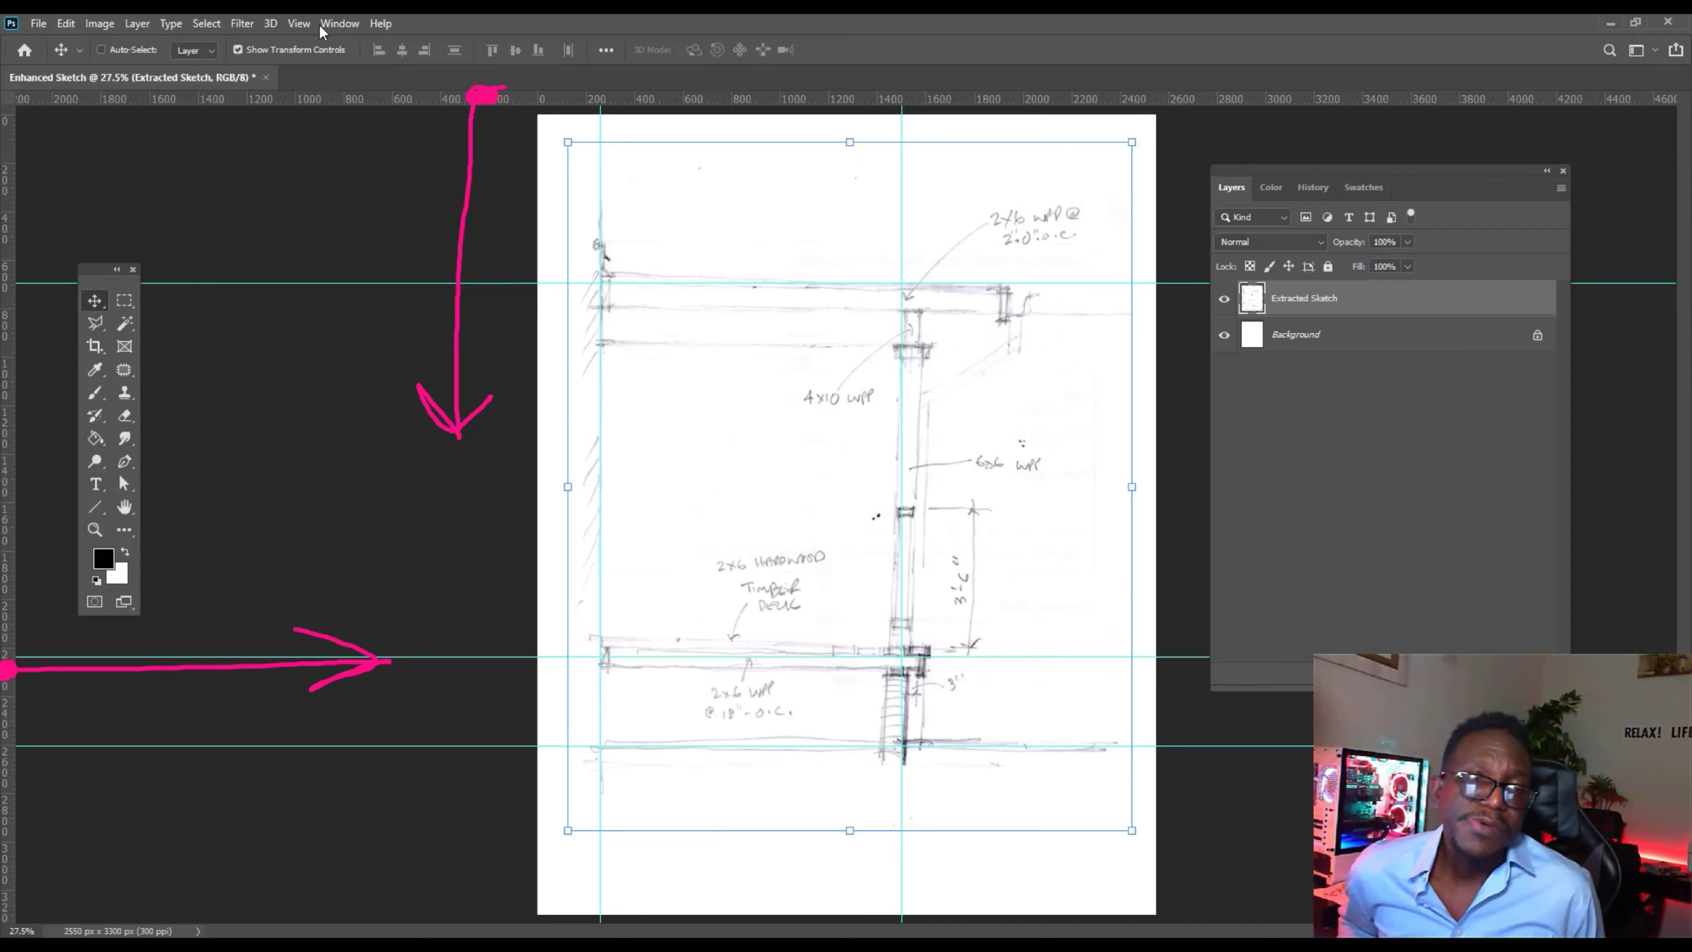
click(299, 23)
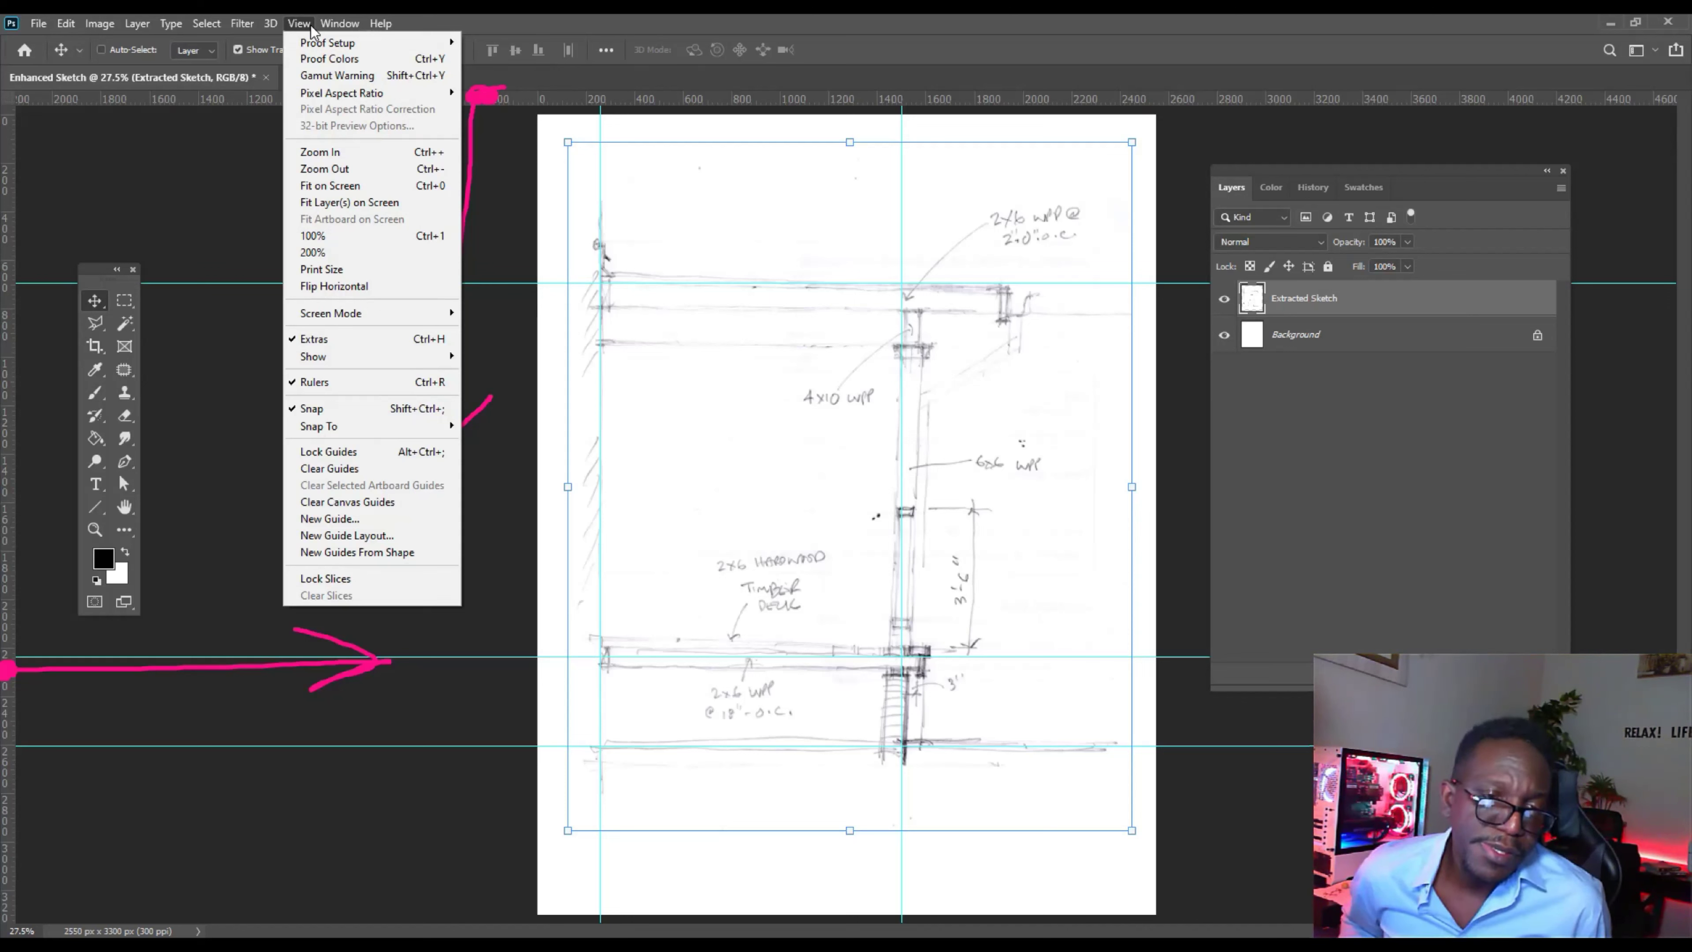
mouse_move(340, 23)
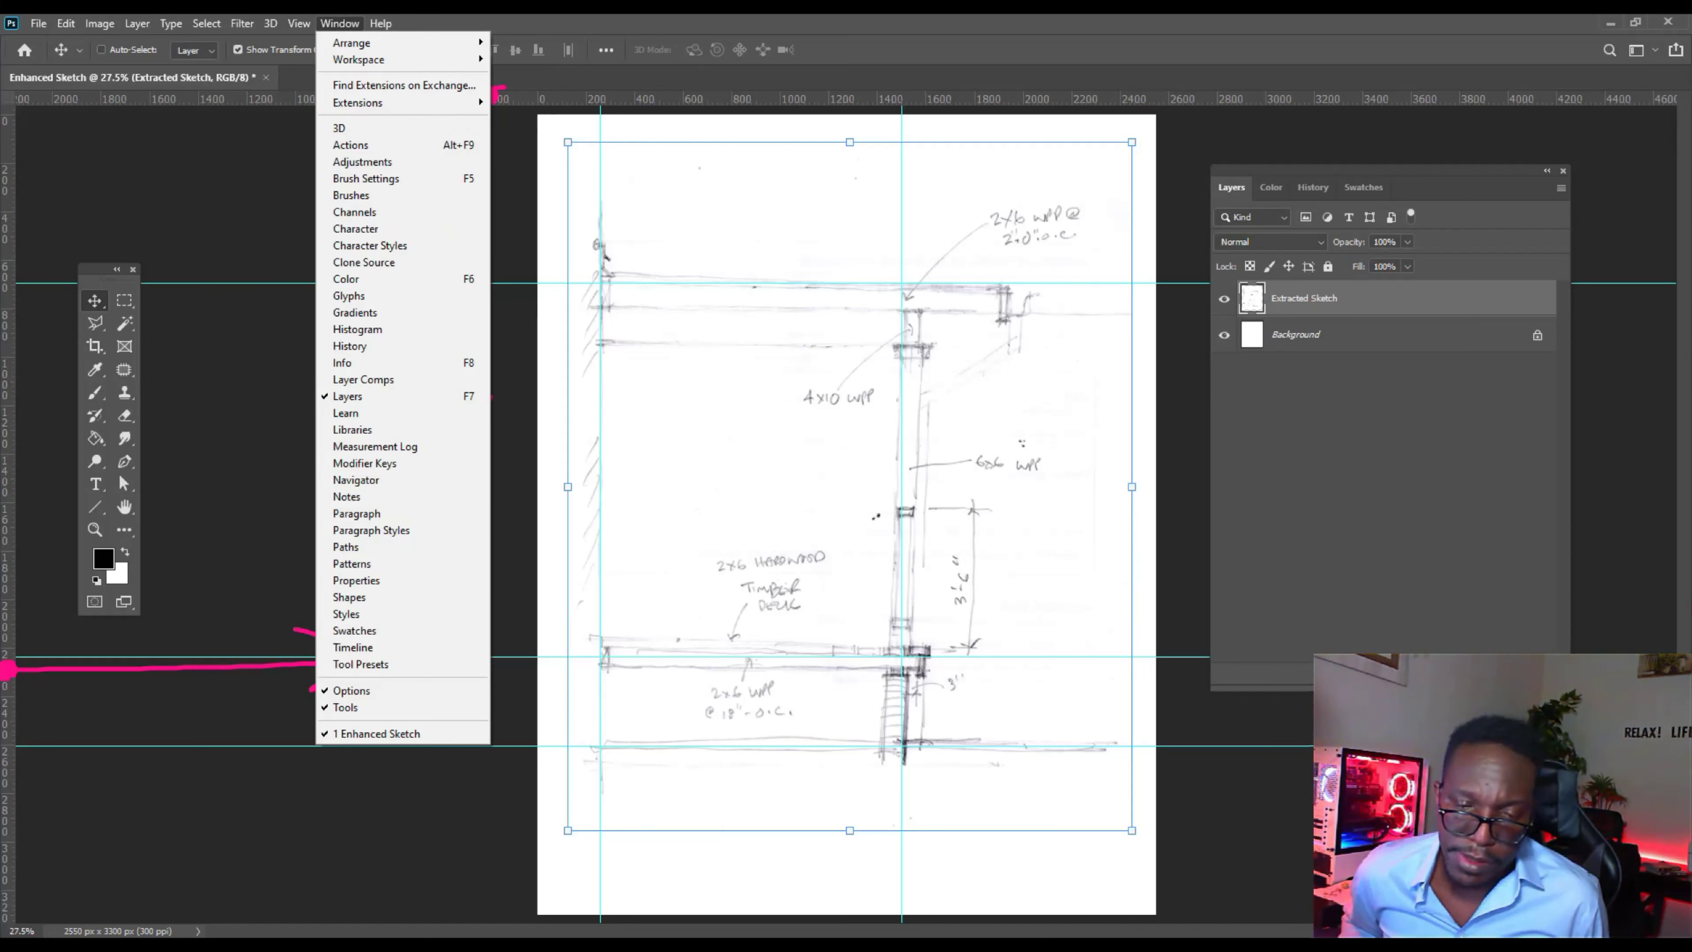
key(Escape)
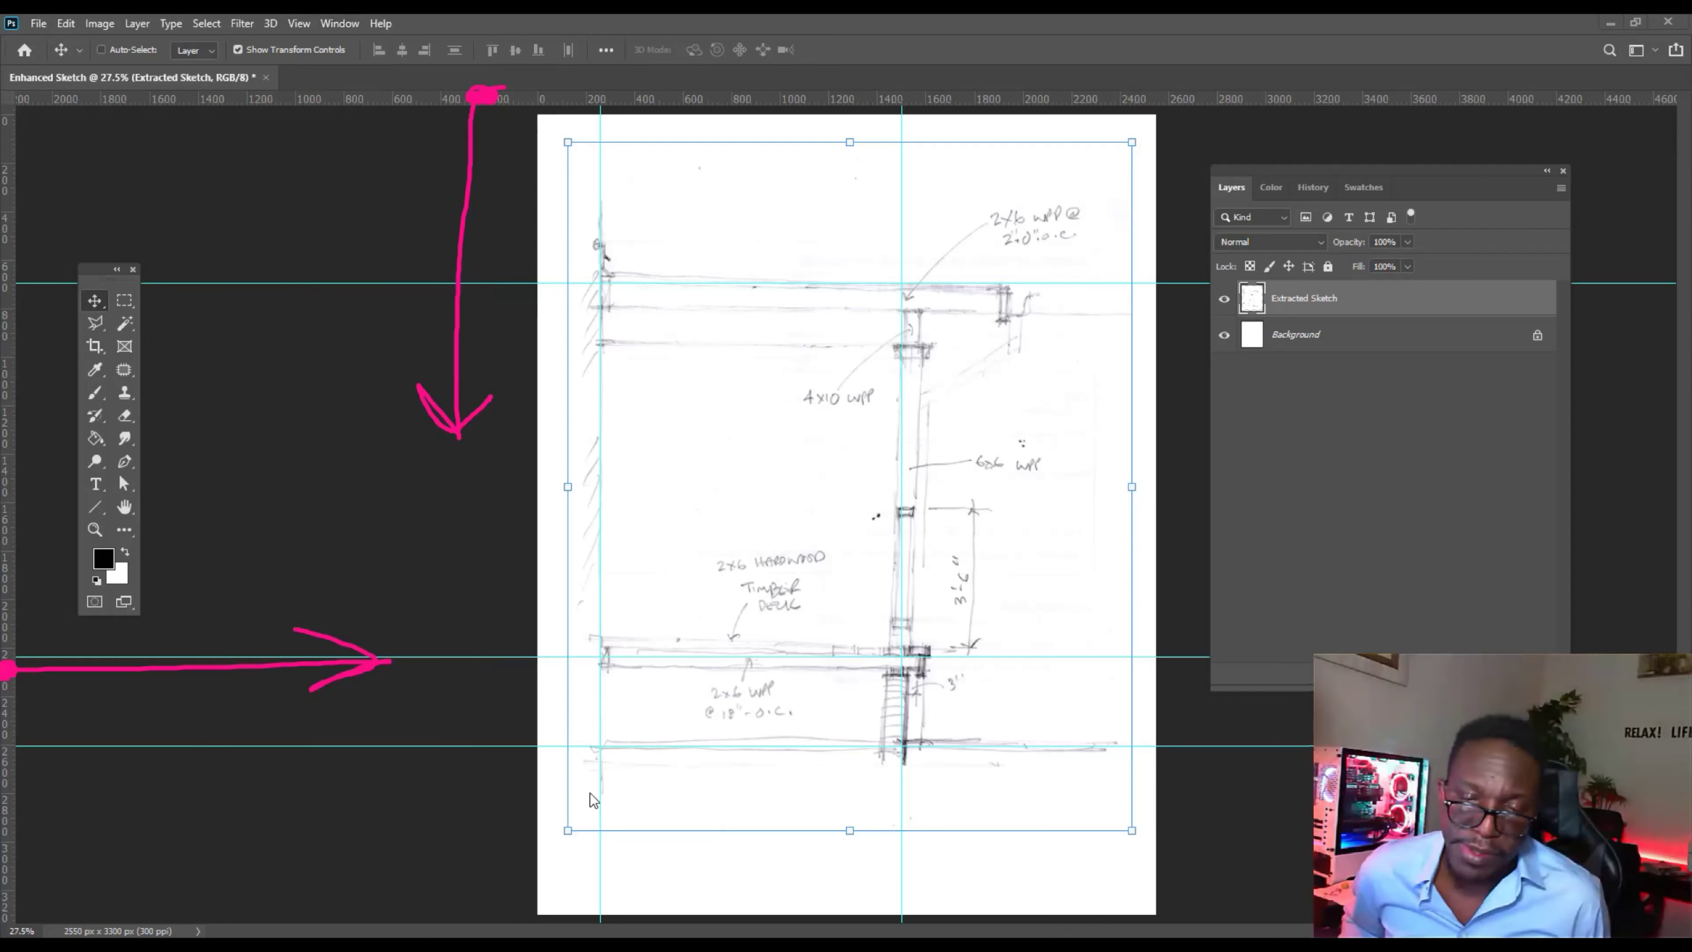
click(292, 28)
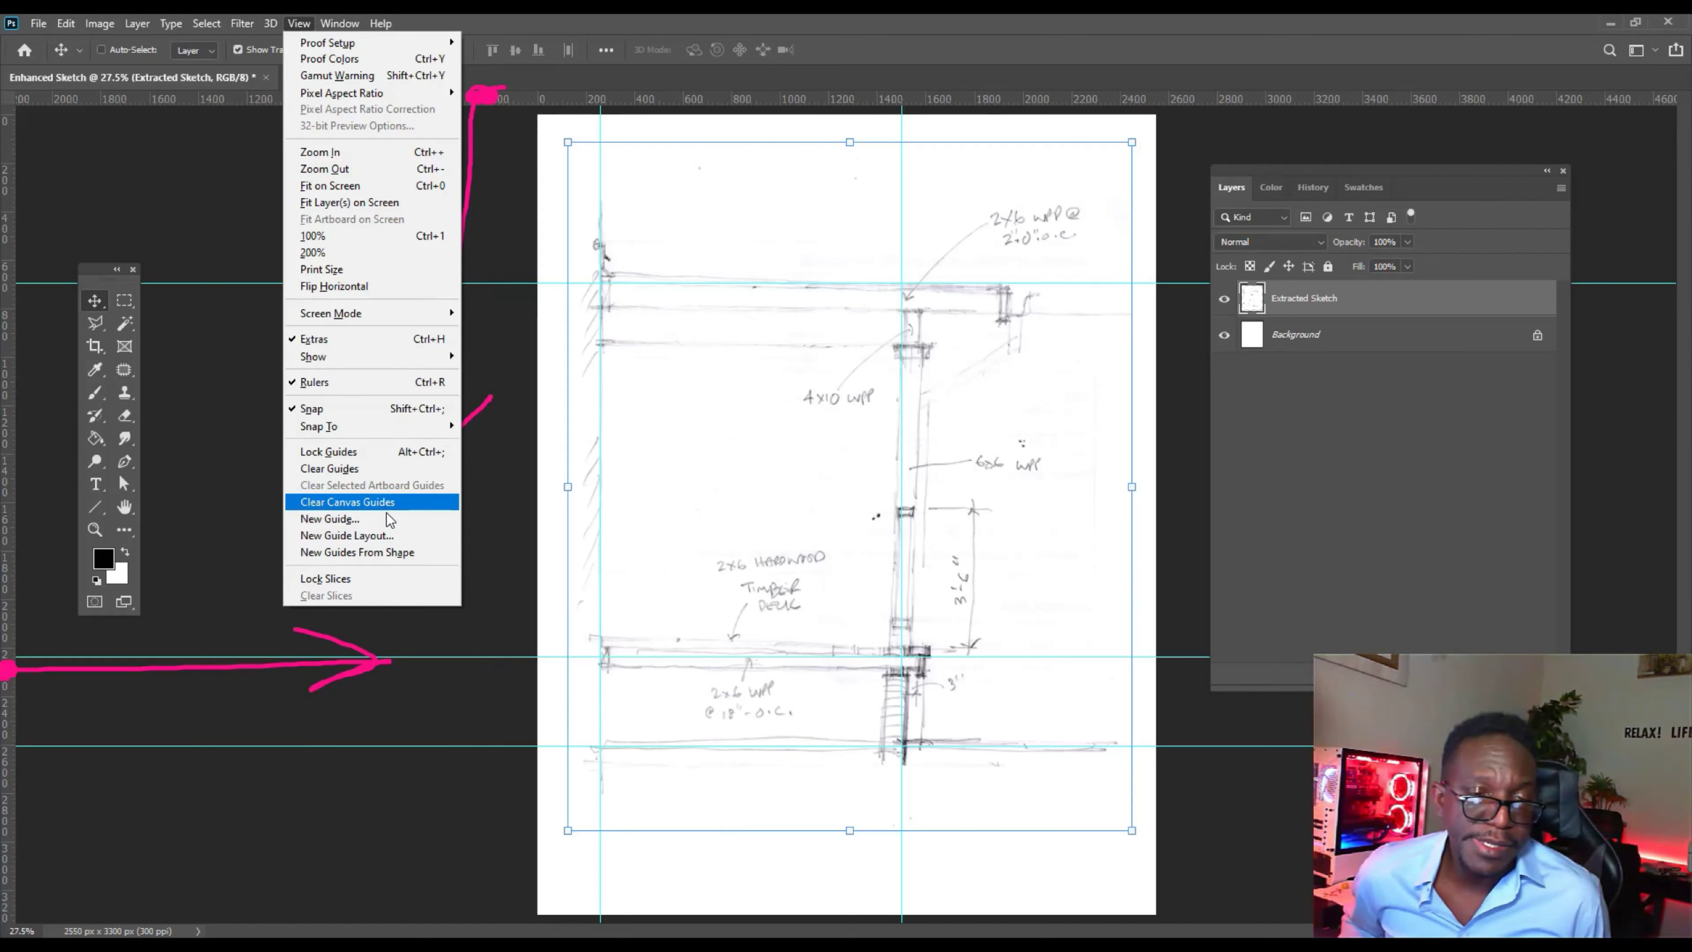
click(945, 42)
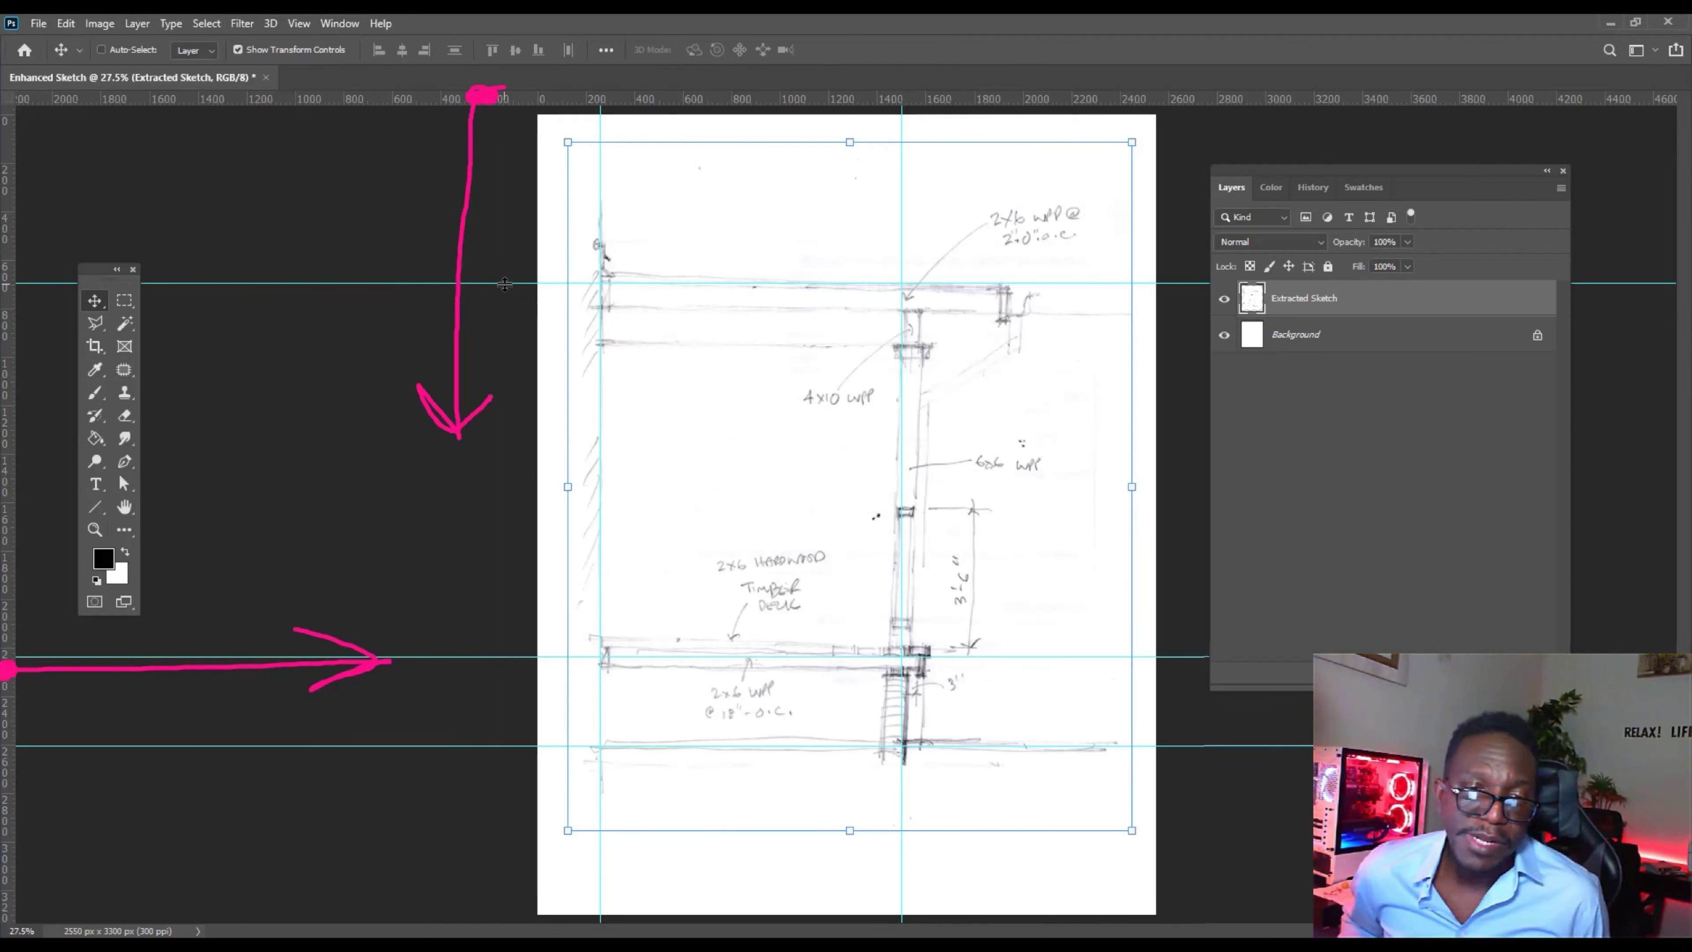
Nudge the upper horizontal guide, and with Skew pull the Extracted Sketch's two lower corners outward and down to about 107% width and 104% height.
mouse_move(505, 287)
mouse_down()
mouse_move(518, 300)
mouse_move(518, 282)
mouse_up()
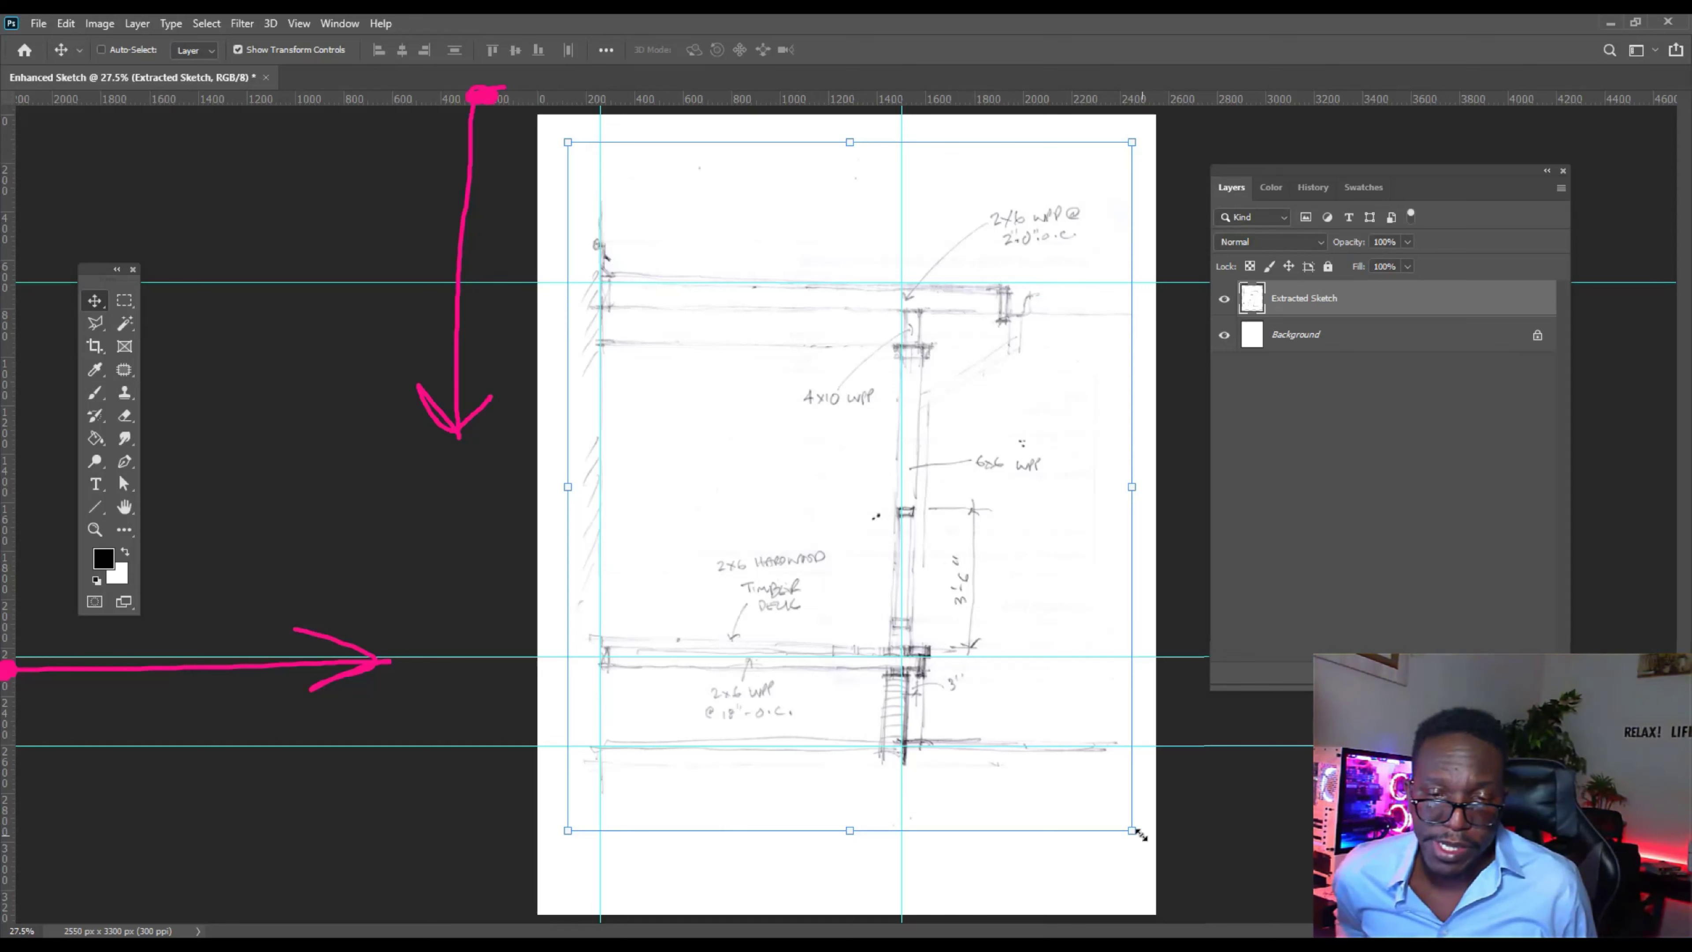
click(66, 23)
mouse_move(84, 26)
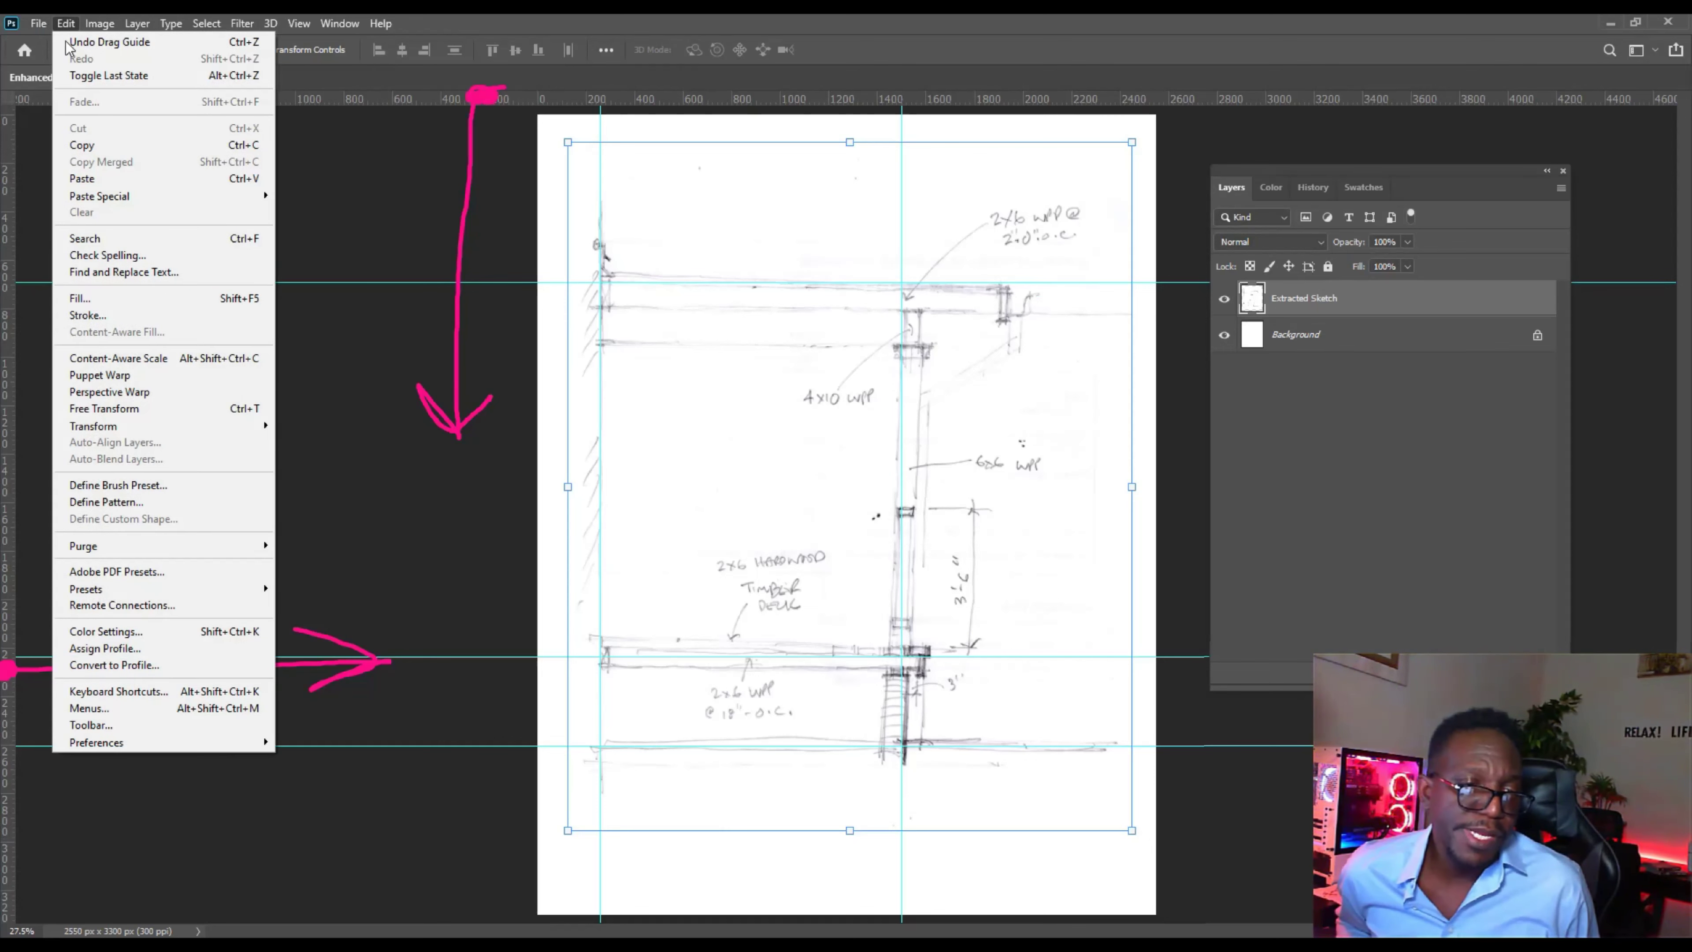
mouse_move(185, 427)
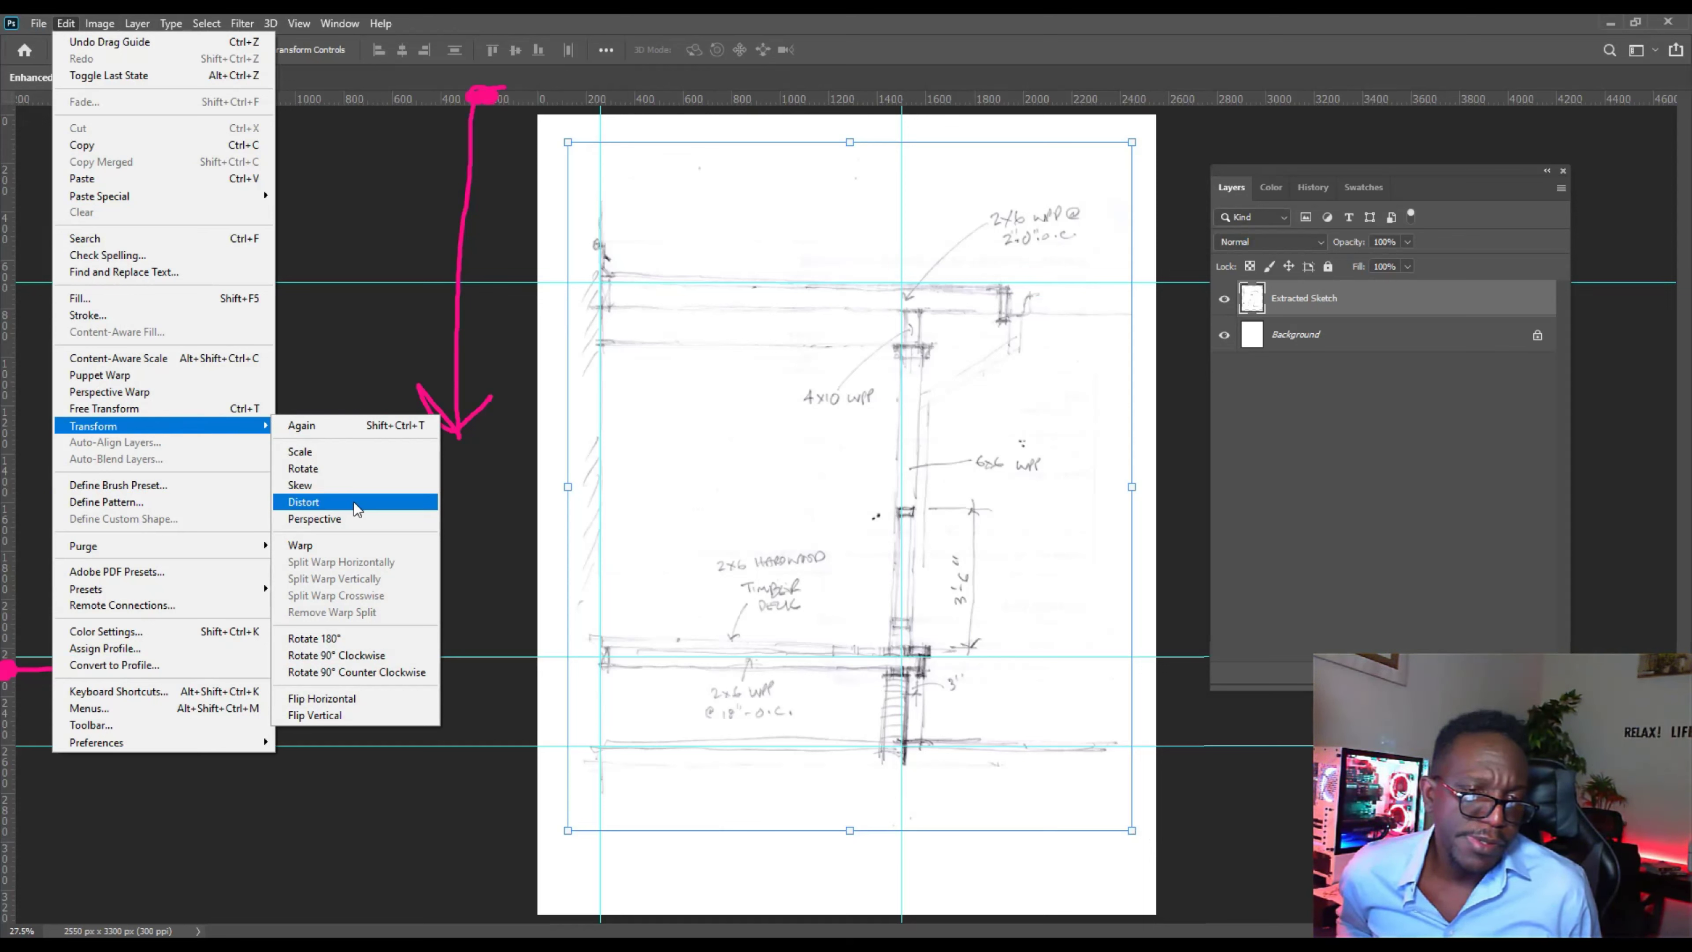
click(352, 489)
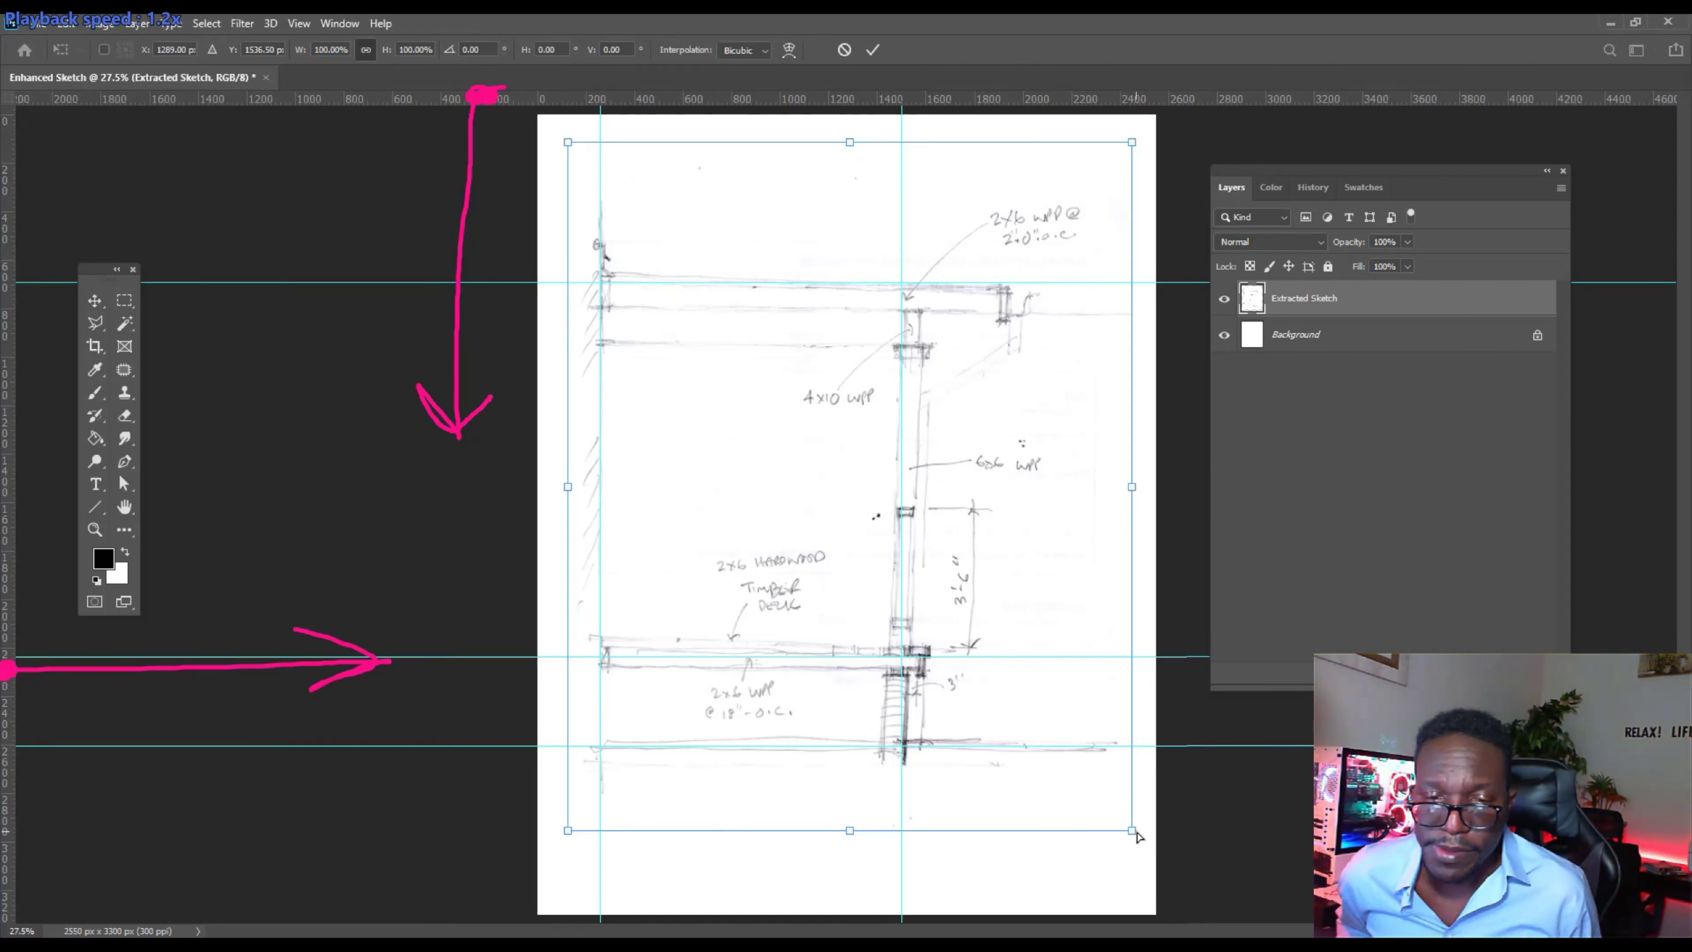
drag(1132, 831, 1166, 854)
drag(567, 831, 562, 857)
drag(1170, 862, 1165, 841)
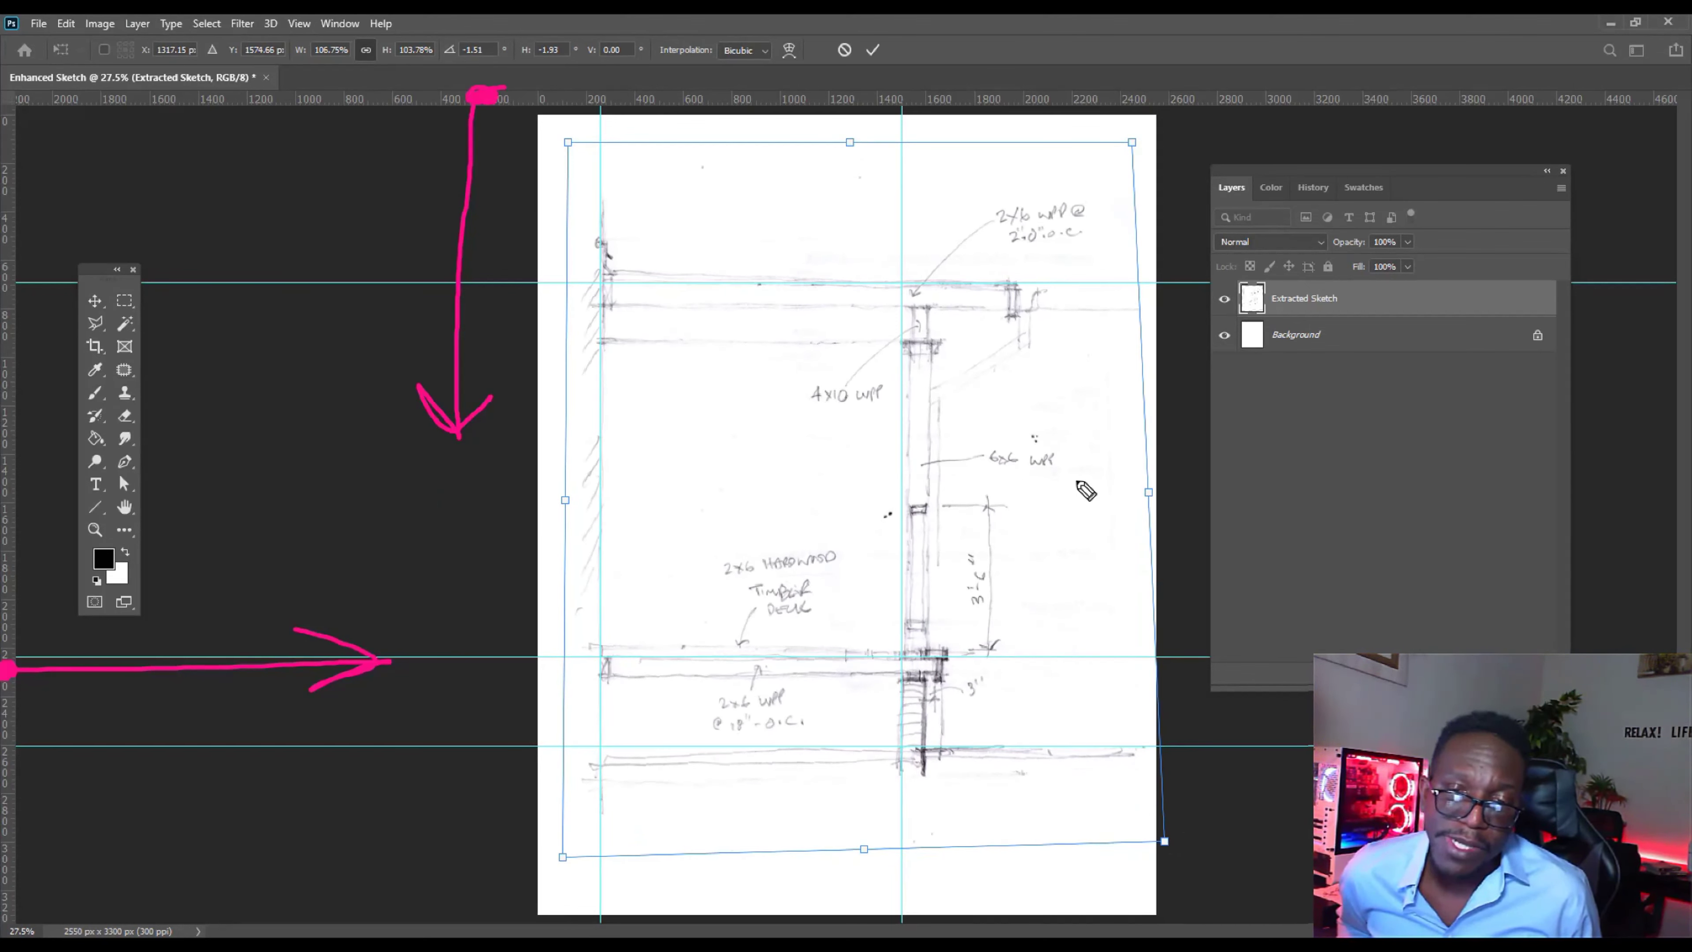
mouse_move(1205, 833)
mouse_down()
mouse_move(904, 809)
mouse_move(922, 794)
mouse_up()
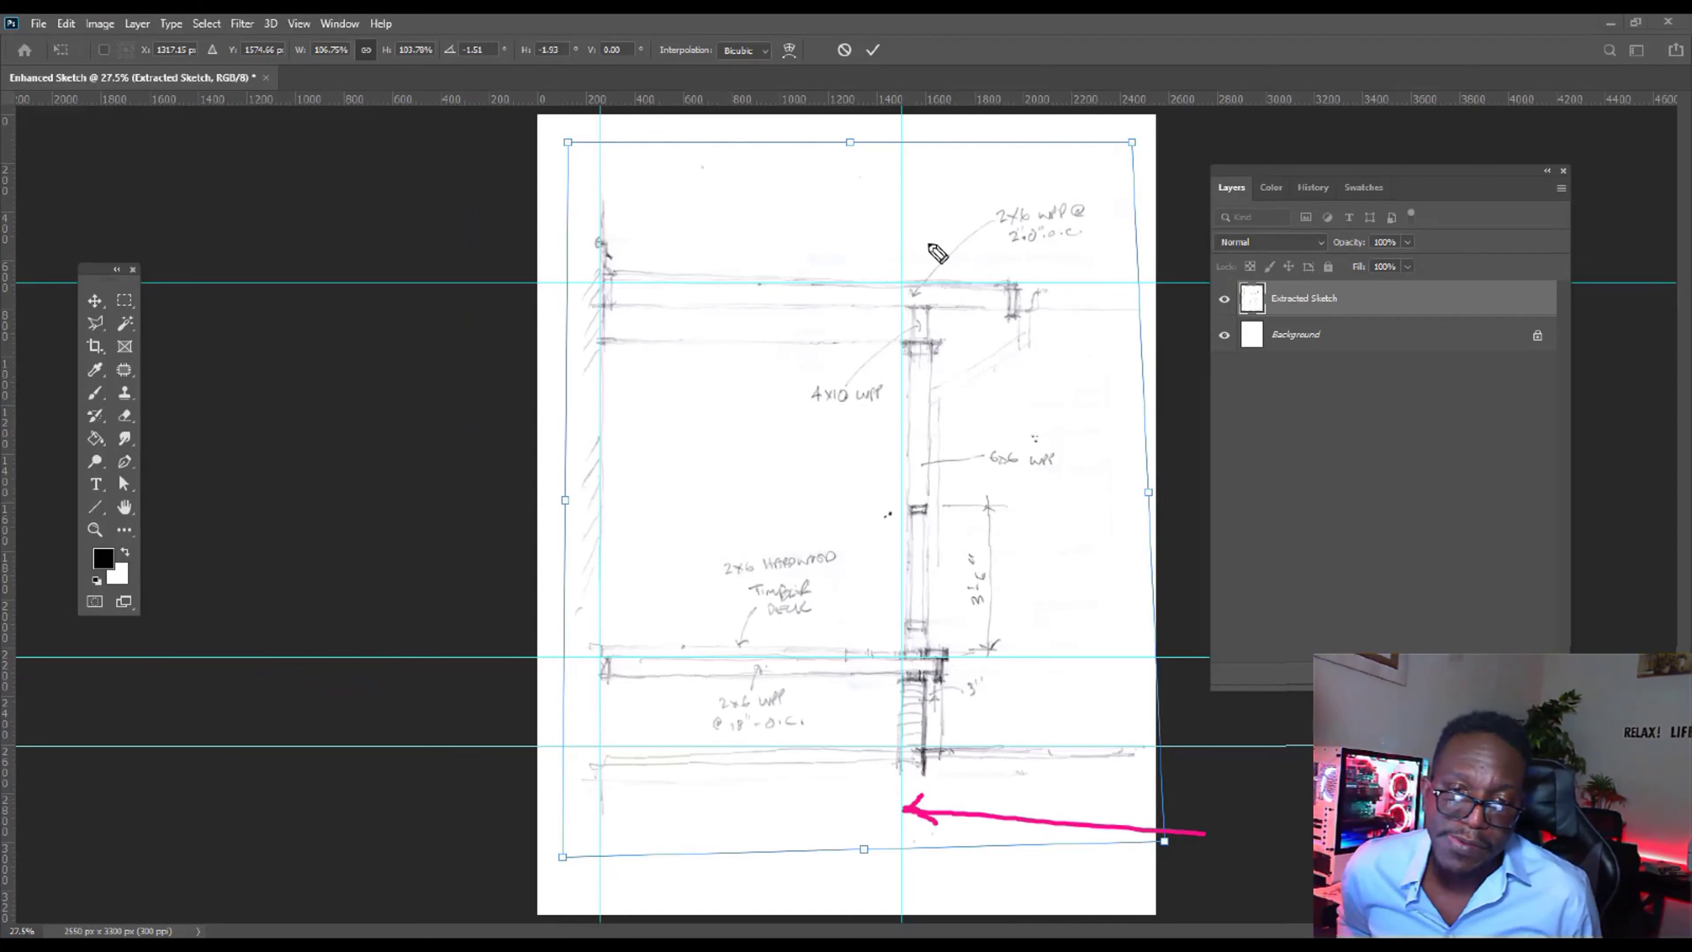
mouse_move(1056, 206)
mouse_down()
mouse_move(902, 223)
mouse_move(945, 197)
mouse_up()
drag(725, 177, 718, 288)
drag(717, 289, 748, 259)
drag(671, 830, 670, 730)
drag(669, 730, 683, 755)
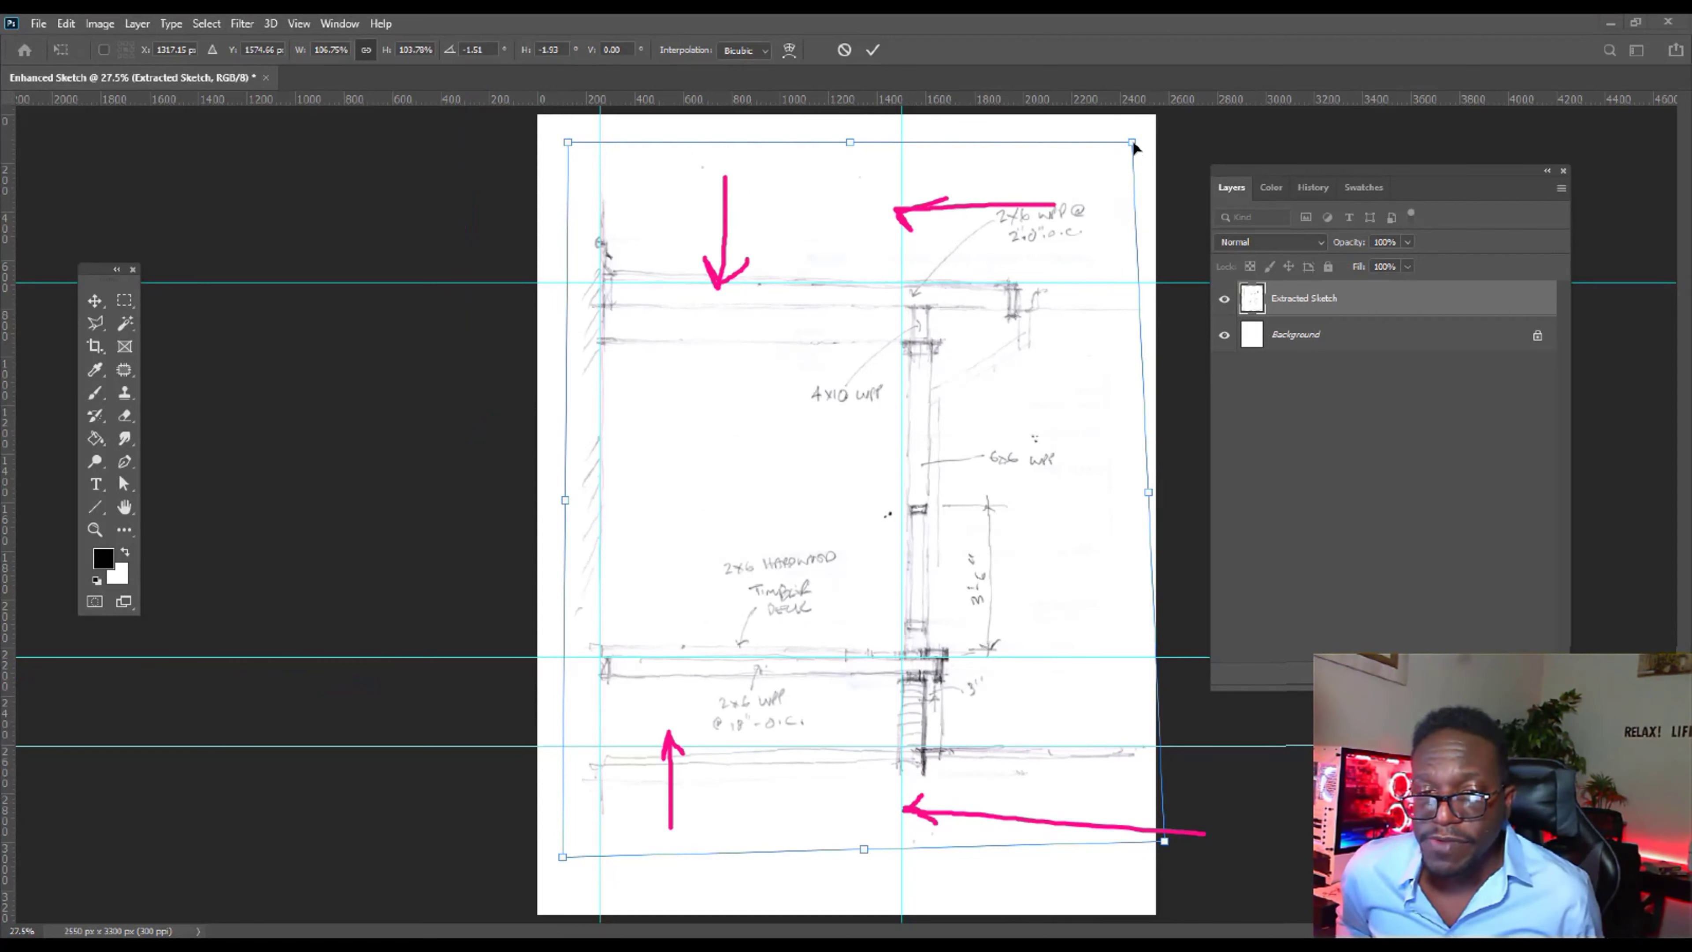
Adjust the upper corners and fine-tune the lower ones until the beams and post follow the guides, and commit the skew at about 108% width.
drag(1132, 146, 1102, 158)
drag(568, 142, 566, 166)
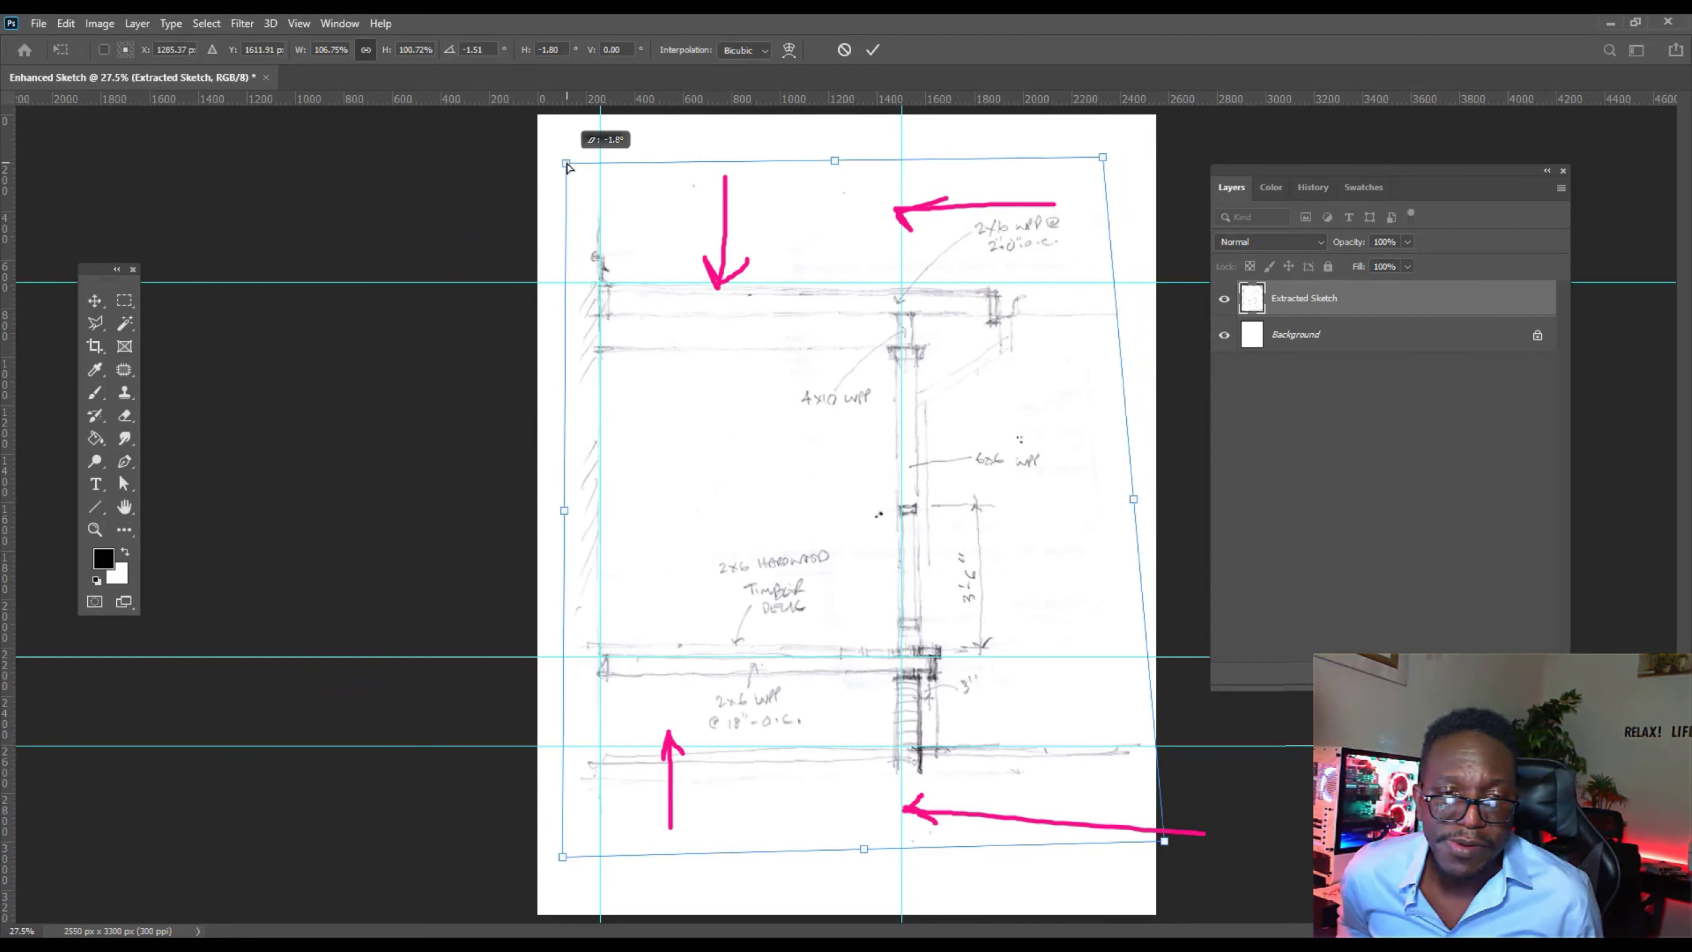
drag(1102, 158, 1123, 141)
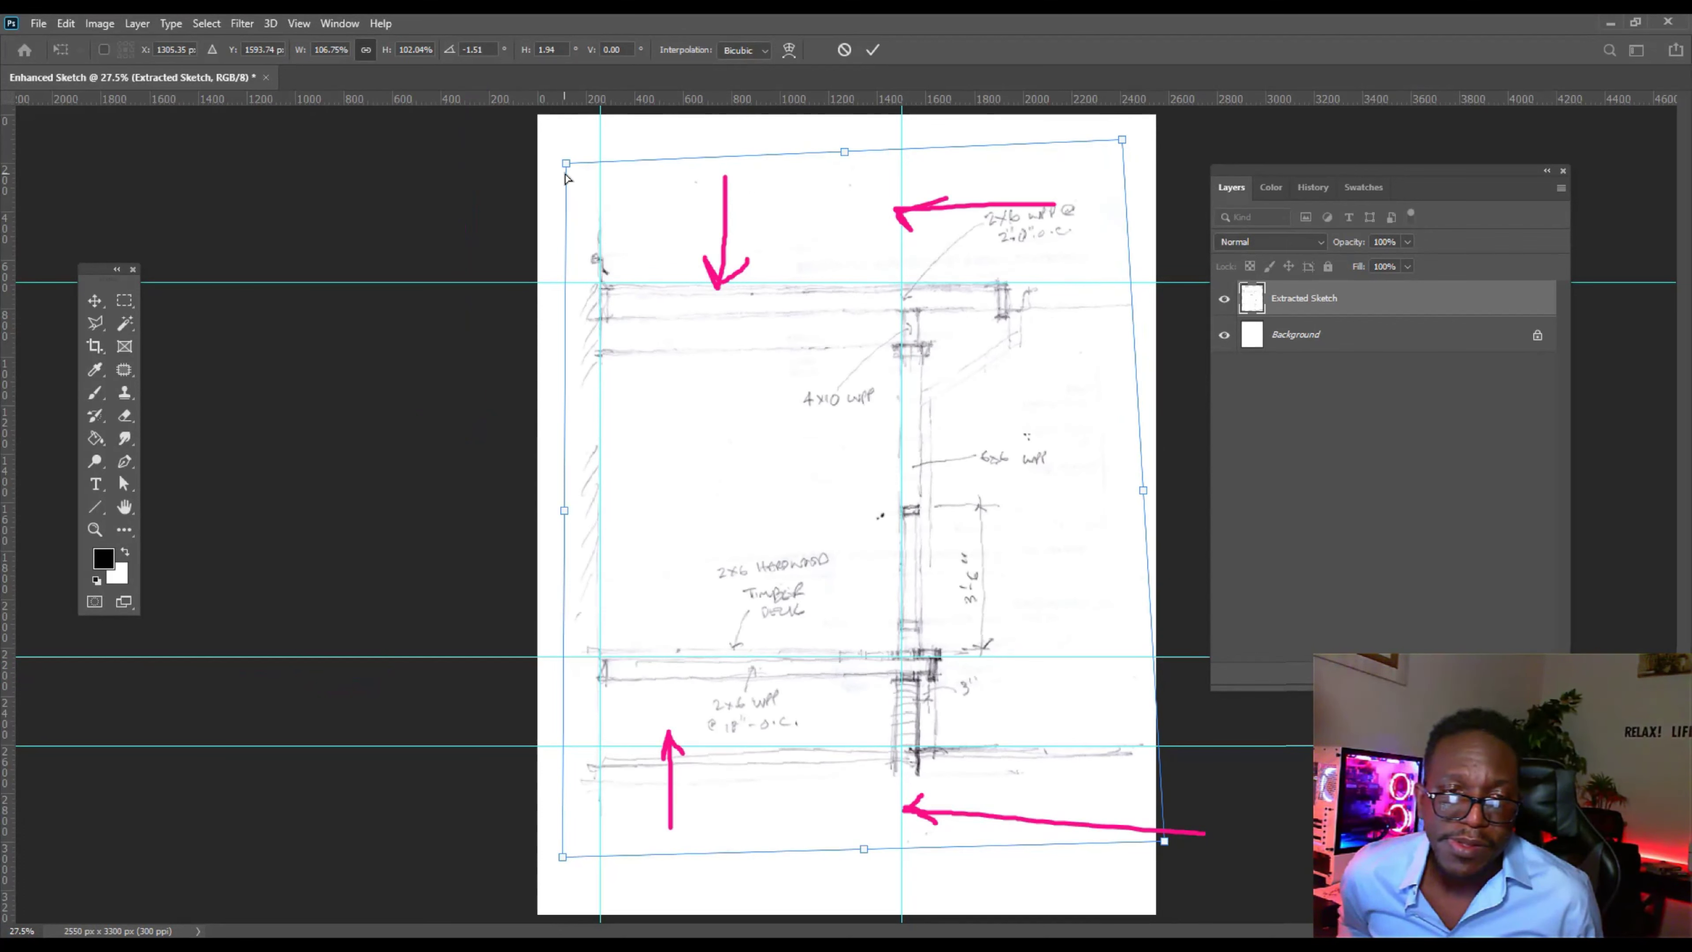
drag(569, 169, 570, 164)
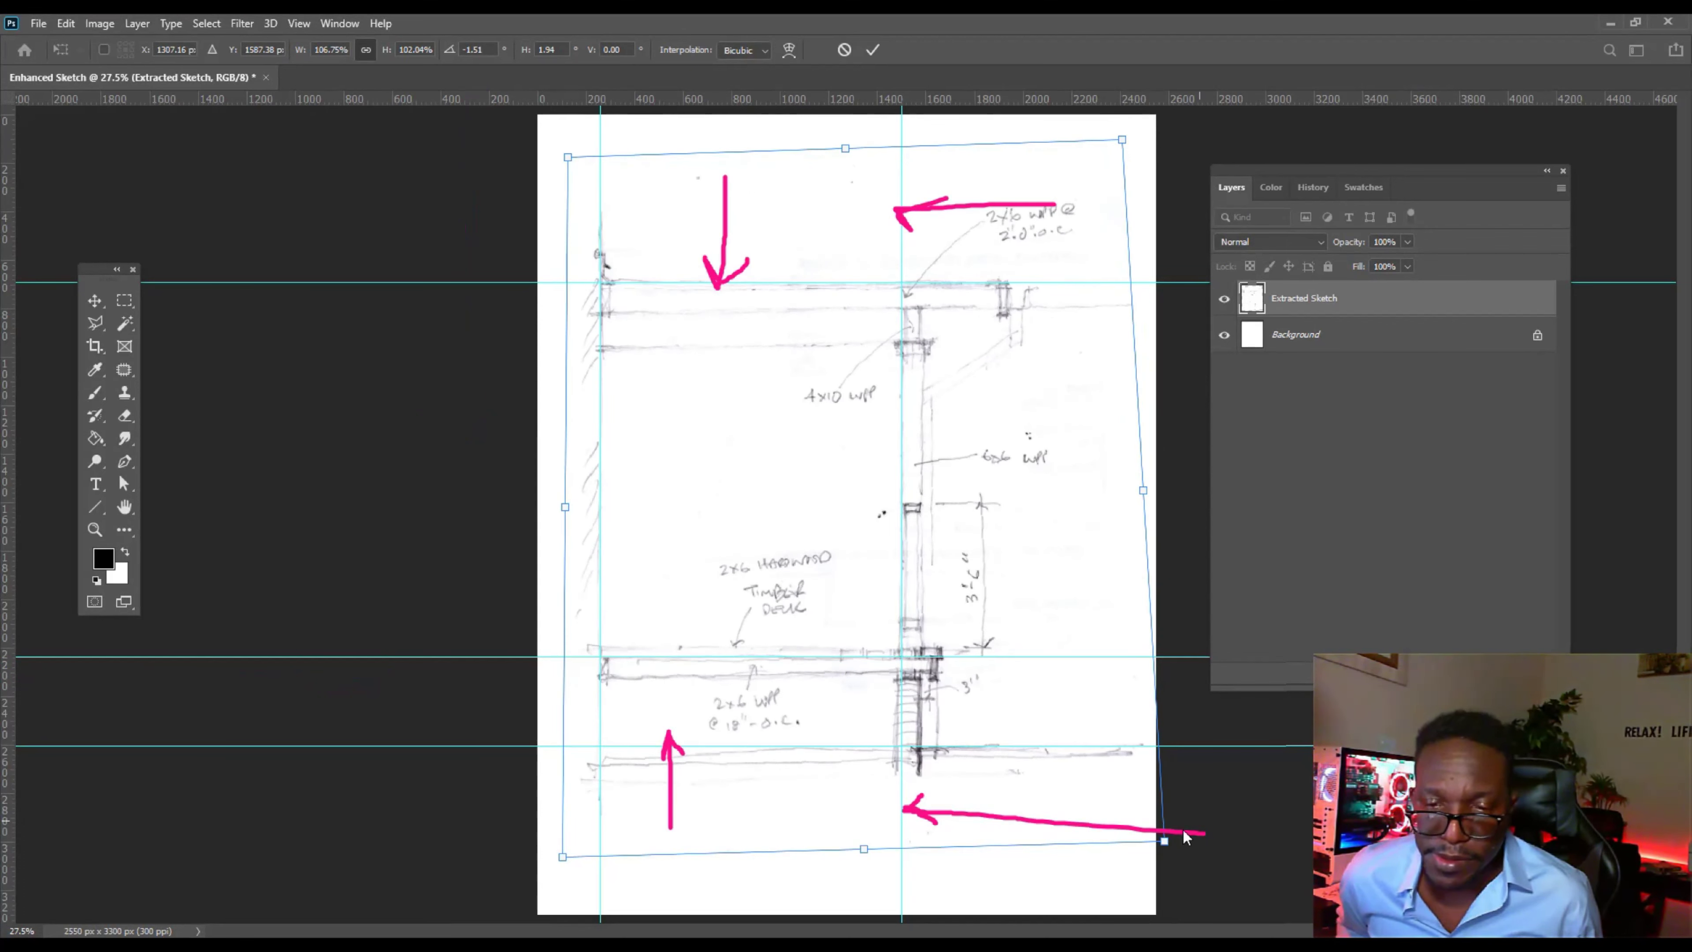
drag(1164, 841, 1171, 841)
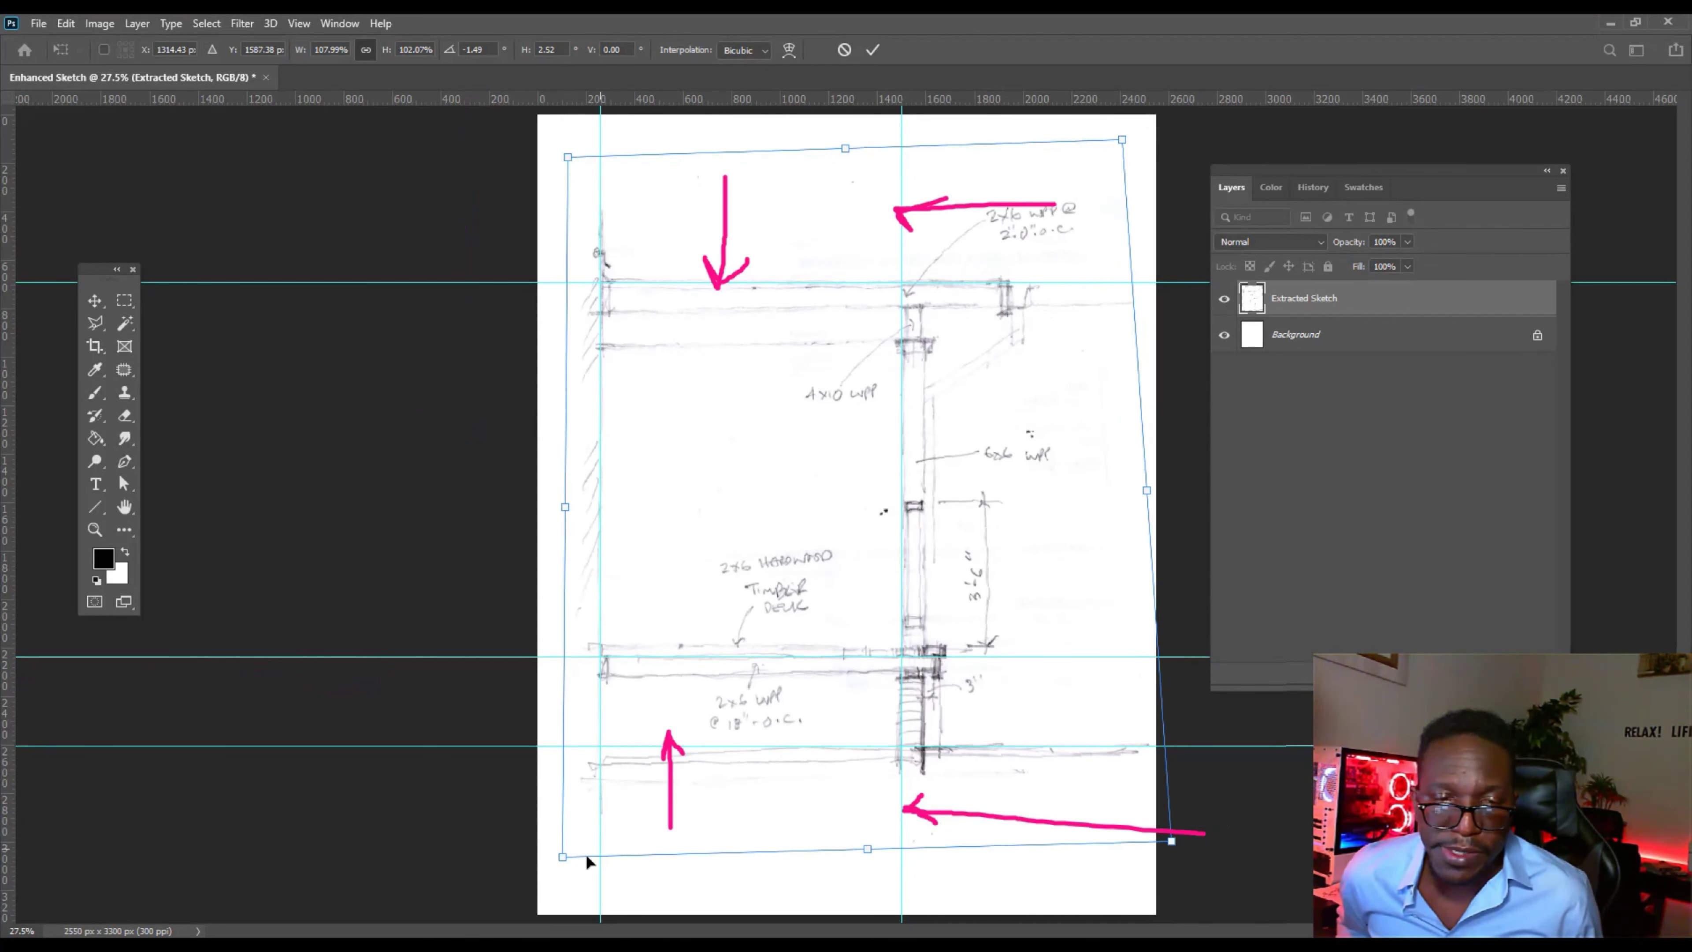
drag(562, 859, 562, 856)
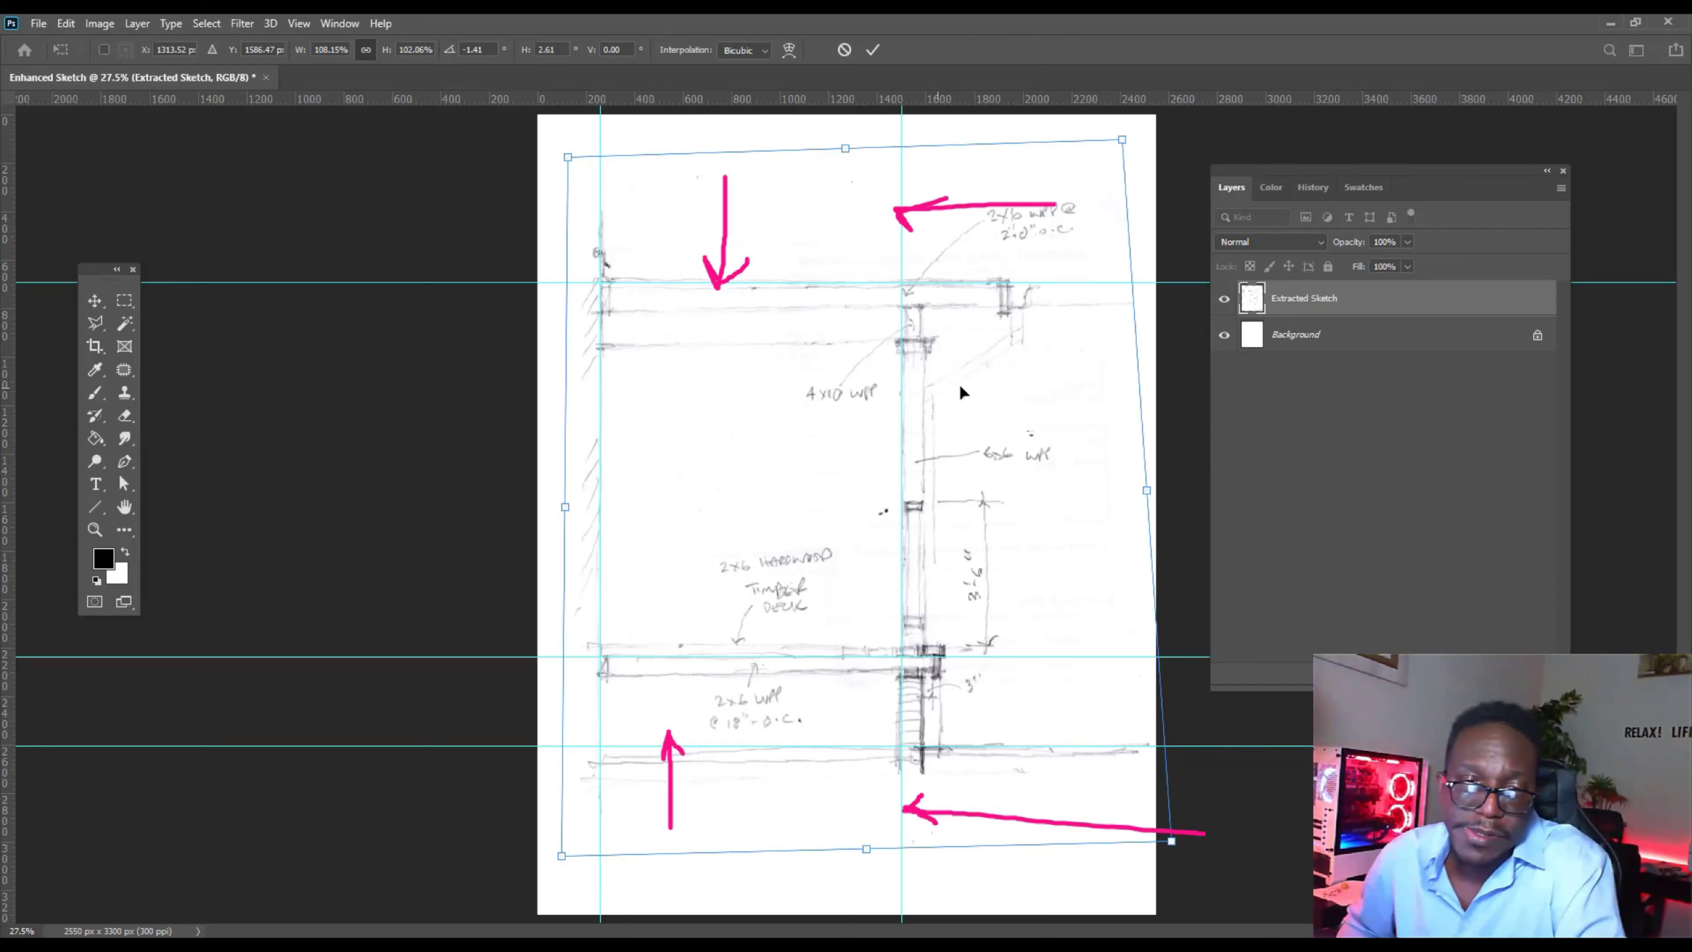
key(Return)
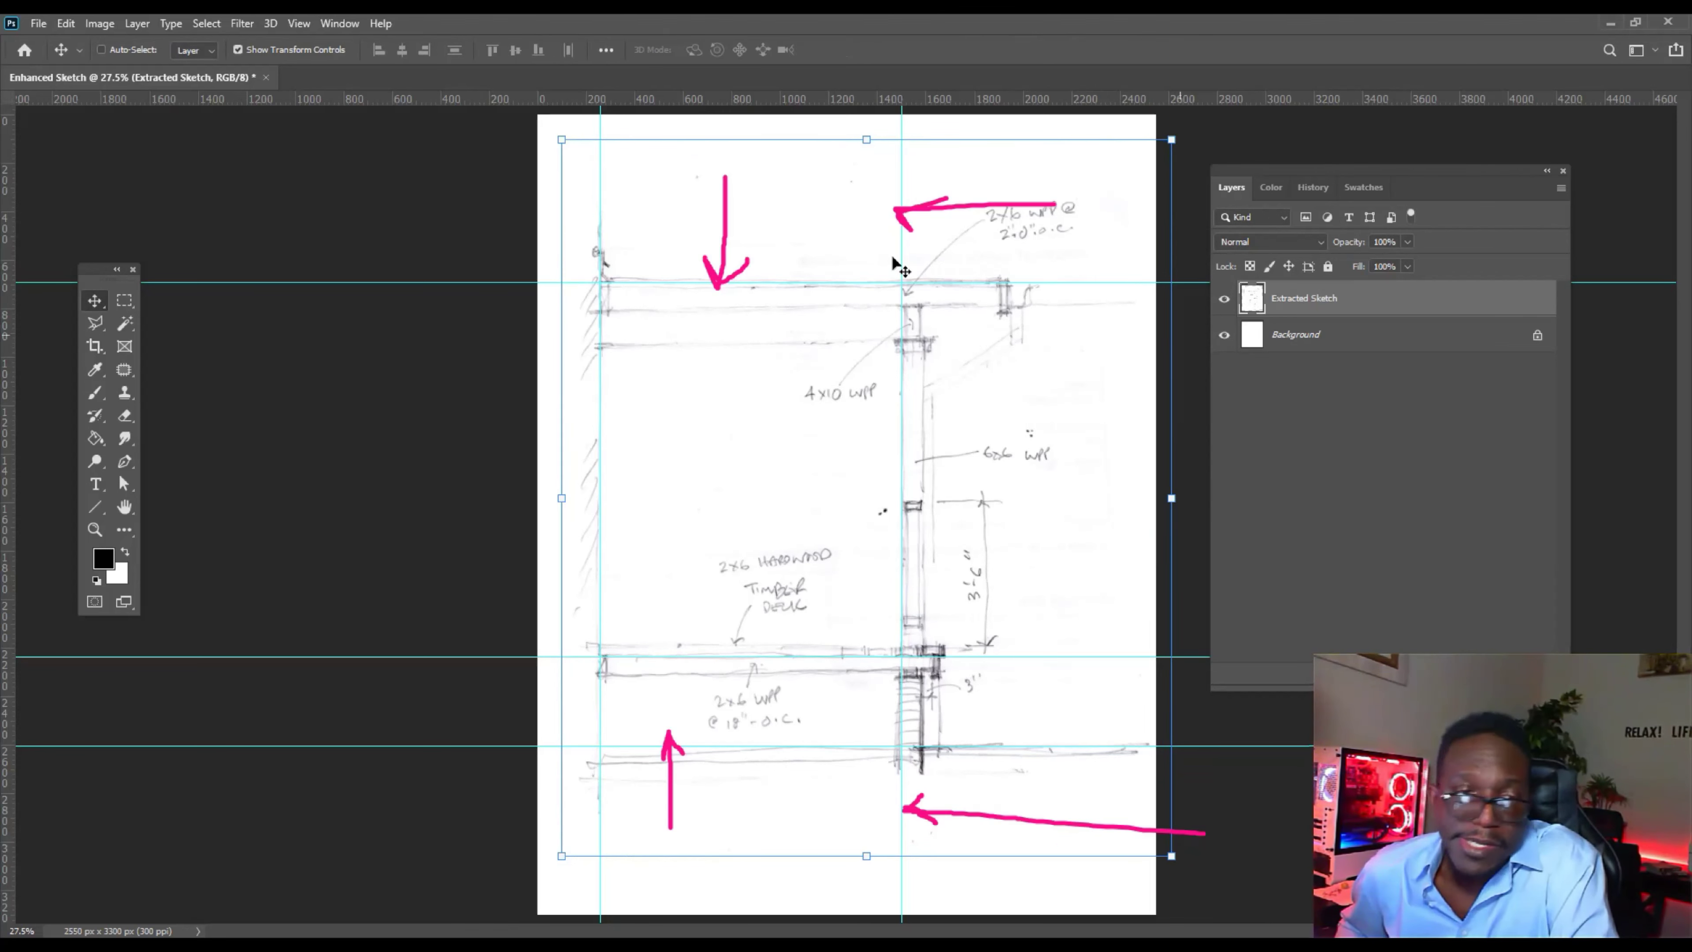
Clear all guides from the page and make the Background layer active.
click(300, 23)
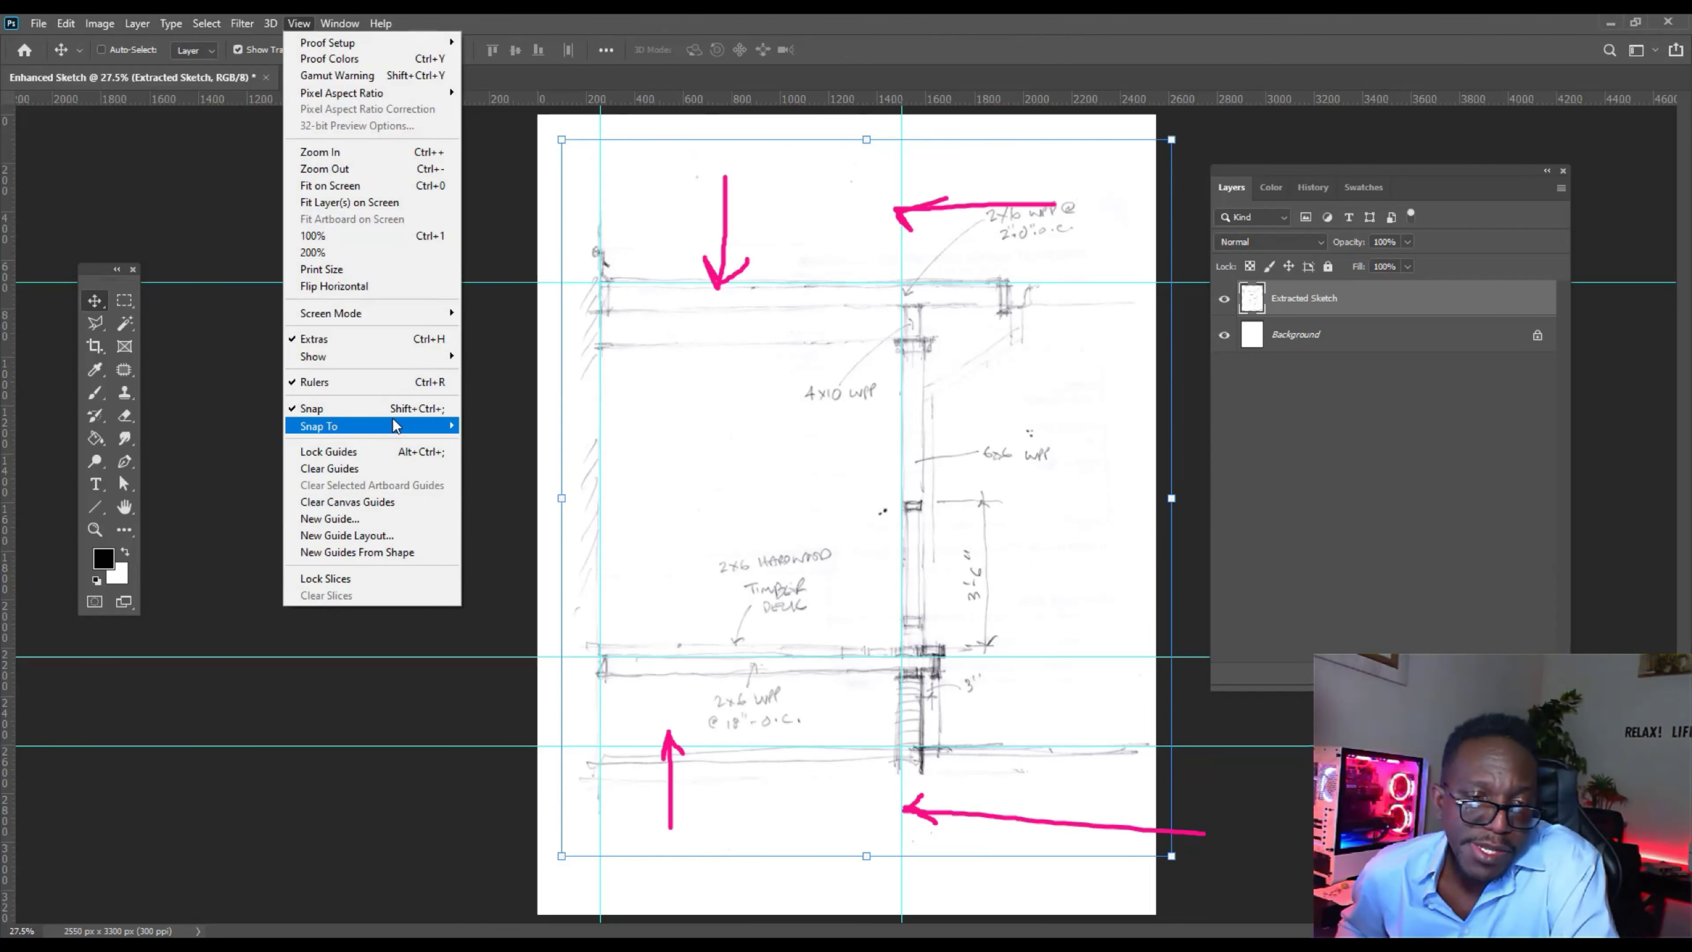
click(373, 469)
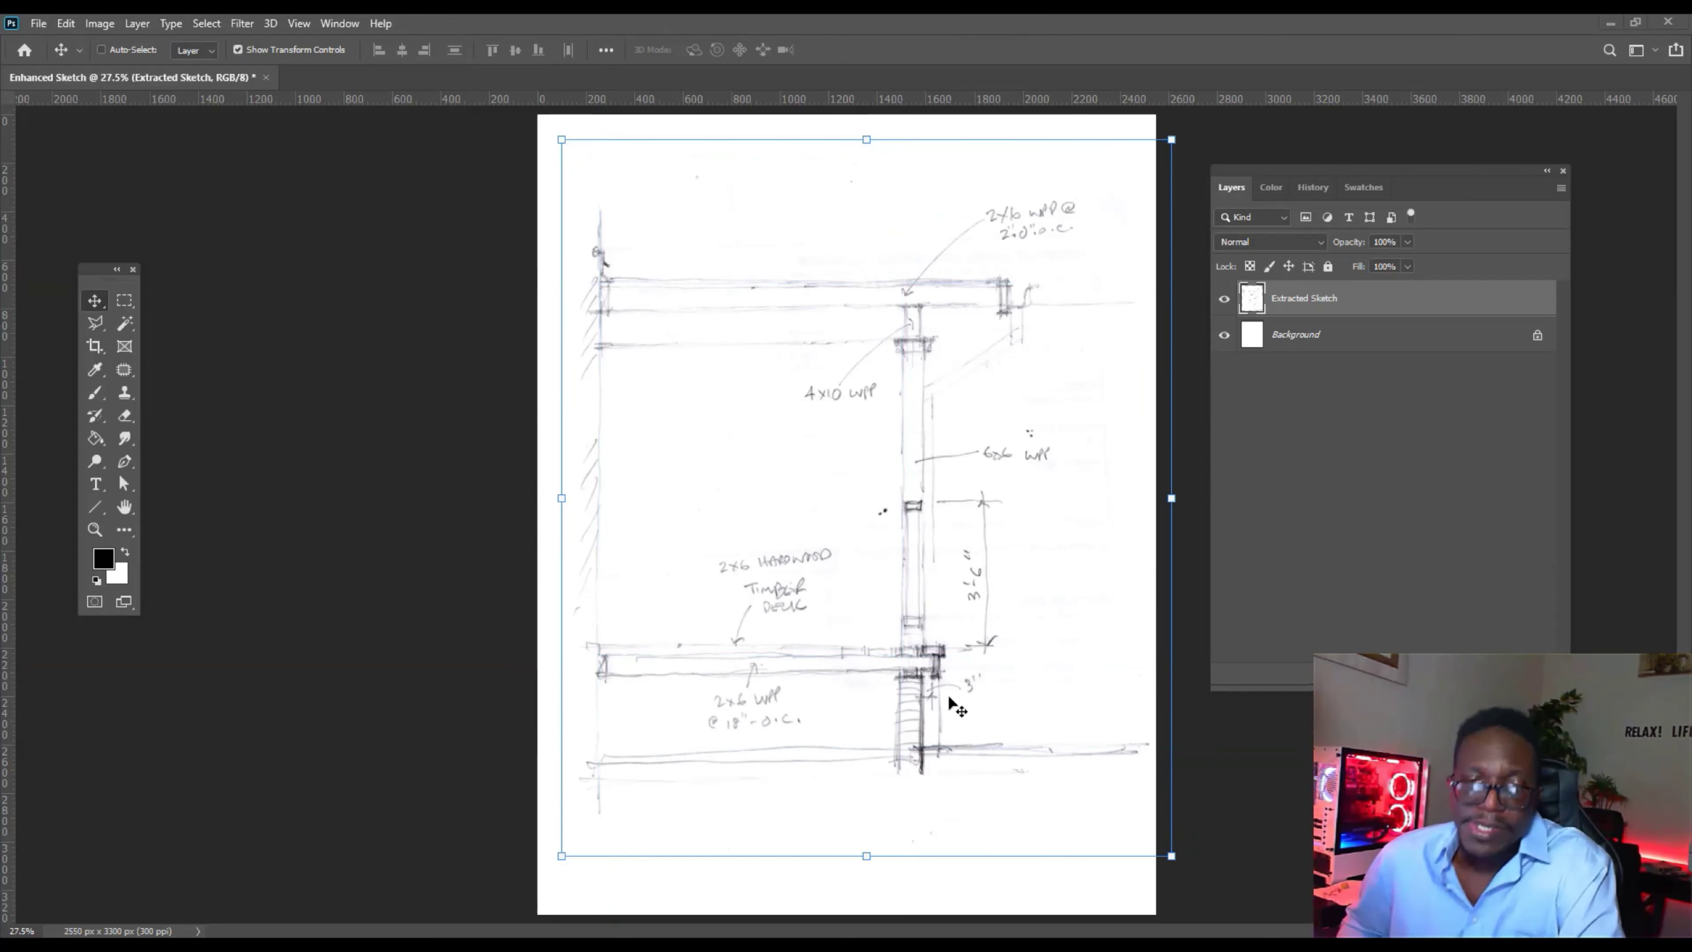
click(1401, 341)
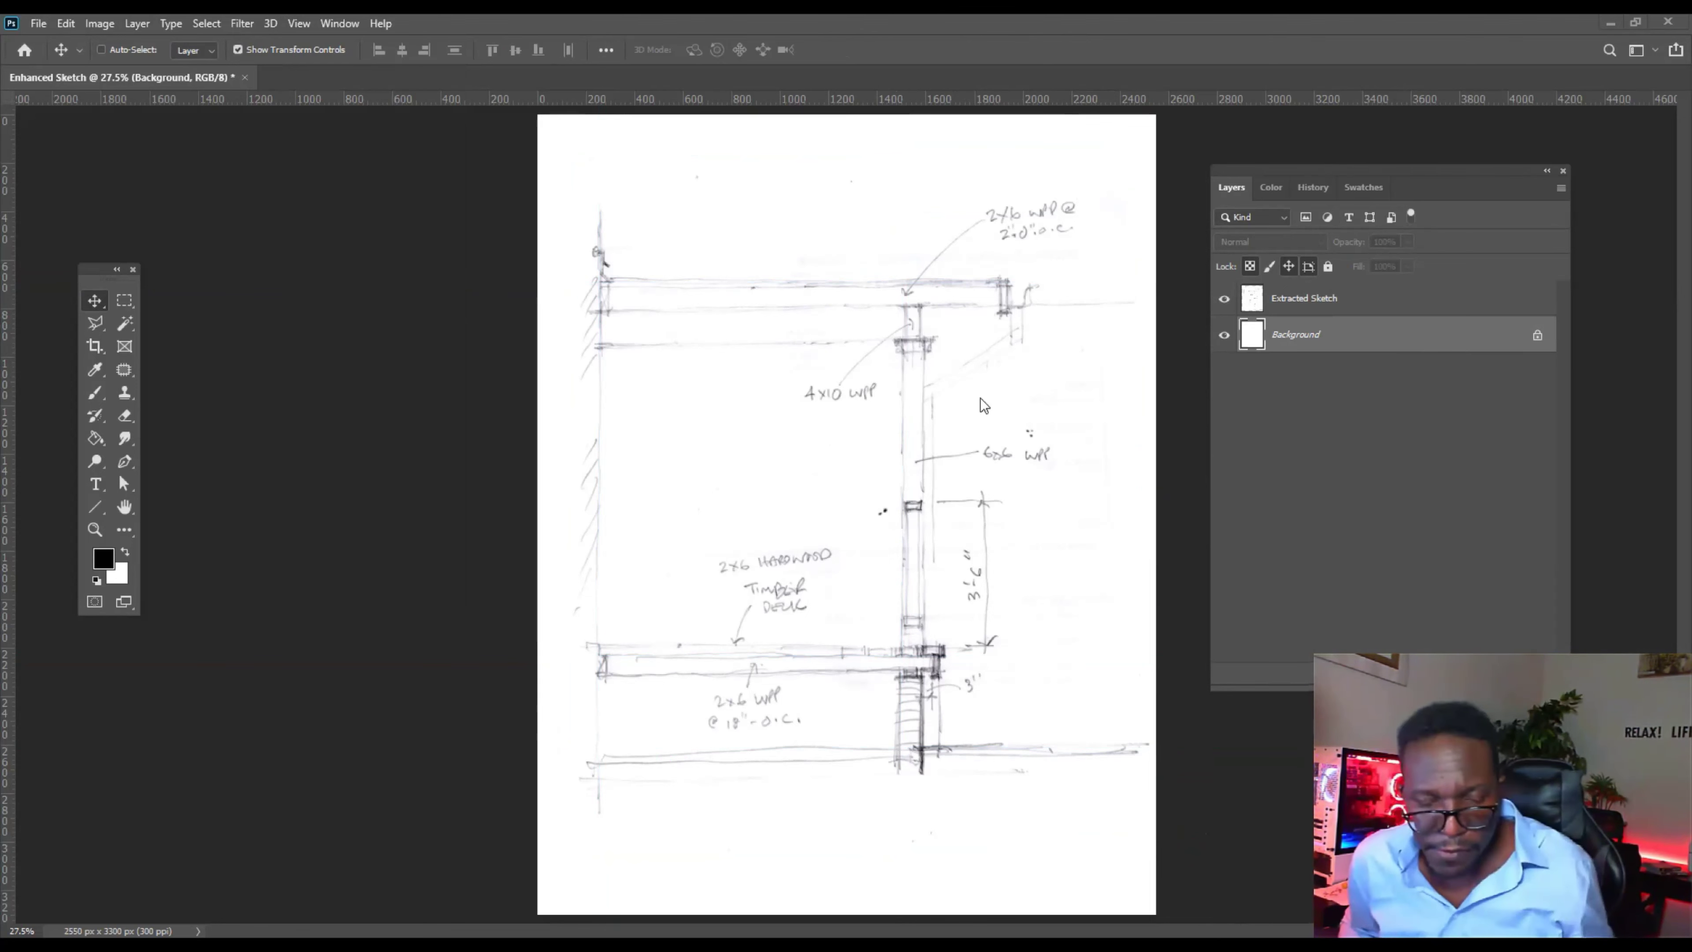
Inspect the straightened sketch up close, checking the beams, post, dimension and handwritten notes for faint lines, specks and show-through text.
scroll(1011, 388, up, 3)
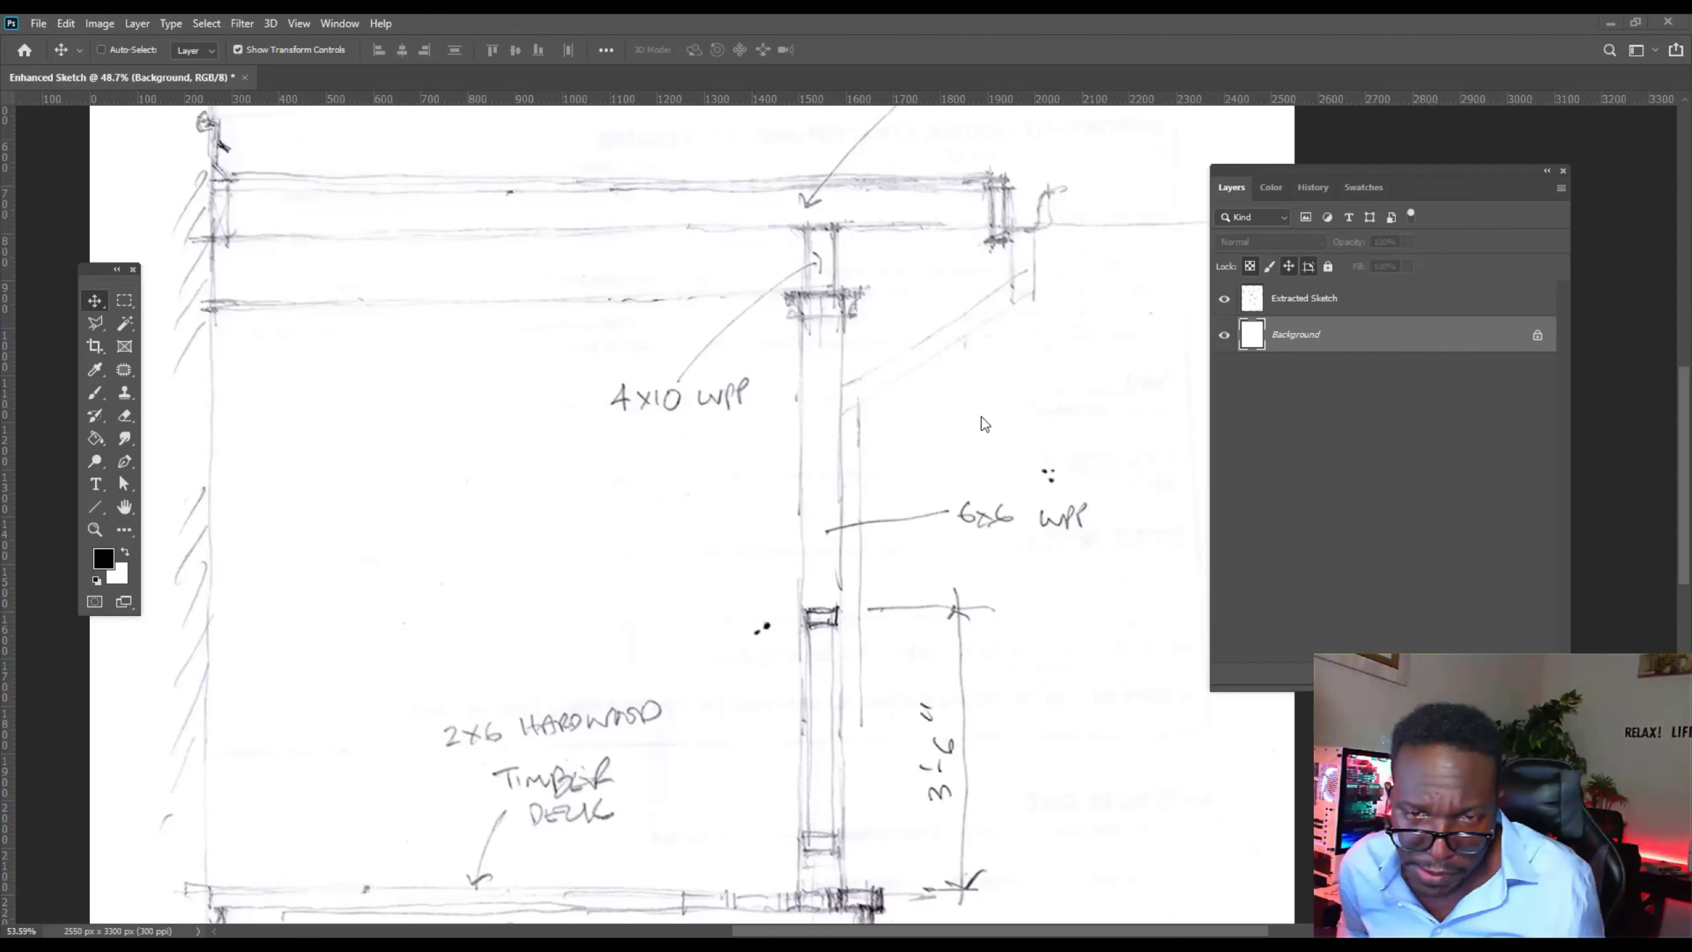
scroll(937, 434, up, 3)
scroll(689, 373, down, 3)
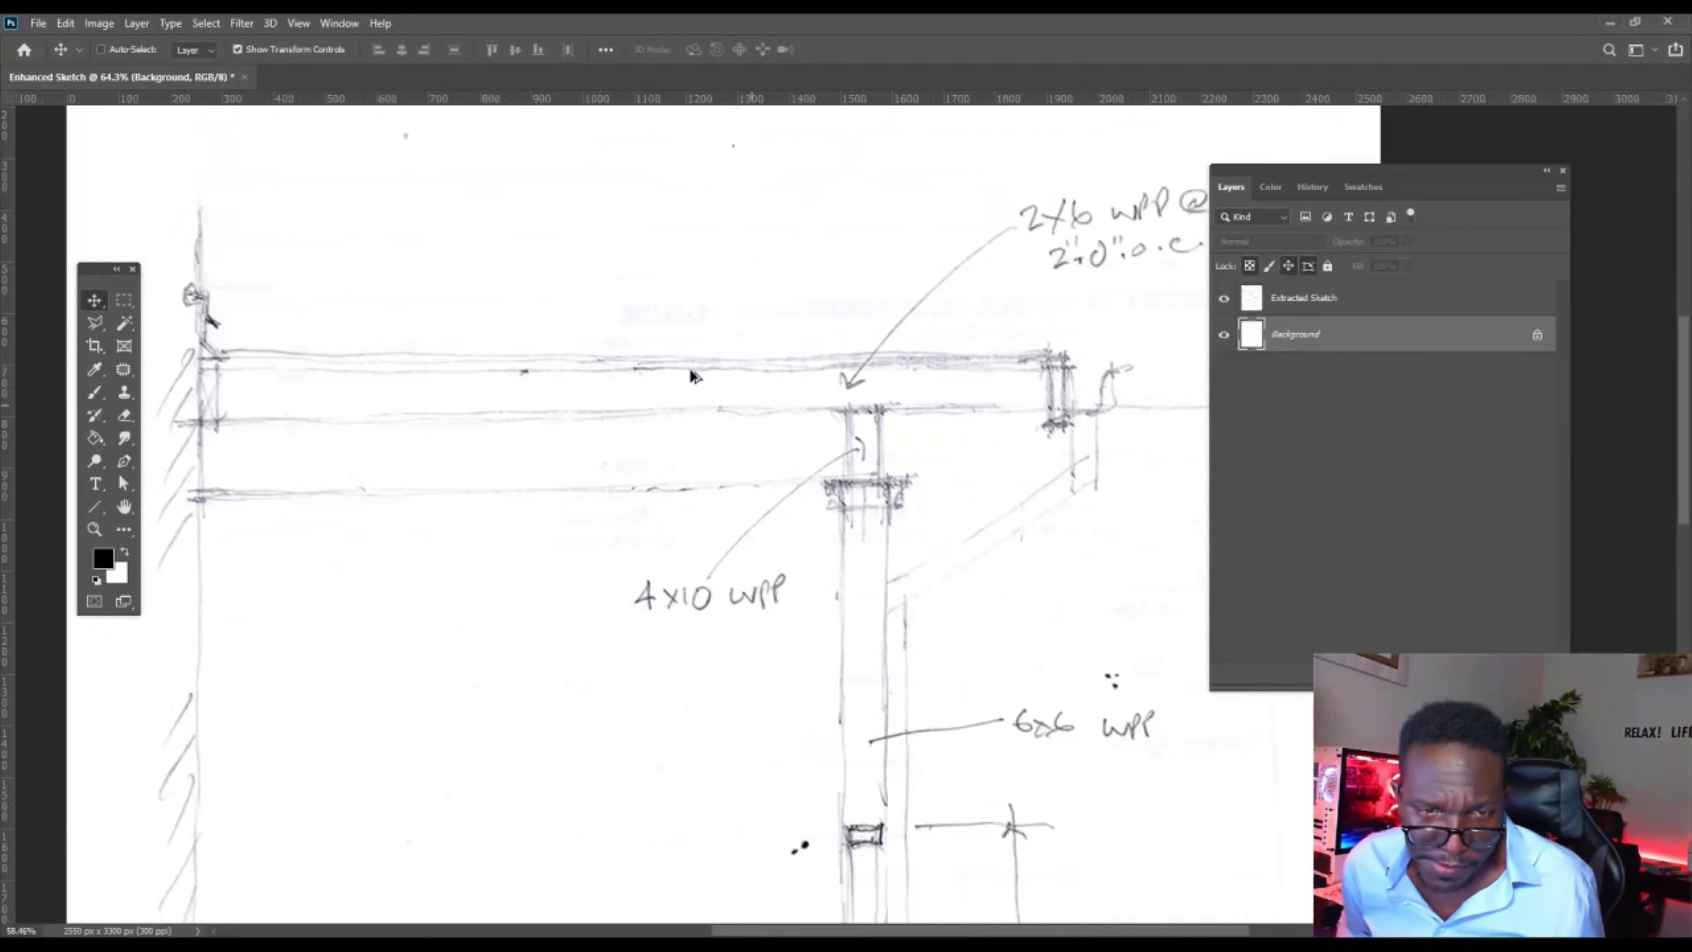
scroll(740, 576, down, 1)
scroll(783, 249, down, 1)
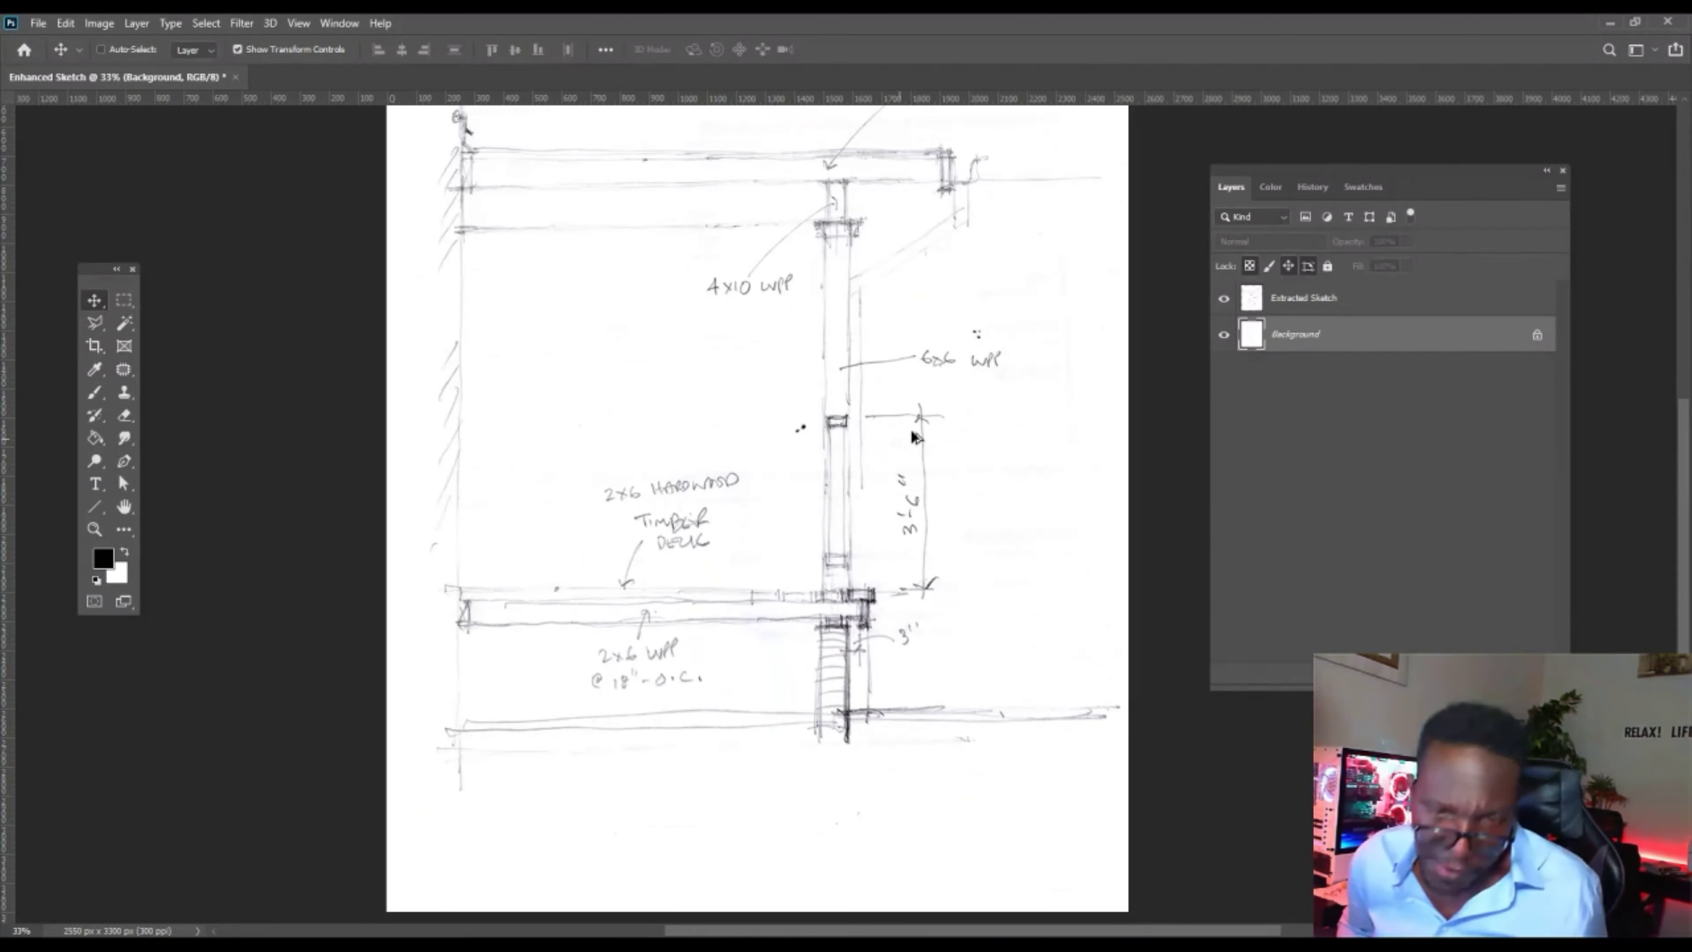
scroll(932, 480, up, 3)
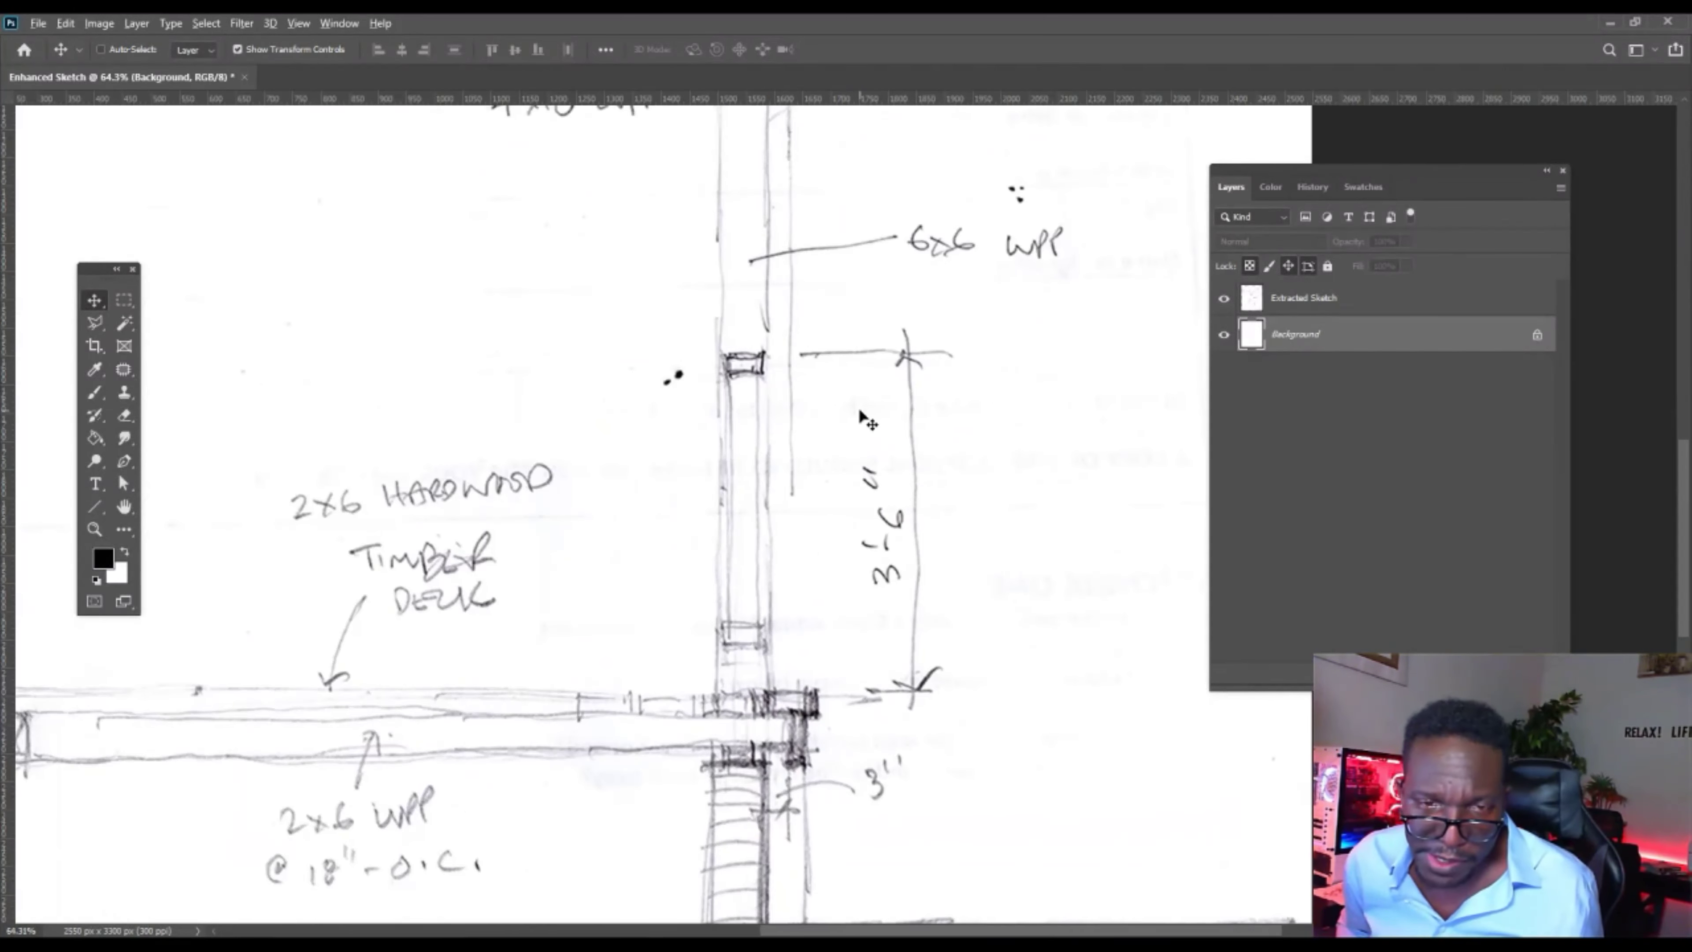
scroll(863, 419, down, 2)
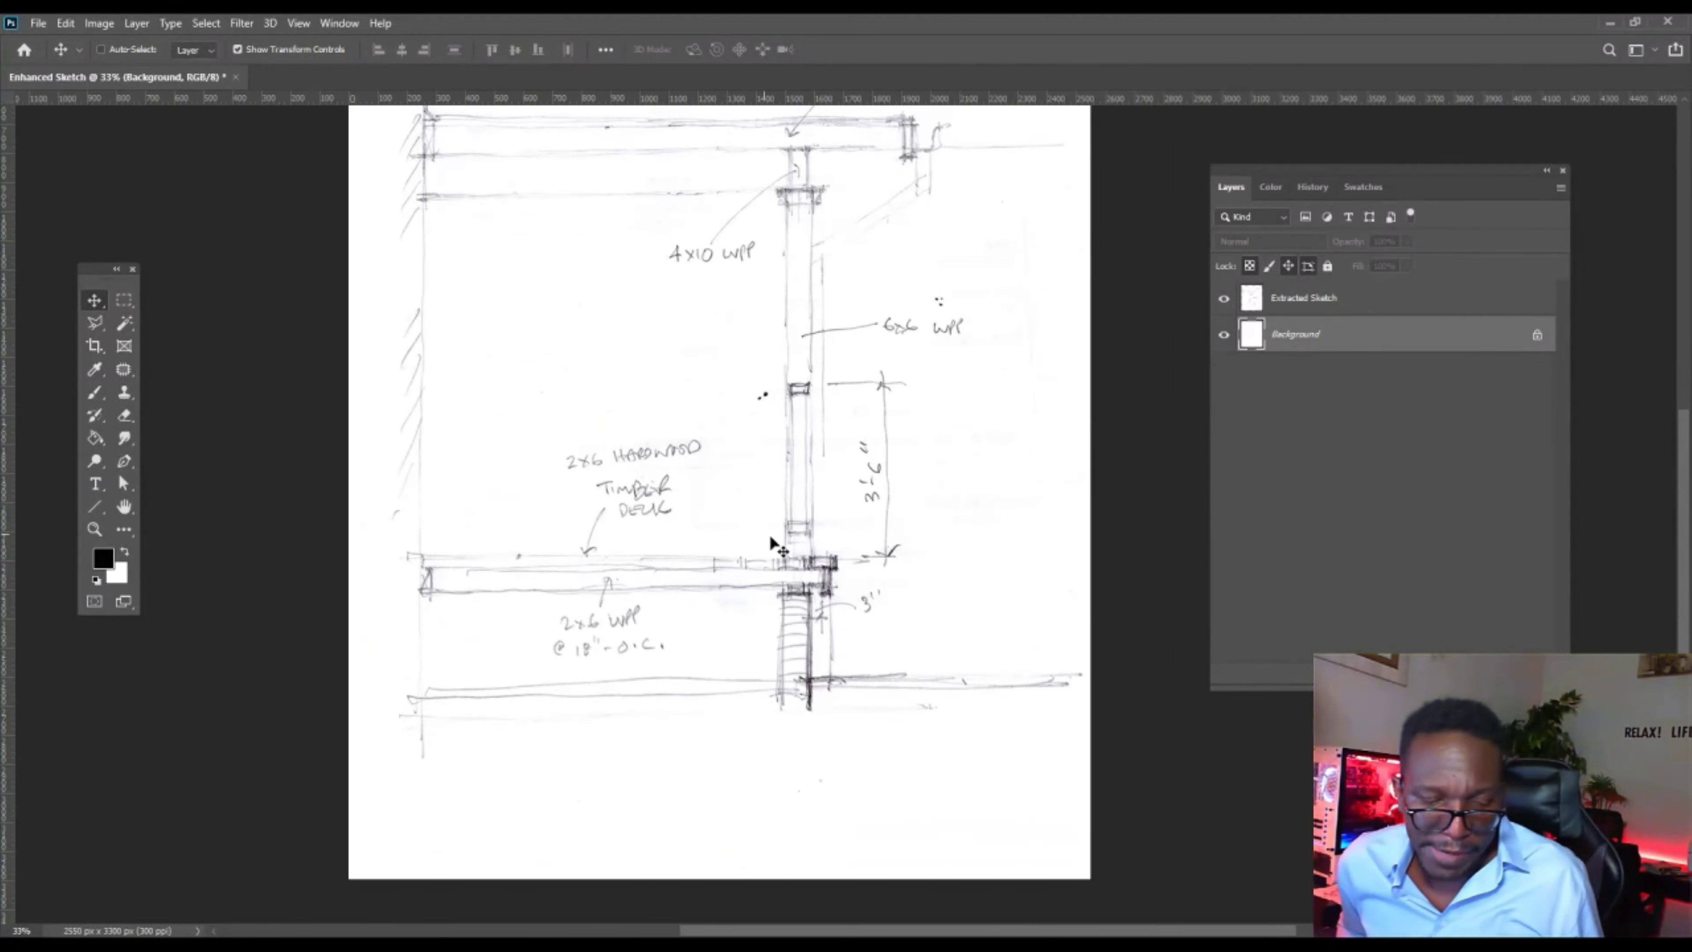
scroll(864, 408, up, 3)
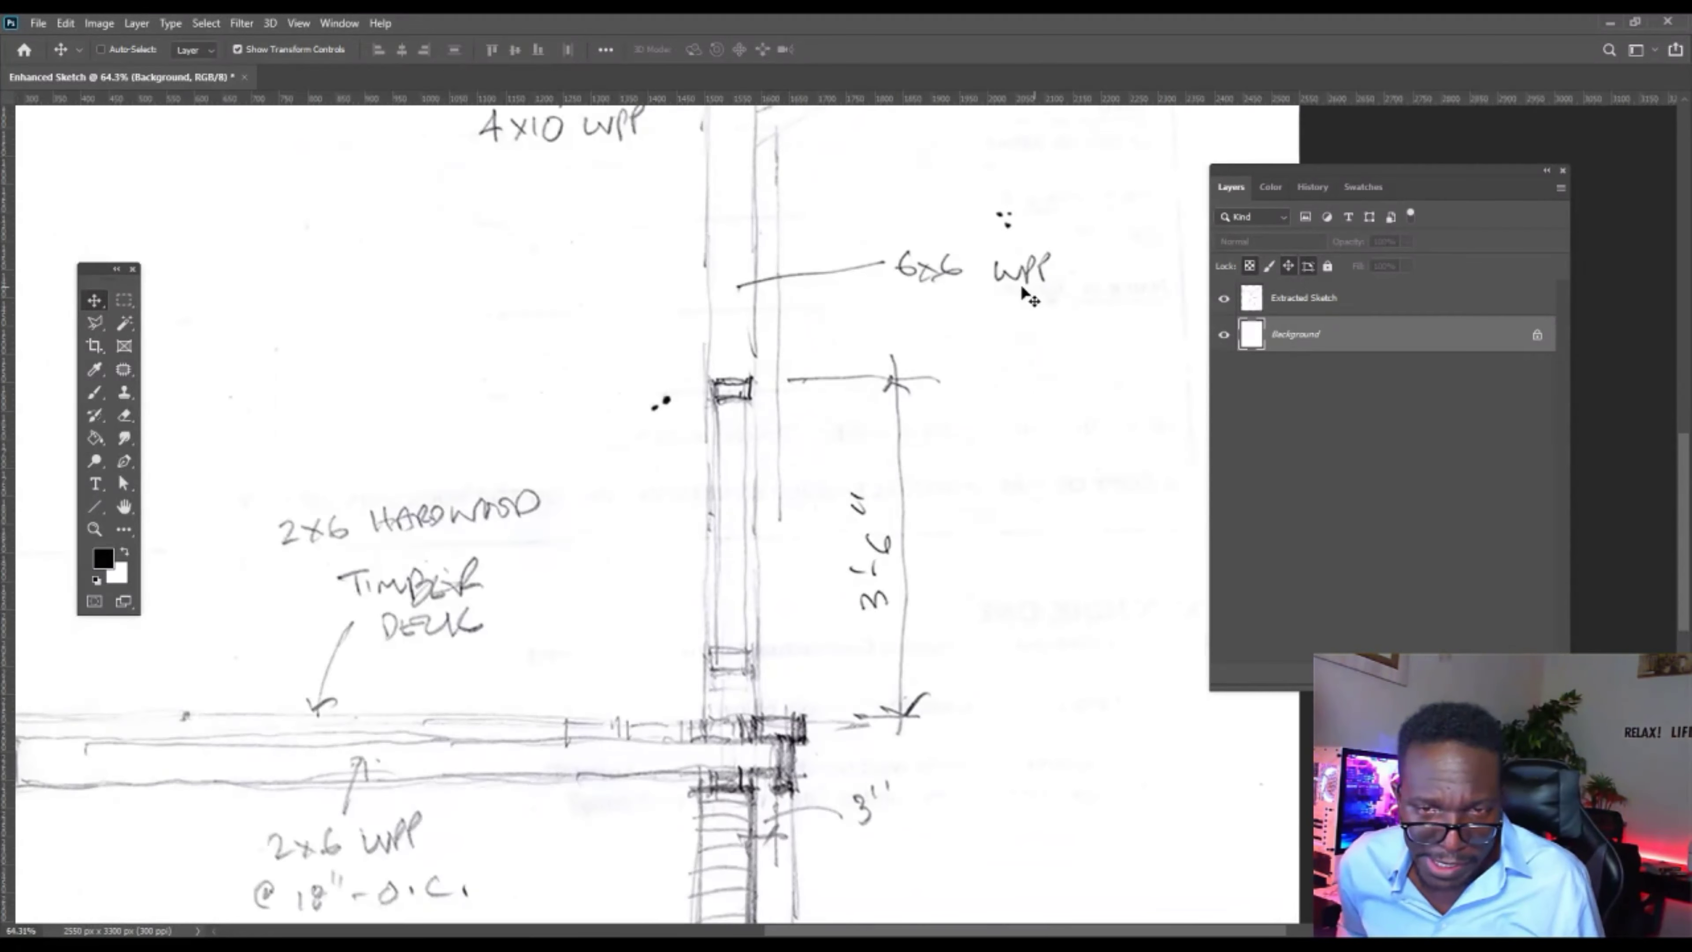
scroll(1130, 310, up, 5)
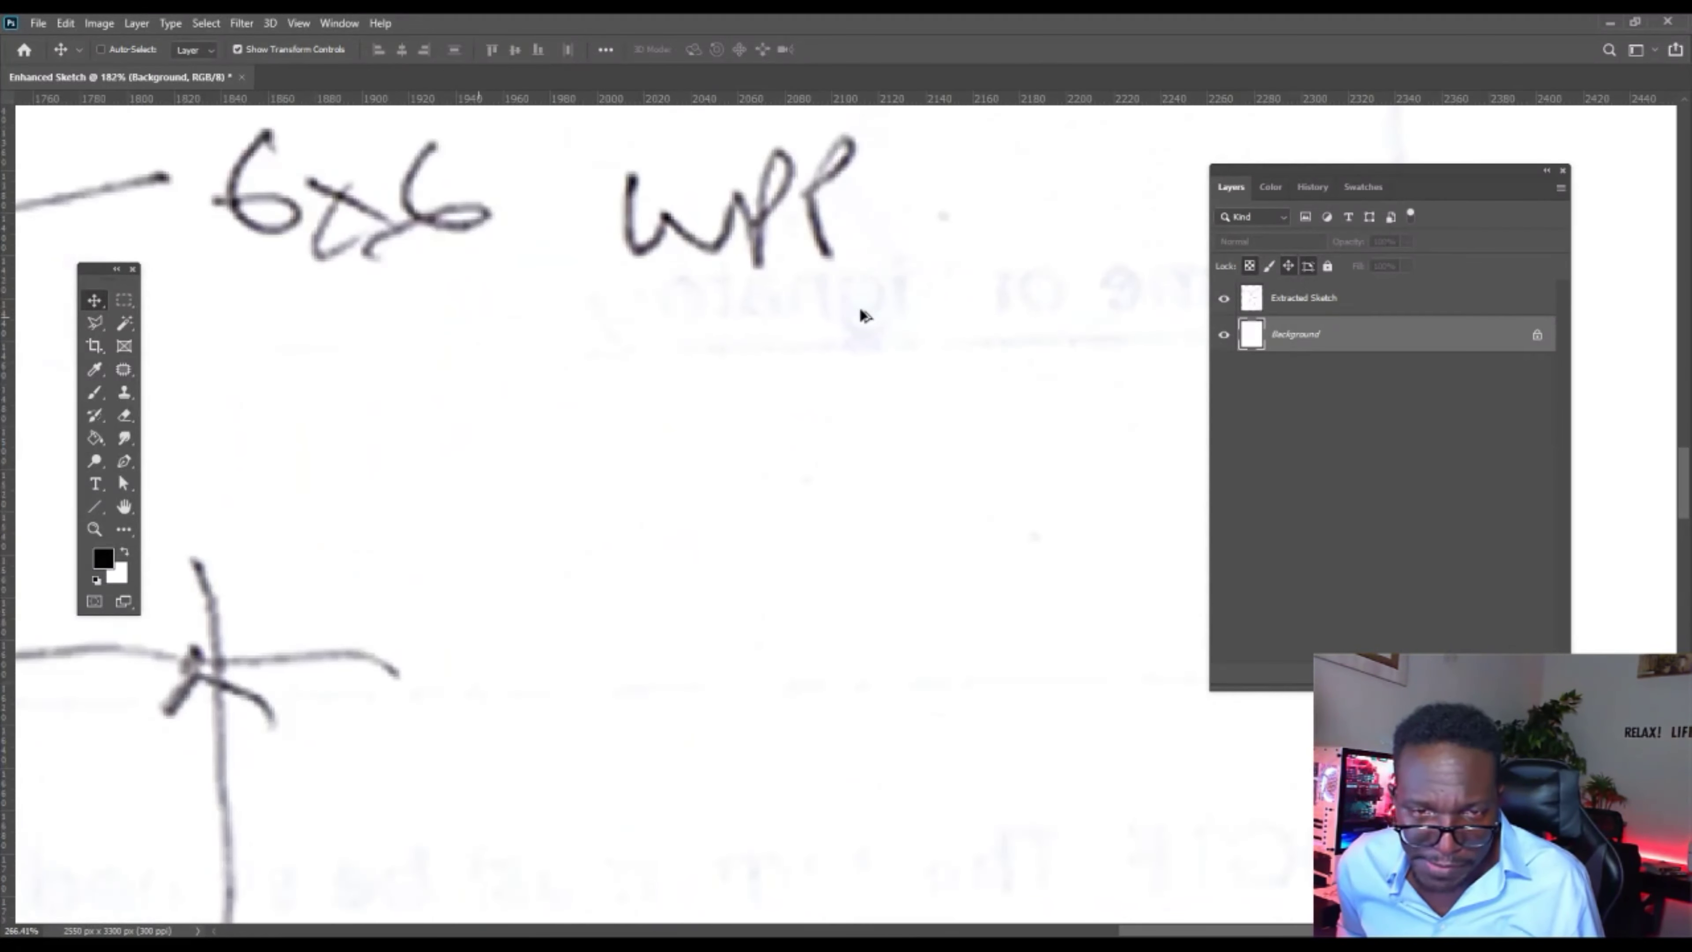
scroll(610, 303, up, 1)
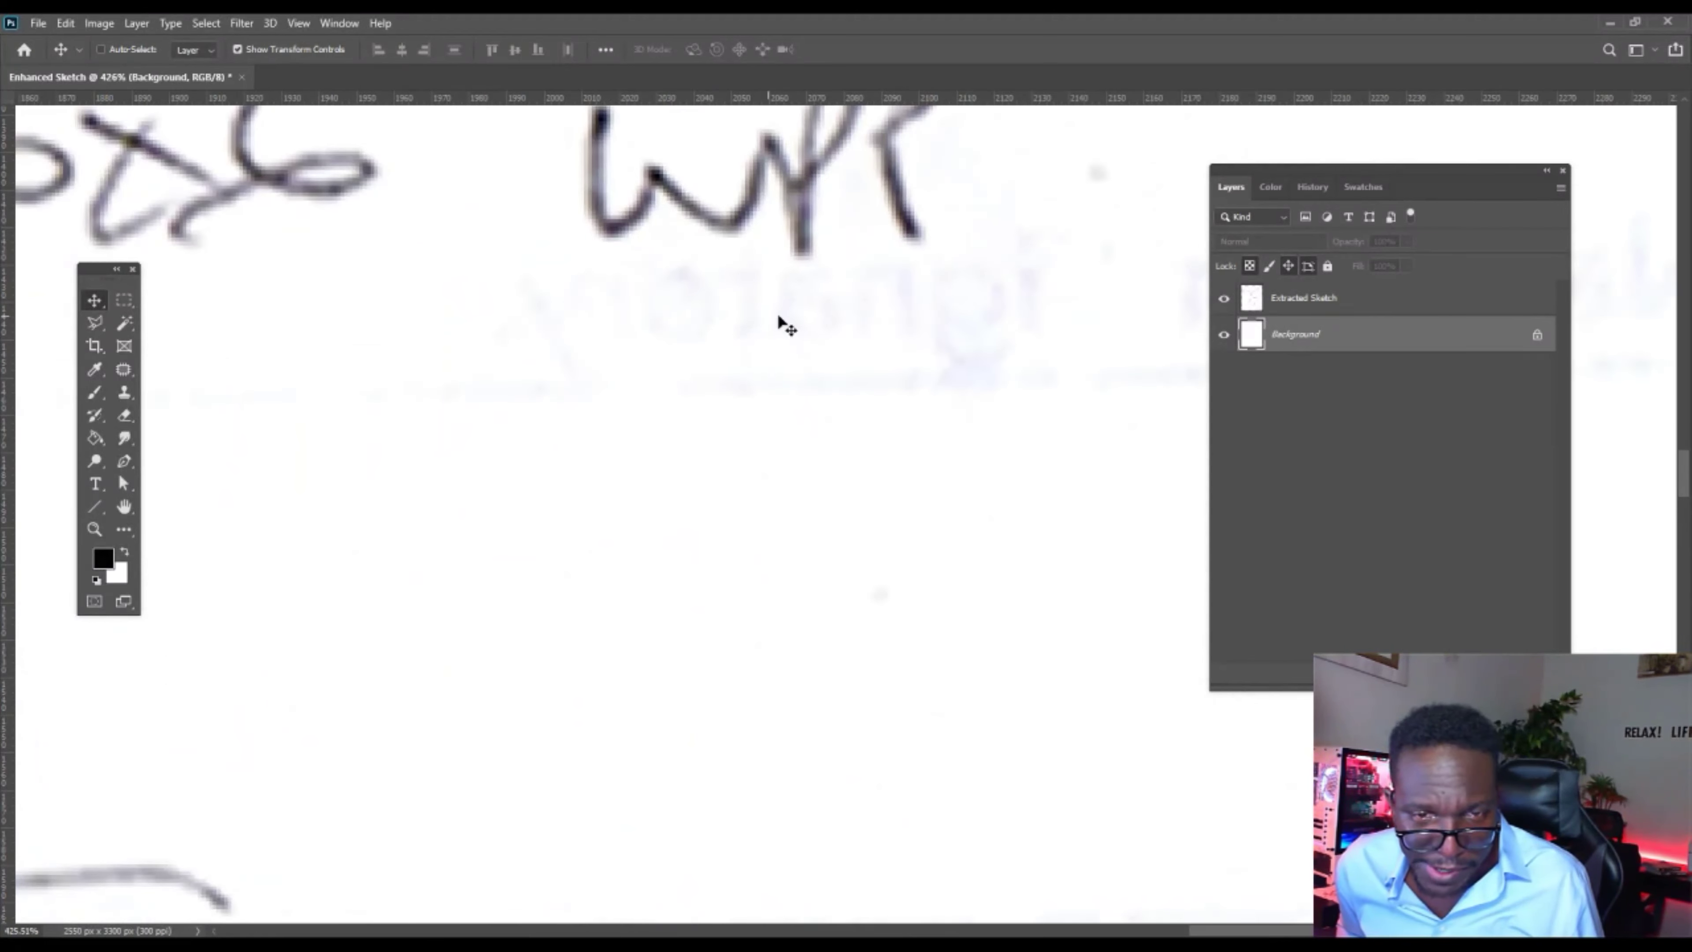
scroll(567, 310, down, 2)
scroll(836, 368, down, 10)
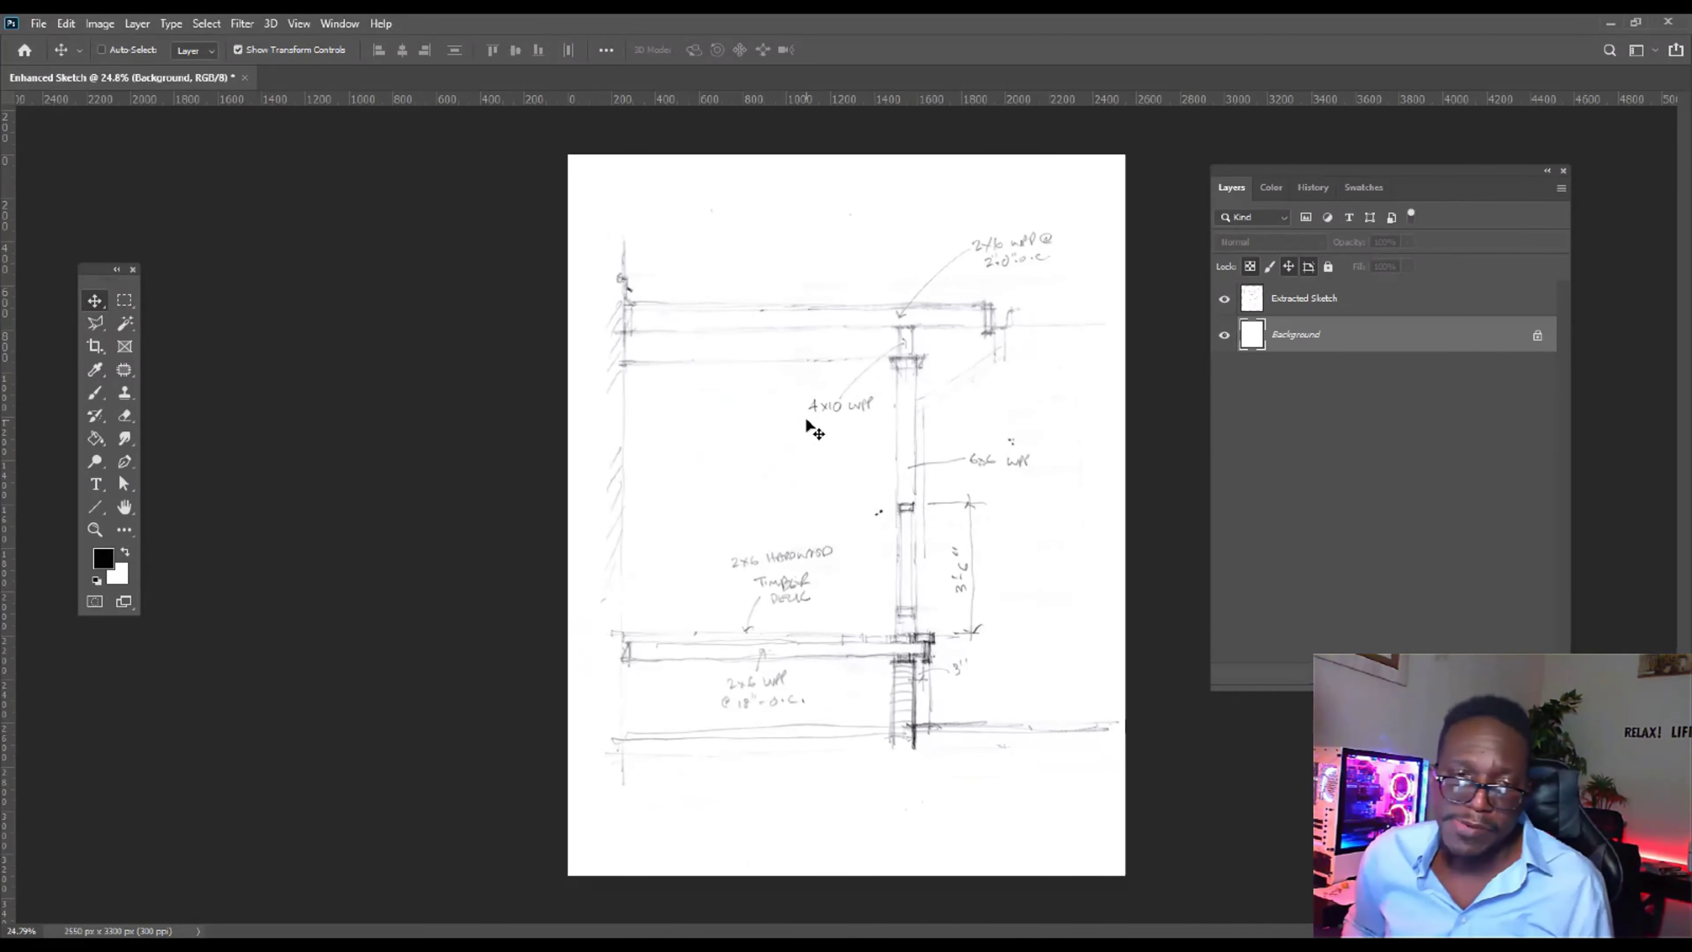
Look through the available filter categories, including Artistic and Sketch, and the individual Sketch filters.
mouse_move(380, 410)
mouse_down()
mouse_move(303, 107)
mouse_move(249, 46)
mouse_move(249, 64)
mouse_up()
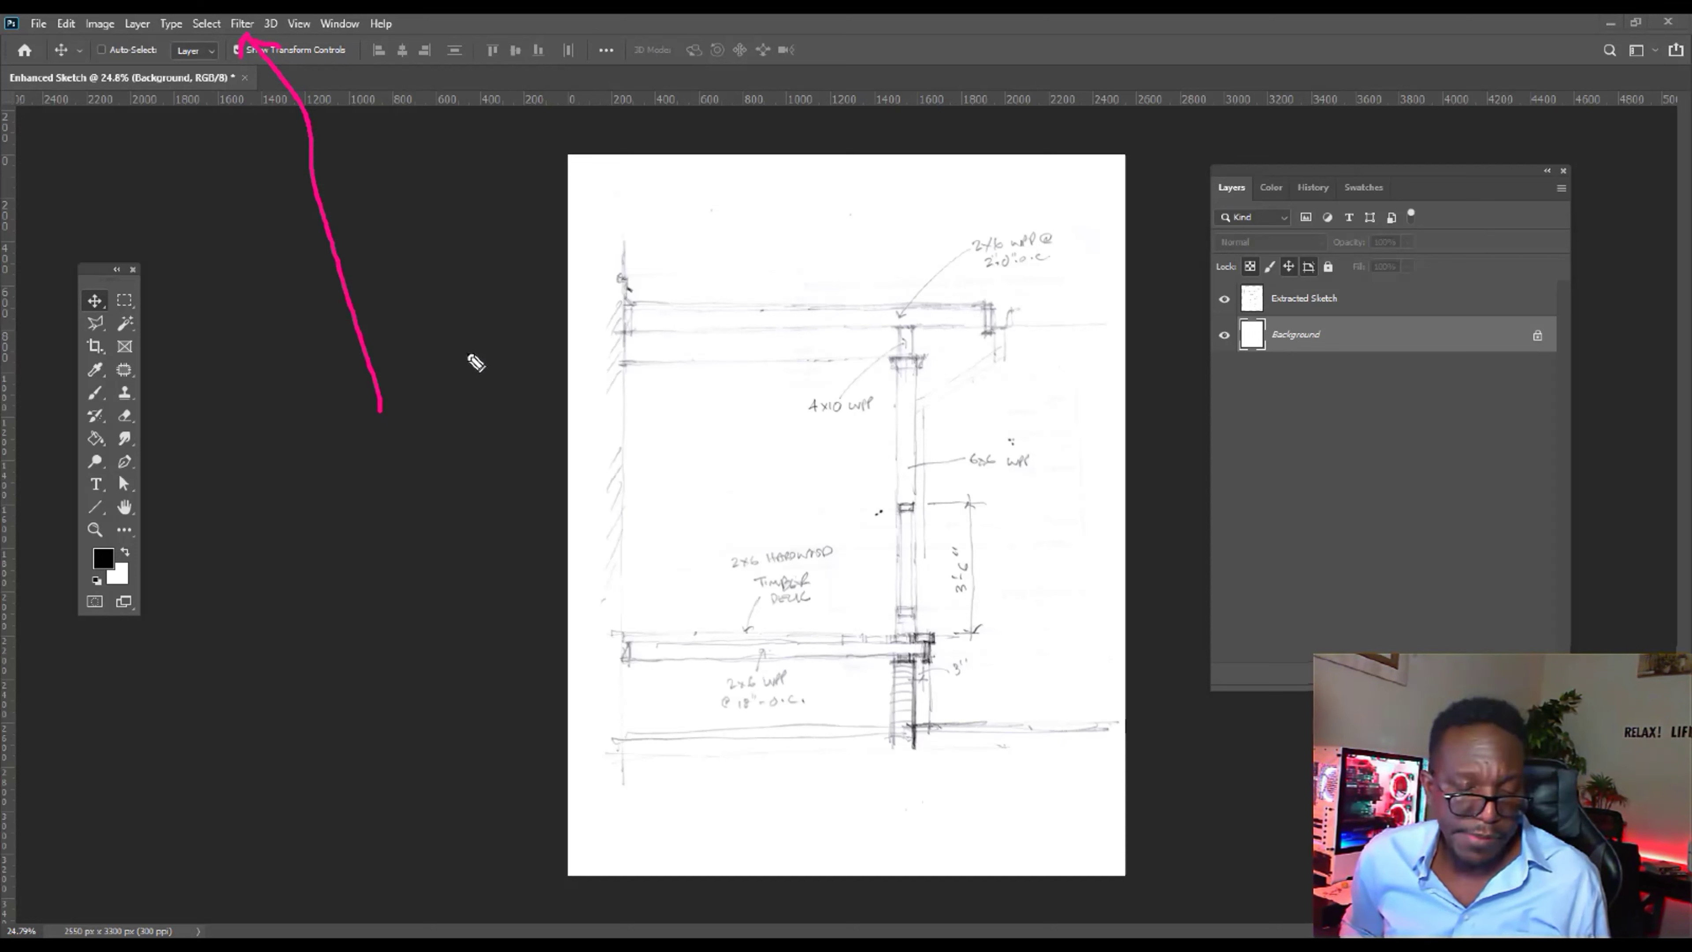
click(244, 23)
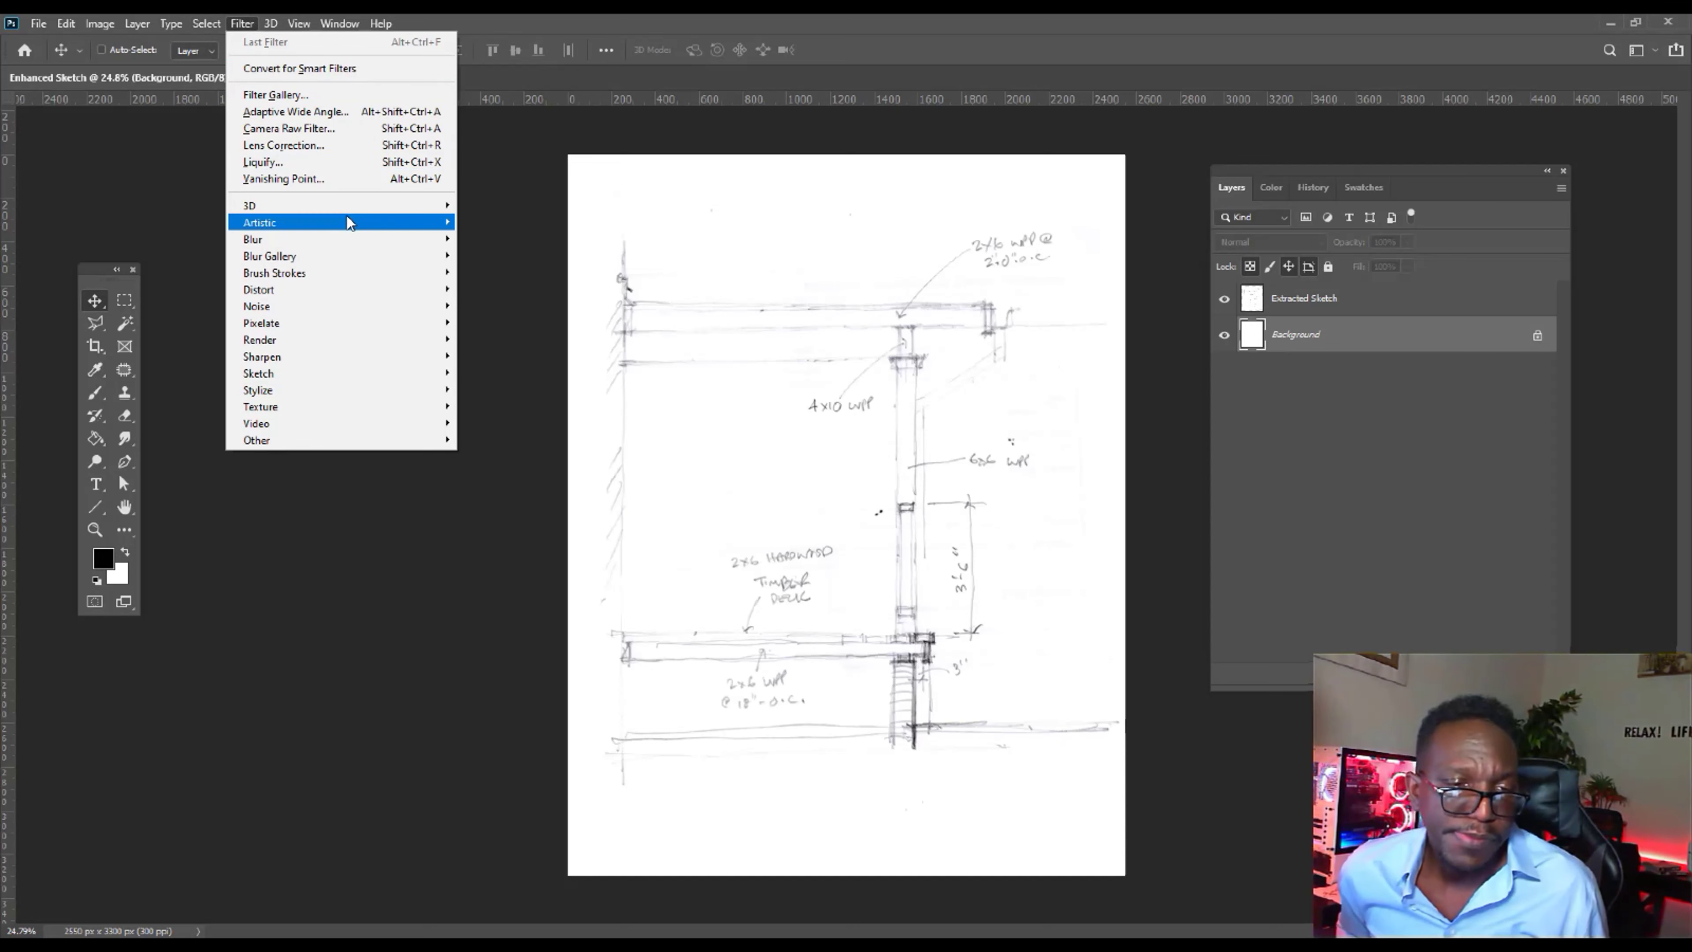
mouse_move(347, 222)
mouse_move(344, 371)
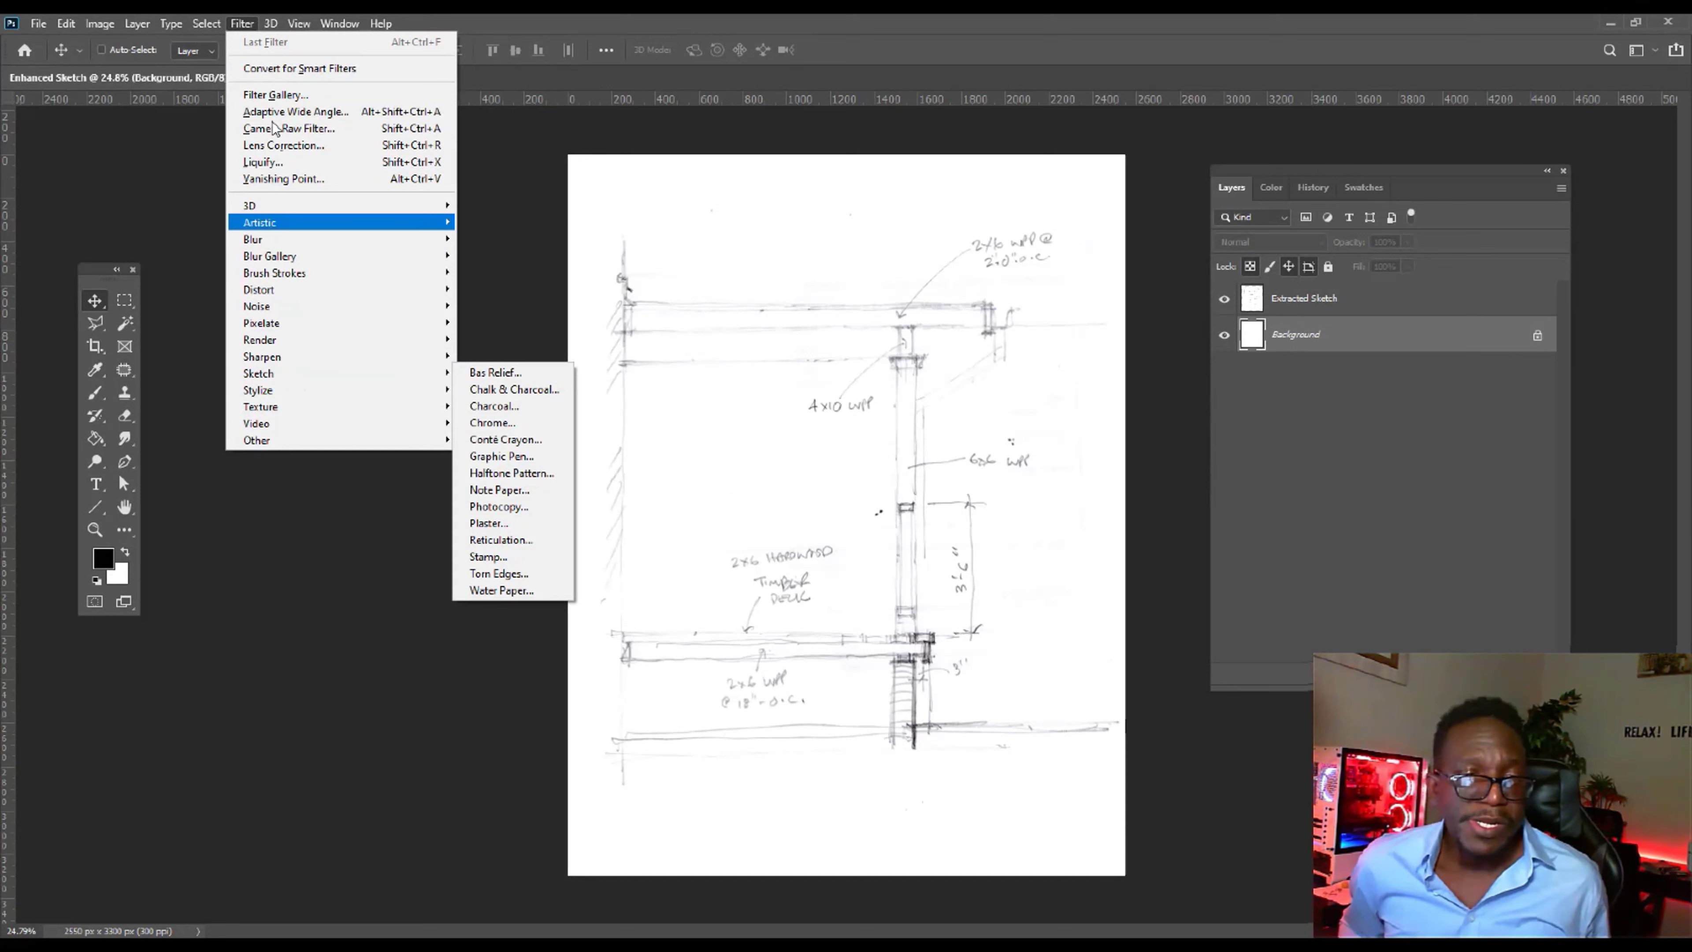
click(521, 24)
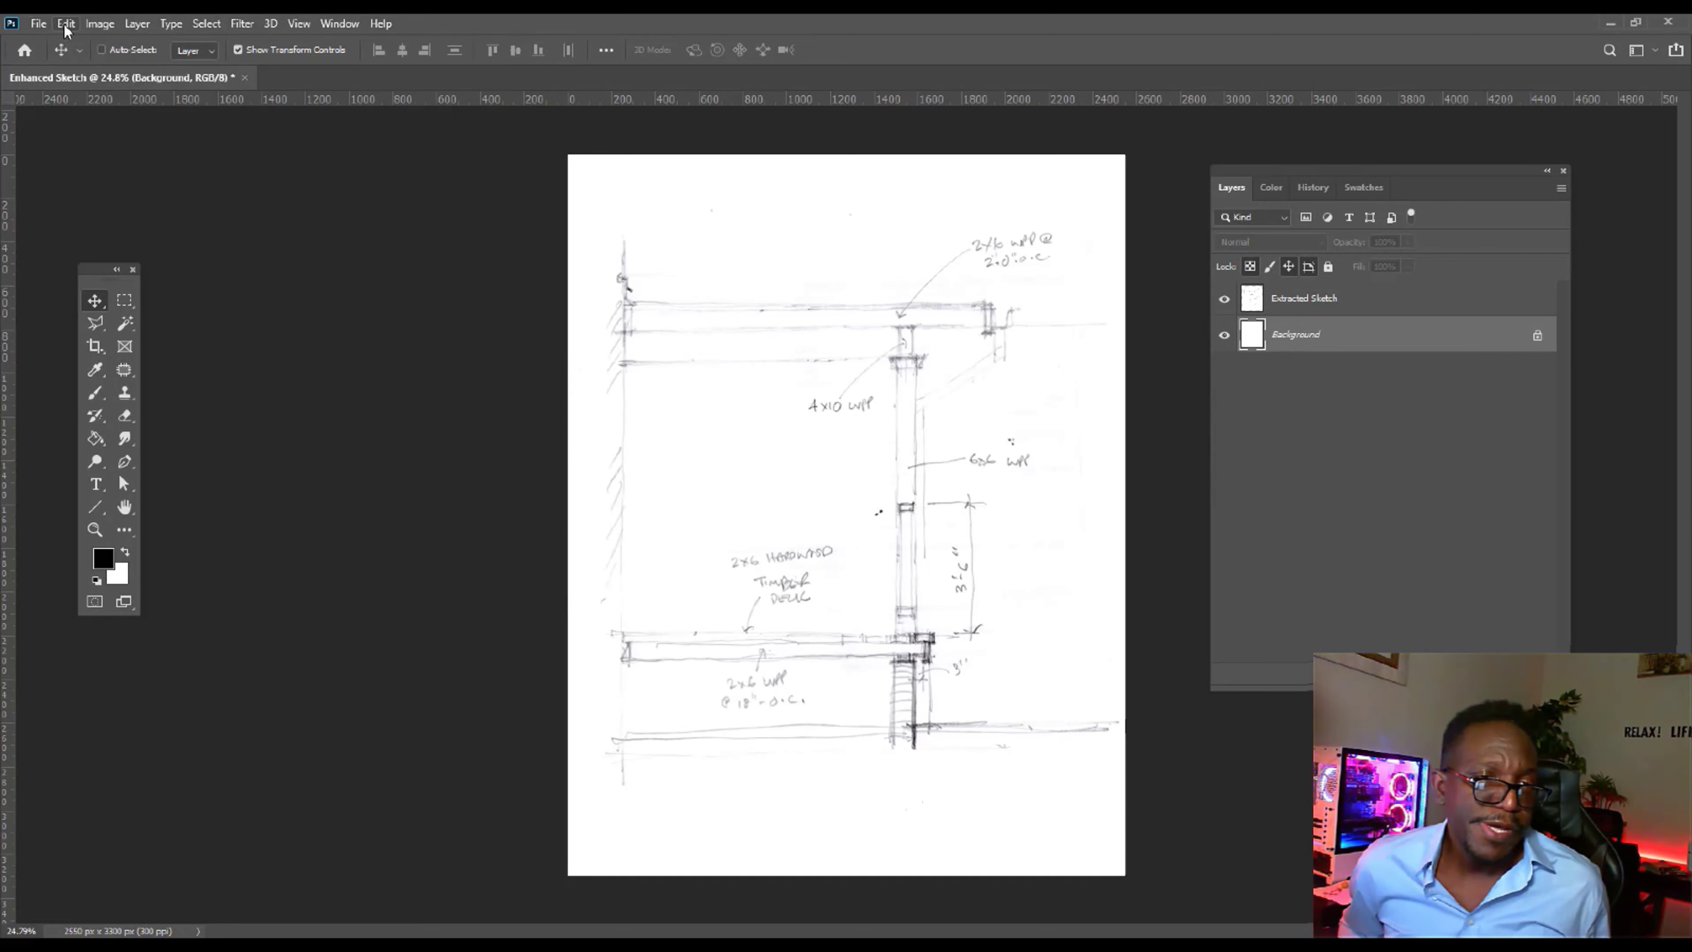
Check that Show all Filter Gallery groups and names is enabled in the Plug-Ins preferences, and view the Sketch filters again.
click(66, 23)
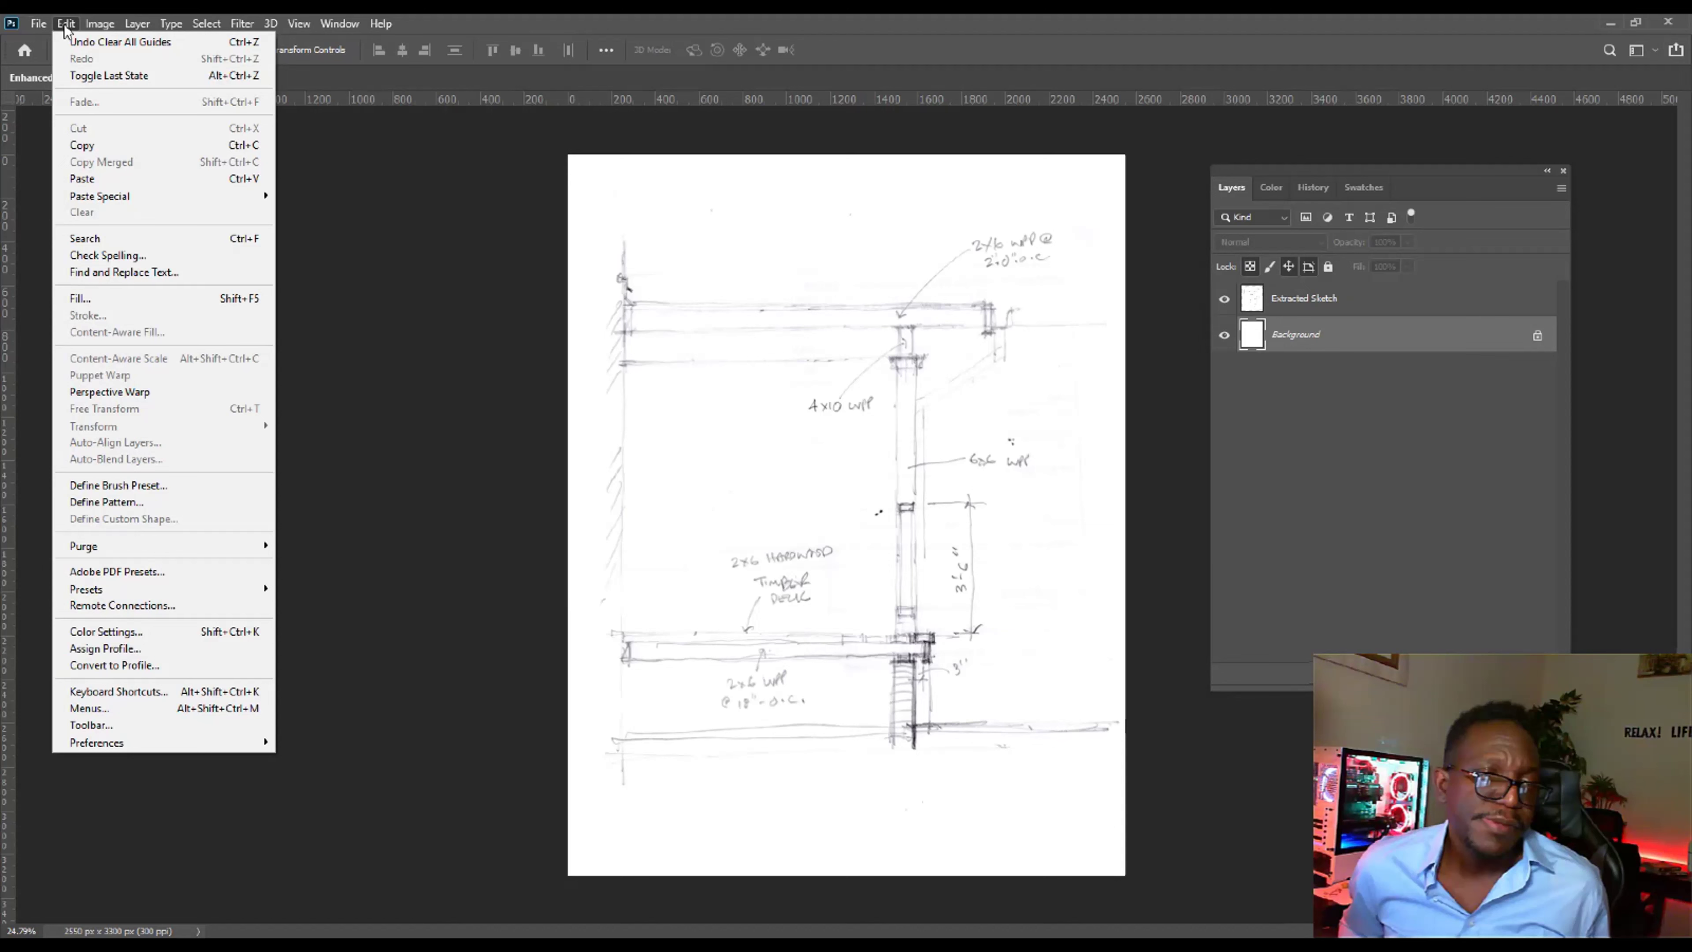
mouse_move(200, 743)
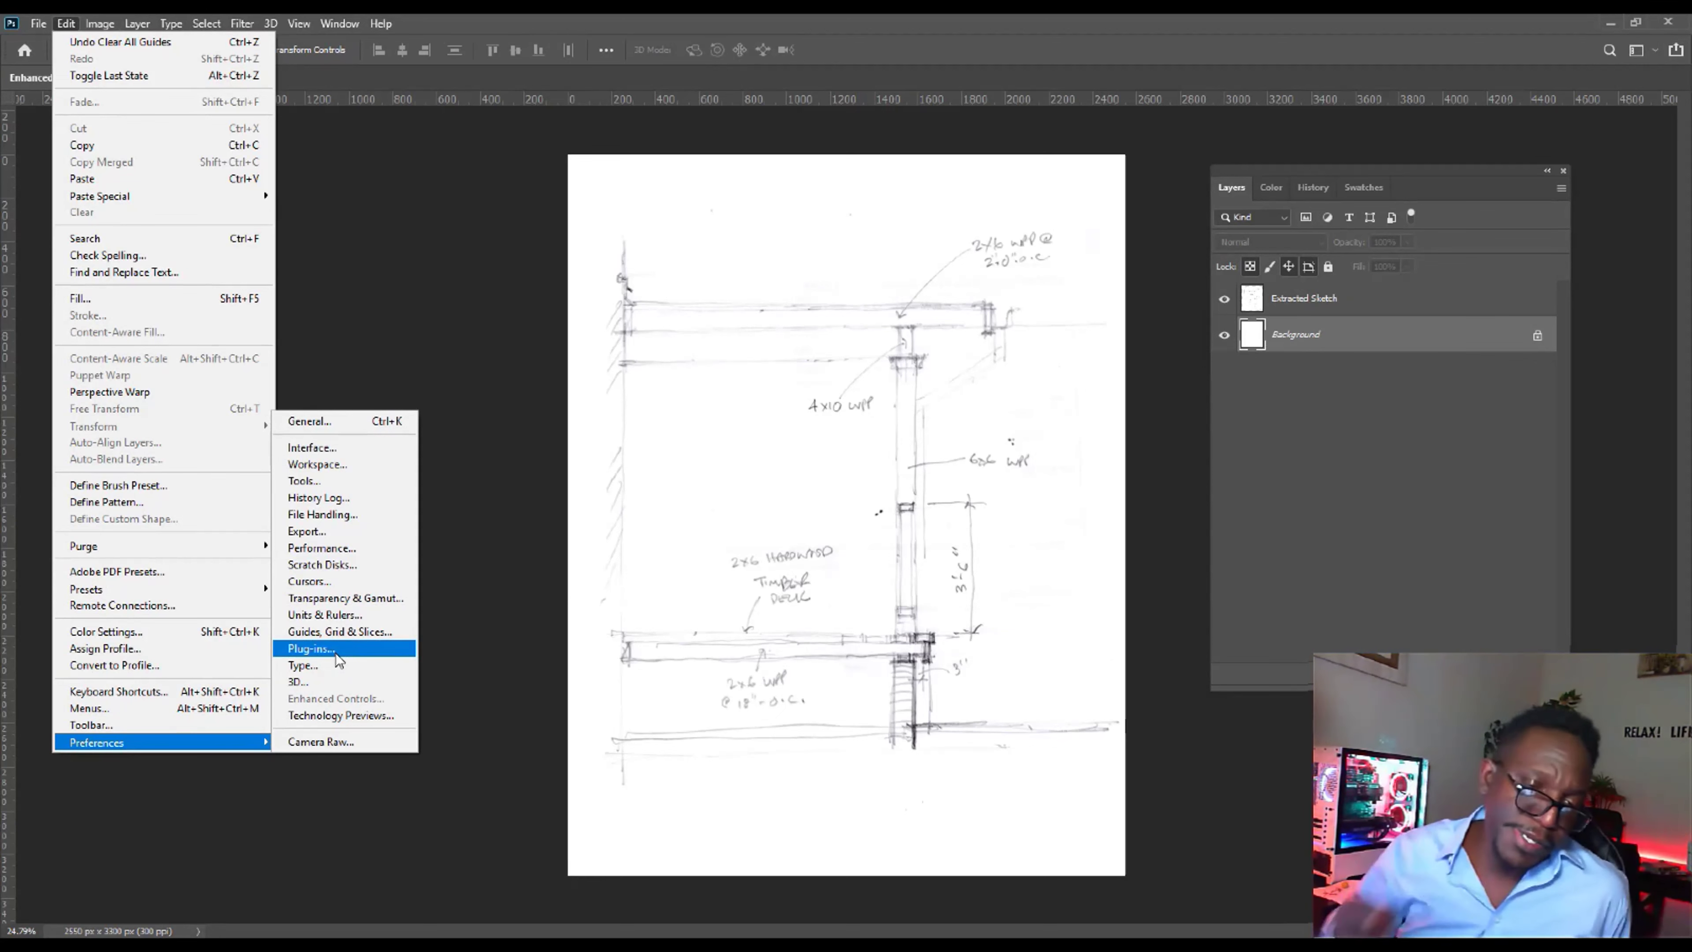
click(337, 651)
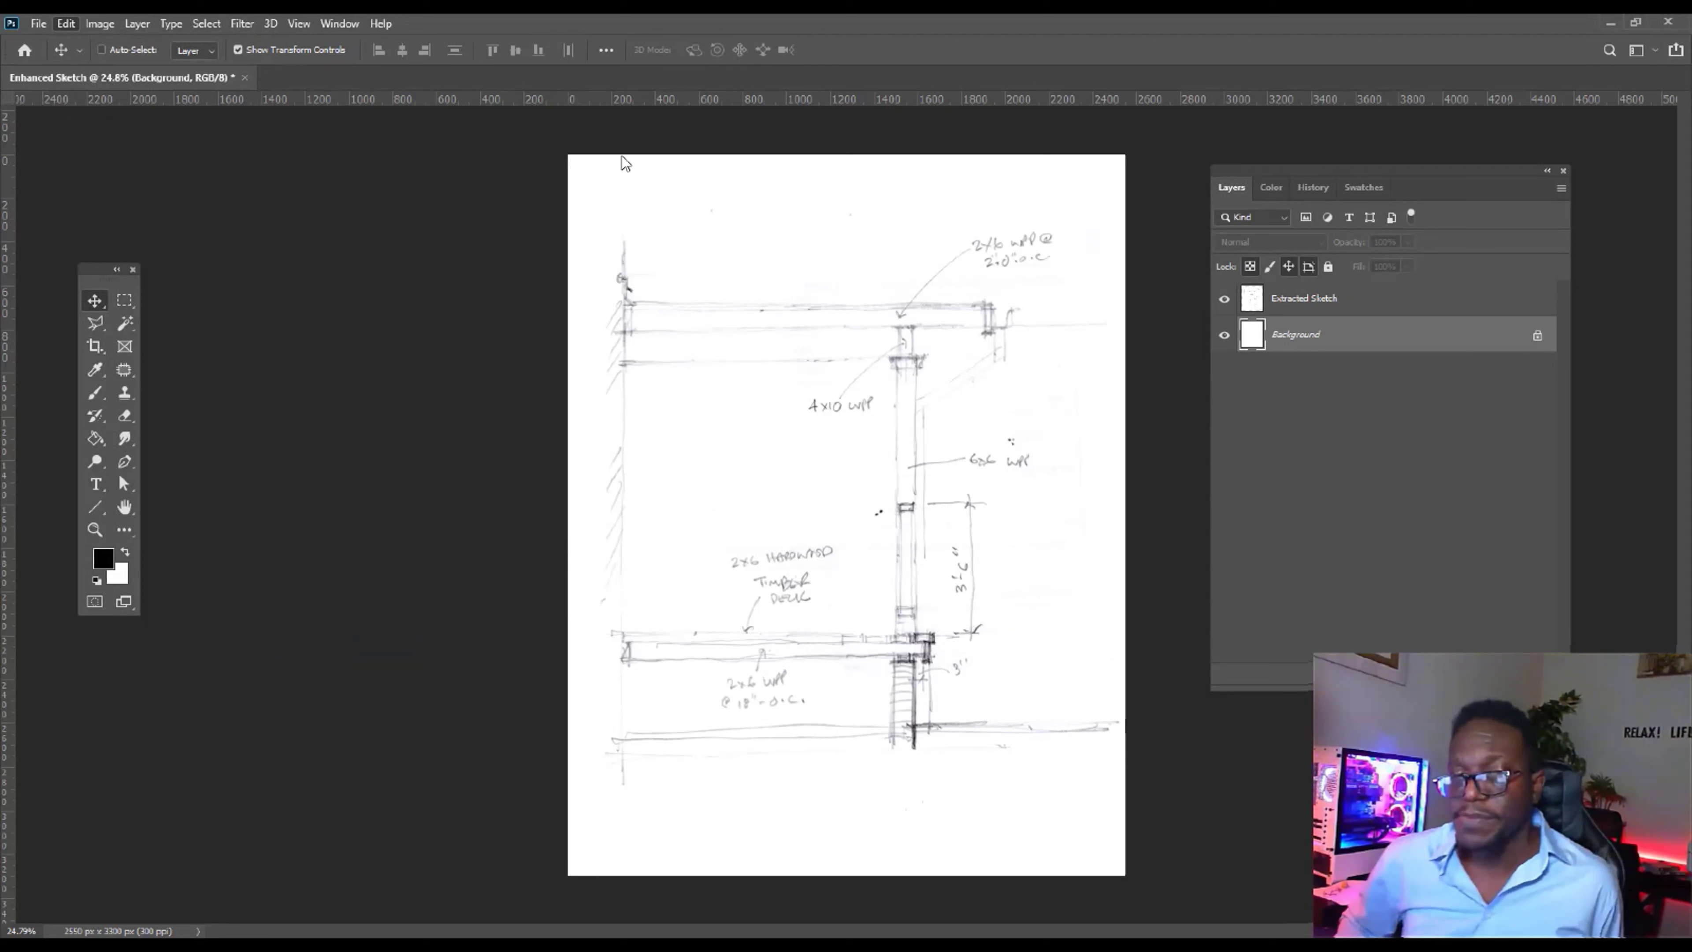
key(i)
mouse_move(689, 137)
mouse_down()
mouse_move(618, 175)
mouse_move(570, 220)
mouse_up()
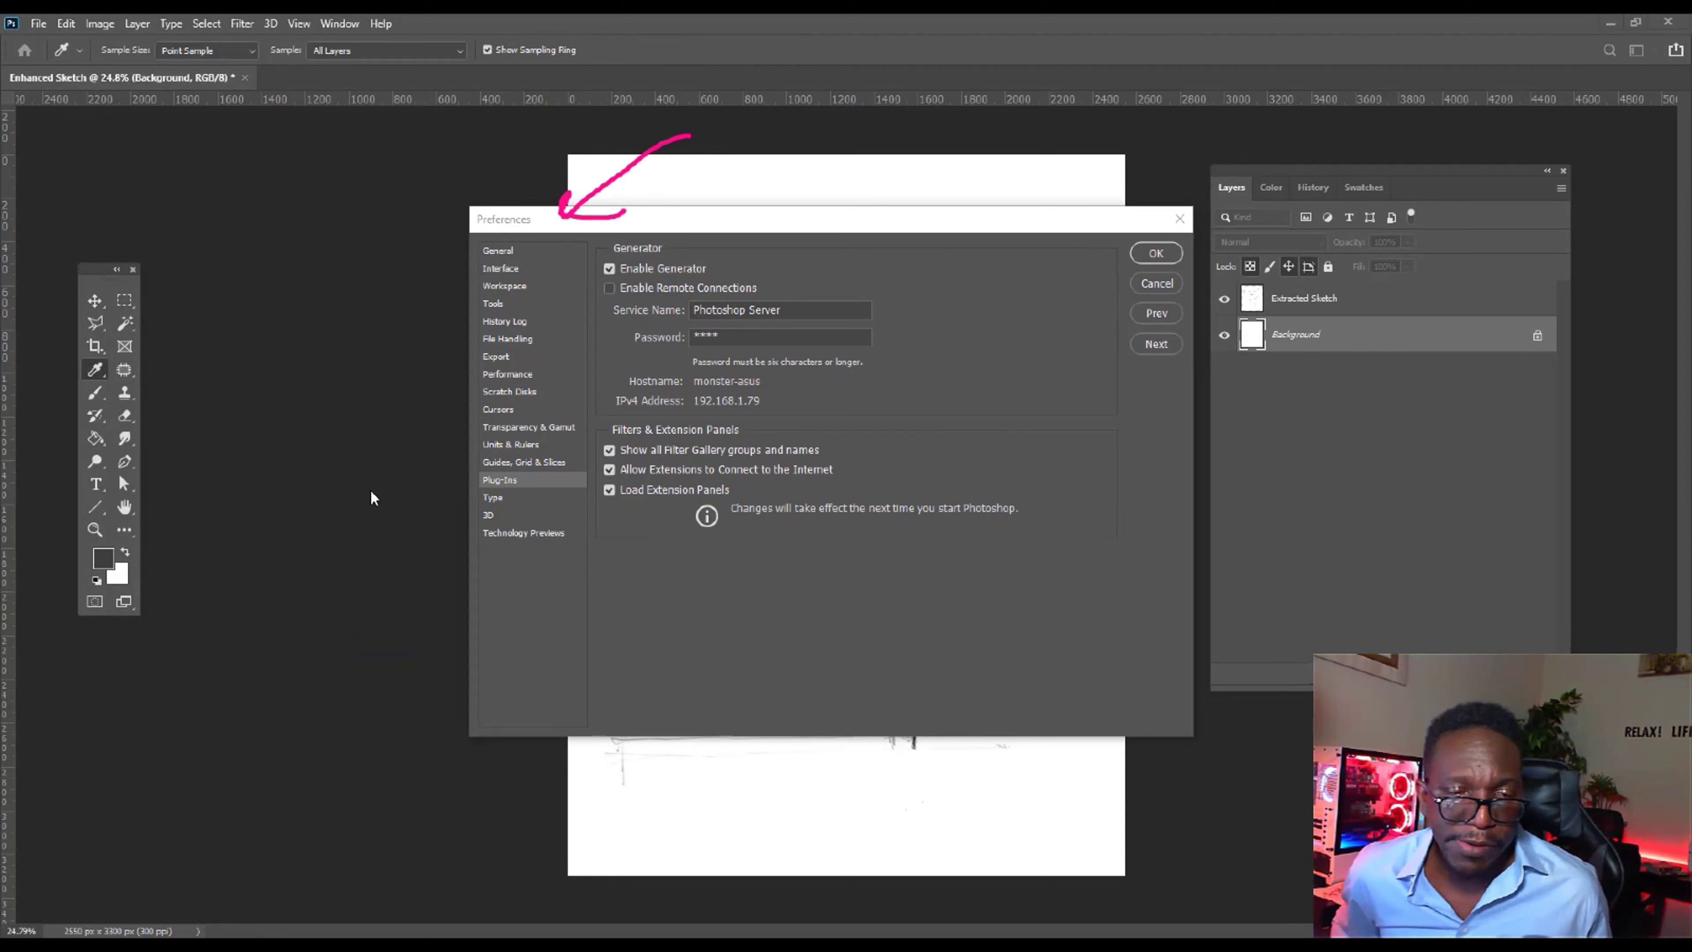
drag(325, 491, 466, 481)
drag(431, 462, 445, 499)
drag(626, 433, 623, 461)
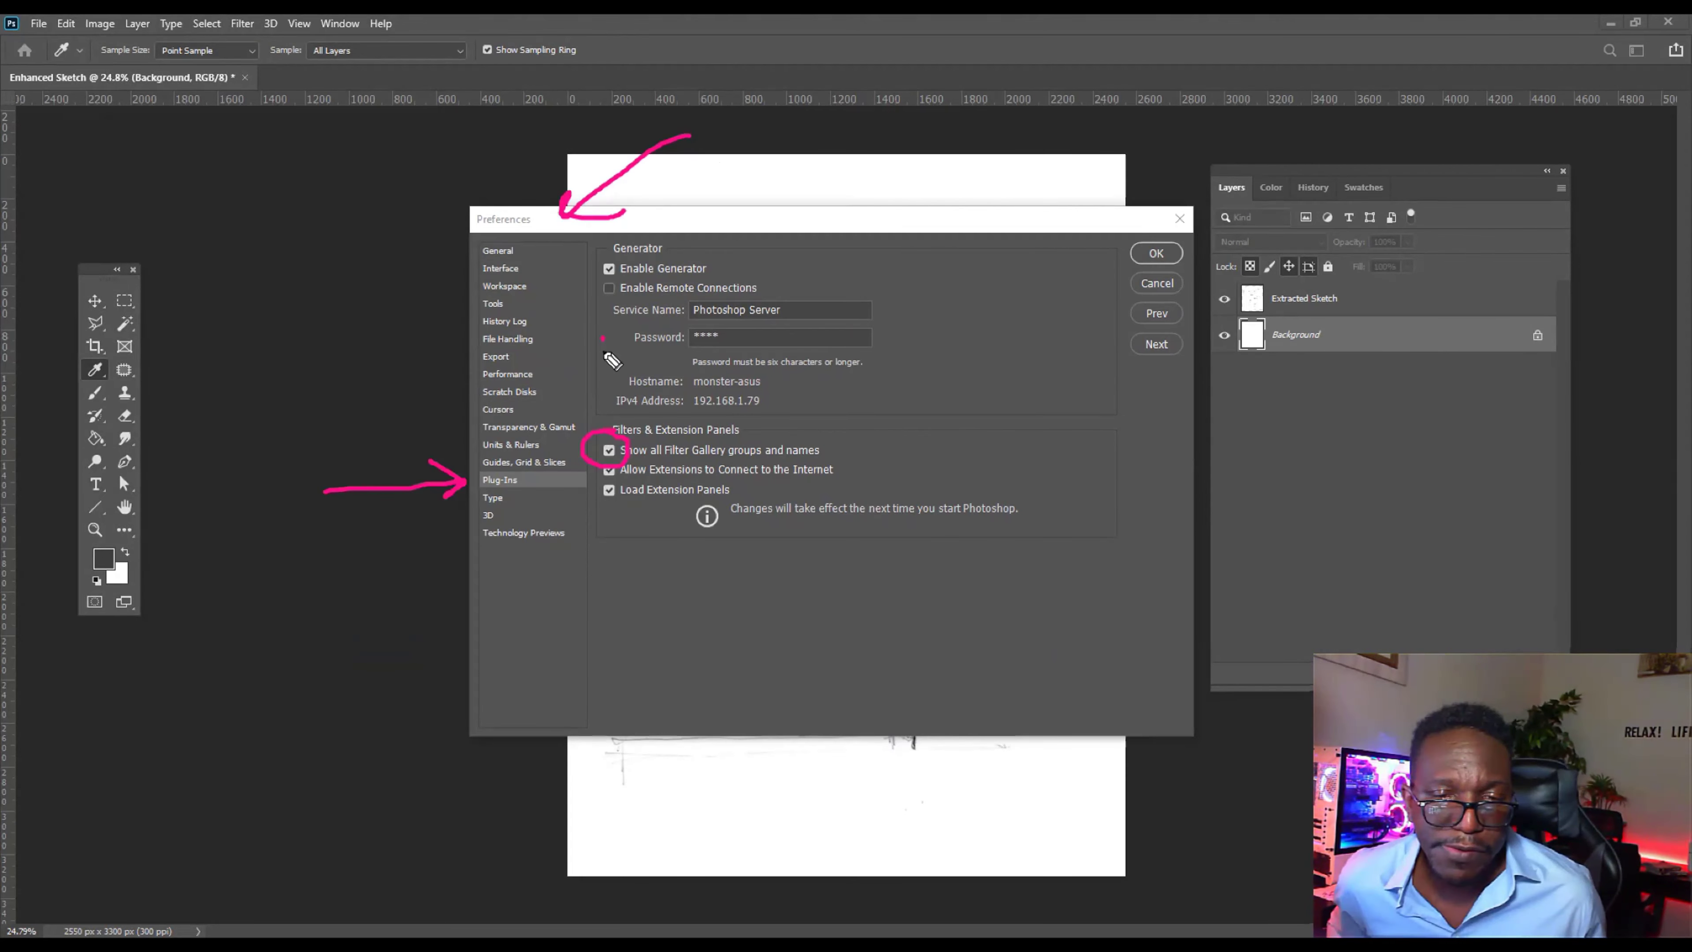
drag(603, 338, 603, 427)
drag(582, 393, 602, 427)
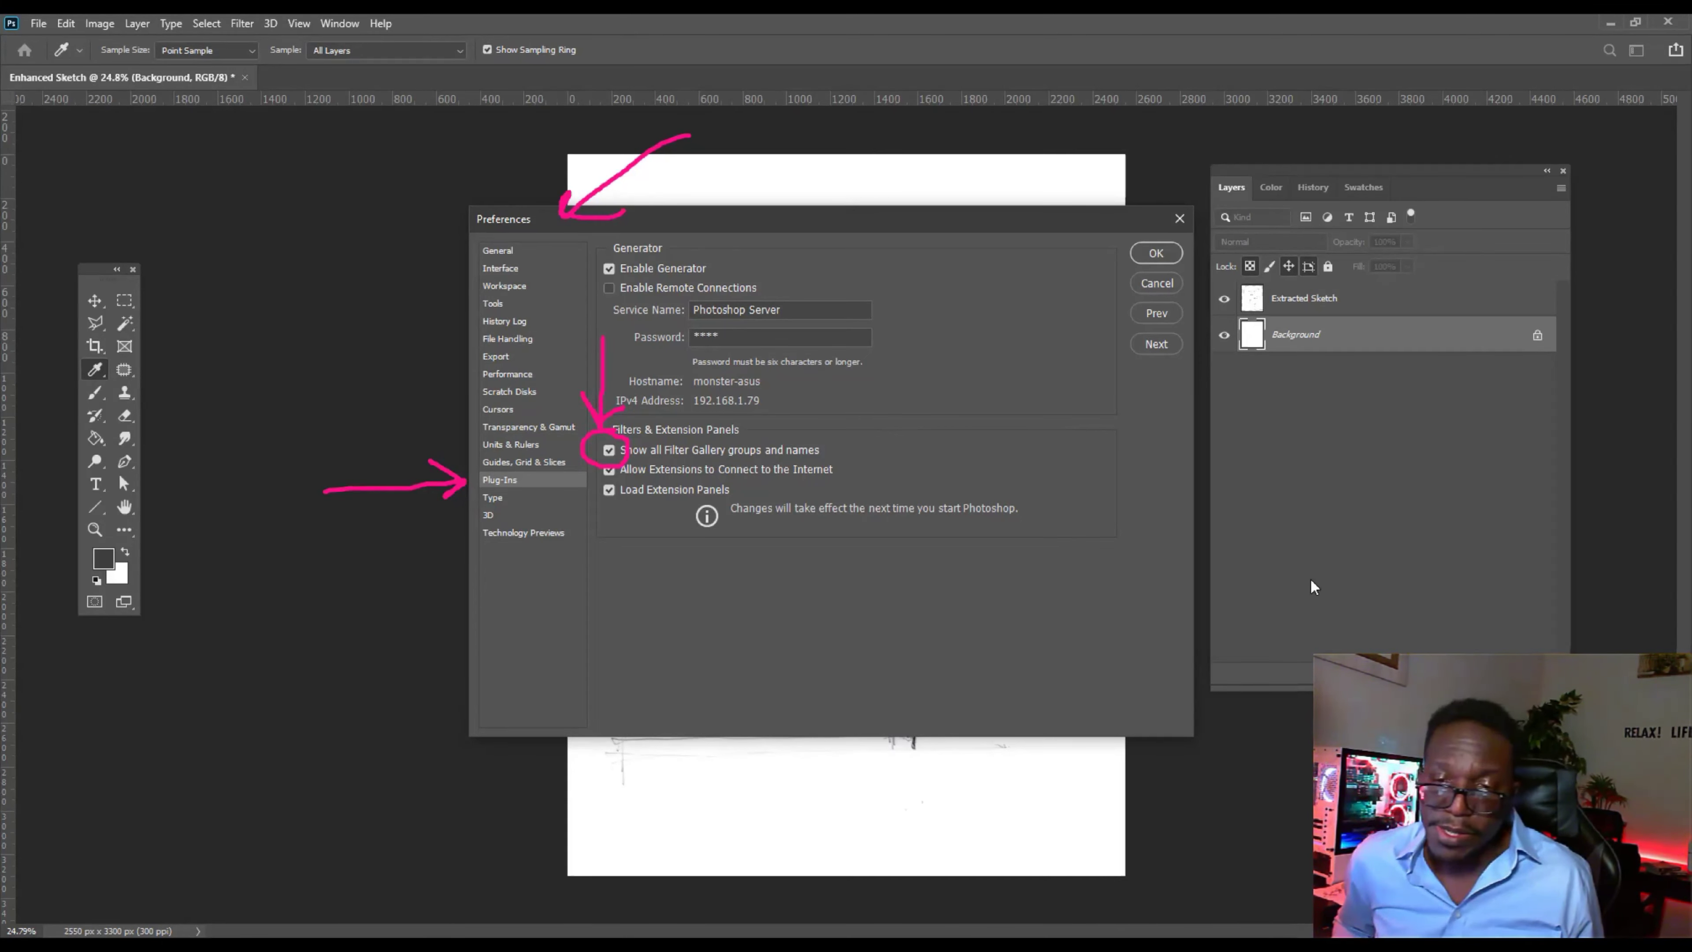
key(Escape)
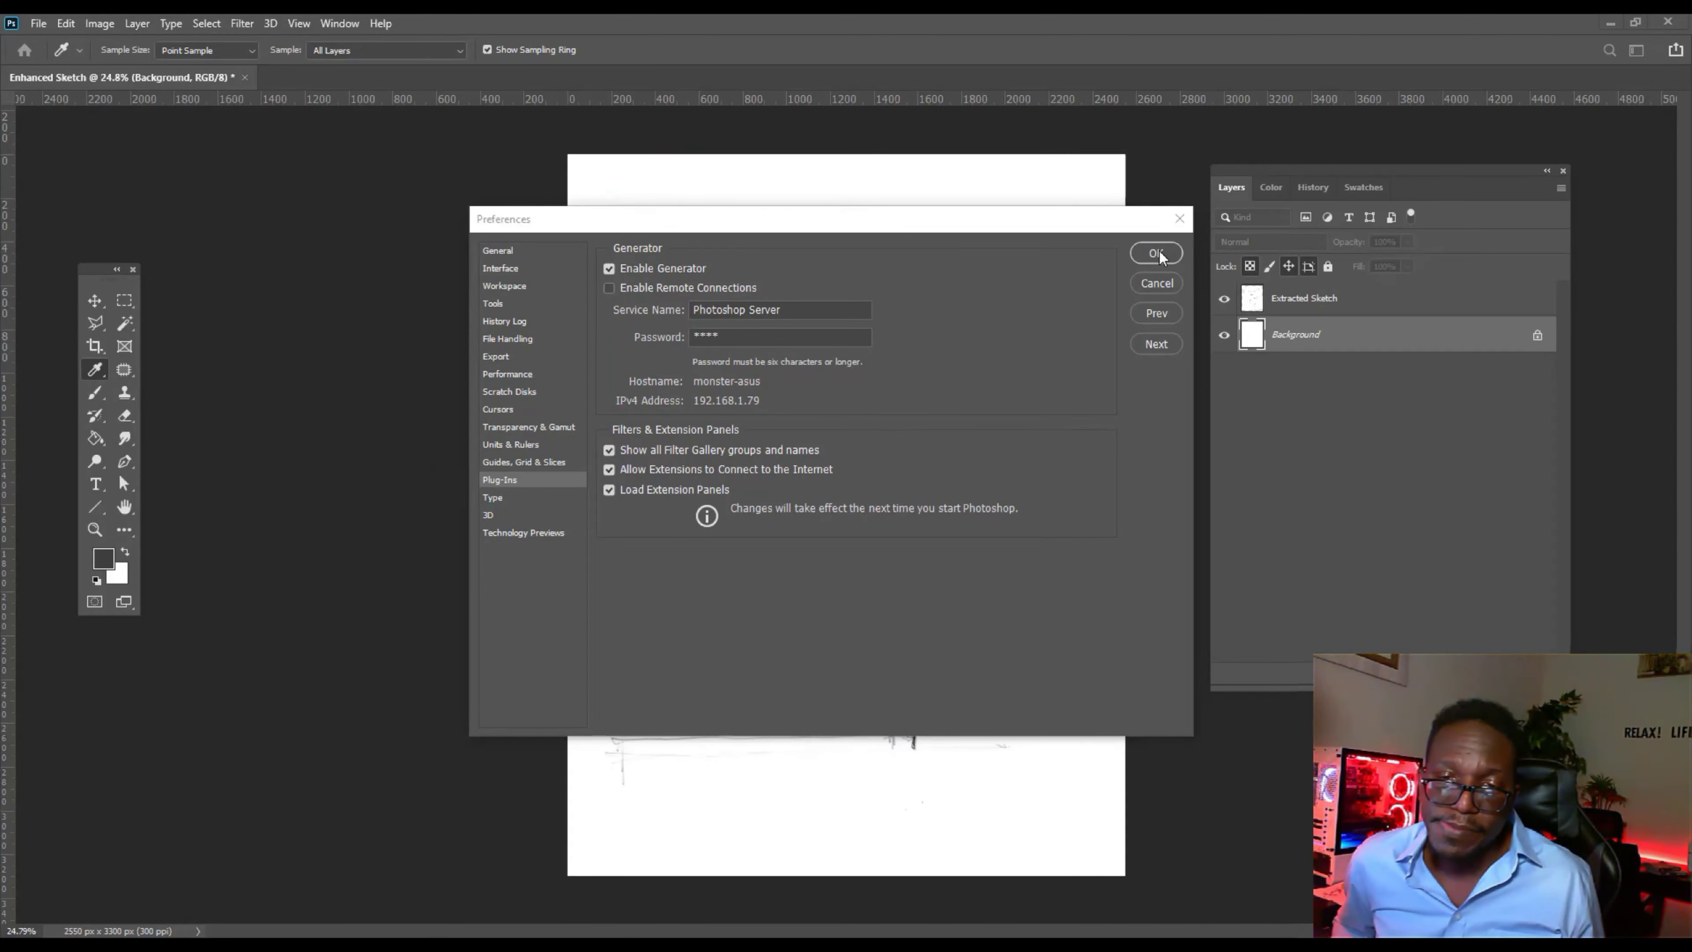
click(1157, 253)
key(v)
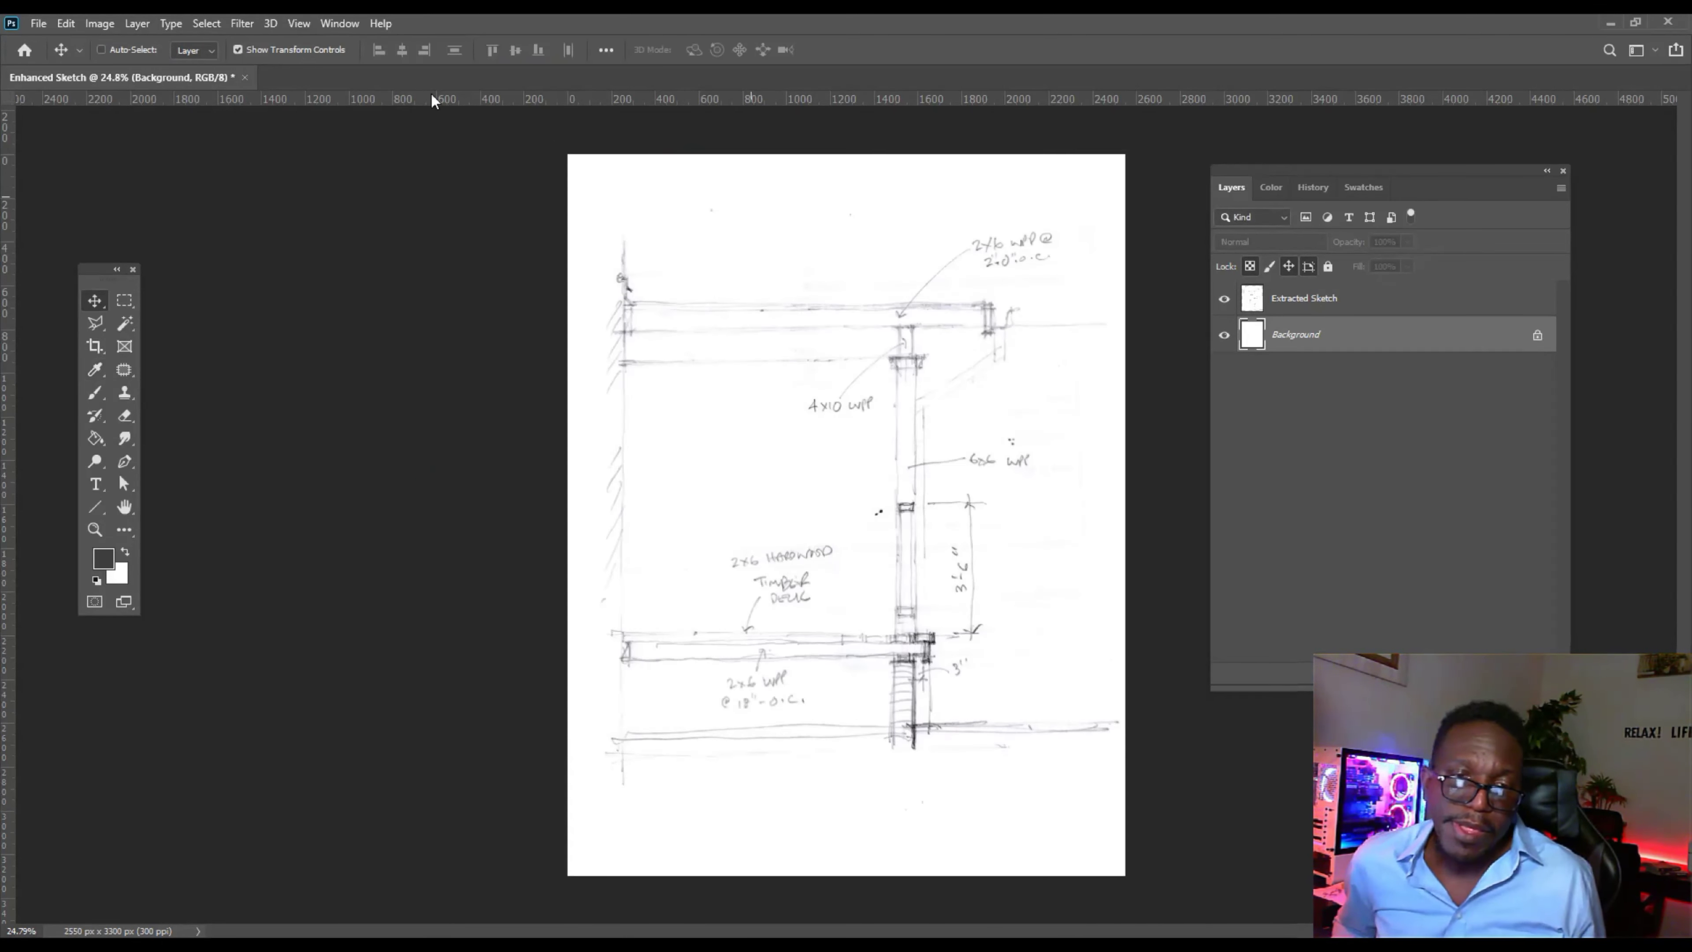
click(255, 25)
mouse_move(413, 373)
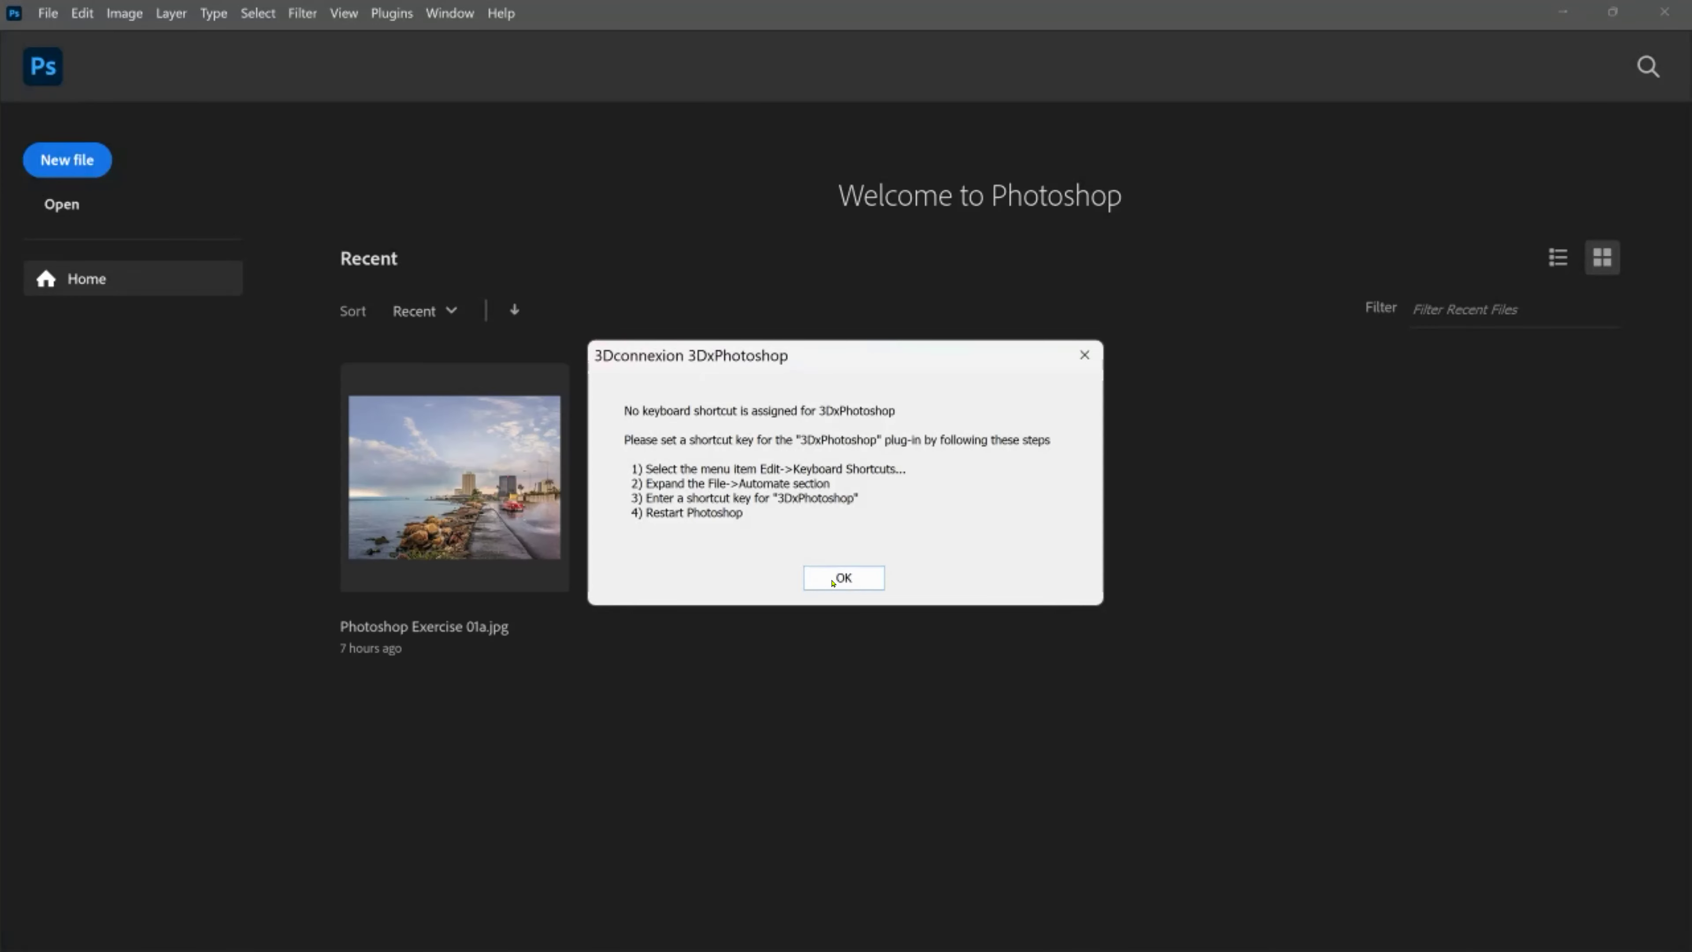
Open the recent image Photoshop Exercise 01a.jpg and turn on Show all Filter Gallery groups and names in the Plugins preferences.
click(843, 577)
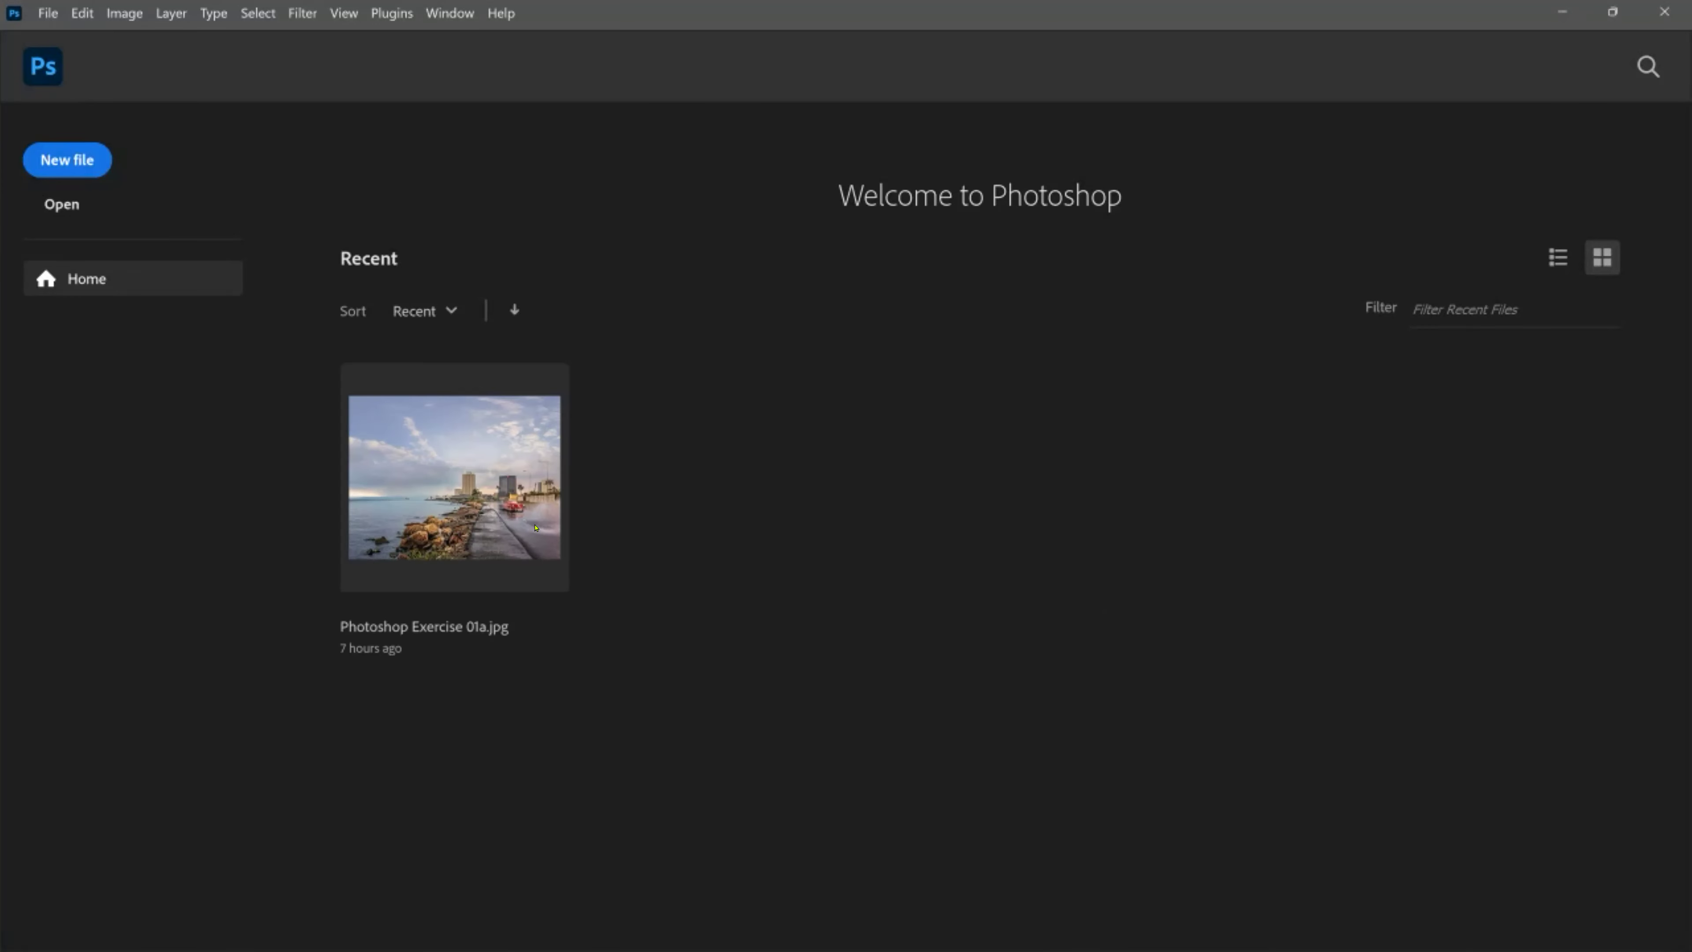
click(535, 528)
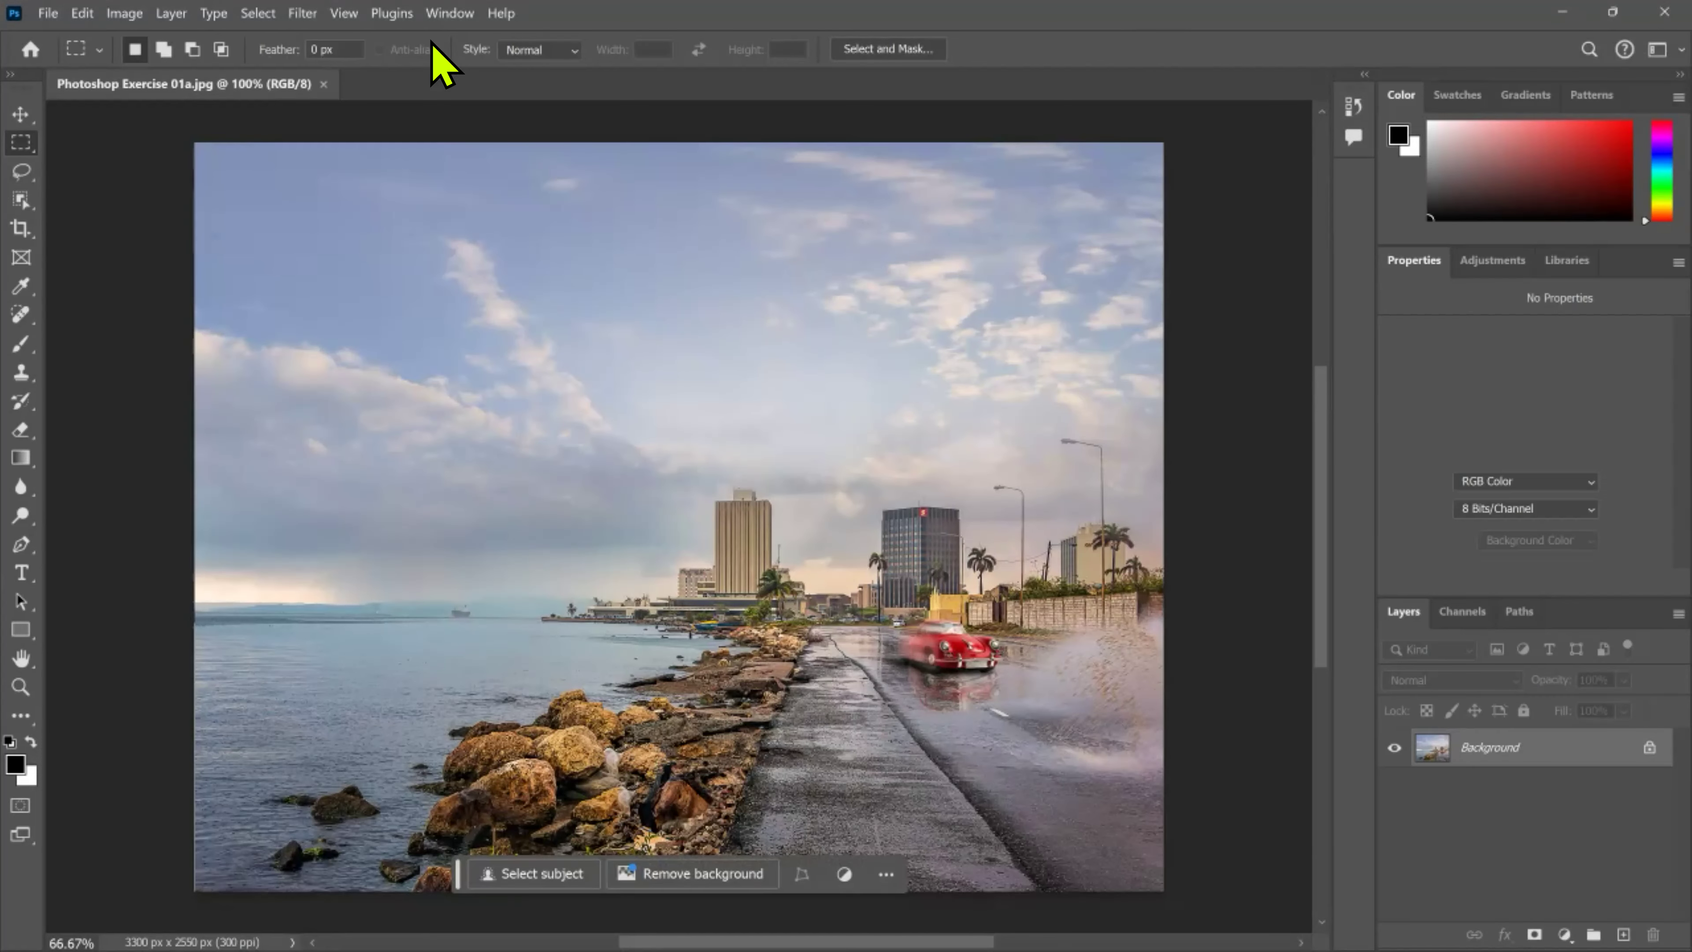
click(124, 13)
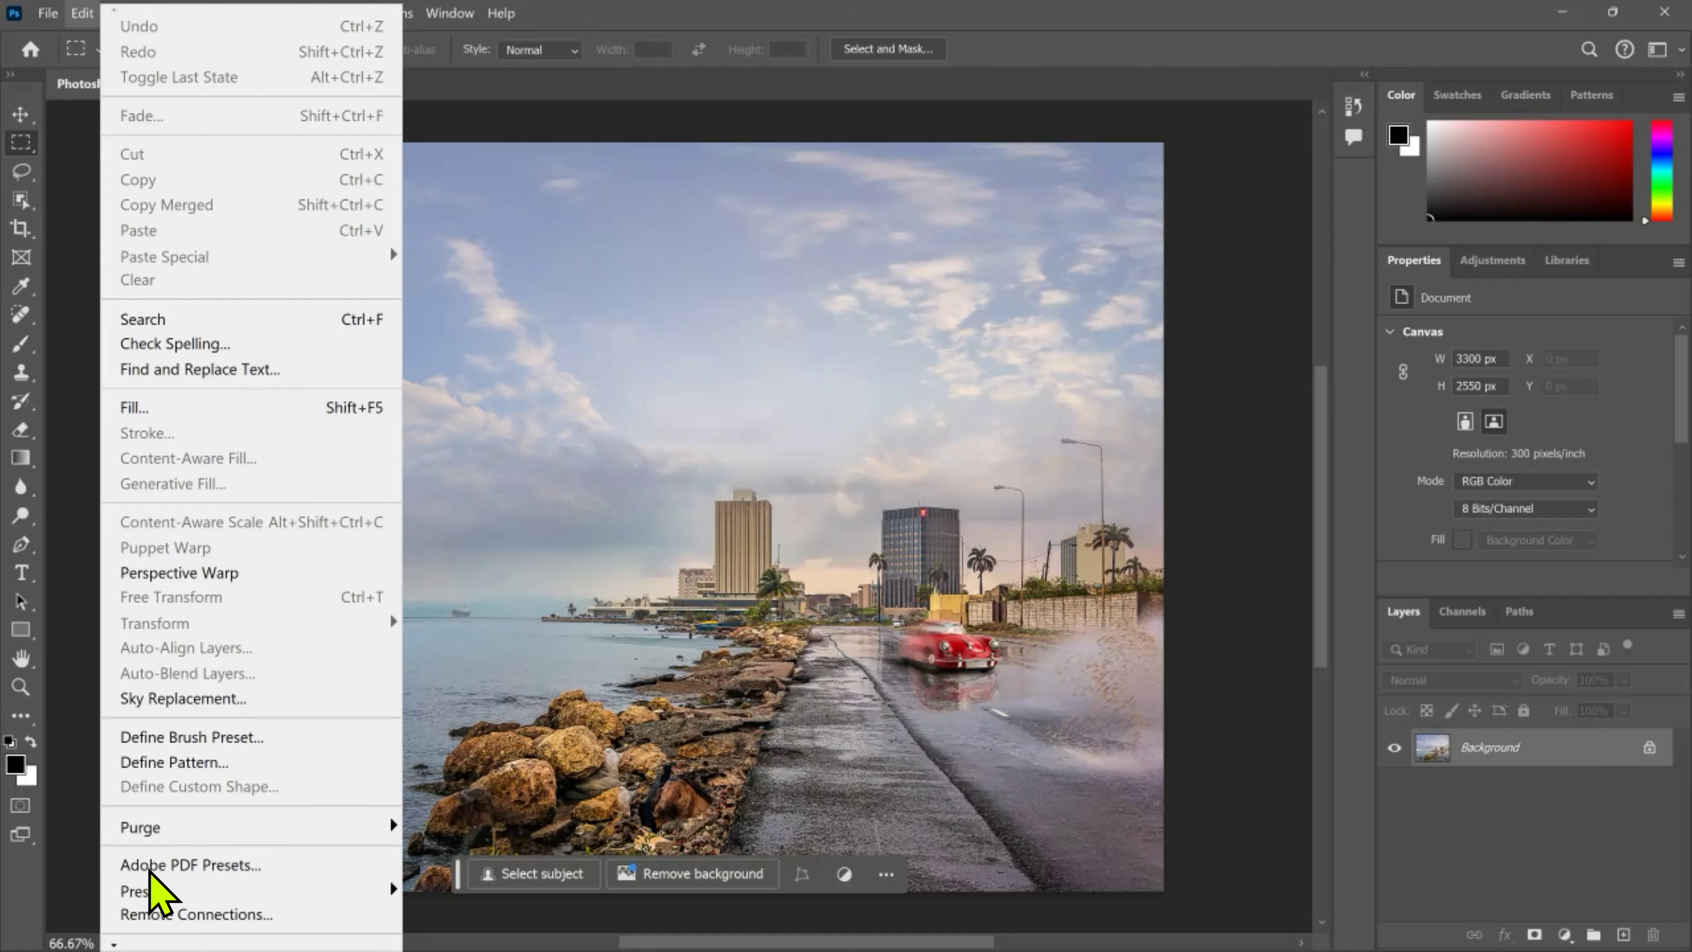
scroll(150, 870, down, 7)
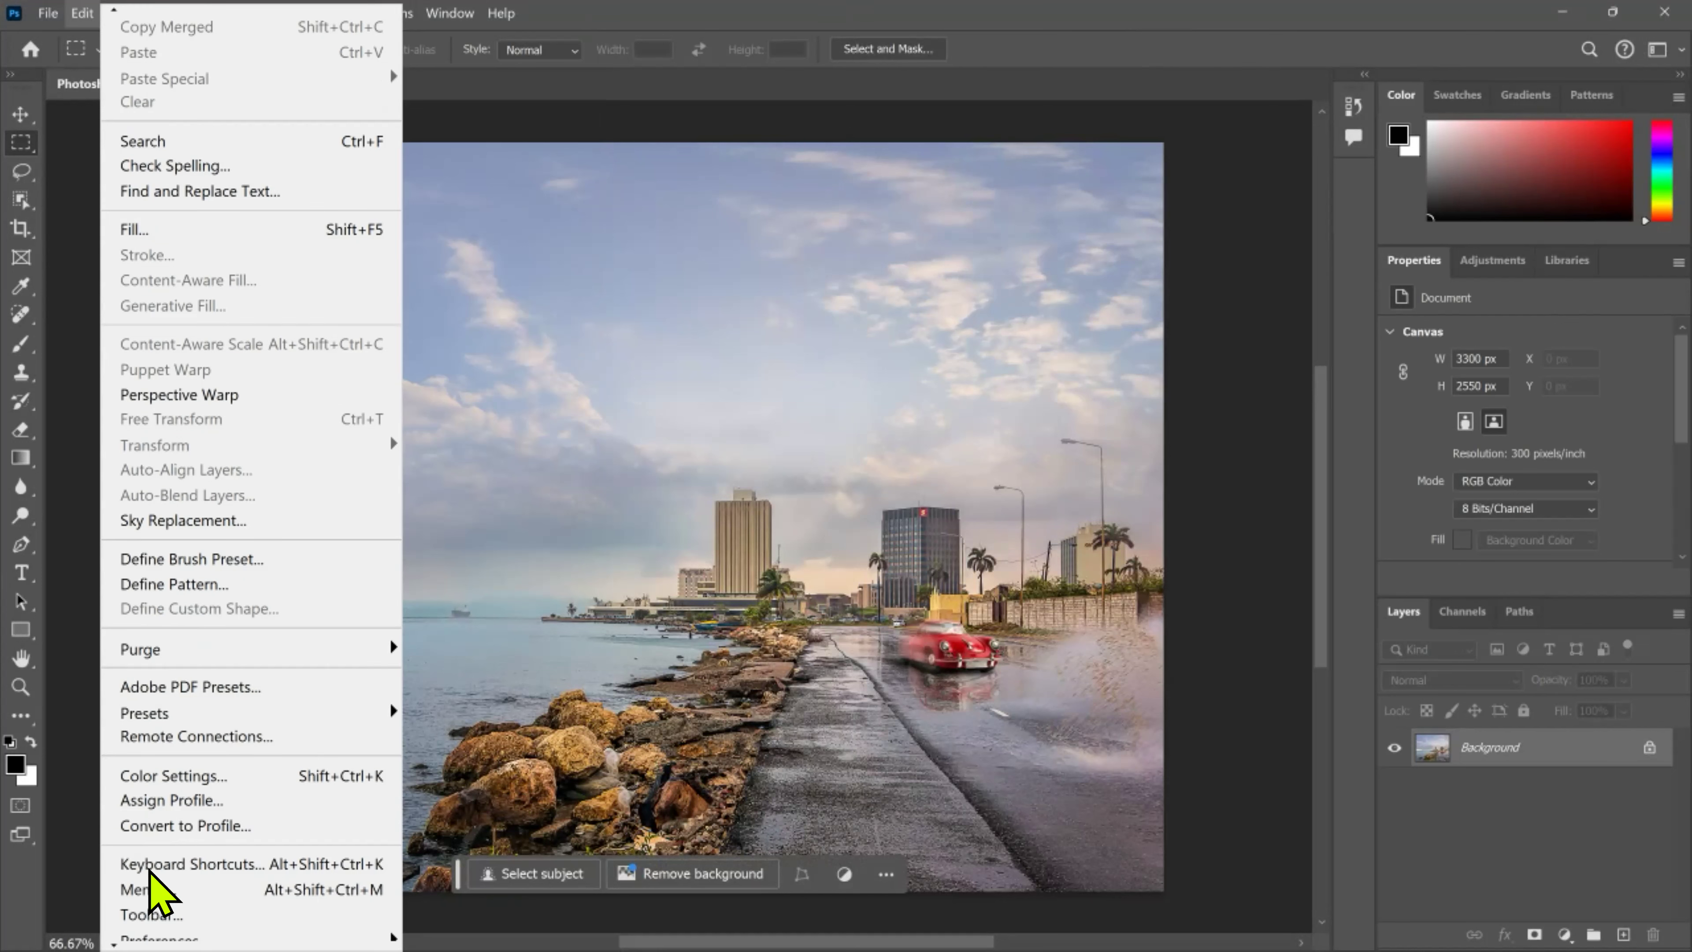
scroll(150, 870, down, 1)
mouse_move(160, 916)
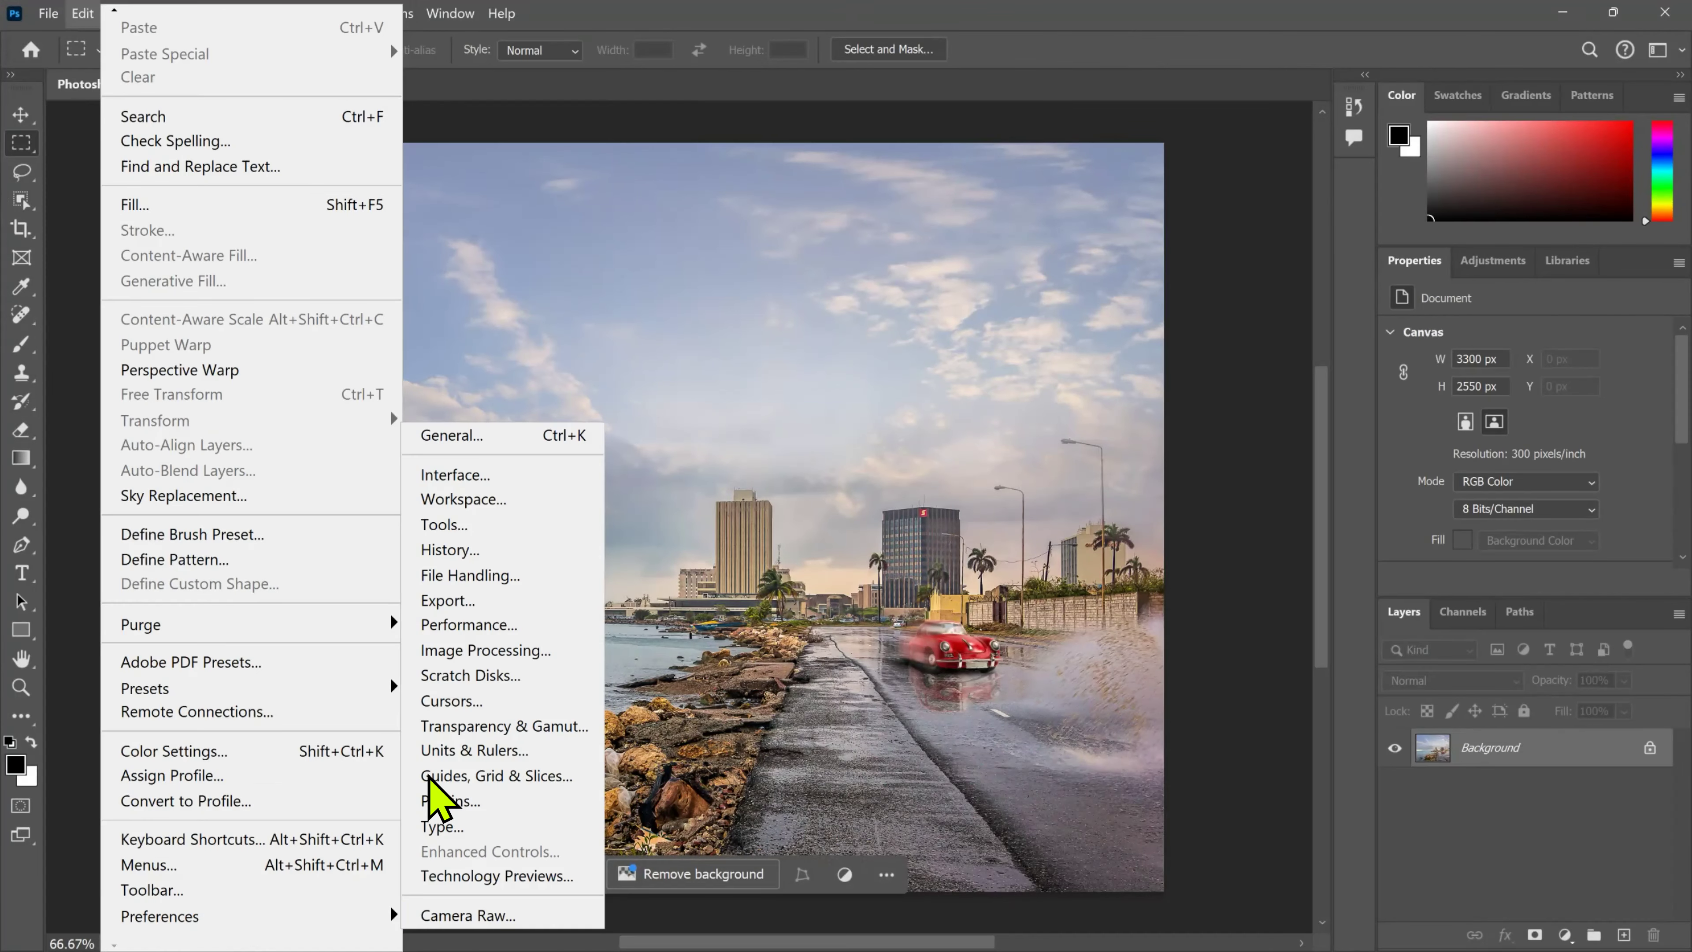
click(470, 823)
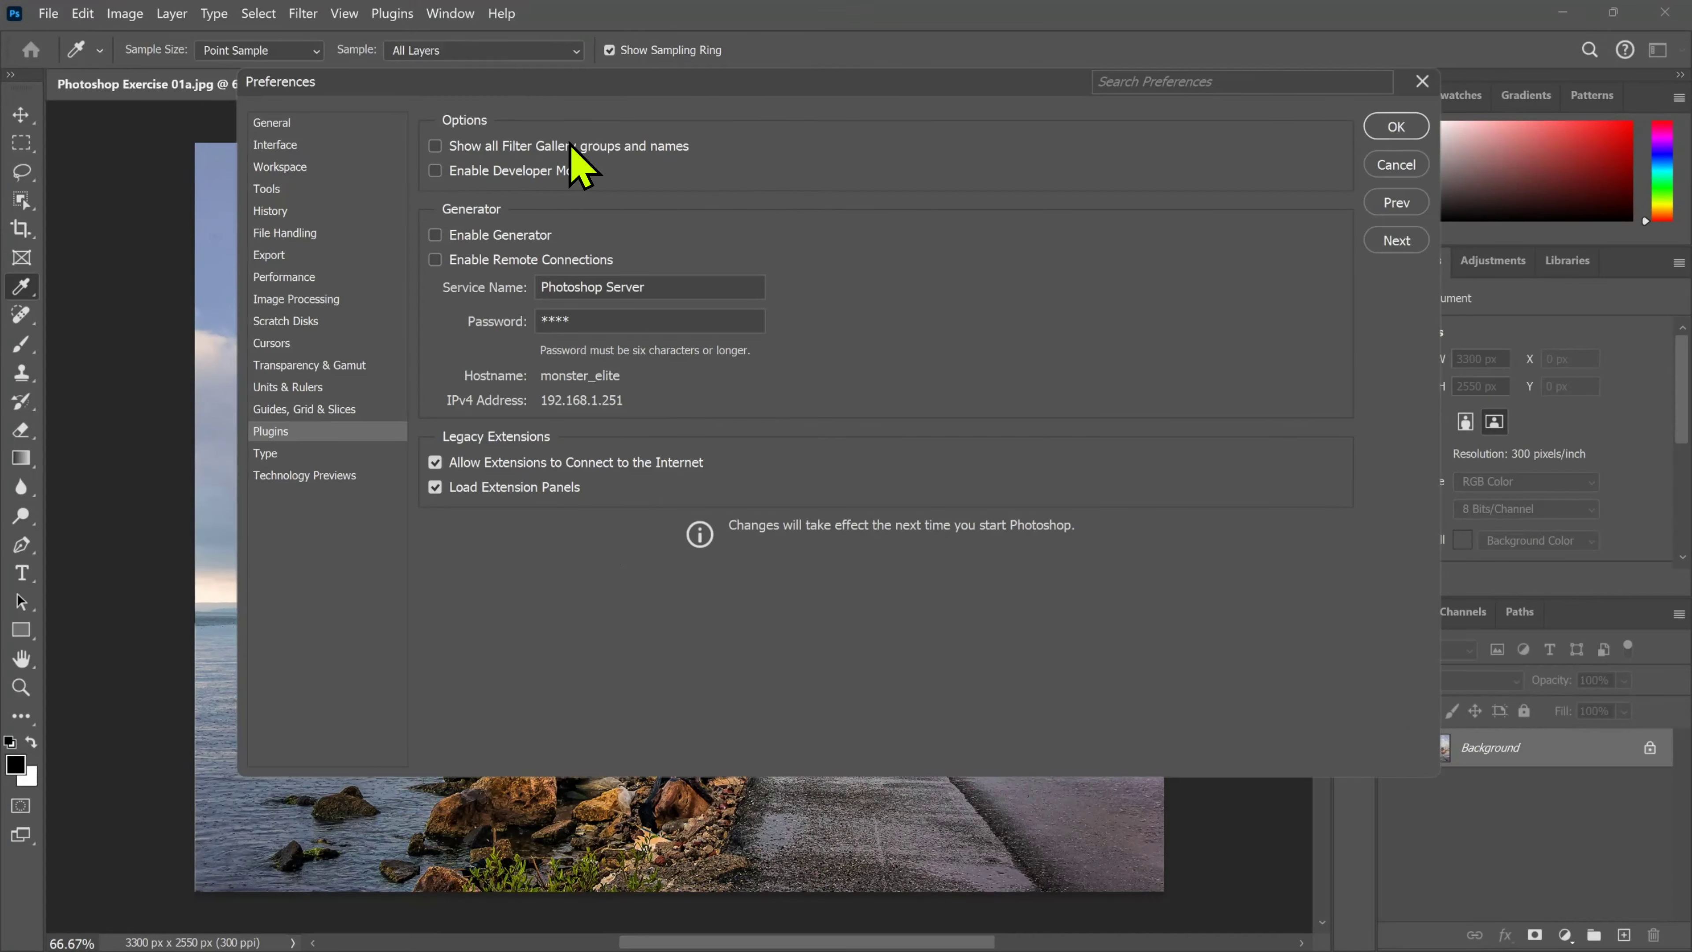
click(570, 146)
click(1421, 123)
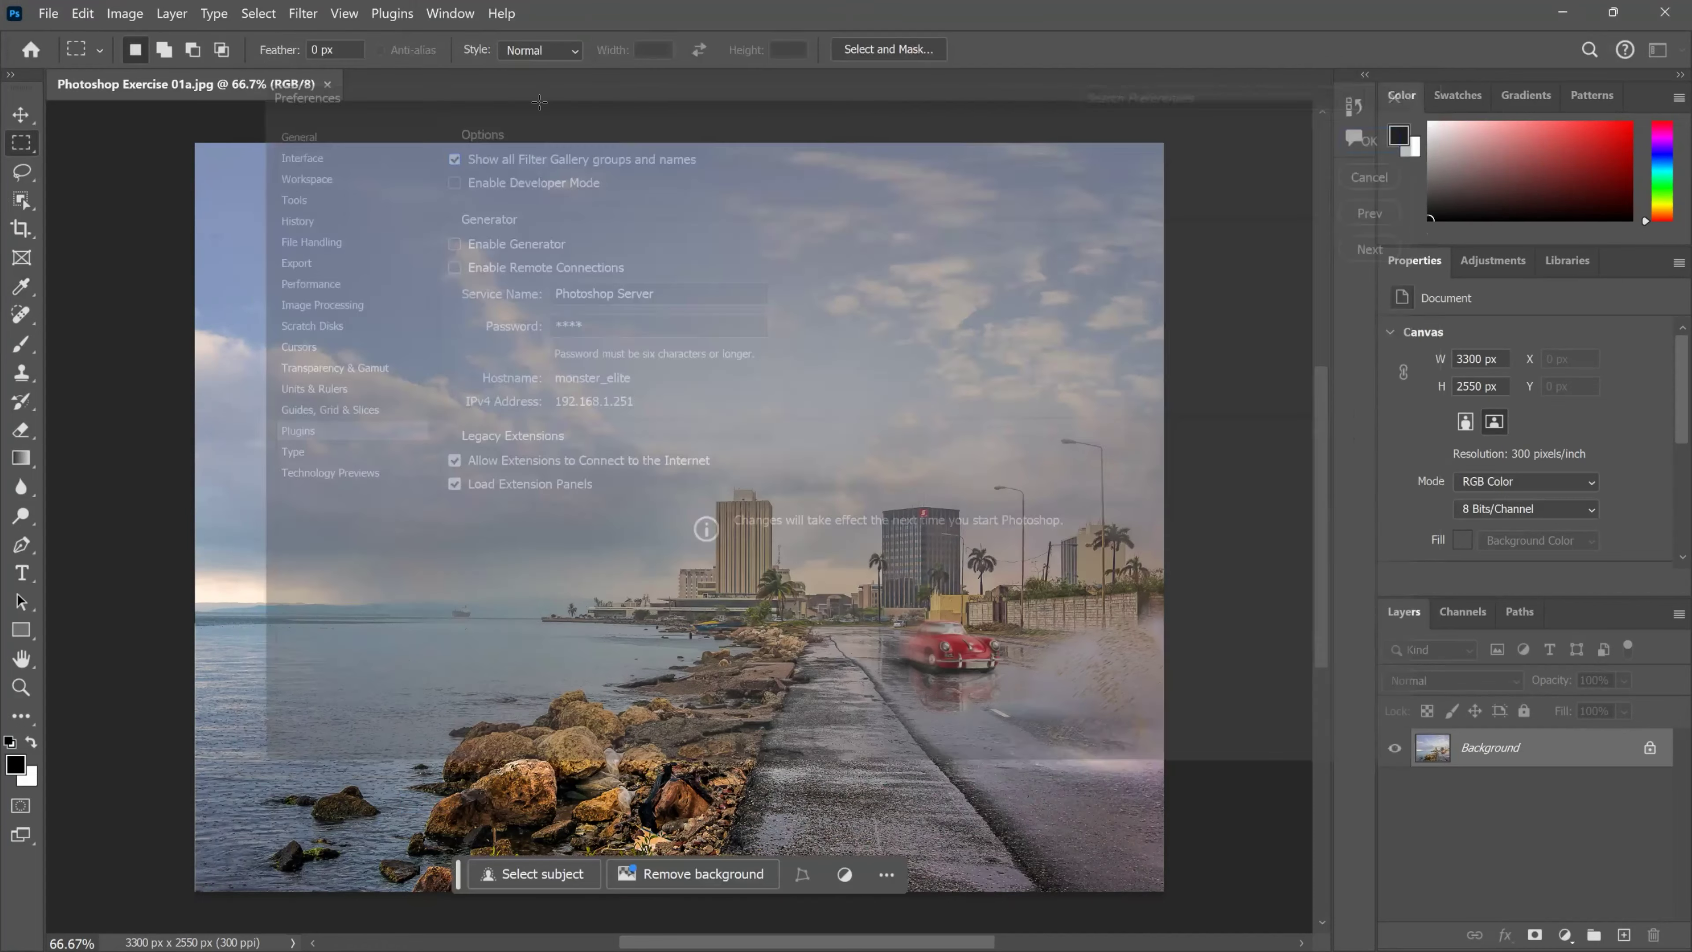
Check which filter categories are listed for the photo, looking for the Artistic and Sketch groups.
click(392, 13)
mouse_move(449, 13)
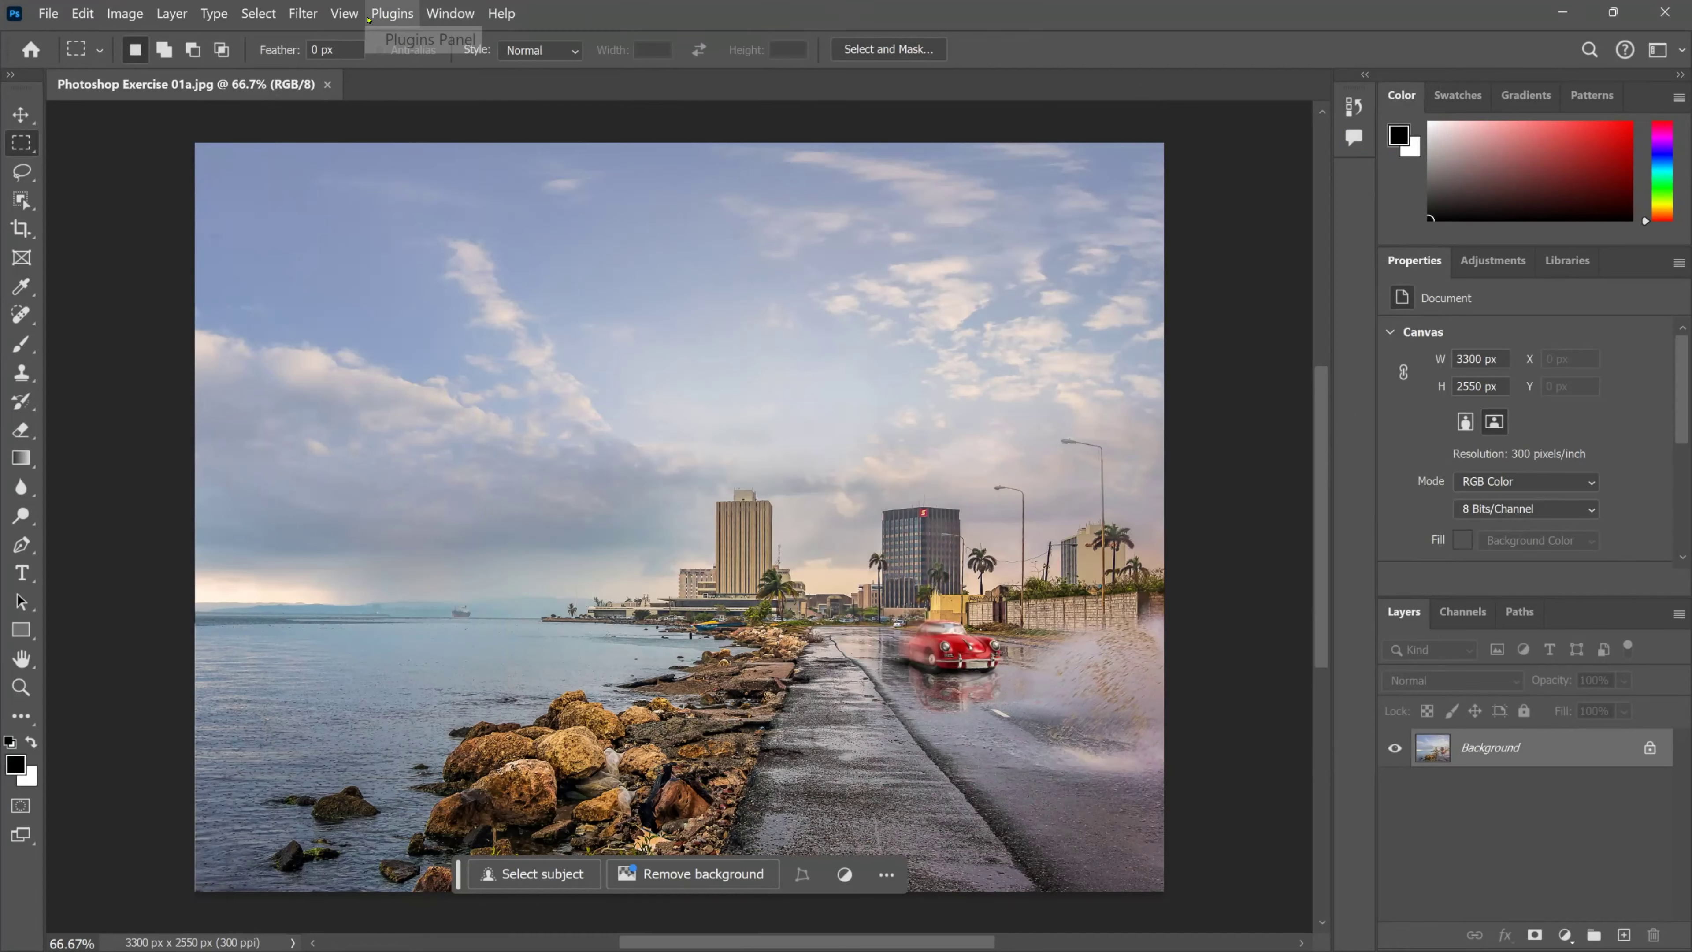
mouse_move(303, 13)
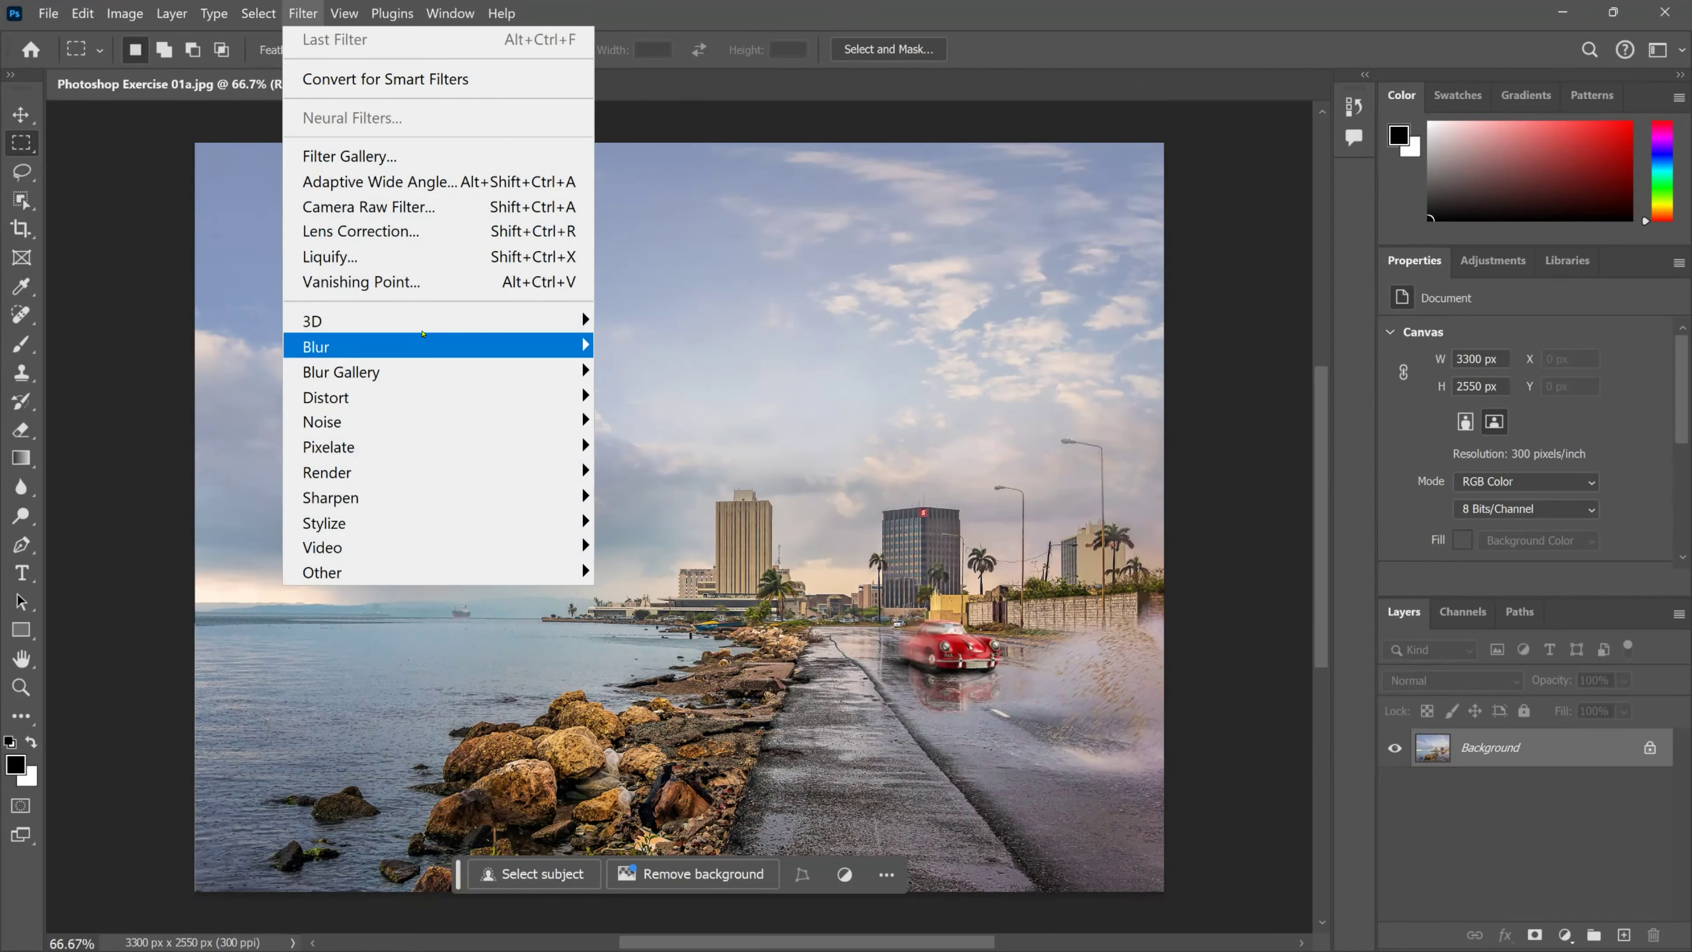
mouse_move(439, 418)
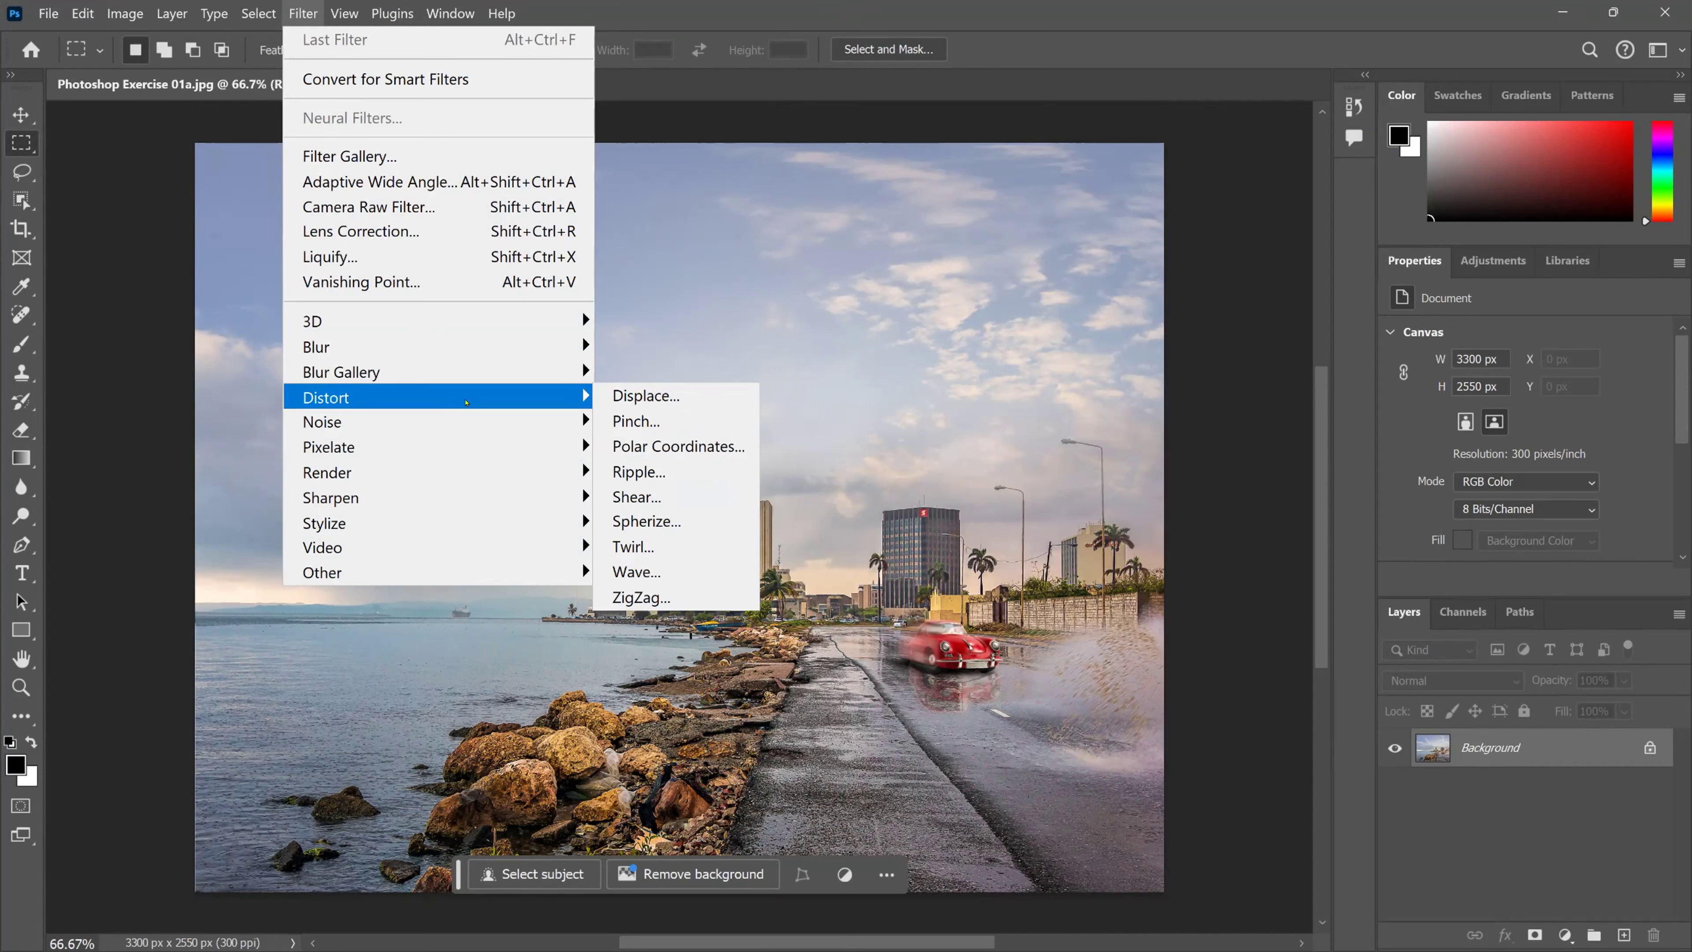
Leave the filter list, dismiss the 3Dconnexion shortcut notice, and reopen the recent image Photoshop Exercise 01a.jpg.
mouse_move(466, 485)
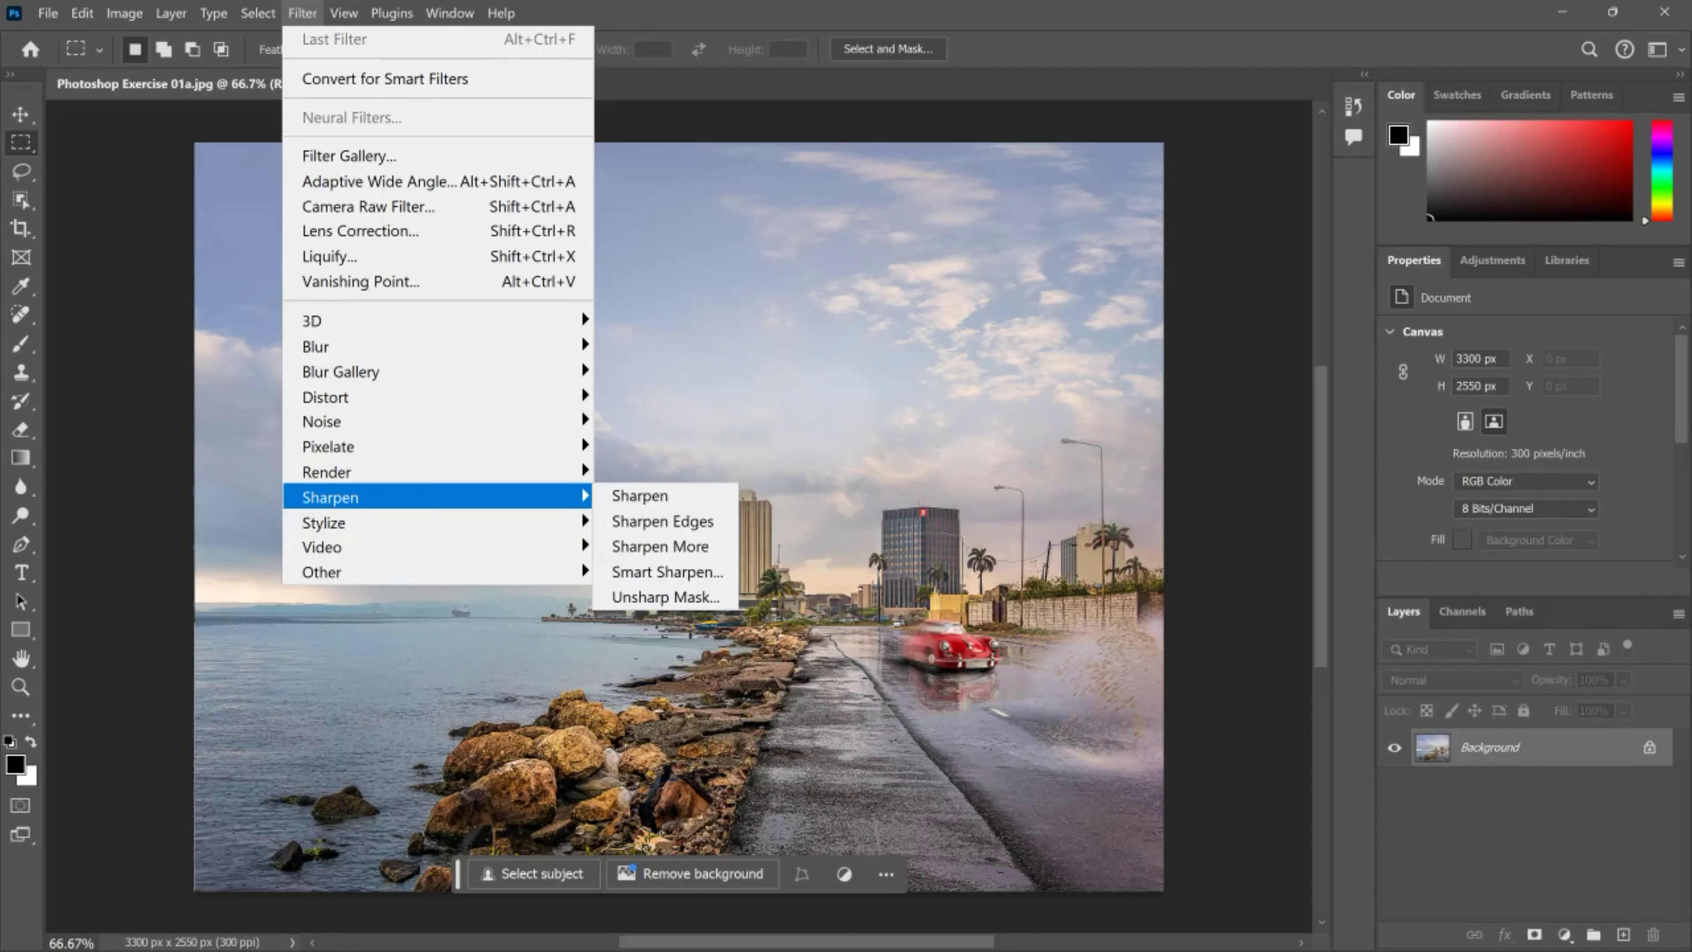
key(Escape)
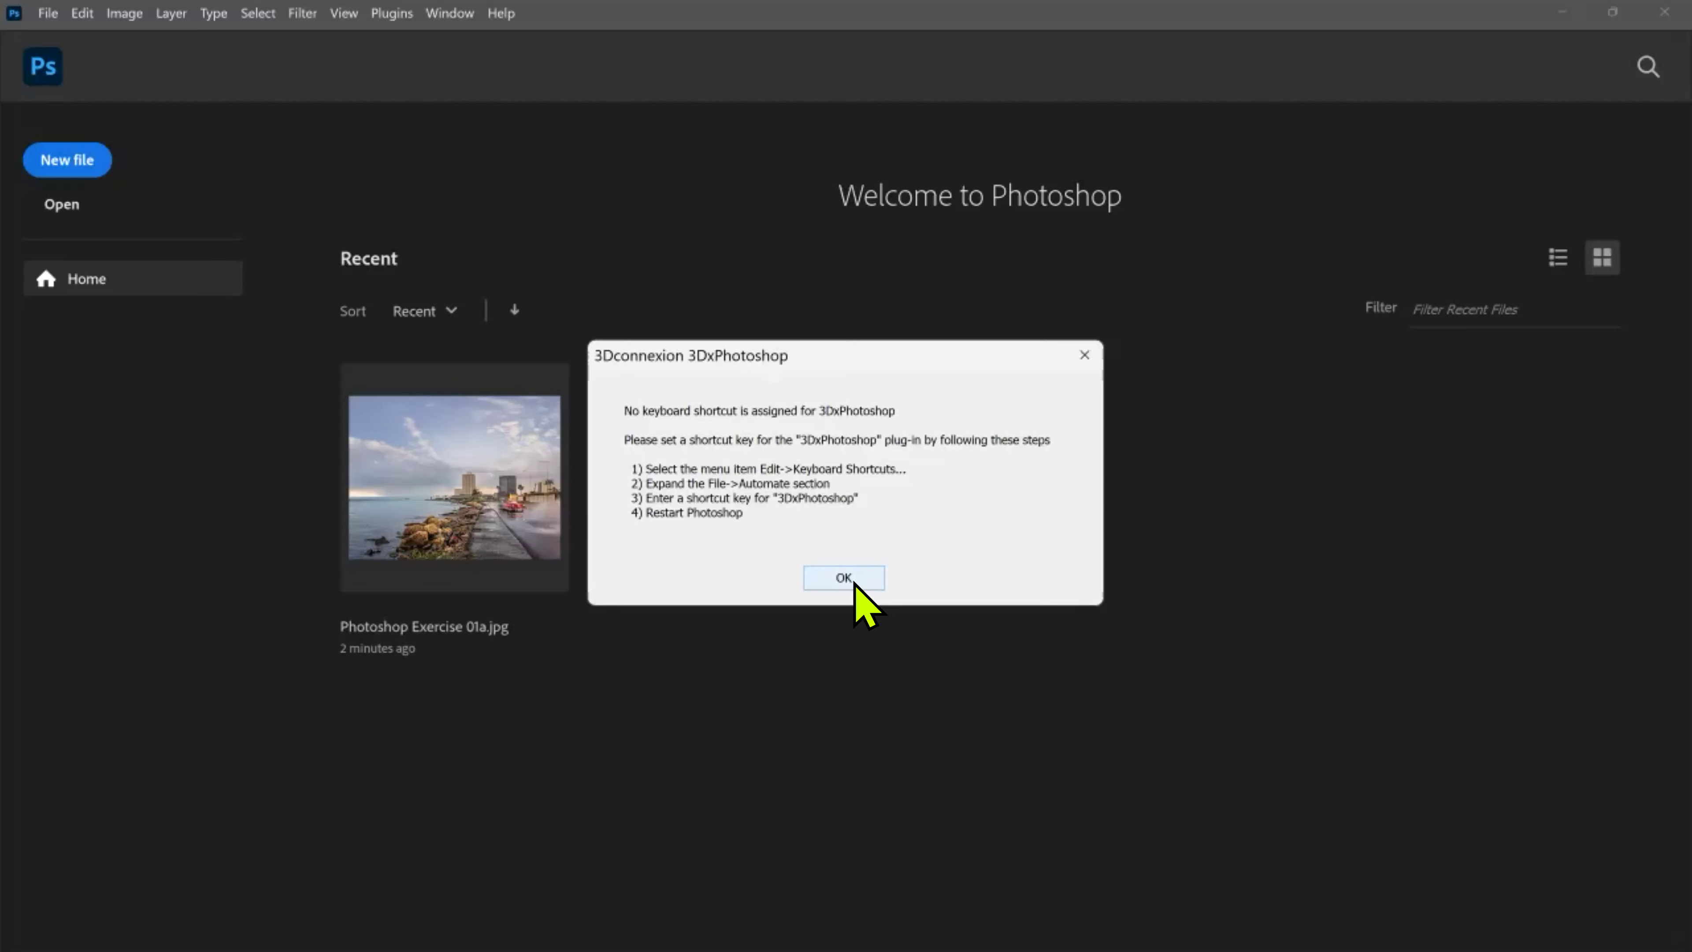
click(854, 579)
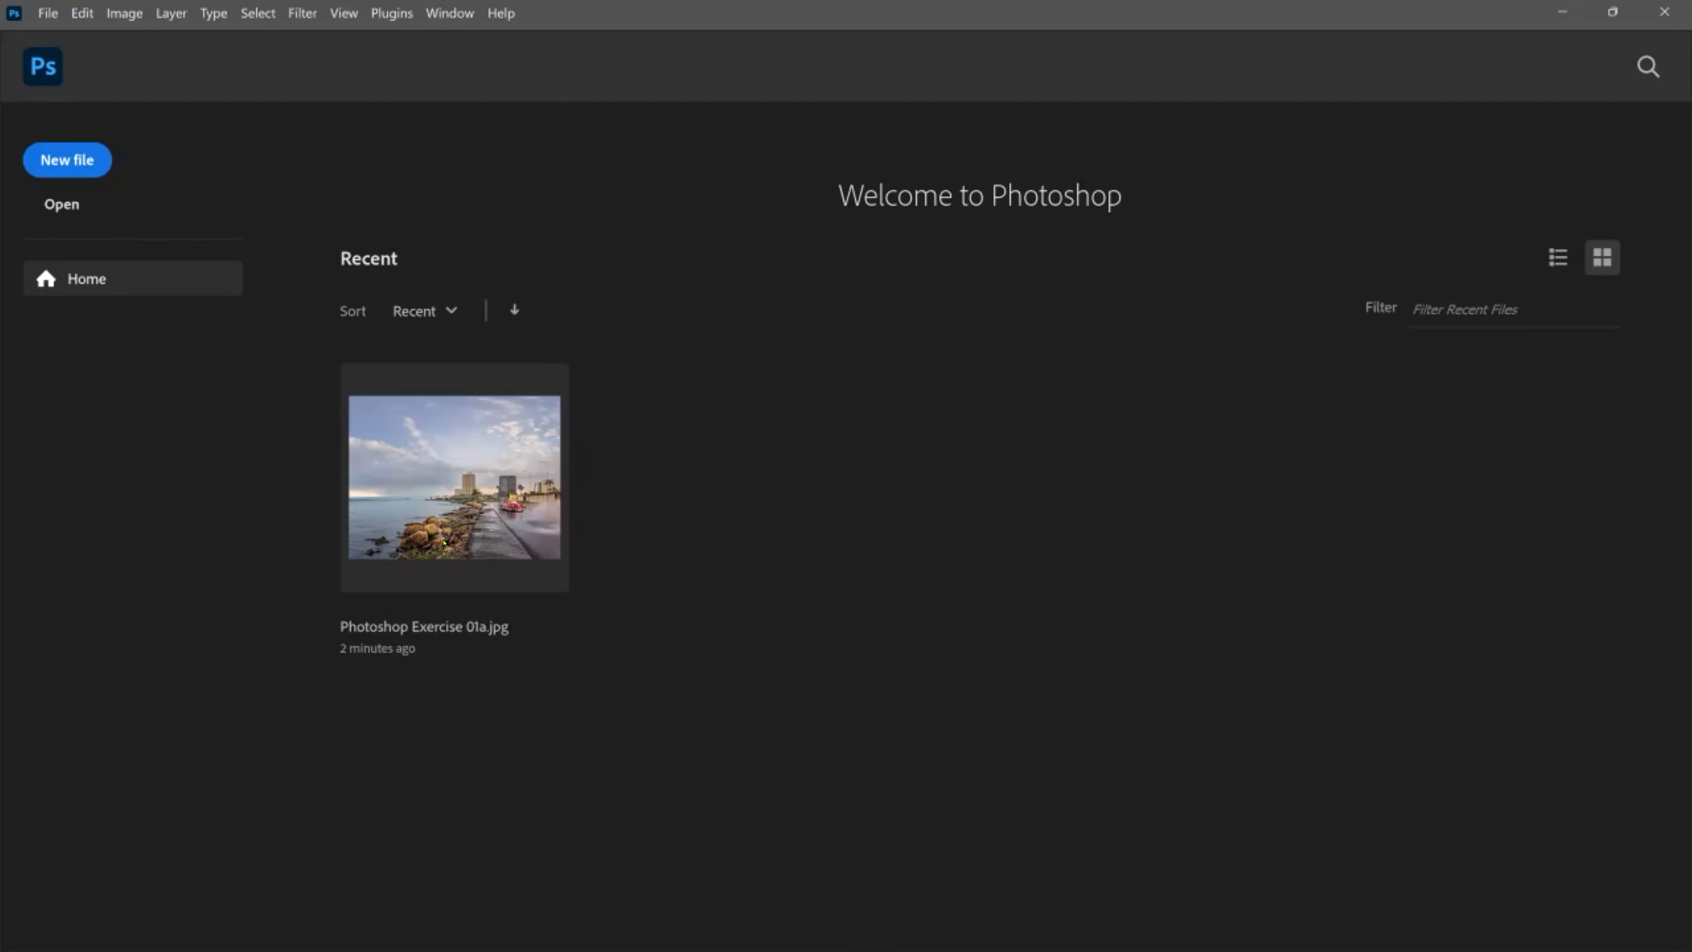
click(504, 499)
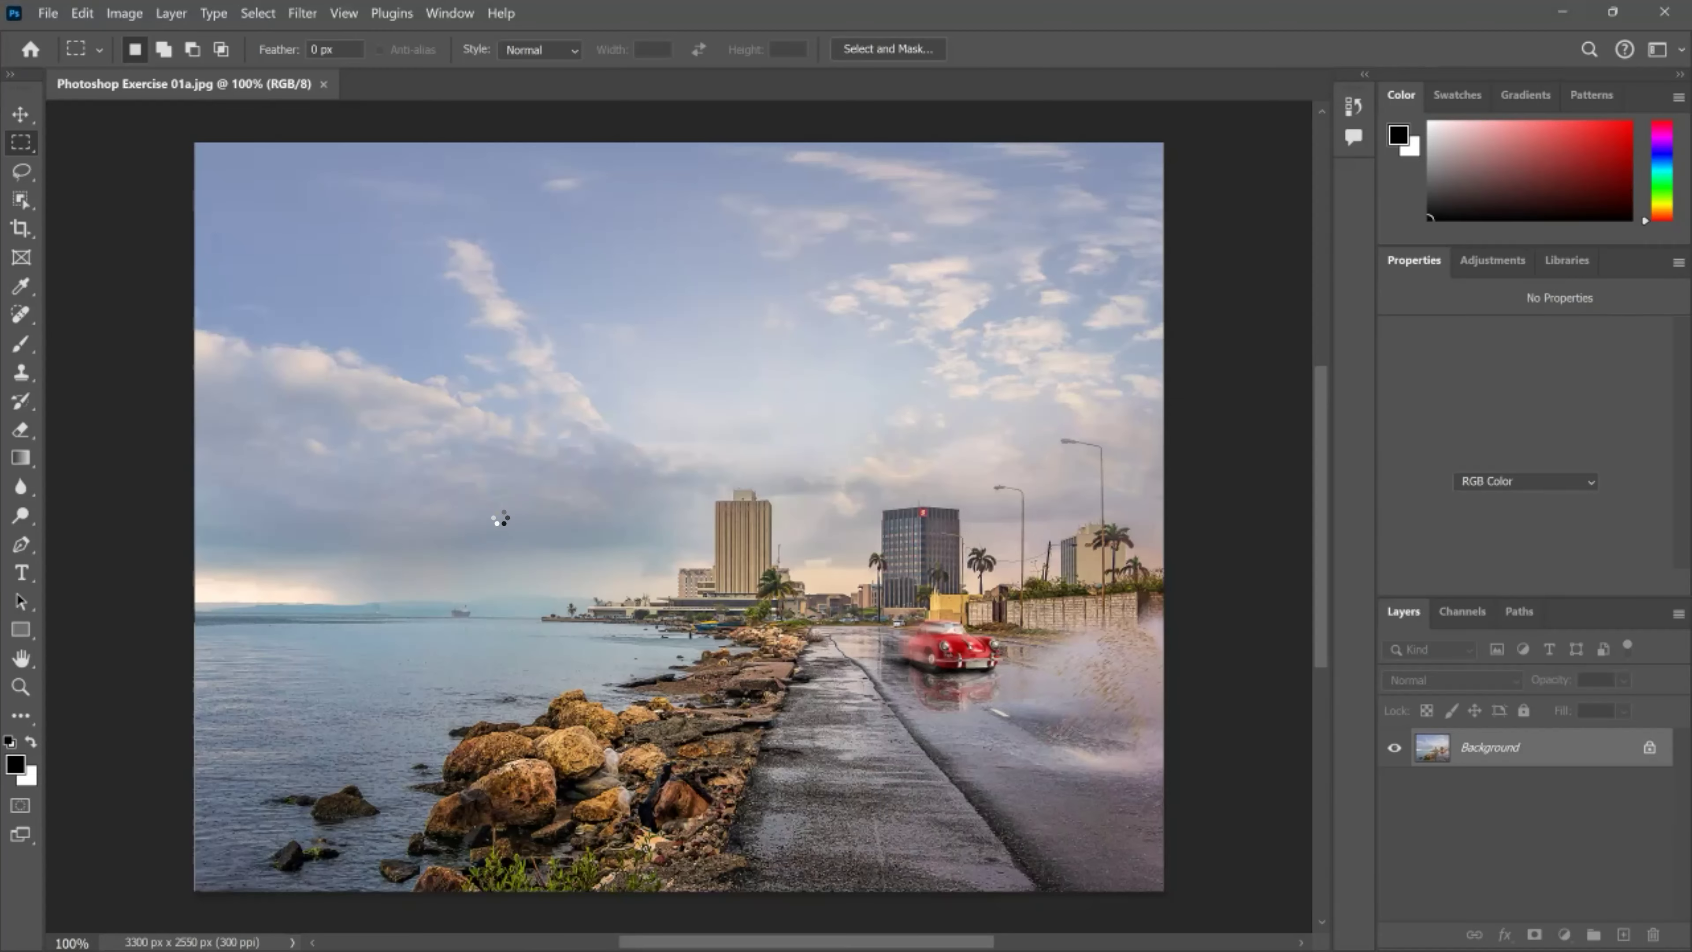
Check the photo's filter categories for the Artistic and Sketch groups, and view the individual Sketch filters.
click(408, 15)
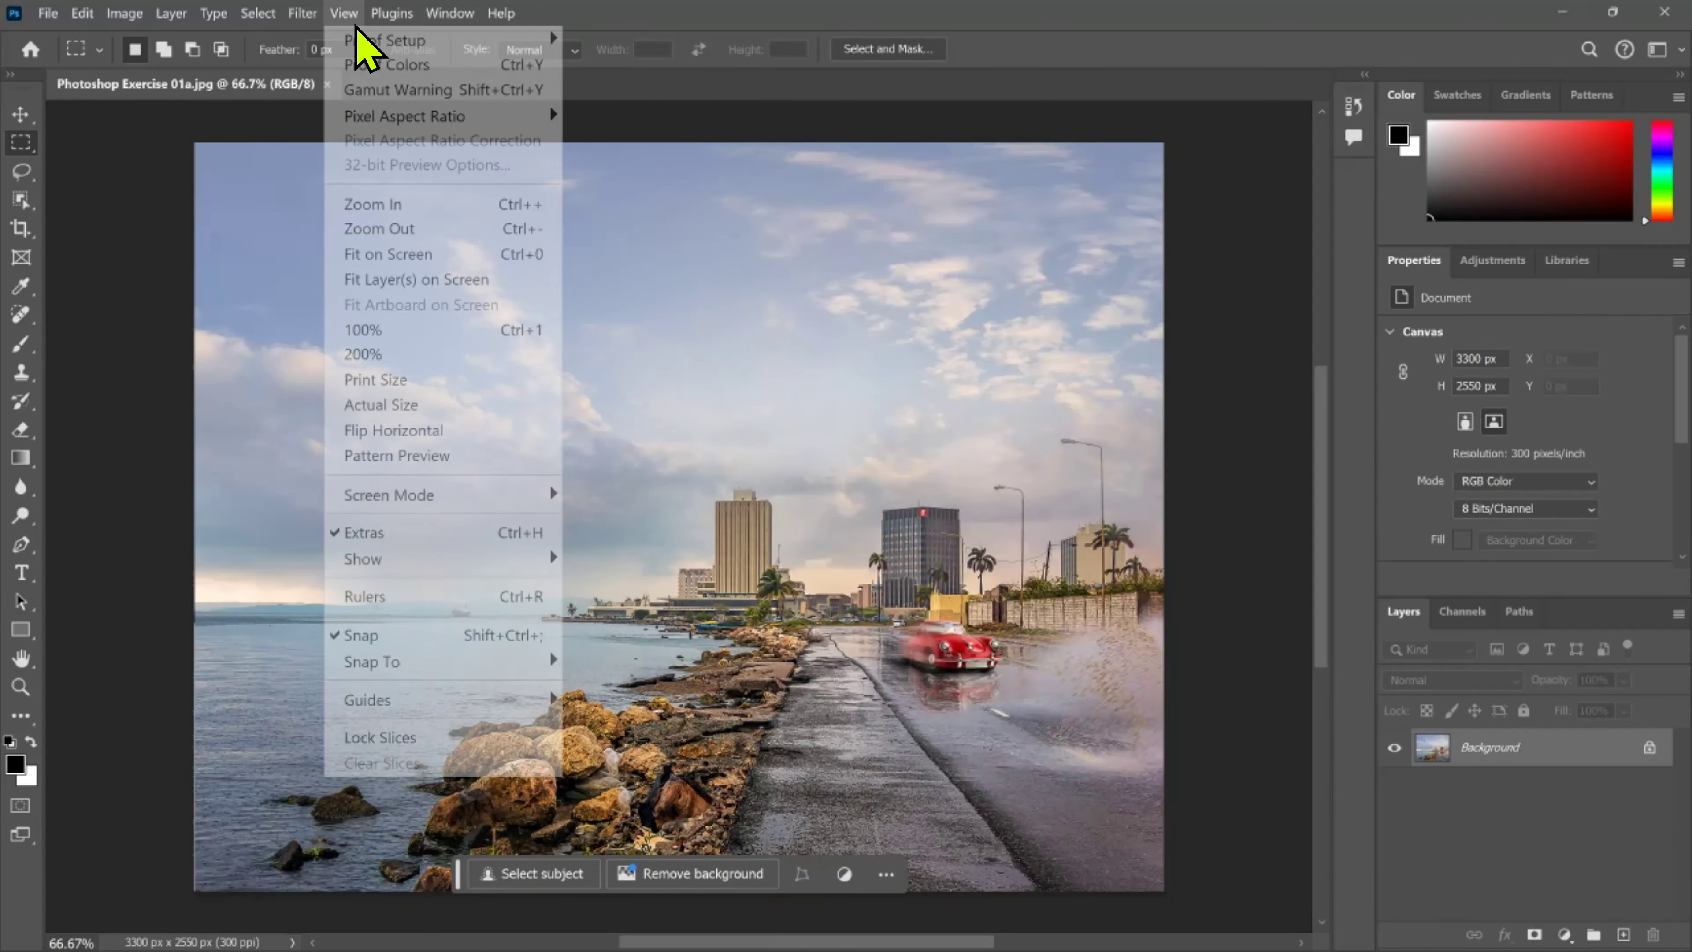
mouse_move(305, 15)
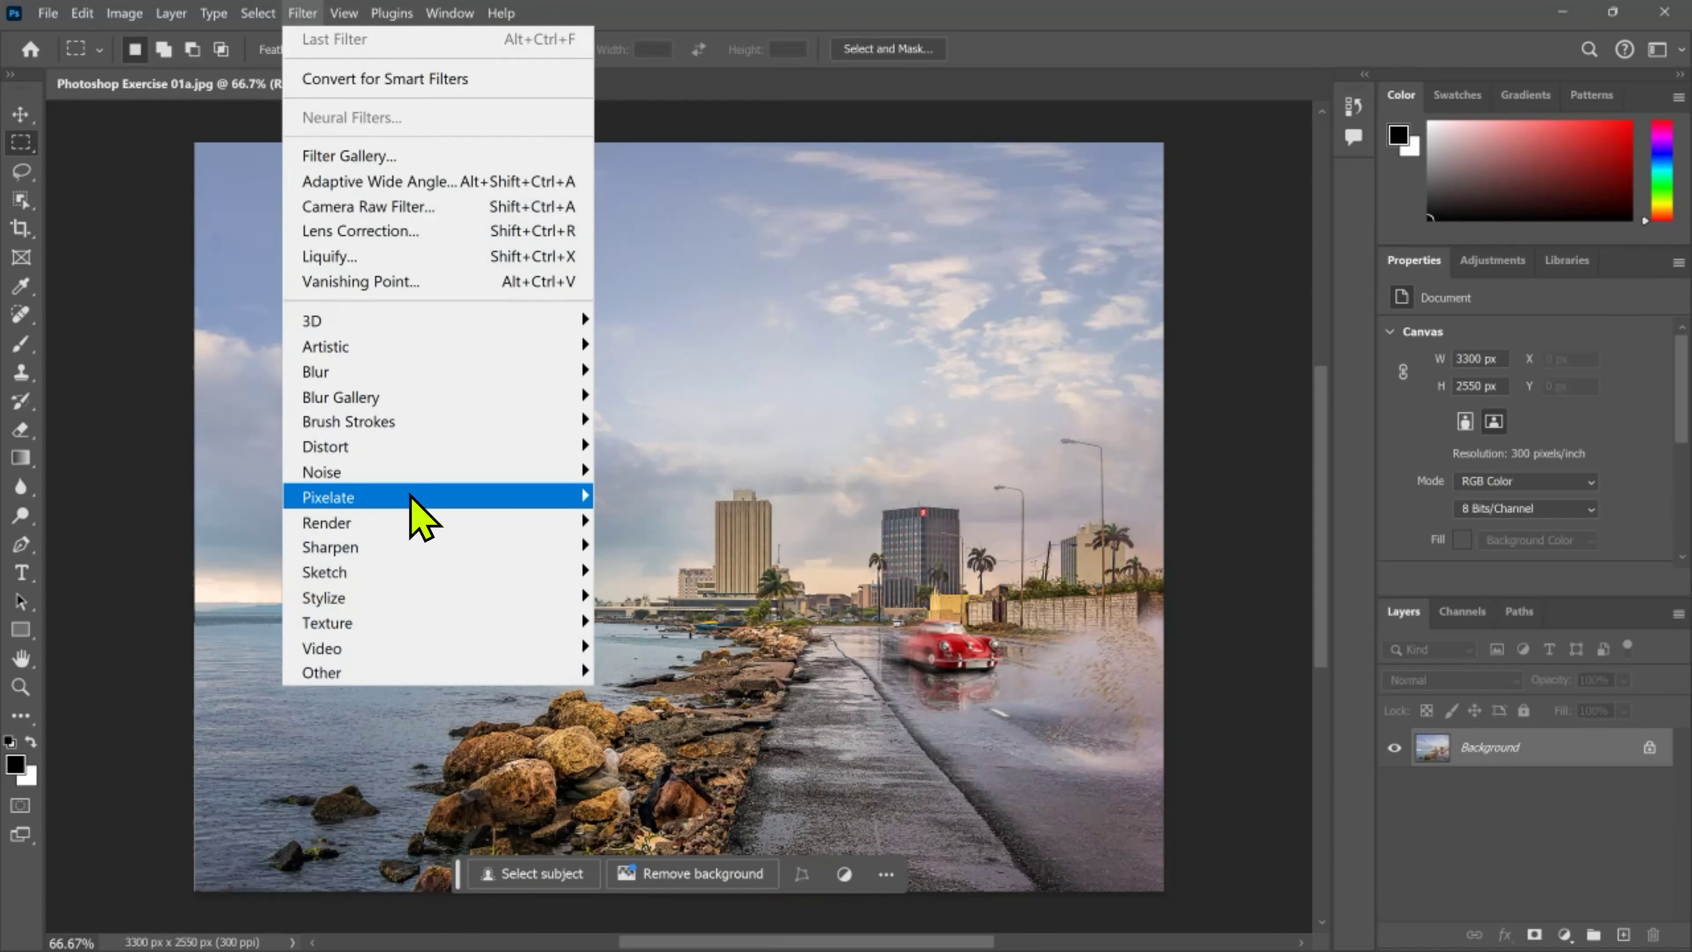
mouse_move(405, 570)
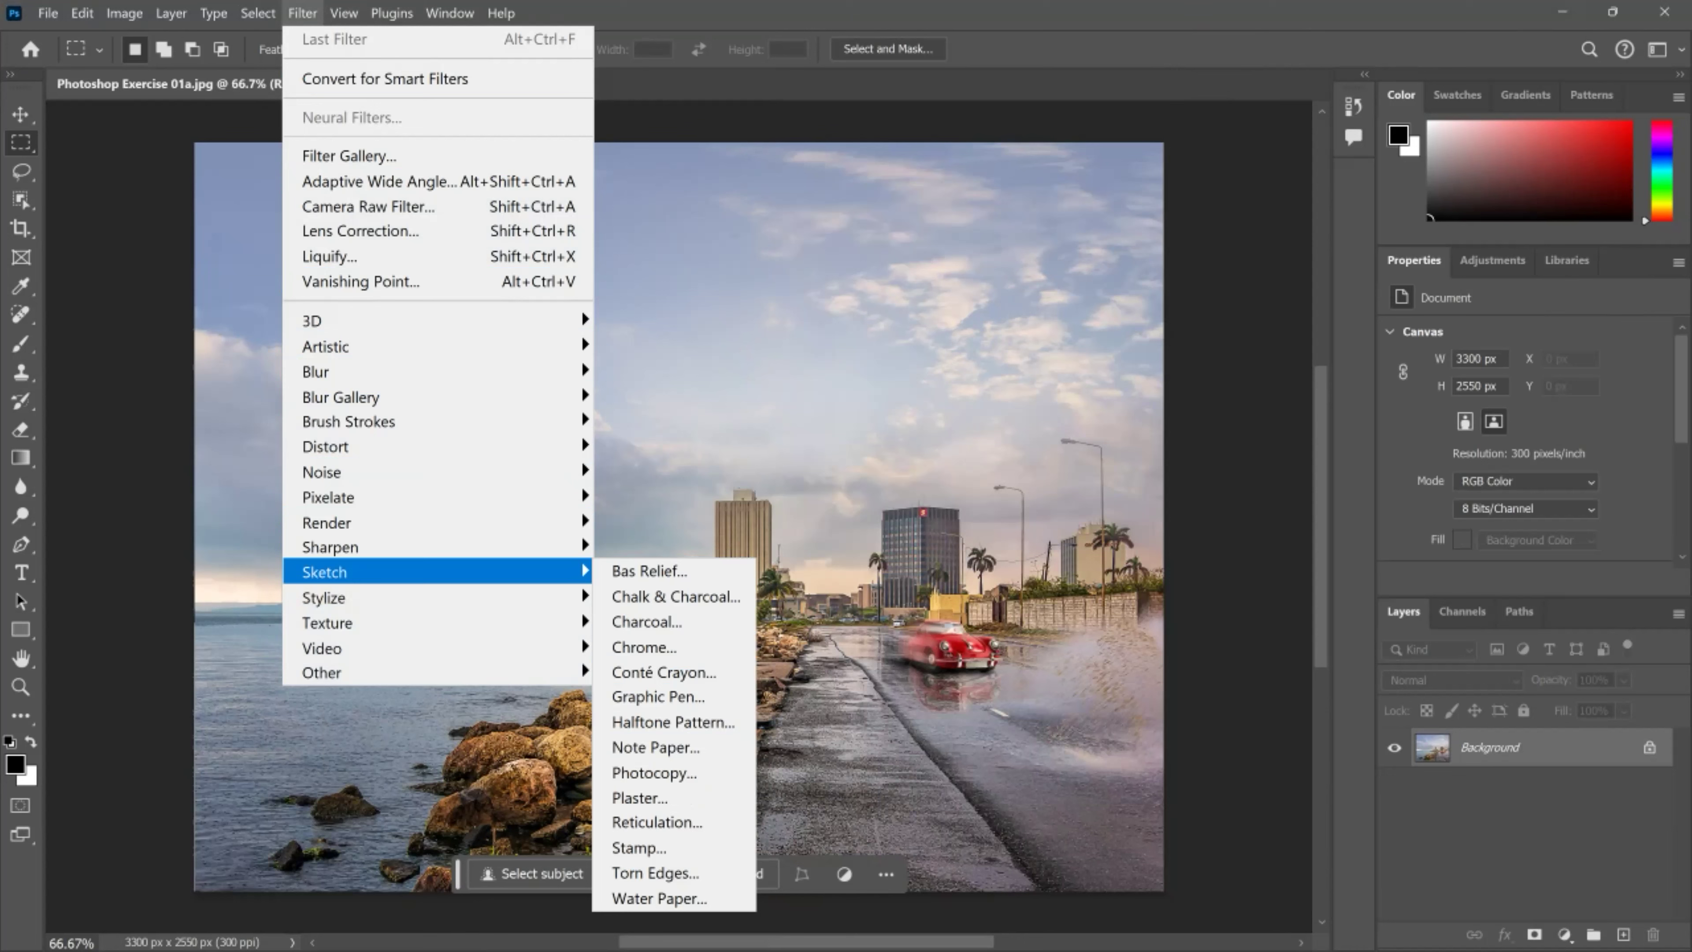
key(Escape)
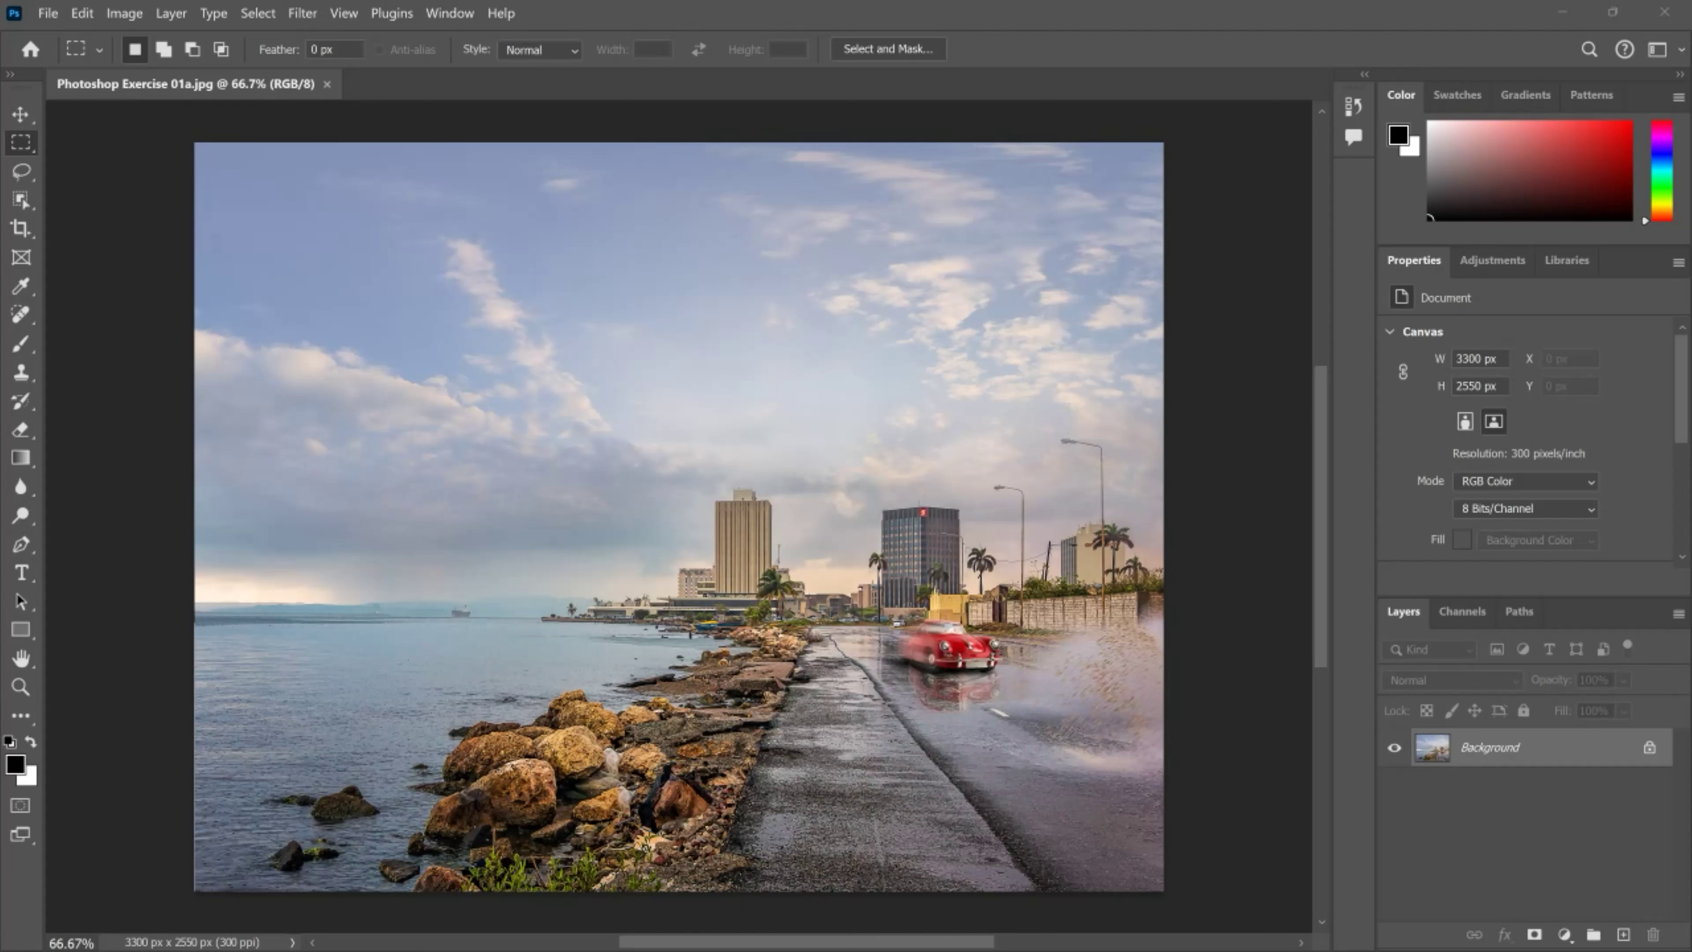
Close the photo and create a new document from the Letter print preset, 8.5 x 11 in at 300 ppi.
click(327, 84)
click(48, 14)
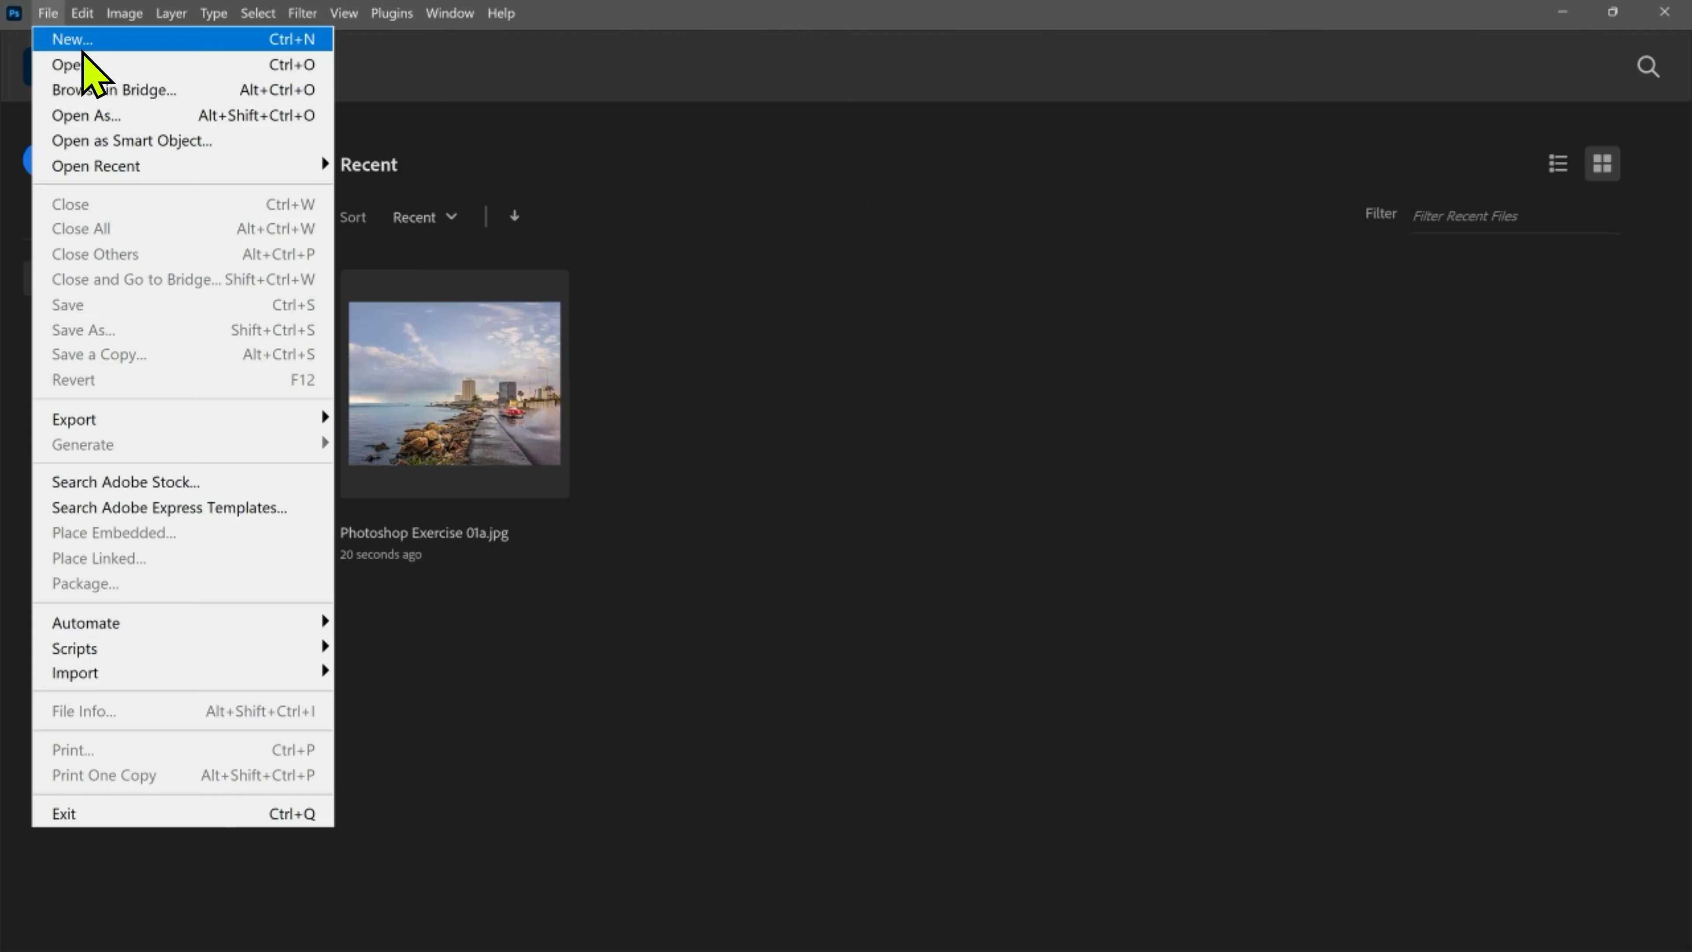
click(53, 43)
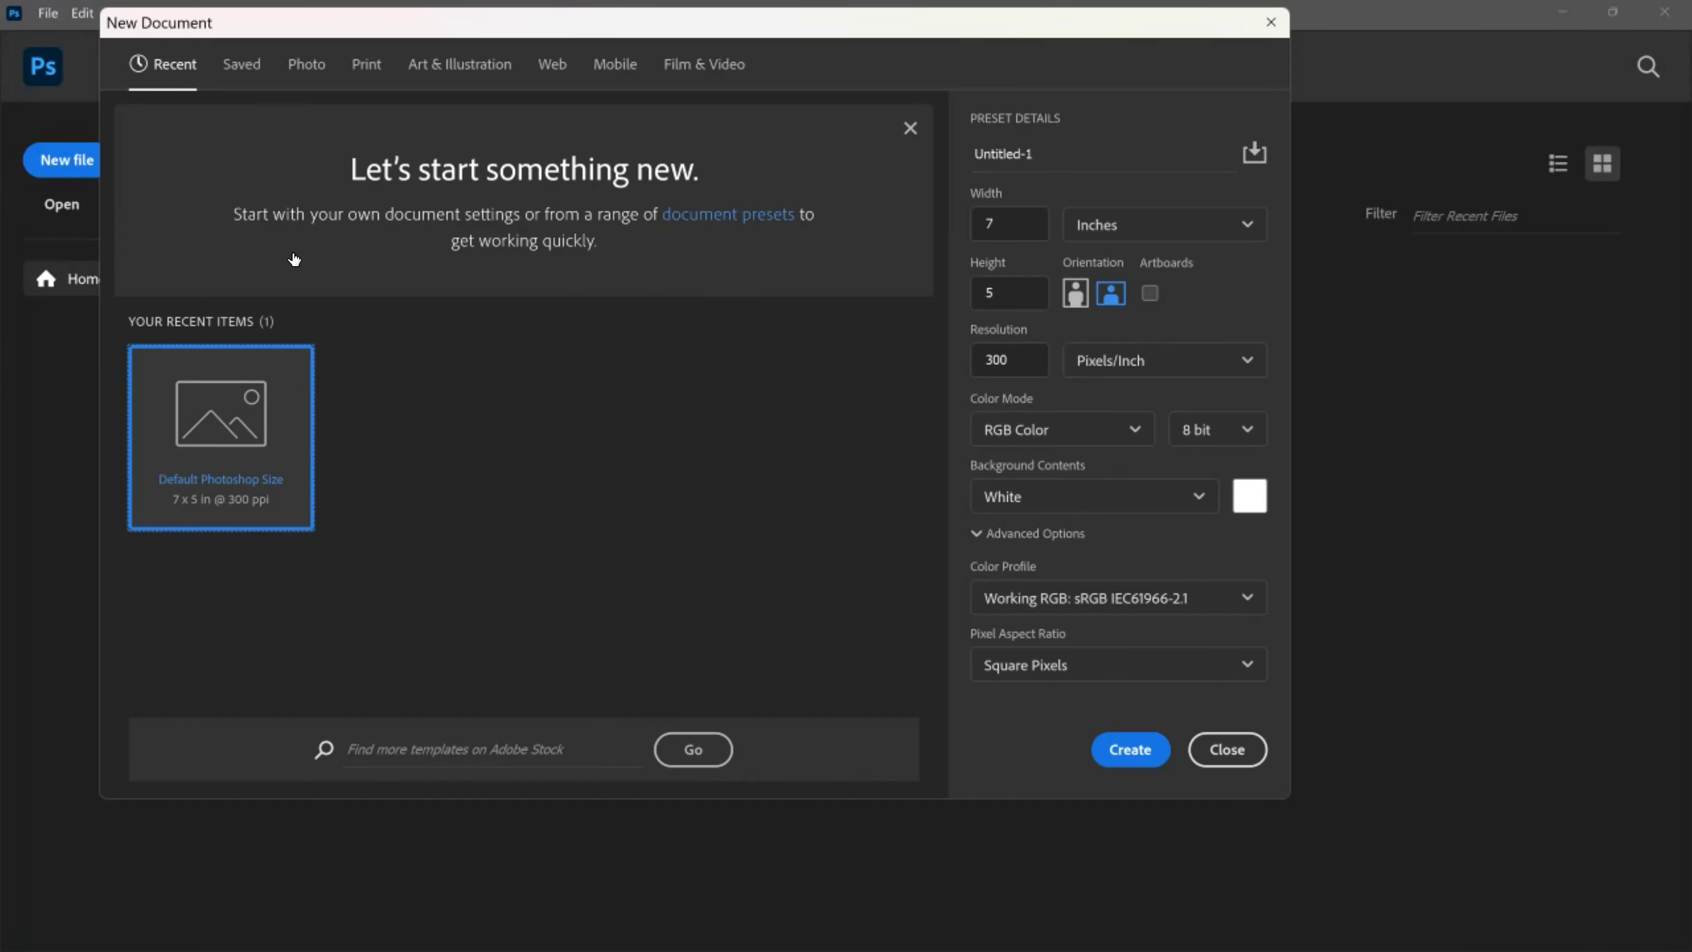
click(365, 66)
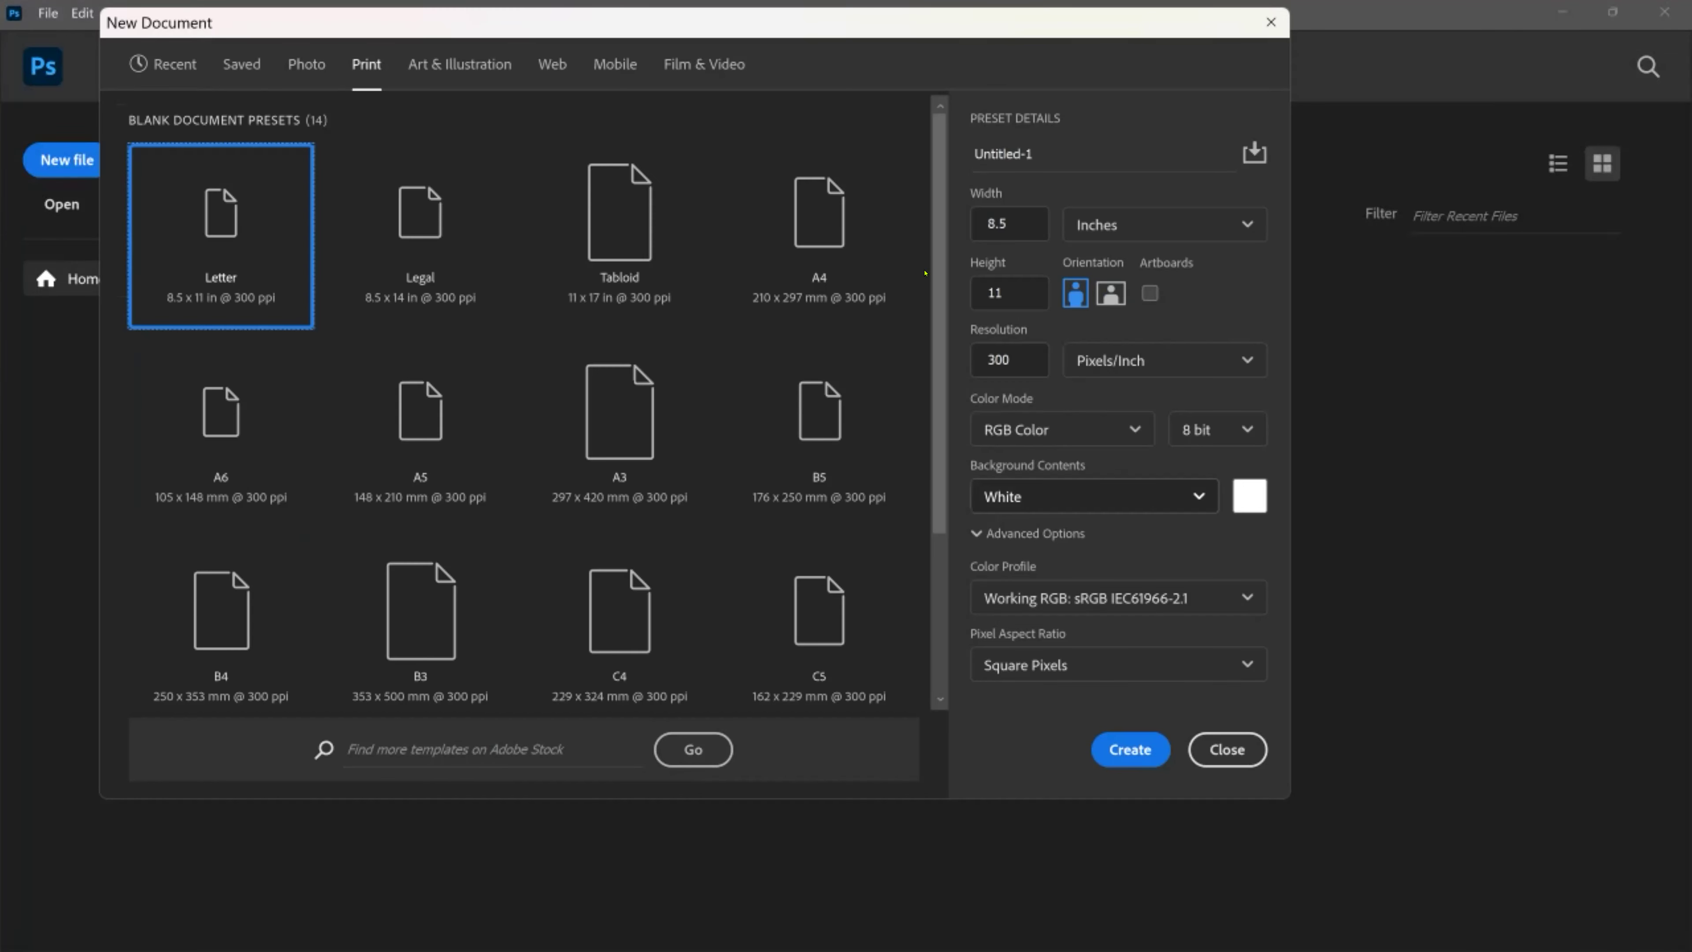
click(1133, 752)
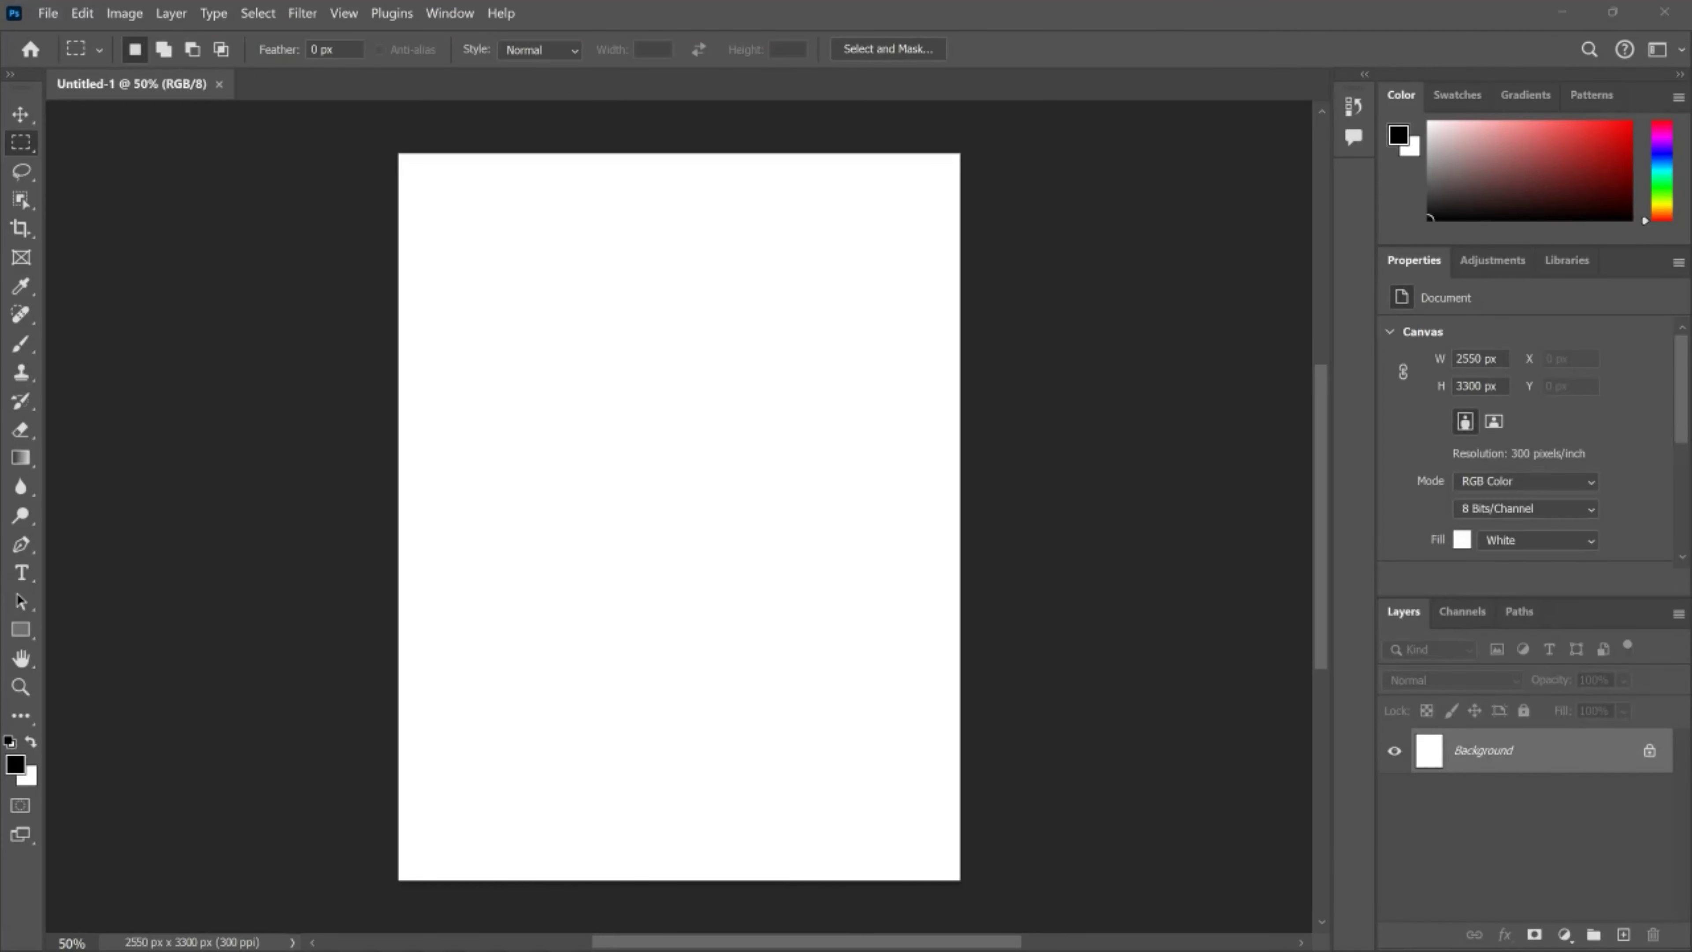
Place Scanned sketch.jpg across the full page width as an embedded smart object, and hide the Background layer.
drag(1556, 454, 669, 456)
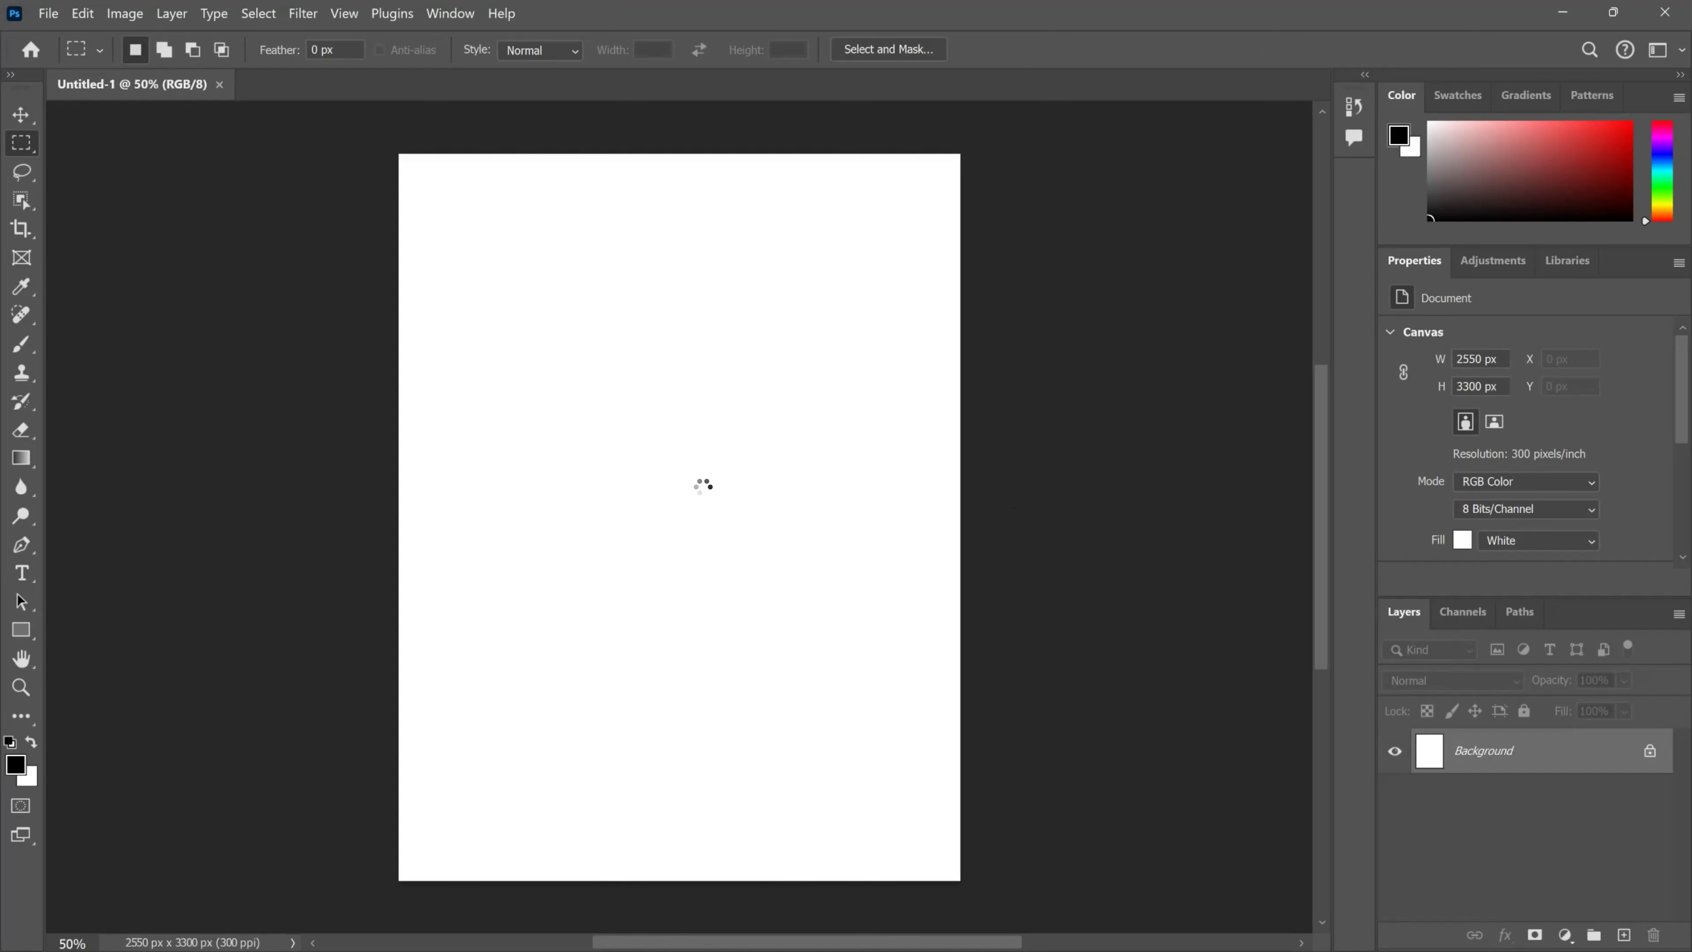
click(1085, 52)
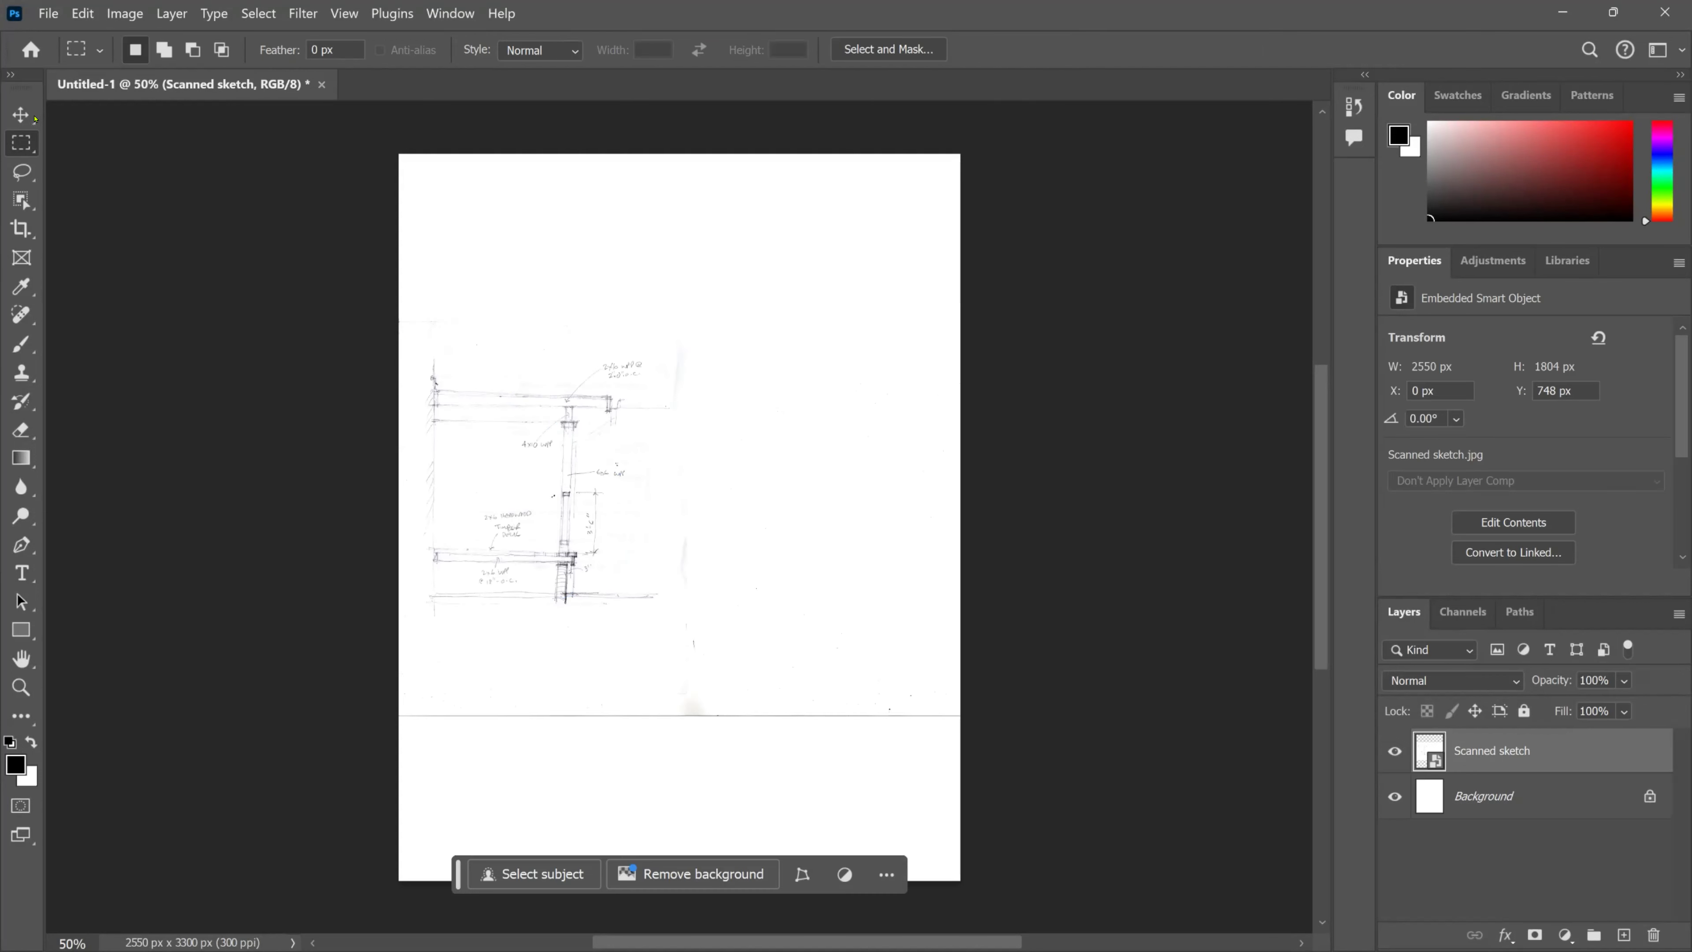
click(1395, 796)
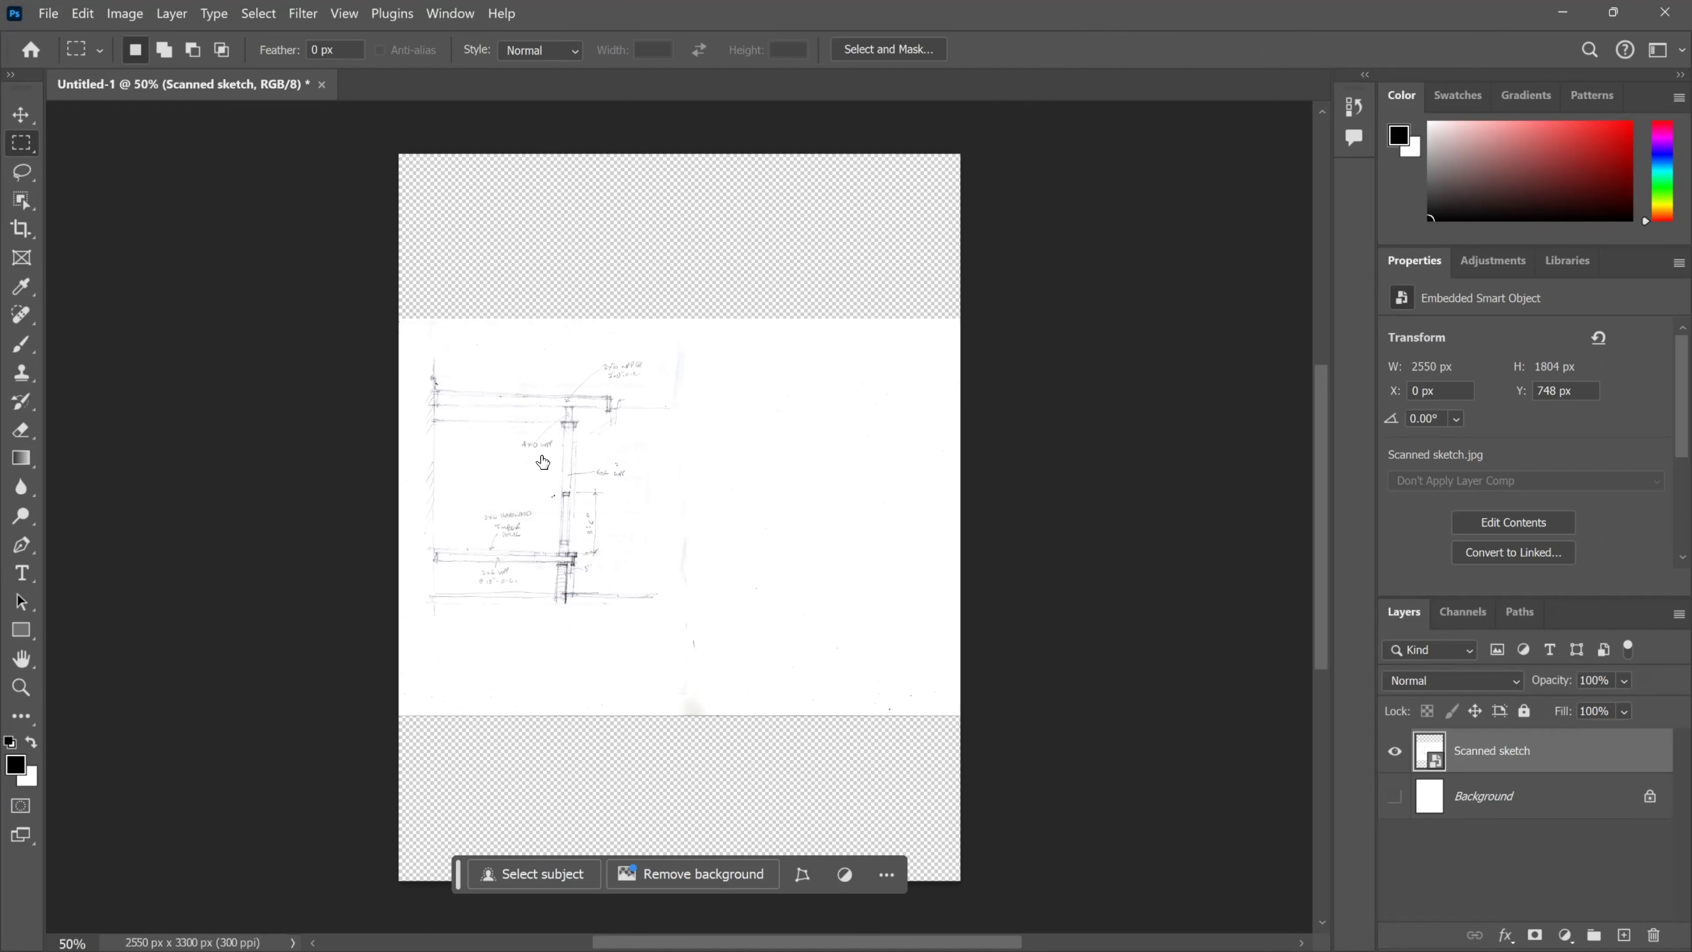
Undock the toolbar and float it in the workspace beside the scanned sketch.
scroll(521, 492, up, 2)
scroll(521, 491, up, 1)
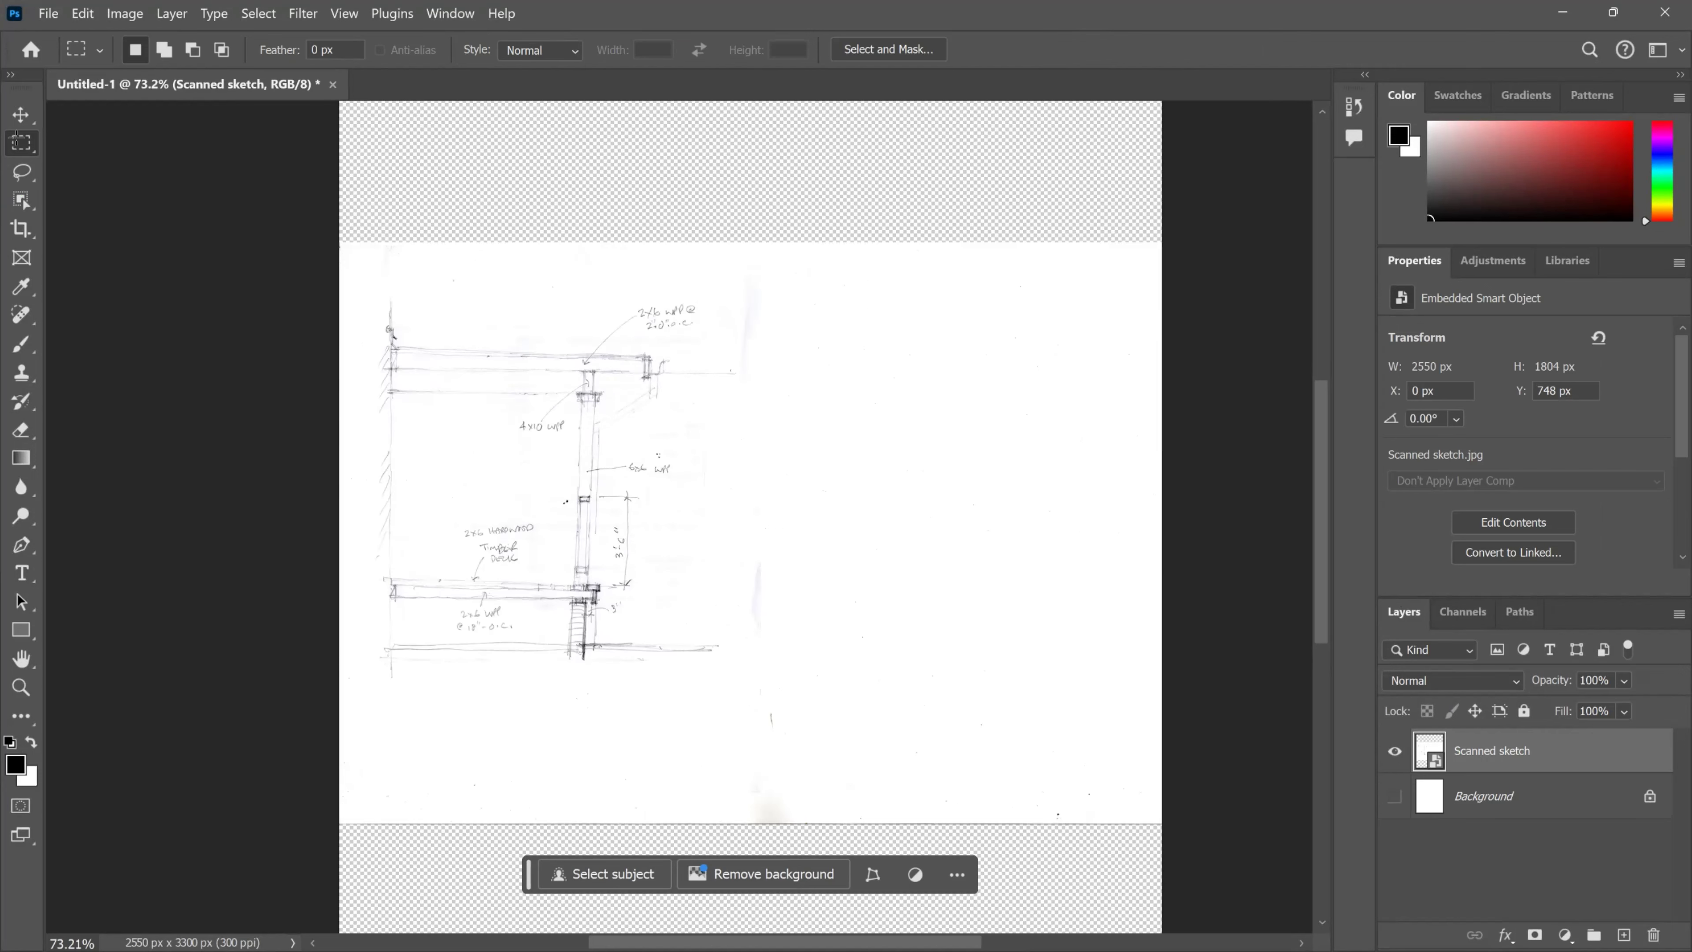
drag(9, 74, 144, 186)
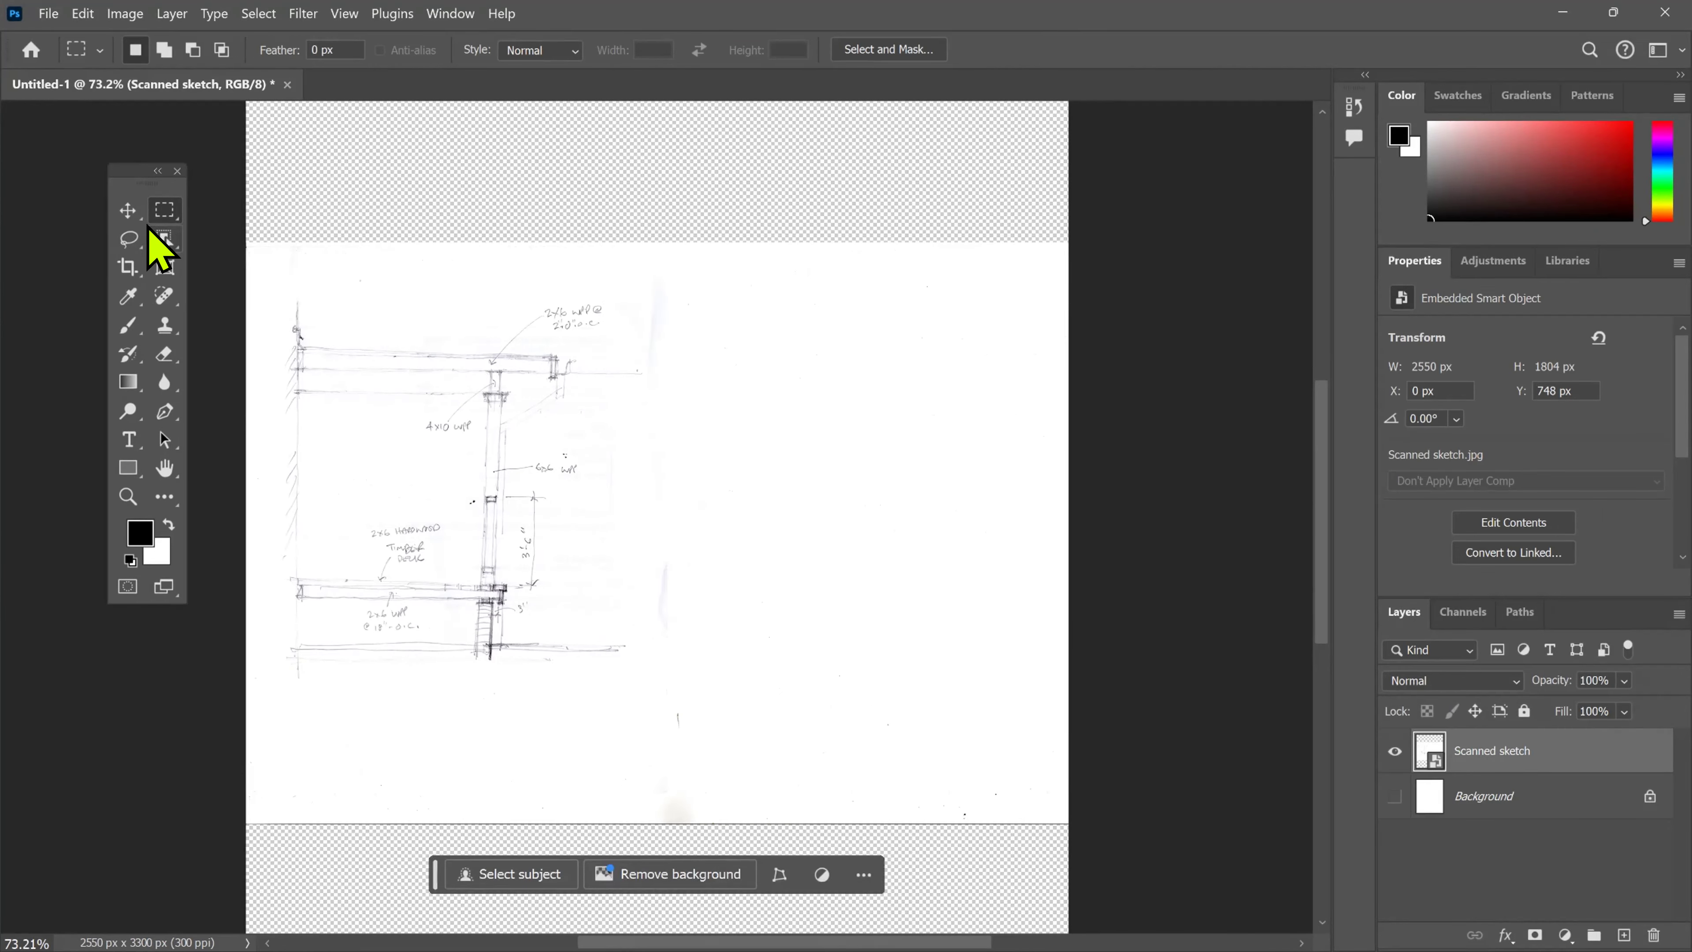
Select the hand-drawn detail on the scan with a rectangular marquee and copy it onto a new layer.
mouse_move(273, 281)
mouse_down()
mouse_move(636, 773)
mouse_move(704, 710)
mouse_move(623, 684)
mouse_up()
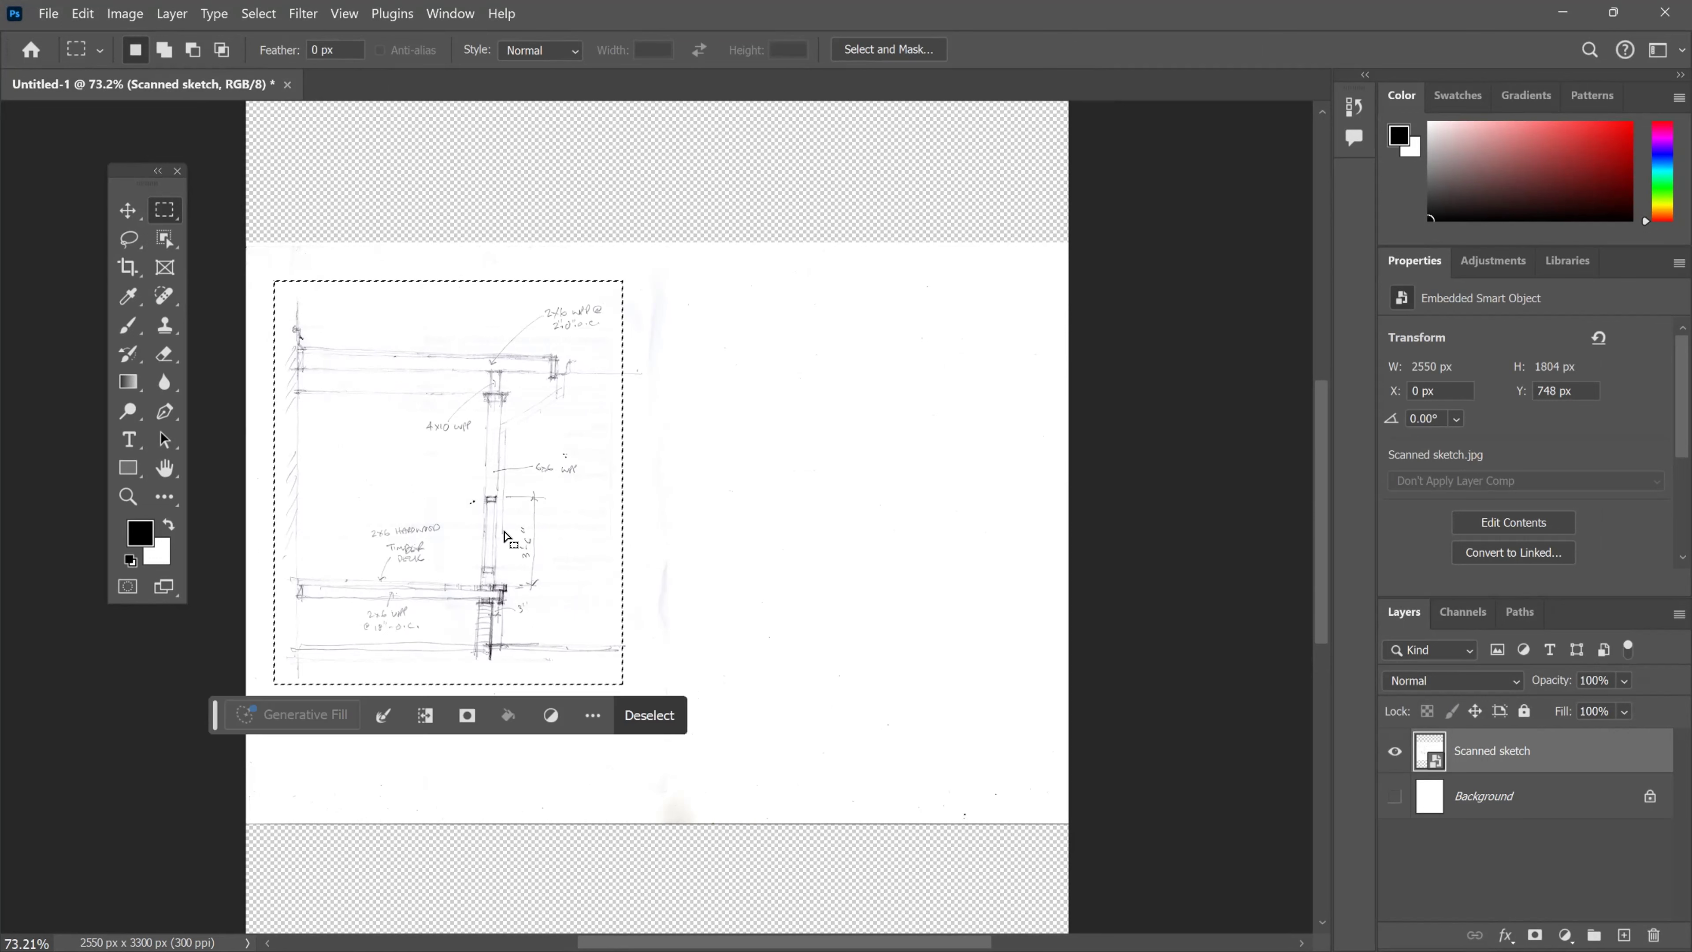
click(82, 13)
click(147, 178)
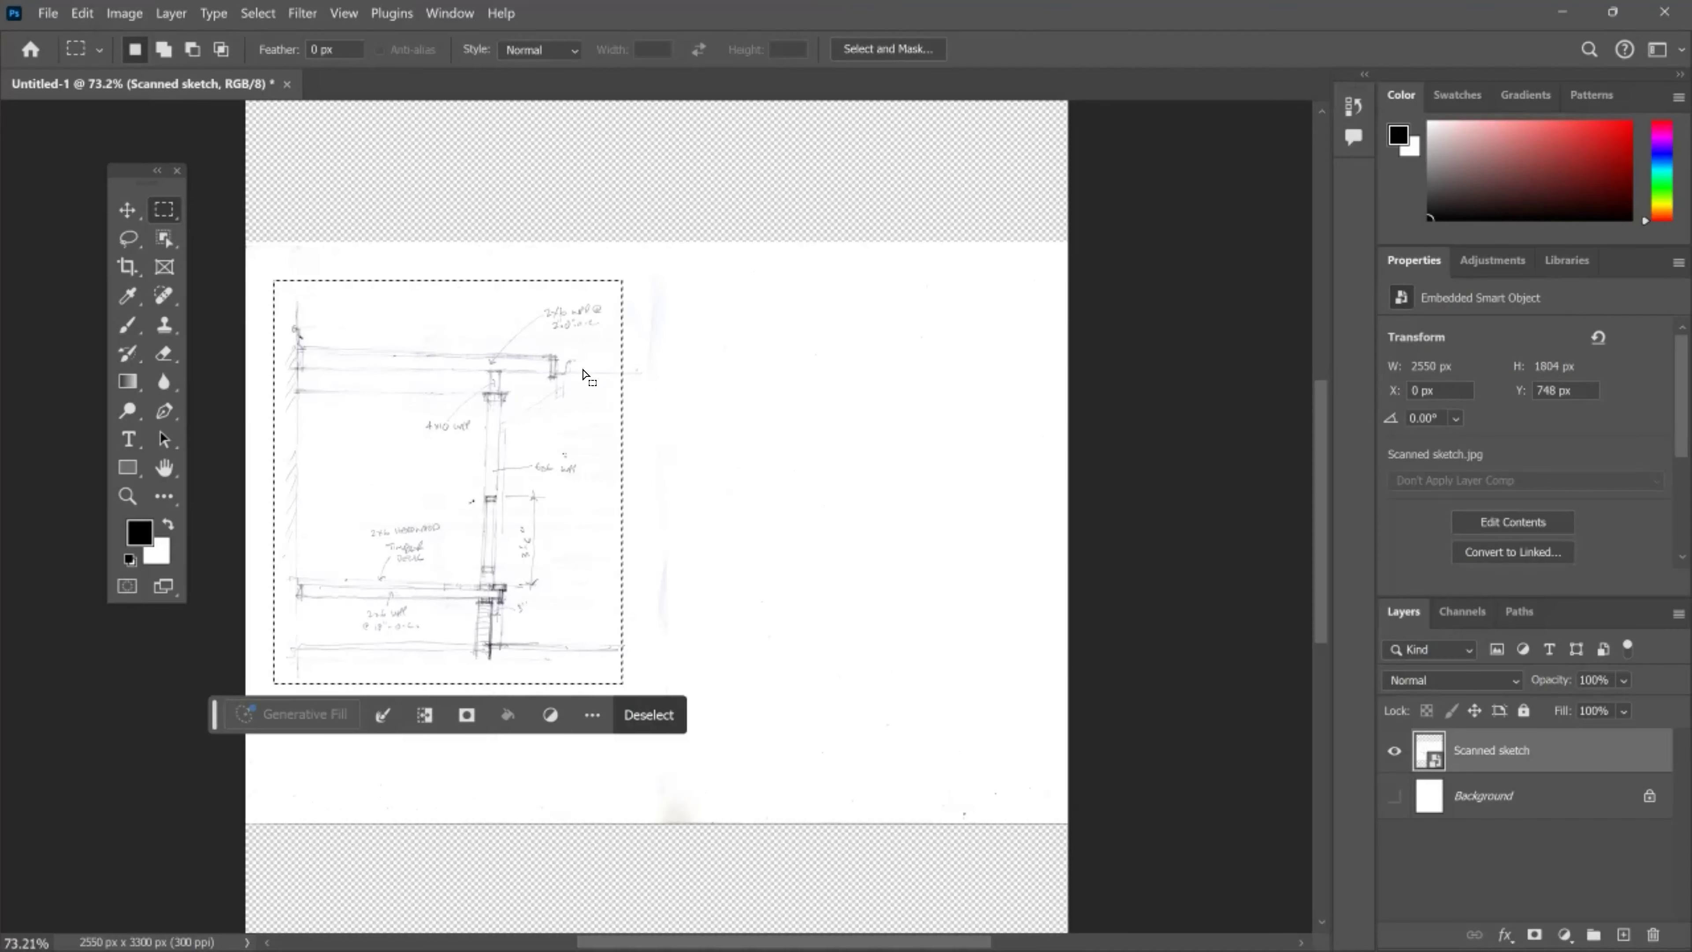
key(ctrl+v)
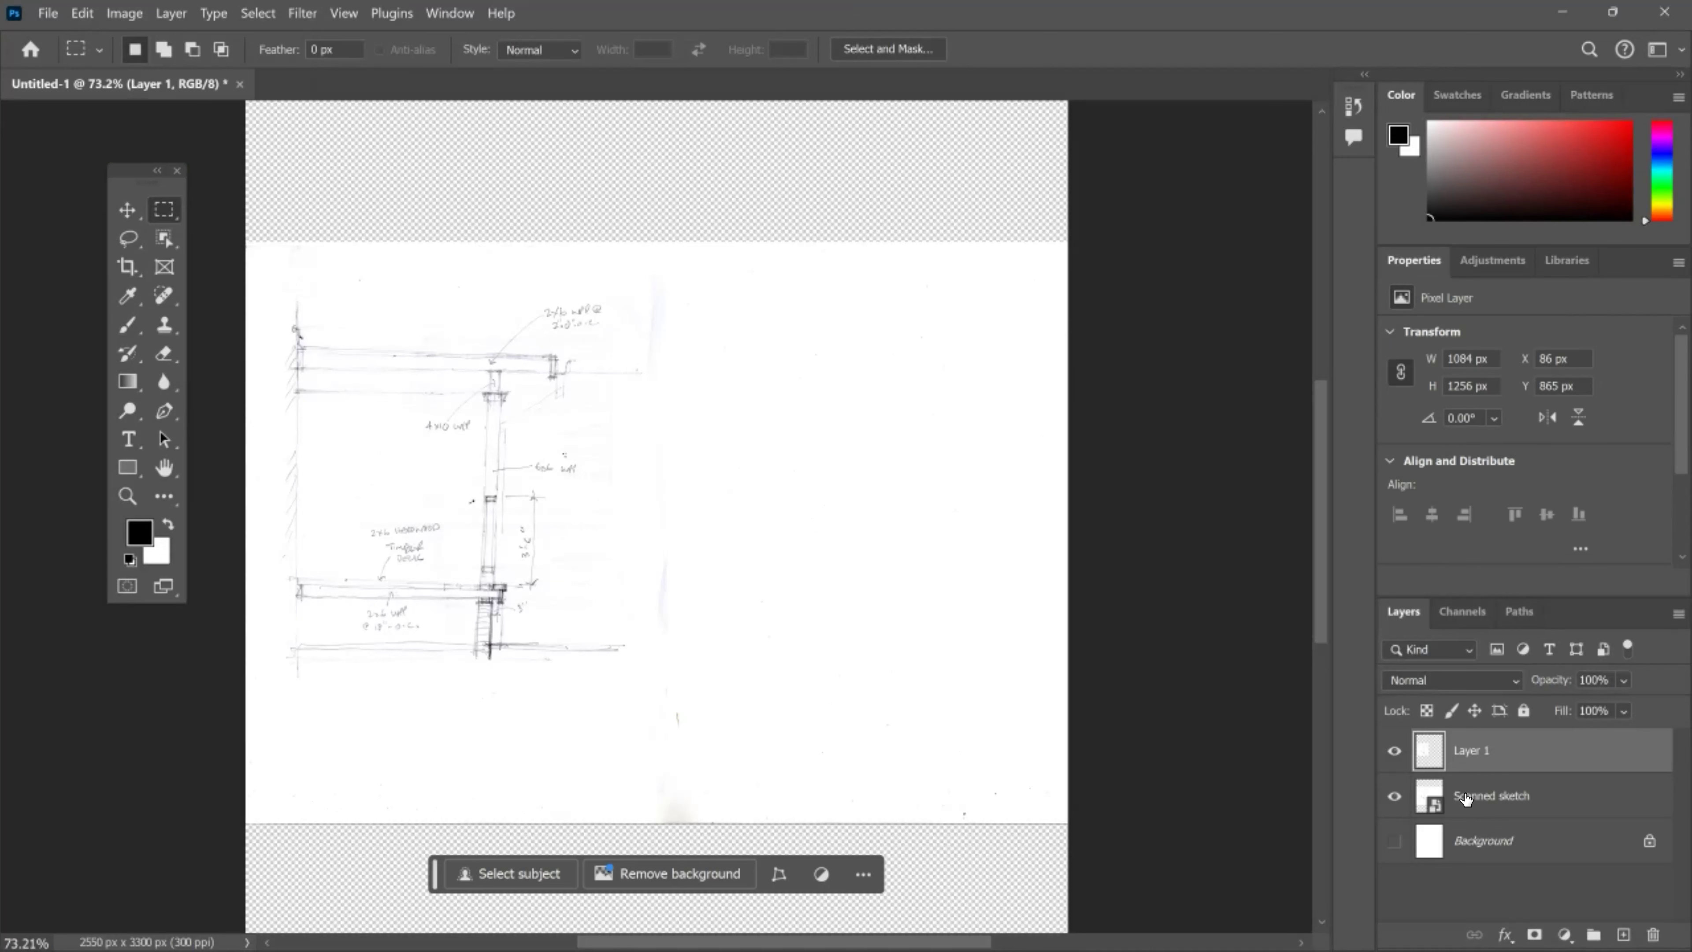
Hide the Scanned sketch layer and move the copied detail to about X 159 px, Y 1161 px on the page.
click(1396, 800)
click(127, 209)
mouse_move(423, 657)
mouse_down()
mouse_move(502, 629)
mouse_move(526, 573)
mouse_up()
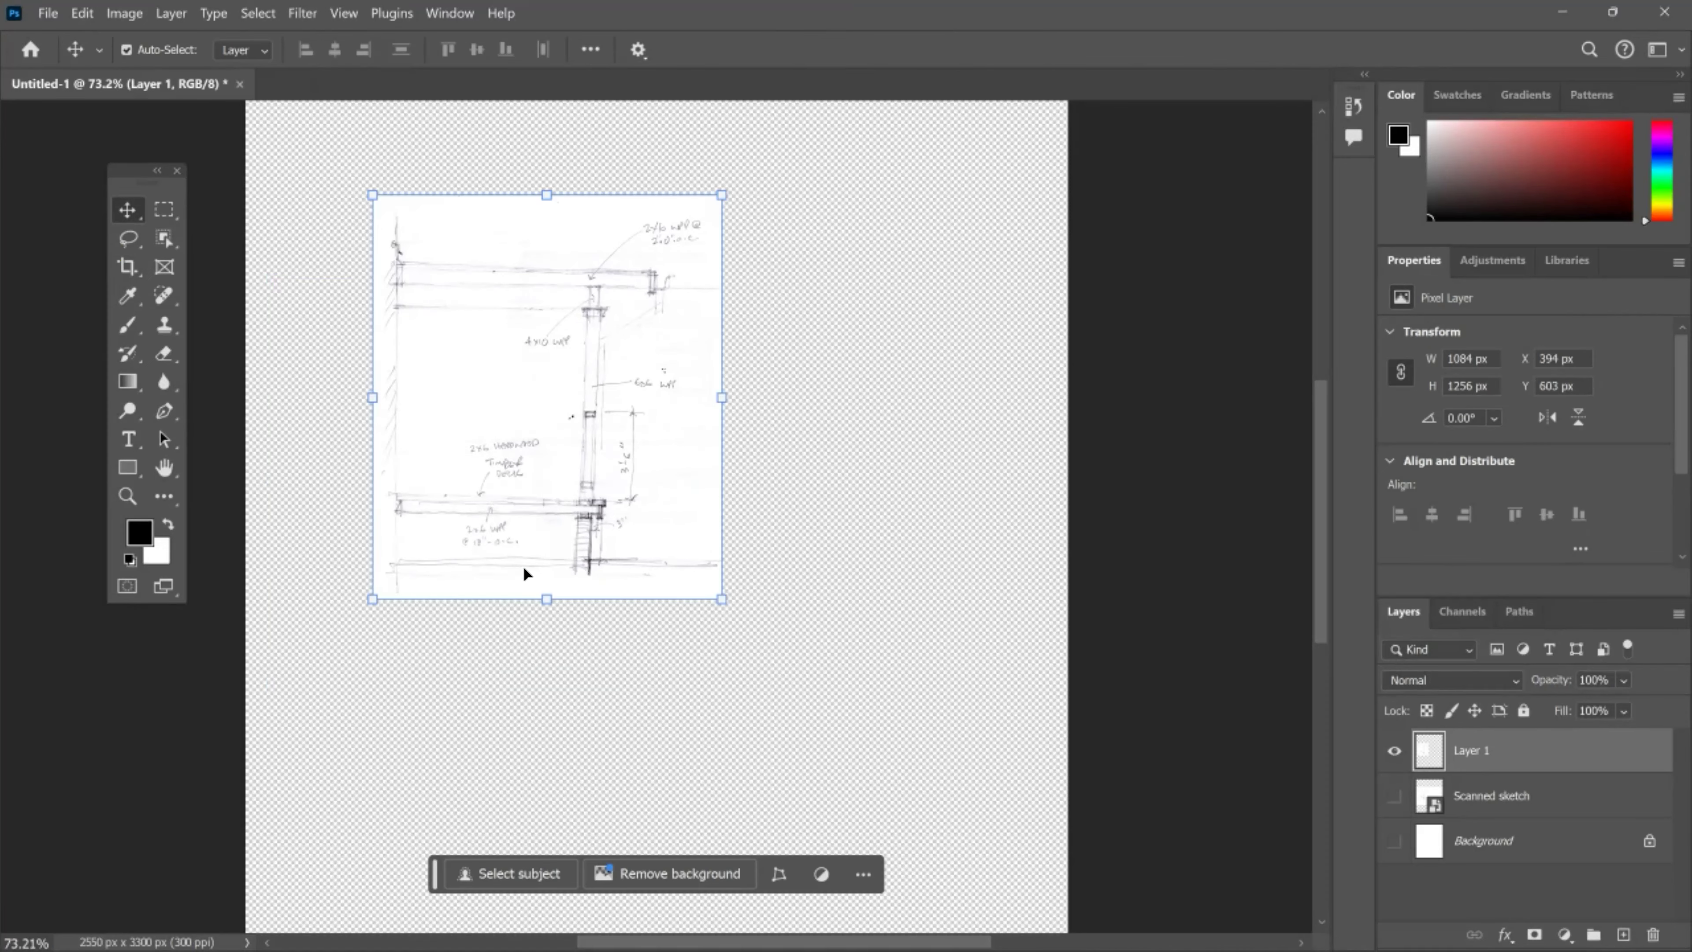
drag(669, 546, 580, 721)
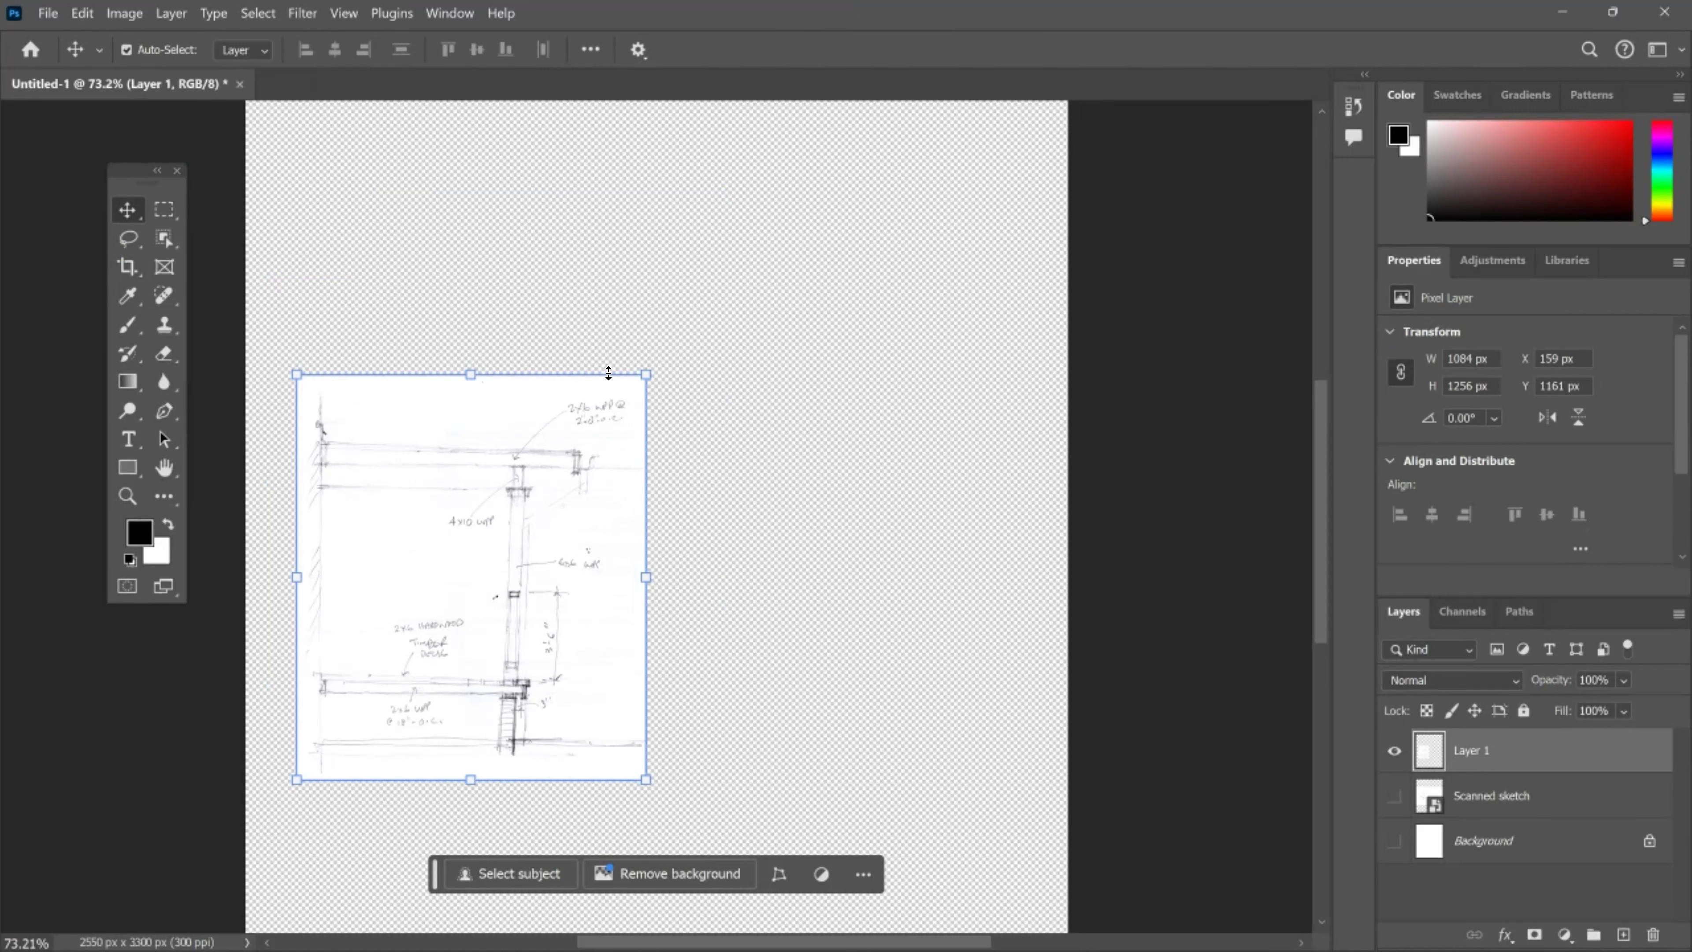
Scale the copied detail proportionally to about 182.85% and centre it horizontally on the page.
drag(643, 375, 929, 185)
drag(661, 336, 712, 537)
drag(919, 330, 1013, 258)
drag(837, 419, 824, 338)
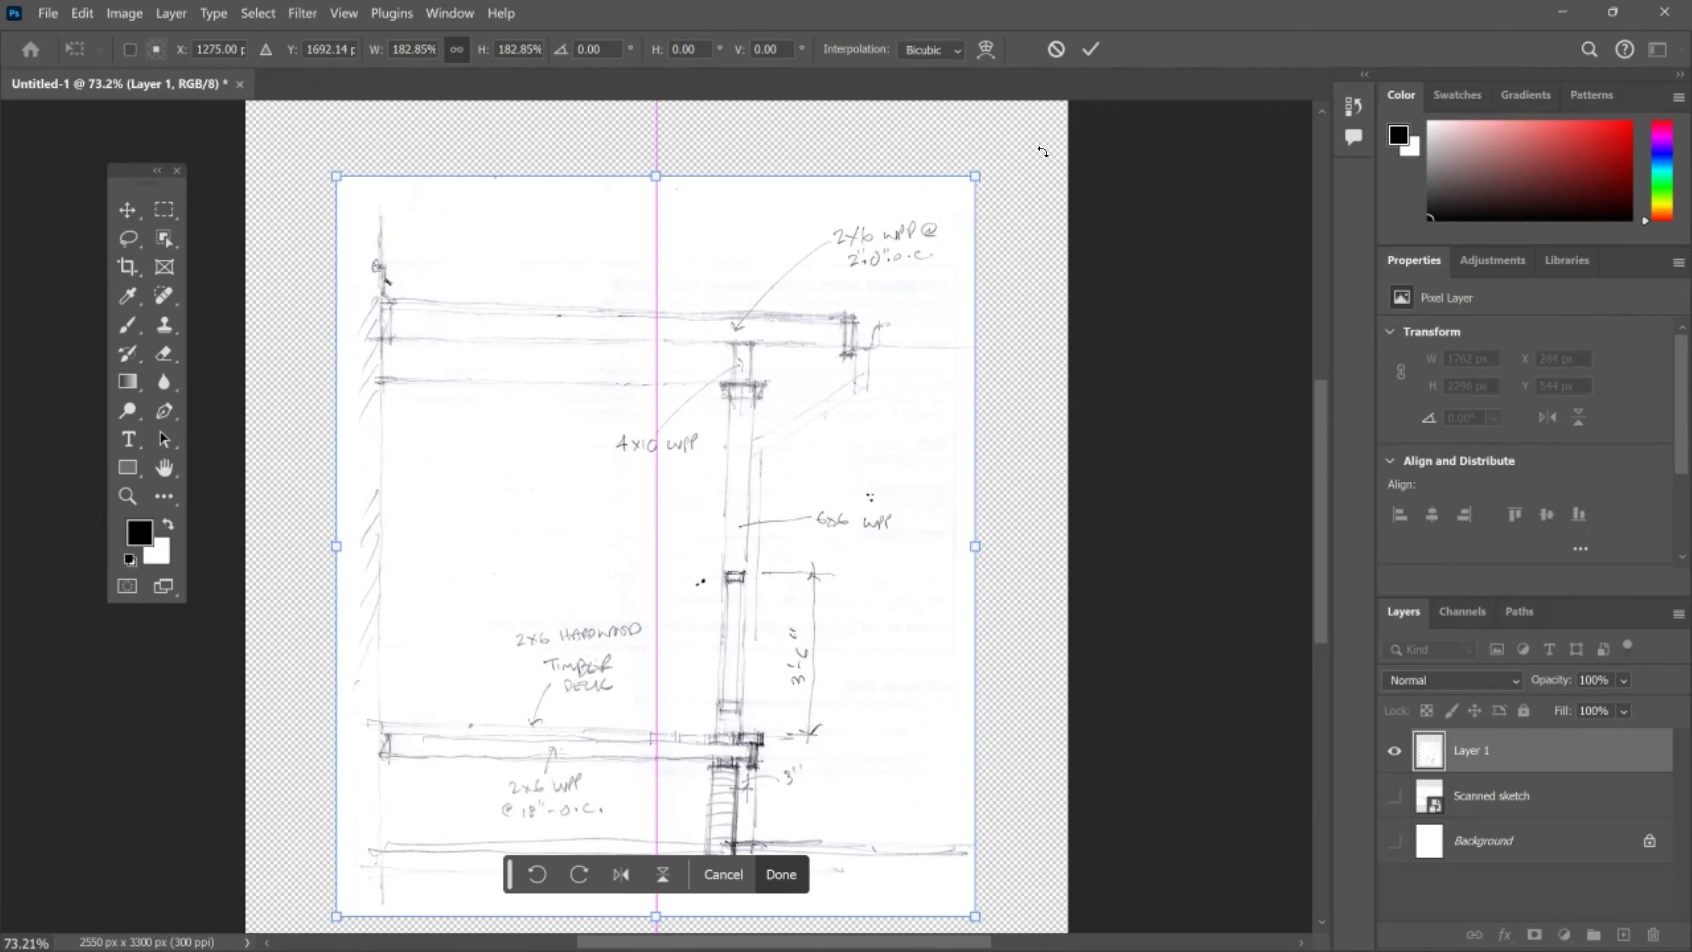
key(ctrl+minus)
key(ctrl+minus)
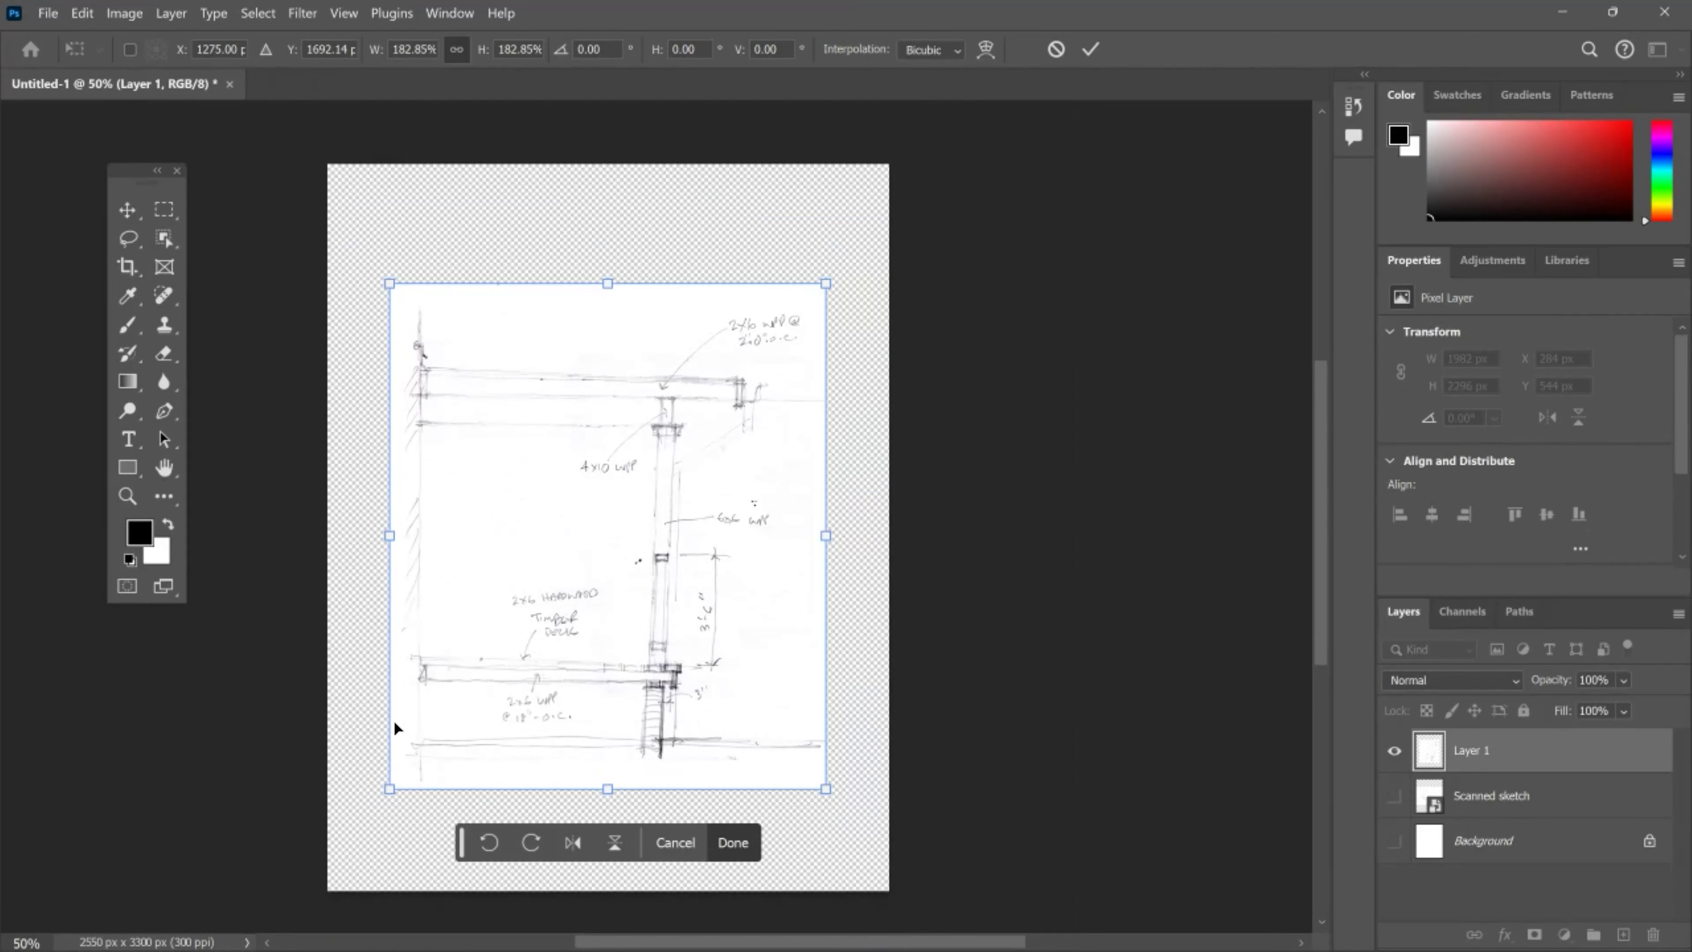
Undo the last moves and scaling of the copied detail and cancel its transformation.
key(ctrl+z)
key(ctrl+z)
key(ctrl+z)
key(ctrl+z)
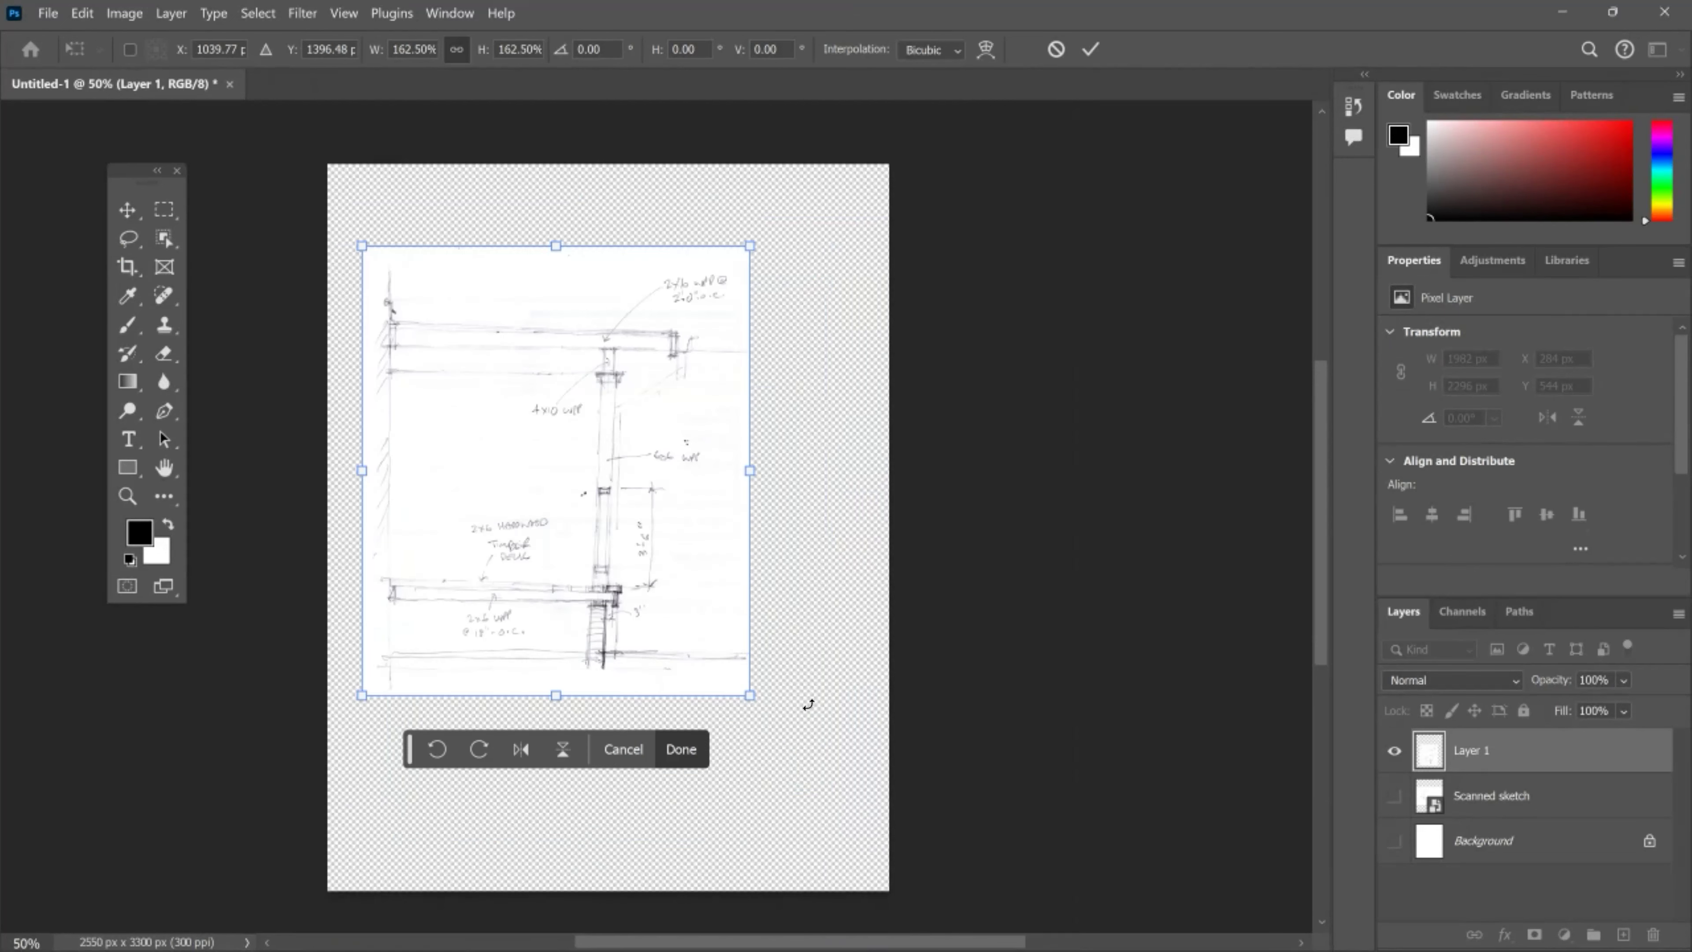
click(1054, 50)
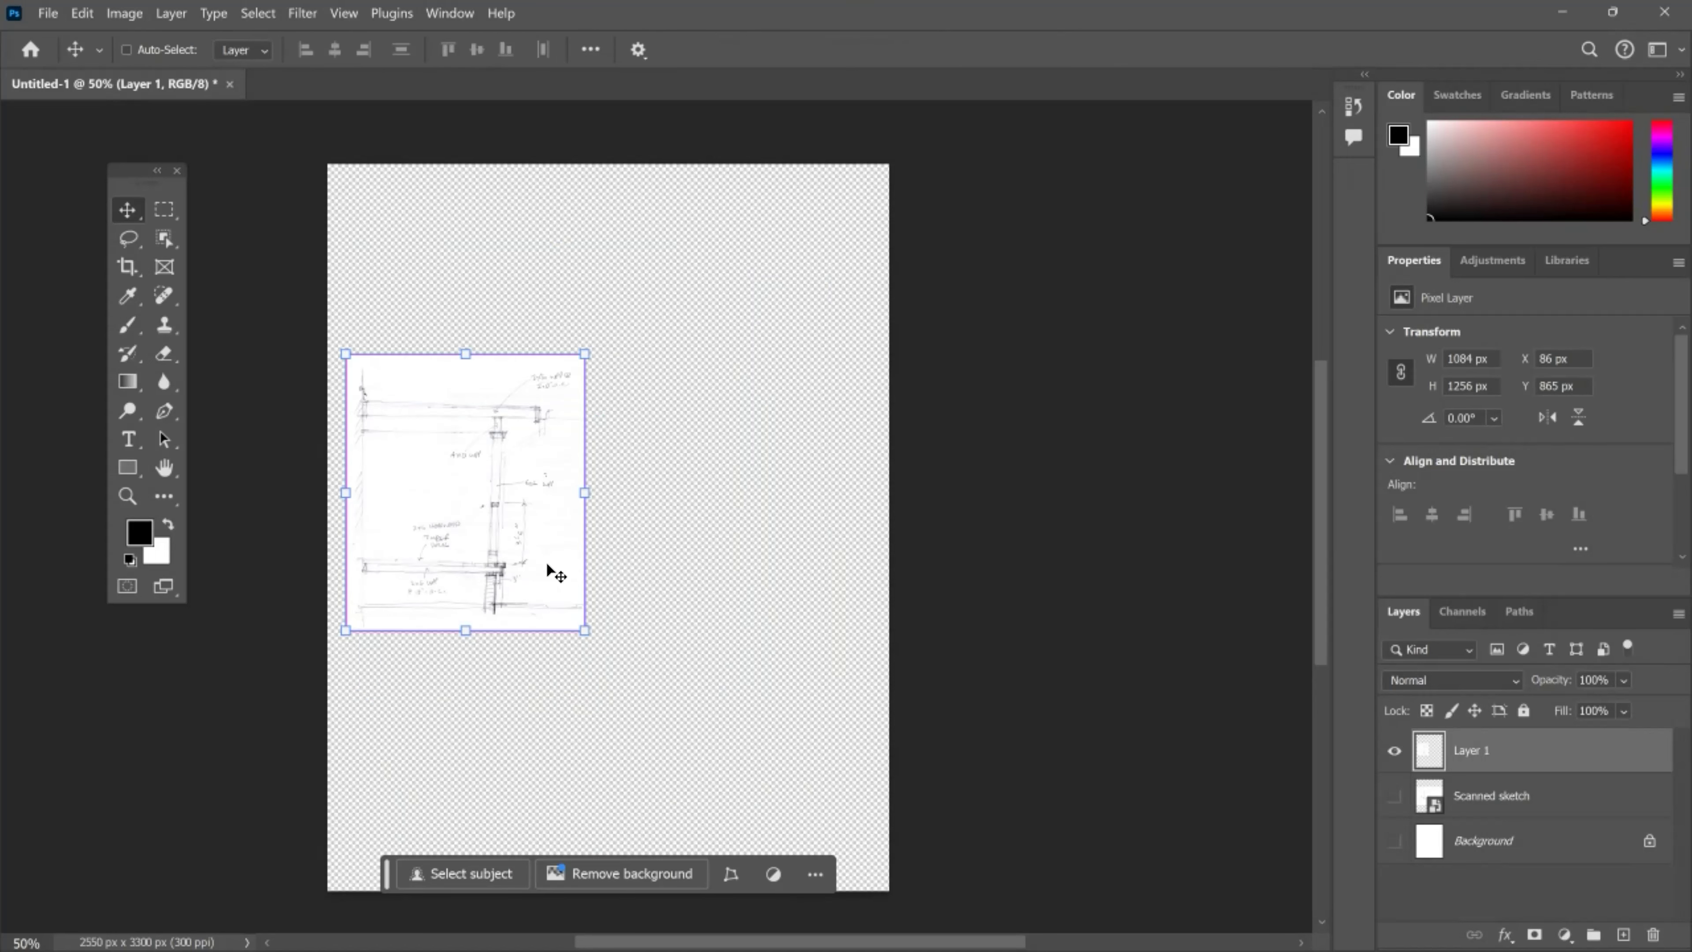
Undo the copied detail and the layer hiding, keeping only the full scanned sketch placed above the white Background.
key(ctrl+z)
key(ctrl+z)
key(ctrl+z)
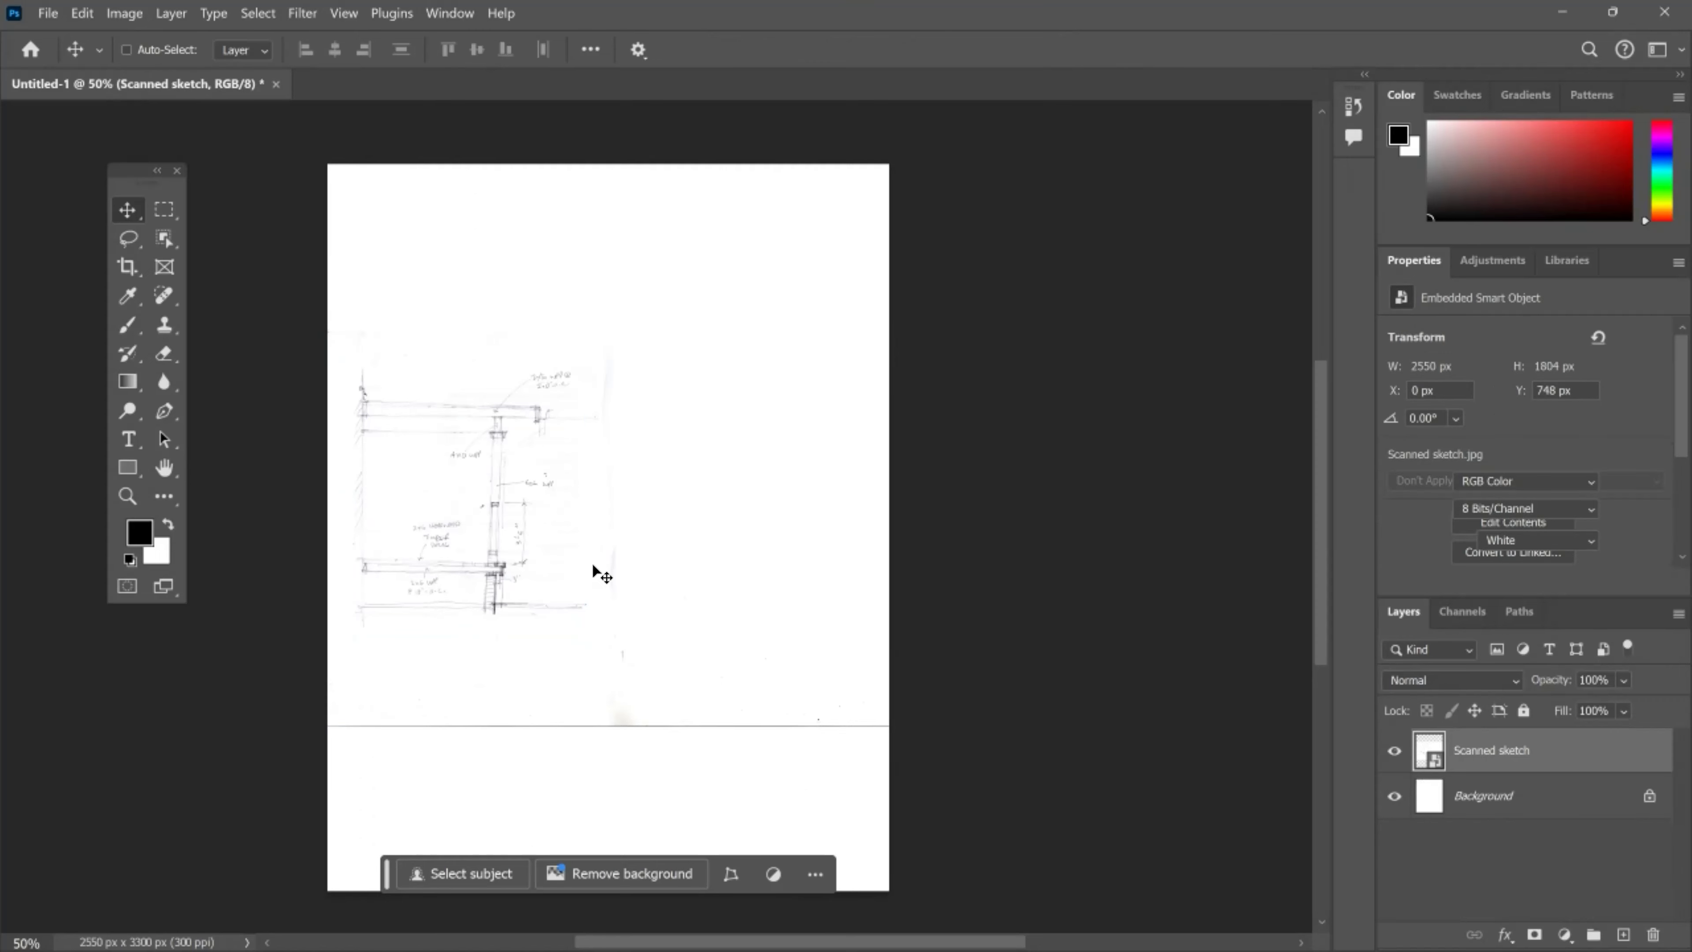
key(ctrl+z)
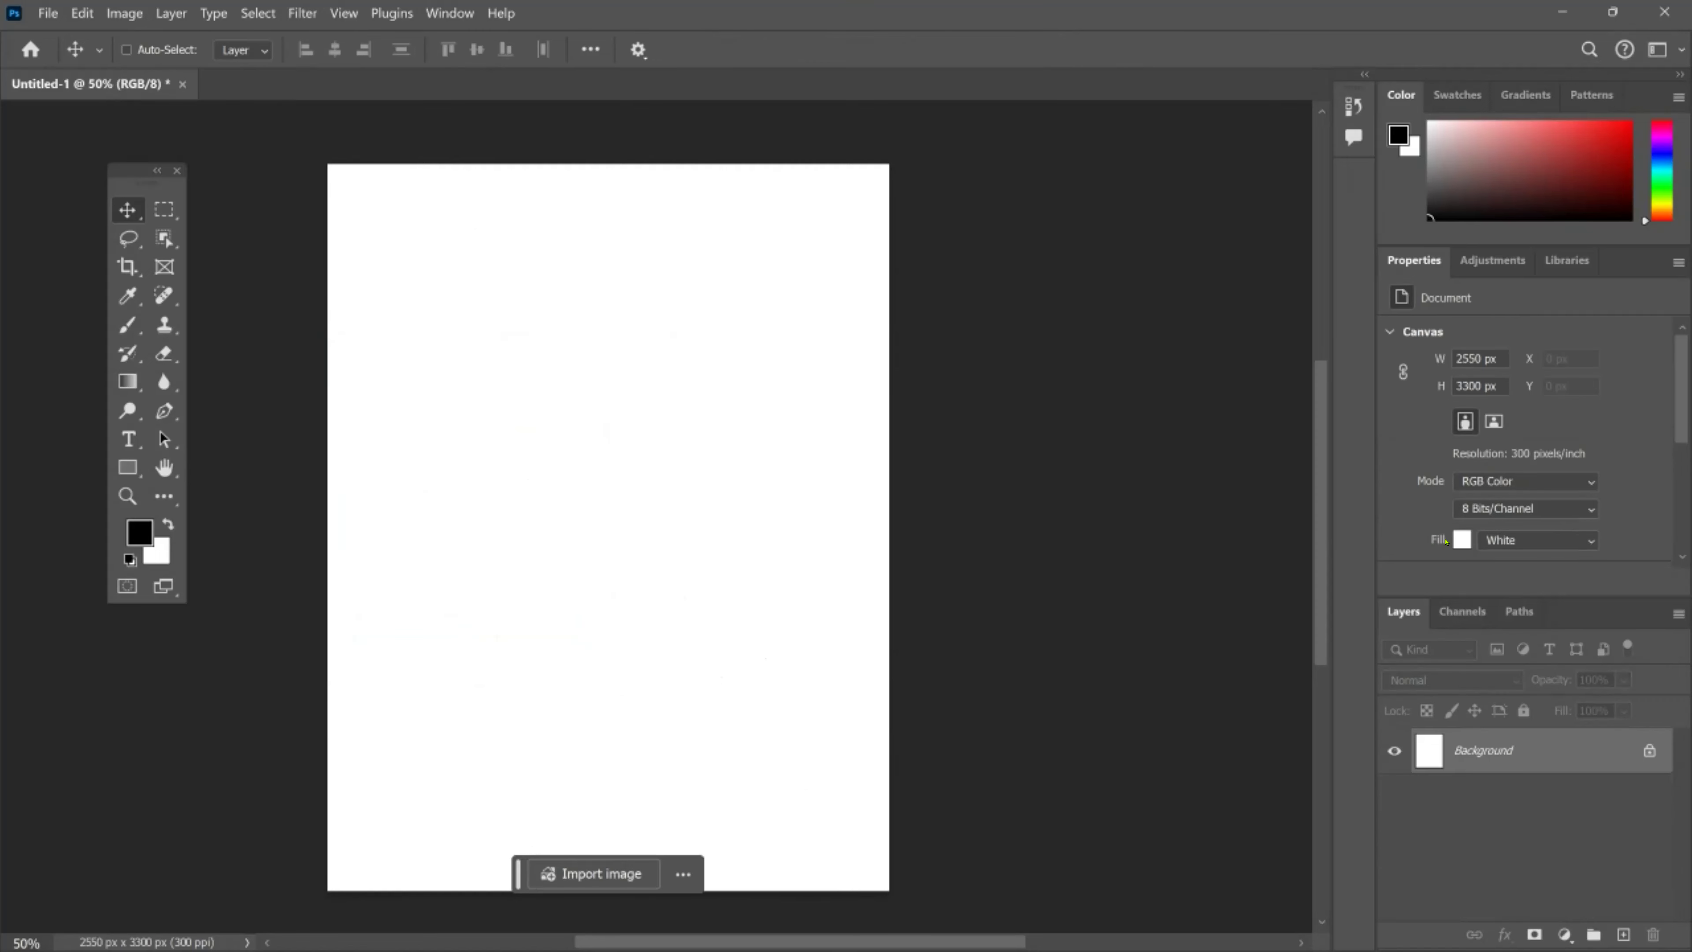
key(ctrl+shift+z)
mouse_move(605, 491)
mouse_down()
mouse_move(813, 532)
mouse_move(982, 597)
mouse_up()
key(Escape)
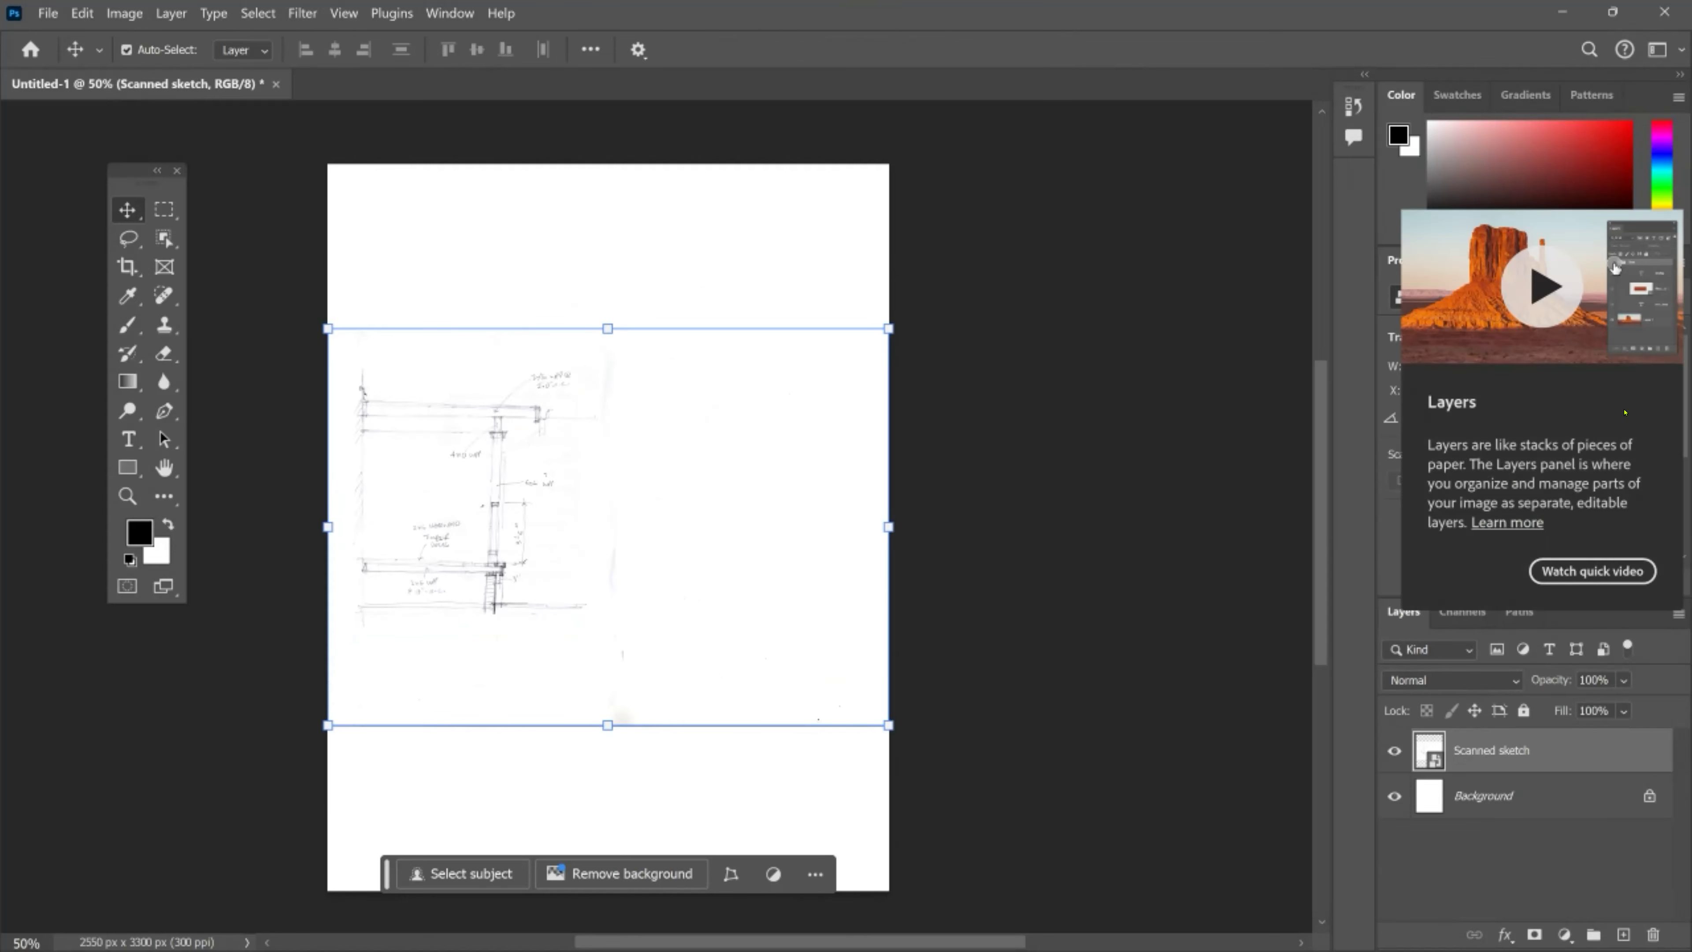
Undock the Layers, History and Comments panels into the workspace and collapse the remaining docked panels.
drag(1401, 612, 754, 215)
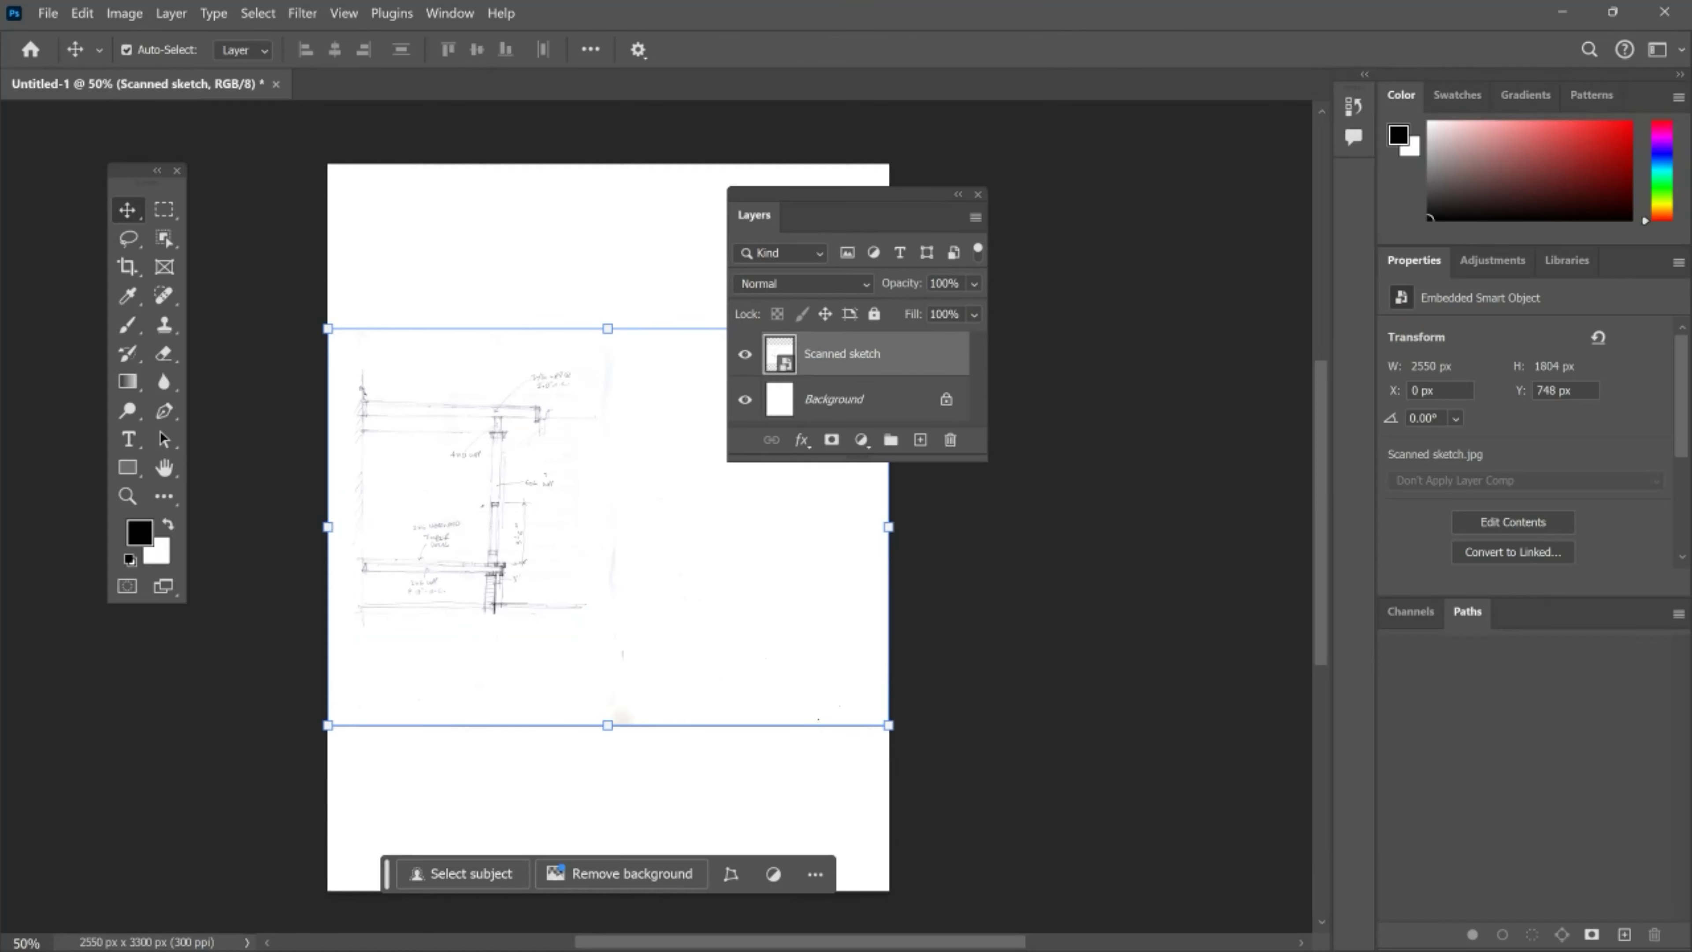
double_click(1627, 75)
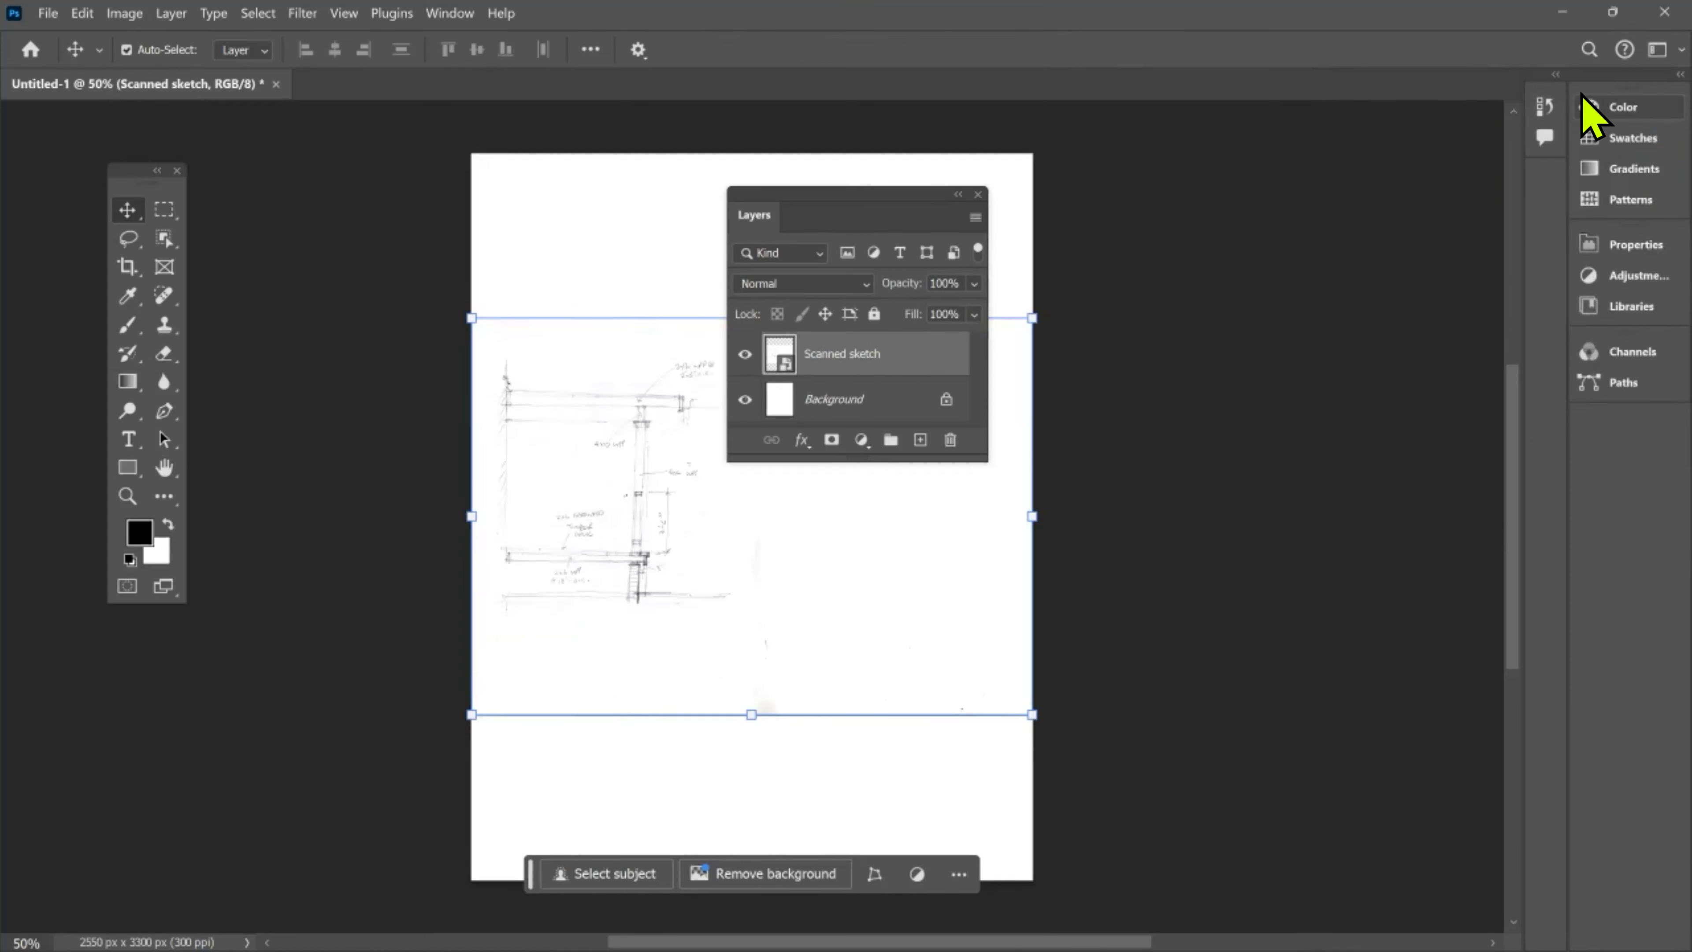
drag(1555, 100, 1334, 243)
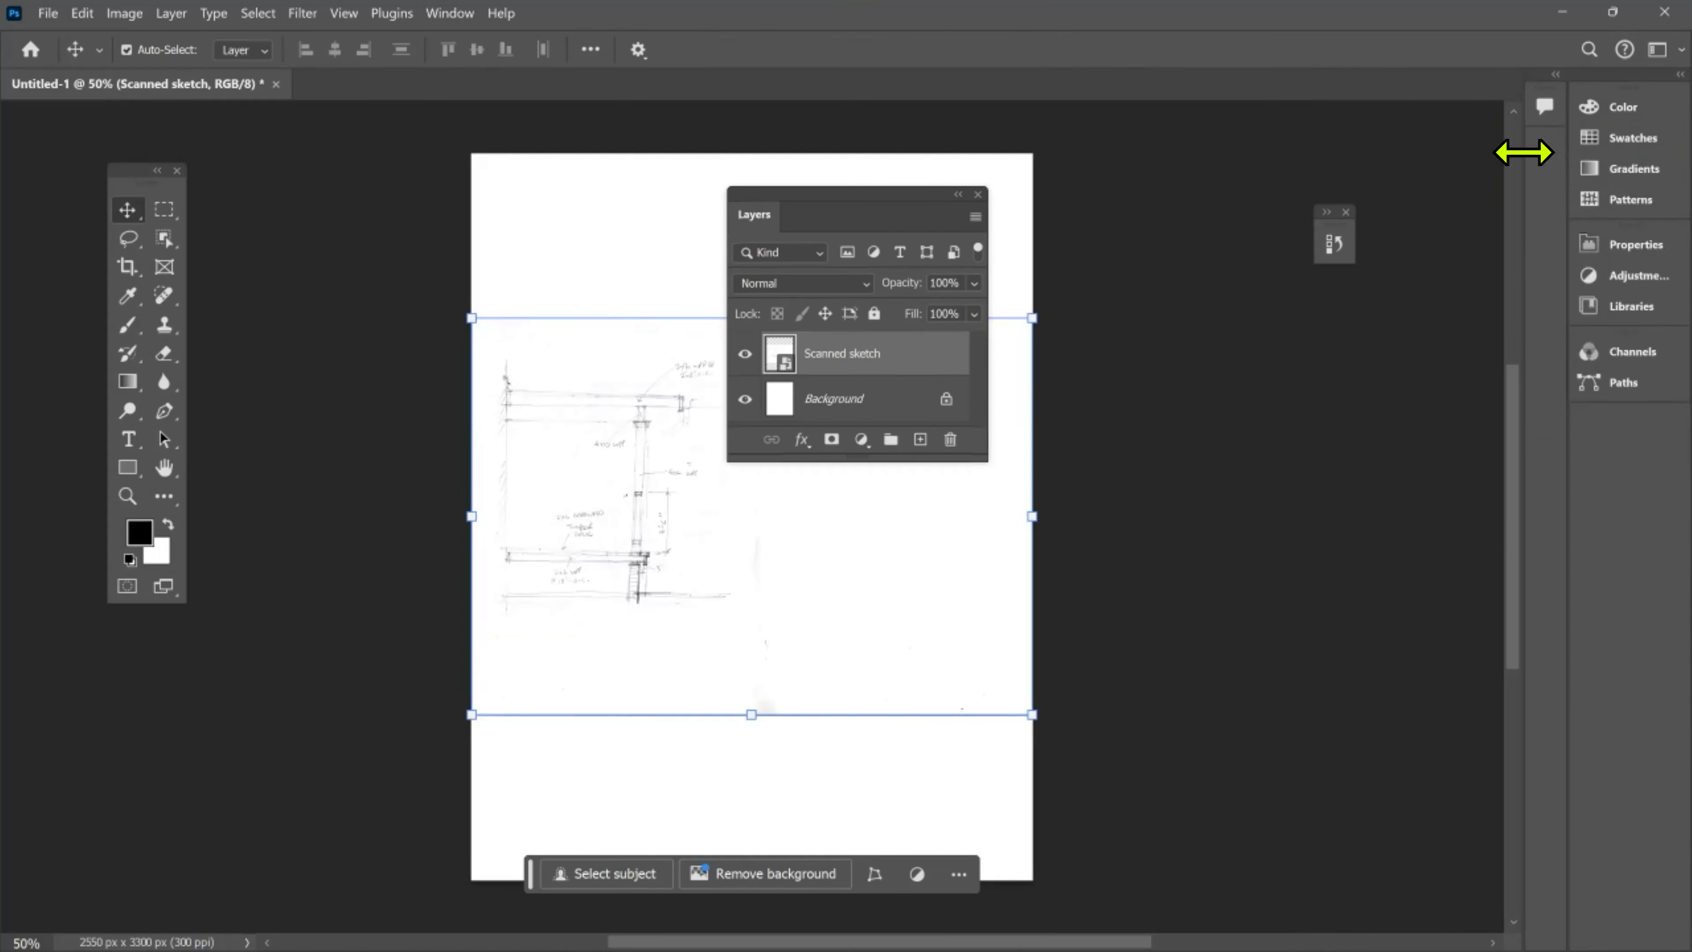
drag(1549, 132, 1358, 377)
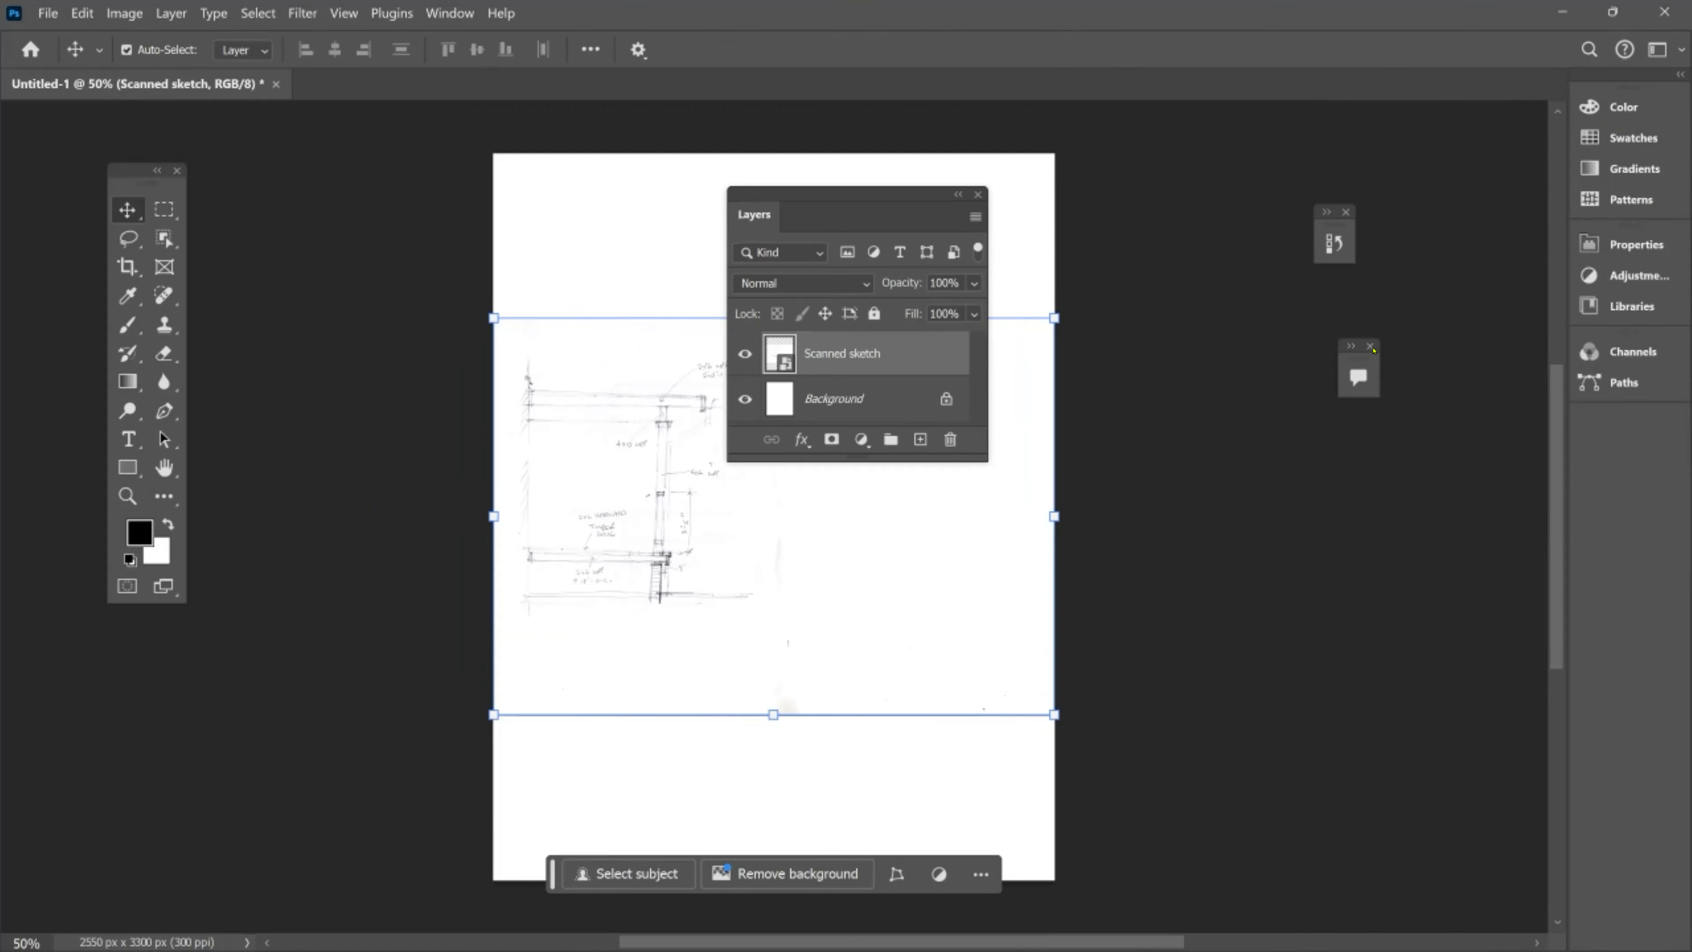
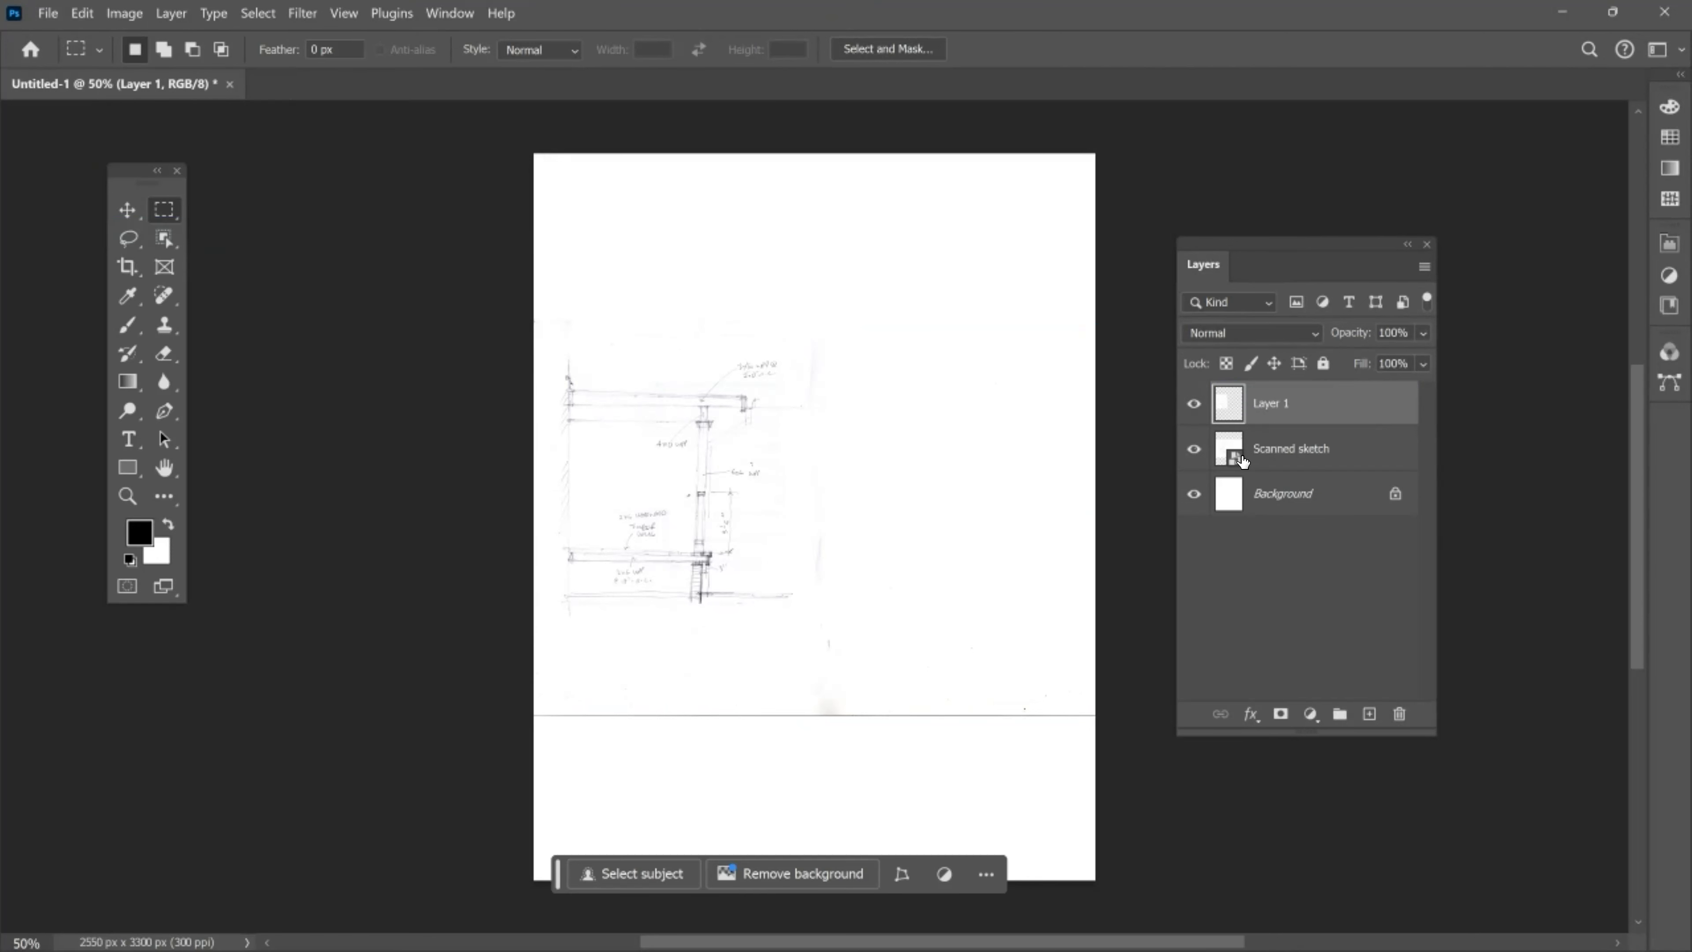
Hide the Scanned sketch and Background layers so only the copied detail on Layer 1 is shown.
click(1289, 458)
click(1193, 448)
click(1200, 499)
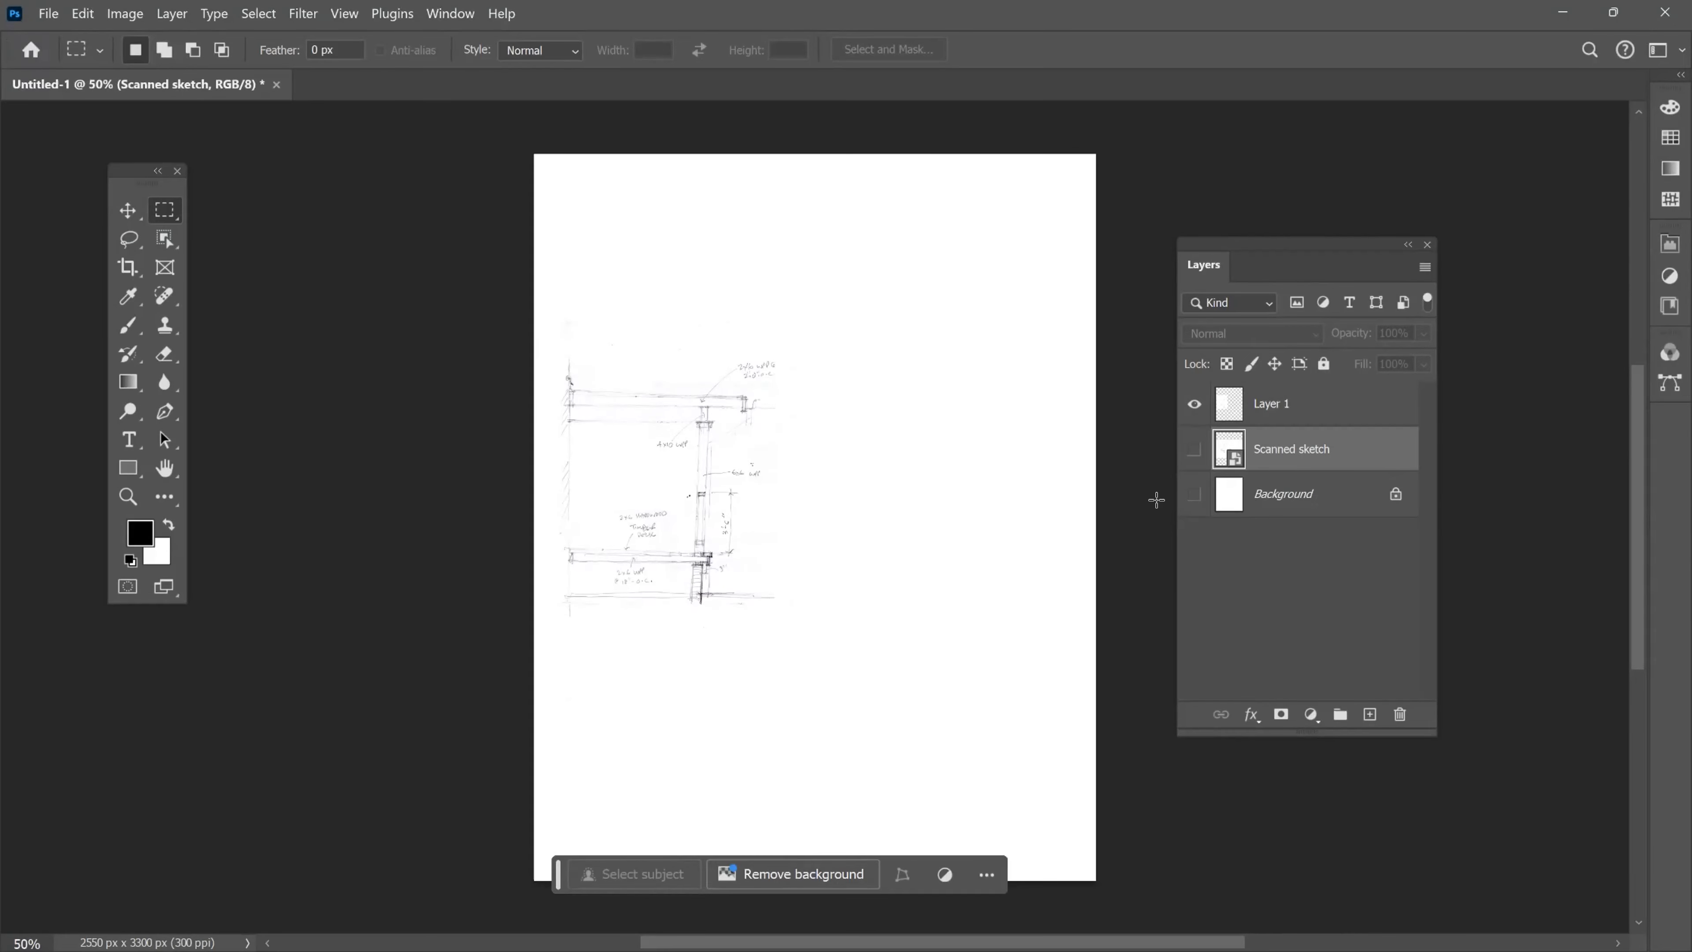
Scale the copied detail on Layer 1 to about 200% and centre it horizontally on the page.
click(129, 213)
mouse_move(703, 470)
mouse_down()
mouse_move(774, 446)
mouse_move(744, 405)
mouse_up()
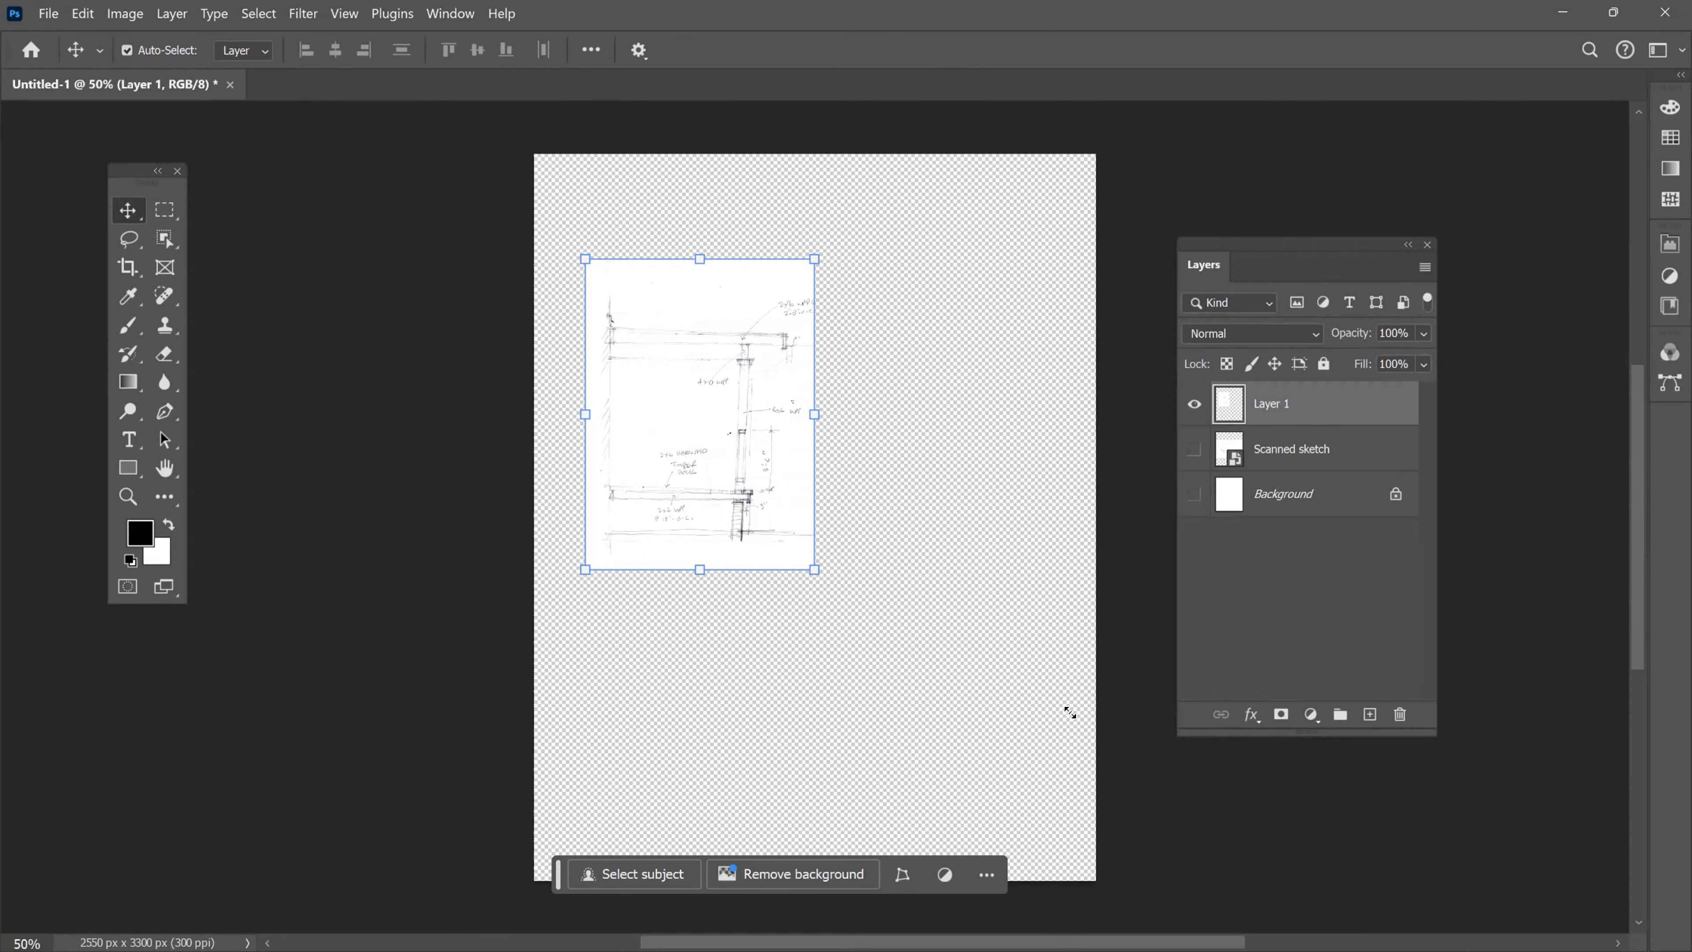
drag(1070, 712, 1160, 771)
drag(793, 604, 880, 529)
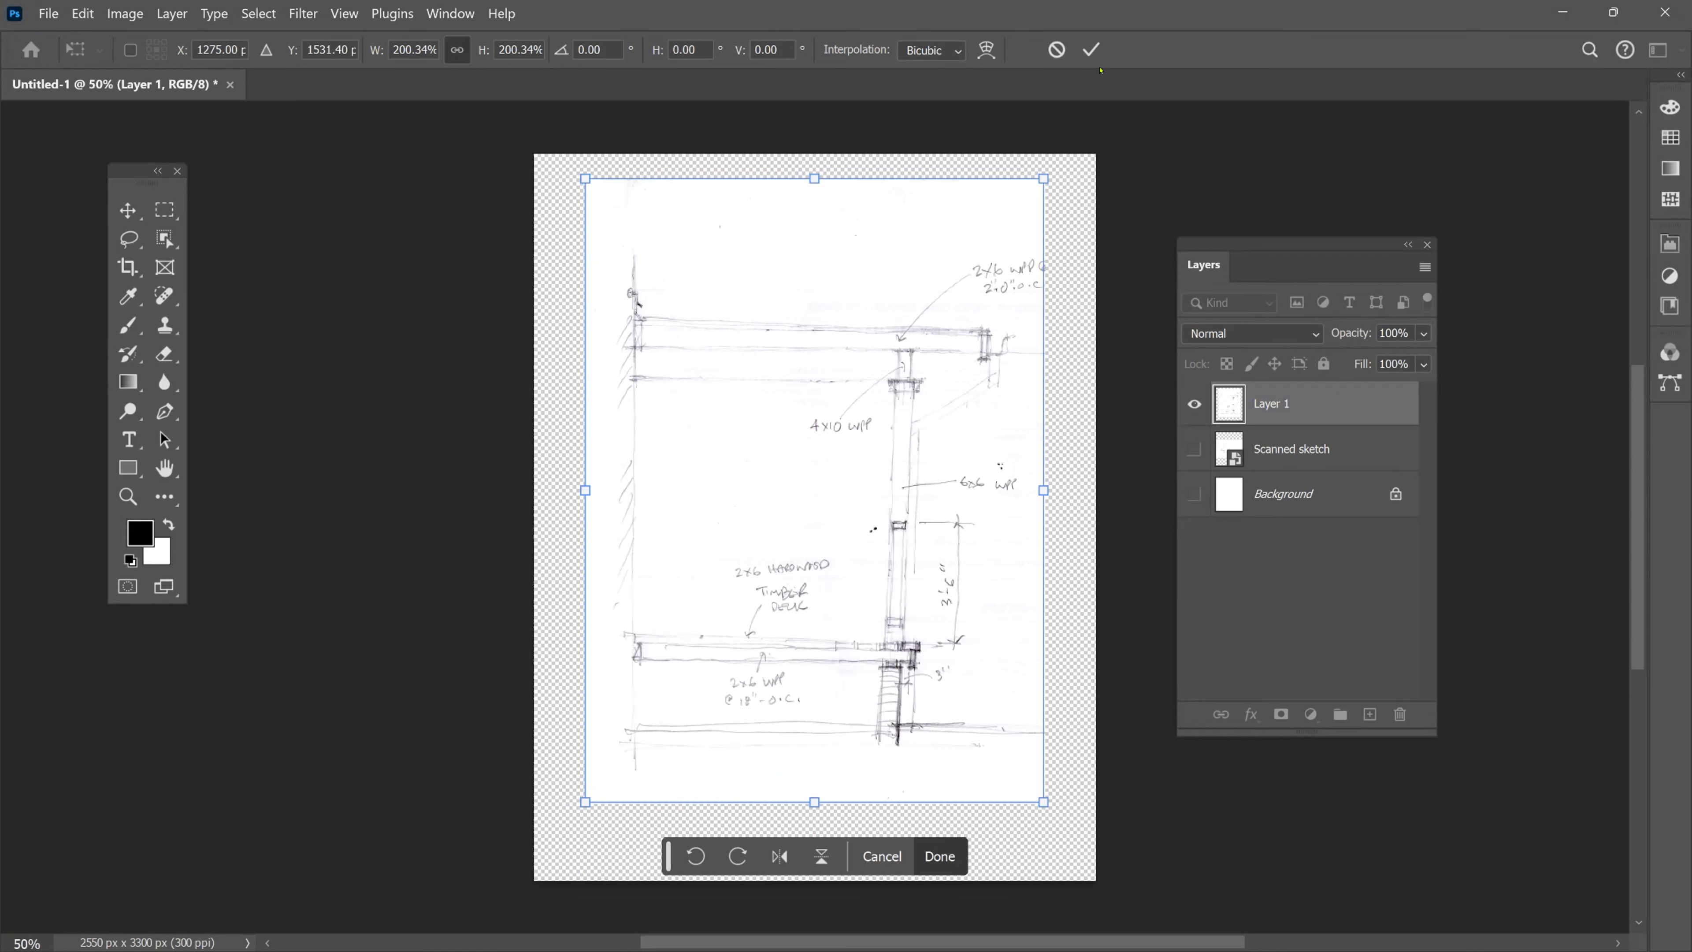
click(1089, 51)
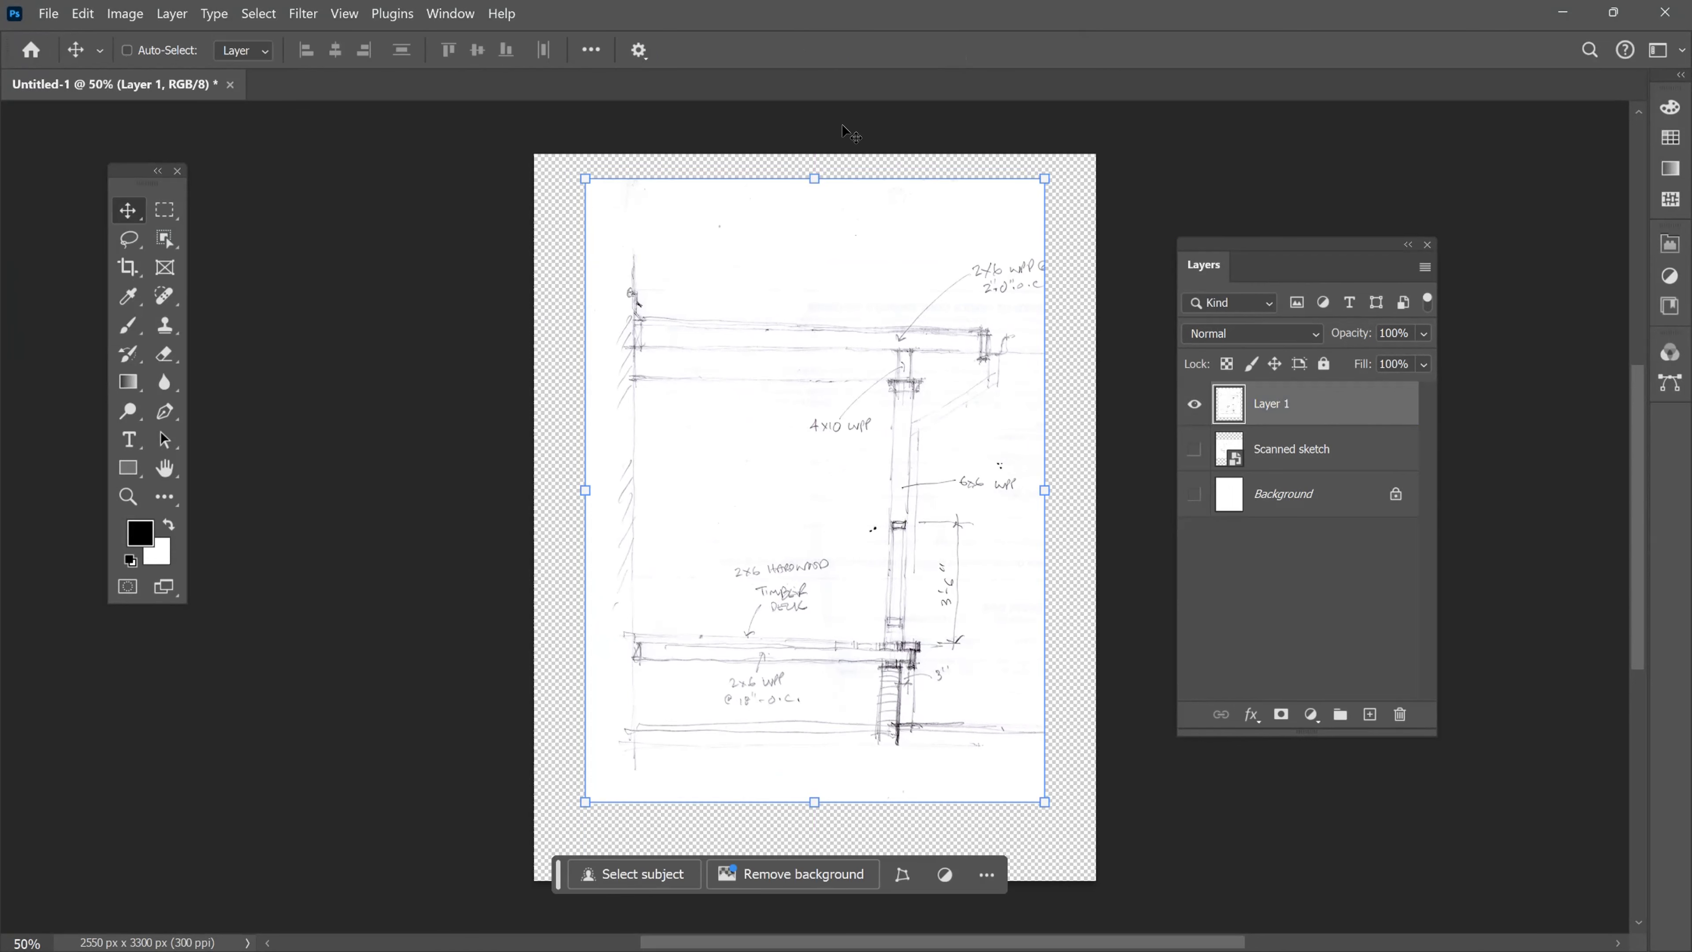
Show the rulers and place a horizontal guide along the upper beam and a vertical guide along the wall line.
key(ctrl+r)
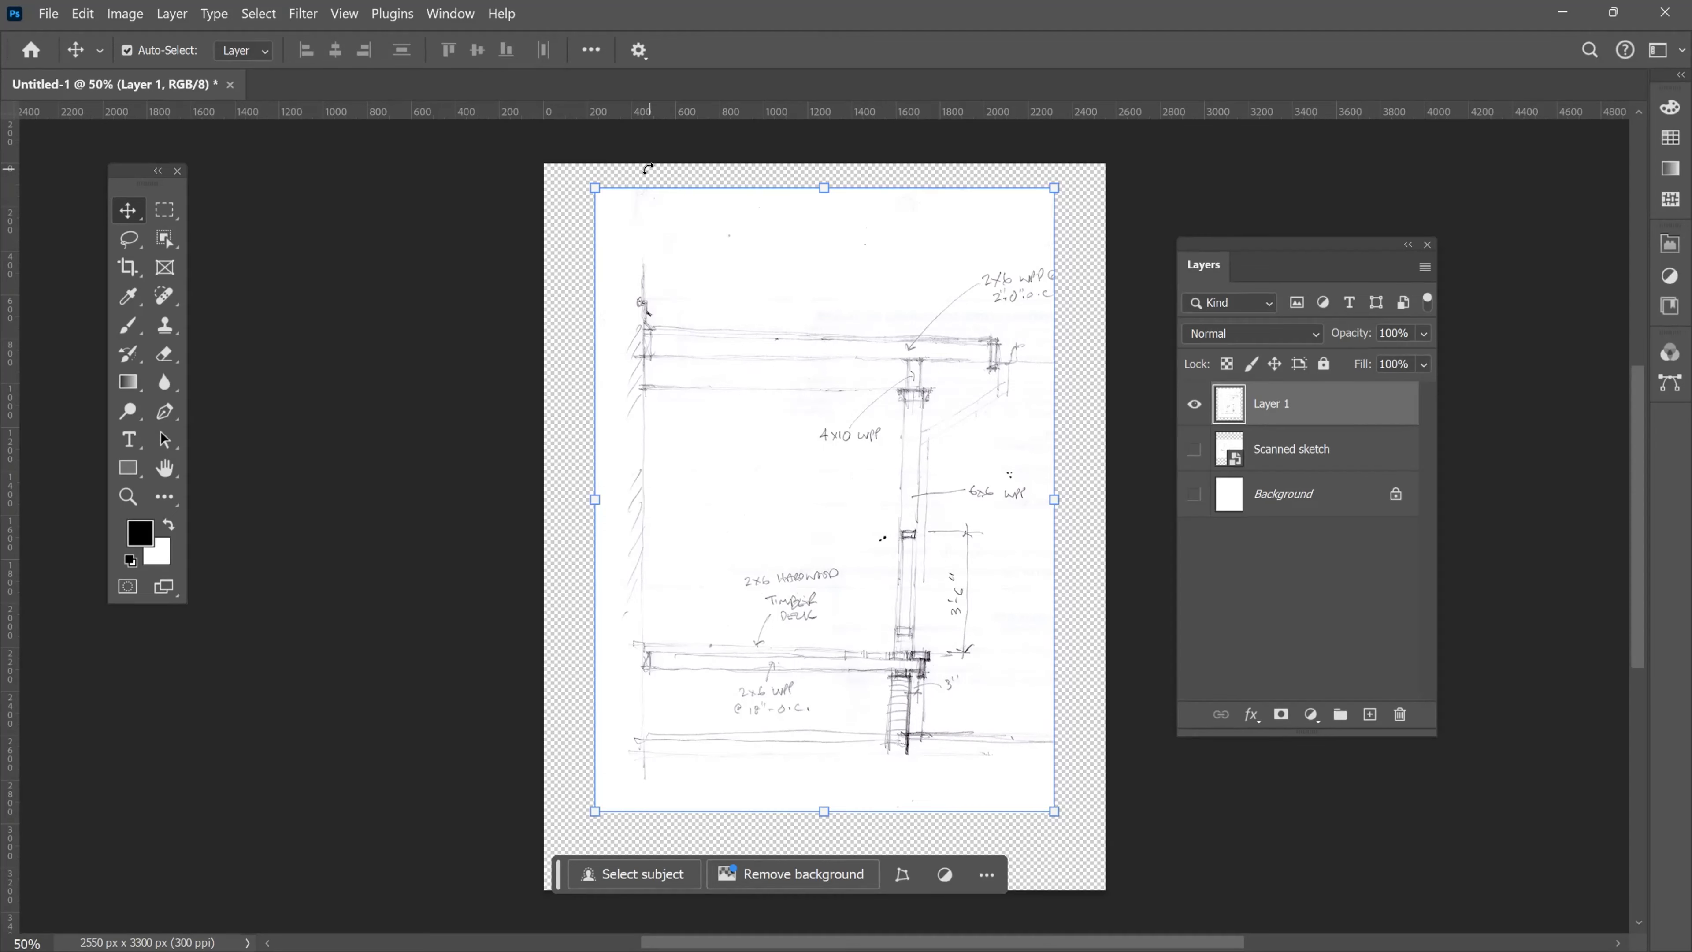
drag(805, 111, 837, 336)
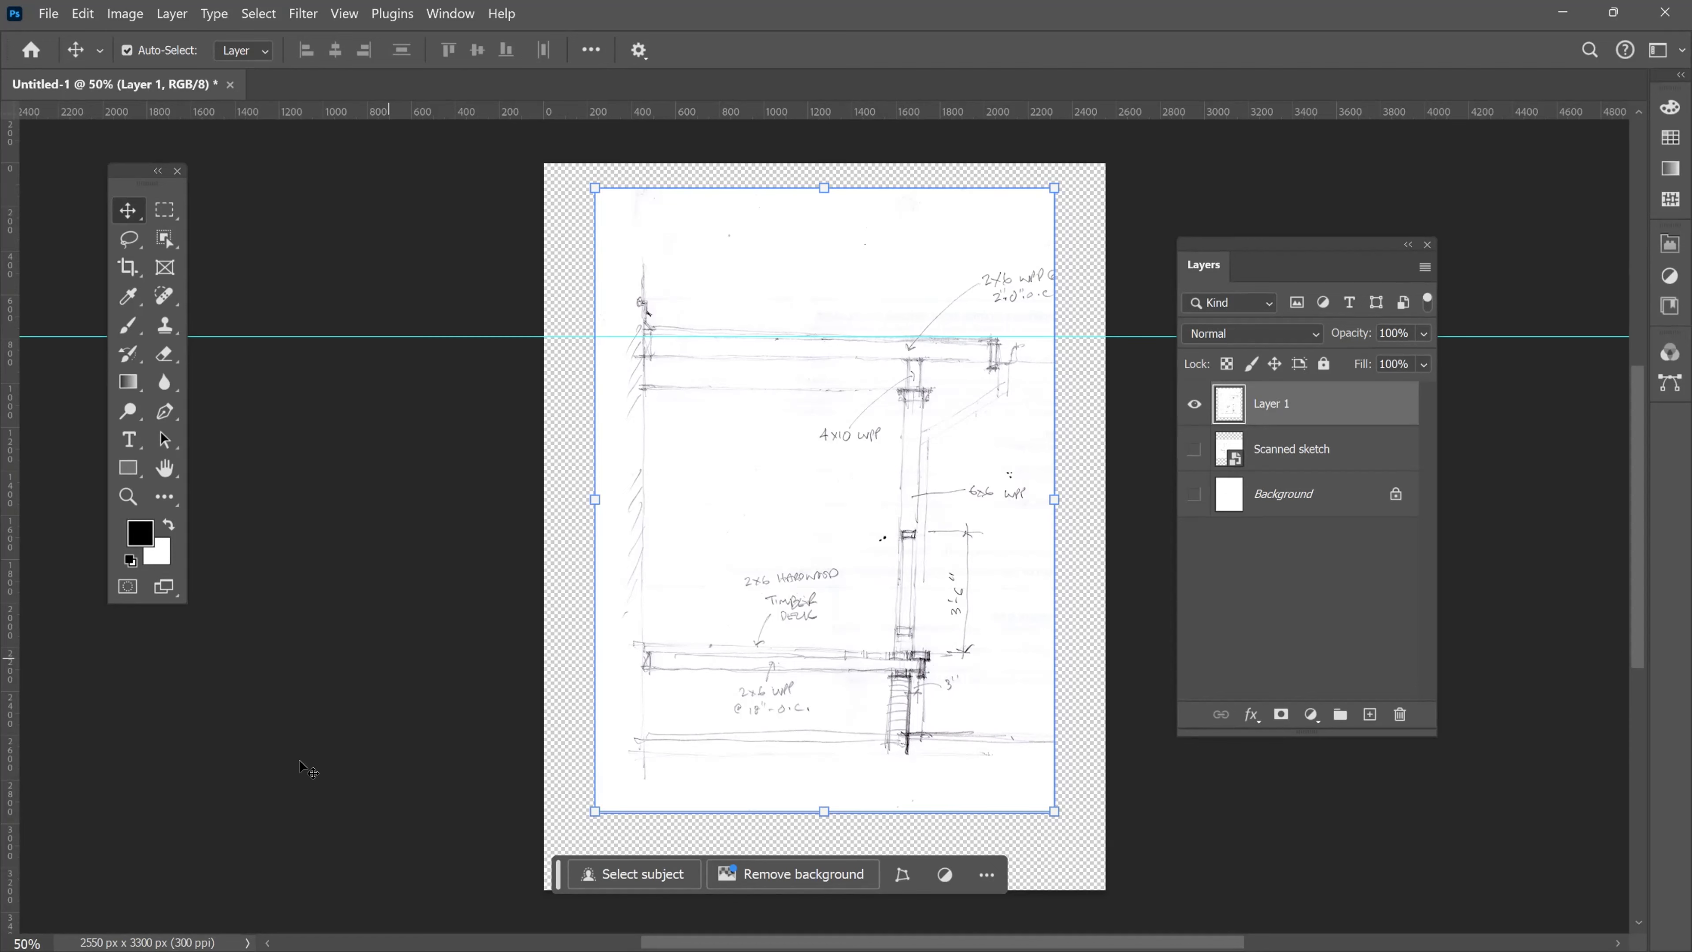
drag(10, 786, 641, 674)
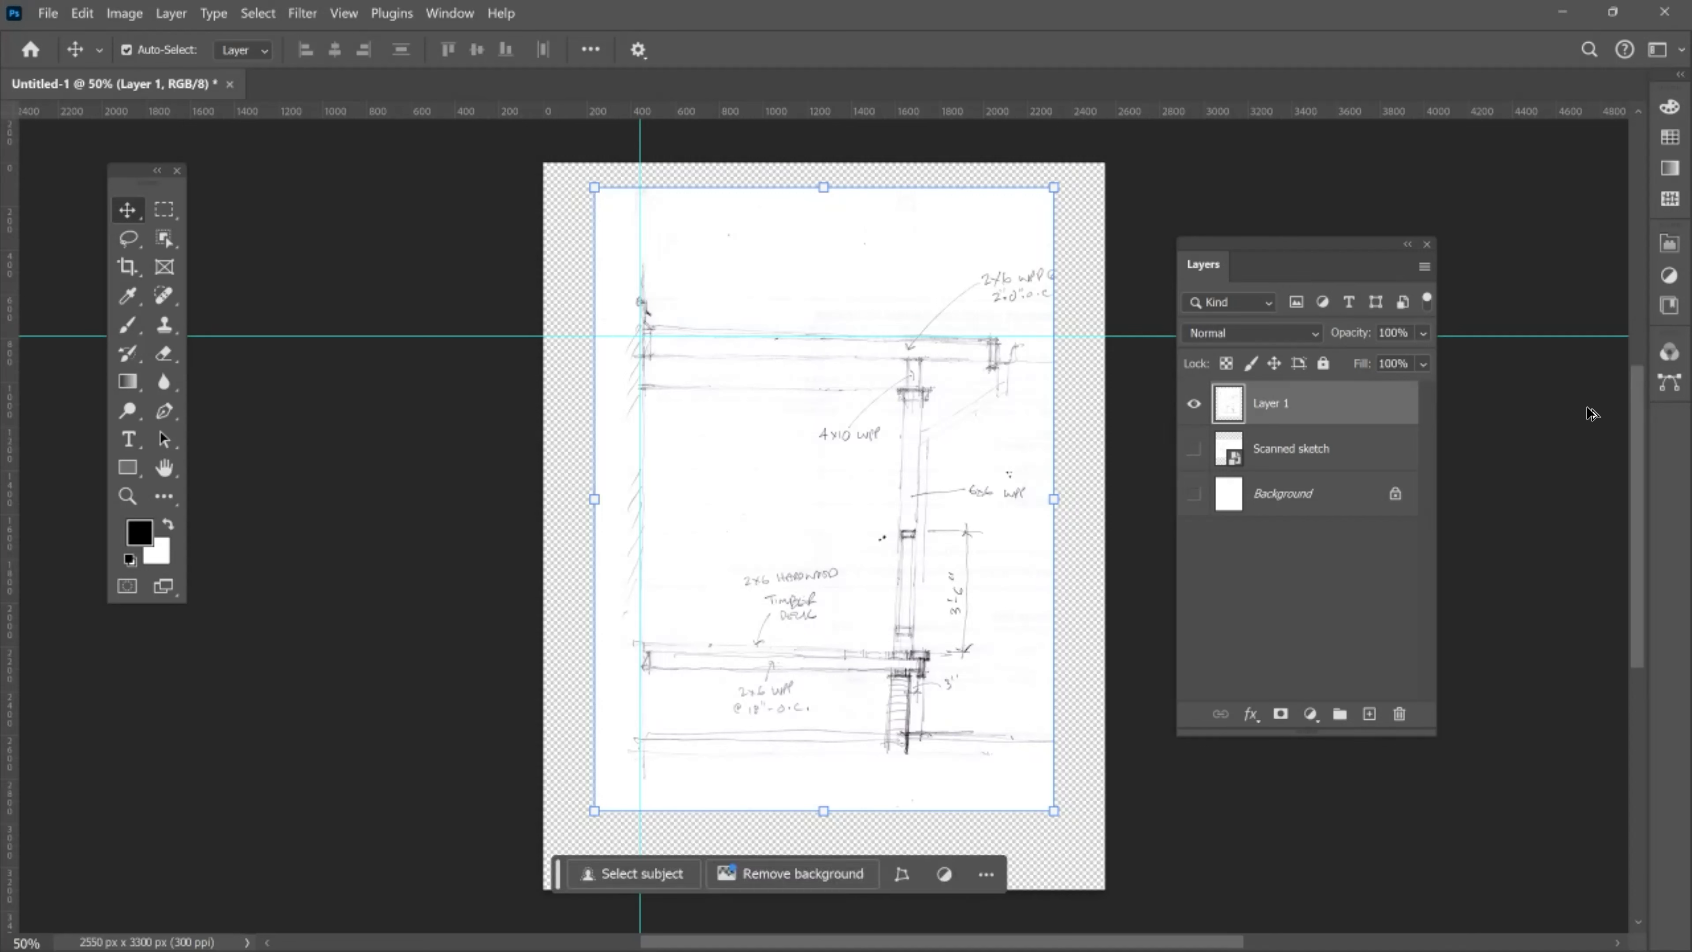
Switch to the DDM Exercise 2 video in PotPlayer and watch the Photocopy filter demonstration.
key(super+Tab)
click(1013, 415)
double_click(905, 636)
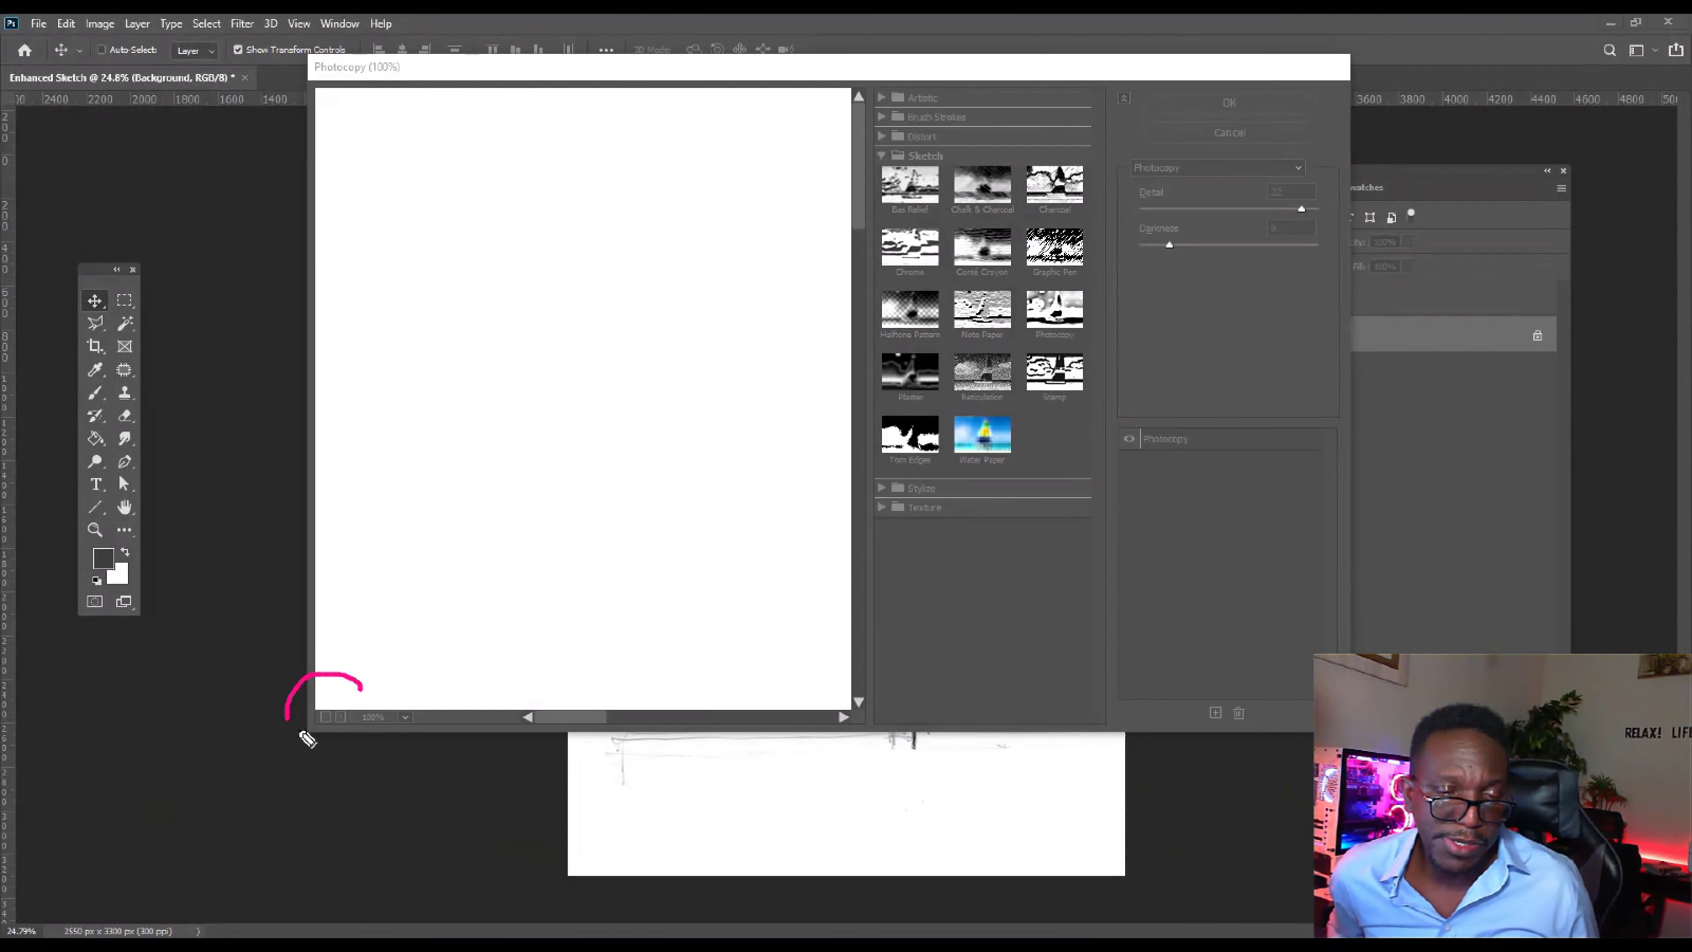
drag(171, 813, 303, 734)
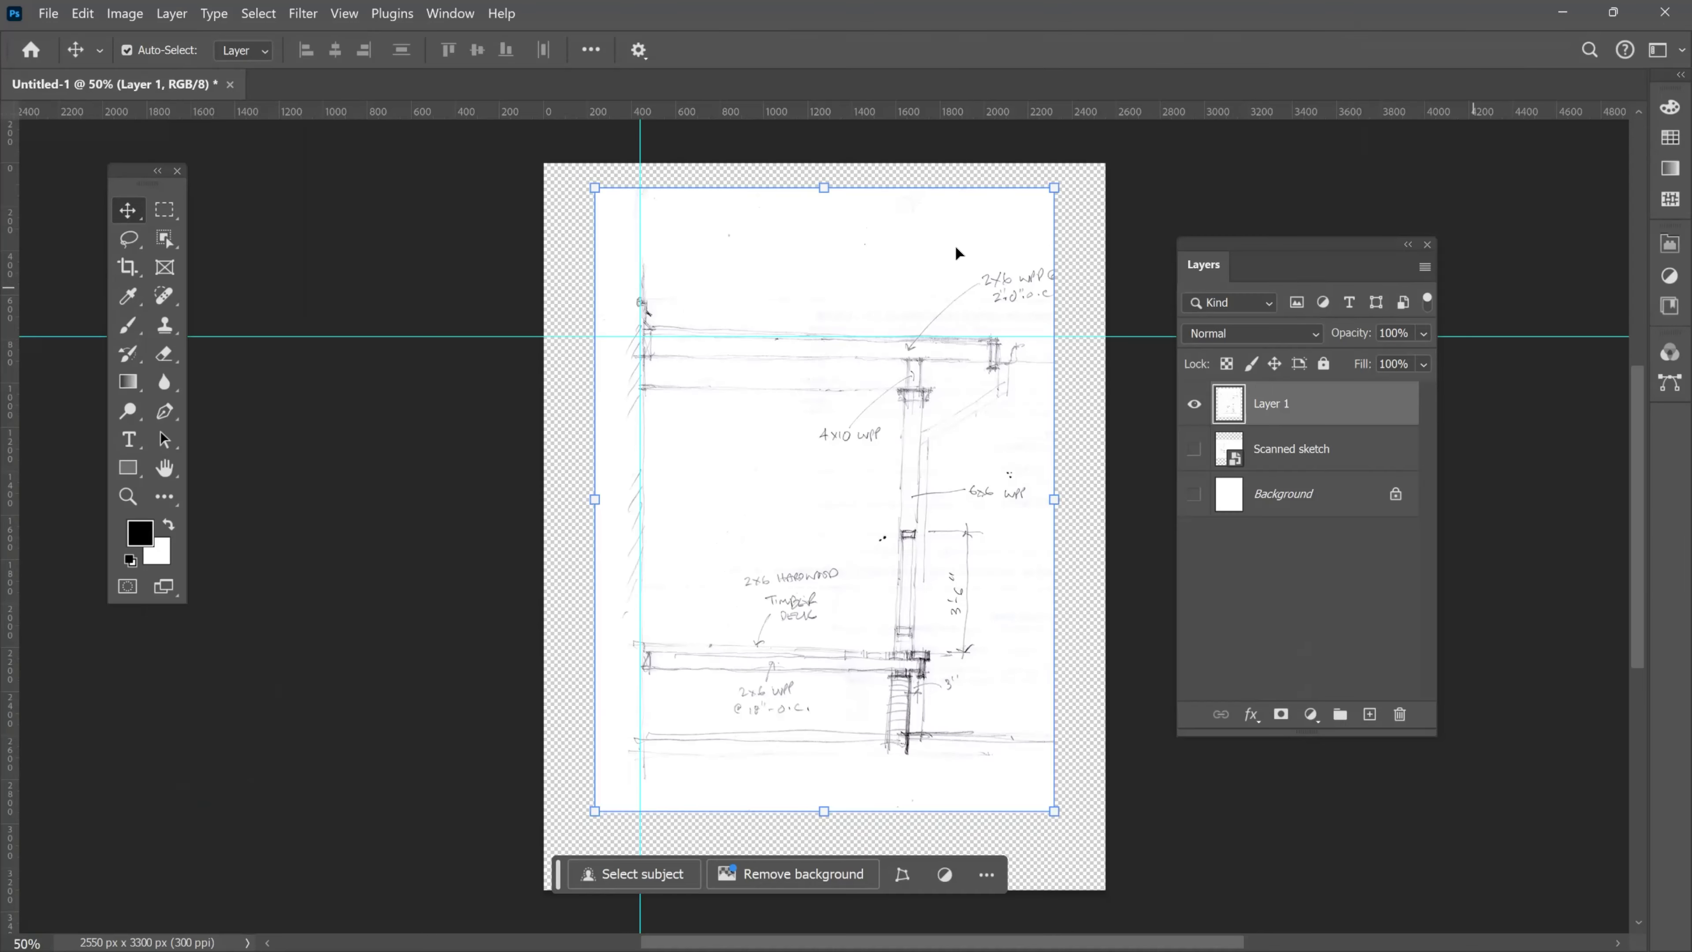
Open the Photocopy sketch filter for Layer 1 in Photoshop and move its dialog fully into view.
click(298, 14)
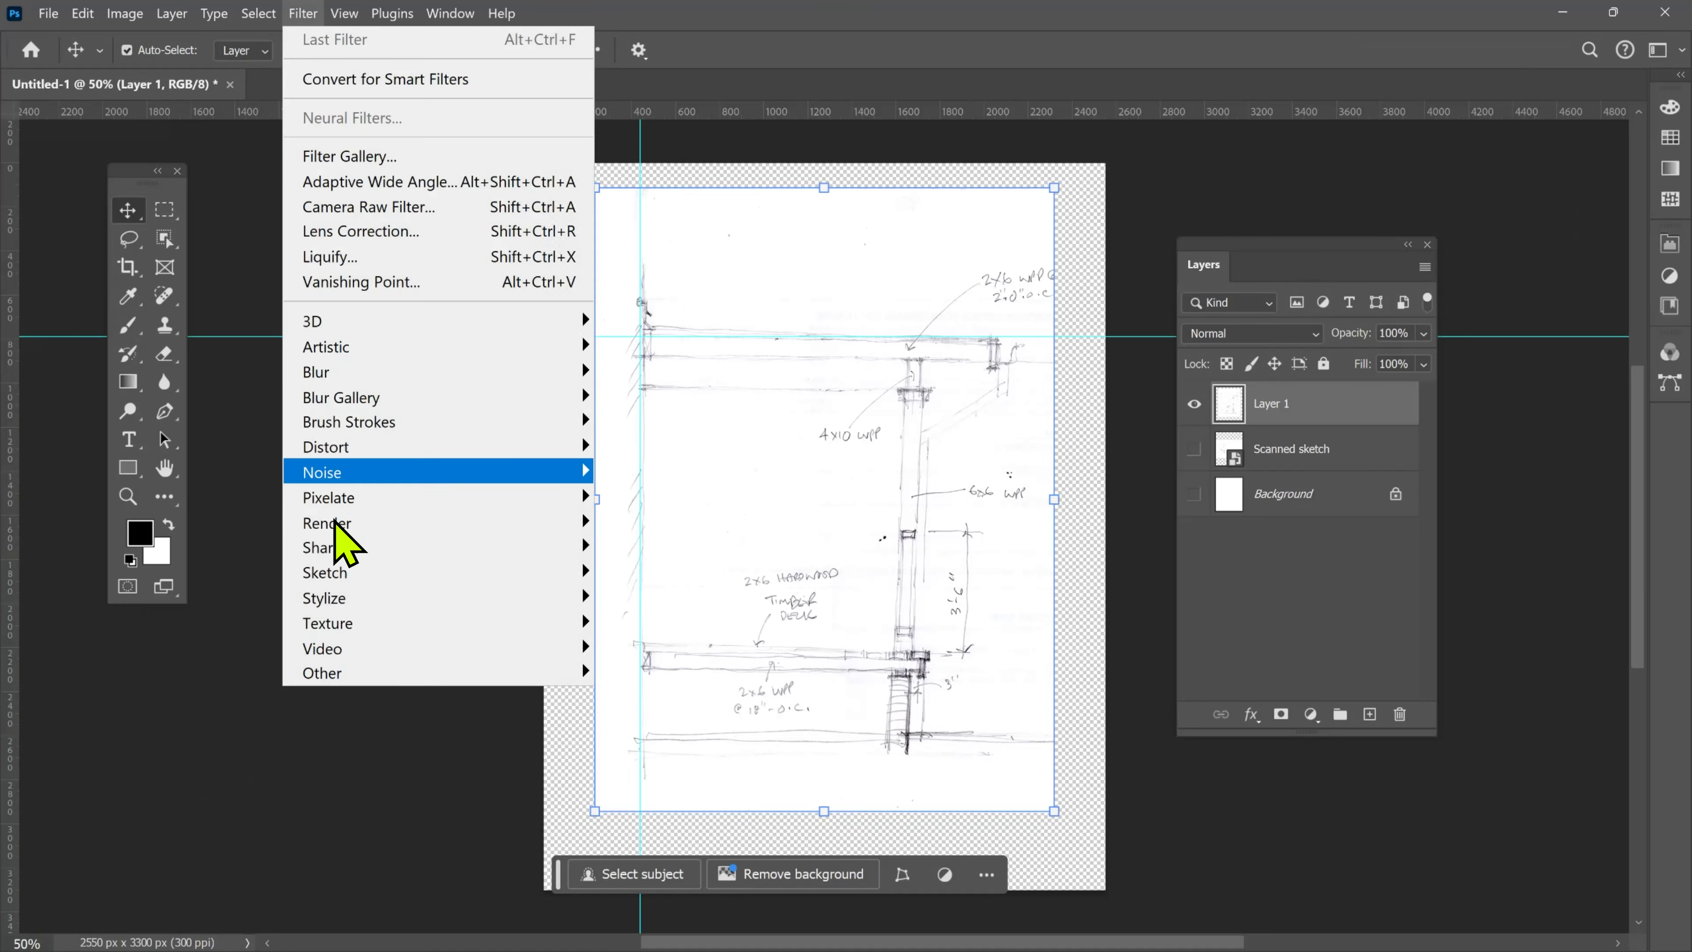
mouse_move(392, 528)
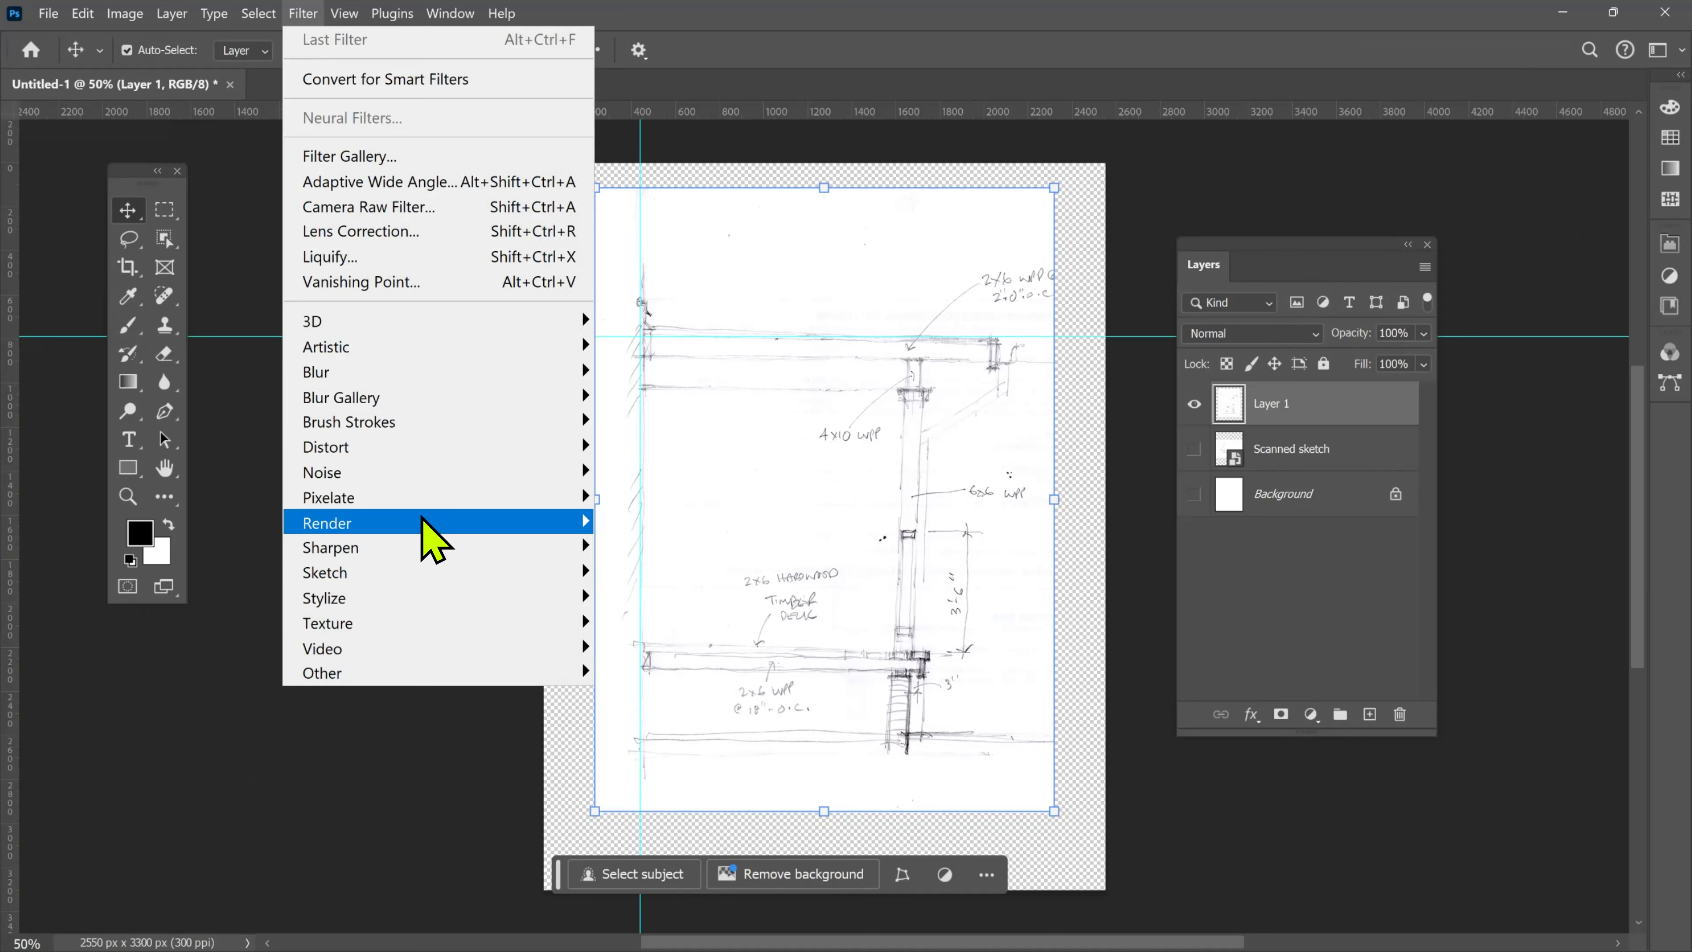
mouse_move(429, 578)
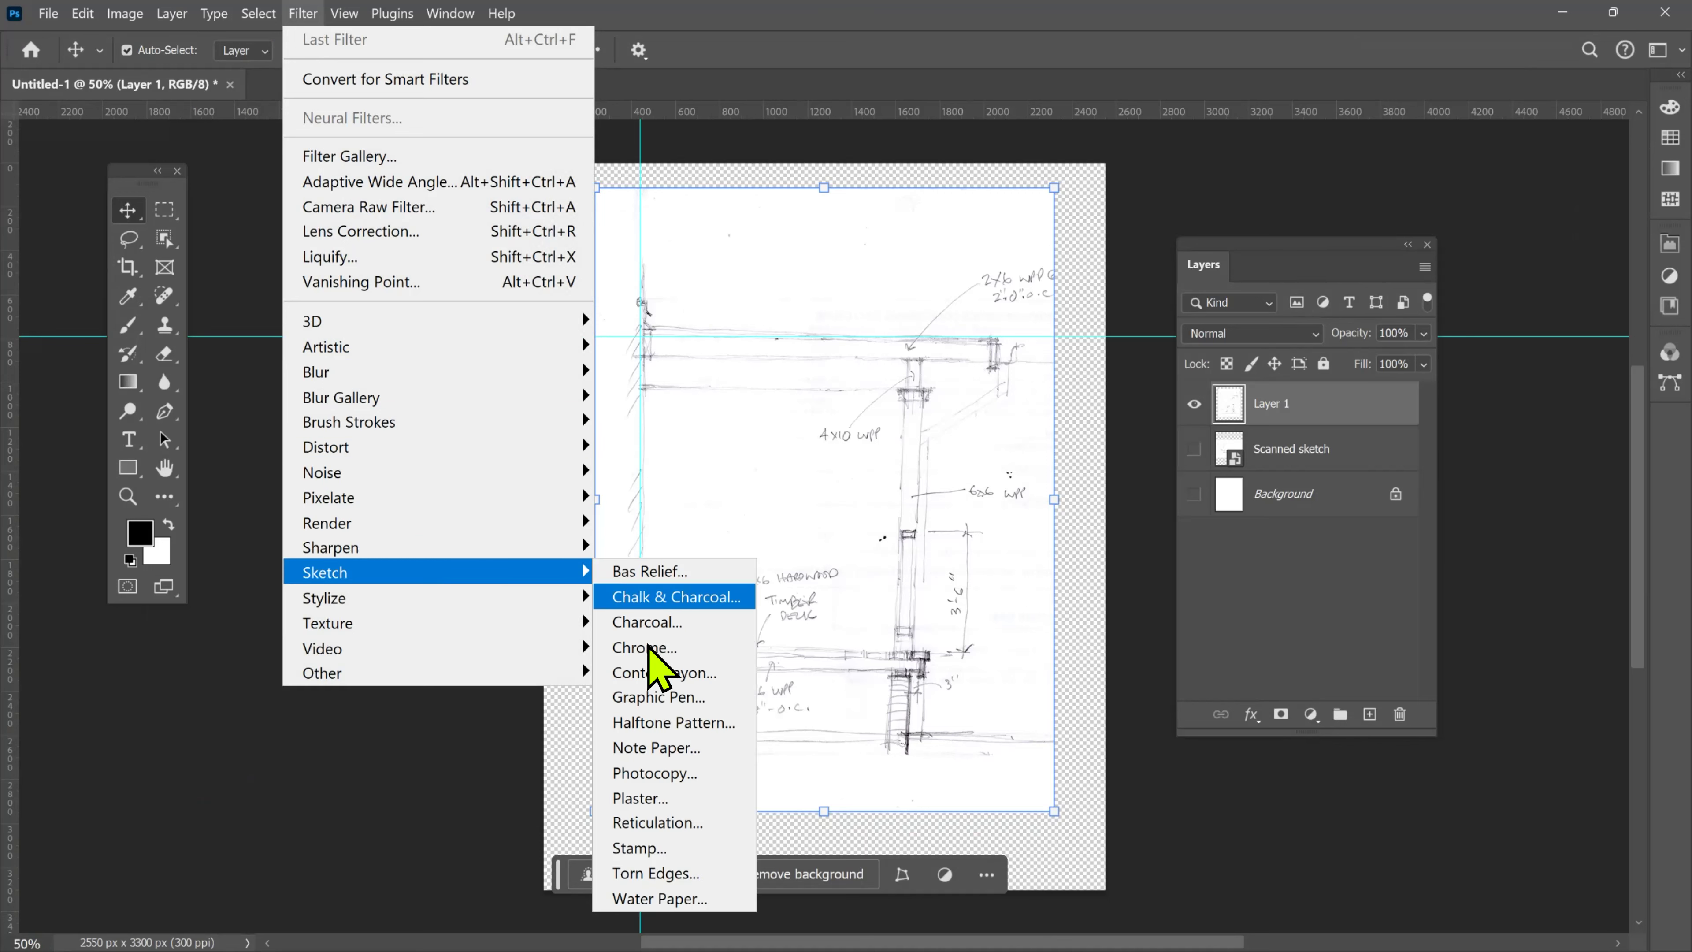
click(686, 780)
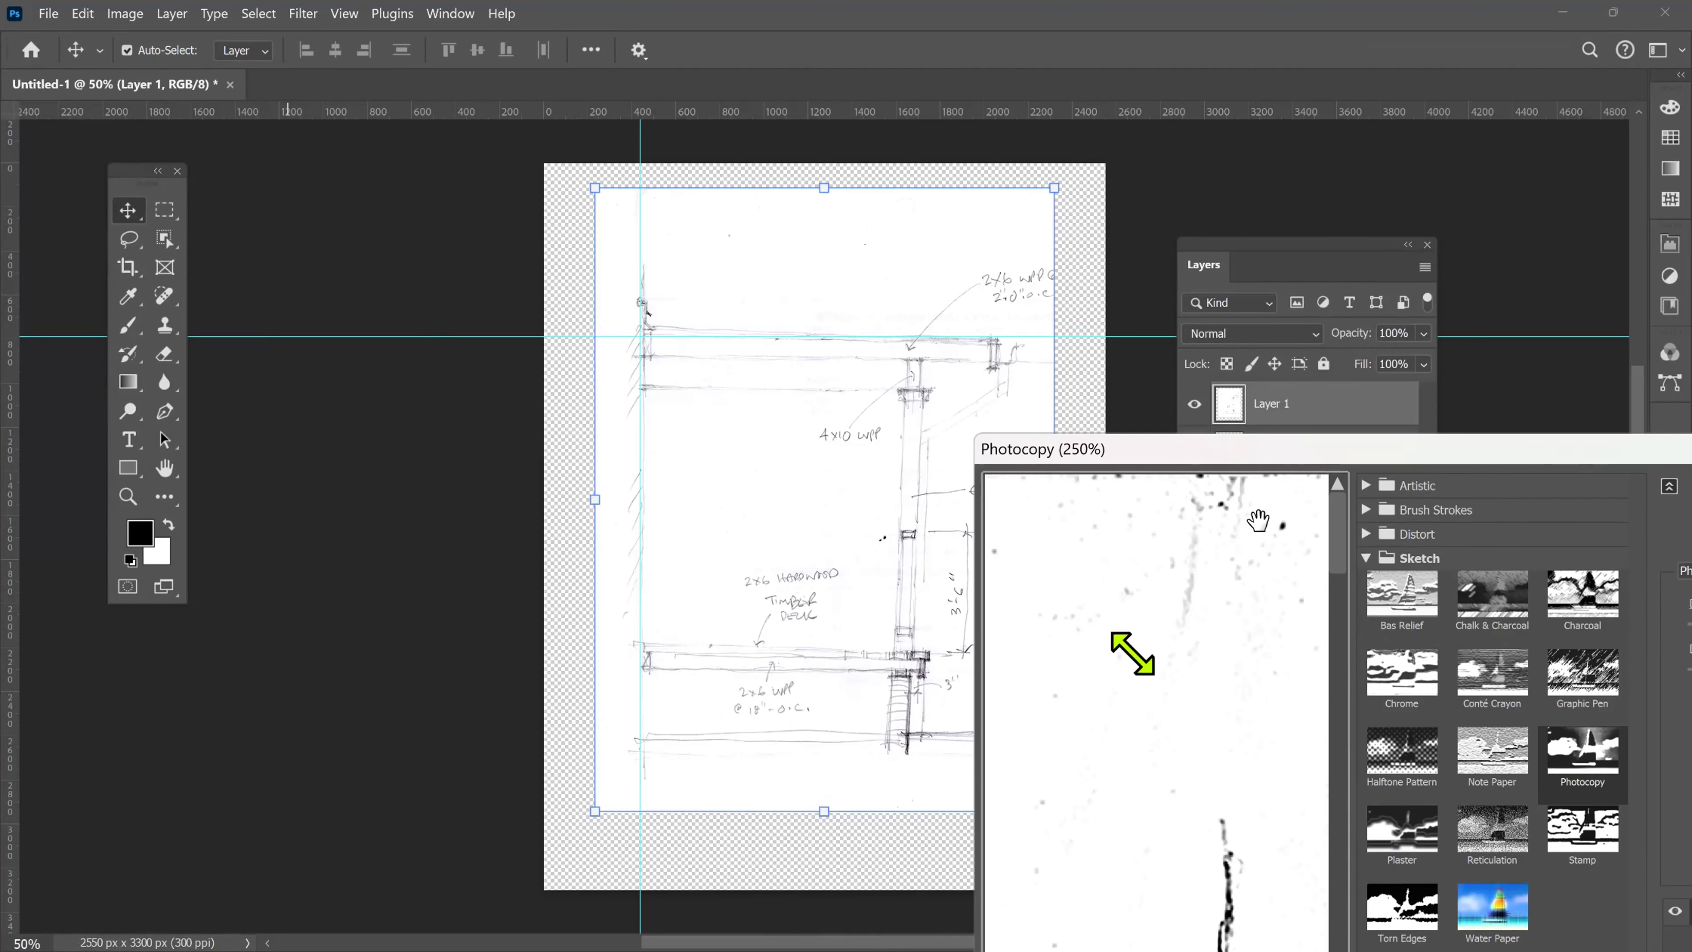
drag(1269, 475, 517, 125)
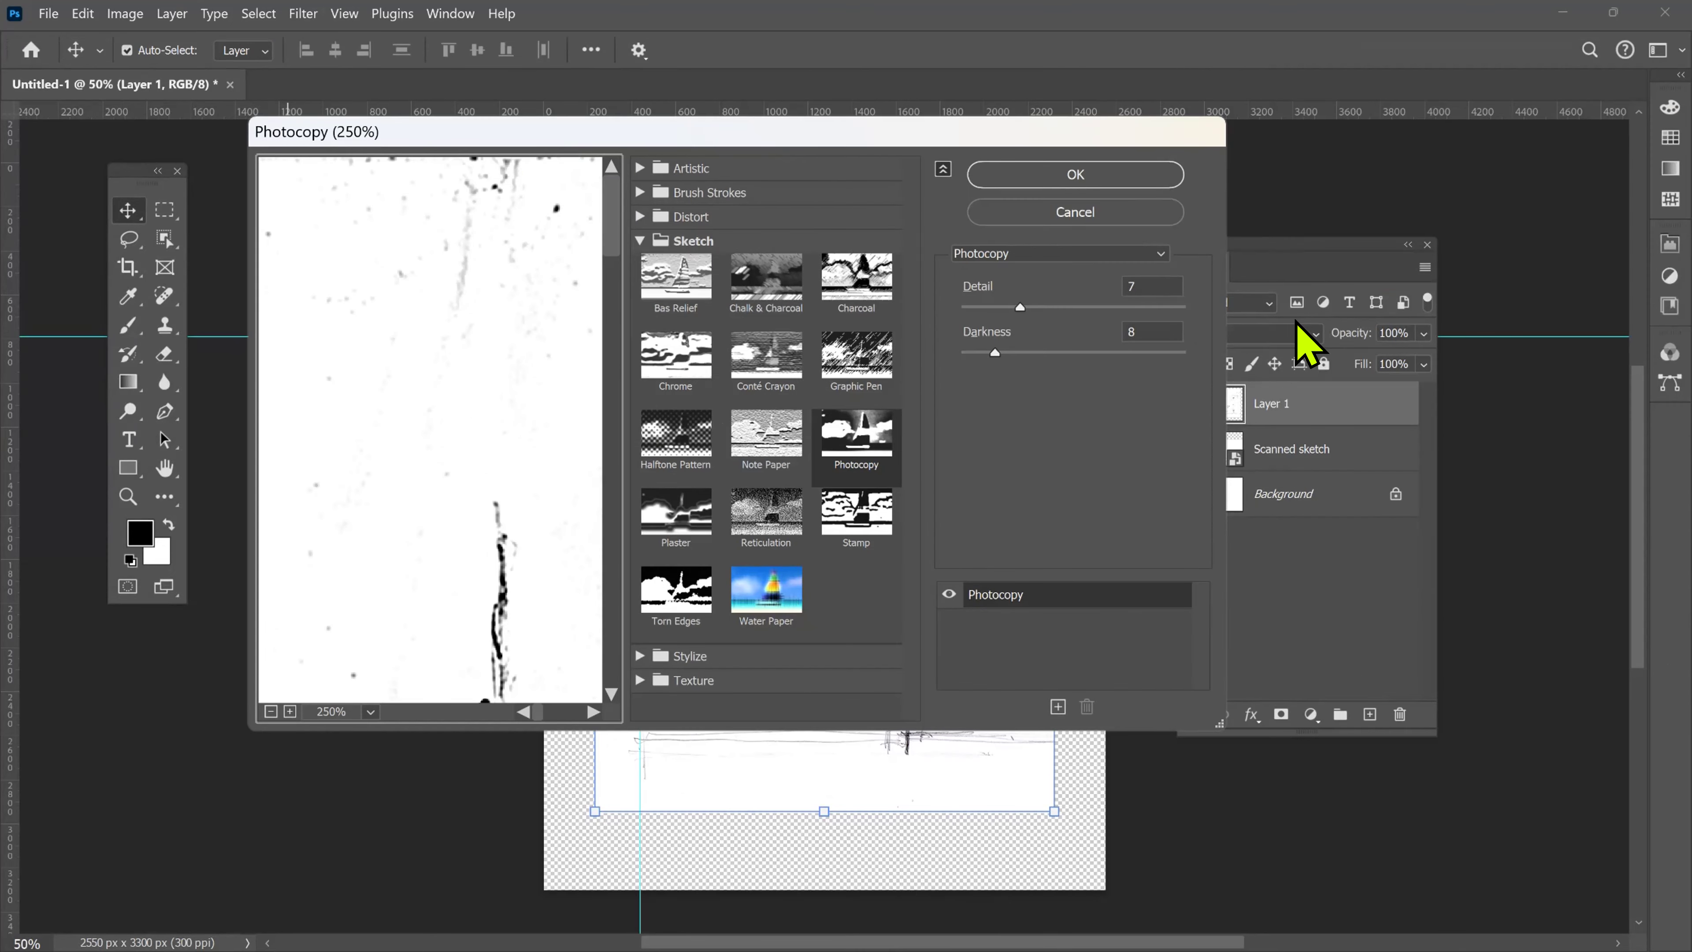
Return to the PotPlayer video and jump back five seconds to review the Photocopy preview controls.
key(super+Tab)
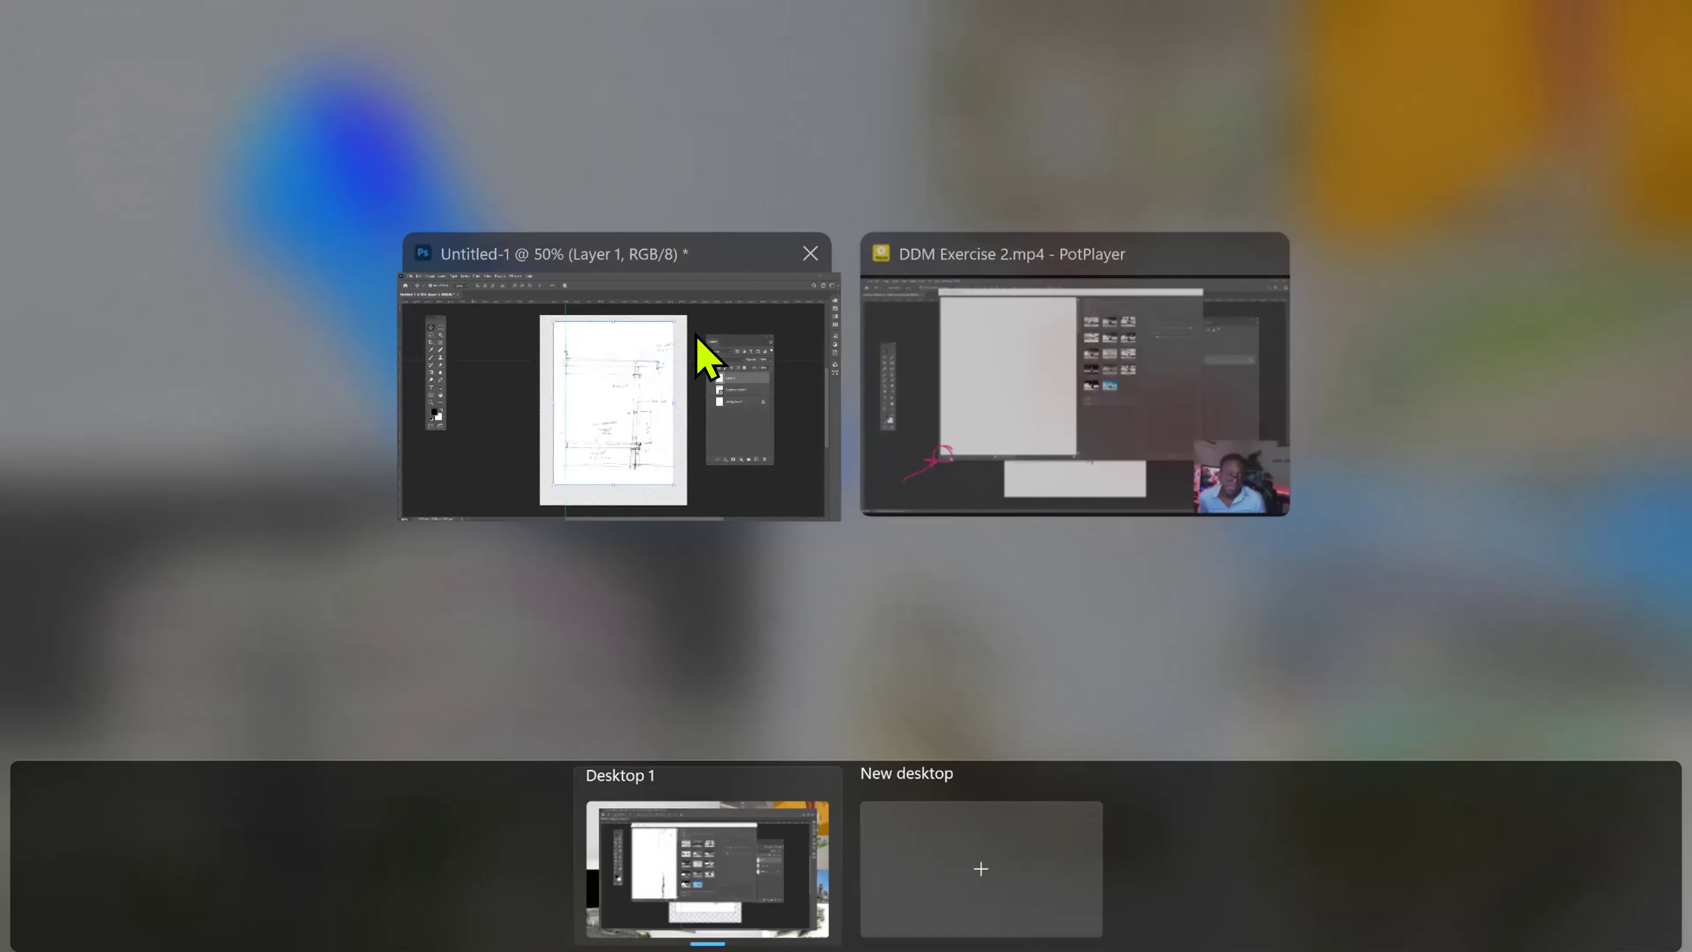
click(993, 405)
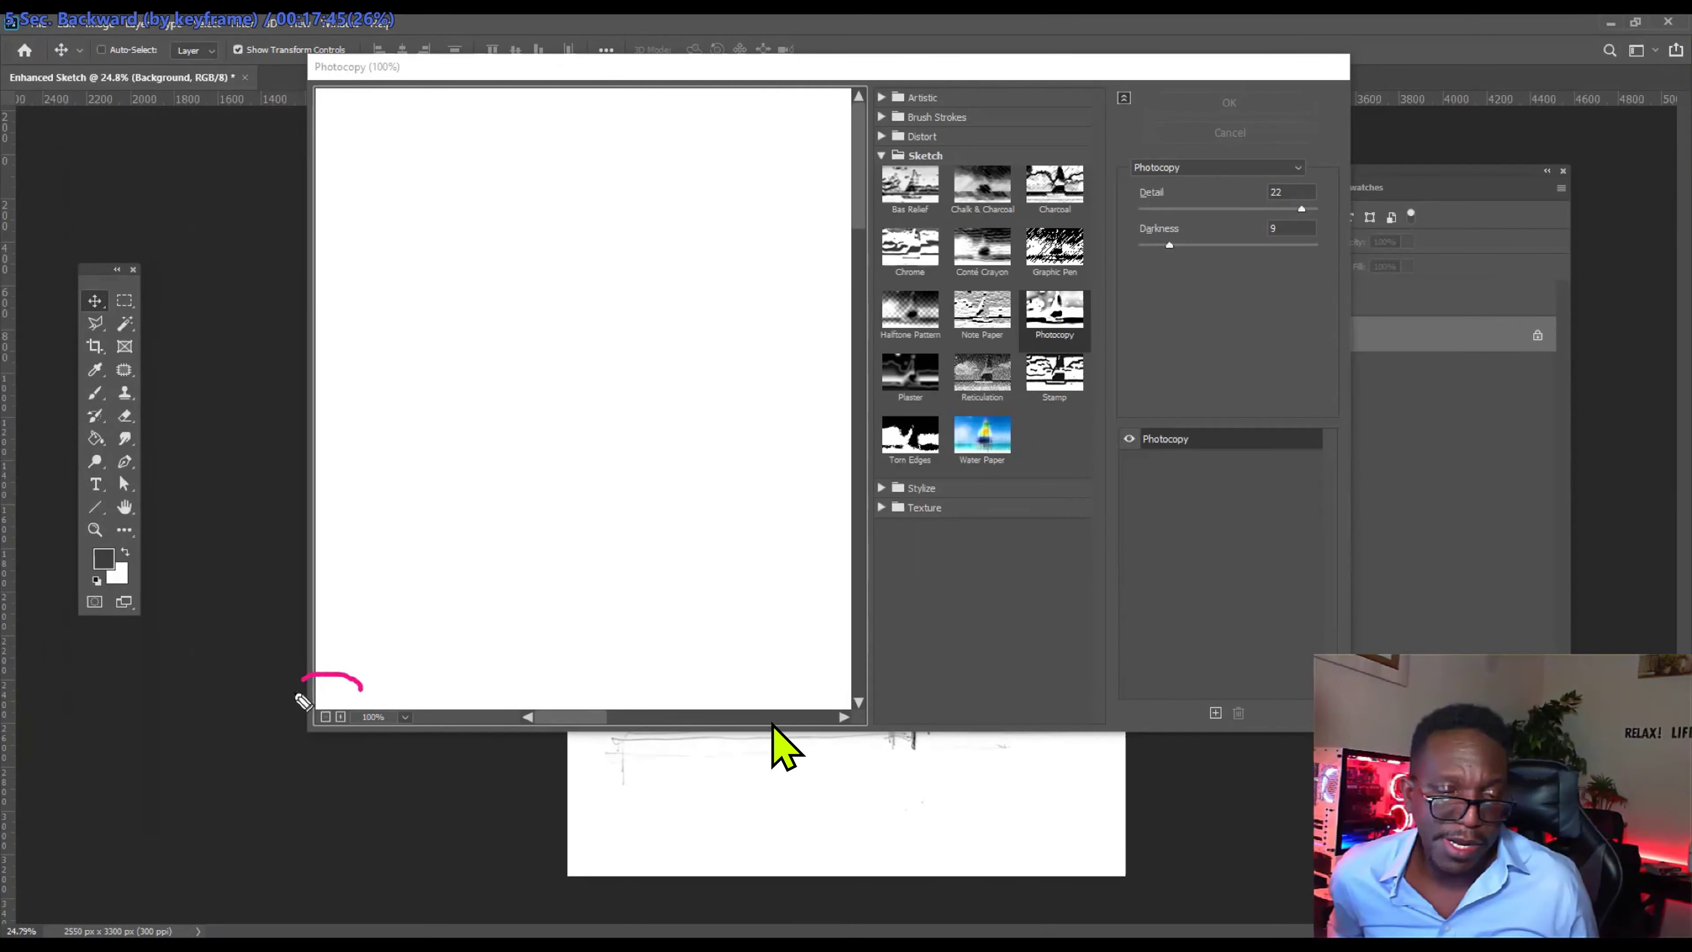
key(Left)
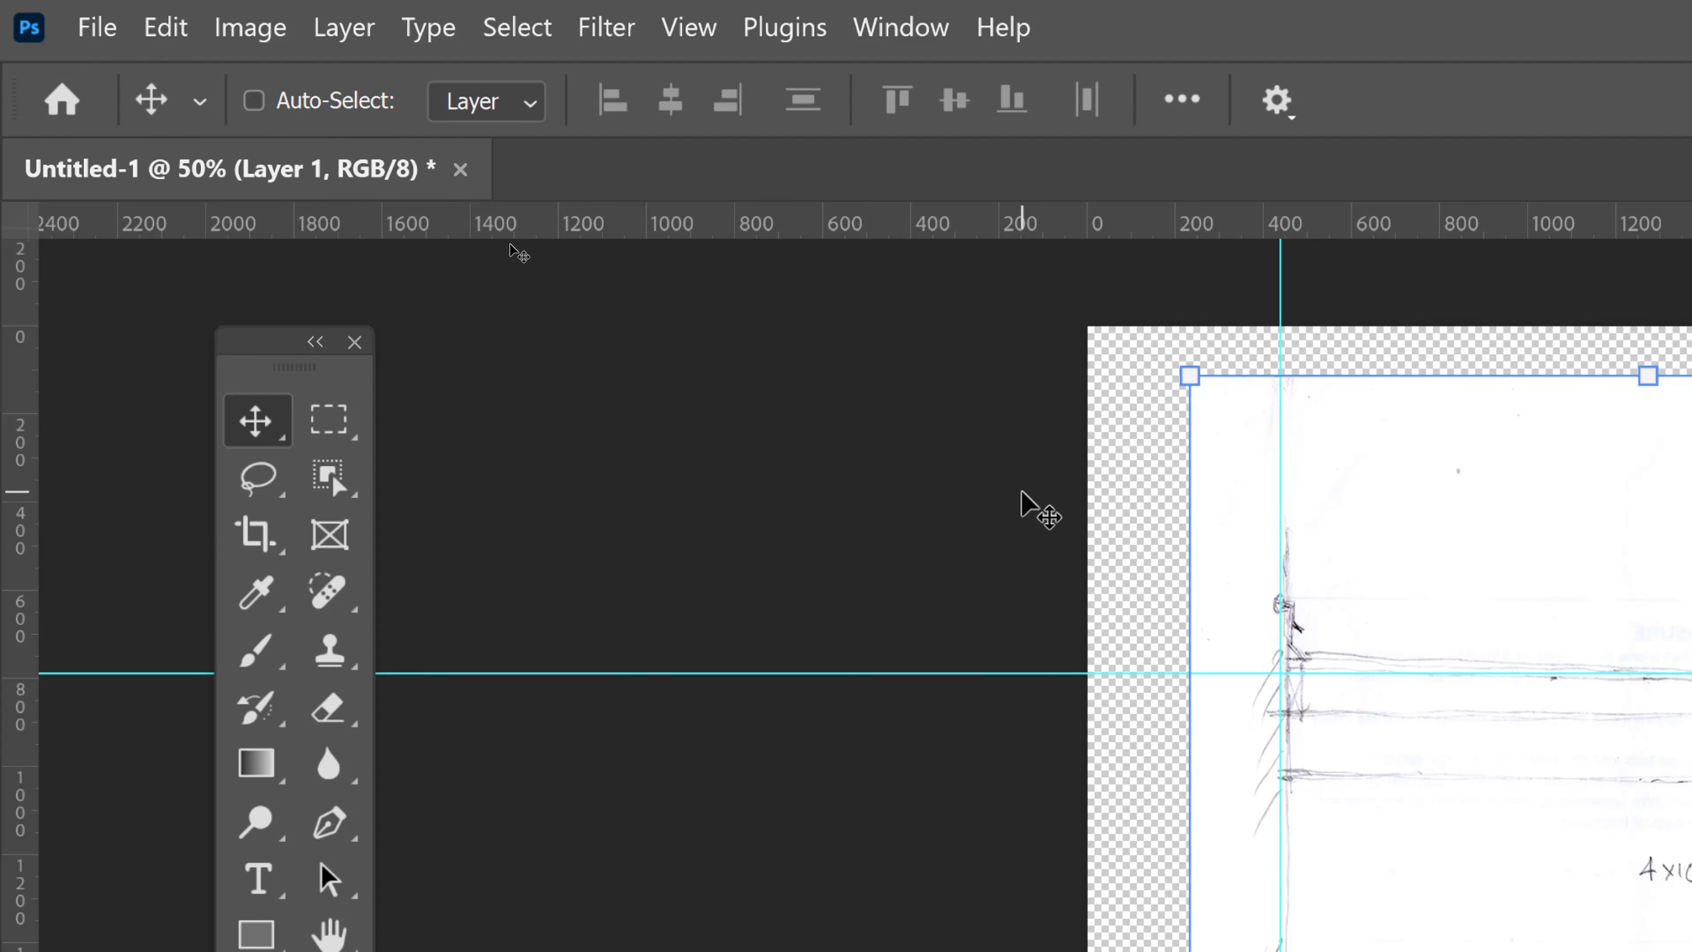
Turn on Auto-Select for the Move tool in Photoshop.
click(253, 100)
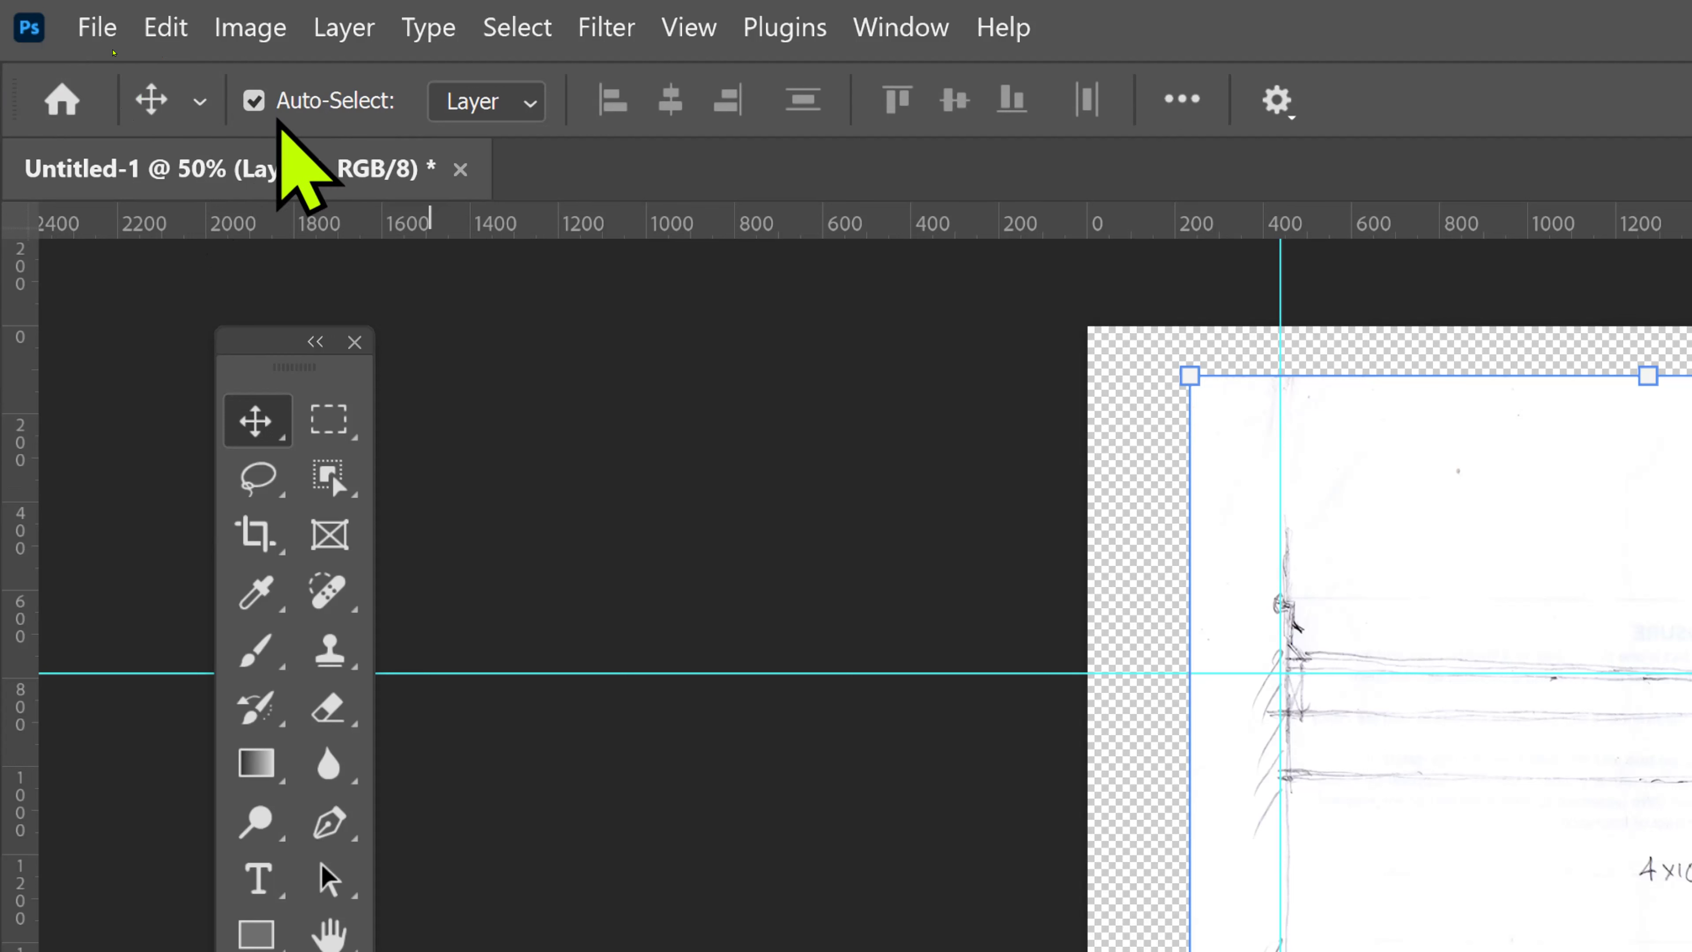
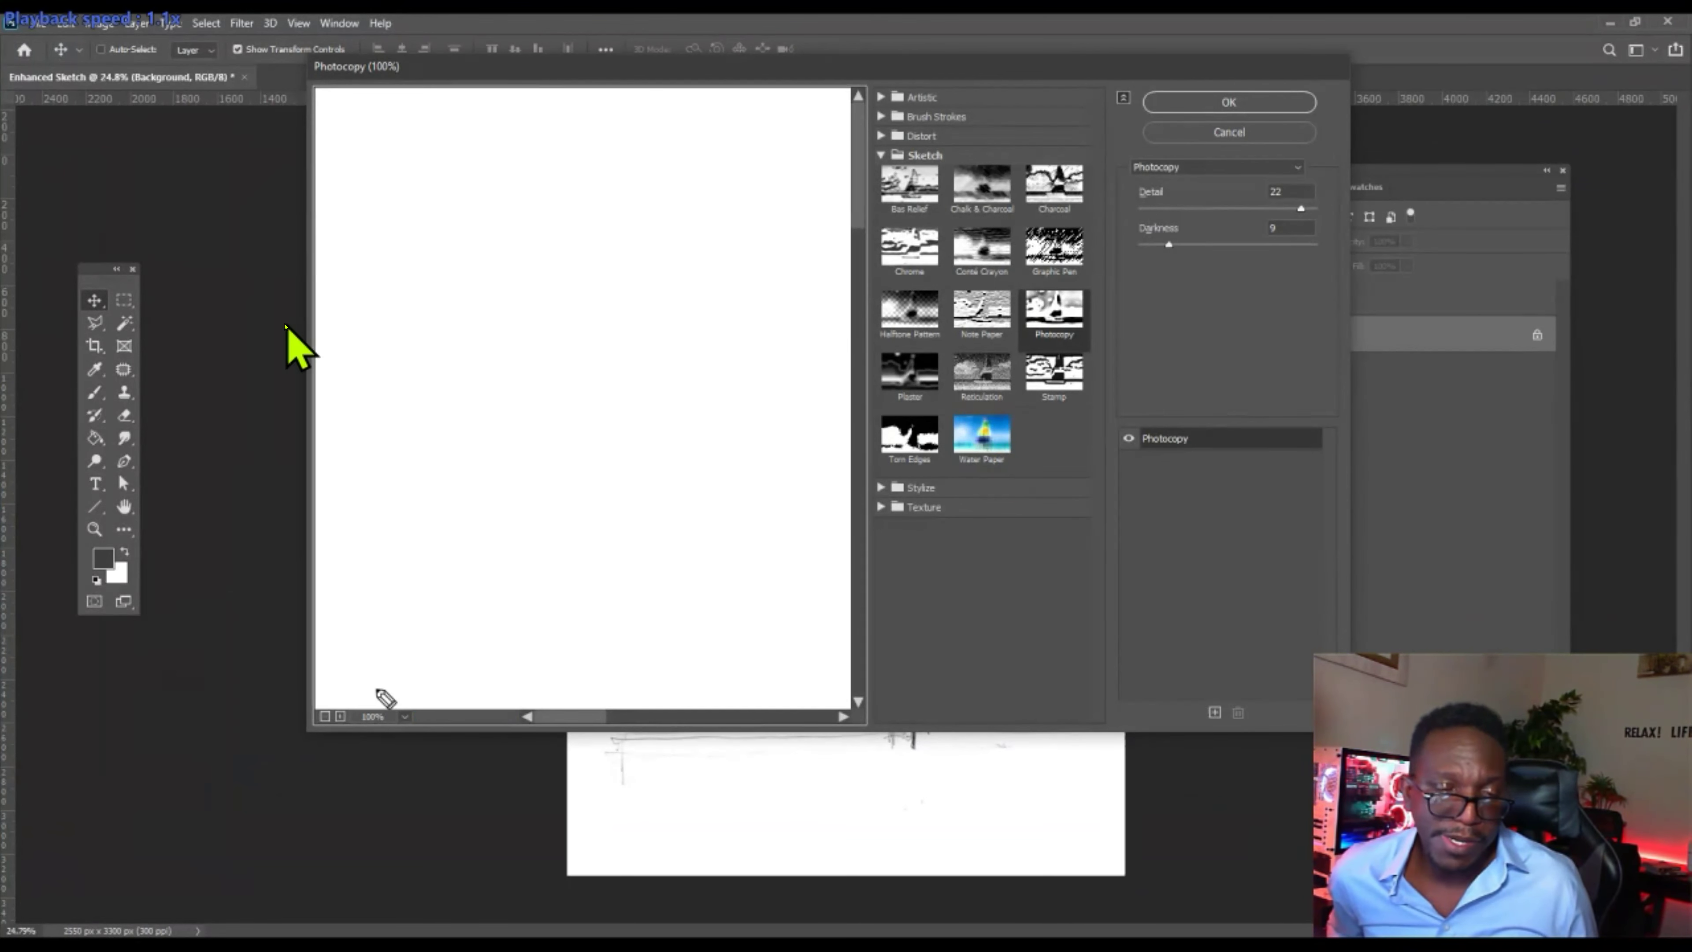
Examine the Photocopy filter preview of the Background layer at zoom levels of 12.5%, 25% and 33.3%.
click(324, 717)
mouse_move(168, 812)
mouse_down()
mouse_move(305, 732)
mouse_move(283, 760)
mouse_up()
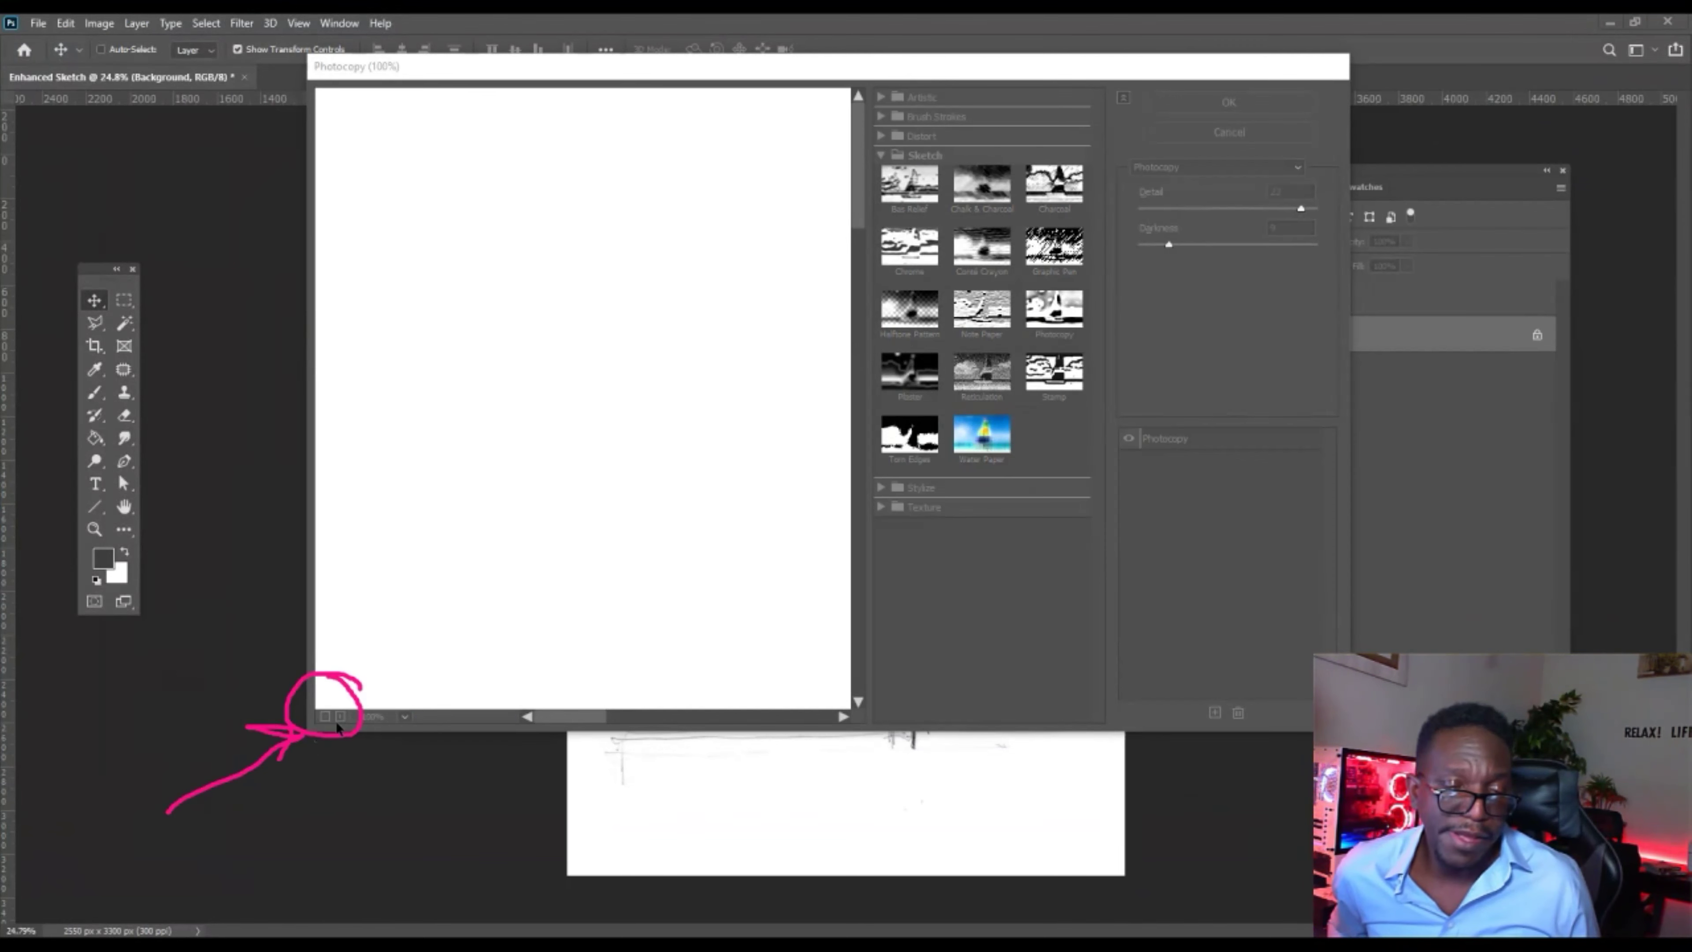
click(324, 716)
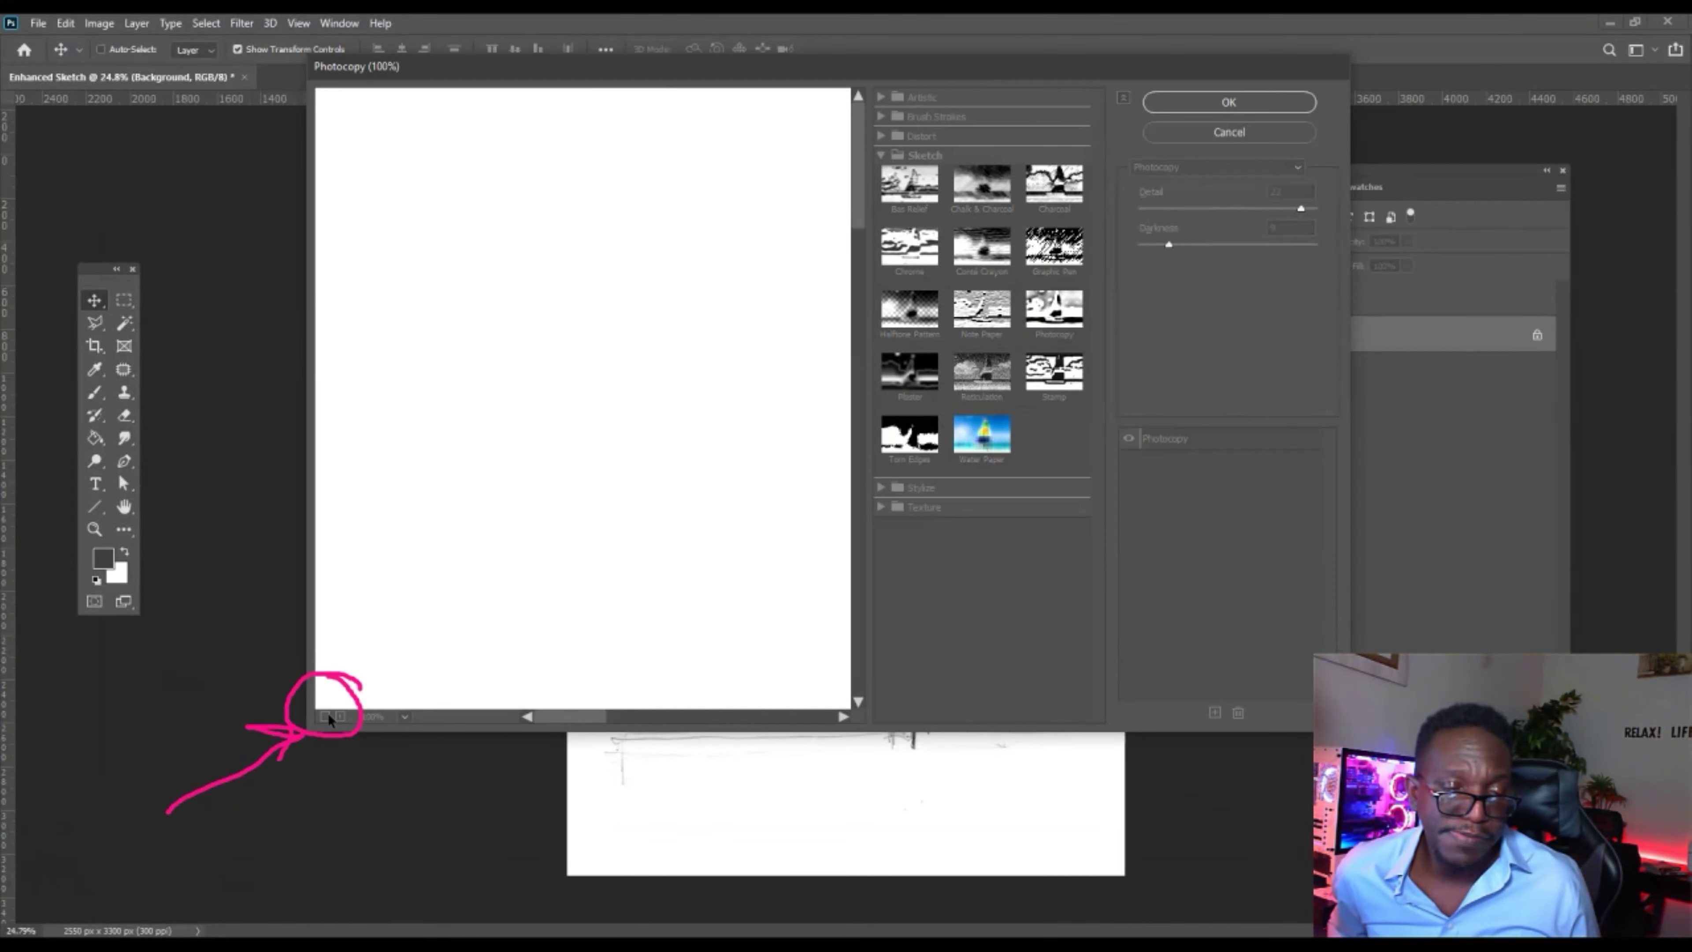
click(324, 717)
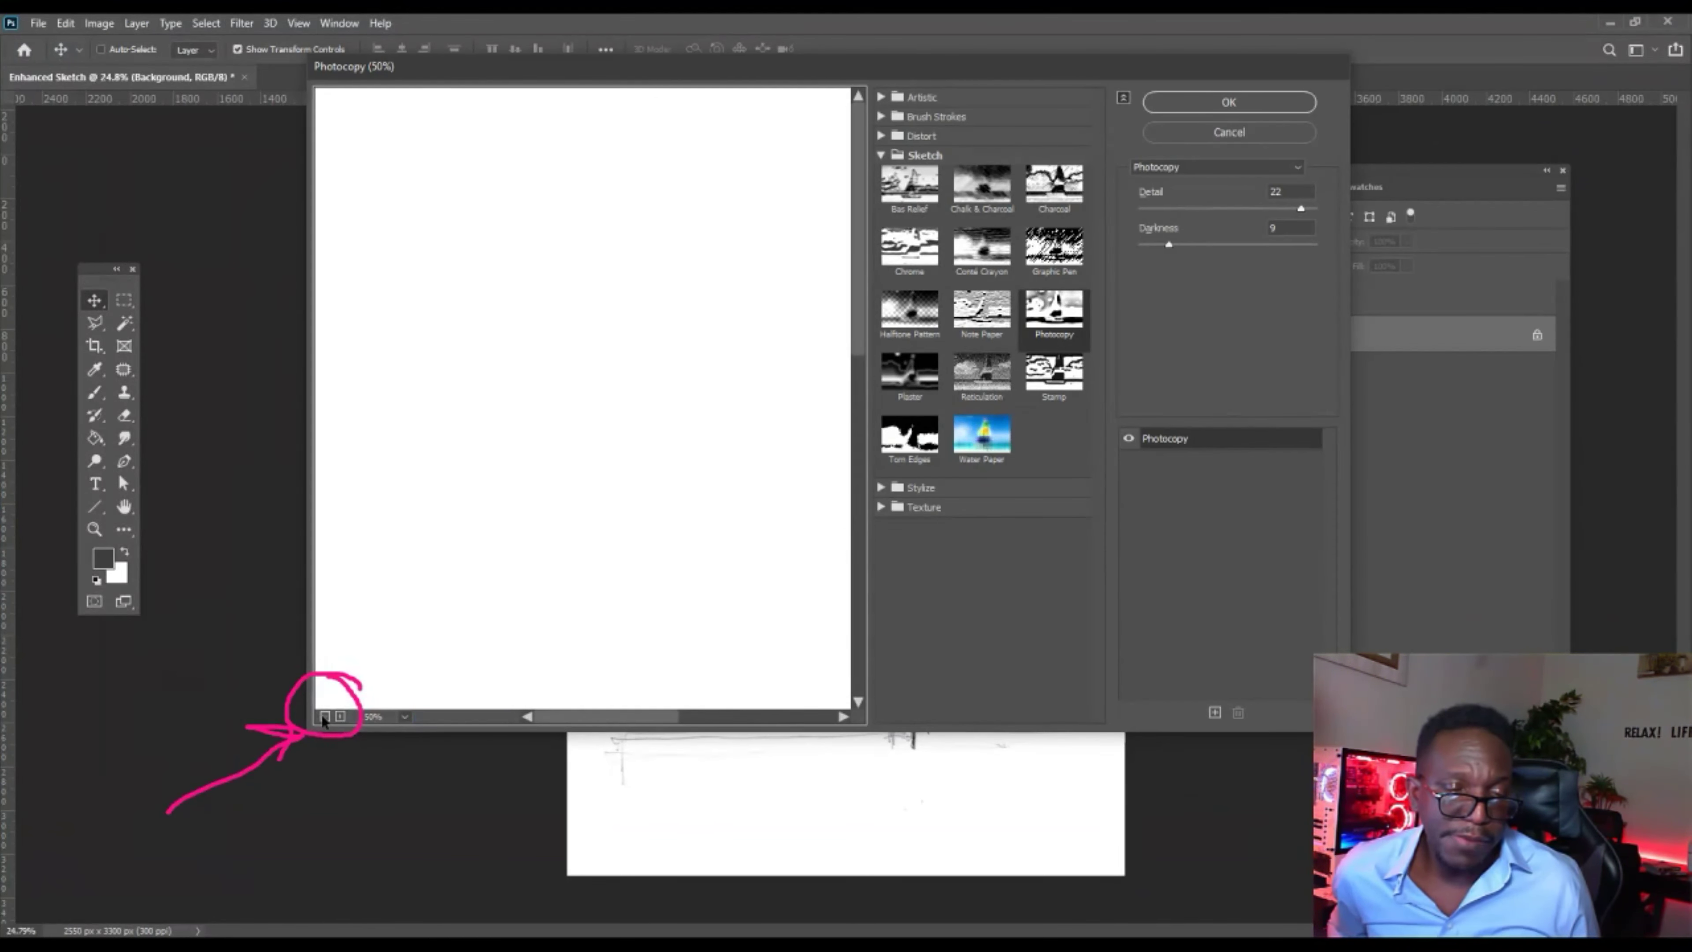
click(324, 716)
click(325, 718)
click(325, 716)
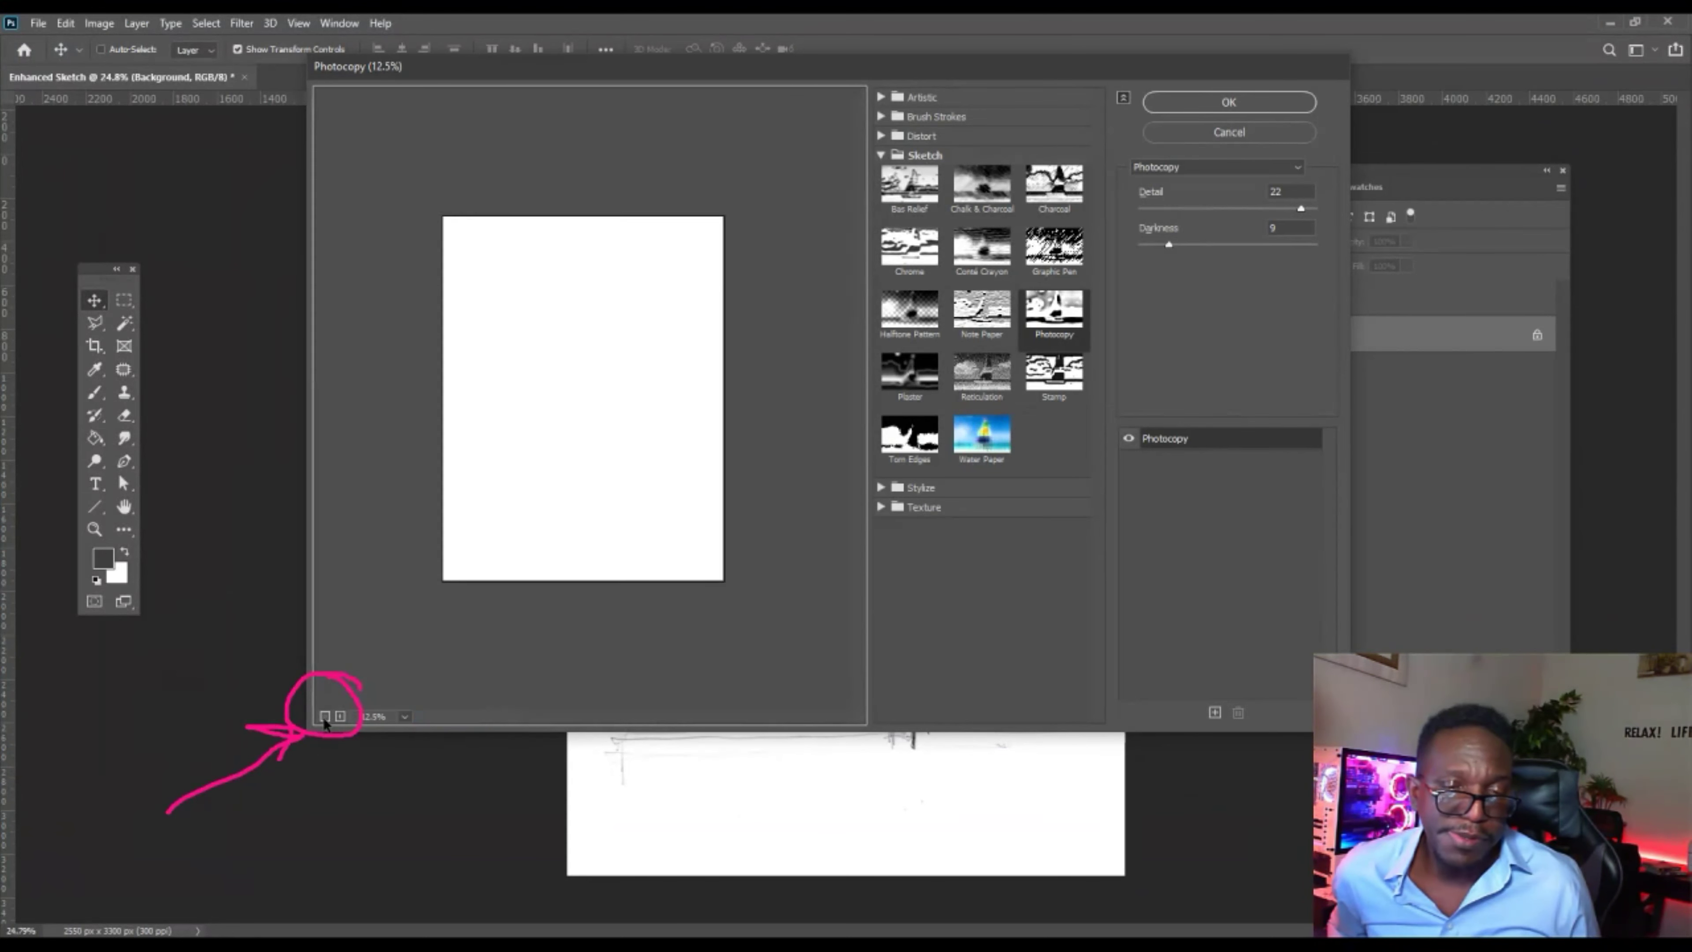
click(340, 716)
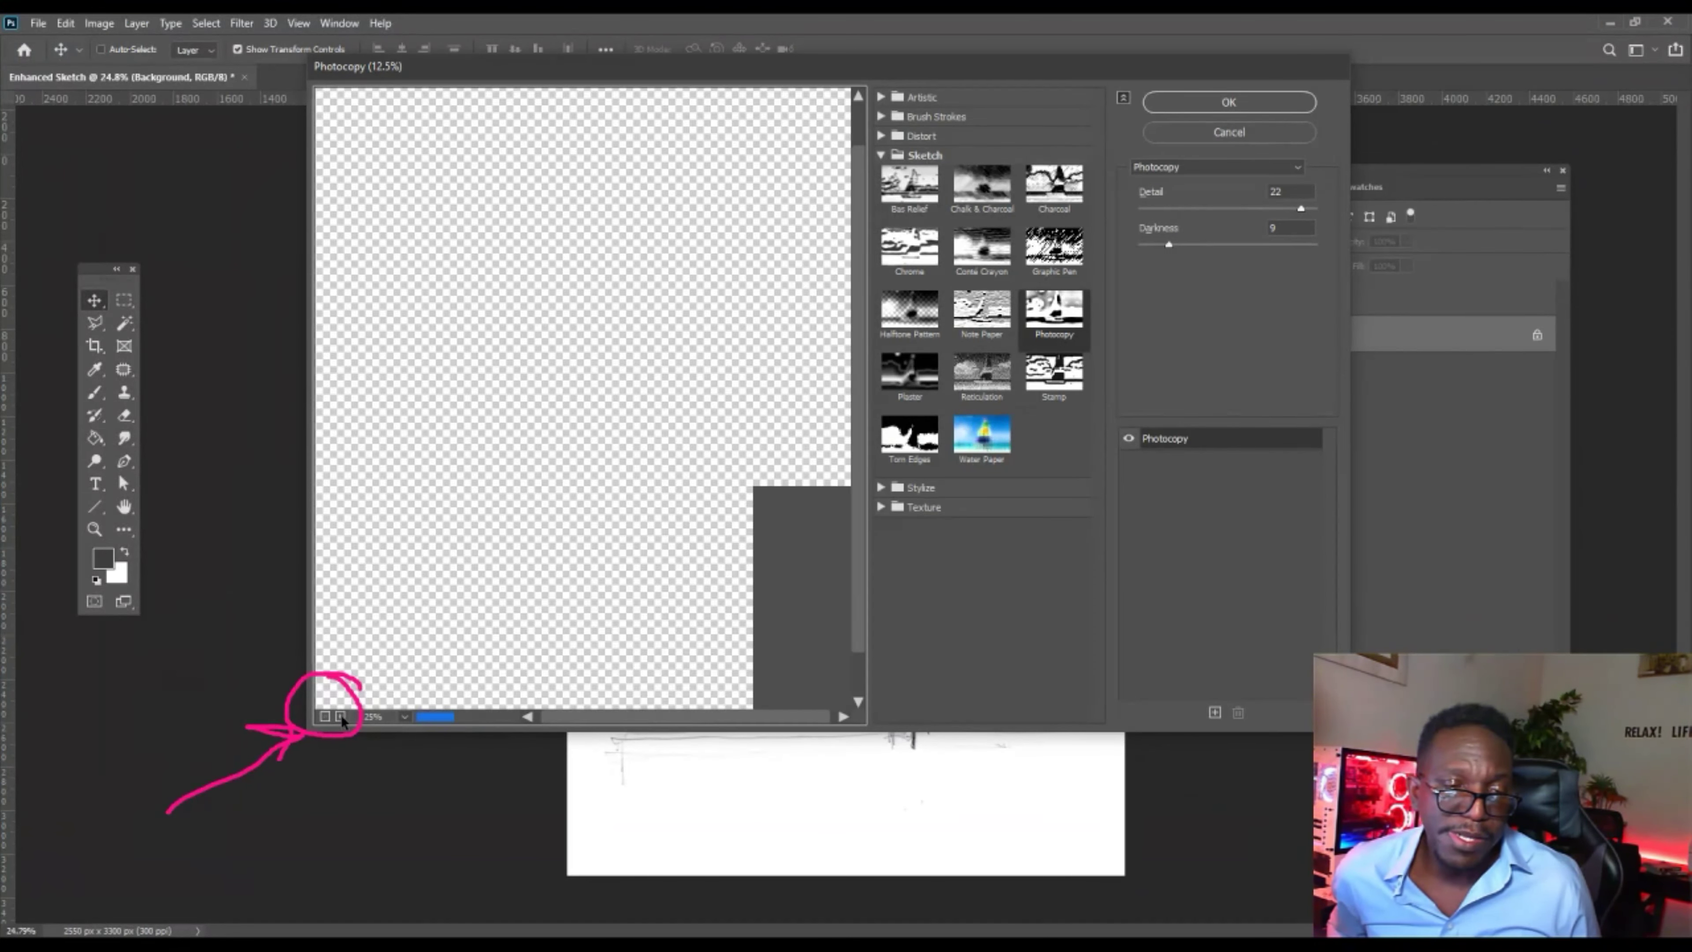
click(325, 716)
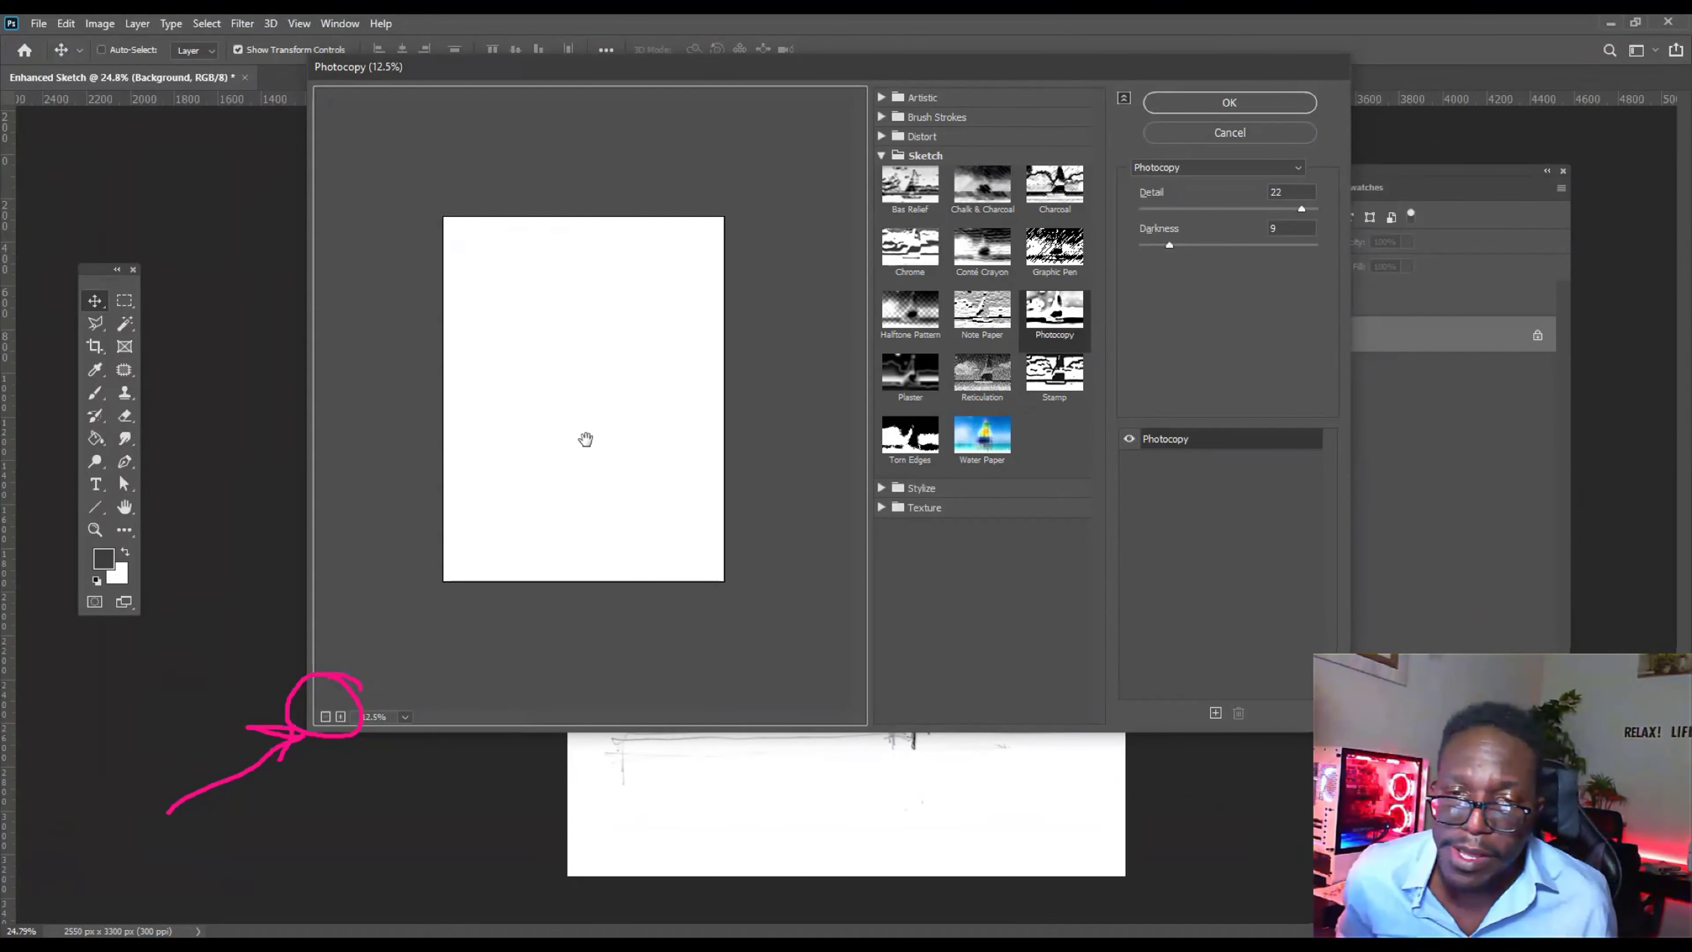
key(ctrl+plus)
key(ctrl+plus)
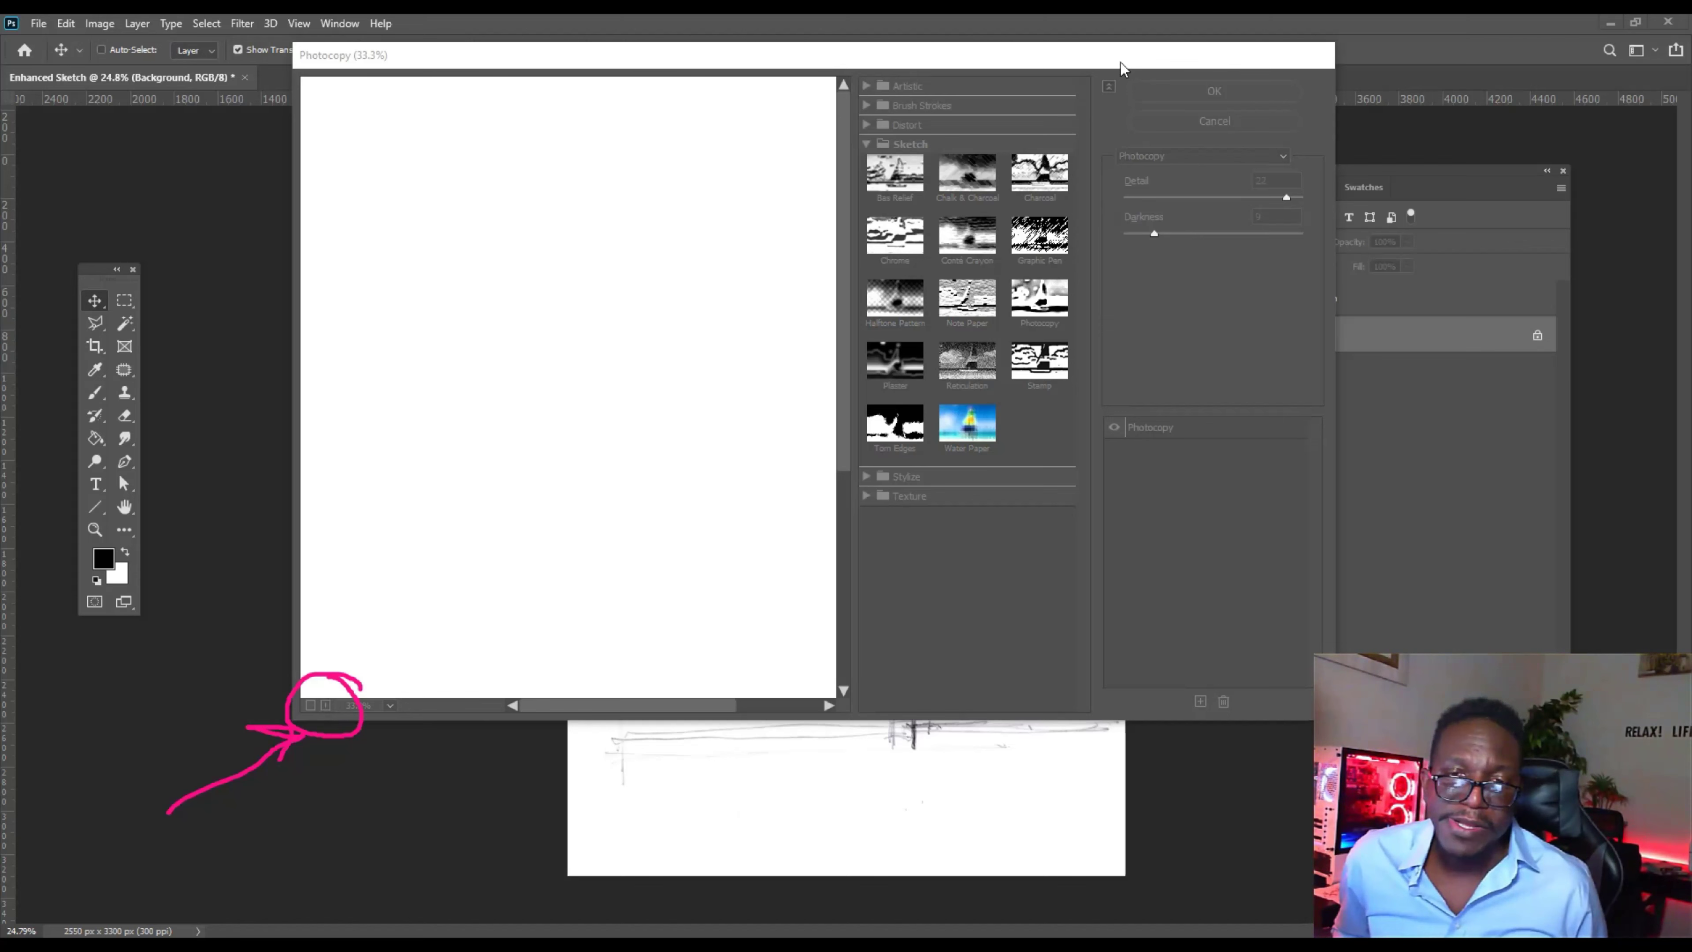
Cancel the Photocopy filter on the Background layer and select the Extracted Sketch layer instead.
drag(1121, 62, 918, 100)
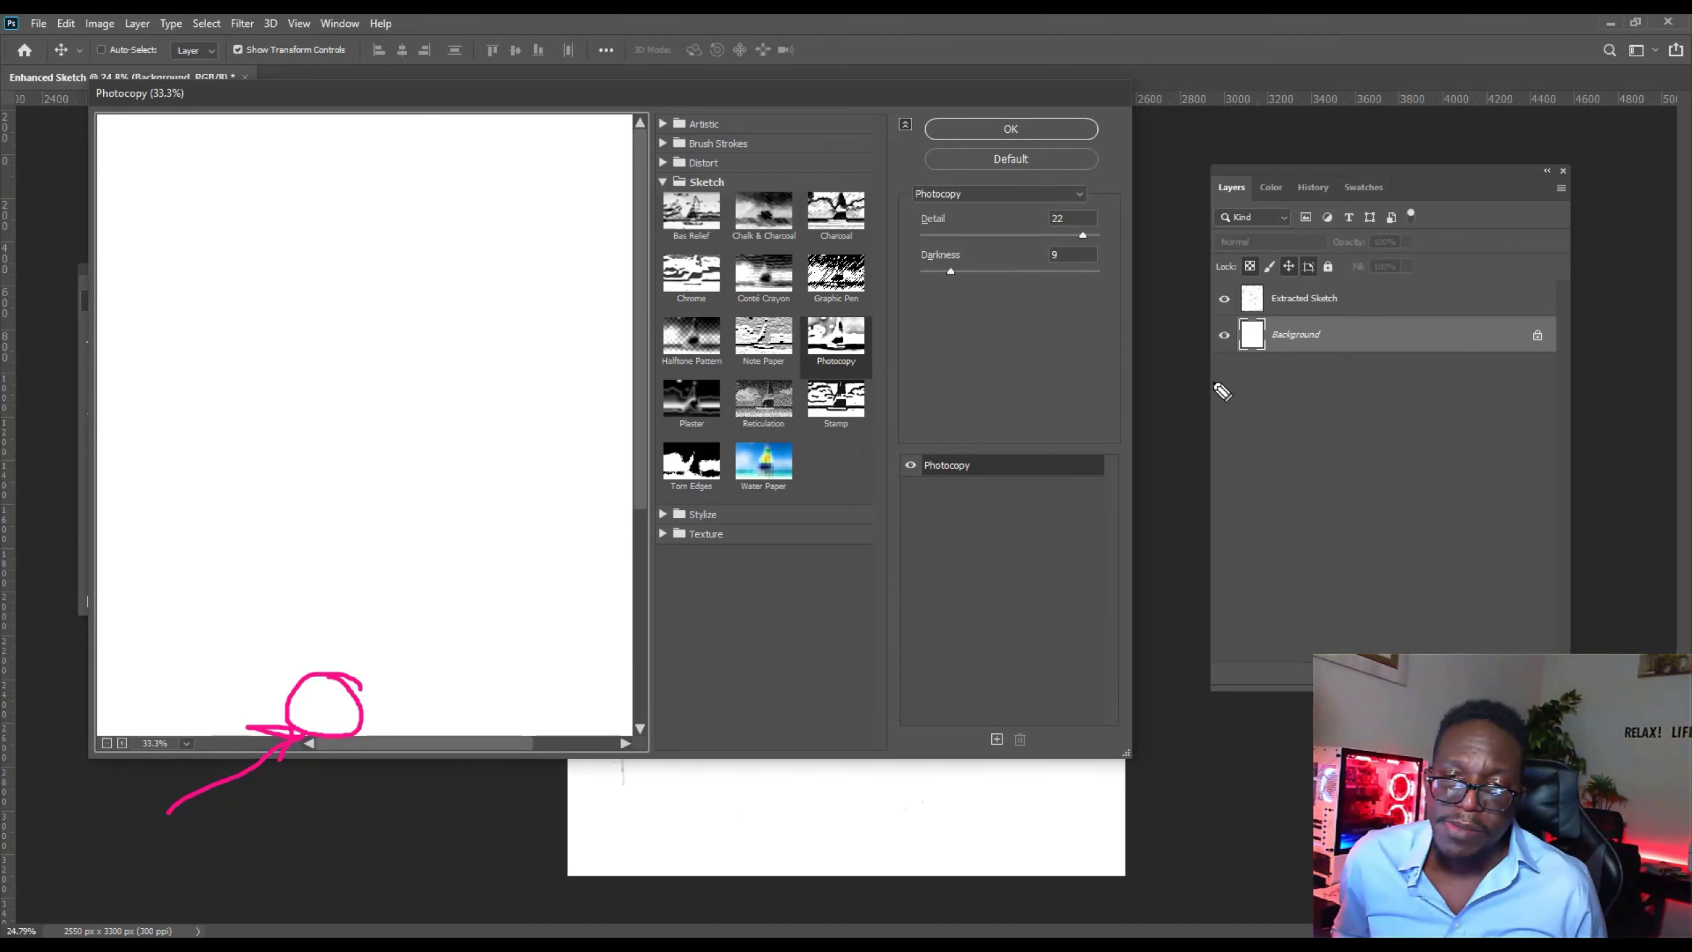
drag(1244, 465, 1244, 363)
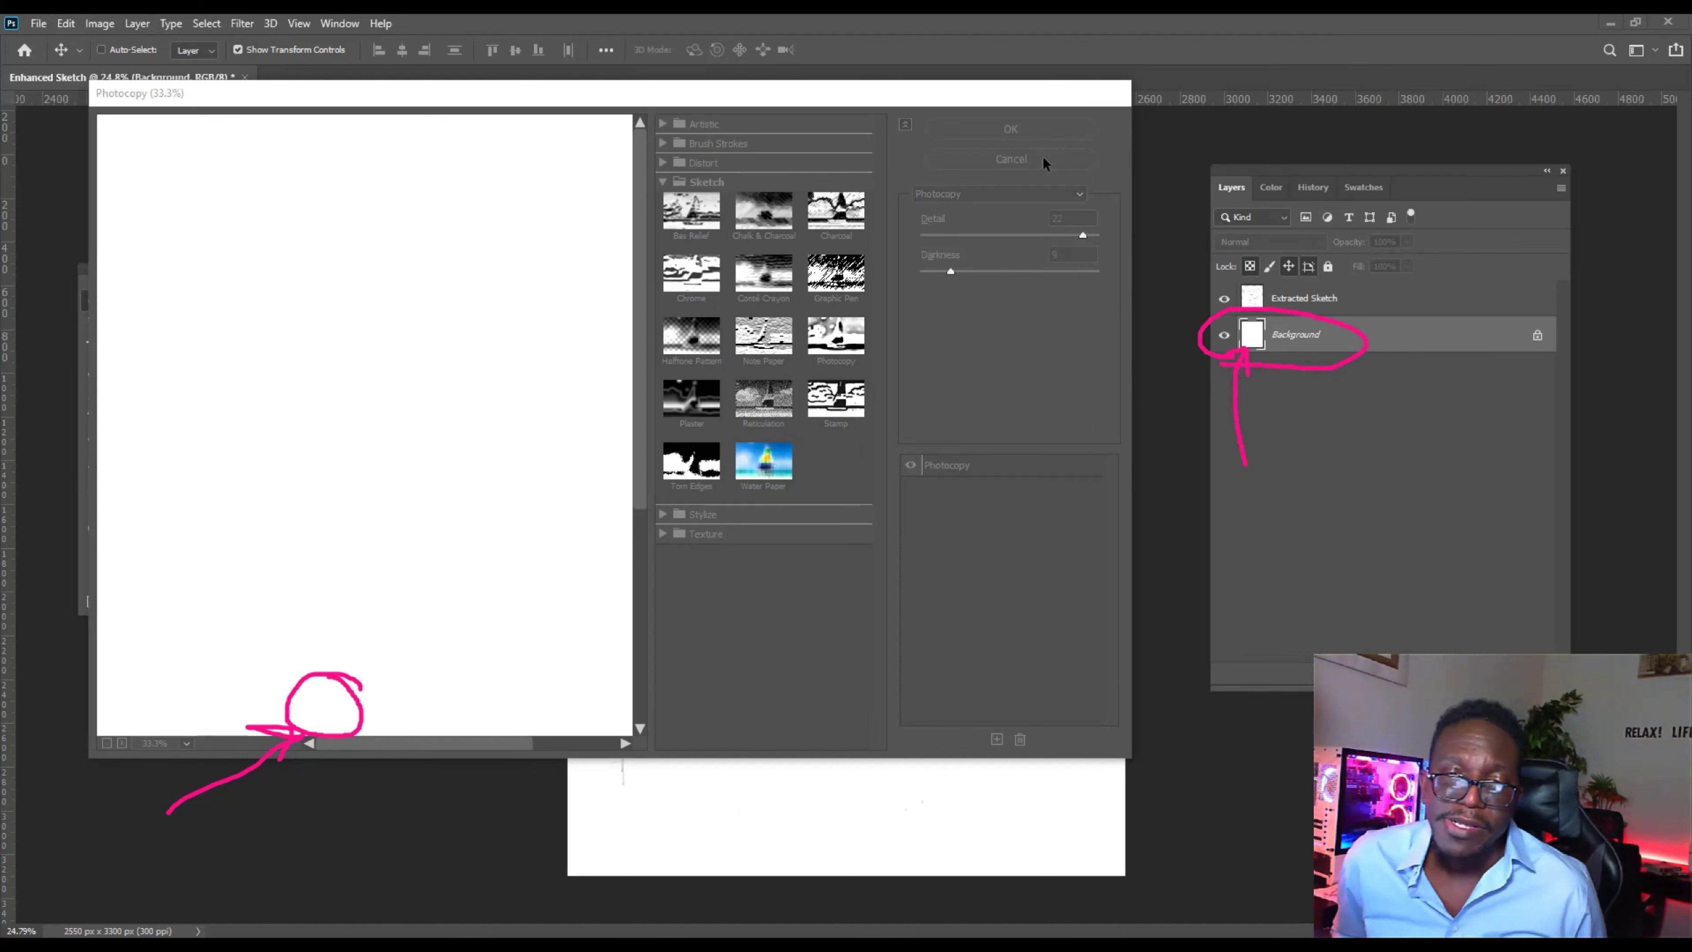
click(1042, 157)
click(1315, 300)
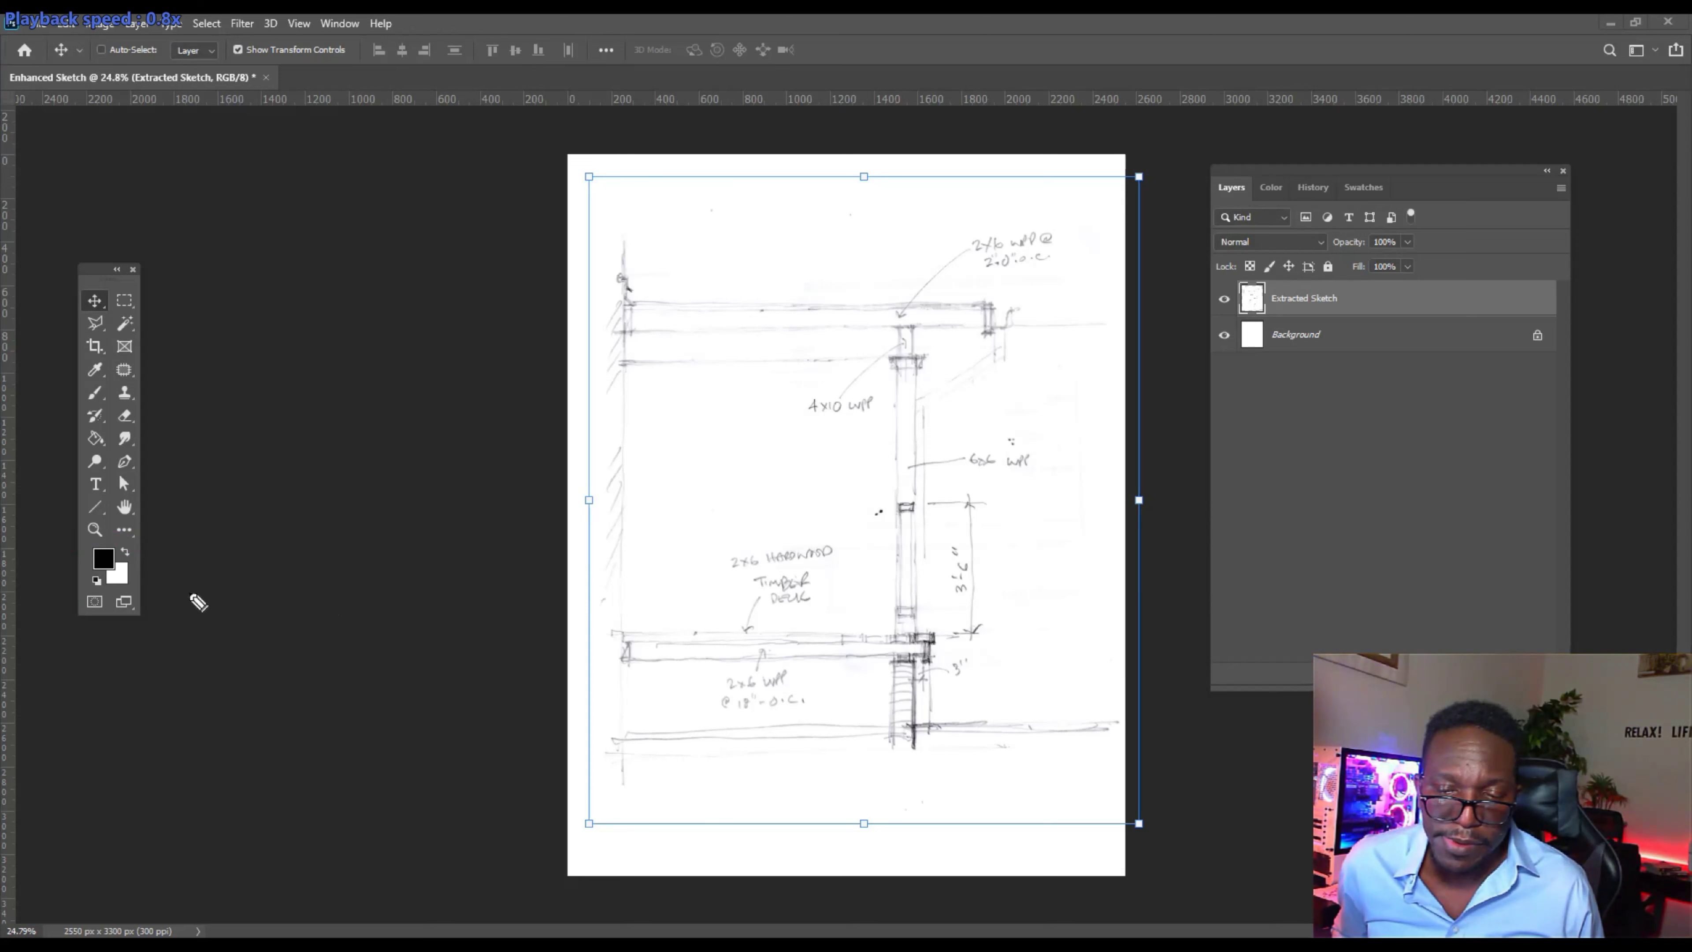
mouse_move(208, 553)
mouse_down()
mouse_move(136, 536)
mouse_move(83, 560)
mouse_move(114, 603)
mouse_move(163, 567)
mouse_up()
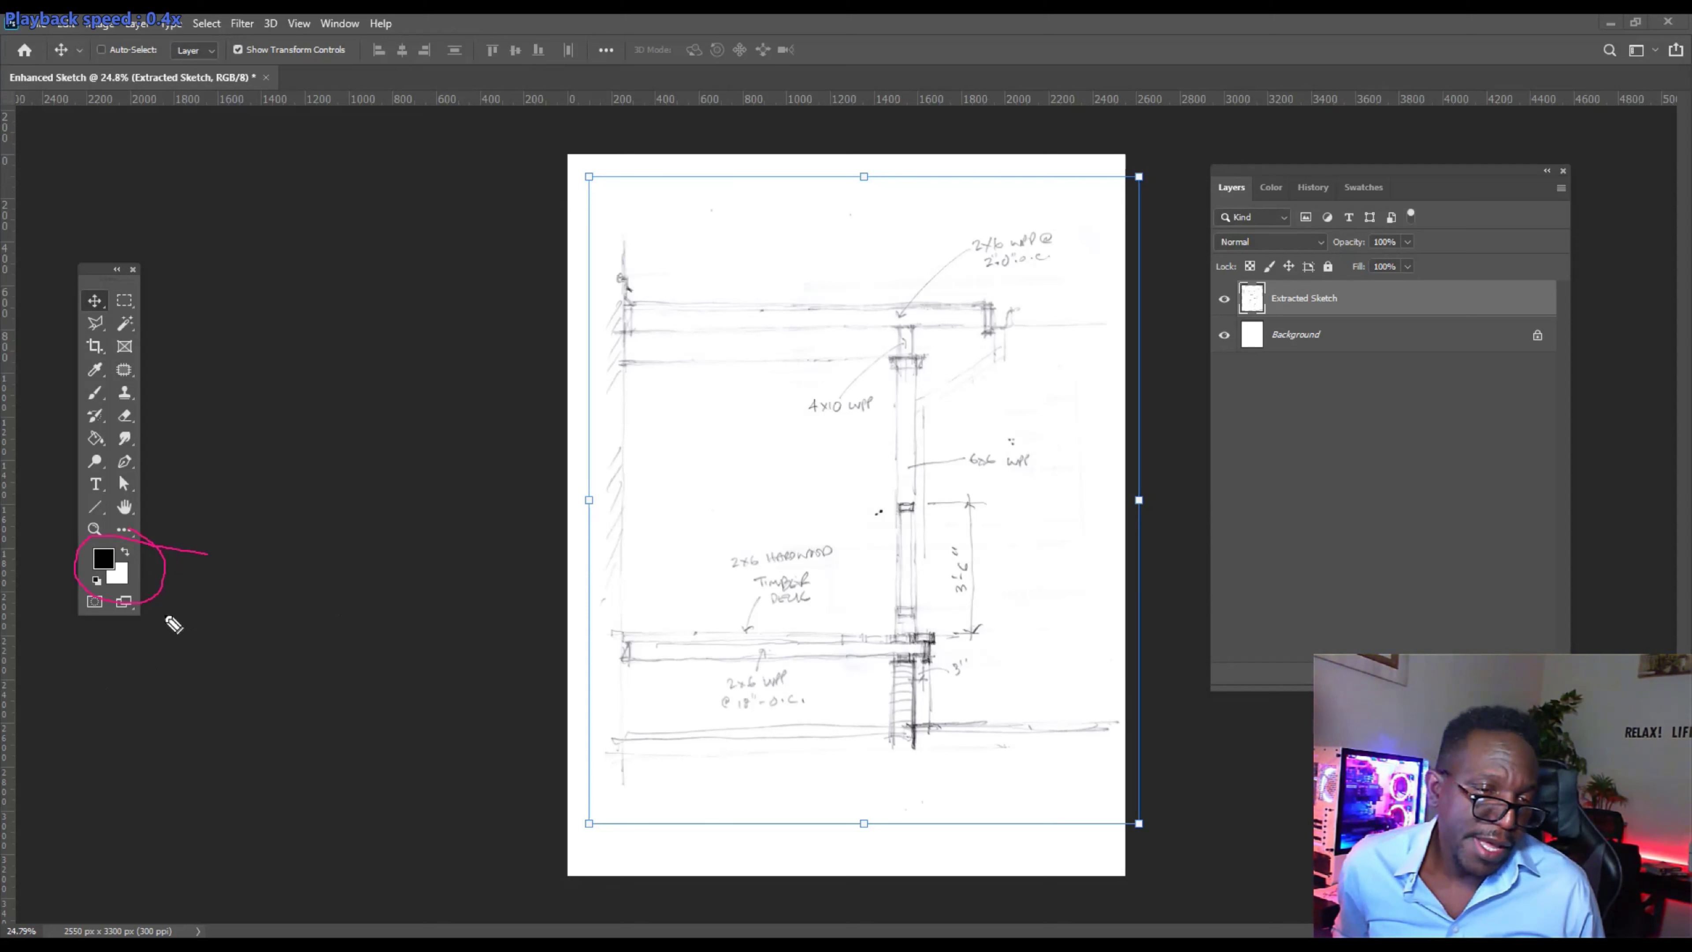
drag(191, 501, 143, 559)
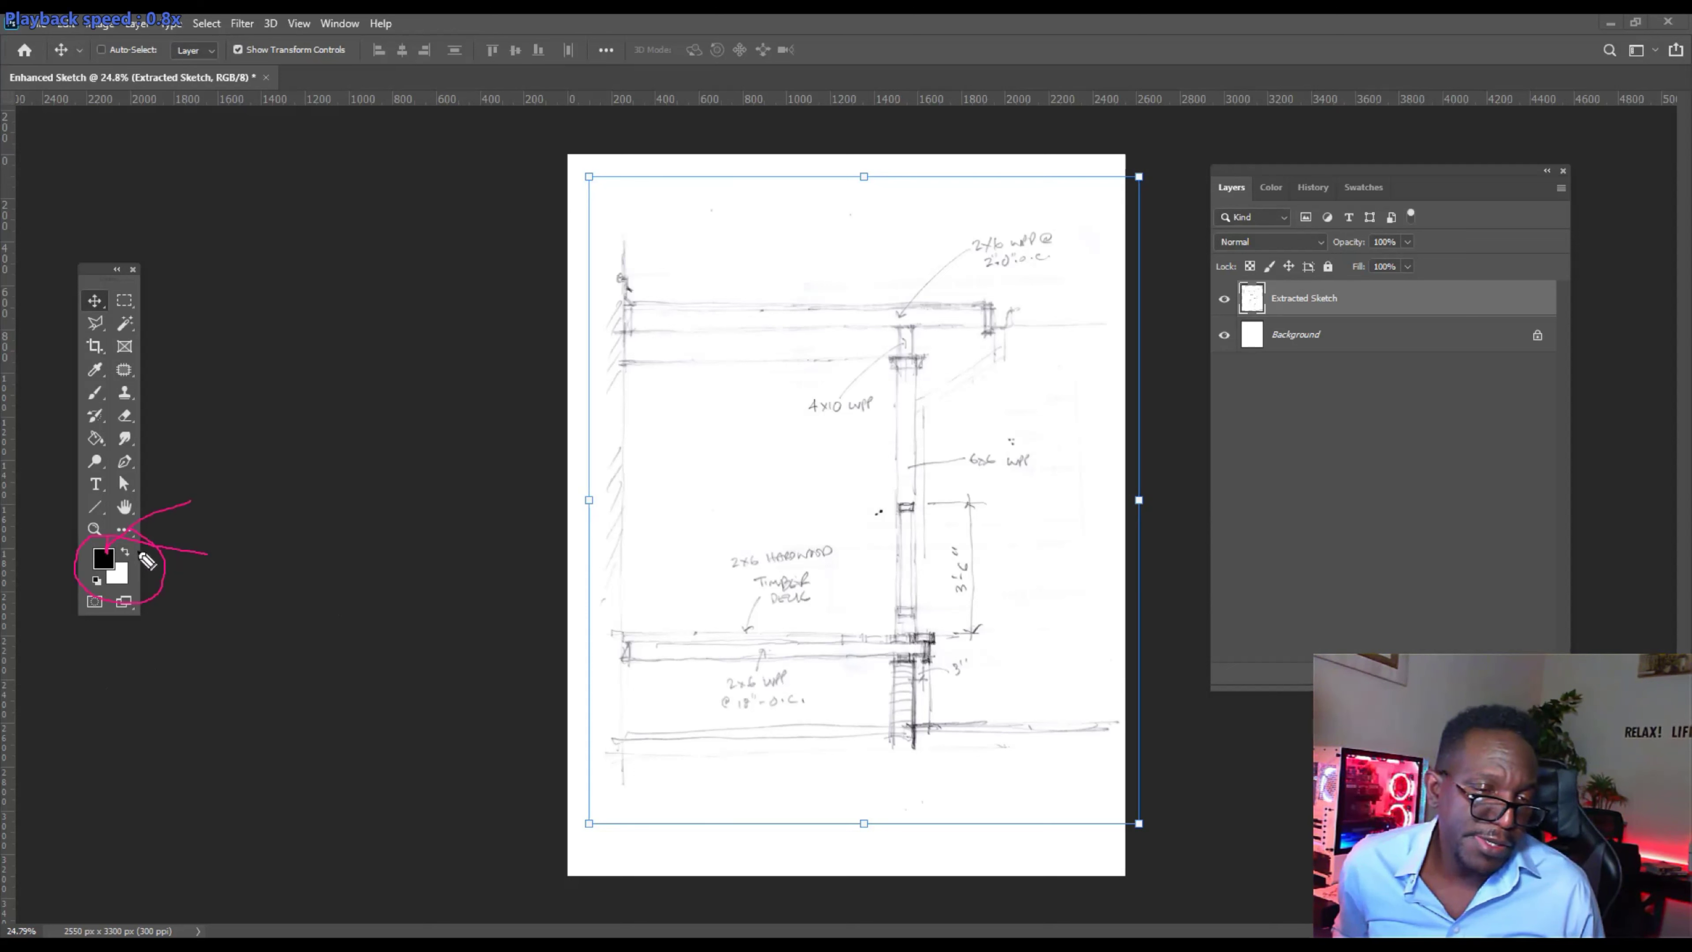
drag(145, 573, 251, 670)
key(space)
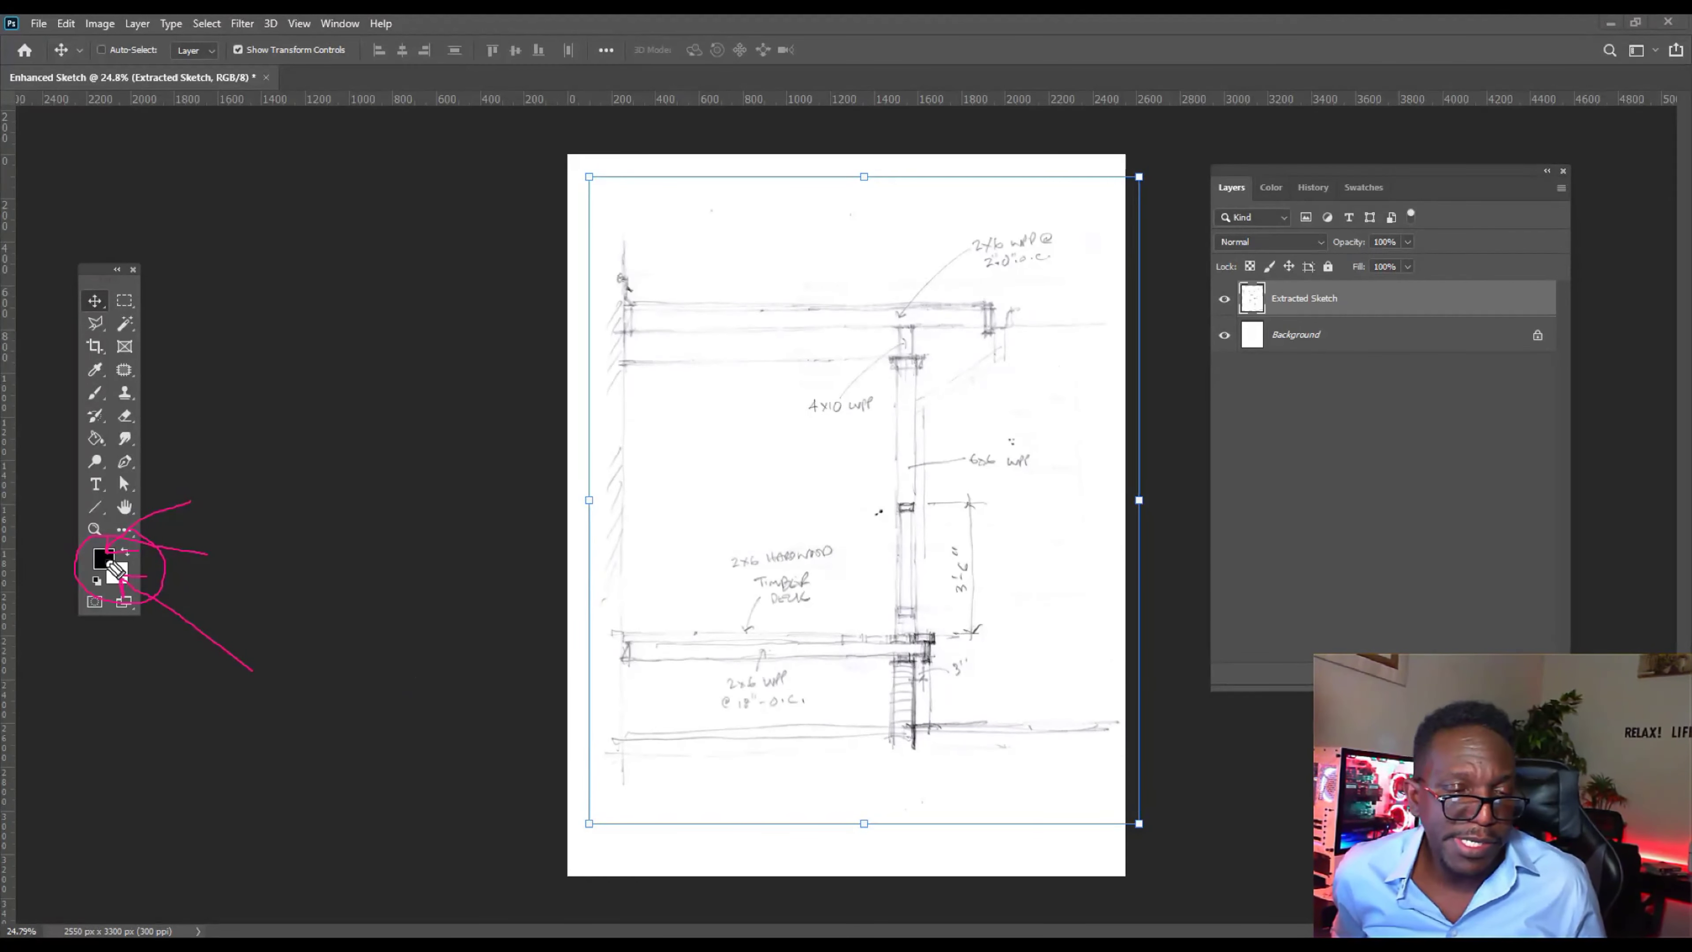
drag(76, 705, 78, 602)
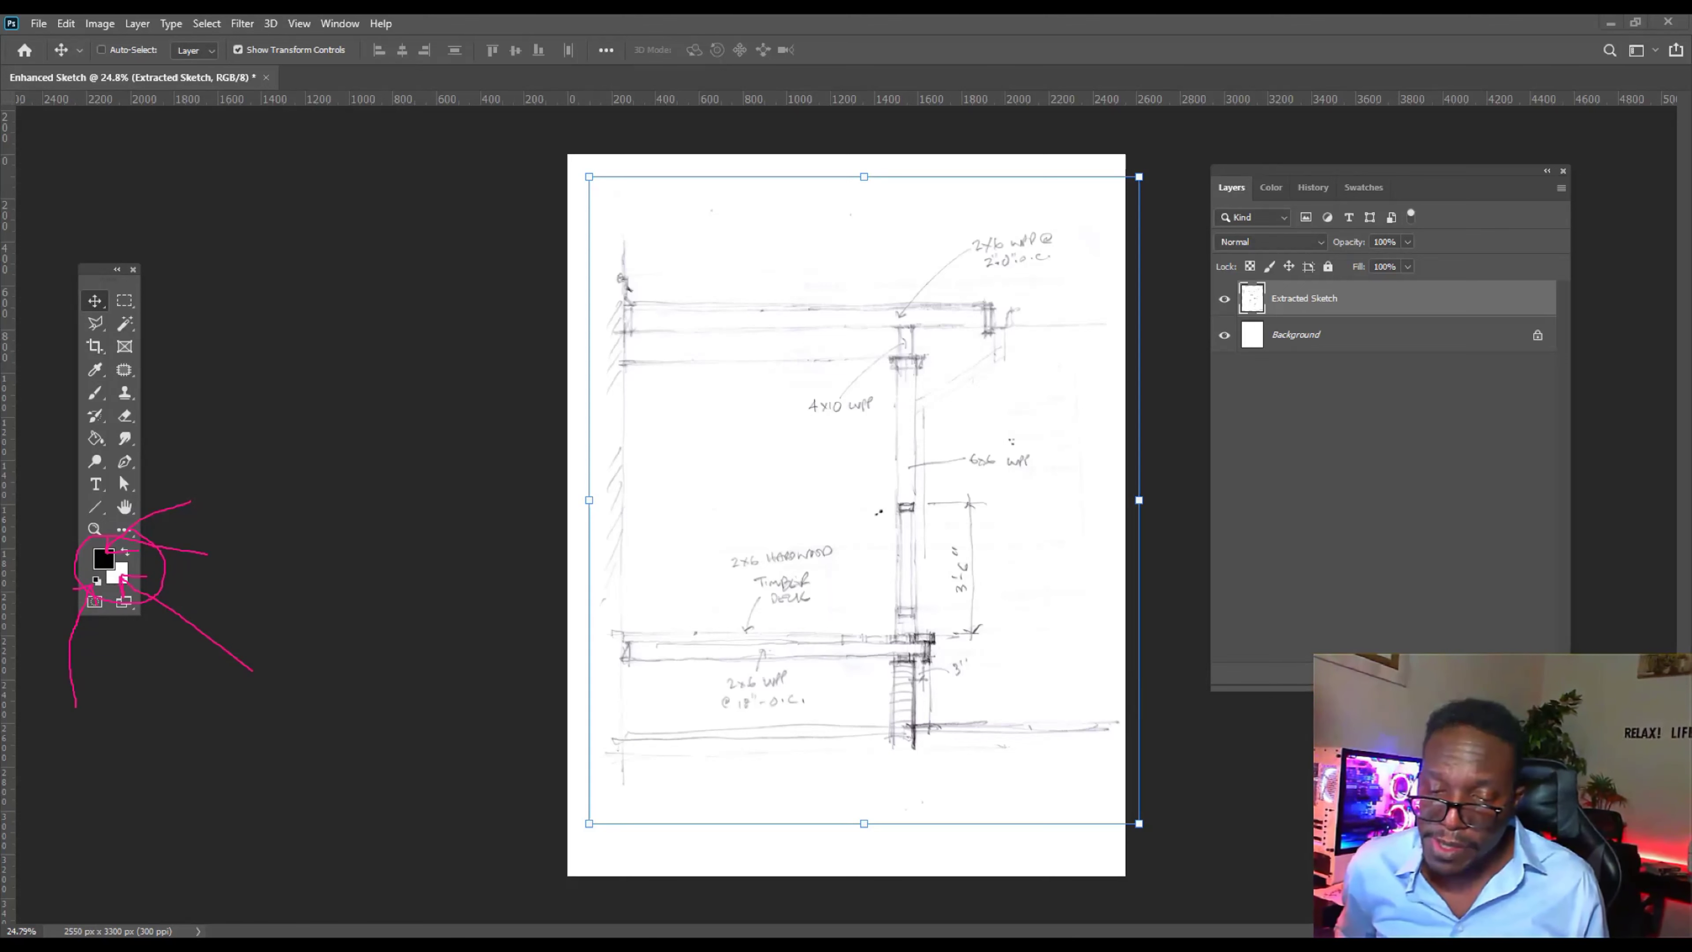
key(e)
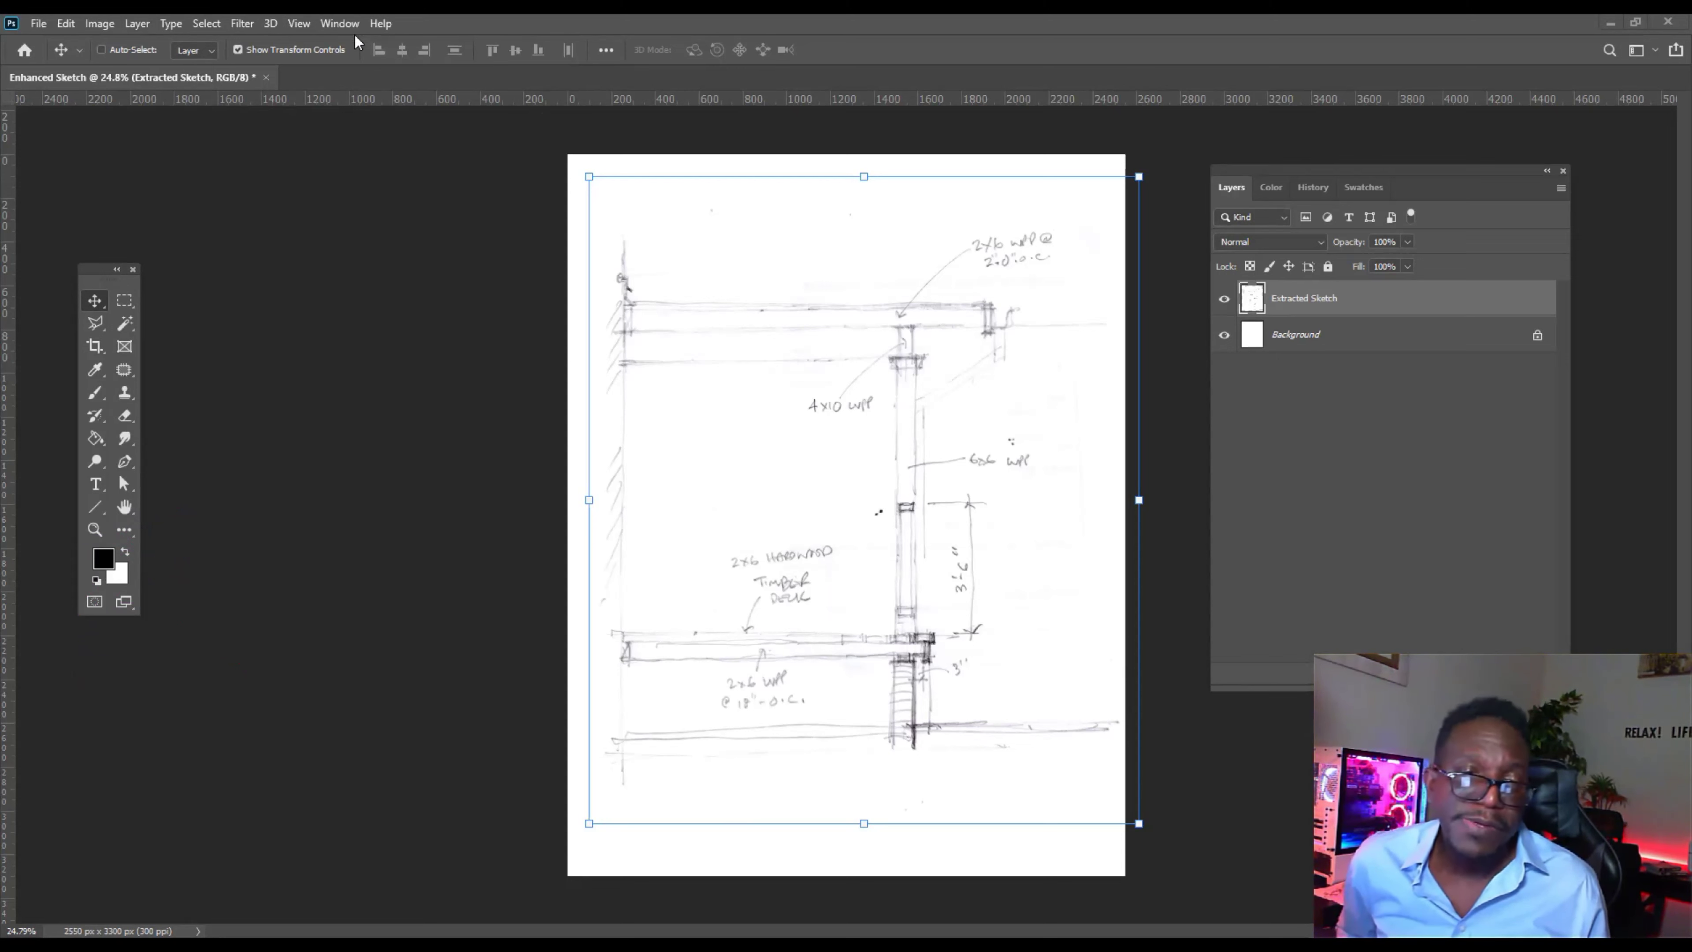
Open the Photocopy sketch filter for the Extracted Sketch layer and show the whole sketch in the preview at 25%.
click(298, 25)
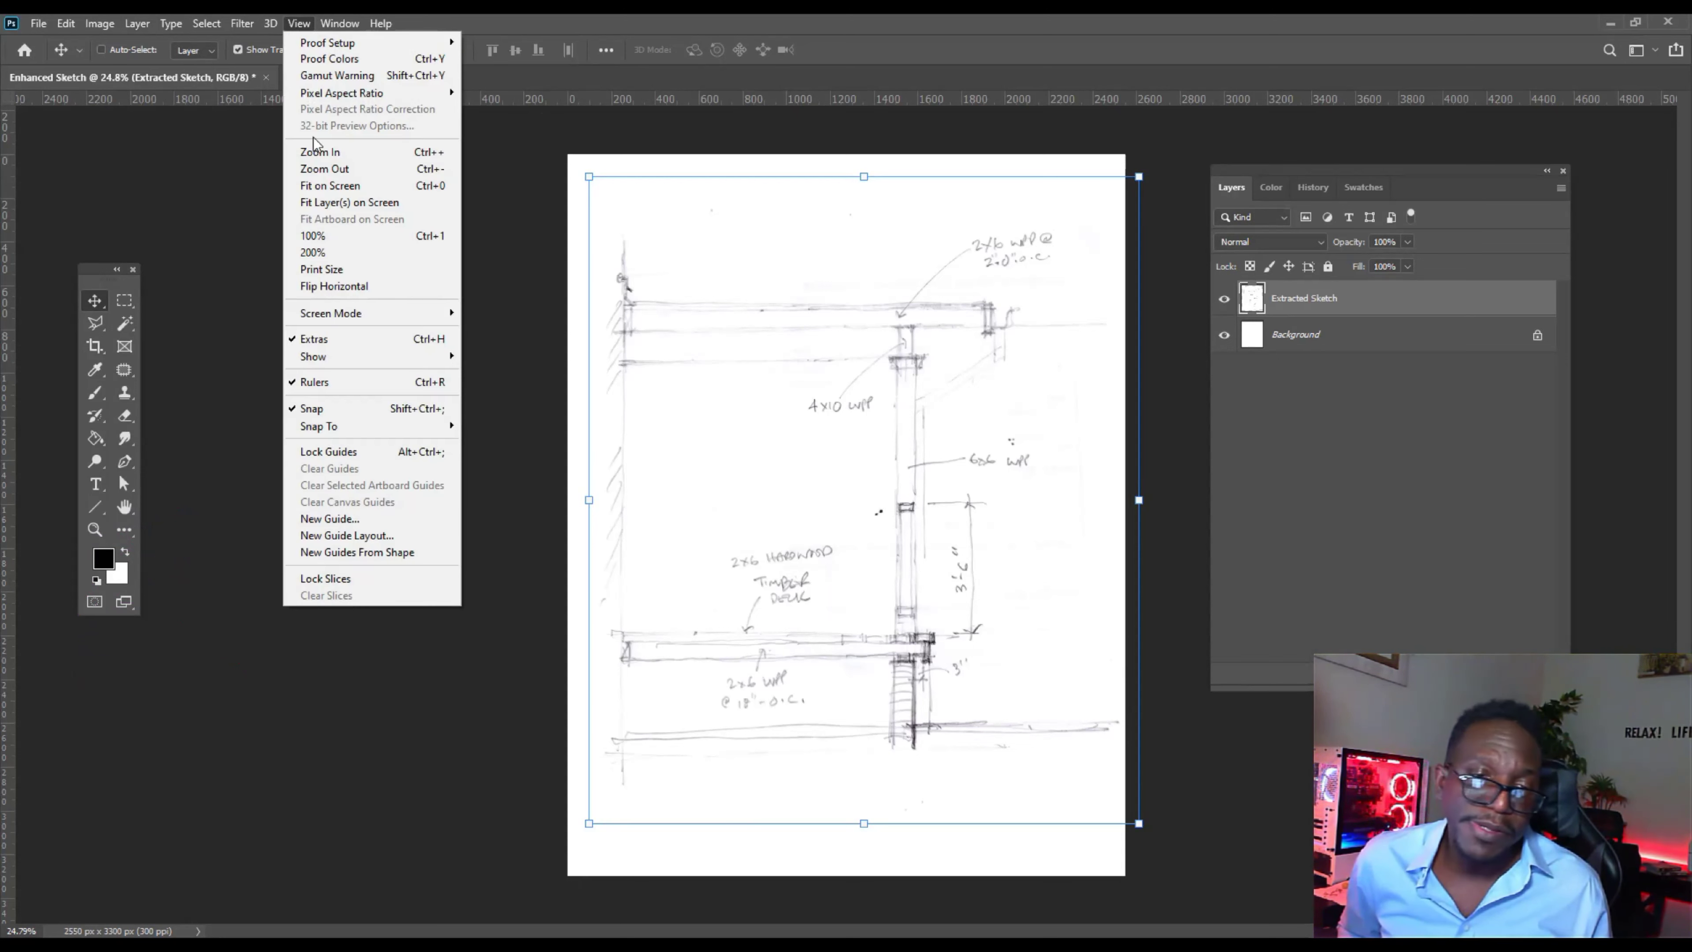
mouse_move(247, 31)
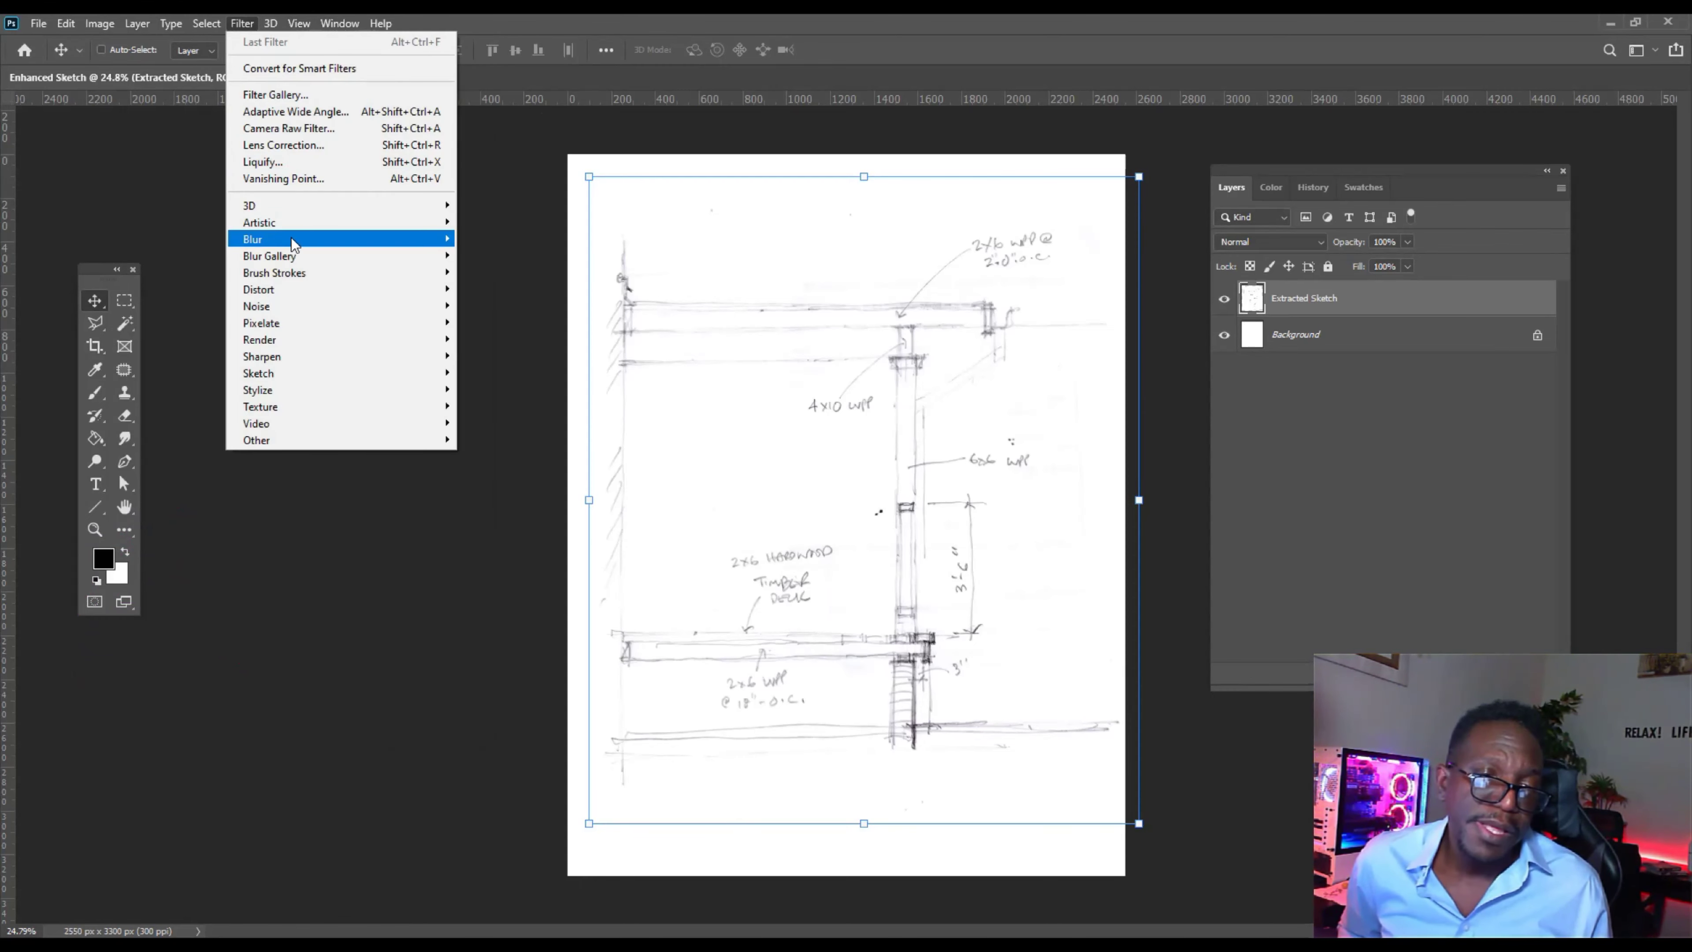
mouse_move(367, 298)
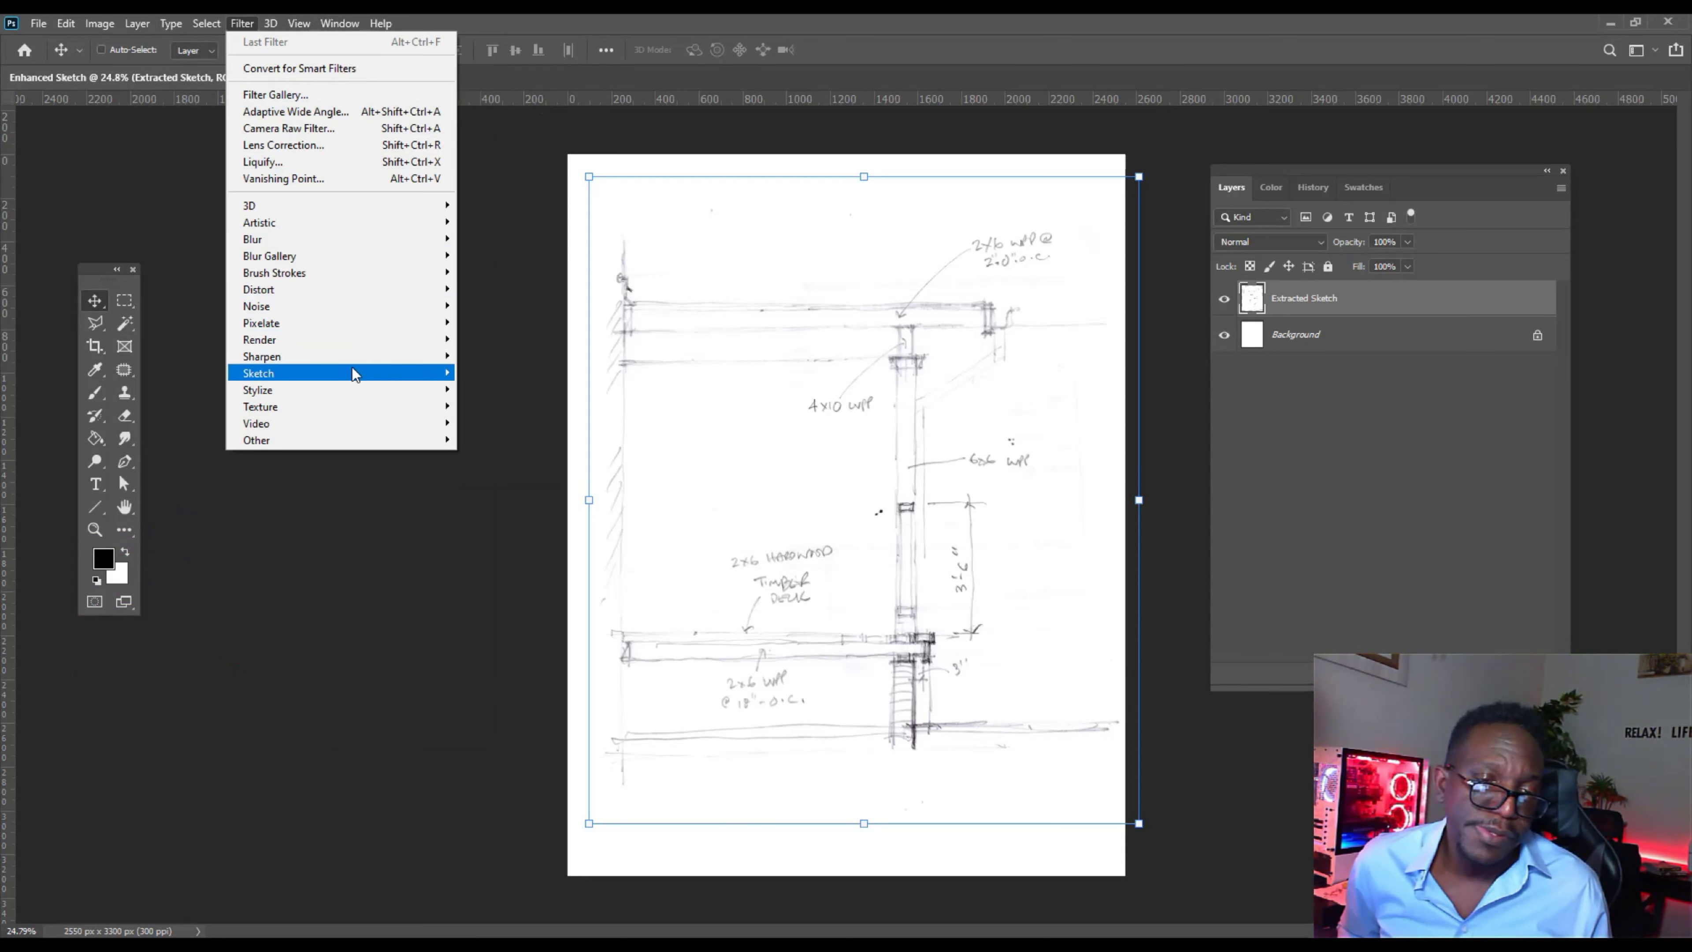
mouse_move(360, 373)
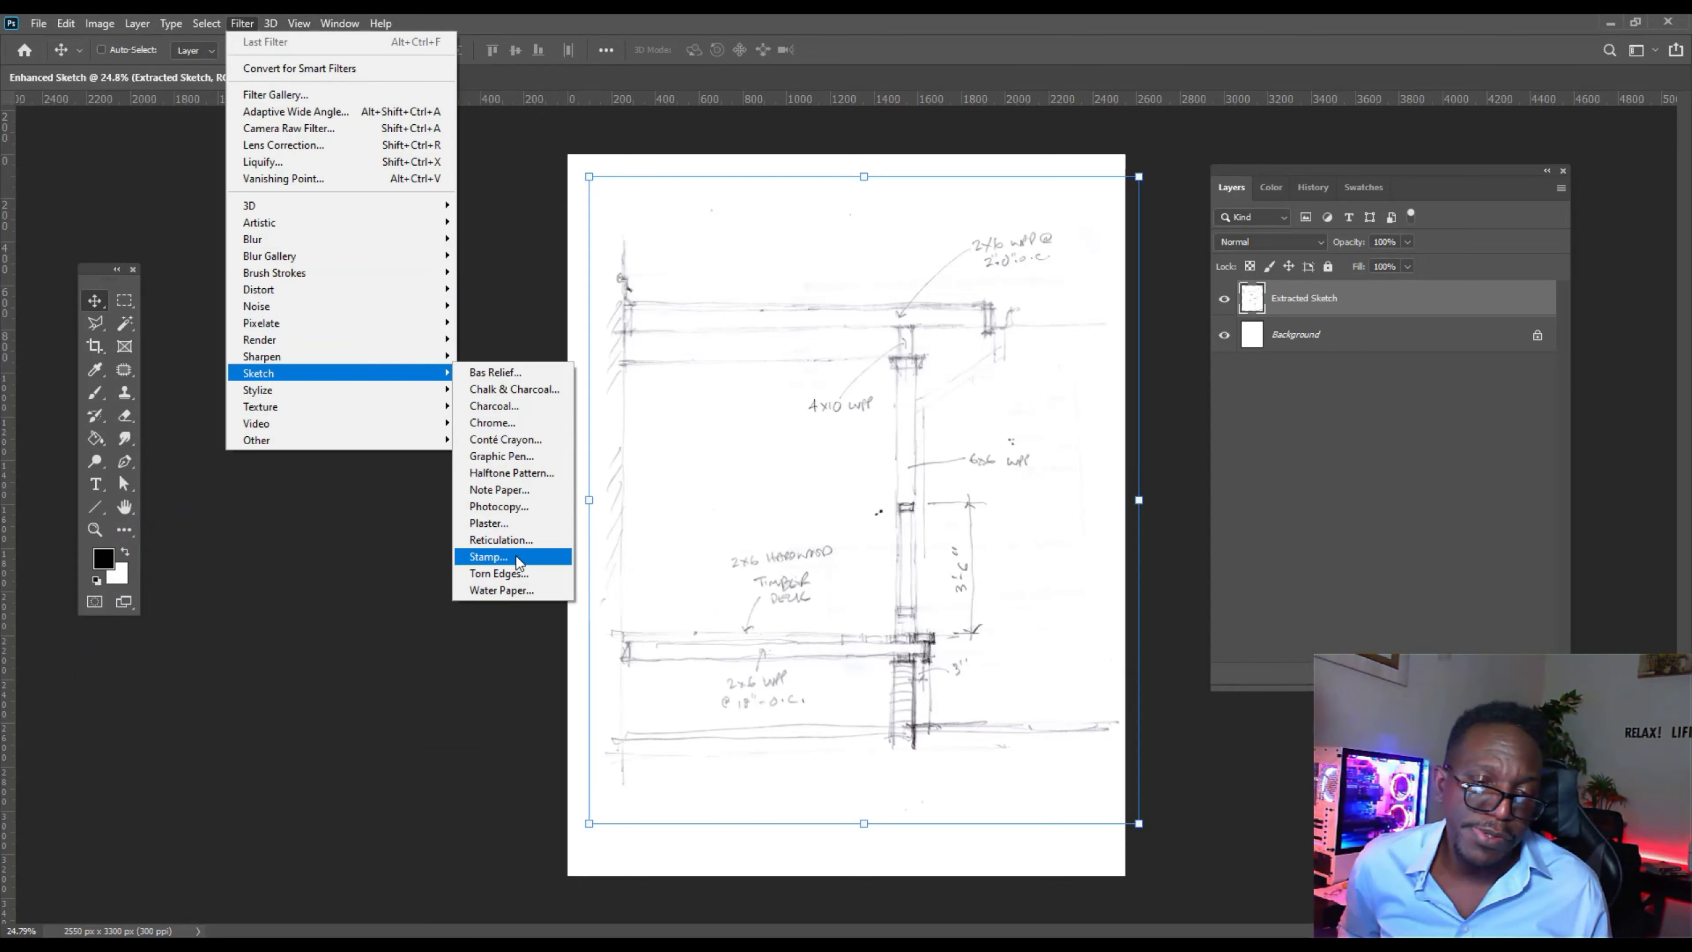
click(697, 481)
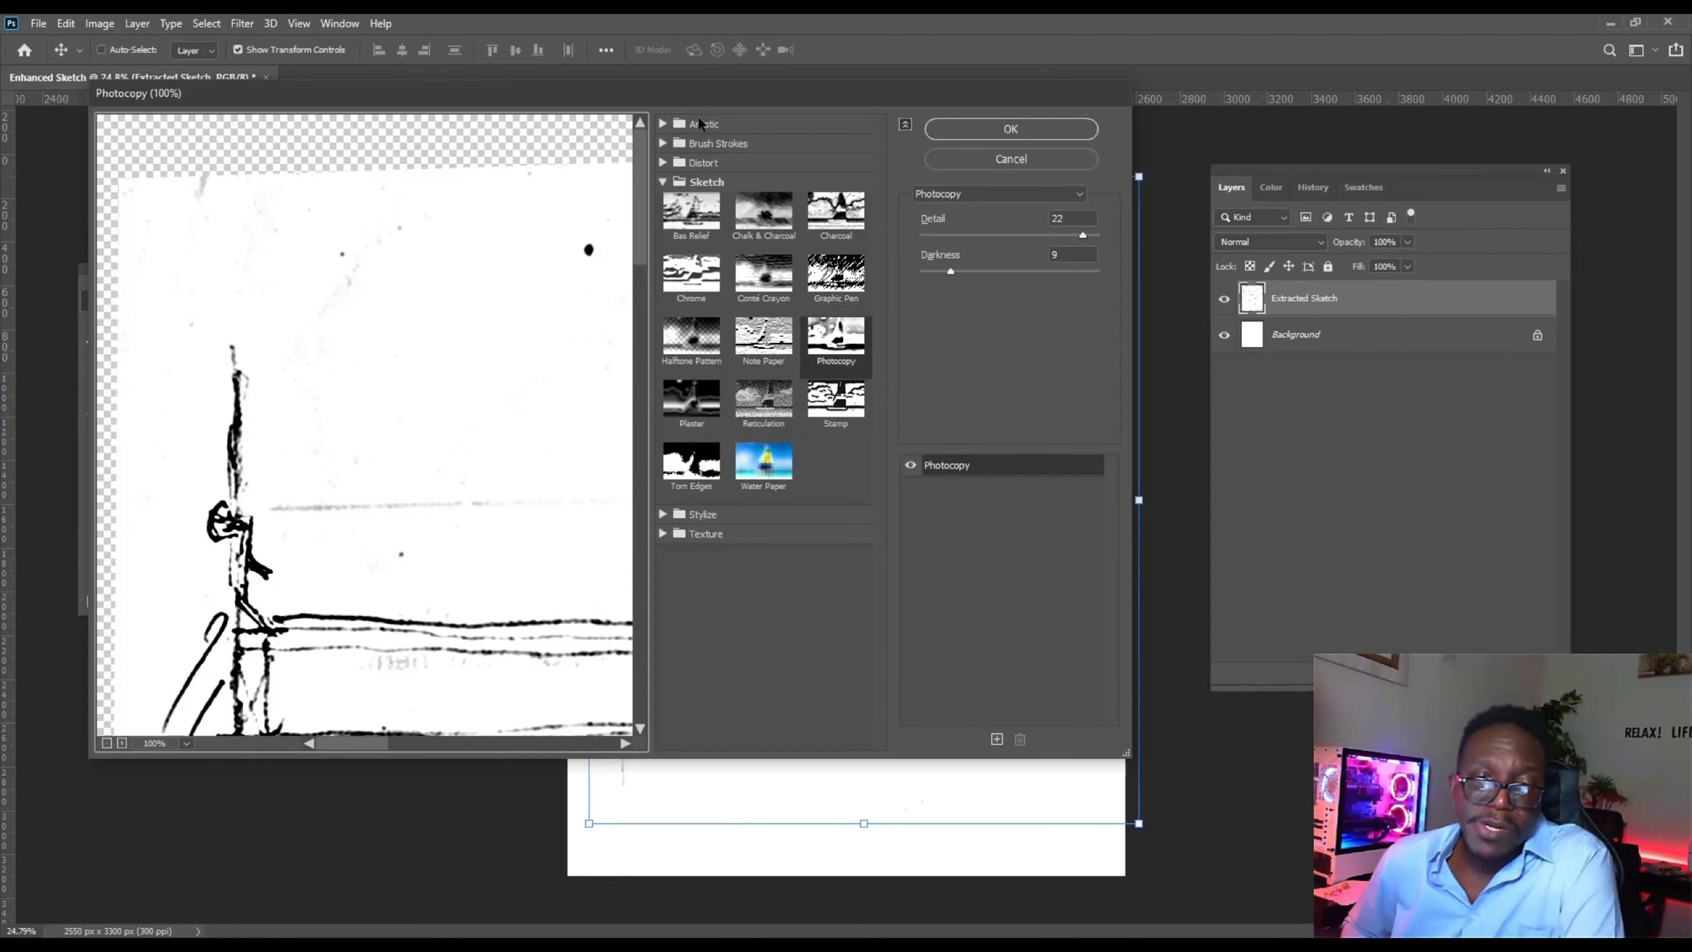
drag(800, 113, 916, 113)
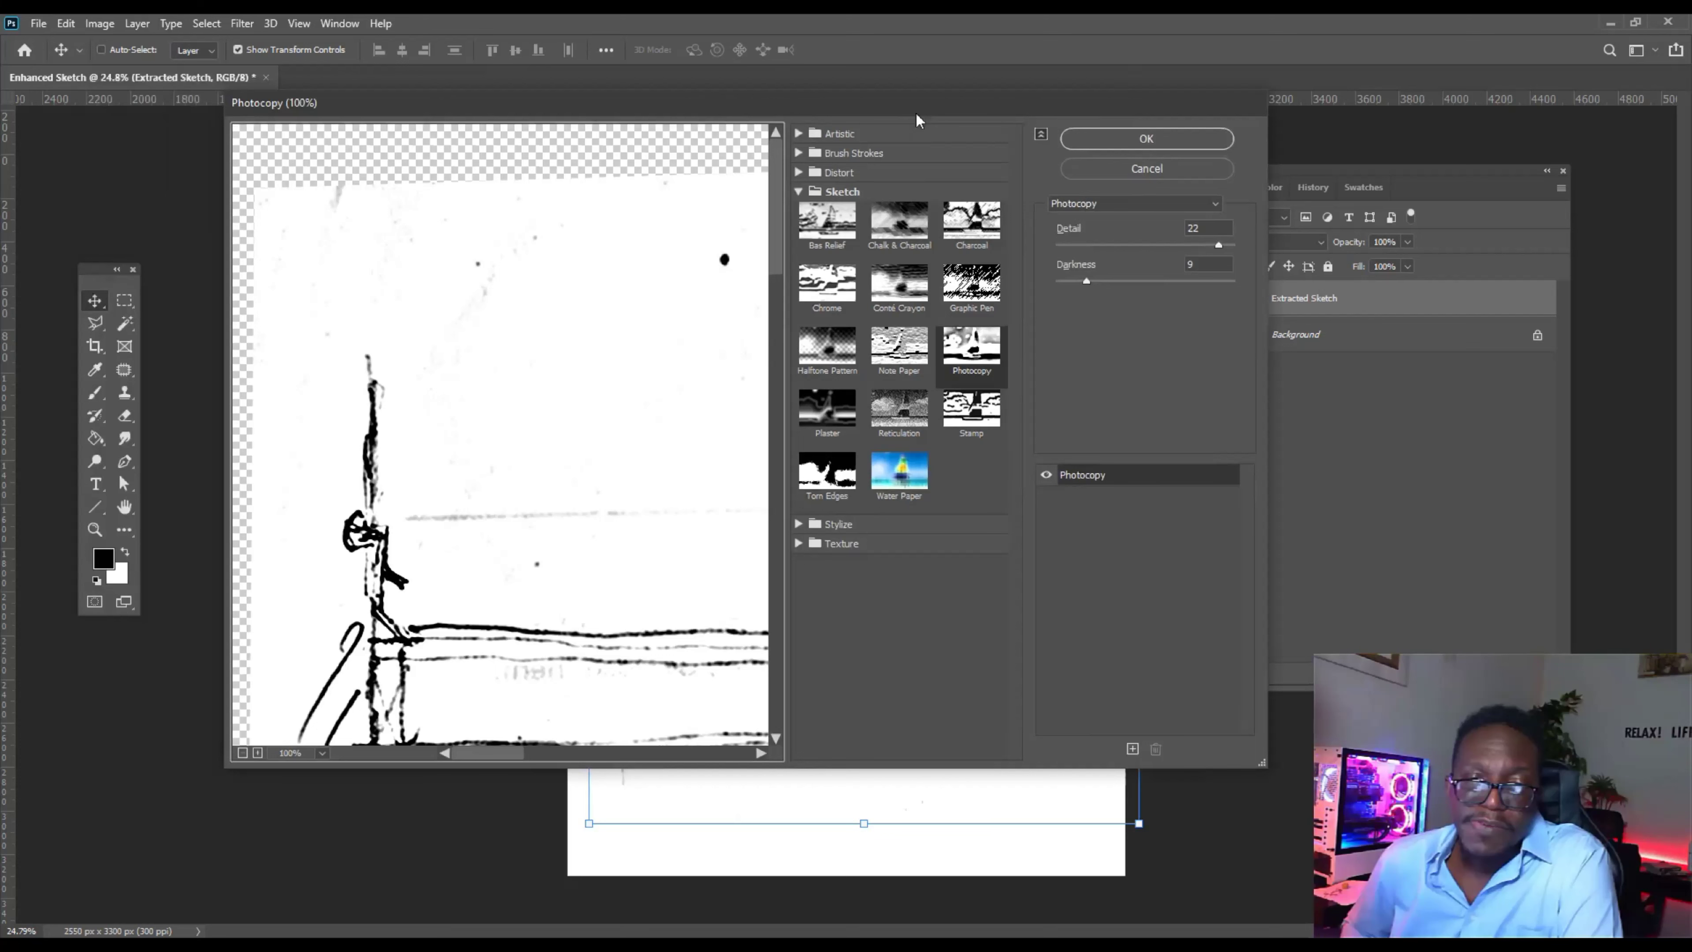
drag(916, 113, 980, 118)
key(ctrl+0)
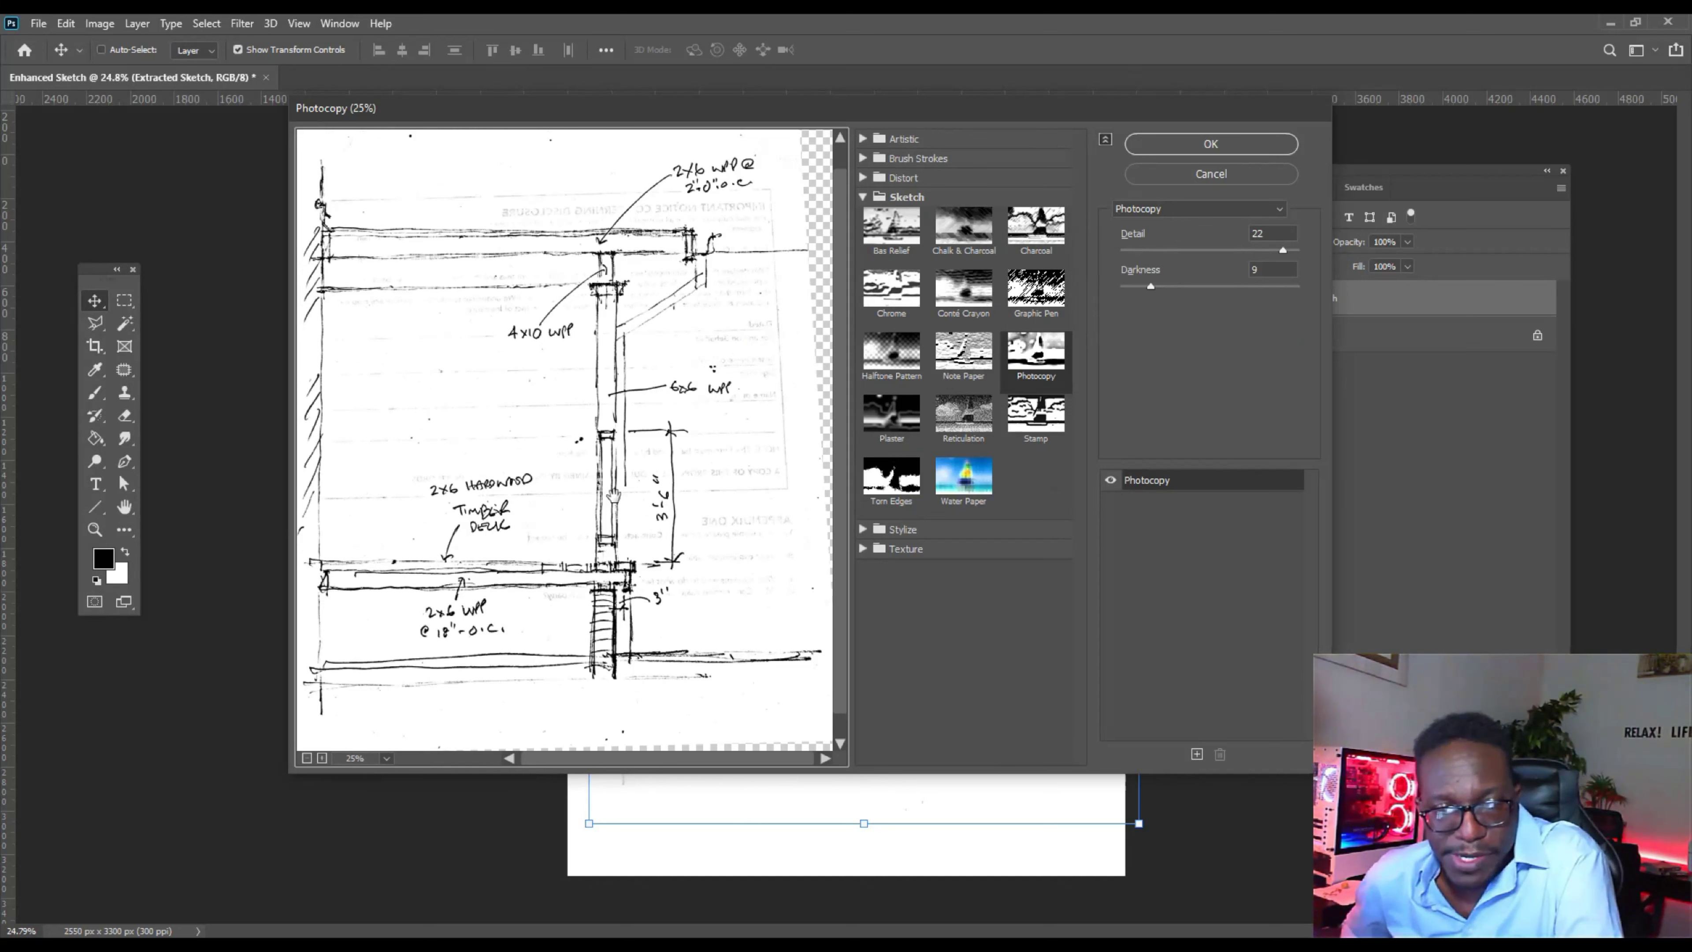
Set the Photocopy filter's Detail to 18 and its Darkness to 23.
drag(1219, 311, 1186, 327)
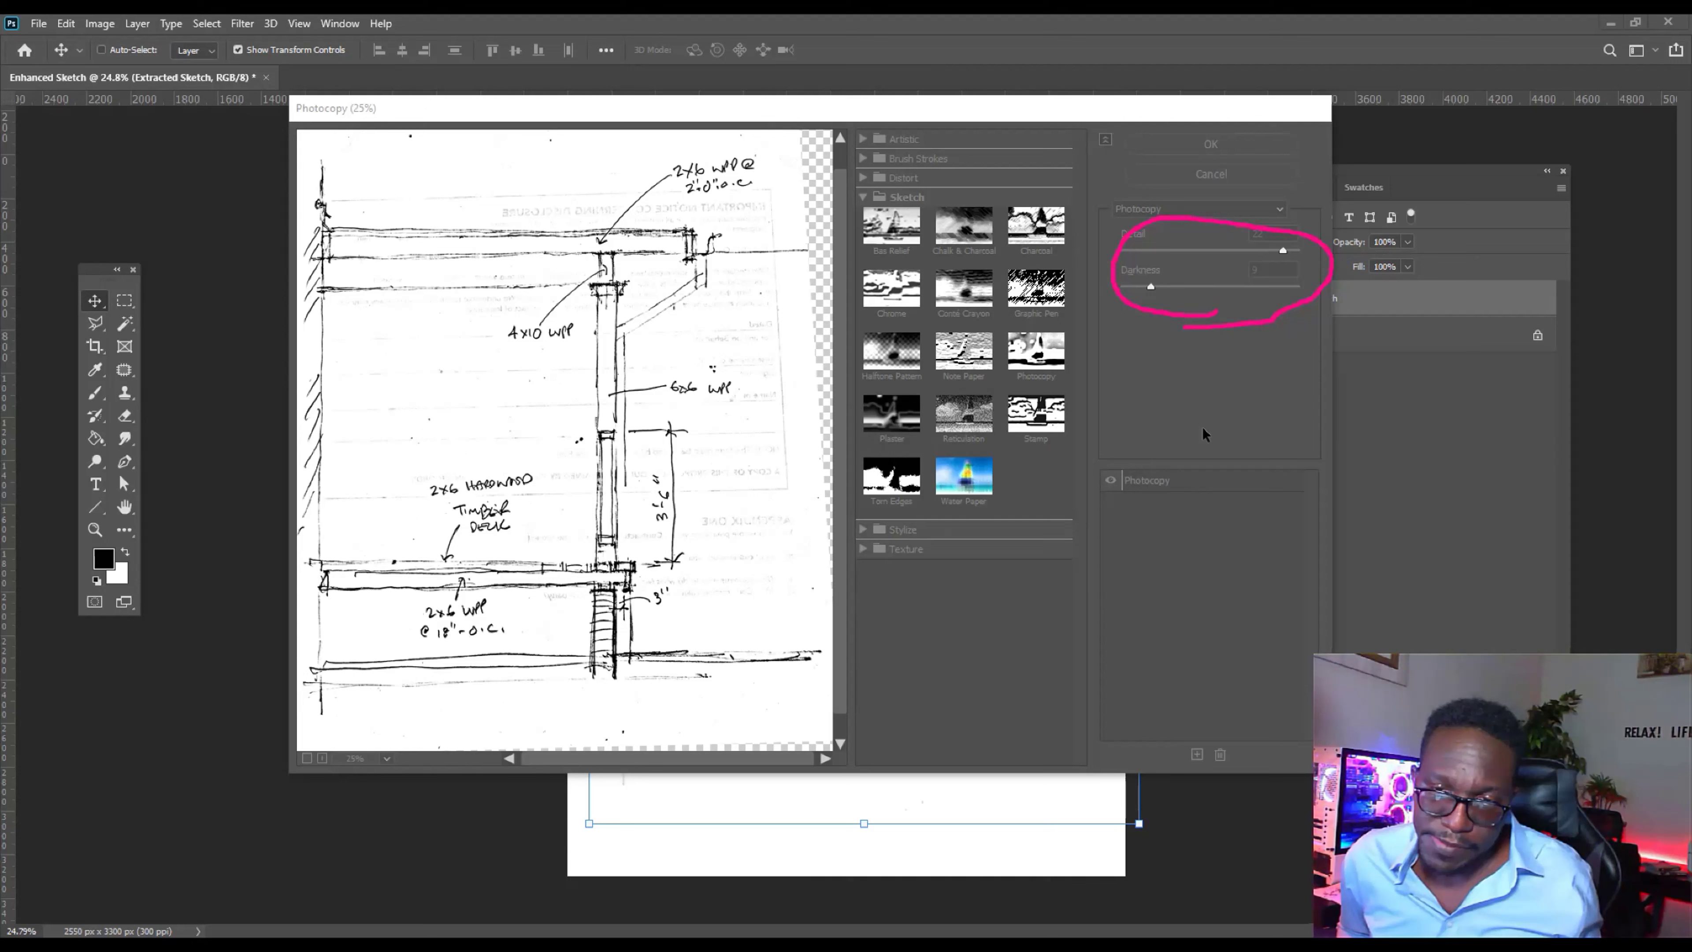
drag(1282, 250, 1145, 246)
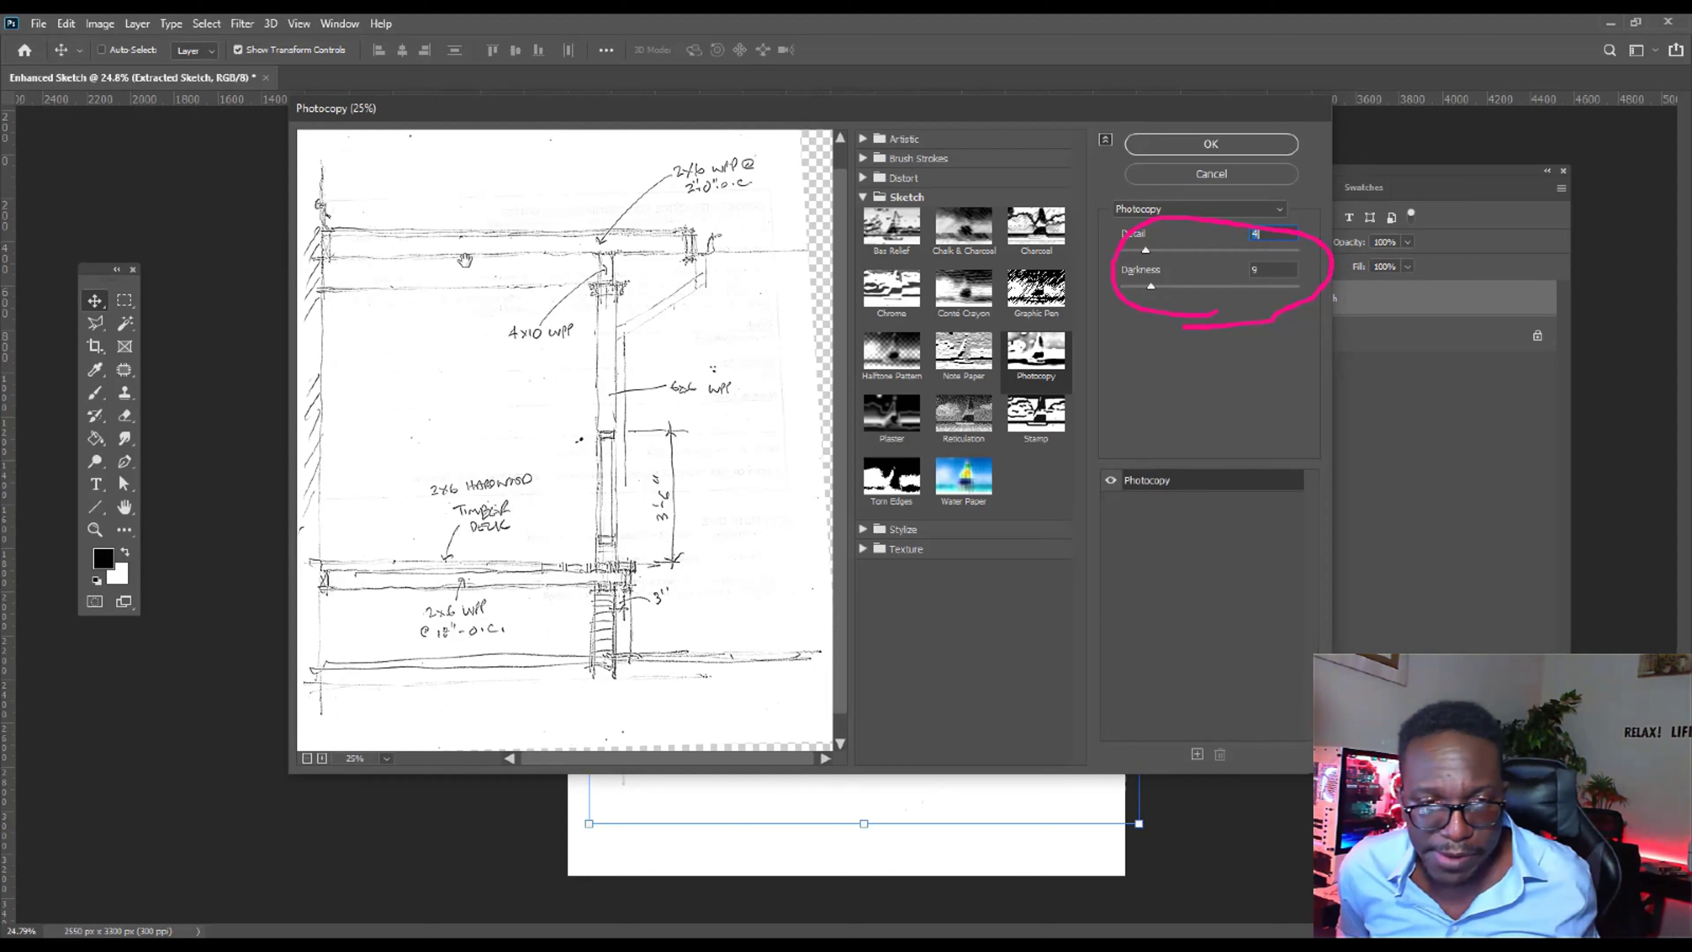
text(18)
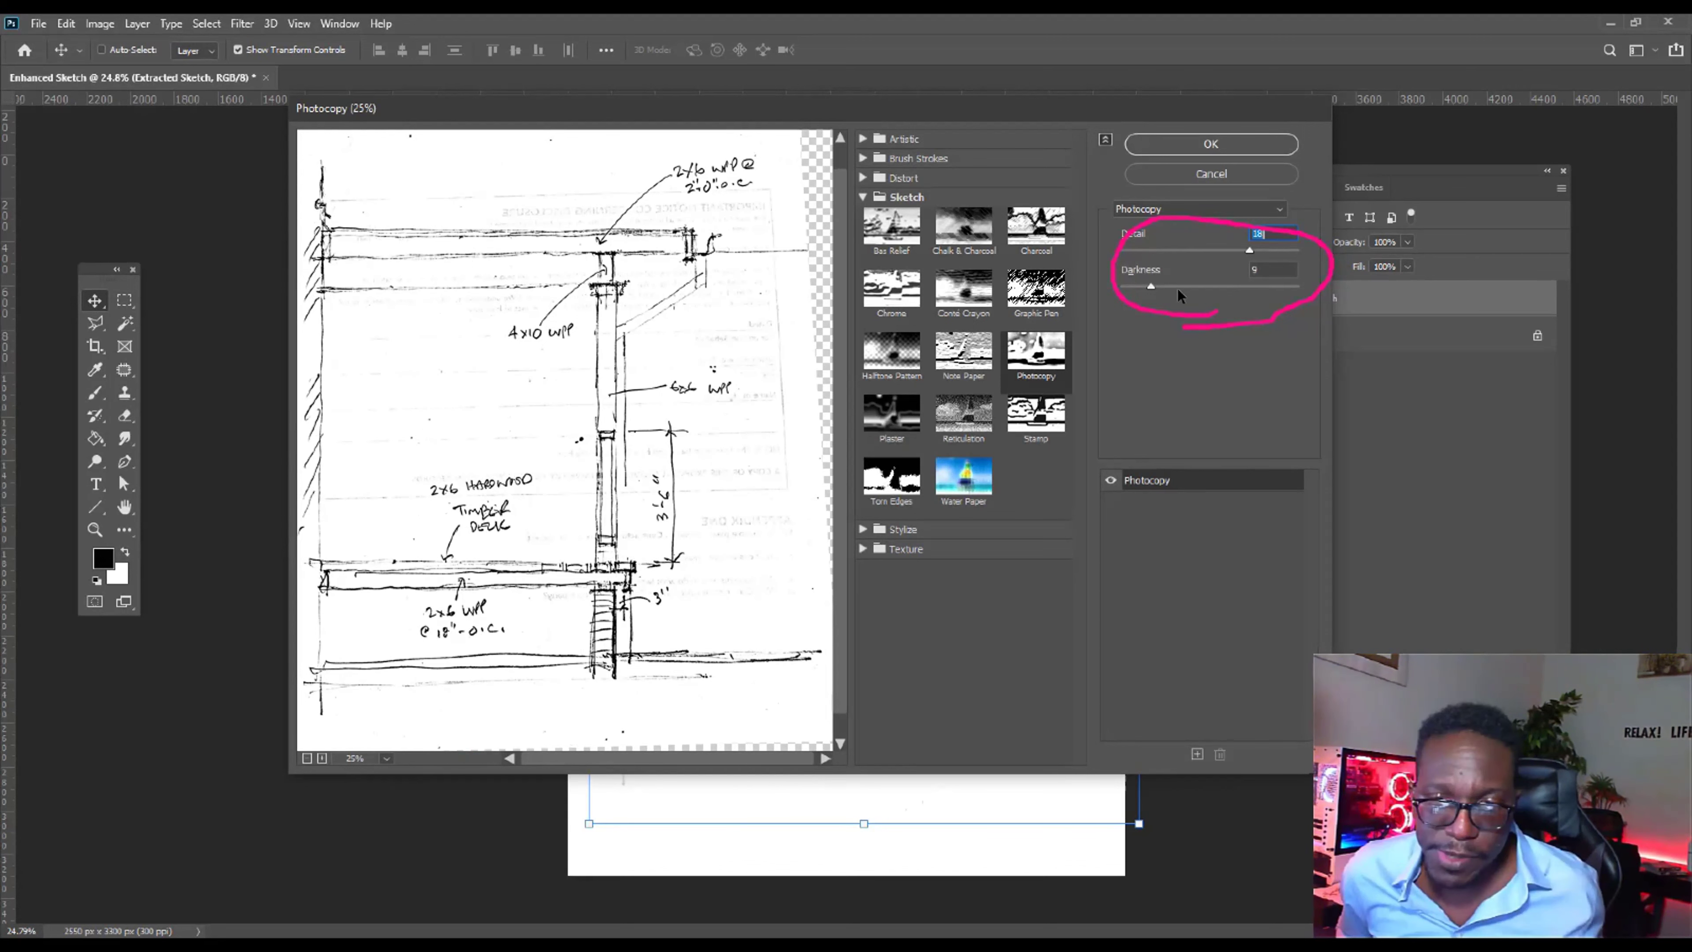
drag(1178, 285, 1204, 286)
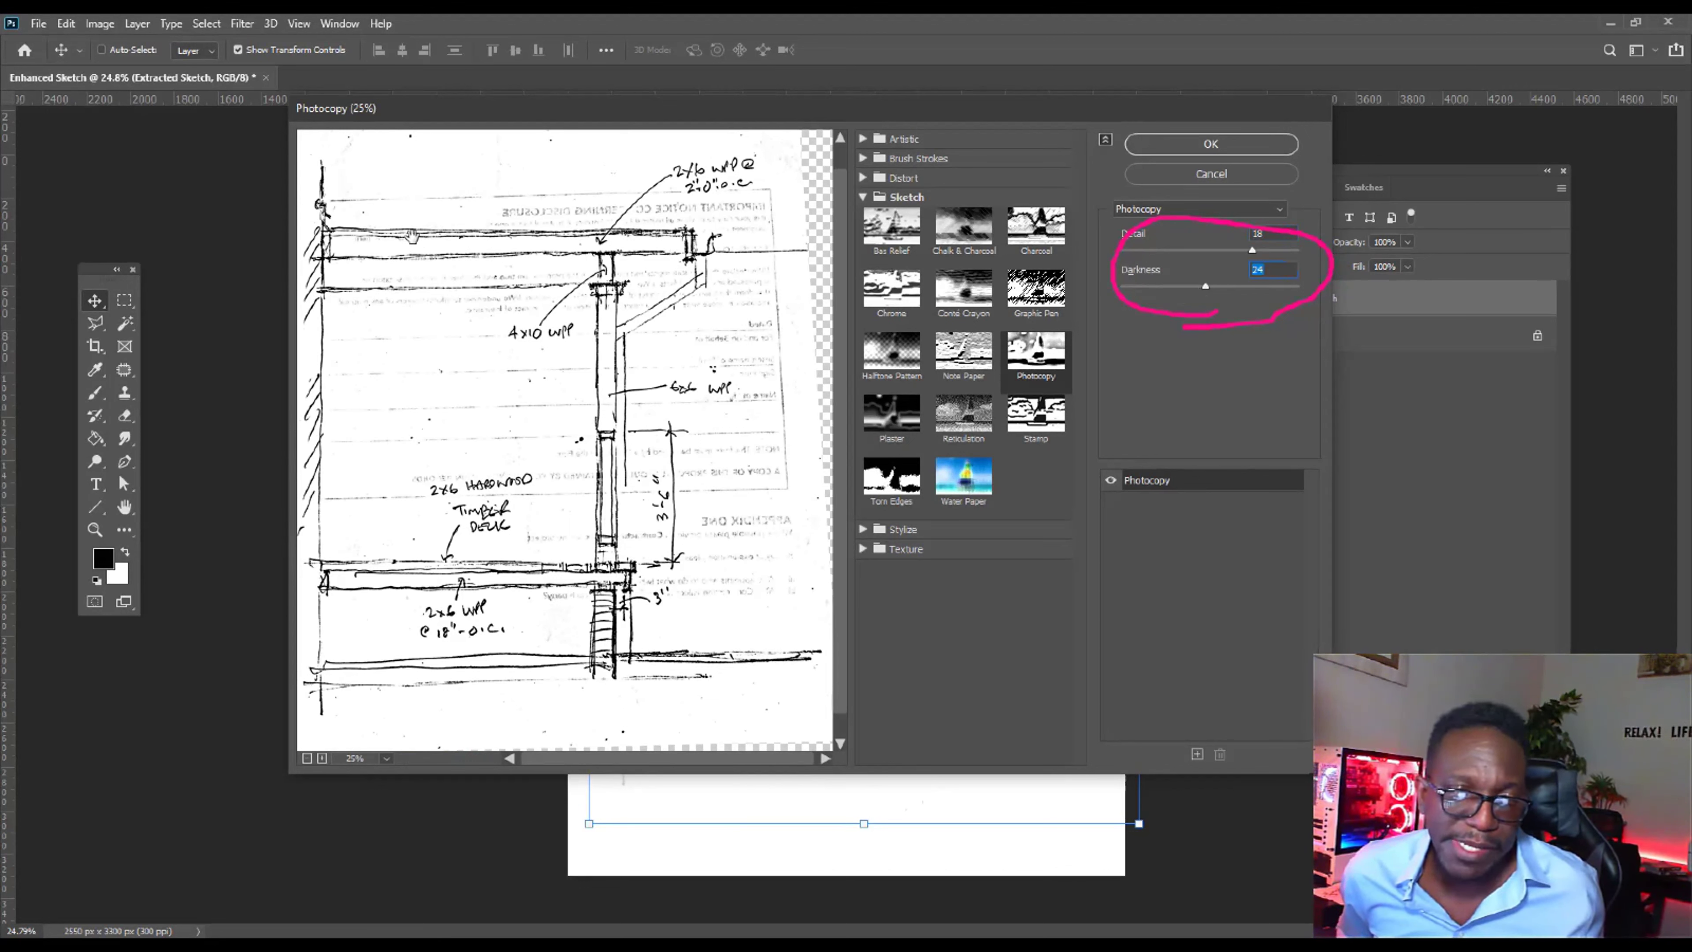
drag(1207, 287, 1200, 288)
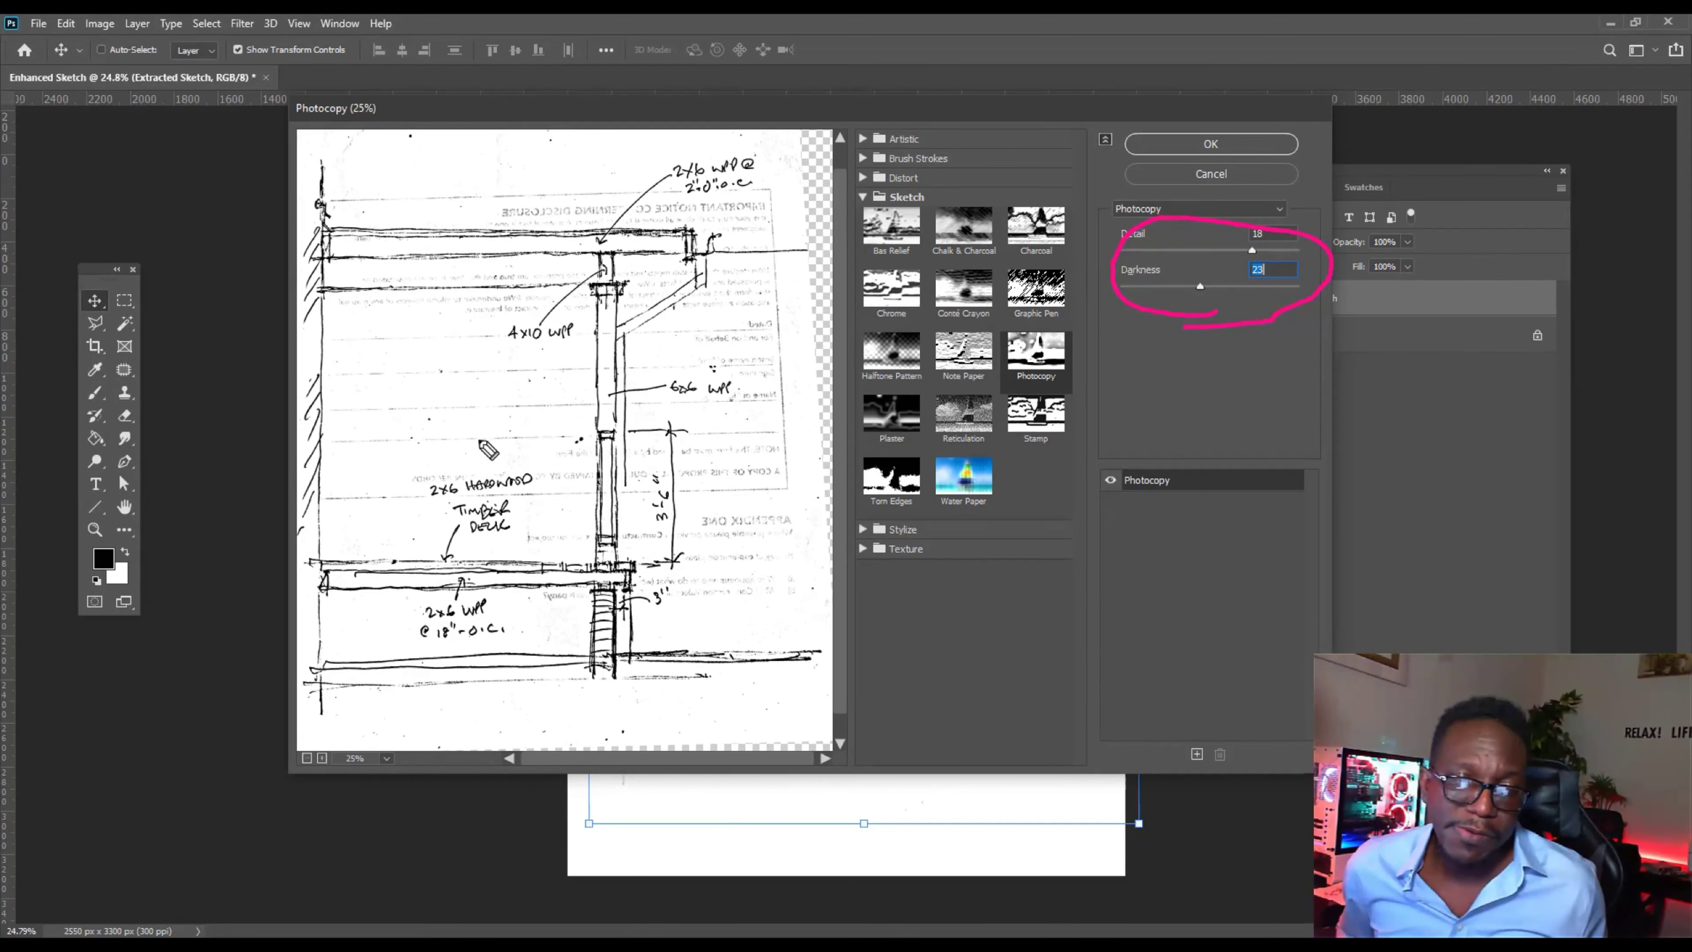
drag(476, 436, 464, 293)
mouse_move(591, 152)
mouse_down()
mouse_move(498, 230)
mouse_move(526, 224)
mouse_up()
key(alt)
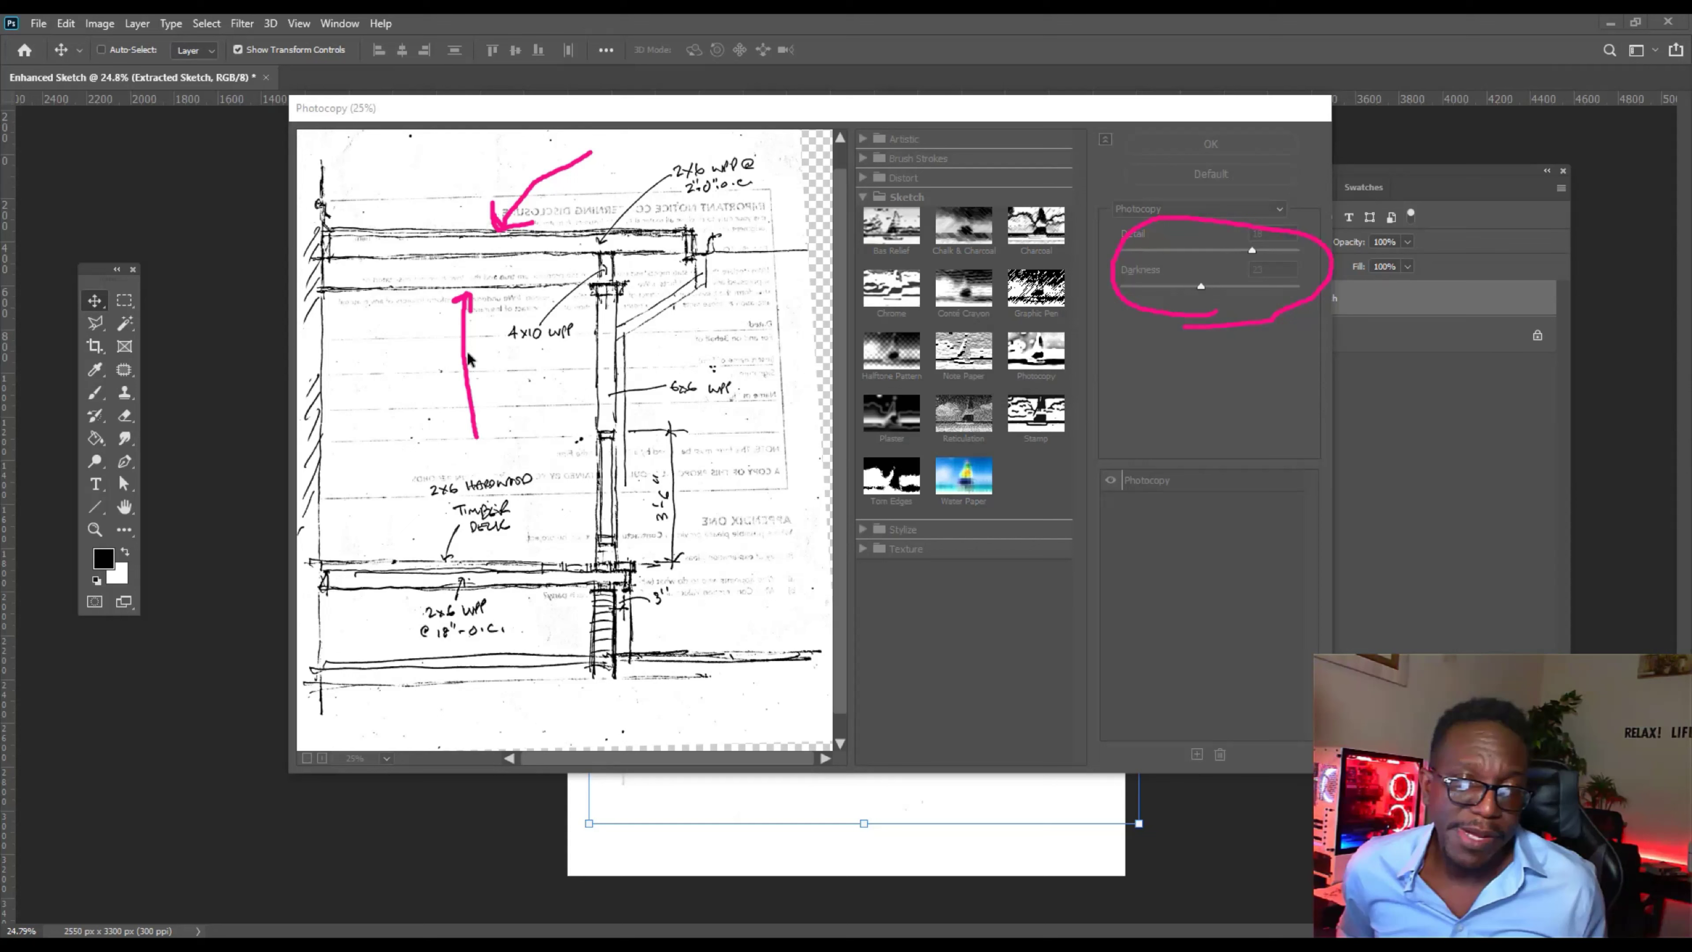
mouse_move(551, 900)
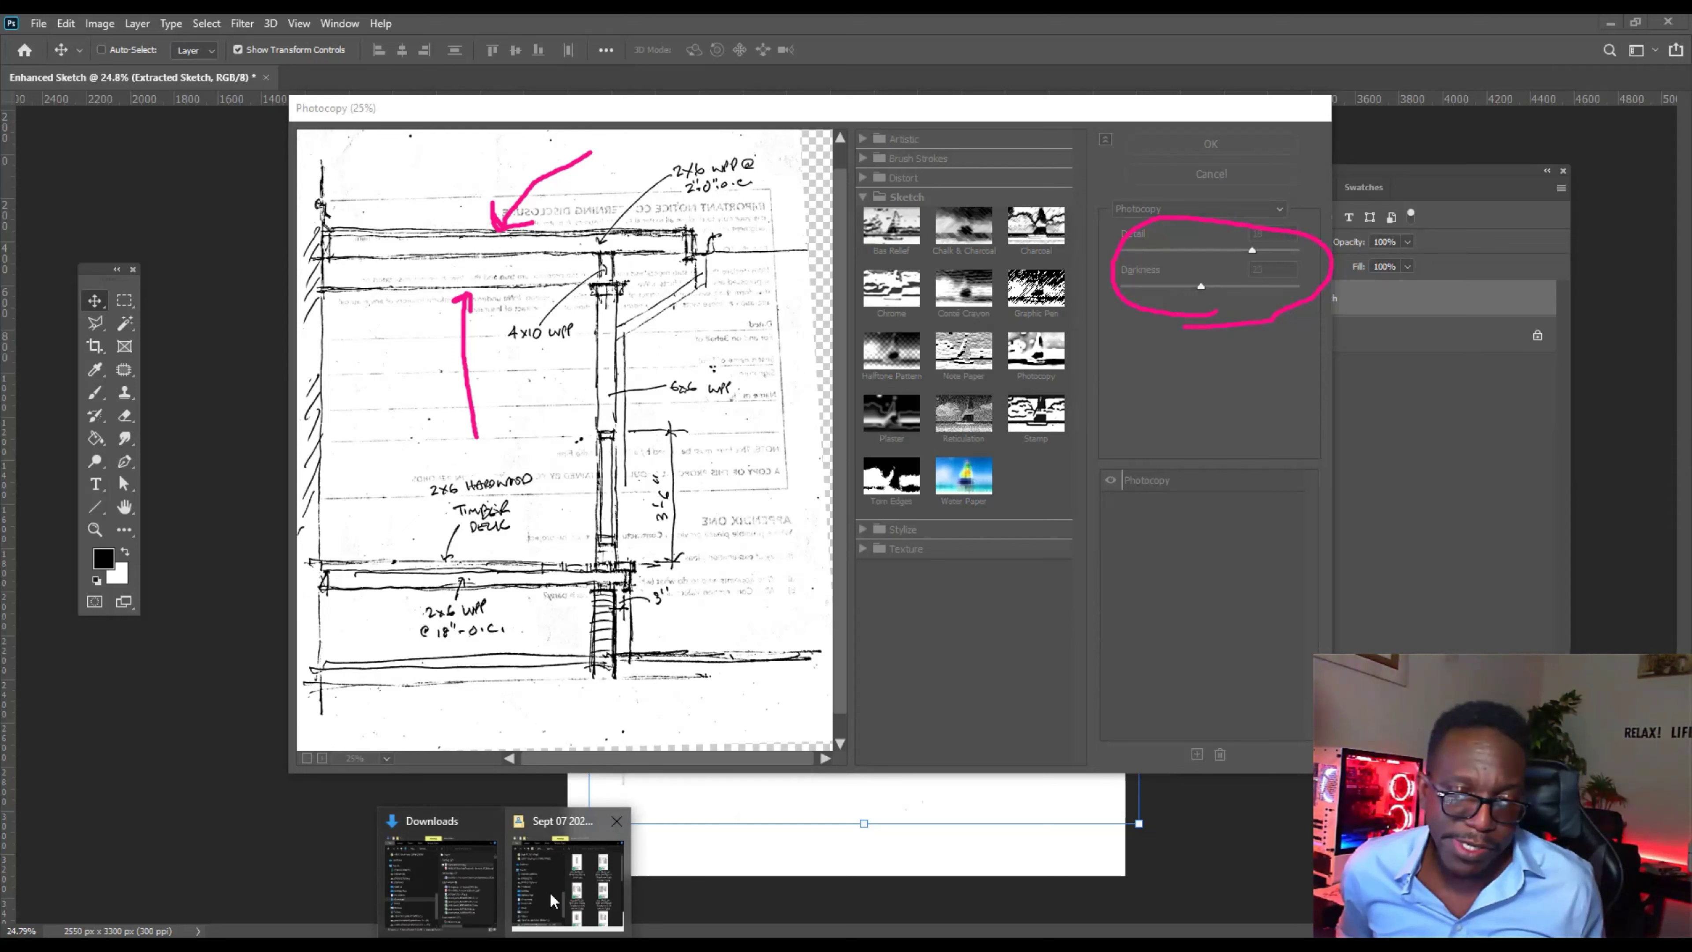
click(441, 880)
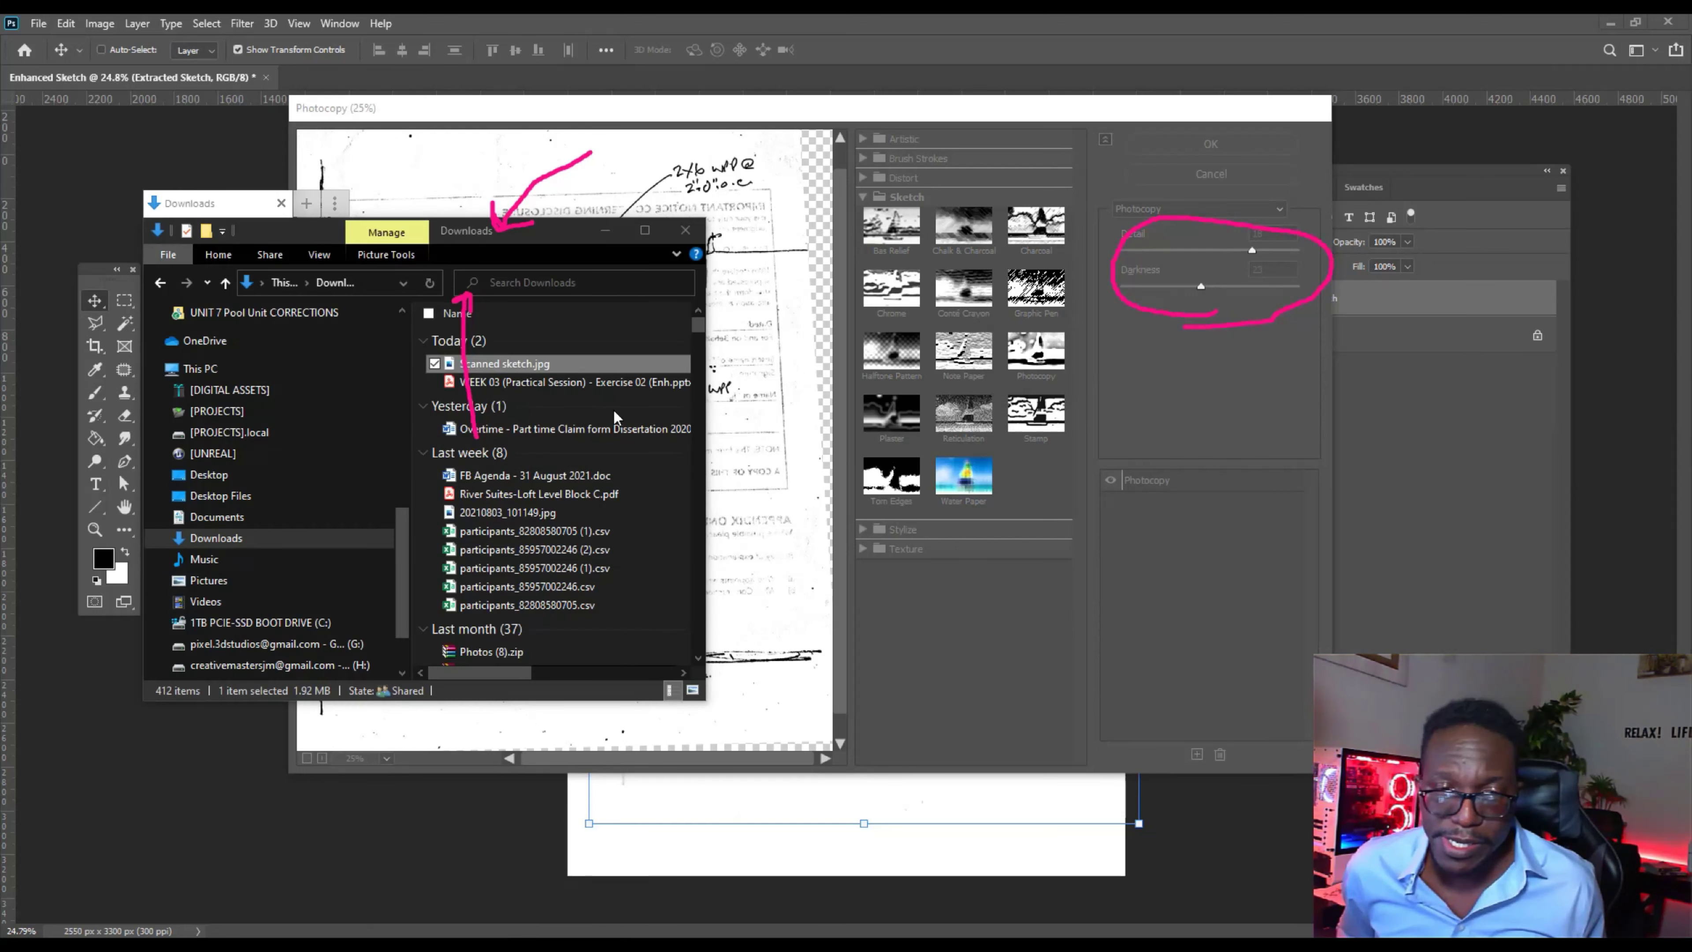
key(Return)
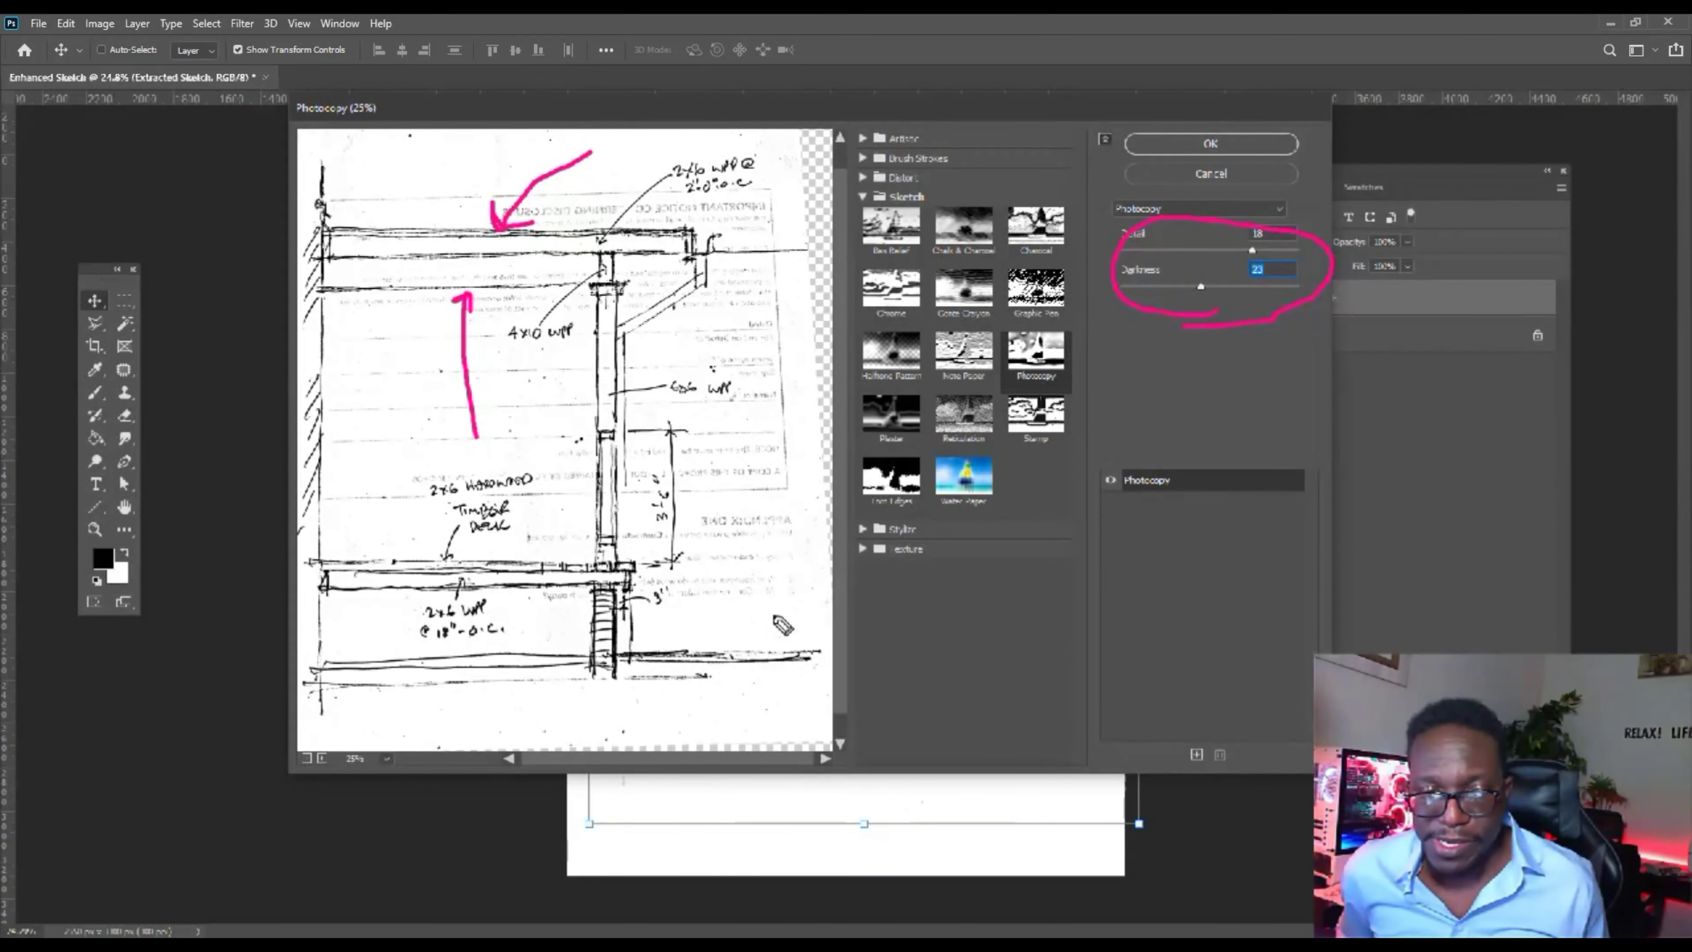
drag(773, 617, 759, 484)
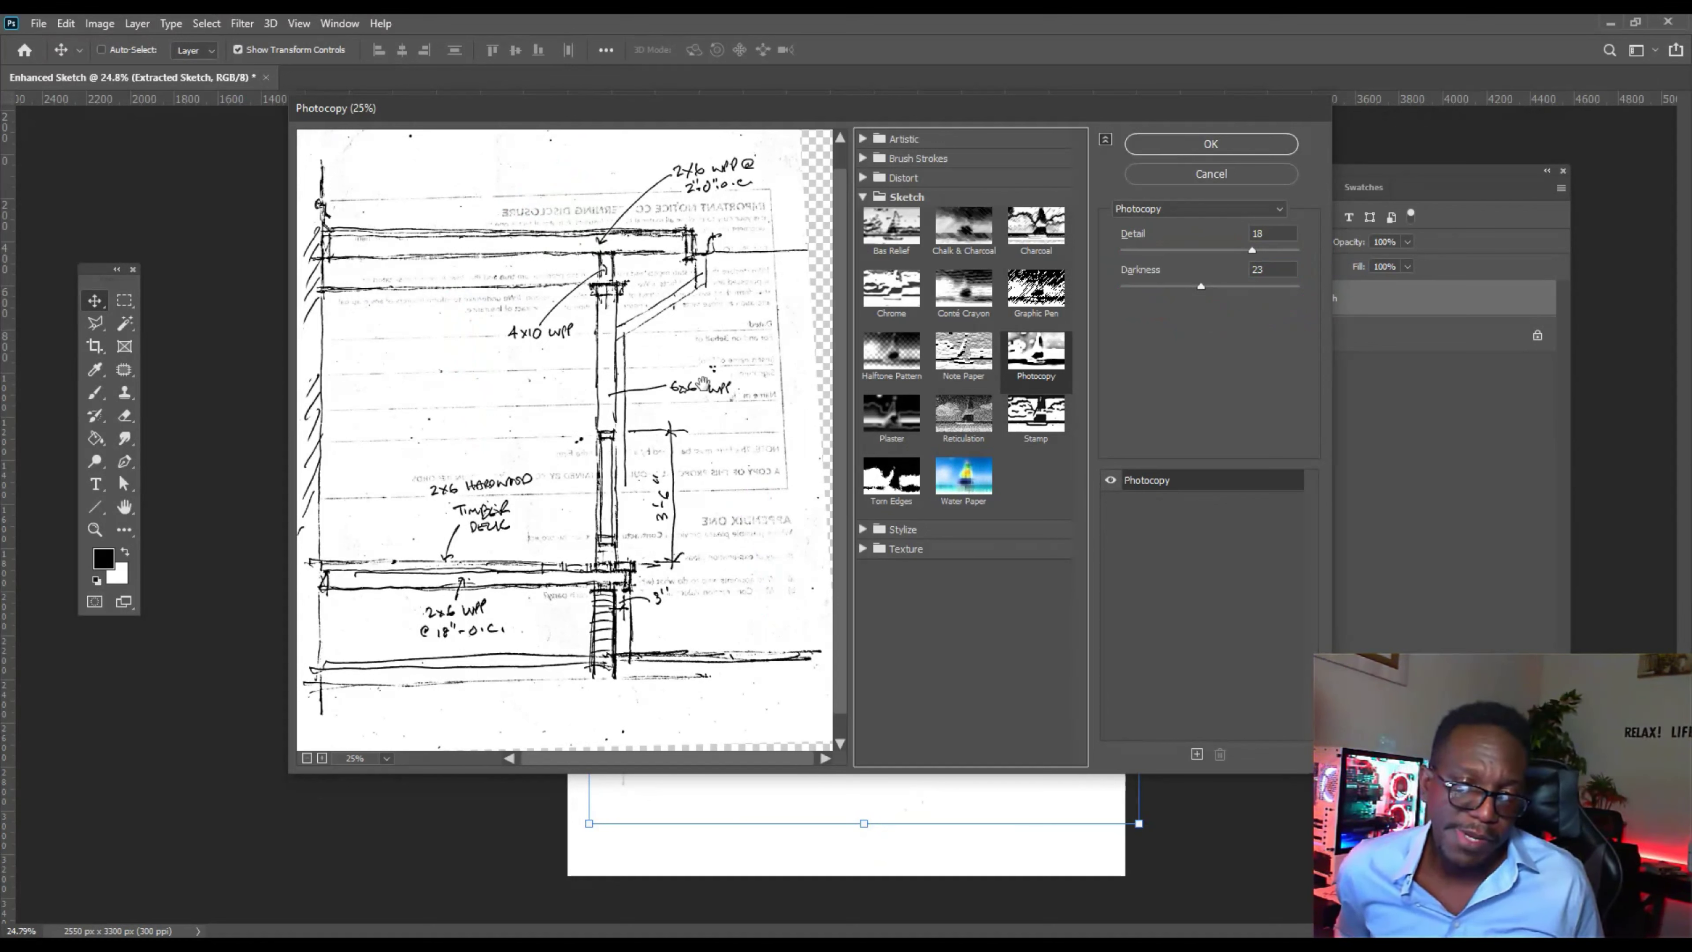
Apply the Photocopy filter to the Extracted Sketch layer and inspect the linework around the 6x6 WPP post.
click(1210, 142)
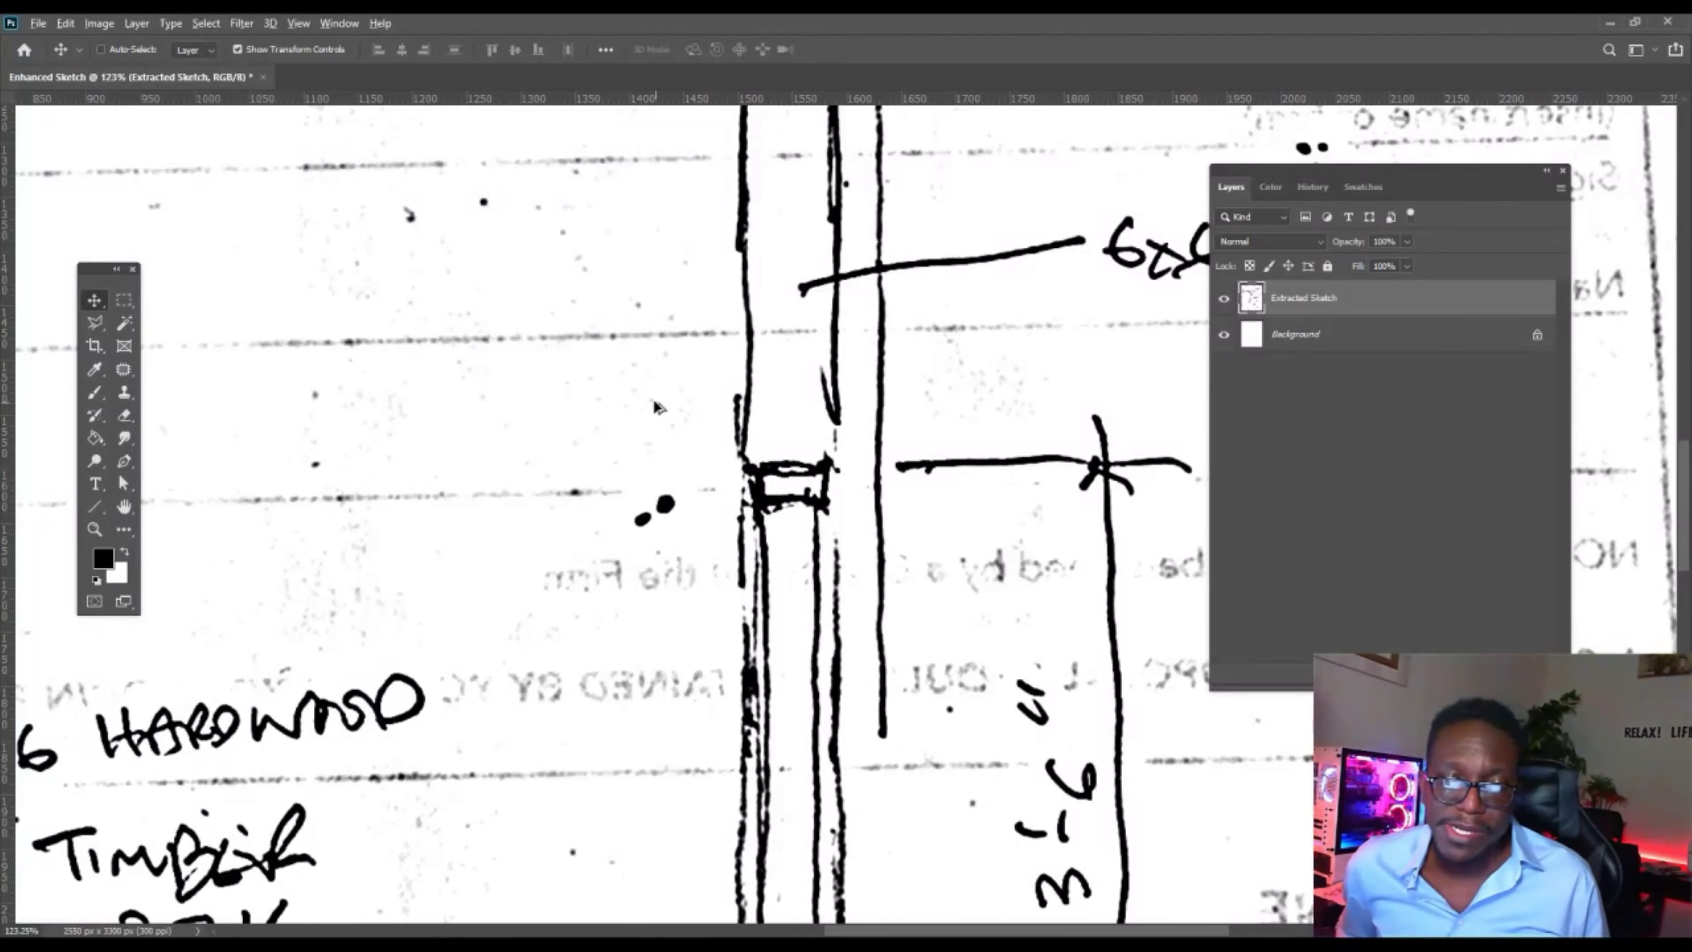
scroll(632, 430, down, 2)
scroll(632, 430, down, 2)
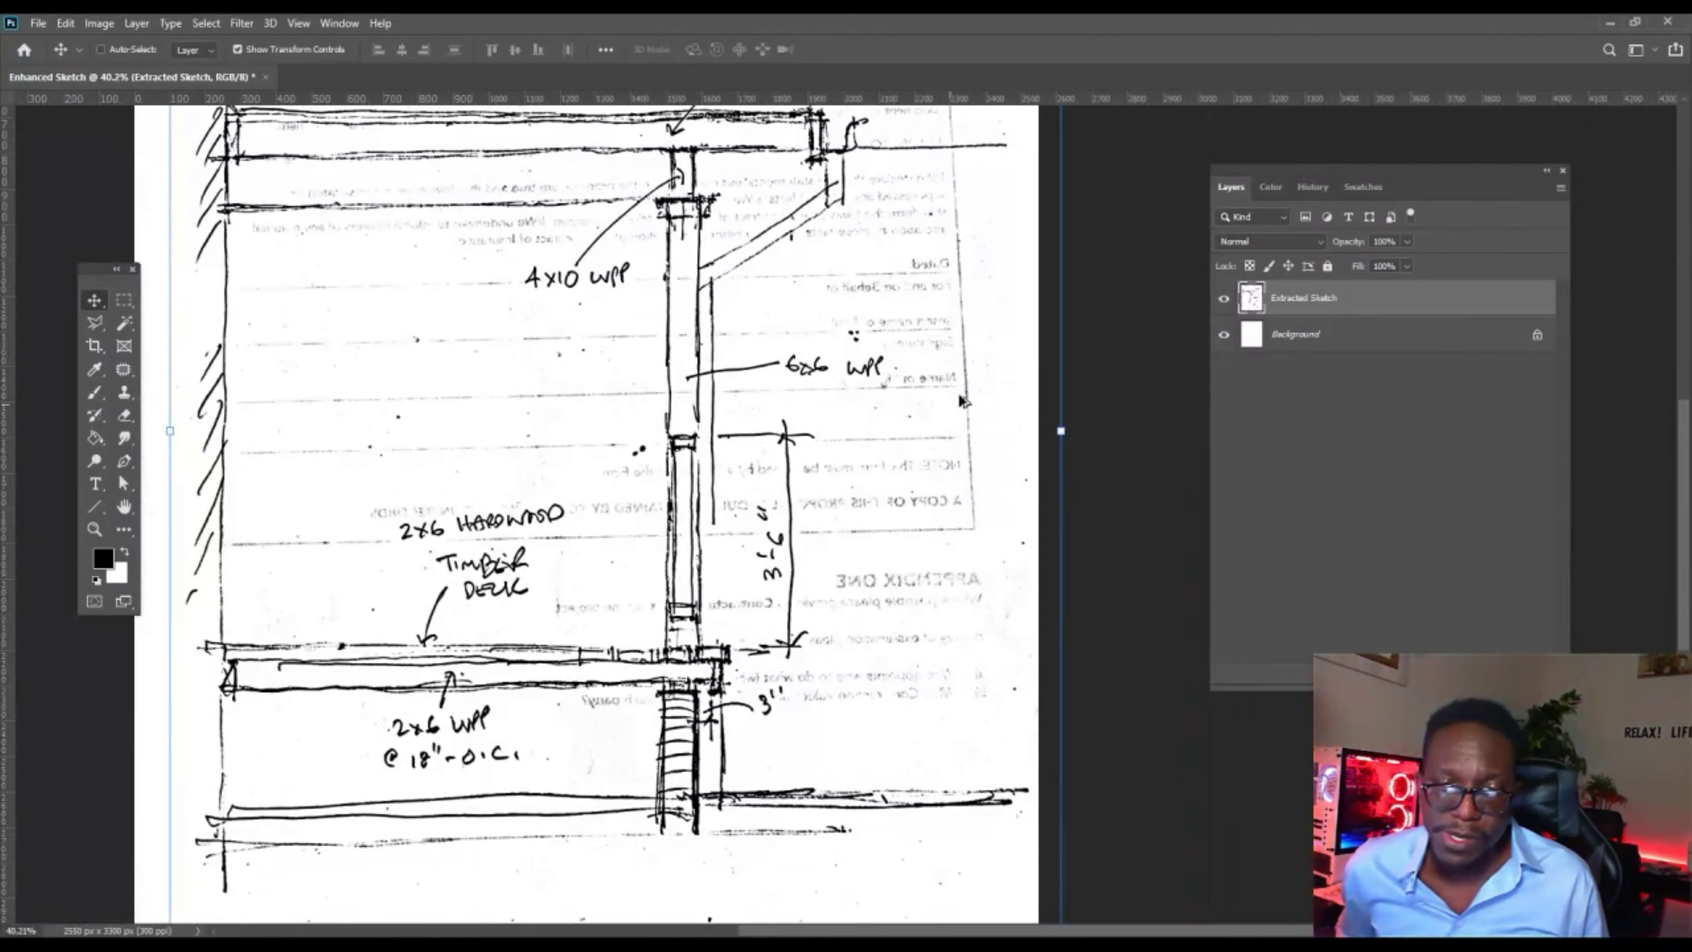
scroll(893, 294, up, 2)
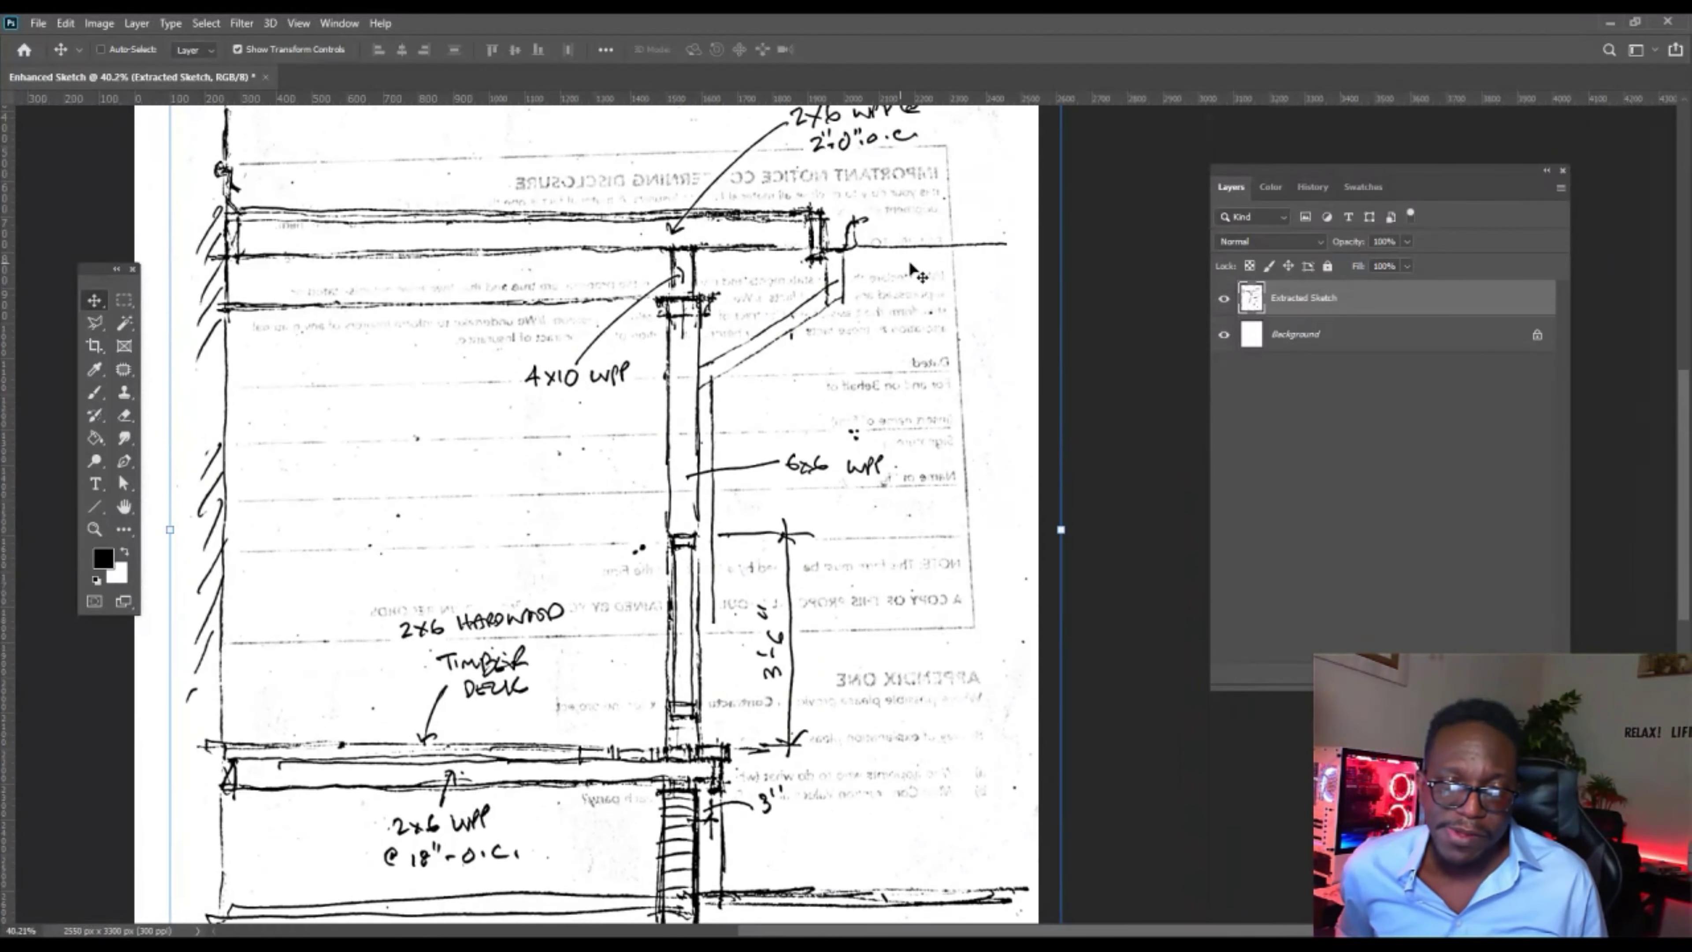
scroll(978, 504, right, 1)
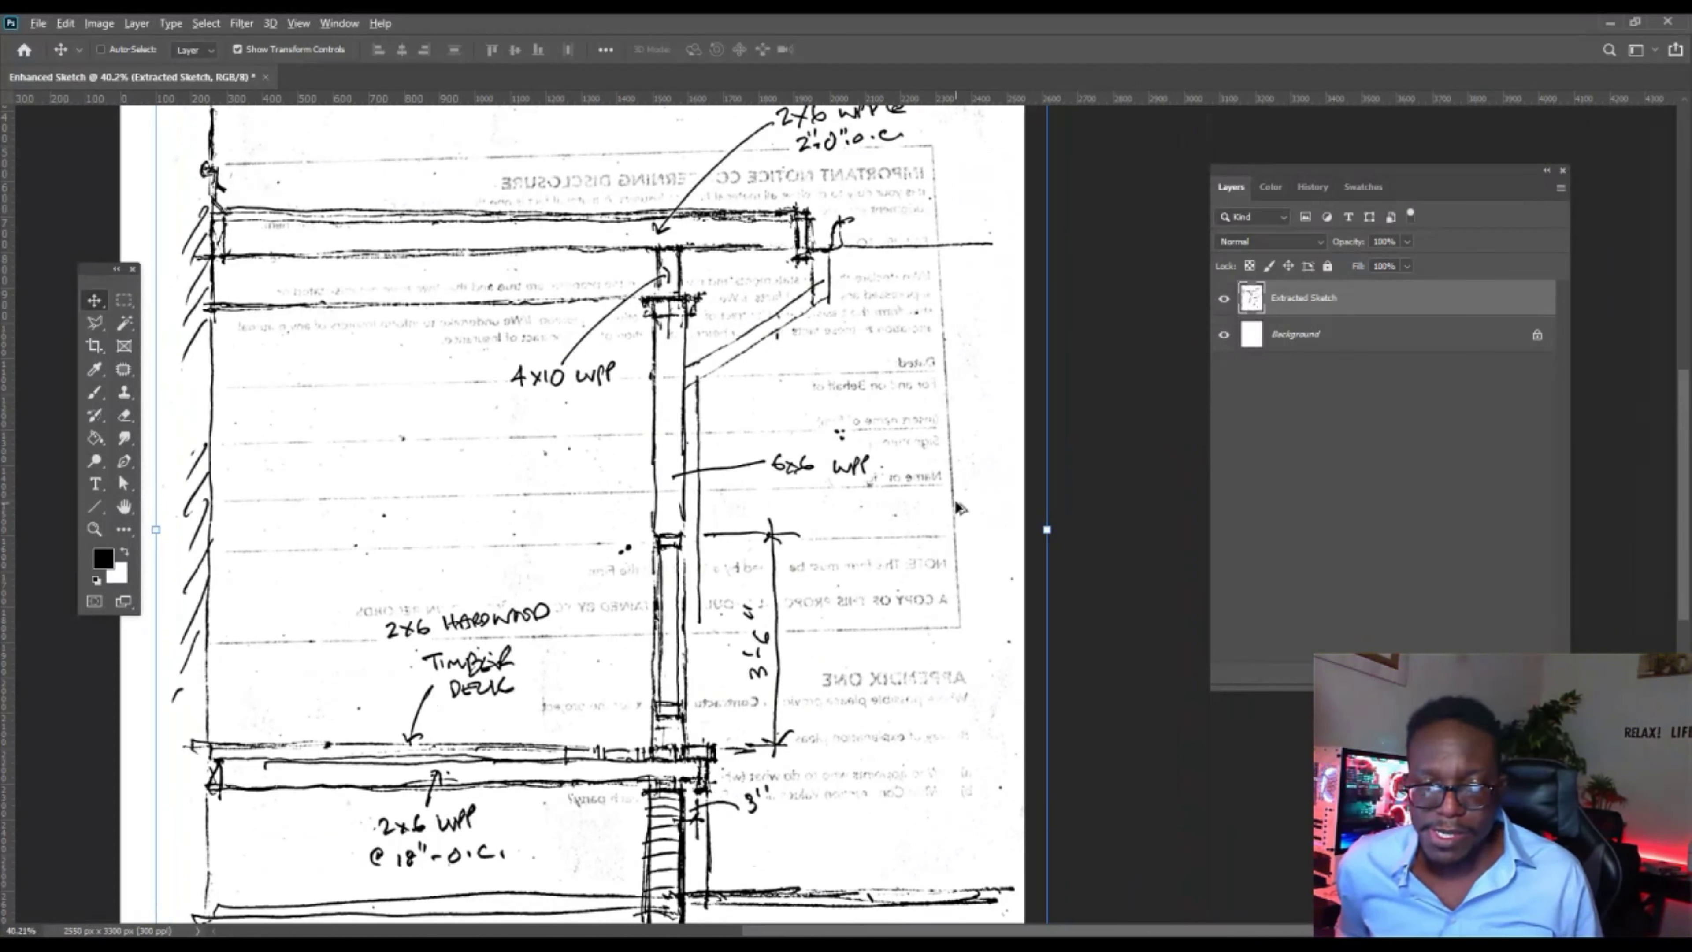
scroll(931, 484, up, 5)
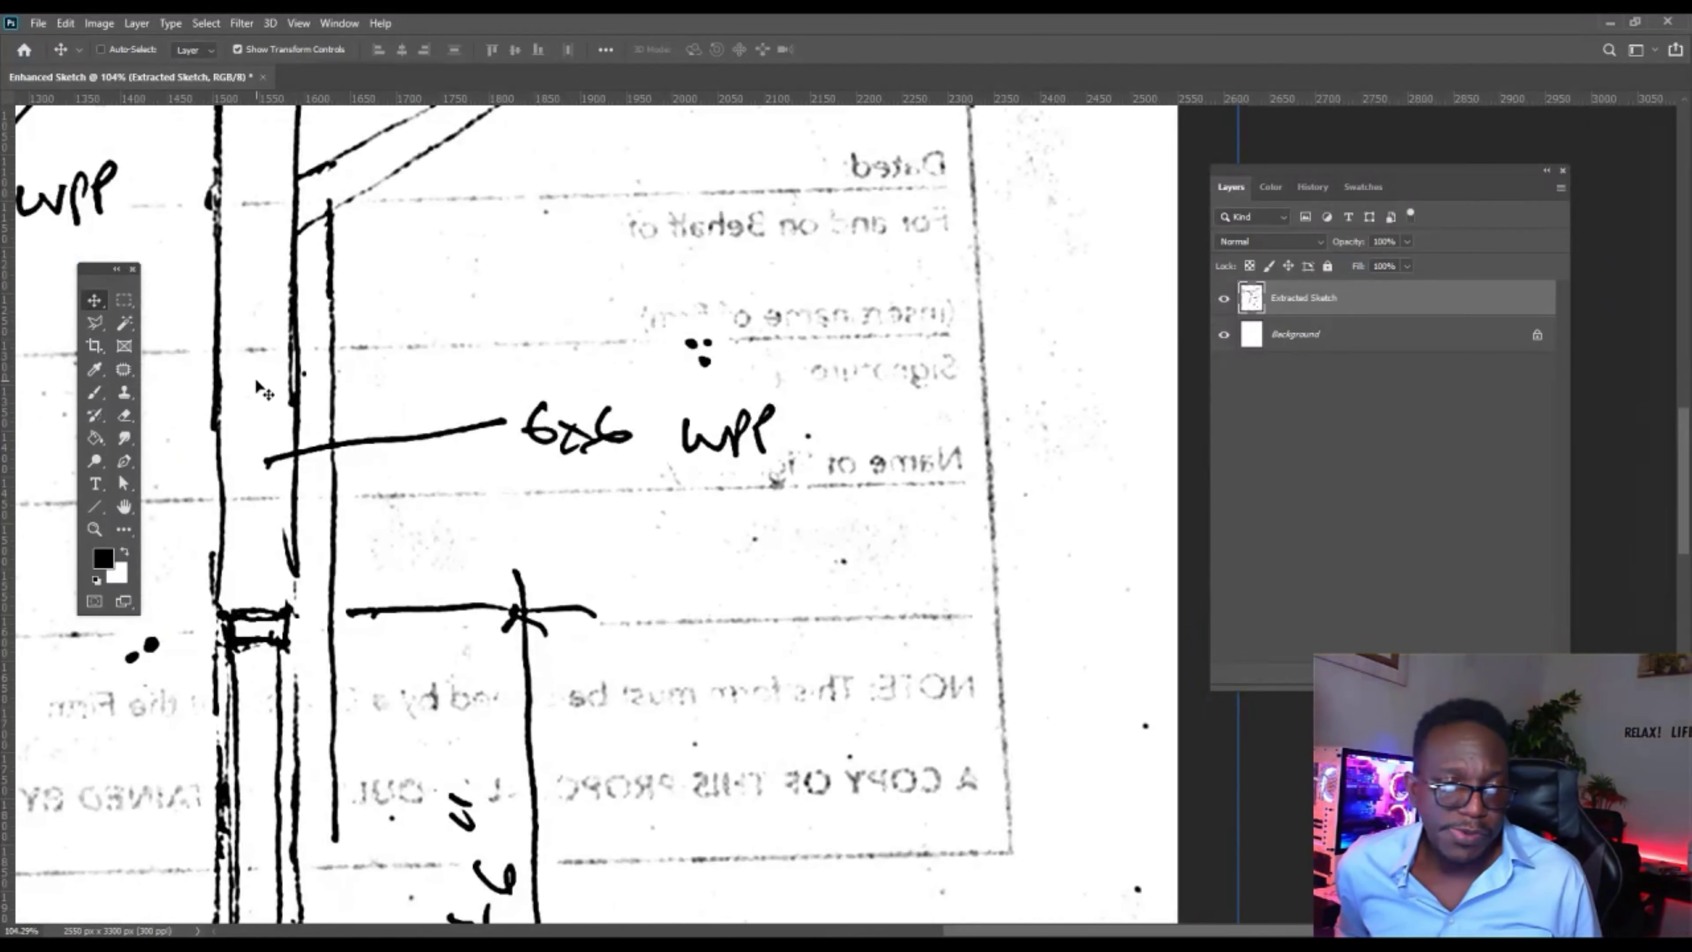
Erase part of the bleed-through text and border line just beyond the 6x6 WPP note with the Eraser tool.
click(131, 419)
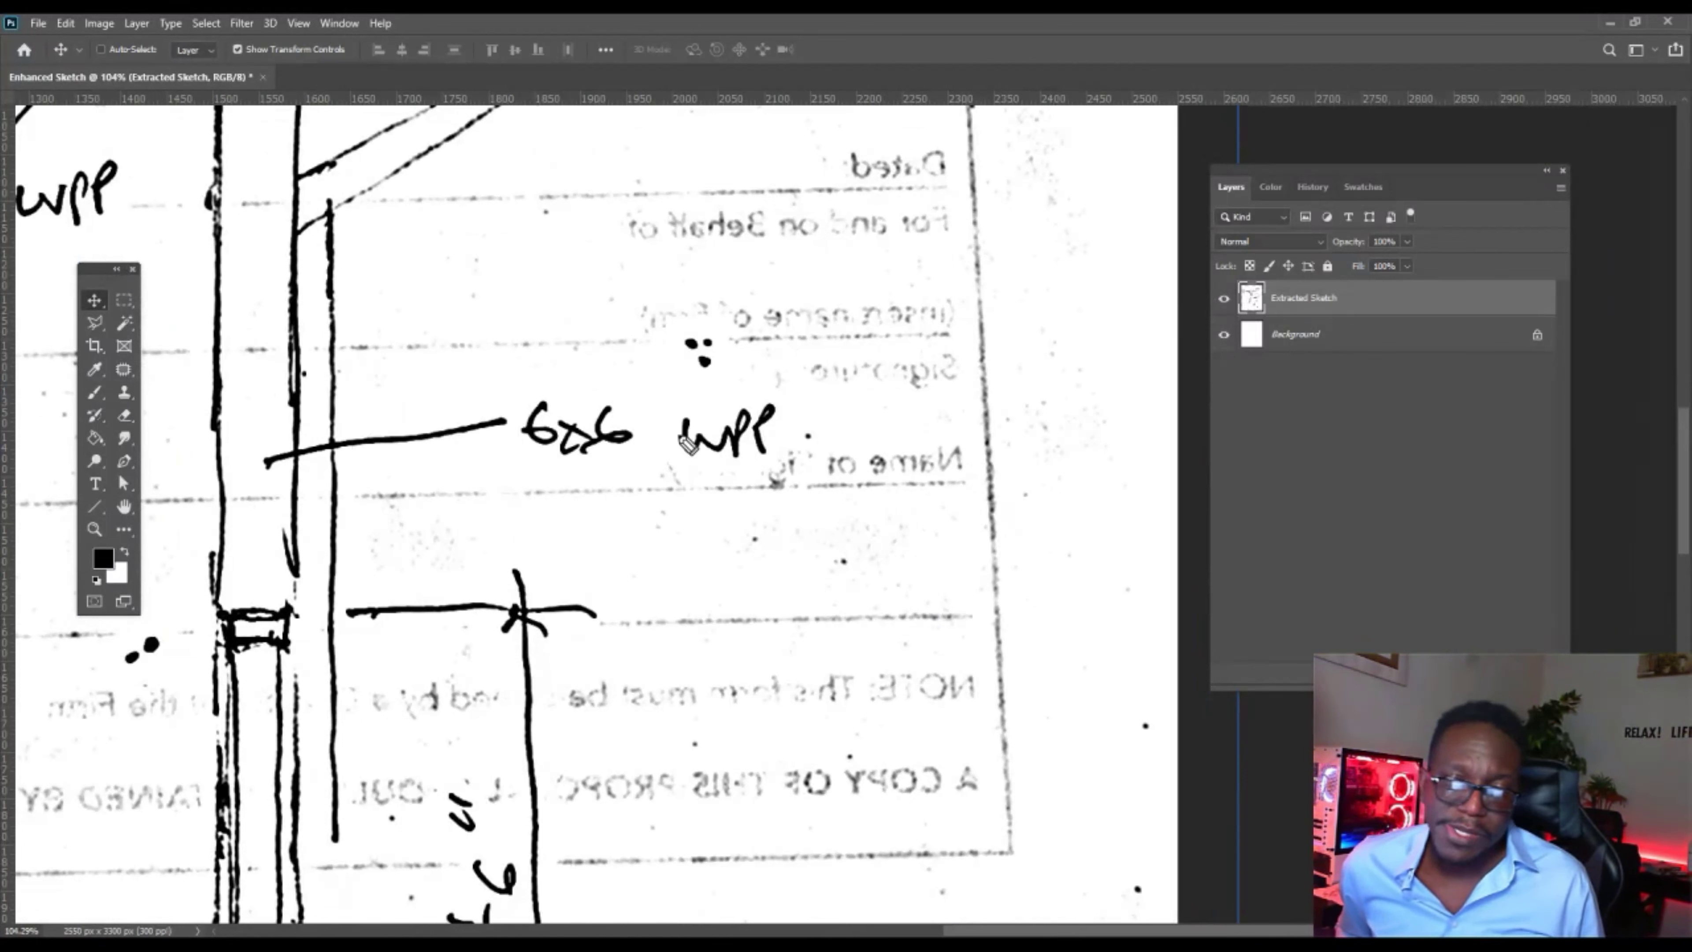
mouse_move(371, 419)
mouse_down()
mouse_move(148, 424)
mouse_move(190, 408)
mouse_up()
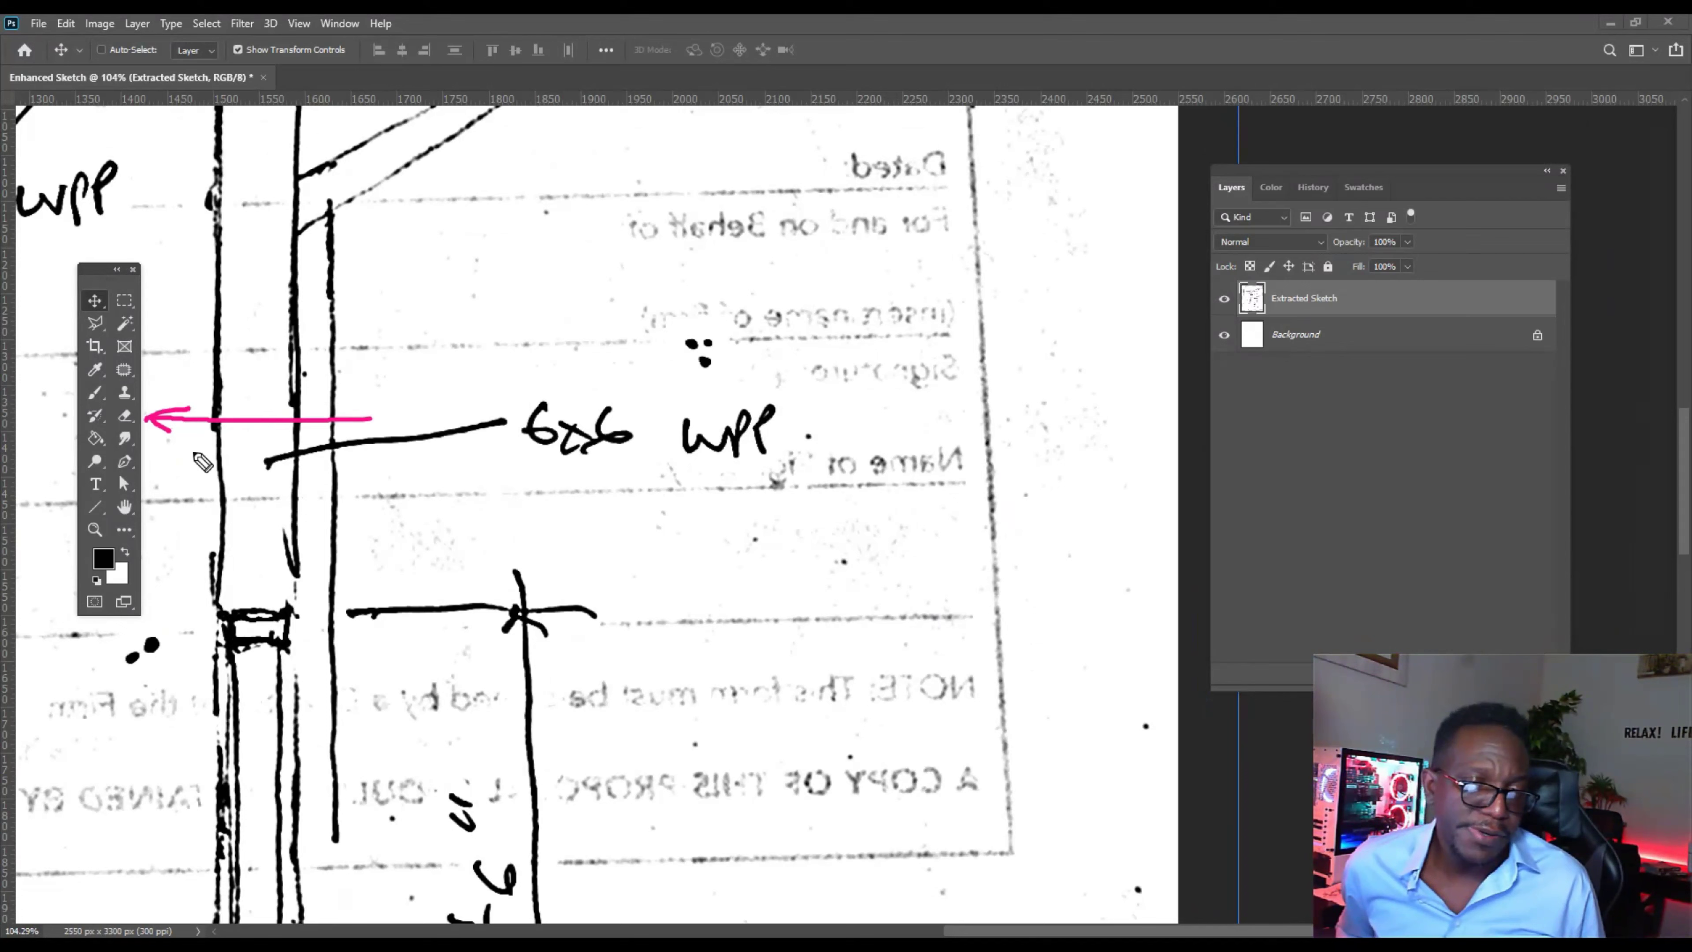
key(e)
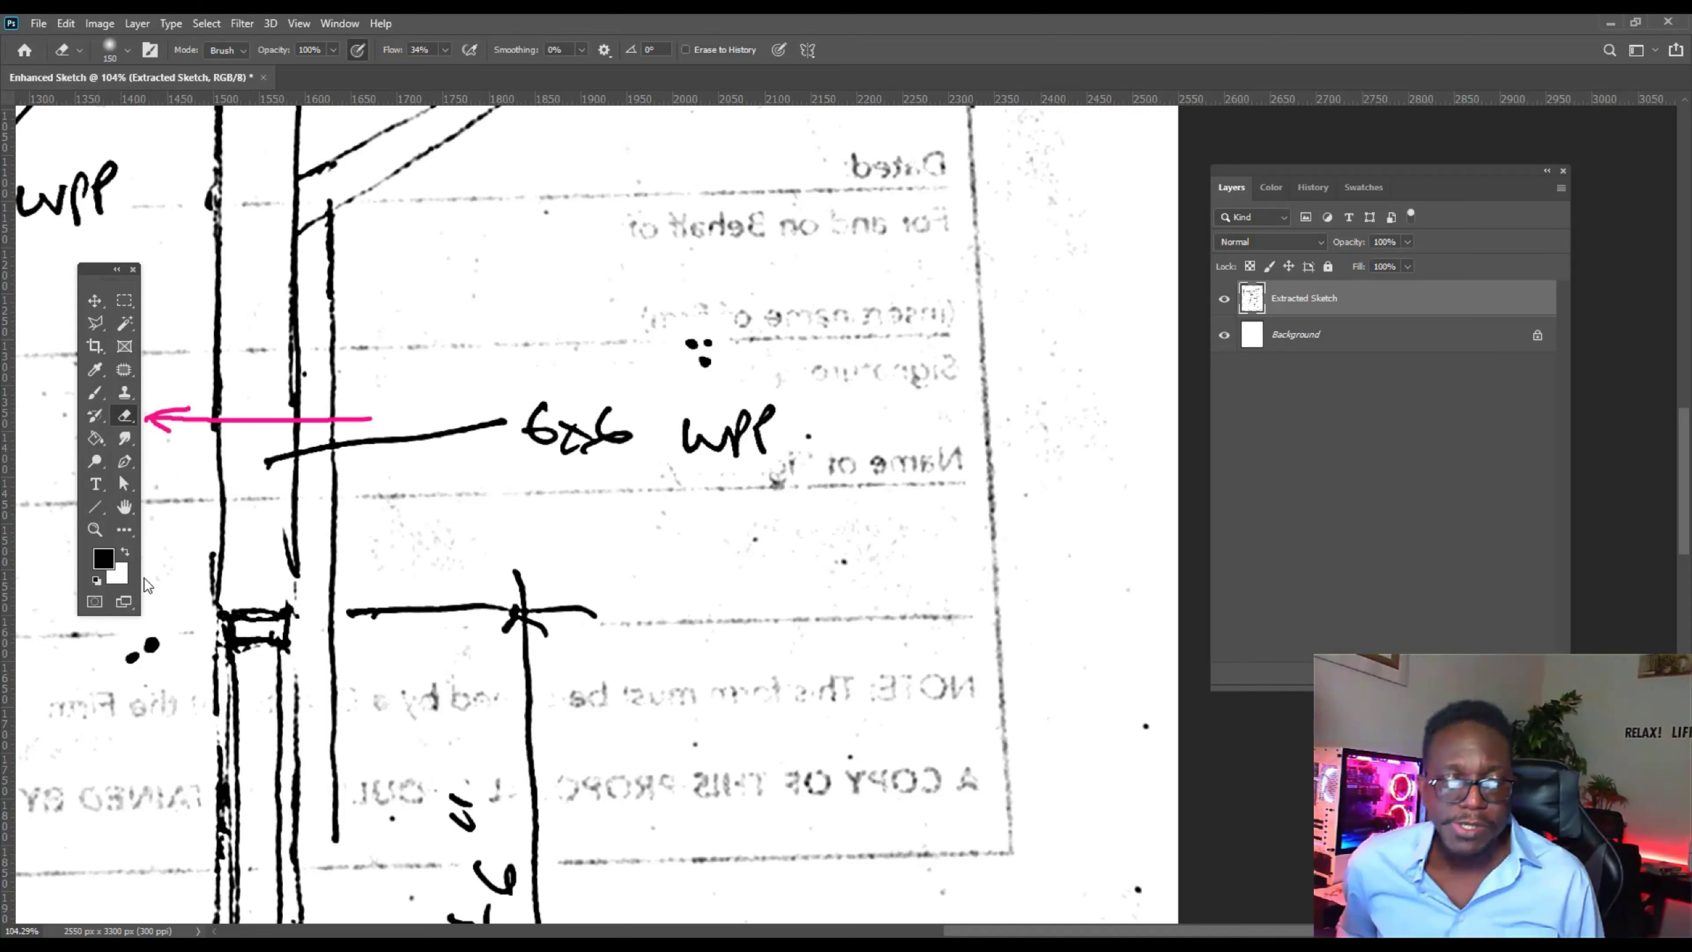
drag(942, 430, 946, 549)
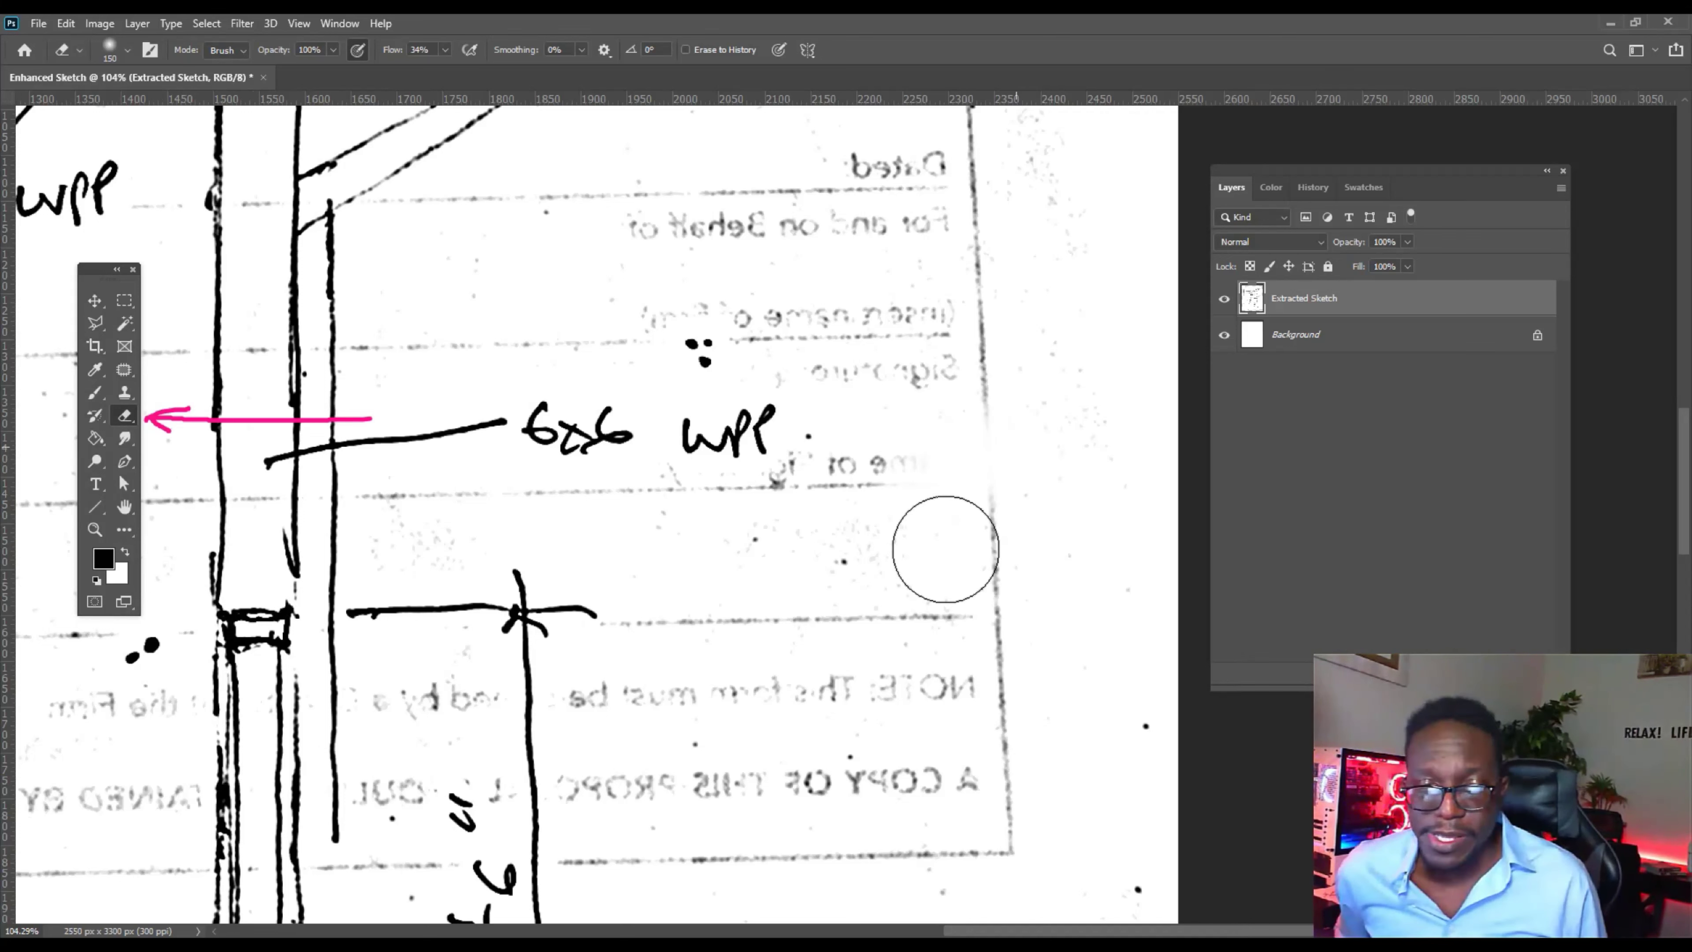
drag(946, 549, 933, 540)
Check the Eraser's brush settings and erase the bleed-through text beside and below the 6x6 WPP note with the 150 px brush.
mouse_move(153, 415)
mouse_down()
mouse_move(99, 418)
mouse_move(143, 408)
mouse_move(193, 313)
mouse_move(207, 74)
mouse_move(181, 86)
mouse_move(208, 84)
mouse_up()
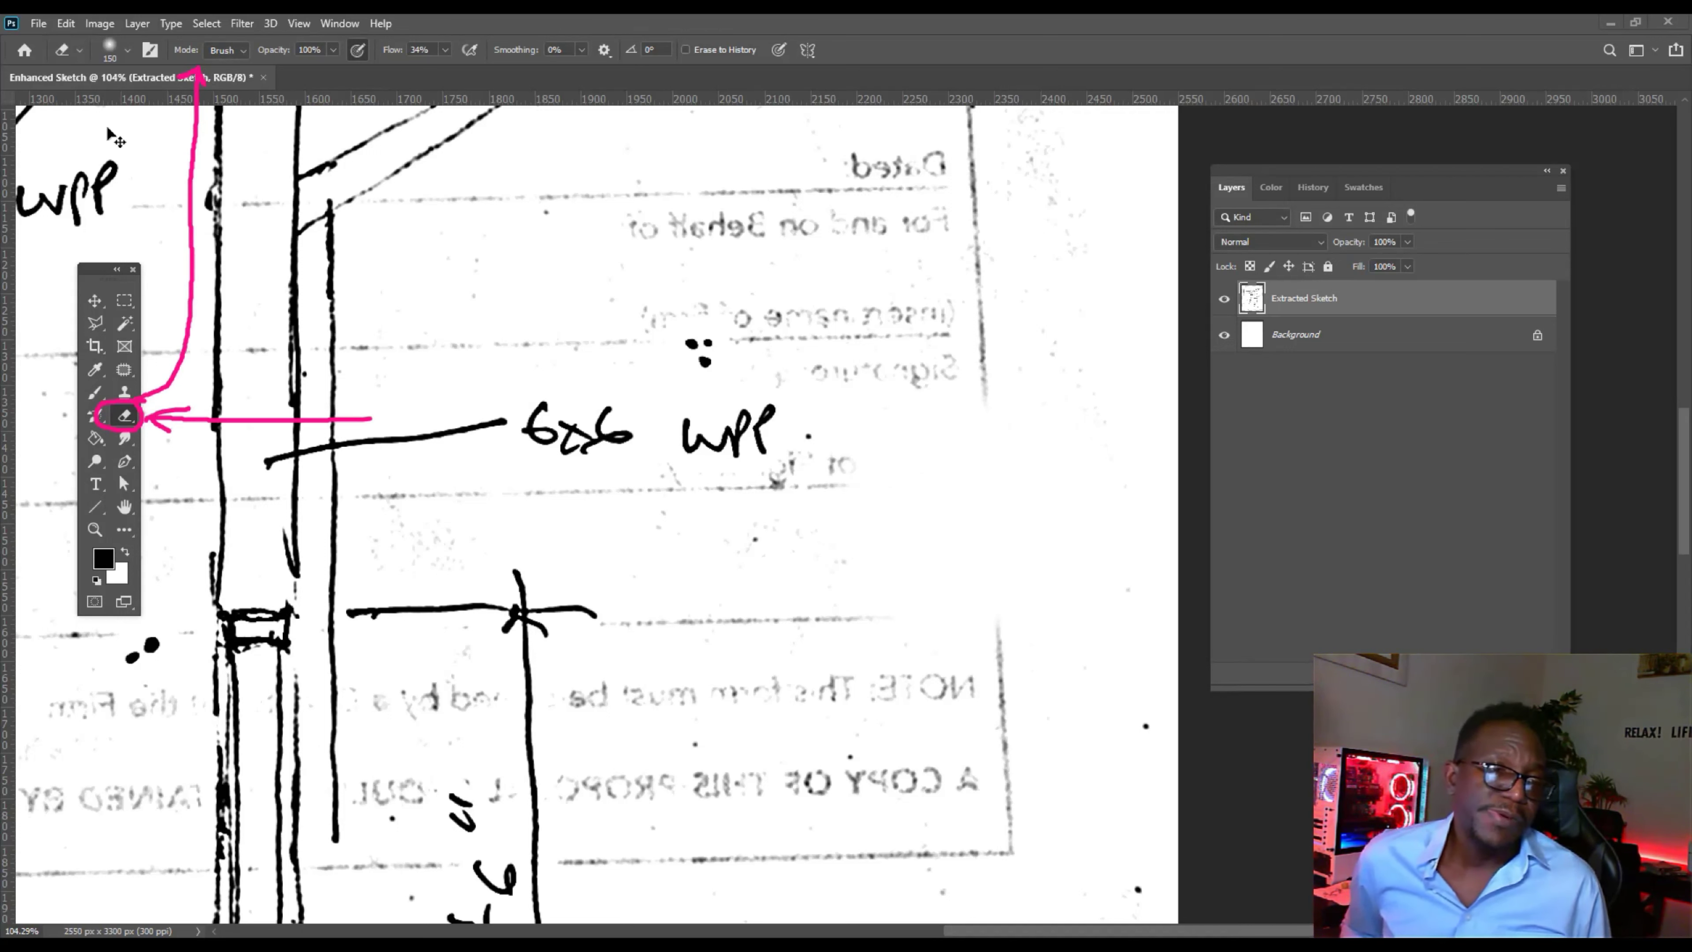
mouse_move(139, 40)
mouse_down()
mouse_move(98, 51)
mouse_move(133, 61)
mouse_up()
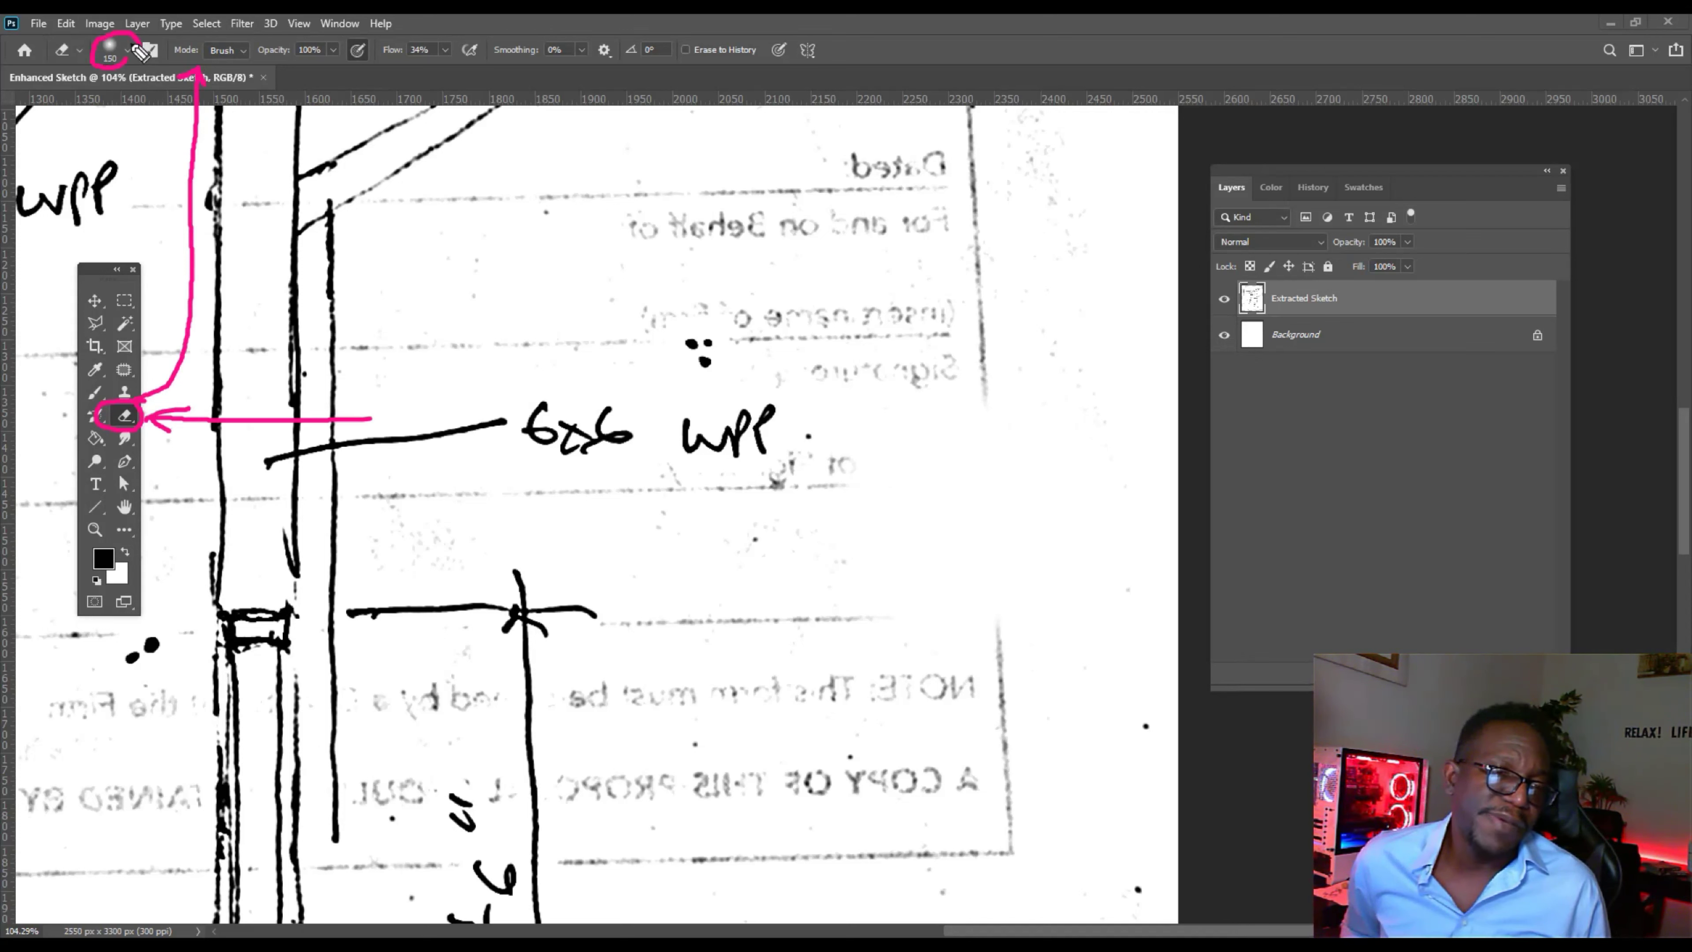
click(111, 58)
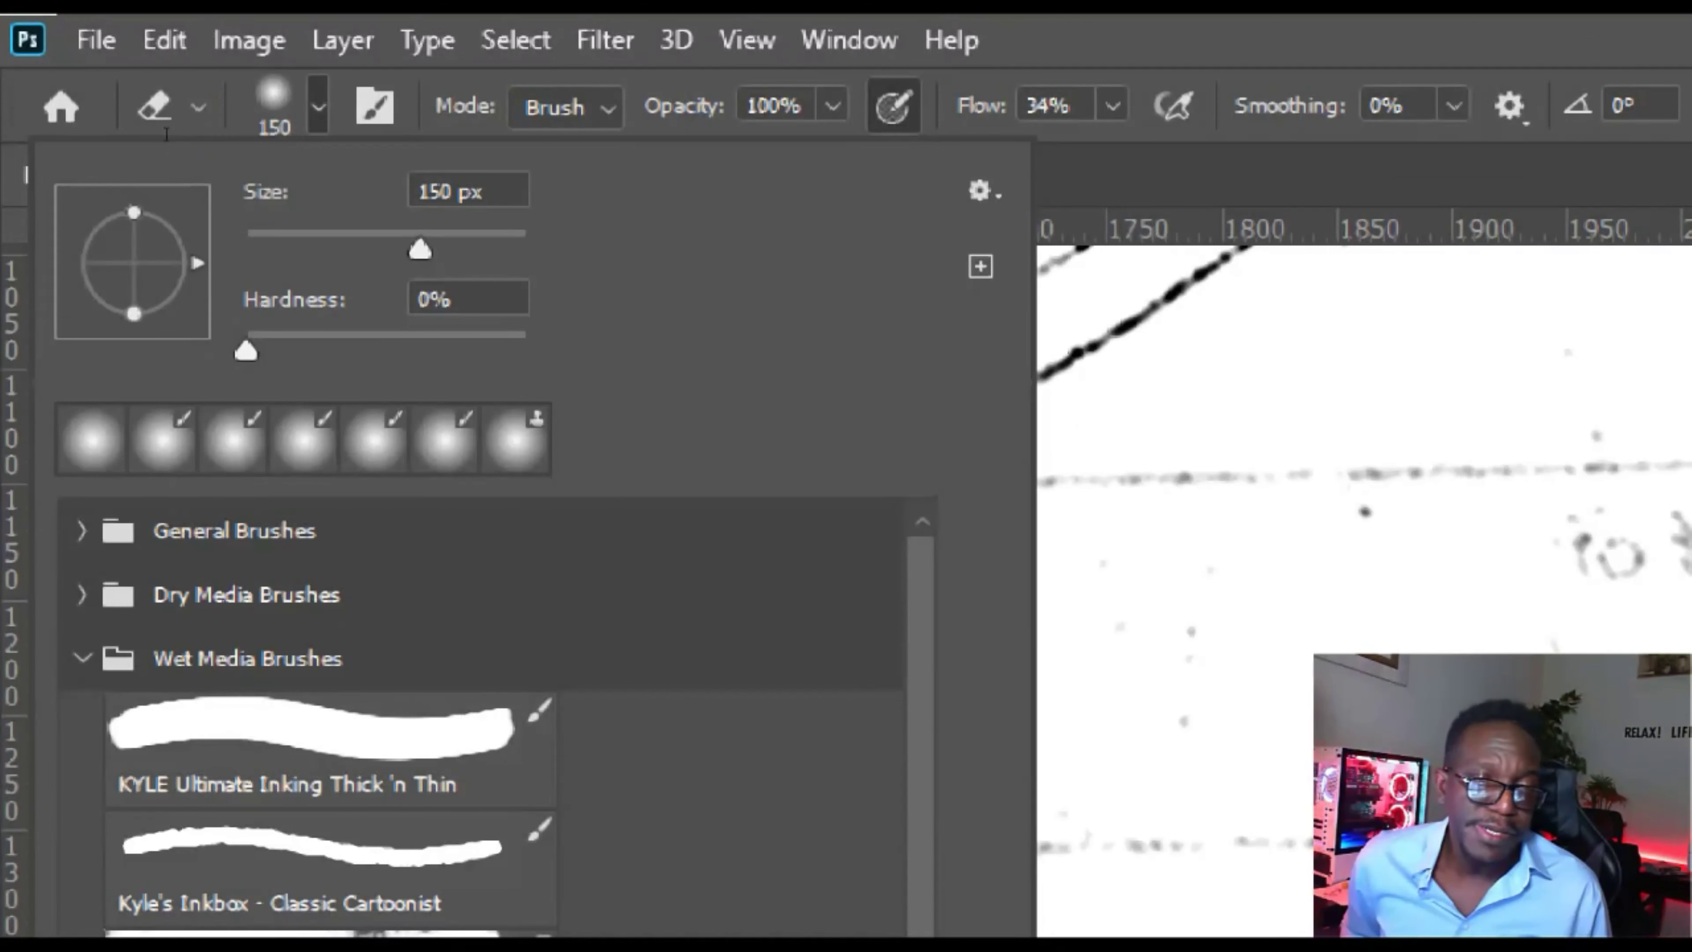
key(Escape)
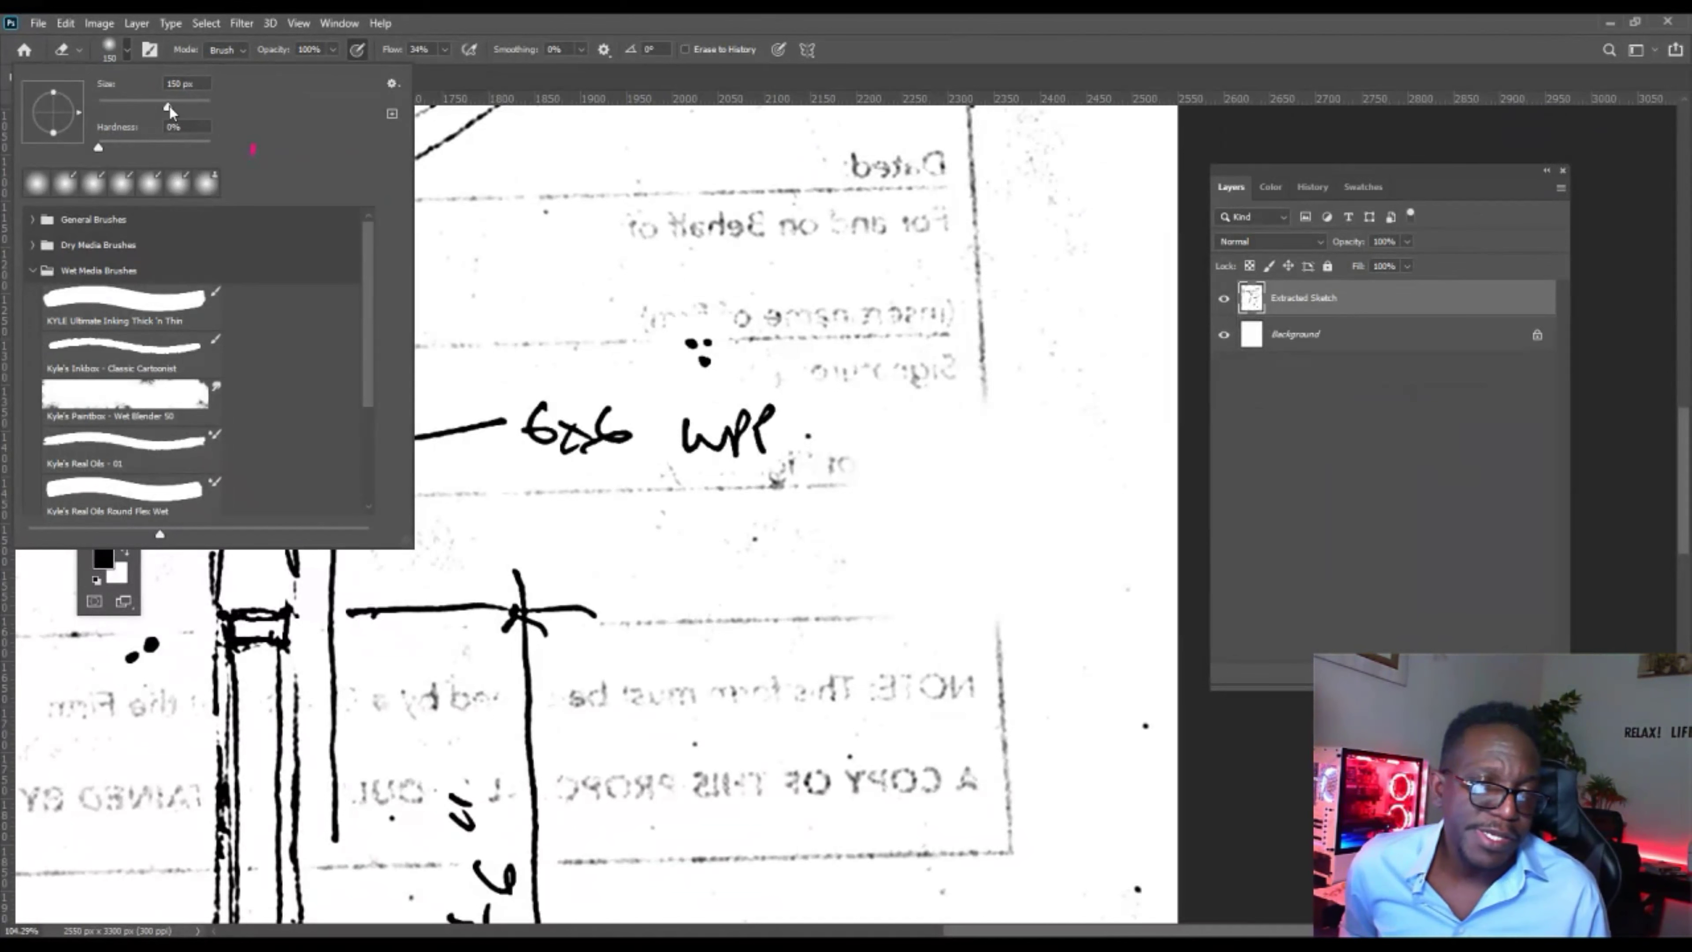
click(448, 98)
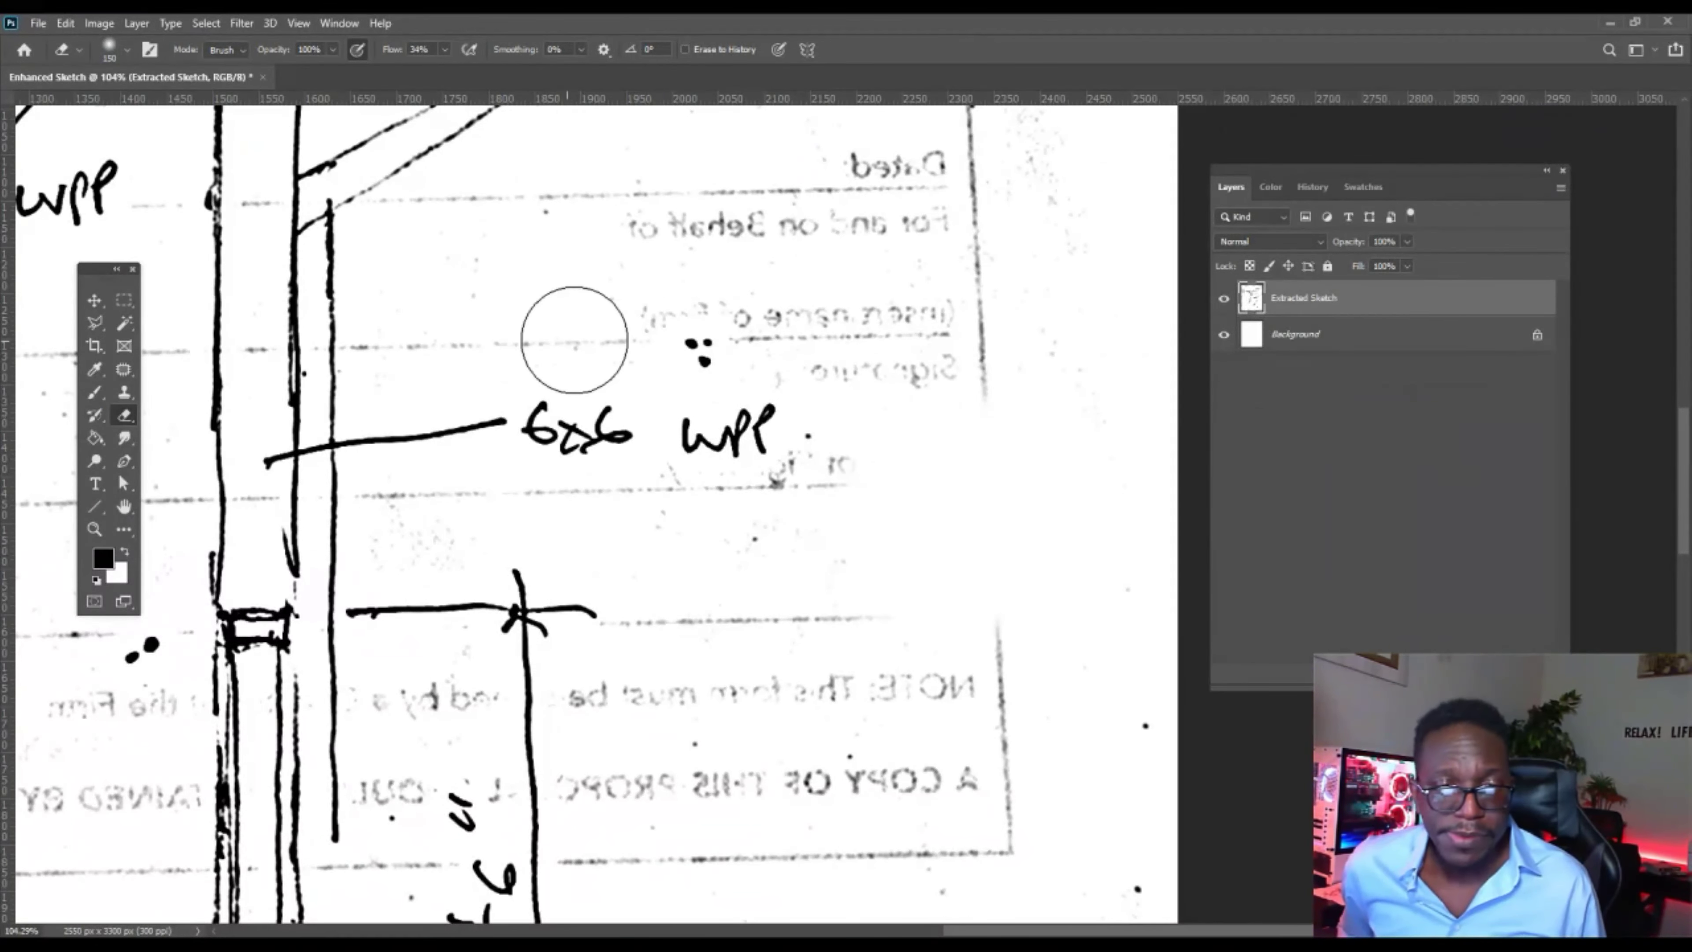
mouse_move(854, 303)
mouse_down()
mouse_move(691, 281)
mouse_move(721, 321)
mouse_move(948, 363)
mouse_move(838, 376)
mouse_move(819, 491)
mouse_move(754, 555)
mouse_move(910, 634)
mouse_move(997, 642)
mouse_move(850, 846)
mouse_move(1004, 842)
mouse_move(1034, 816)
mouse_move(713, 662)
mouse_move(701, 712)
mouse_up()
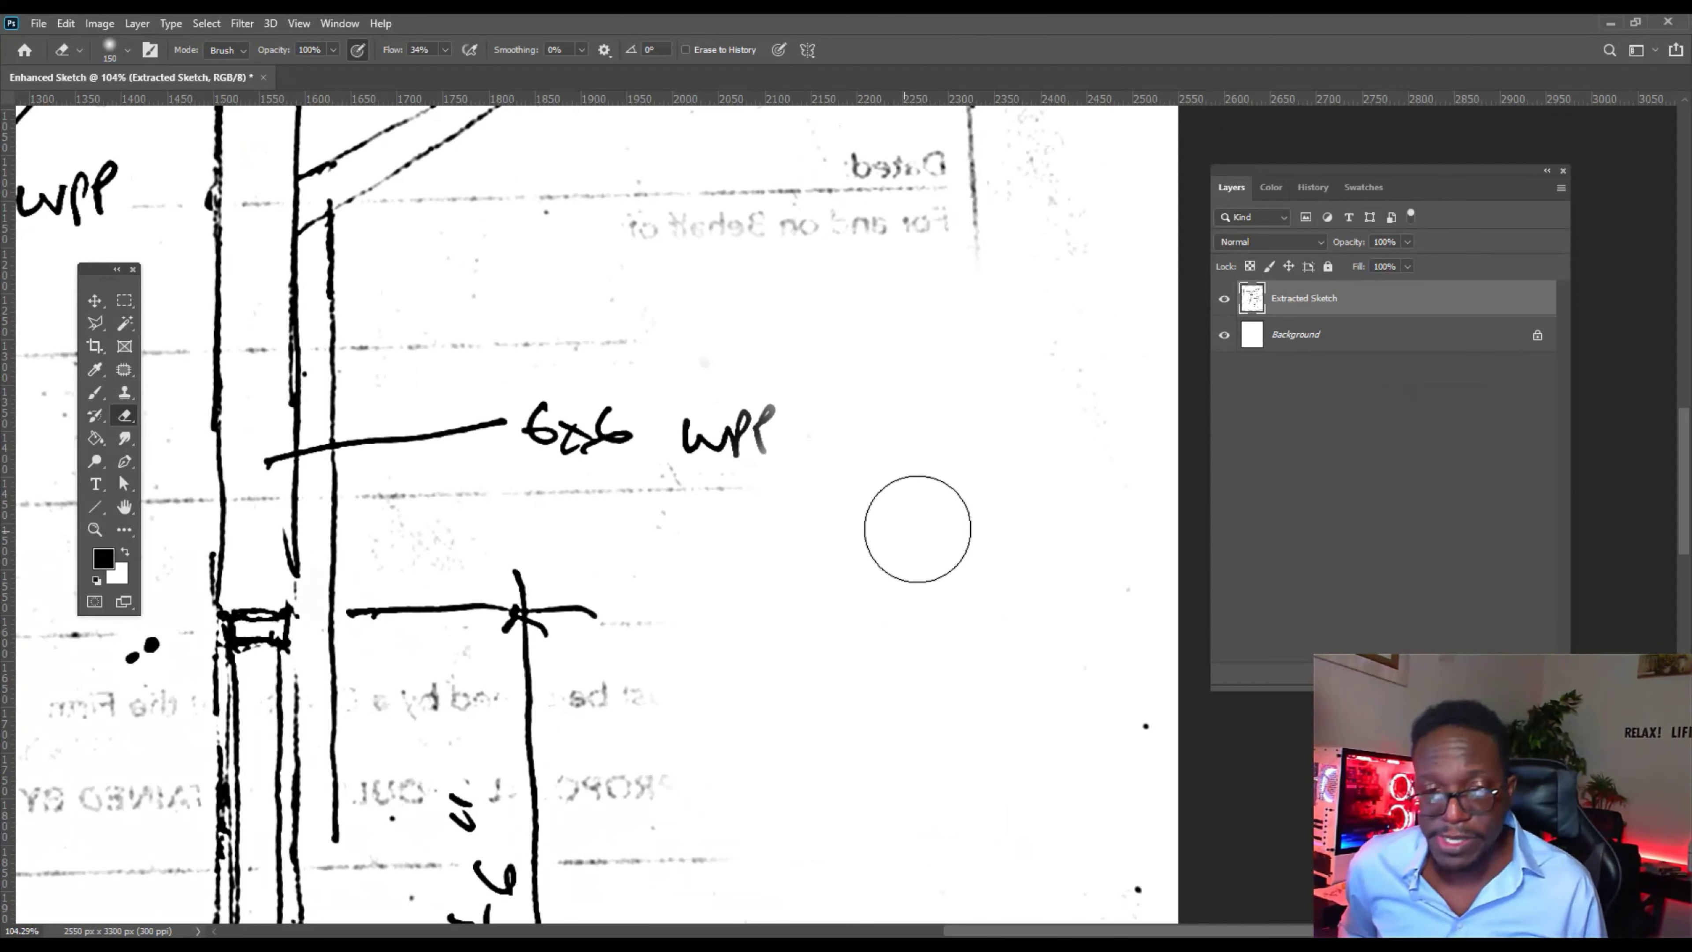
Enlarge the Eraser brush to 369 px and erase over the bleed-through text and border line above the 6x6 WPP note.
click(126, 50)
drag(164, 108, 173, 108)
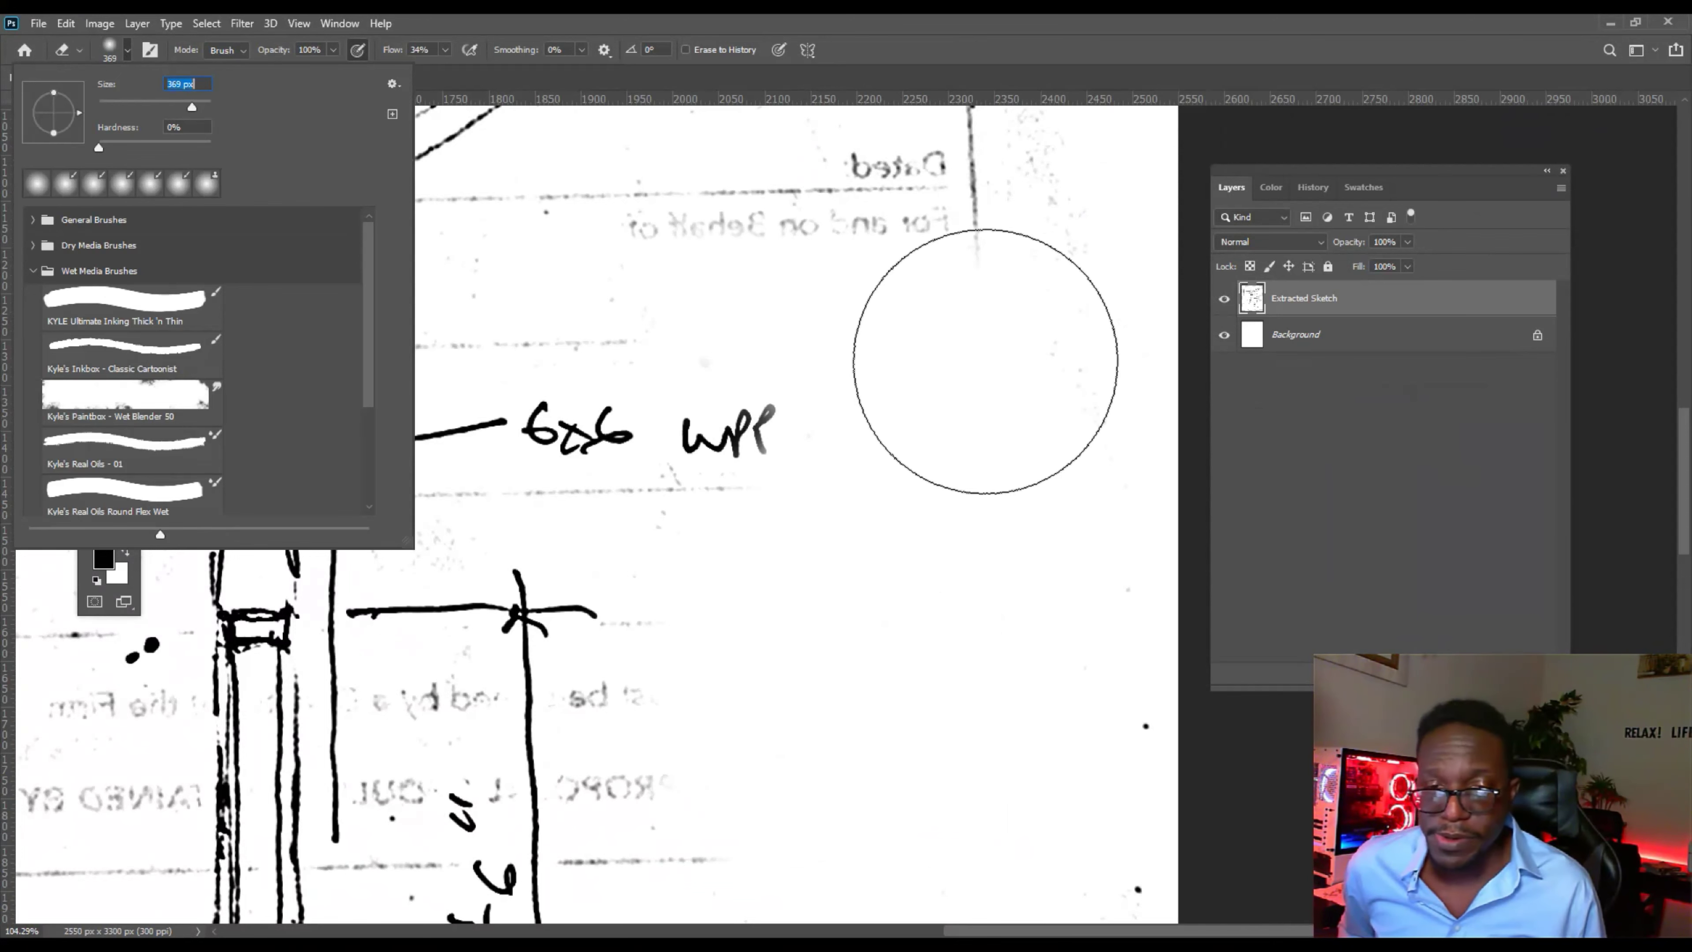
click(972, 320)
drag(963, 283, 933, 286)
key(ctrl+z)
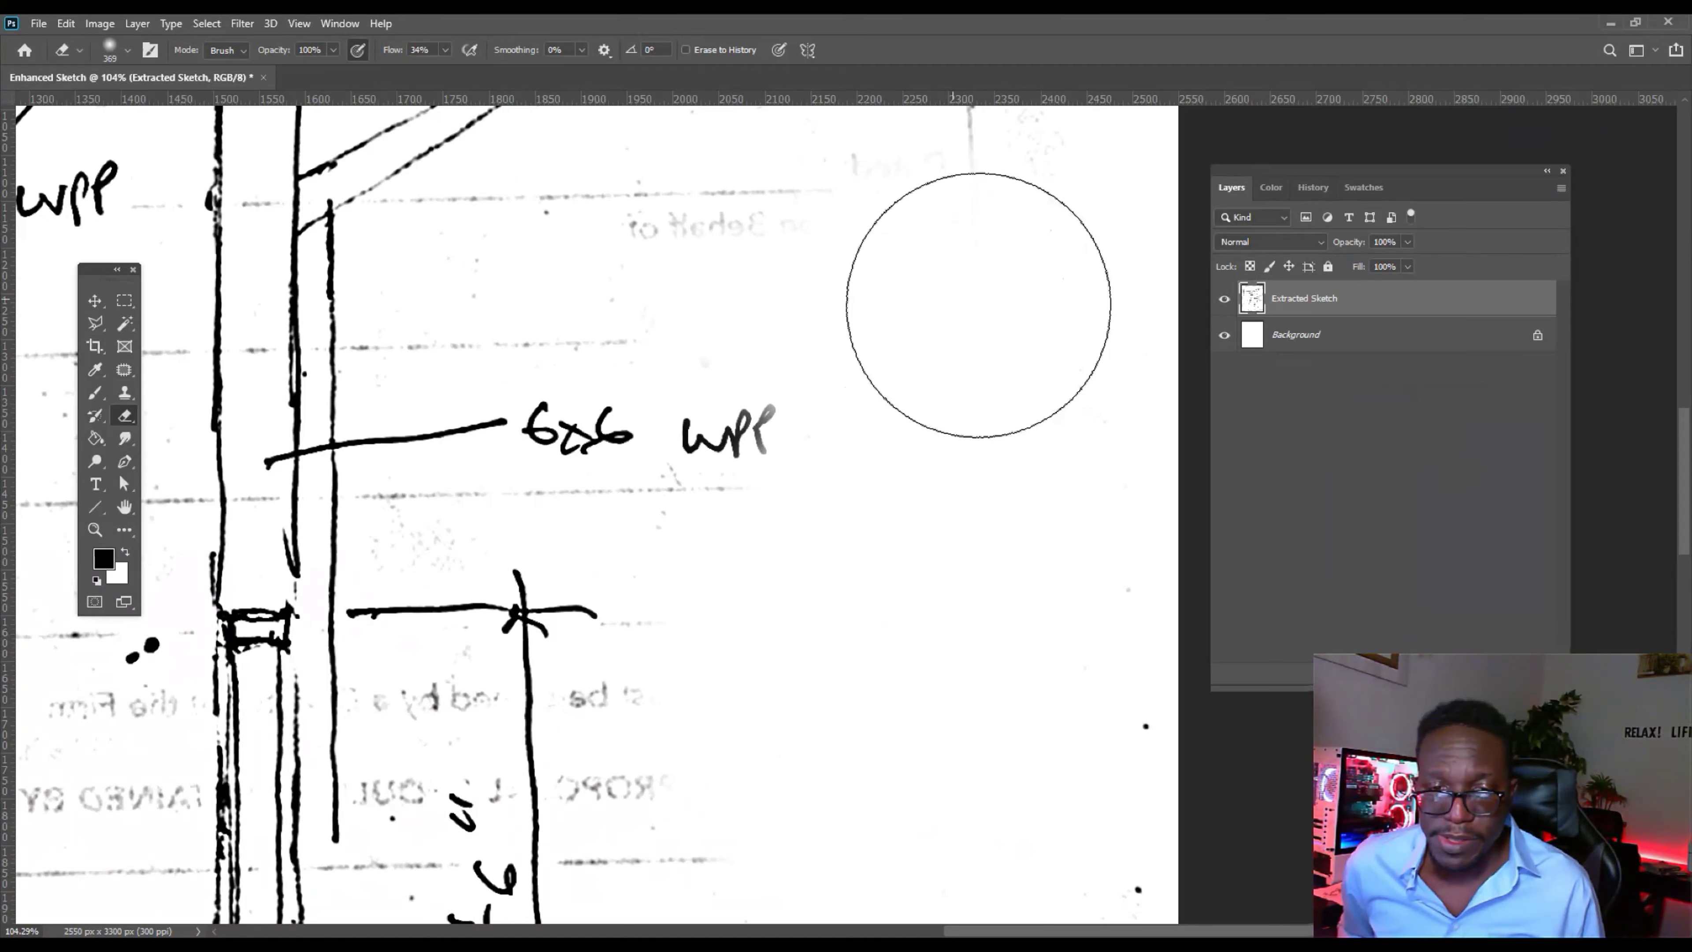
scroll(979, 305, down, 5)
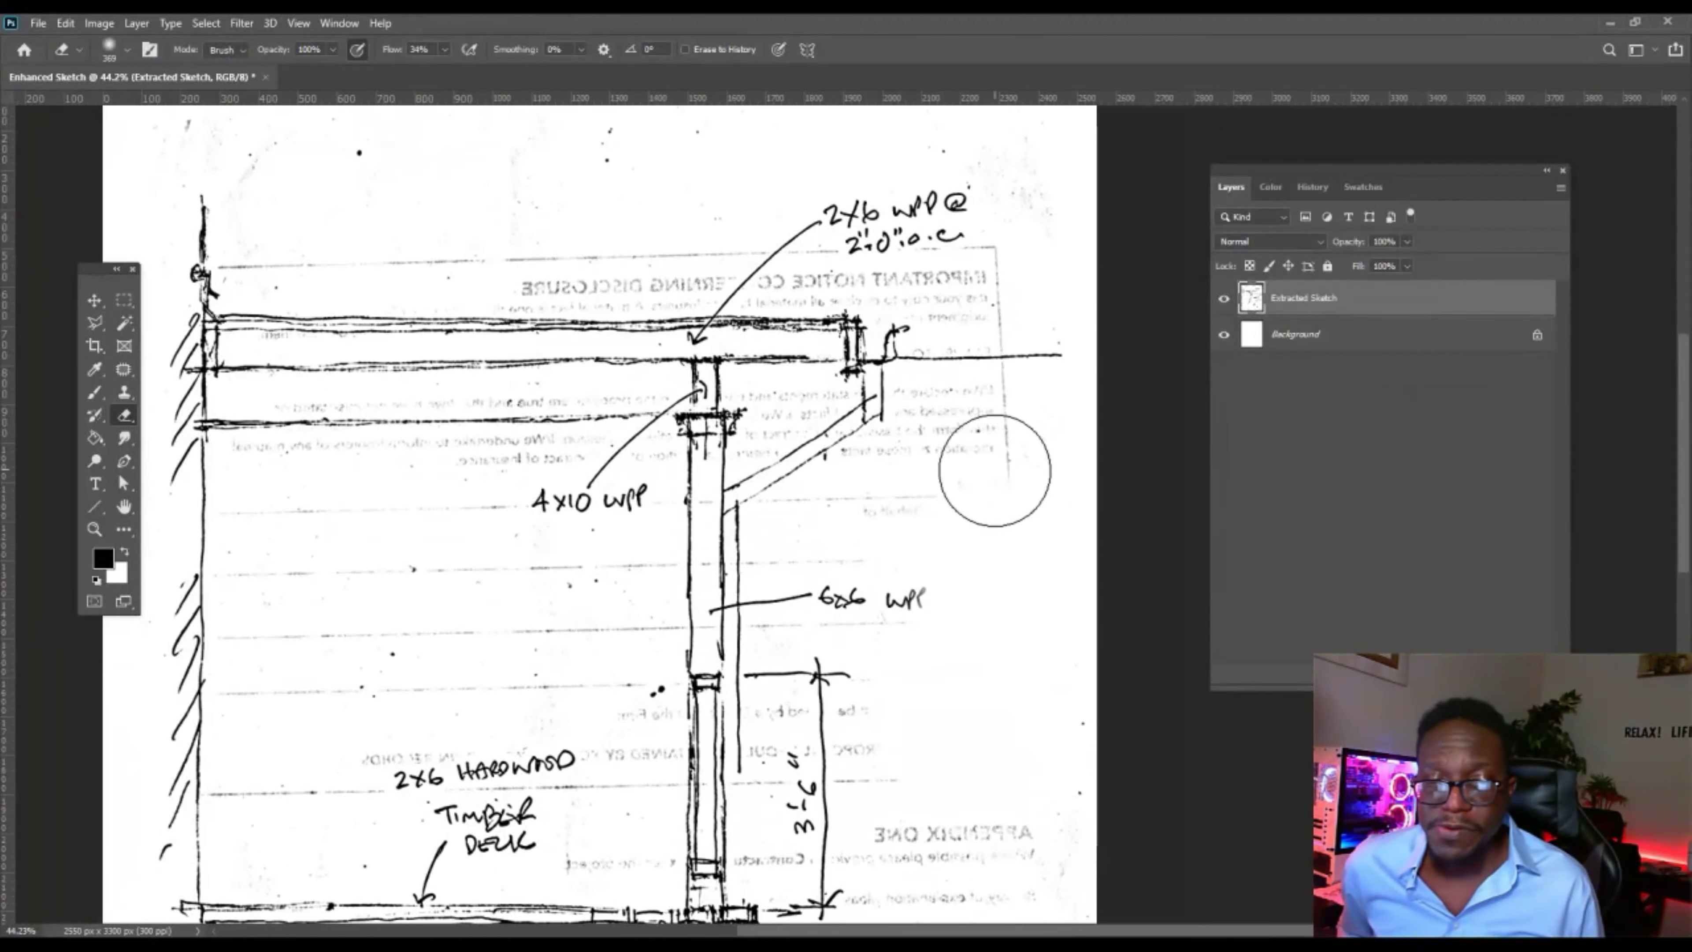
Revert the eraser stroke that removed the 3'-6" dimension by stepping back one state in the document history.
mouse_move(949, 600)
mouse_down()
mouse_move(939, 364)
mouse_move(908, 488)
mouse_move(986, 559)
mouse_move(959, 208)
mouse_move(966, 238)
mouse_up()
mouse_move(879, 351)
mouse_down()
mouse_move(787, 473)
mouse_move(785, 421)
mouse_move(819, 466)
mouse_up()
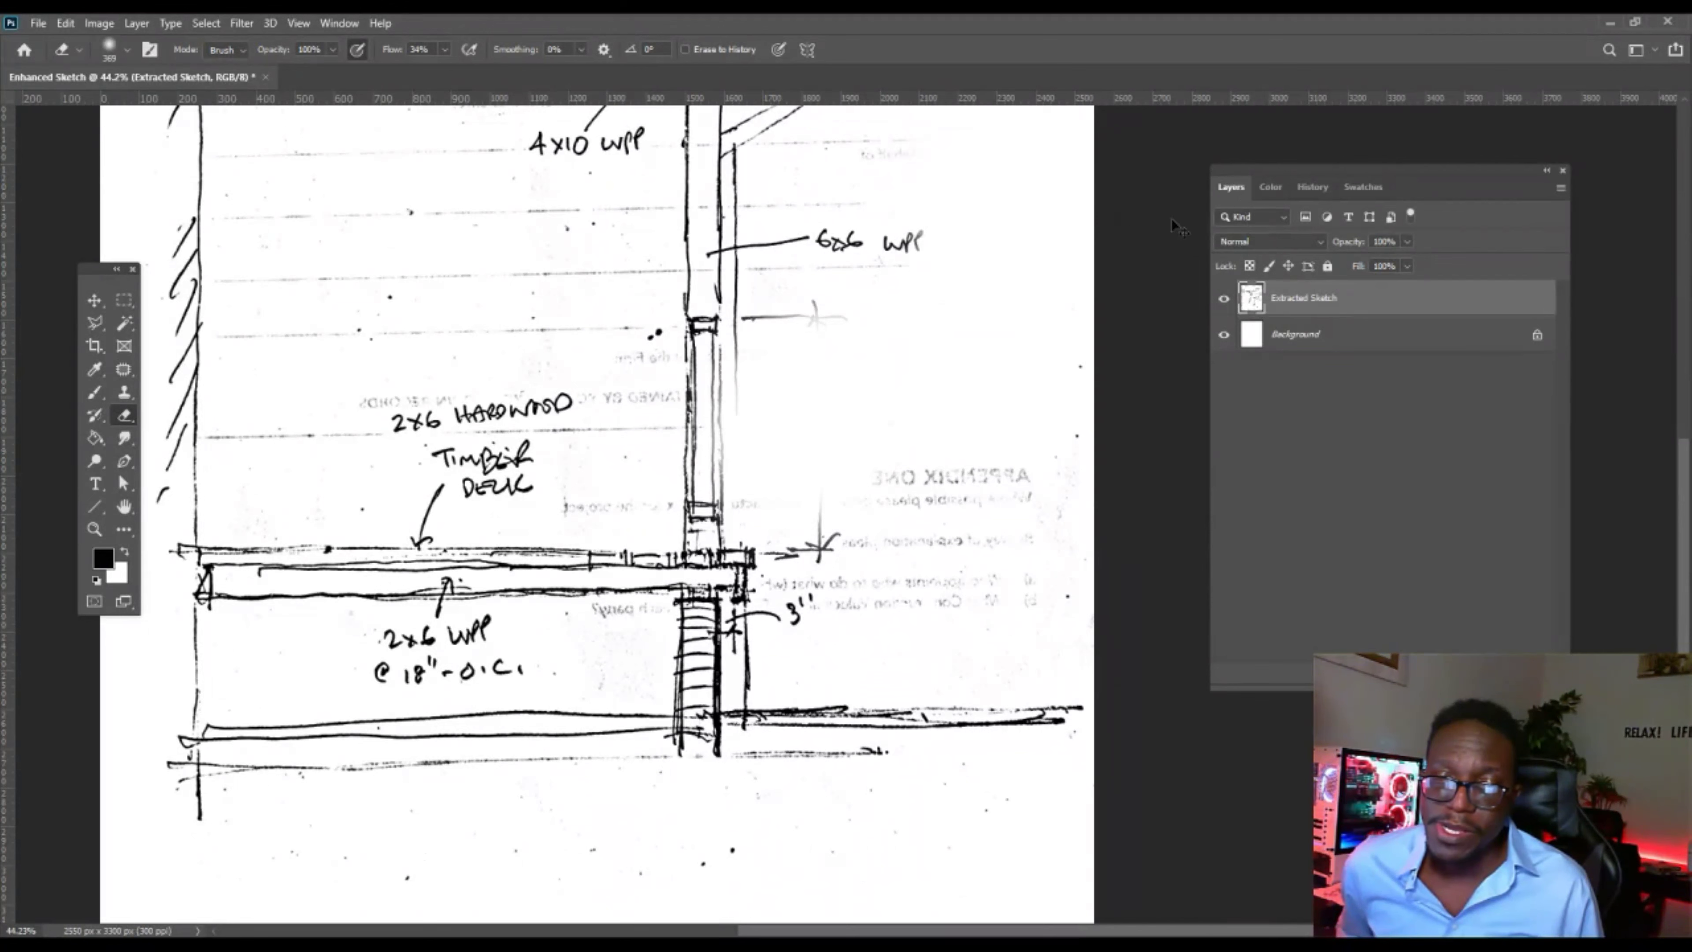
mouse_move(1351, 141)
mouse_down()
mouse_move(1303, 175)
mouse_move(1322, 200)
mouse_move(1303, 172)
mouse_up()
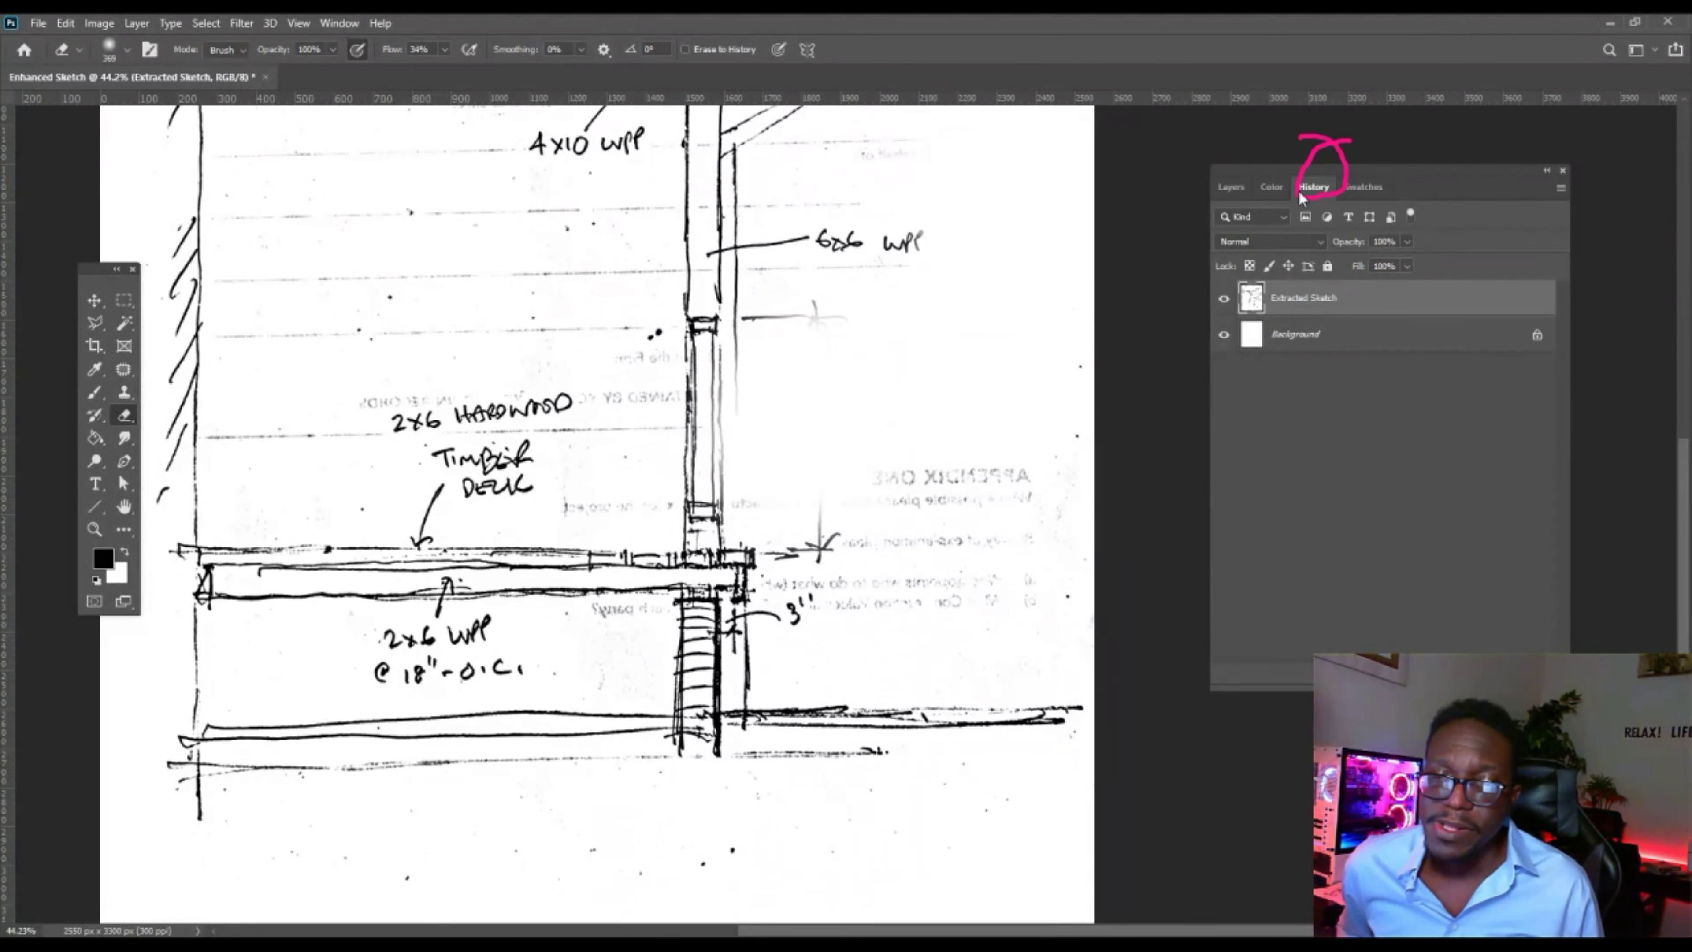
click(1305, 187)
click(1287, 631)
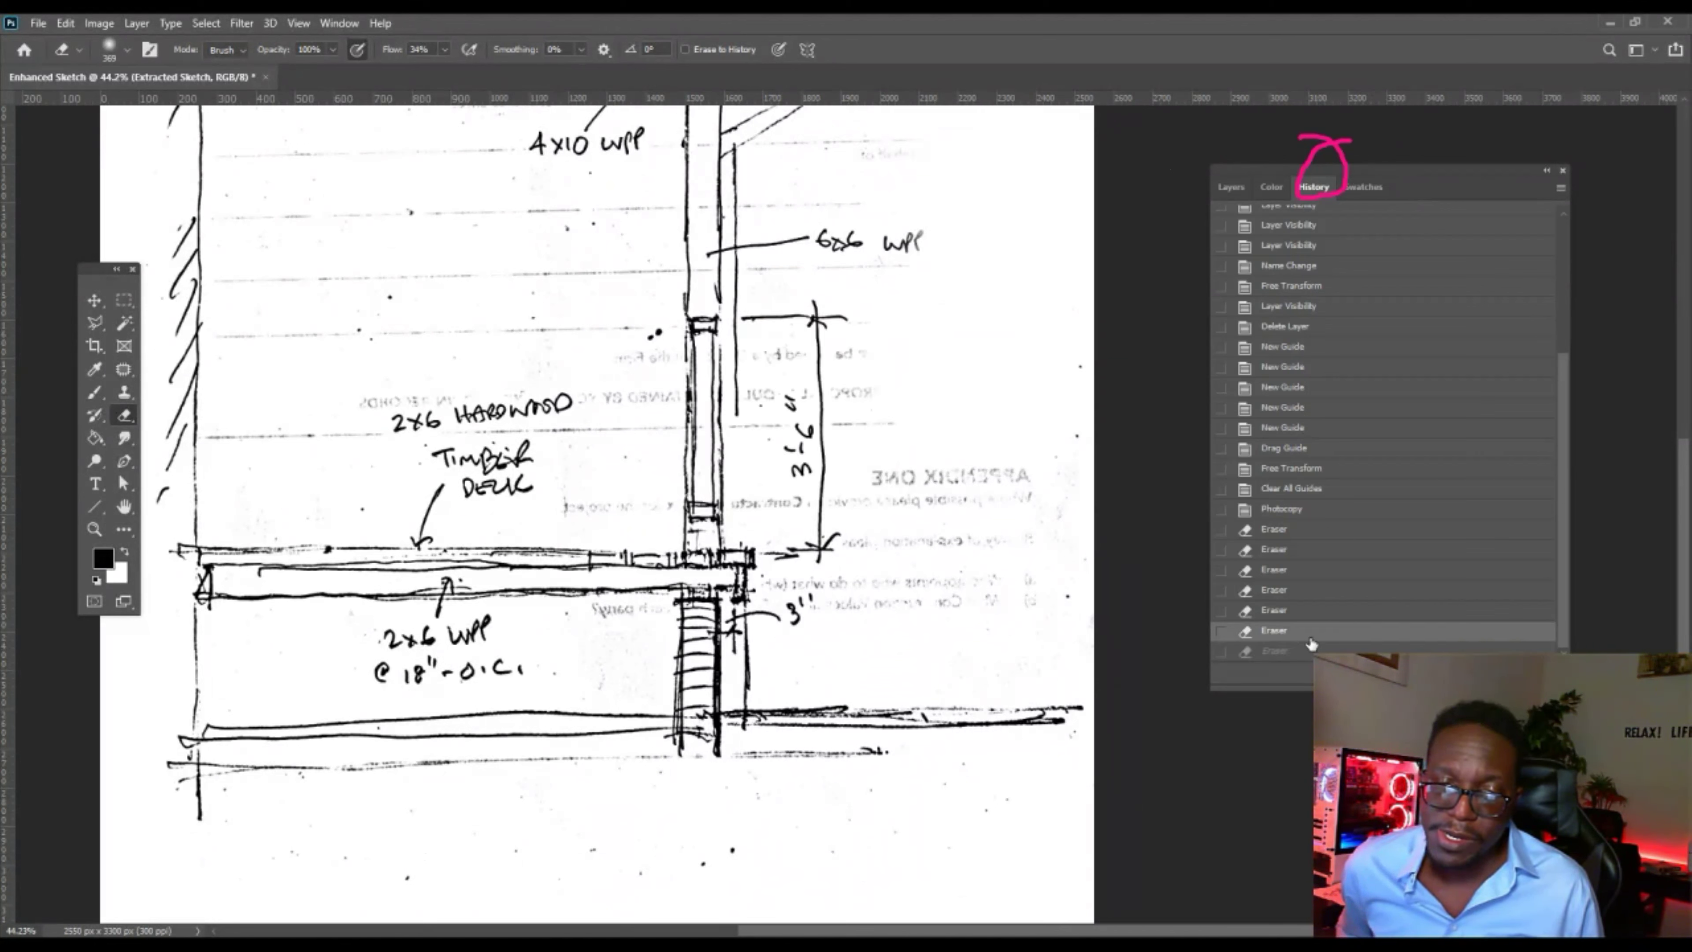
Erase the stray specks and bleed-through marks beside the 3'-6" dimension and along the sheet's upper margin with the large soft eraser.
mouse_move(942, 430)
mouse_down()
mouse_move(929, 510)
mouse_move(995, 430)
mouse_move(1029, 475)
mouse_move(980, 594)
mouse_move(1009, 380)
mouse_move(1065, 490)
mouse_move(1087, 329)
mouse_move(1081, 582)
mouse_move(1050, 566)
mouse_up()
drag(1054, 362, 1045, 806)
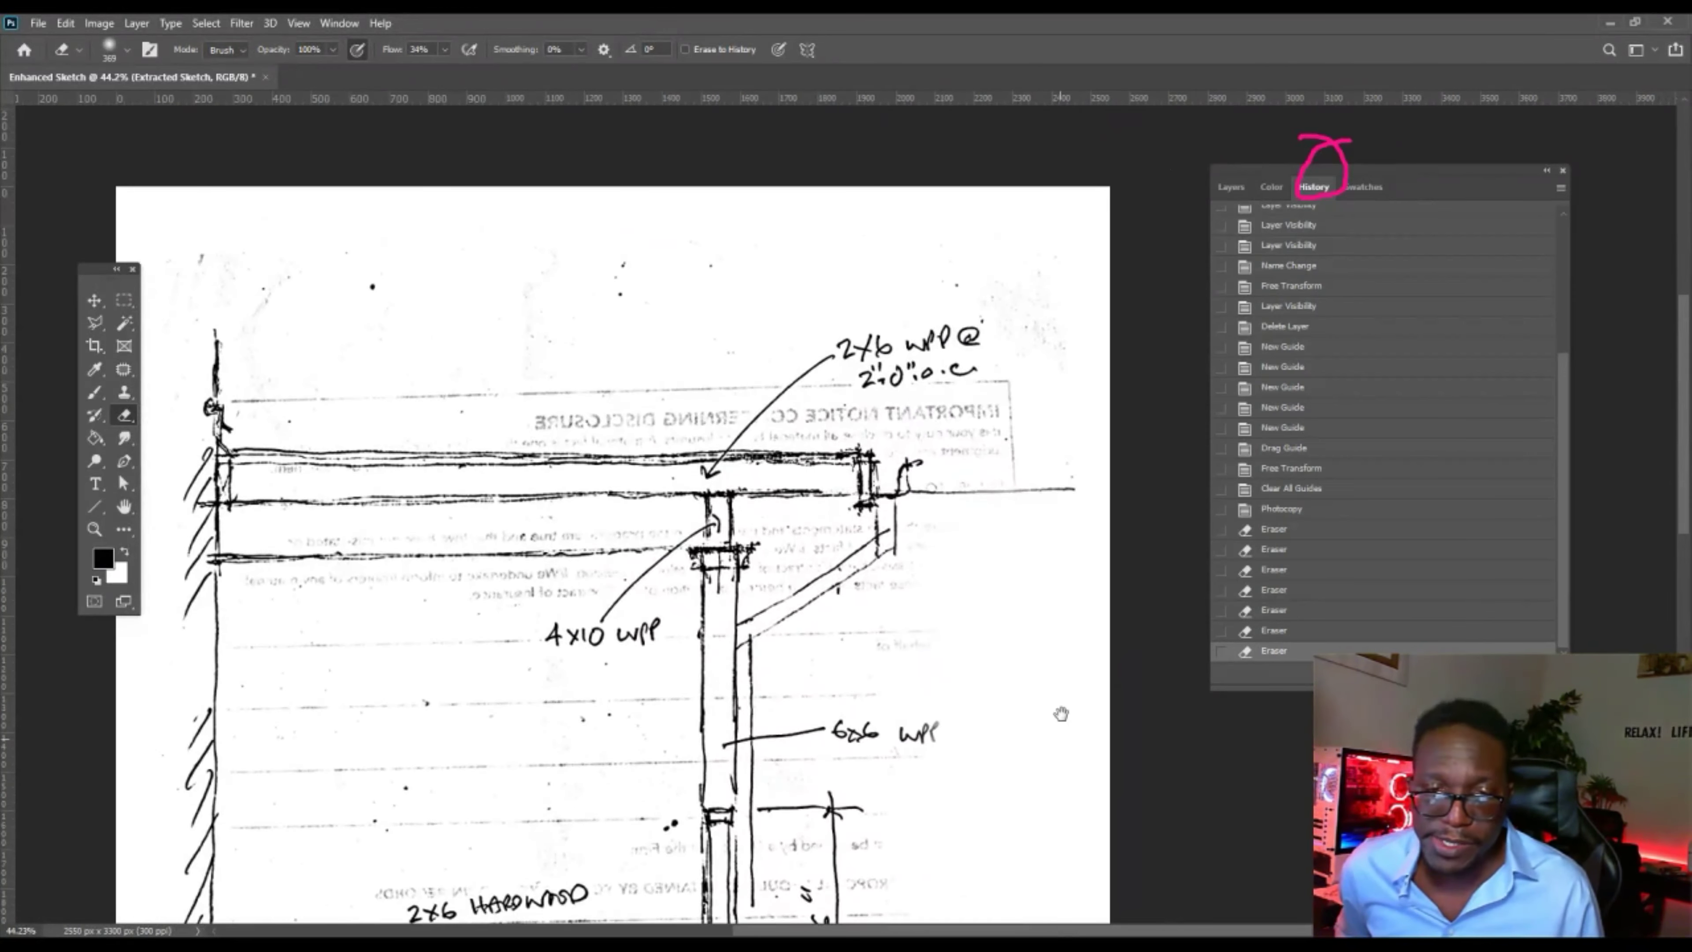
mouse_move(582, 238)
mouse_down()
mouse_move(693, 289)
mouse_move(656, 341)
mouse_move(394, 310)
mouse_move(334, 213)
mouse_move(366, 279)
mouse_move(289, 336)
mouse_move(335, 332)
mouse_move(311, 251)
mouse_move(402, 280)
mouse_move(461, 272)
mouse_move(396, 235)
mouse_up()
mouse_move(513, 218)
mouse_down()
mouse_move(533, 333)
mouse_move(1069, 329)
mouse_move(907, 325)
mouse_move(754, 244)
mouse_move(770, 250)
mouse_up()
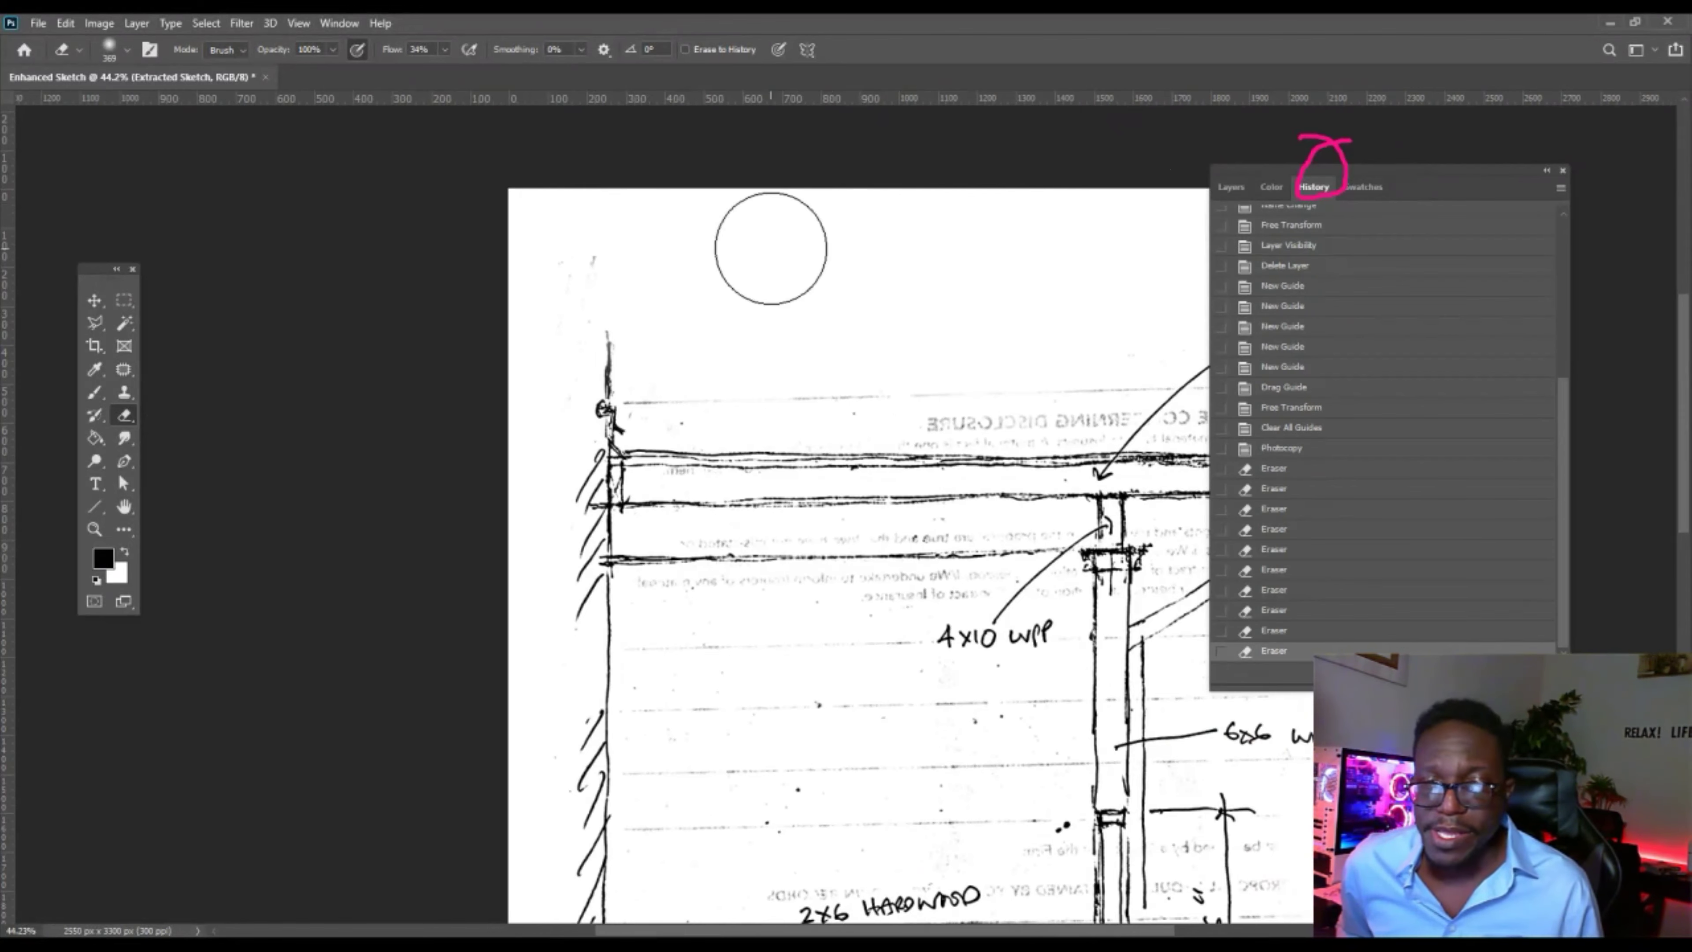
mouse_move(566, 261)
mouse_down()
mouse_move(555, 325)
mouse_move(665, 216)
mouse_move(834, 328)
mouse_move(859, 413)
mouse_up()
drag(902, 612, 627, 378)
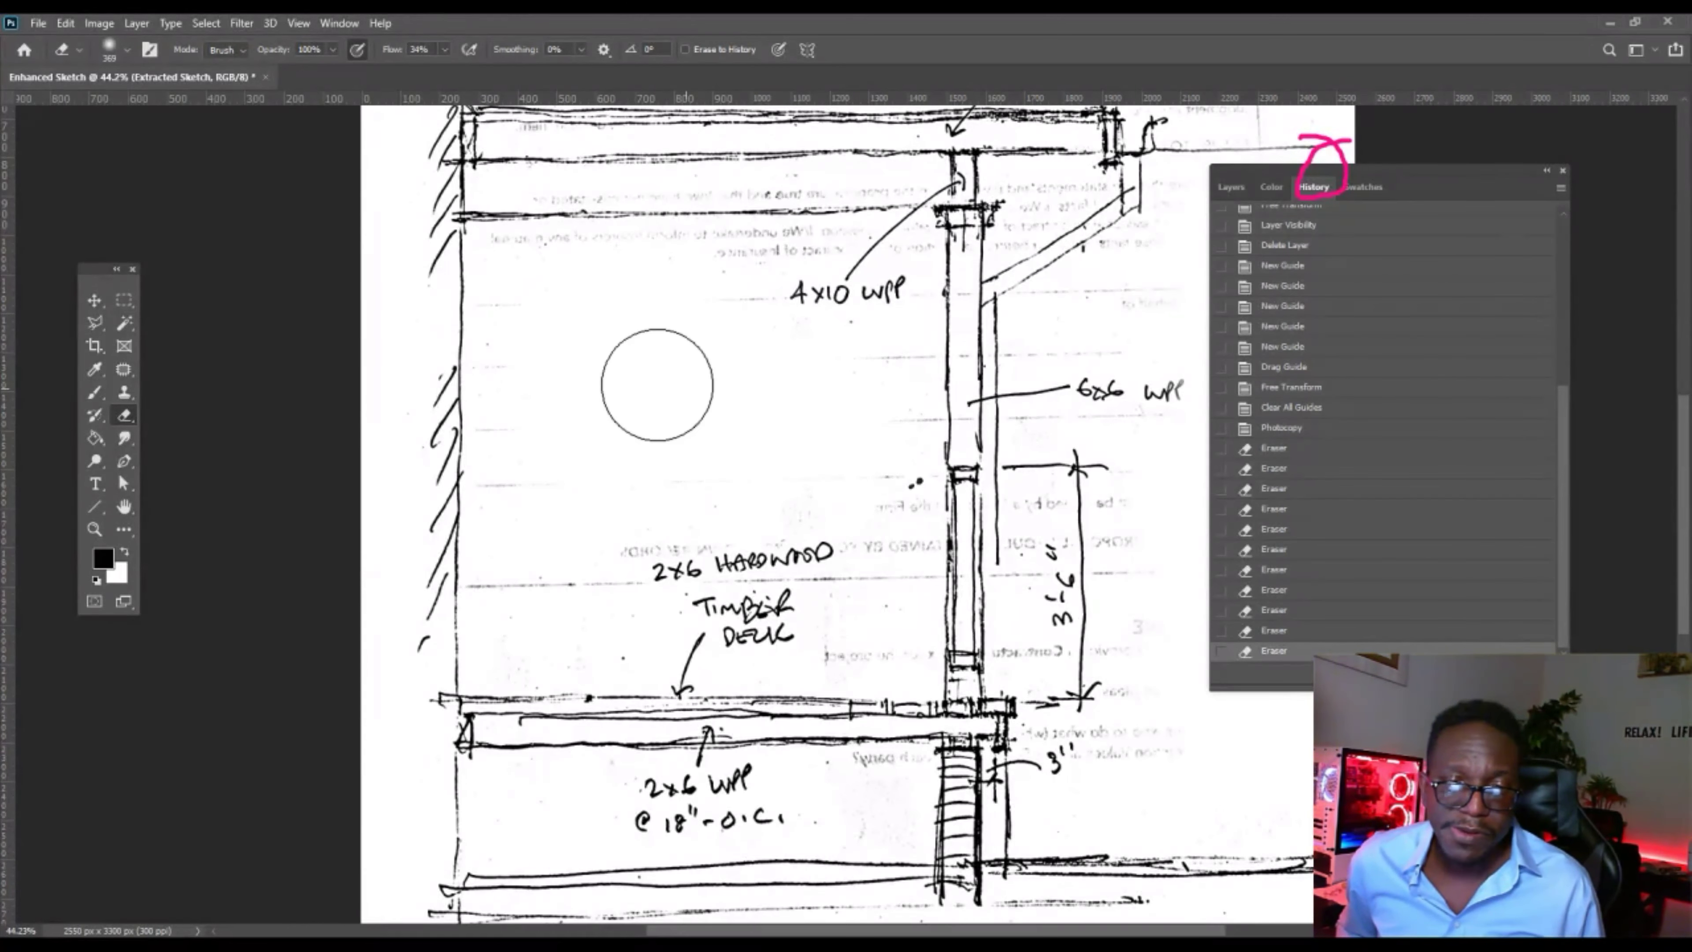
Erase the bleed-through in the open area left of the post and around the sheet's lower and right margins.
drag(549, 543, 640, 575)
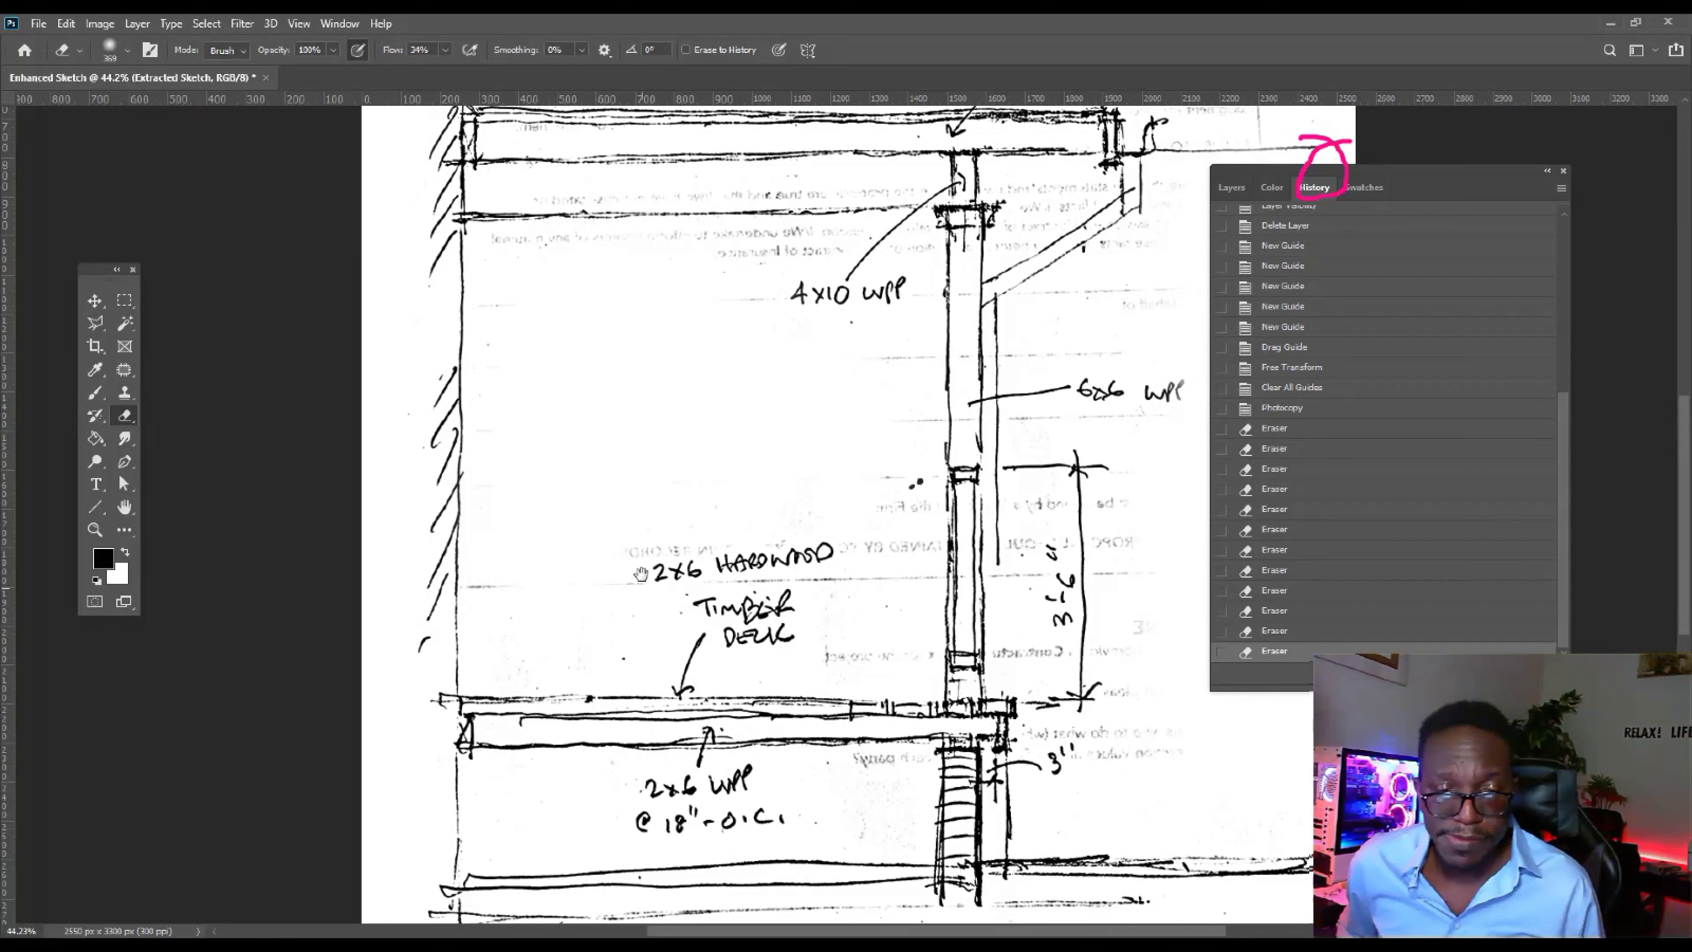
drag(640, 574, 563, 196)
drag(1066, 637, 704, 590)
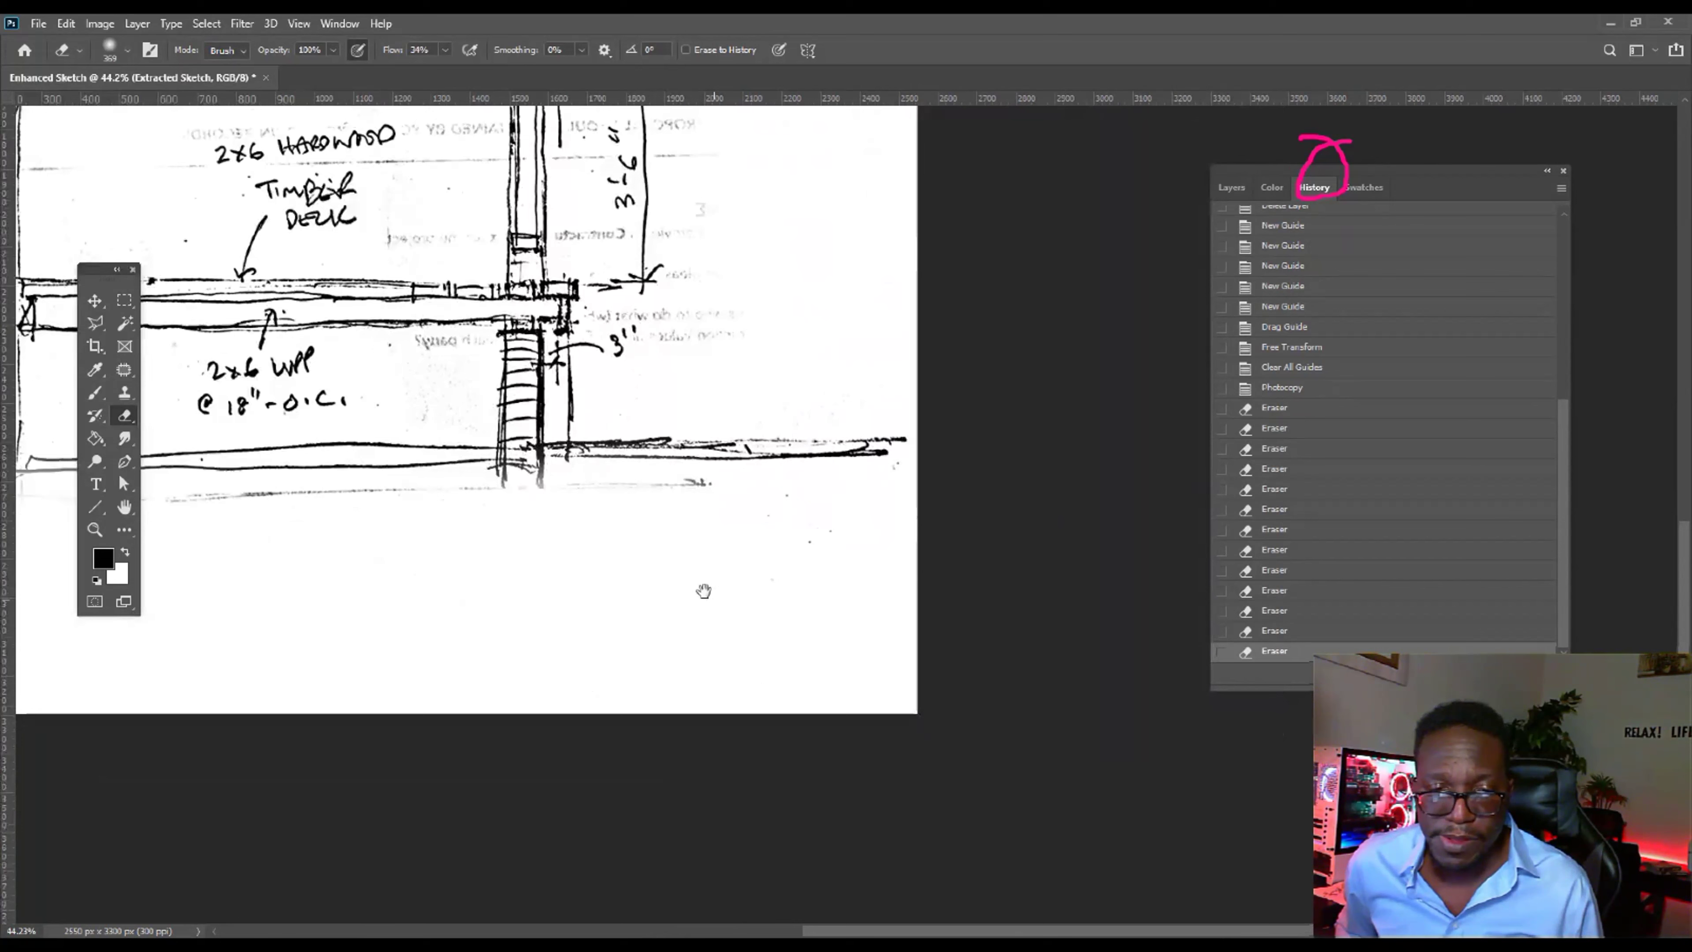
drag(704, 590, 692, 580)
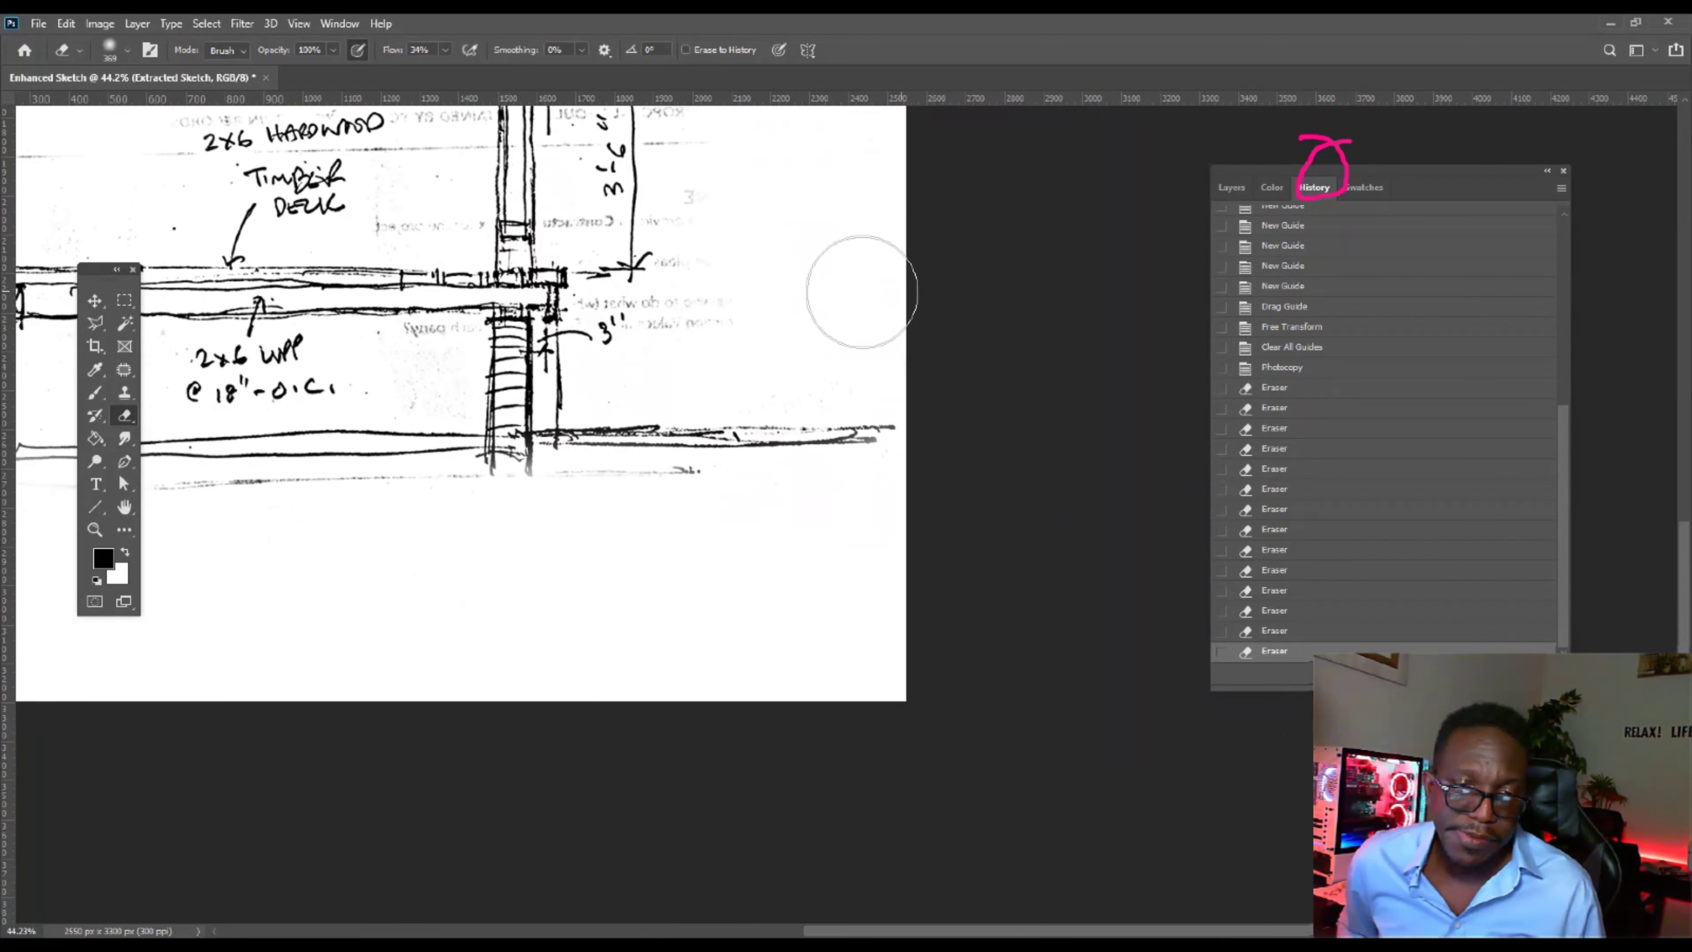
drag(718, 265, 792, 287)
mouse_move(766, 366)
mouse_down()
mouse_move(800, 442)
mouse_move(993, 627)
mouse_up()
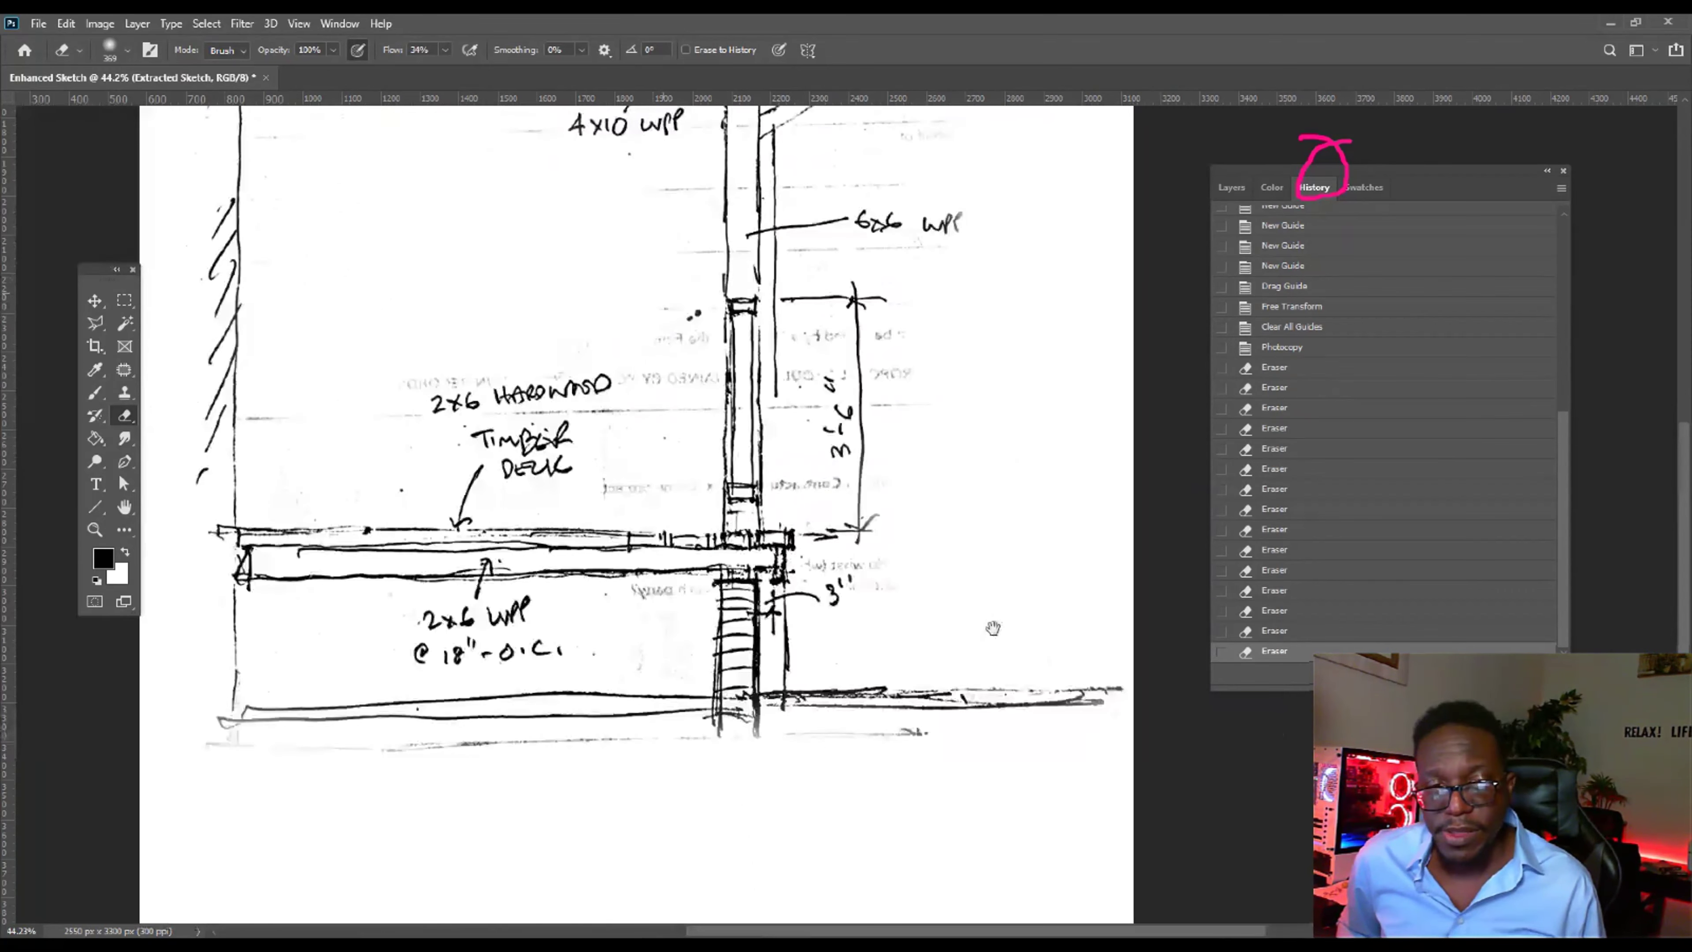
drag(993, 628, 1036, 741)
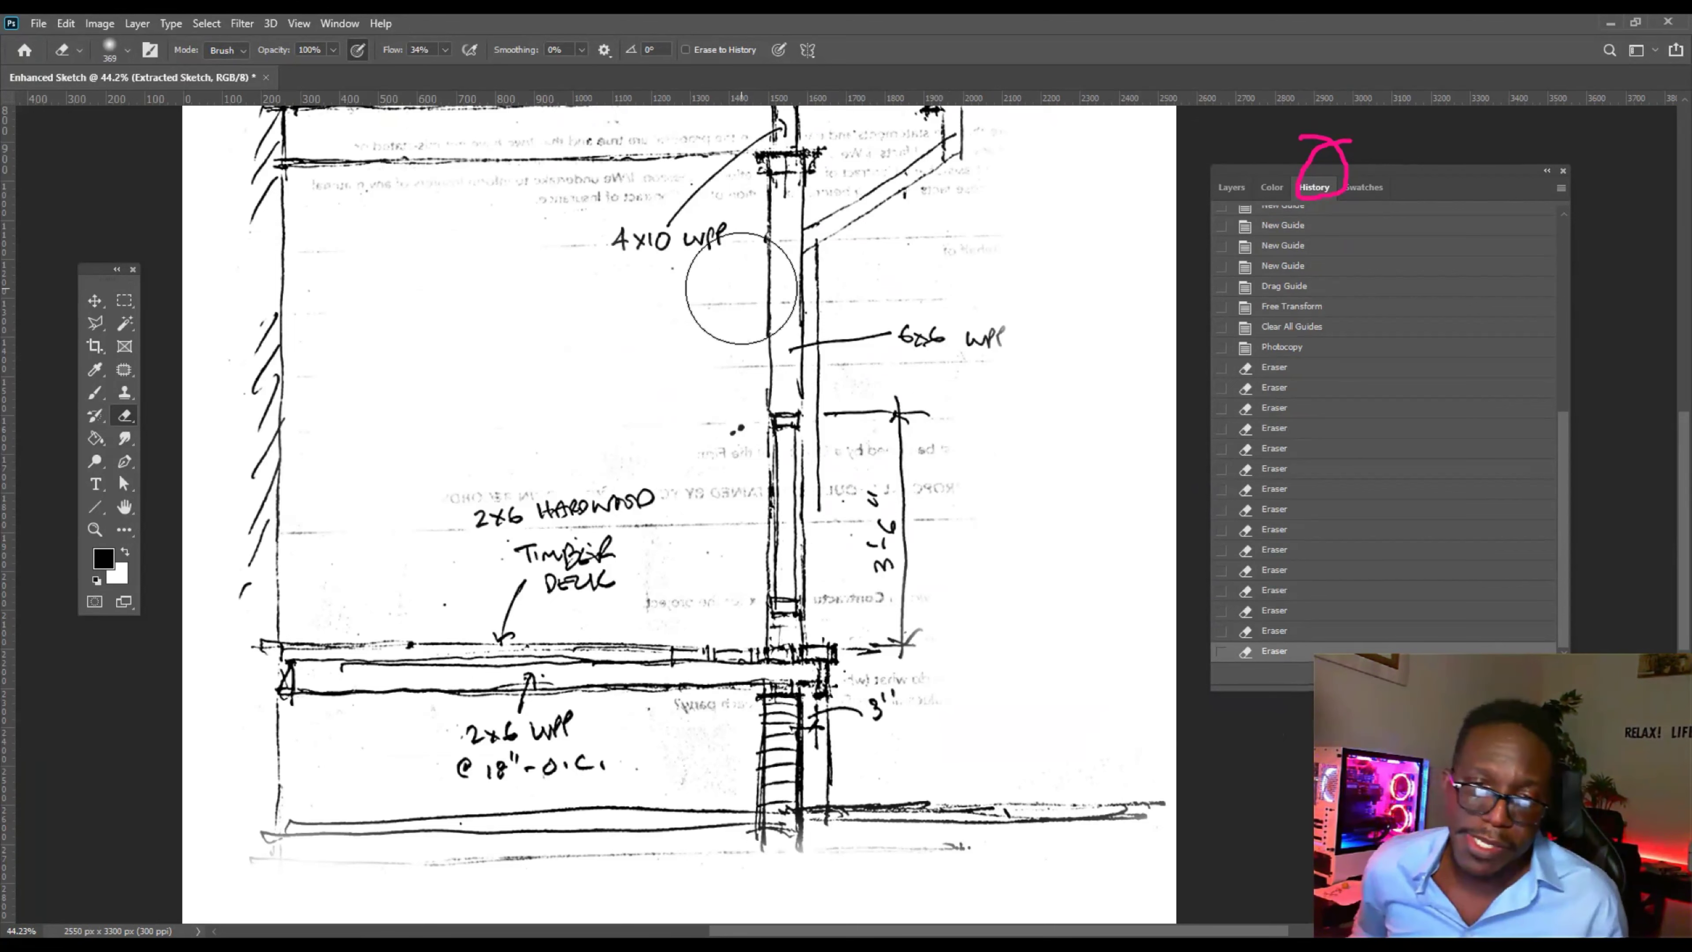
Set the eraser size to 124 px and its hardness to 100%.
scroll(740, 287, up, 5)
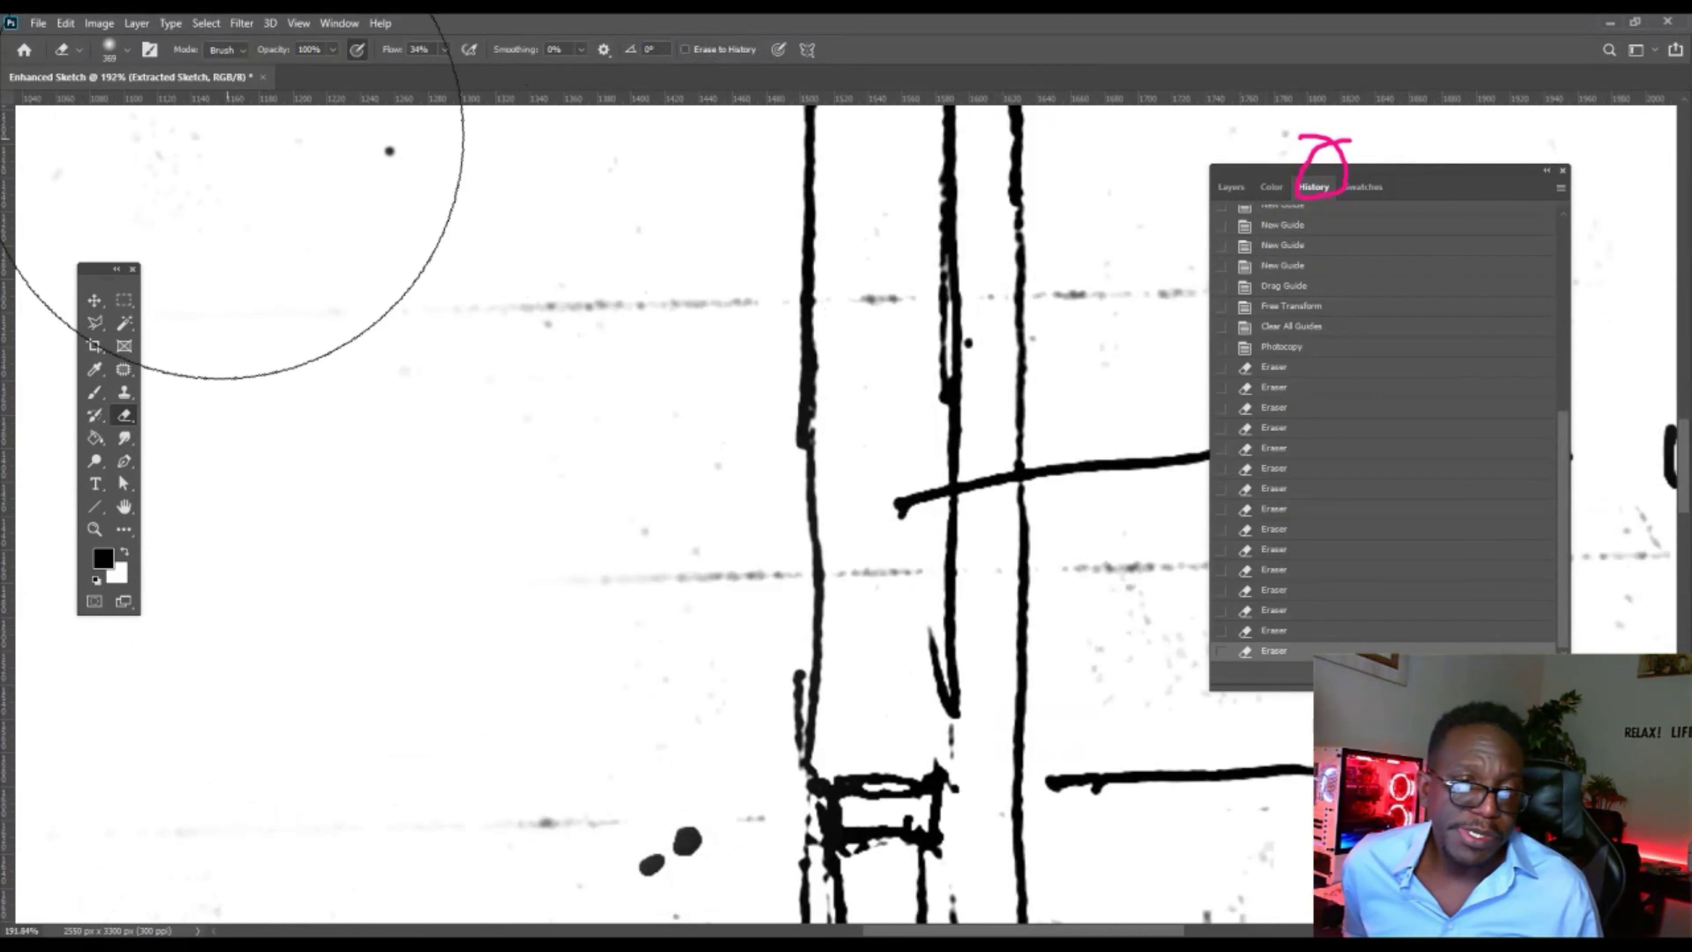
click(110, 54)
drag(168, 111, 160, 108)
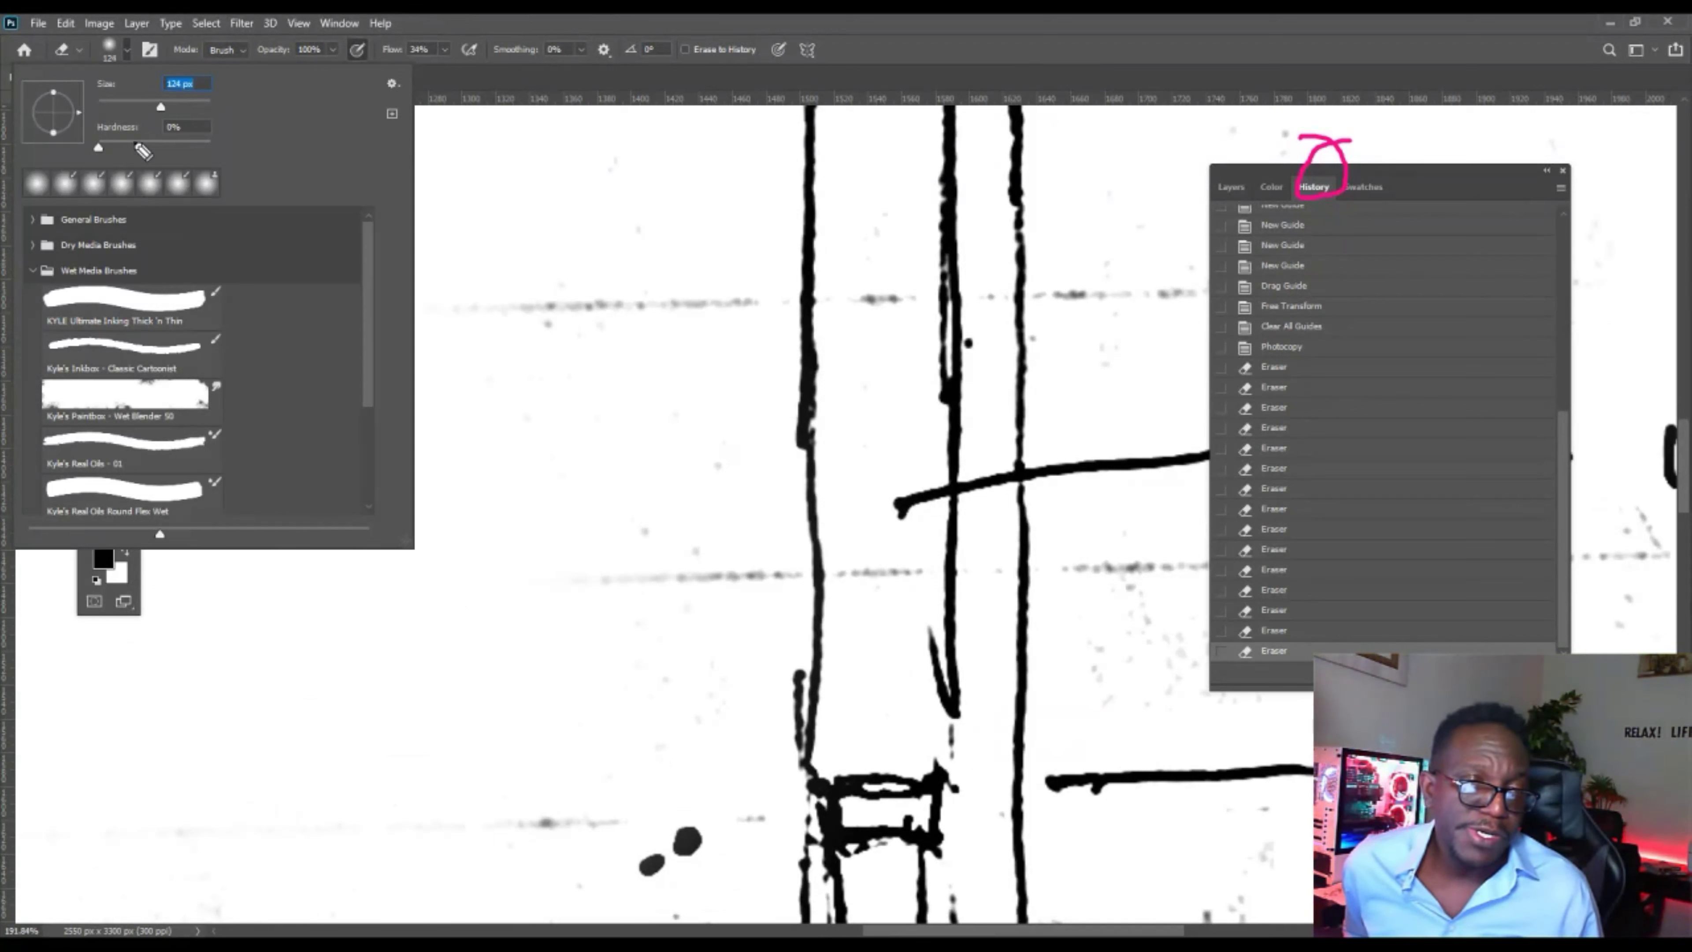
key(Return)
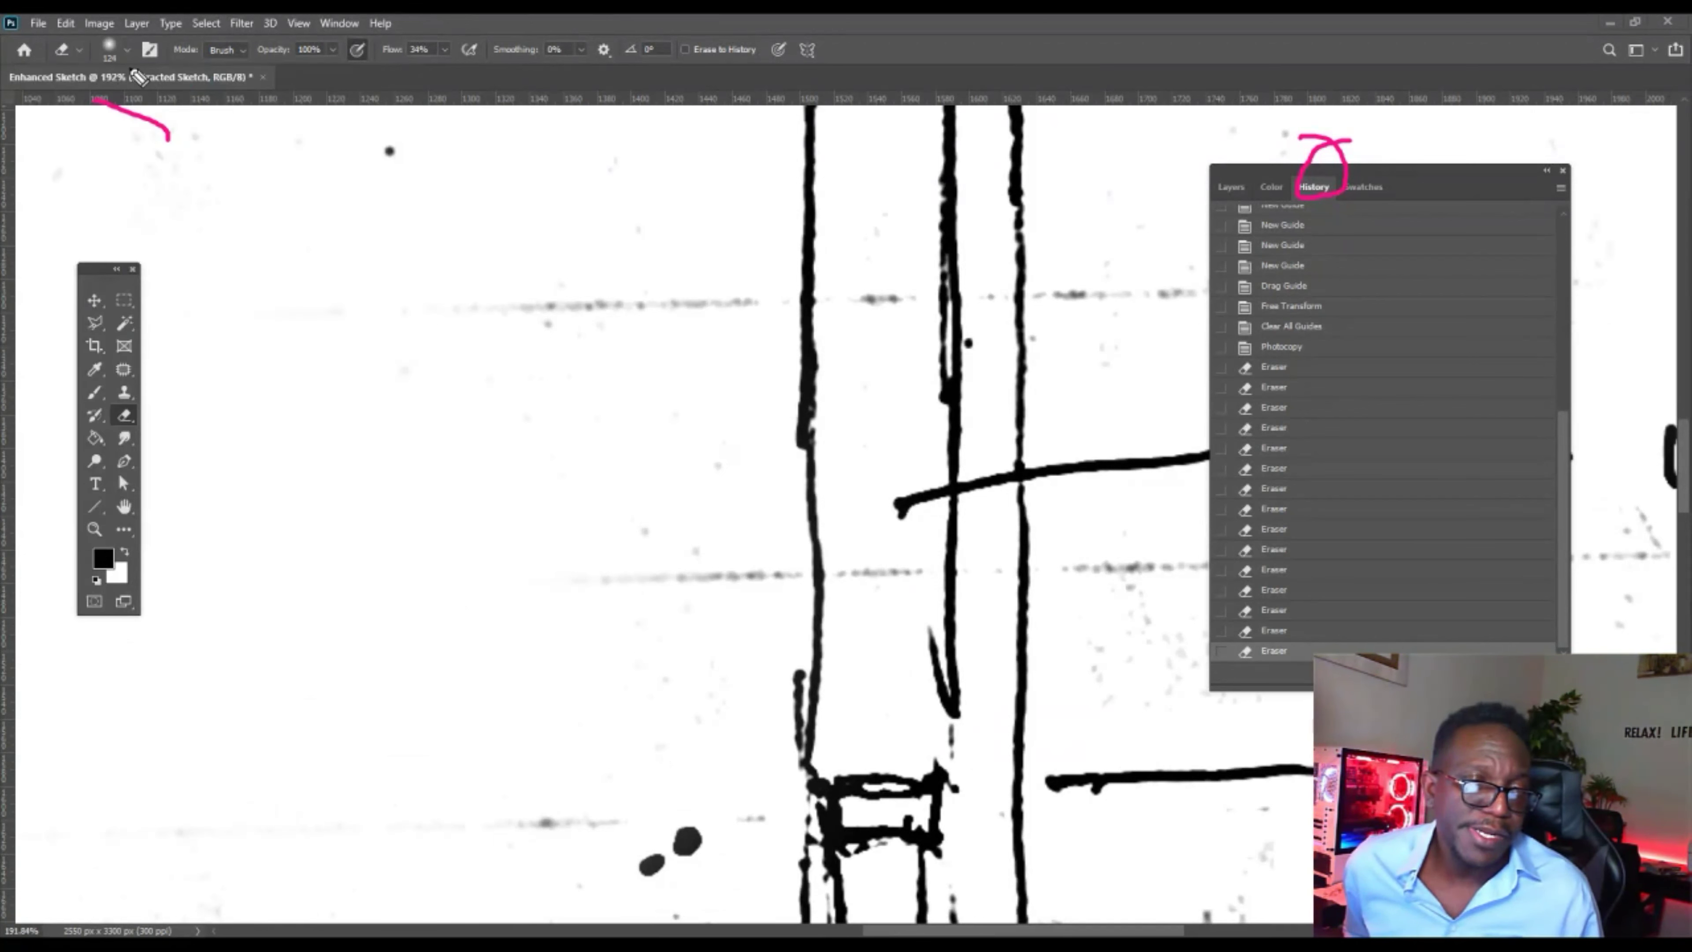
click(103, 49)
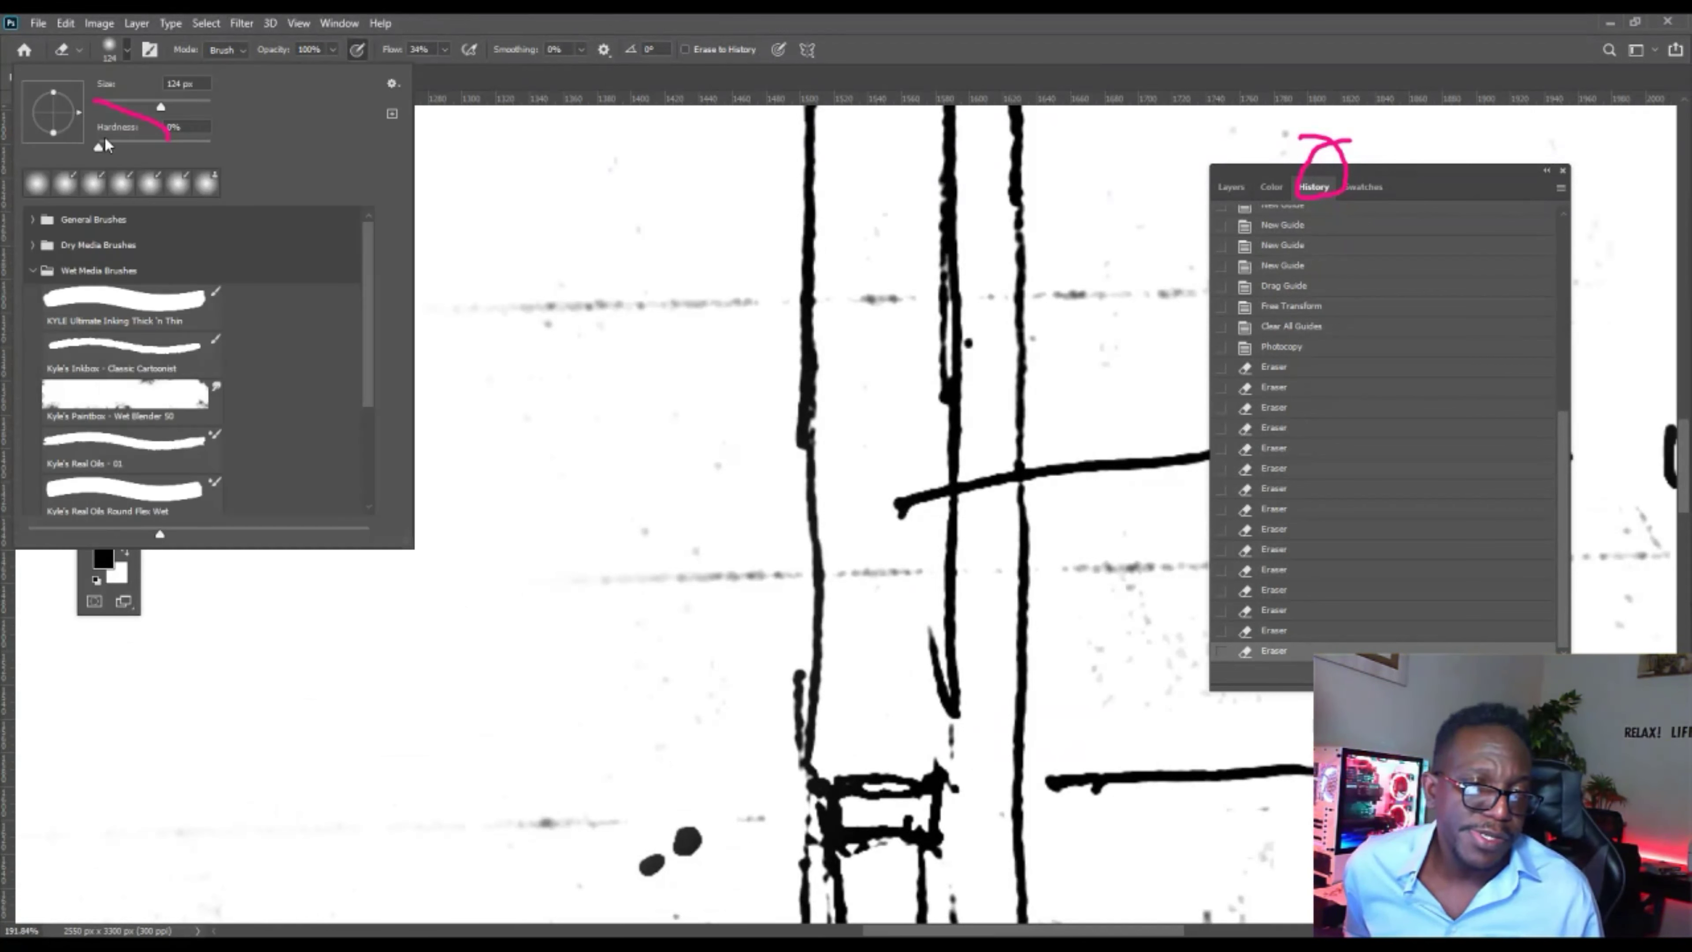
drag(100, 148, 279, 158)
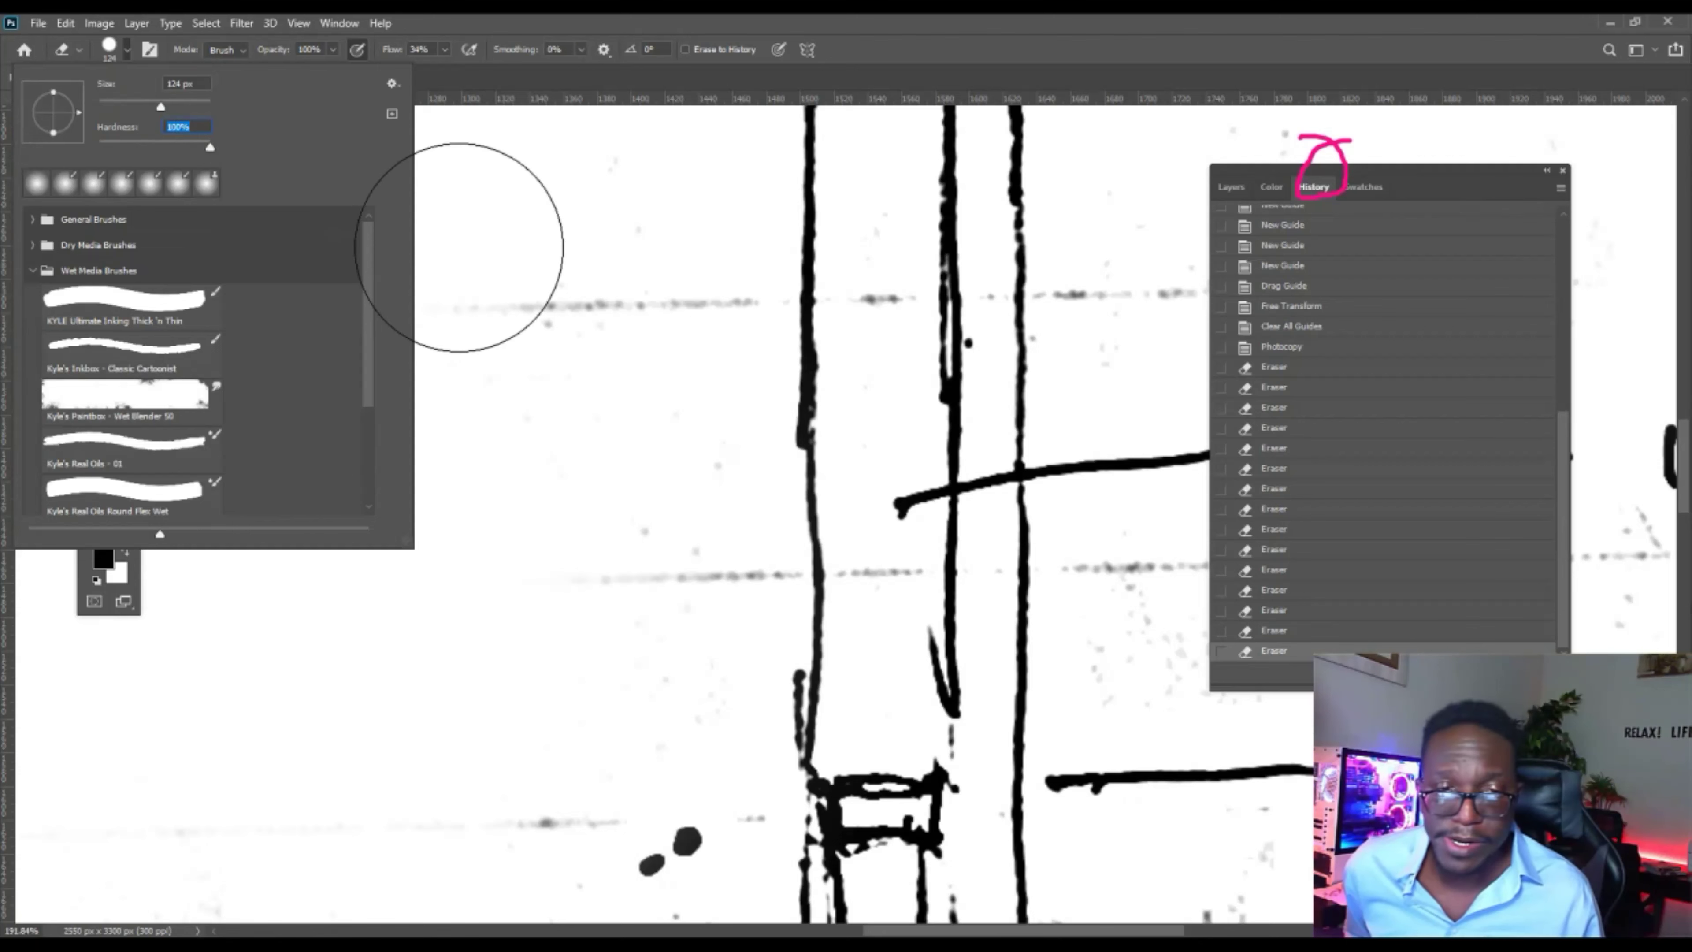
Erase the faint ruled lines and specks left of the post with the hard eraser.
click(555, 295)
drag(554, 294, 510, 303)
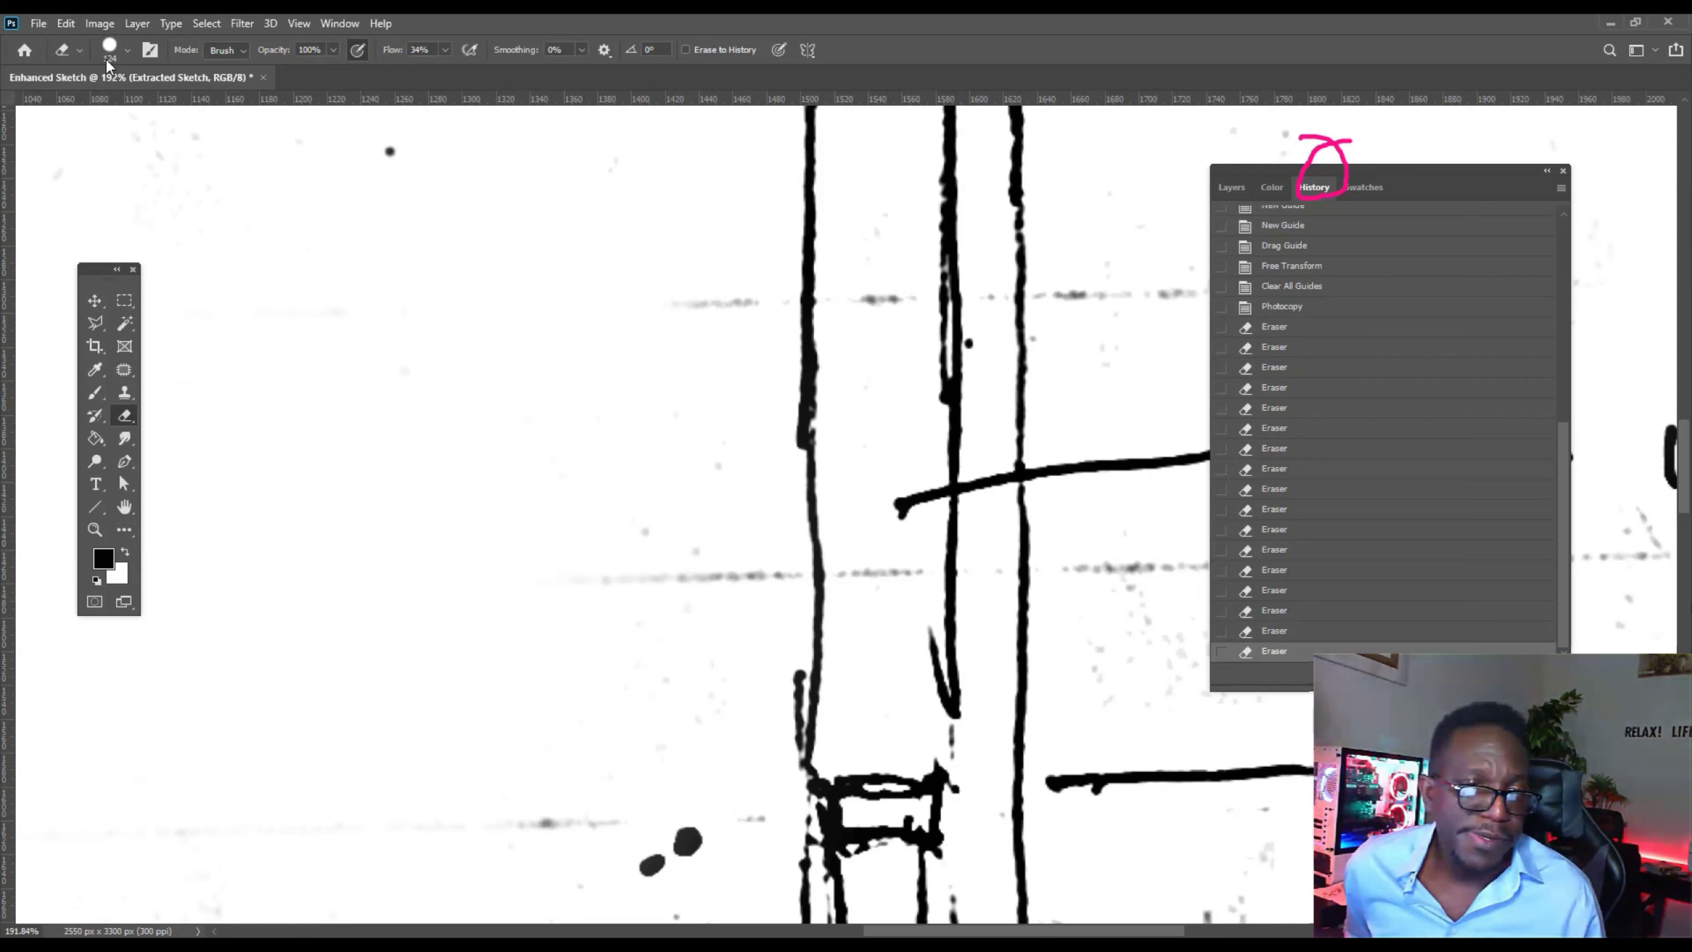
drag(665, 340, 679, 302)
mouse_move(634, 579)
mouse_down()
mouse_move(695, 577)
mouse_move(677, 393)
mouse_up()
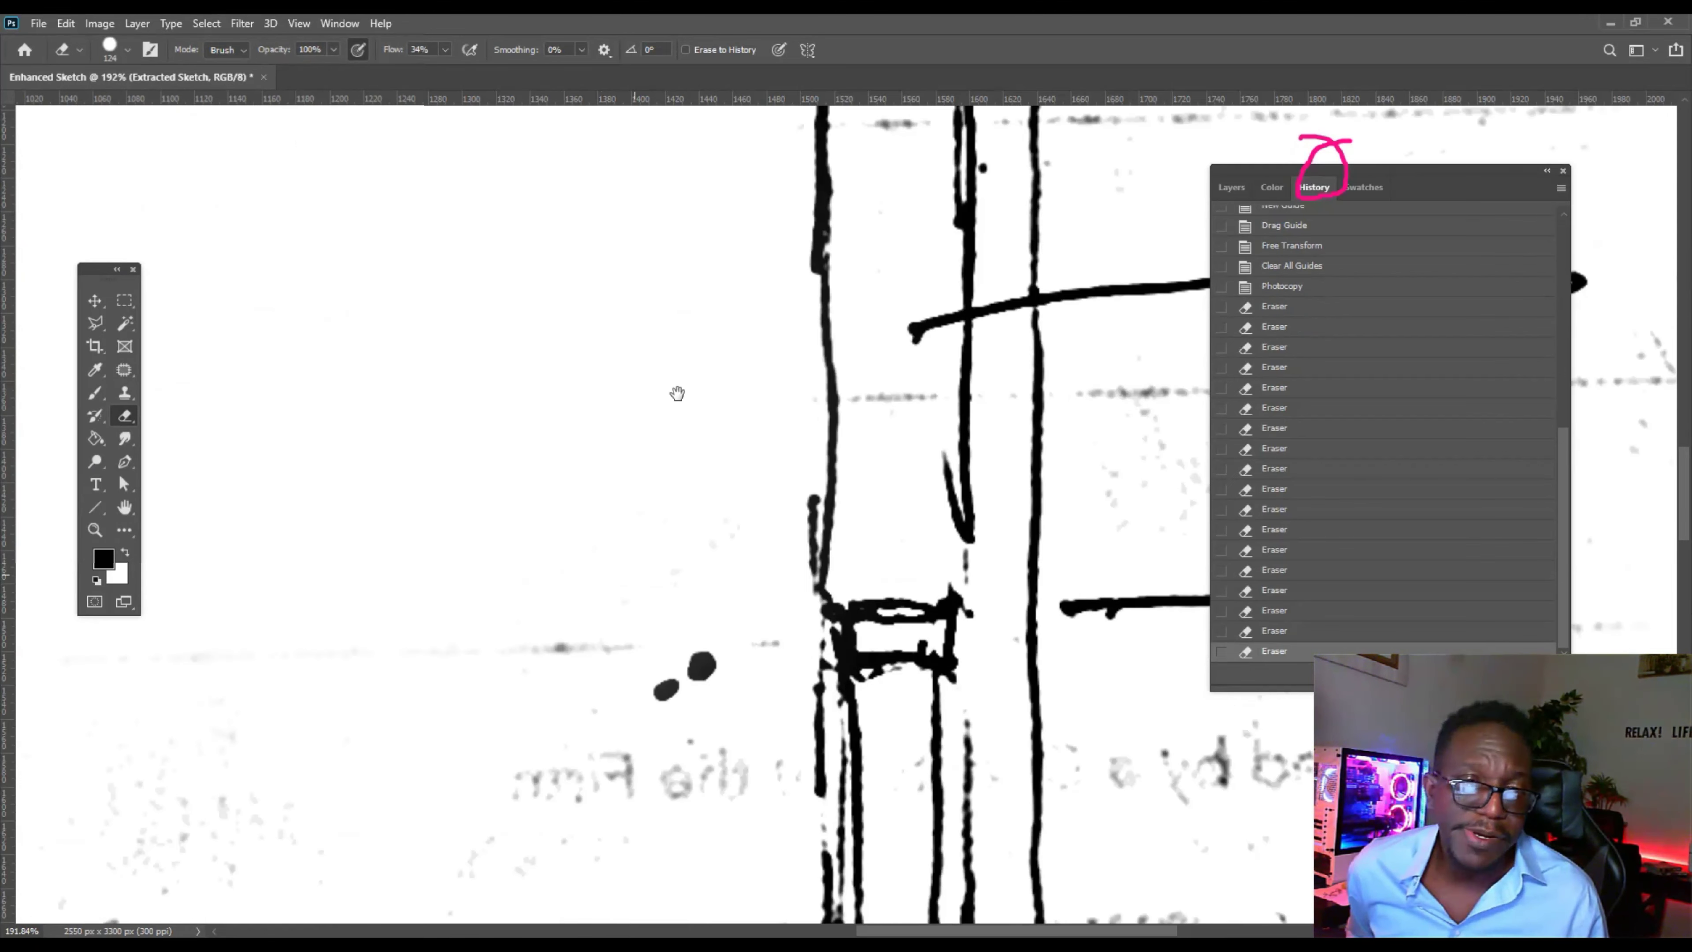
drag(676, 393, 698, 306)
Set the eraser flow to 100% and erase the ruled line and ink dots left of the post's small crosspiece.
drag(397, 64, 470, 80)
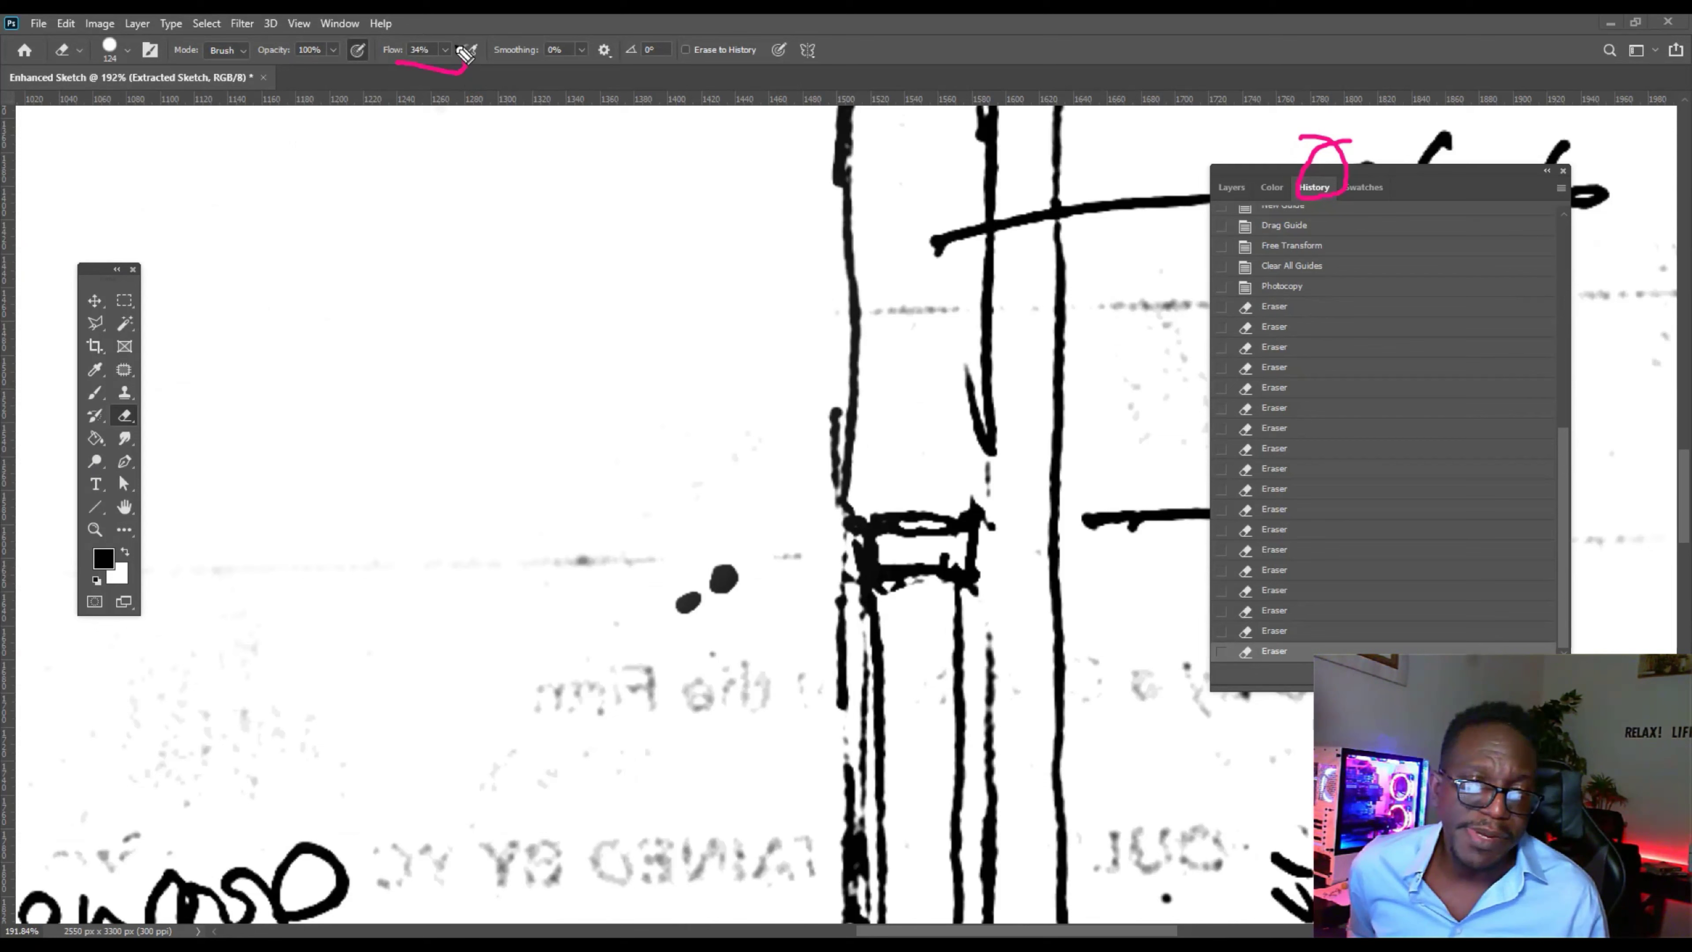
mouse_move(465, 53)
mouse_down()
mouse_move(439, 70)
mouse_move(506, 68)
mouse_up()
click(444, 49)
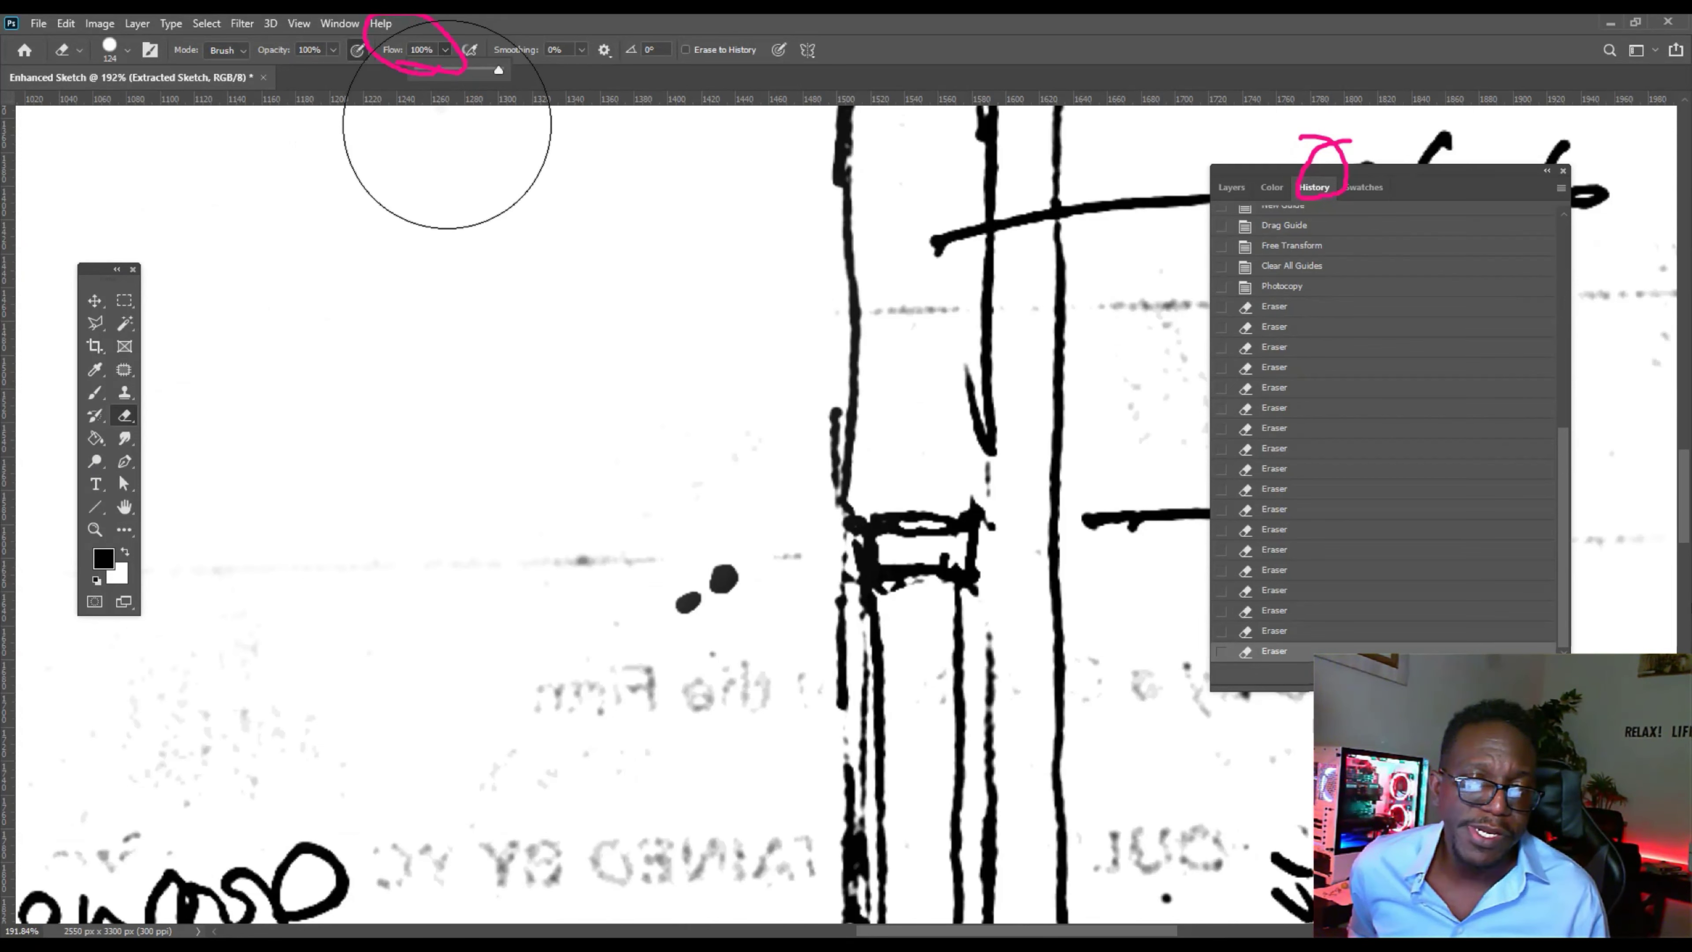
drag(661, 571, 692, 551)
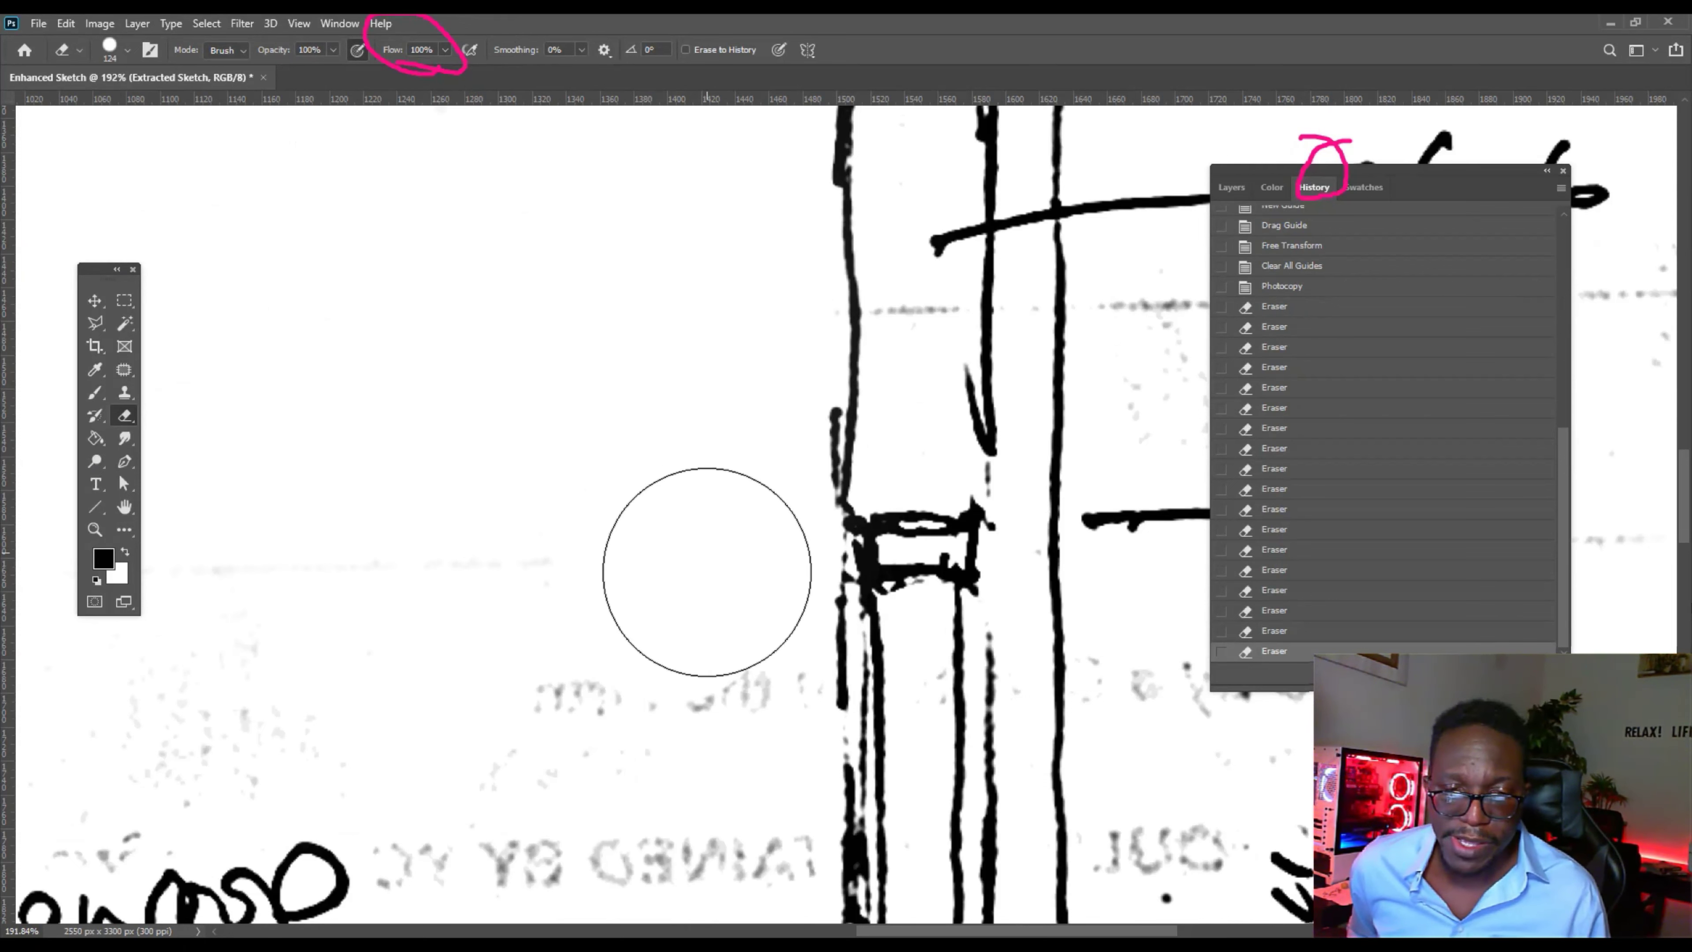
drag(479, 586, 531, 552)
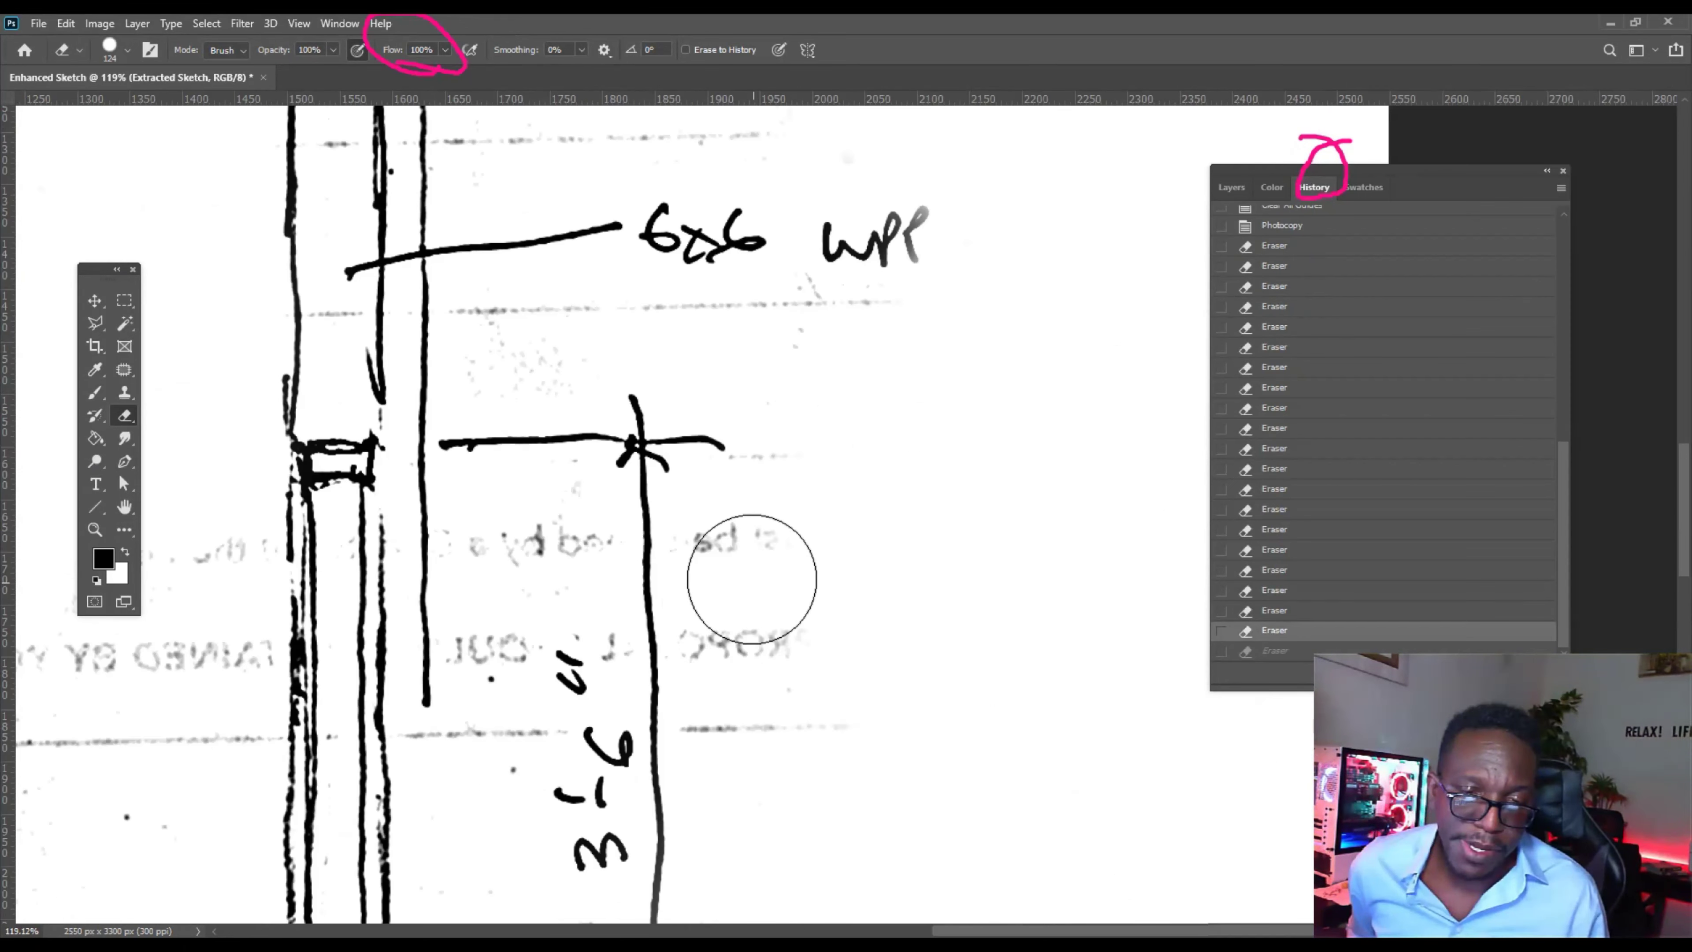
Erase the bleed-through text and ruled lines on both sides of the upper 3'-6" dimension line, keeping the dimension intact.
mouse_move(752, 578)
mouse_down()
mouse_move(729, 575)
mouse_move(736, 732)
mouse_up()
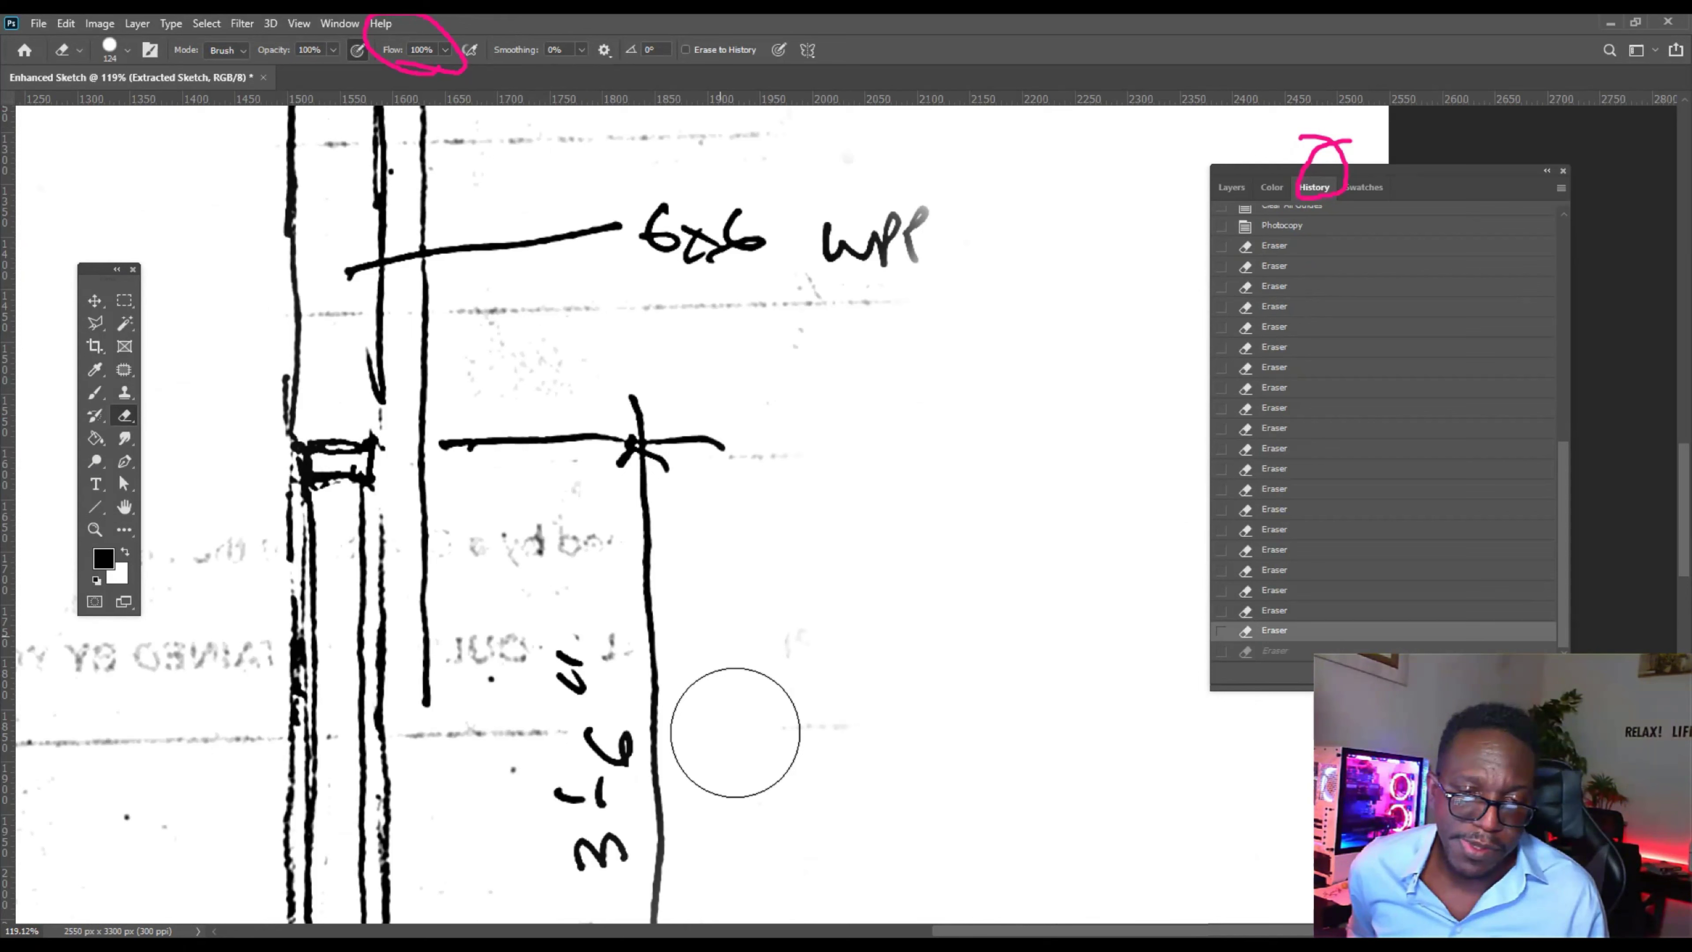
mouse_move(558, 642)
mouse_down()
mouse_move(494, 563)
mouse_move(553, 546)
mouse_move(548, 510)
mouse_up()
drag(677, 489, 764, 452)
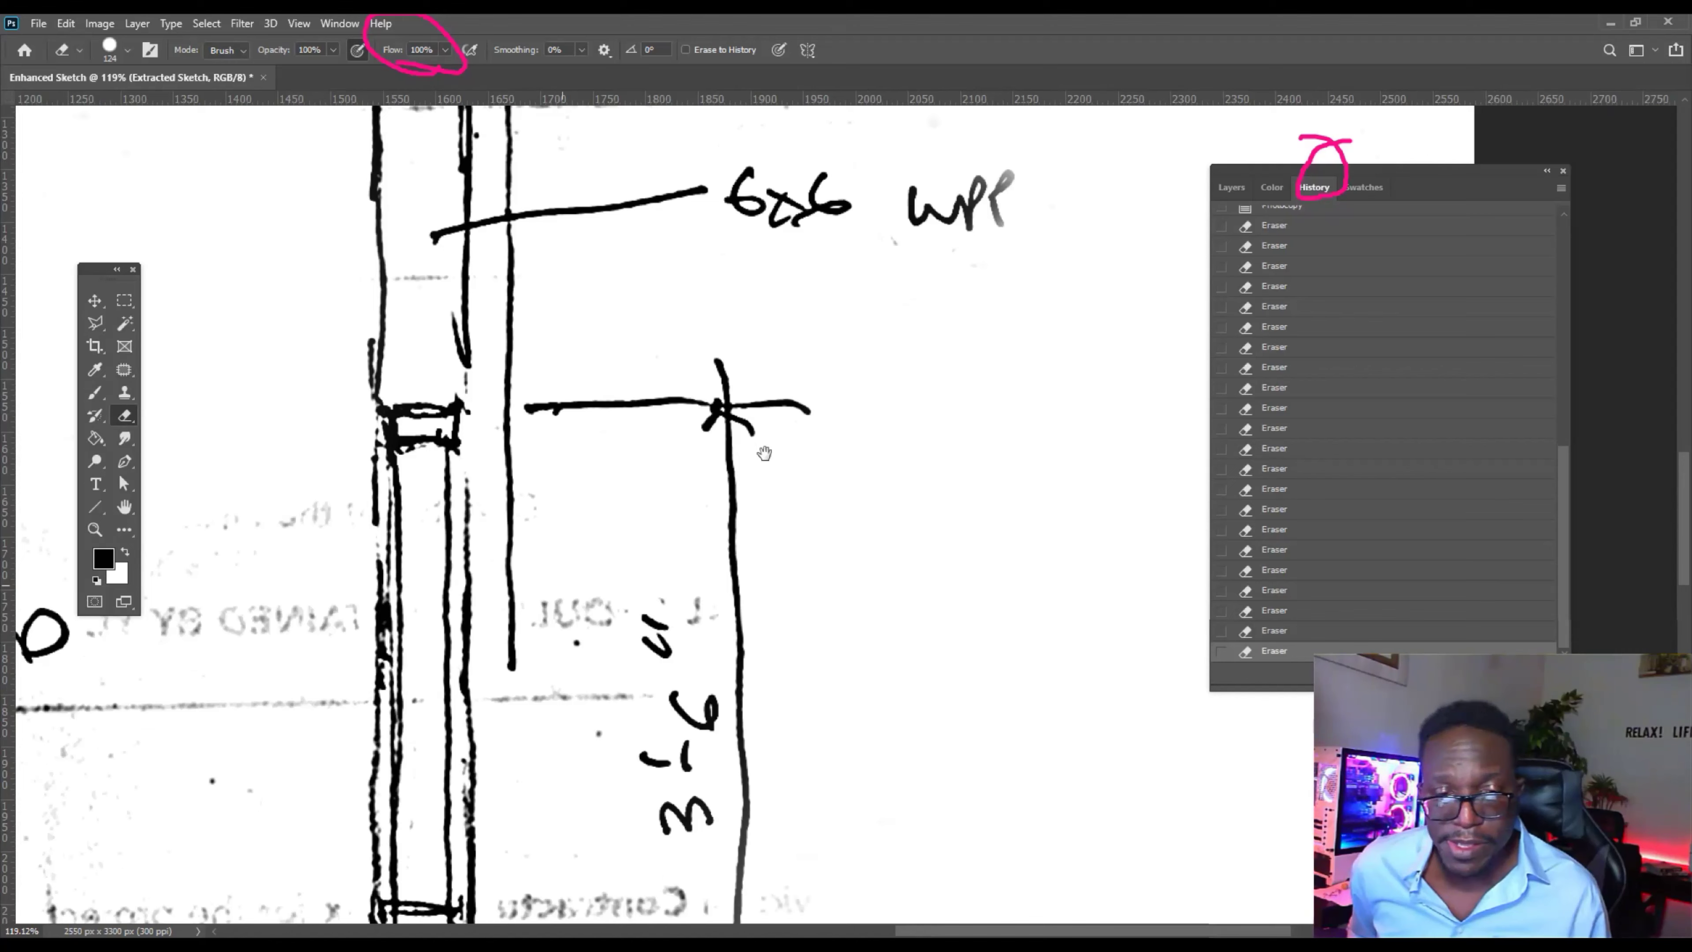
drag(559, 596, 766, 445)
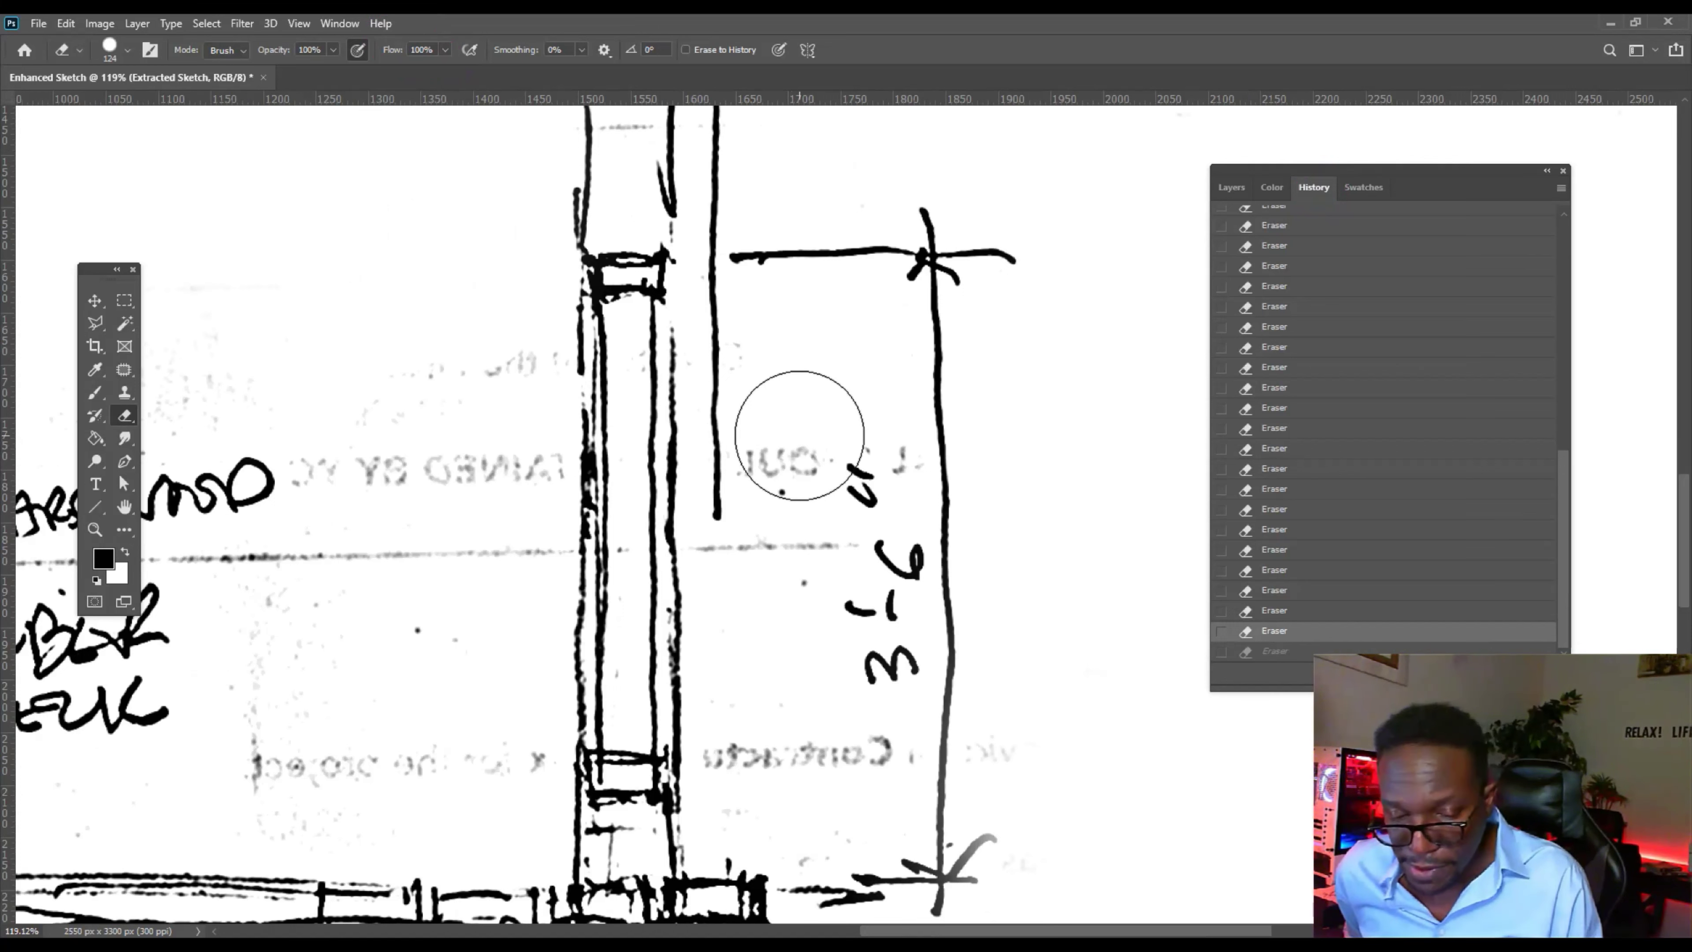
Reduce the eraser size to 70 px and erase the bleed-through text between the 2x6 HARDWOOD note and the post.
key(bracketleft)
key(bracketleft)
key(bracketleft)
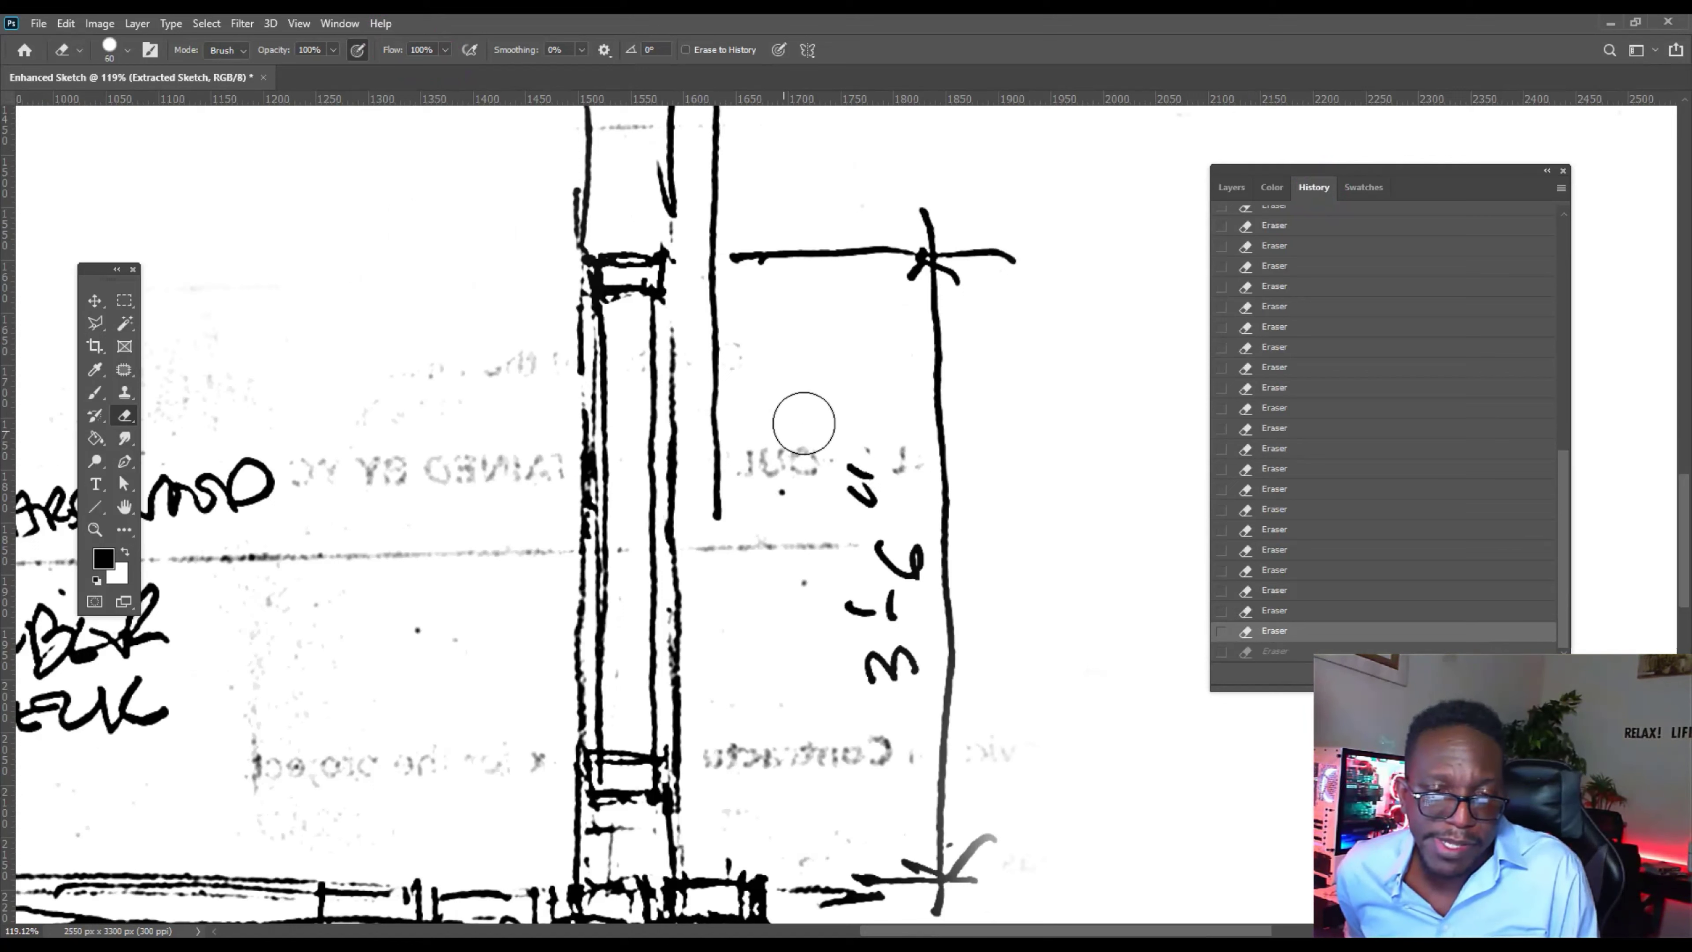
key(bracketleft)
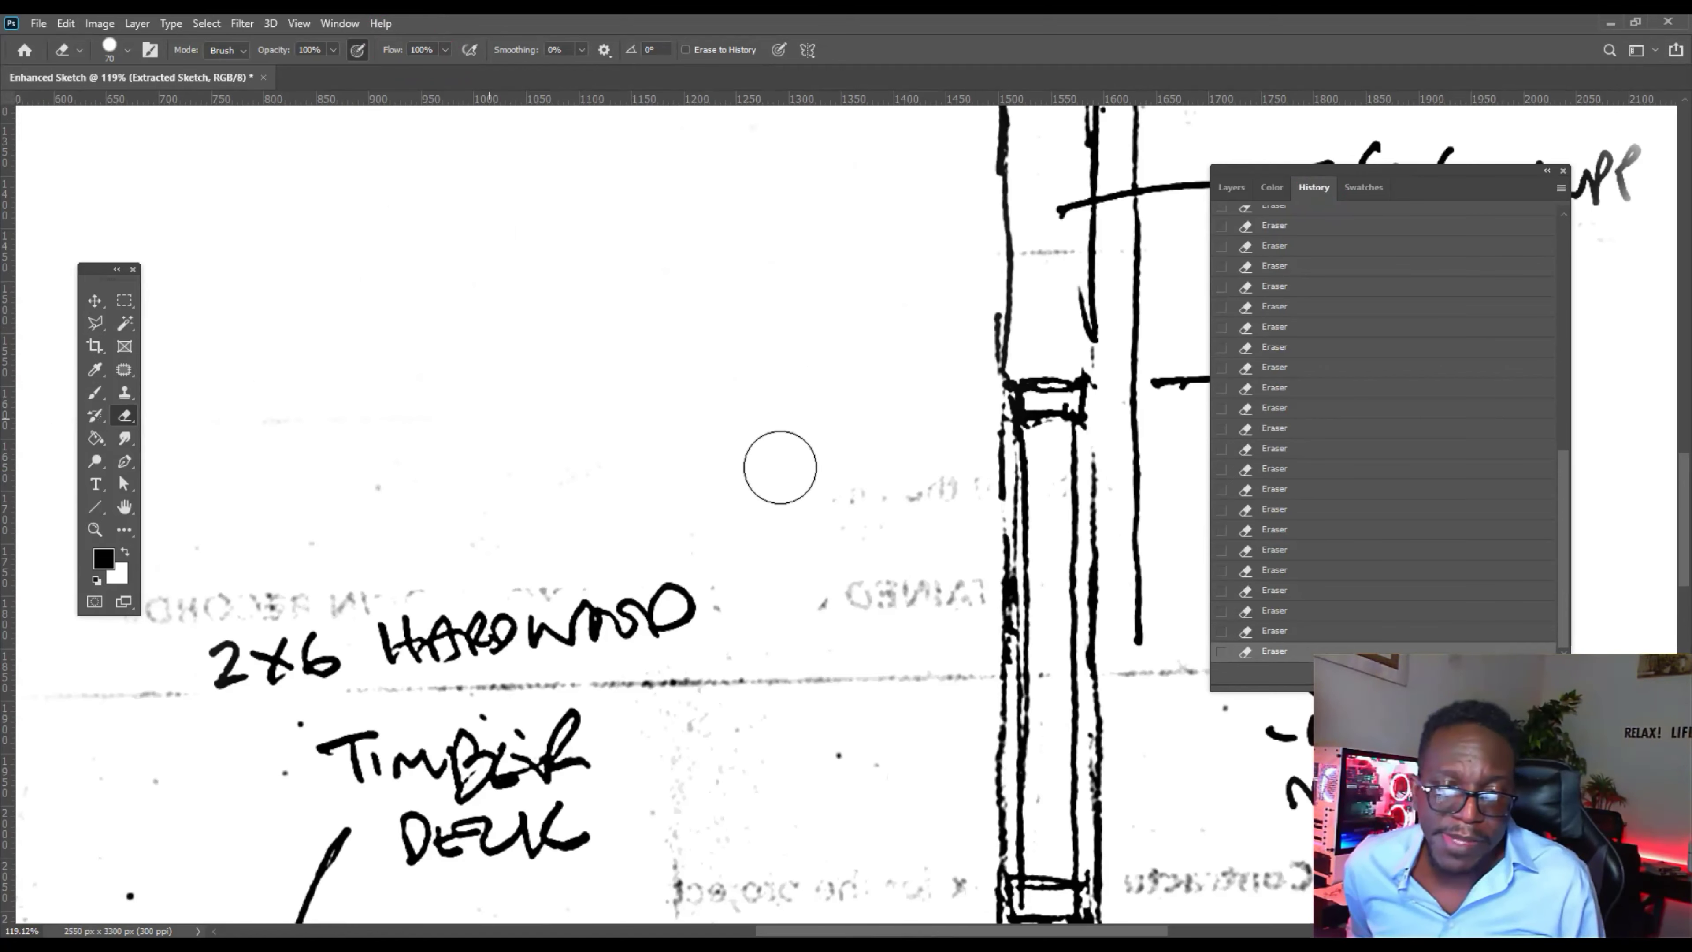
mouse_move(841, 599)
mouse_down()
mouse_move(941, 597)
mouse_move(929, 586)
mouse_up()
Clear the bleed-through text right of the post and below the diagonal brace with a Polygonal Lasso selection that excludes the 6x6 WPP note.
scroll(777, 567, down, 1)
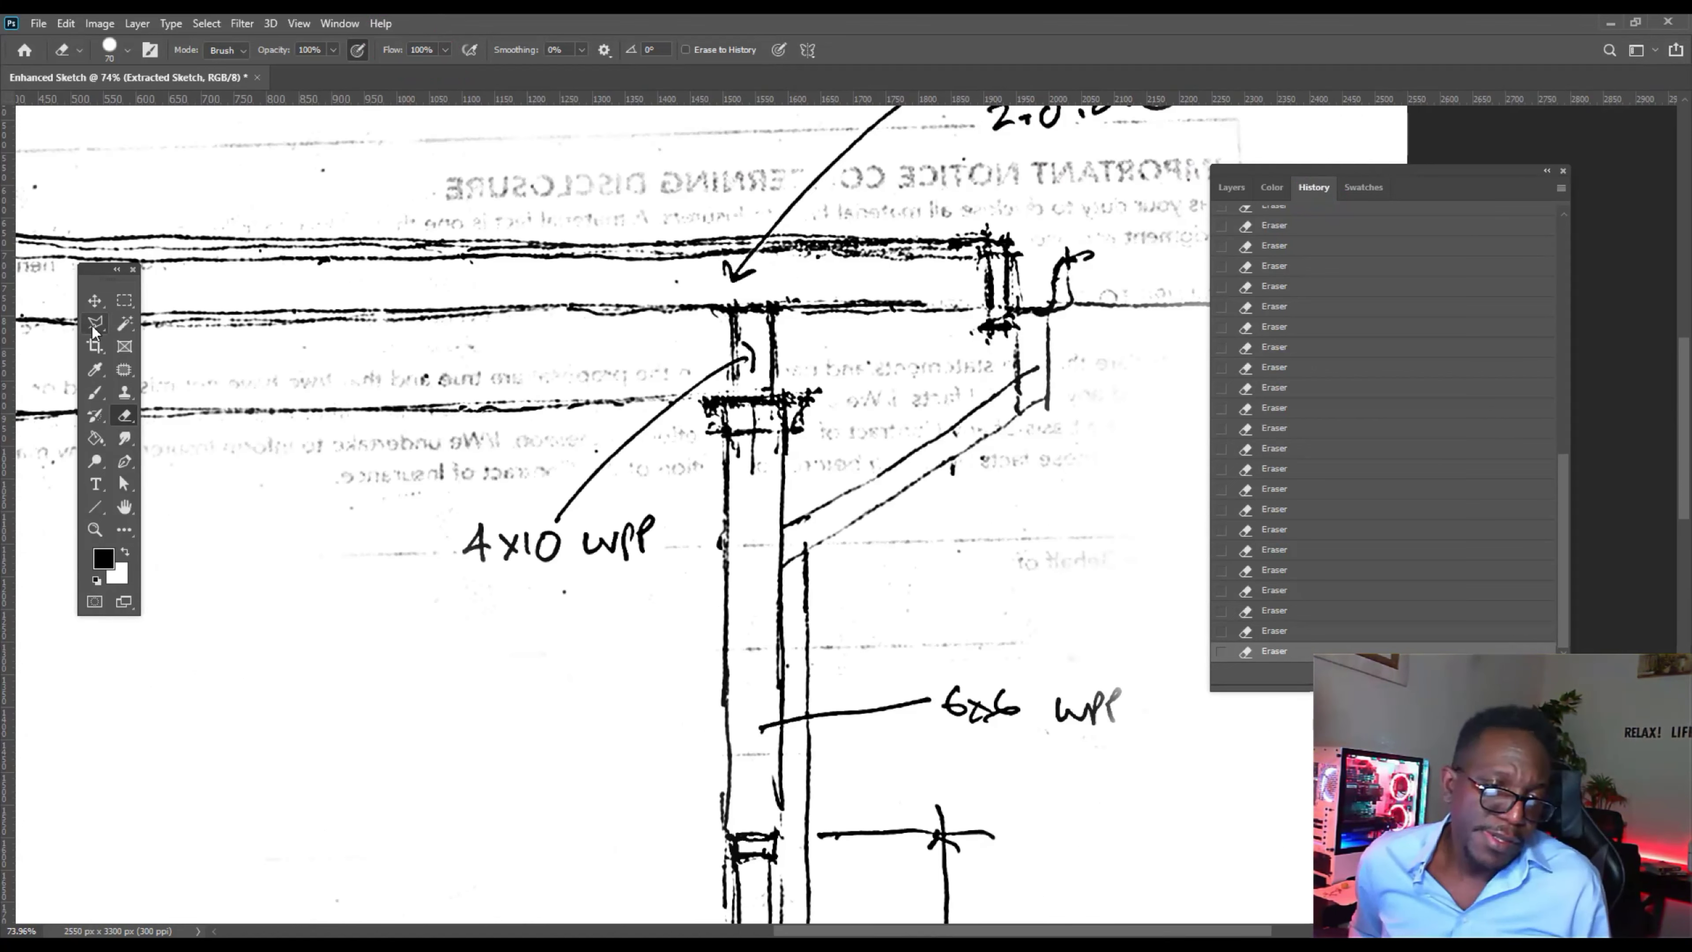
click(93, 325)
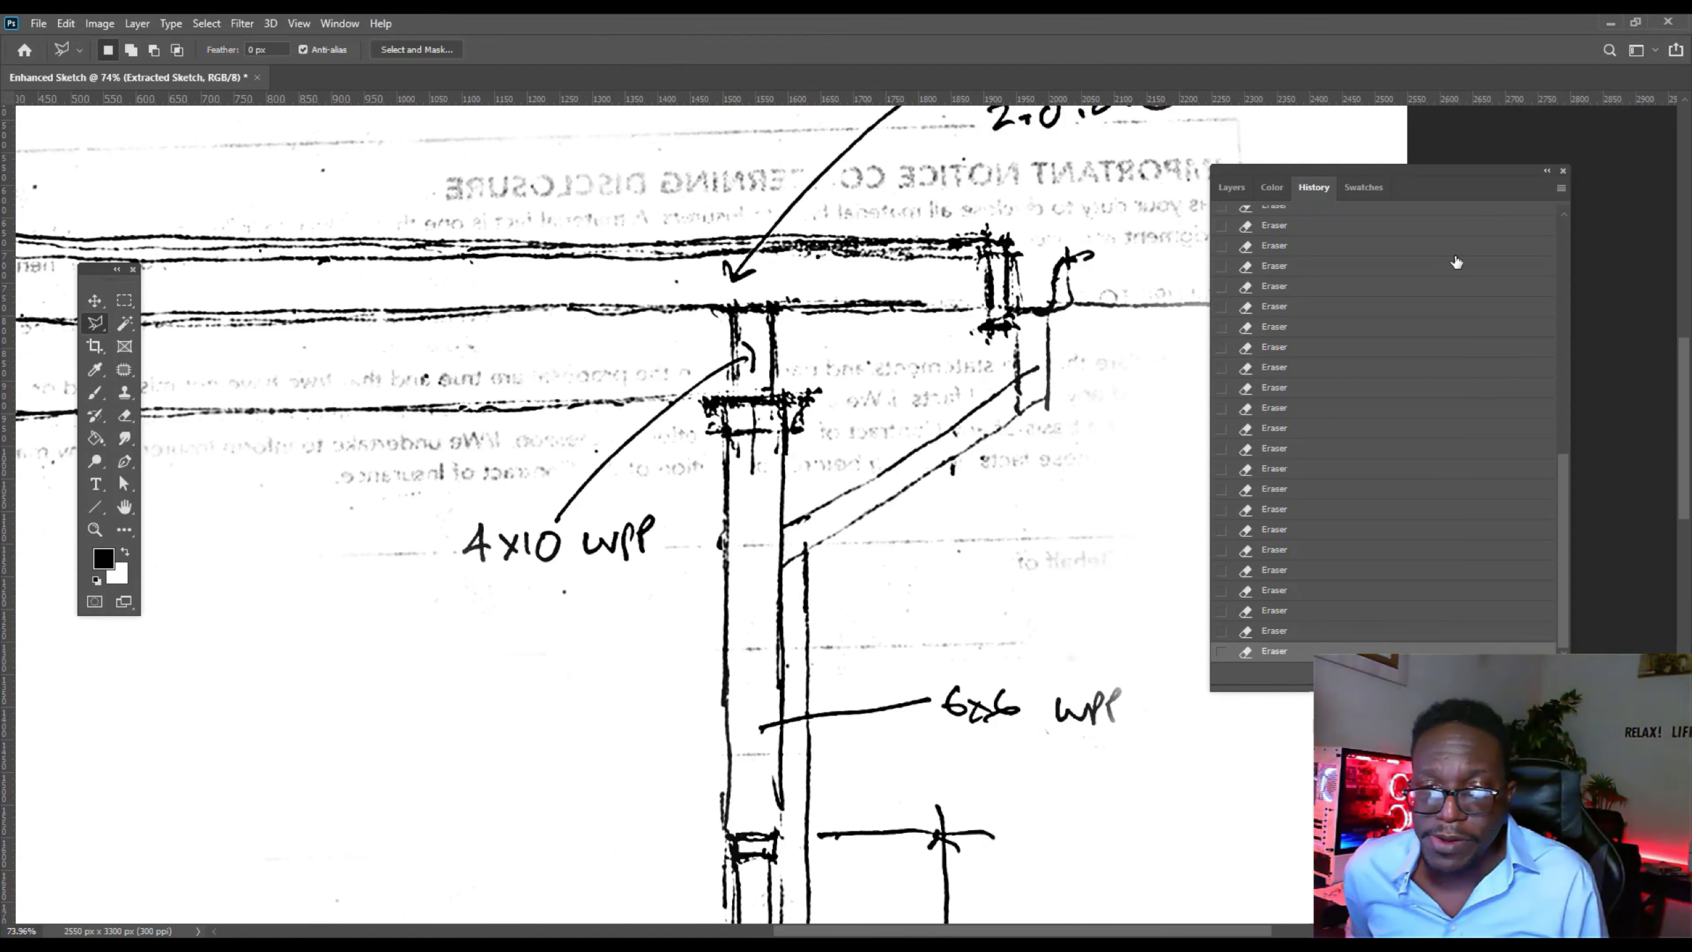
click(1234, 186)
scroll(1352, 706, up, 3)
click(766, 758)
click(1001, 752)
click(1056, 701)
click(948, 653)
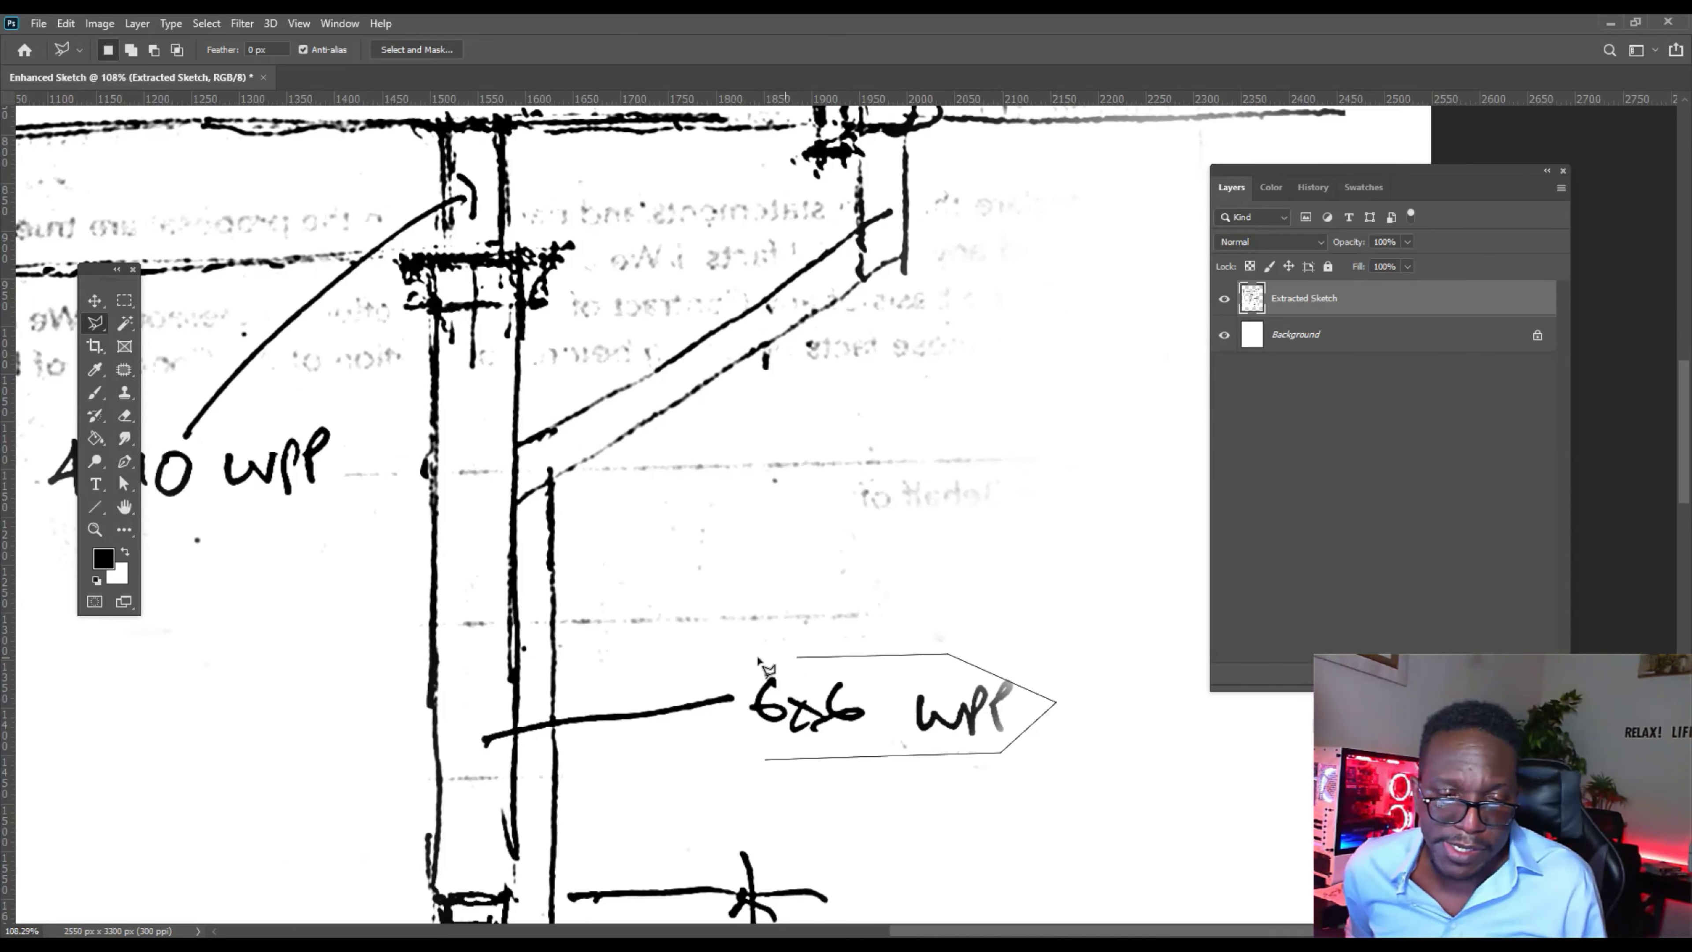
click(566, 663)
click(561, 495)
click(608, 456)
click(785, 337)
click(878, 282)
click(930, 282)
click(930, 175)
click(1150, 159)
scroll(782, 368, down, 2)
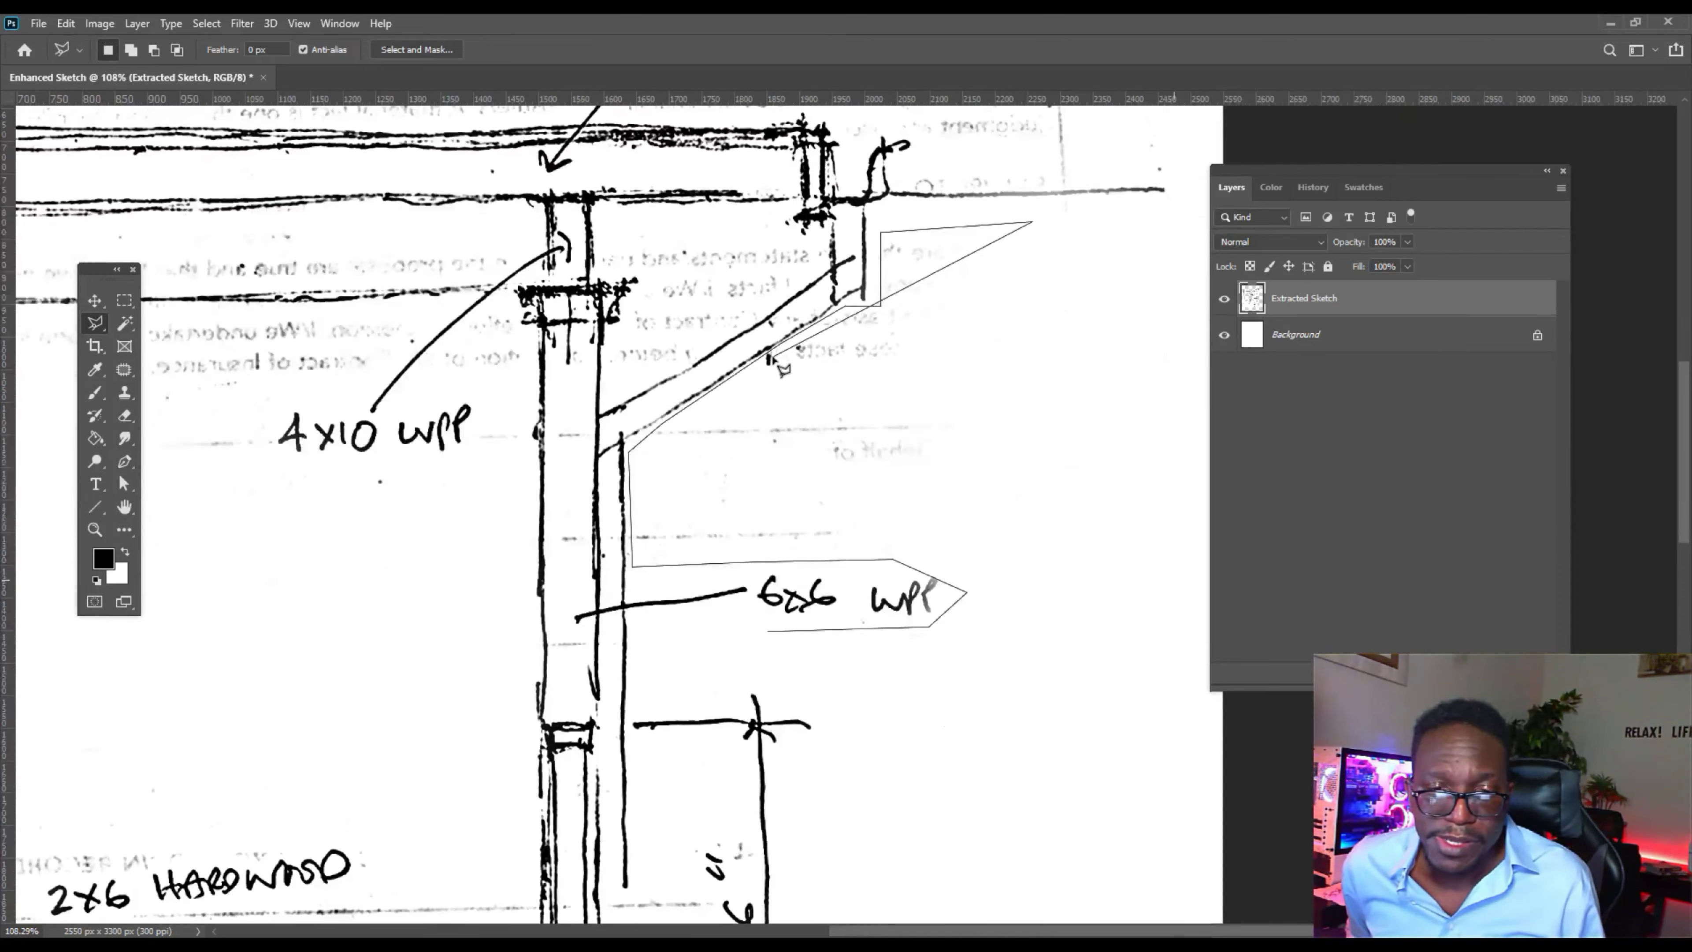
scroll(783, 368, down, 3)
click(1111, 274)
click(1048, 583)
click(856, 675)
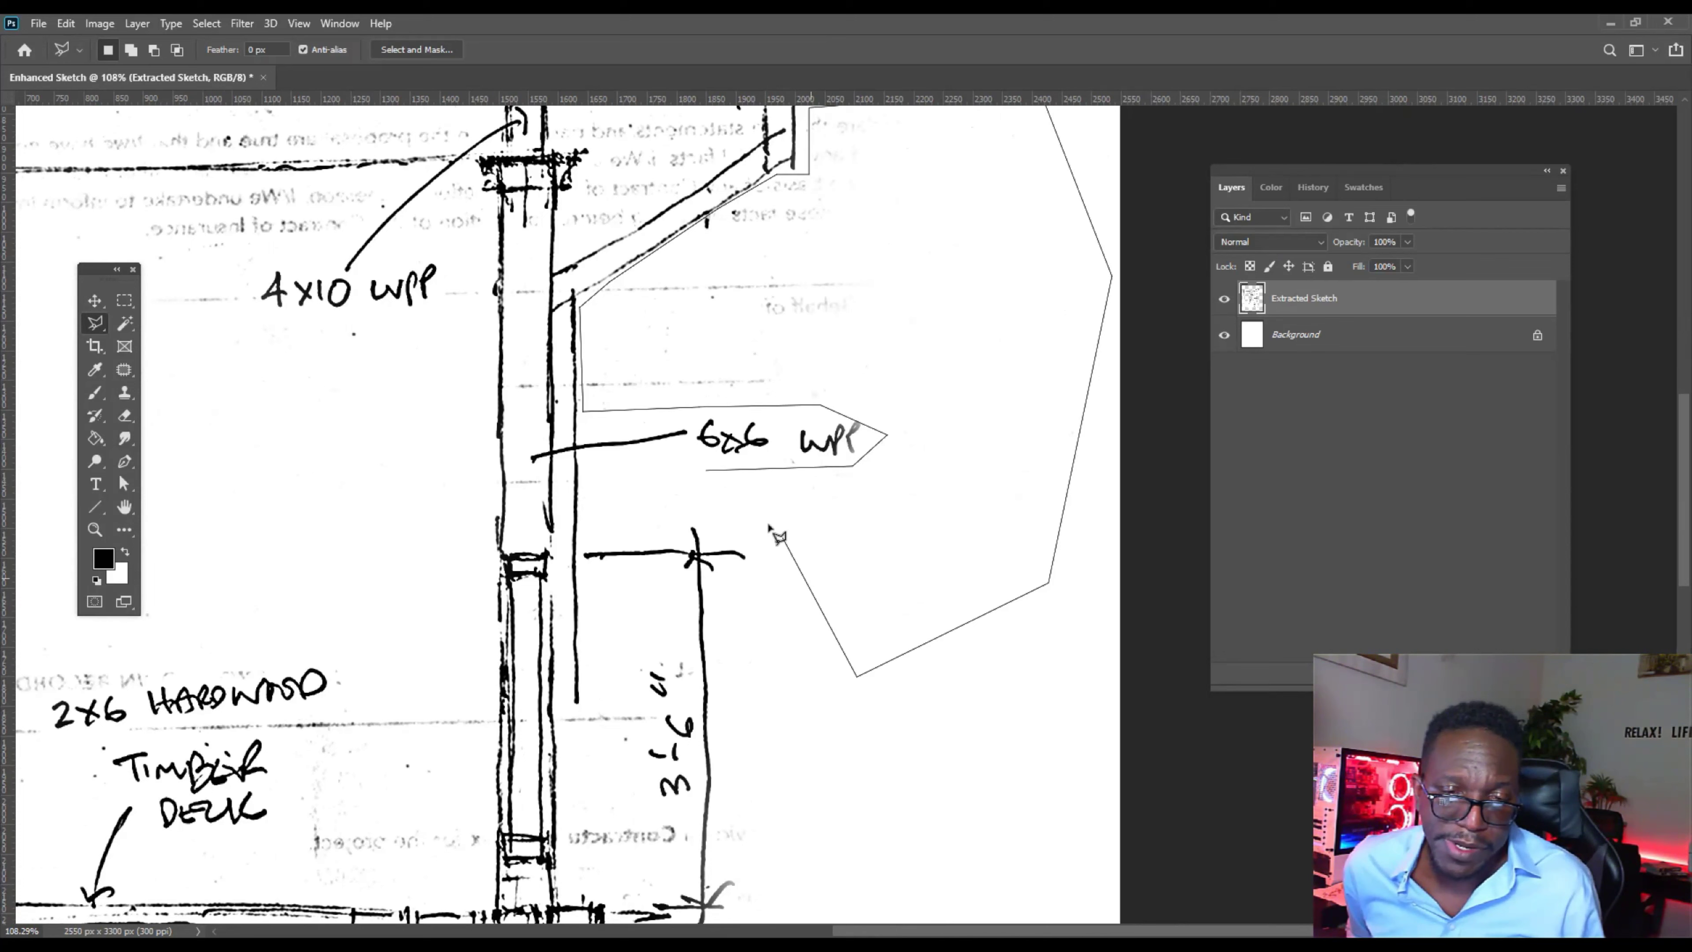
click(784, 538)
click(728, 508)
click(706, 471)
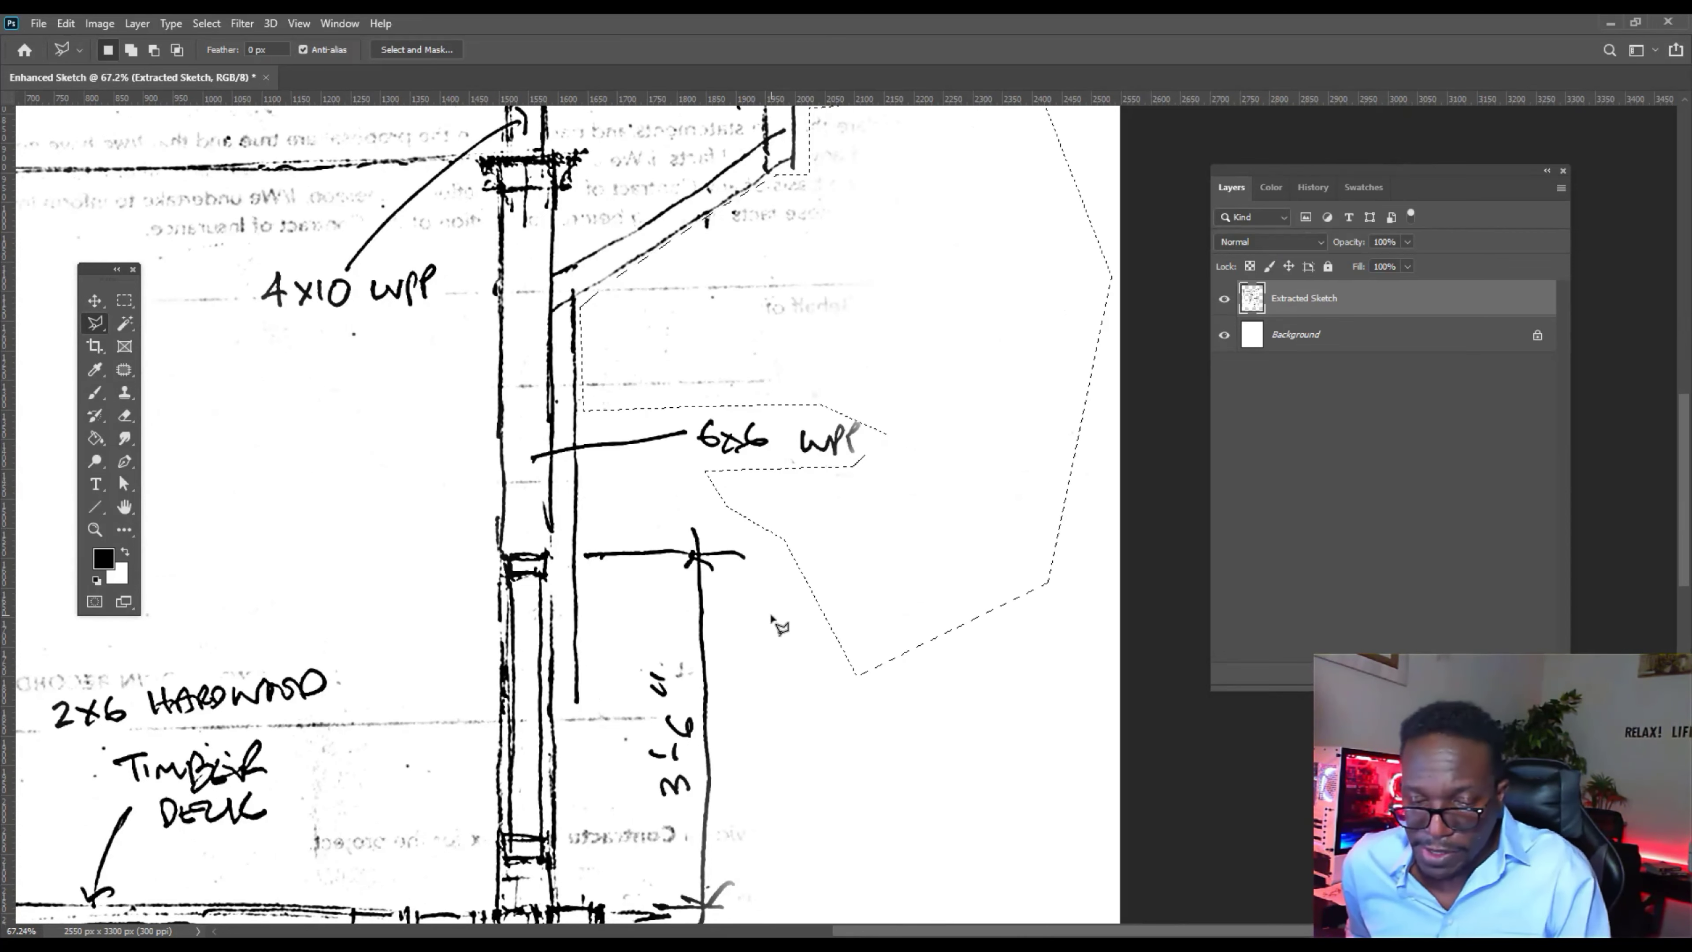
key(ctrl+d)
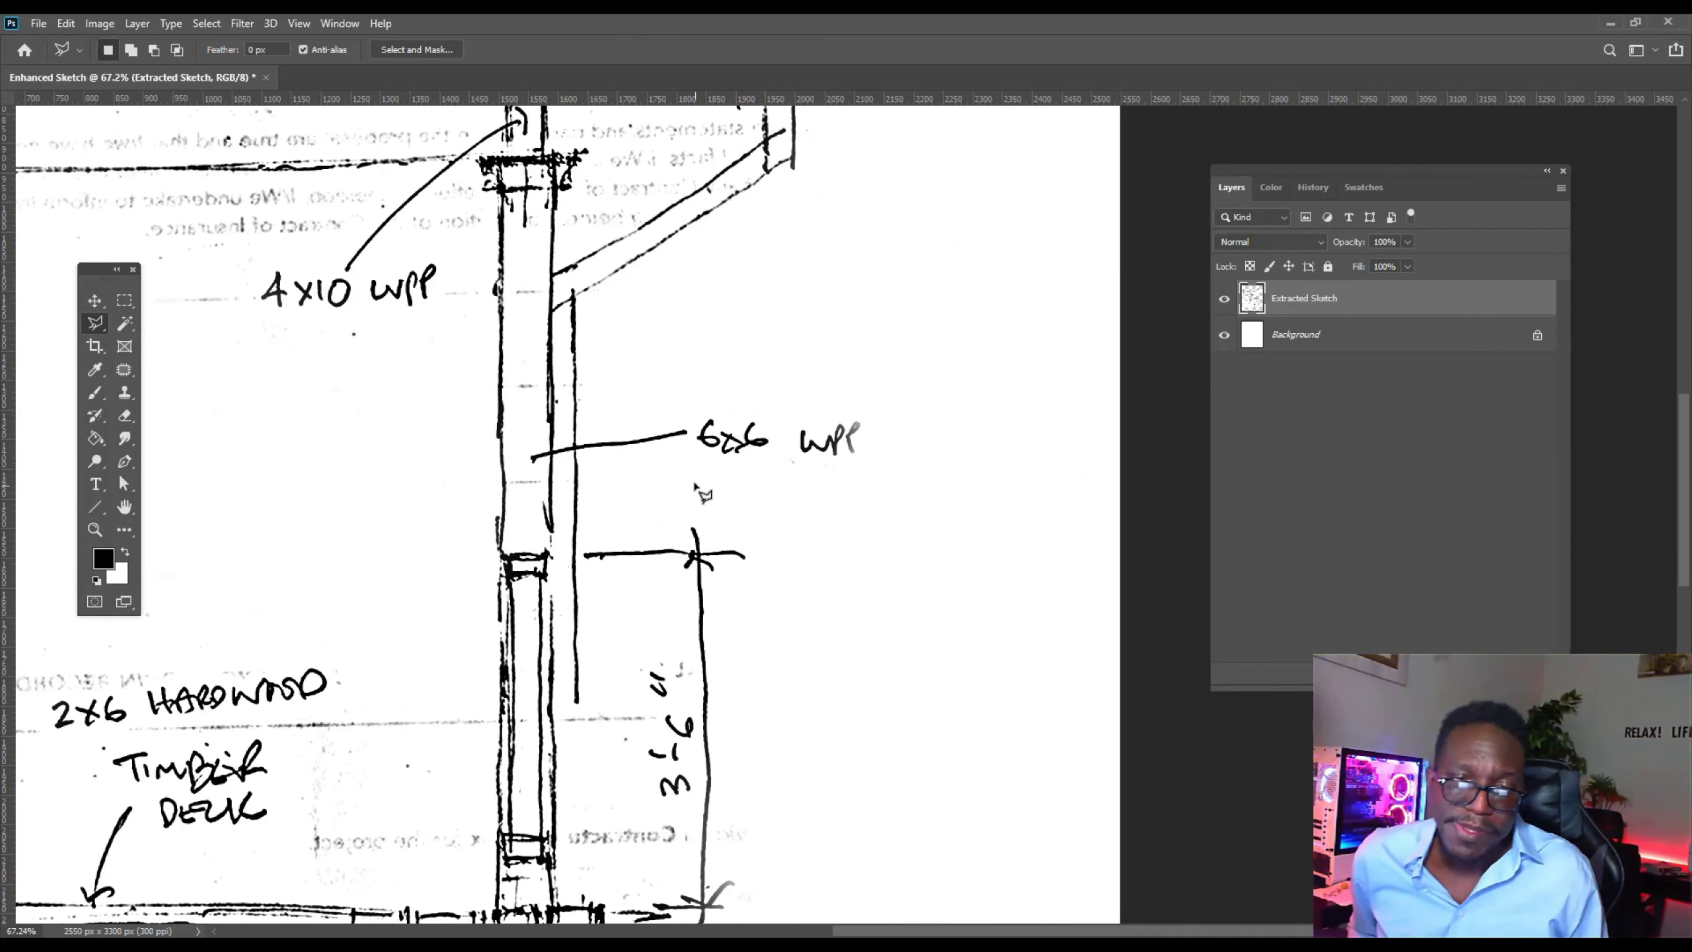
Clear the bleed-through text right of the lower post with a Polygonal Lasso selection that excludes the 3" dimension note.
drag(673, 839, 769, 333)
scroll(766, 465, up, 6)
click(585, 379)
click(596, 486)
click(696, 511)
click(739, 443)
click(769, 434)
click(826, 434)
click(872, 439)
click(846, 479)
click(805, 495)
click(835, 608)
click(1034, 682)
click(1176, 510)
click(1085, 329)
click(916, 325)
click(759, 349)
click(609, 347)
click(600, 383)
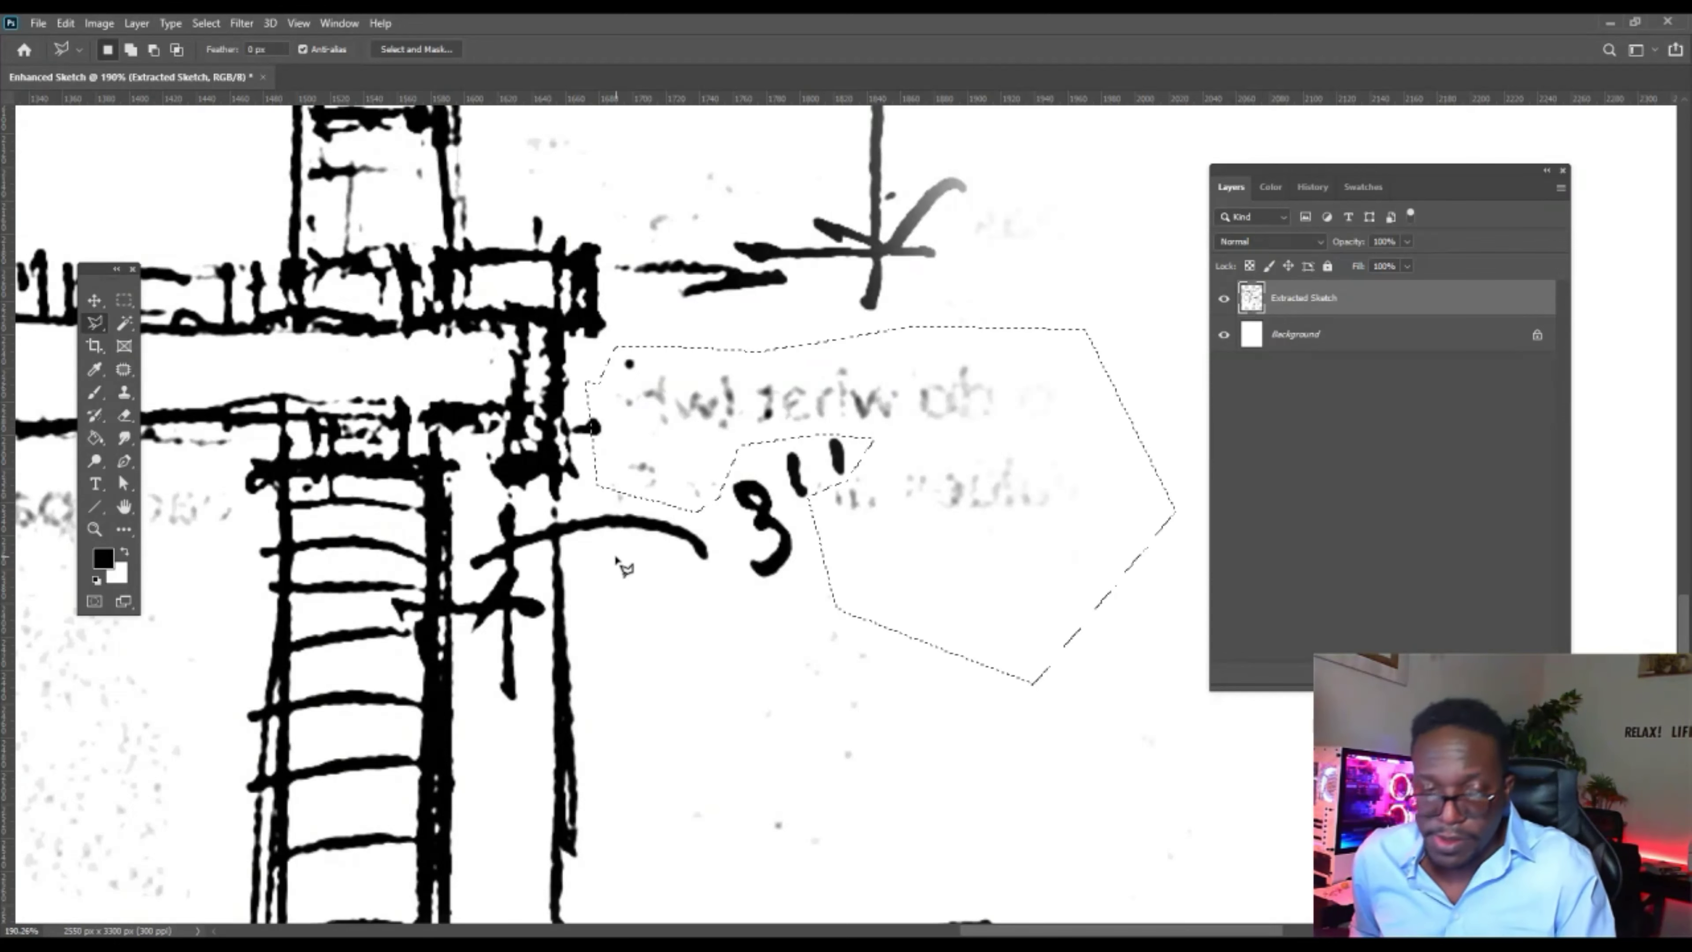
key(Delete)
scroll(693, 593, down, 5)
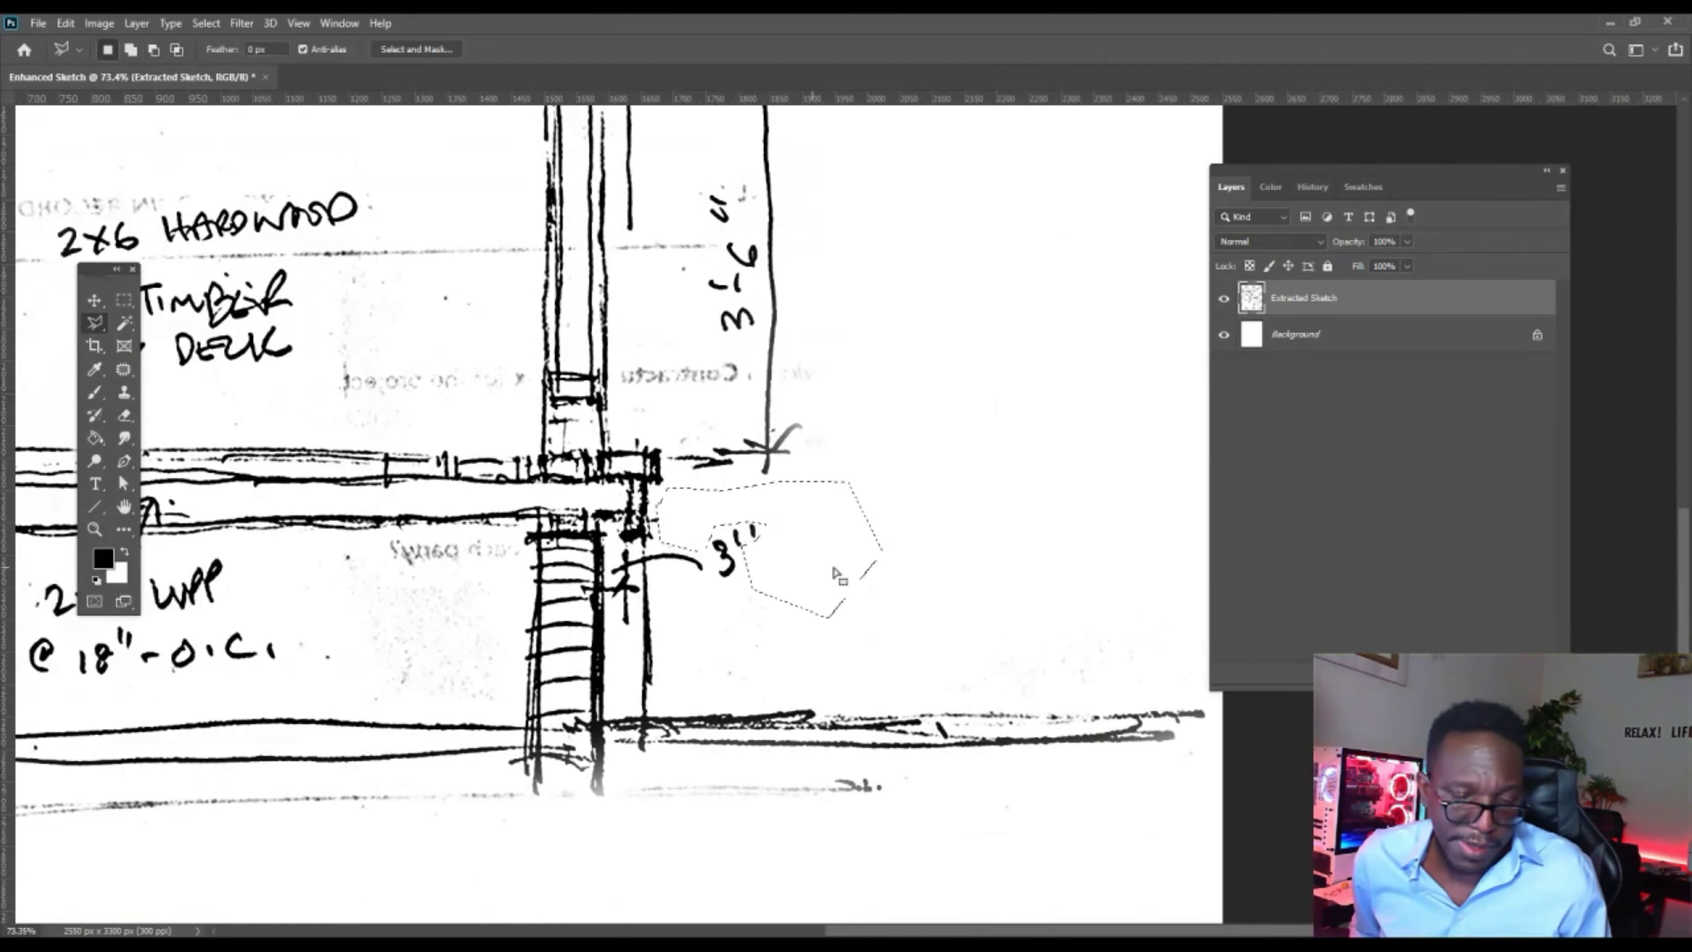
Clear the bleed-through text and specks left of the lower post, below the deck, with a freehand Lasso selection.
click(740, 596)
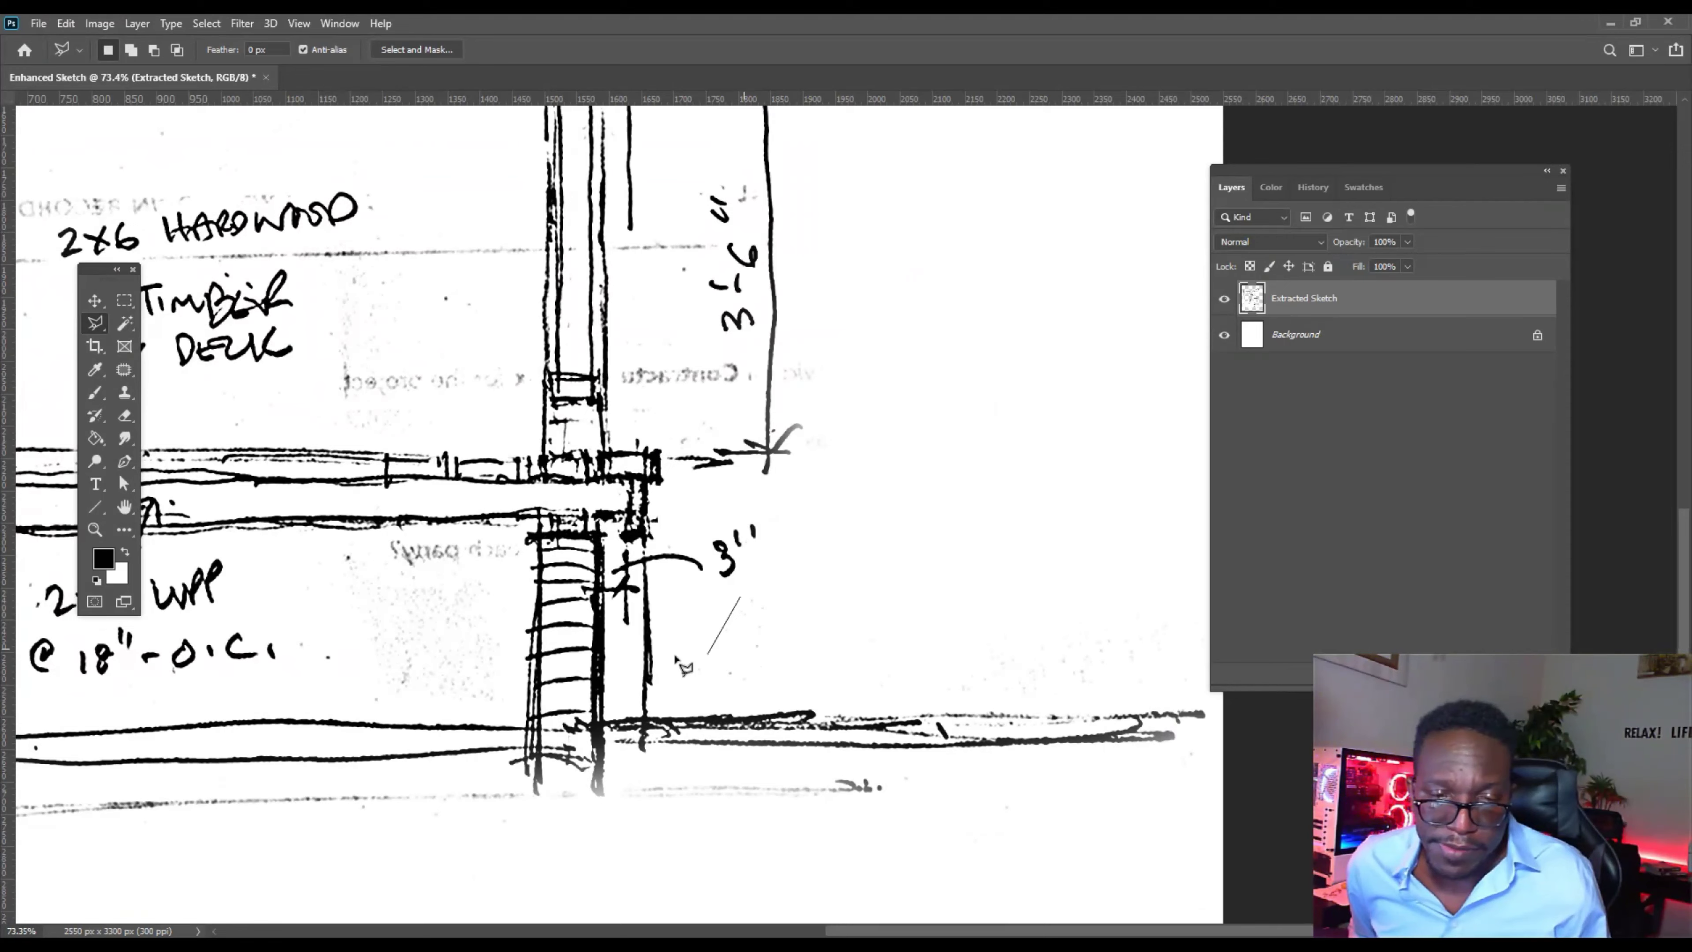
right_click(95, 323)
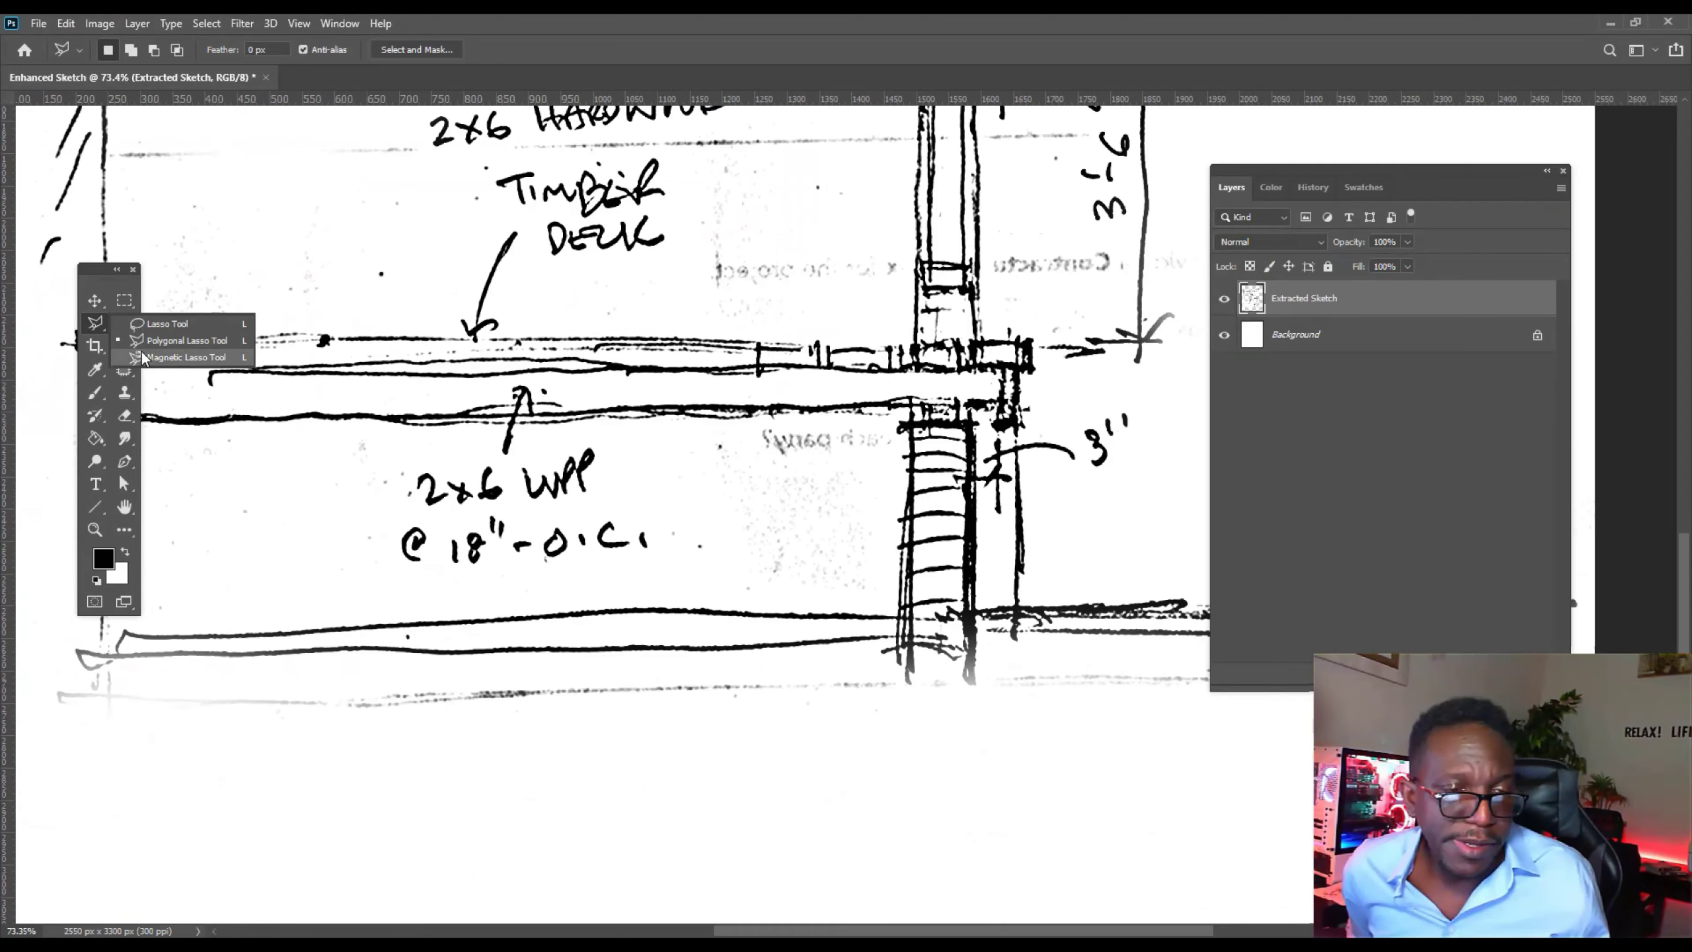
click(188, 328)
mouse_move(678, 451)
mouse_down()
mouse_move(782, 450)
mouse_move(868, 425)
mouse_up()
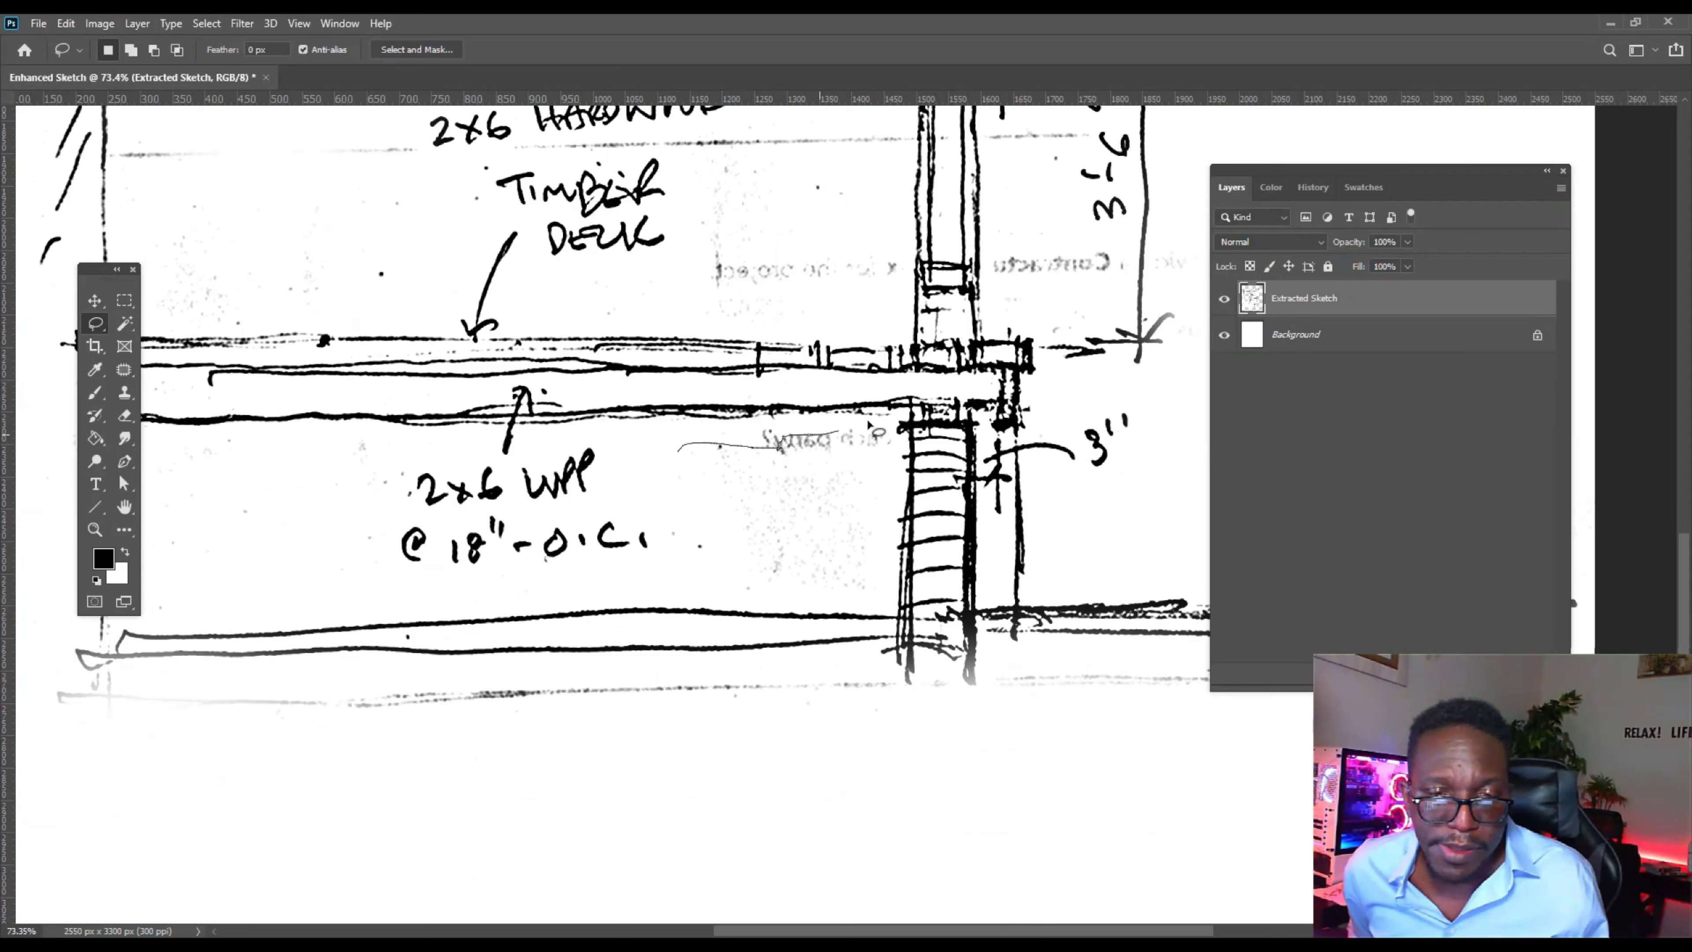
drag(868, 425, 656, 460)
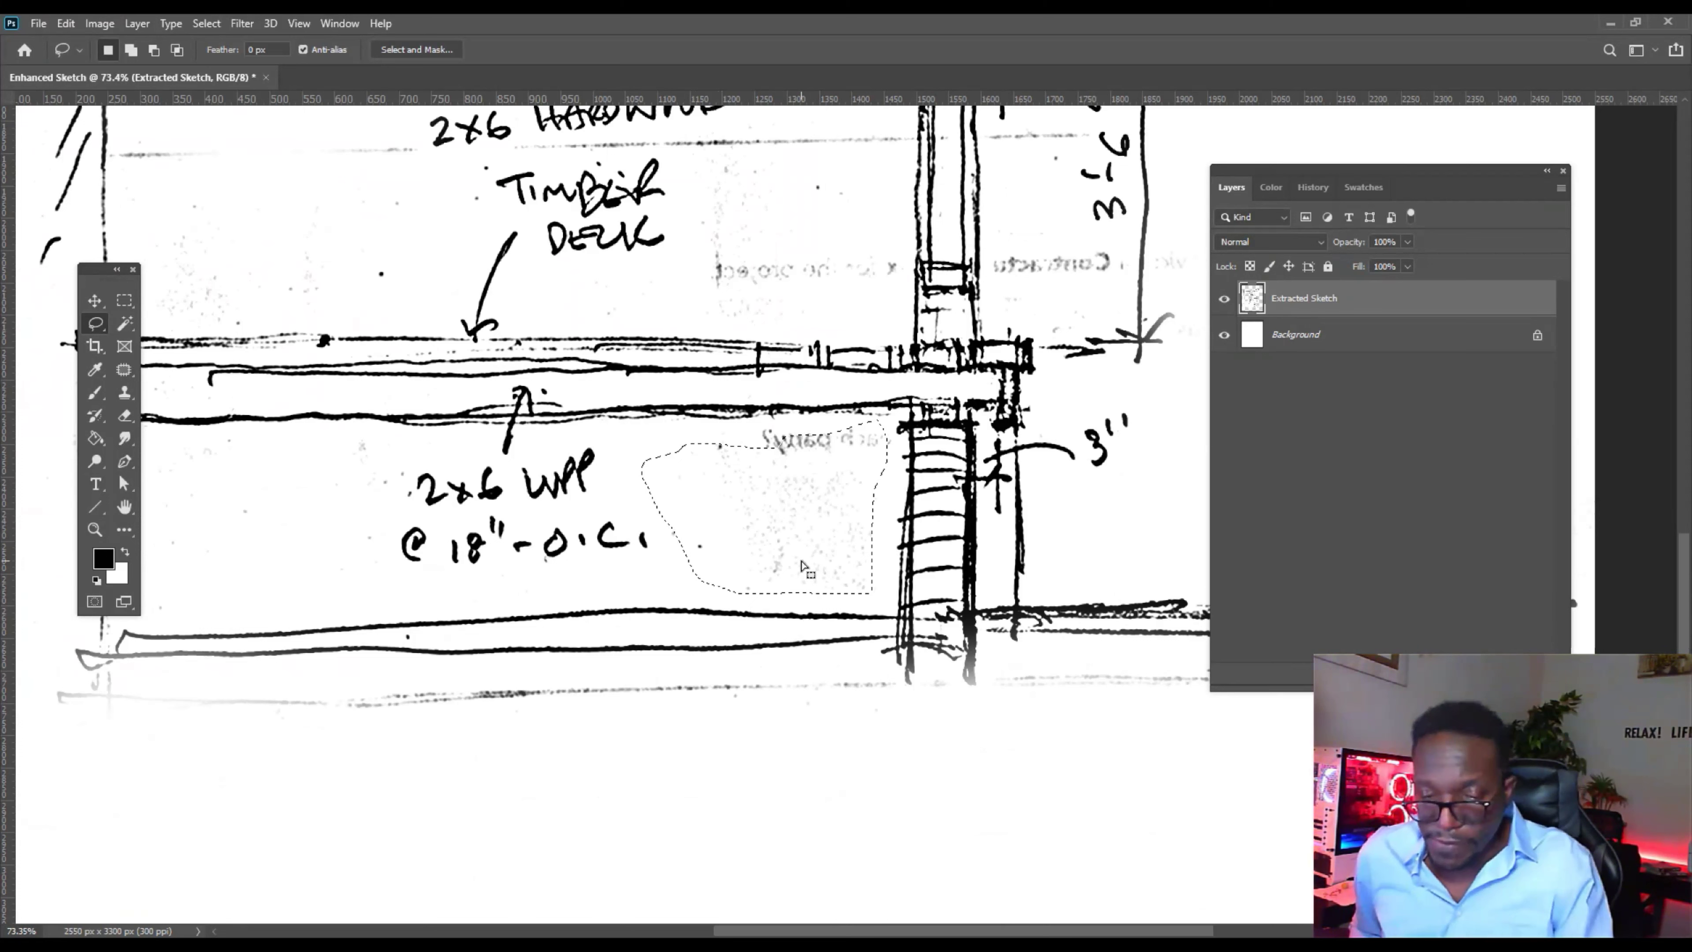
scroll(806, 567, up, 5)
mouse_move(809, 397)
mouse_down()
mouse_move(955, 667)
mouse_move(961, 523)
mouse_move(870, 359)
mouse_move(823, 386)
mouse_up()
key(Delete)
key(ctrl+d)
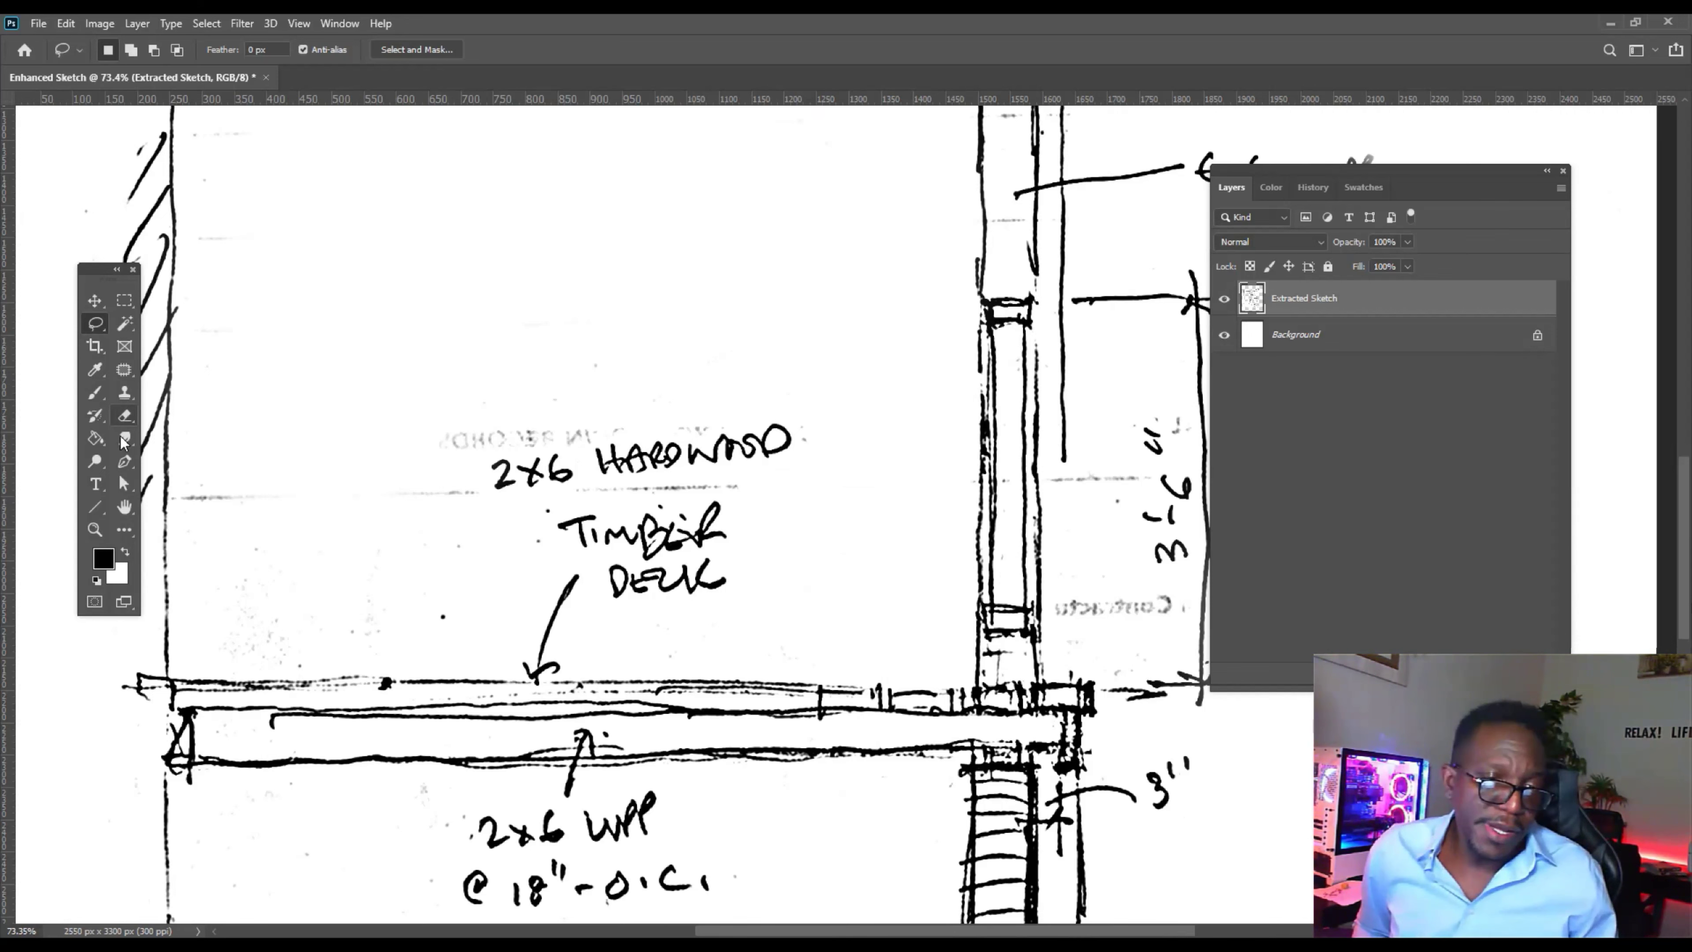
Erase the specks above the deck and the bleed-through text over the 2x6 HARDWOOD note with the Eraser.
click(124, 414)
scroll(198, 580, up, 2)
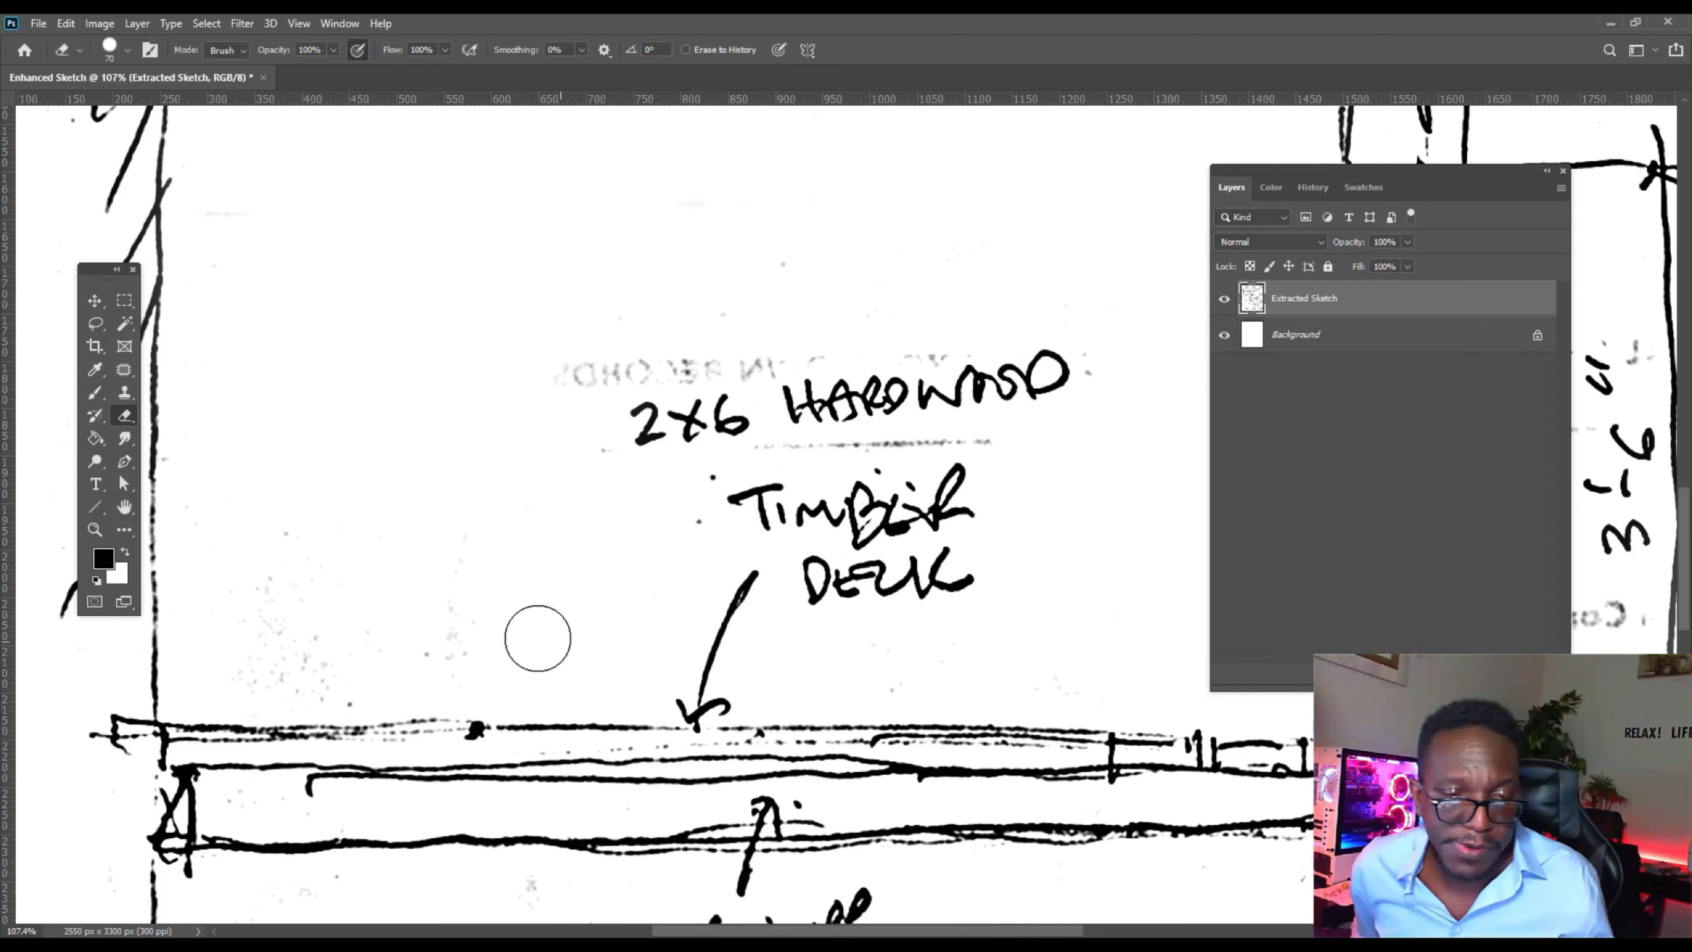
drag(506, 367, 647, 353)
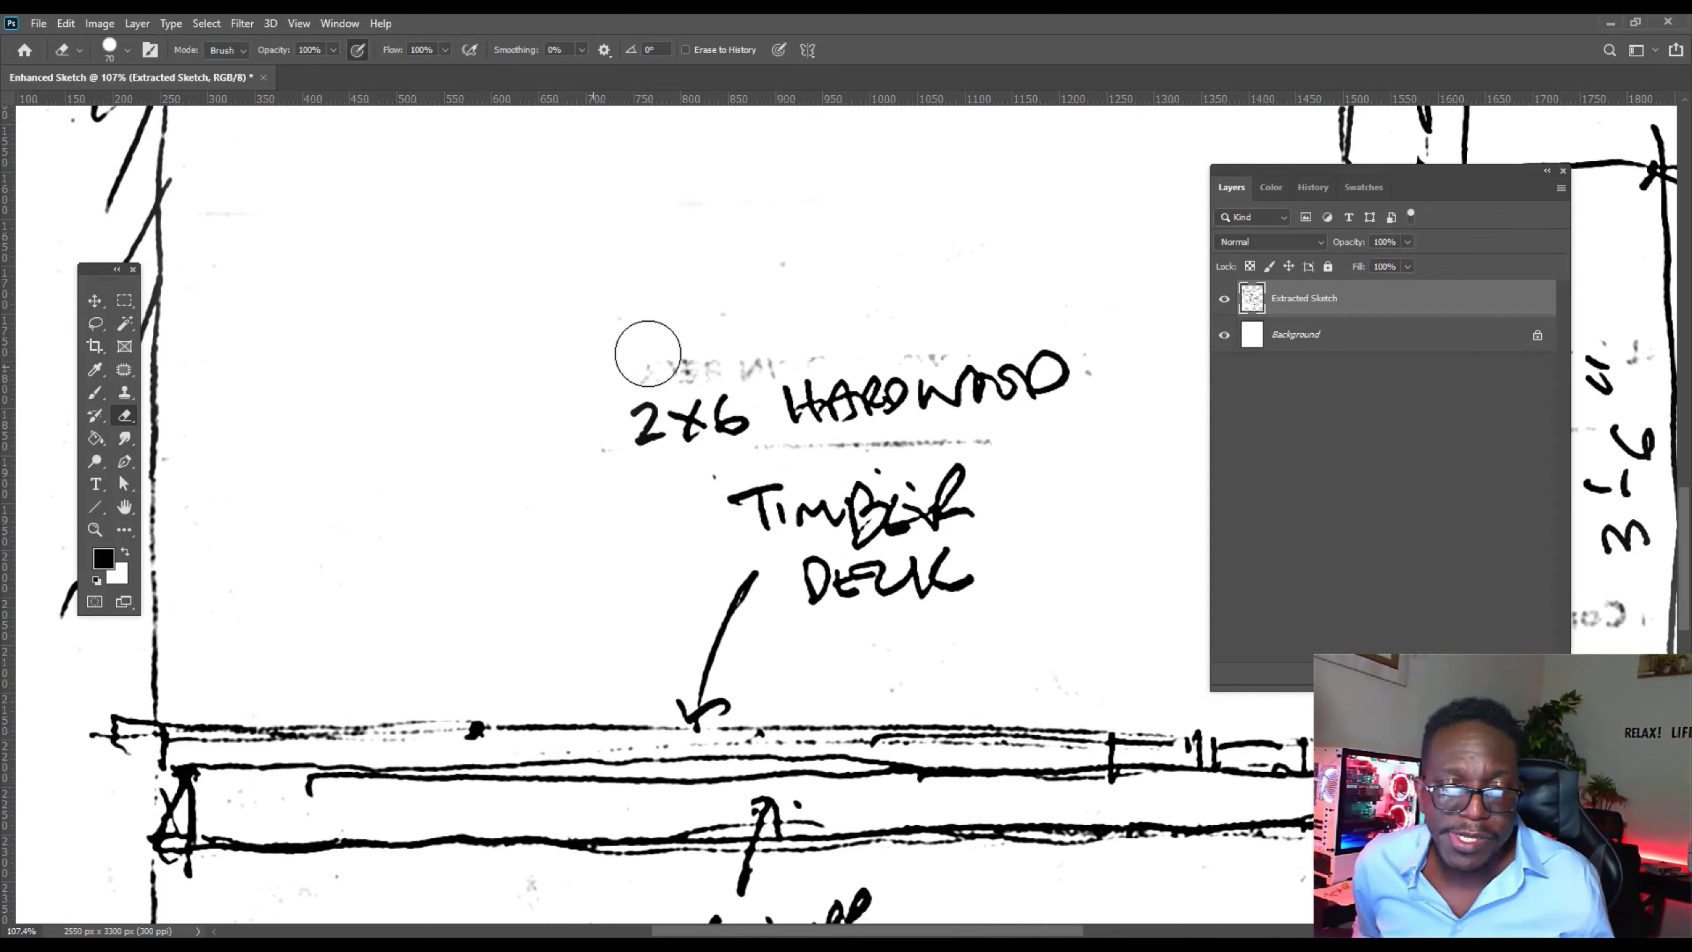
scroll(647, 353, left, 1)
mouse_move(1015, 326)
mouse_down()
mouse_move(1217, 313)
mouse_move(1196, 336)
mouse_move(1218, 315)
mouse_move(1164, 299)
mouse_move(1347, 318)
mouse_move(1344, 287)
mouse_move(1247, 290)
mouse_up()
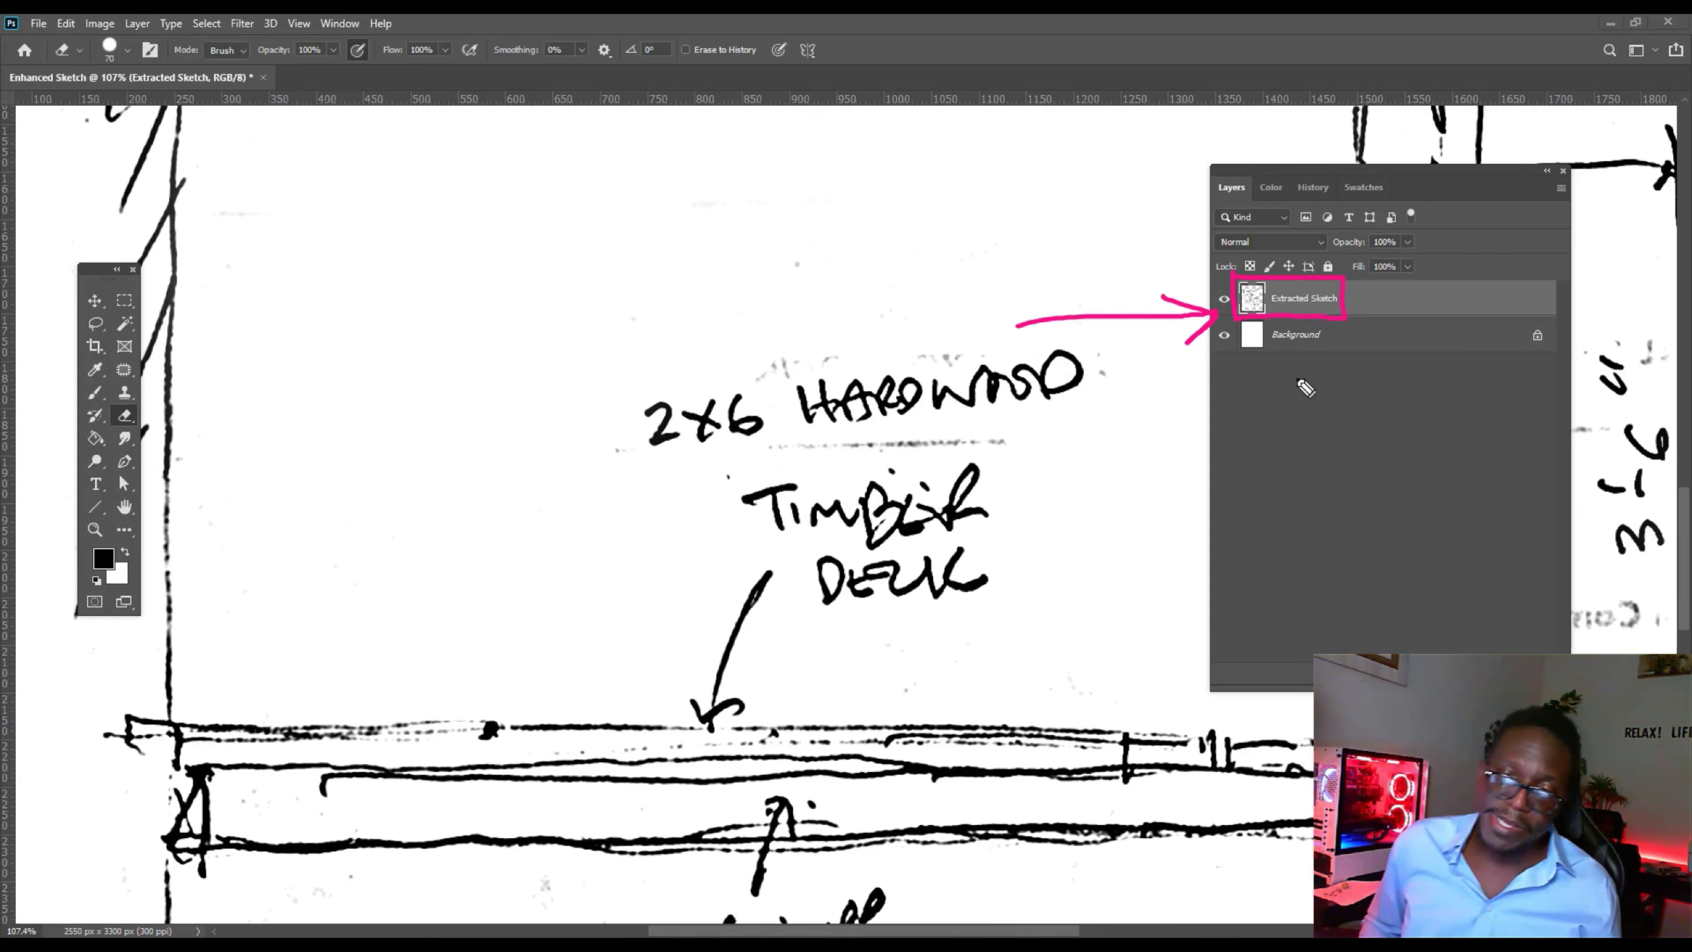
mouse_move(1250, 495)
mouse_down()
mouse_move(1236, 367)
mouse_move(1274, 398)
mouse_up()
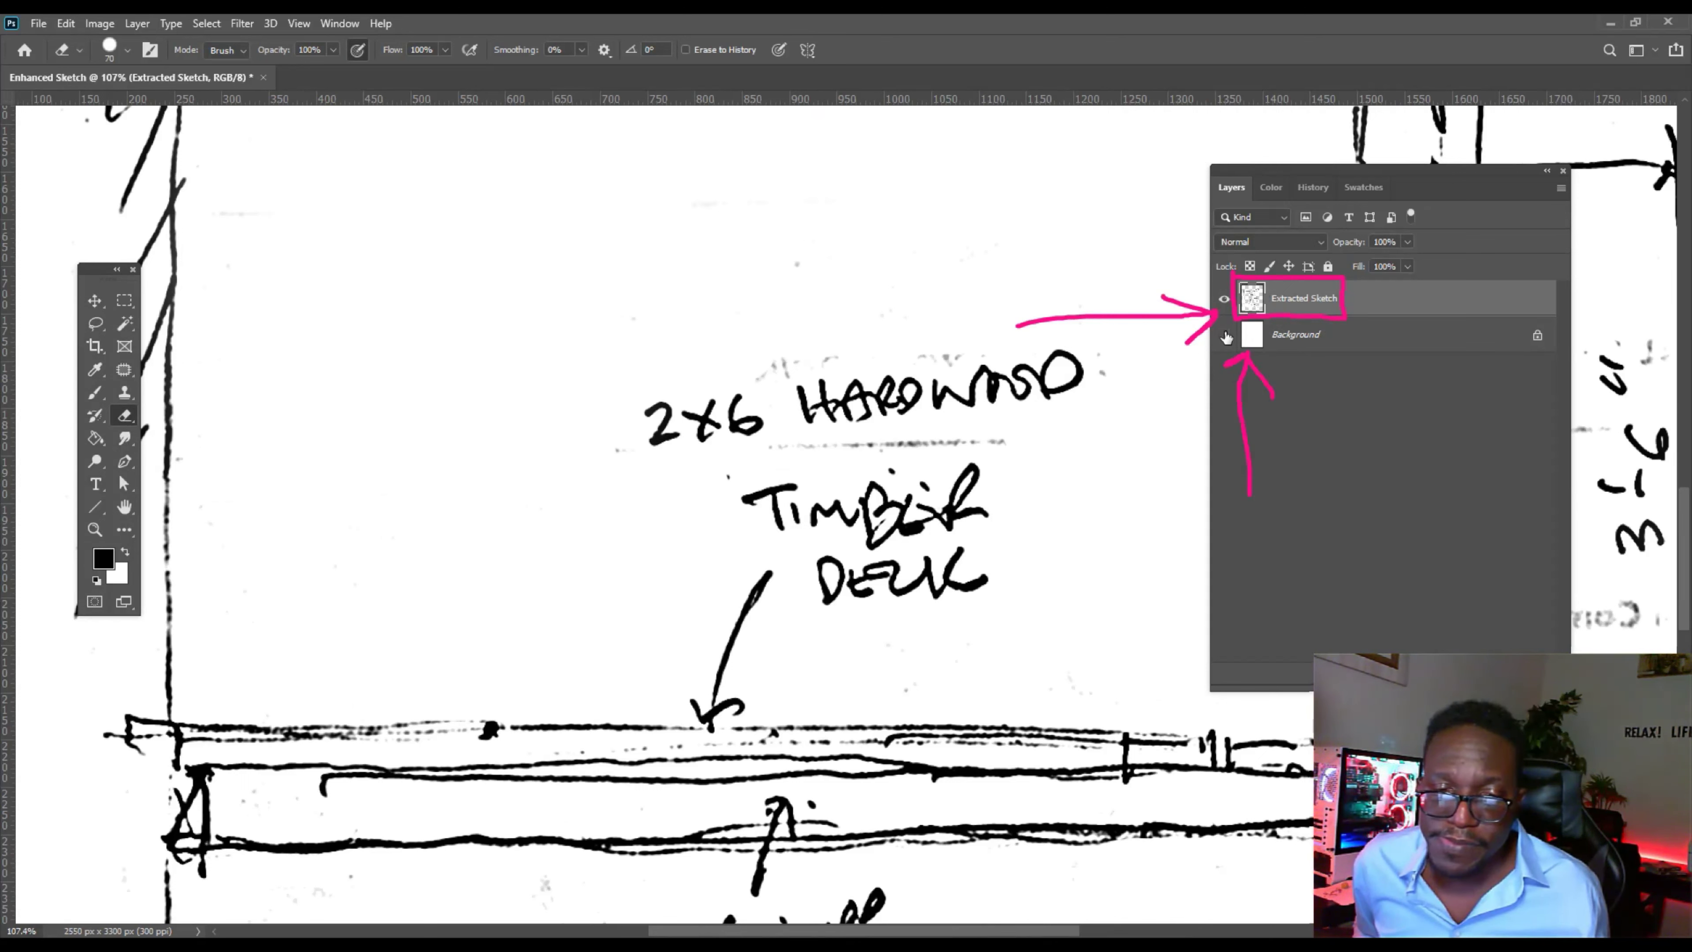
Hide the Background layer and erase the bleed-through text below the roof beam on both sides of the 4x10 WPP leader.
click(1225, 335)
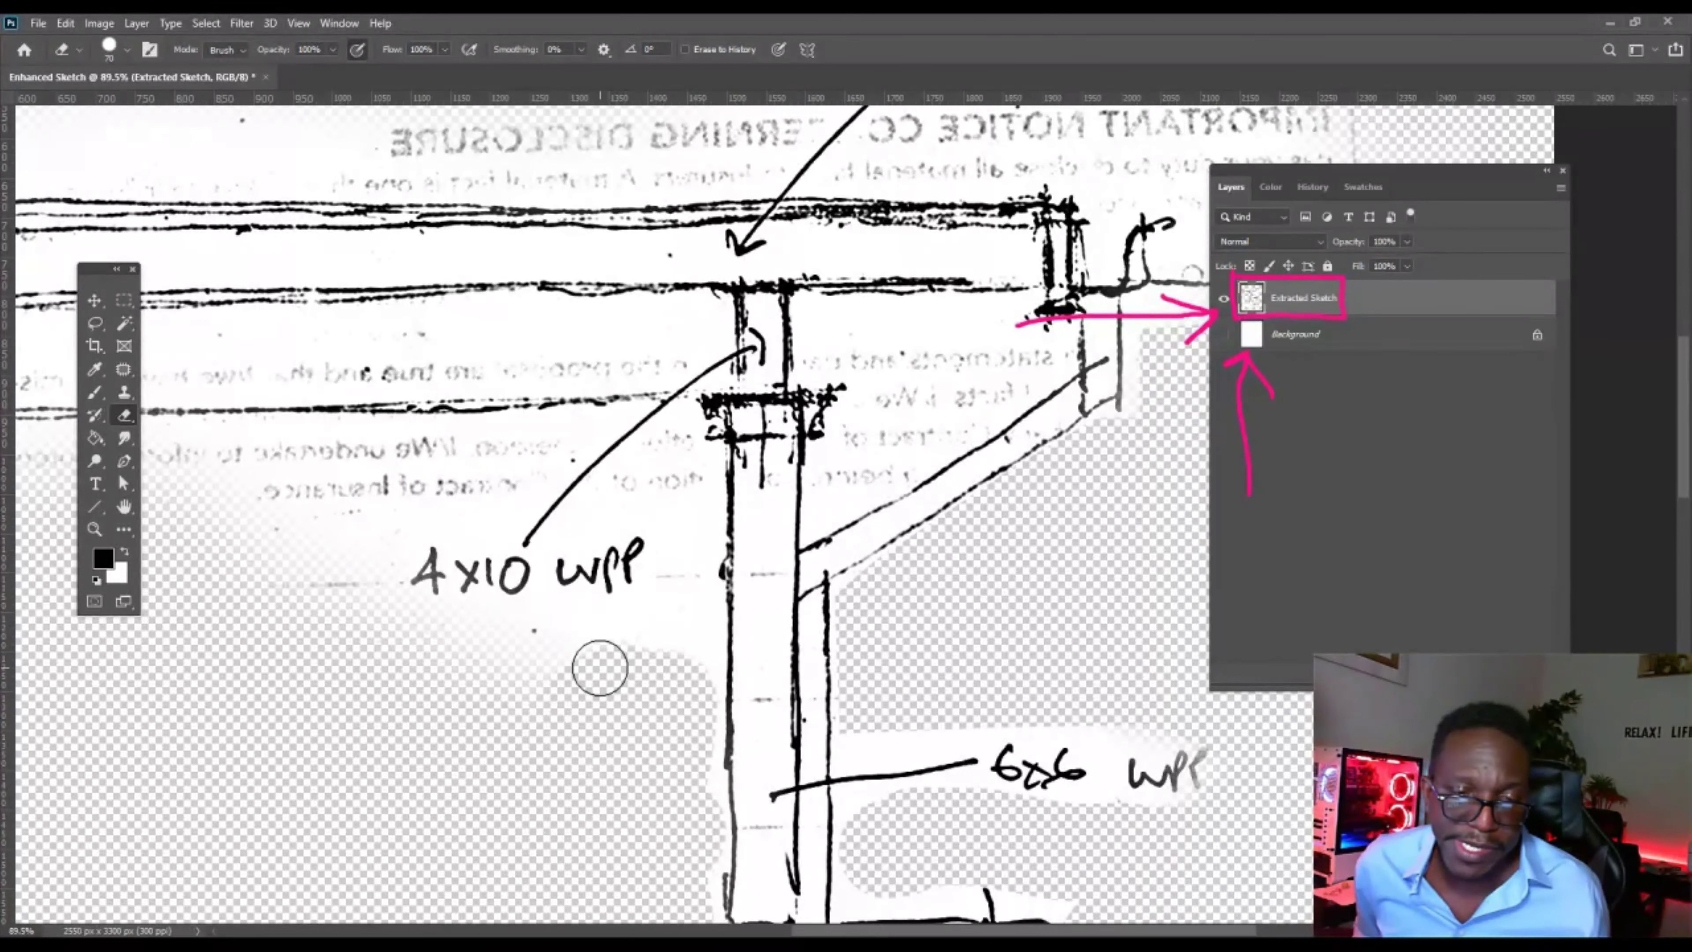
mouse_move(676, 552)
mouse_down()
mouse_move(671, 486)
mouse_move(624, 491)
mouse_move(672, 453)
mouse_move(685, 515)
mouse_up()
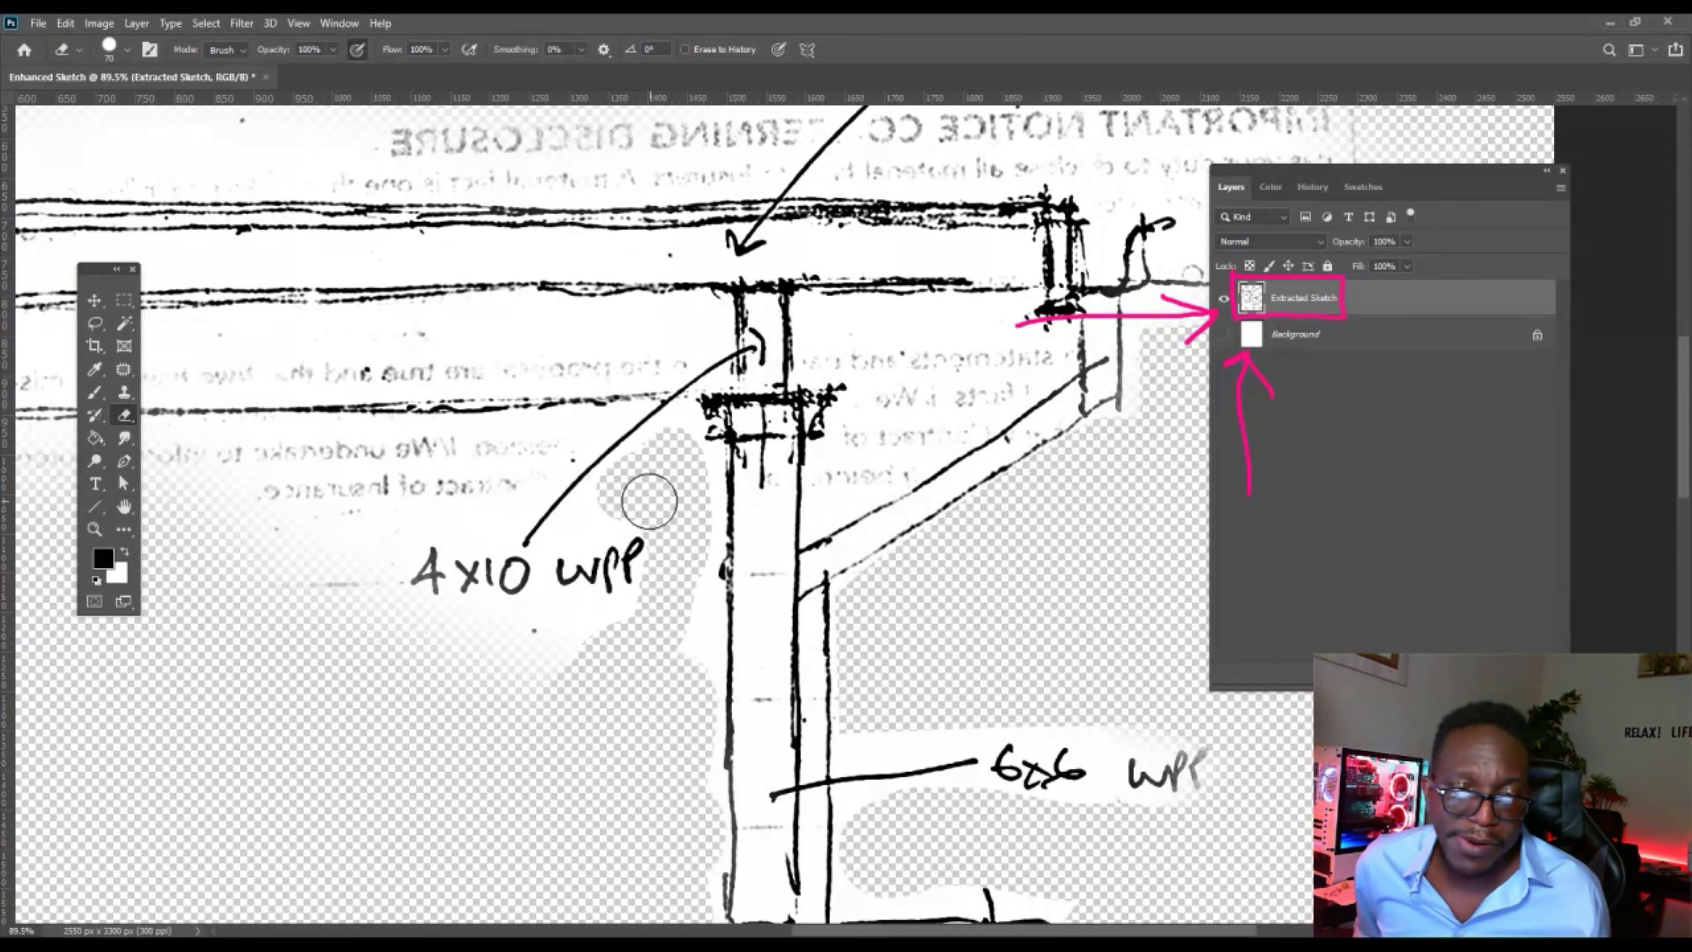
mouse_move(415, 484)
mouse_down()
mouse_move(702, 499)
mouse_move(475, 476)
mouse_move(634, 472)
mouse_move(427, 473)
mouse_move(475, 518)
mouse_move(574, 524)
mouse_up()
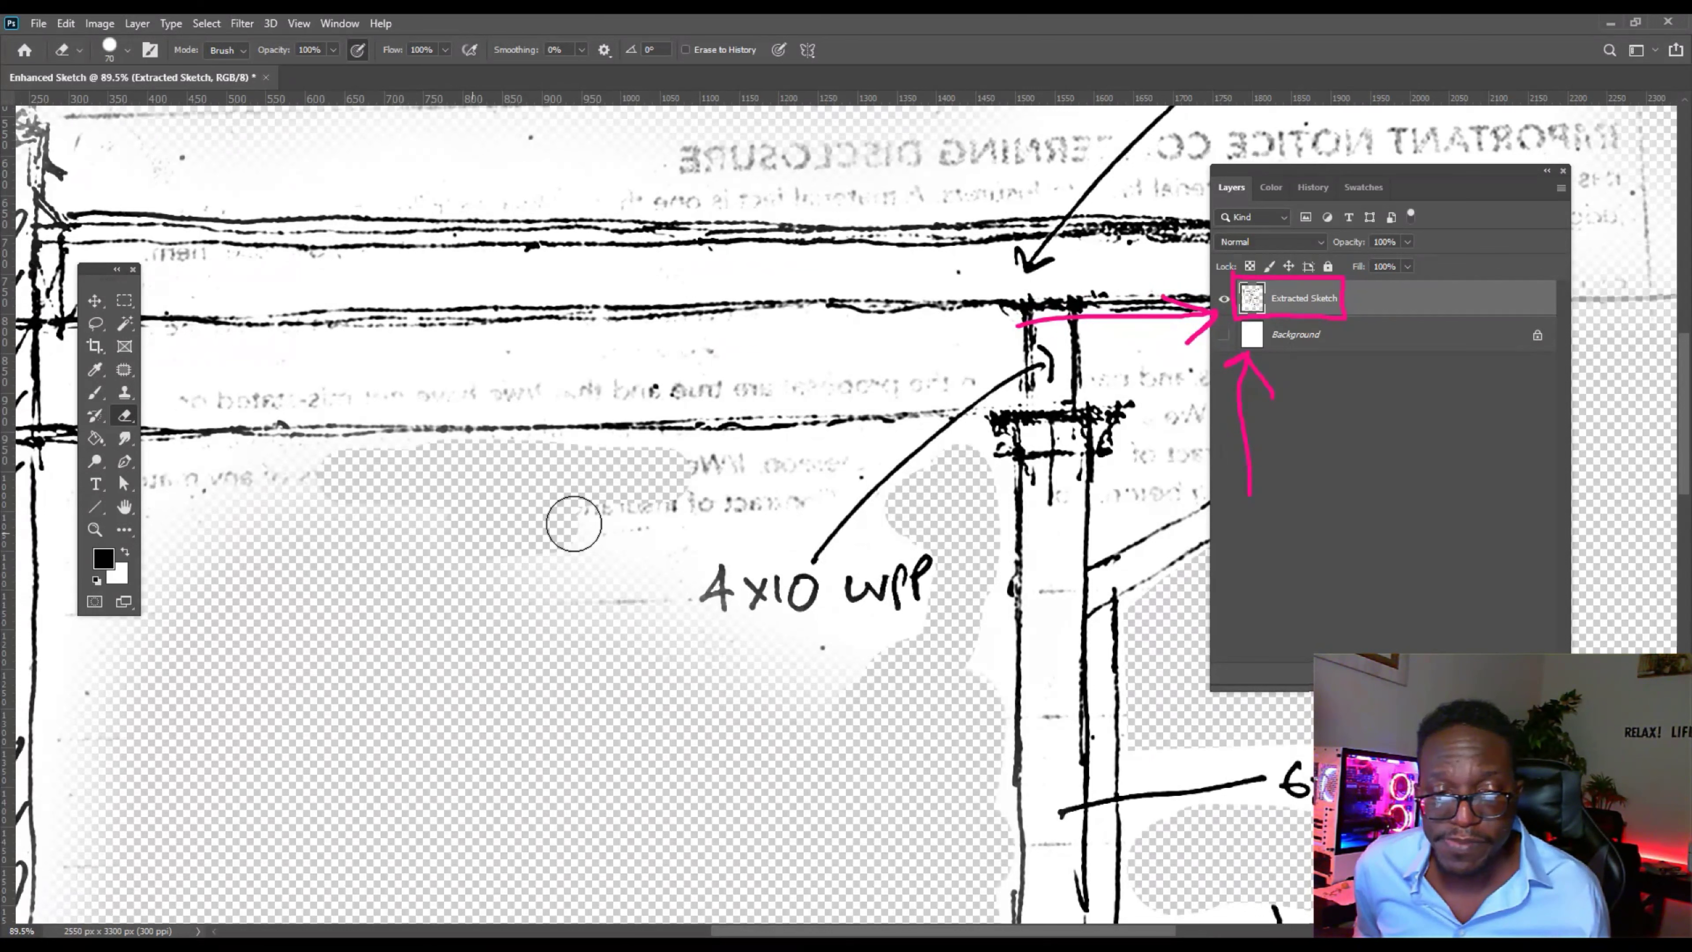
mouse_move(574, 524)
mouse_down()
mouse_move(620, 538)
mouse_move(508, 558)
mouse_move(541, 585)
mouse_move(662, 599)
mouse_up()
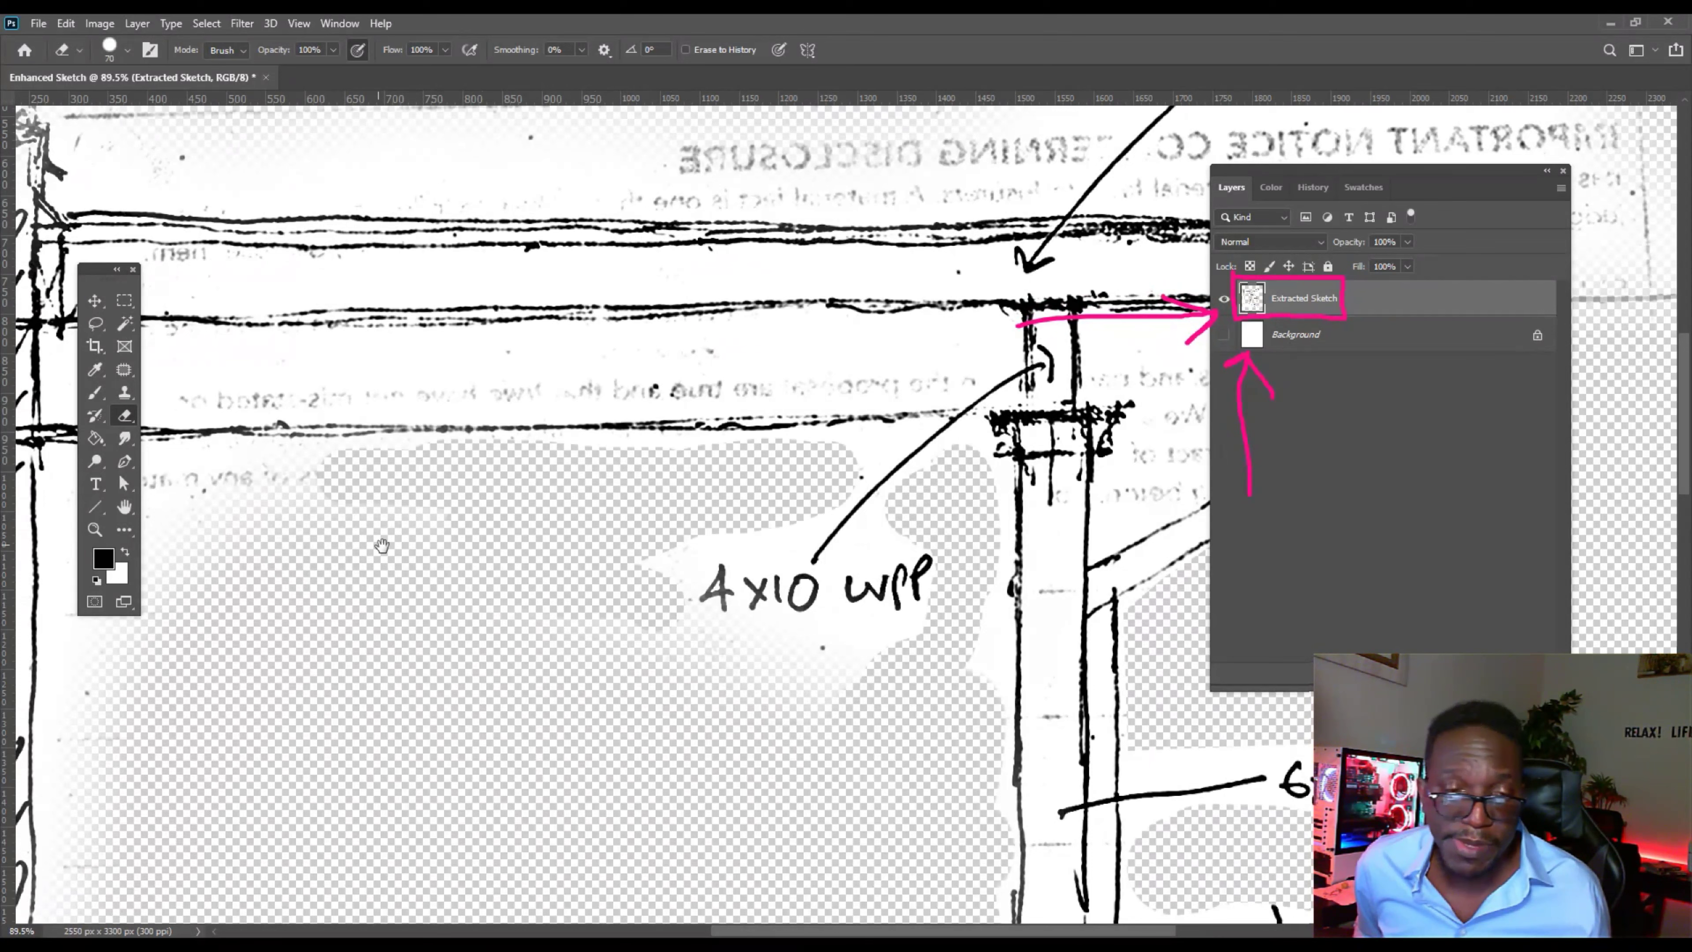
Erase the leftover grey haze between the hatched wall and the post with a 250 px eraser.
mouse_move(381, 545)
mouse_down()
mouse_move(758, 586)
mouse_move(745, 691)
mouse_move(750, 663)
mouse_up()
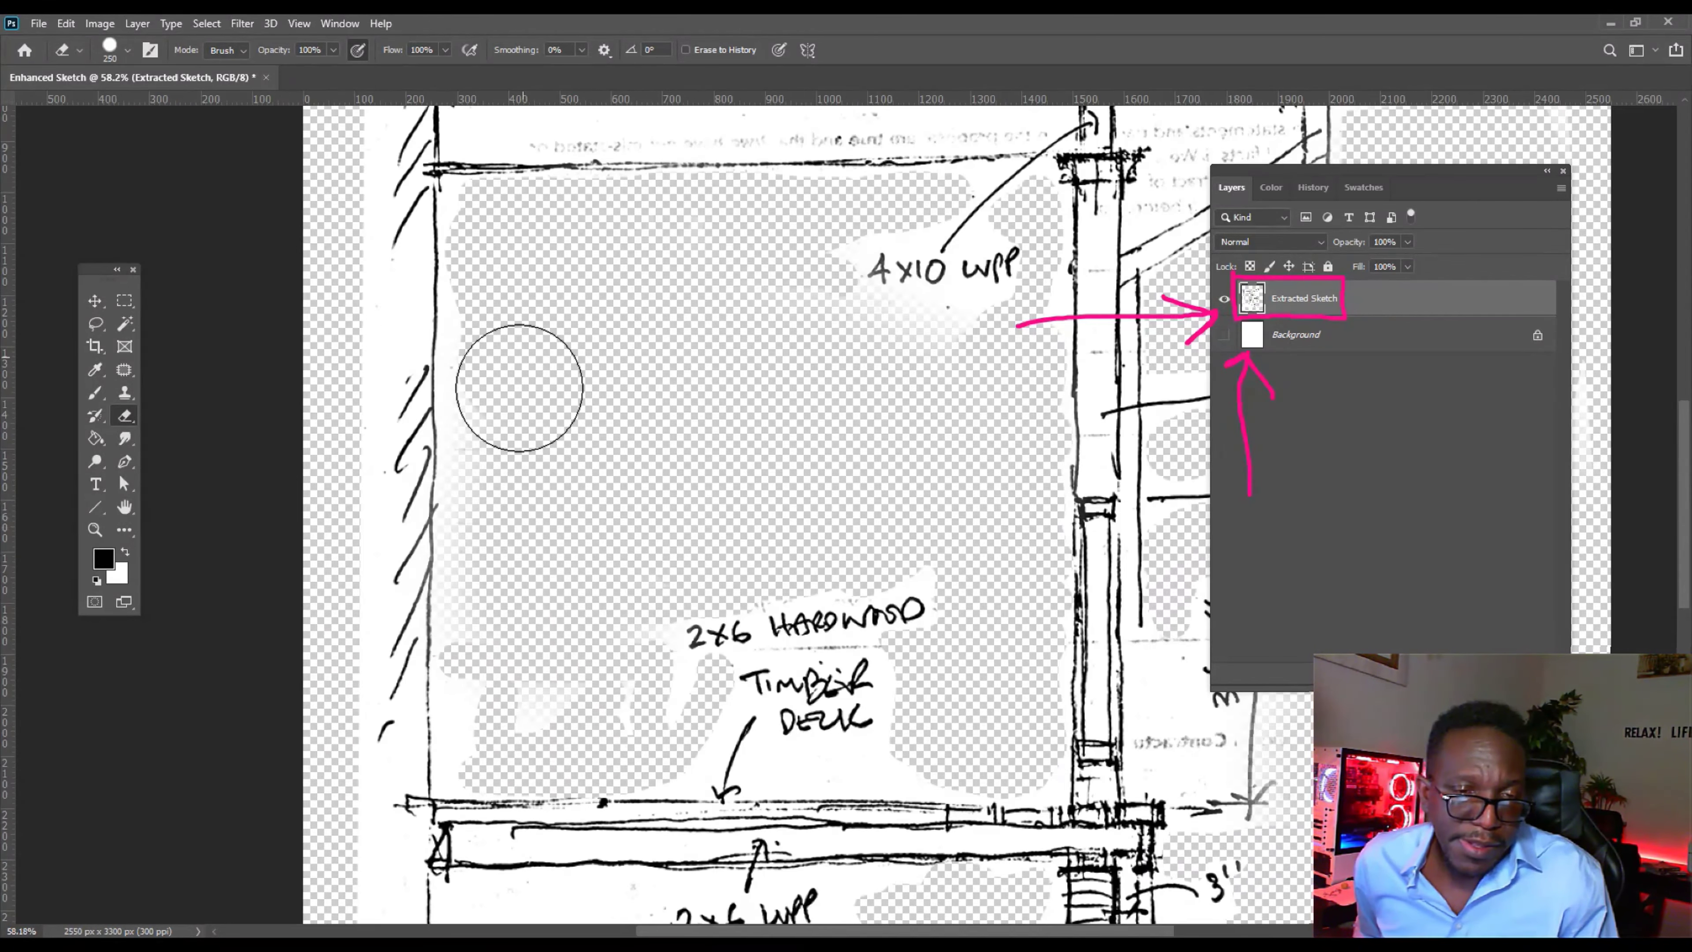
mouse_move(507, 568)
mouse_down()
mouse_move(511, 705)
mouse_move(624, 703)
mouse_up()
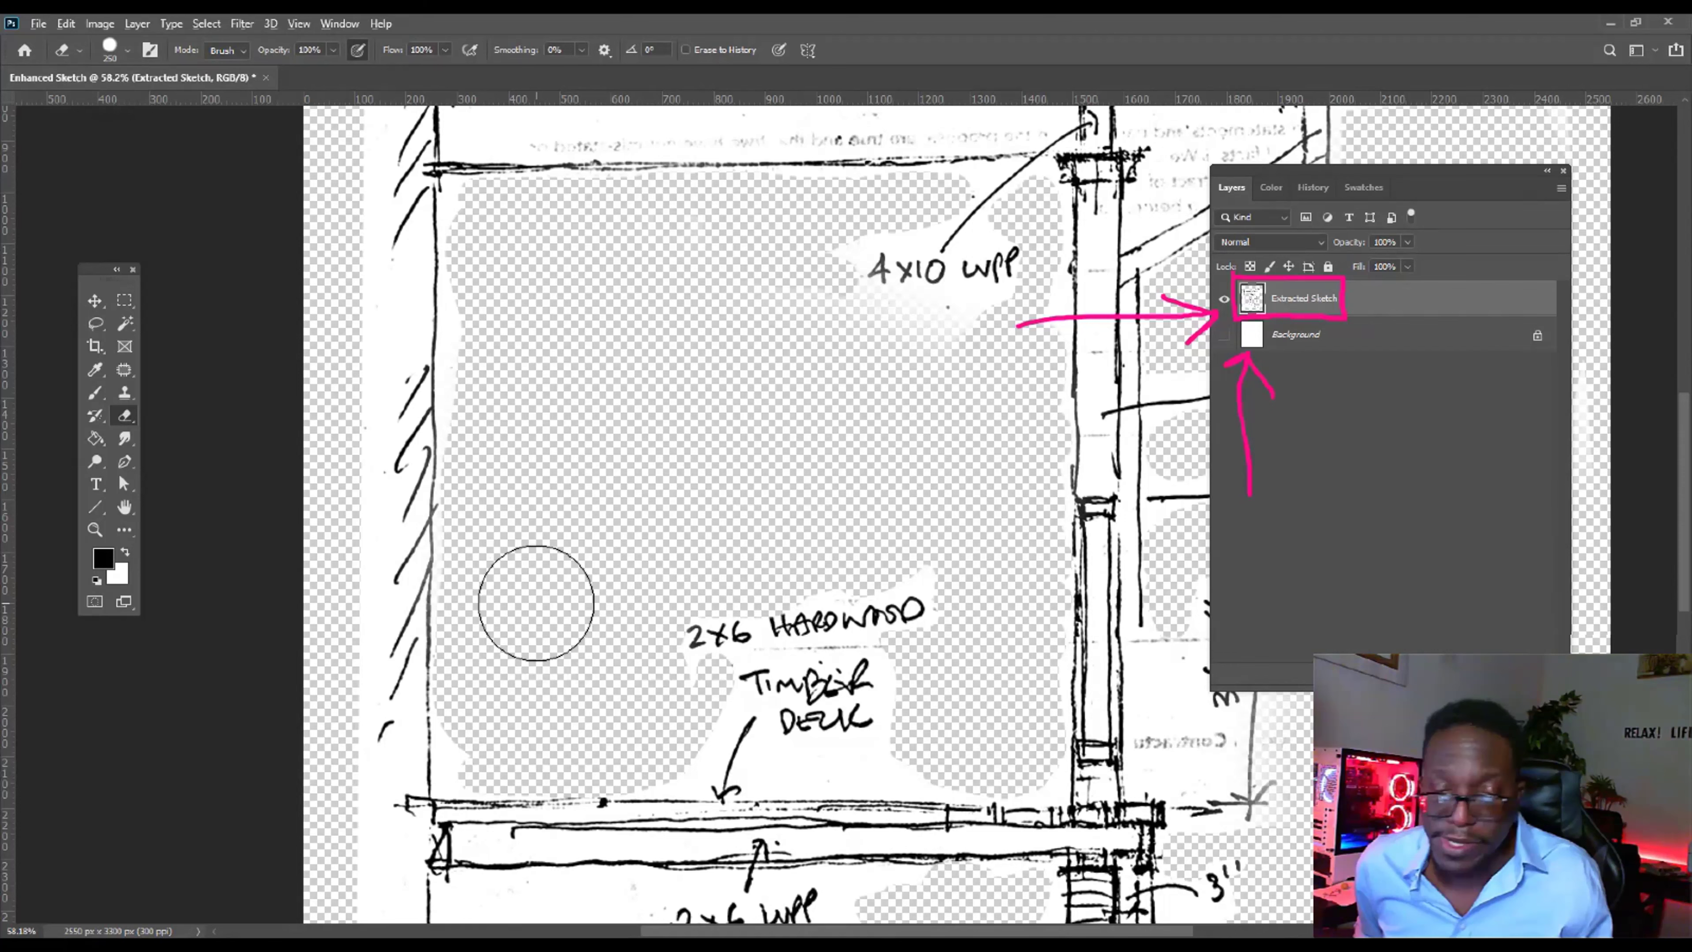
key(ctrl+0)
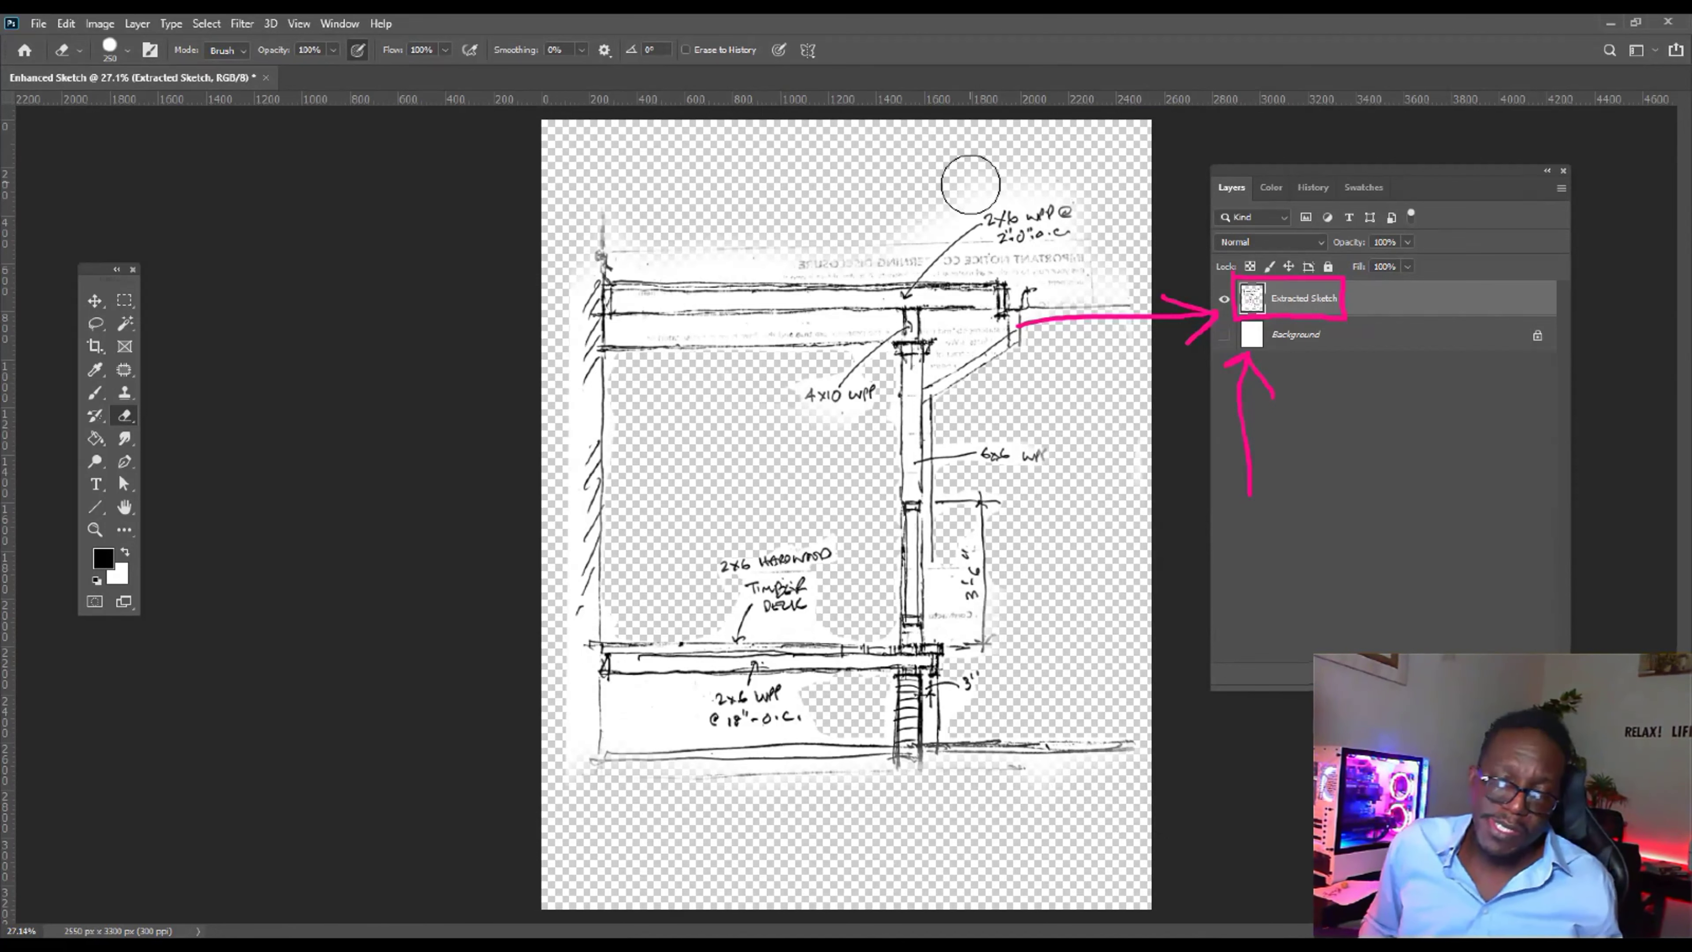
Reduce the eraser size to 90 px and erase the bleed-through text below and right of the 2x6 WPP @ 2'-0" o.c. note.
scroll(906, 205, up, 2)
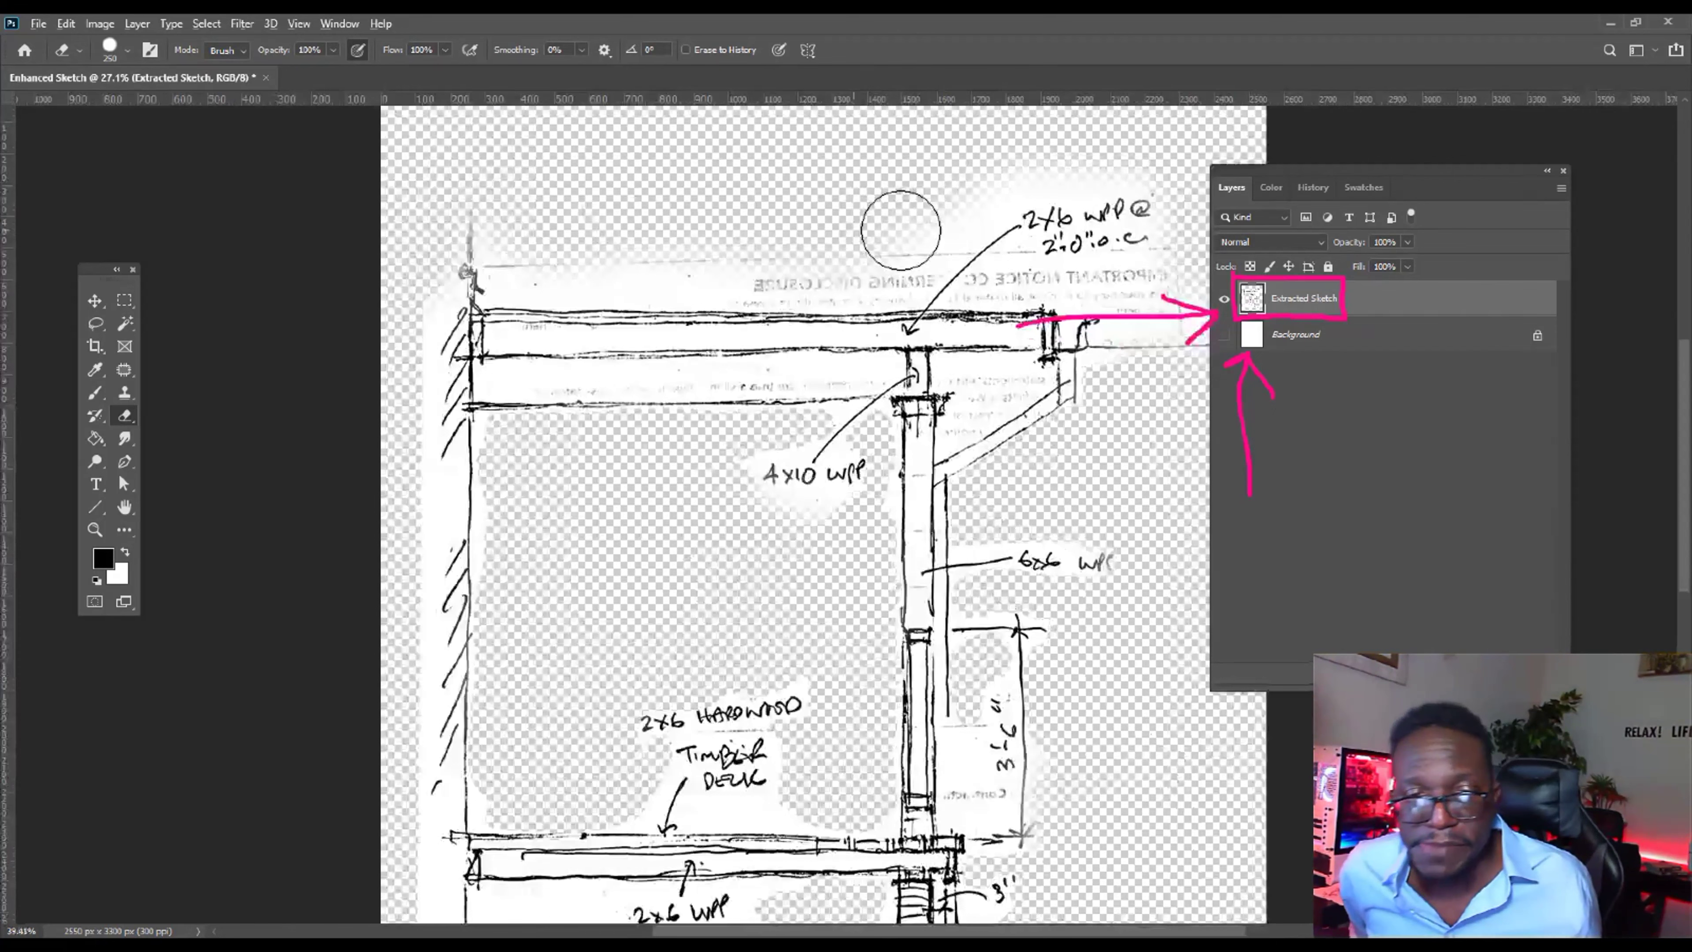
scroll(885, 576, up, 2)
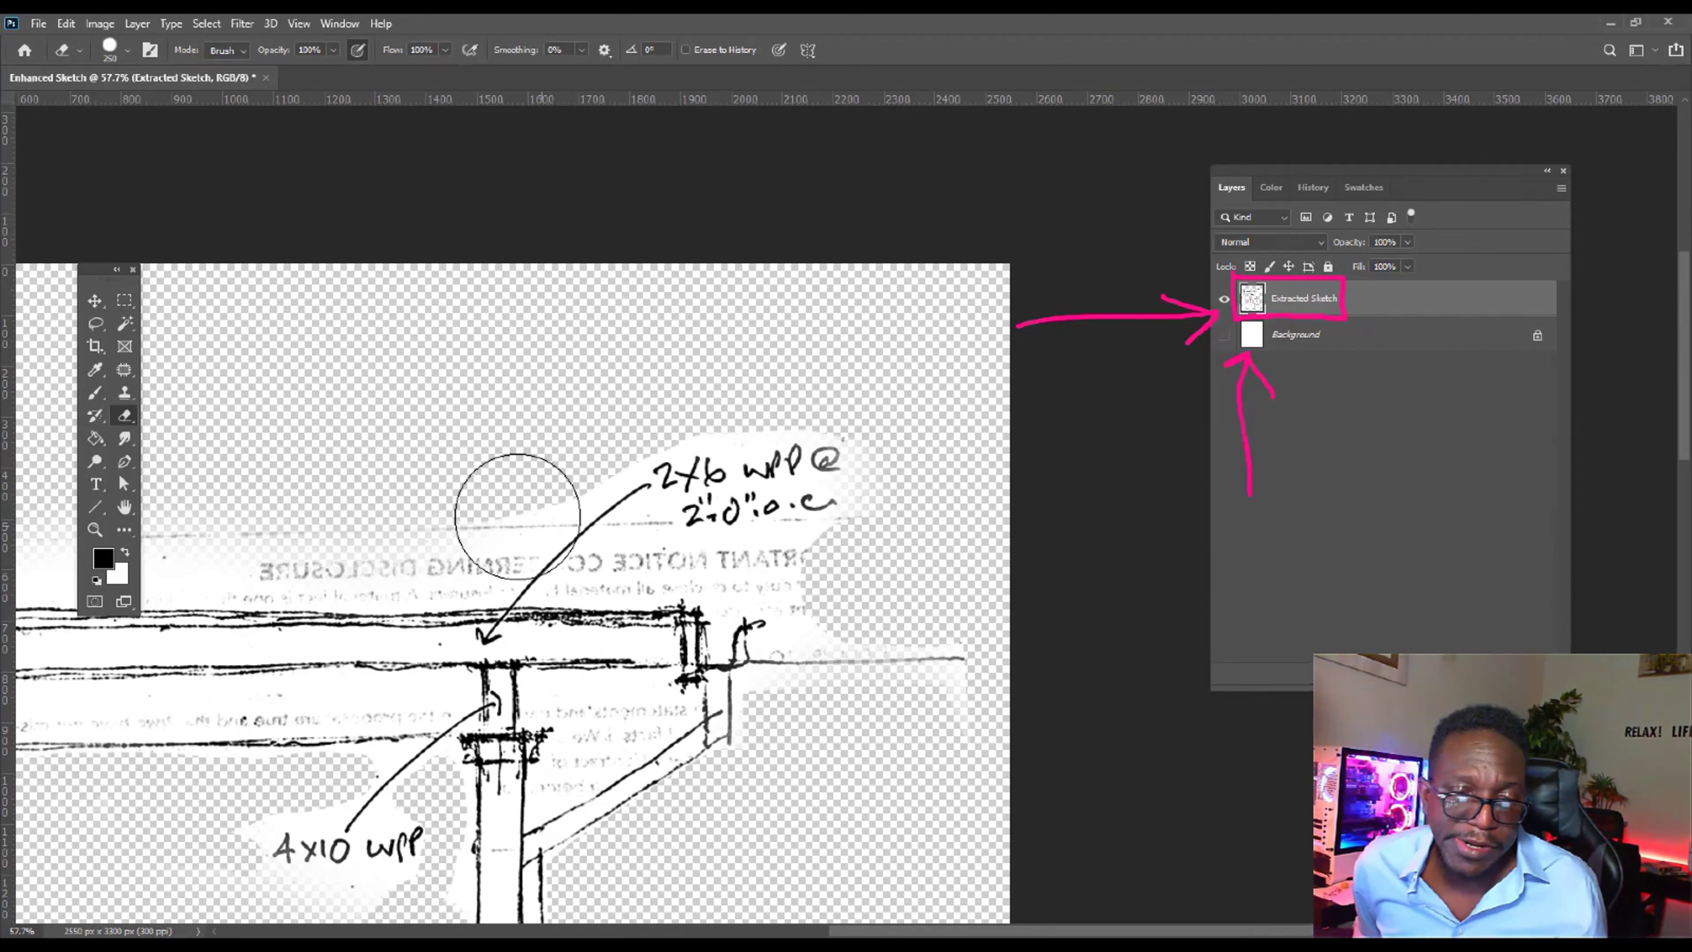
scroll(1026, 547, up, 3)
key(bracketleft)
key(bracketleft)
key(bracketleft)
key(bracketleft)
key(bracketleft)
key(bracketleft)
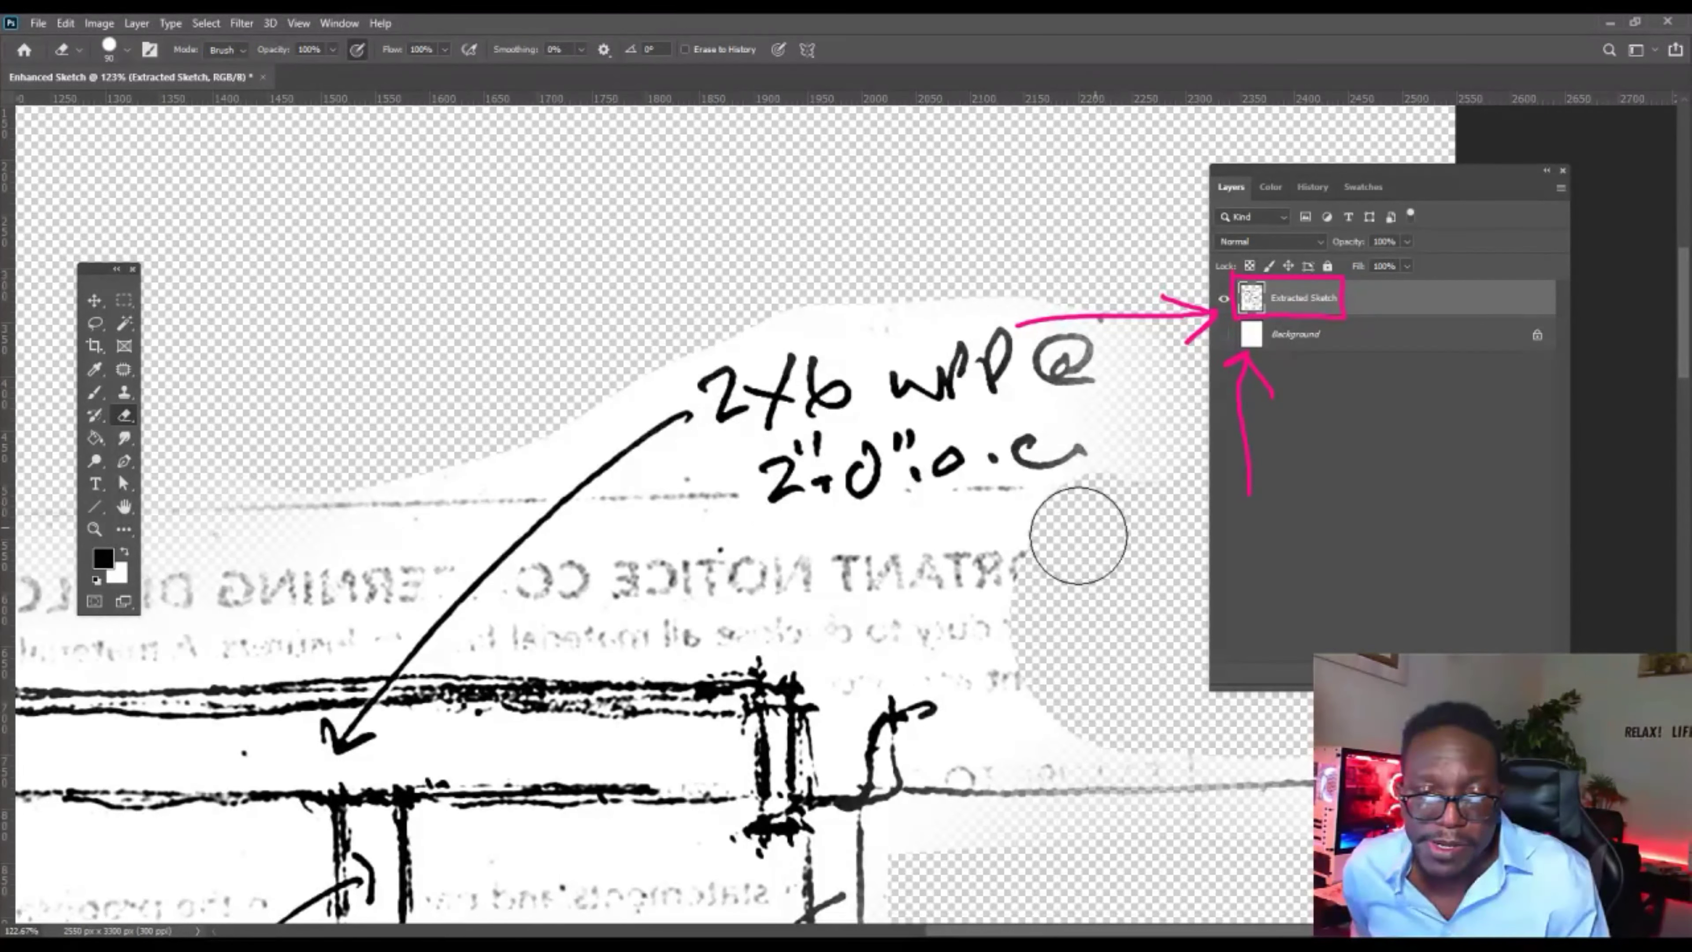
mouse_move(1048, 525)
mouse_down()
mouse_move(988, 526)
mouse_move(933, 565)
mouse_move(1002, 688)
mouse_move(1121, 724)
mouse_move(923, 753)
mouse_move(975, 703)
mouse_up()
Reduce the eraser size to 50 px and erase the bleed-through text and ruled line between the upper 2x6 WPP note and the roof beam.
key(bracketleft)
key(bracketleft)
key(bracketleft)
key(bracketleft)
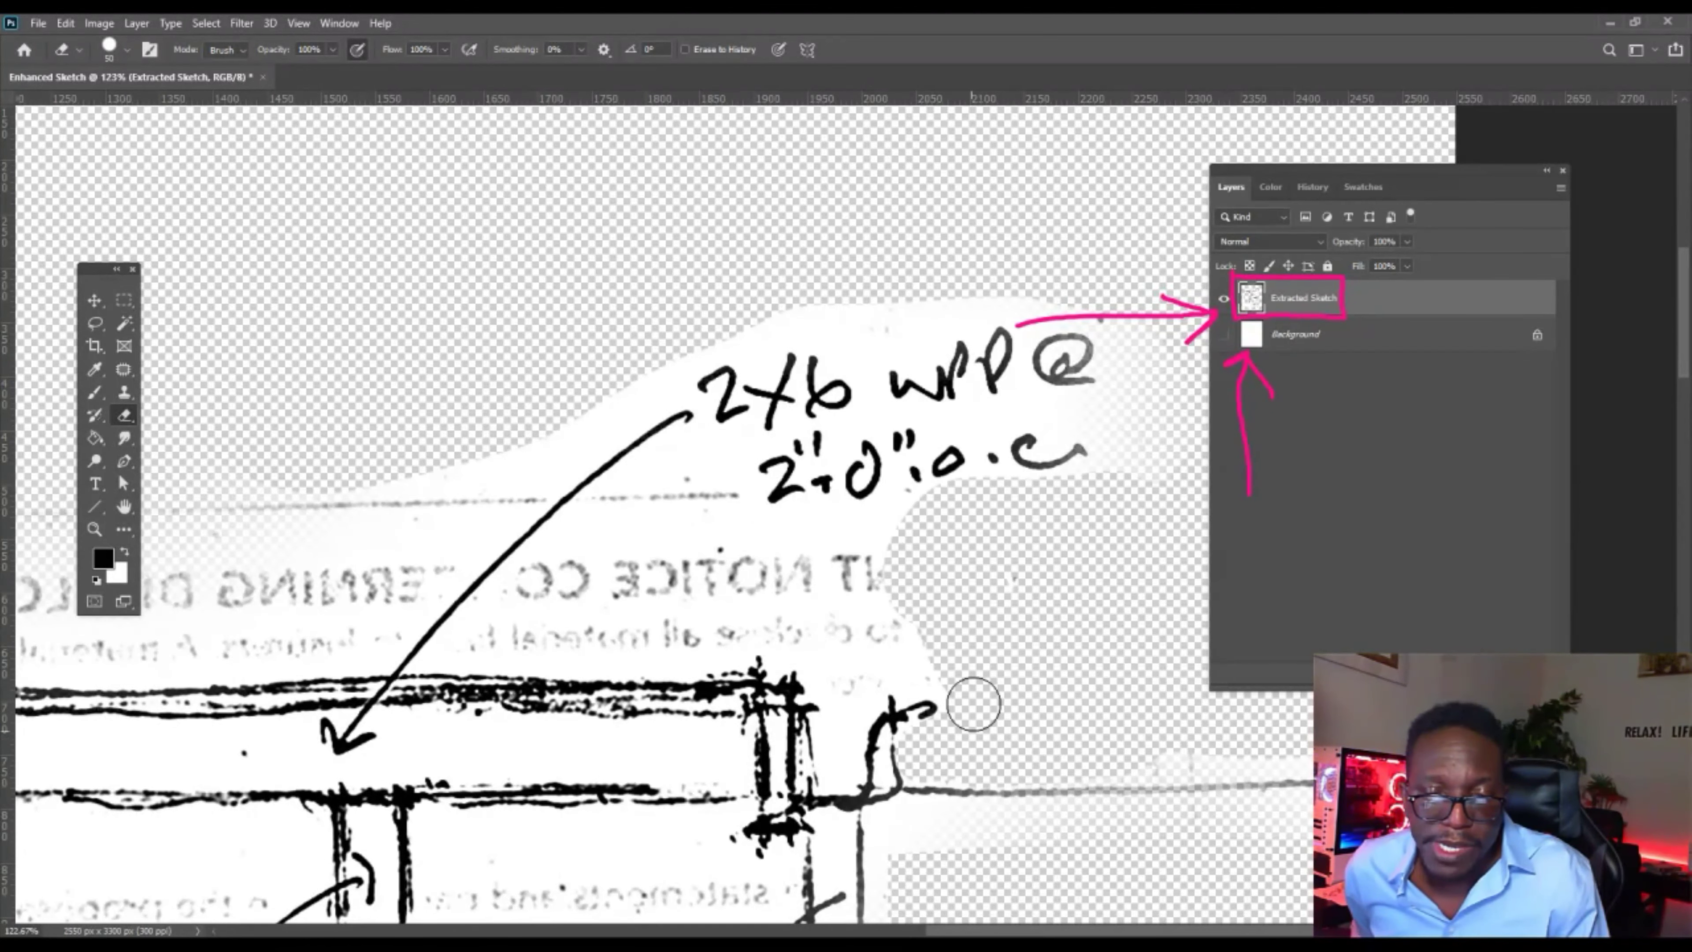
mouse_move(924, 637)
mouse_down()
mouse_move(854, 576)
mouse_move(586, 566)
mouse_move(532, 572)
mouse_move(509, 624)
mouse_move(480, 627)
mouse_move(866, 620)
mouse_up()
mouse_move(626, 609)
mouse_down()
mouse_move(580, 607)
mouse_move(866, 621)
mouse_move(842, 670)
mouse_move(867, 664)
mouse_move(703, 538)
mouse_move(734, 503)
mouse_move(607, 502)
mouse_move(613, 521)
mouse_move(562, 561)
mouse_up()
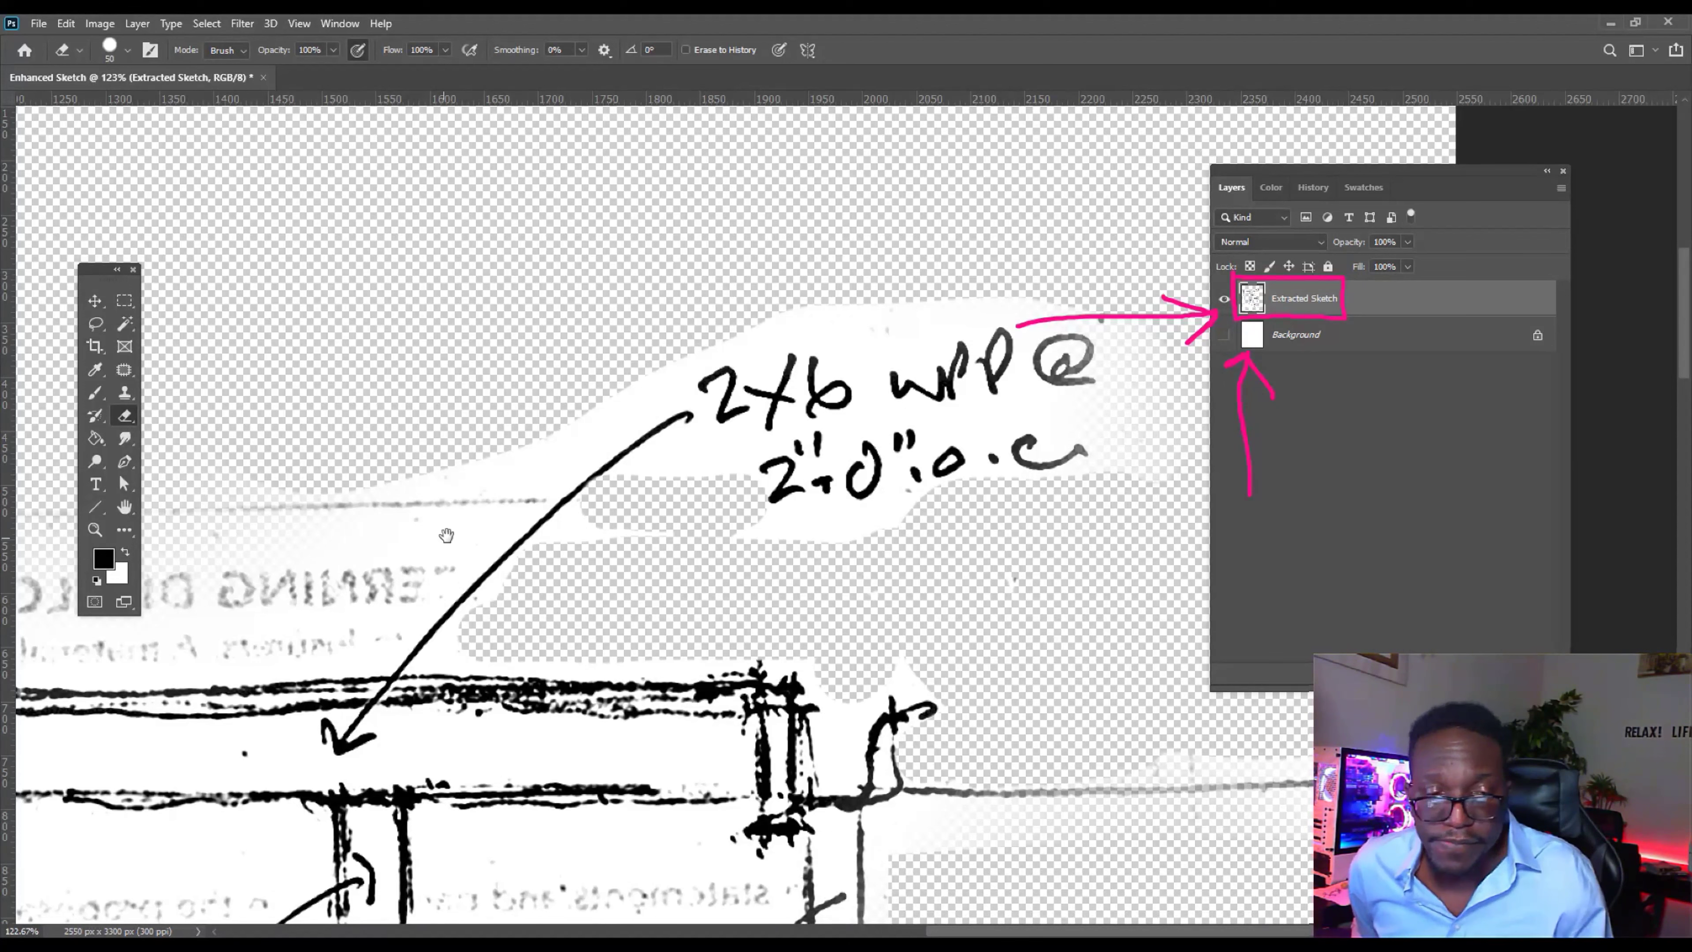
drag(447, 535, 912, 462)
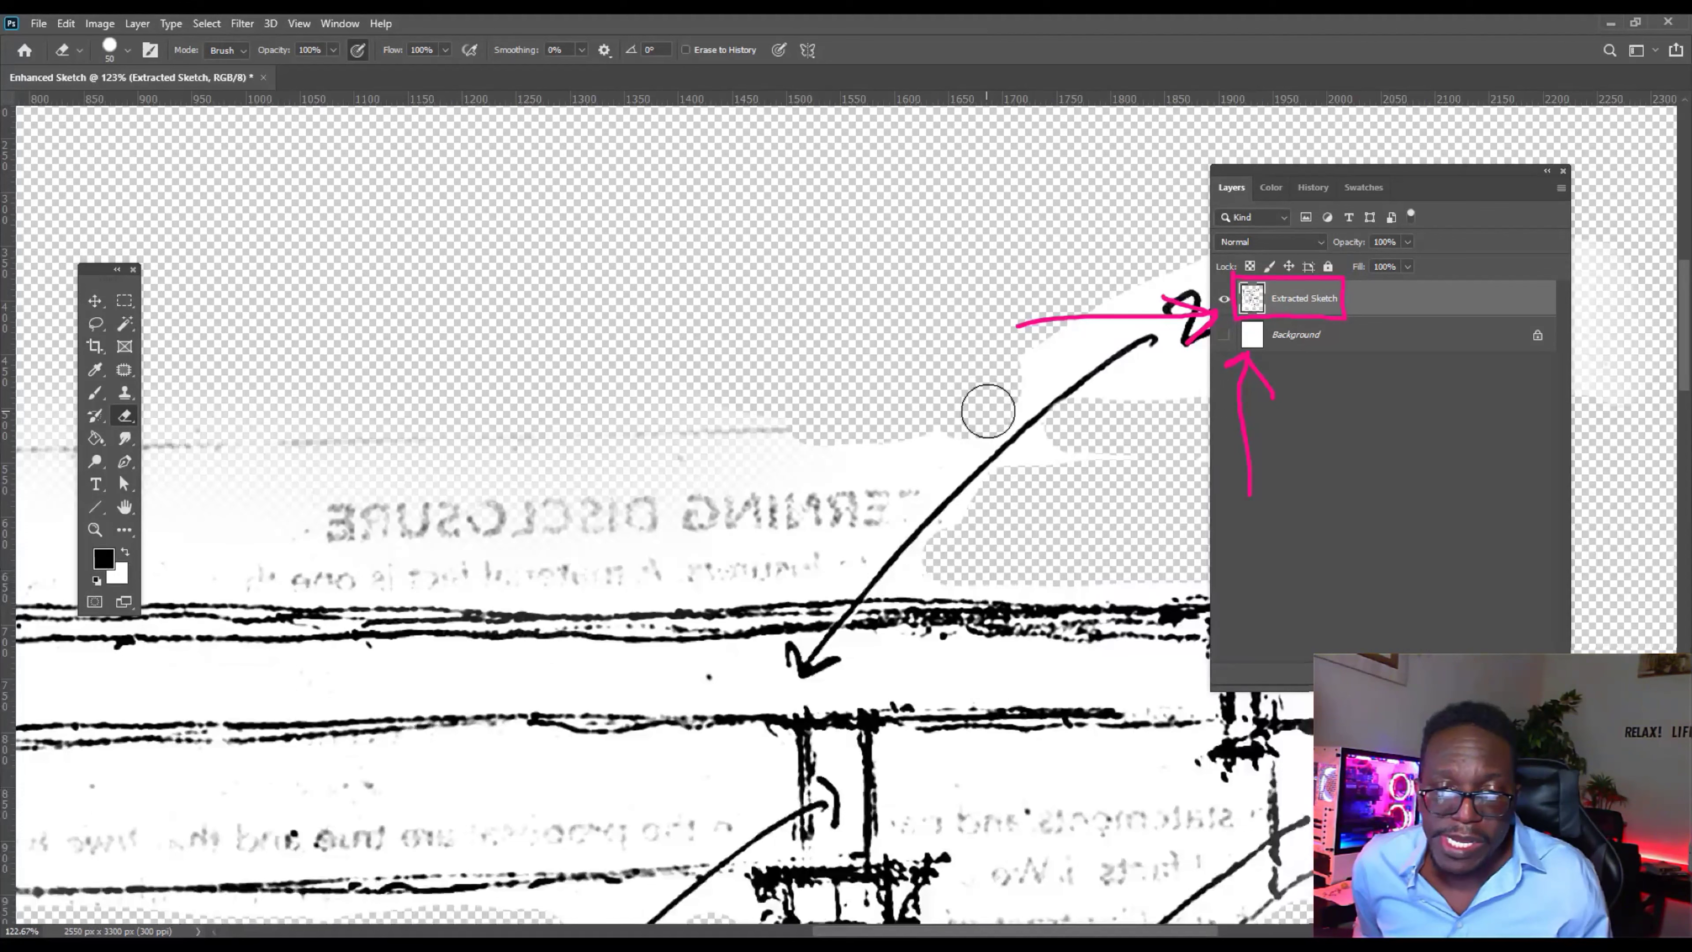
Clear the bleed-through heading and ruled line above the roof beam, left of the 2x6 WPP leader, with a Polygonal Lasso selection.
right_click(95, 323)
click(173, 341)
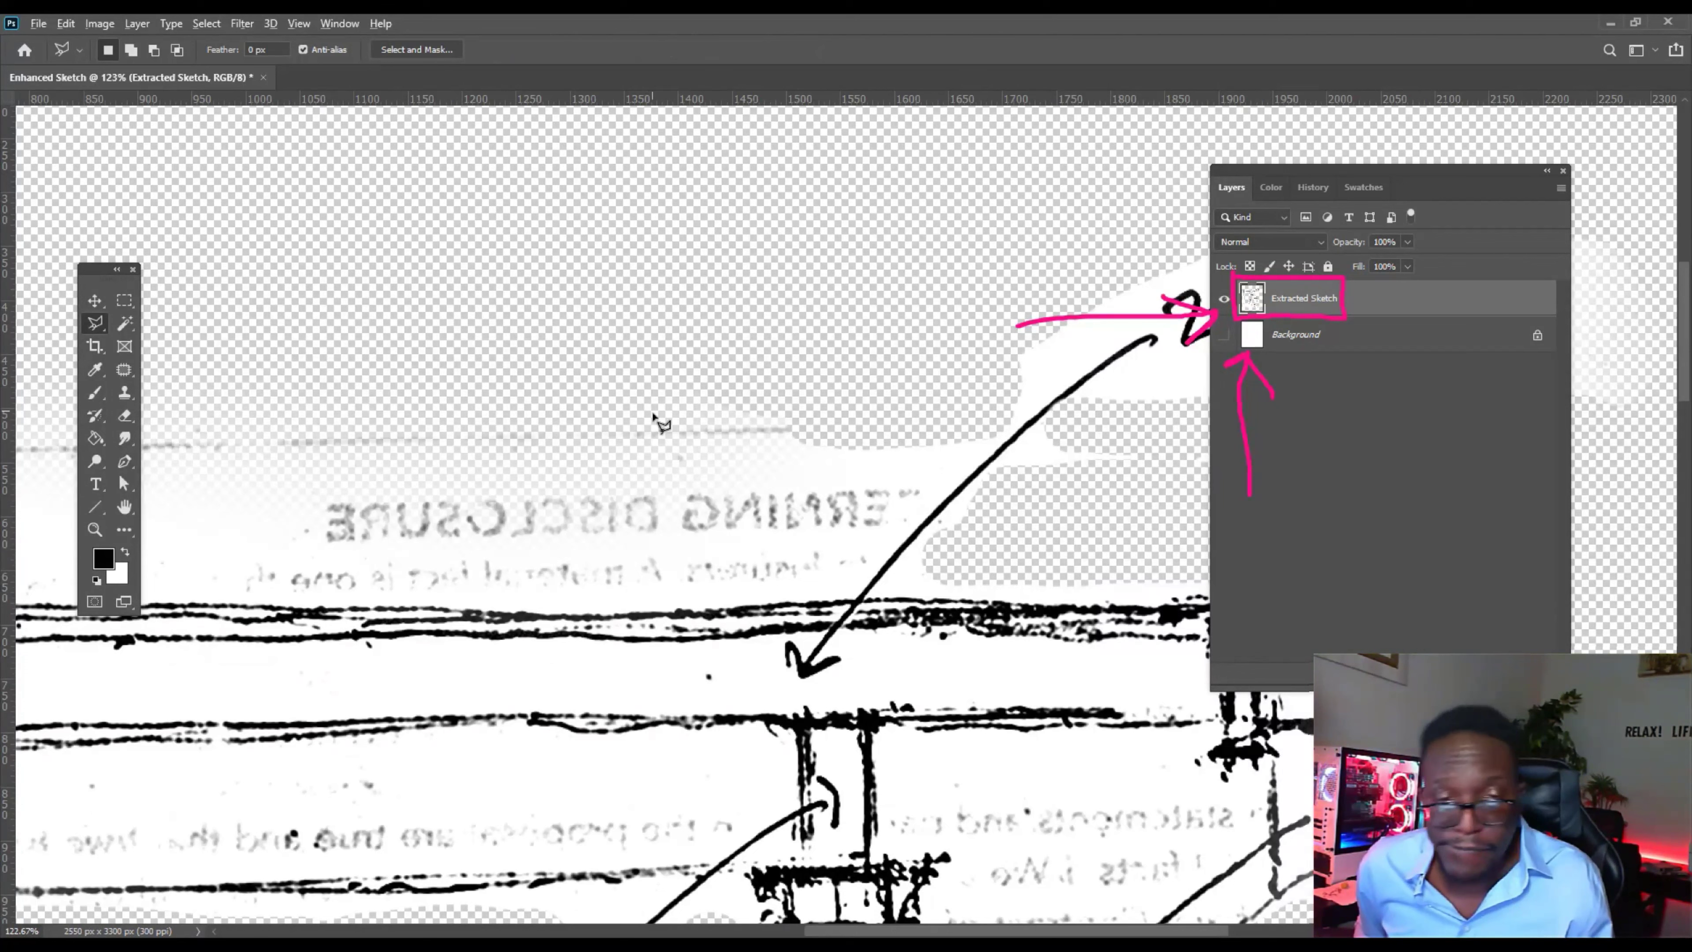
scroll(656, 420, down, 5)
click(456, 277)
click(704, 359)
click(942, 358)
click(1136, 383)
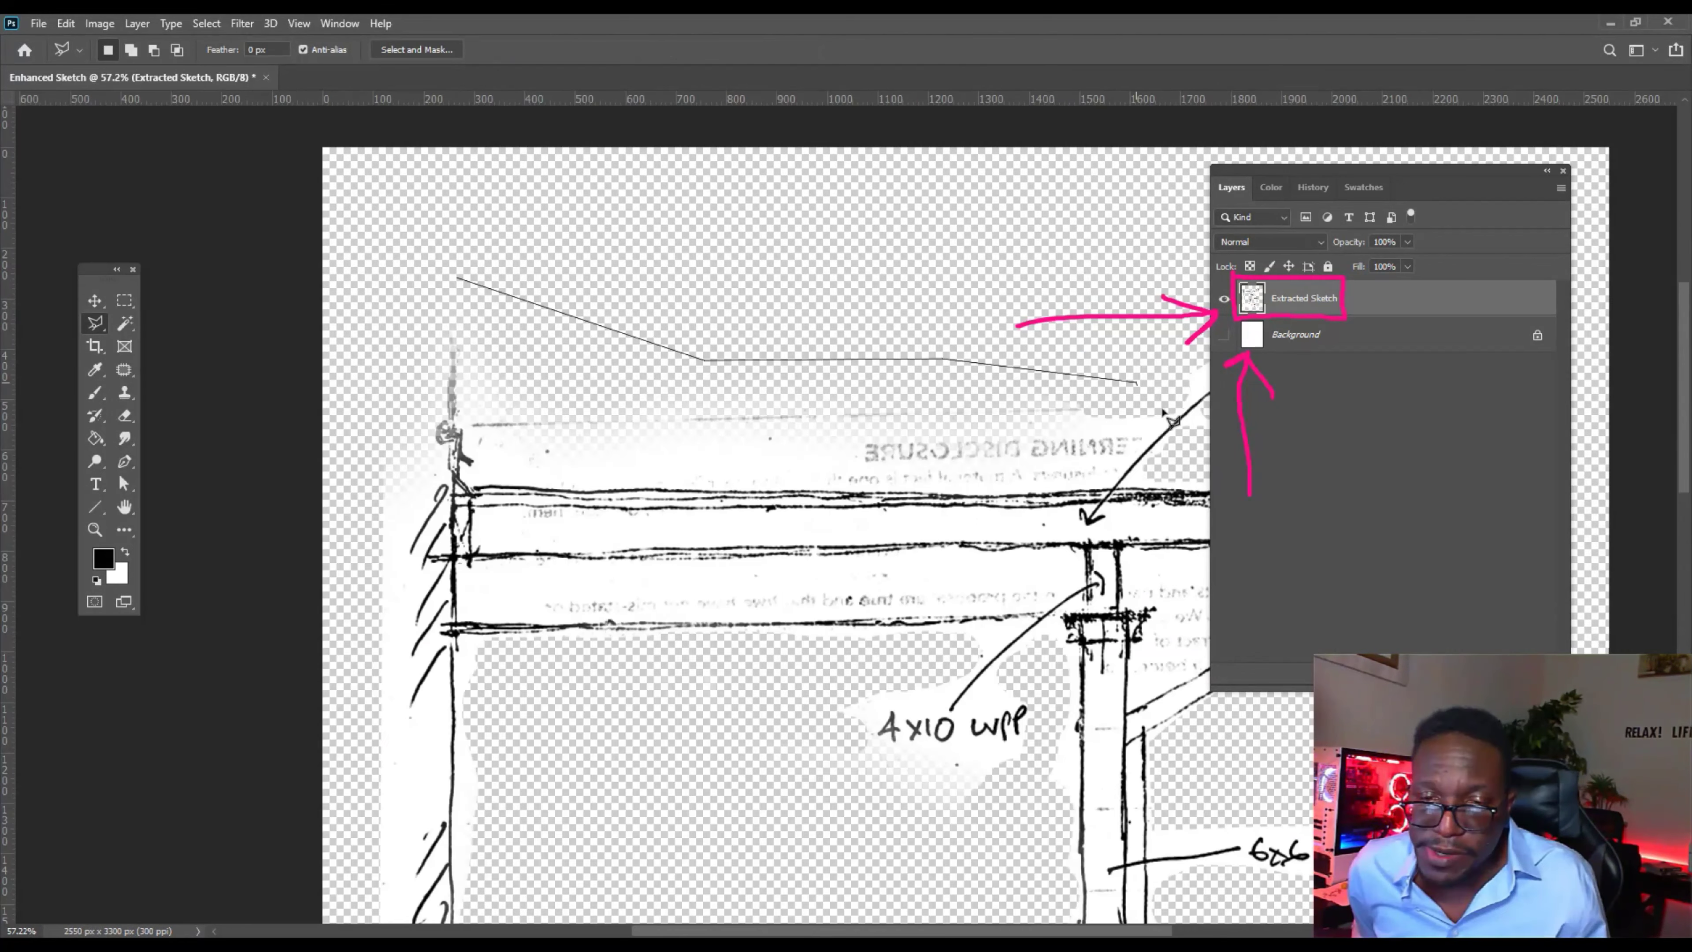
click(1155, 421)
click(1106, 478)
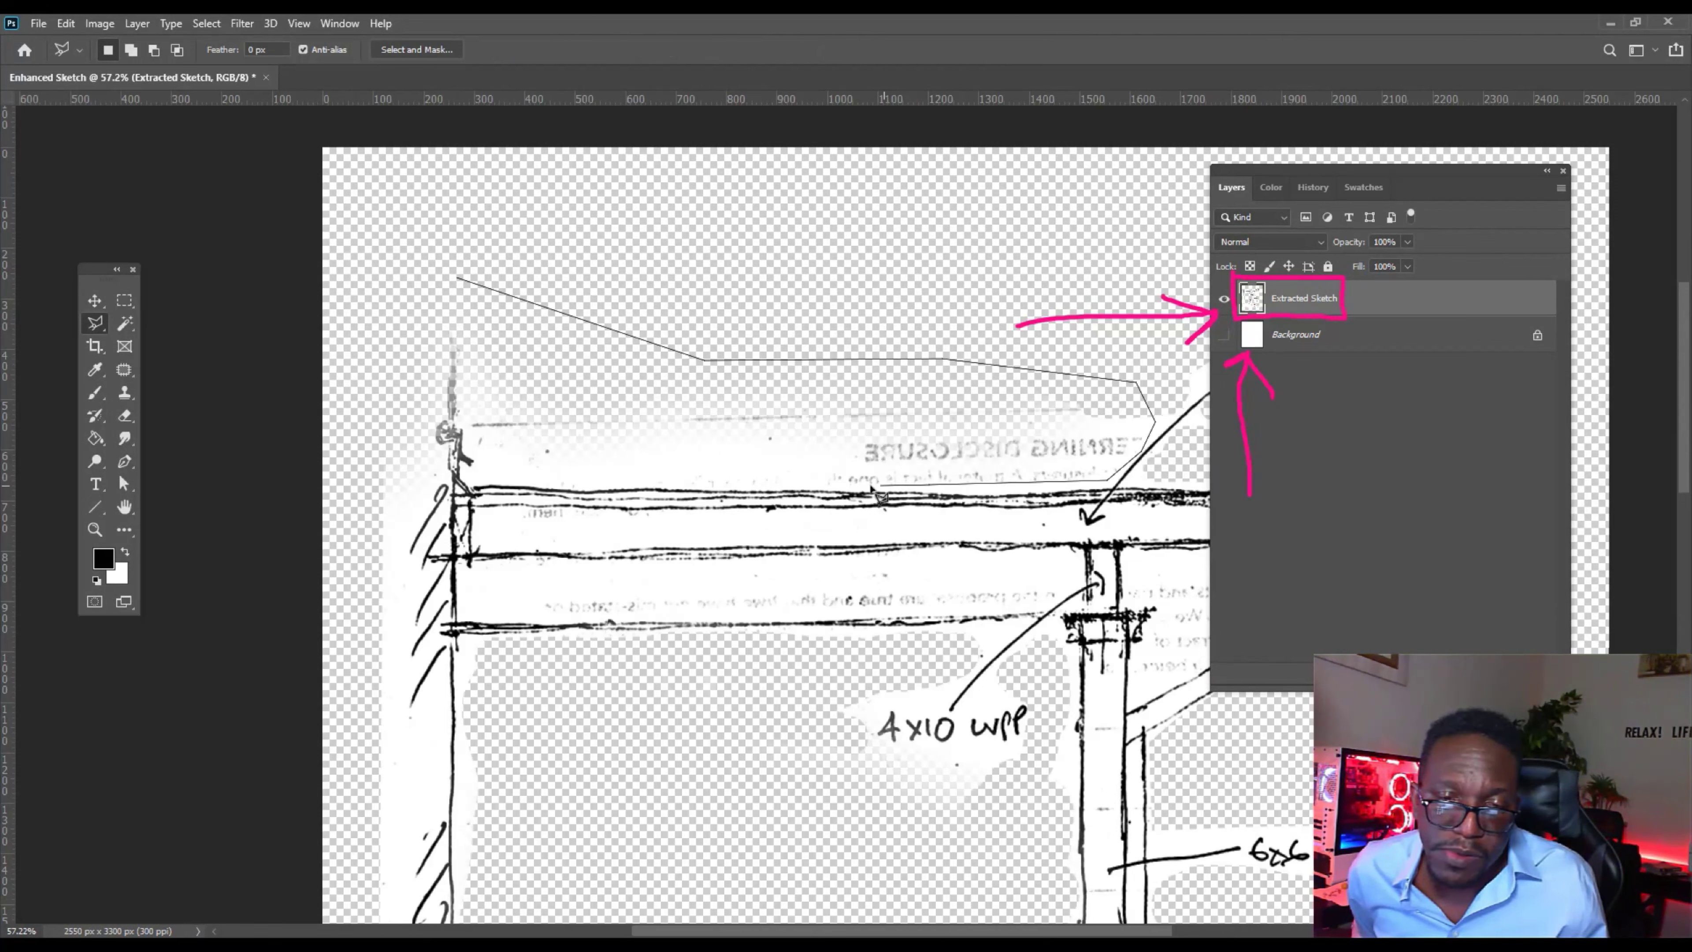
click(532, 478)
click(472, 432)
double_click(474, 365)
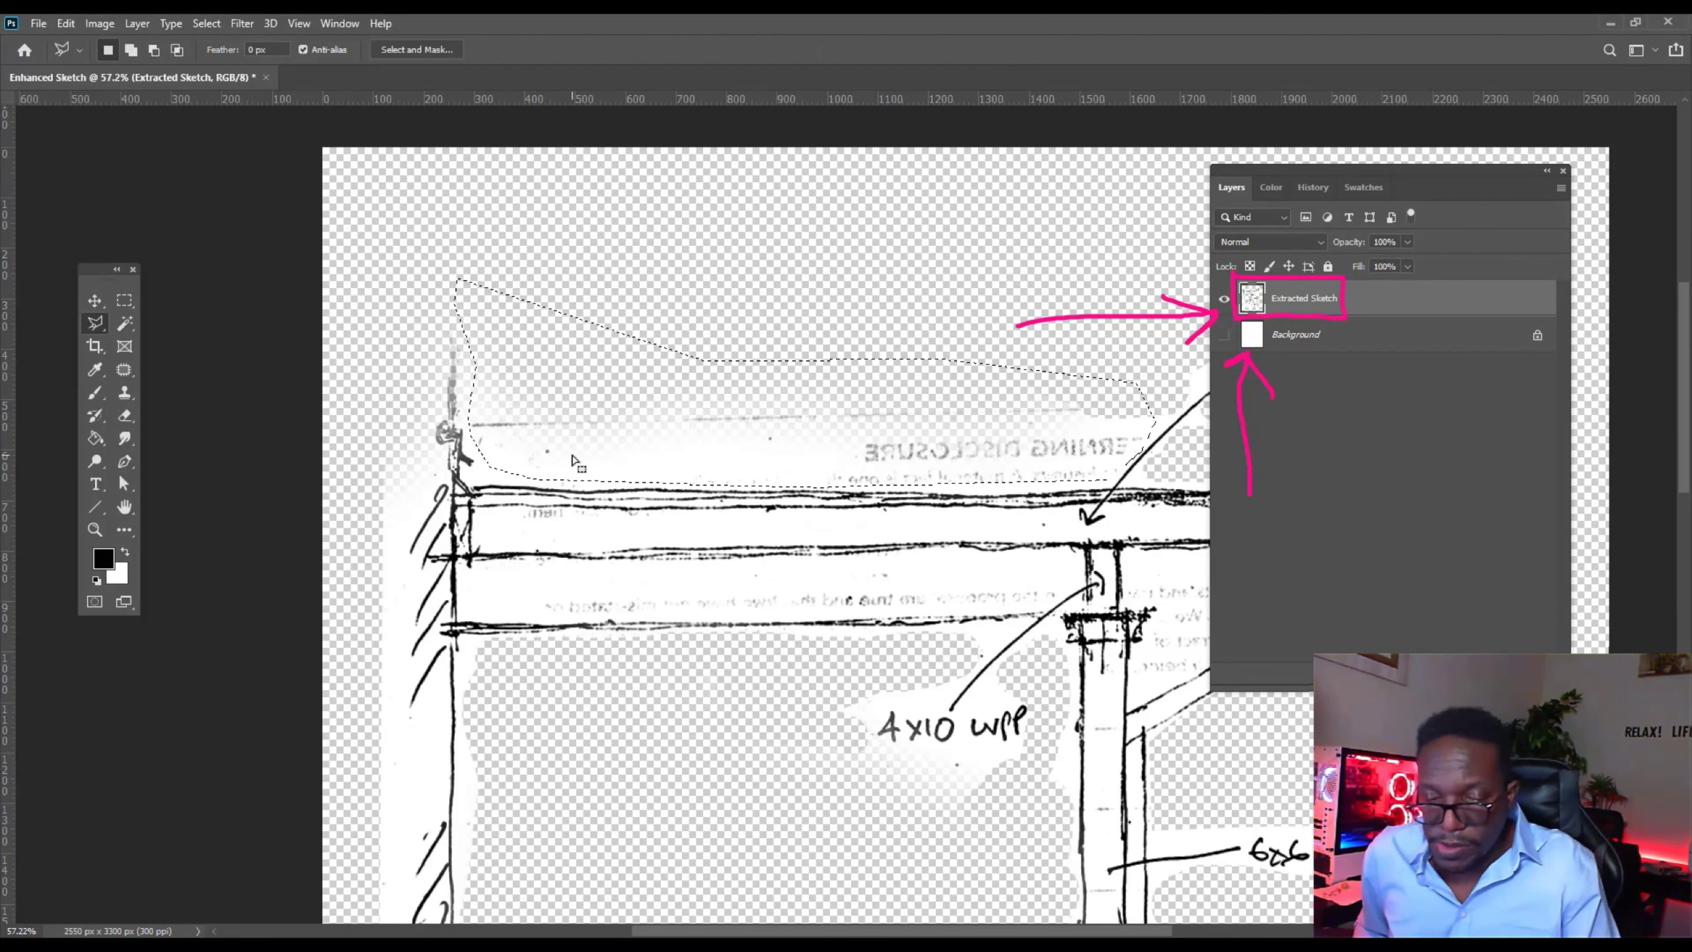
key(Delete)
key(ctrl+d)
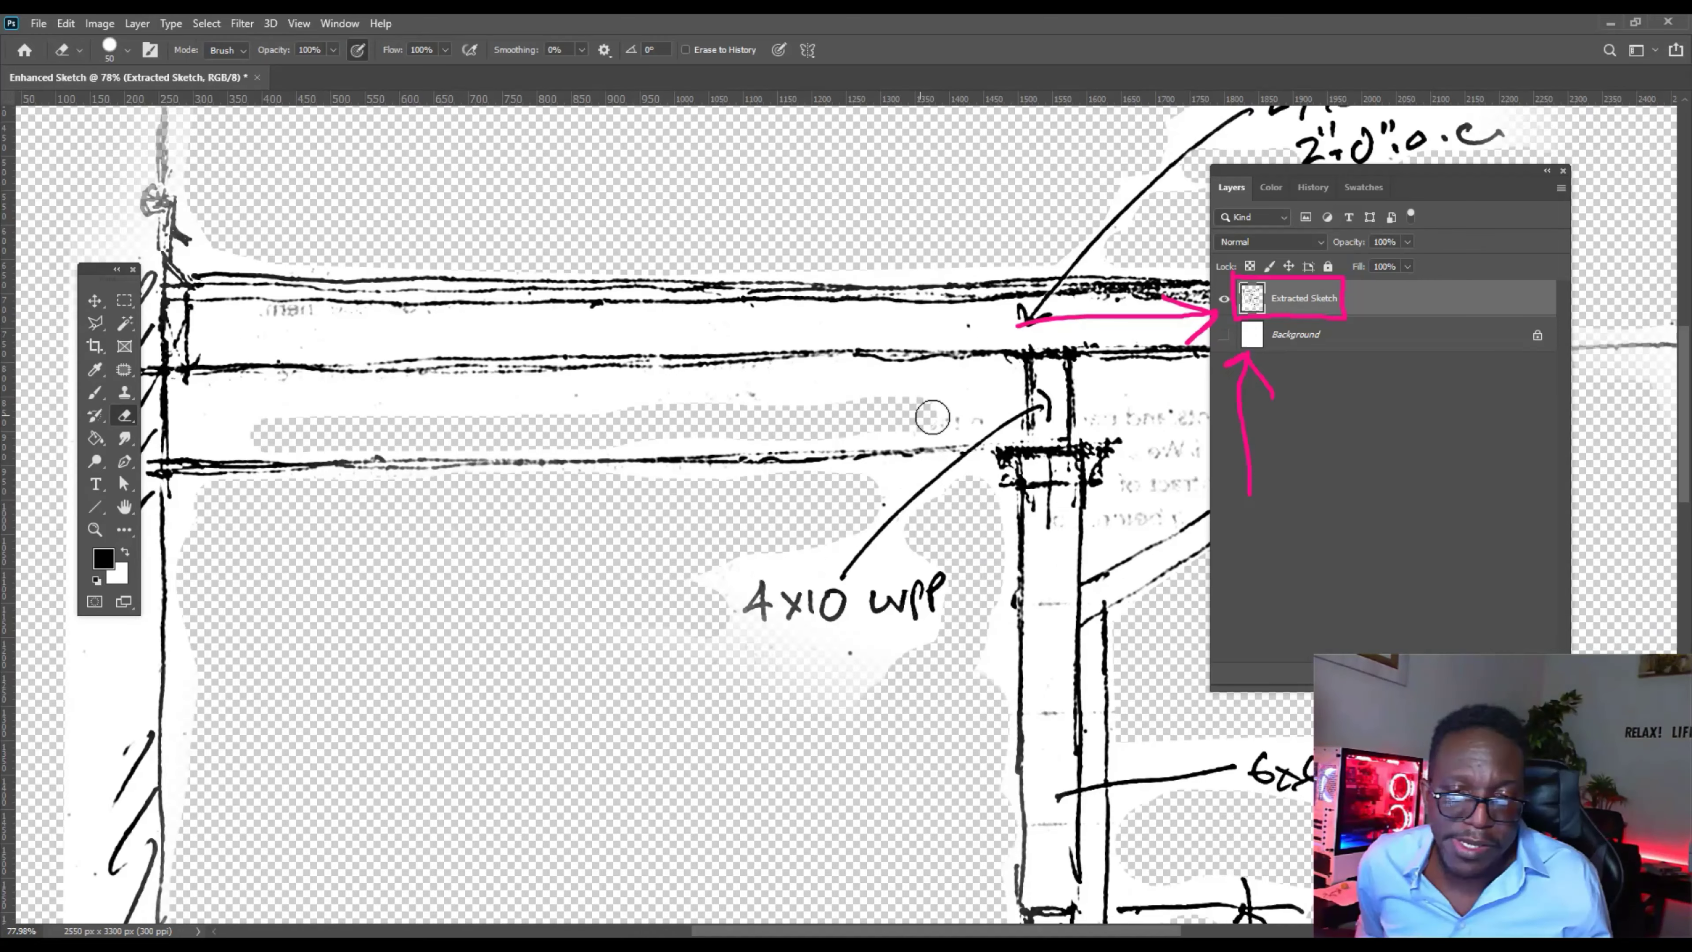
Erase the bleed-through text between the roof beam lines and between the post head and the diagonal brace.
drag(959, 400, 242, 408)
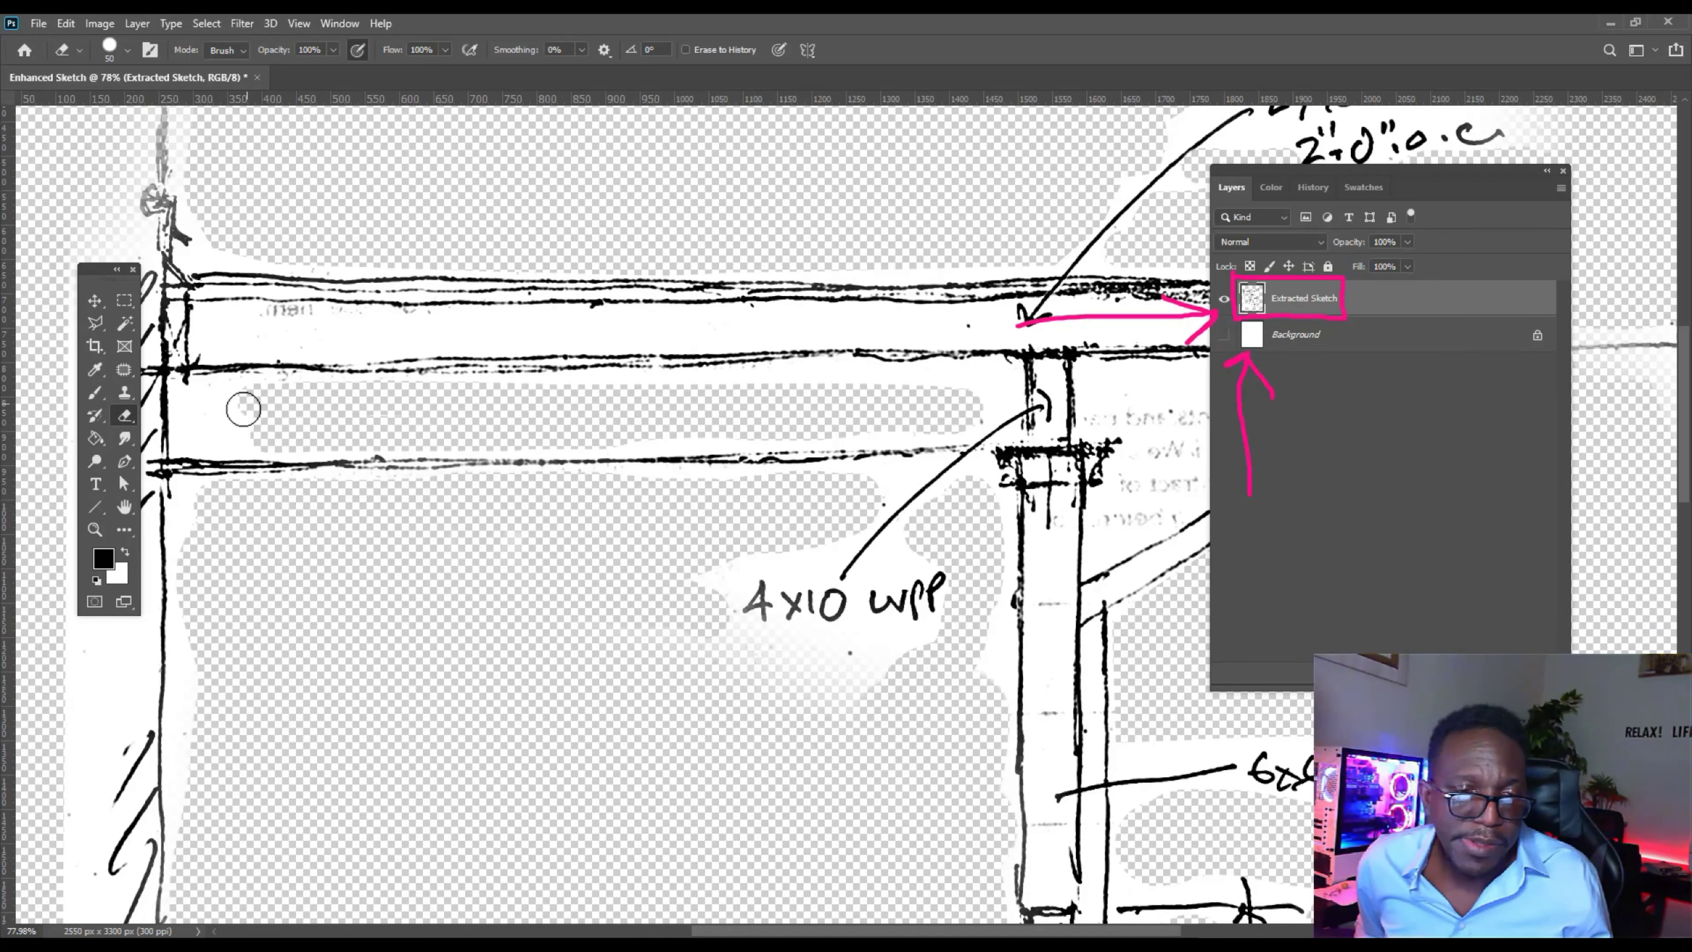
mouse_move(332, 351)
mouse_down()
mouse_move(249, 327)
mouse_move(648, 328)
mouse_up()
key(space)
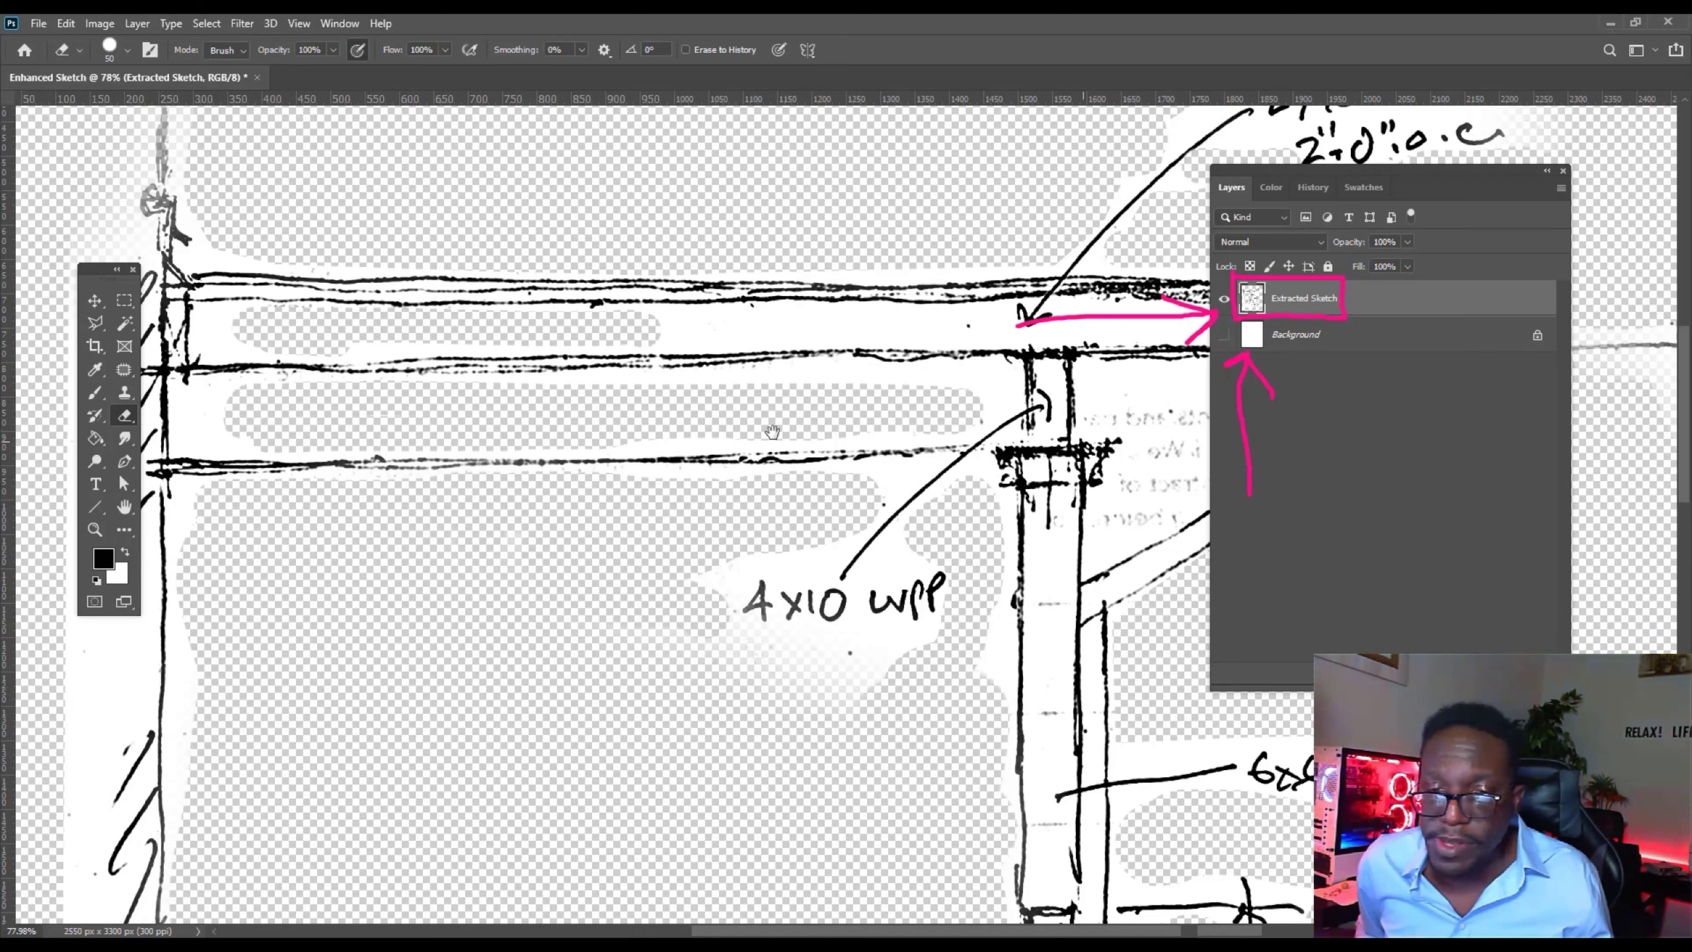
drag(772, 431, 717, 389)
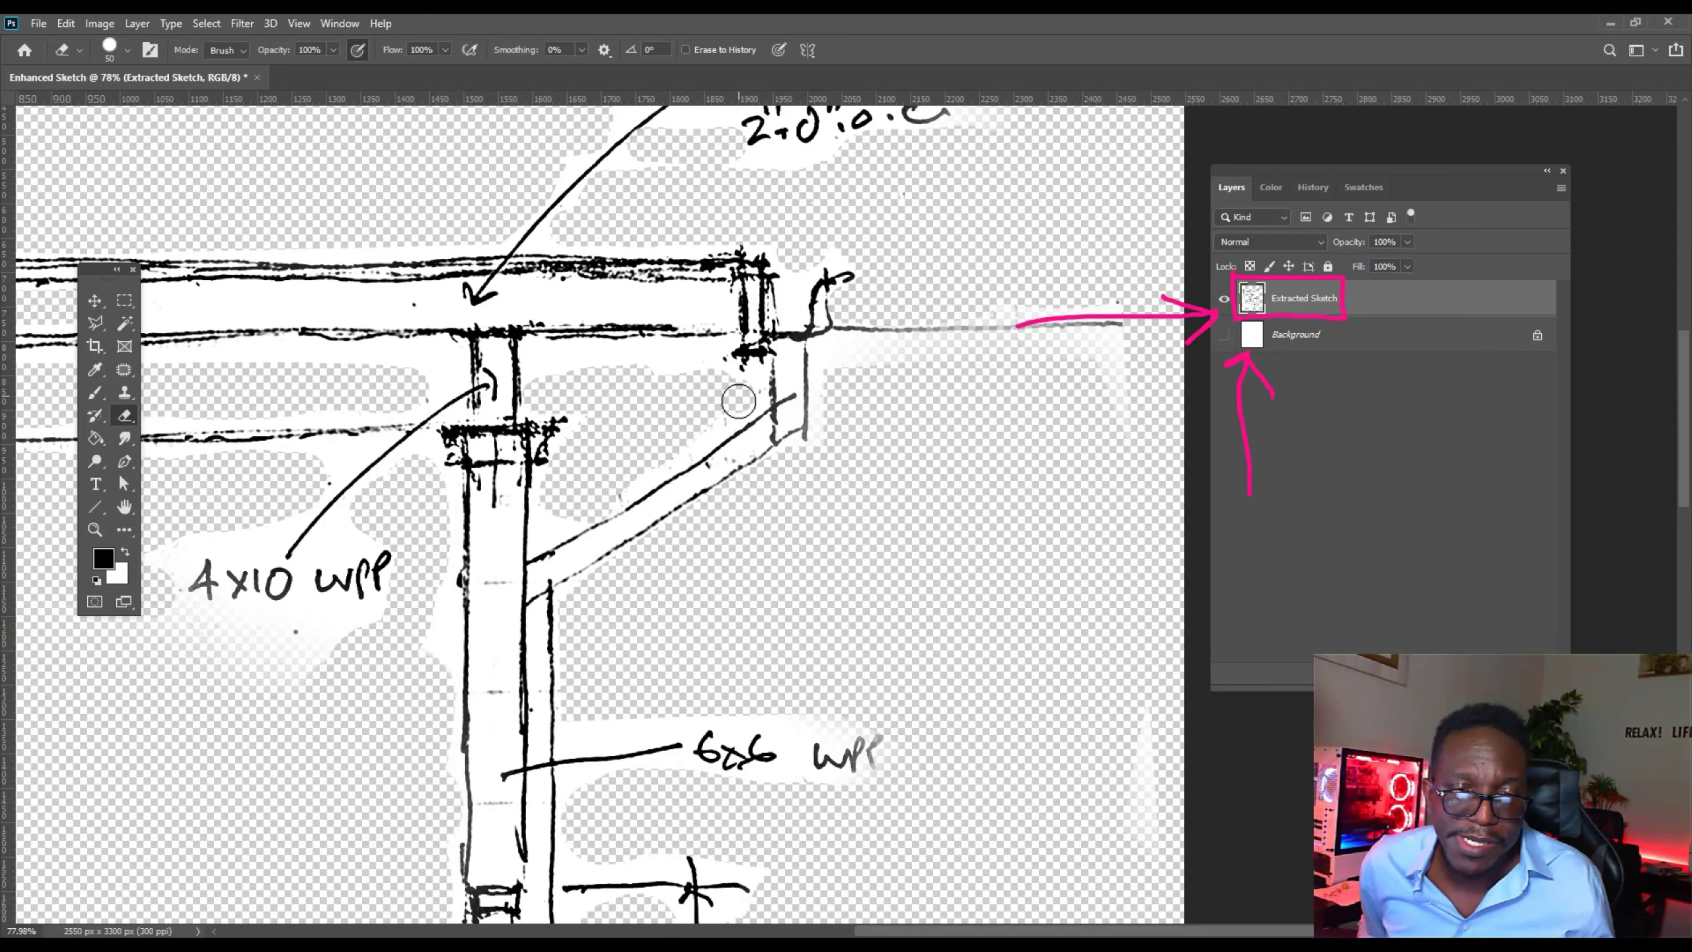
drag(737, 401, 876, 219)
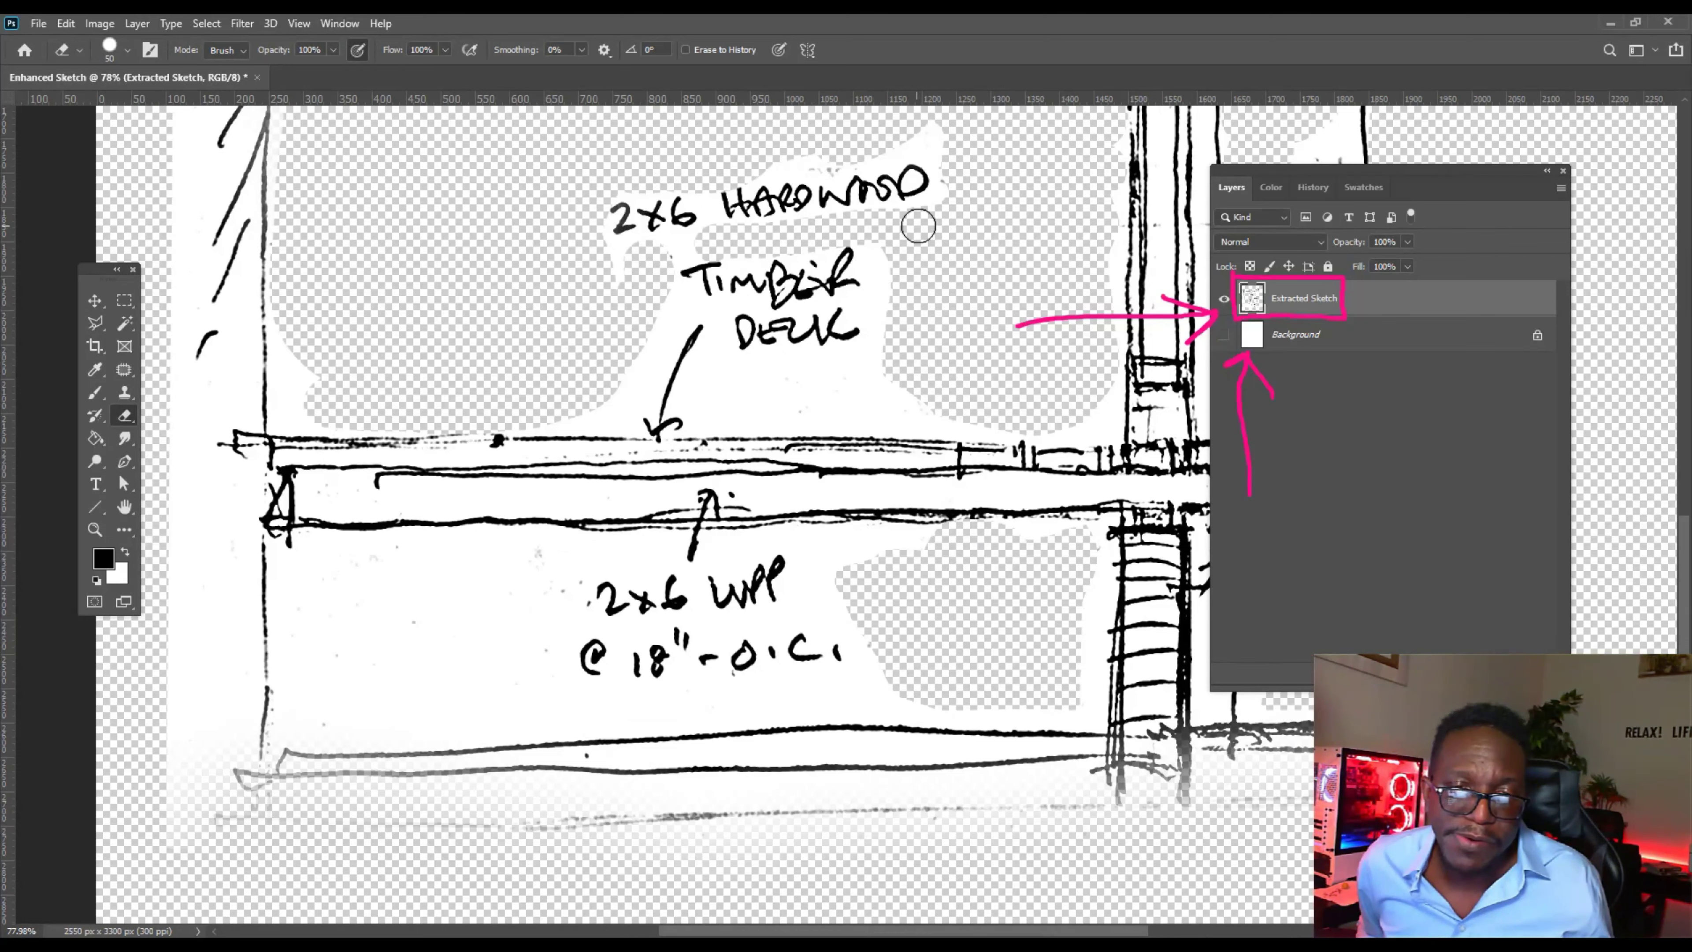
Erase the specks below the deck left of the 2x6 WPP @ 18" O.C. note, enlarging the eraser to 100 px.
scroll(918, 226, down, 2)
mouse_move(502, 457)
mouse_down()
mouse_move(515, 507)
mouse_move(443, 489)
mouse_move(439, 512)
mouse_move(507, 490)
mouse_move(372, 451)
mouse_move(282, 464)
mouse_move(332, 510)
mouse_move(360, 506)
mouse_move(367, 482)
mouse_move(349, 497)
mouse_move(304, 468)
mouse_move(314, 511)
mouse_move(392, 530)
mouse_move(317, 535)
mouse_move(314, 570)
mouse_move(339, 584)
mouse_move(468, 580)
mouse_move(520, 481)
mouse_move(415, 541)
mouse_up()
key(bracketright)
key(bracketright)
key(bracketright)
key(bracketright)
key(bracketright)
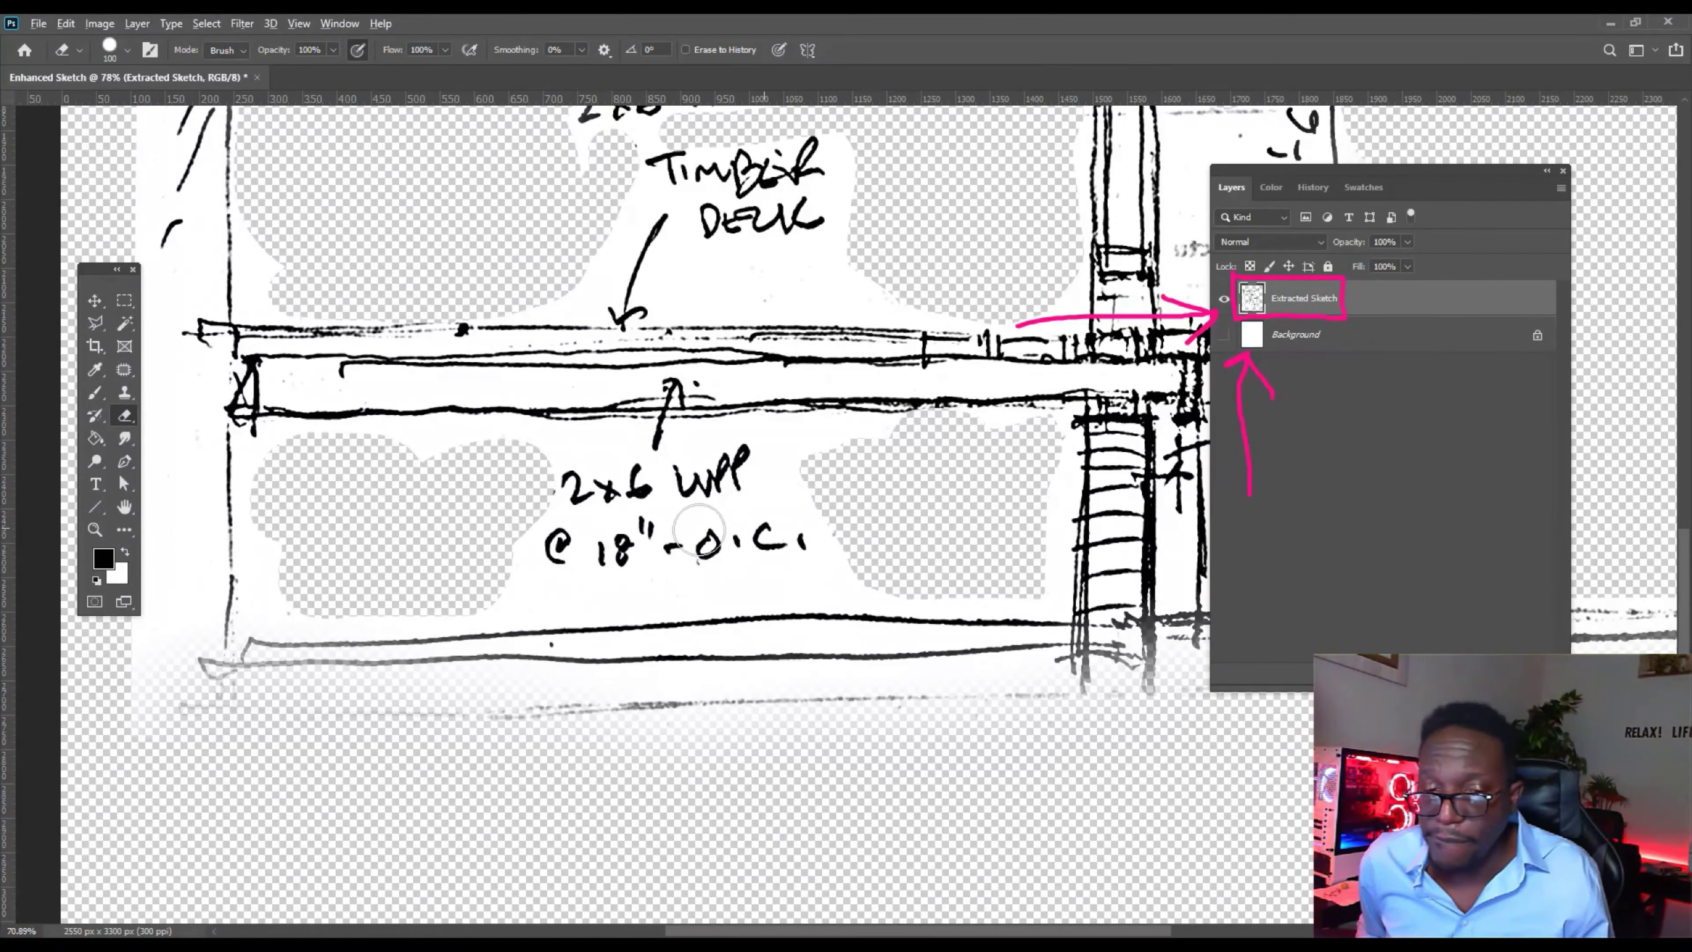
scroll(697, 531, down, 4)
scroll(1114, 642, down, 2)
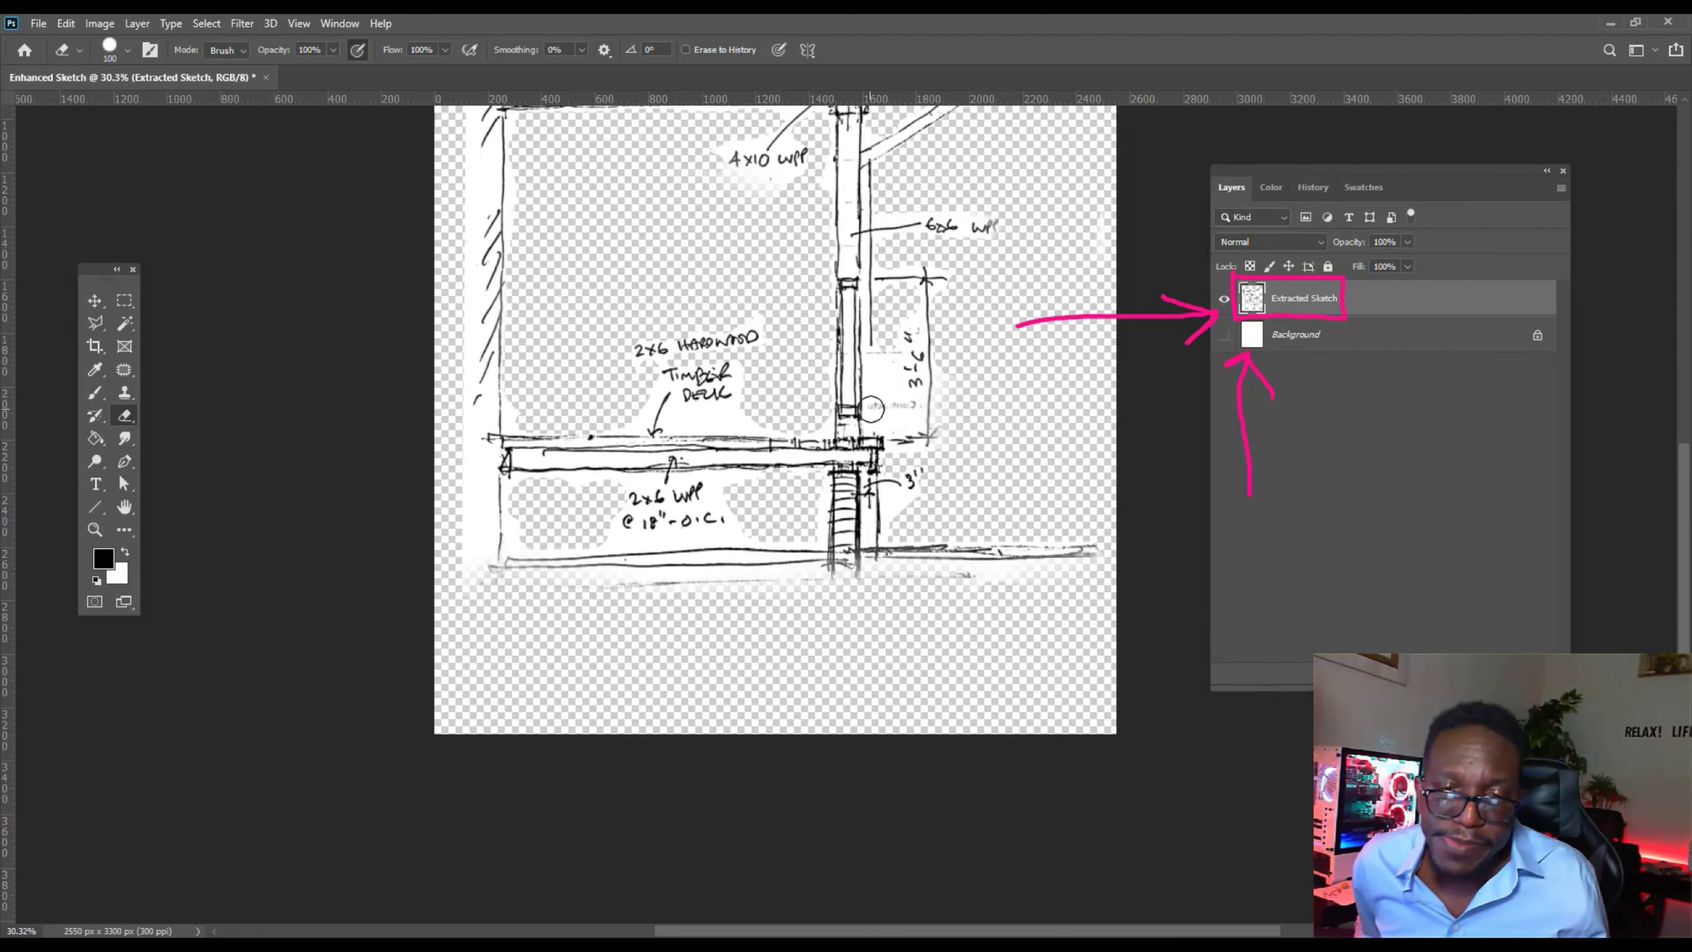
Reduce the eraser size to 60 px and erase the bleed-through text between the post and the 3'-6" dimension, above the deck.
scroll(847, 408, up, 3)
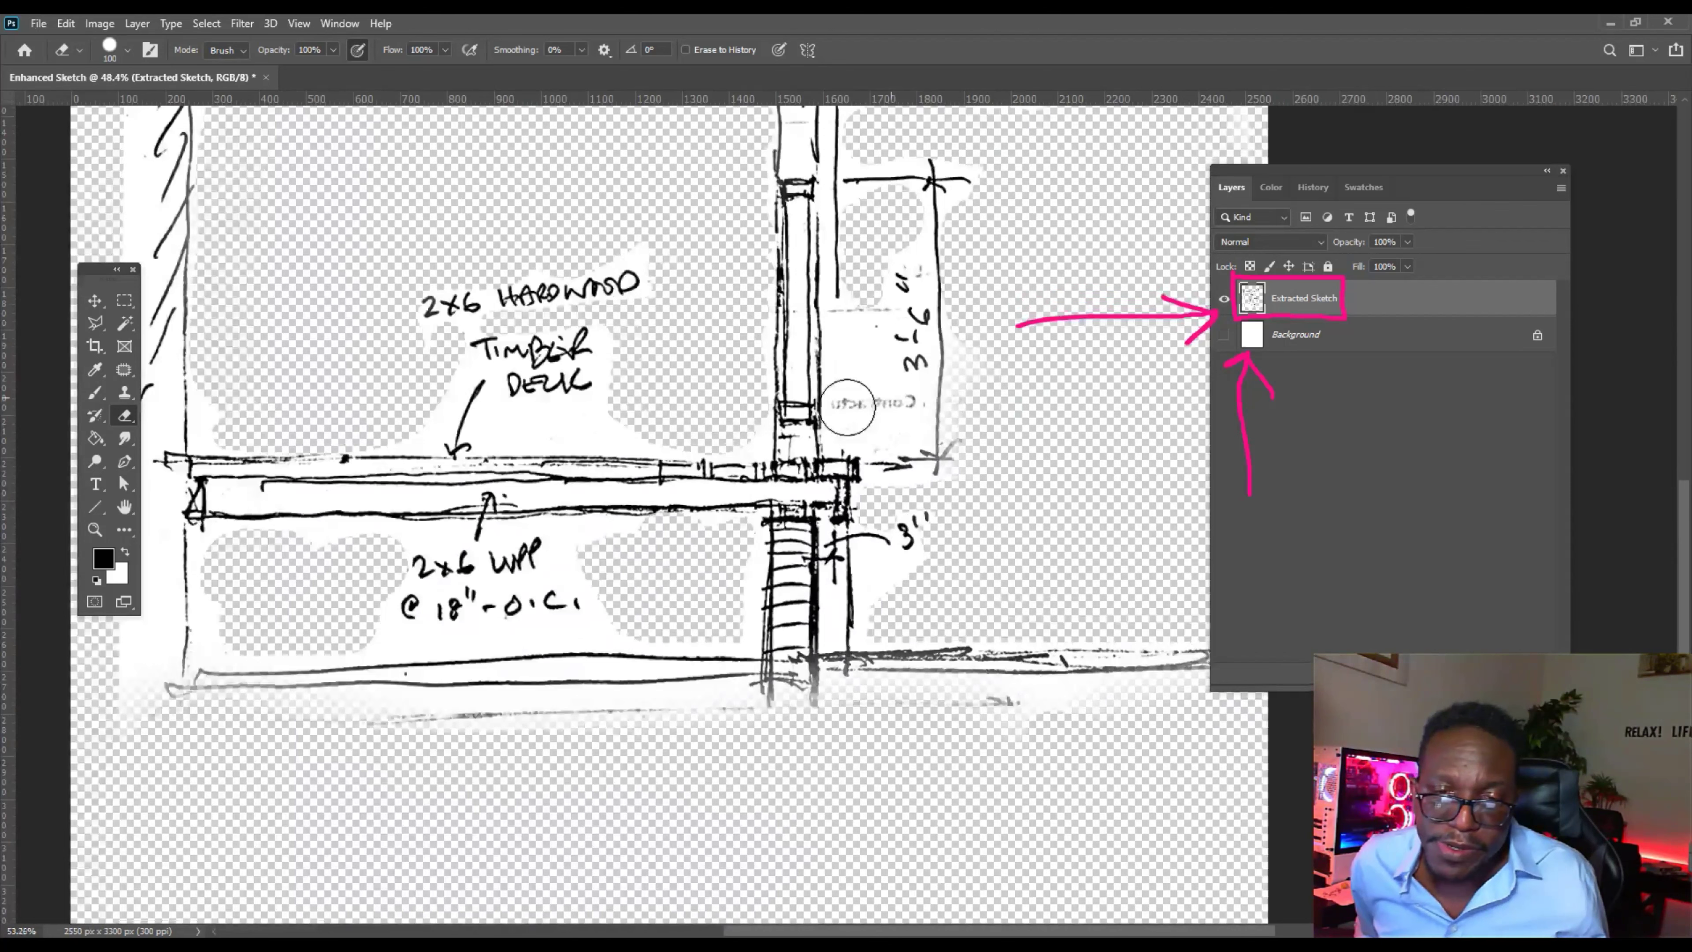
scroll(847, 408, up, 3)
key([)
key([)
key([)
key([)
mouse_move(849, 457)
mouse_down()
mouse_move(896, 480)
mouse_move(929, 453)
mouse_up()
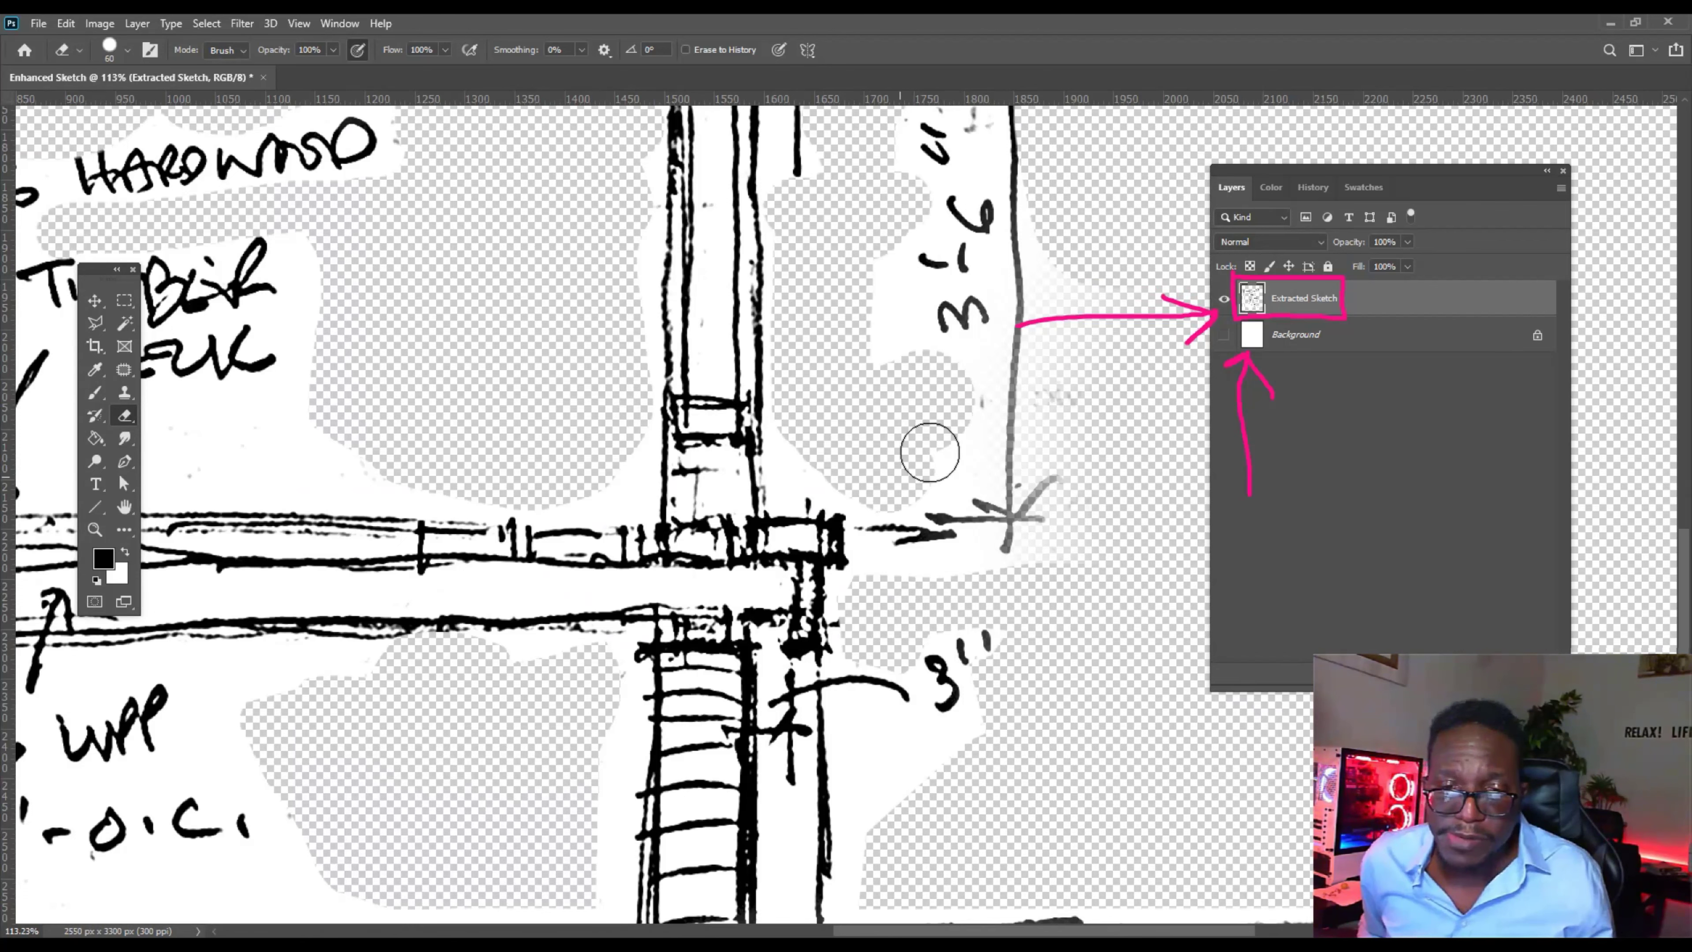
Examine the pixel structure and transparency of the 3'-6" dimension text and its dimension line up close.
scroll(929, 453, up, 15)
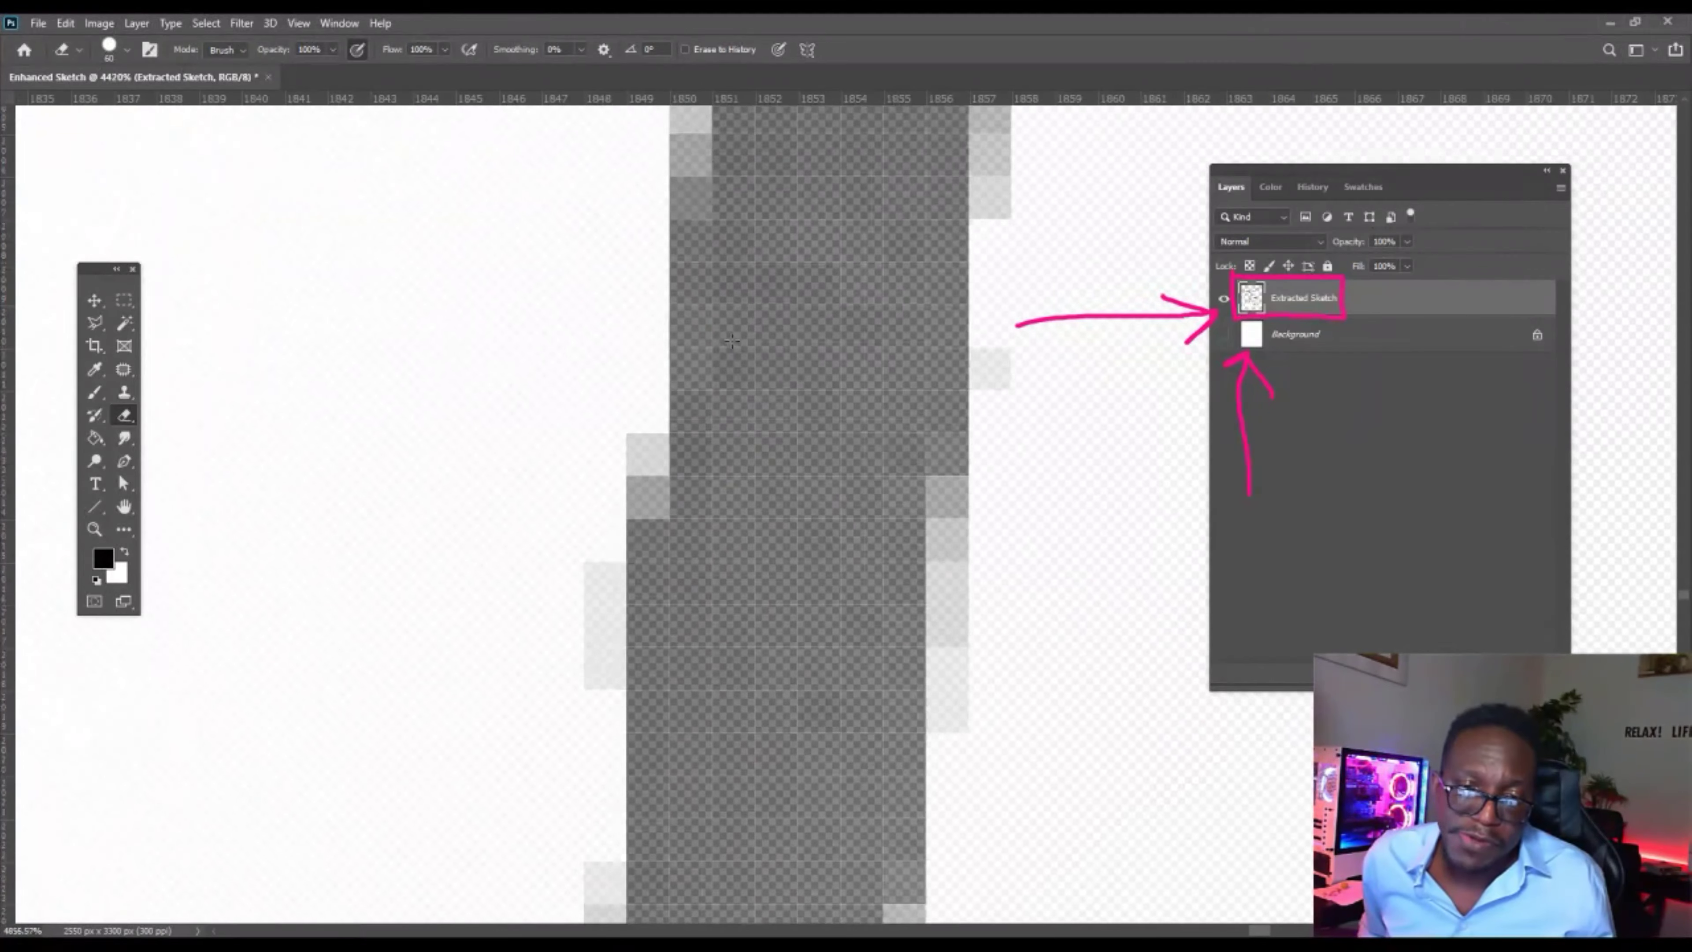
scroll(813, 328, down, 6)
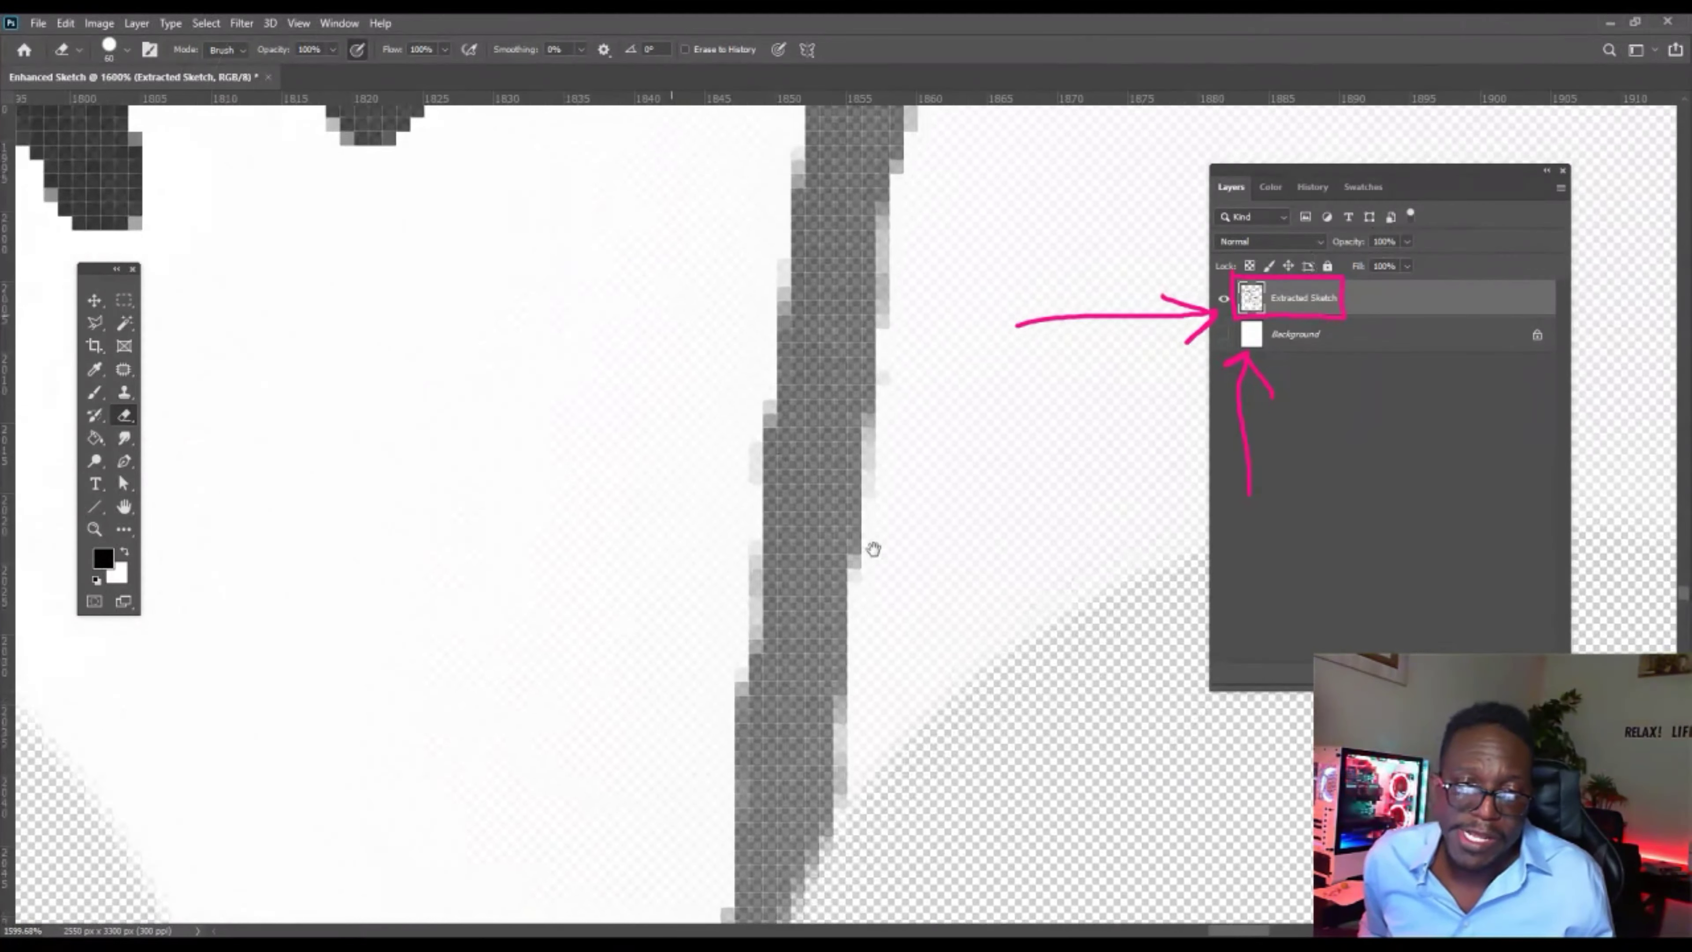
mouse_move(817, 519)
mouse_down()
mouse_move(1119, 529)
mouse_move(1146, 393)
mouse_up()
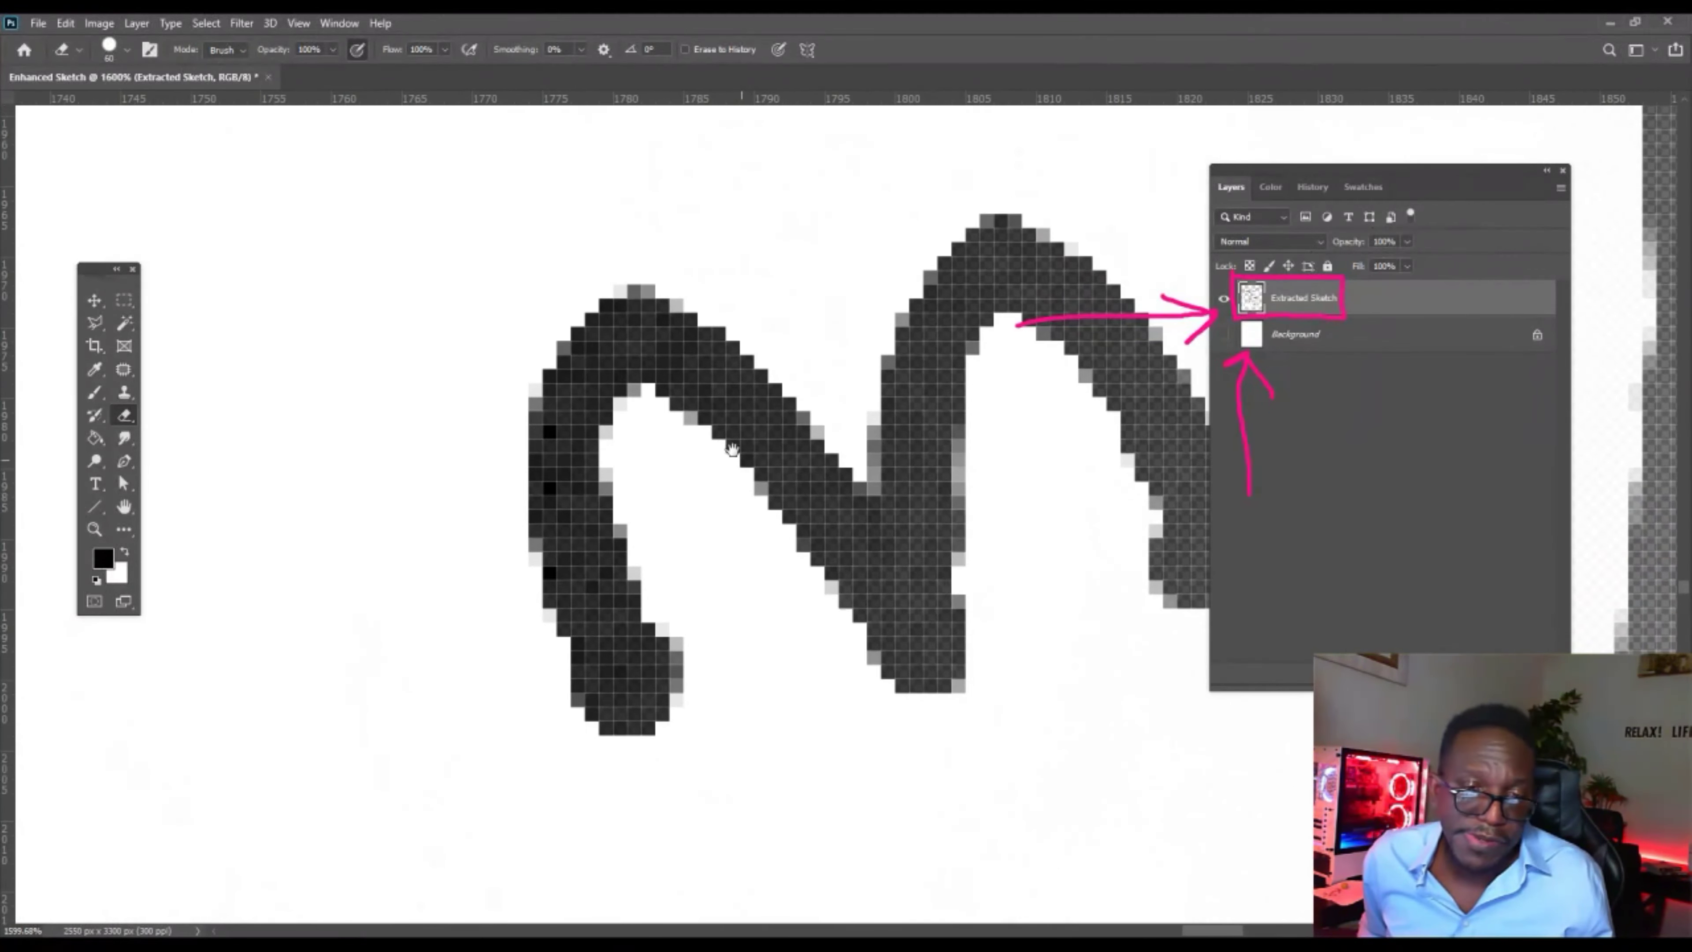
scroll(586, 390, up, 4)
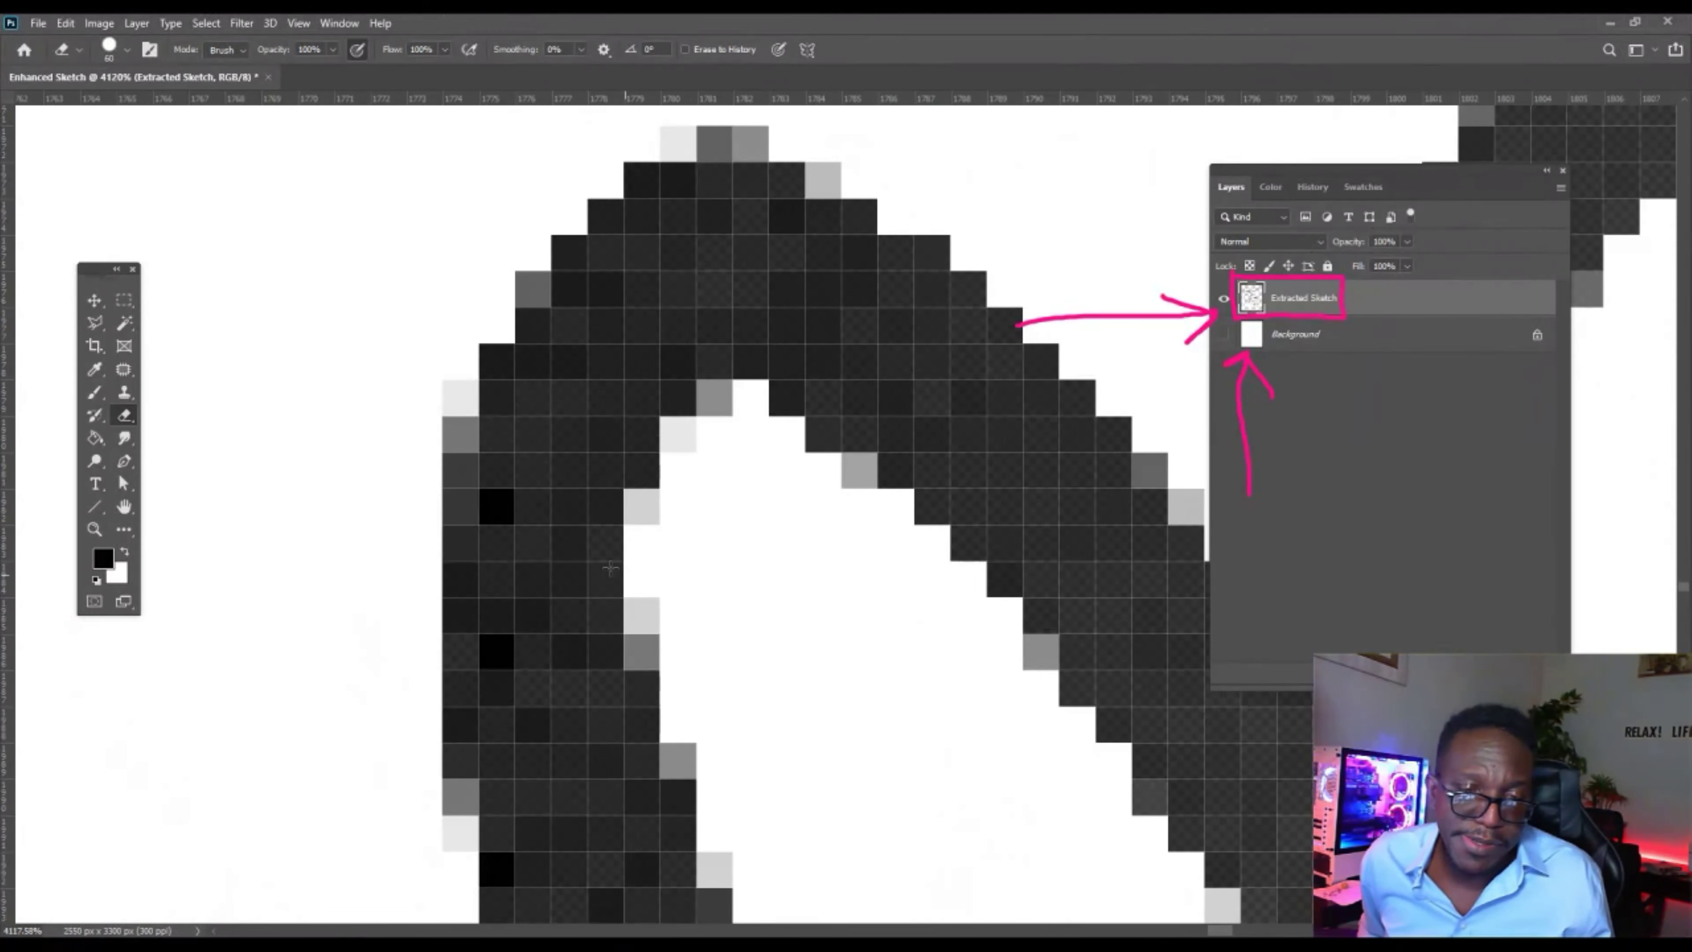
scroll(610, 567, down, 10)
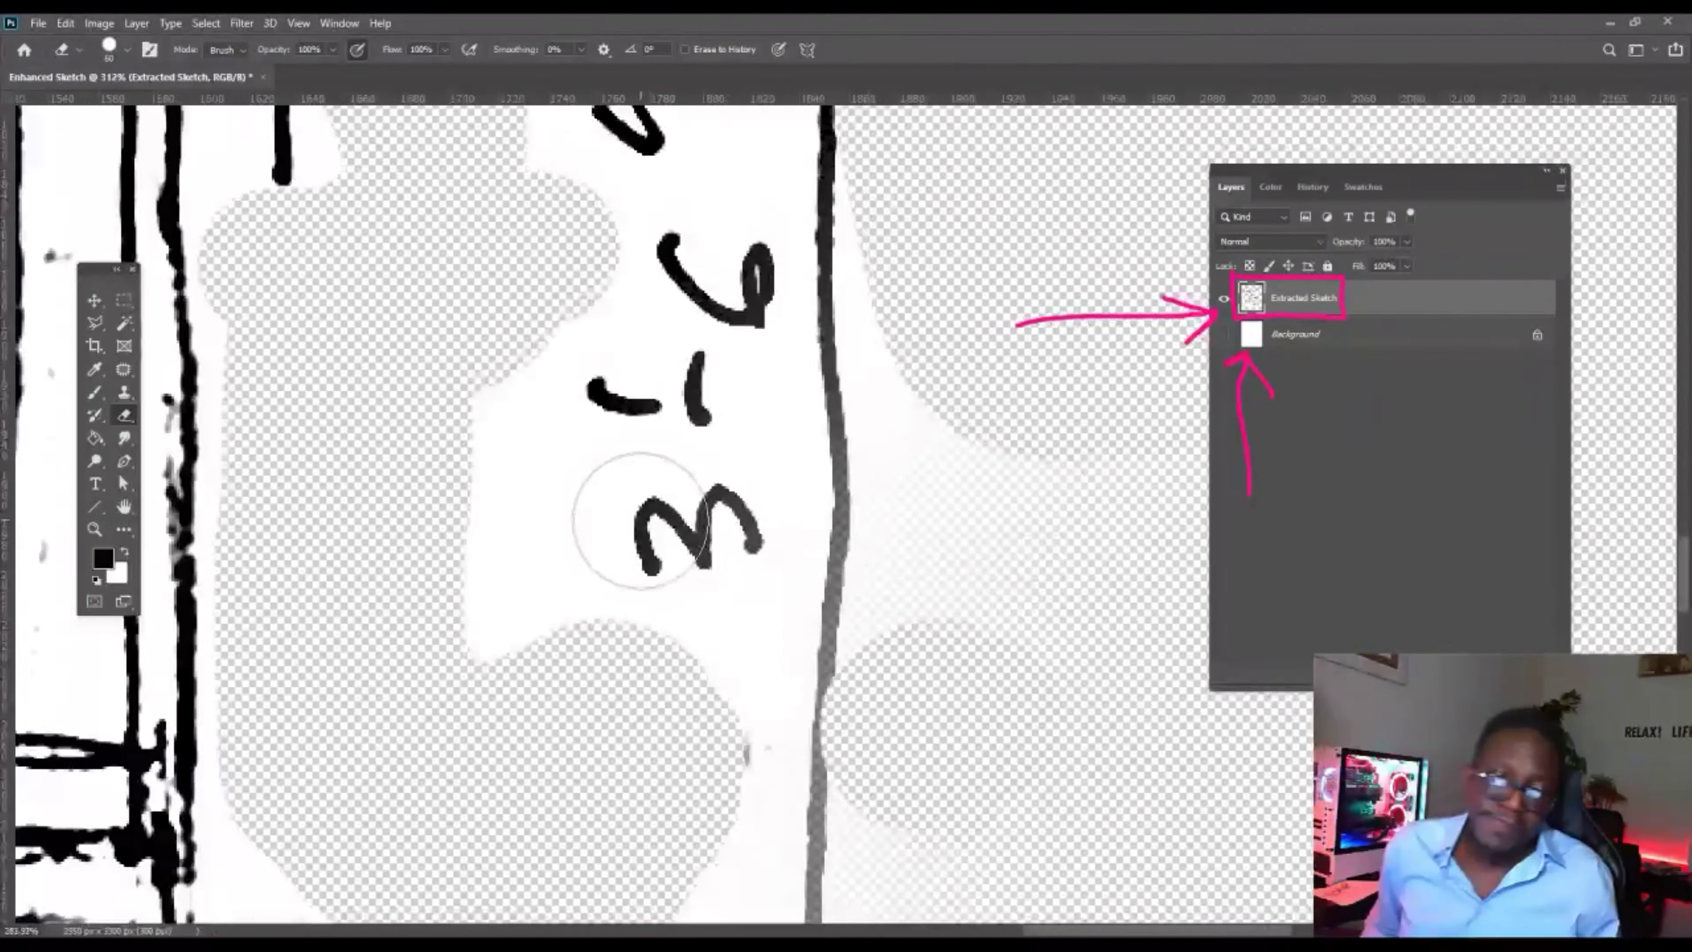
scroll(638, 520, down, 3)
scroll(642, 491, up, 7)
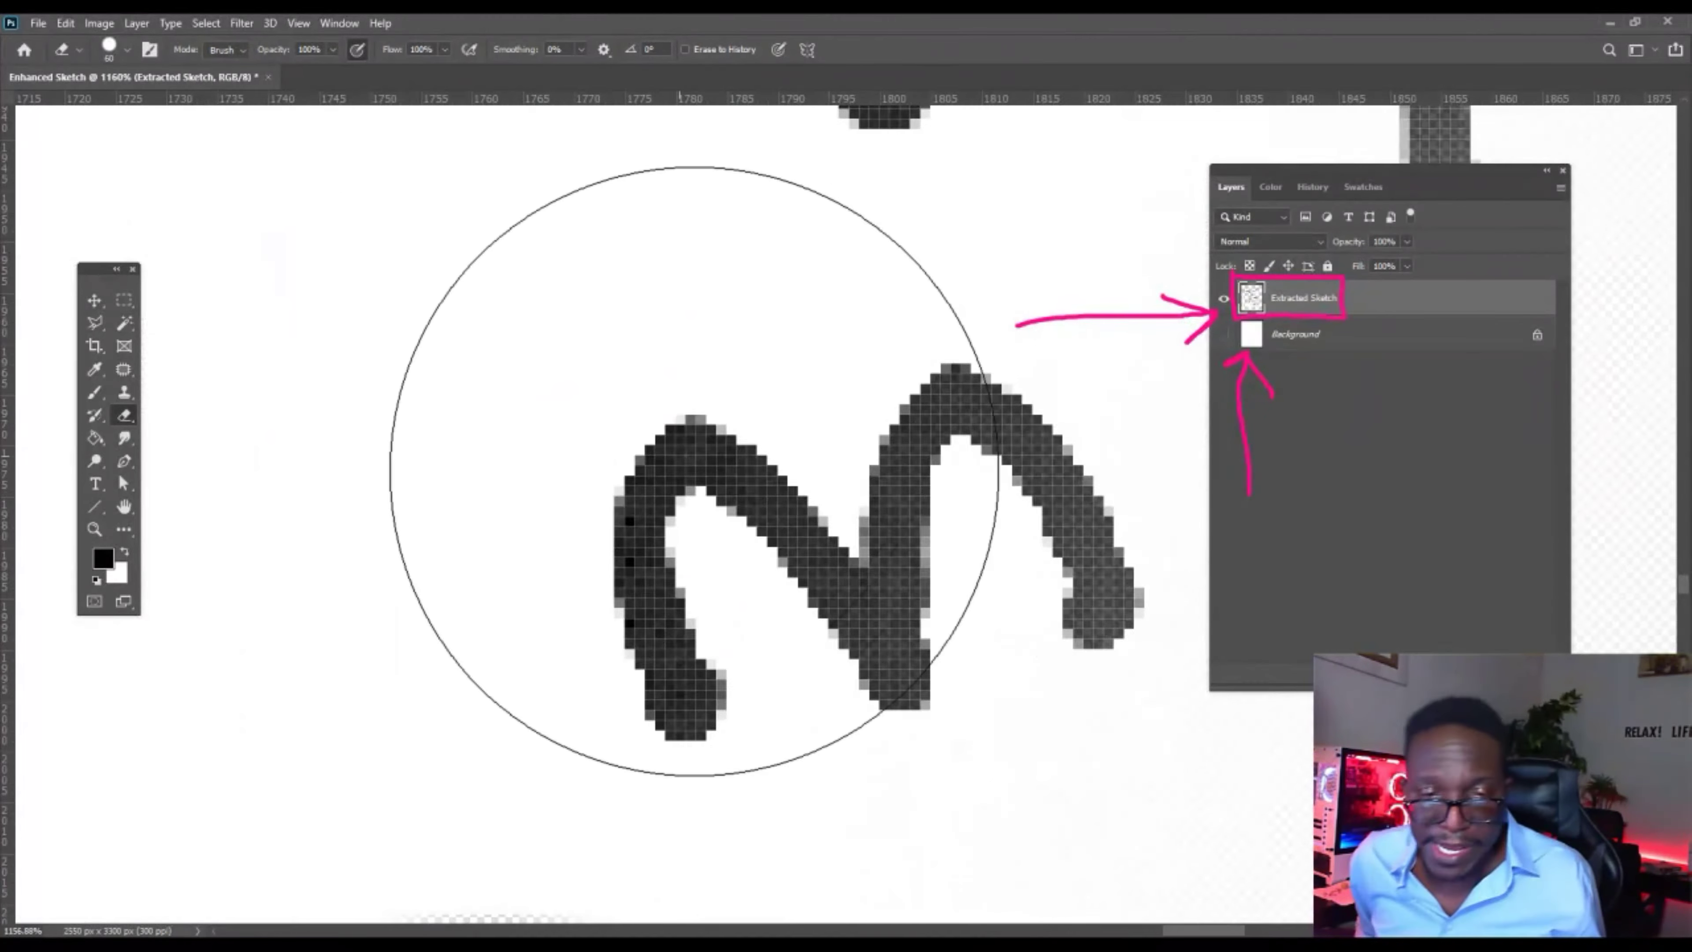
scroll(694, 471, down, 3)
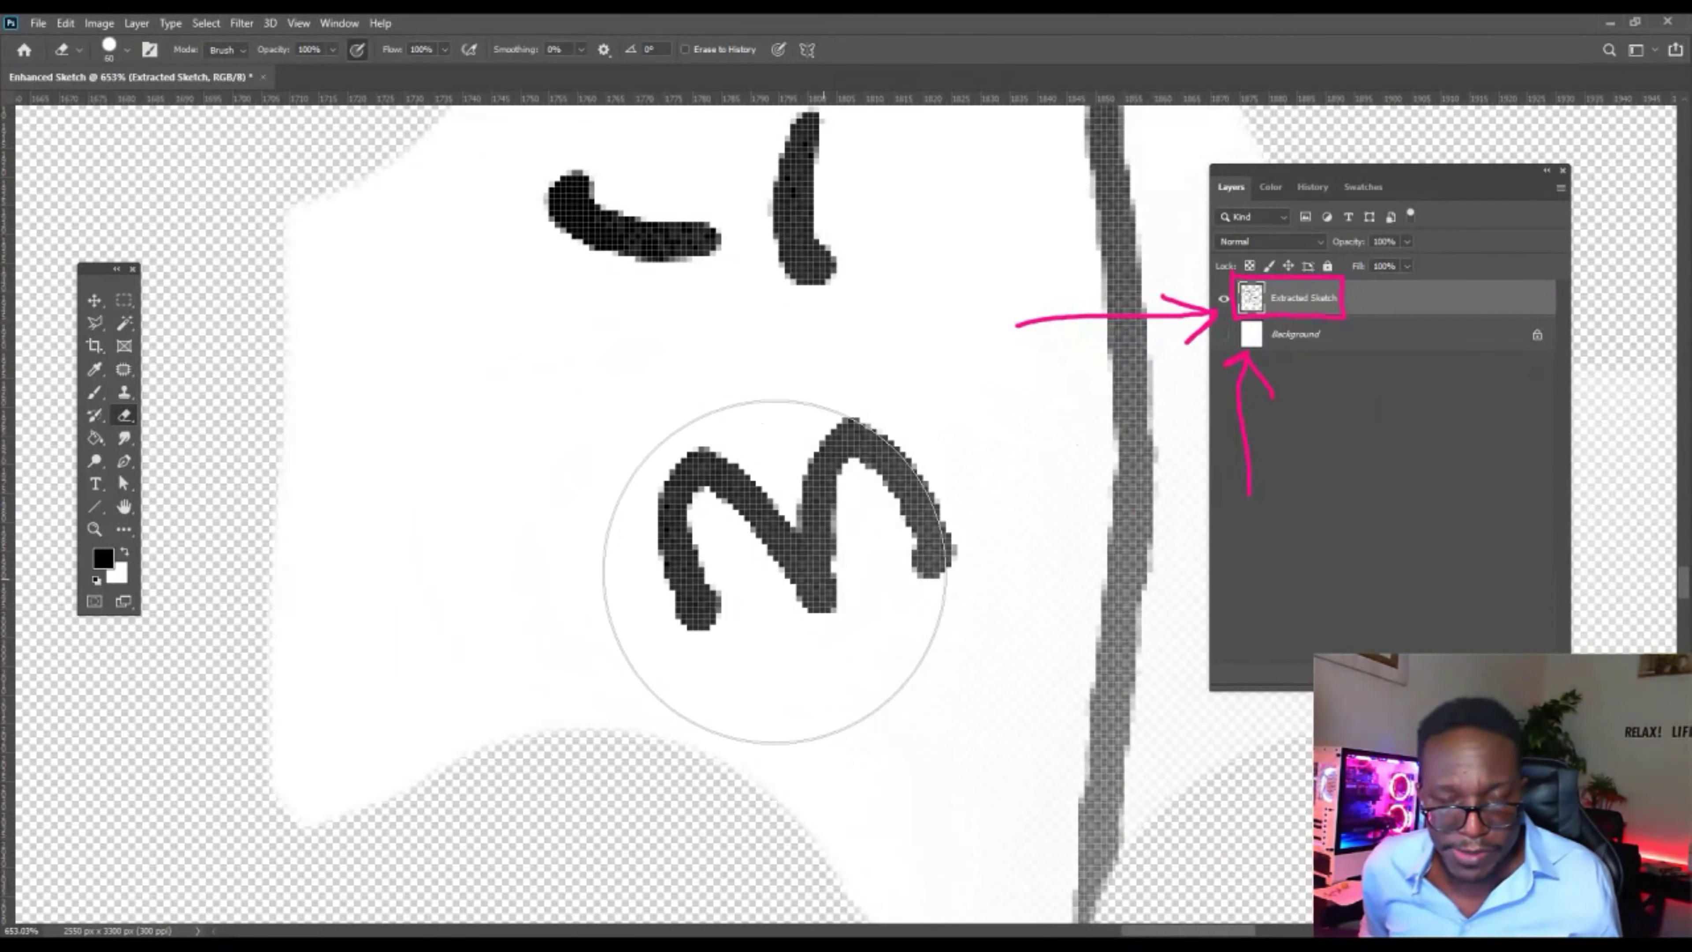
scroll(776, 476, down, 8)
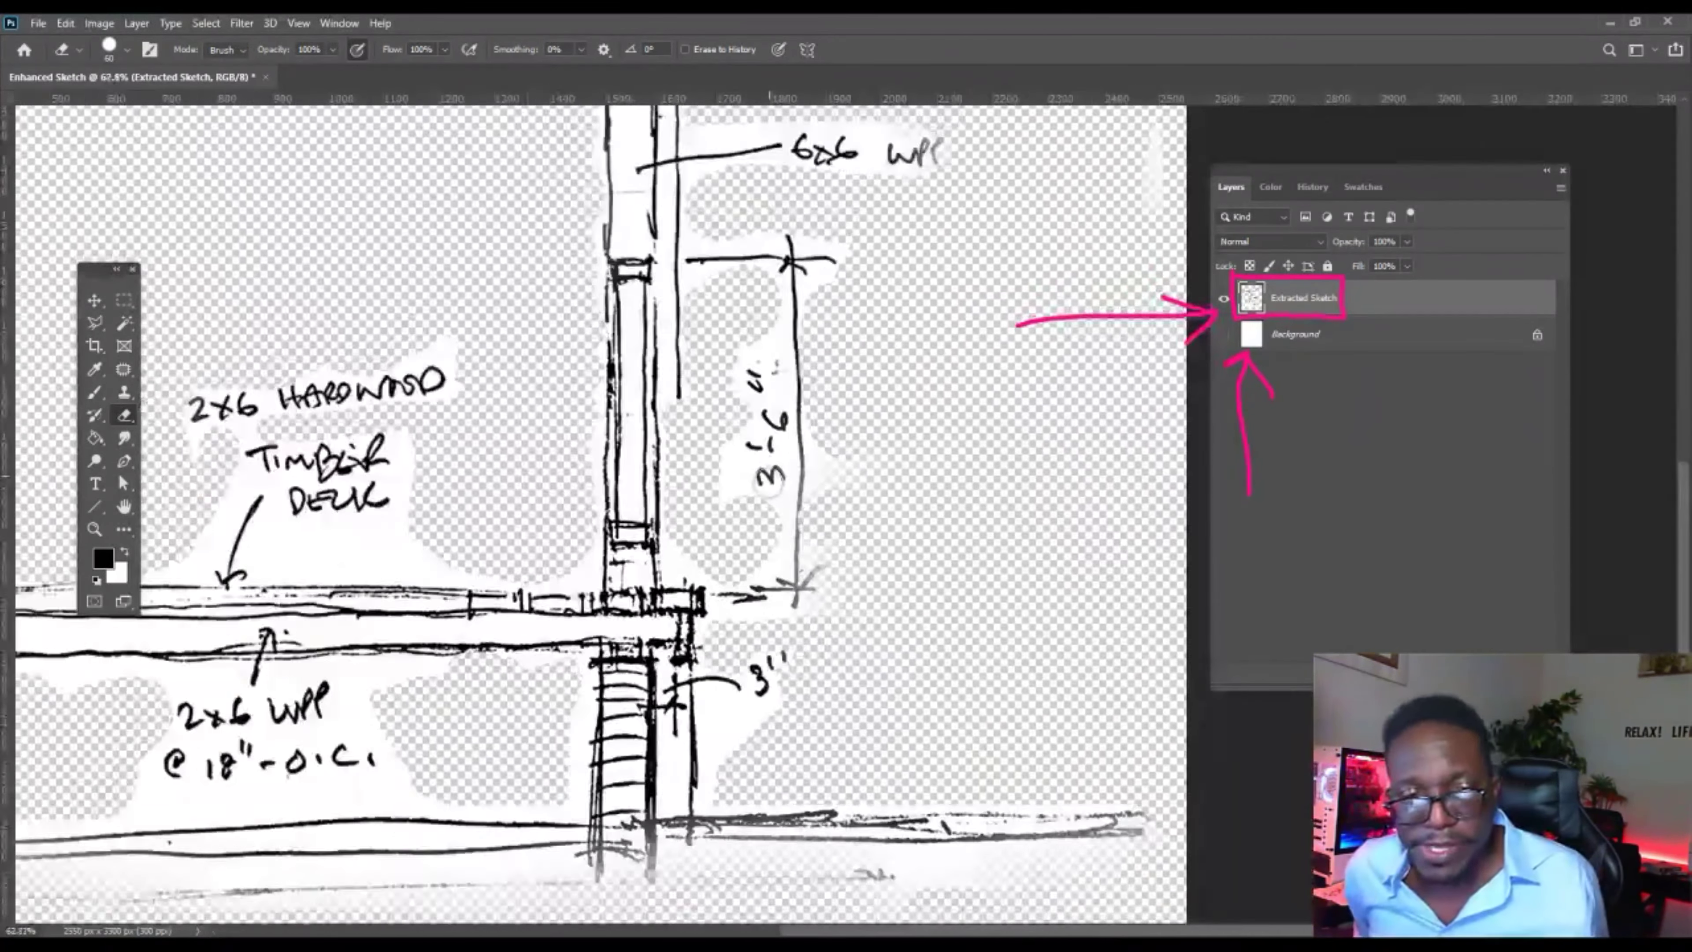
Turn on the visibility of the white Background layer beneath the Extracted Sketch layer.
scroll(770, 483, down, 3)
drag(577, 305, 679, 484)
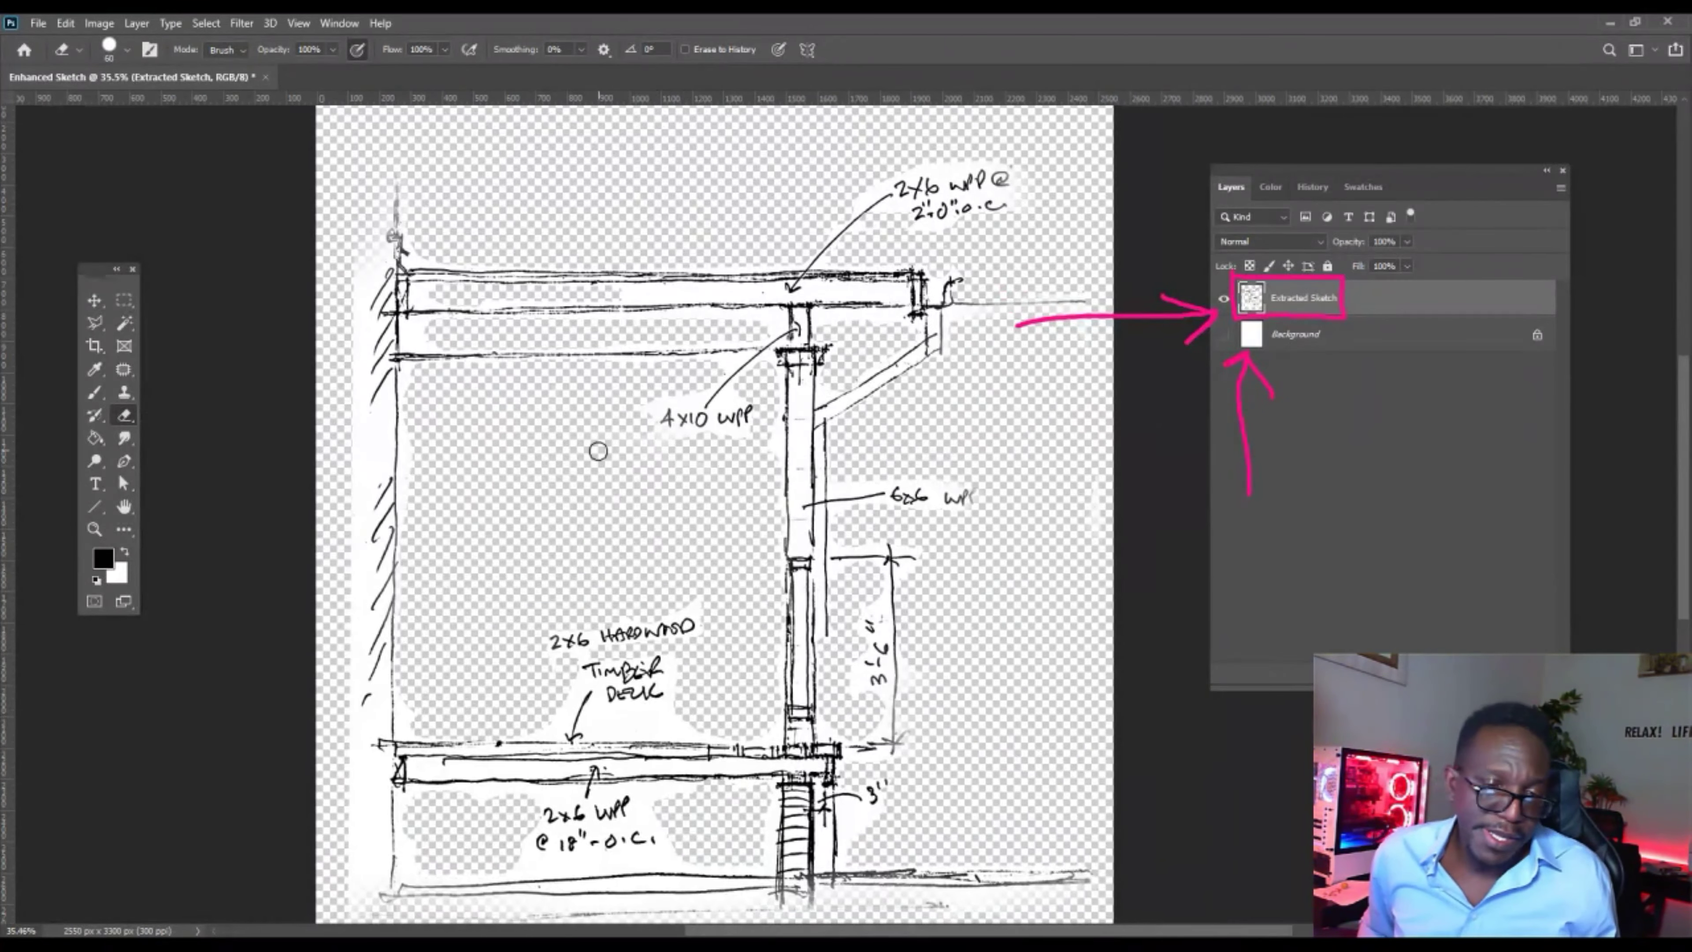
scroll(598, 451, down, 1)
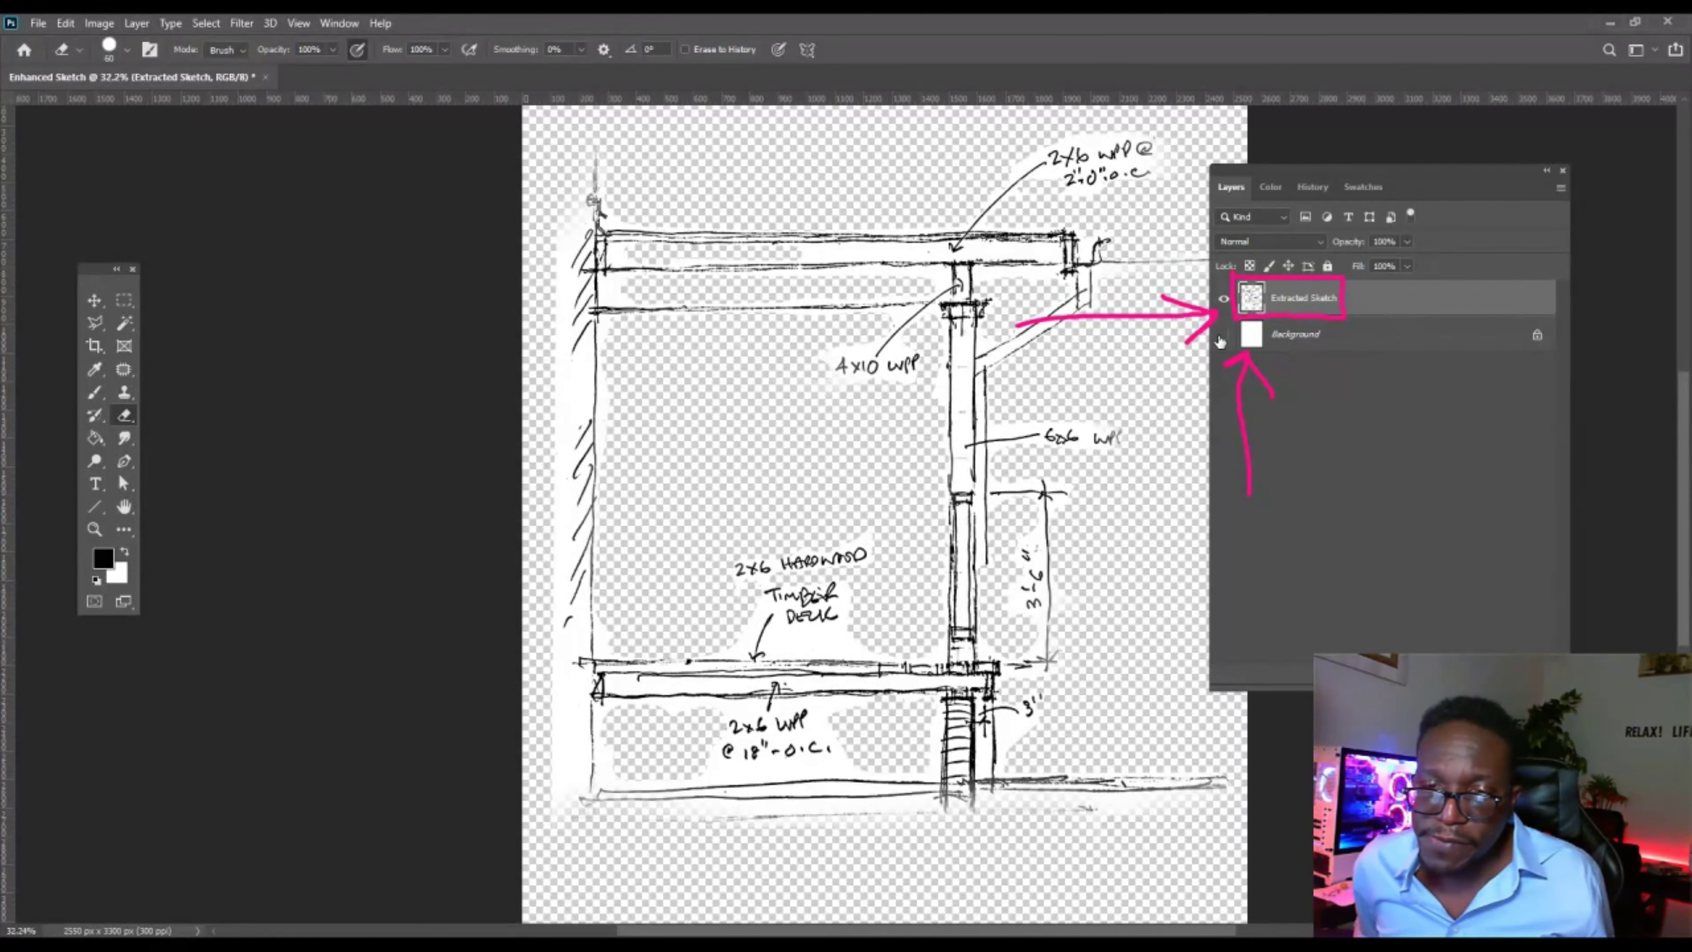
click(1222, 335)
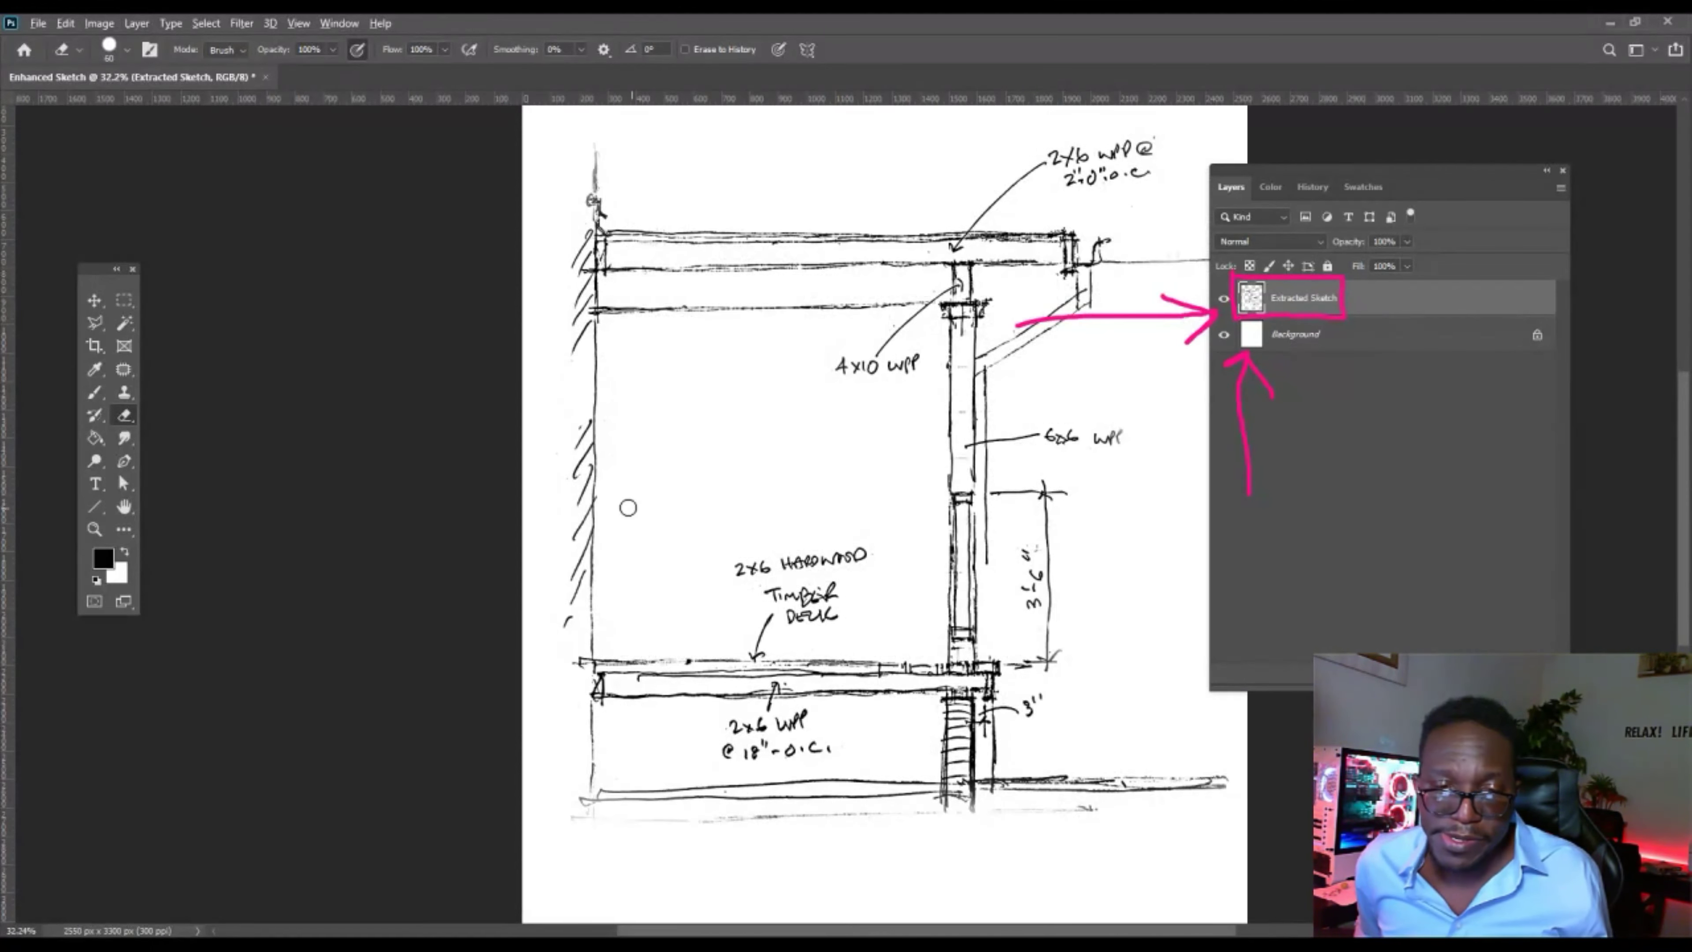
scroll(628, 508, down, 2)
Reduce the eraser size to 45 px and erase the faint ruled marks inside the 6x6 WPP post up to its head.
scroll(932, 612, up, 4)
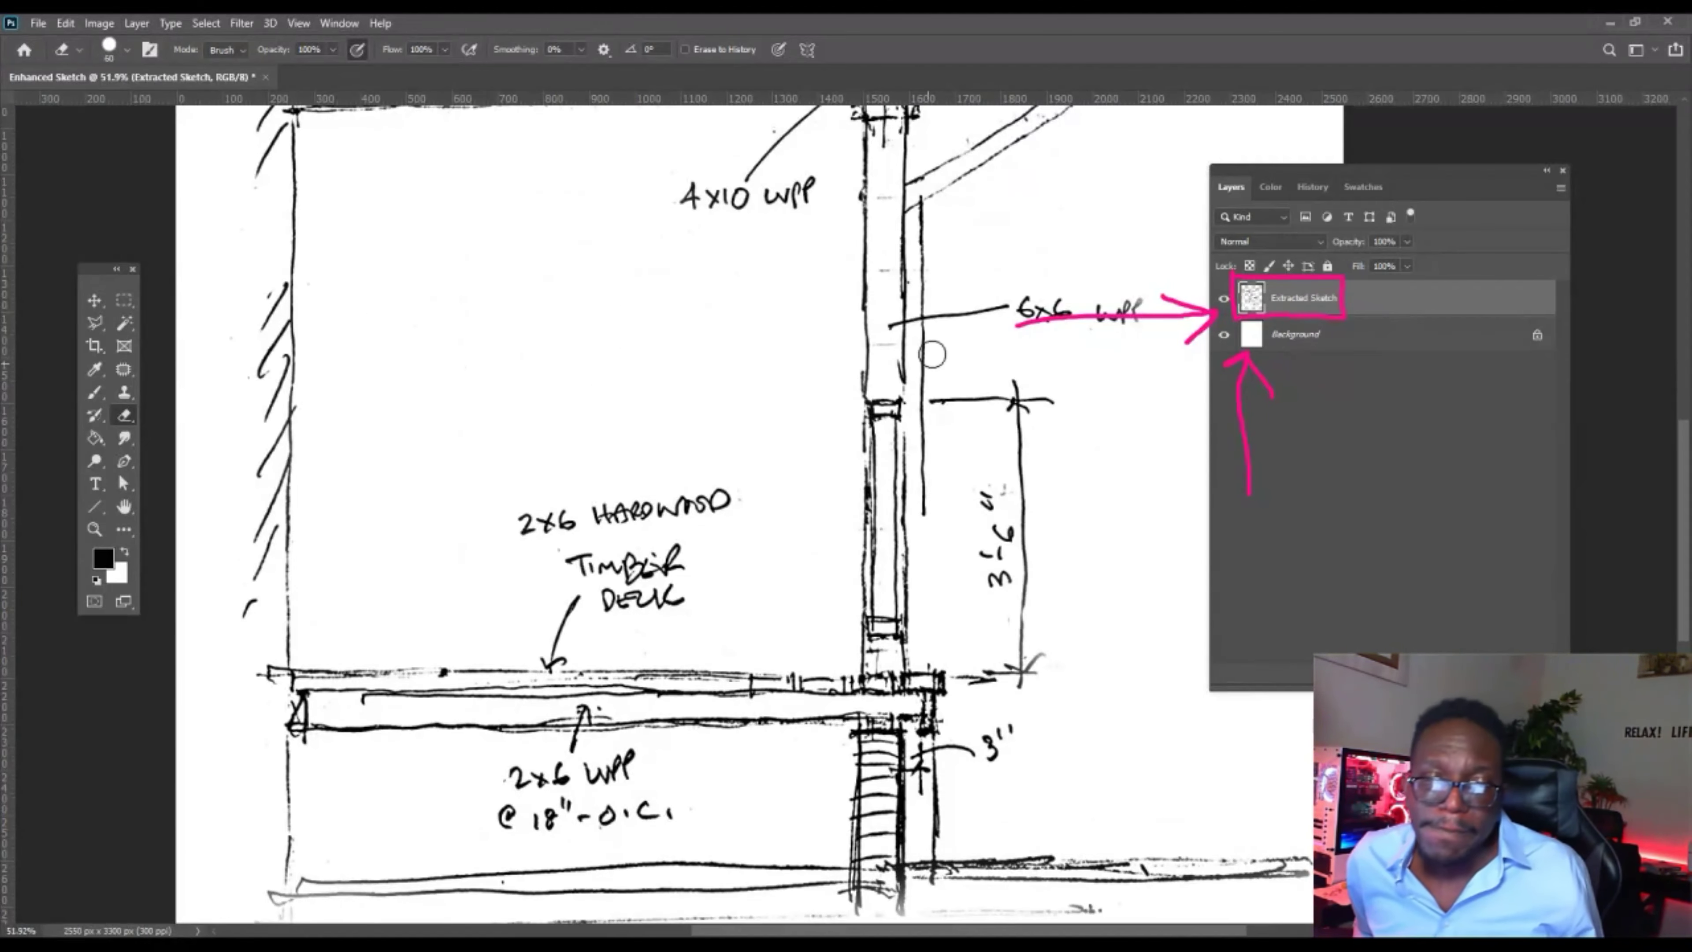
scroll(933, 355, up, 4)
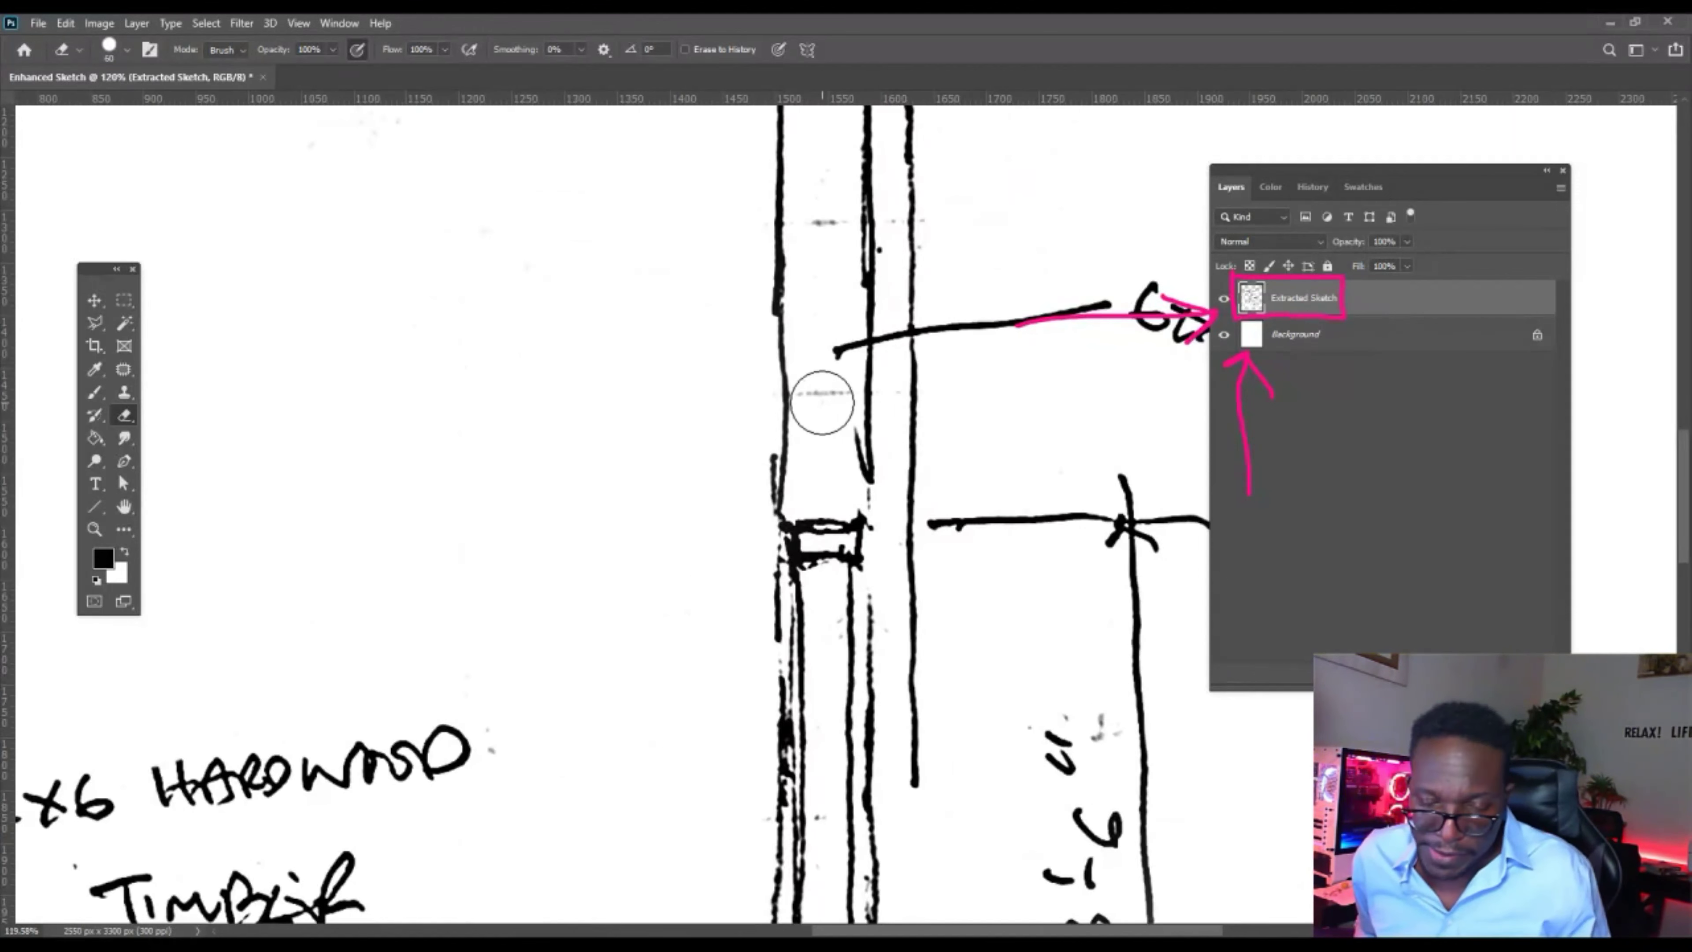
key(bracketleft)
key(bracketleft)
key(bracketleft)
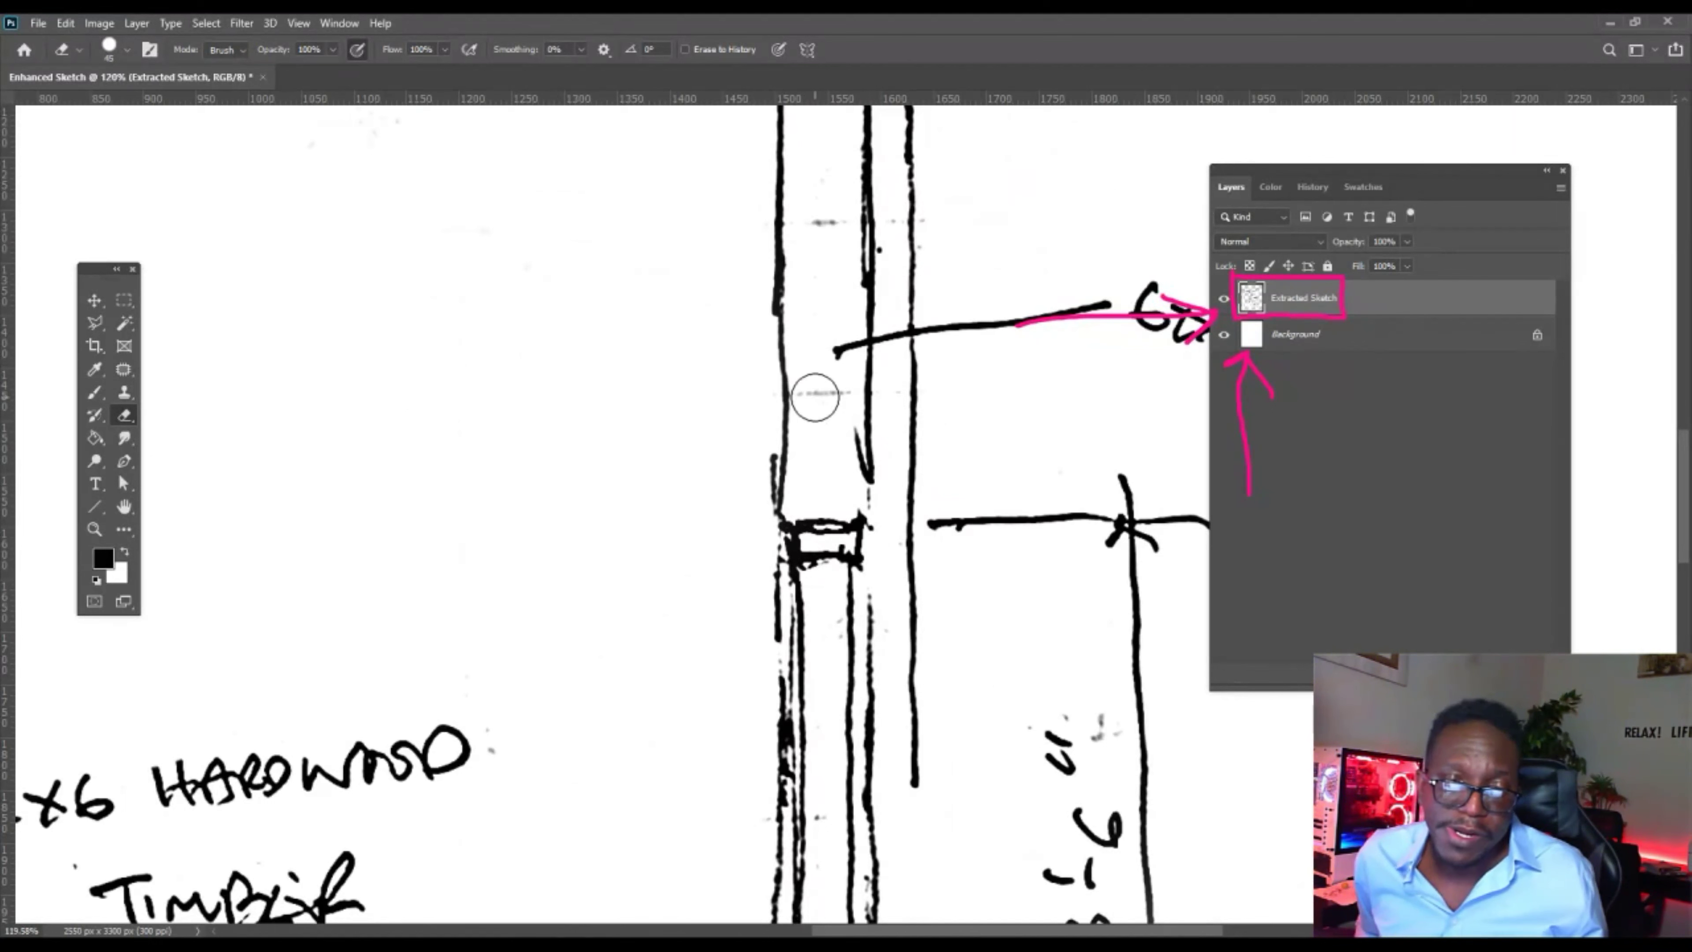
drag(838, 315, 830, 451)
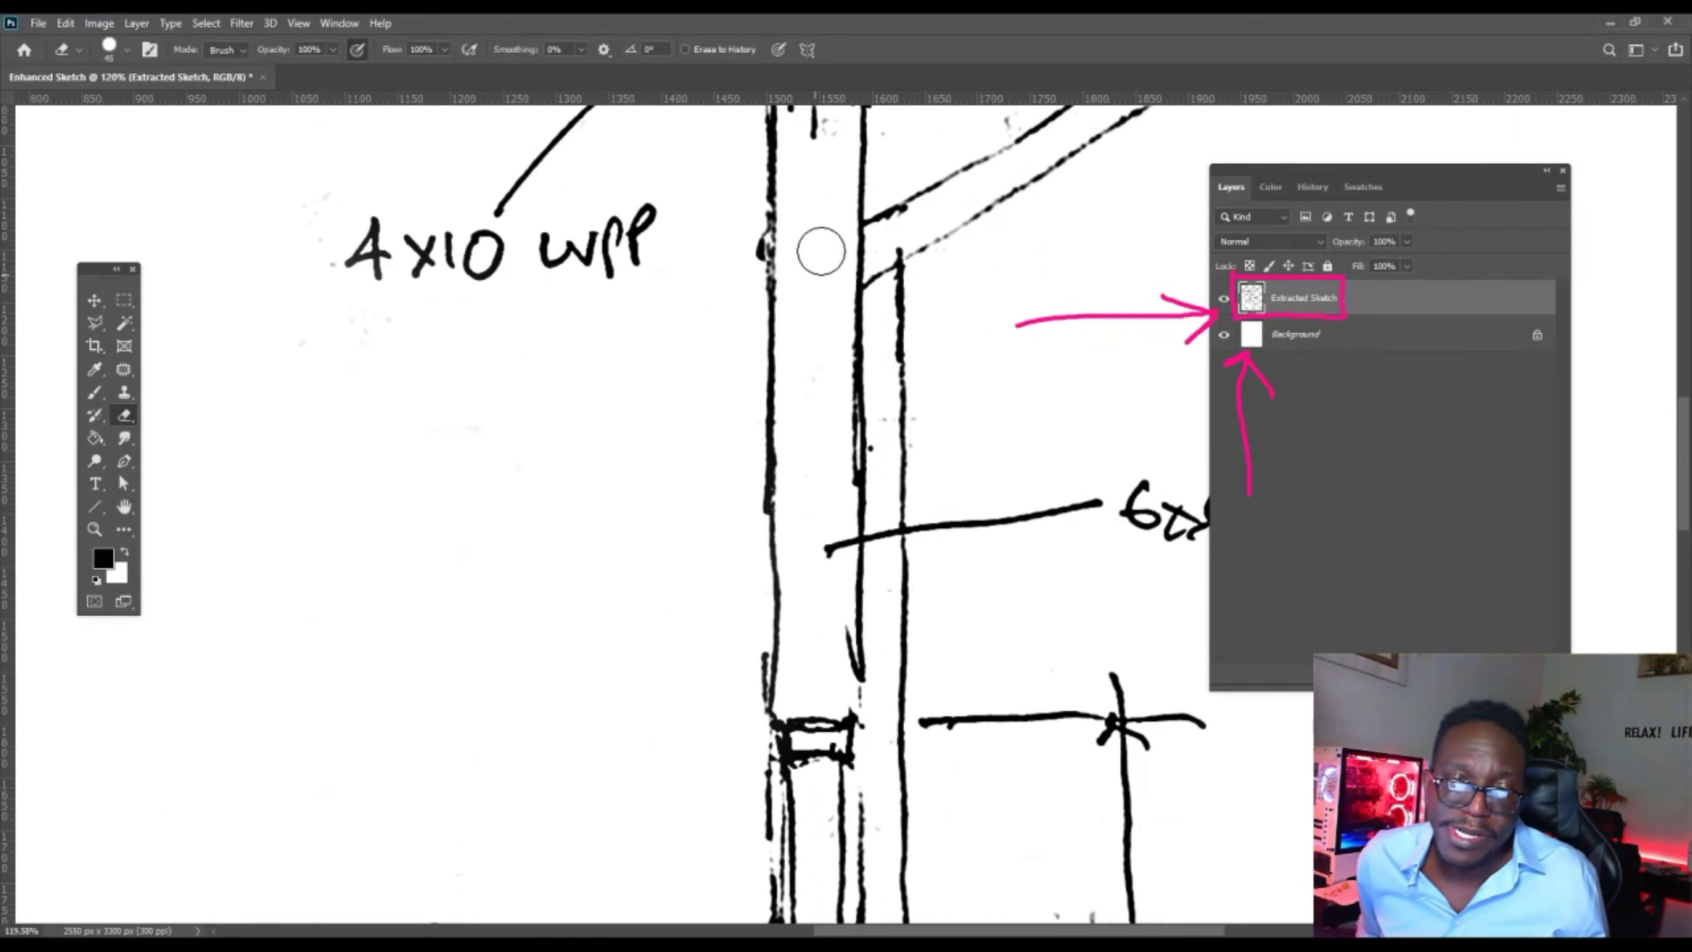
drag(838, 257, 861, 397)
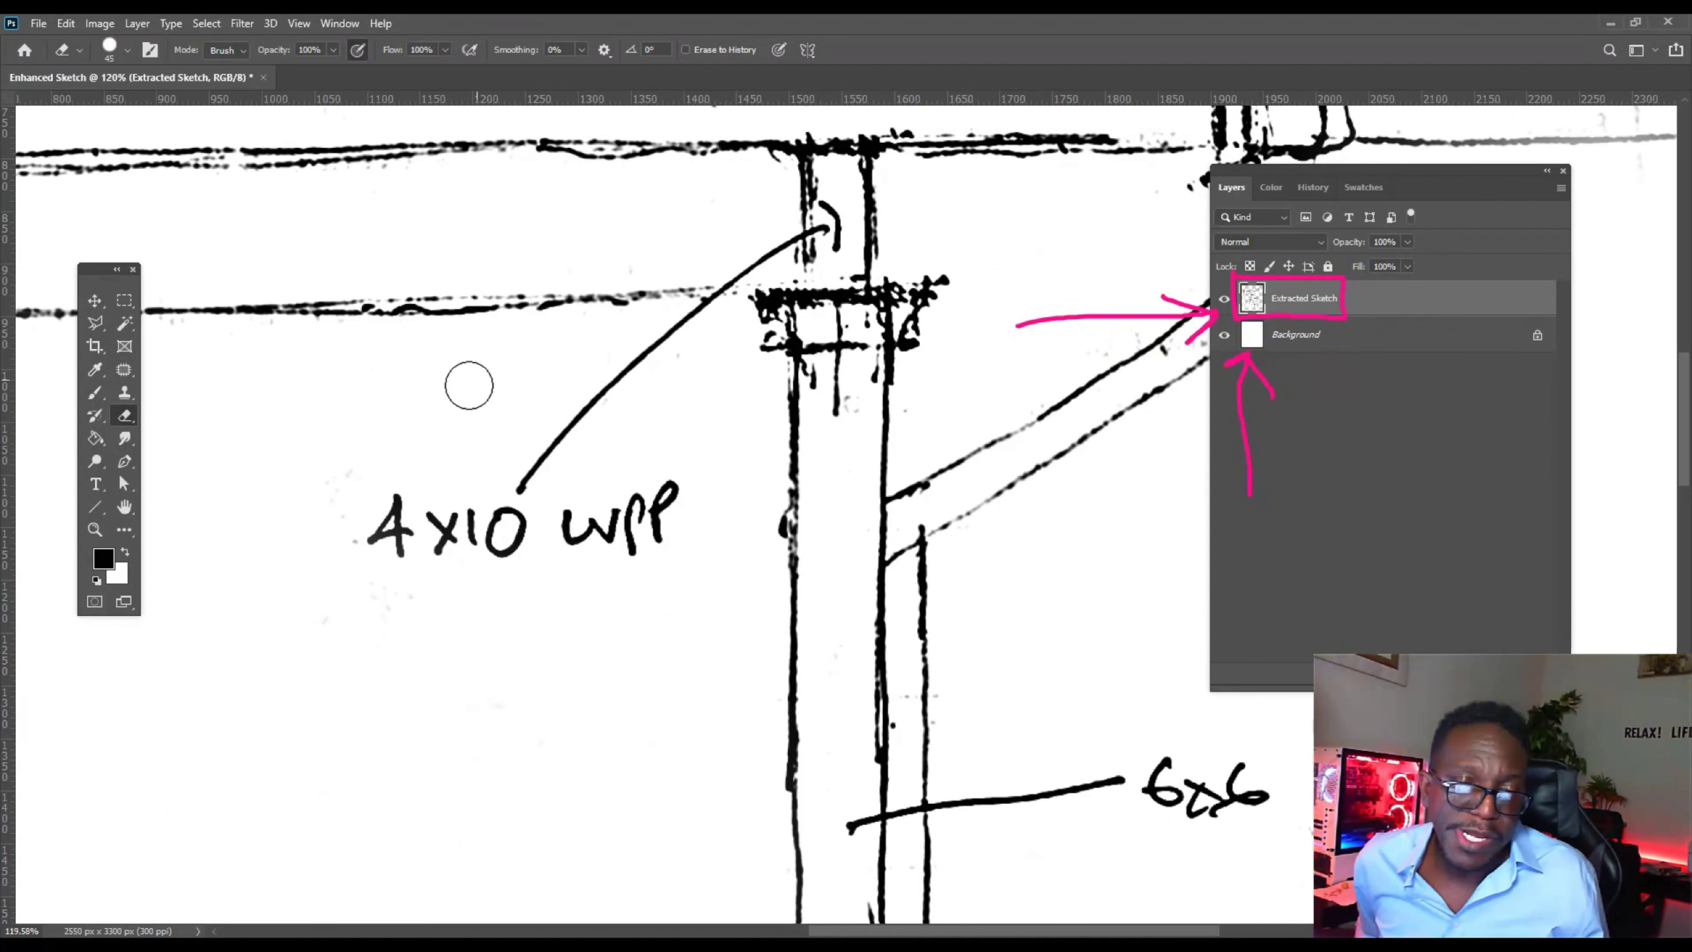
Activate the Line Tool in the Enhanced Sketch document and change its drawing mode to Pixels.
key(ctrl+0)
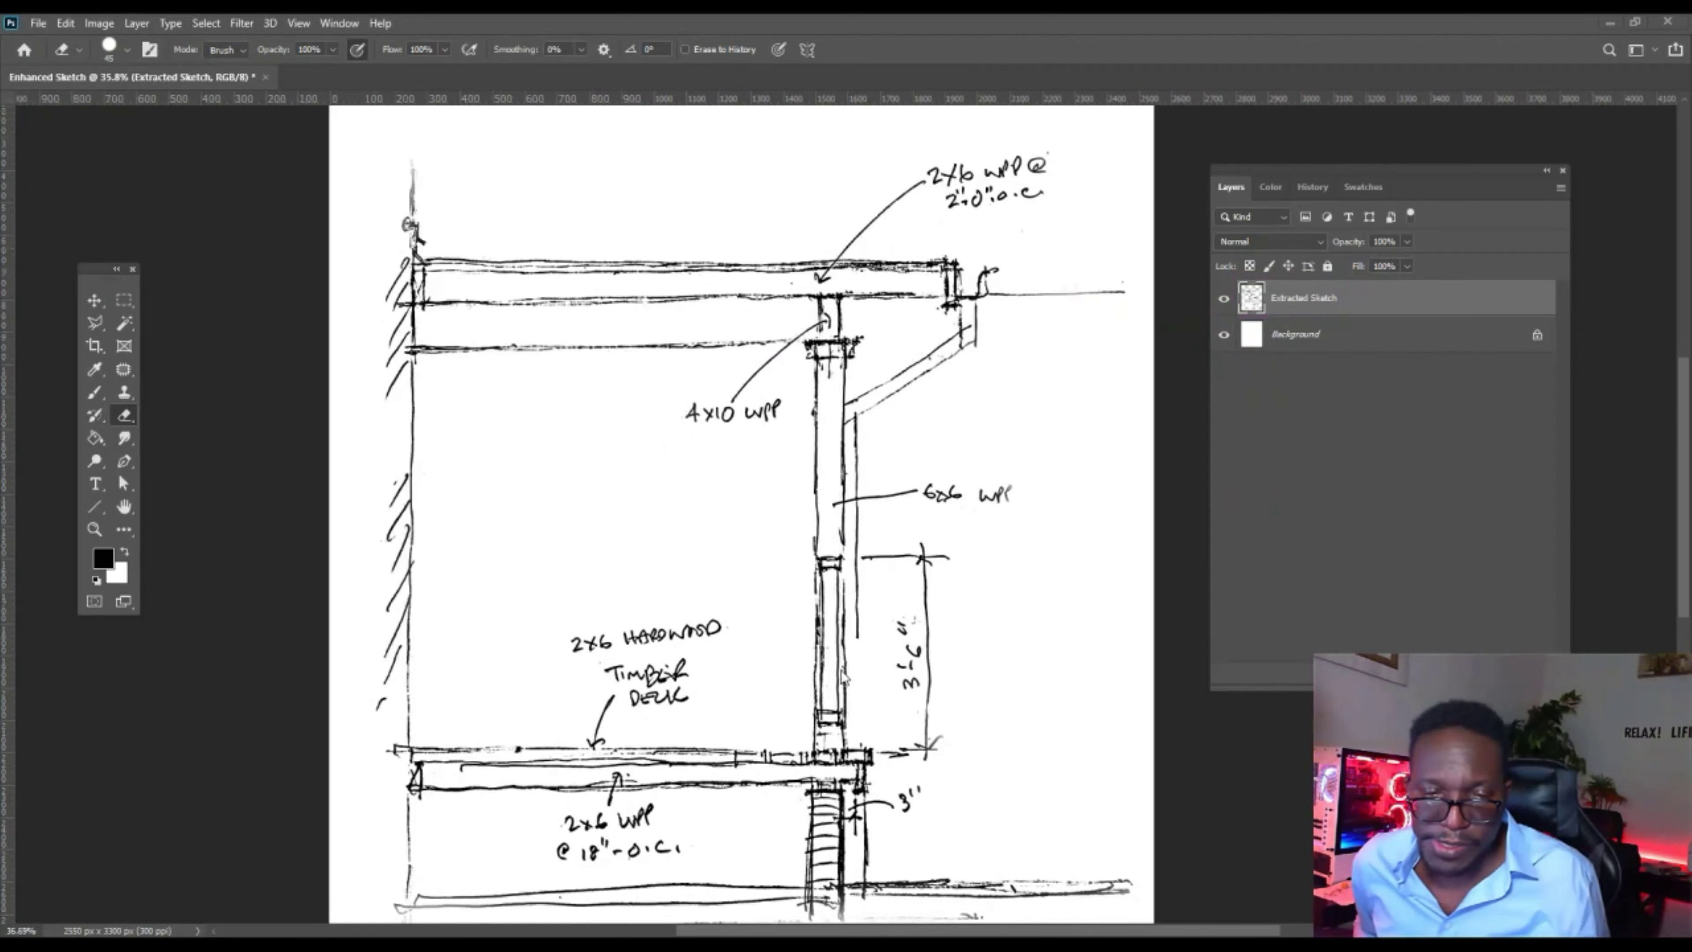
scroll(823, 733, up, 3)
scroll(826, 729, up, 2)
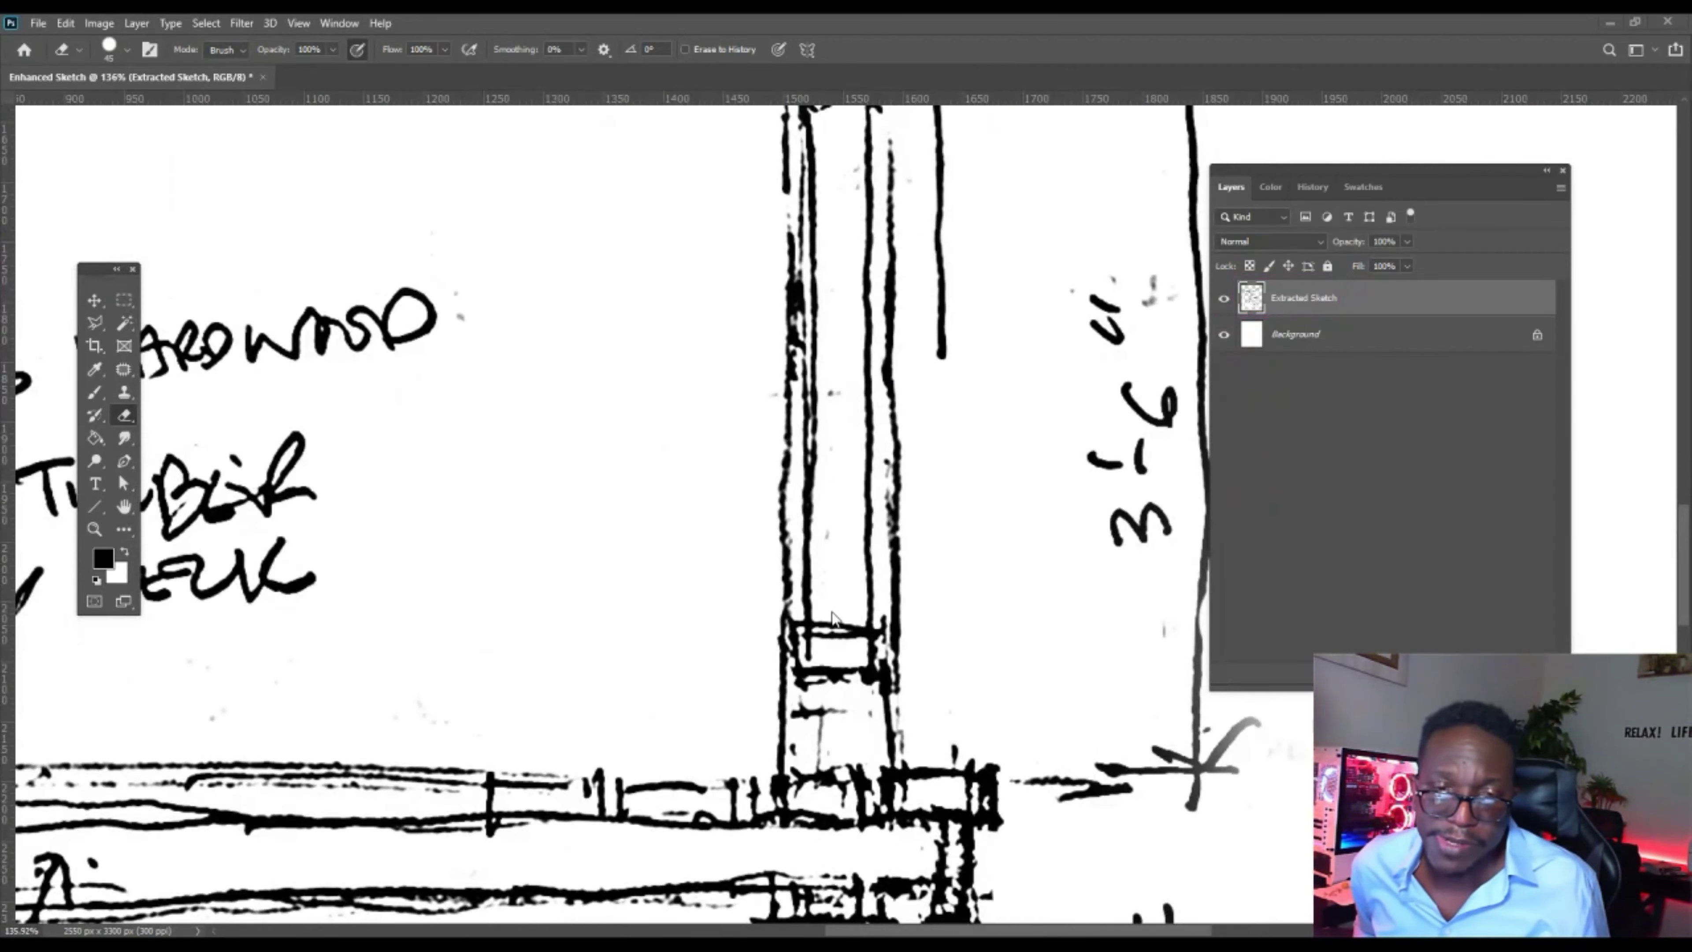
scroll(832, 616, down, 3)
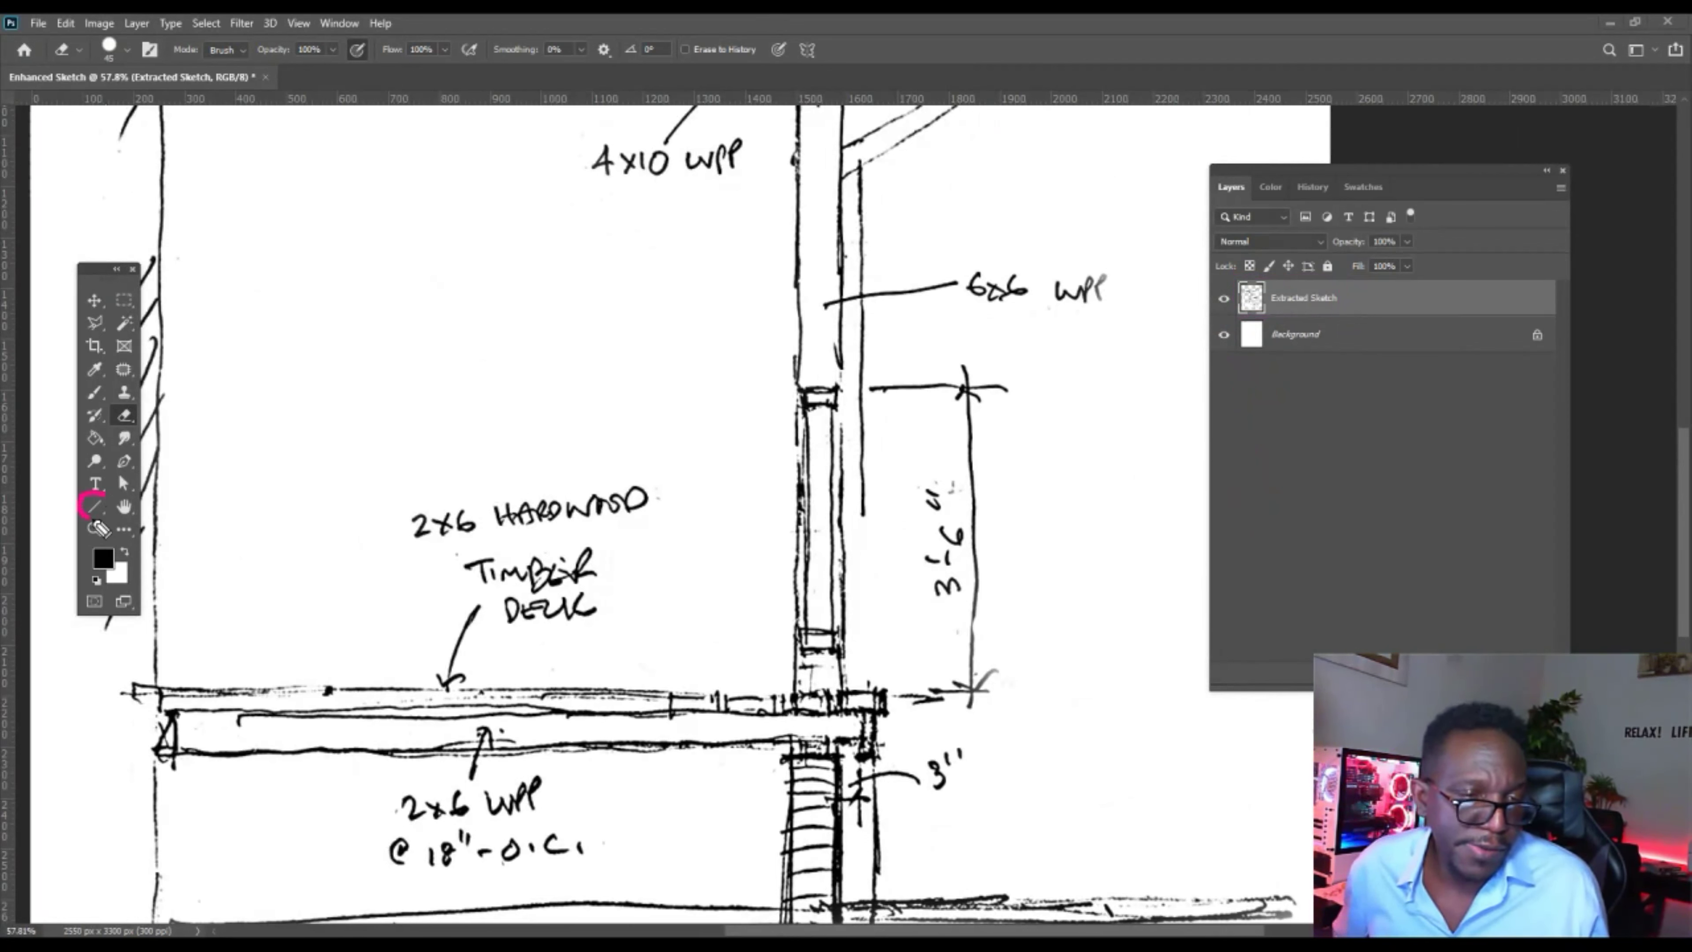
mouse_move(299, 488)
mouse_down()
mouse_move(109, 497)
mouse_move(133, 510)
mouse_move(113, 491)
mouse_move(153, 482)
mouse_move(135, 539)
mouse_move(69, 492)
mouse_move(65, 356)
mouse_move(145, 67)
mouse_up()
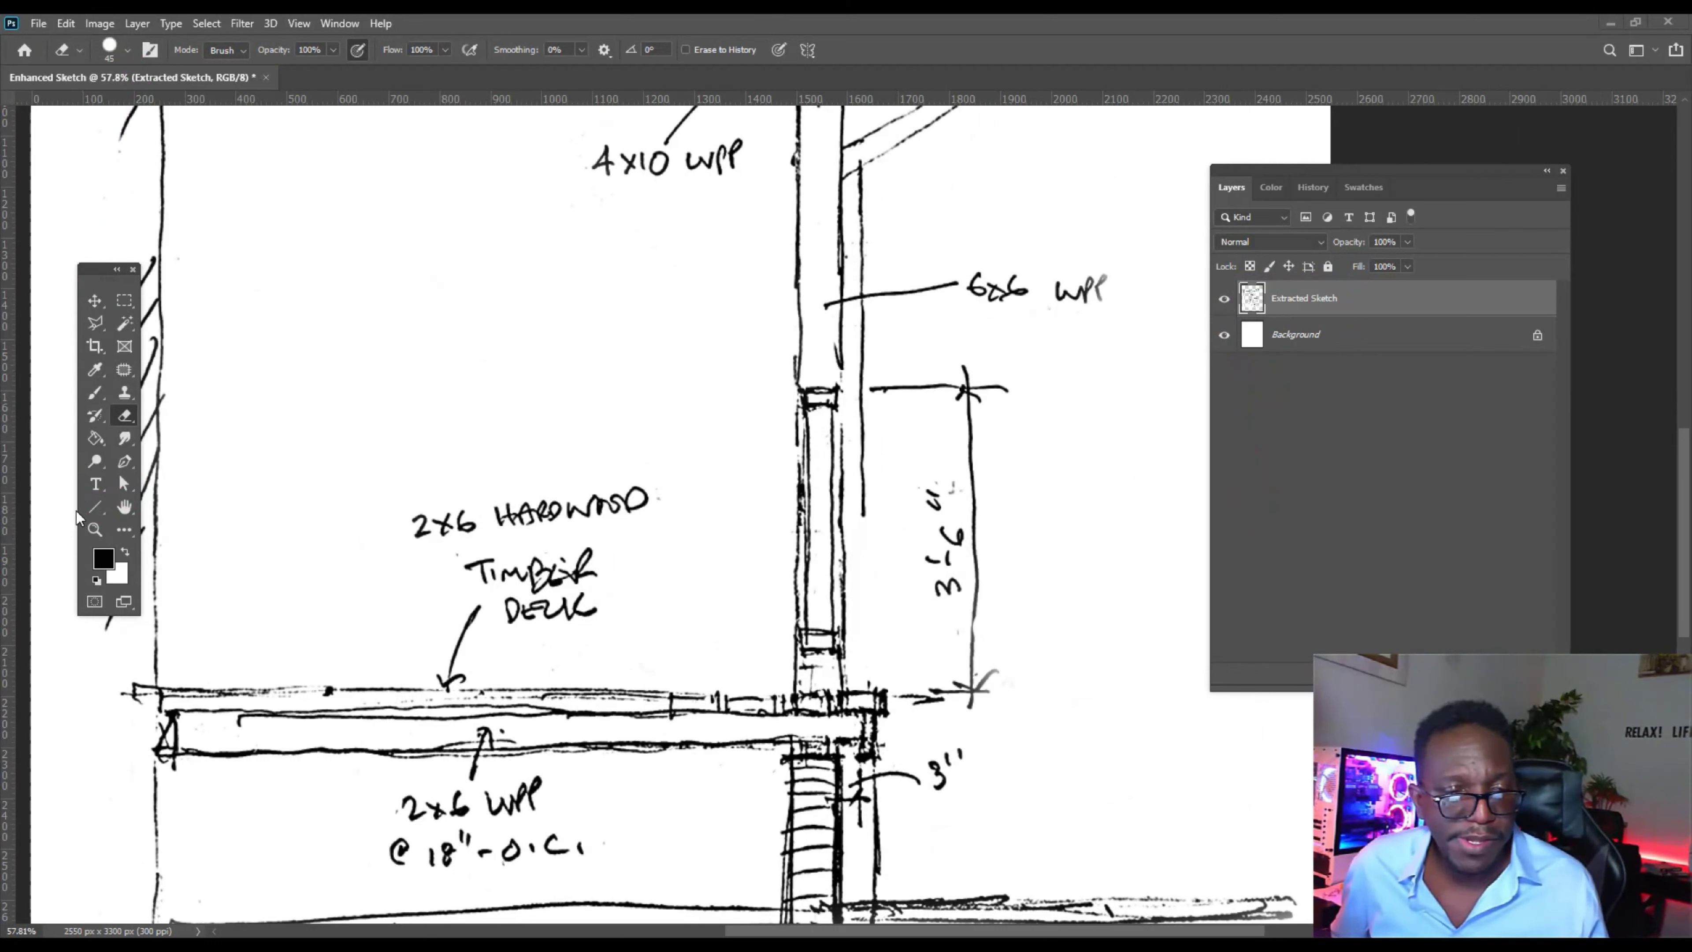
click(93, 508)
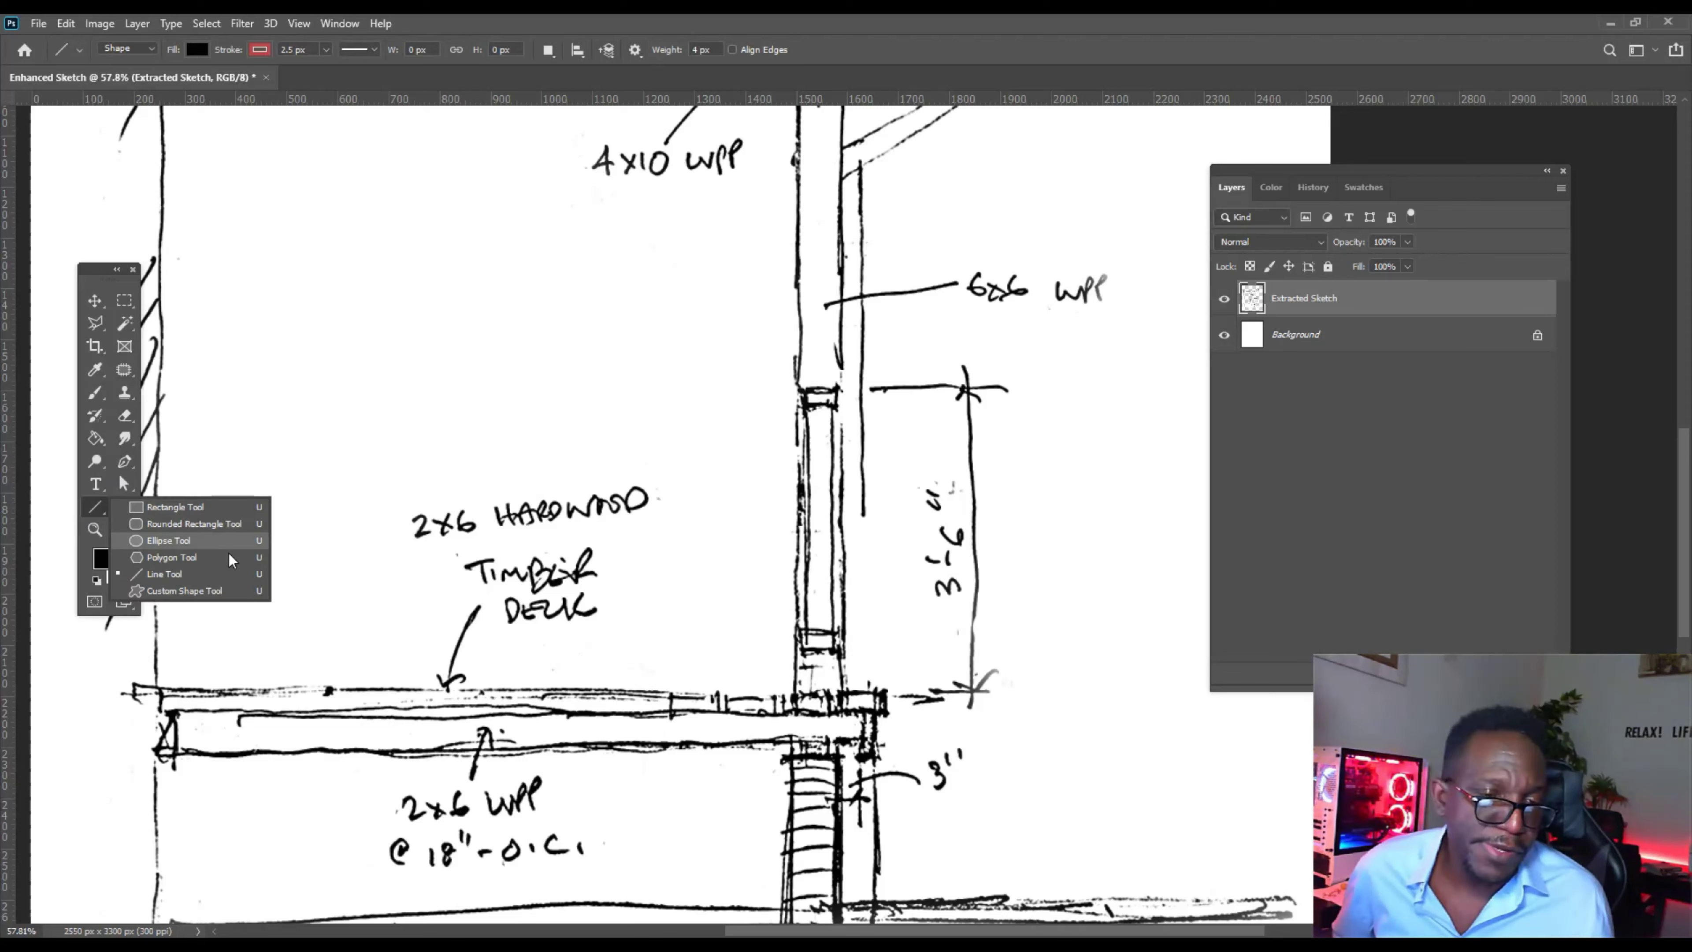
click(179, 572)
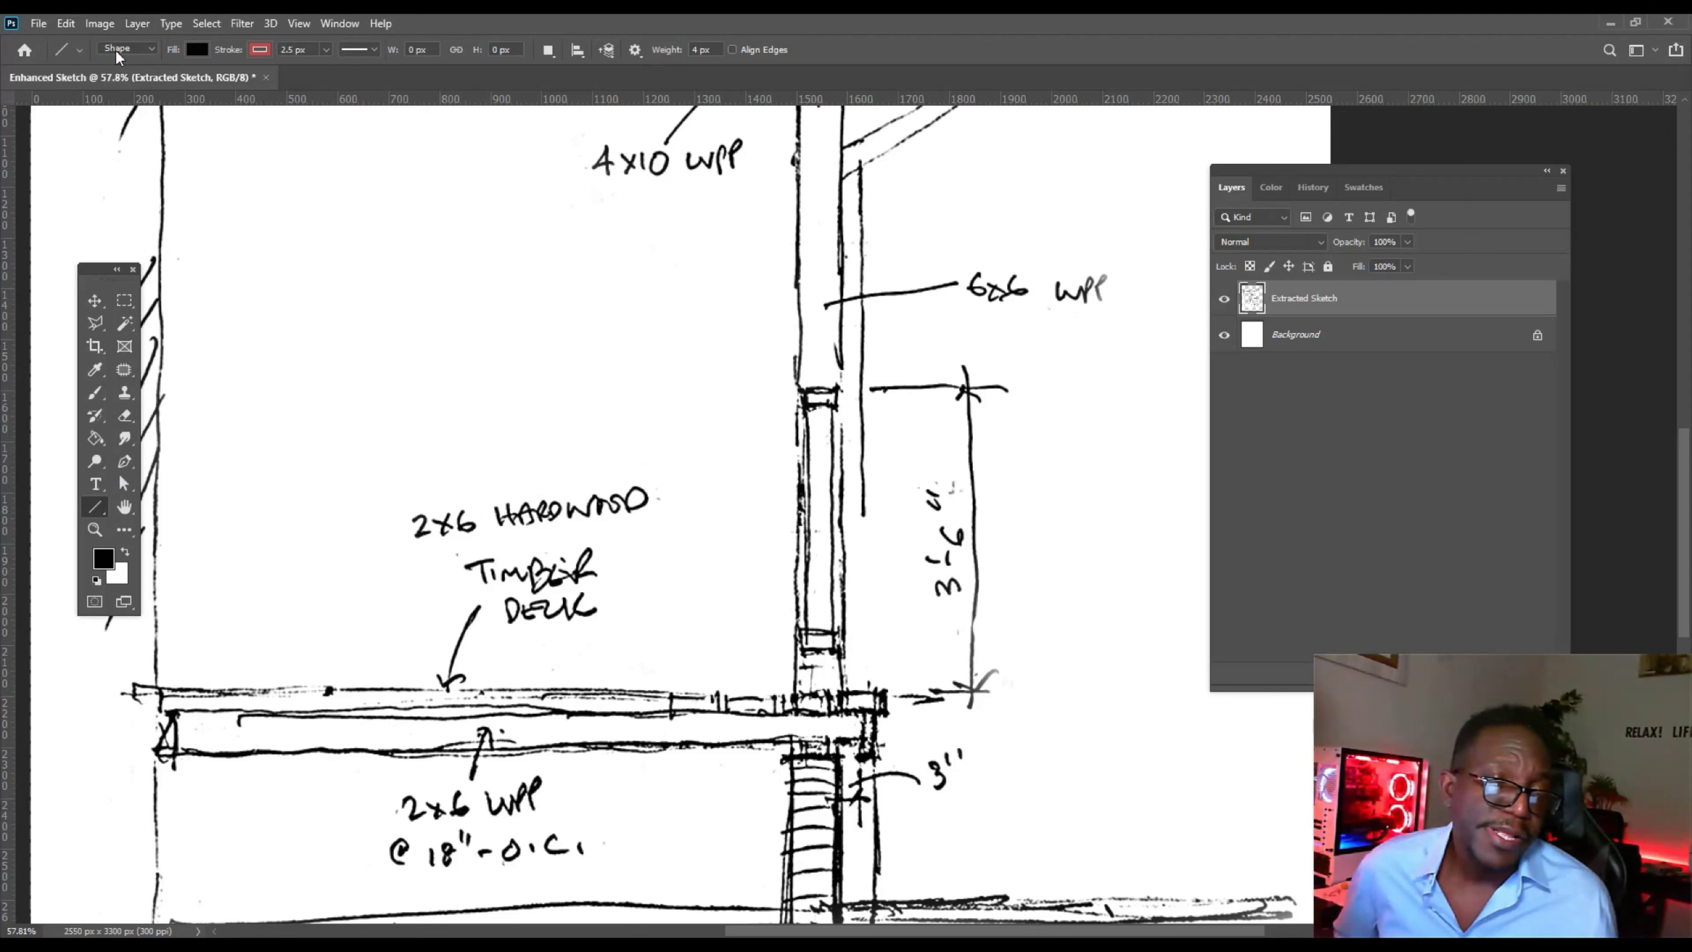
click(145, 47)
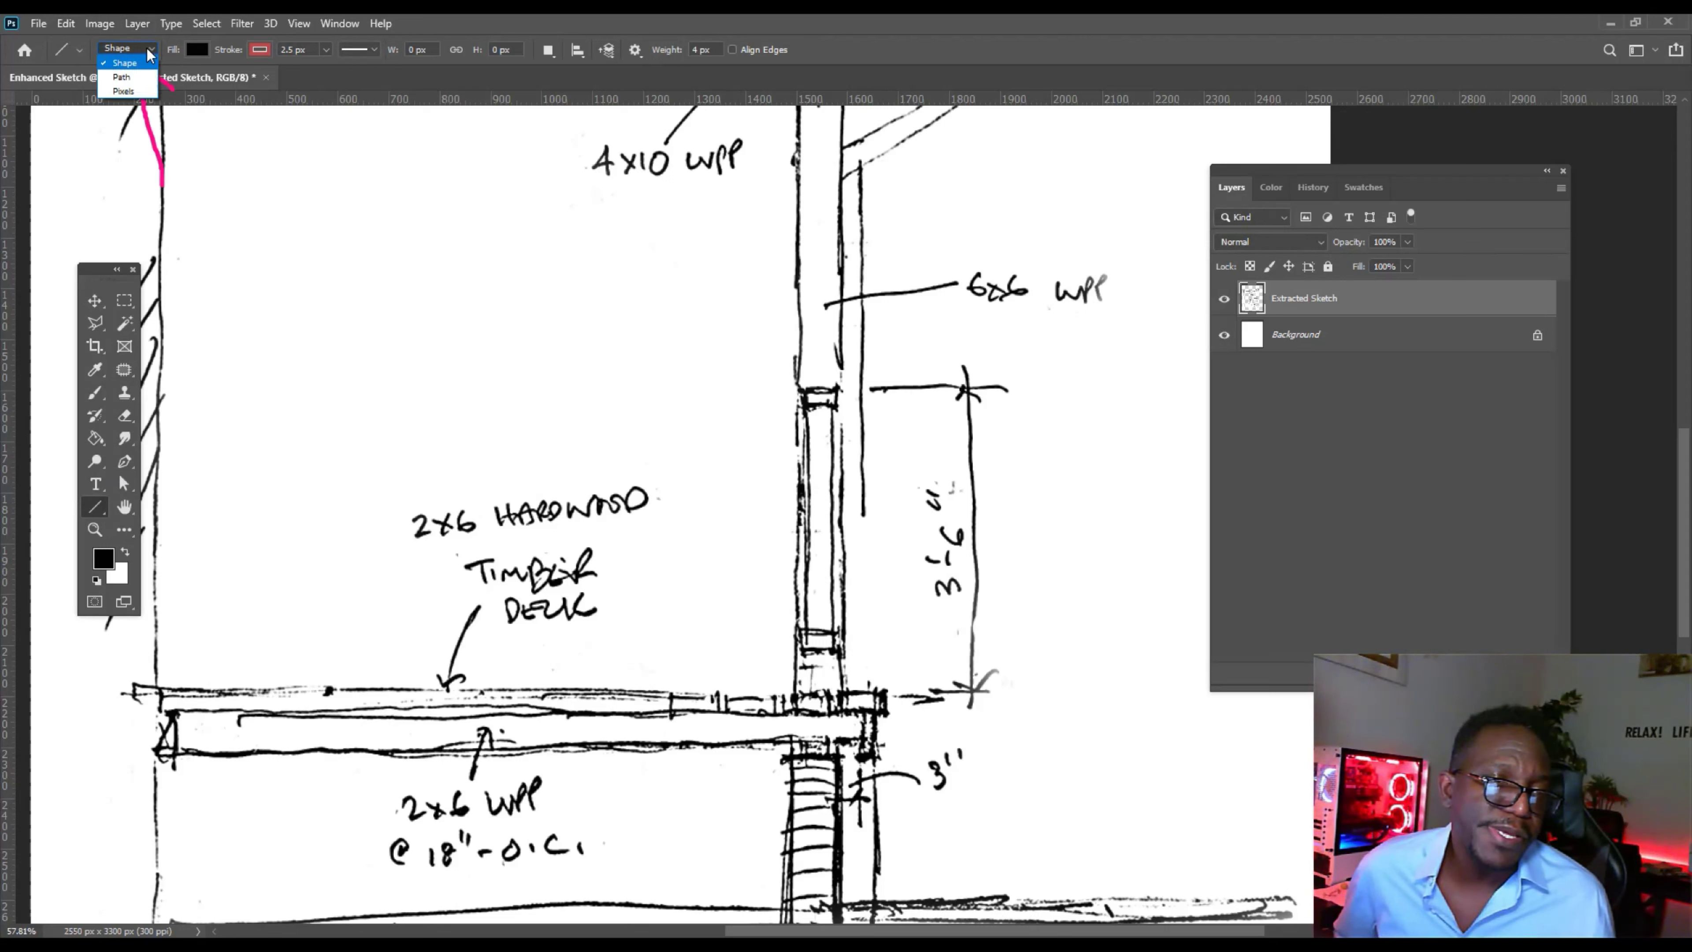
click(123, 91)
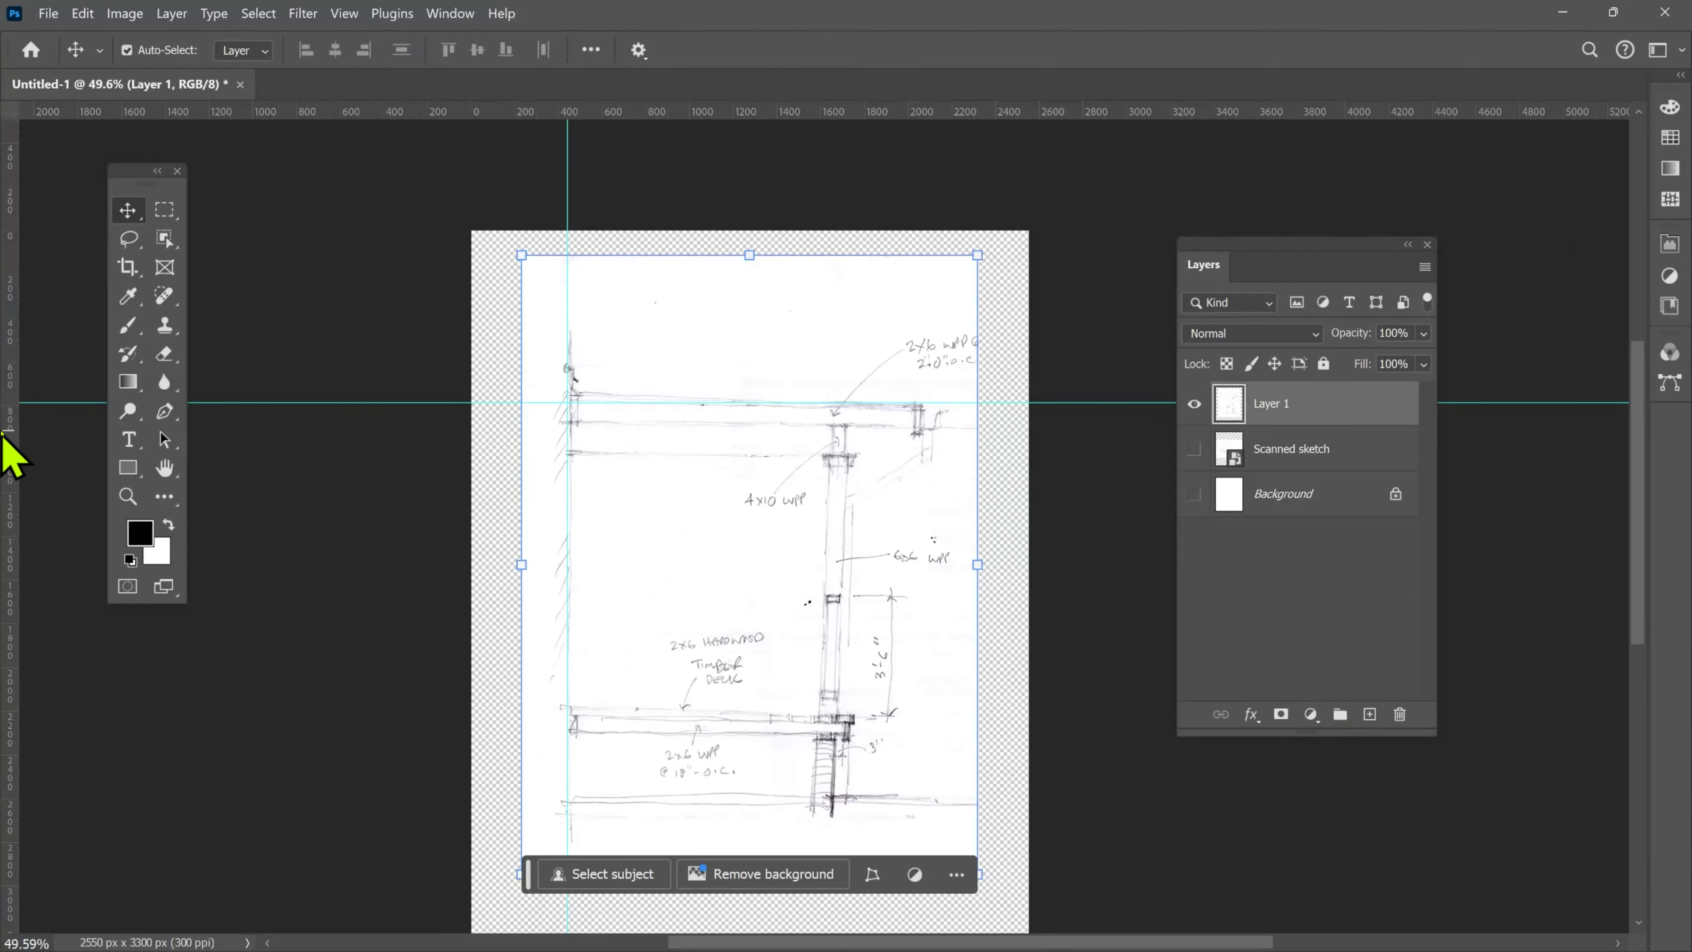
In the Untitled-1 document, replace the Rectangle Tool with the Line Tool and set its drawing mode to Pixels.
click(127, 476)
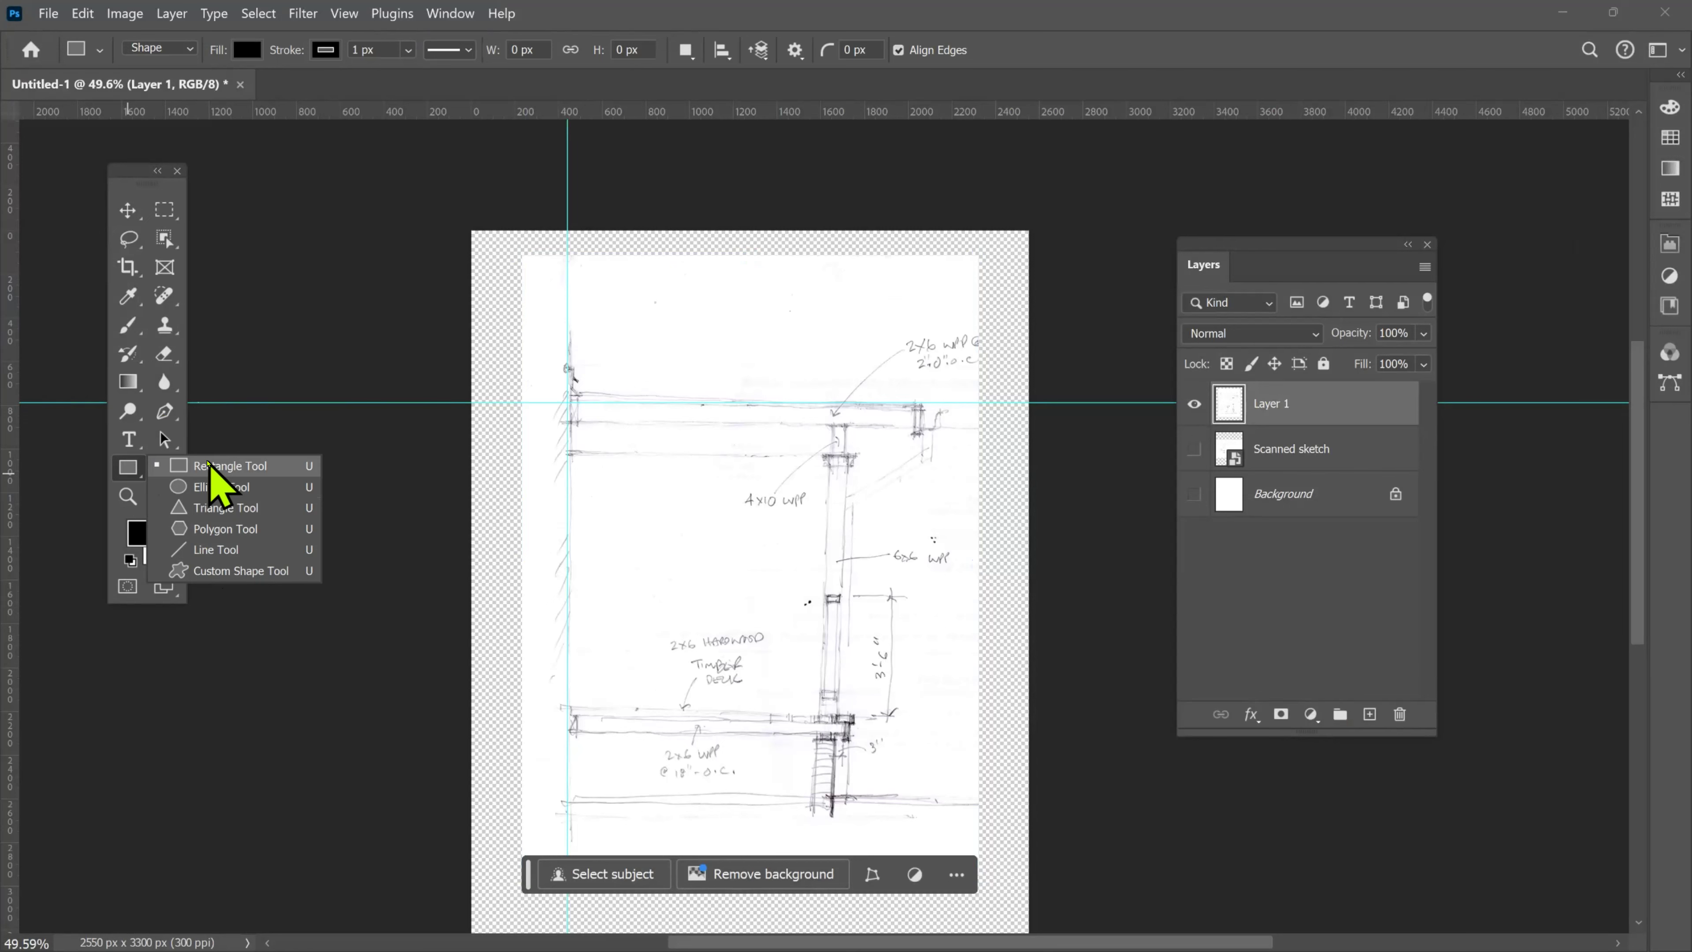
click(135, 473)
right_click(134, 473)
click(218, 548)
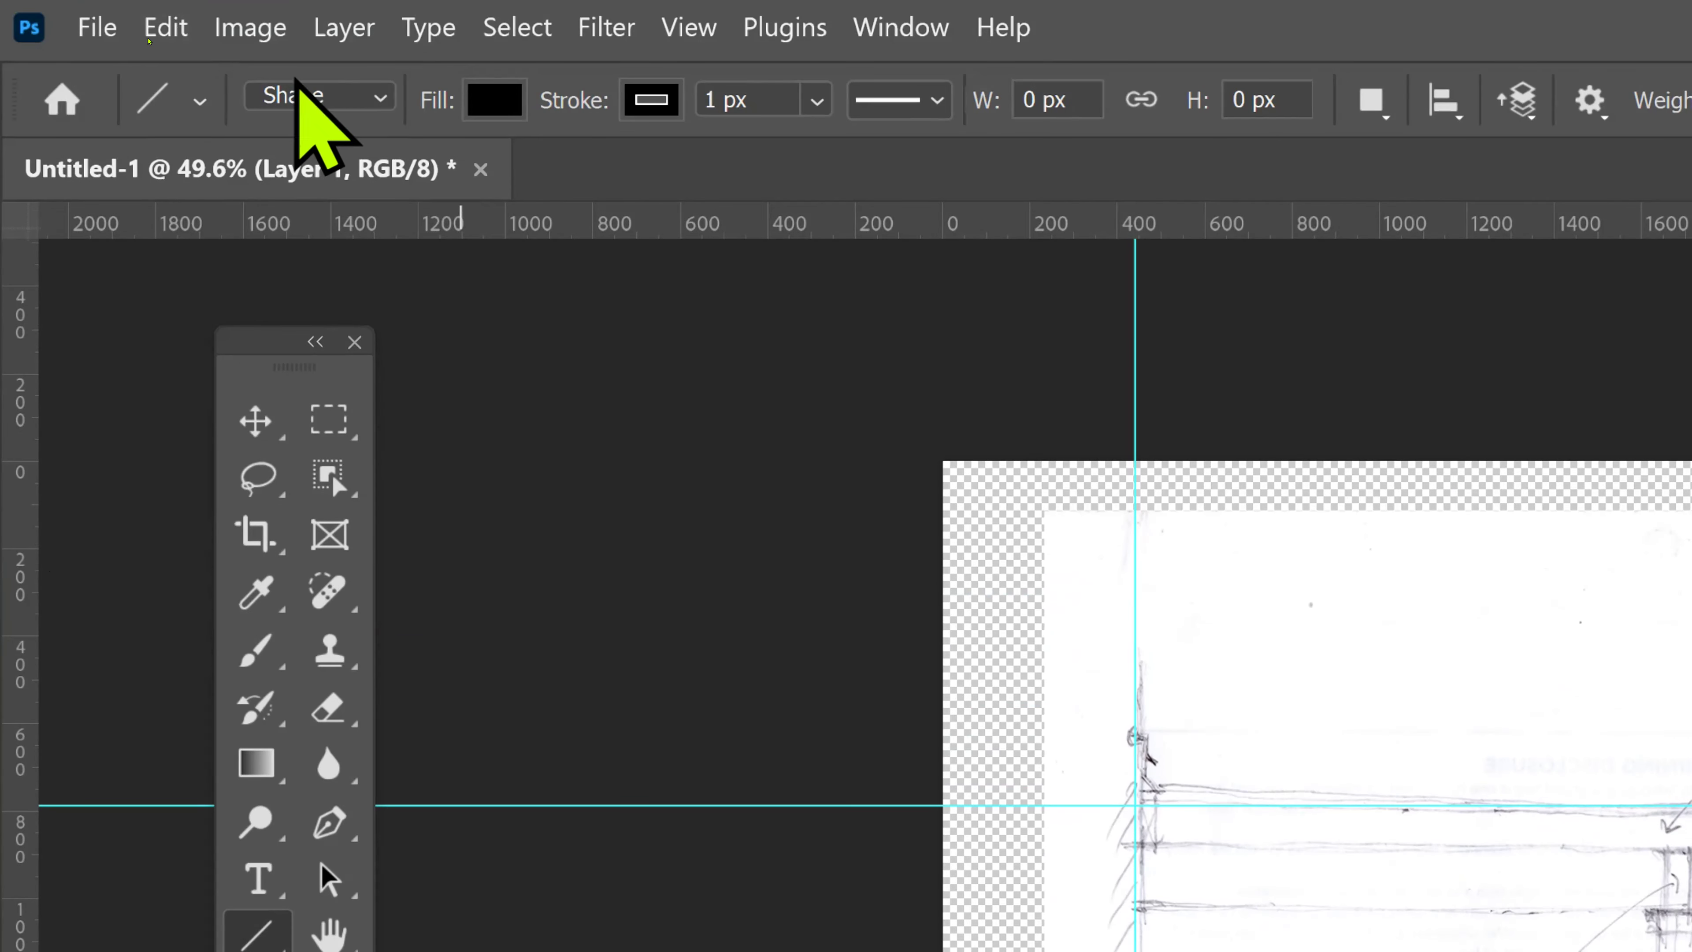
click(341, 102)
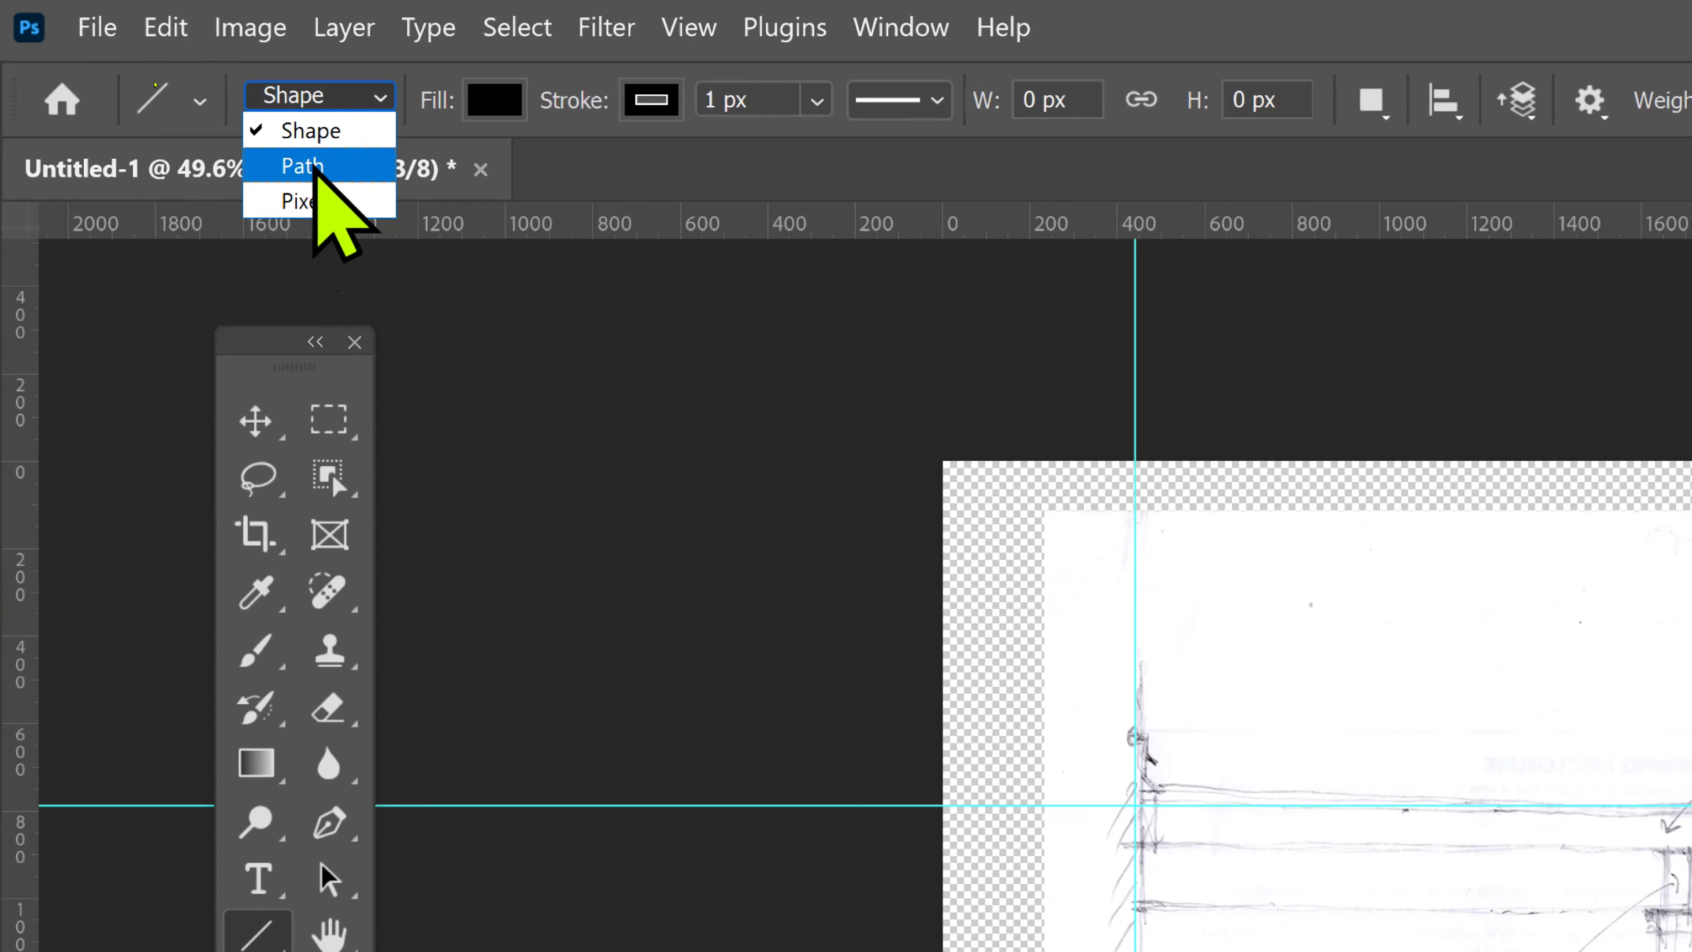
click(316, 93)
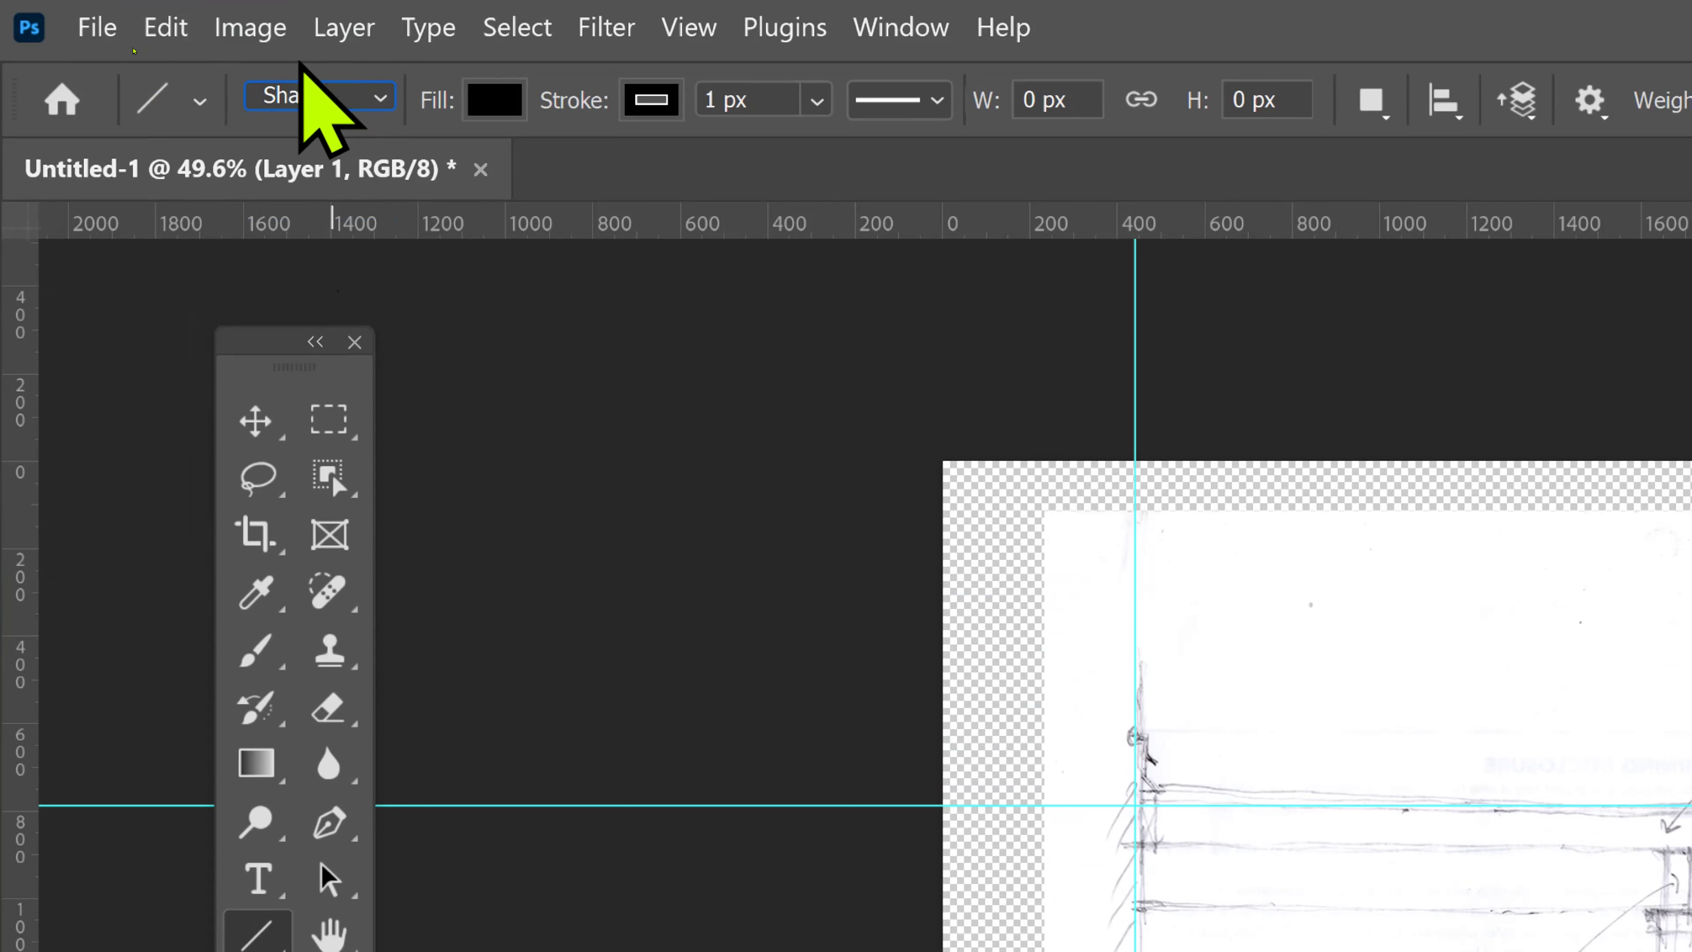
click(377, 99)
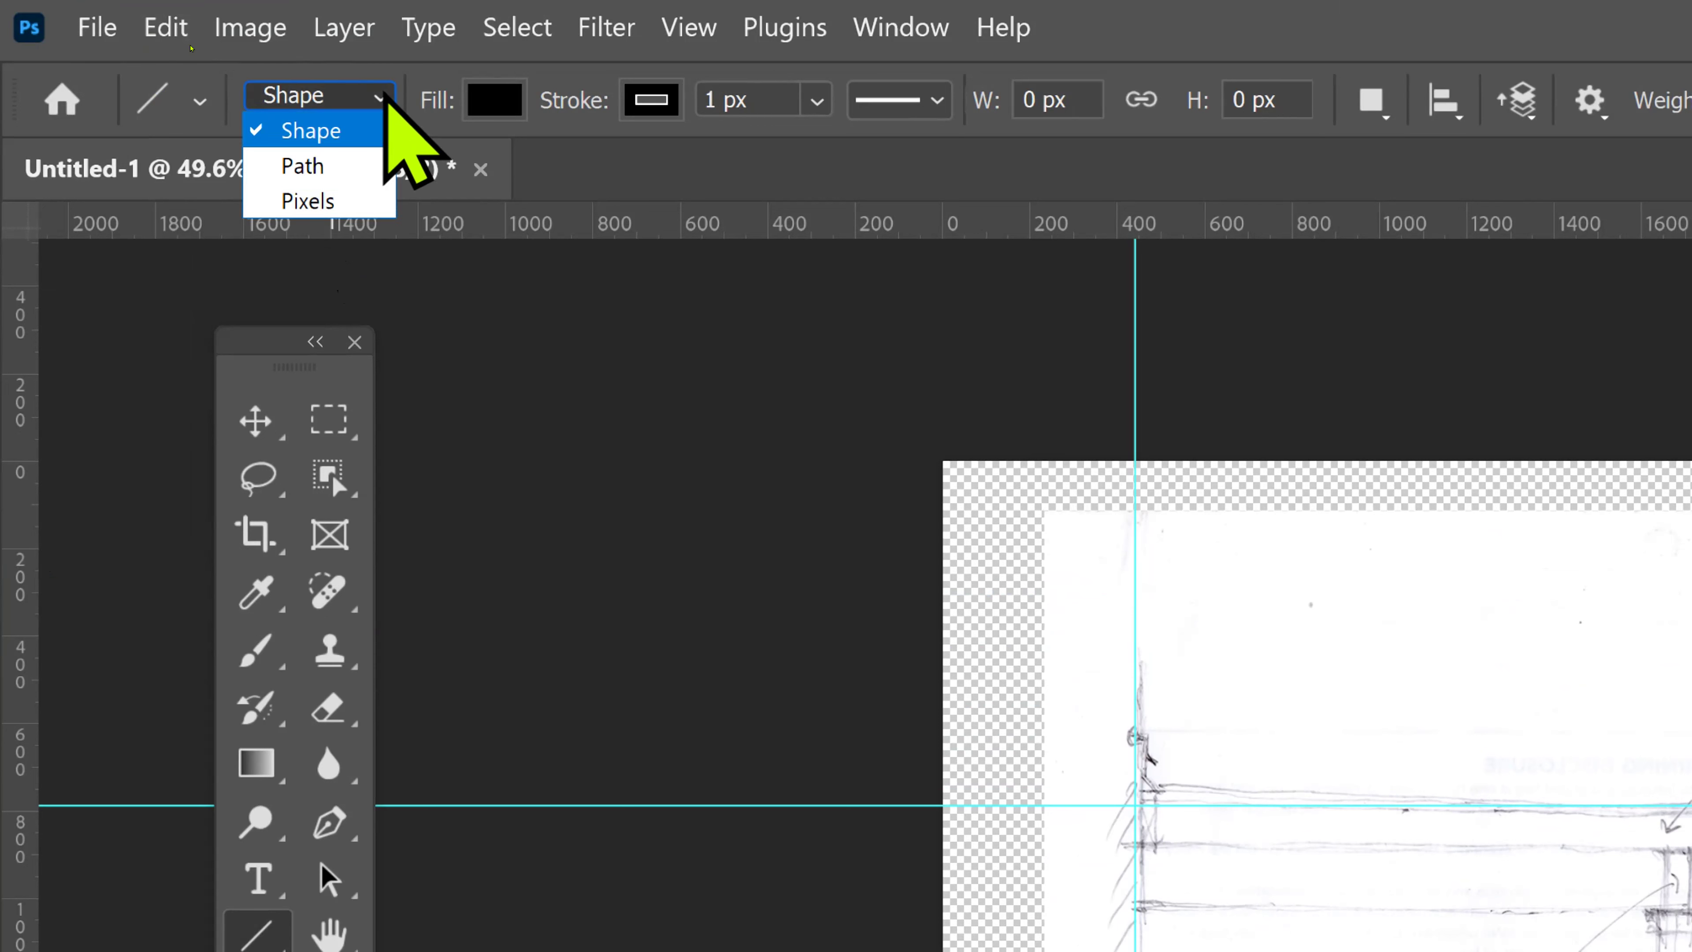
click(377, 130)
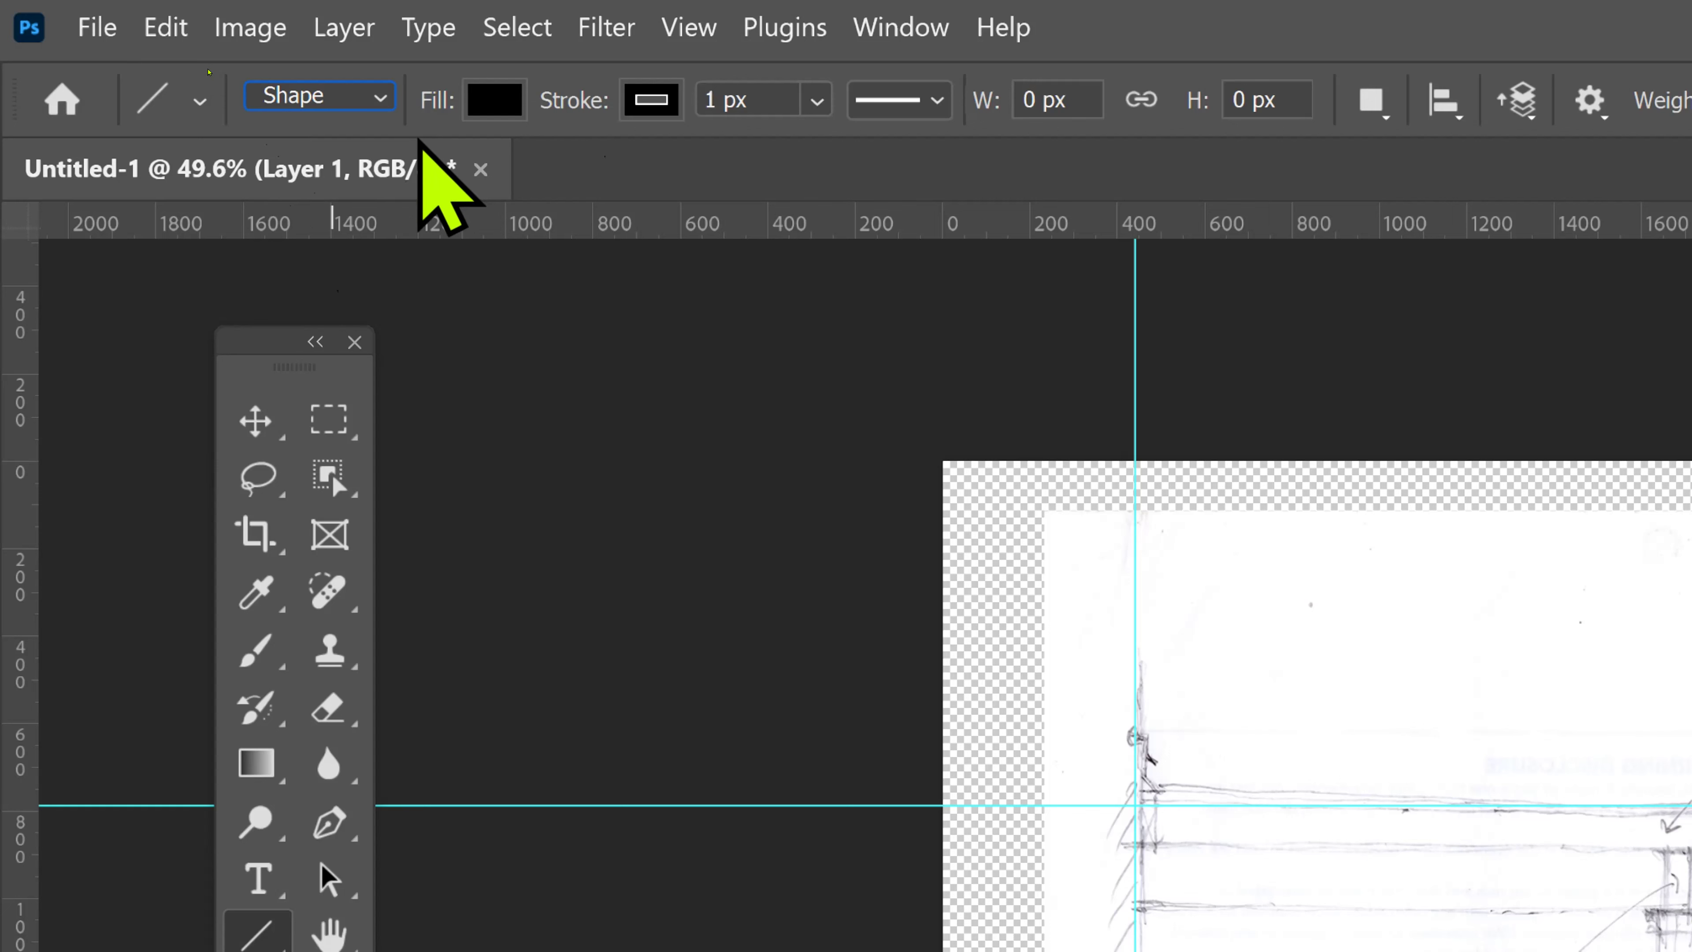
click(370, 93)
click(336, 200)
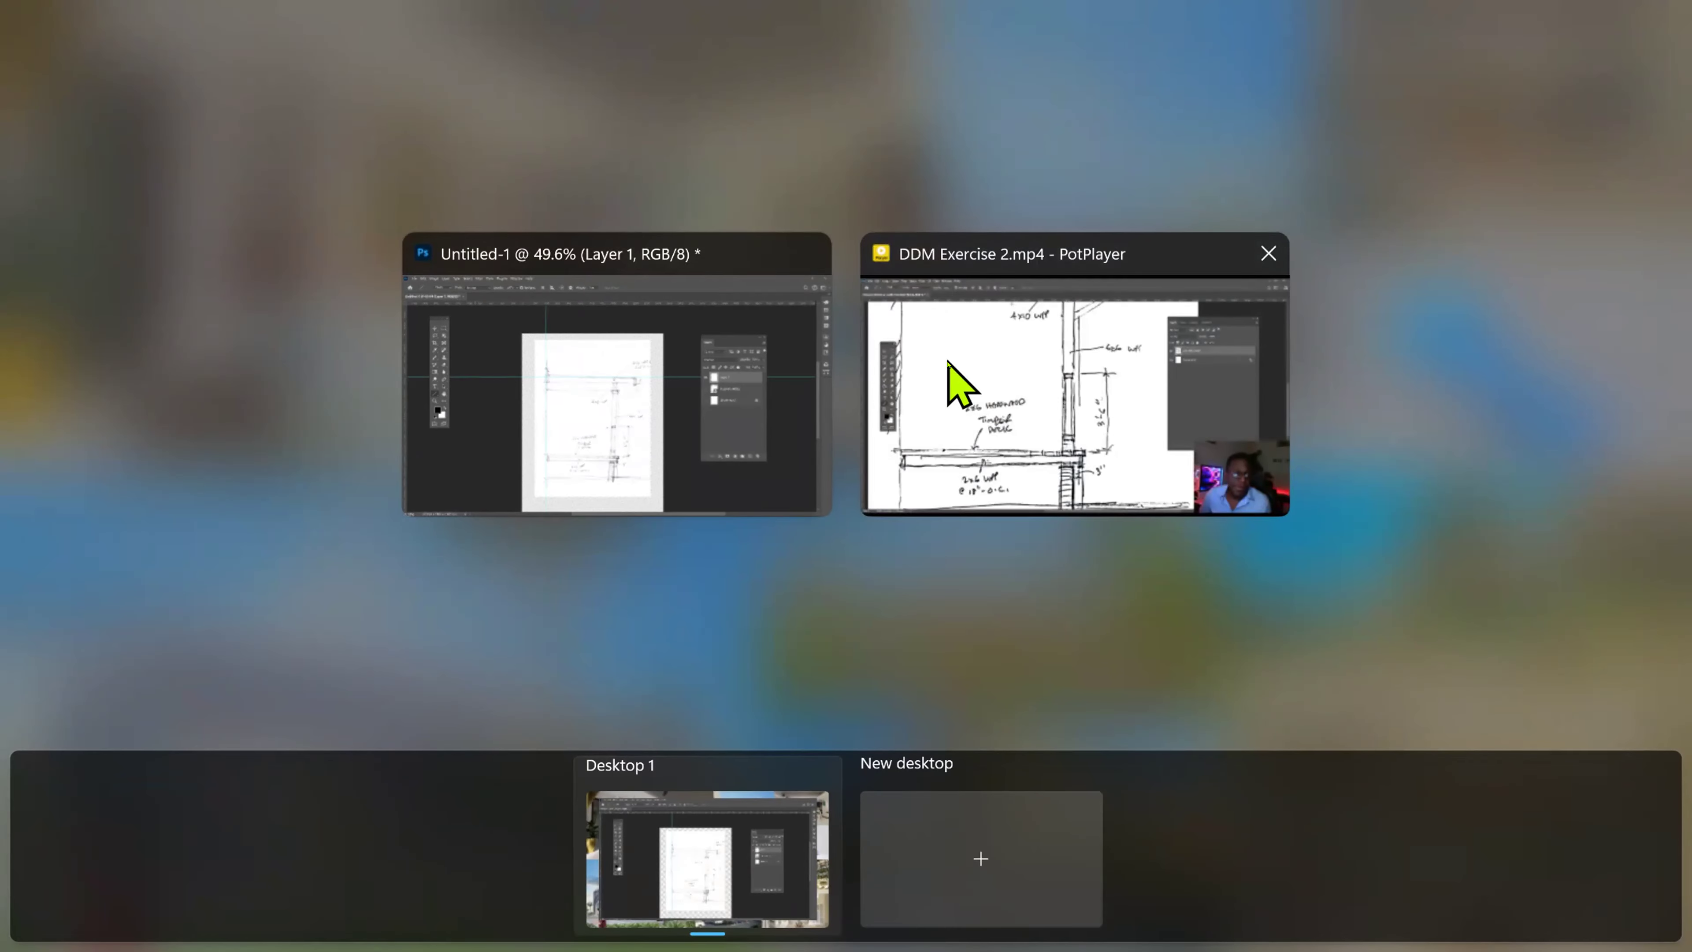
Switch to the DDM Exercise 2.mp4 video in PotPlayer and resume its playback.
click(1099, 373)
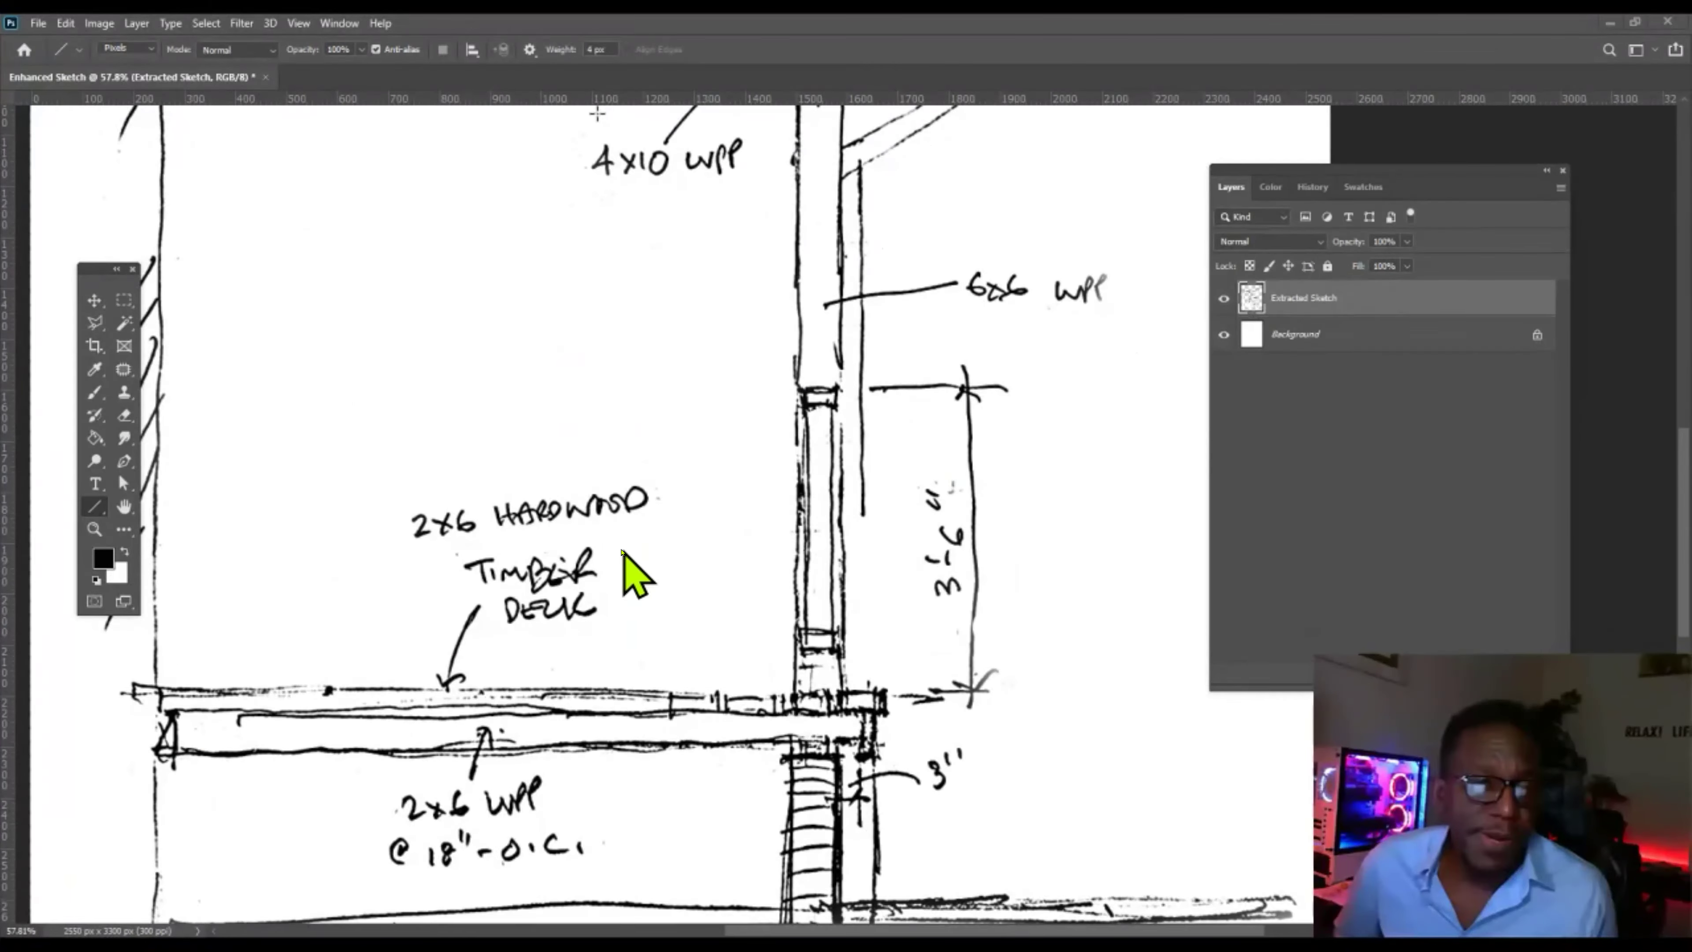
key(space)
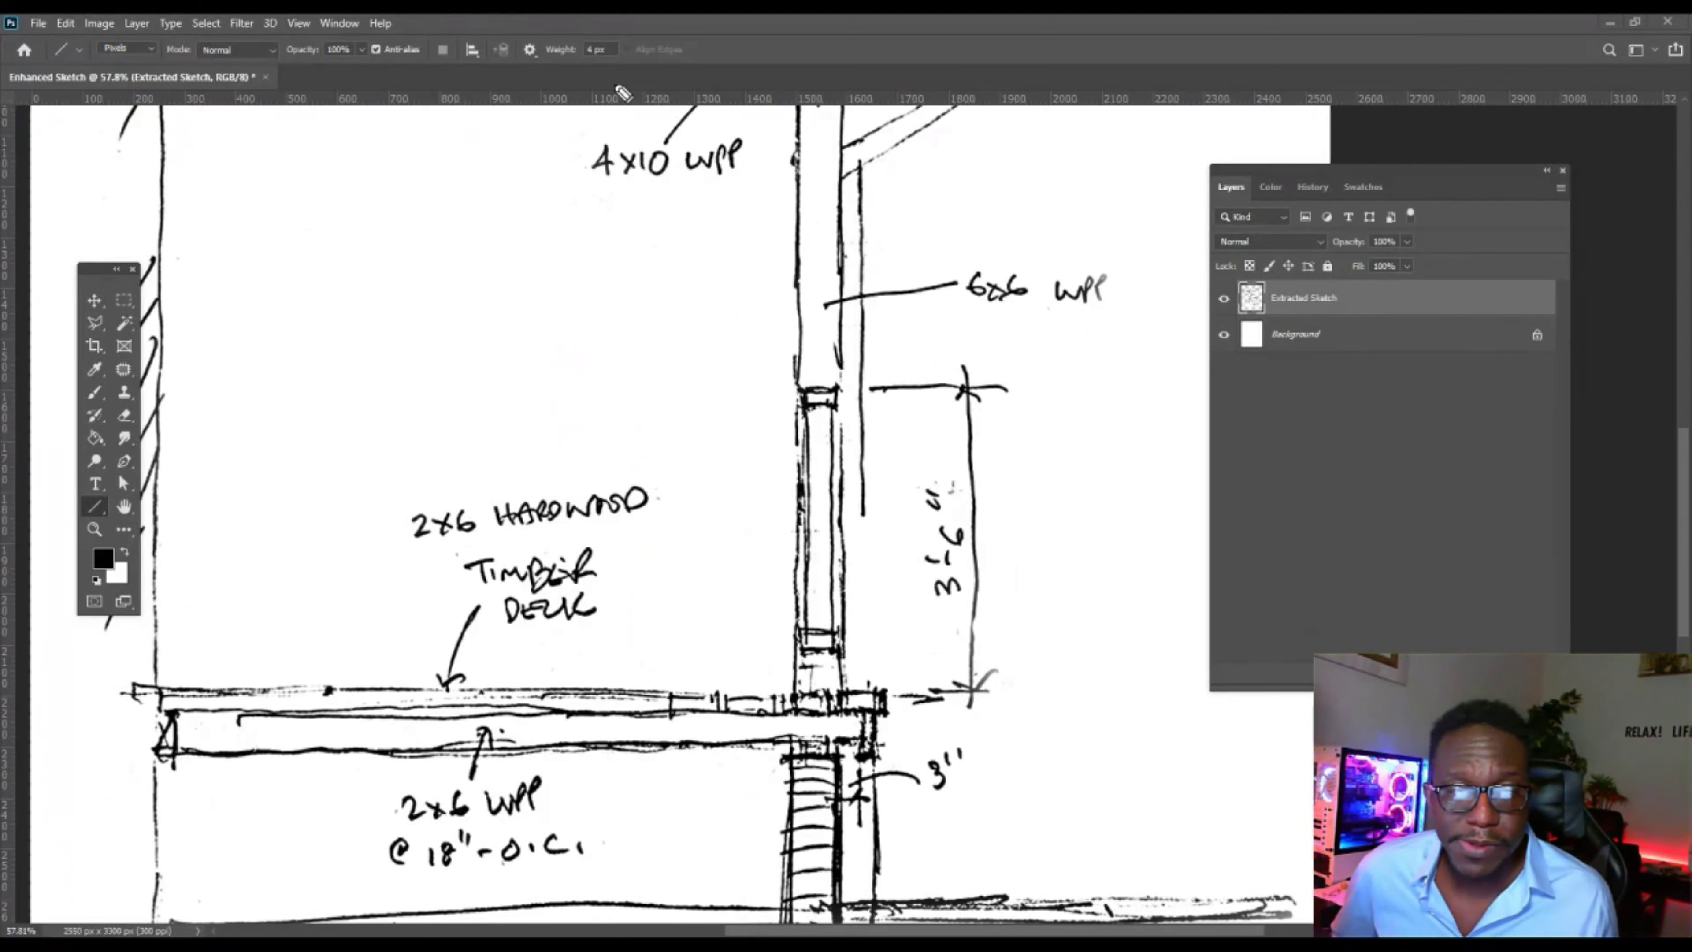
mouse_move(651, 58)
mouse_down()
mouse_move(566, 40)
mouse_move(592, 81)
mouse_move(634, 73)
mouse_up()
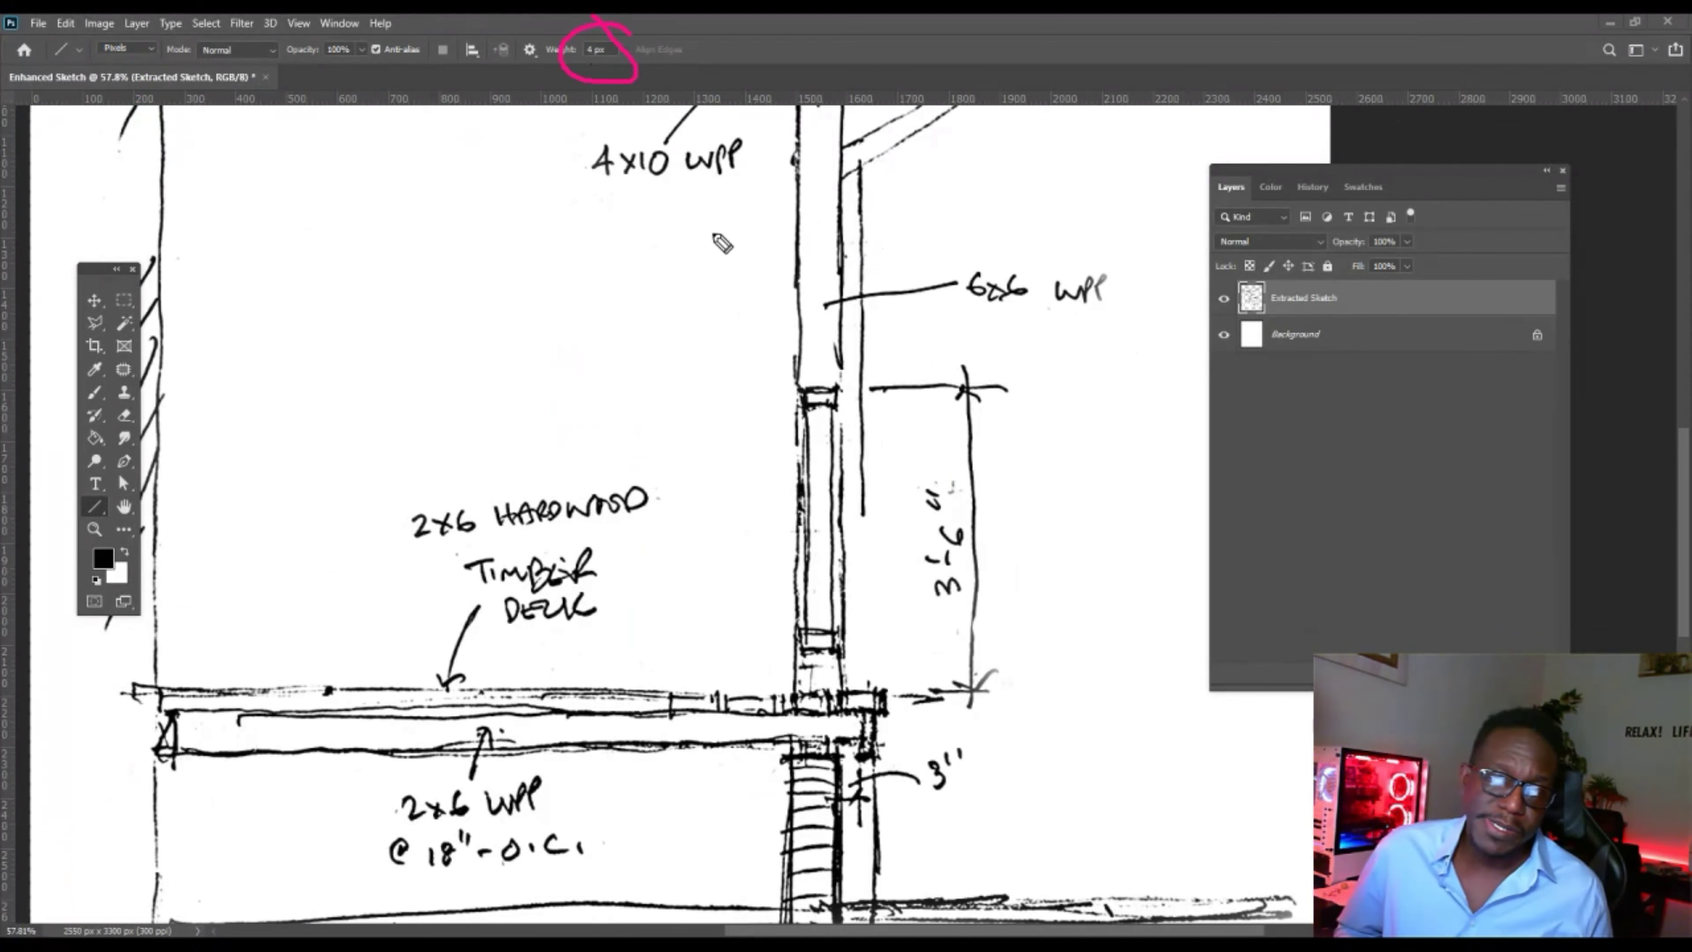
key(ctrl+z)
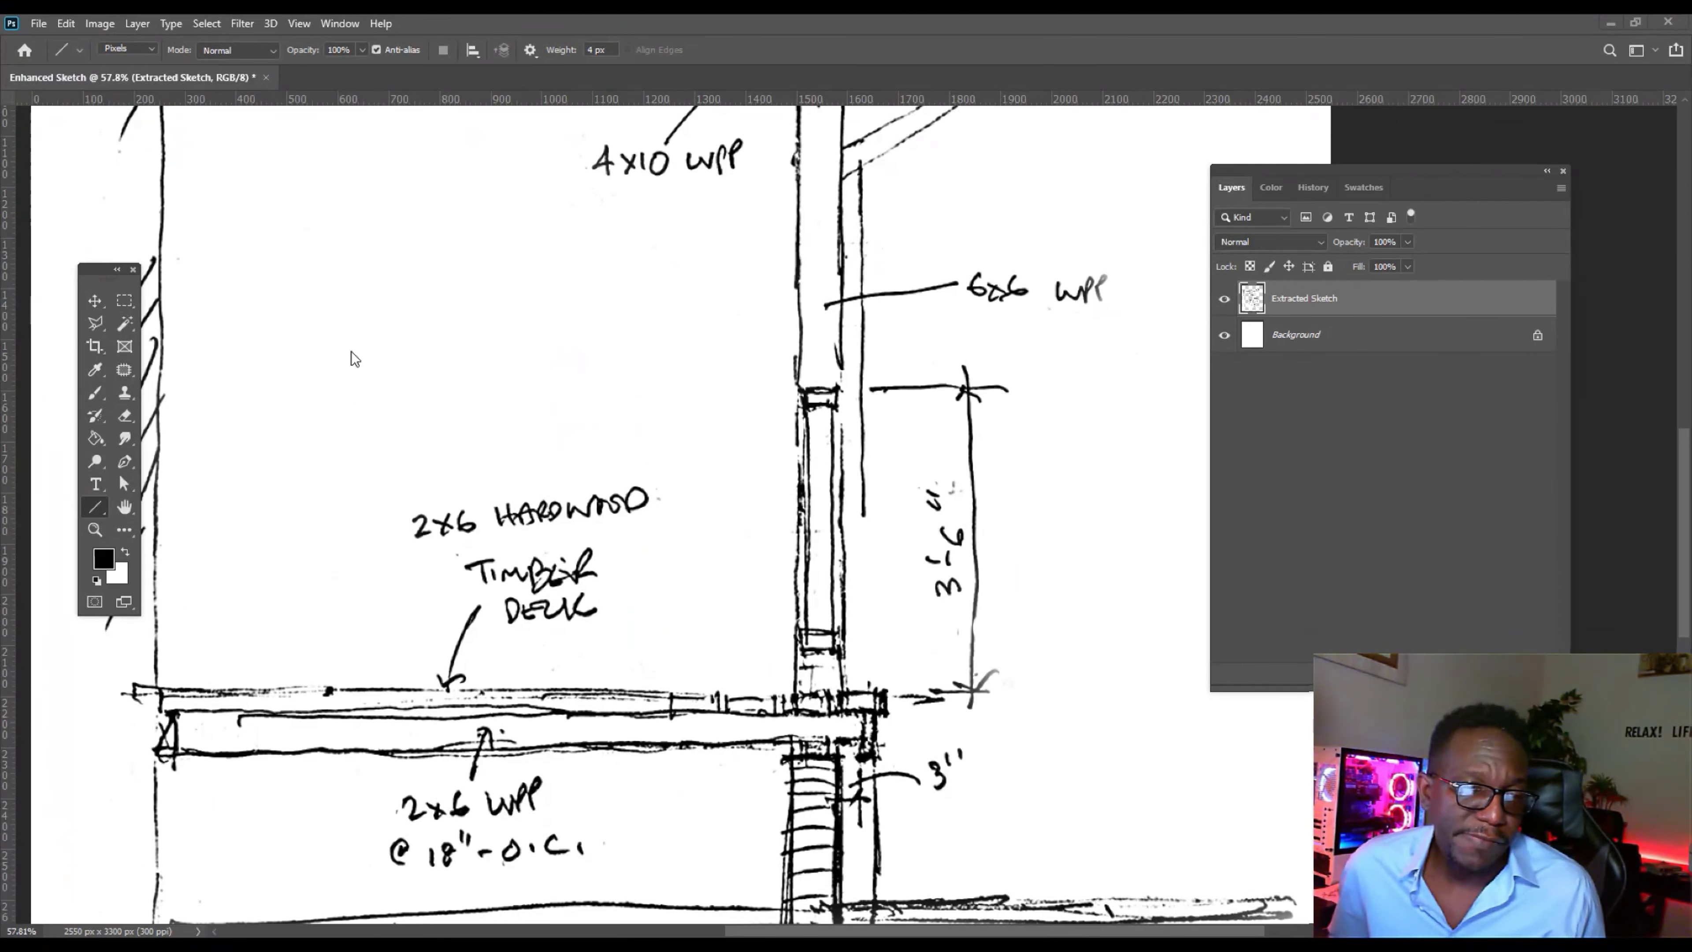
drag(497, 280, 745, 481)
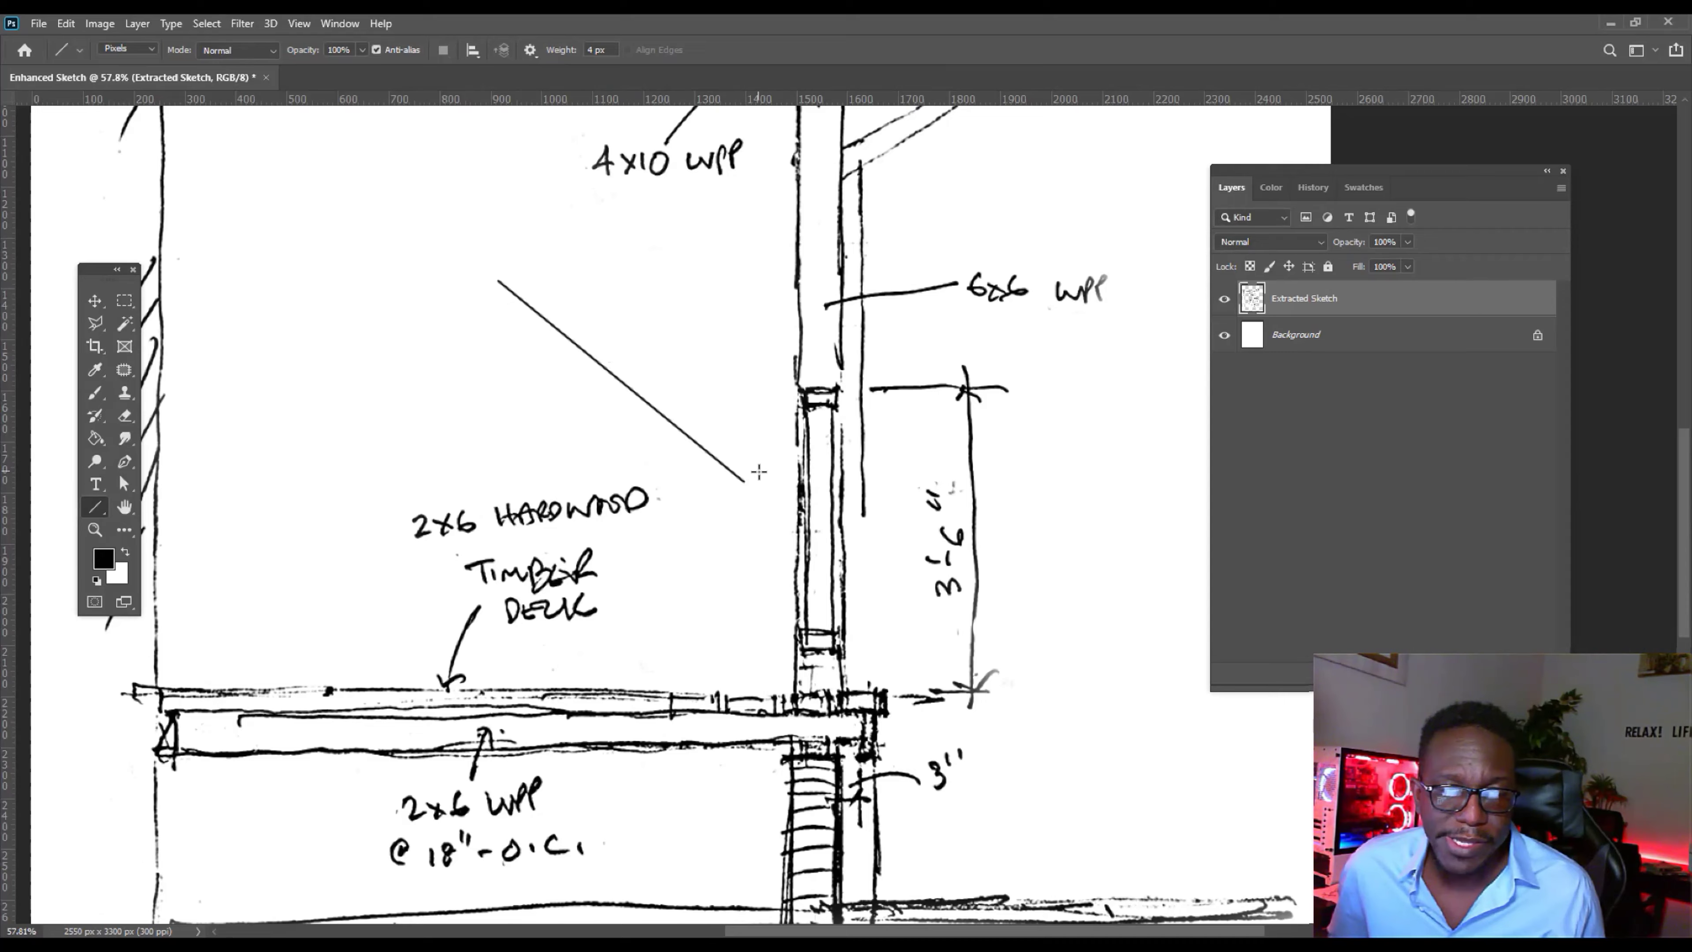
scroll(758, 472, up, 15)
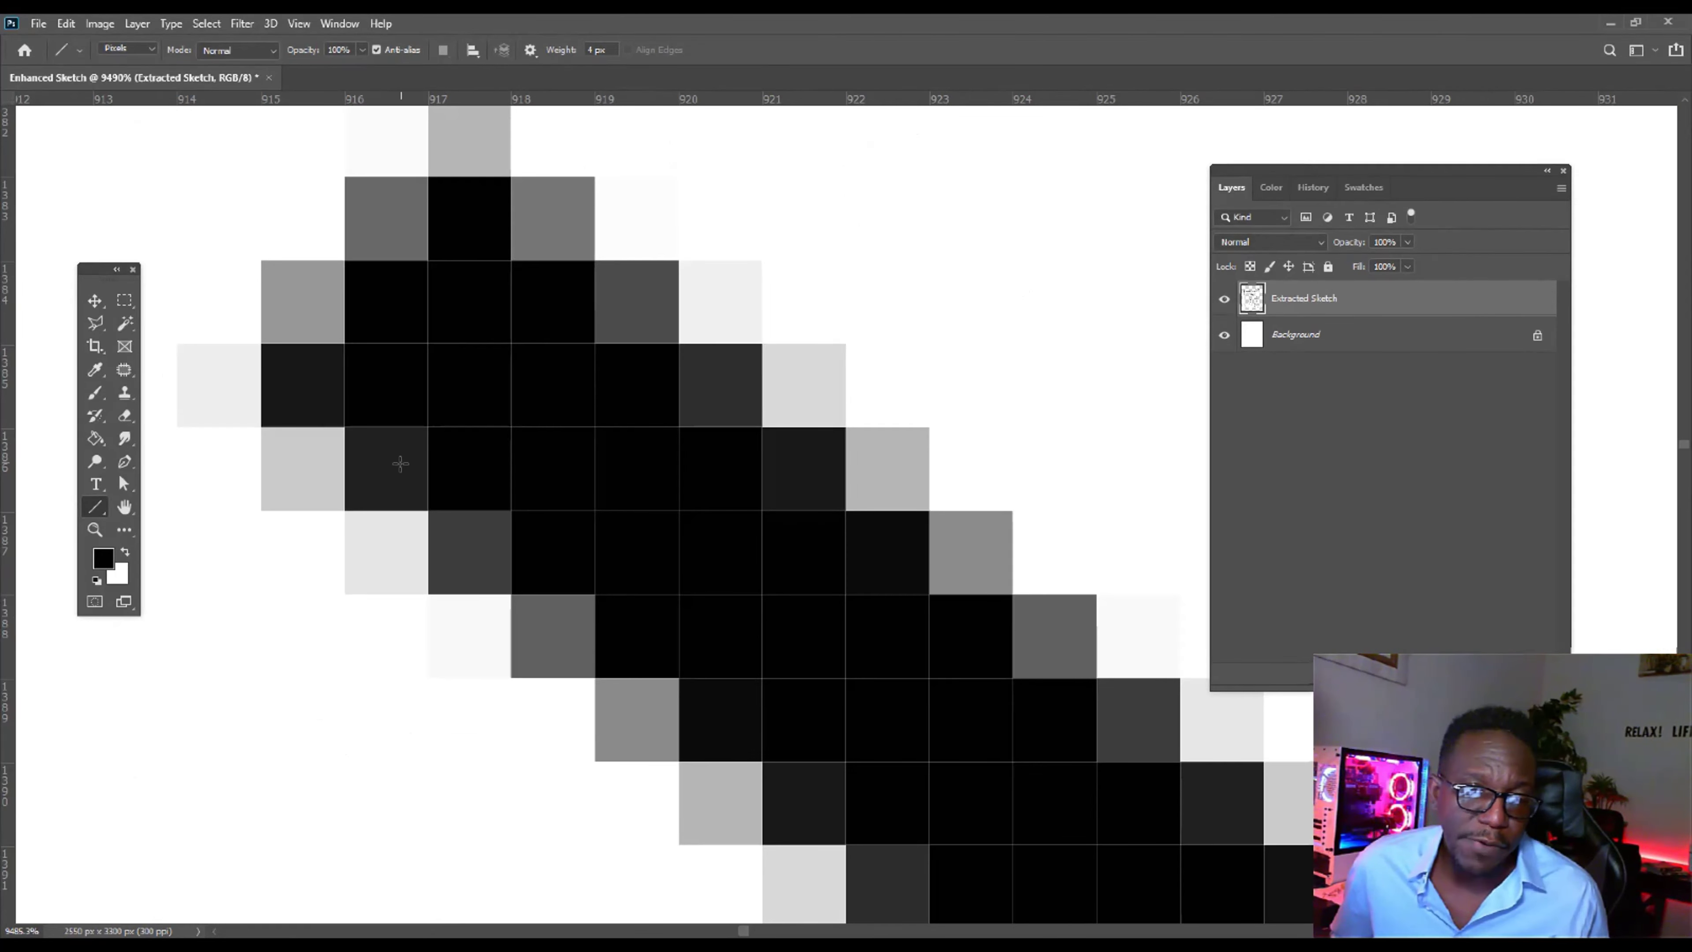
scroll(401, 463, down, 15)
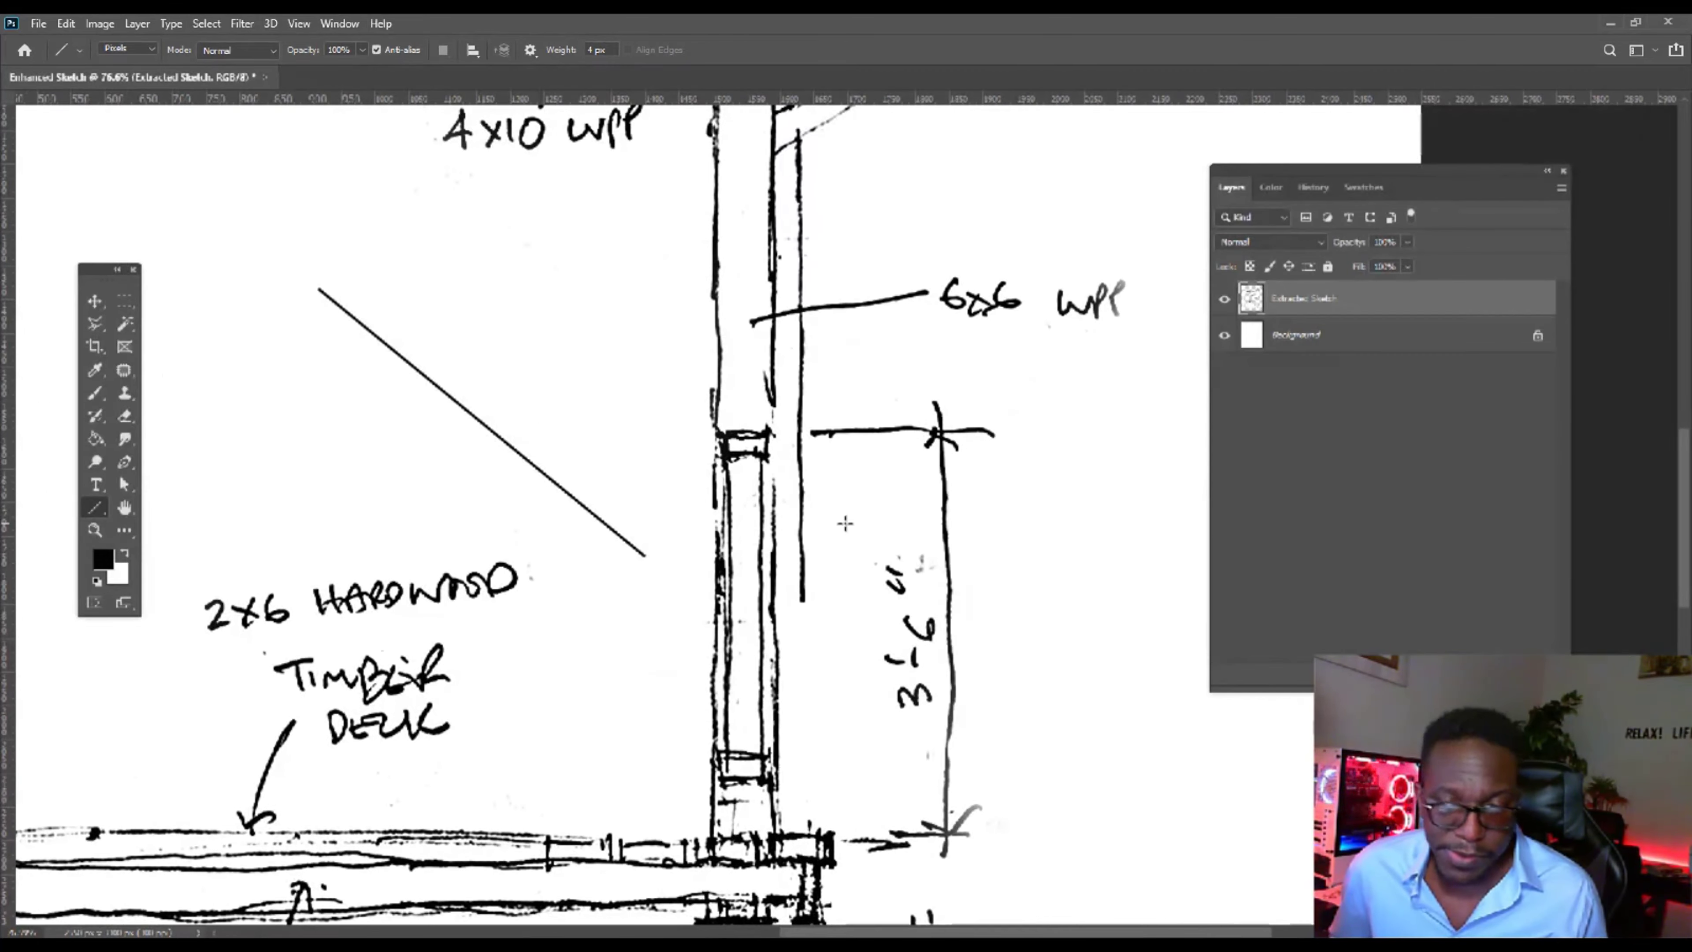
click(1313, 186)
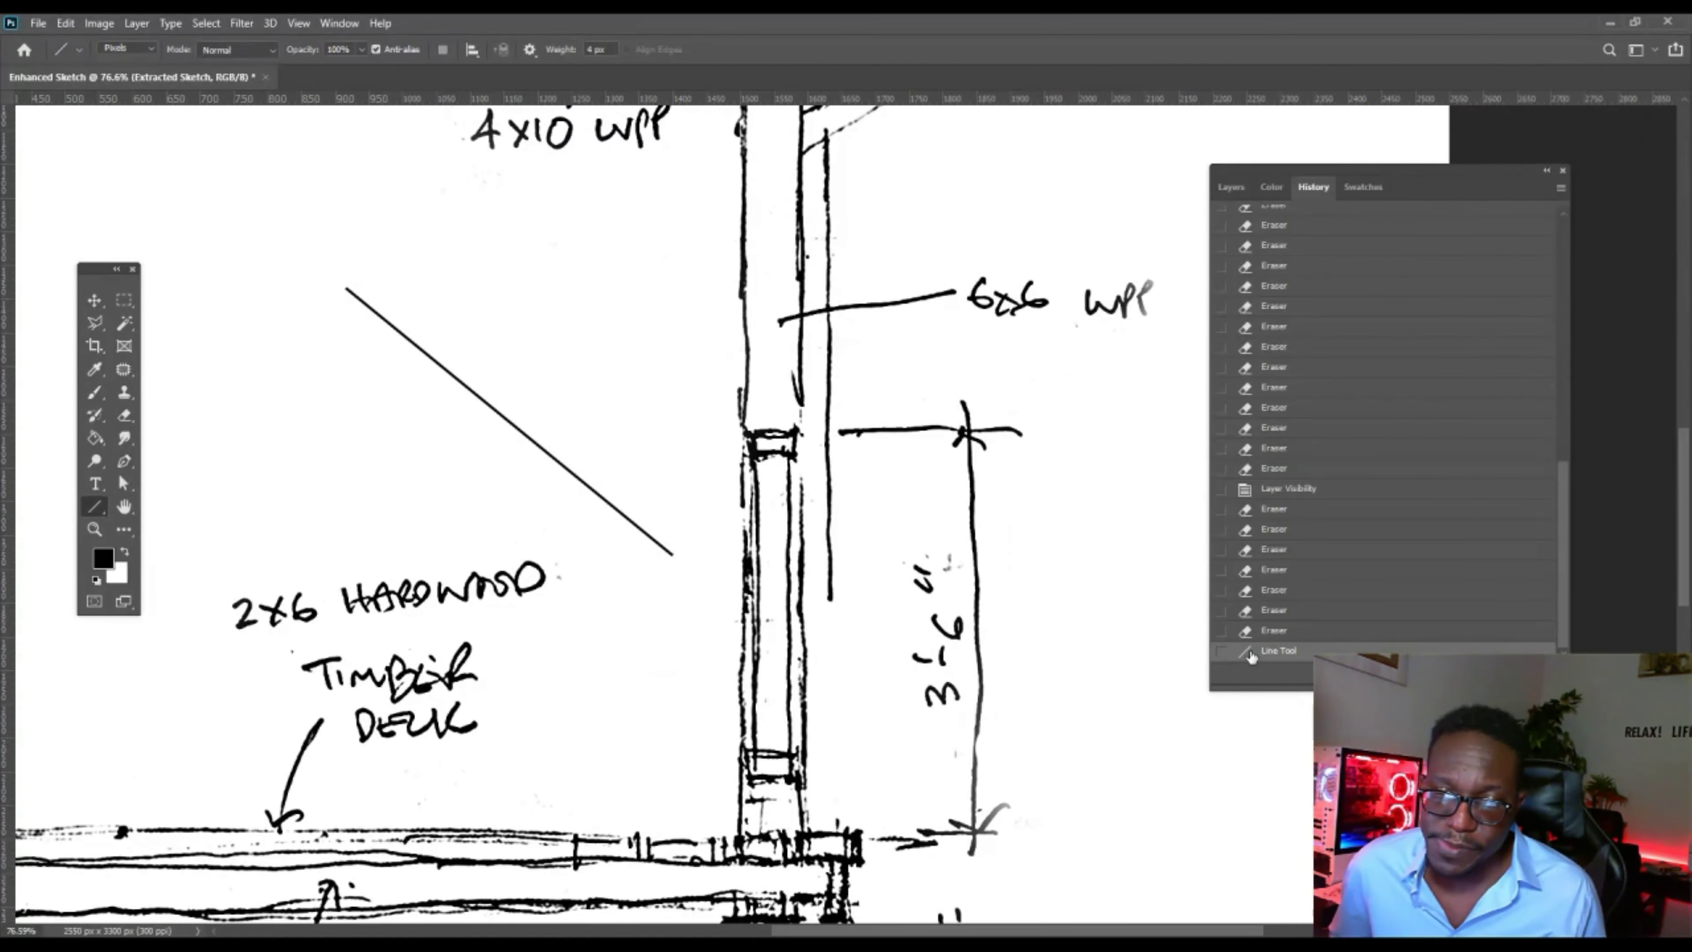
click(1272, 631)
Trace over the broken edges of the 6x6 WPP post beside the railing's upper rail with straight 4 px lines.
mouse_move(768, 575)
mouse_down()
mouse_move(722, 548)
mouse_move(611, 879)
mouse_move(619, 700)
mouse_move(643, 696)
mouse_move(706, 533)
mouse_up()
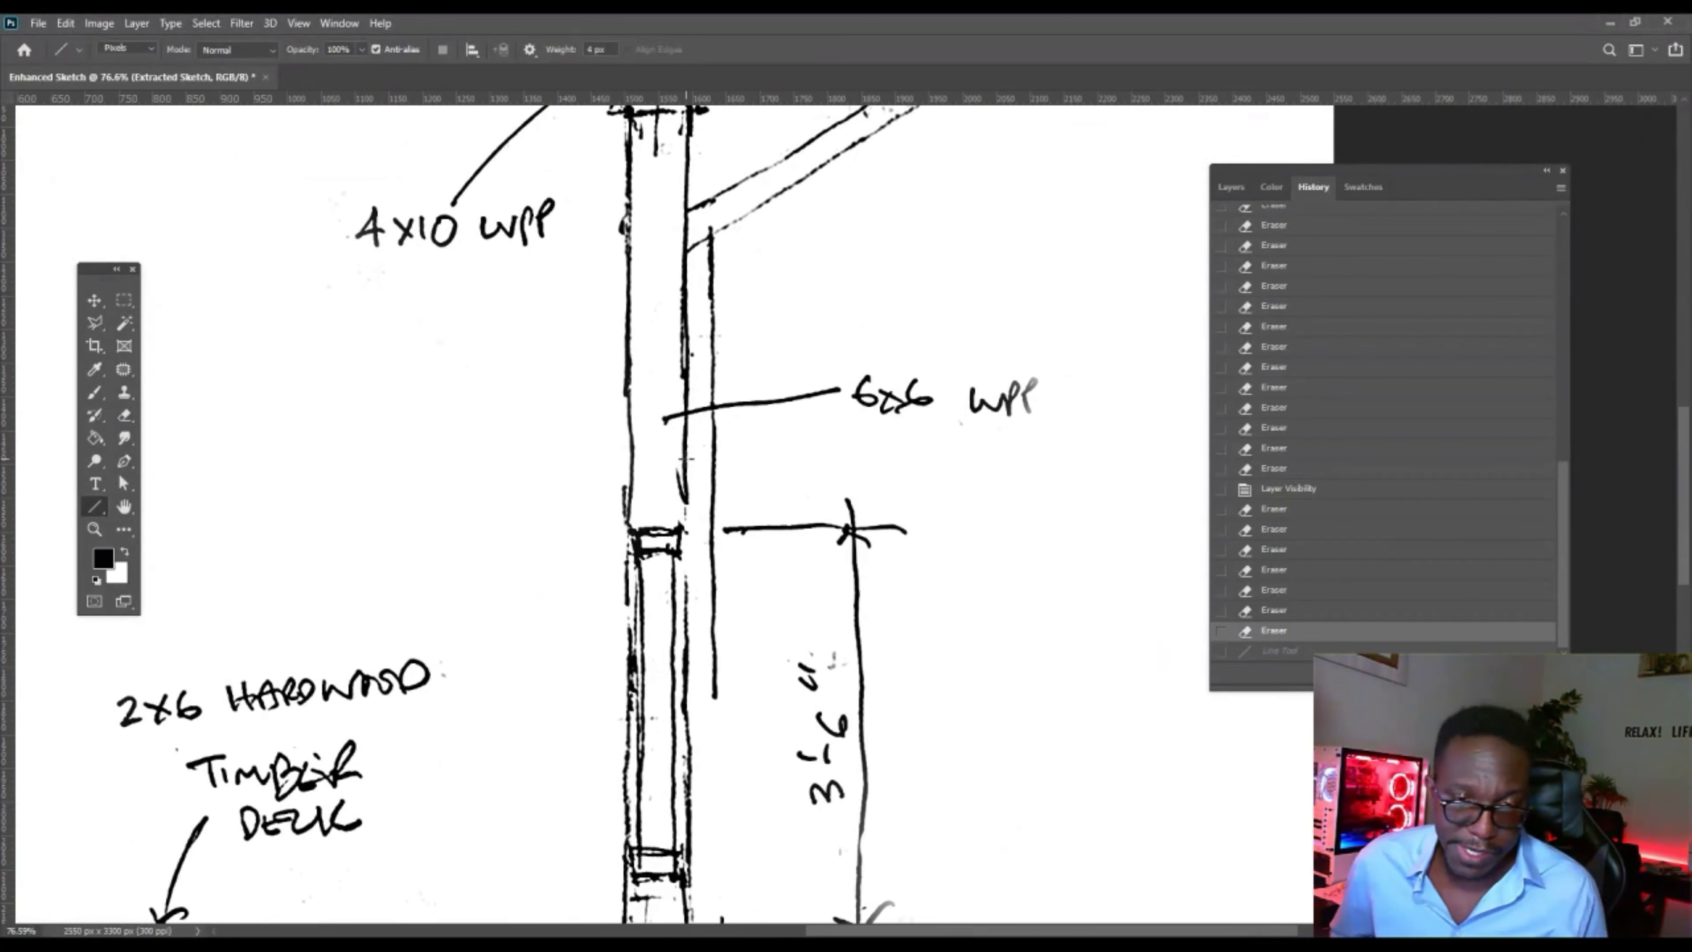
drag(686, 456, 688, 620)
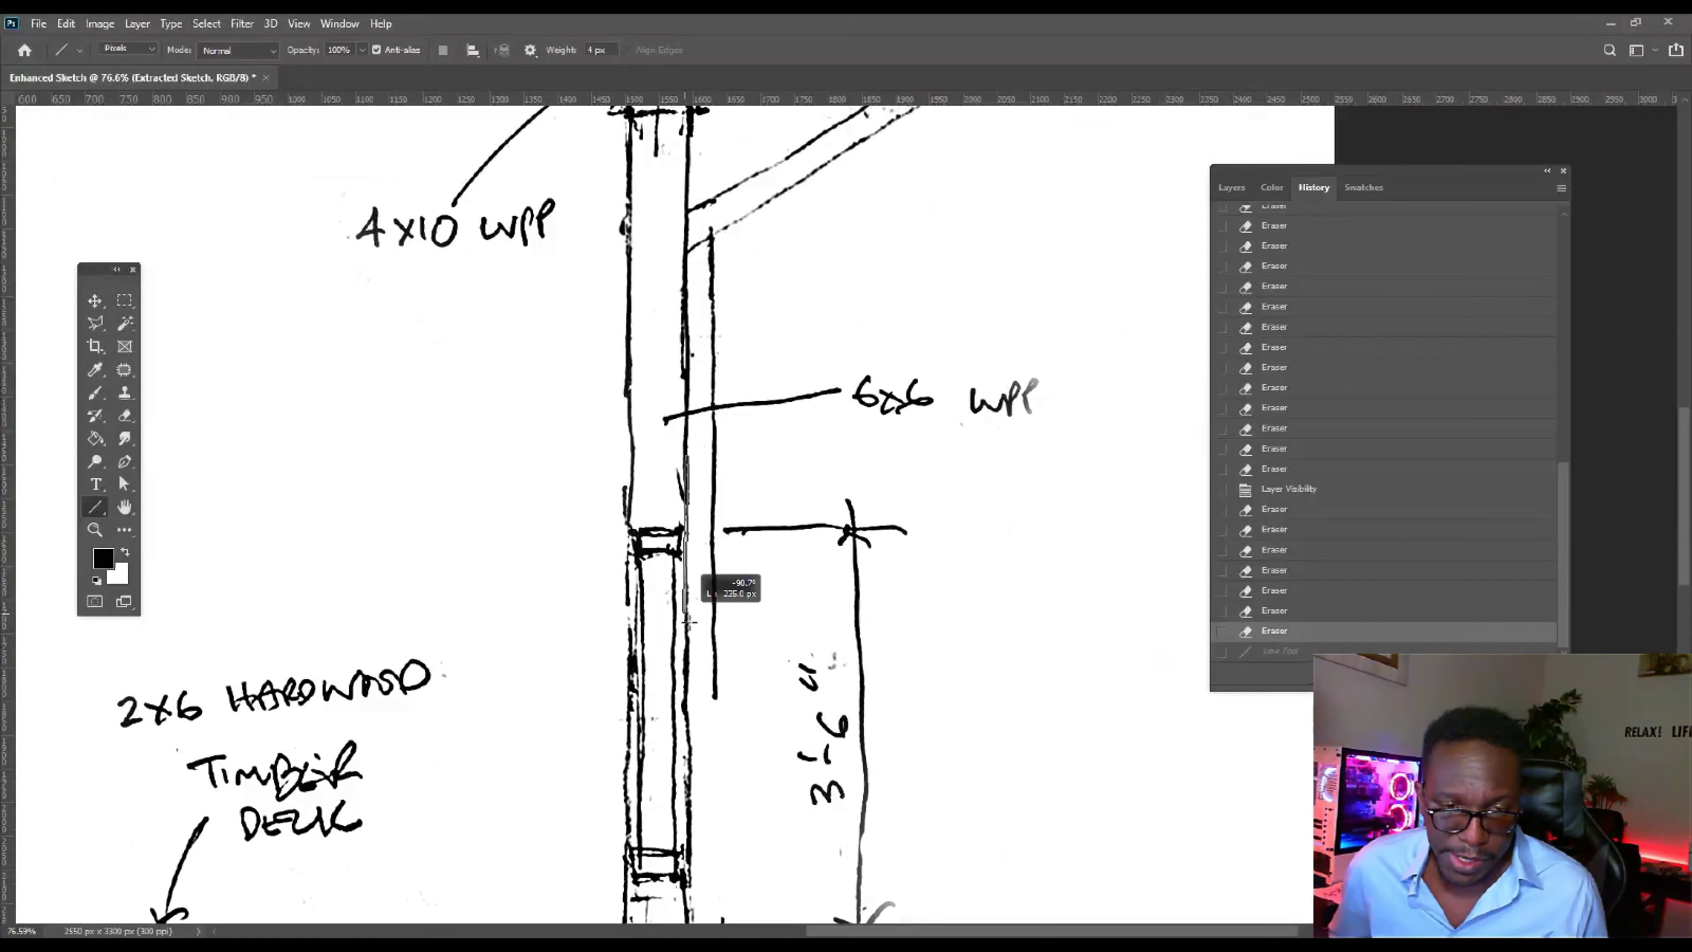
drag(688, 619, 690, 621)
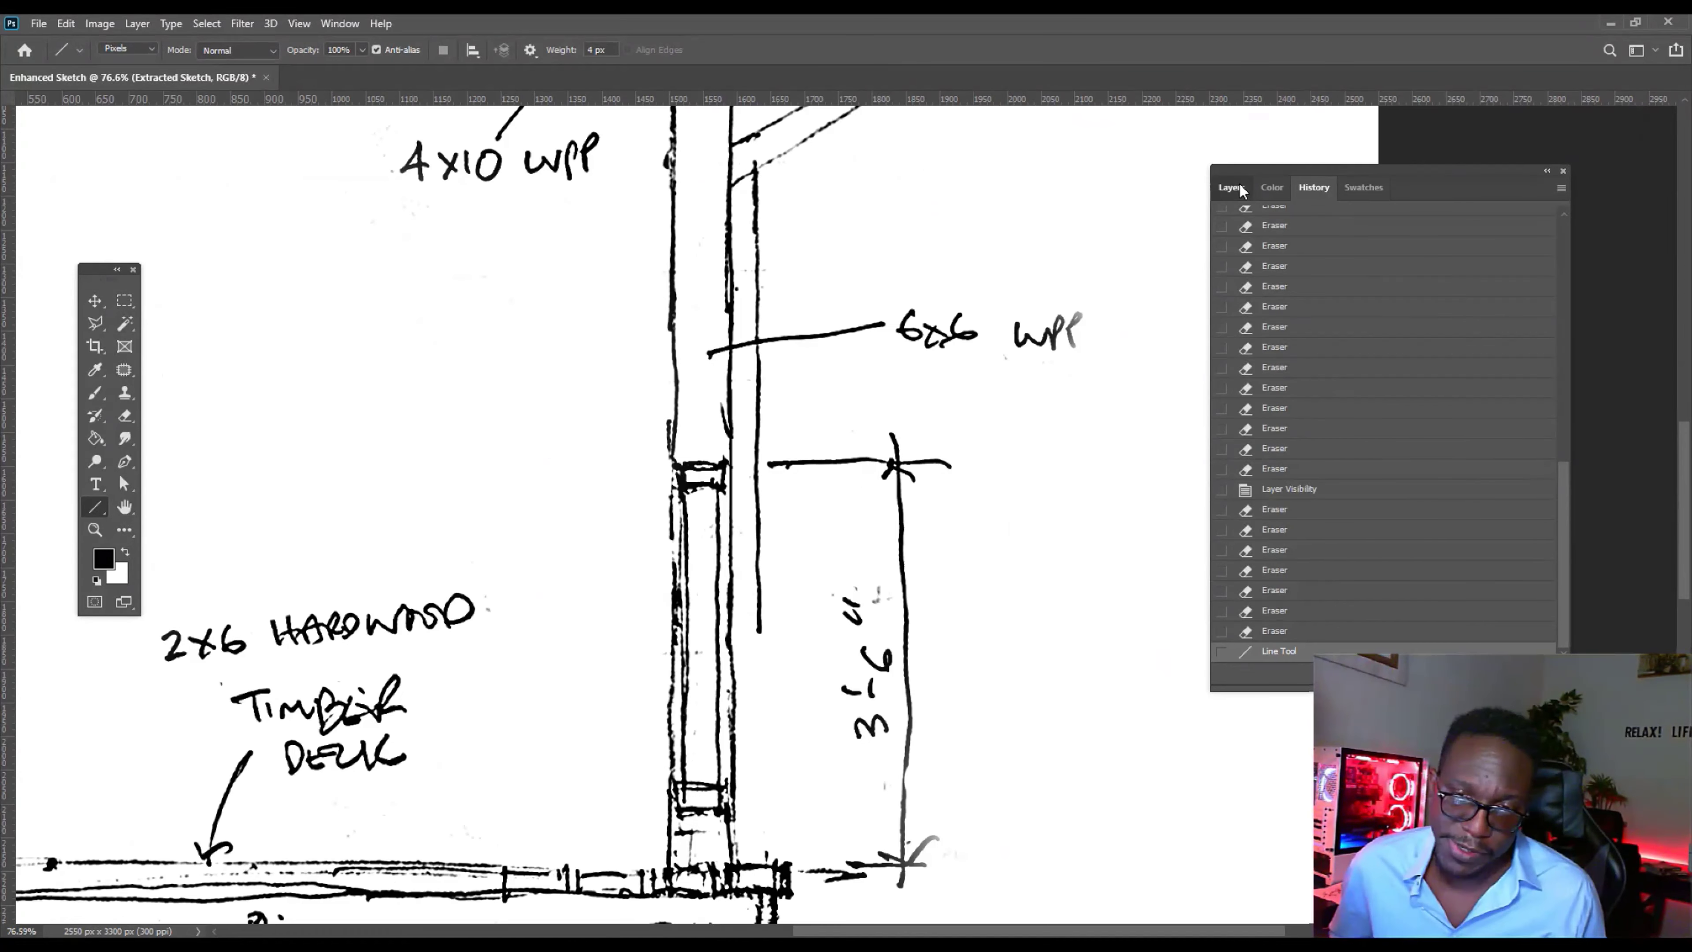
click(1241, 191)
scroll(654, 587, up, 3)
drag(681, 411, 679, 458)
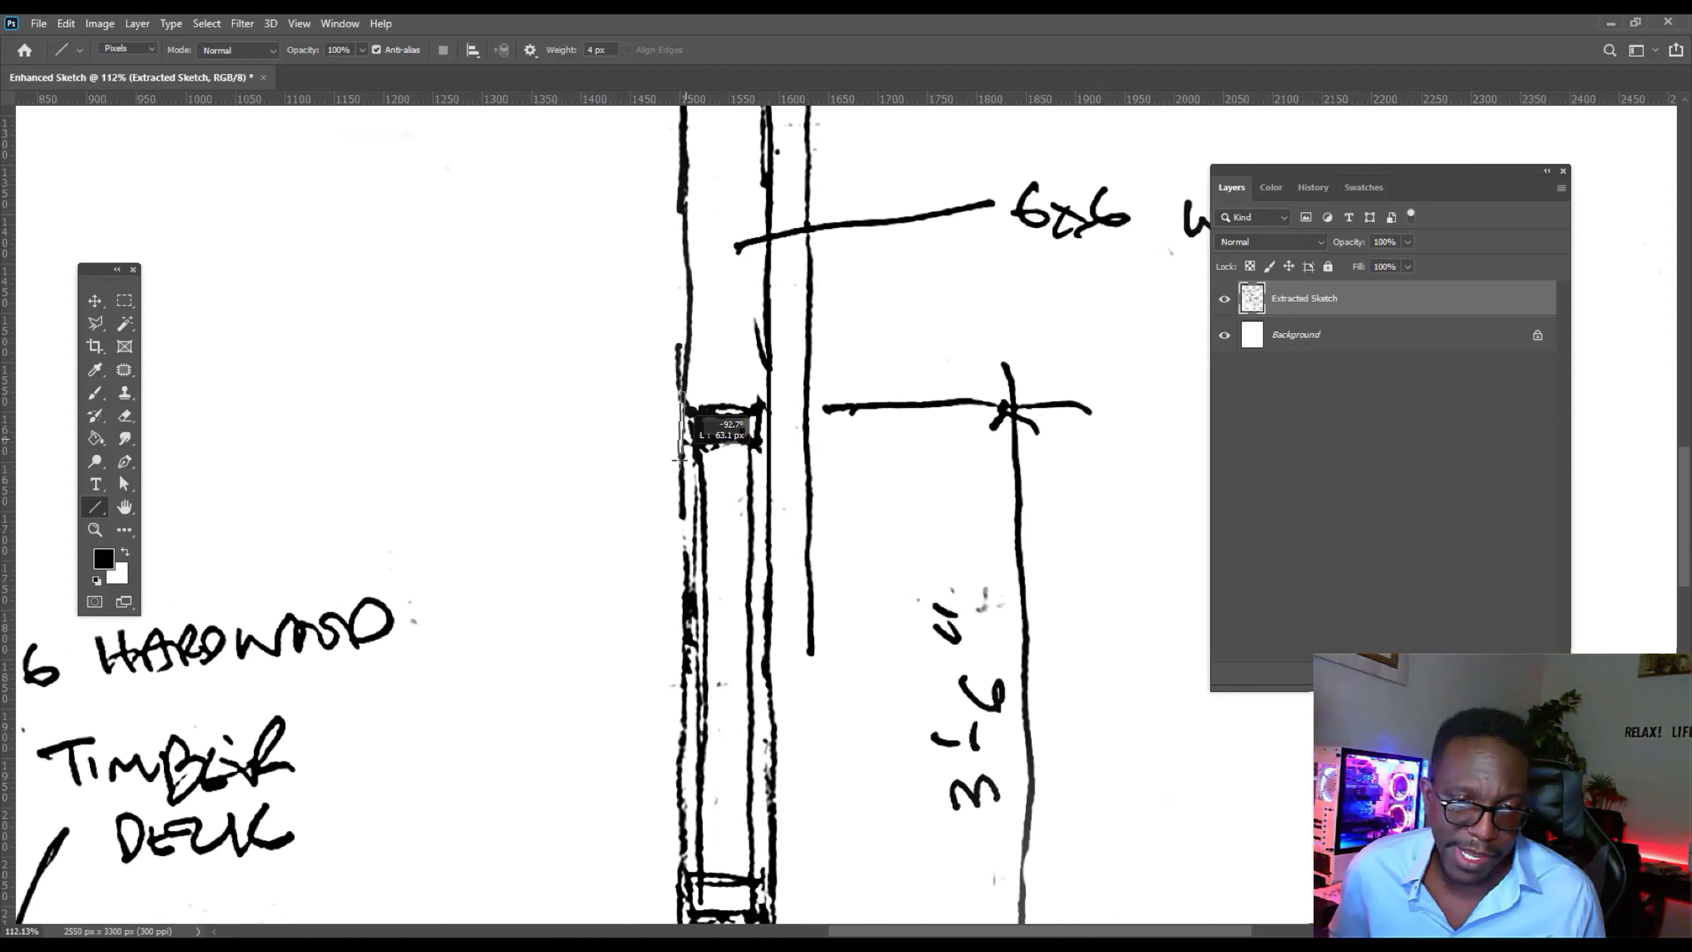
drag(679, 458, 679, 458)
Redraw the lower edge of the diagonal brace from the post to the roof overhang with a 4 px line.
scroll(868, 477, up, 8)
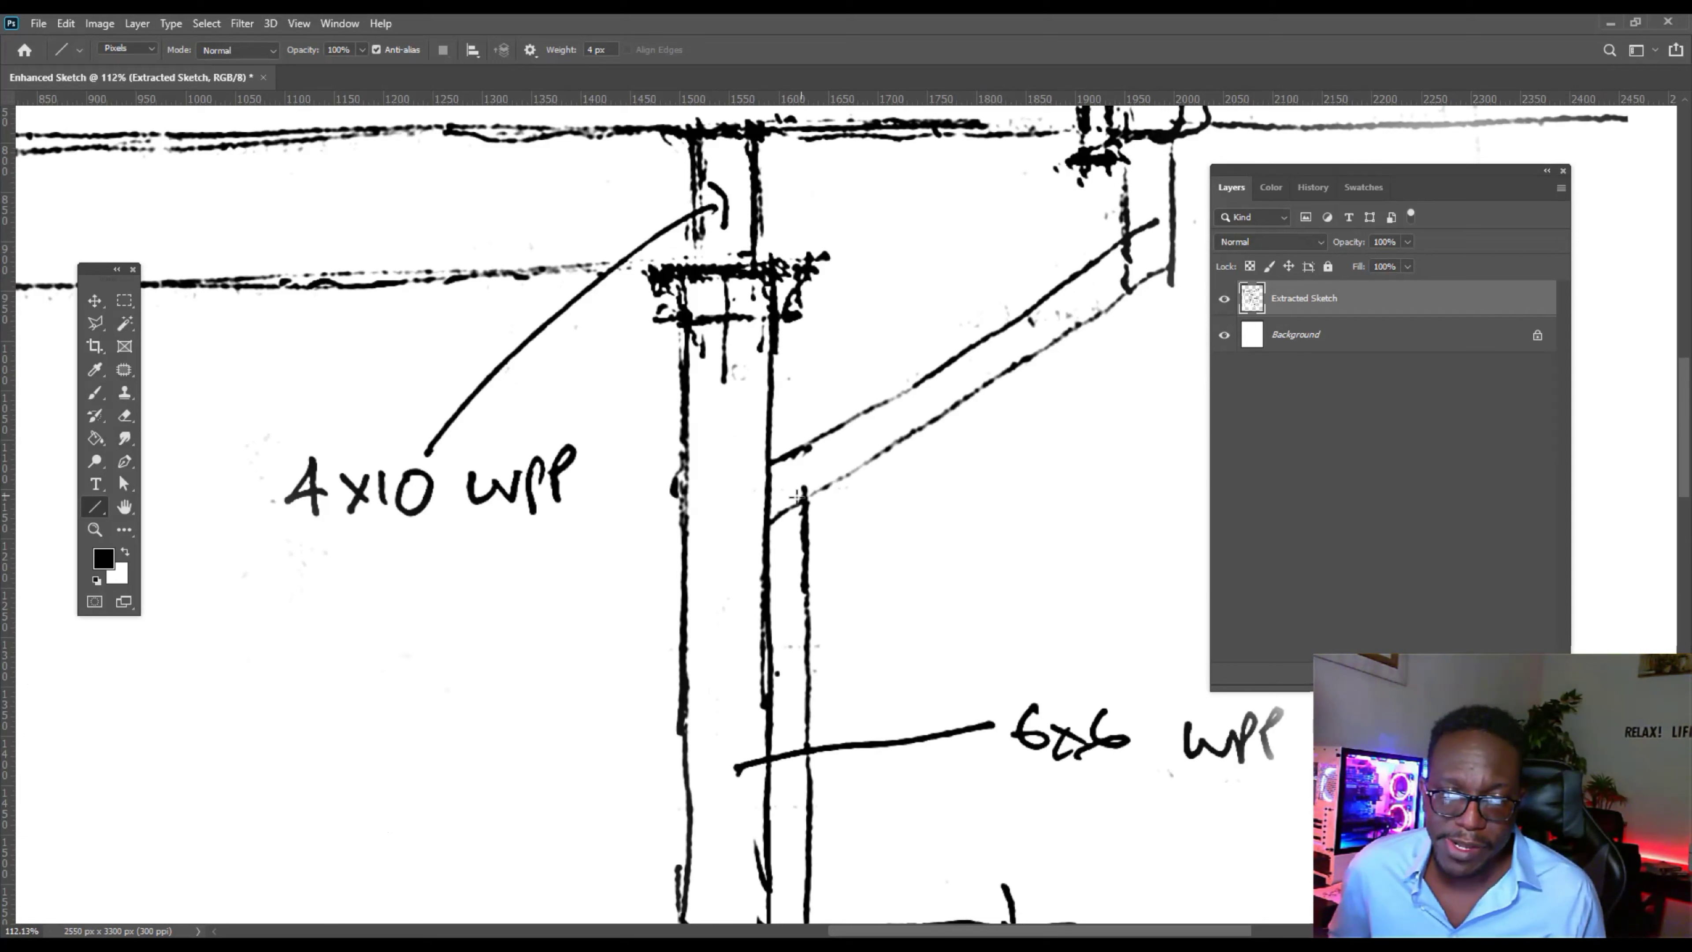
drag(797, 496, 1171, 260)
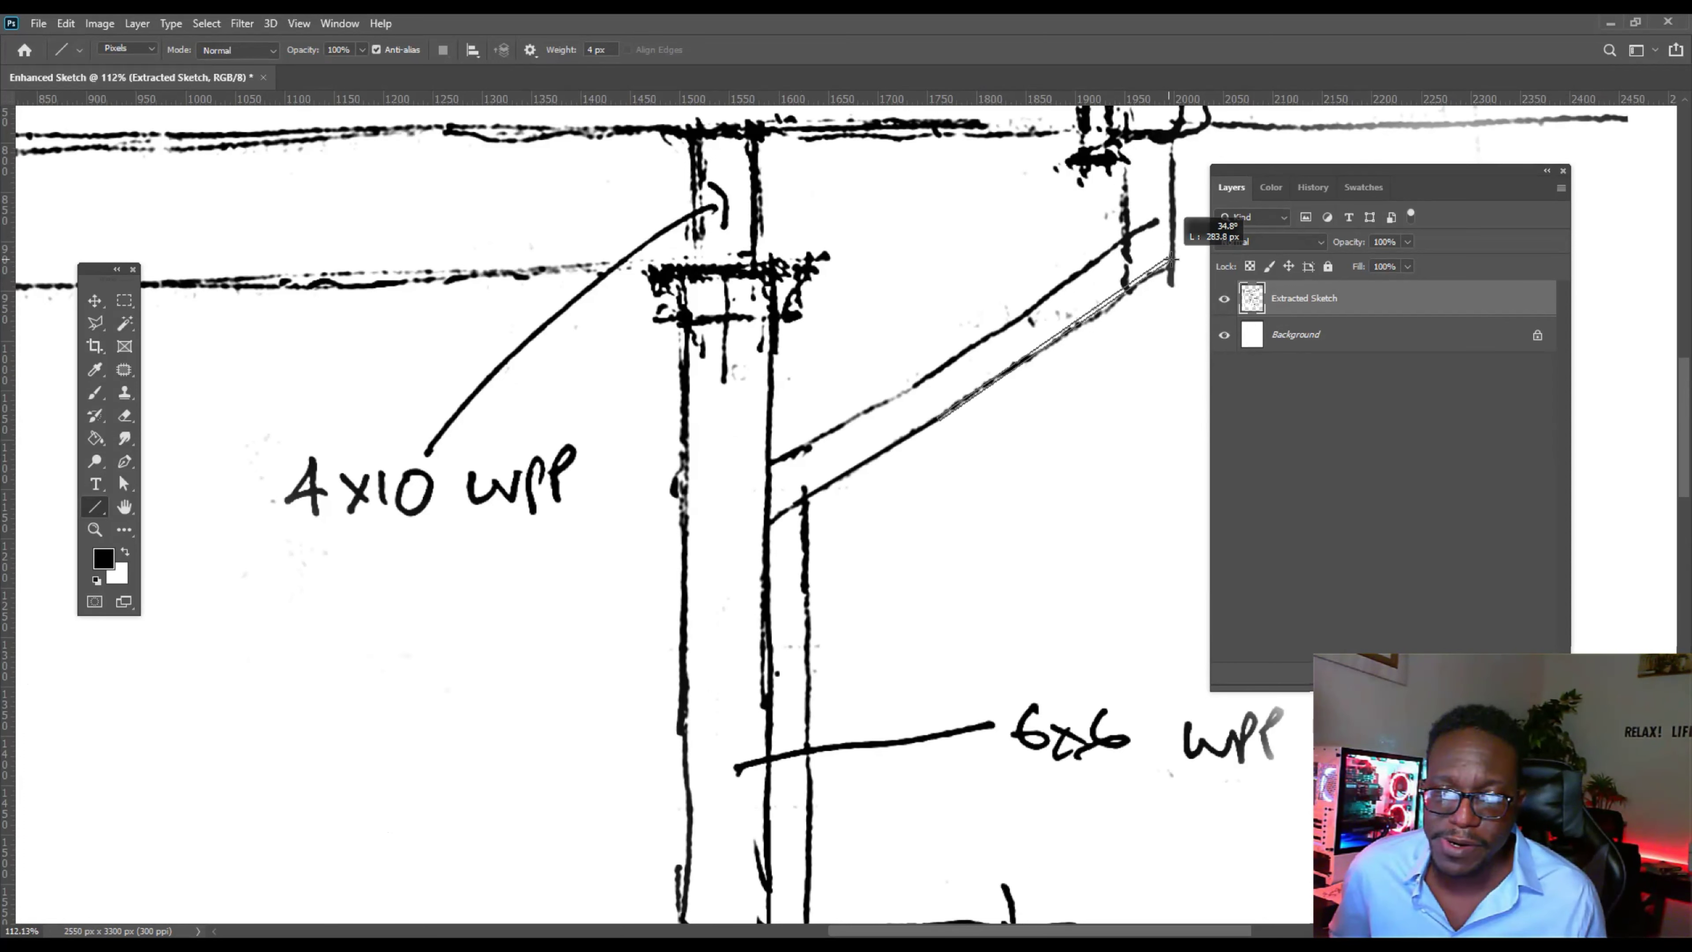
drag(1171, 260, 1171, 260)
Trace the fascia board at the rafter end and the beam's lower edge beside the post head with 4 px lines.
mouse_move(1085, 129)
mouse_down()
mouse_move(1111, 350)
mouse_move(833, 349)
mouse_up()
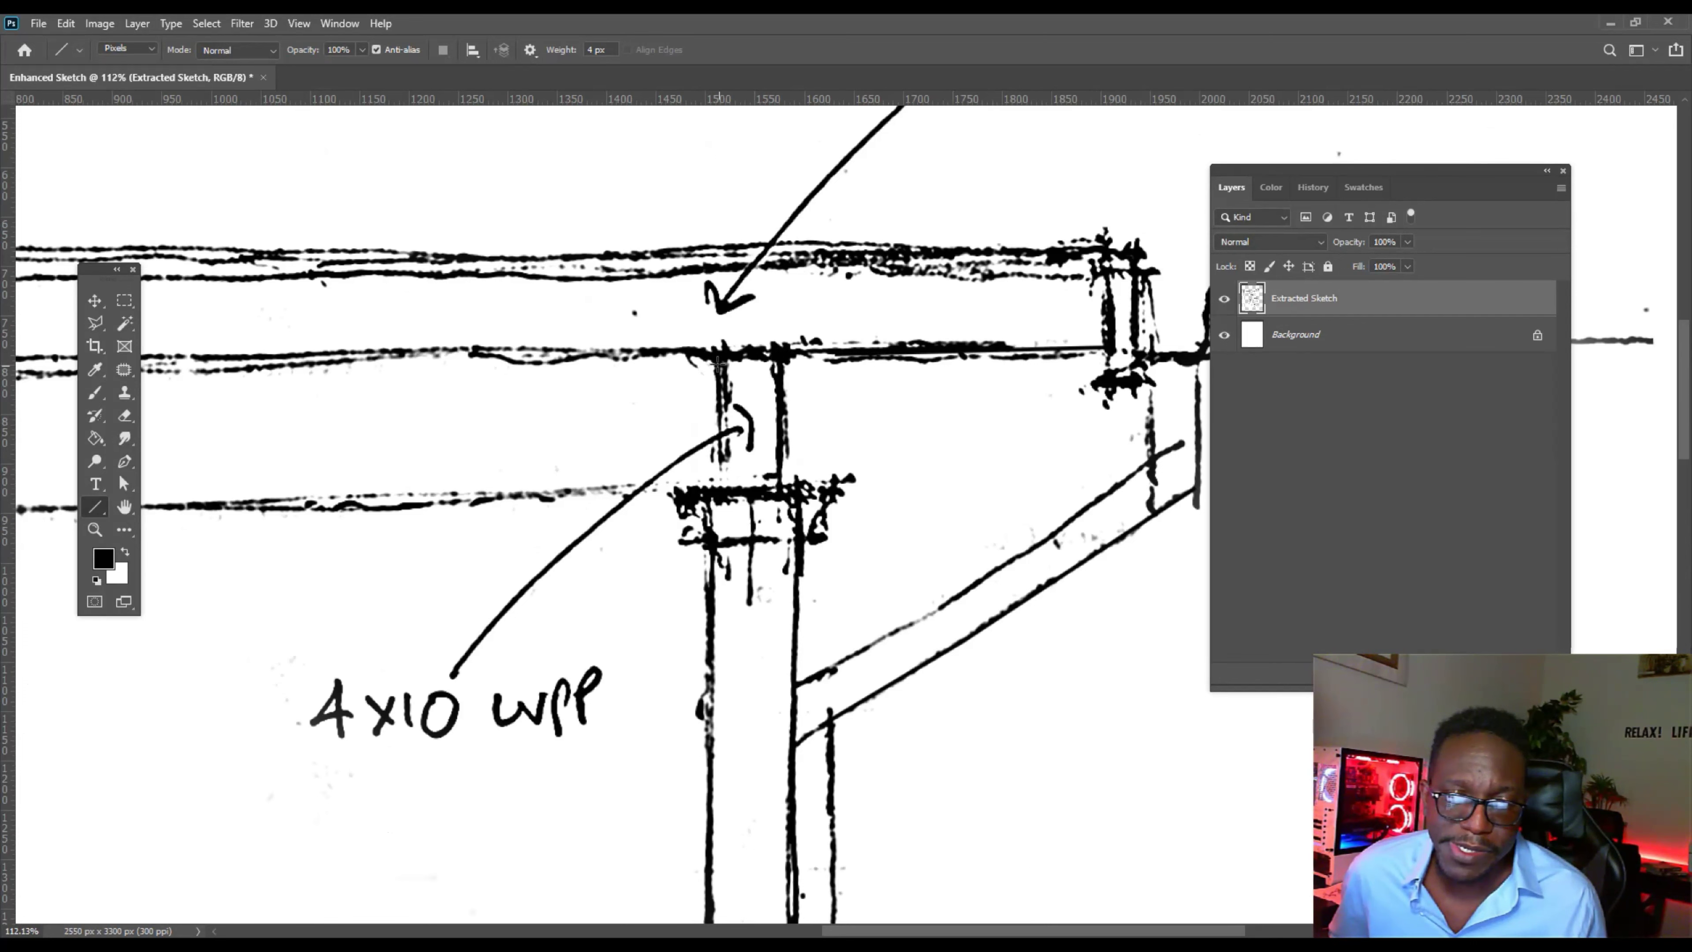
drag(718, 360, 460, 470)
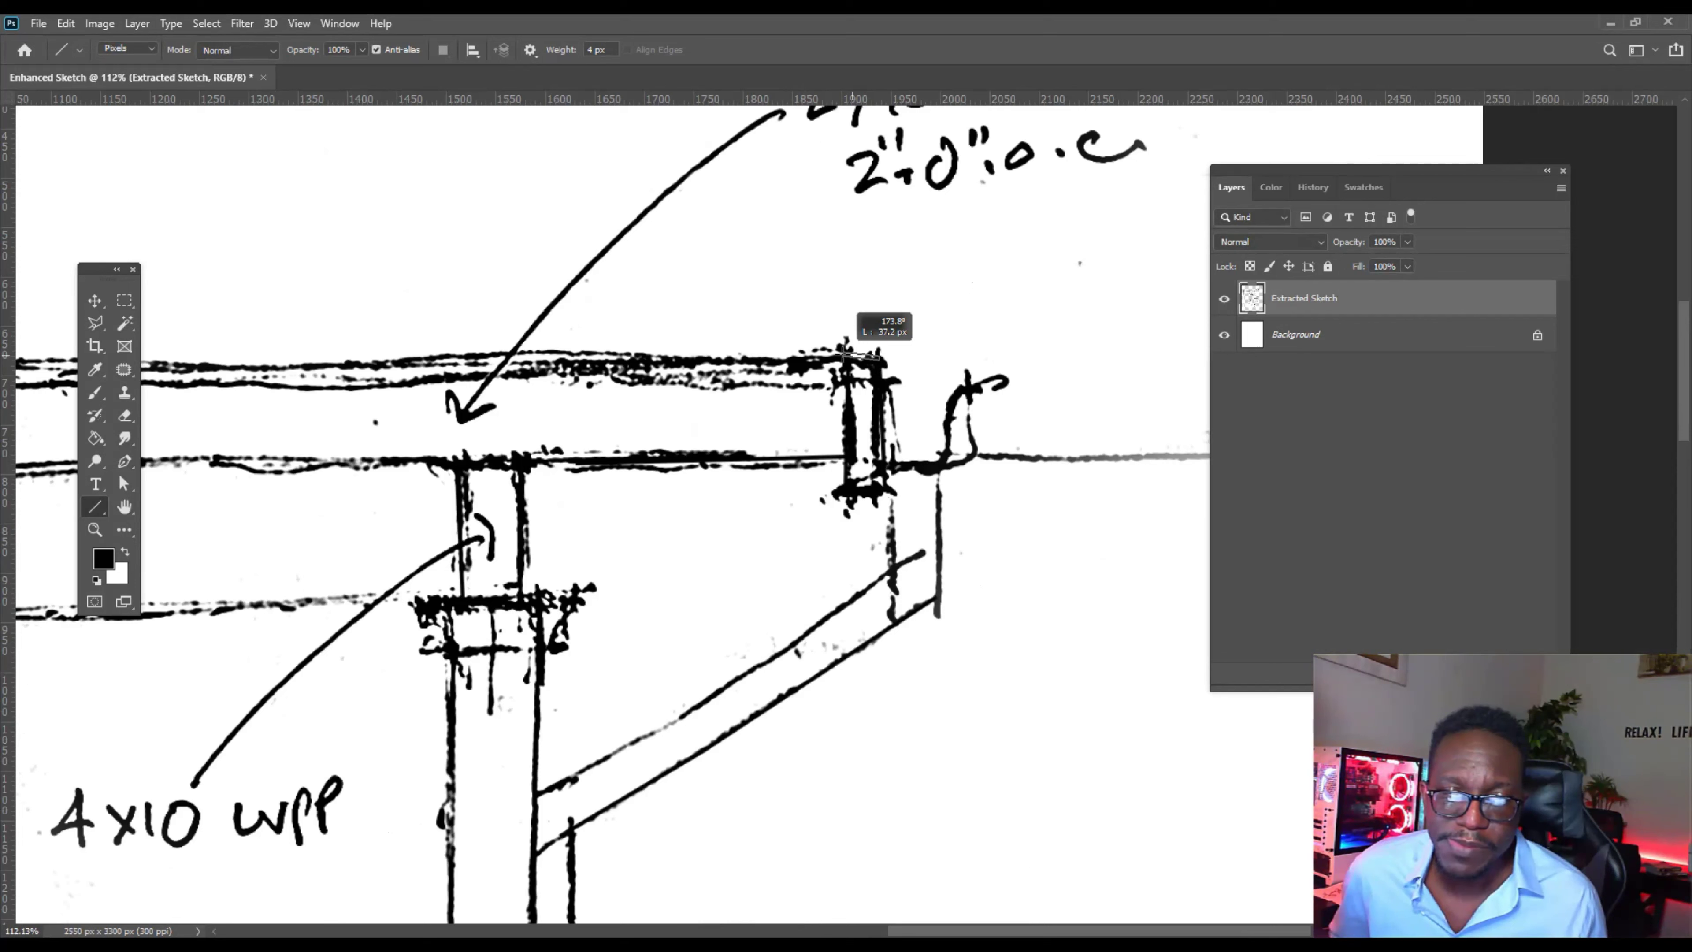
mouse_move(971, 370)
mouse_down()
mouse_move(970, 391)
mouse_move(864, 392)
mouse_move(953, 396)
mouse_move(872, 446)
mouse_up()
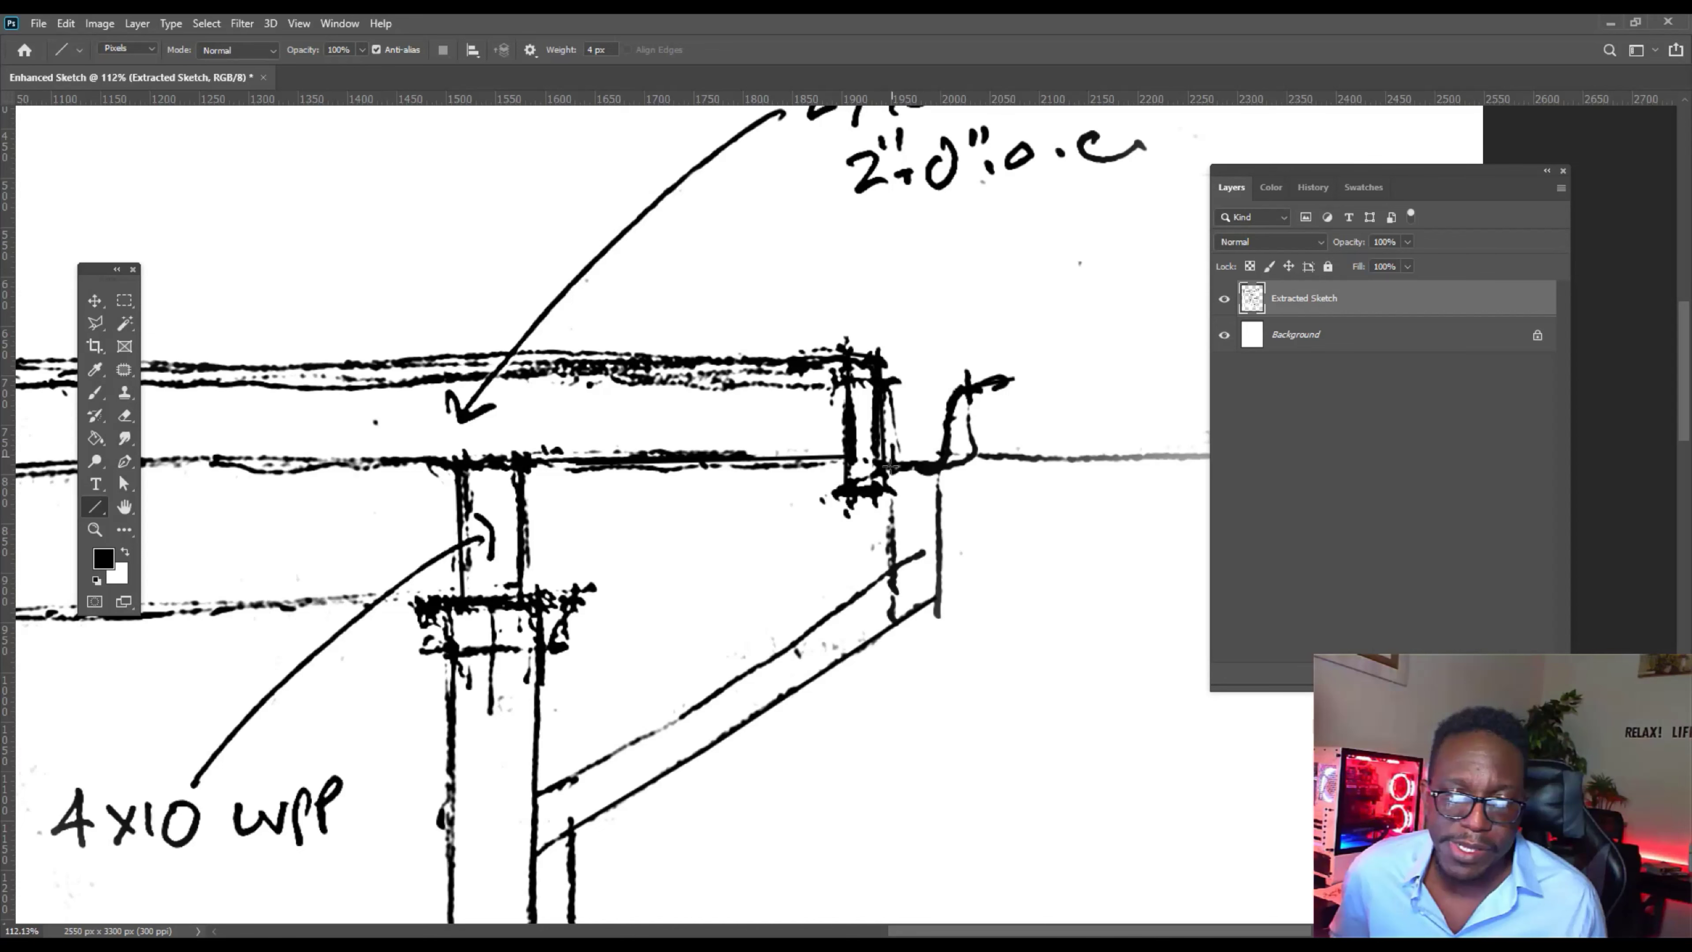
scroll(891, 466, up, 2)
drag(975, 595, 434, 623)
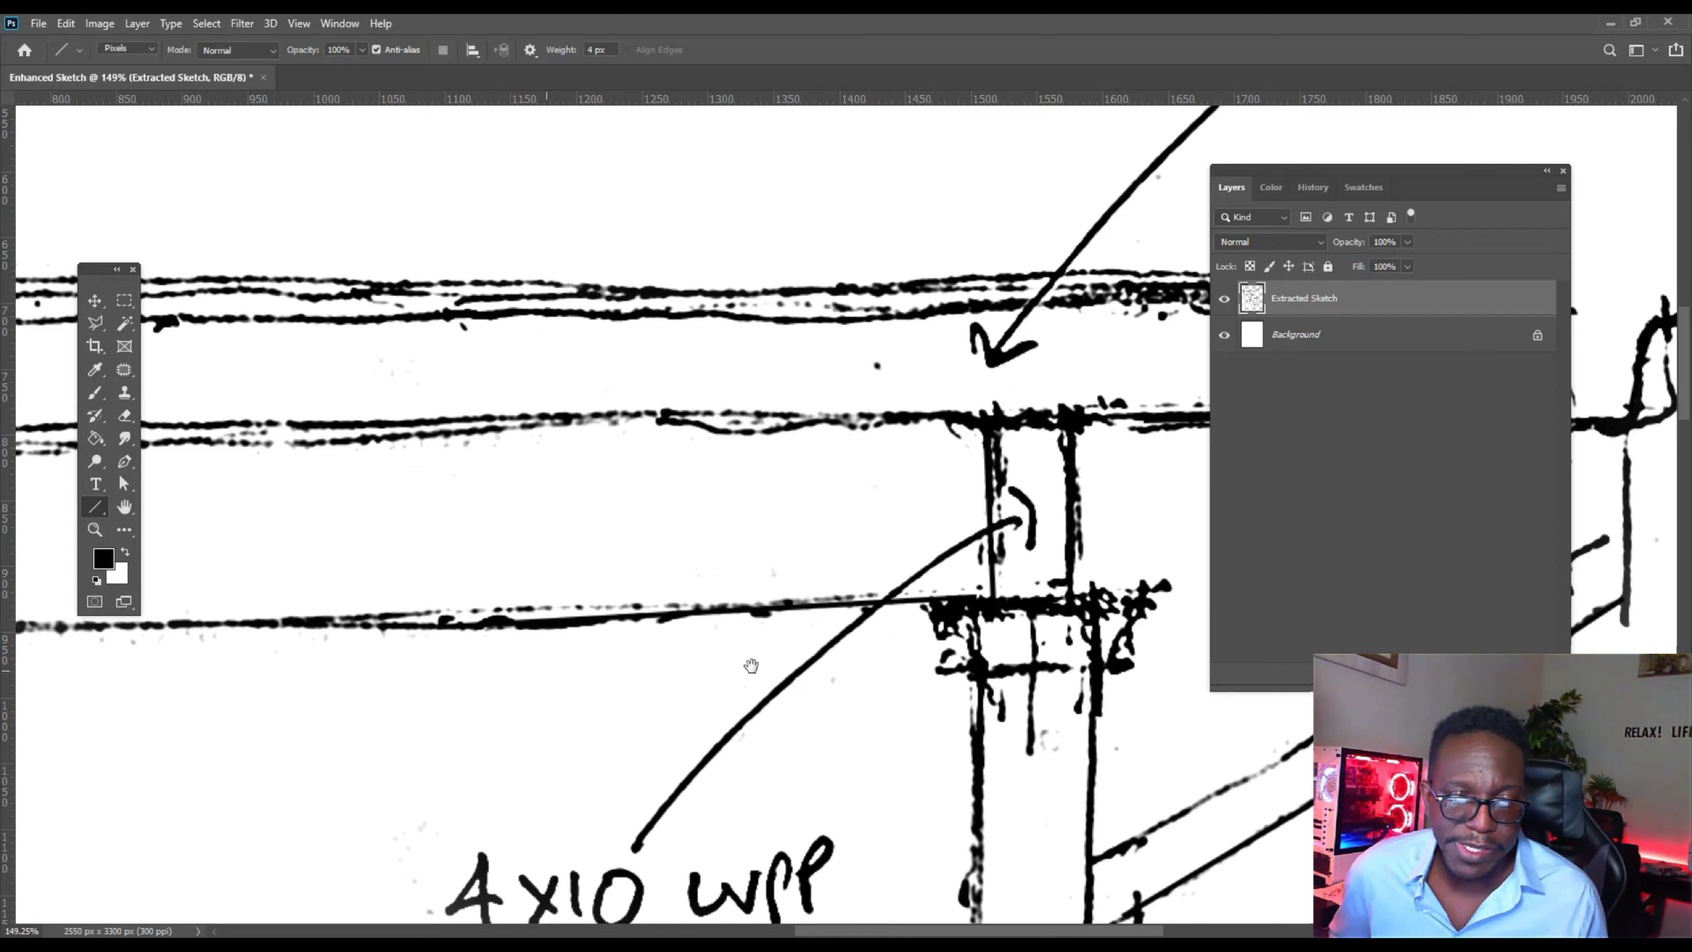
Outline the block at the post's base and the adjoining deck edge board with 4 px lines.
scroll(751, 665, down, 5)
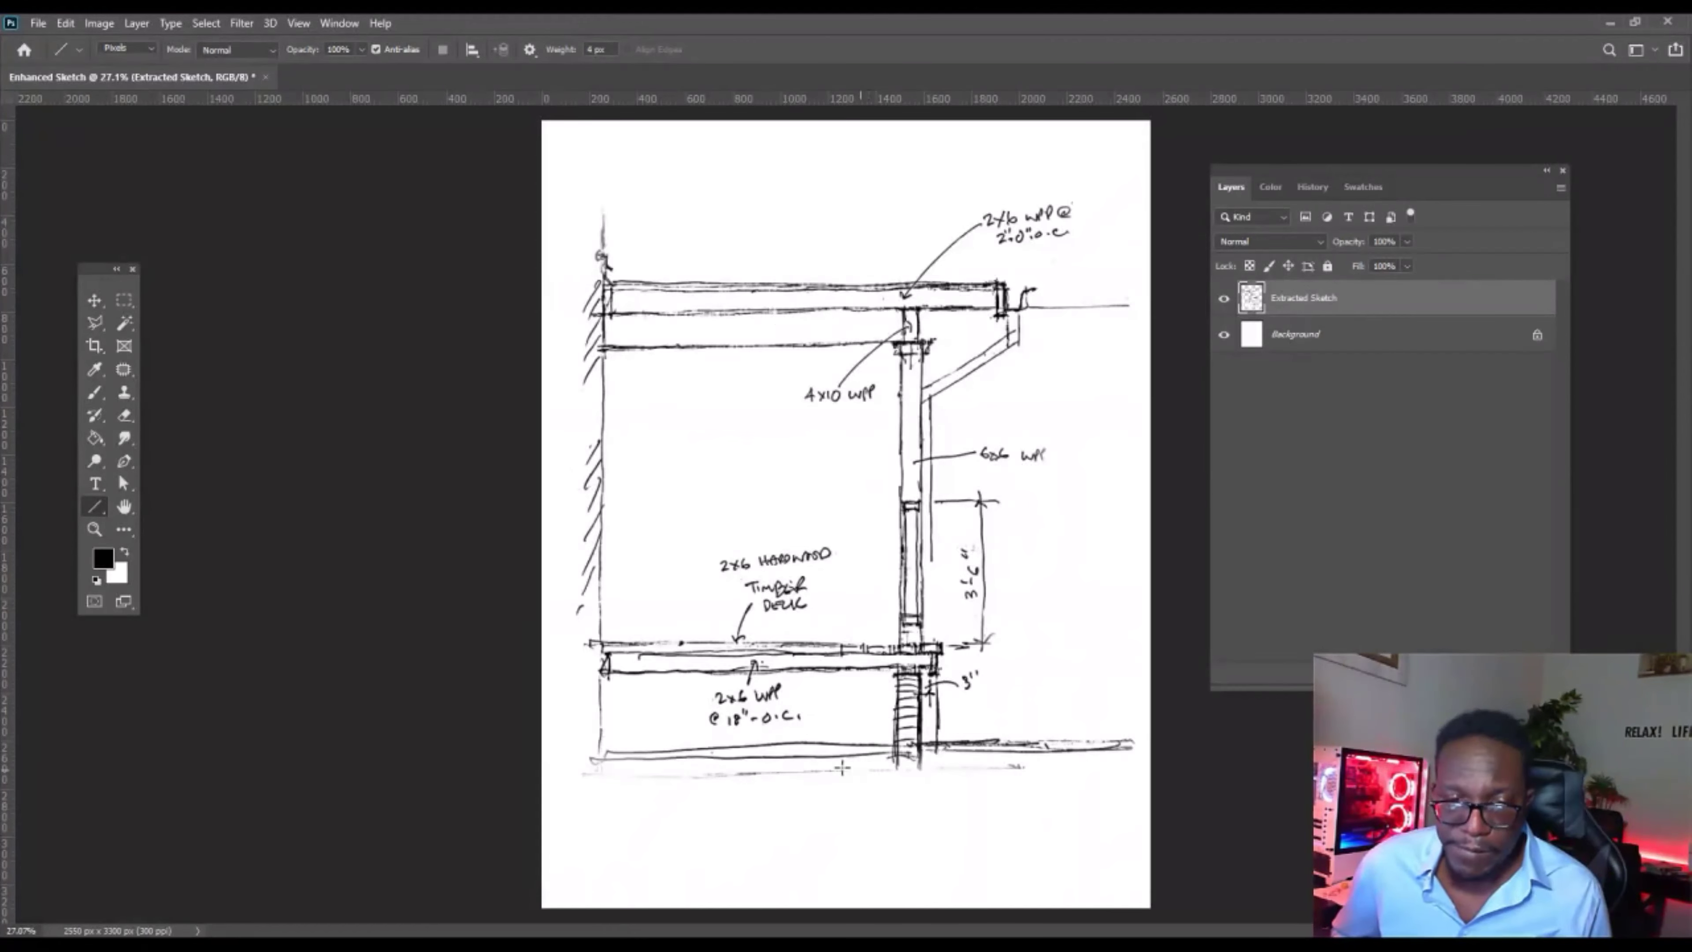
scroll(886, 692, up, 5)
scroll(997, 560, up, 4)
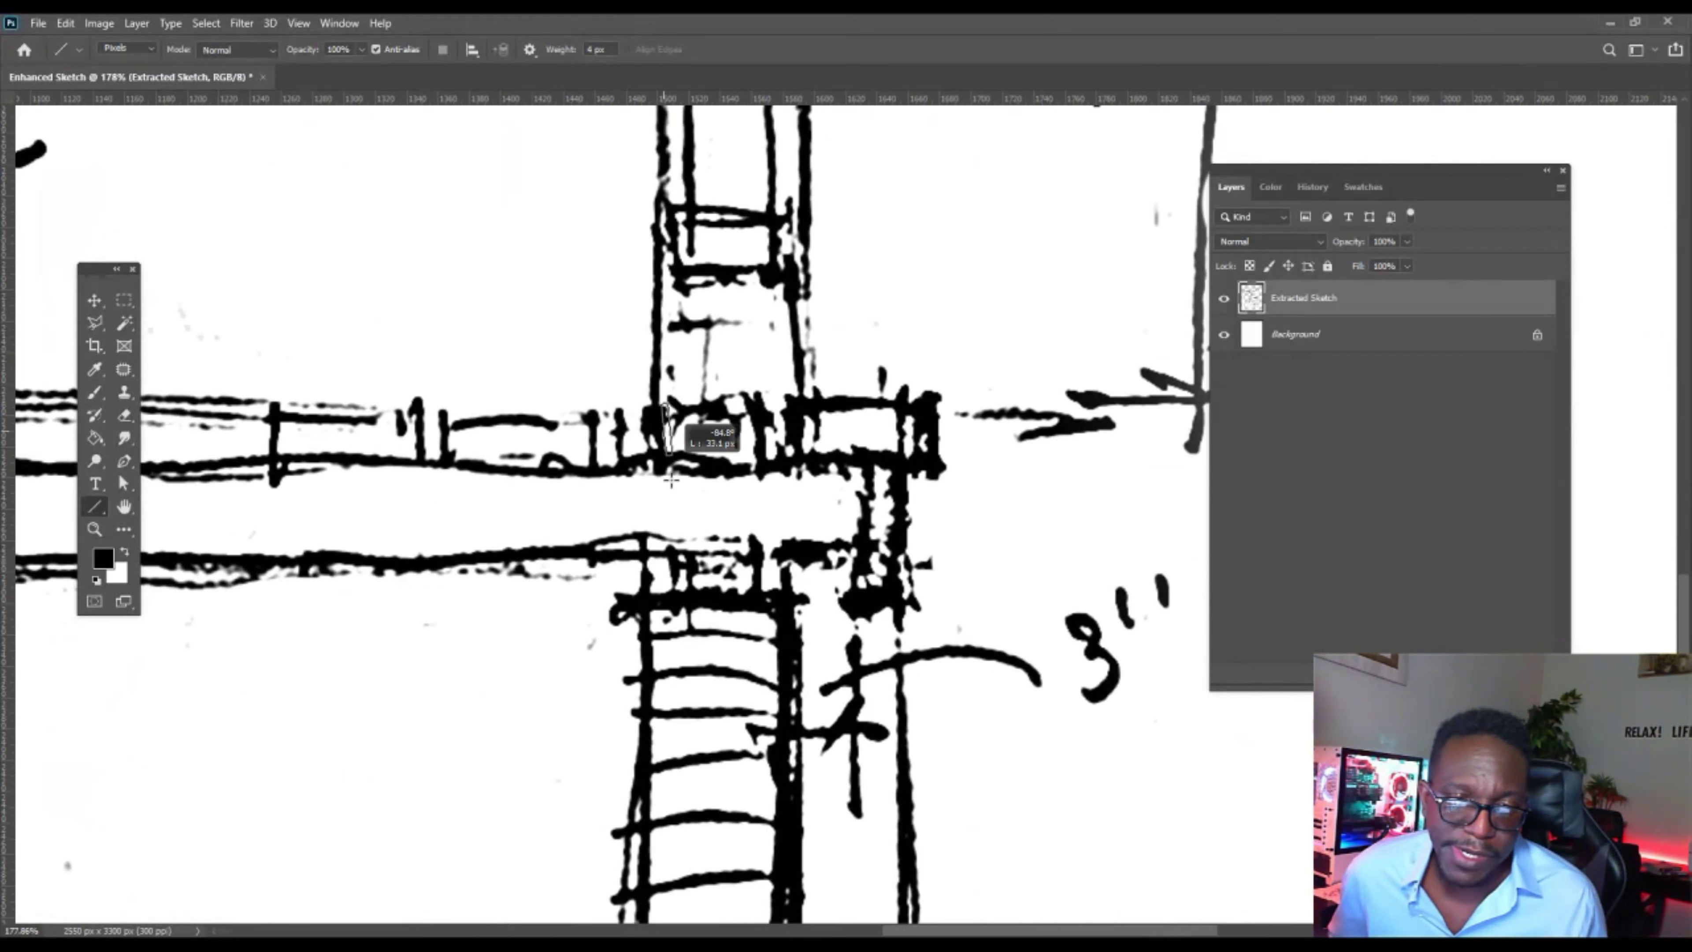
drag(656, 480, 754, 476)
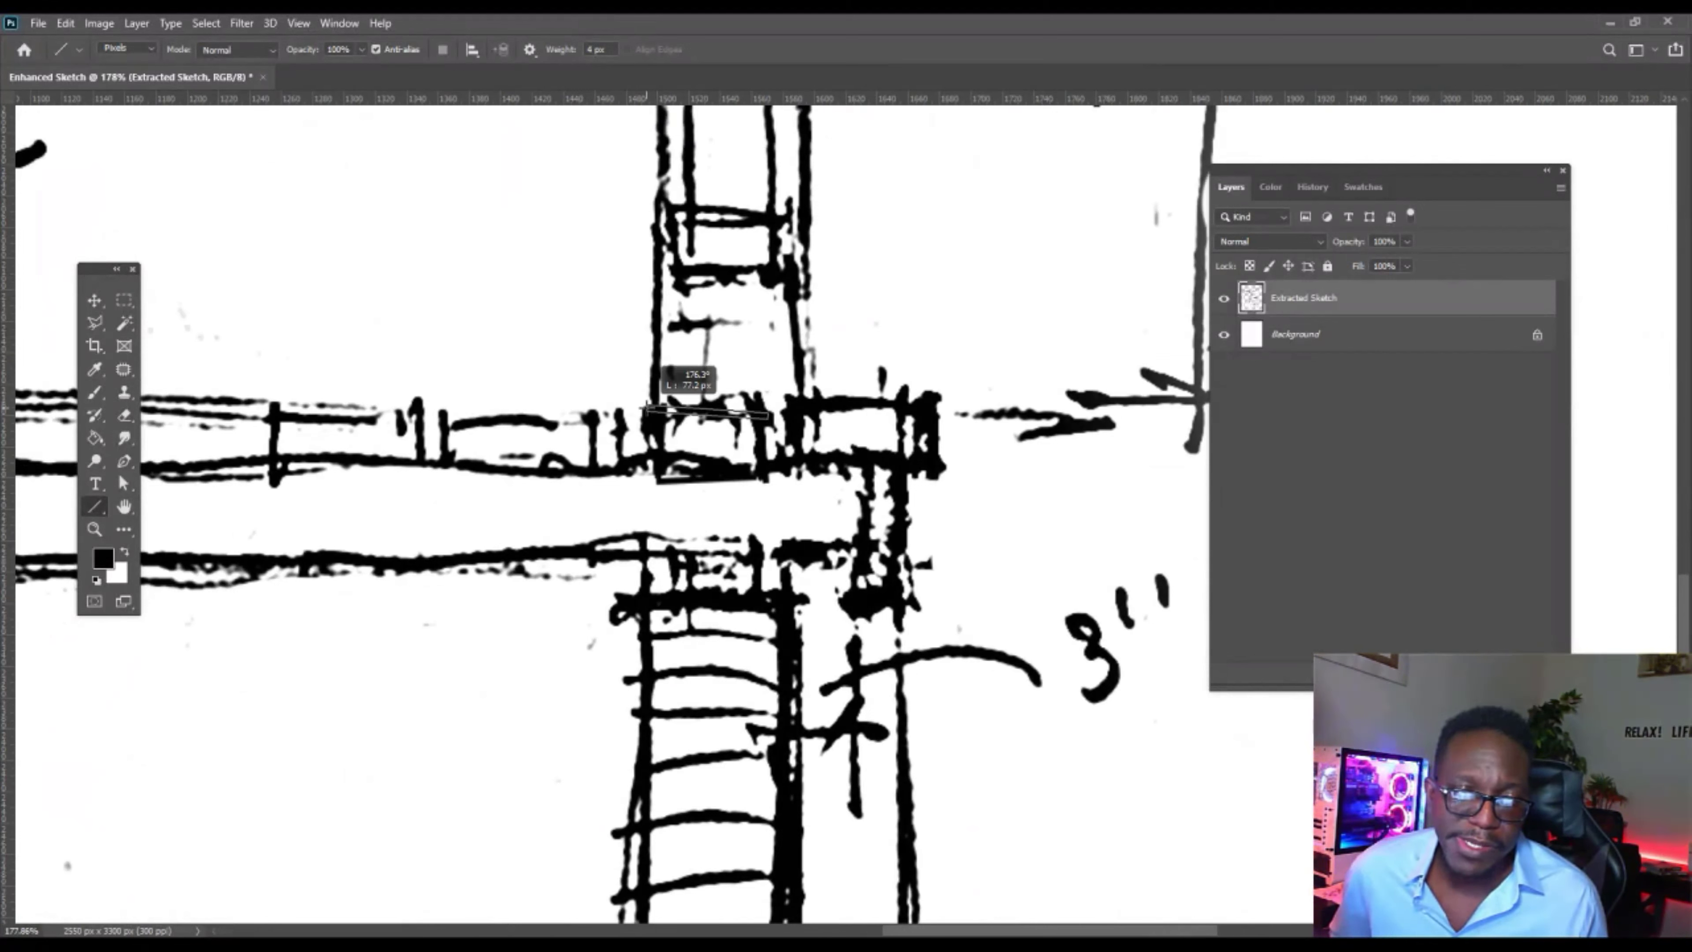
drag(790, 398, 792, 470)
mouse_move(793, 469)
mouse_down()
mouse_move(946, 468)
mouse_move(939, 400)
mouse_up()
drag(940, 400, 782, 400)
Trace the plate on top of the masonry wall and the floor joist's lower edge toward the rim board.
key(space)
drag(796, 629, 966, 429)
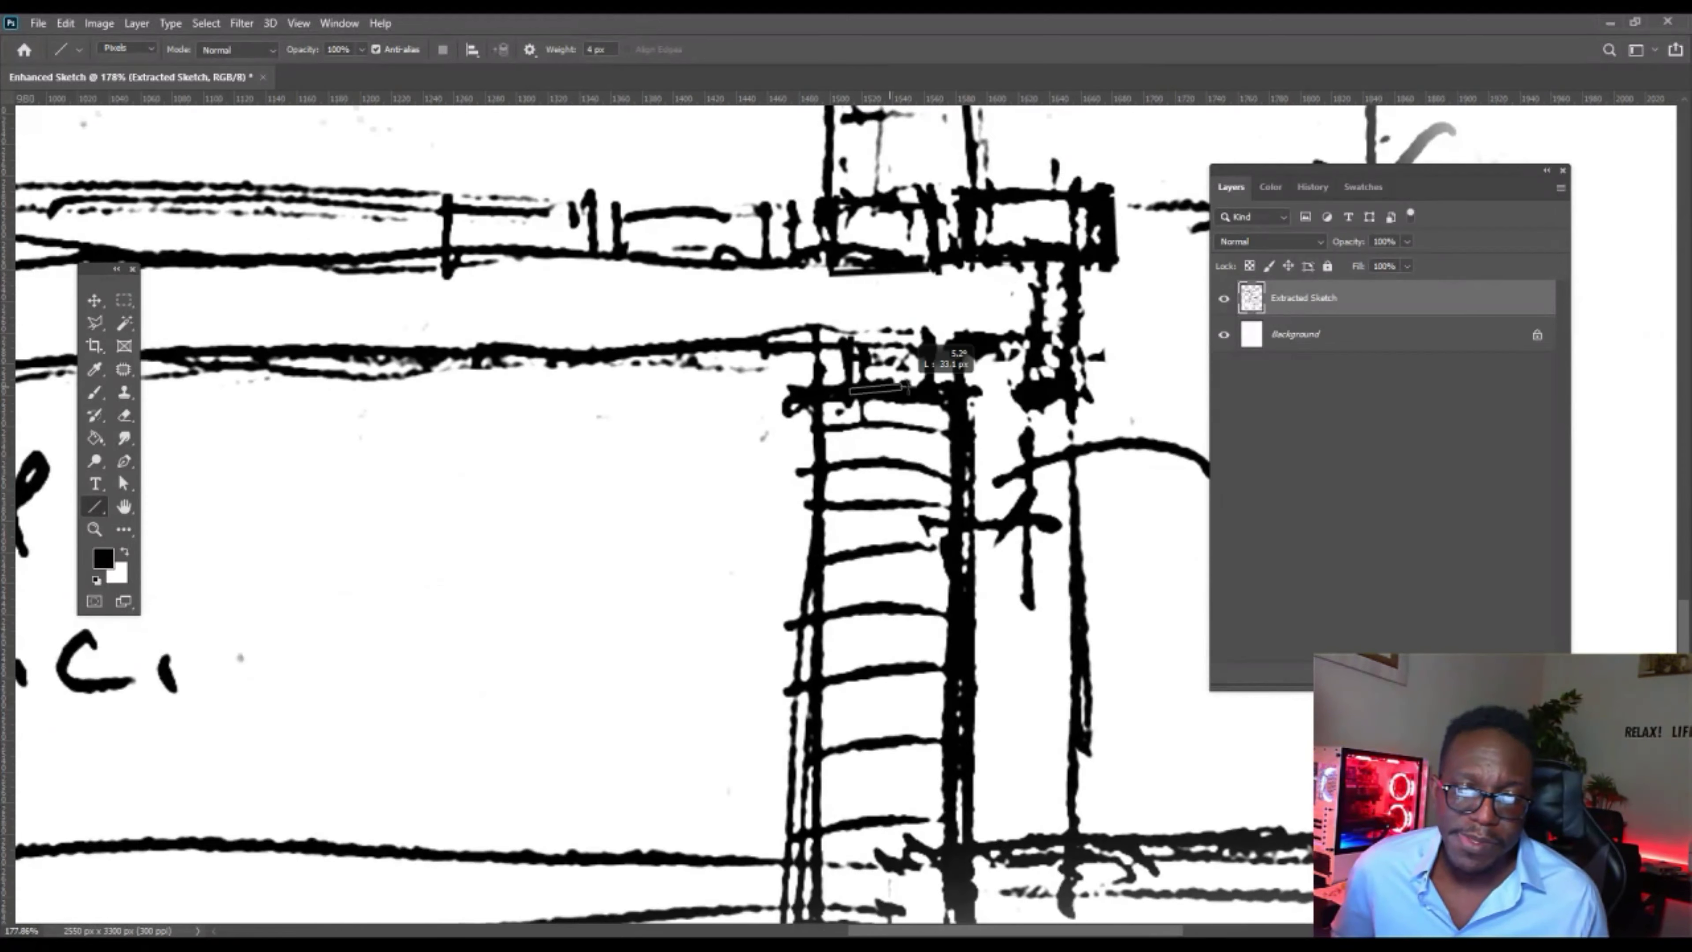
drag(931, 392, 1032, 347)
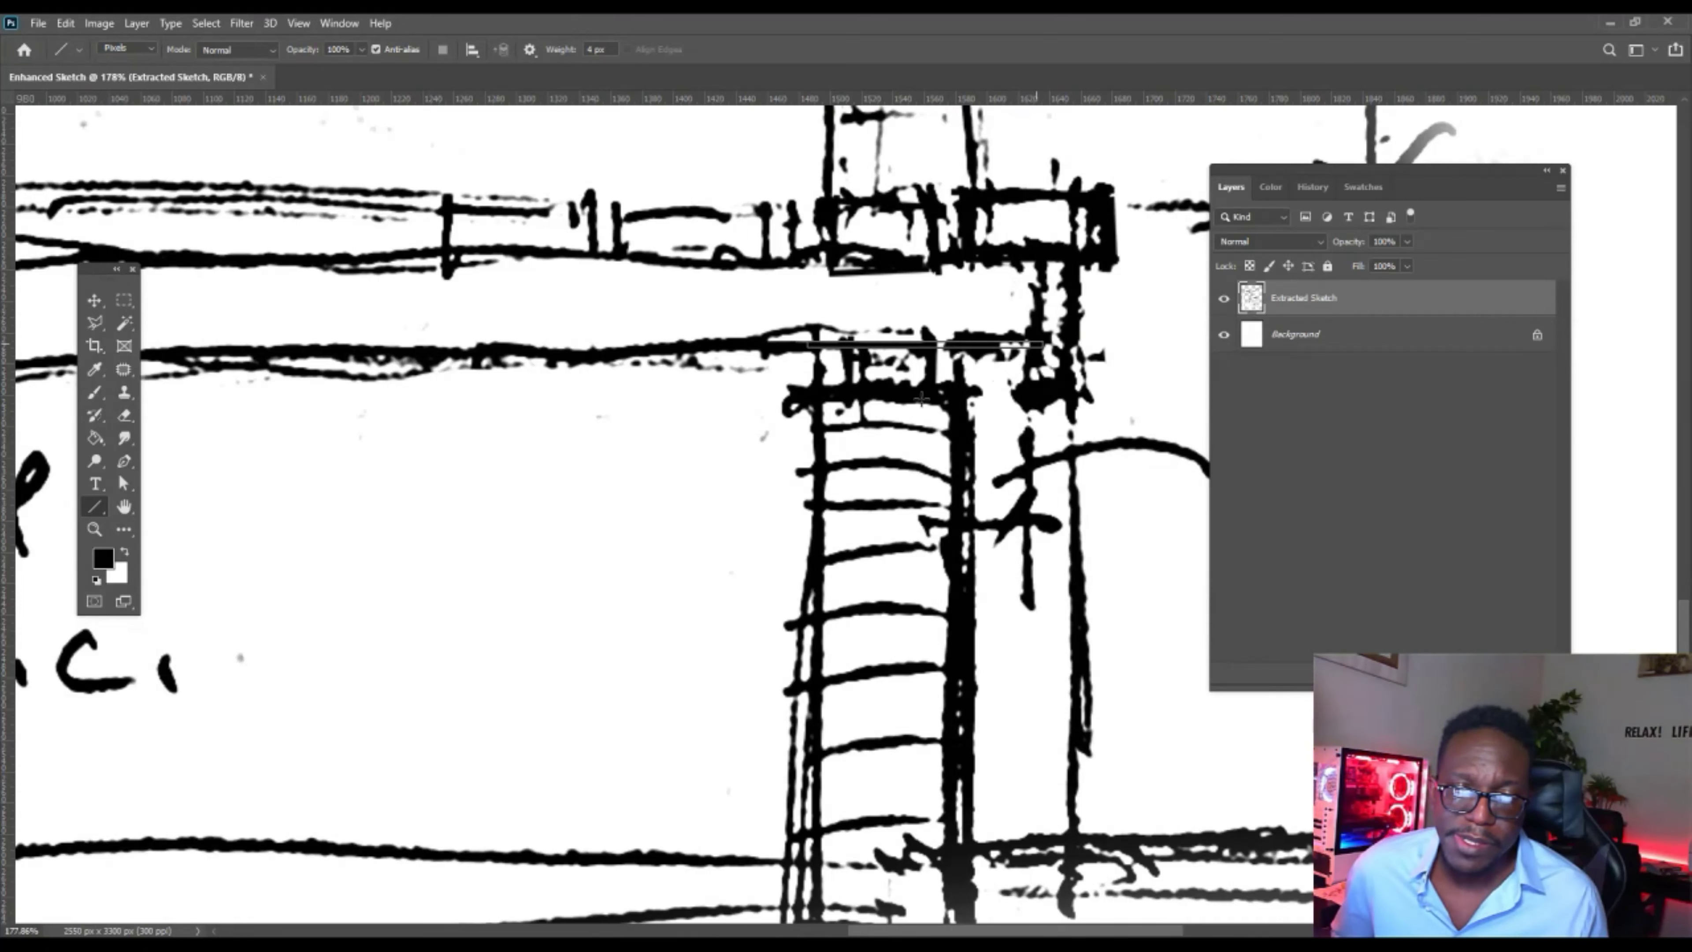
Draw diagonal crosses inside the block under the post and the plate on top of the masonry wall.
drag(753, 441, 946, 640)
scroll(946, 640, down, 2)
drag(865, 367, 866, 433)
mouse_move(1045, 421)
mouse_down()
mouse_move(913, 461)
mouse_move(969, 507)
mouse_up()
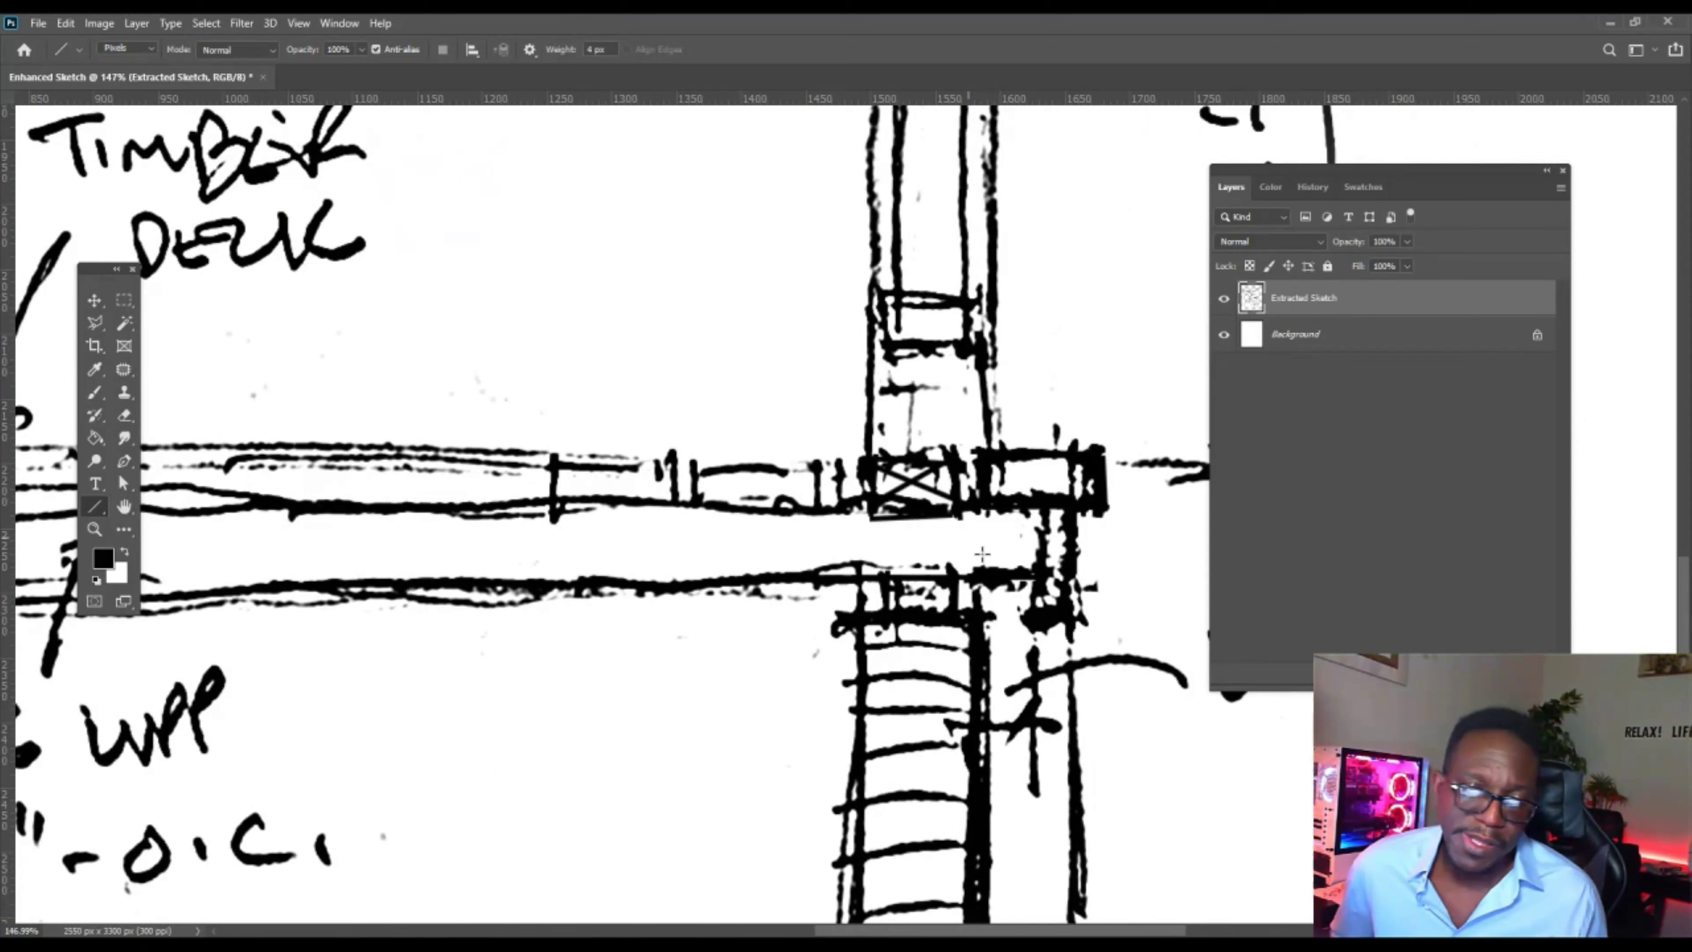
drag(886, 574, 949, 610)
Set the line weight to 9 px and thicken the edges of the 2x6 floor joist and the hardwood timber deck.
scroll(949, 609, down, 5)
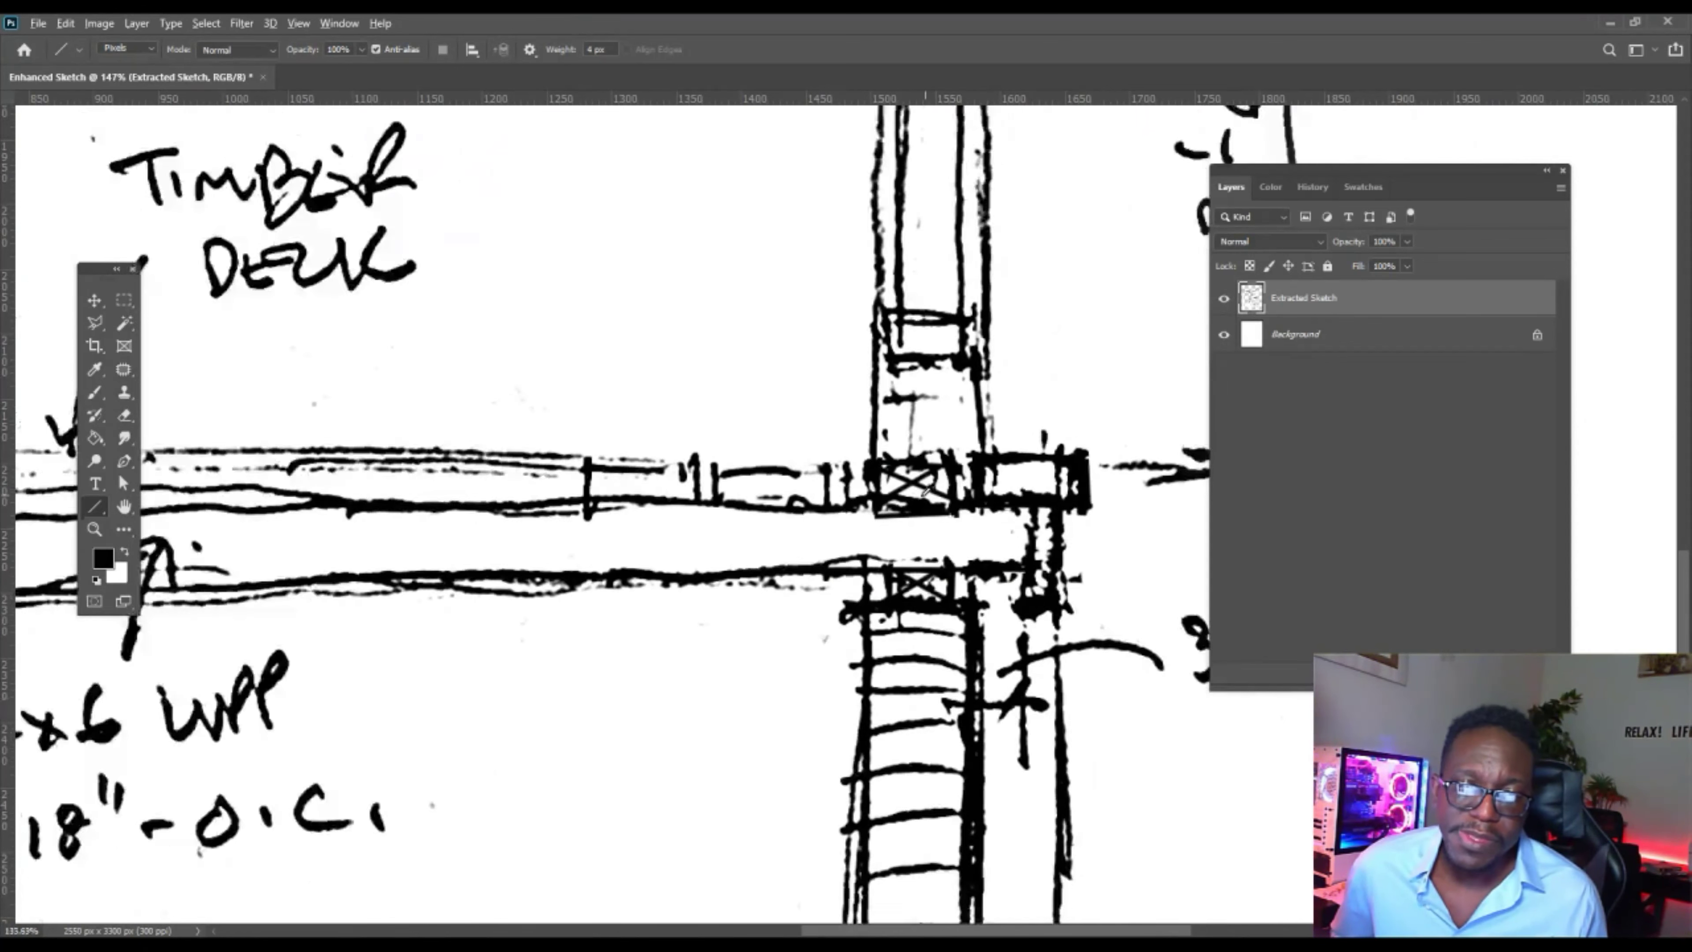
scroll(923, 424, down, 1)
drag(849, 379, 890, 741)
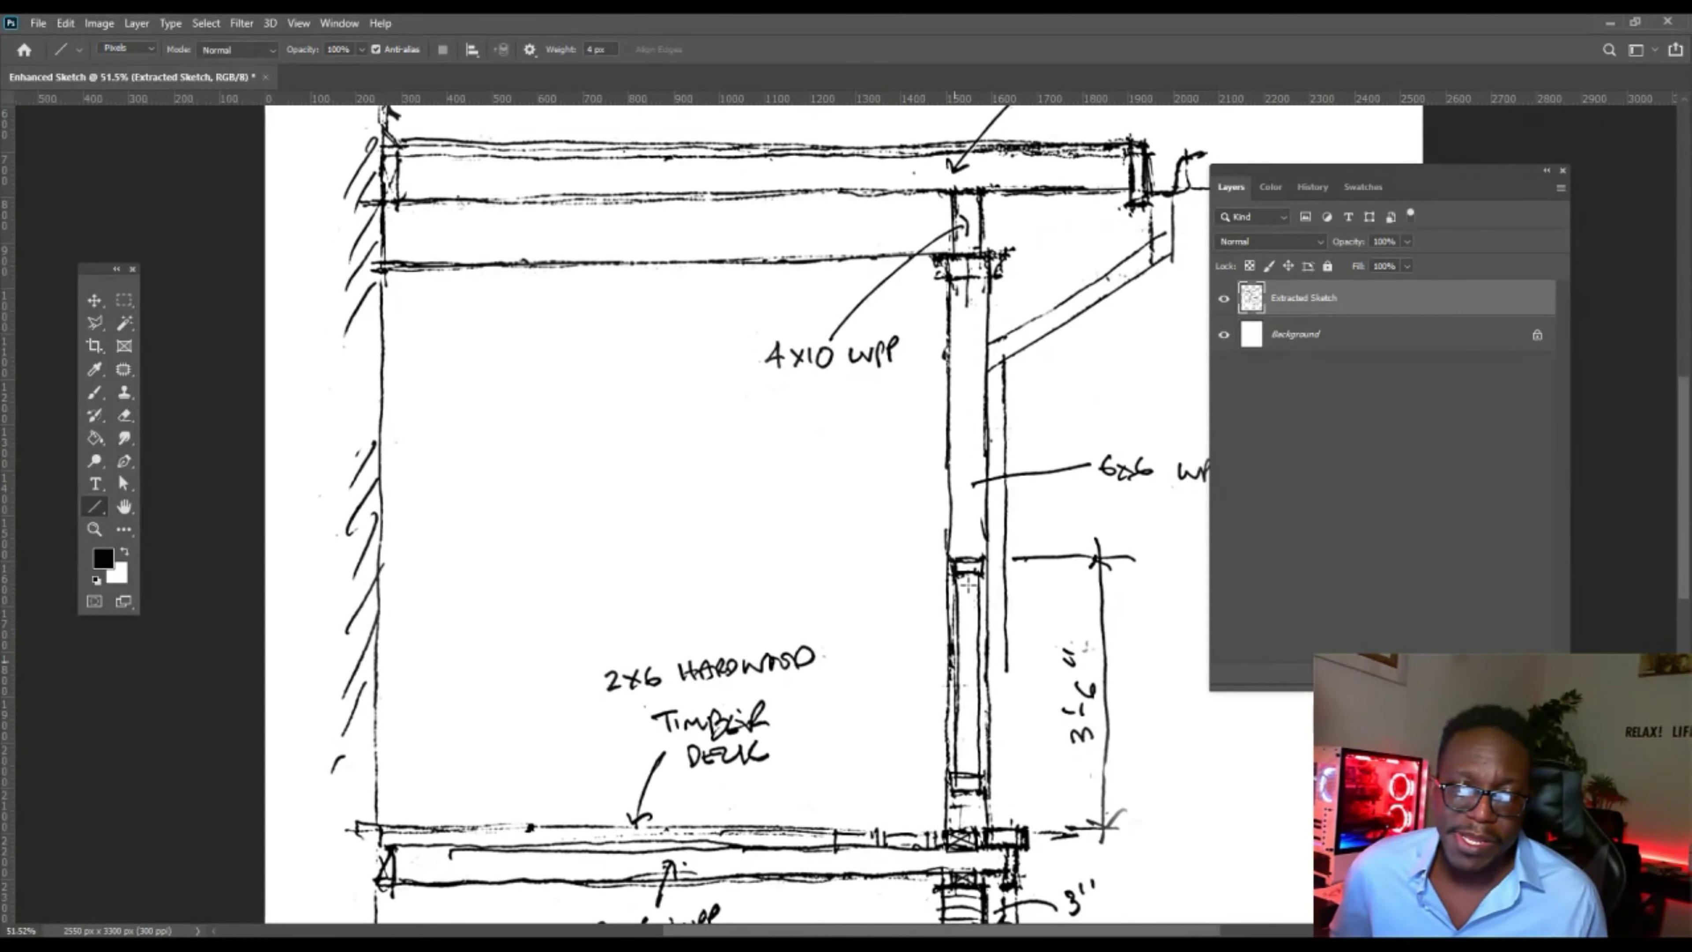
drag(654, 708, 773, 568)
scroll(766, 679, up, 3)
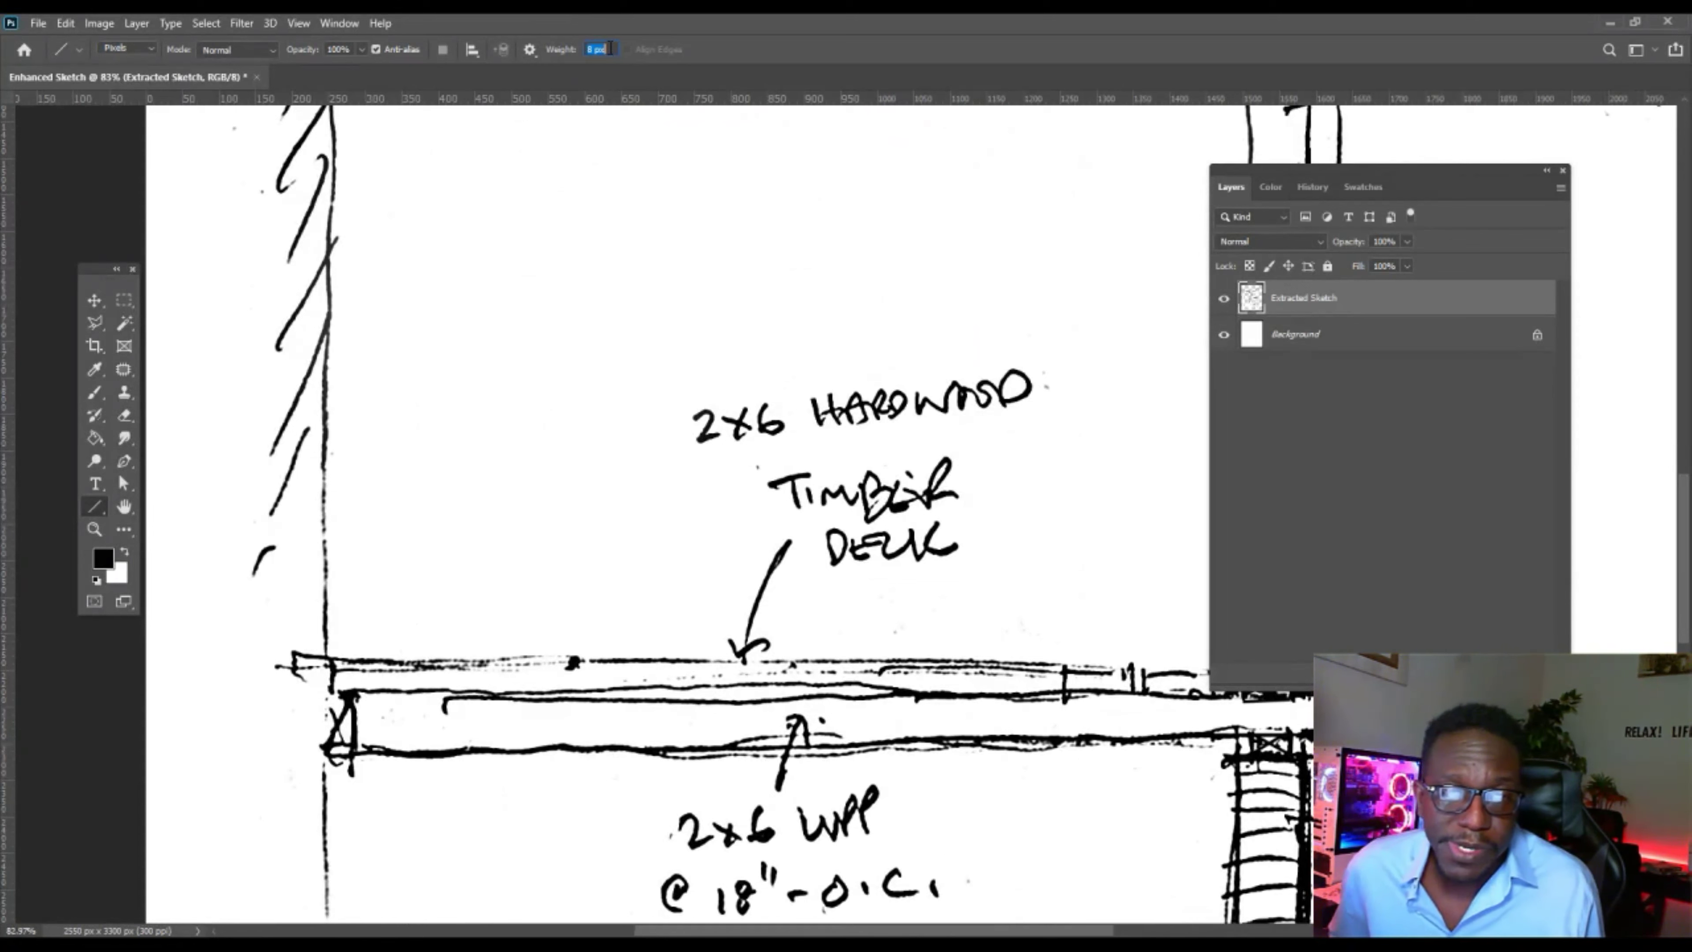
drag(366, 750, 1029, 758)
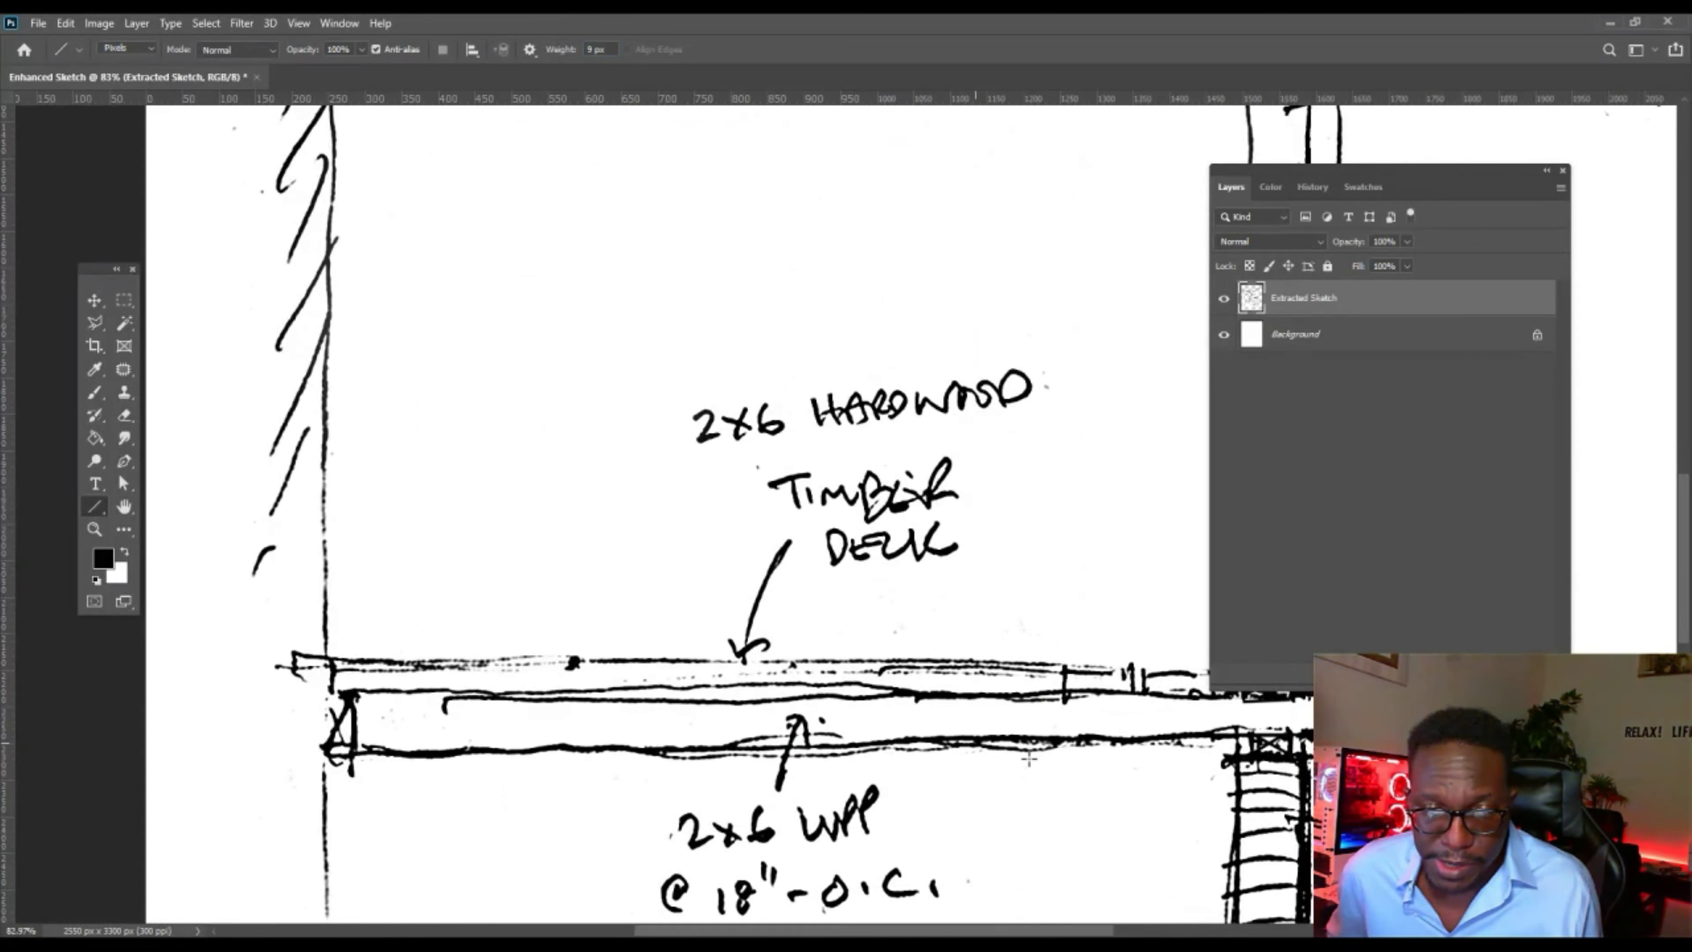
drag(1076, 693, 309, 692)
drag(996, 670, 135, 703)
Set the line weight to 14 px and thicken the ground line outside the masonry wall and the lower line beneath the deck.
scroll(643, 667, down, 5)
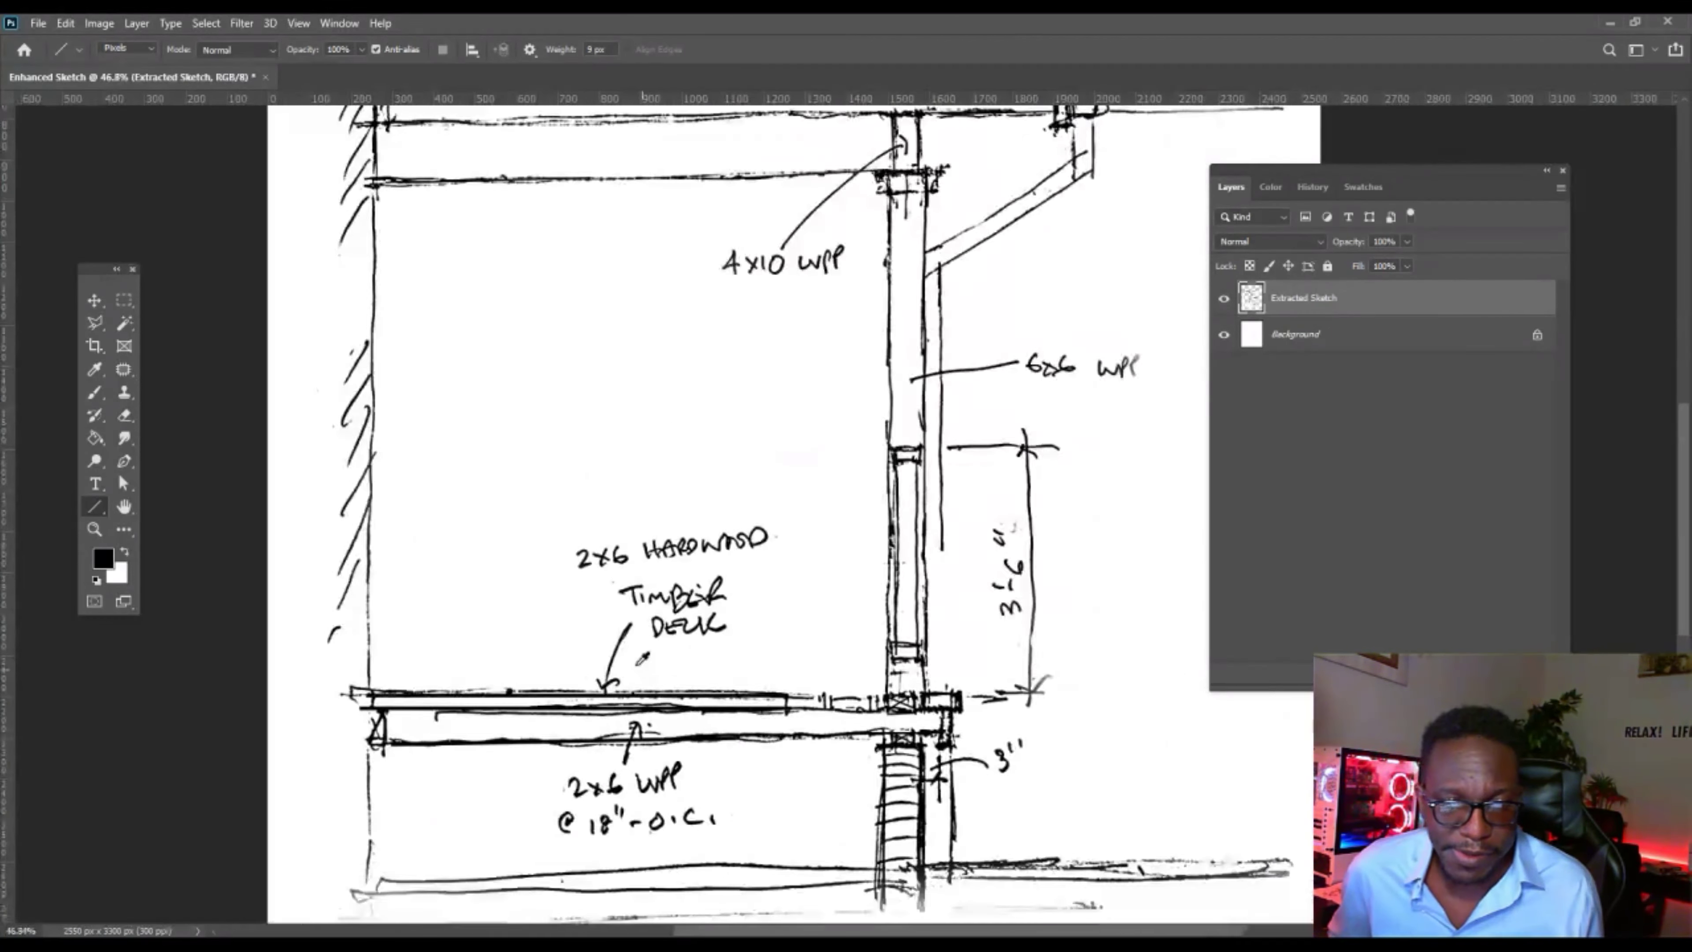
scroll(925, 845, up, 3)
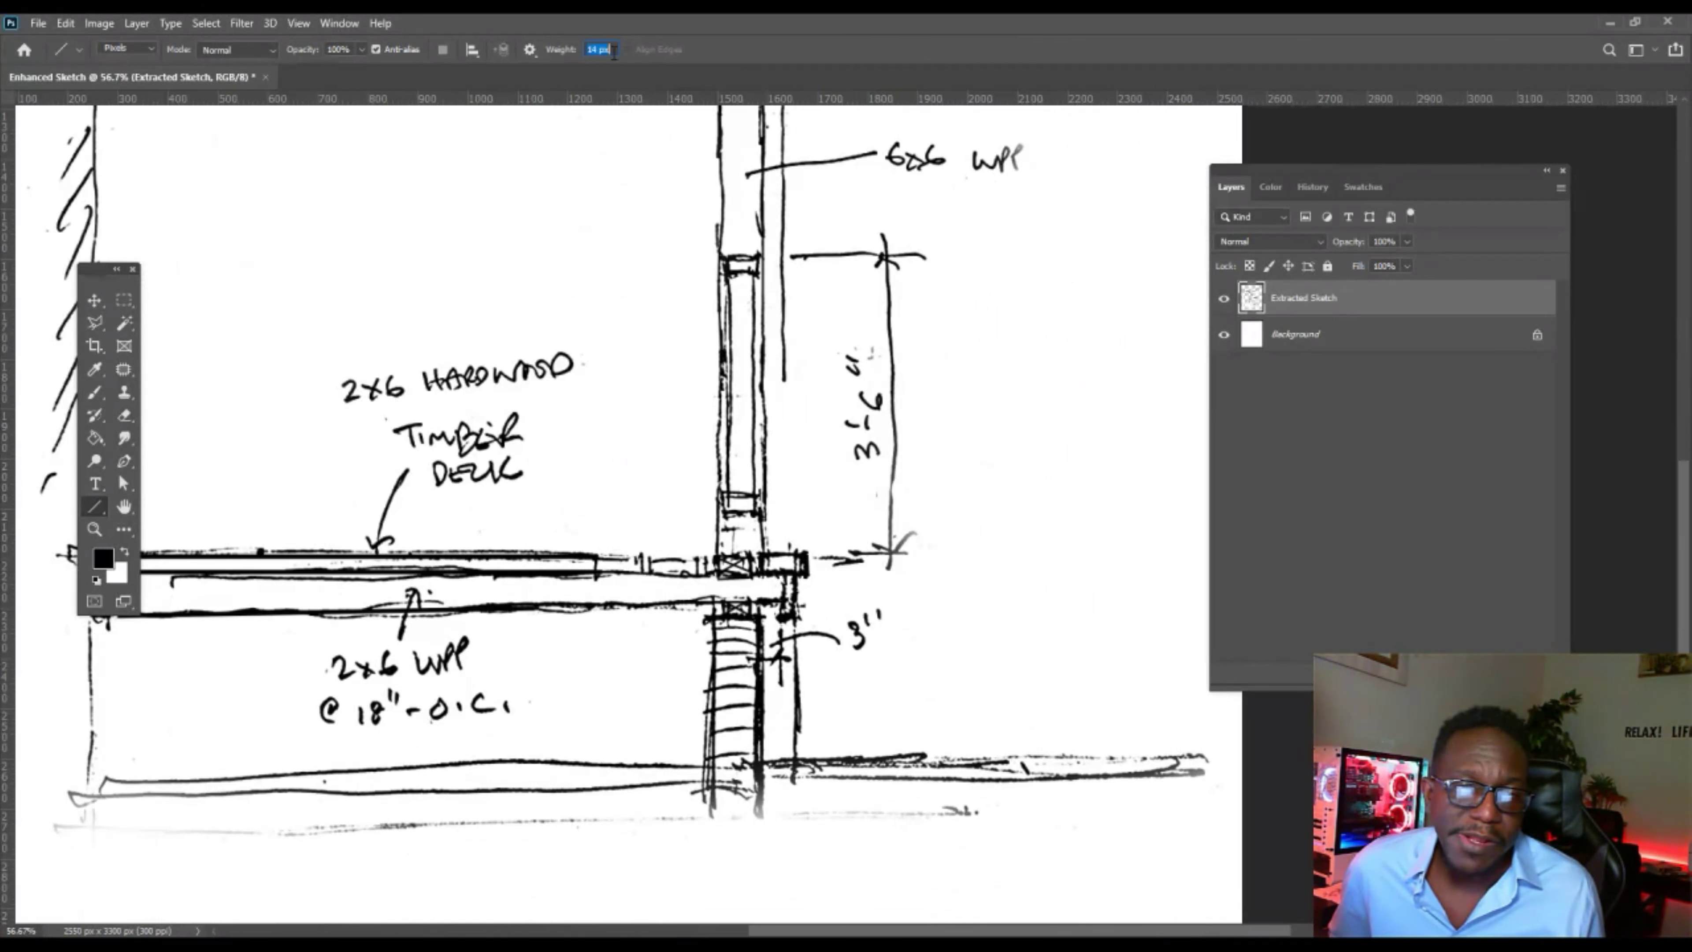
drag(1192, 771, 1006, 751)
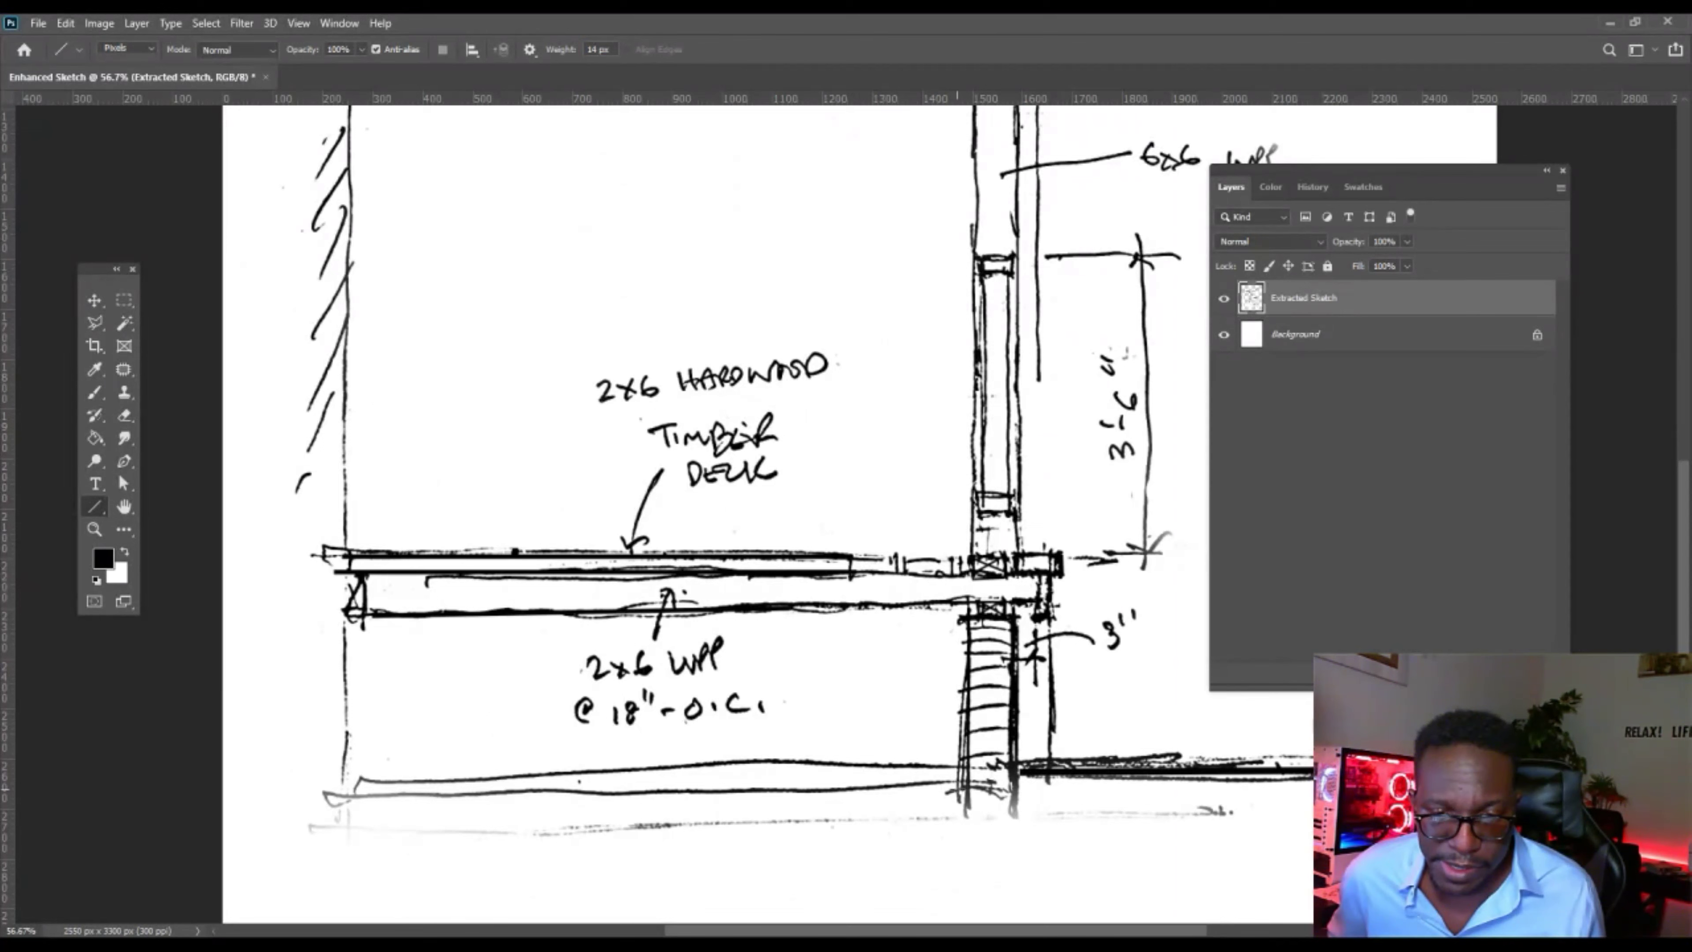
drag(955, 783, 353, 797)
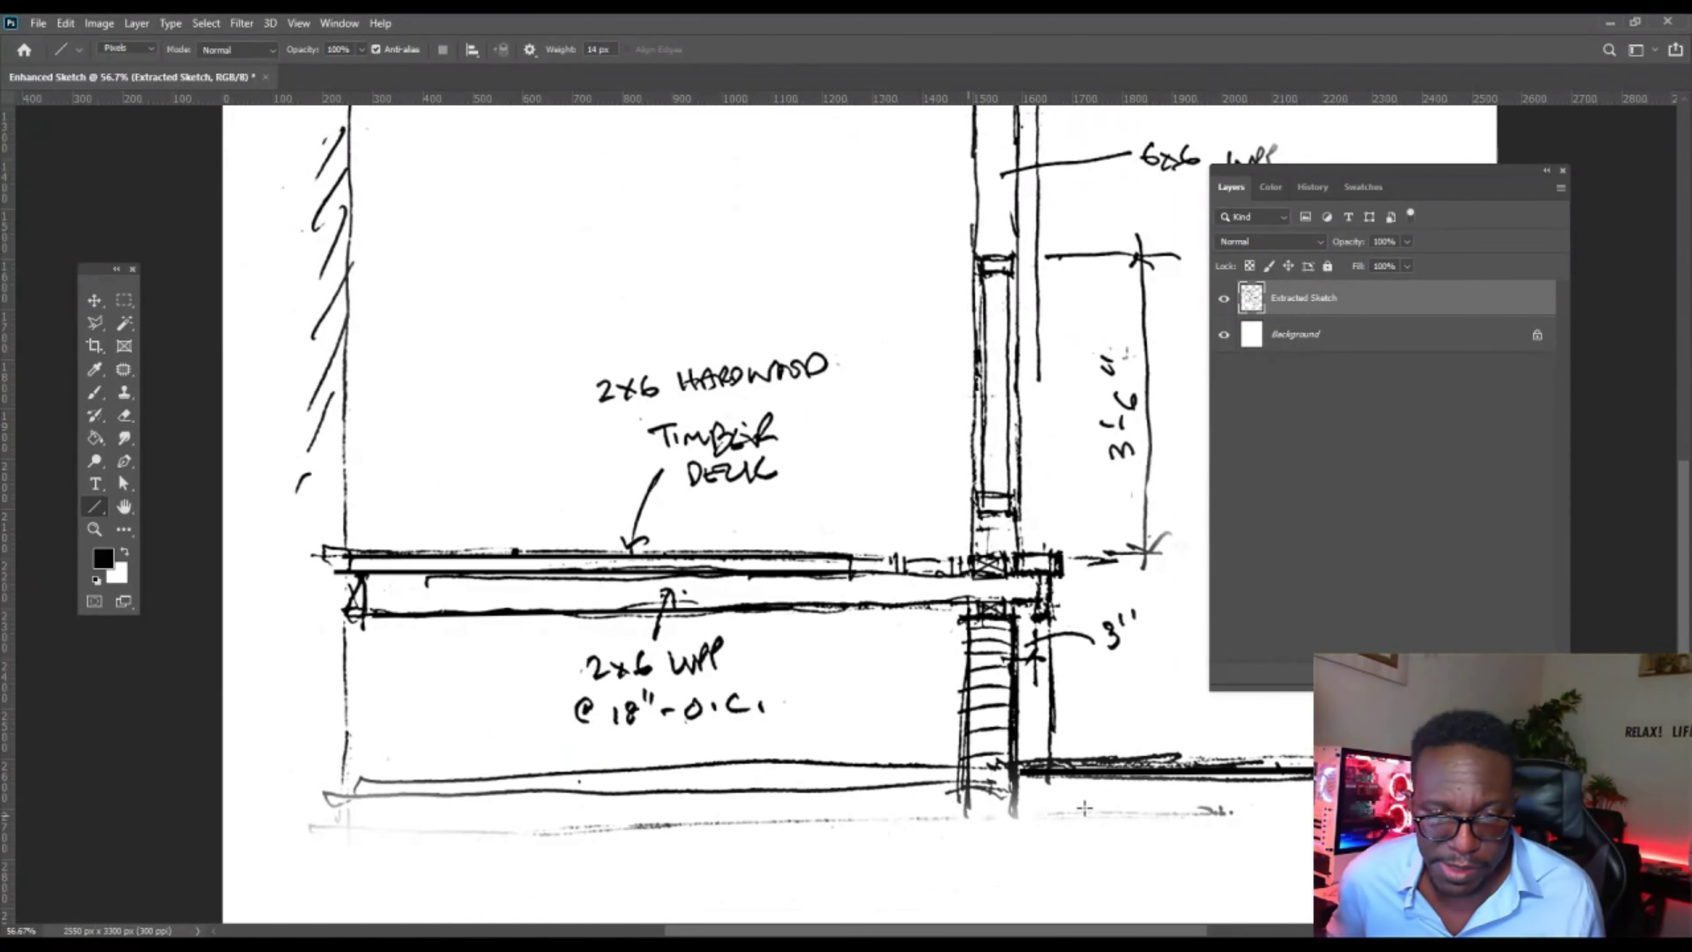
scroll(885, 754, down, 2)
scroll(853, 766, up, 1)
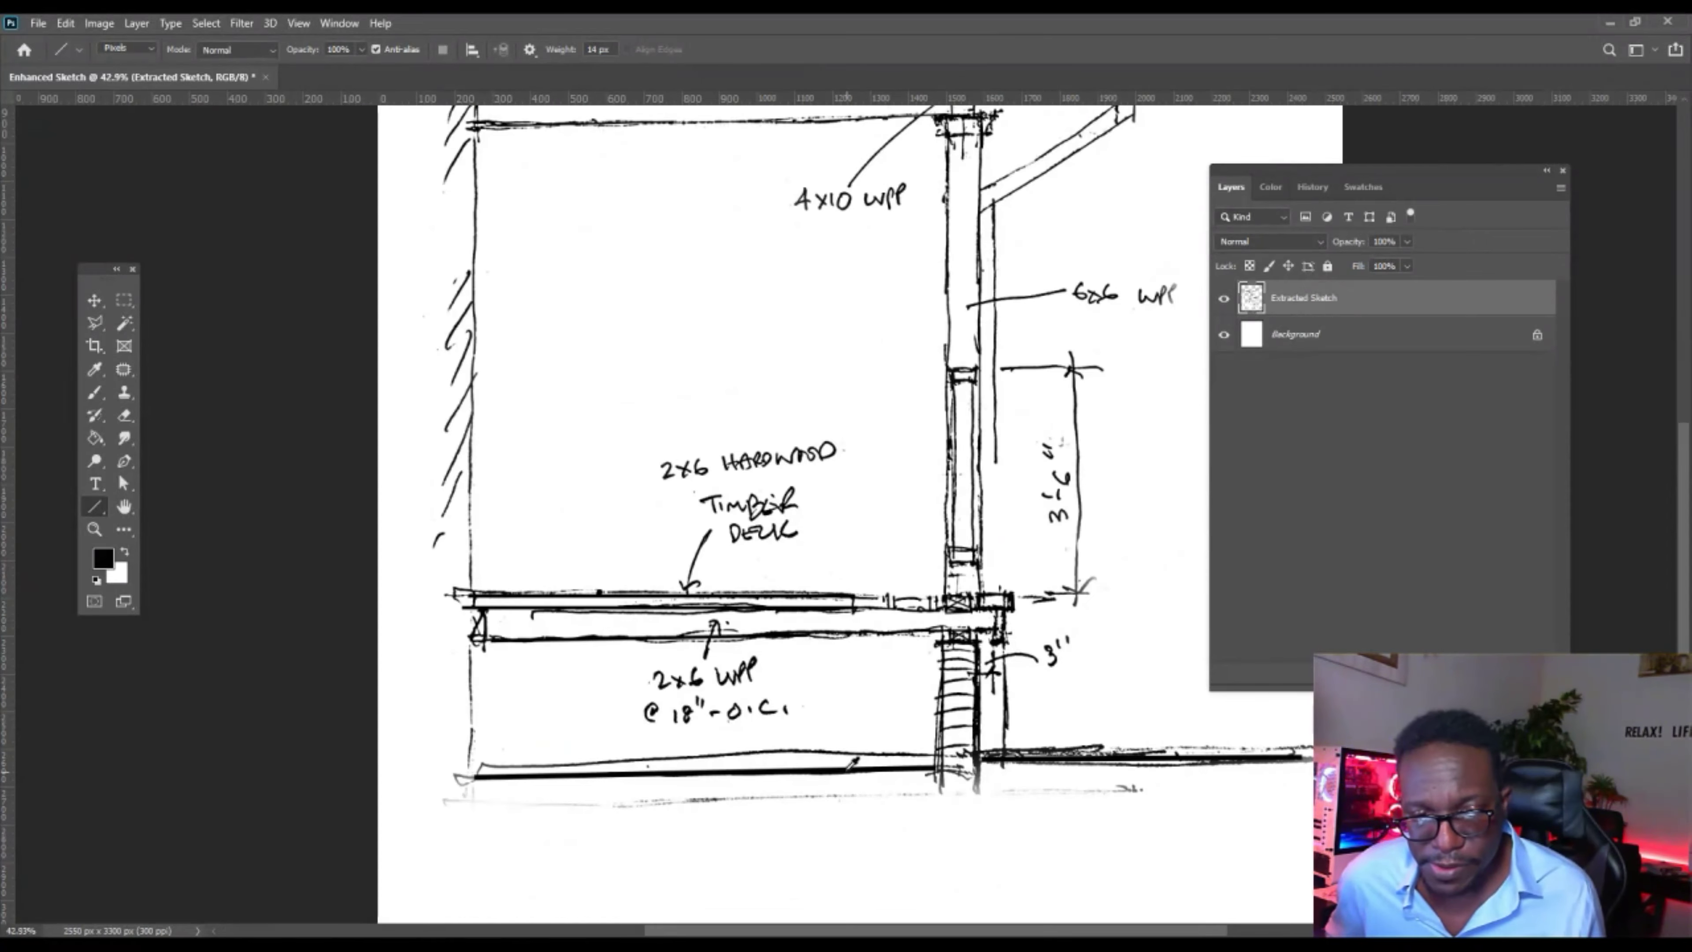
scroll(803, 712, down, 2)
scroll(571, 353, up, 4)
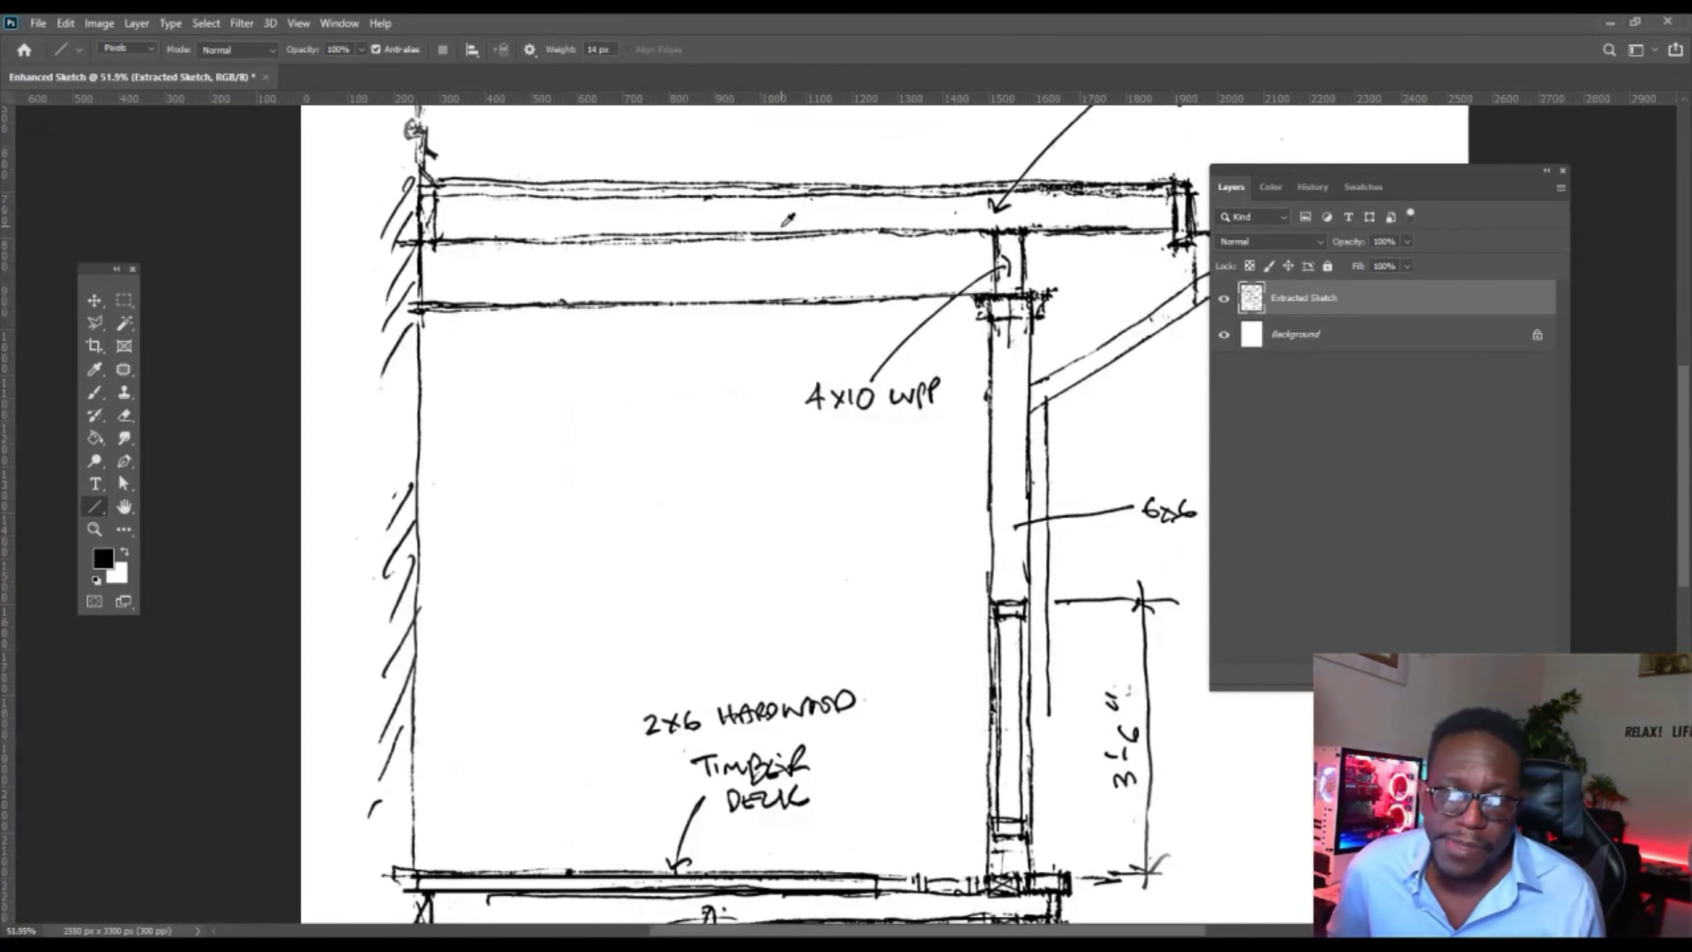
drag(572, 353, 385, 483)
scroll(385, 483, down, 2)
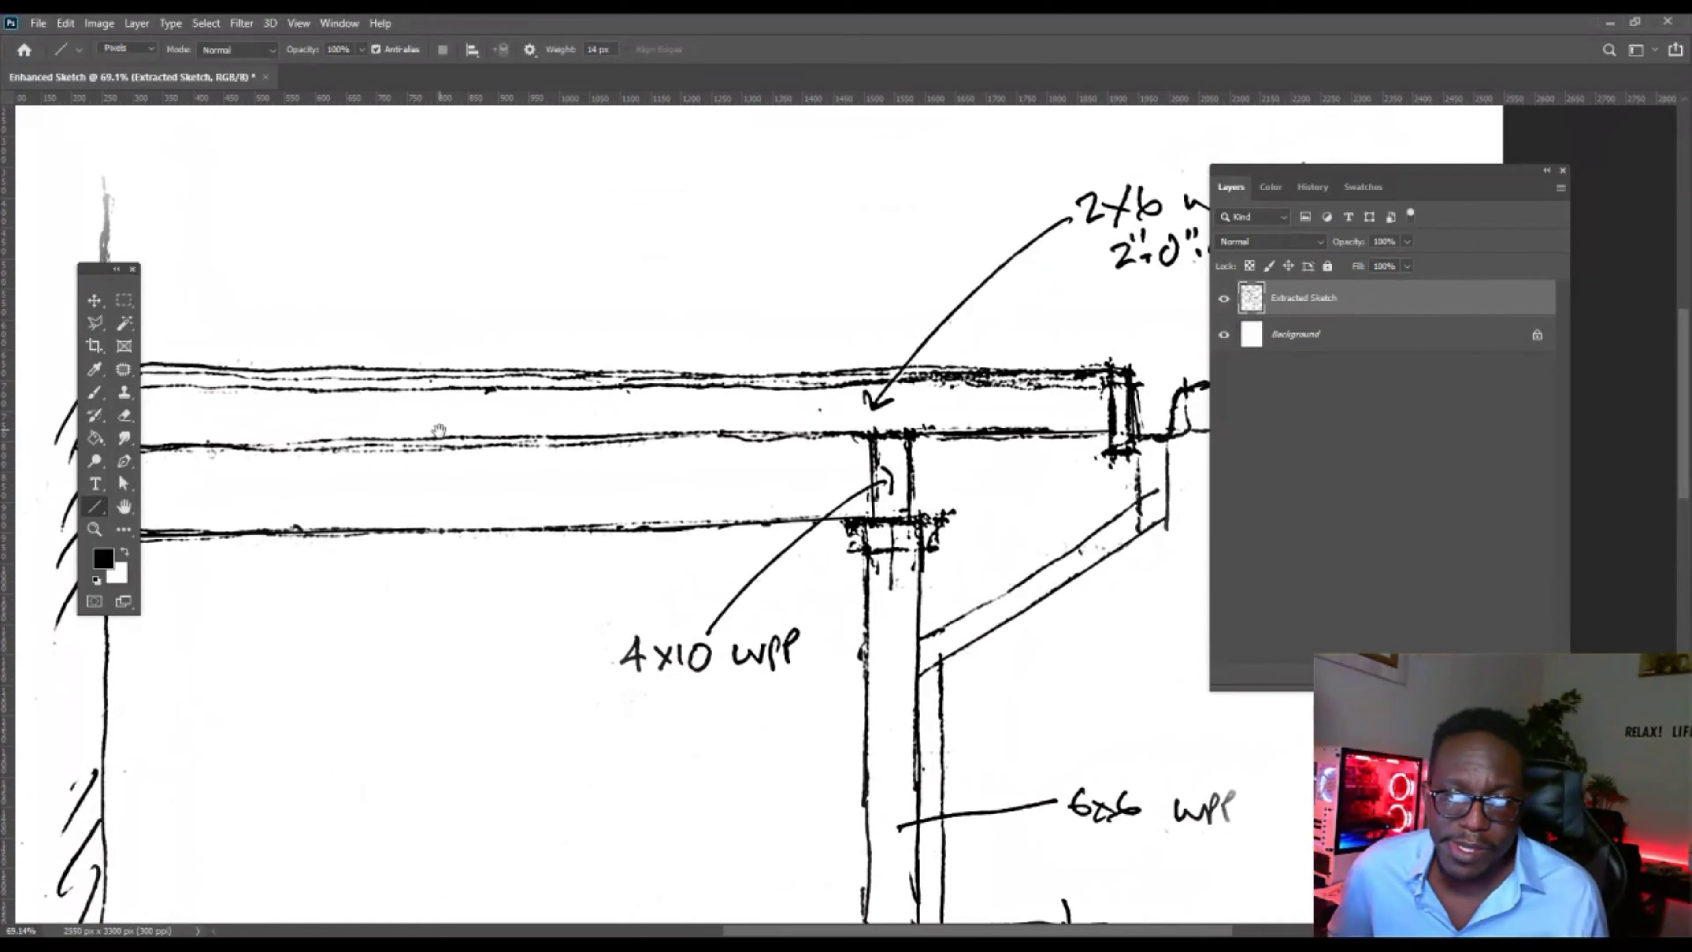
drag(1069, 440, 175, 458)
key(ctrl+z)
Outline the 4x10 WPP beam section above the post head with 14 px lines.
scroll(1019, 436, down, 1)
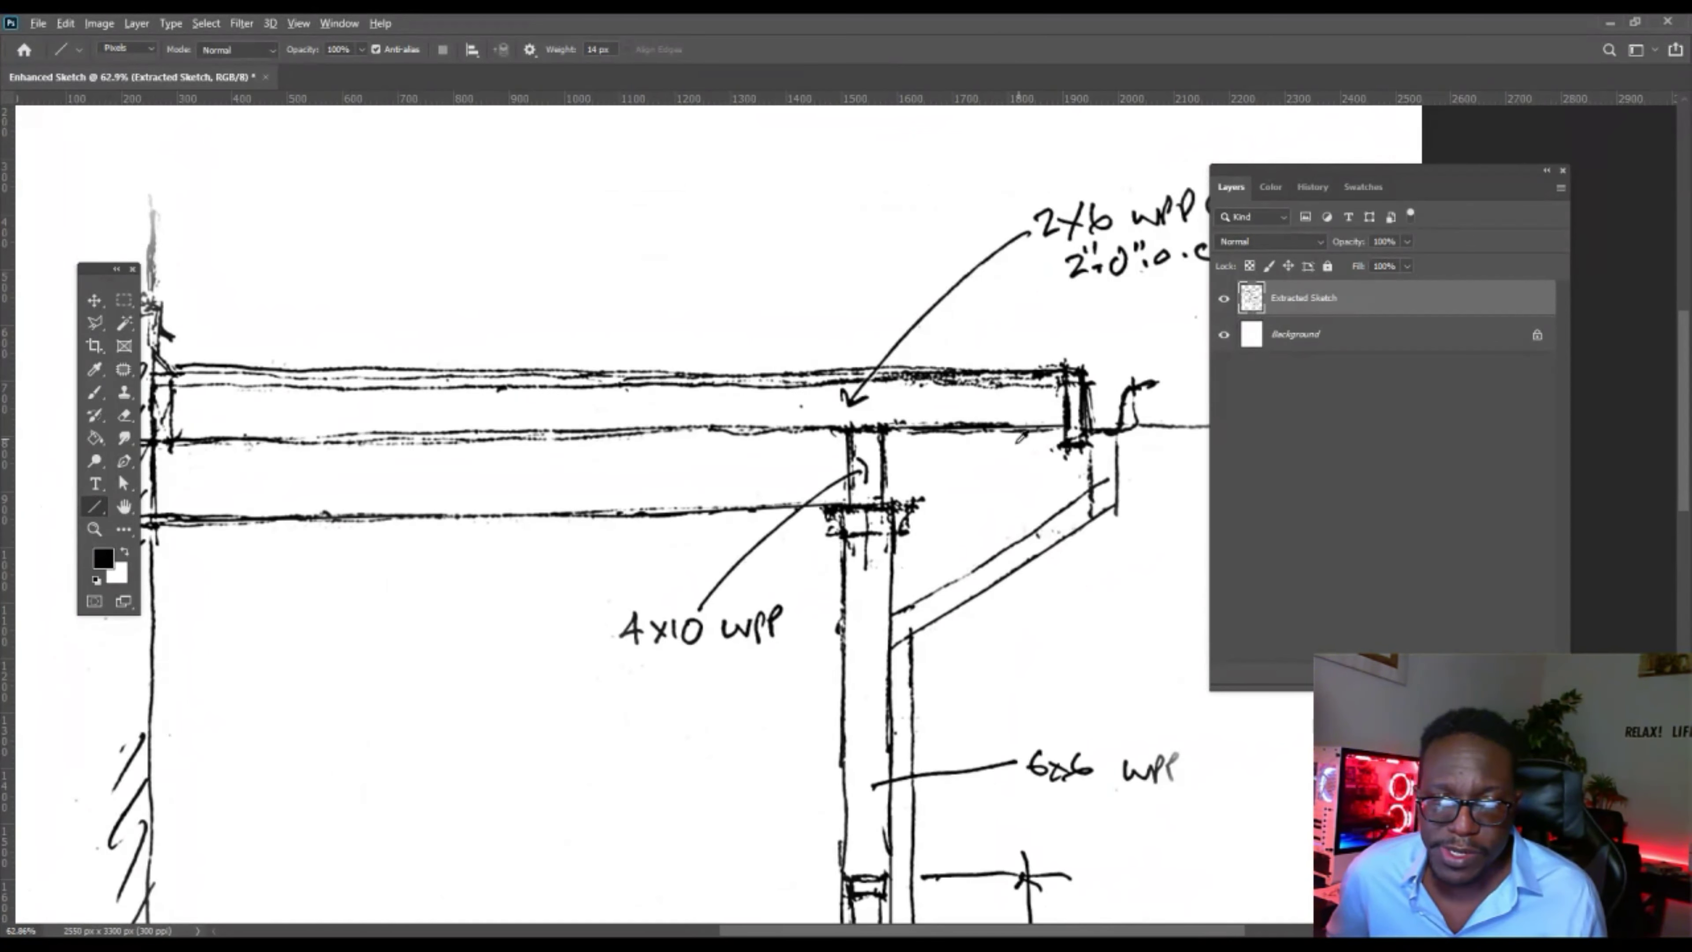
scroll(1019, 437, up, 2)
mouse_move(796, 417)
mouse_down()
mouse_move(799, 526)
mouse_move(844, 440)
mouse_move(860, 528)
mouse_up()
drag(794, 418, 851, 420)
scroll(979, 430, down, 5)
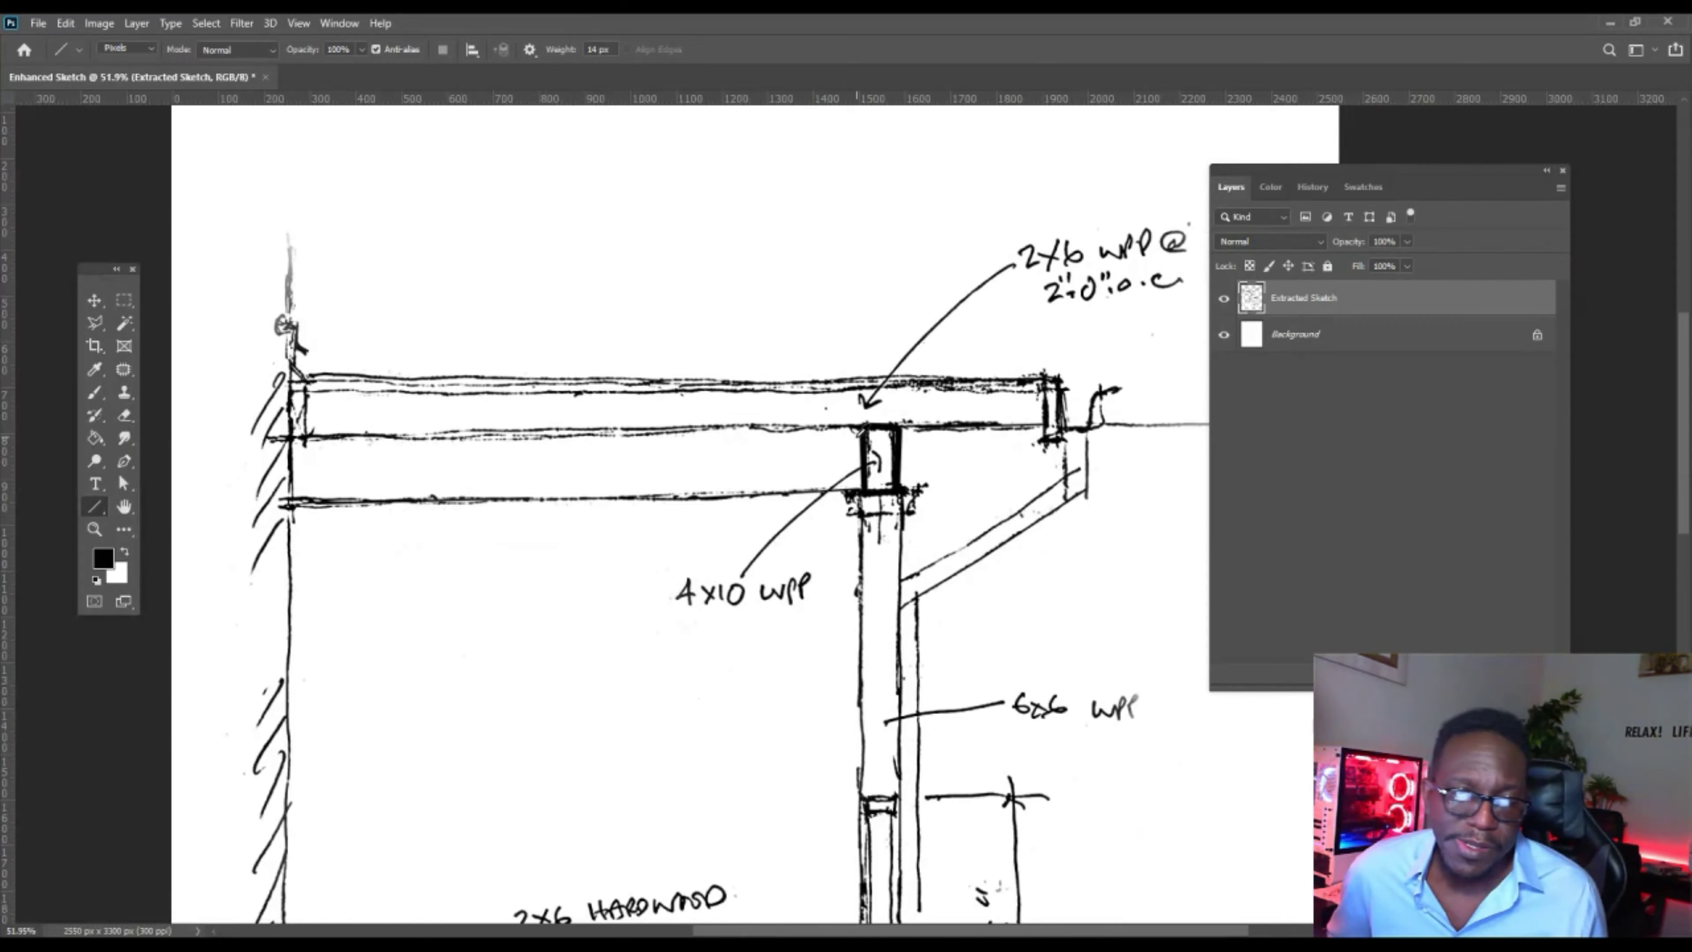
Outline the small ledger section where the roof rafter meets the hatched wall with 14 px lines.
scroll(806, 267, down, 2)
scroll(409, 340, up, 5)
mouse_move(407, 363)
mouse_down()
mouse_move(440, 363)
mouse_move(439, 445)
mouse_move(407, 443)
mouse_move(410, 387)
mouse_move(410, 442)
mouse_up()
scroll(638, 424, down, 3)
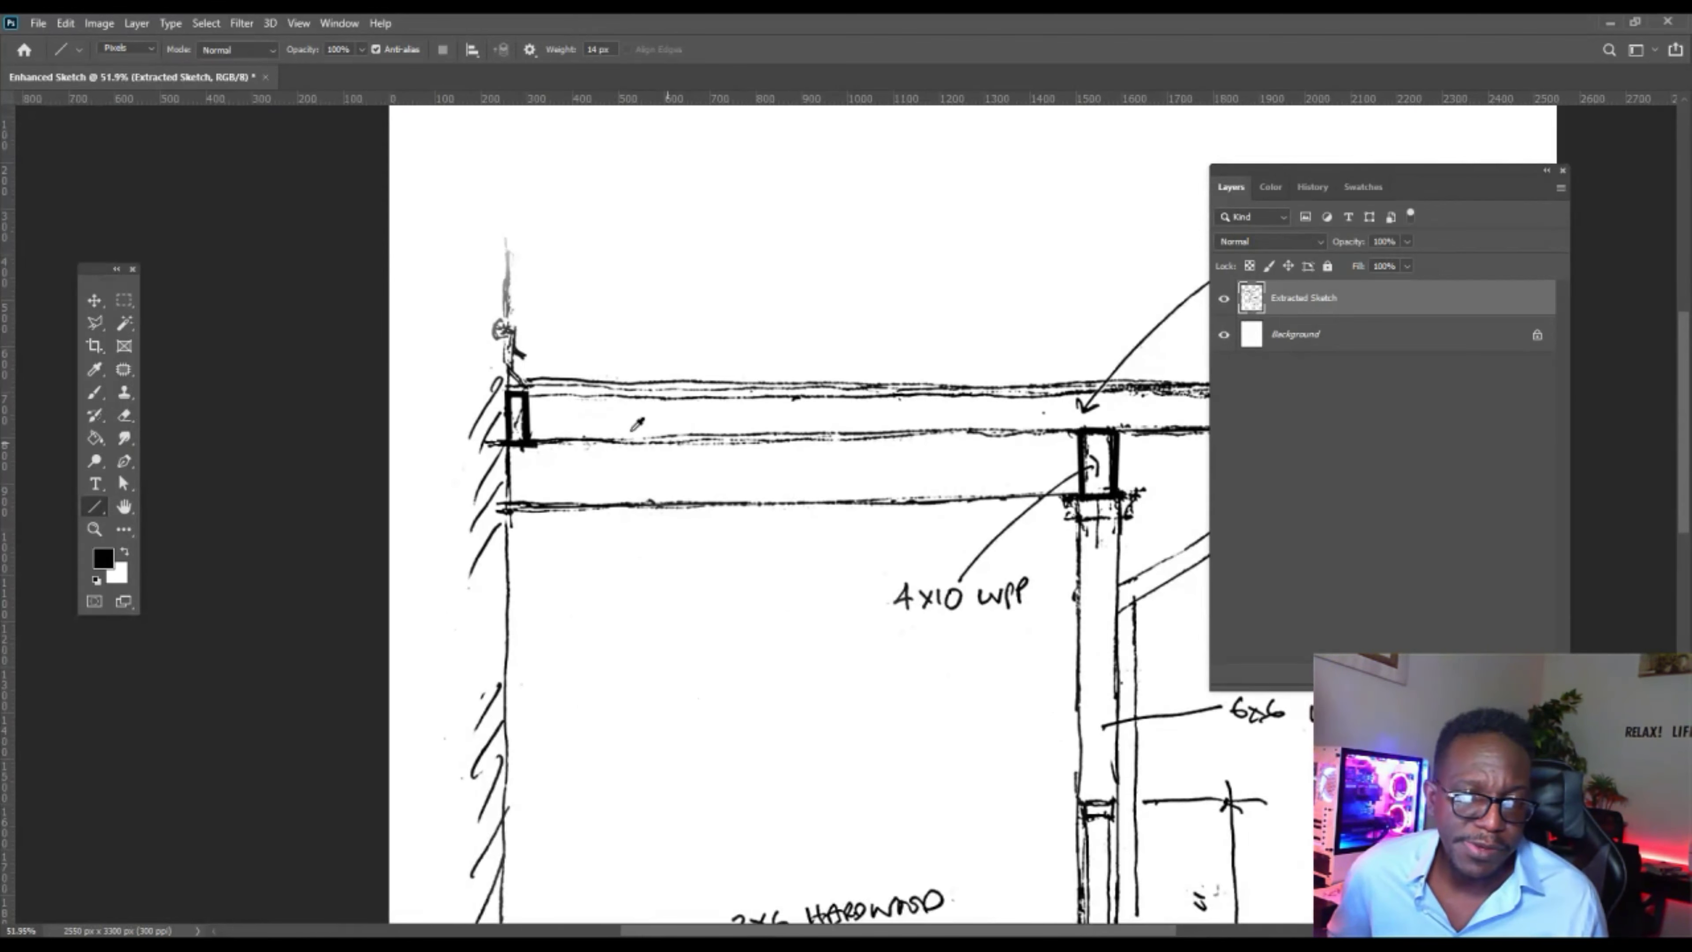
Thicken the hatched wall's full vertical edge and outline the fascia board at the rafter's outer end with 14 px lines.
scroll(599, 400, down, 4)
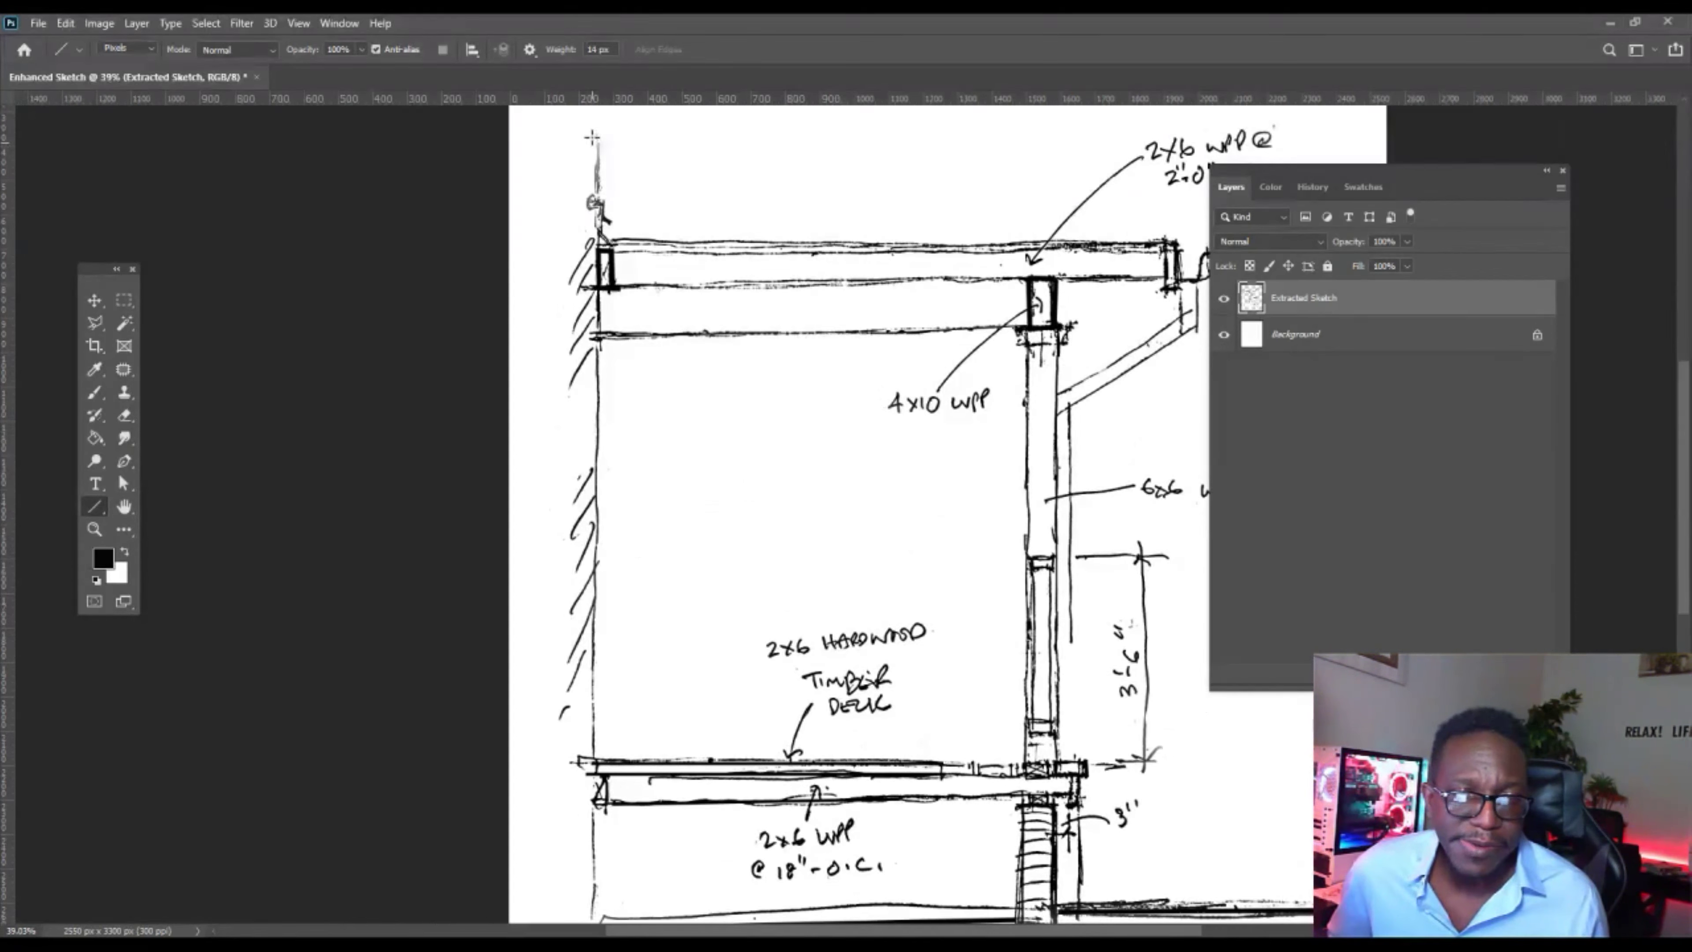
mouse_move(596, 138)
mouse_down()
mouse_move(596, 803)
mouse_move(623, 598)
mouse_move(689, 443)
mouse_move(694, 608)
mouse_up()
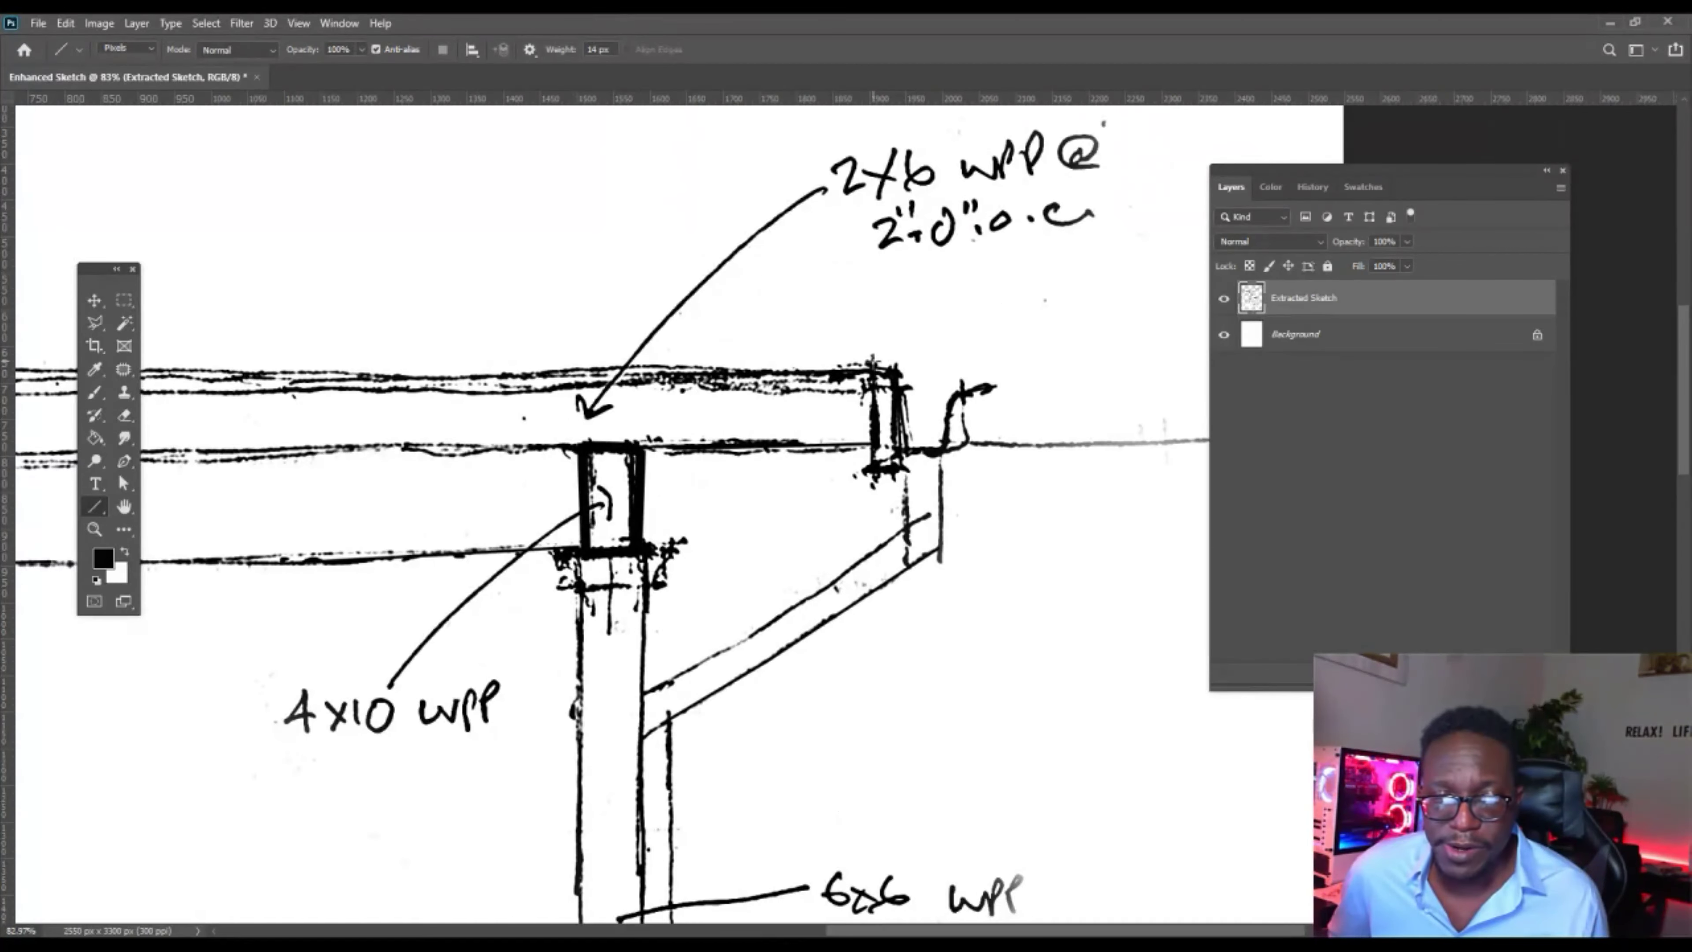
mouse_move(871, 363)
mouse_down()
mouse_move(870, 476)
mouse_move(895, 453)
mouse_move(900, 358)
mouse_move(867, 359)
mouse_up()
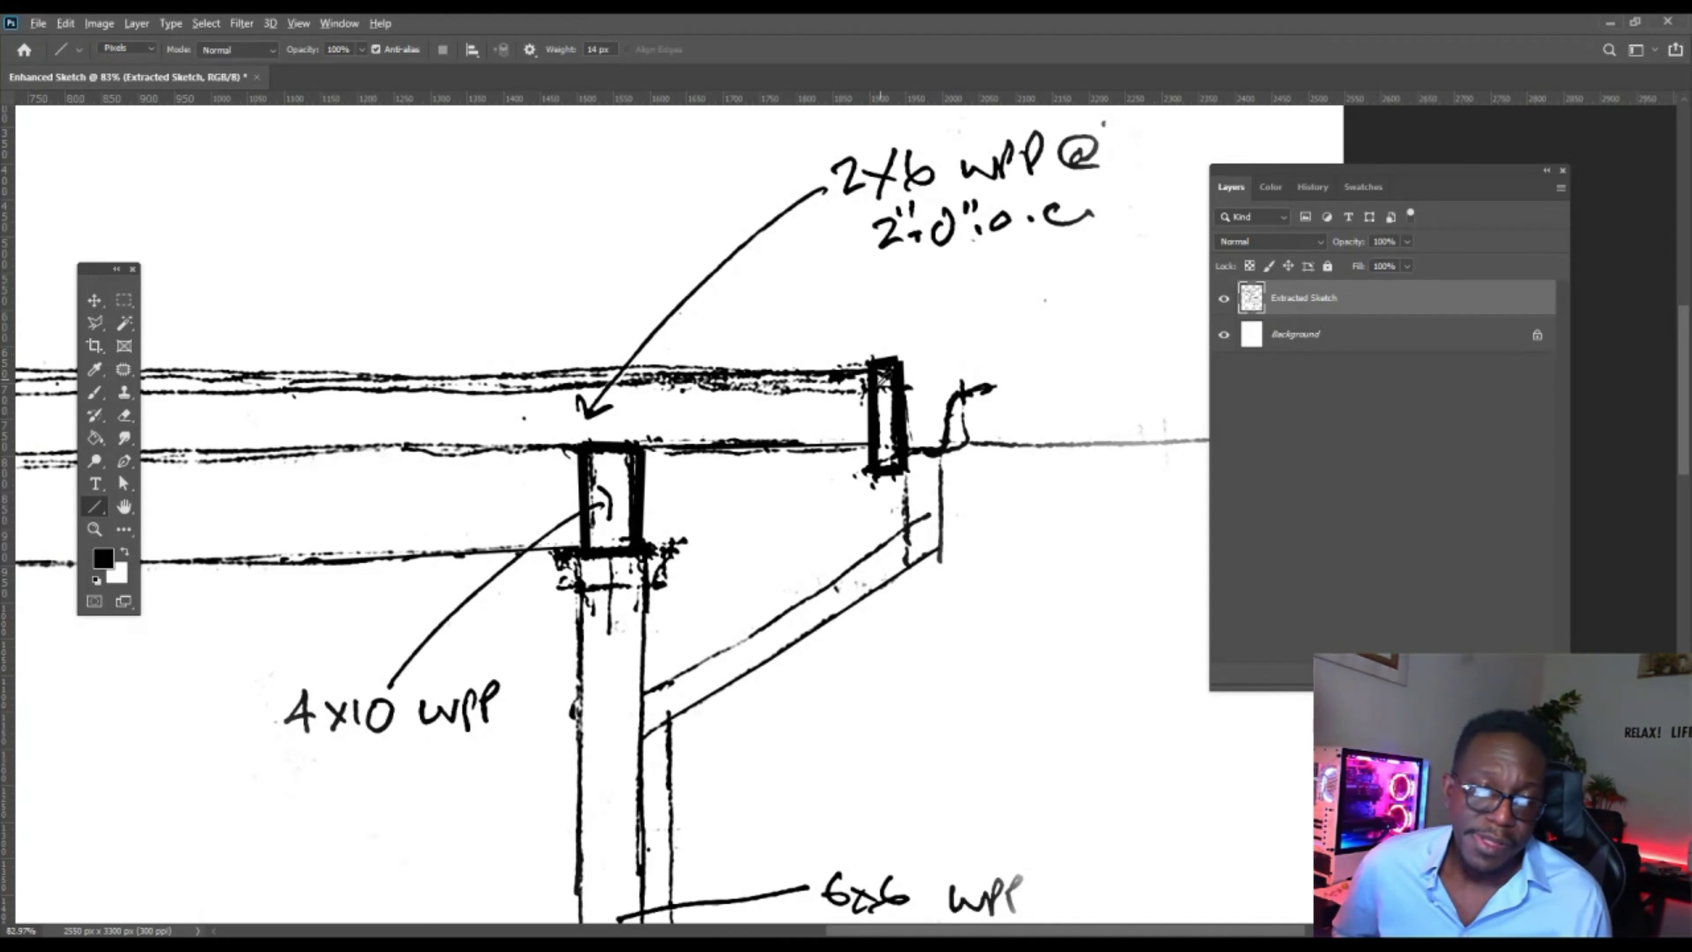
Set the line weight to 6 px and trace the upper and lower edges of the 2x6 roof rafter.
scroll(899, 363, down, 3)
scroll(598, 49, down, 3)
click(599, 49)
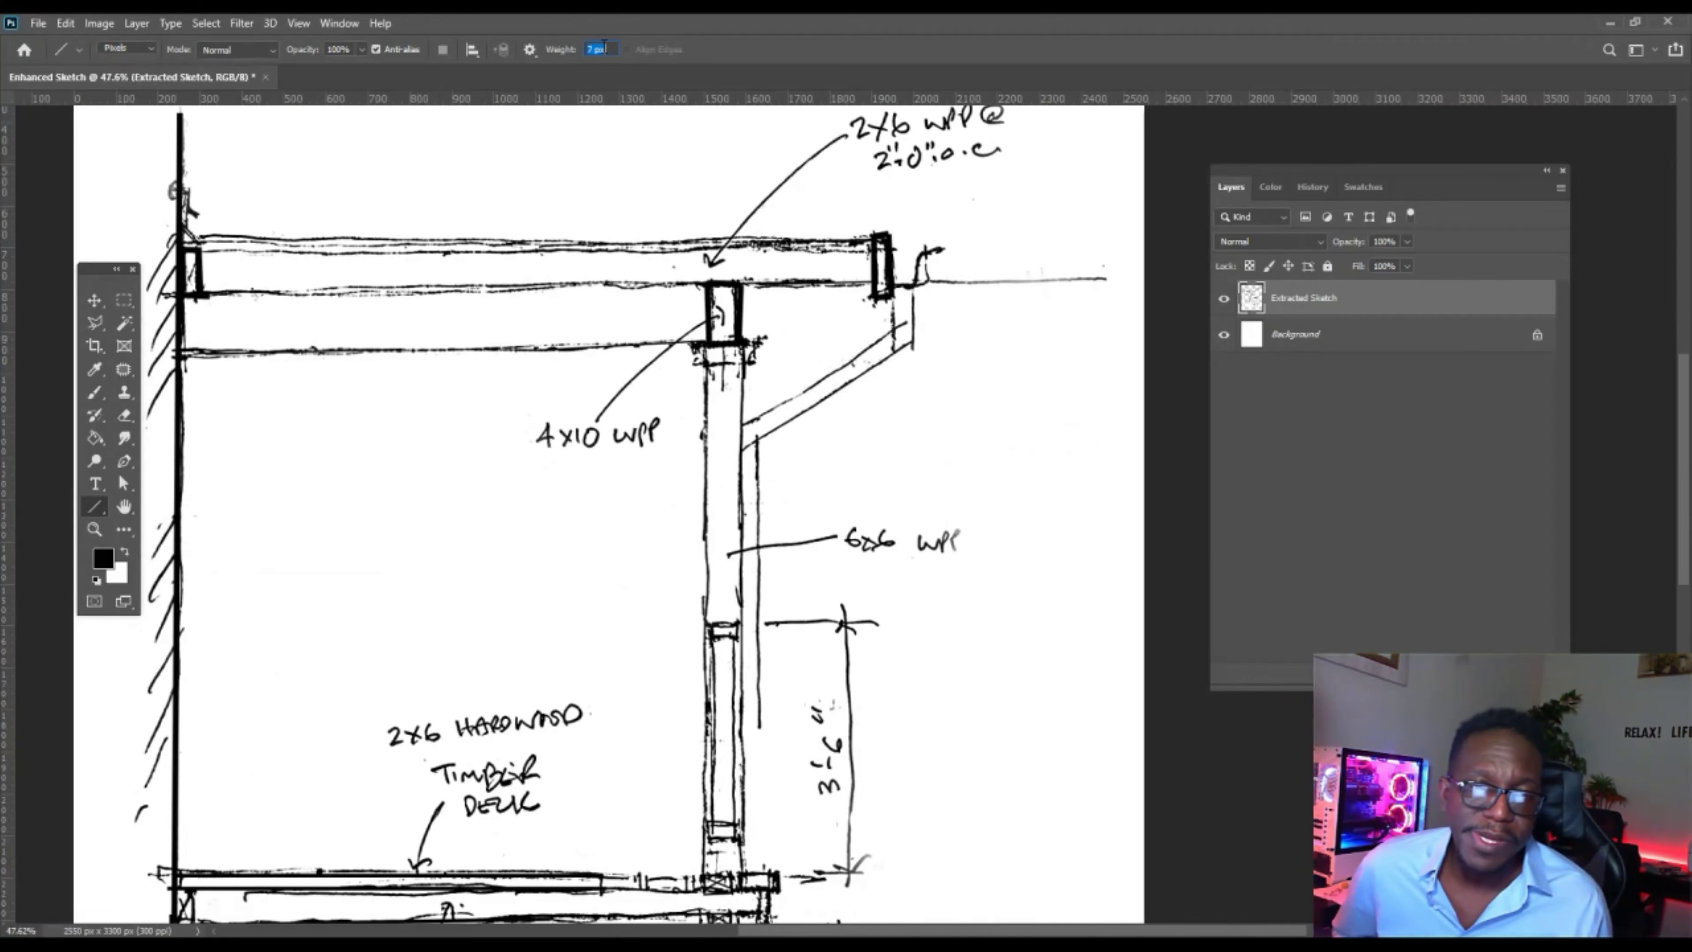
key(Down)
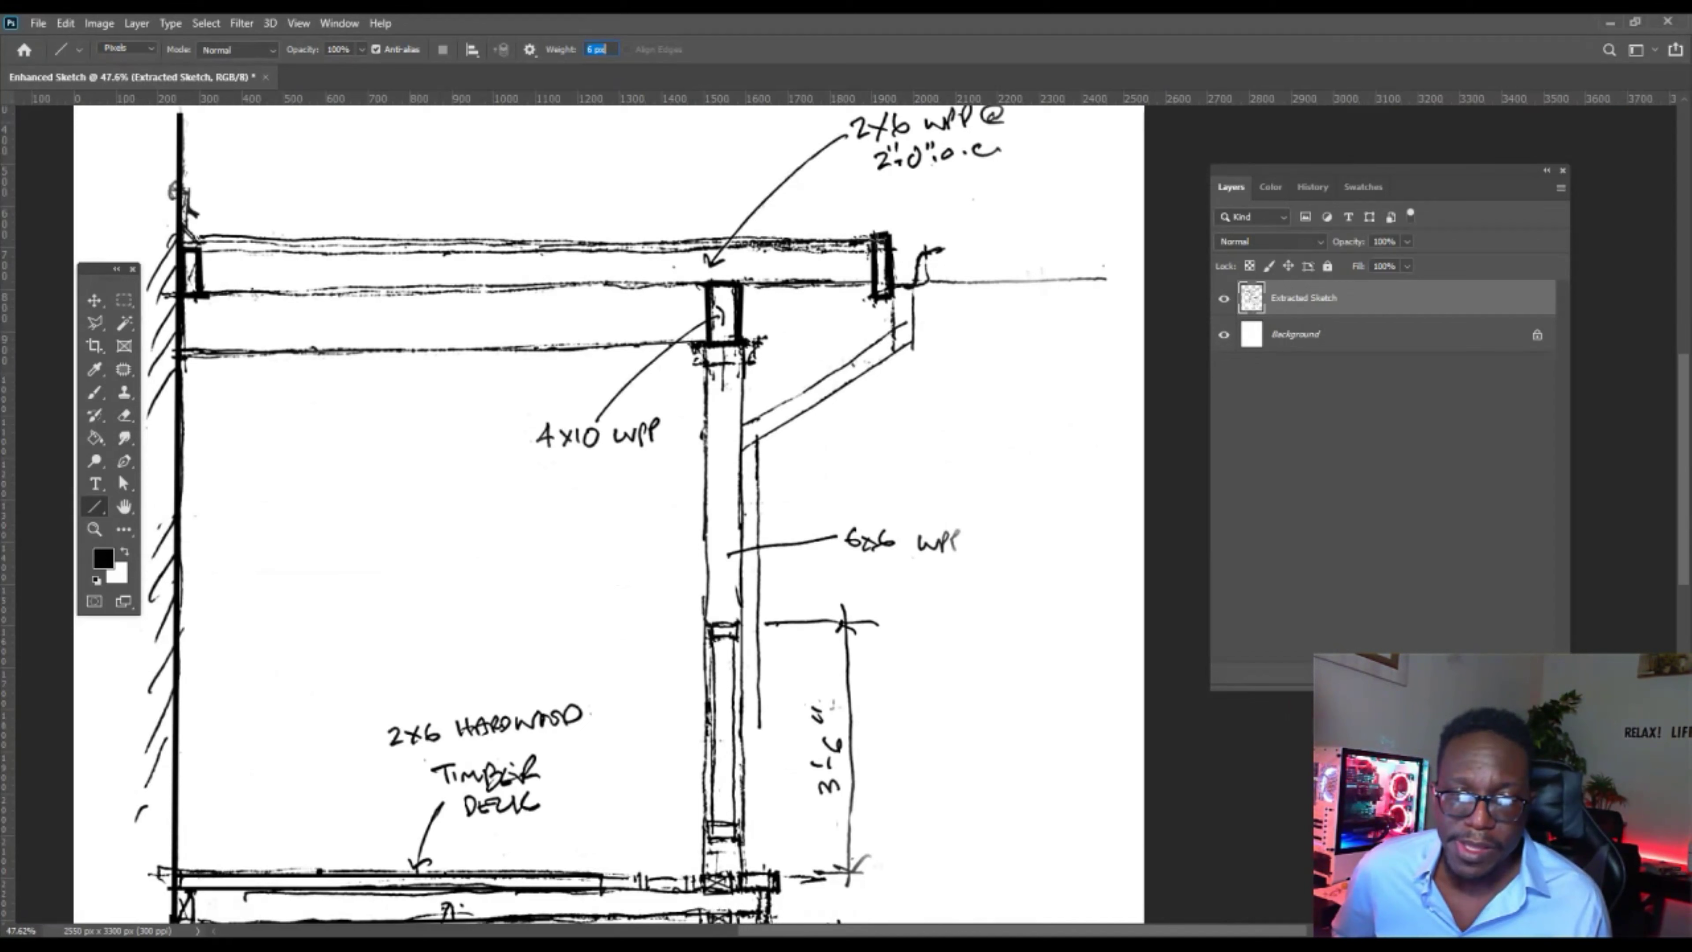
drag(881, 248, 190, 238)
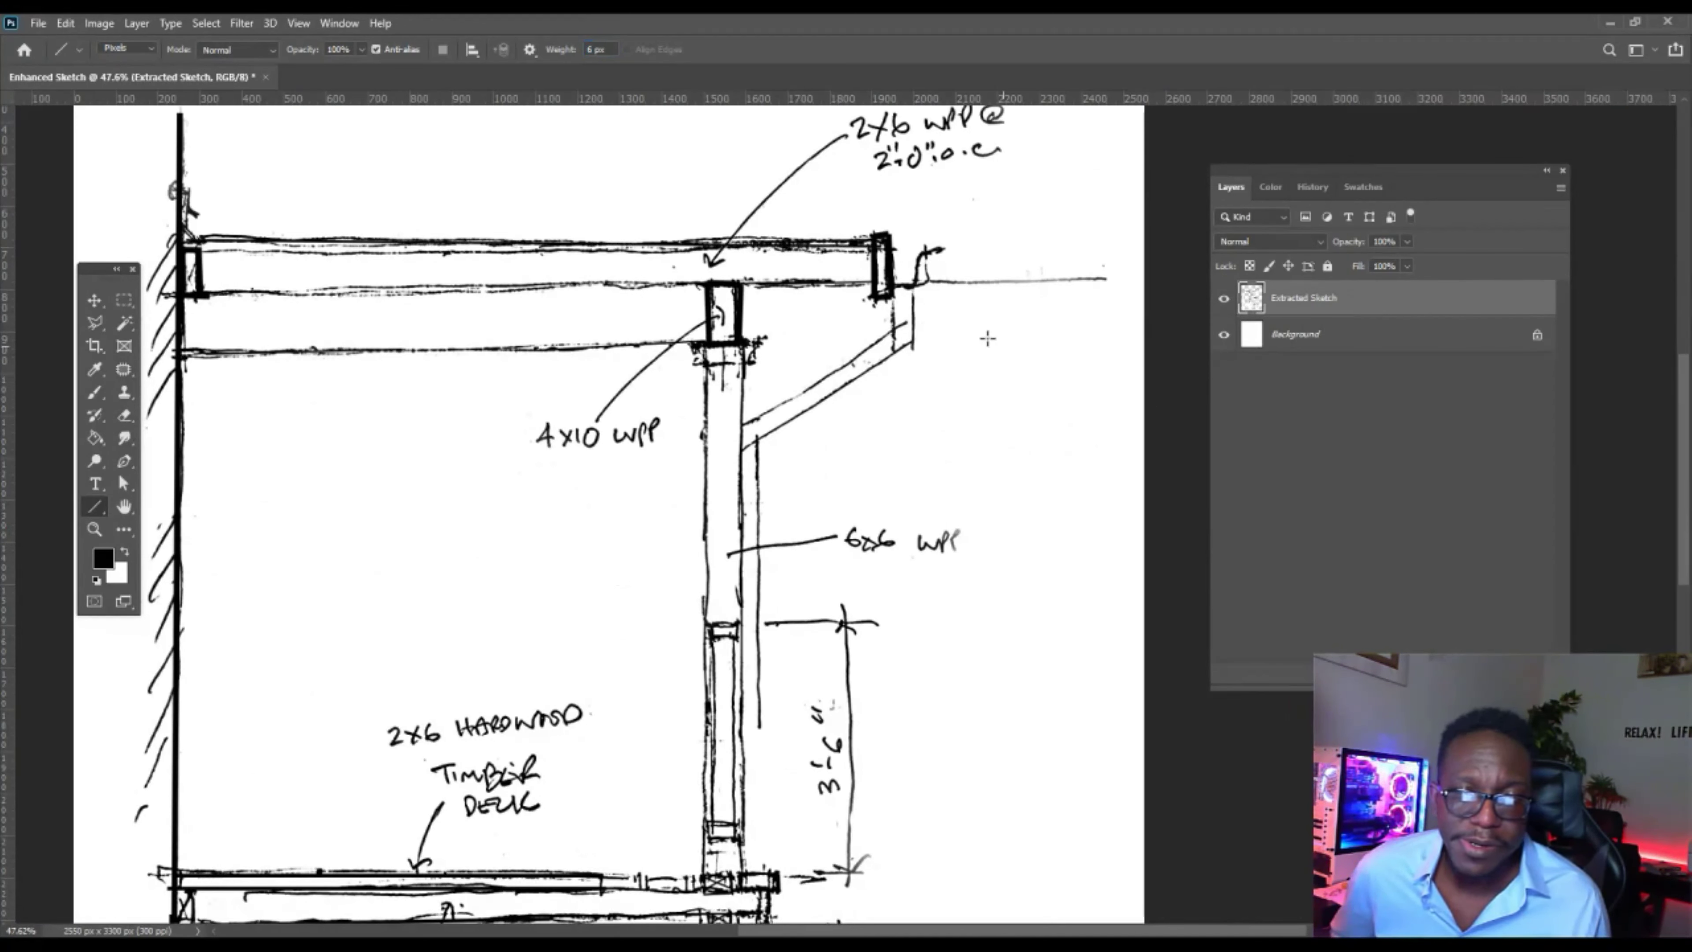
drag(881, 286, 199, 288)
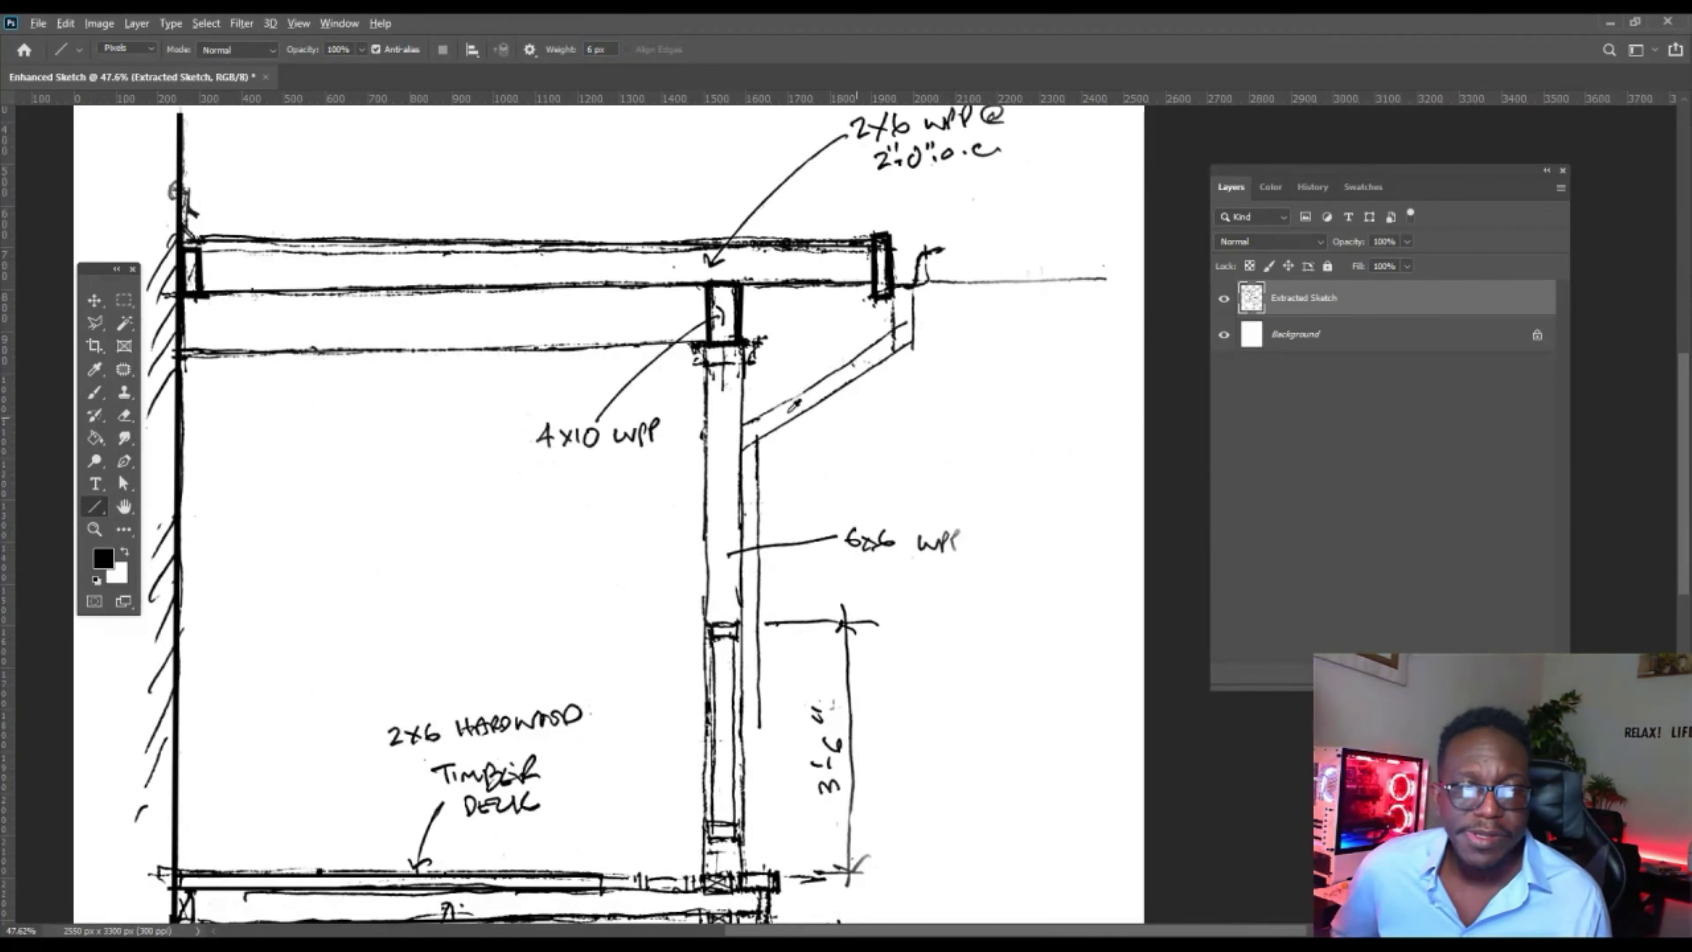
Trace the 4x10 beam's lower edge and extend the outer vertical line beside the 6x6 post down to the deck with 6 px lines.
scroll(778, 419, down, 3)
scroll(687, 380, up, 2)
drag(740, 352, 133, 358)
scroll(133, 358, down, 3)
scroll(931, 612, up, 2)
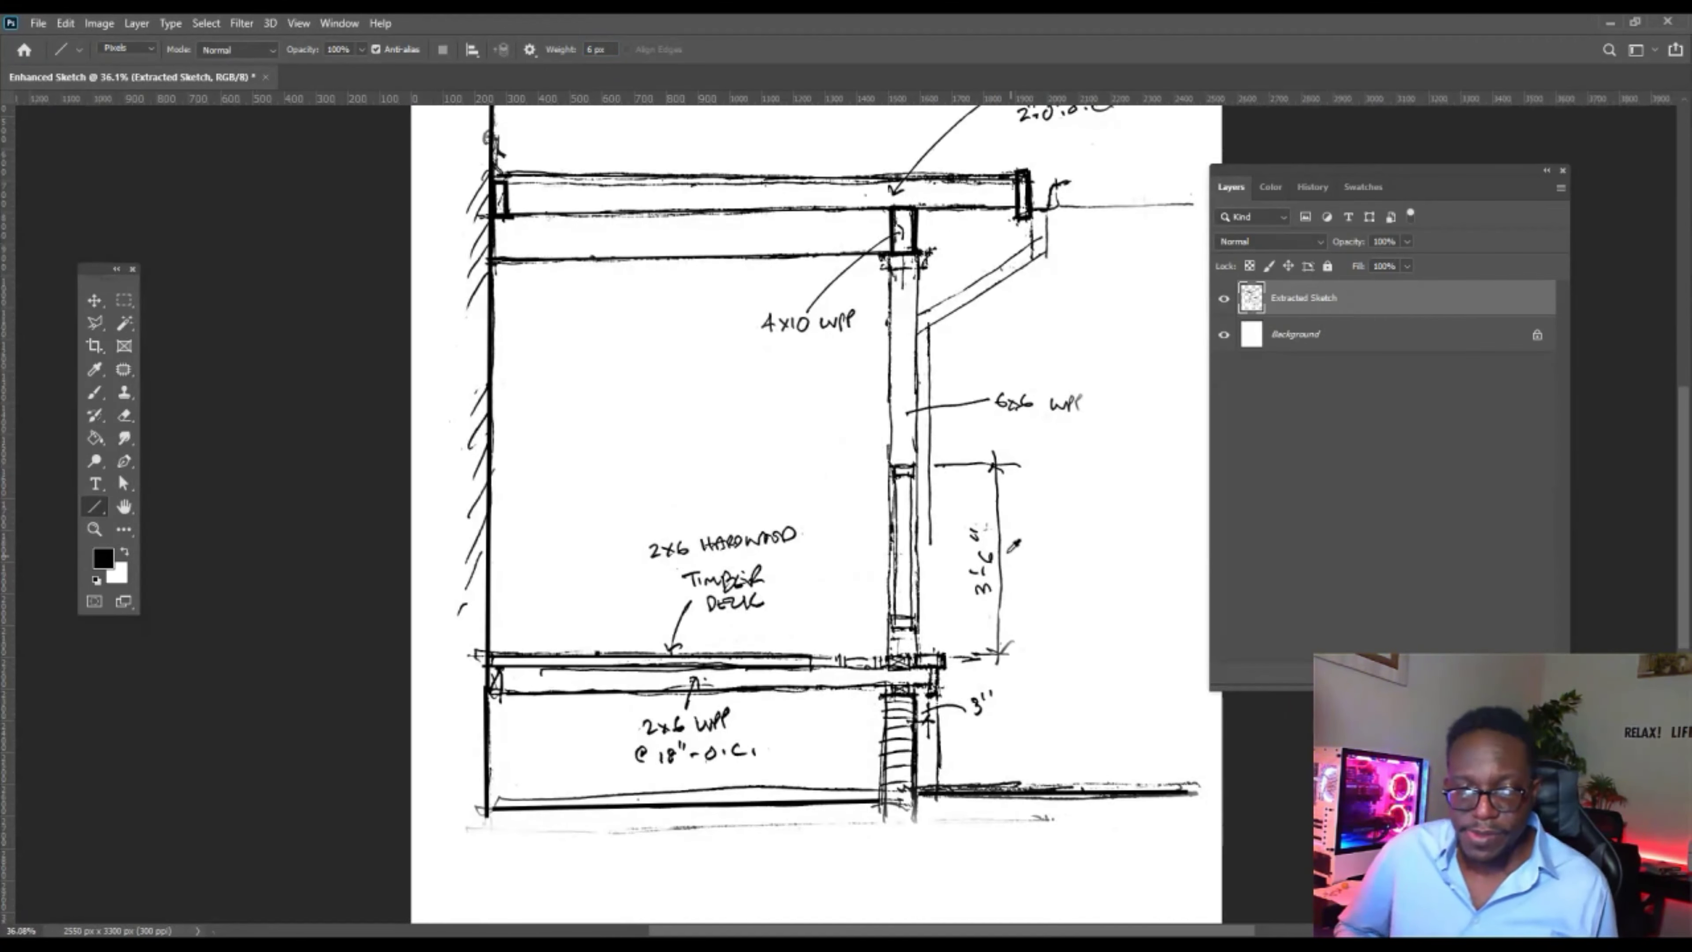
scroll(966, 663, up, 3)
drag(910, 445, 911, 655)
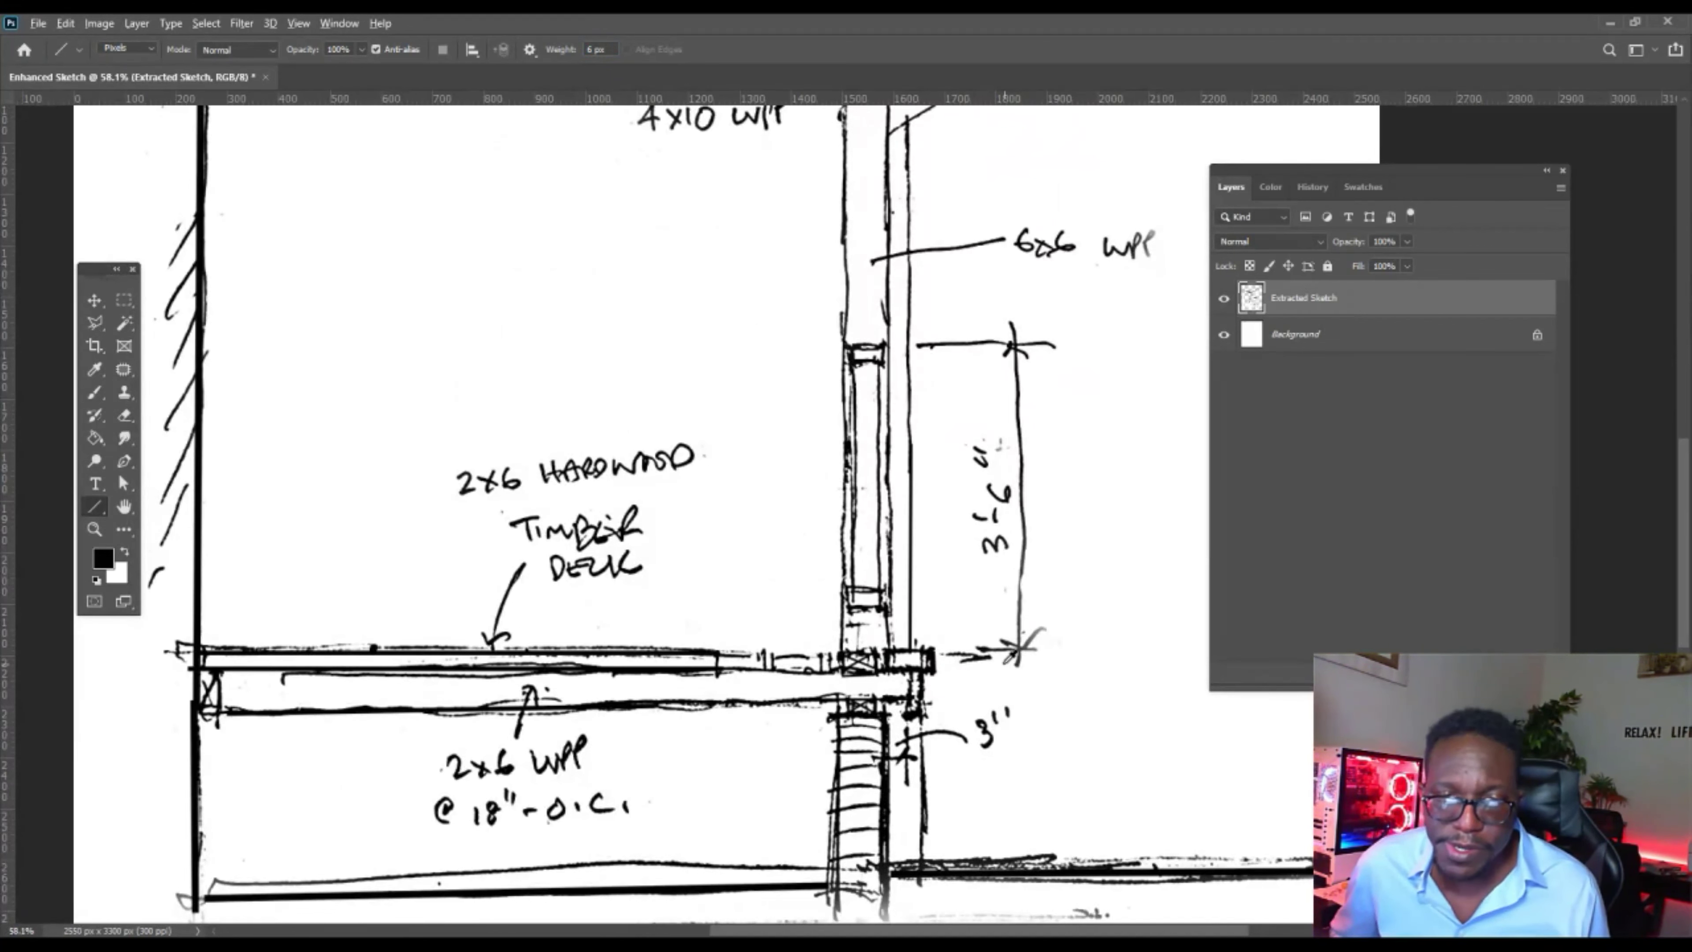
Save the drawing as the Photoshop file Enhanced Sketch.psd.
scroll(935, 617, down, 4)
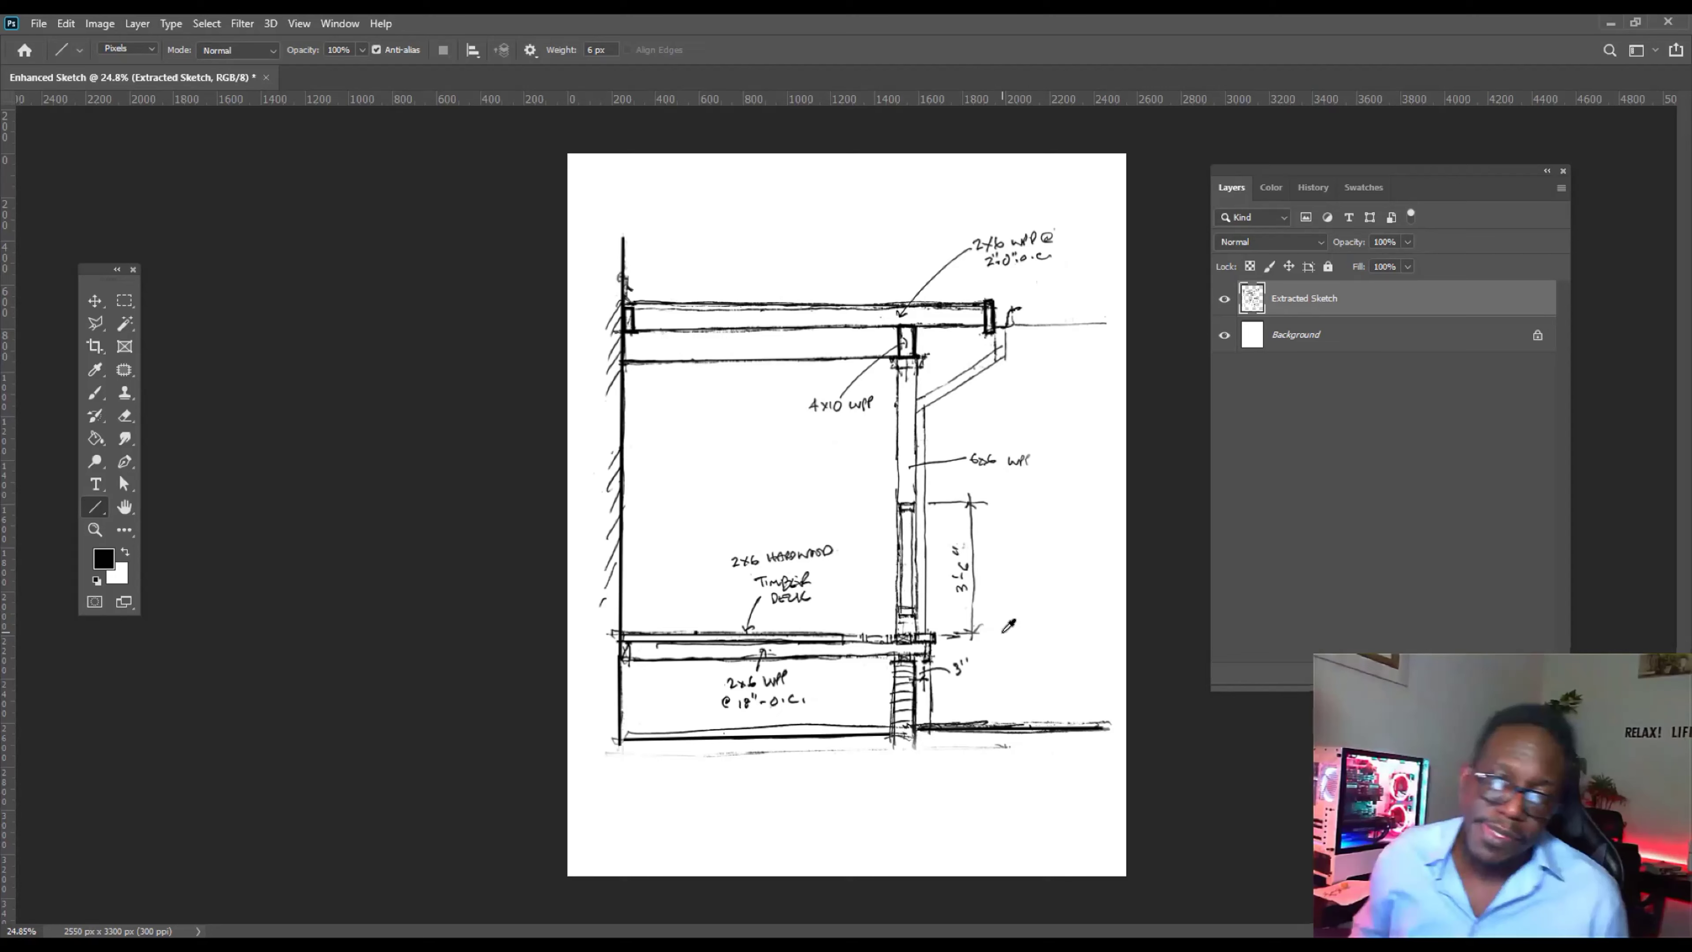
key(ctrl+shift+s)
click(260, 477)
click(949, 827)
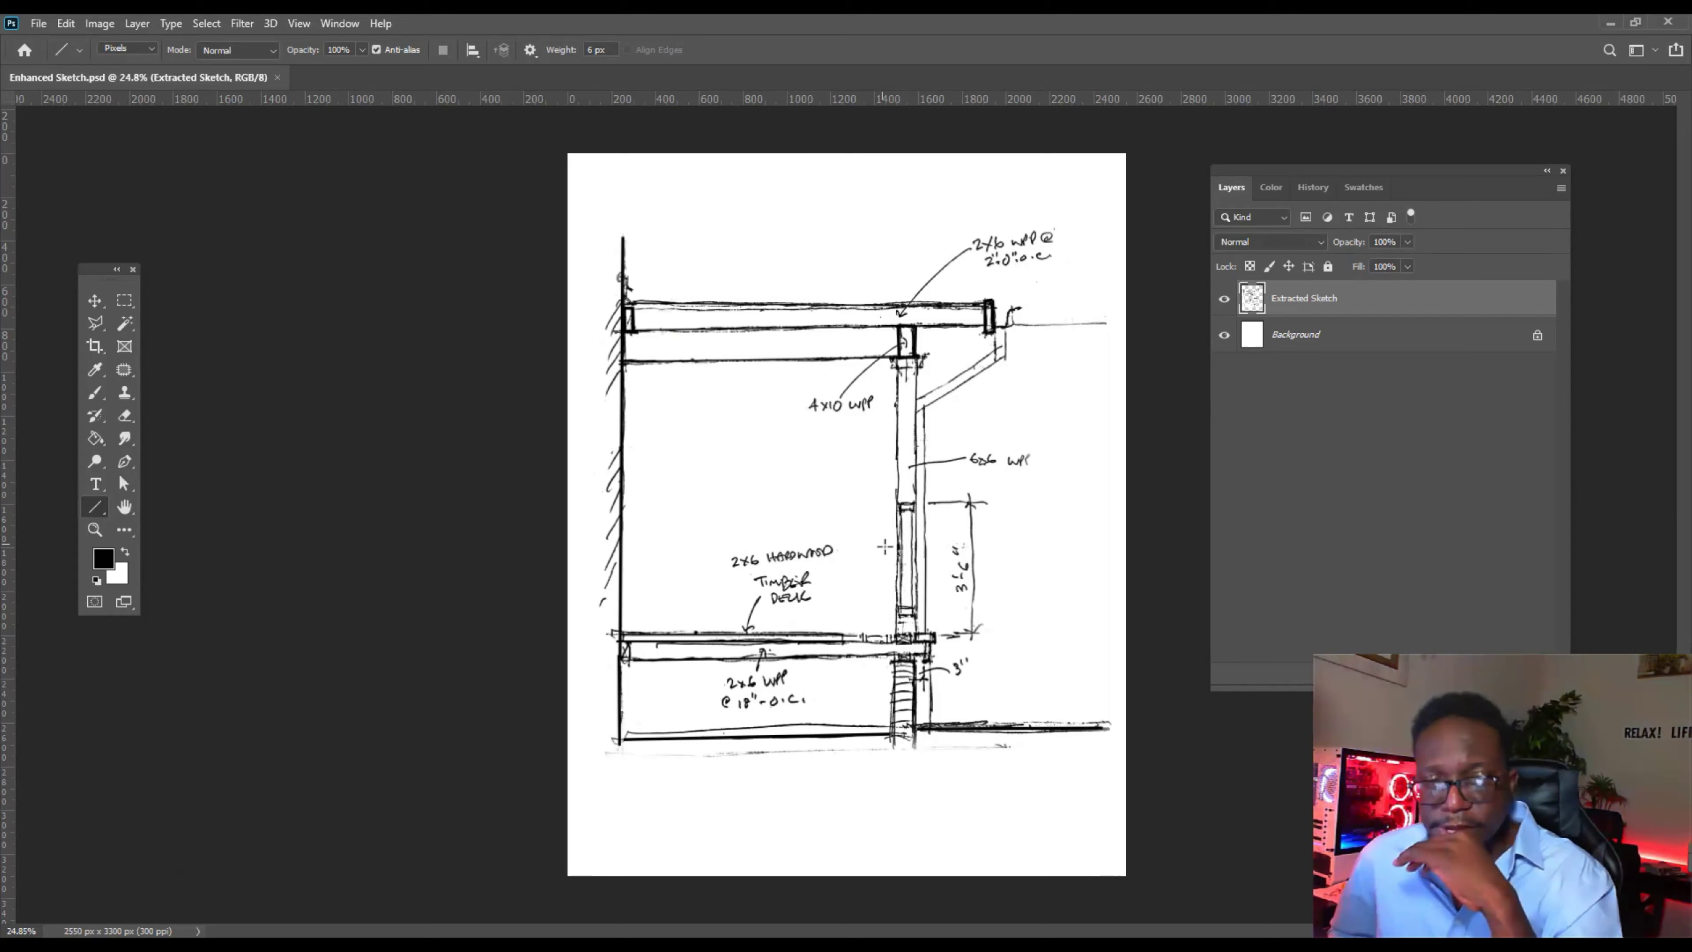
Set the foreground colour to a bright red.
scroll(885, 547, up, 3)
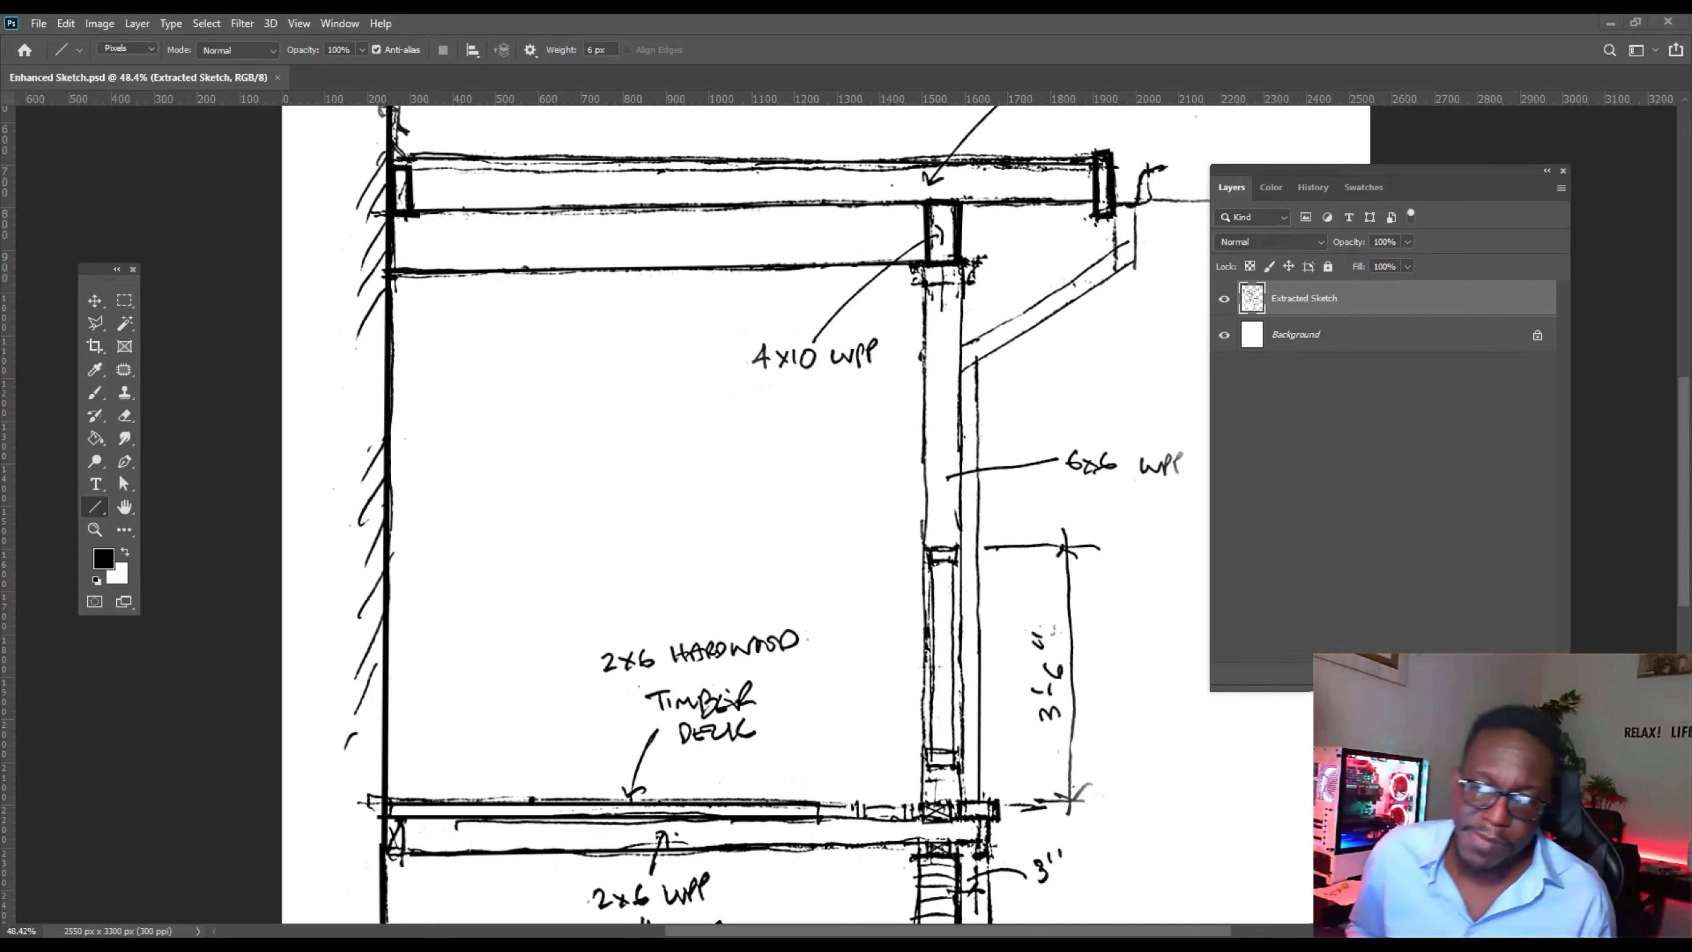
scroll(746, 437, down, 1)
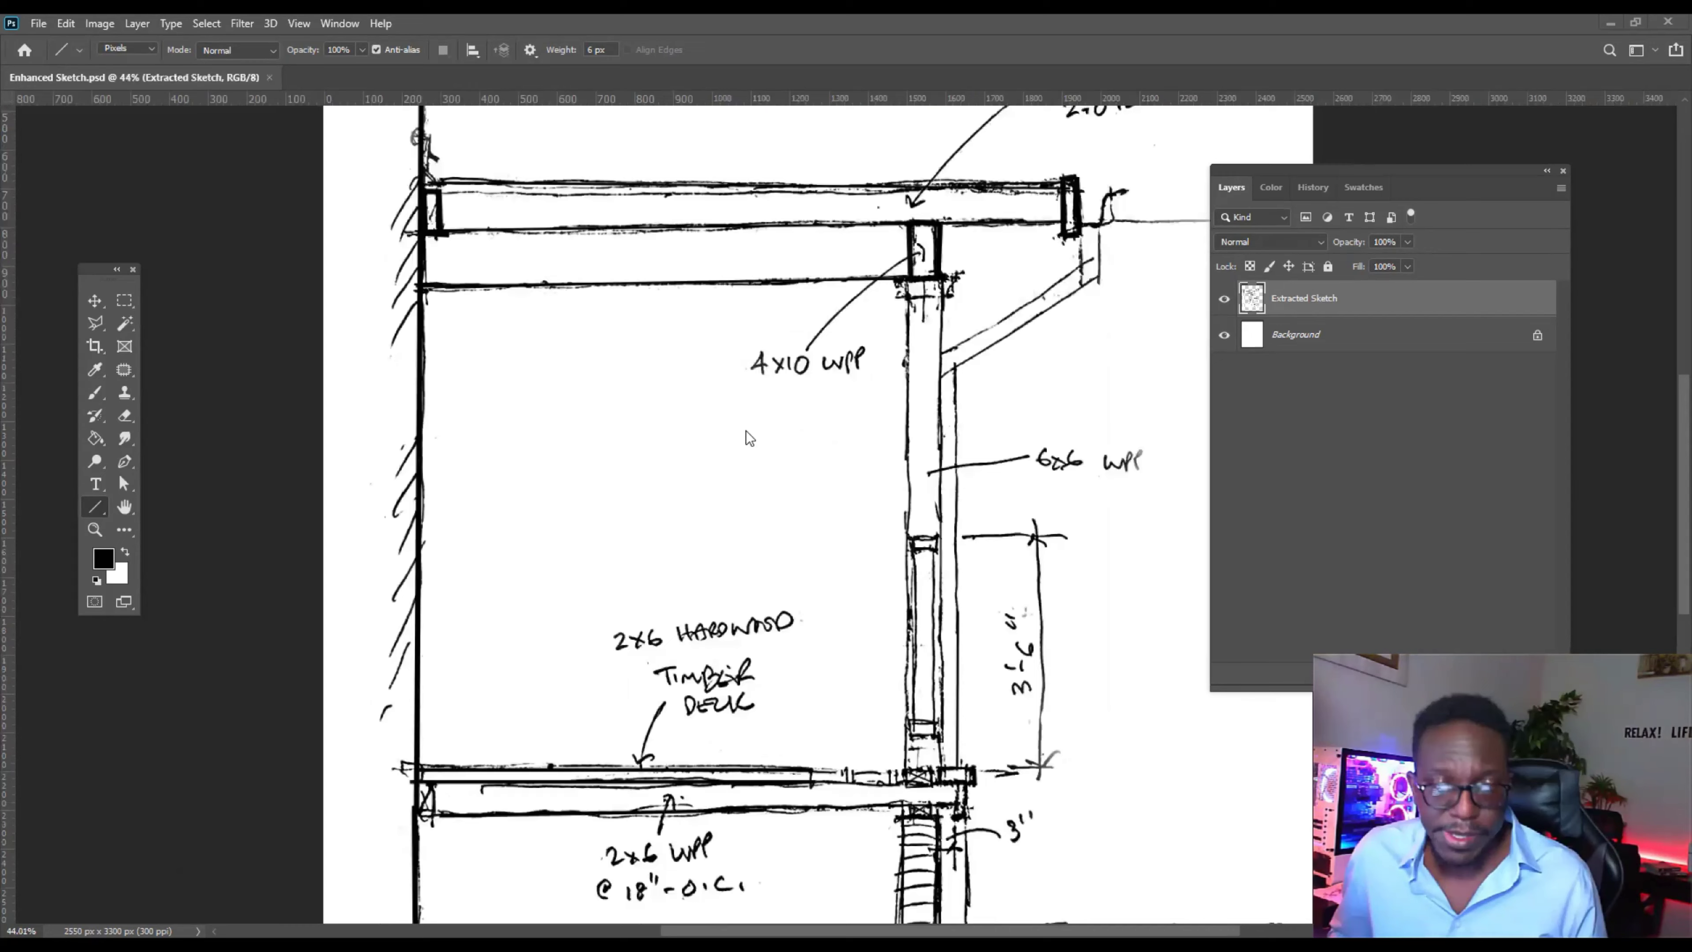
scroll(746, 431, down, 3)
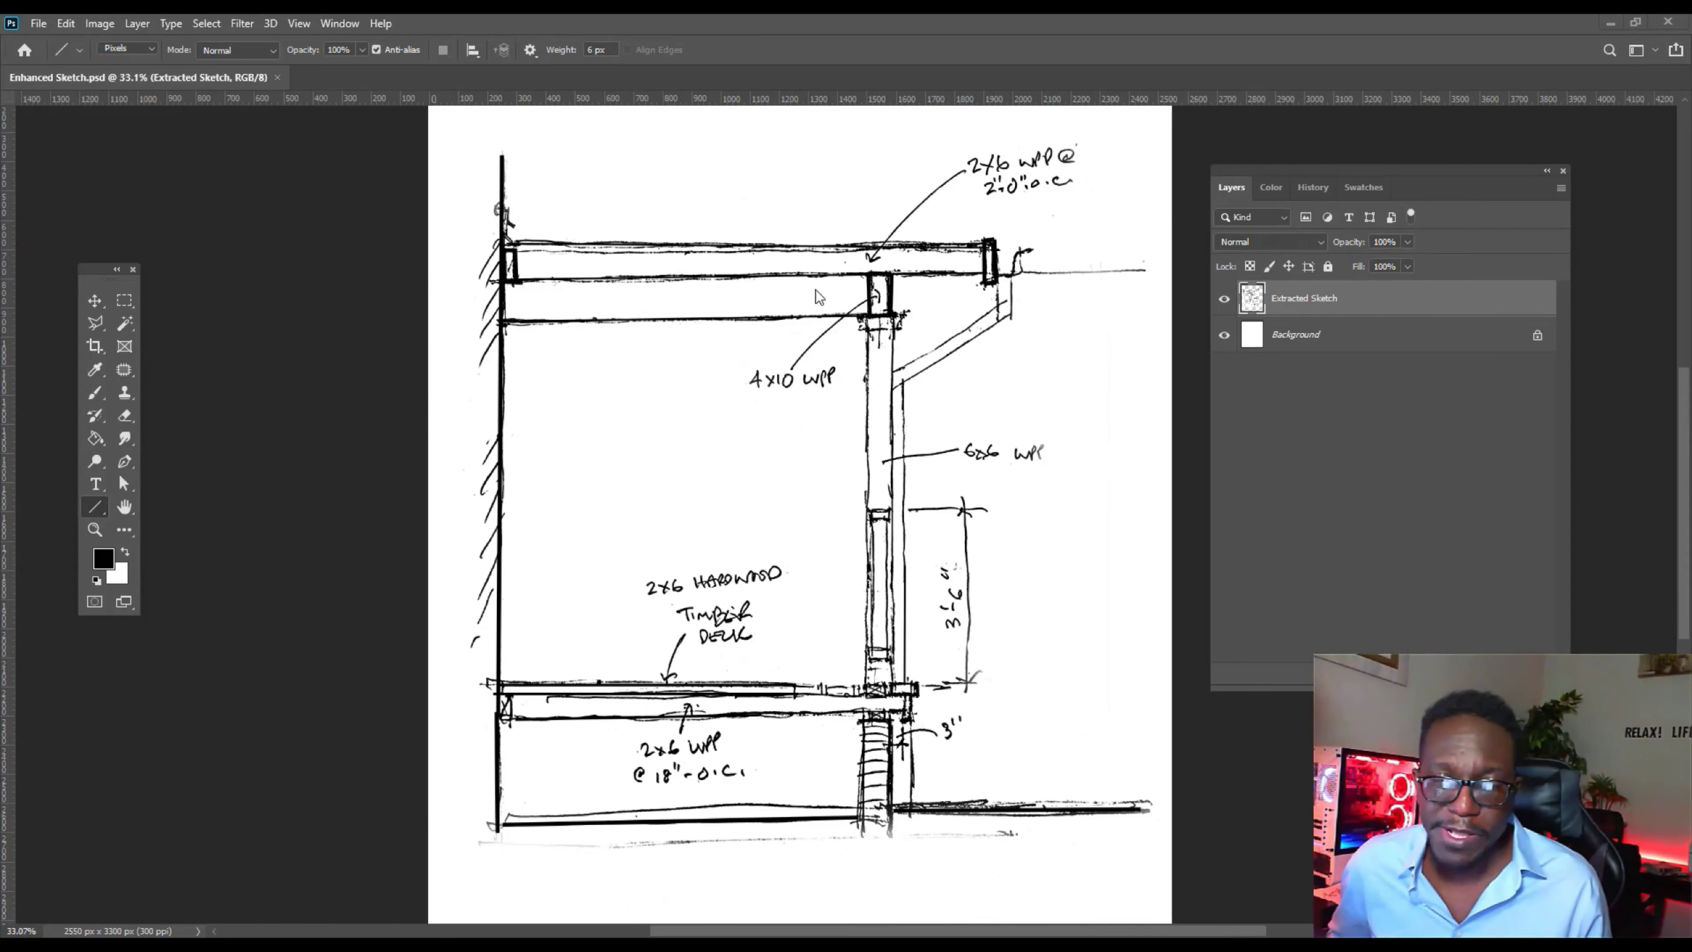
scroll(815, 290, up, 3)
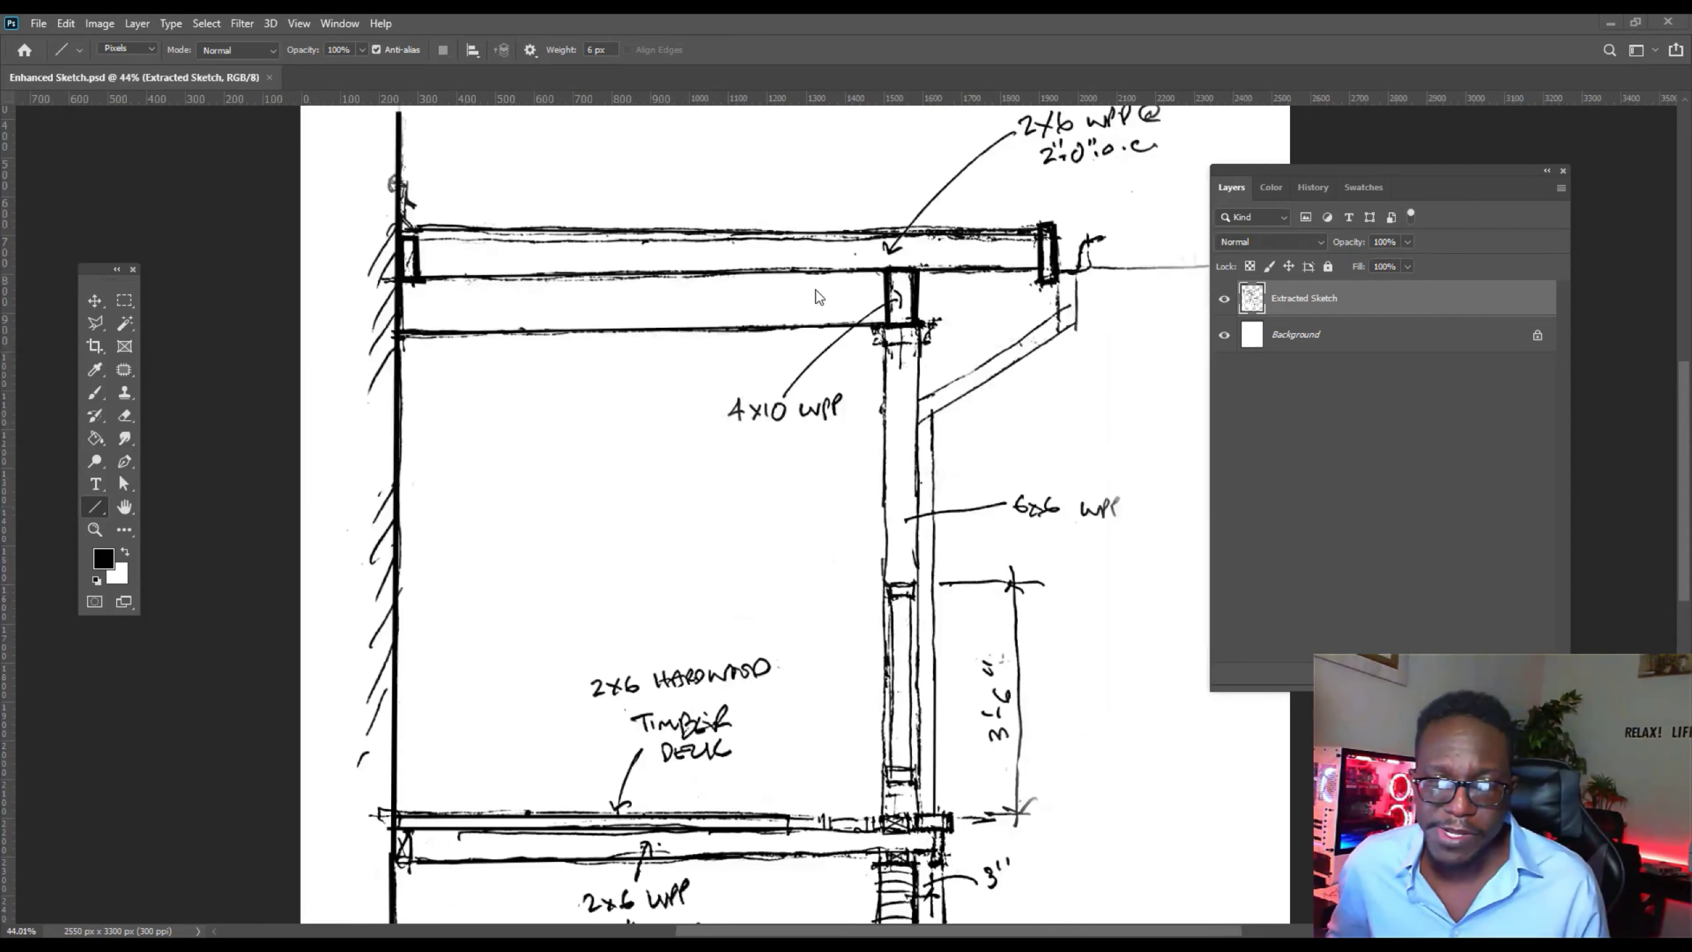
scroll(815, 290, up, 2)
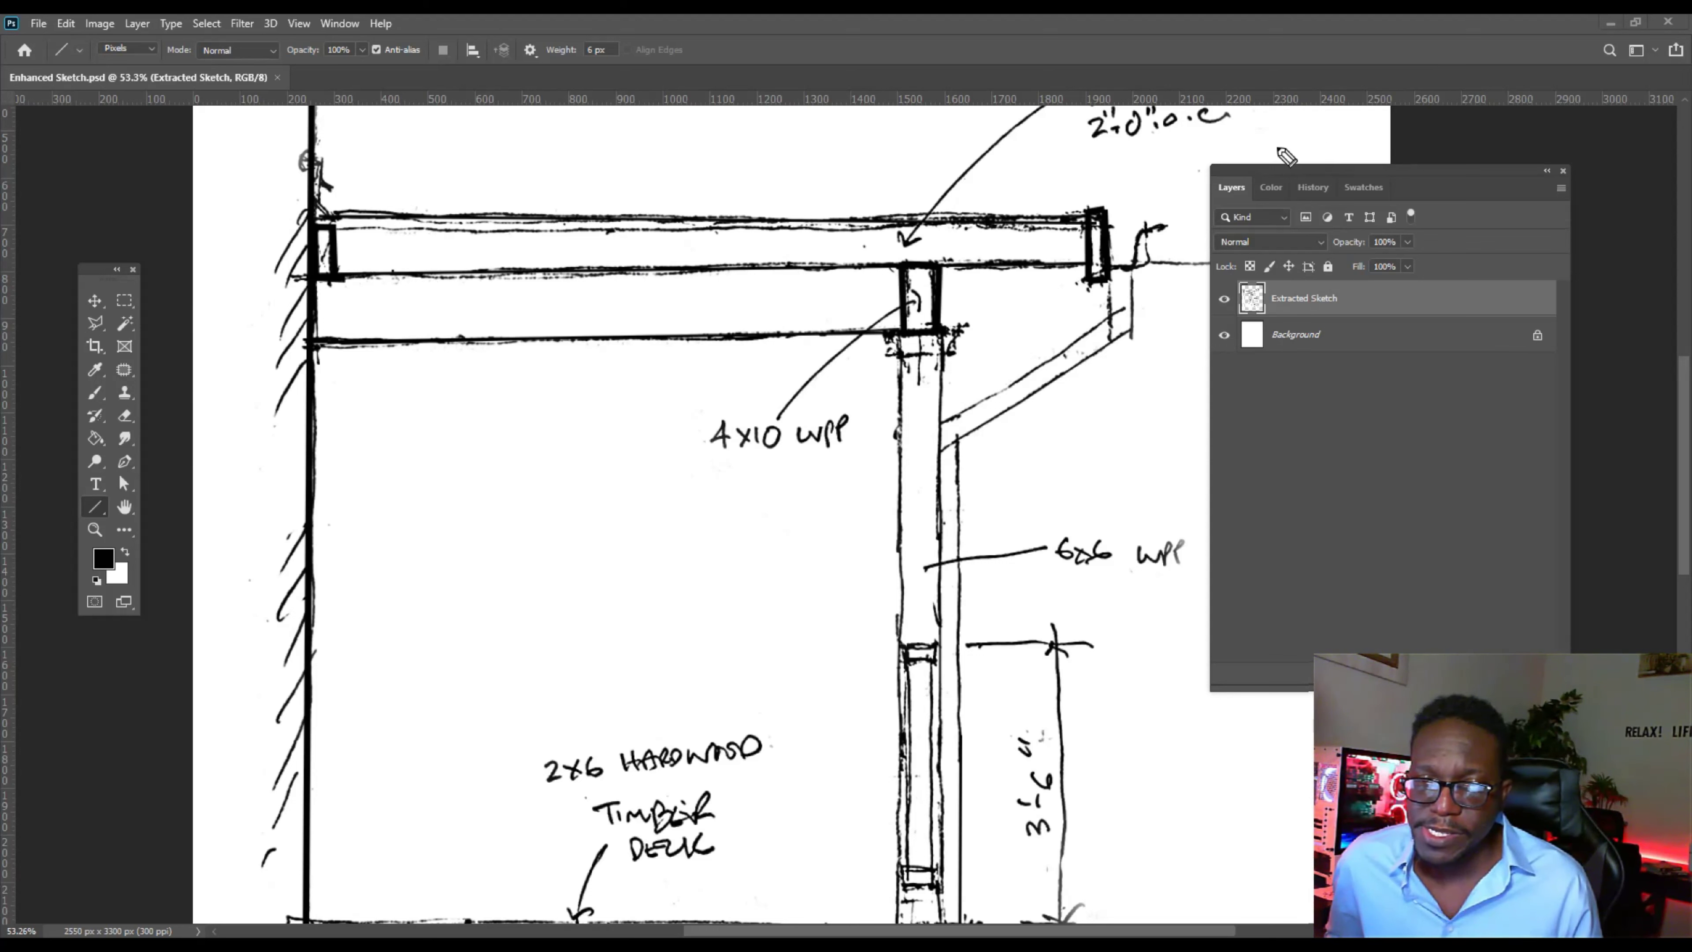
mouse_move(1332, 115)
mouse_down()
mouse_move(1277, 178)
mouse_move(1272, 160)
mouse_move(1311, 161)
mouse_up()
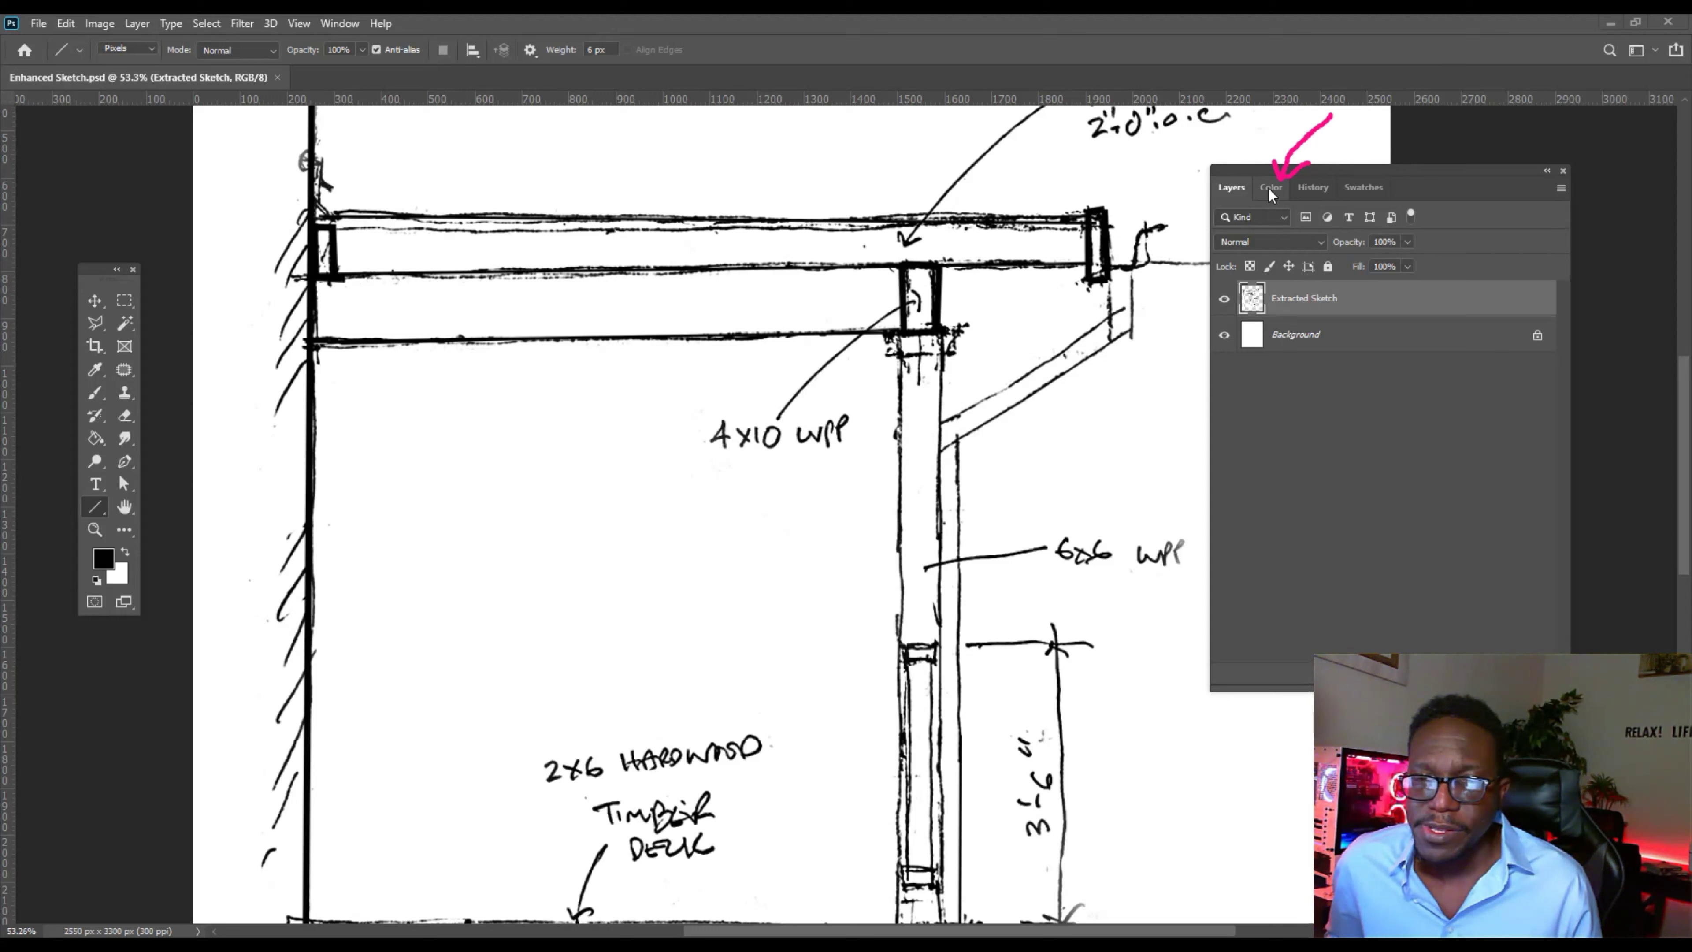
click(1270, 190)
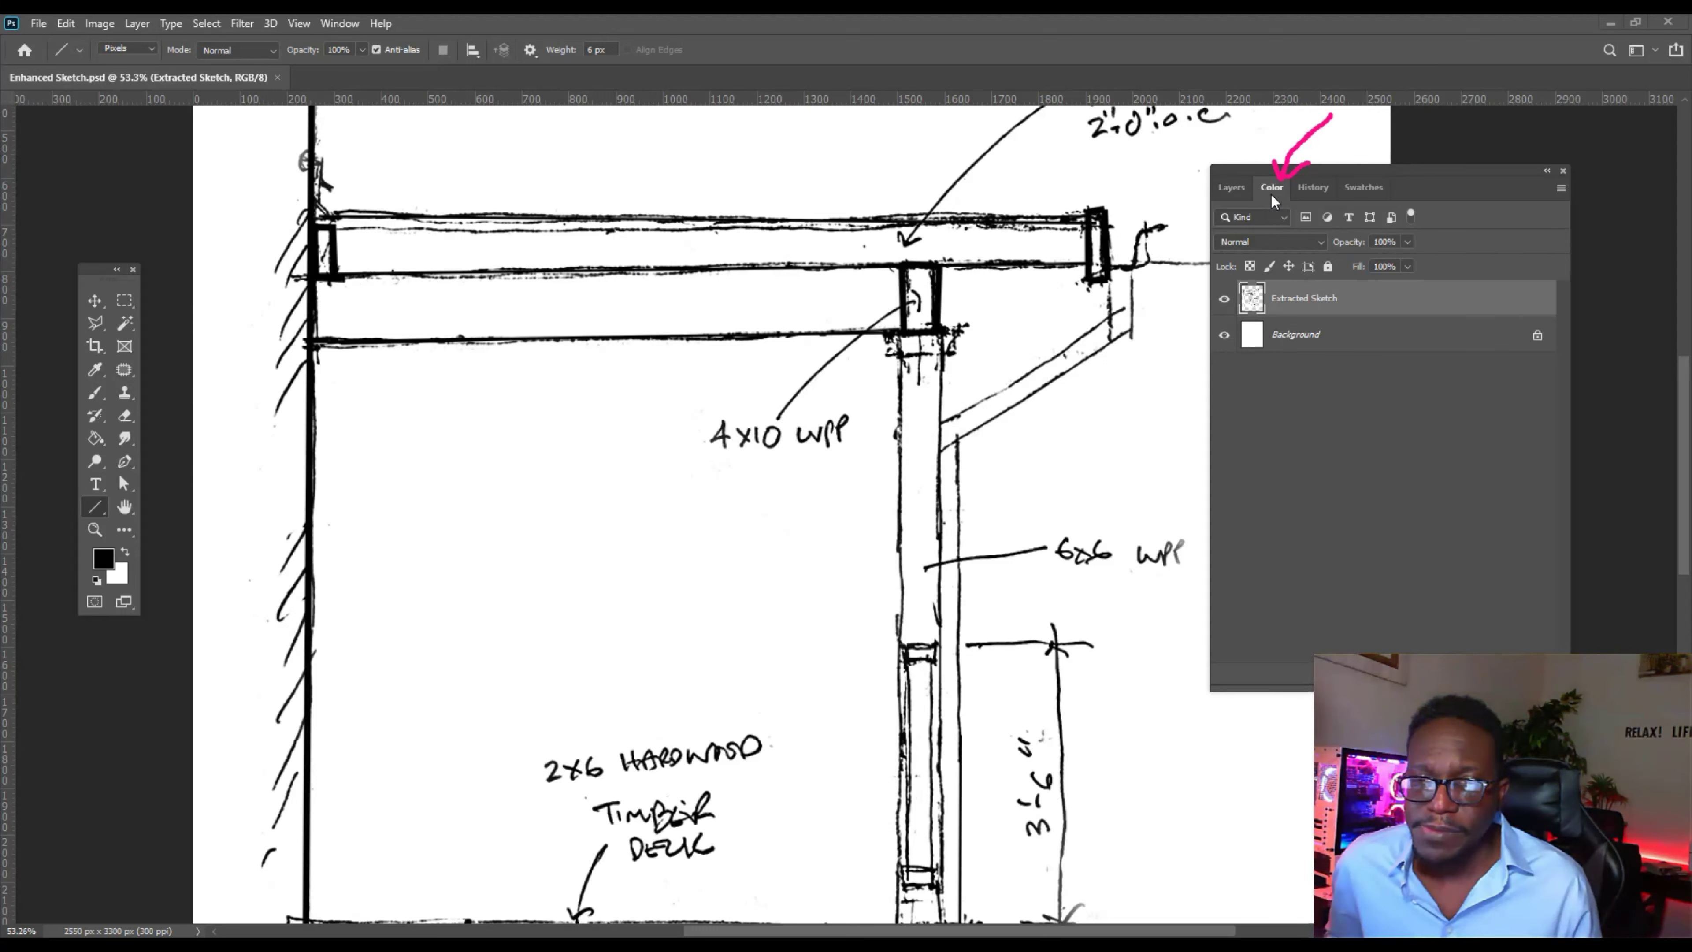
click(1418, 439)
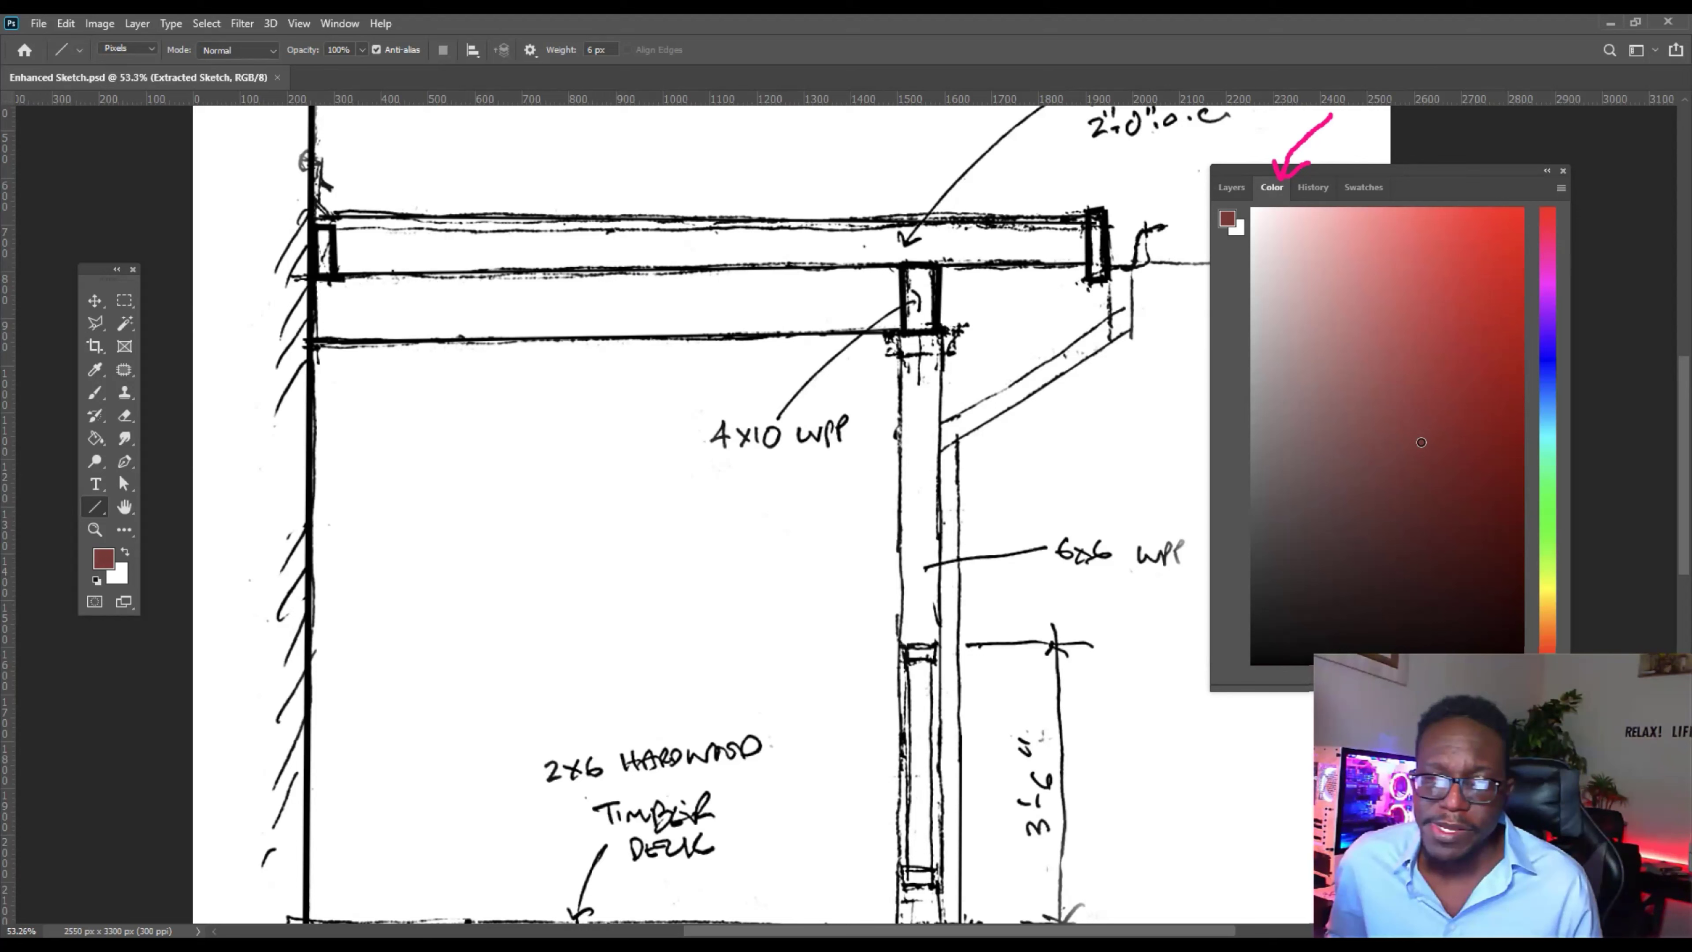
click(1474, 273)
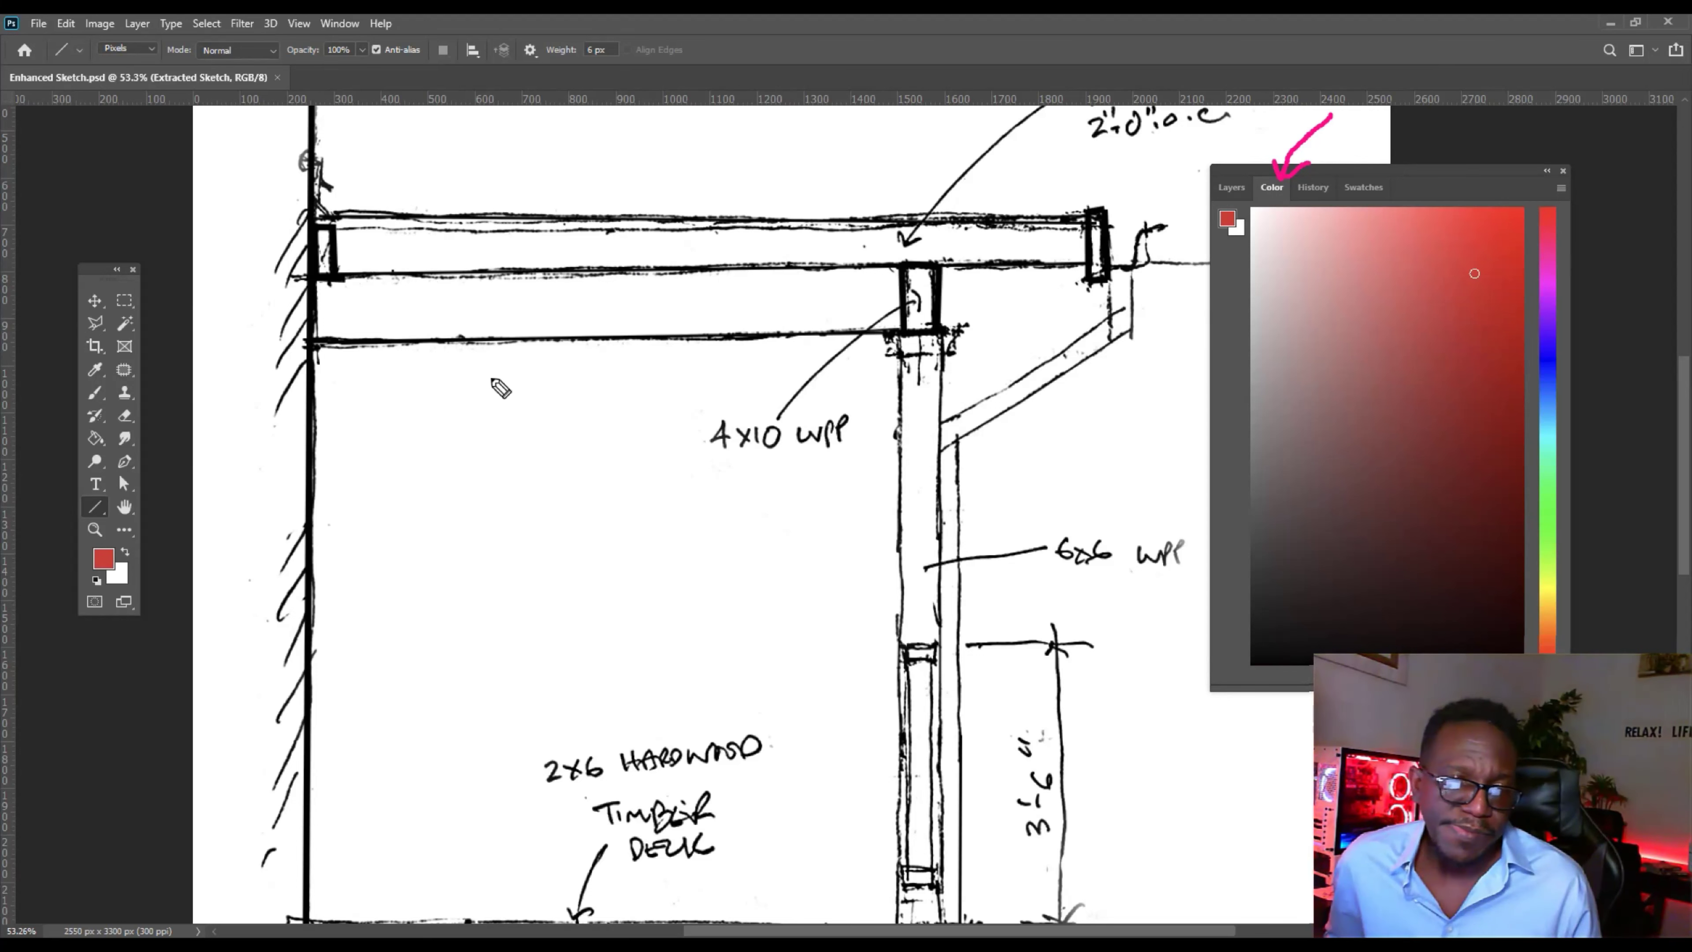
Fill the roof rafter, the 4x10 beam and the upper part of the 6x6 post with red using the Paint Bucket.
drag(341, 441, 119, 537)
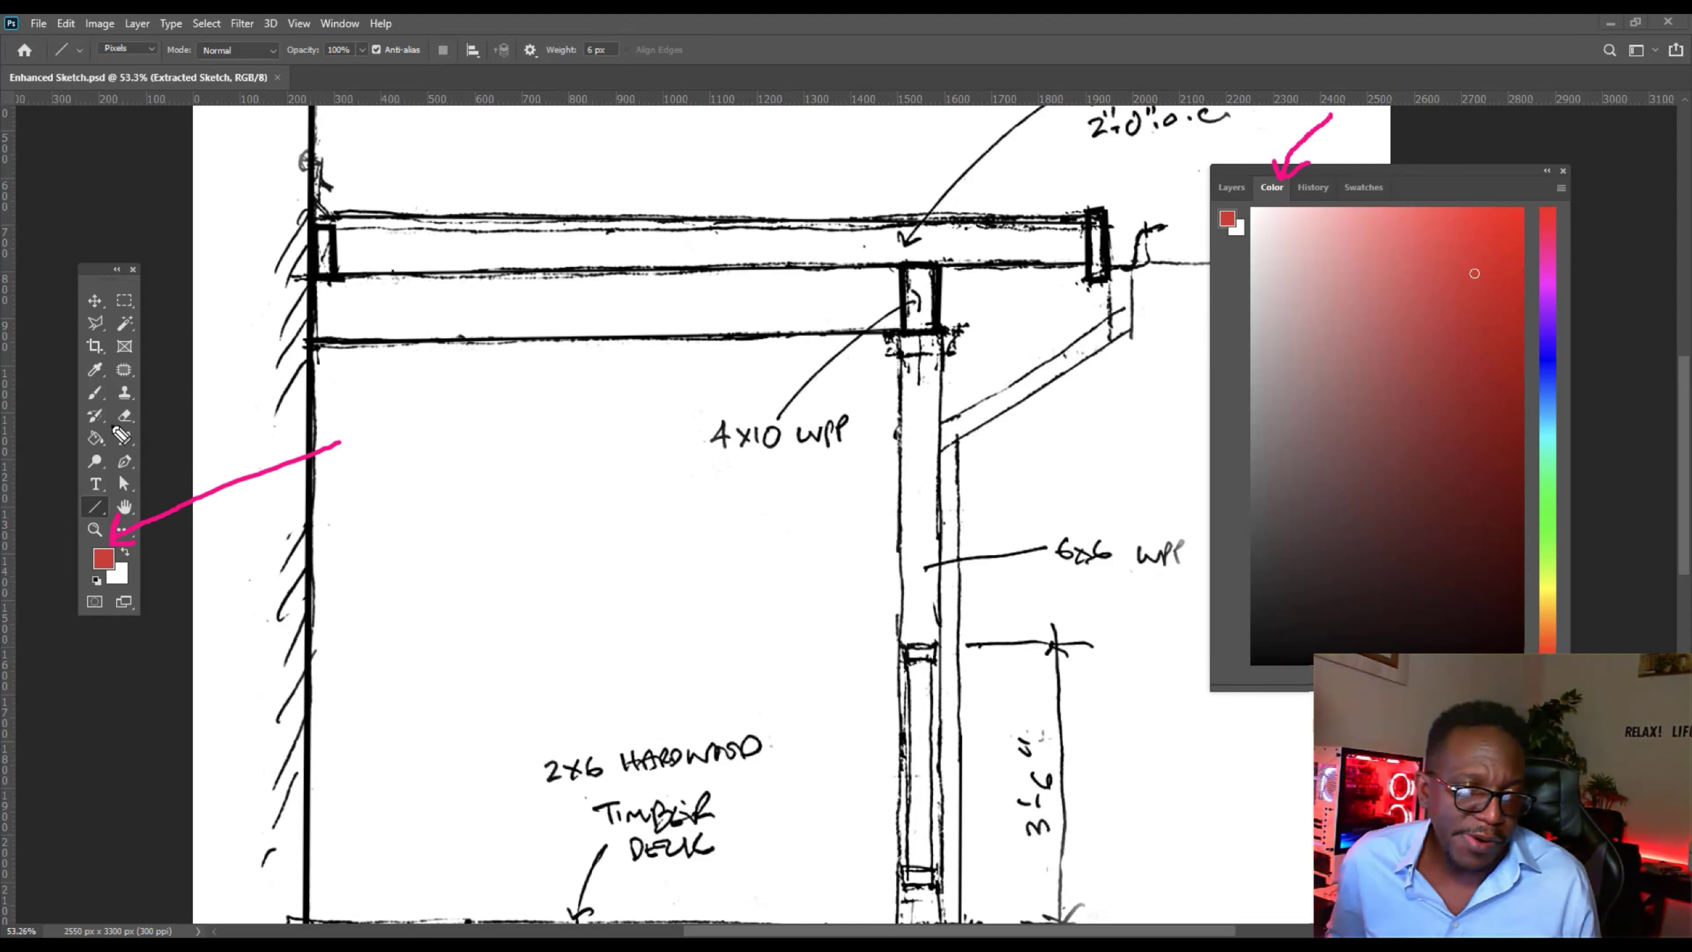
drag(100, 422, 105, 459)
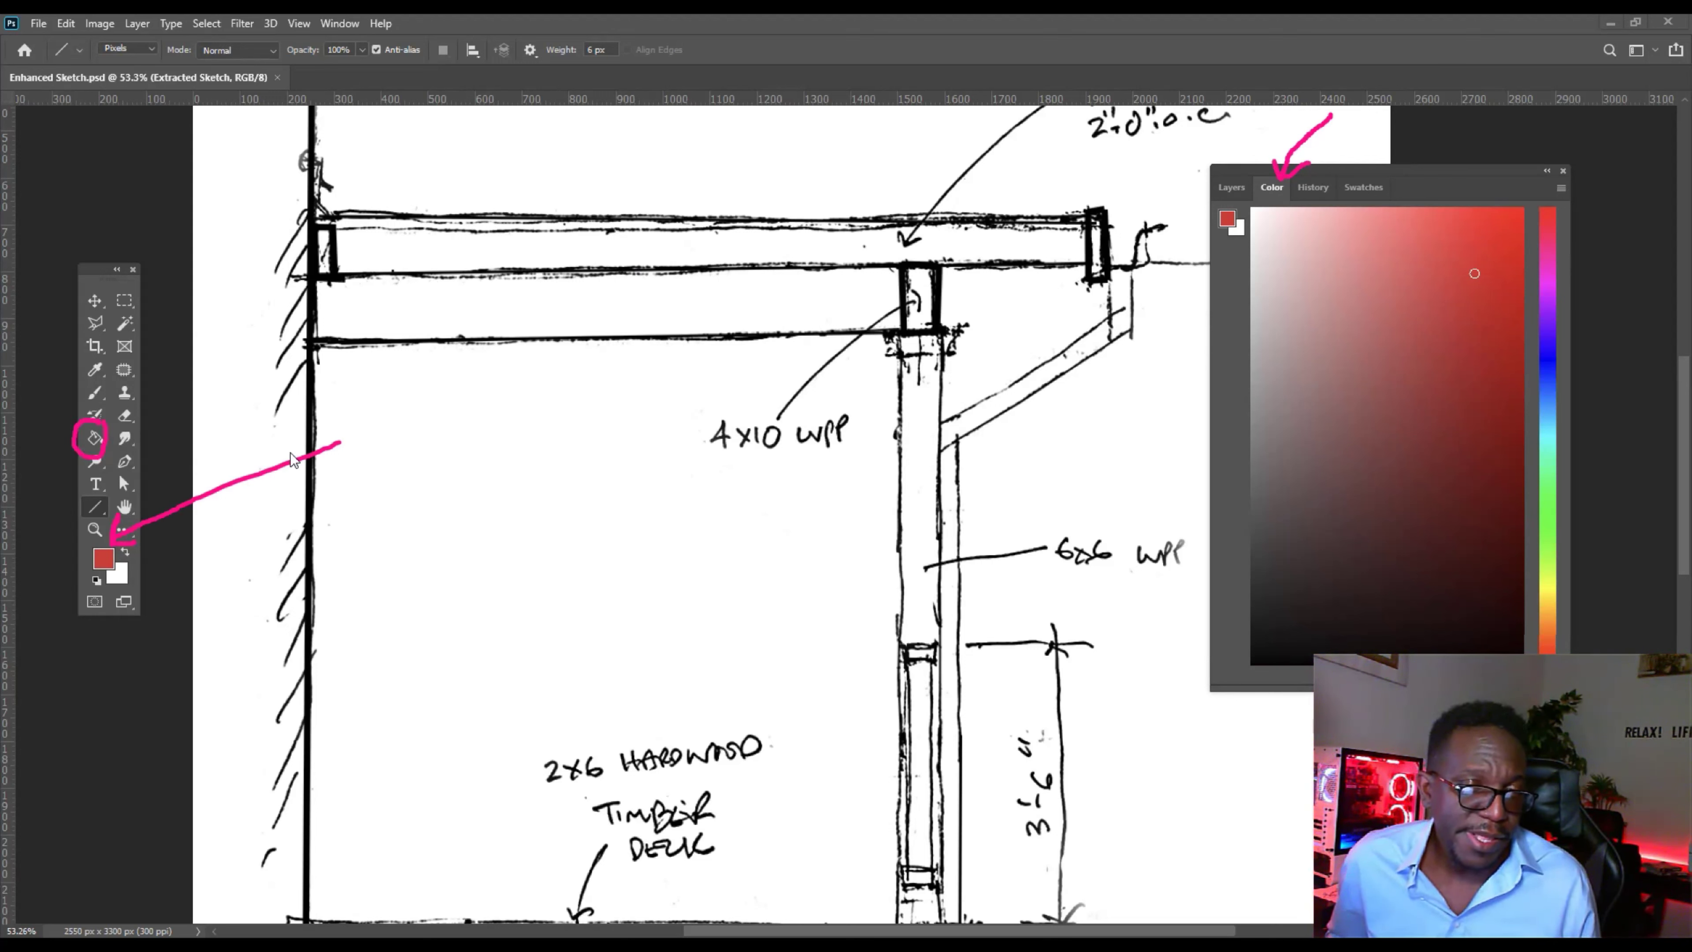
click(92, 440)
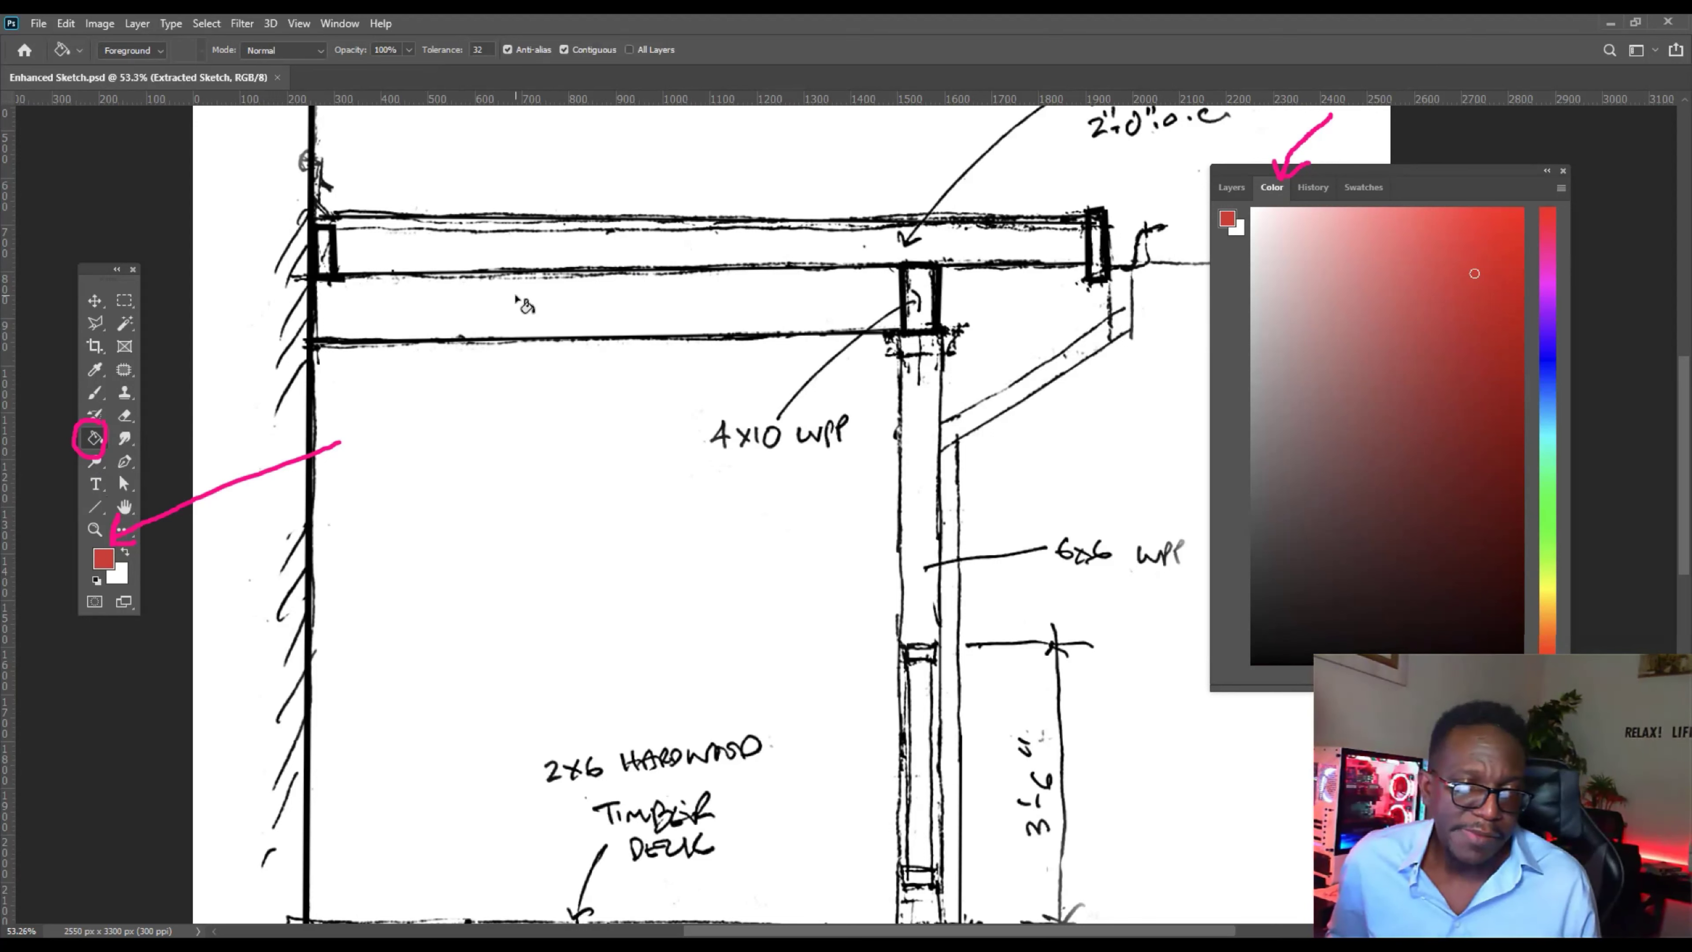
click(521, 305)
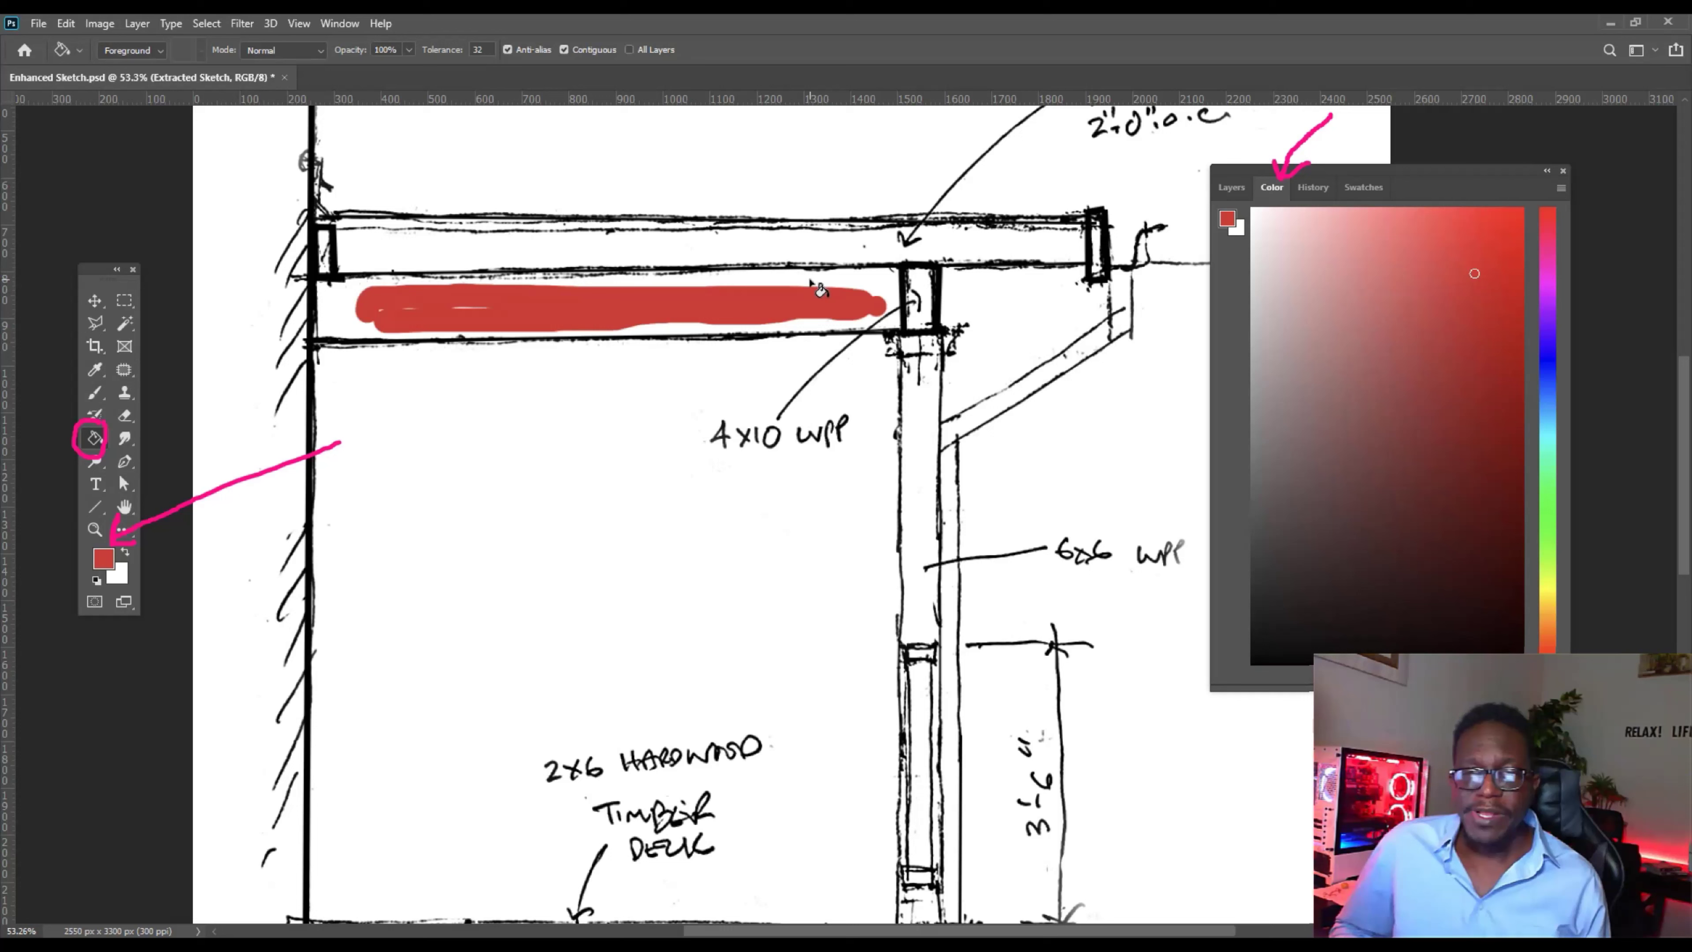
click(820, 289)
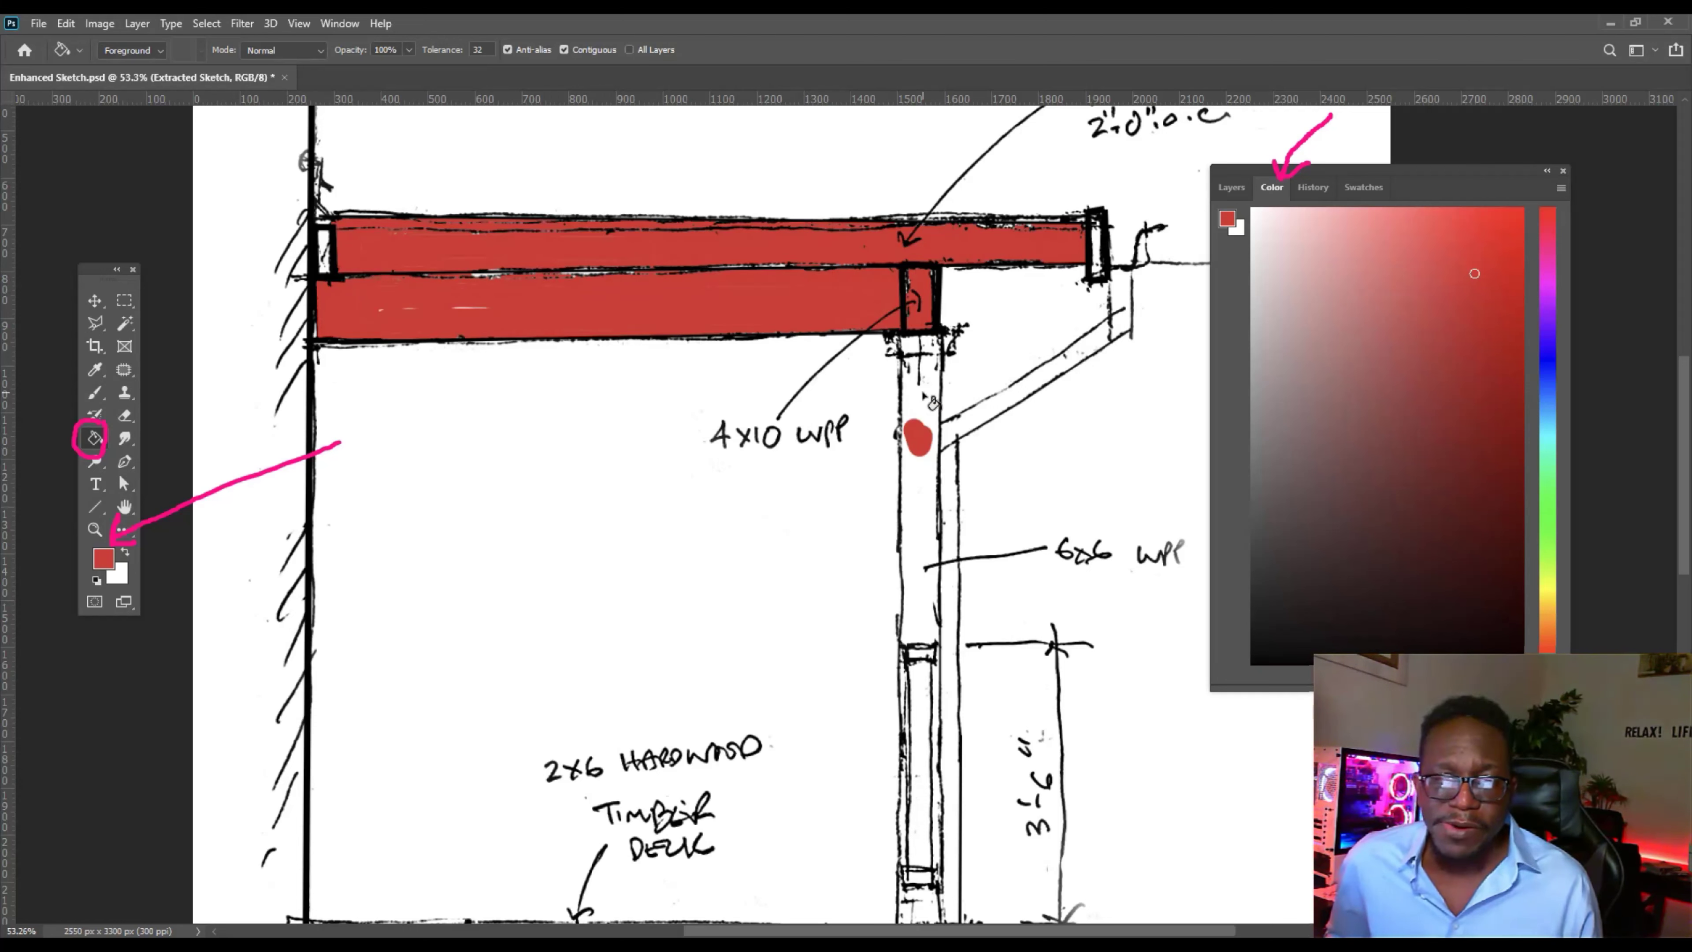
click(917, 413)
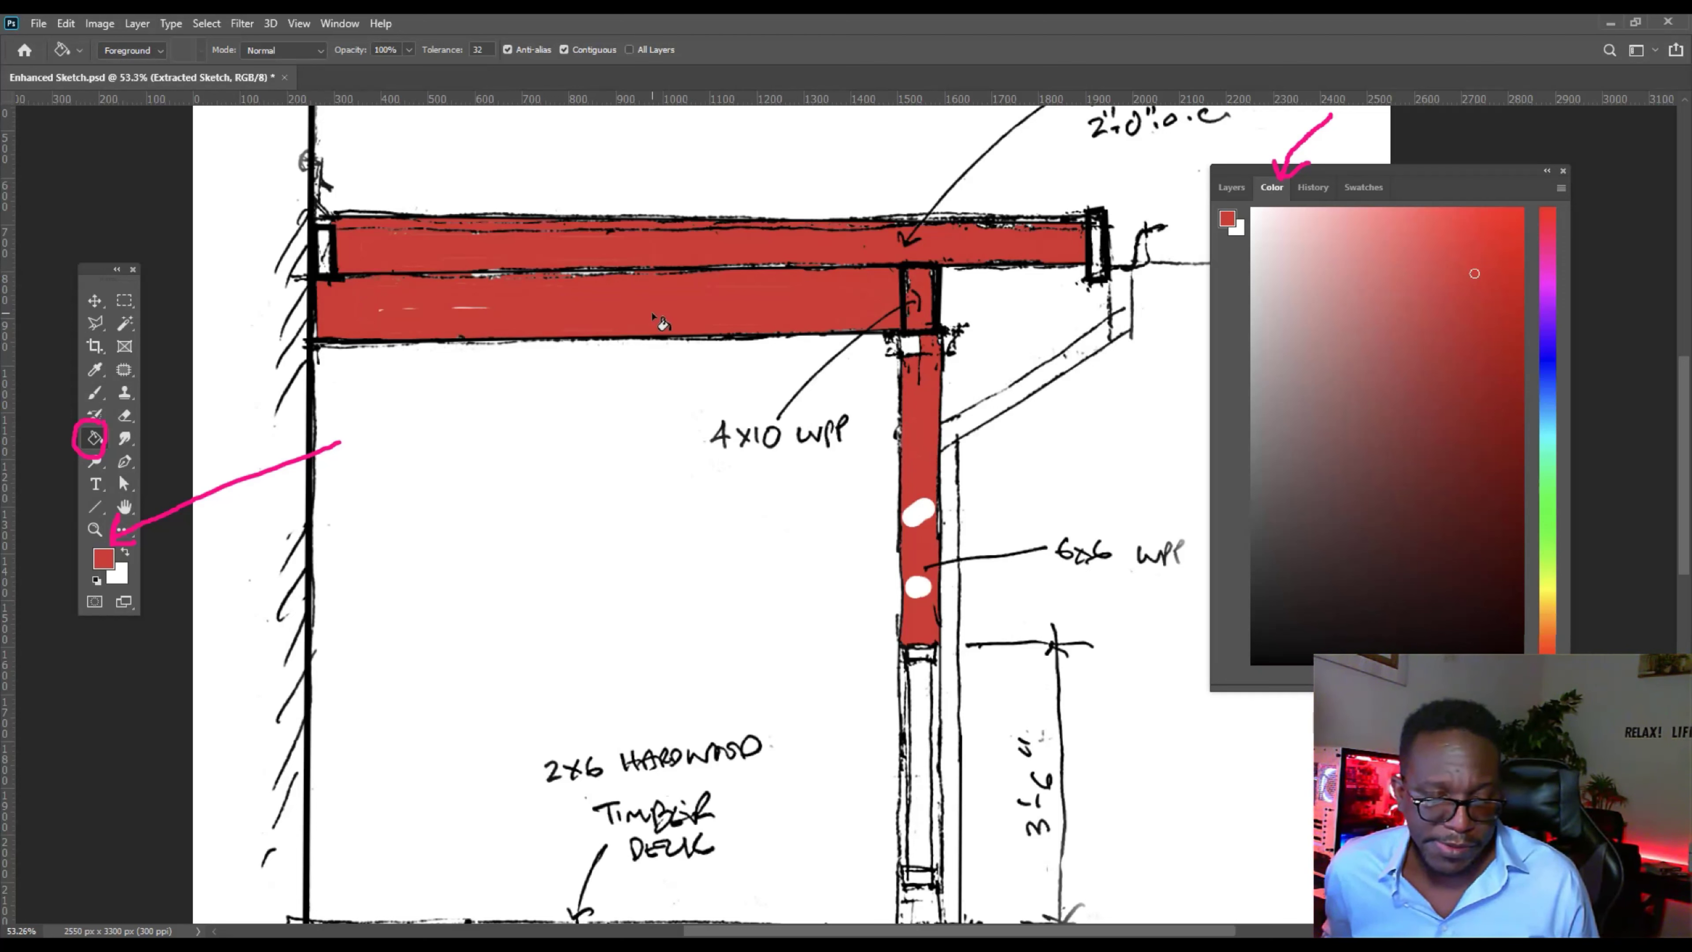
Undo all the Paint Bucket fills by reverting to the saved Line Tool state in the history.
click(1313, 187)
click(1292, 467)
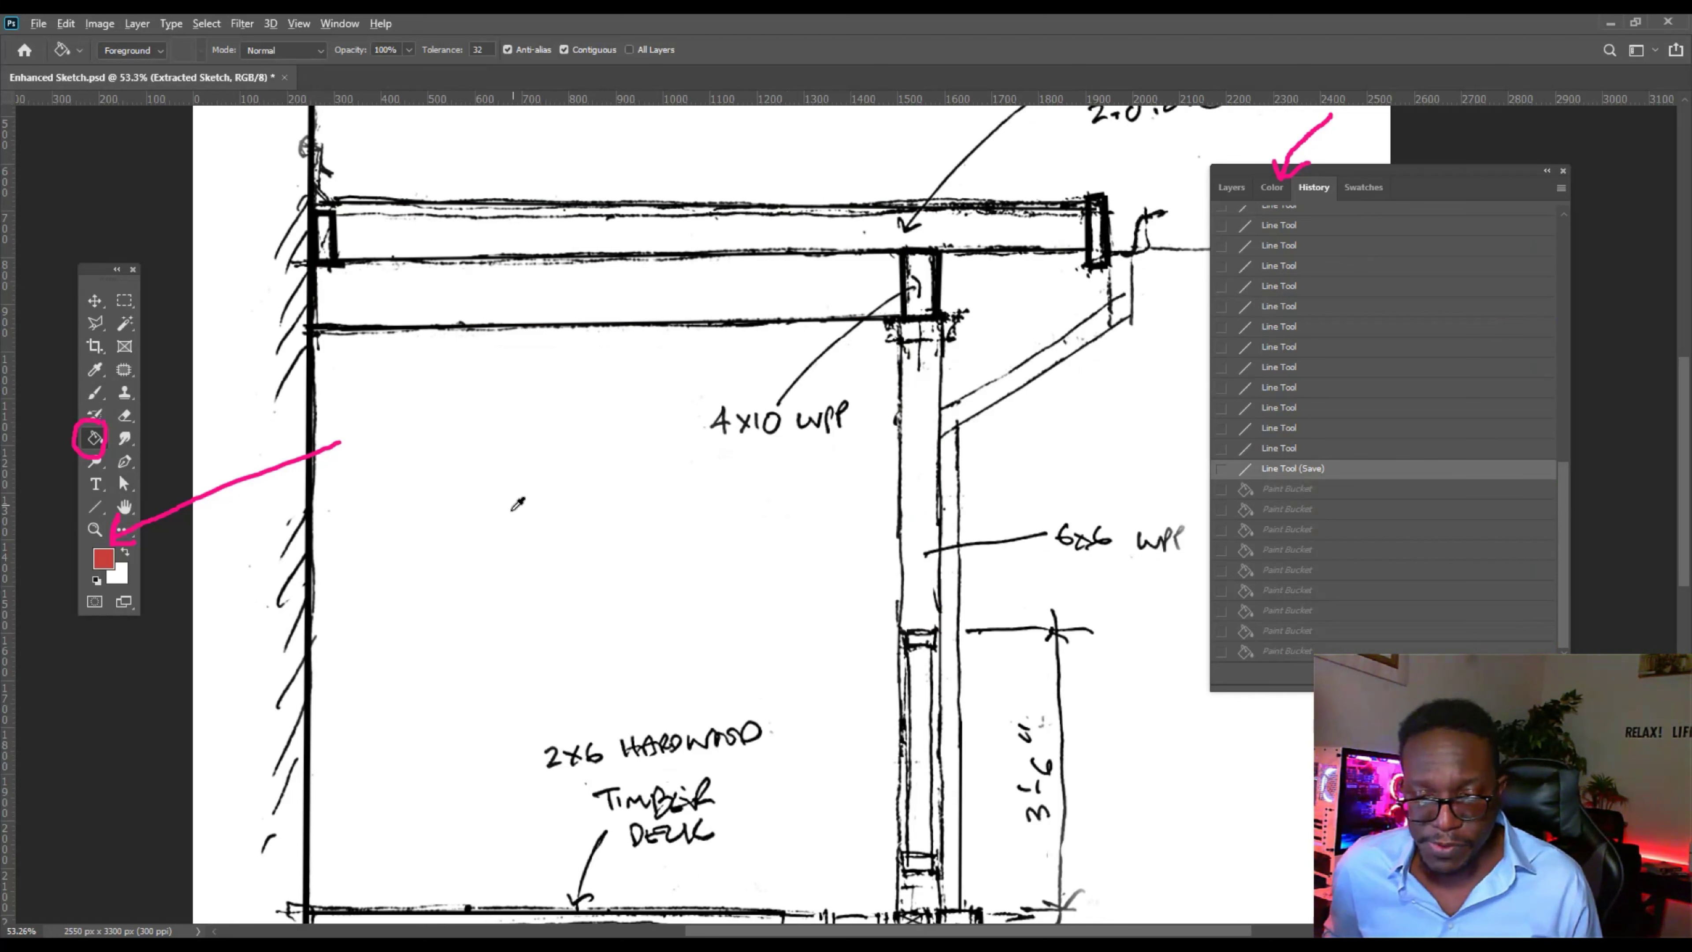
scroll(518, 504, down, 3)
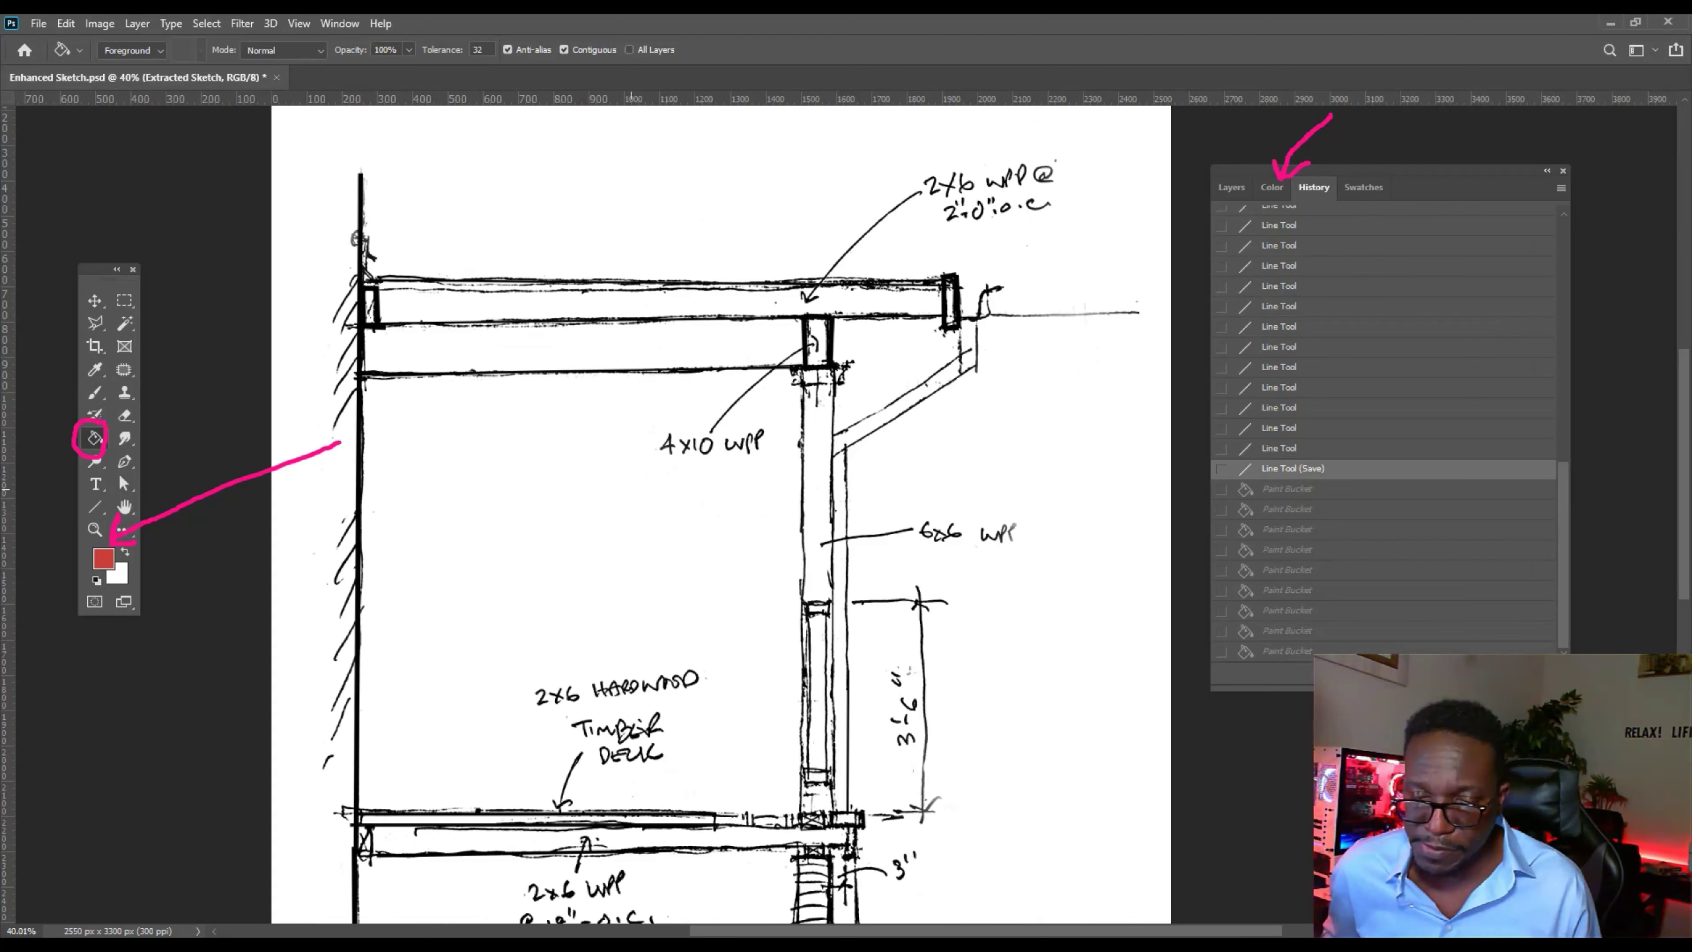
Reset the foreground and background colours to the default black and white and show the layer list again.
key(shift+ctrl+x)
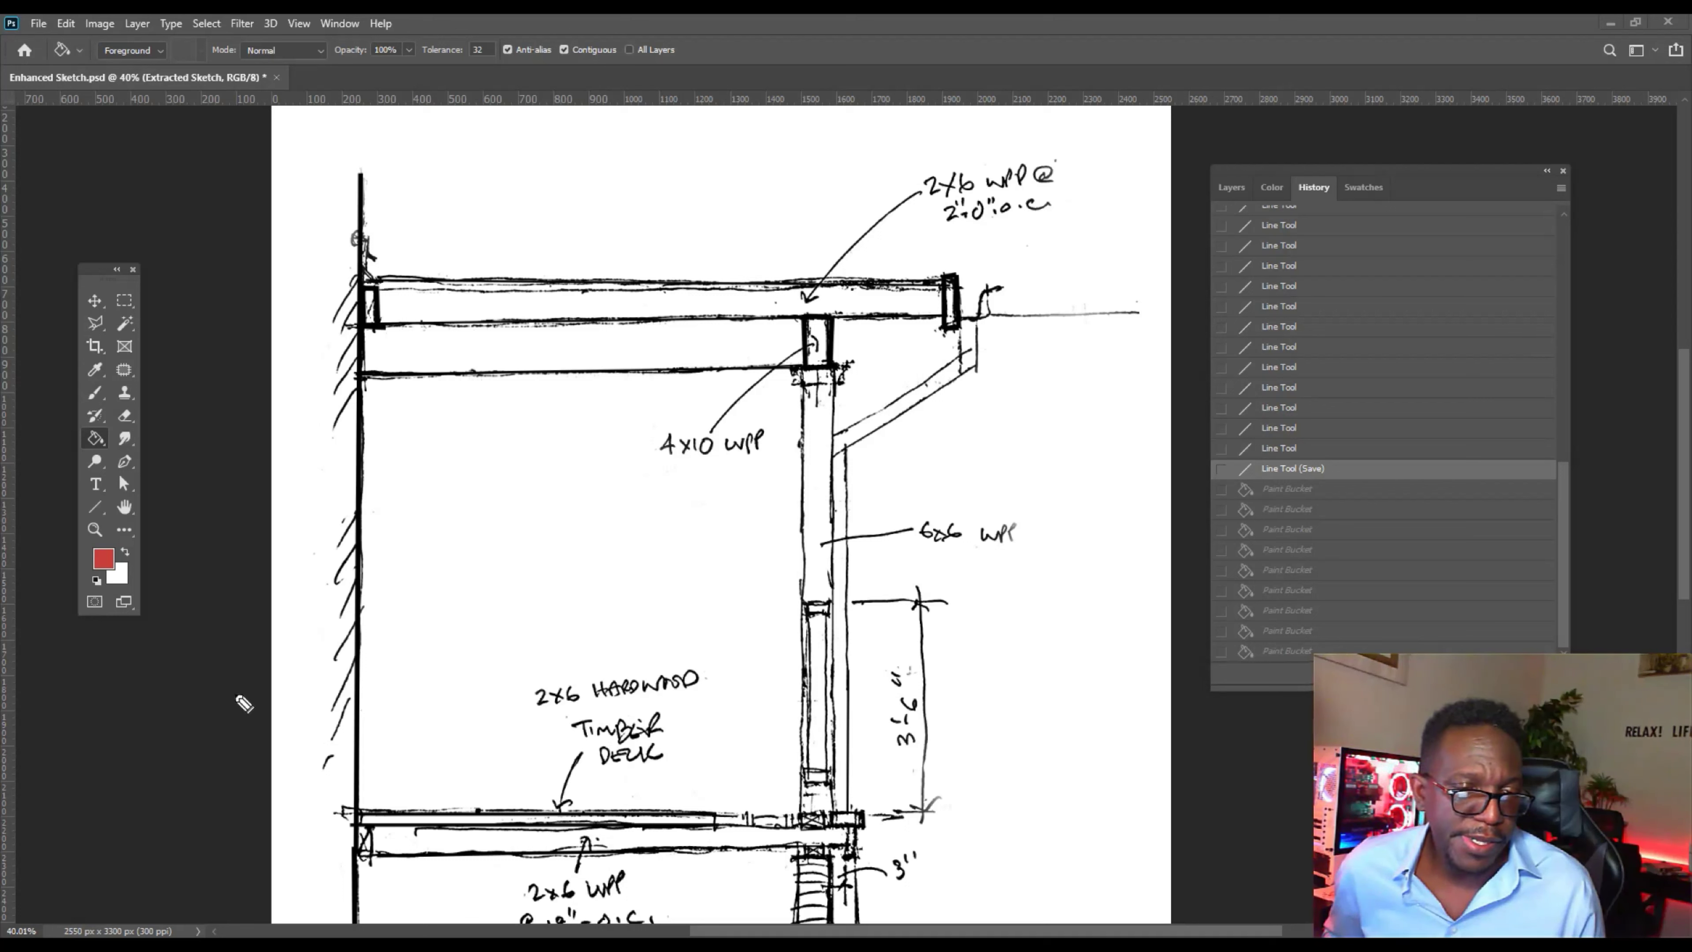
mouse_move(235, 694)
mouse_down()
mouse_move(145, 588)
mouse_move(191, 598)
mouse_up()
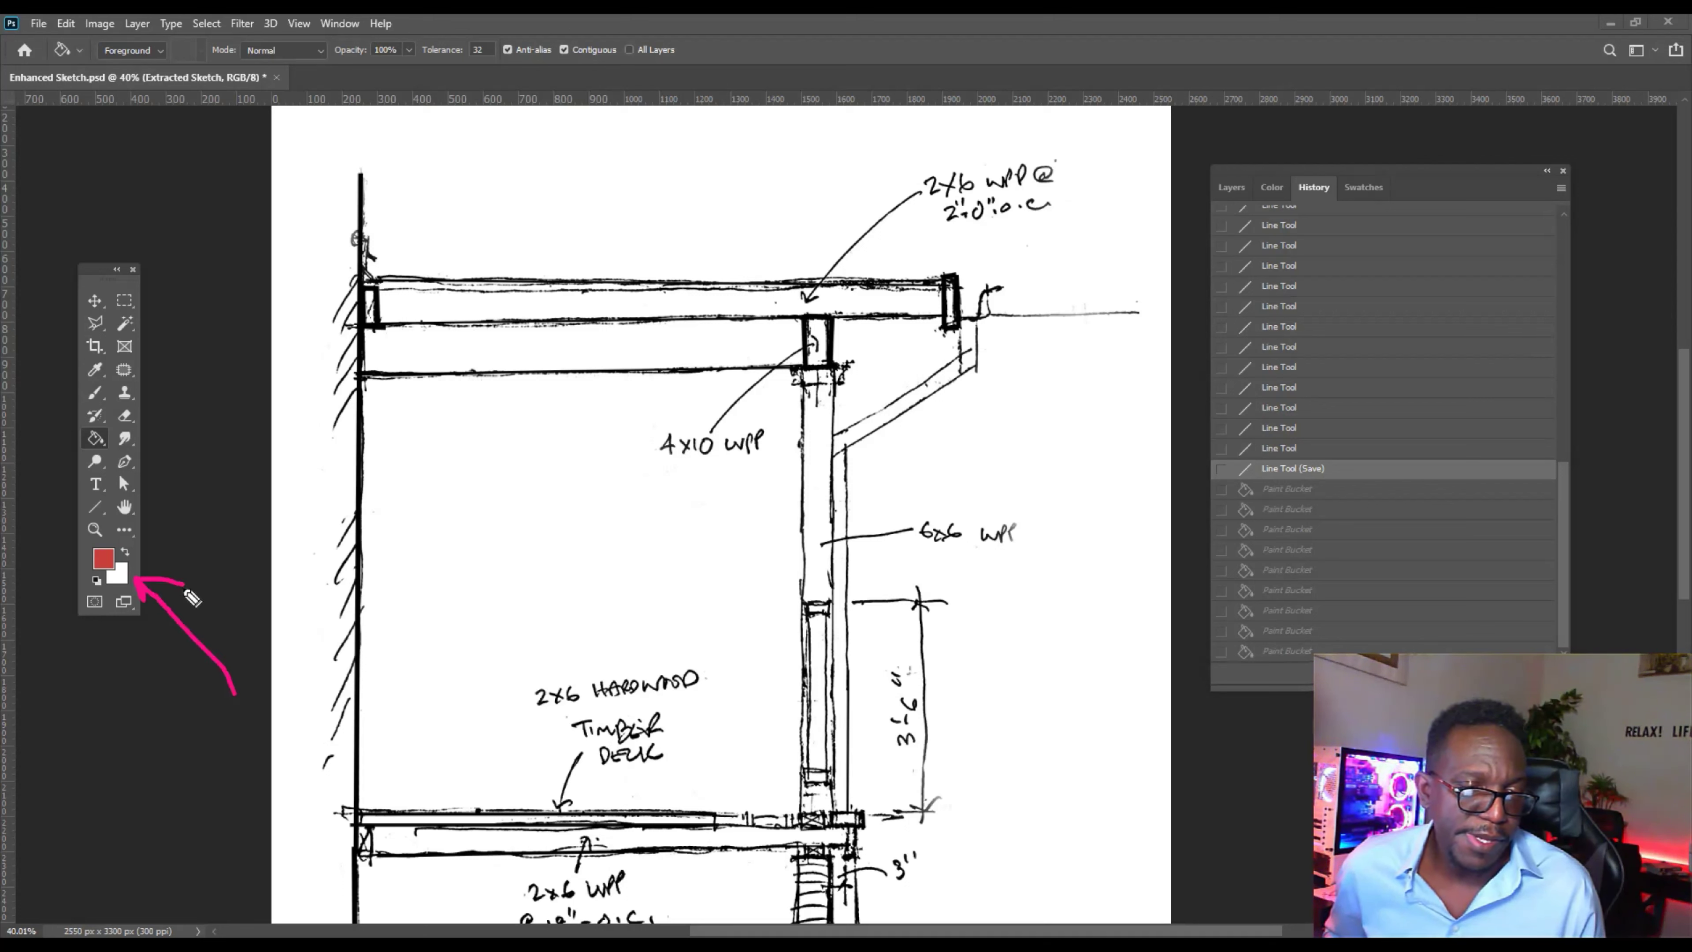
drag(66, 718, 87, 585)
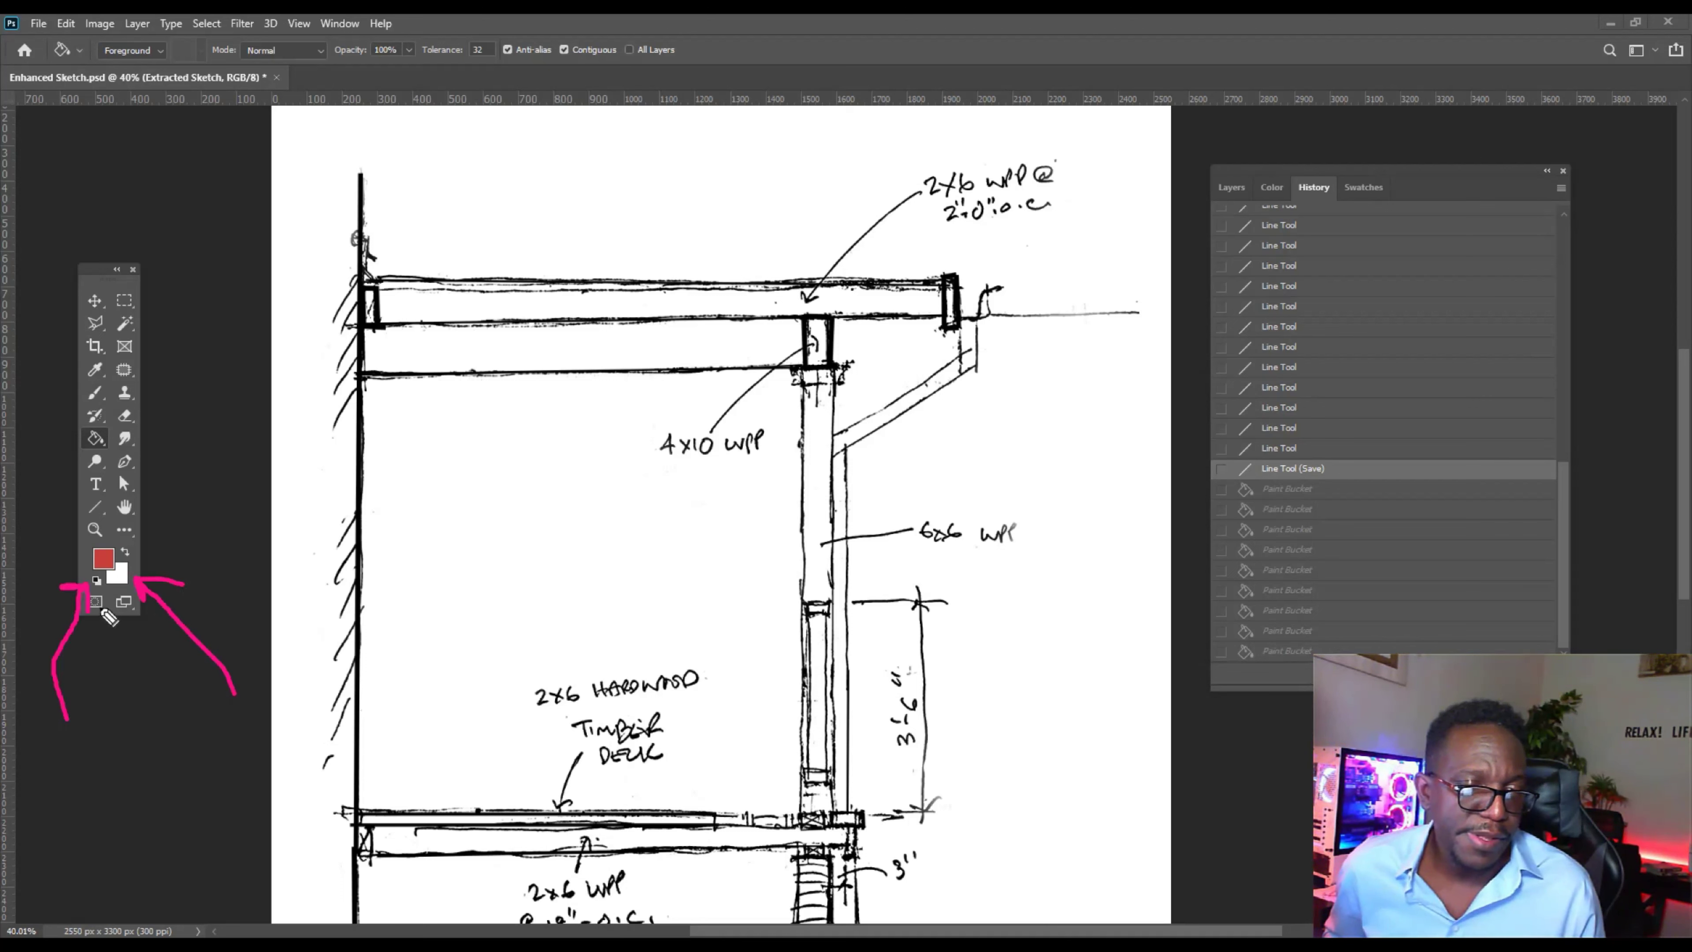
key(d)
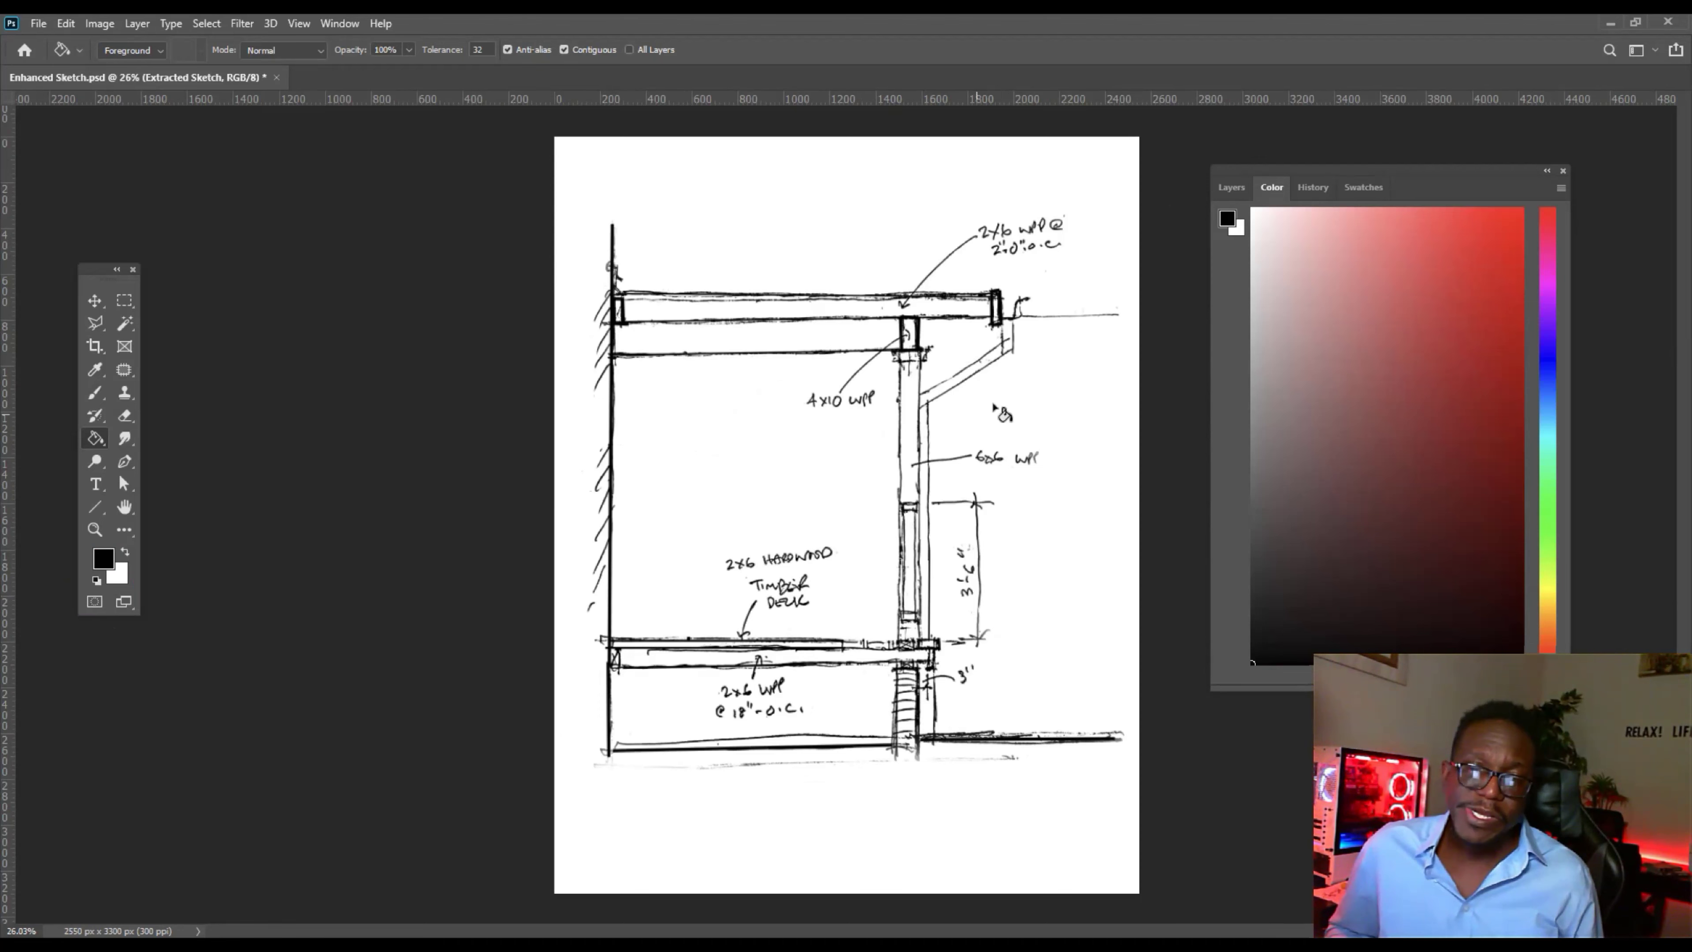
key(F7)
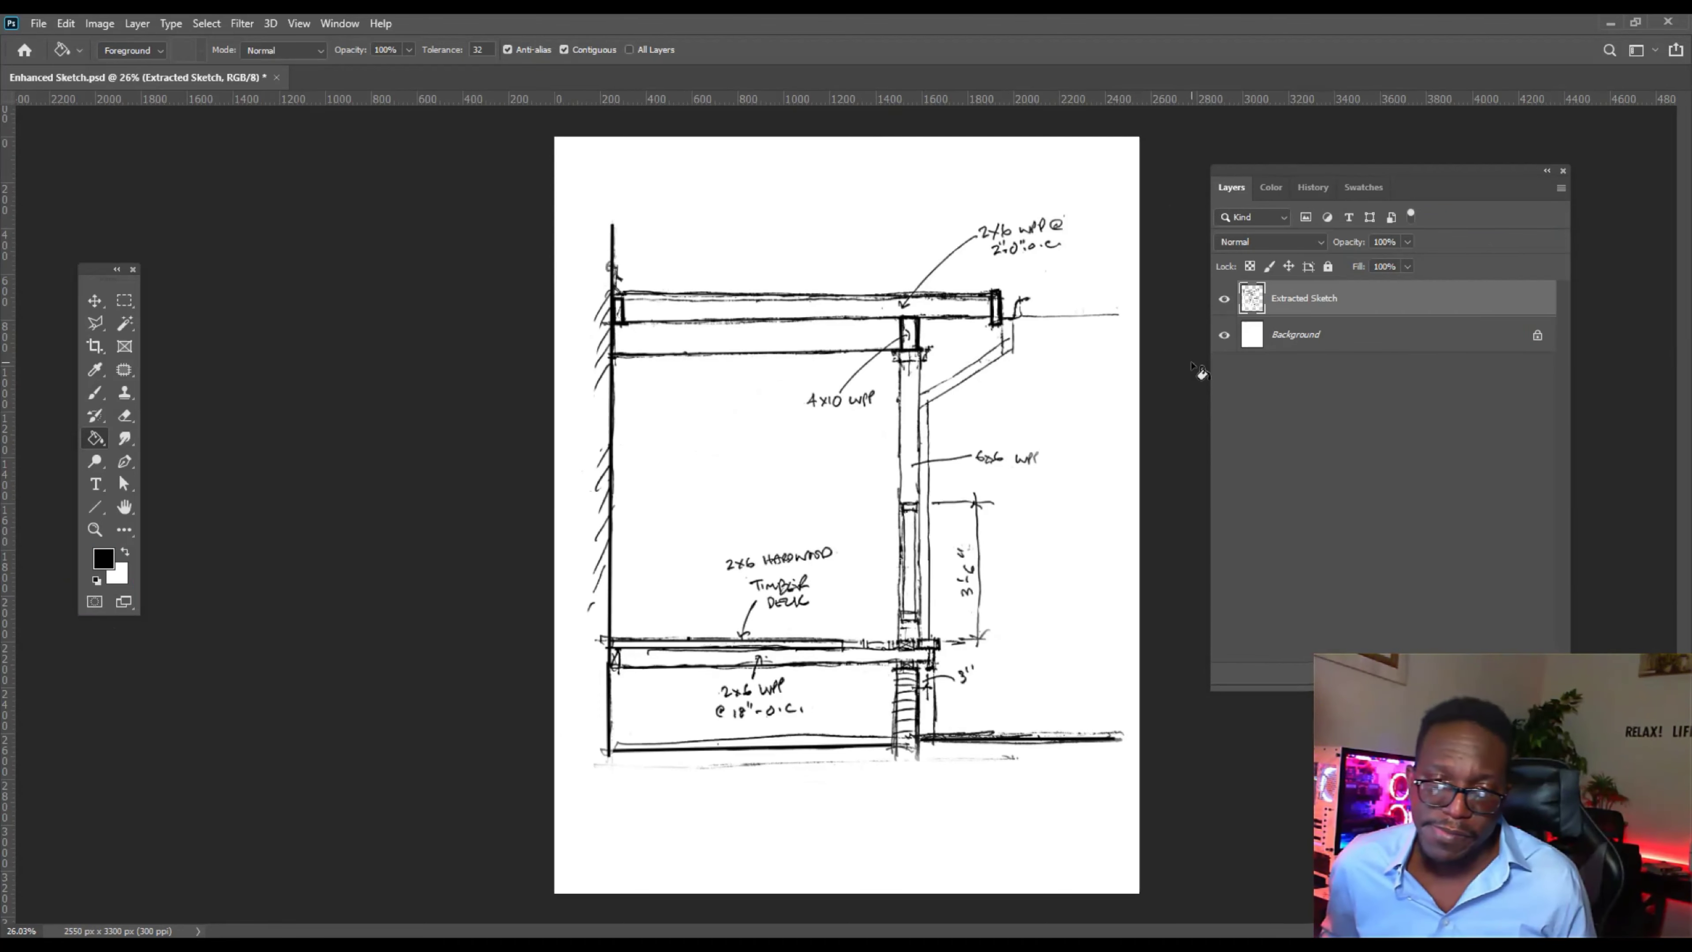
scroll(846, 314, up, 2)
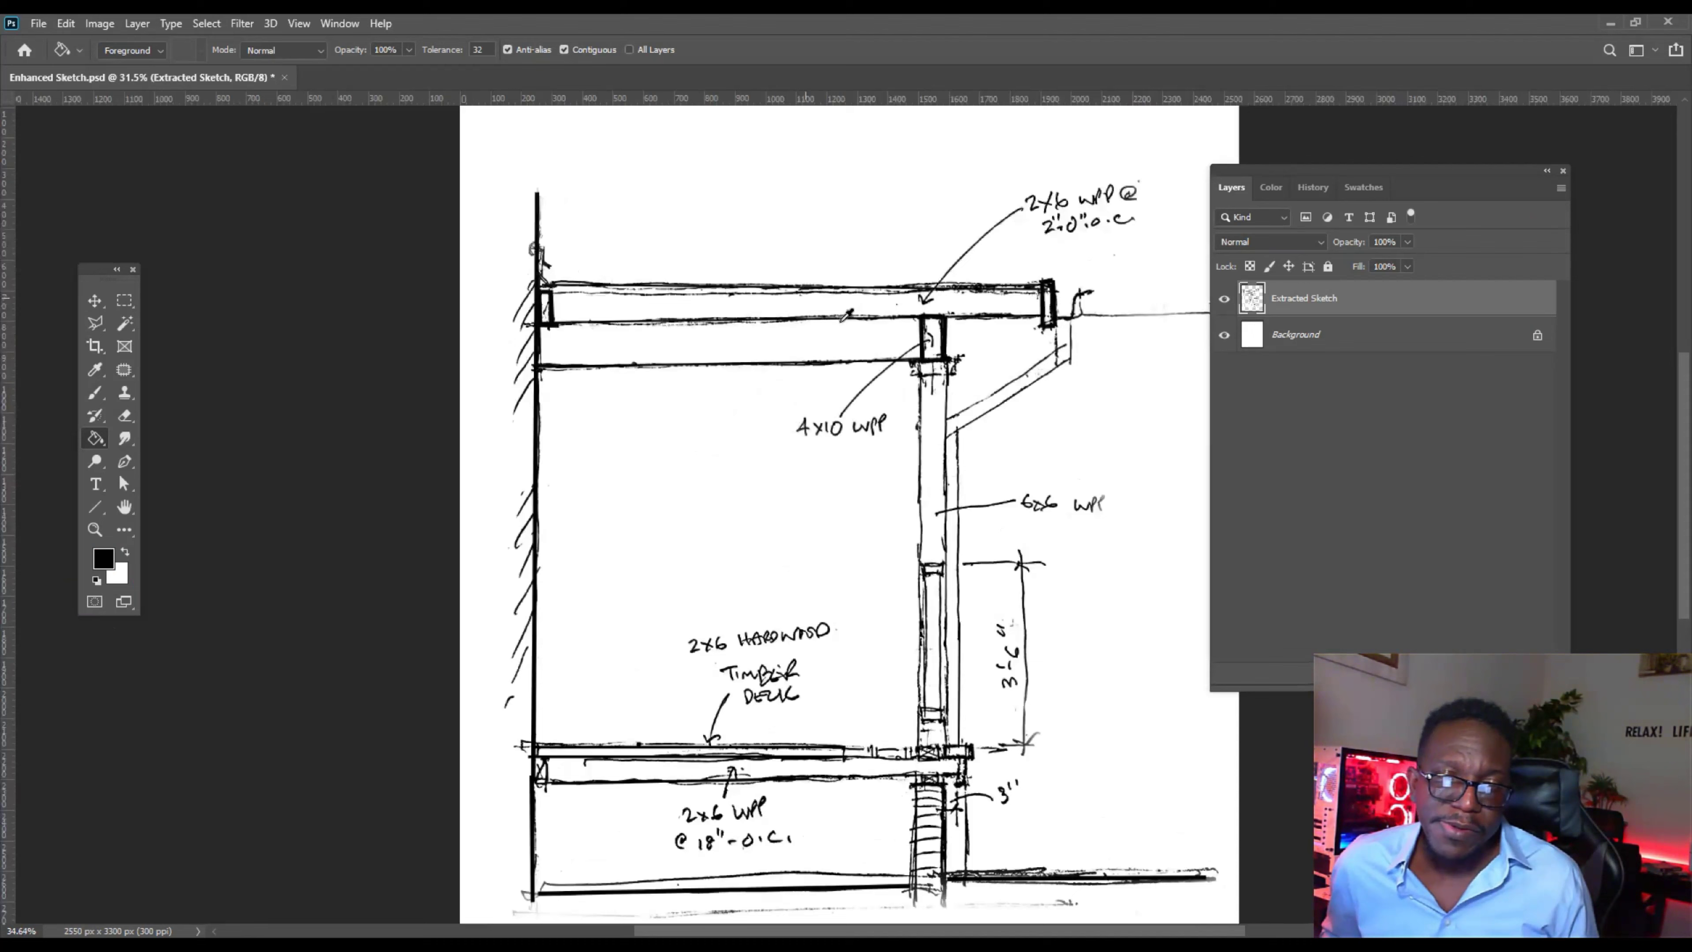
Hide the Background layer so that only the Extracted Sketch layer shows over transparency.
scroll(848, 314, up, 1)
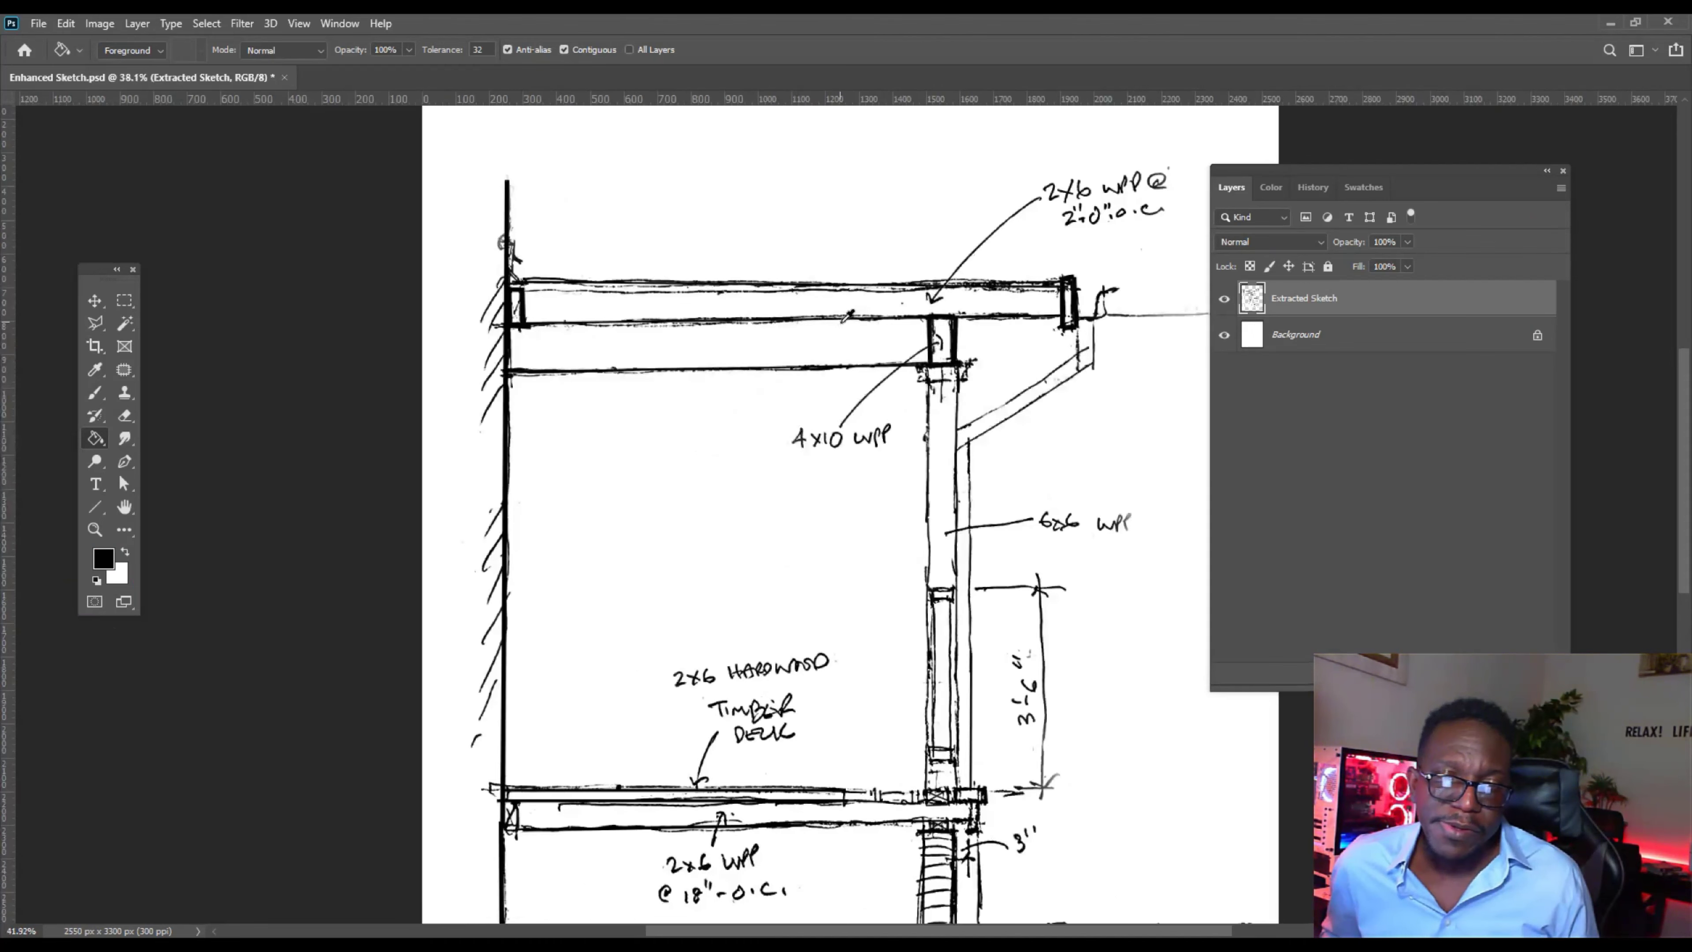
scroll(848, 314, up, 2)
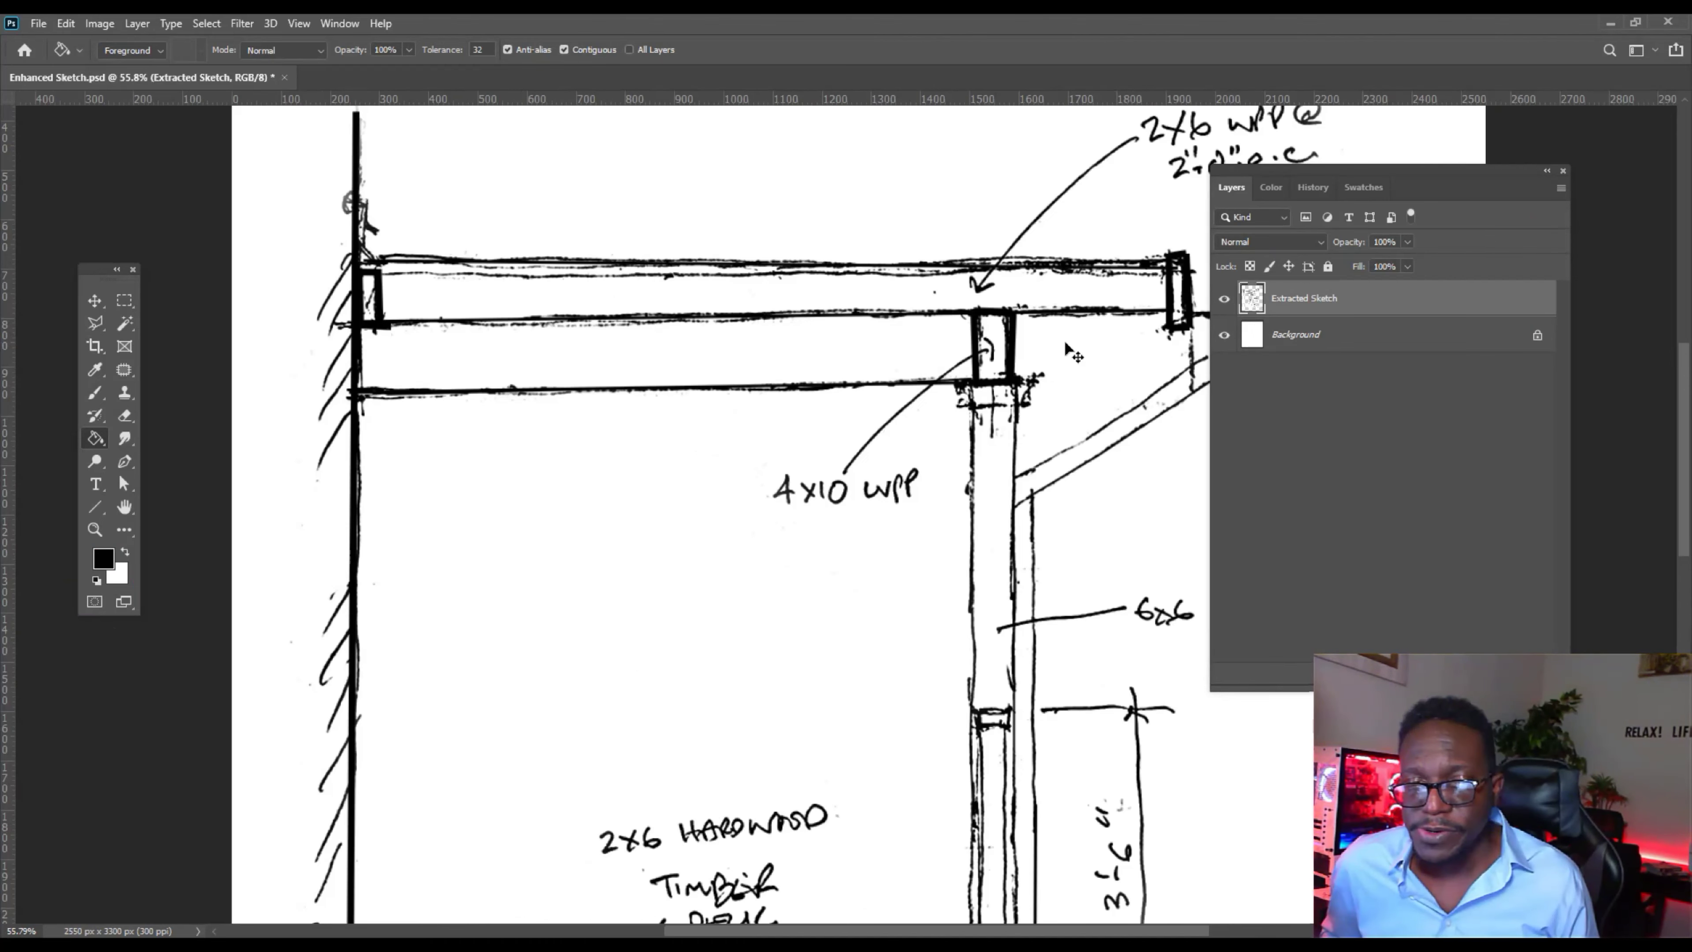
mouse_move(1005, 366)
mouse_down()
mouse_move(1224, 349)
mouse_move(1195, 360)
mouse_move(1225, 341)
mouse_up()
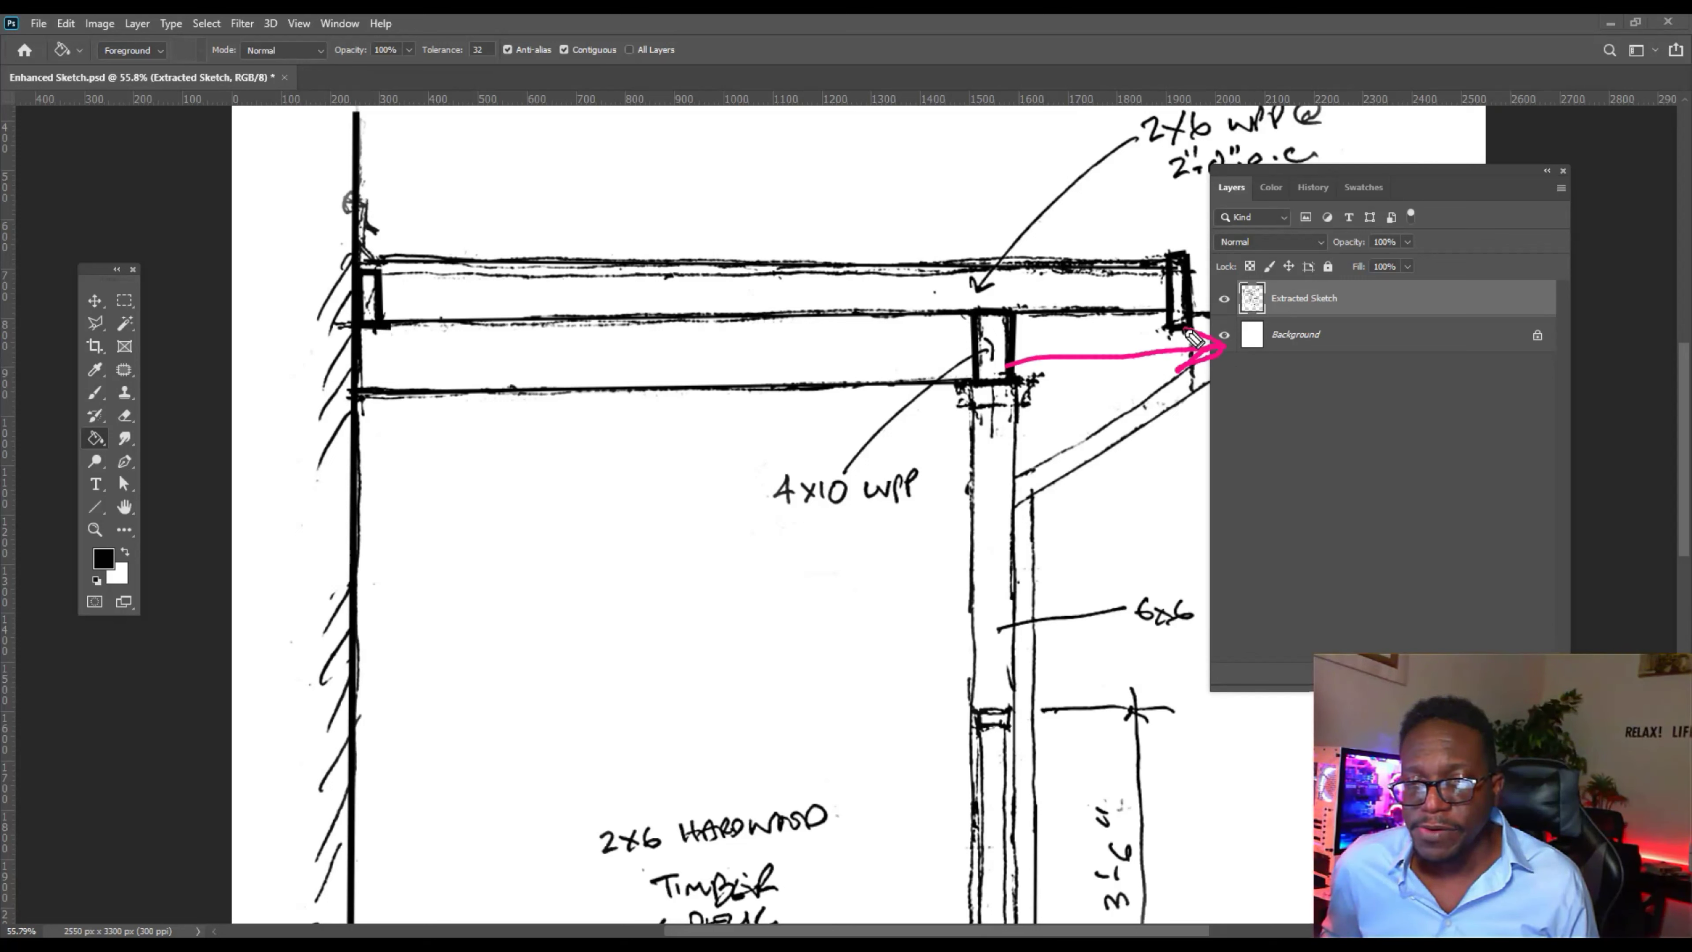
click(1224, 335)
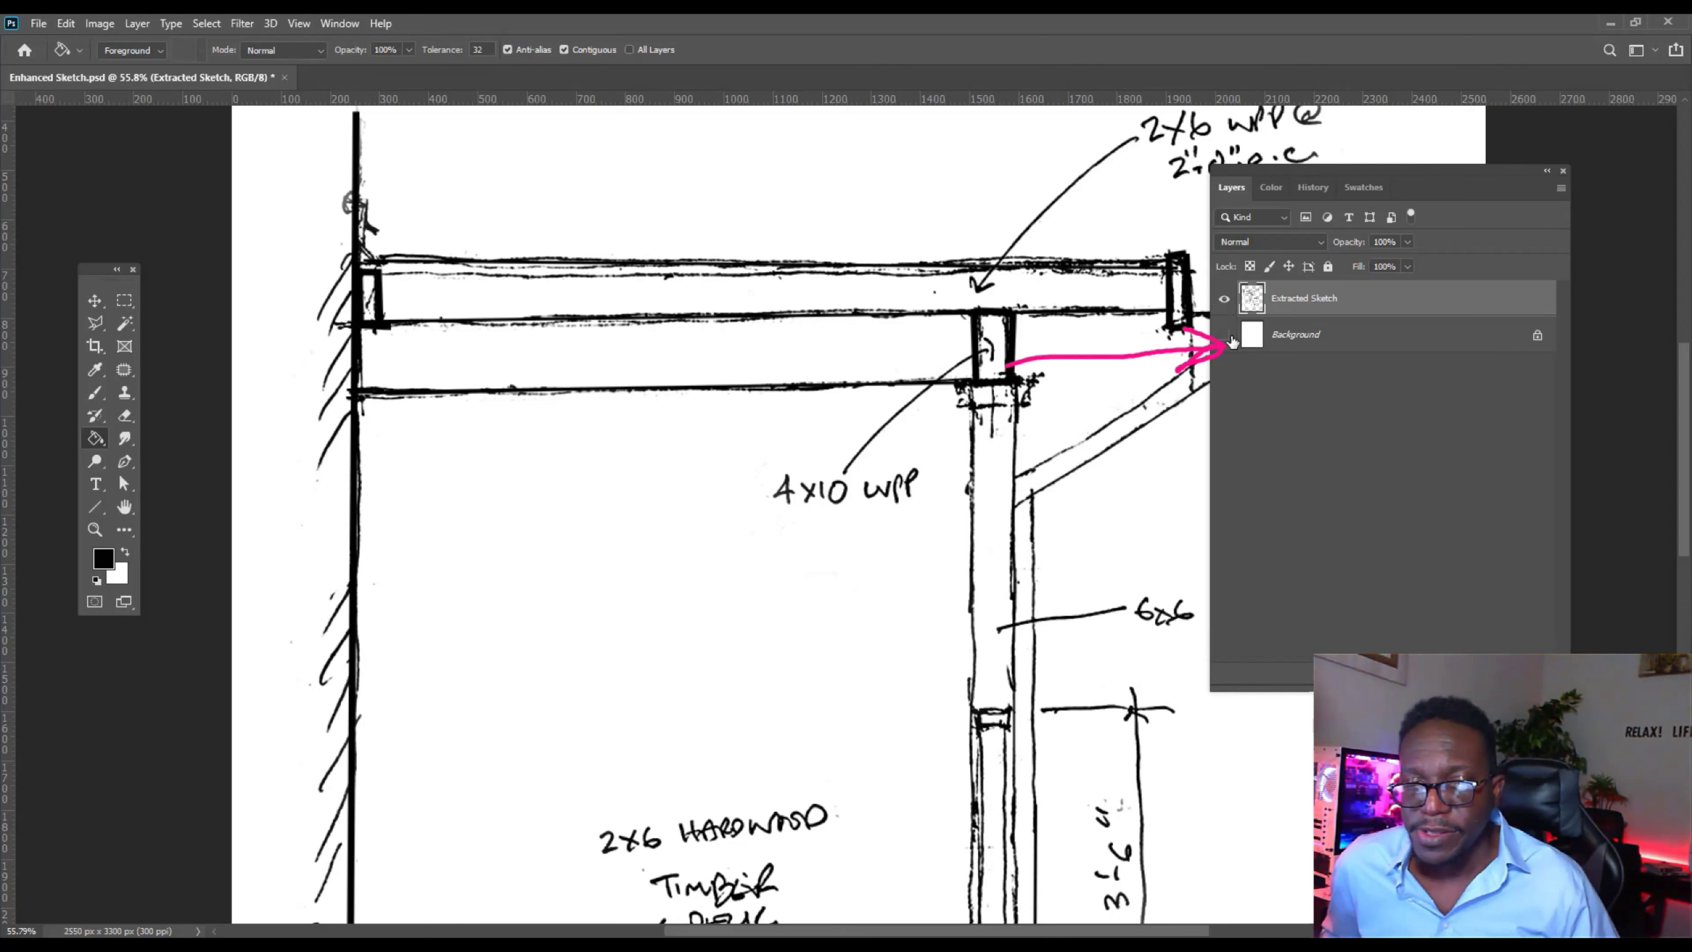
Examine the white residue left around the roof beam, bracket and post lines of the sketch, down to pixel level.
scroll(879, 351, up, 2)
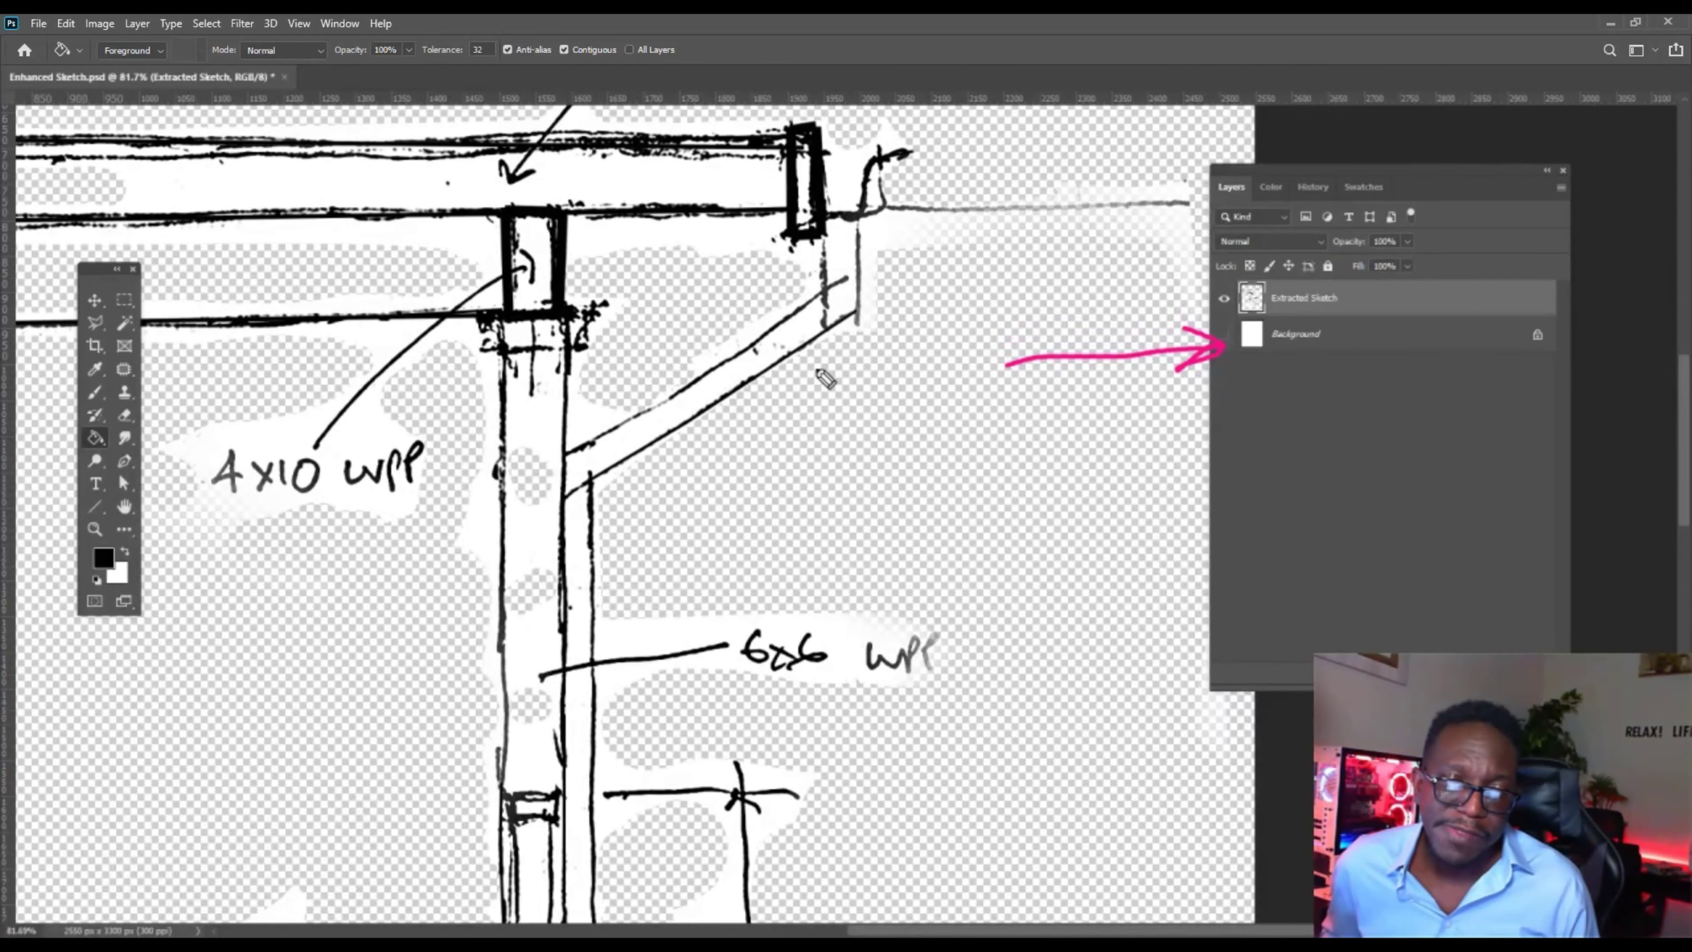
drag(979, 350, 894, 247)
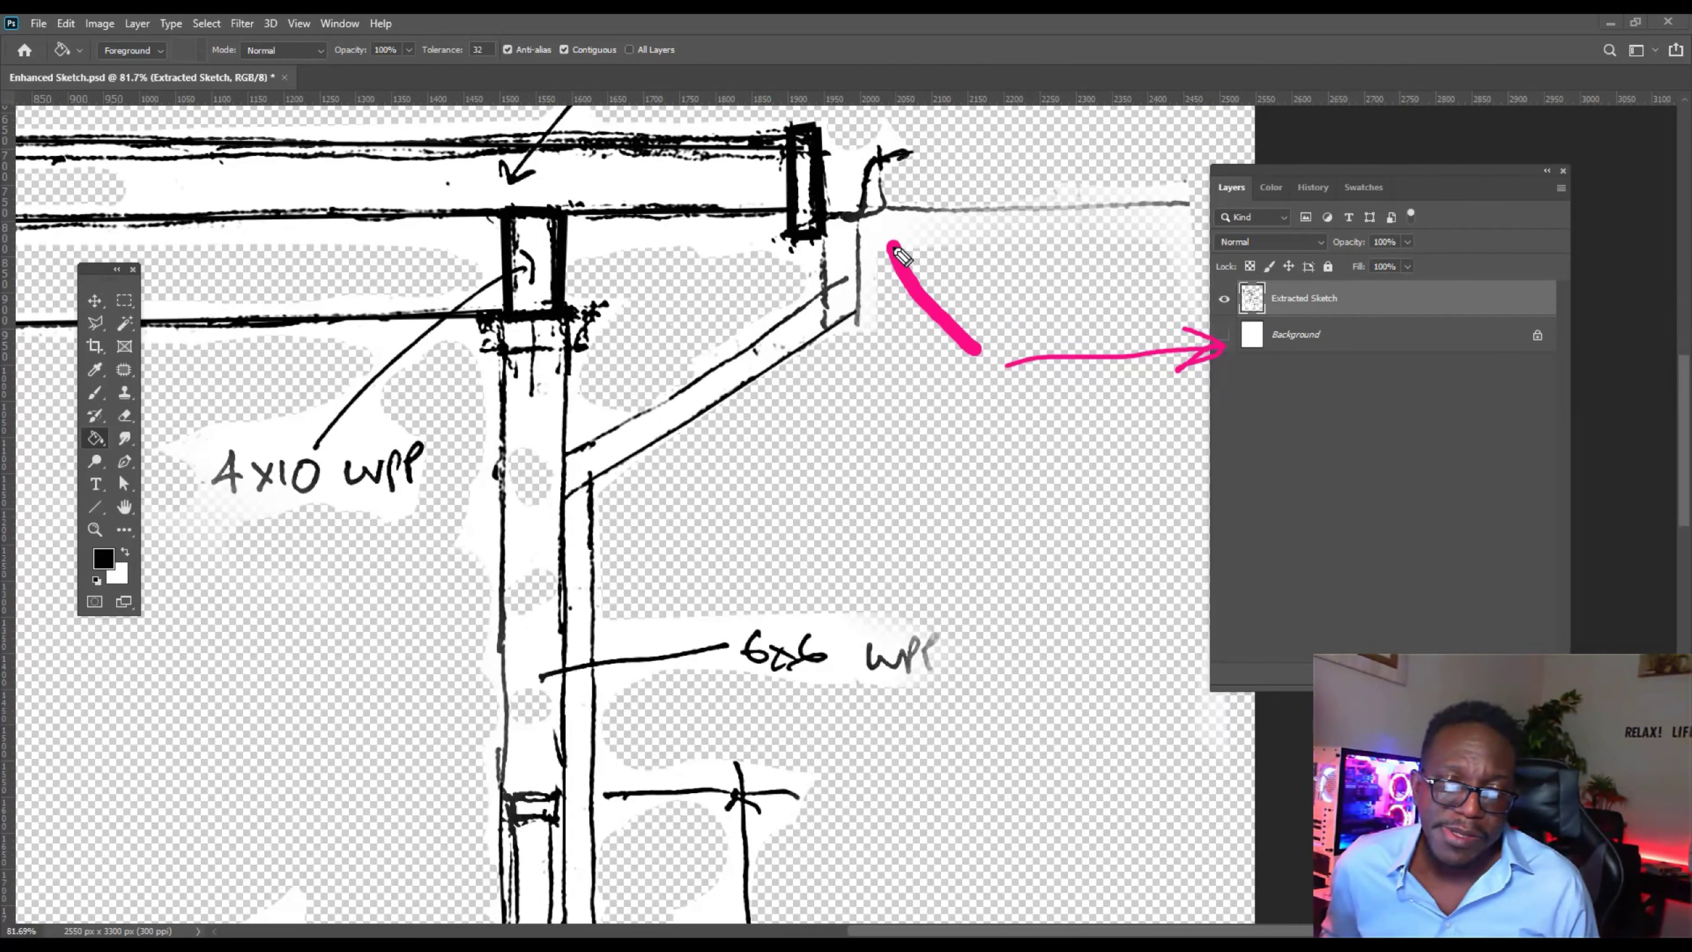
drag(941, 259, 870, 280)
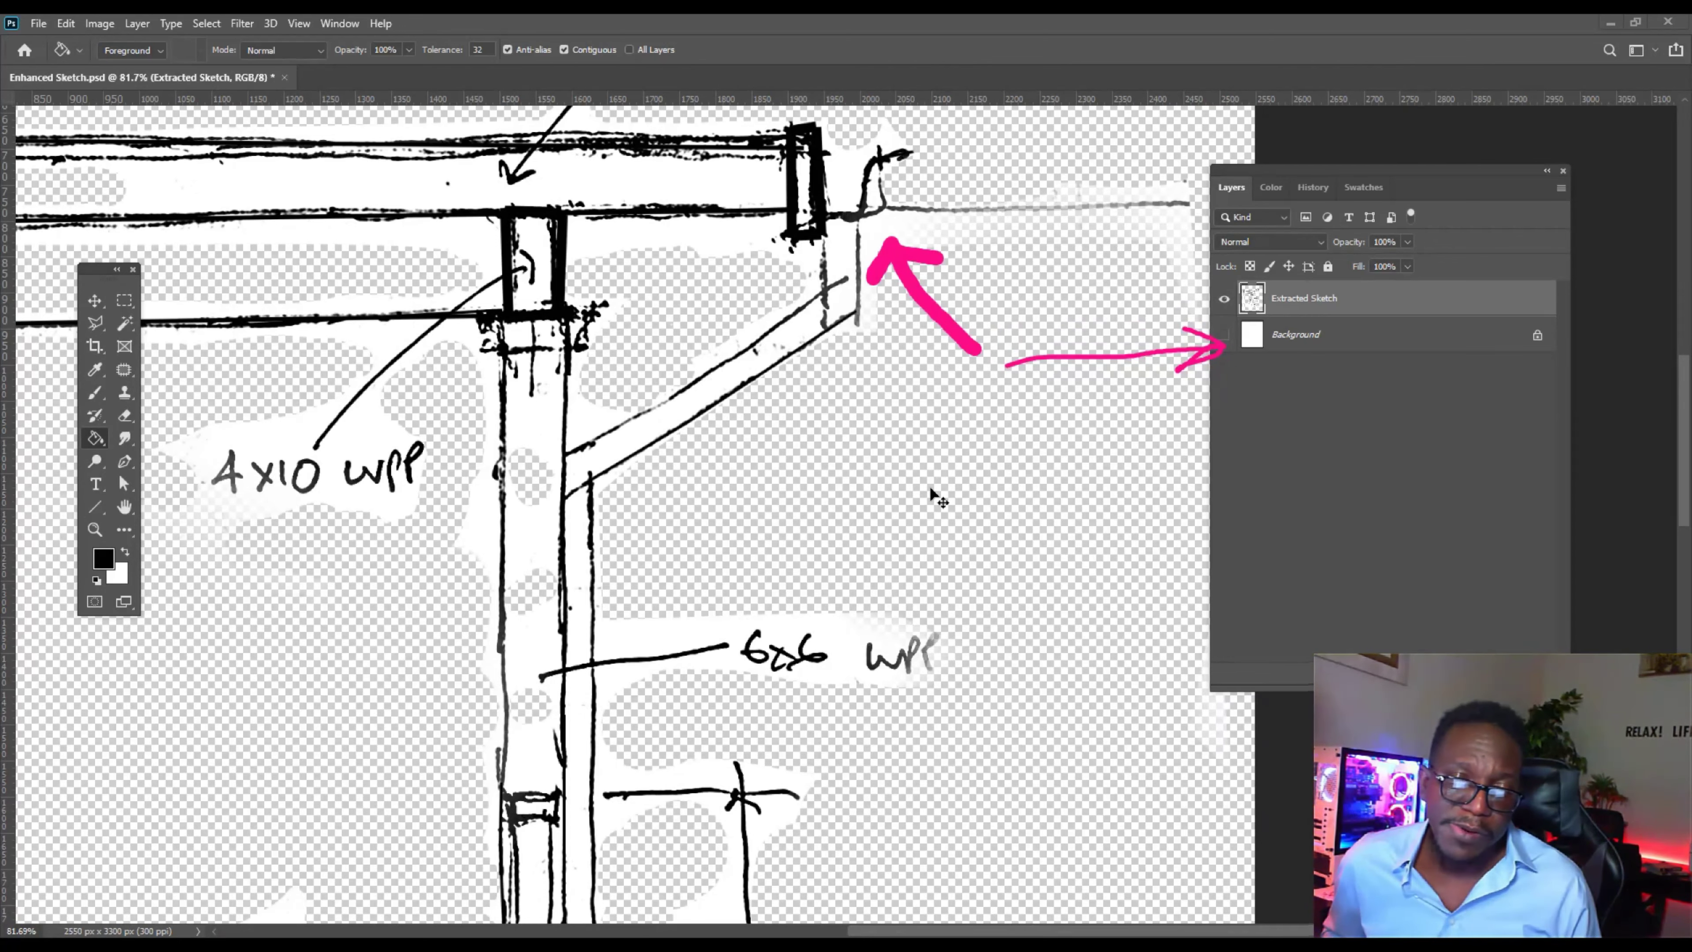
scroll(859, 466, down, 2)
click(95, 300)
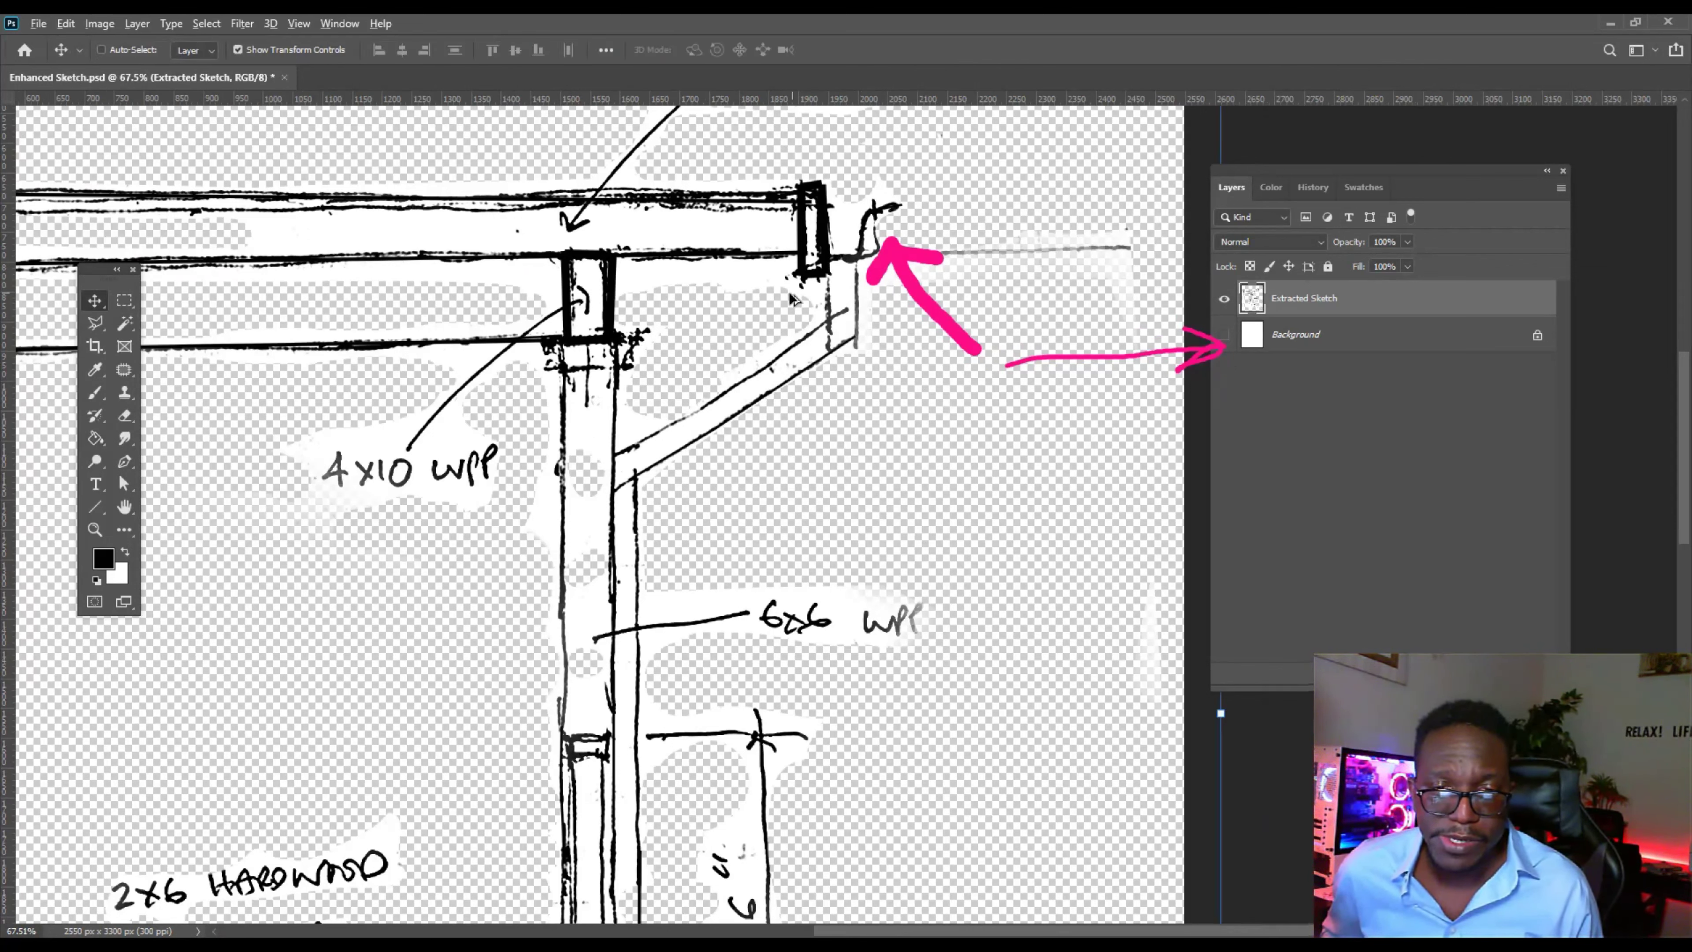
scroll(636, 447, up, 1)
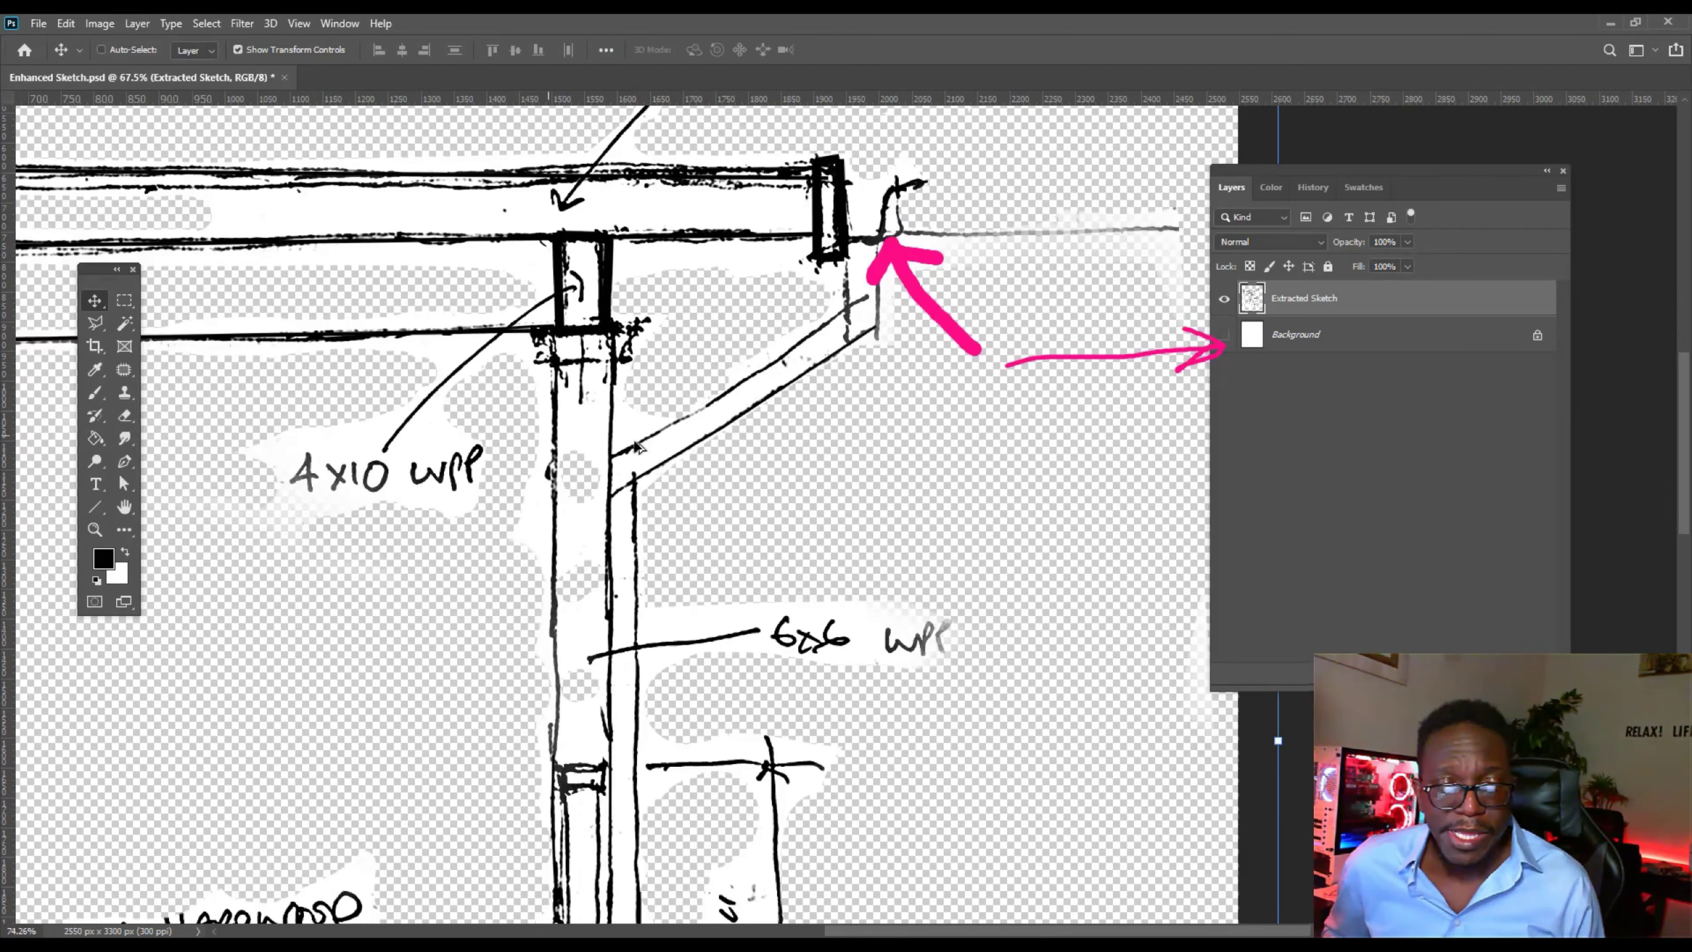
scroll(636, 446, up, 20)
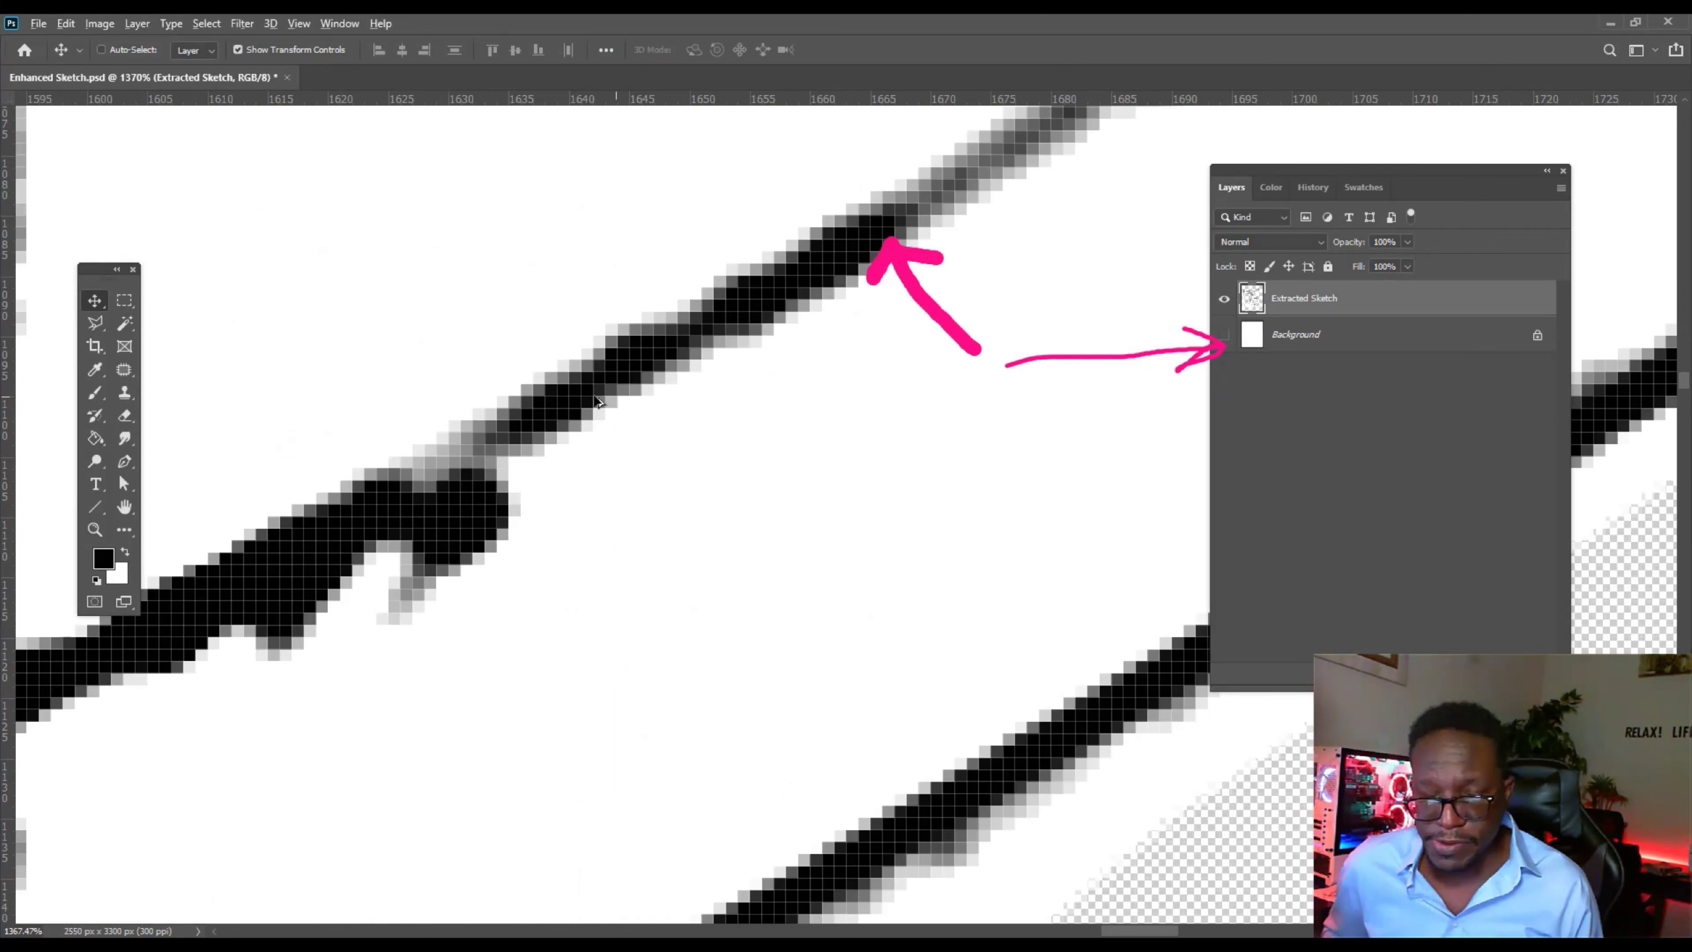
scroll(598, 400, down, 20)
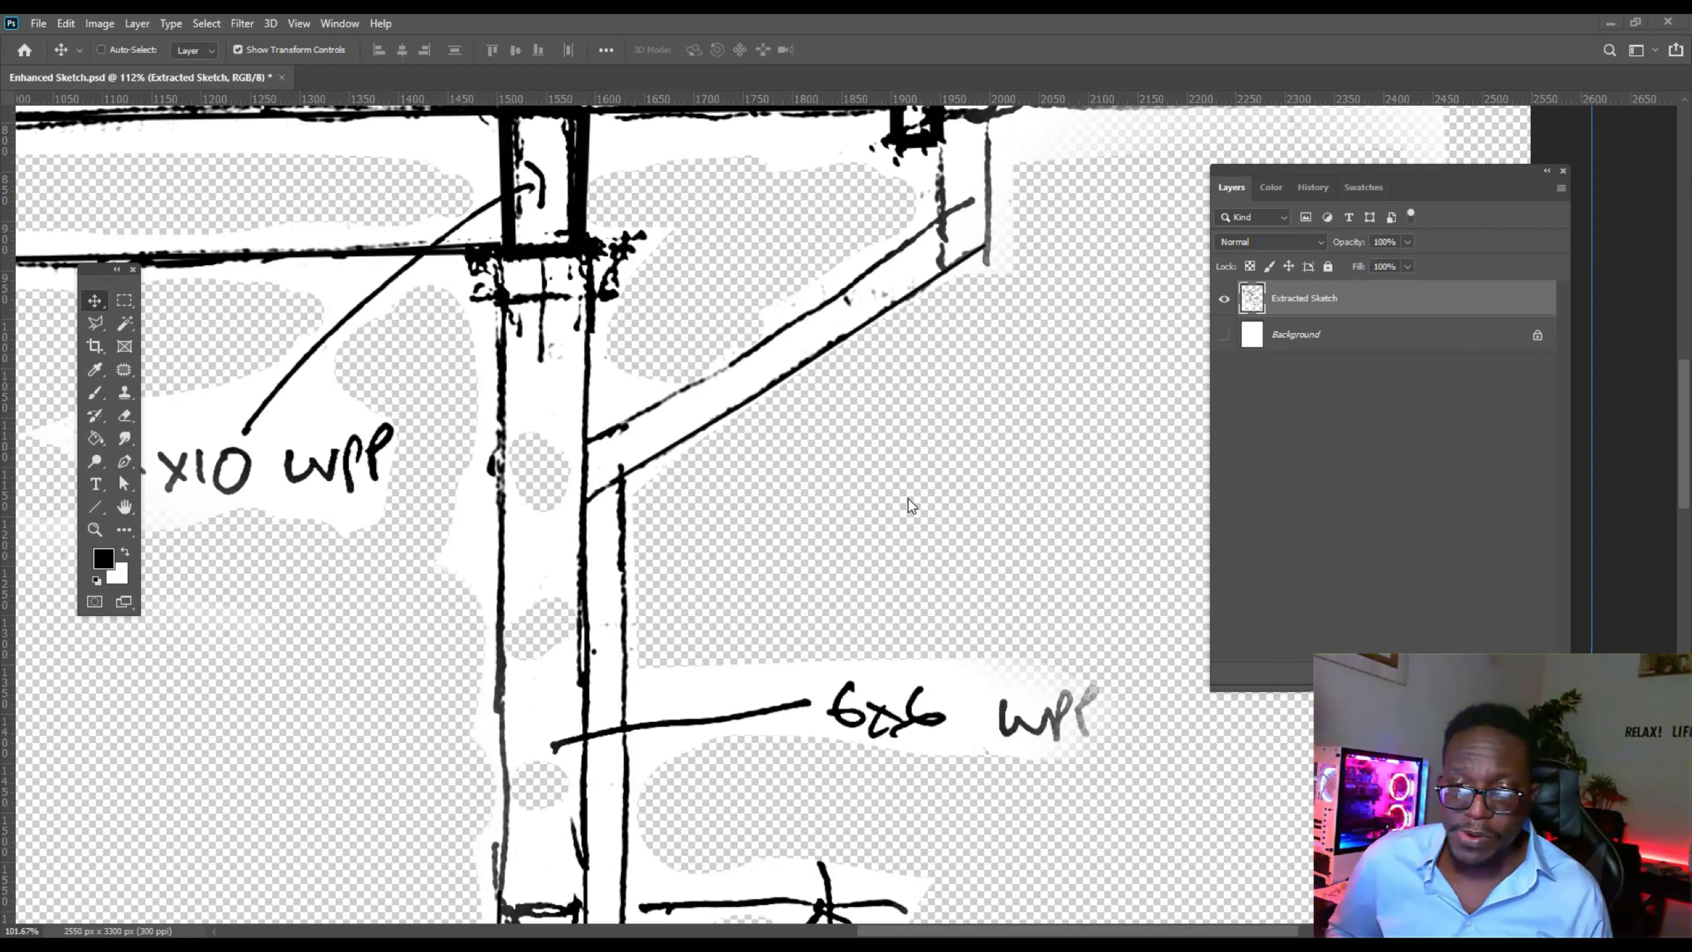
scroll(908, 499, down, 5)
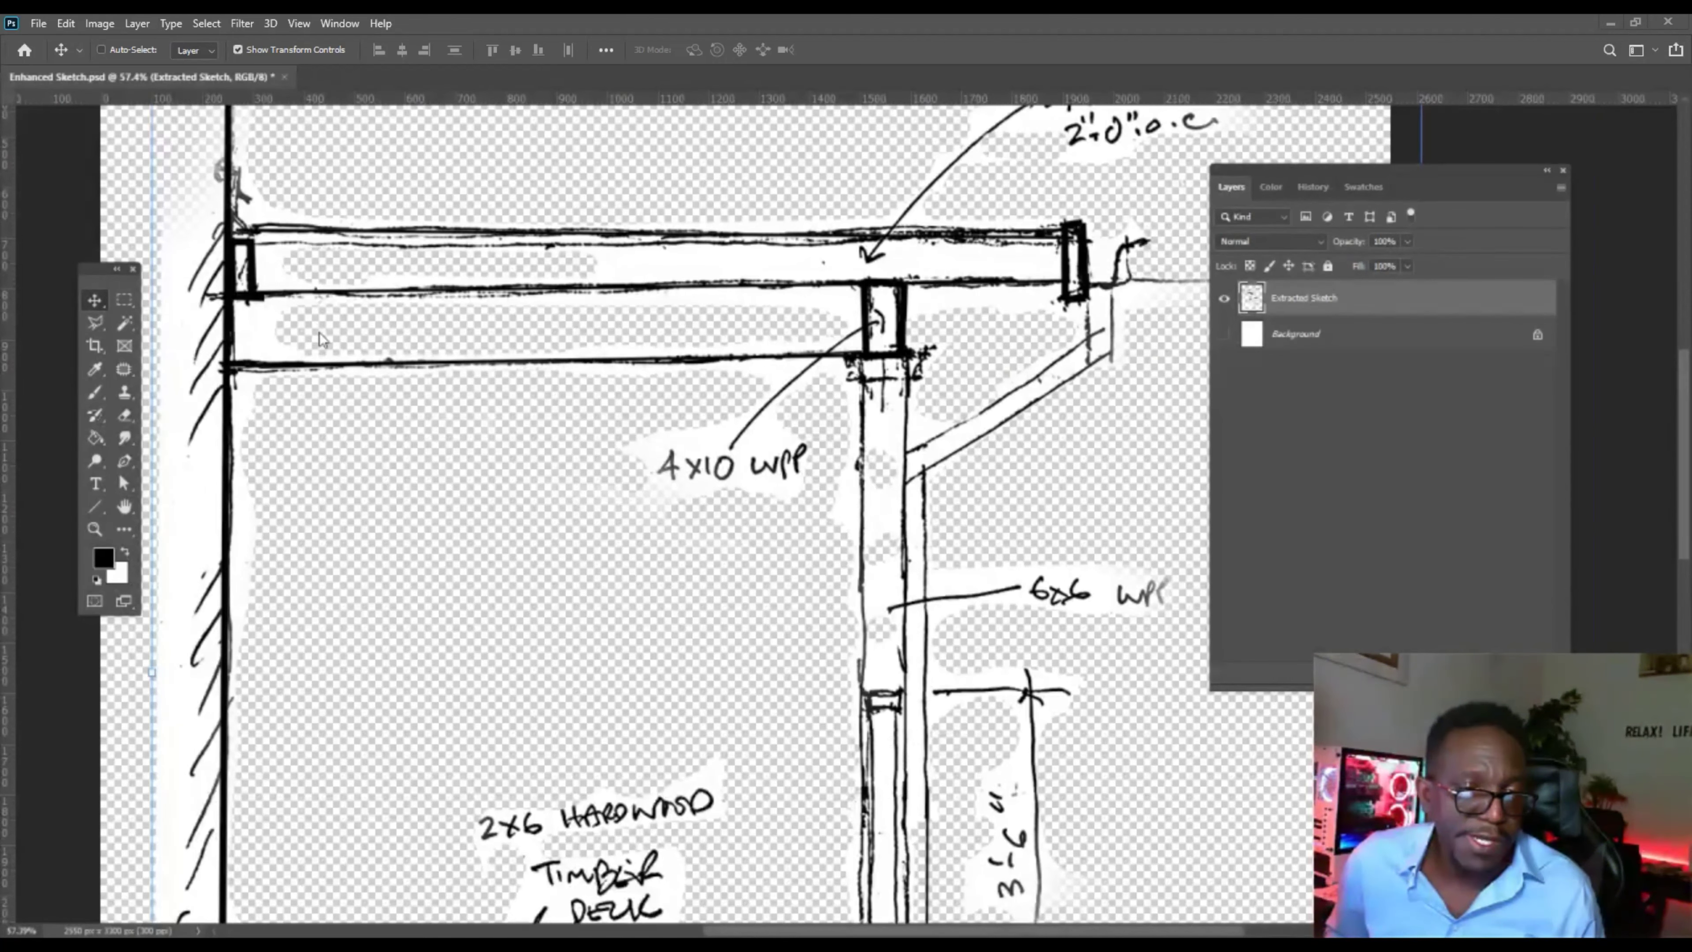
Select the white residue around the hatched wall and the outer edge of the sketch with the Magic Wand.
mouse_move(346, 329)
mouse_down()
mouse_move(150, 326)
mouse_move(200, 352)
mouse_move(152, 331)
mouse_move(185, 309)
mouse_move(110, 315)
mouse_move(136, 313)
mouse_up()
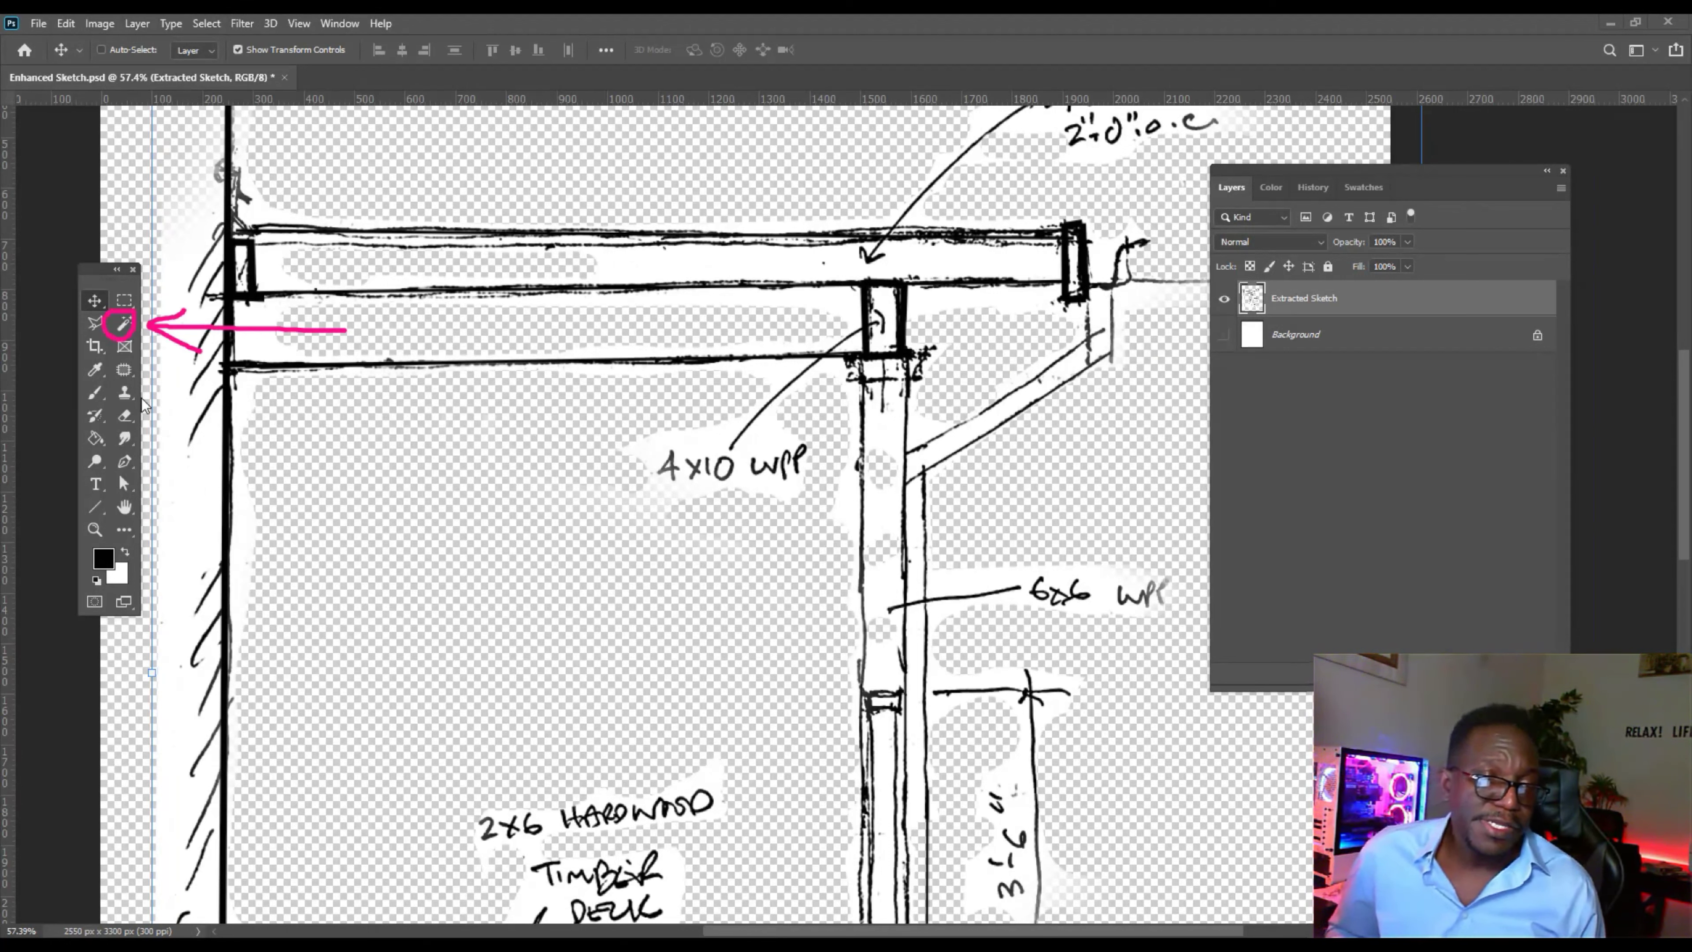
click(121, 331)
key(ctrl+0)
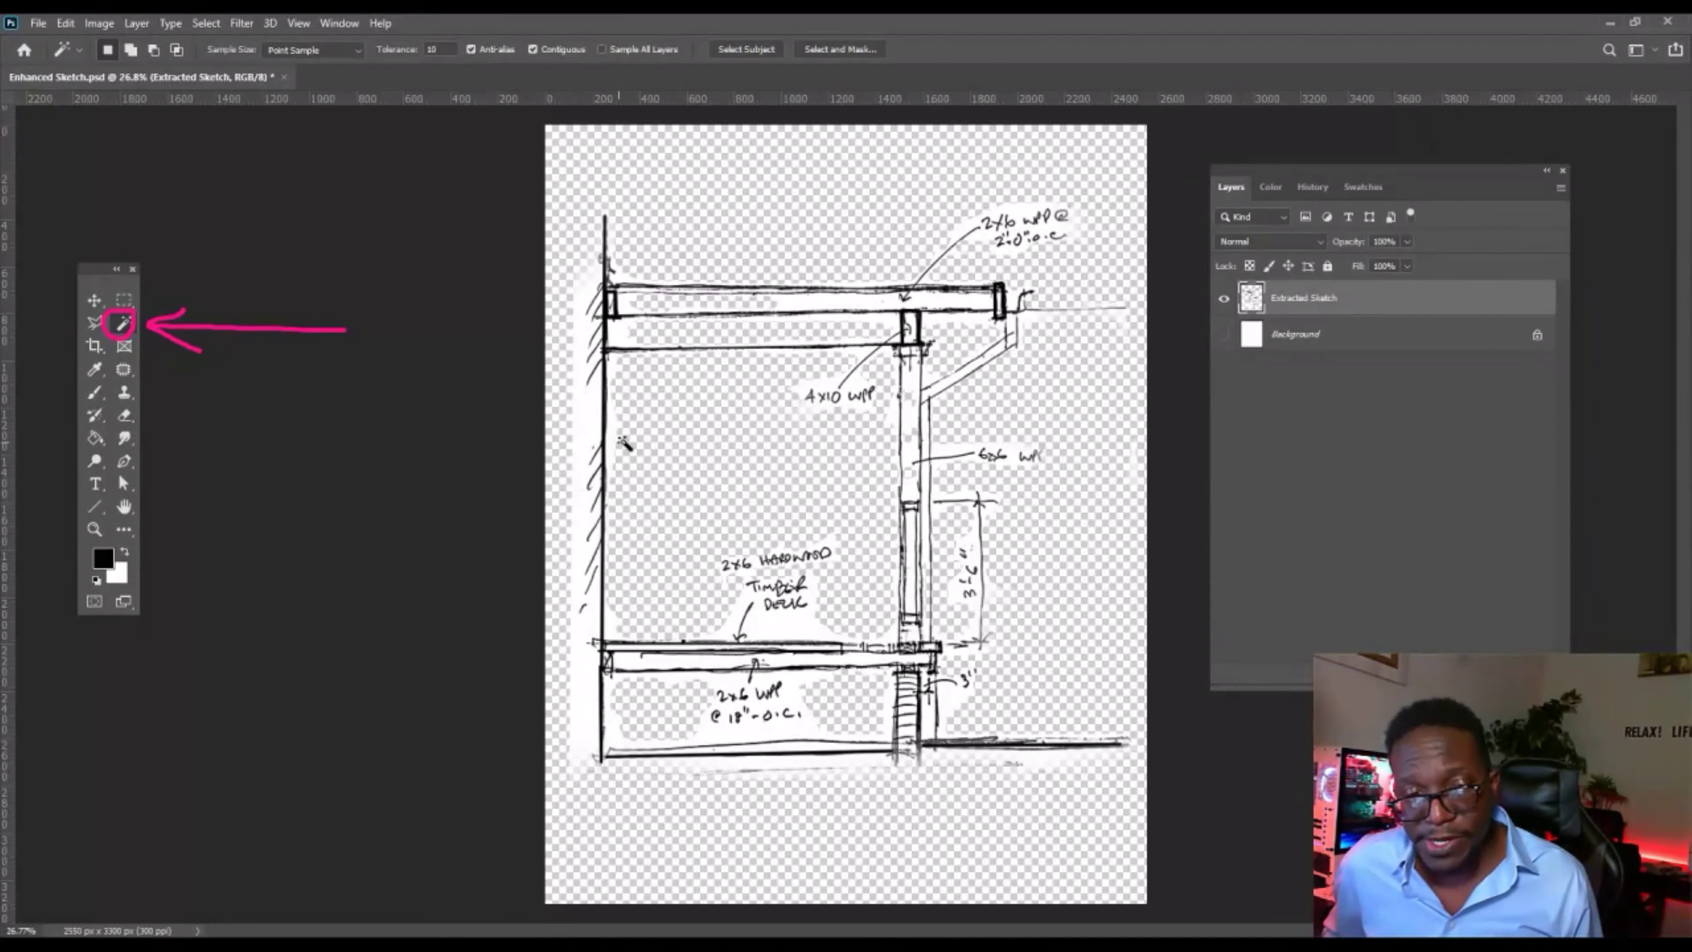
scroll(677, 443, up, 3)
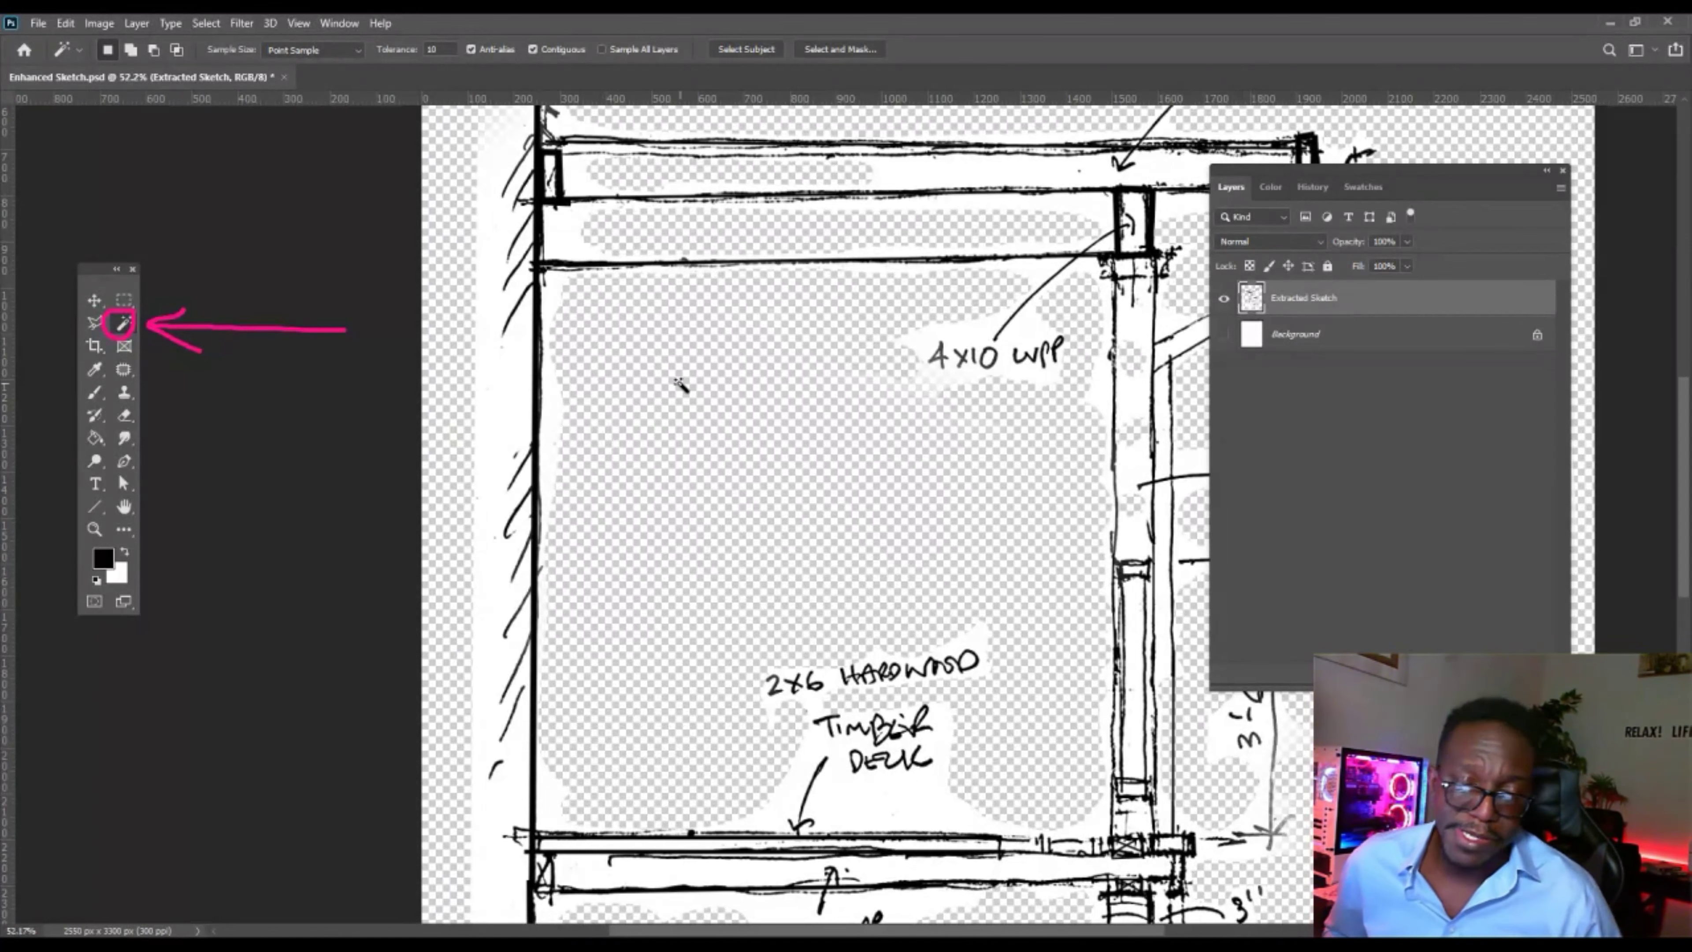
click(502, 390)
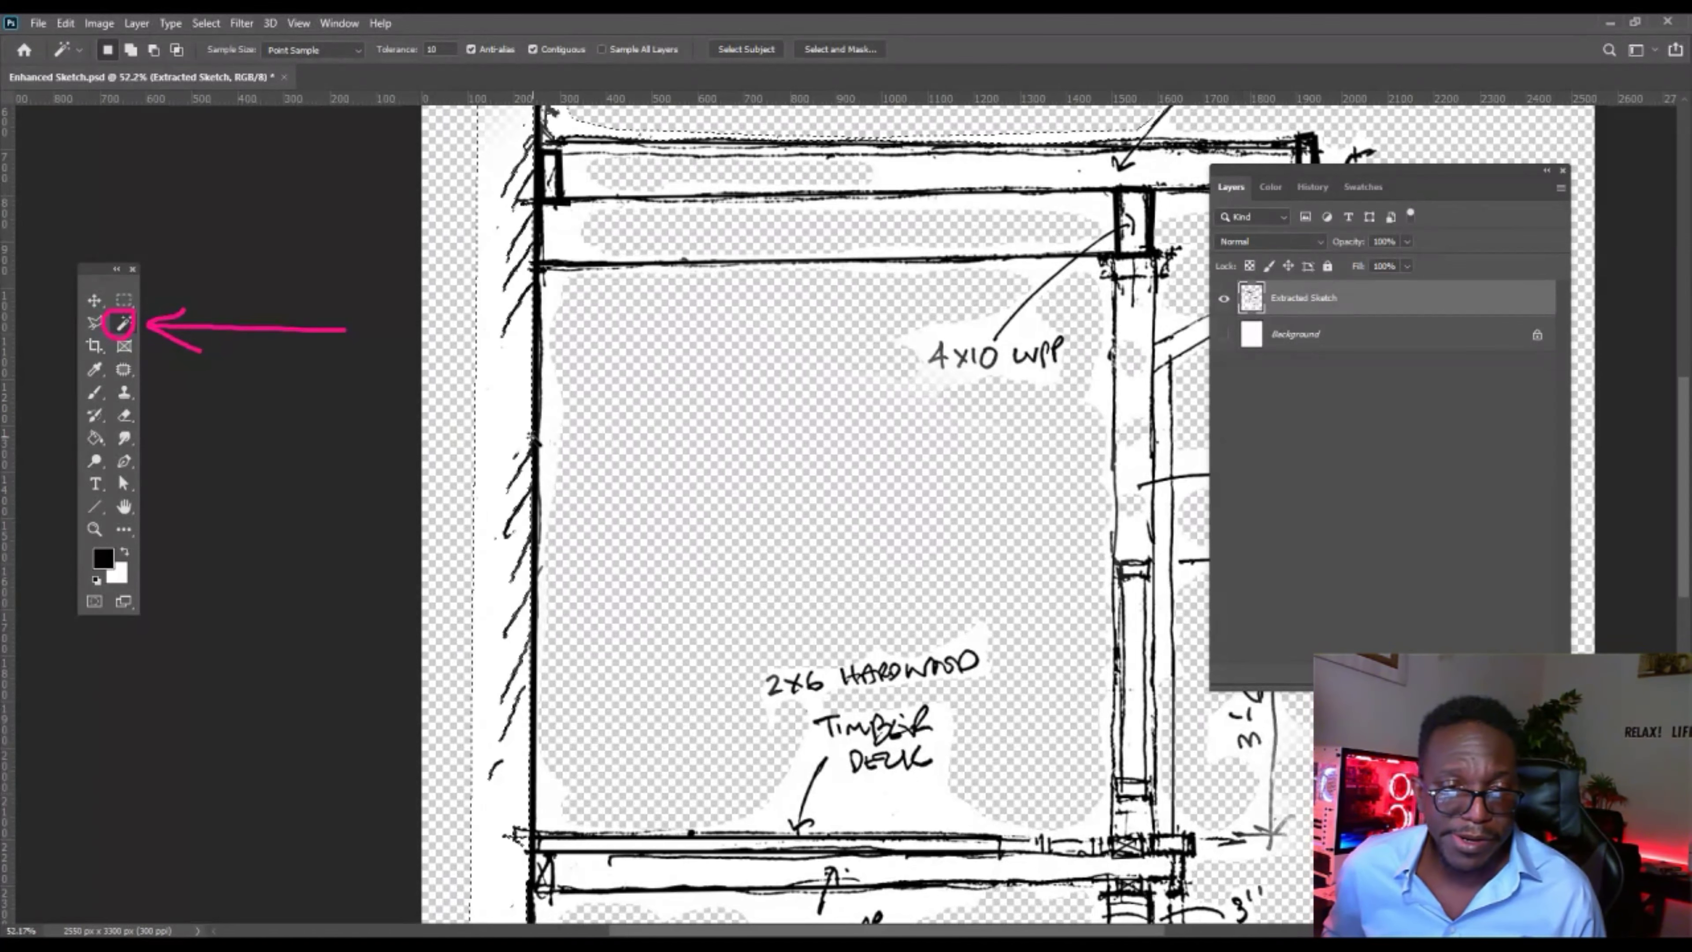
scroll(513, 403, down, 2)
scroll(519, 415, down, 1)
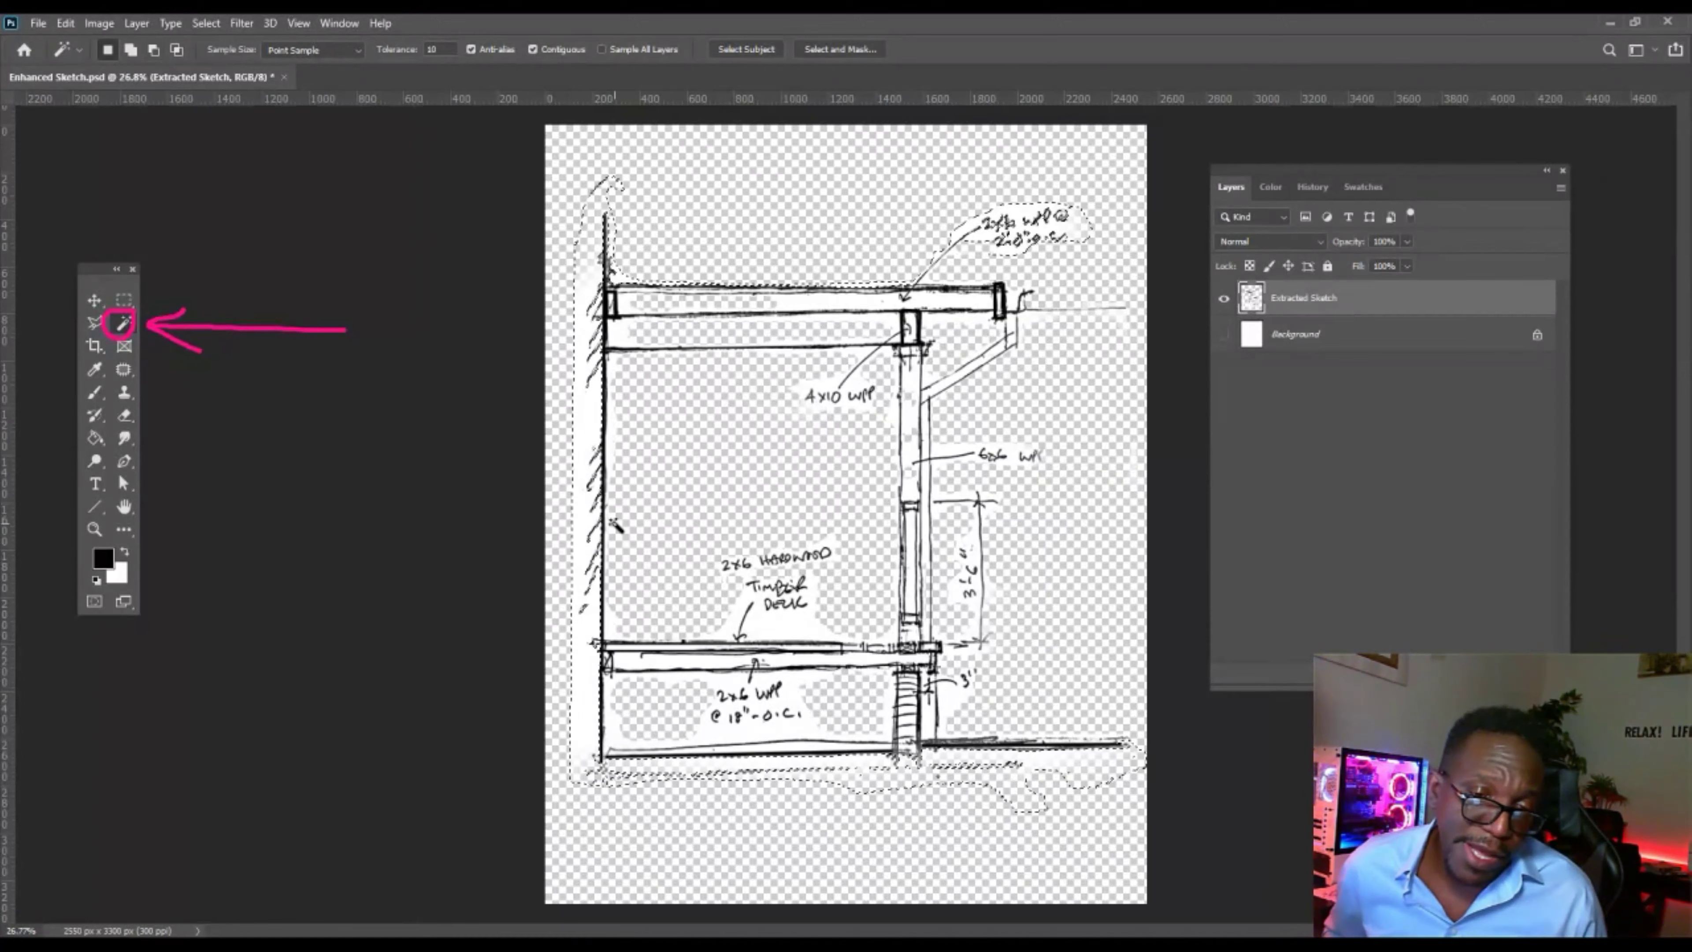
Inspect the white patches around the deck lines and the handwritten 2x6 hardwood timber deck label.
scroll(639, 700, up, 3)
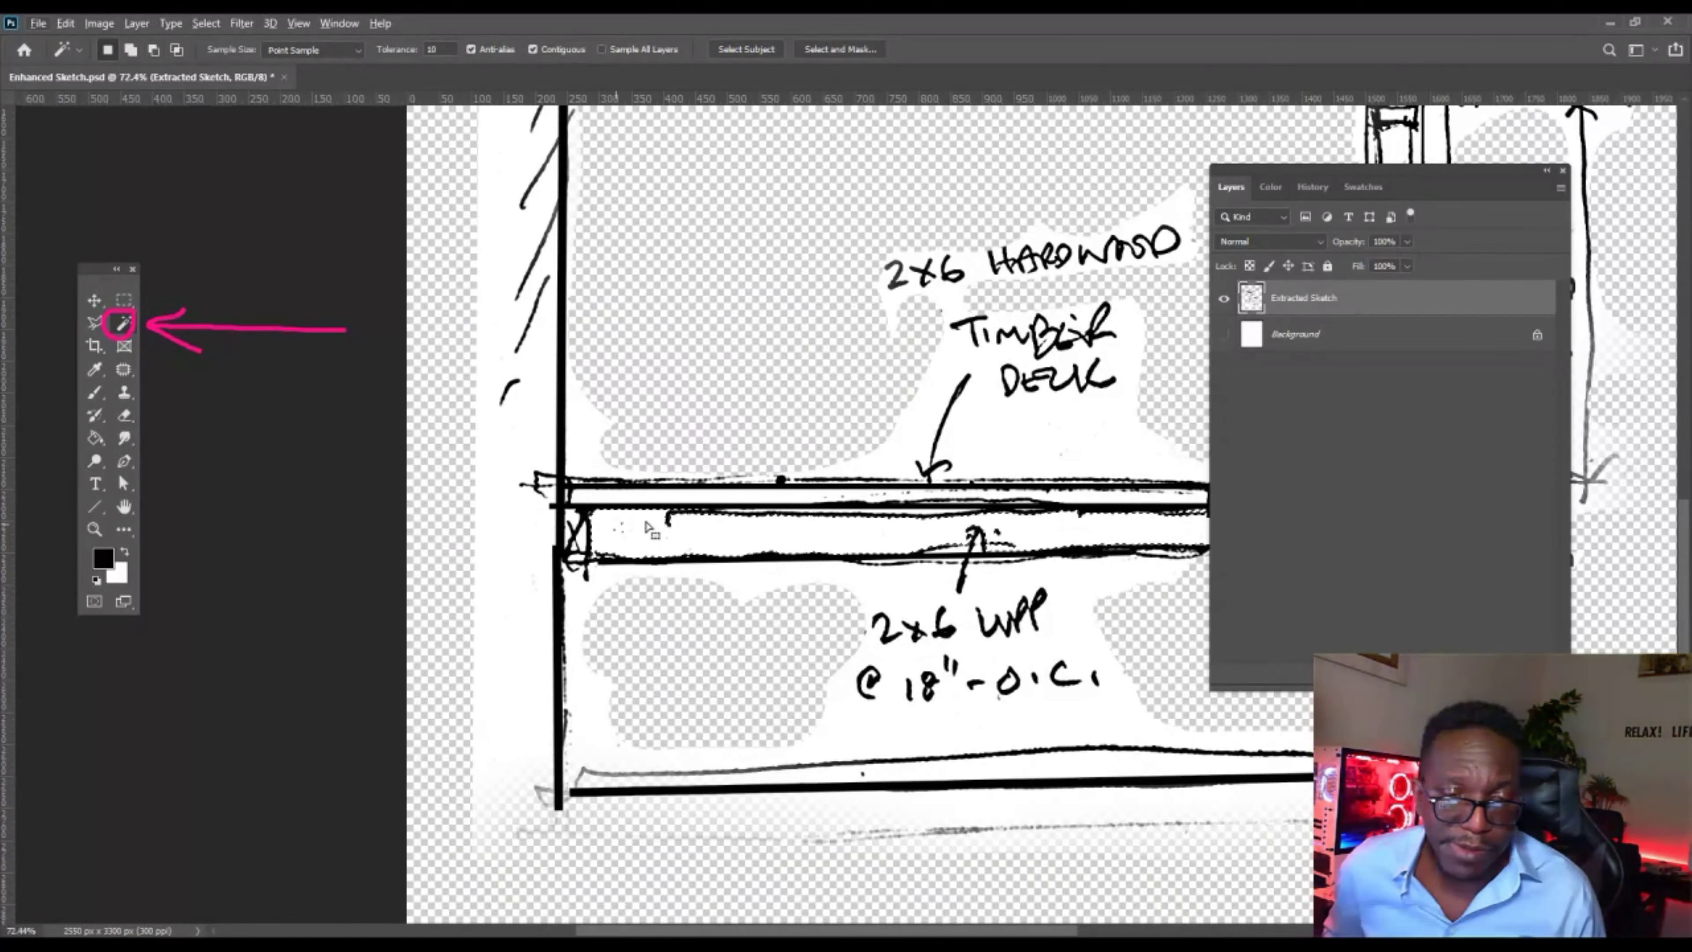
scroll(739, 530, down, 1)
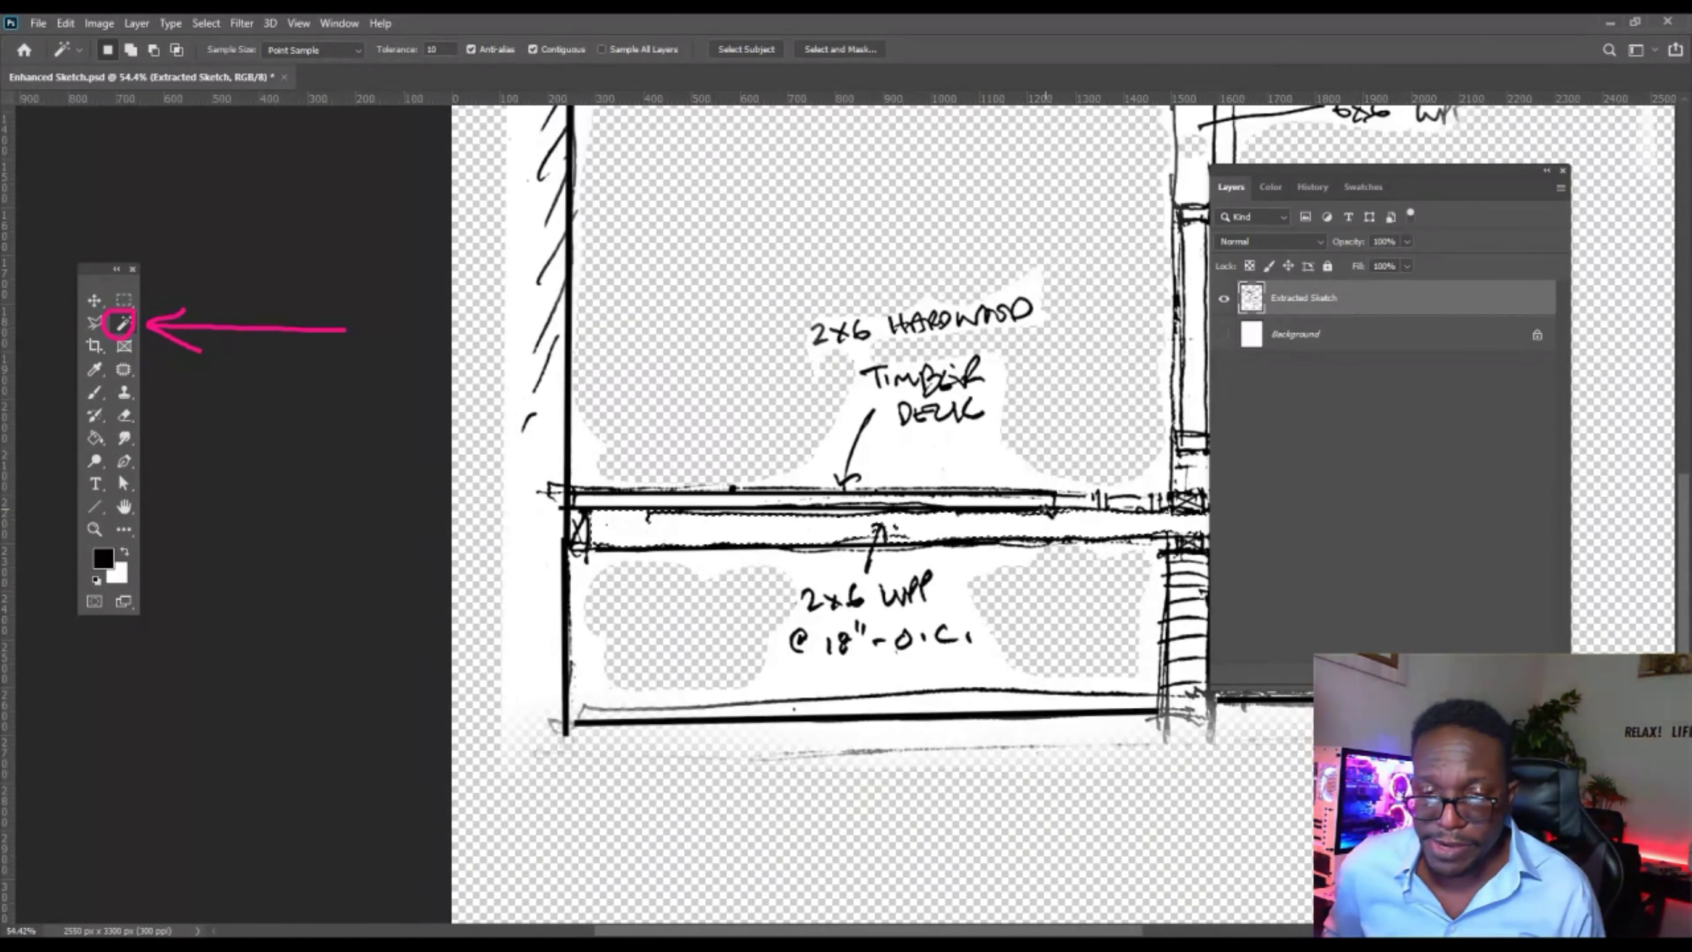
scroll(922, 437, down, 2)
scroll(921, 436, up, 6)
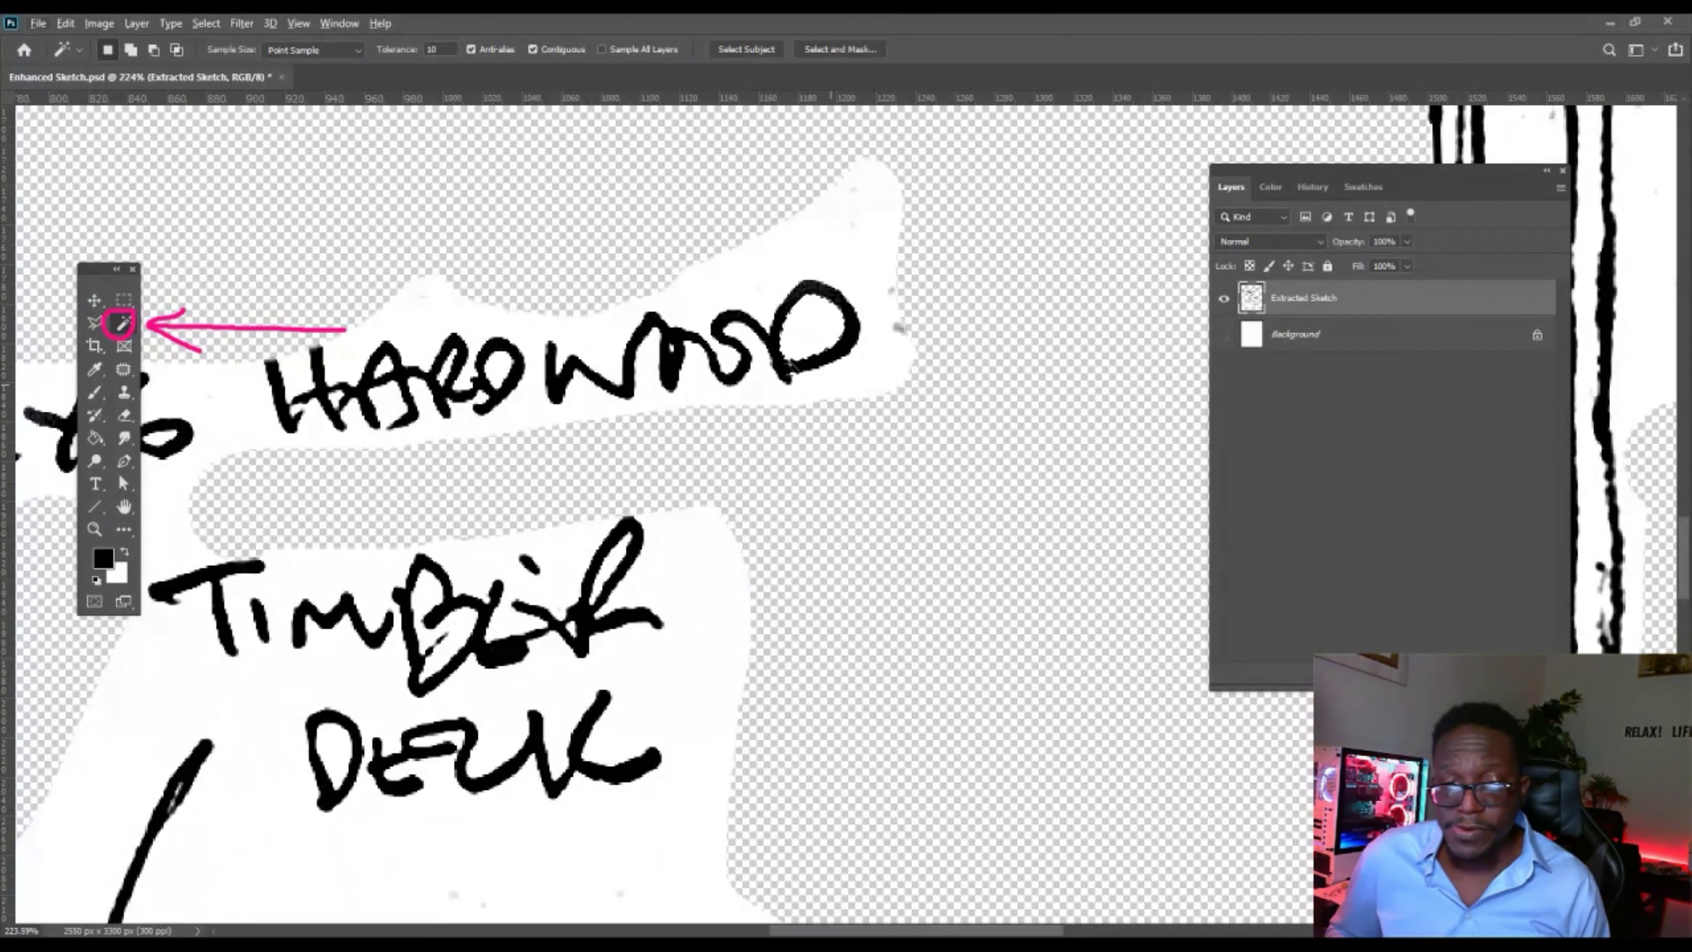
scroll(769, 360, down, 3)
scroll(766, 360, down, 3)
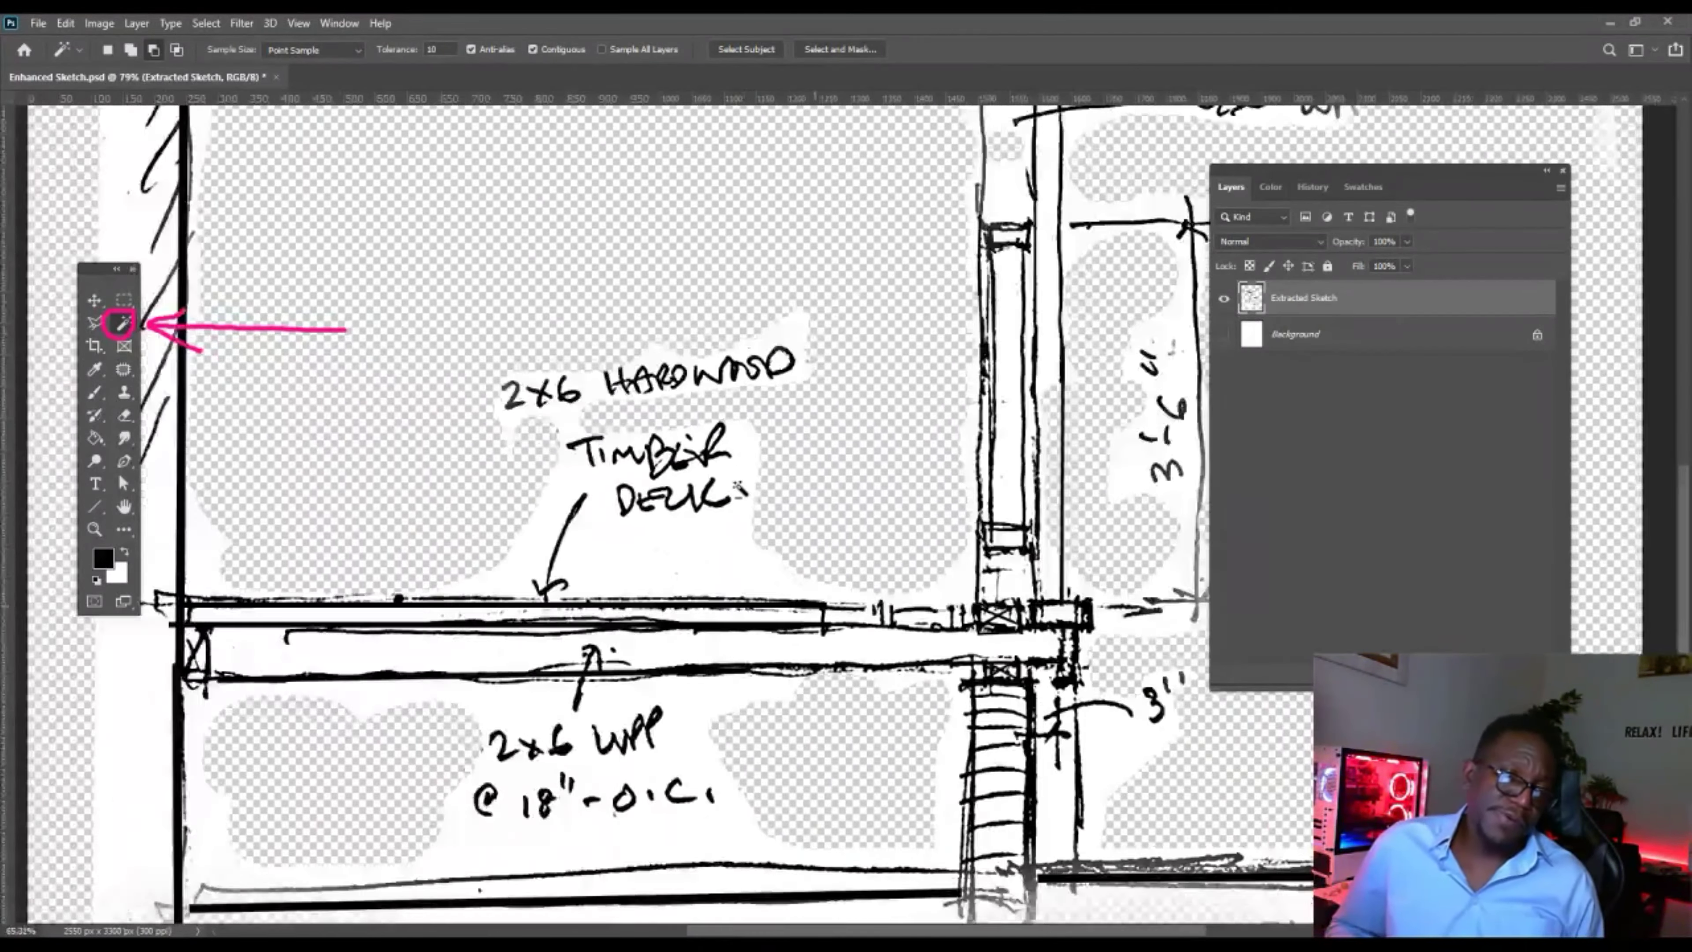
scroll(745, 519, down, 2)
Review the commands available for the active Magic Wand selection and deselect it.
right_click(700, 518)
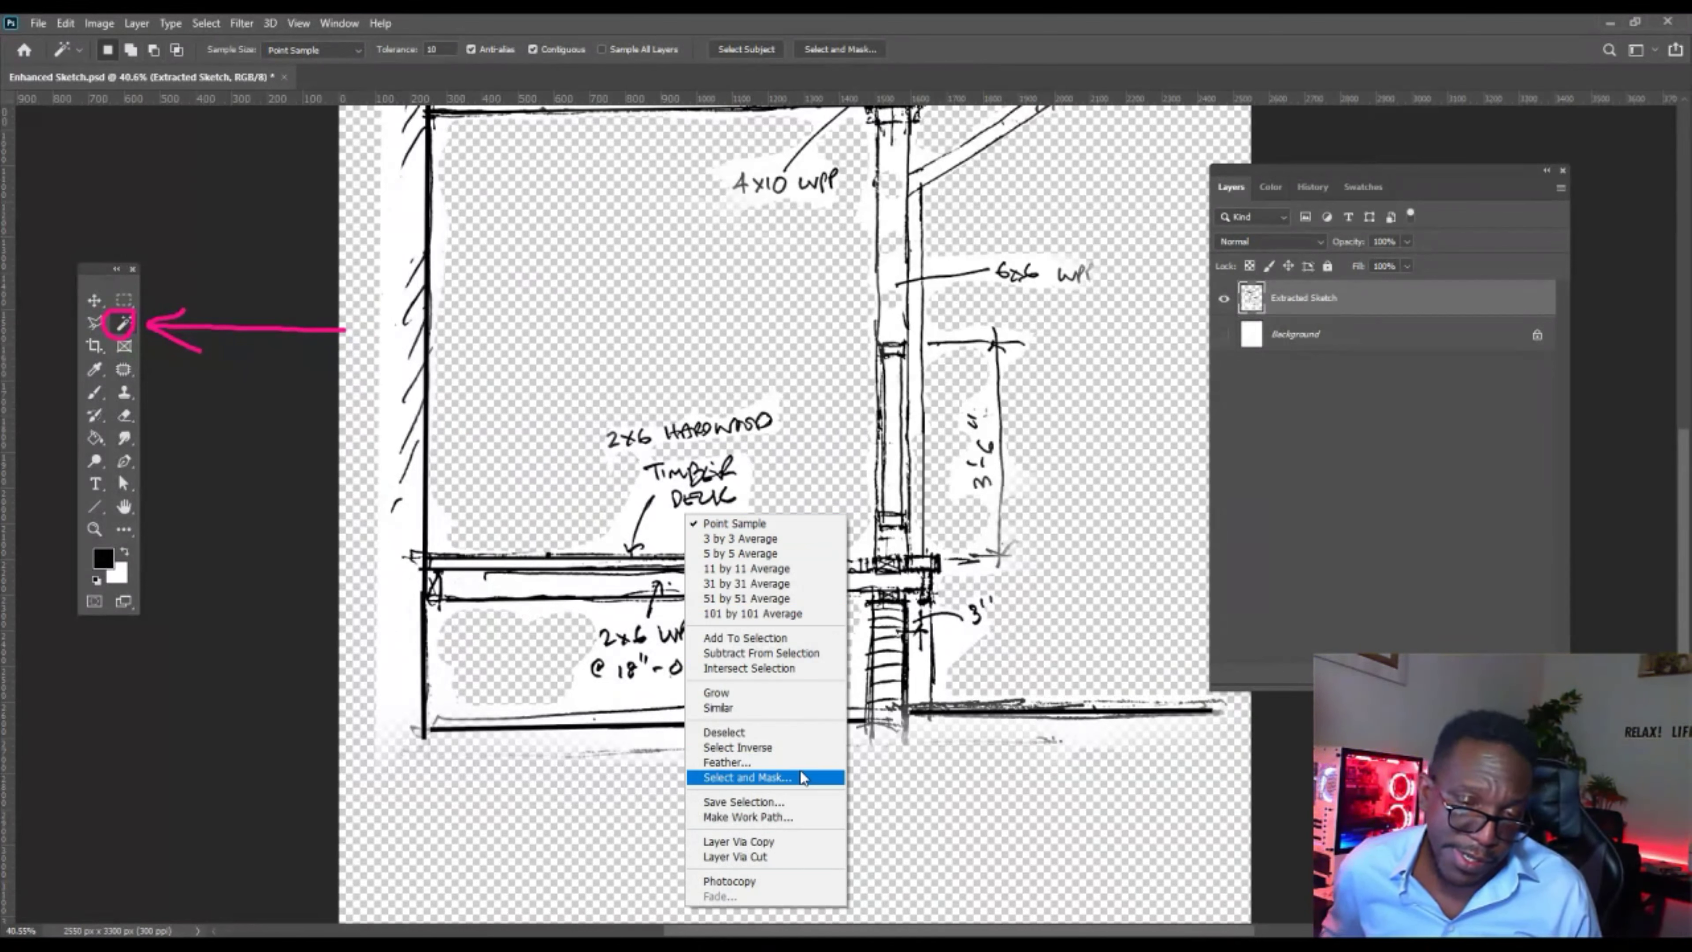
right_click(613, 552)
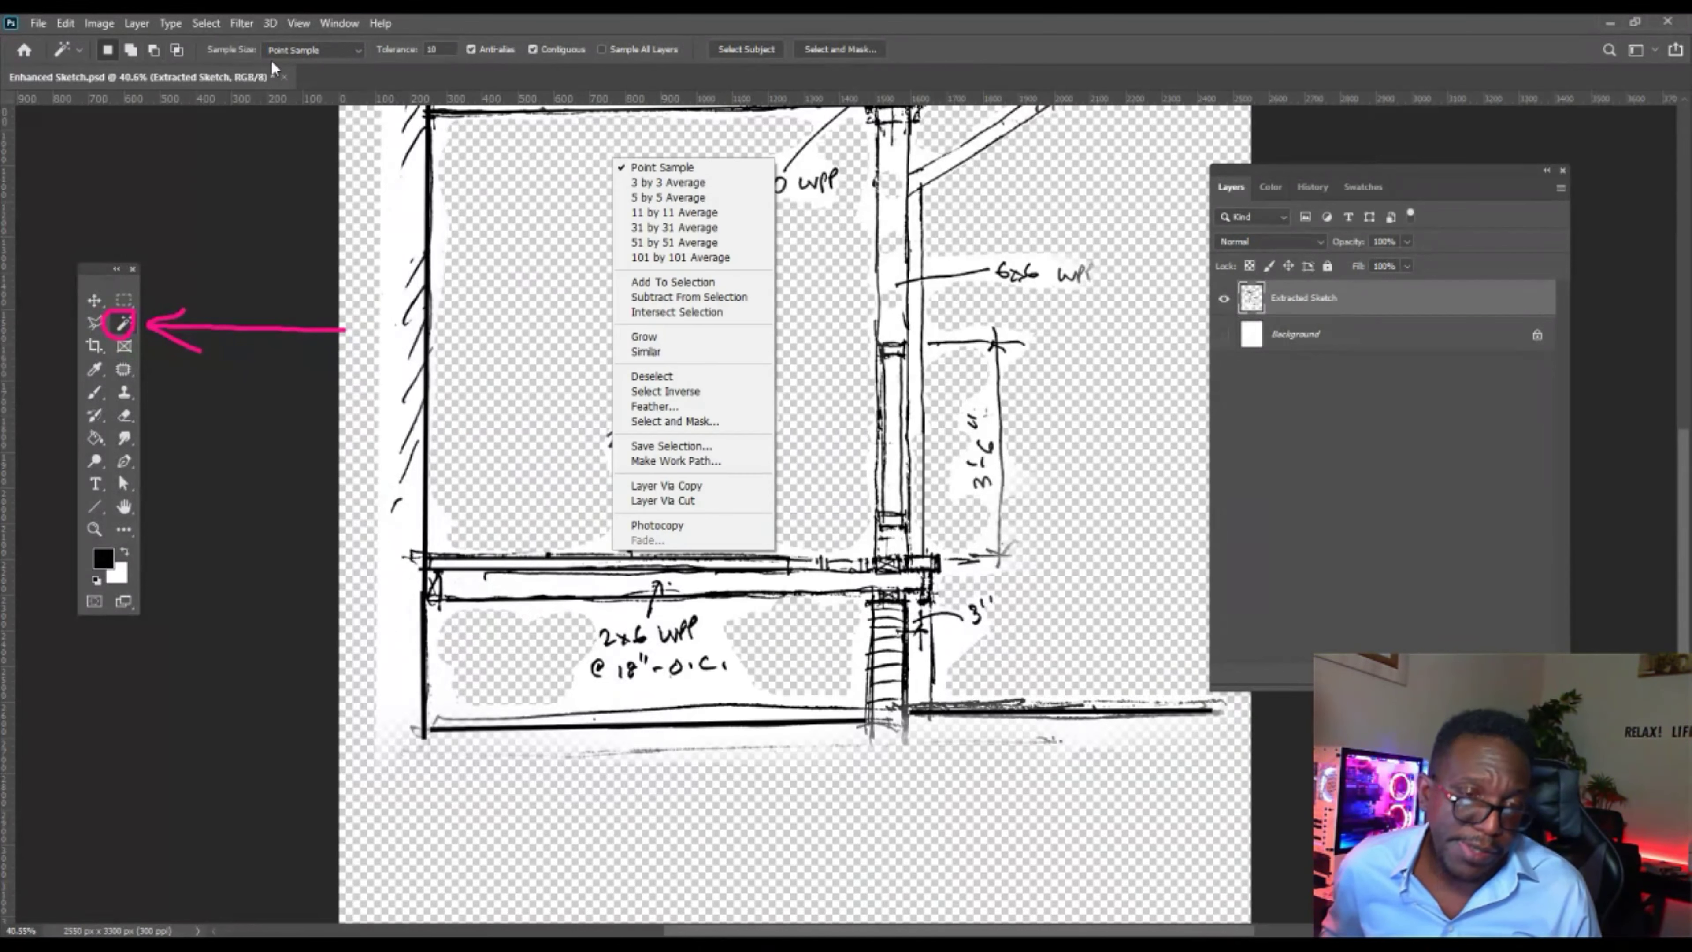
click(125, 335)
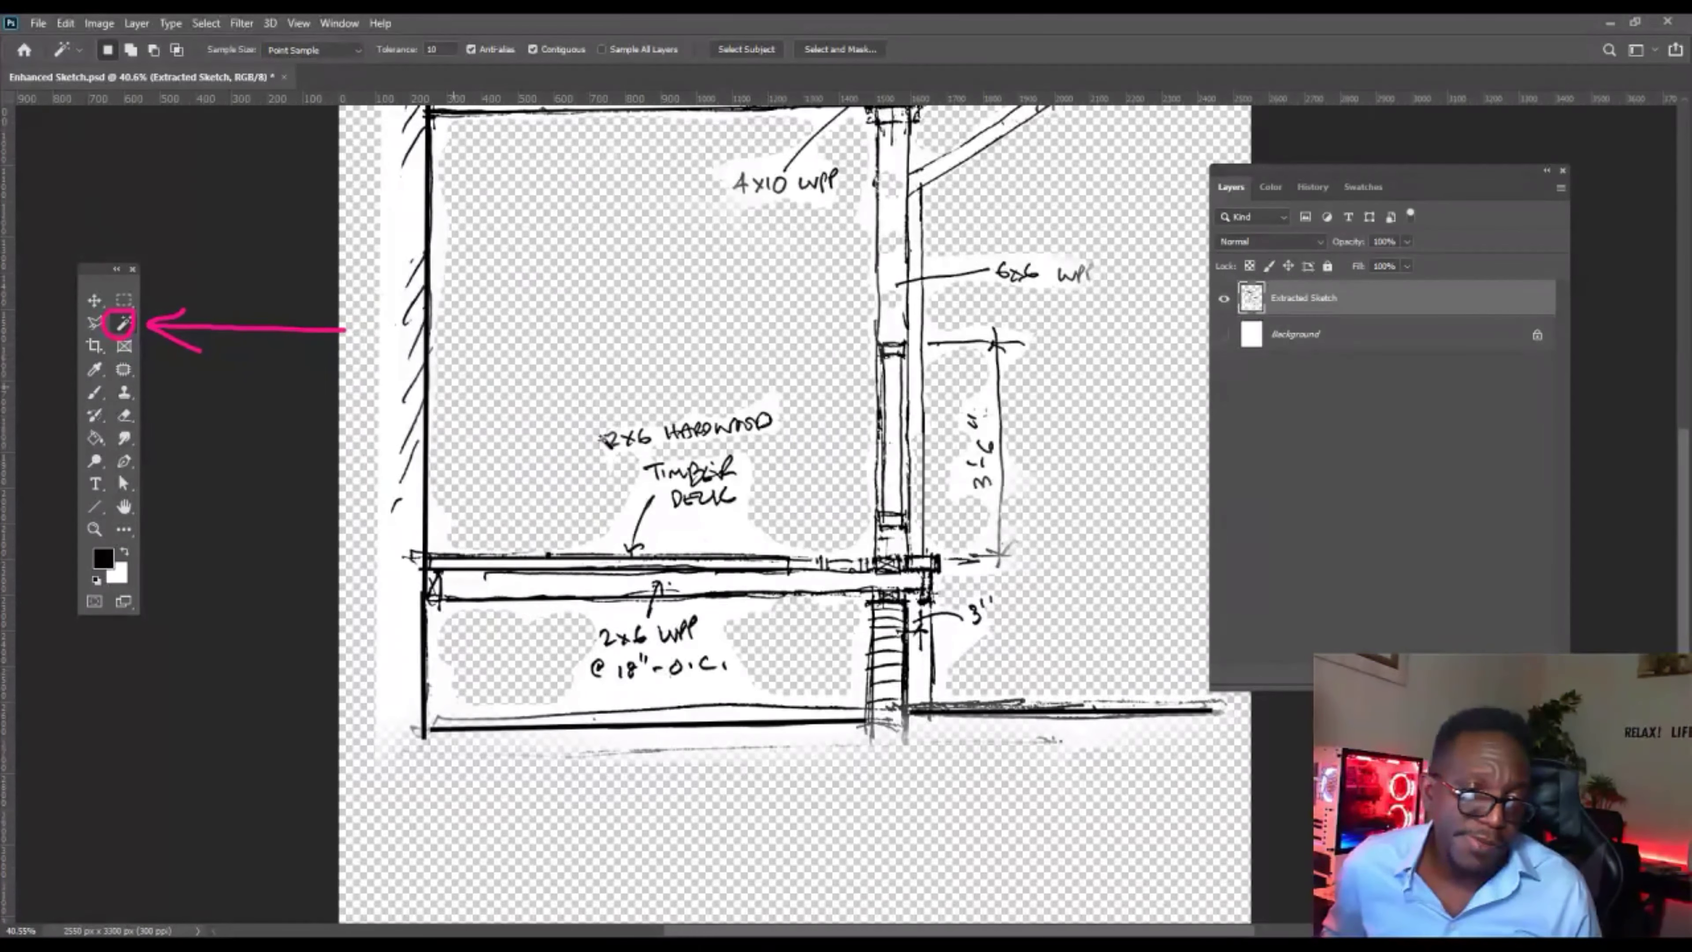
right_click(687, 528)
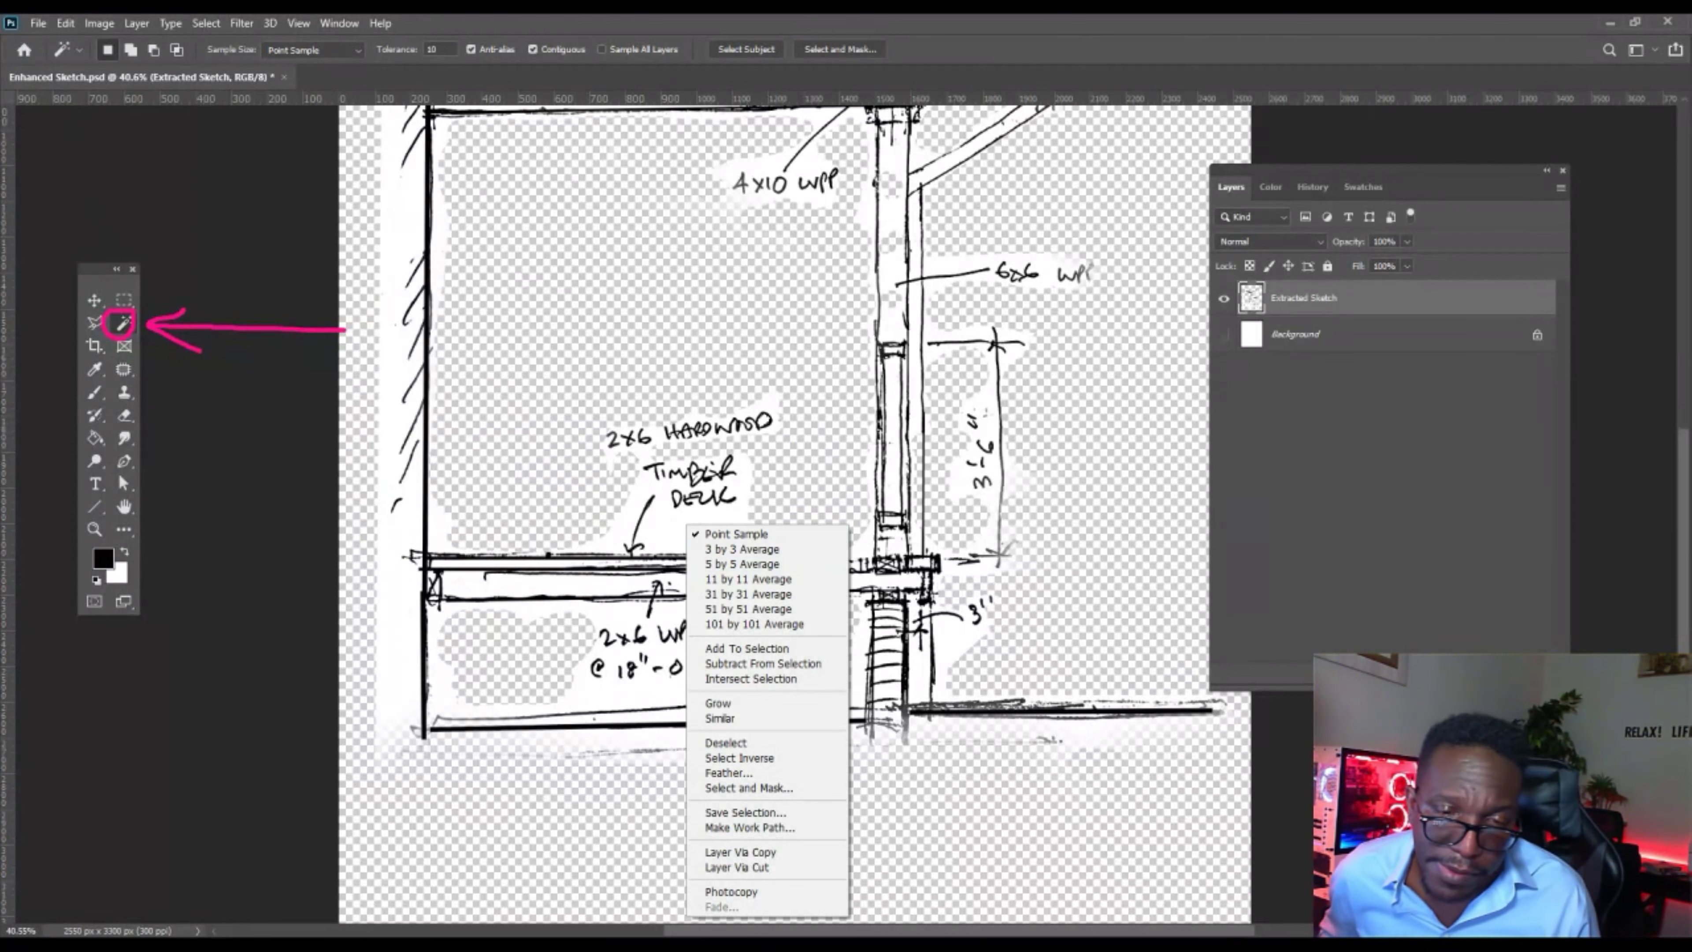
click(764, 420)
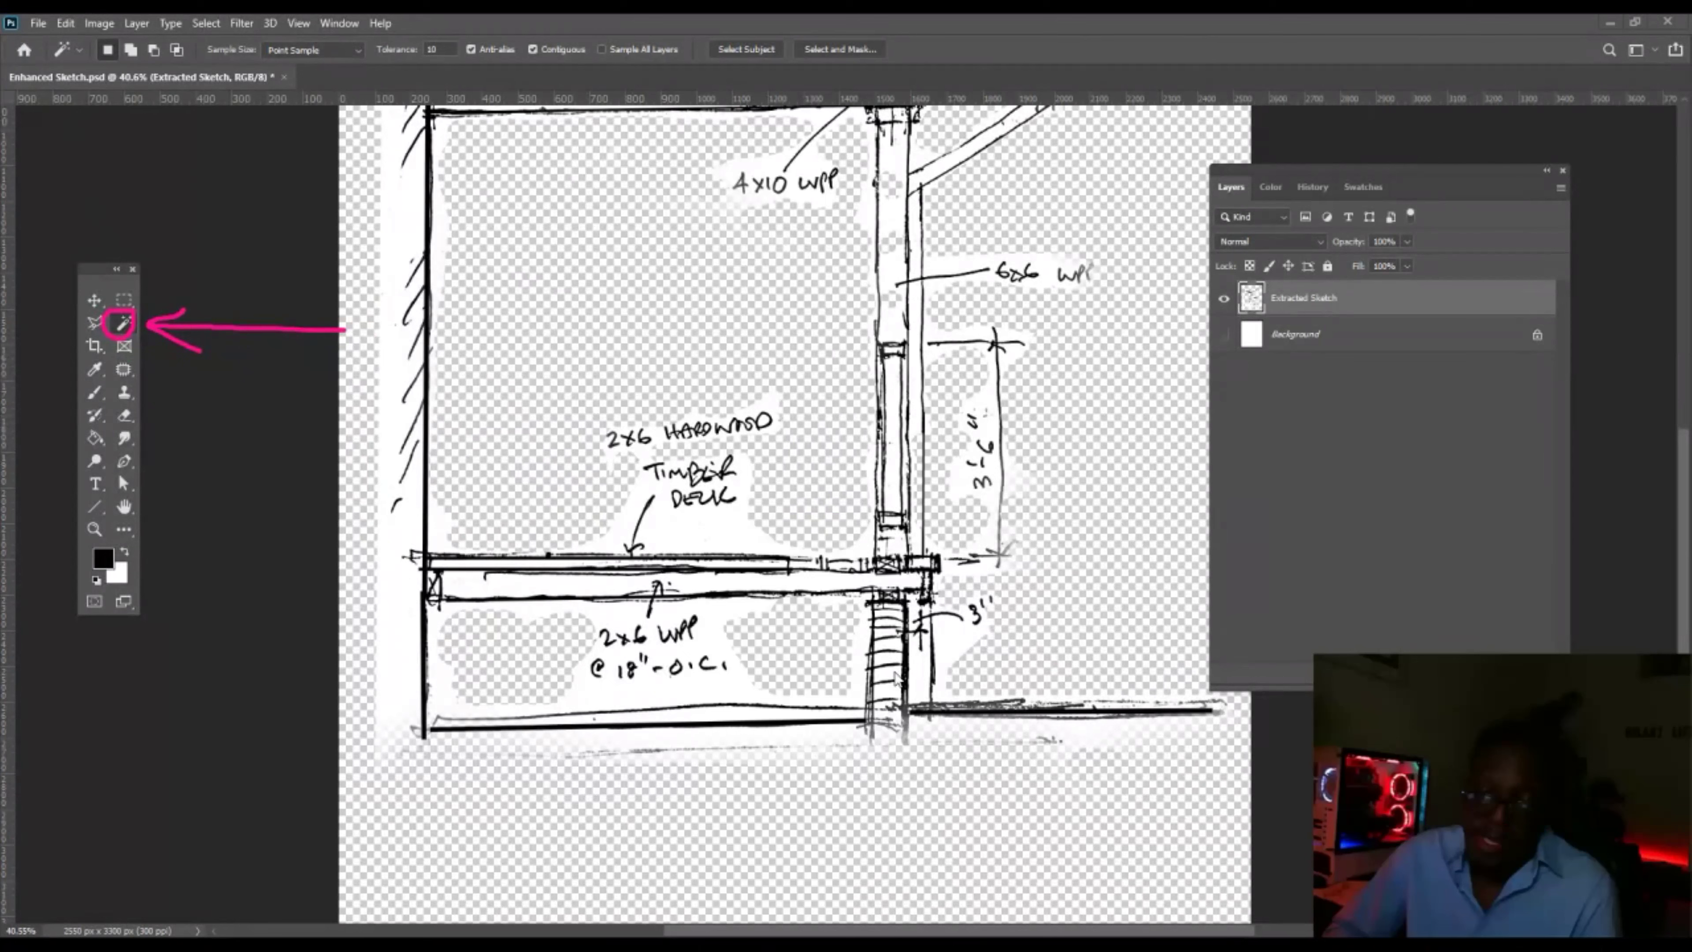
Select the white interior of the 2x6 deck joist with the Magic Wand, review its selection commands and deselect it.
right_click(682, 526)
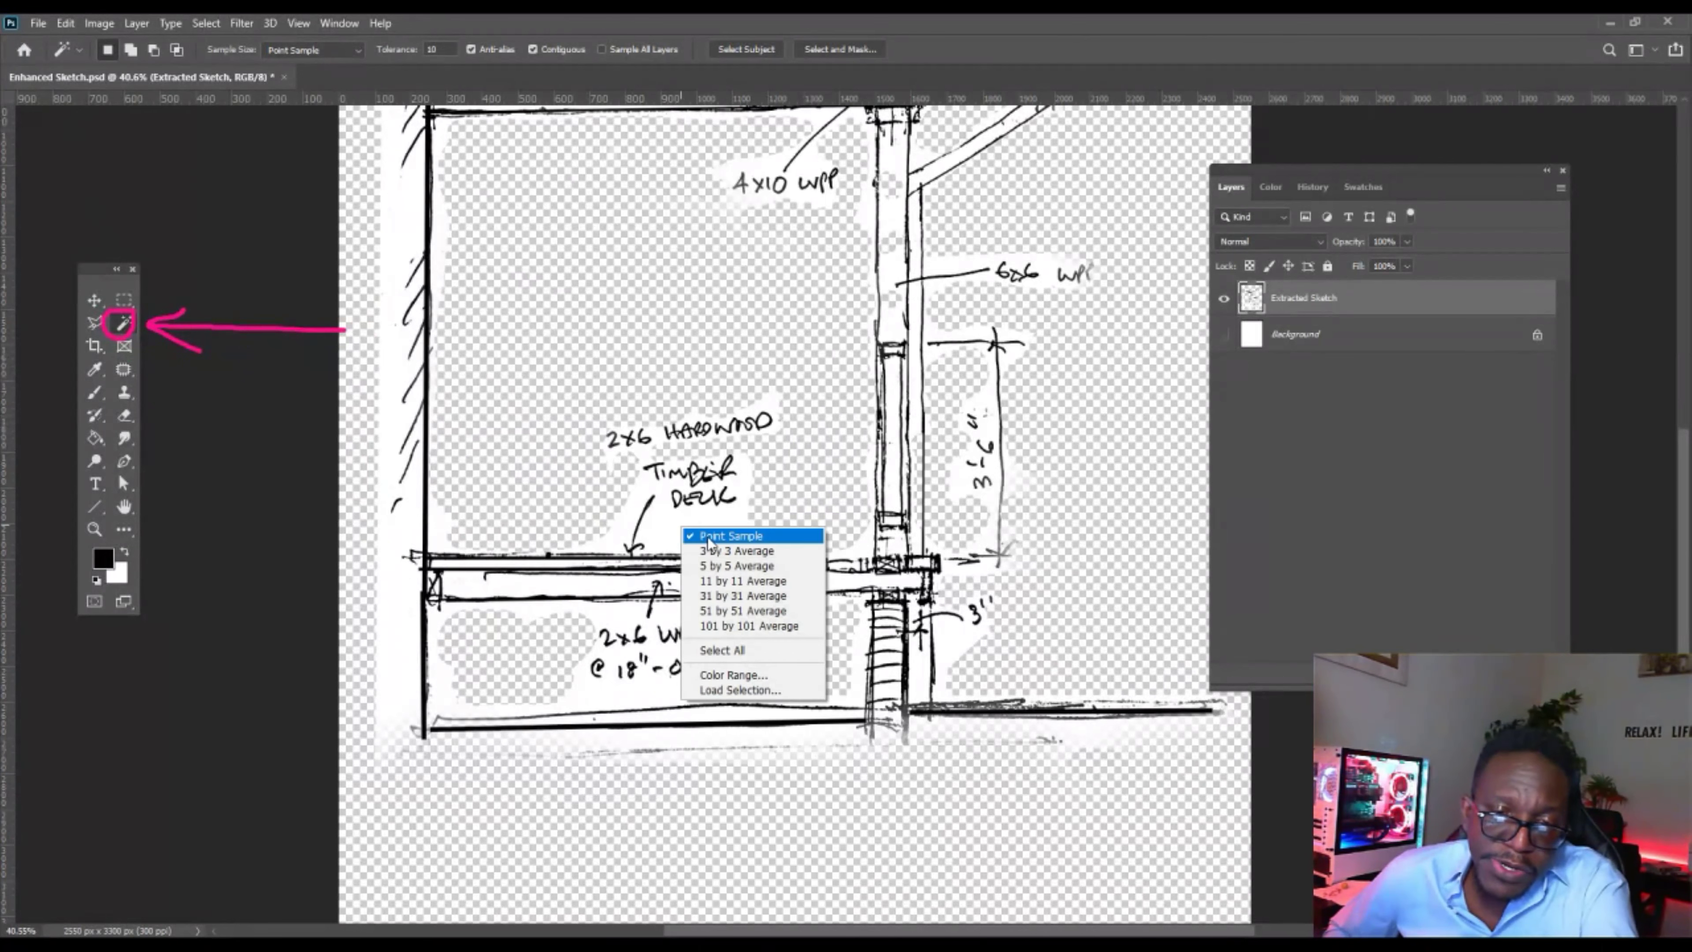
click(638, 555)
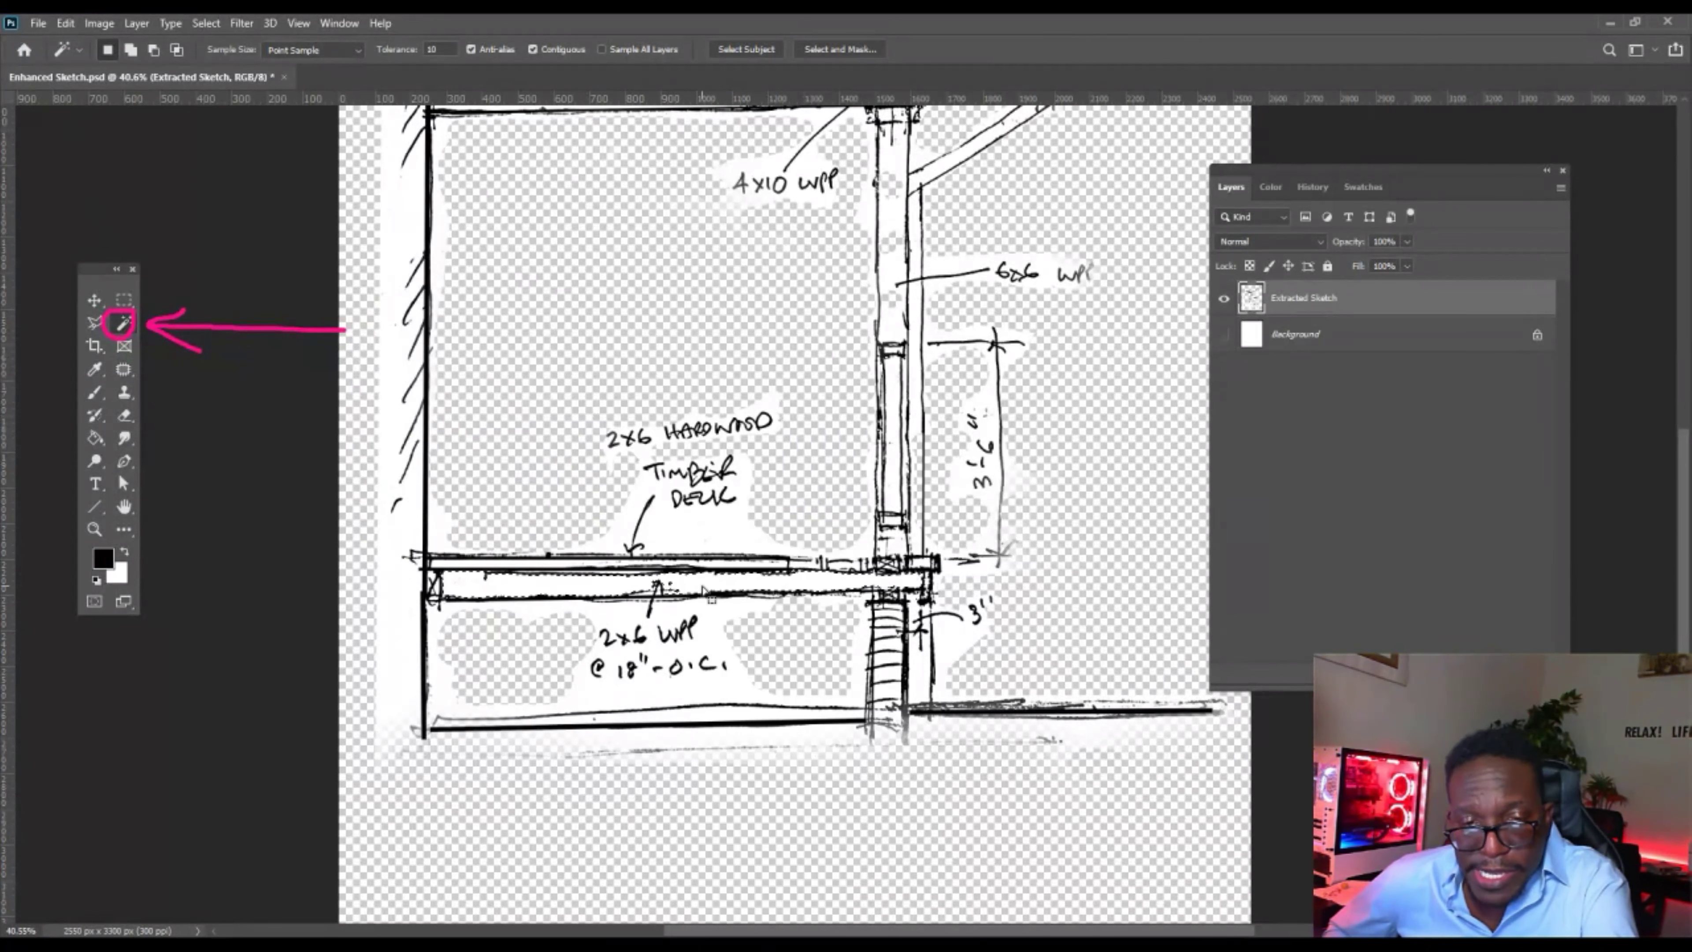
right_click(733, 592)
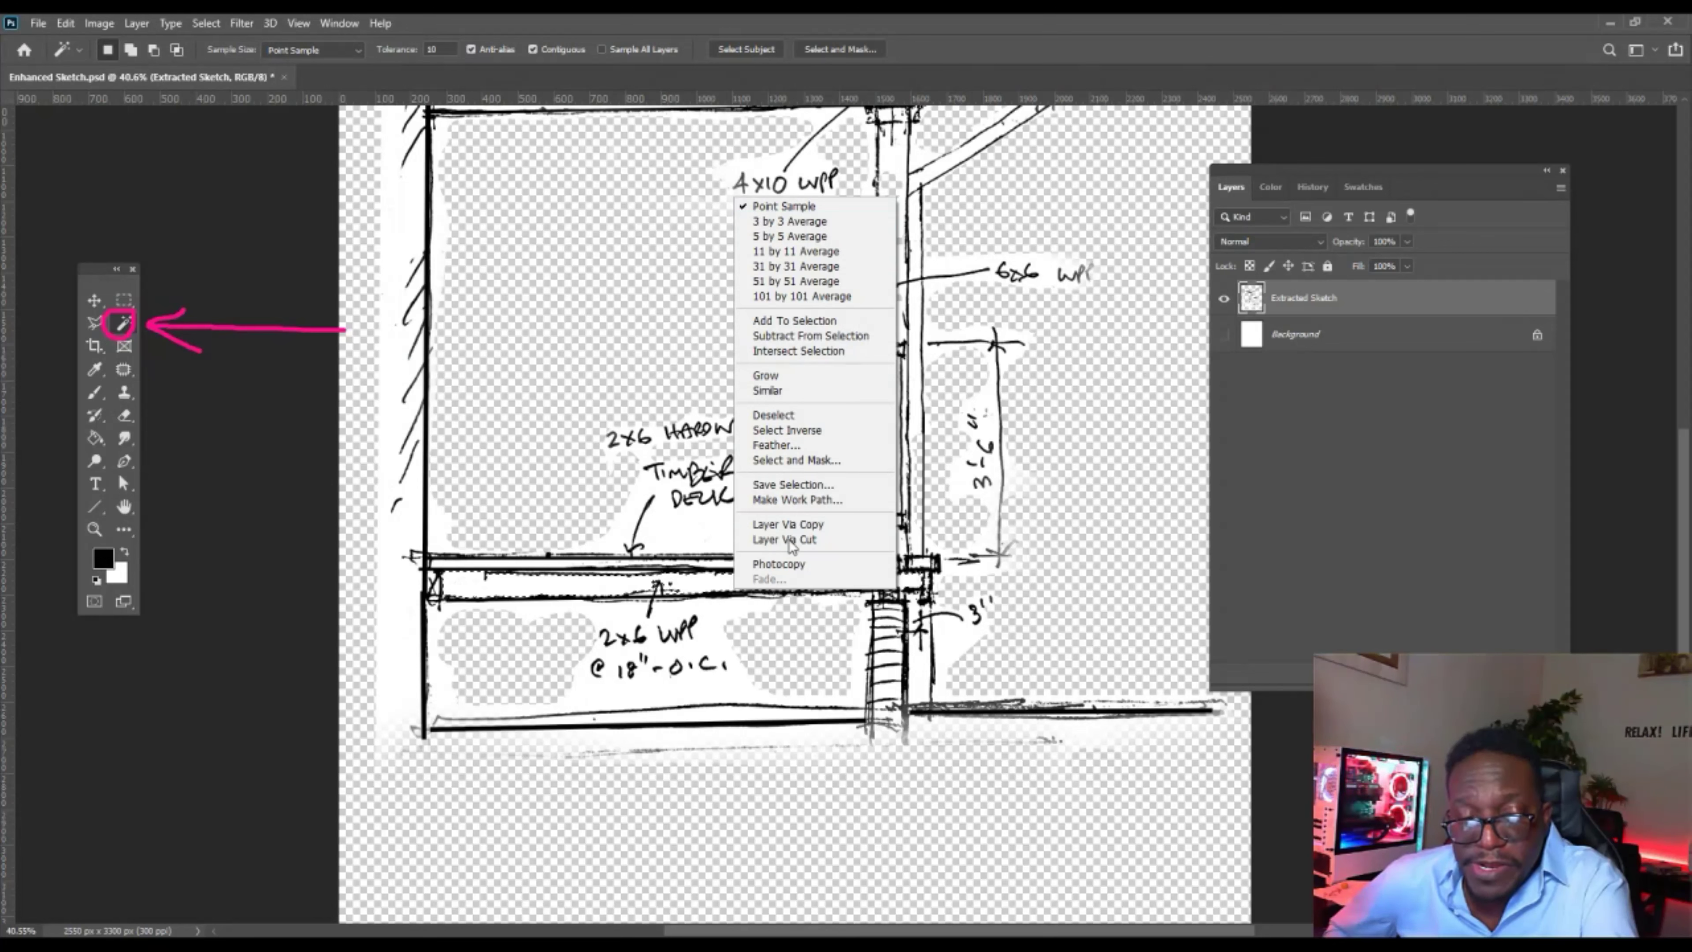
click(718, 586)
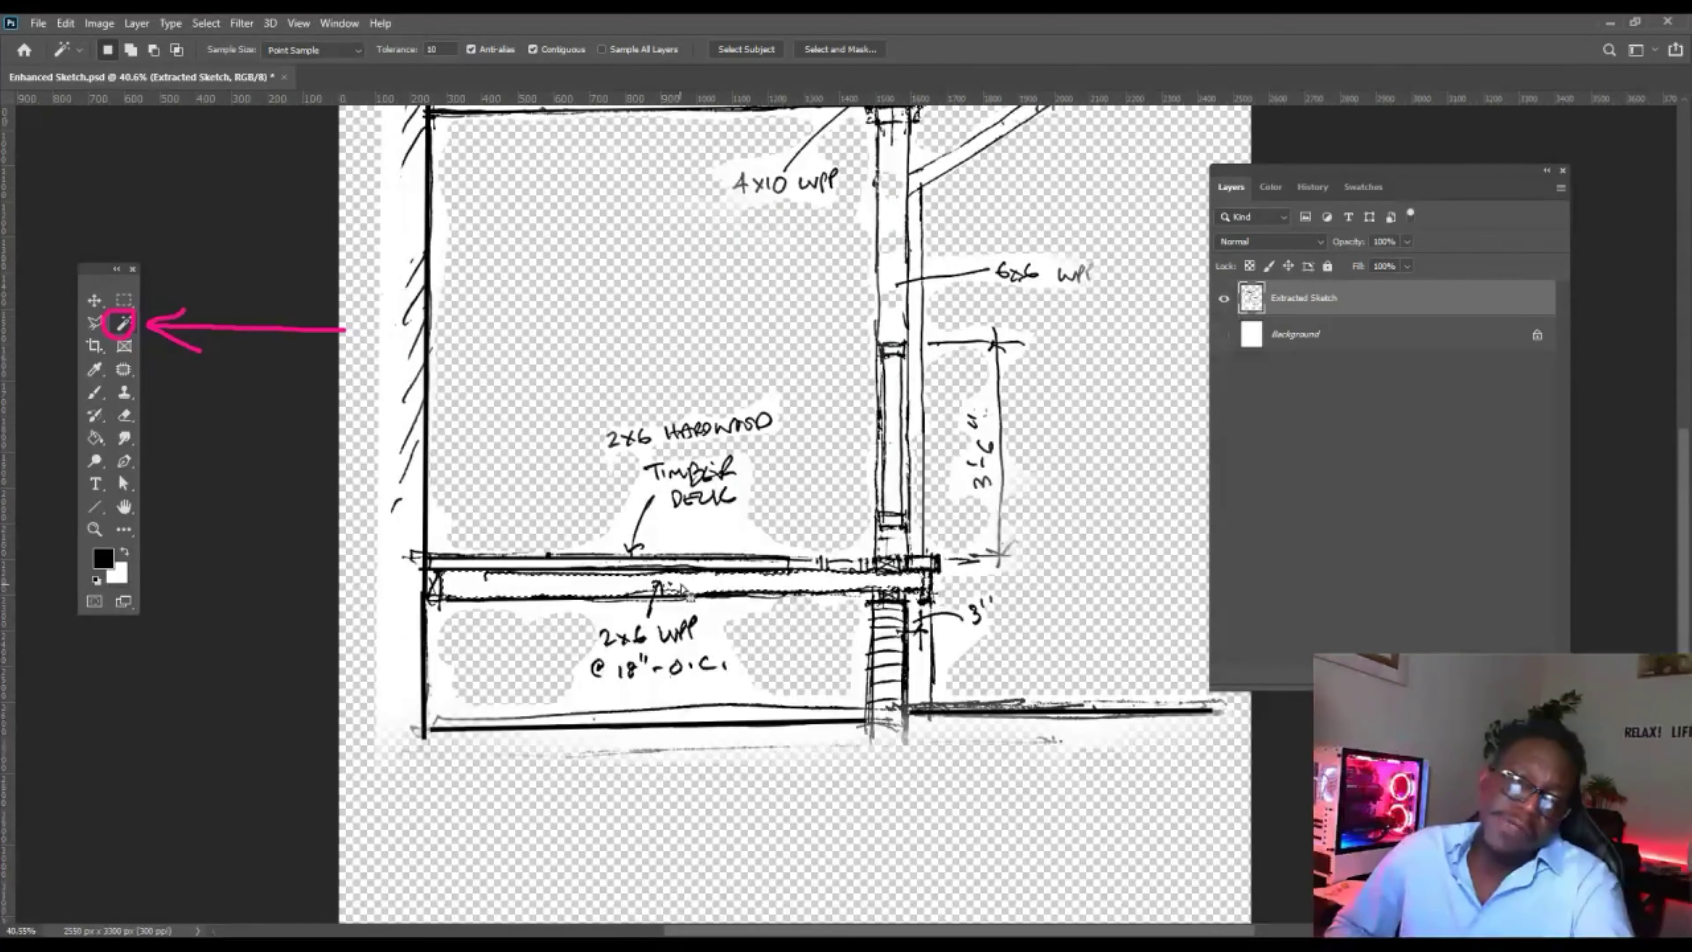
right_click(685, 588)
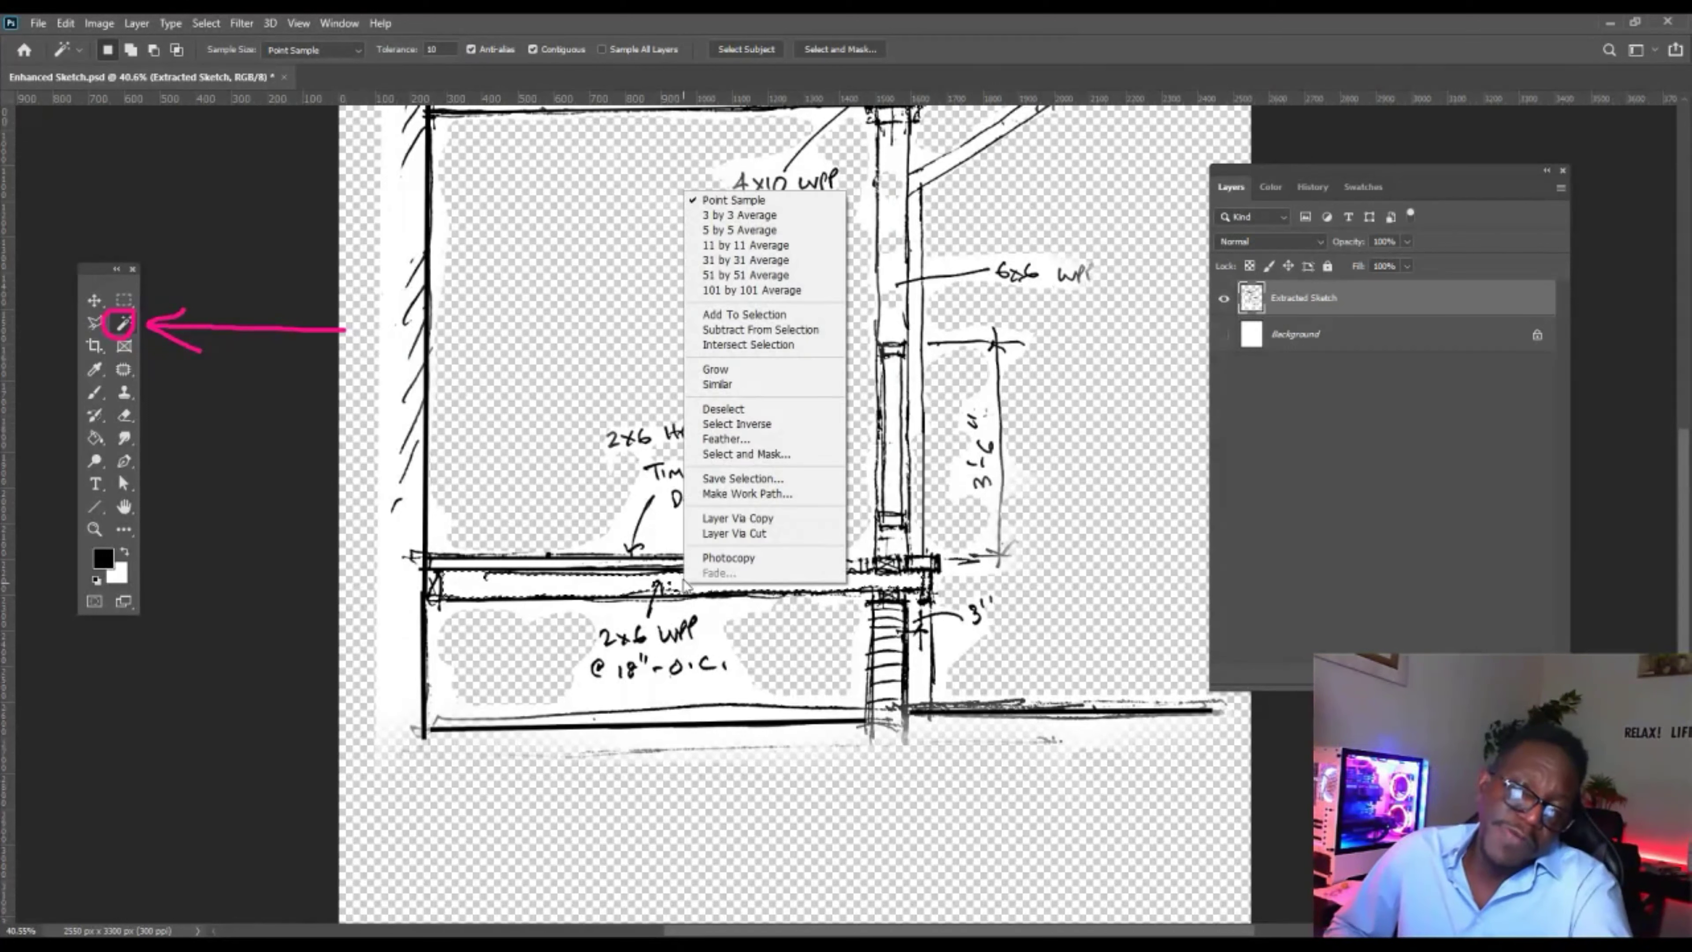
click(742, 414)
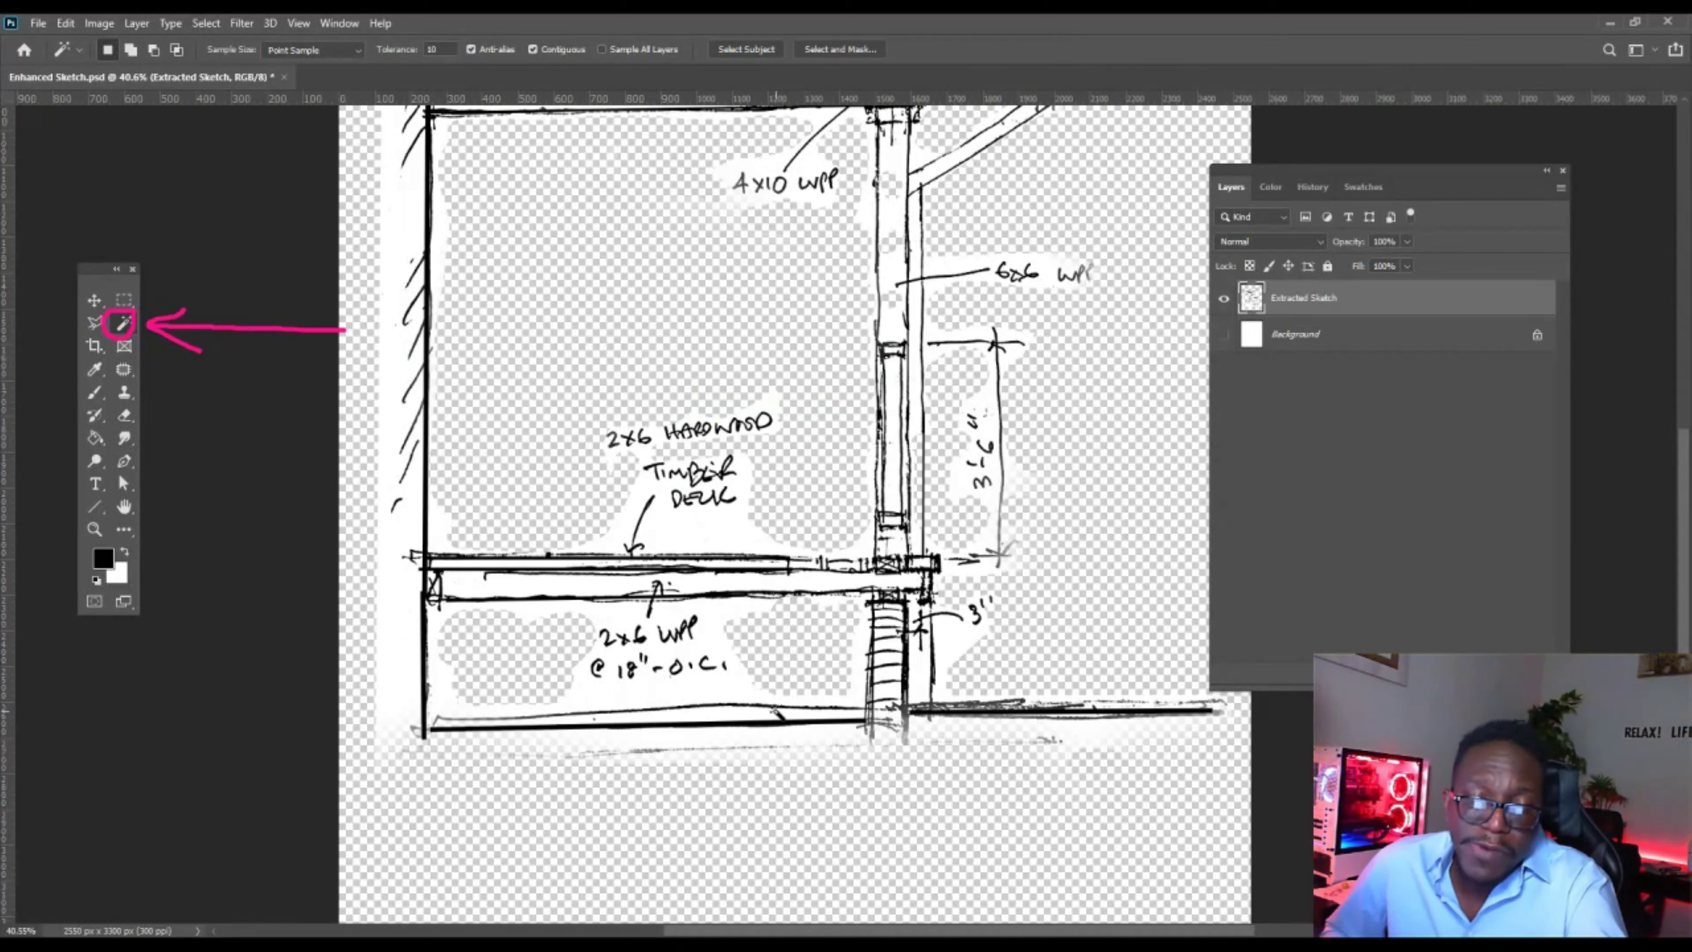
Select the white areas throughout the sketch with Color Range, sampling the white below the timber deck label at a fuzziness of 200.
right_click(713, 310)
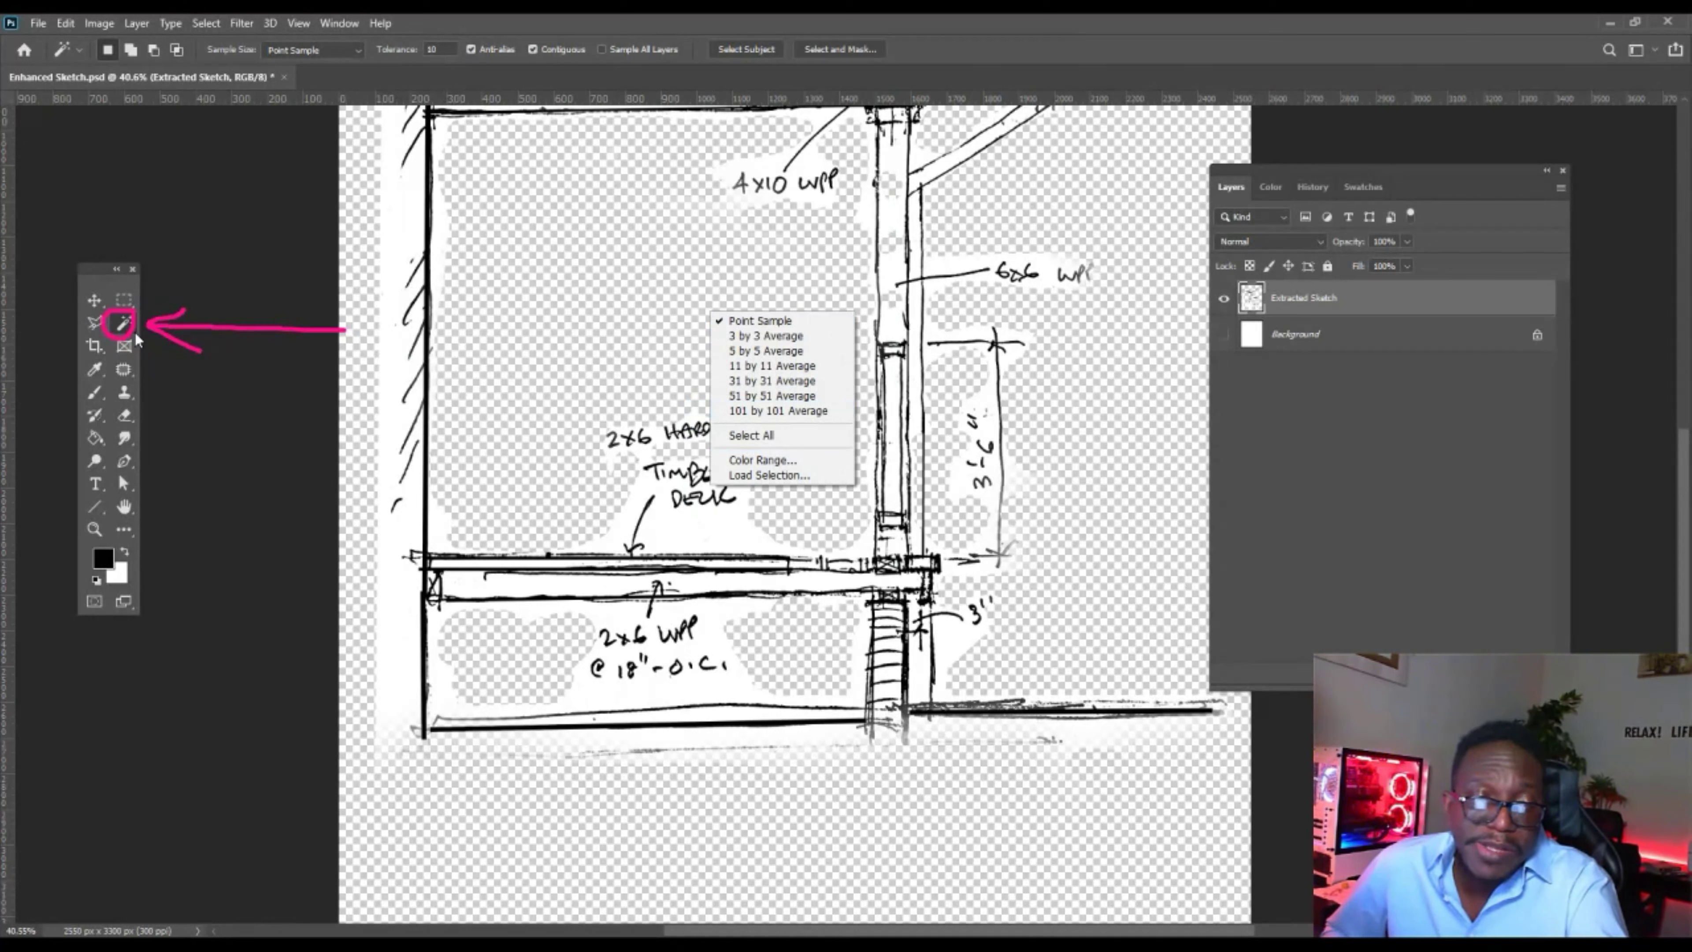
click(115, 325)
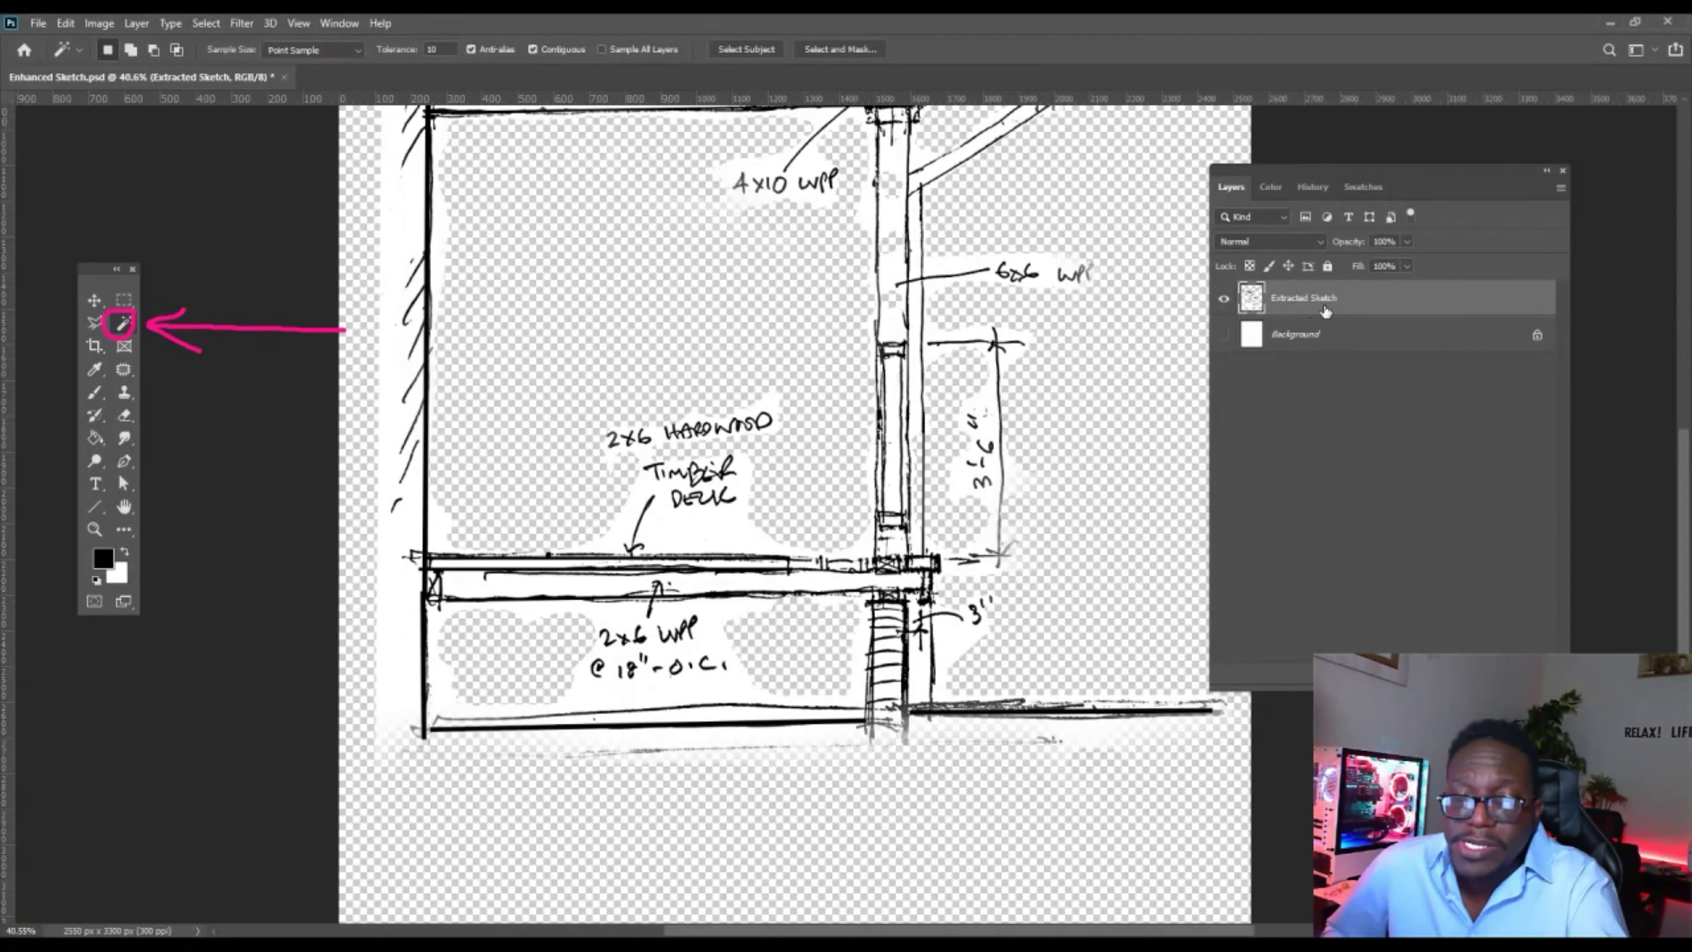
right_click(770, 336)
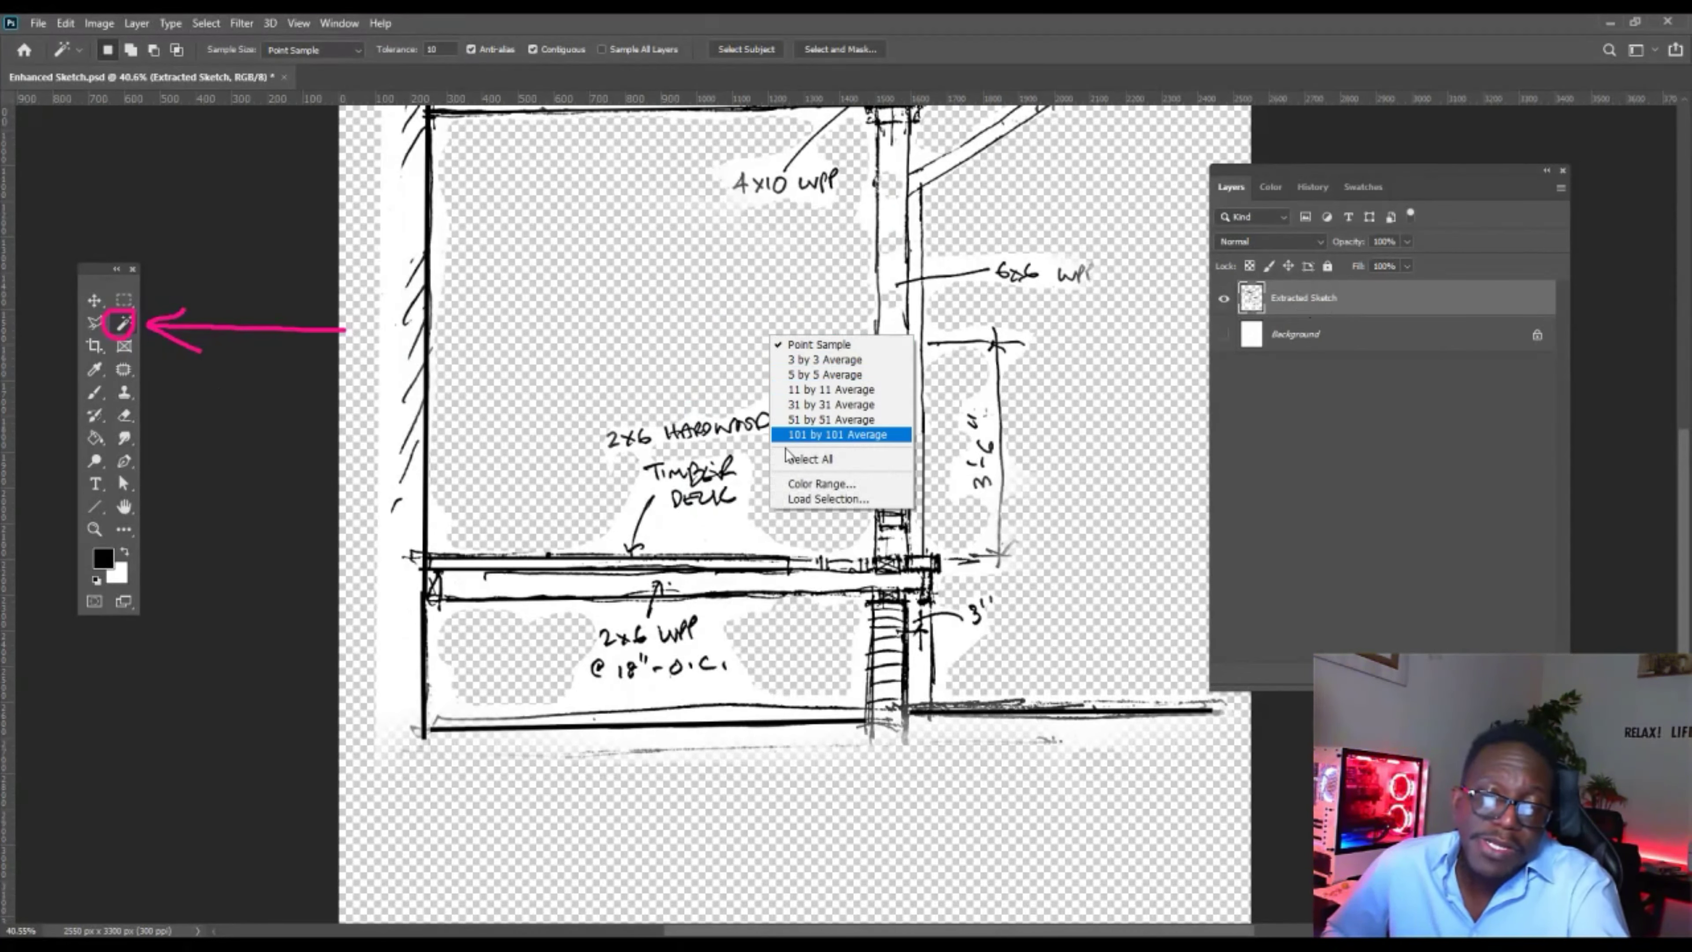
click(785, 486)
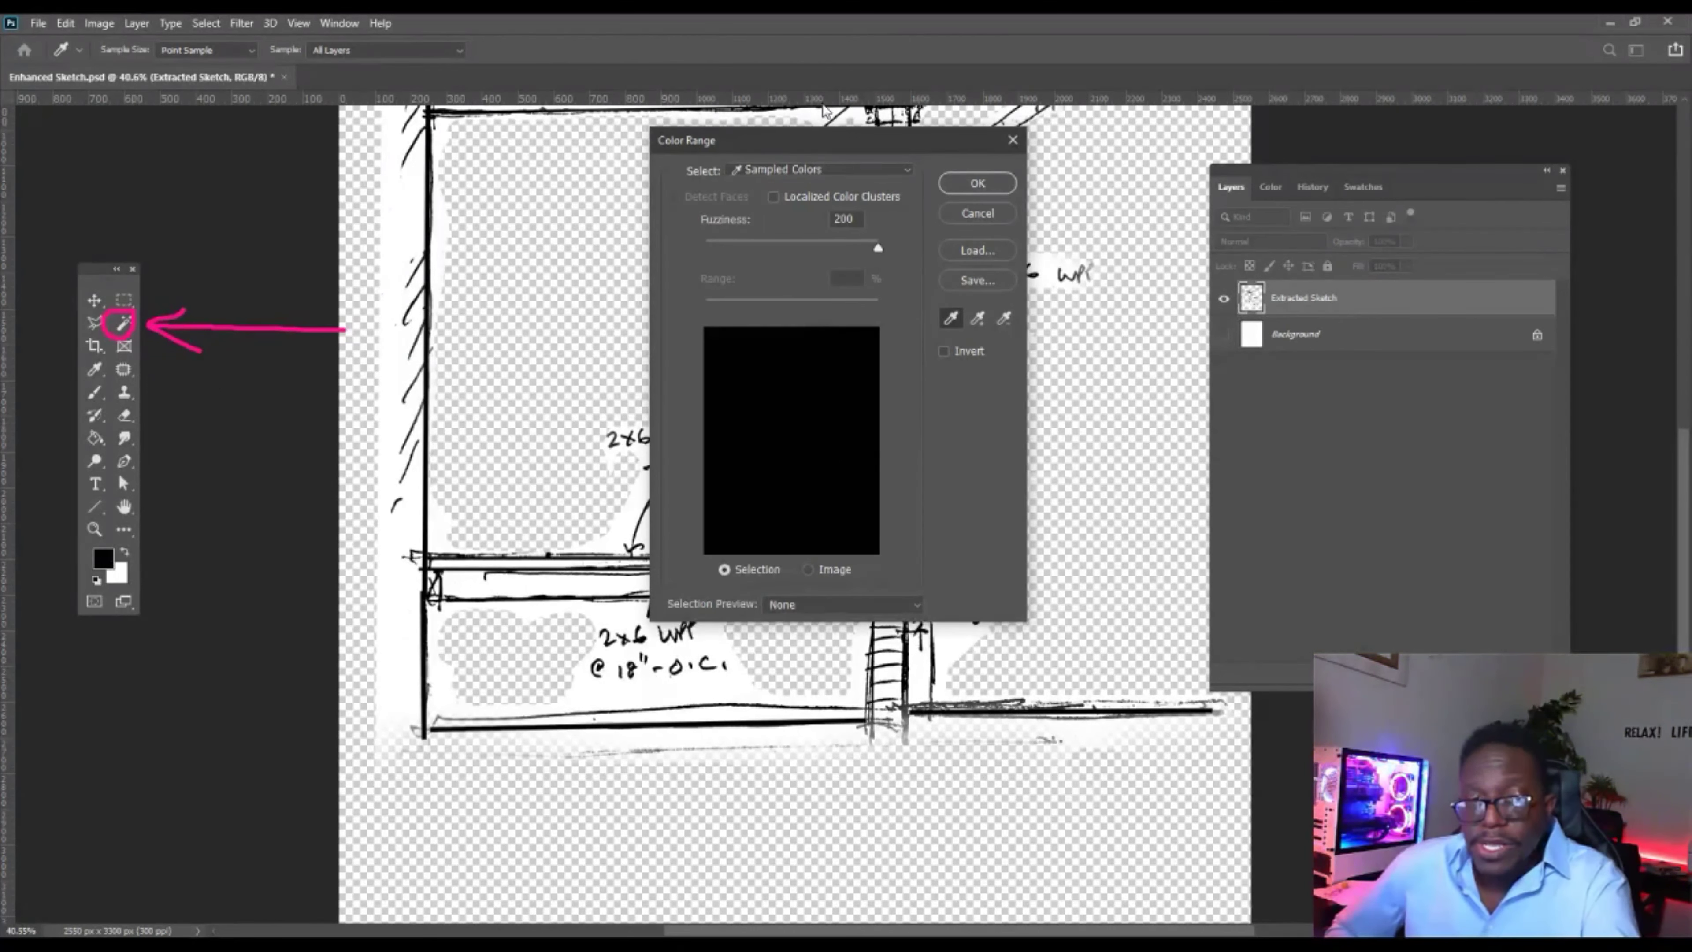
drag(877, 148, 963, 154)
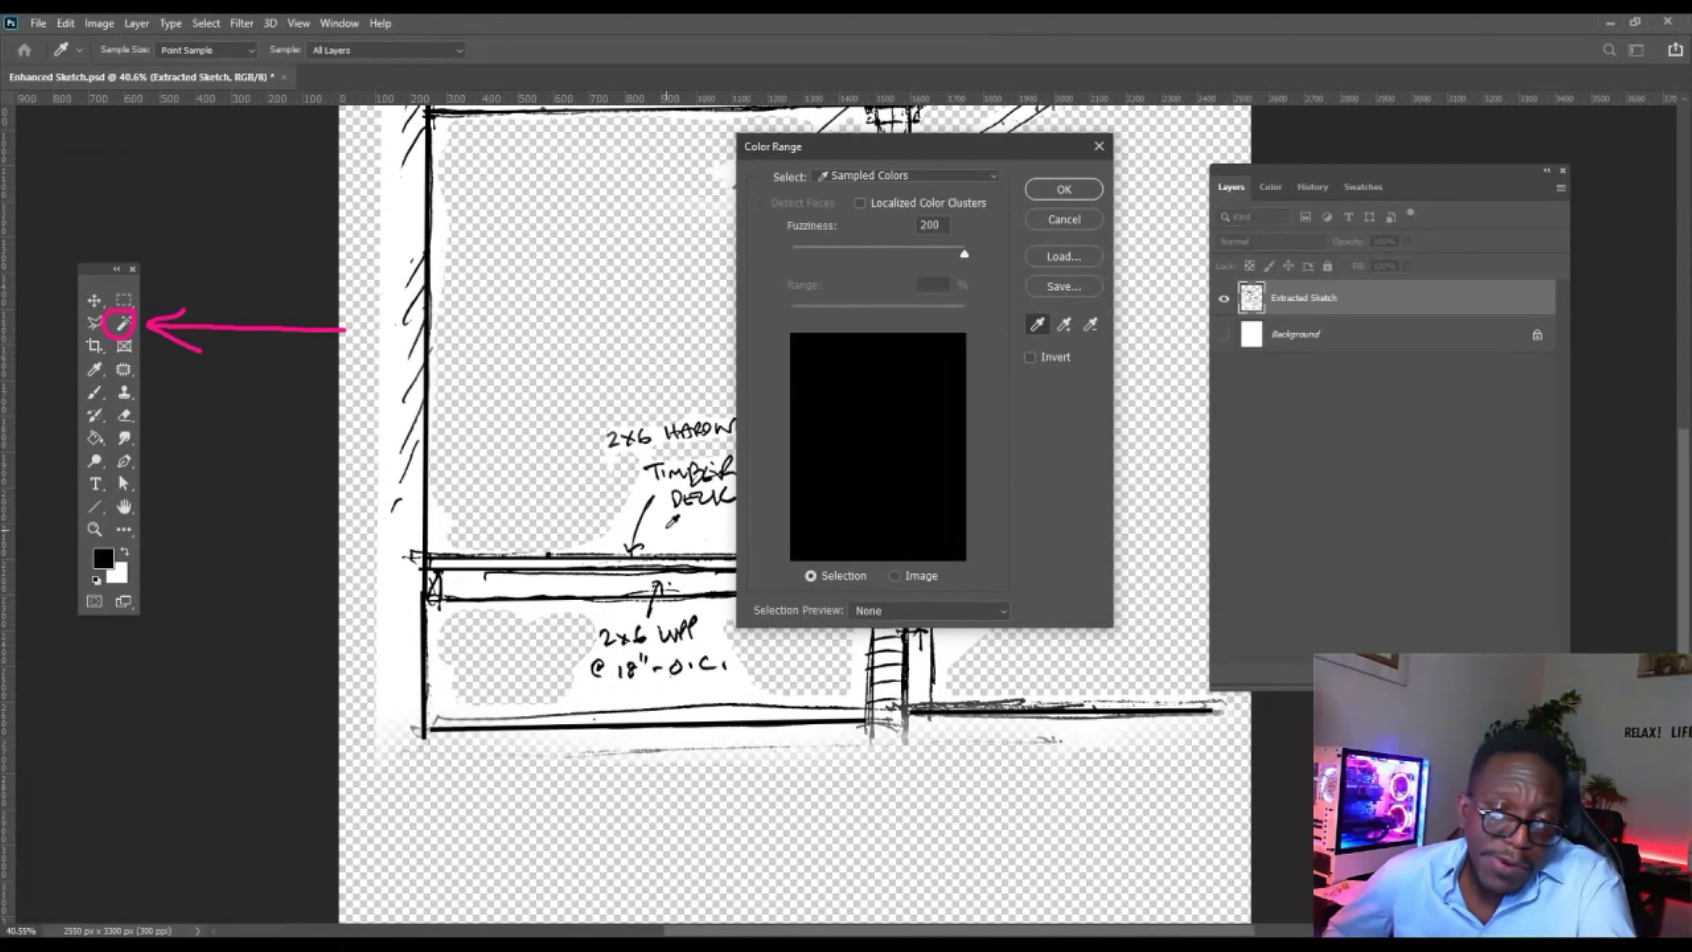
click(669, 535)
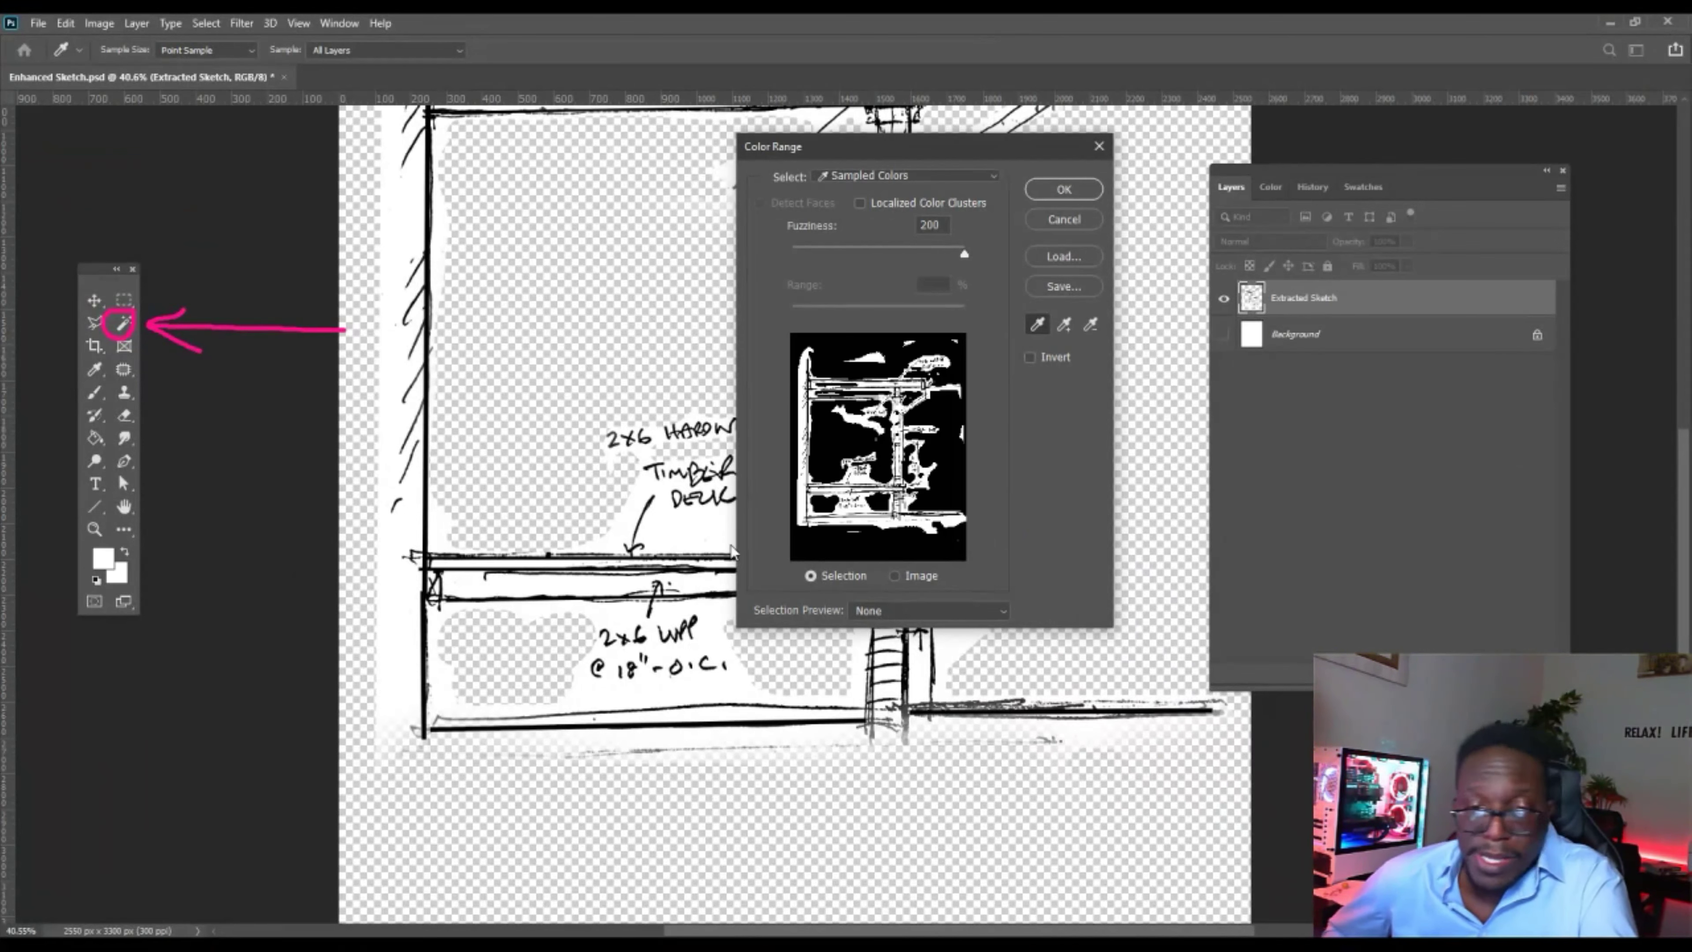
click(811, 352)
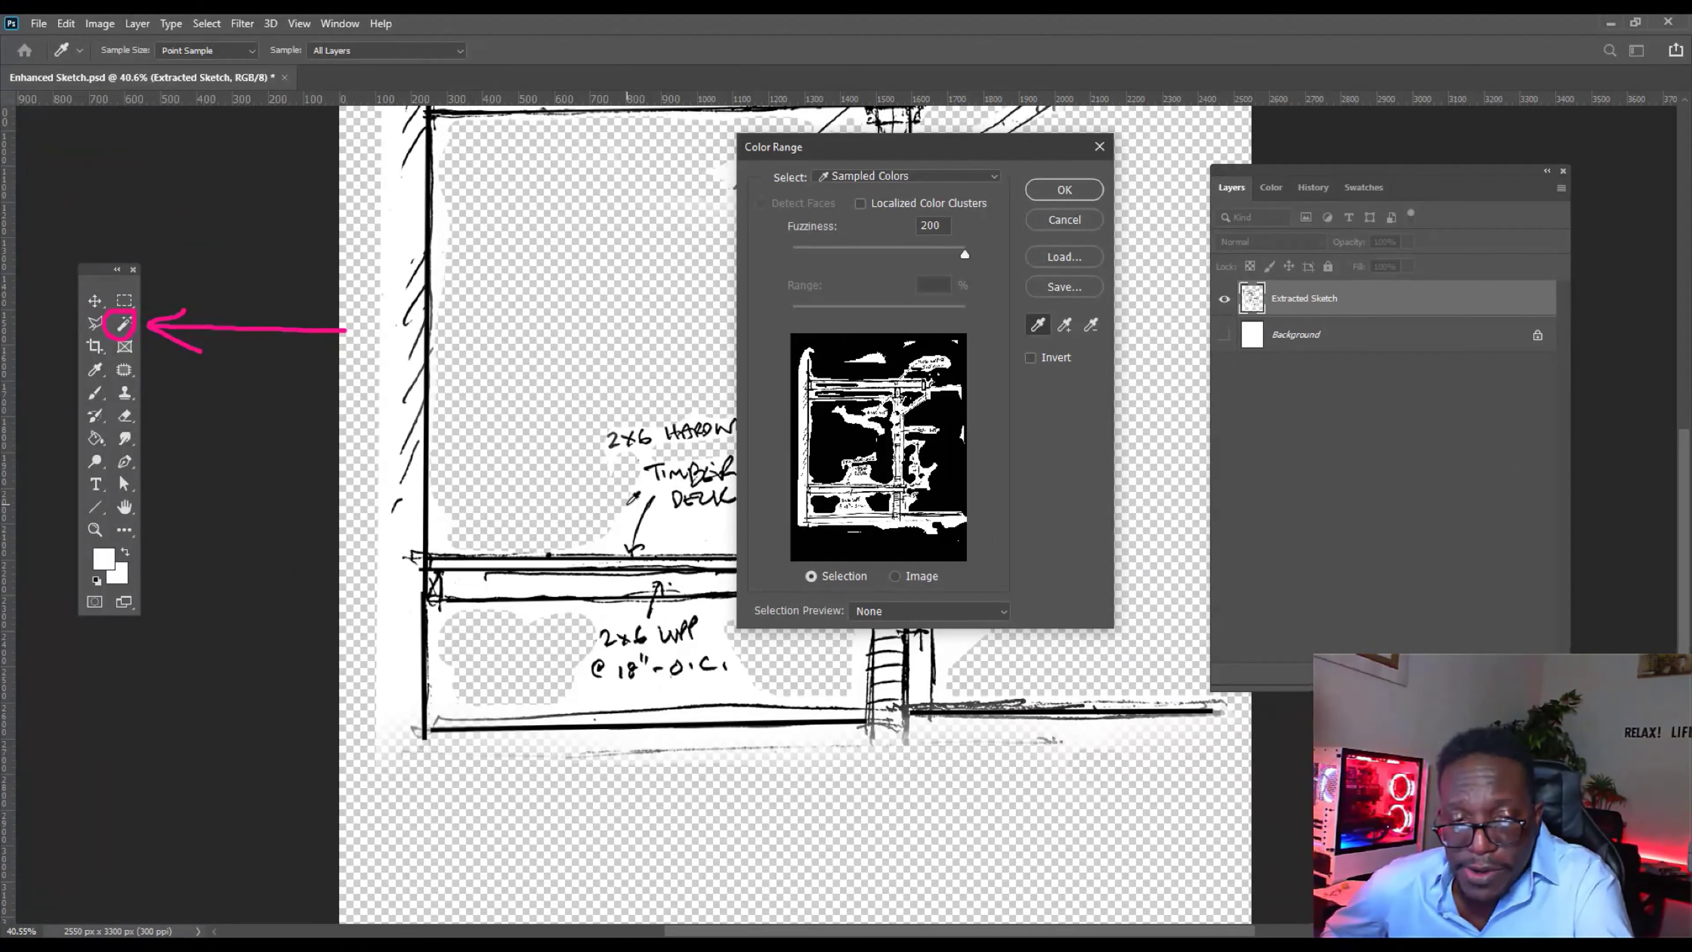
click(1064, 190)
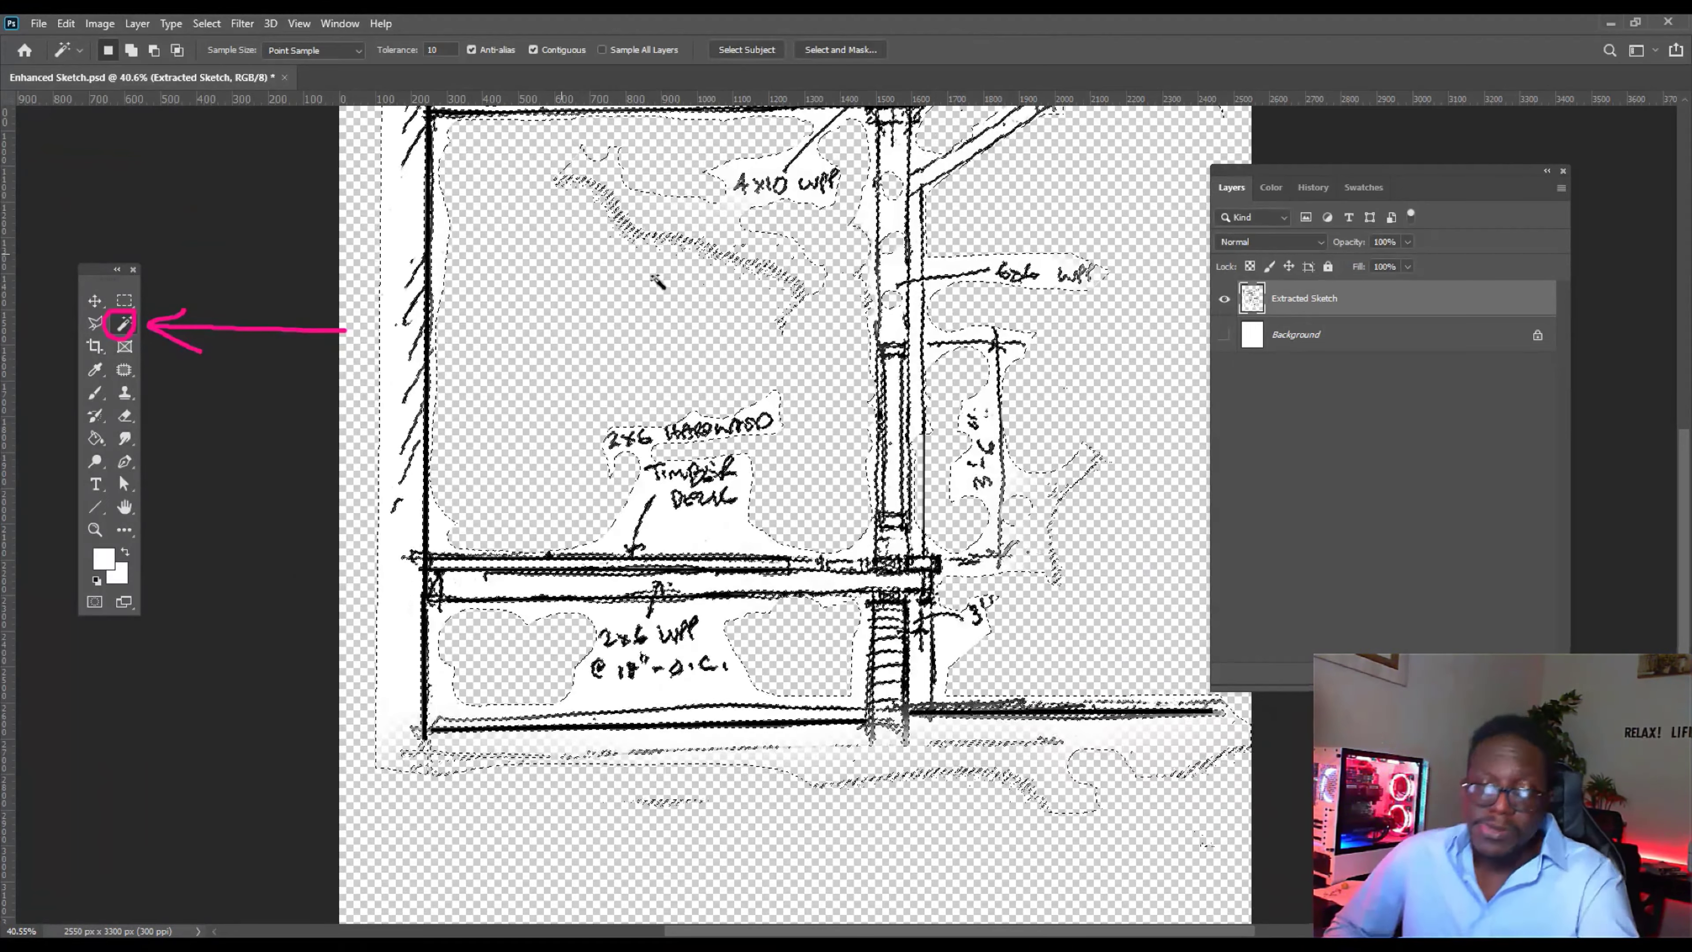
scroll(609, 514, up, 4)
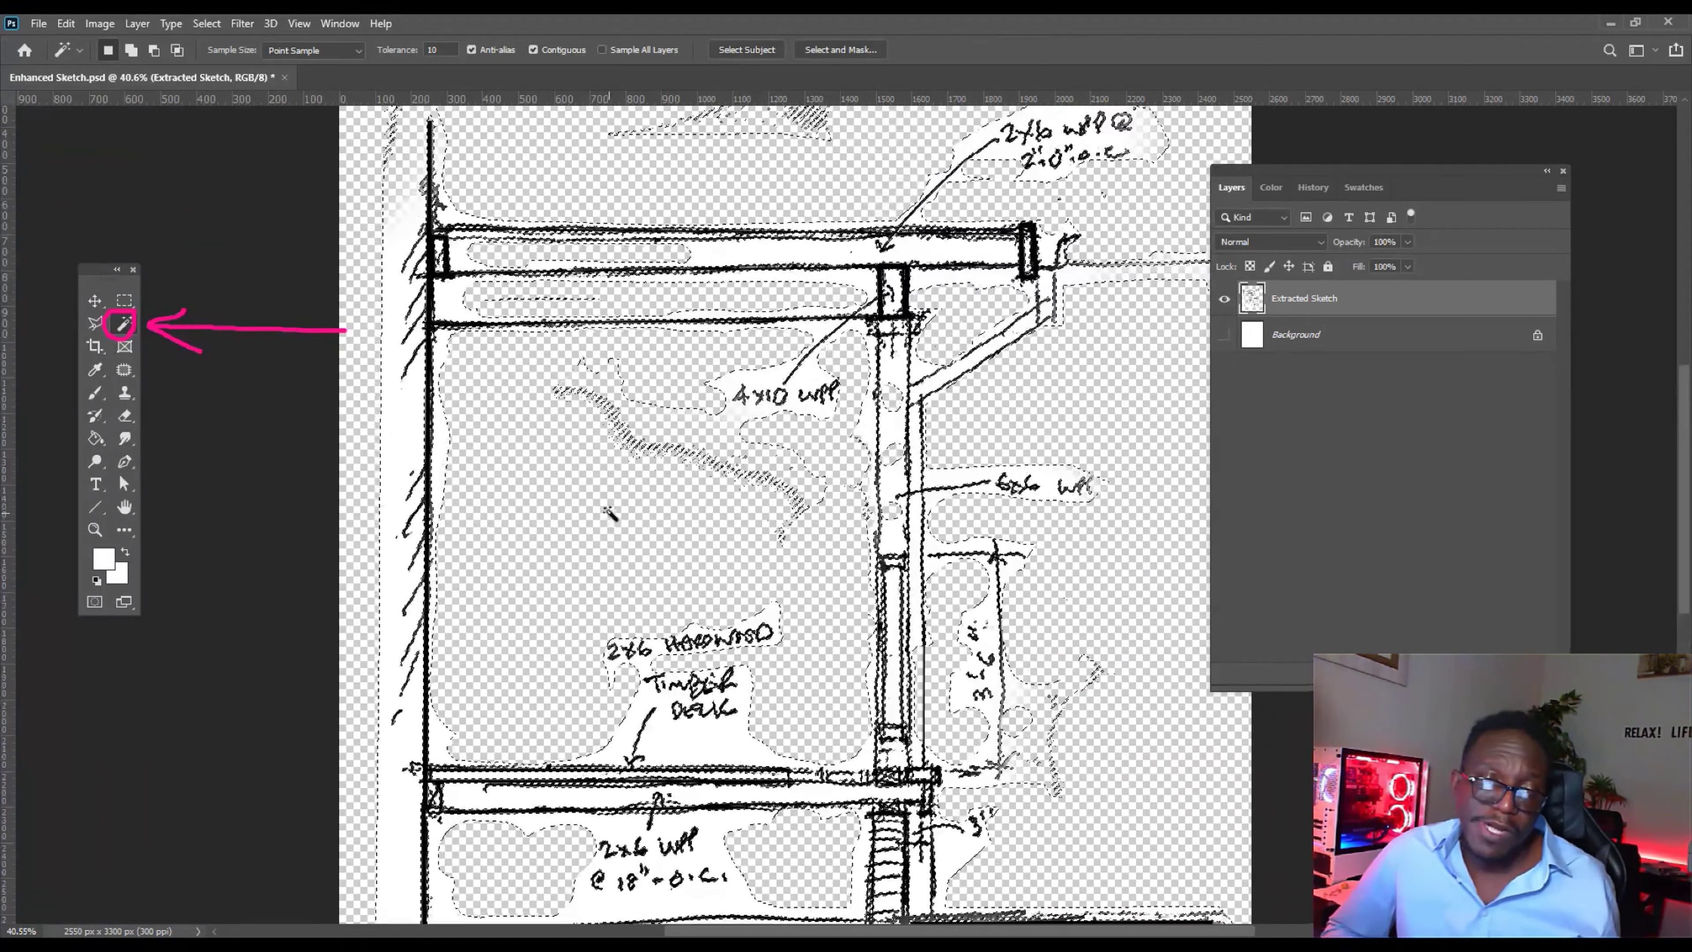
scroll(610, 514, up, 2)
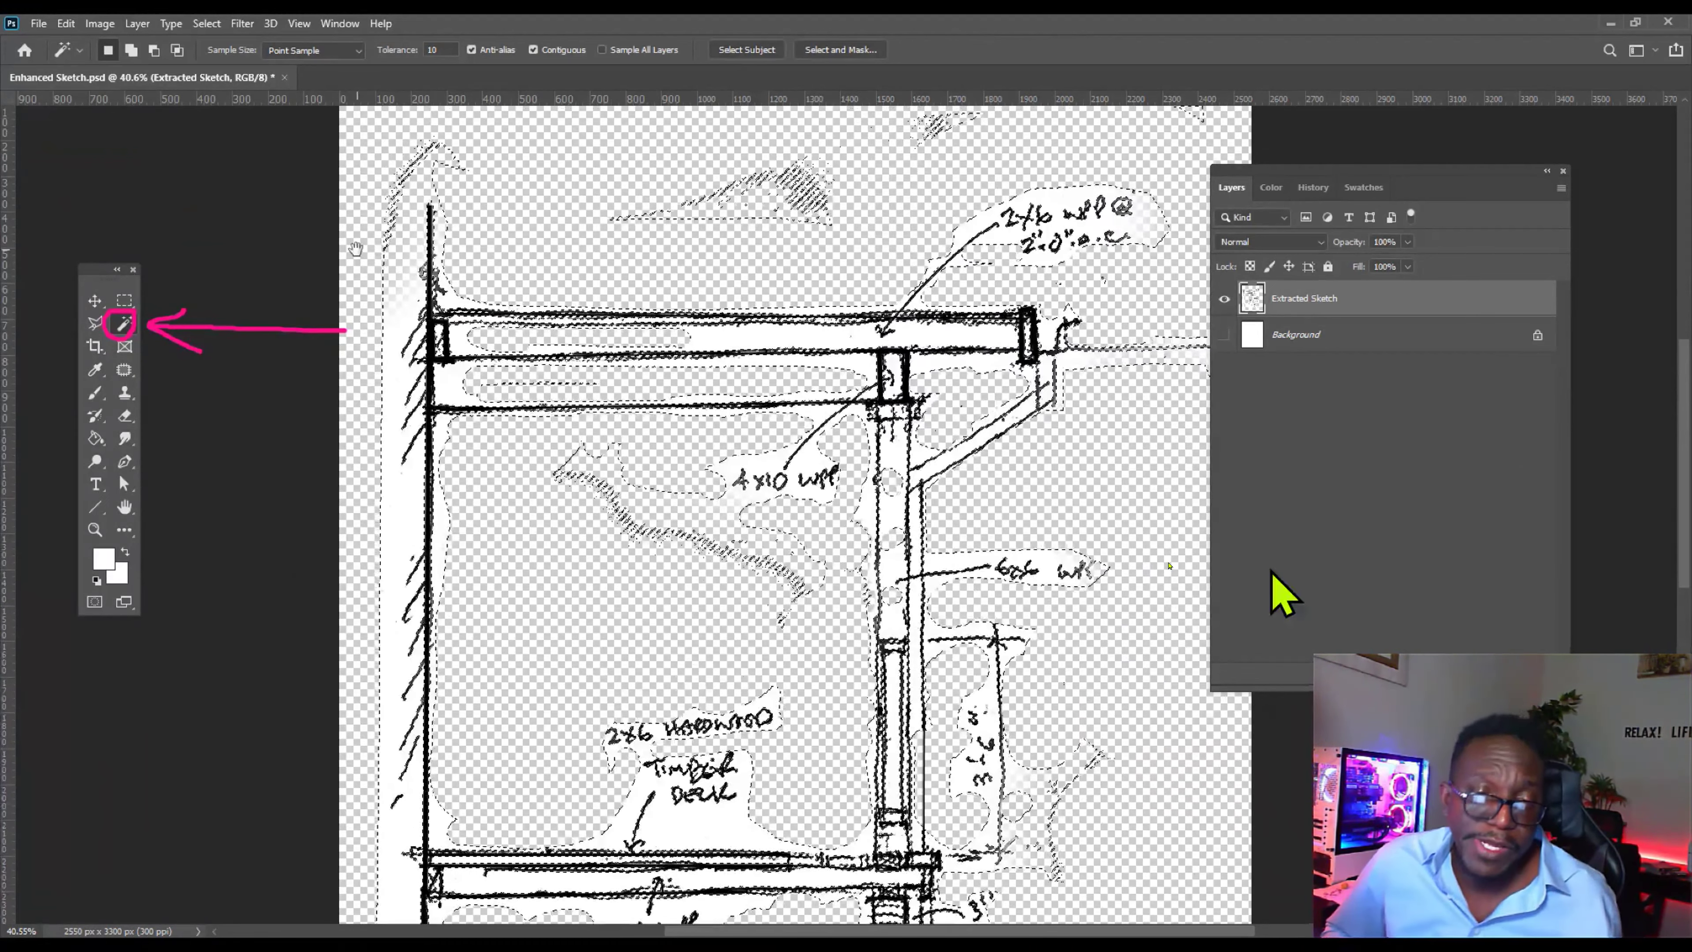
scroll(830, 529, up, 2)
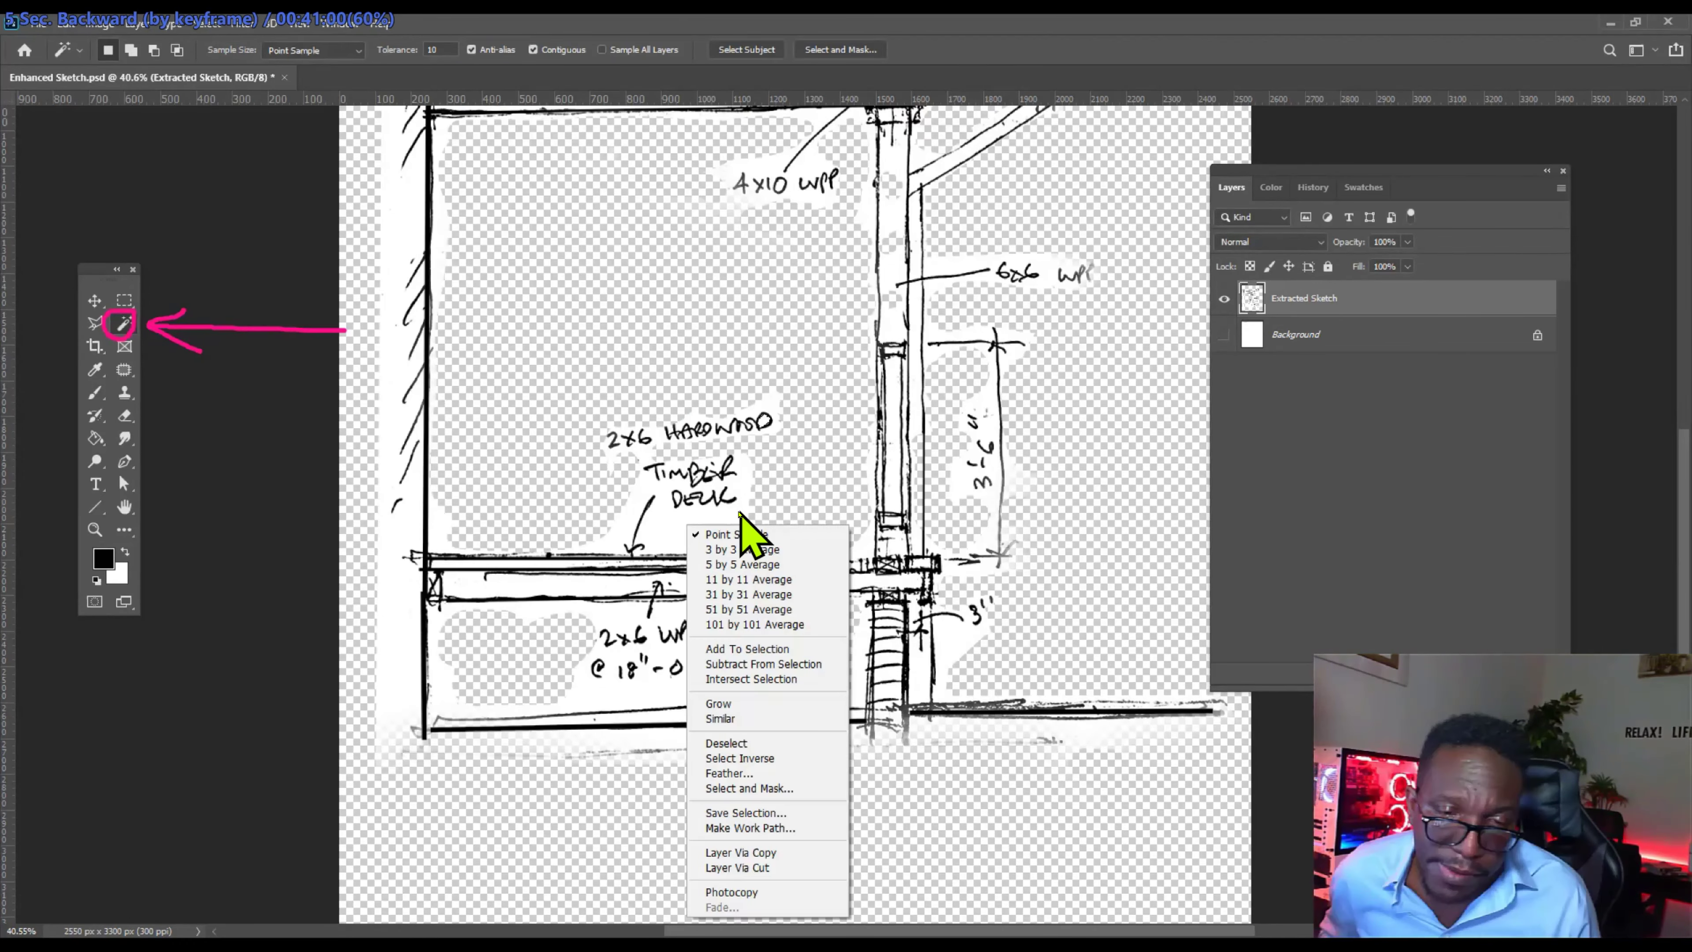
key(space)
key(Left)
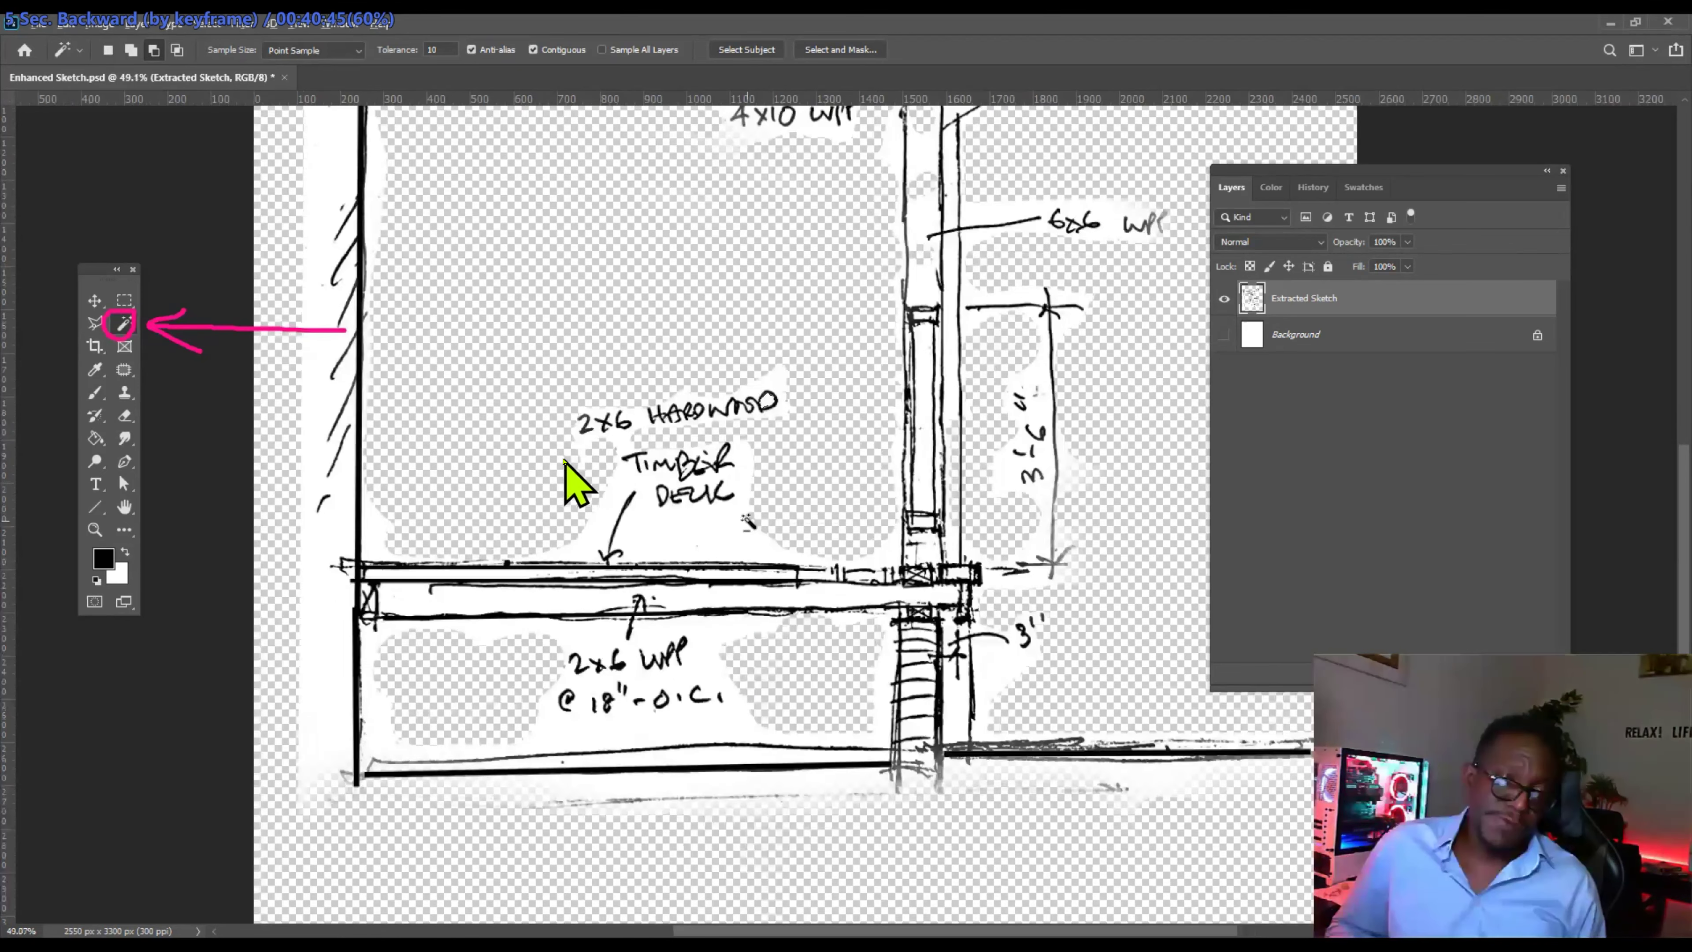
key(space)
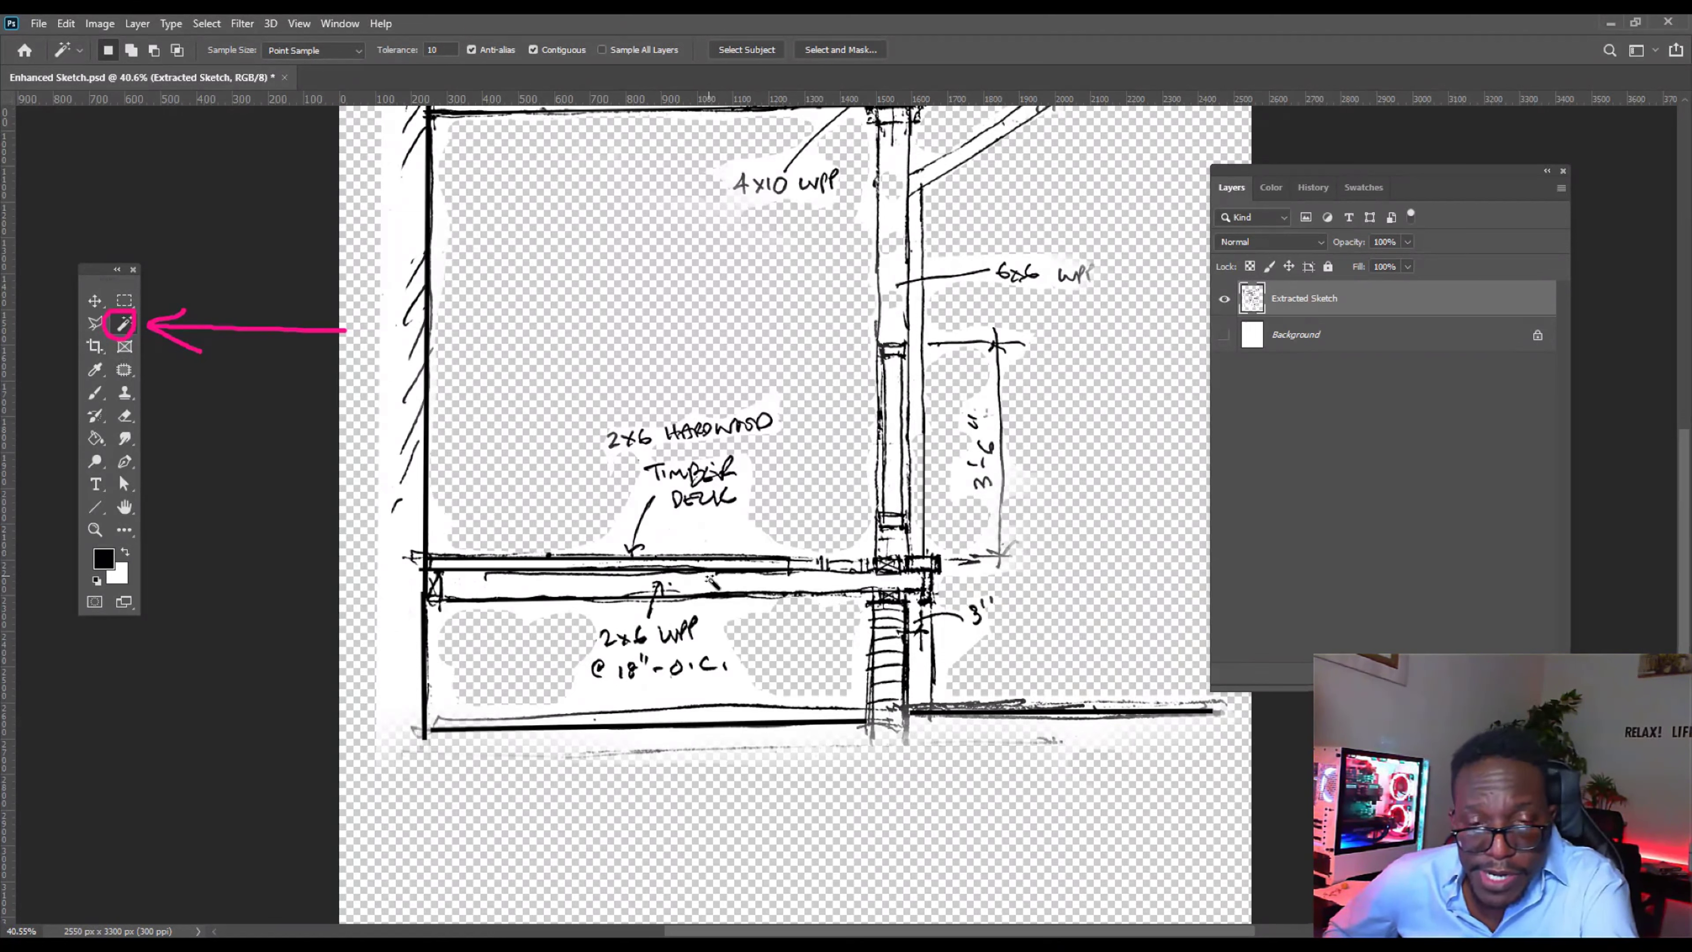
Select the white interior of the lower deck joist with the Magic Wand, review the selection commands and deselect it.
click(717, 589)
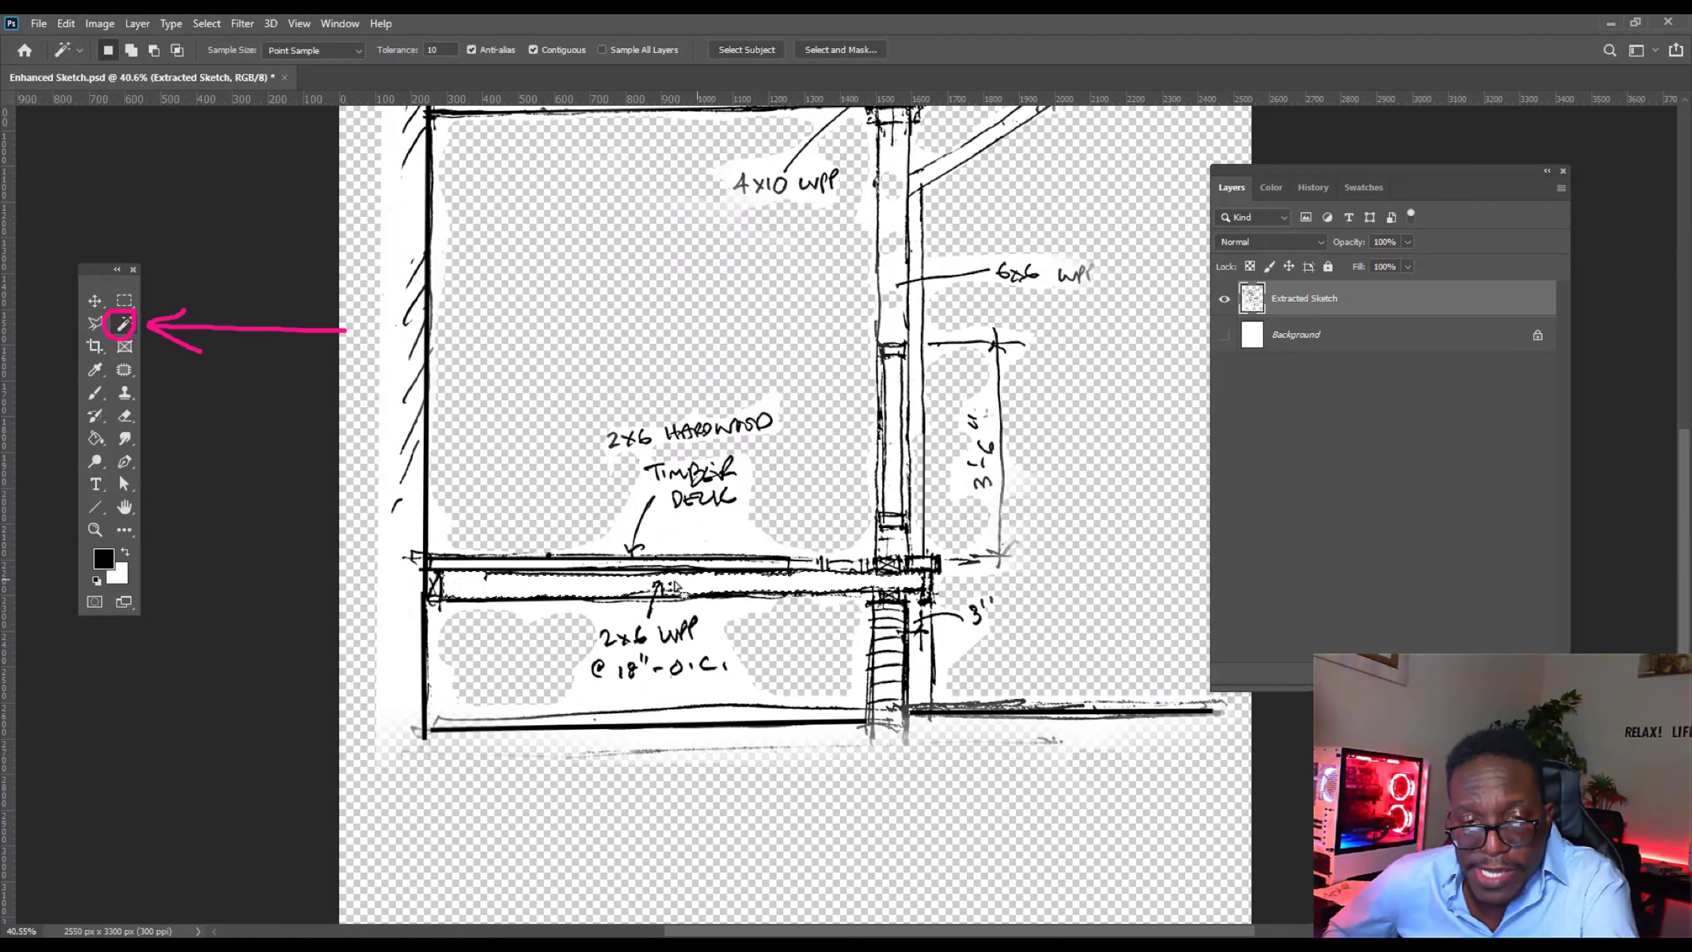
right_click(733, 592)
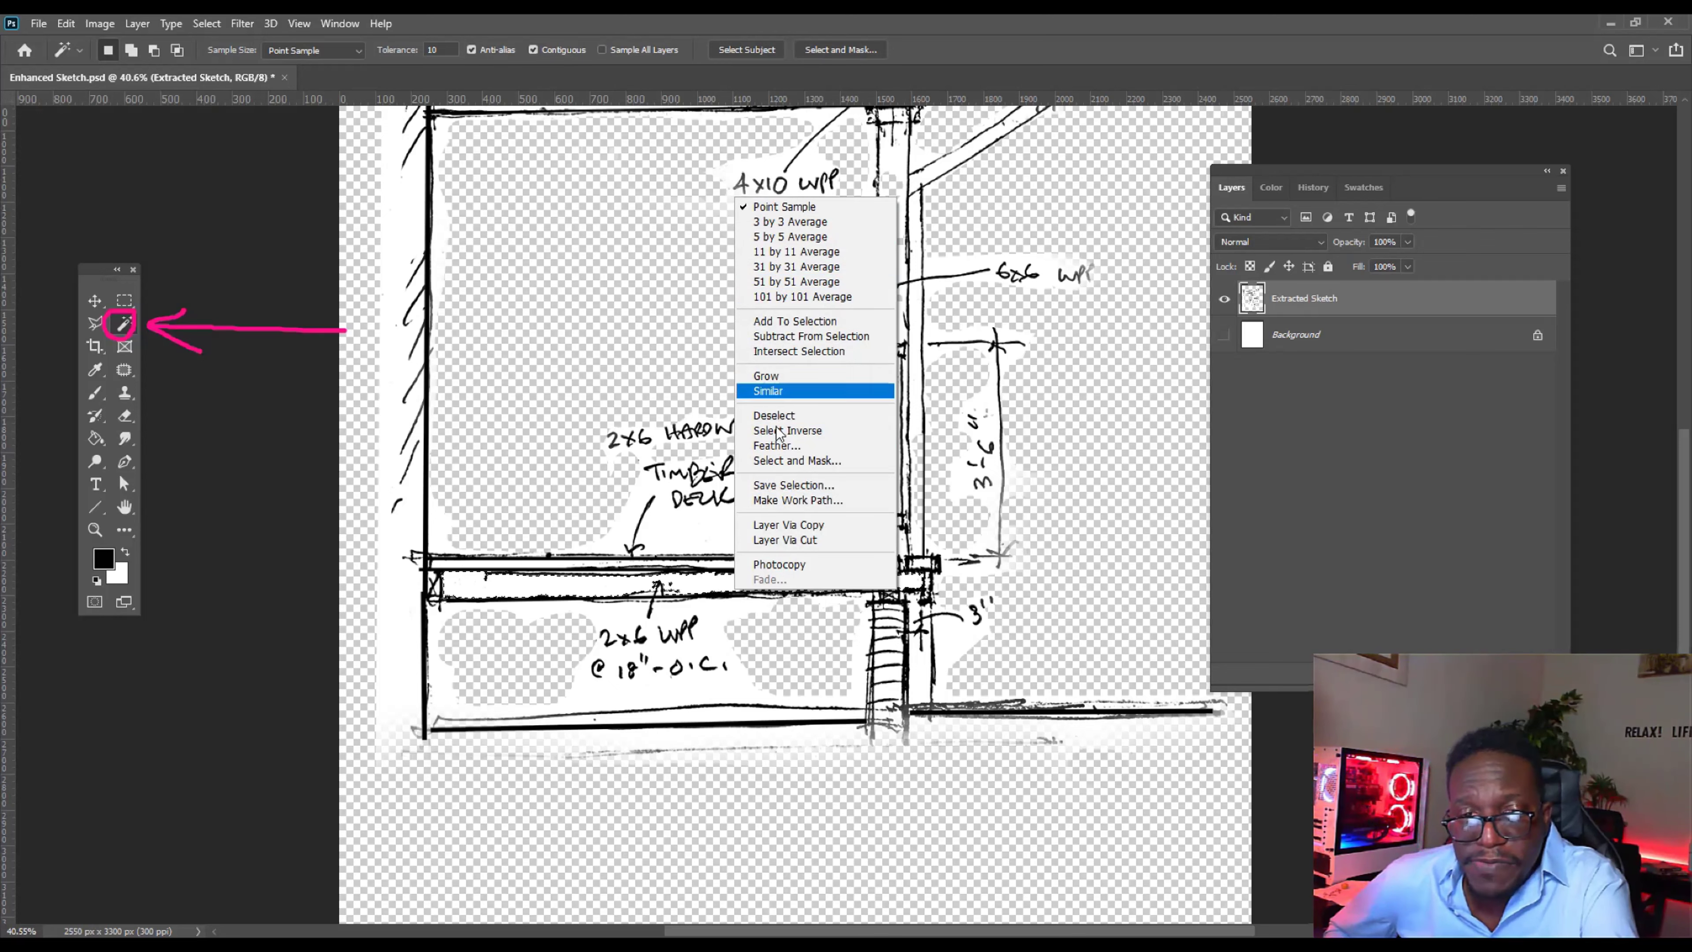
click(747, 619)
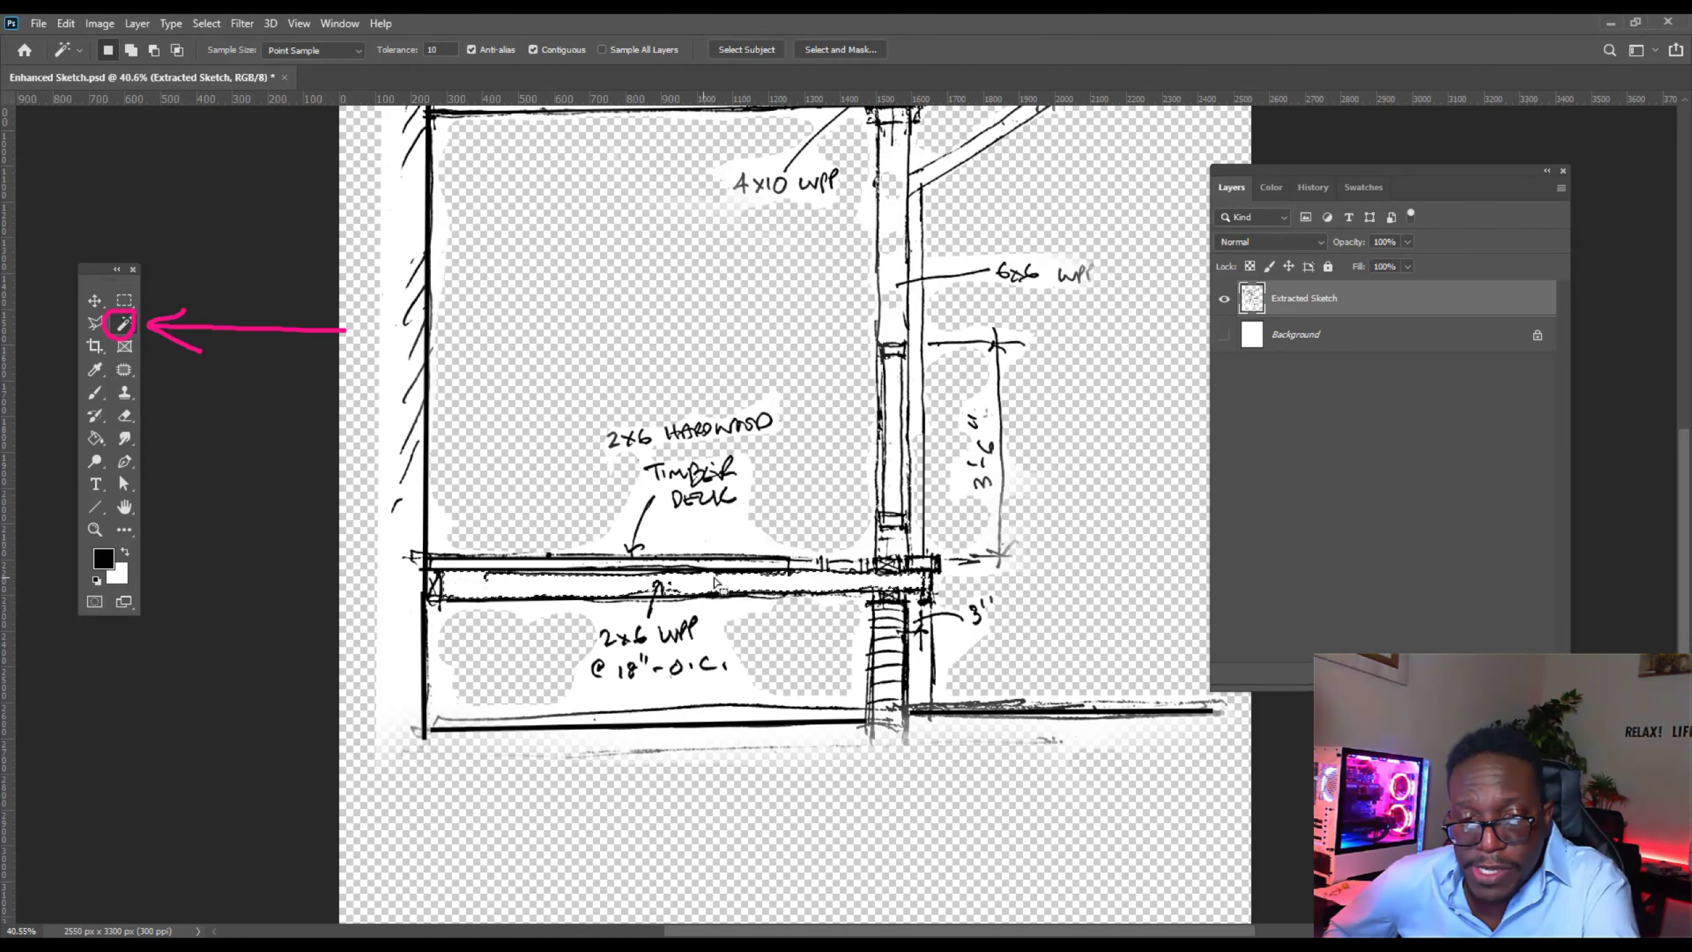
right_click(686, 587)
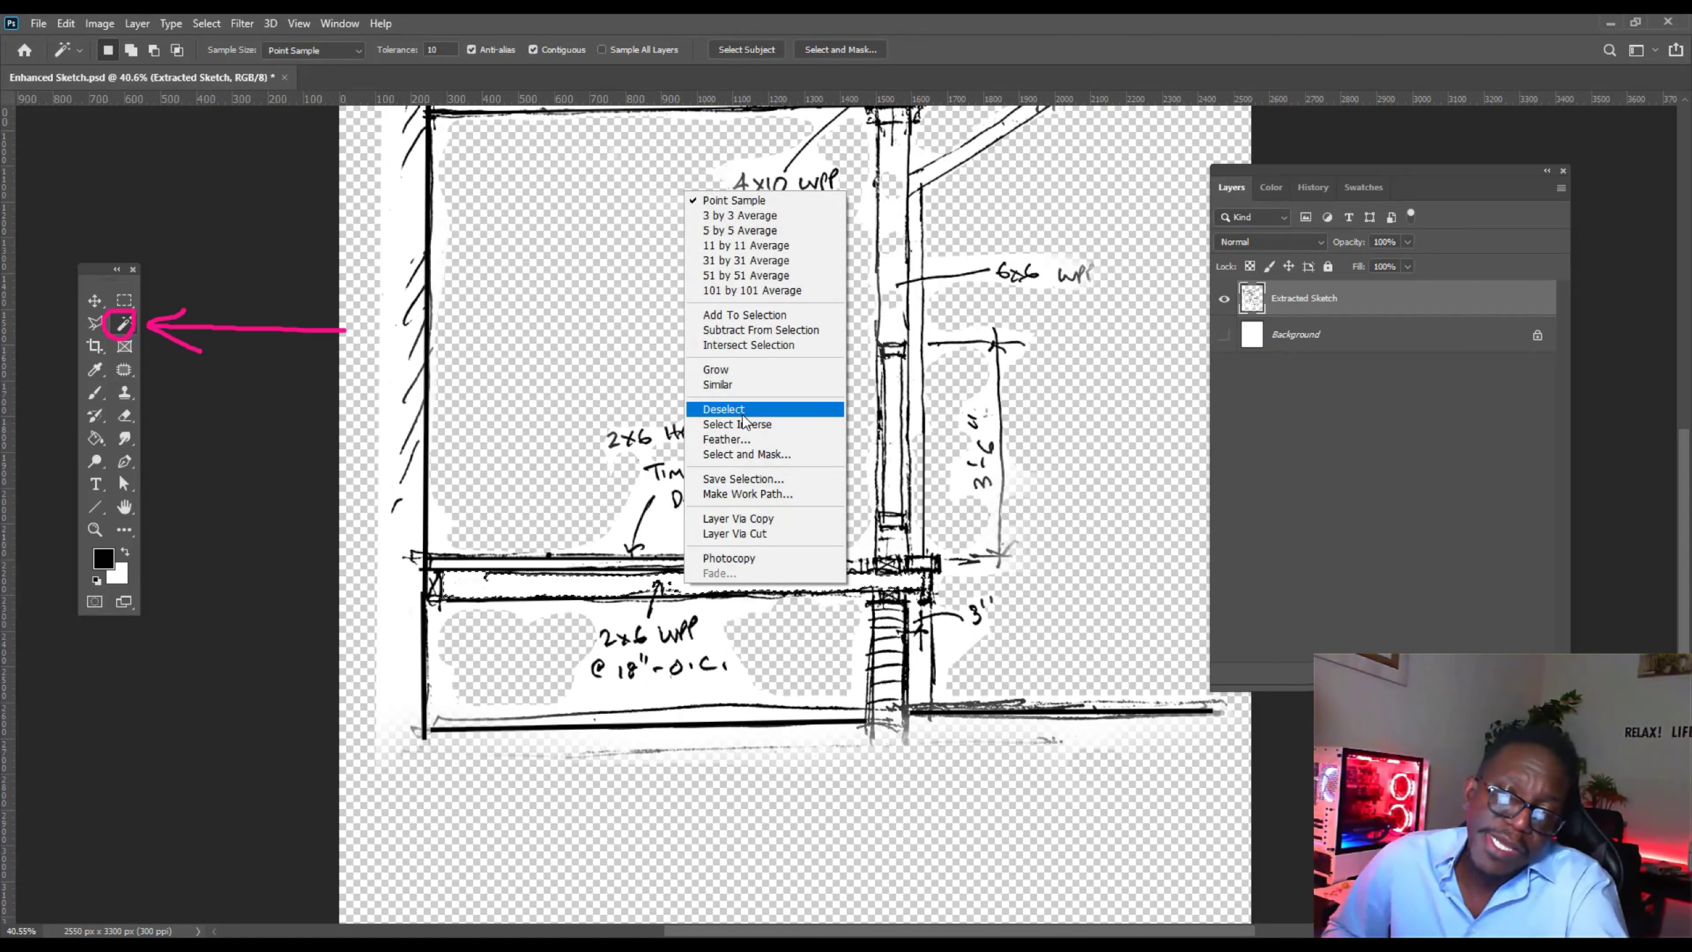
click(703, 417)
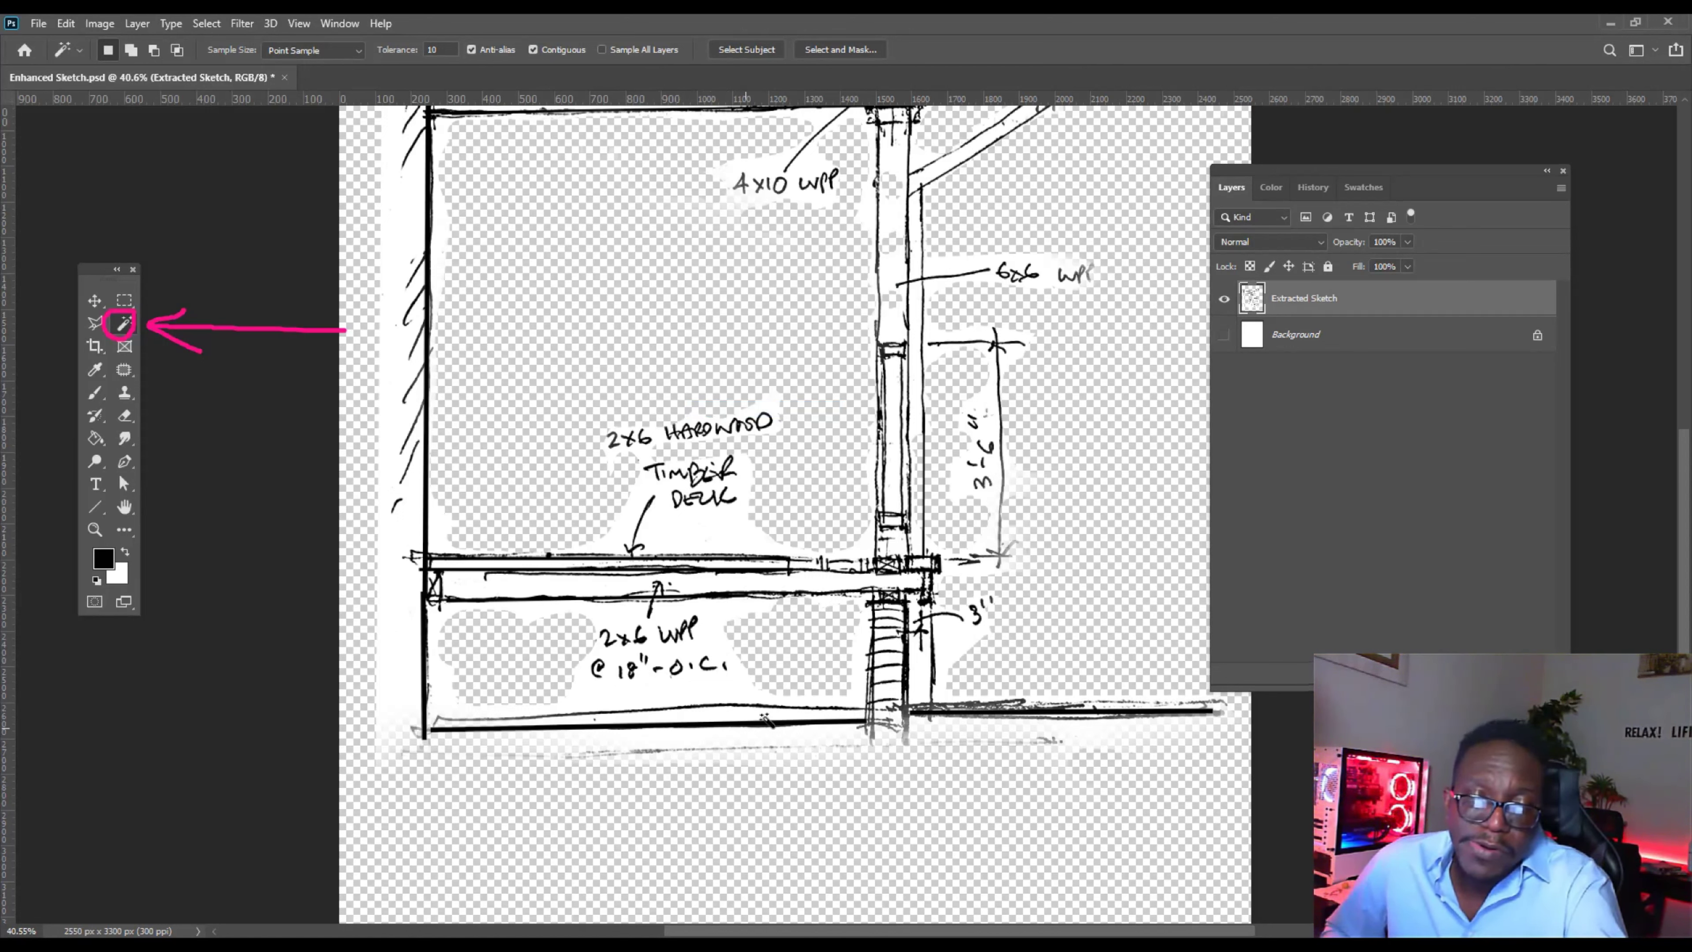
Use Color Range on the Extracted Sketch layer to select its white areas, sampling white above the deck at fuzziness 200.
right_click(712, 313)
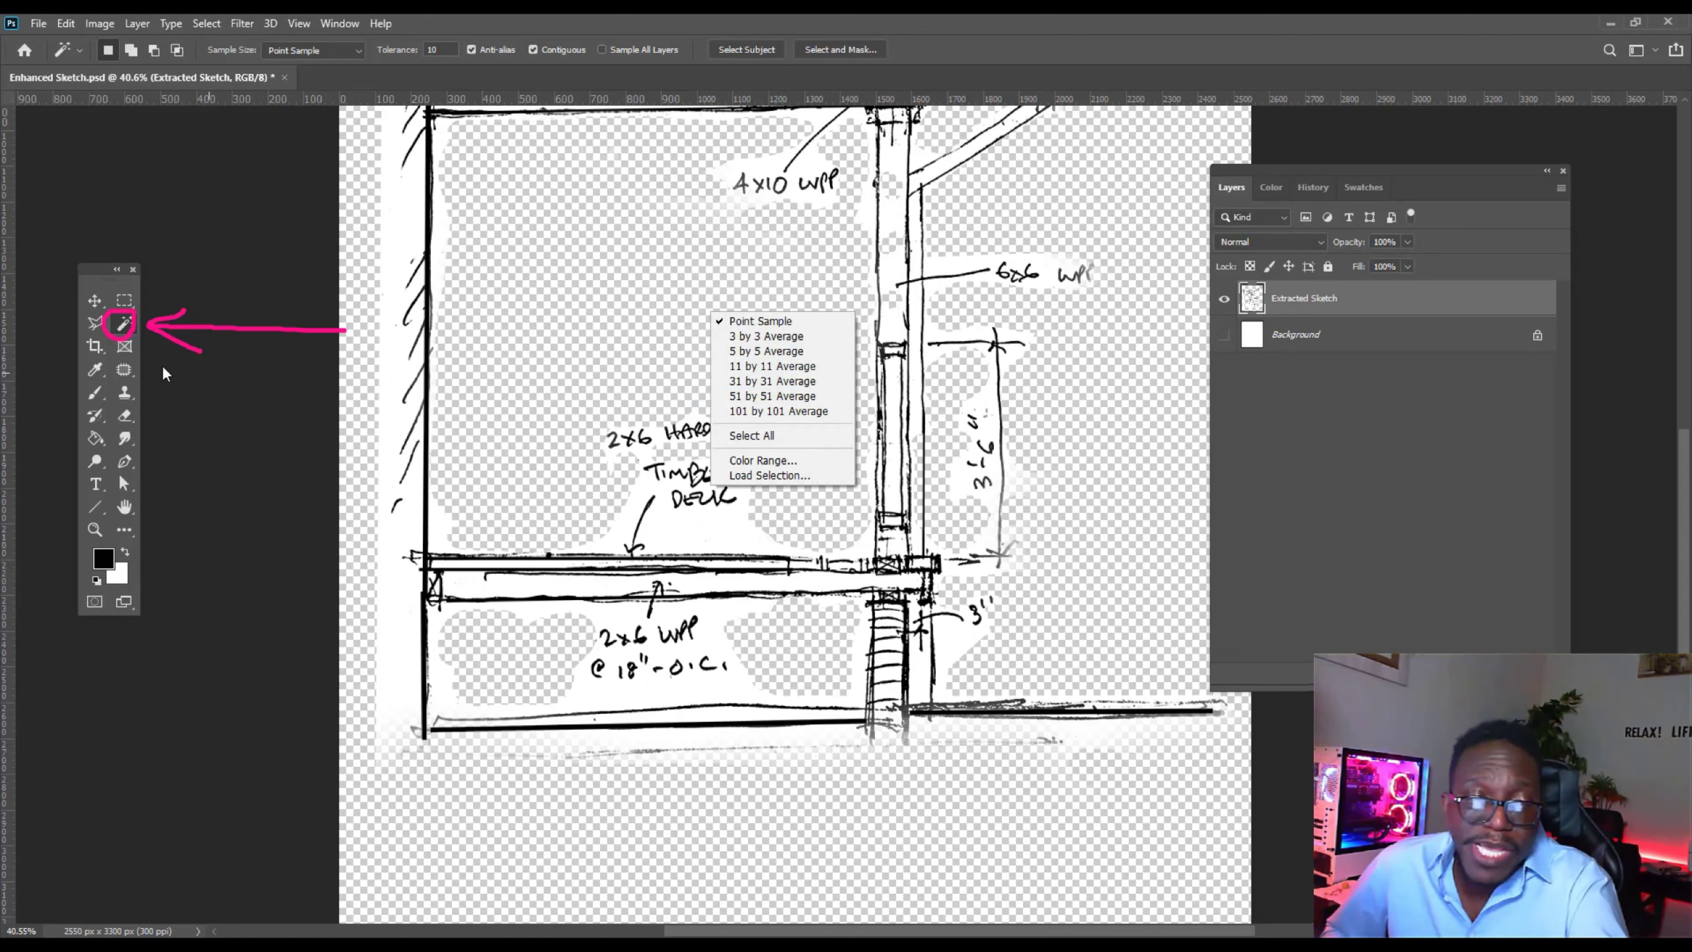
click(120, 325)
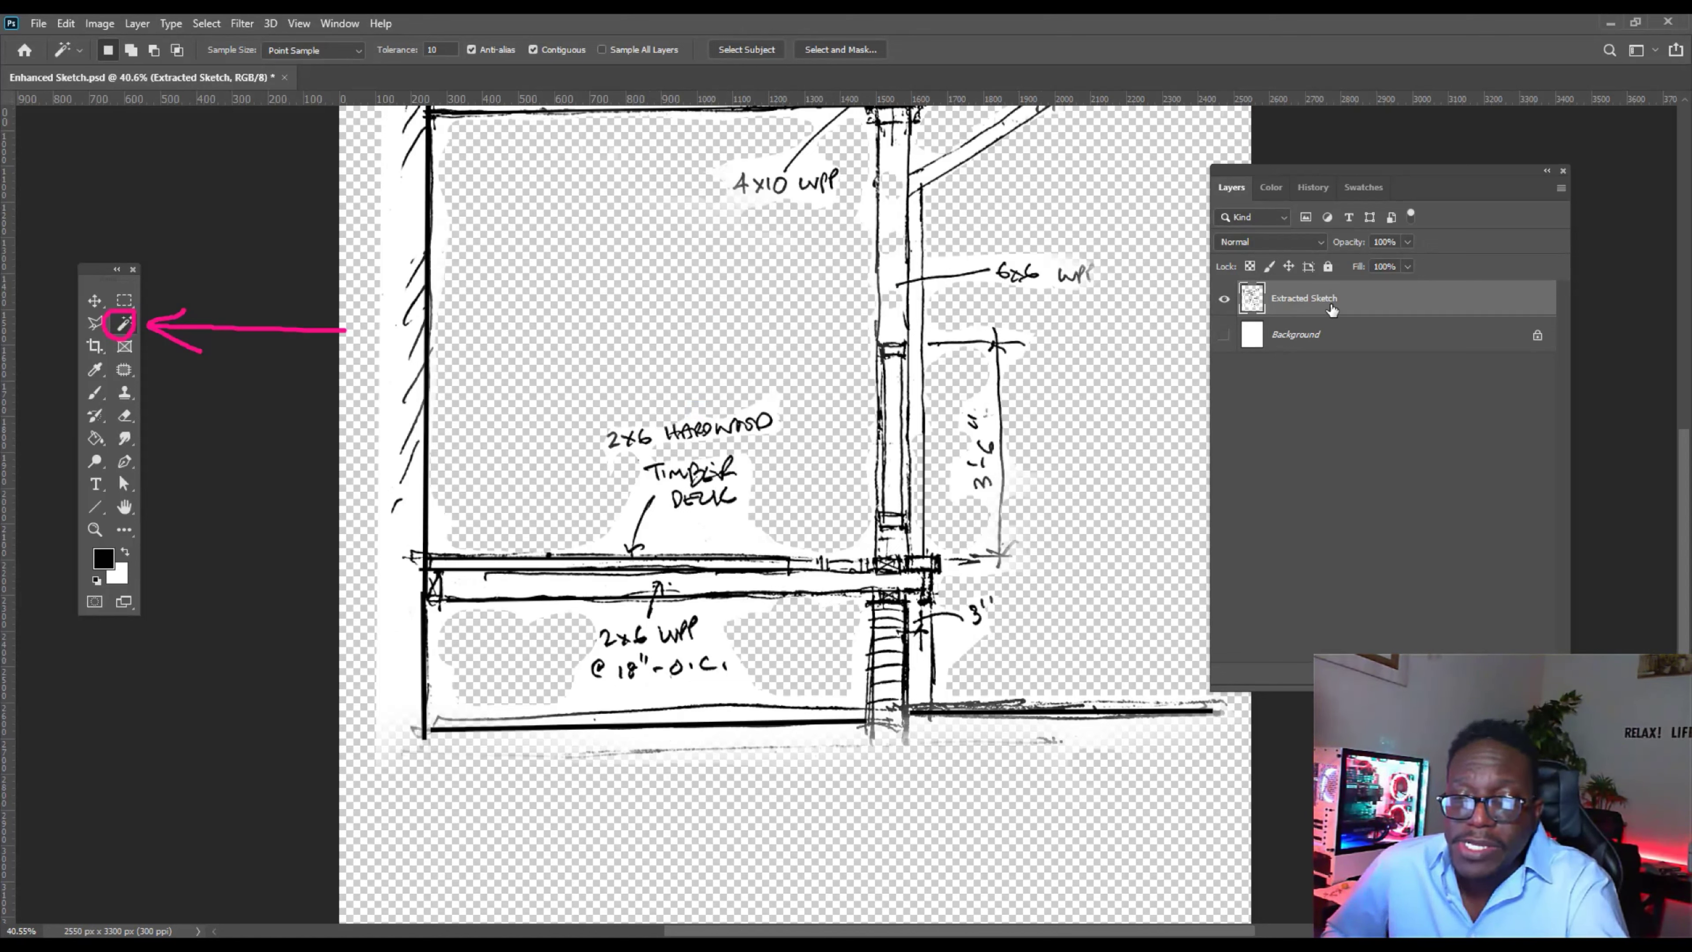
right_click(770, 337)
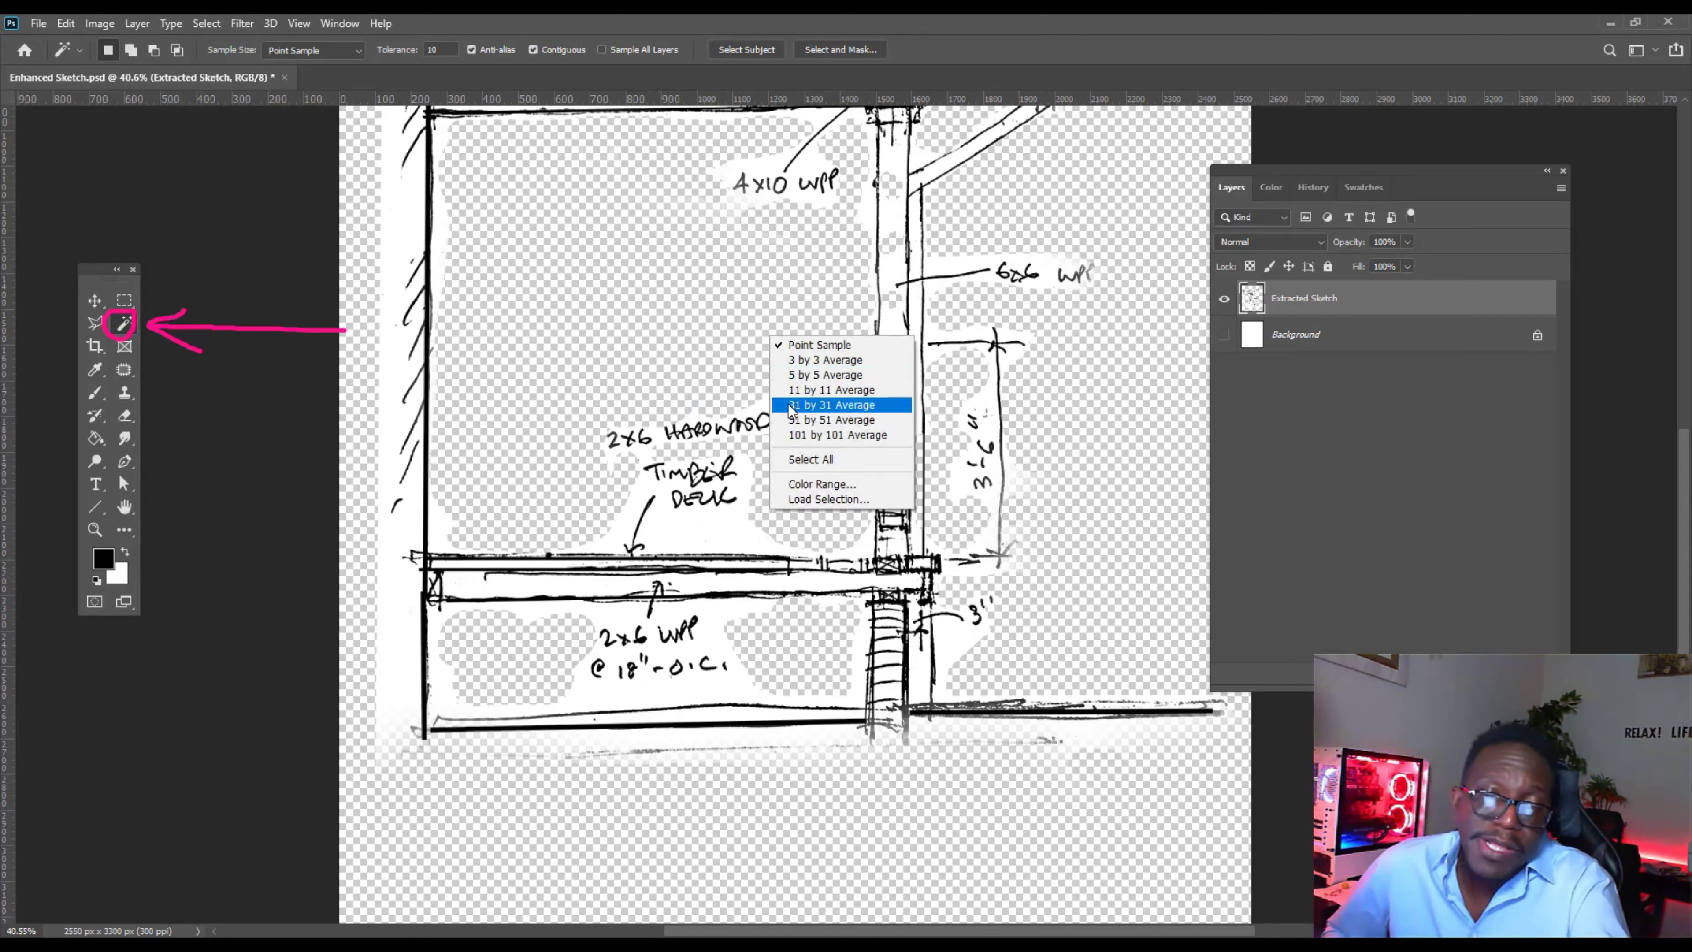
click(786, 484)
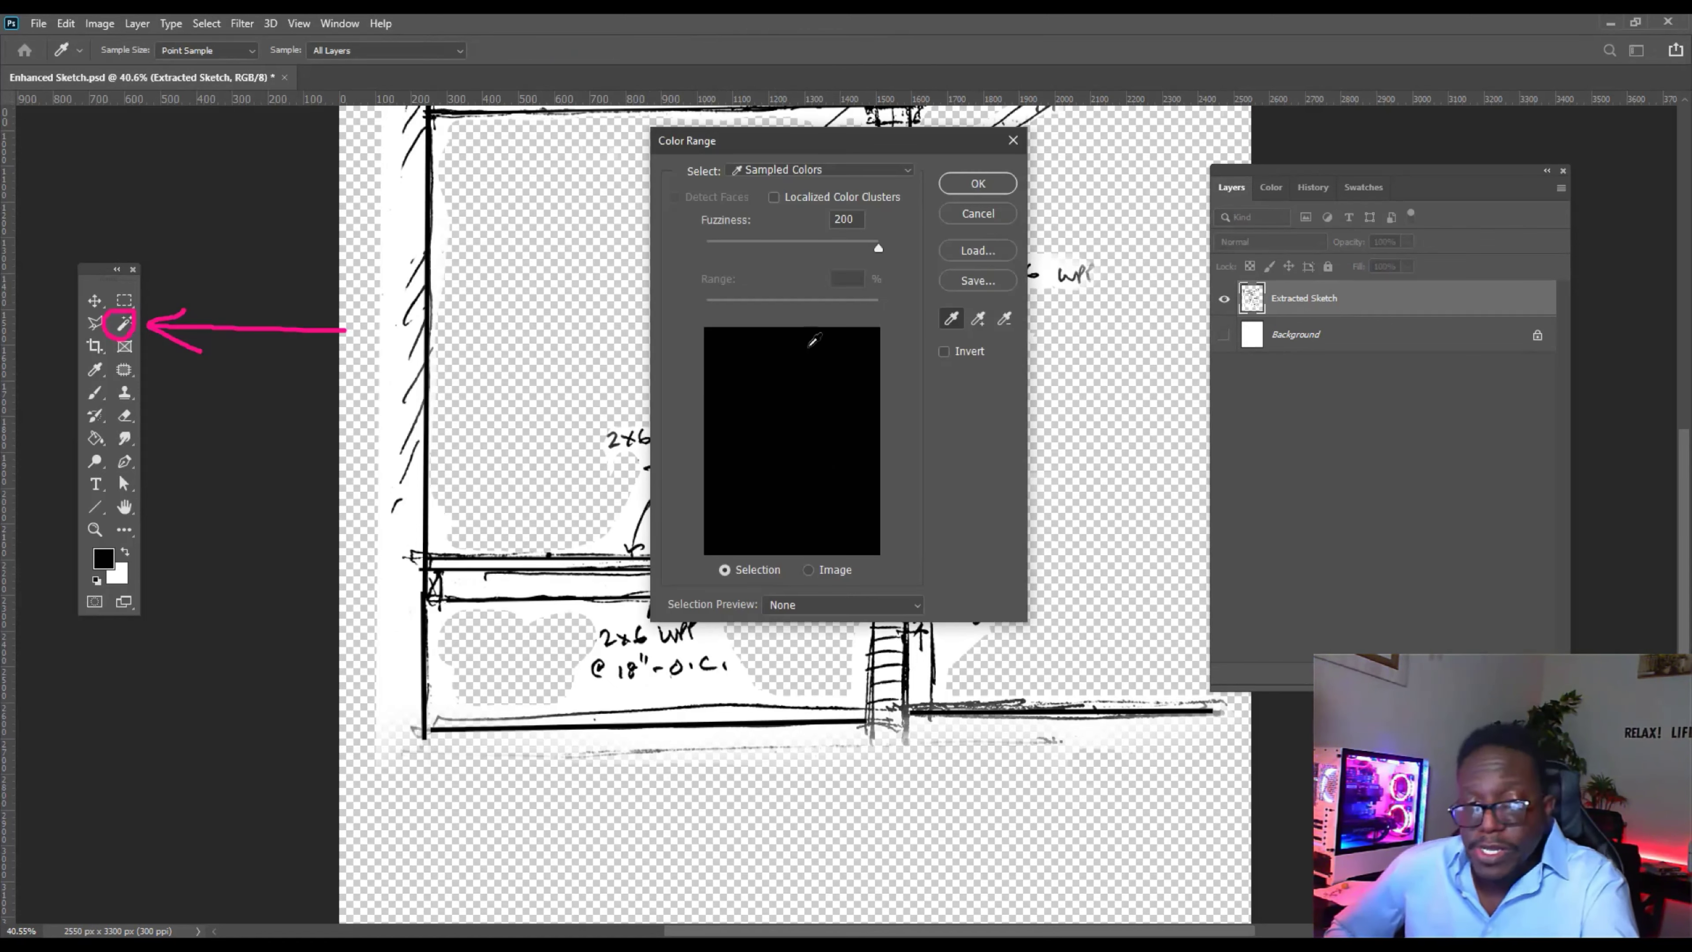
drag(875, 146, 961, 152)
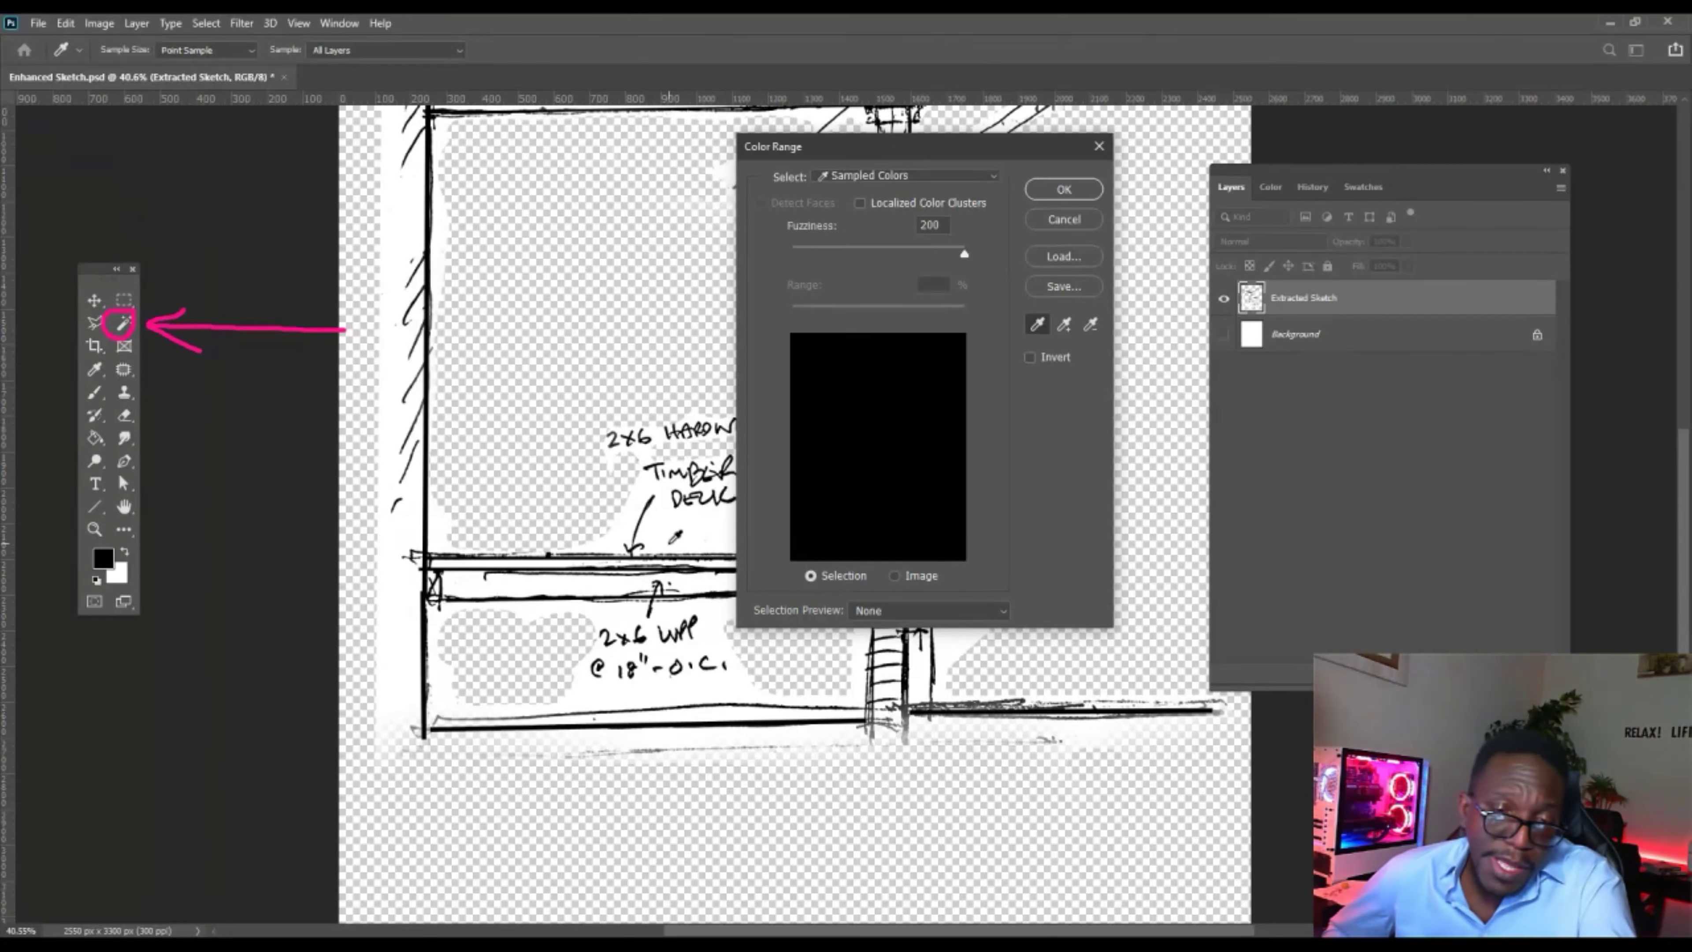
click(668, 526)
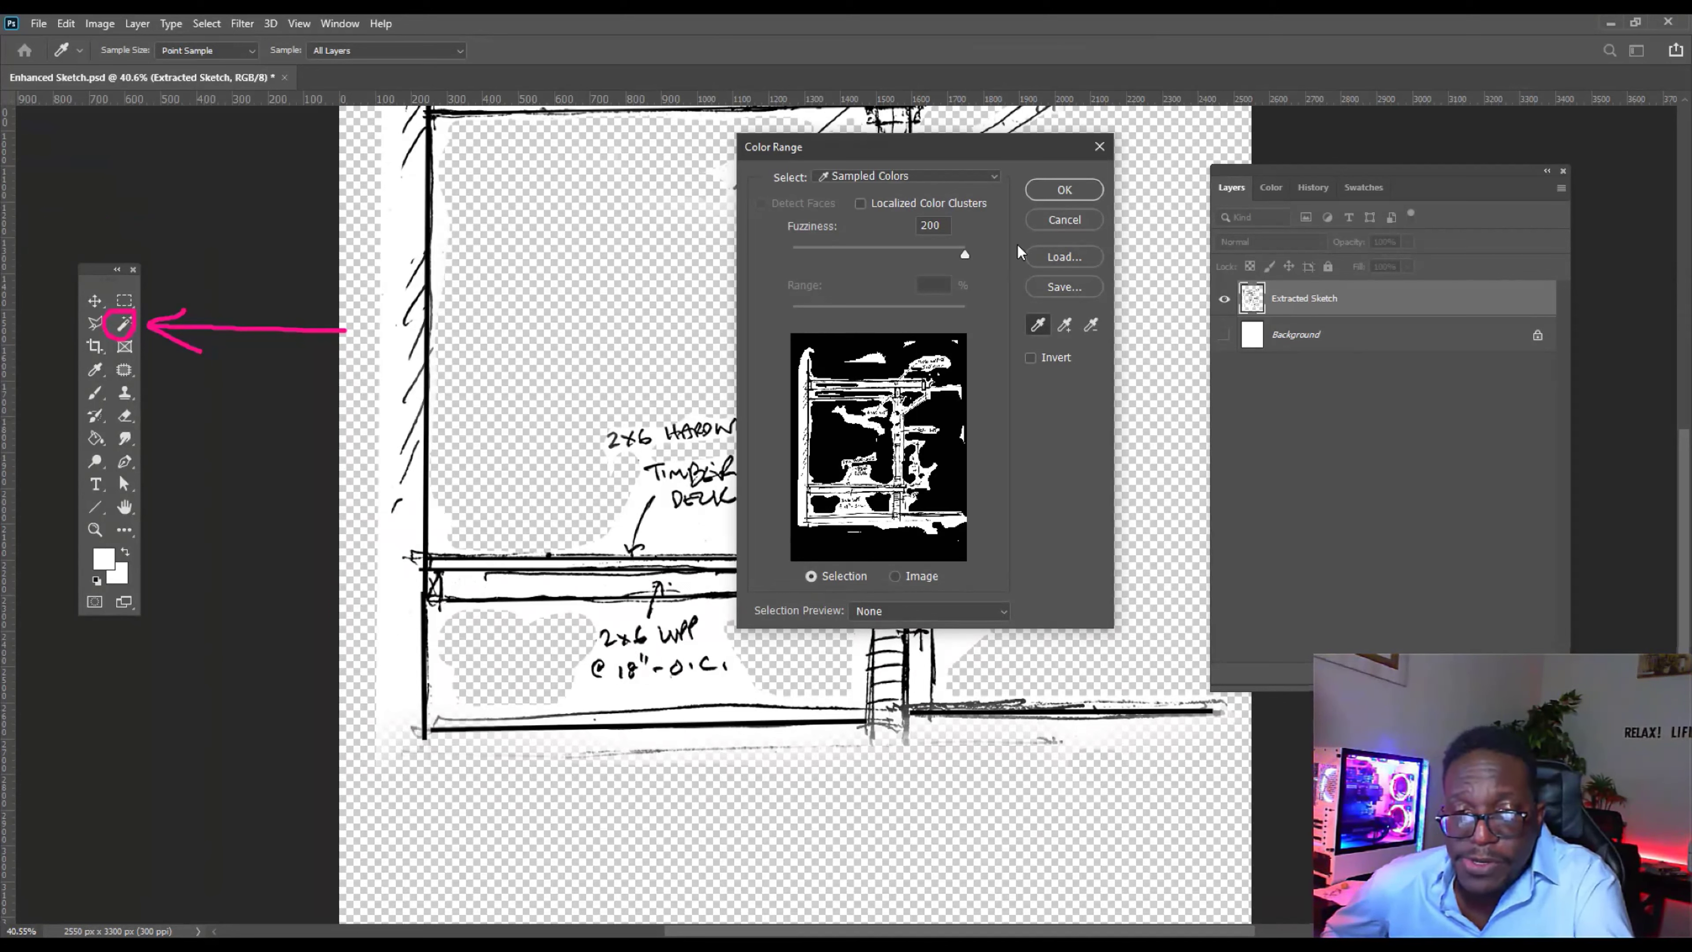
click(1066, 190)
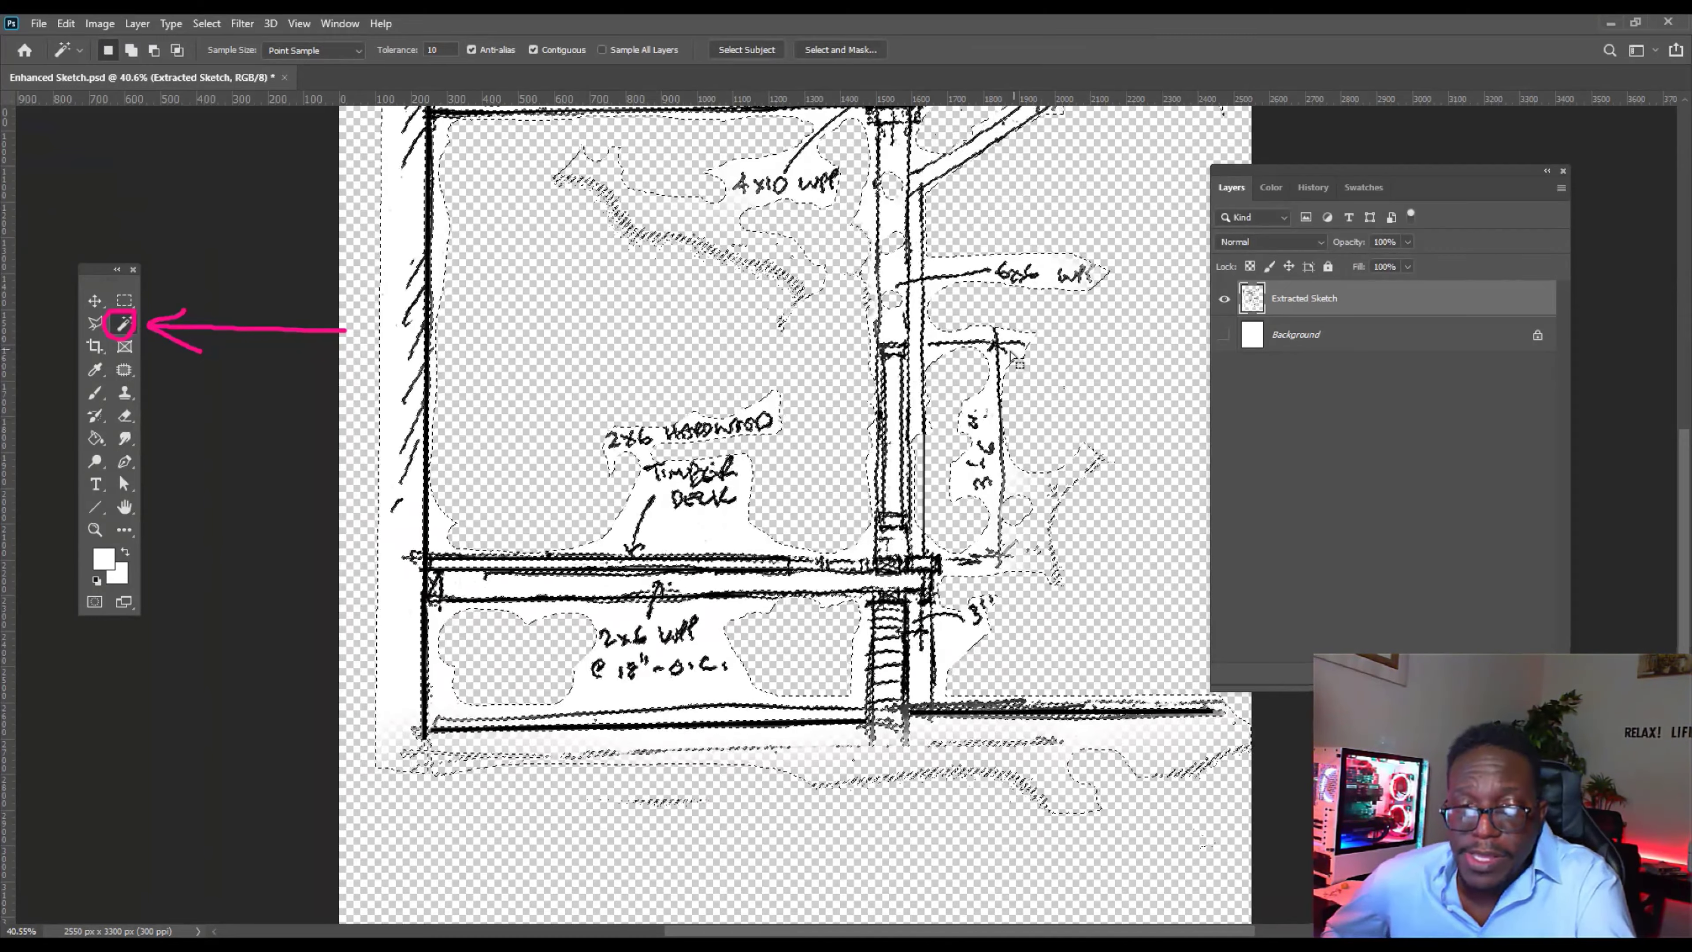
Examine the selection edges around the upper beams and at pixel level where the hatched wall line meets the beam.
scroll(589, 572, up, 10)
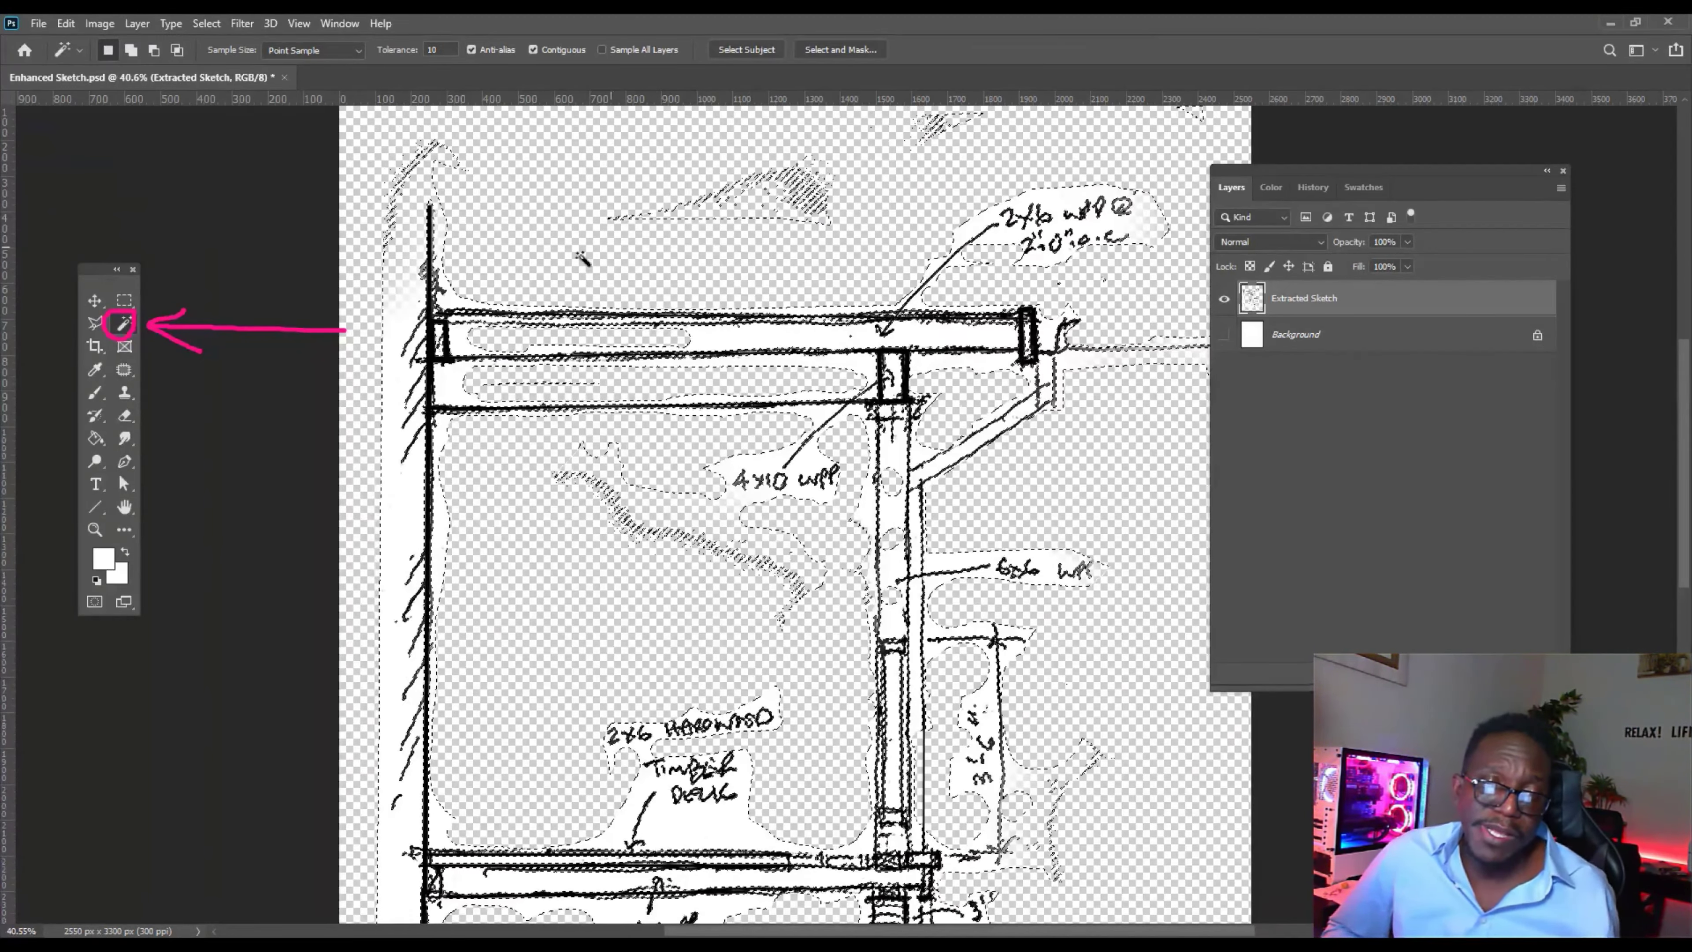
scroll(393, 267, up, 3)
scroll(386, 371, up, 2)
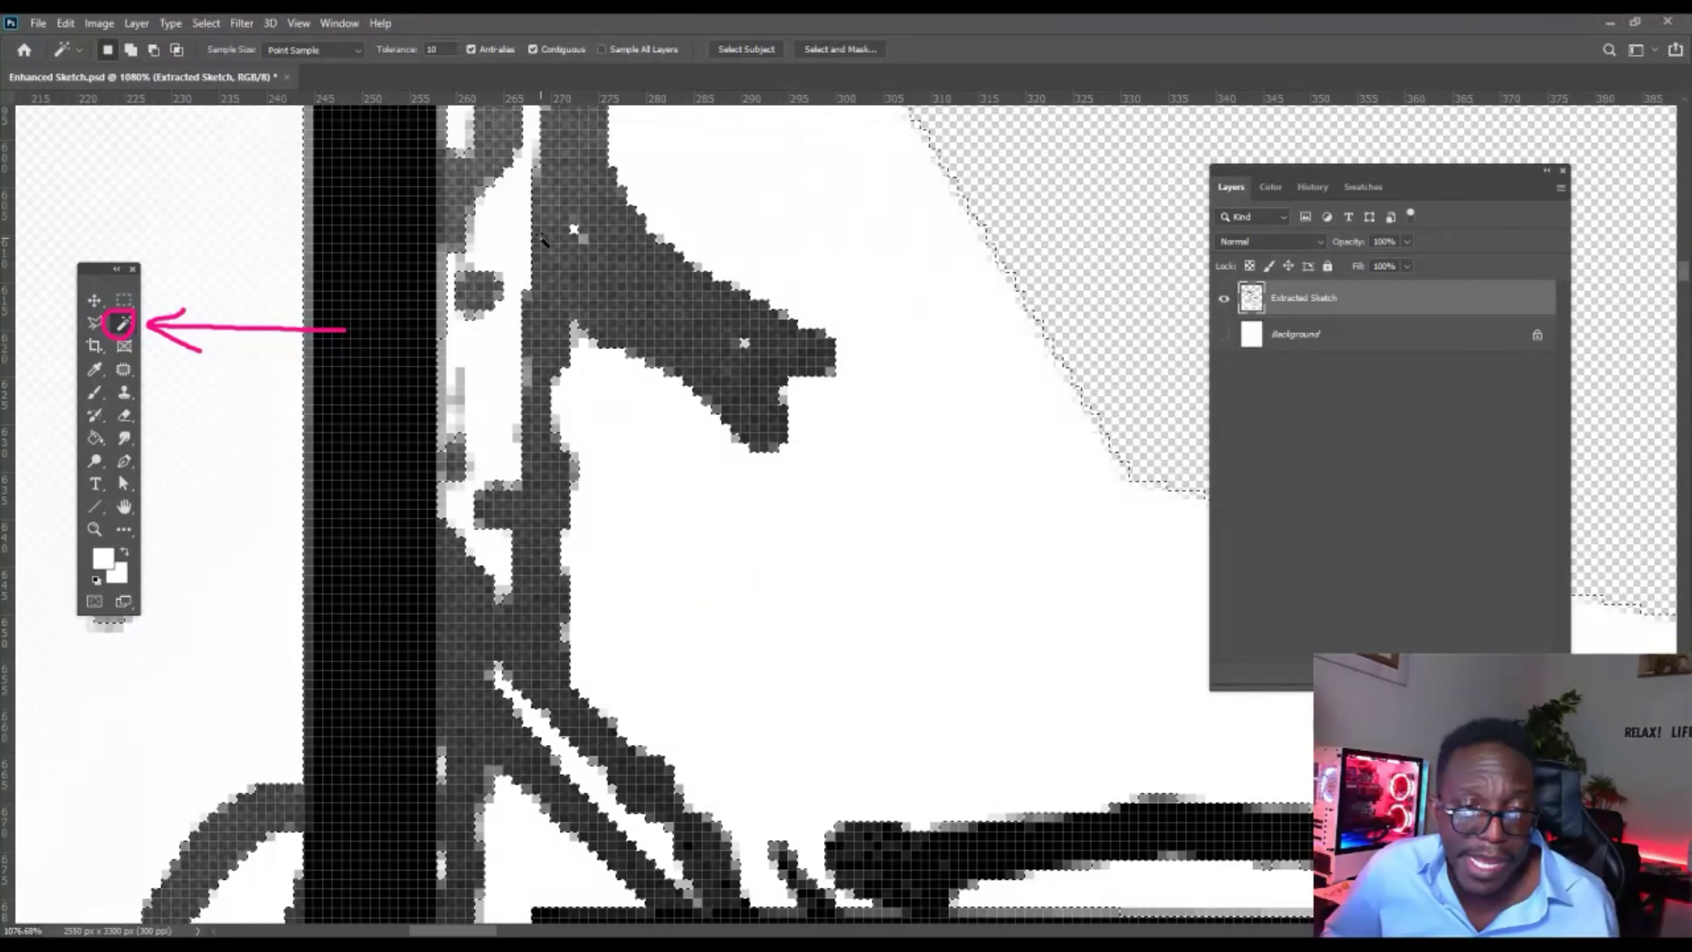
key(super+Tab)
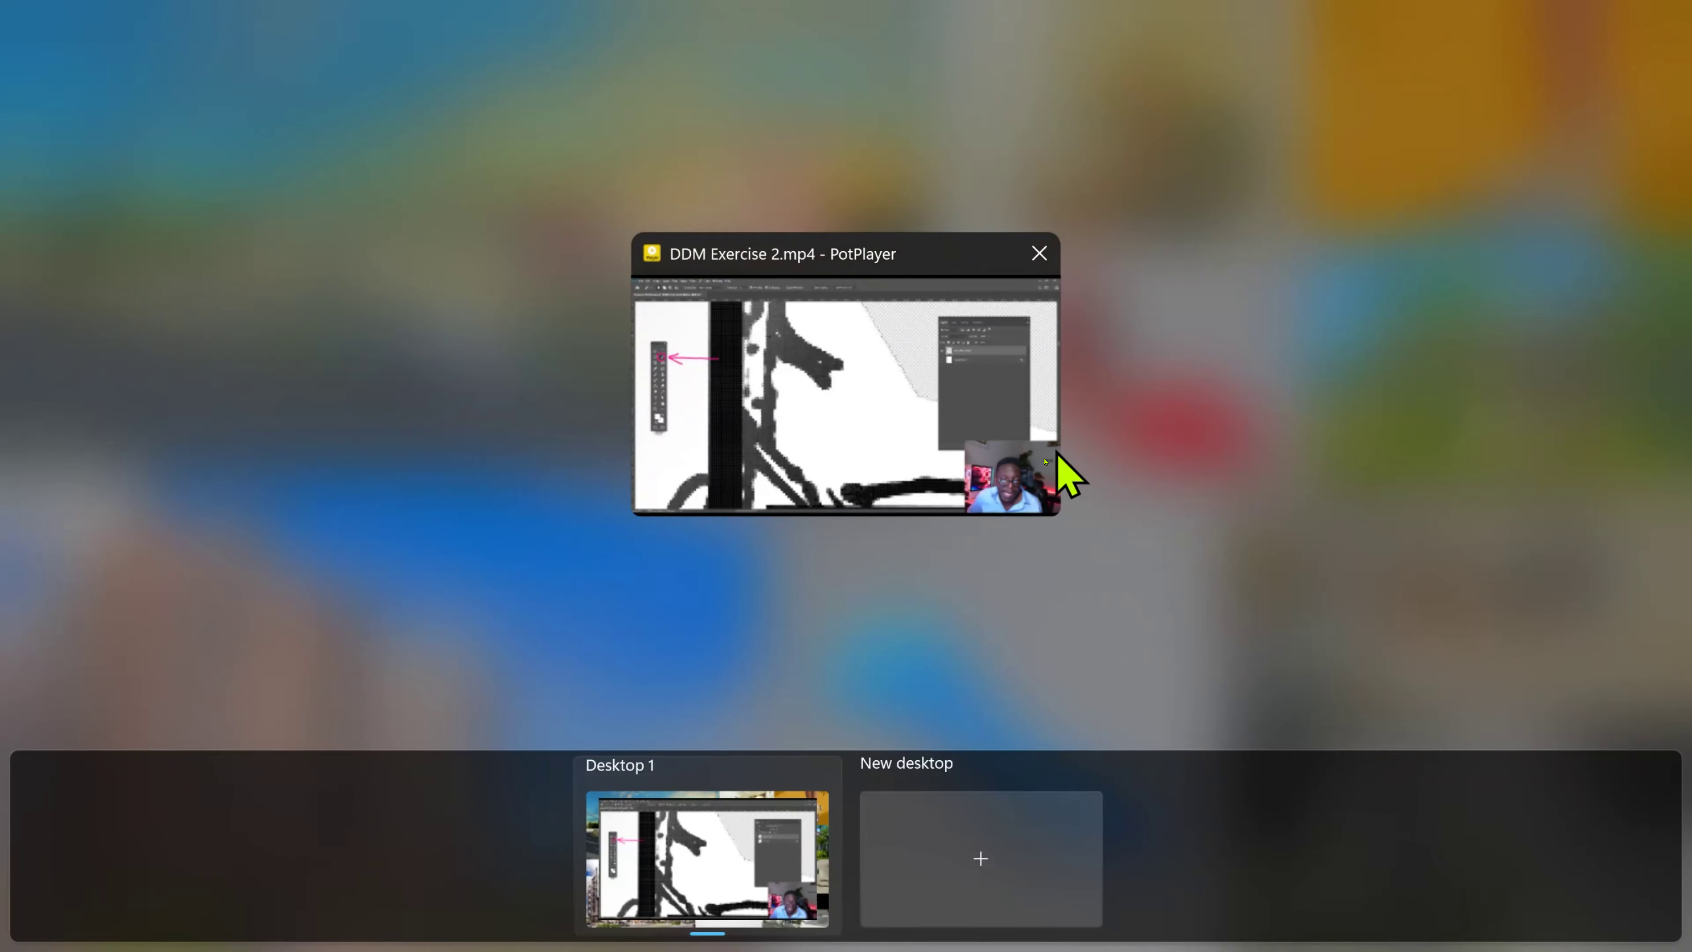
click(1052, 454)
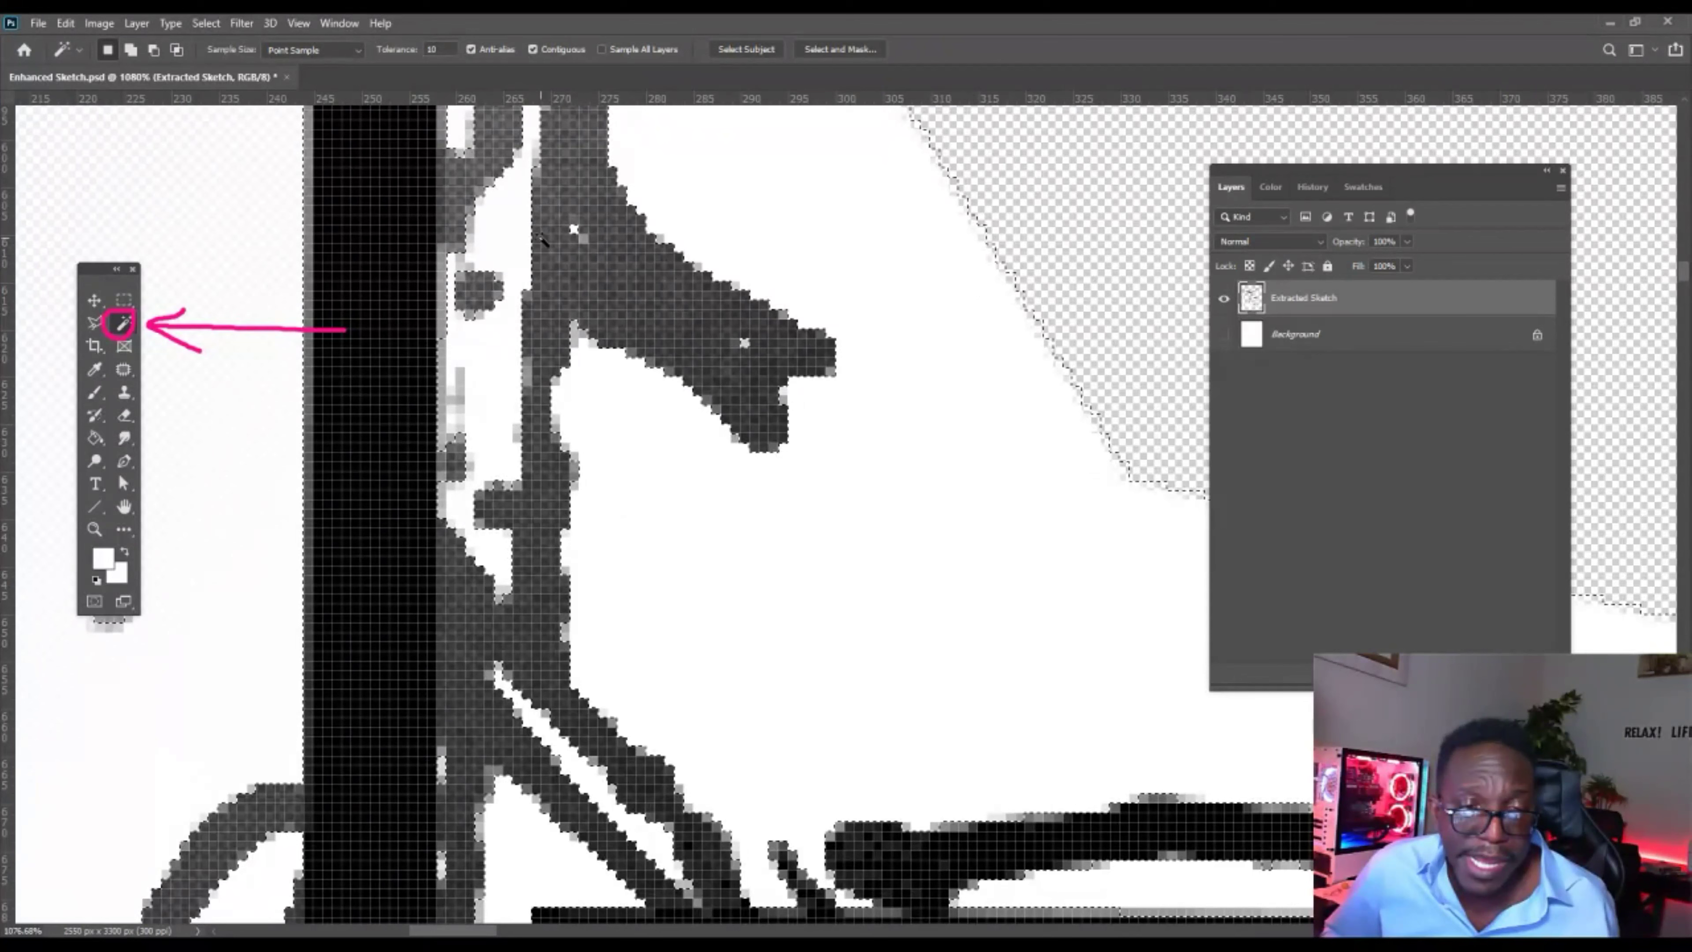
click(892, 633)
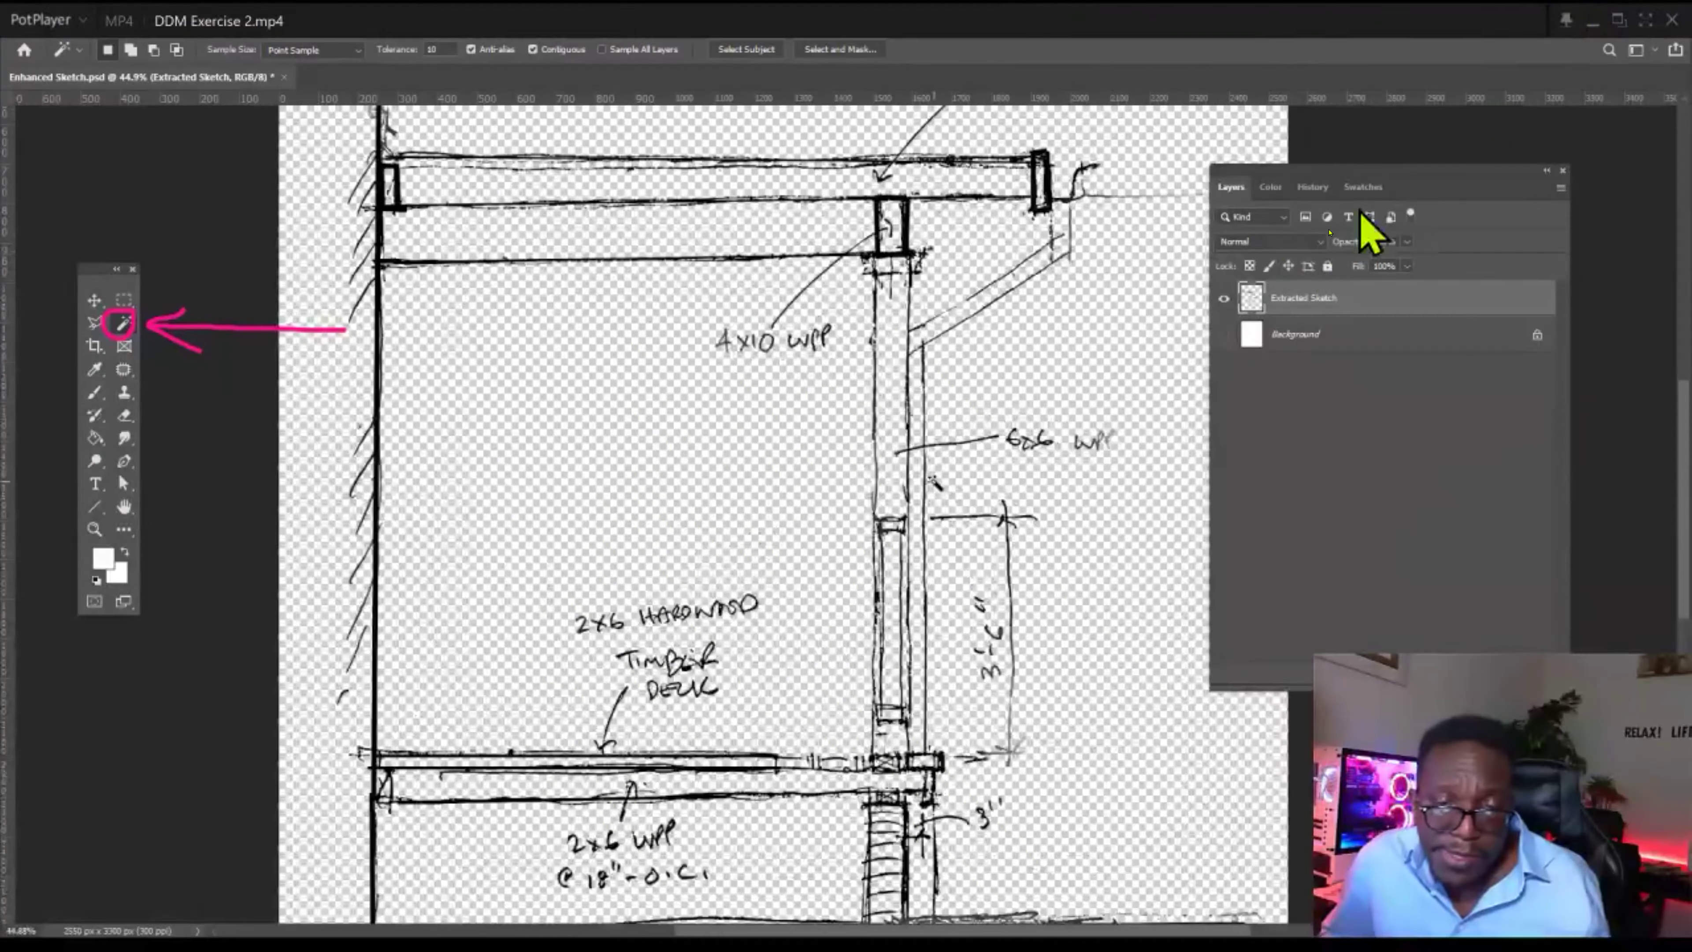
Inspect the transparent areas and remaining line work around the 6x6 post and across the whole sheet.
scroll(1005, 426, up, 5)
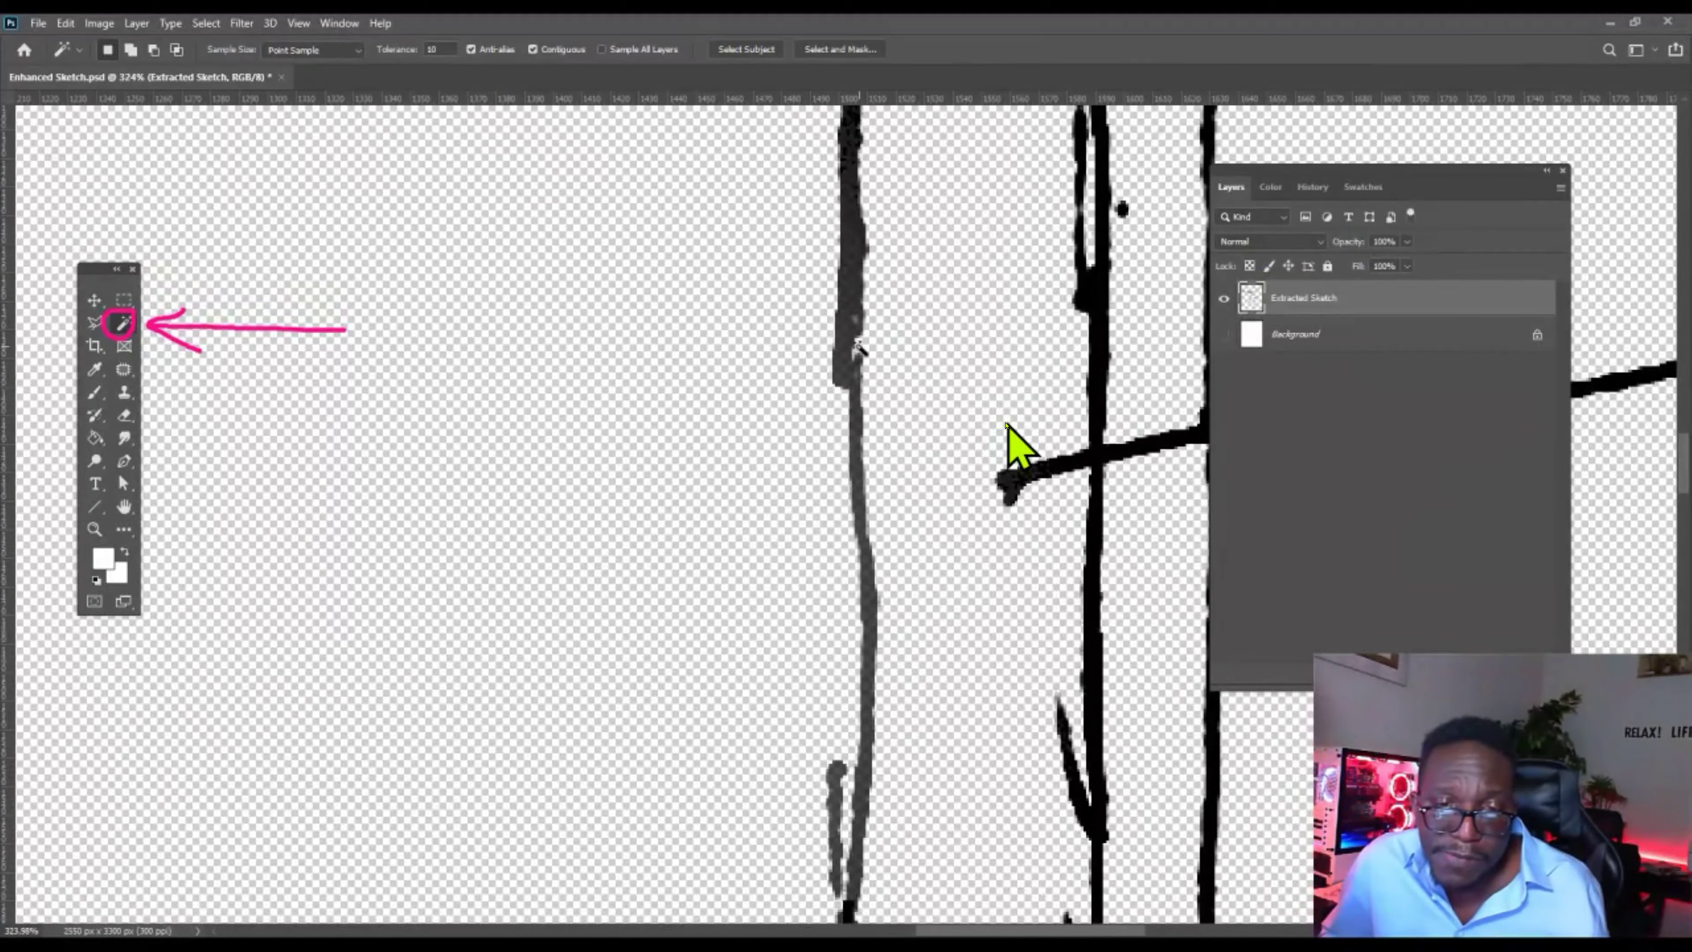
scroll(1005, 427, down, 1)
scroll(769, 430, down, 4)
scroll(766, 433, down, 3)
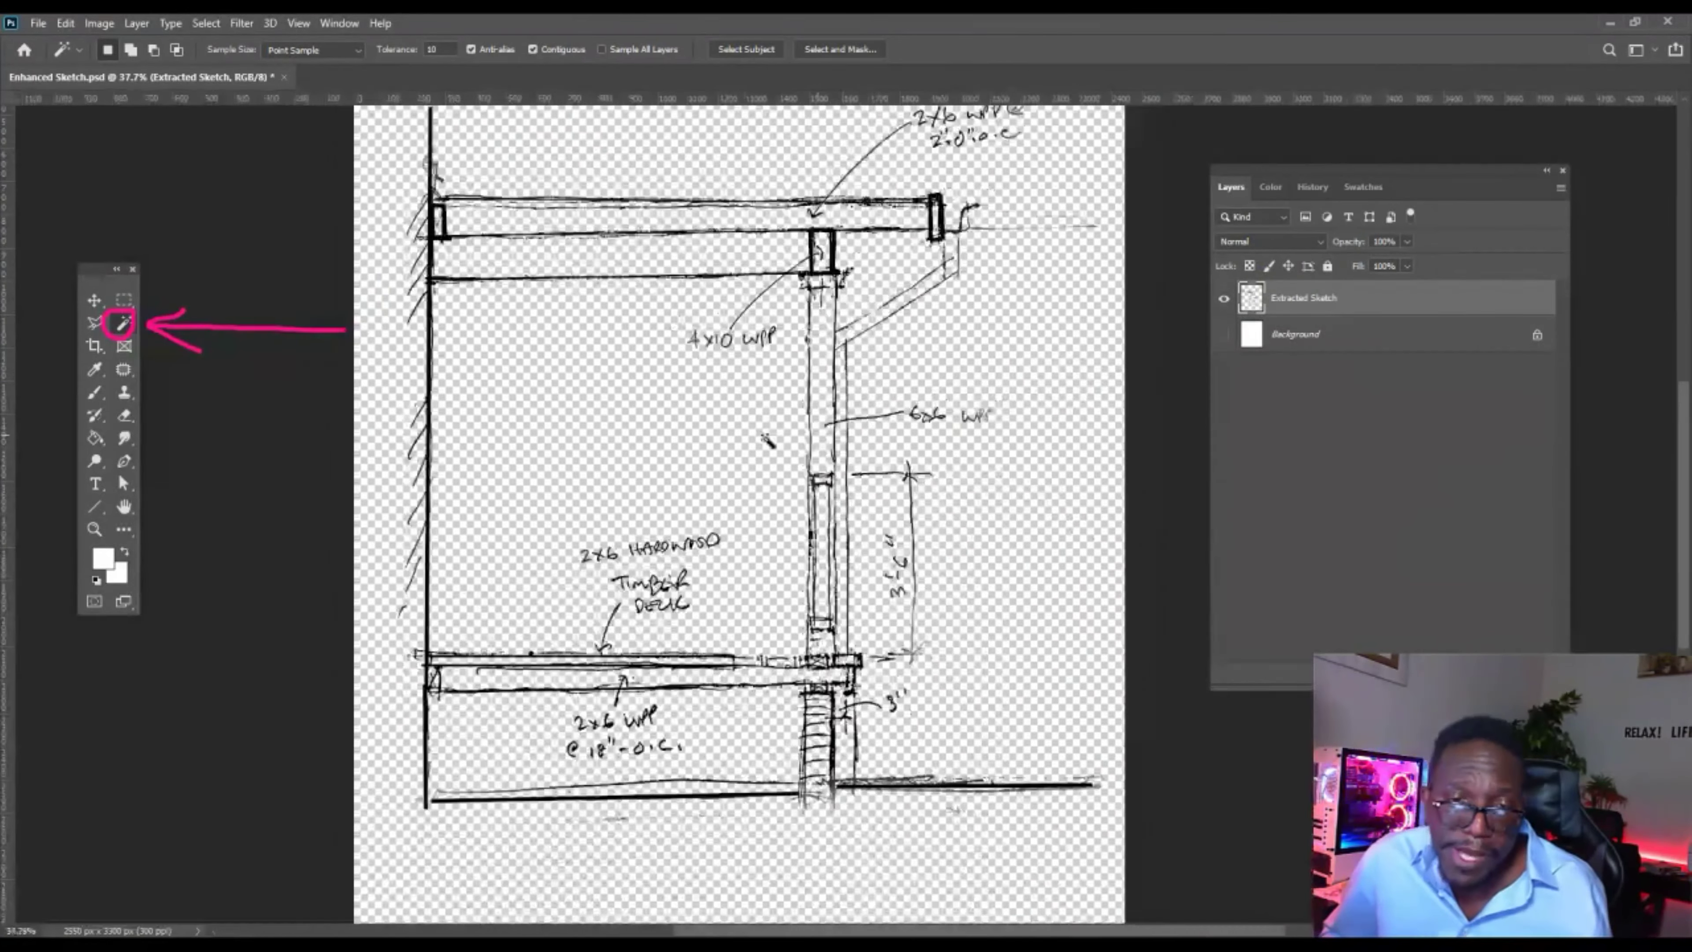
scroll(766, 441, down, 1)
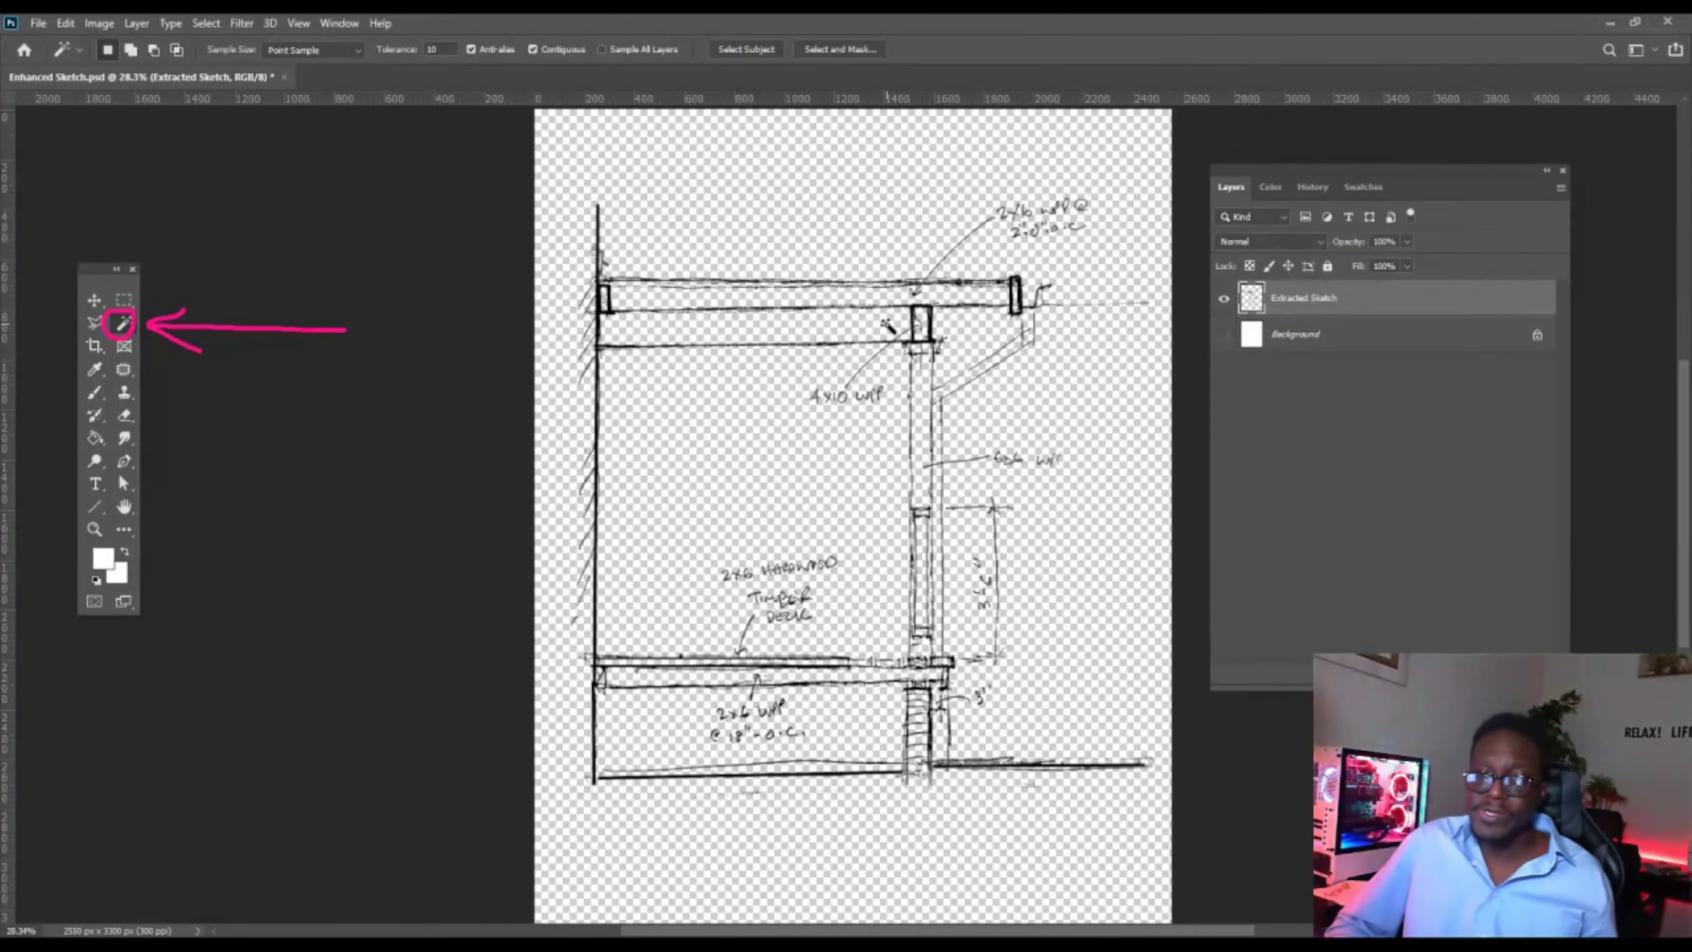
scroll(729, 345, down, 1)
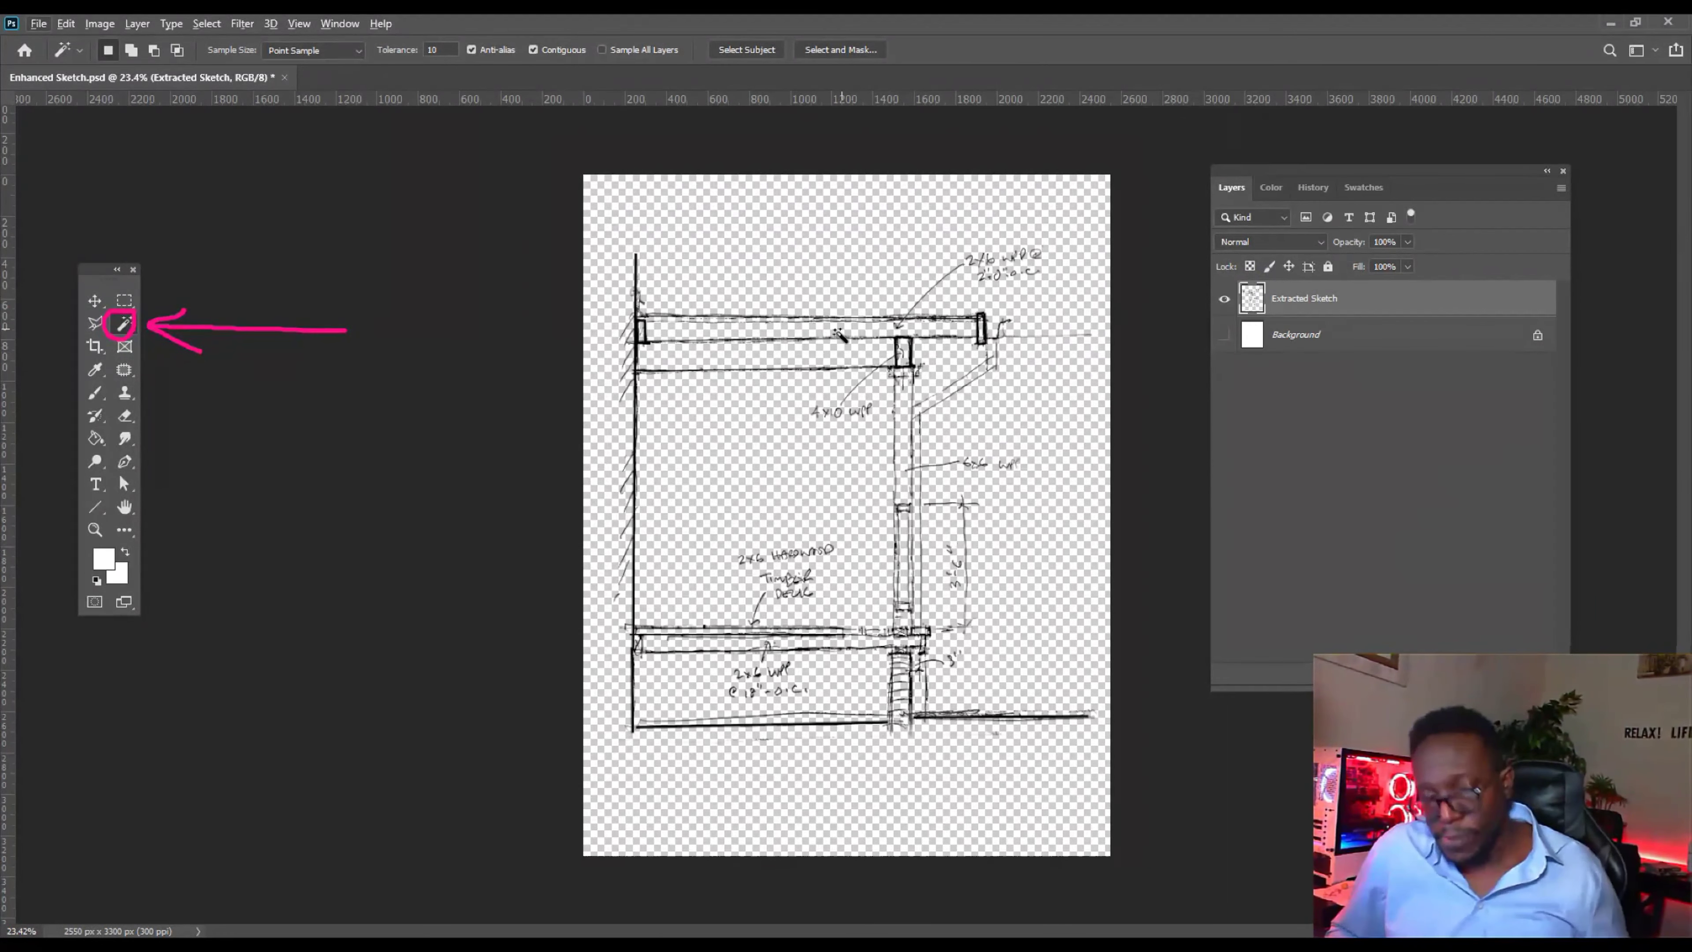
scroll(838, 335, up, 3)
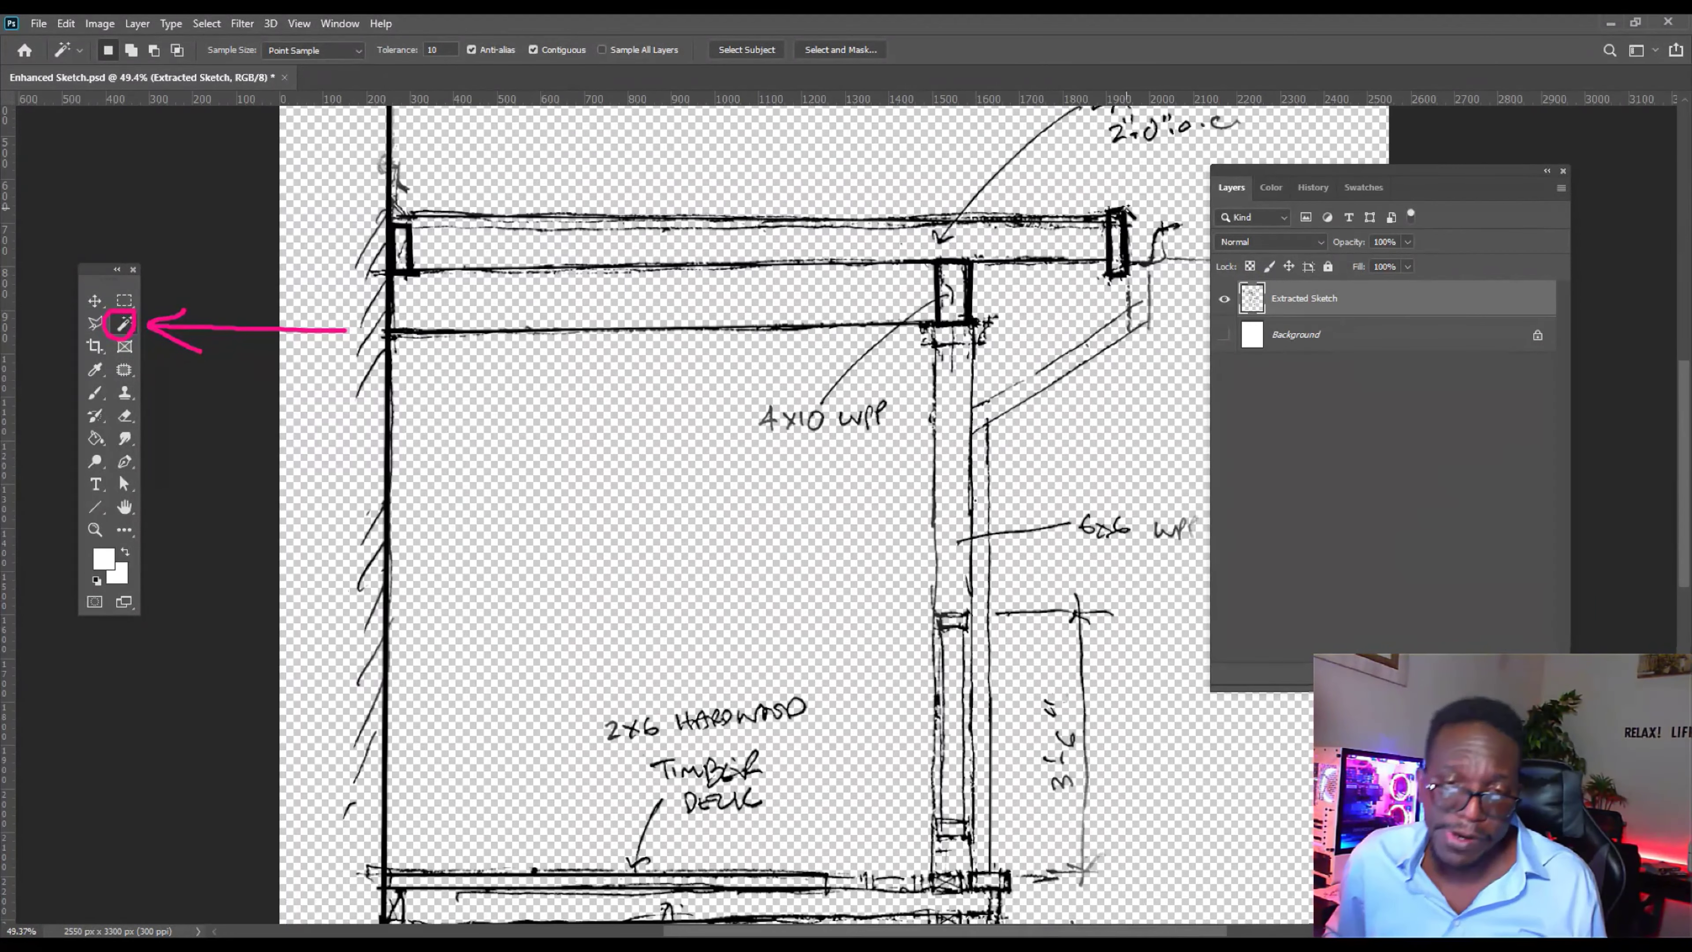
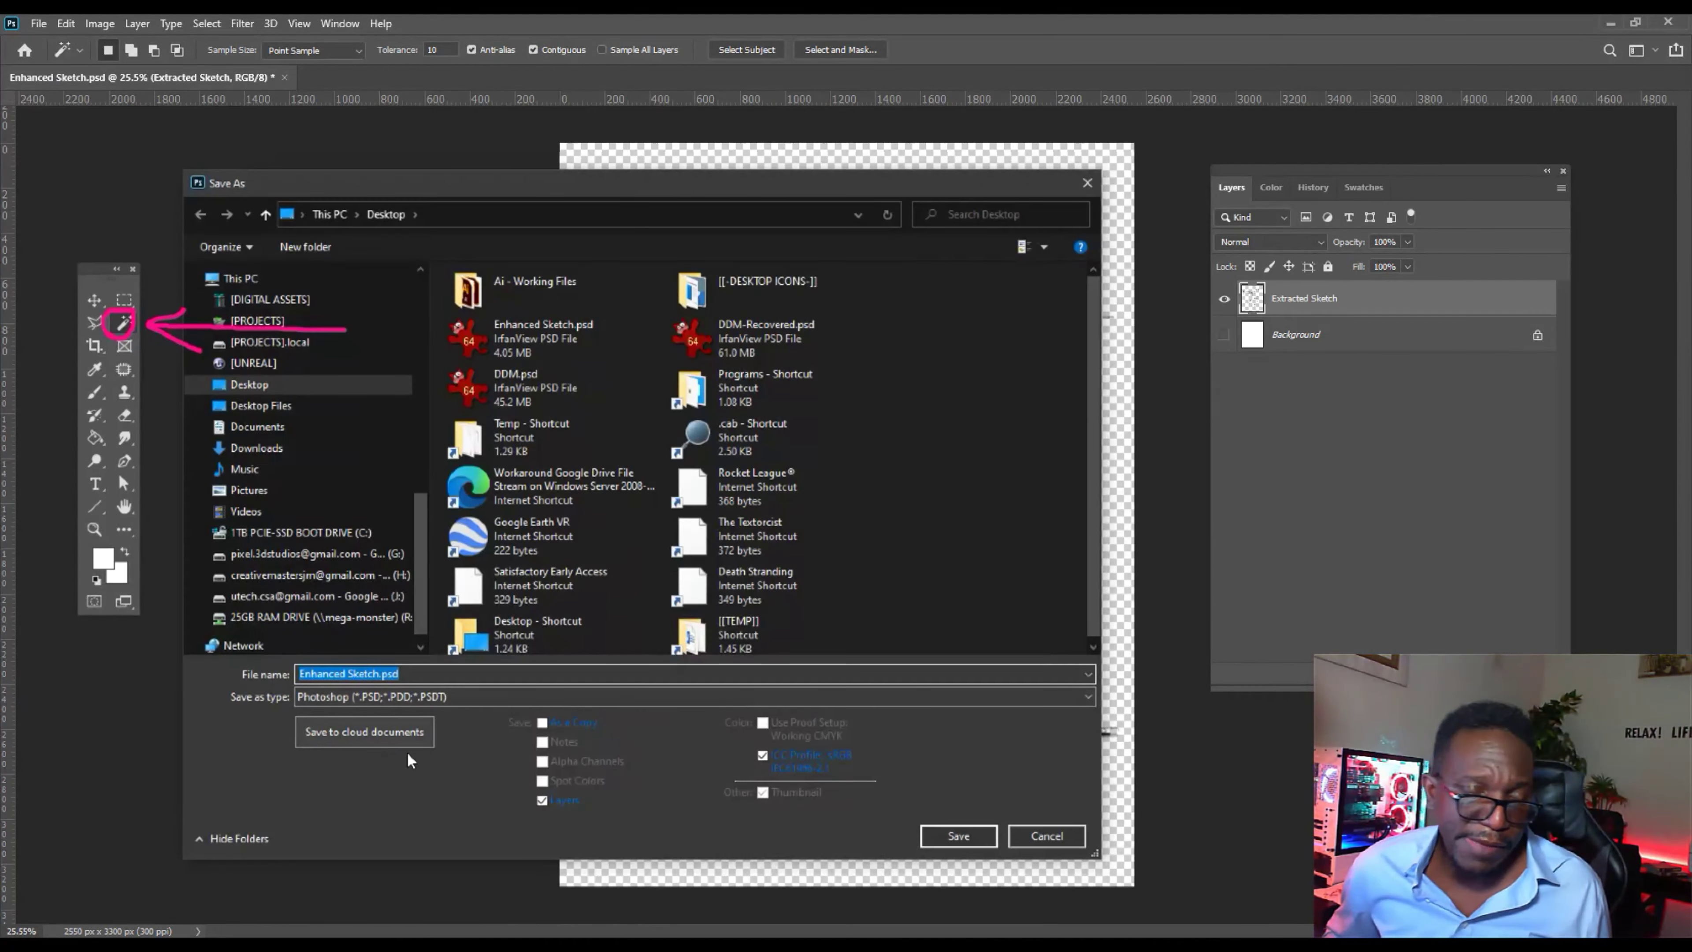
Save a PNG copy of the transparent sketch to the Desktop as Enhanced Sketch.png and accept the PNG format options.
click(492, 697)
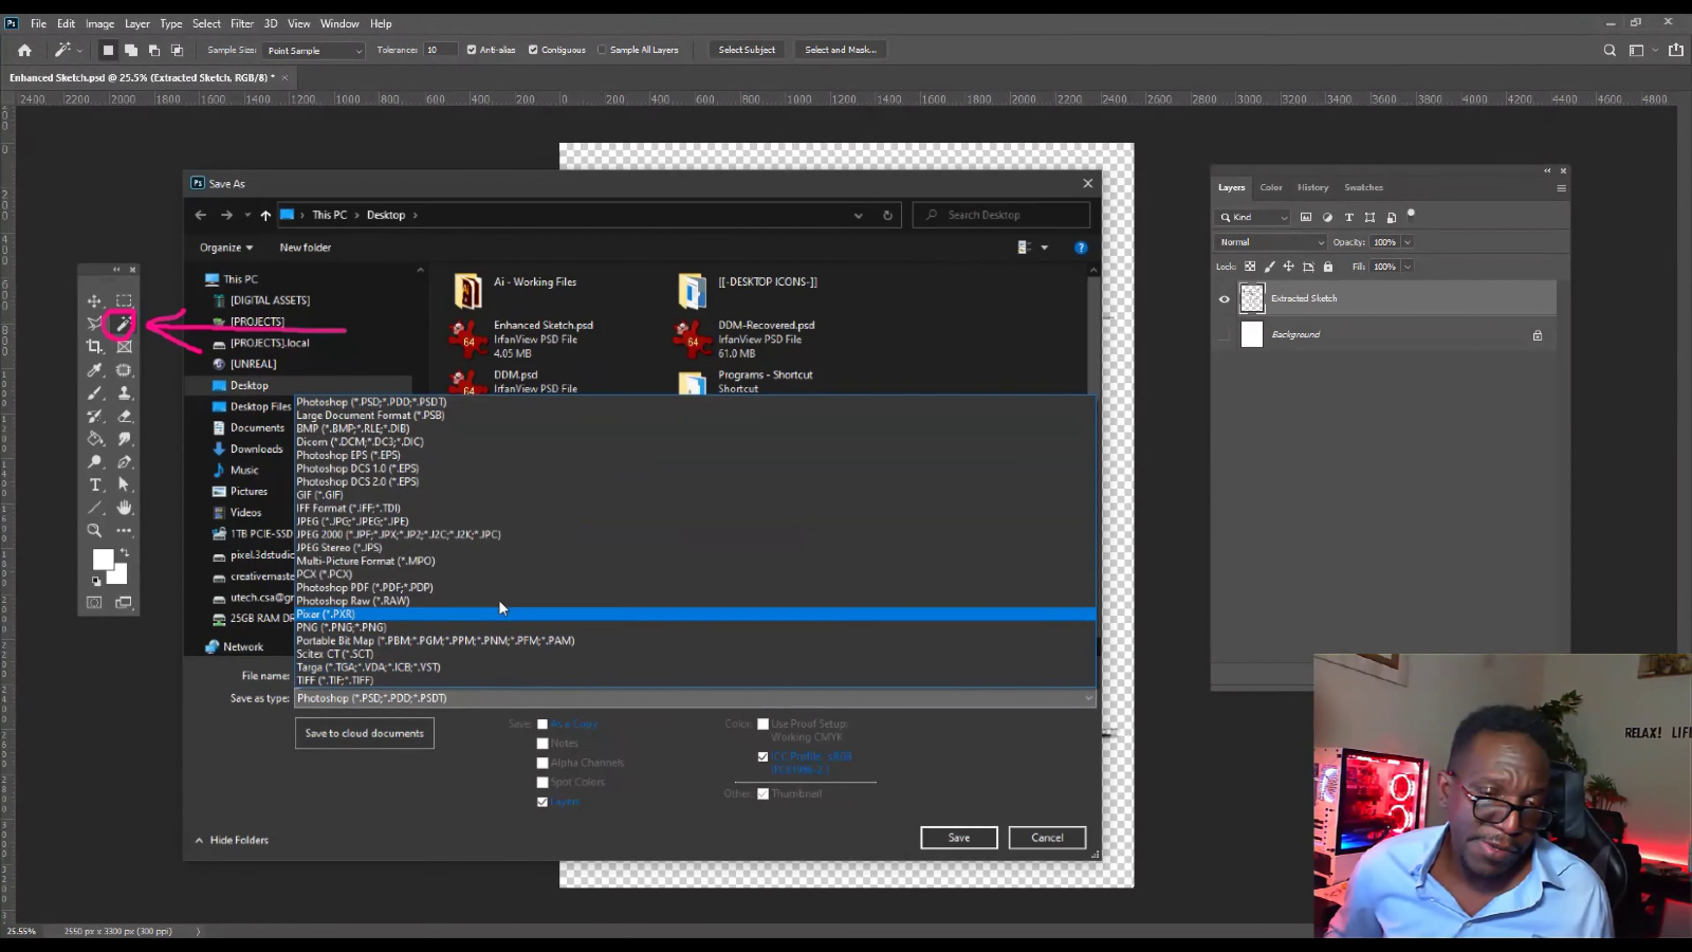
click(439, 636)
drag(657, 183, 827, 168)
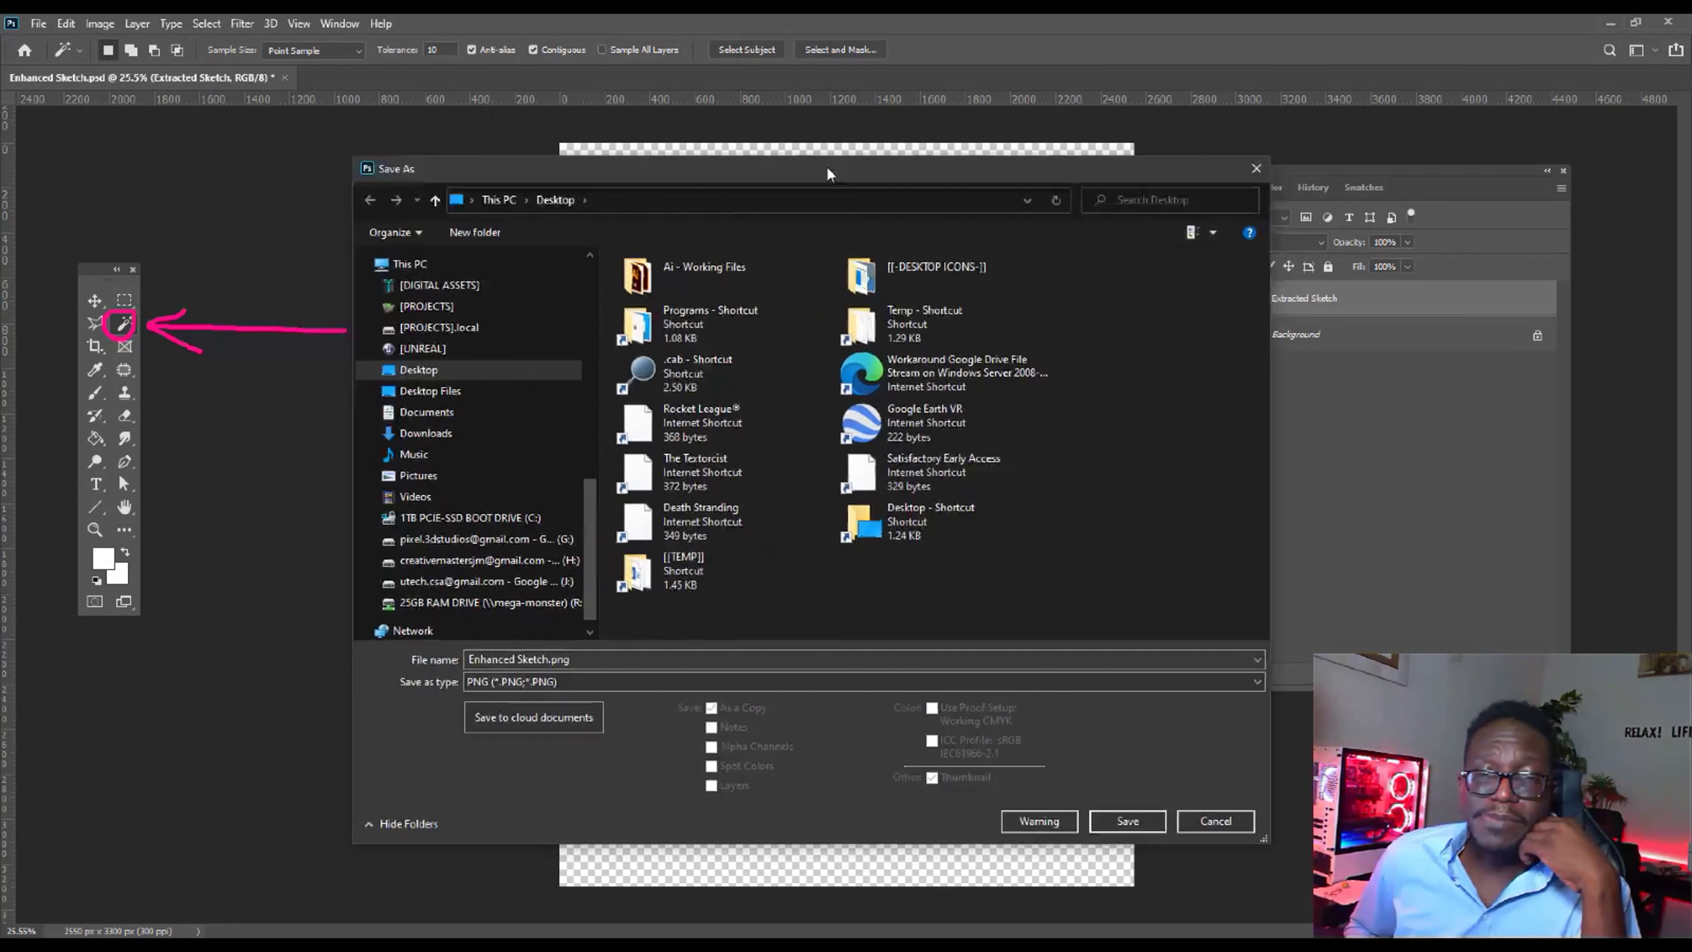
drag(827, 167, 852, 156)
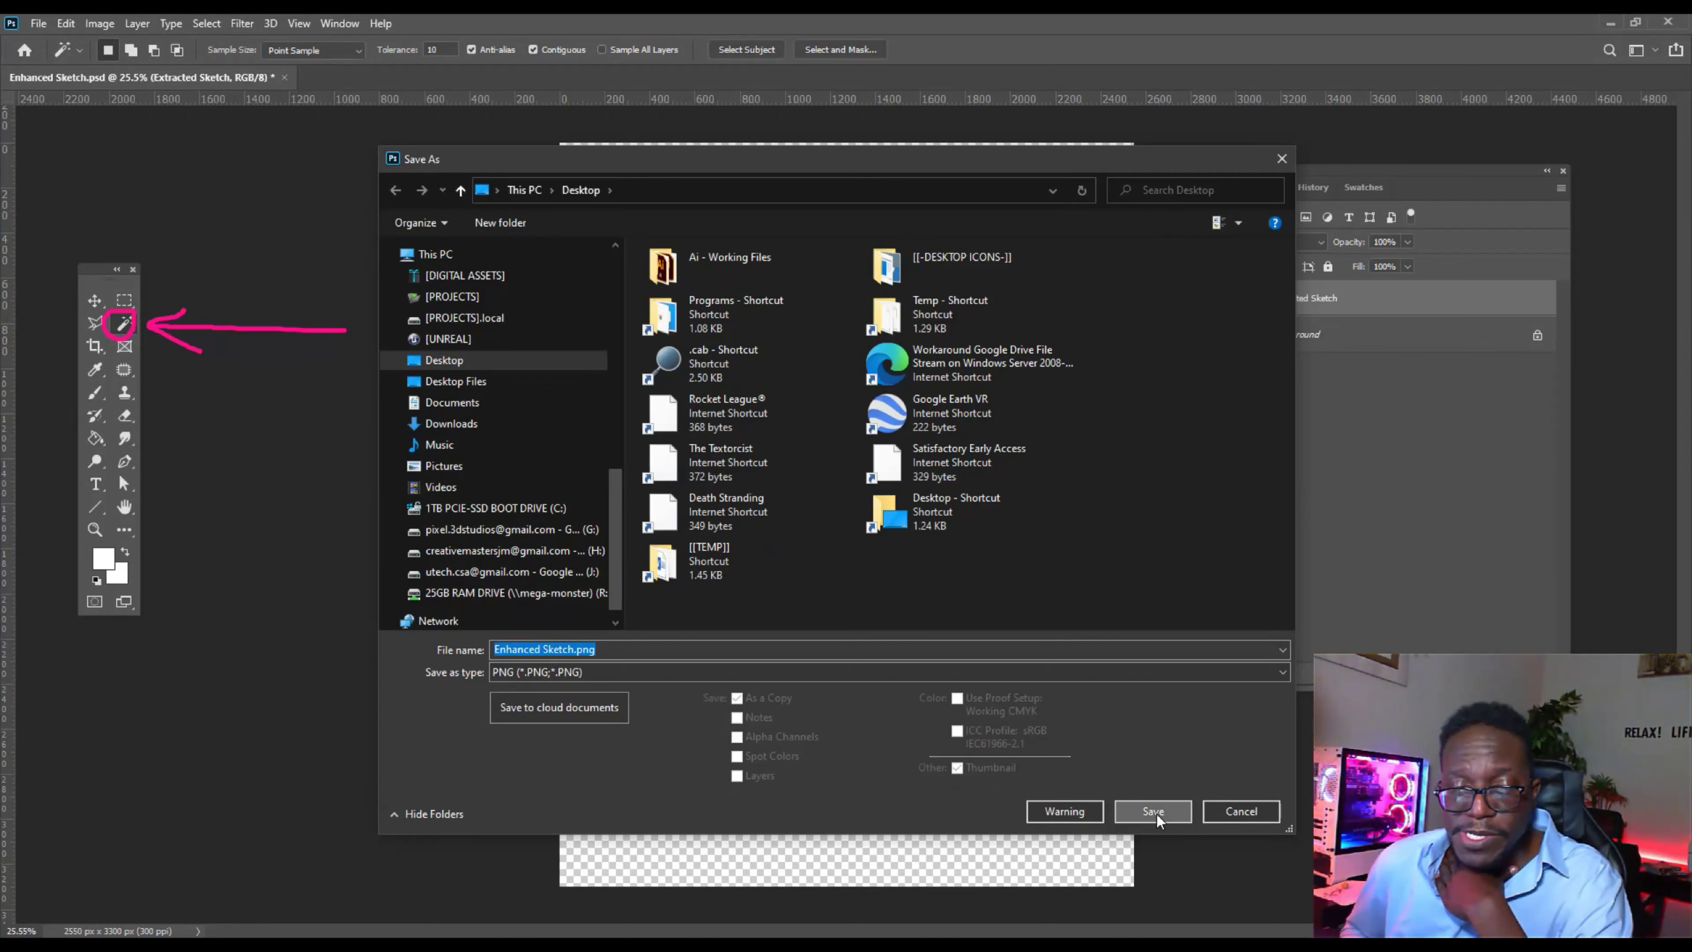
click(1156, 814)
click(1310, 417)
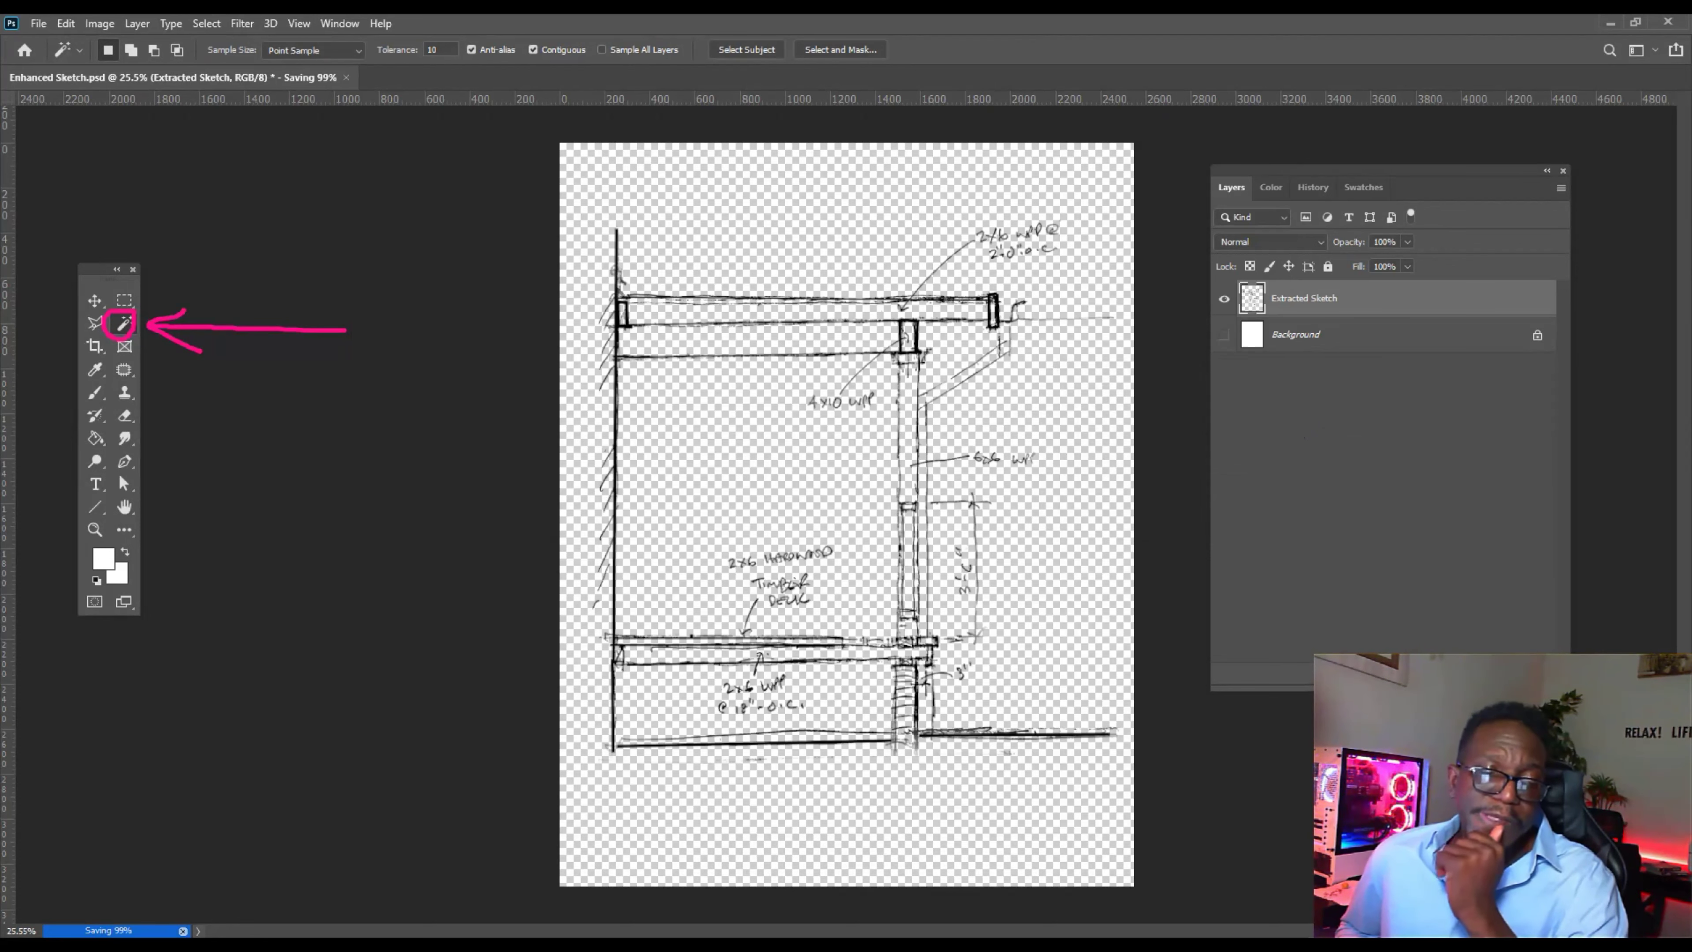
Search Windows for PowerPoint and launch it.
key(super)
key(super)
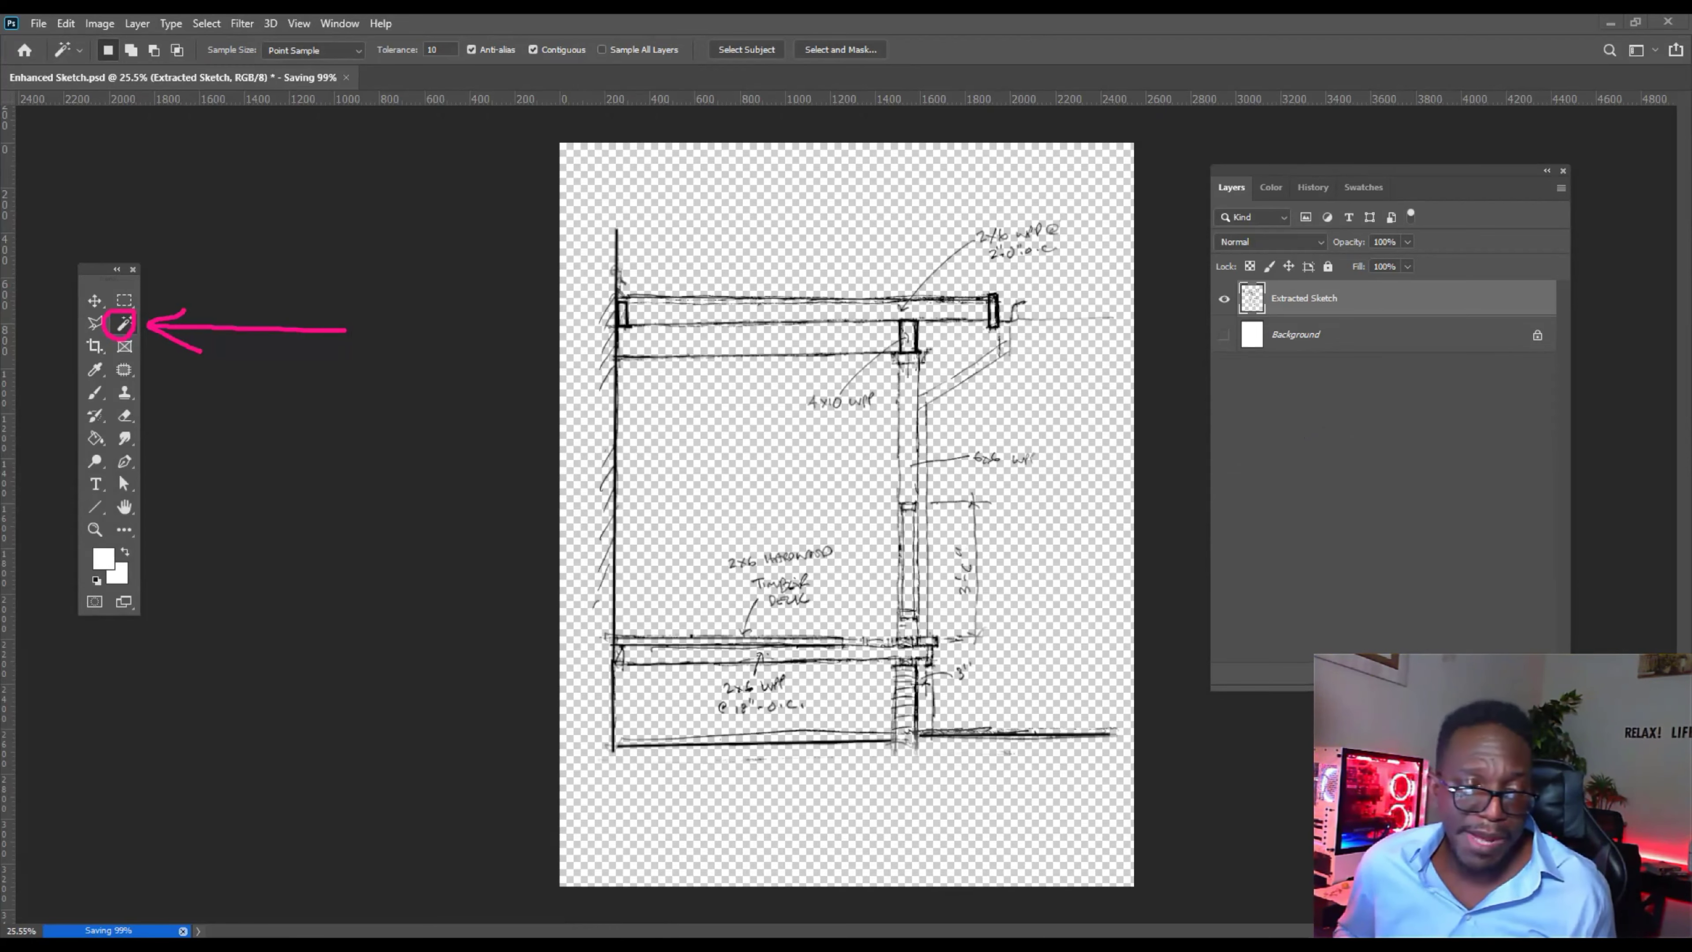
key(super)
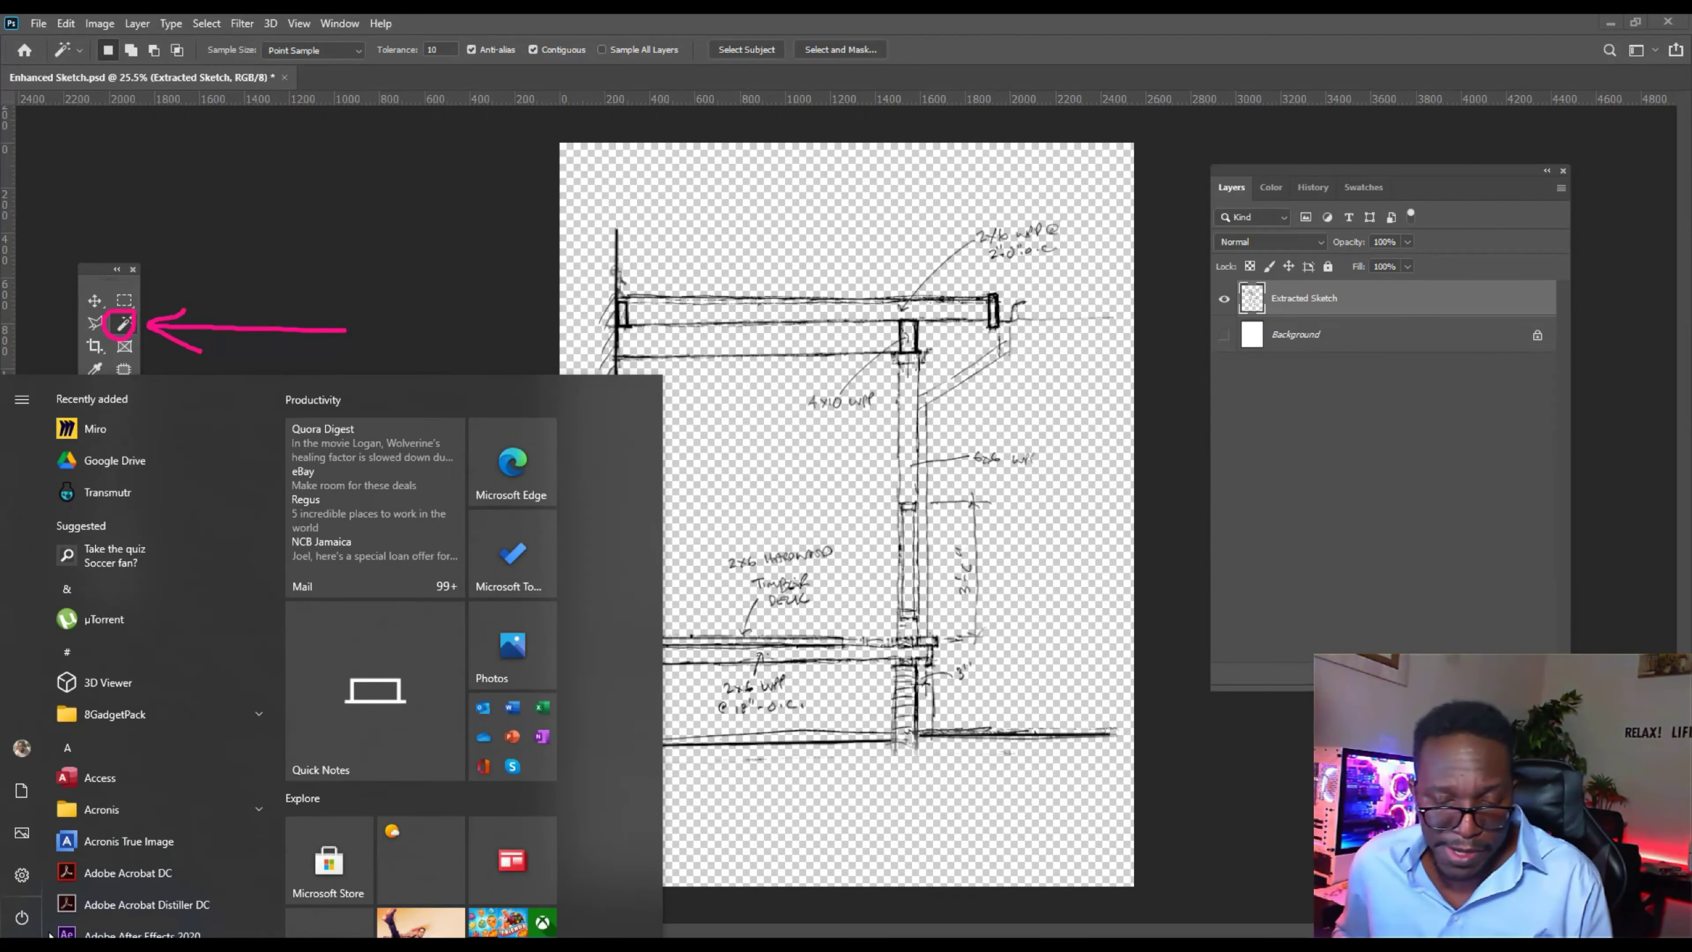
text(powe)
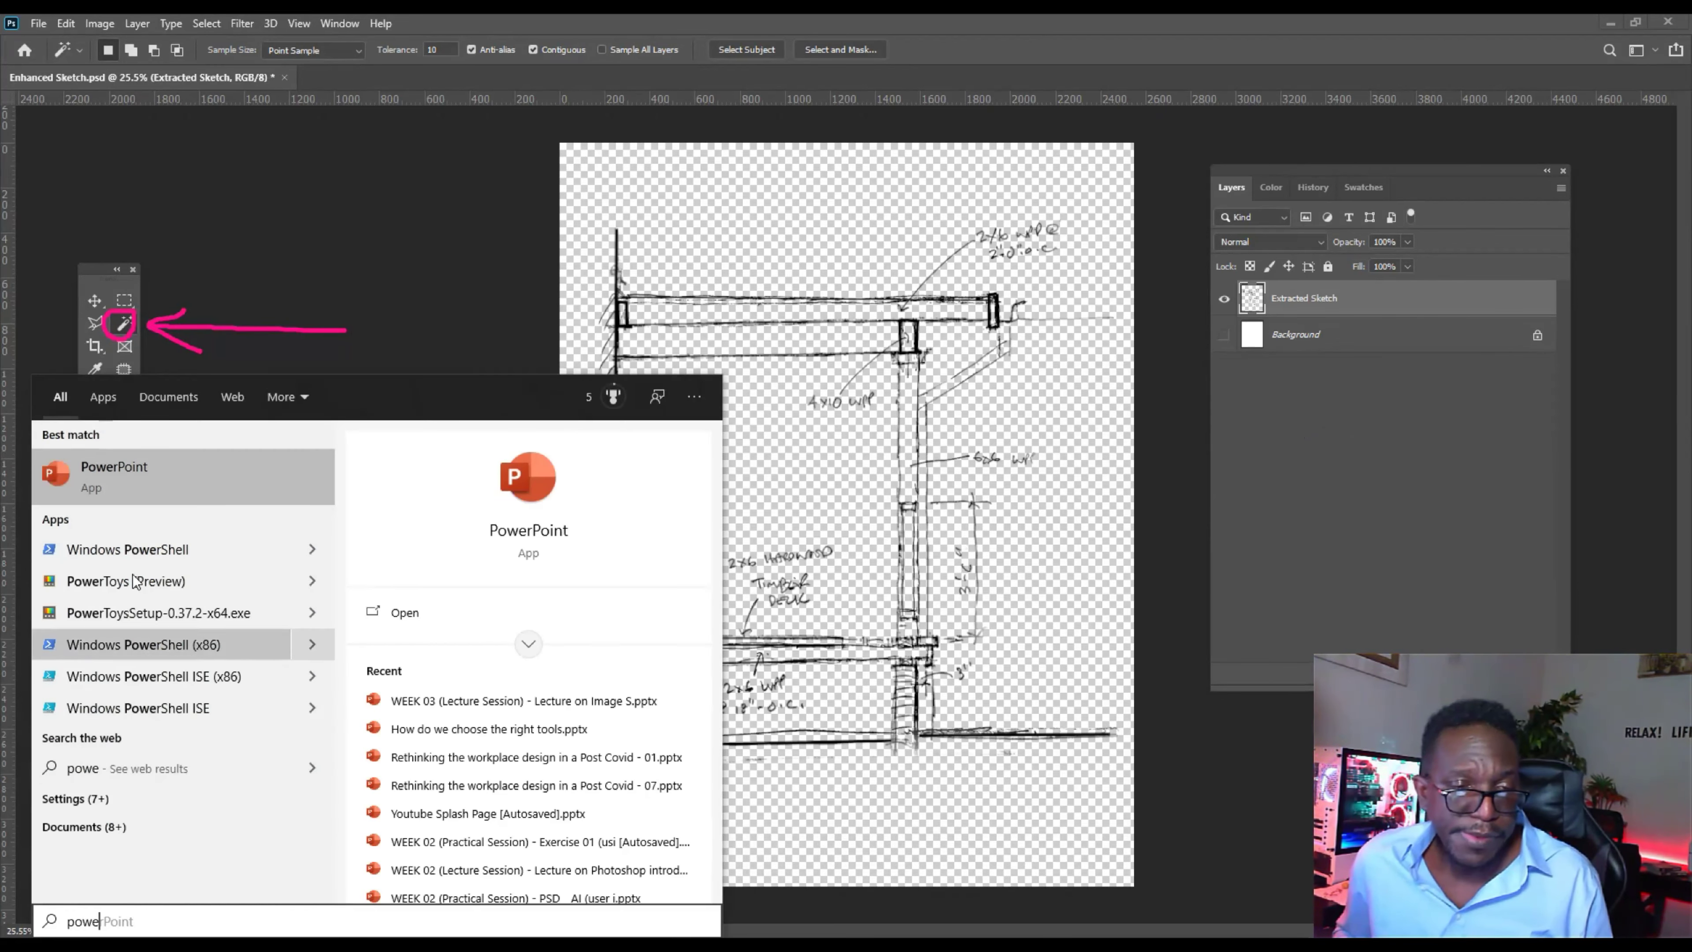
click(282, 468)
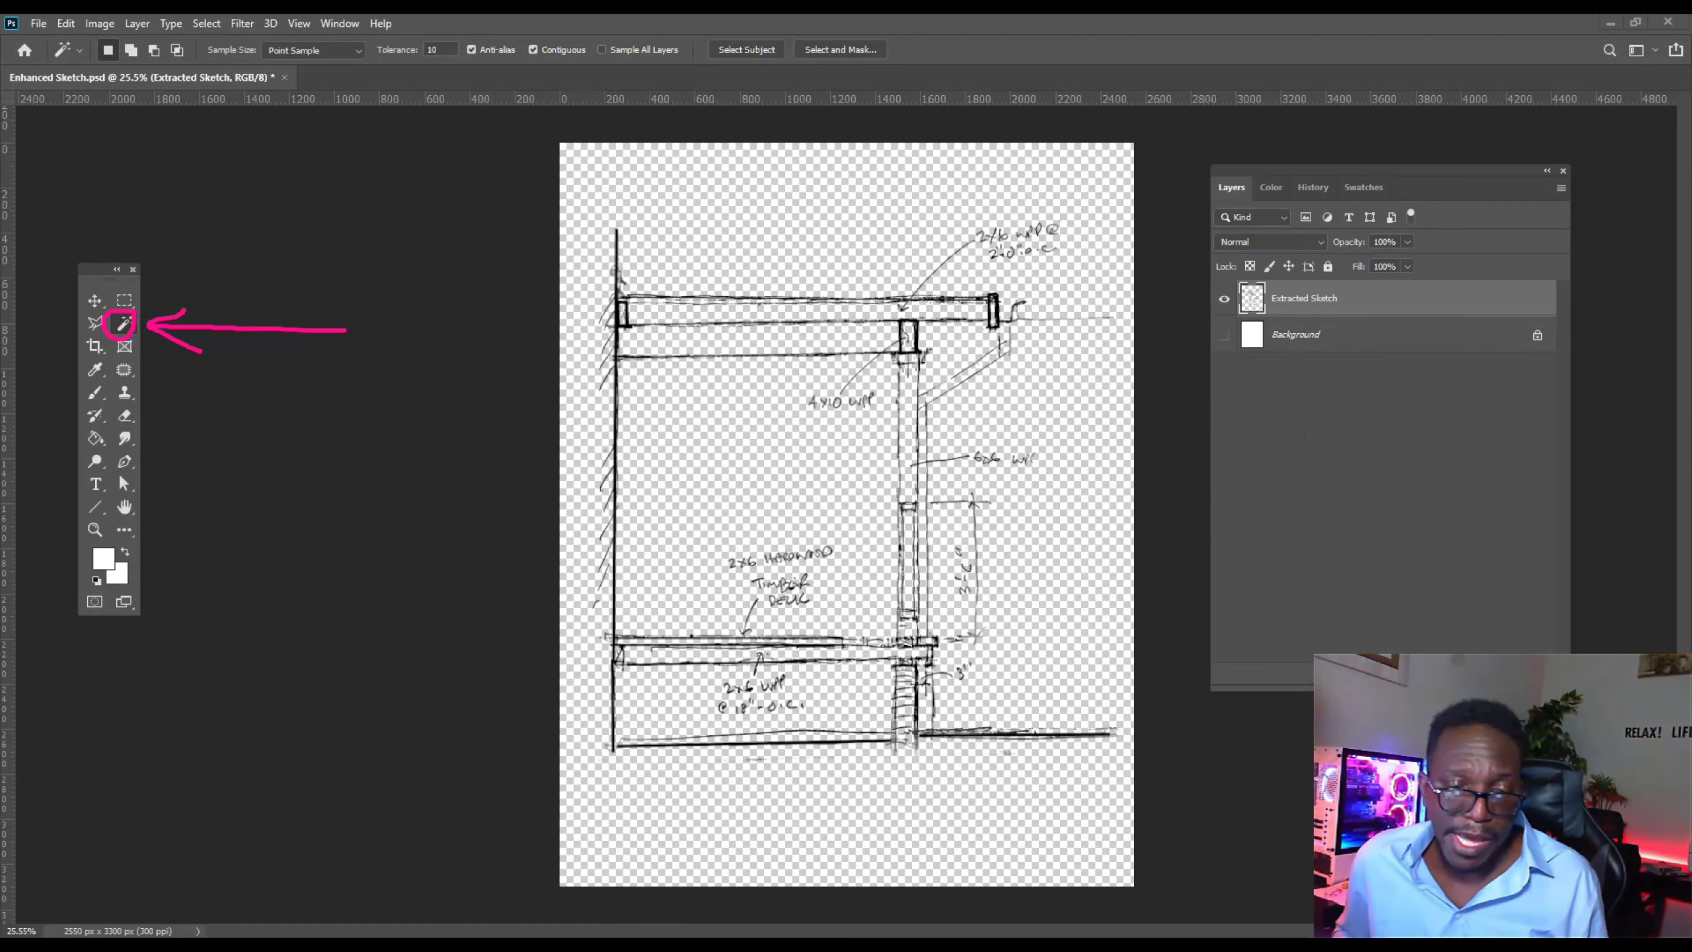
Switch to the File Explorer Downloads window, go to the Desktop folder and select Enhanced Sketch.png.
mouse_move(504, 945)
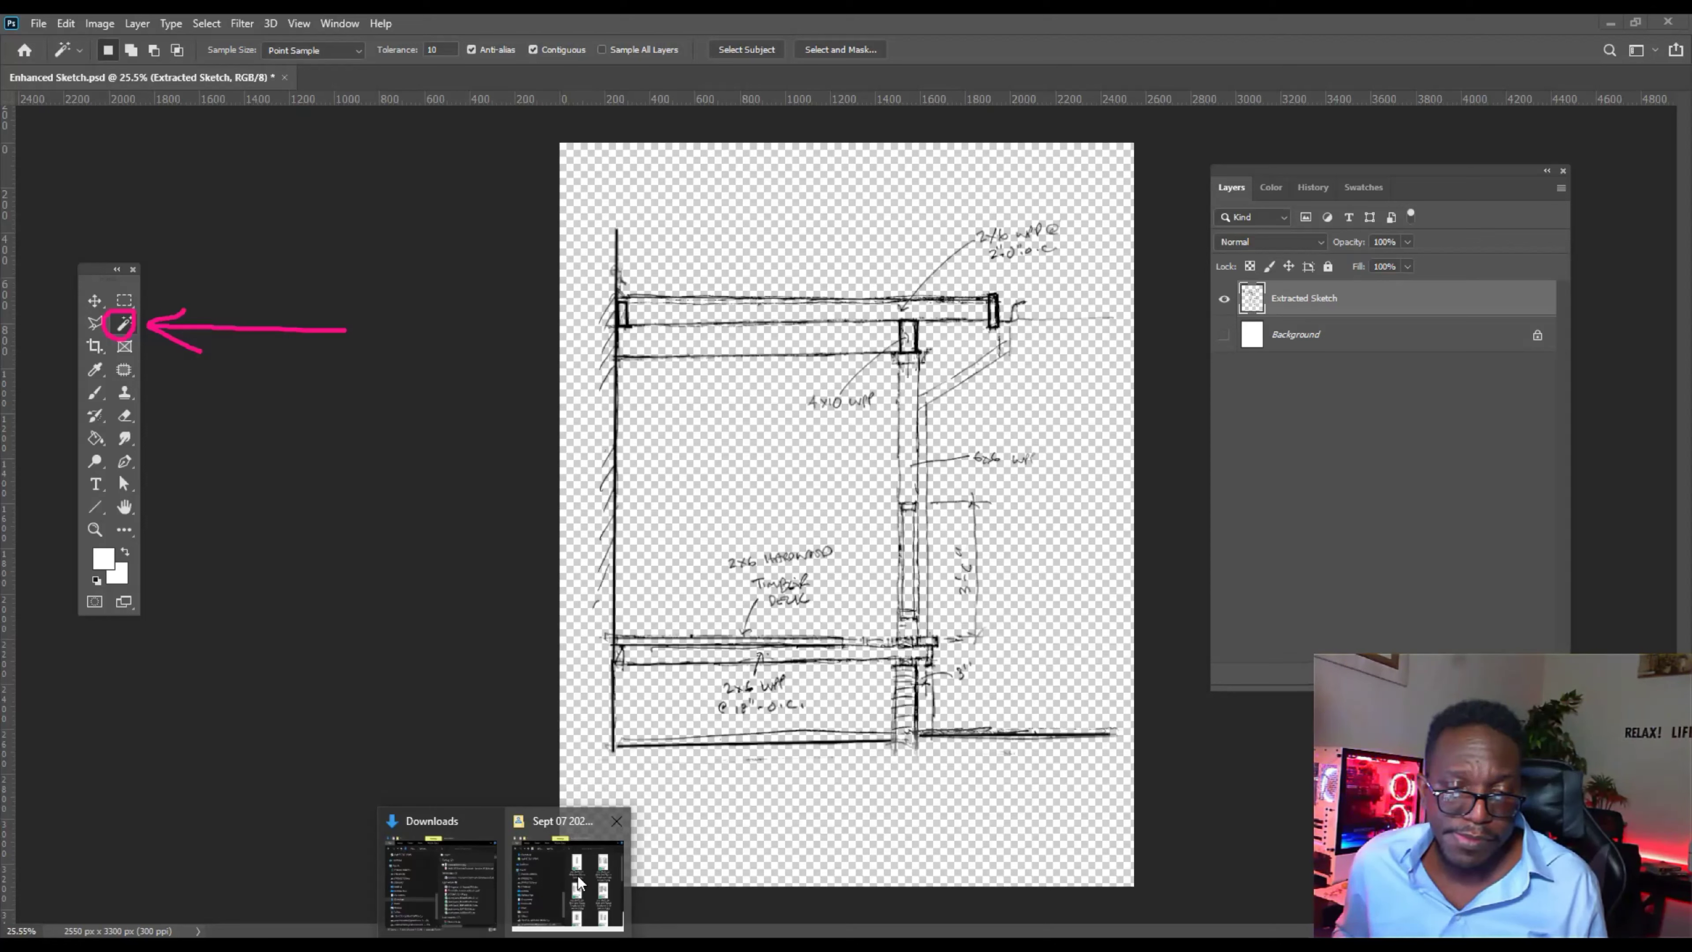
click(468, 881)
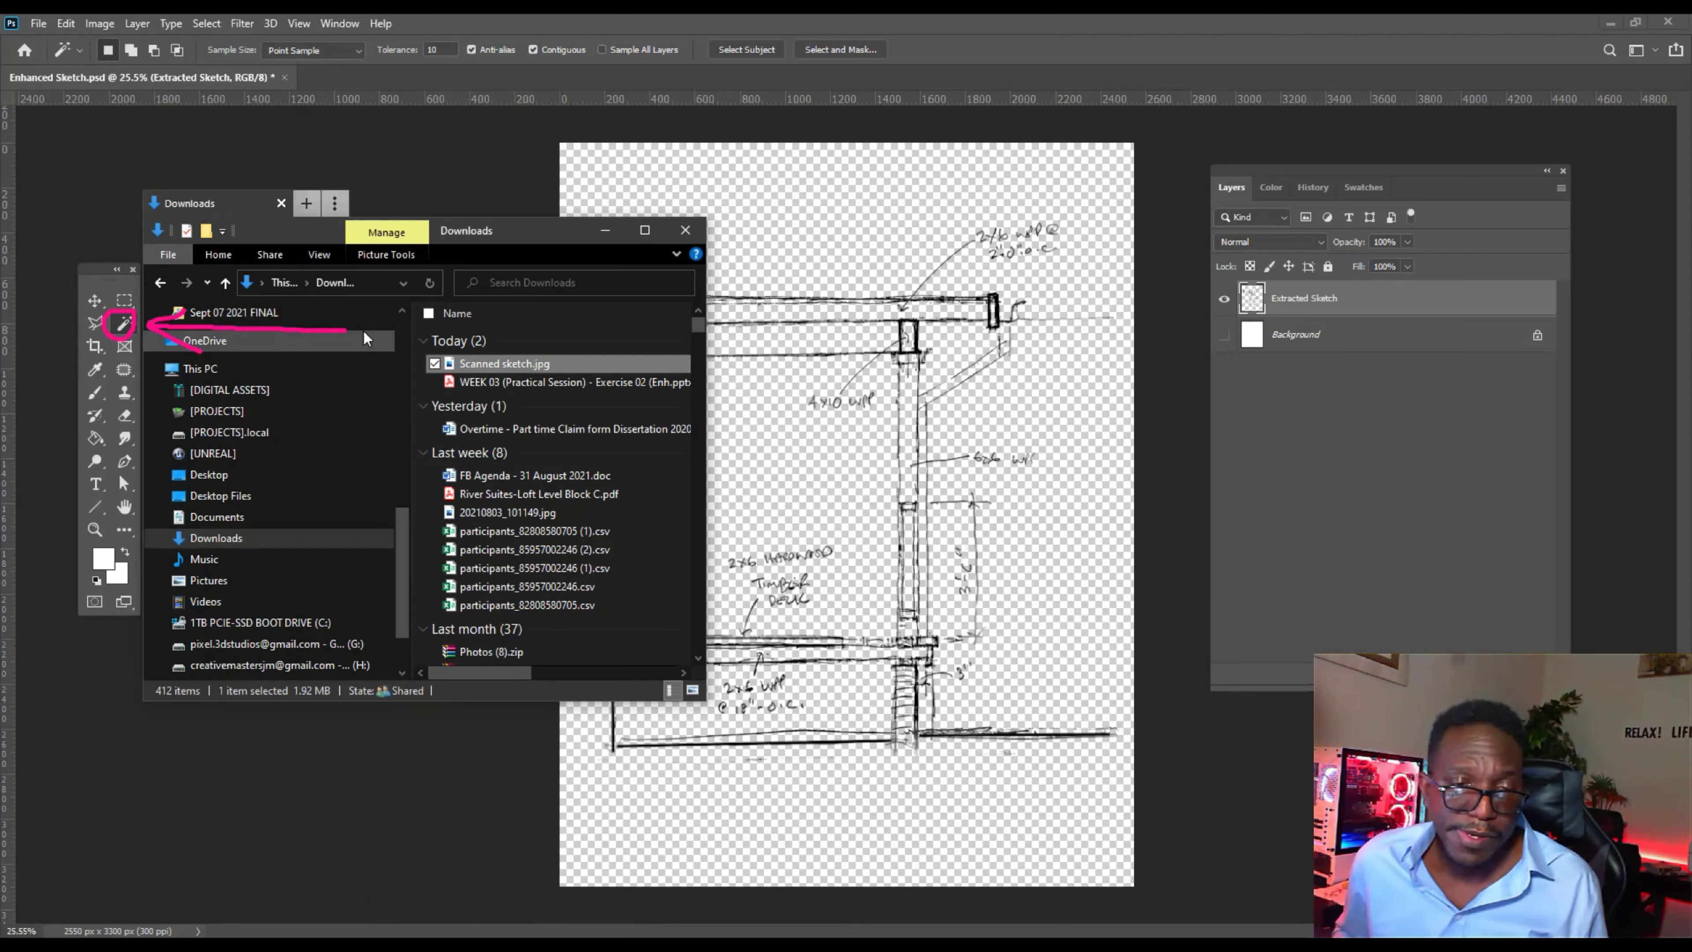
click(213, 454)
click(208, 475)
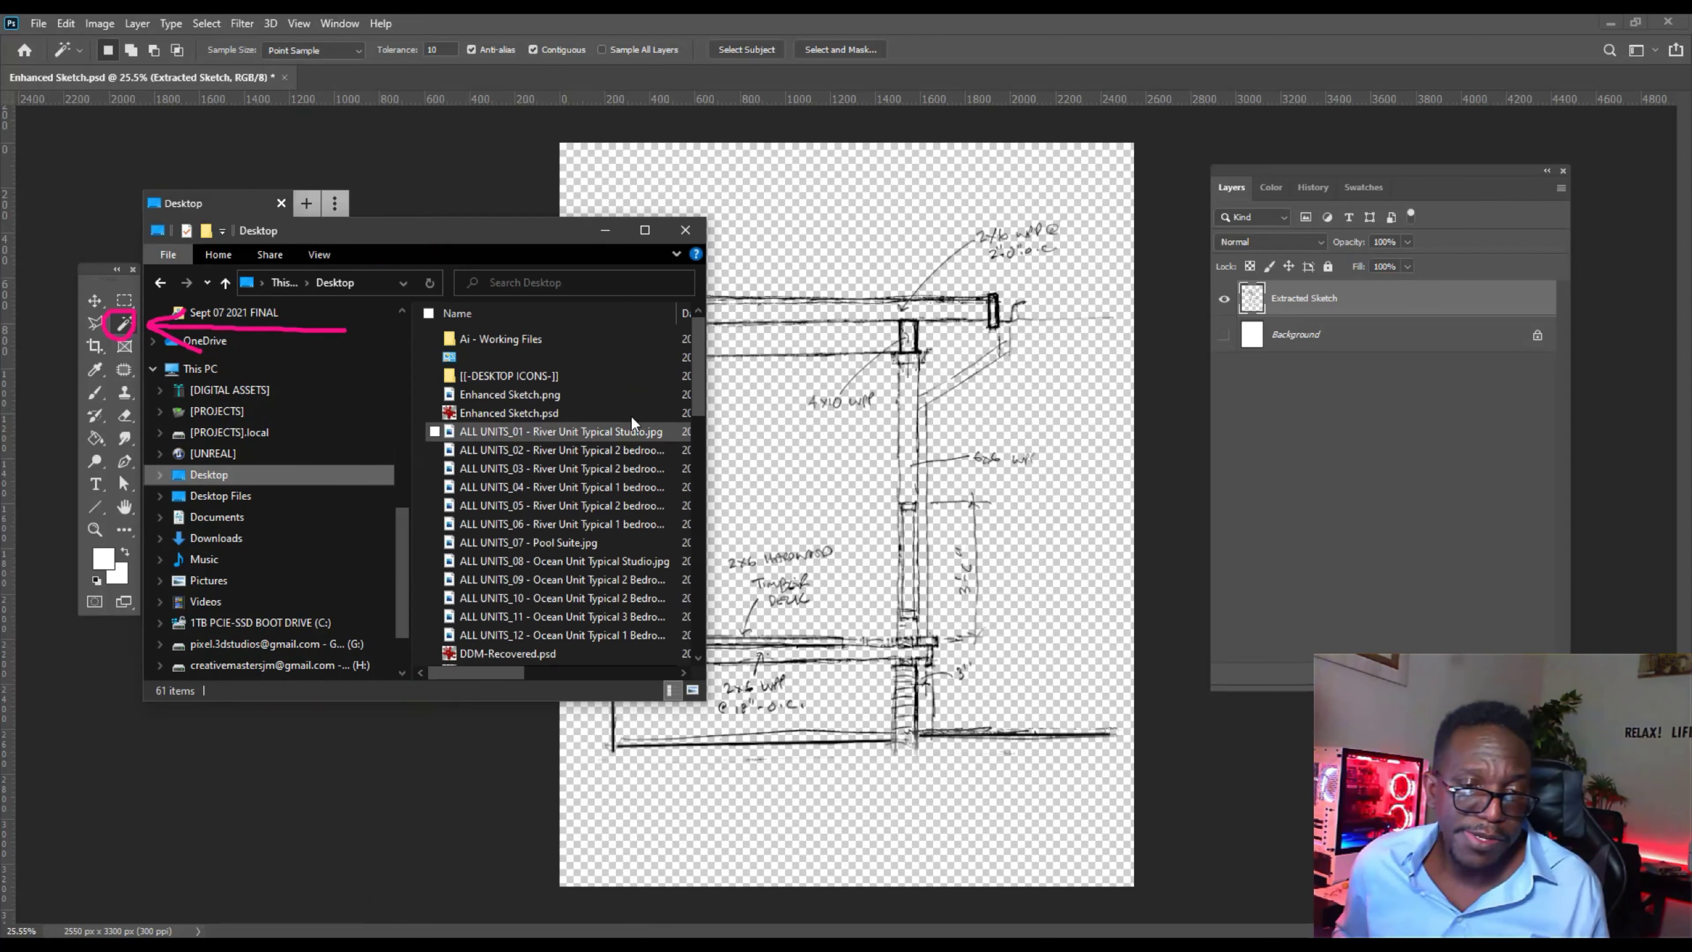
click(542, 397)
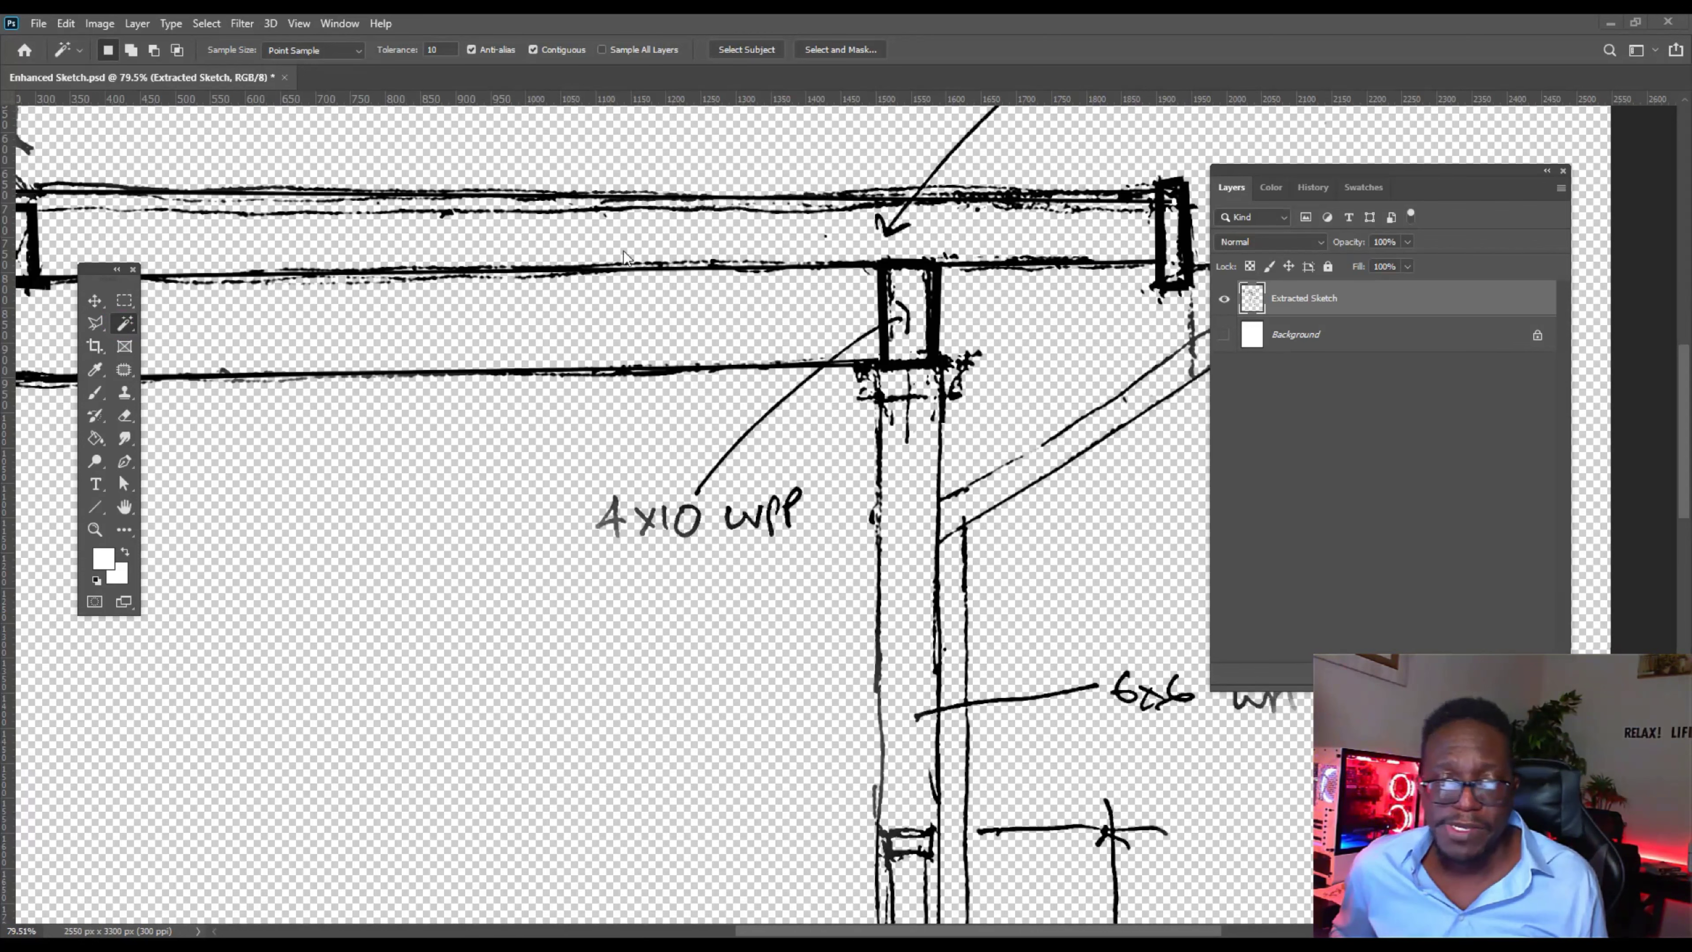
Show the white Background layer and add a new layer named Wood Colour above Extracted Sketch.
key(ctrl+0)
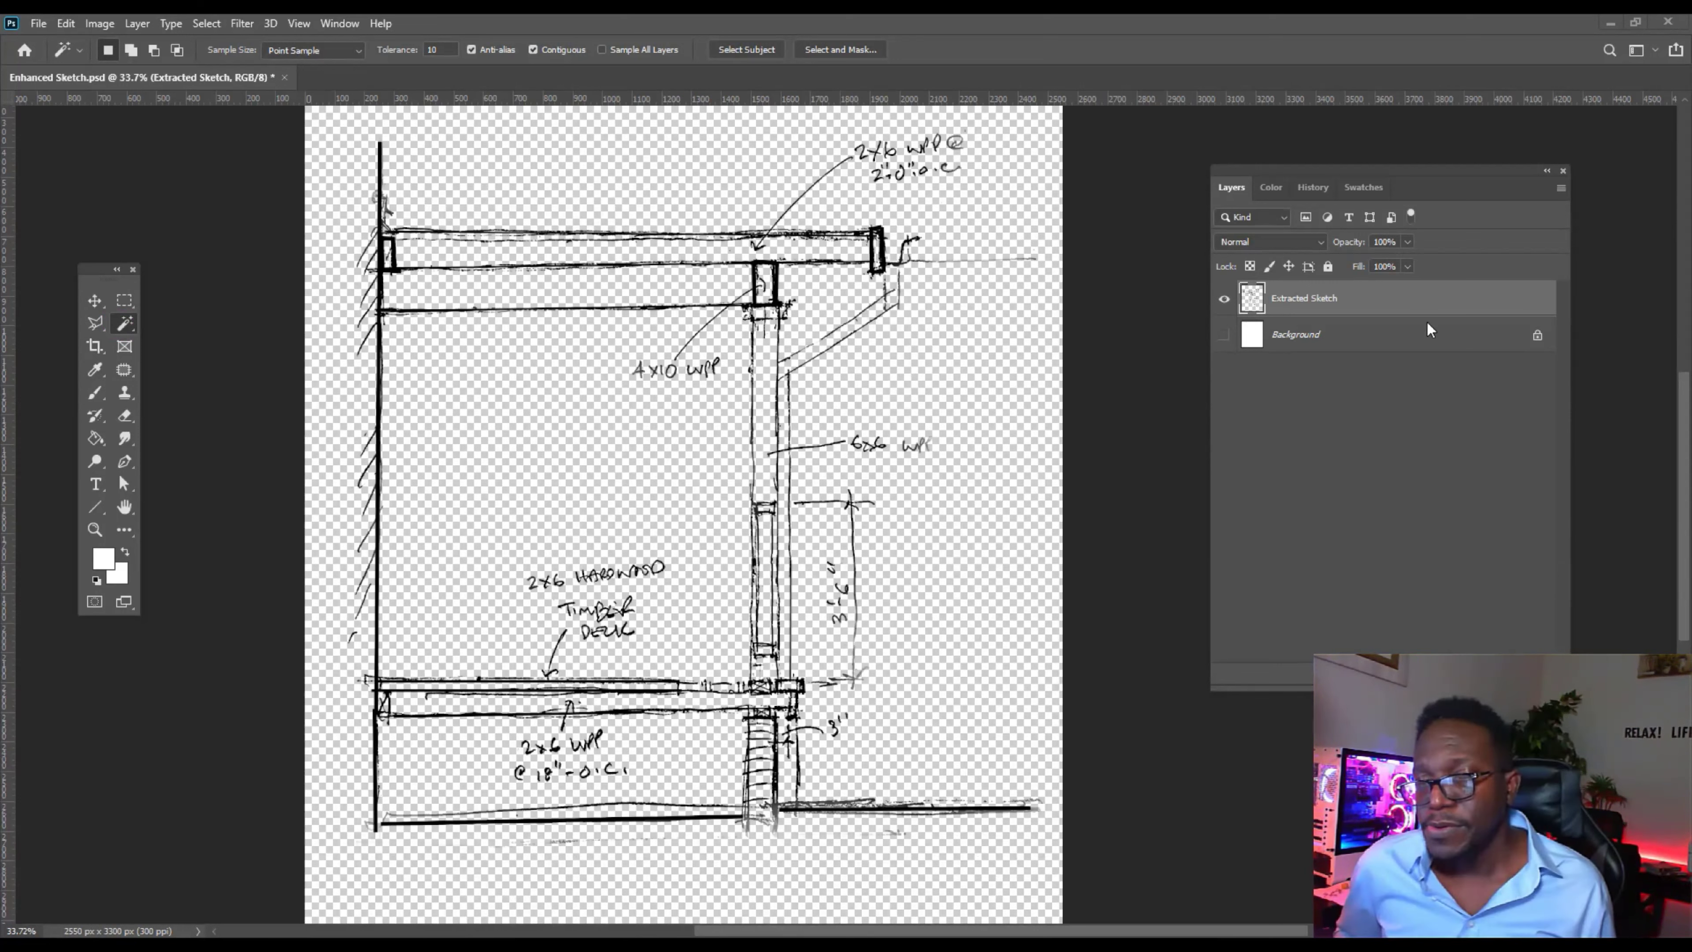
click(1223, 335)
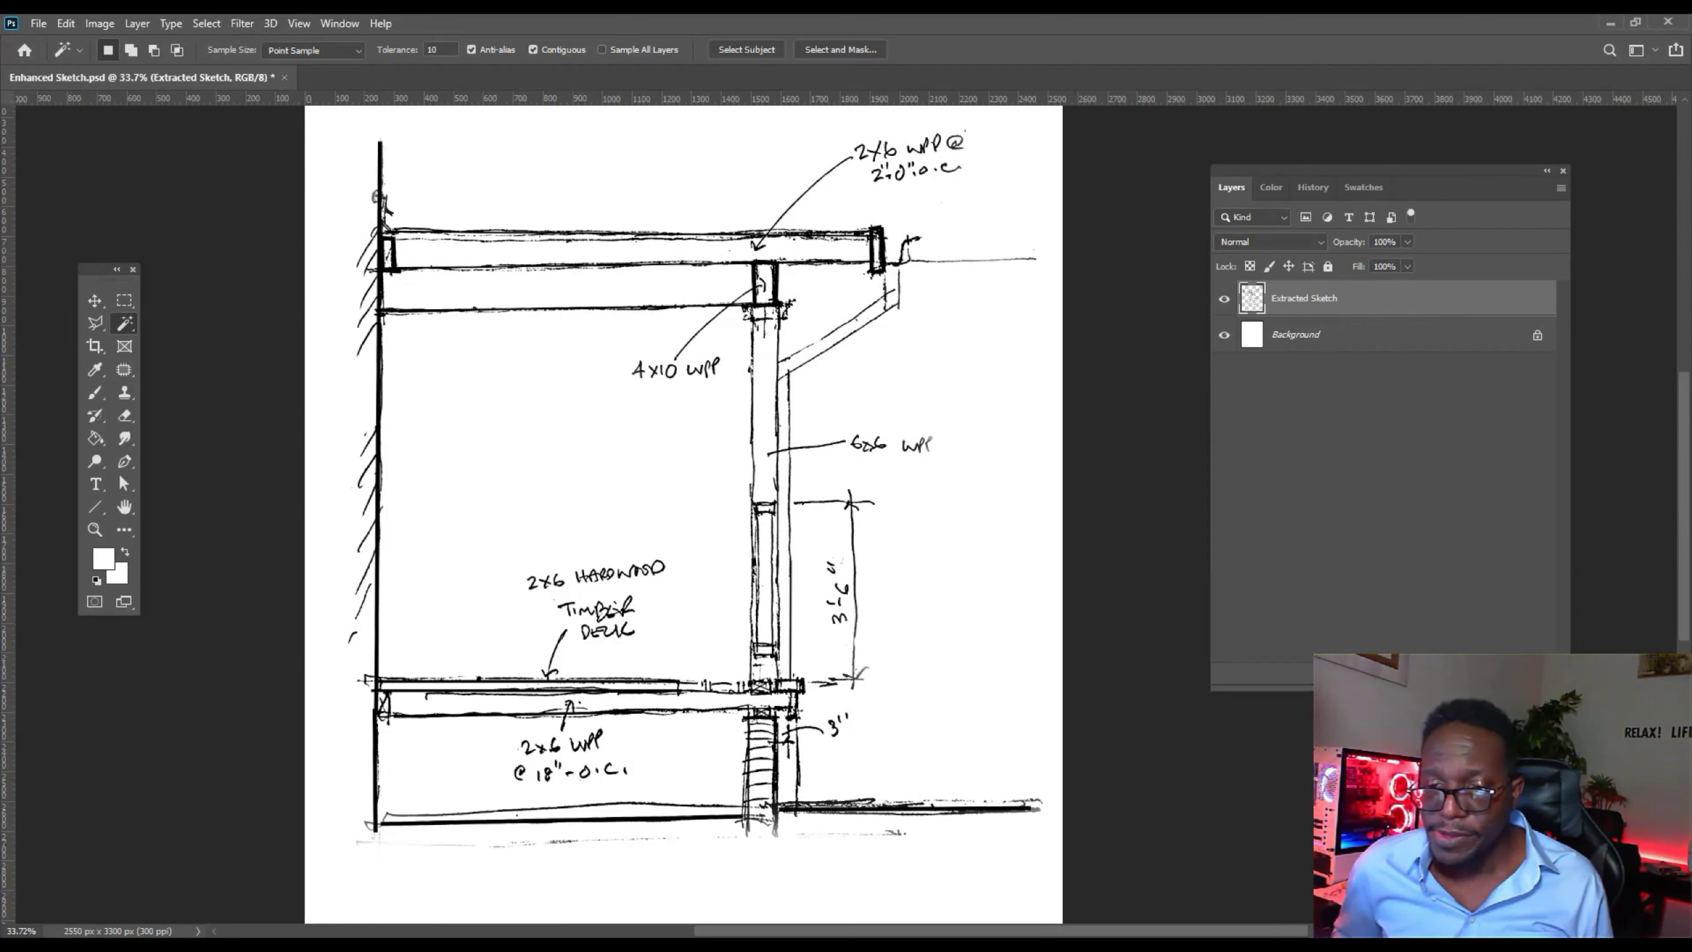
mouse_move(1306, 488)
mouse_down()
mouse_move(1449, 507)
mouse_move(1492, 548)
mouse_move(1505, 648)
mouse_up()
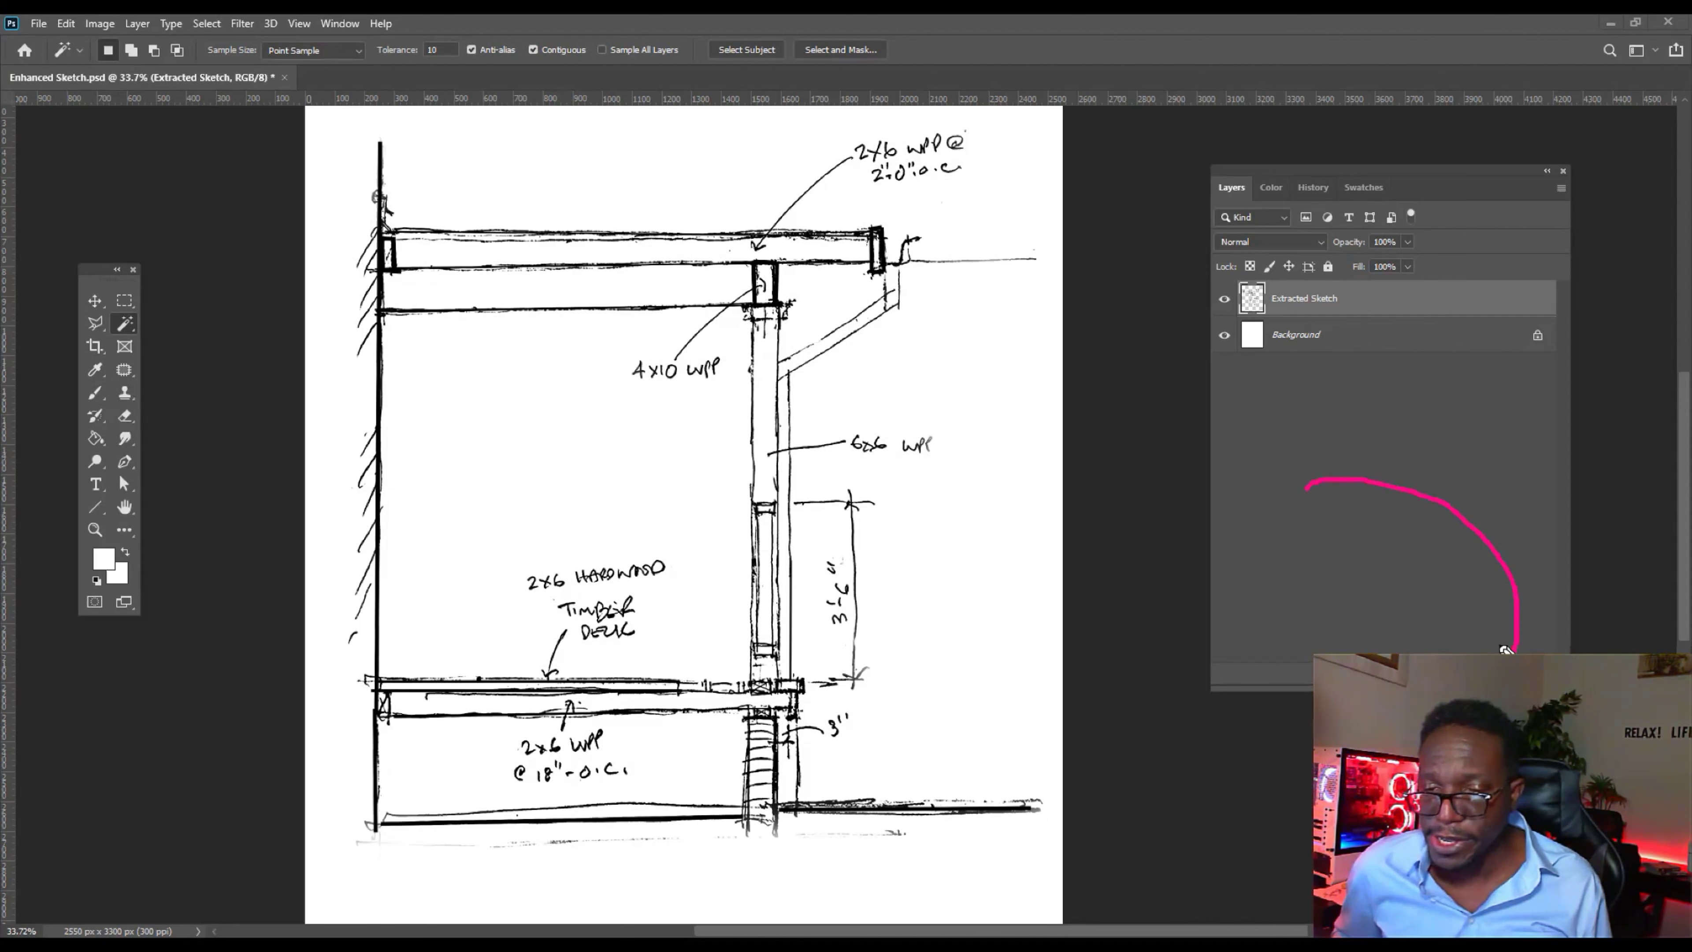
drag(1505, 650, 1515, 650)
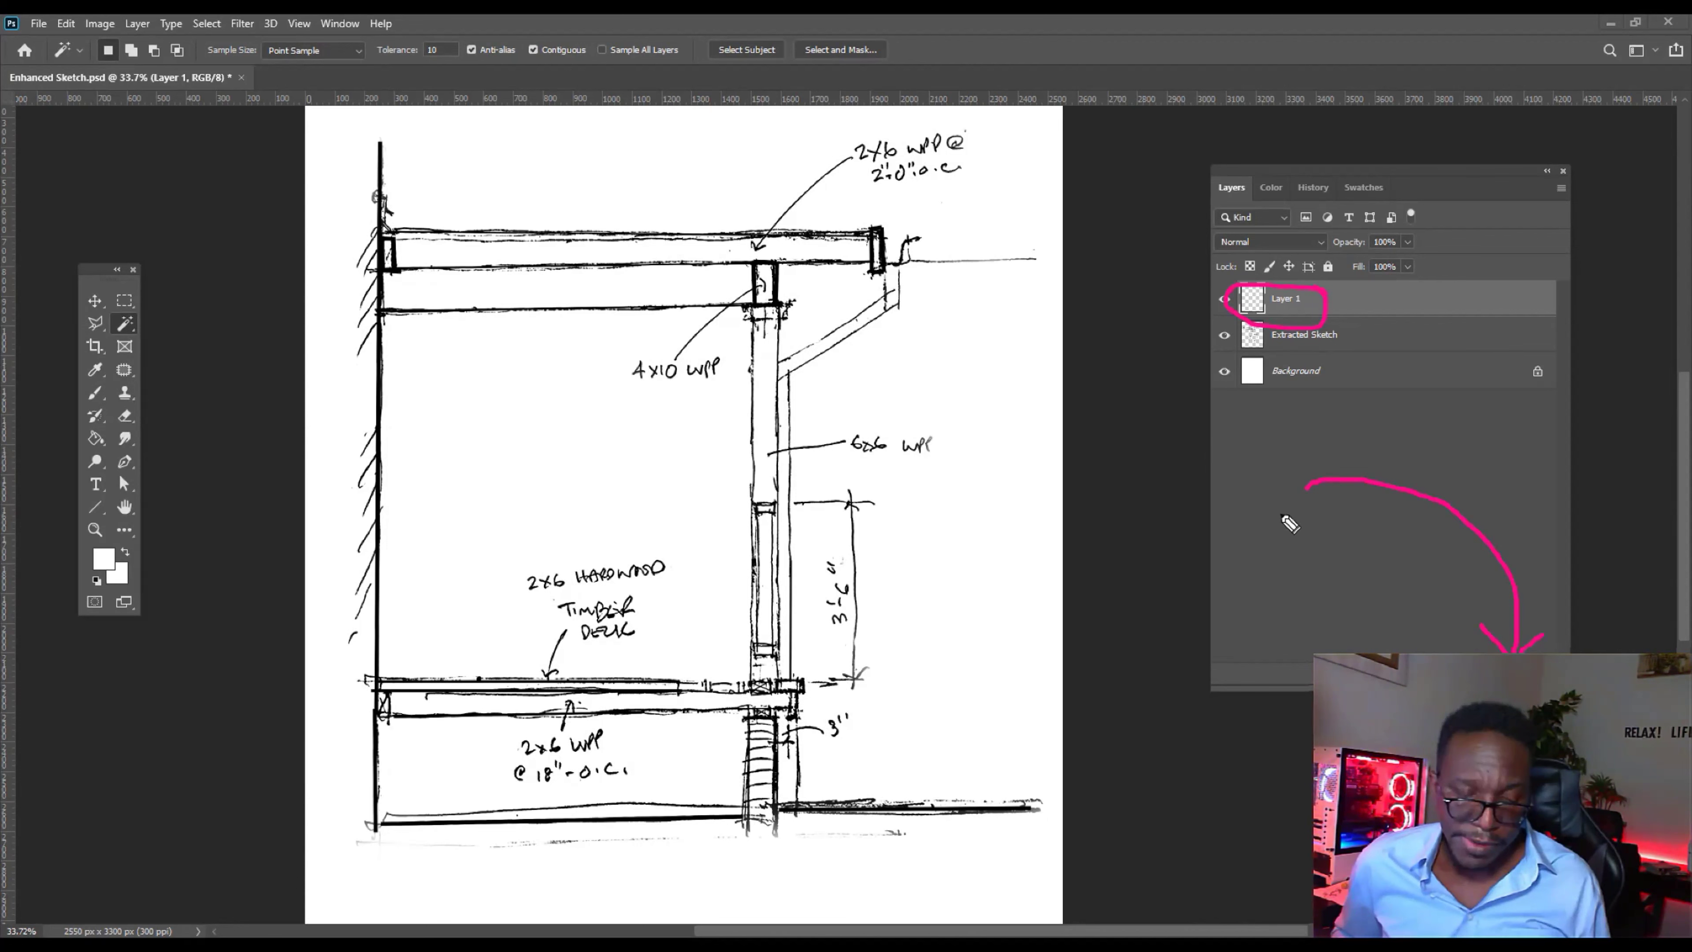
key(Escape)
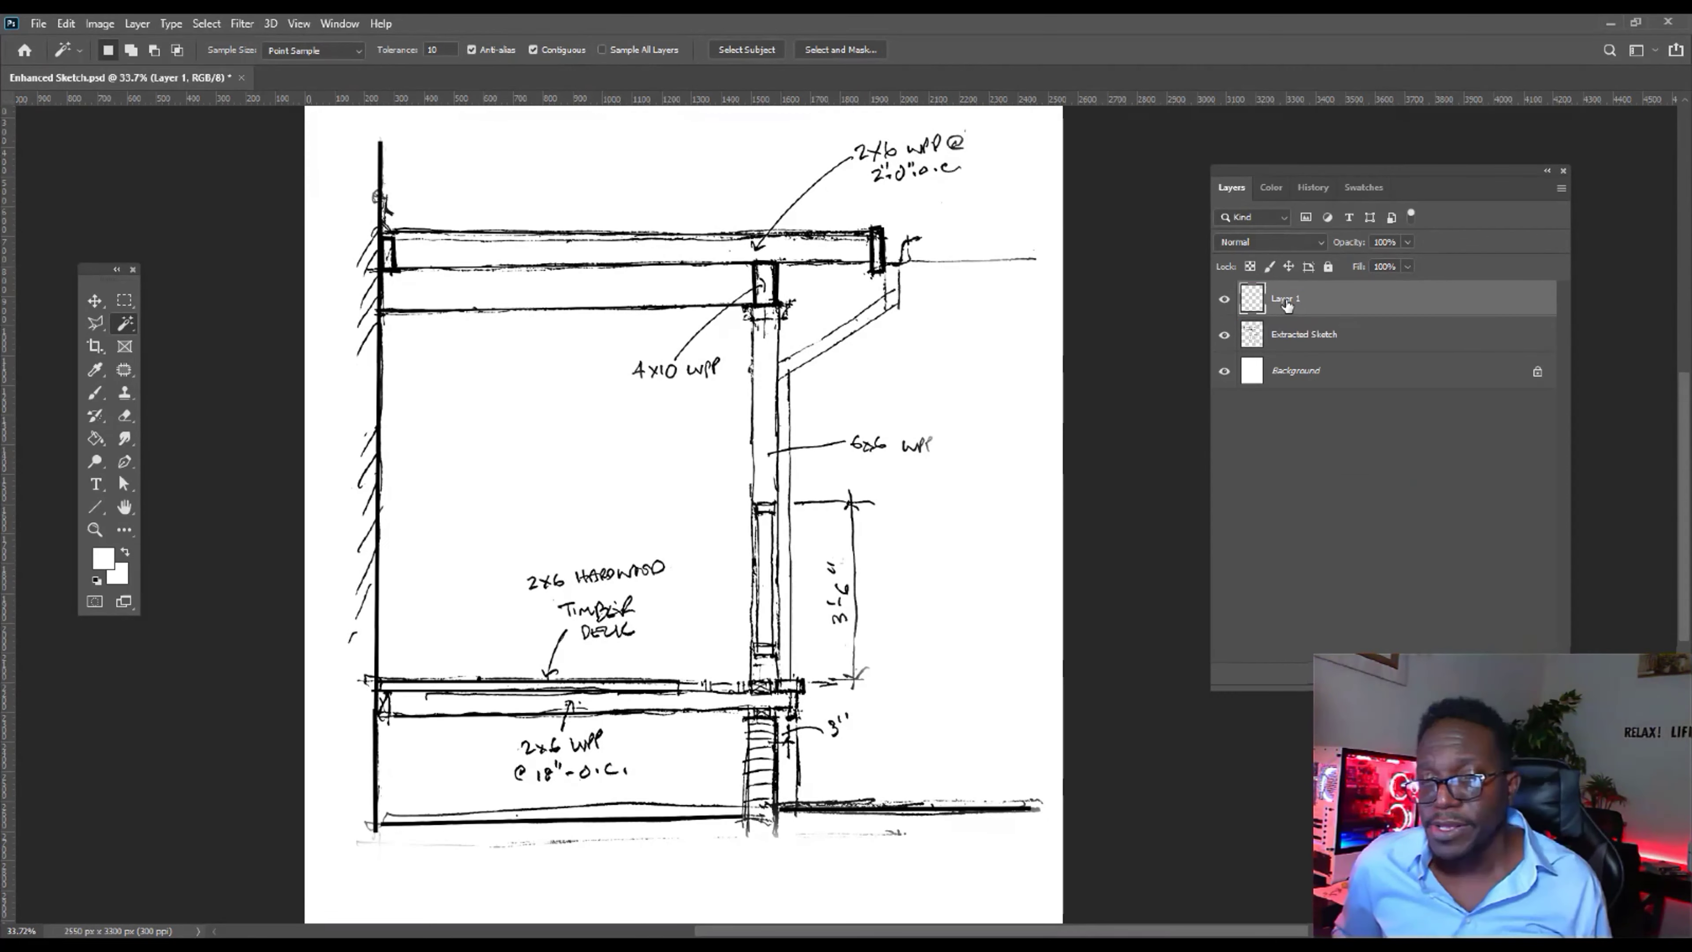
double_click(1286, 300)
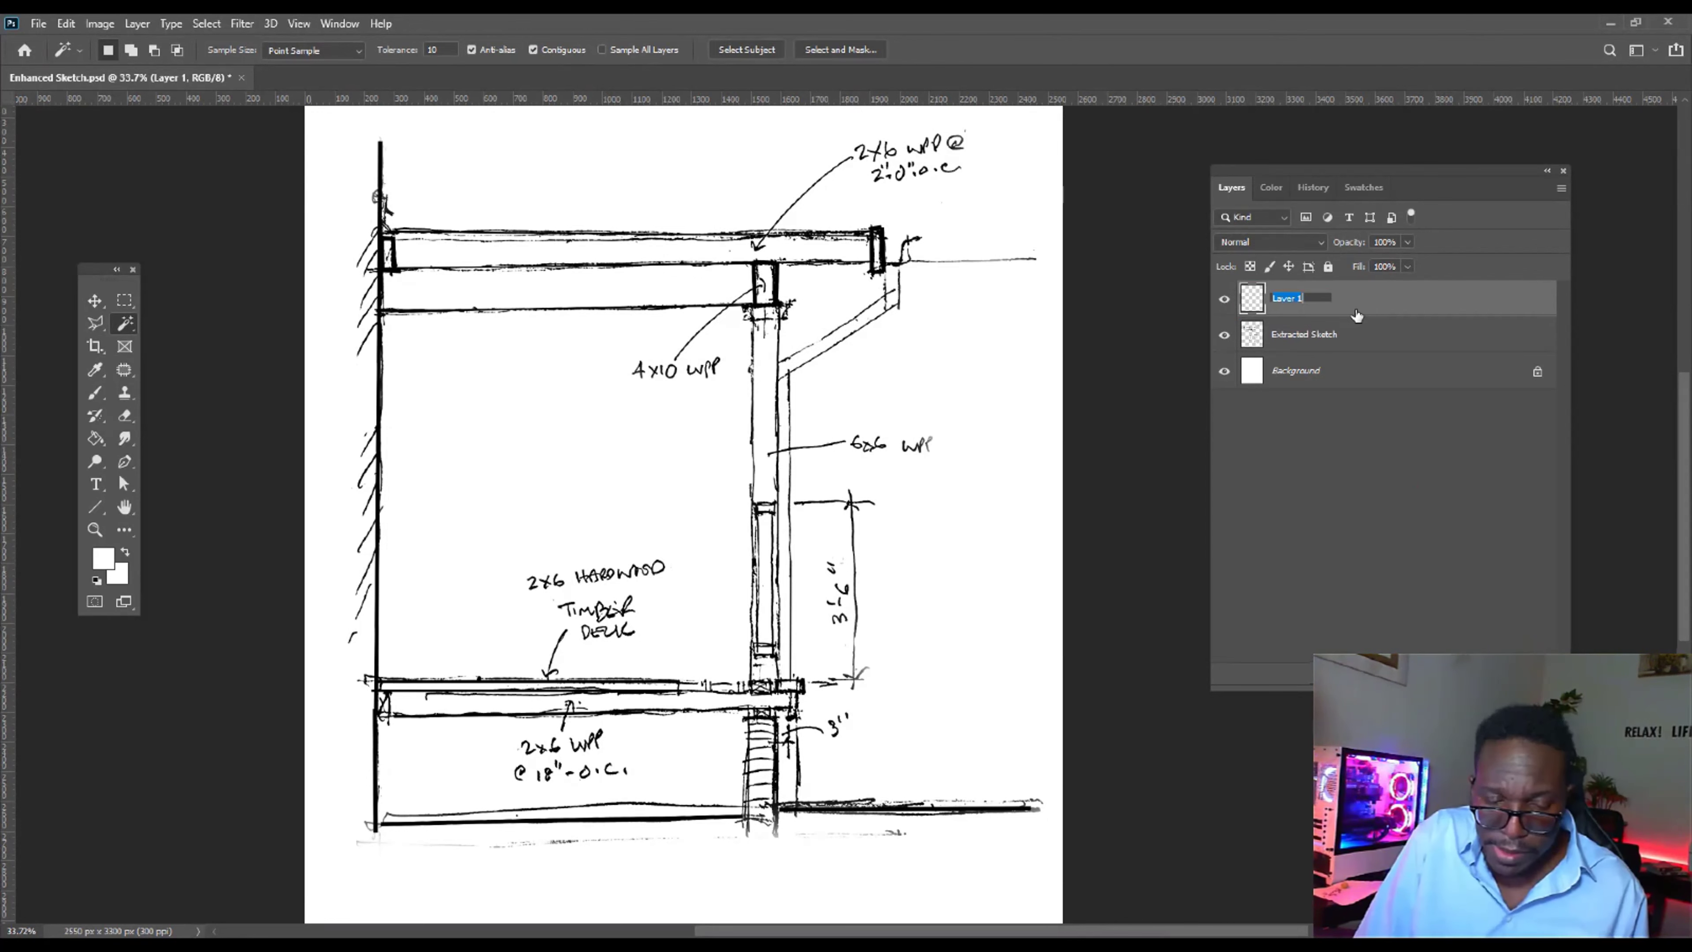
text(Wood Colour)
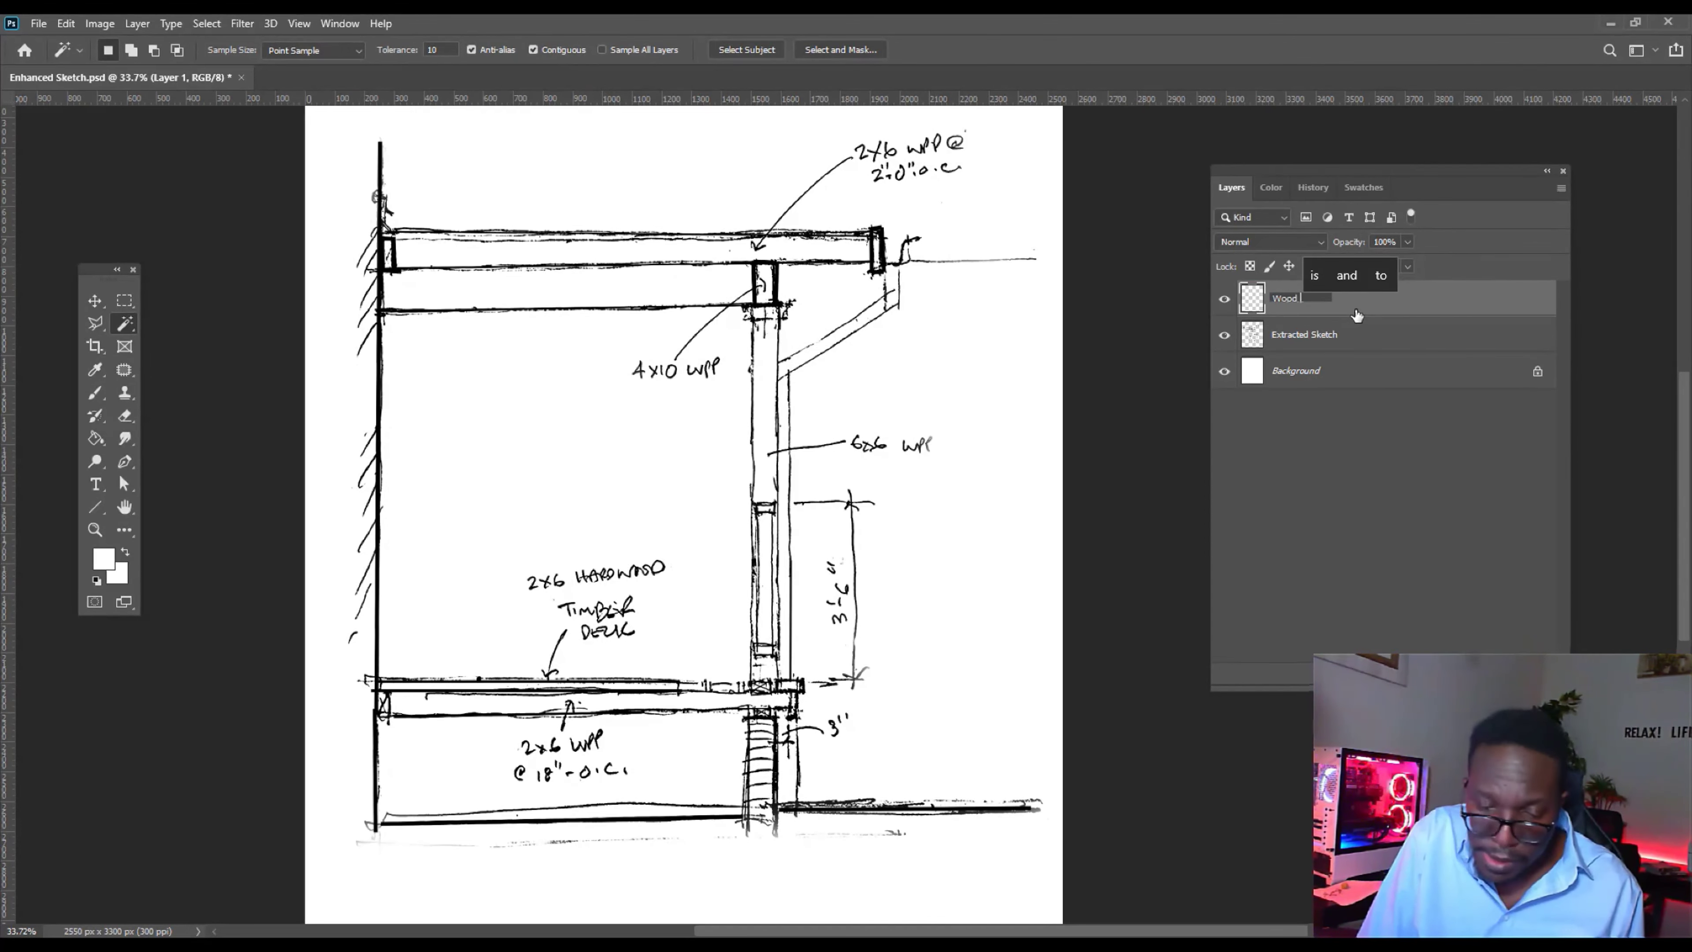
key(Return)
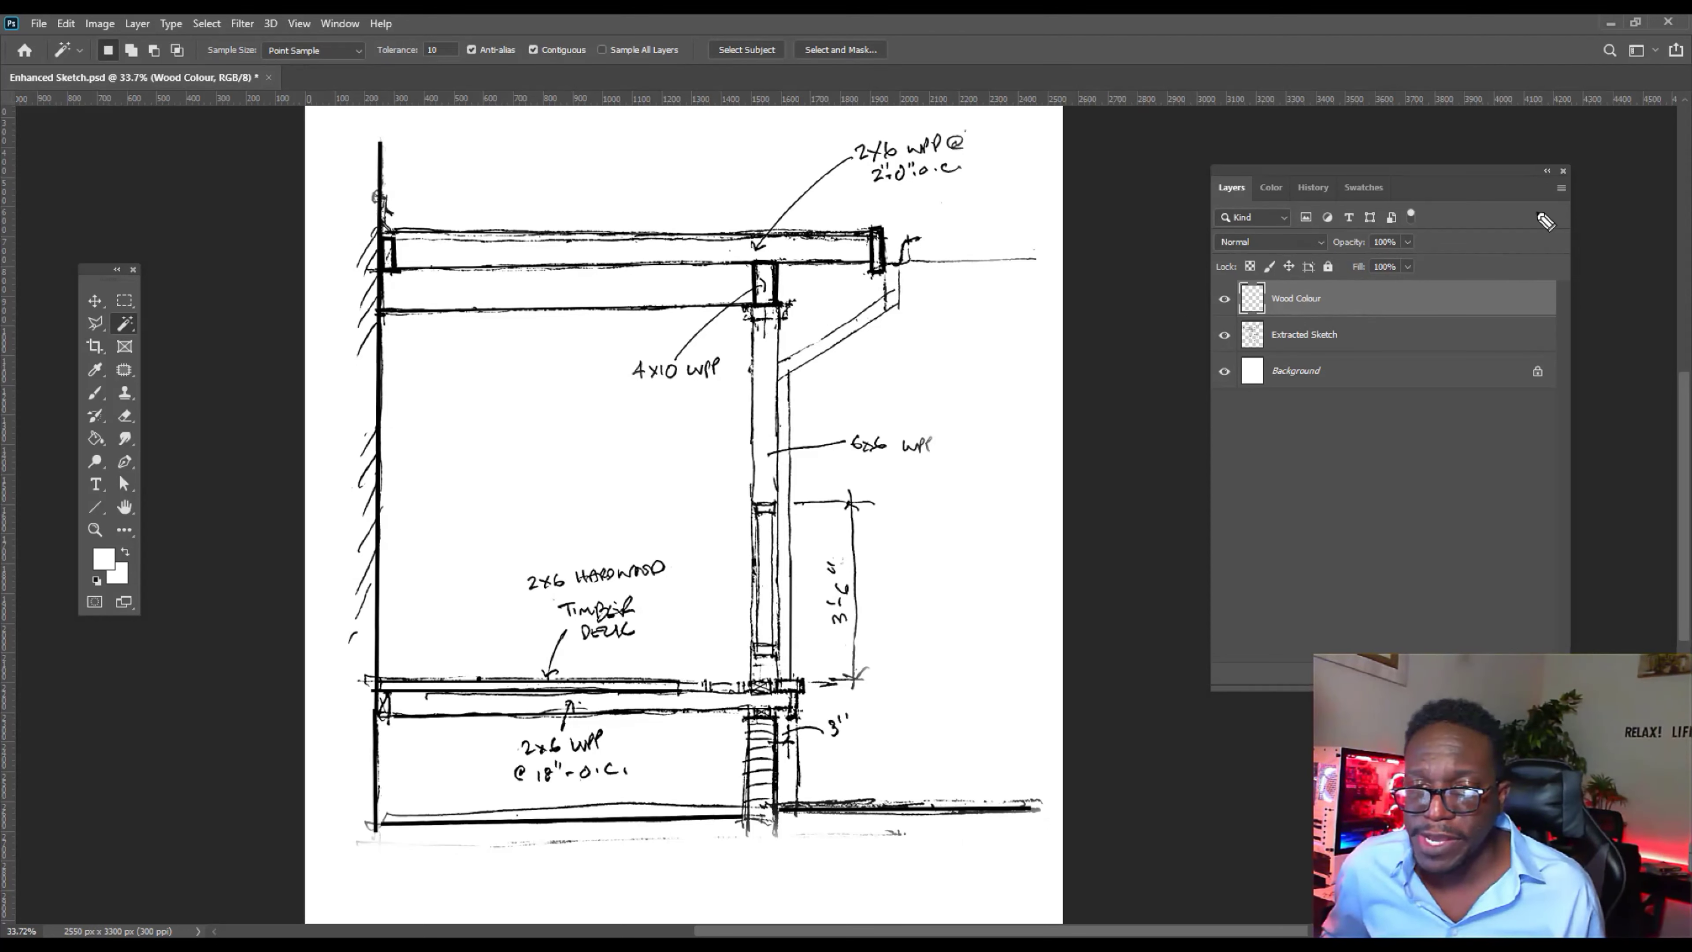
Look through the available colour swatch groups and return to the layer list.
mouse_move(1482, 123)
mouse_down()
mouse_move(1419, 129)
mouse_move(1357, 181)
mouse_move(1350, 147)
mouse_move(1359, 177)
mouse_move(1432, 149)
mouse_up()
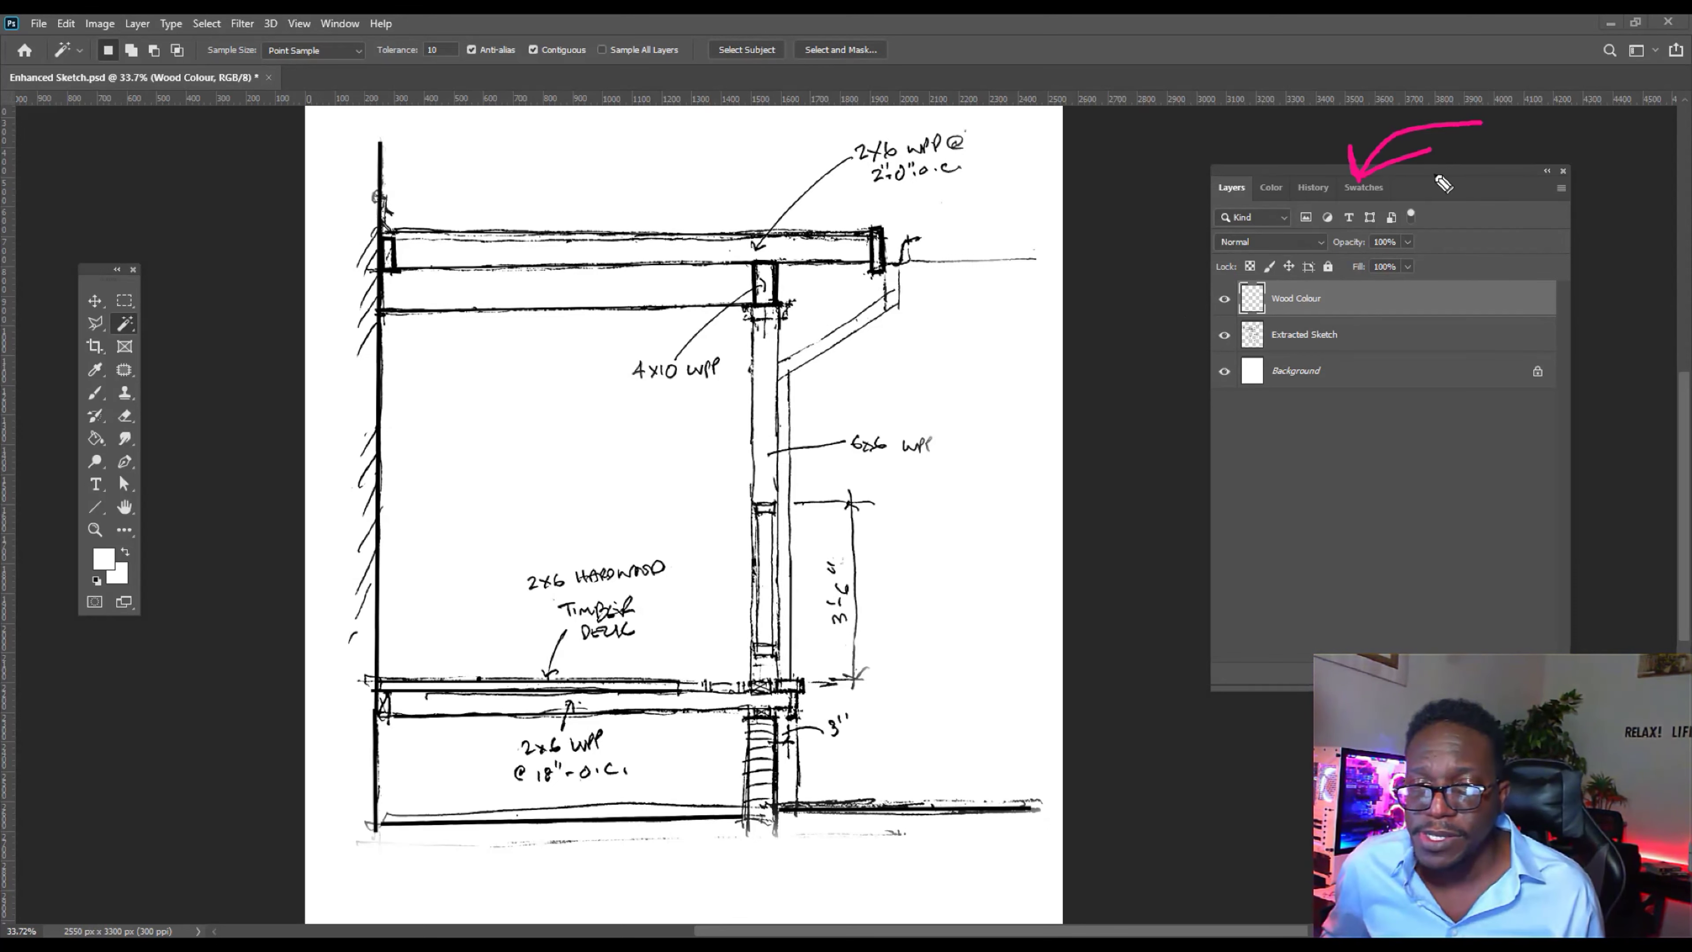
click(1362, 189)
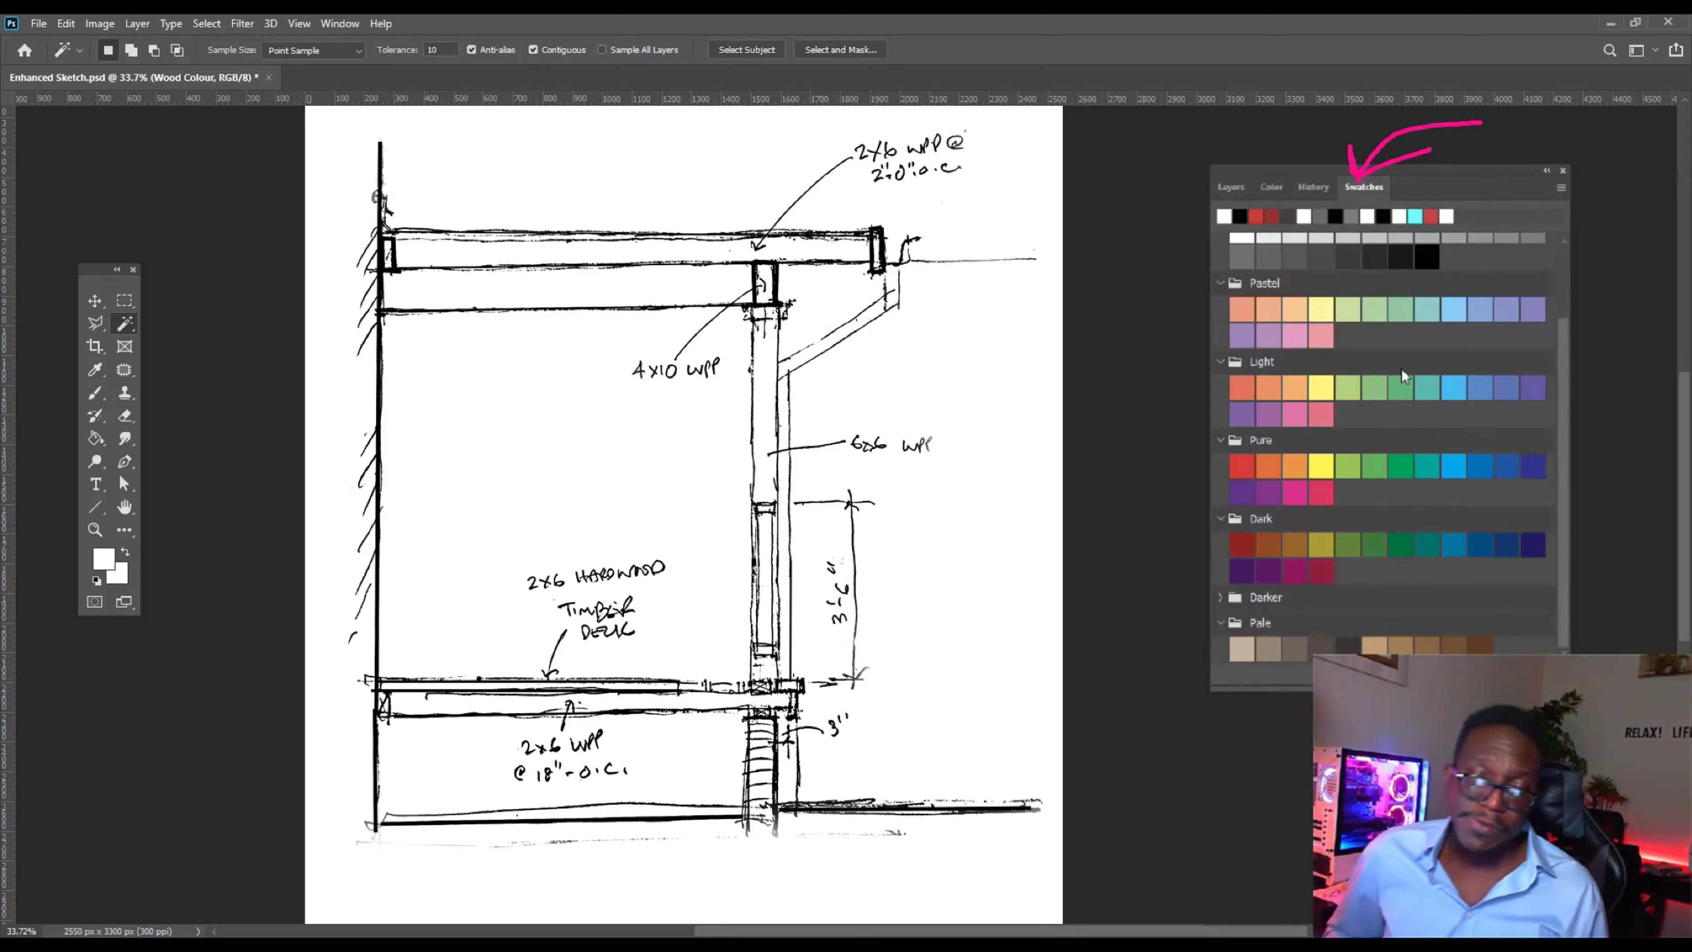
click(1235, 187)
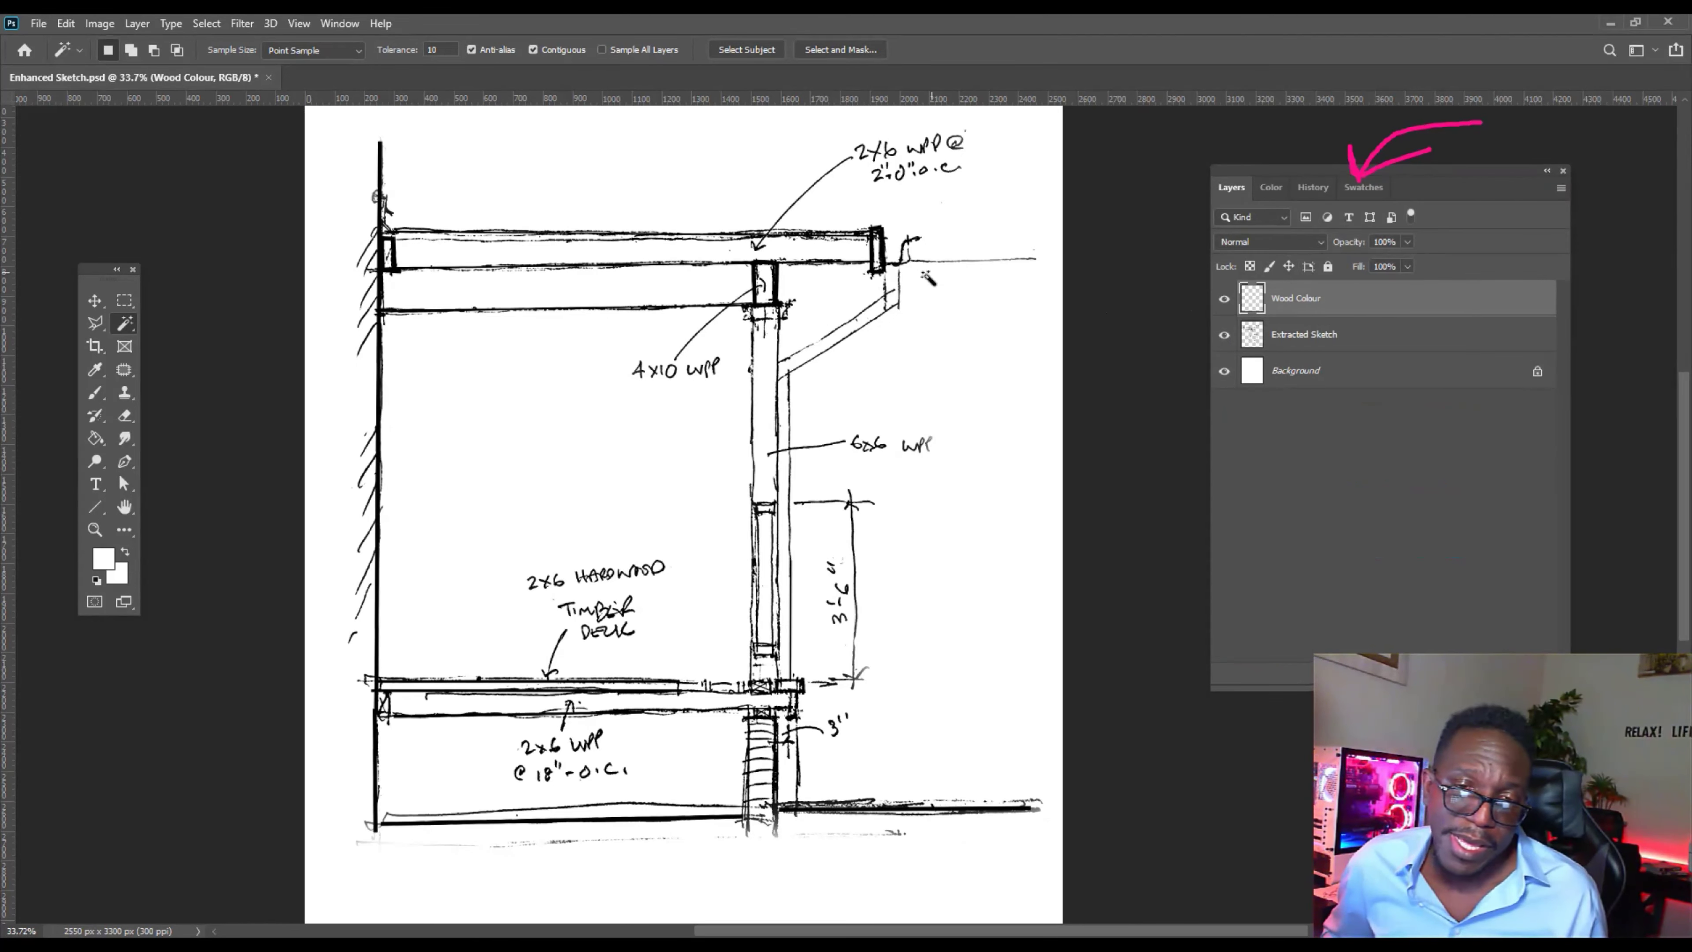
Begin outlining the upper 2x6 roof beam with the Polygonal Lasso on the Wood Colour layer.
click(96, 327)
mouse_move(24, 236)
mouse_down()
mouse_move(73, 316)
mouse_move(54, 327)
mouse_up()
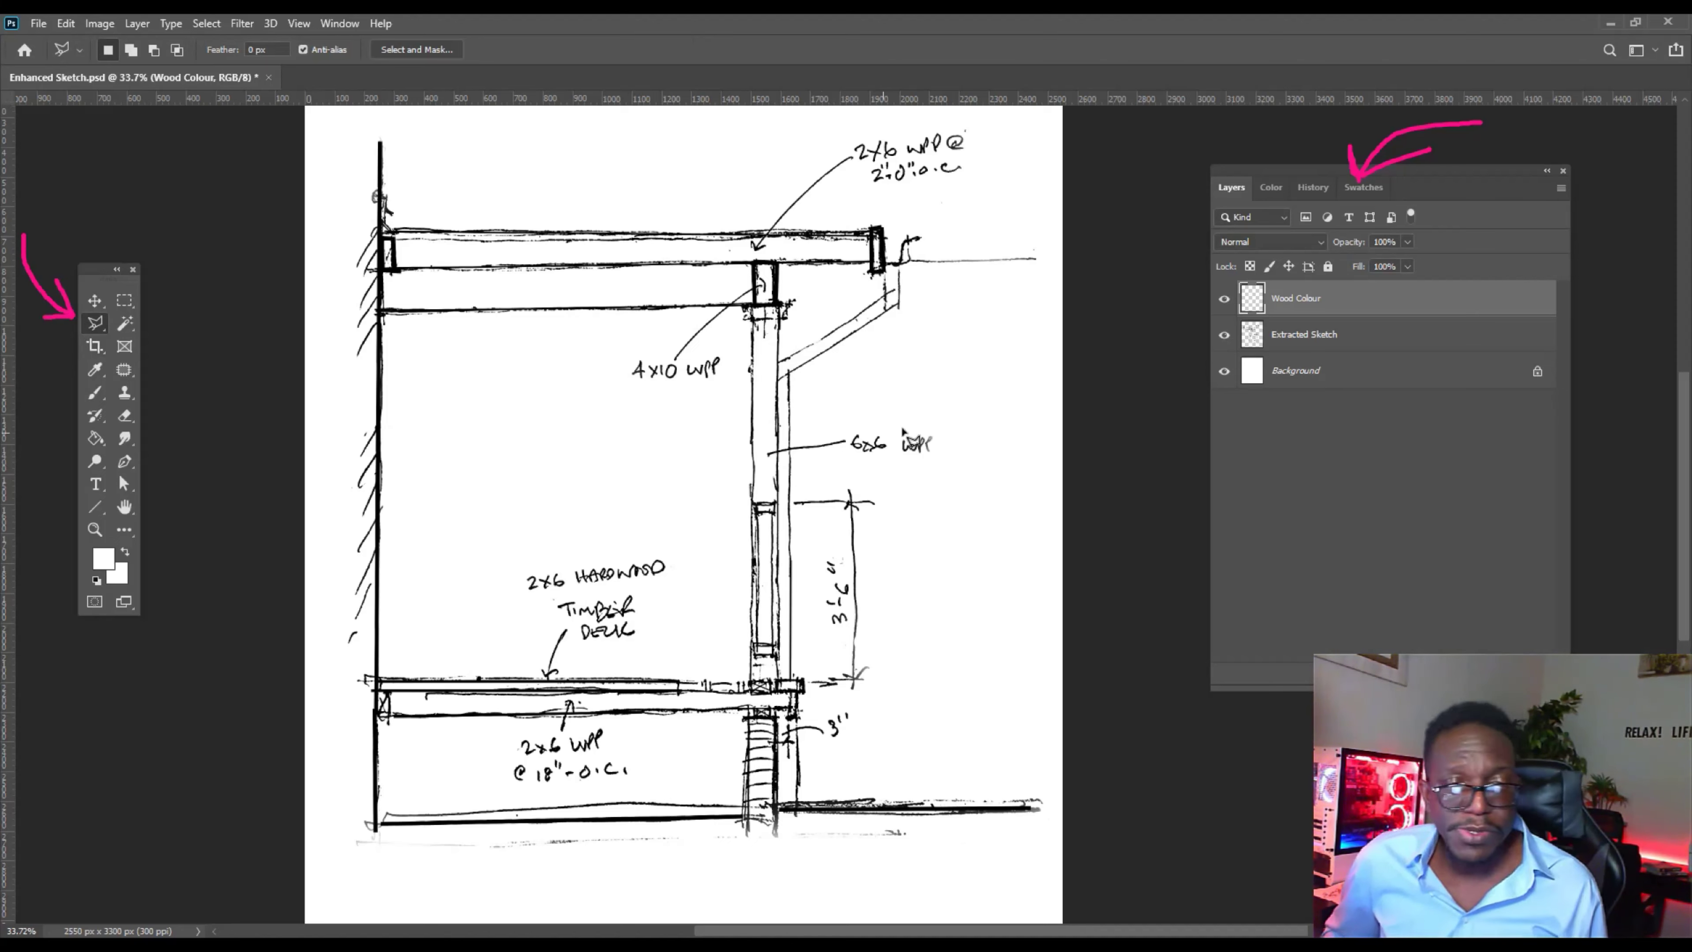
scroll(756, 561, up, 3)
scroll(756, 561, up, 3)
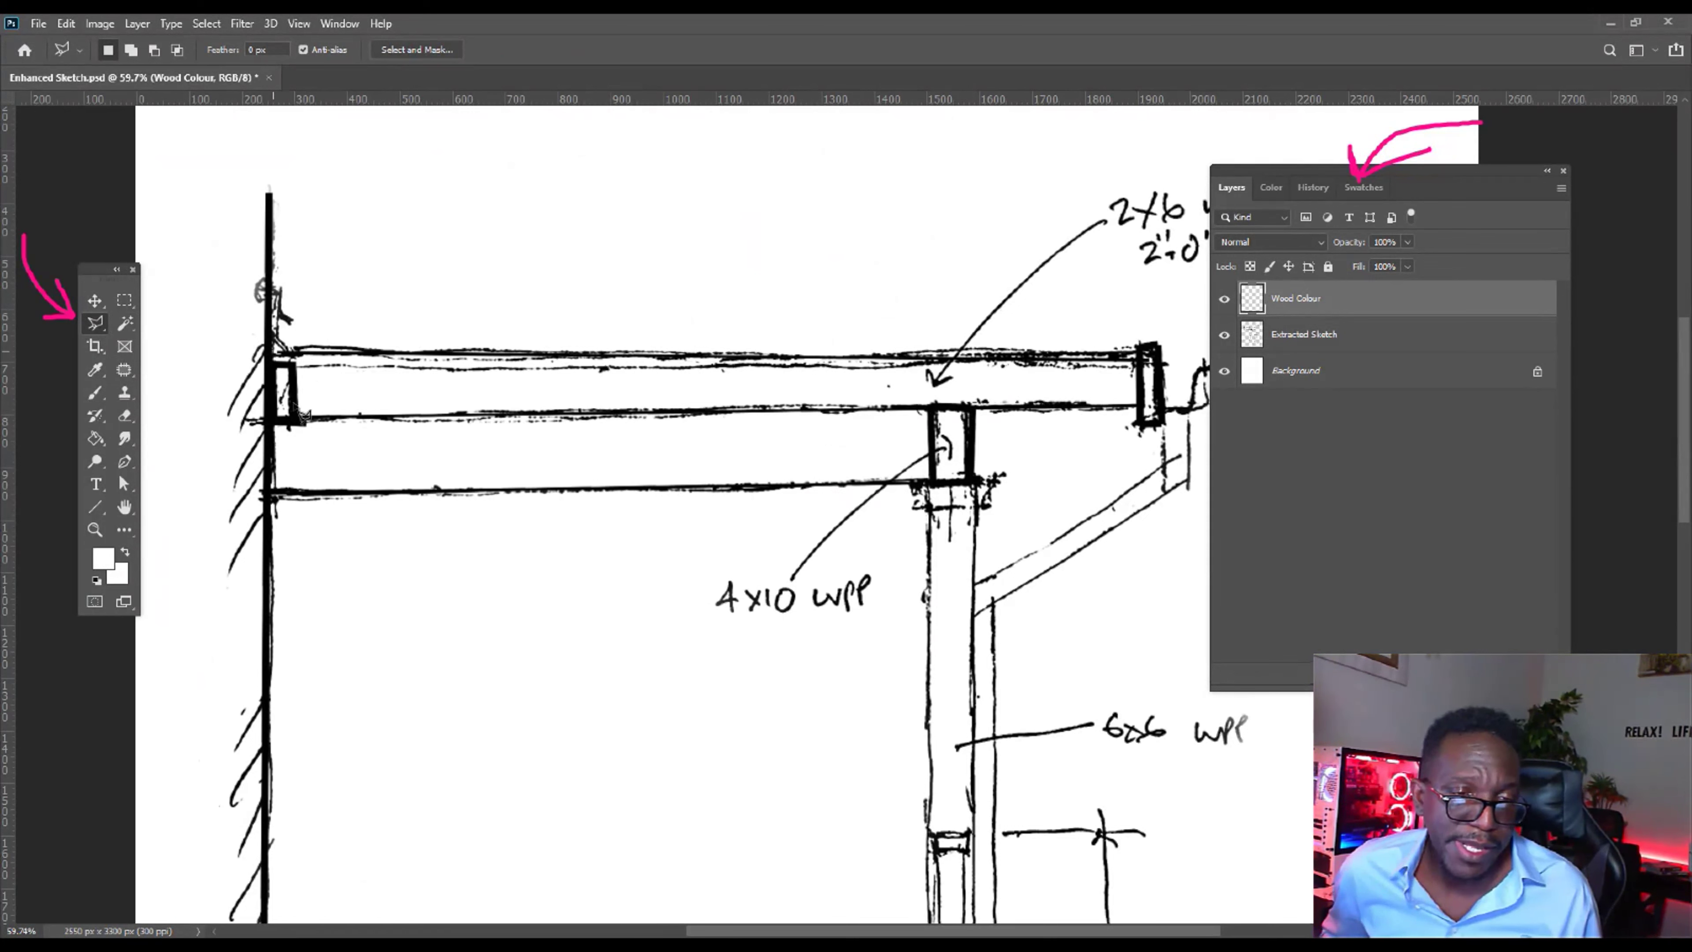
click(269, 418)
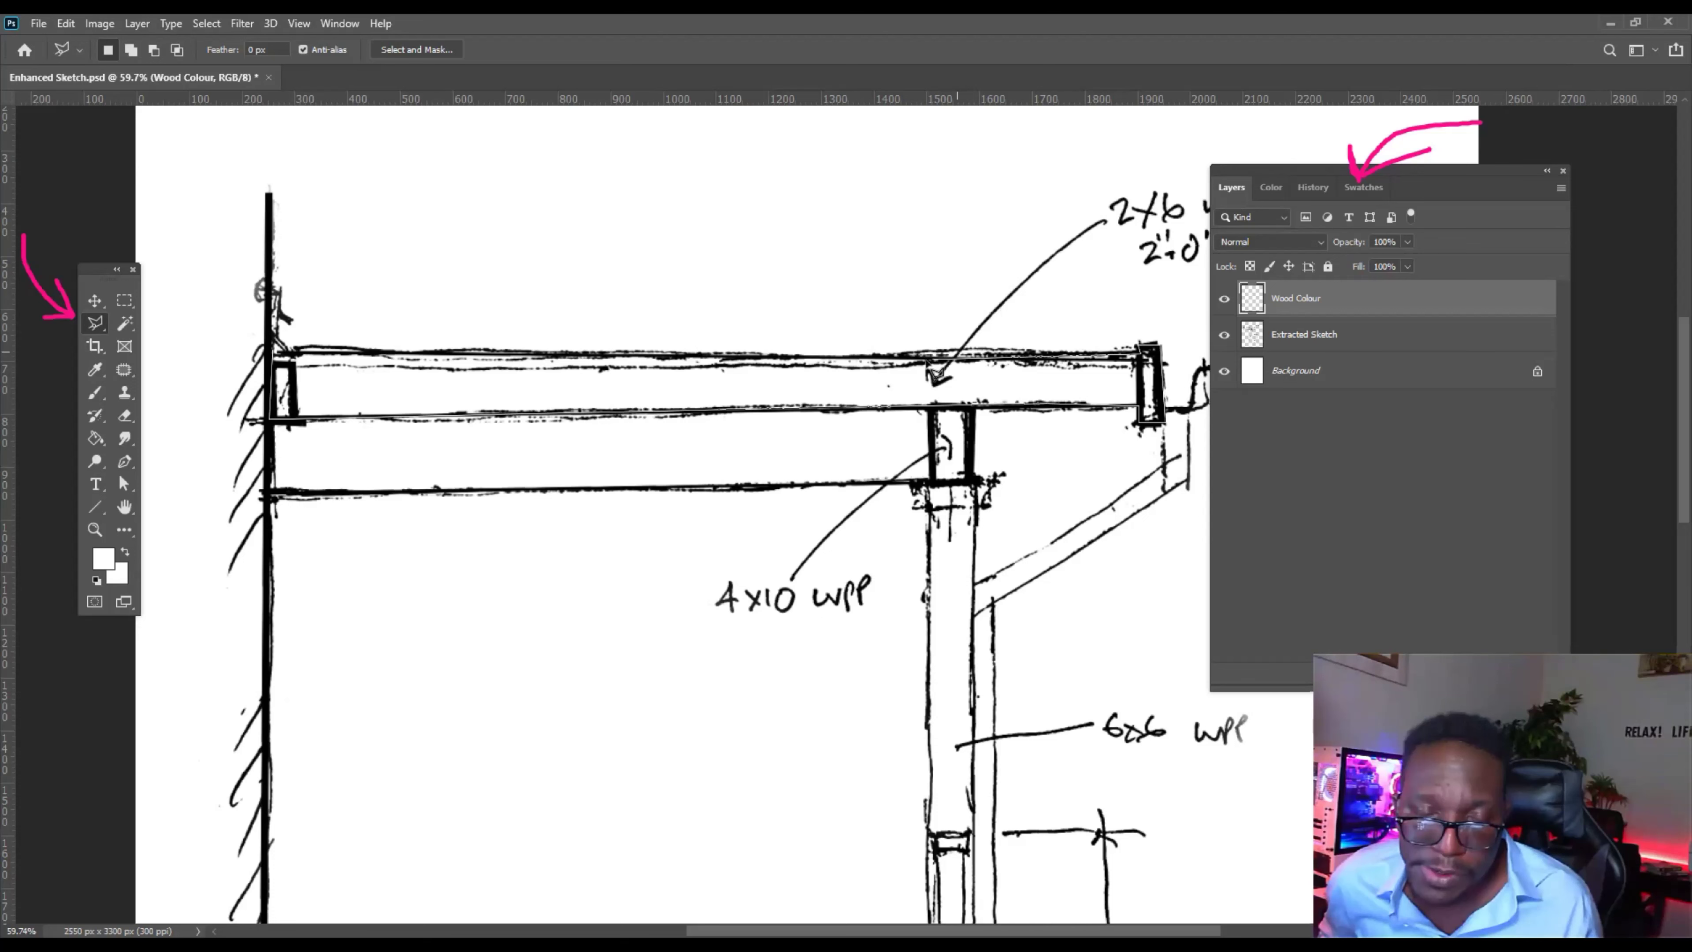
click(376, 378)
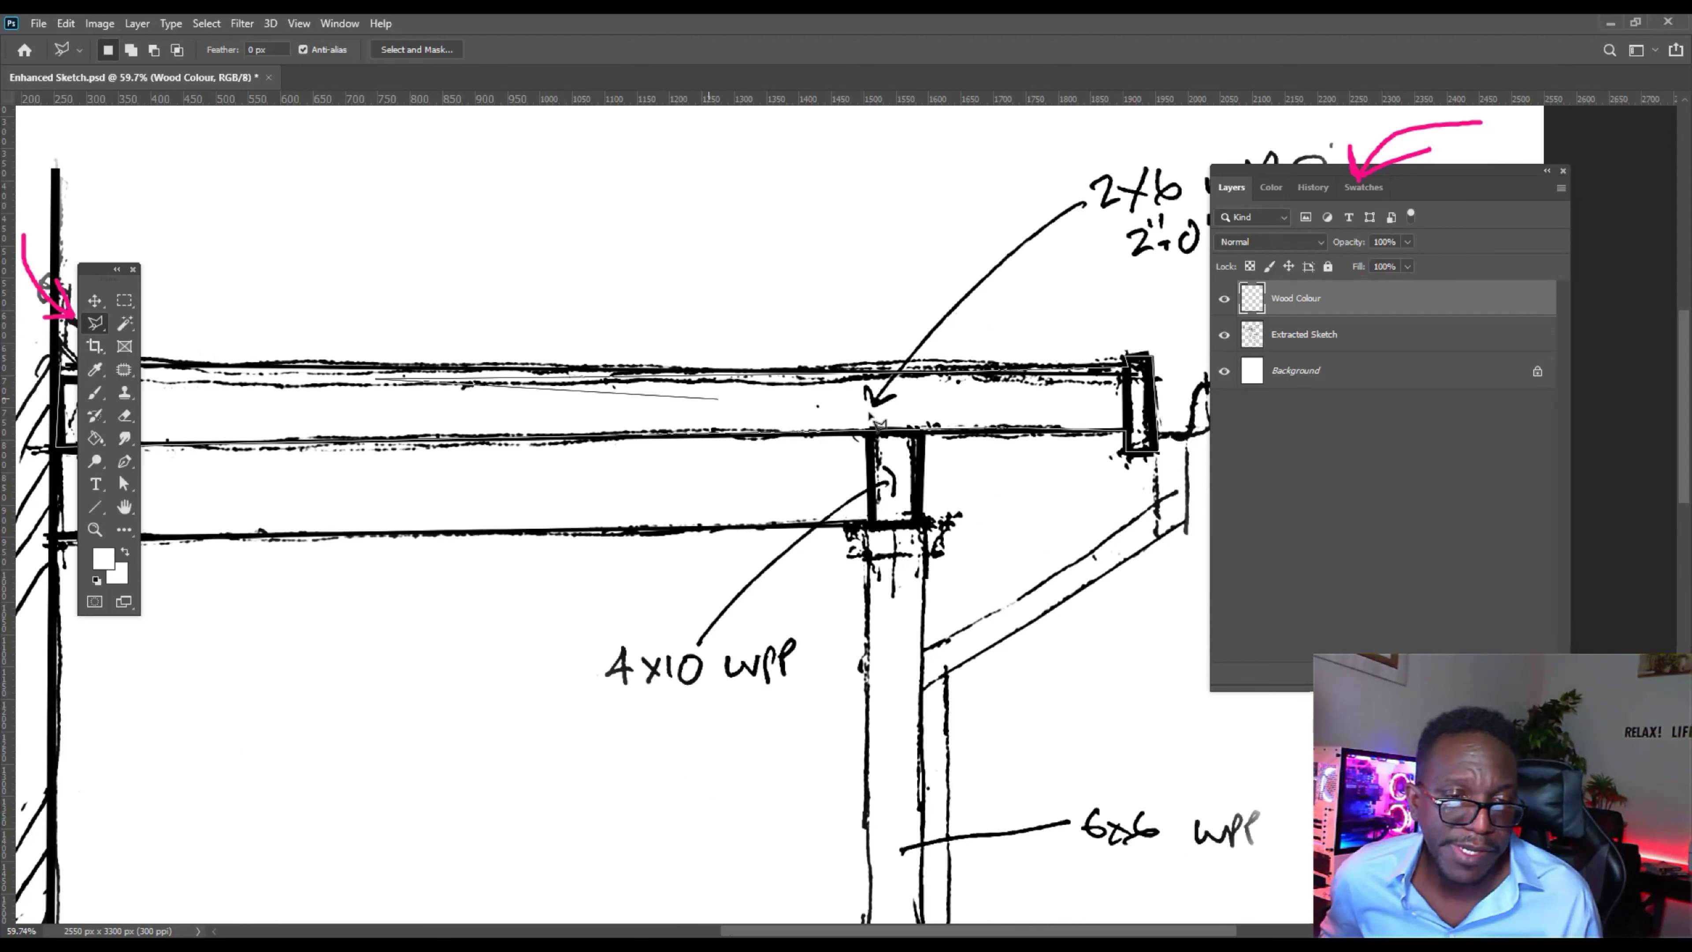
Undo the creation of the Wood Colour layer and restore it from the history up to the Polygonal Lasso state.
scroll(878, 421, down, 2)
scroll(674, 413, down, 2)
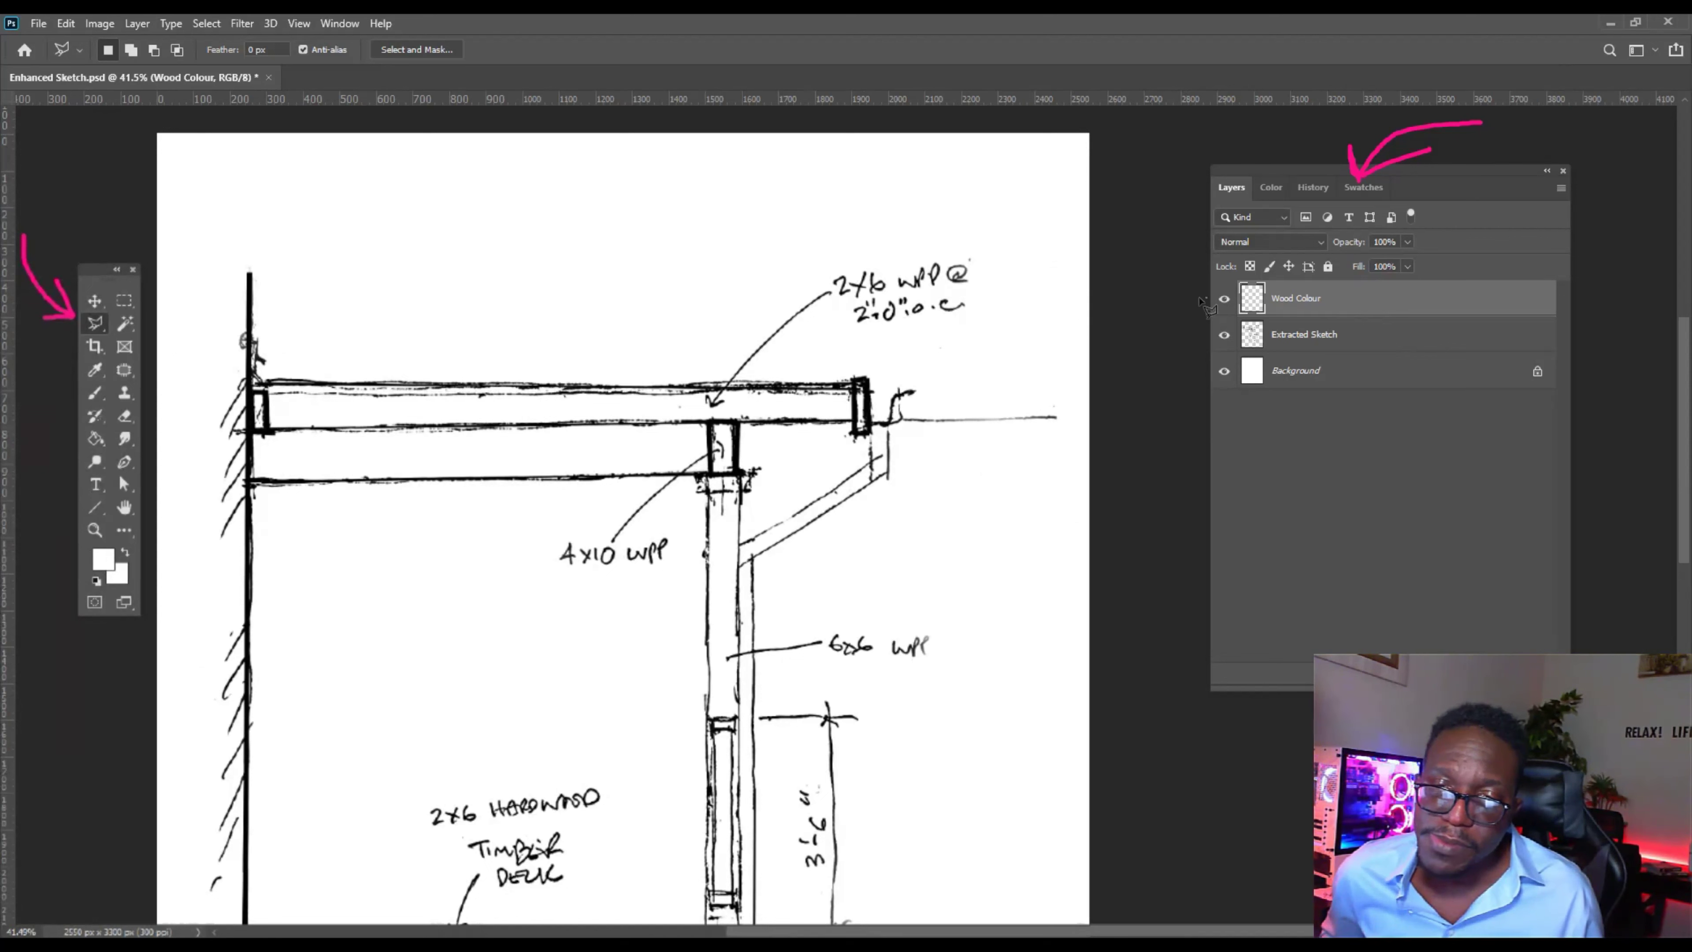
key(Escape)
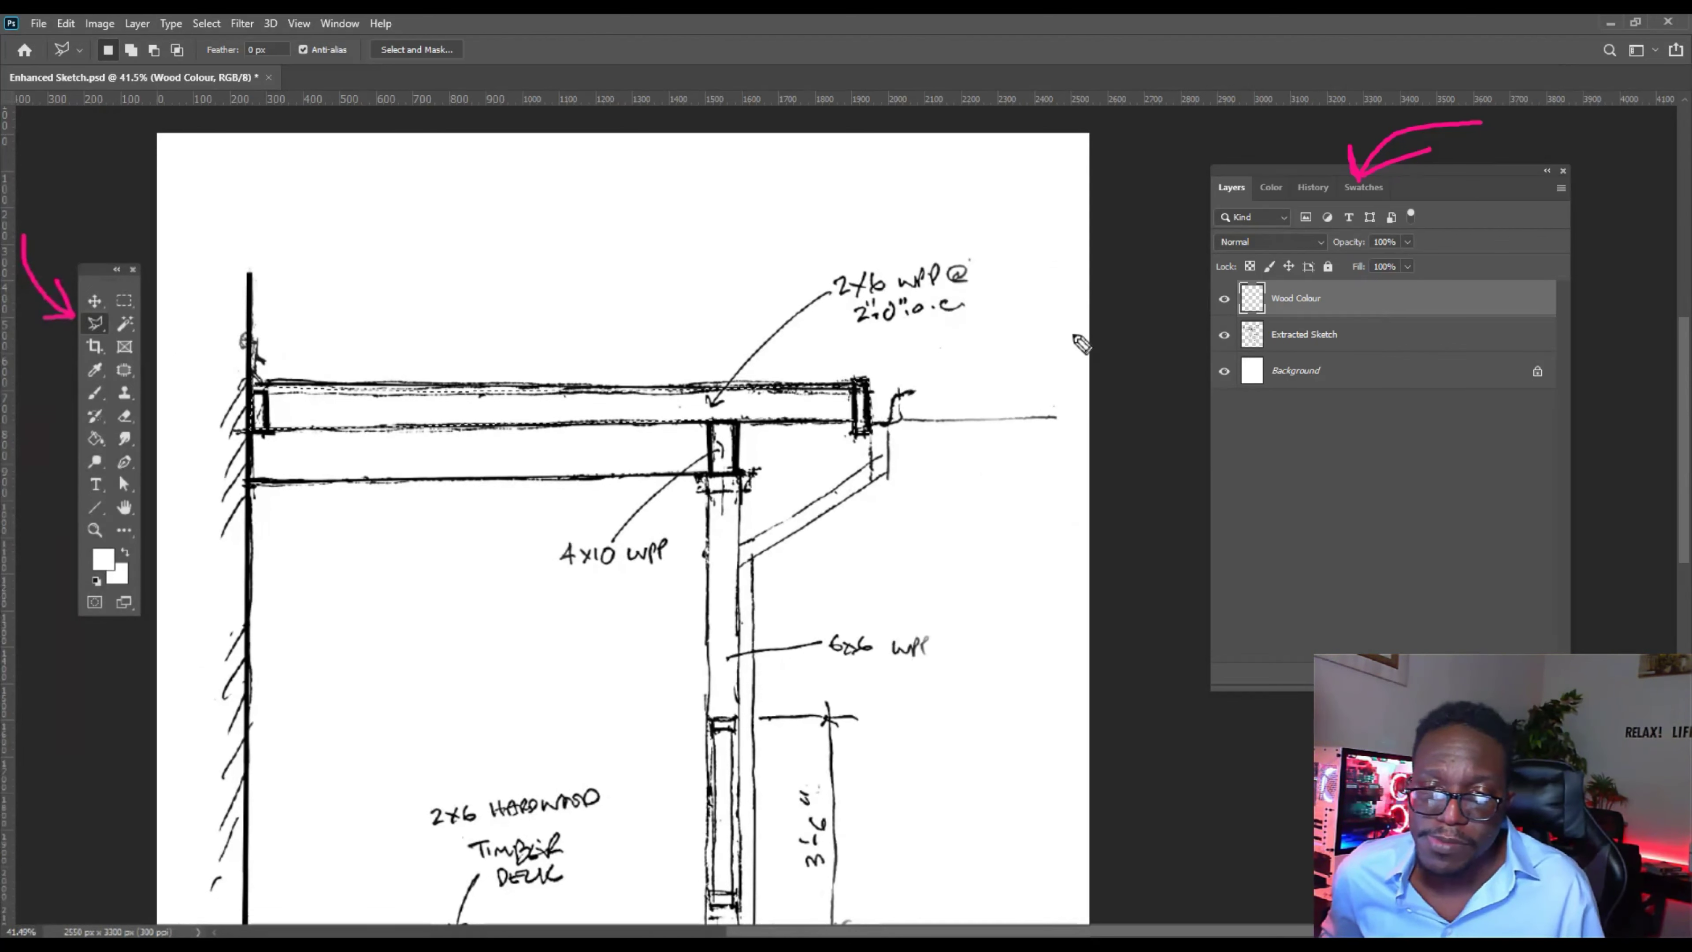
key(ctrl+z)
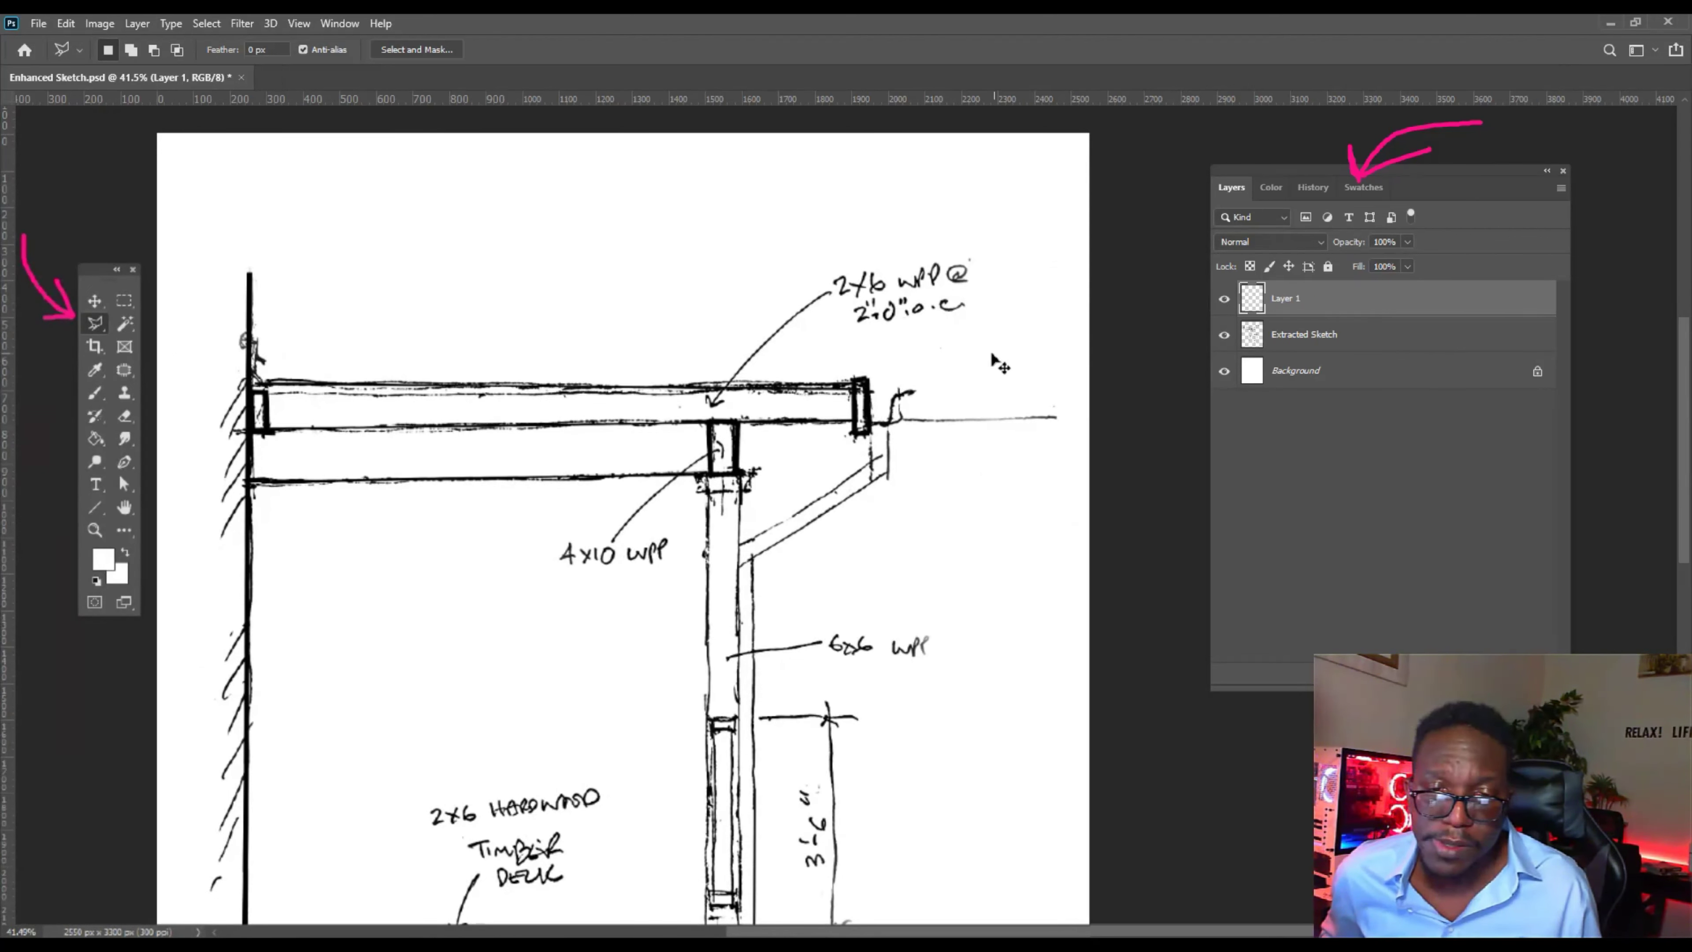
key(ctrl+z)
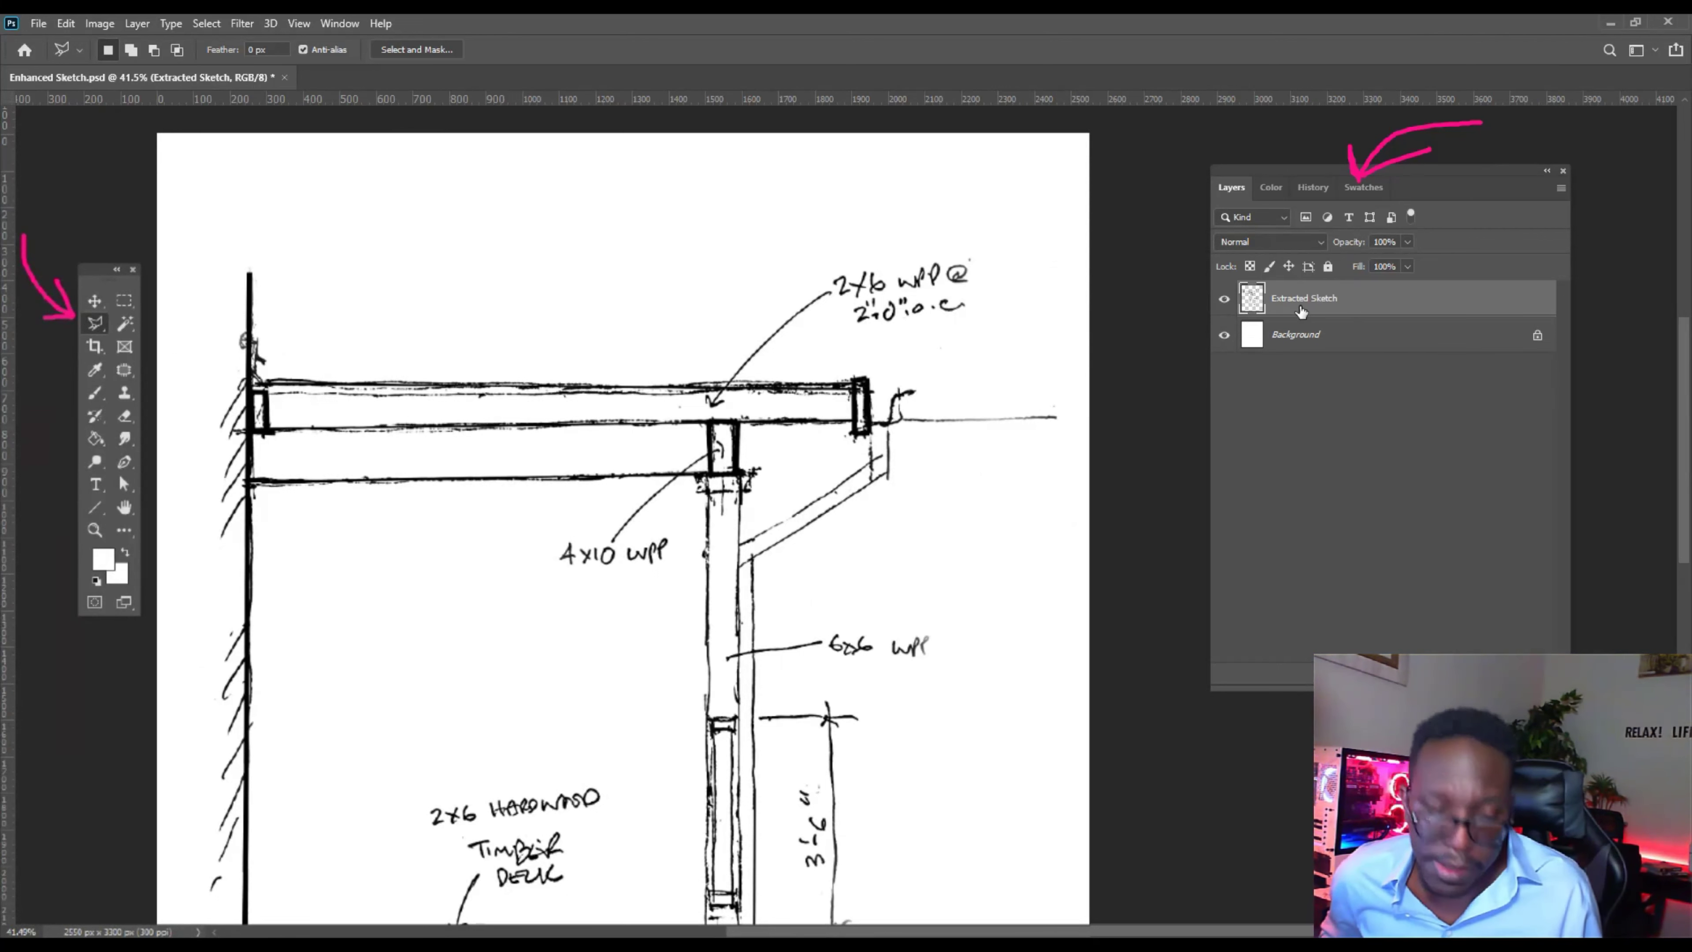
click(1312, 187)
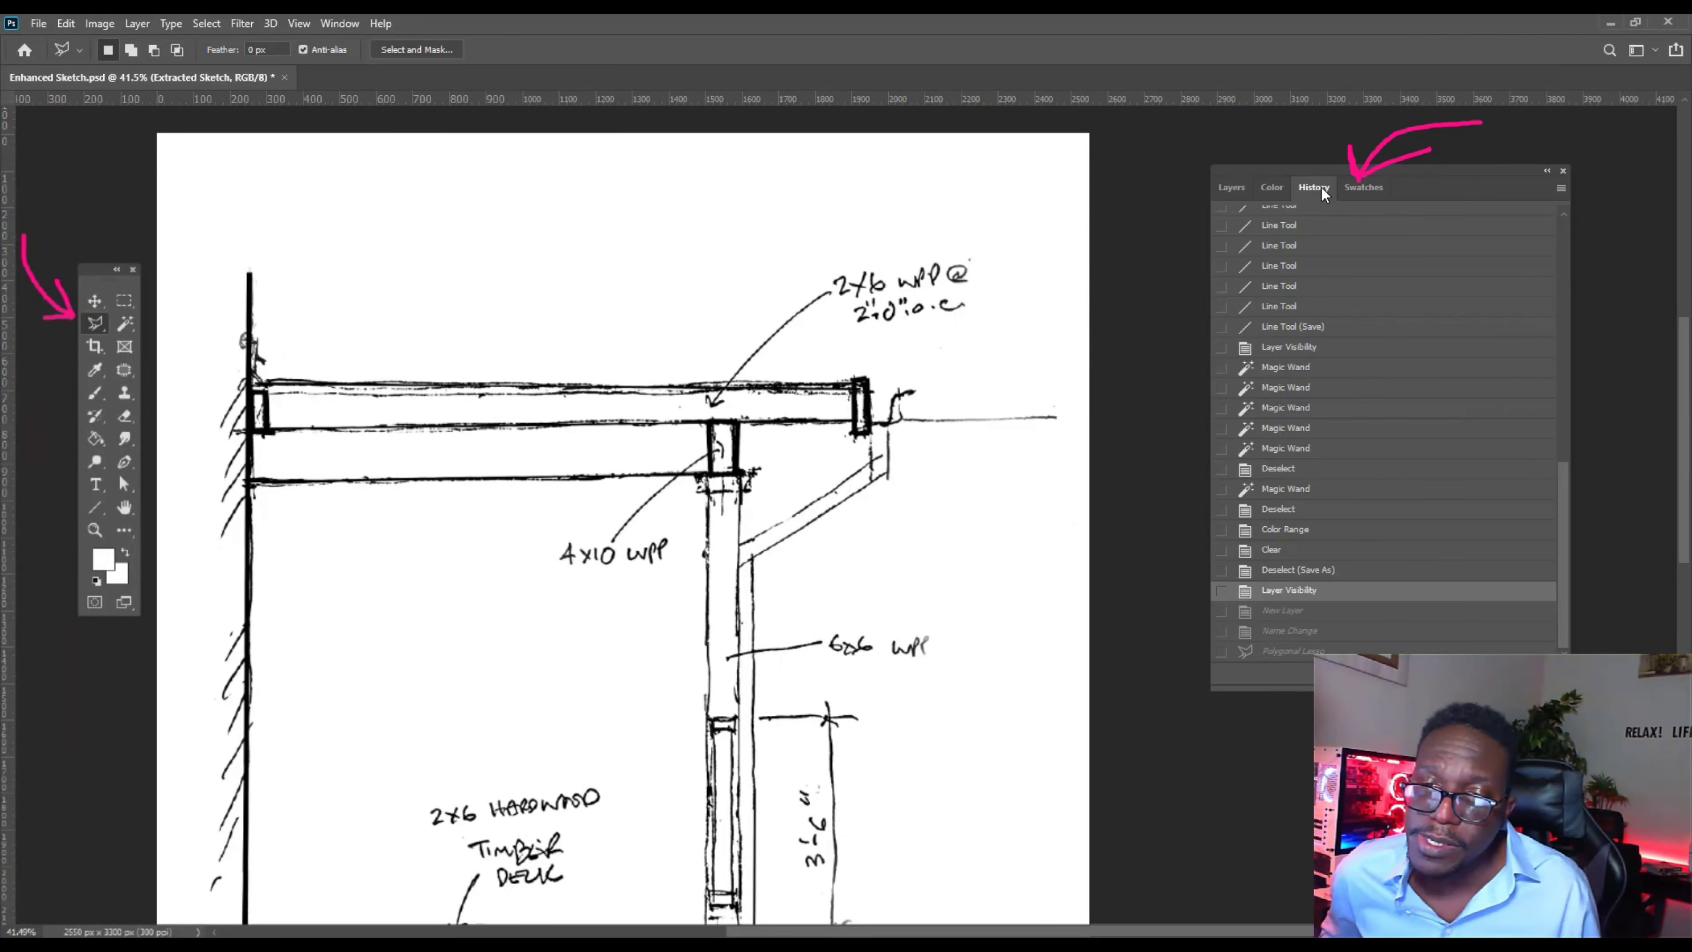
click(1300, 611)
click(1298, 632)
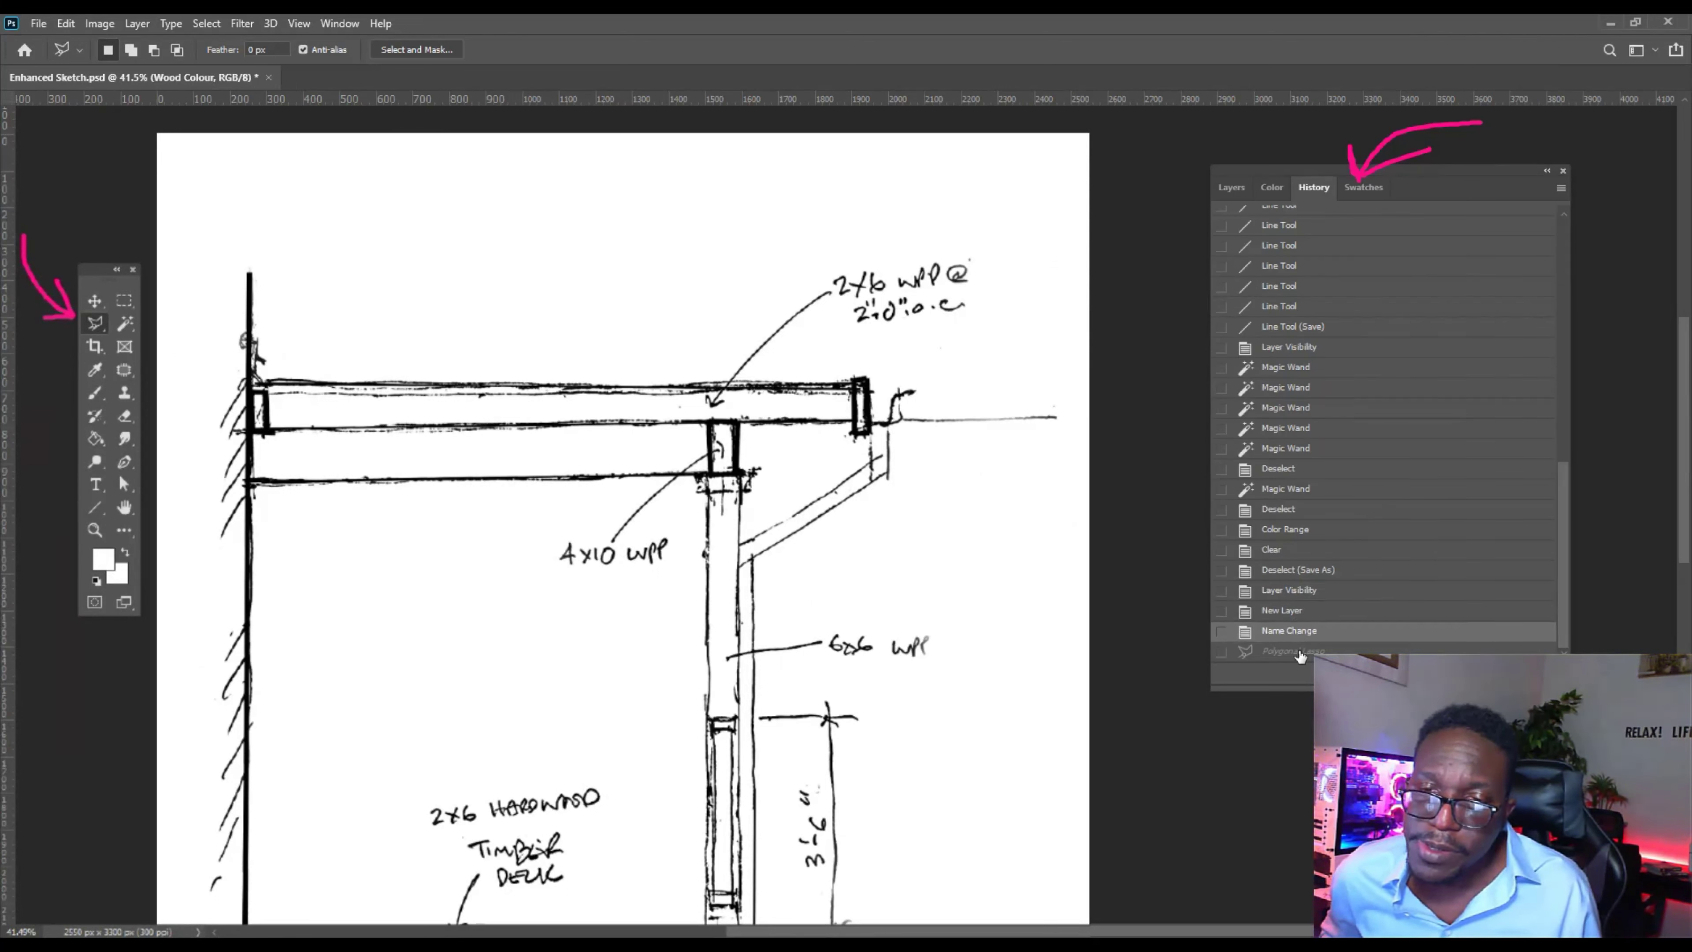
click(1301, 653)
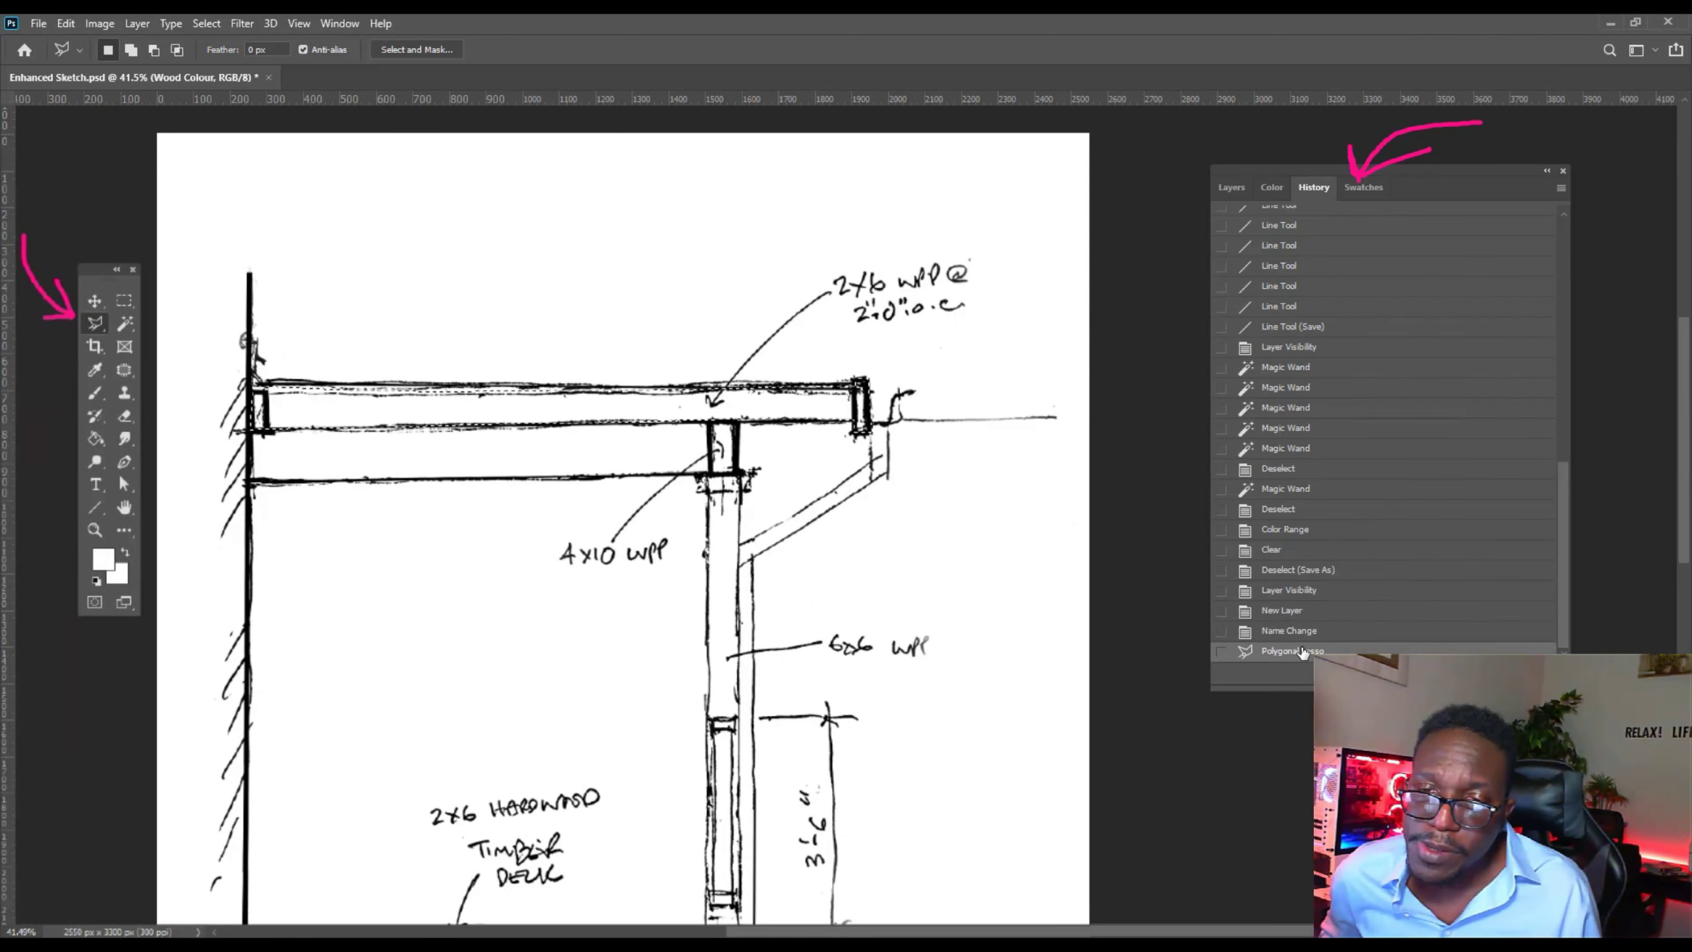
click(1230, 187)
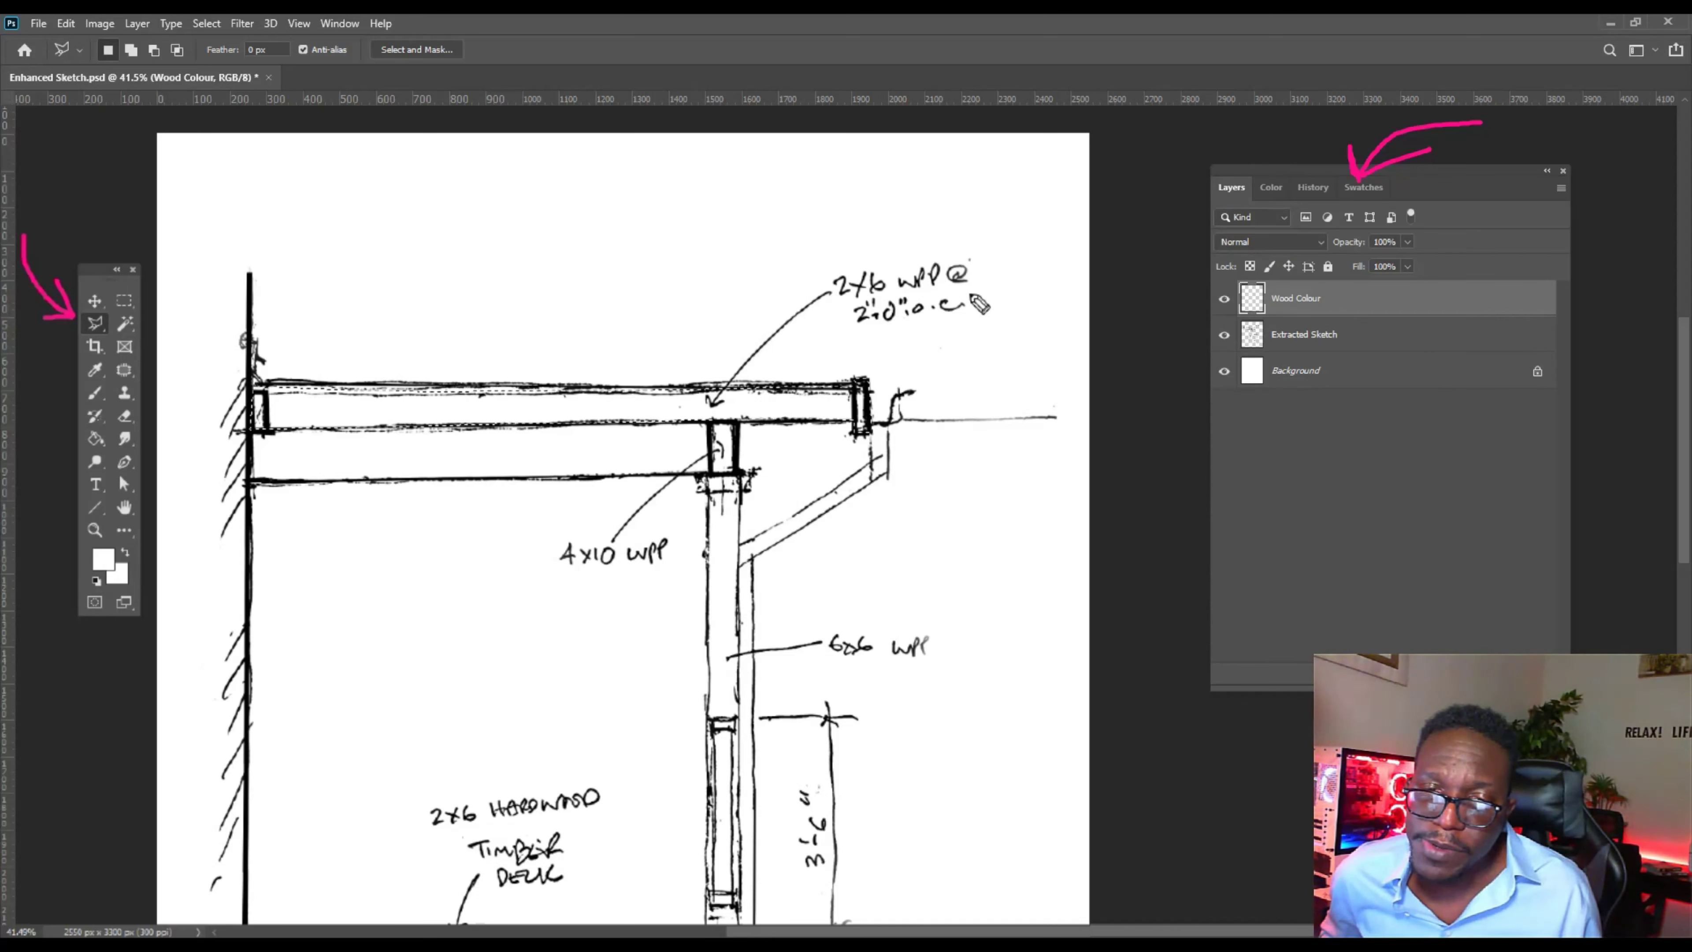
mouse_move(1000, 319)
mouse_down()
mouse_move(1209, 301)
mouse_move(1193, 316)
mouse_up()
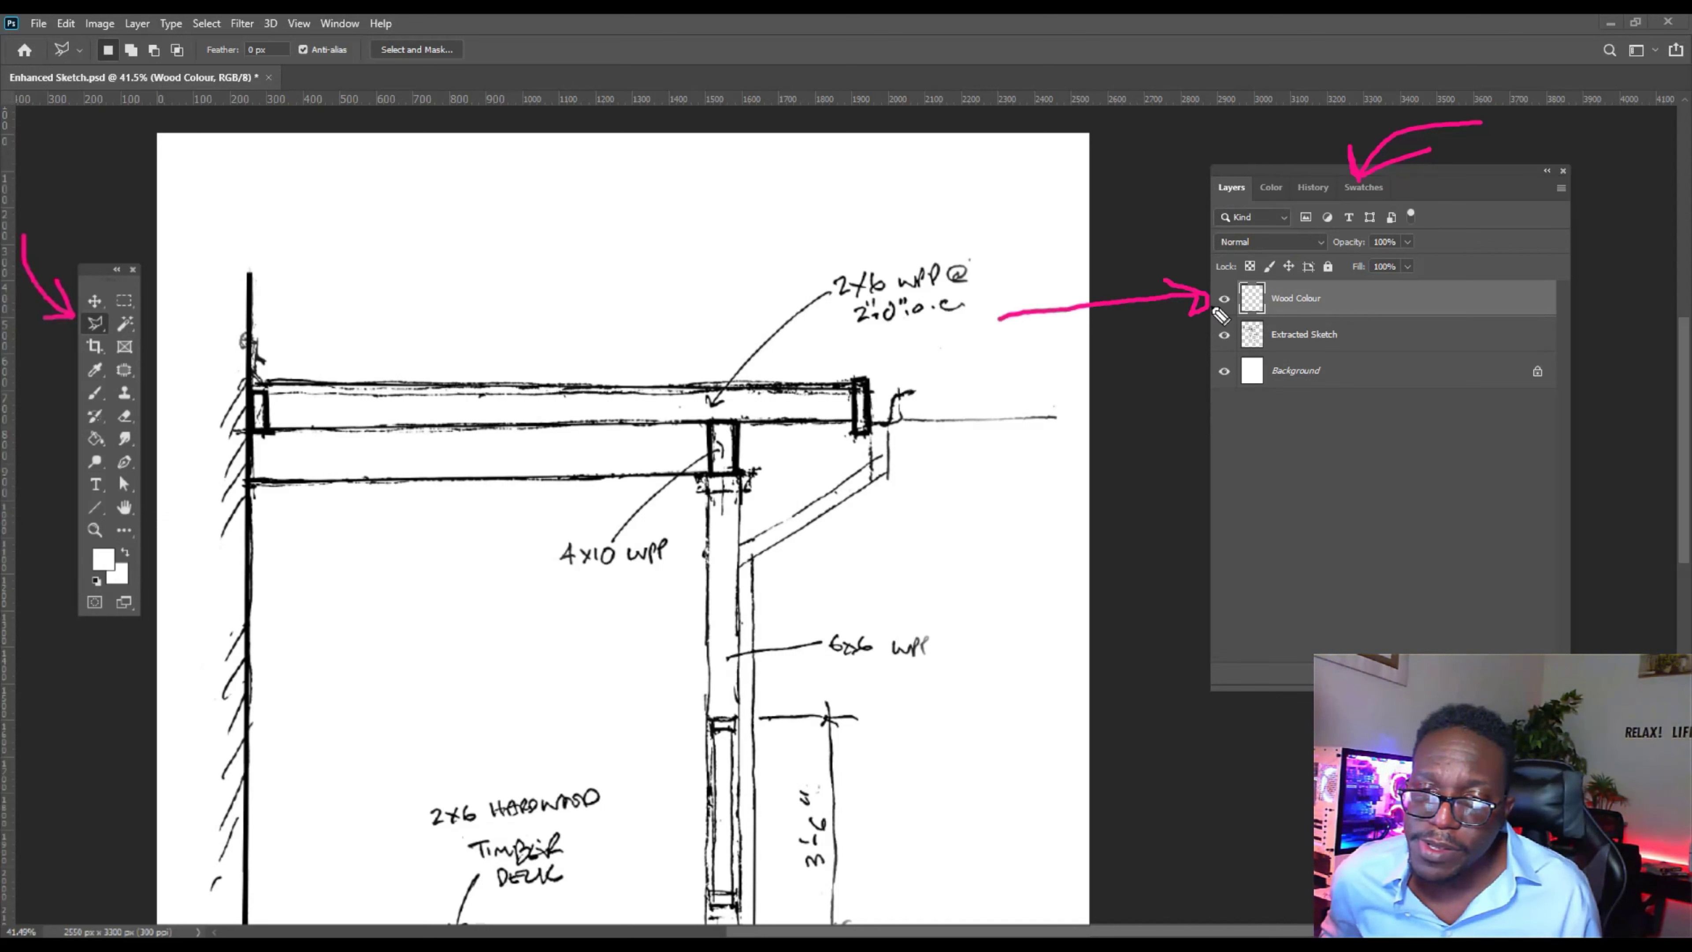
mouse_move(1399, 301)
mouse_down()
mouse_move(1444, 316)
mouse_move(1442, 339)
mouse_move(1387, 363)
mouse_move(1412, 366)
mouse_up()
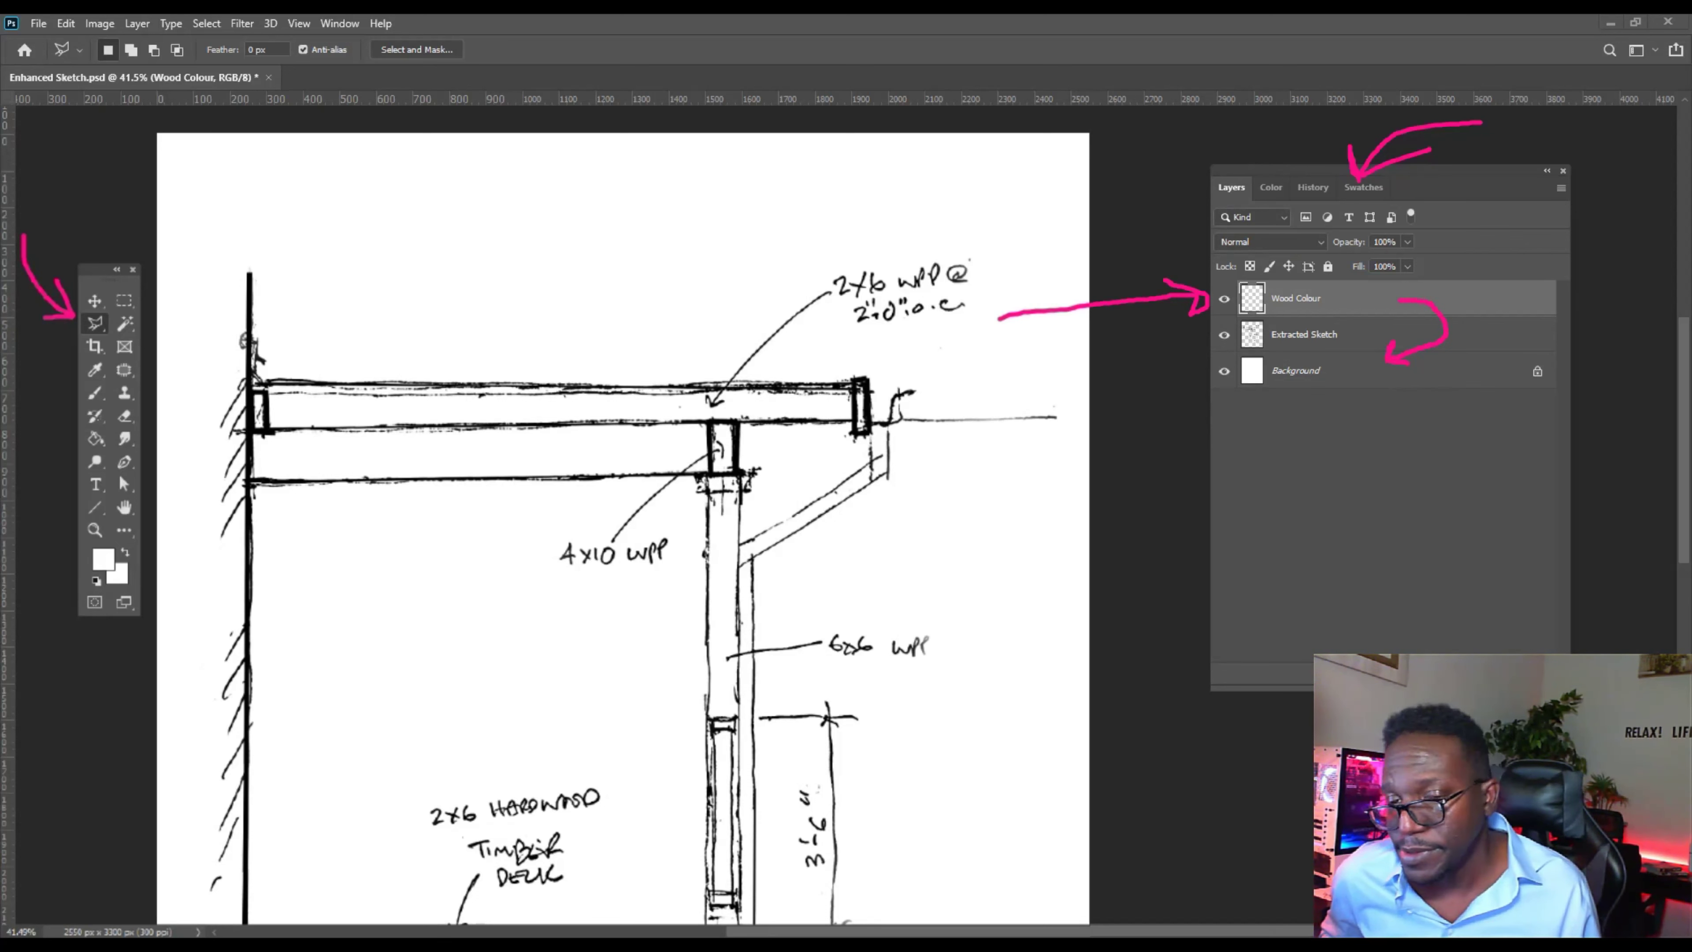
key(Escape)
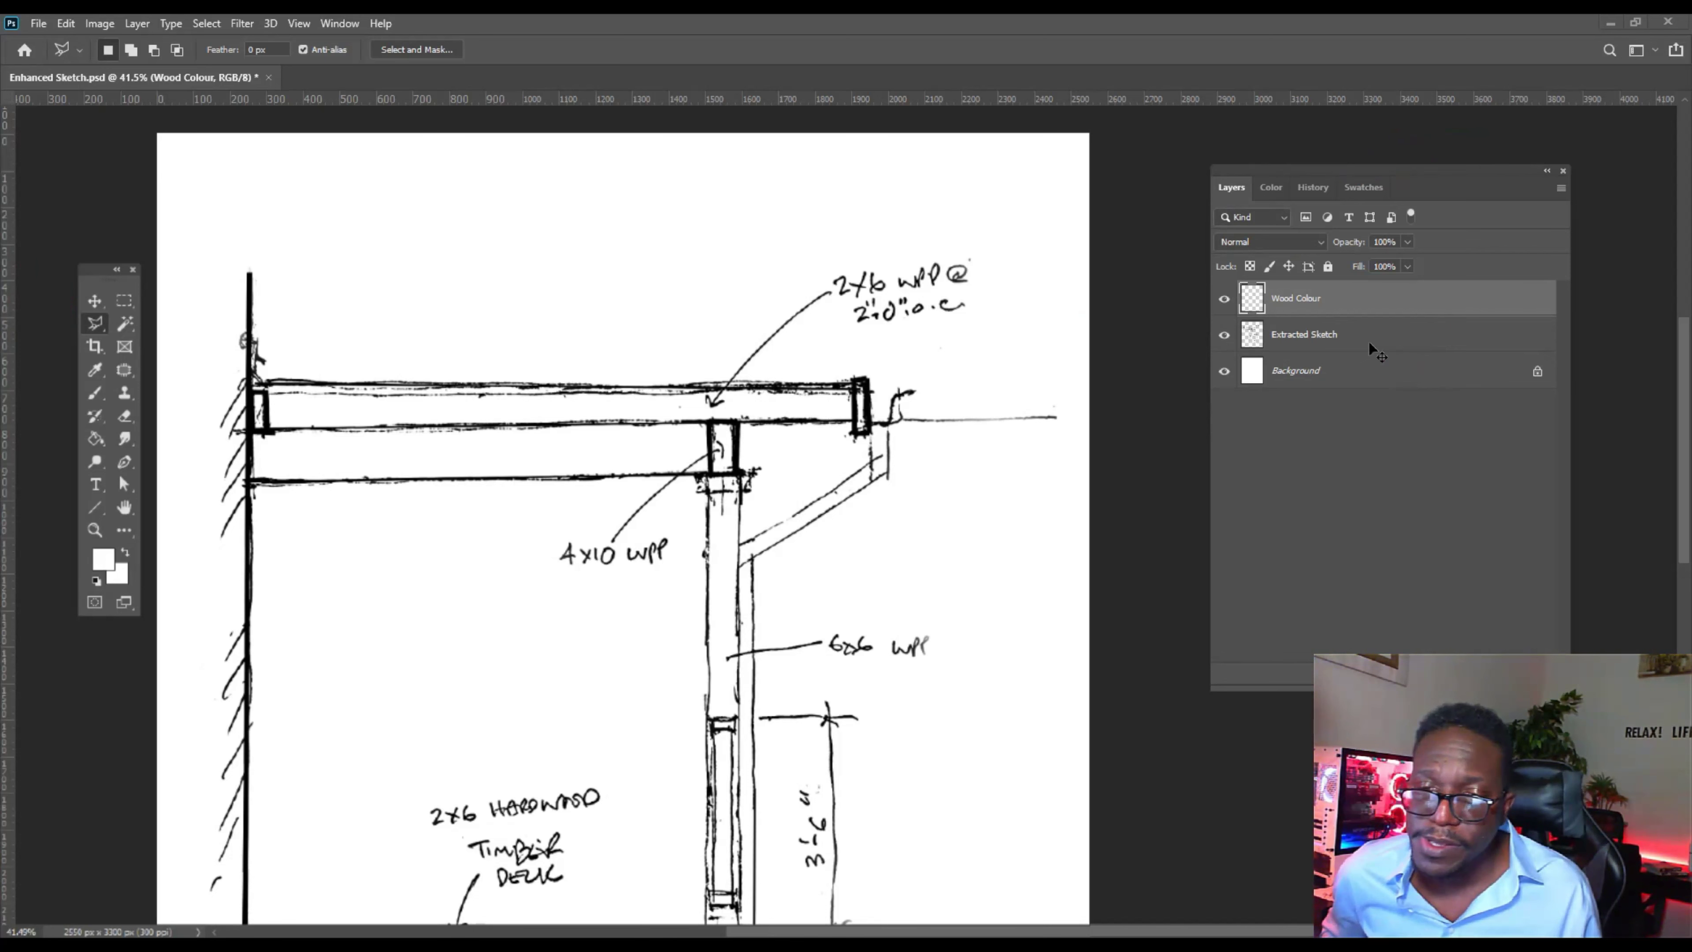
Move the Wood Colour layer below Extracted Sketch and fill the selected roof beam with the second Pale swatch, a greyish brown.
drag(1368, 341, 1368, 341)
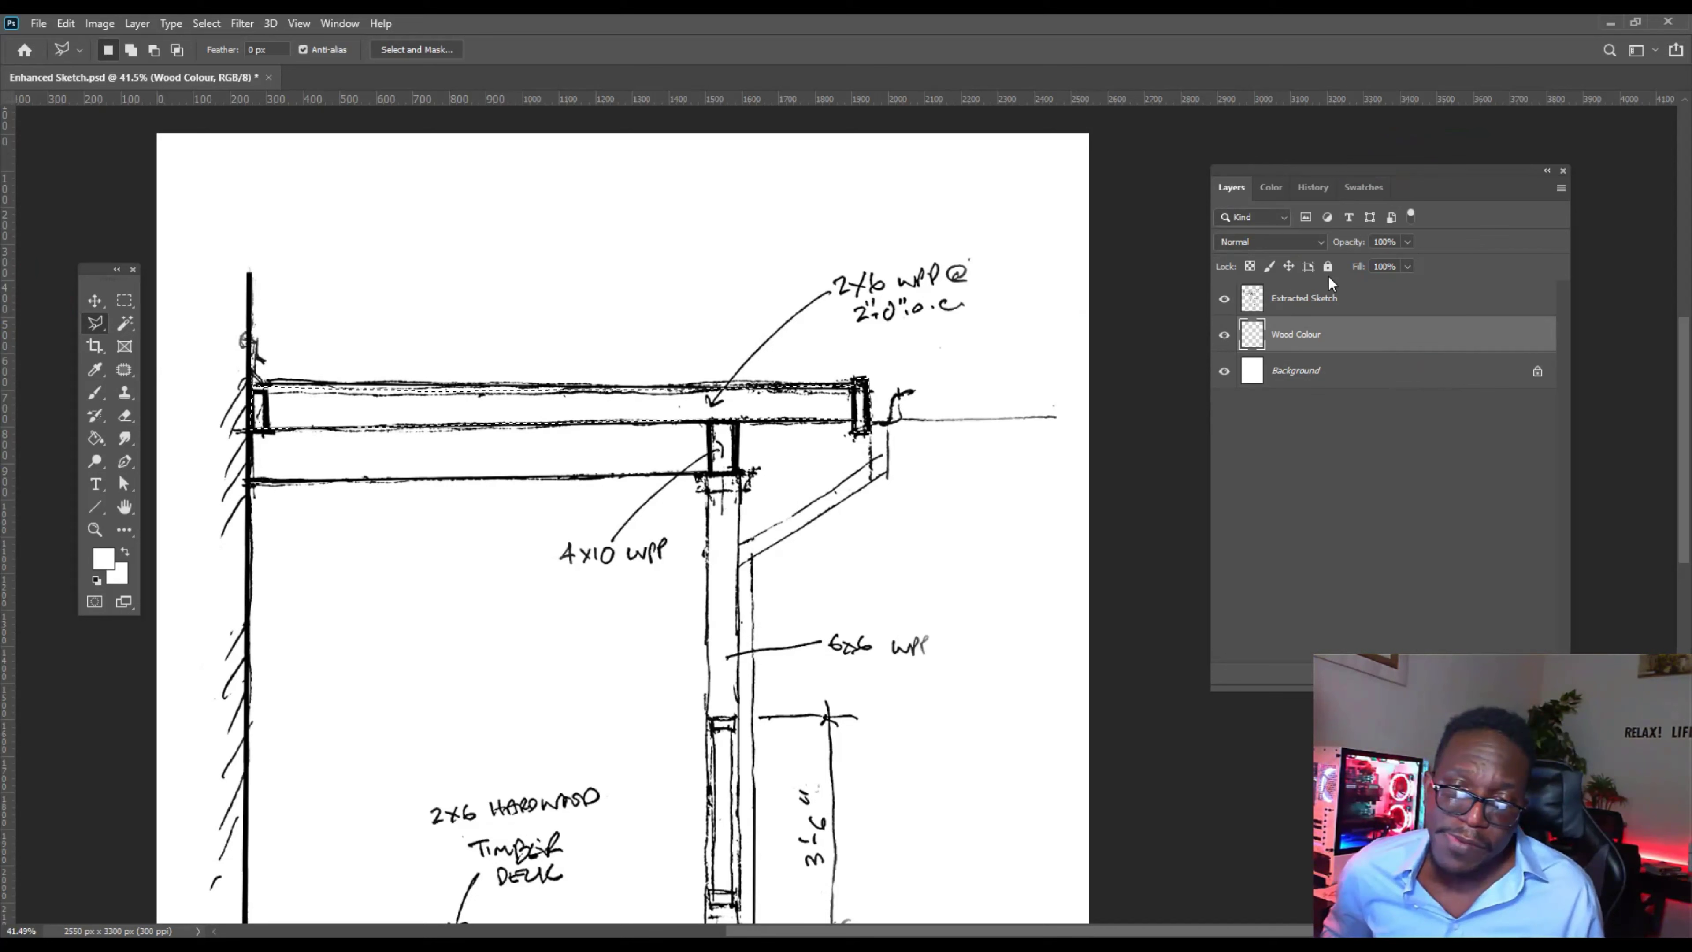
key(g)
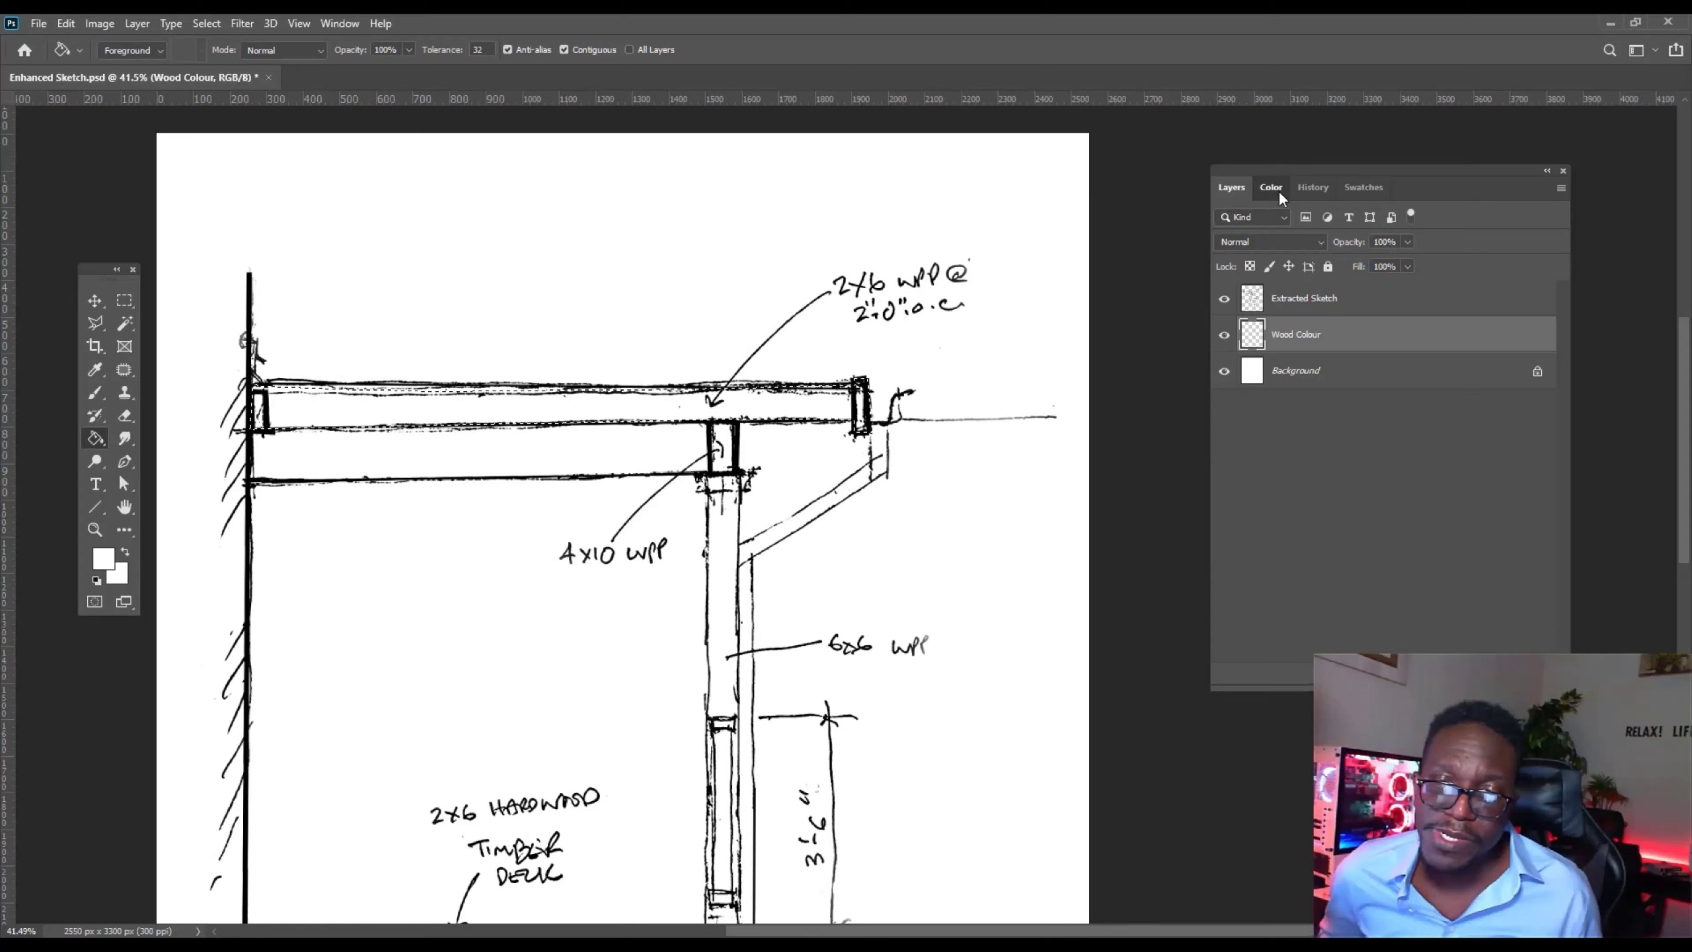
click(1364, 187)
click(1269, 647)
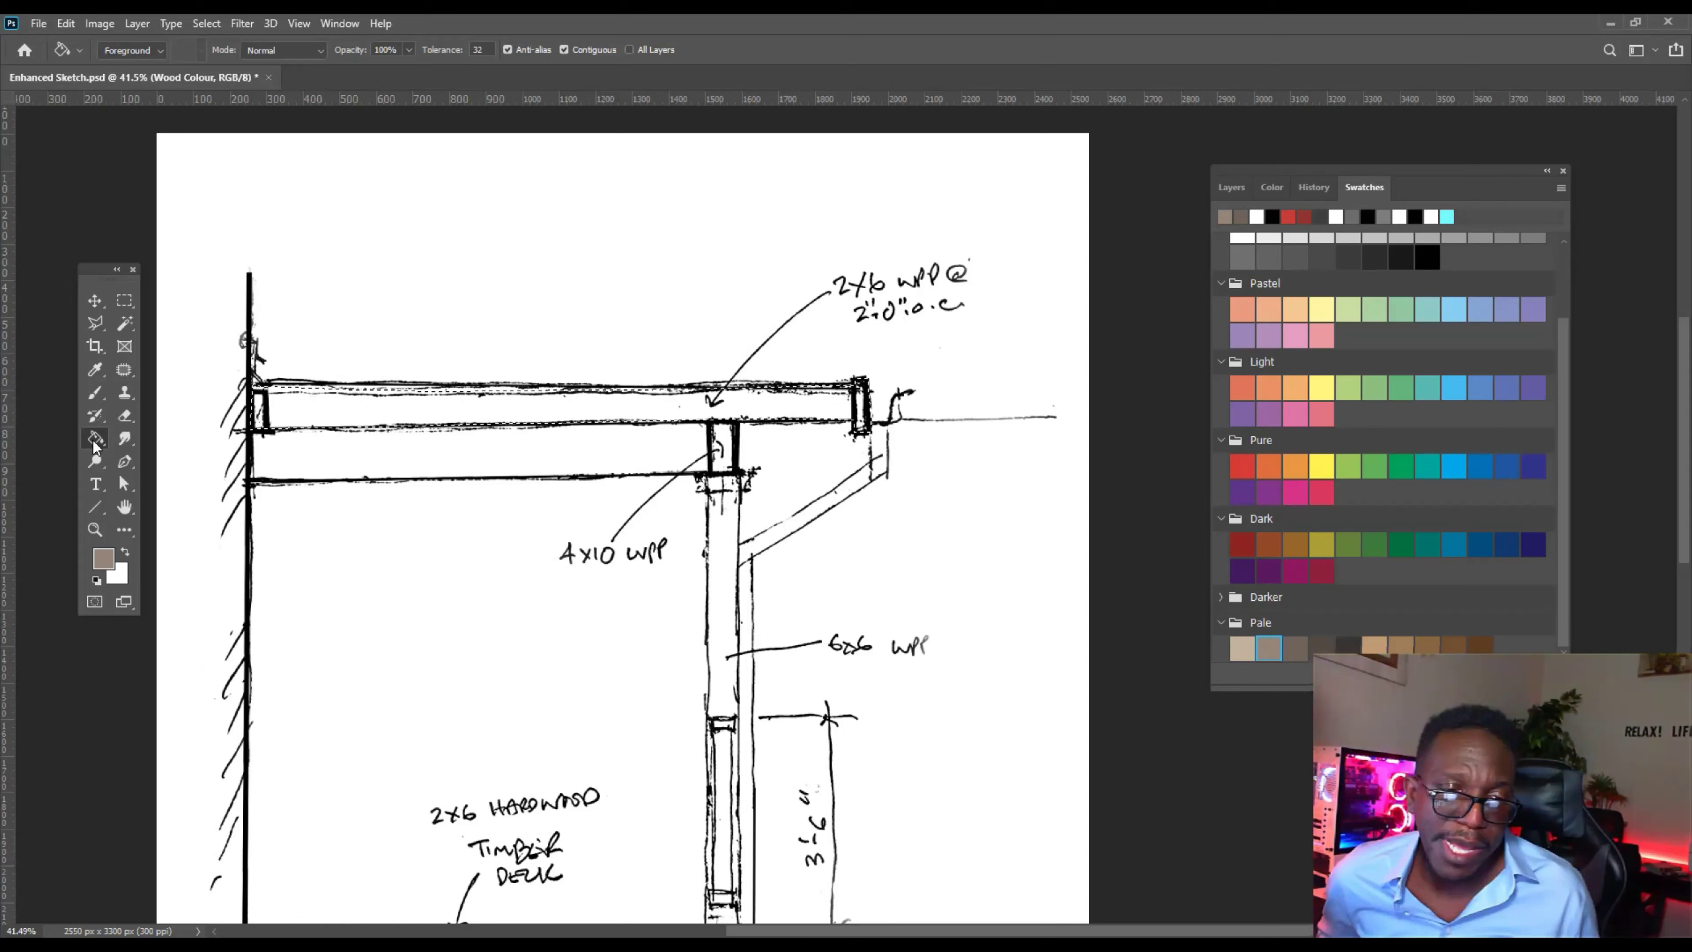
click(799, 404)
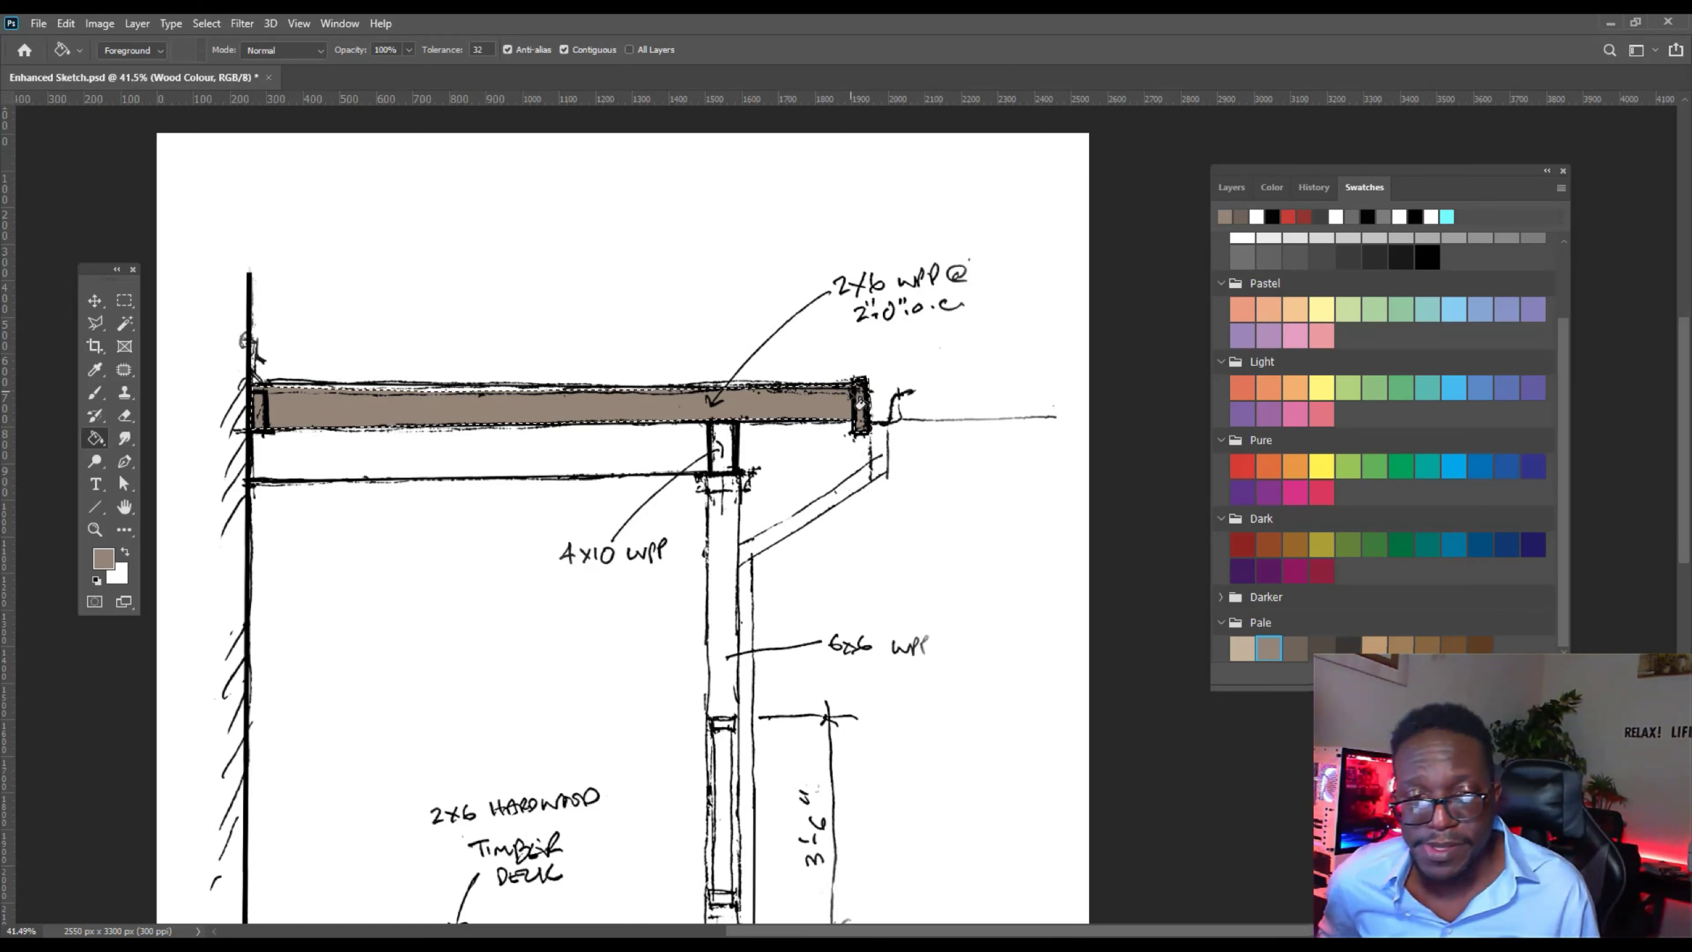
Outline the 2x6 WPP joist under the timber deck with the Polygonal Lasso, fill it with the greyish brown and deselect.
key(F7)
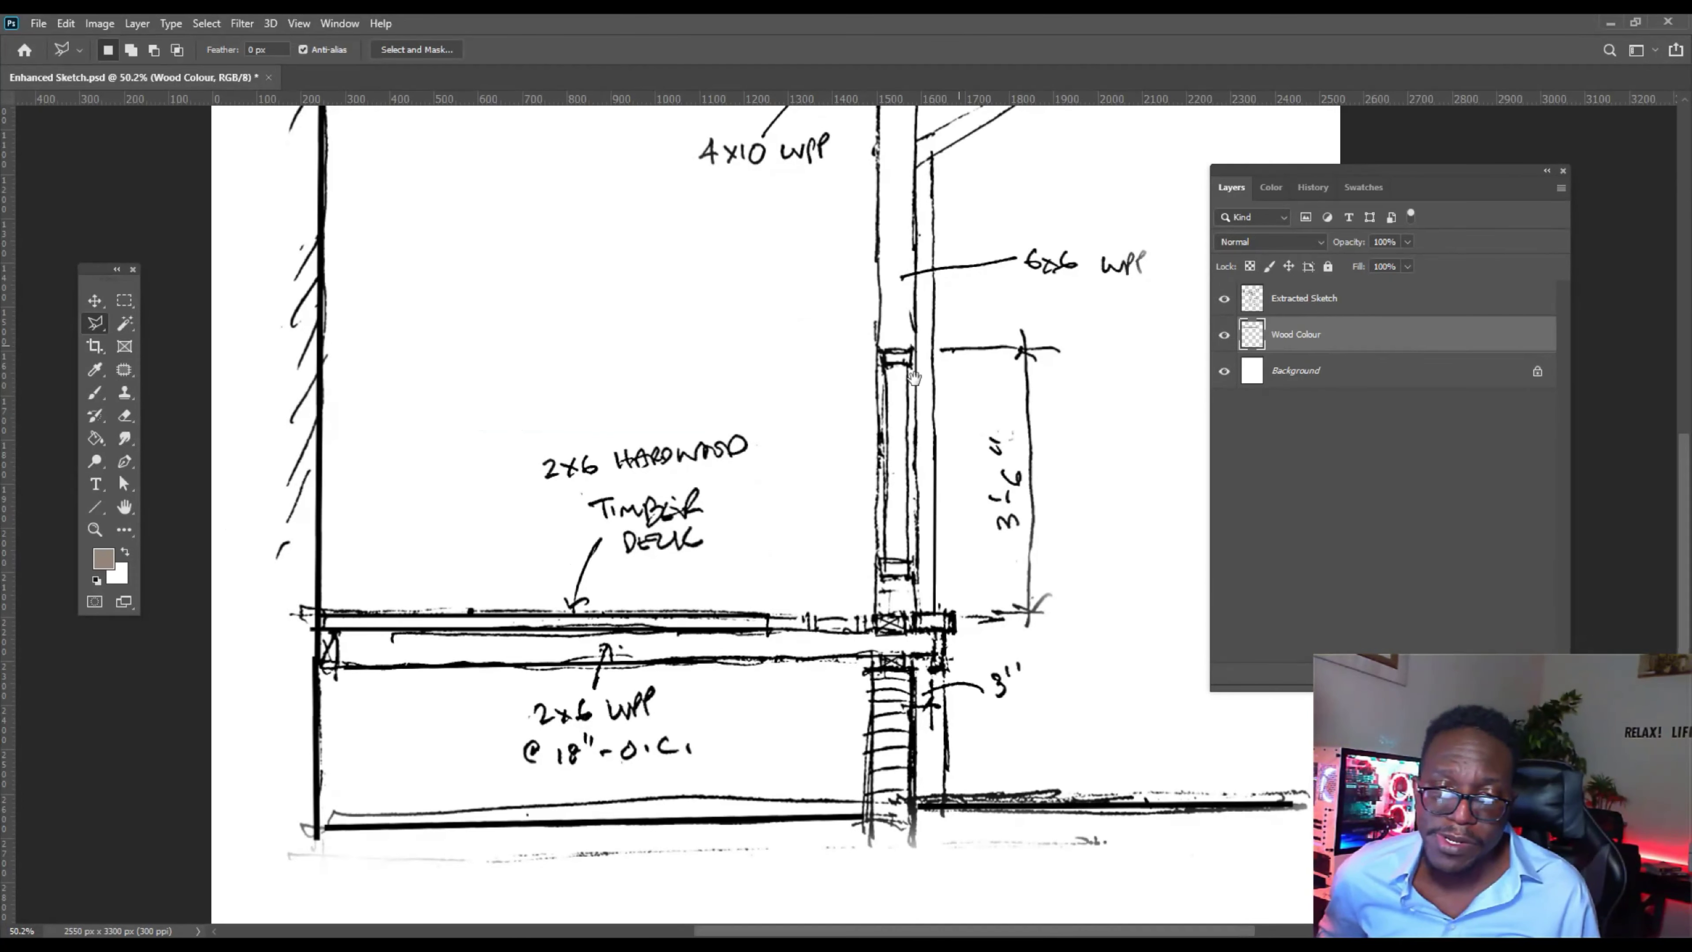
drag(913, 377, 796, 516)
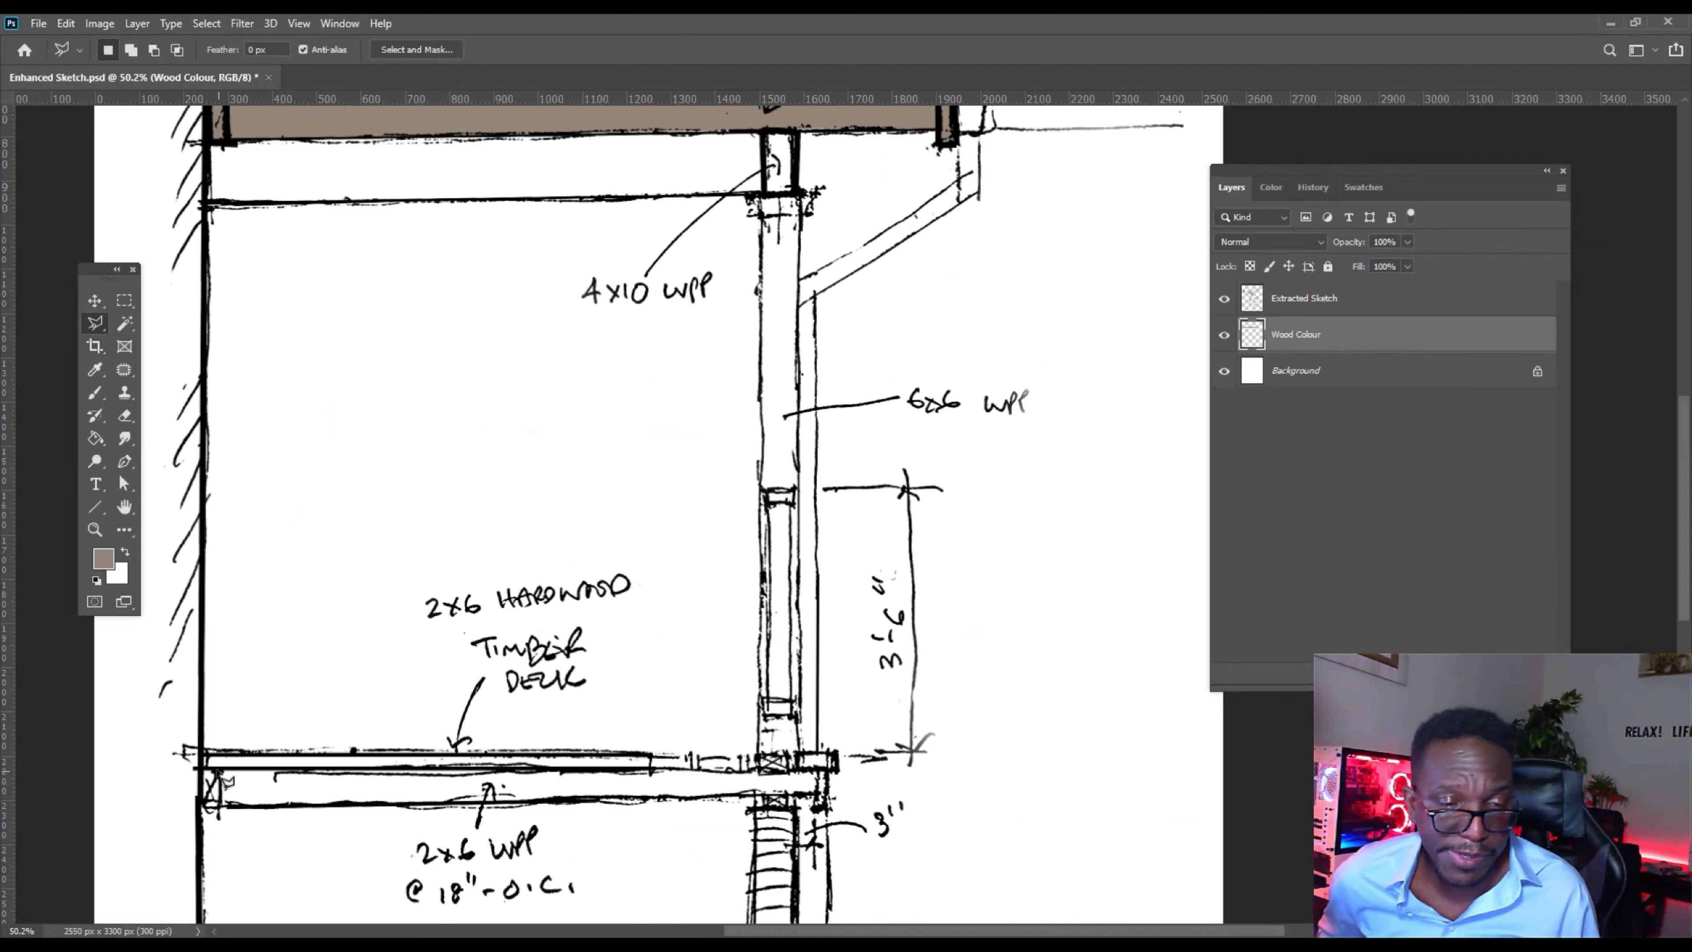
click(200, 767)
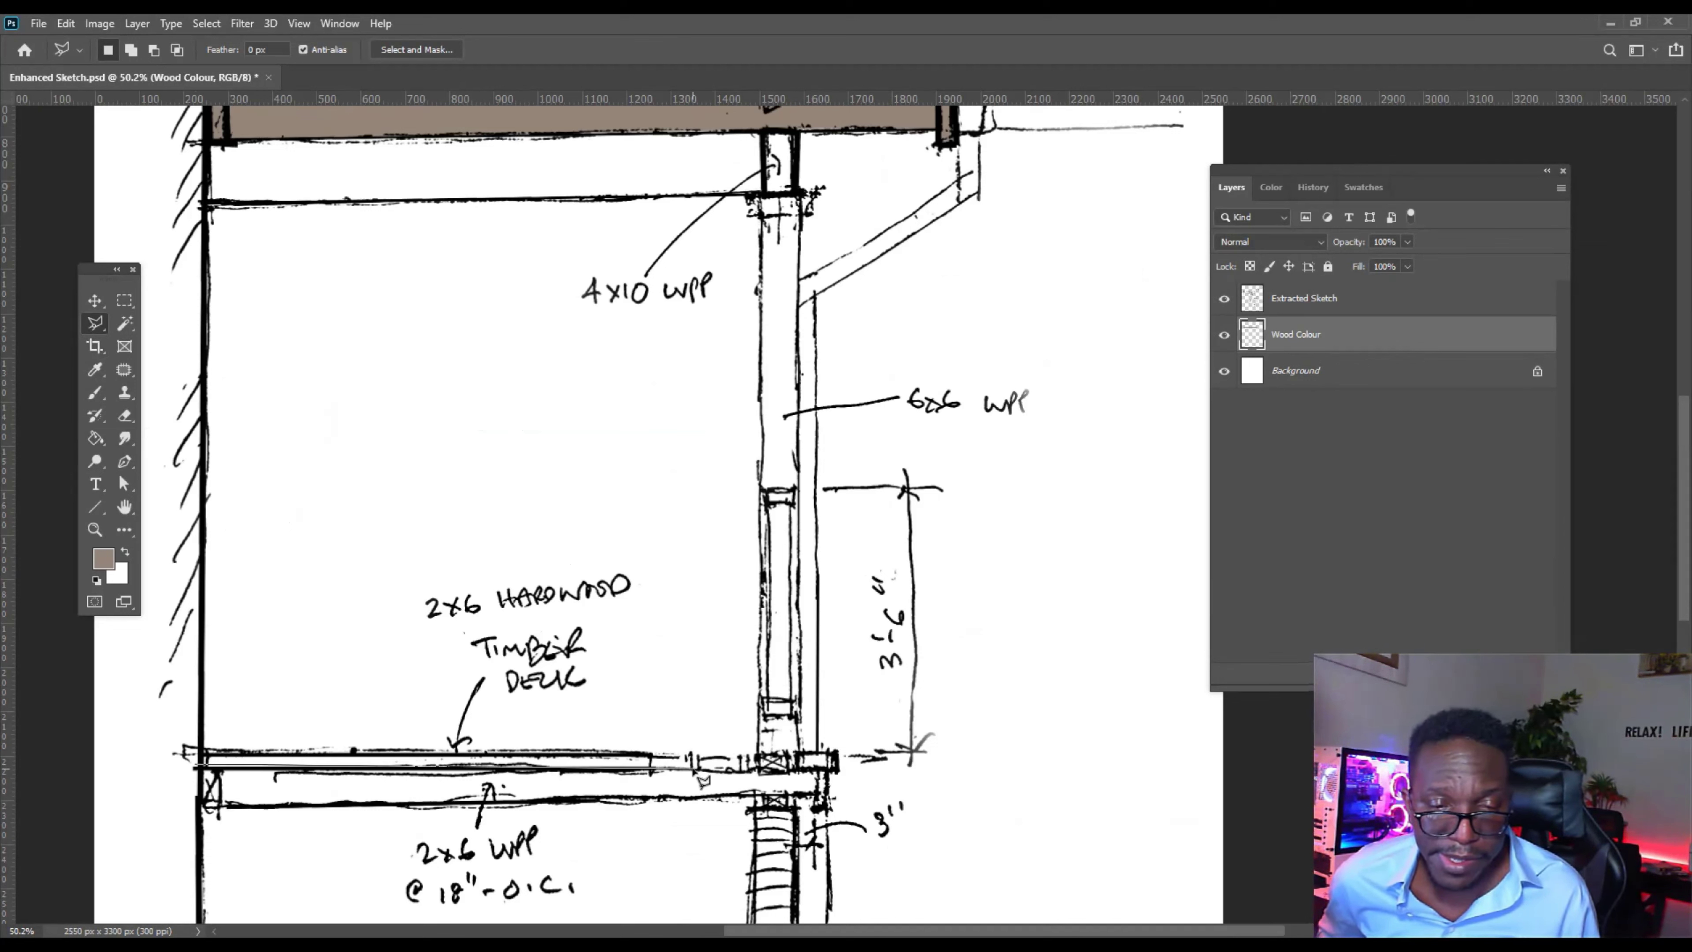
click(828, 770)
click(826, 798)
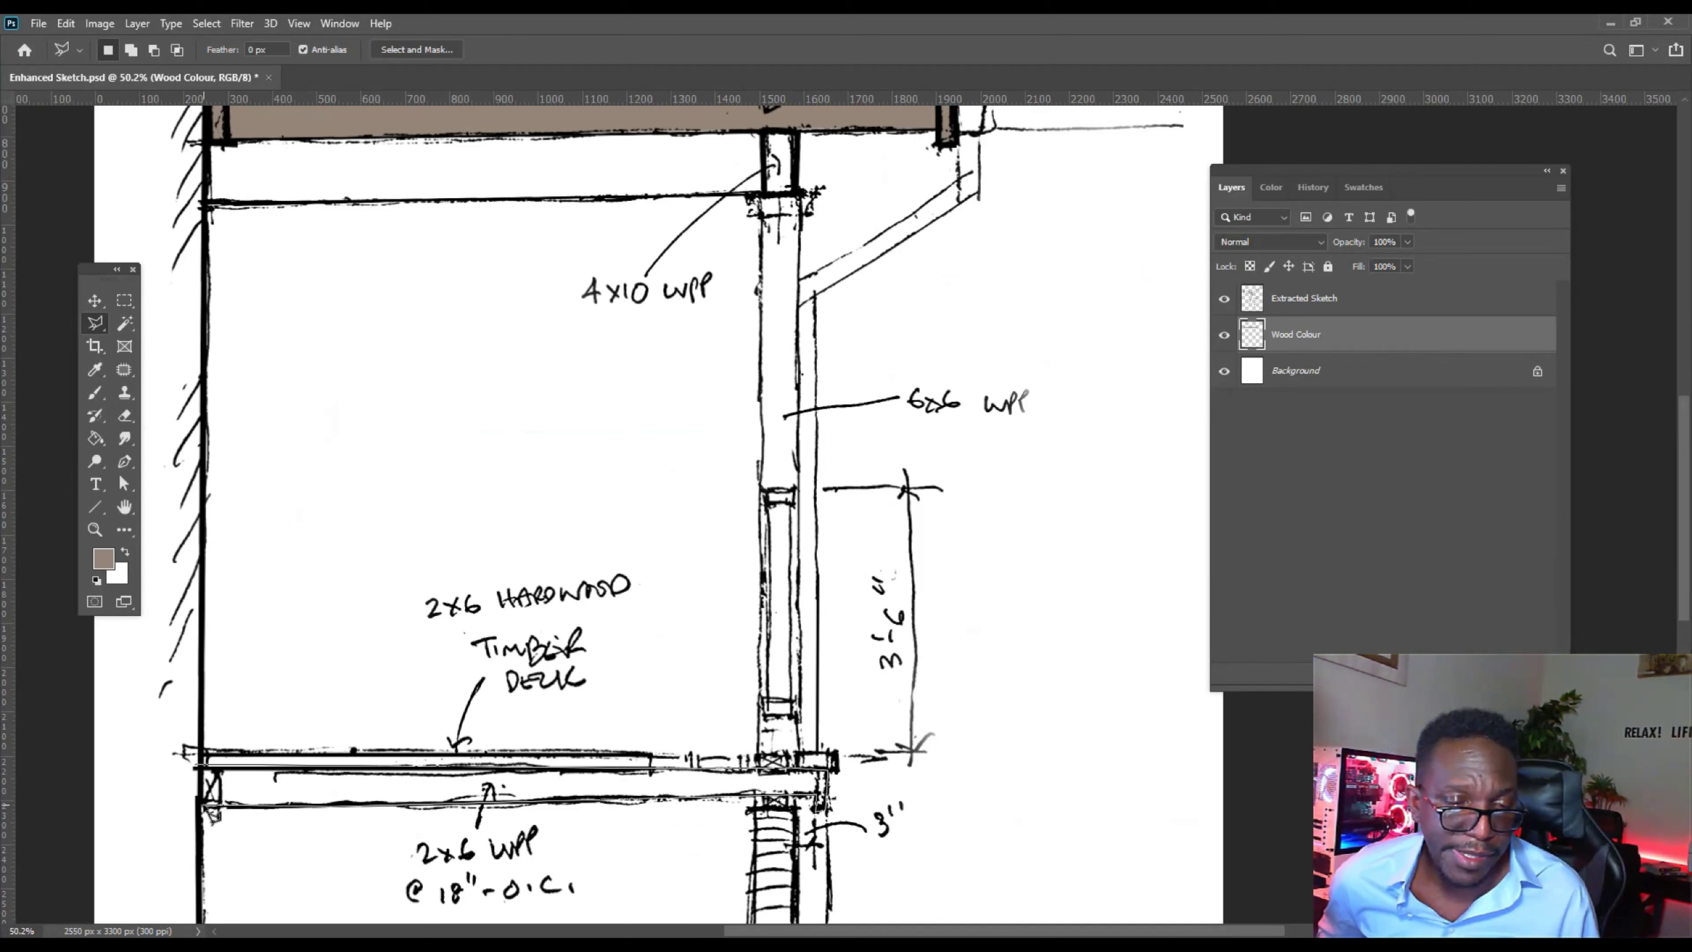
double_click(212, 807)
key(g)
click(563, 766)
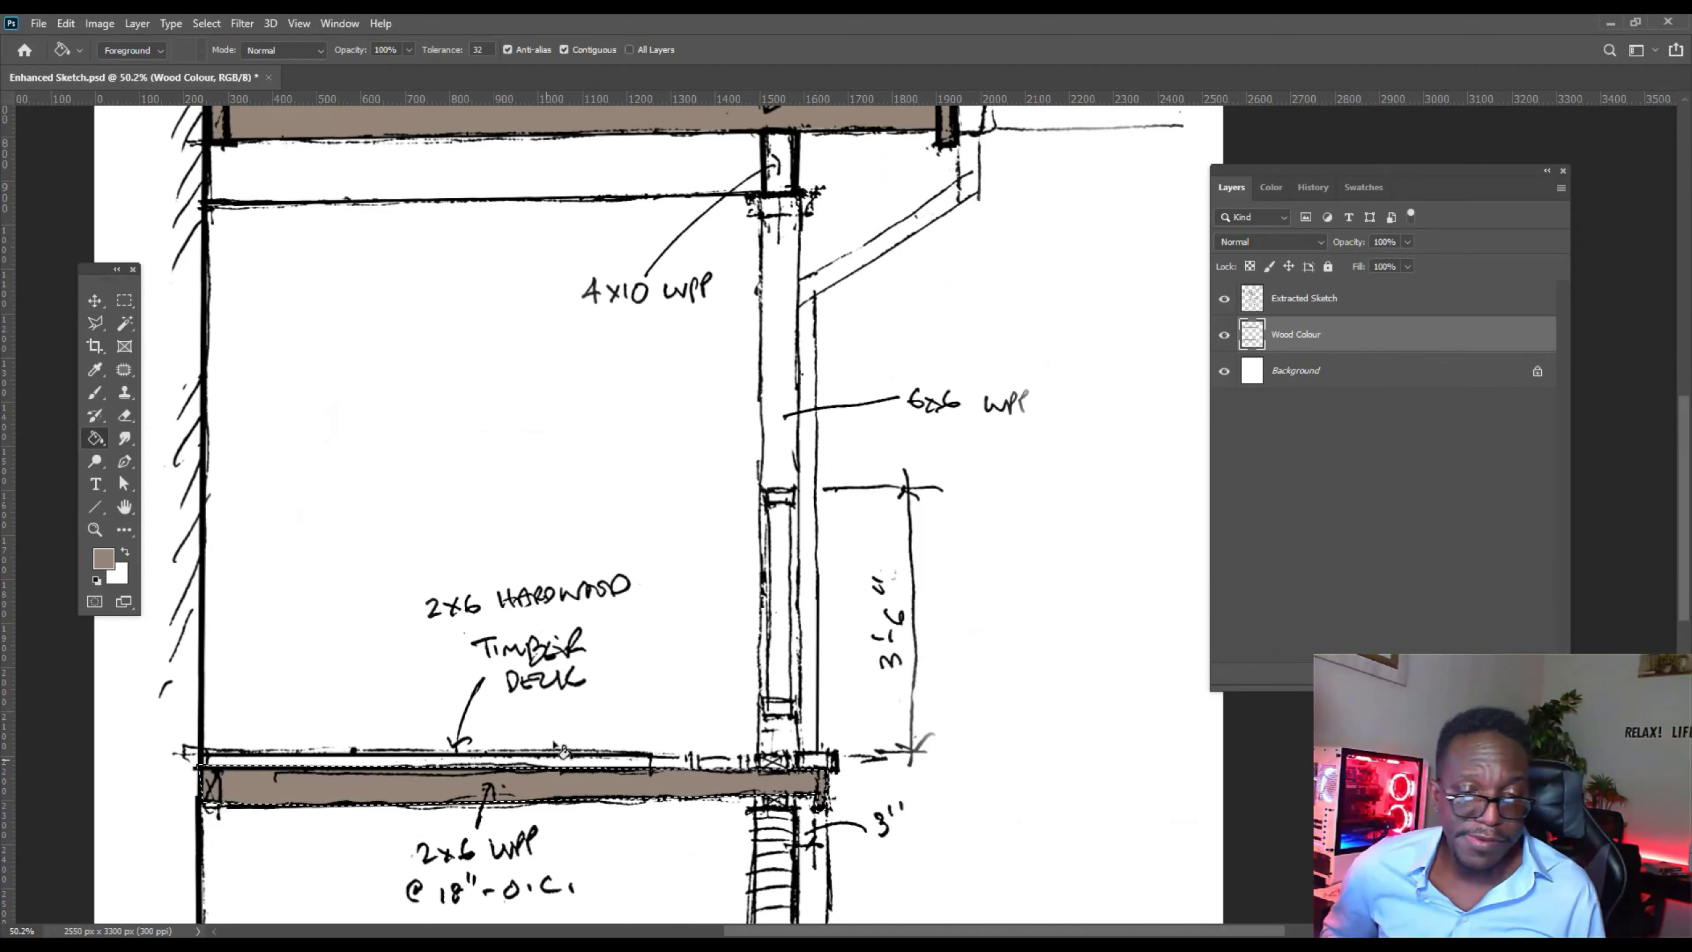
click(100, 326)
right_click(728, 498)
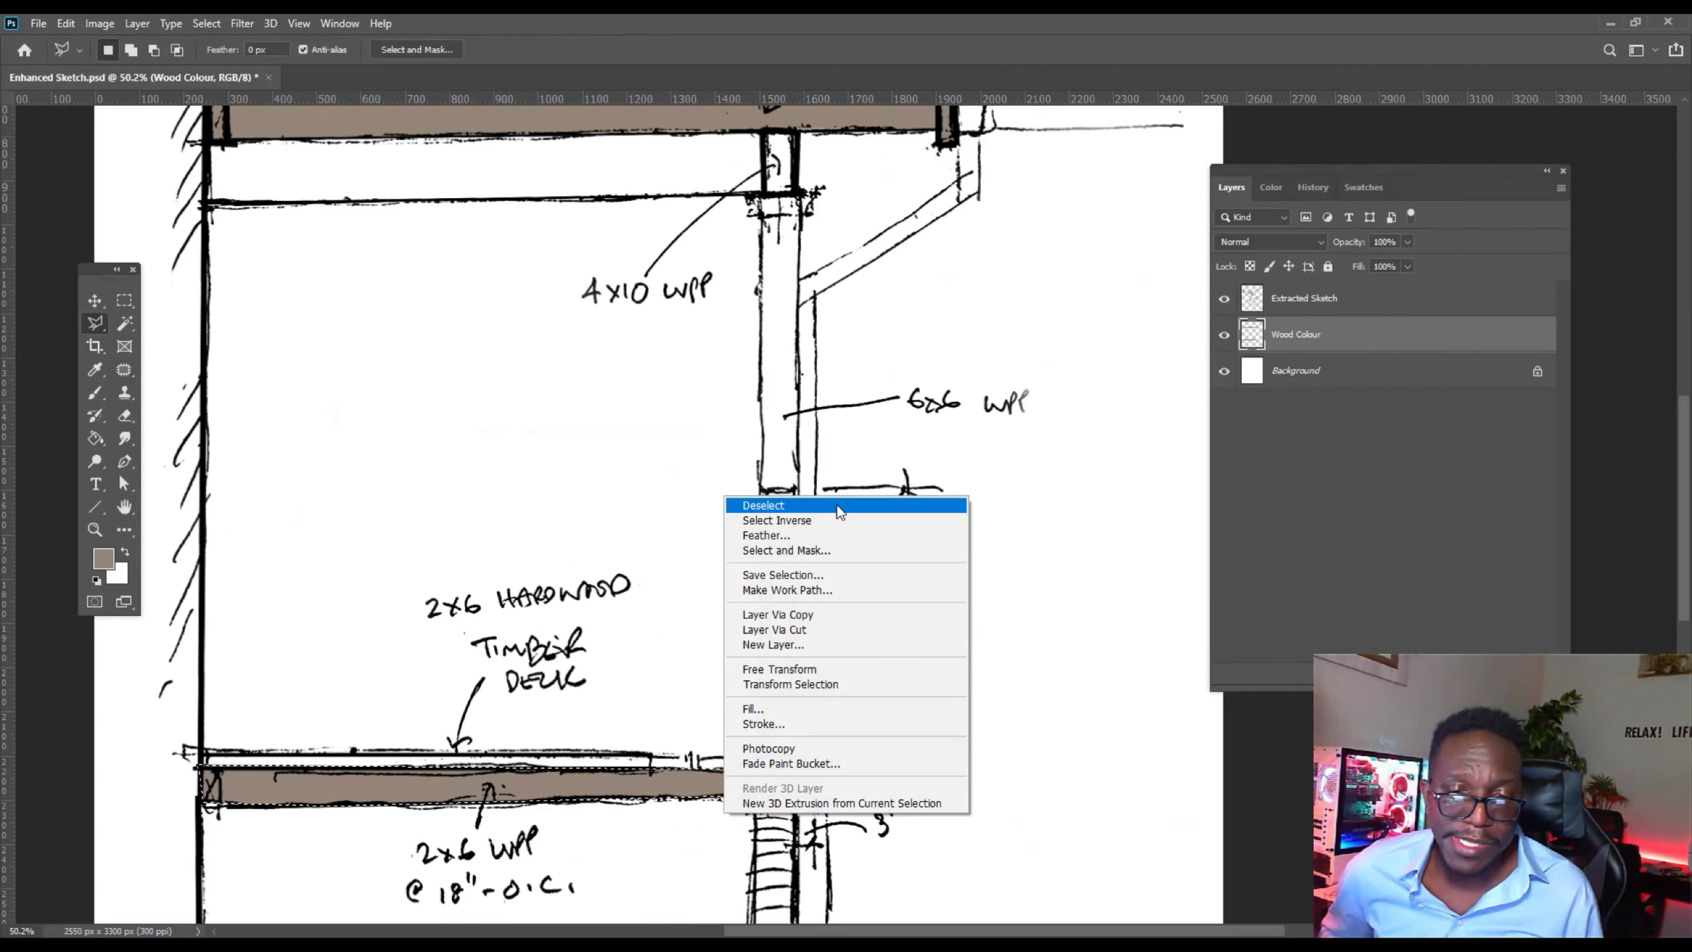
click(837, 505)
Add a new blank layer above the Extracted Sketch layer.
scroll(602, 569, down, 3)
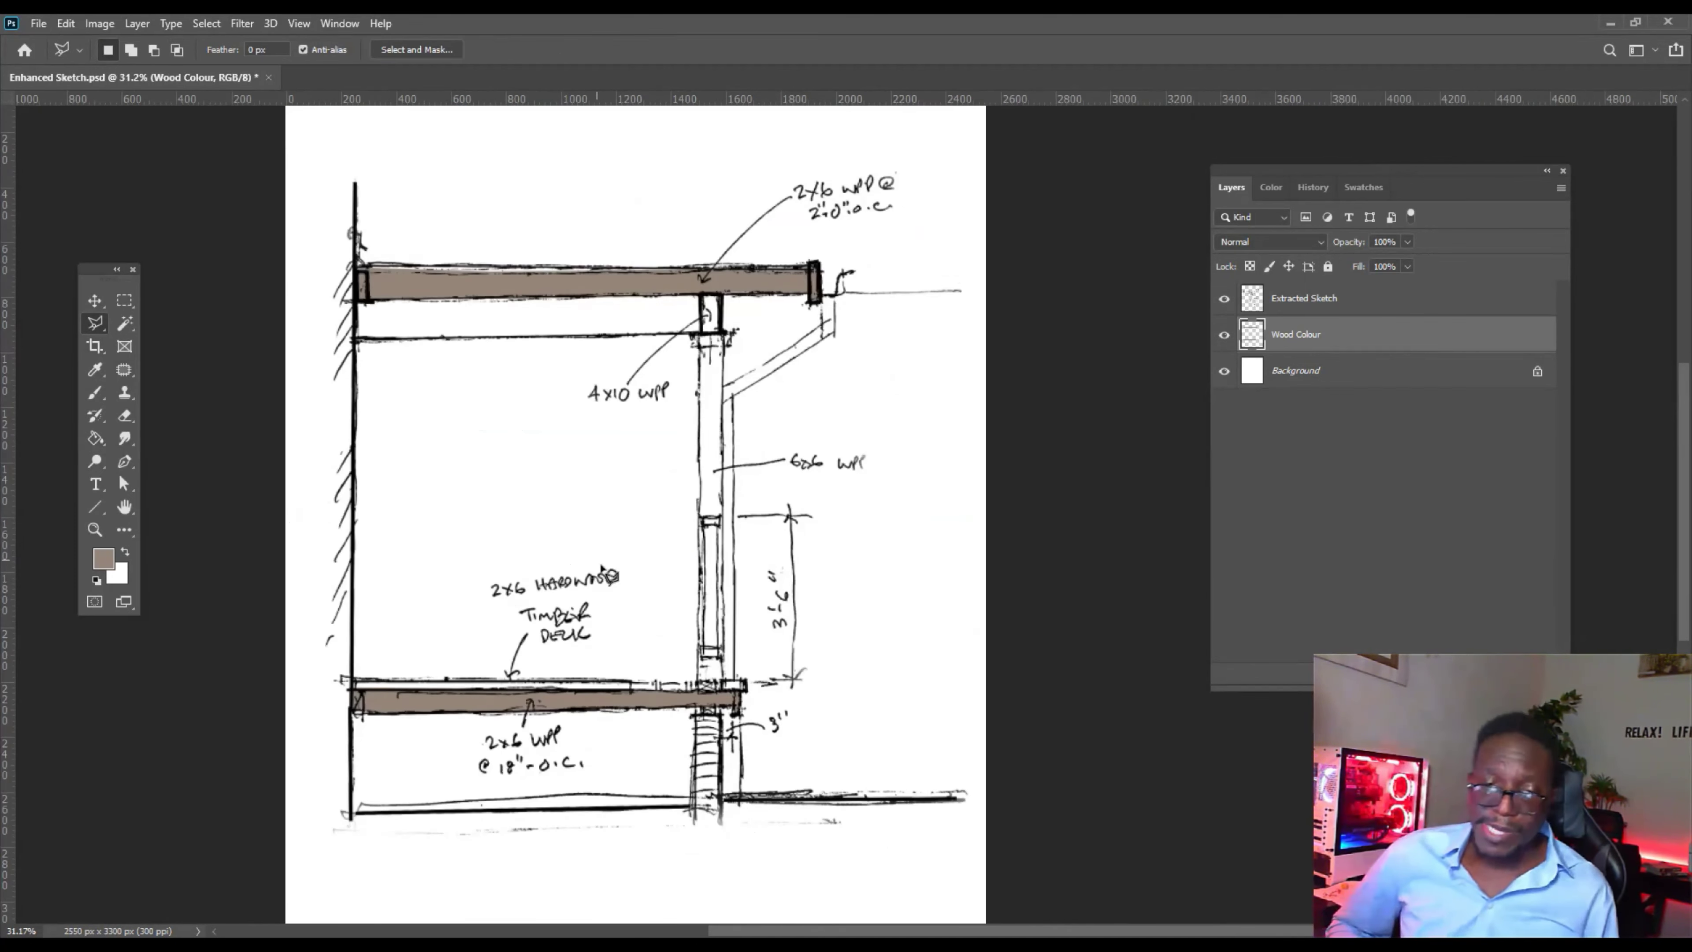
scroll(730, 376, up, 2)
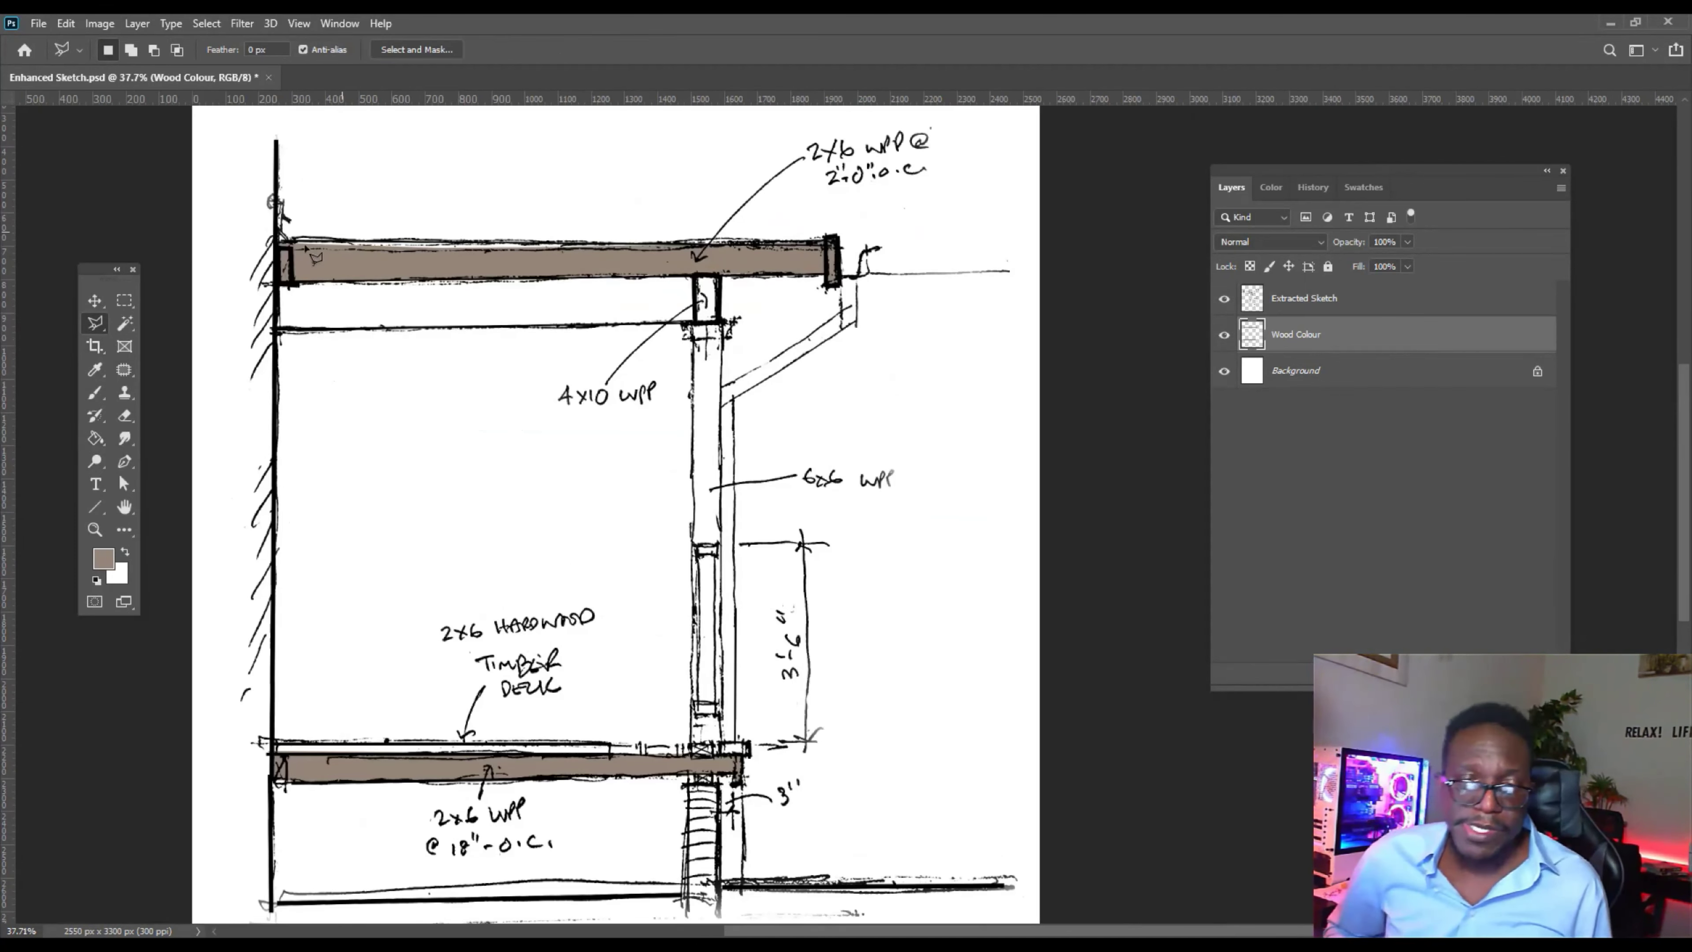
scroll(316, 257, up, 2)
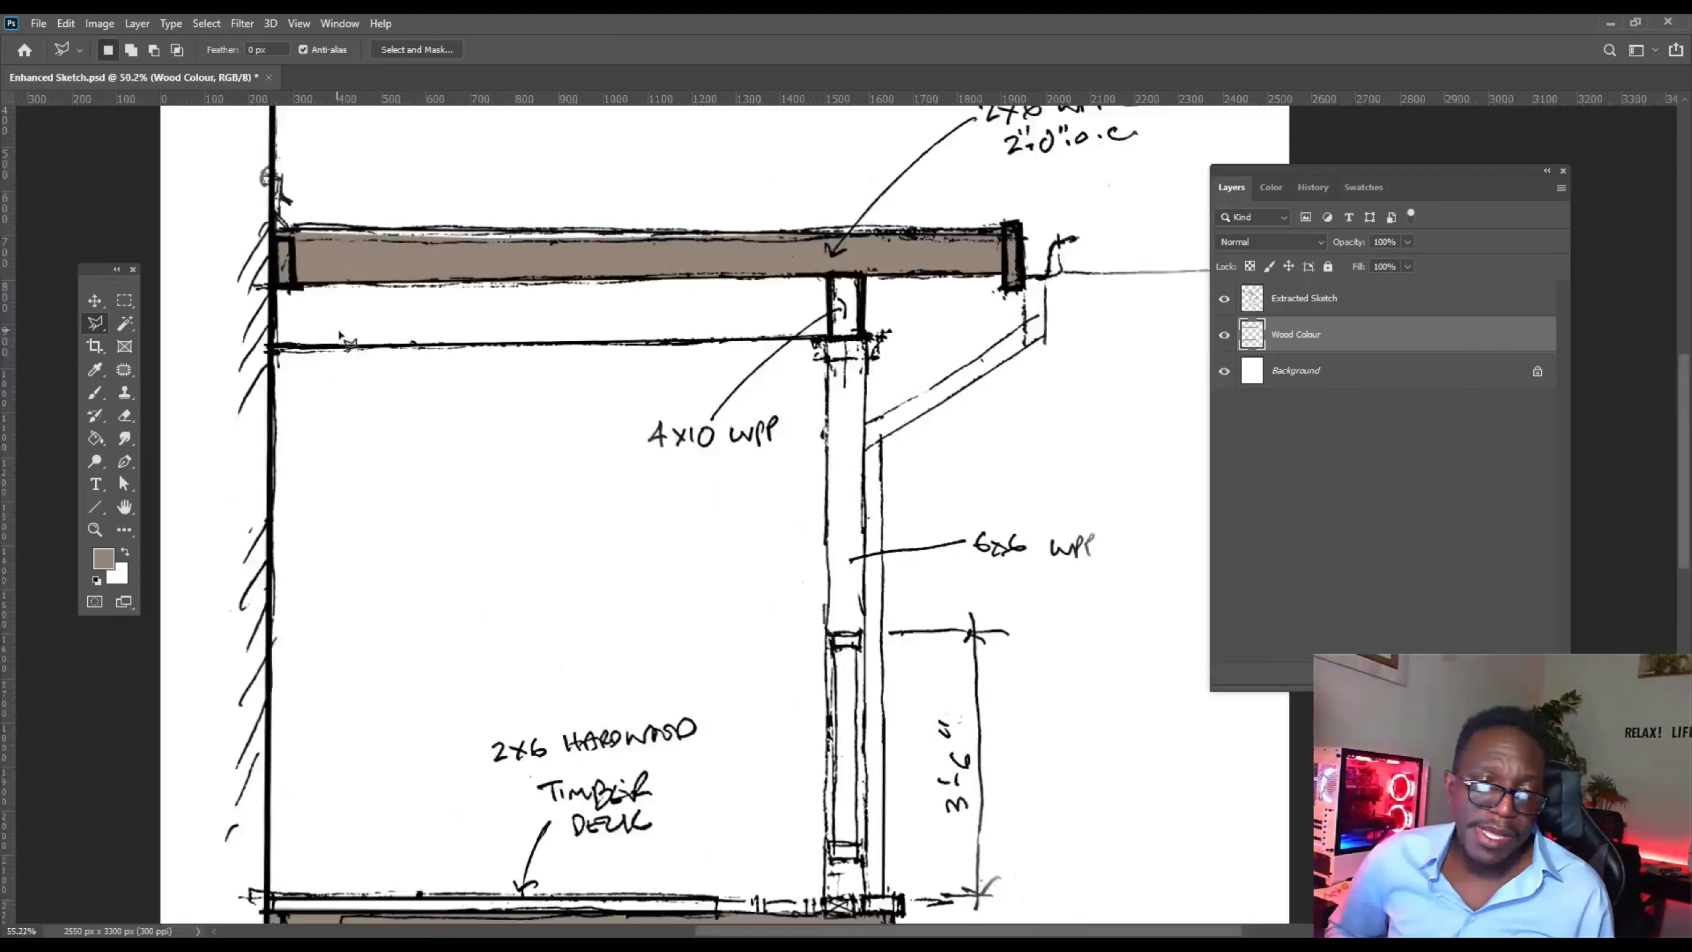
scroll(344, 340, down, 1)
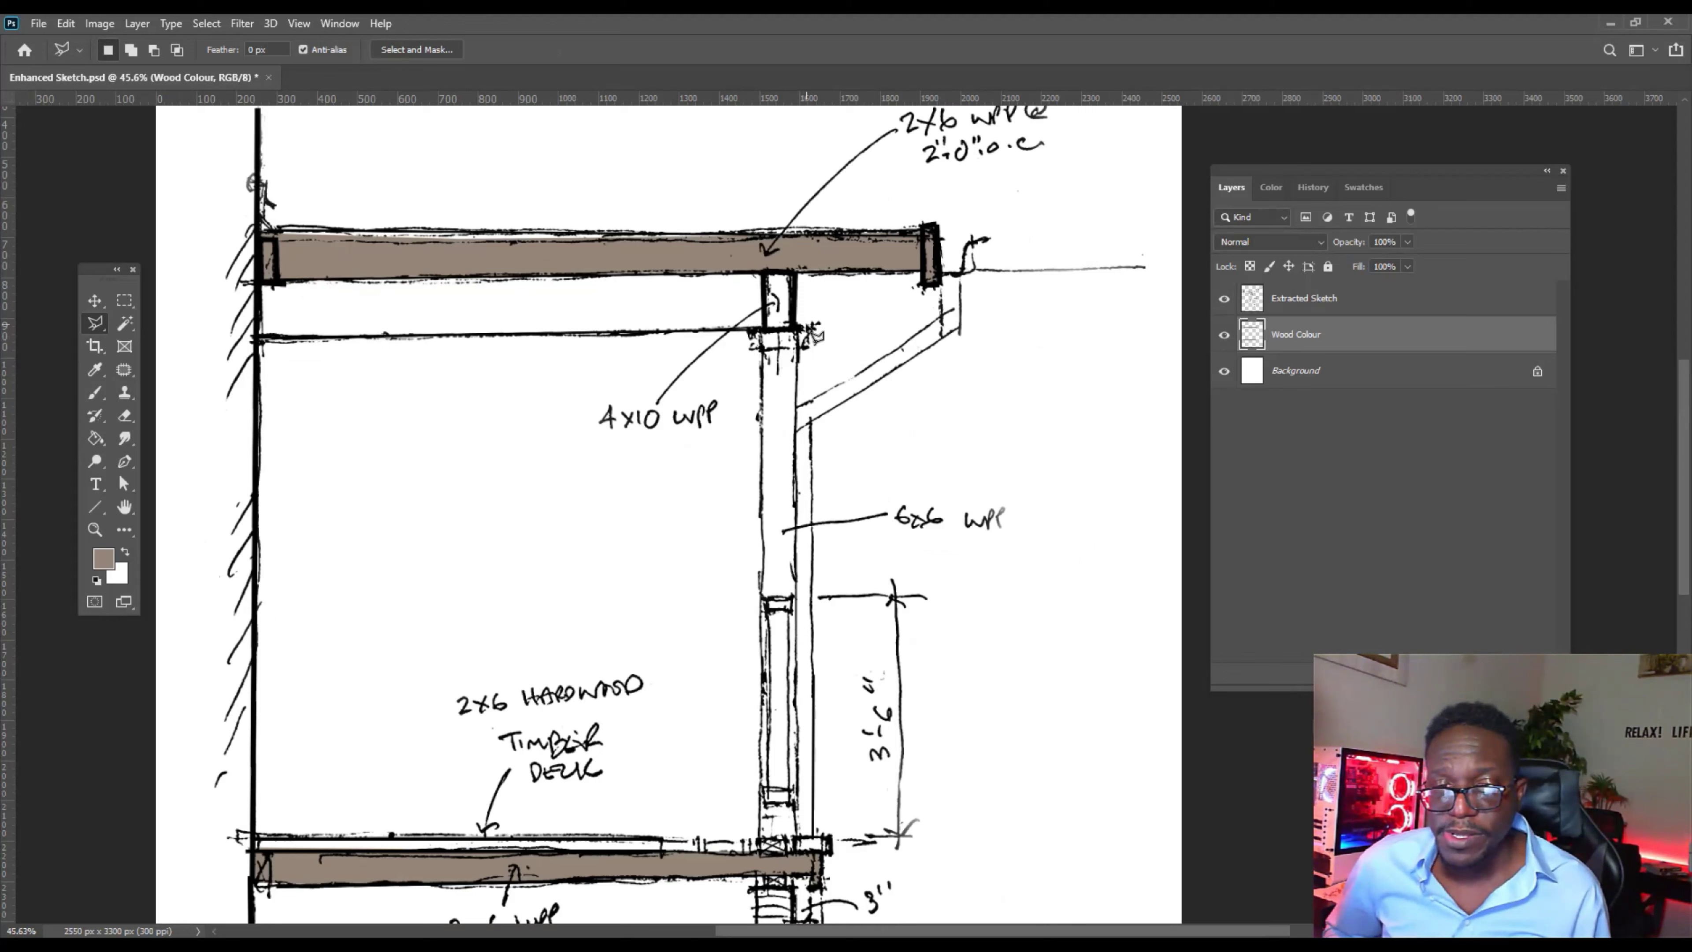
key(ctrl+shift+alt+n)
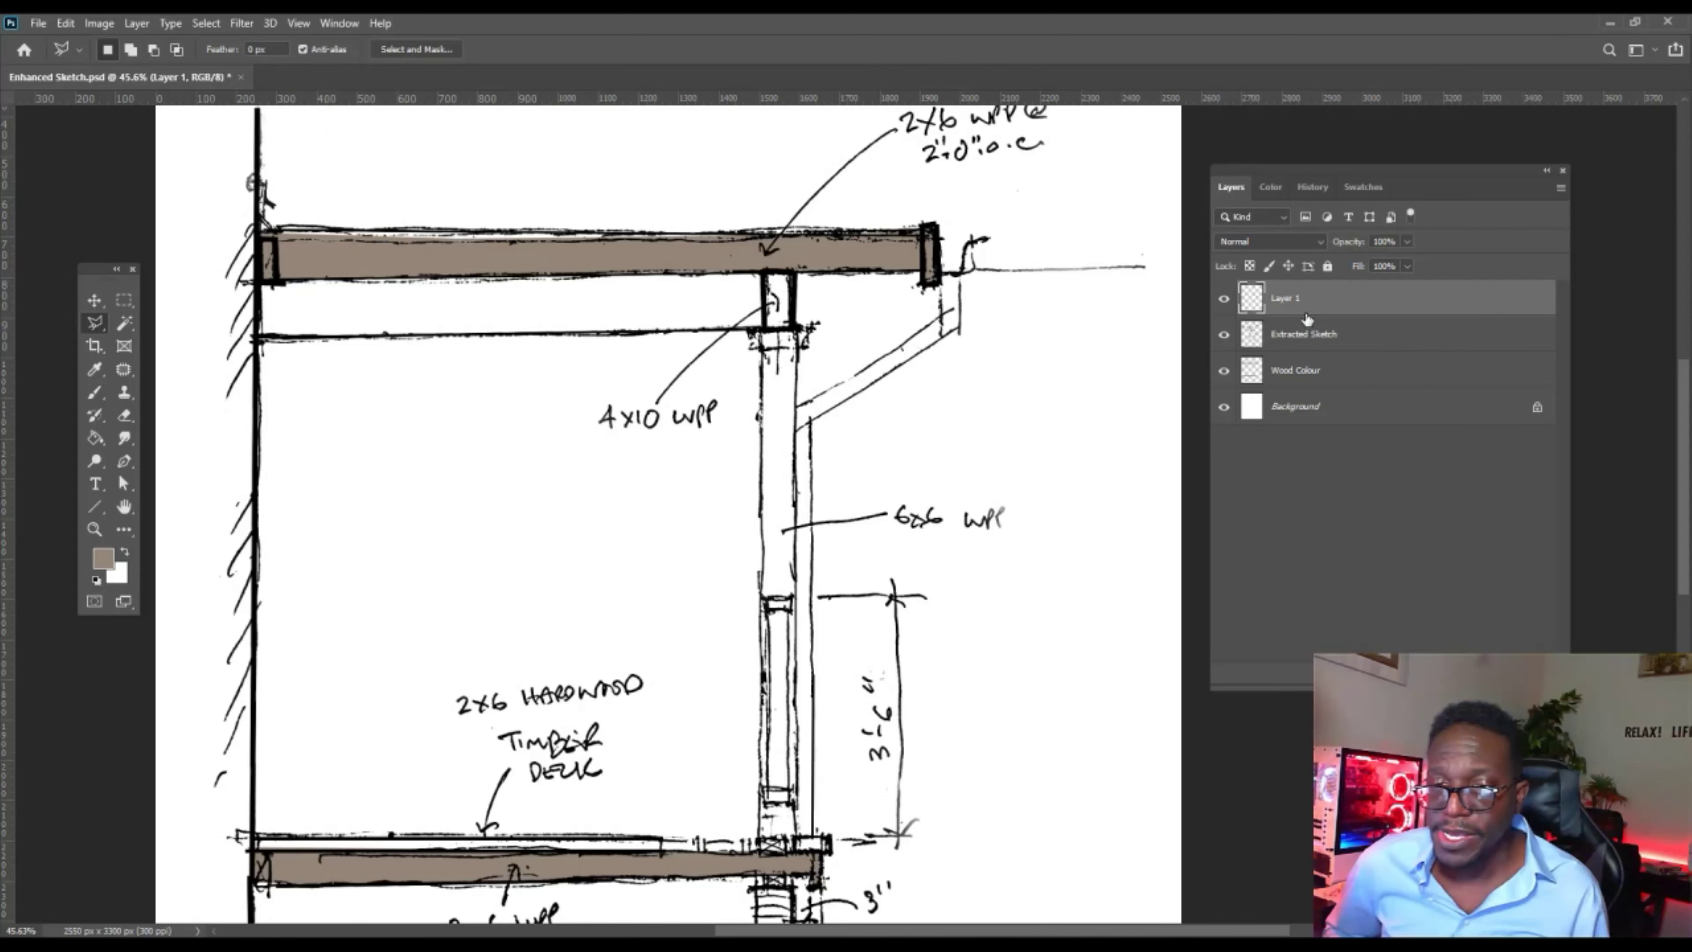
Switch to the Untitled-1-Recovered document and examine the filter categories and the Filter Gallery's Sketch filters without applying any.
key(alt+Tab)
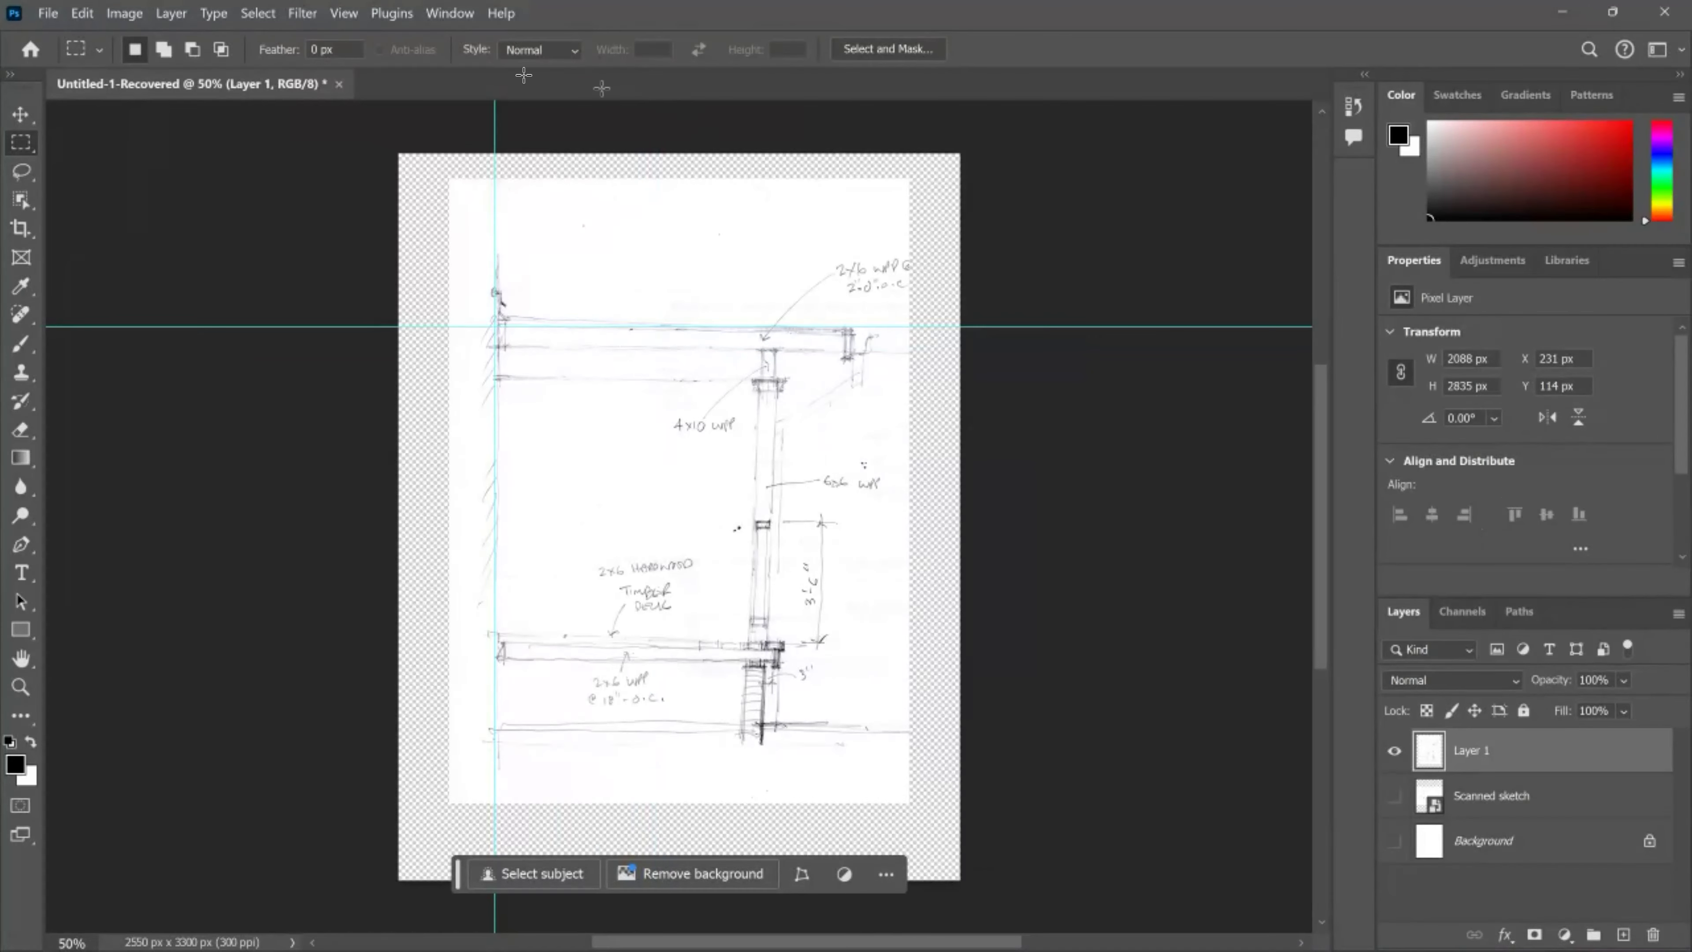
click(344, 13)
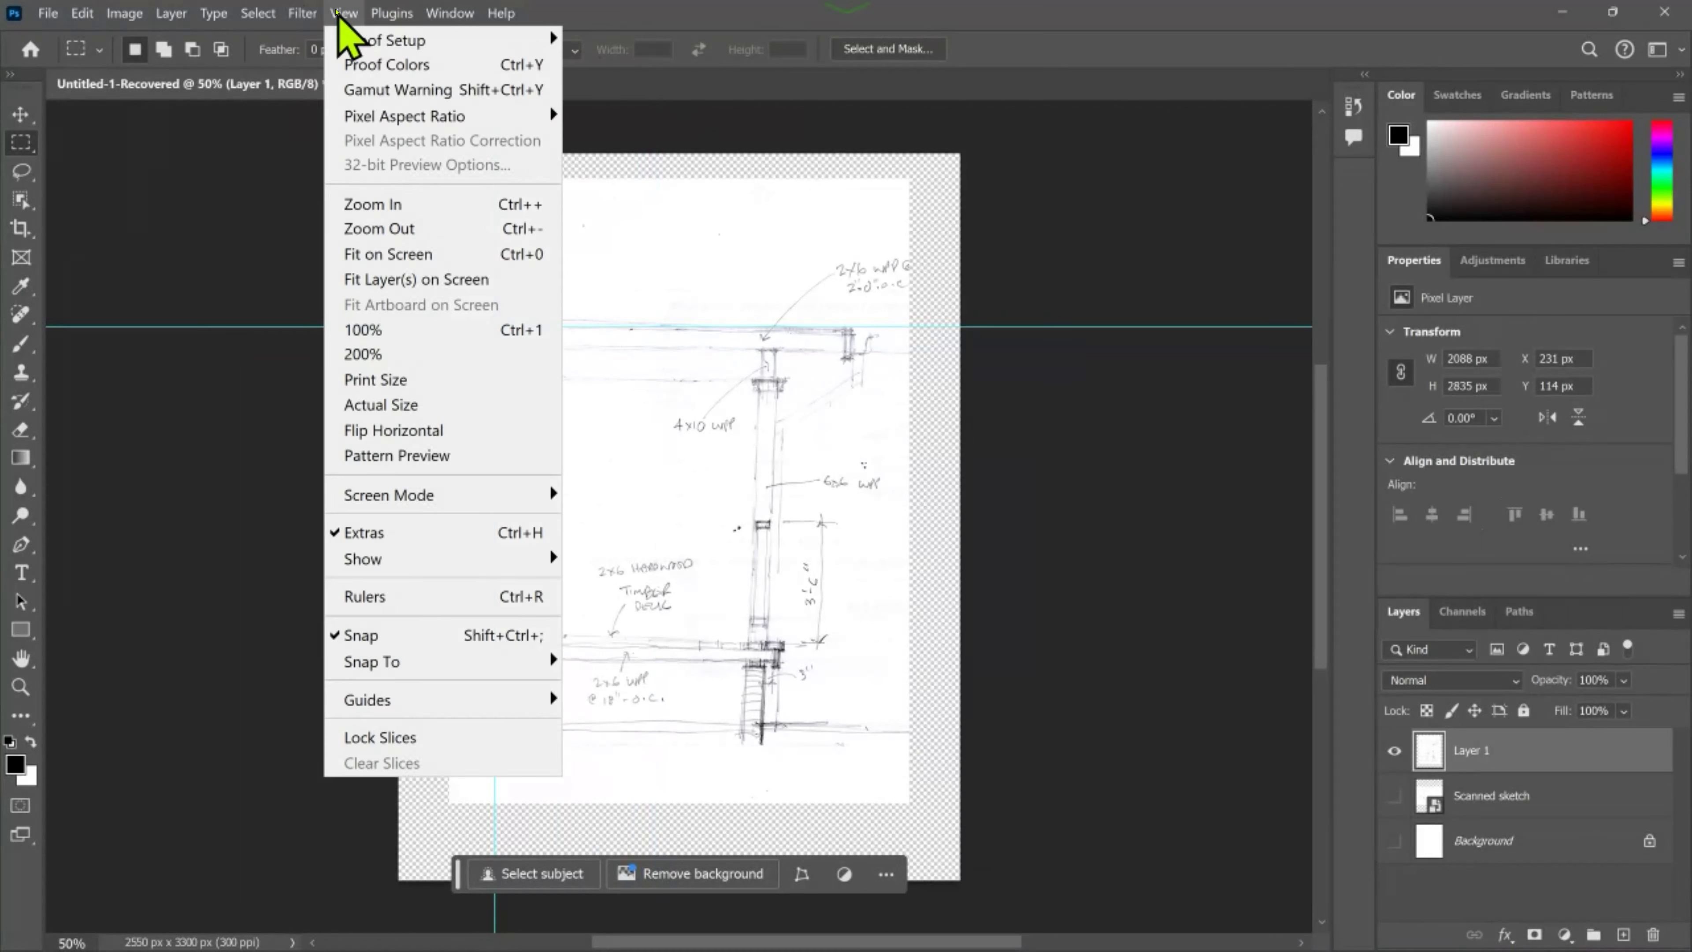
mouse_move(312, 17)
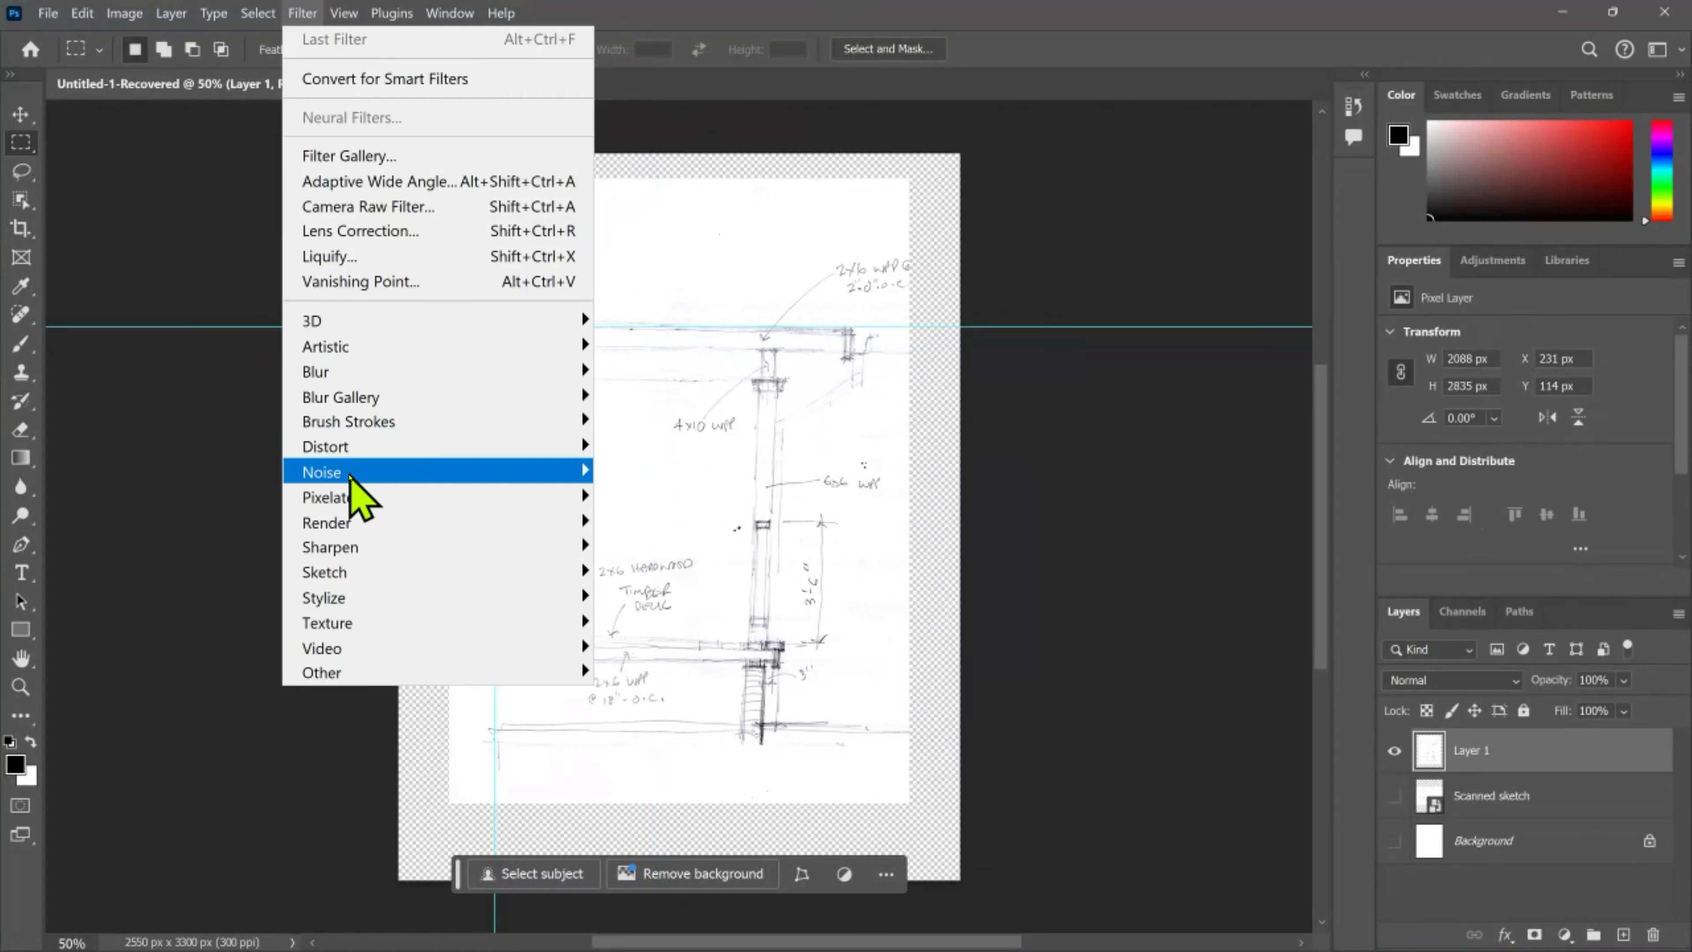
mouse_move(372, 506)
mouse_move(373, 552)
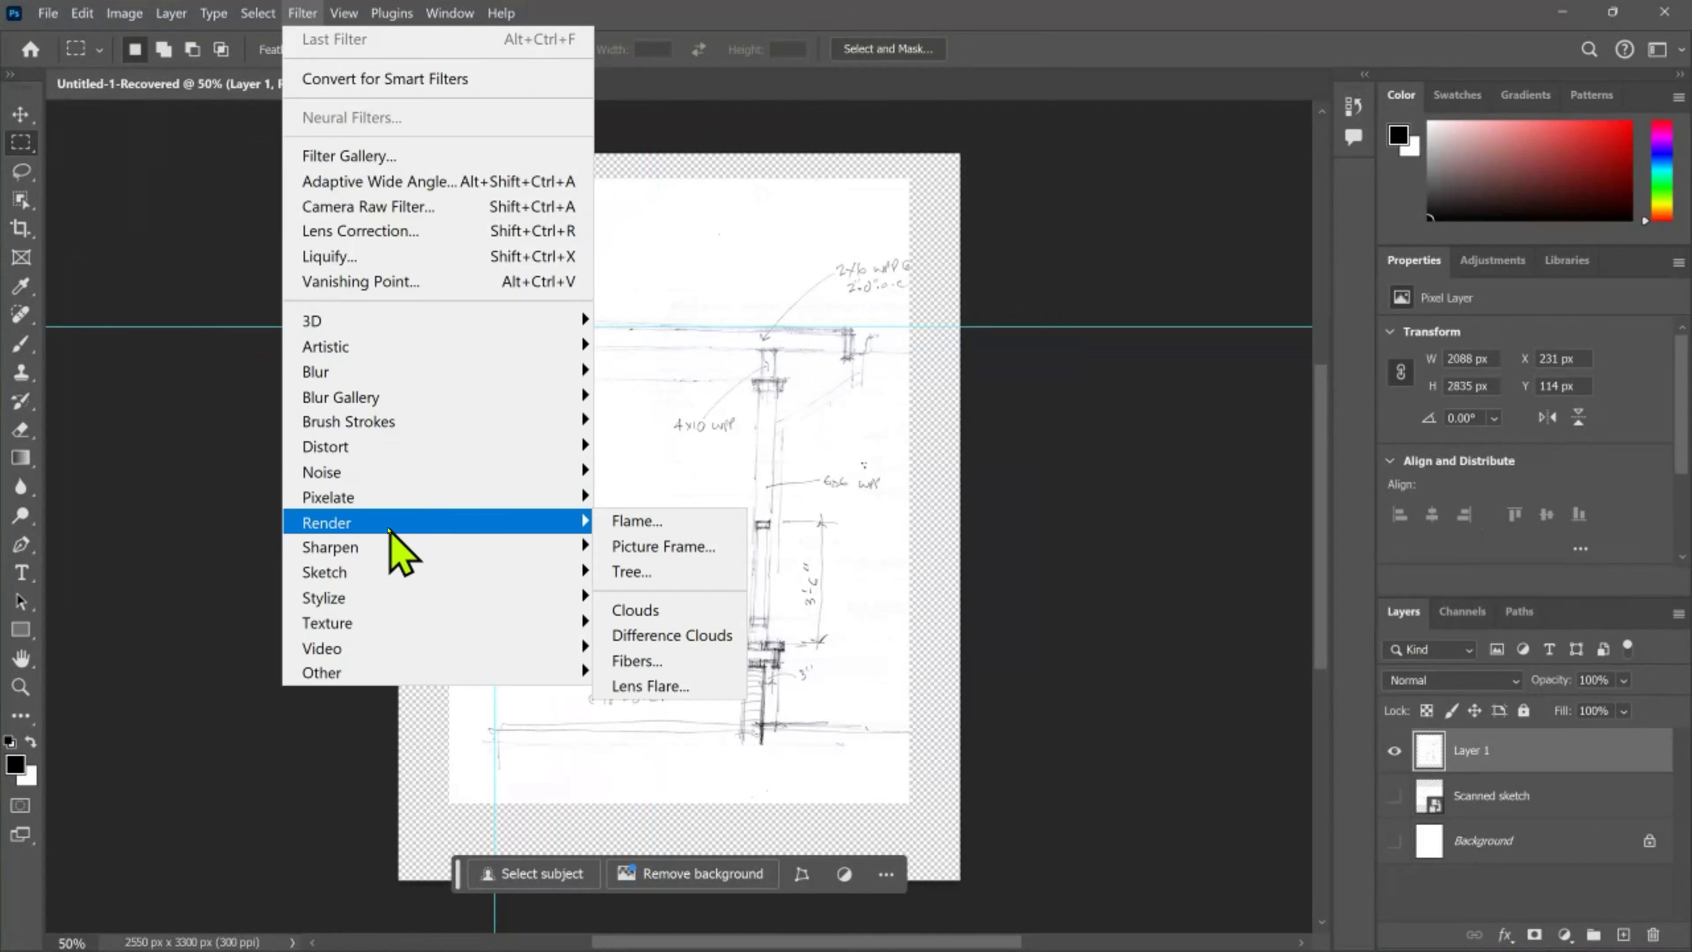
mouse_move(375, 331)
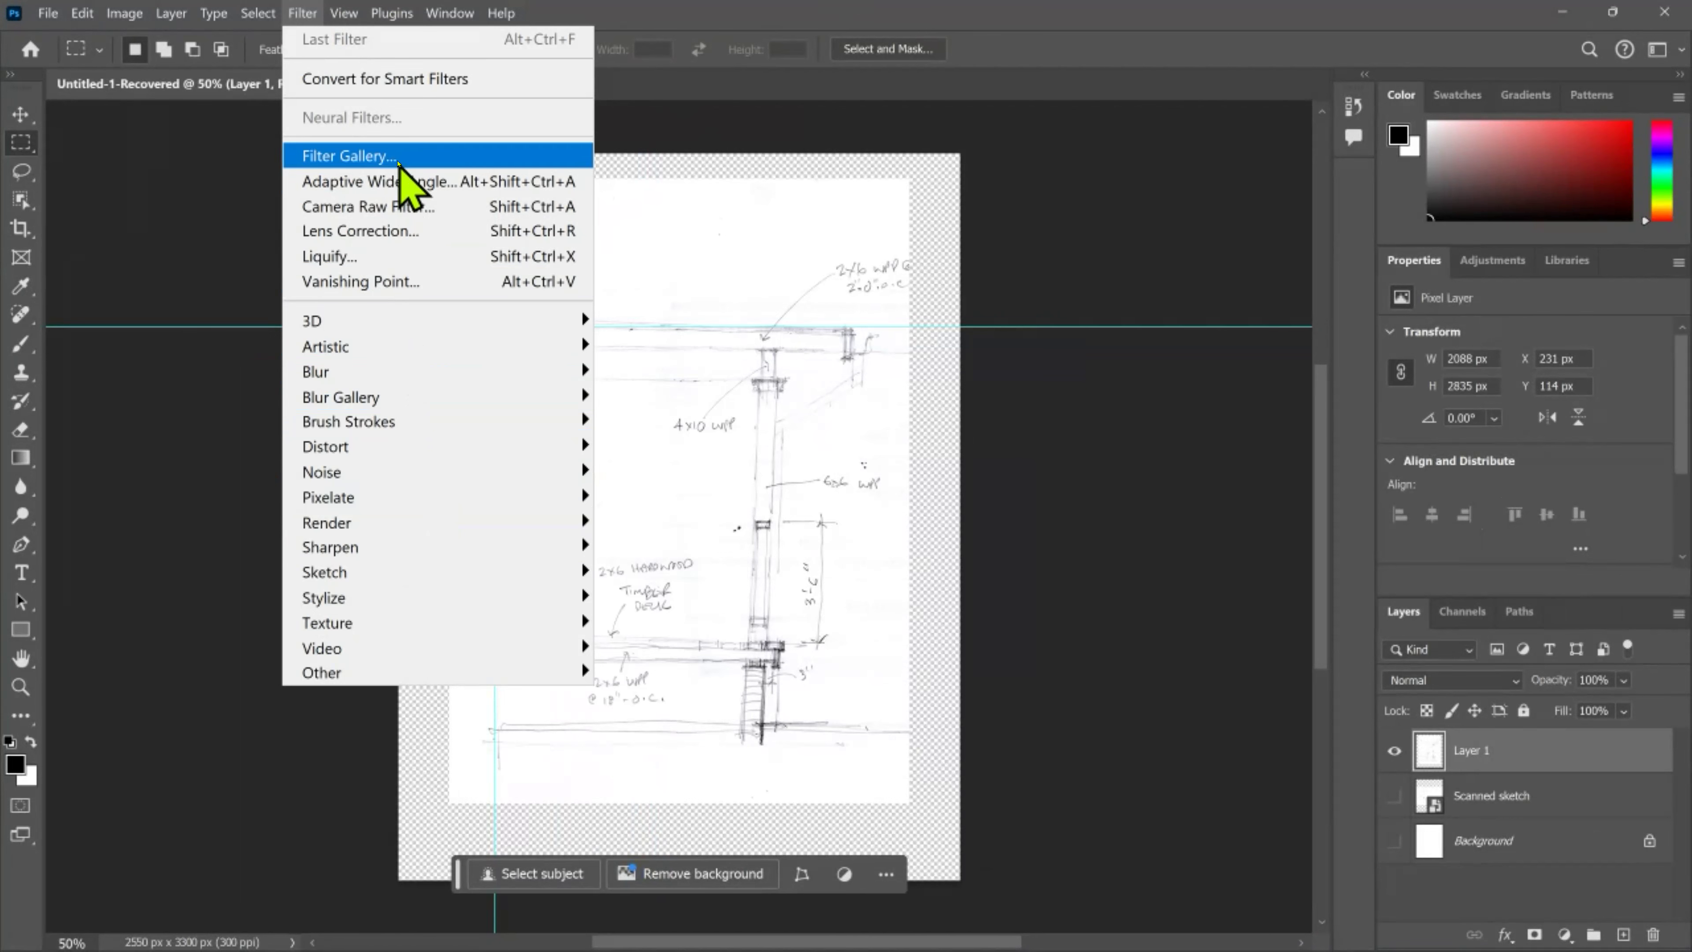
click(343, 159)
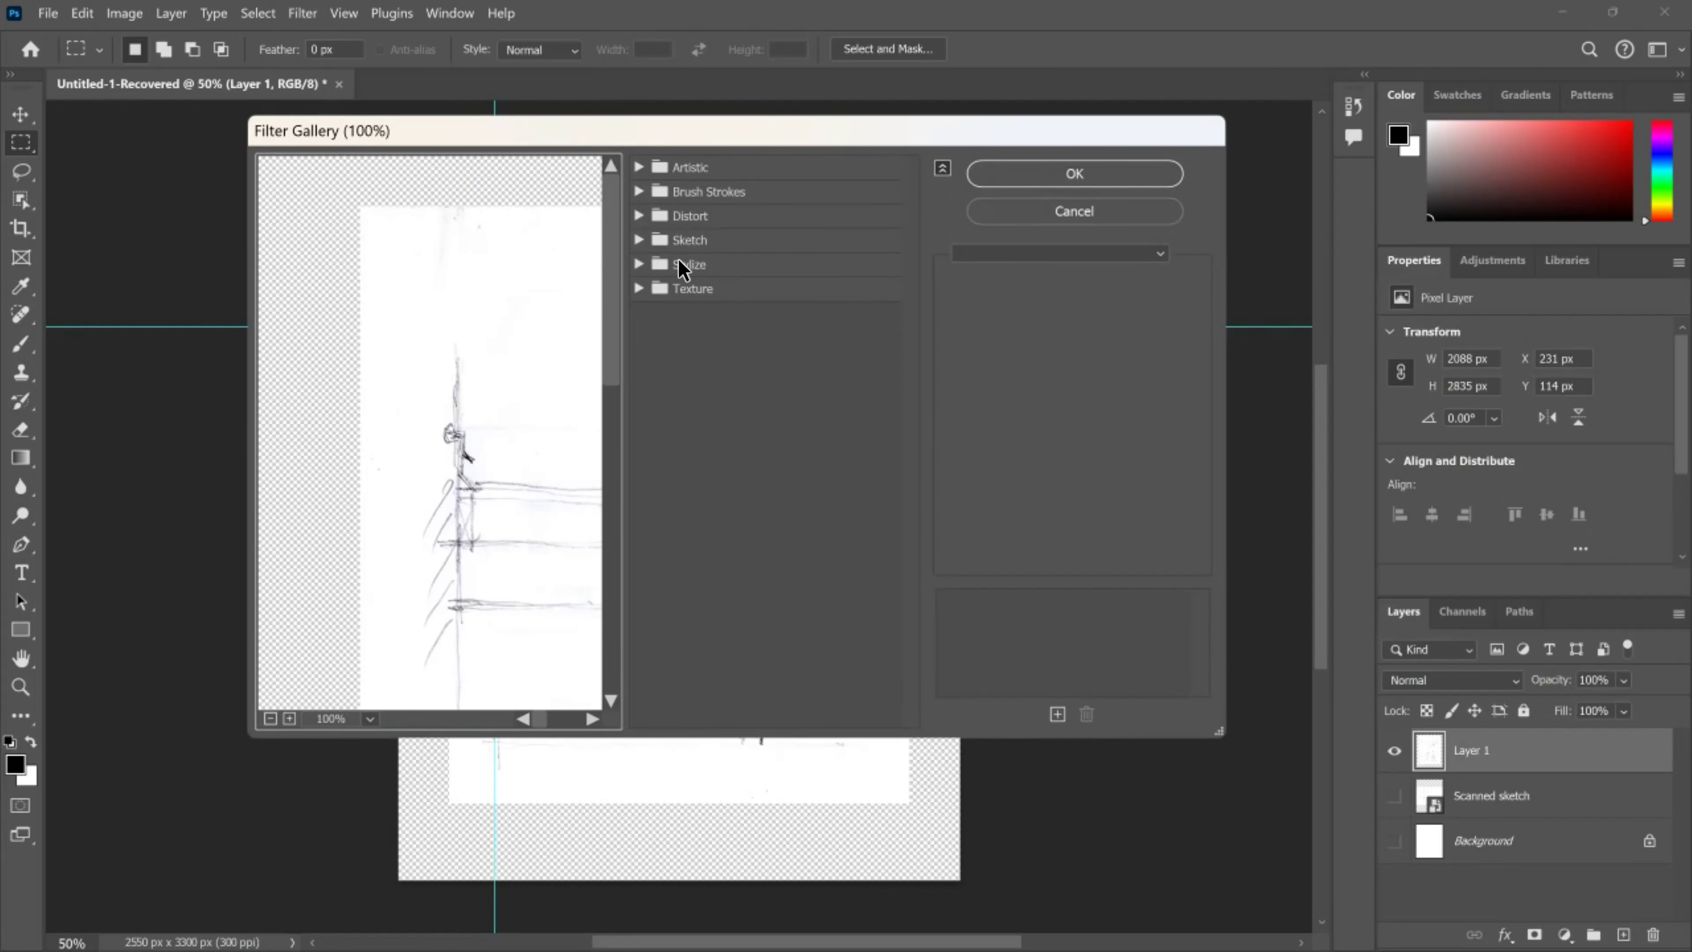
click(684, 240)
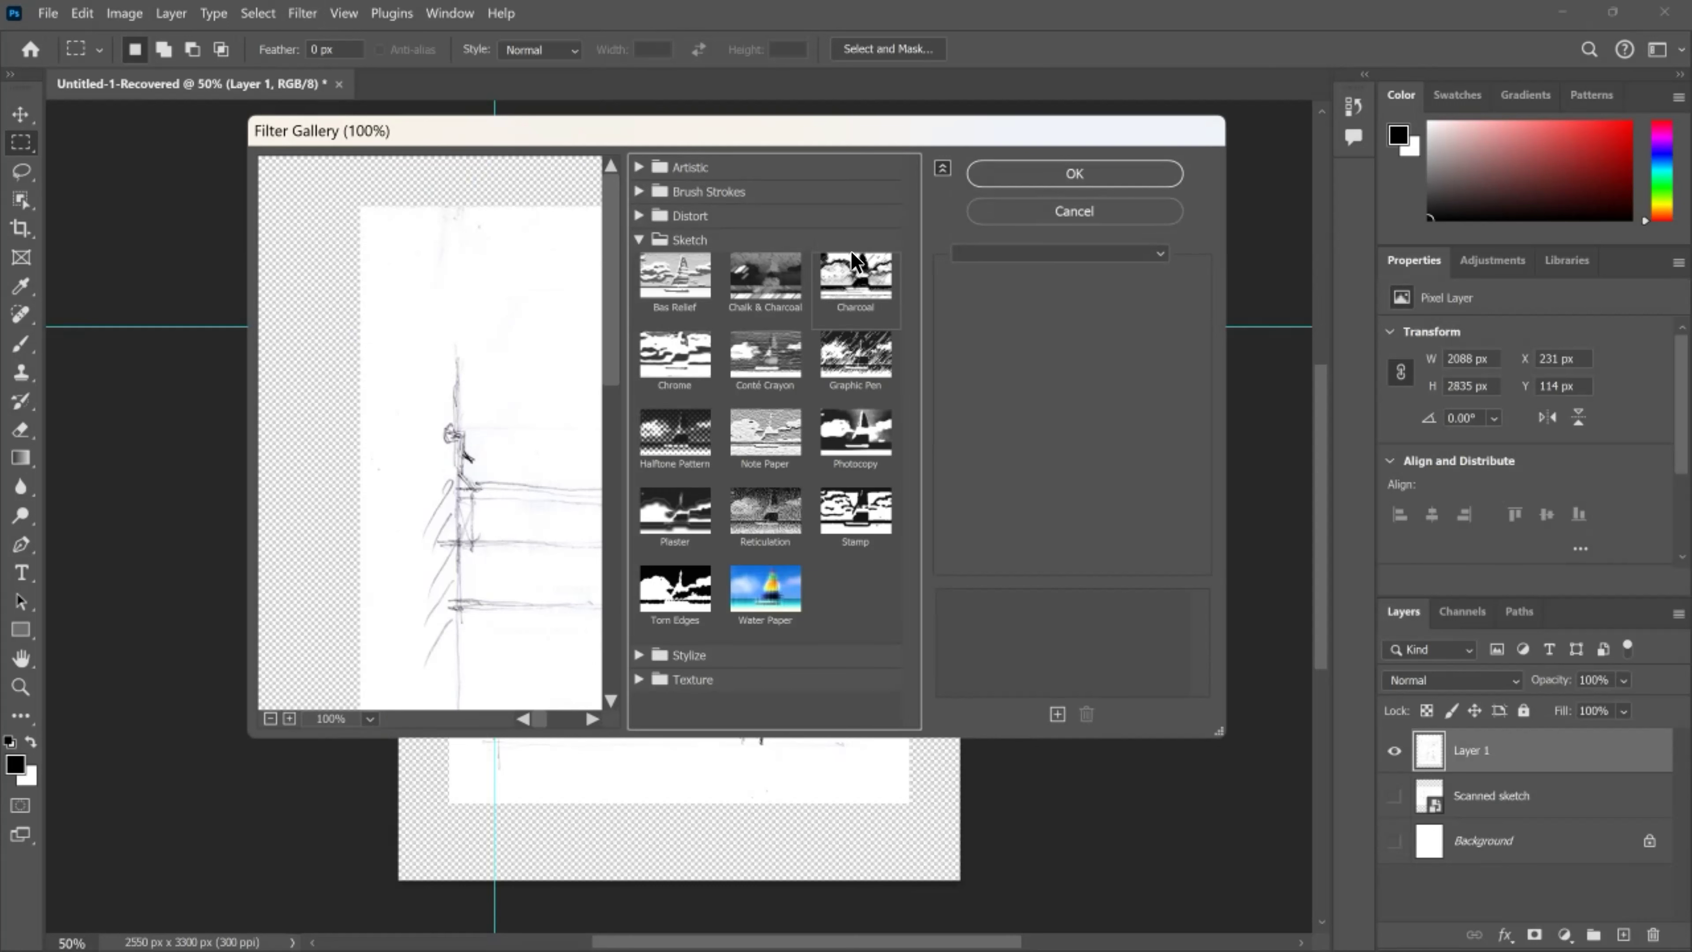
click(644, 239)
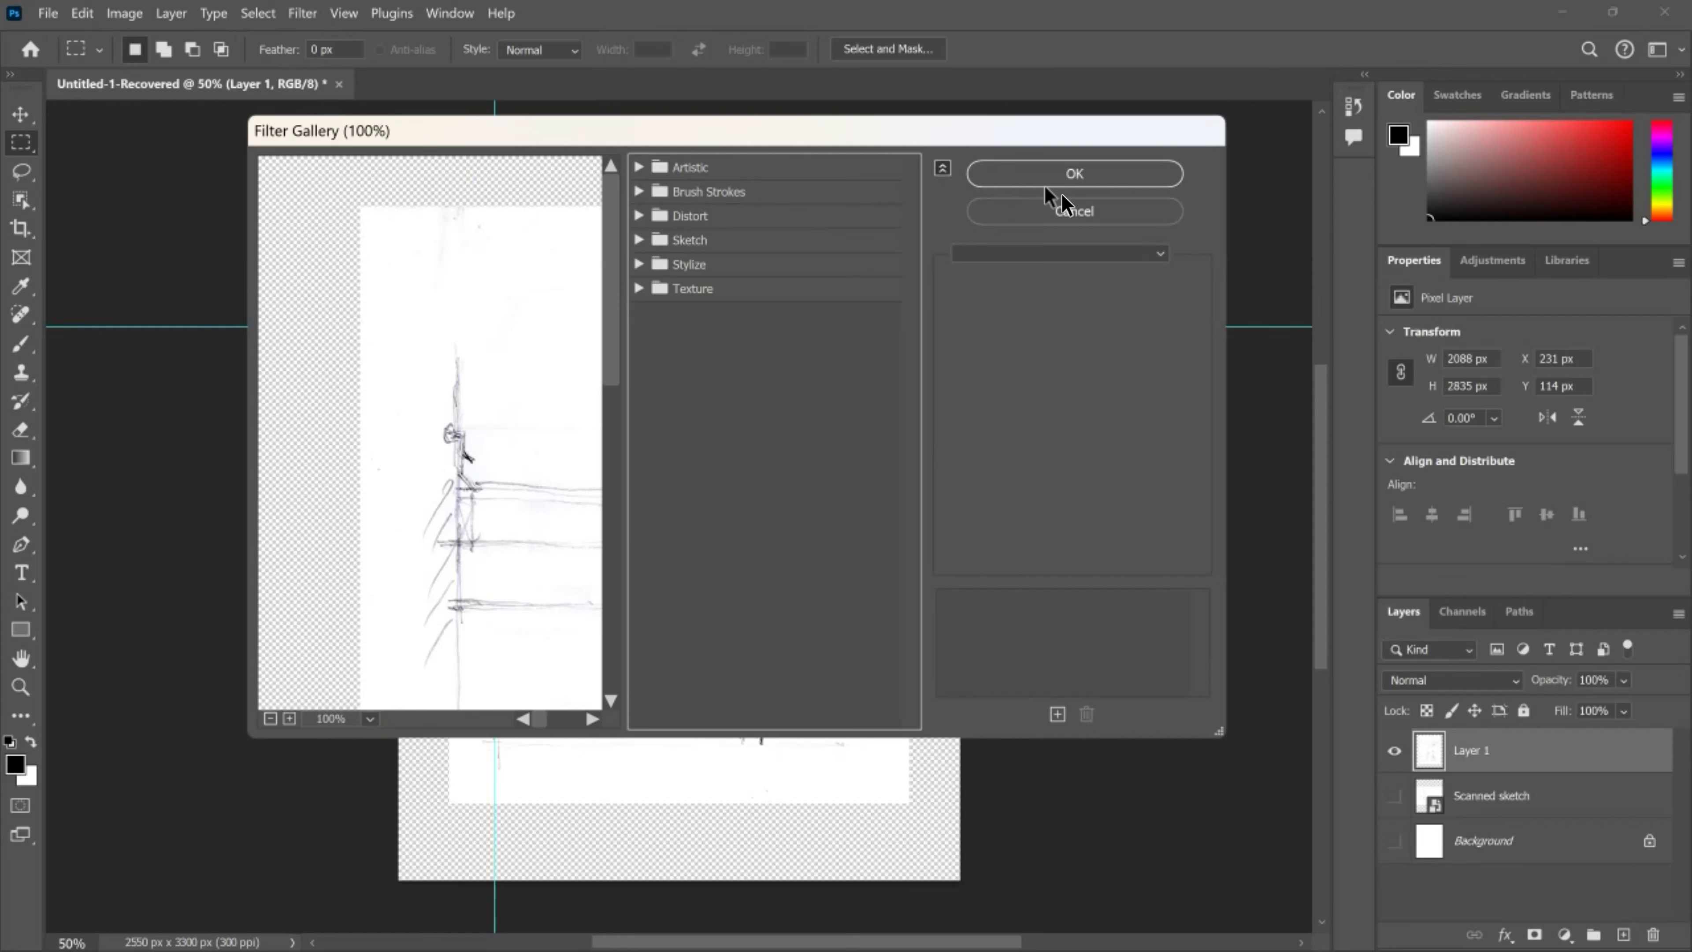
click(1075, 212)
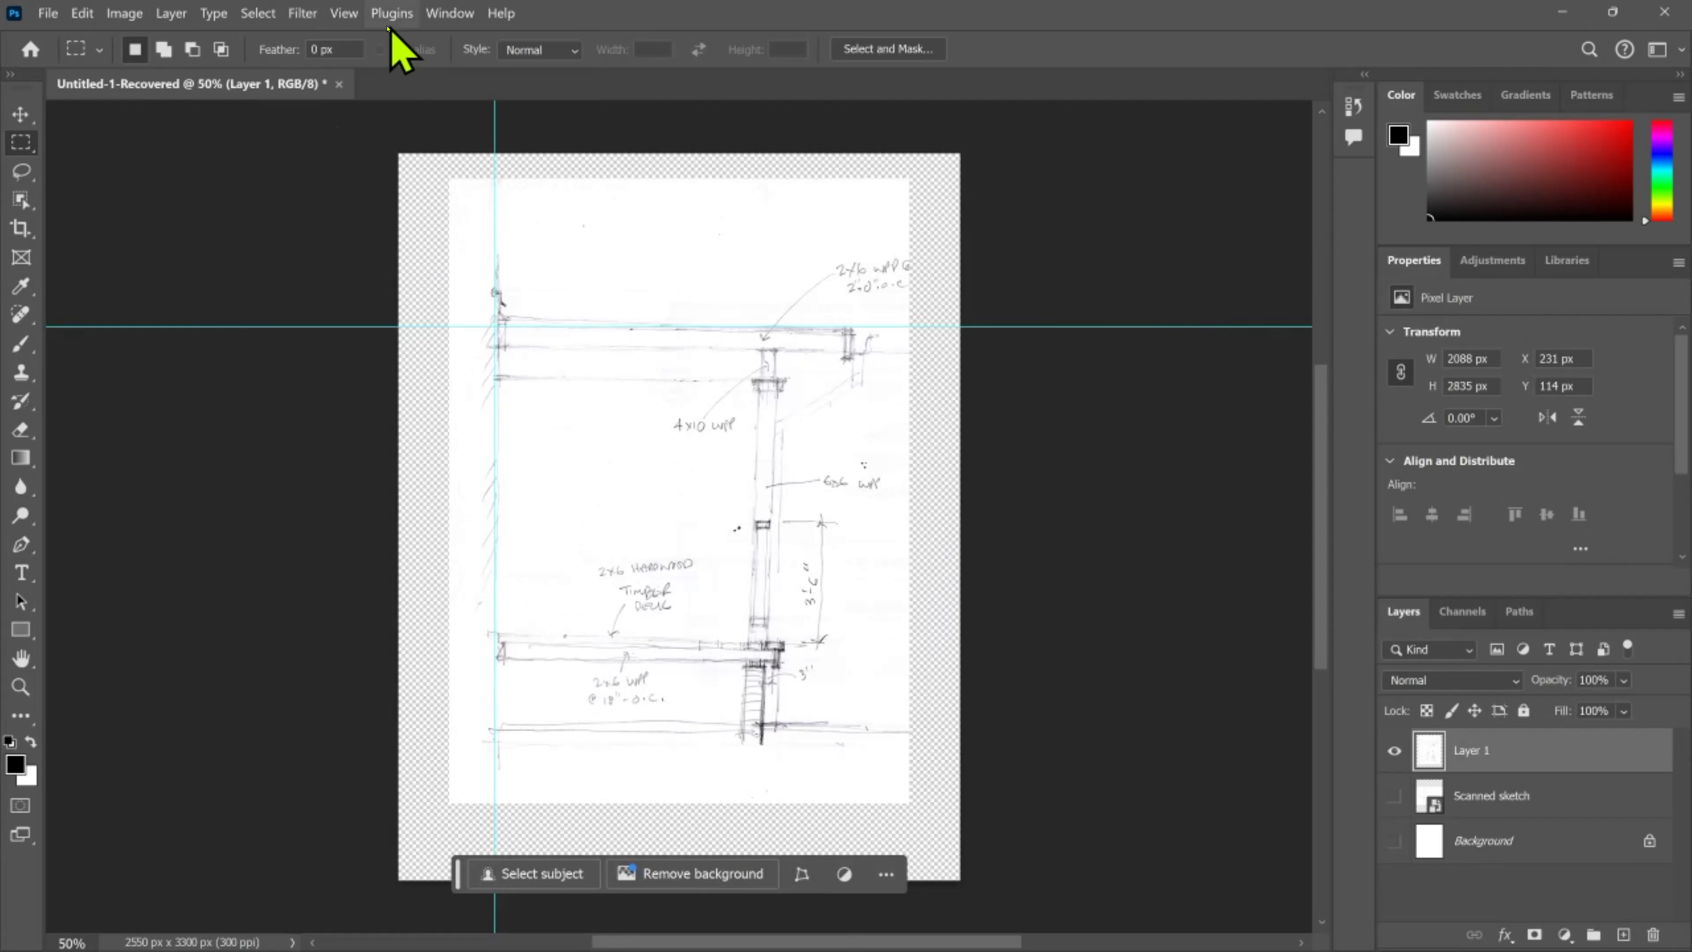
Examine the available filter commands and check the image's colour mode and bit depth without changing them.
click(303, 13)
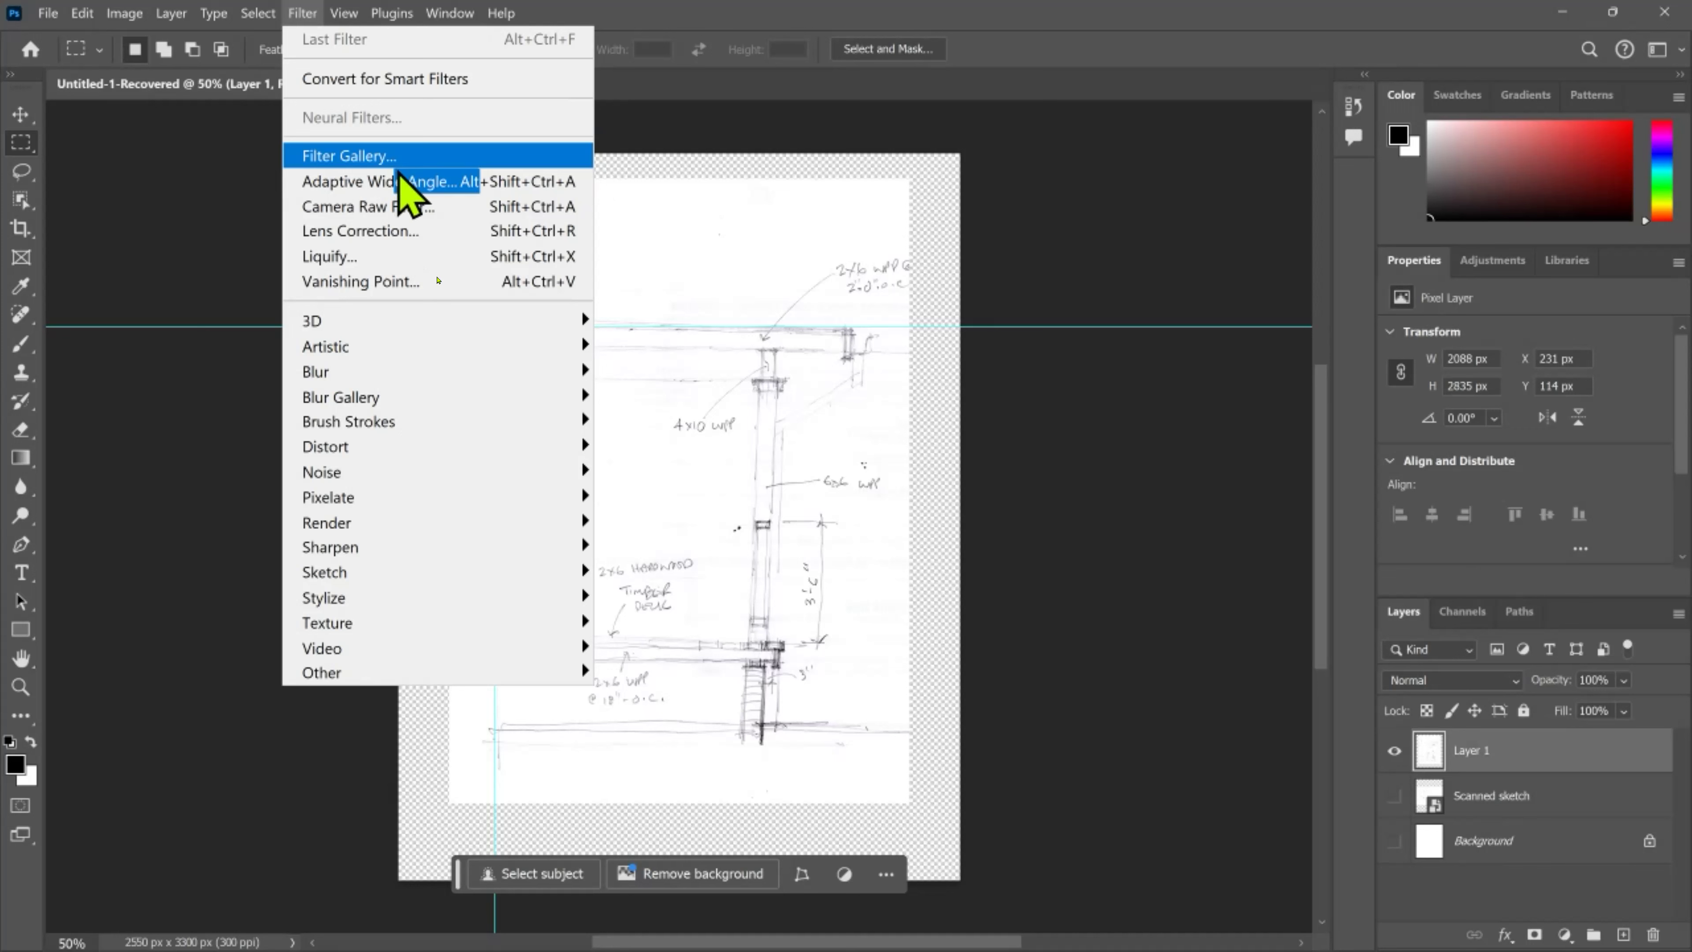
mouse_move(454, 674)
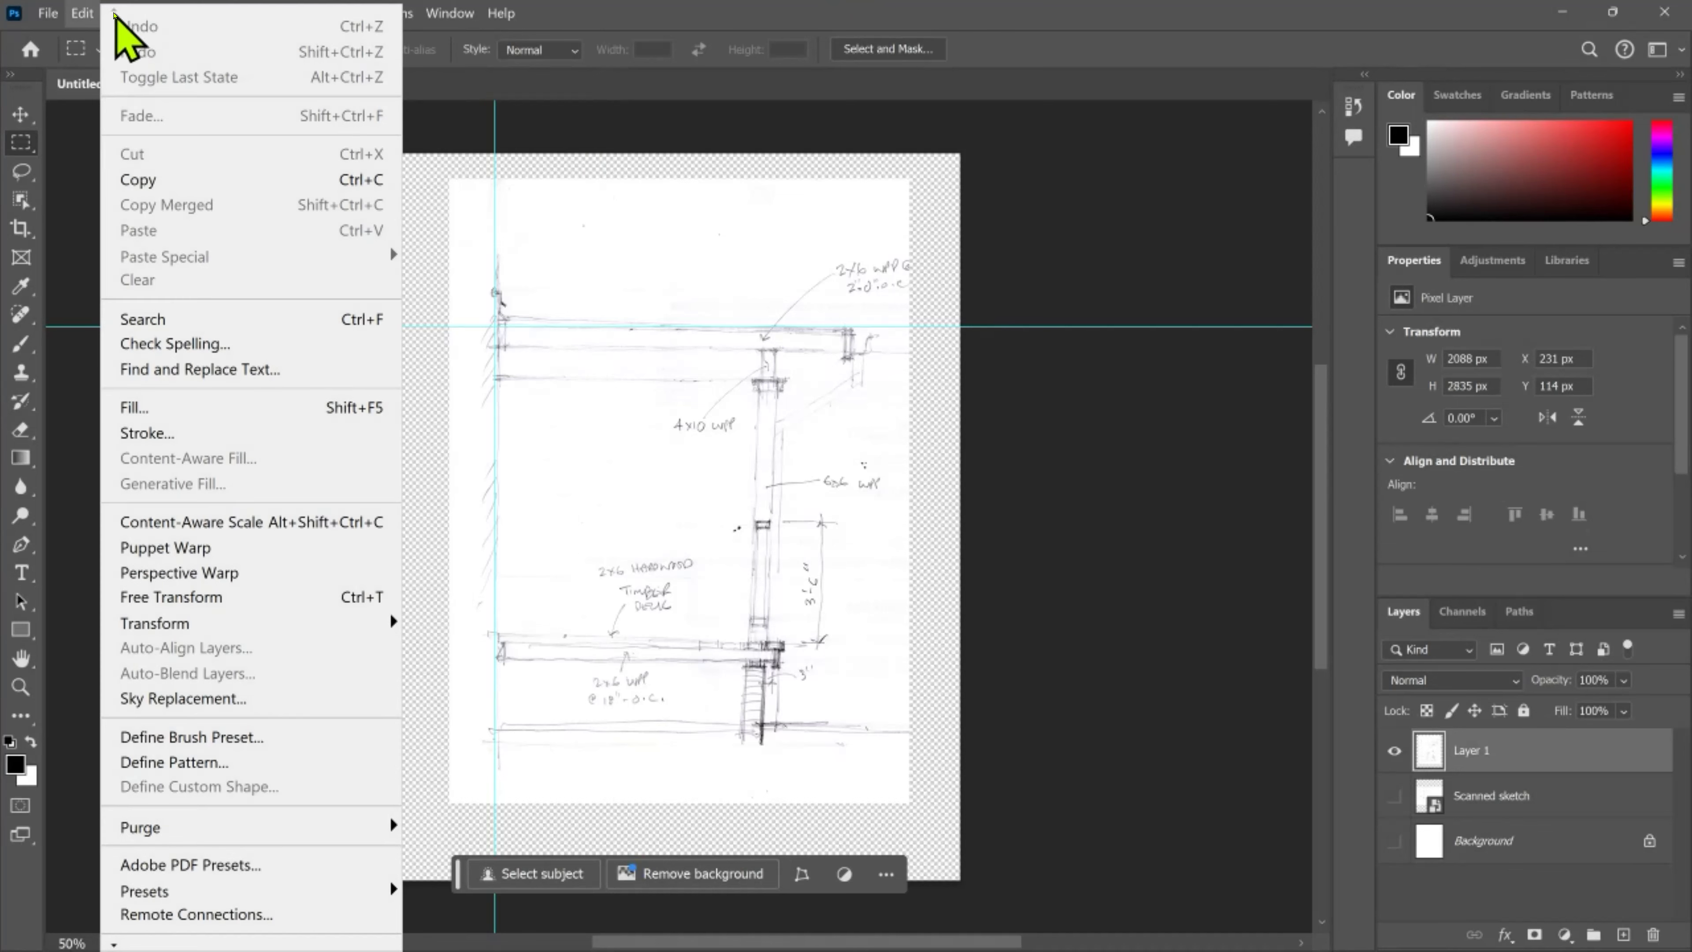
click(89, 15)
click(142, 16)
mouse_move(152, 42)
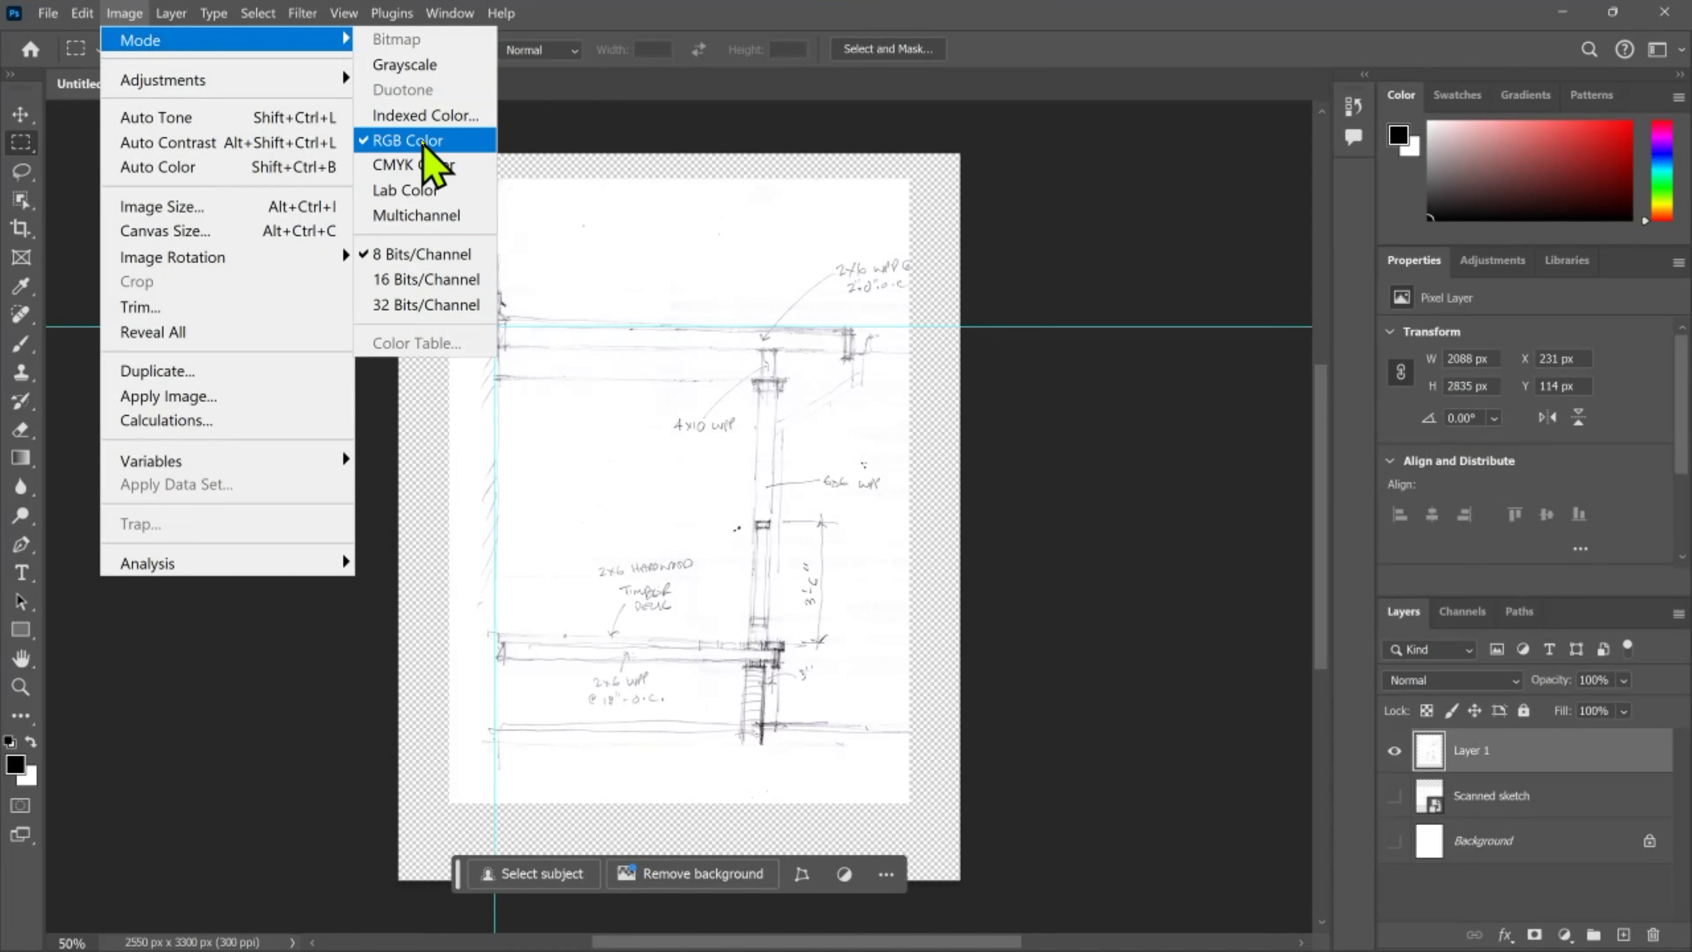
key(Escape)
key(Escape)
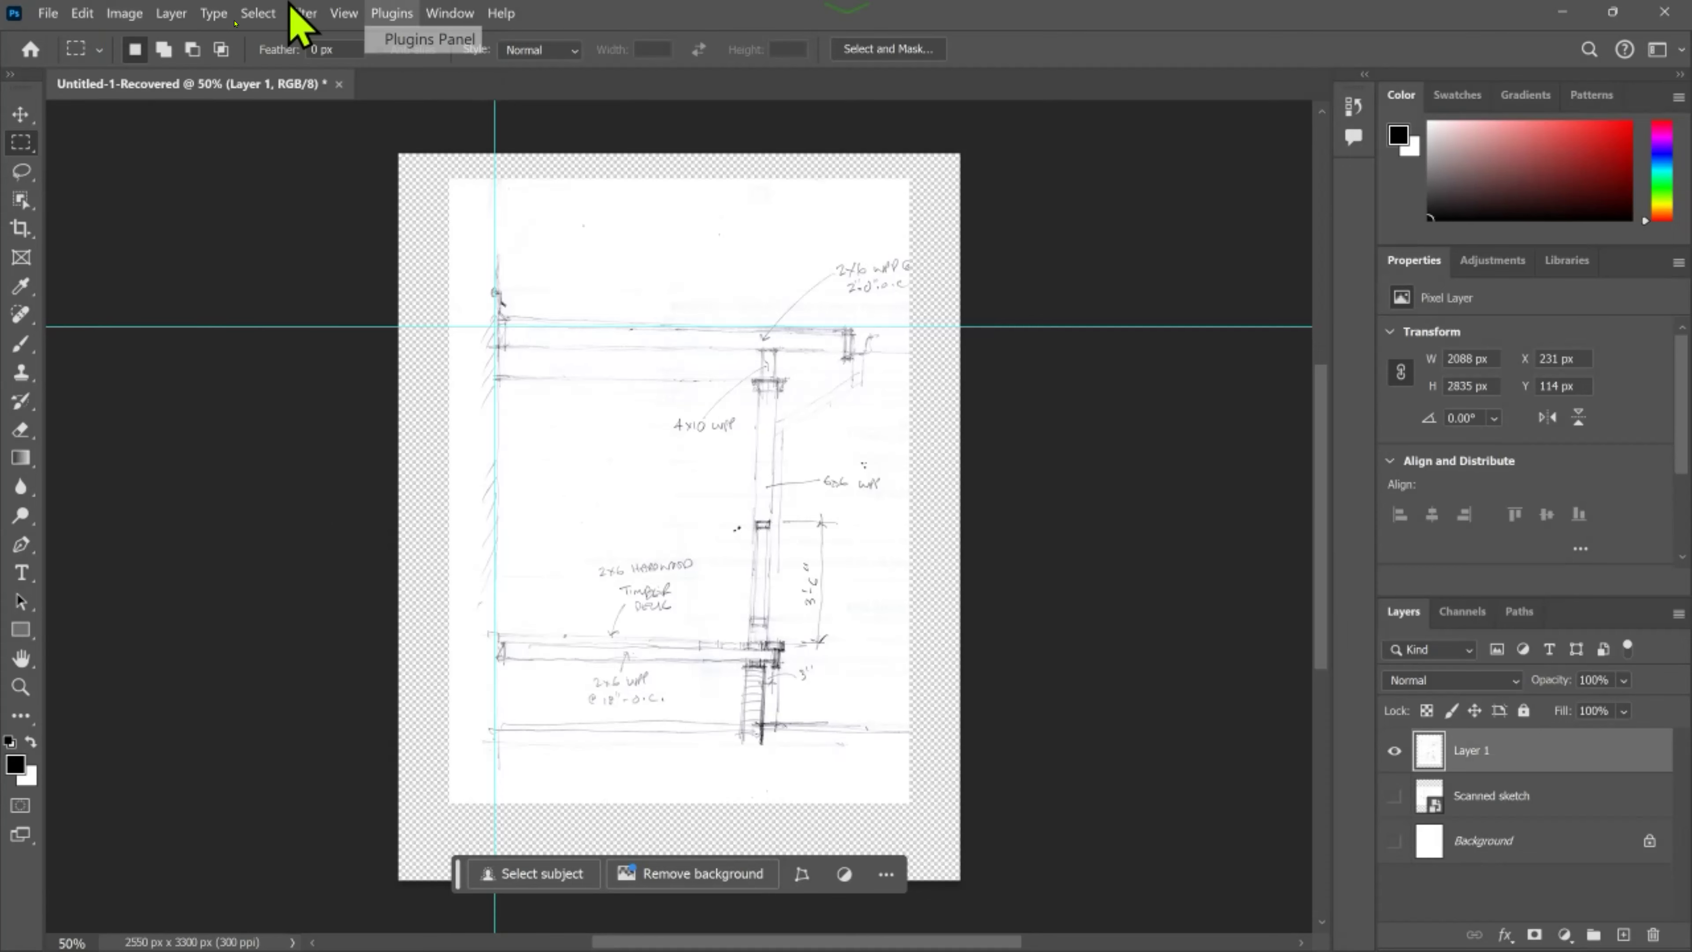
Review the Plugins preferences, including the option to show all Filter Gallery groups, and close them without saving changes.
click(82, 12)
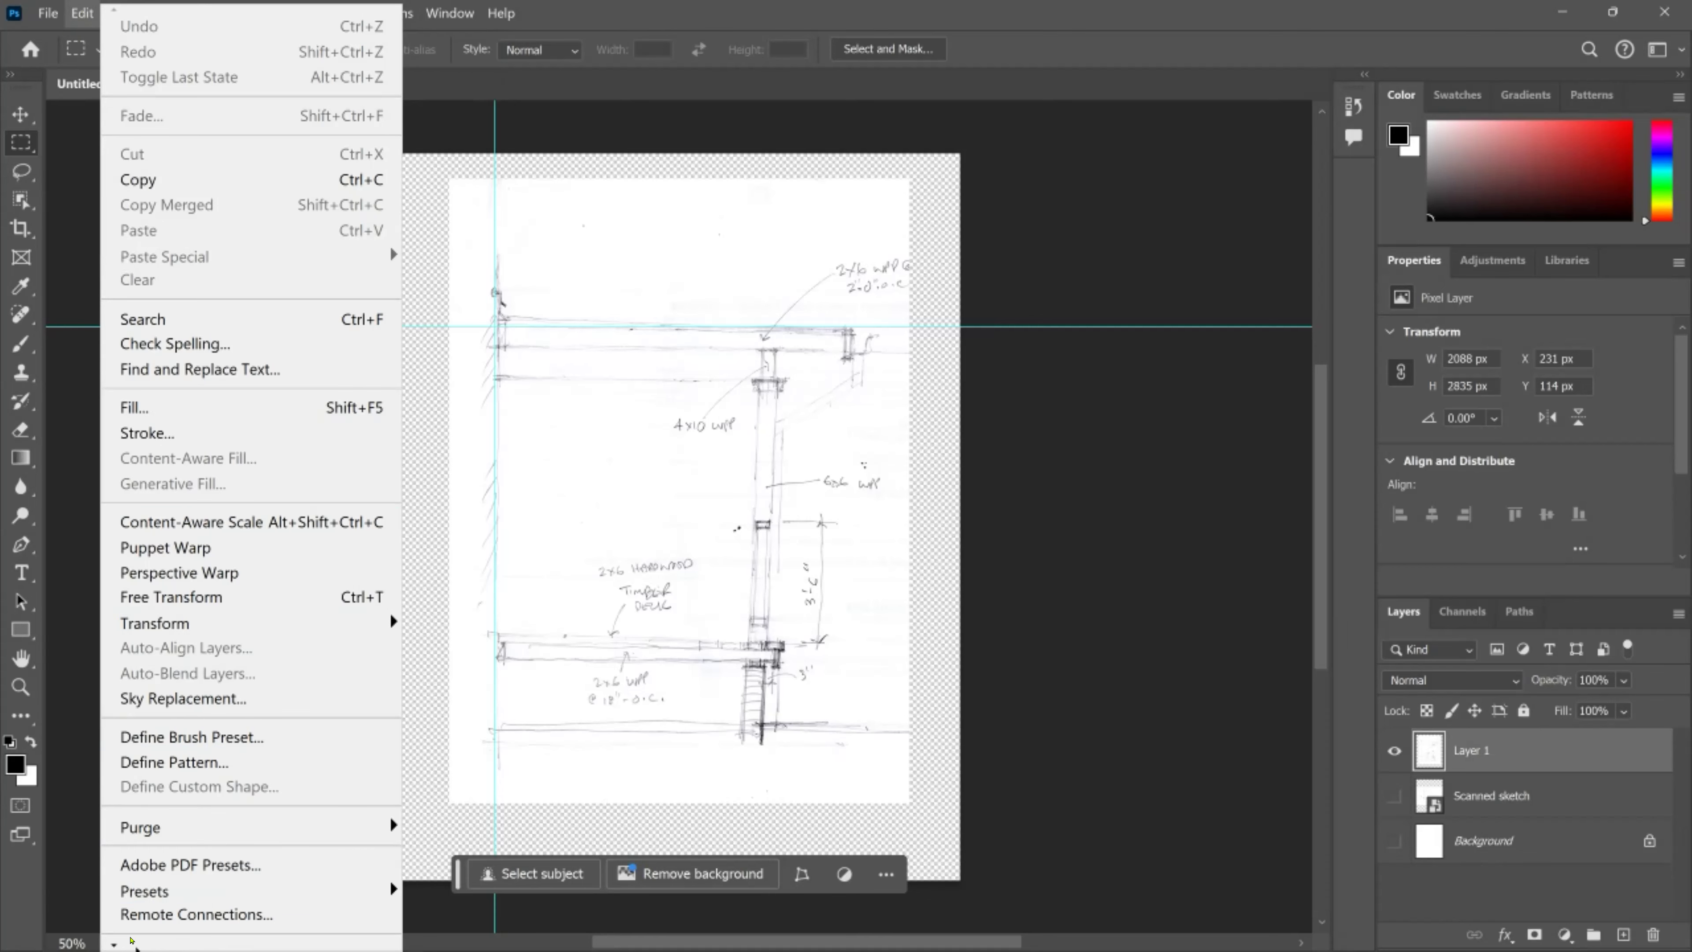
mouse_move(127, 940)
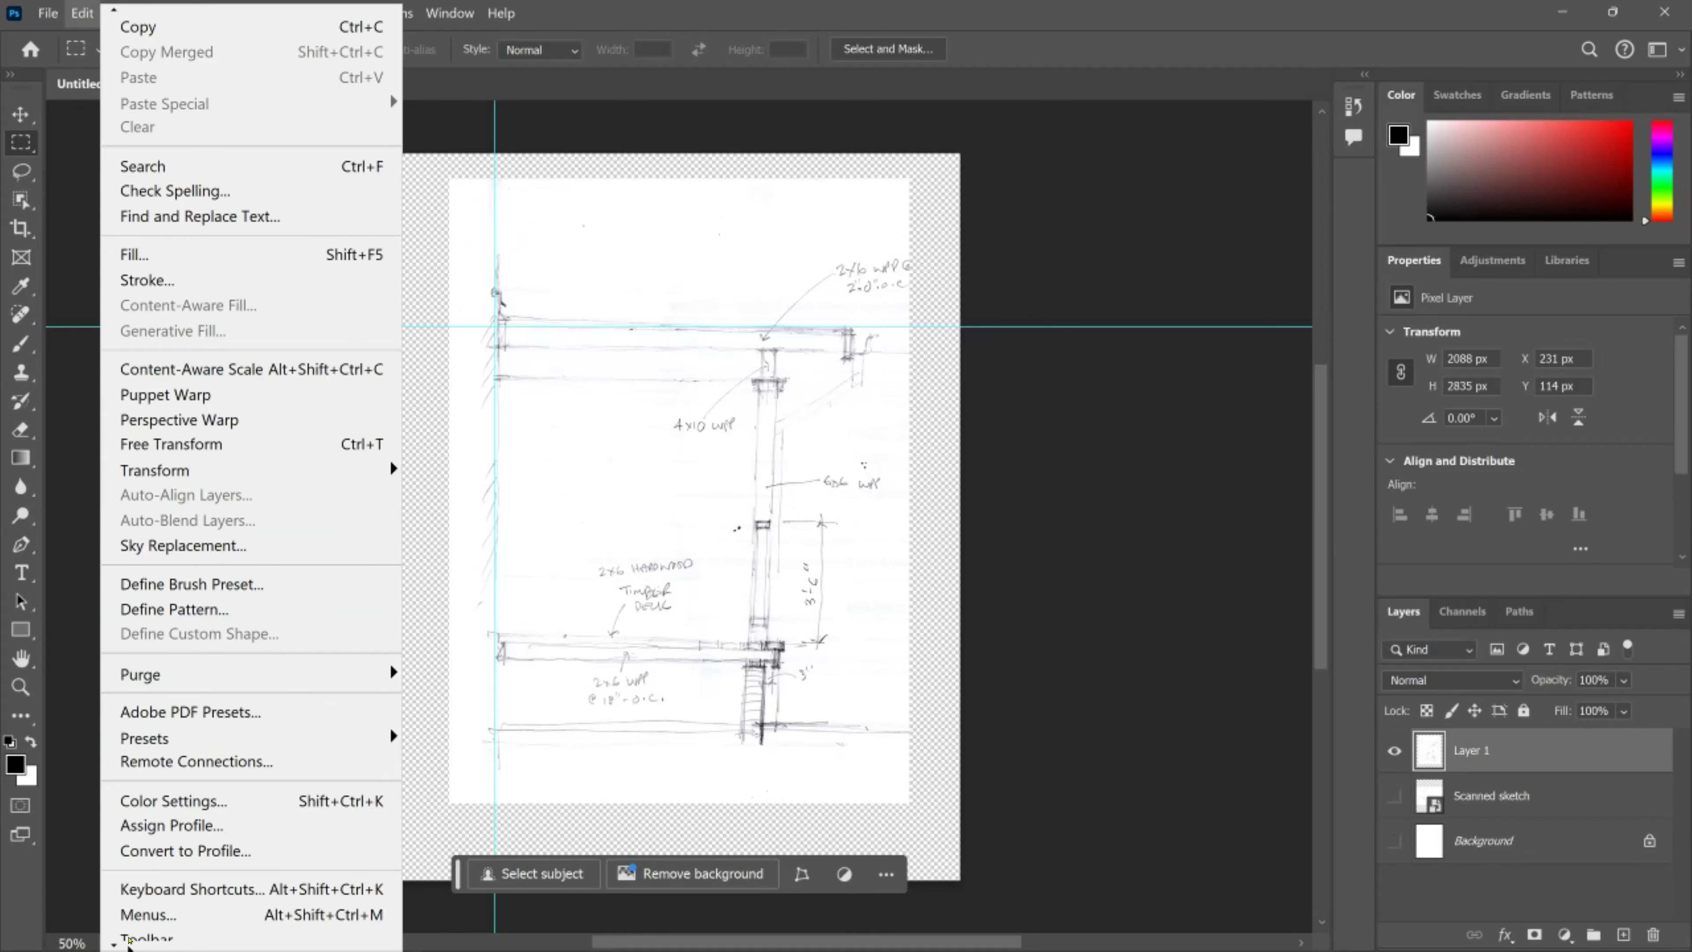
mouse_move(172, 918)
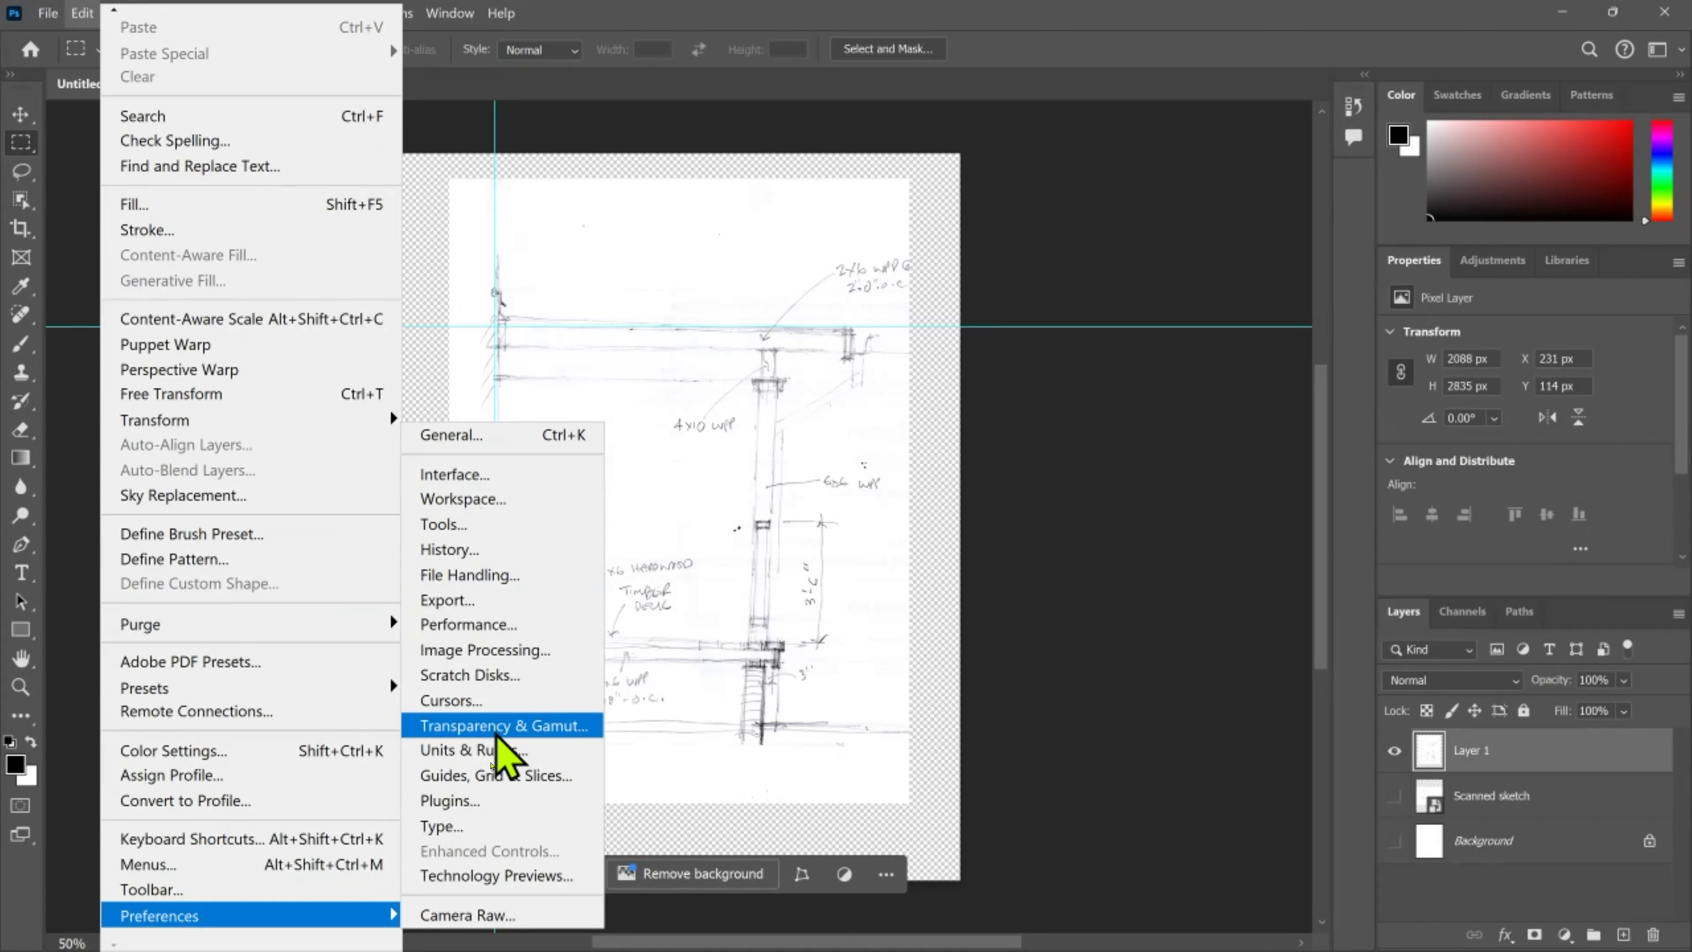
click(491, 826)
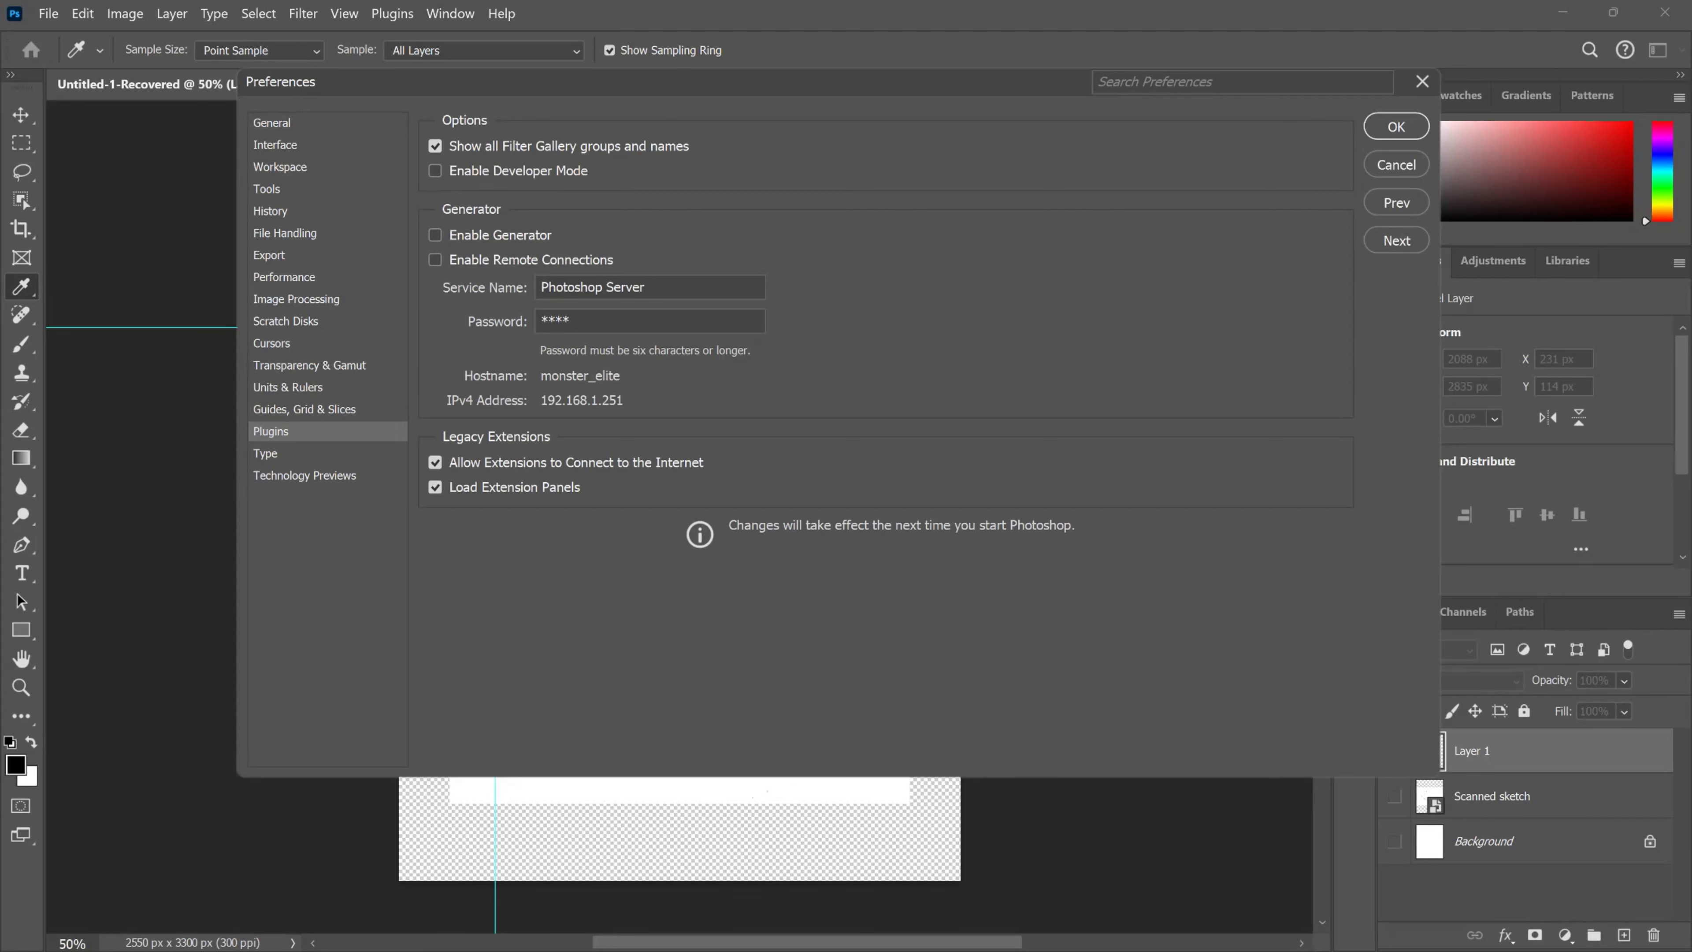
click(1389, 167)
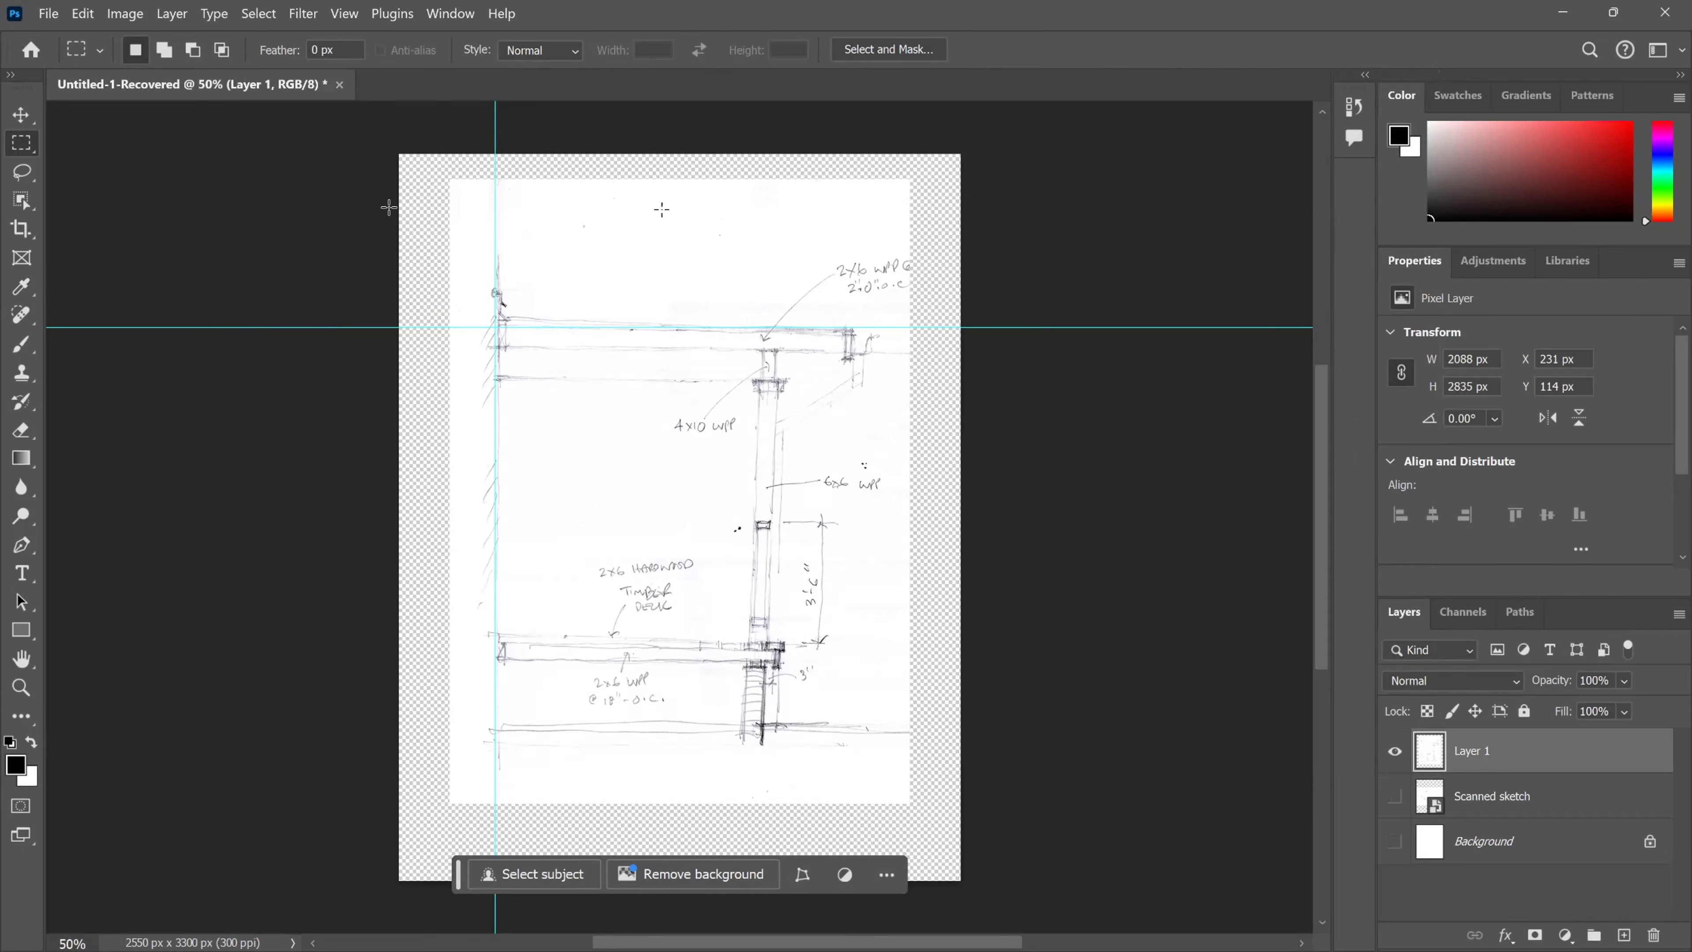
Create a blank Letter print document, 8.5 x 11 in at 300 ppi in RGB Color, and check its filter commands.
click(38, 14)
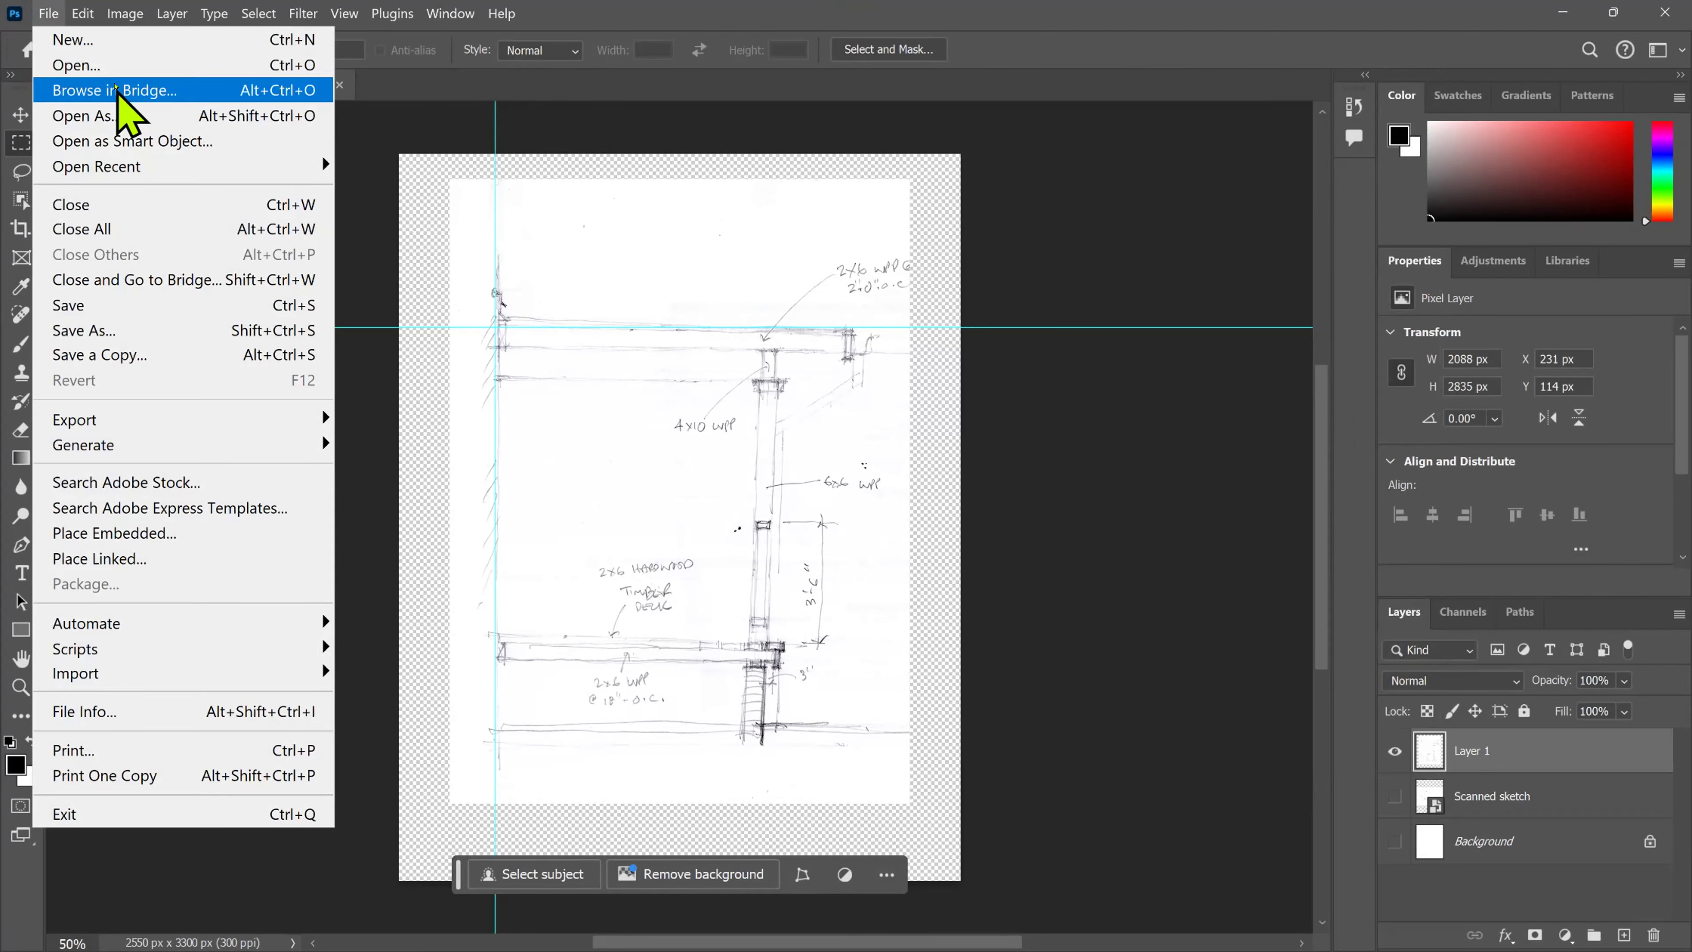
click(130, 41)
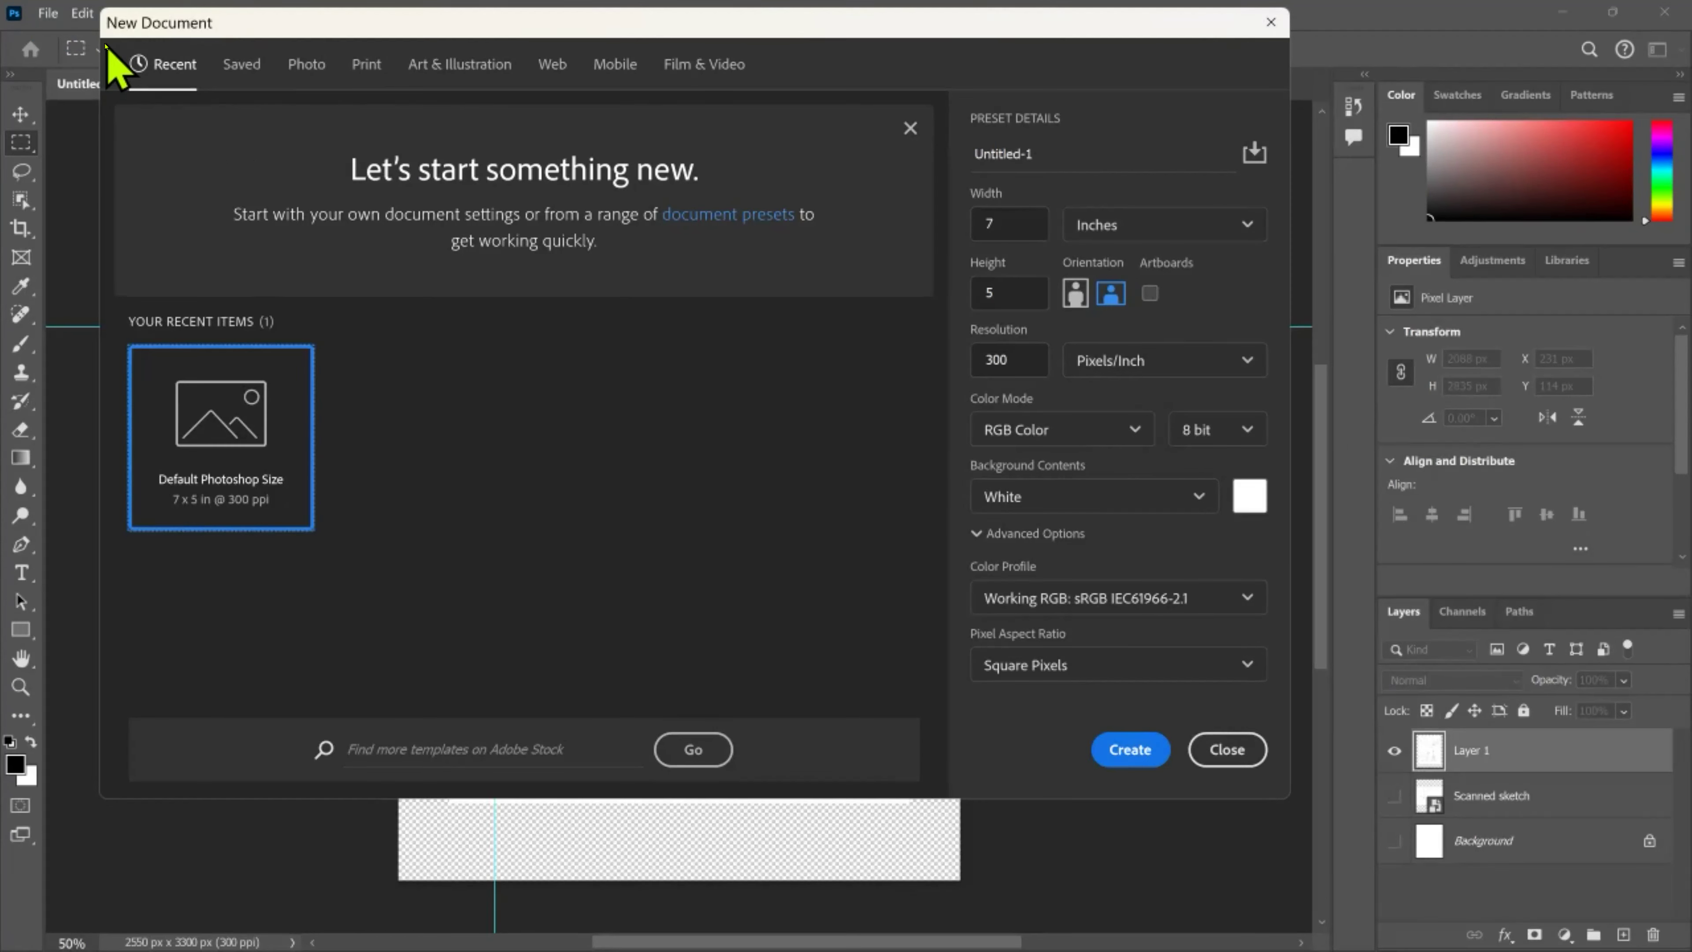
click(306, 65)
click(366, 64)
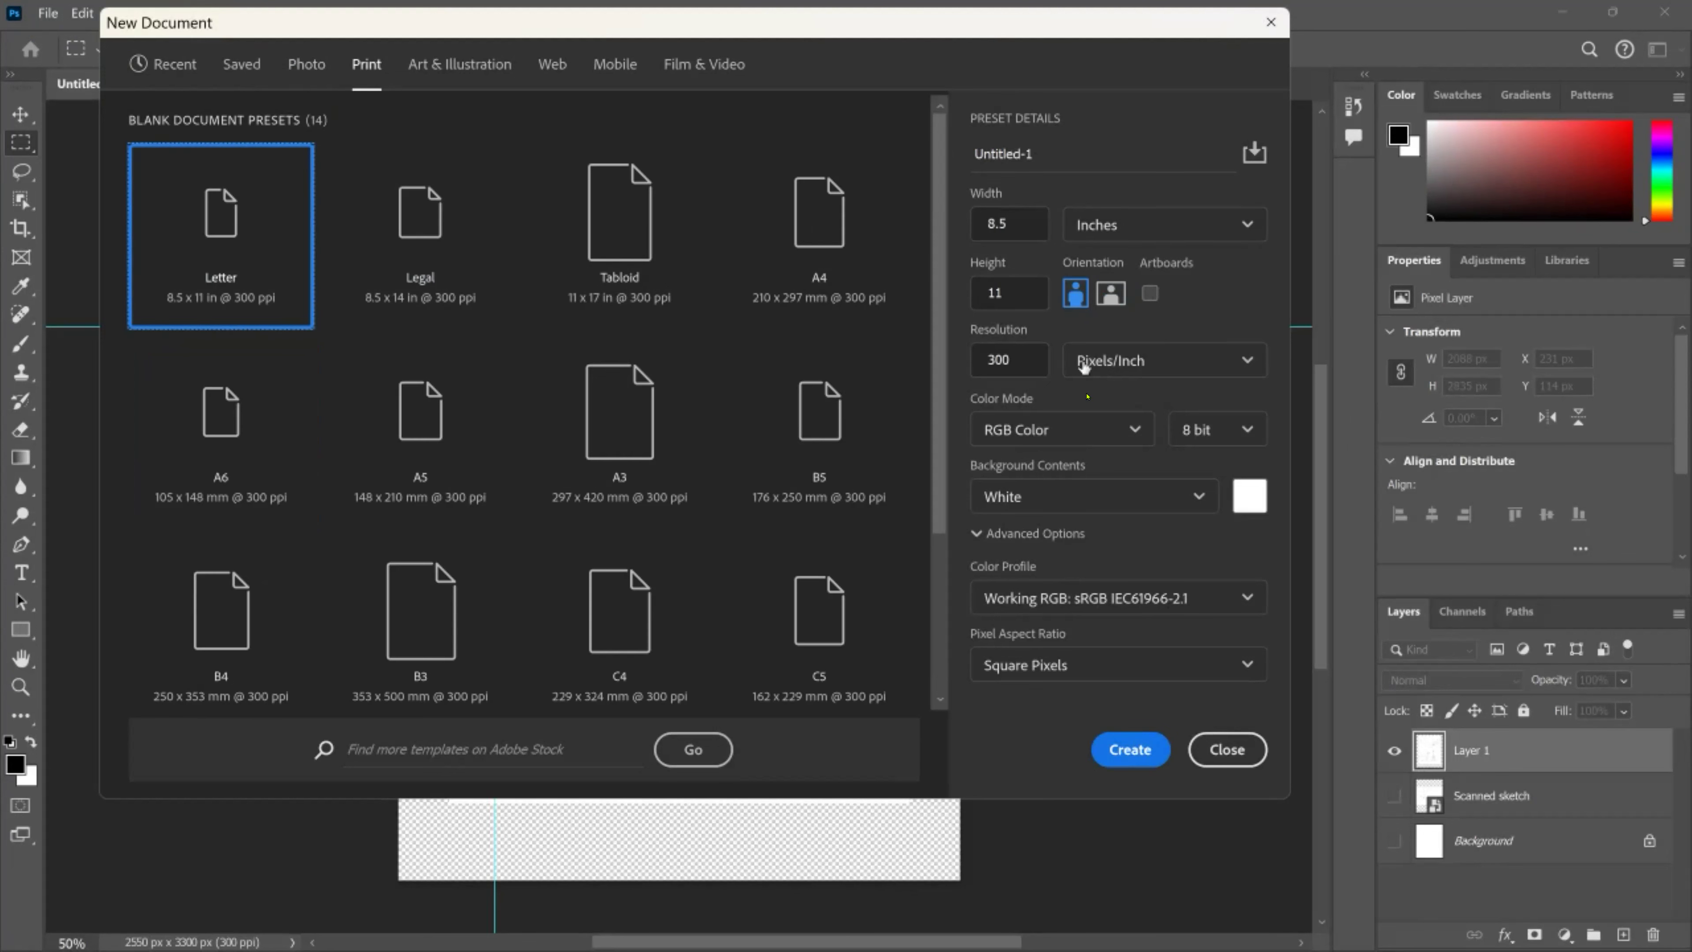
click(1056, 430)
click(1057, 423)
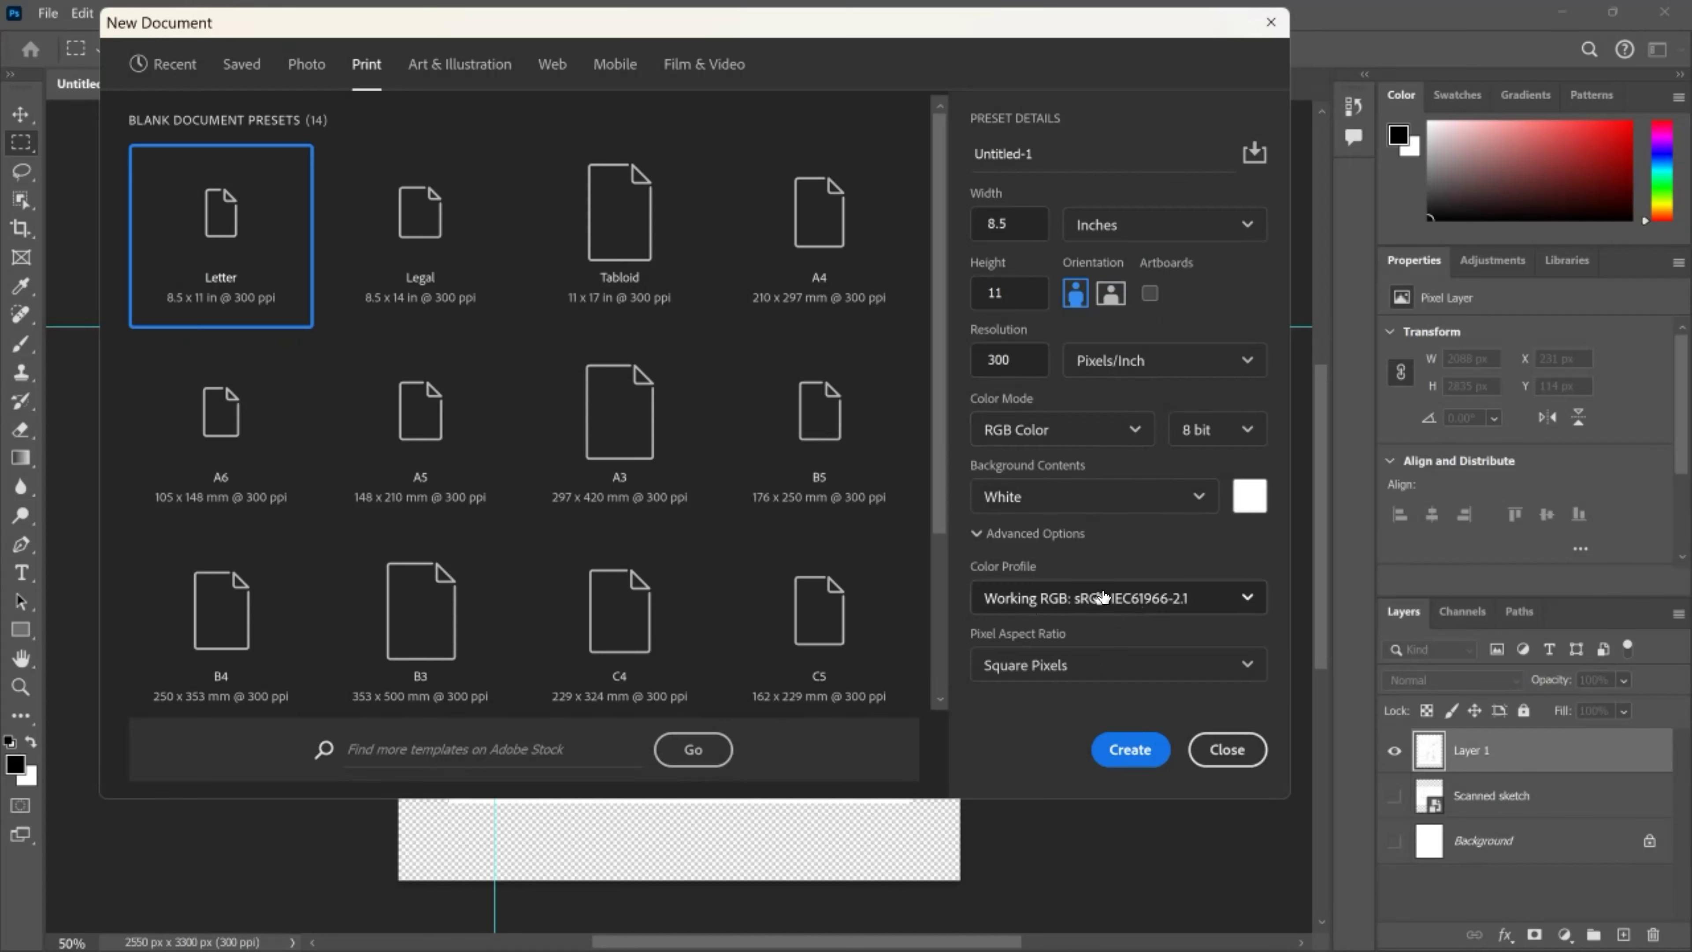
click(1137, 759)
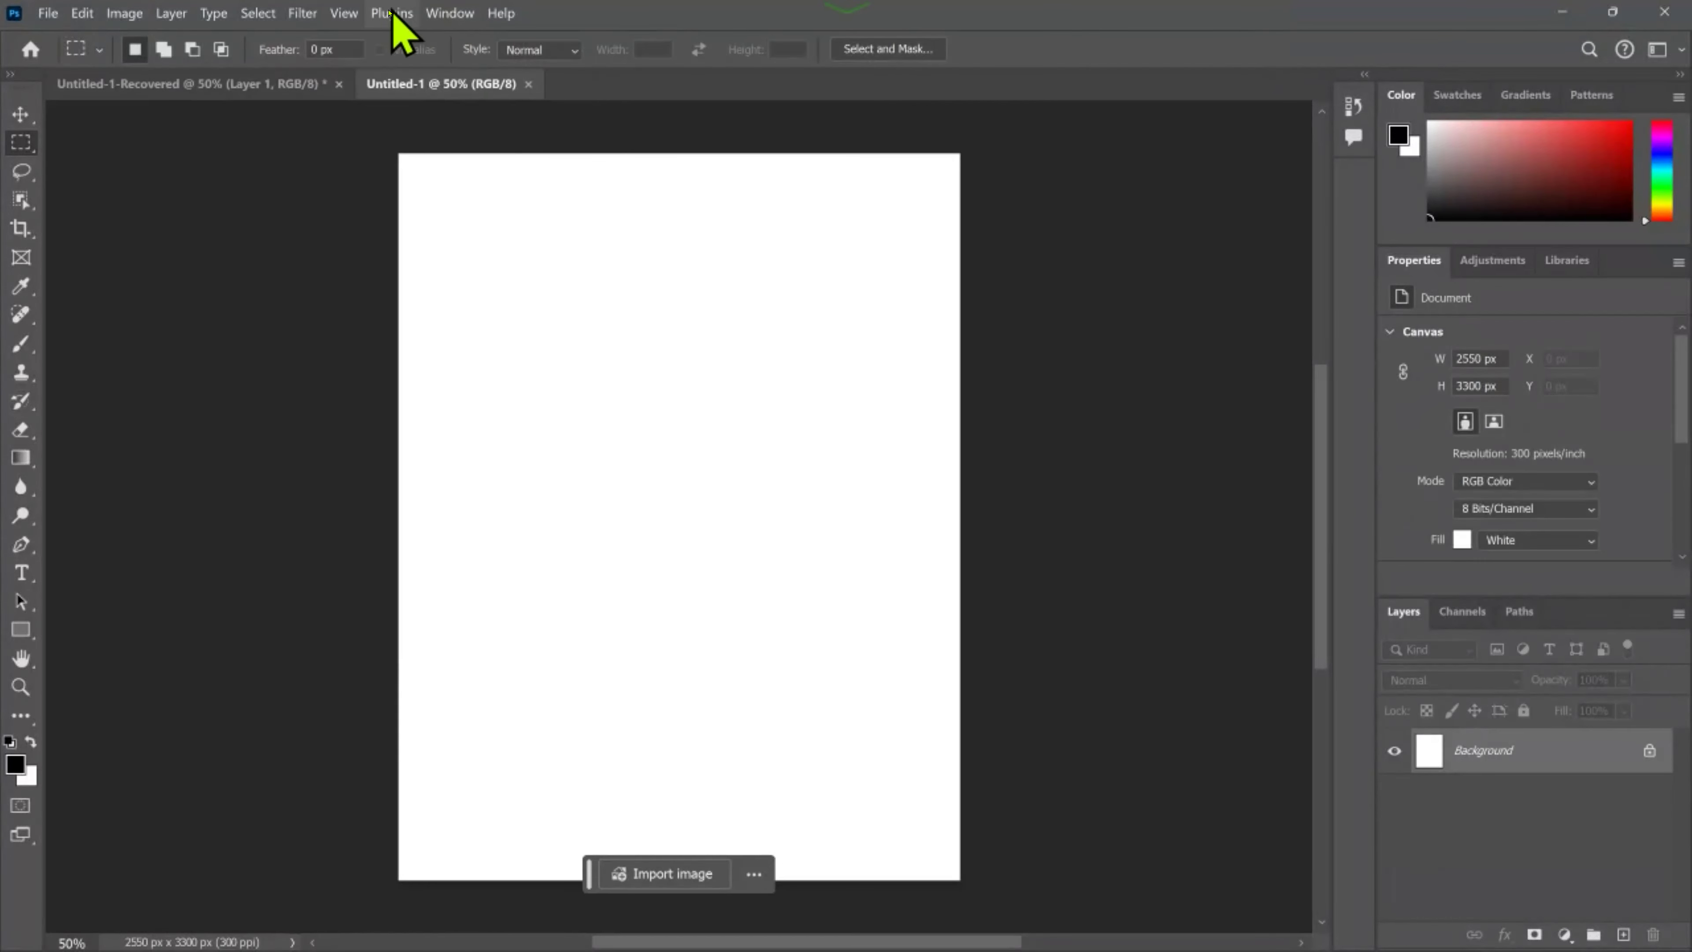
click(297, 14)
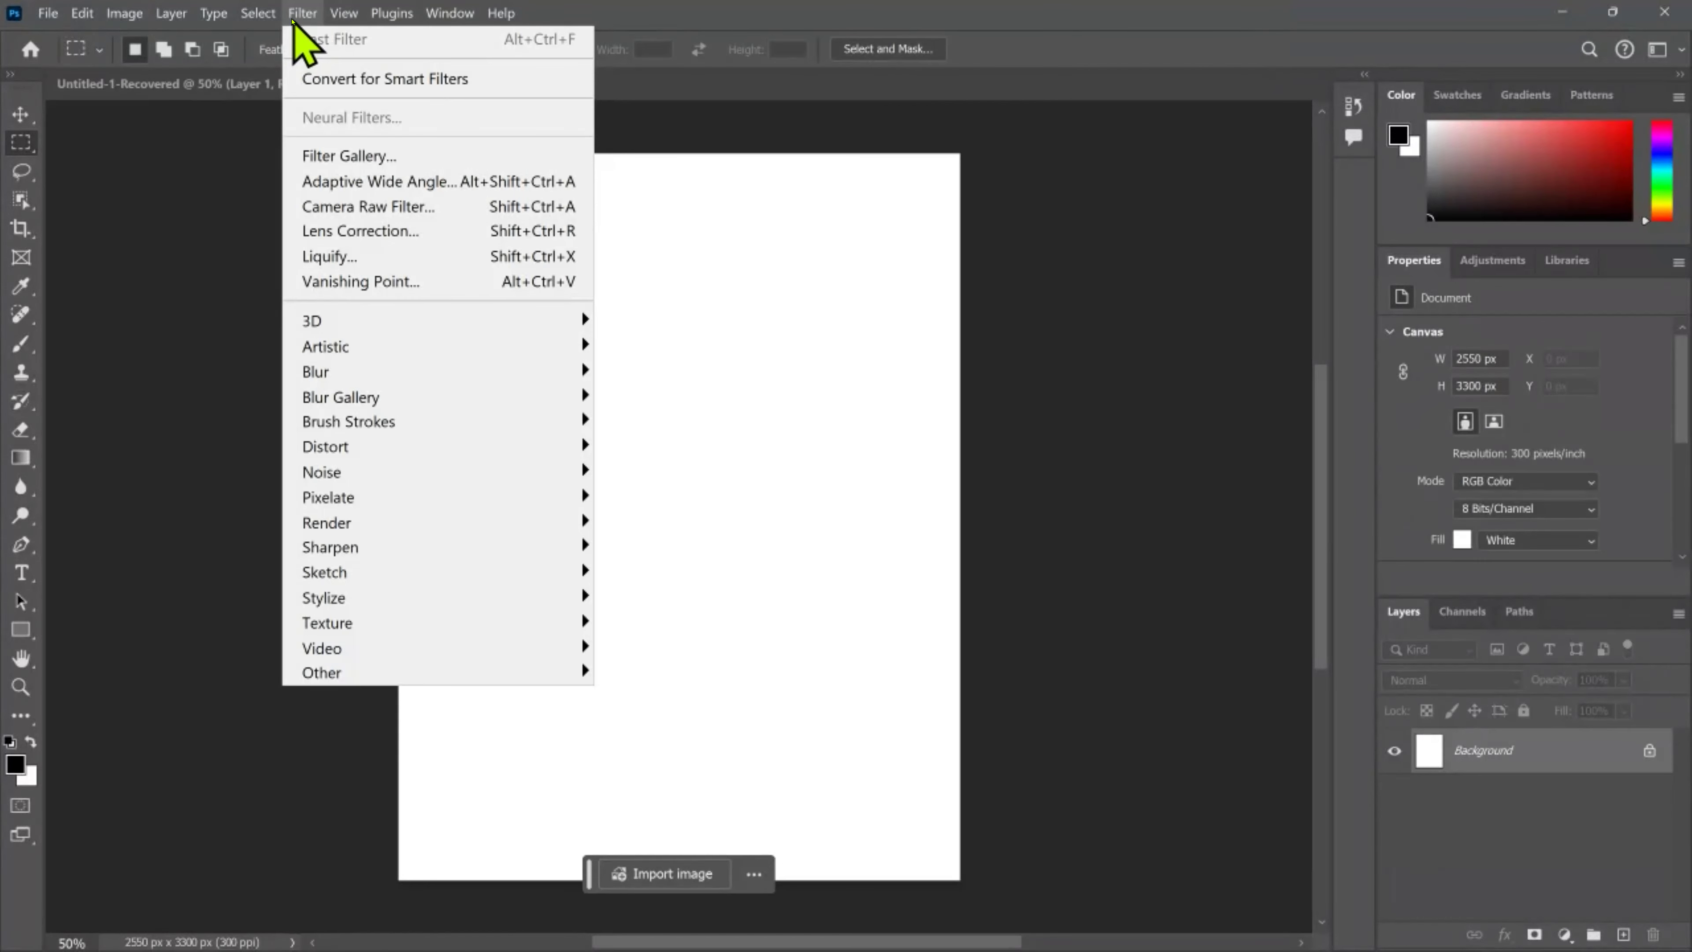
mouse_move(501, 12)
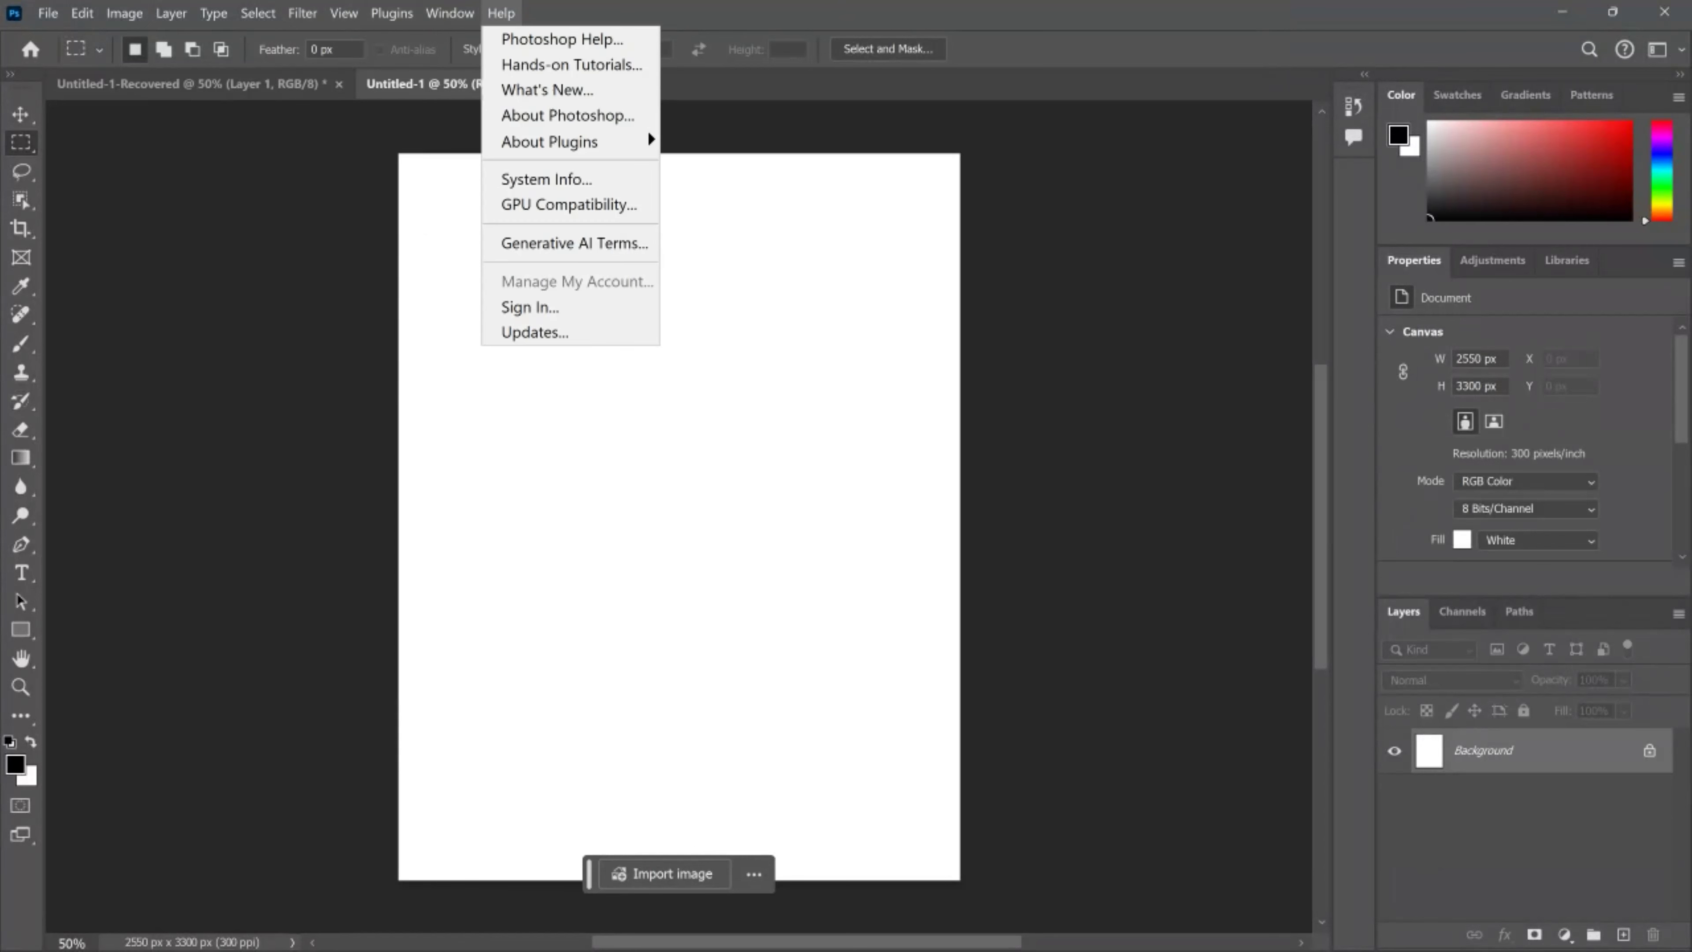
key(Escape)
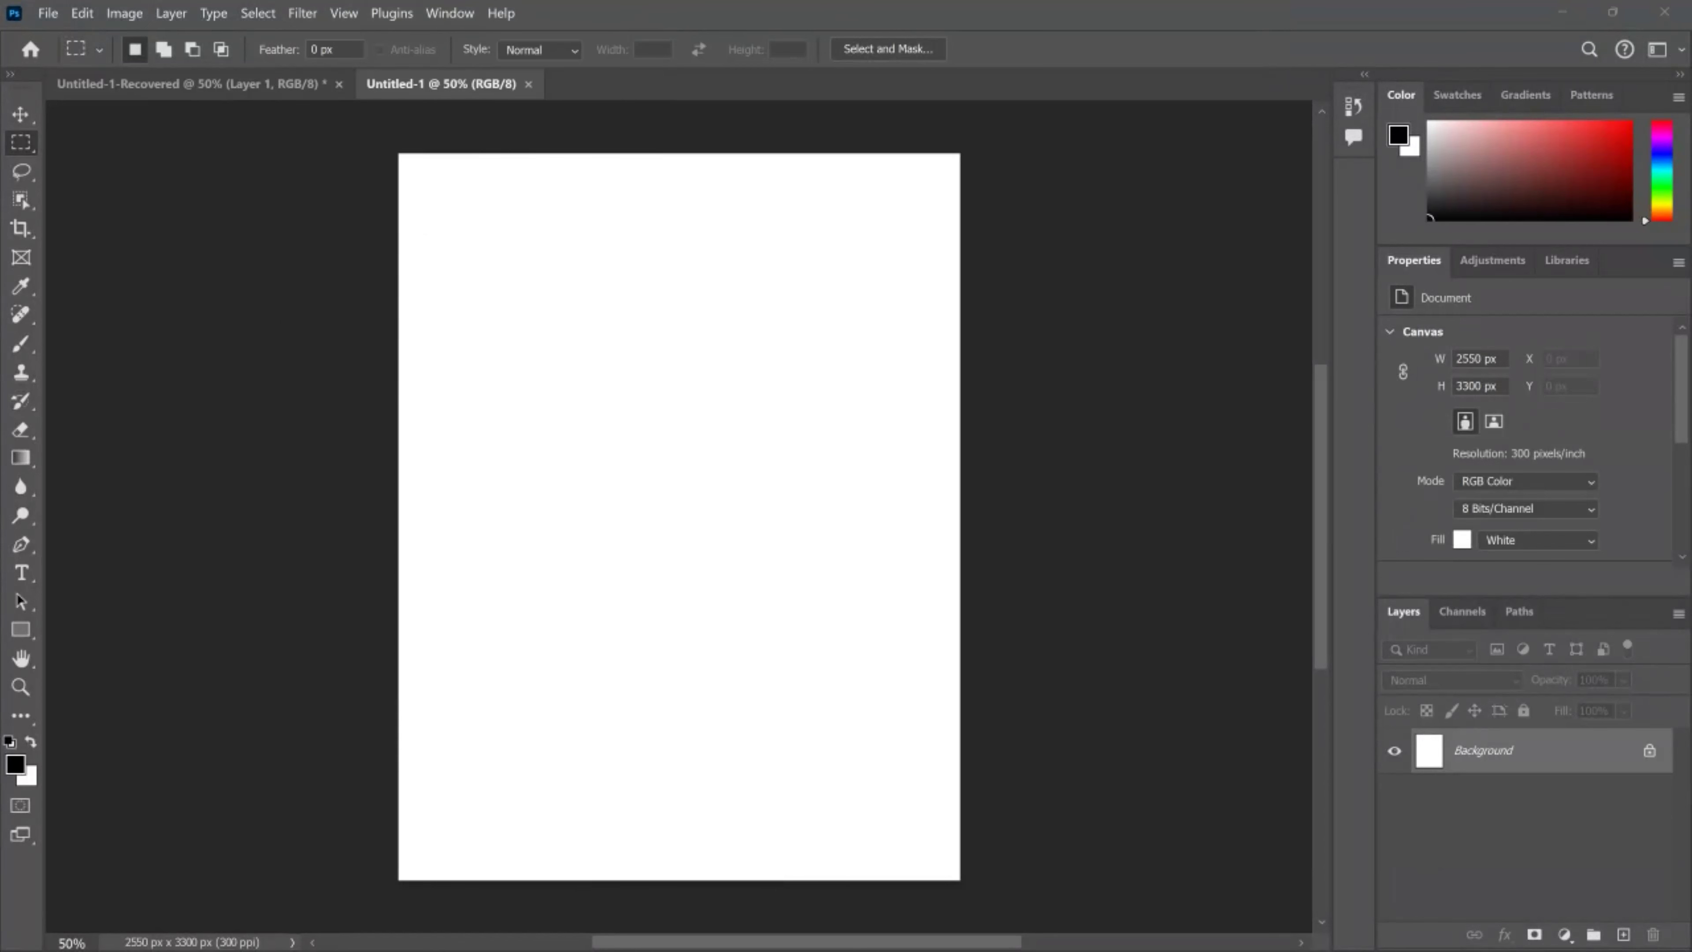
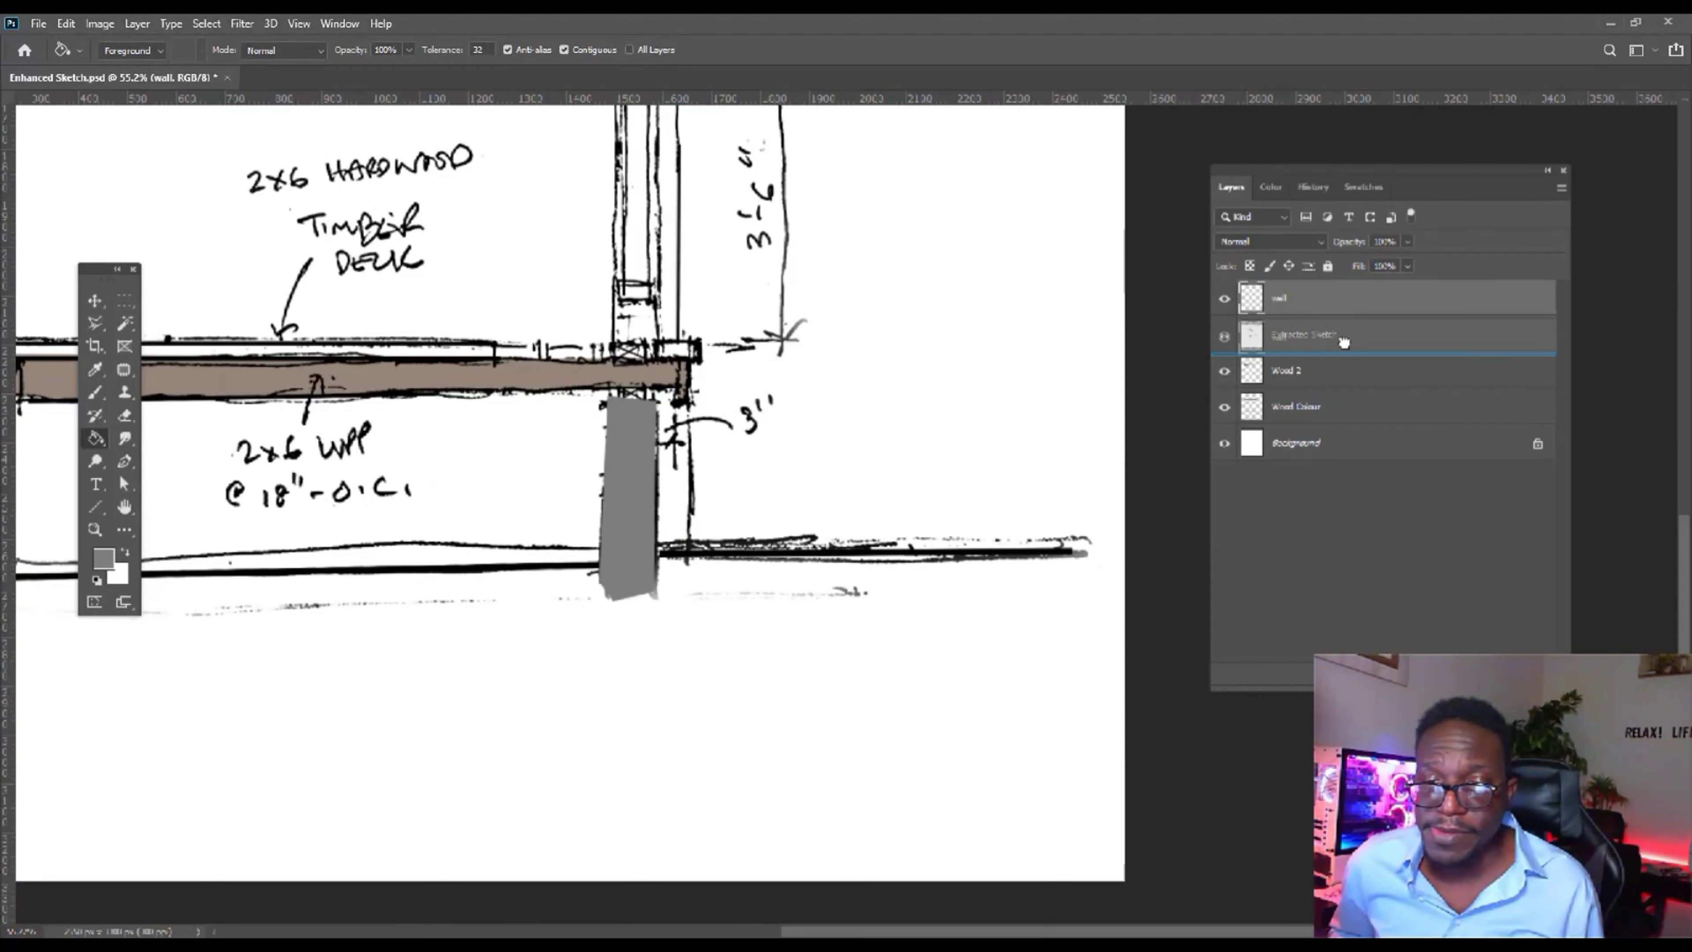
In Enhanced Sketch.psd, make Wood 2 the active layer and show the colour swatches.
scroll(727, 523, down, 5)
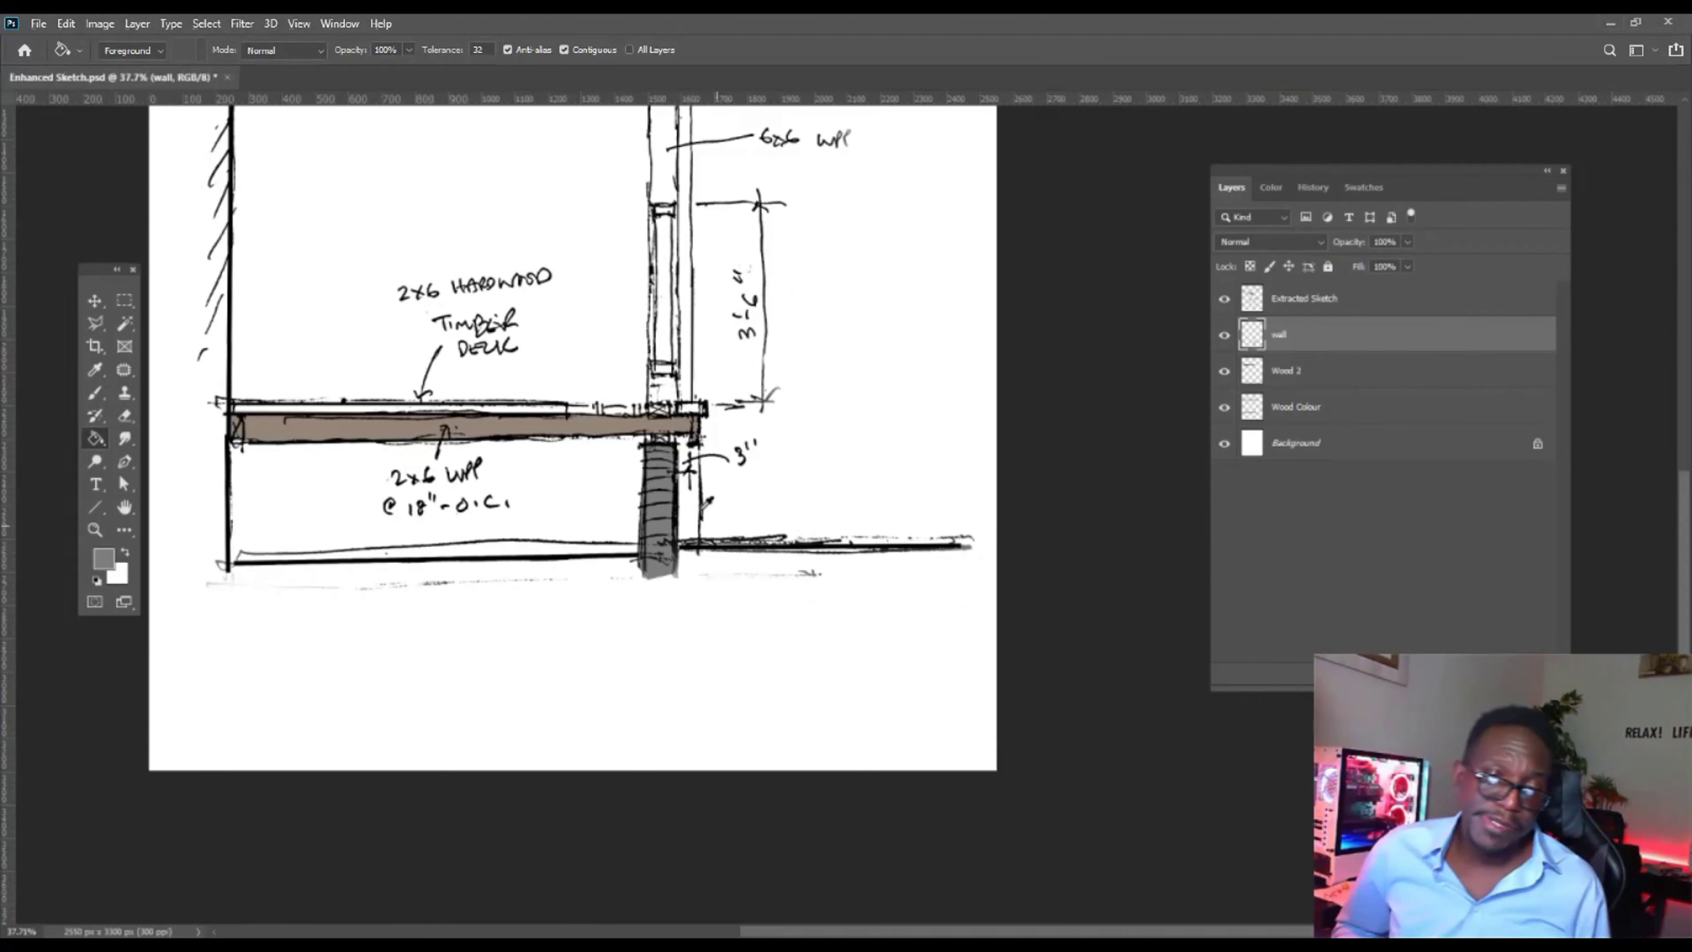
scroll(826, 487, up, 6)
drag(826, 486, 926, 757)
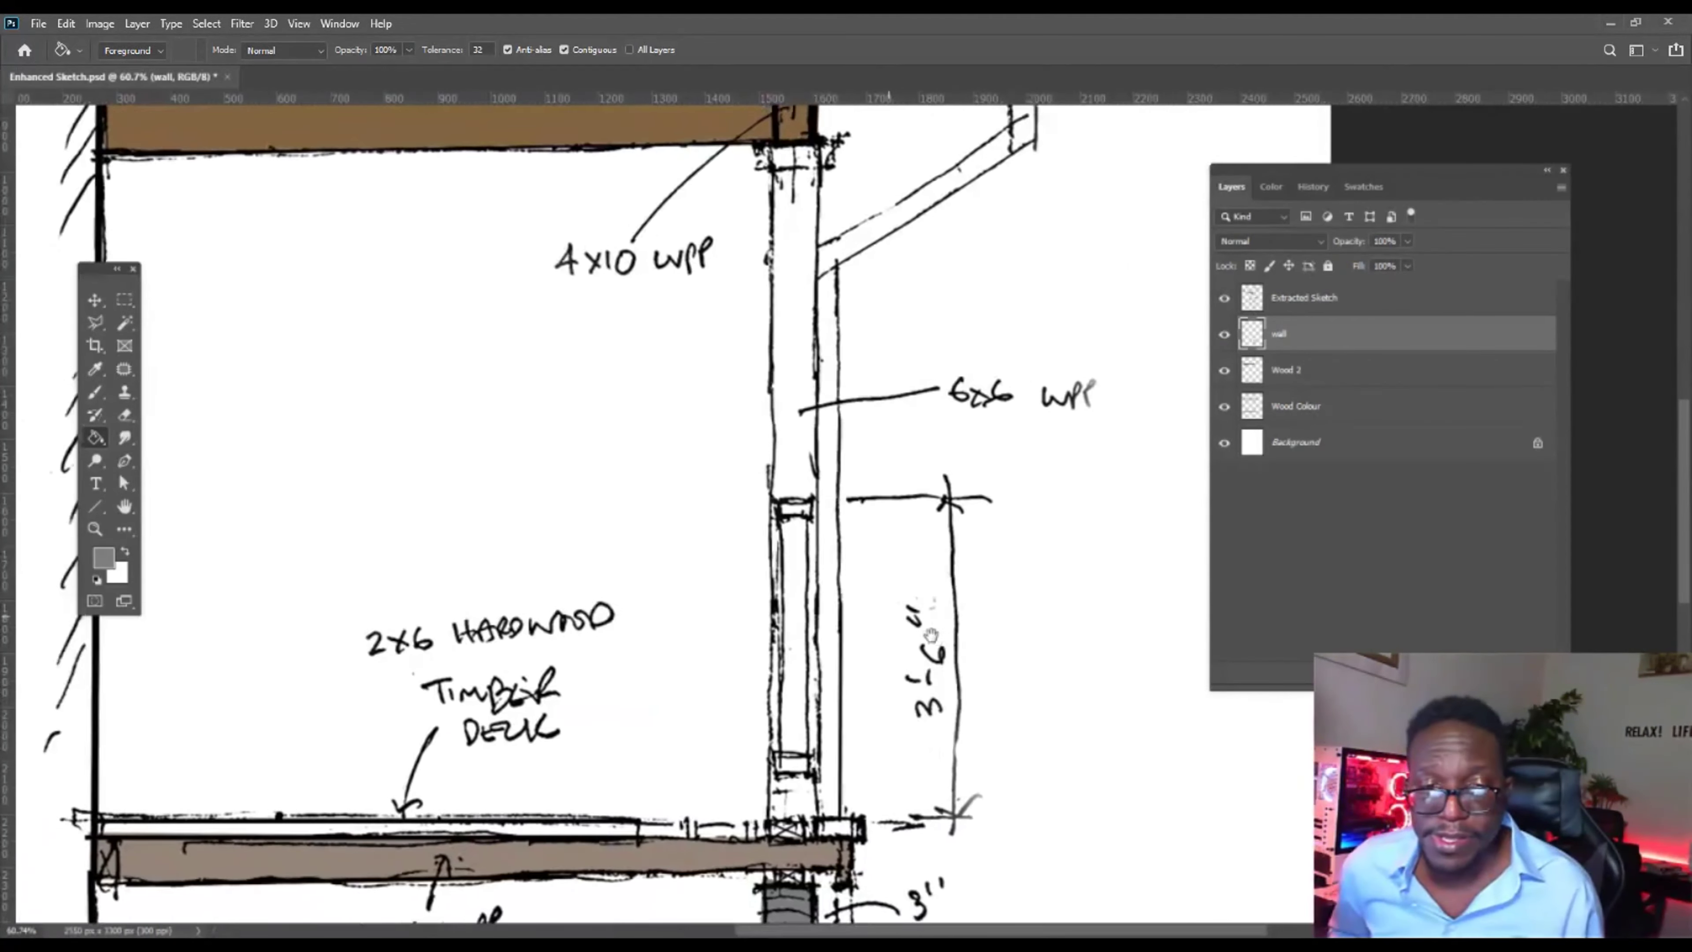
scroll(934, 633, down, 4)
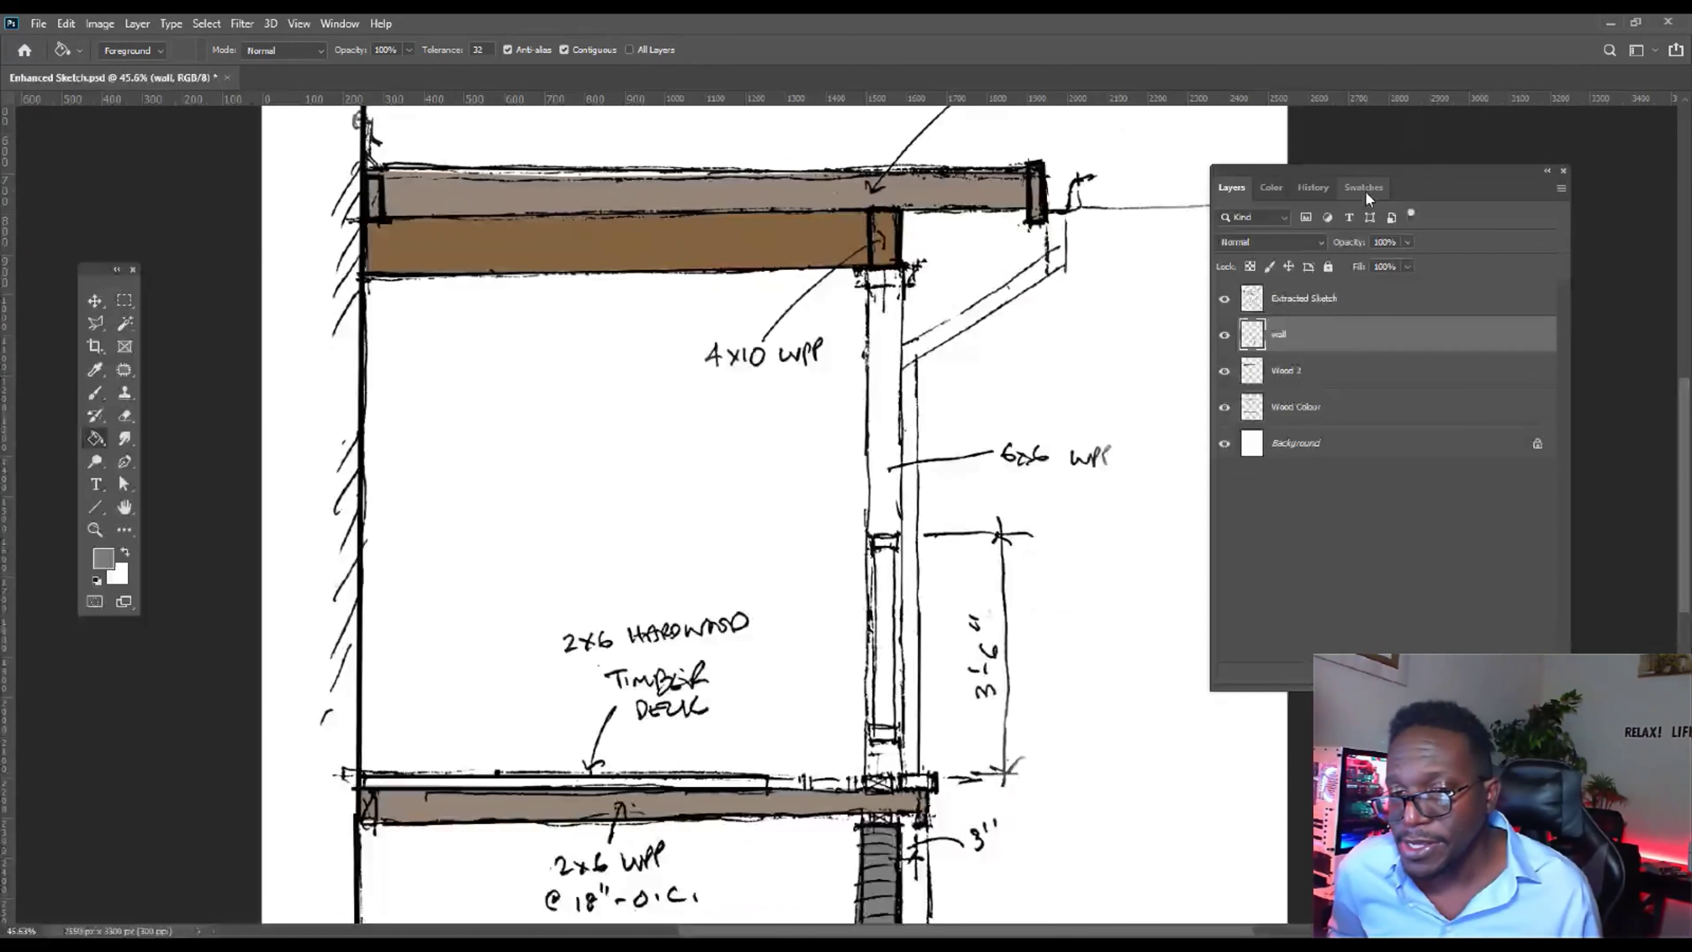
click(1286, 370)
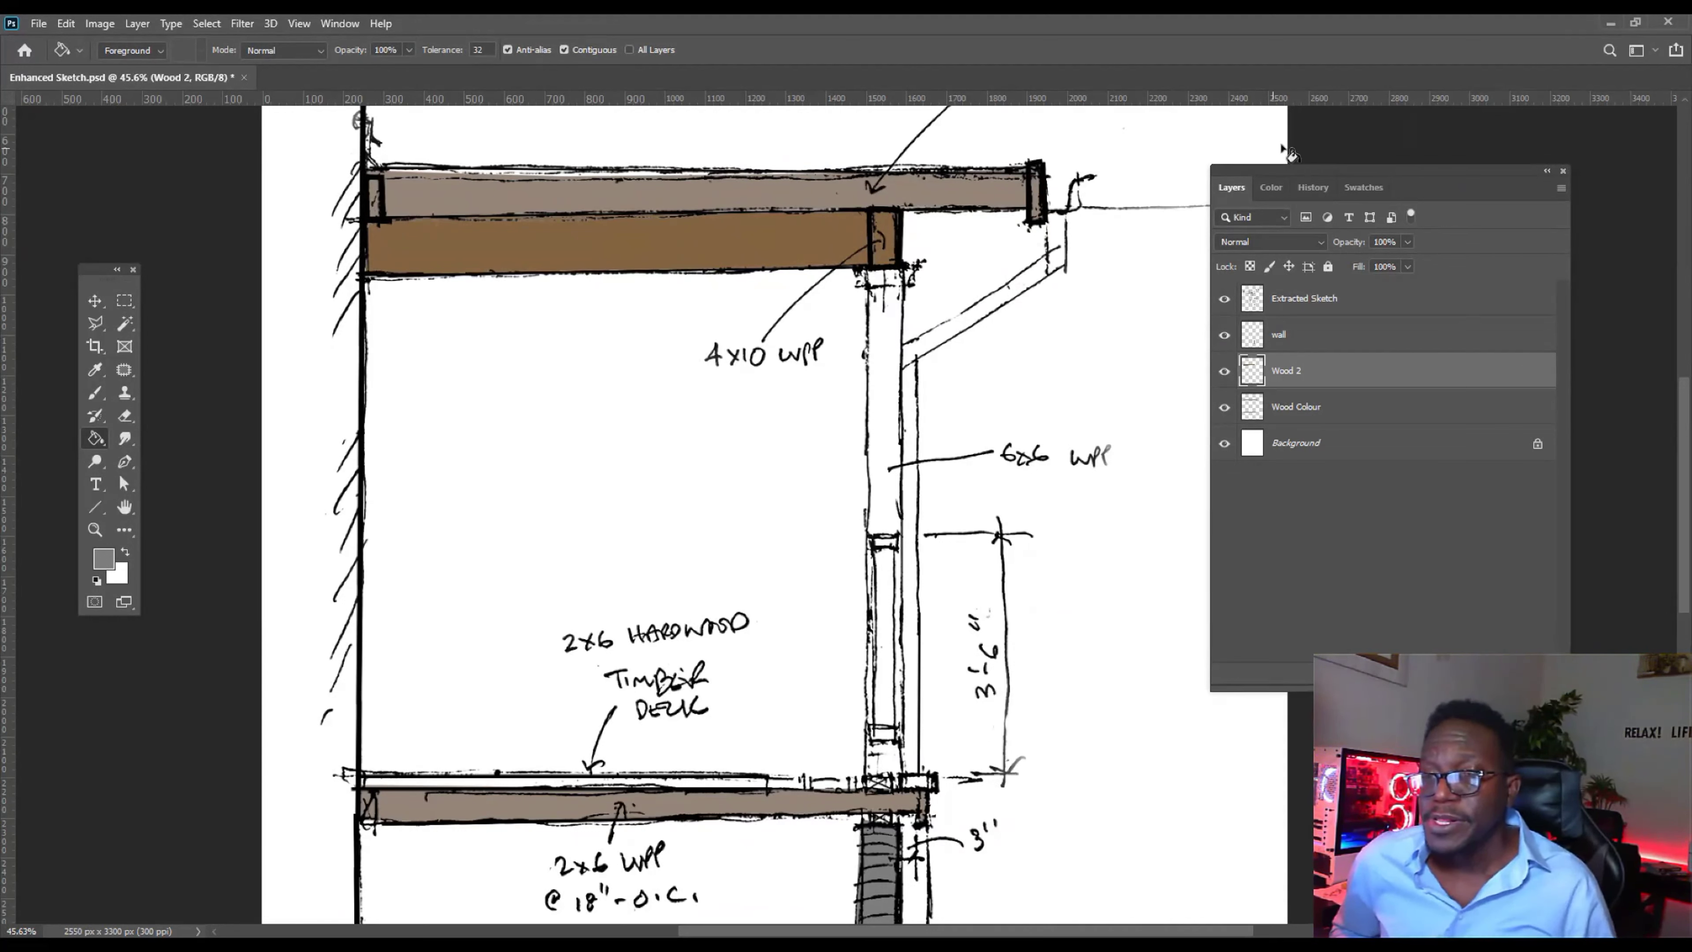
click(1360, 194)
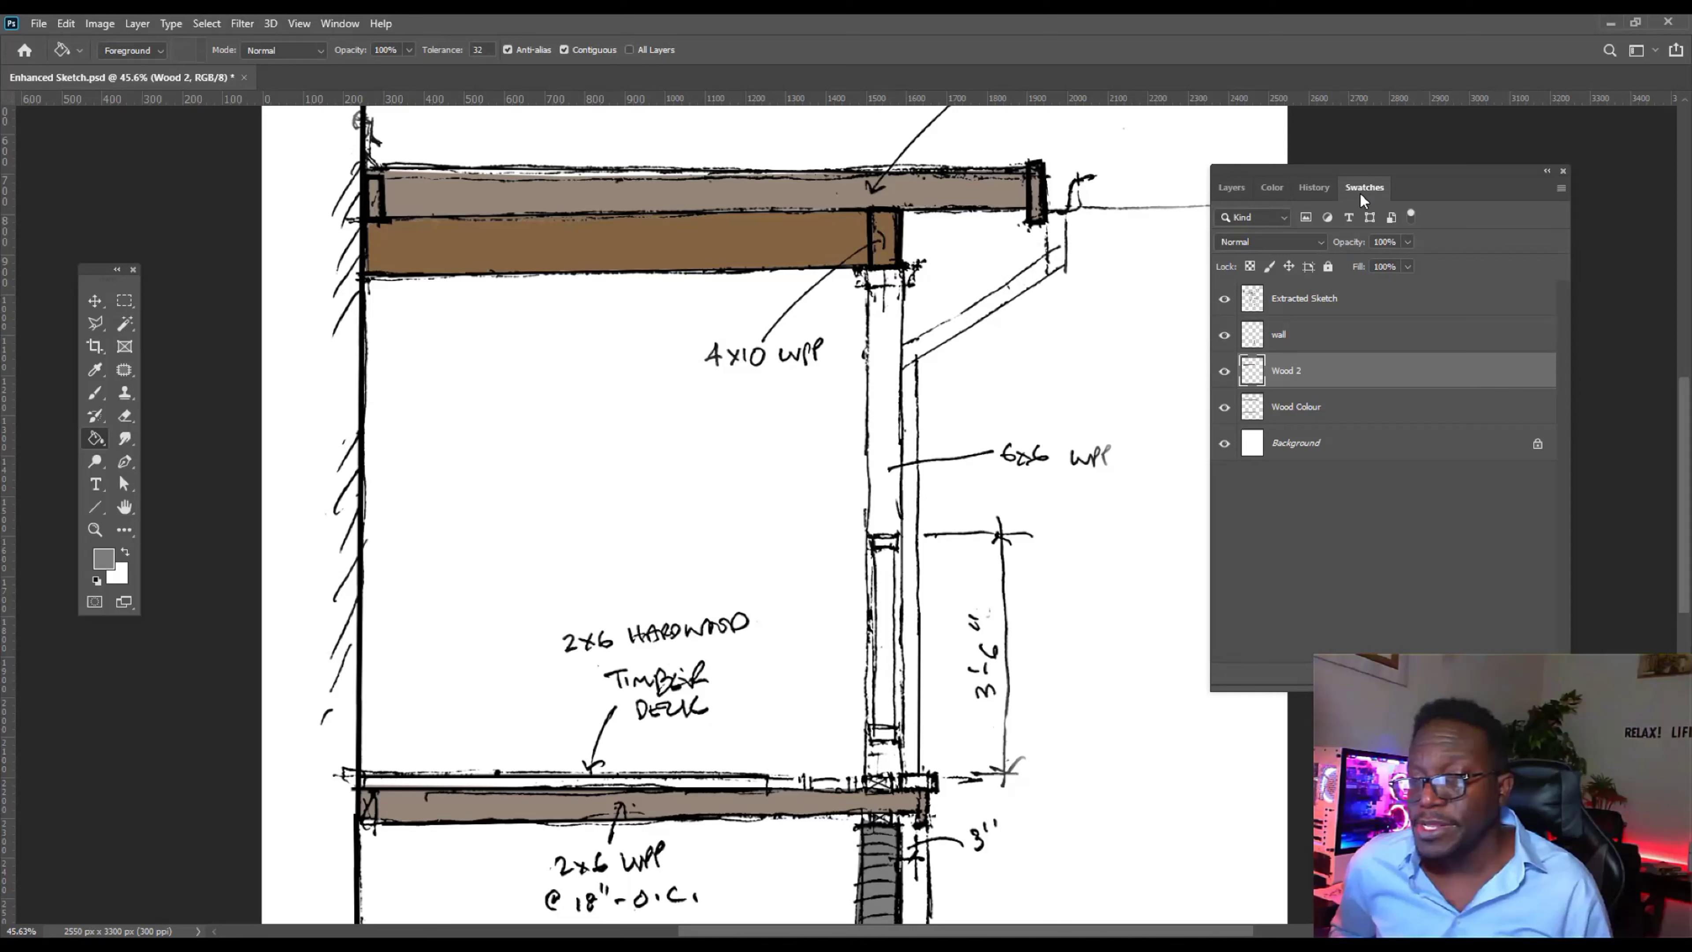
scroll(884, 327, up, 3)
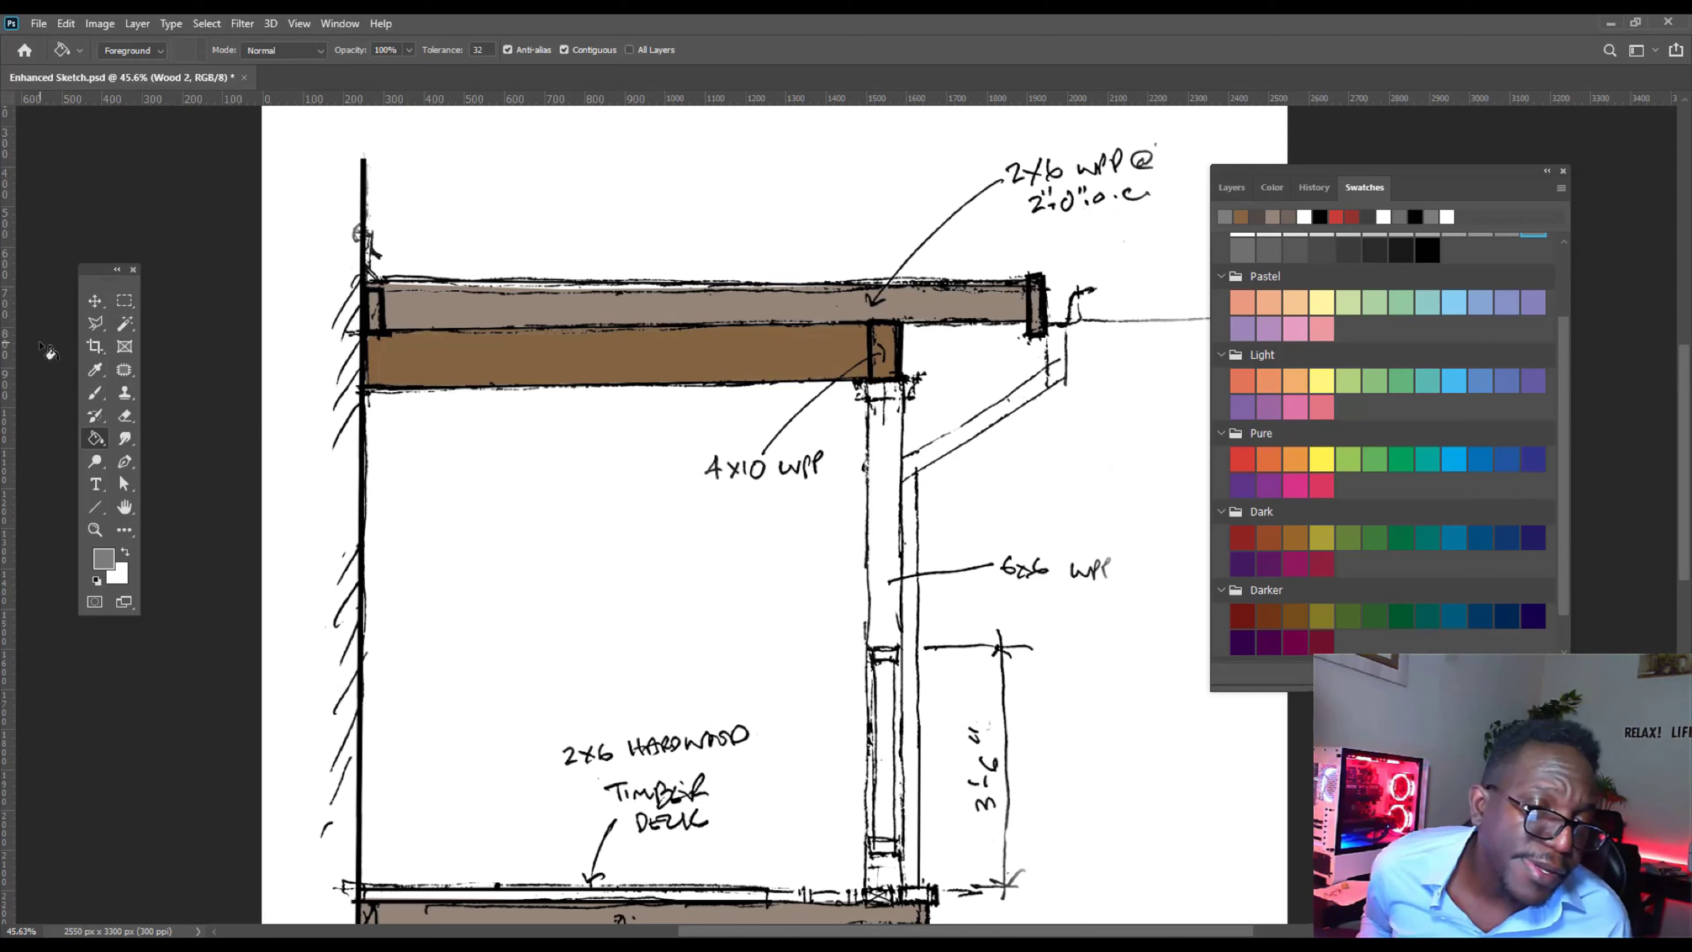
mouse_move(35, 299)
mouse_down()
mouse_move(33, 336)
mouse_move(81, 380)
mouse_move(67, 394)
mouse_up()
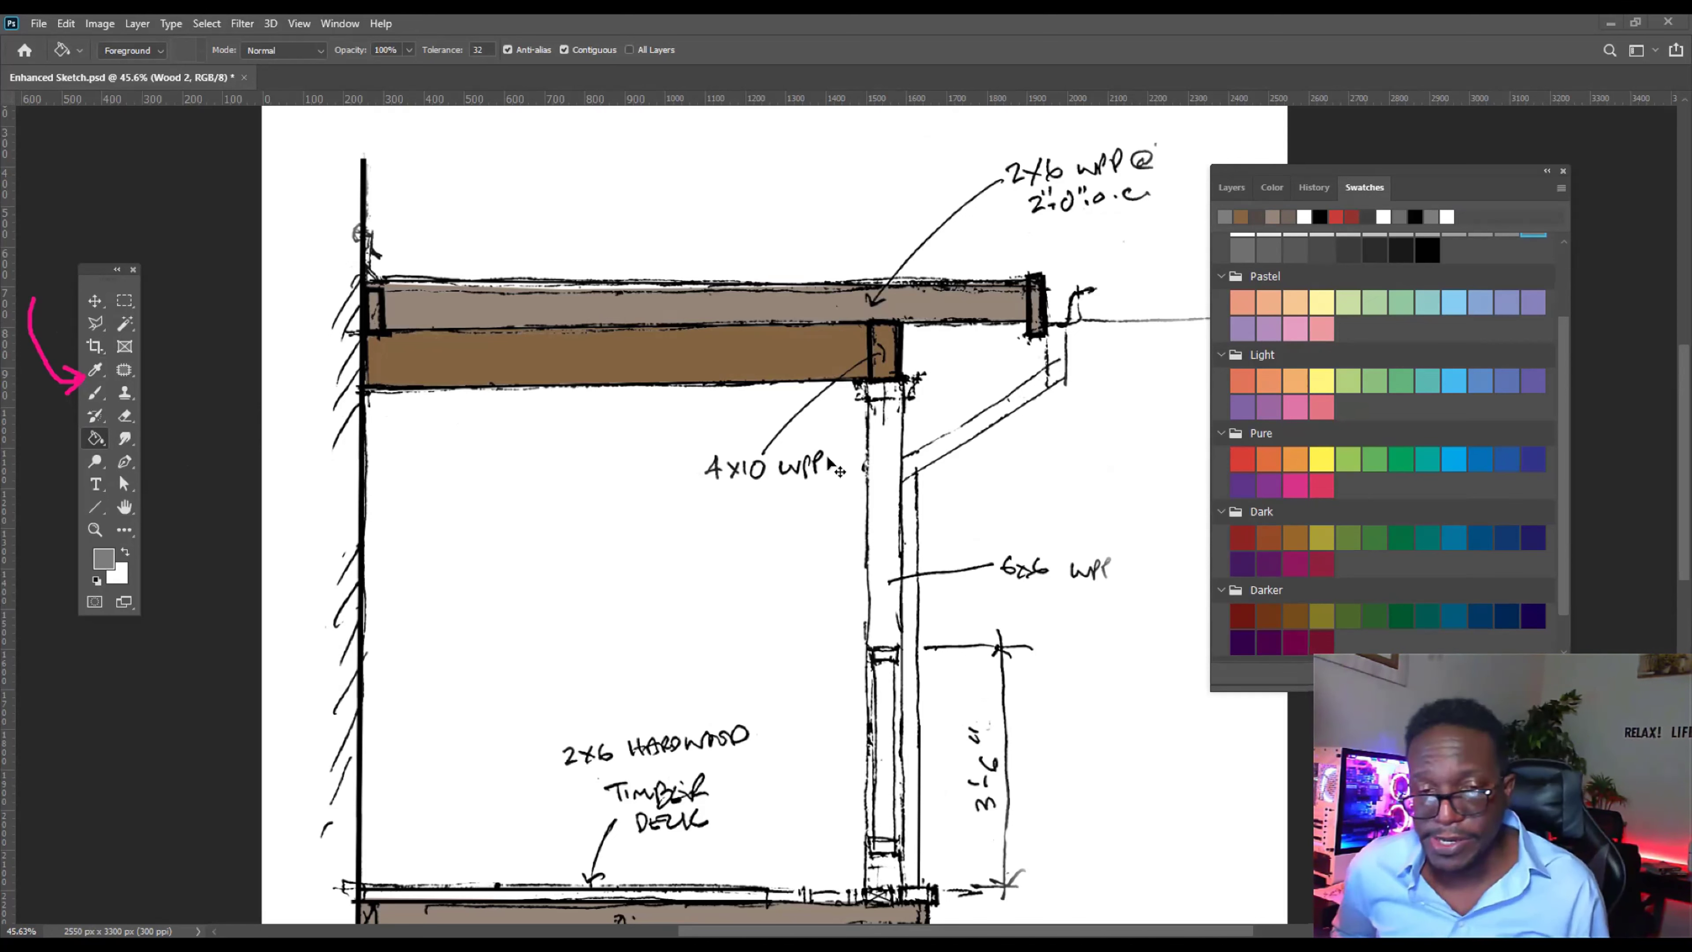
scroll(773, 541, down, 3)
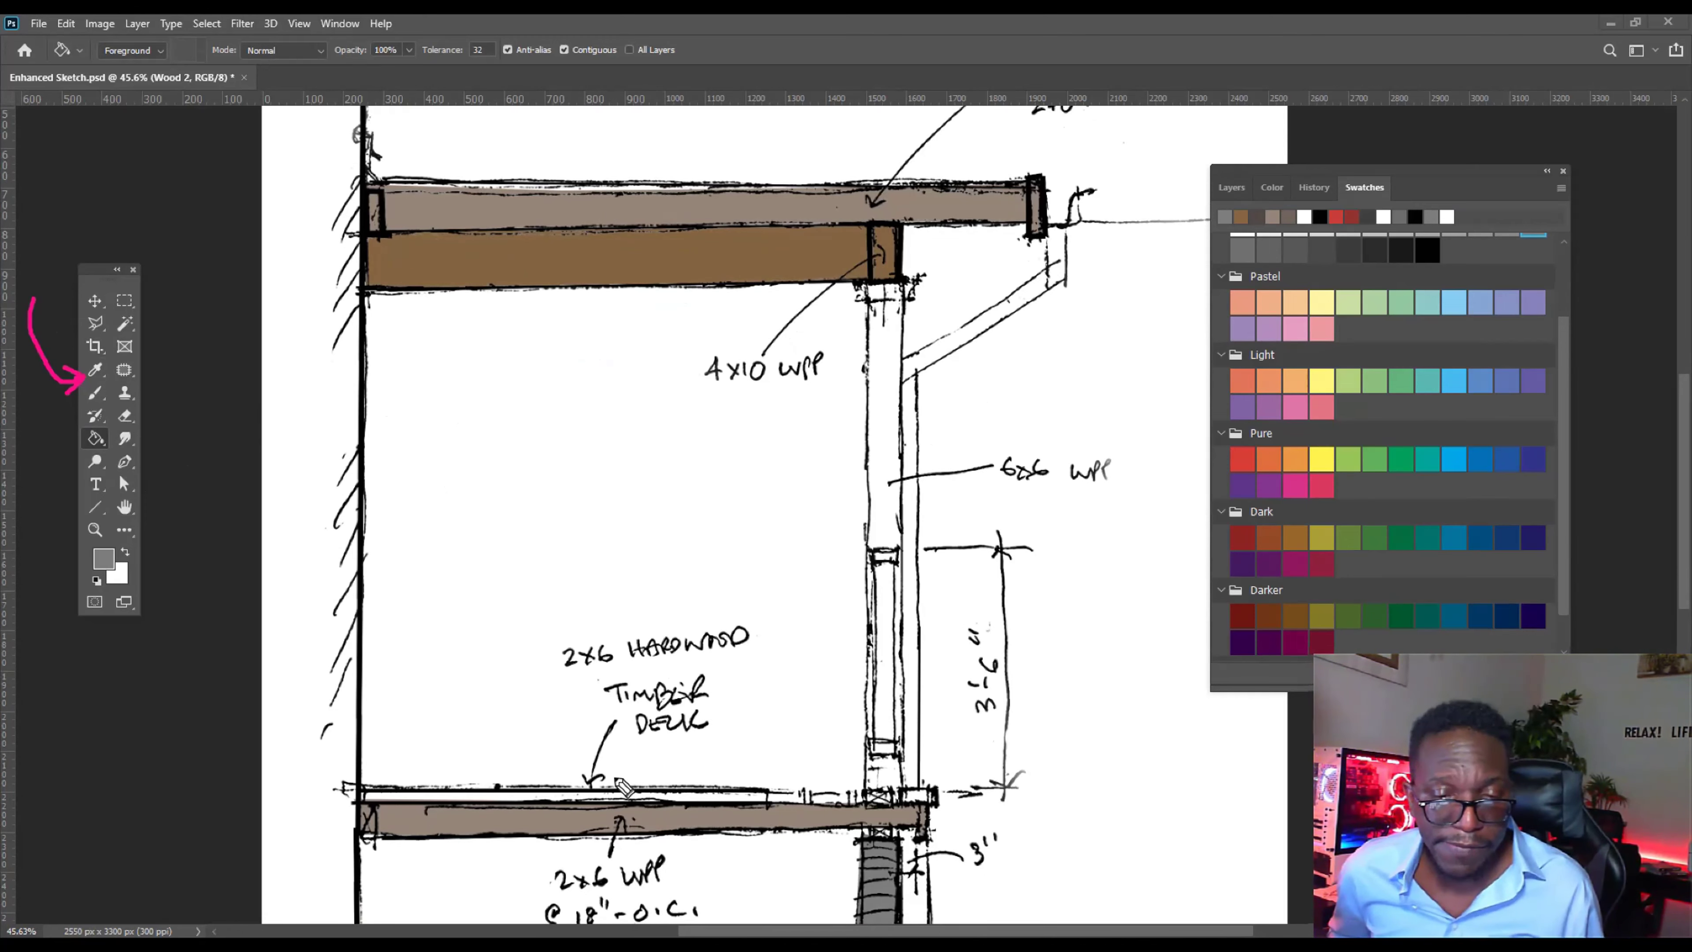
mouse_move(533, 620)
mouse_down()
mouse_move(496, 784)
mouse_move(482, 752)
mouse_move(523, 784)
mouse_up()
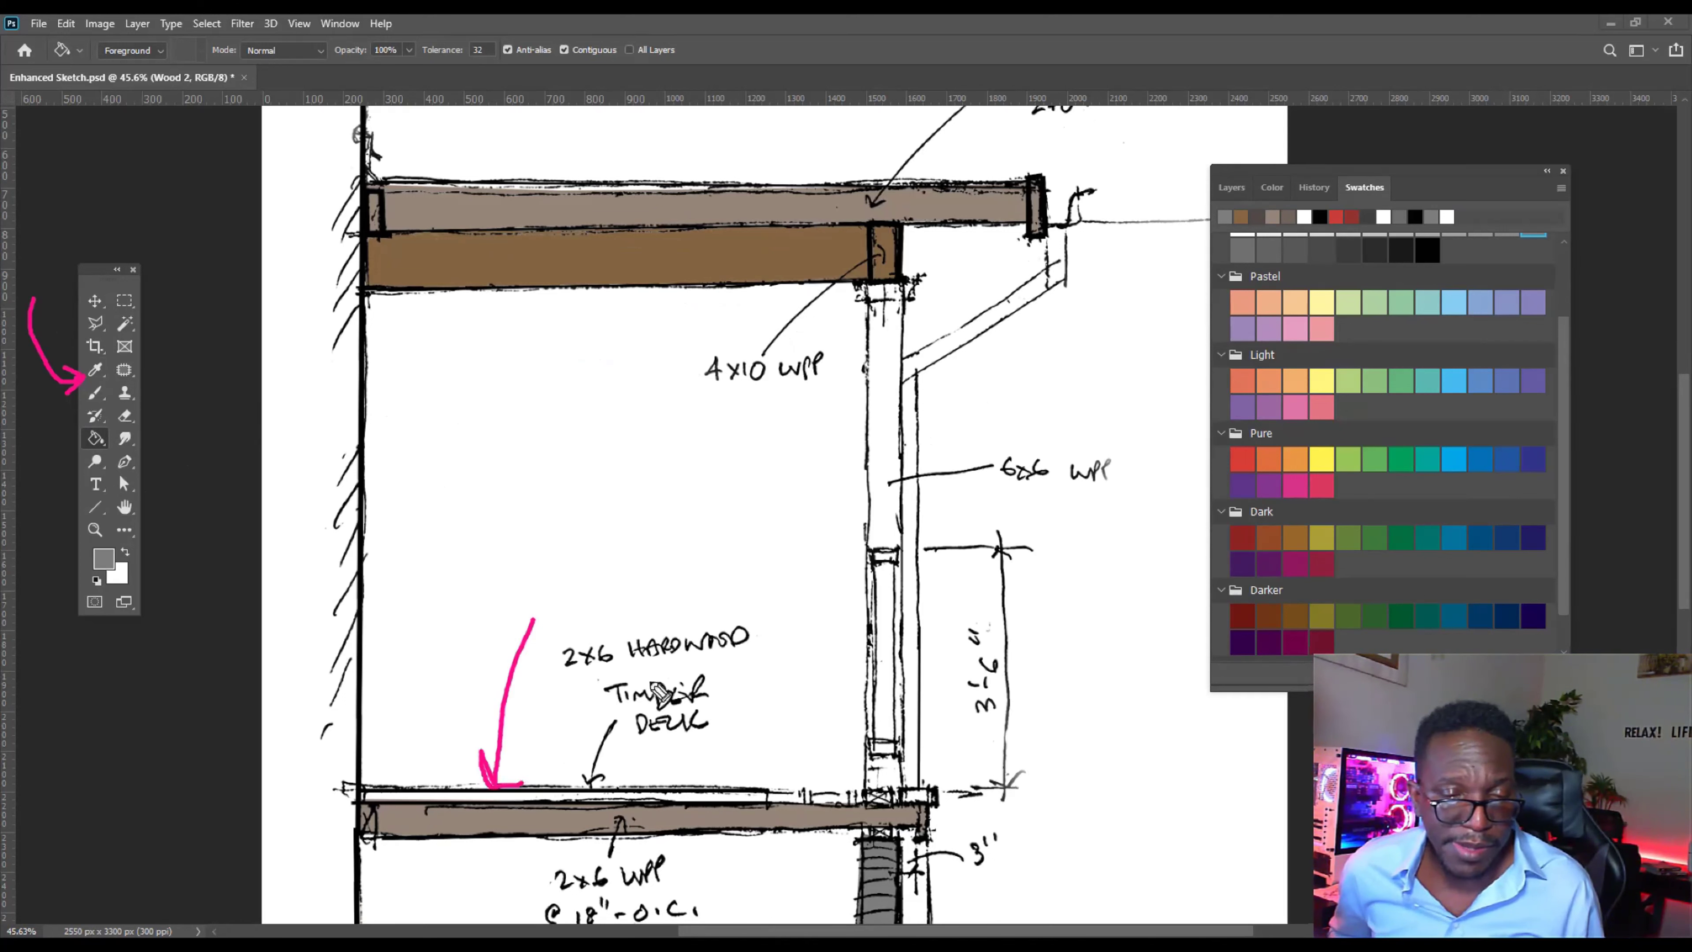
mouse_move(441, 460)
mouse_down()
mouse_move(560, 416)
mouse_move(598, 331)
mouse_move(603, 274)
mouse_up()
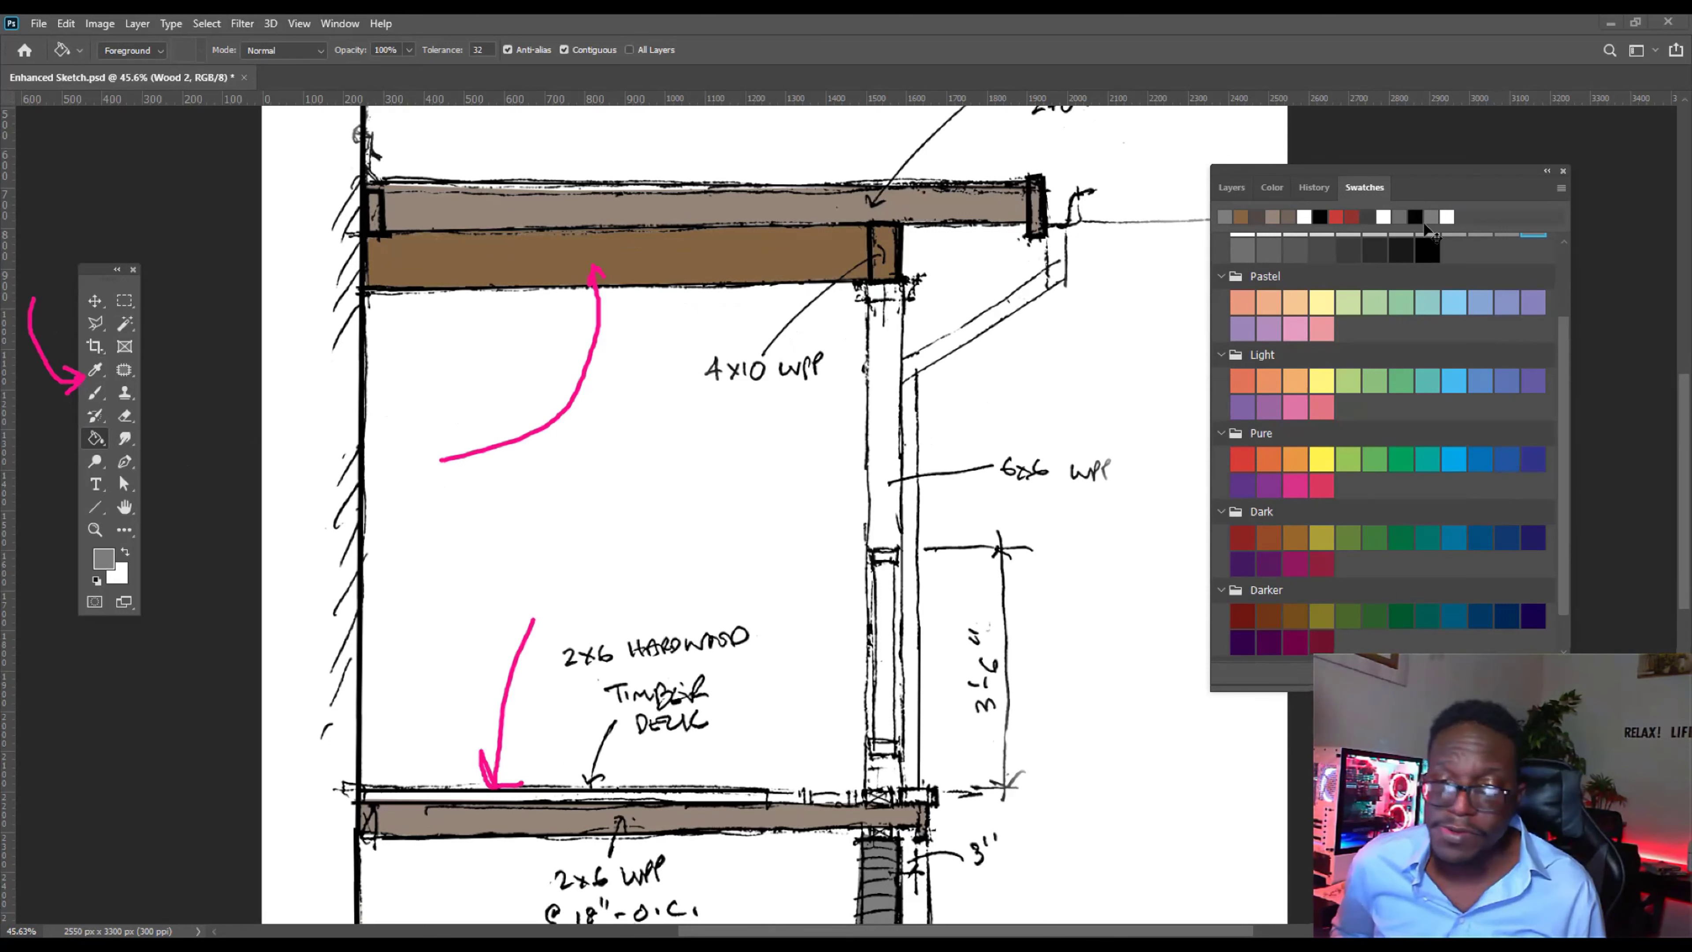
Outline the 2x6 hardwood timber deck with the Polygonal Lasso and fill it with the brown sampled from the 4x10 WPP beam.
key(F7)
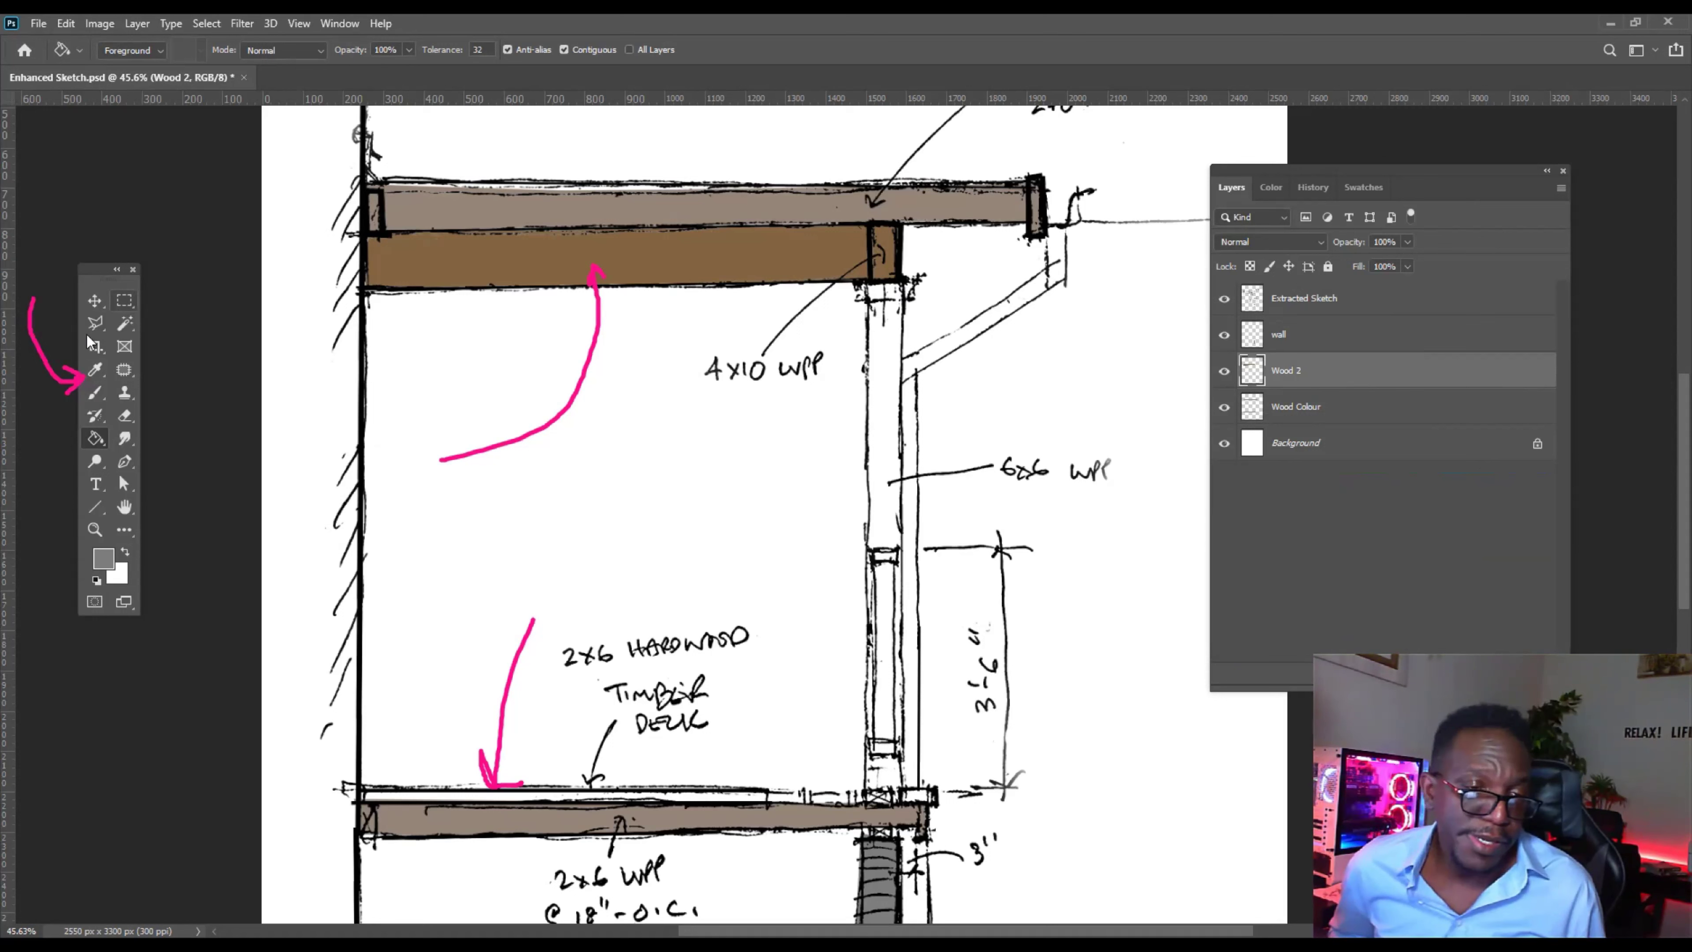
click(95, 324)
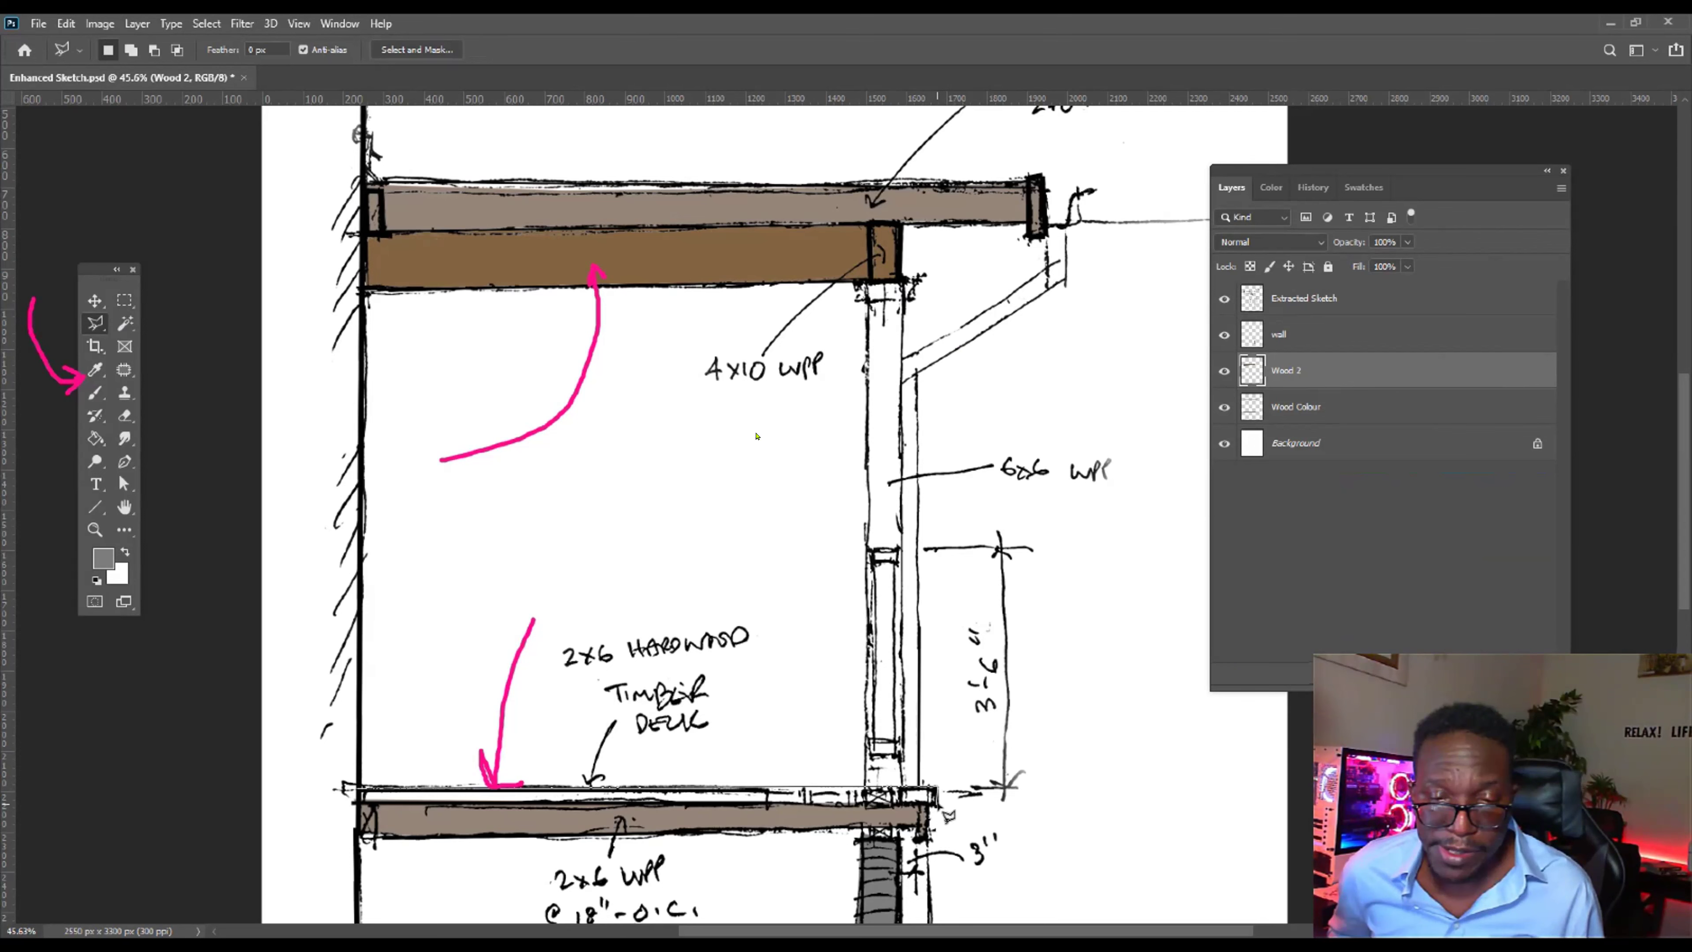
key(i)
click(448, 255)
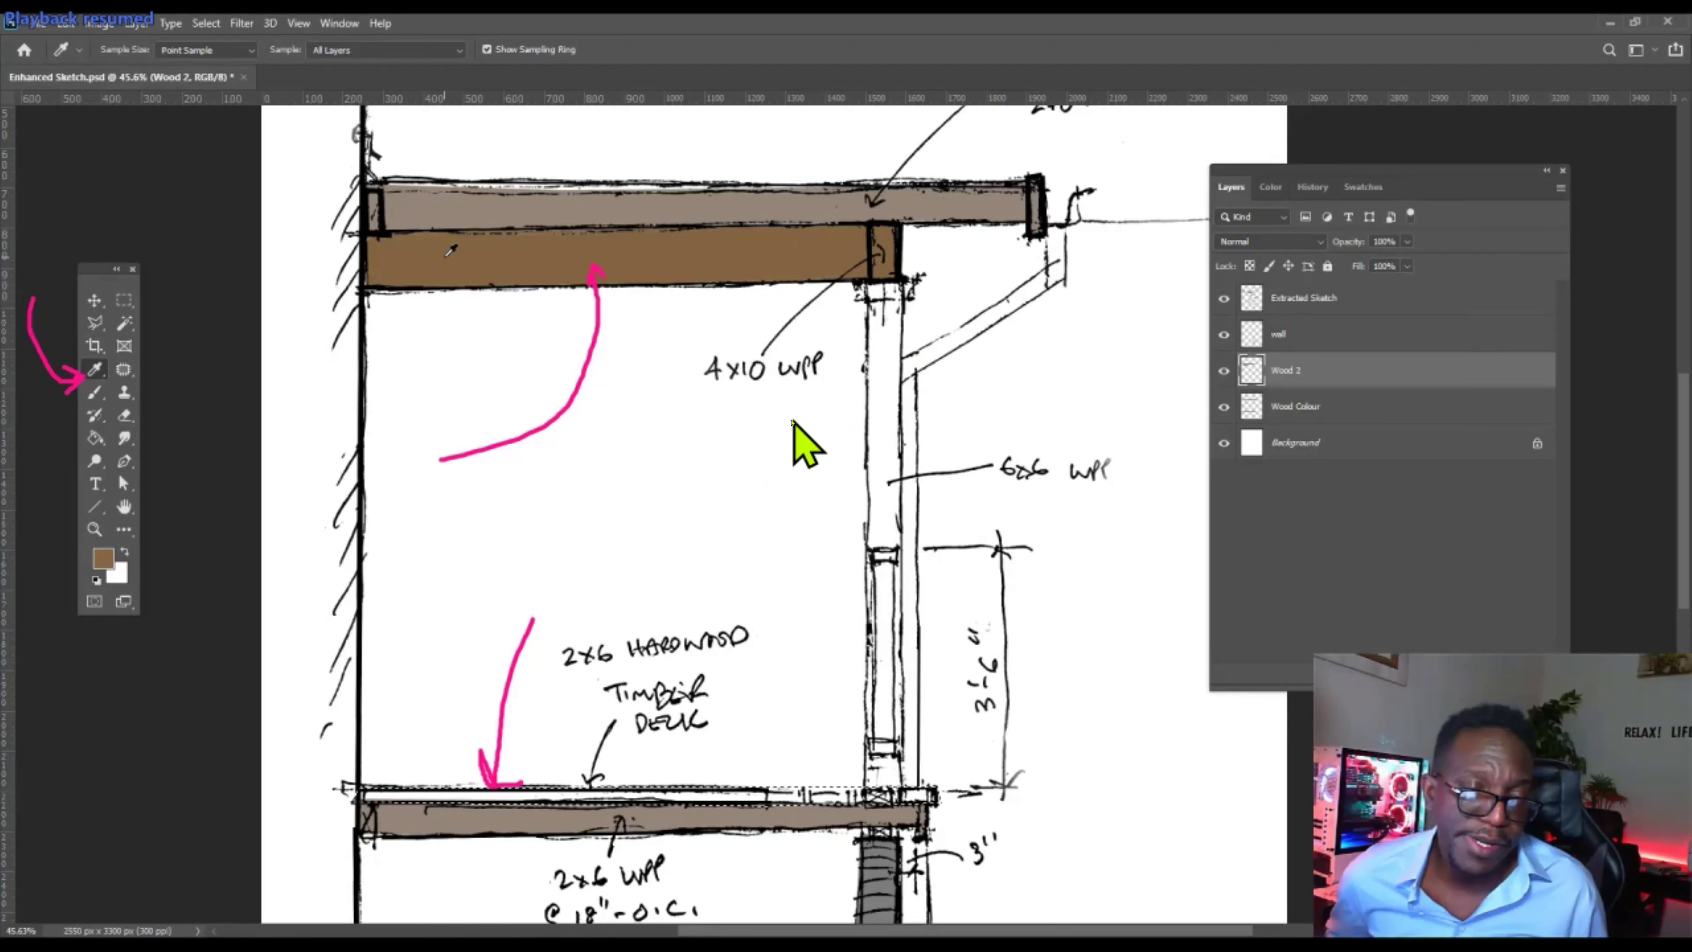
mouse_move(455, 268)
mouse_down()
mouse_move(400, 396)
mouse_move(297, 510)
mouse_move(115, 575)
mouse_up()
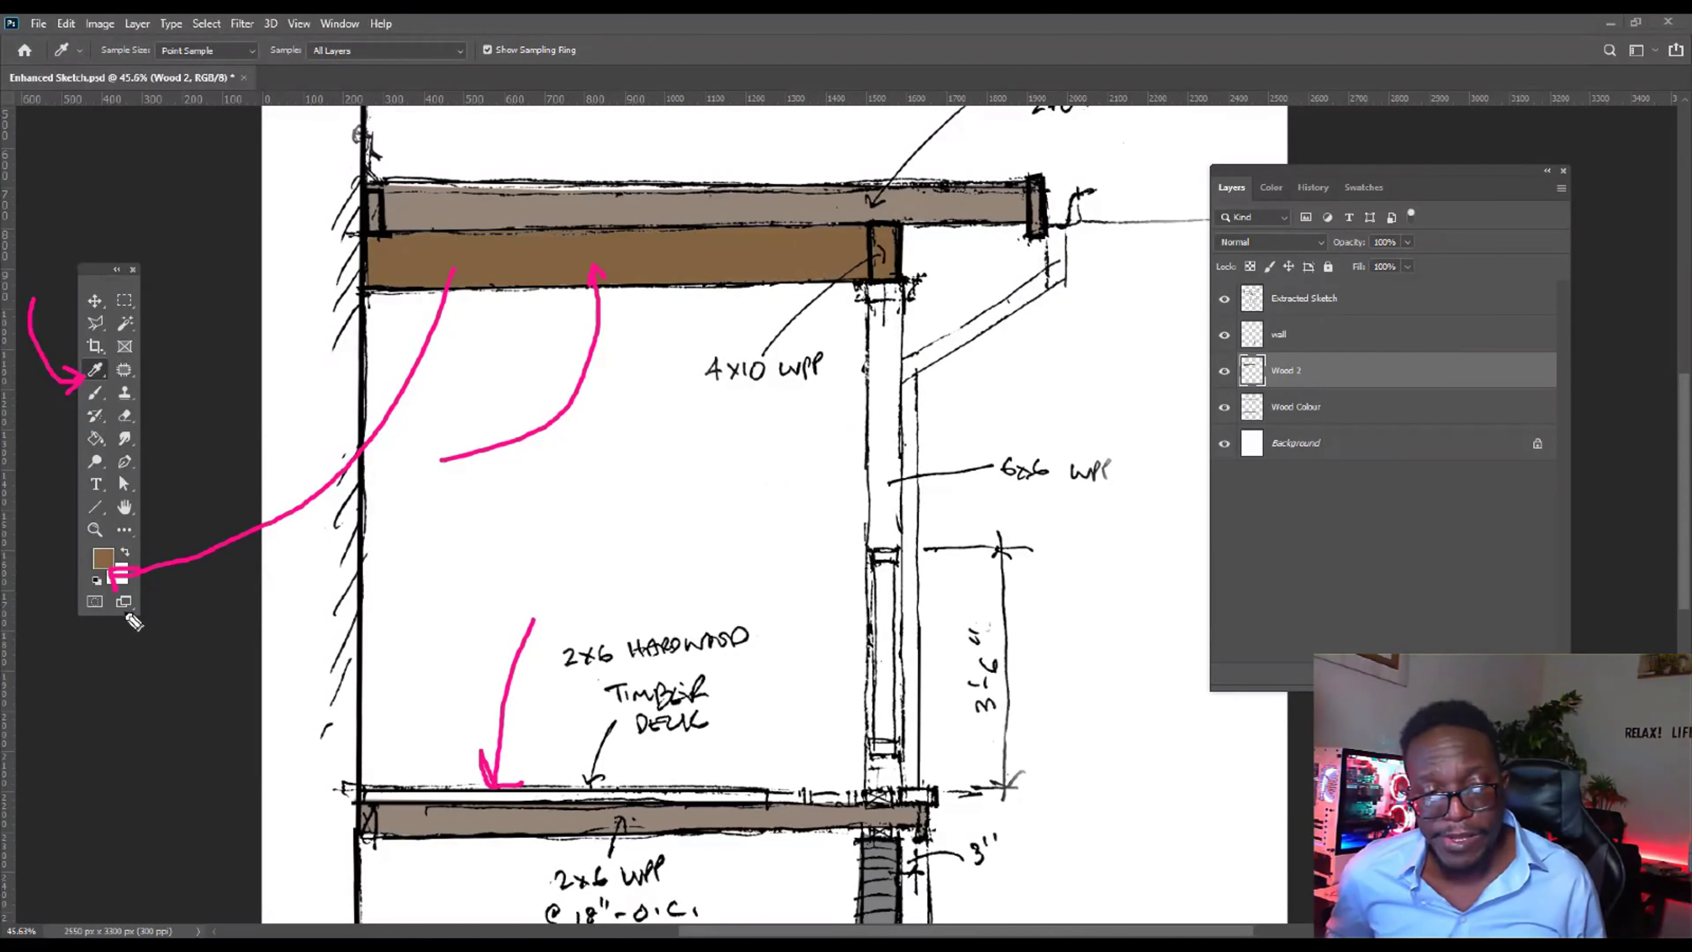
click(93, 438)
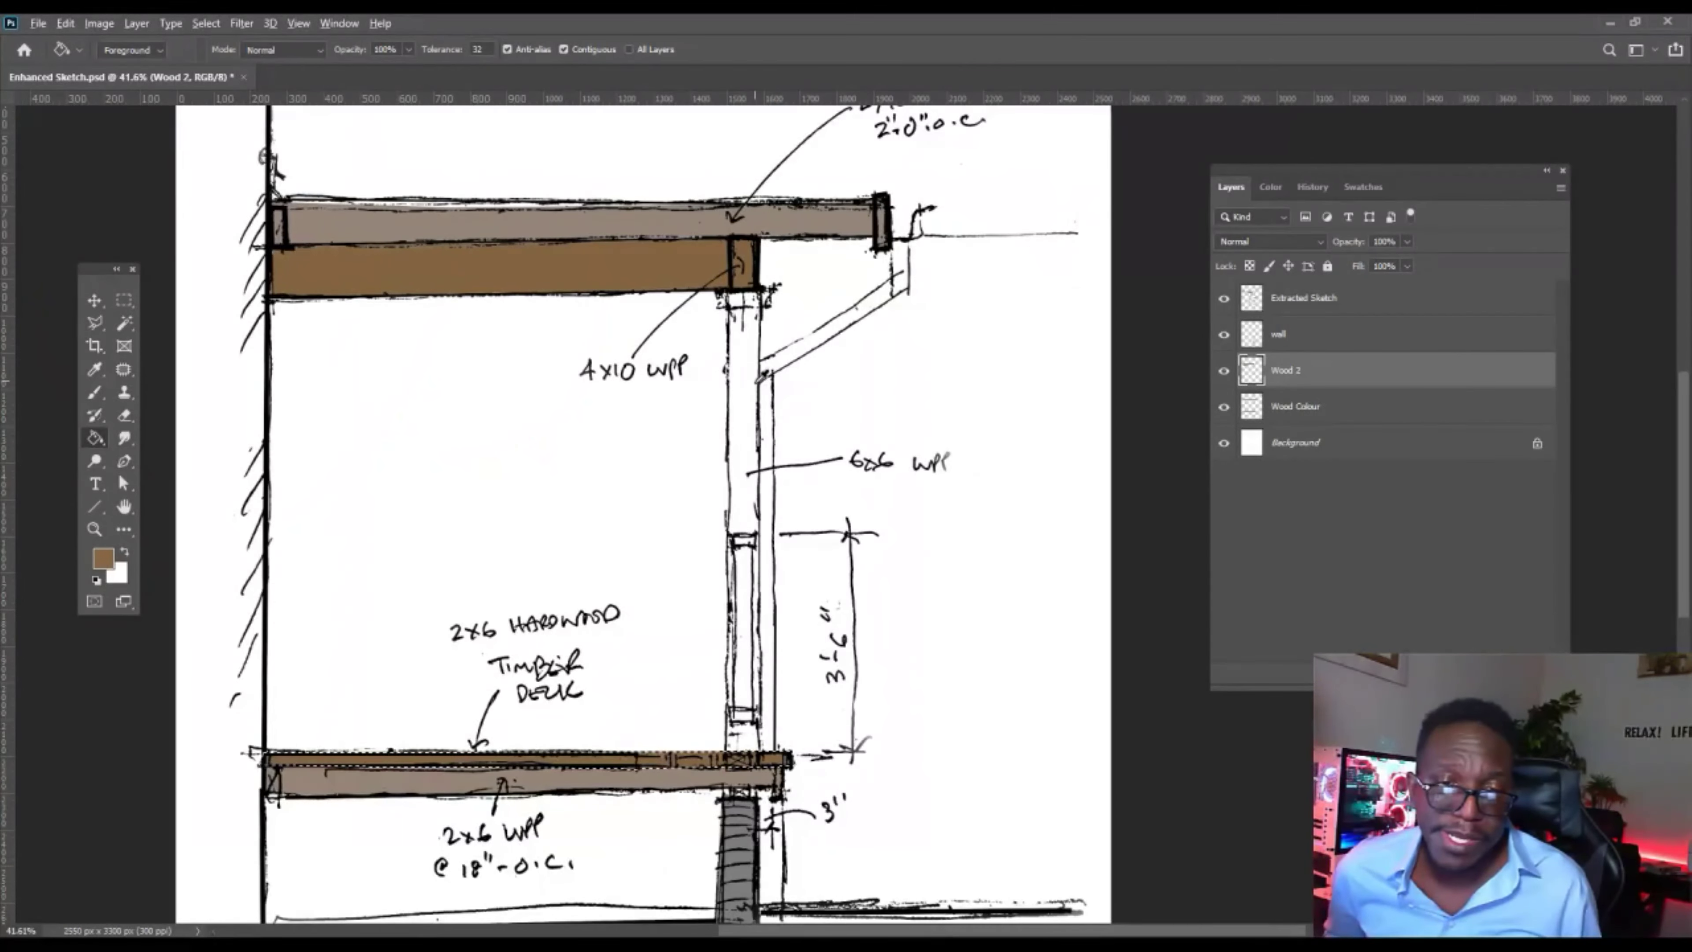
Add a new blank layer directly above Wood 2 and make the Background layer active.
drag(762, 390, 630, 338)
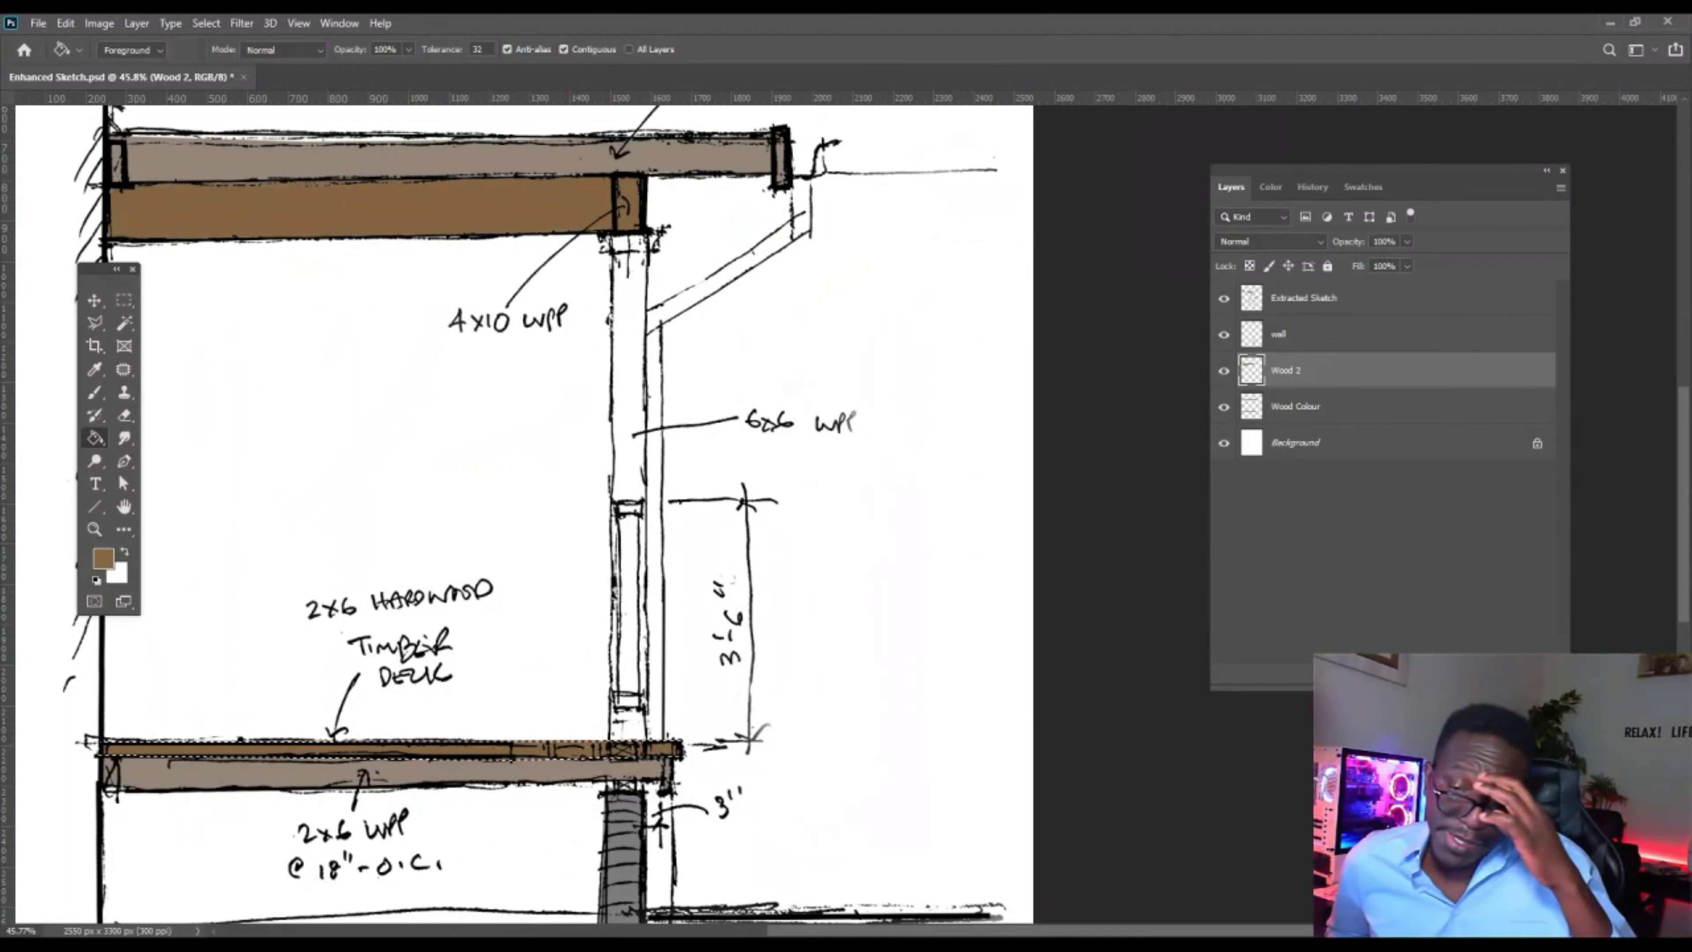
key(ctrl+shift+alt+n)
click(1282, 482)
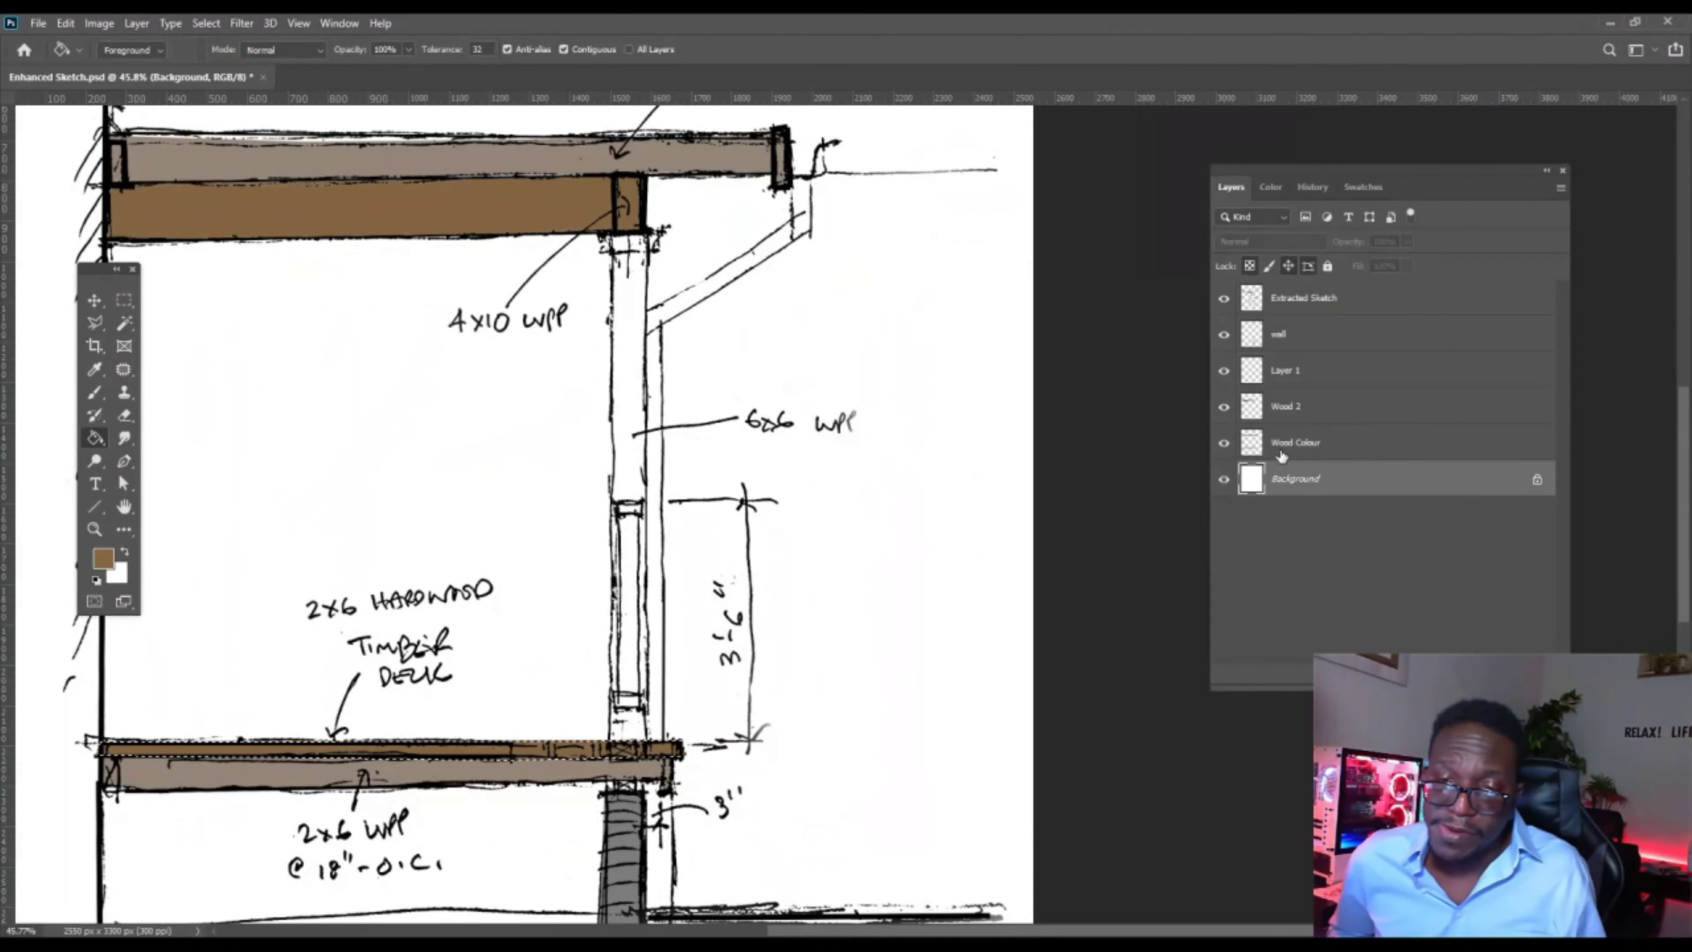
Rename the new blank layer above Wood 2 as metal.
click(1287, 370)
double_click(1287, 370)
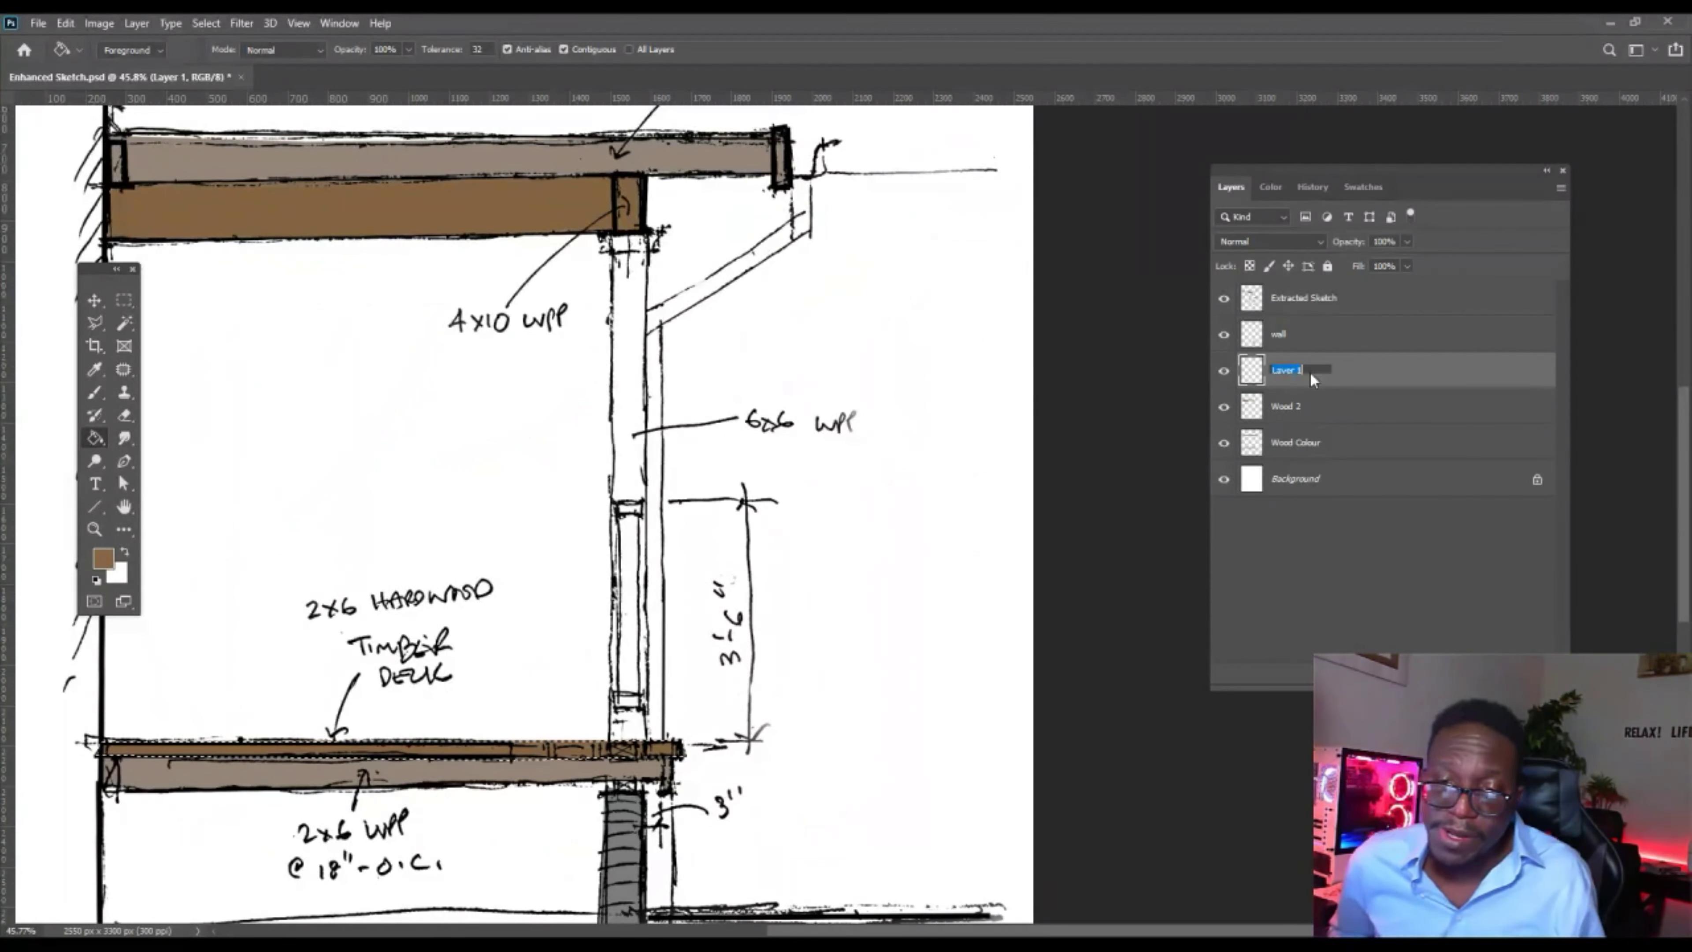
text(metal)
key(Return)
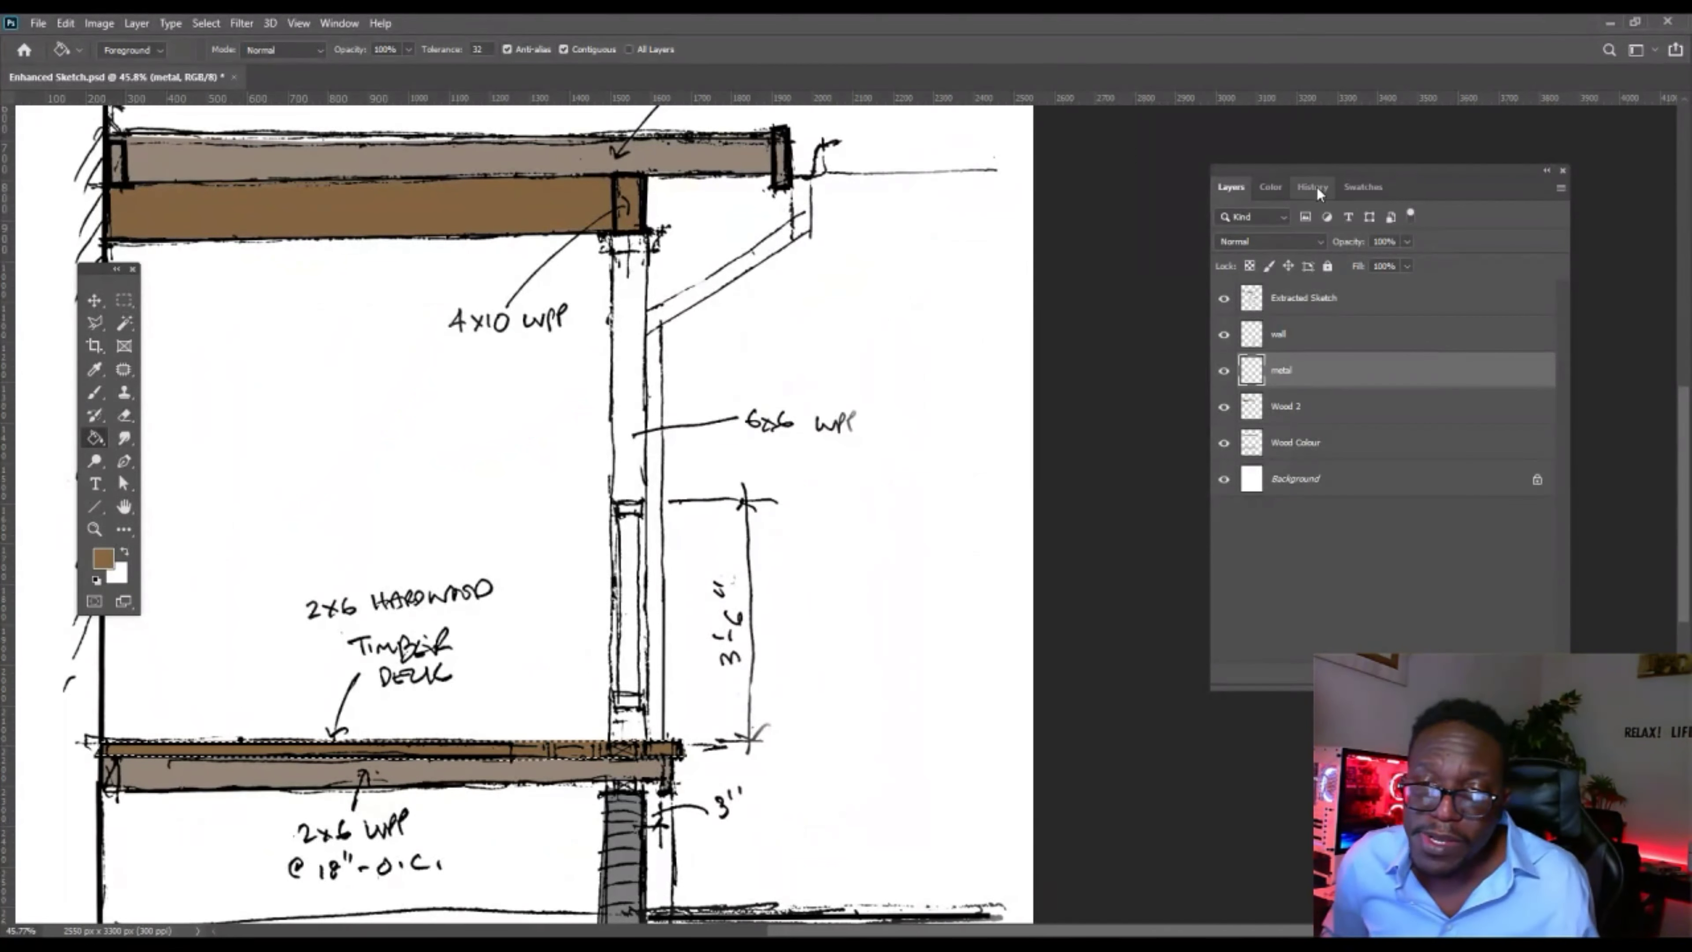
Outline the downpipe beside the 6x6 WPP post with the Polygonal Lasso, fill it with a medium grey from the Grayscale swatches, and deselect.
click(1361, 187)
scroll(1432, 314, down, 3)
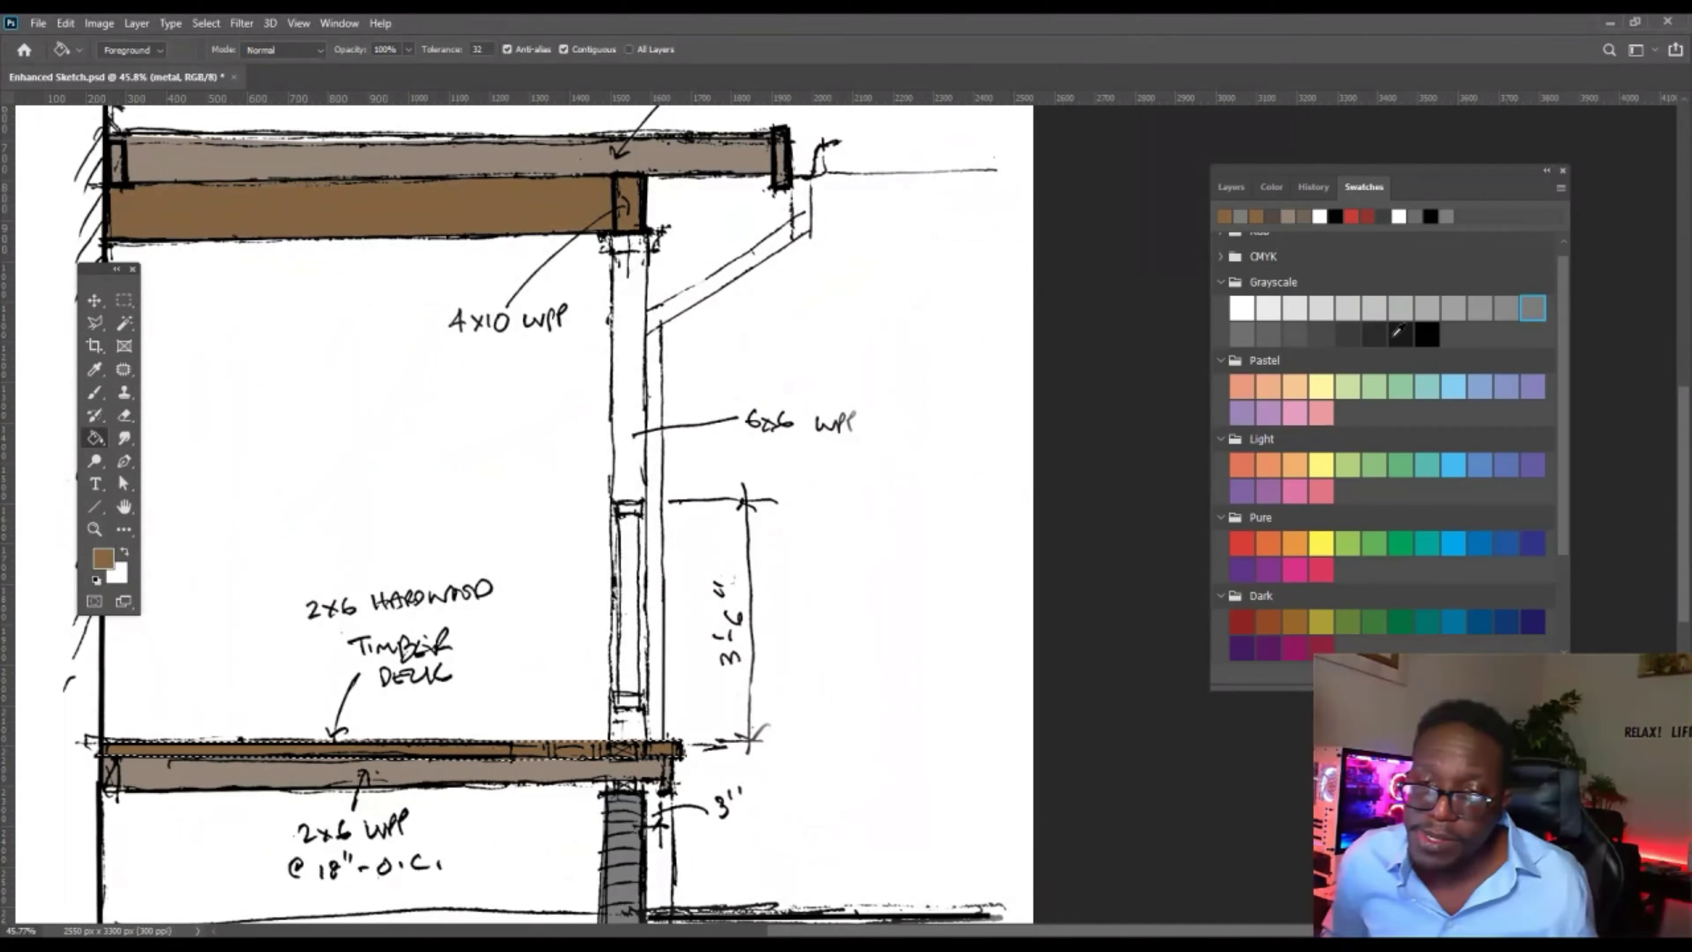
click(1429, 308)
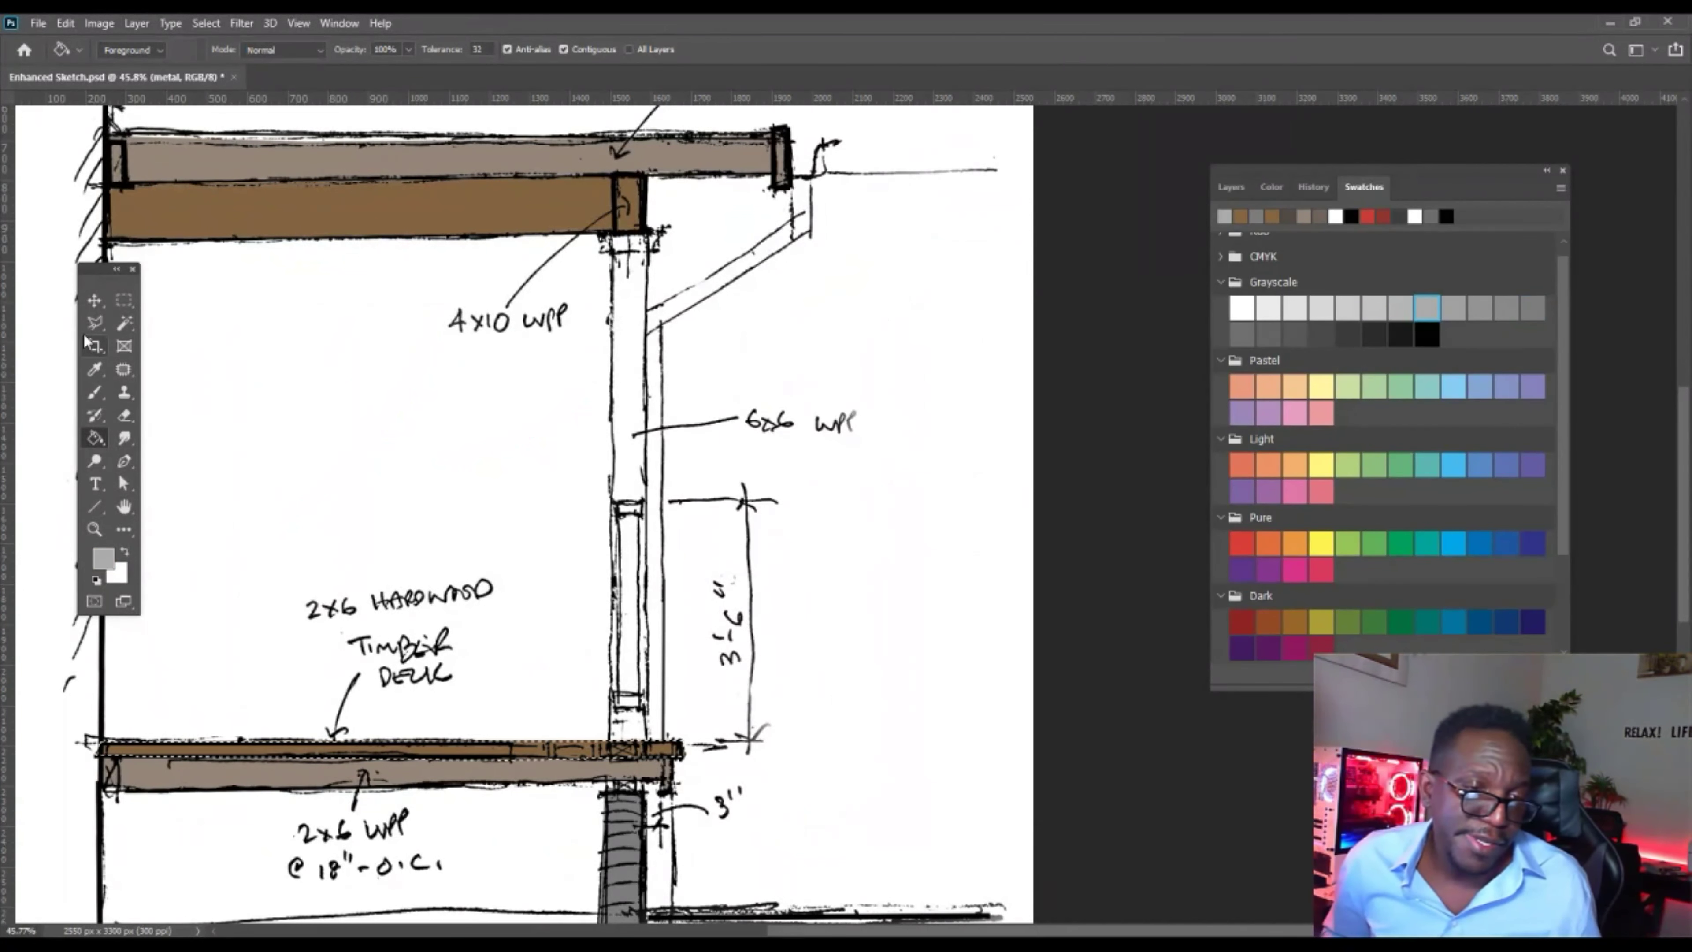
click(94, 322)
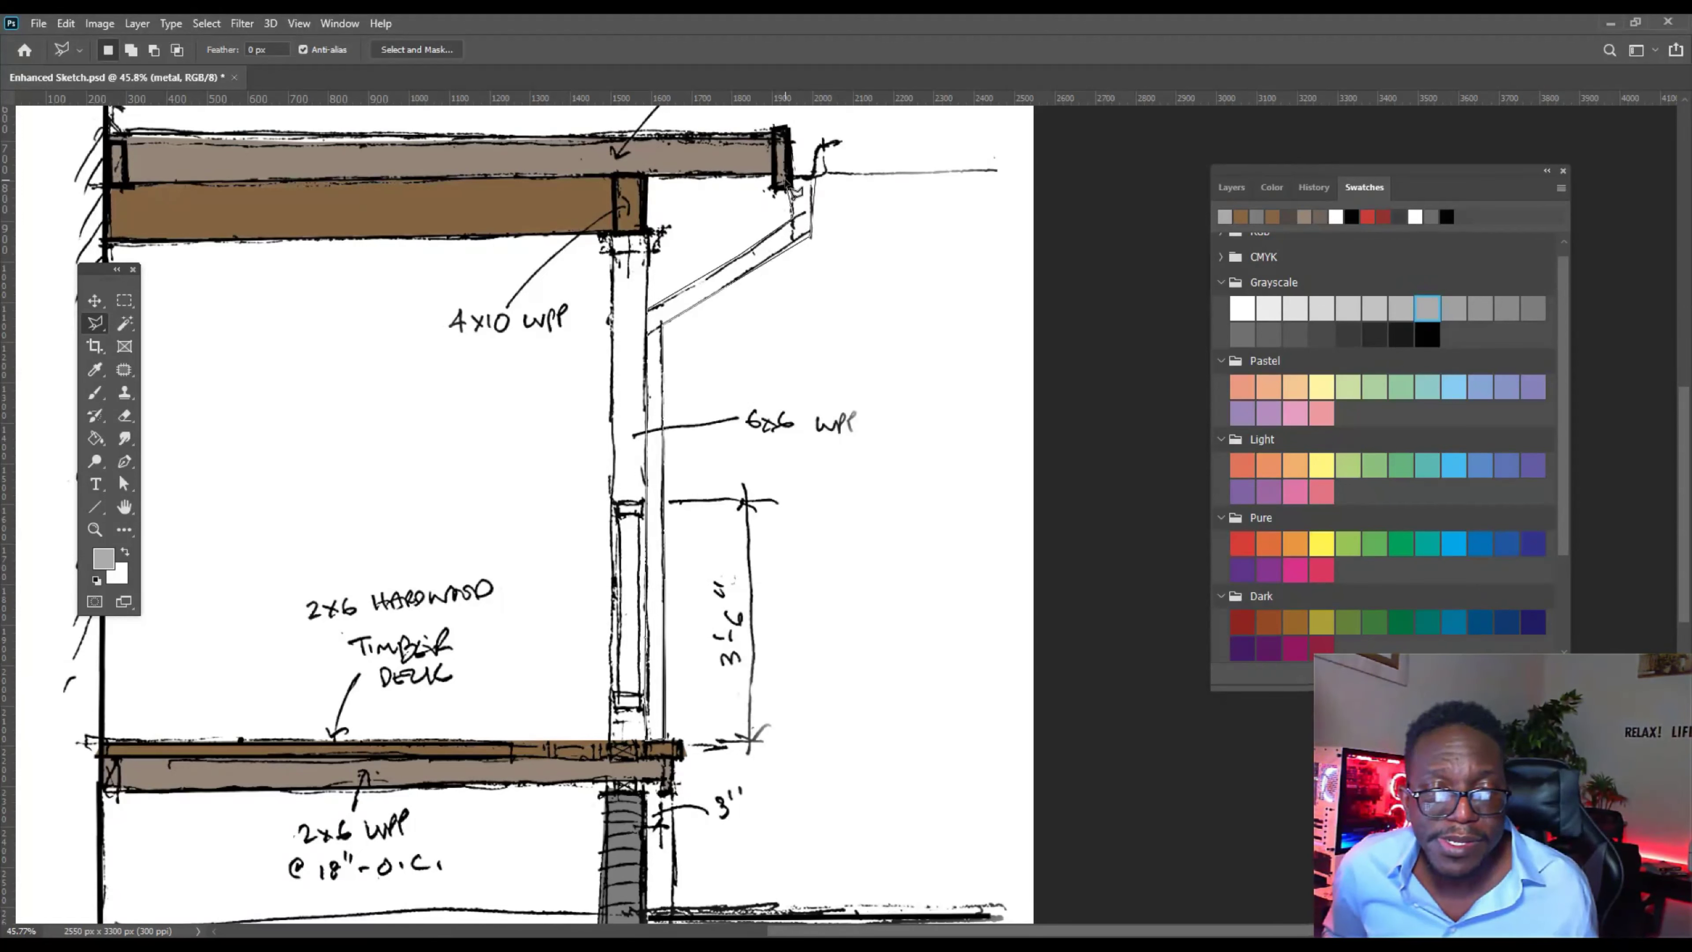
click(791, 189)
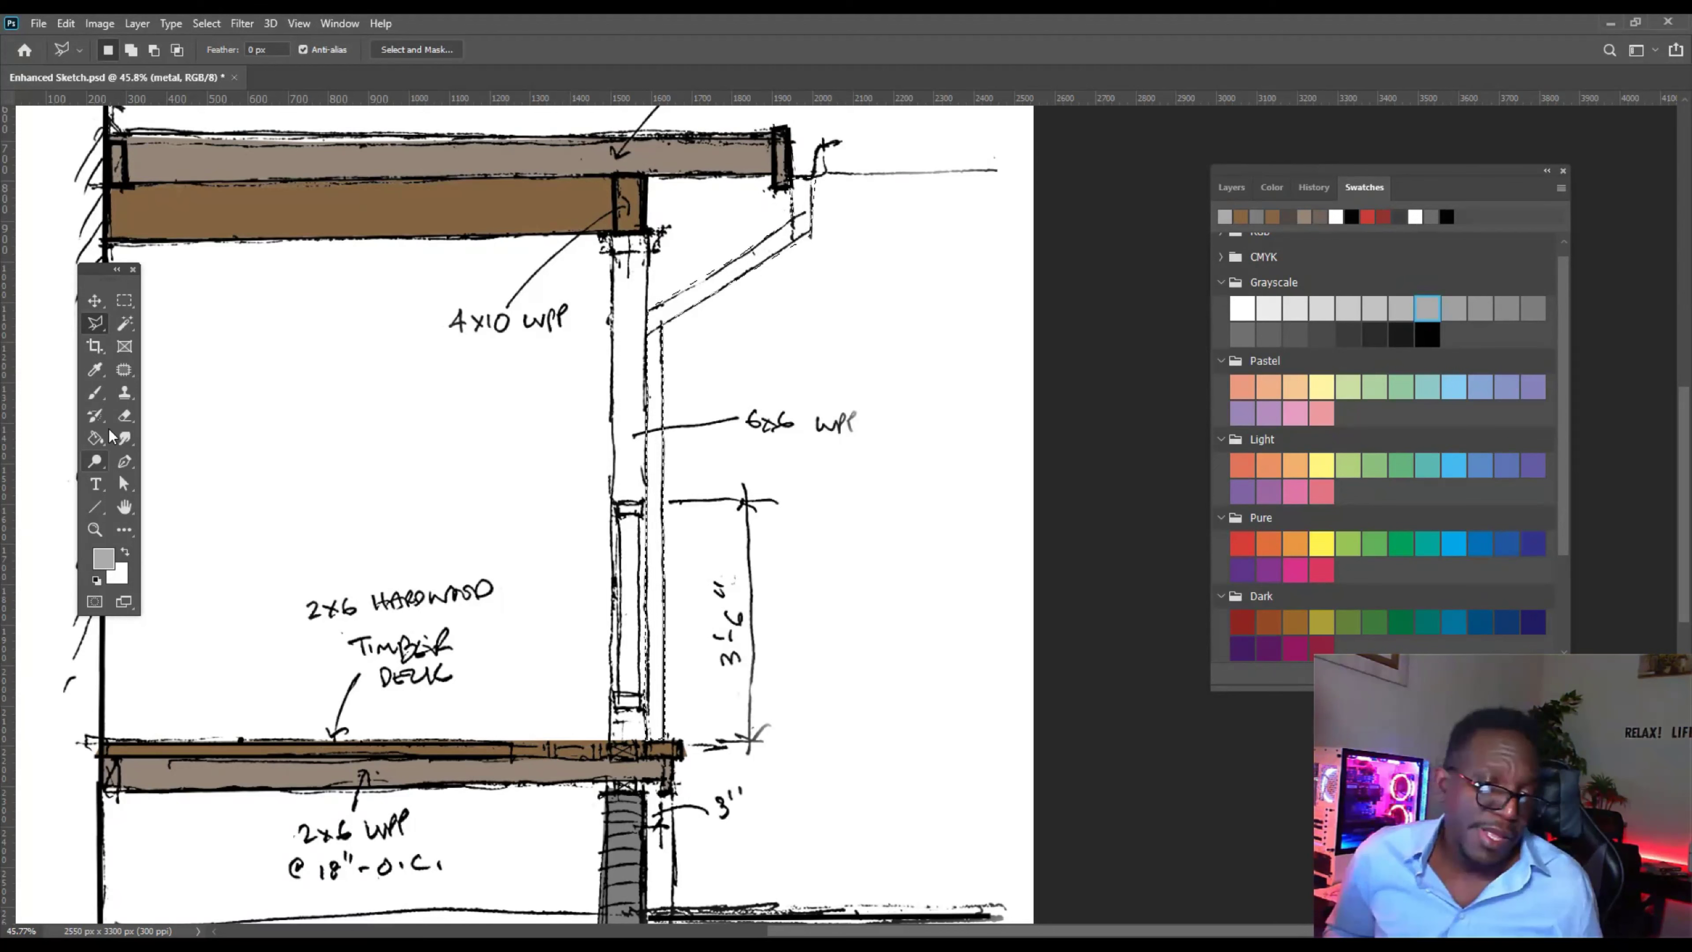
key(alt+BackSpace)
click(97, 438)
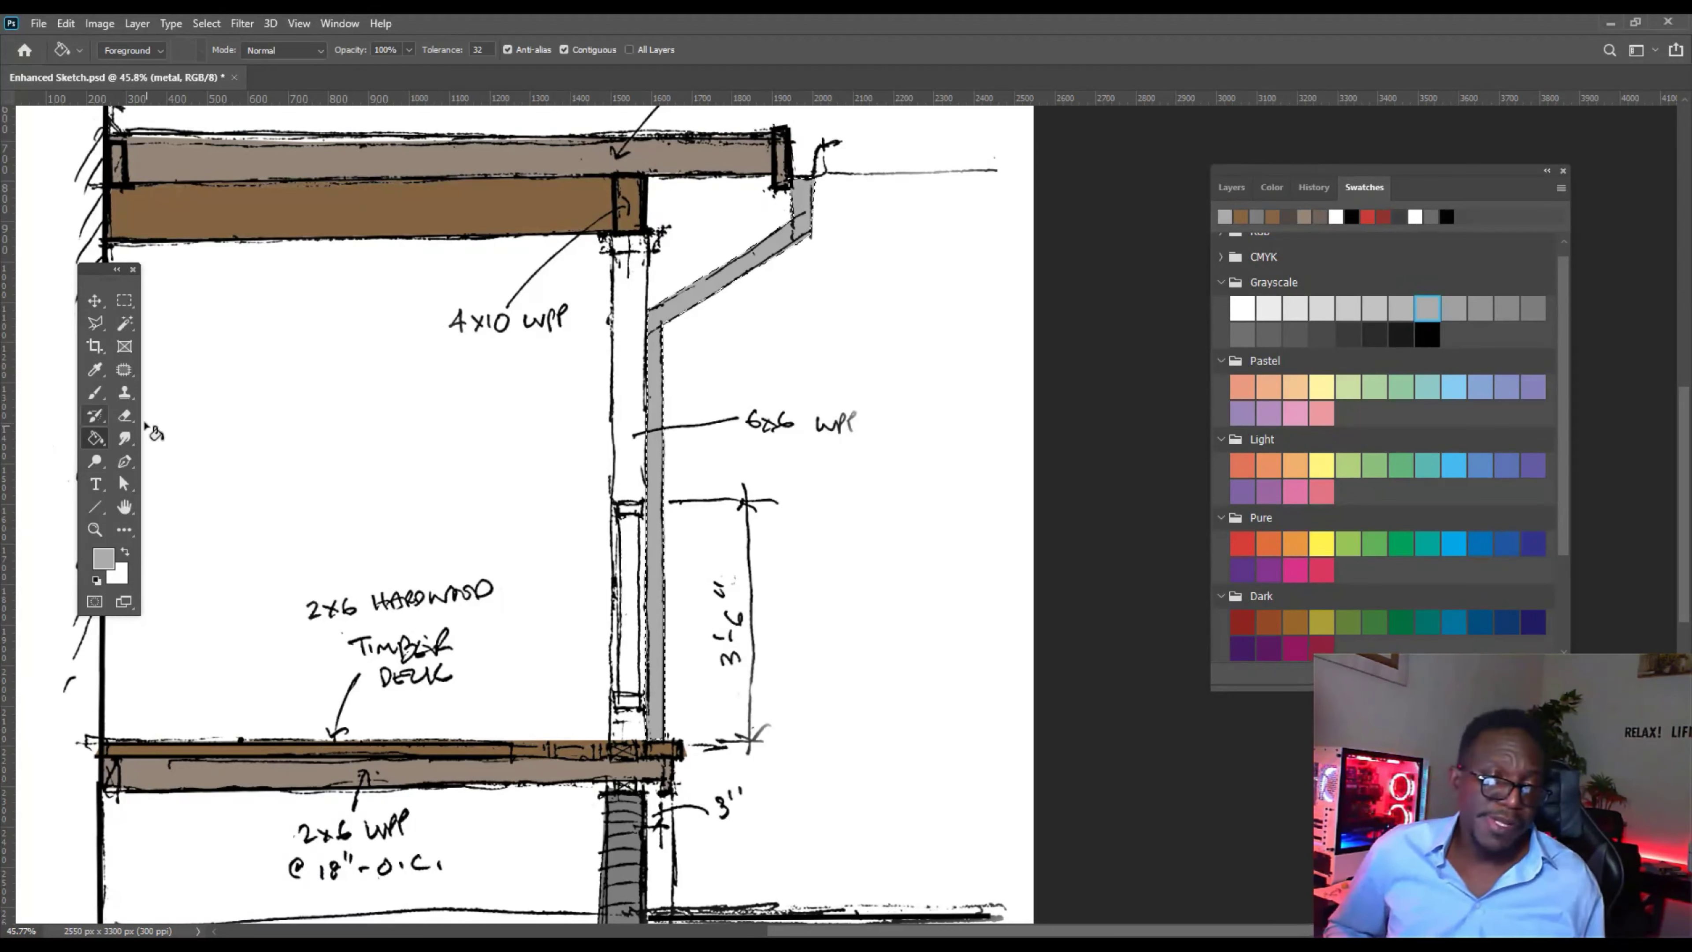
click(95, 324)
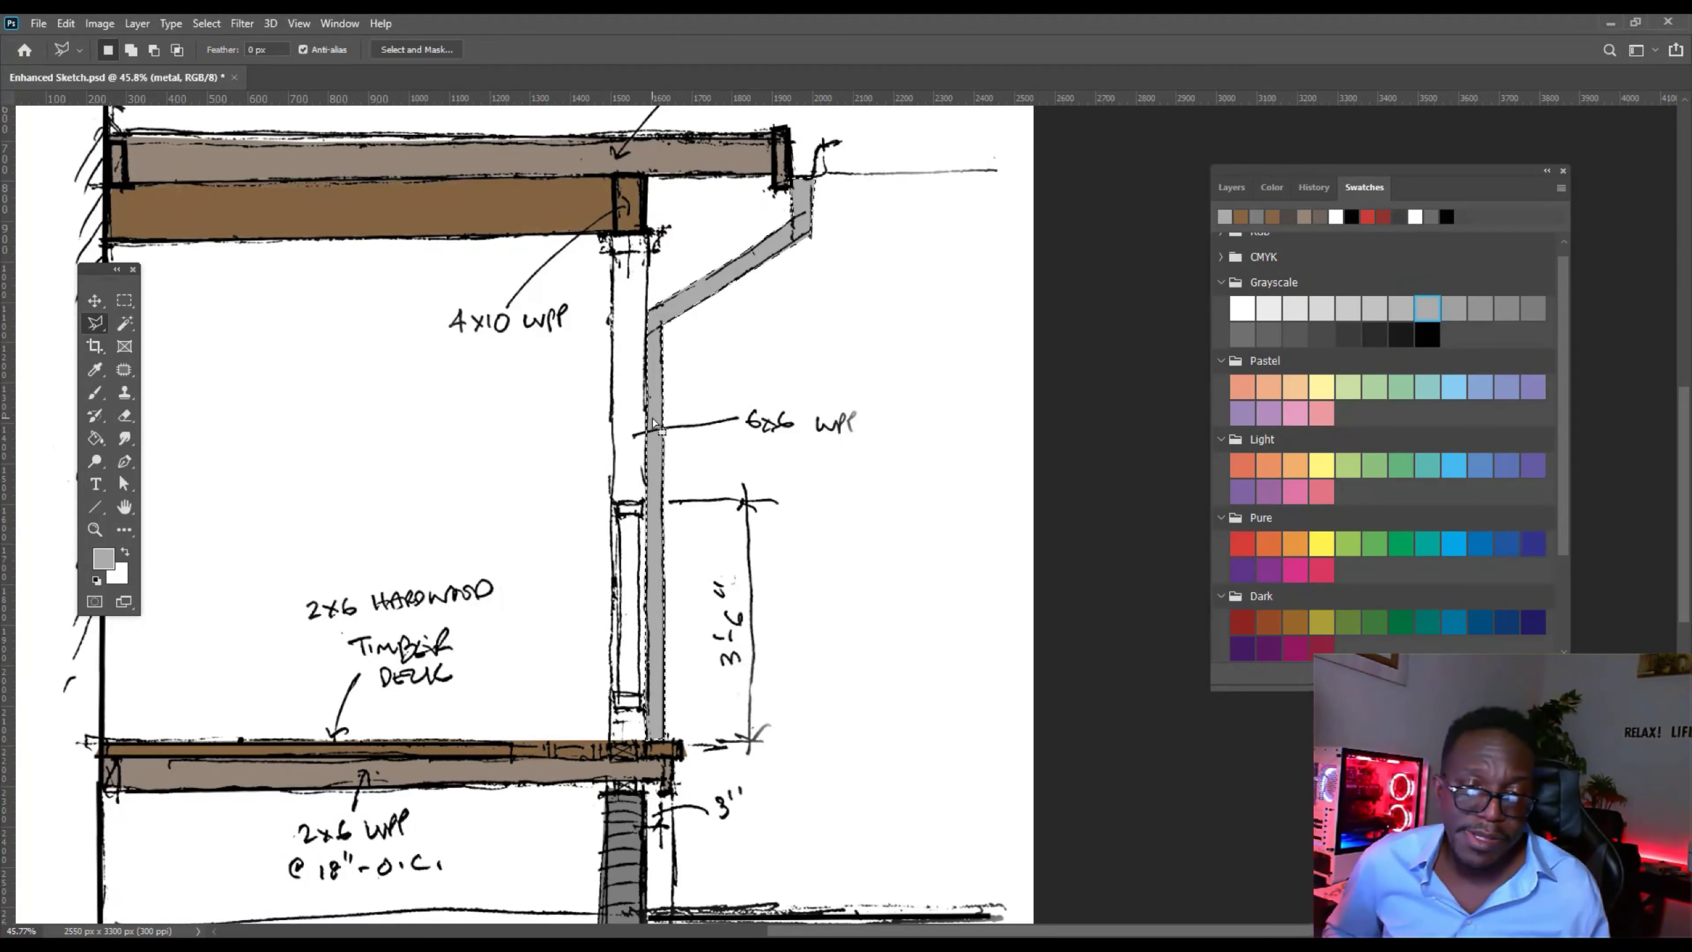
right_click(651, 421)
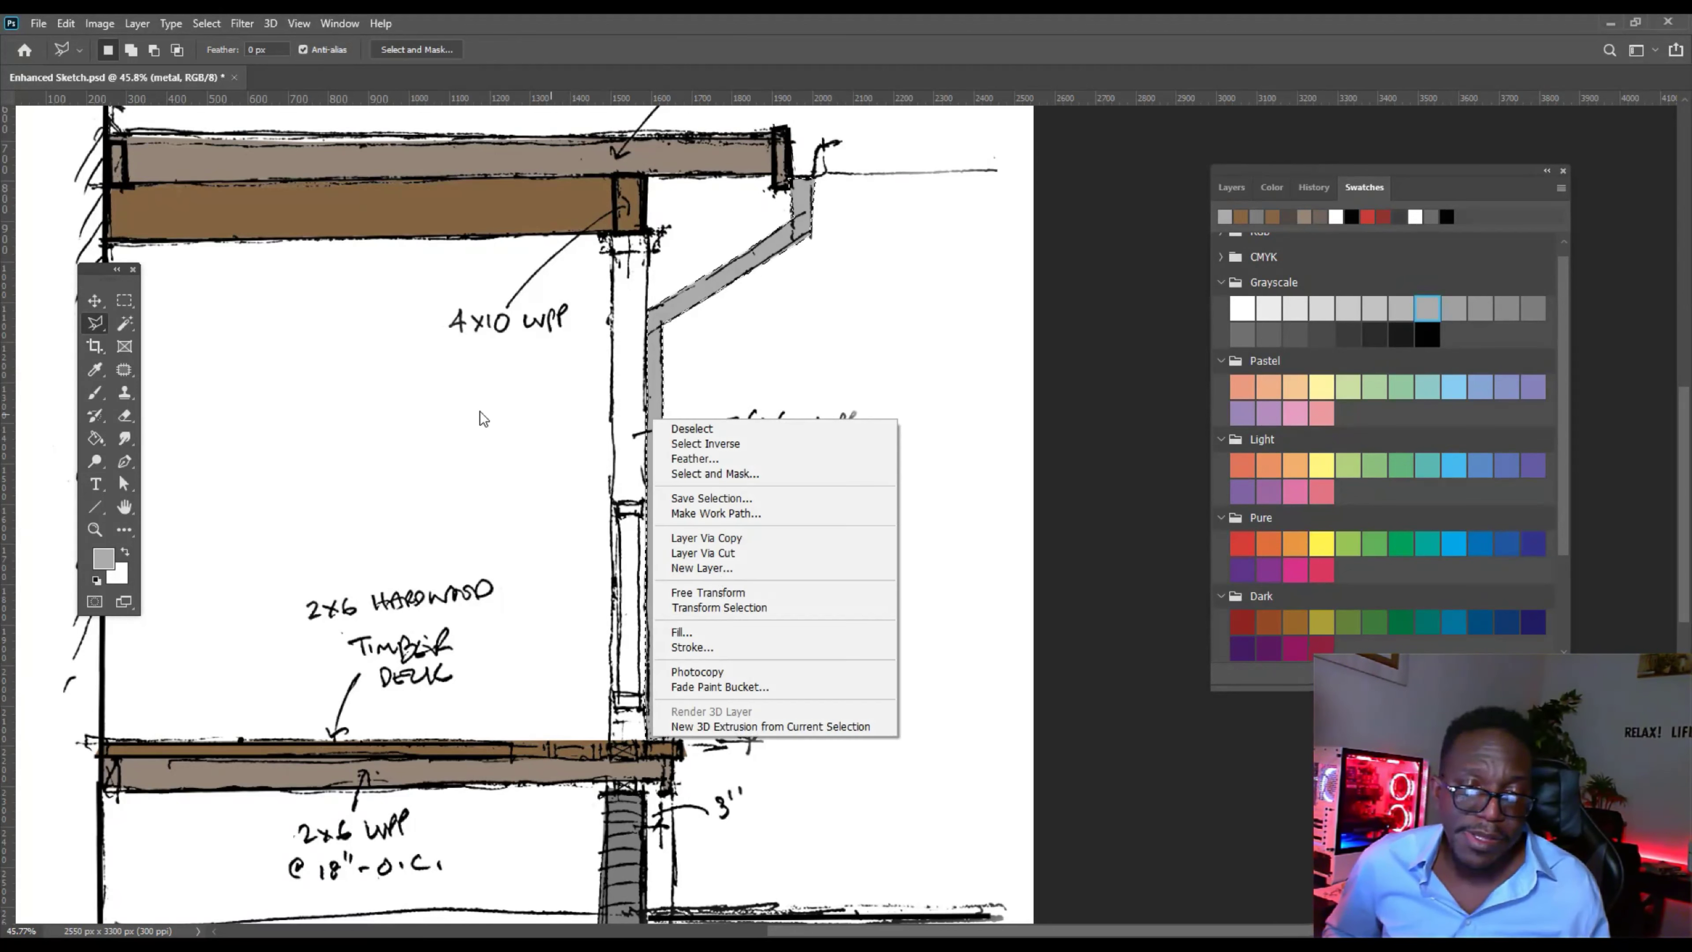
click(95, 325)
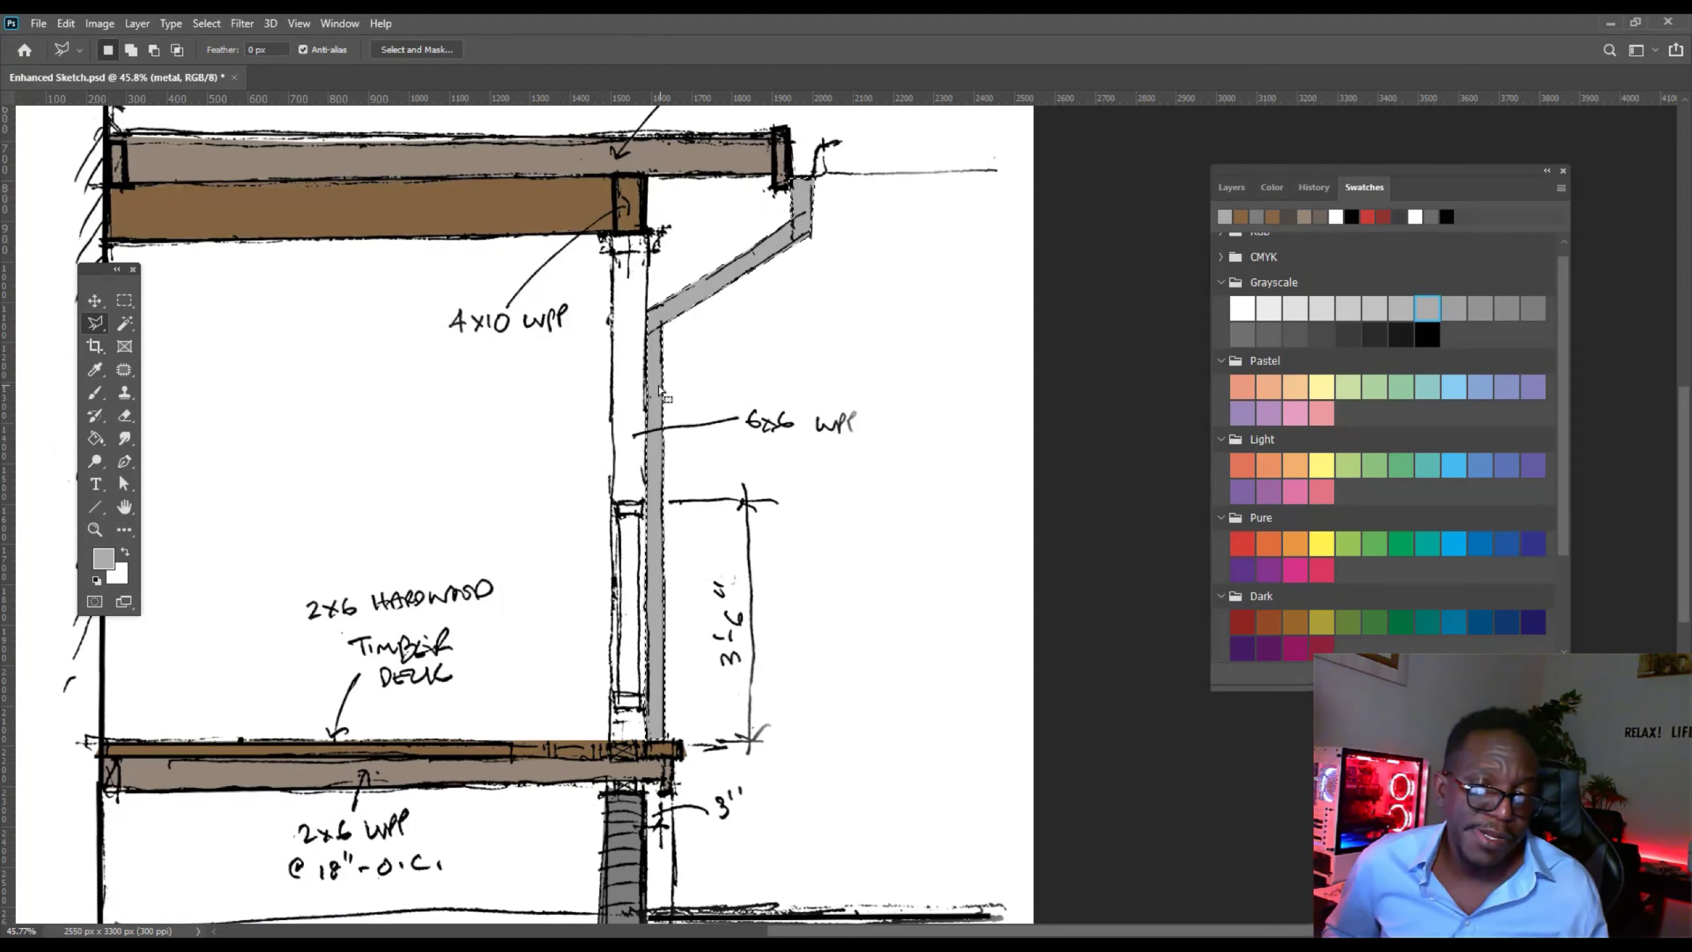
Set the foreground to the recently used taupe, and add a new layer named stud directly above metal.
scroll(659, 390, left, 3)
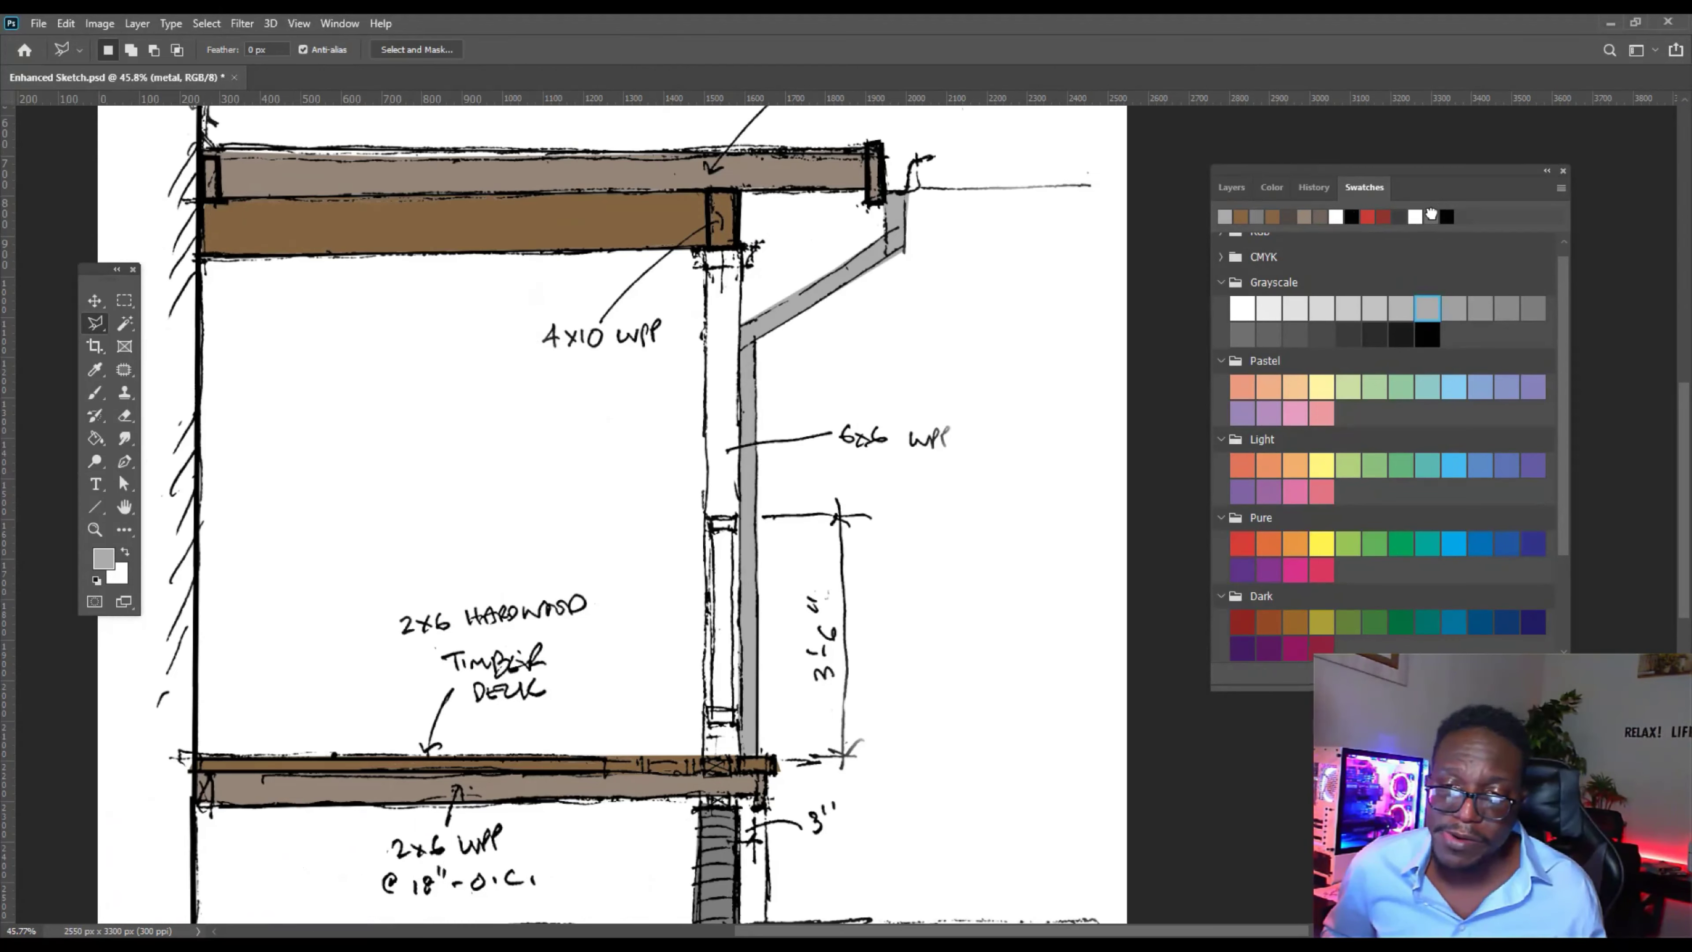
click(1430, 214)
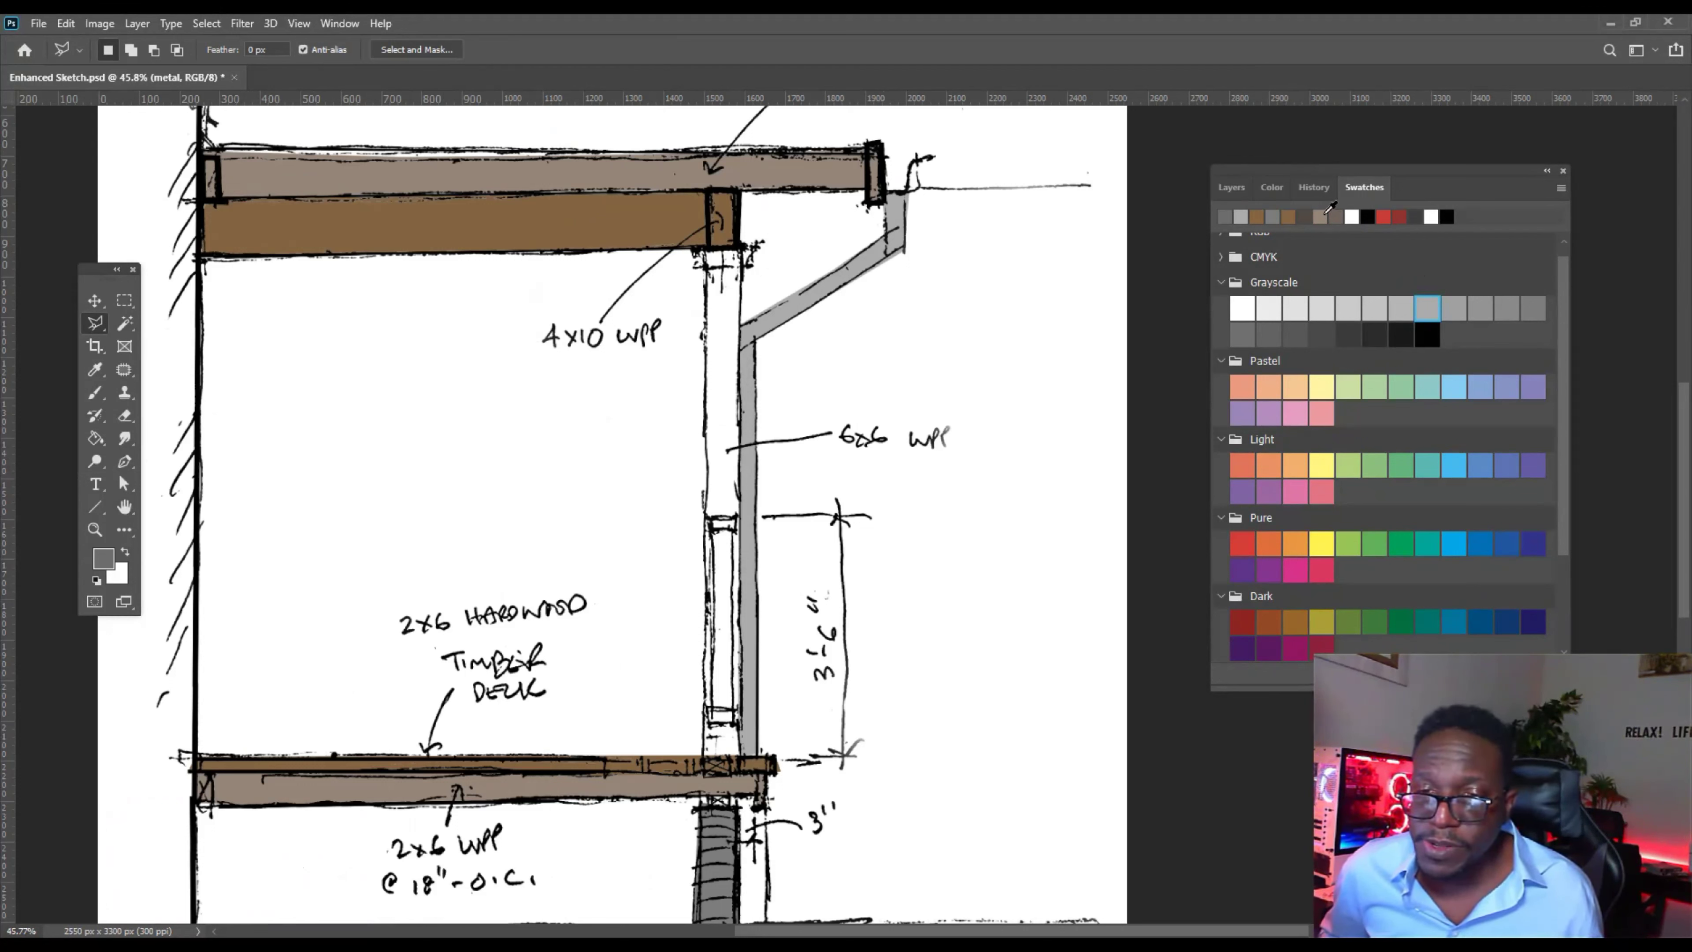
click(1320, 214)
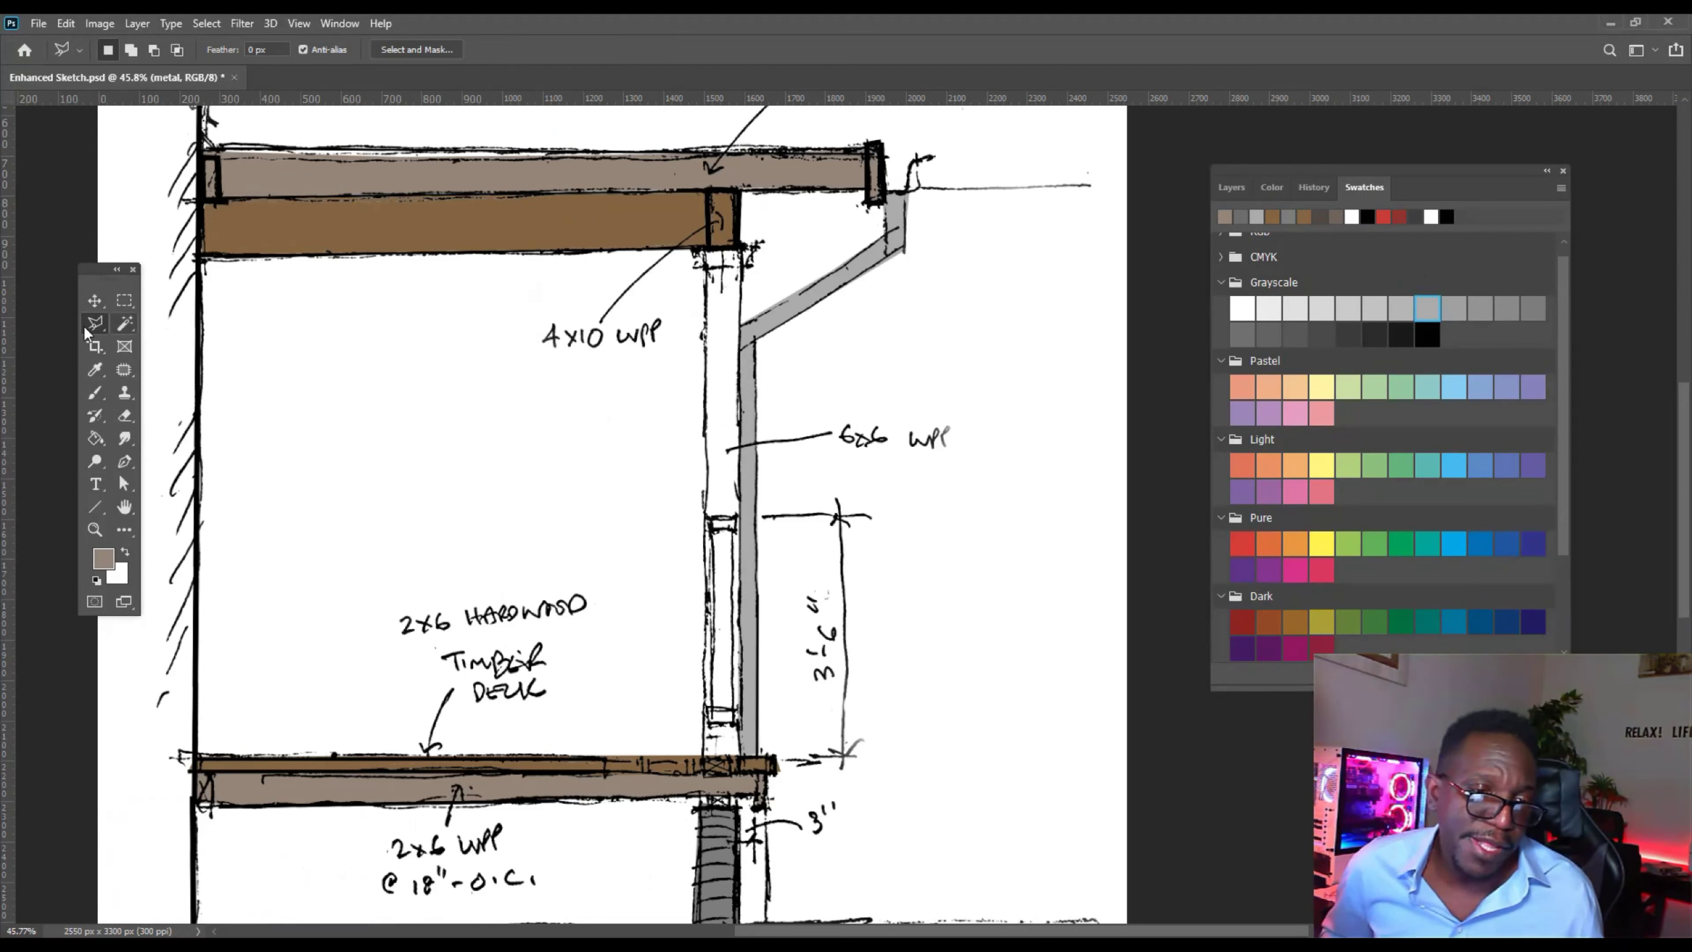
click(1262, 189)
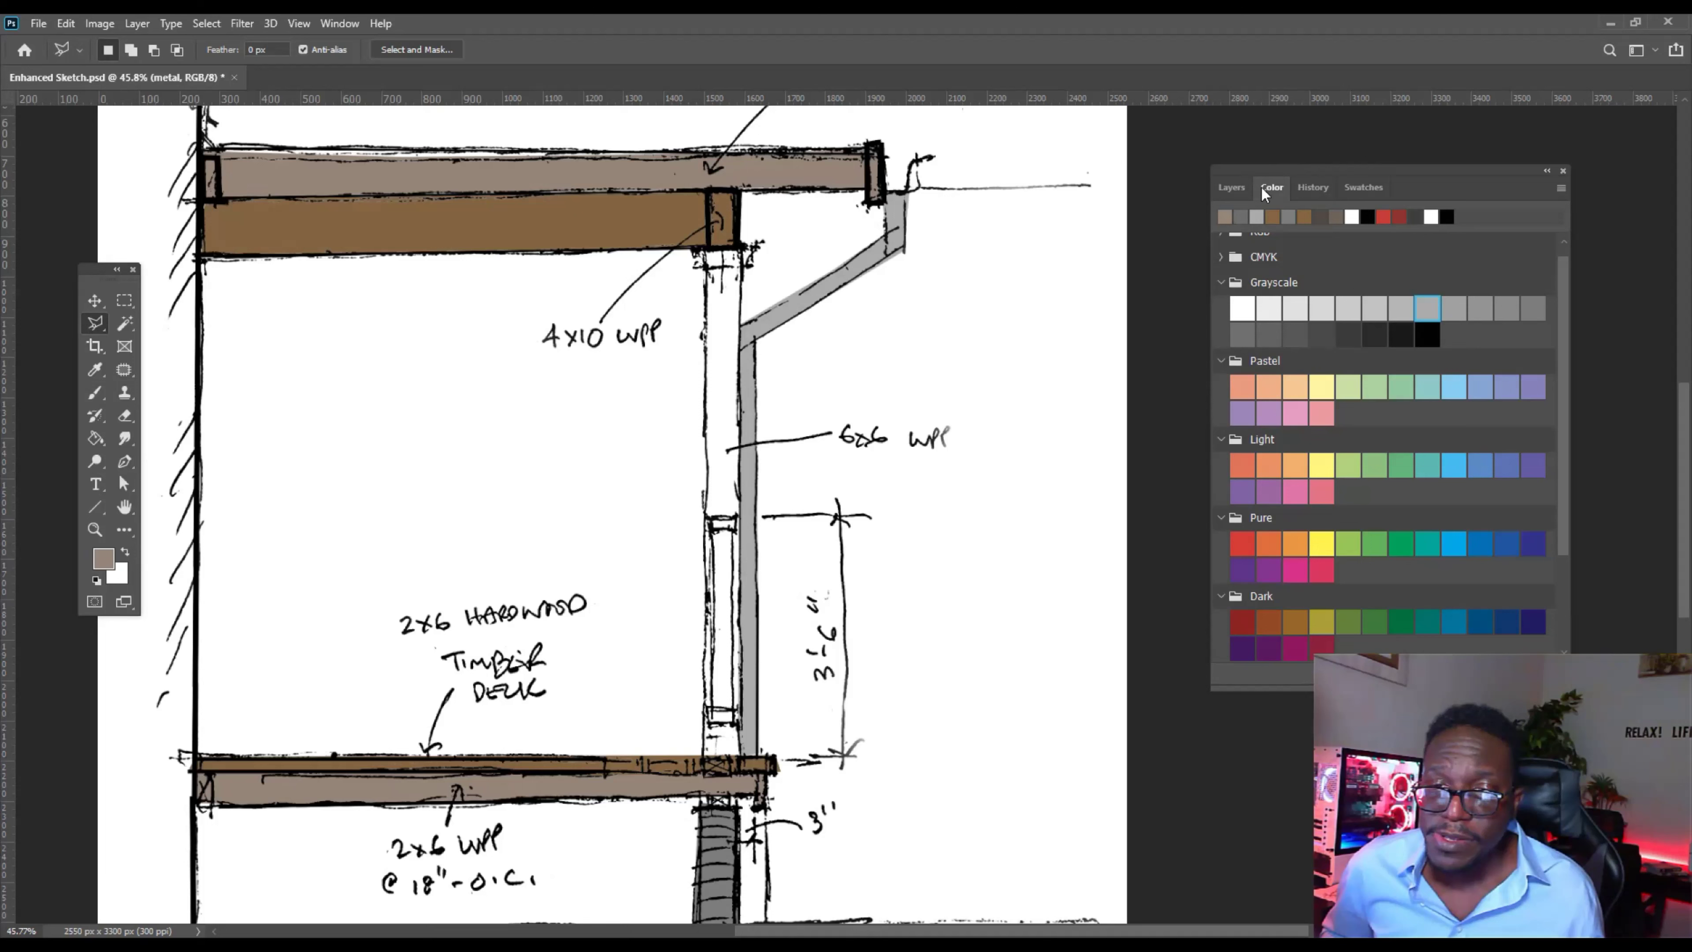
click(1231, 187)
double_click(1289, 370)
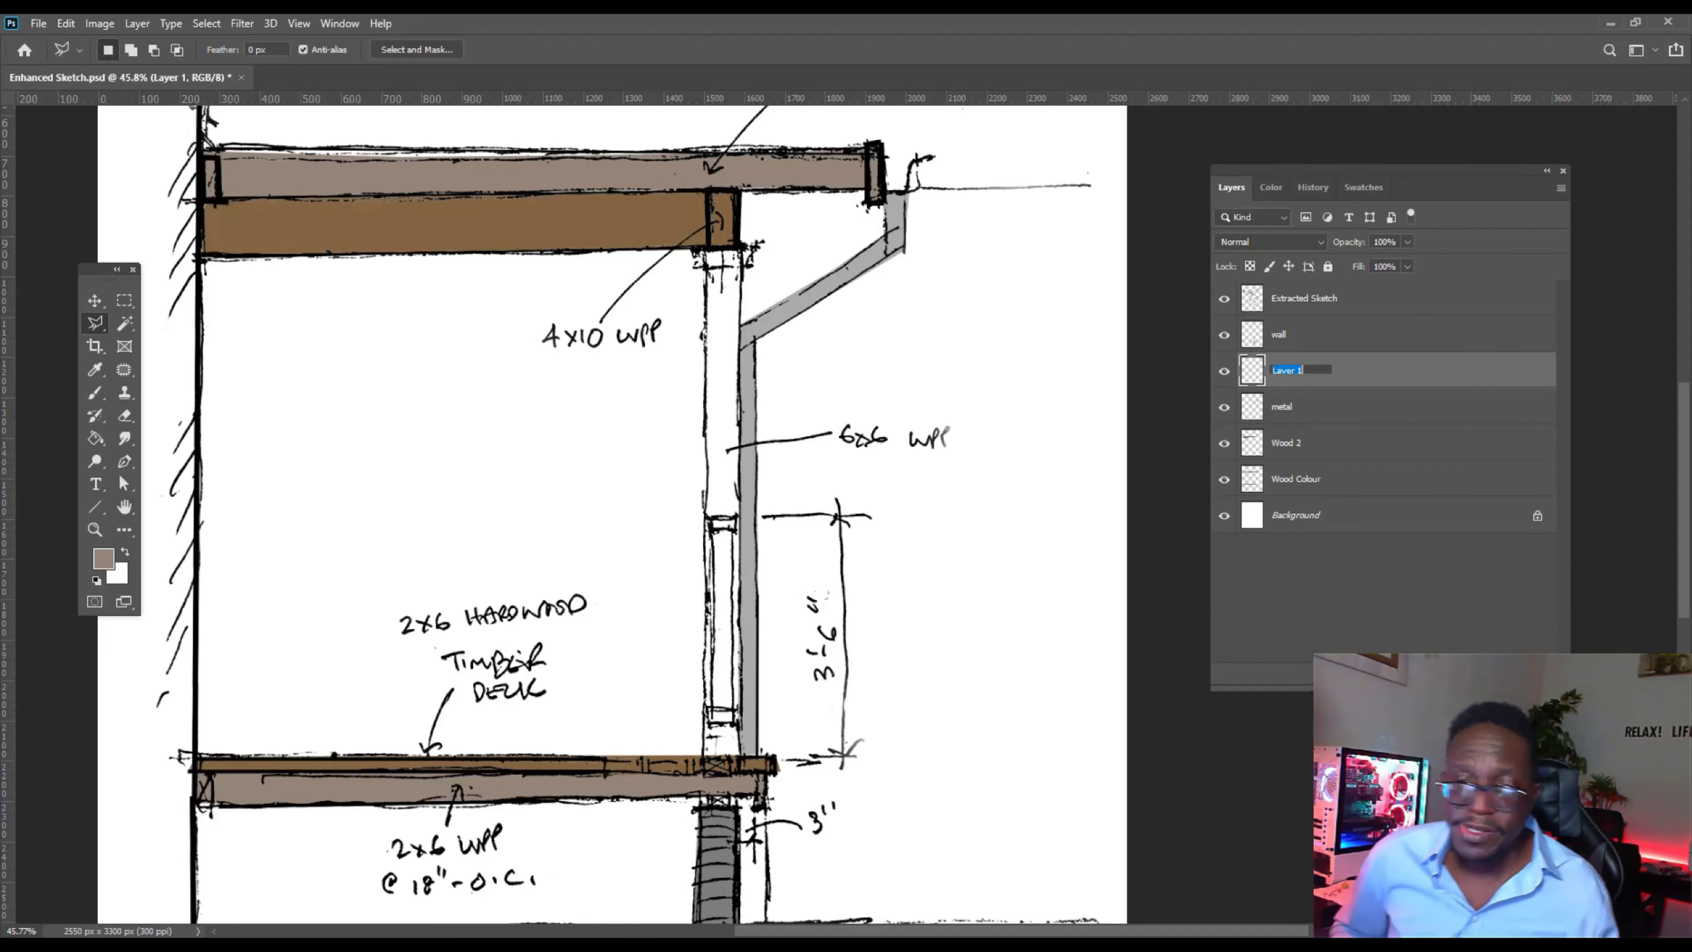
text(stud)
key(Return)
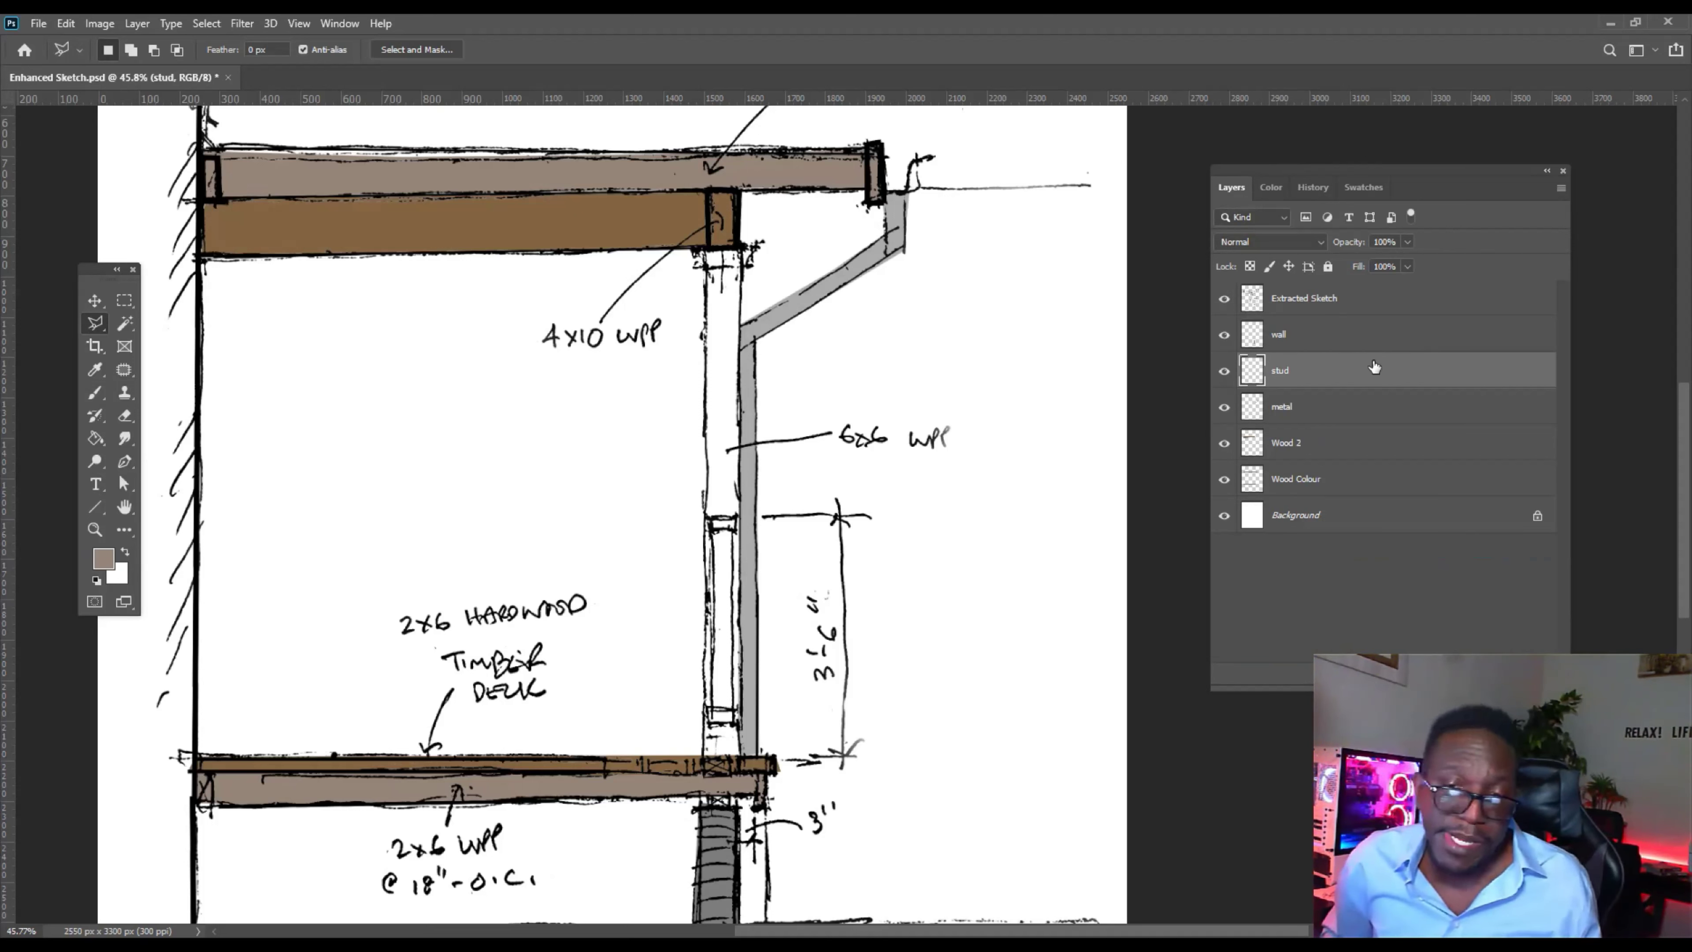
Outline the 6x6 WPP post above the railing with the Polygonal Lasso and add its short section above the deck to the selection.
click(707, 252)
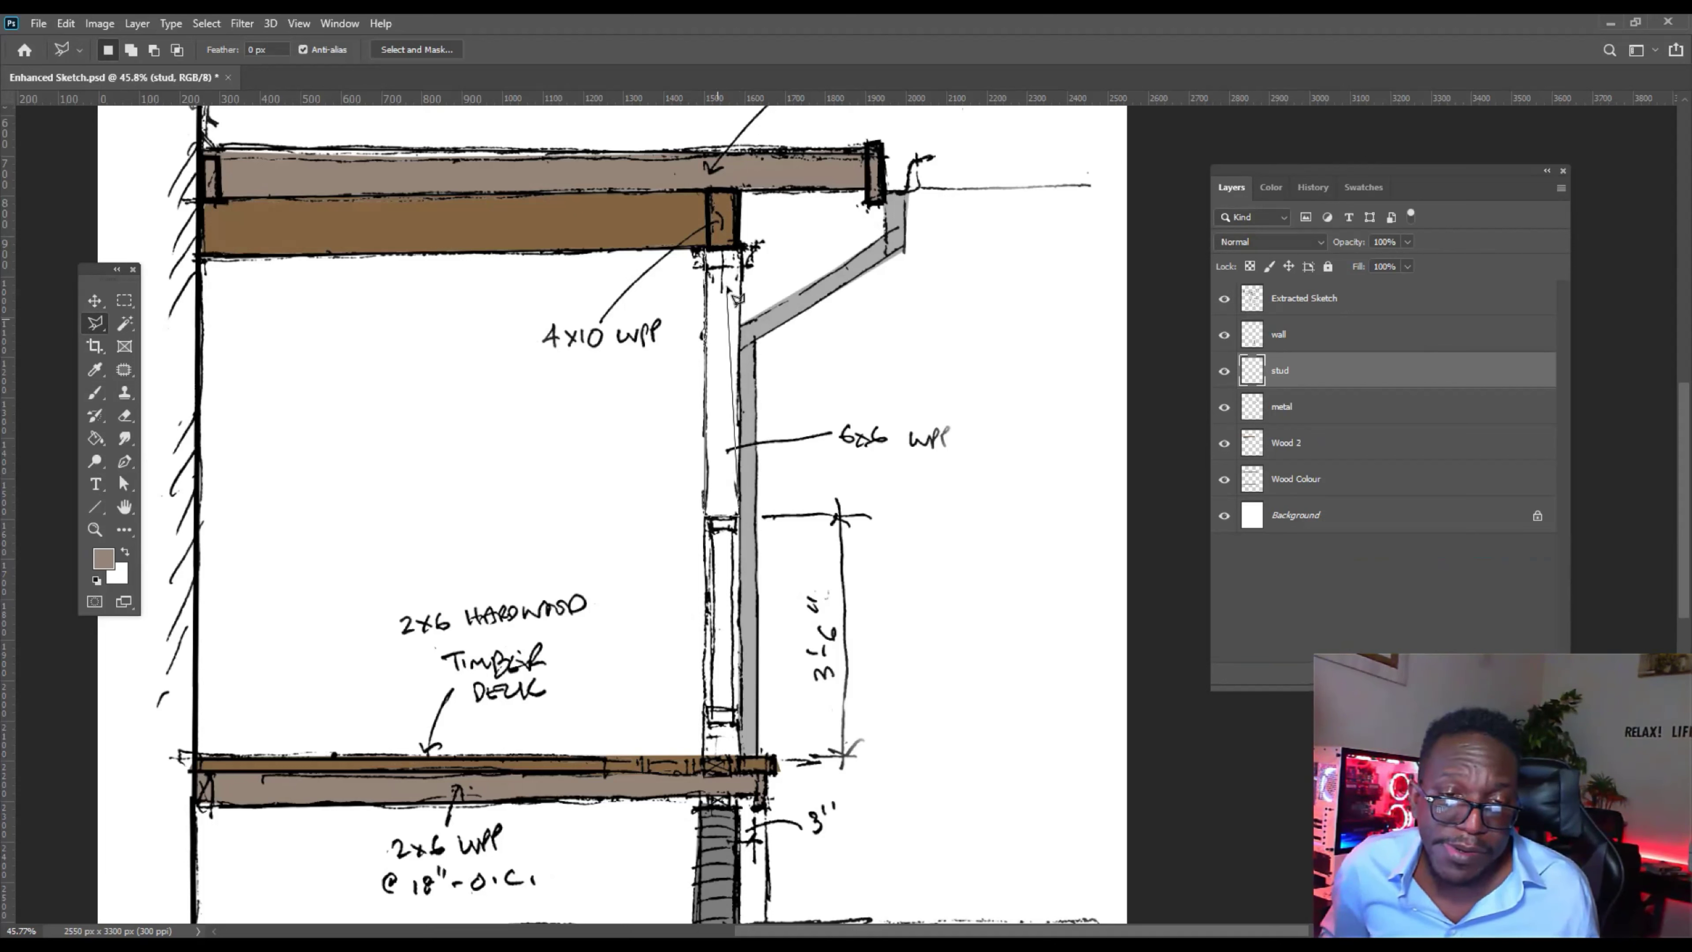
click(714, 252)
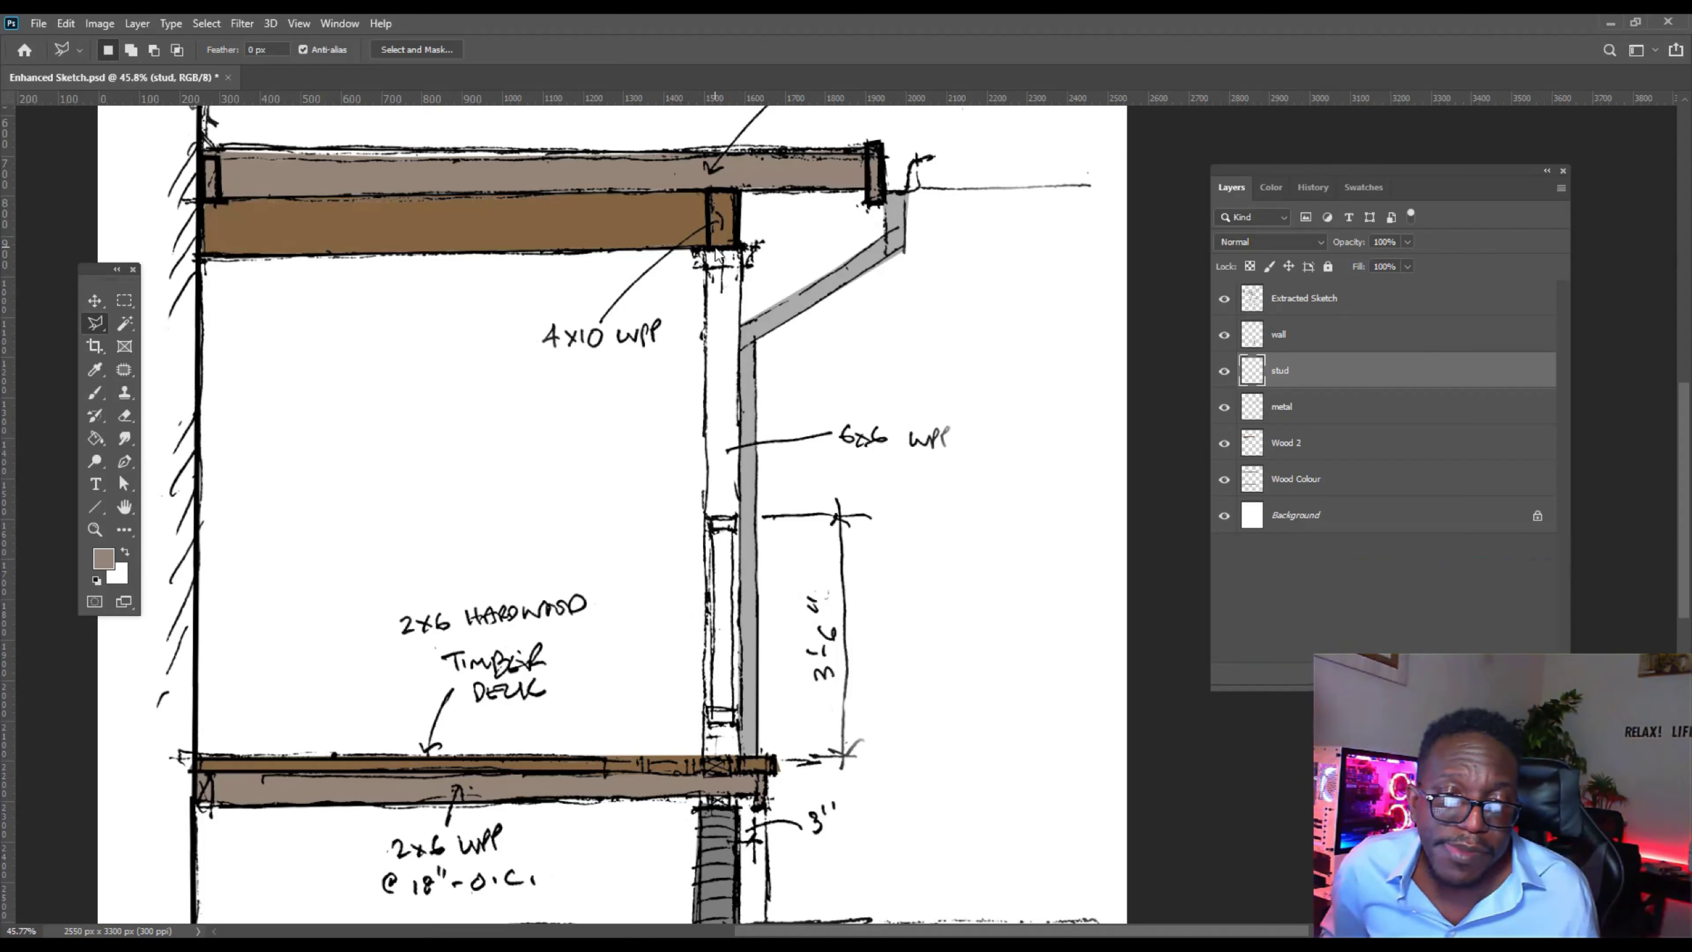
key(alt)
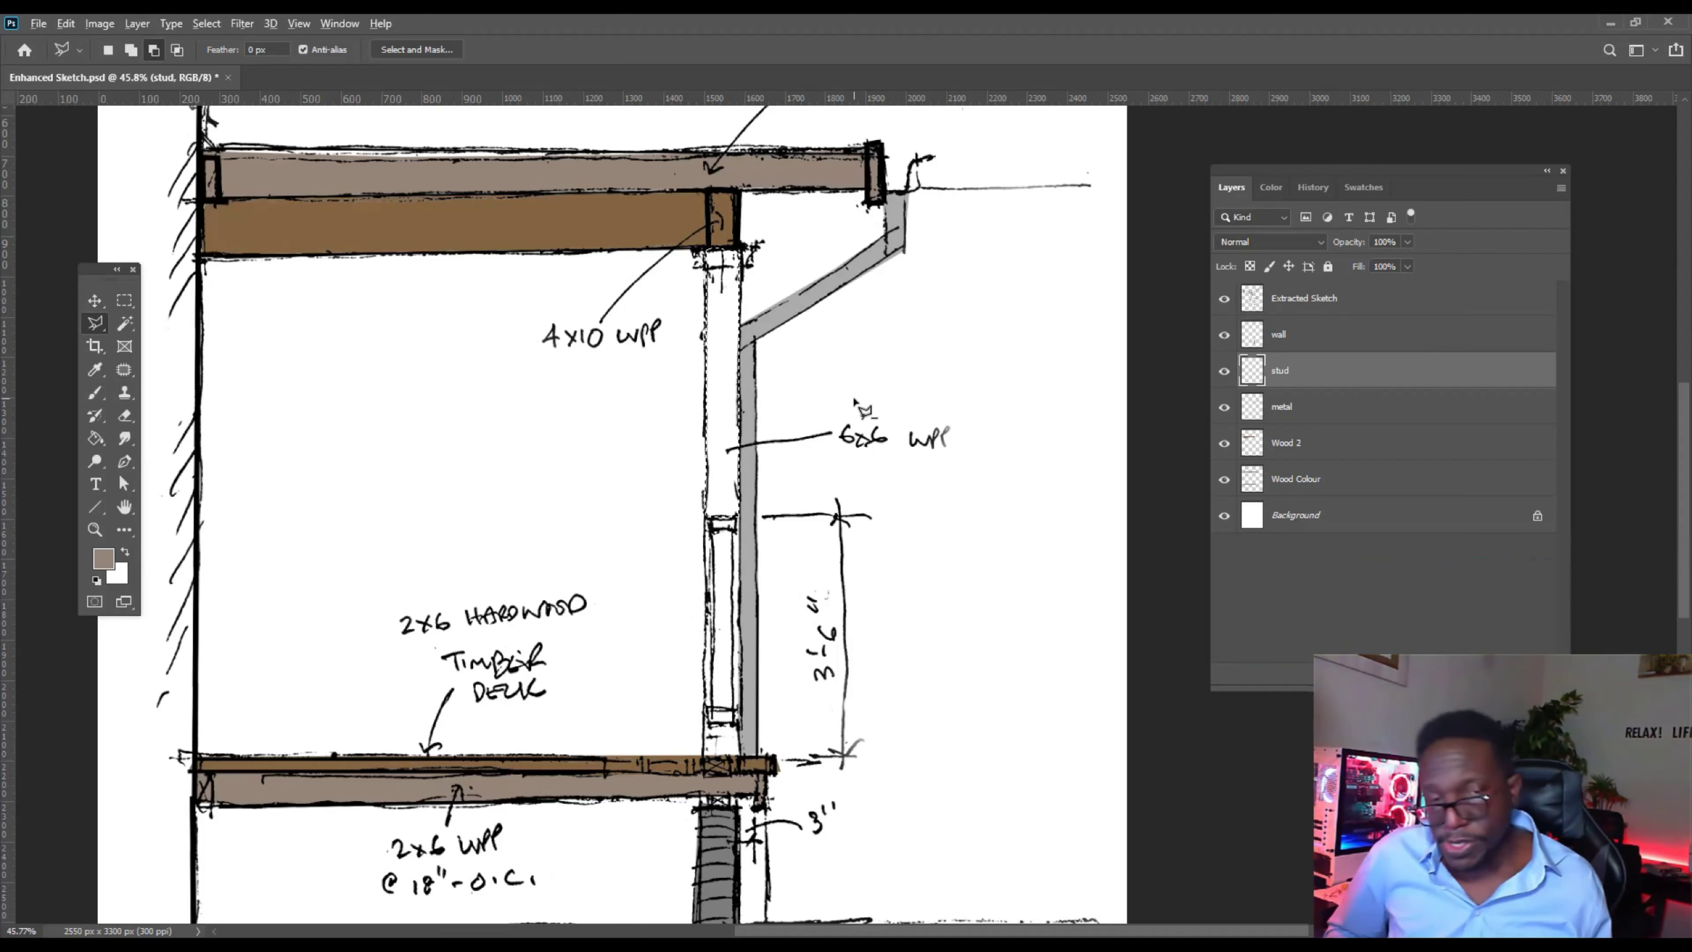
scroll(718, 418, up, 2)
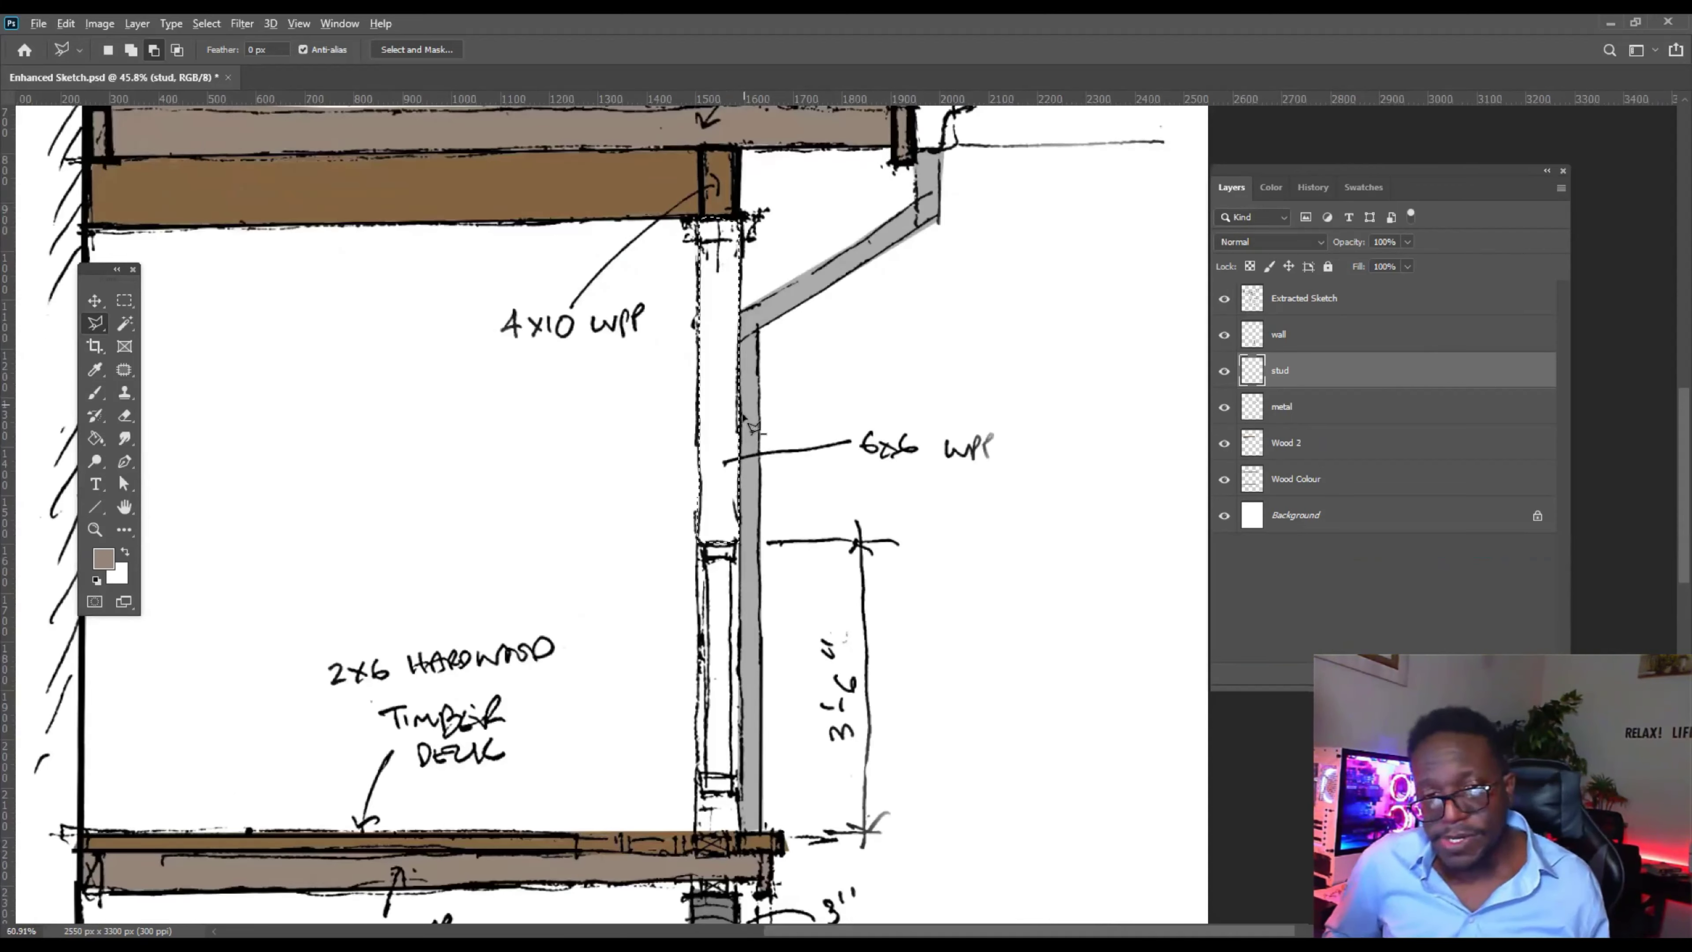
scroll(751, 428, down, 1)
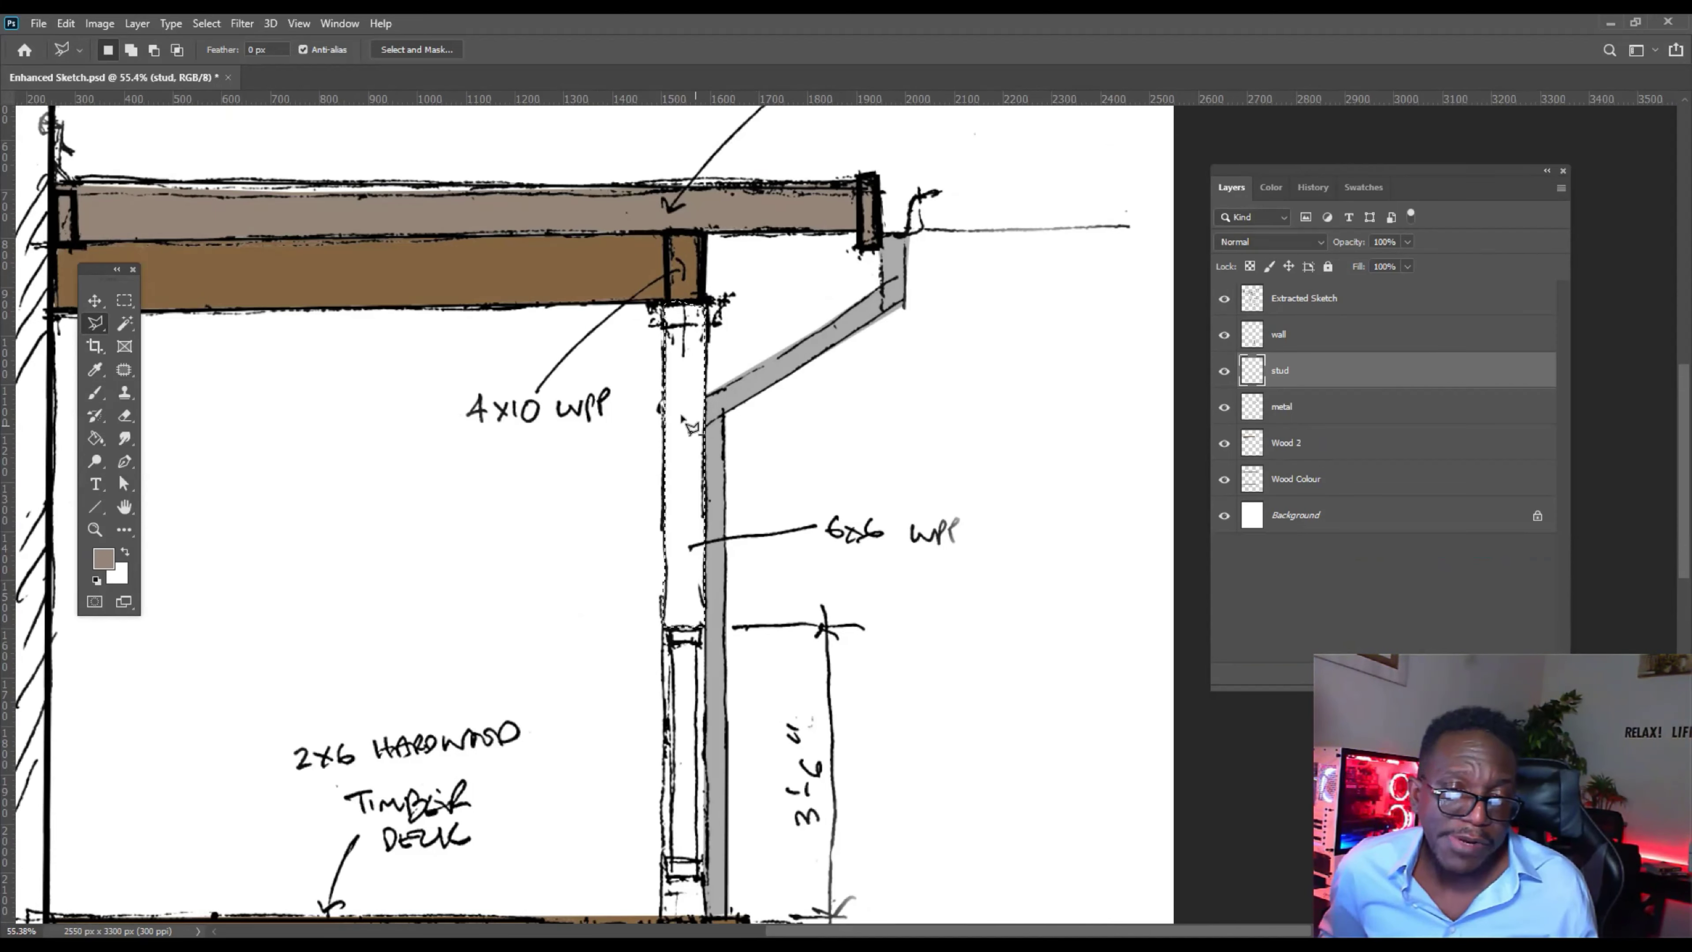
scroll(669, 393, down, 3)
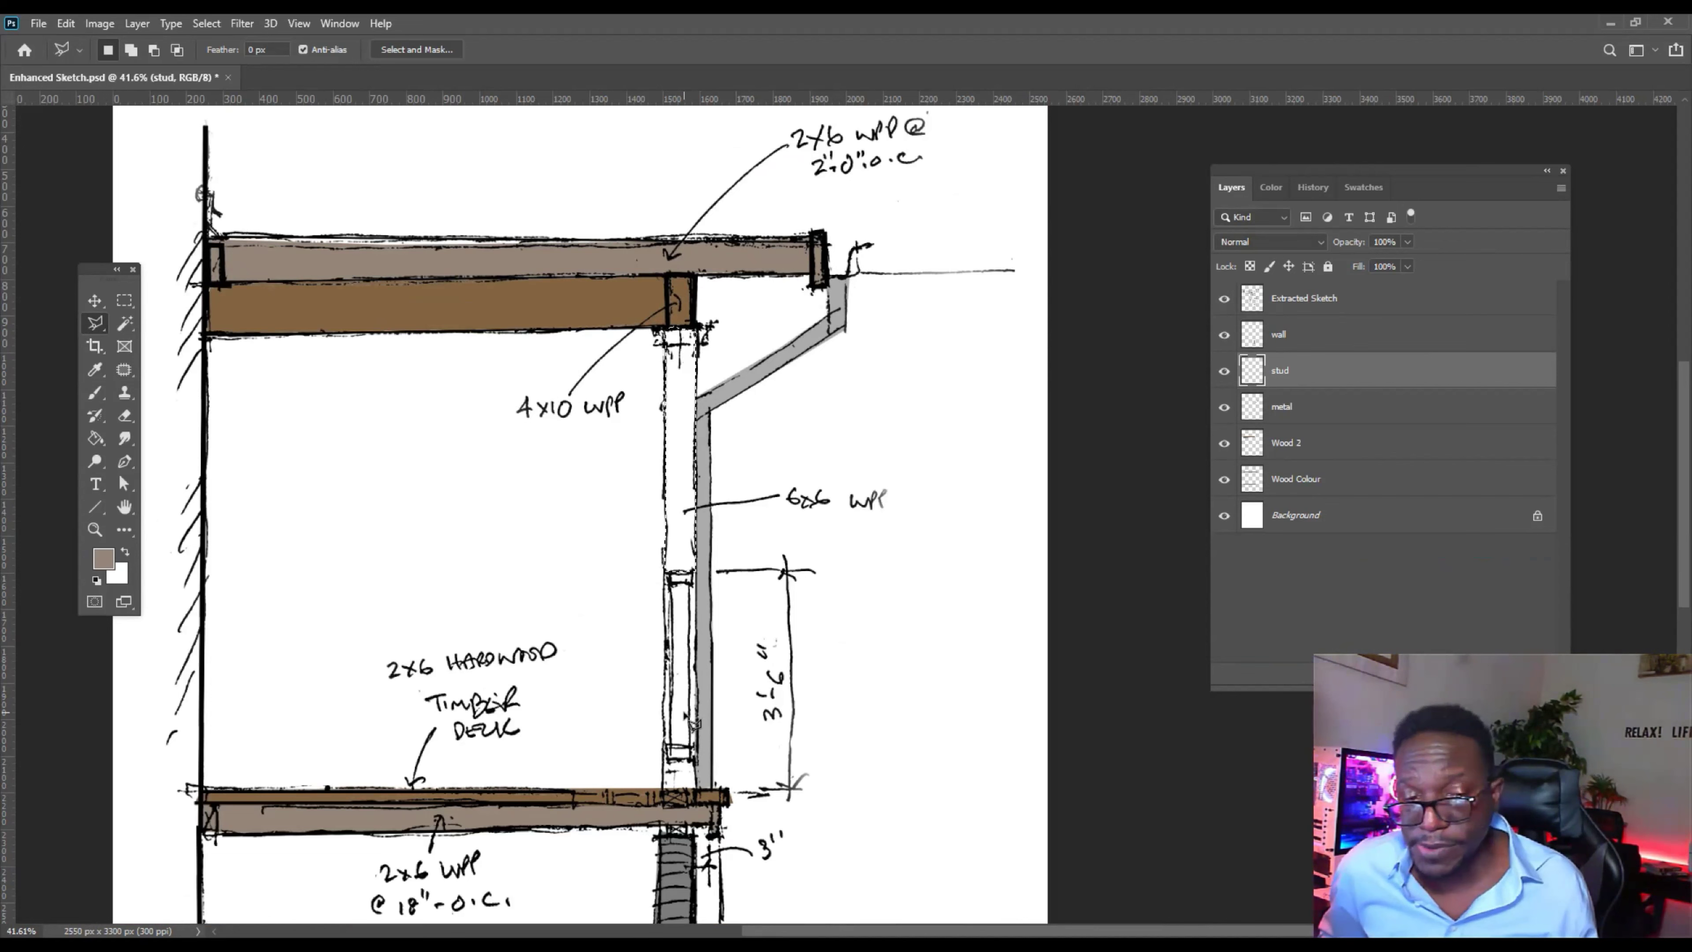
scroll(685, 723, up, 10)
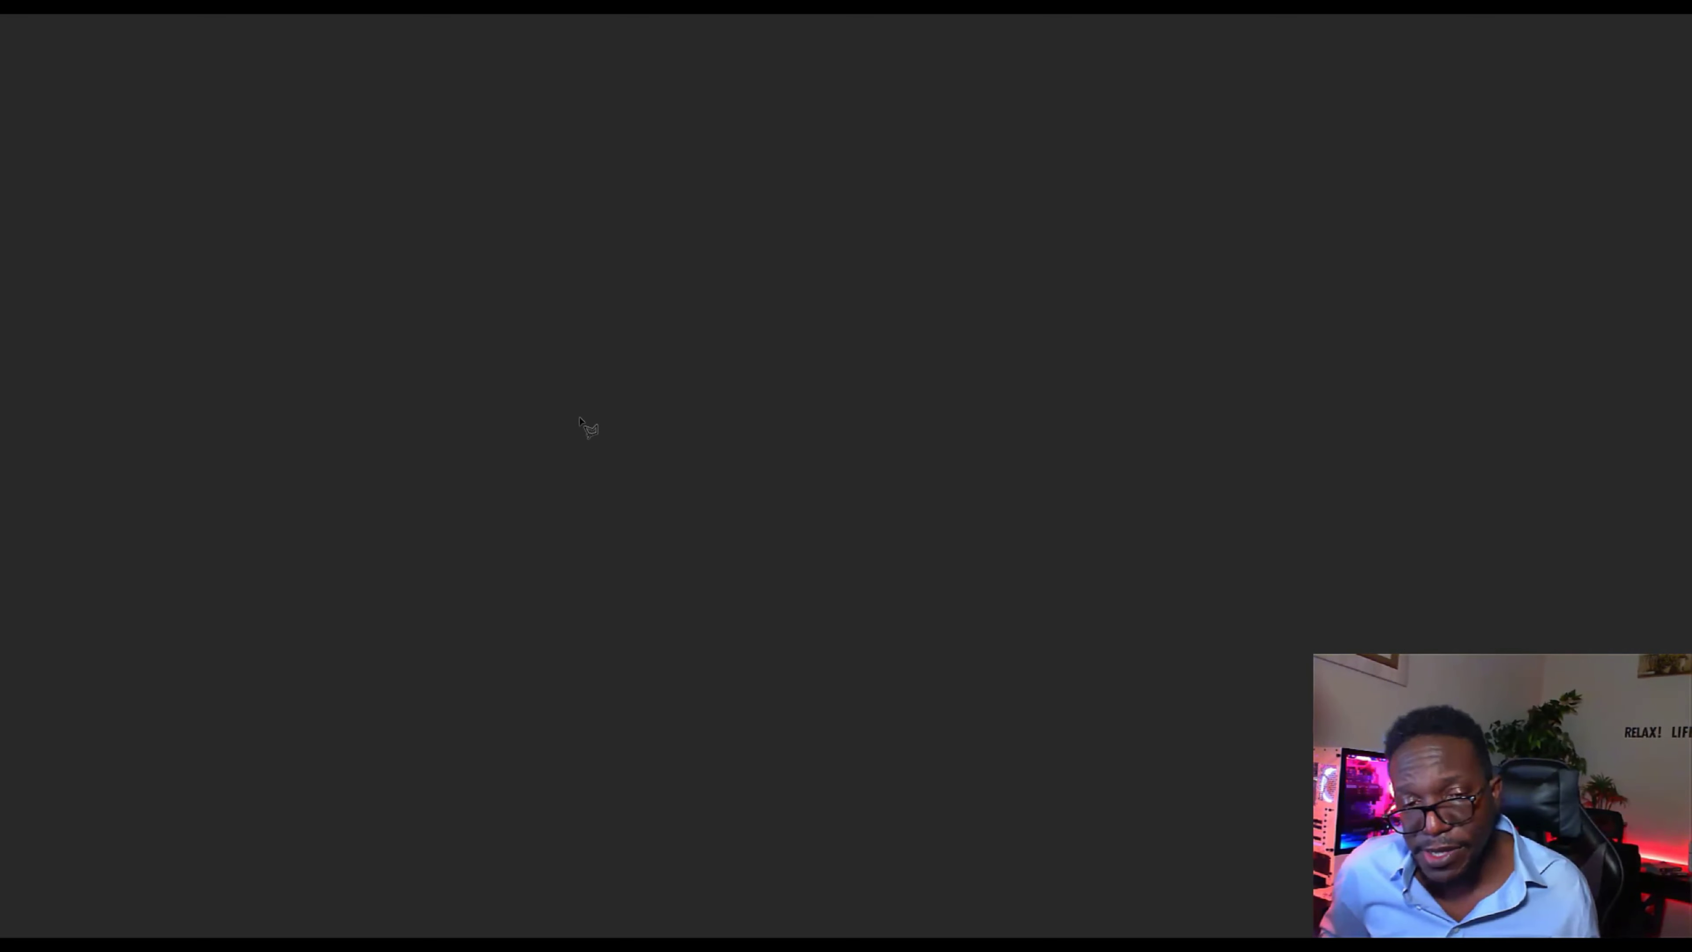
key(Tab)
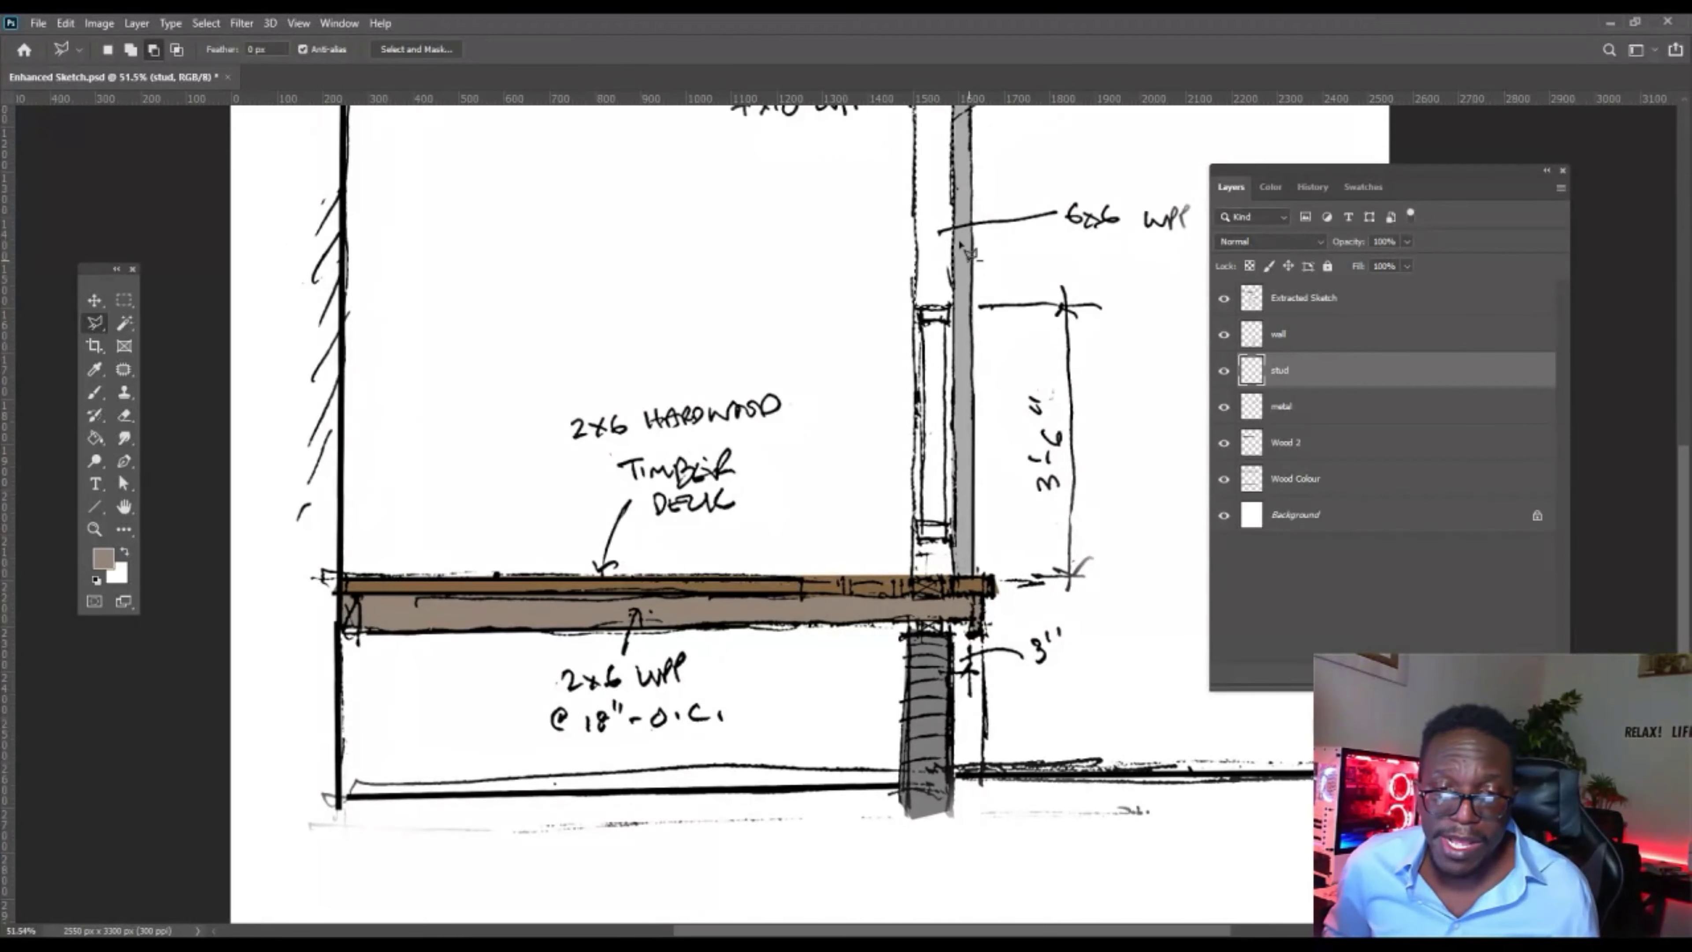
scroll(929, 326, up, 2)
key(shift)
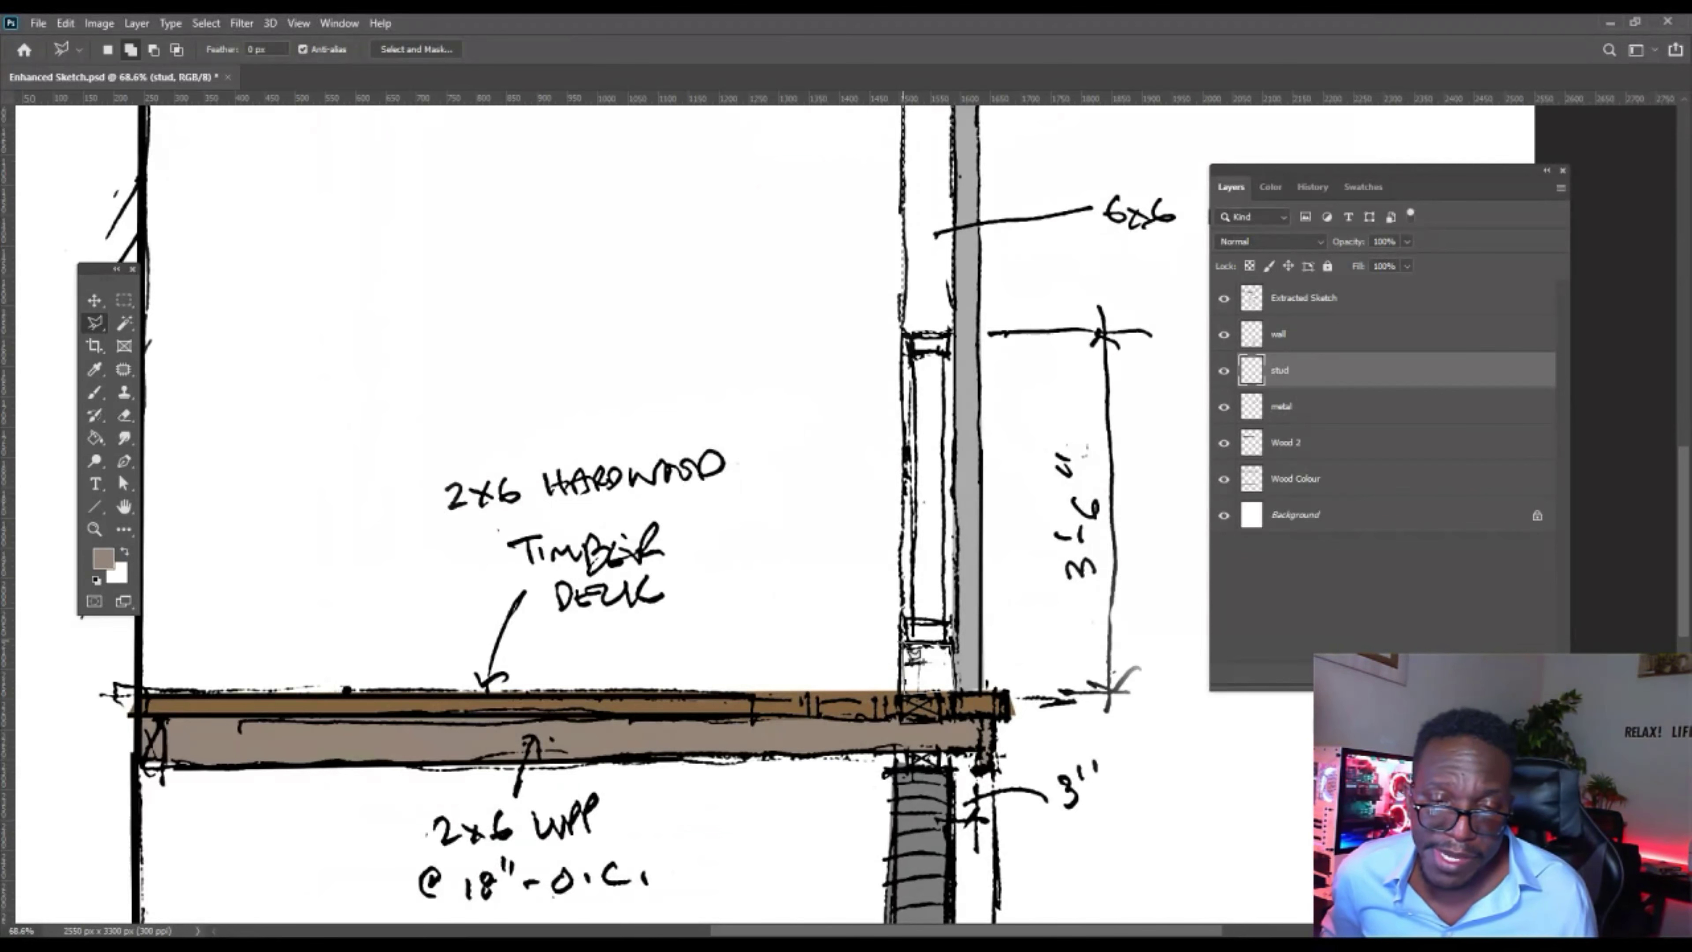
scroll(916, 687, down, 3)
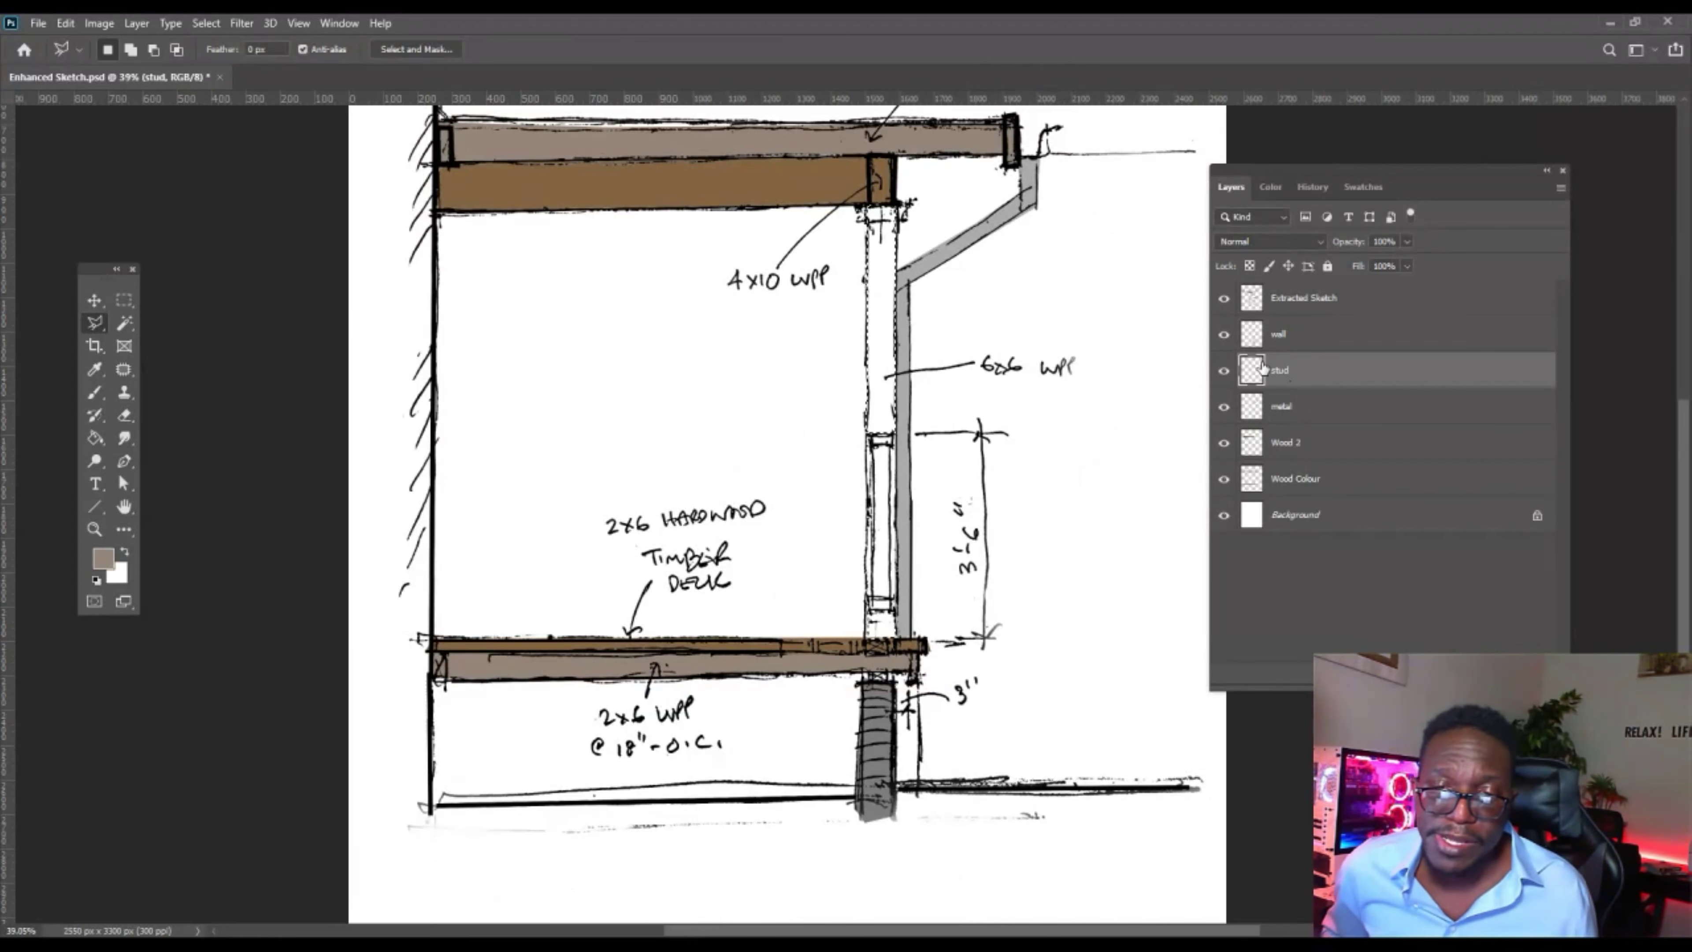
Fill the selected 6x6 WPP post sections with the taupe on the stud layer and clear the selection.
click(95, 440)
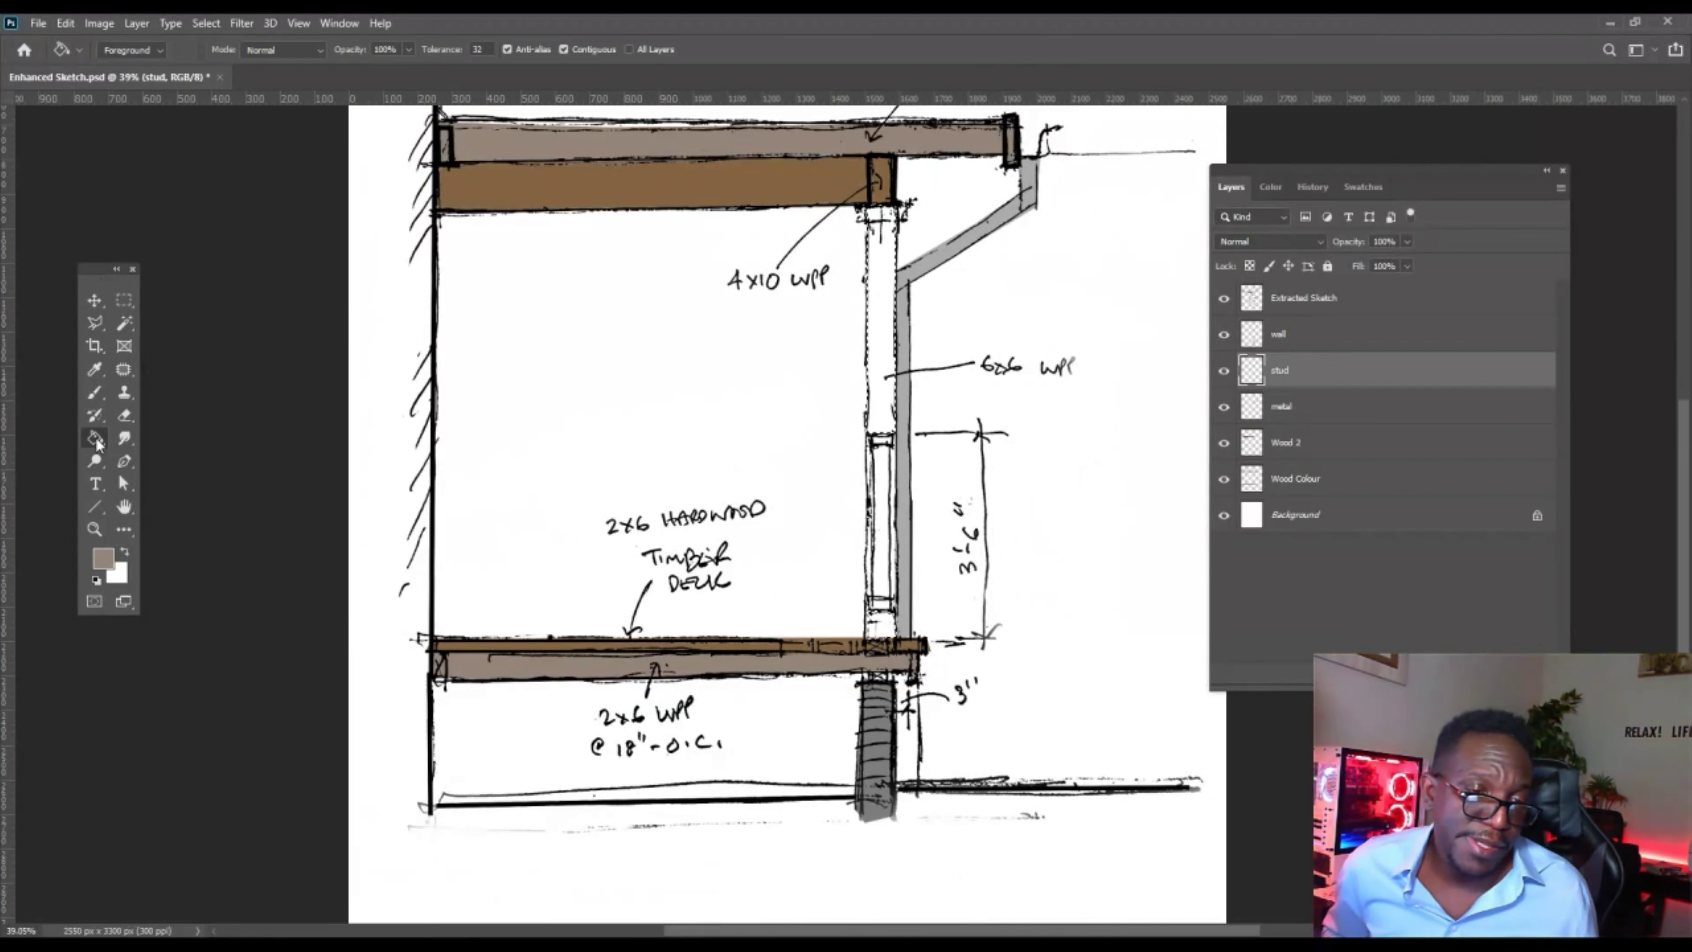
click(880, 384)
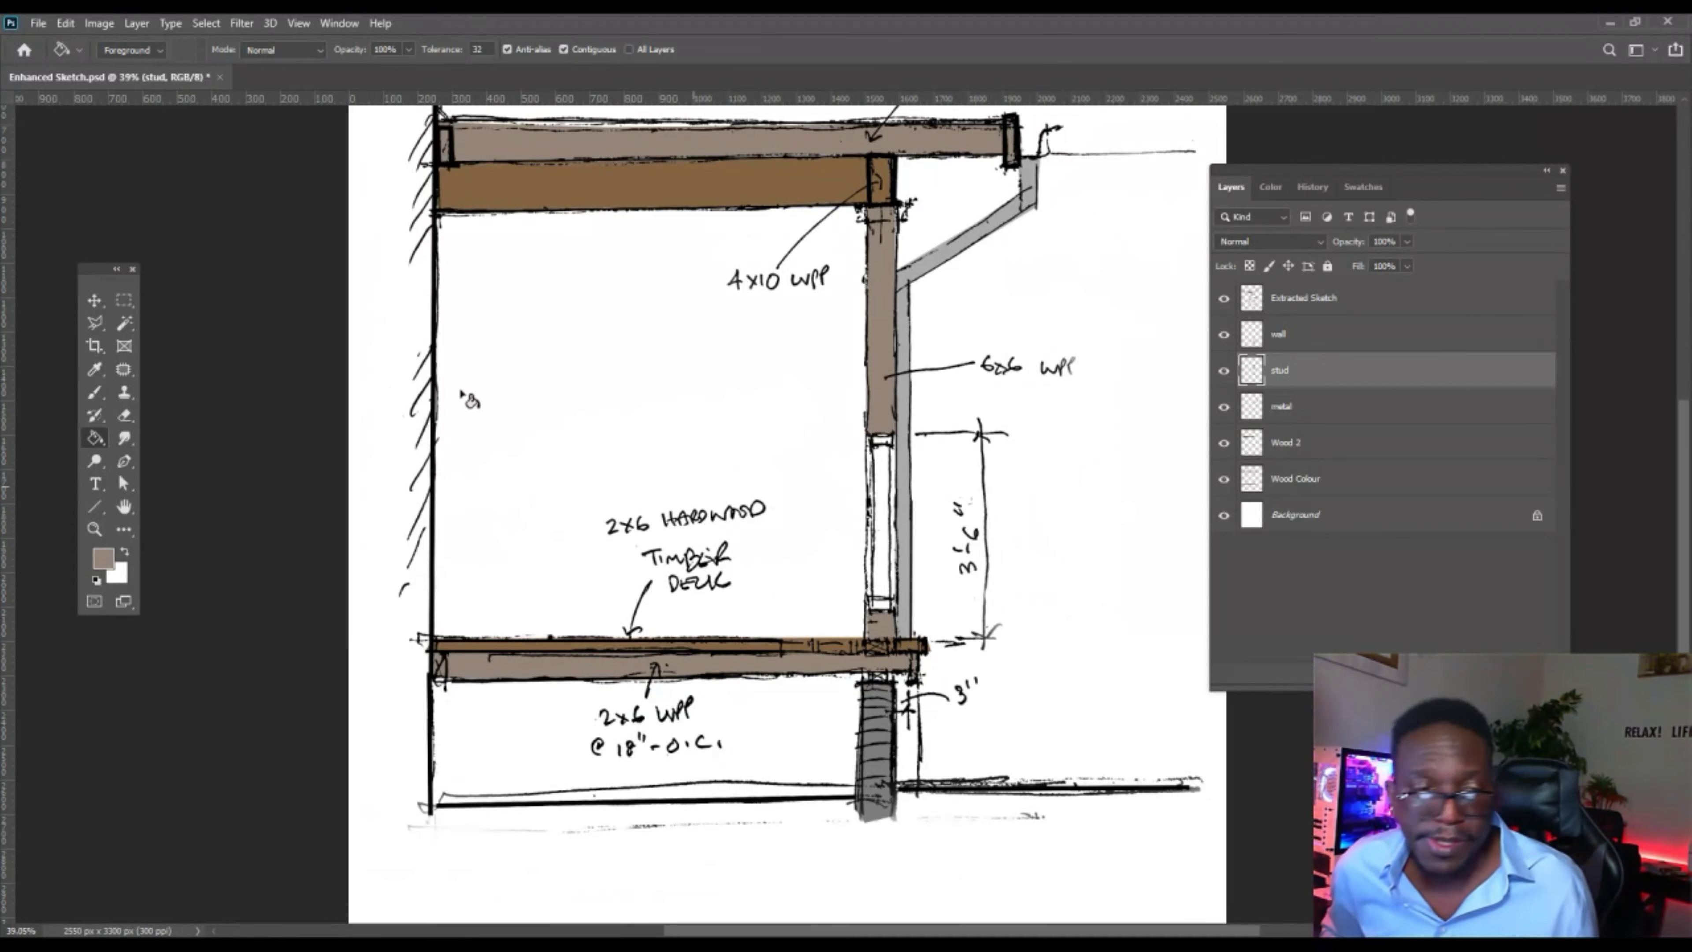
click(95, 324)
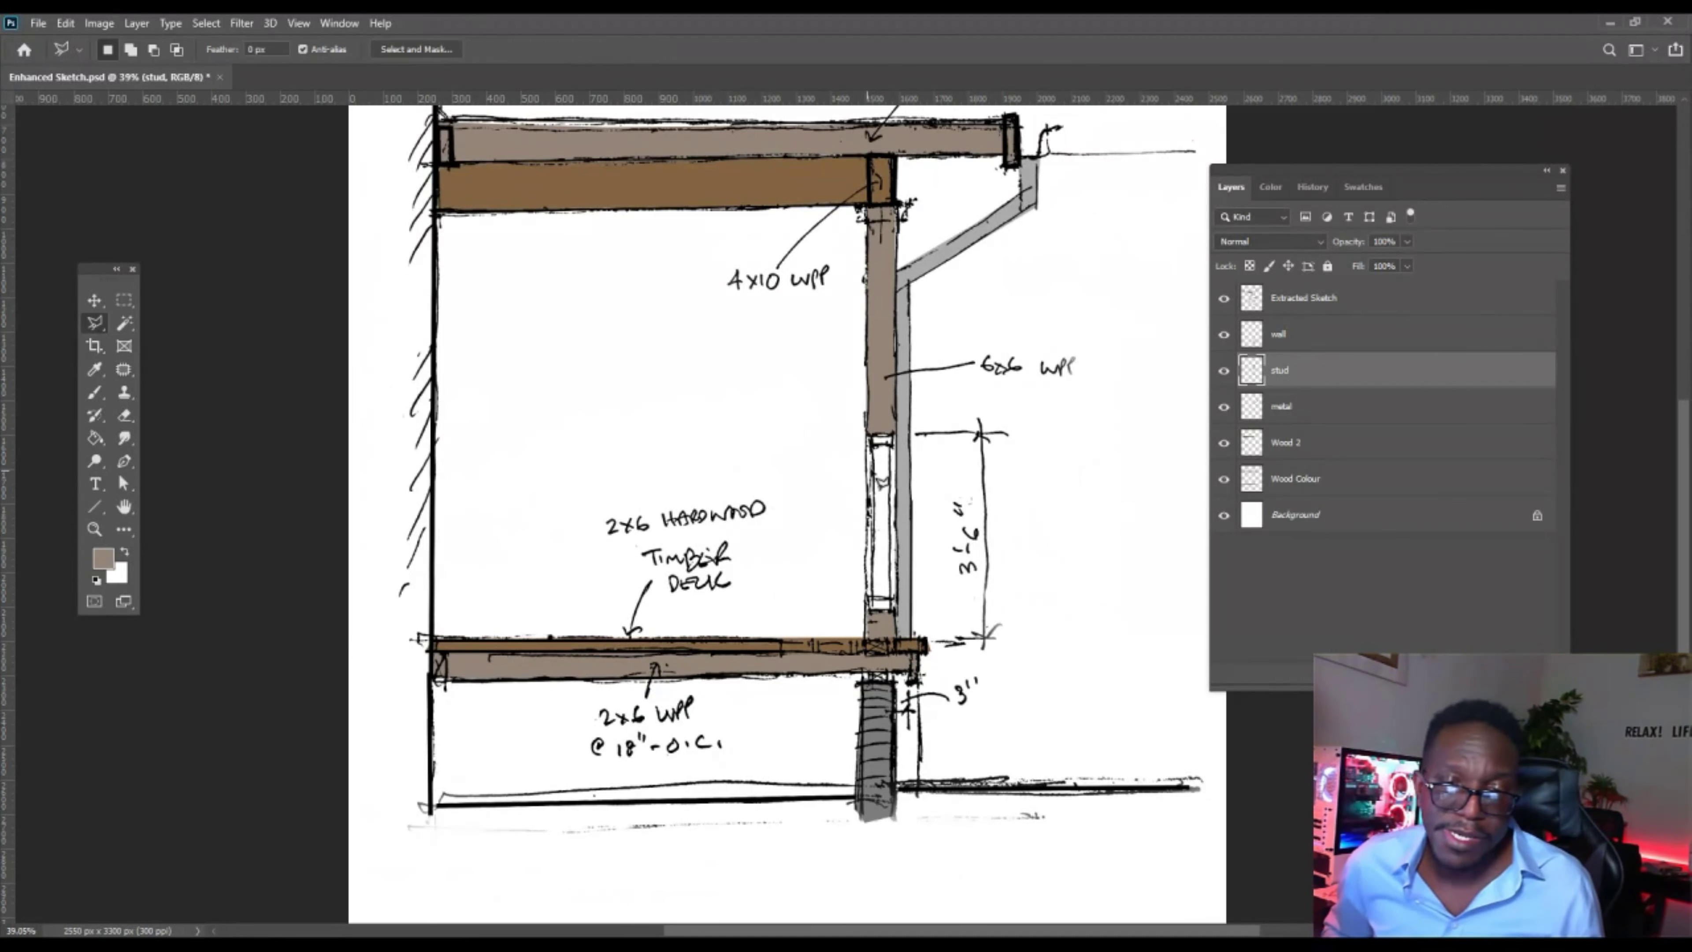
right_click(873, 469)
click(990, 396)
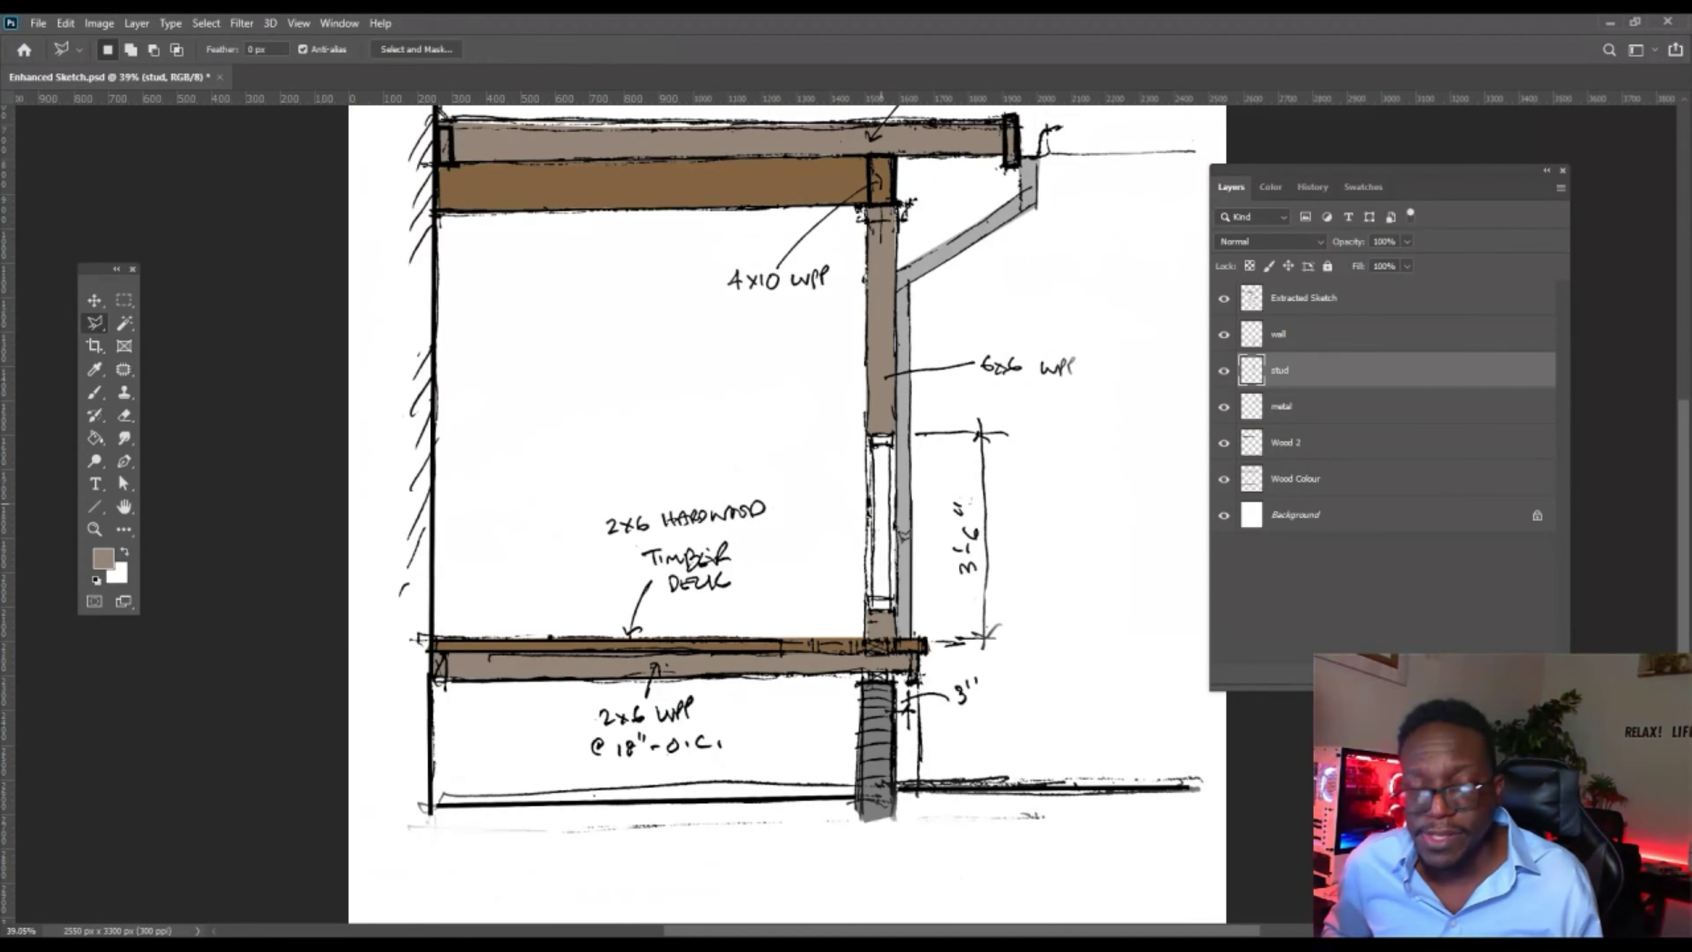
Make Wood 2 the active layer and outline the railing's lower rail, just above the short post section, with the Polygonal Lasso.
scroll(990, 397, up, 5)
scroll(843, 649, up, 3)
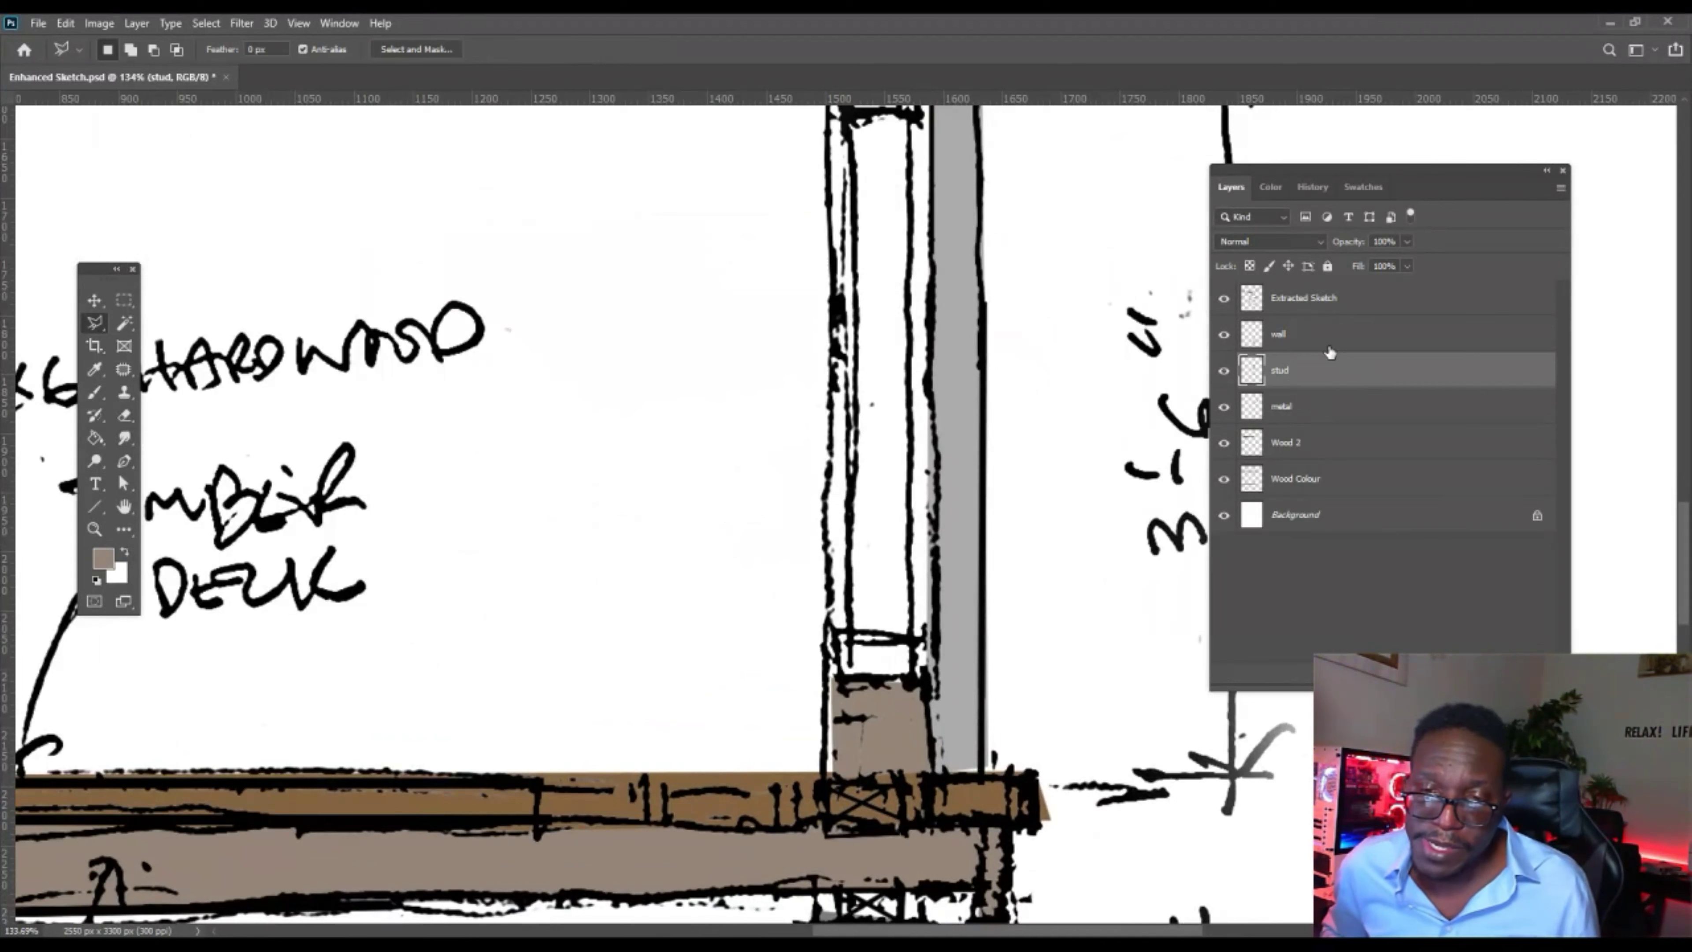
click(1335, 444)
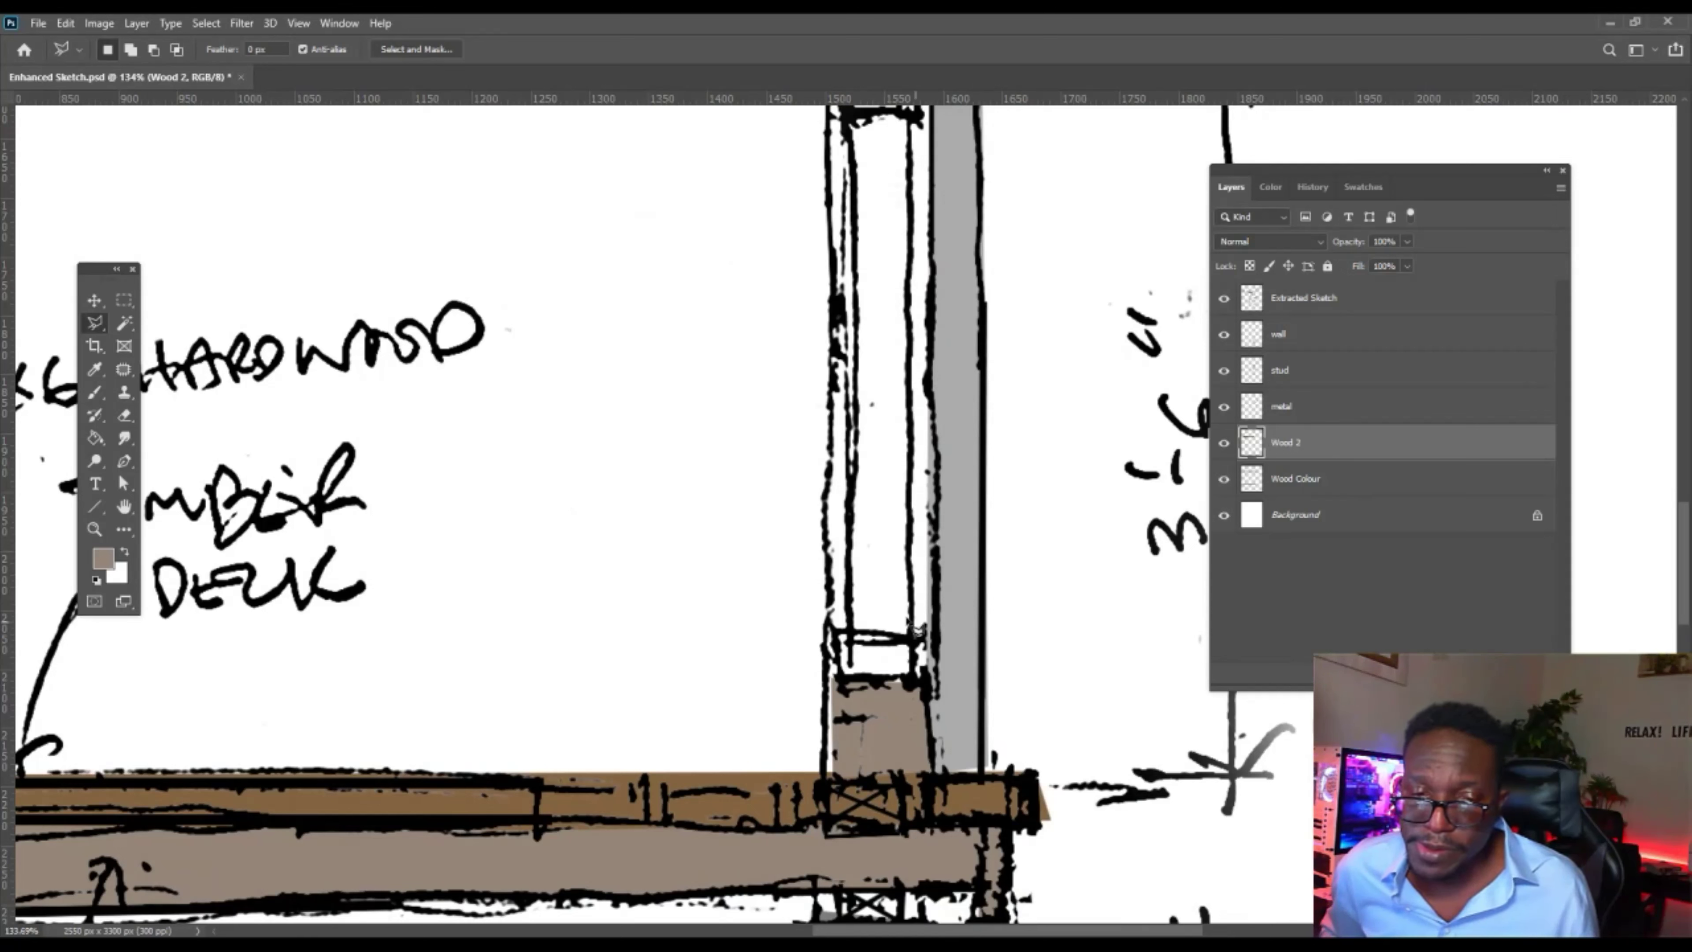
click(830, 628)
click(932, 632)
click(934, 674)
click(833, 679)
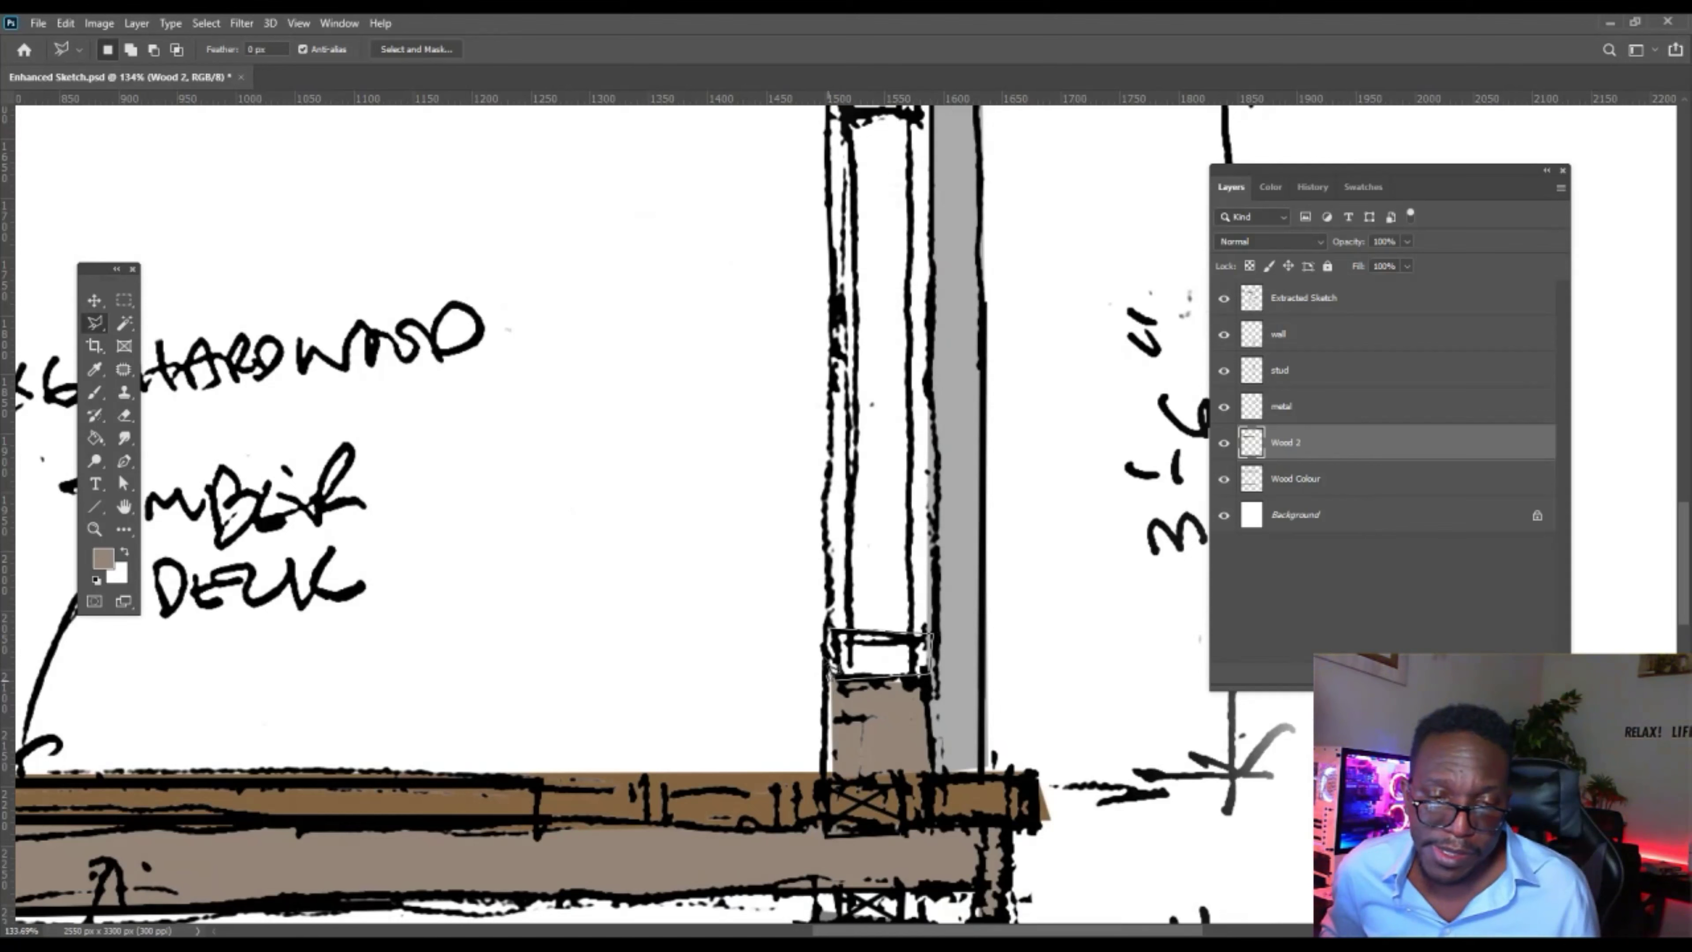
click(830, 630)
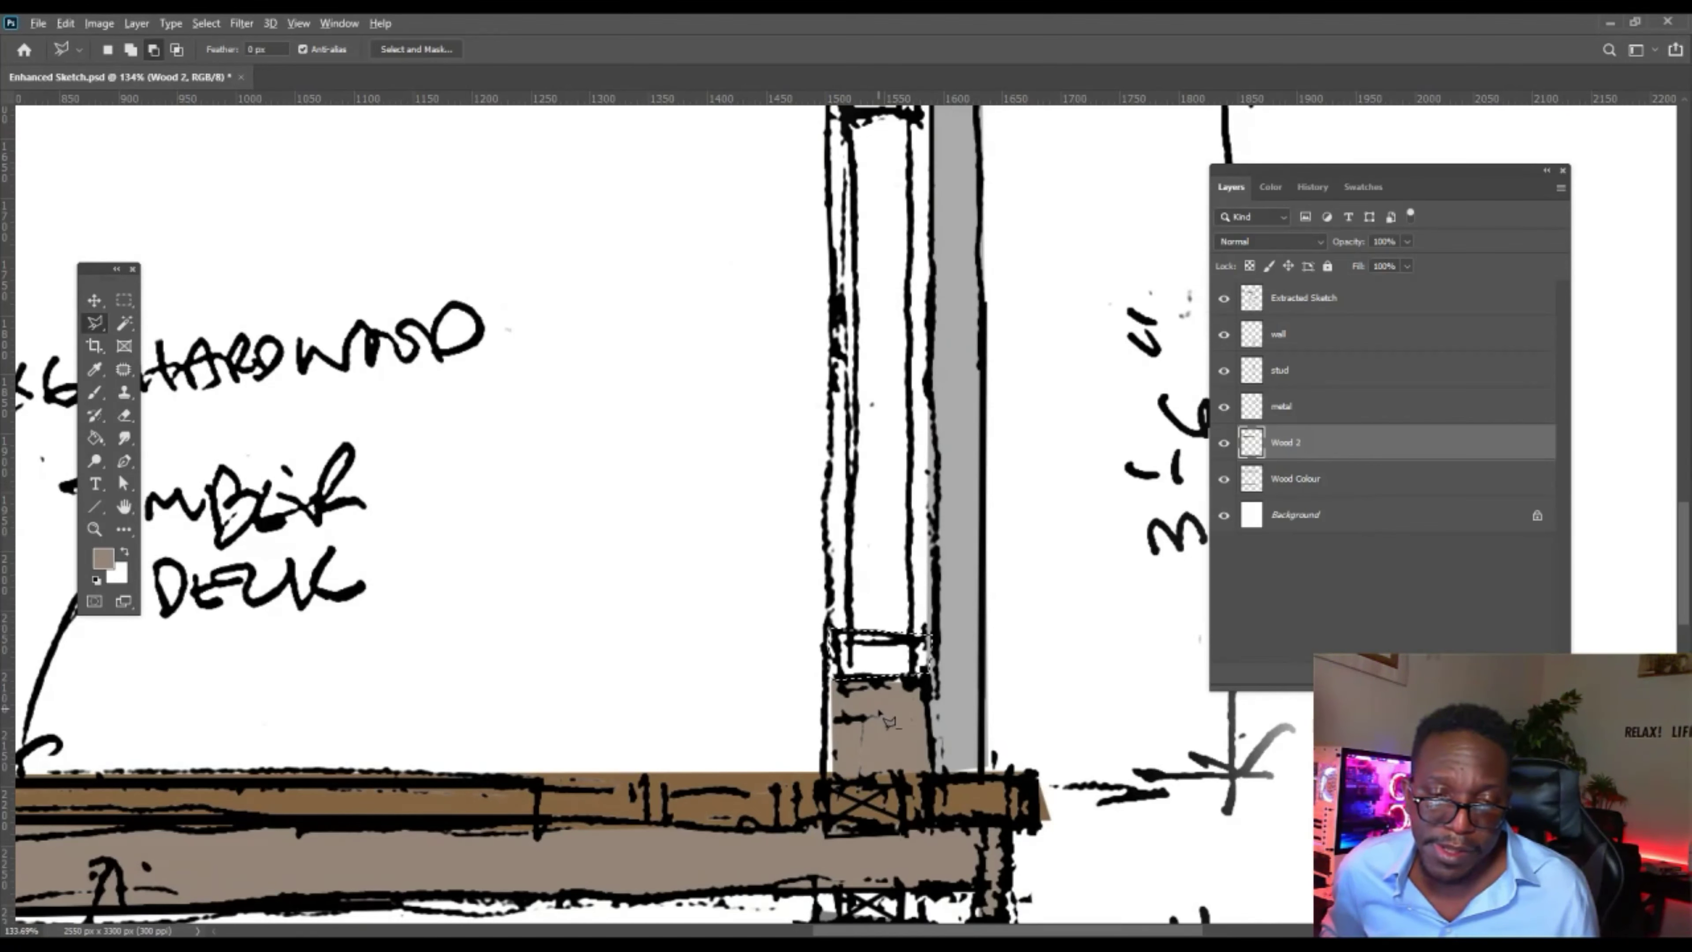
Add the railing's upper rail, directly beneath the 6x6 WPP post, to the selection with the Polygonal Lasso.
scroll(833, 633, down, 3)
scroll(851, 384, up, 5)
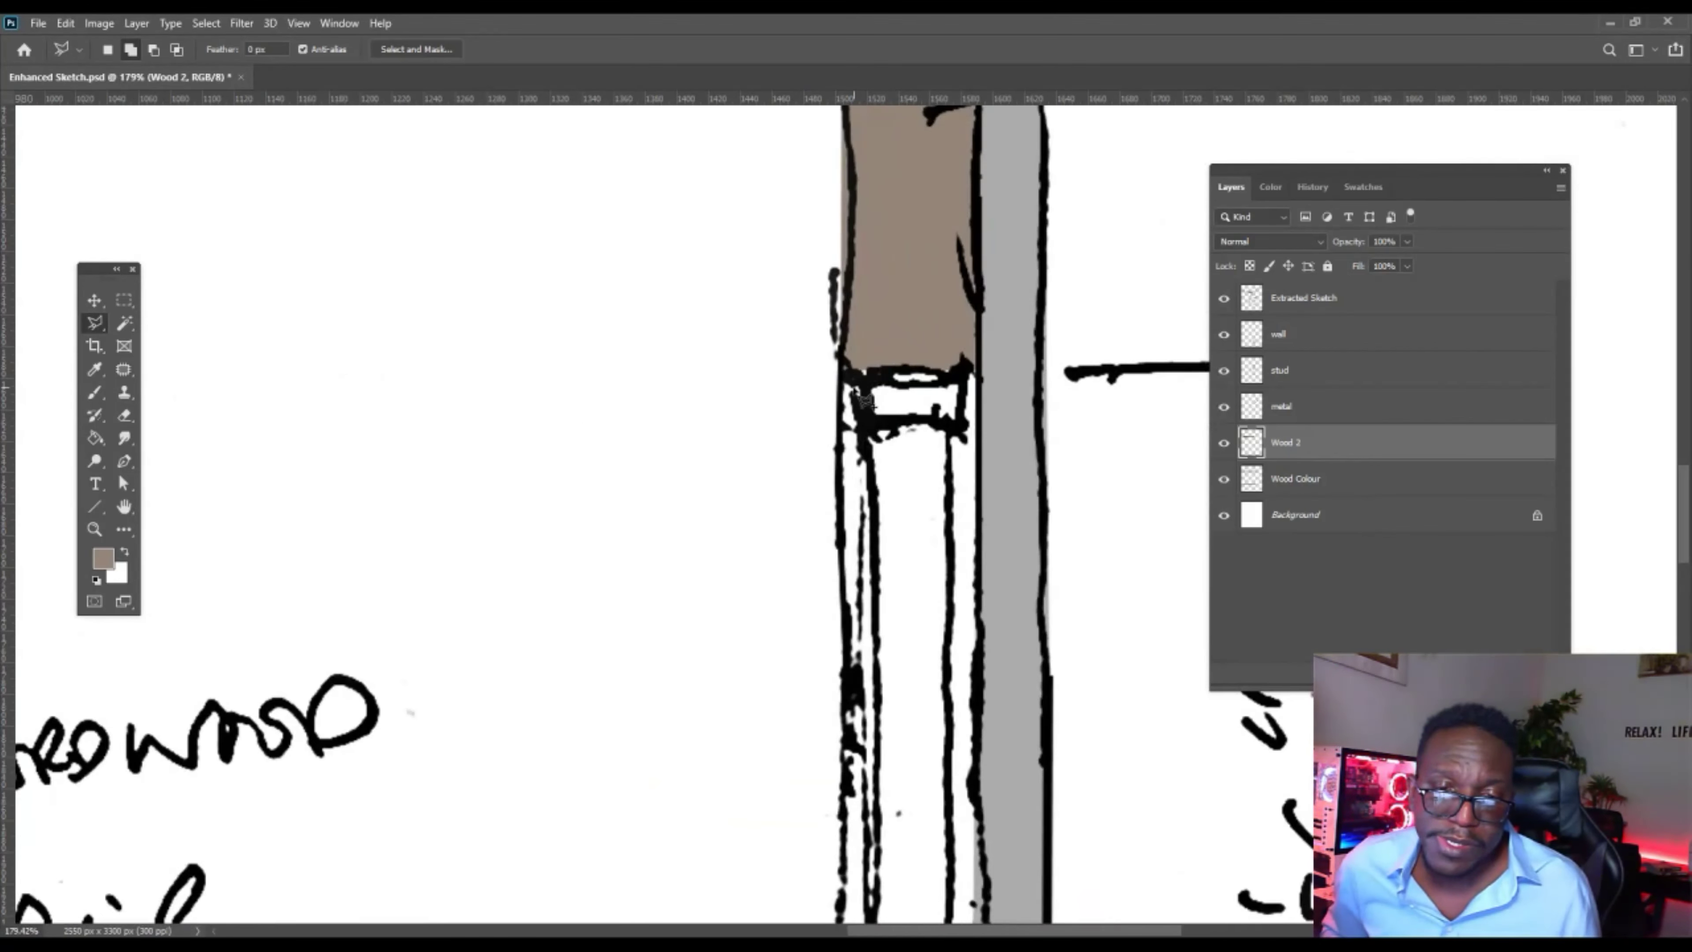
click(865, 386)
click(857, 430)
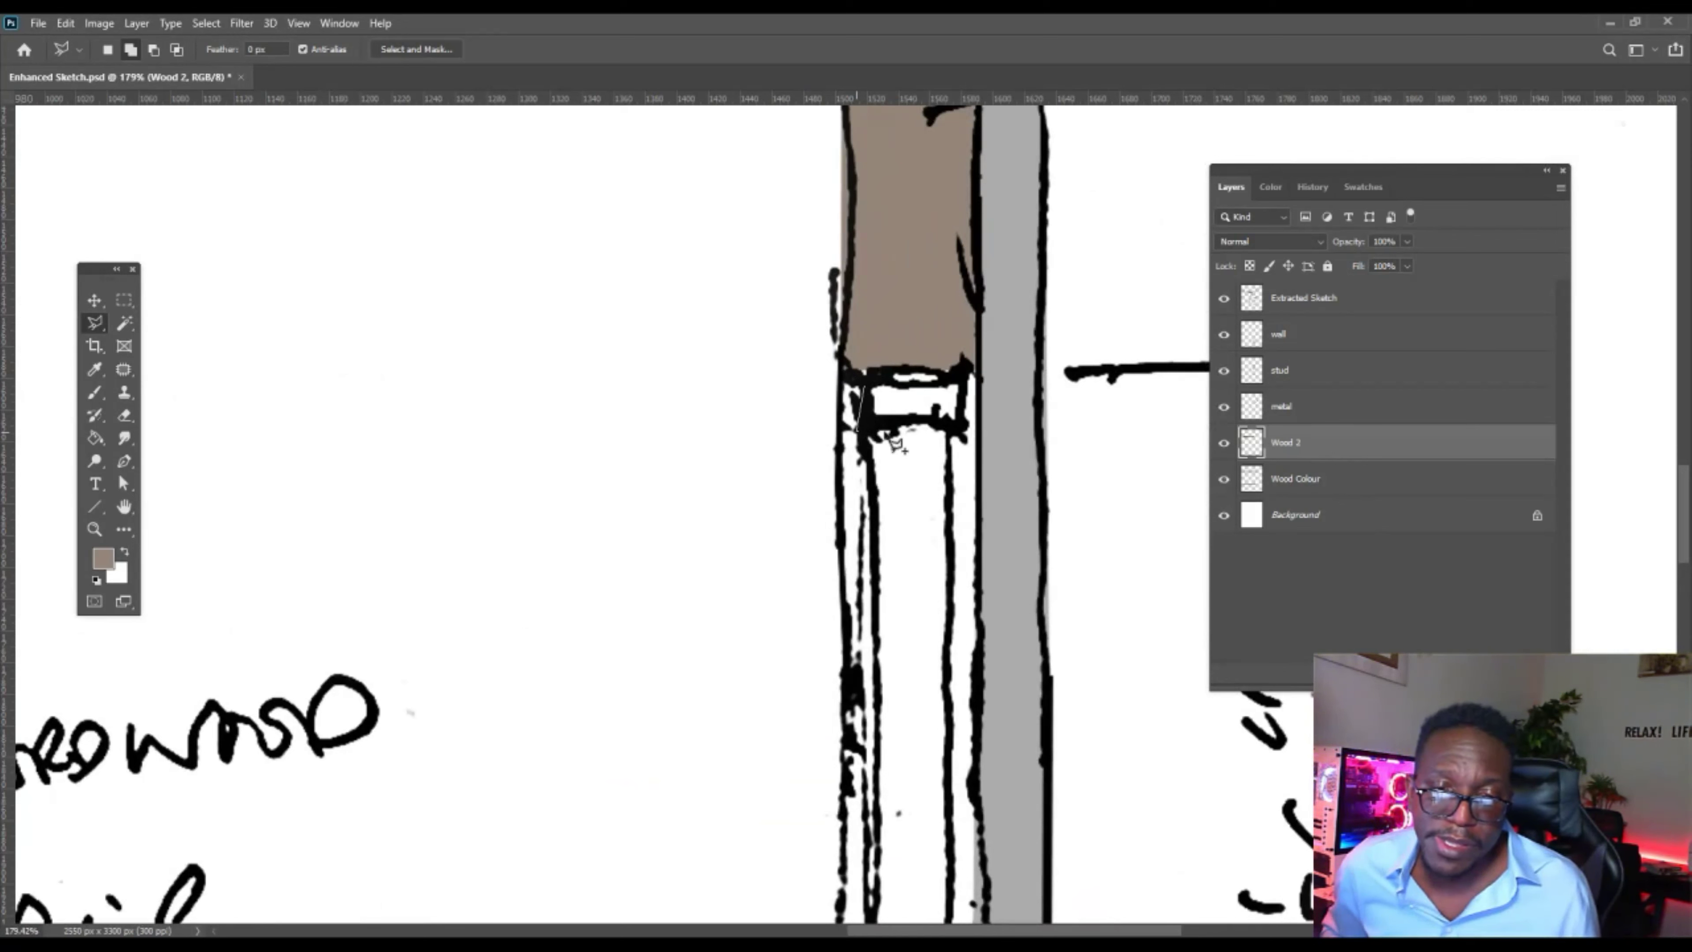
click(964, 428)
click(971, 372)
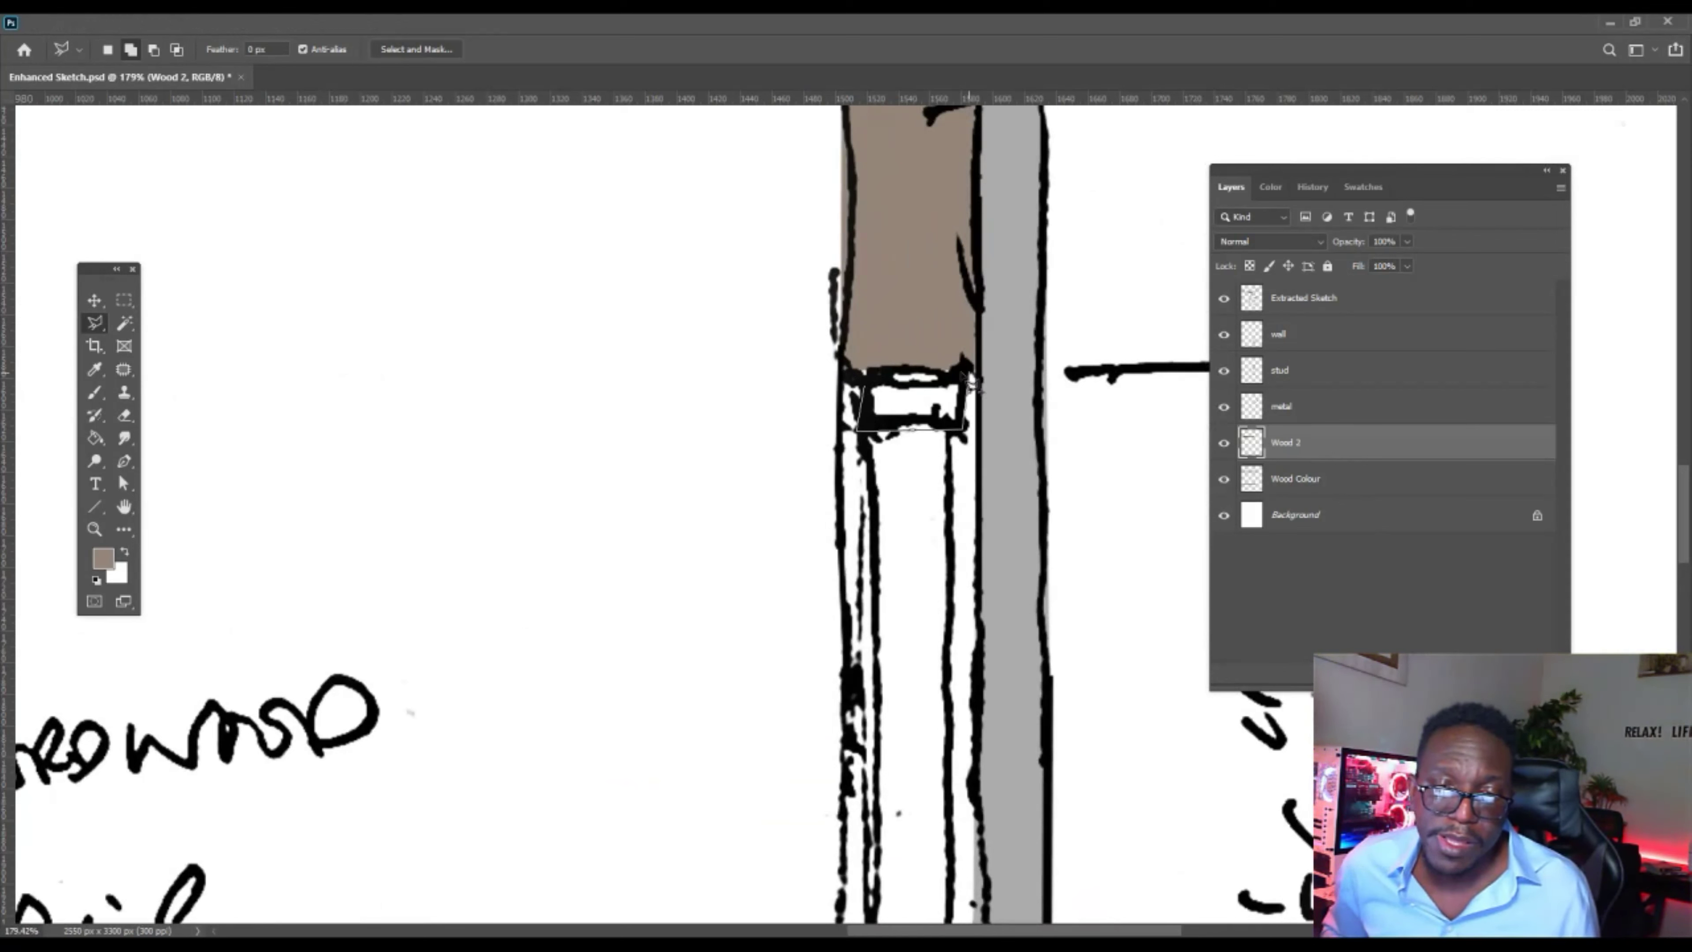
click(865, 385)
Sample the brown of the 4x10 WPP beam and fill both selected railing rails with it on the Wood 2 layer.
scroll(901, 430, down, 5)
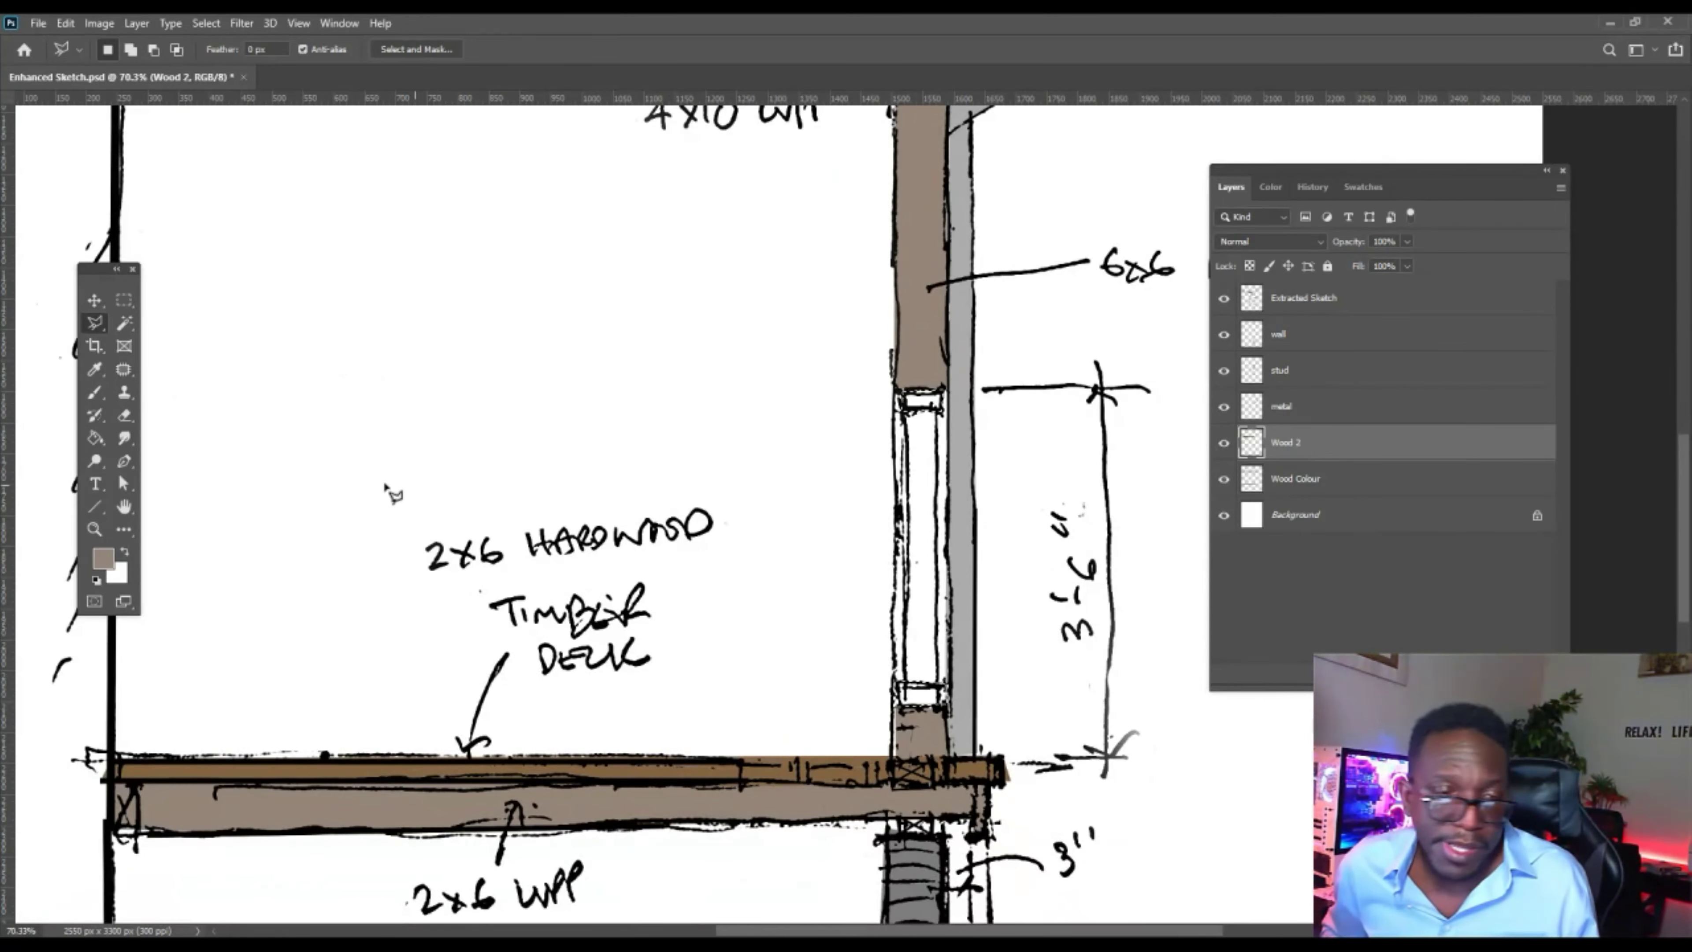
click(99, 372)
drag(326, 374, 332, 503)
click(590, 134)
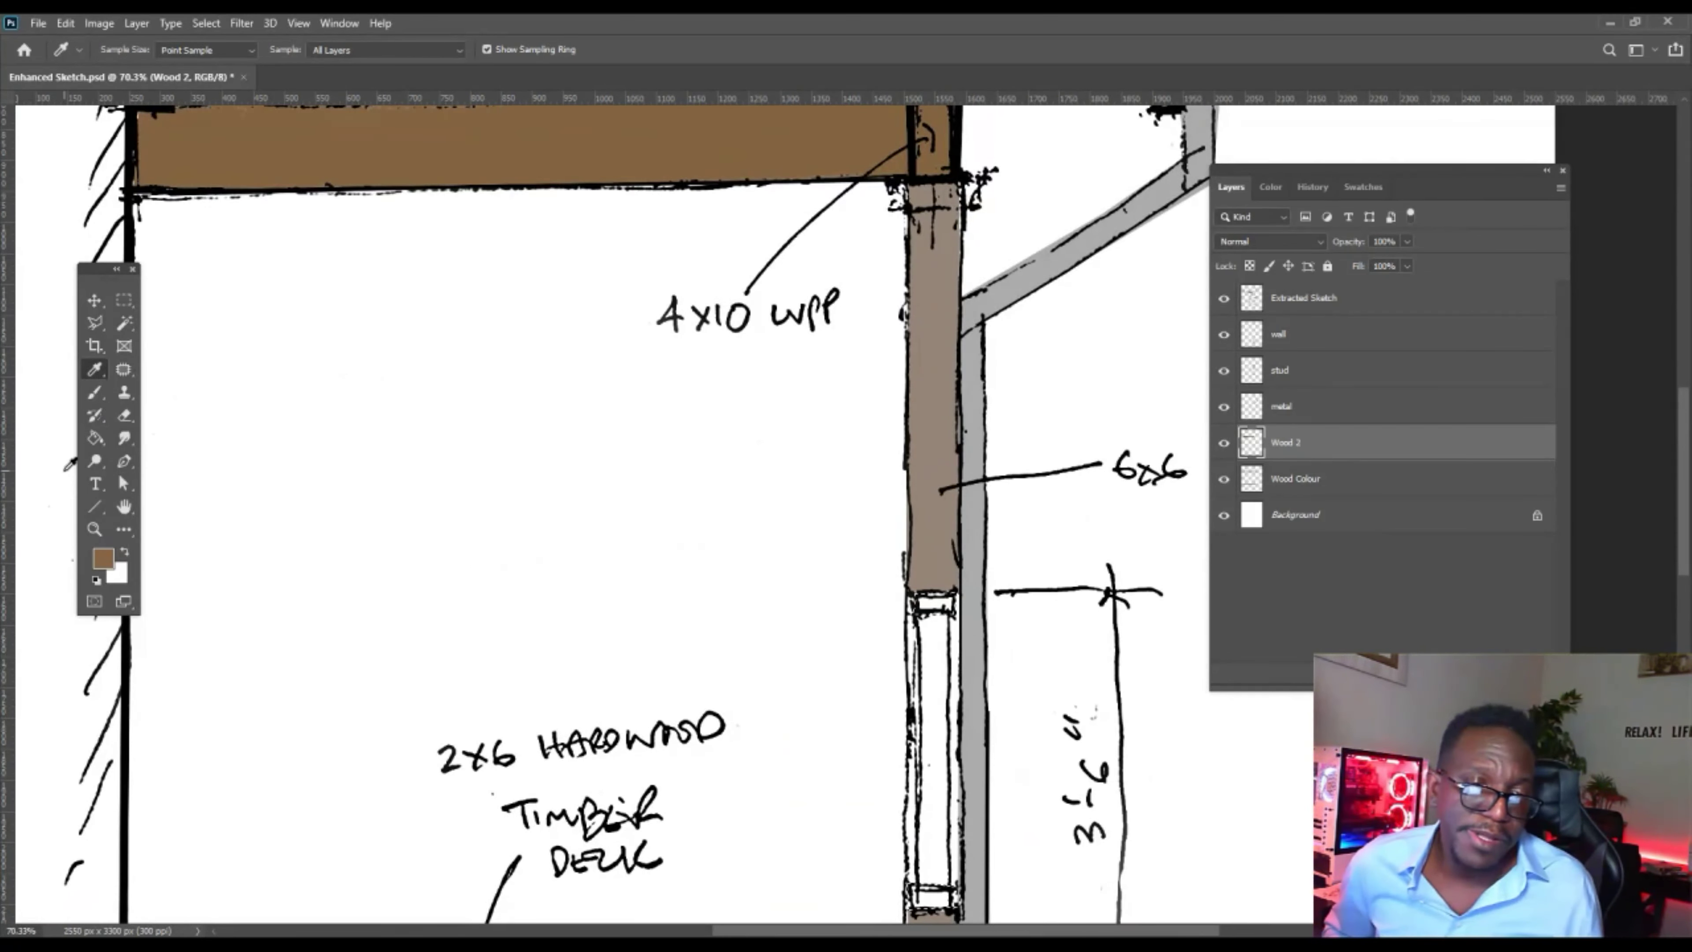
click(96, 438)
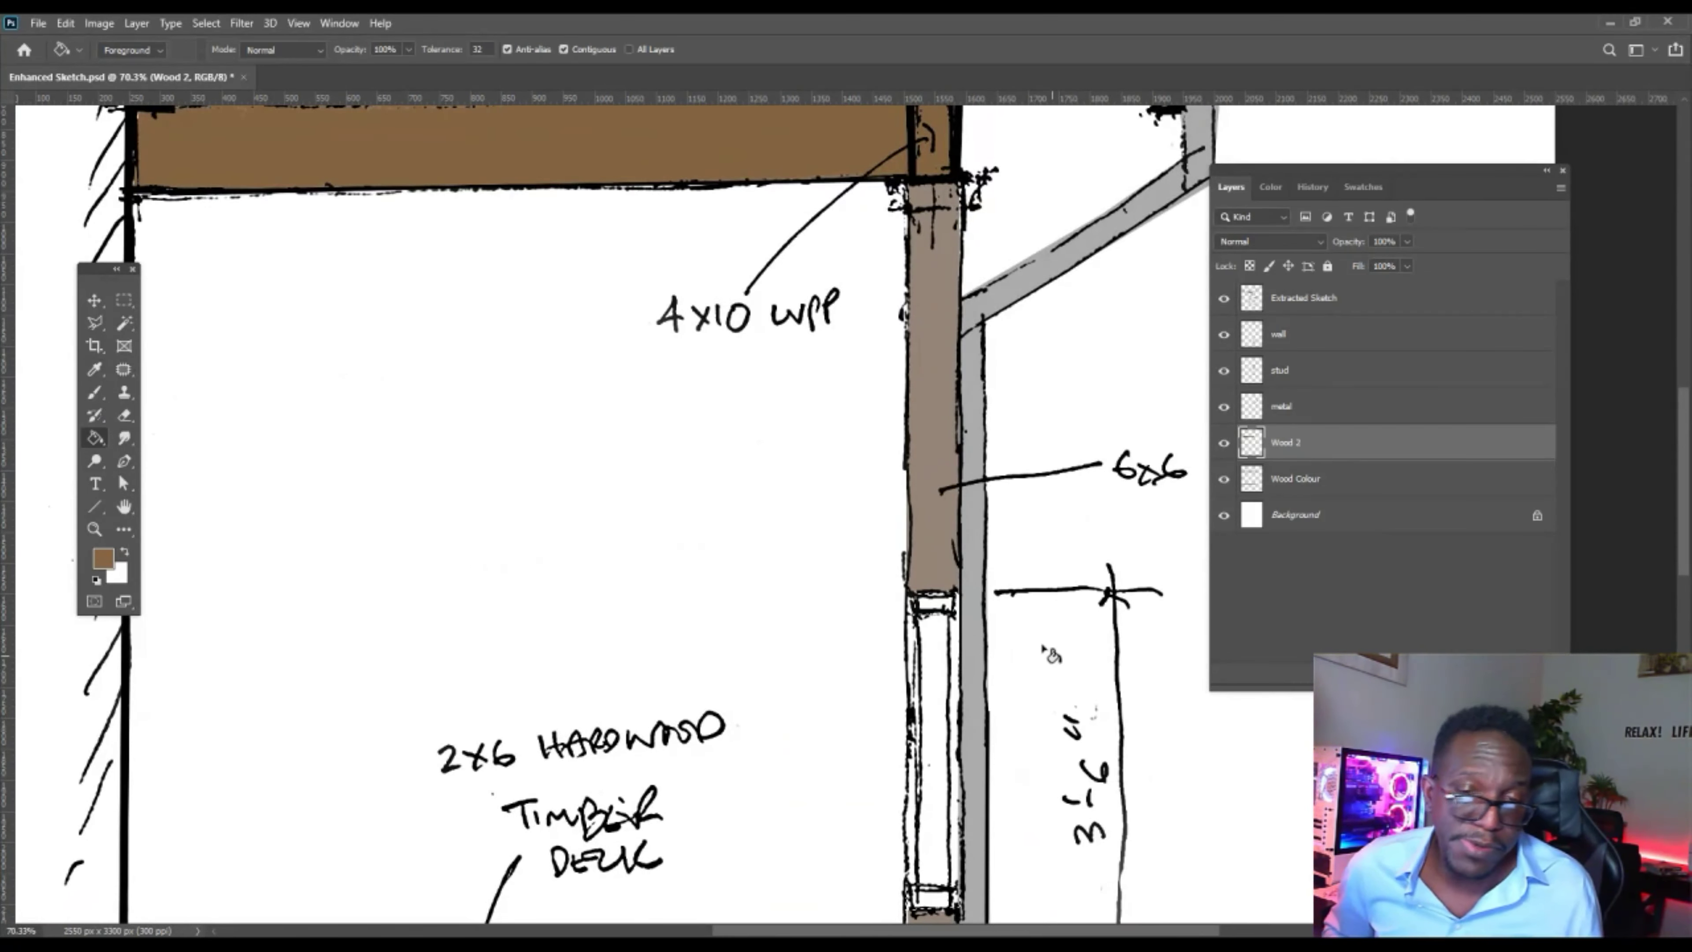
click(936, 607)
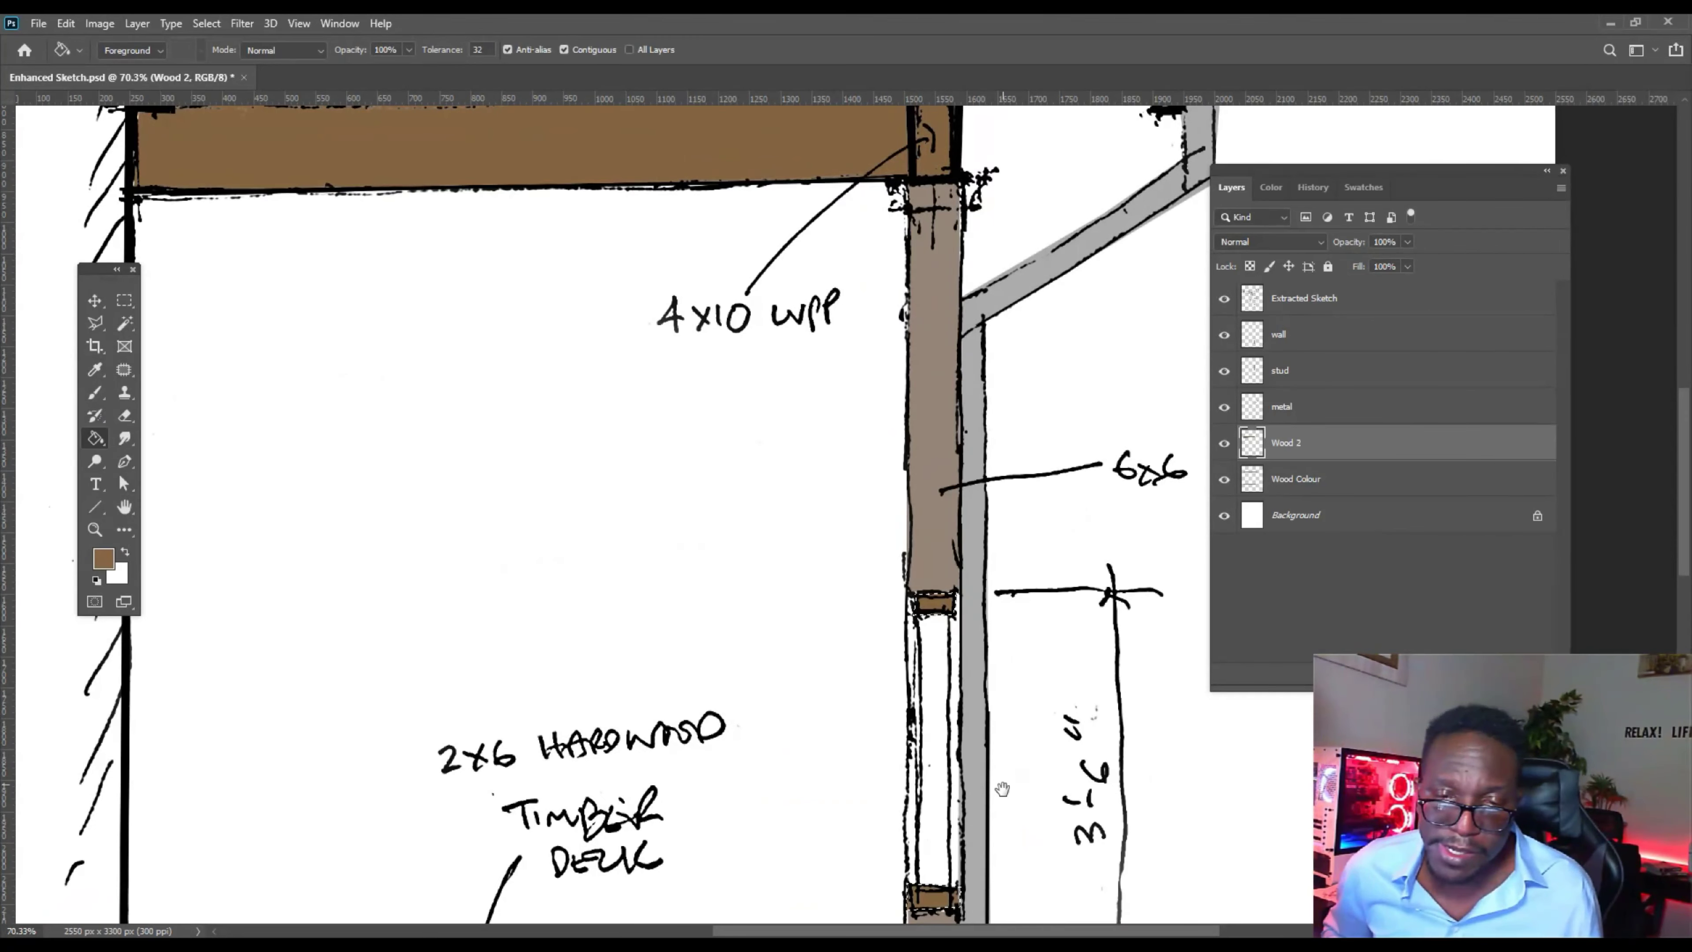
Add a new layer named Glass directly above Wood 2.
drag(1002, 788, 973, 633)
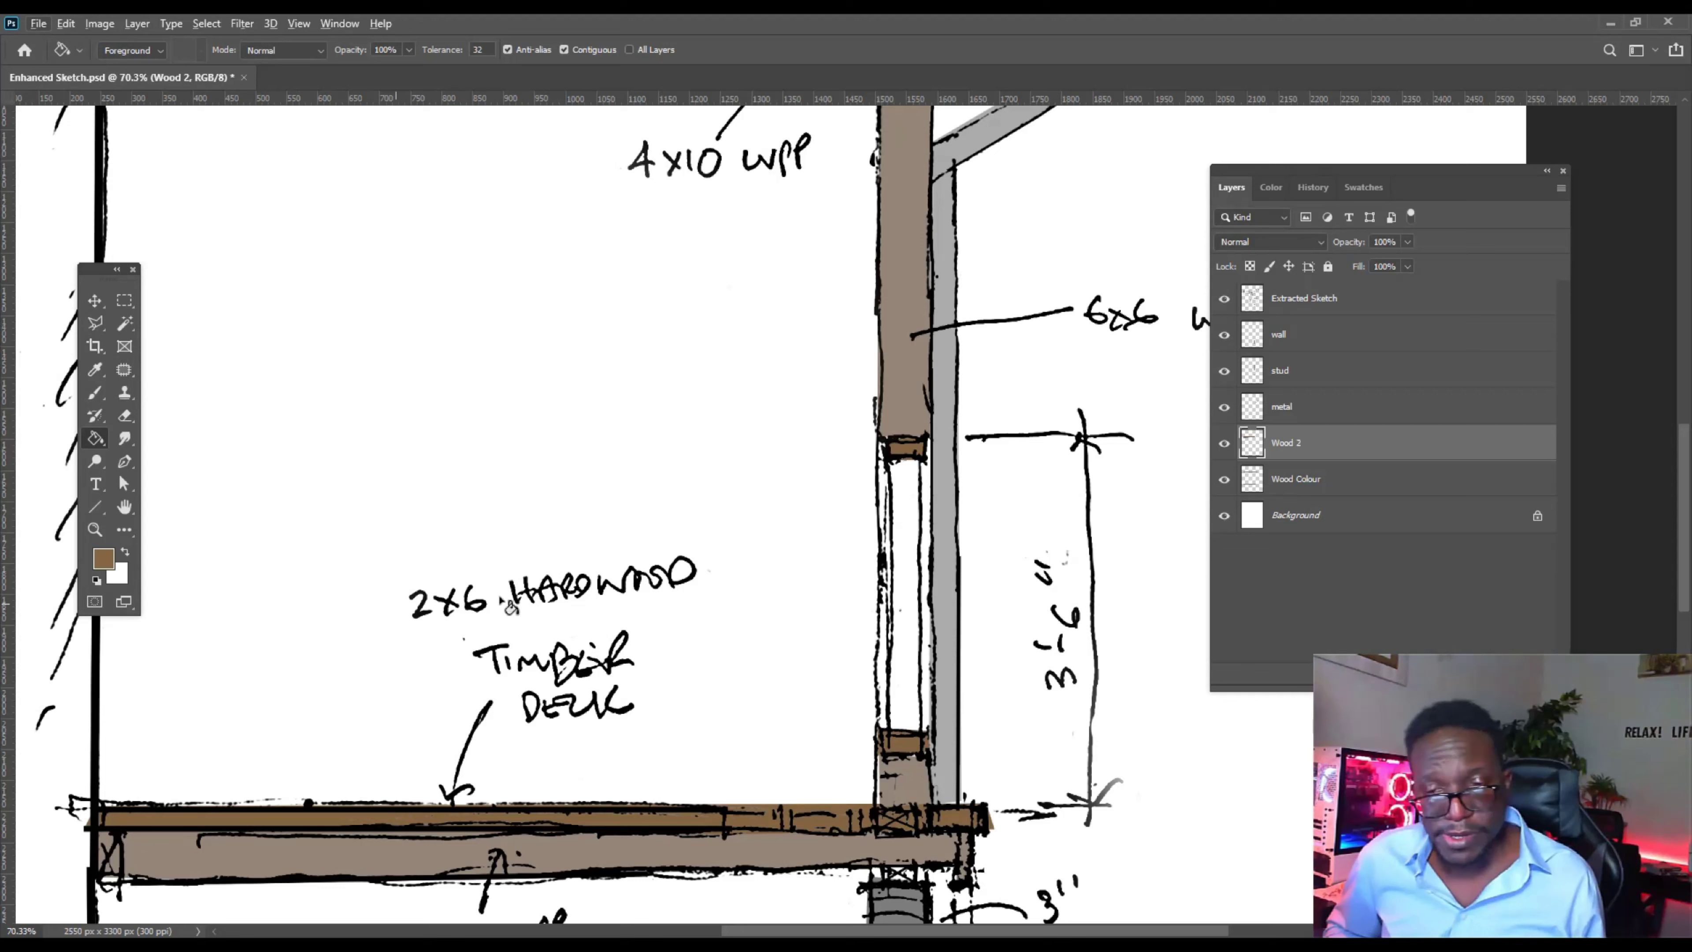
key(ctrl+shift+alt+n)
double_click(1296, 445)
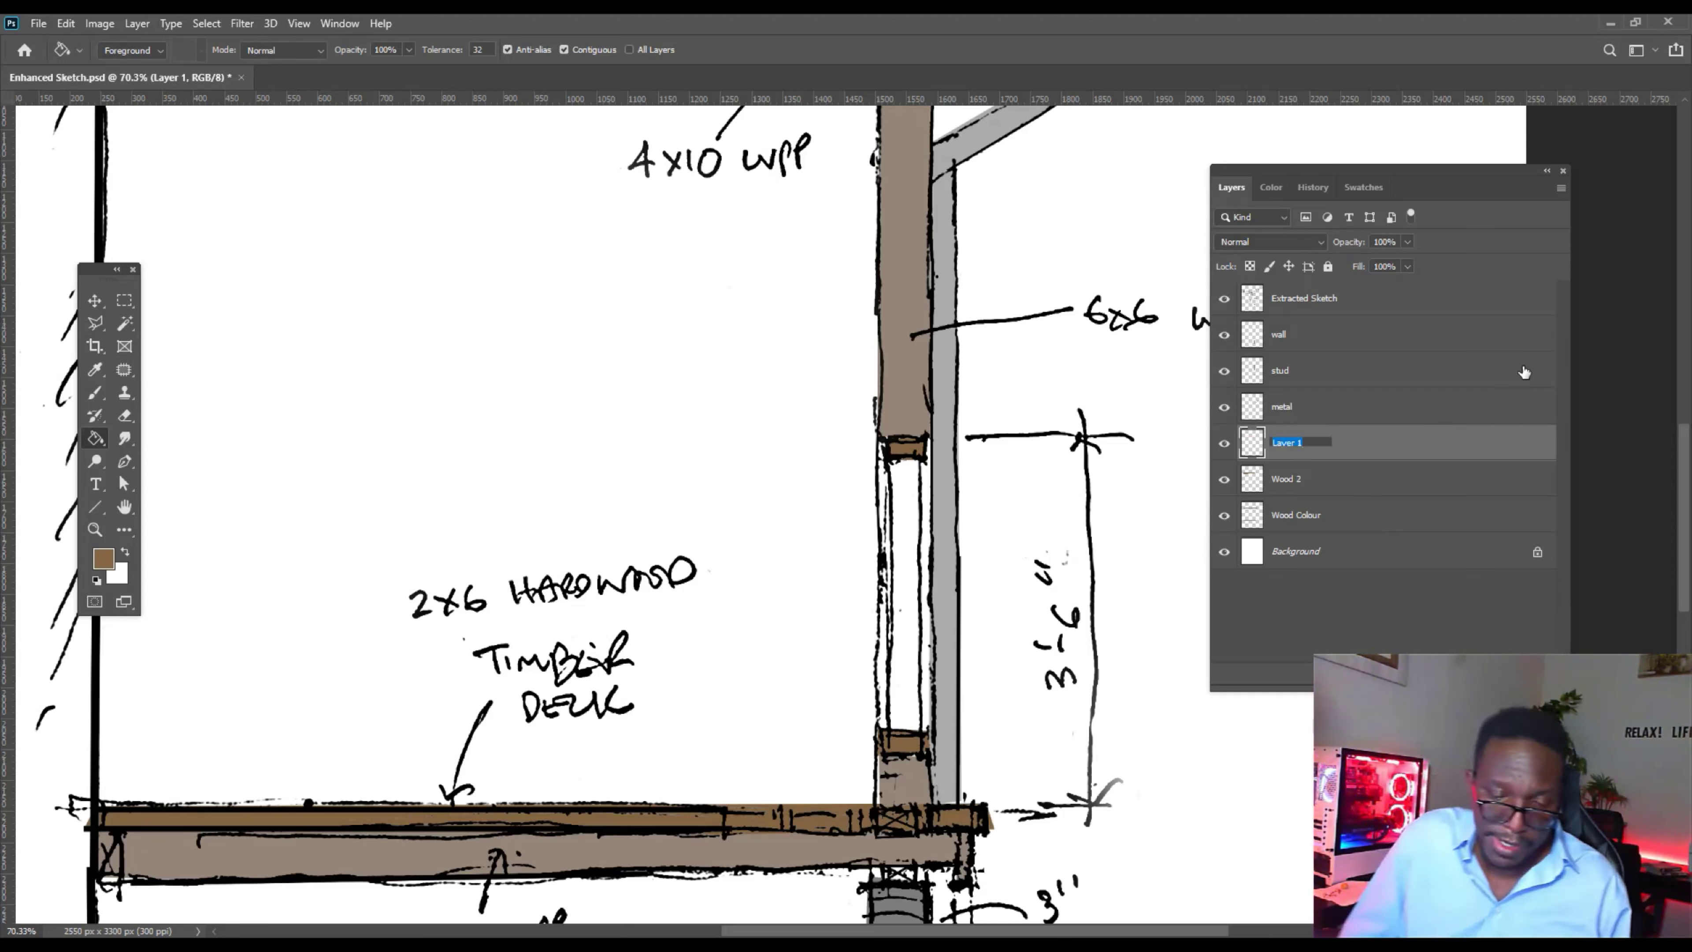
text(Glass)
key(Return)
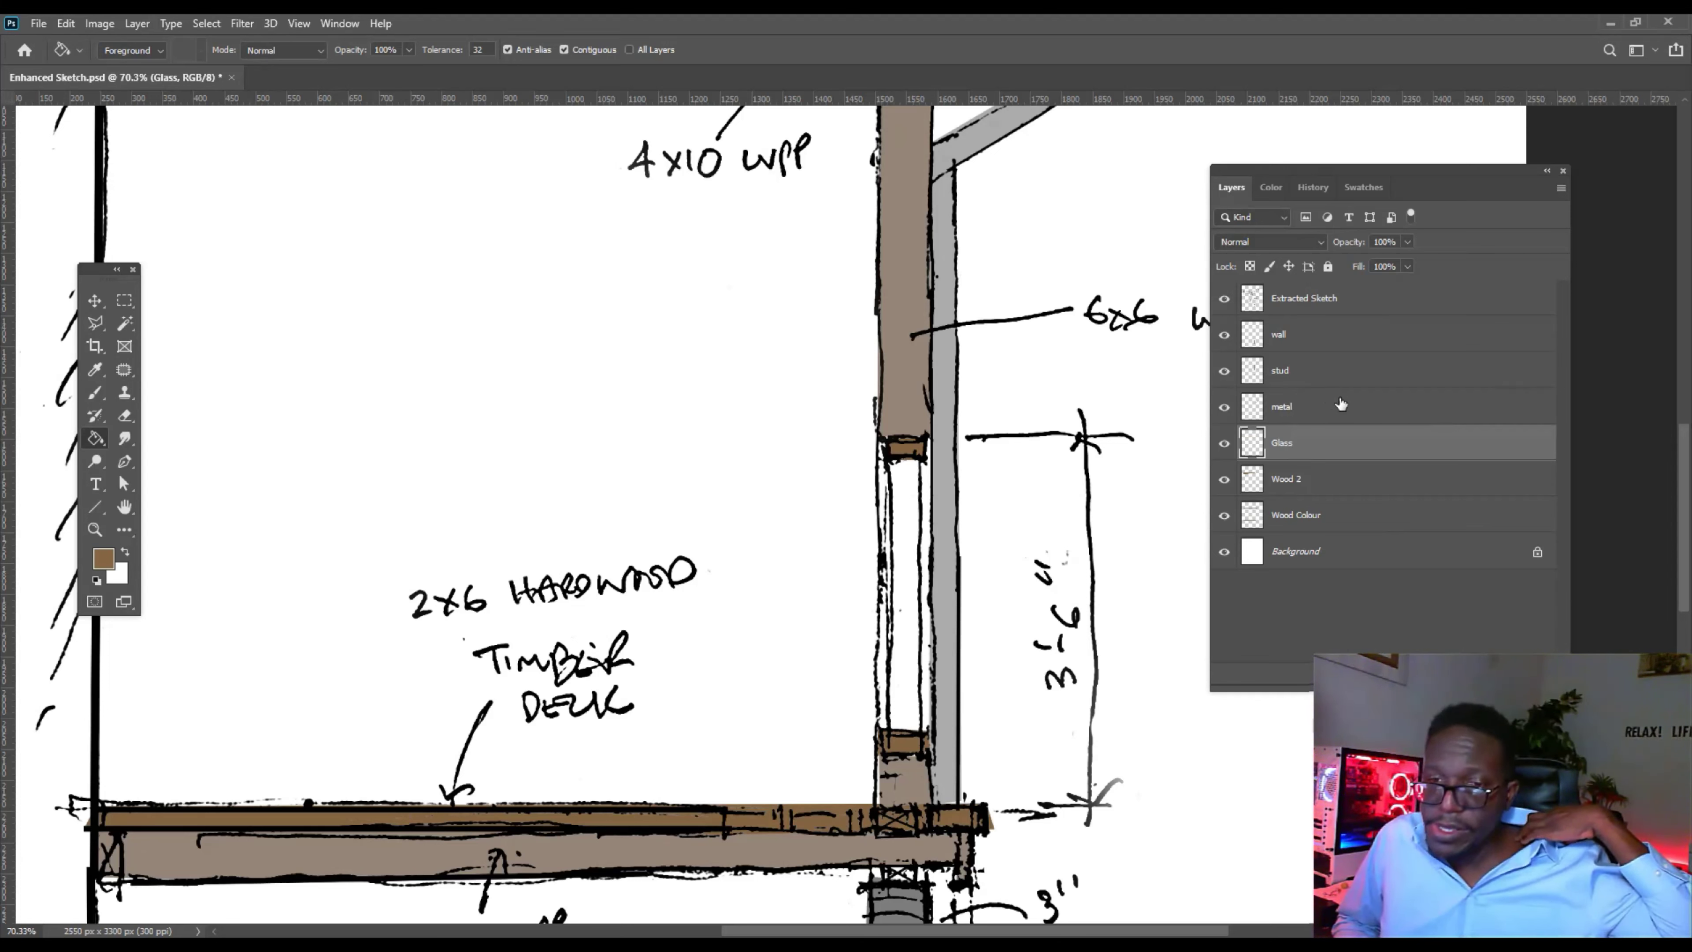
Outline the railing's panel between the two rails with the Polygonal Lasso and fill it with light blue from the Pastel swatches.
click(95, 324)
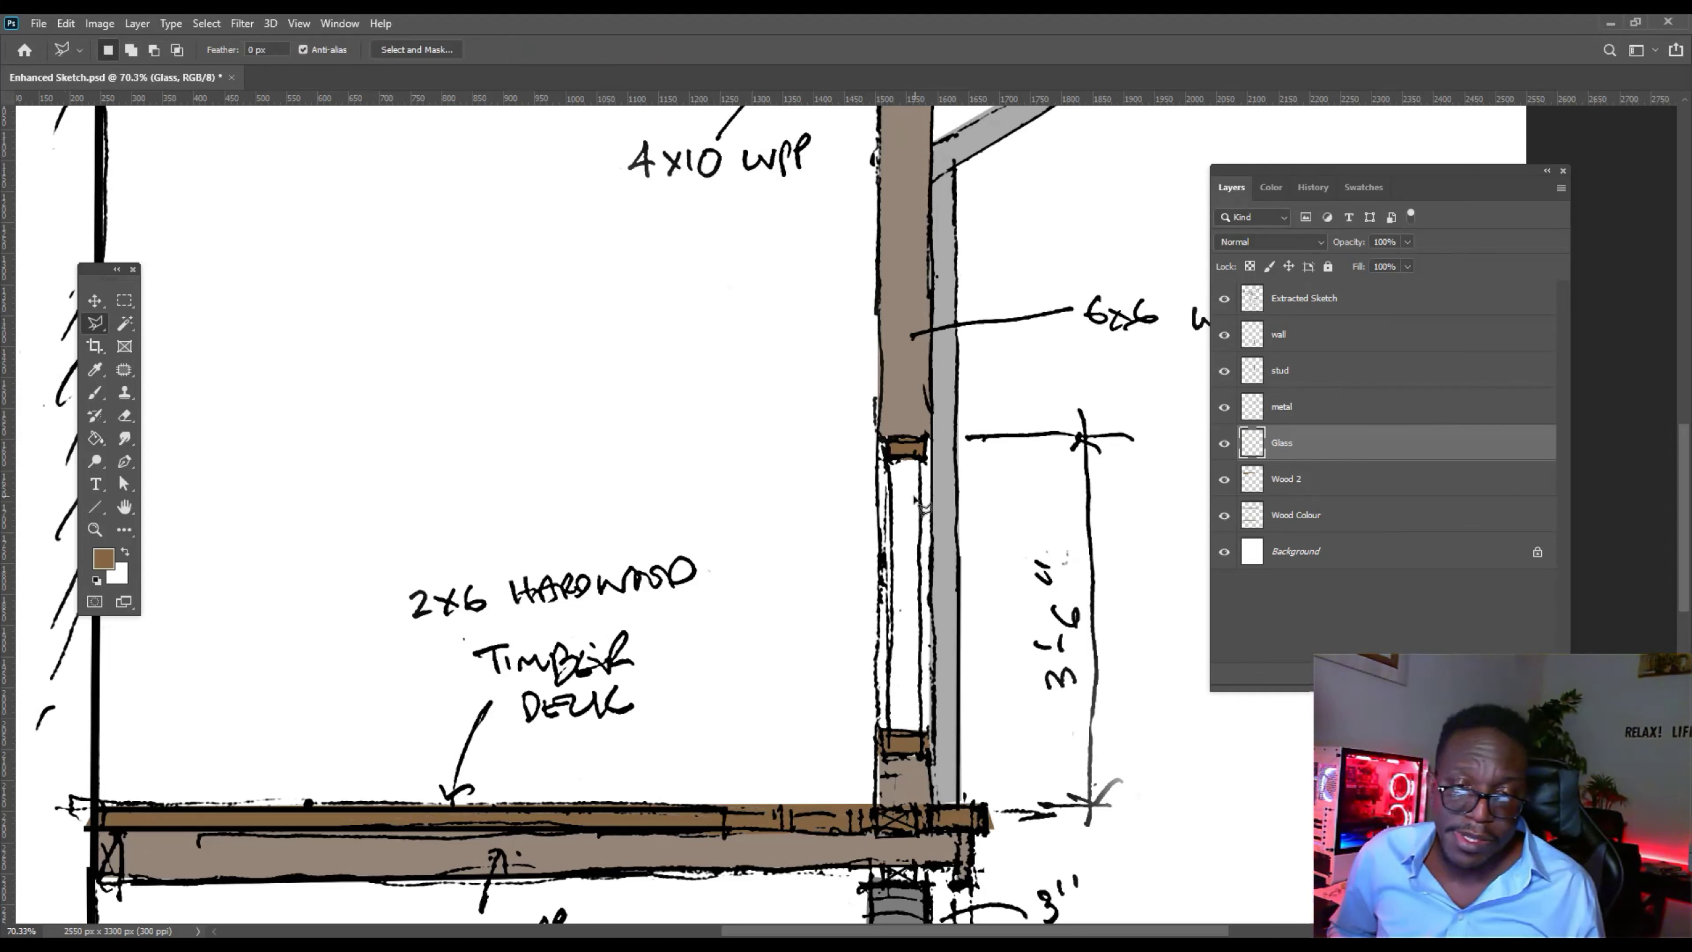
click(889, 462)
click(883, 730)
click(926, 736)
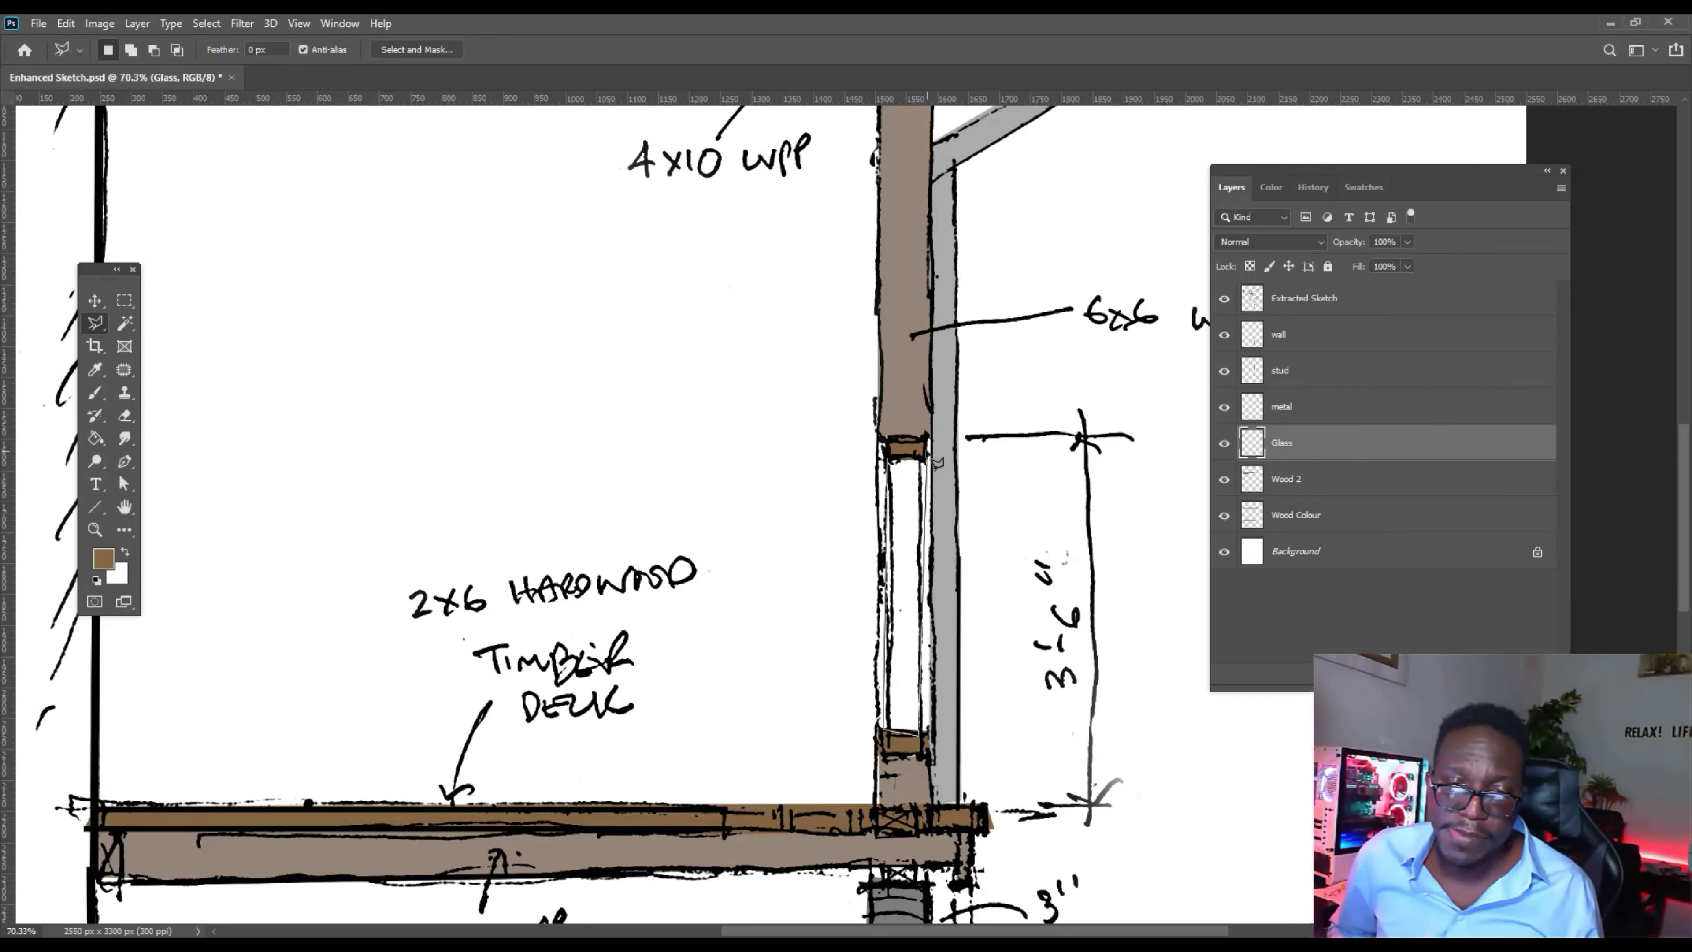
click(891, 461)
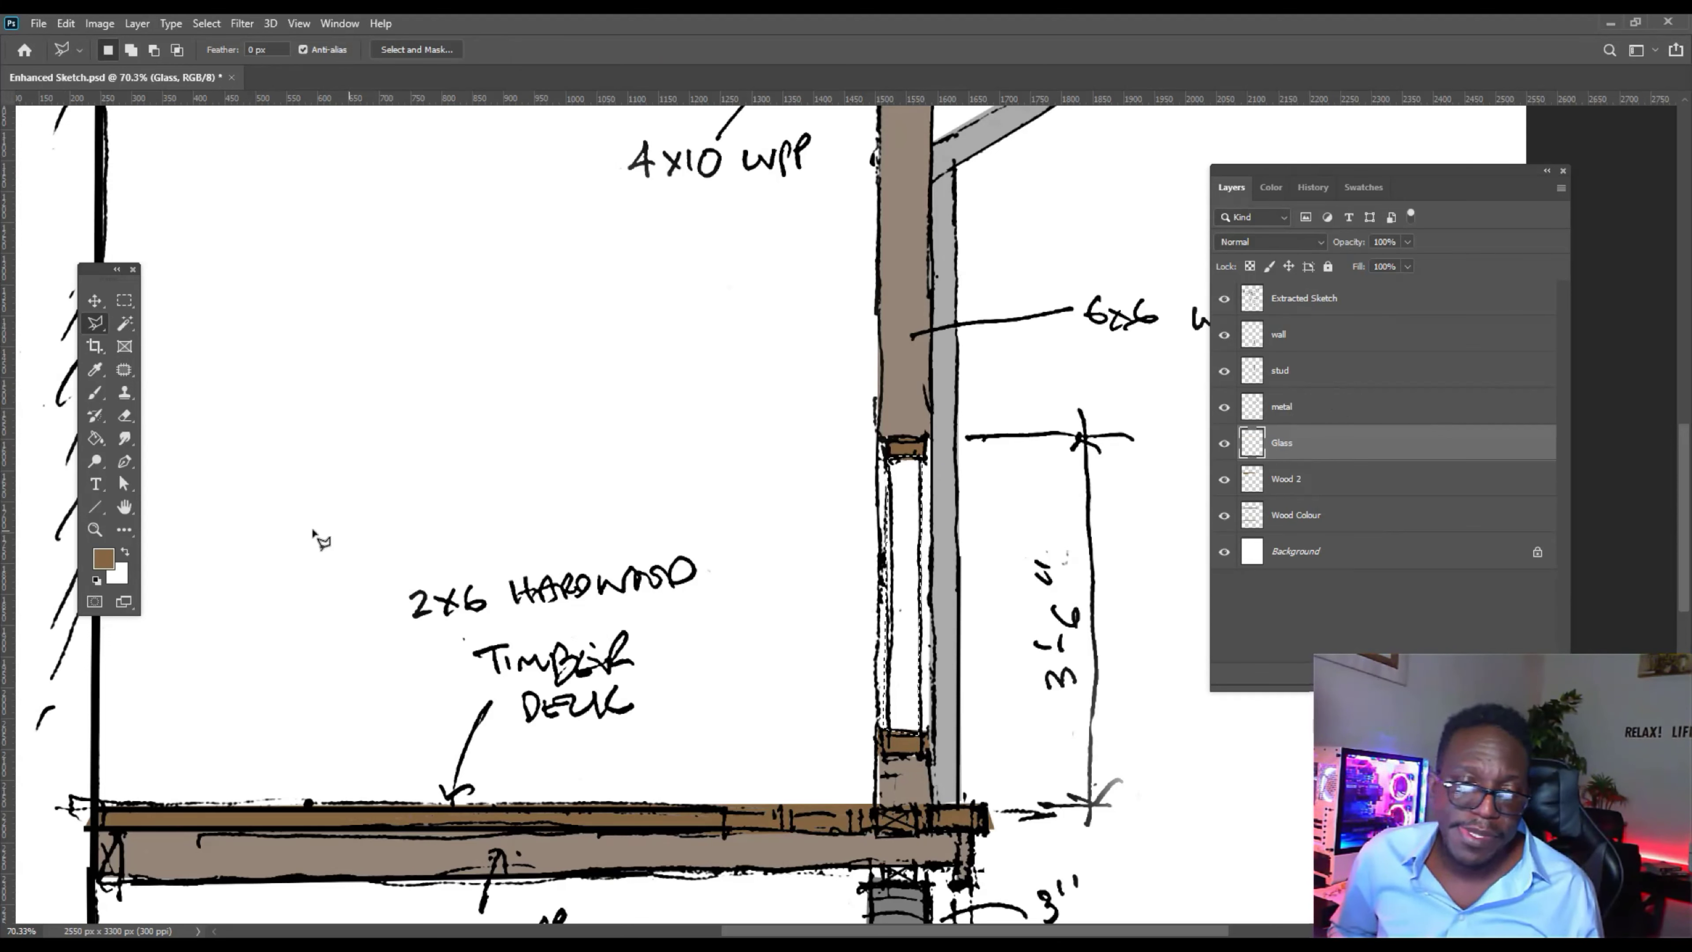
click(1362, 187)
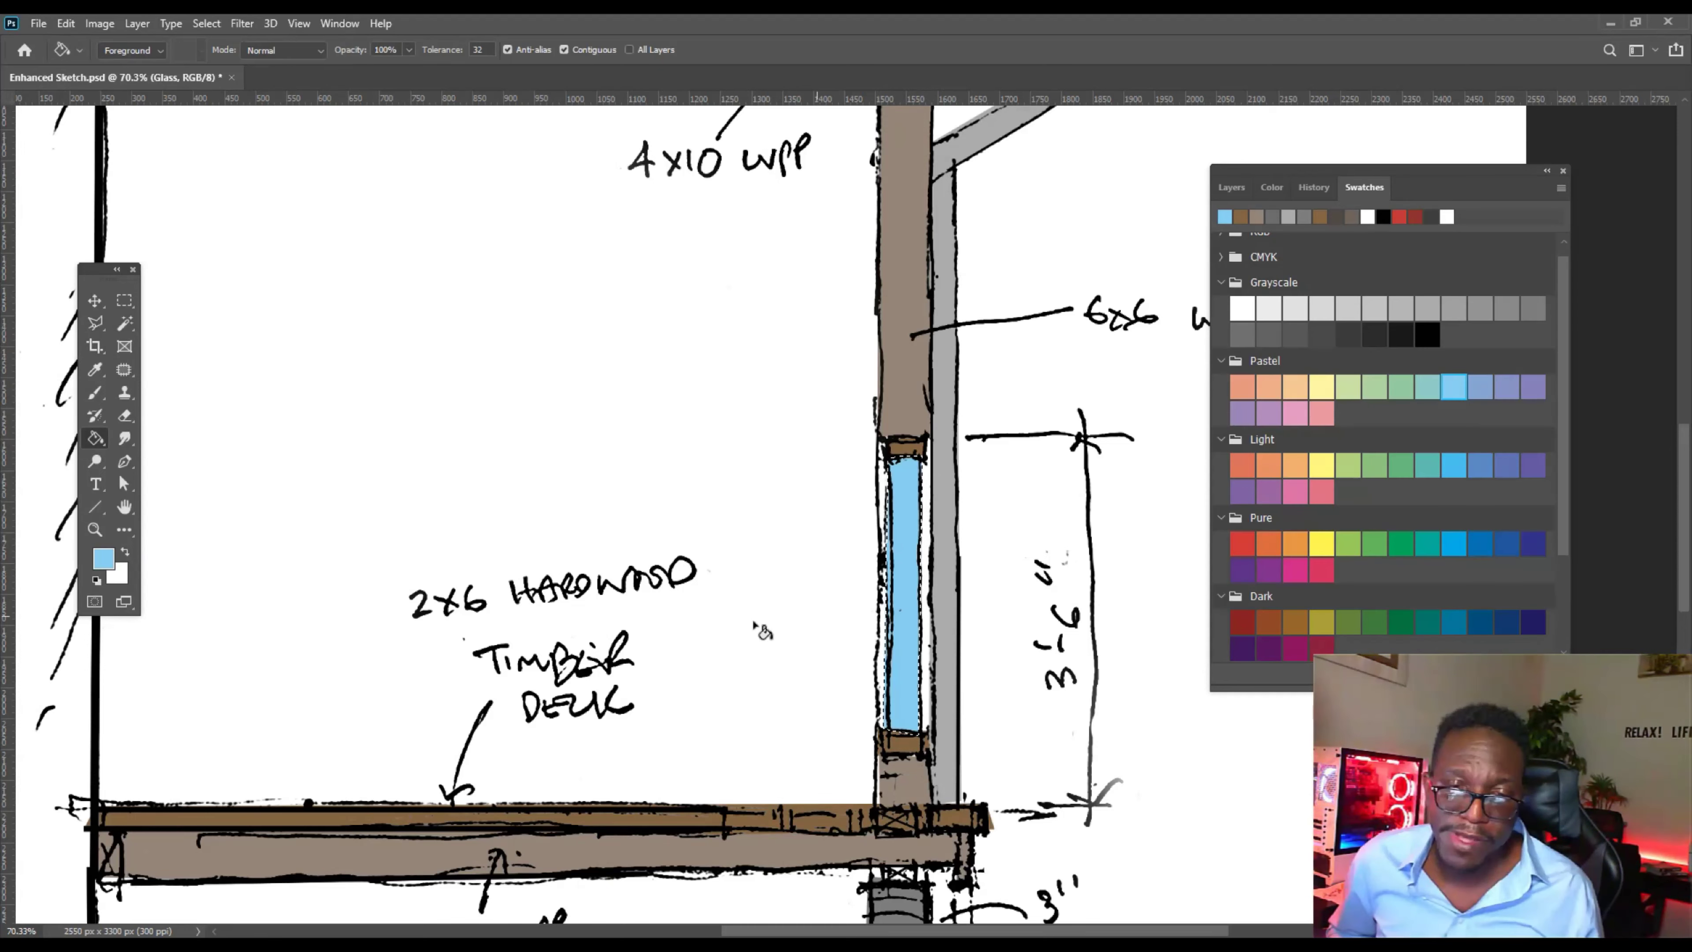
Examine the coloured section as a whole and check the roof beams and the wall junction up close.
key(ctrl+0)
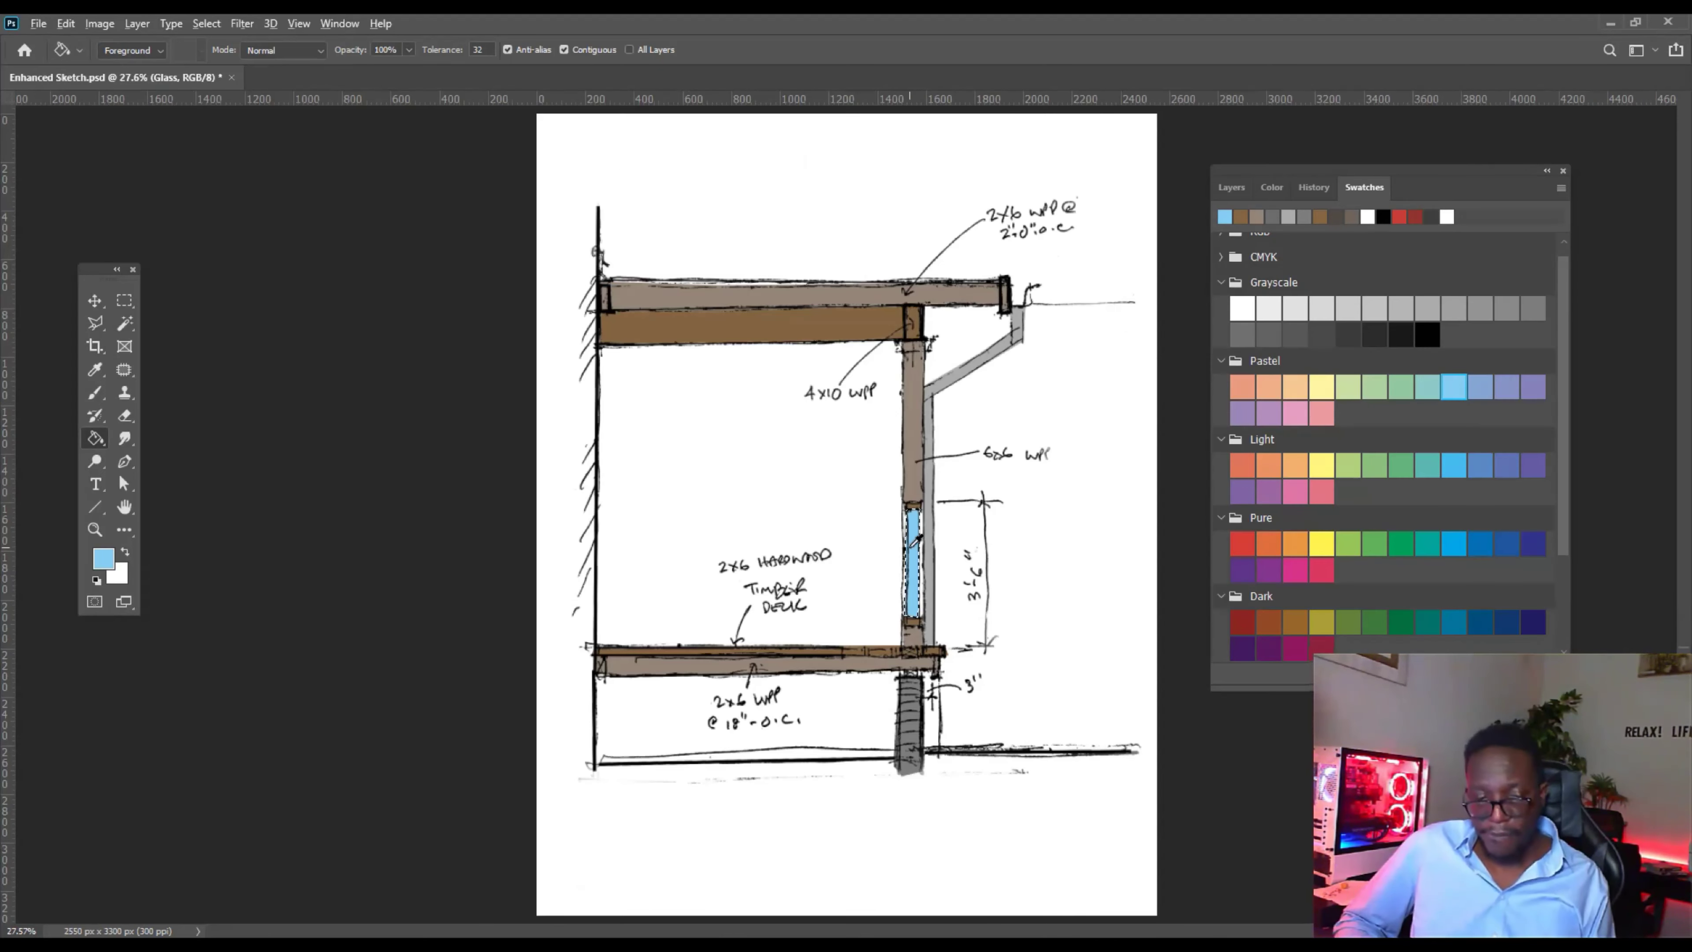
scroll(899, 567, up, 1)
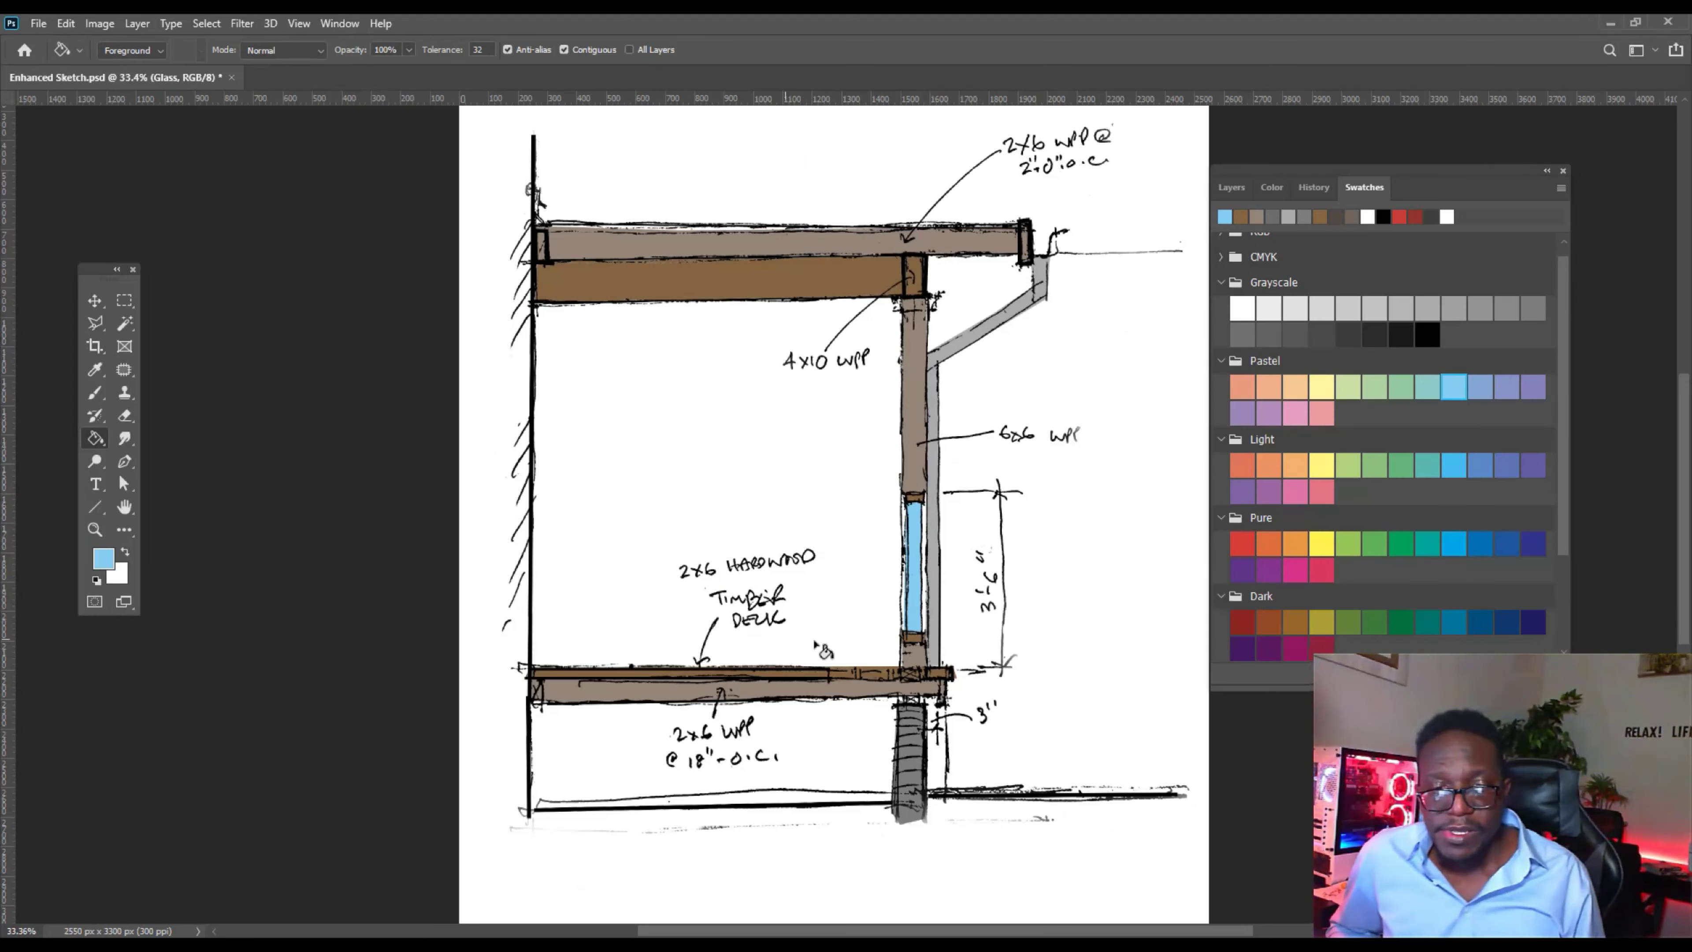
scroll(823, 649, down, 1)
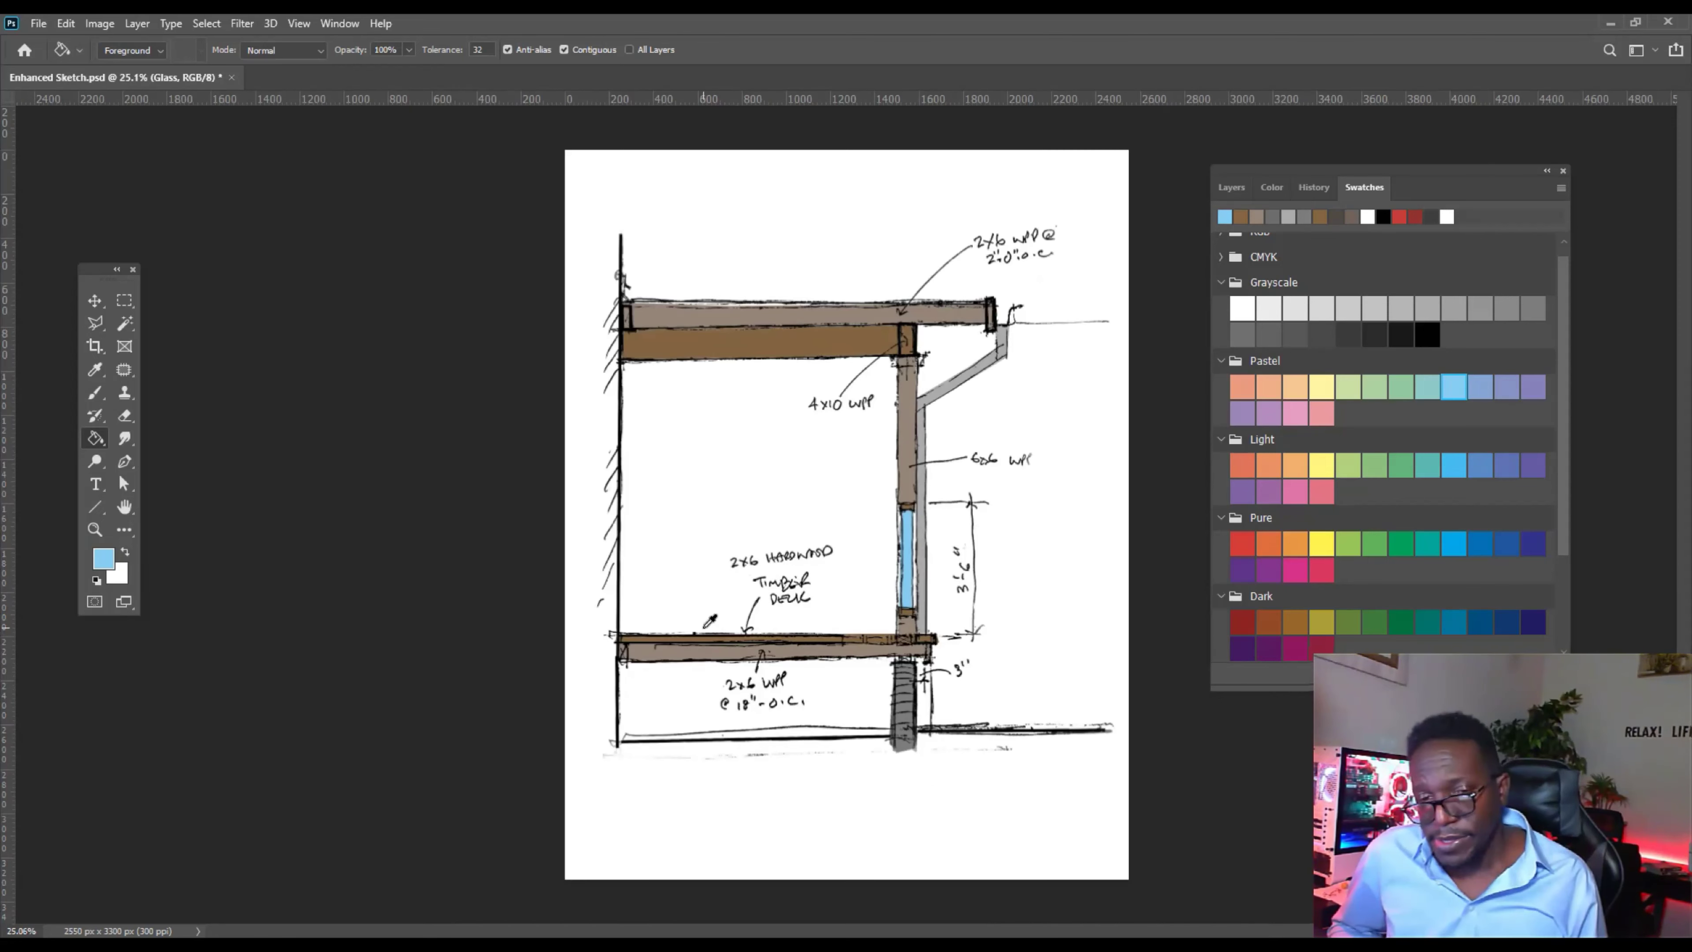
scroll(940, 481, up, 1)
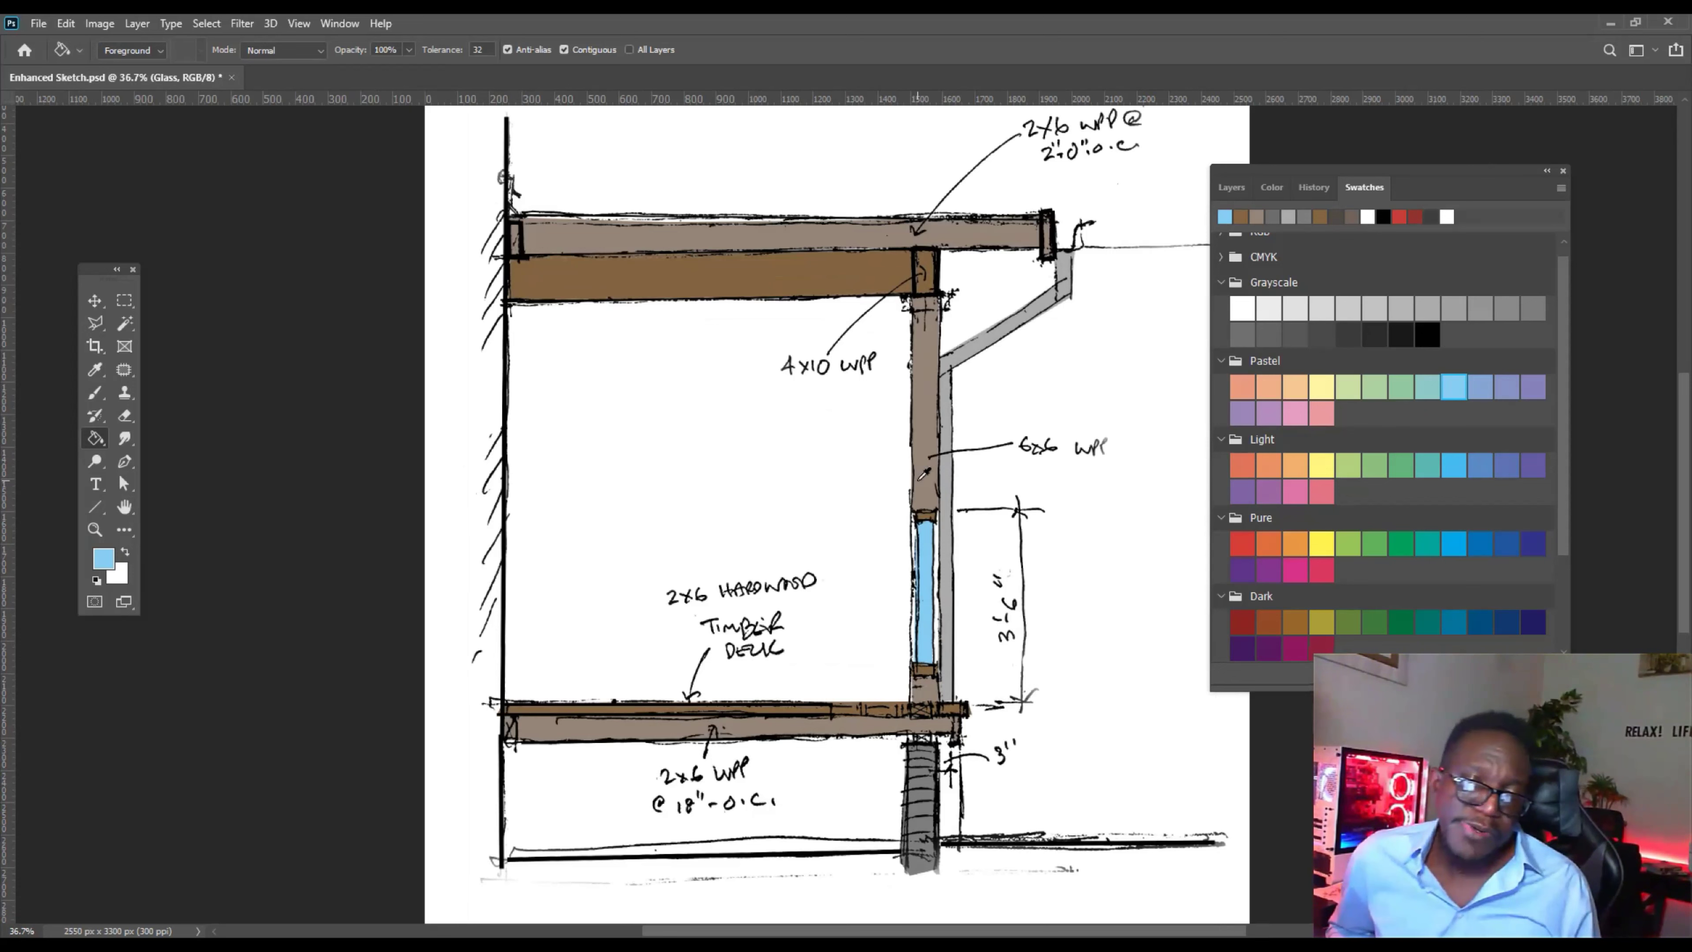
scroll(923, 474, down, 1)
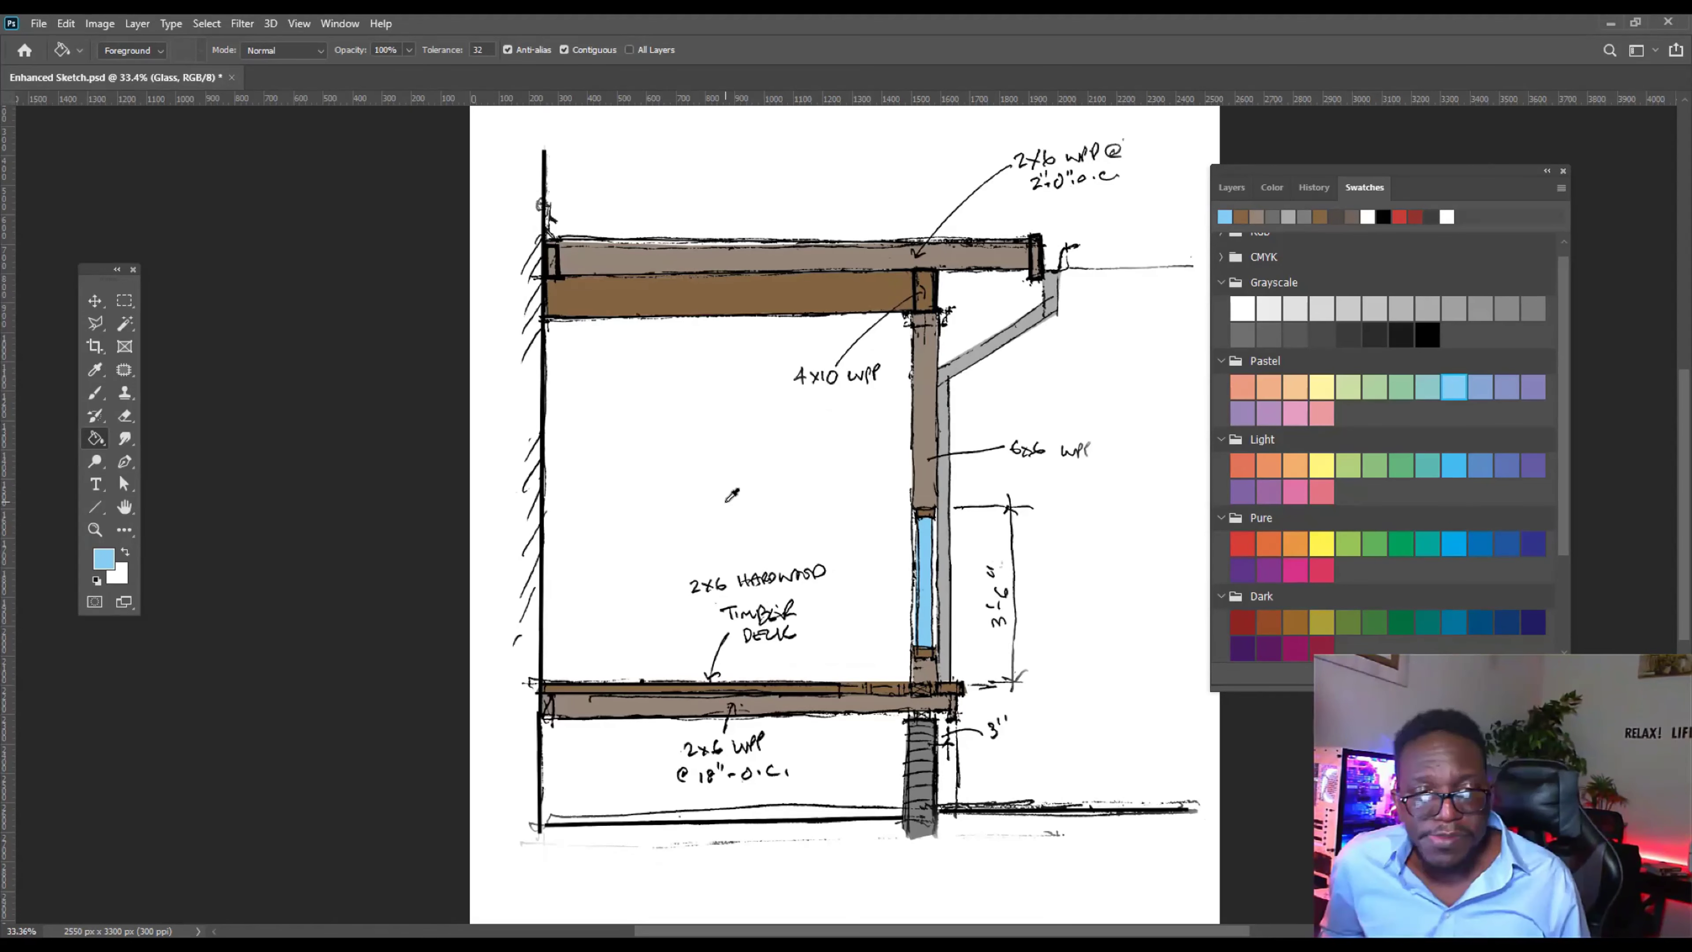
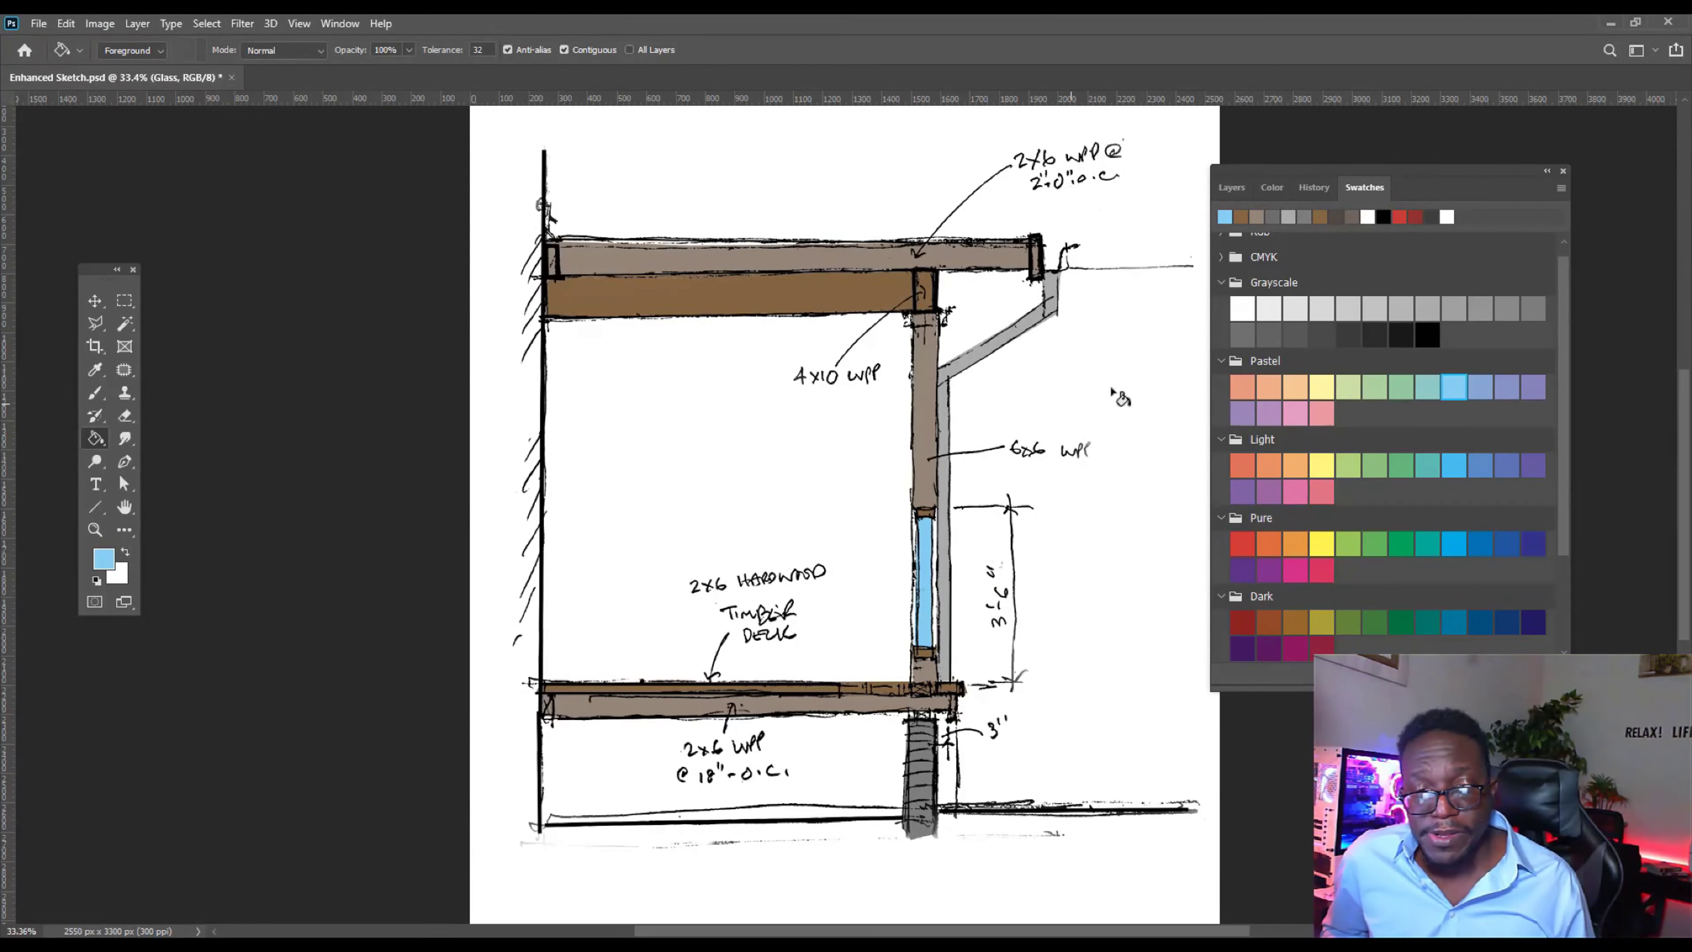
scroll(739, 253, up, 5)
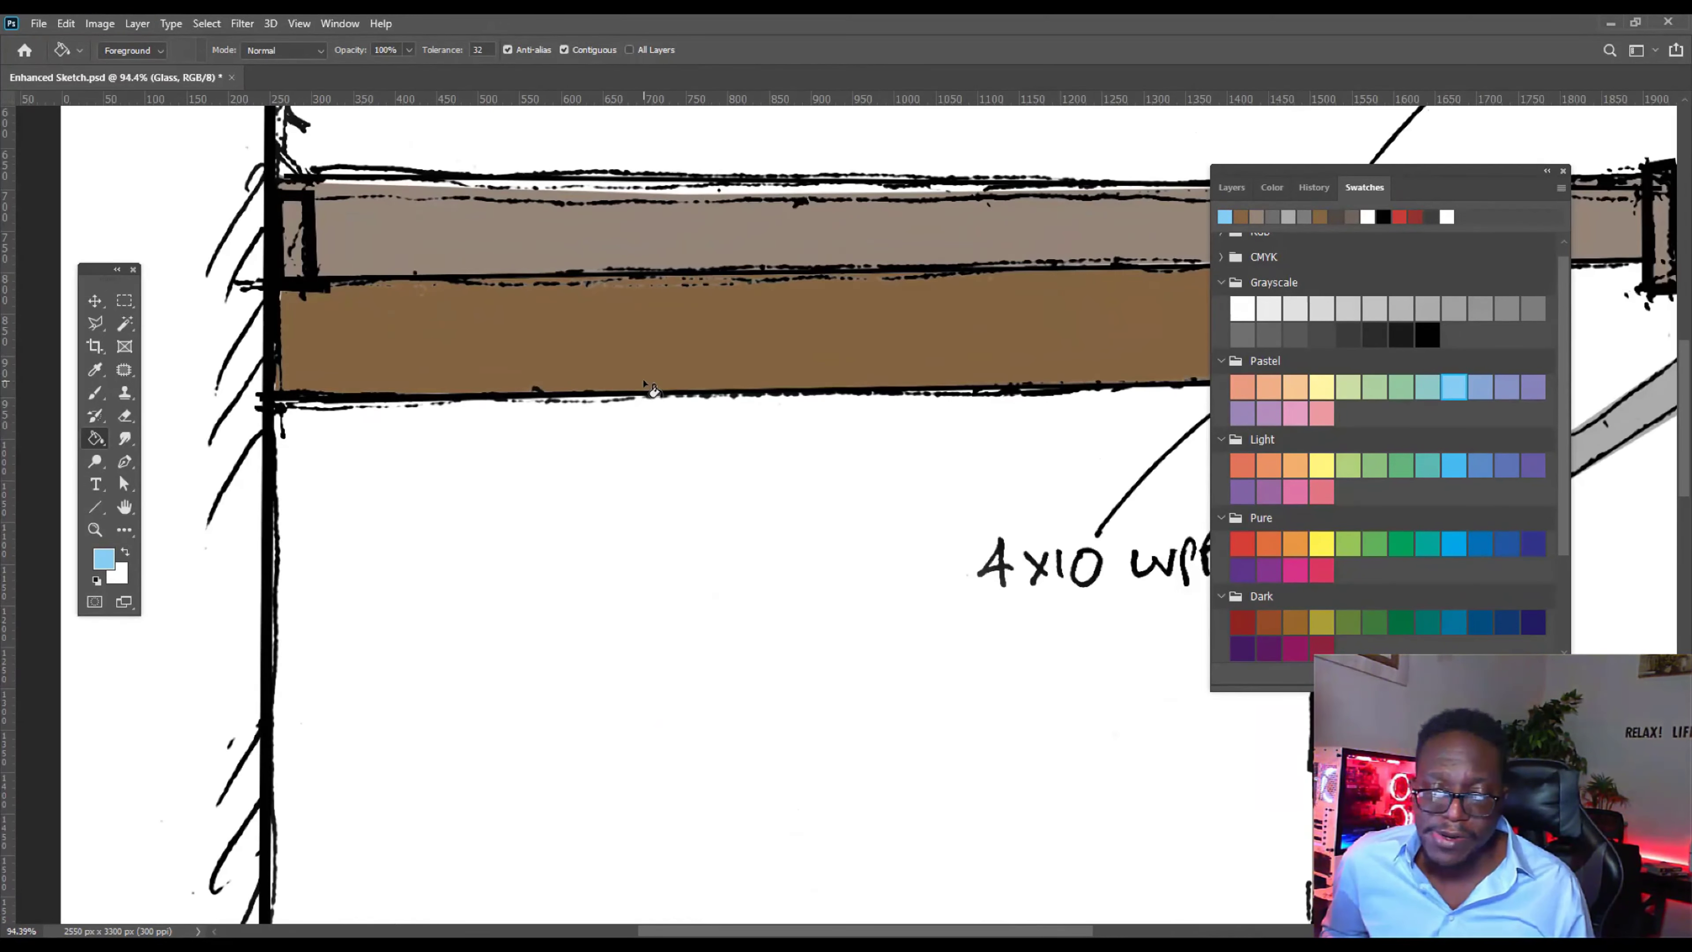
scroll(729, 280, down, 3)
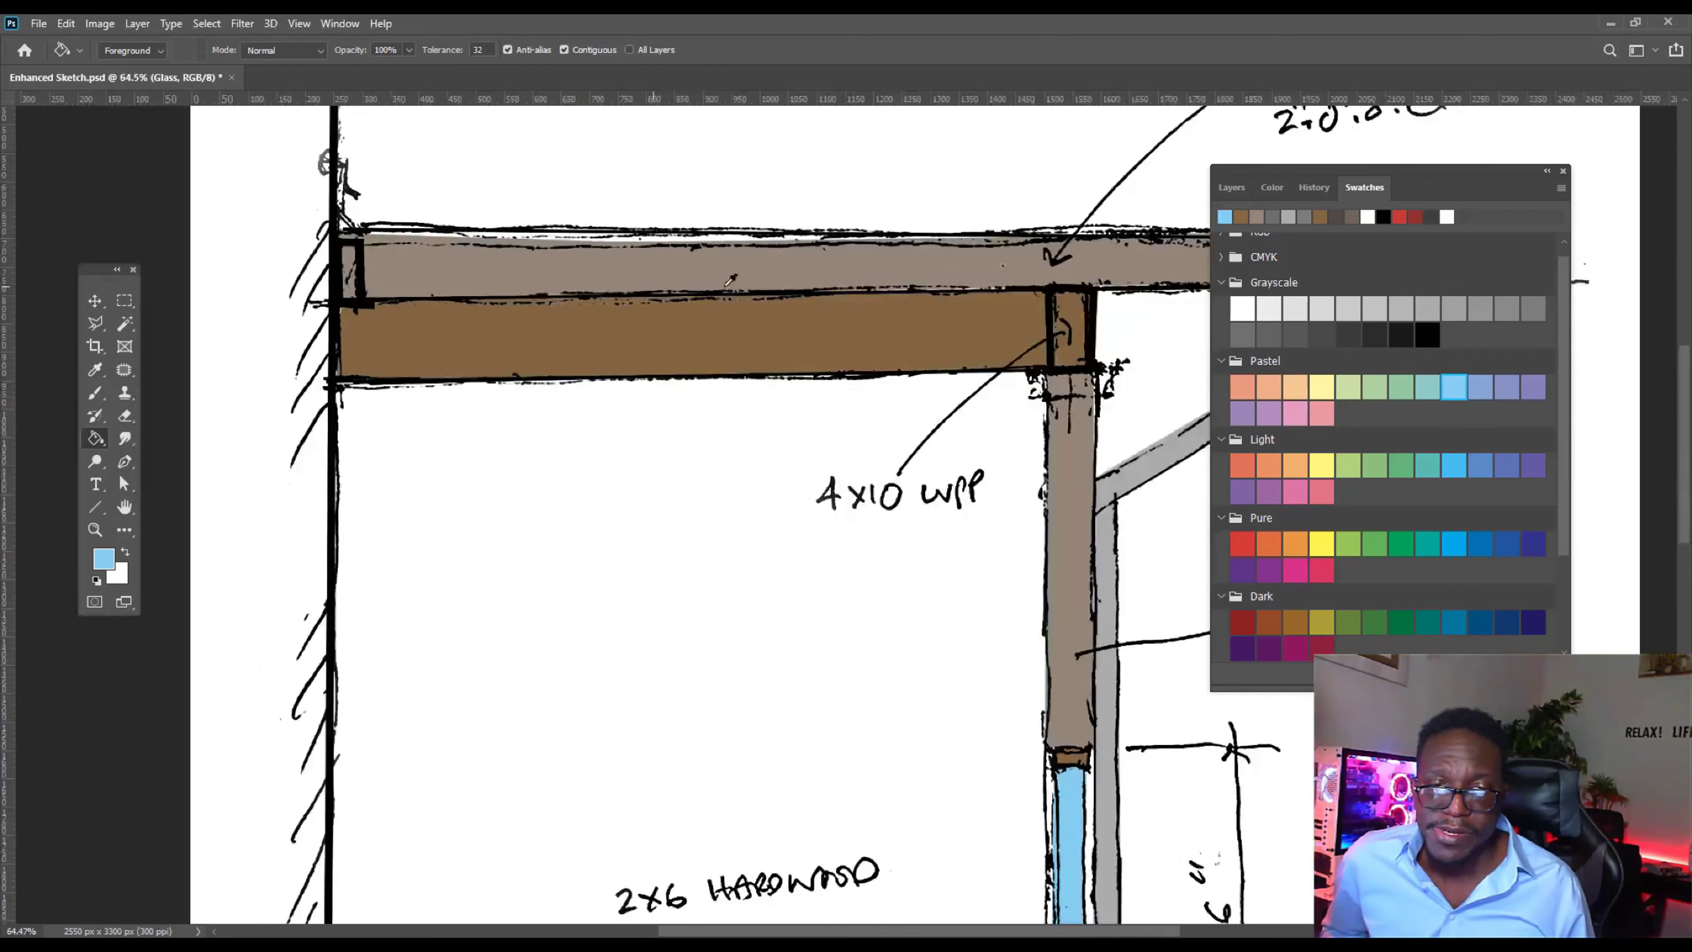
scroll(679, 370, down, 2)
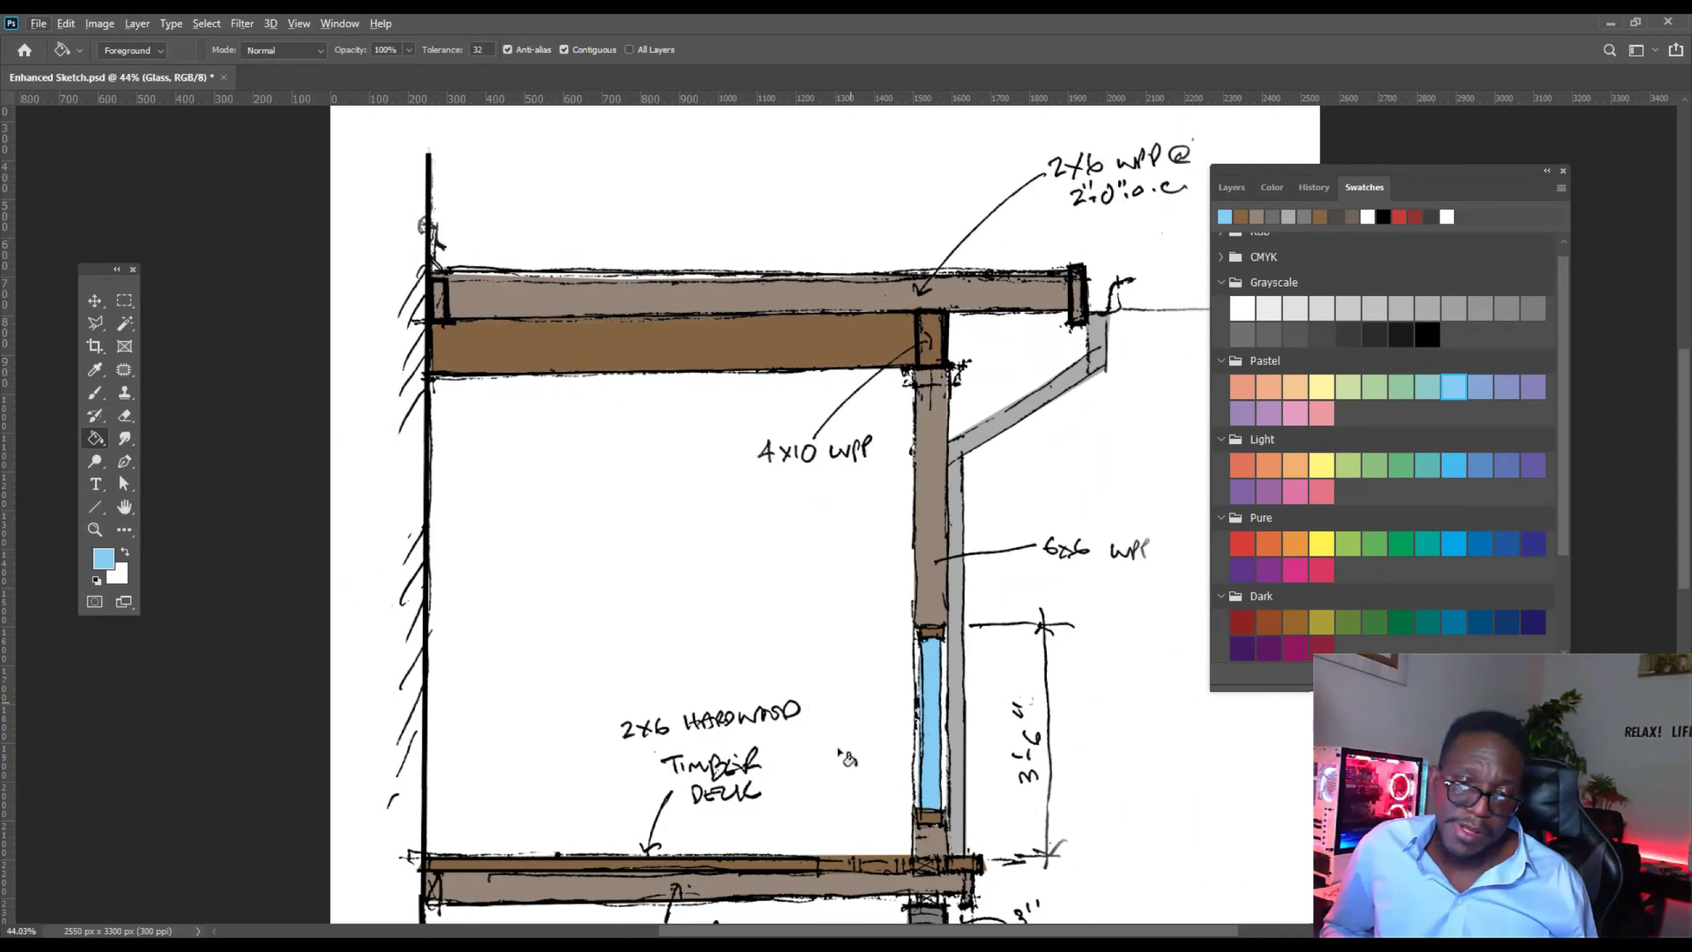
Add a new layer named interior directly above Glass.
key(F7)
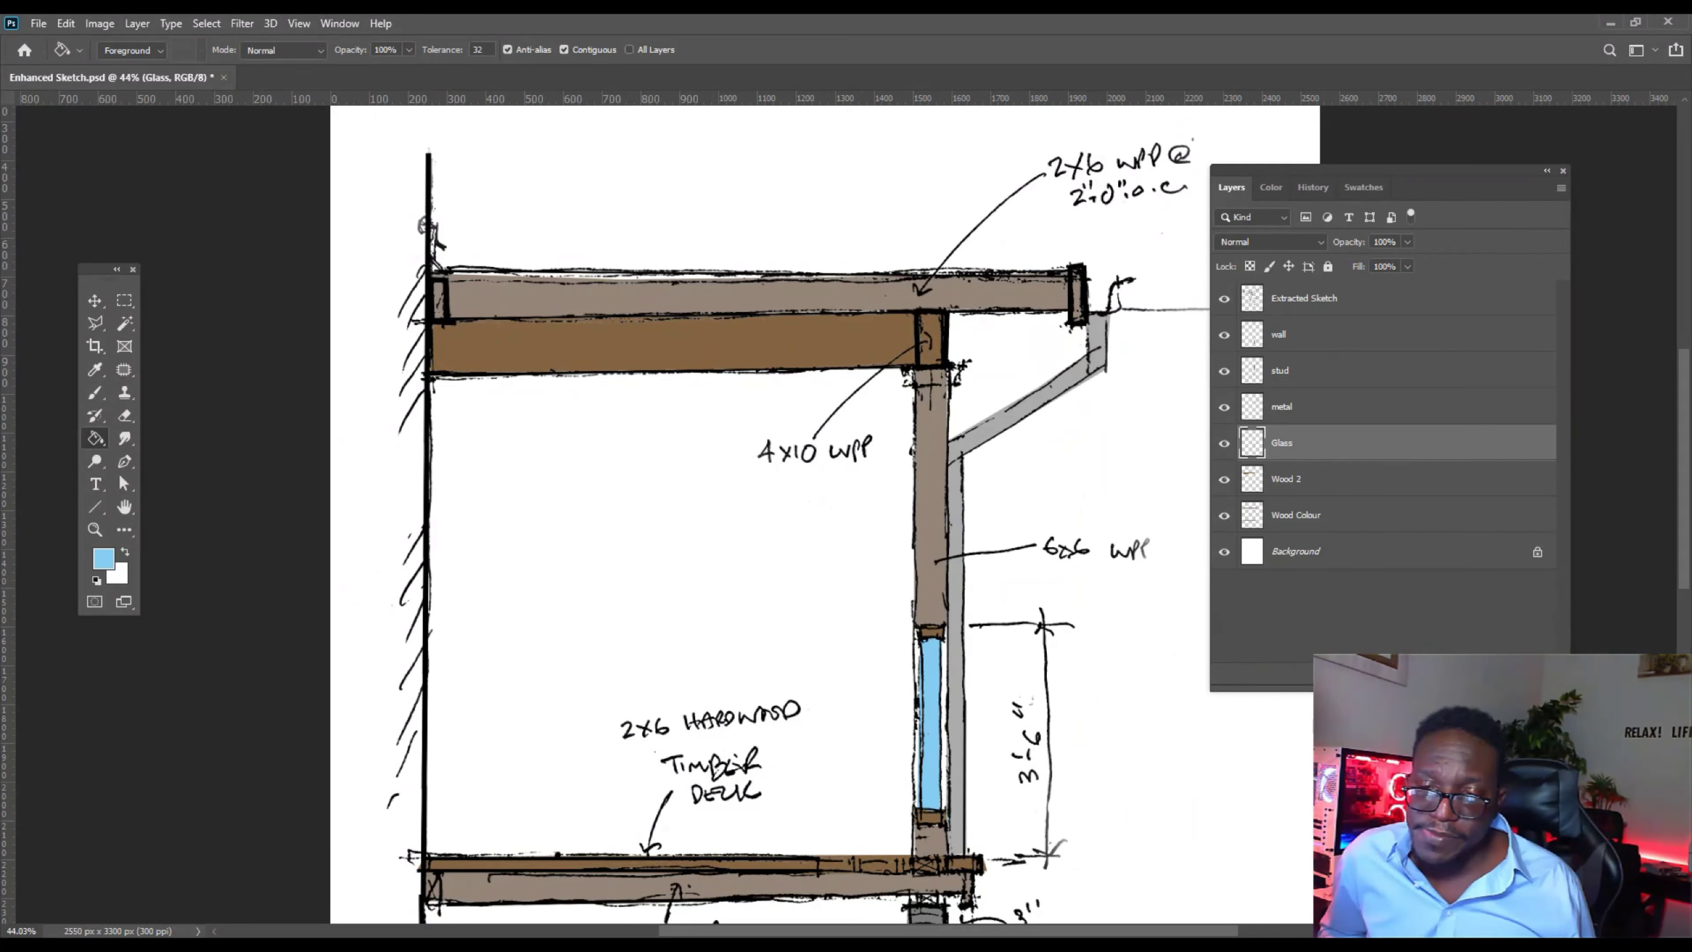
key(ctrl+shift+alt+n)
double_click(1287, 443)
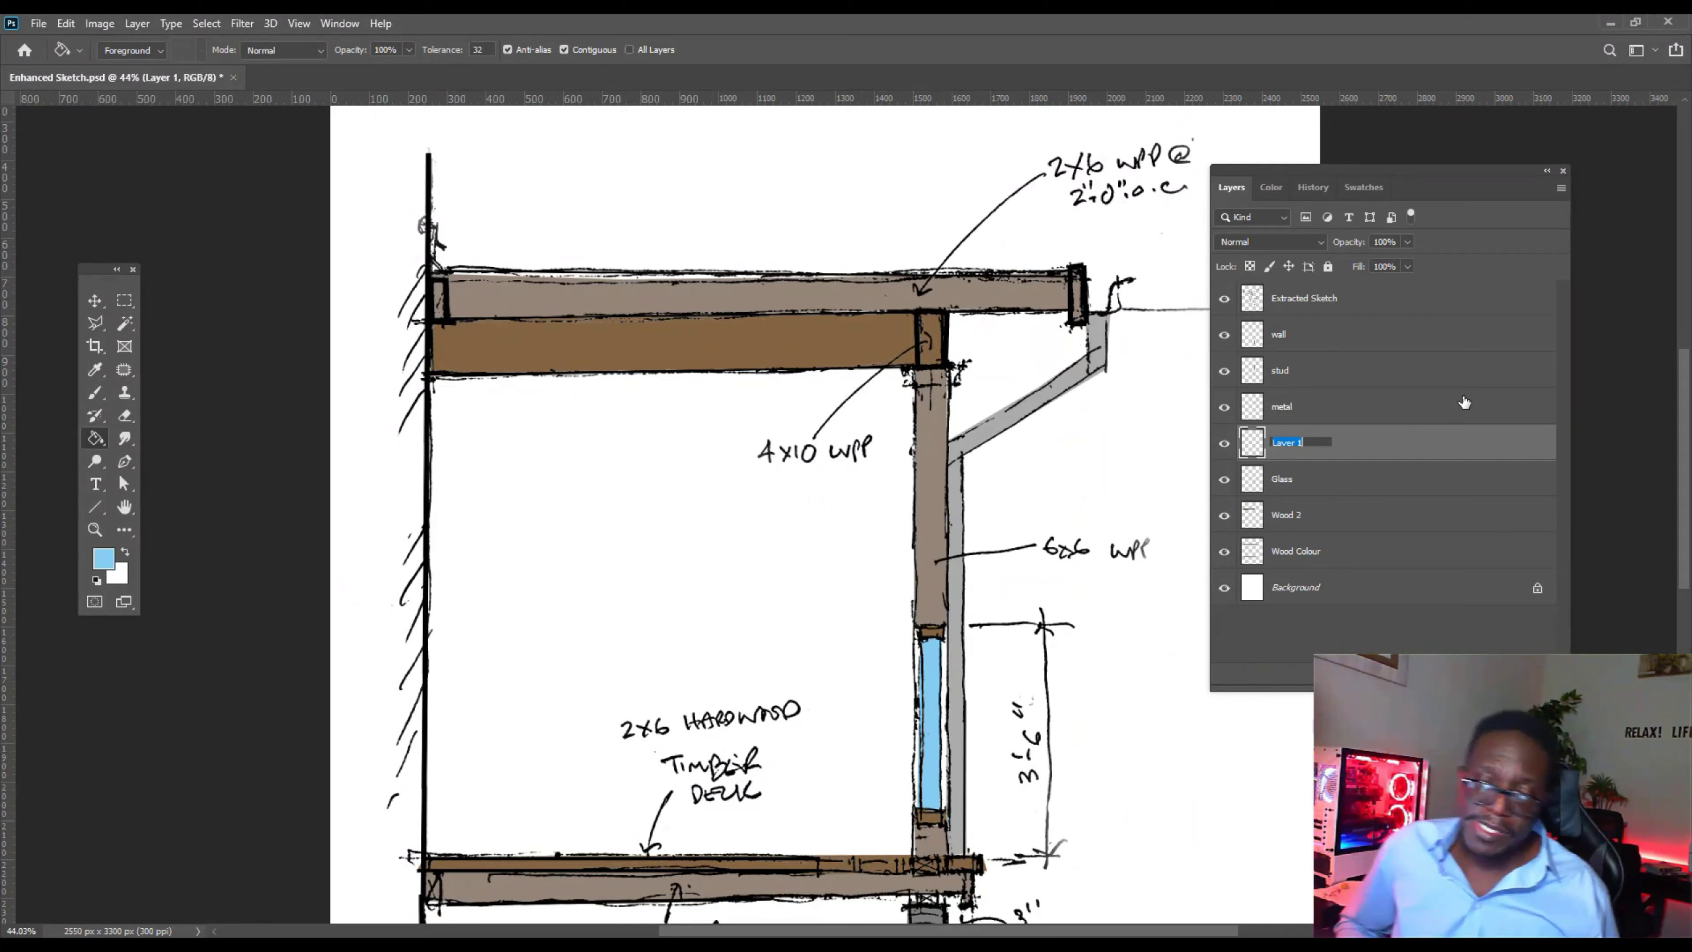
text(intrior)
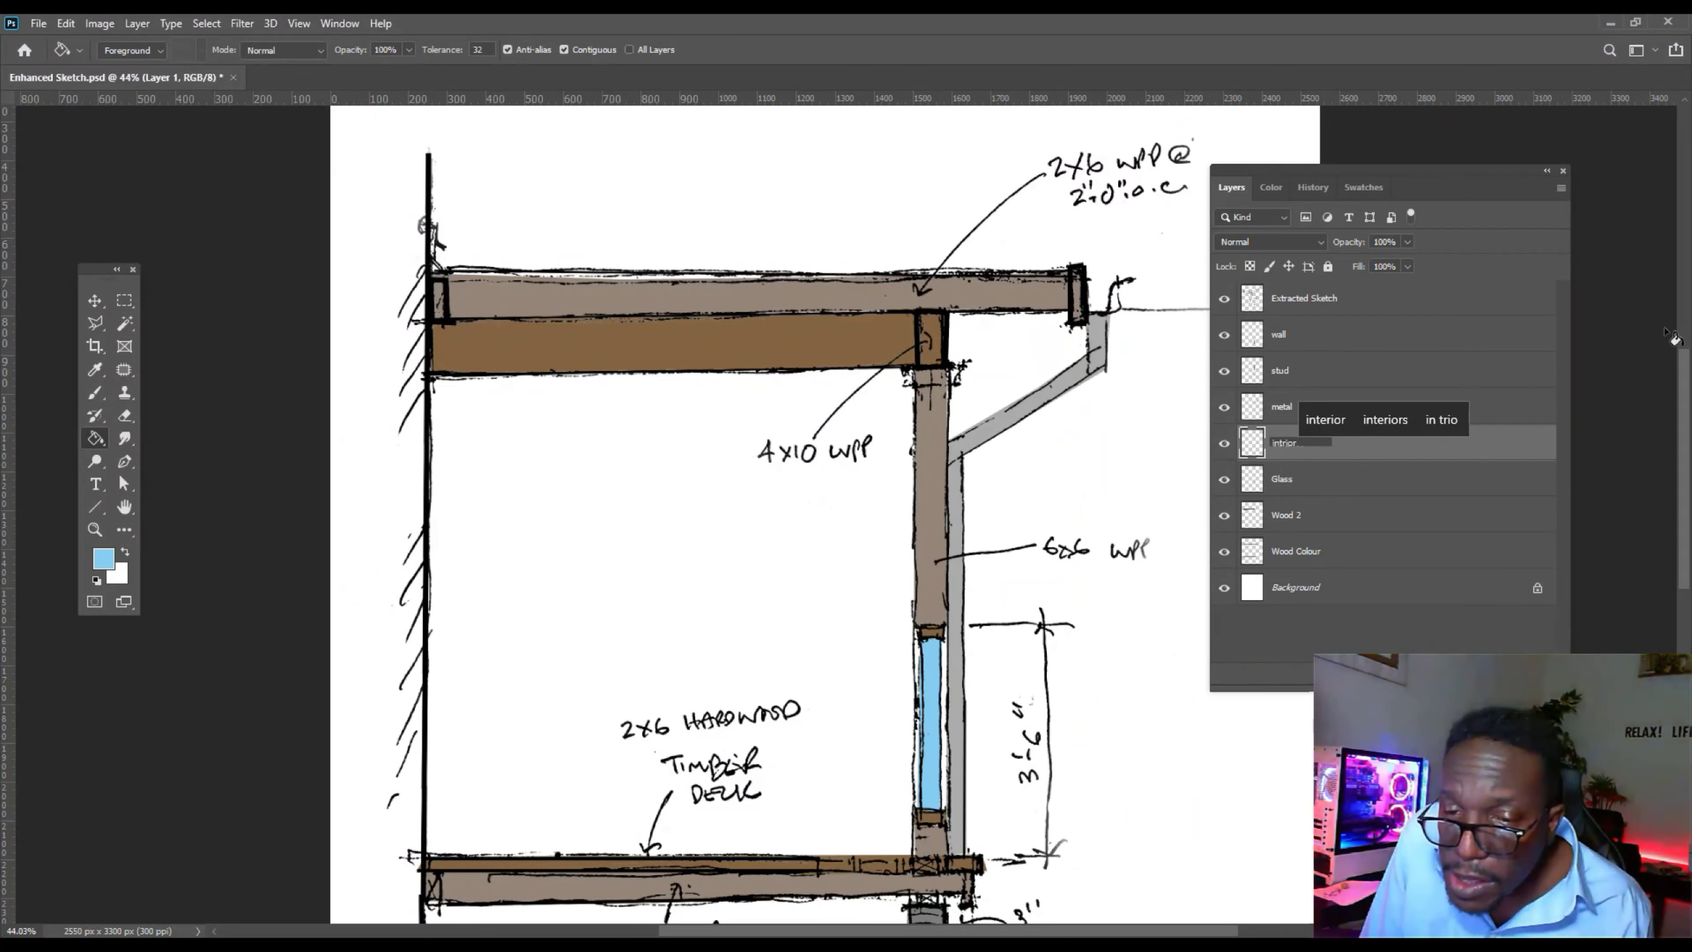
key(BackSpace)
key(BackSpace)
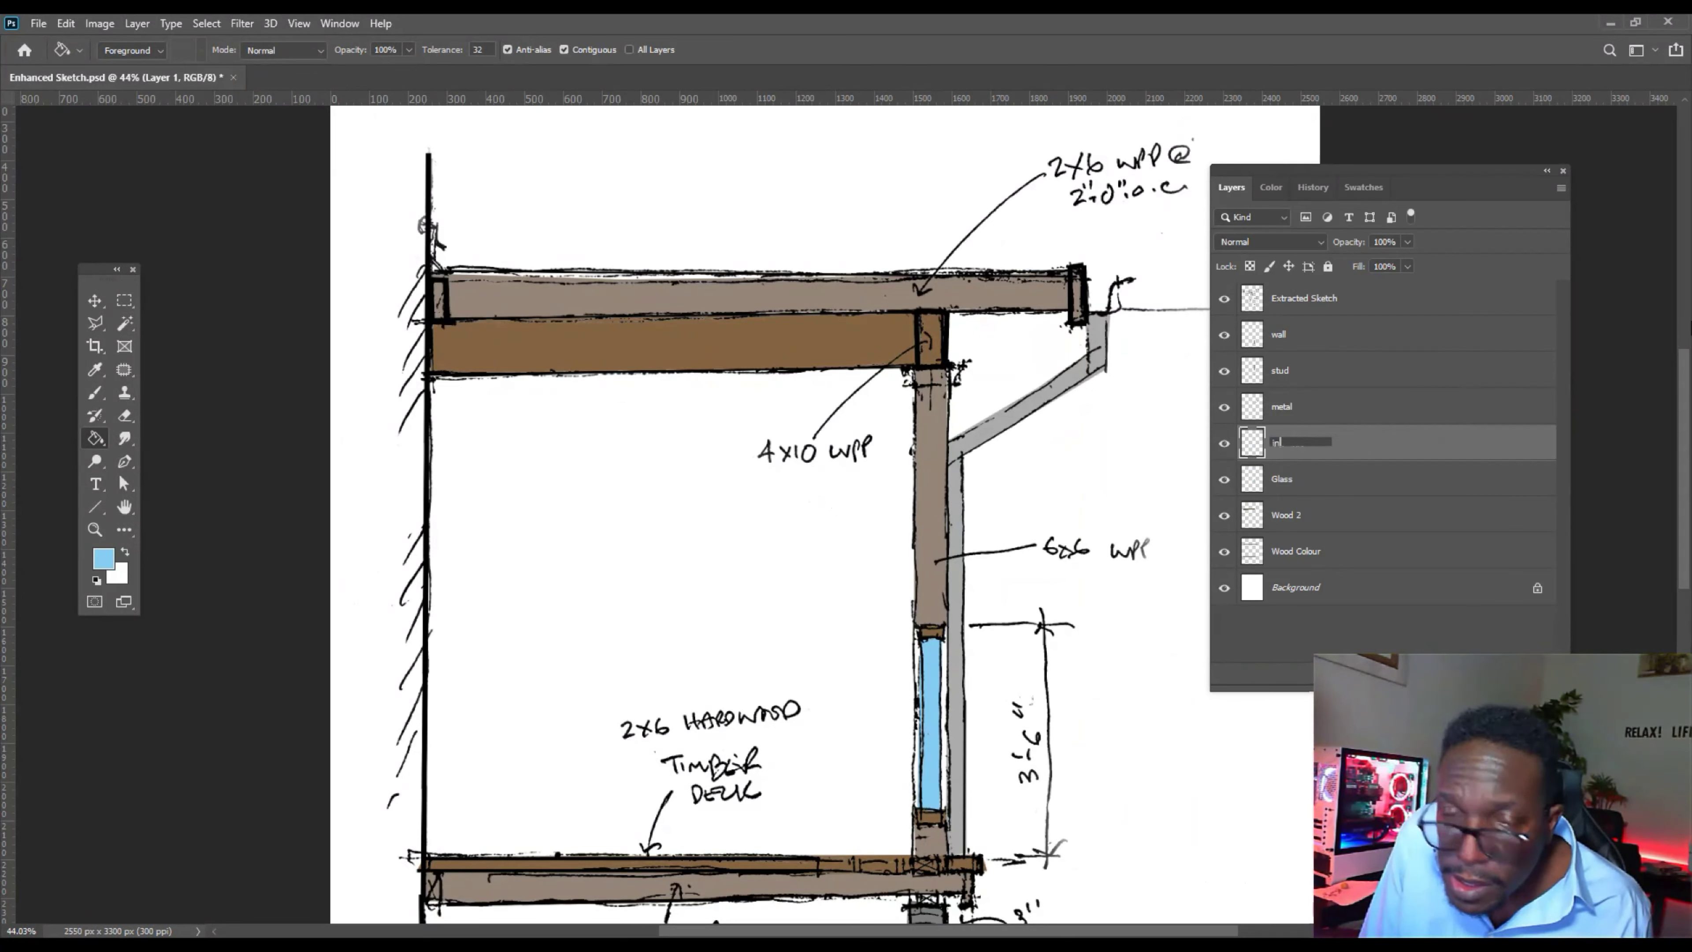
text(terior)
key(Return)
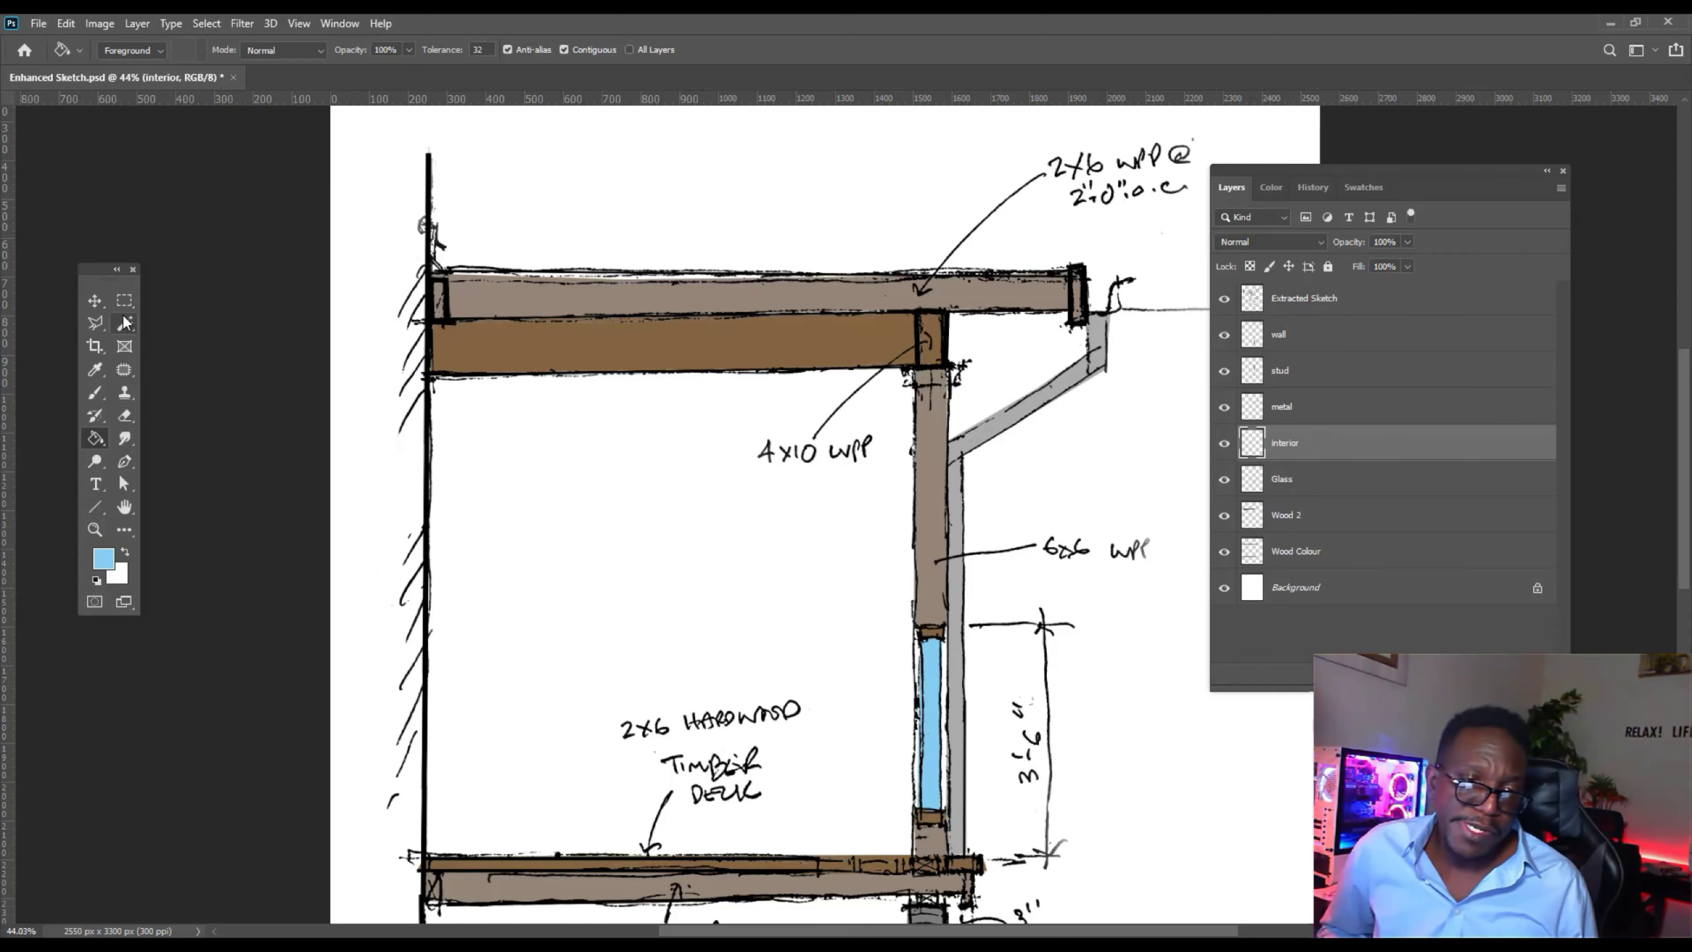
Outline the interior space between the wall, the 4x10 WPP beam, the post and the deck with the Polygonal Lasso.
click(96, 324)
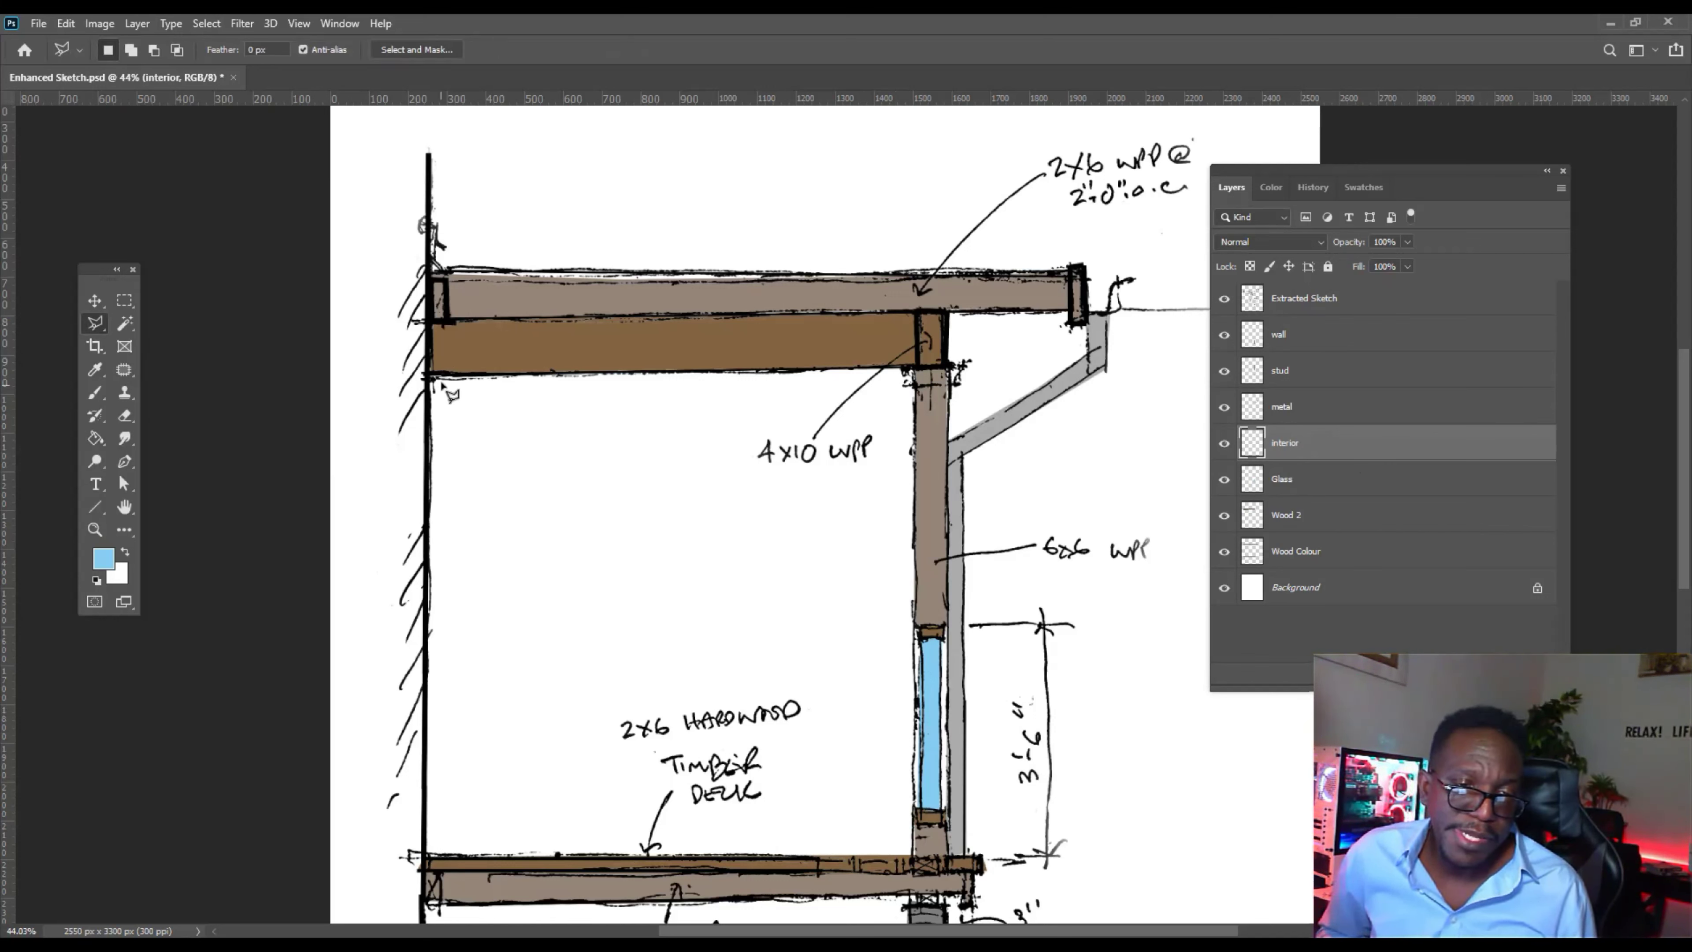
click(427, 377)
click(916, 368)
click(912, 856)
click(425, 855)
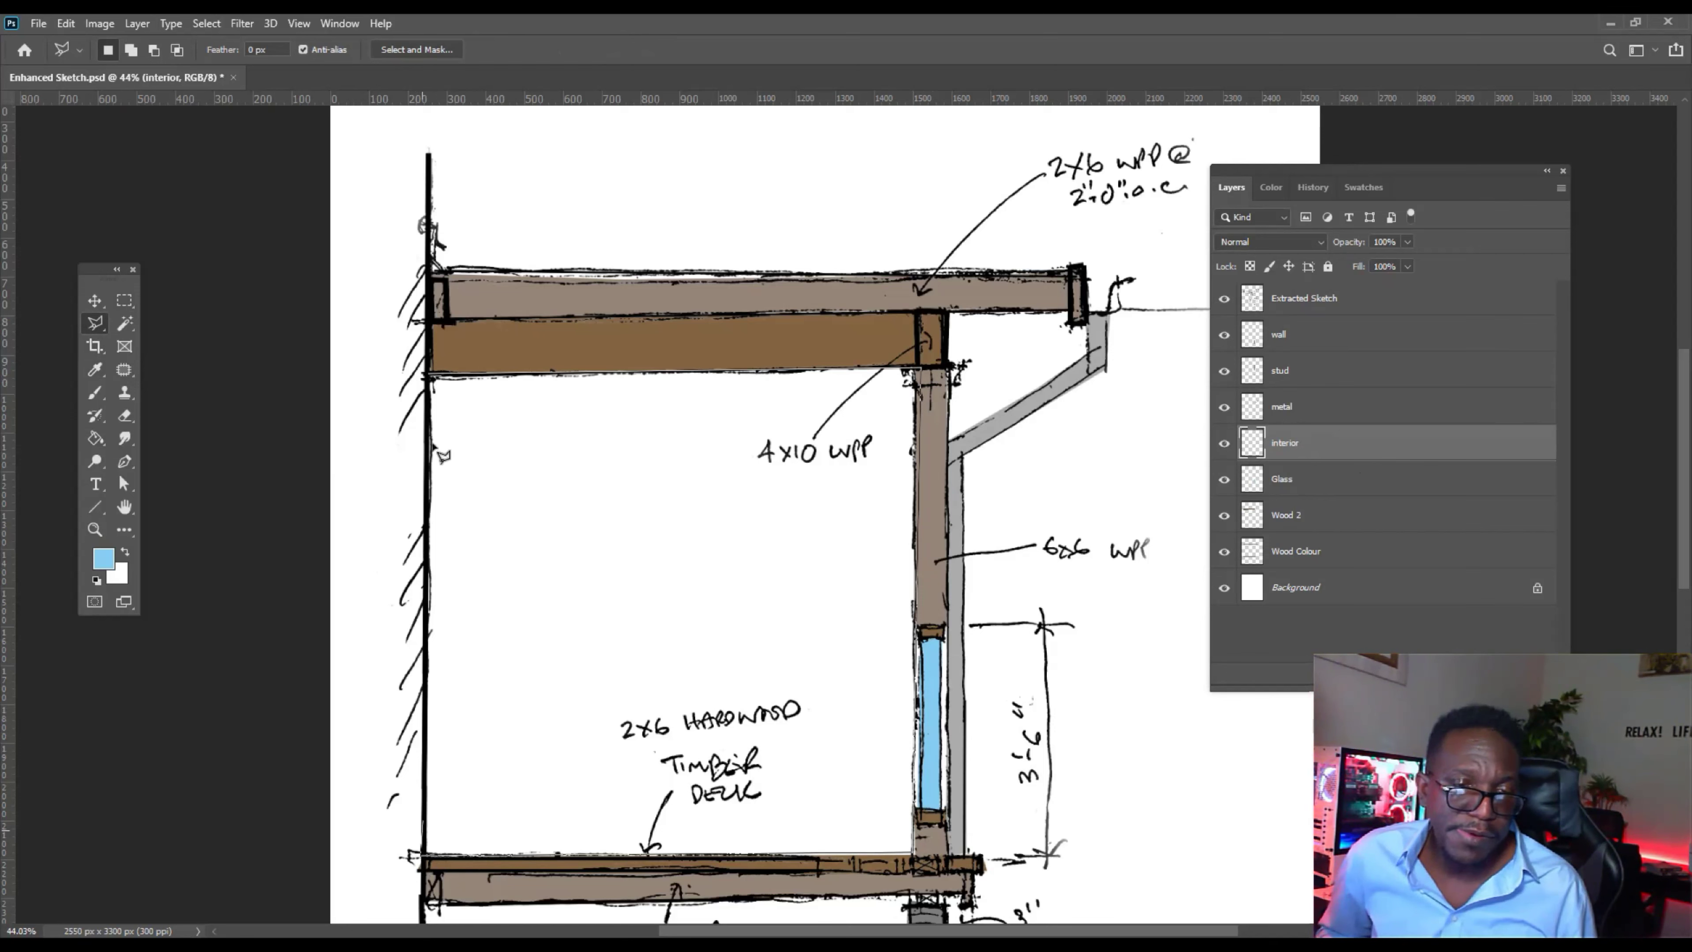
click(427, 377)
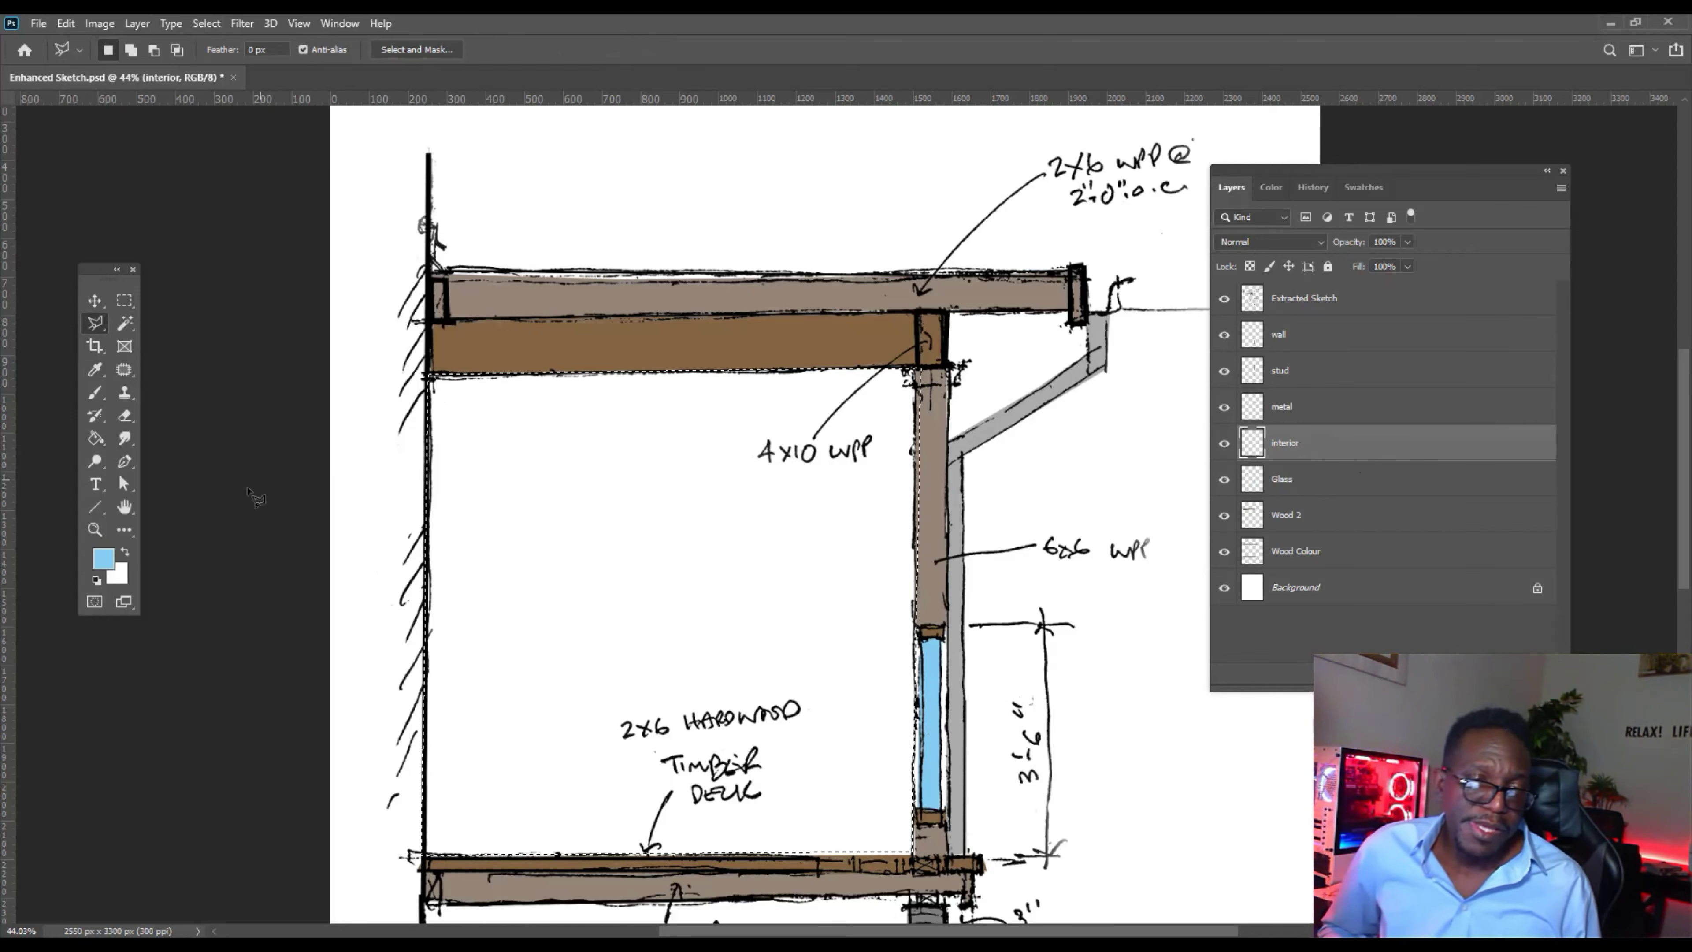
Switch from the Paint Bucket to the Gradient tool, keeping light blue as foreground and white as background colour.
click(94, 442)
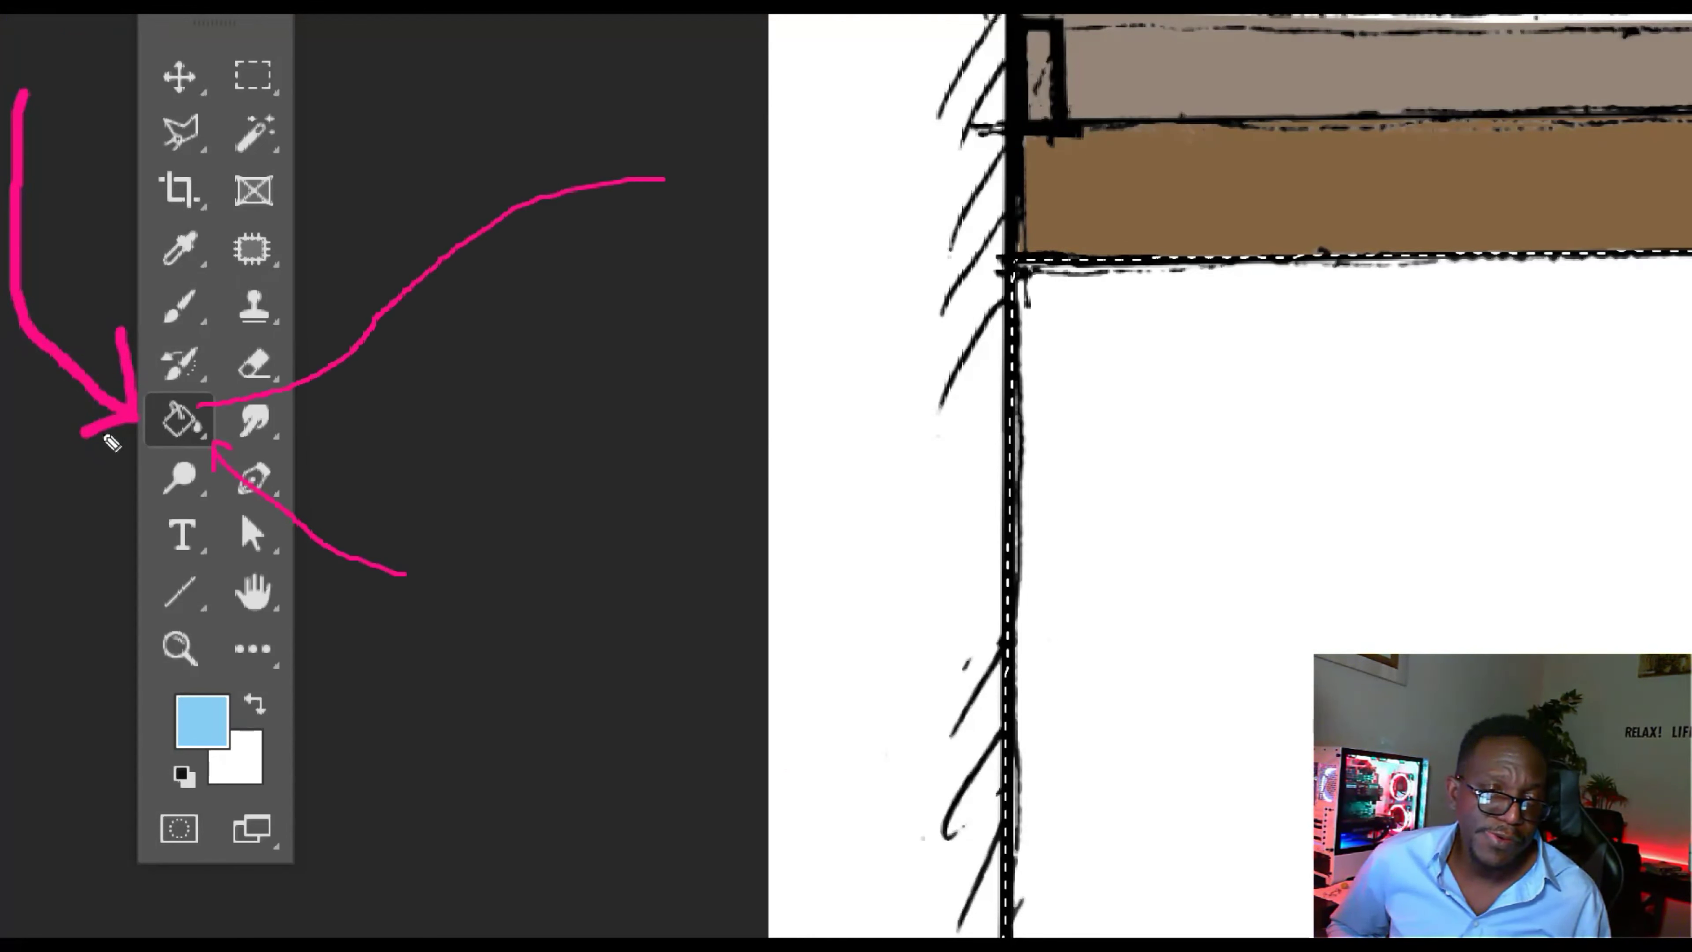
key(ctrl+d)
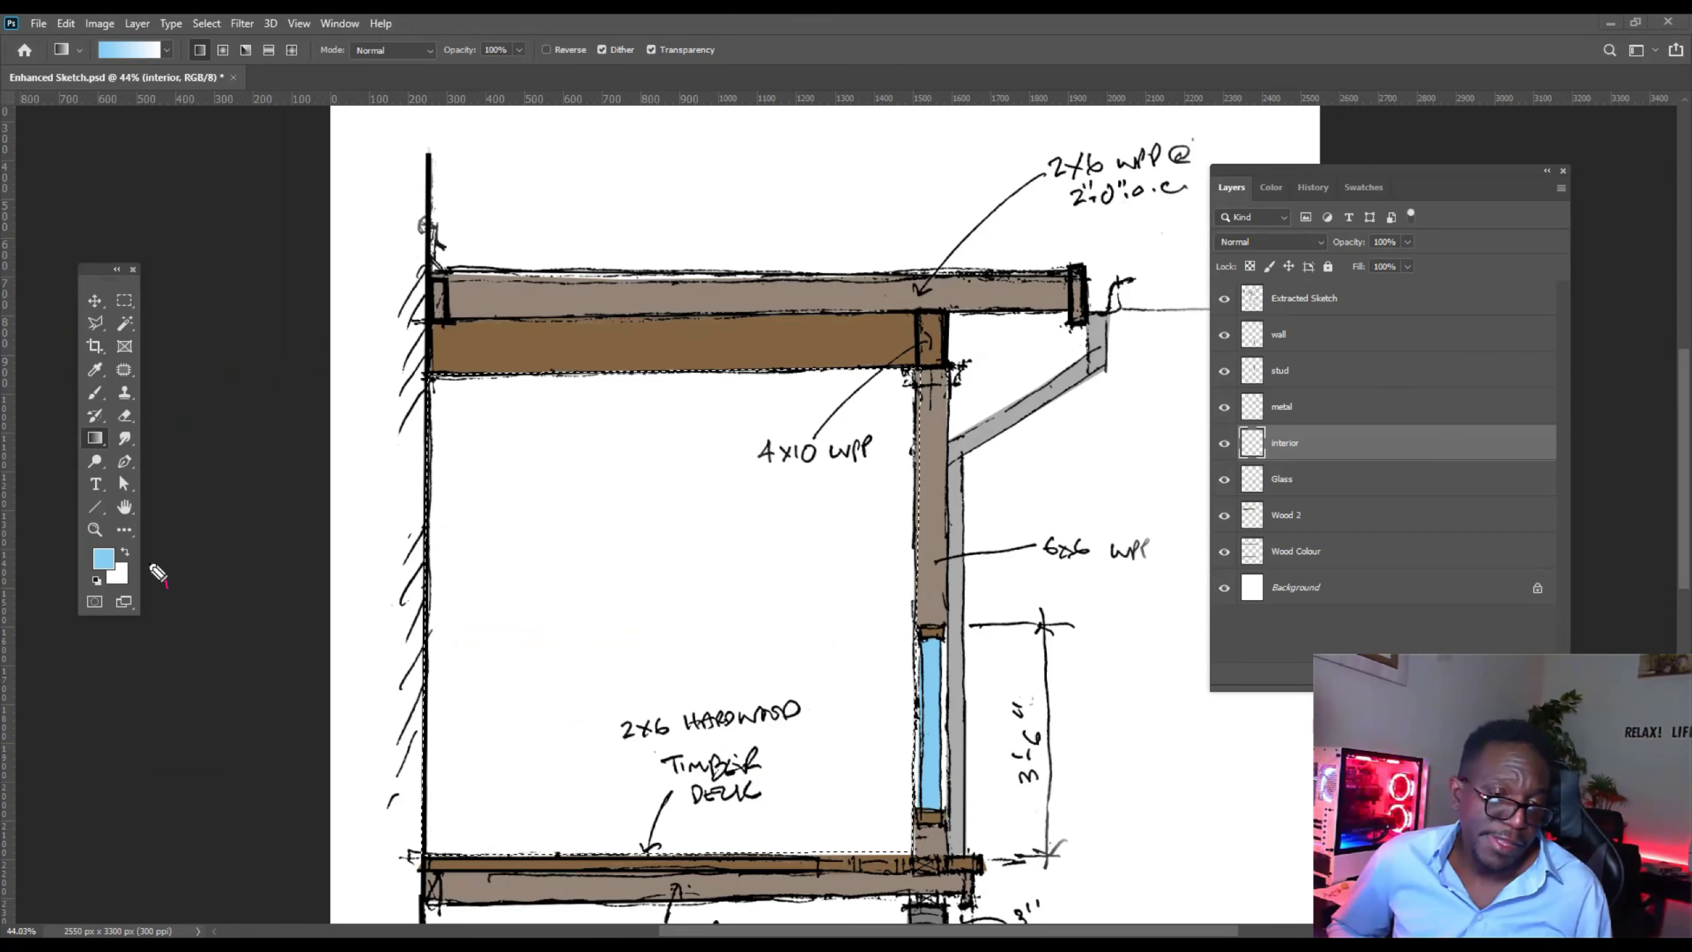
mouse_move(167, 587)
mouse_down()
mouse_move(112, 536)
mouse_move(75, 564)
mouse_move(94, 591)
mouse_up()
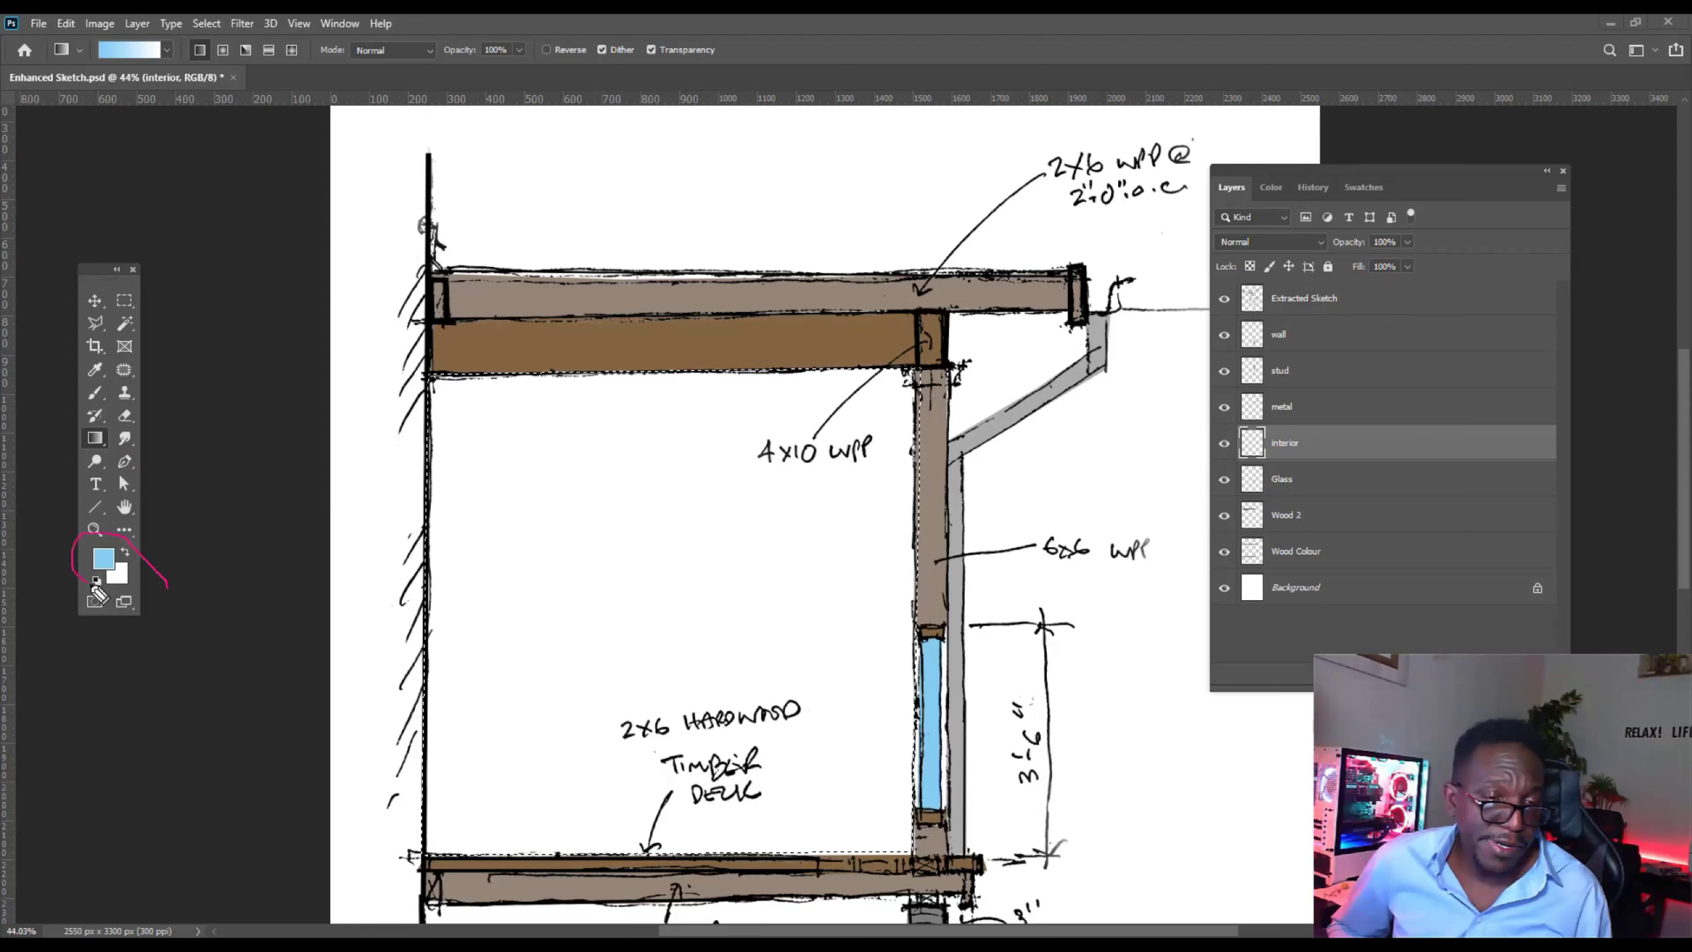
drag(94, 590, 158, 579)
drag(100, 560, 115, 583)
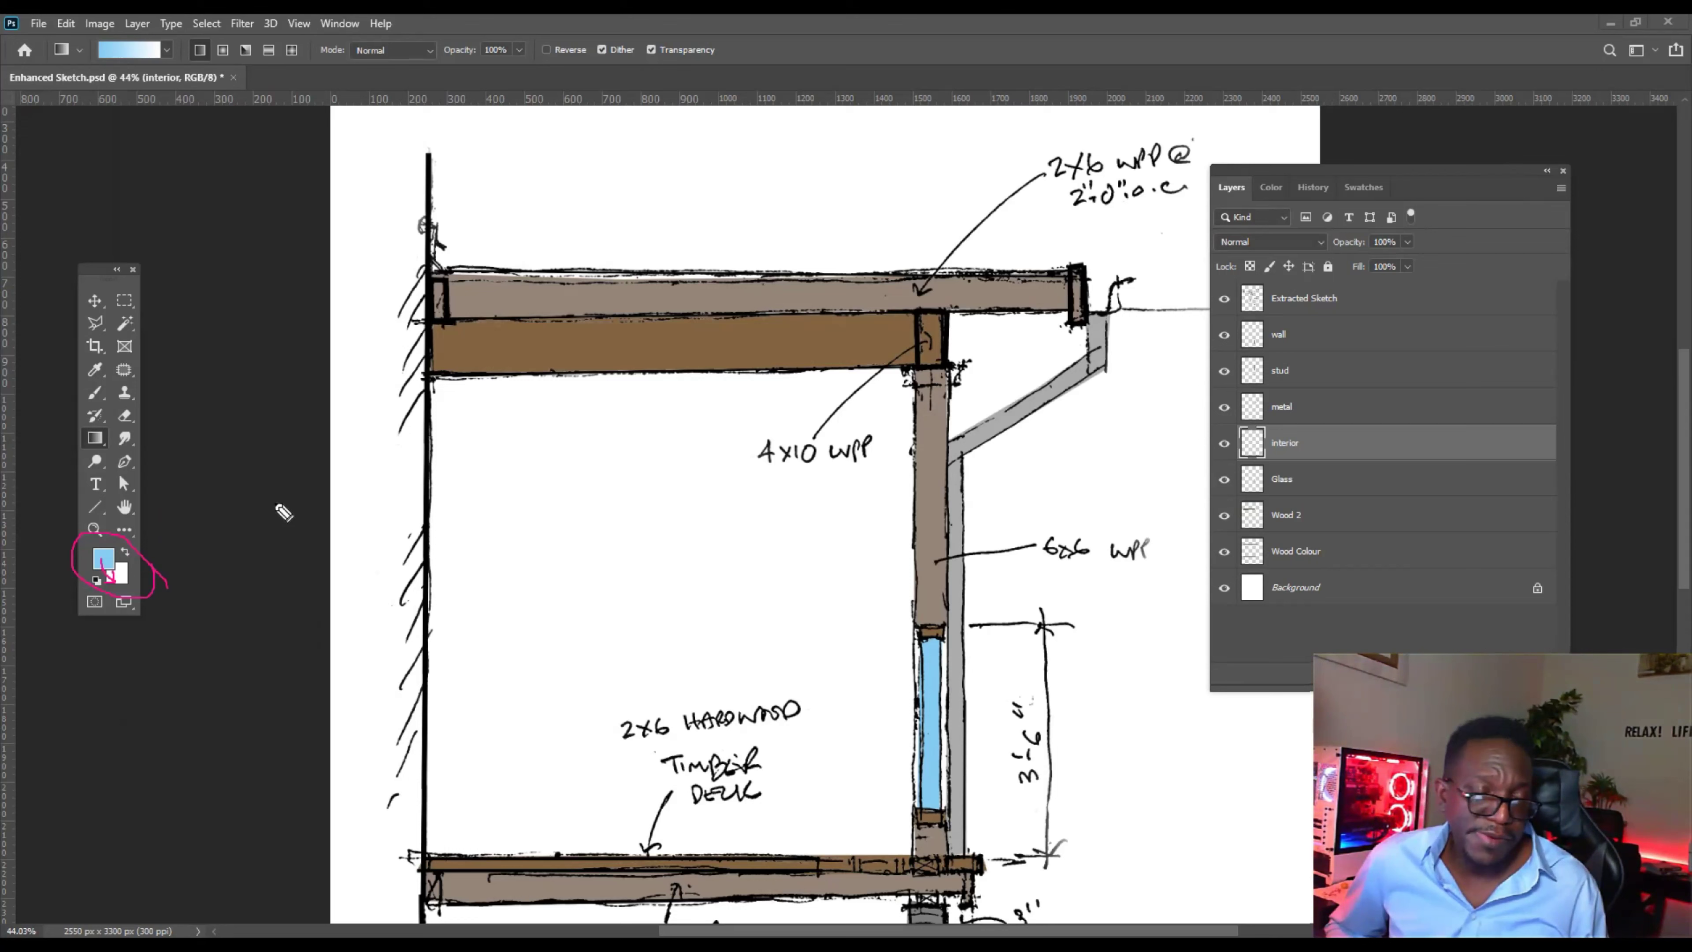
key(e)
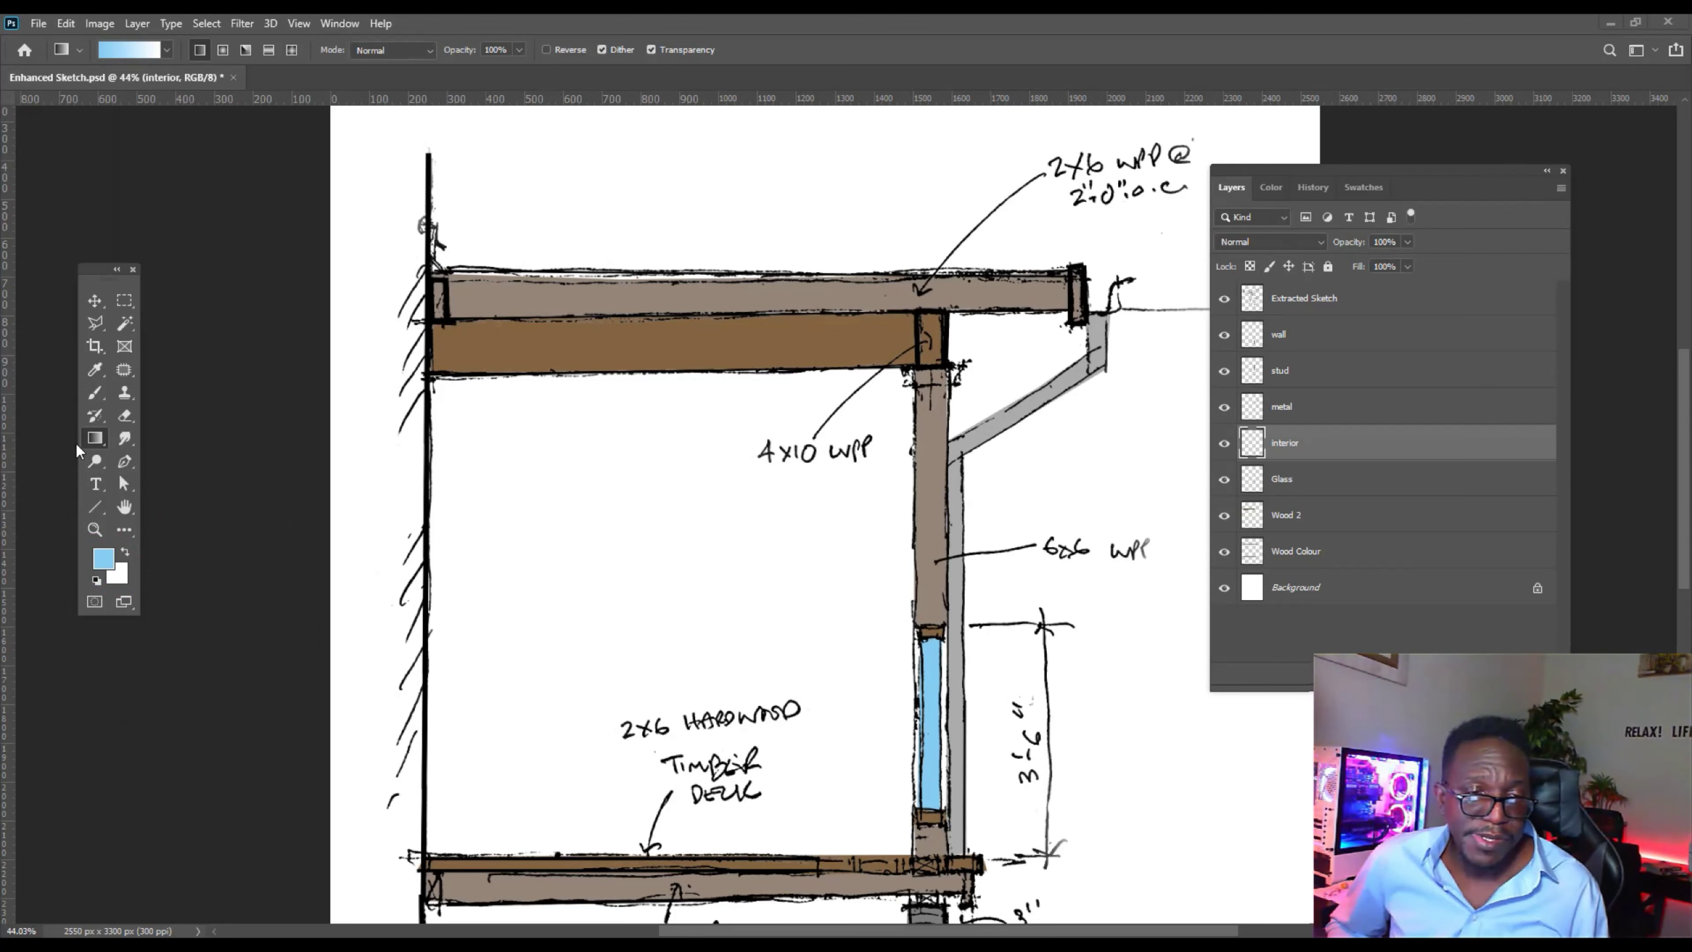
Try a diagonal light-blue-to-white gradient across the interior selection, running from below the 4x10 WPP beam towards the base of the wall.
ctrl+click(1252, 443)
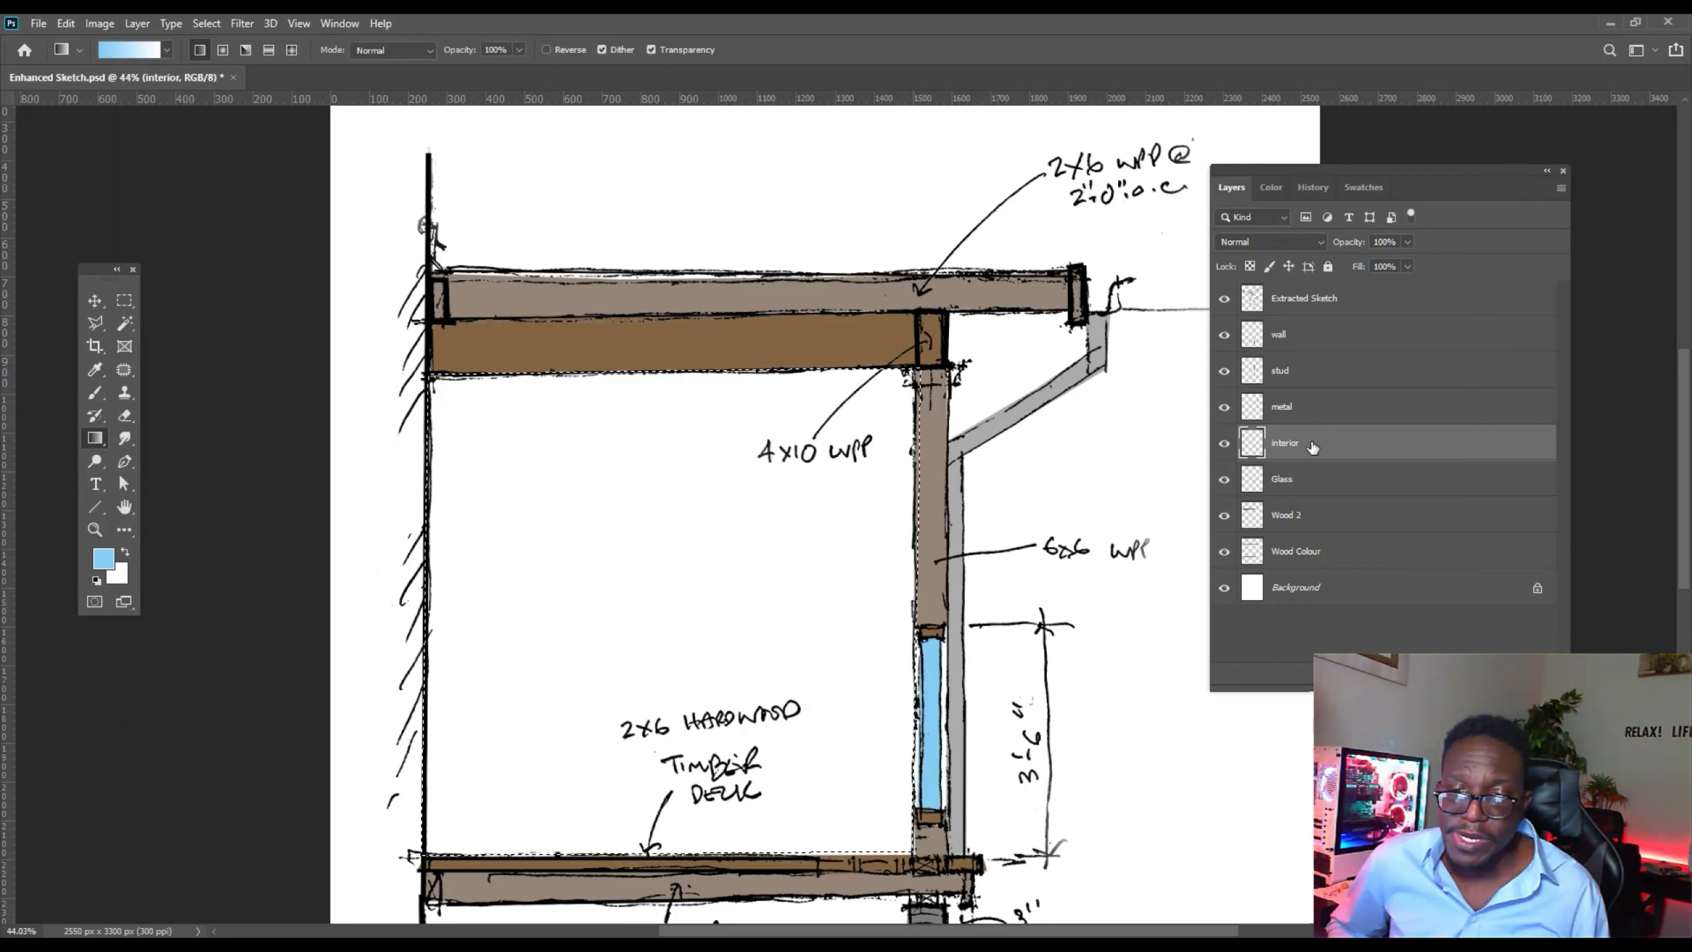
drag(748, 407, 498, 732)
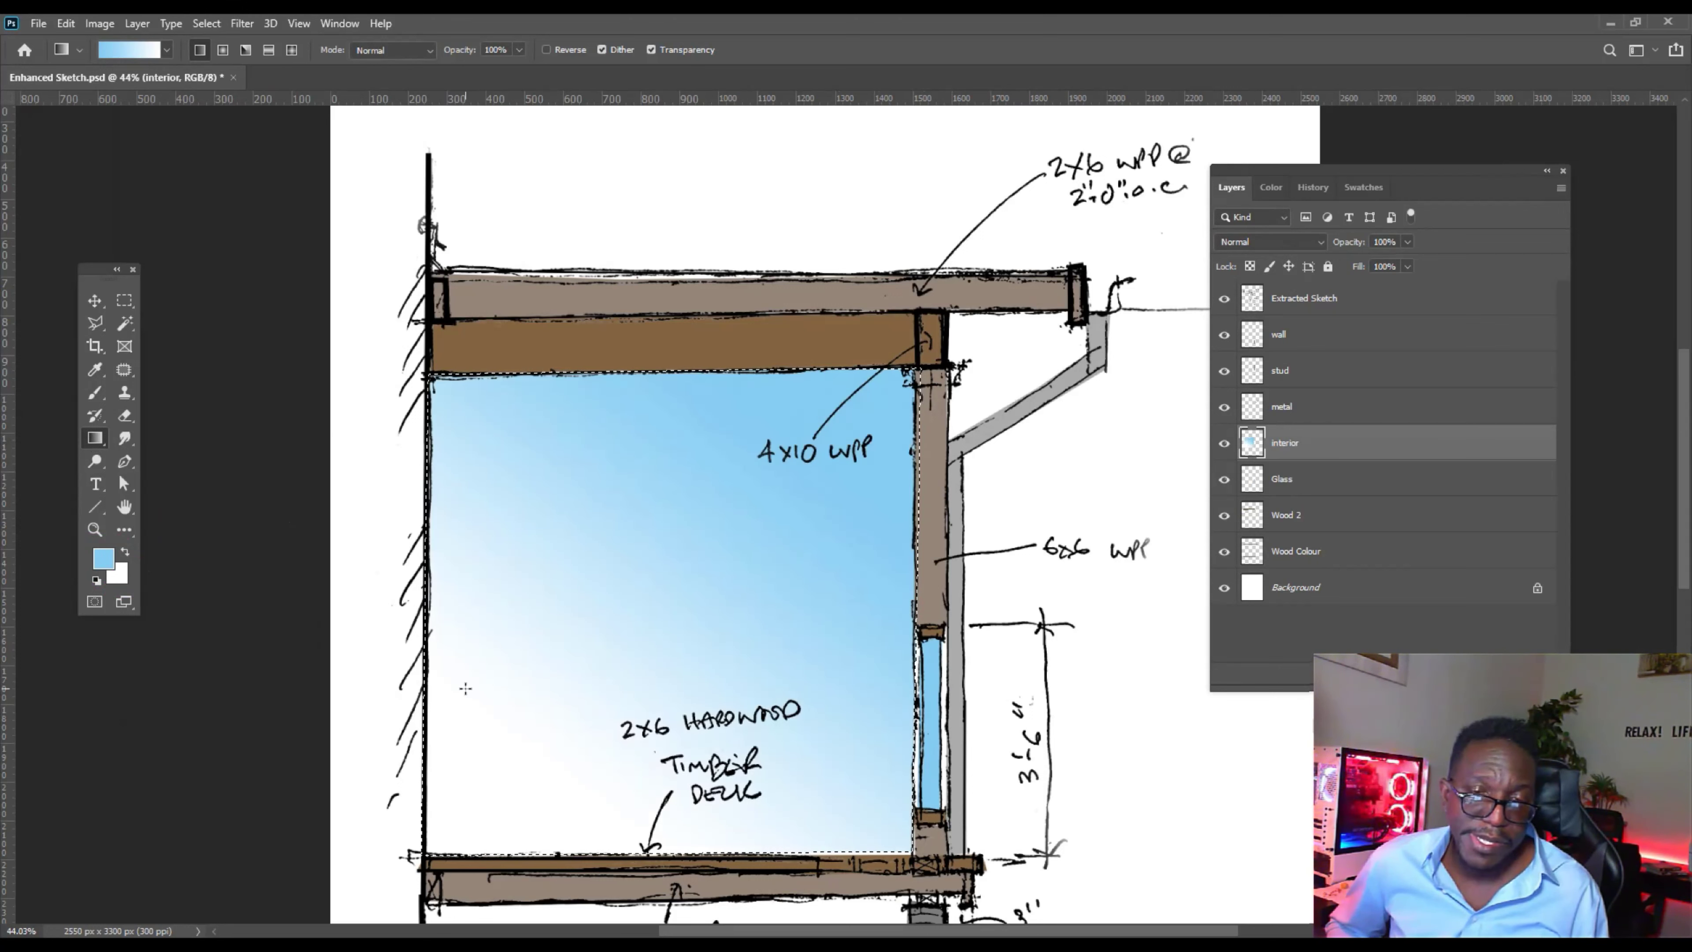
mouse_move(108, 557)
mouse_down()
mouse_move(567, 358)
mouse_move(706, 432)
mouse_move(654, 444)
mouse_move(711, 440)
mouse_up()
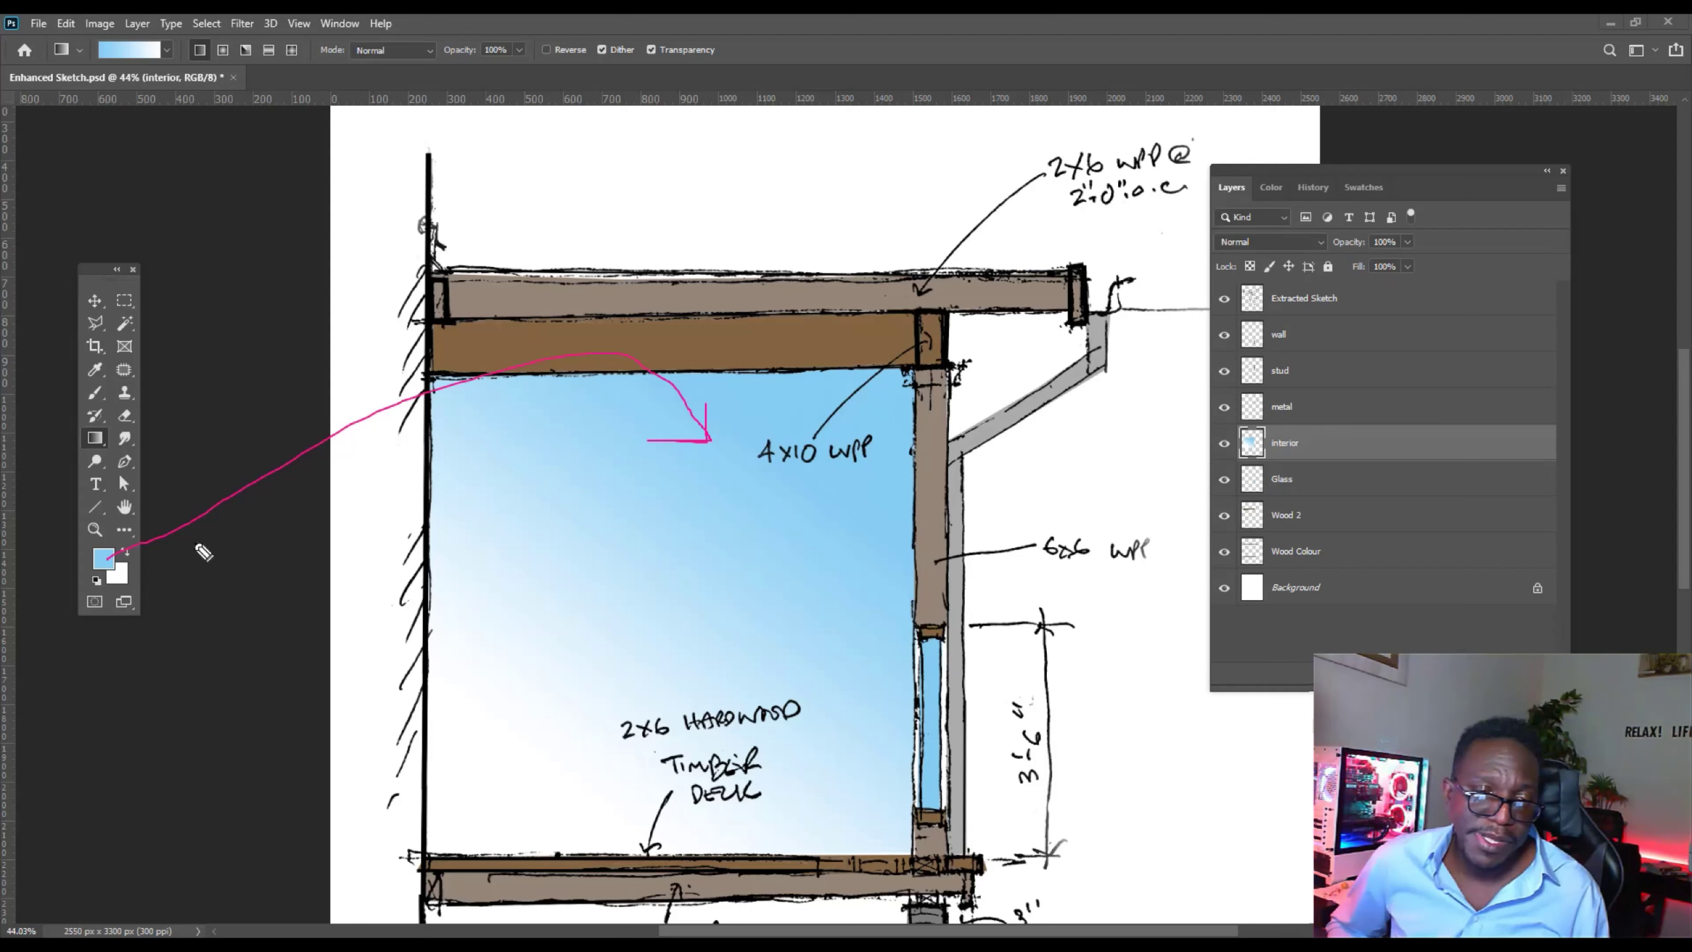
mouse_move(127, 578)
mouse_down()
mouse_move(336, 649)
mouse_move(458, 773)
mouse_up()
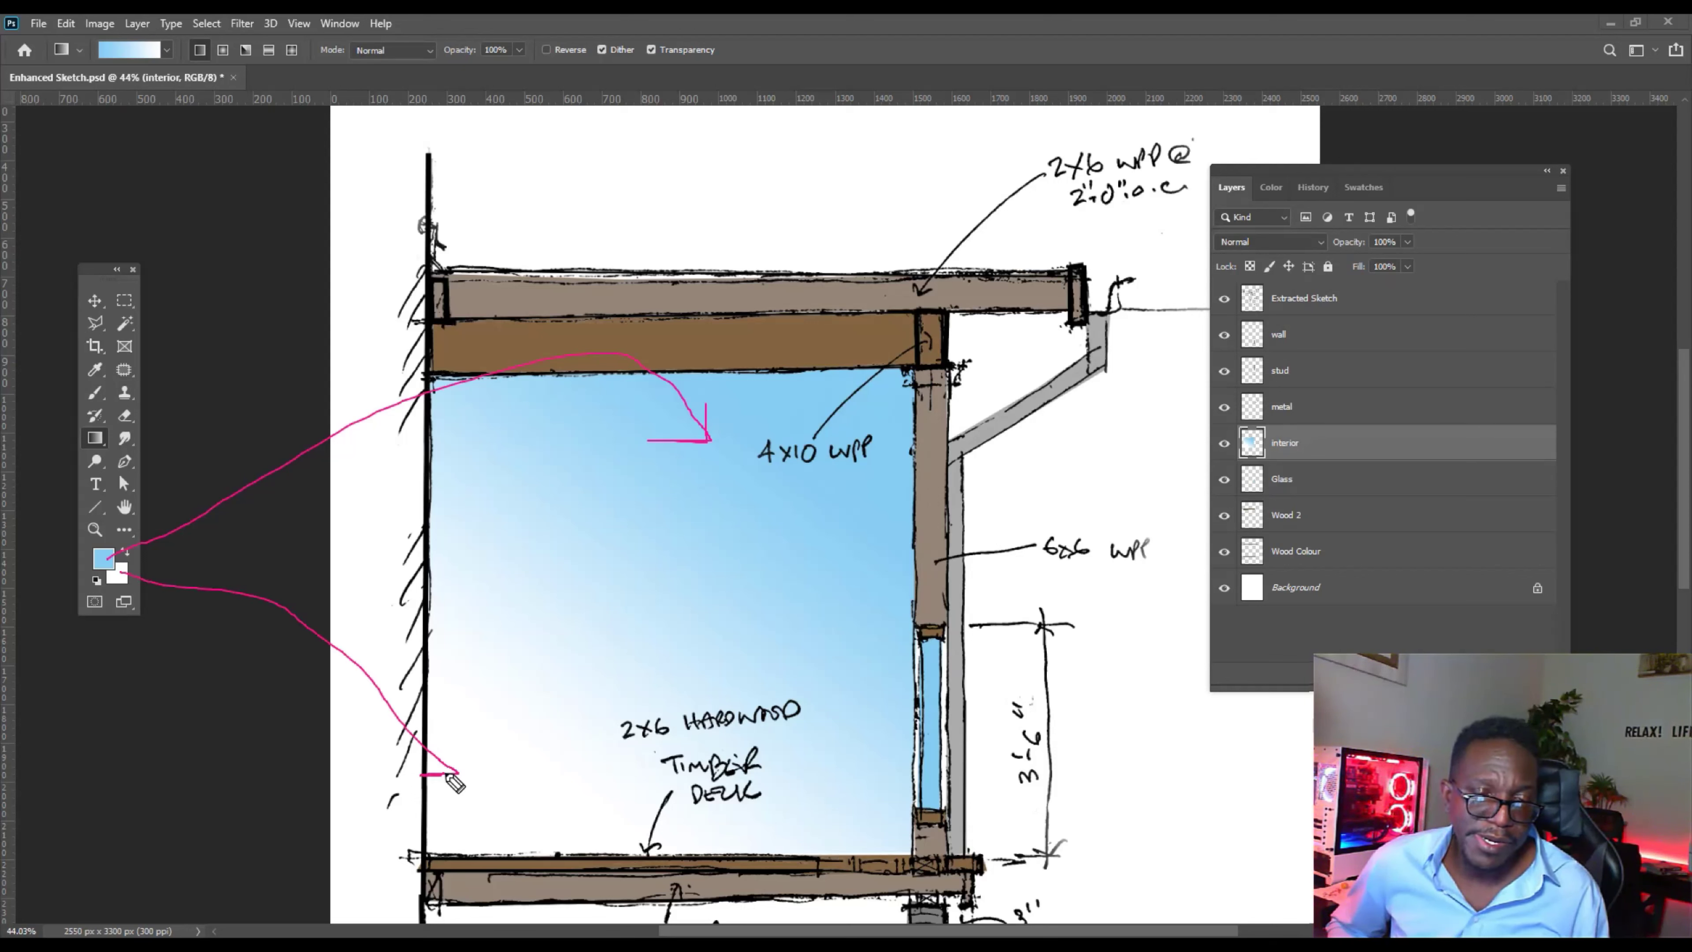
mouse_move(827, 405)
mouse_down()
mouse_move(663, 578)
mouse_move(508, 774)
mouse_up()
mouse_move(506, 698)
mouse_down()
mouse_move(512, 780)
mouse_move(593, 749)
mouse_up()
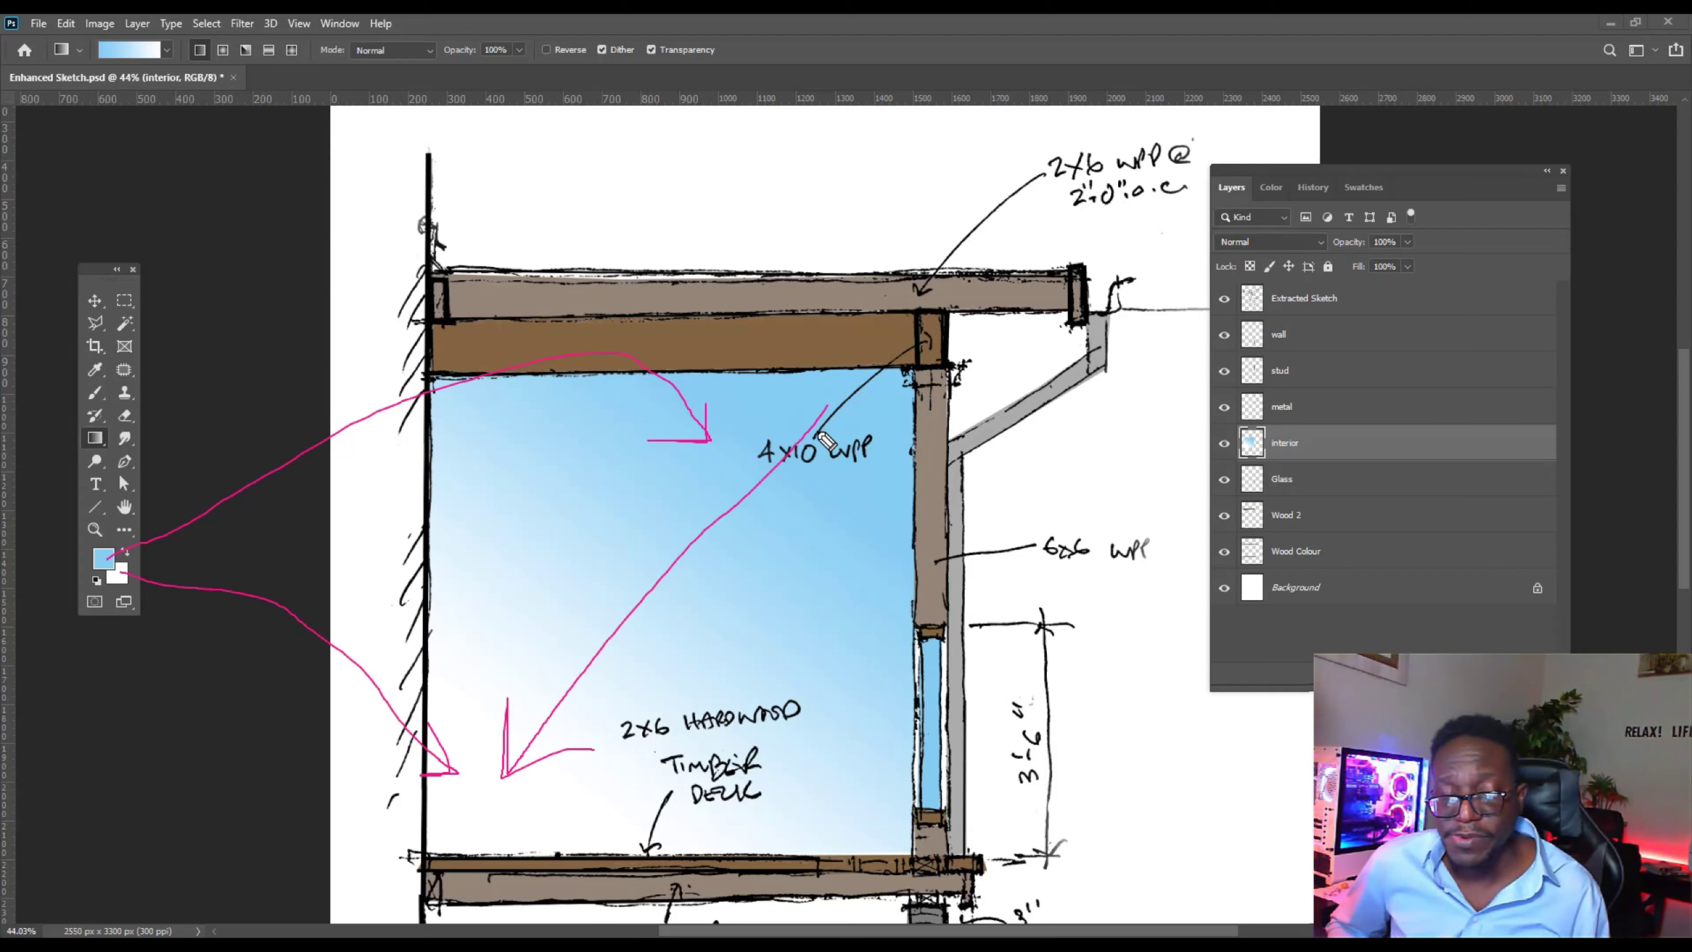
key(Escape)
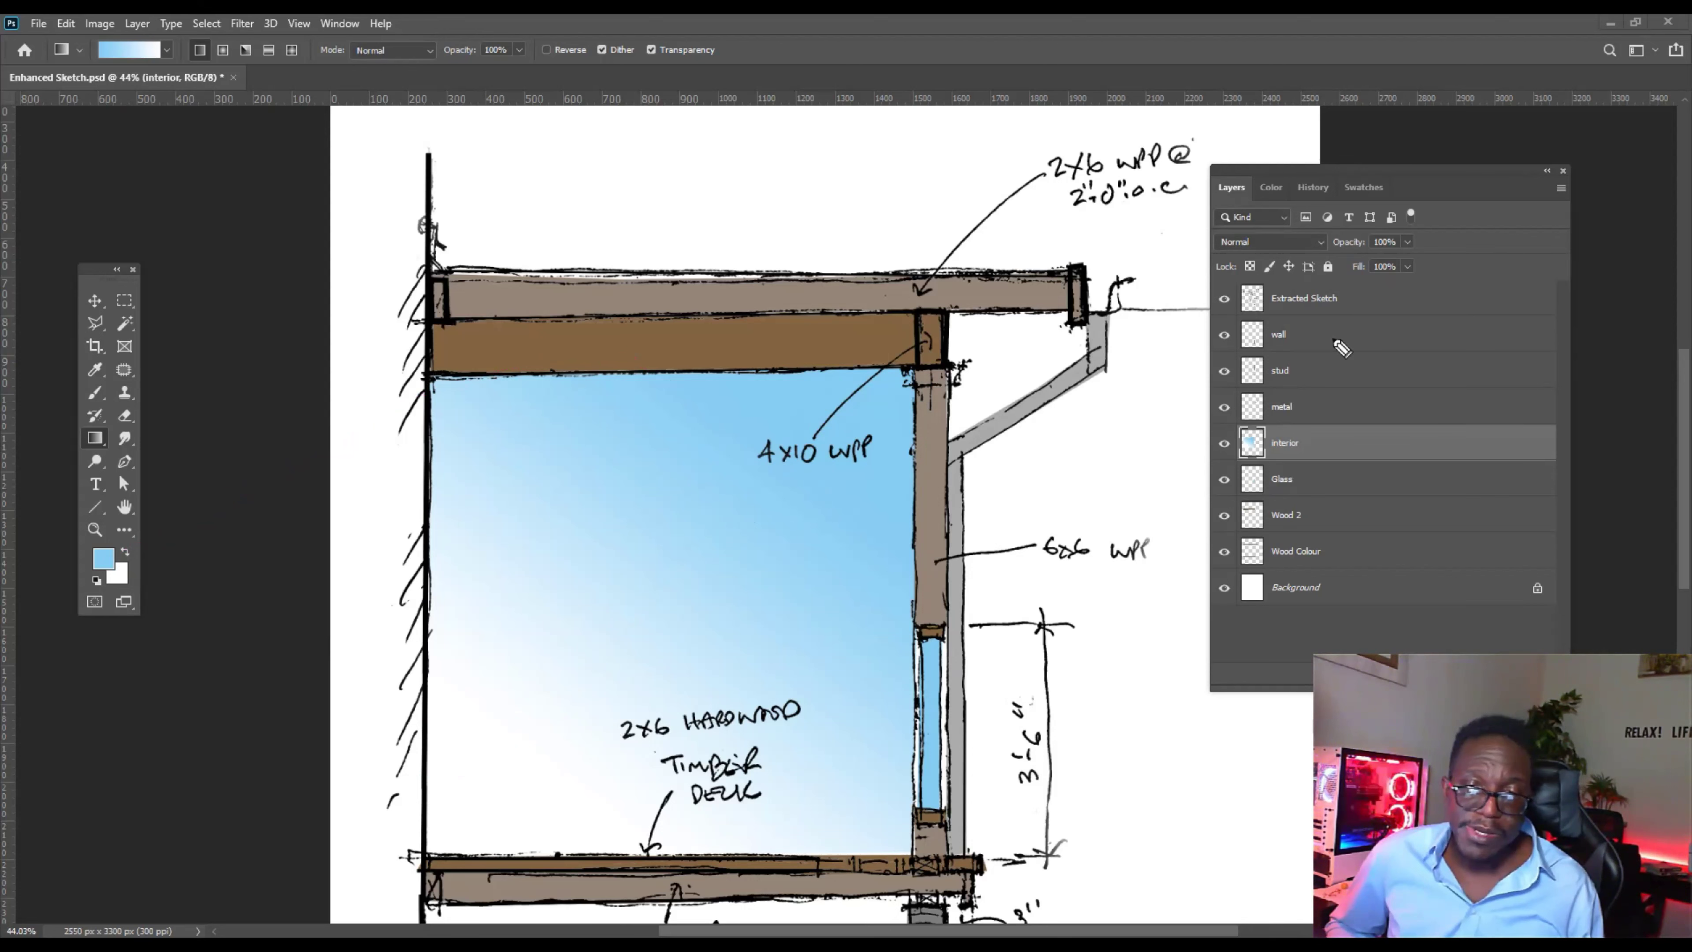
key(ctrl+z)
Try a vertical light-blue-to-white gradient in the interior selection, running from the beam down towards the deck, and undo it.
drag(621, 382, 614, 700)
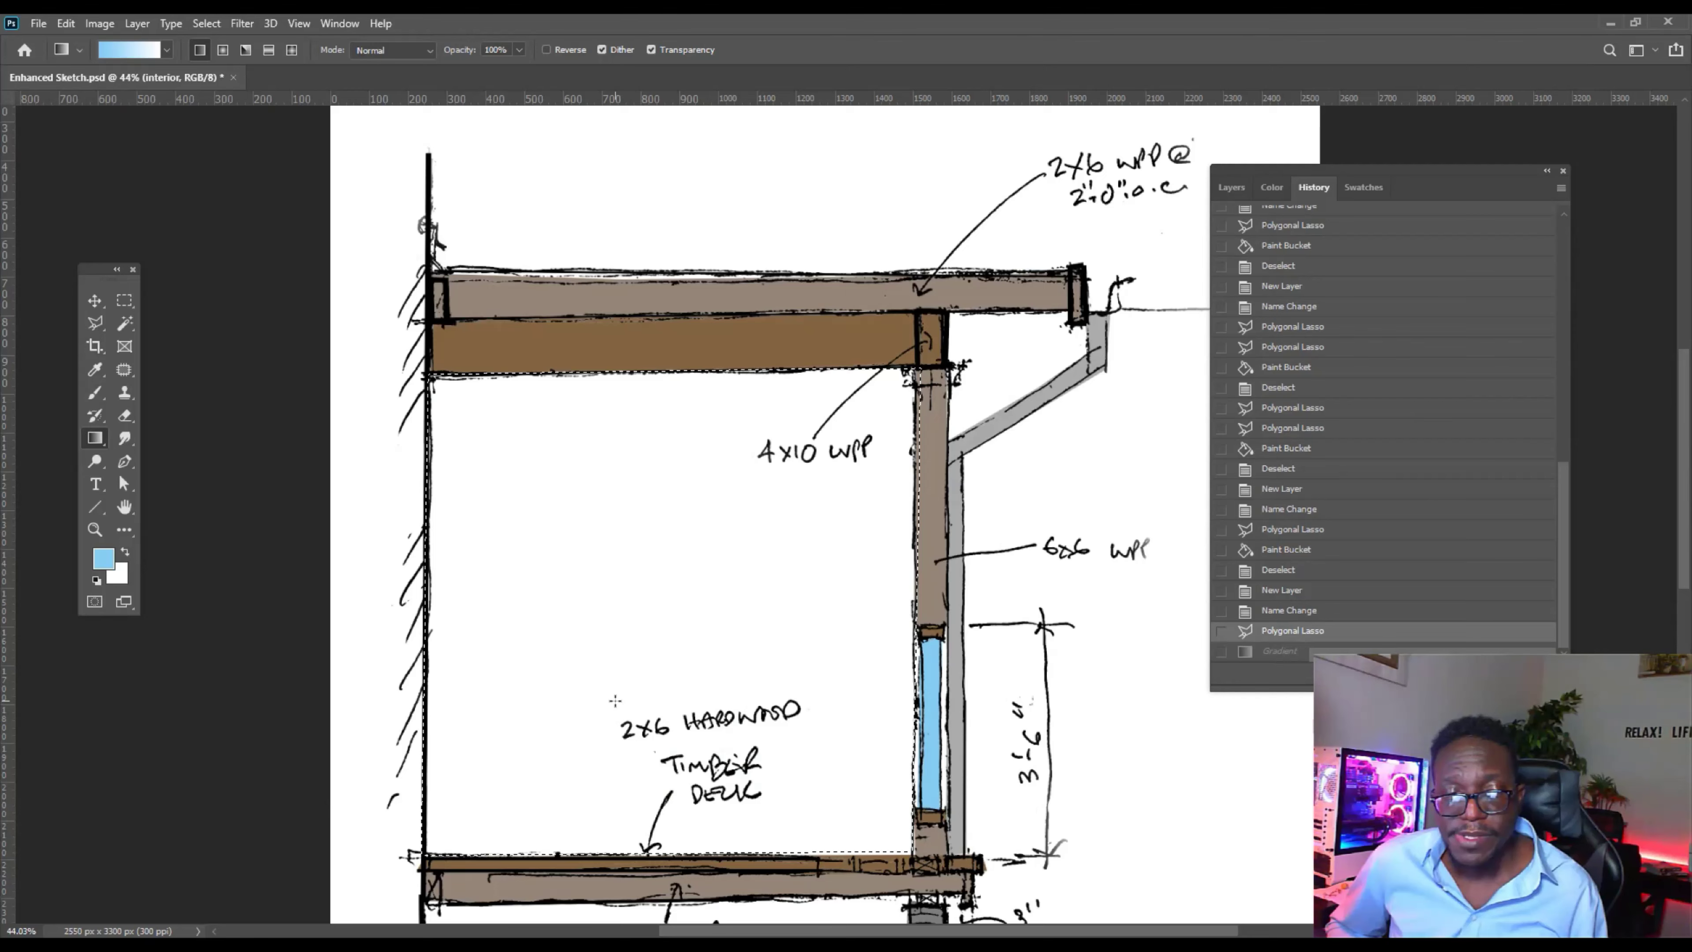
key(ctrl+shift+z)
key(ctrl+z)
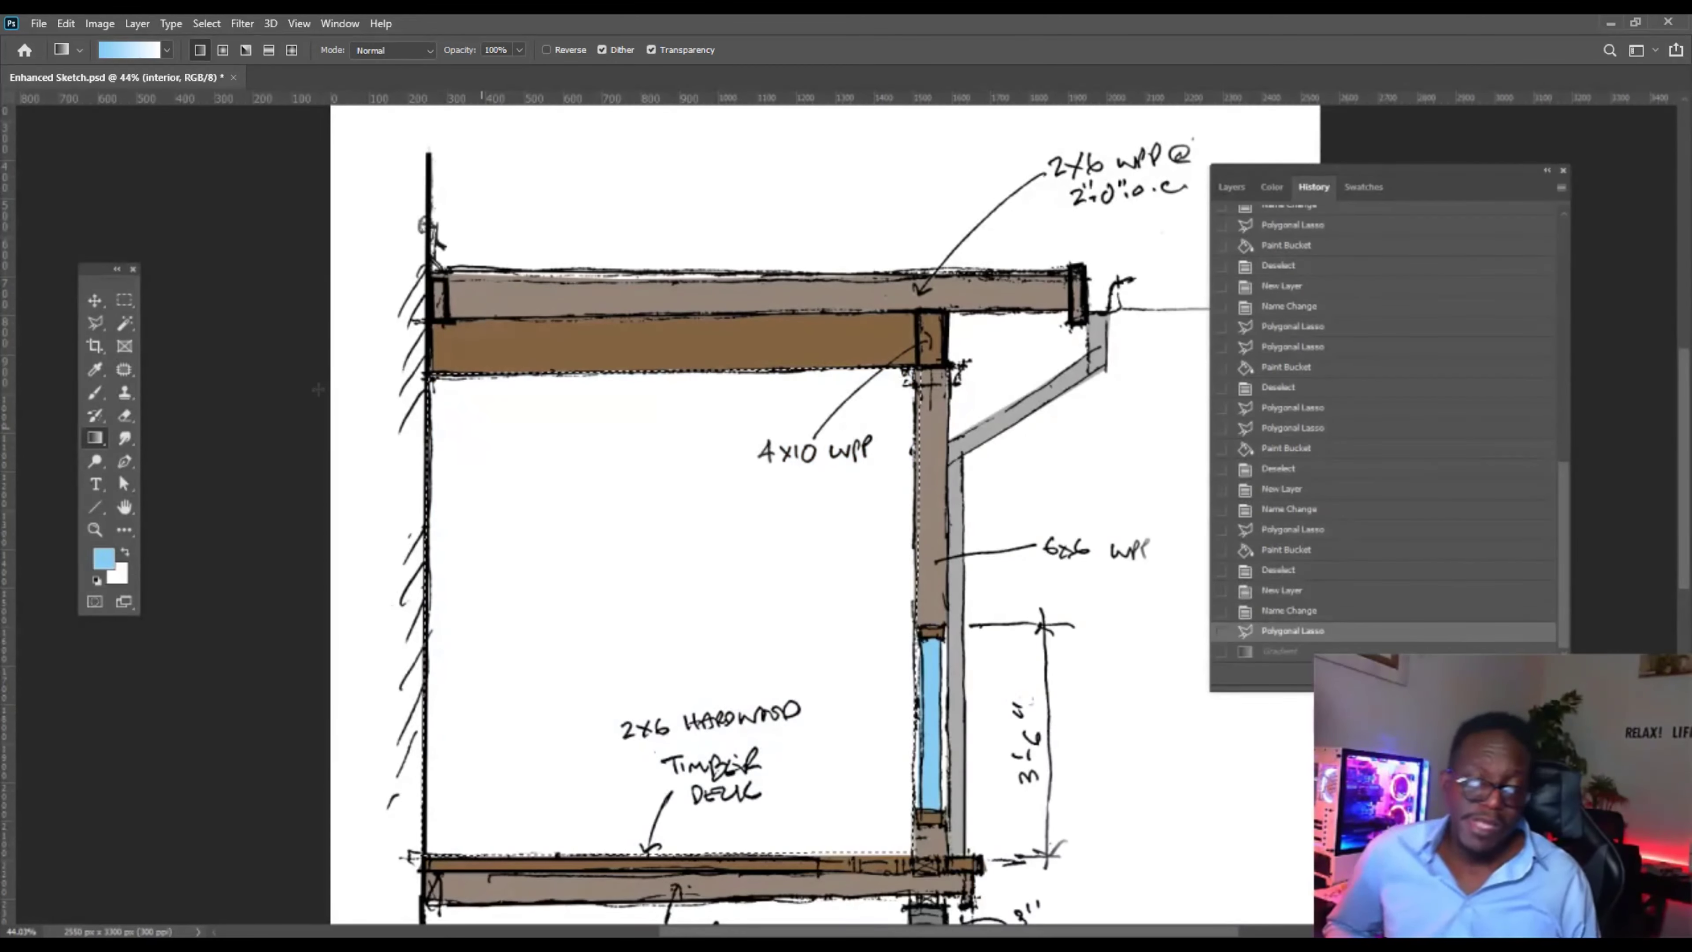
drag(263, 470, 110, 553)
drag(193, 657, 125, 598)
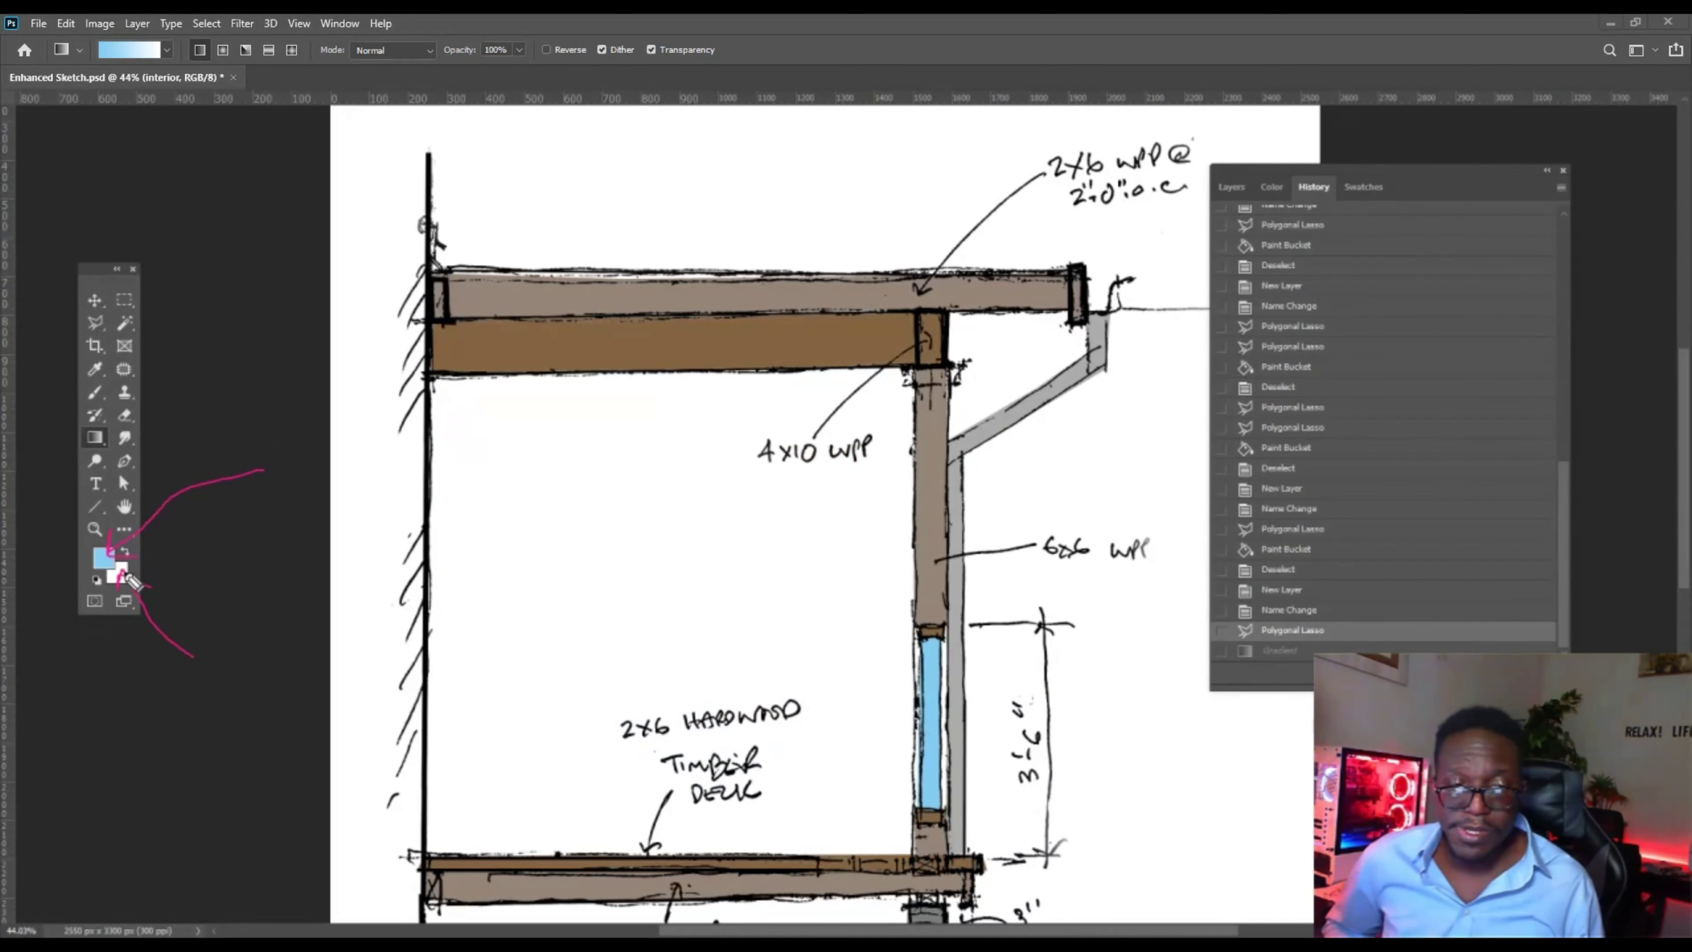
key(Escape)
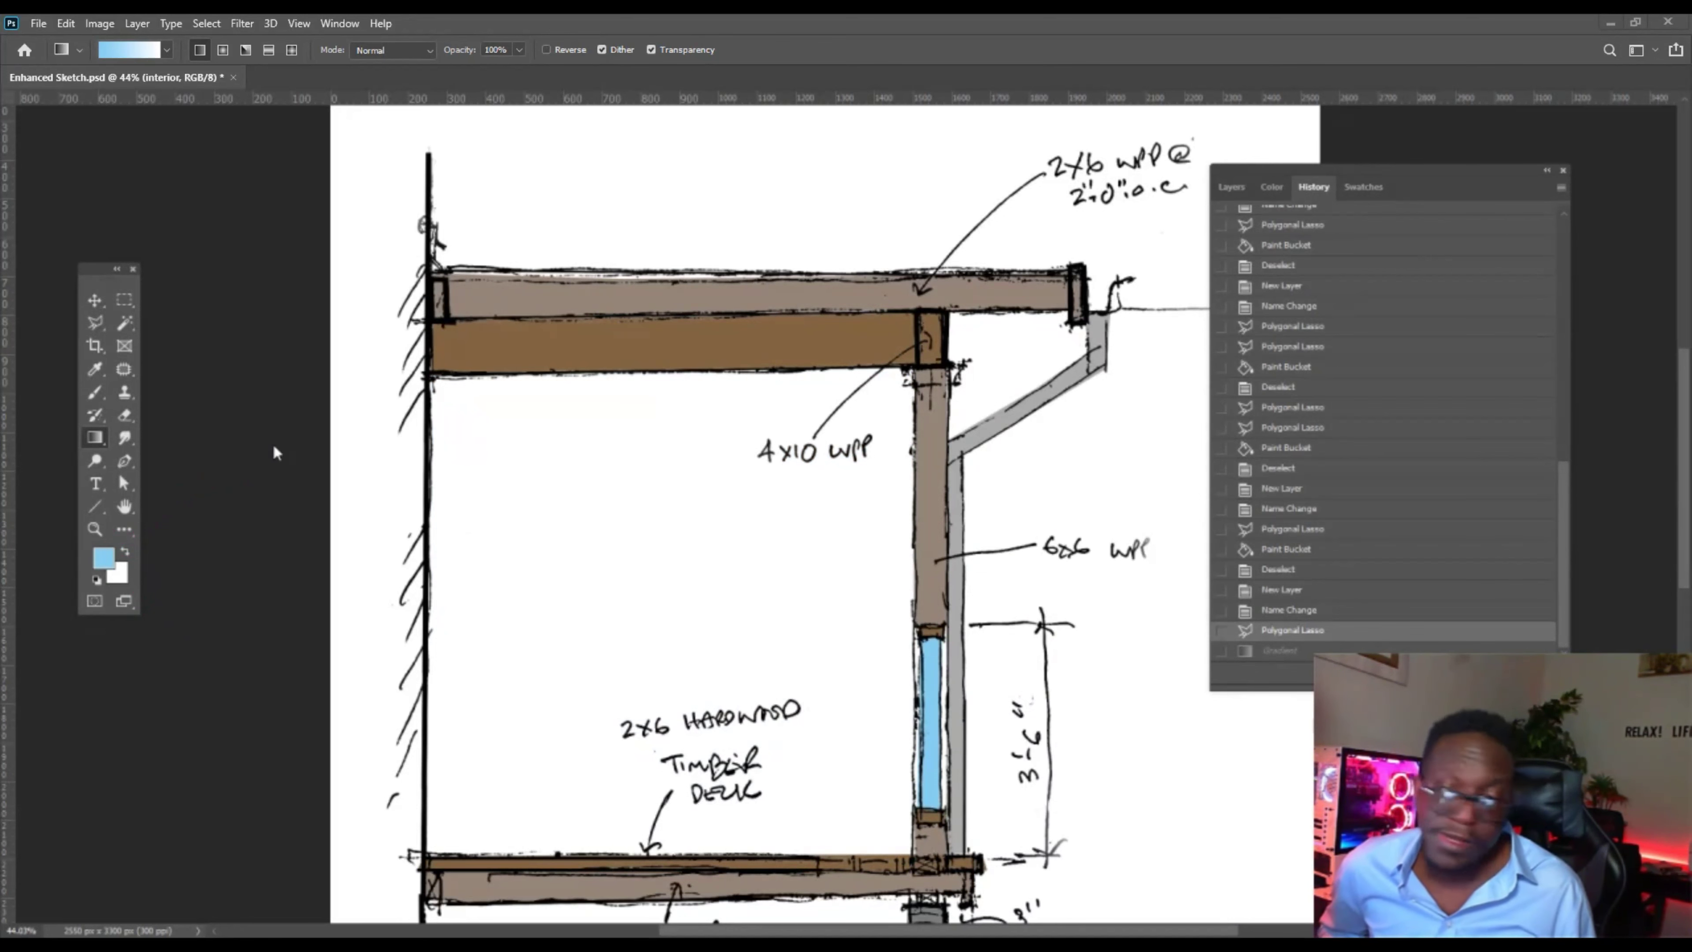
Pick the light orange from the Pastel swatches and swap the colours so that it becomes the background and white the foreground.
click(1357, 187)
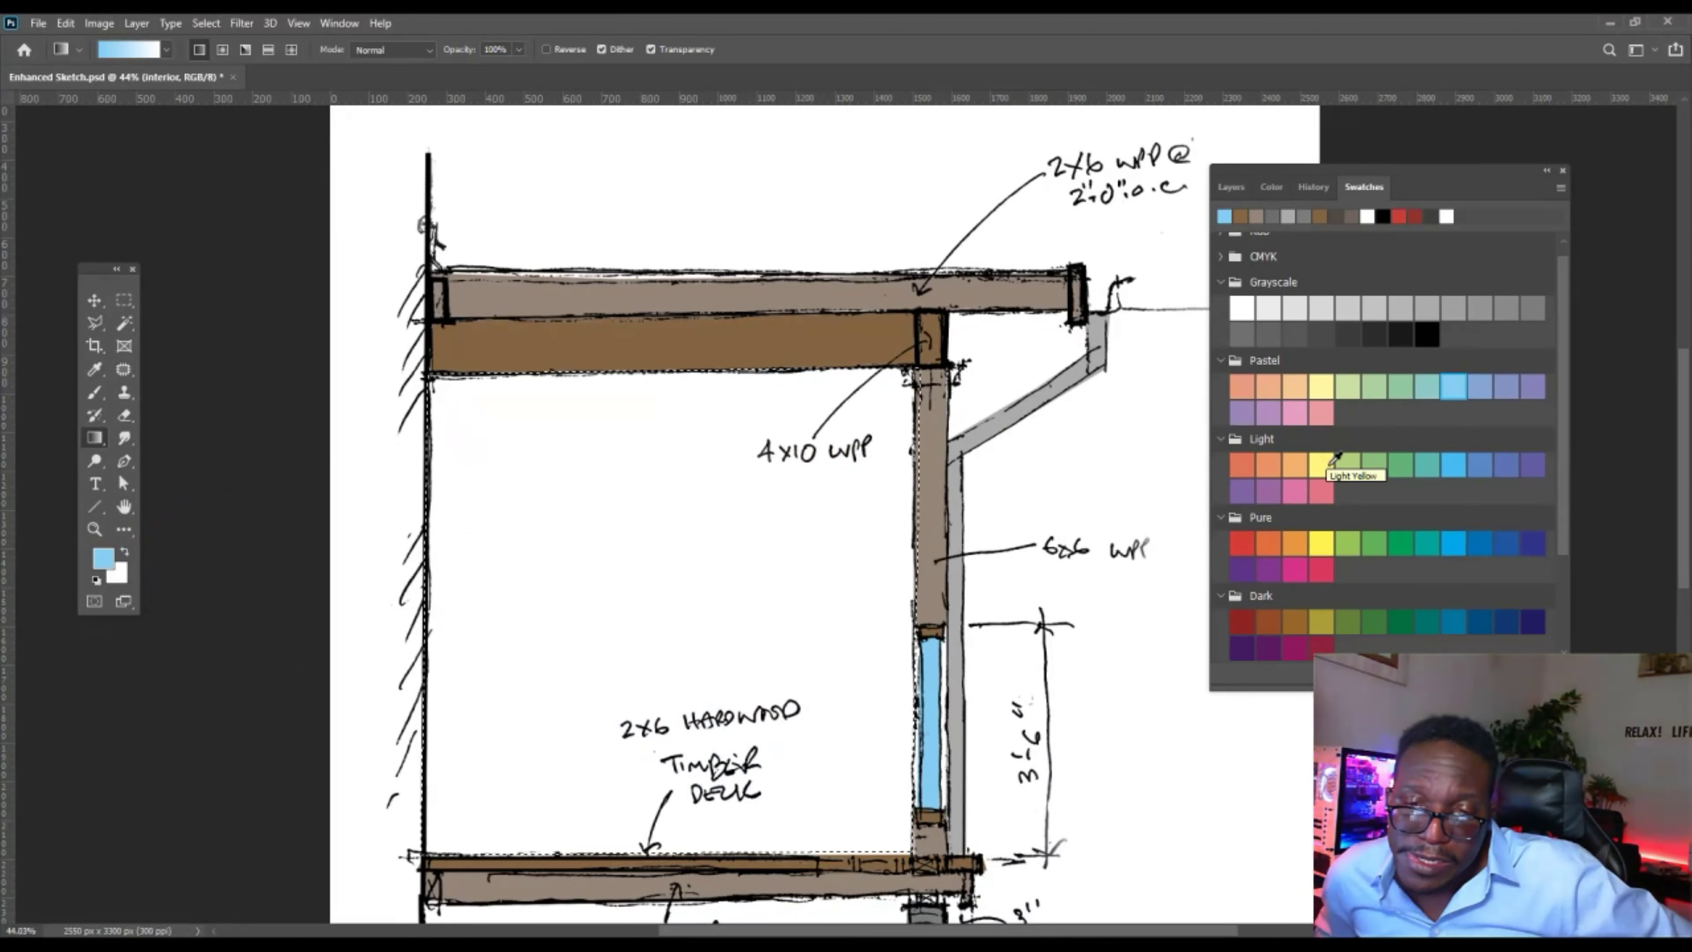
scroll(1325, 507, down, 3)
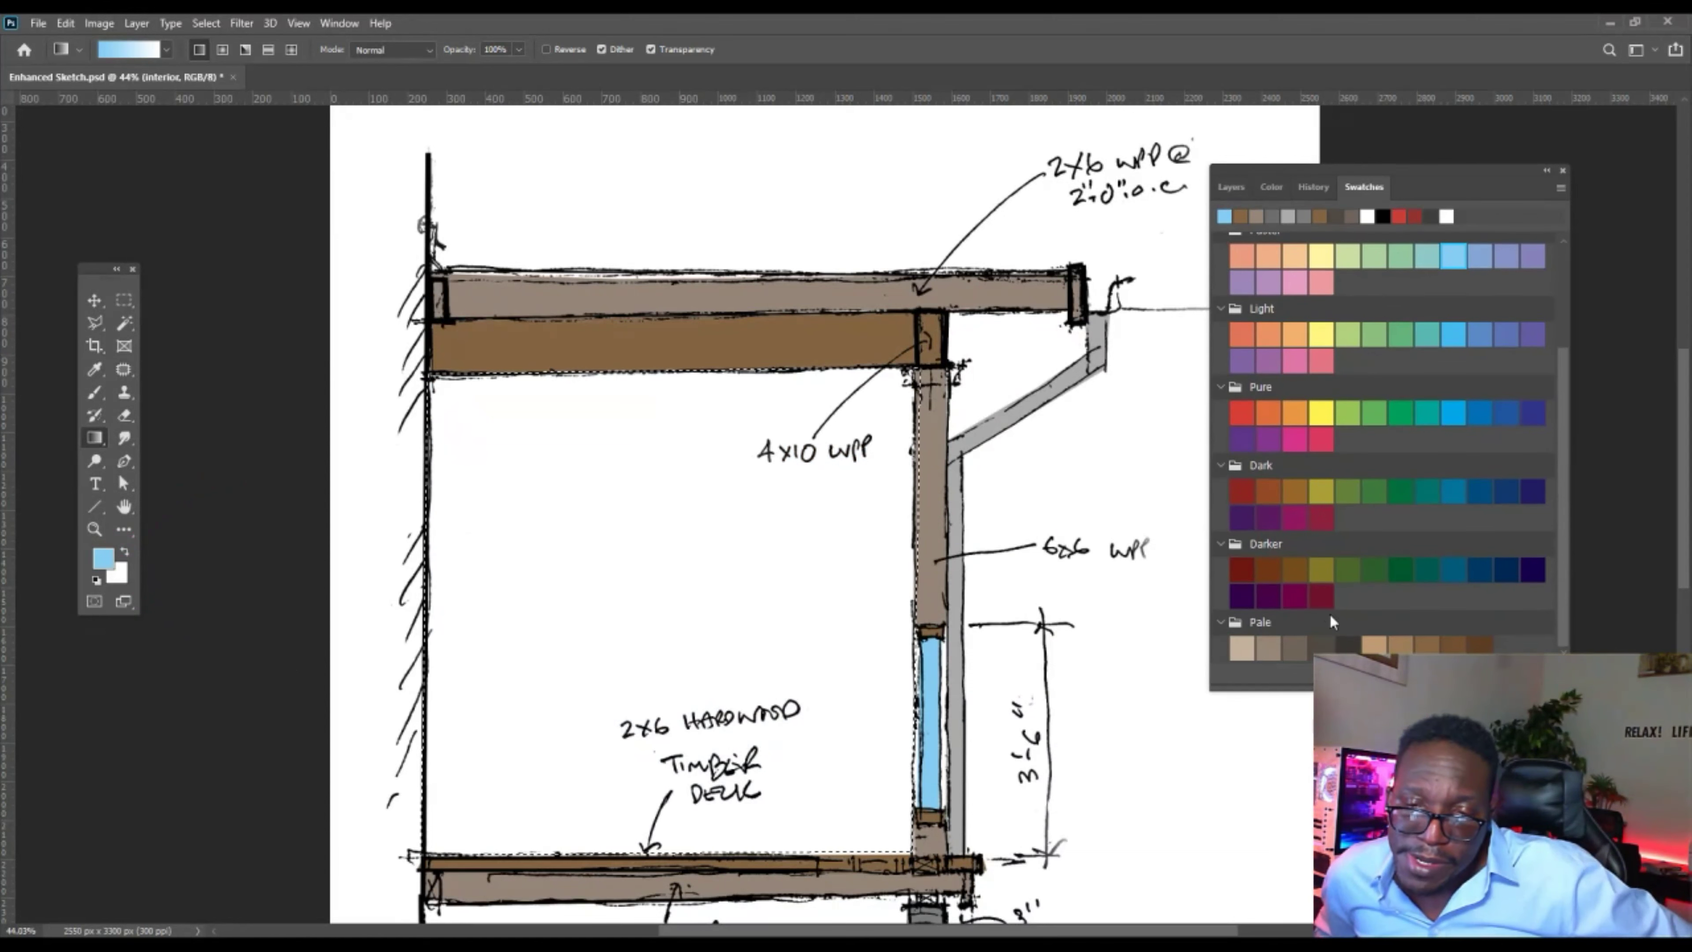
click(1246, 644)
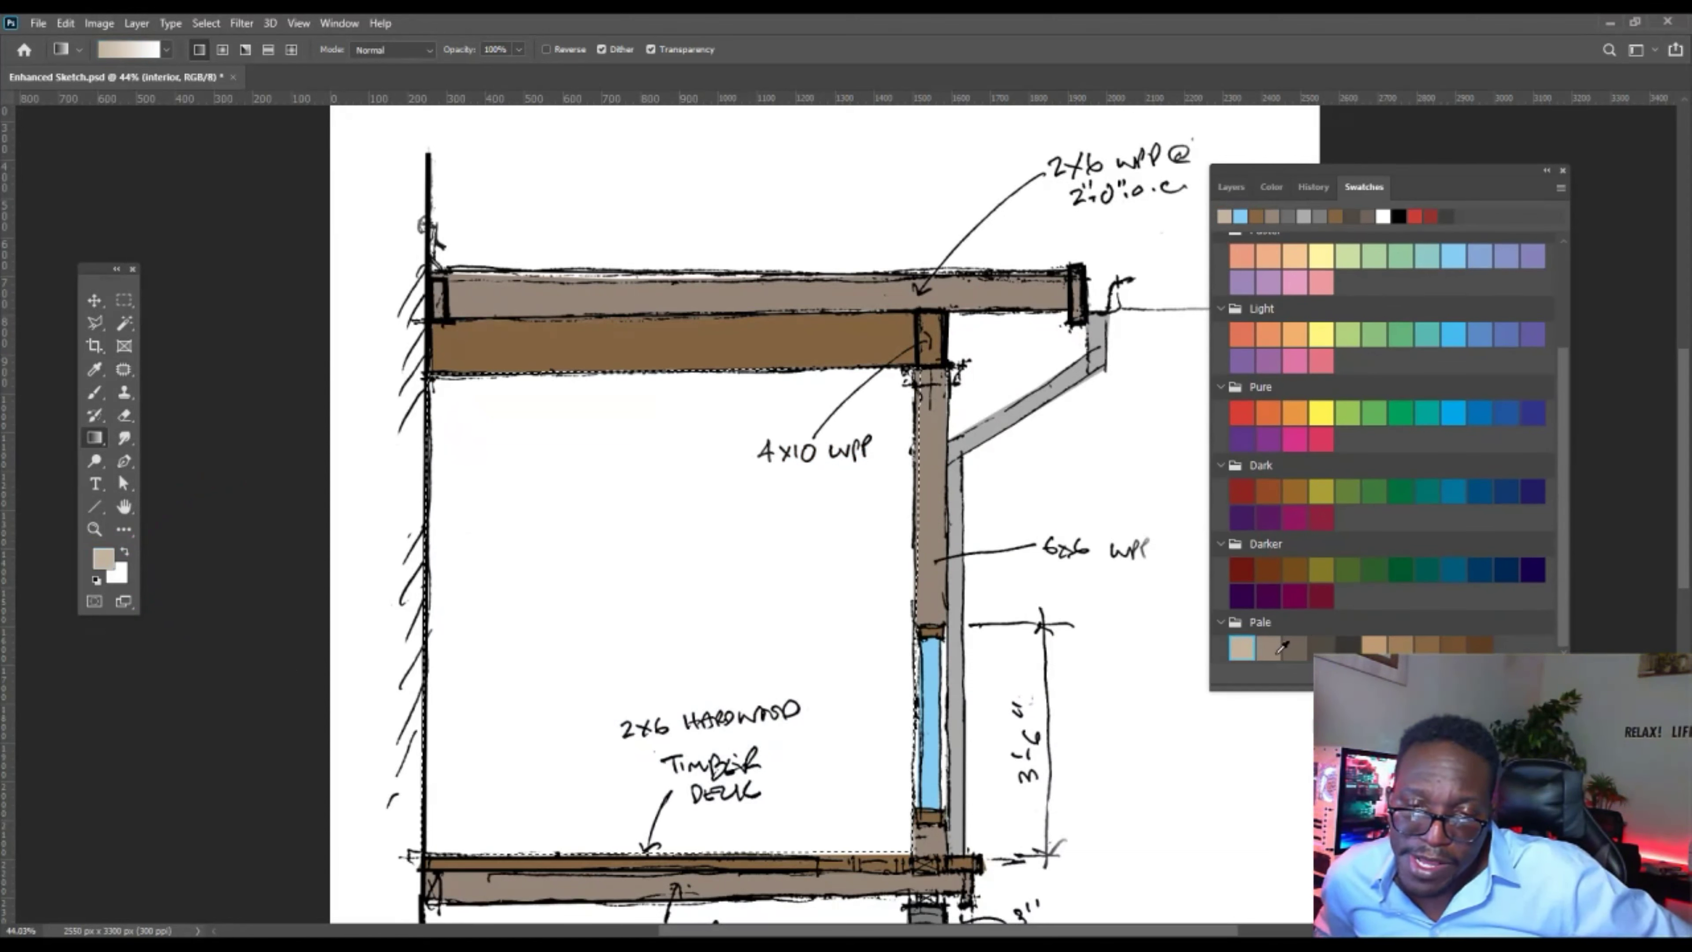
scroll(1317, 557, up, 3)
click(1299, 399)
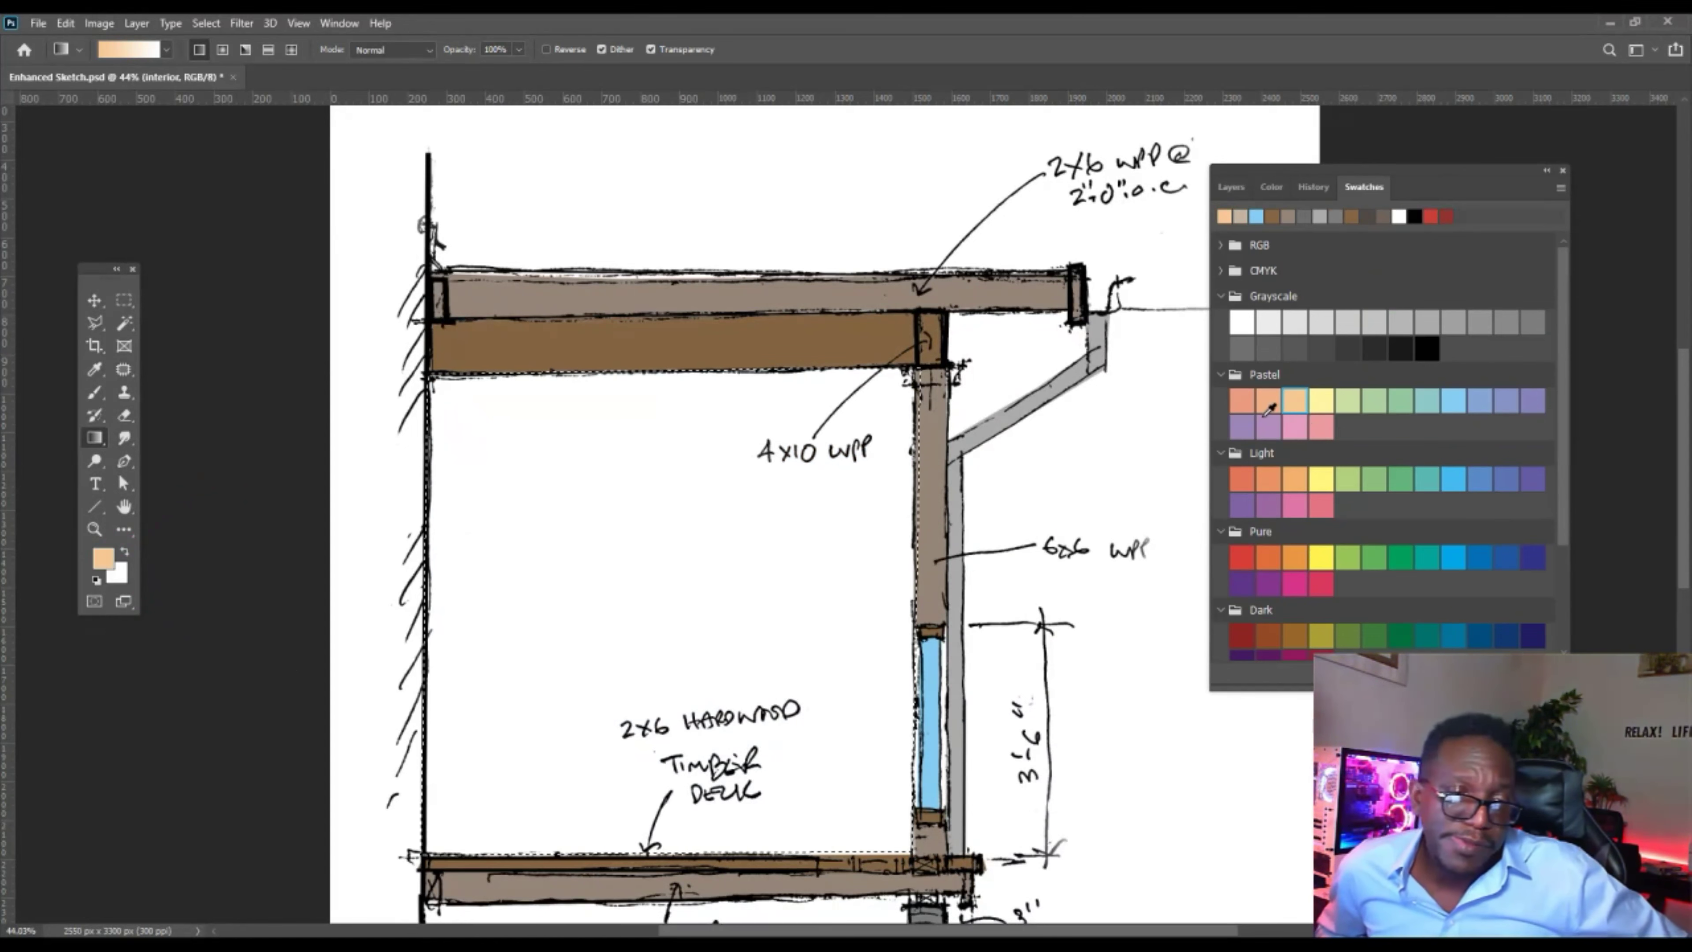
scroll(335, 568, right, 1)
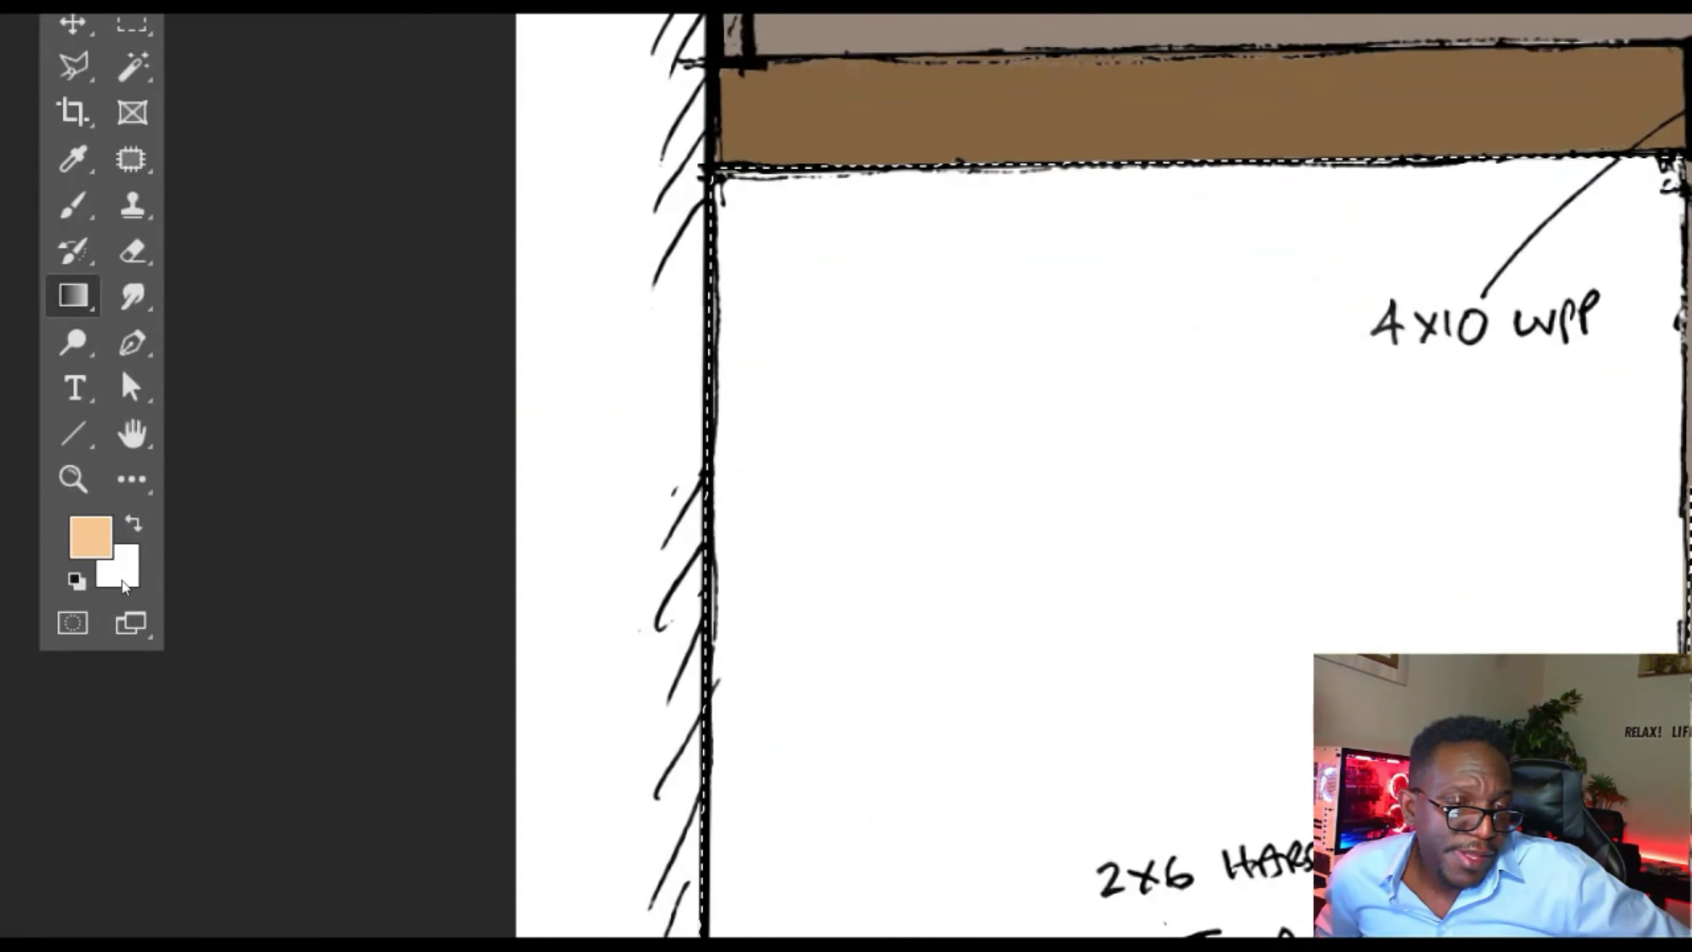
click(122, 580)
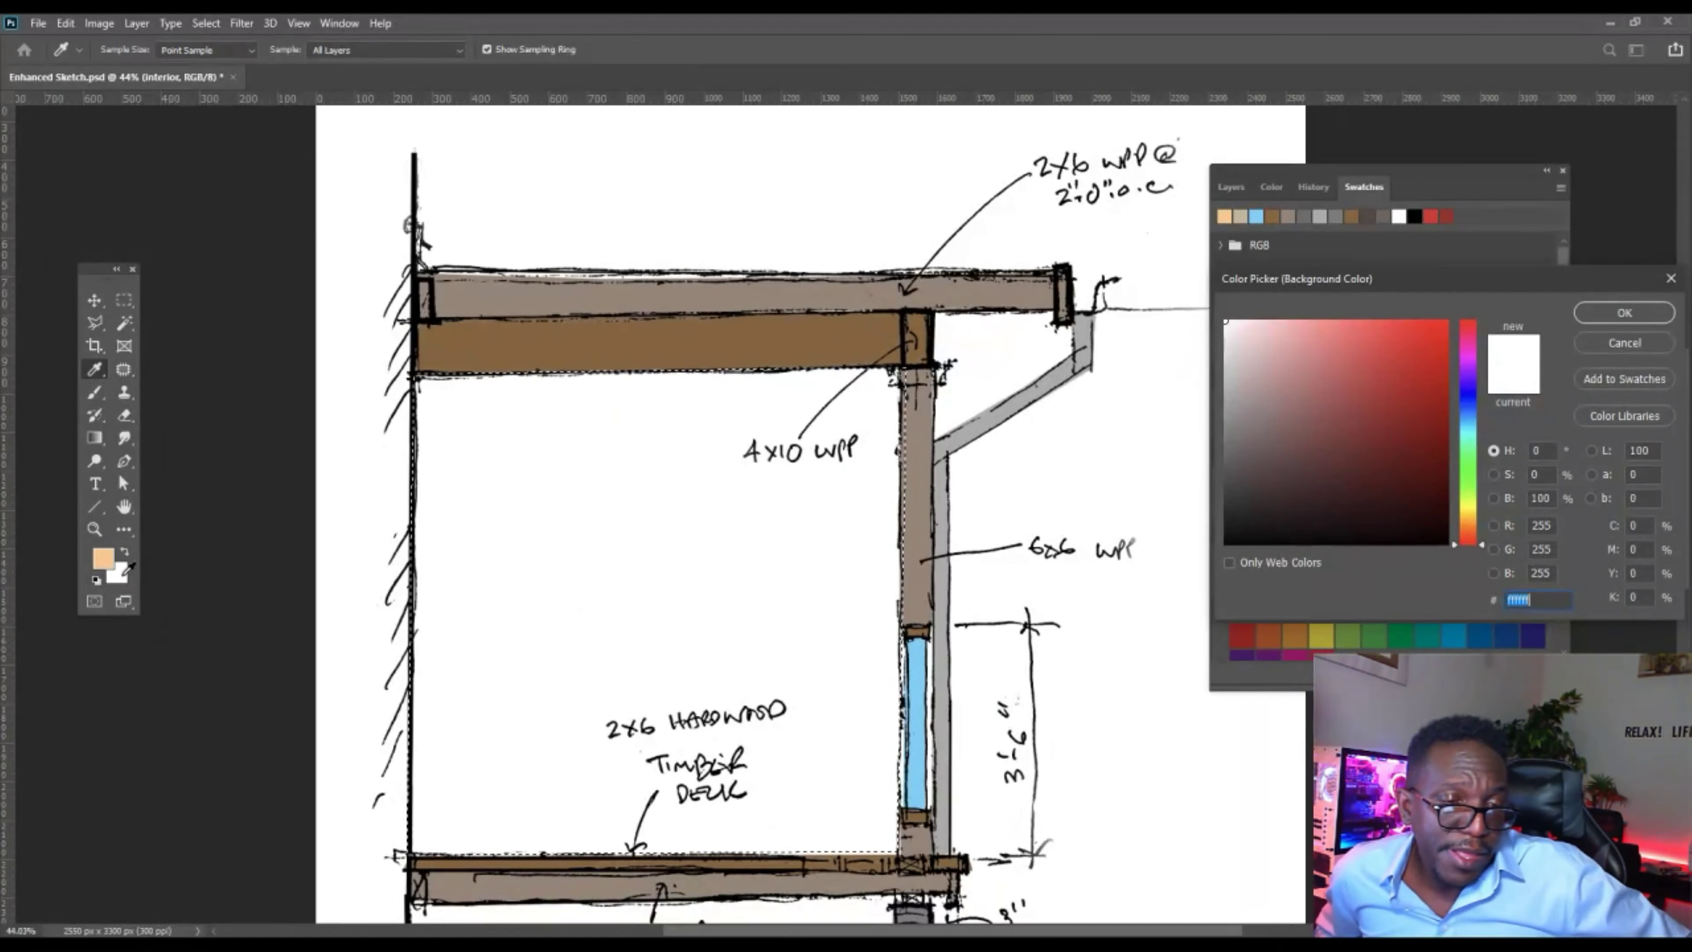
click(1624, 343)
key(g)
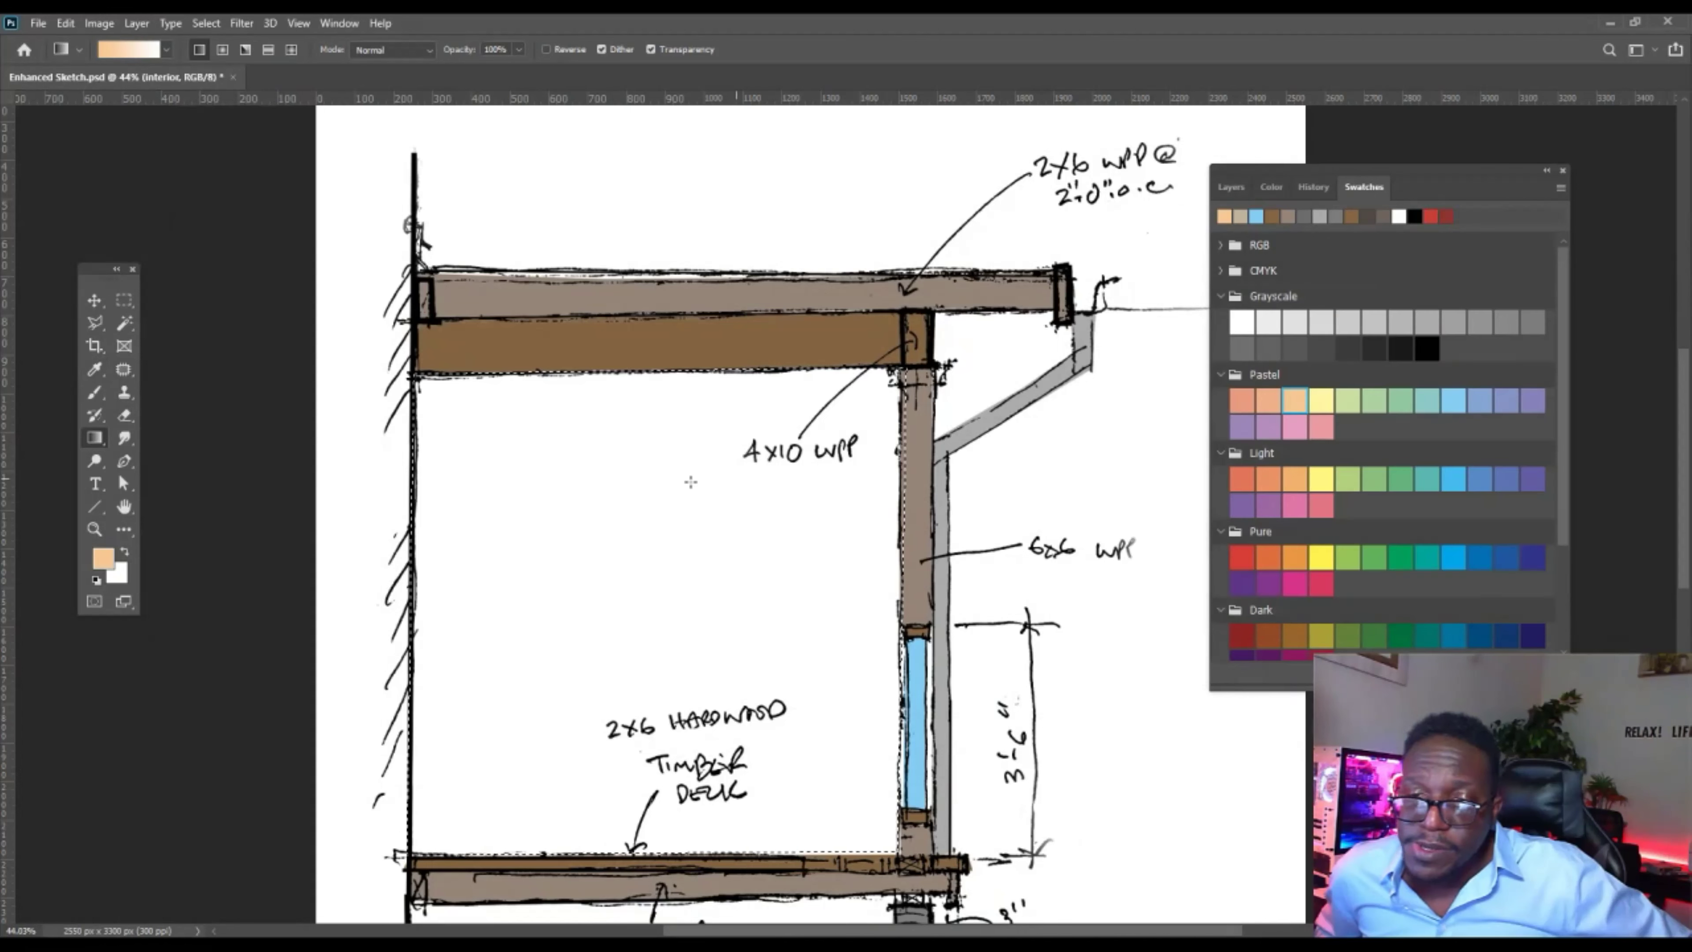
click(125, 550)
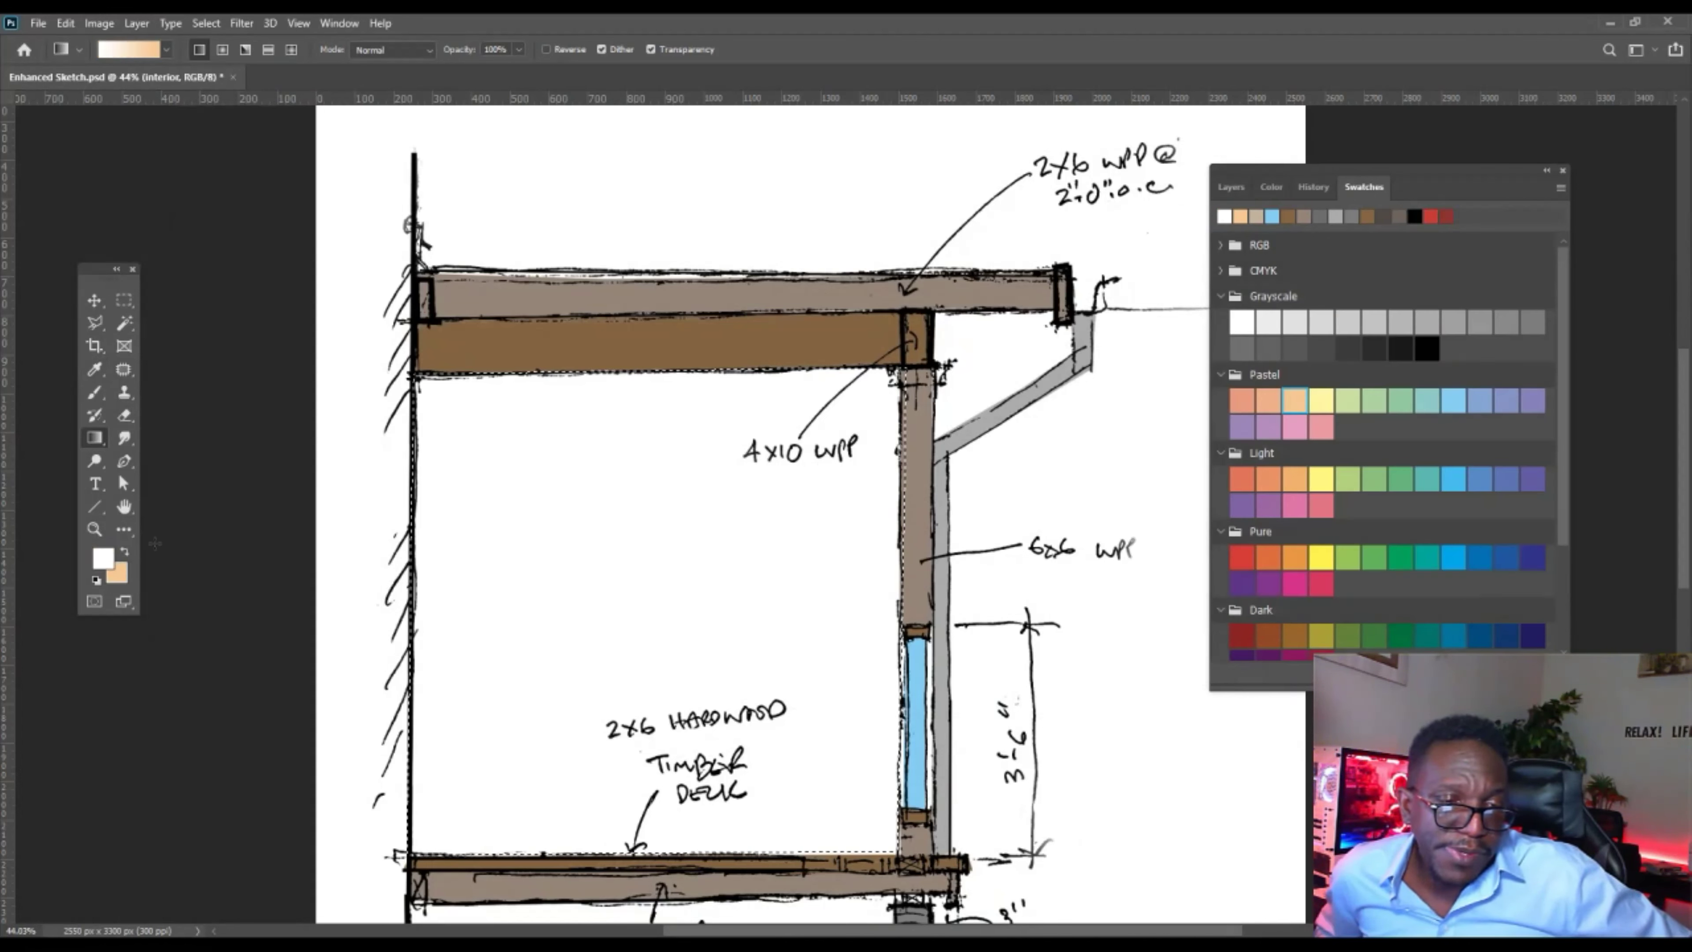
drag(314, 507, 136, 545)
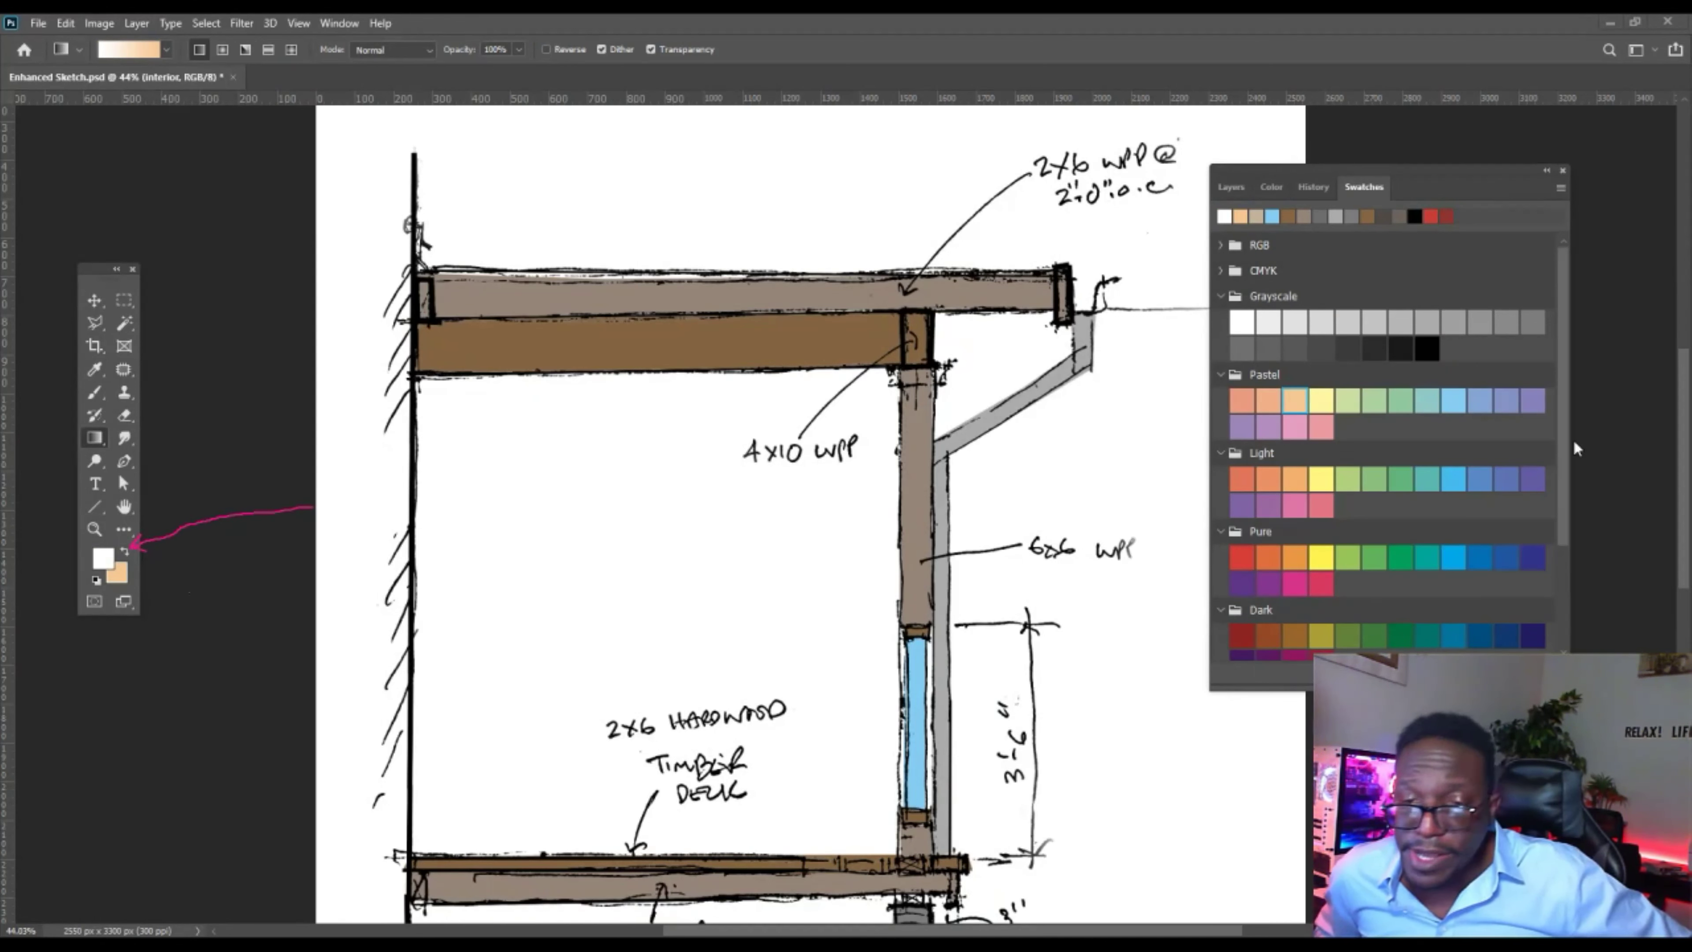
Try a pastel yellow to light orange gradient in the interior selection, then a light grey to light orange one, undoing each.
click(1322, 397)
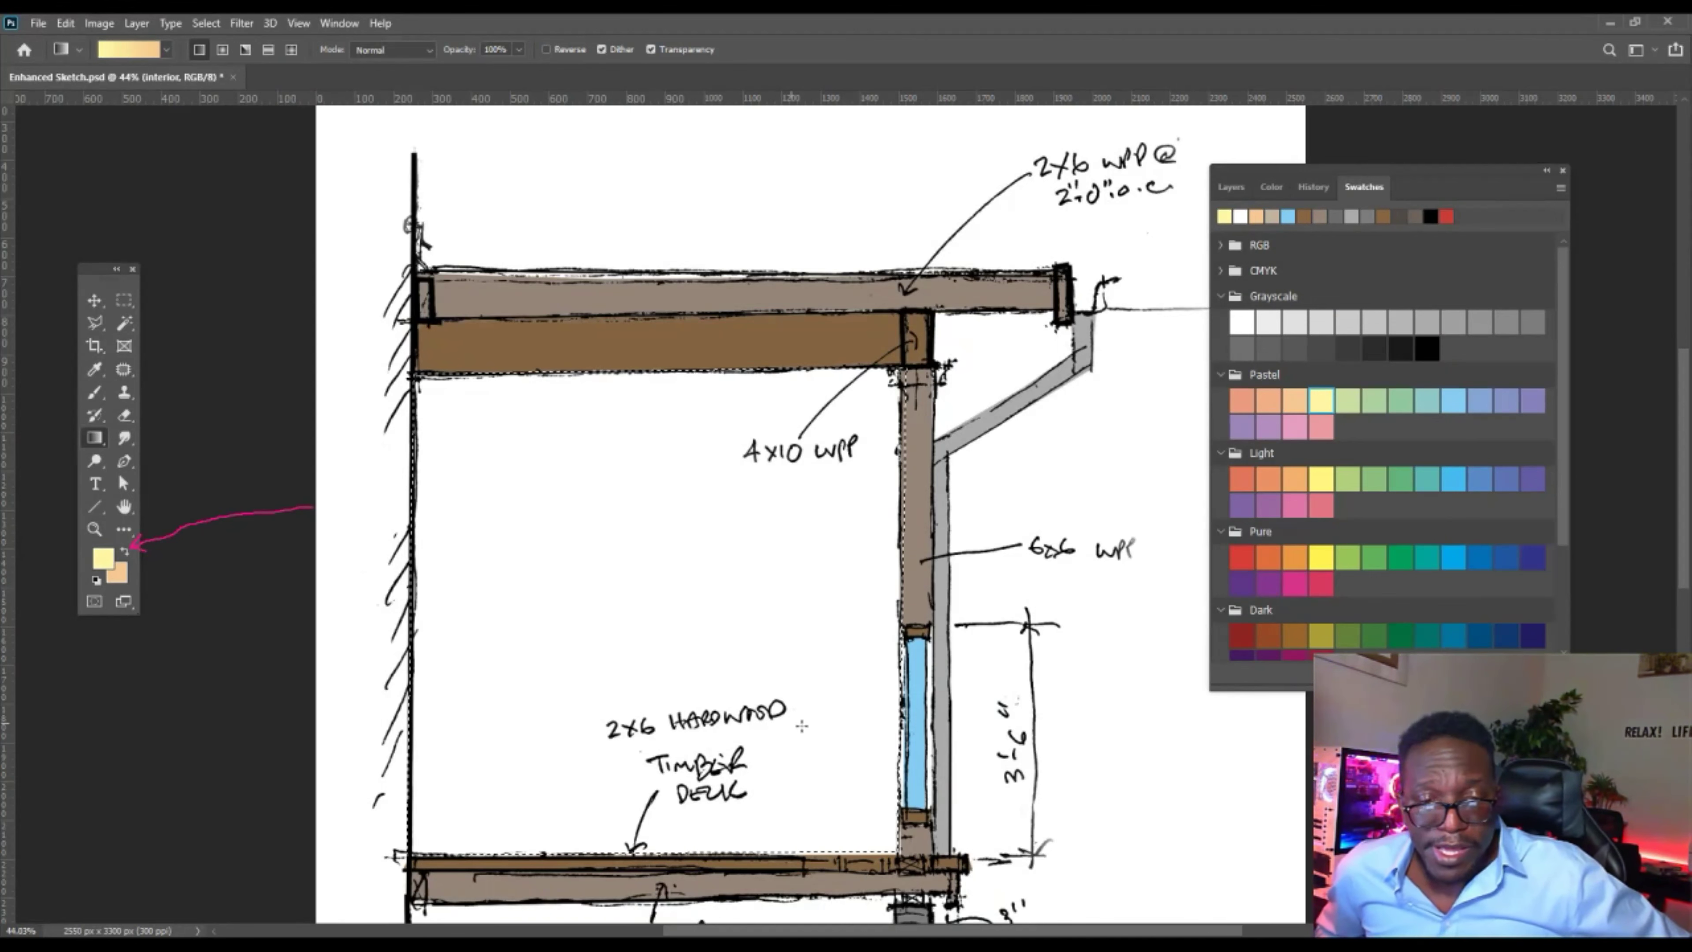
drag(421, 429, 618, 639)
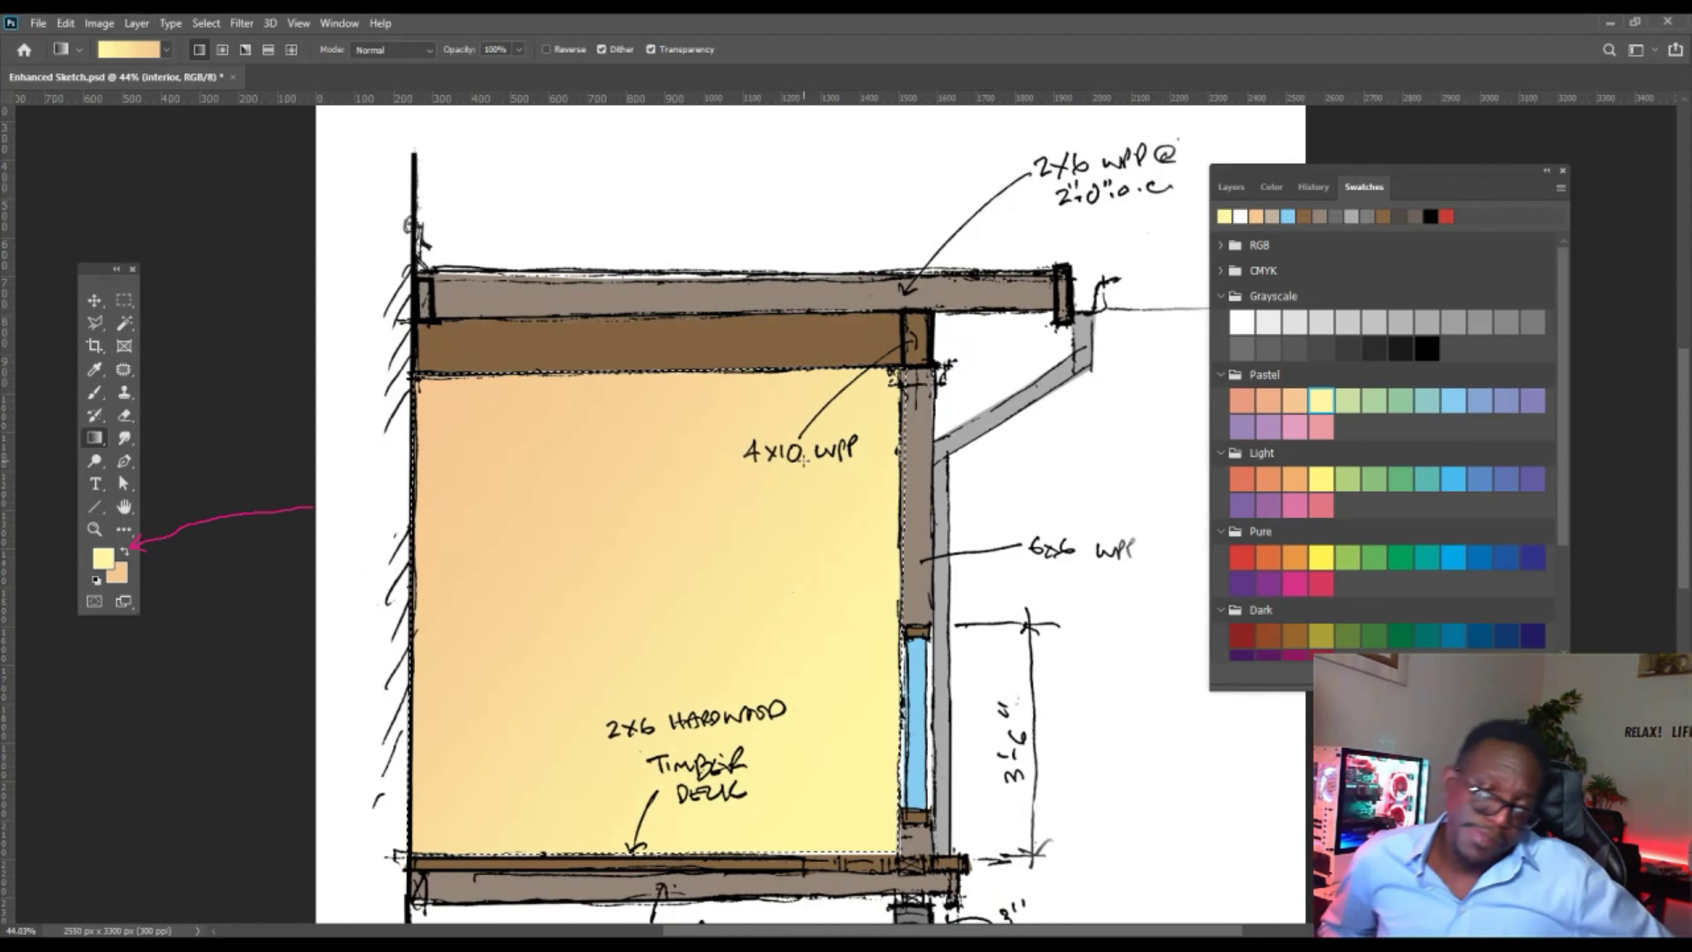
key(ctrl+z)
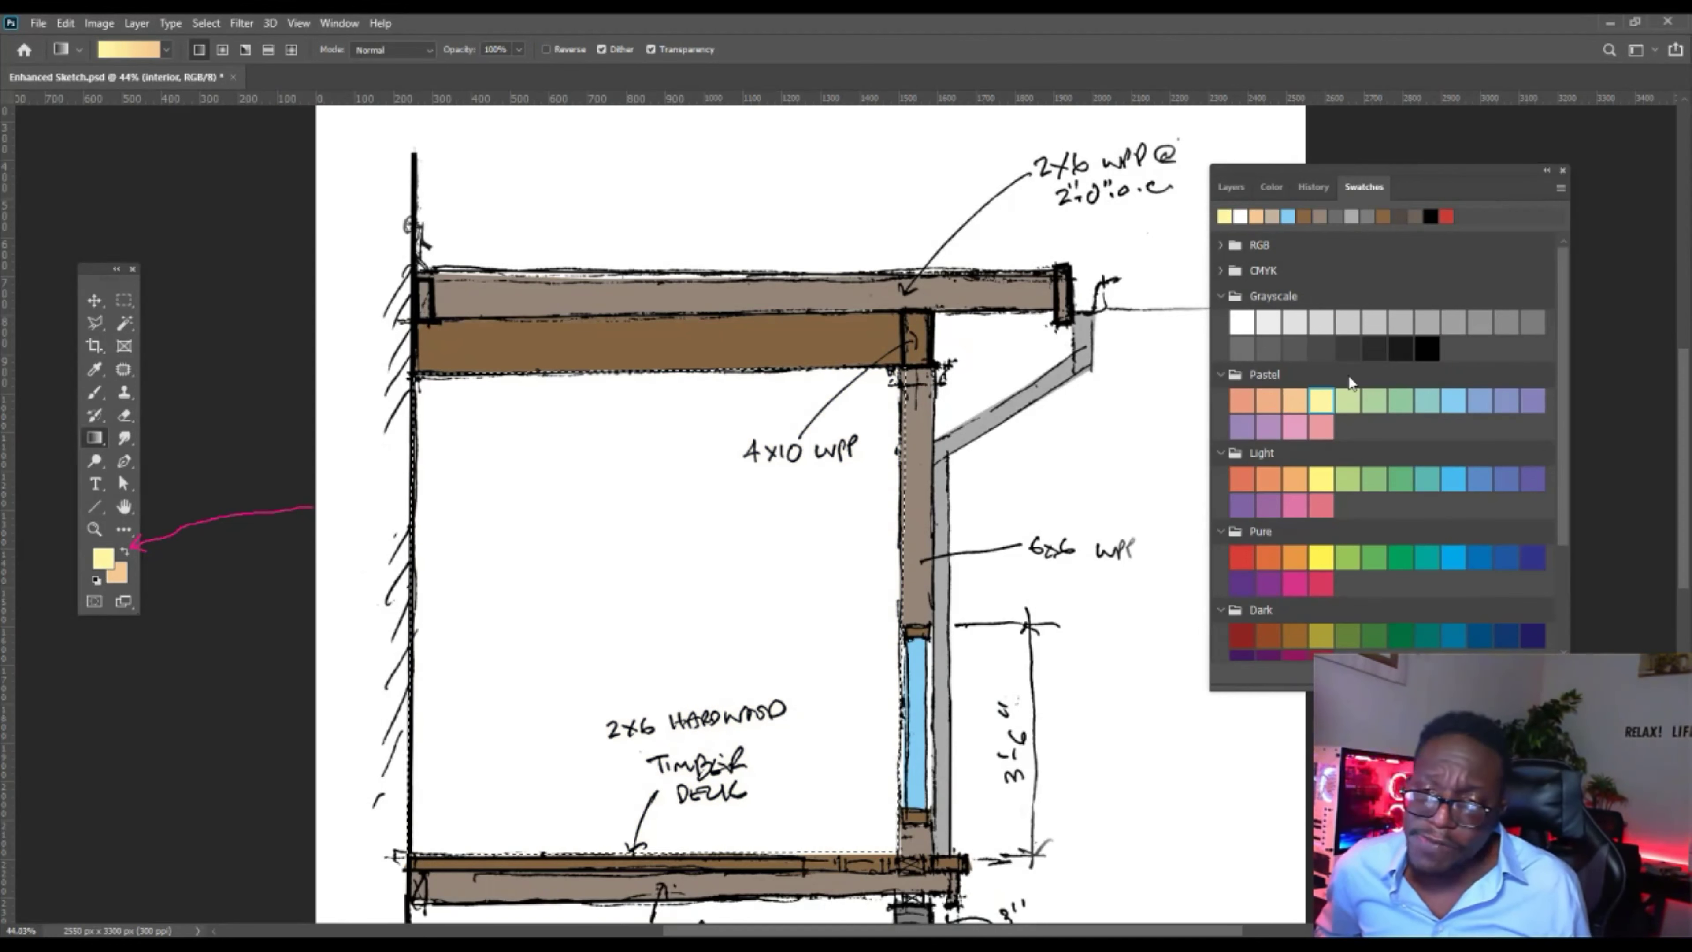
click(1265, 322)
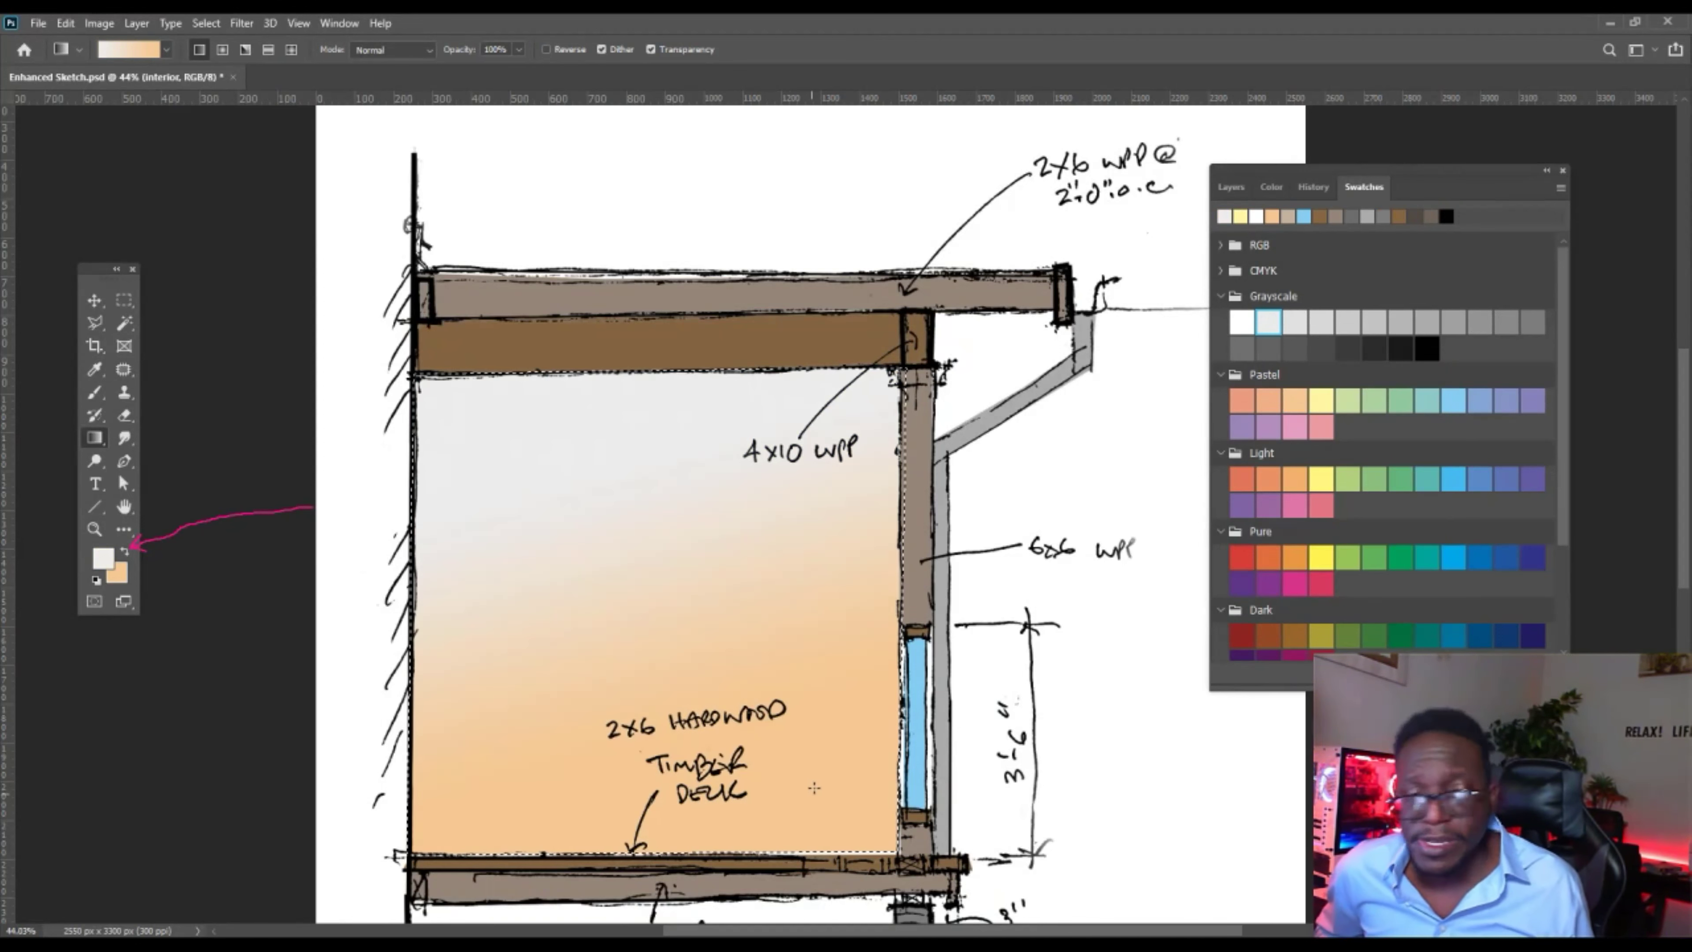
key(ctrl+z)
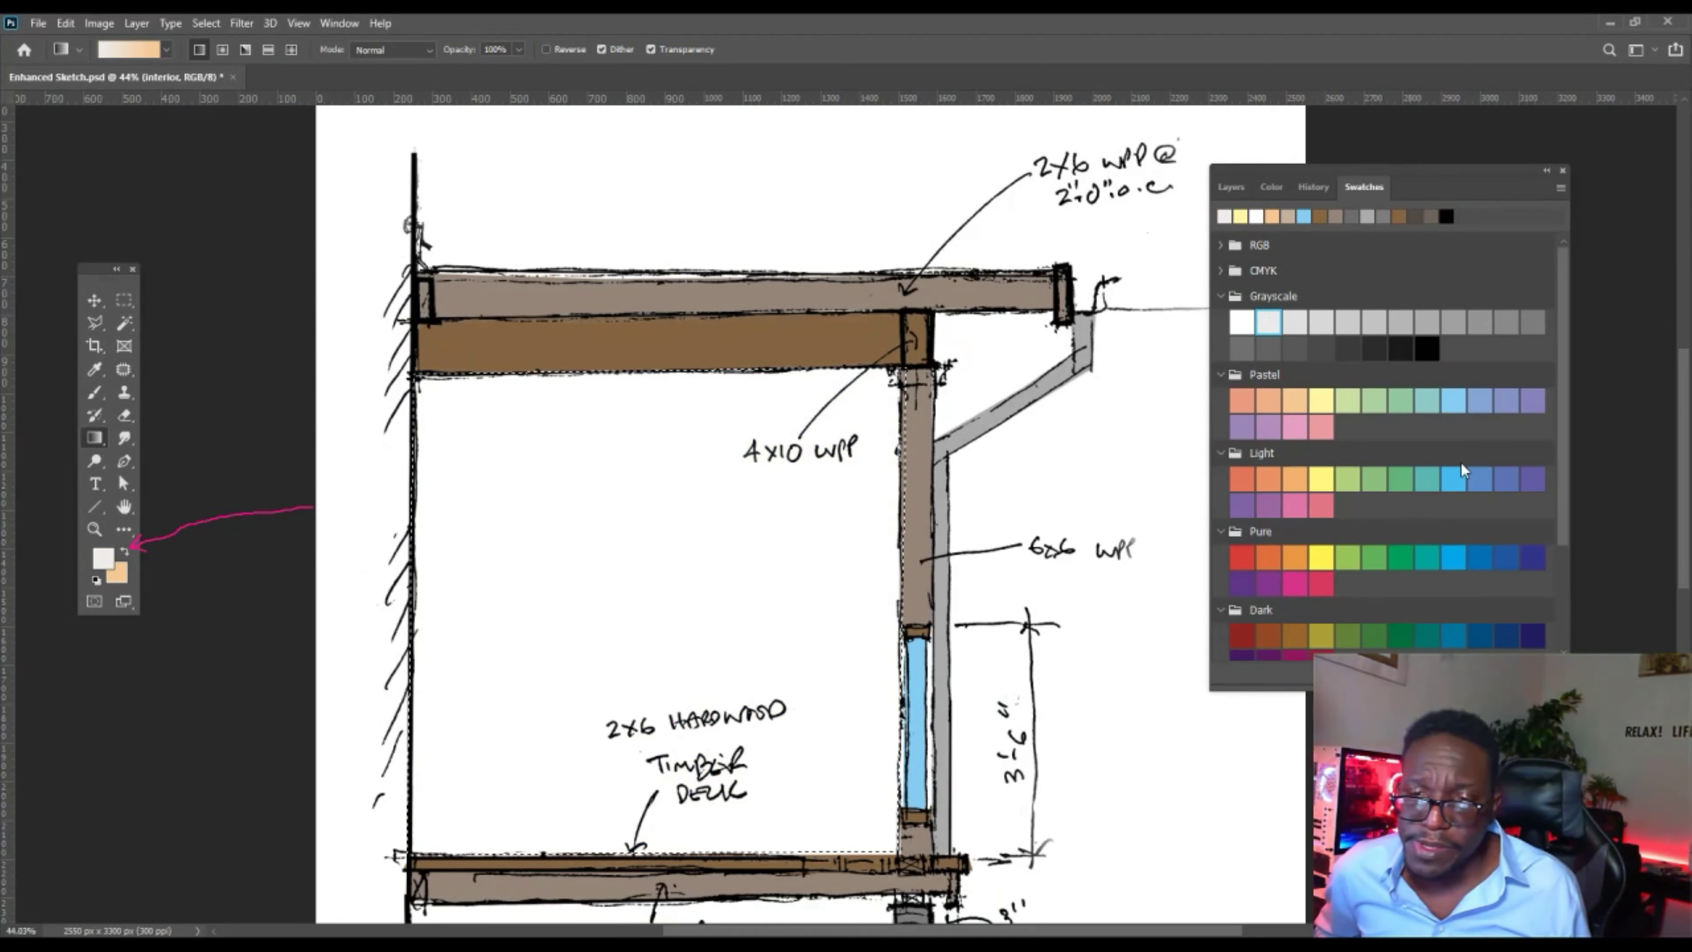
Change the background colour to a pale beige and try it in a diagonal gradient with light grey across the interior selection.
scroll(1372, 418, down, 3)
scroll(1377, 448, up, 3)
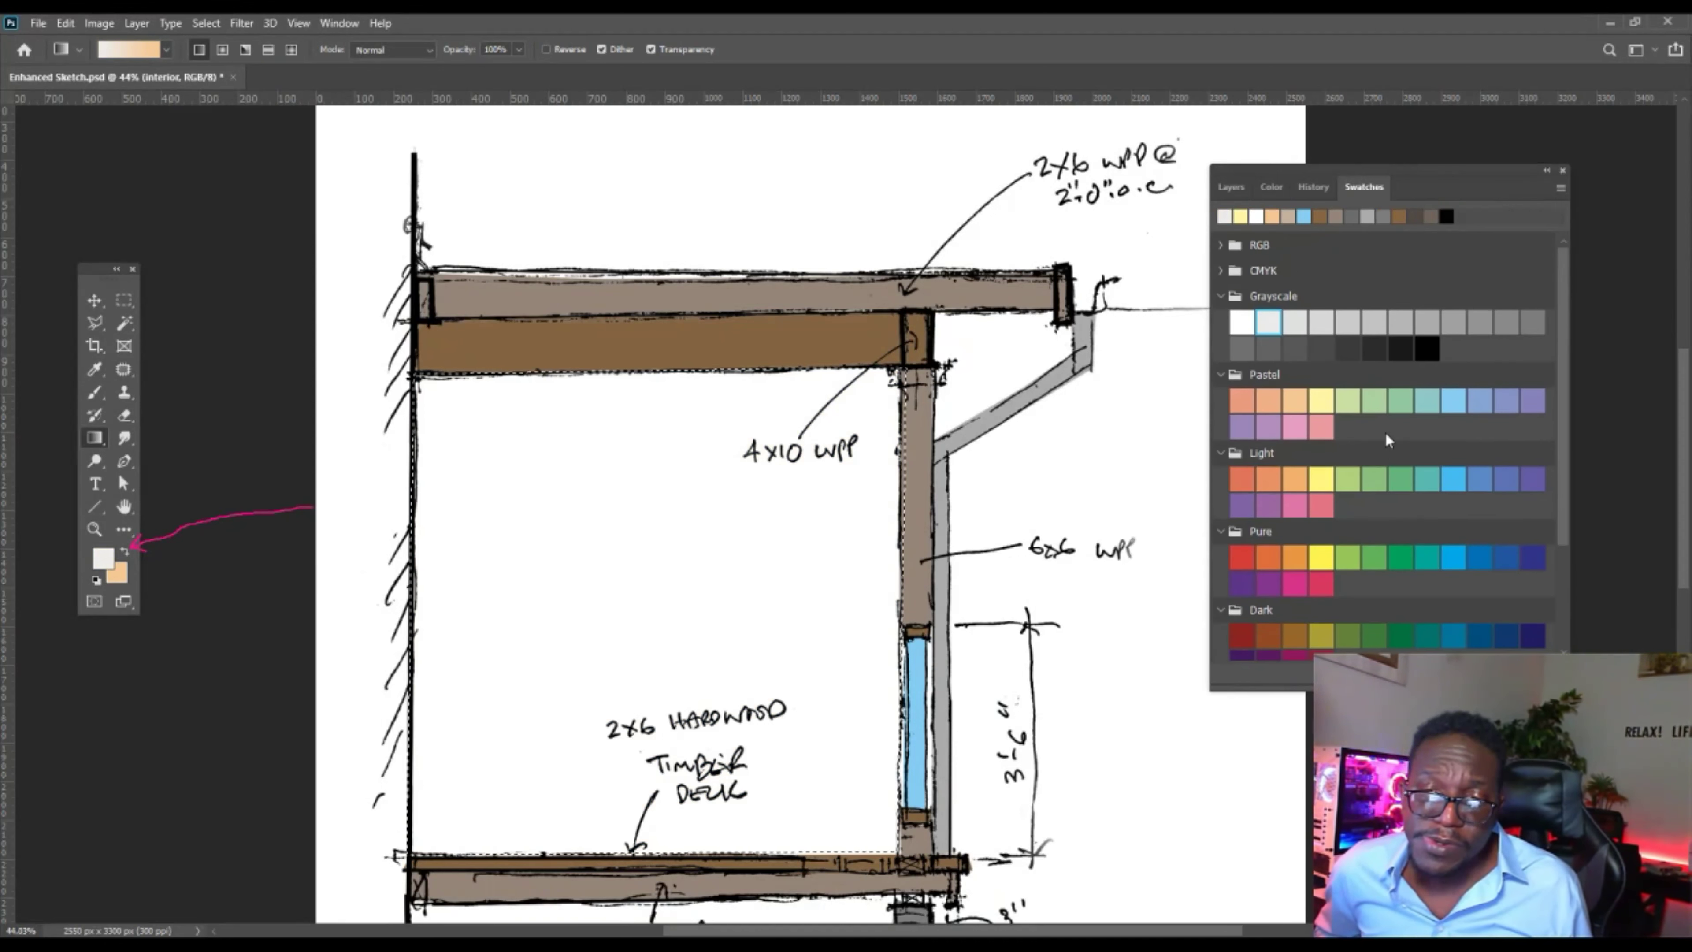
click(117, 578)
drag(1332, 334, 1252, 338)
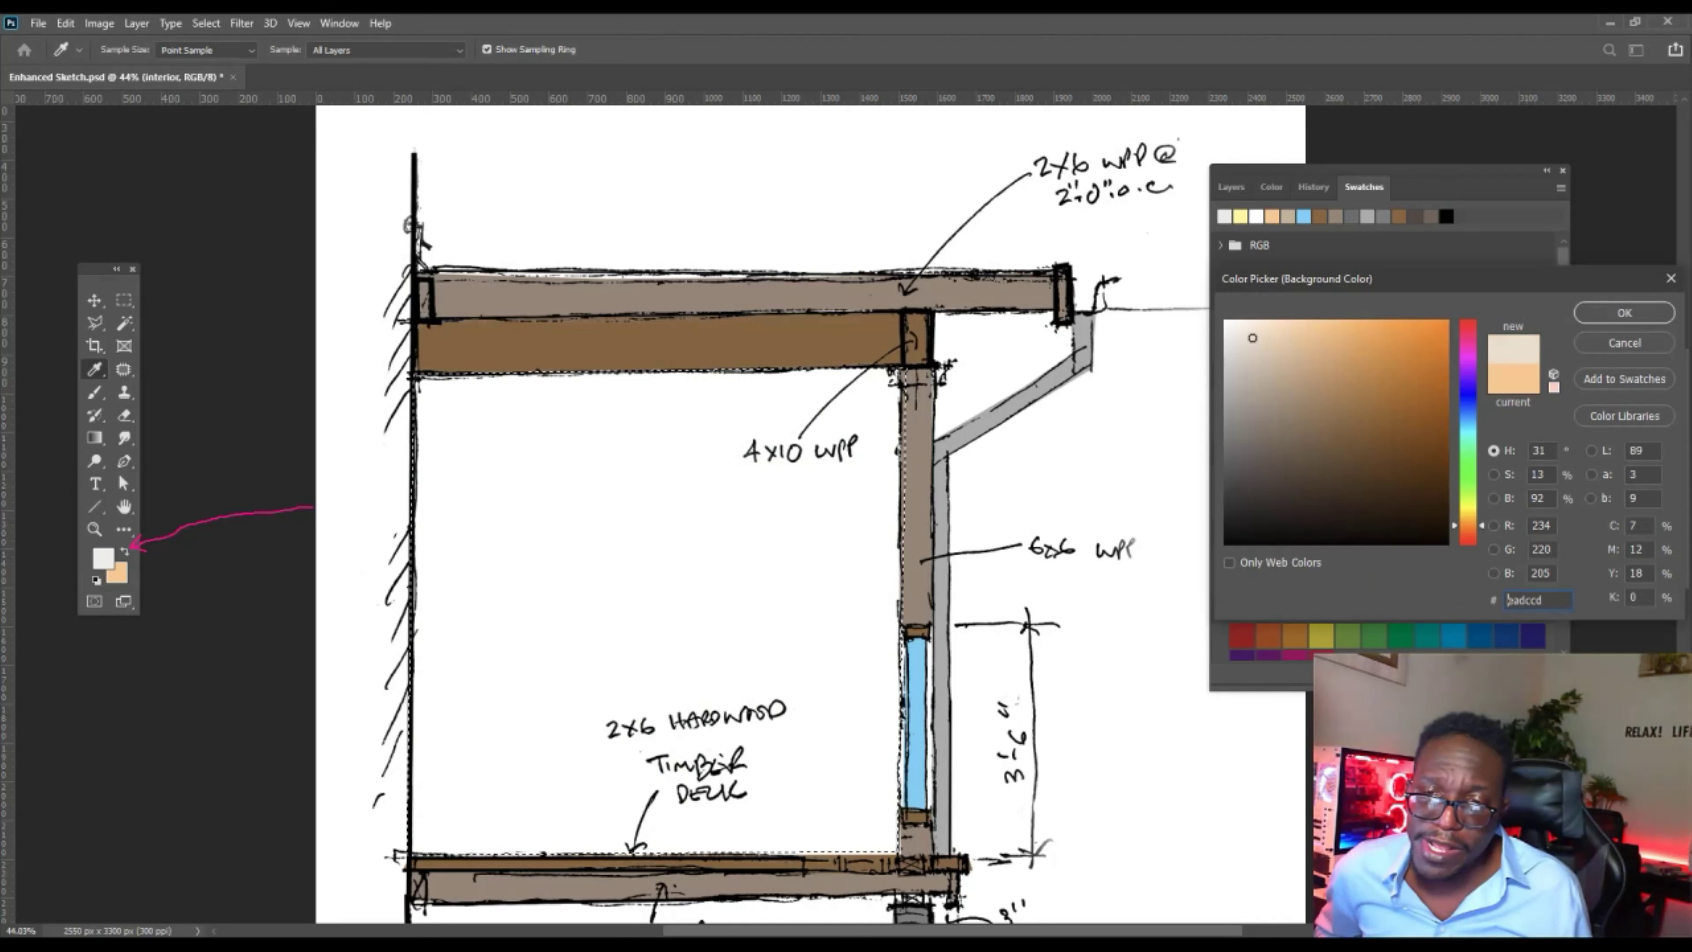
click(1624, 313)
key(g)
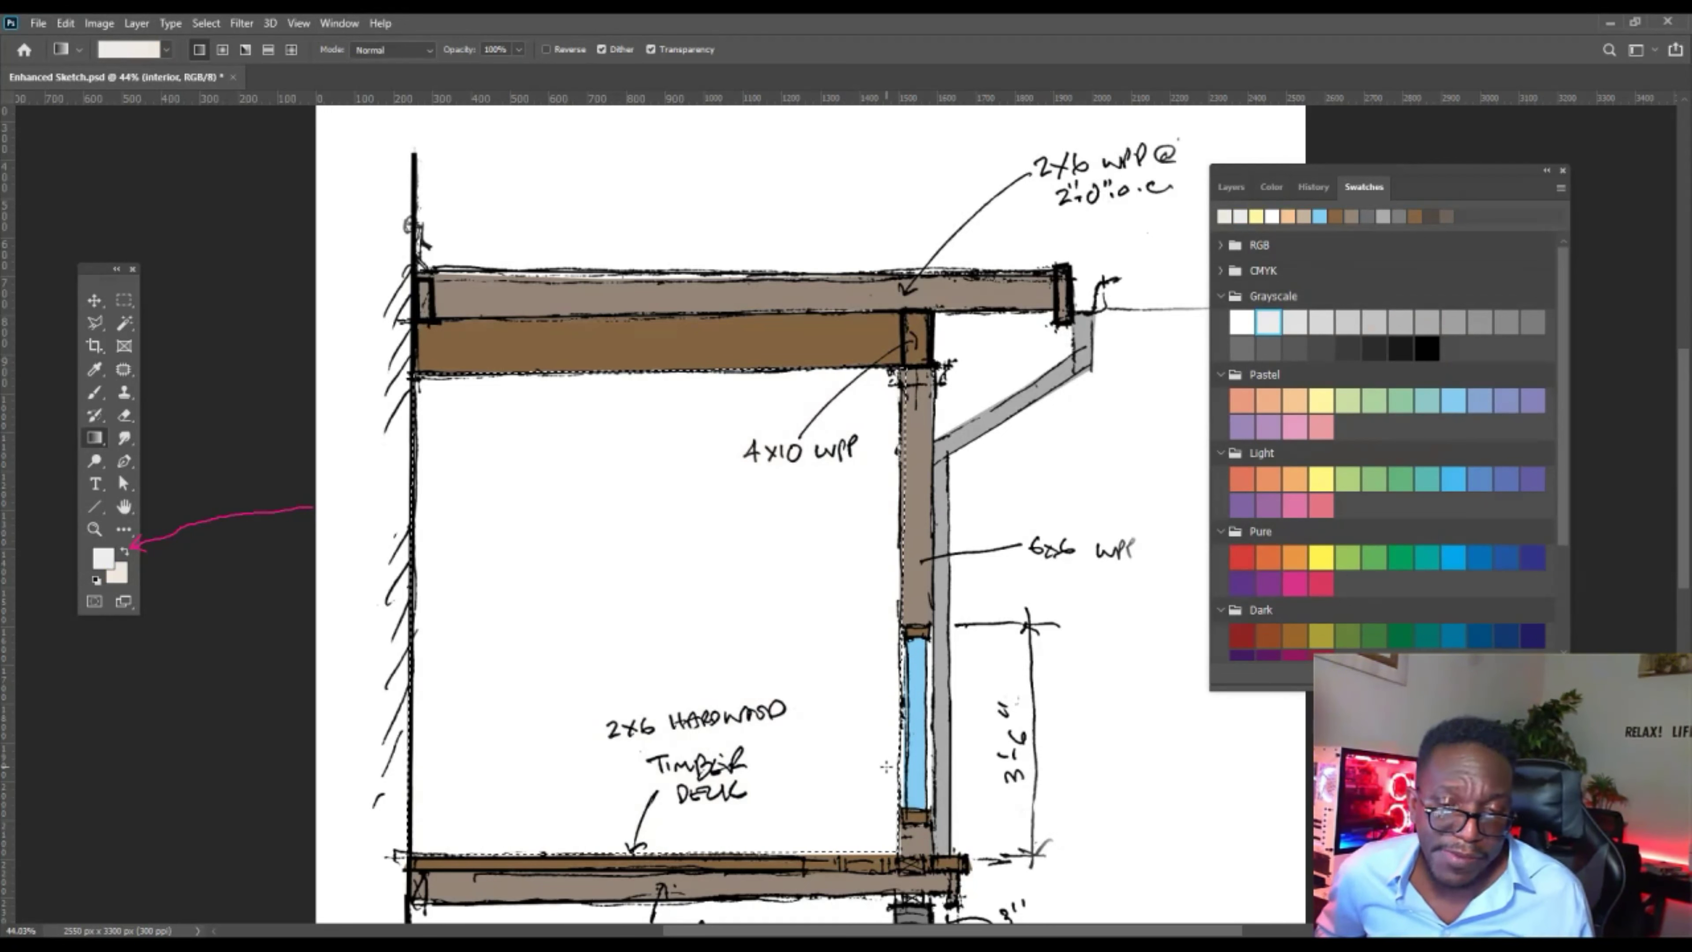
drag(885, 766, 459, 419)
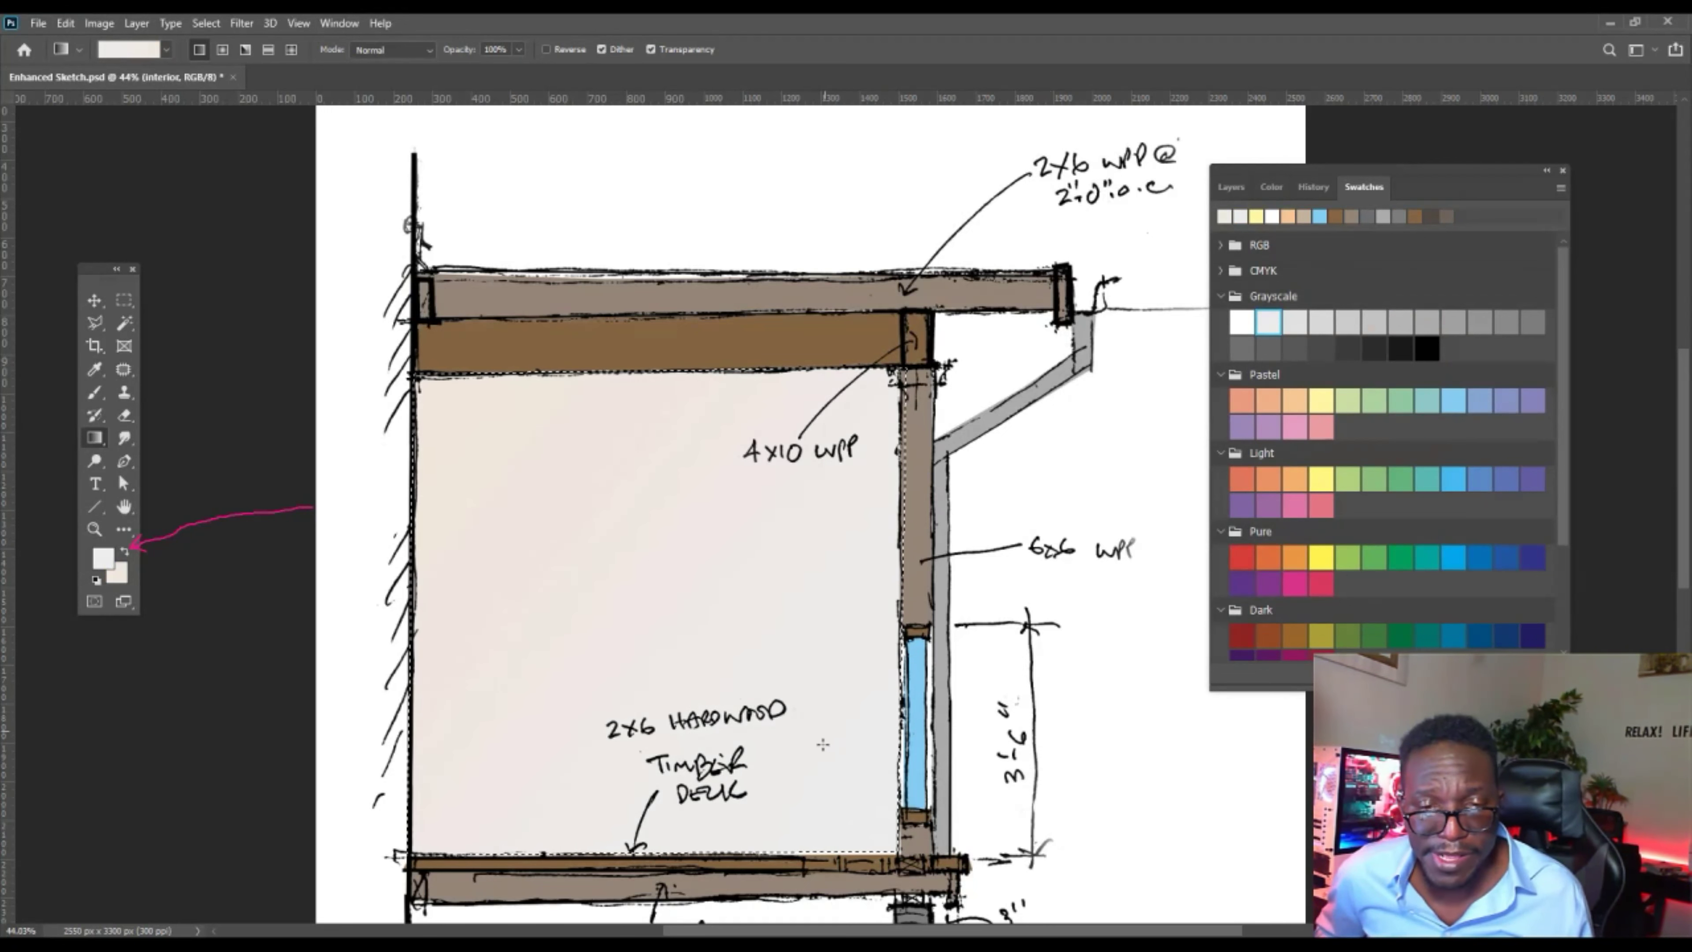
key(ctrl+z)
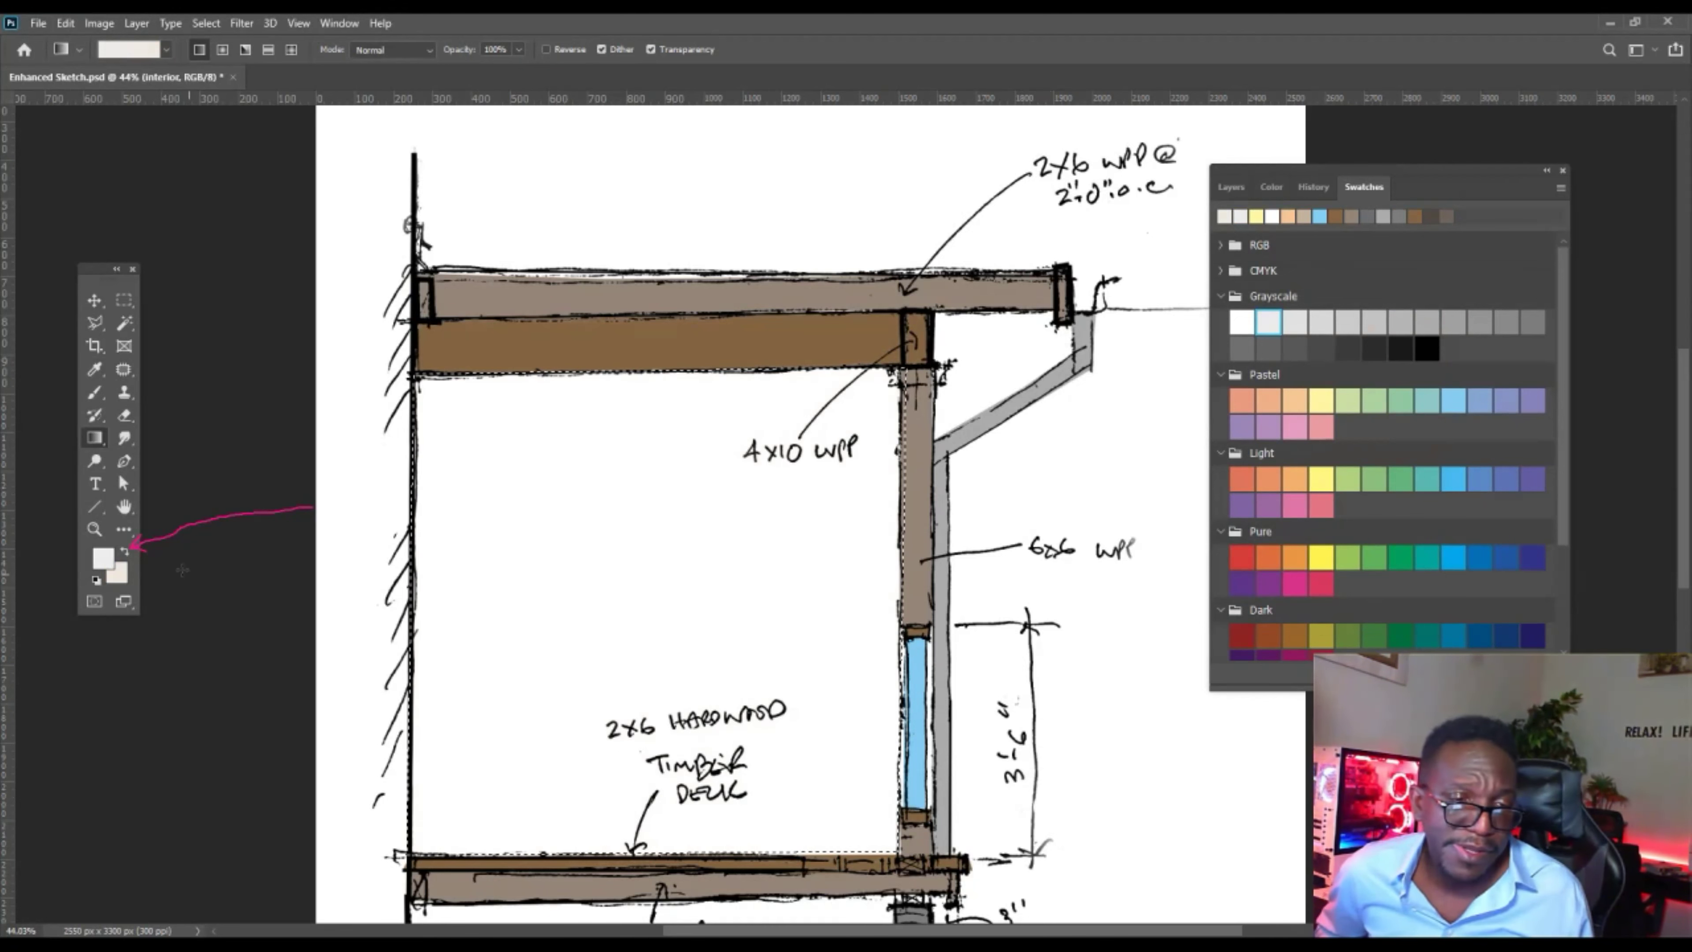
Set the foreground colour to white (ffffff) and fill the interior selection with a diagonal white-to-pale-beige gradient from the lower right to the upper left.
click(103, 558)
click(1241, 371)
click(1210, 311)
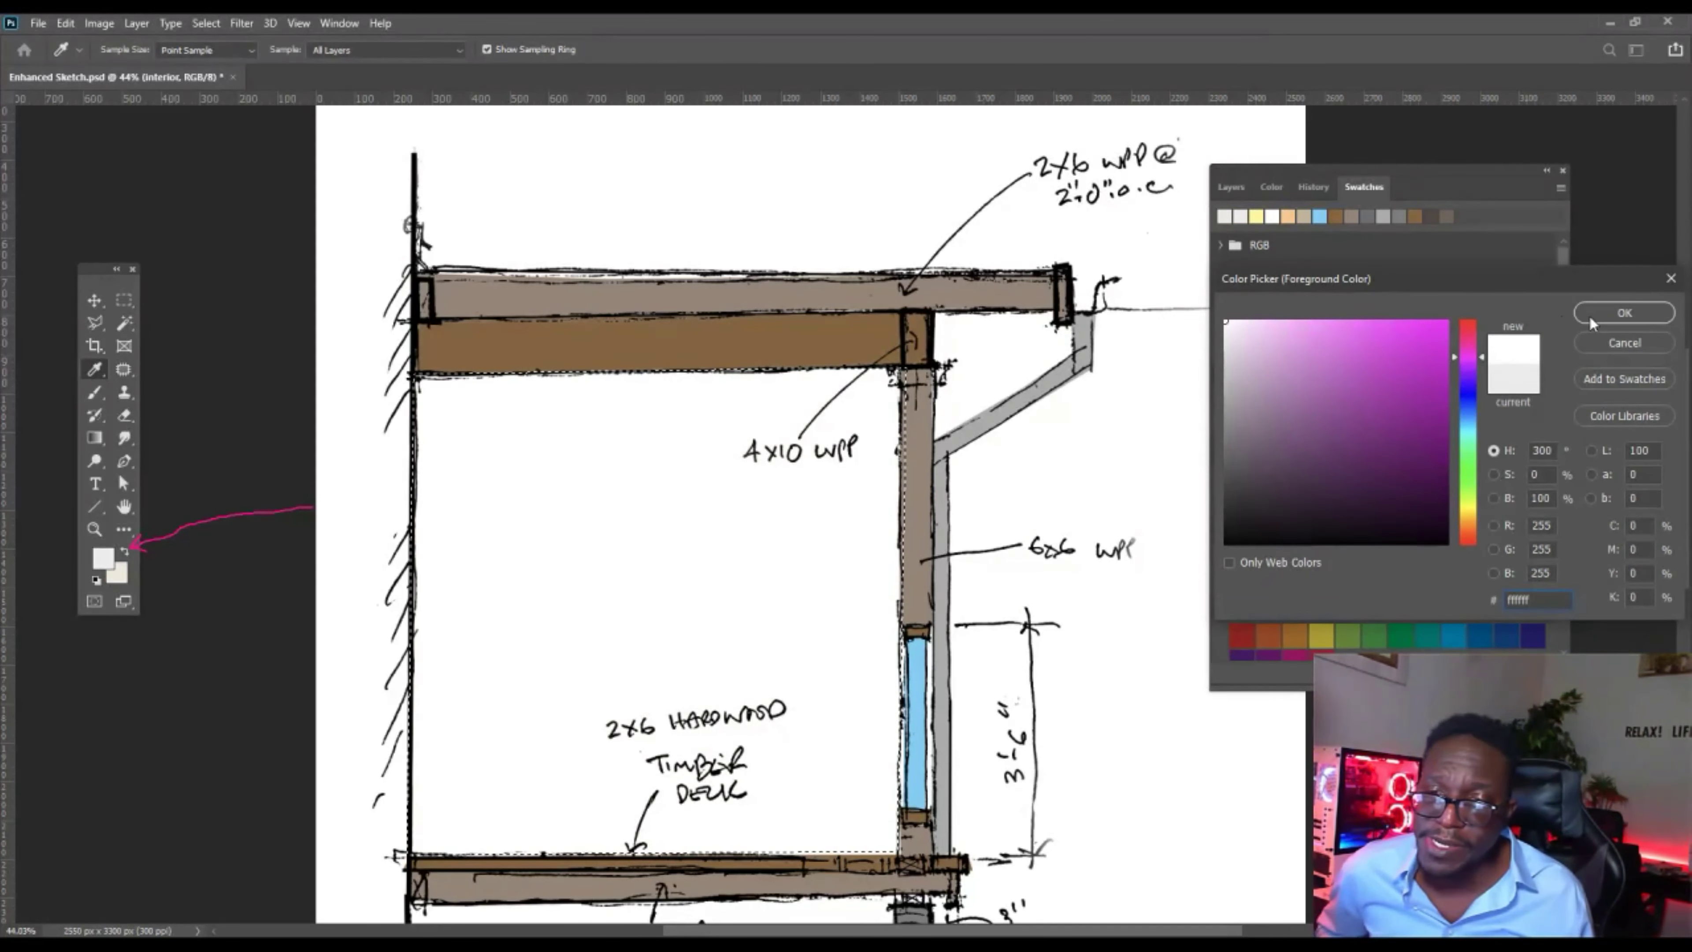
click(1624, 312)
key(g)
drag(874, 804, 469, 433)
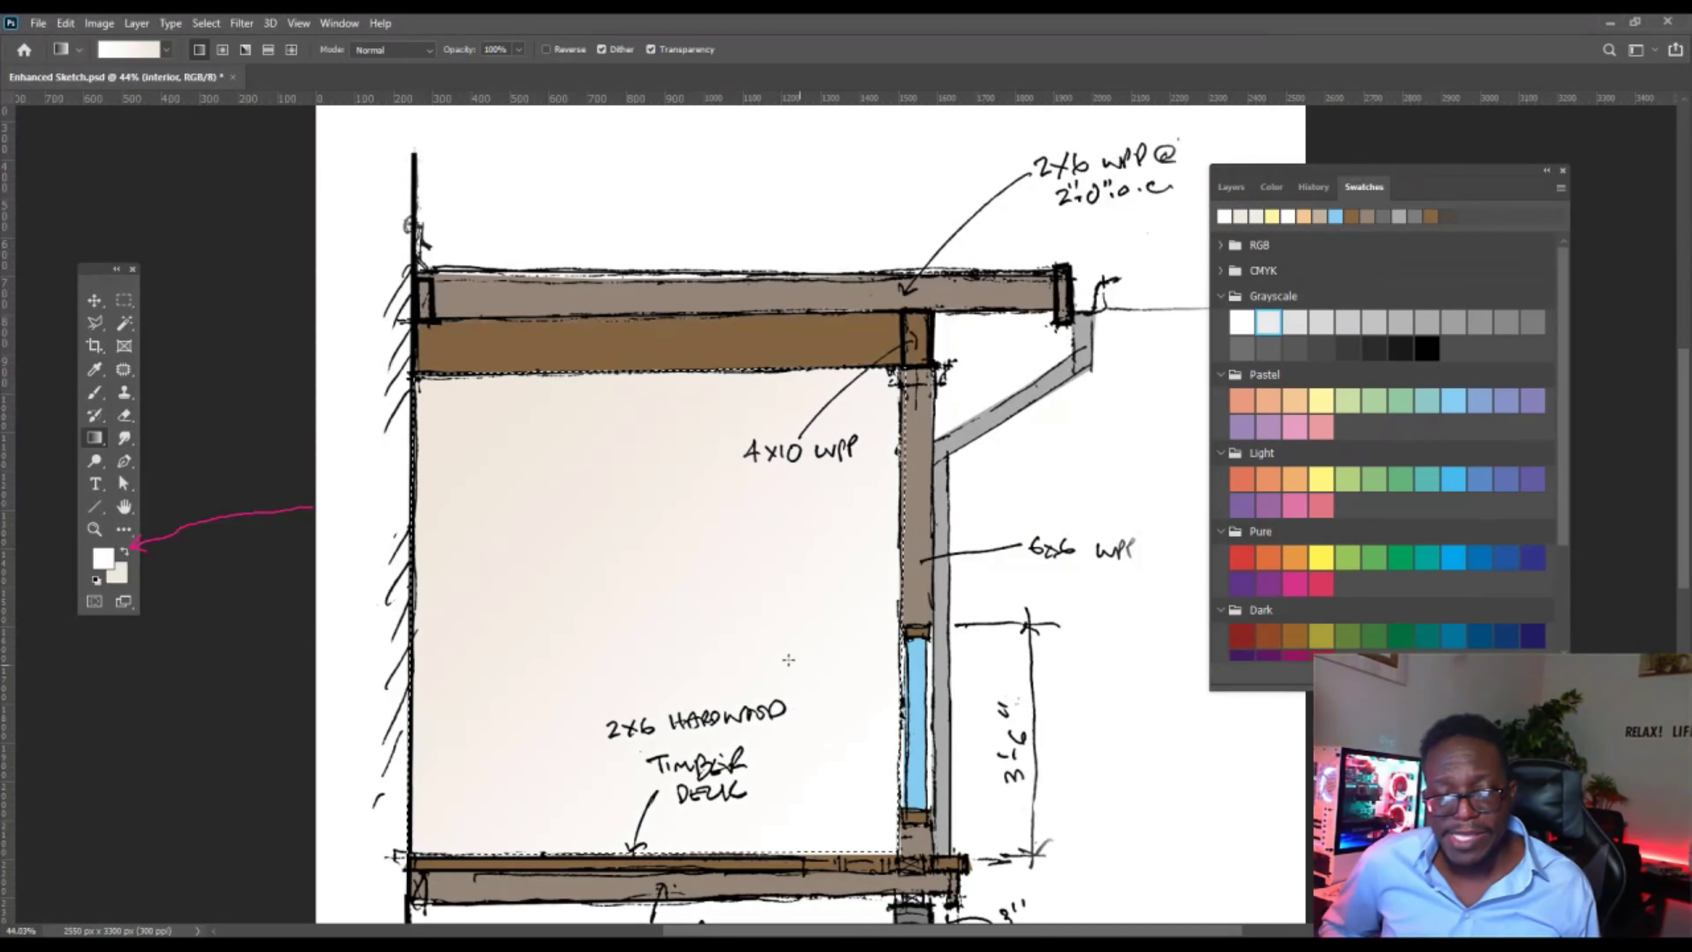
scroll(727, 625, down, 3)
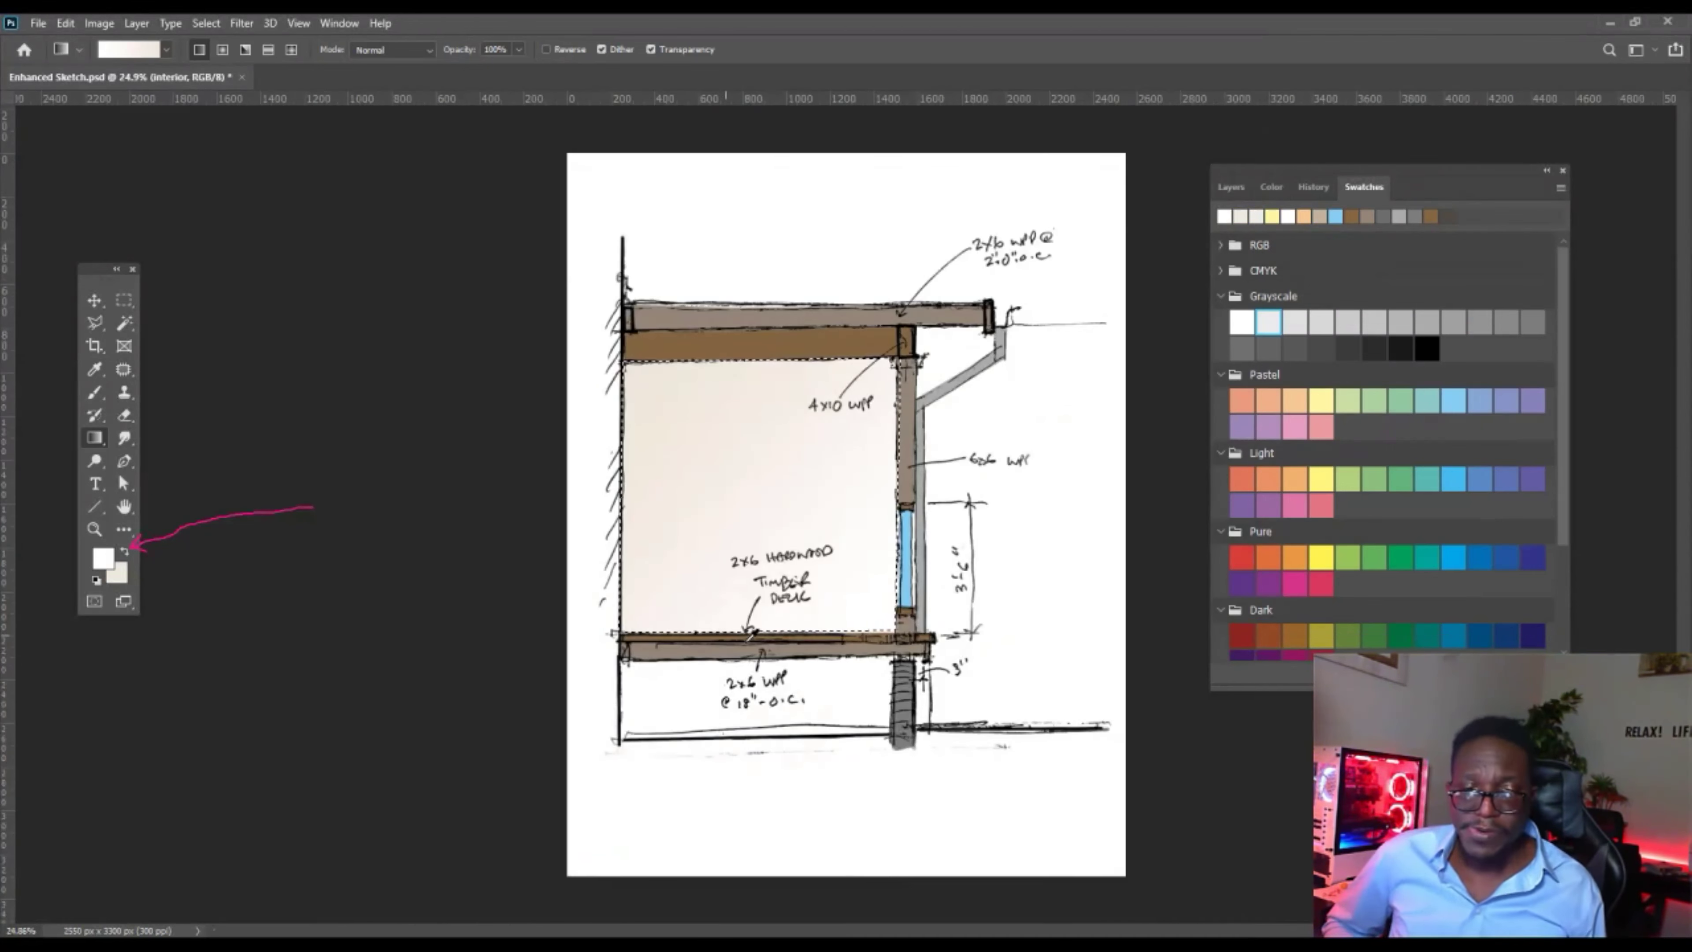
scroll(770, 638, up, 1)
Drop the interior selection and toggle the interior and metal layers off and on to check what each one colours.
click(95, 300)
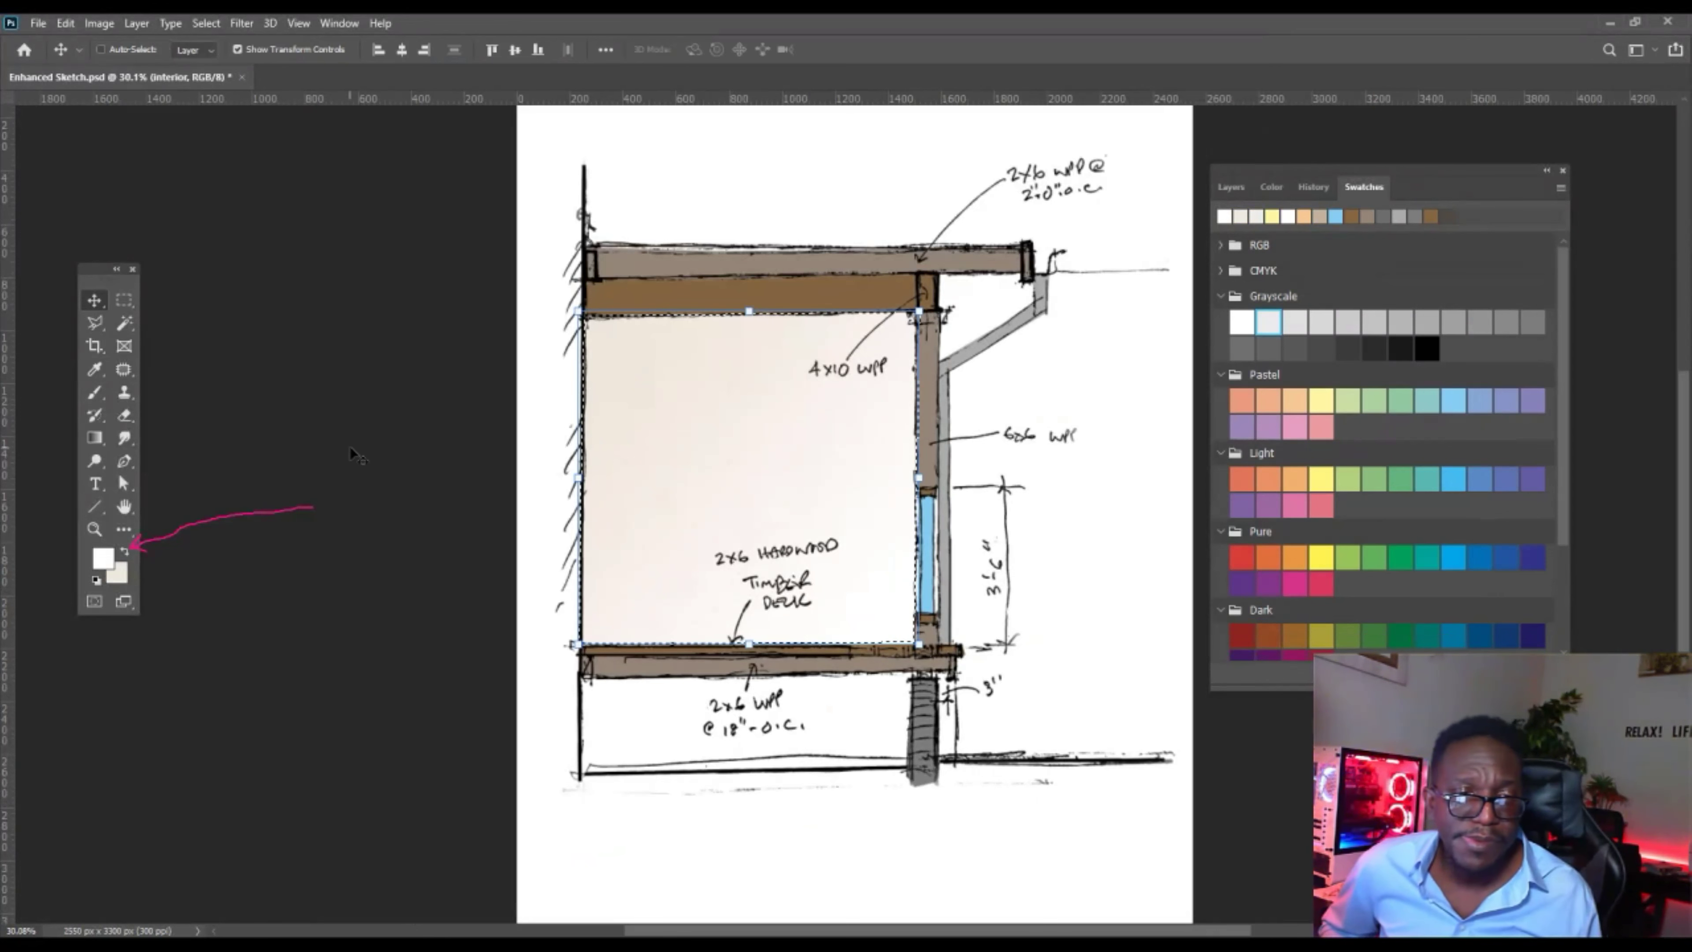
click(713, 773)
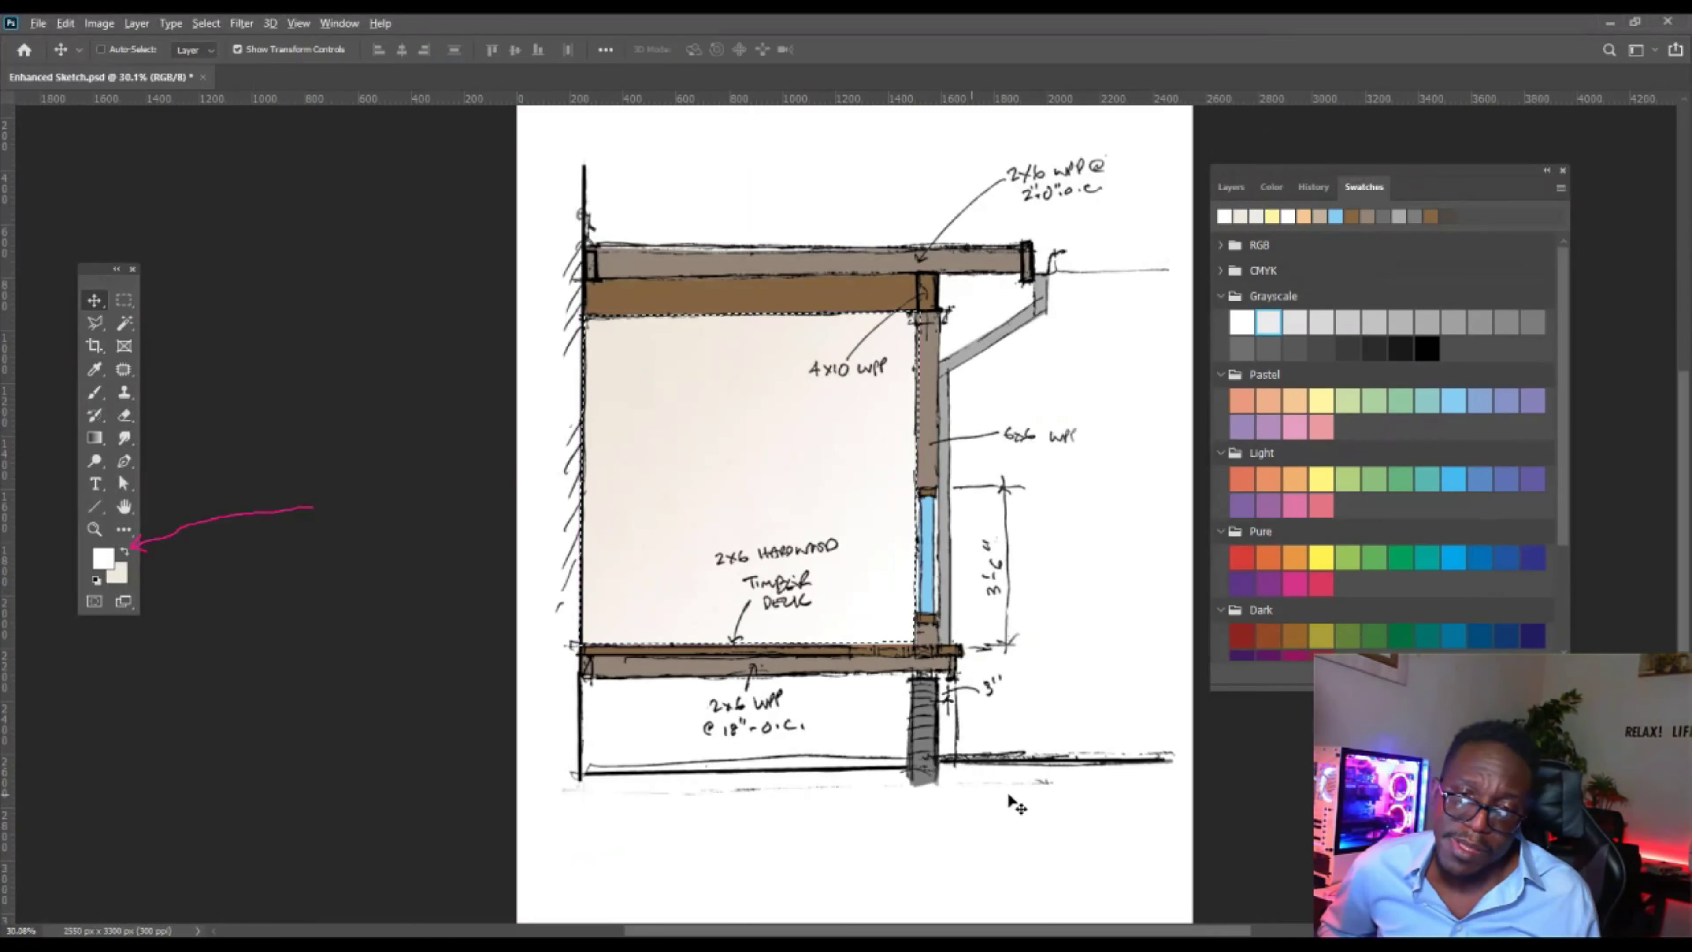
click(1265, 186)
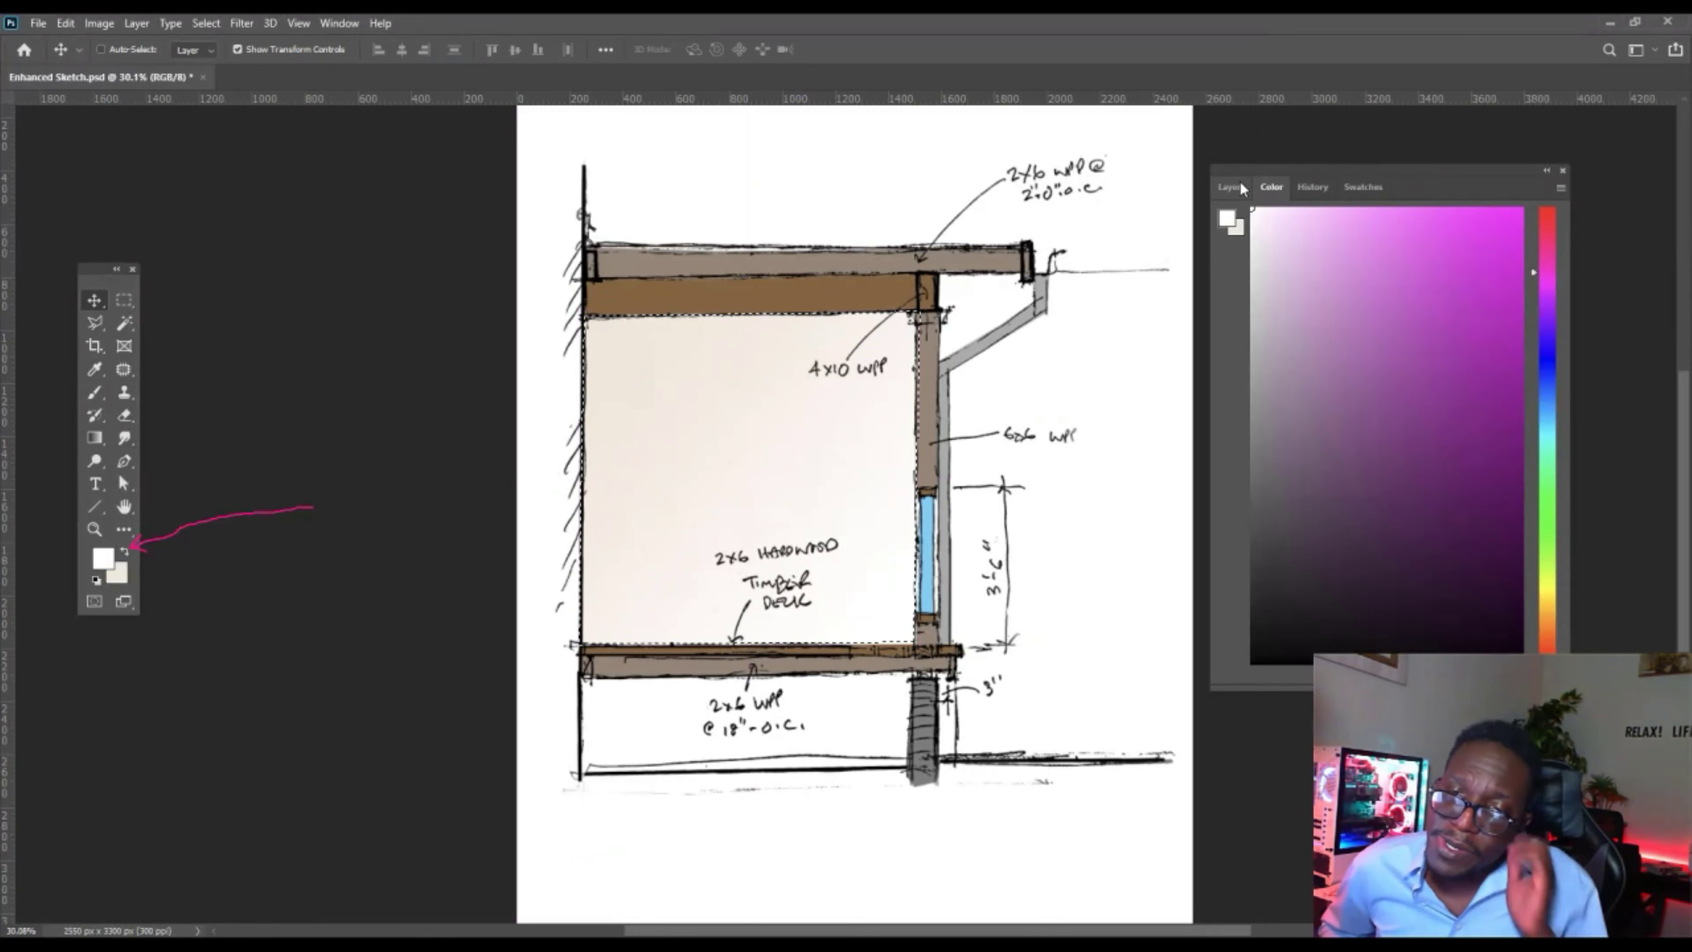
click(1238, 185)
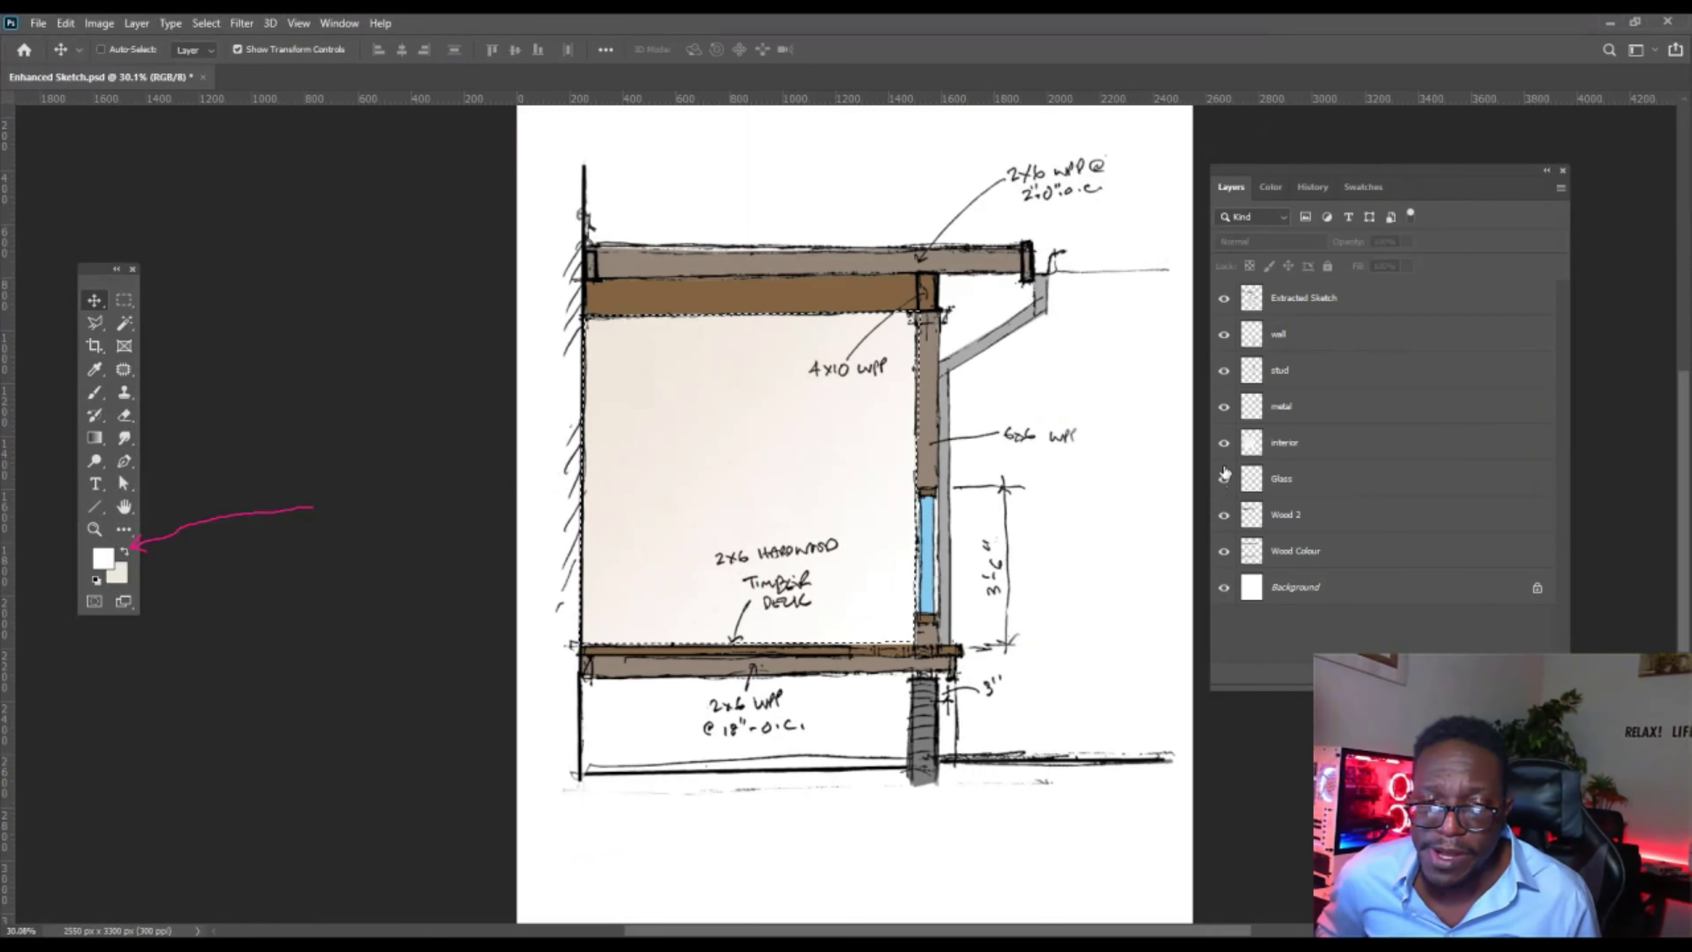
click(1223, 443)
click(1223, 442)
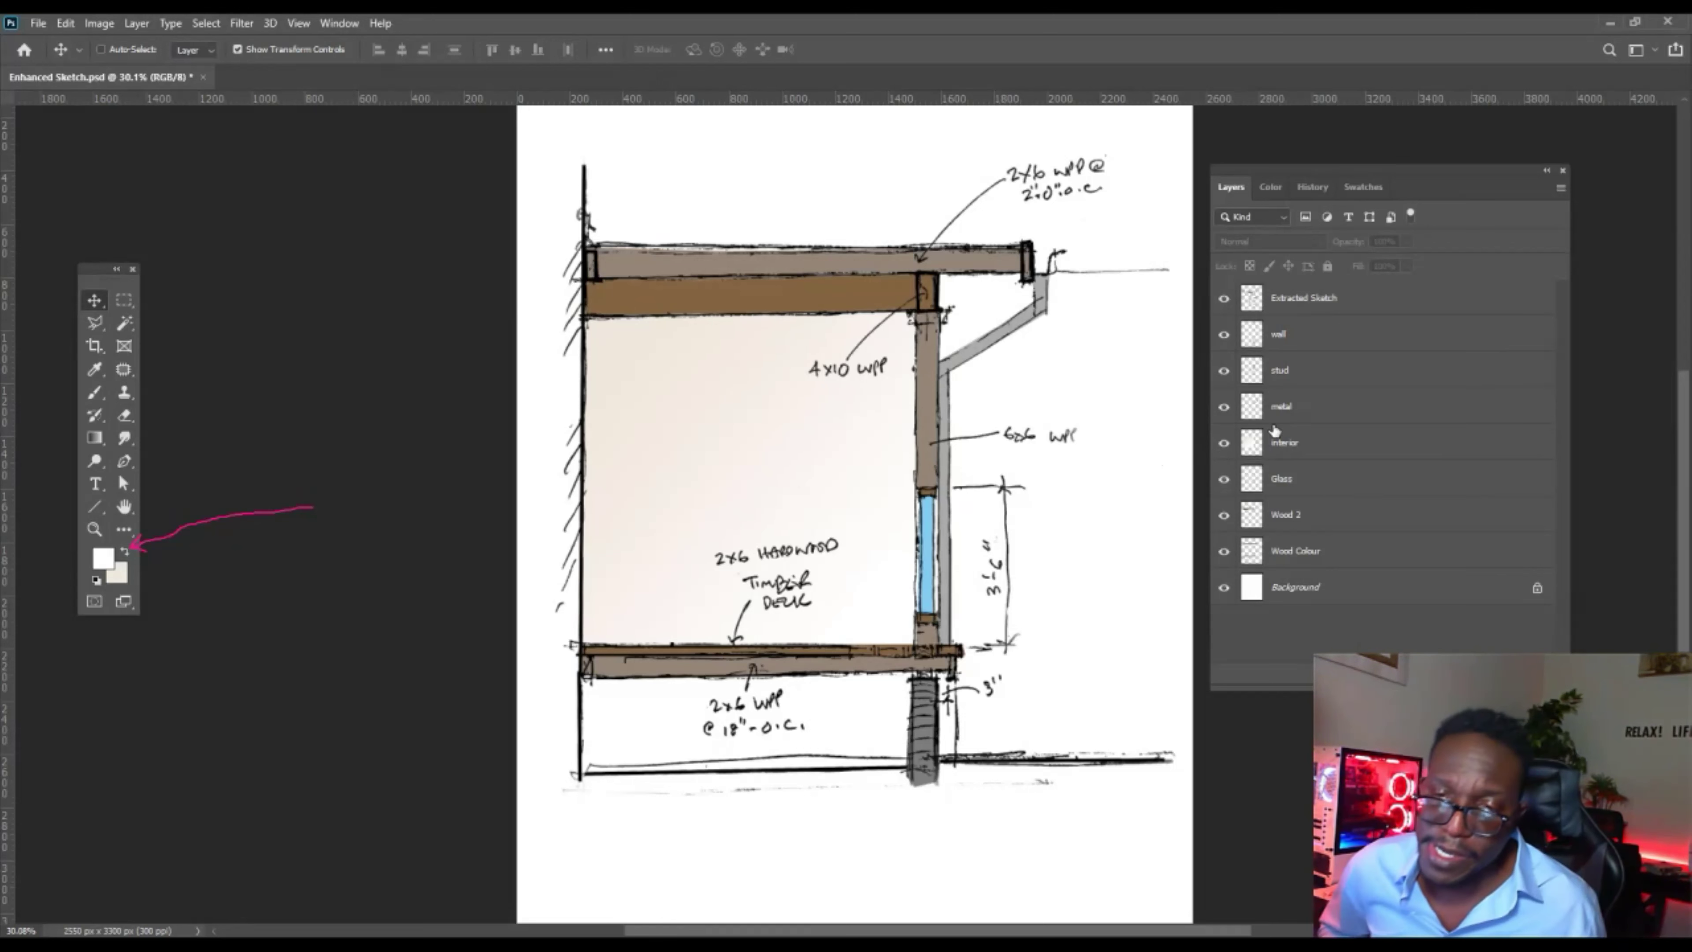
click(1224, 406)
click(1224, 405)
click(1225, 405)
click(1225, 406)
click(1224, 406)
click(1224, 406)
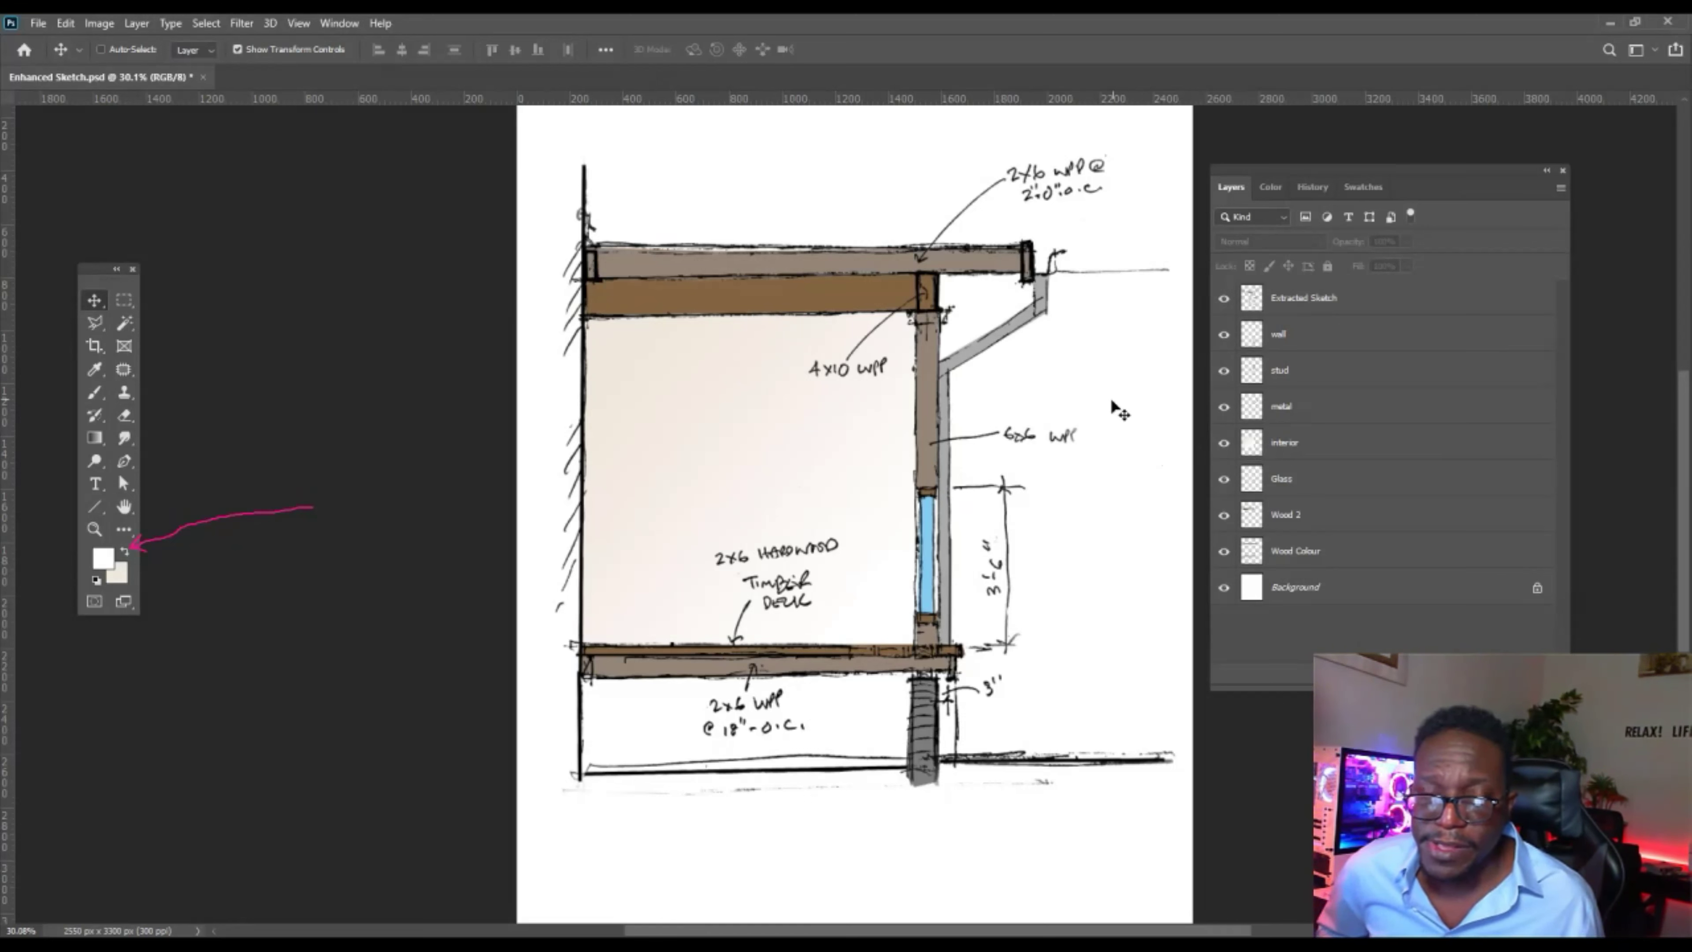
Open the metal layer's blending options and turn on Color Overlay.
scroll(1022, 360, up, 5)
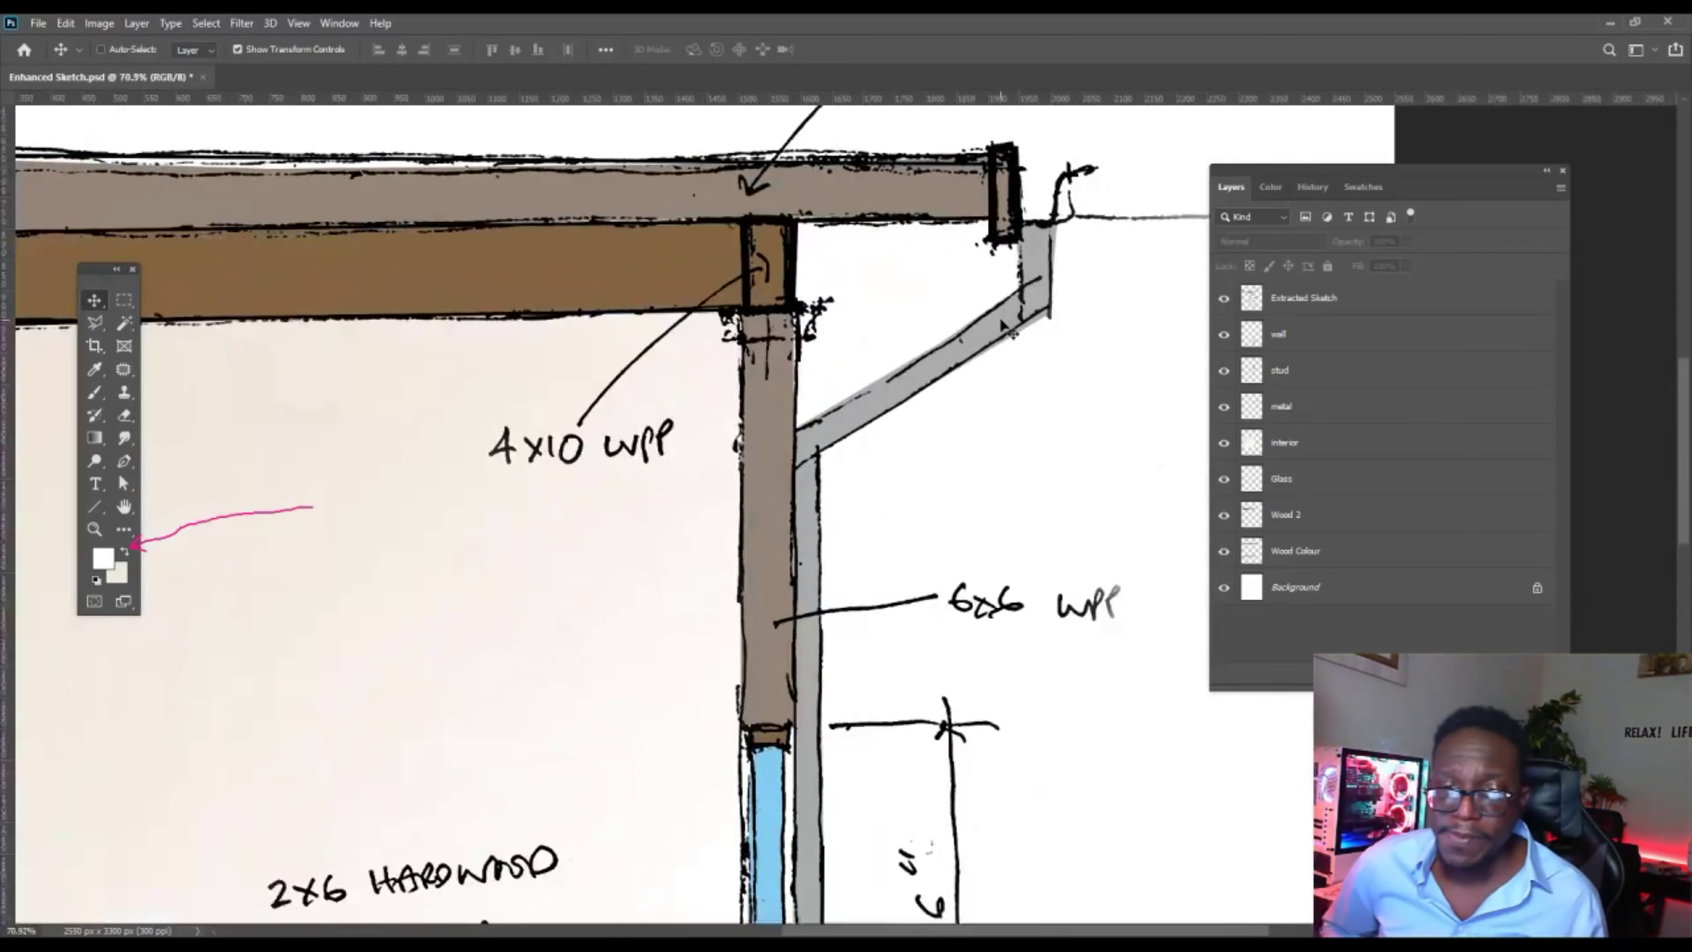
scroll(1119, 396, down, 3)
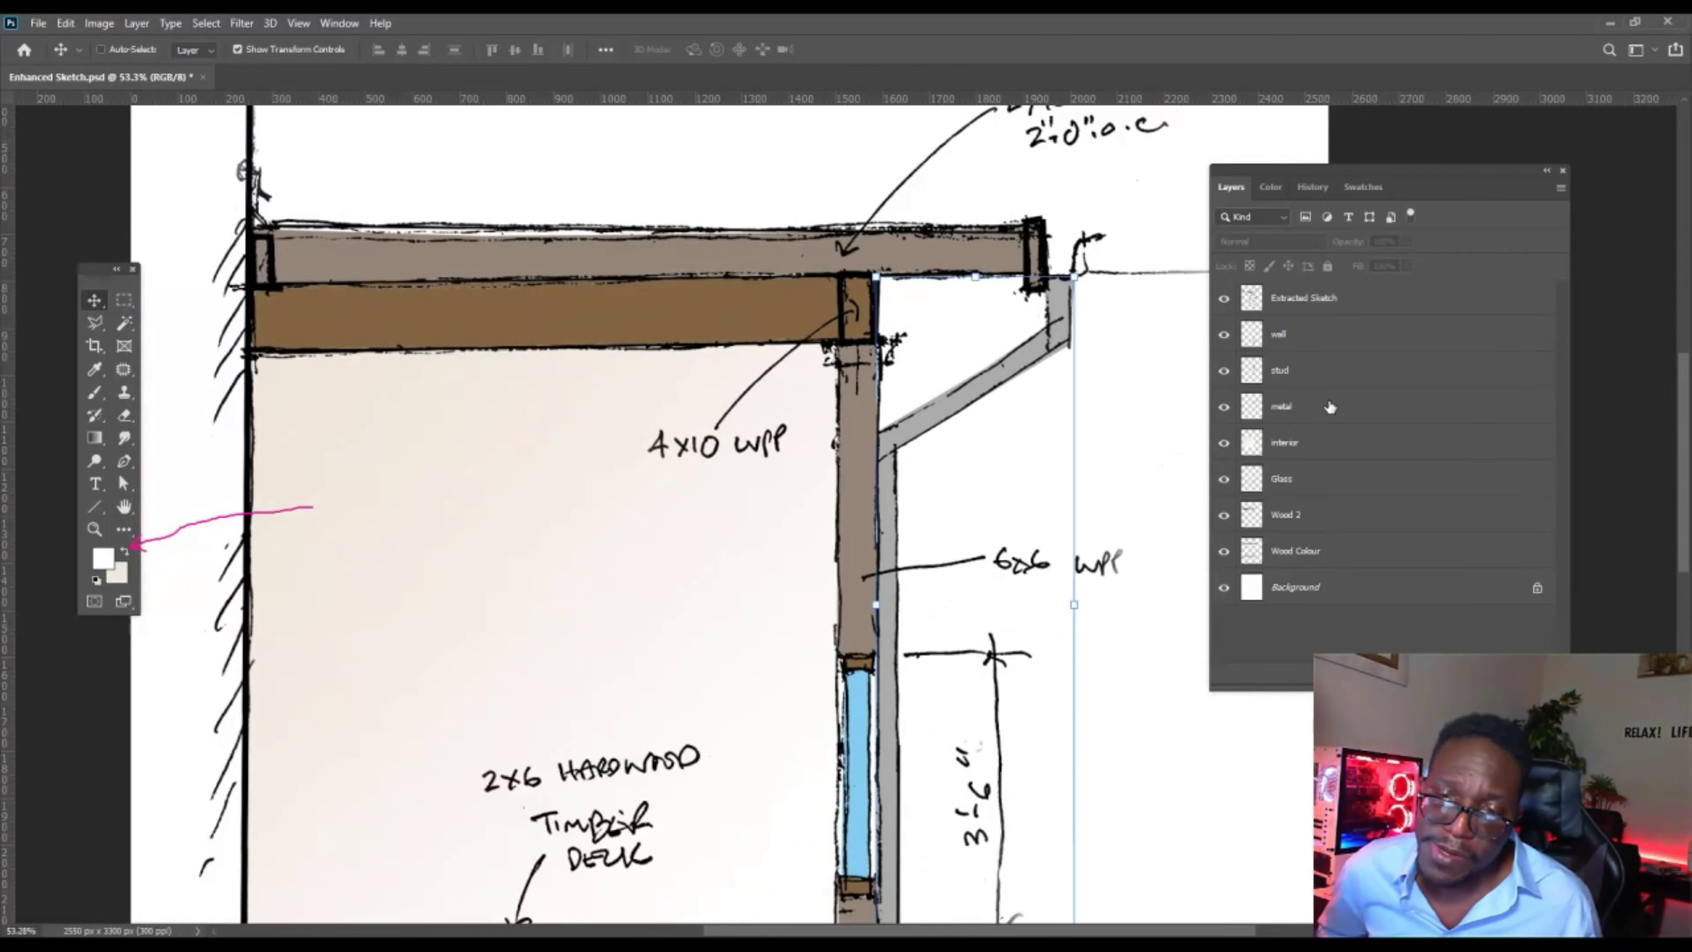
click(1328, 406)
right_click(1330, 410)
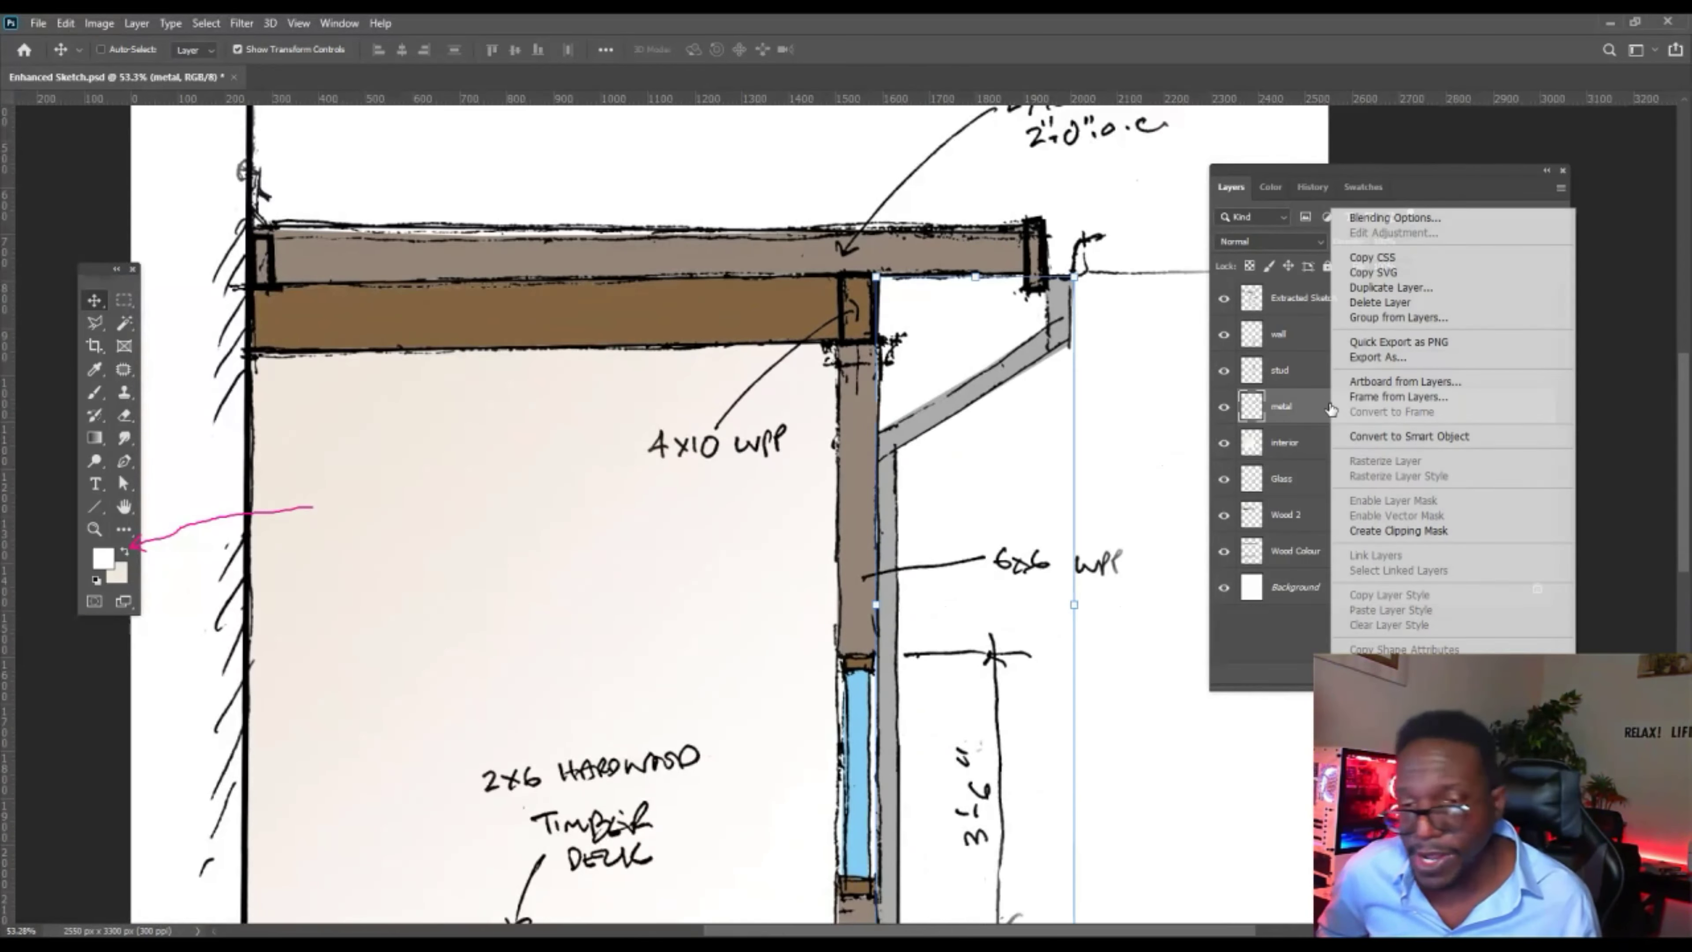
click(1374, 218)
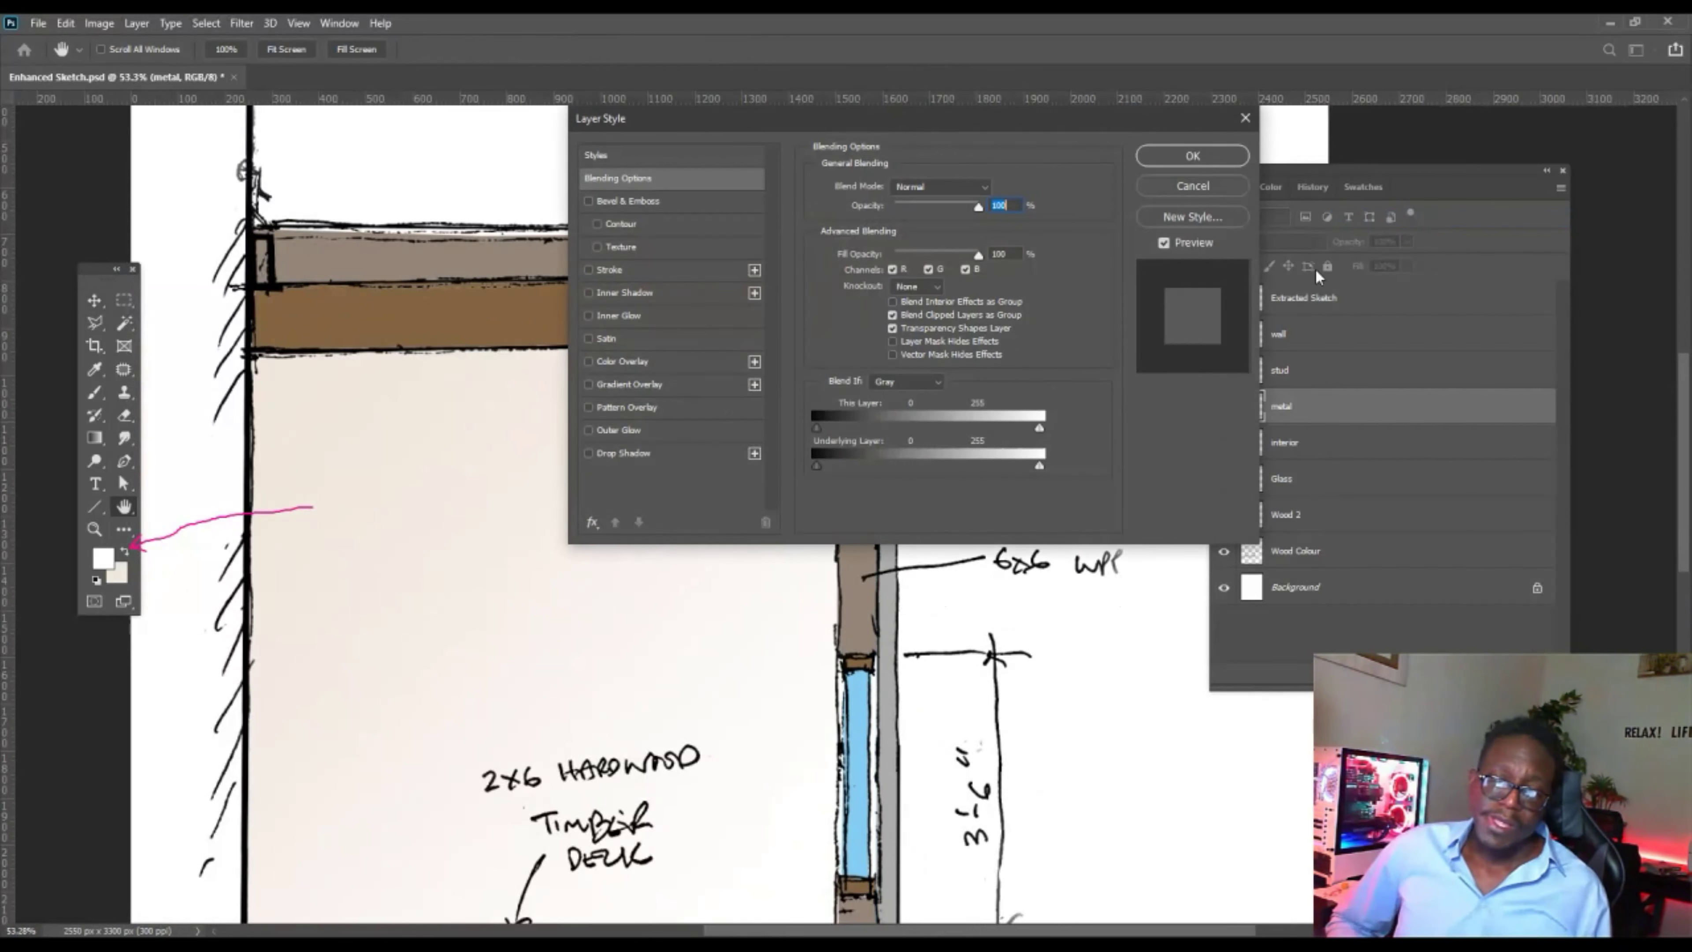
drag(994, 108, 920, 183)
mouse_move(281, 237)
mouse_down()
mouse_move(335, 412)
mouse_move(598, 453)
mouse_move(567, 429)
mouse_move(516, 427)
mouse_move(543, 452)
mouse_up()
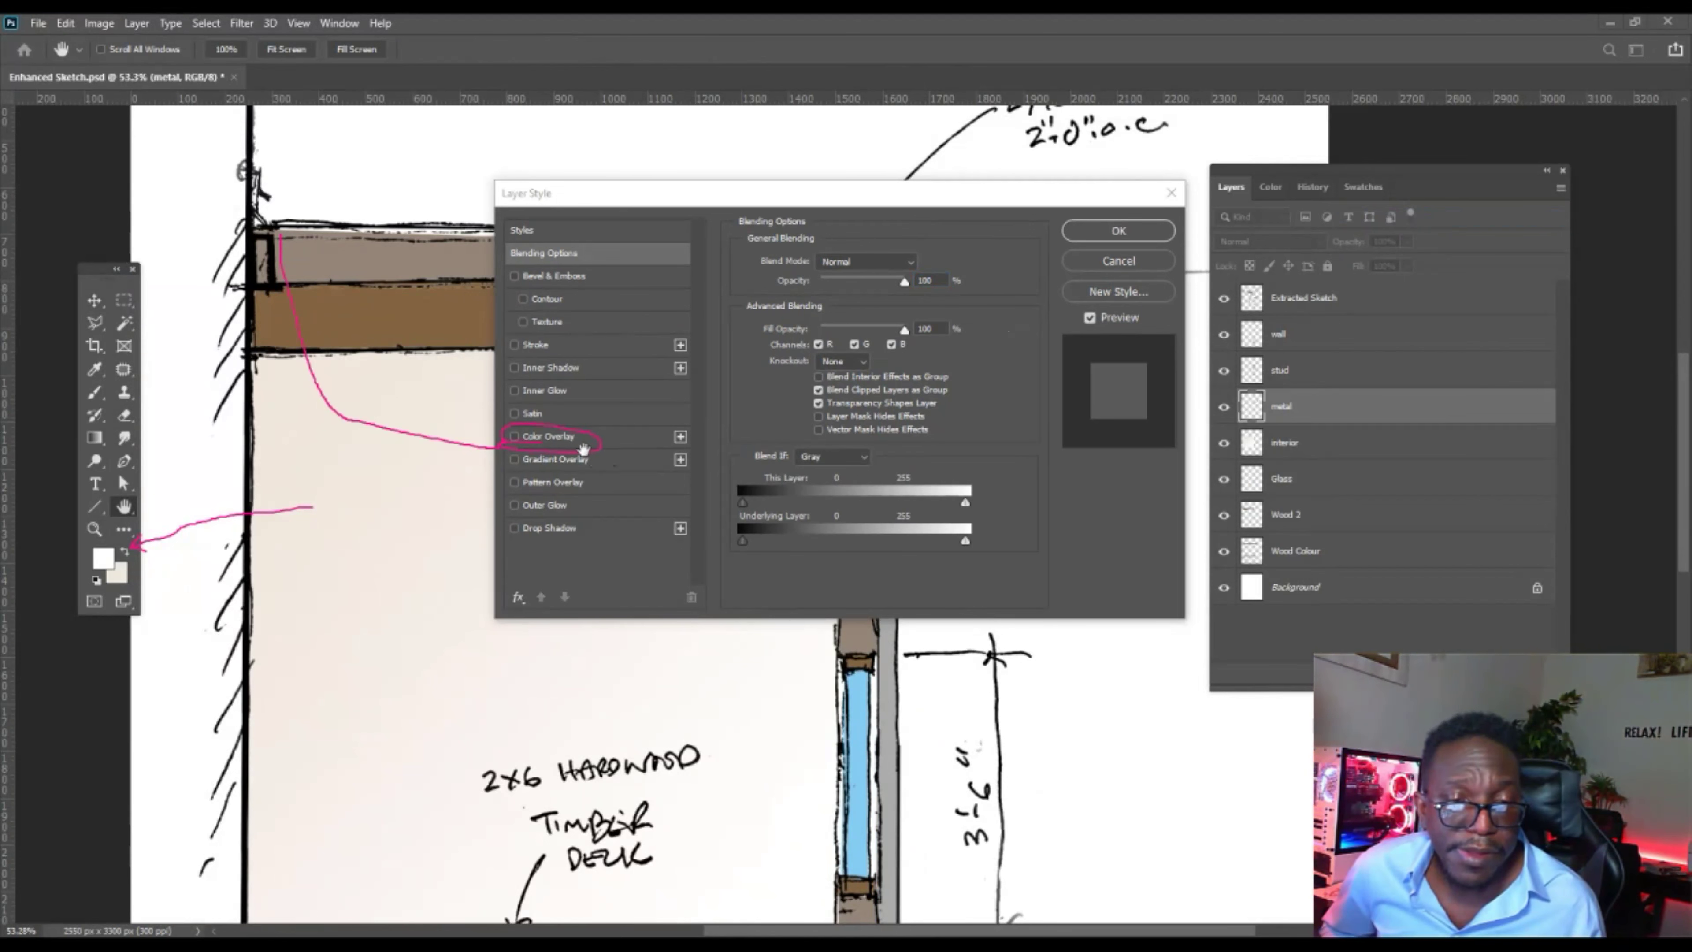
click(555, 435)
click(553, 440)
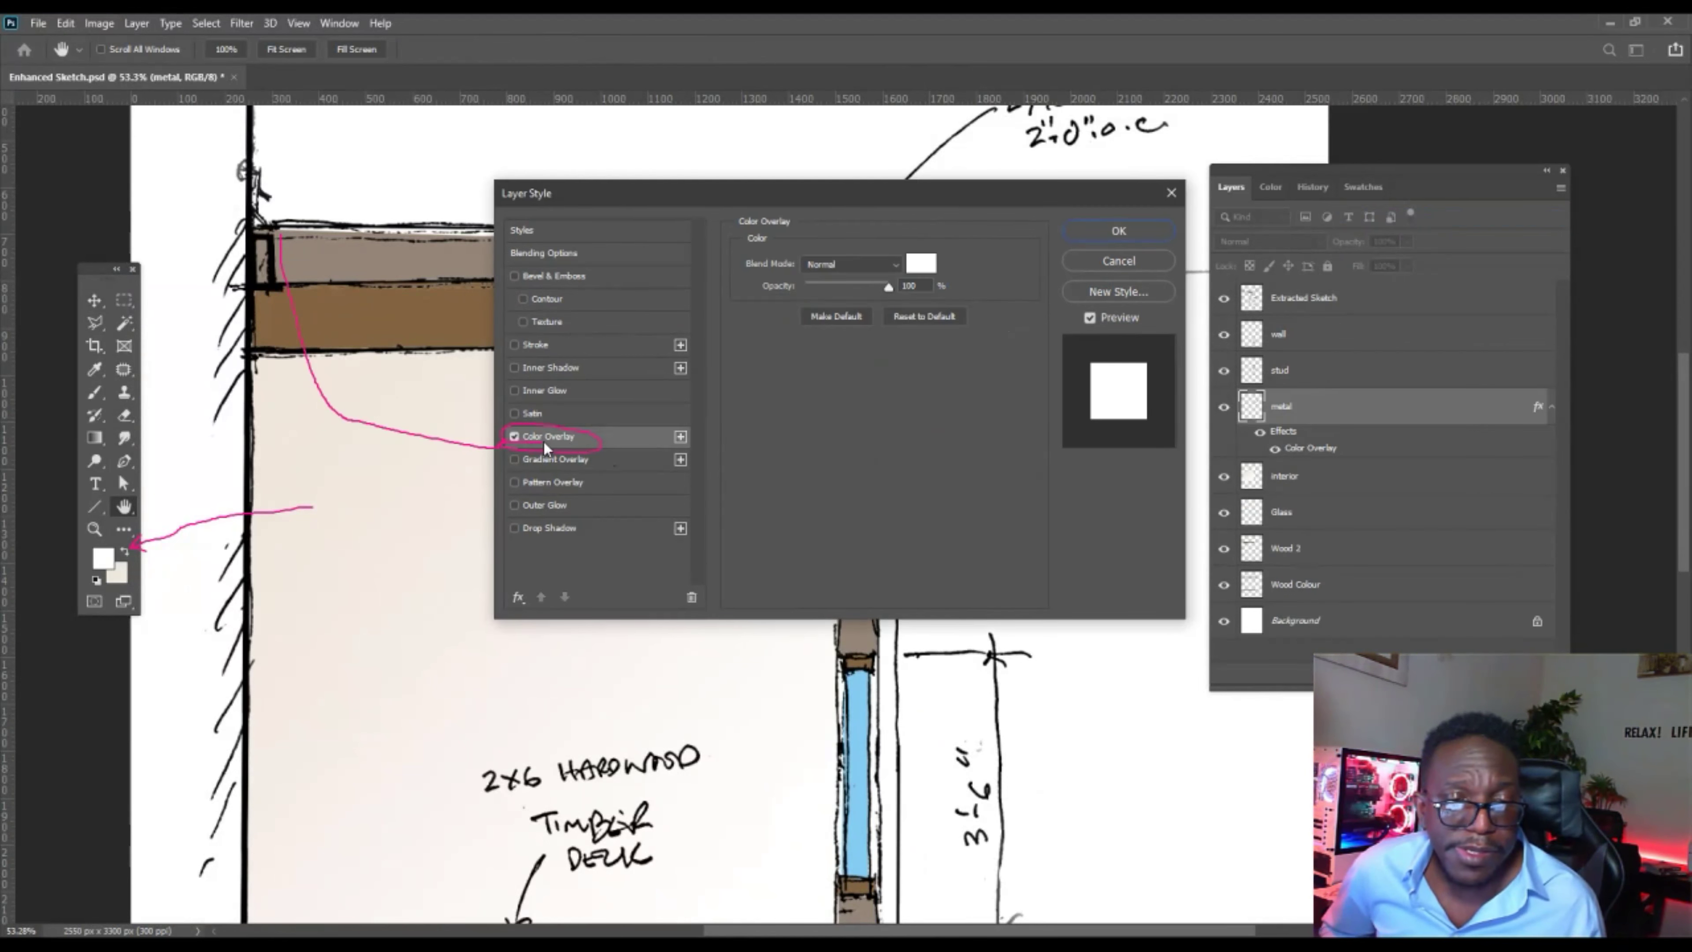
Try a salmon red overlay colour (dc6d6d) on the metal layer and cancel the layer style.
drag(918, 196, 534, 143)
click(510, 213)
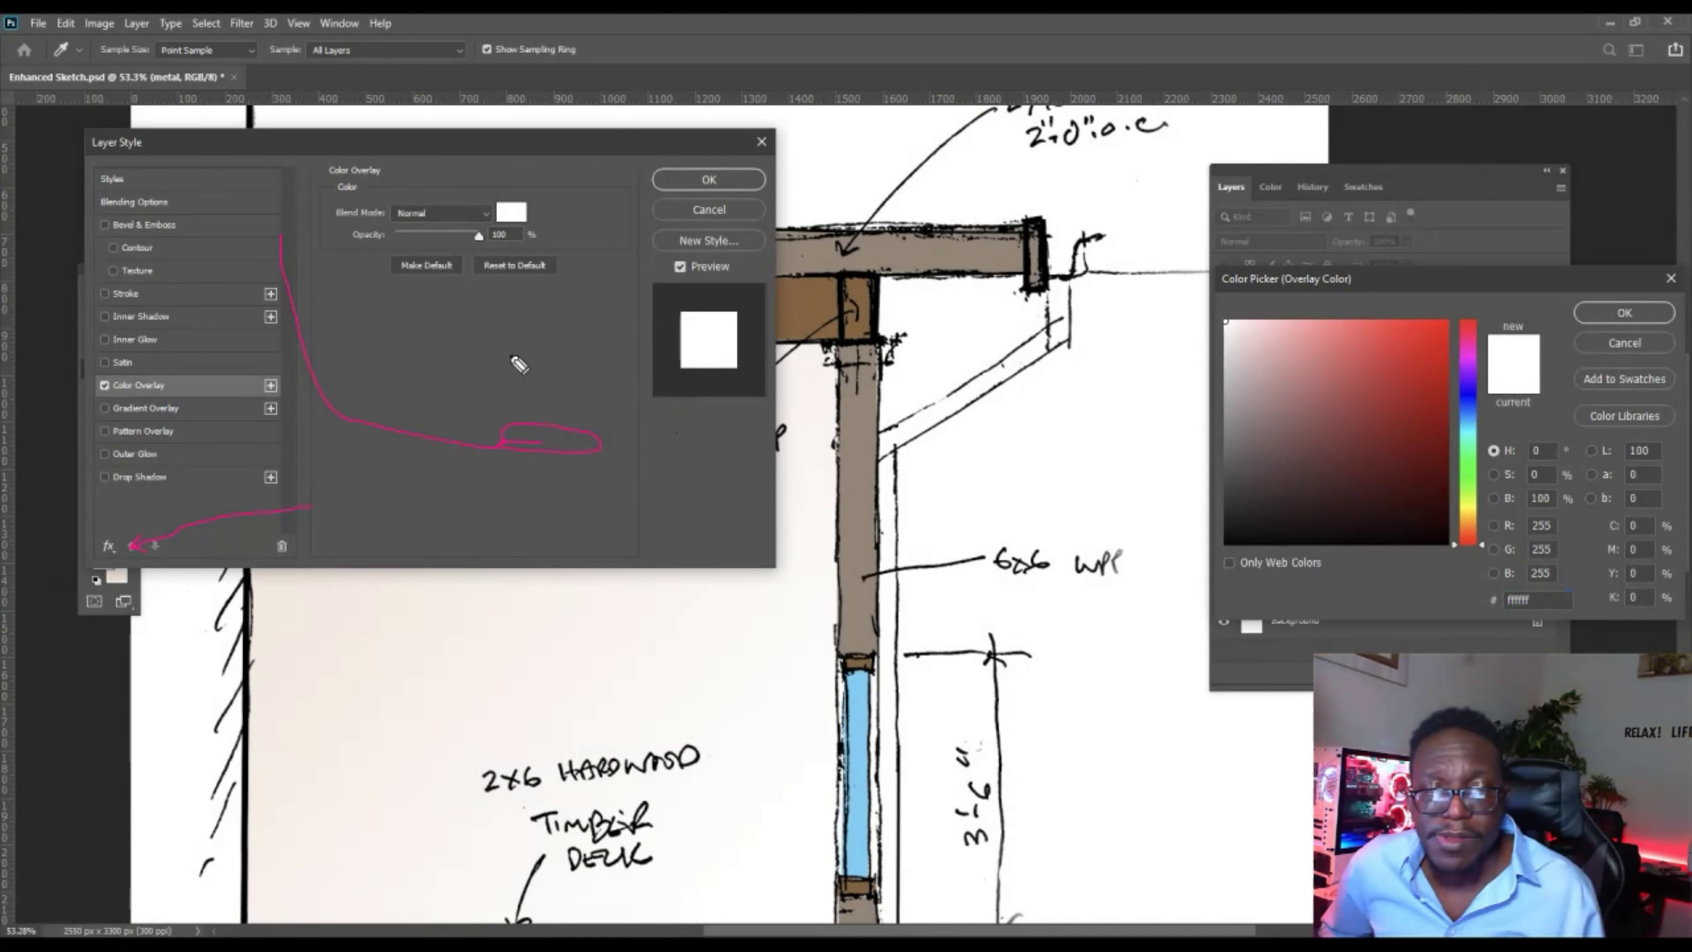
mouse_move(517, 209)
mouse_down()
mouse_move(630, 214)
mouse_move(796, 254)
mouse_move(863, 293)
mouse_move(959, 395)
mouse_move(927, 389)
mouse_move(956, 398)
mouse_up()
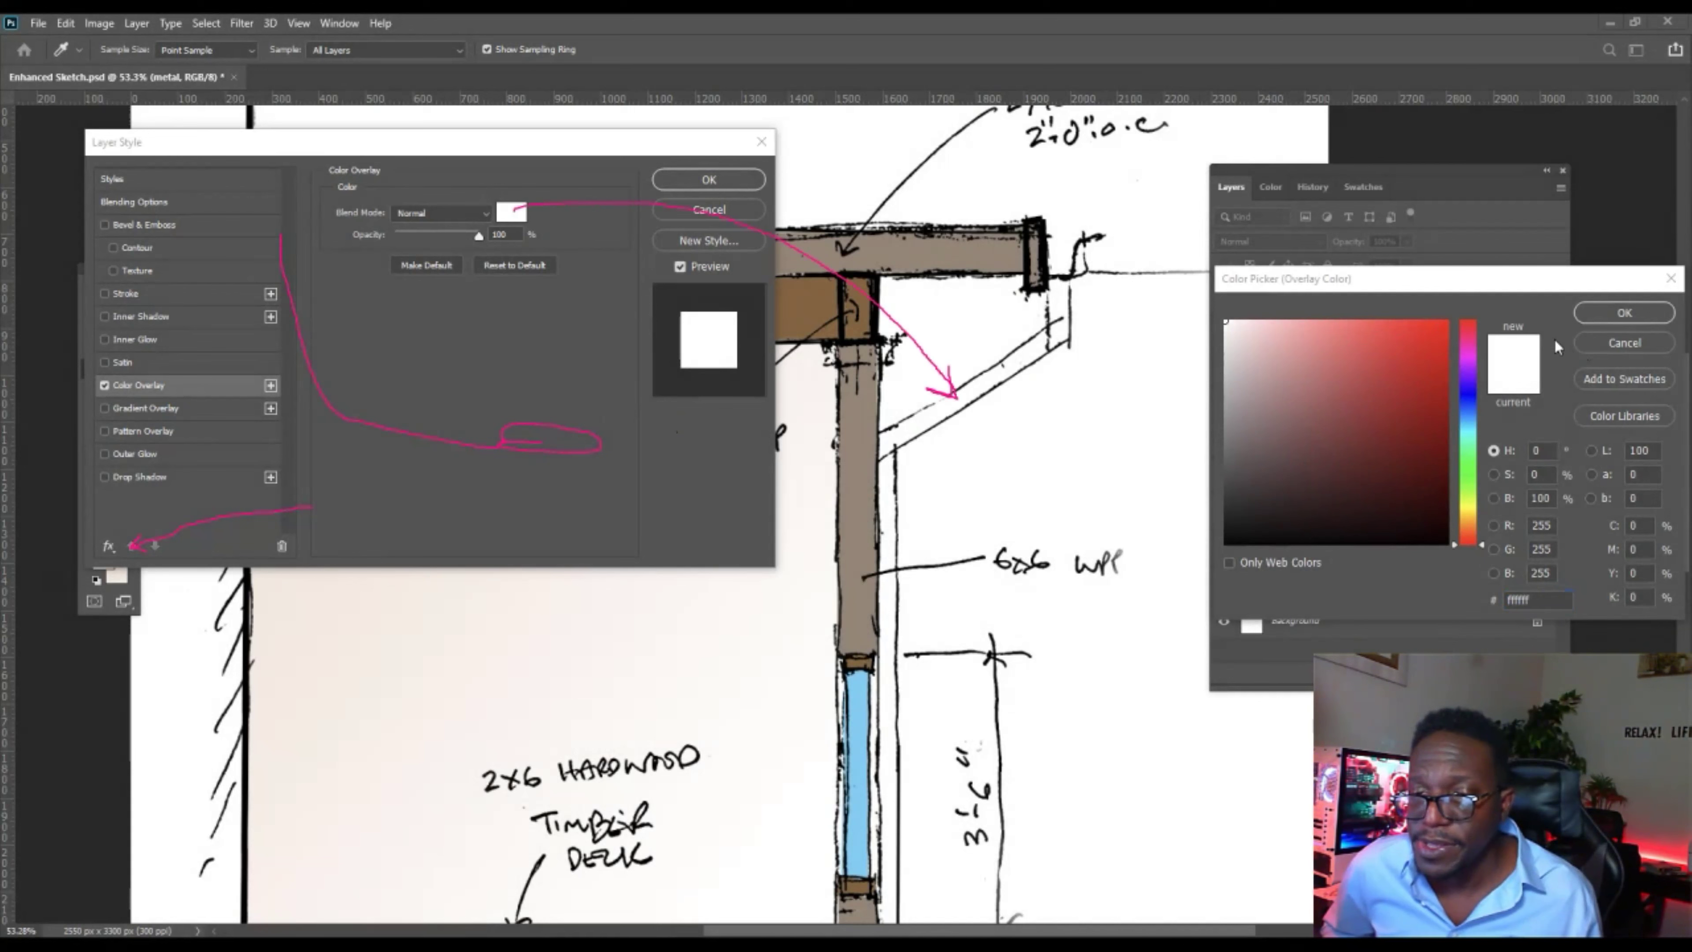
click(1613, 344)
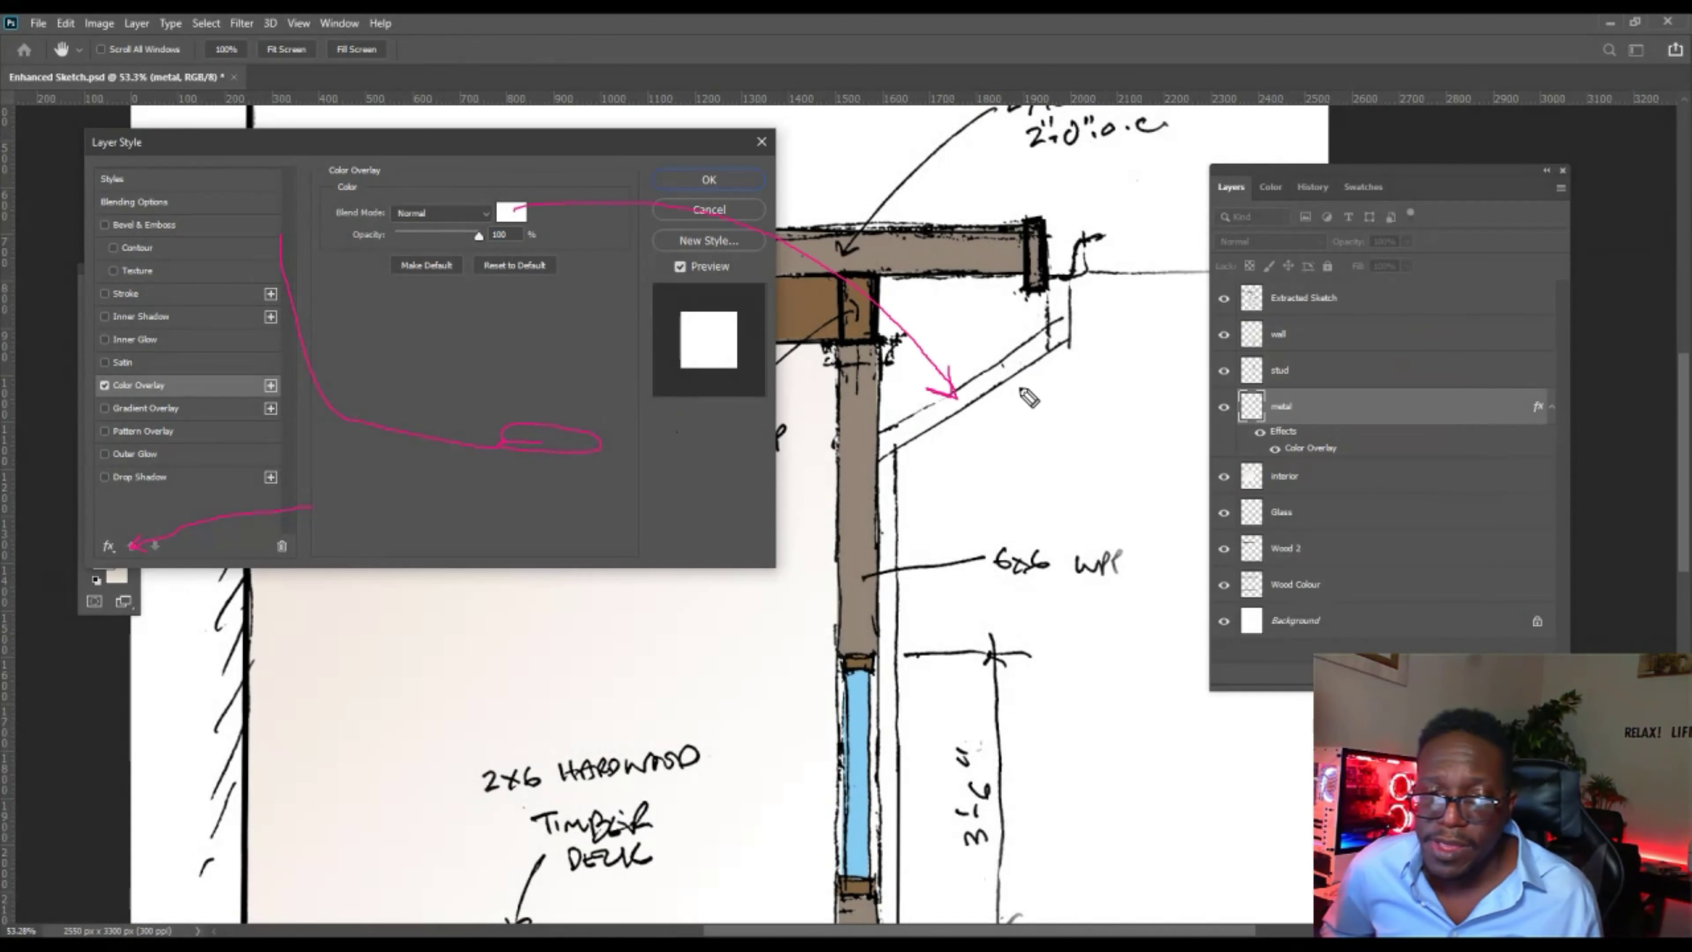
mouse_move(987, 379)
mouse_down()
mouse_move(1109, 340)
mouse_move(1177, 354)
mouse_move(1259, 441)
mouse_move(1272, 393)
mouse_up()
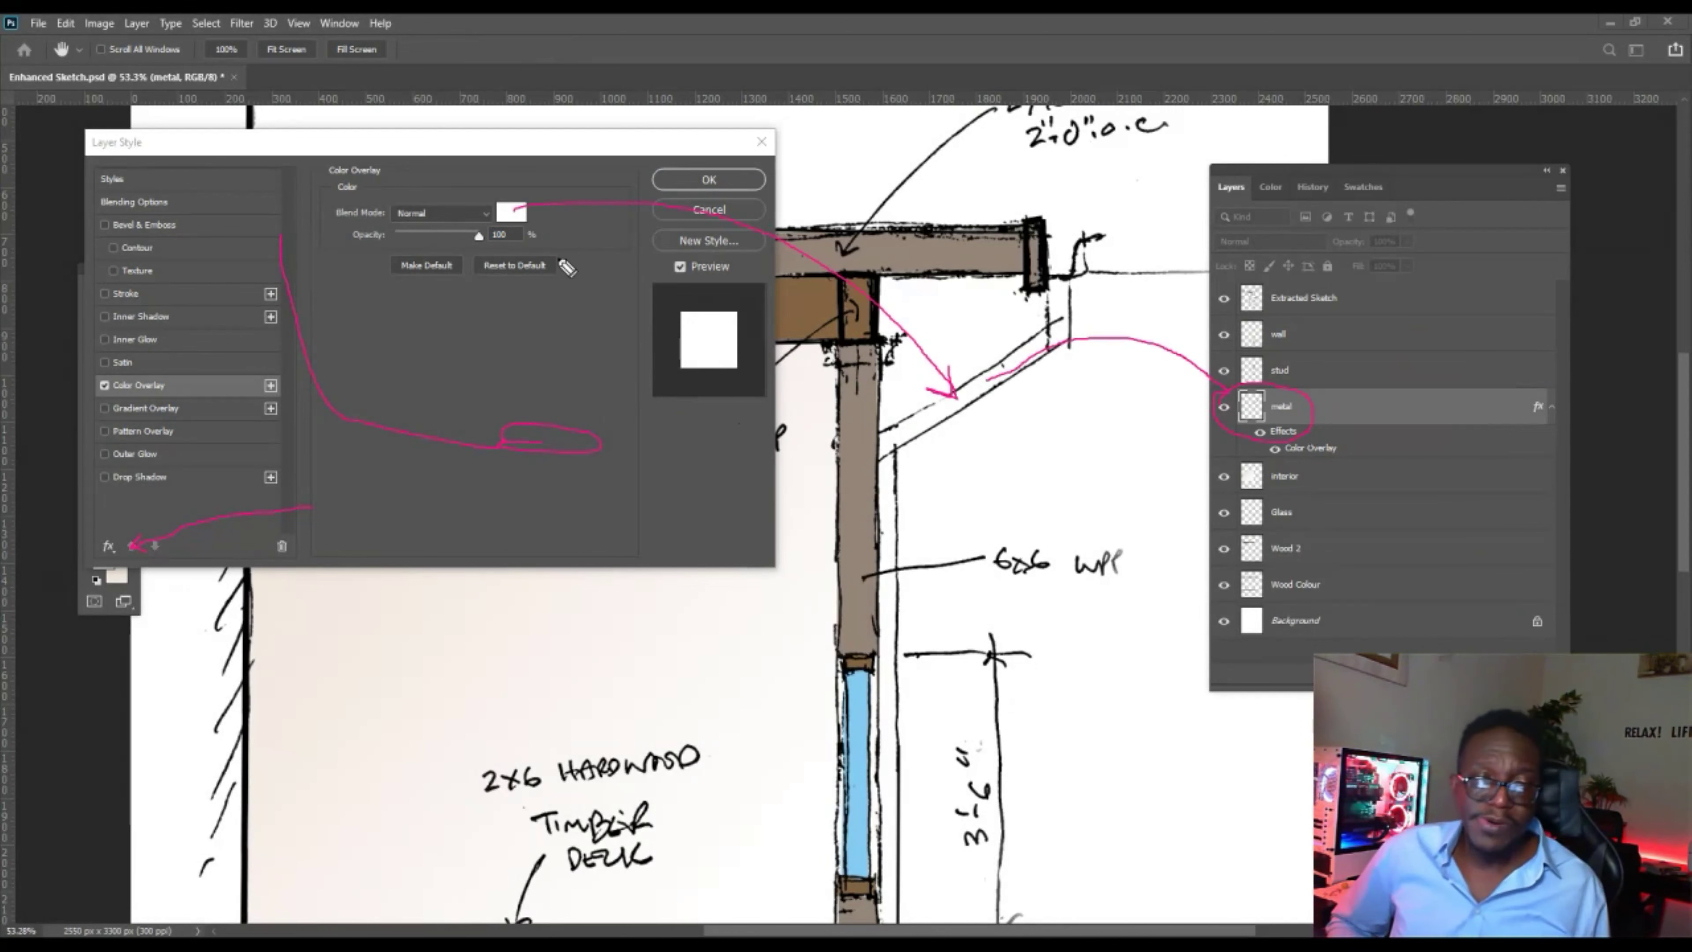
click(507, 215)
drag(1380, 281, 710, 498)
click(744, 579)
mouse_move(689, 577)
mouse_down()
mouse_move(642, 559)
mouse_move(653, 590)
mouse_move(668, 569)
mouse_up()
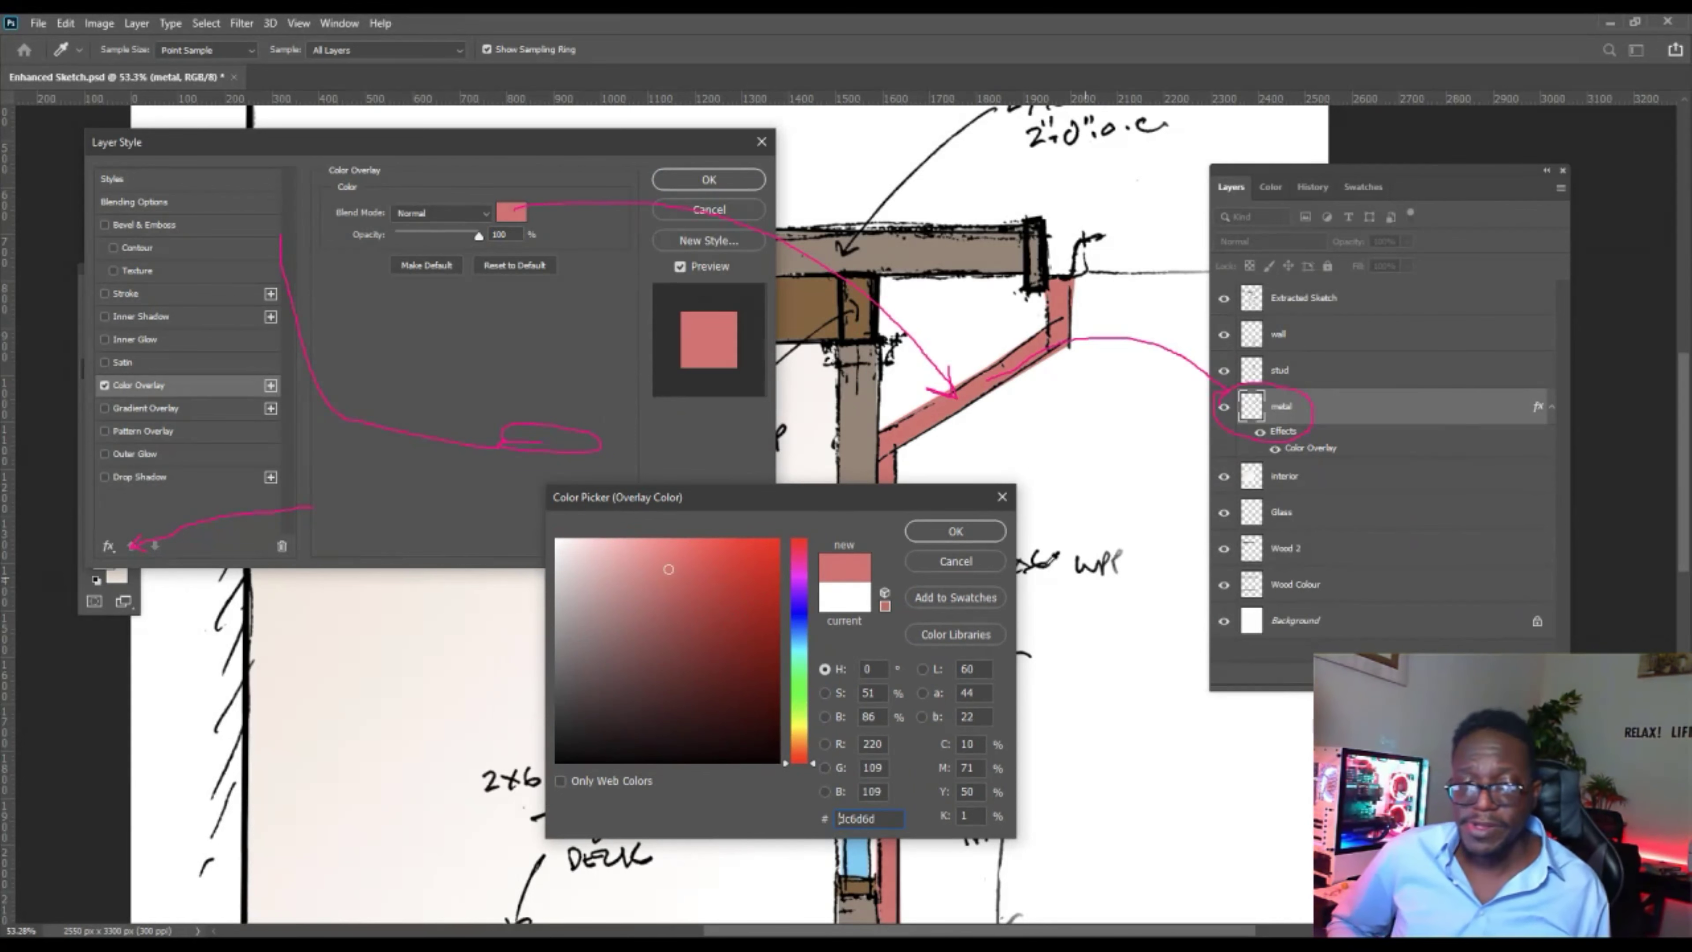
click(955, 560)
click(741, 213)
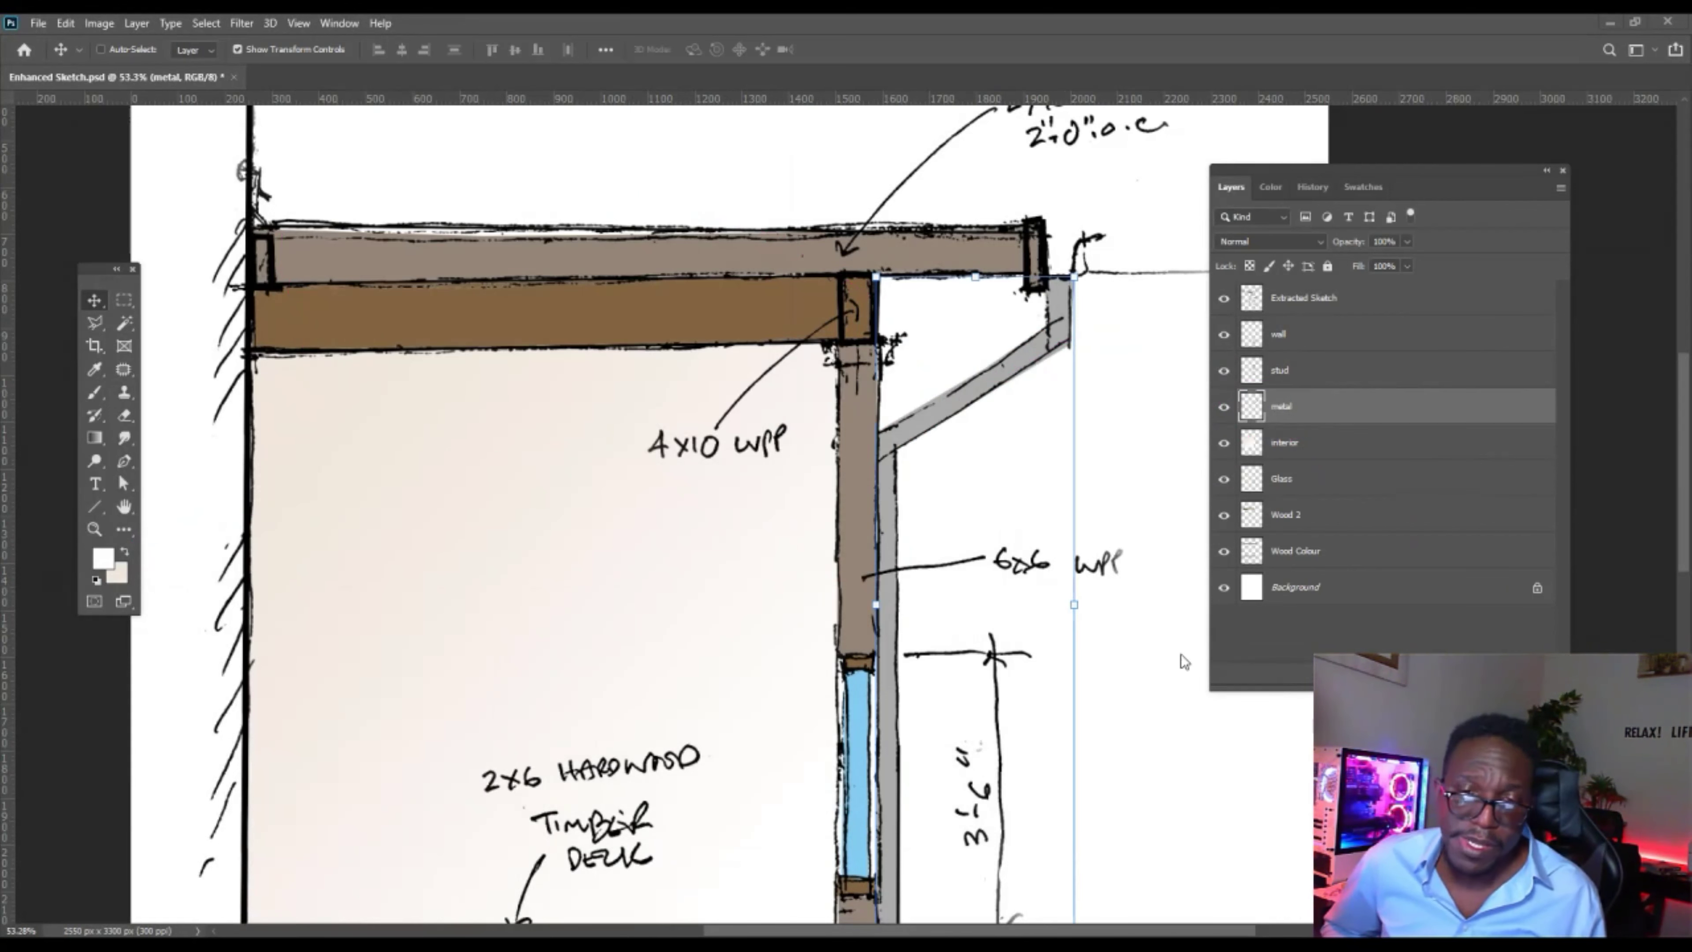
Open Scanned sketch.jpg side by side with the enhanced sketch, compare the two drawings, and restore the Photoshop workspace.
key(ctrl+0)
scroll(696, 392, up, 2)
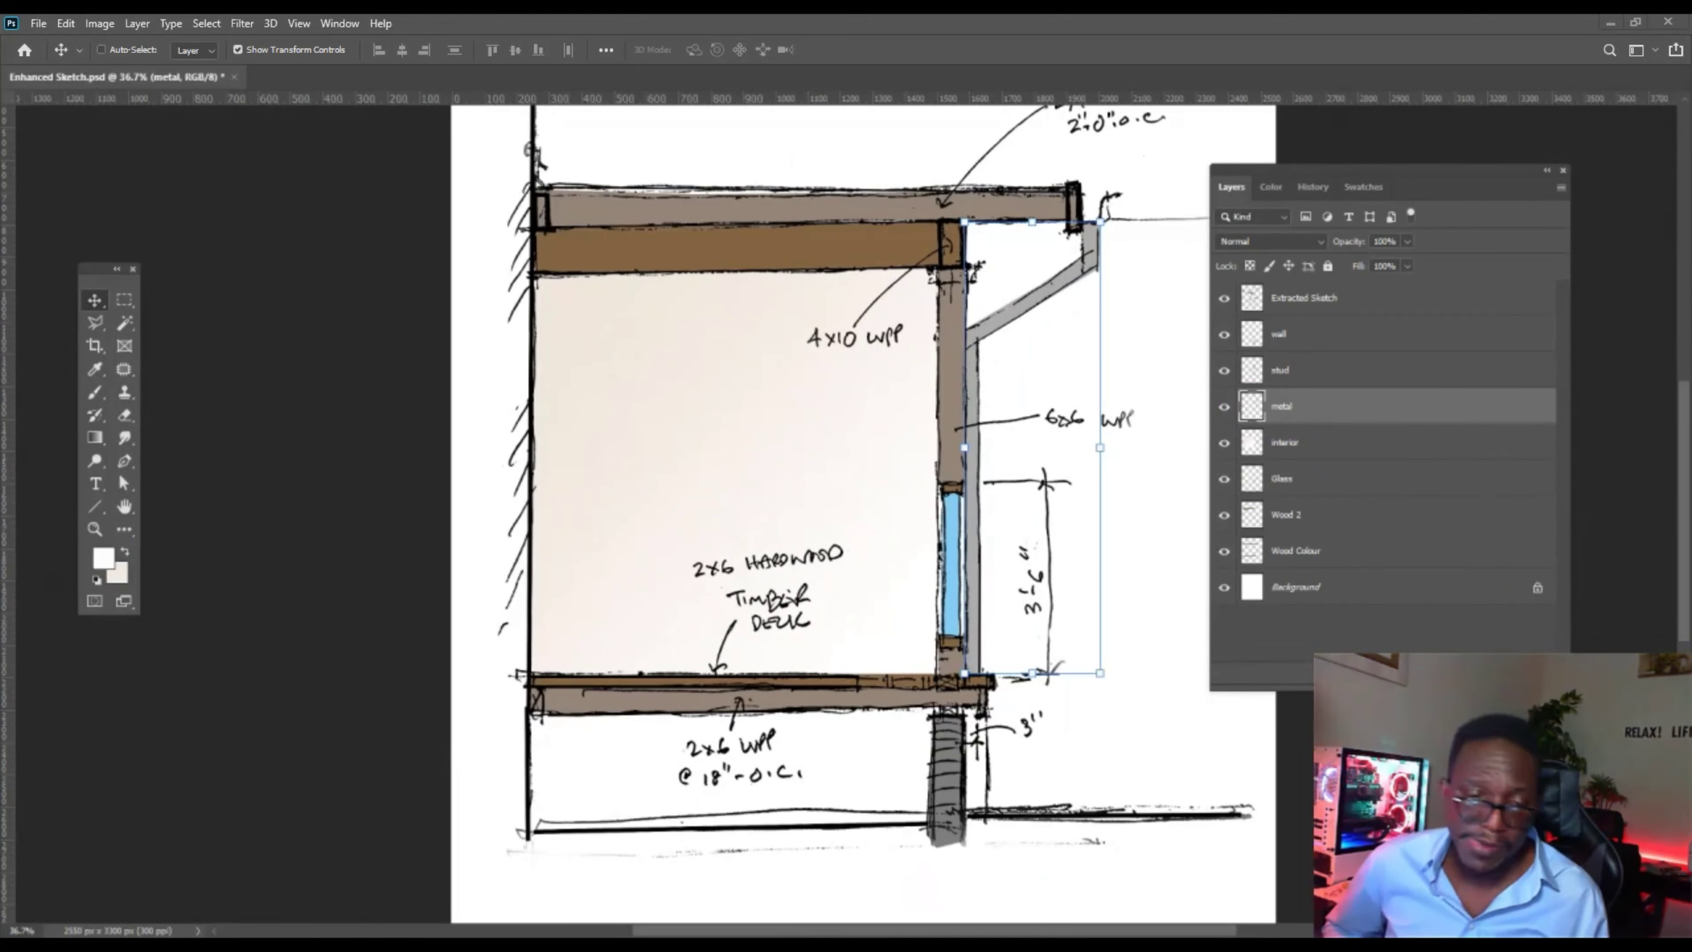
mouse_move(533, 894)
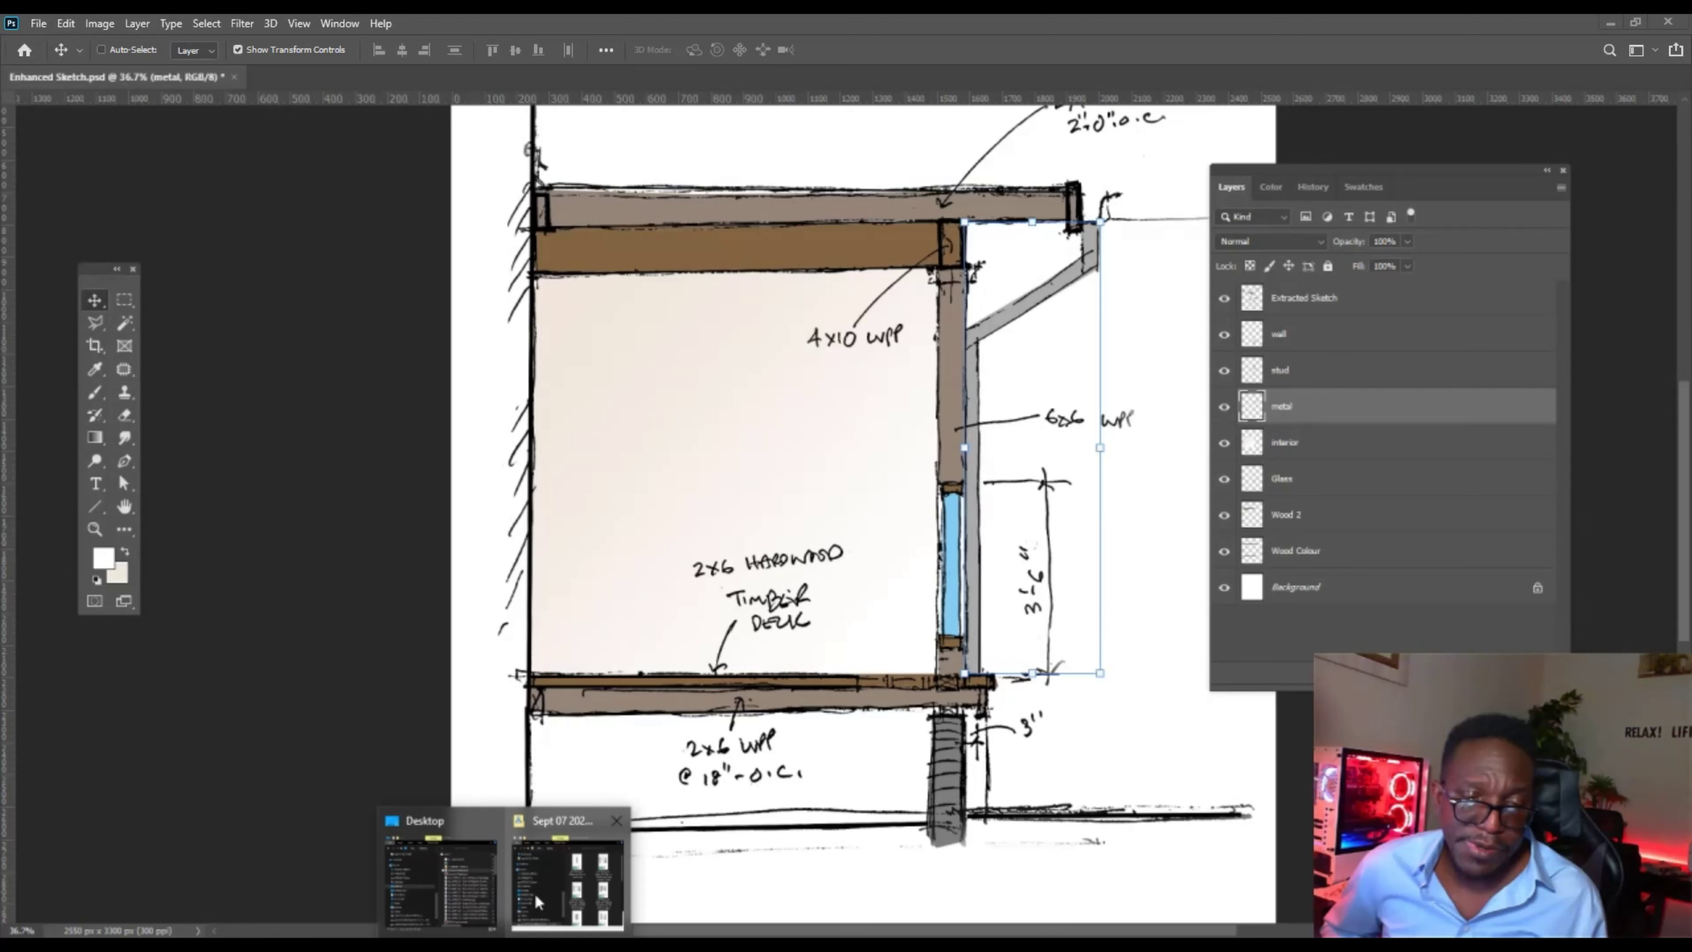
click(534, 891)
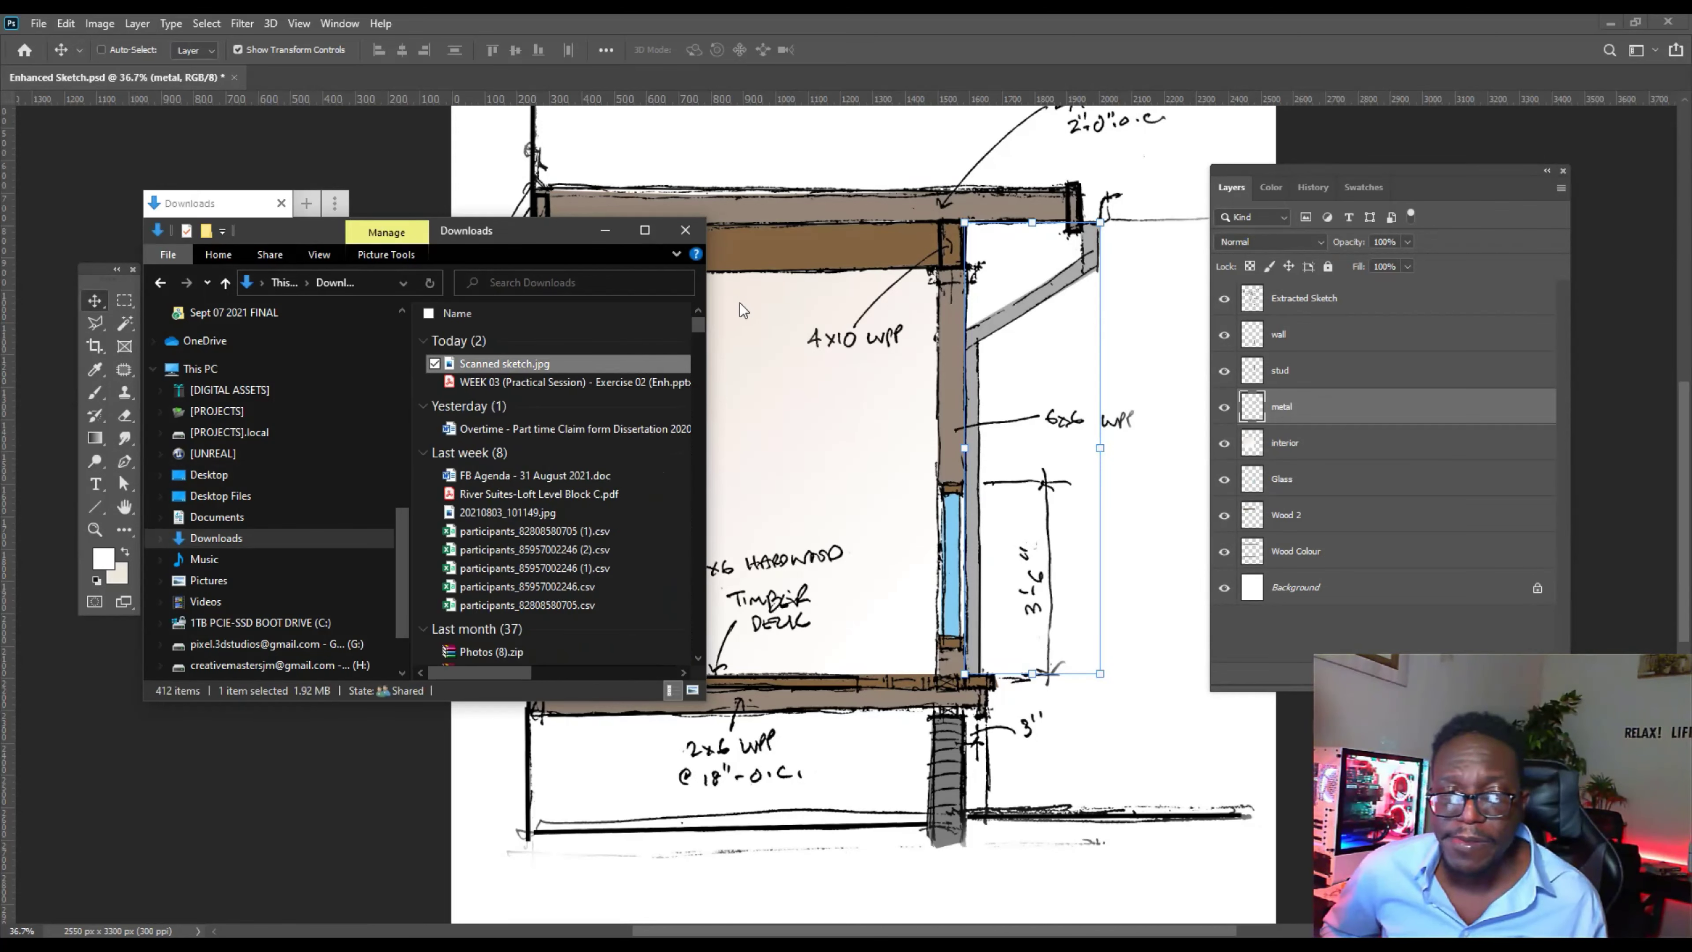
key(super+Right)
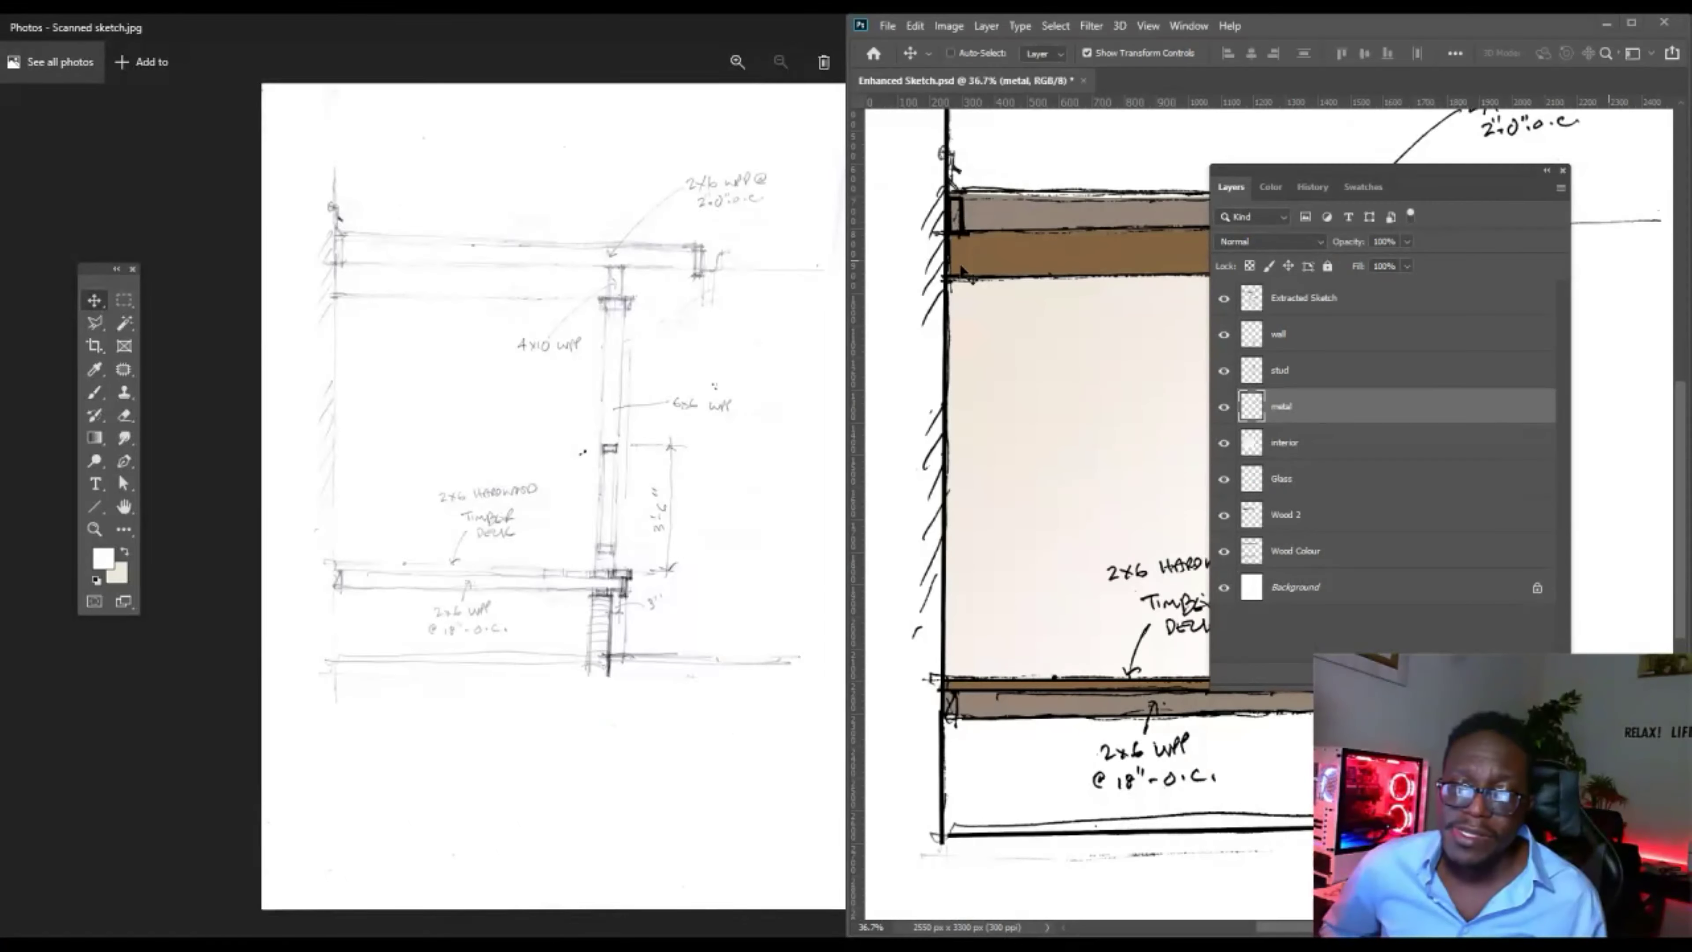
click(214, 234)
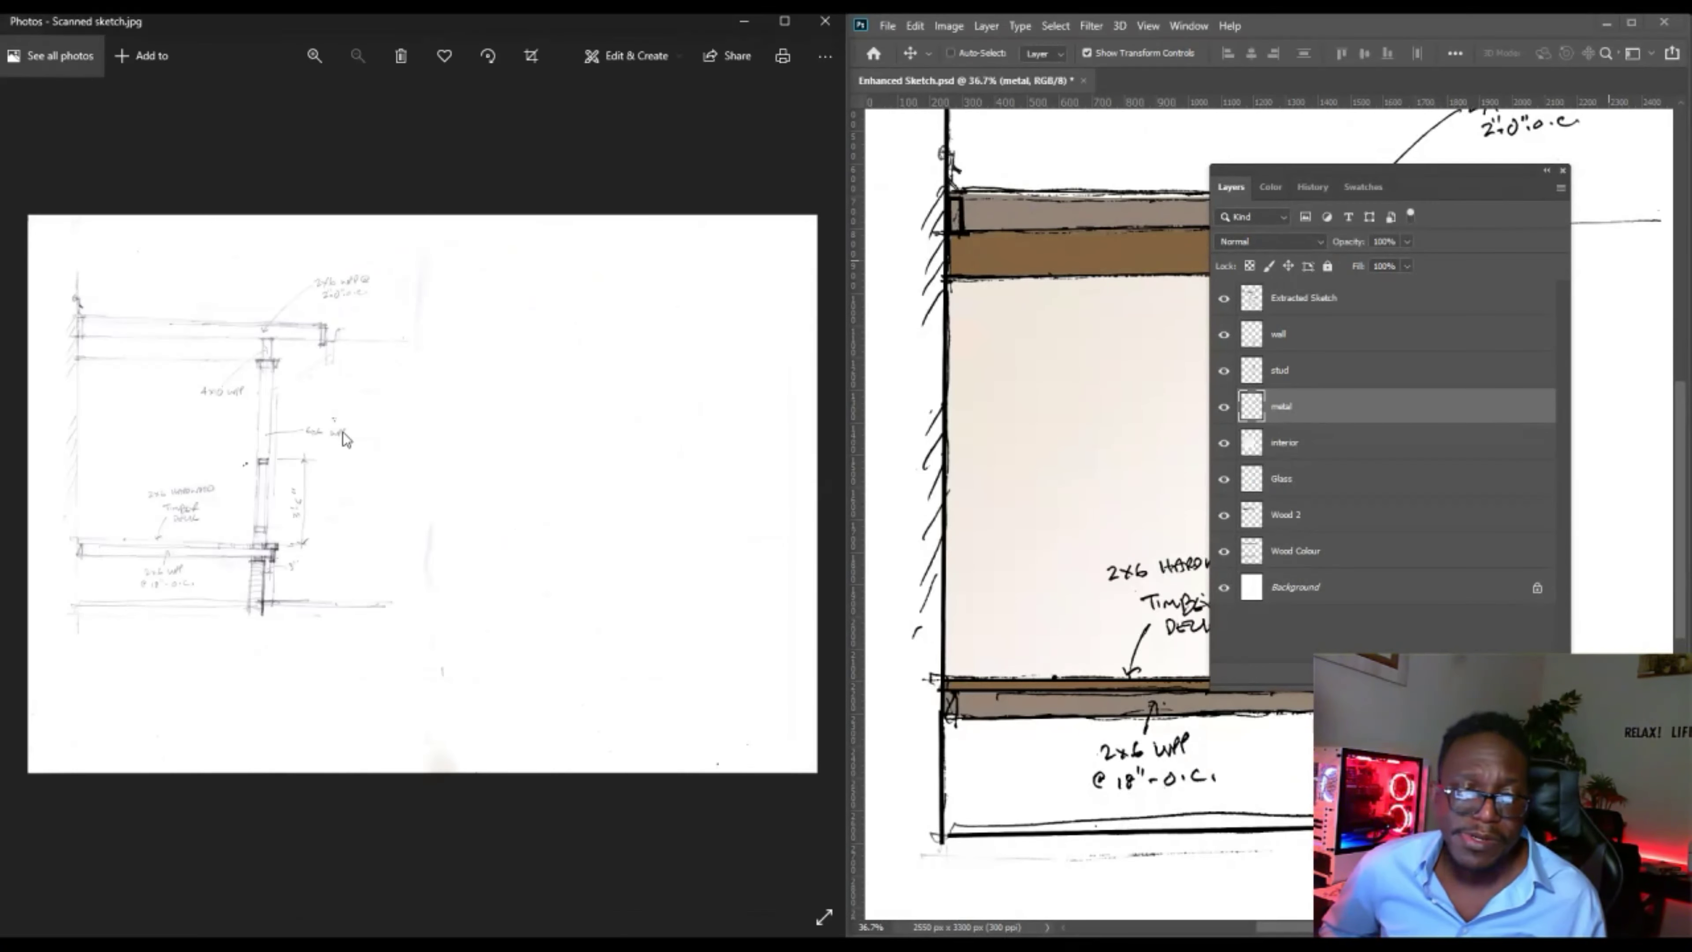
scroll(231, 438, up, 3)
scroll(231, 438, down, 4)
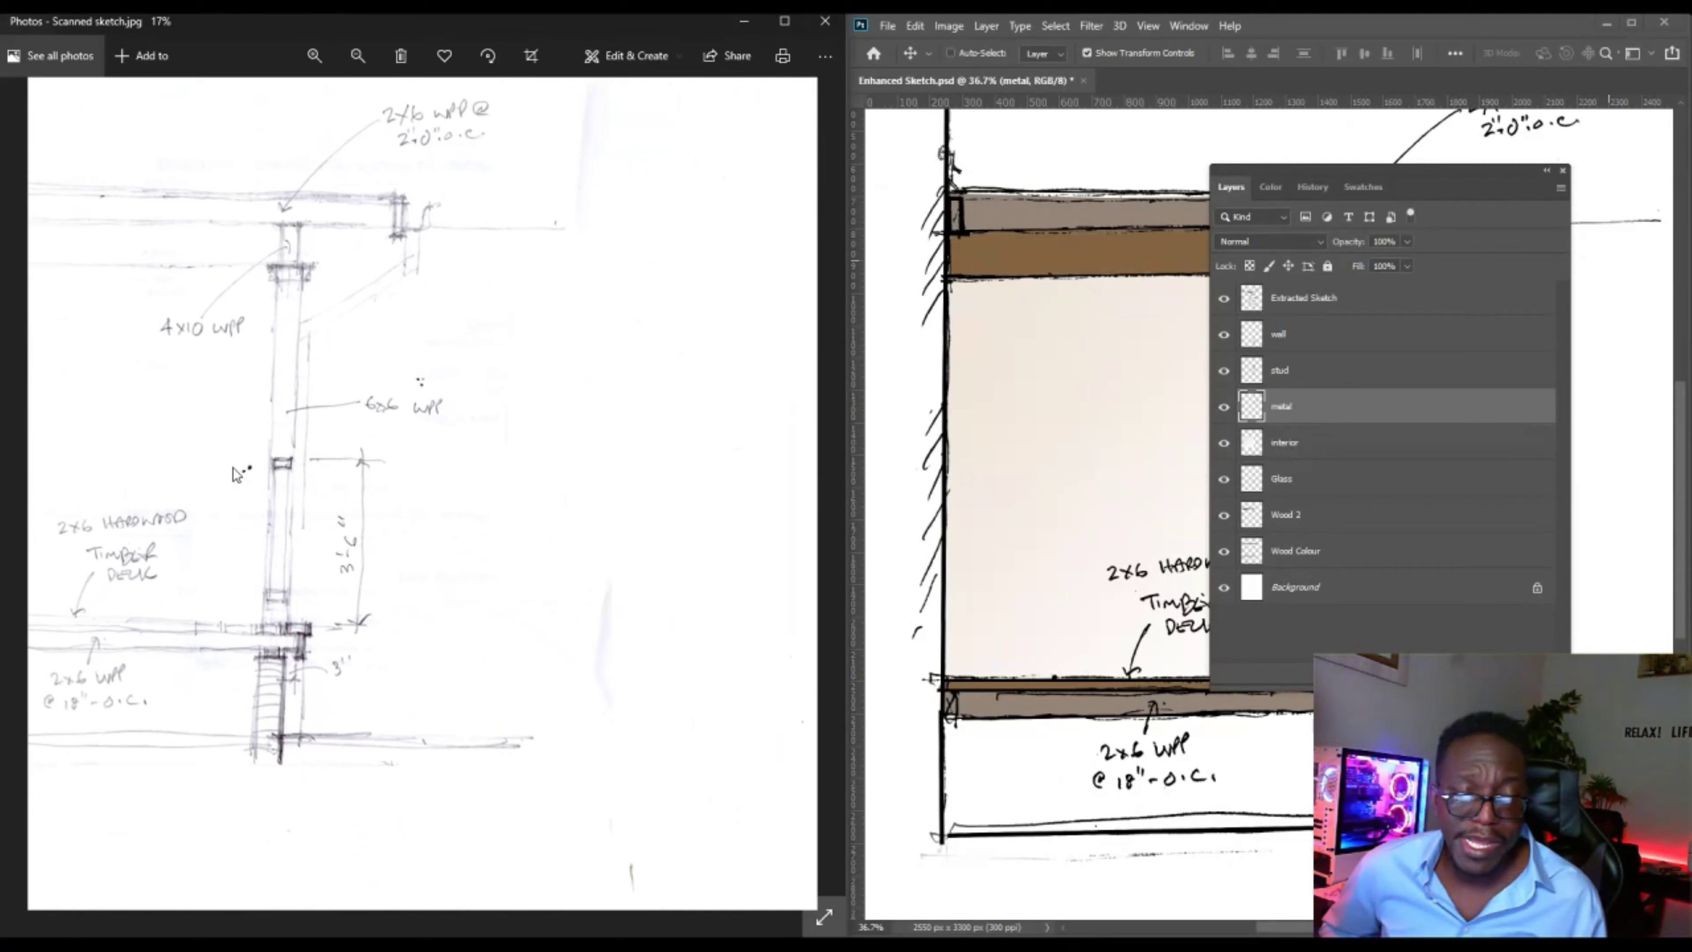
drag(1356, 175, 1473, 546)
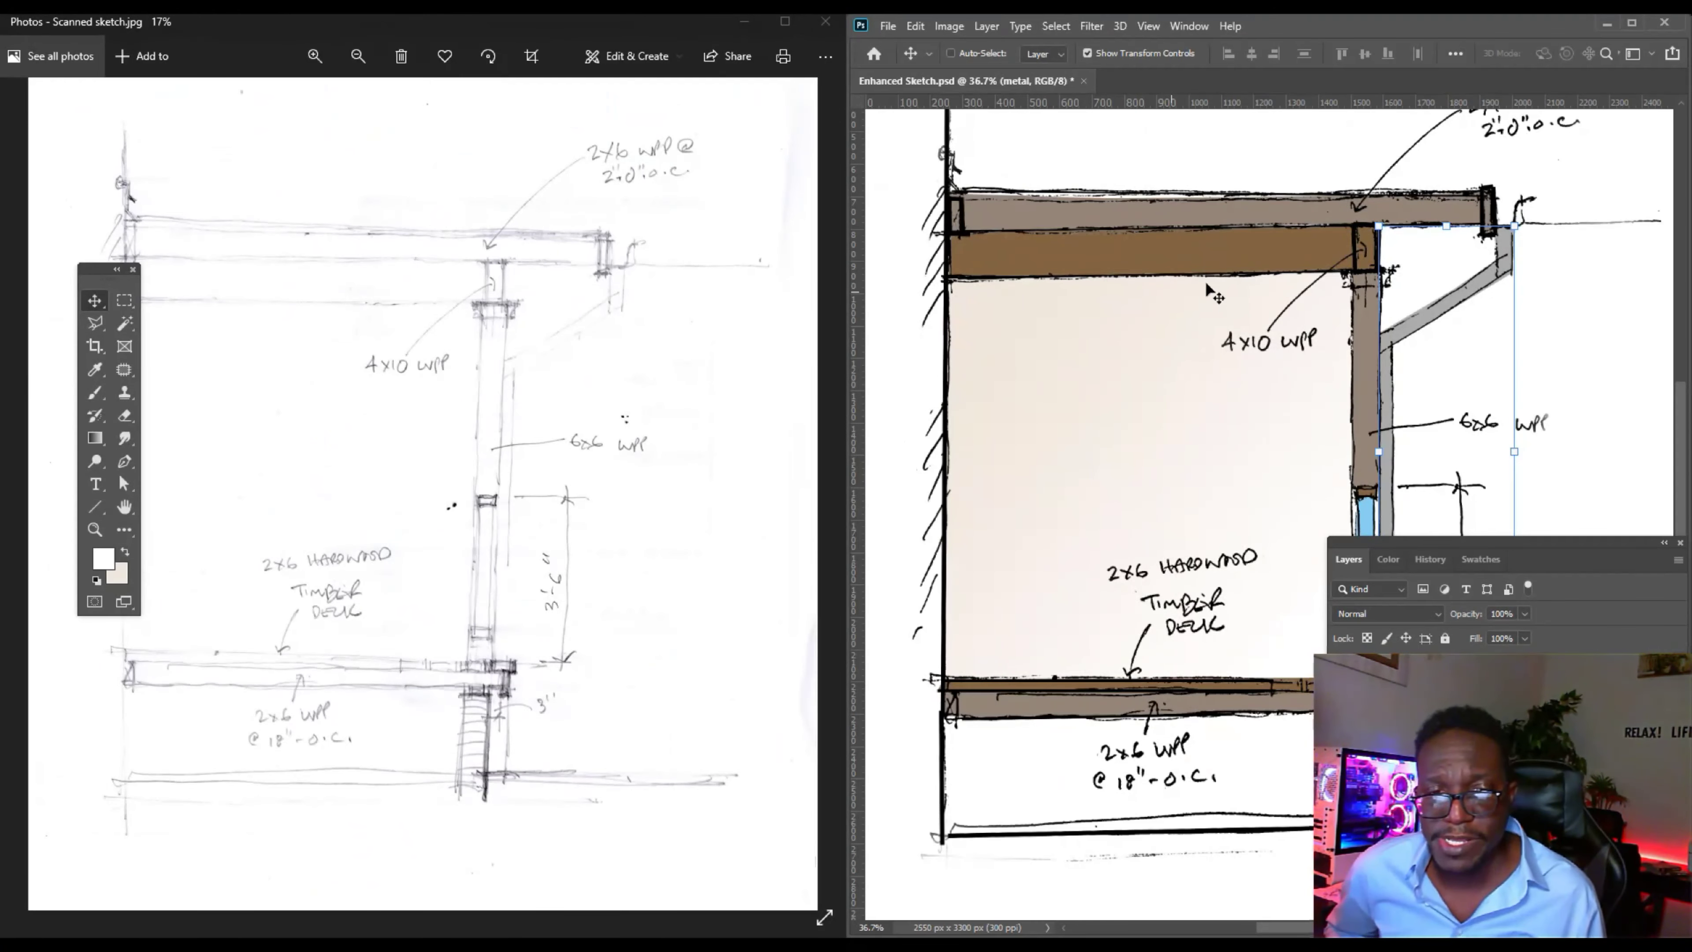
double_click(1424, 38)
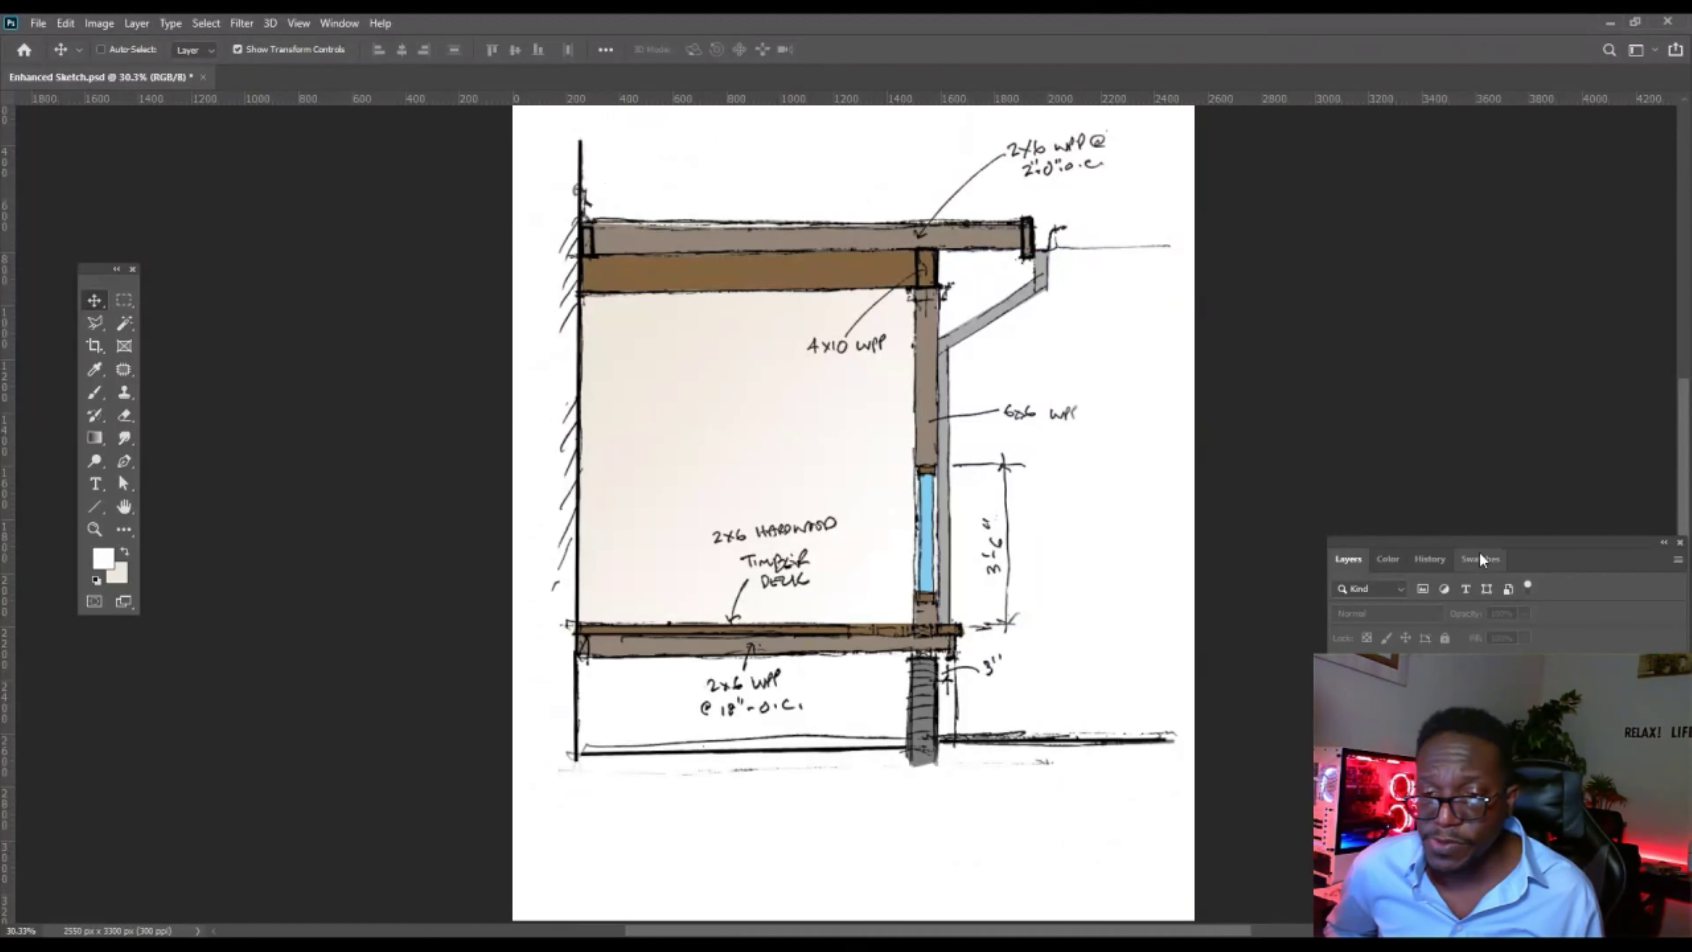
drag(1476, 541, 1456, 302)
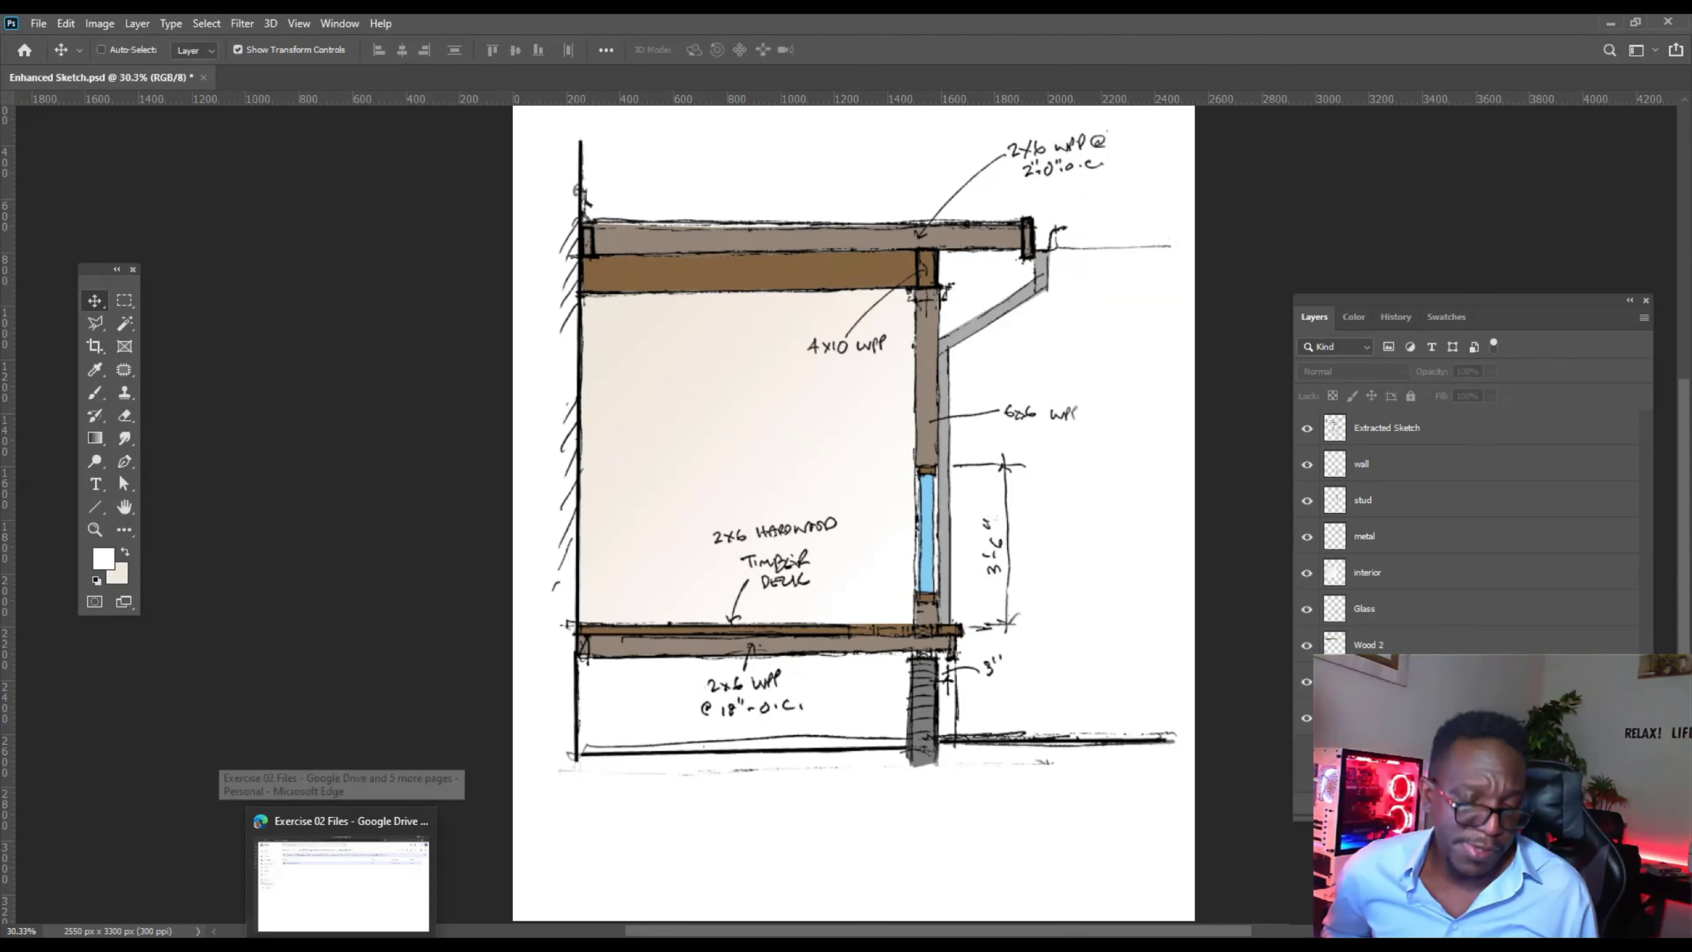
Switch to Google Chrome under the first user profile and search the web for "human silhouette".
key(super)
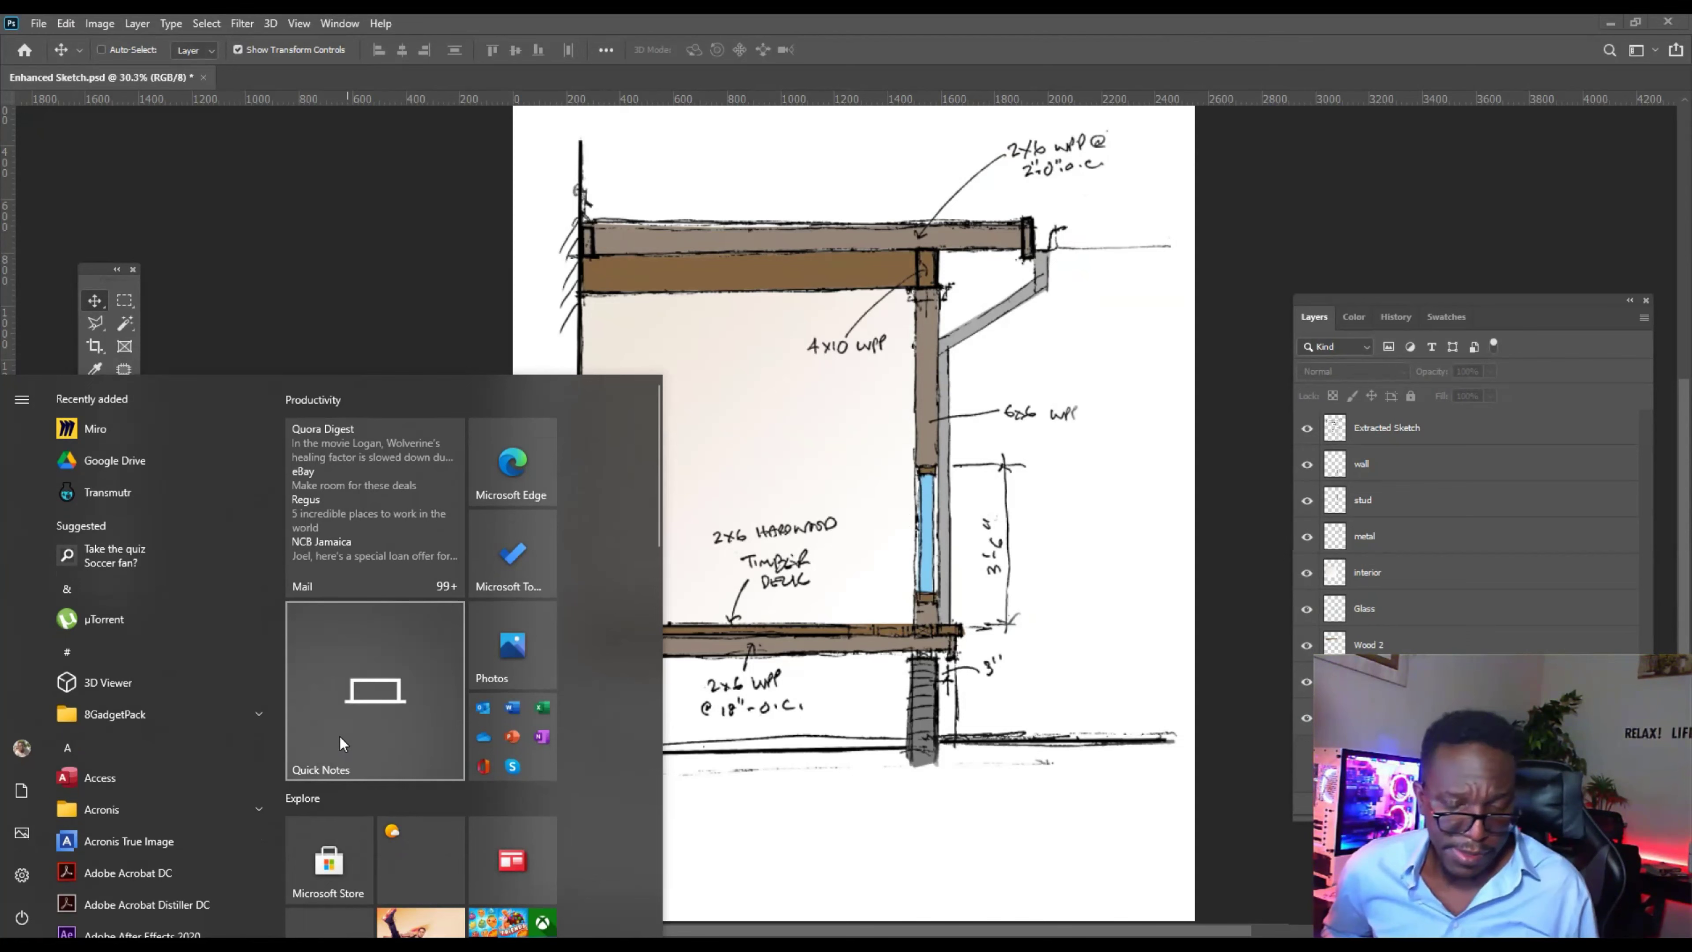
click(339, 736)
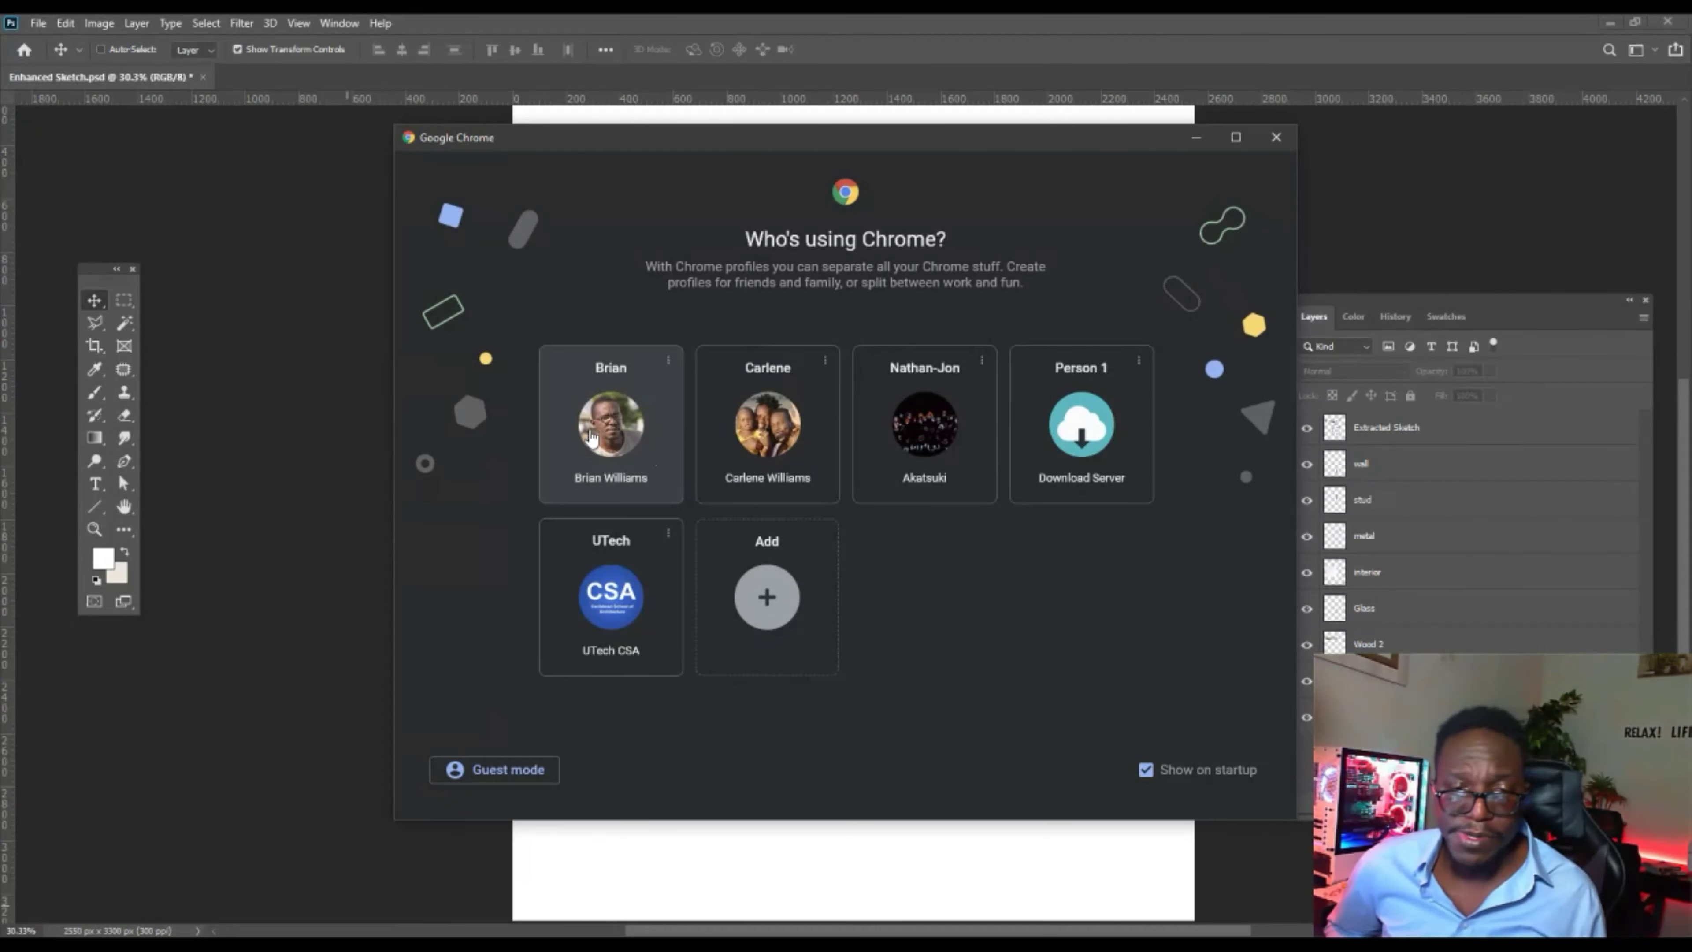
click(595, 426)
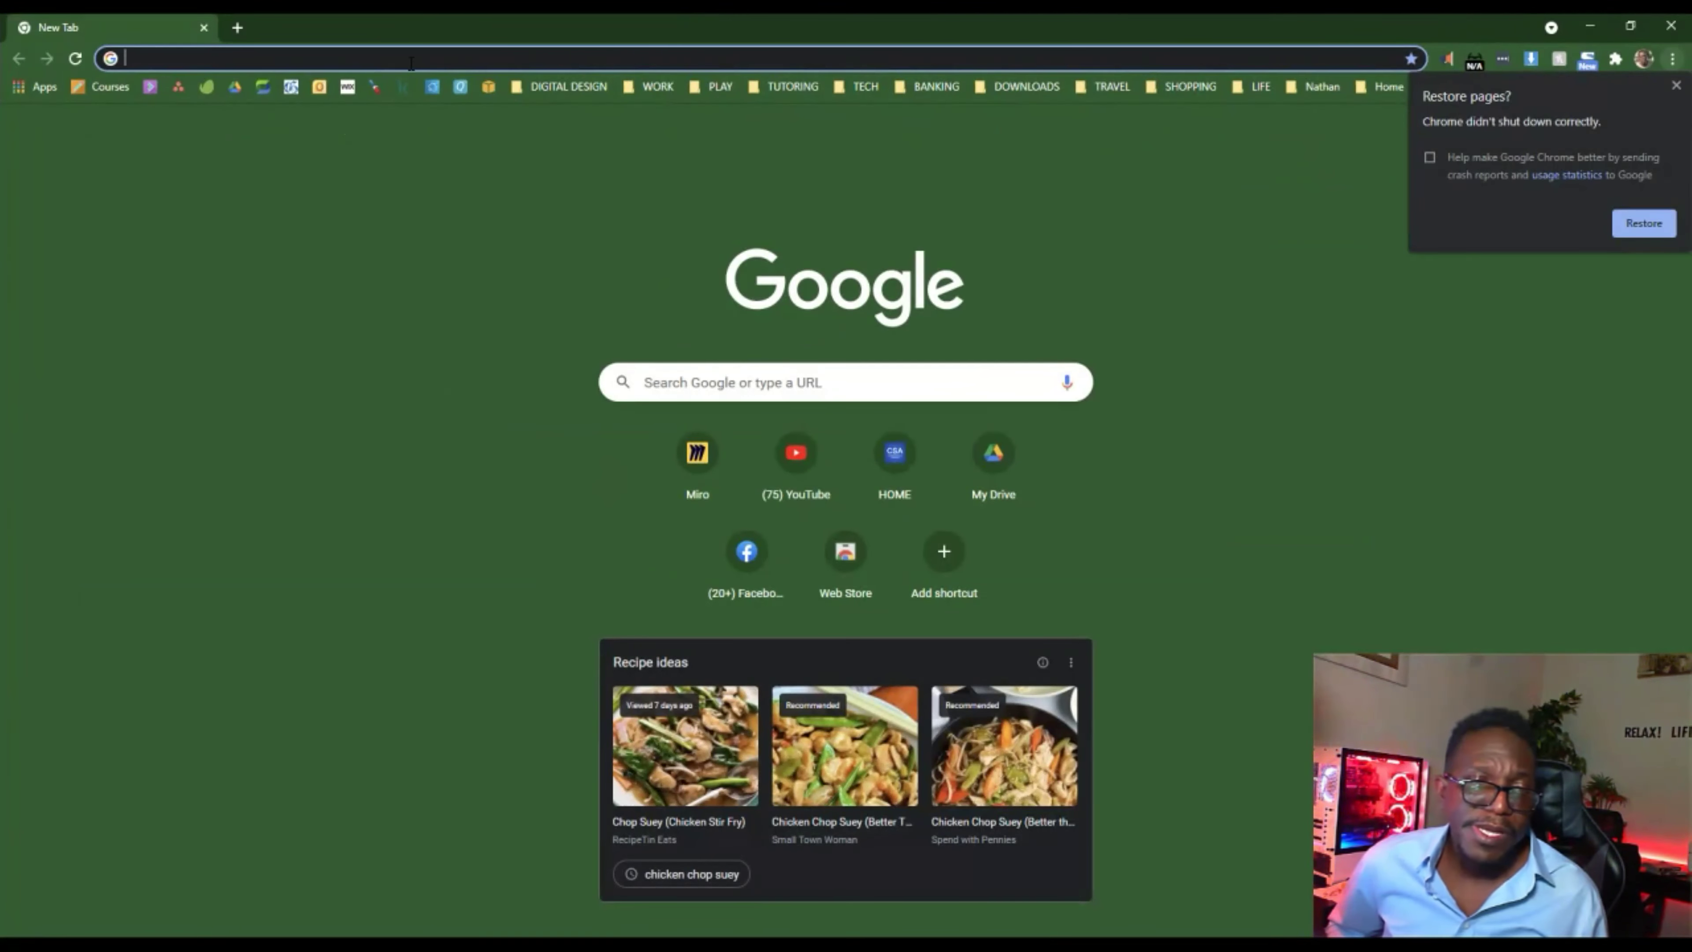
click(411, 61)
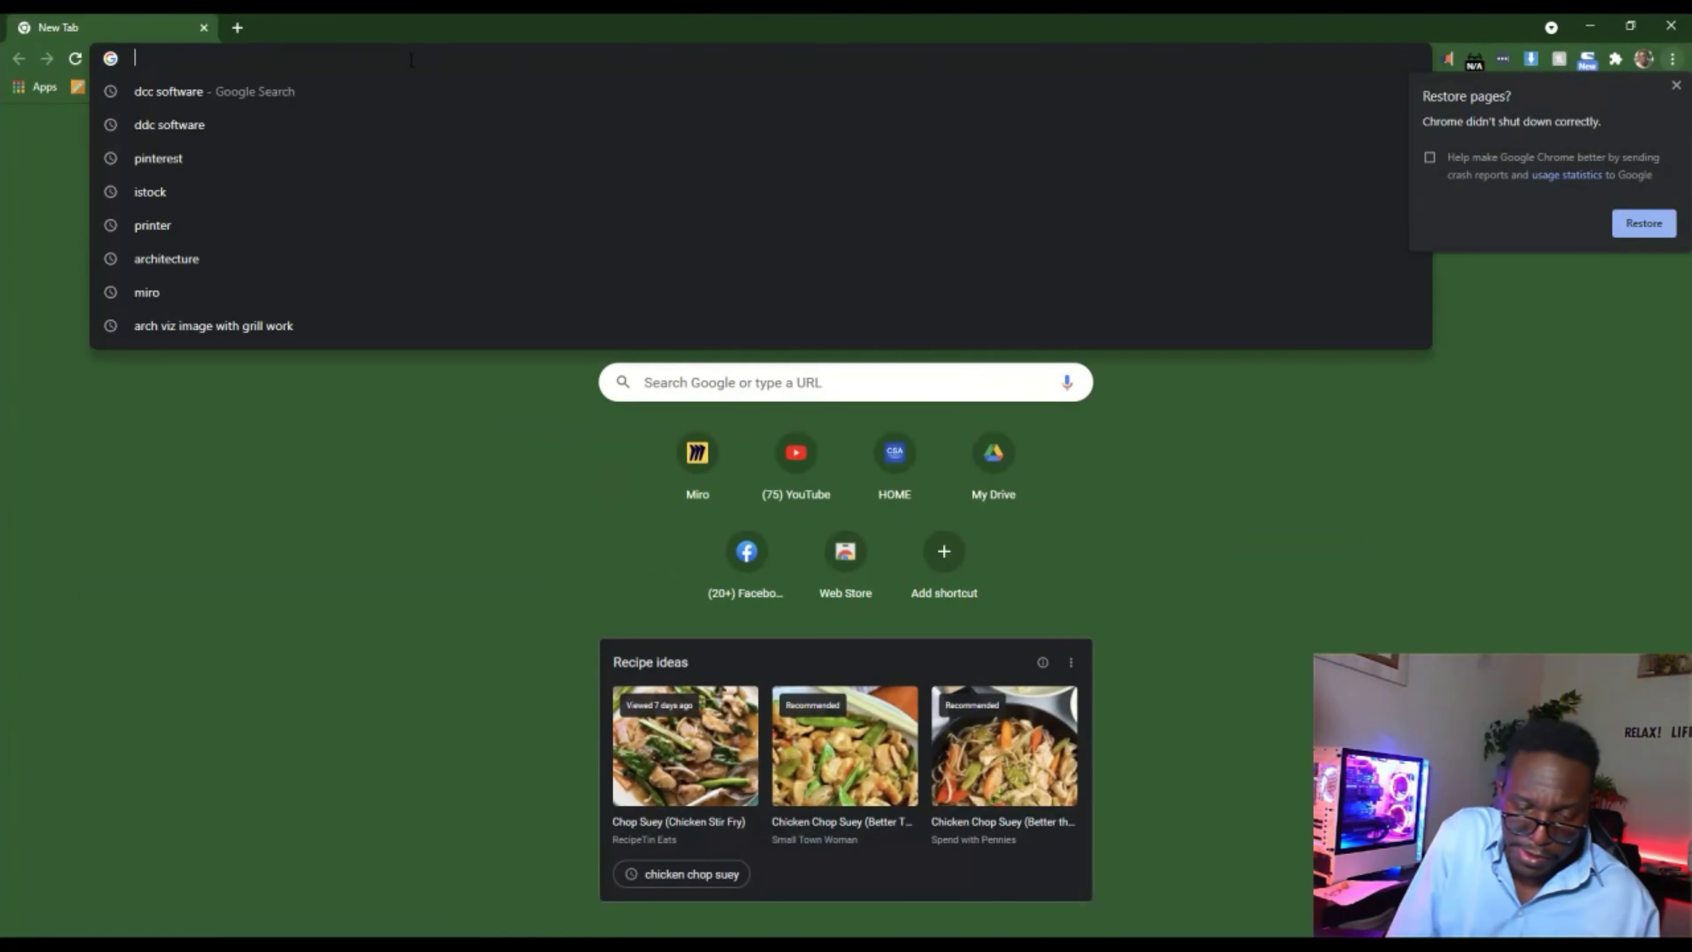
text(human )
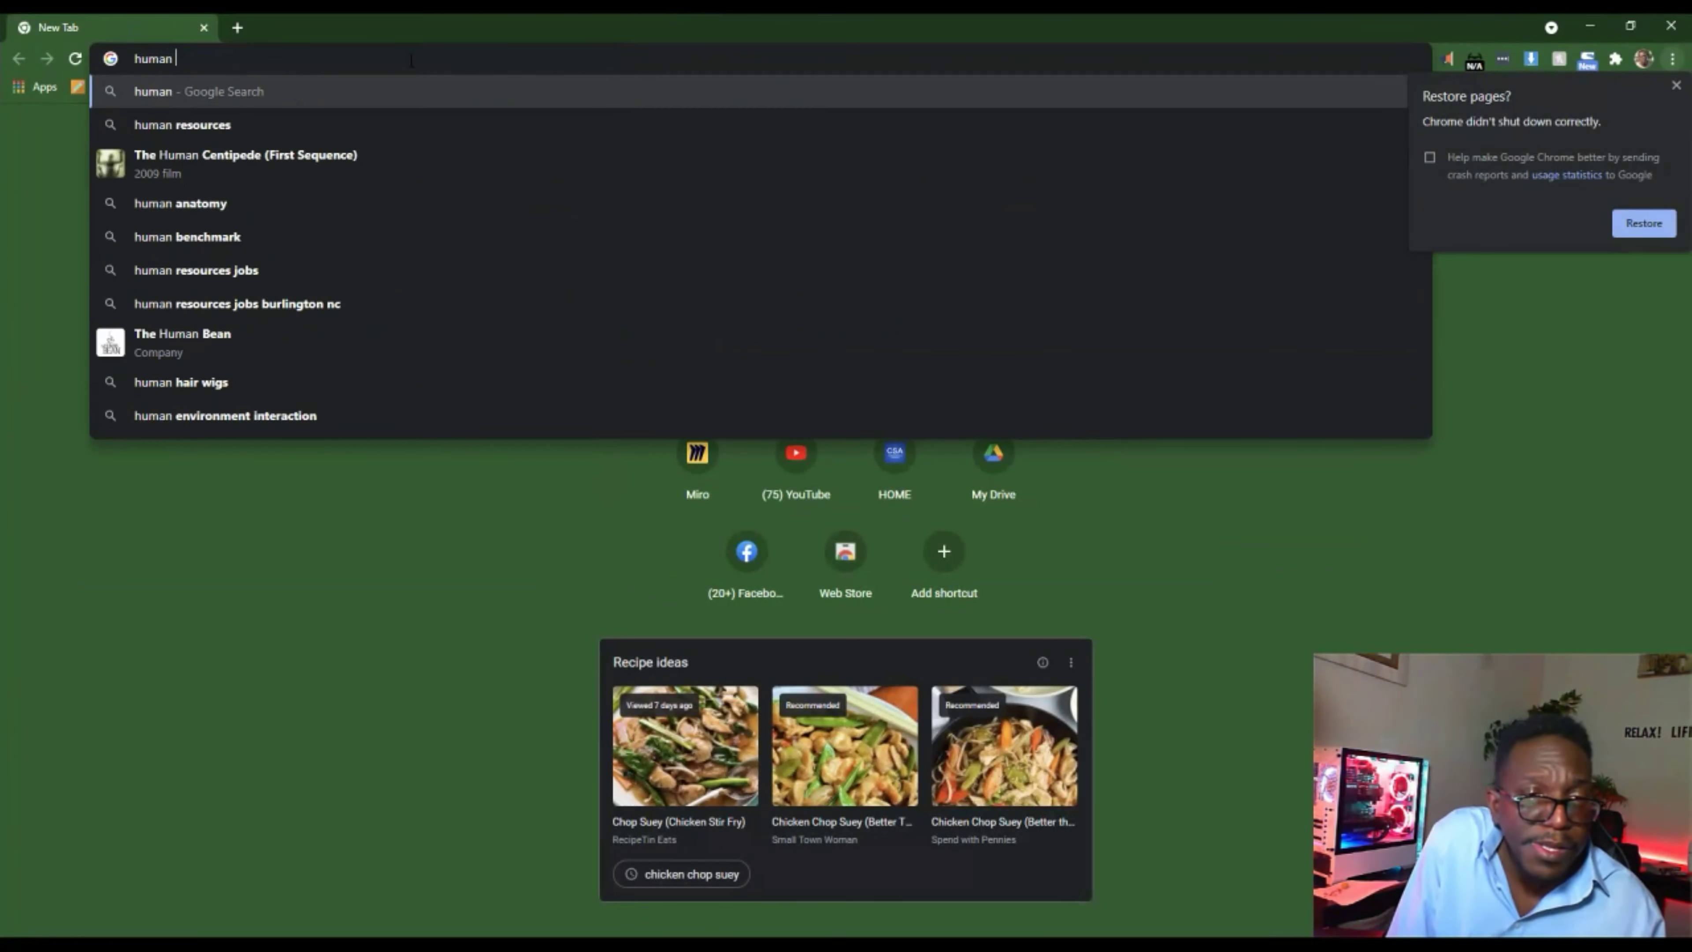
text(shillo)
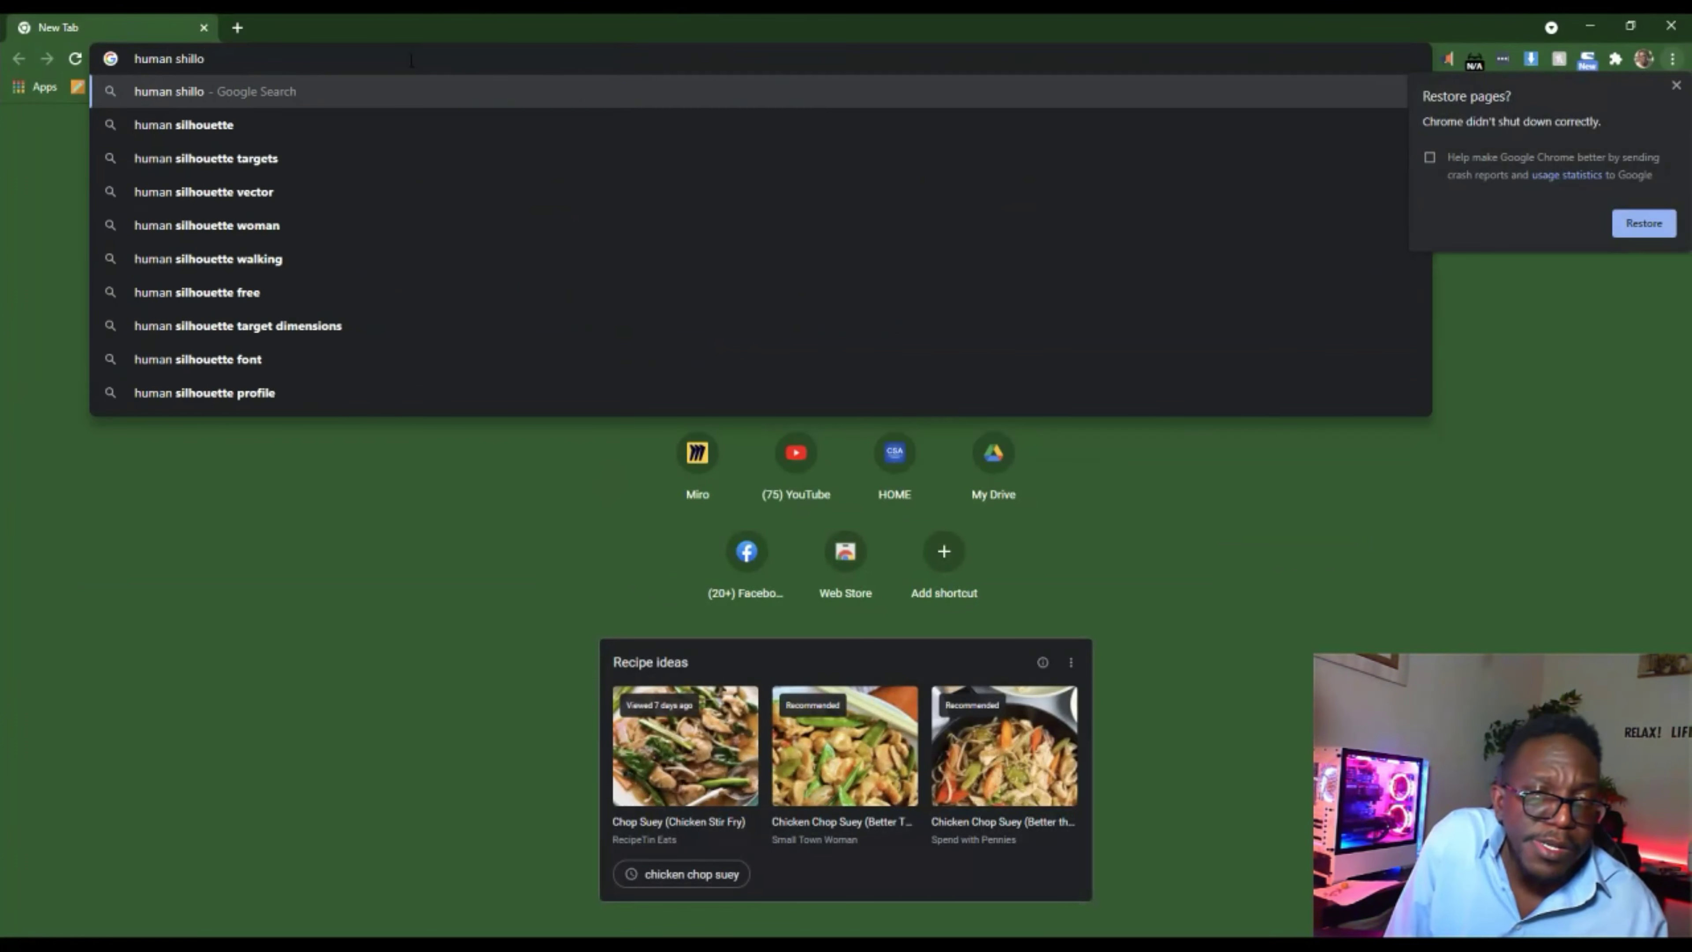
key(Down)
key(Return)
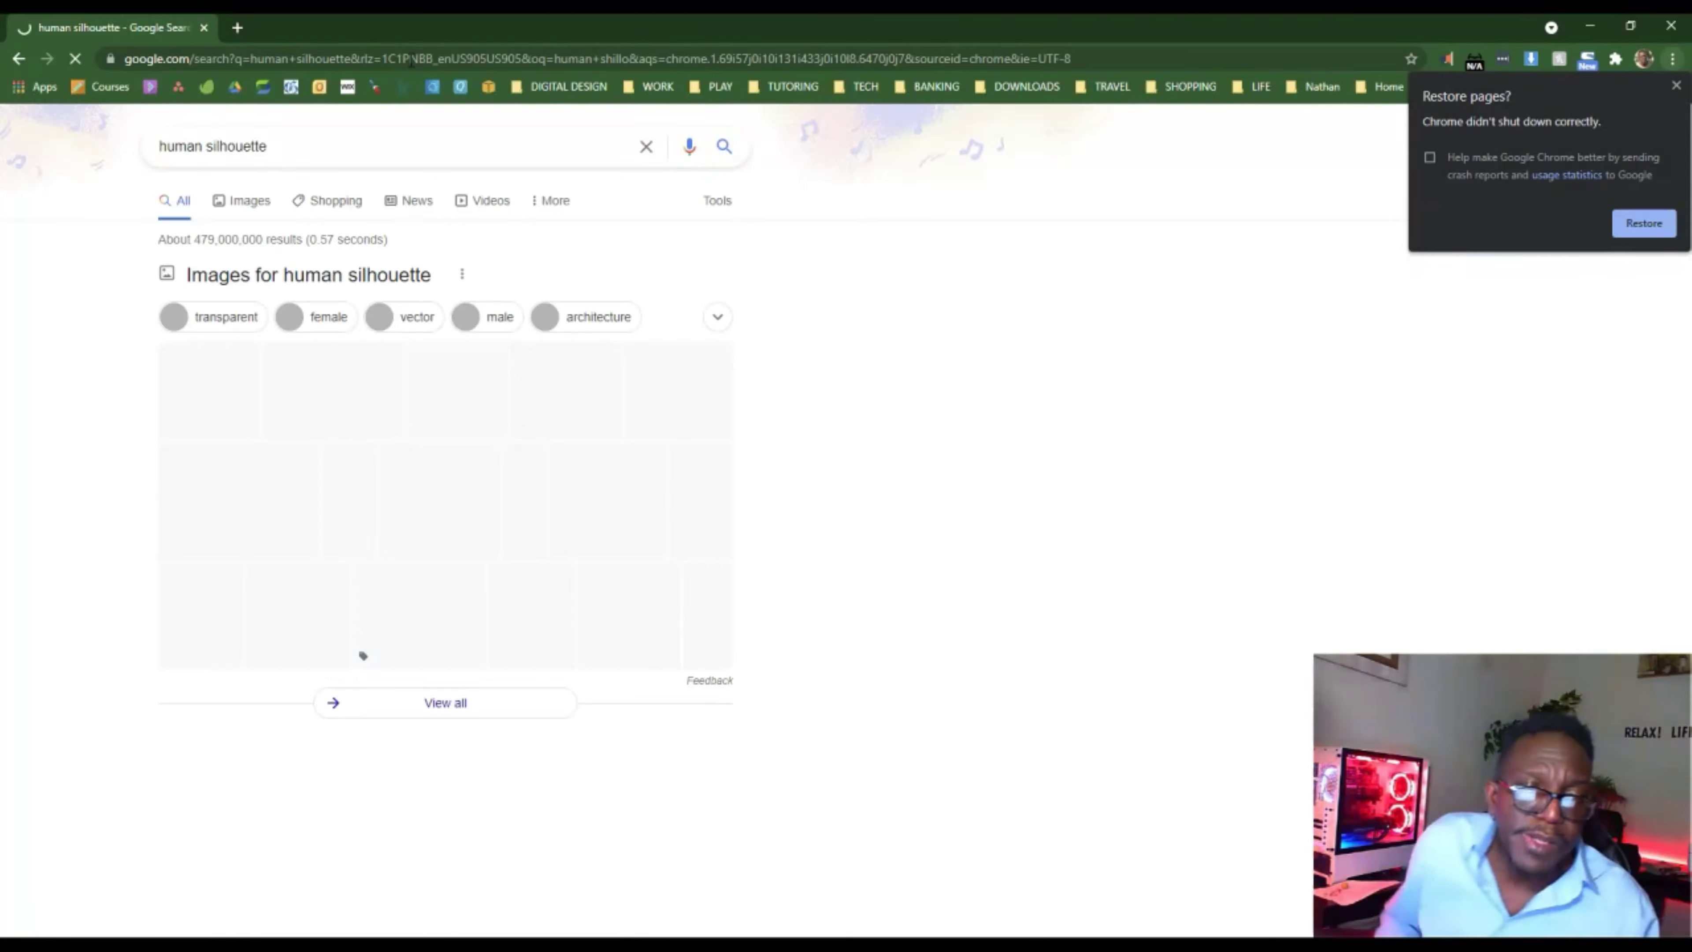
Filter the human silhouette image results to transparent ones and preview the standing male figure from maxpixel.net.
click(254, 206)
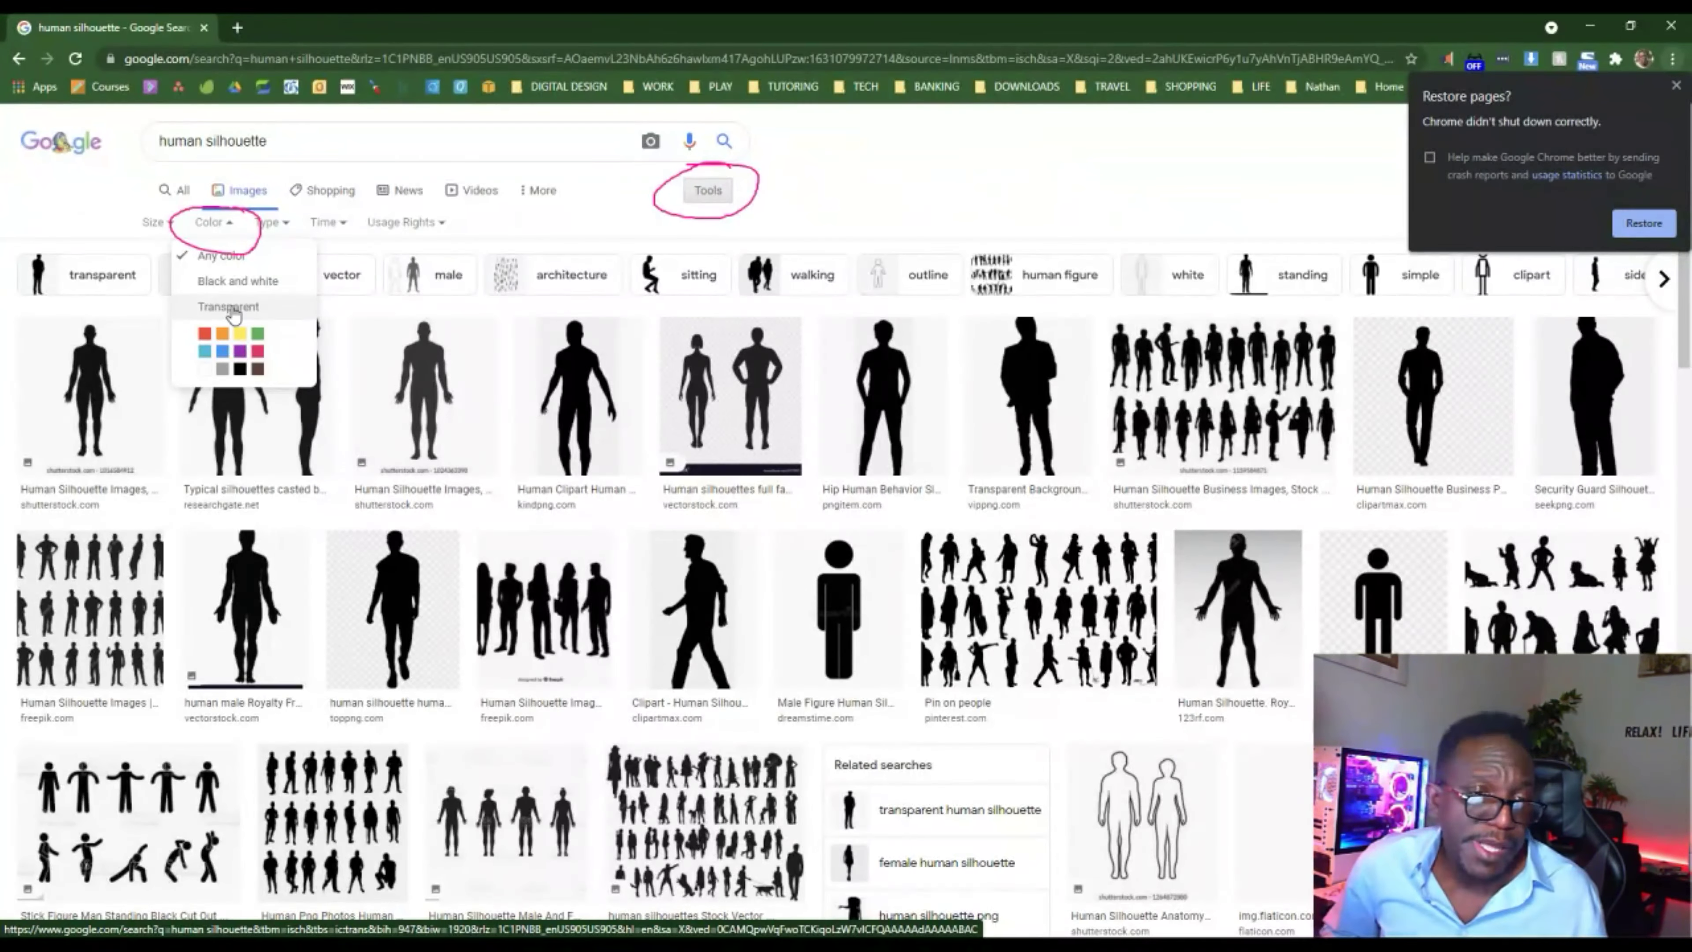
click(241, 312)
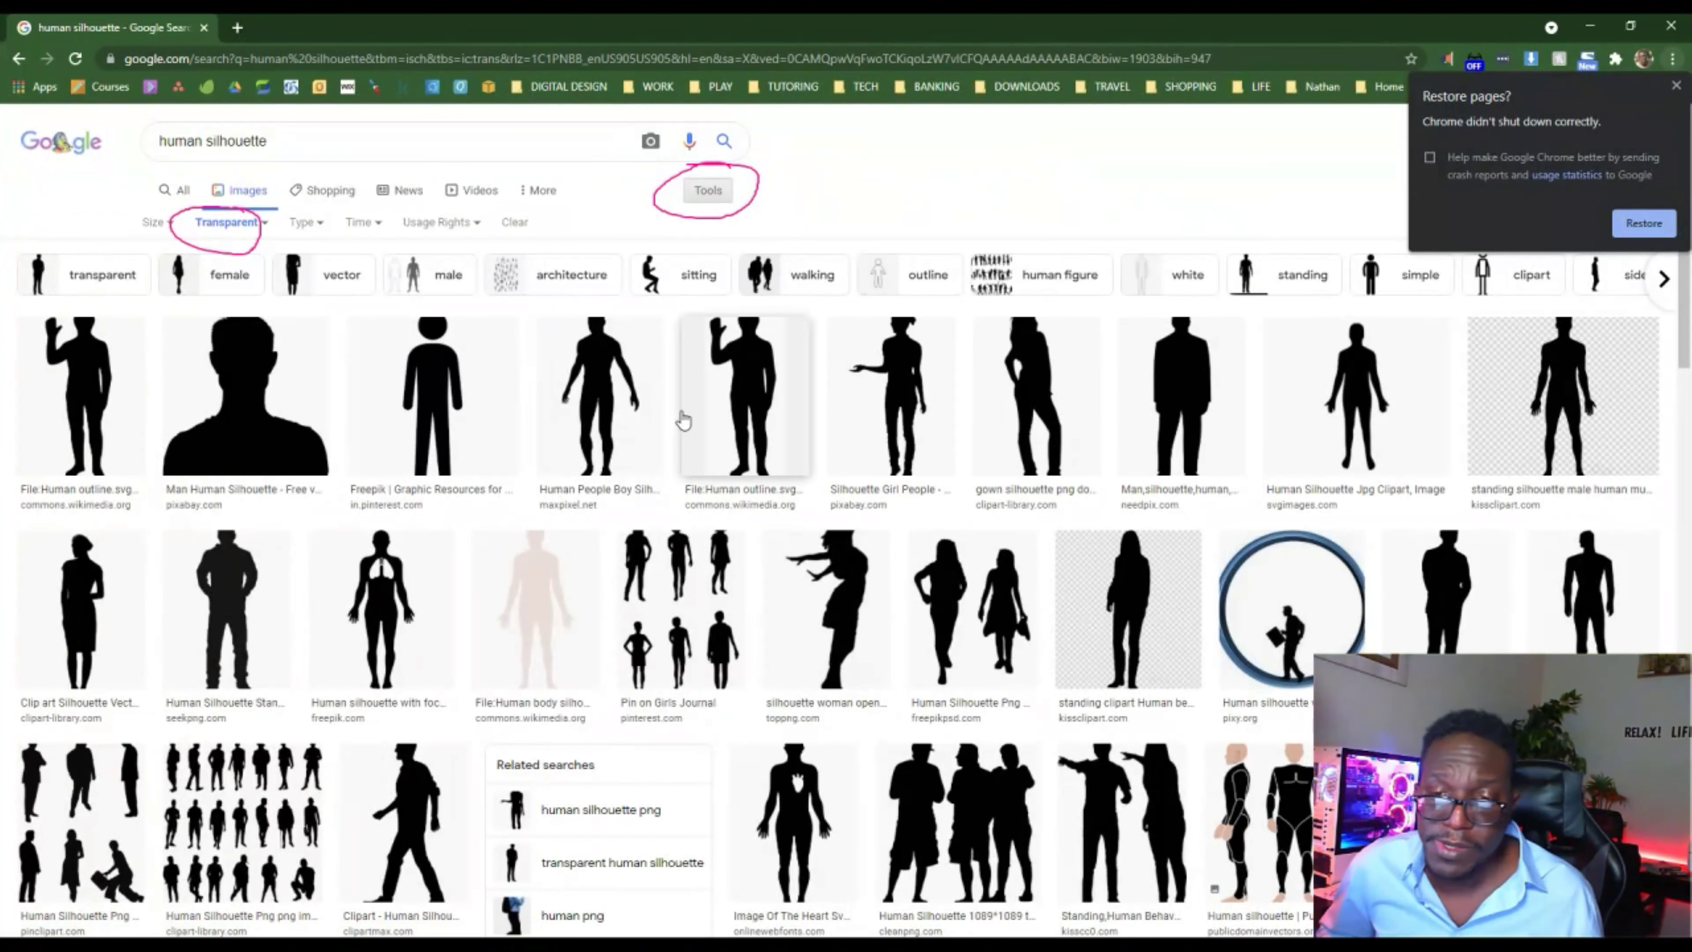
click(593, 421)
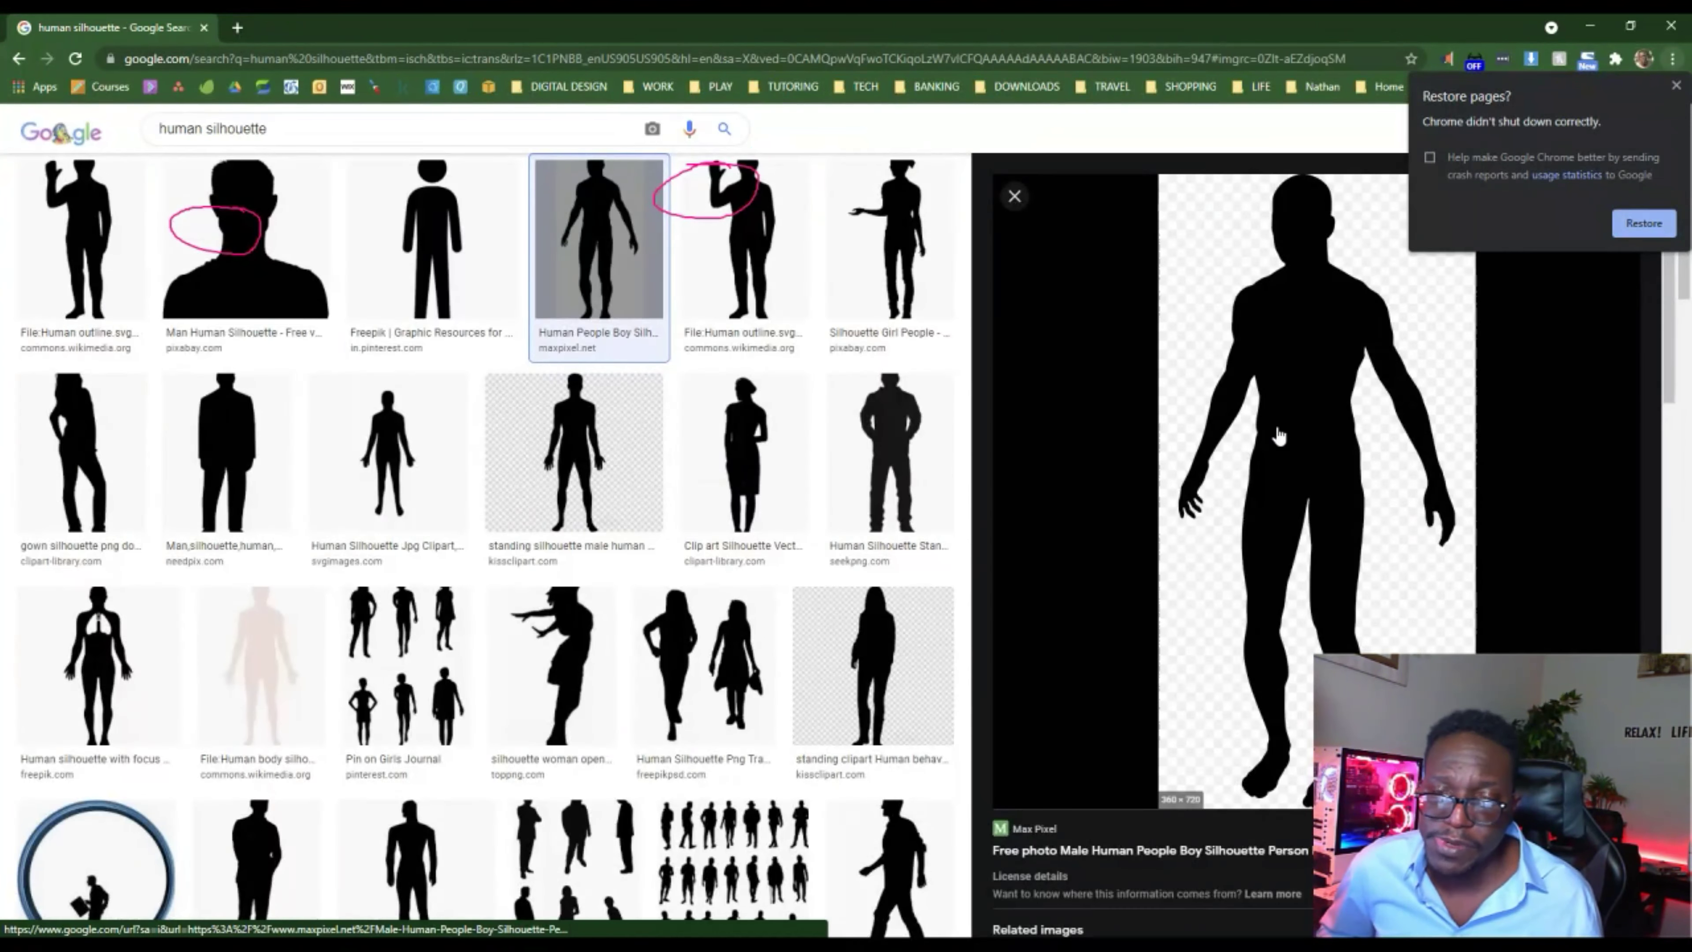
click(1680, 87)
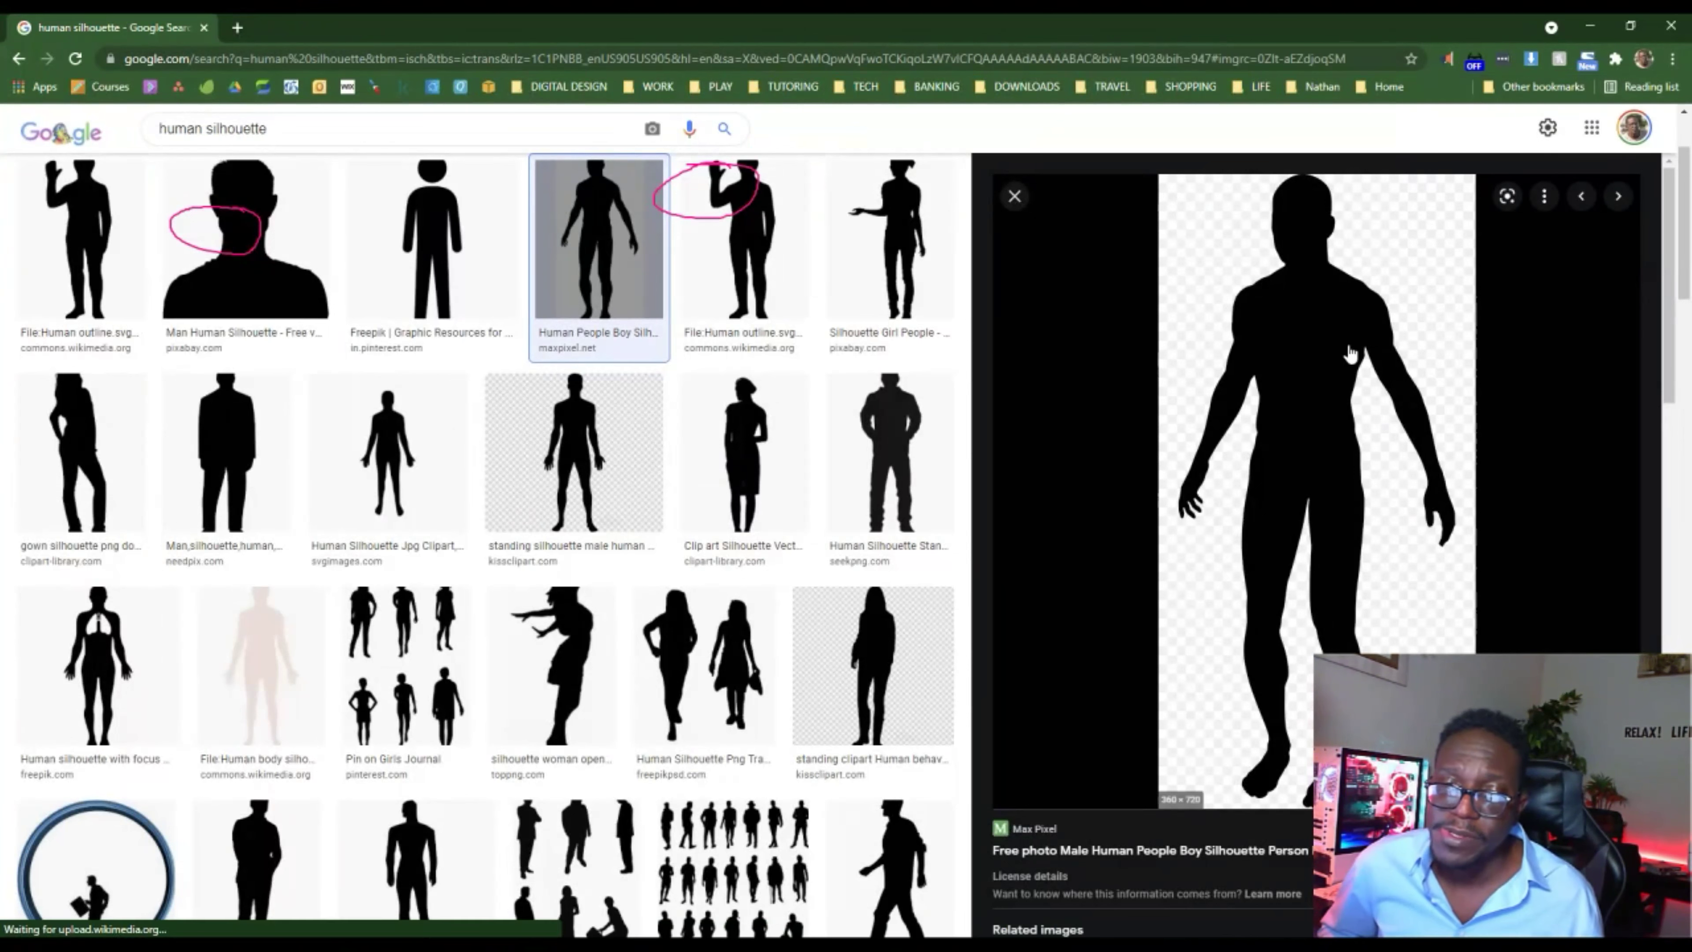
Try to copy the previewed silhouette image and paste it into Enhanced Sketch.psd in Photoshop.
right_click(1290, 337)
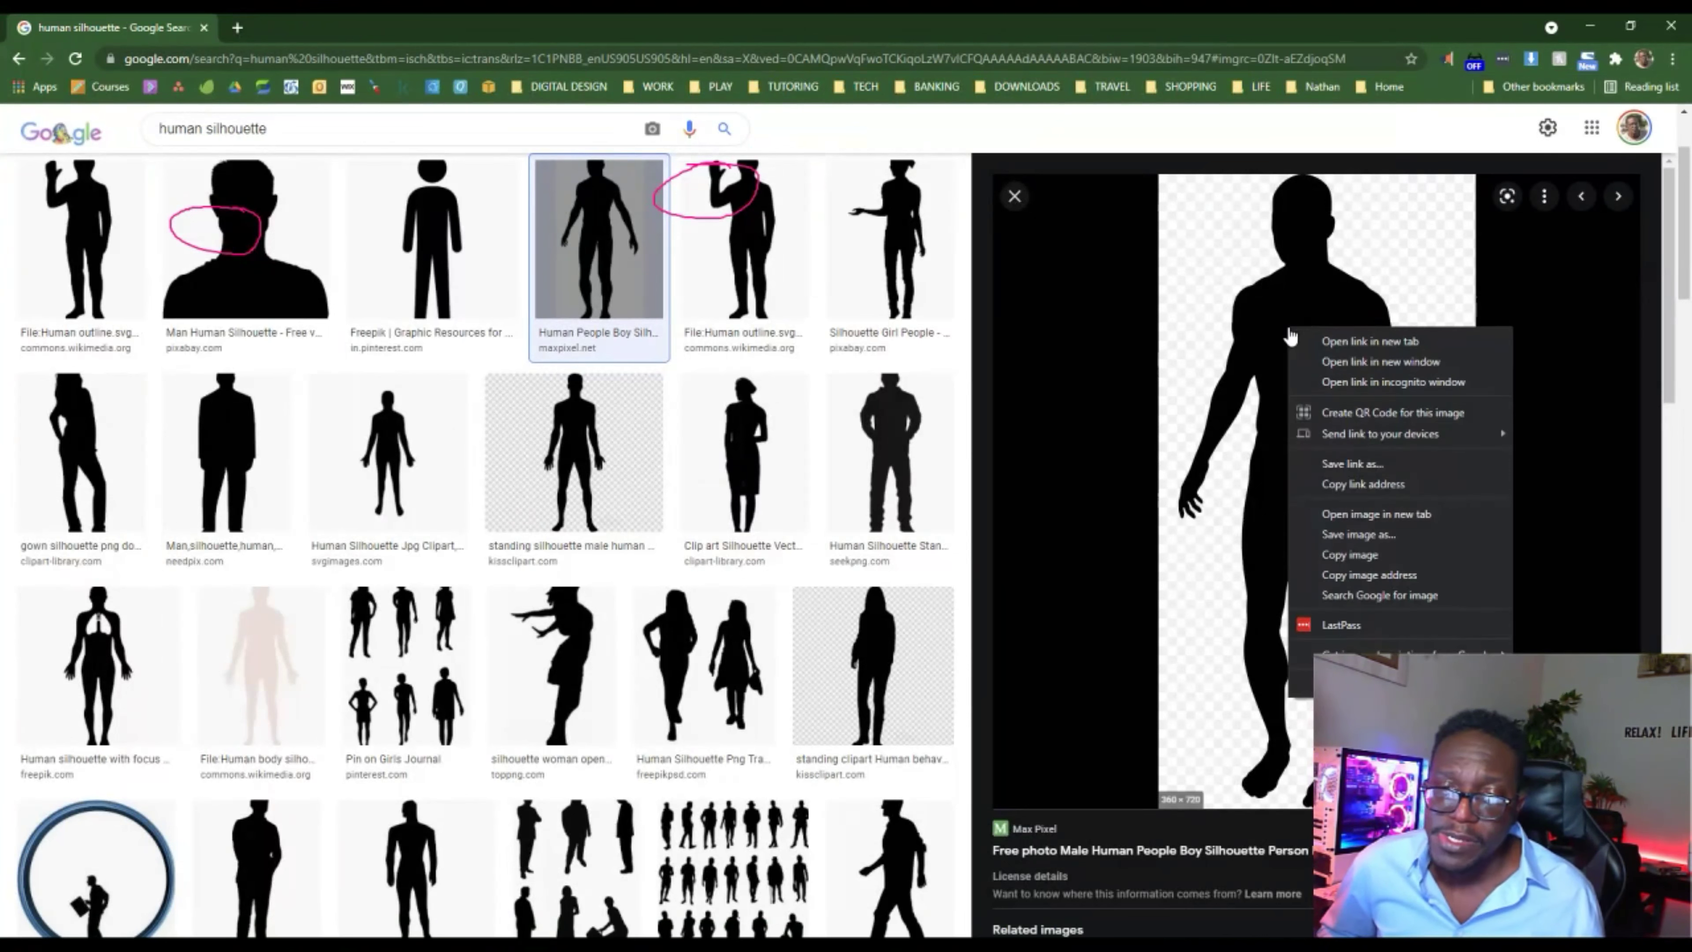
click(1402, 554)
click(1590, 25)
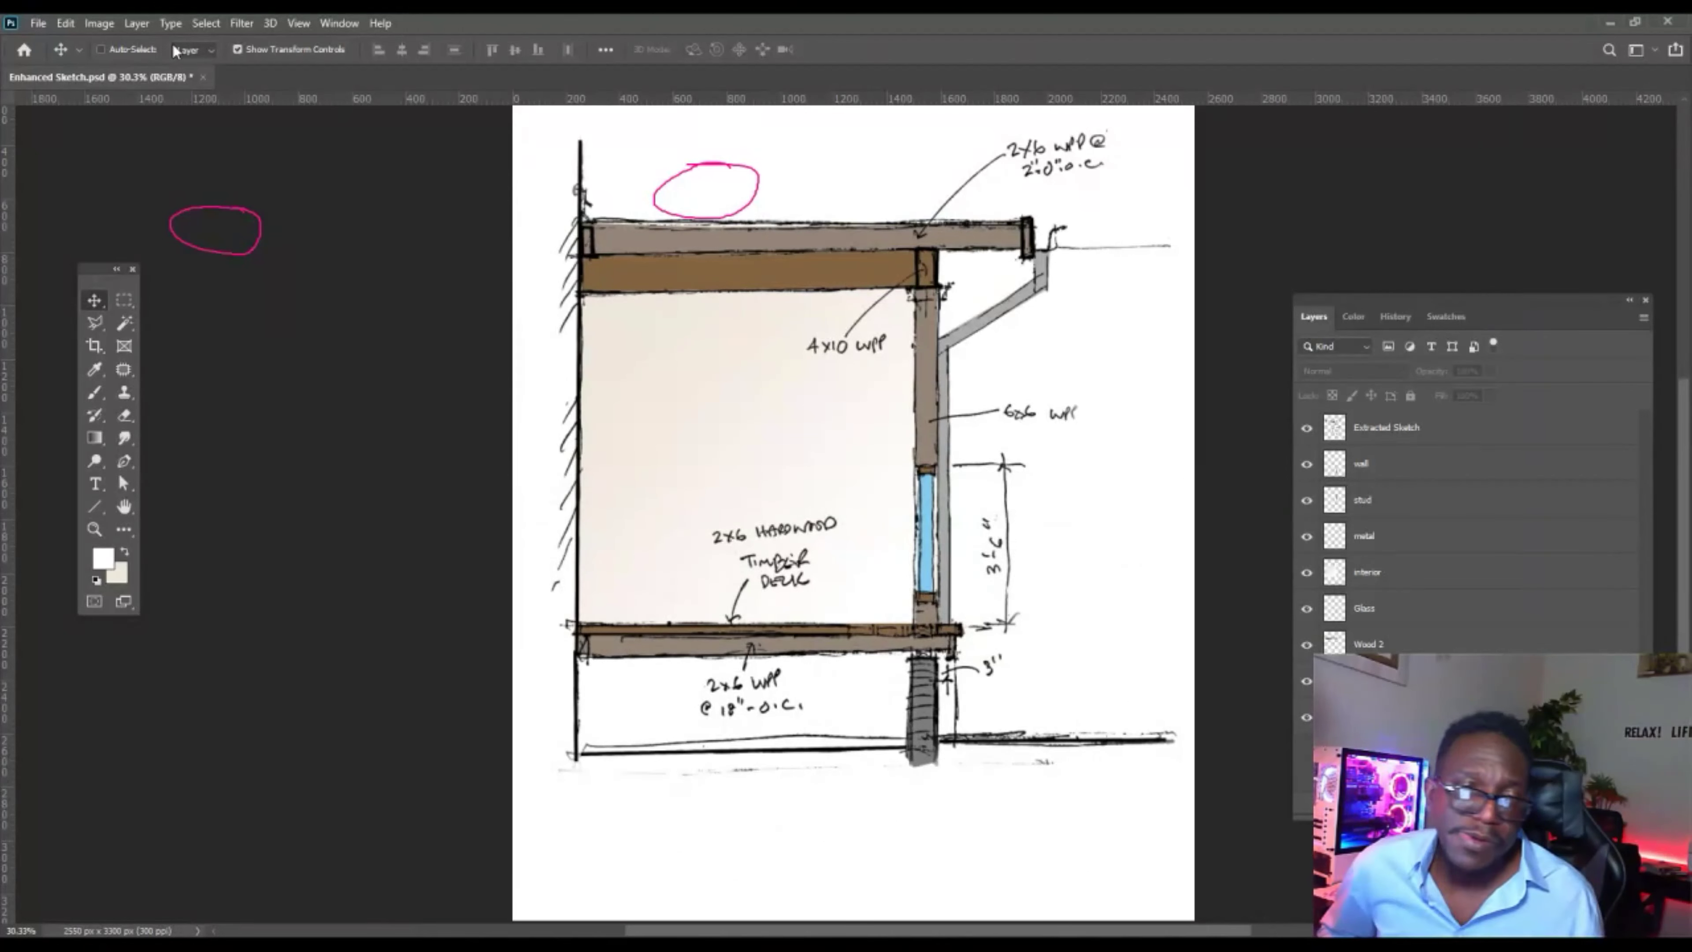
click(66, 23)
click(96, 174)
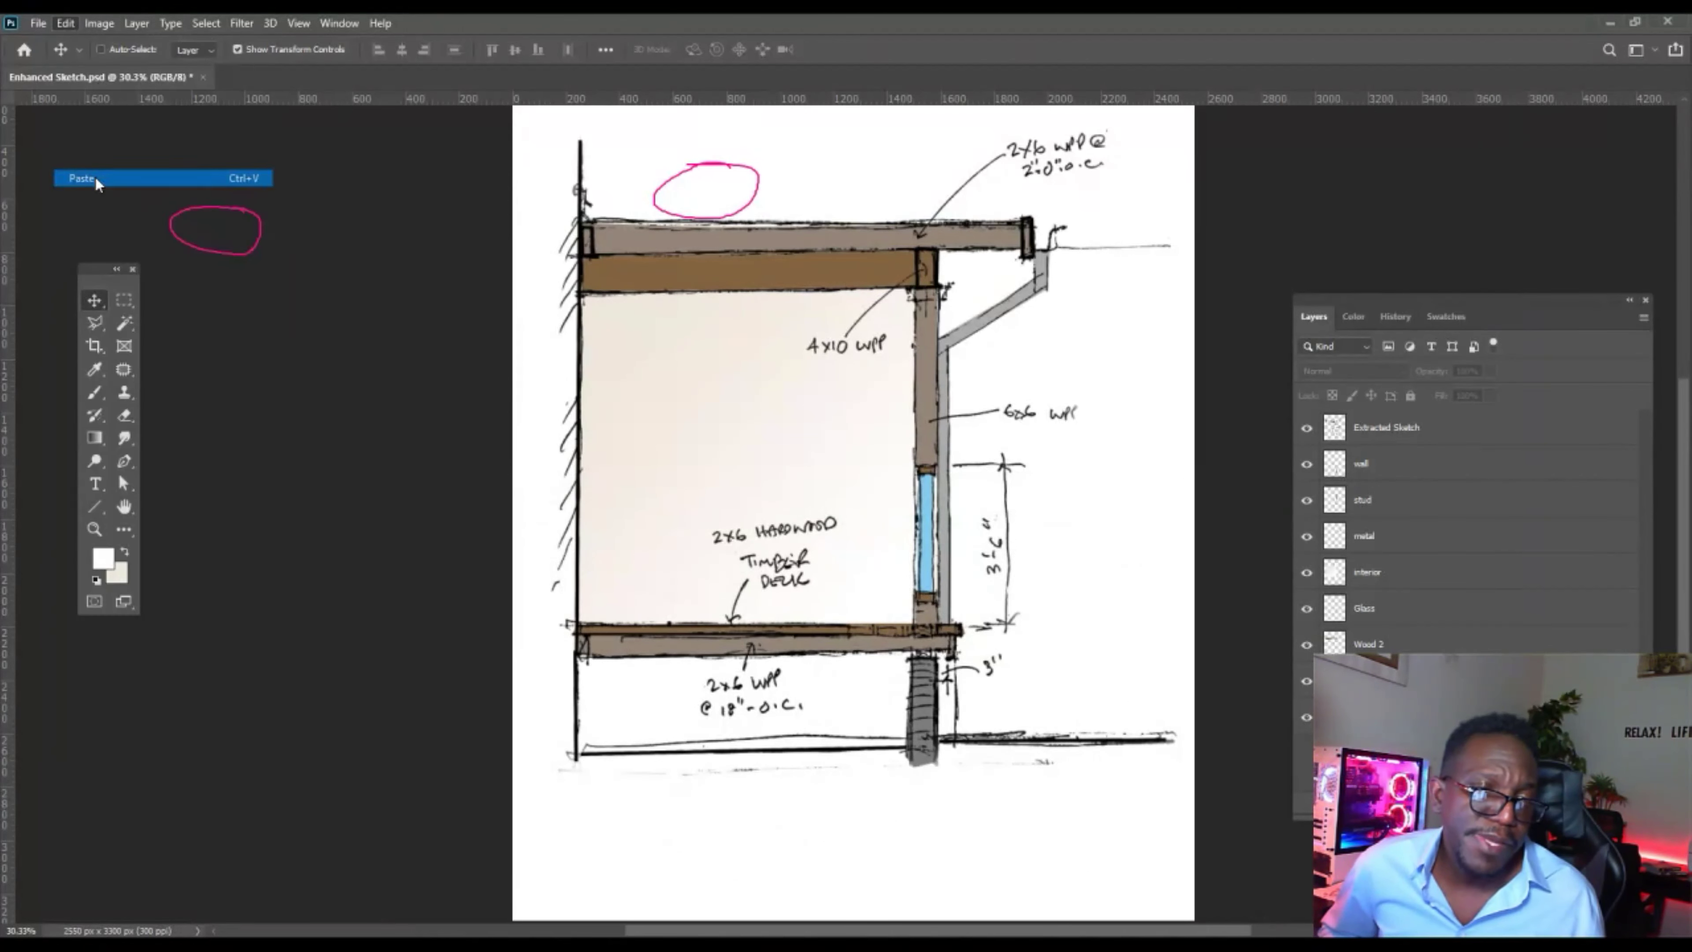
key(ctrl+z)
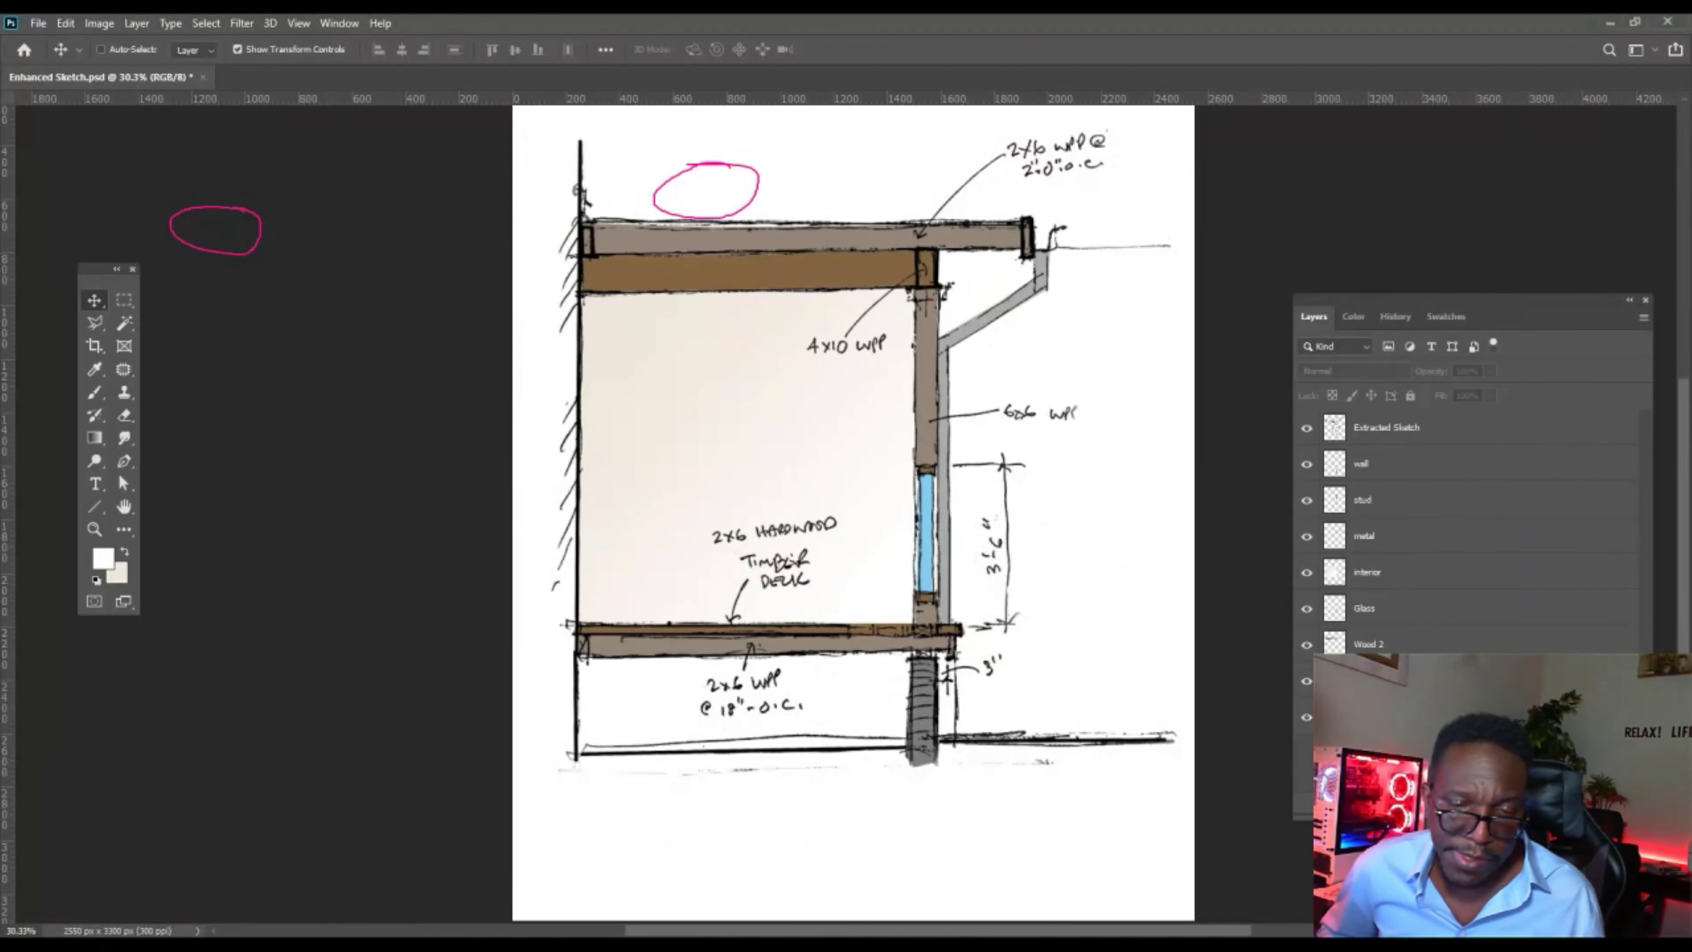
Return to Chrome and save the previewed male silhouette to the Desktop as Male-Human-People-Boy-Silhouette-Person-Man-2025115.png.
key(alt+Tab)
right_click(1285, 338)
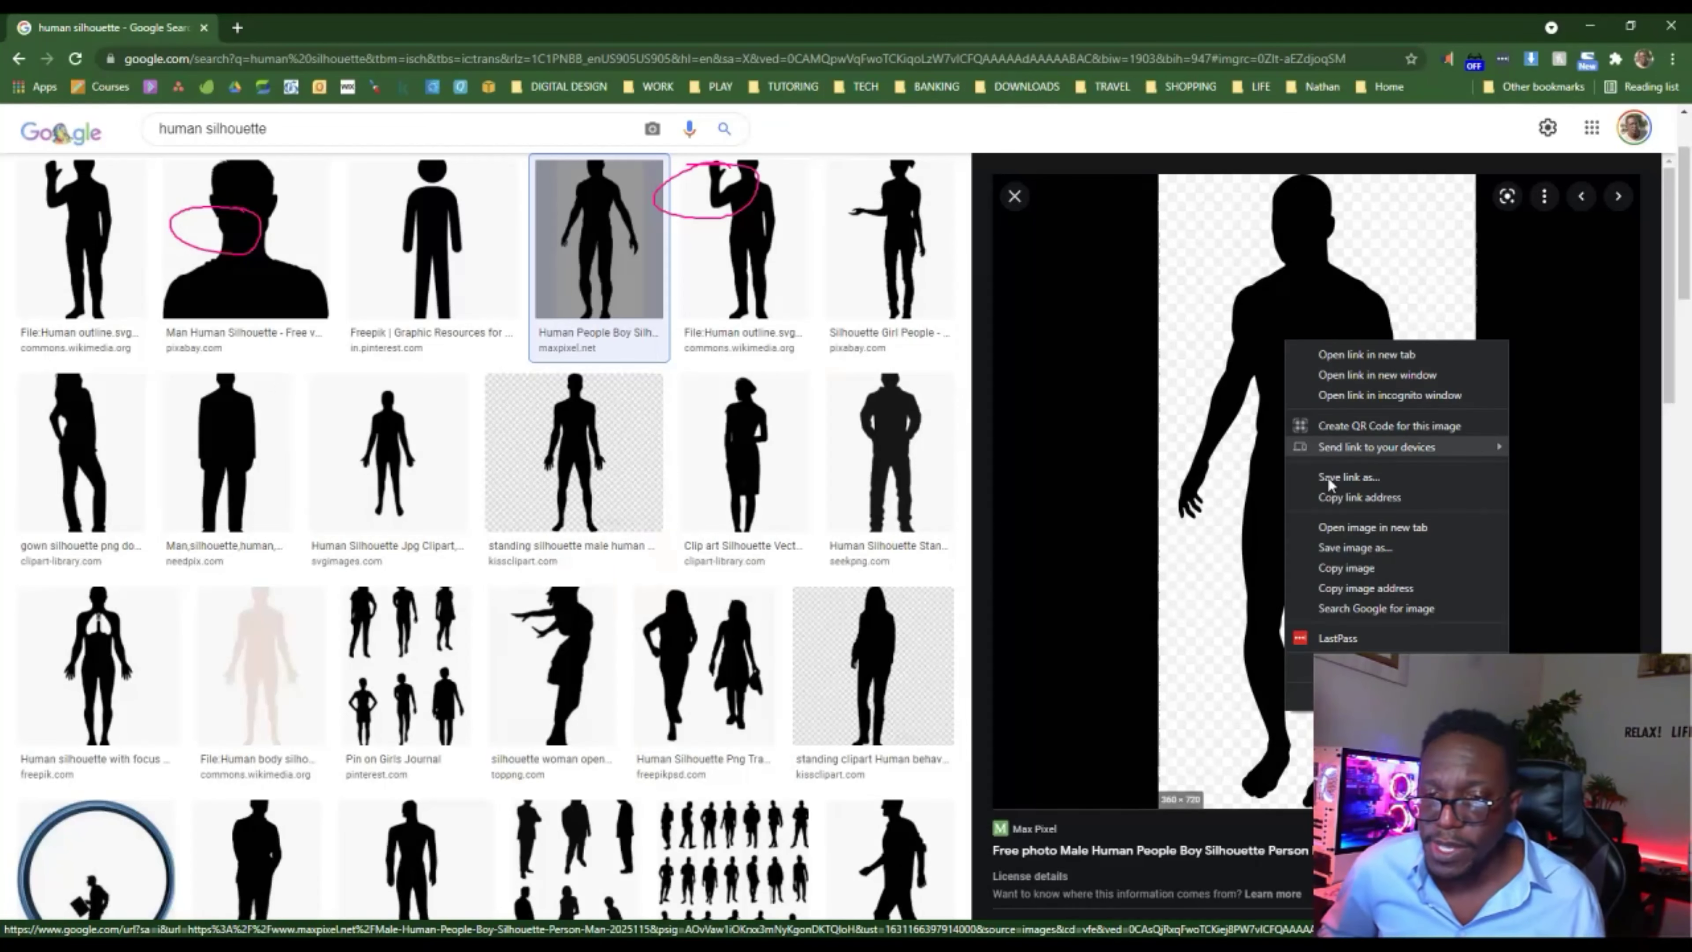
click(1350, 545)
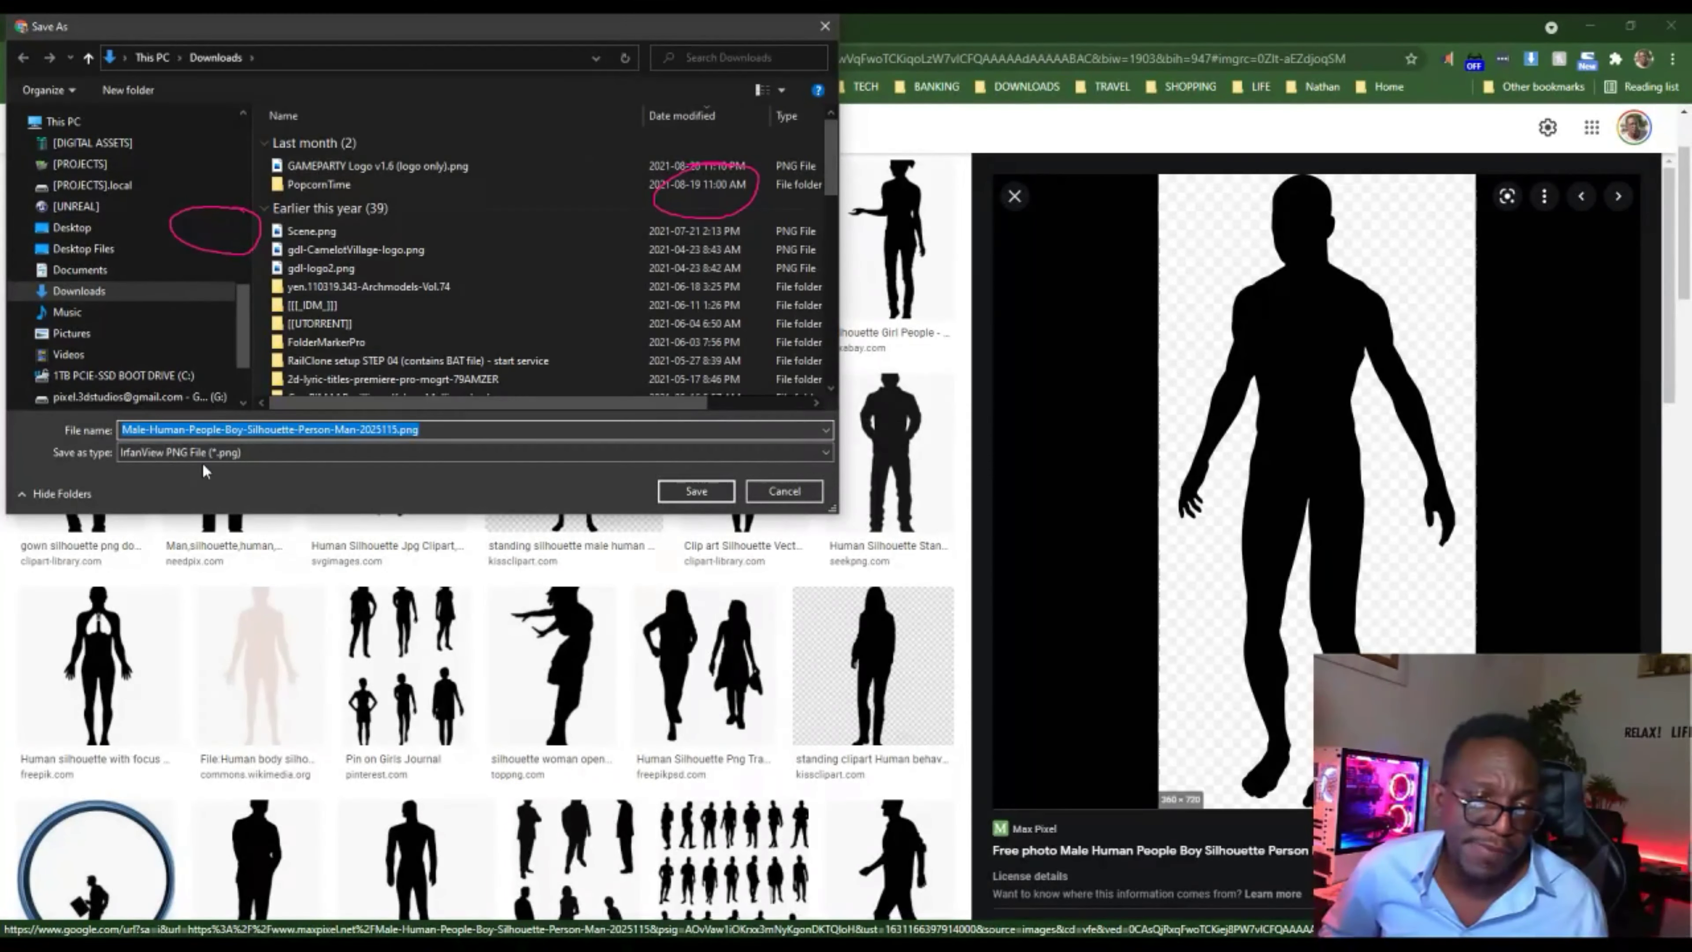
drag(454, 24, 830, 301)
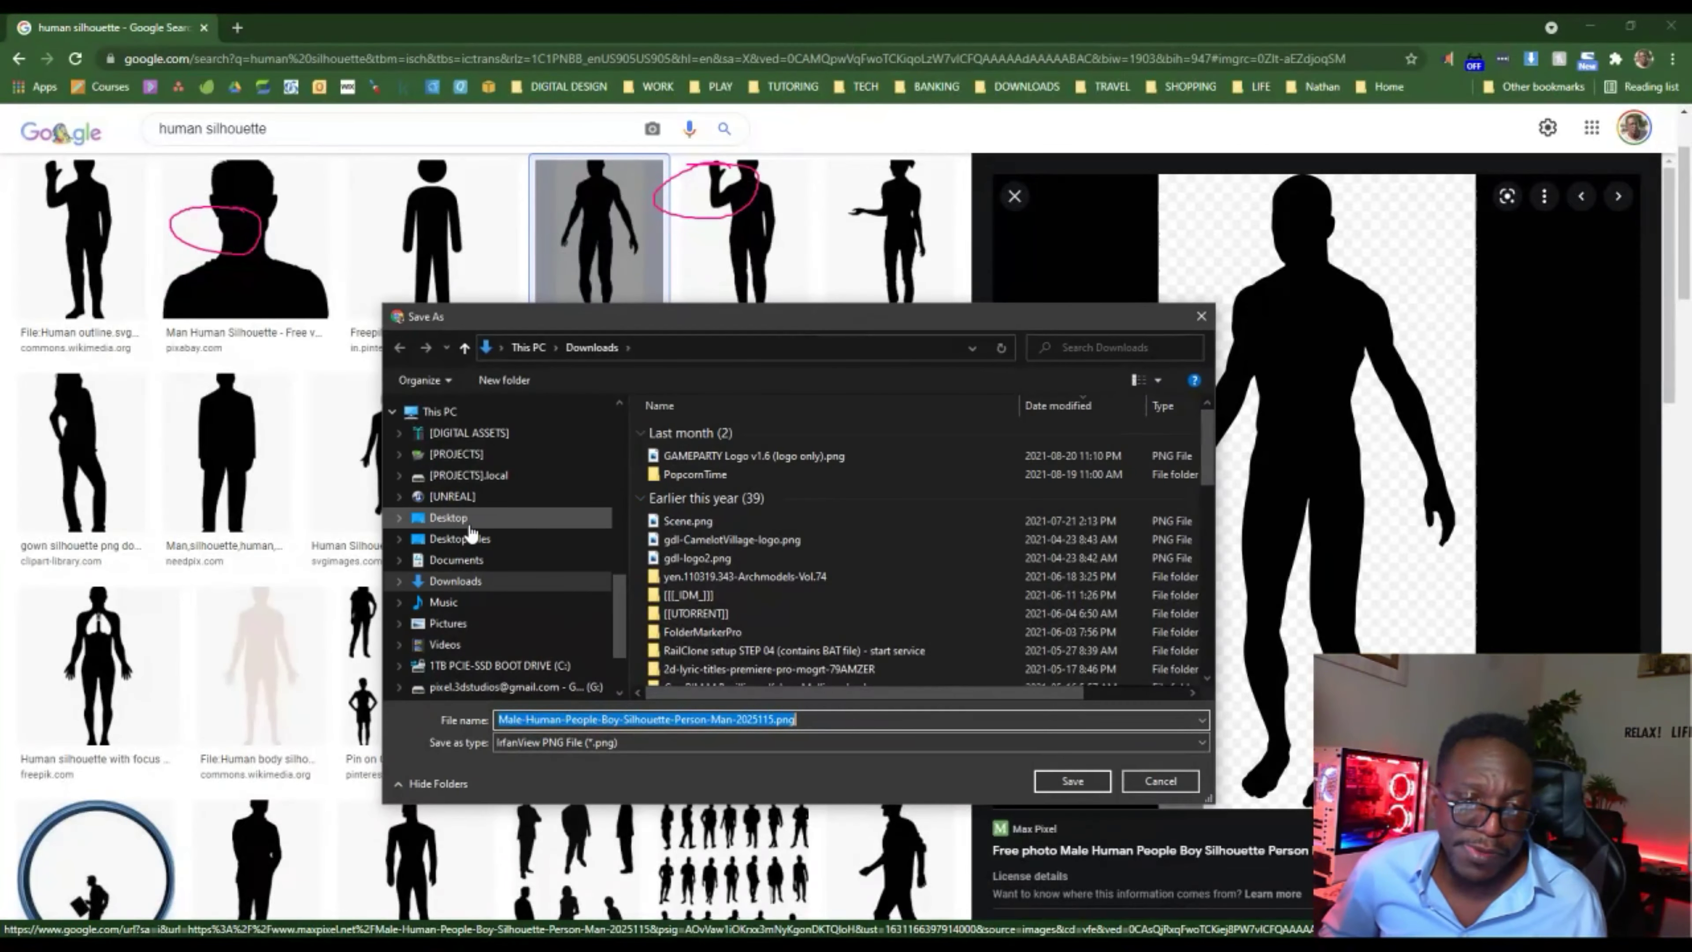
click(448, 517)
click(1073, 780)
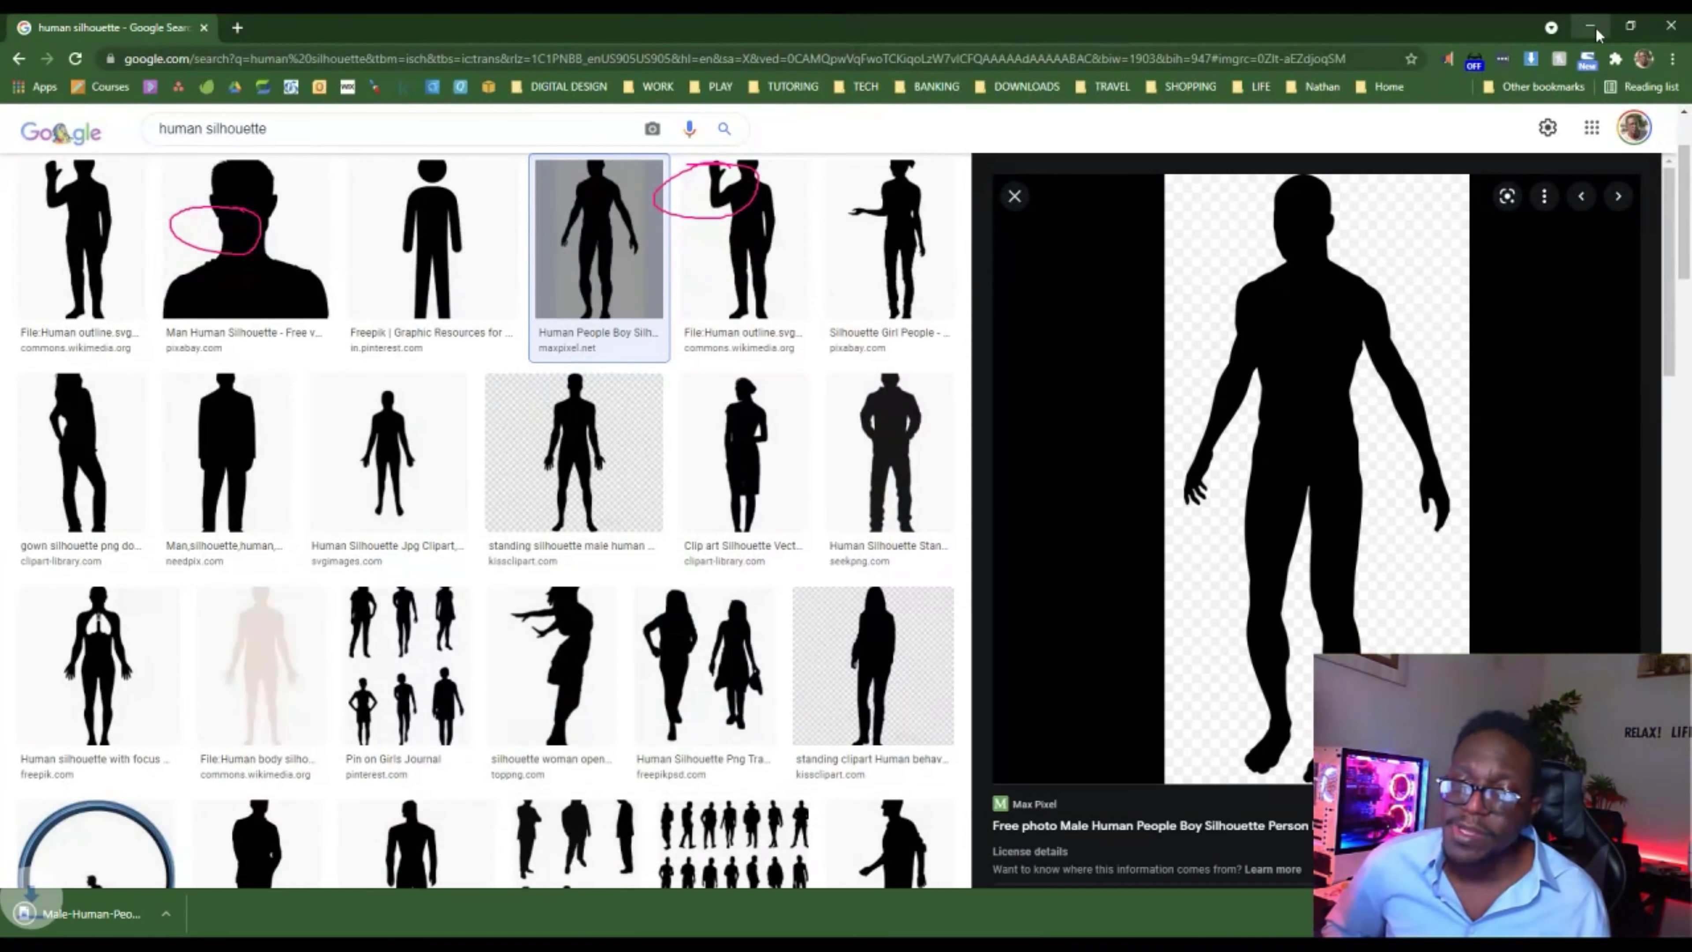
Place the saved silhouette PNG from the Desktop into Enhanced Sketch.psd as a new layer in Photoshop.
click(1592, 28)
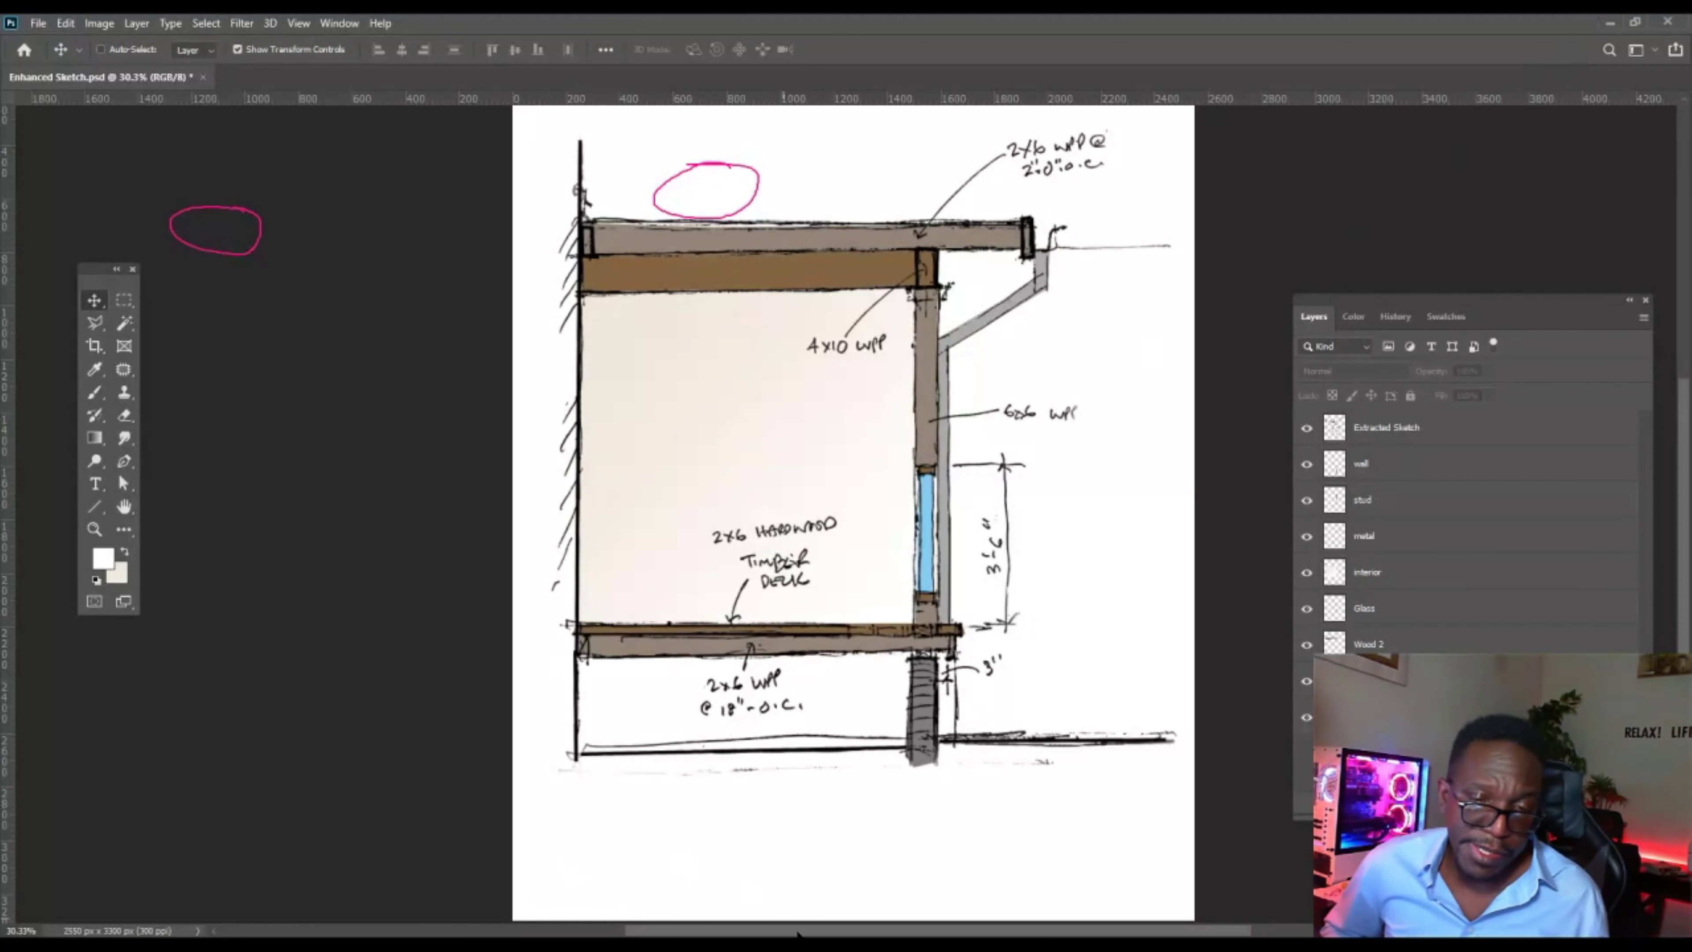
key(alt+Tab)
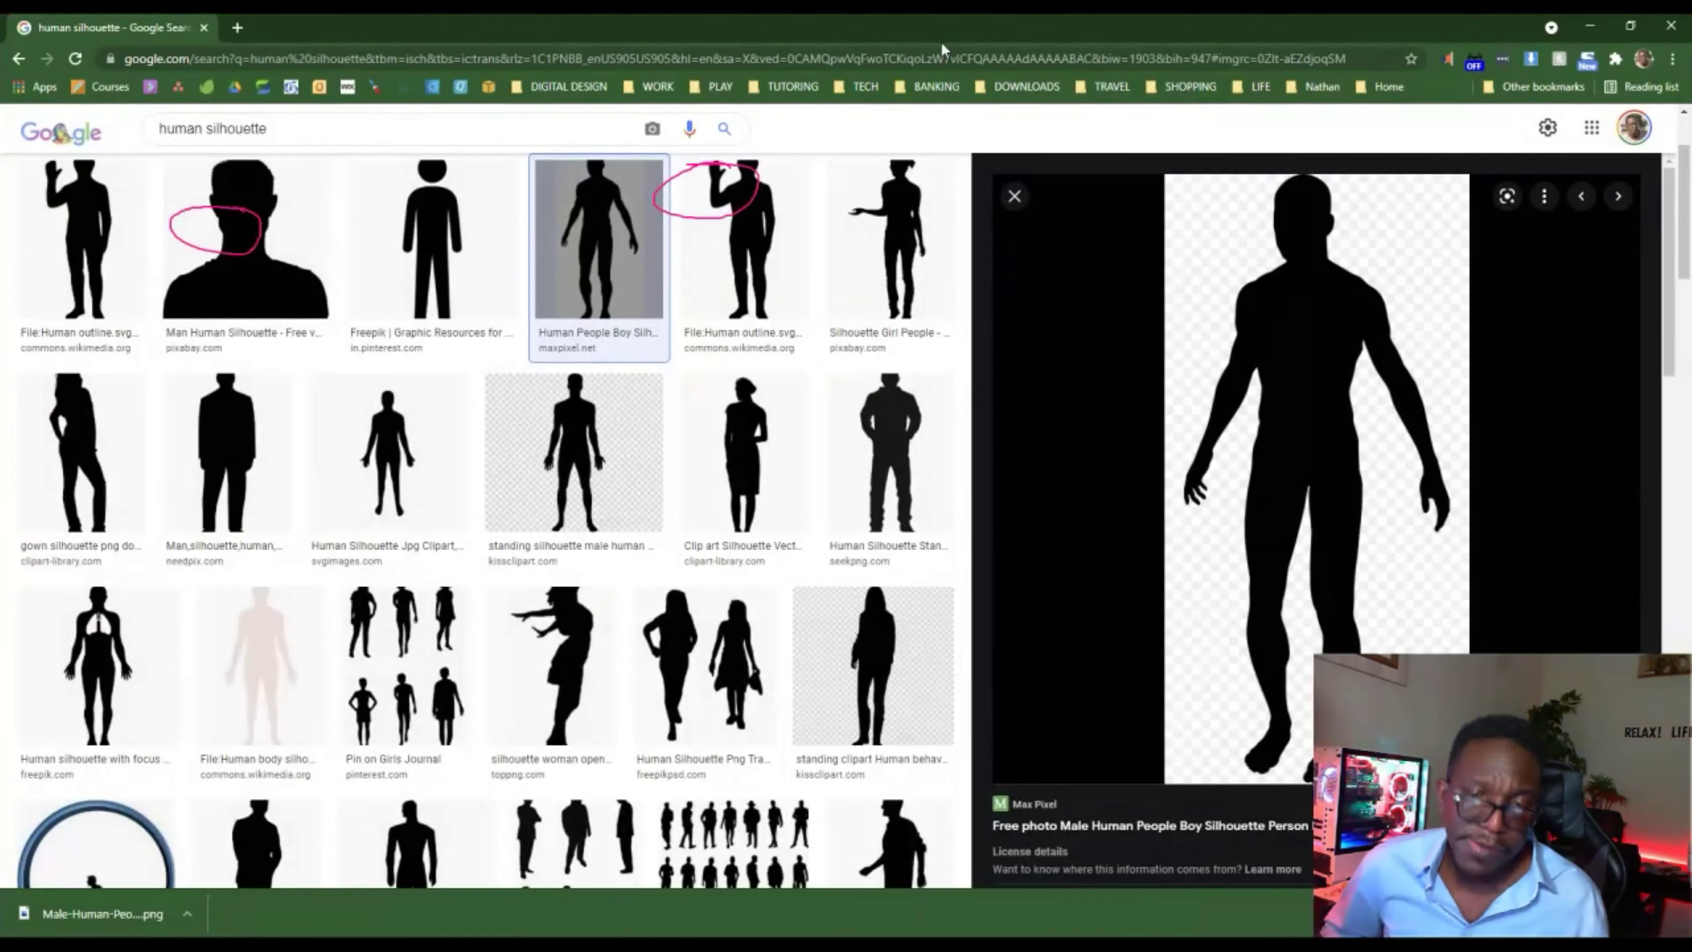
drag(924, 34, 1399, 202)
drag(672, 756, 643, 842)
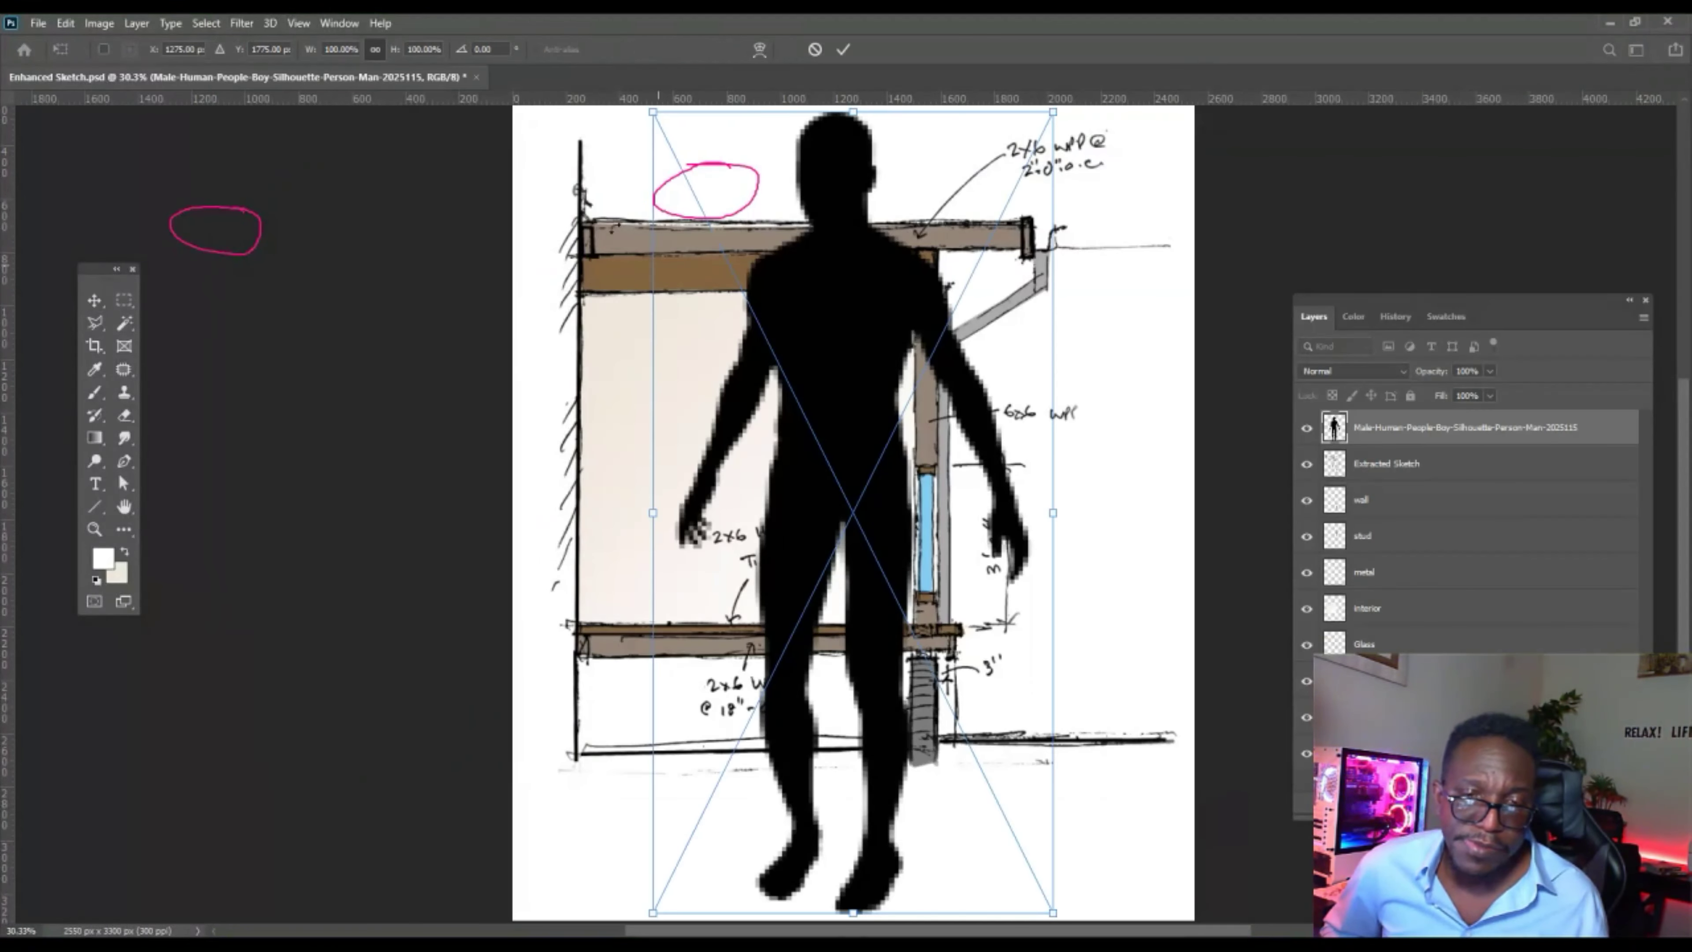
click(94, 301)
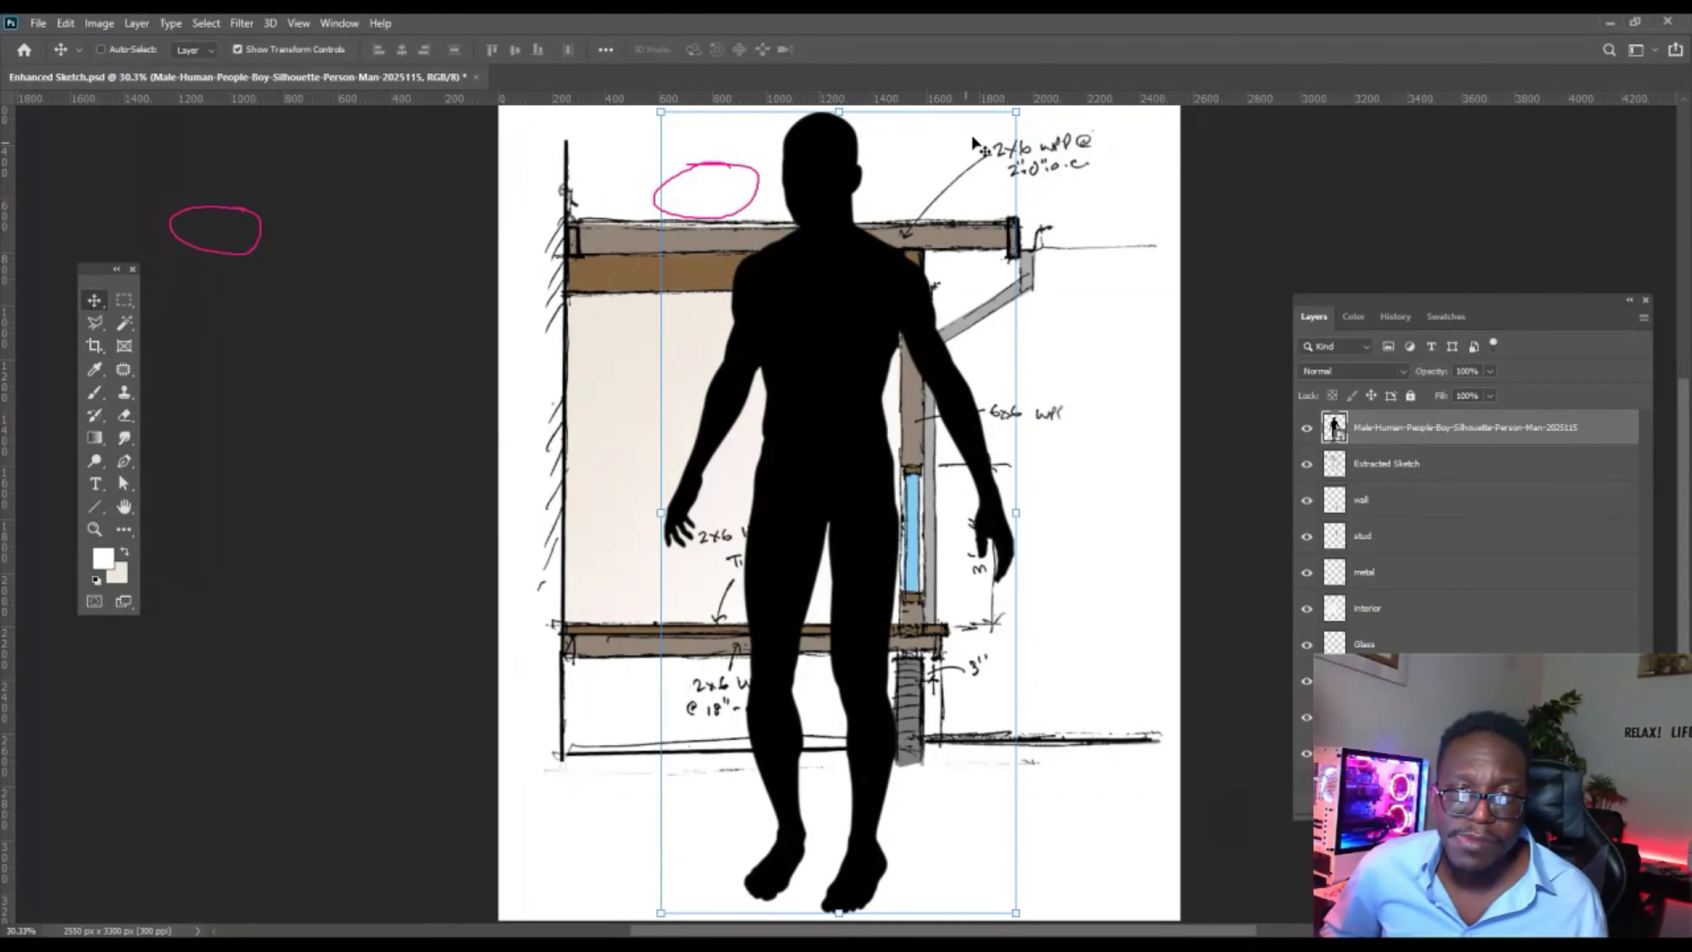
Scale the silhouette to about 36.72% and stand it on the exterior ground line beside the 3'-6" dimension.
drag(1017, 115, 780, 420)
drag(690, 525, 1100, 601)
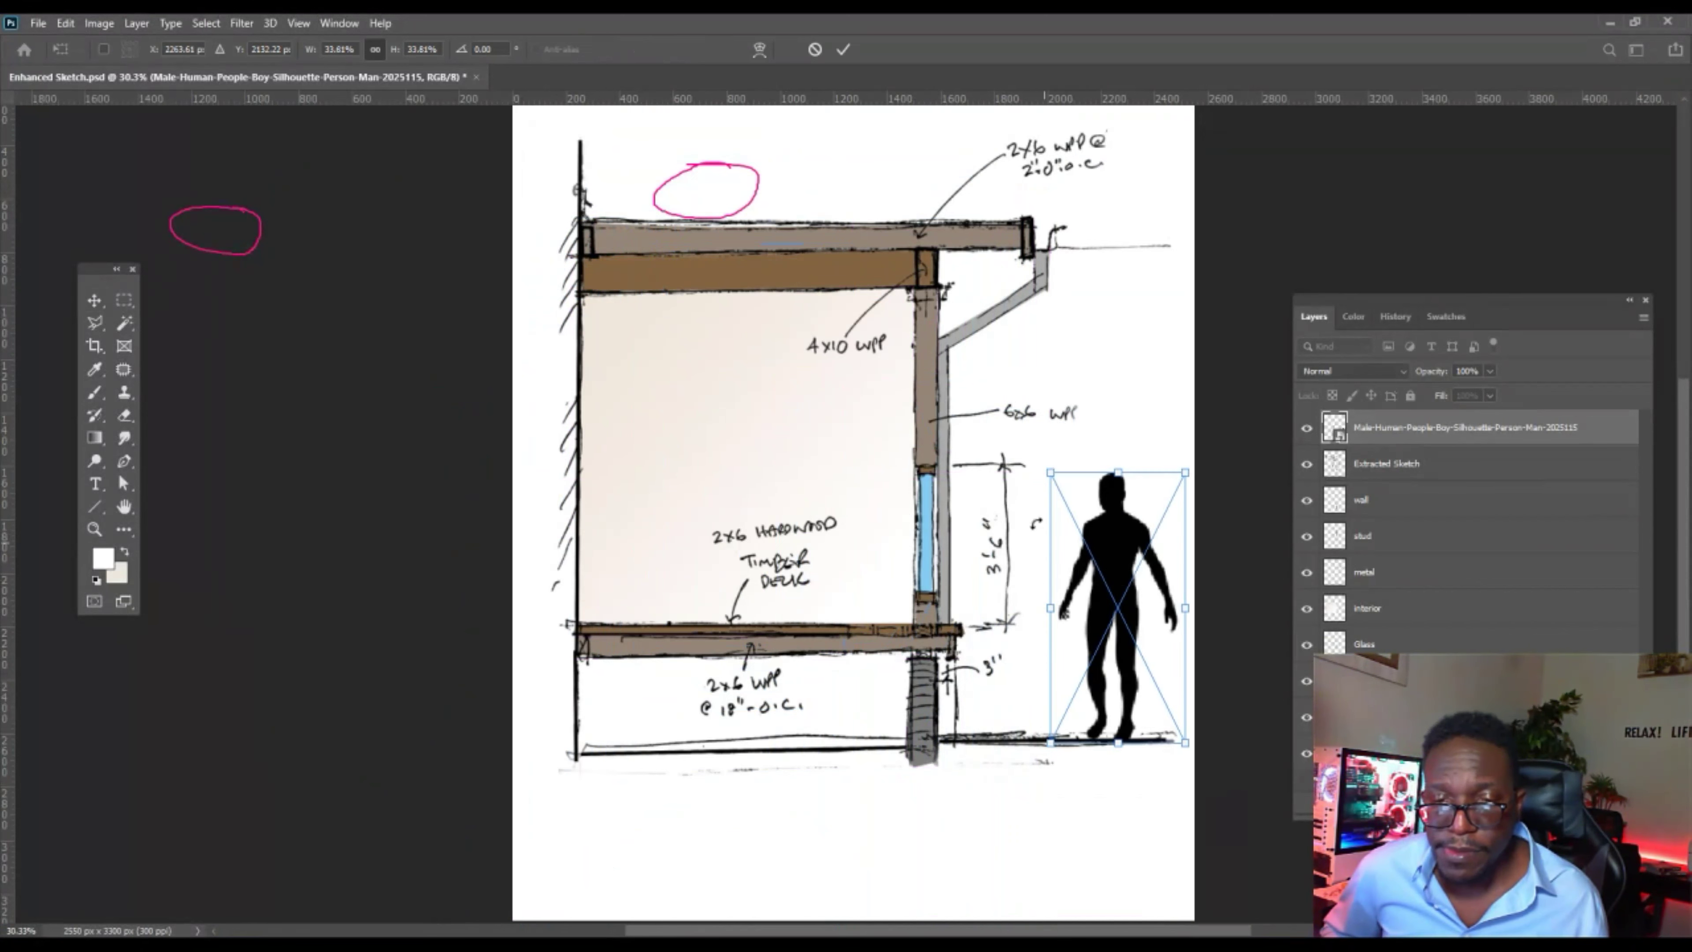
drag(1051, 473, 1017, 452)
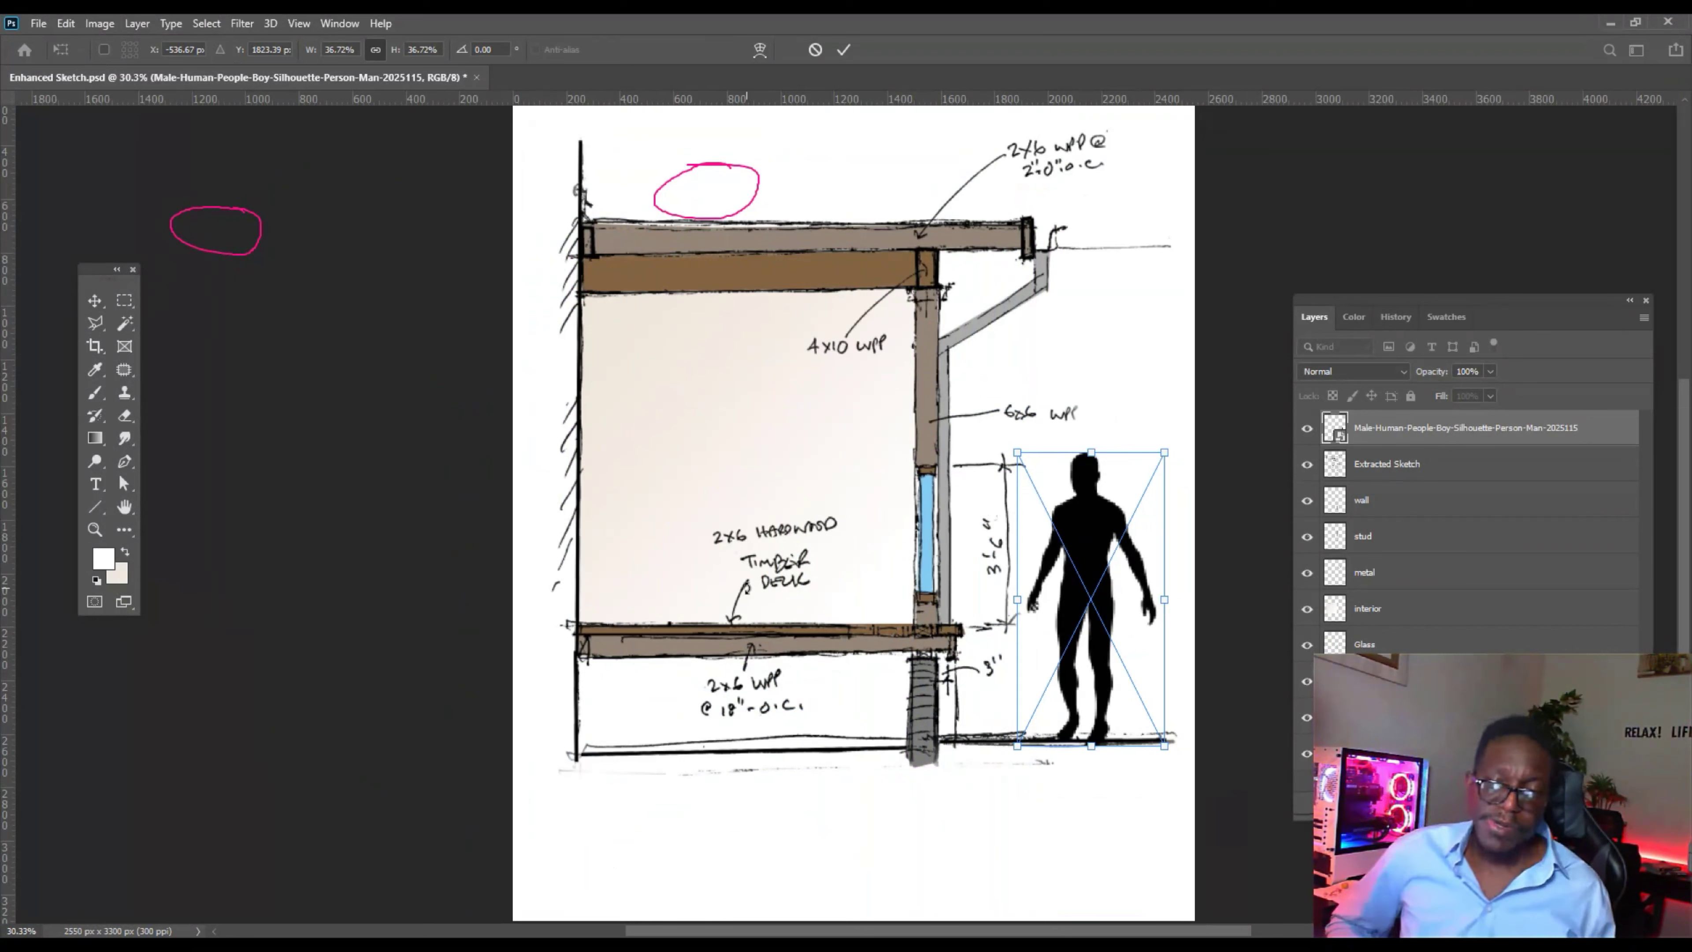
click(1486, 468)
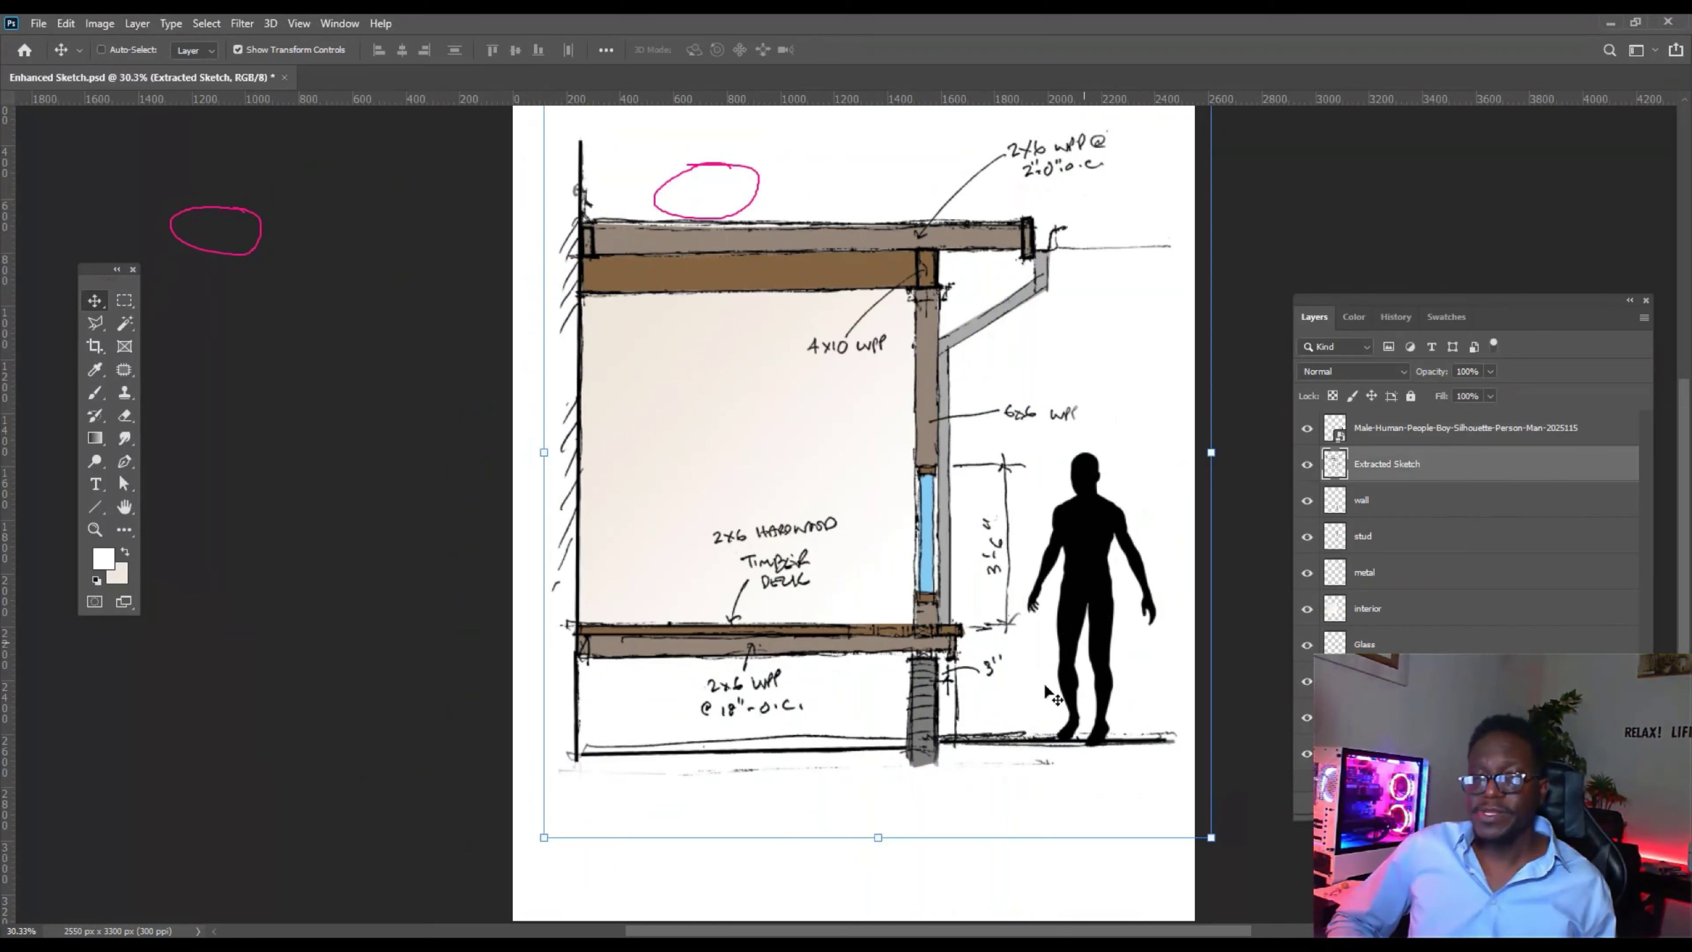
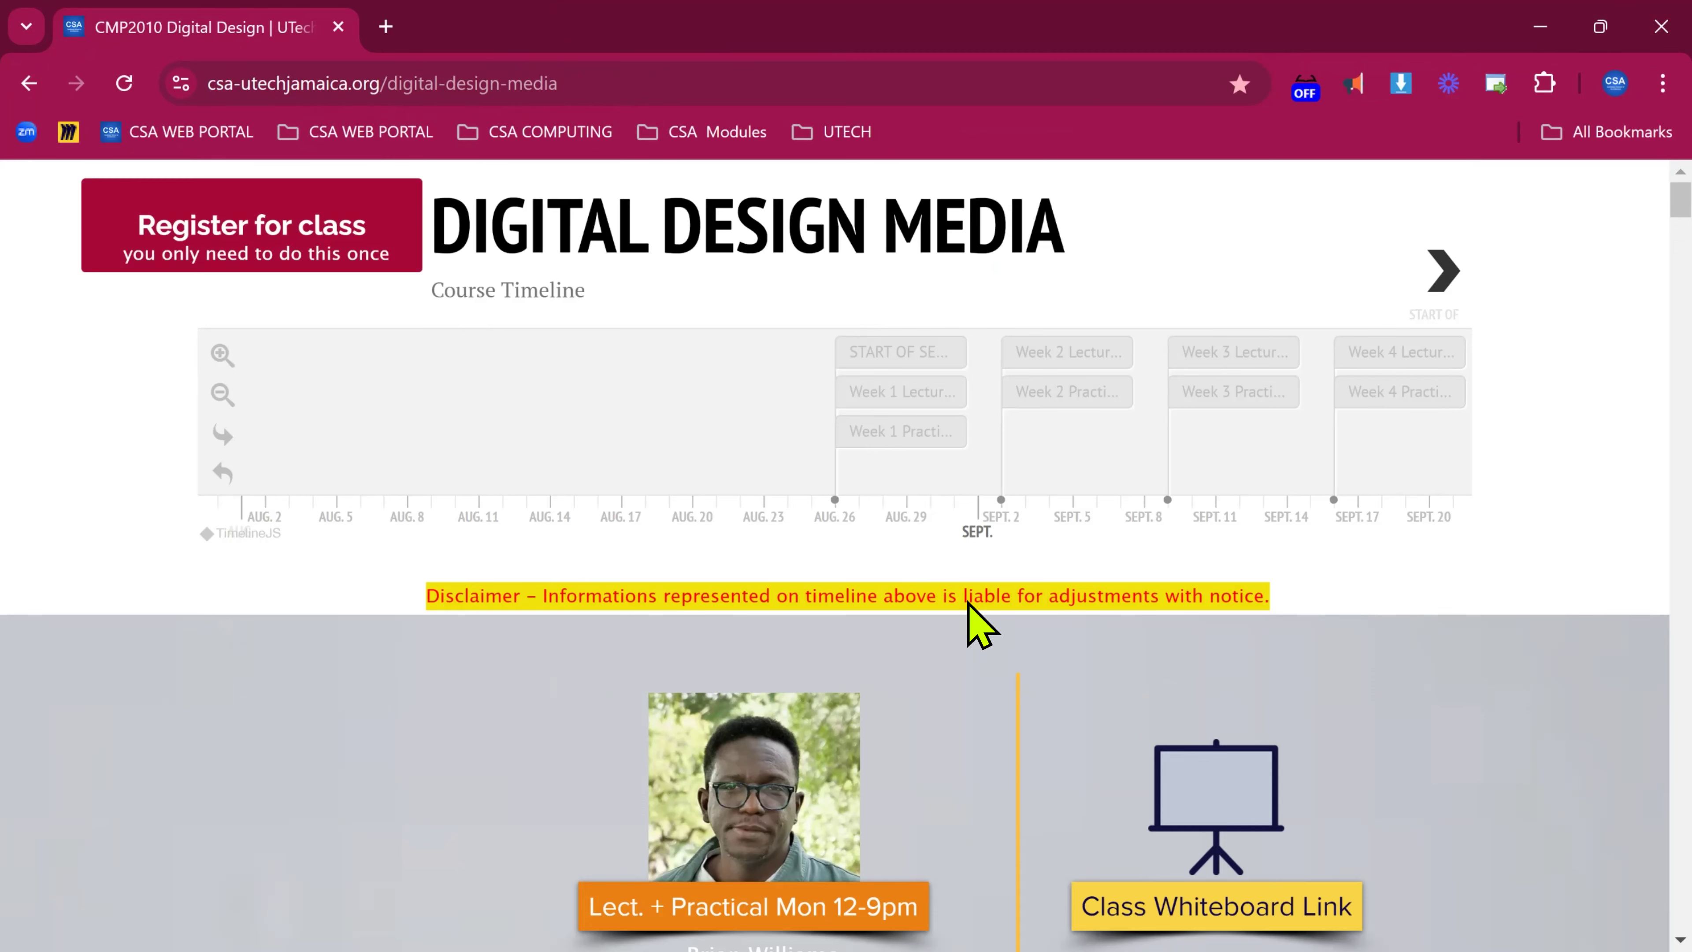
Examine the list of students registered for the class website on the Digital Design Media page in the browser.
scroll(974, 616, down, 20)
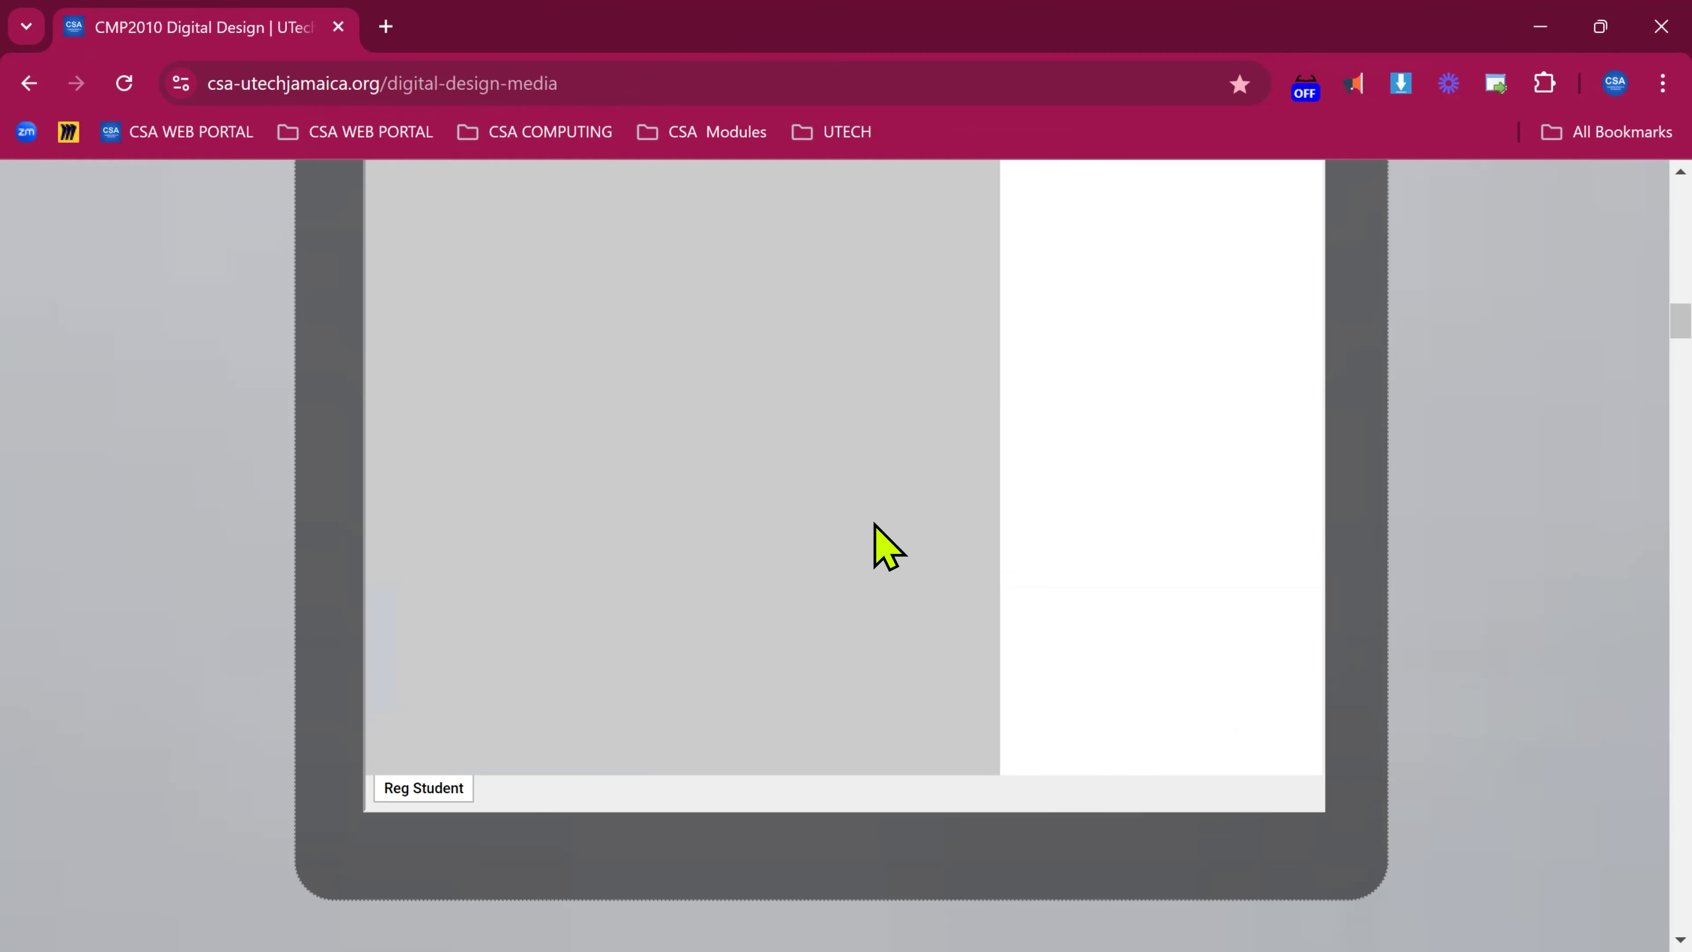
scroll(1372, 544, up, 8)
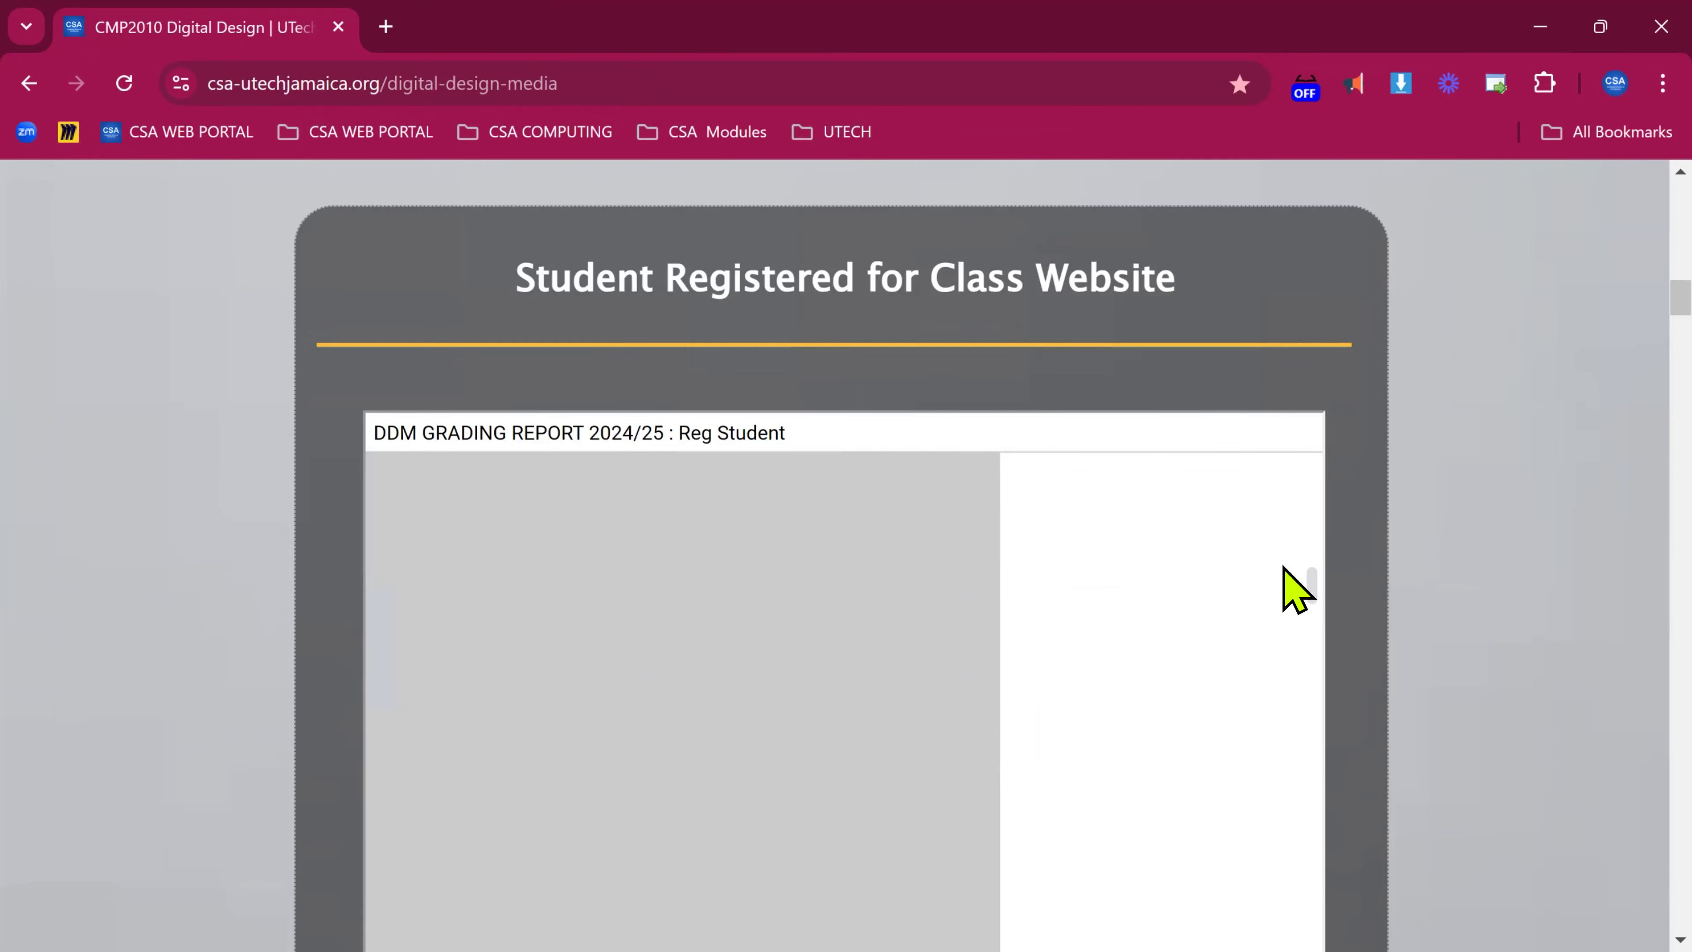
drag(1306, 576, 1298, 430)
scroll(1132, 600, down, 3)
scroll(1232, 593, up, 3)
scroll(1485, 610, down, 4)
scroll(706, 606, down, 10)
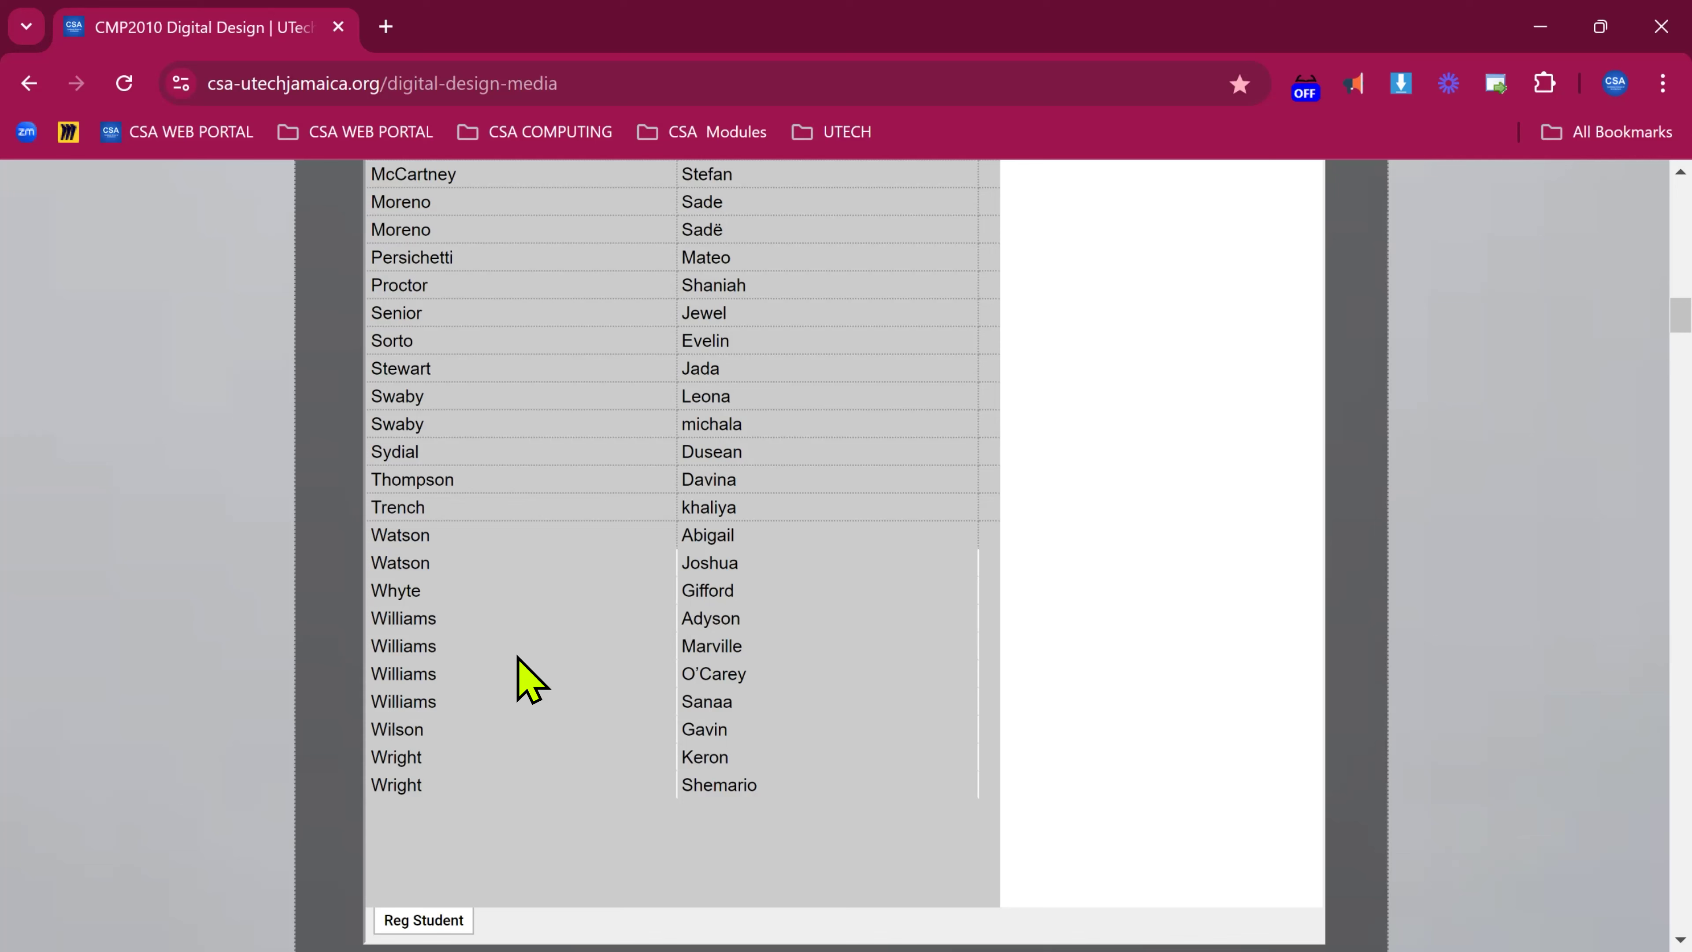
scroll(493, 700, down, 1)
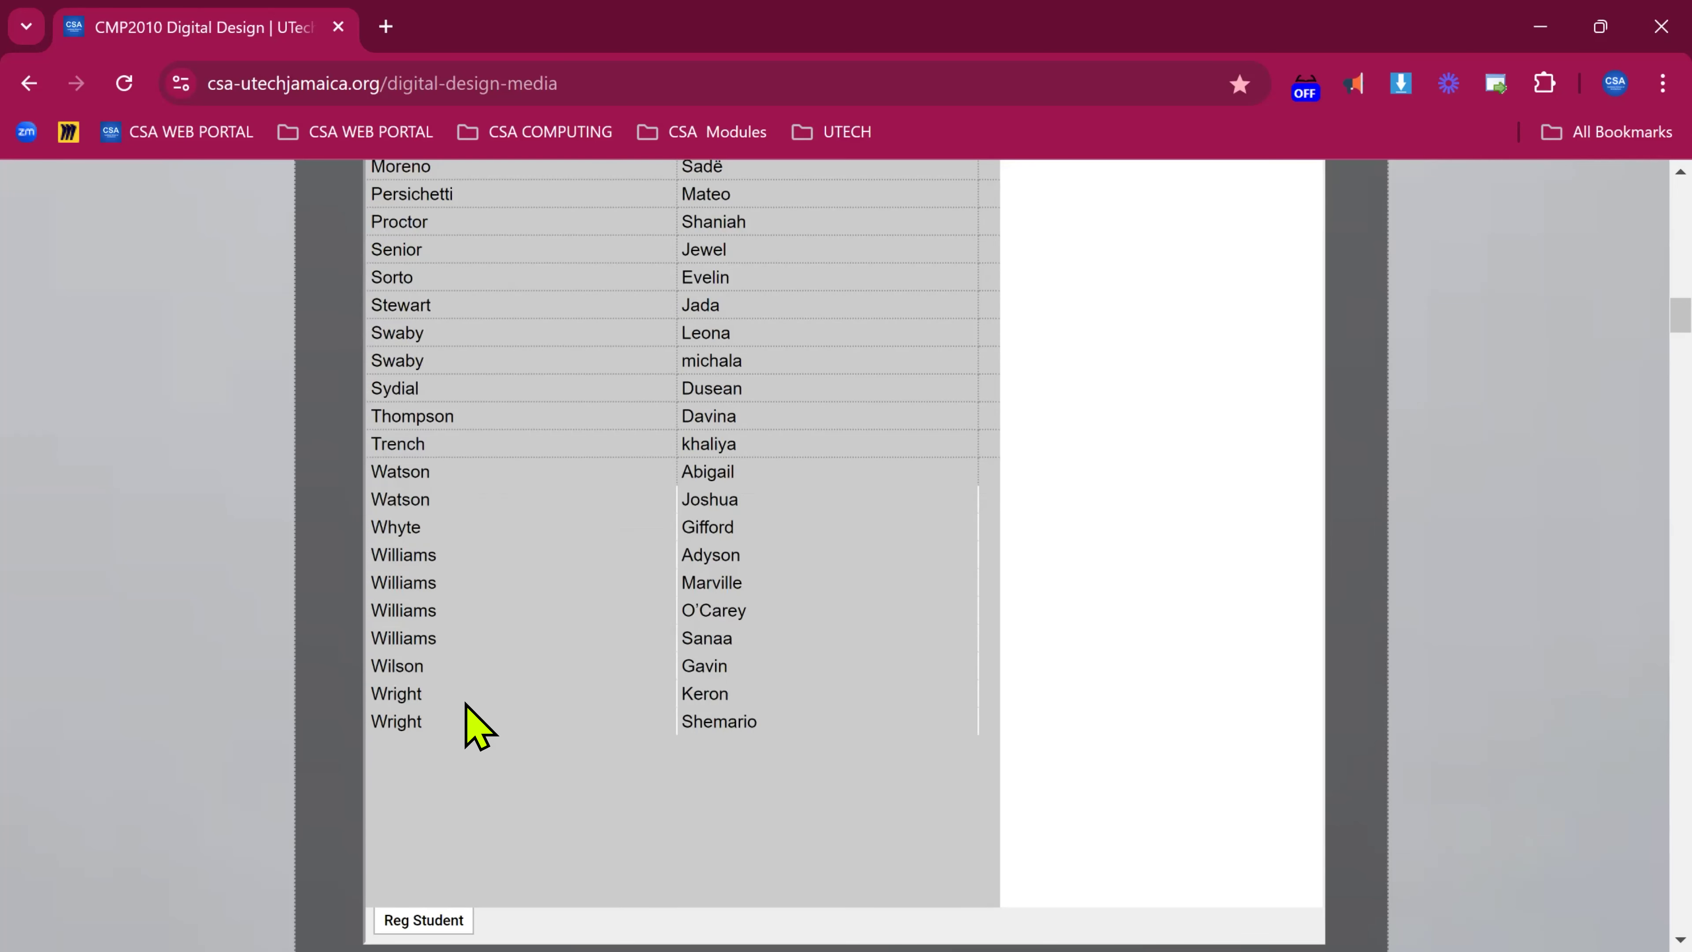
scroll(466, 704, up, 2)
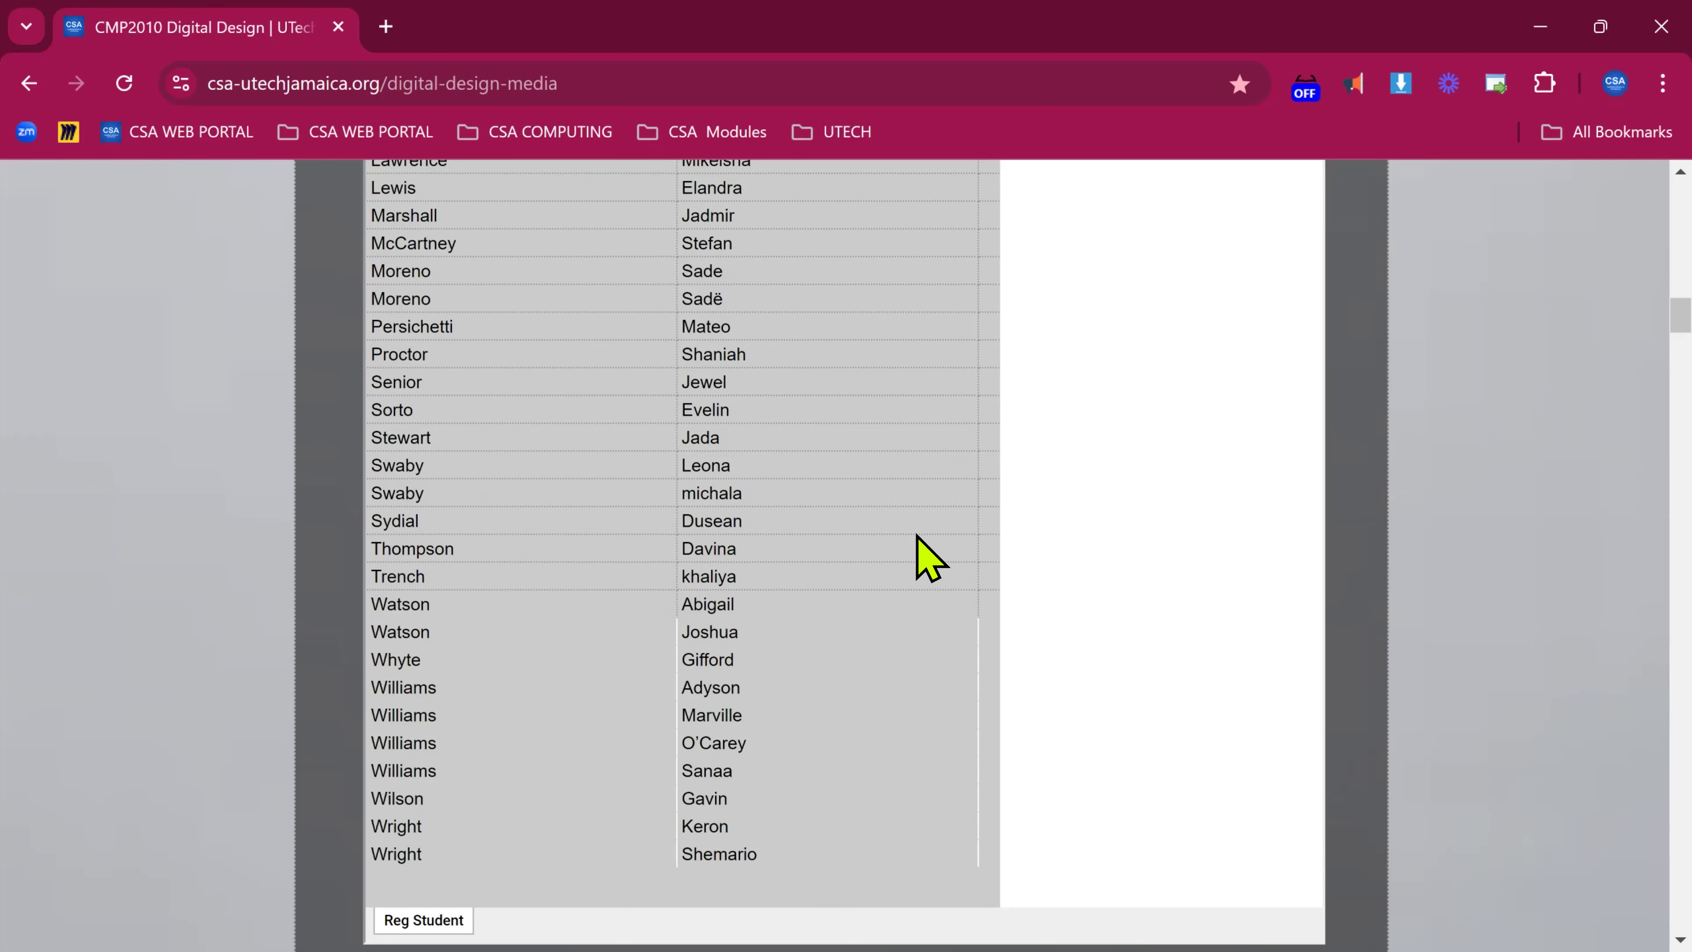
scroll(922, 540, up, 5)
scroll(1066, 580, up, 10)
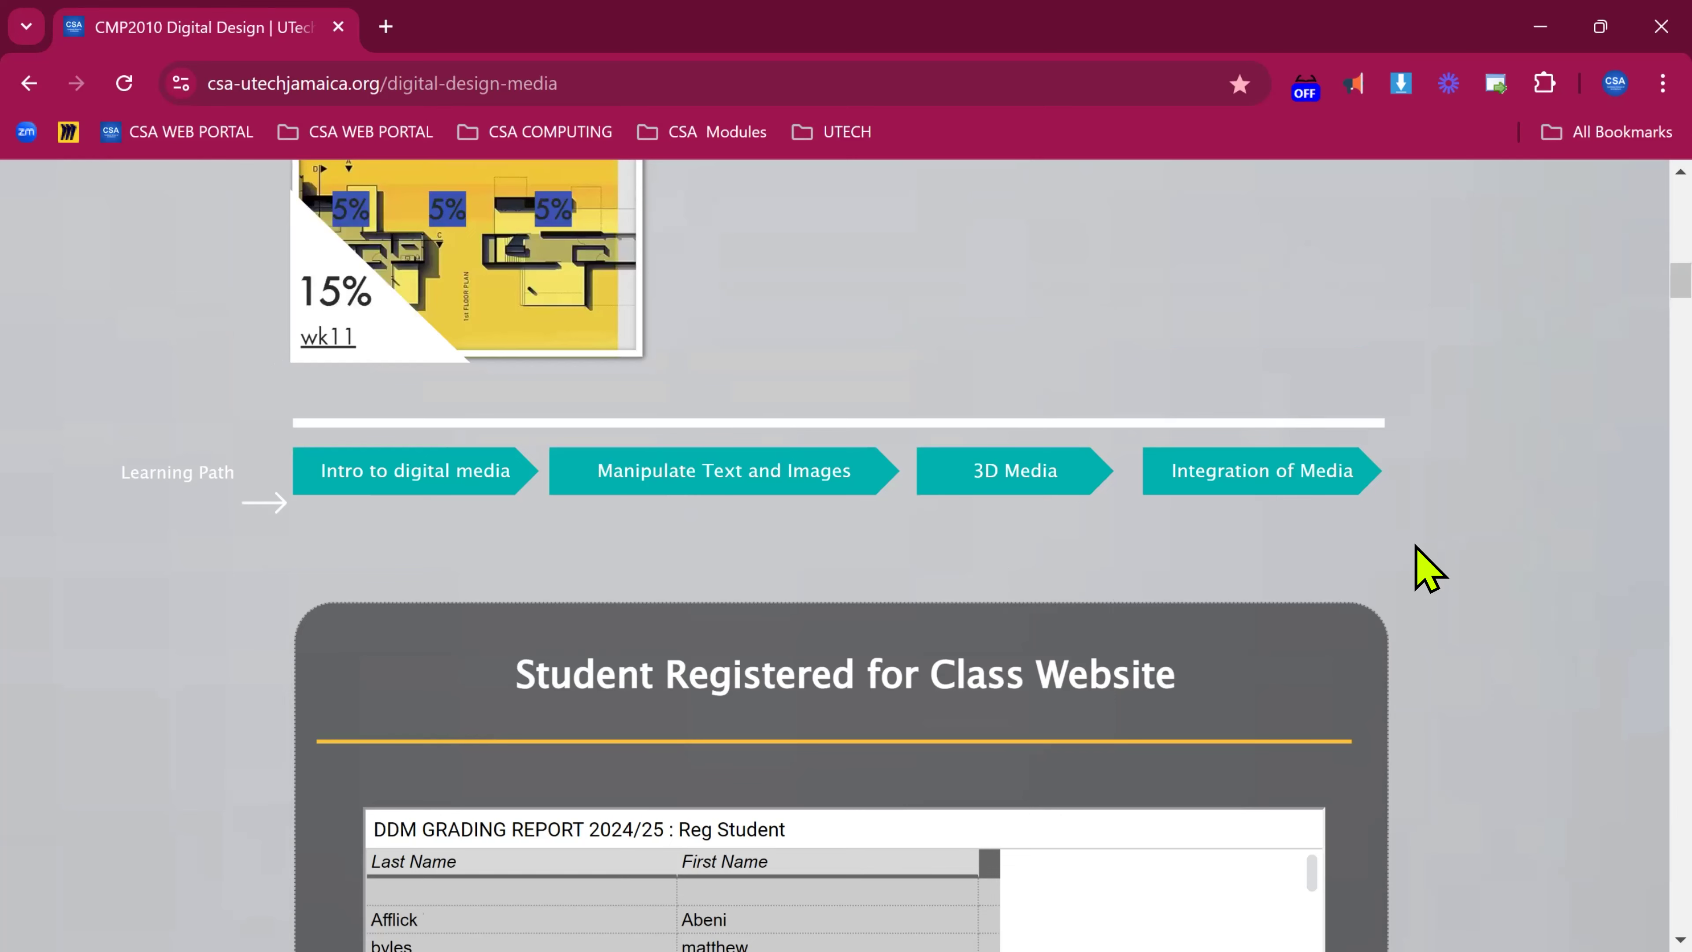
scroll(1432, 573, down, 2)
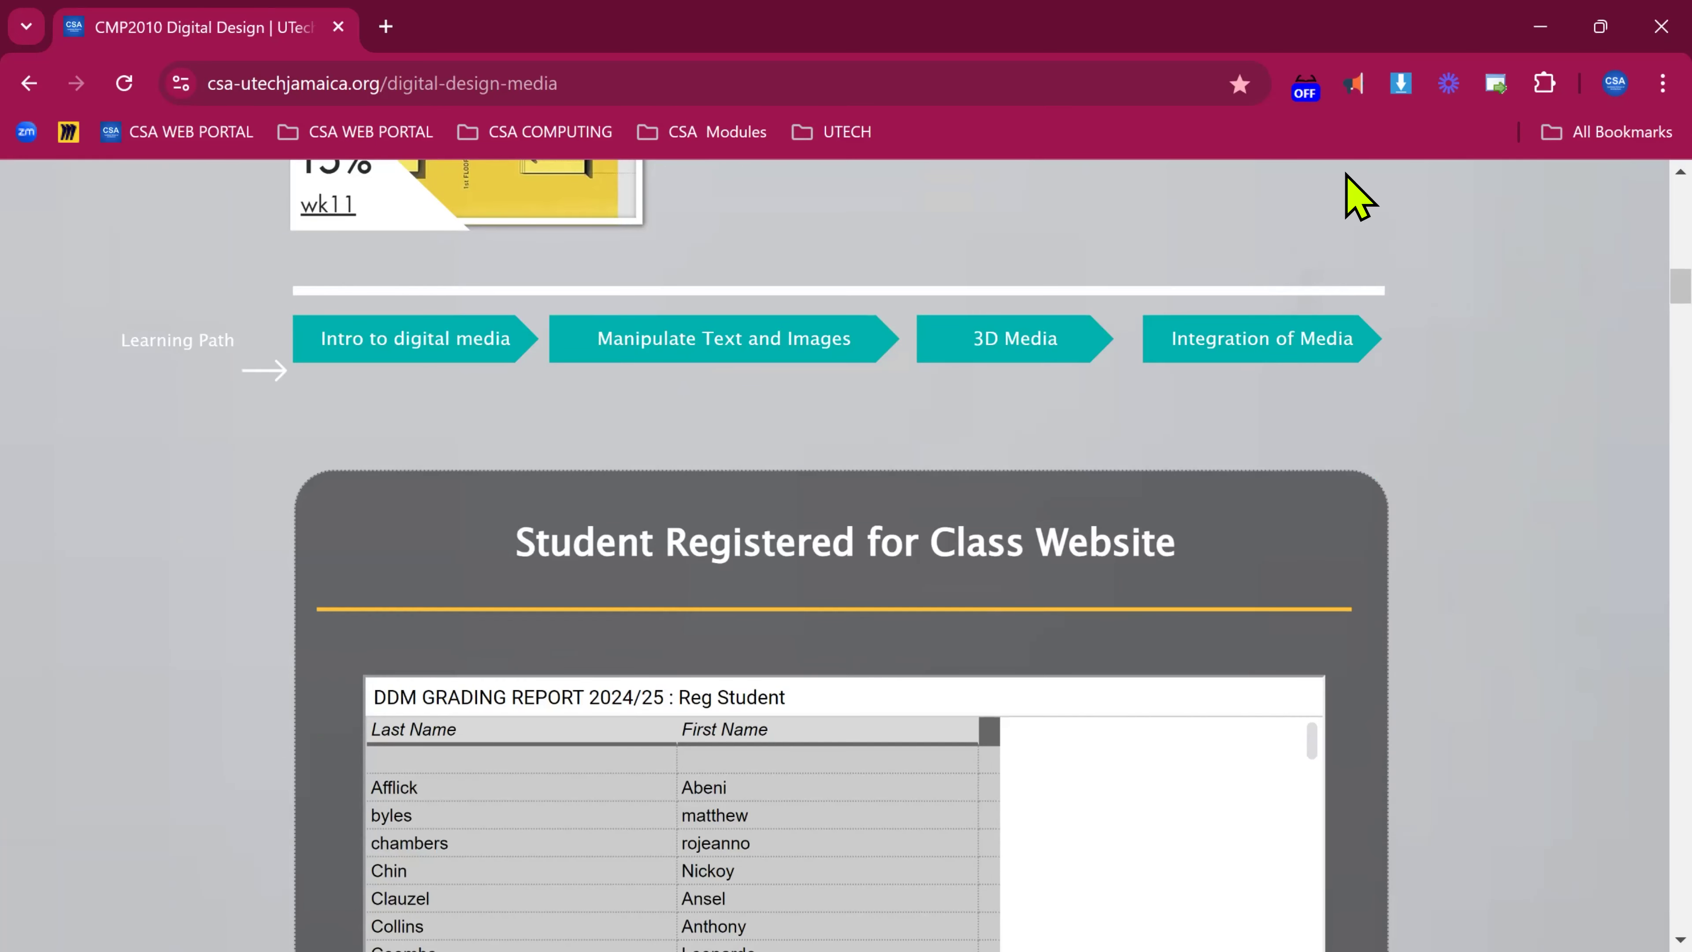
click(1517, 39)
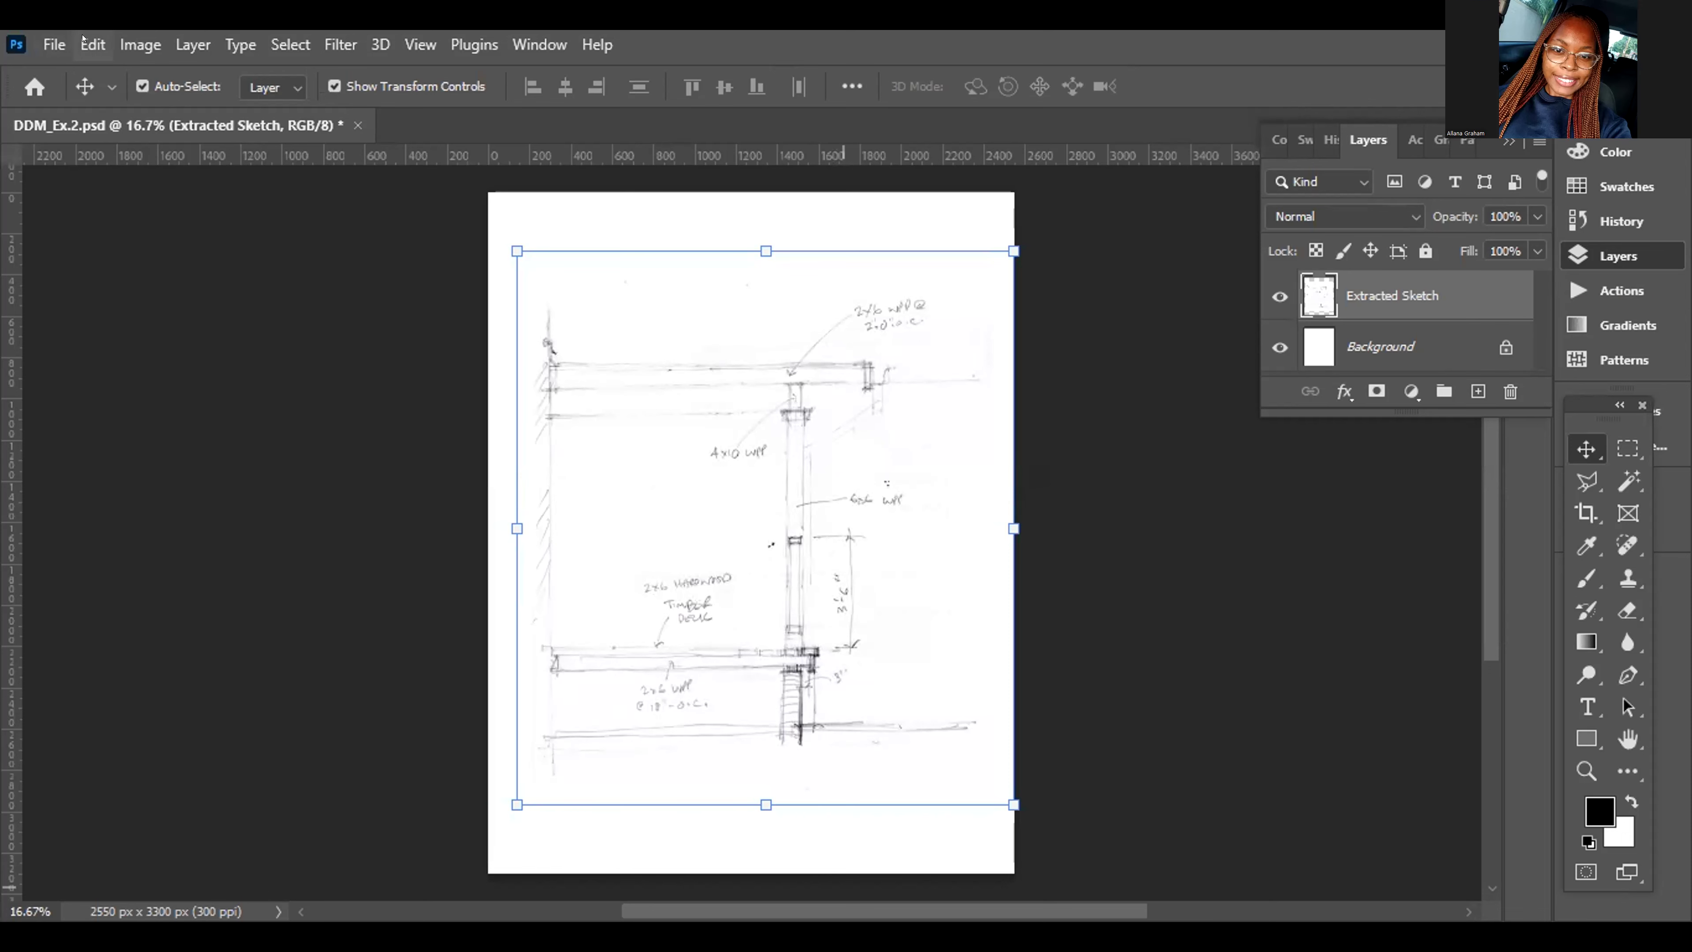
Check the Filter Gallery display option in the Plugins preferences and accept the settings.
click(84, 42)
scroll(410, 552, down, 3)
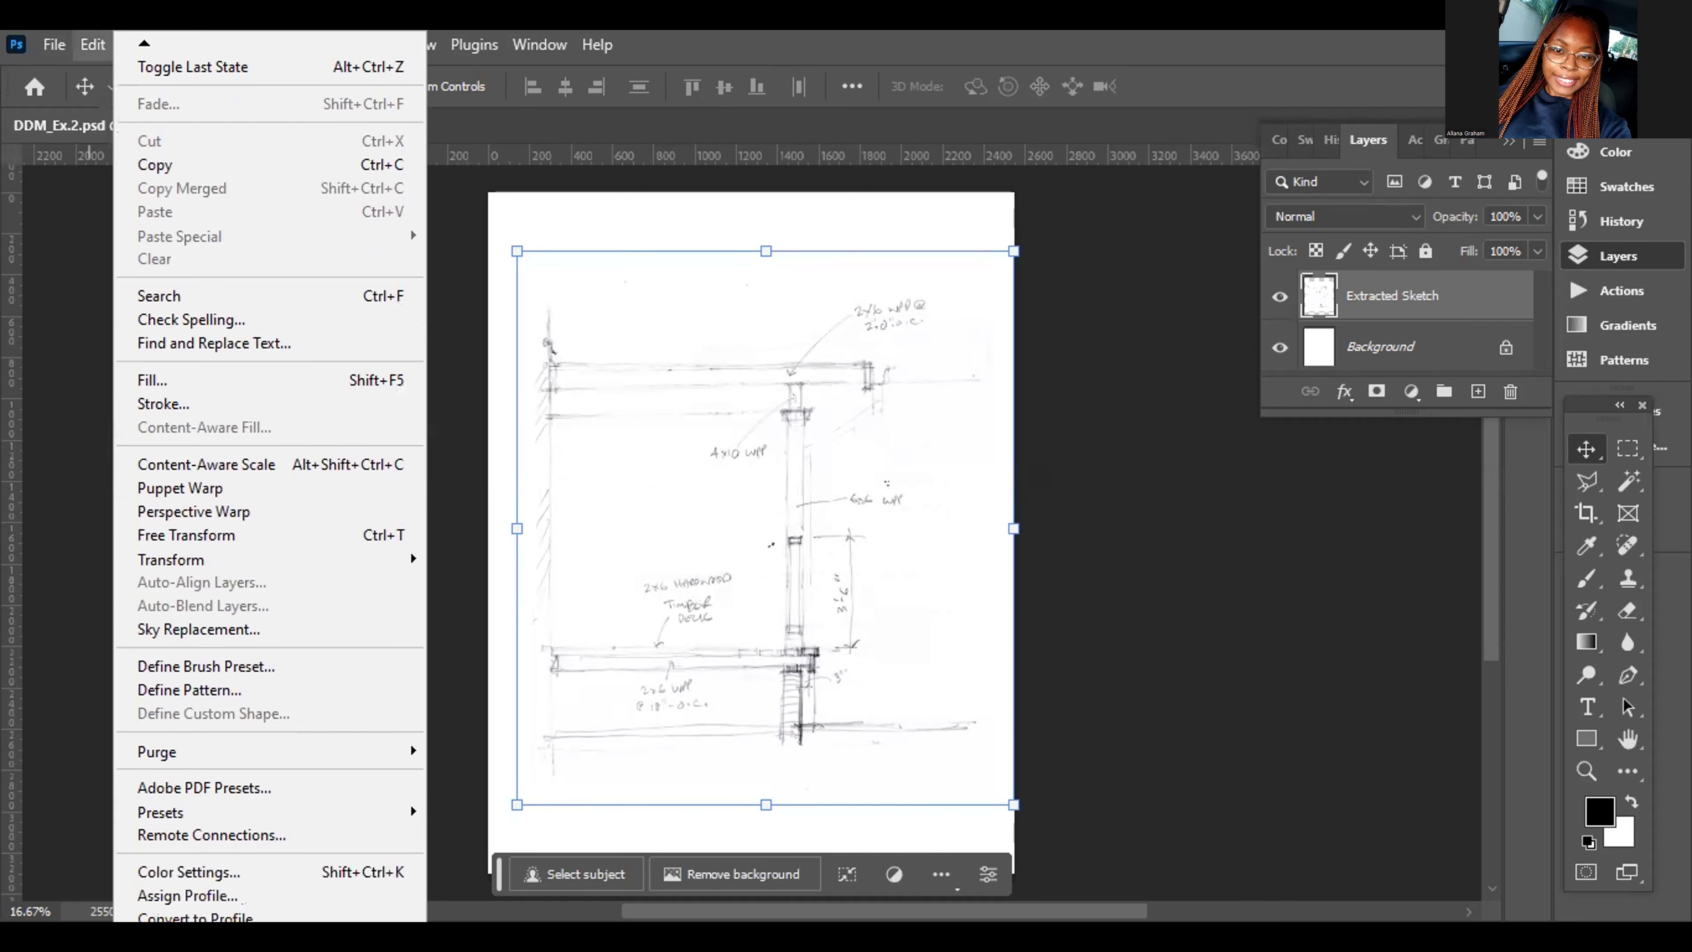
scroll(410, 491, down, 1)
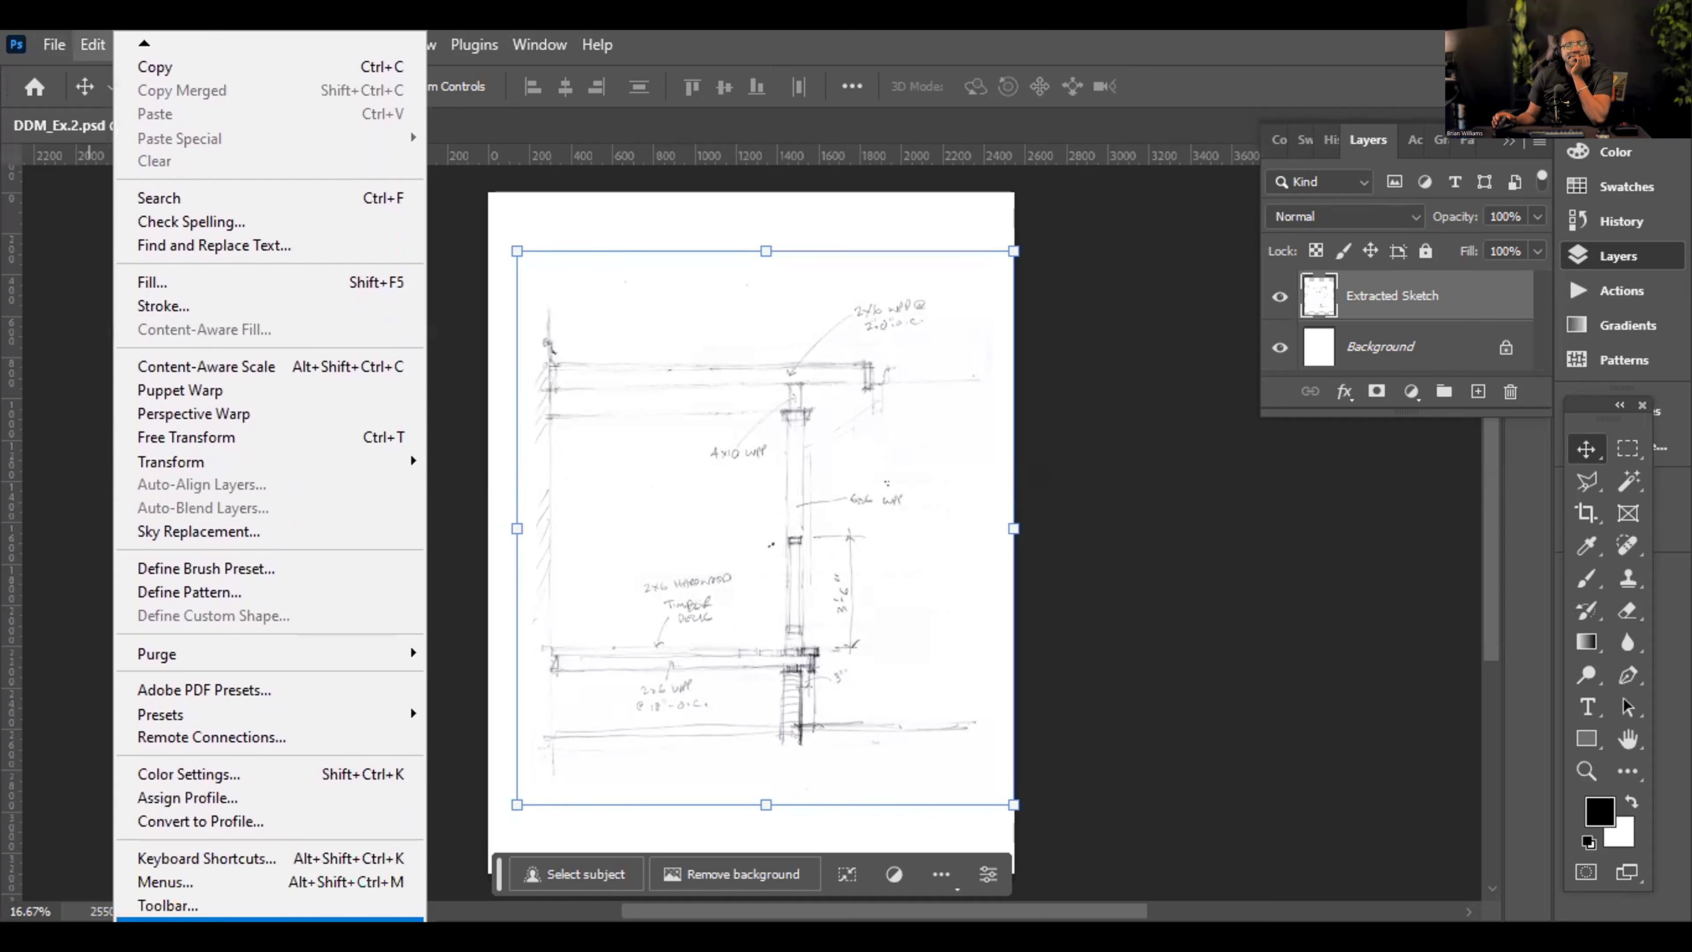
mouse_move(373, 918)
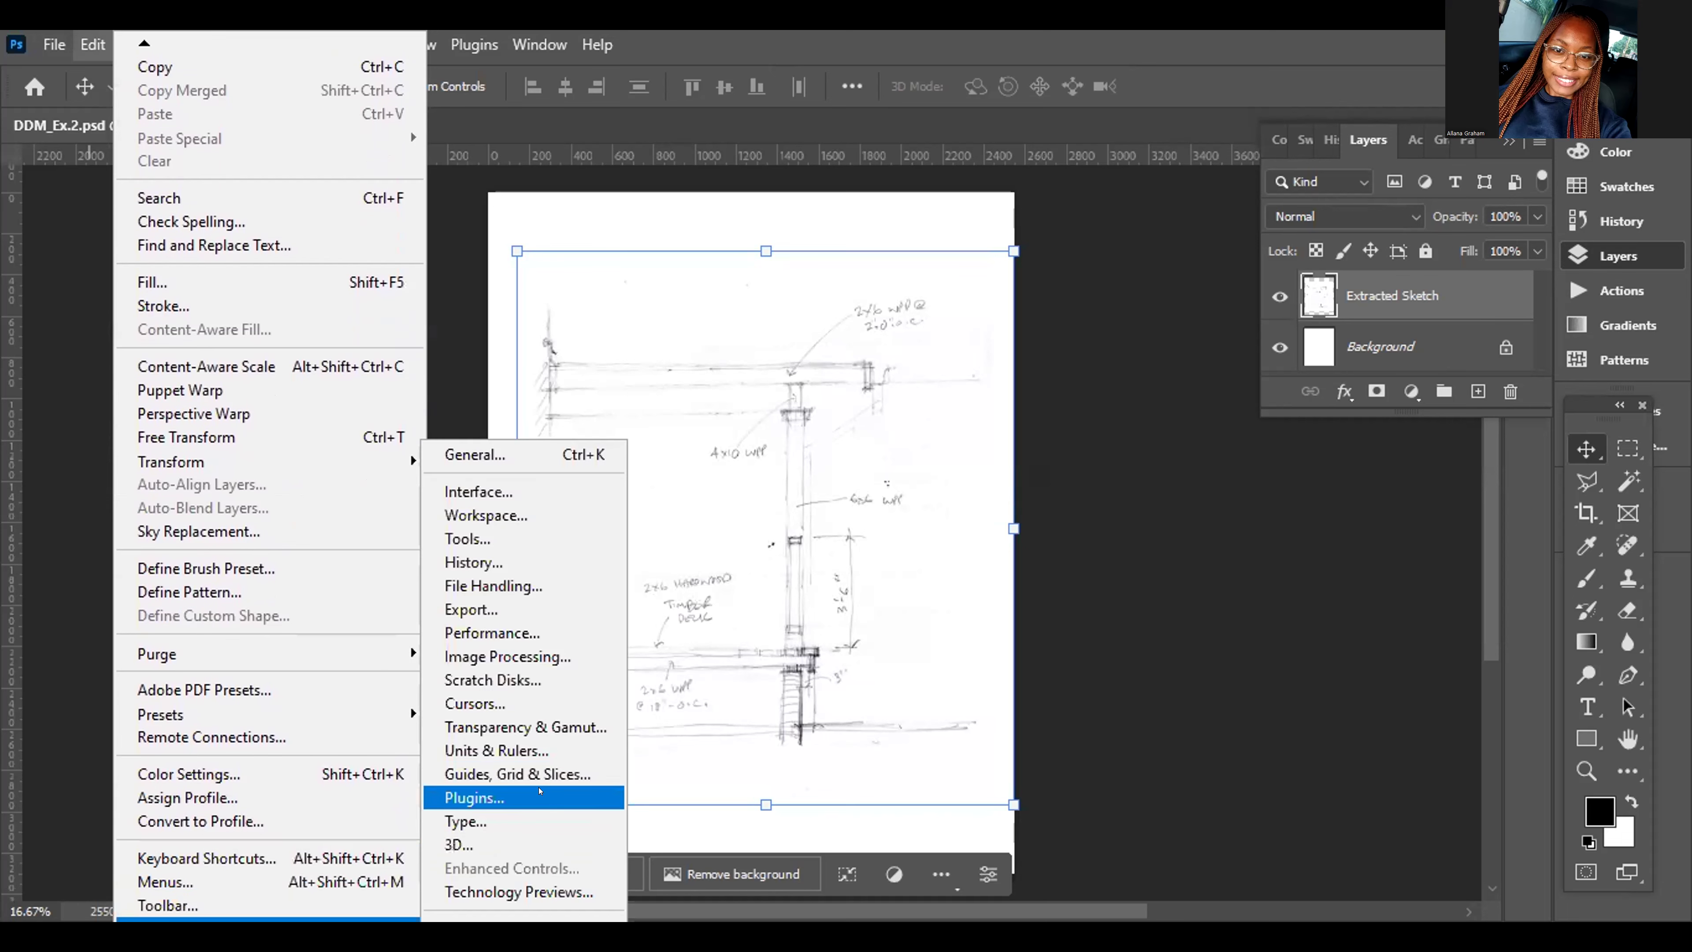
click(540, 790)
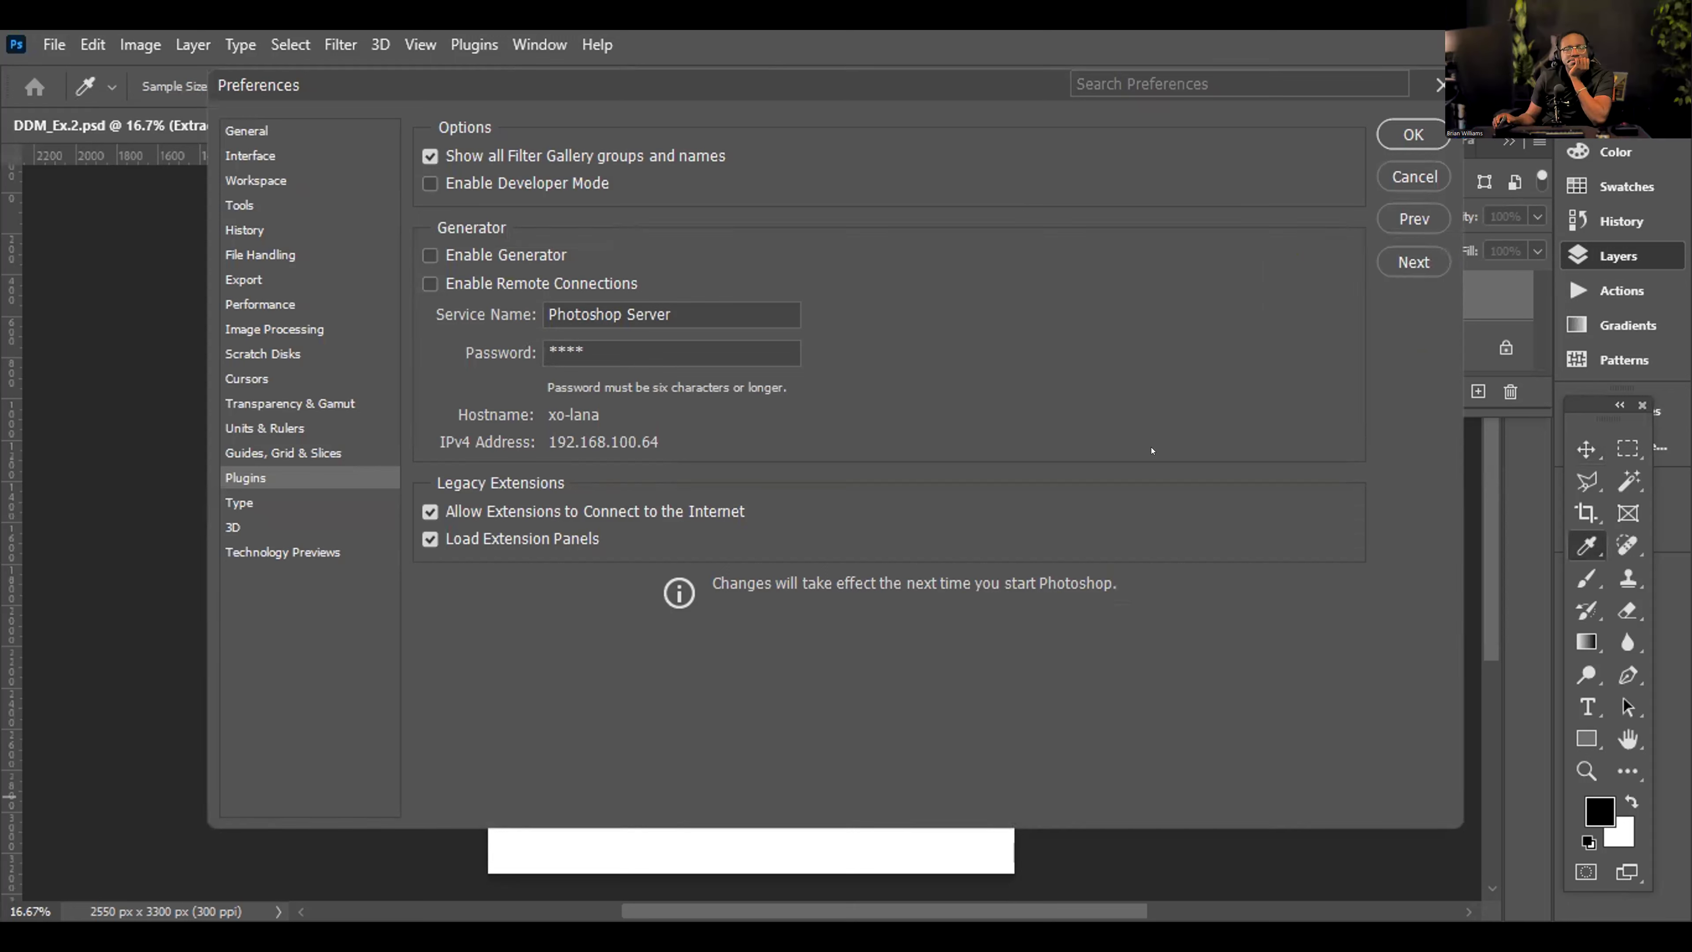
click(1413, 134)
key(v)
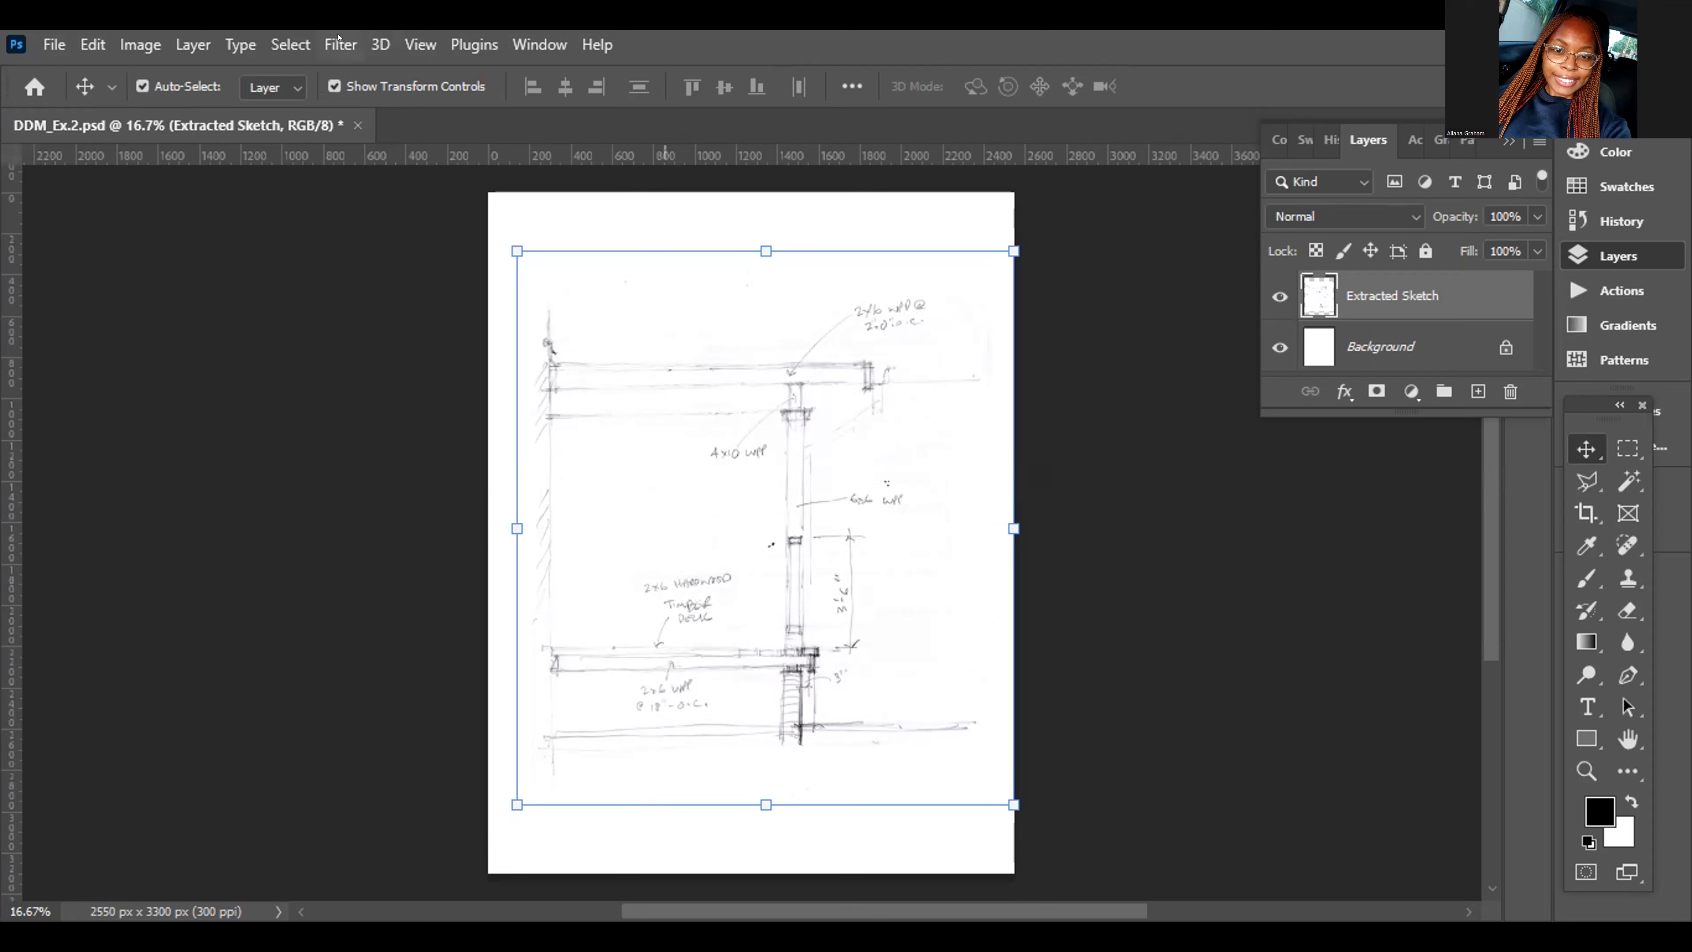
Look for the Filter Gallery among the filter commands and check the colour mode and bit depth of DDM_Ex.2.psd.
click(338, 40)
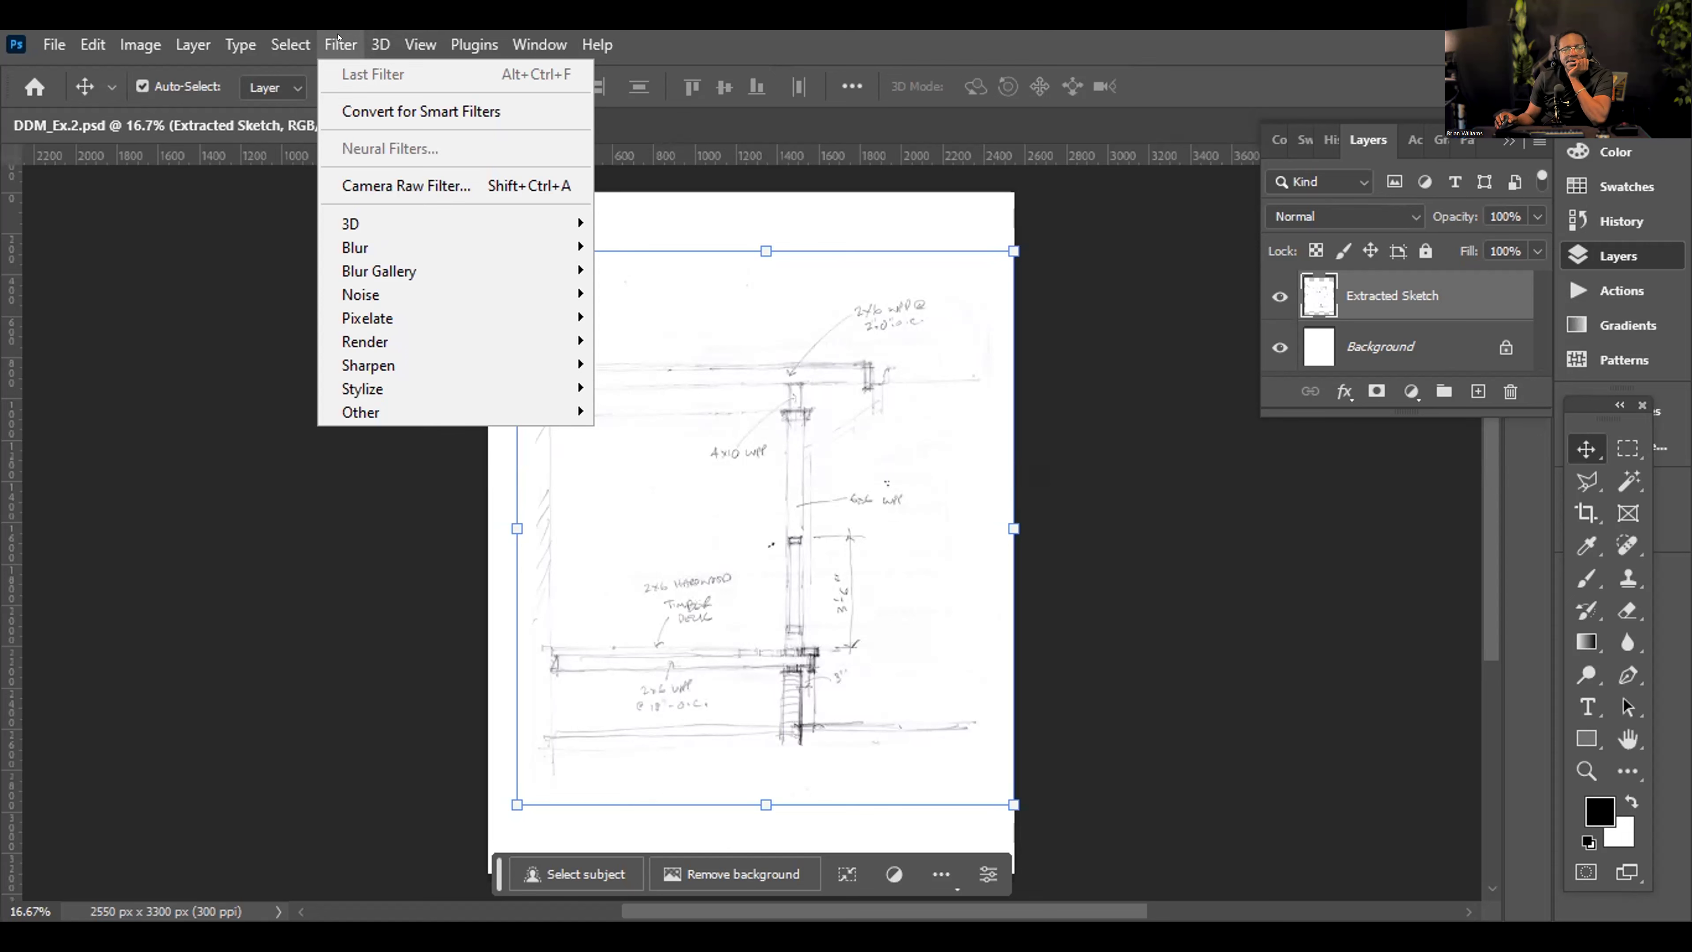
key(Escape)
click(93, 44)
click(93, 44)
click(140, 46)
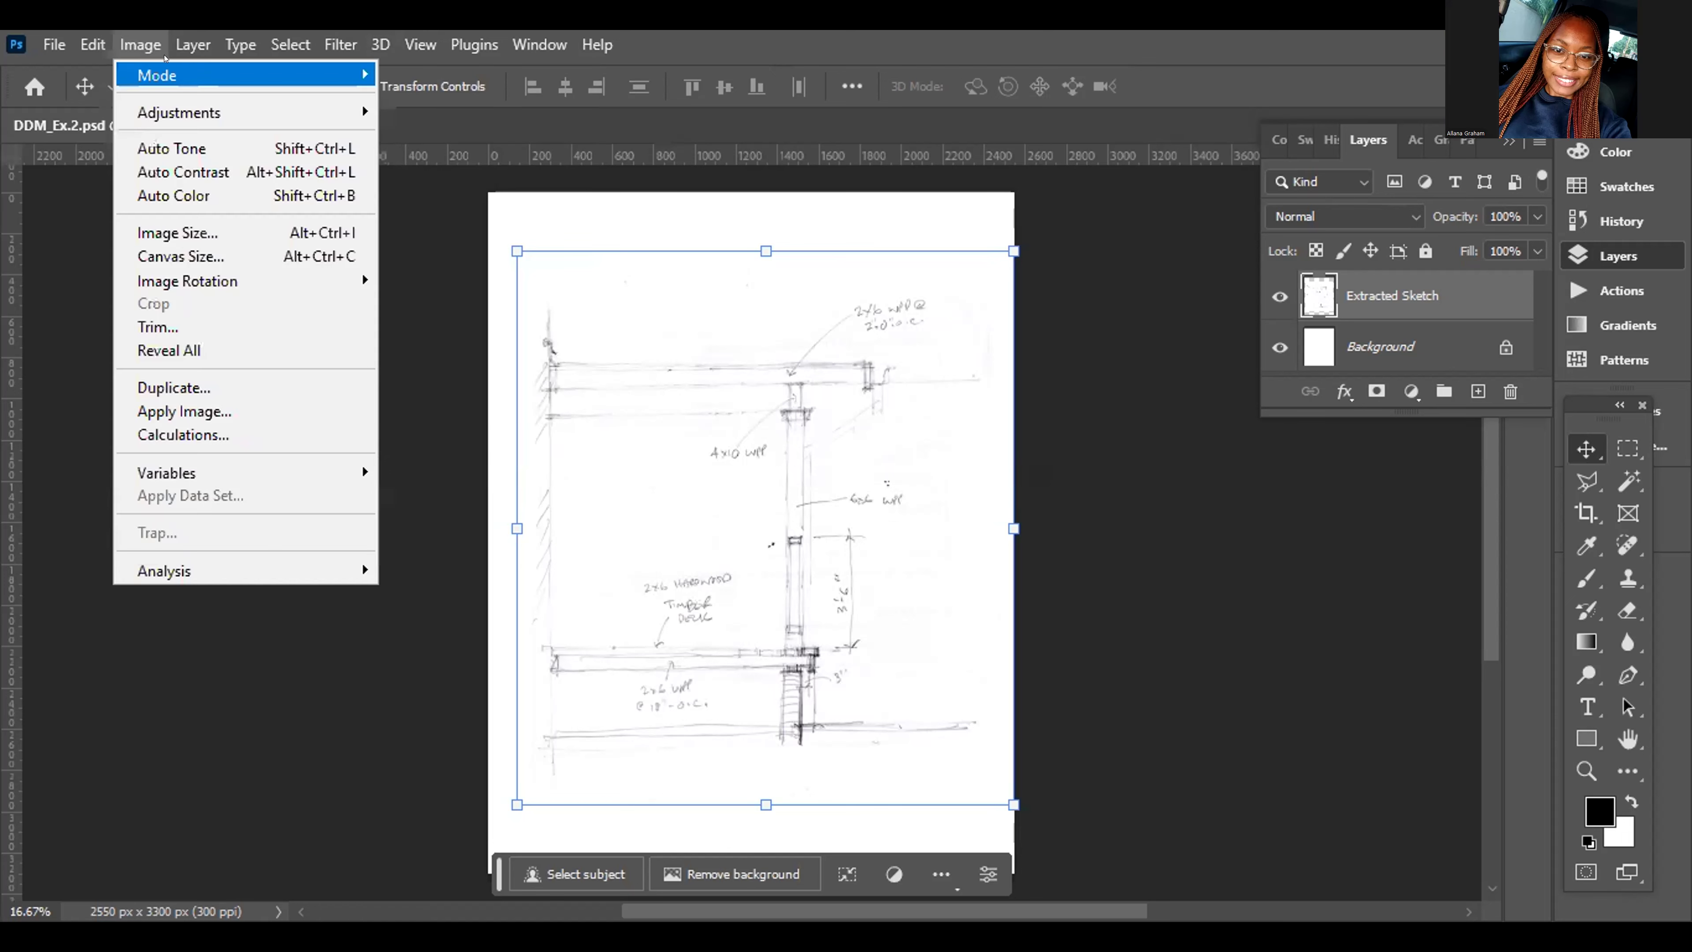
mouse_move(333, 74)
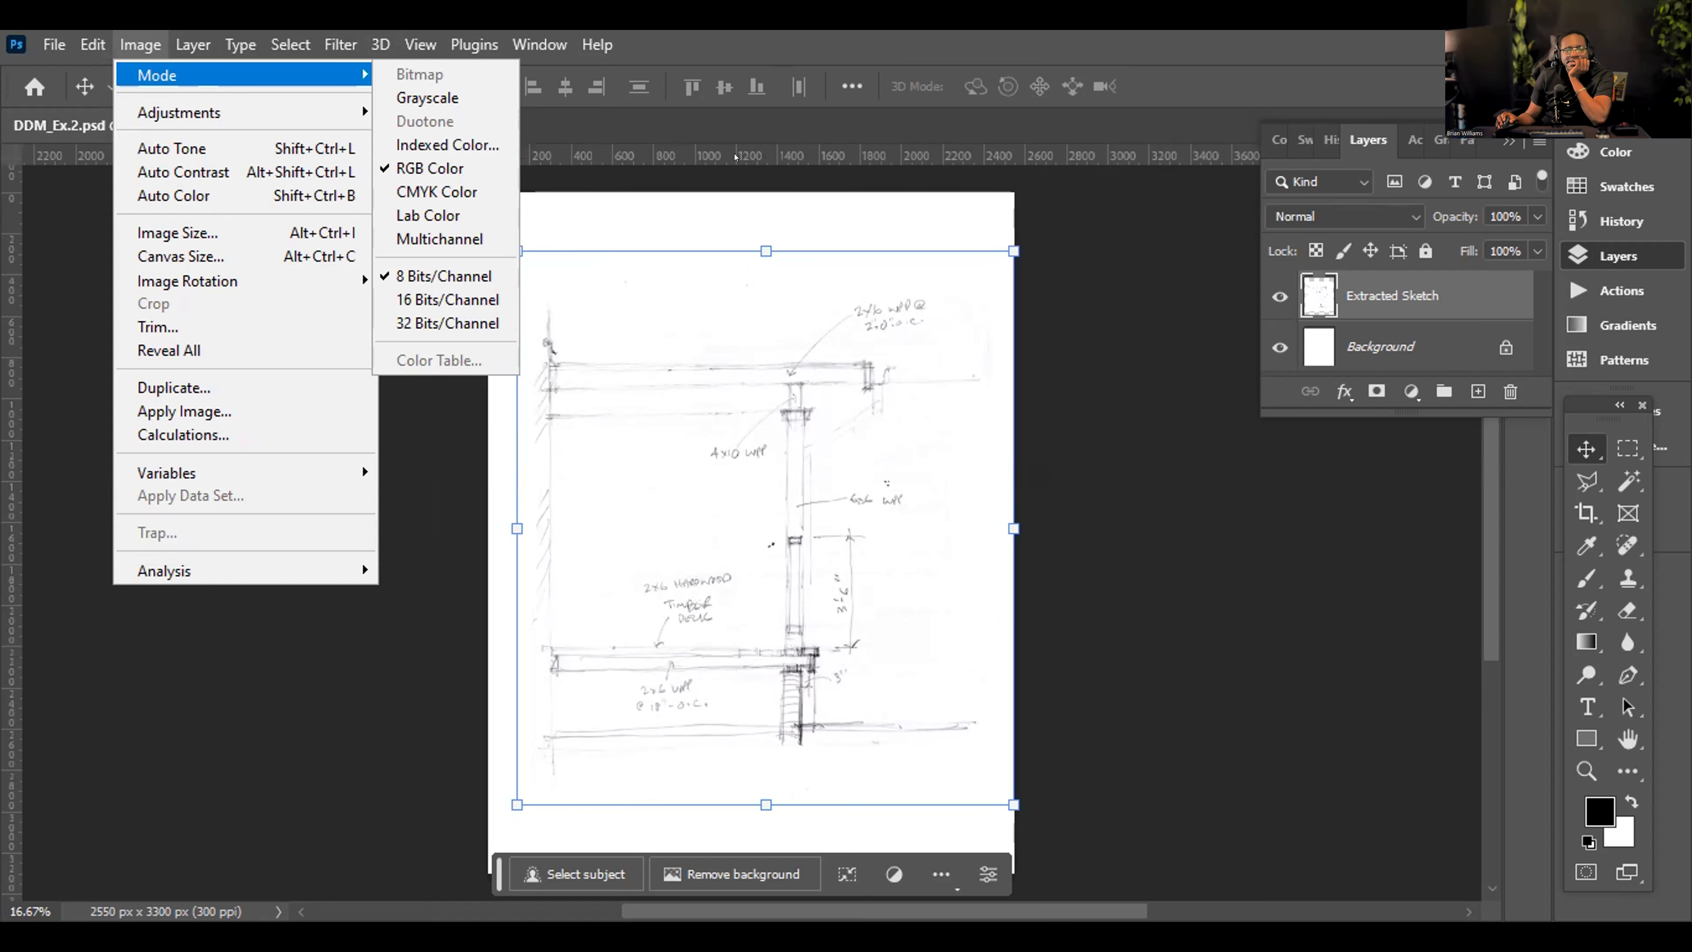
click(736, 156)
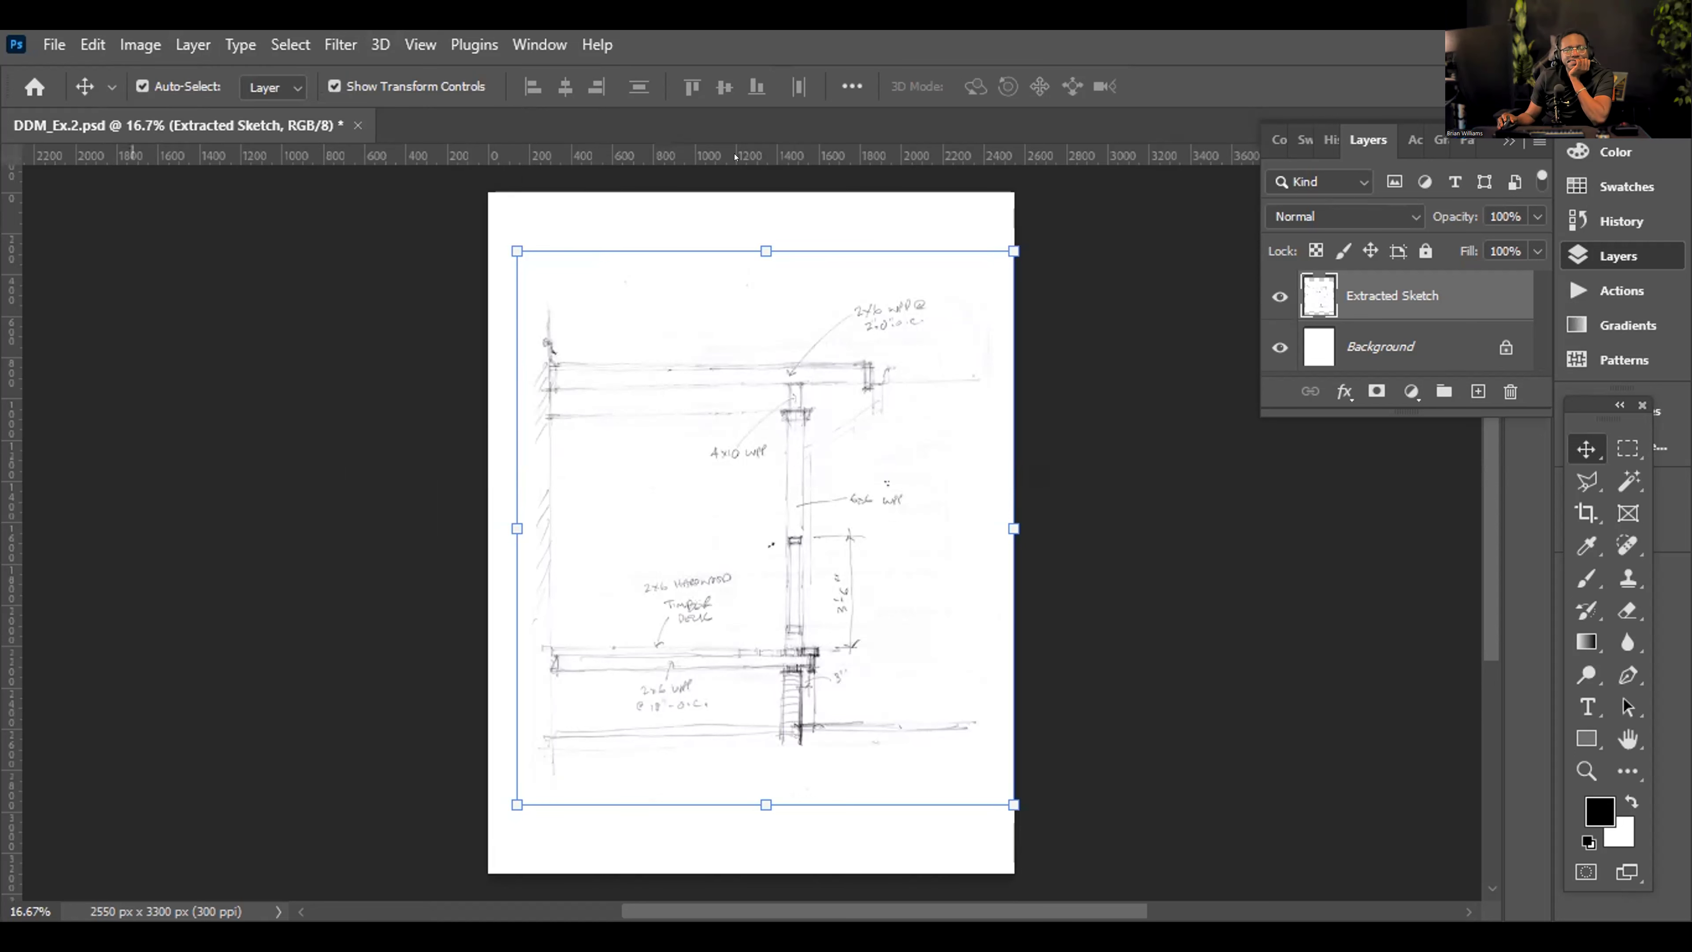
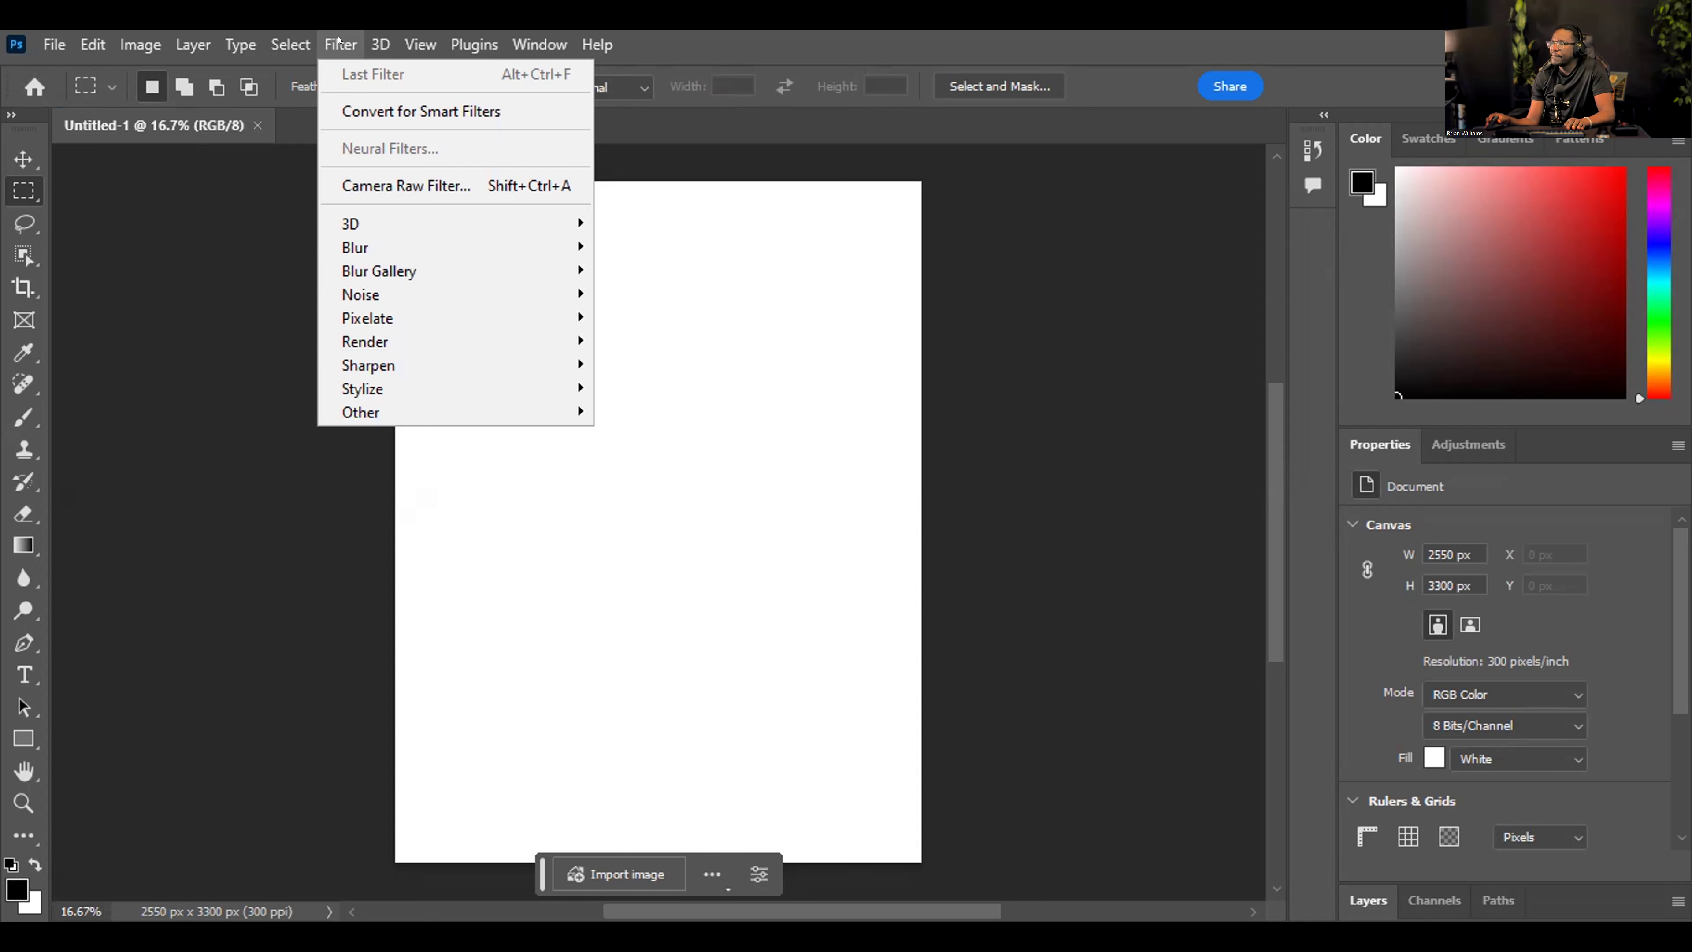
Open the Plugins preferences with the blank Untitled-1 document active.
mouse_move(82, 38)
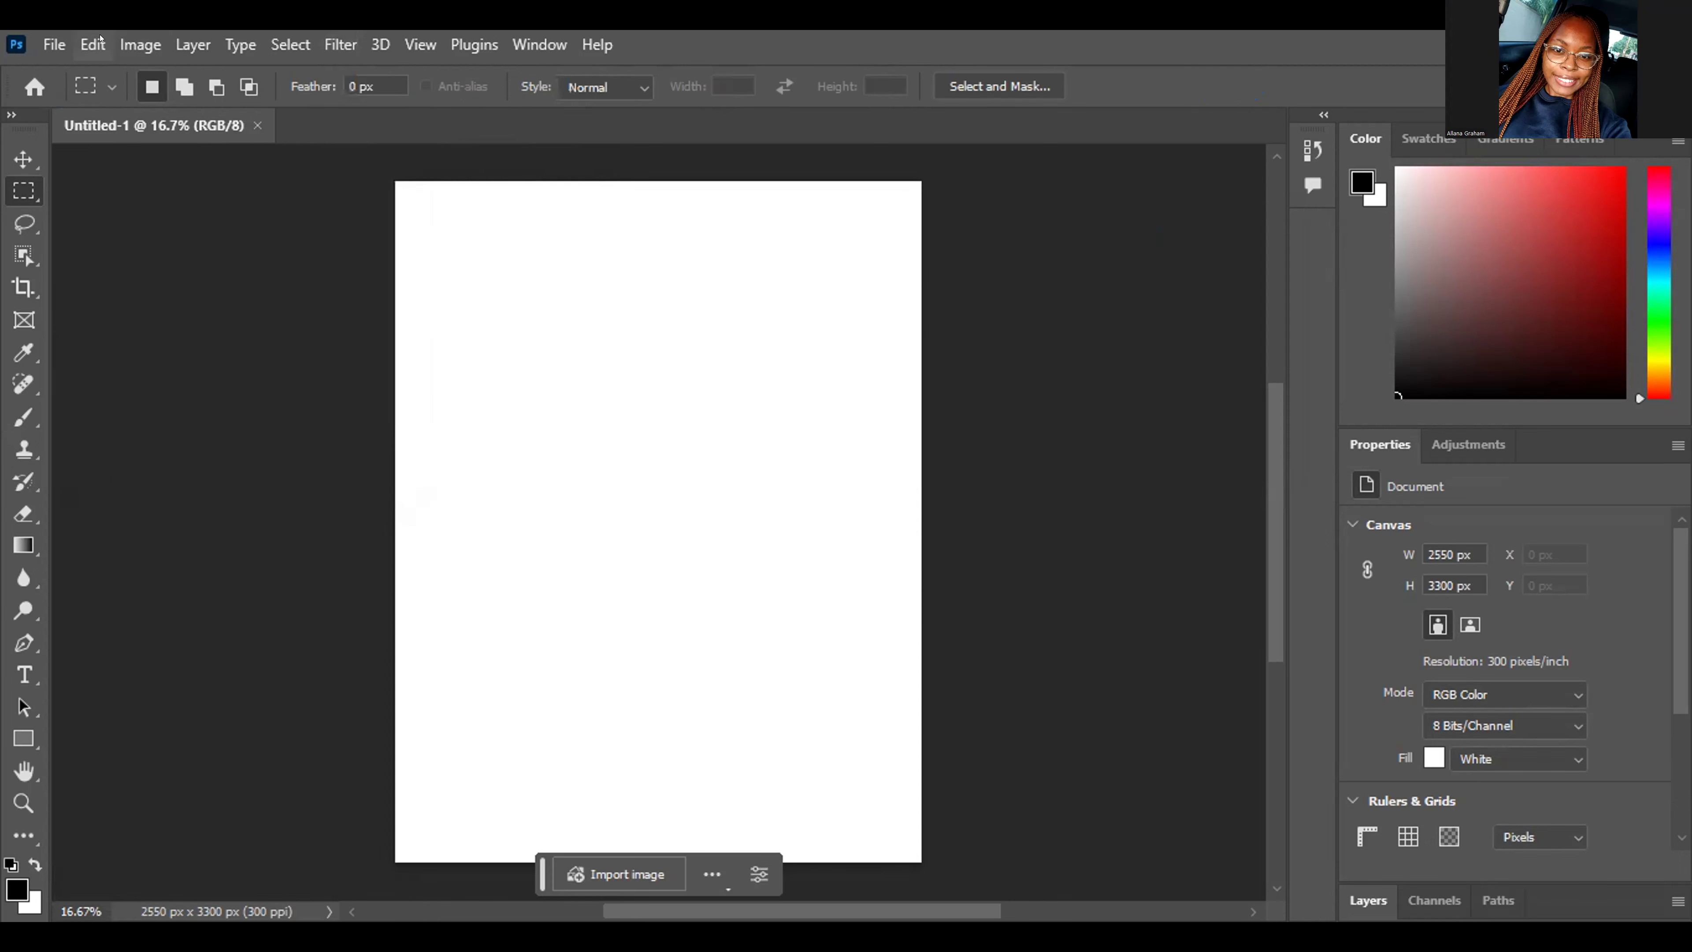
click(94, 44)
scroll(410, 789, down, 3)
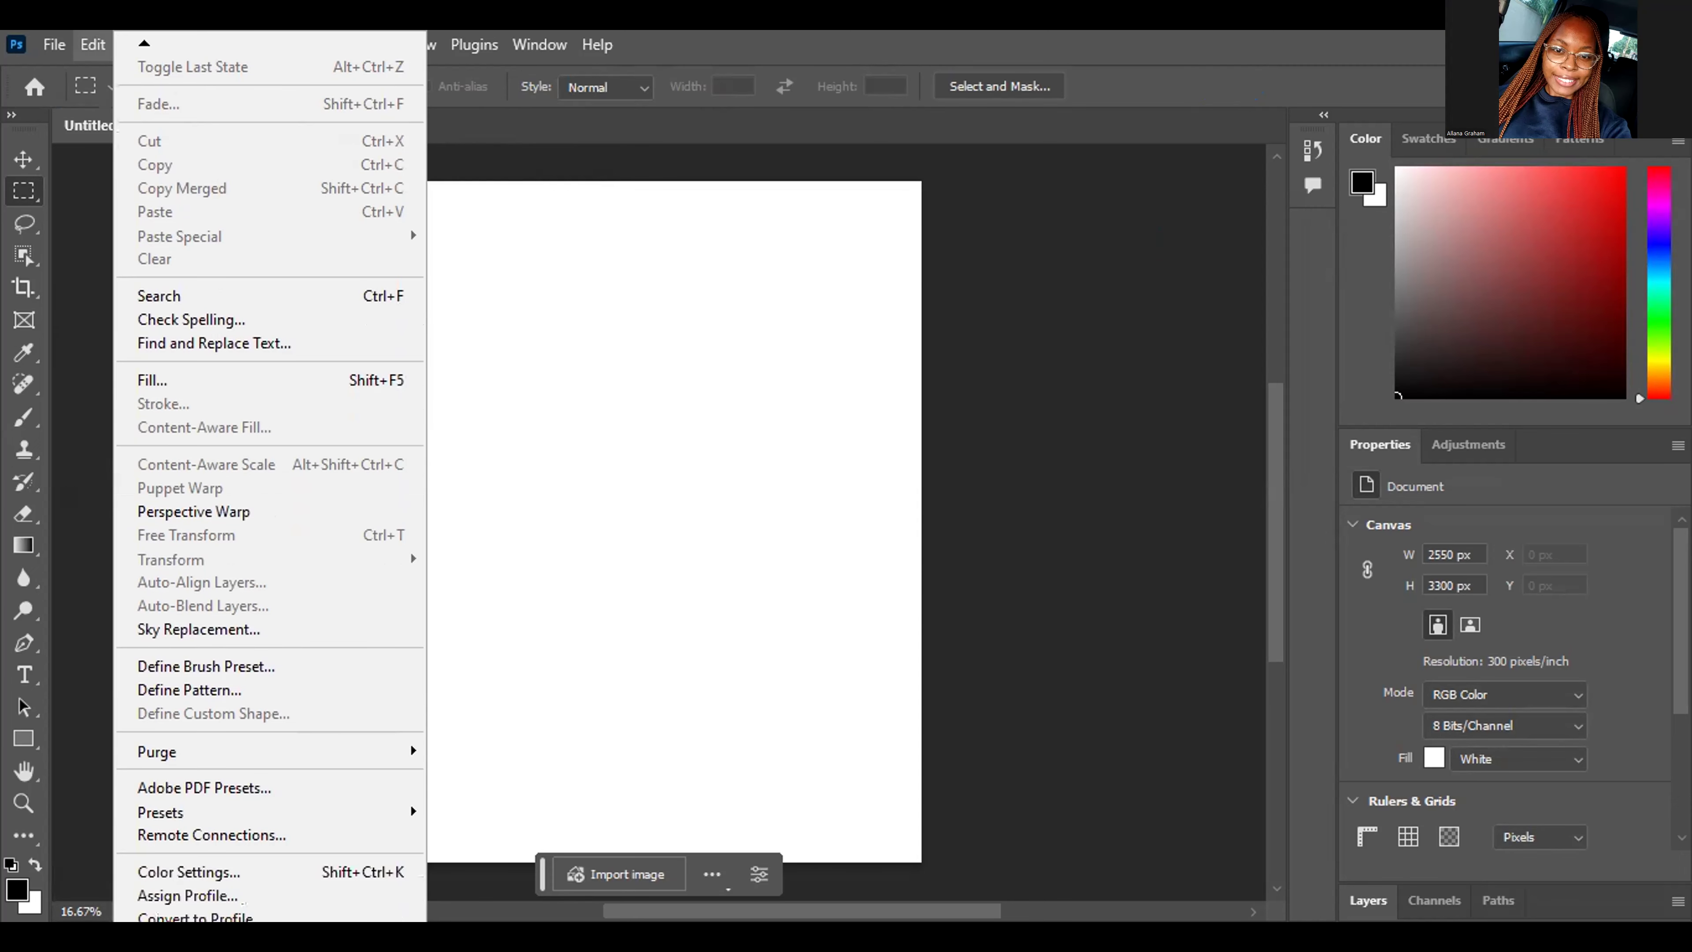
scroll(410, 706, down, 2)
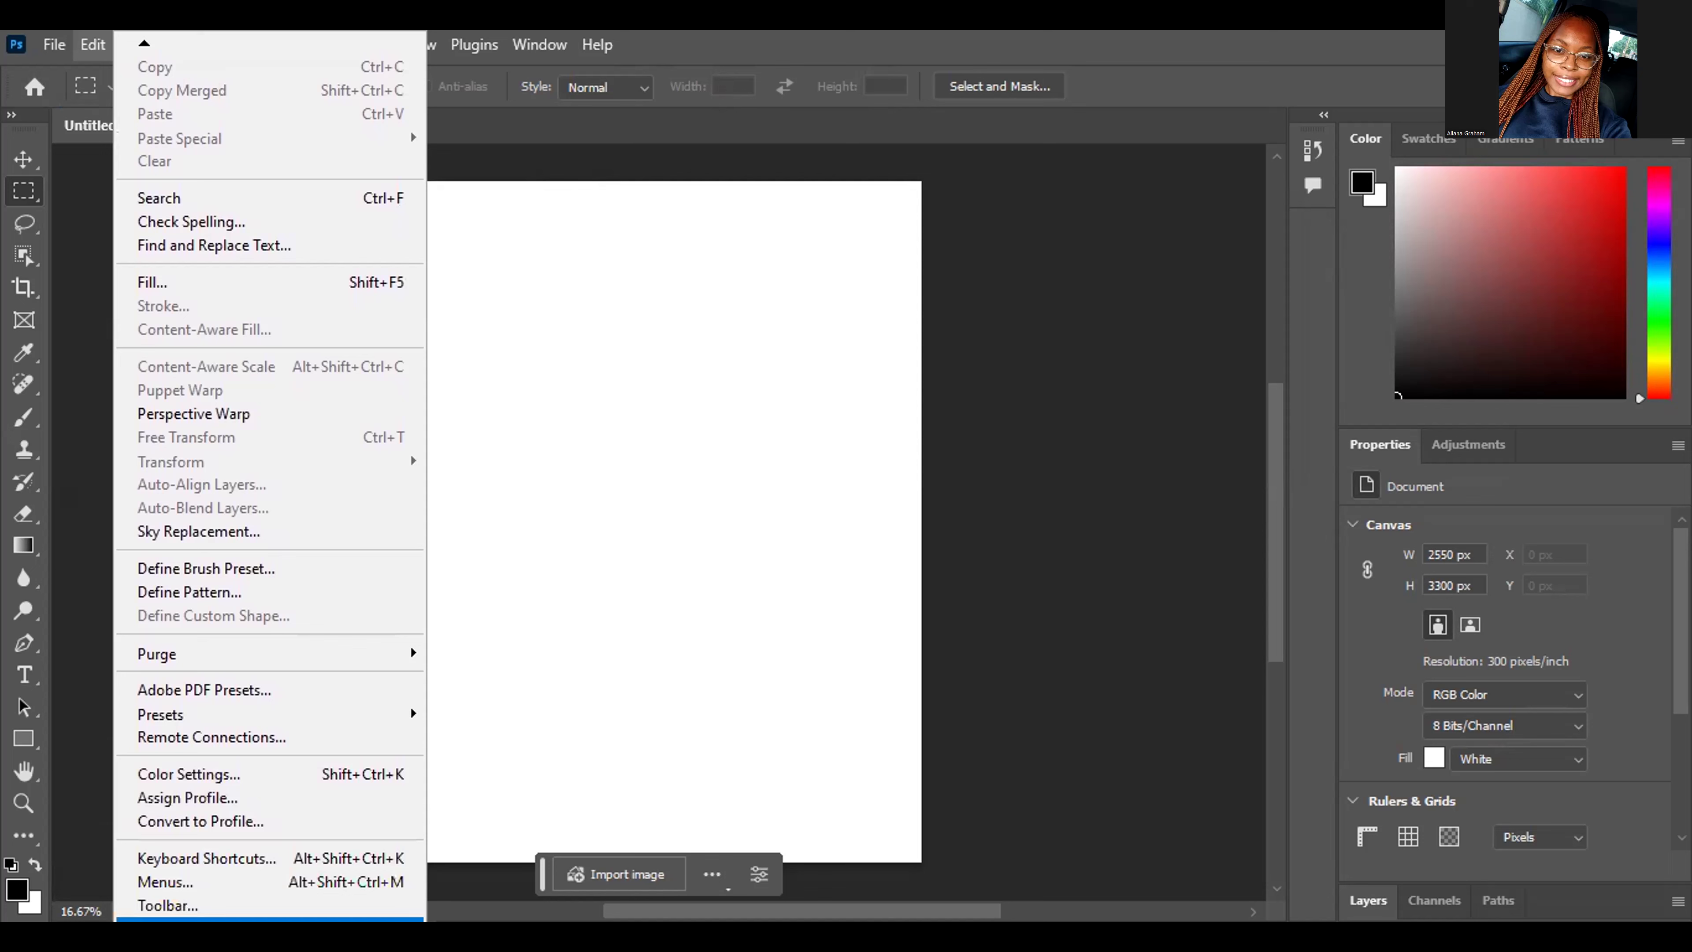
mouse_move(266, 920)
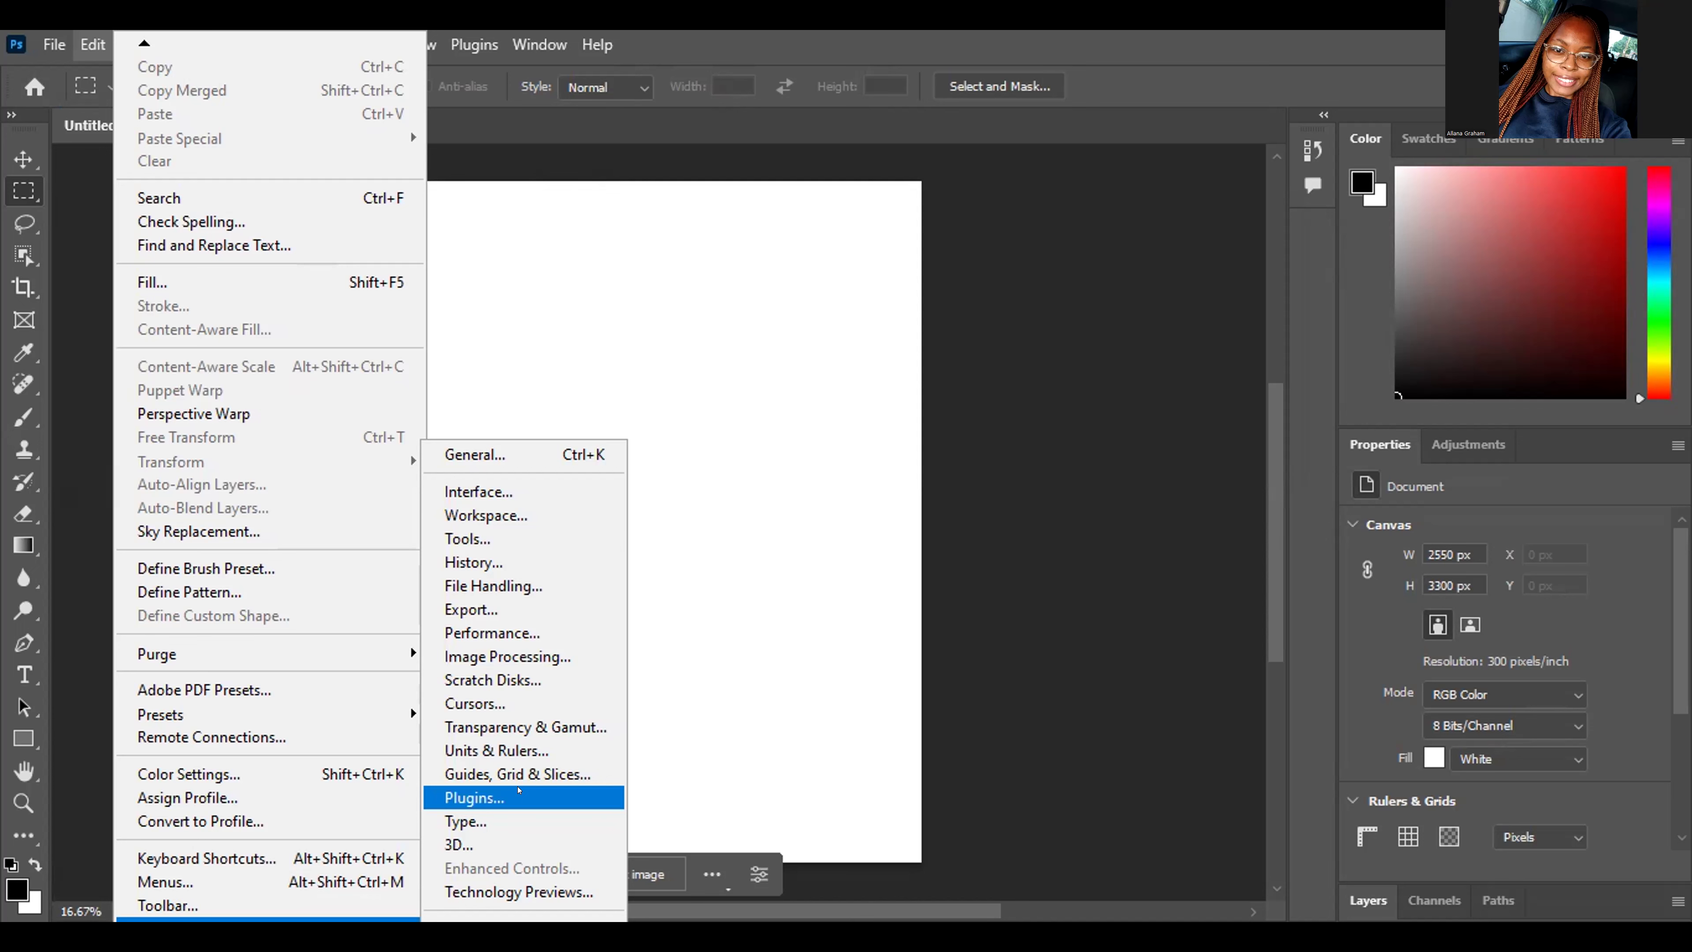
click(518, 793)
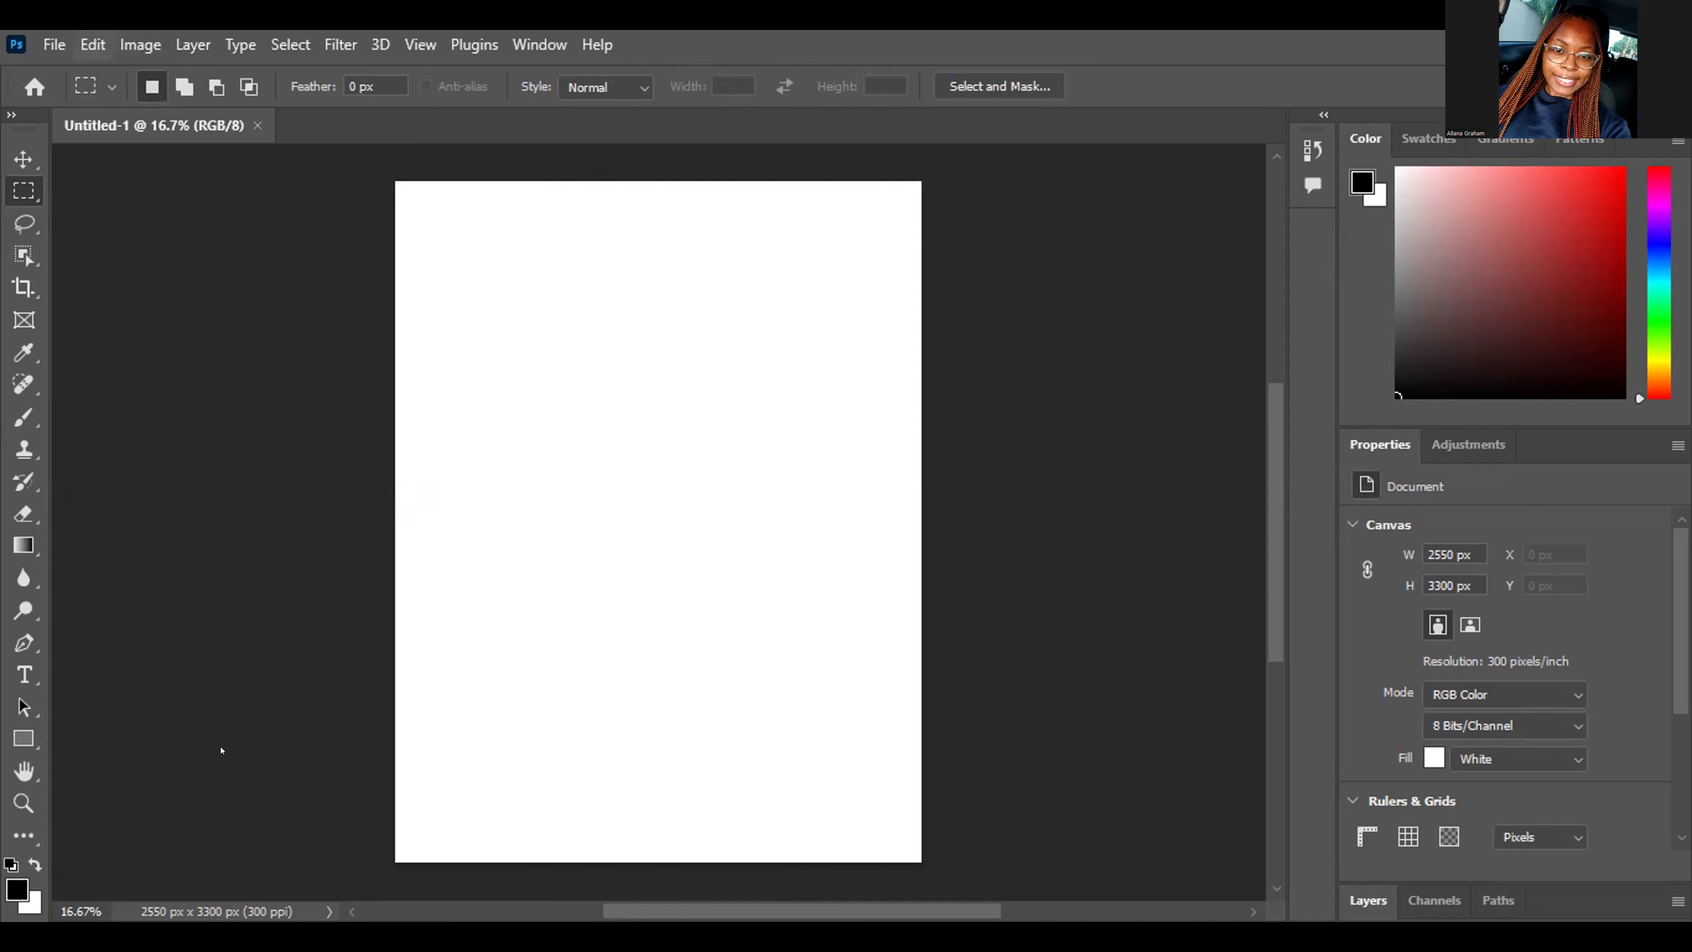
Inspect the Performance preferences and the advanced graphics processor settings, leaving both without making changes.
key(alt+e)
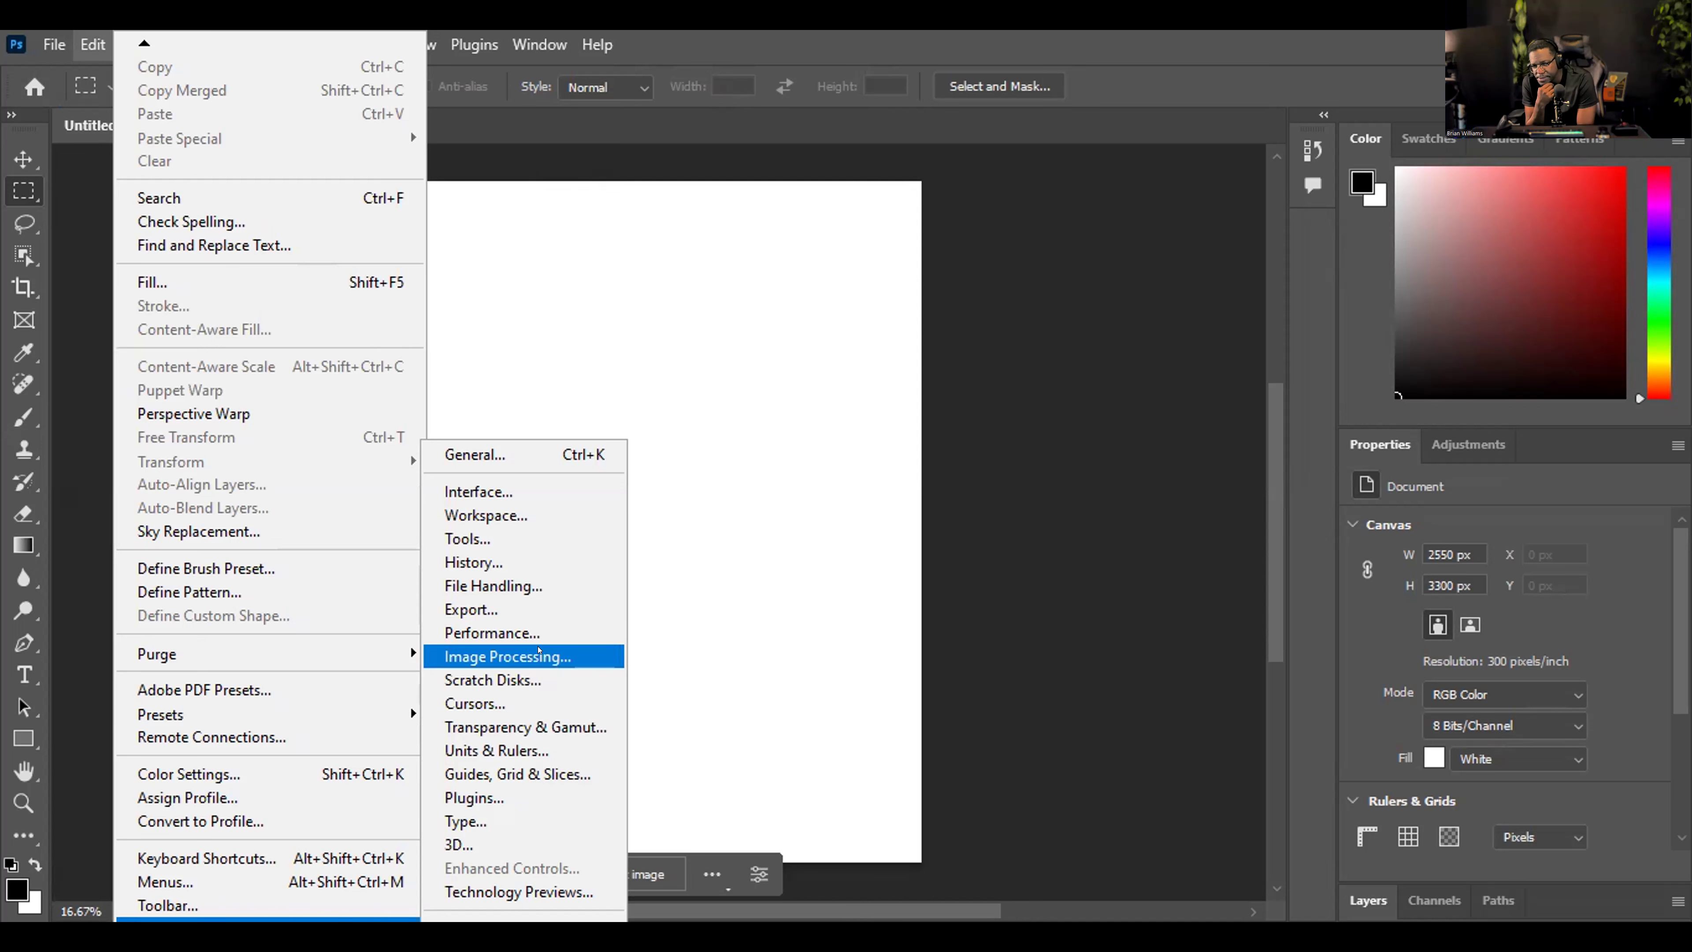
click(523, 632)
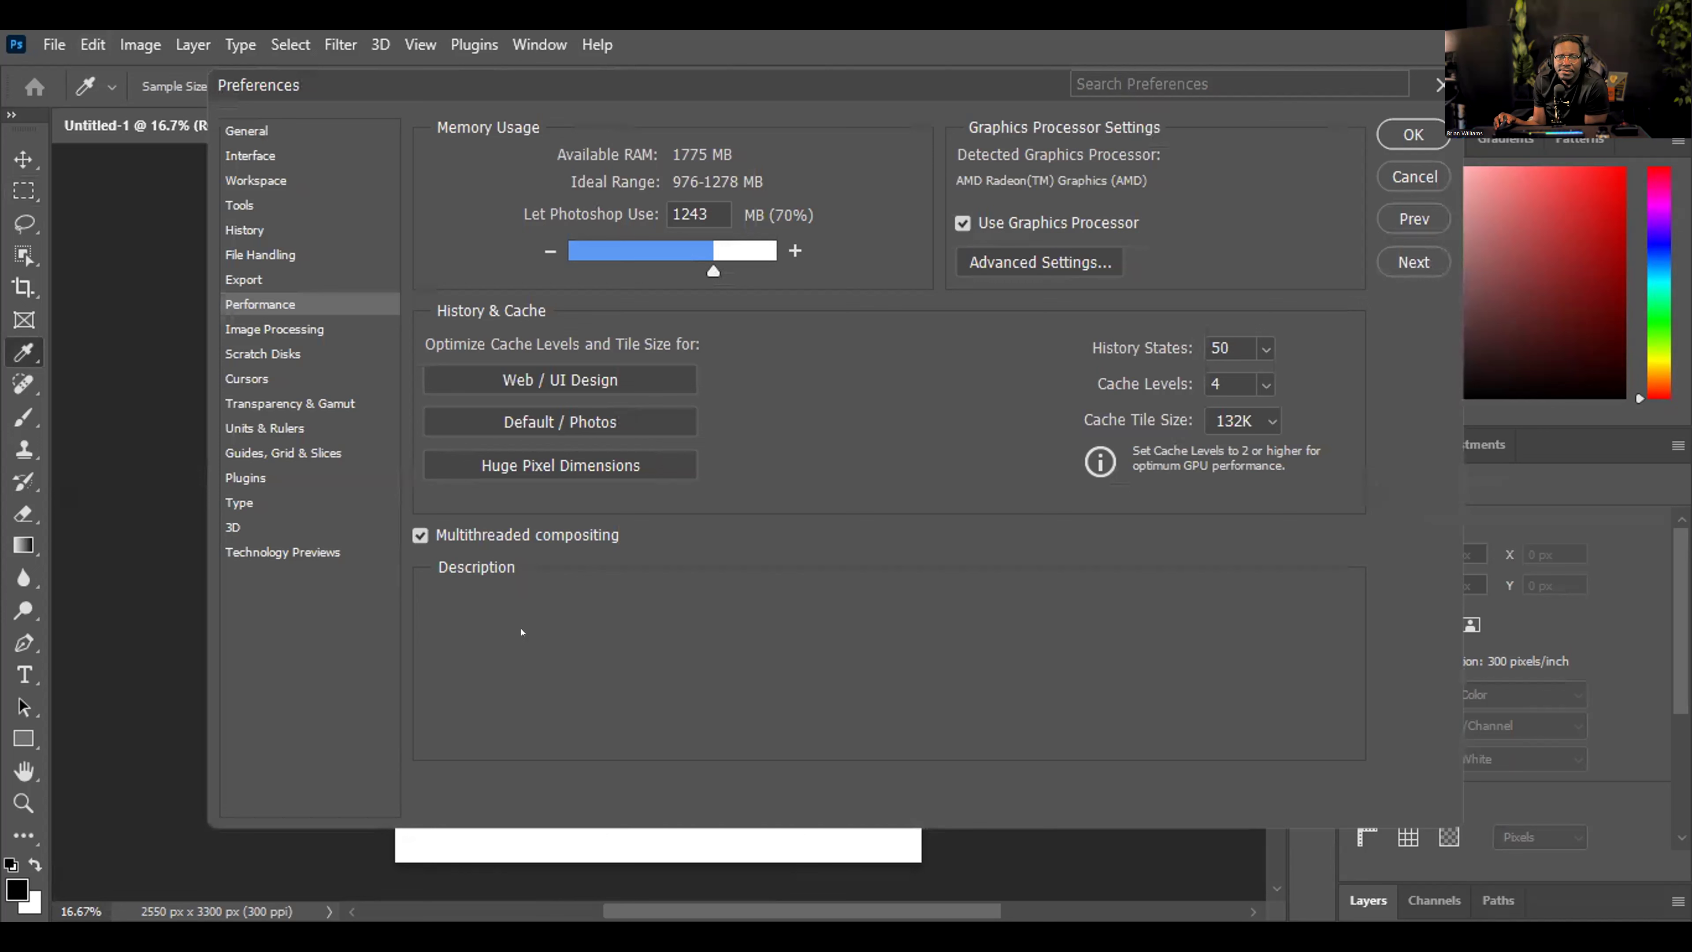
mouse_move(1071, 257)
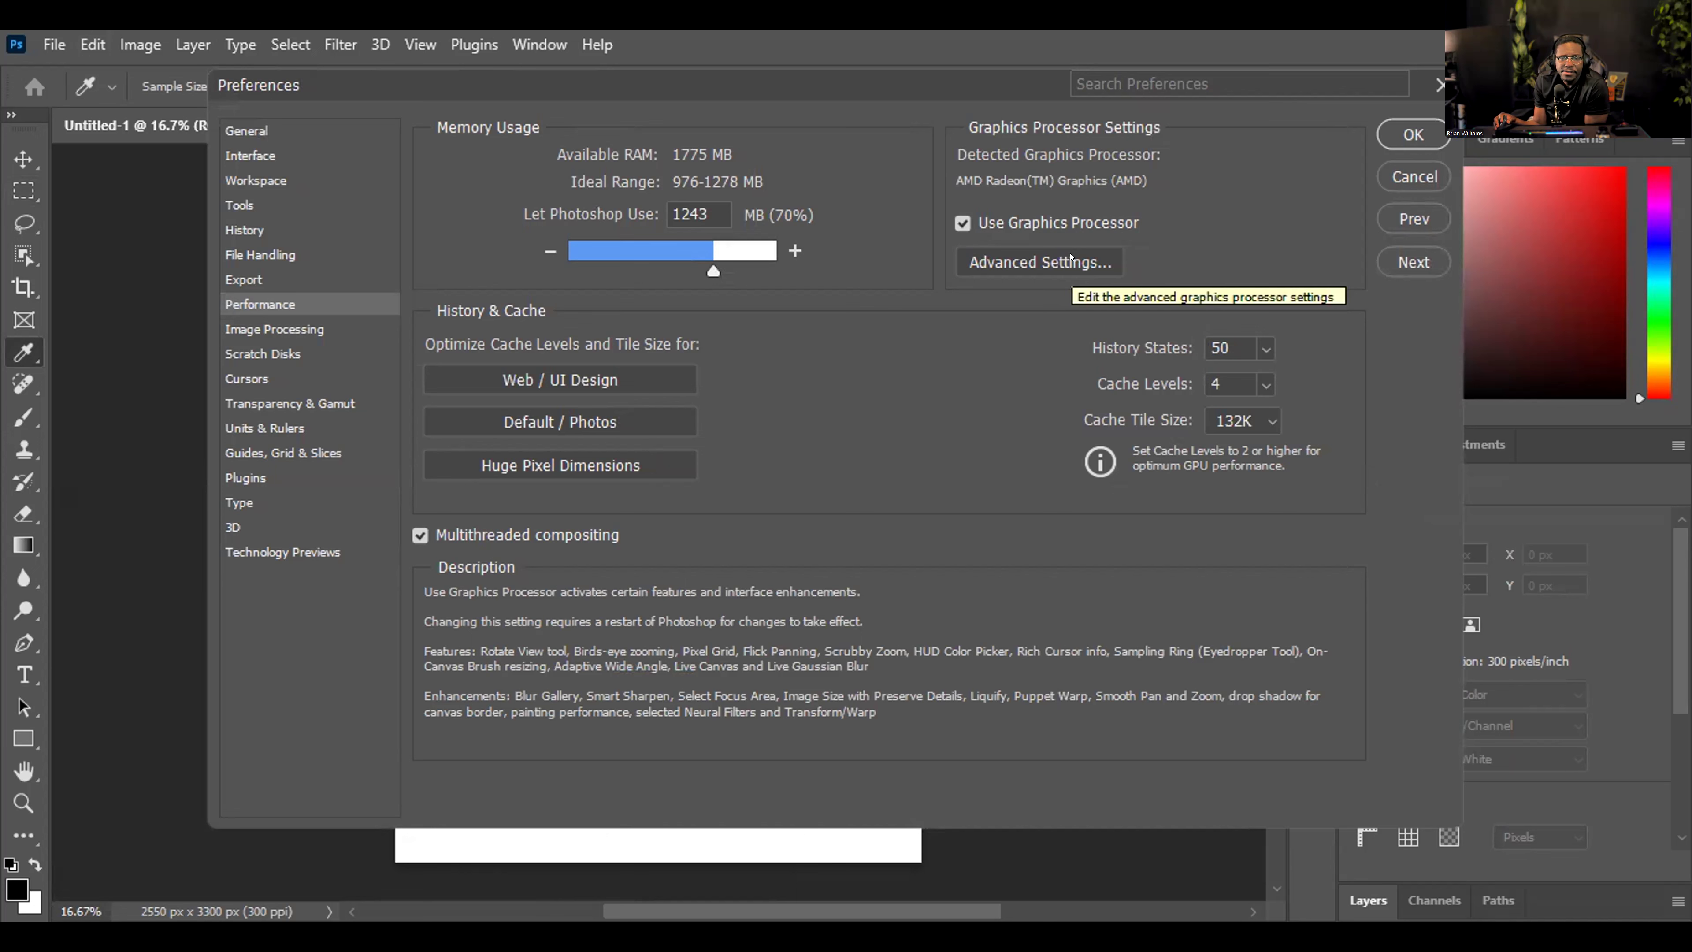
click(1071, 258)
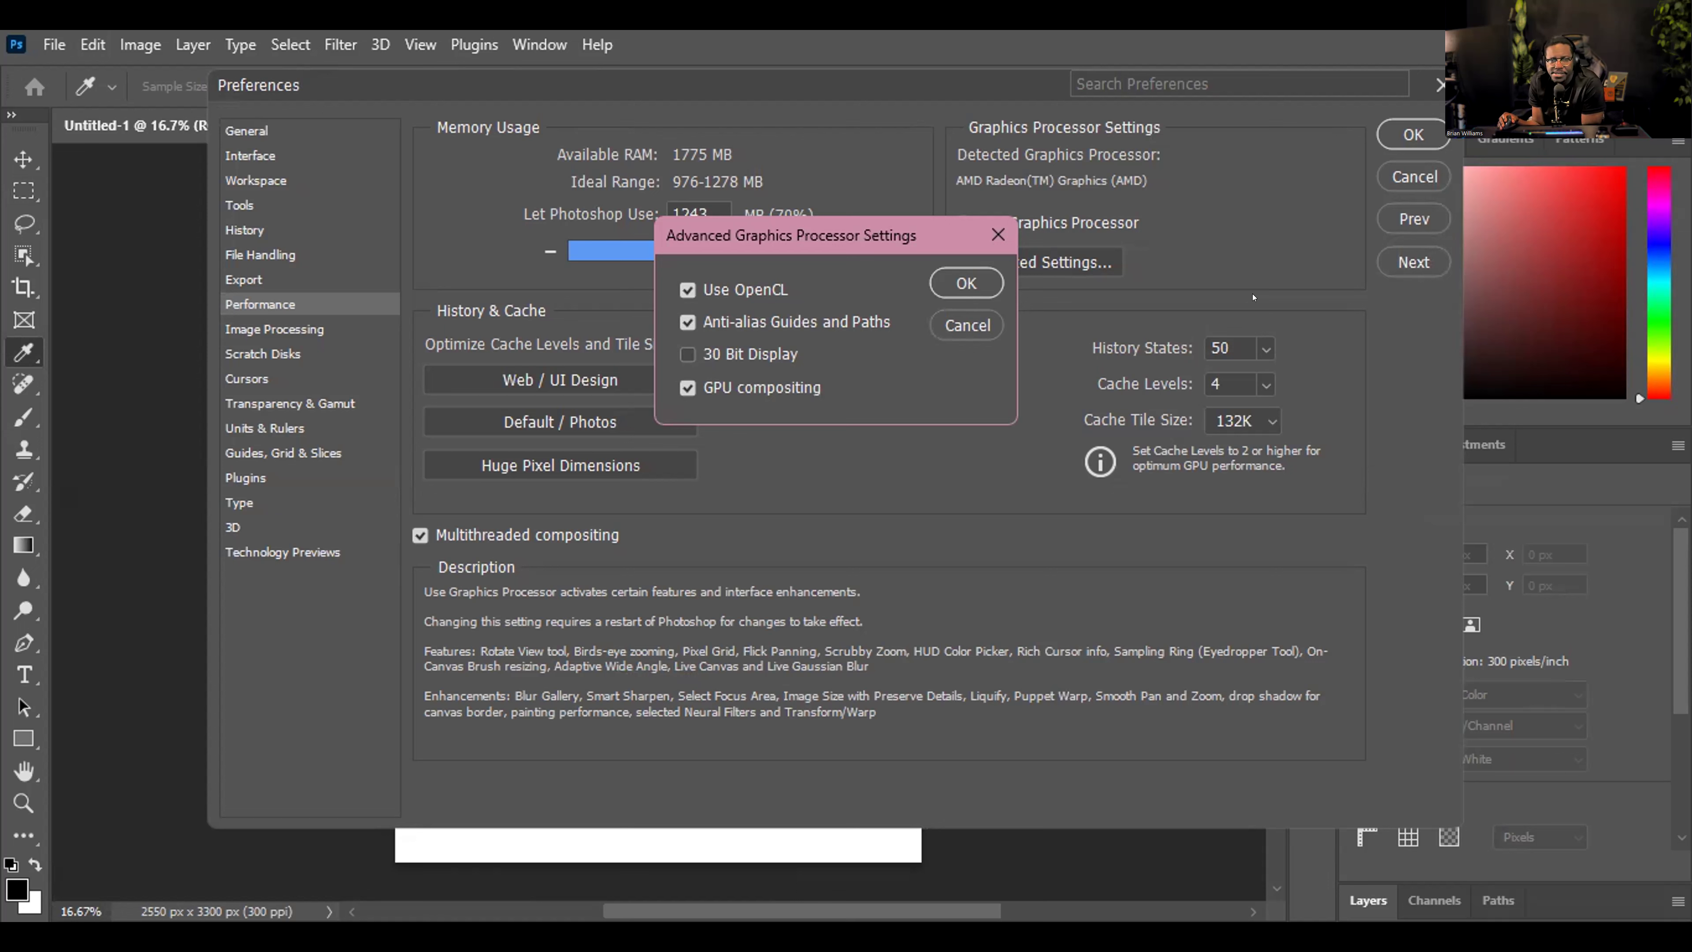
click(969, 325)
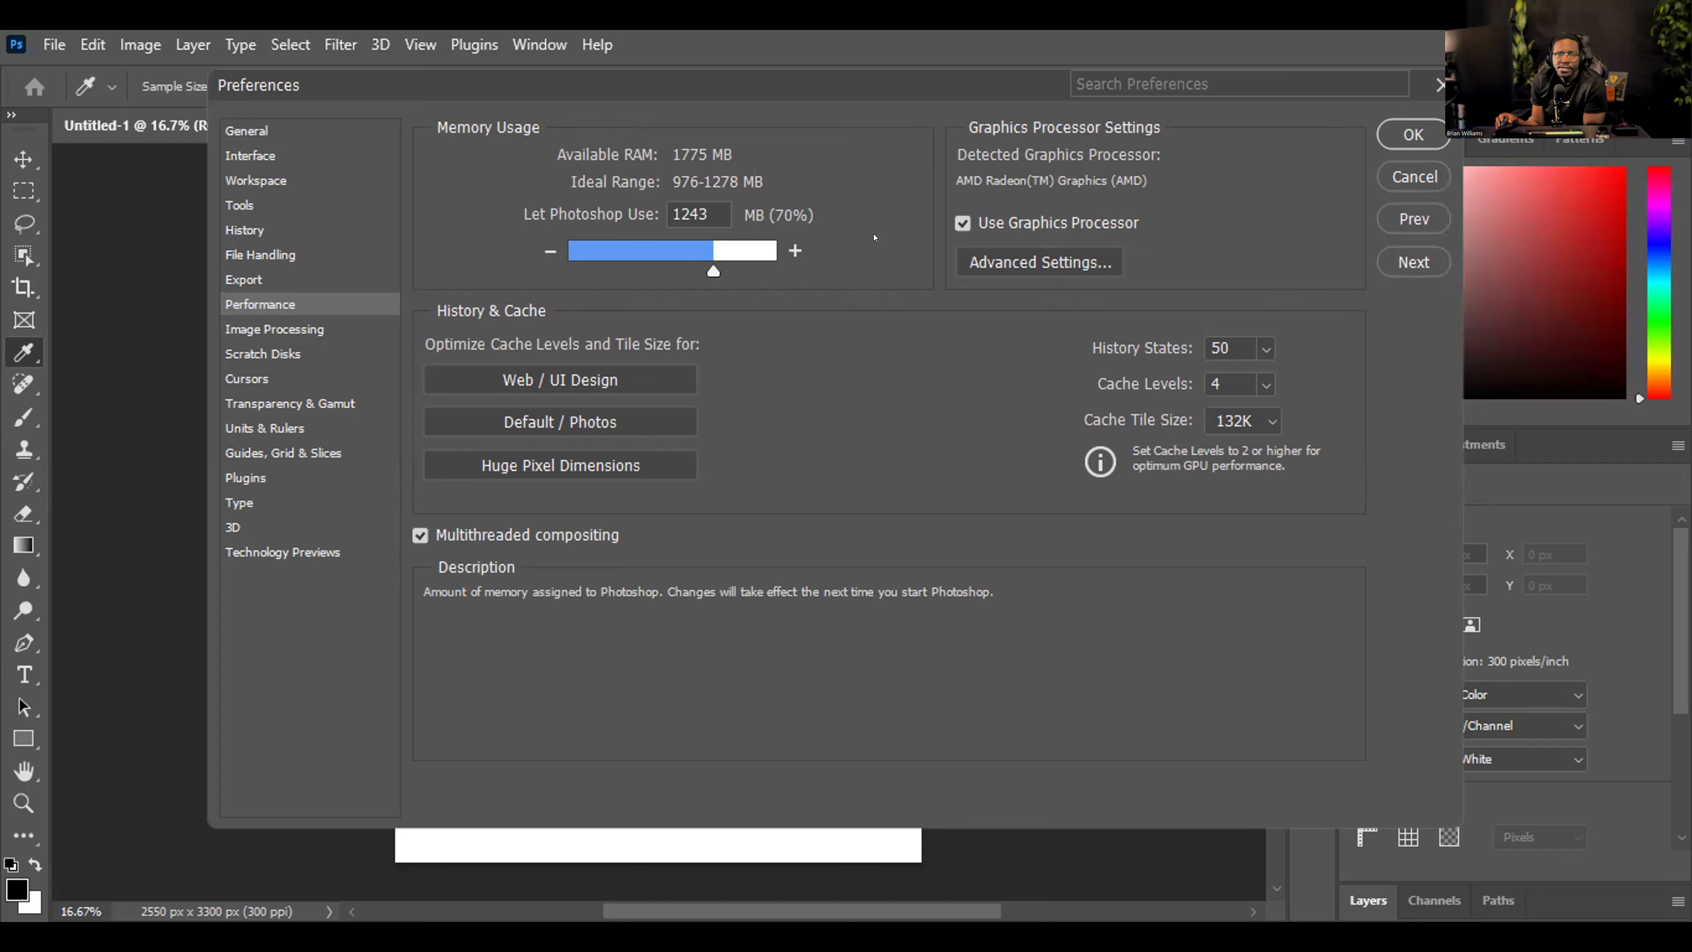
click(92, 44)
key(Escape)
click(422, 40)
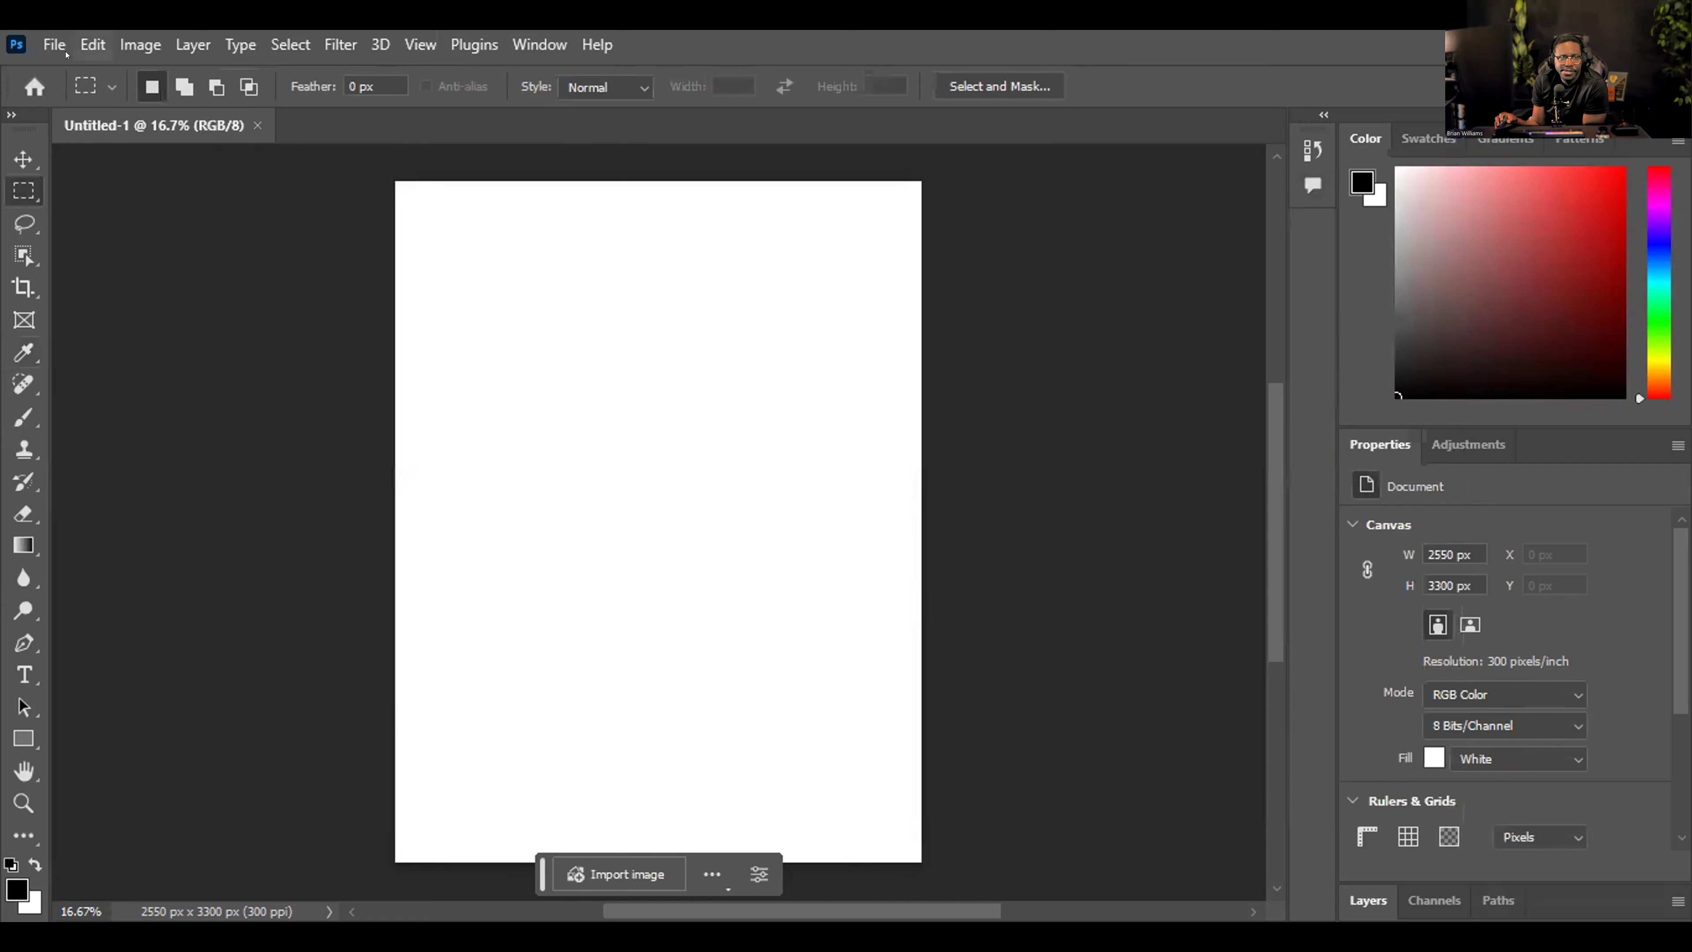
Open the application menu customization and examine the visibility of the commands in the Filter group for a Filter Gallery entry.
click(85, 43)
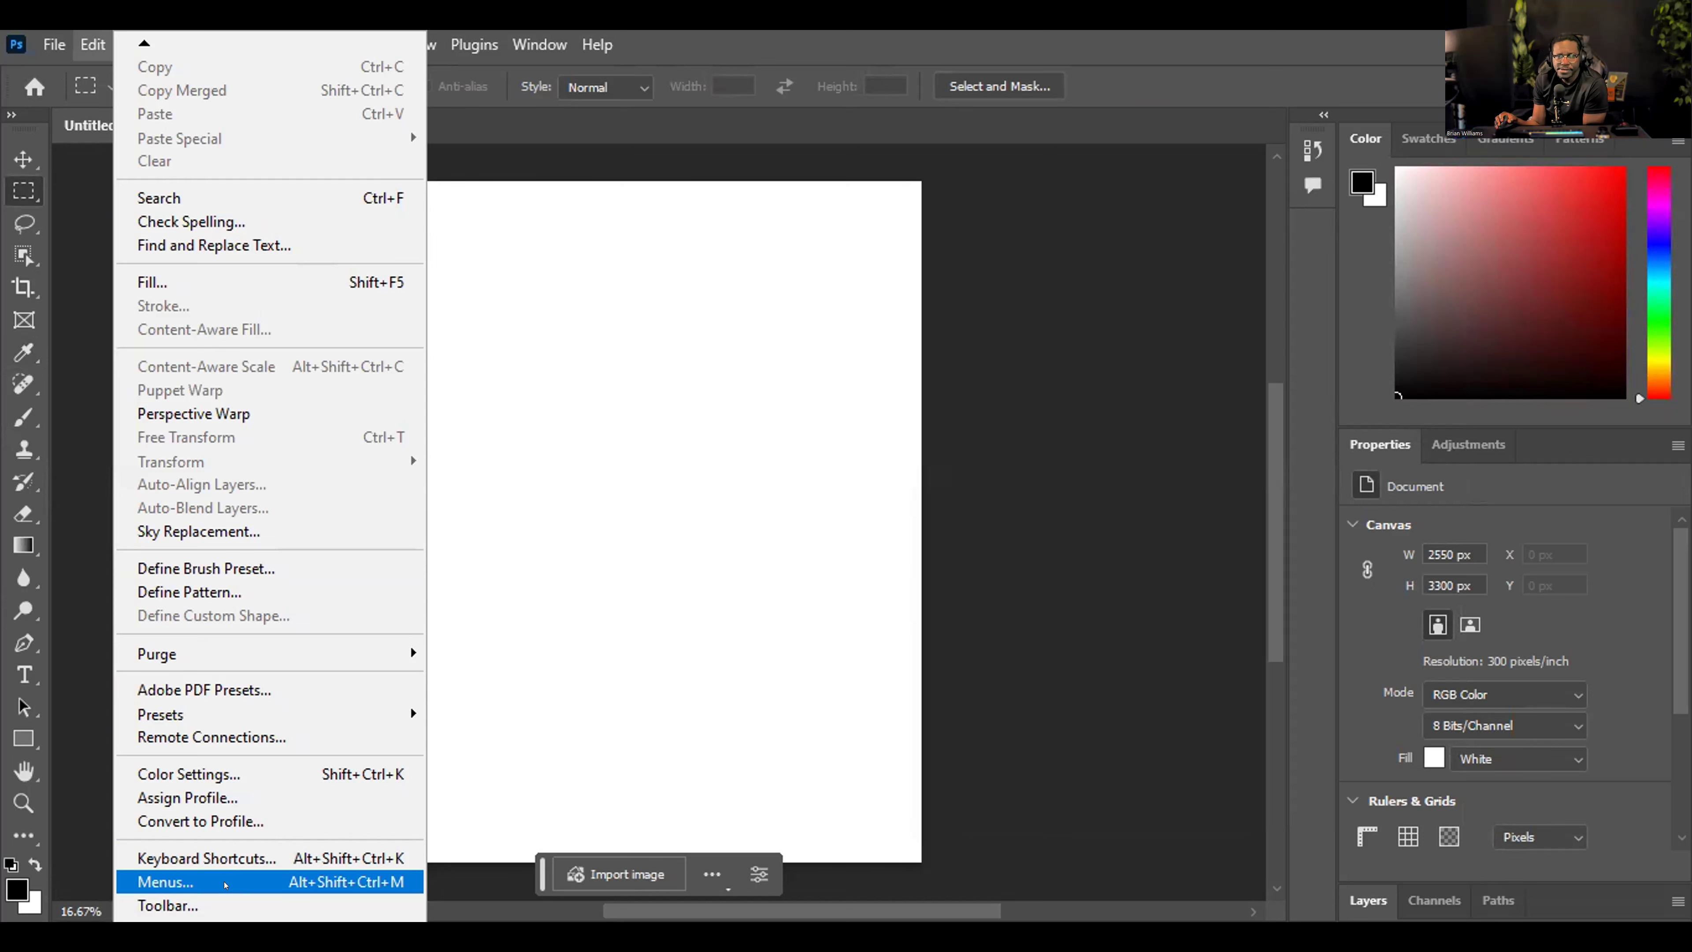
click(224, 883)
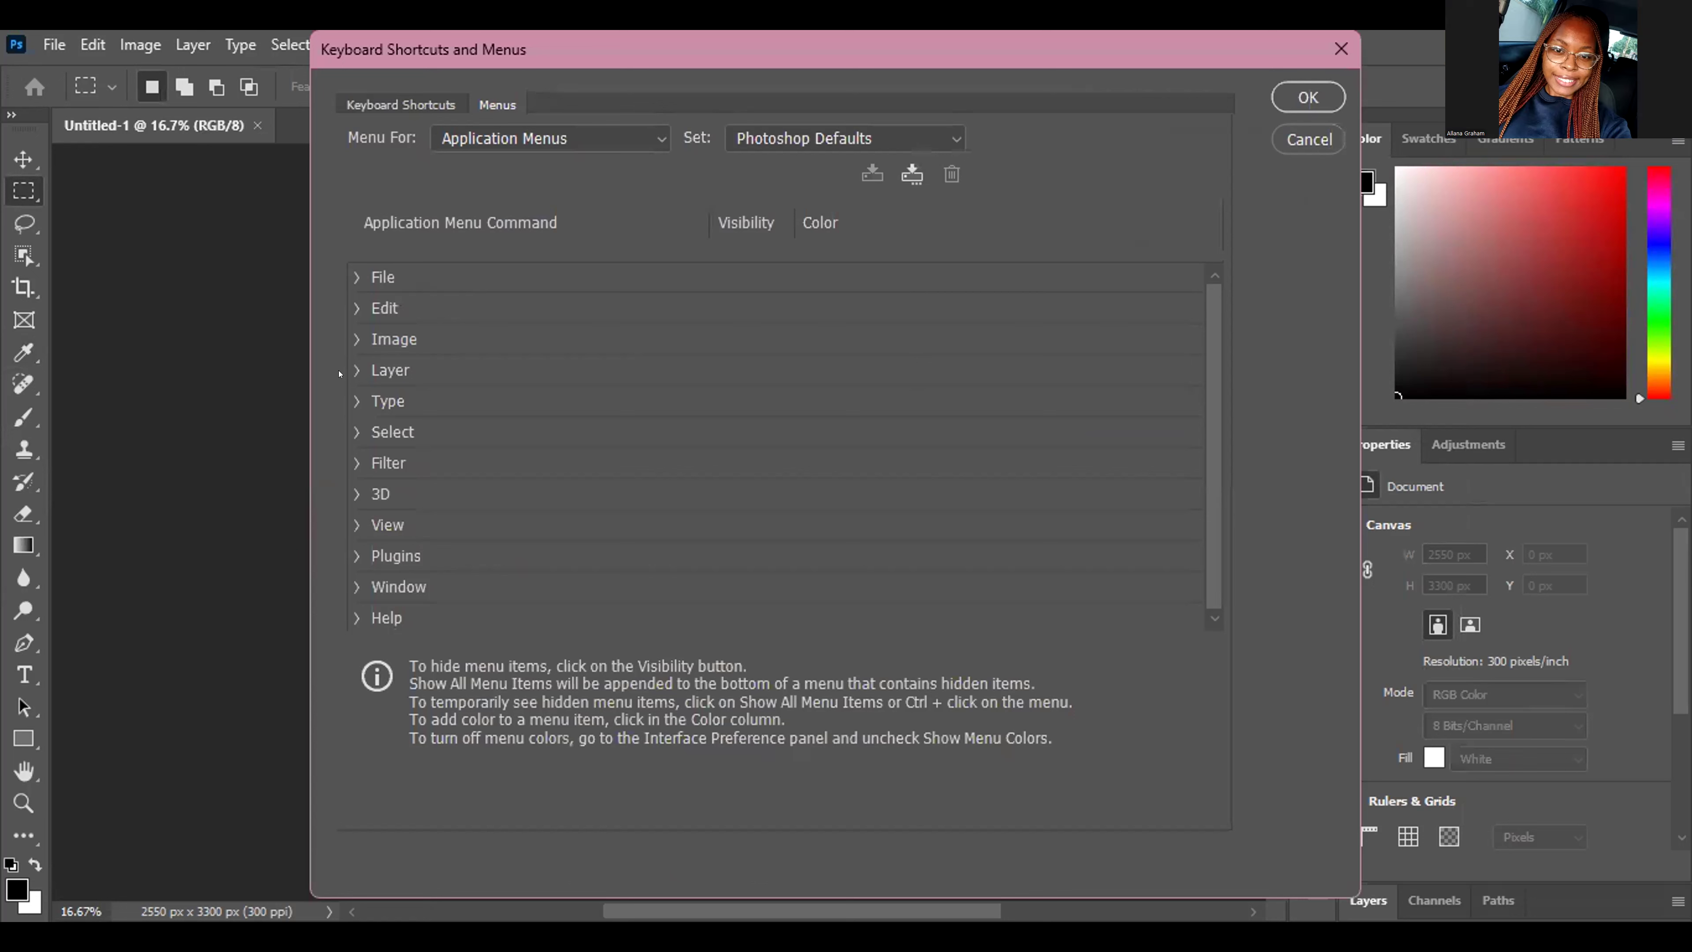
click(344, 456)
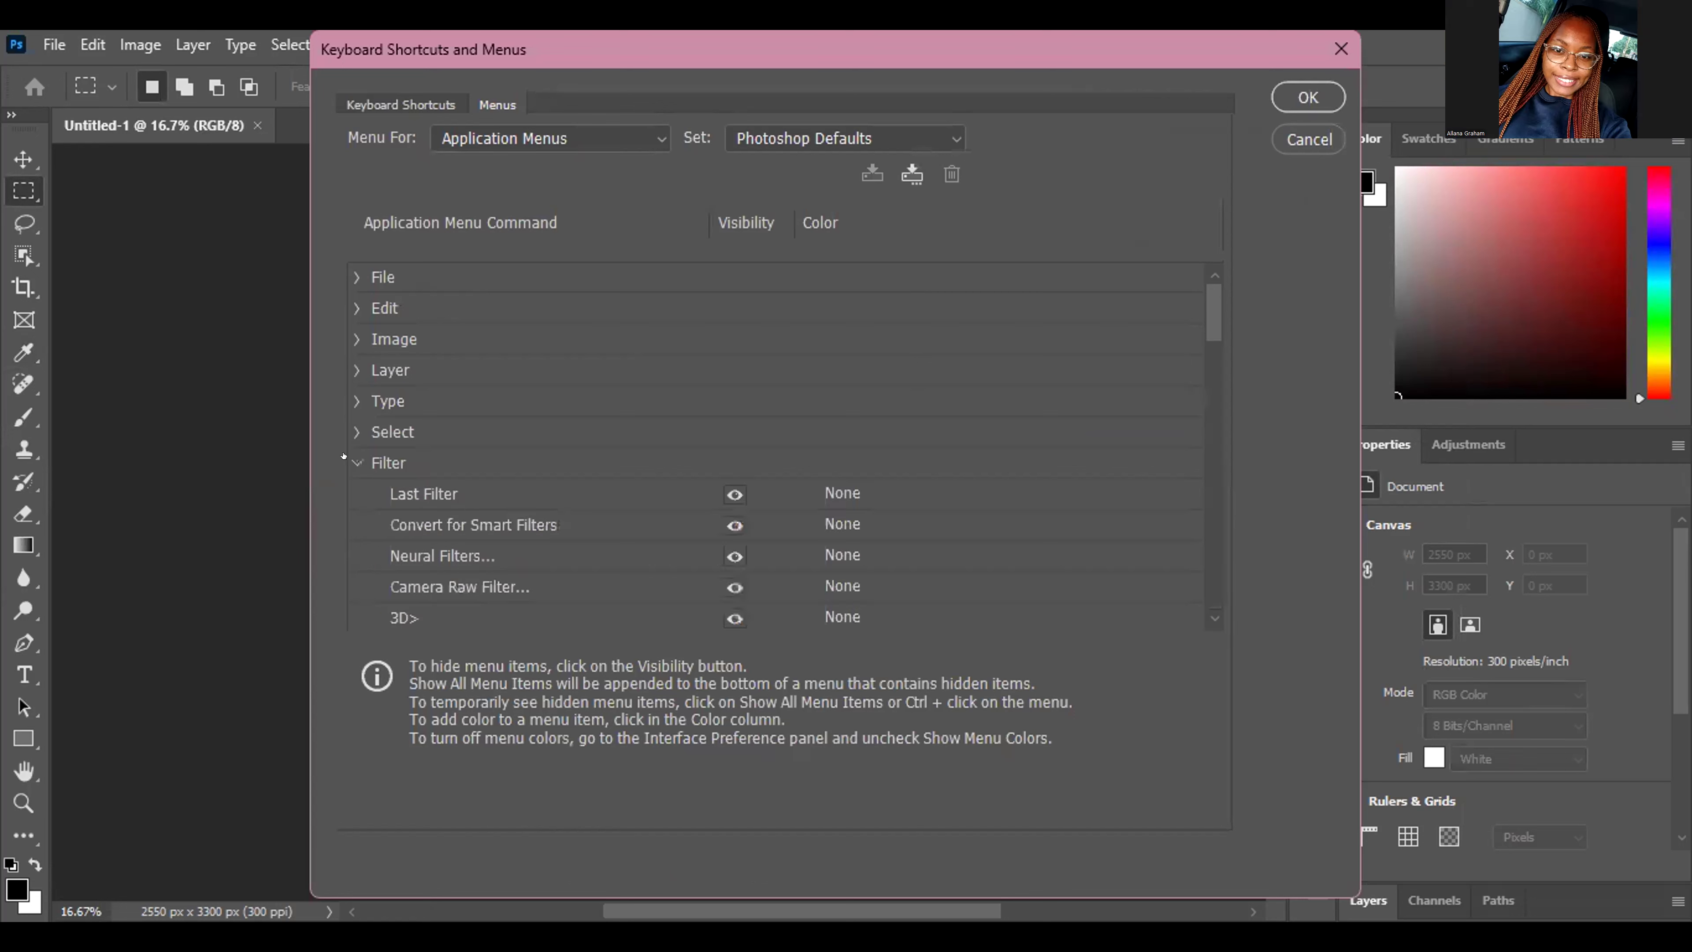
scroll(421, 491, down, 1)
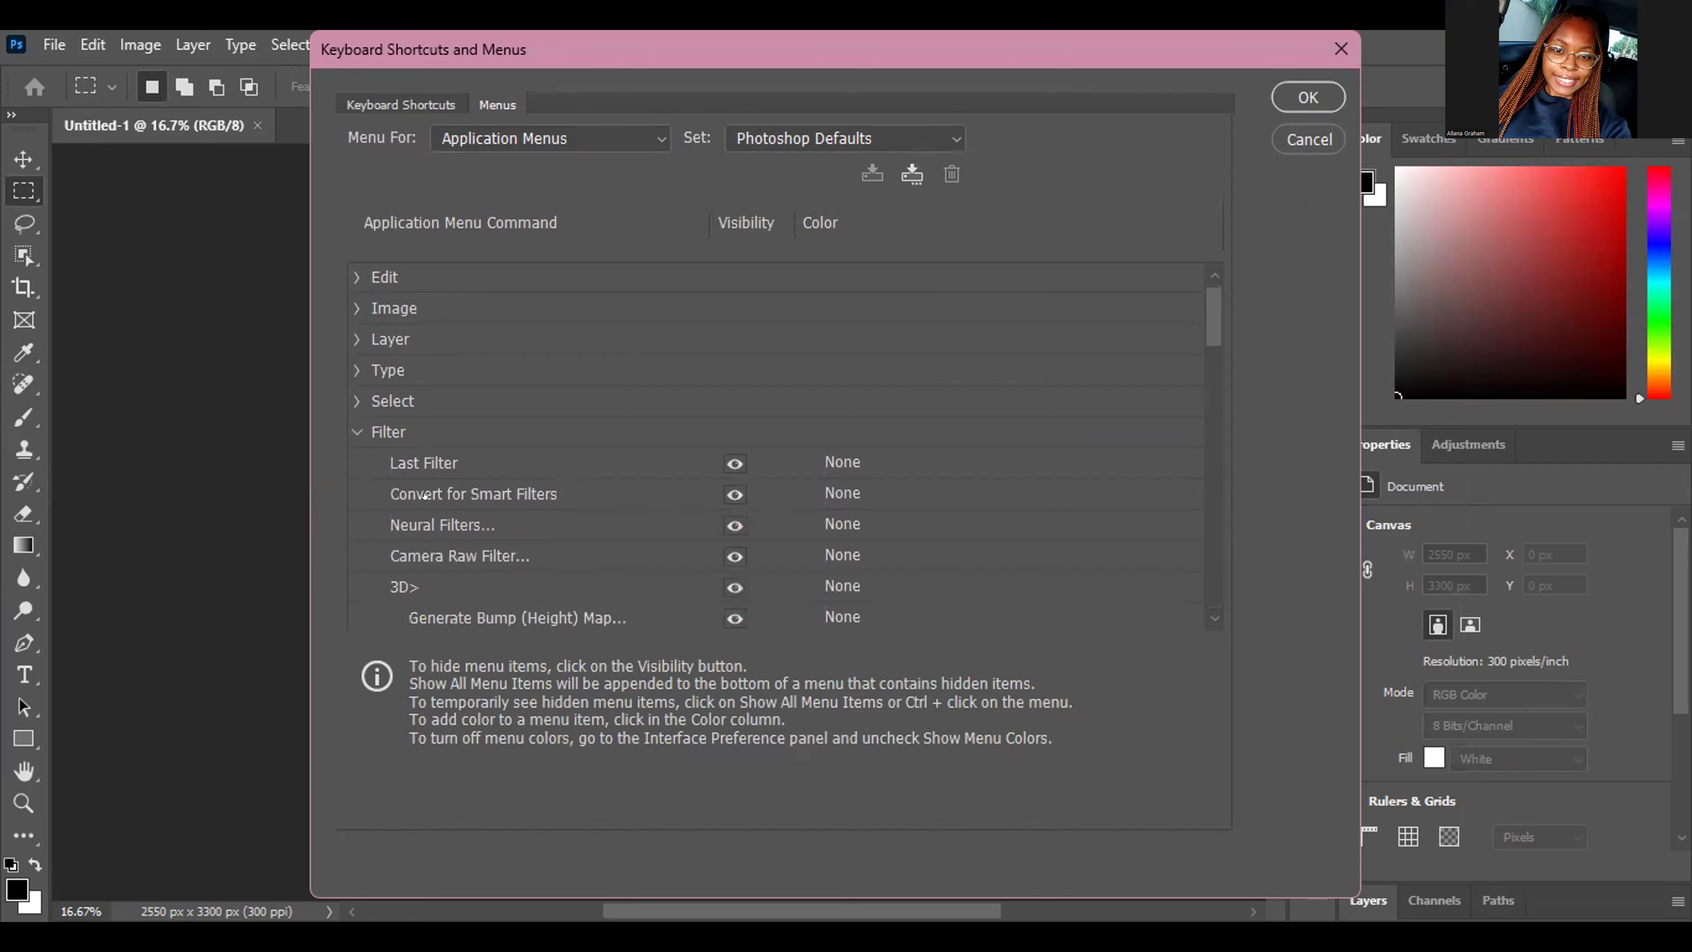
scroll(425, 511, down, 1)
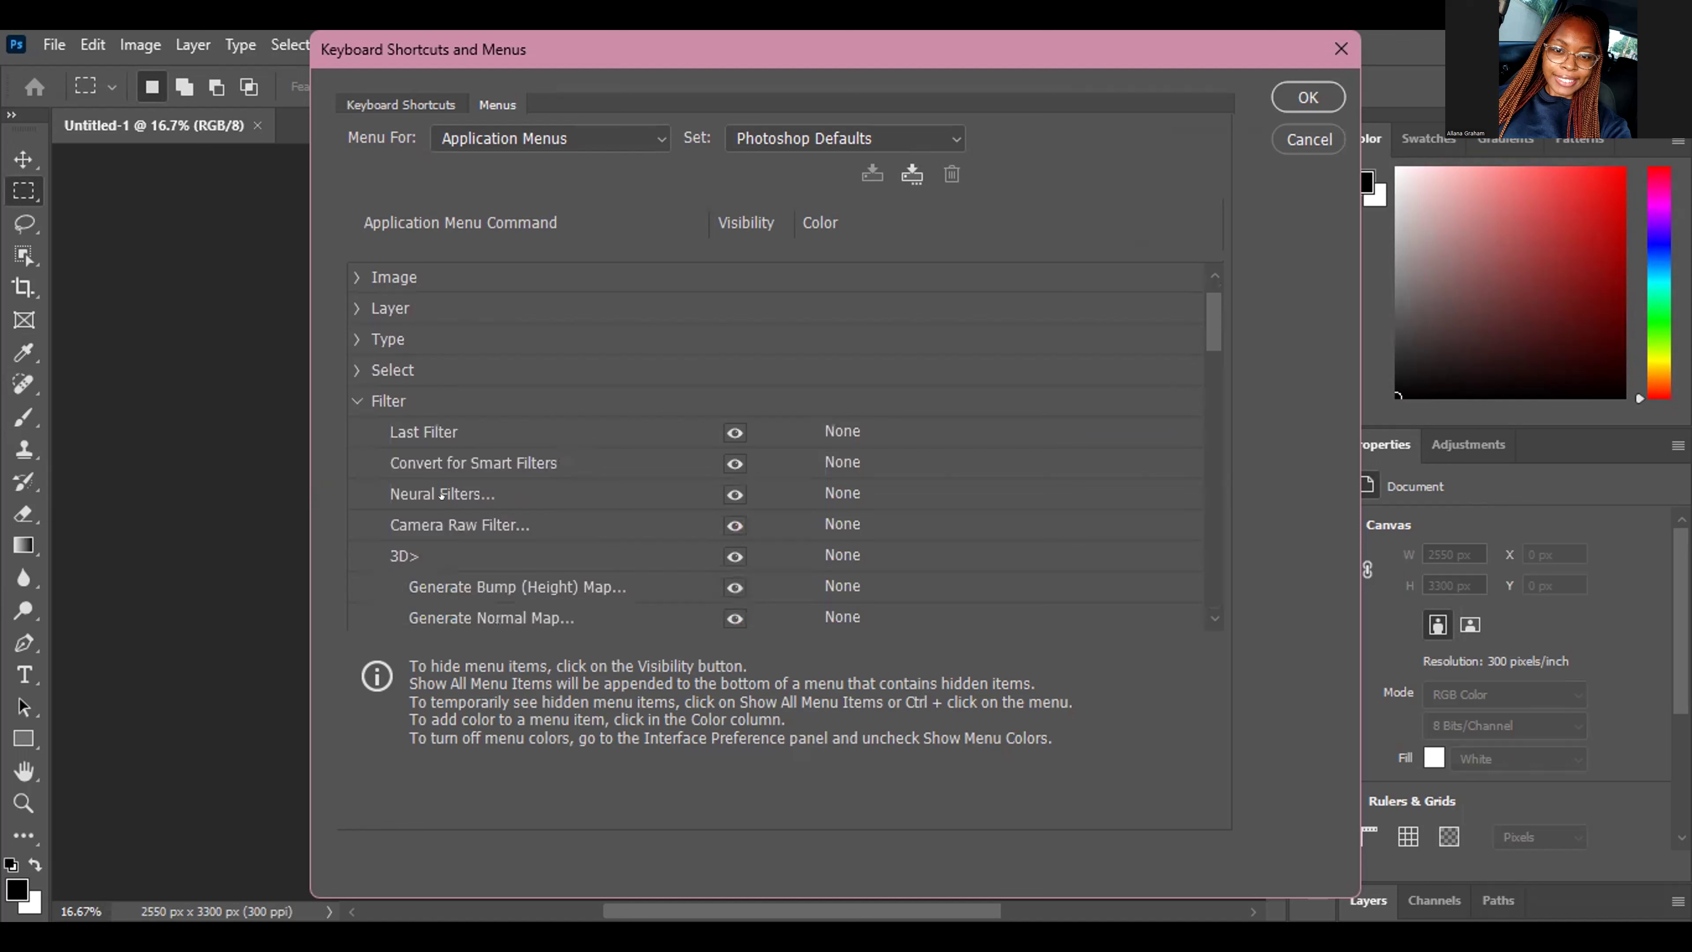
scroll(441, 495, down, 5)
scroll(442, 494, down, 7)
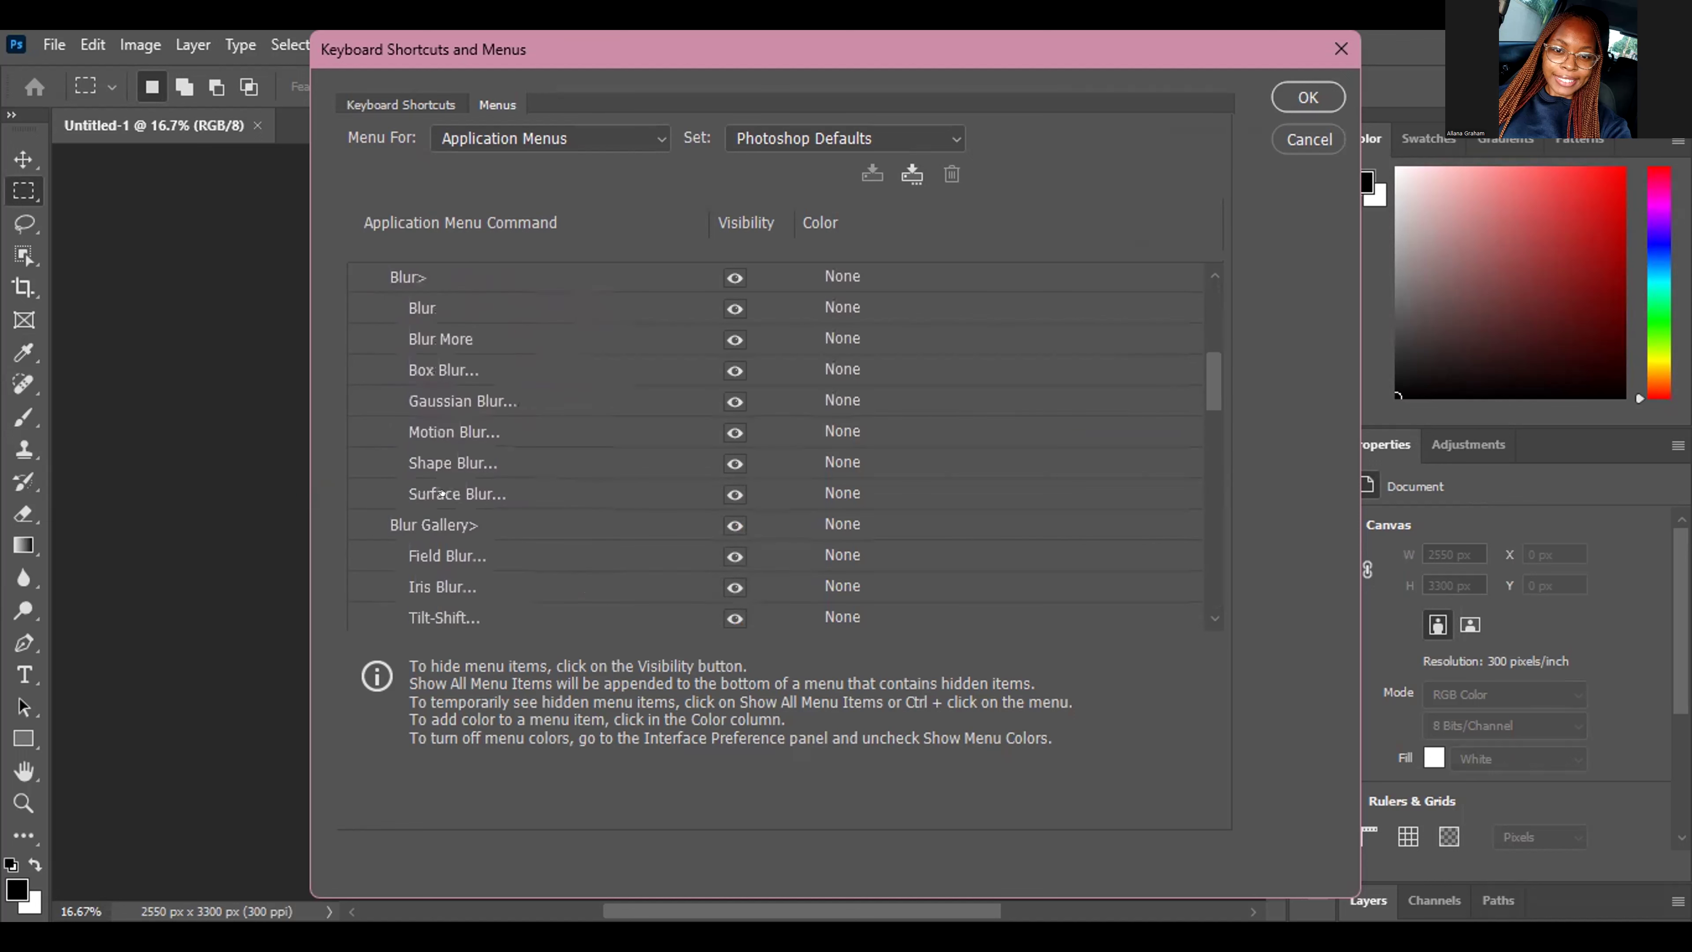
scroll(441, 493, down, 20)
scroll(441, 493, down, 6)
scroll(441, 491, down, 13)
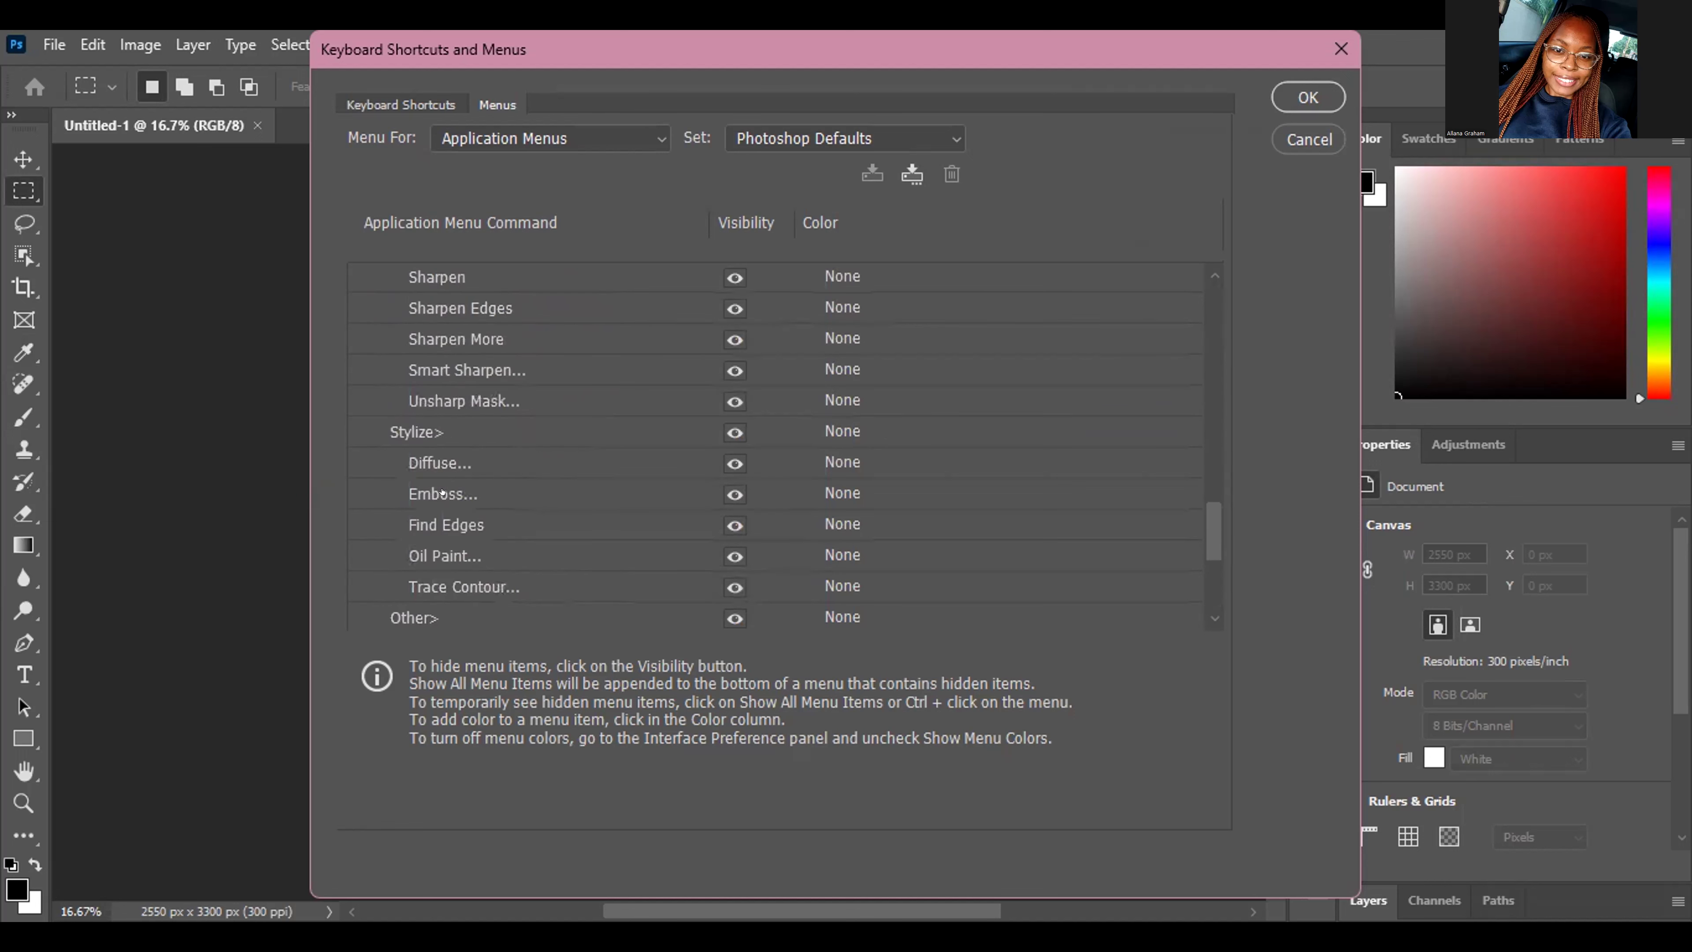
scroll(446, 490, up, 20)
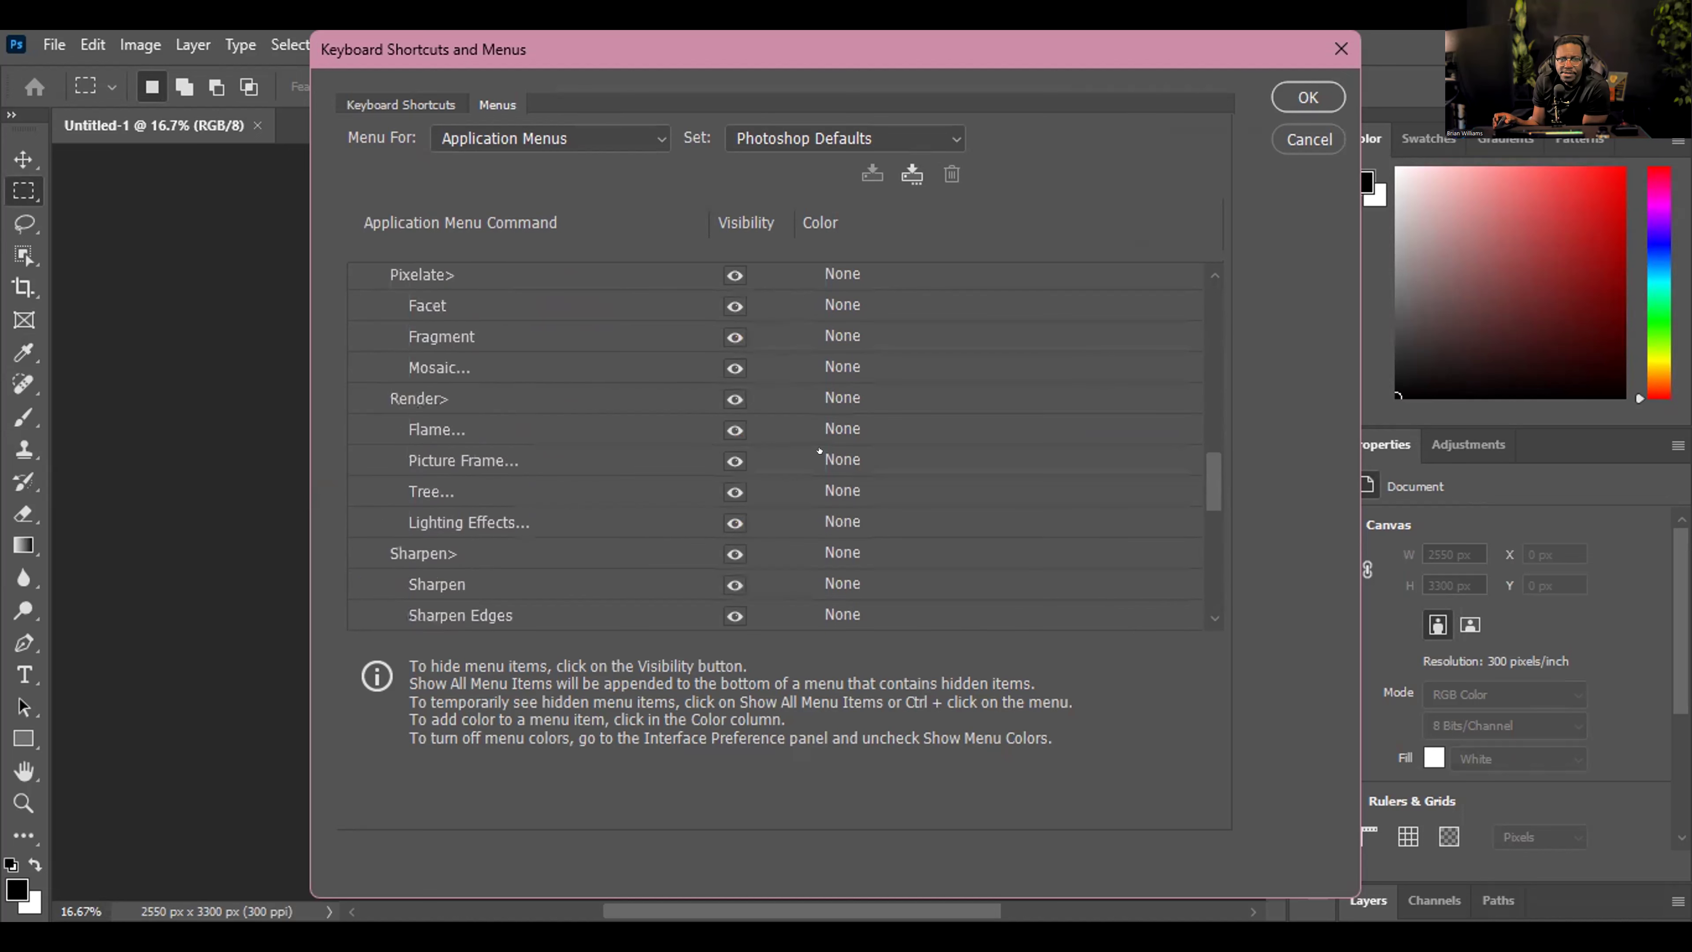
scroll(819, 451, up, 5)
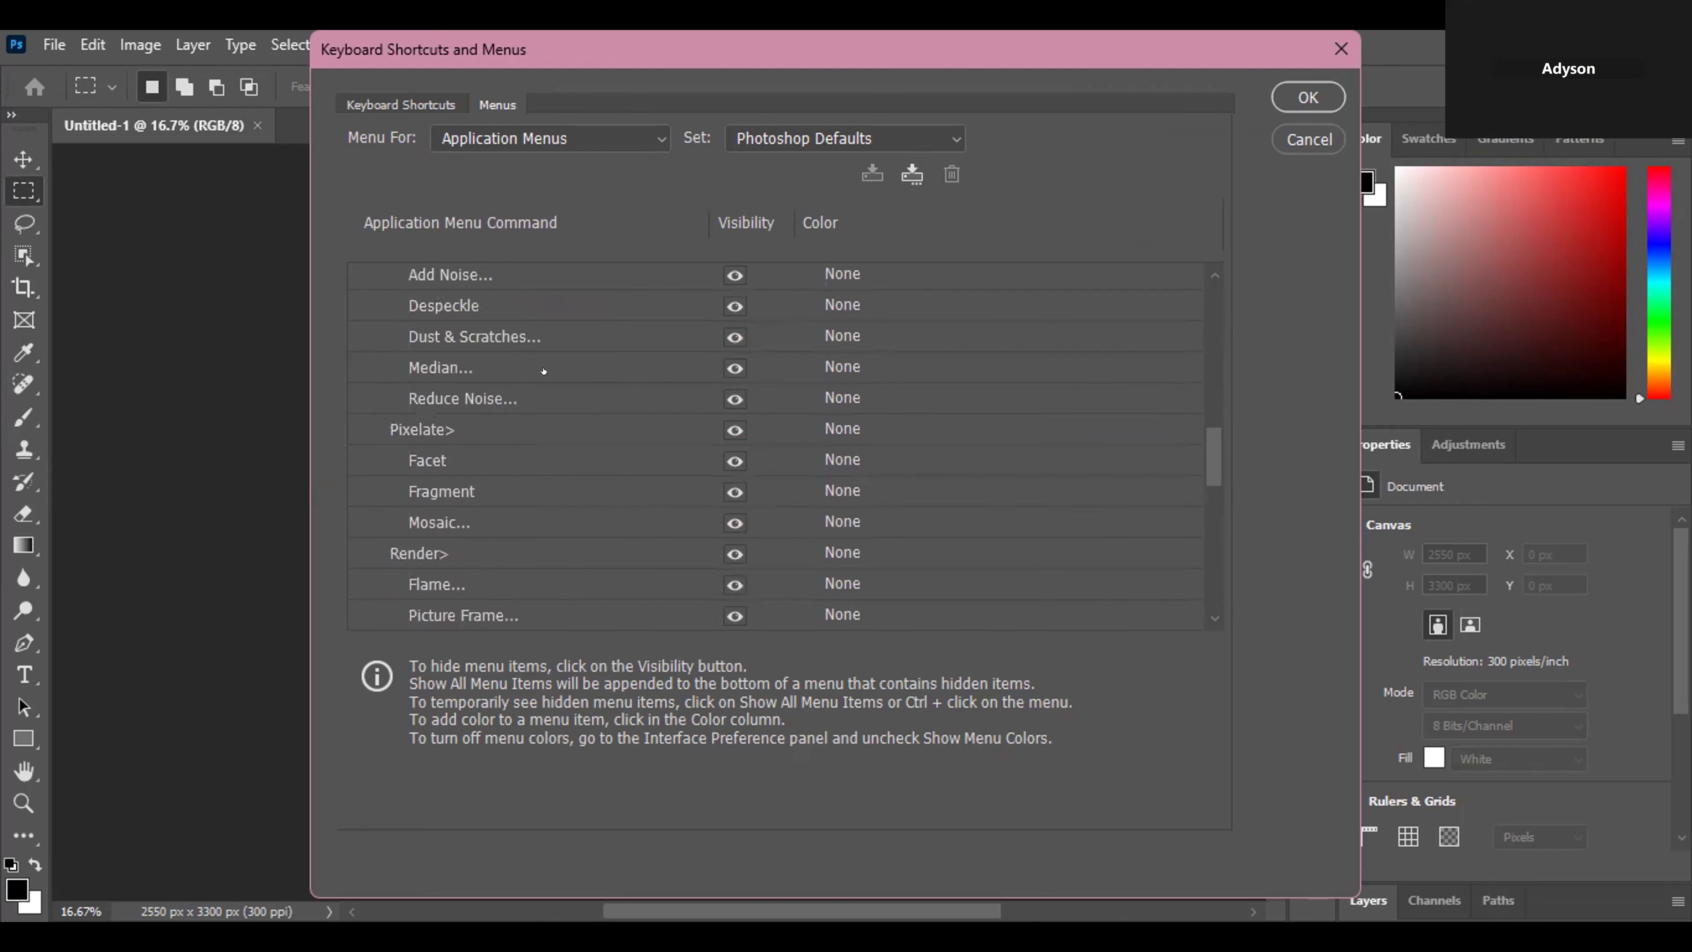
scroll(526, 373, up, 13)
scroll(500, 375, up, 13)
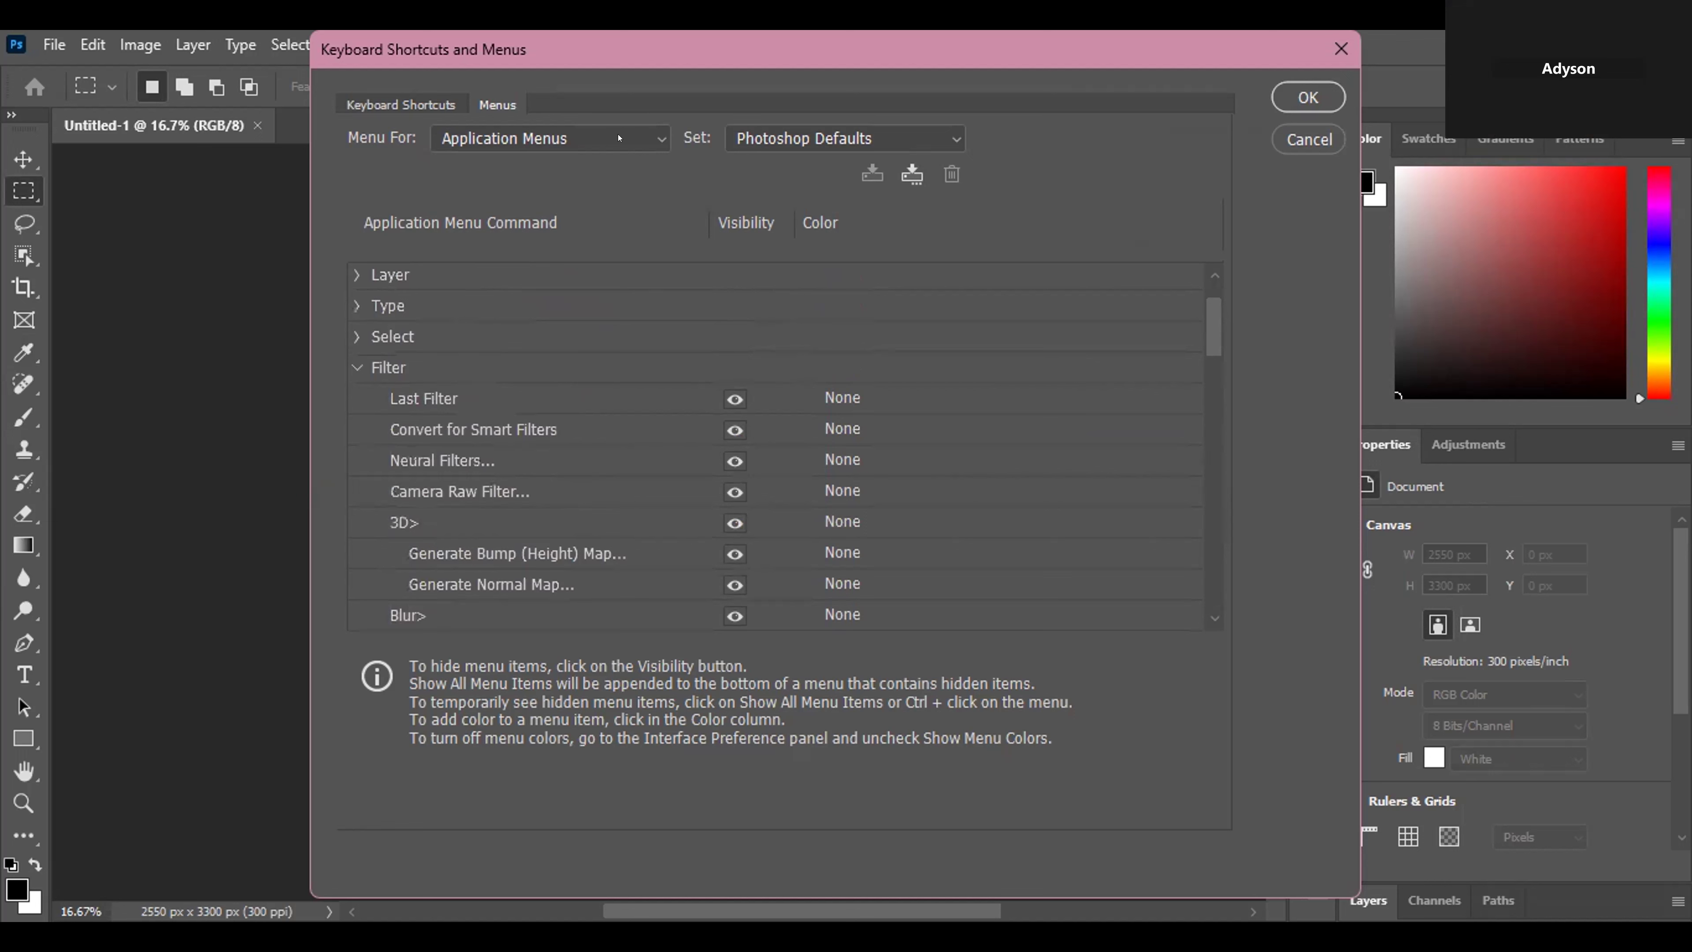
Check the available menu types and menu sets, and switch to the keyboard shortcut settings.
click(646, 136)
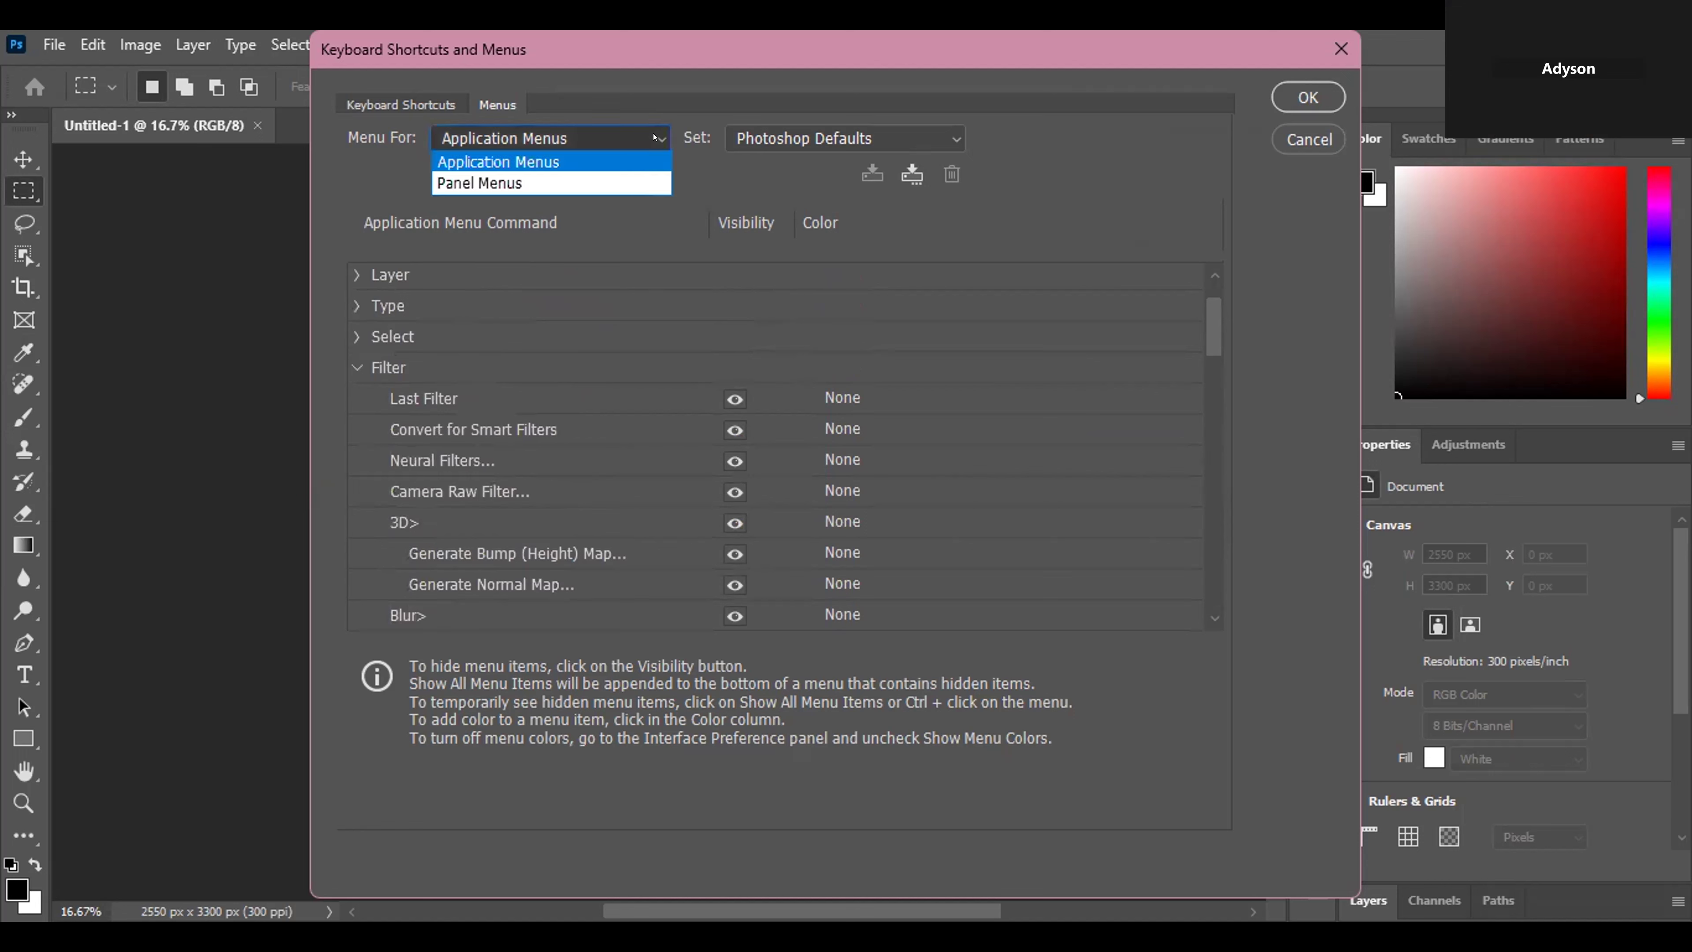
click(837, 135)
click(919, 137)
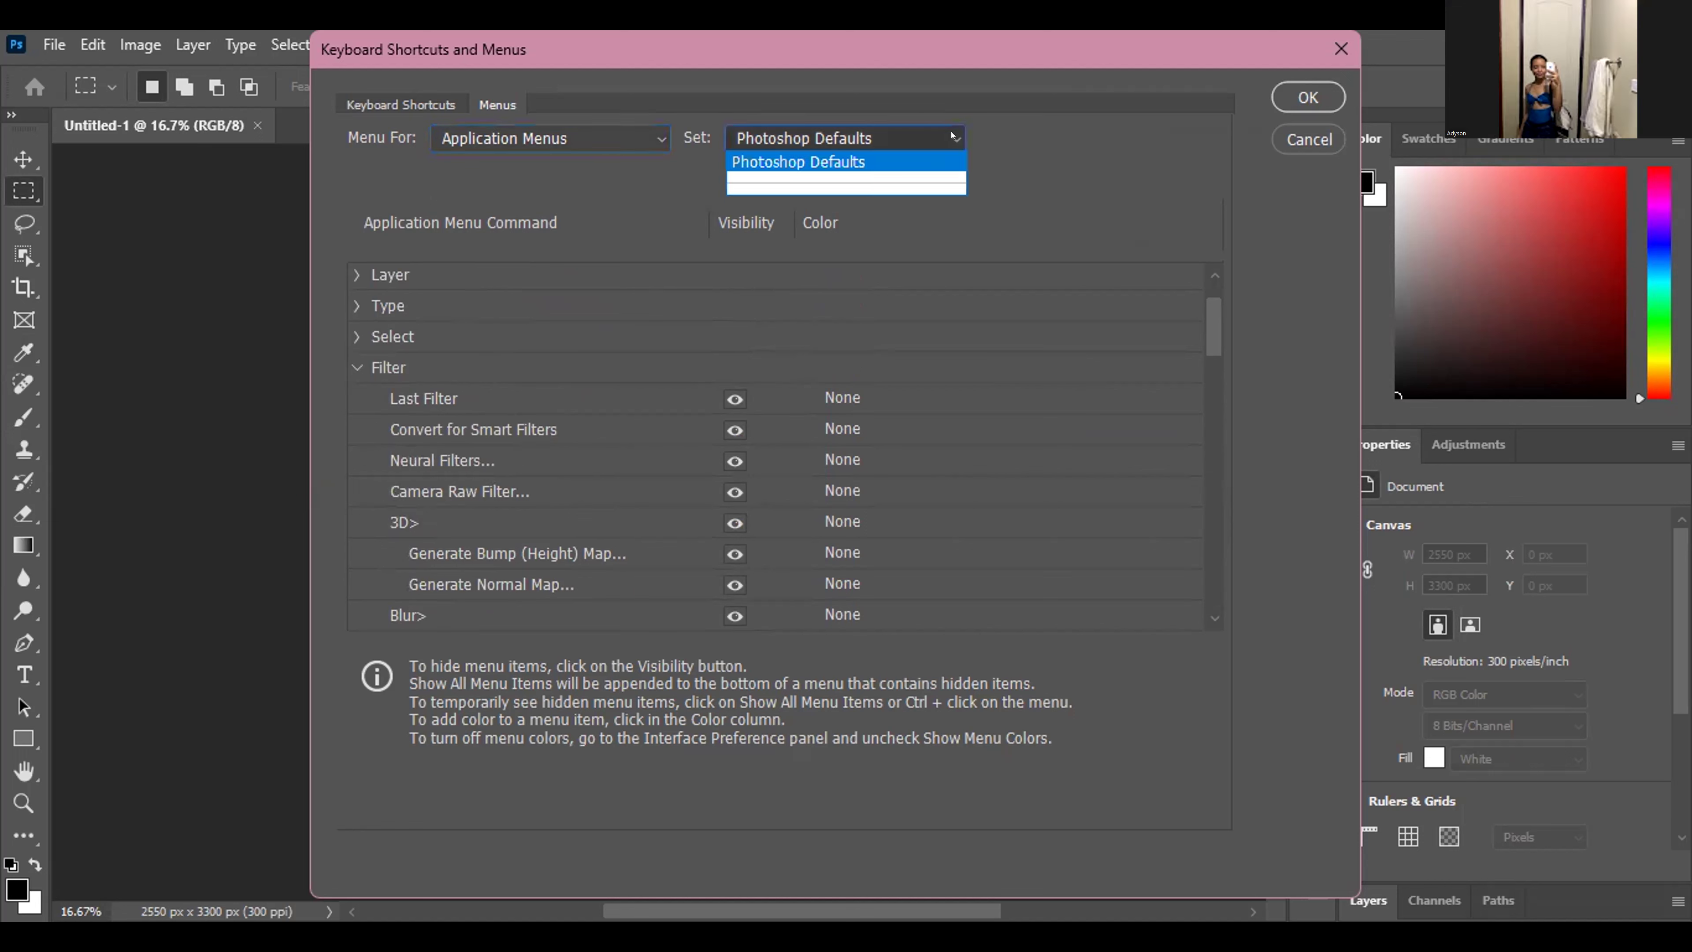
click(796, 193)
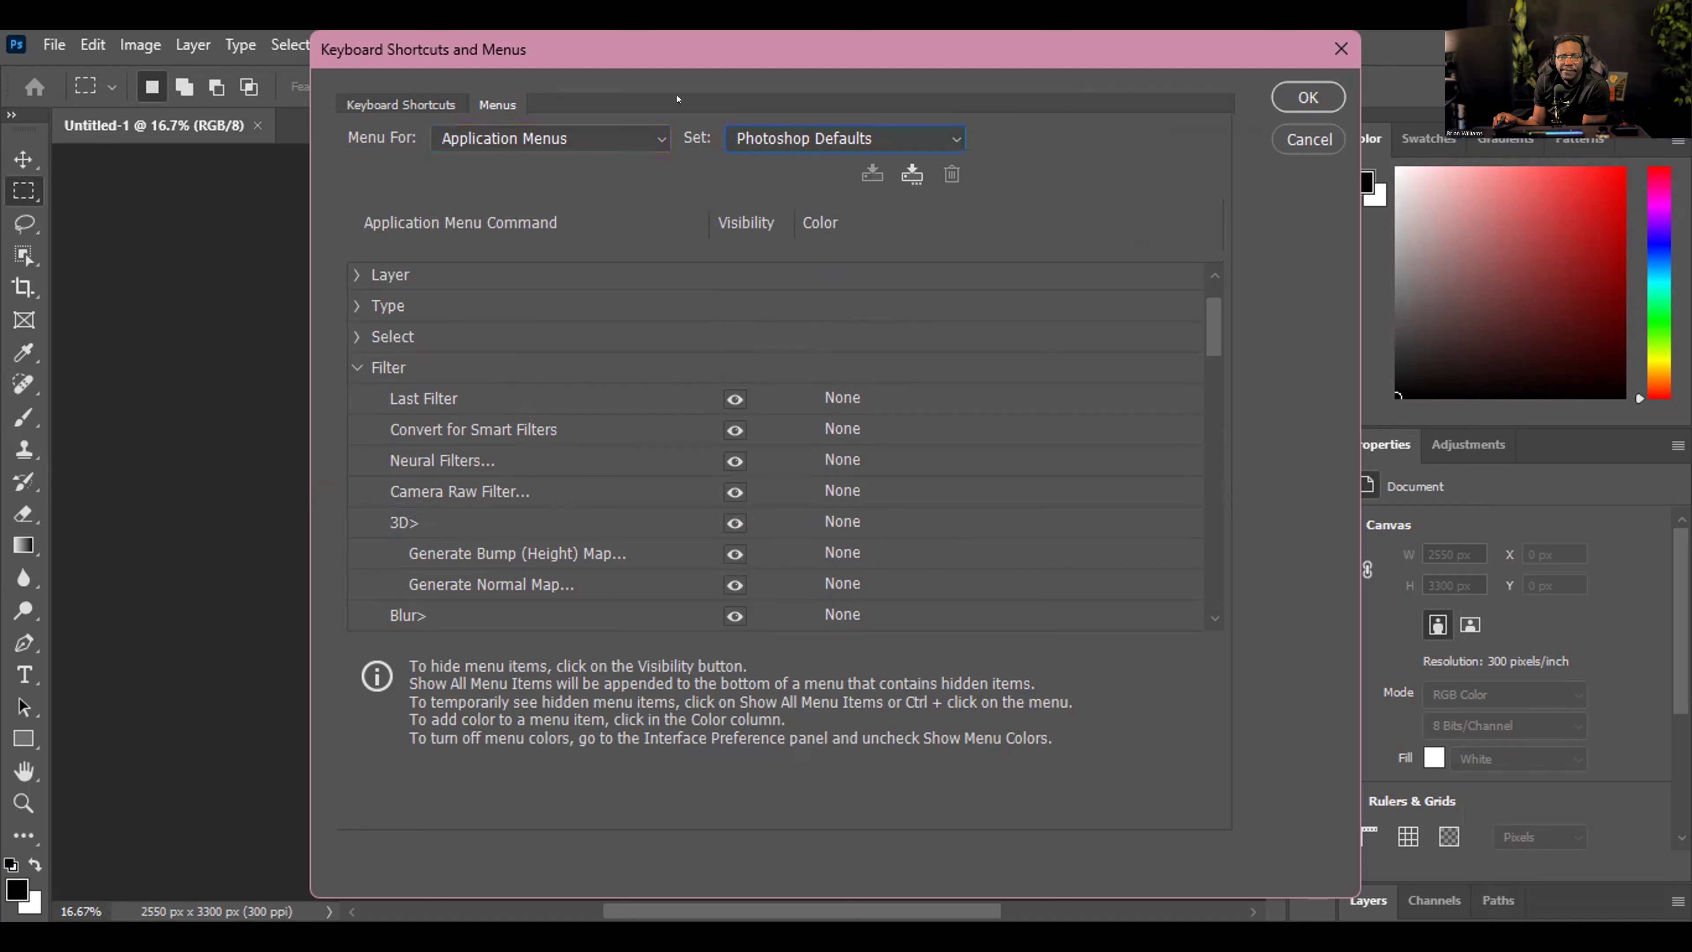
click(422, 108)
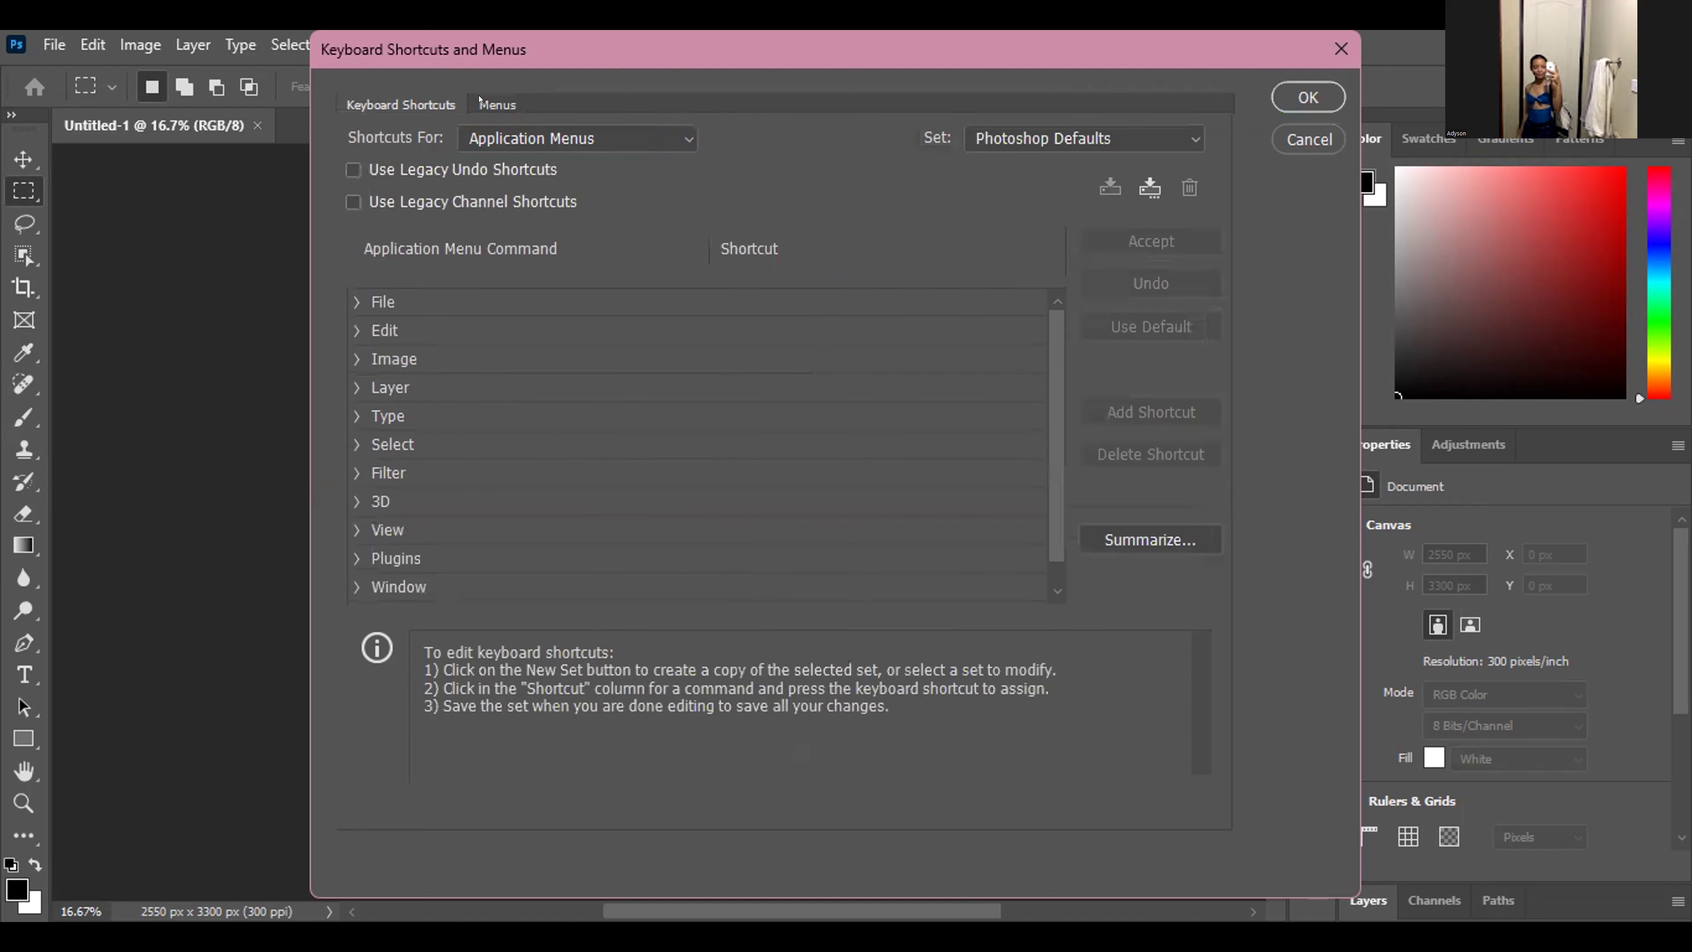